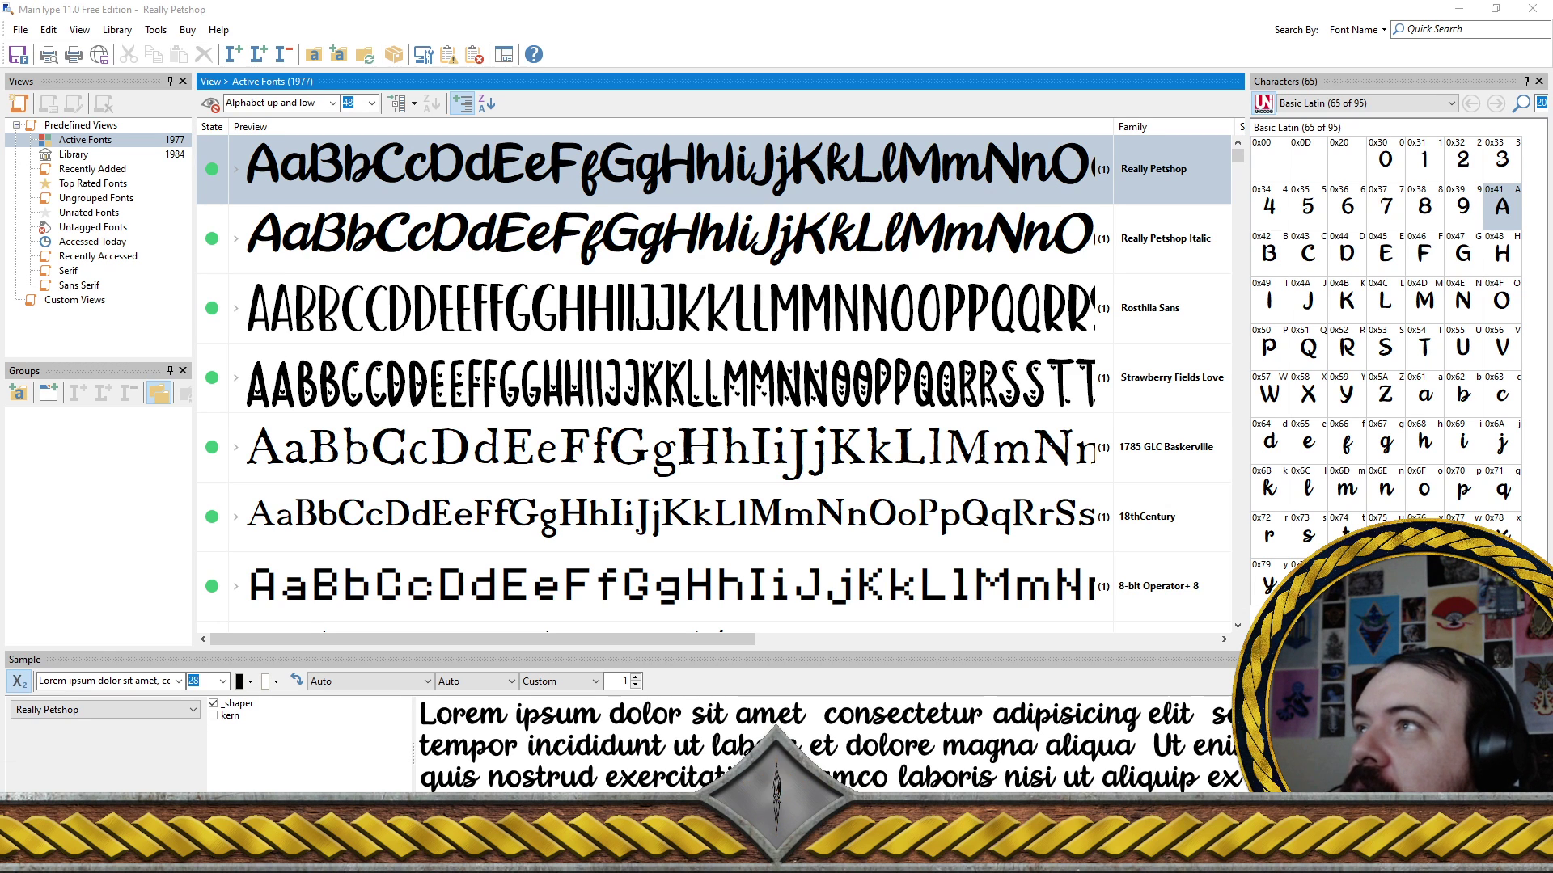
Switch to the Word document about having too many fonts and read its pruning plan and notes through to the end
{"action": "key", "text": "alt+Tab"}
{"action": "left_click_drag", "start_coordinate": [1342, 72], "coordinate": [1055, 127]}
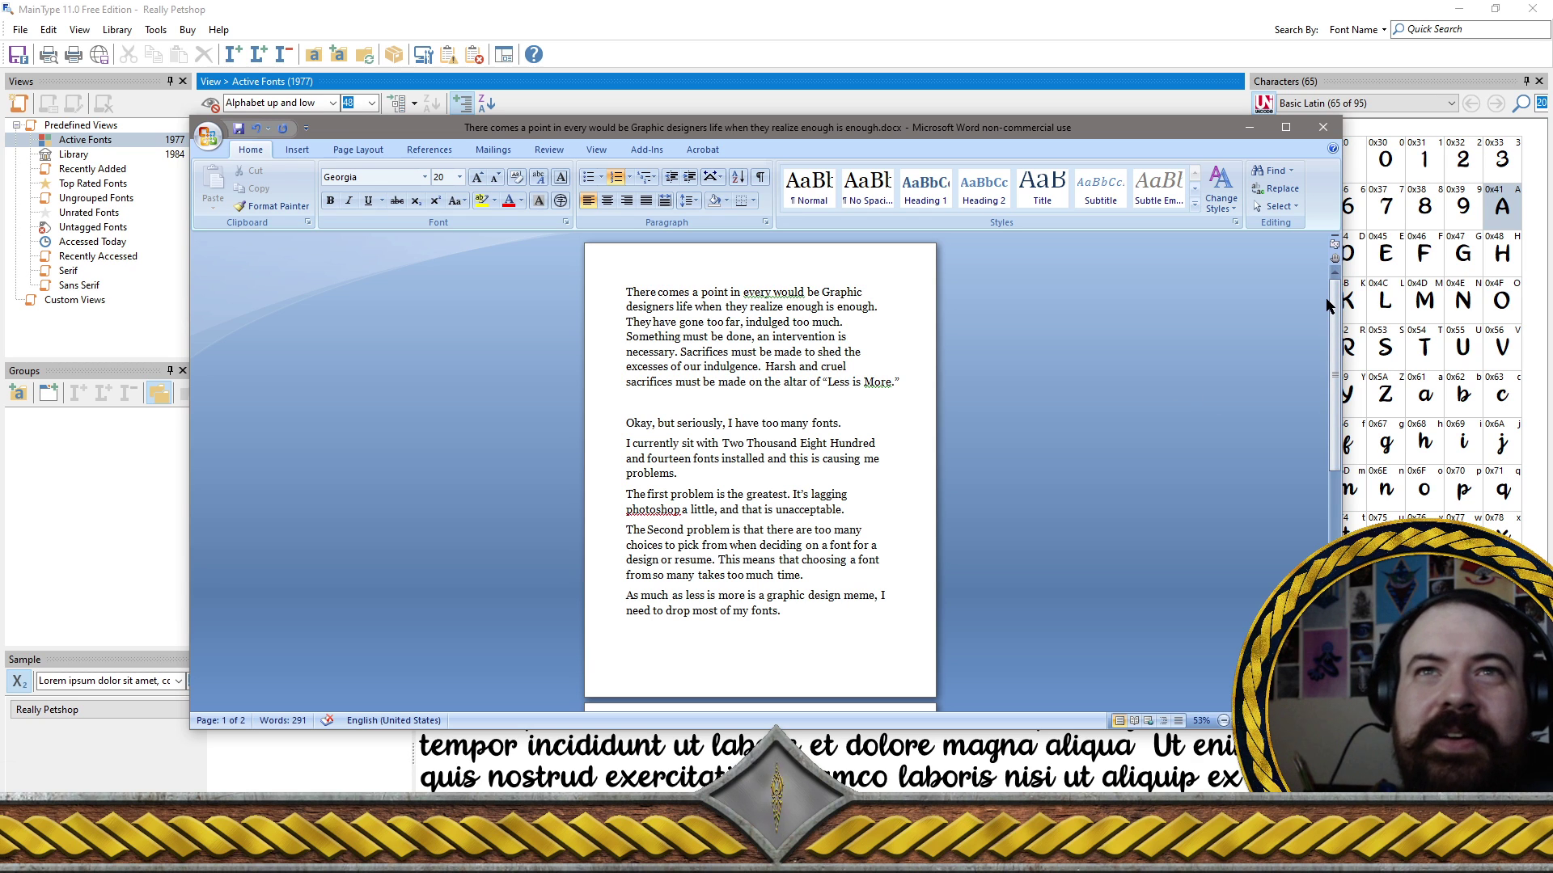
{"action": "left_click_drag", "start_coordinate": [1334, 311], "coordinate": [1337, 327]}
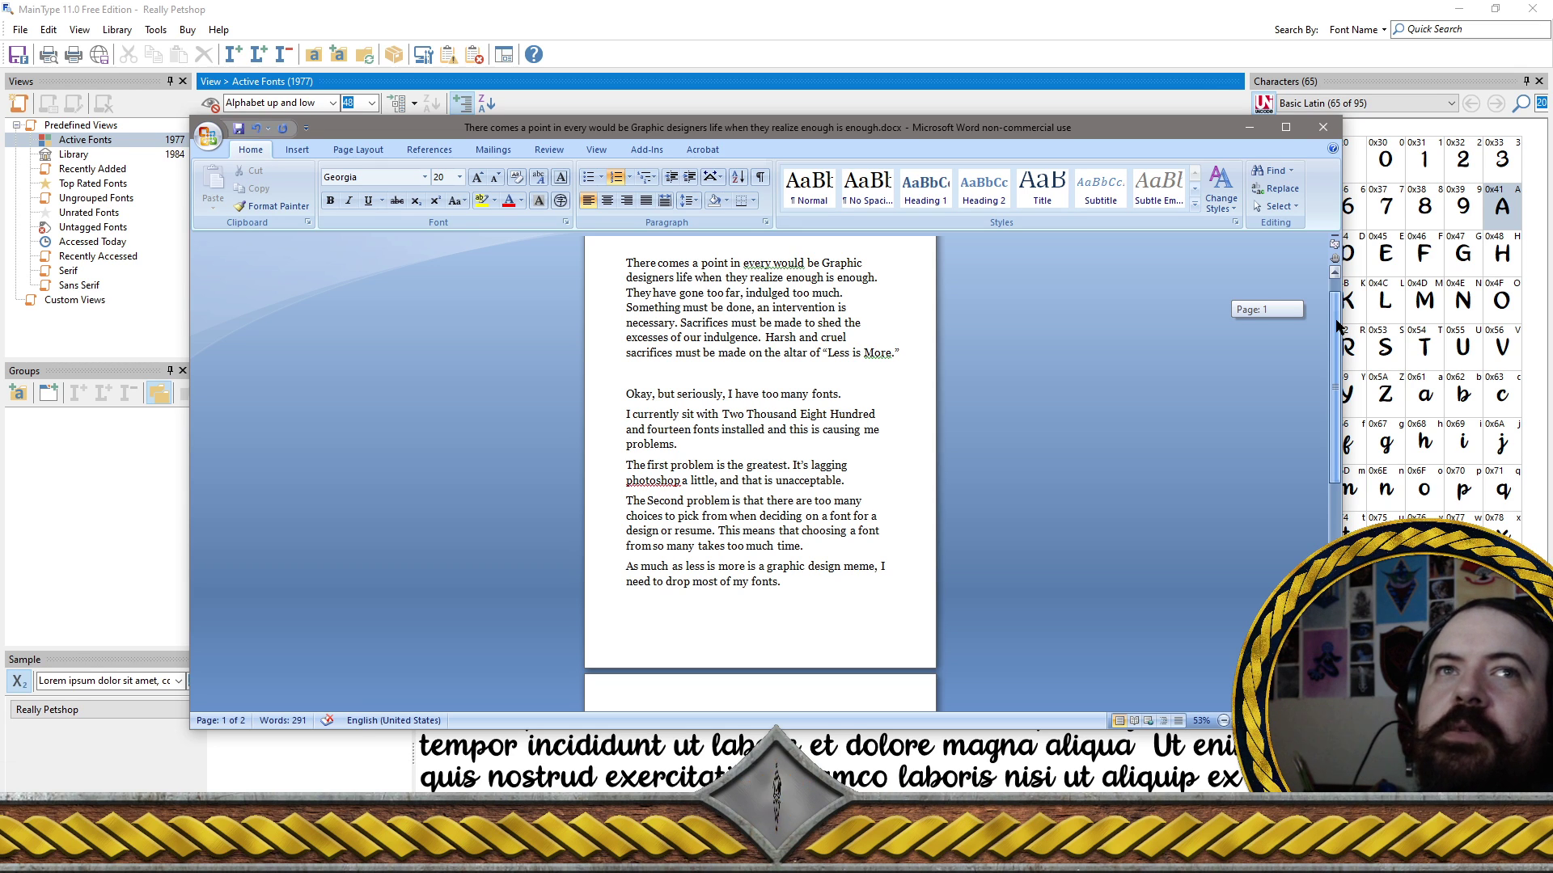
{"action": "left_click_drag", "start_coordinate": [1336, 325], "coordinate": [1336, 328]}
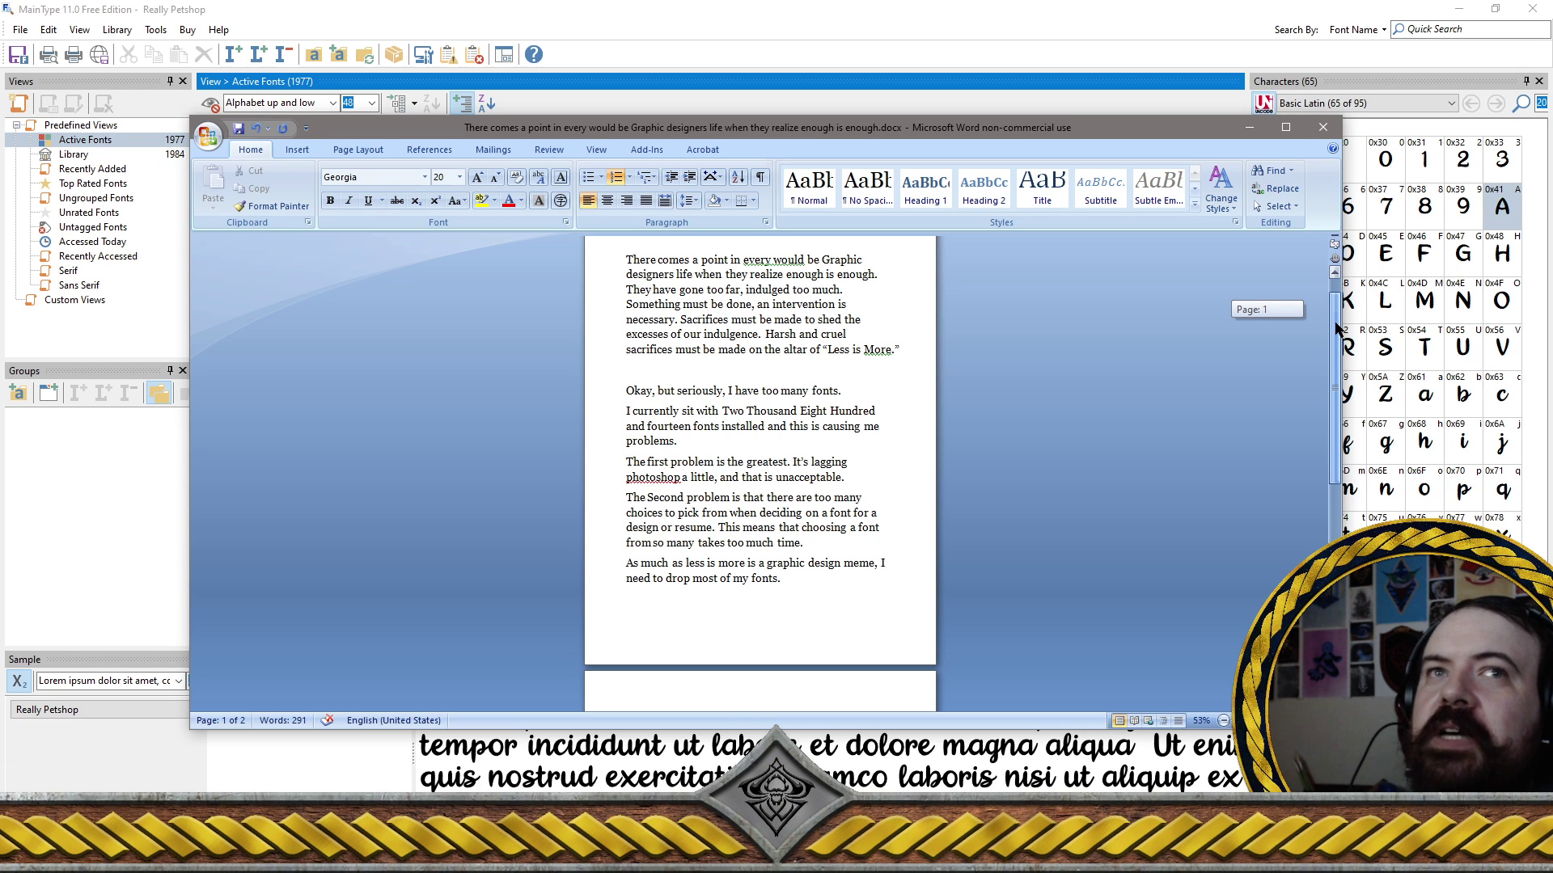
{"action": "left_click_drag", "start_coordinate": [1336, 325], "coordinate": [1340, 469]}
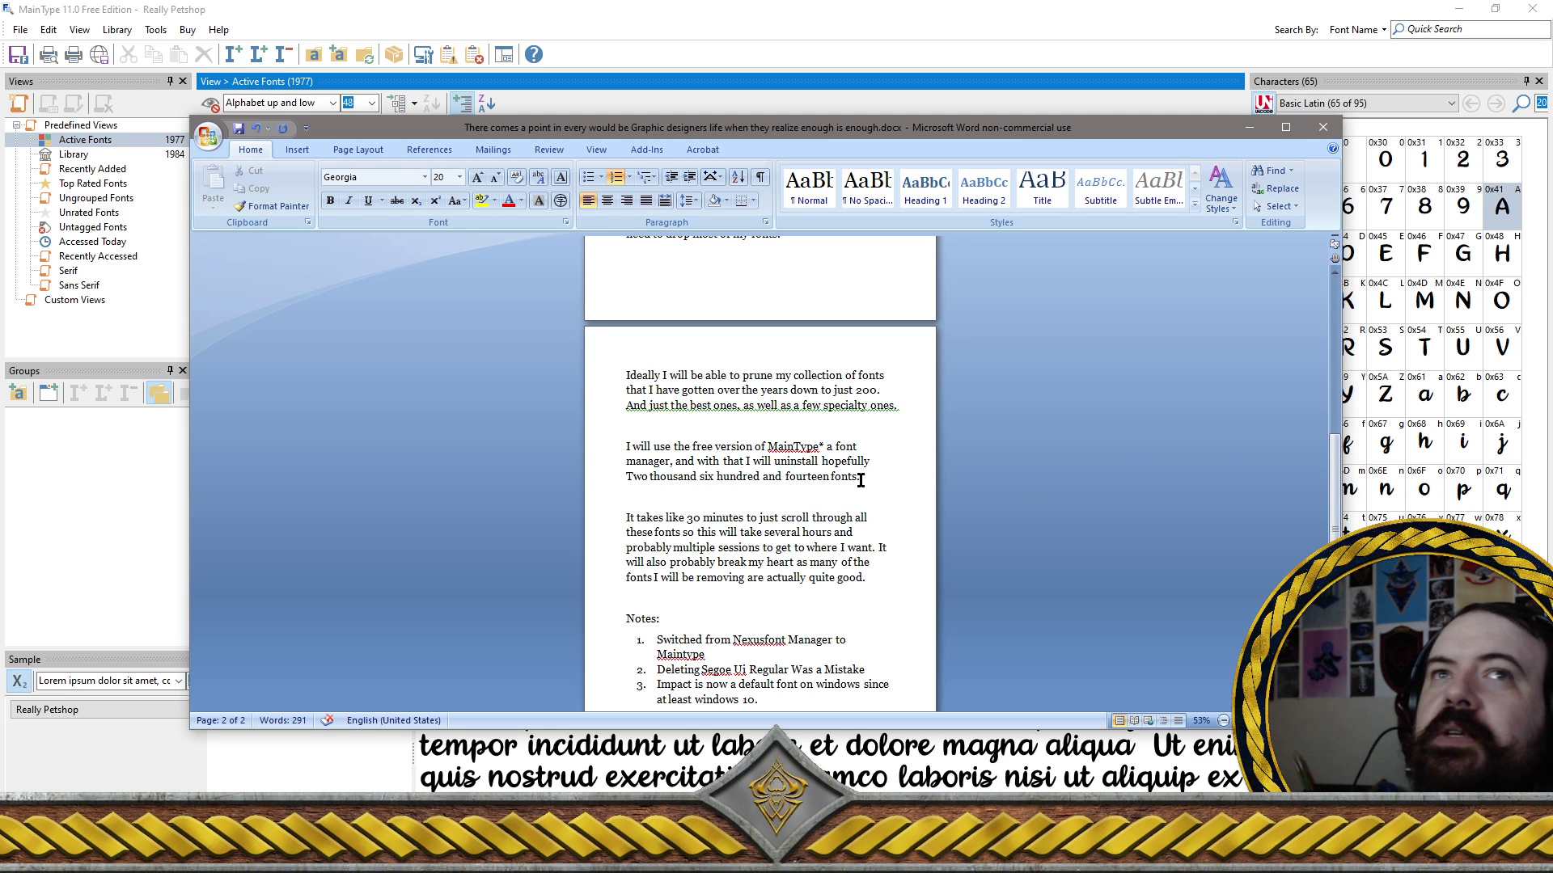
{"action": "left_click_drag", "start_coordinate": [861, 477], "coordinate": [723, 481]}
{"action": "left_click", "coordinate": [695, 506]}
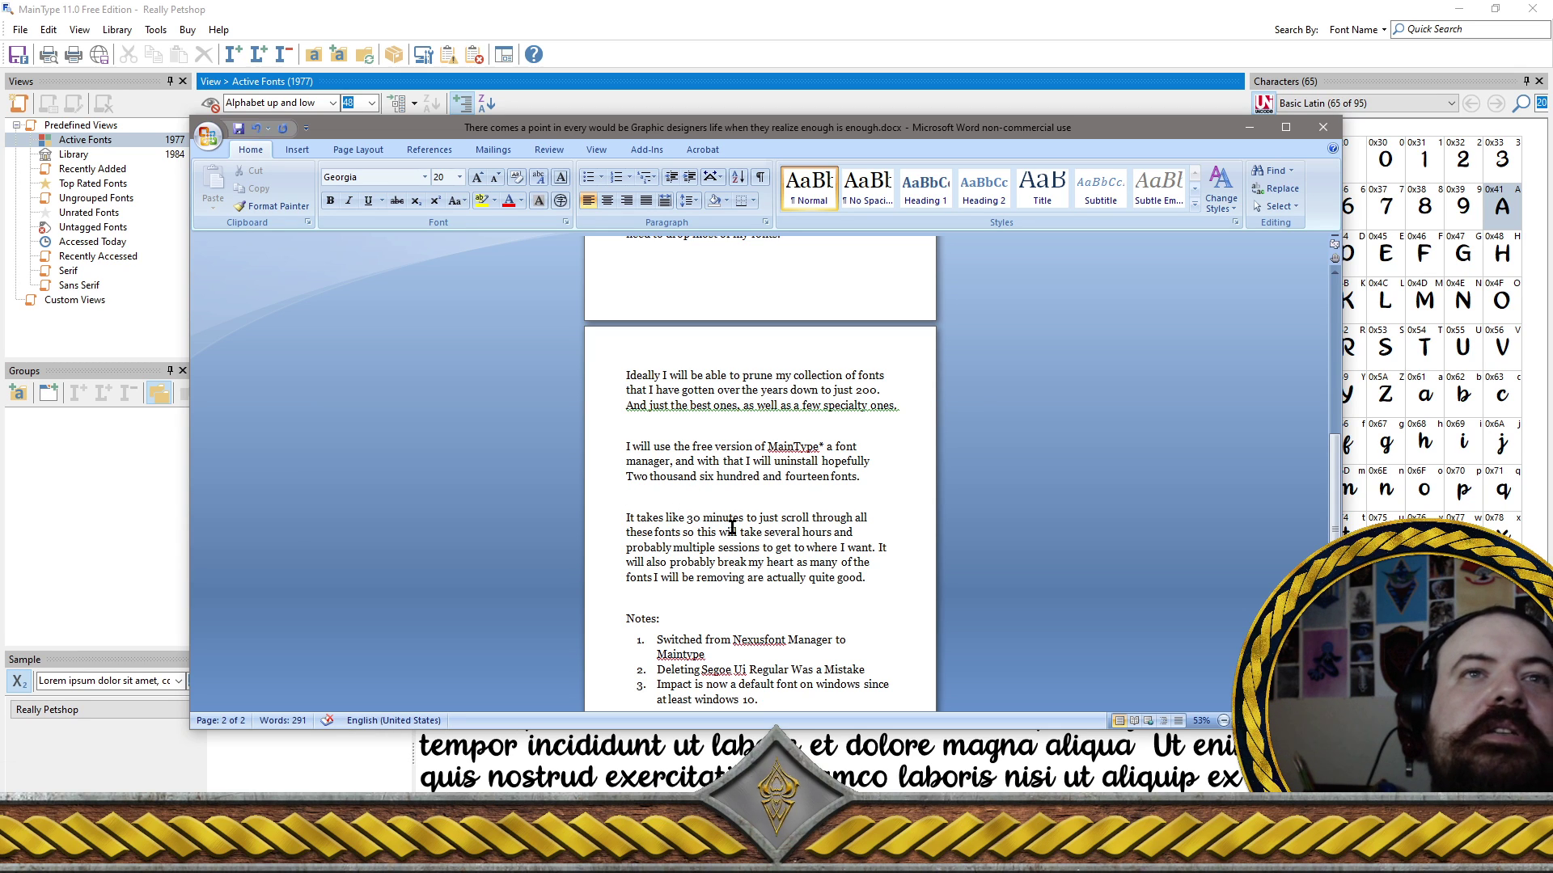
{"action": "left_click_drag", "start_coordinate": [683, 533], "coordinate": [847, 539]}
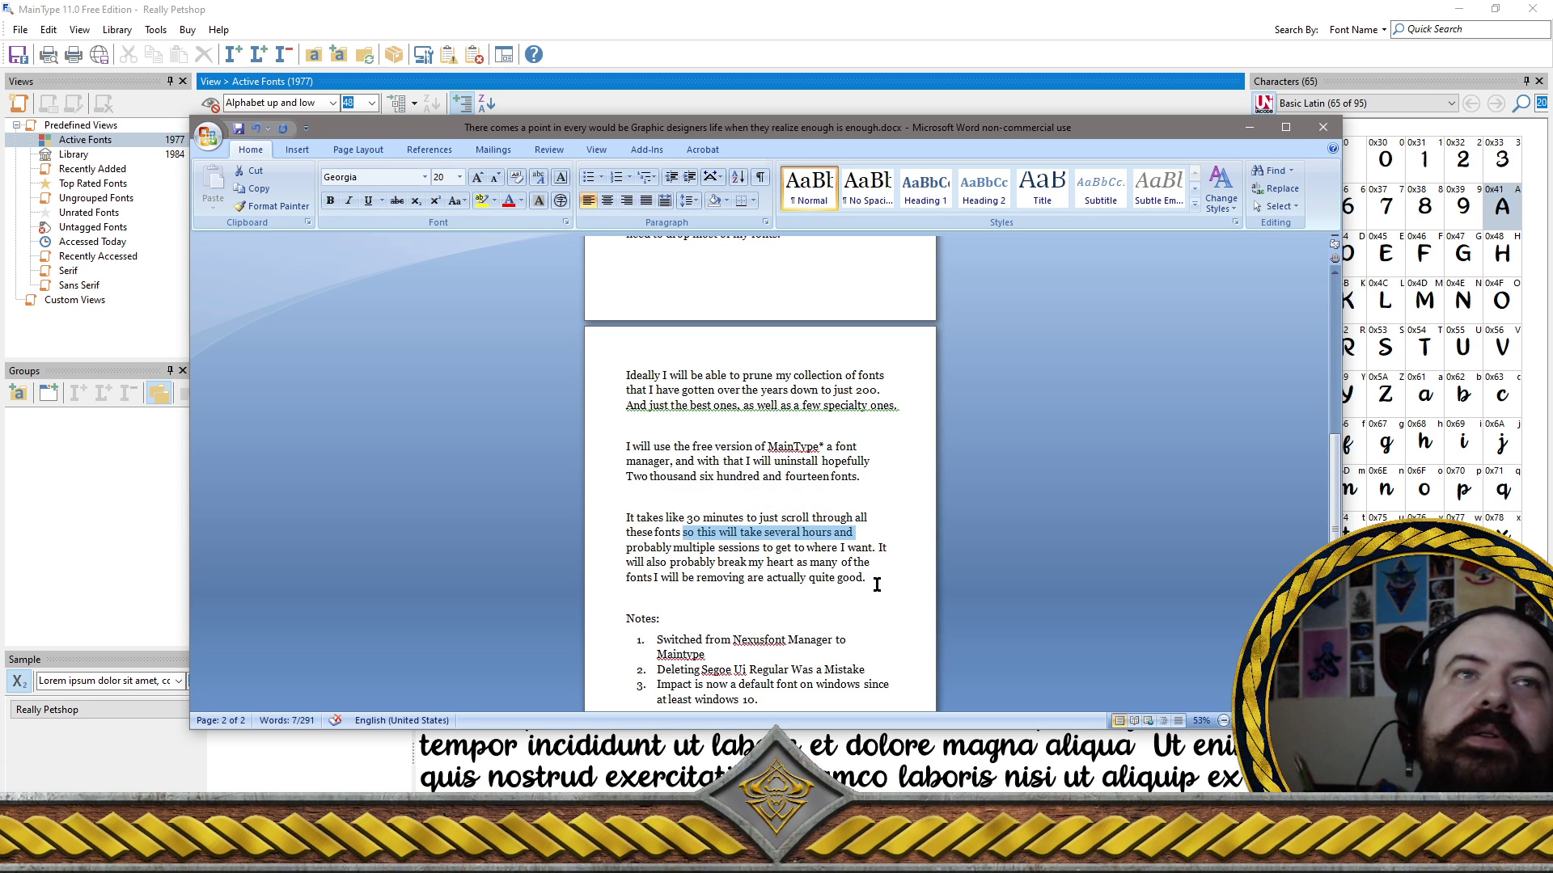
{"action": "left_click_drag", "start_coordinate": [877, 584], "coordinate": [756, 550]}
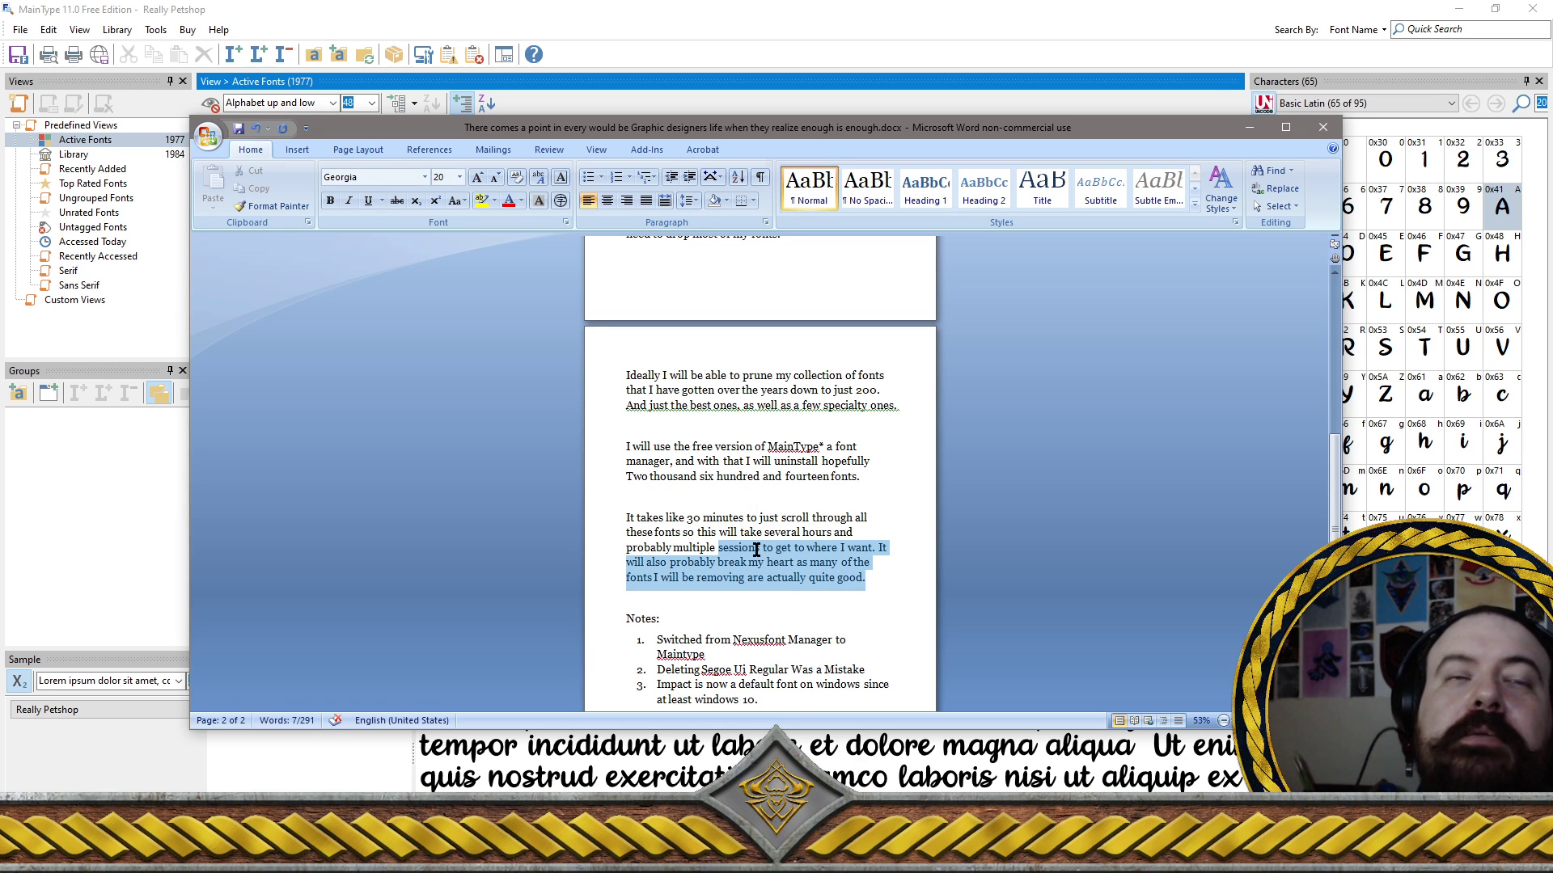
{"action": "left_click_drag", "start_coordinate": [756, 549], "coordinate": [758, 553]}
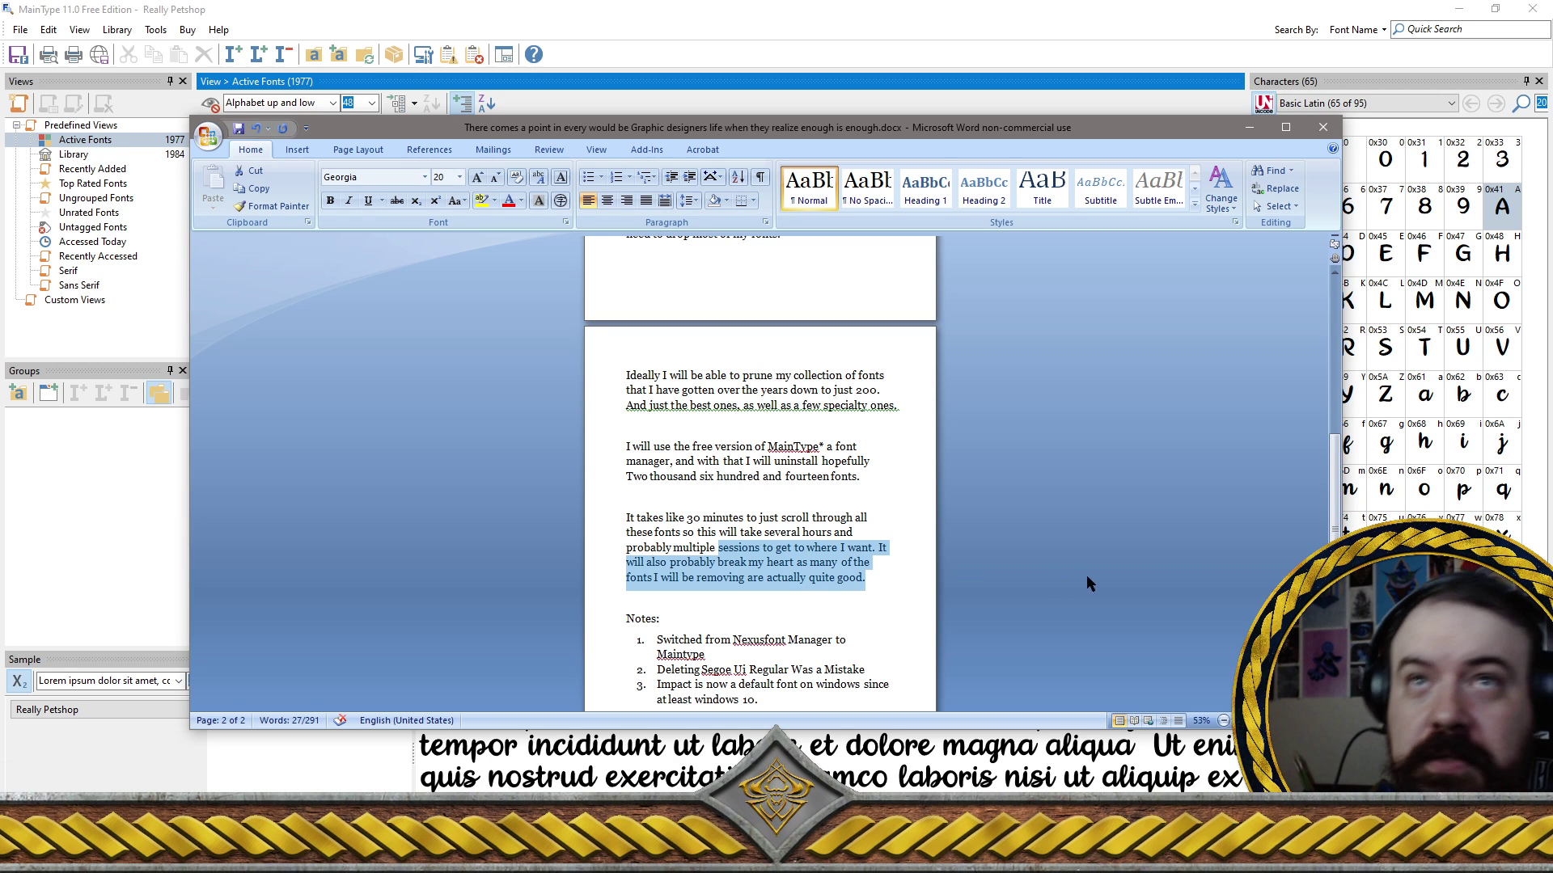
{"action": "scroll", "coordinate": [1336, 511], "scroll_direction": "down", "scroll_amount": 2}
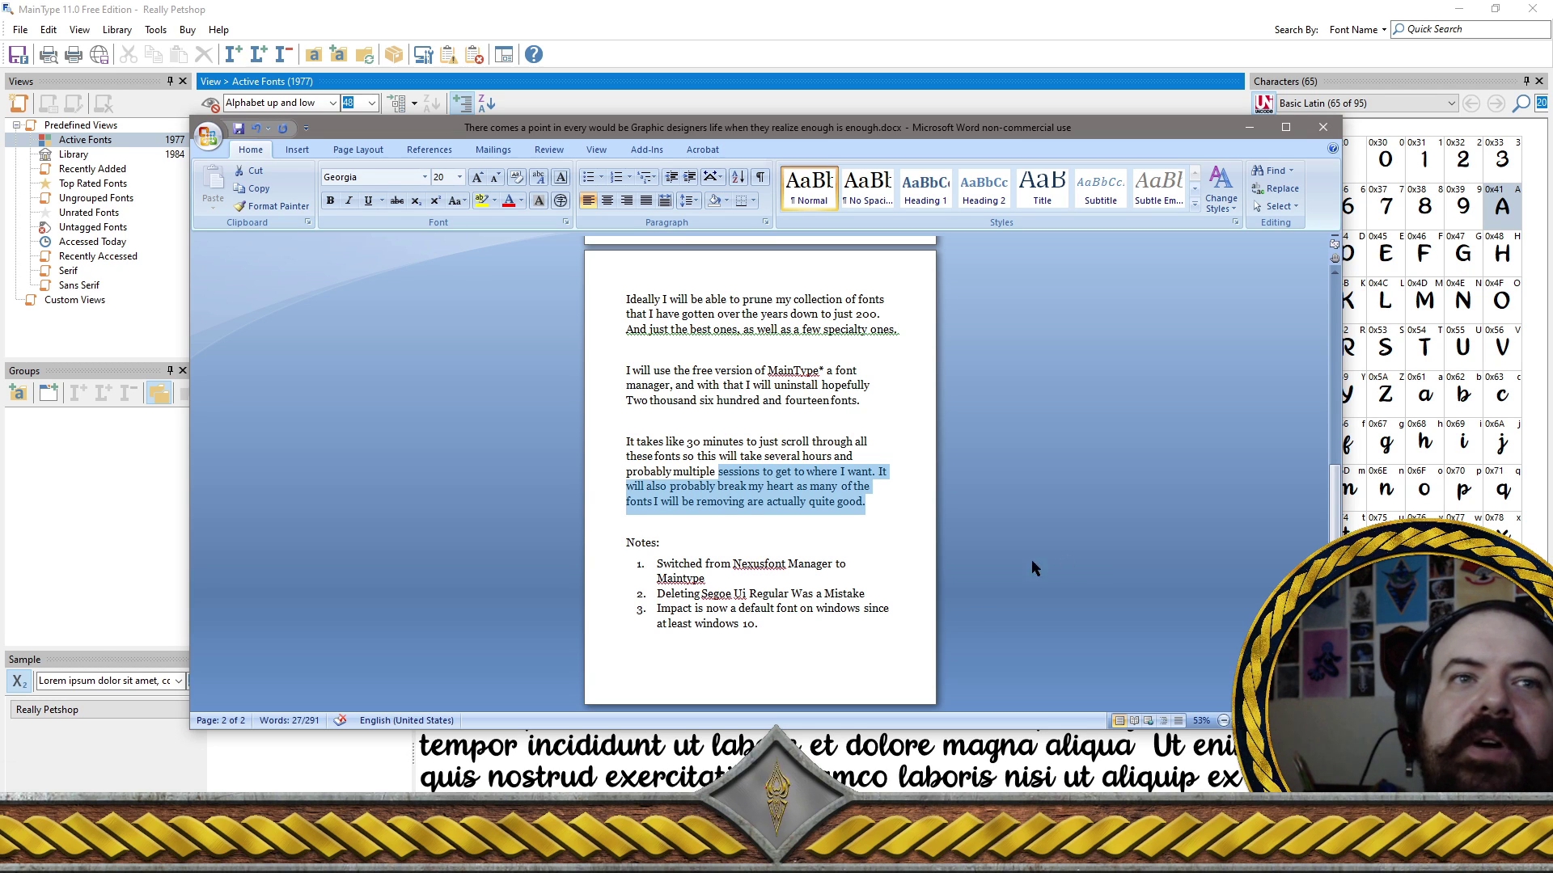
{"action": "key", "text": "Right"}
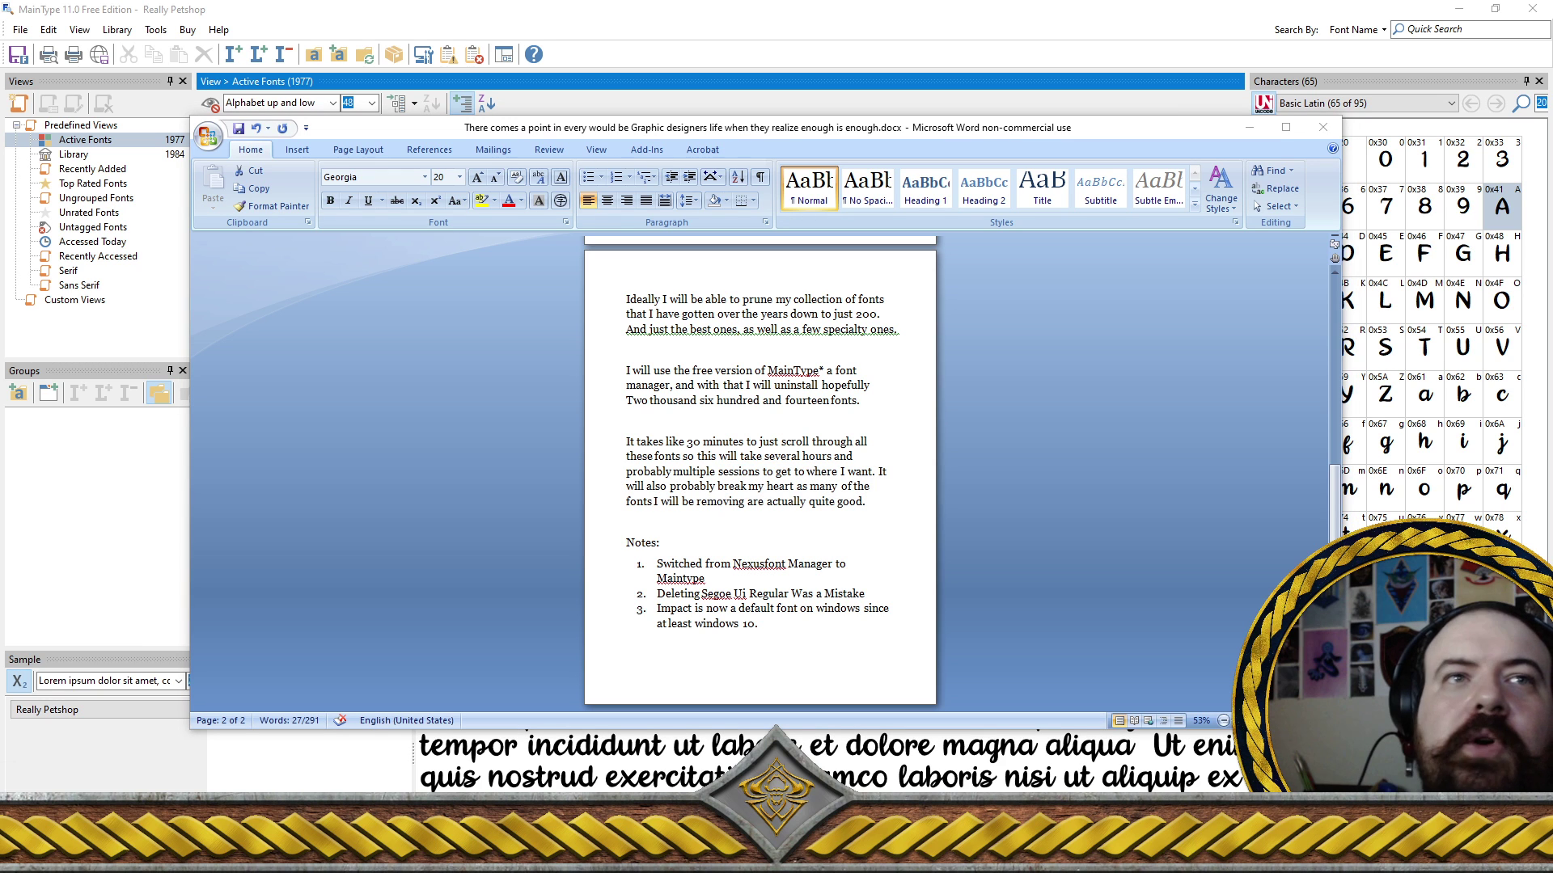
Switch to the 00 Favorites folder in File Explorer, view the apps available for opening Dark Fantasy Studio- Rage.wav, and move the window aside
{"action": "key", "text": "alt+Tab"}
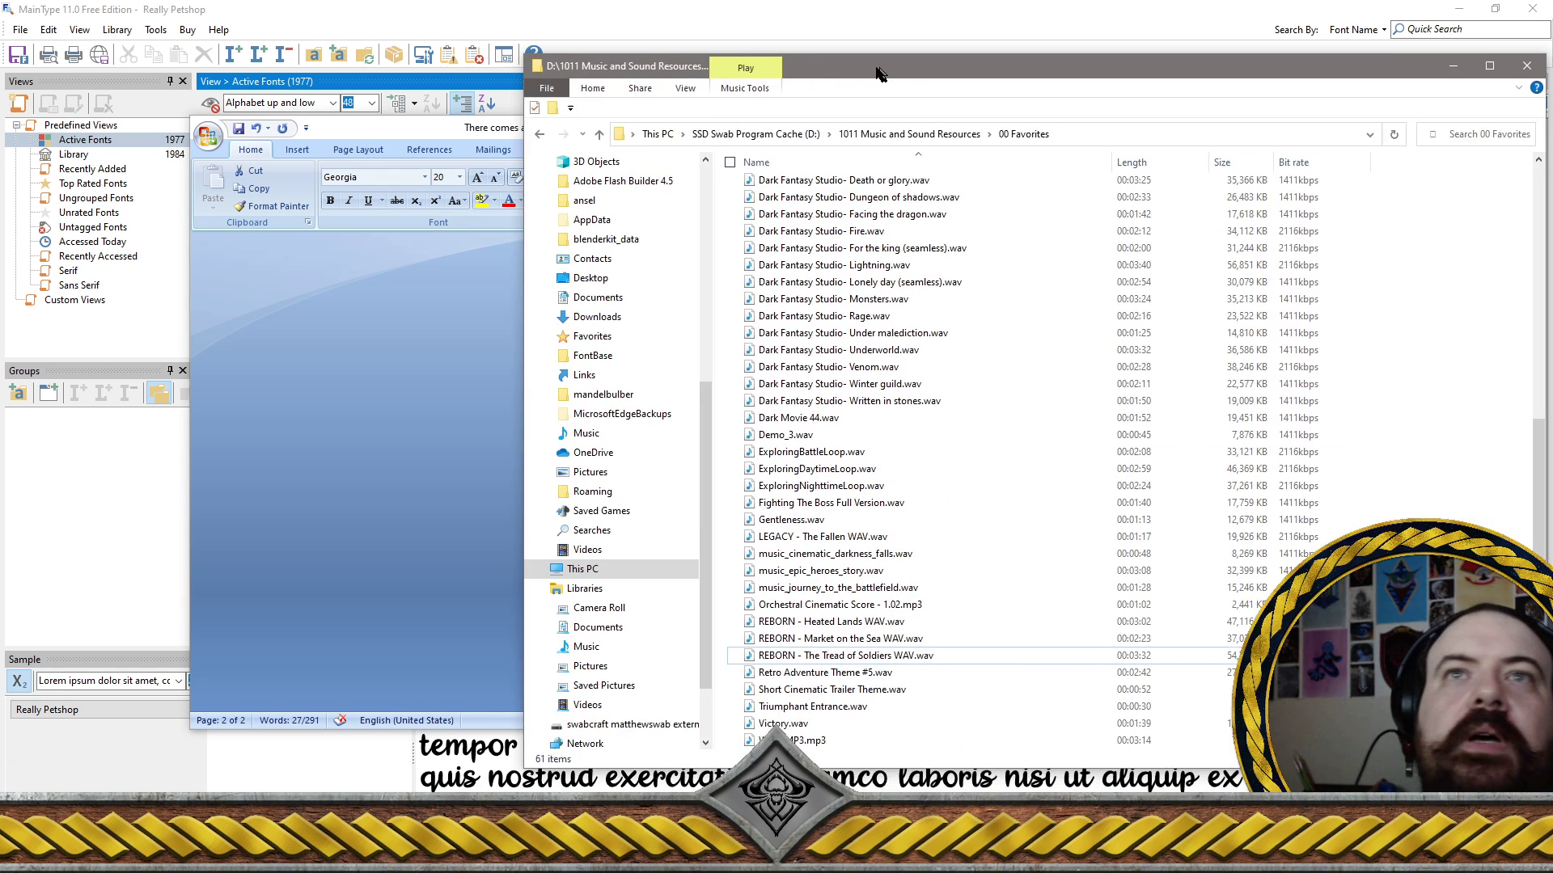
{"action": "left_click", "coordinate": [852, 320]}
{"action": "right_click", "coordinate": [852, 321]}
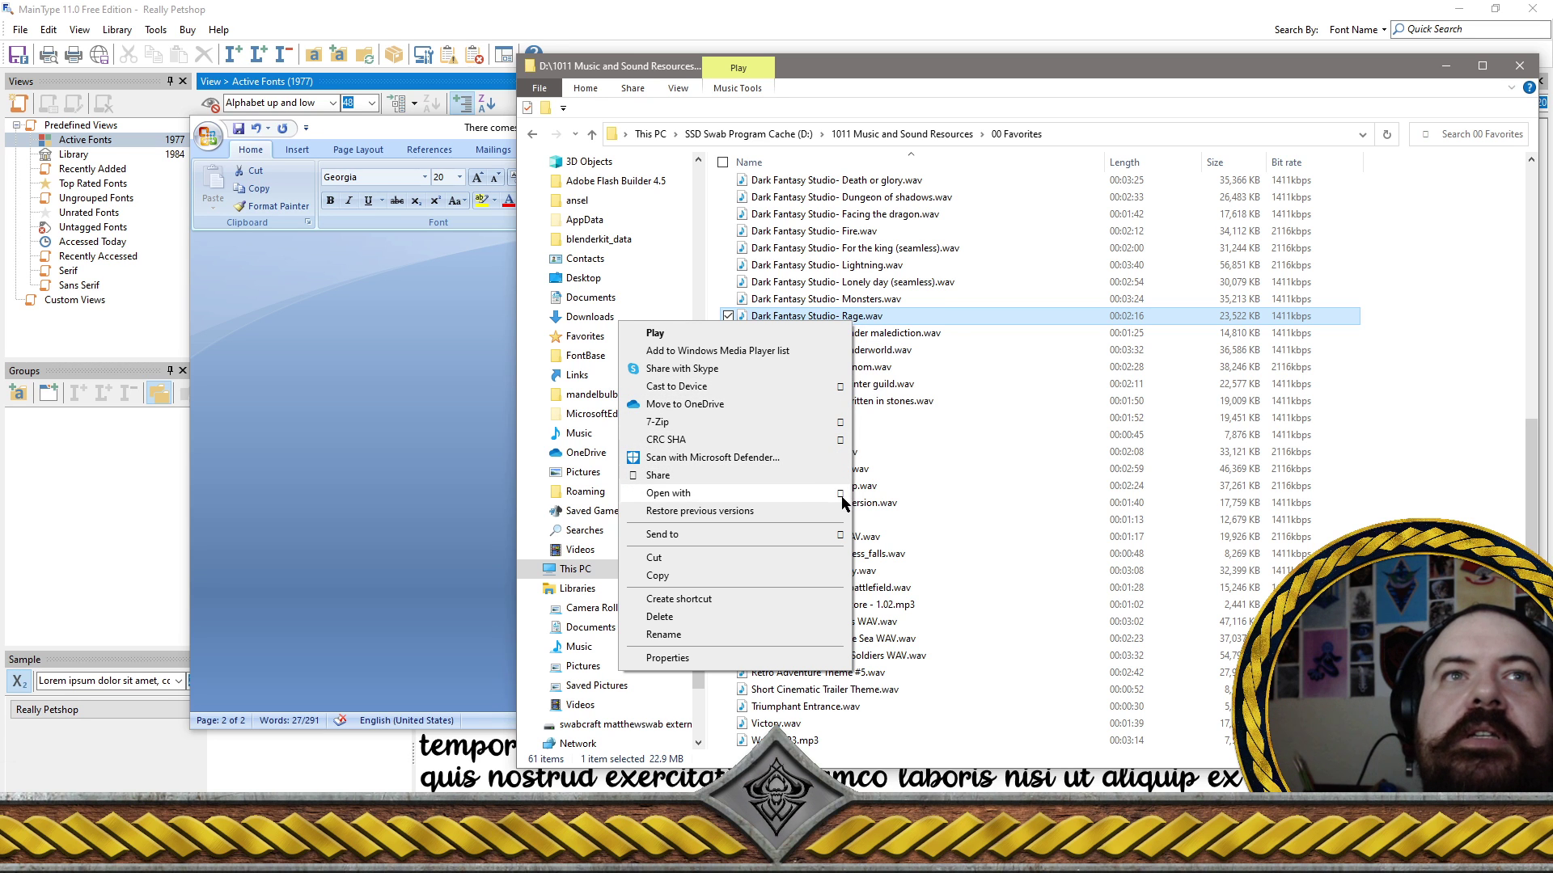
{"action": "mouse_move", "coordinate": [841, 499]}
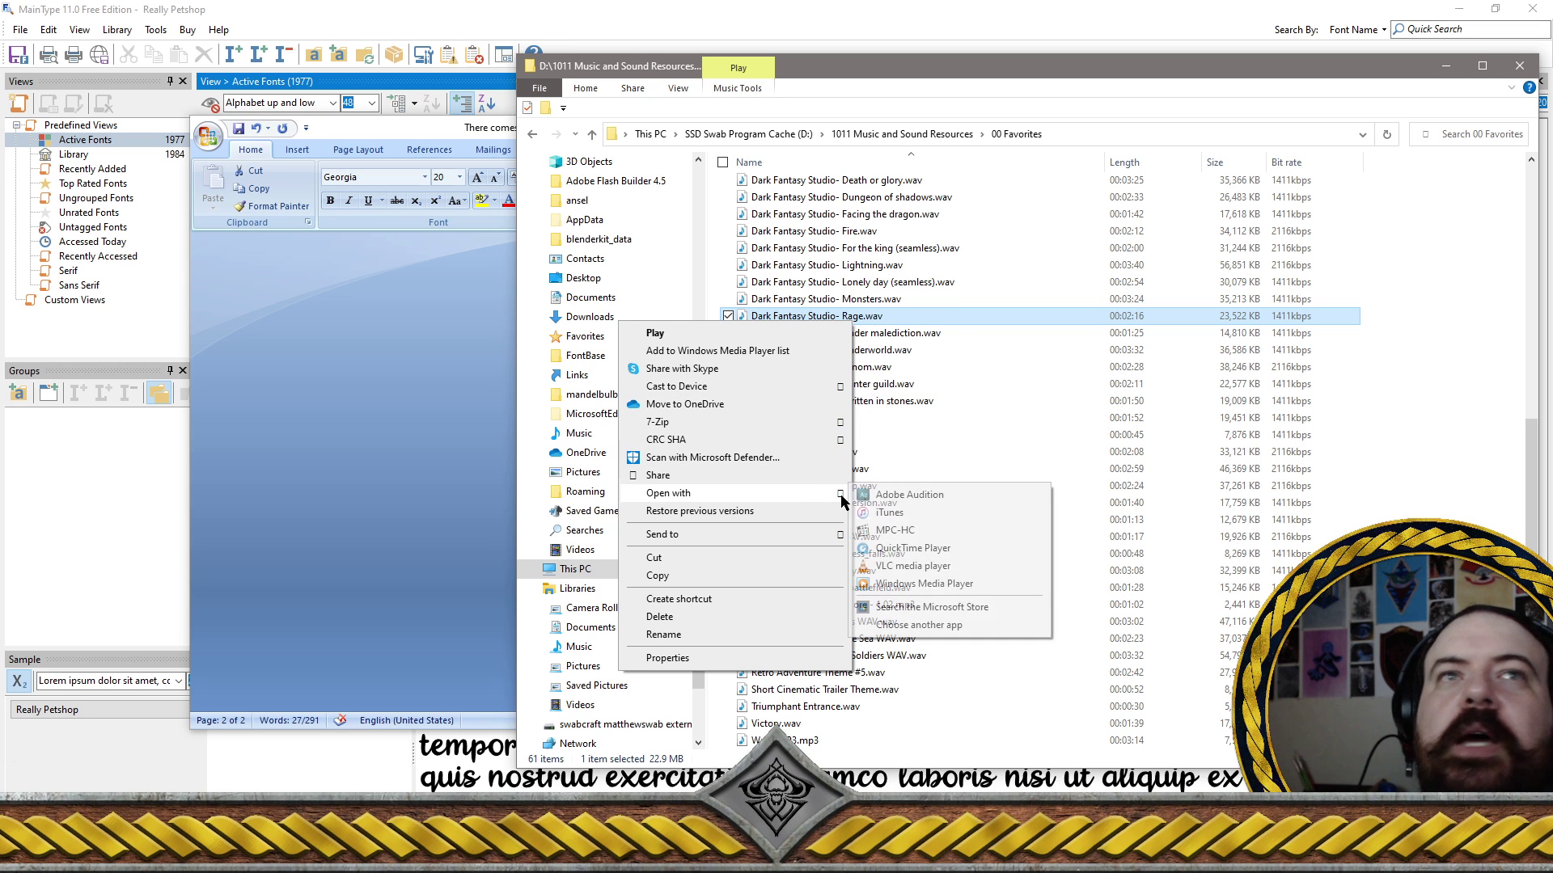
{"action": "left_click", "coordinate": [1275, 73]}
{"action": "left_click_drag", "start_coordinate": [1262, 75], "coordinate": [1552, 76]}
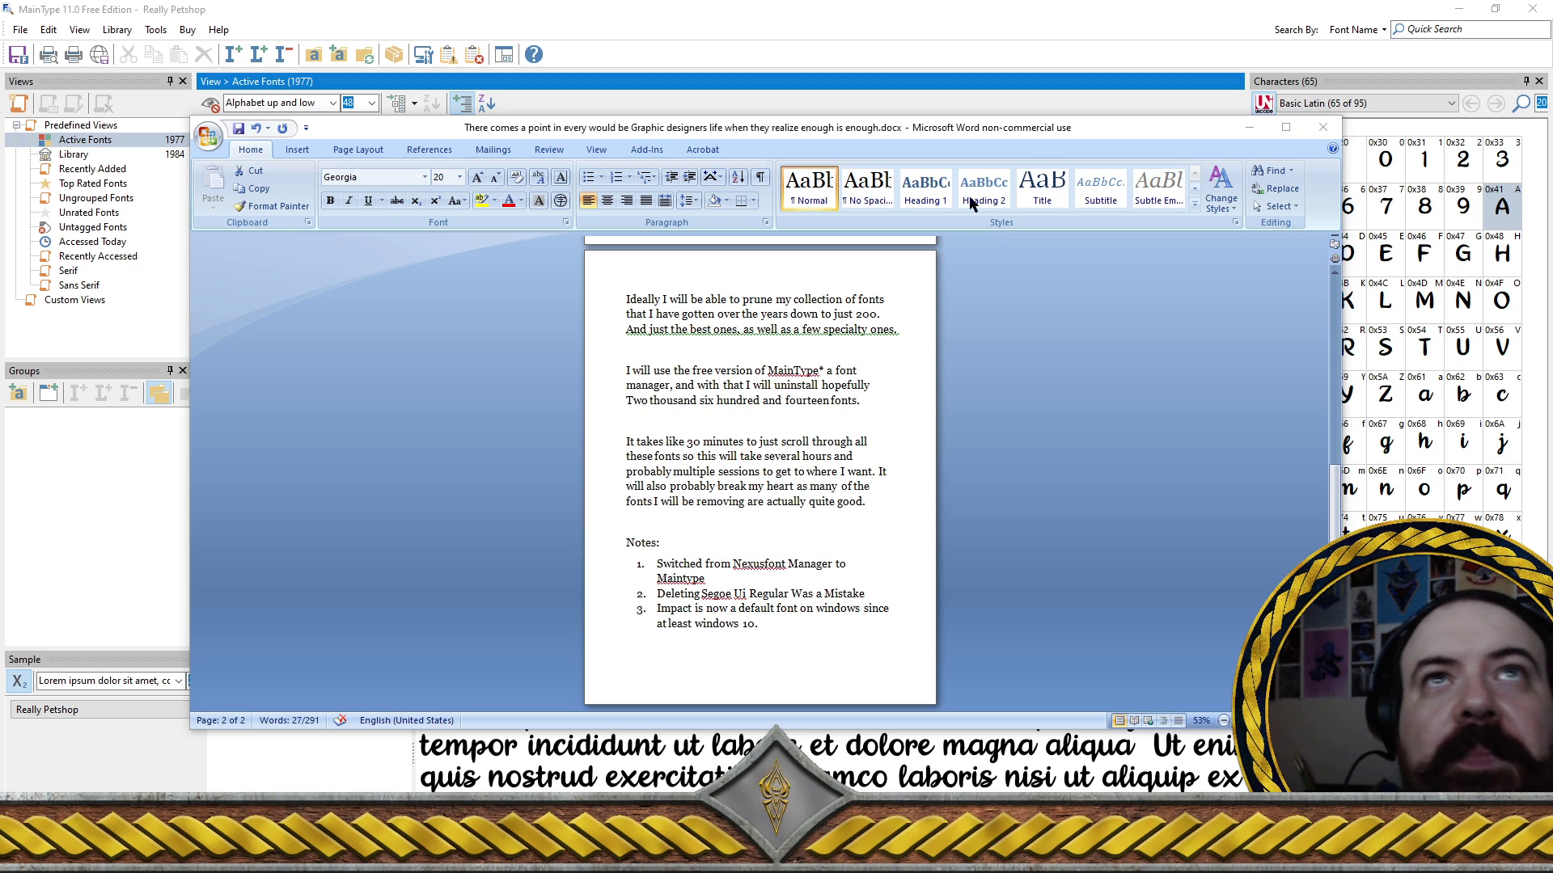
Close the Word document about having too many fonts, saving its changes
{"action": "left_click", "coordinate": [1328, 129]}
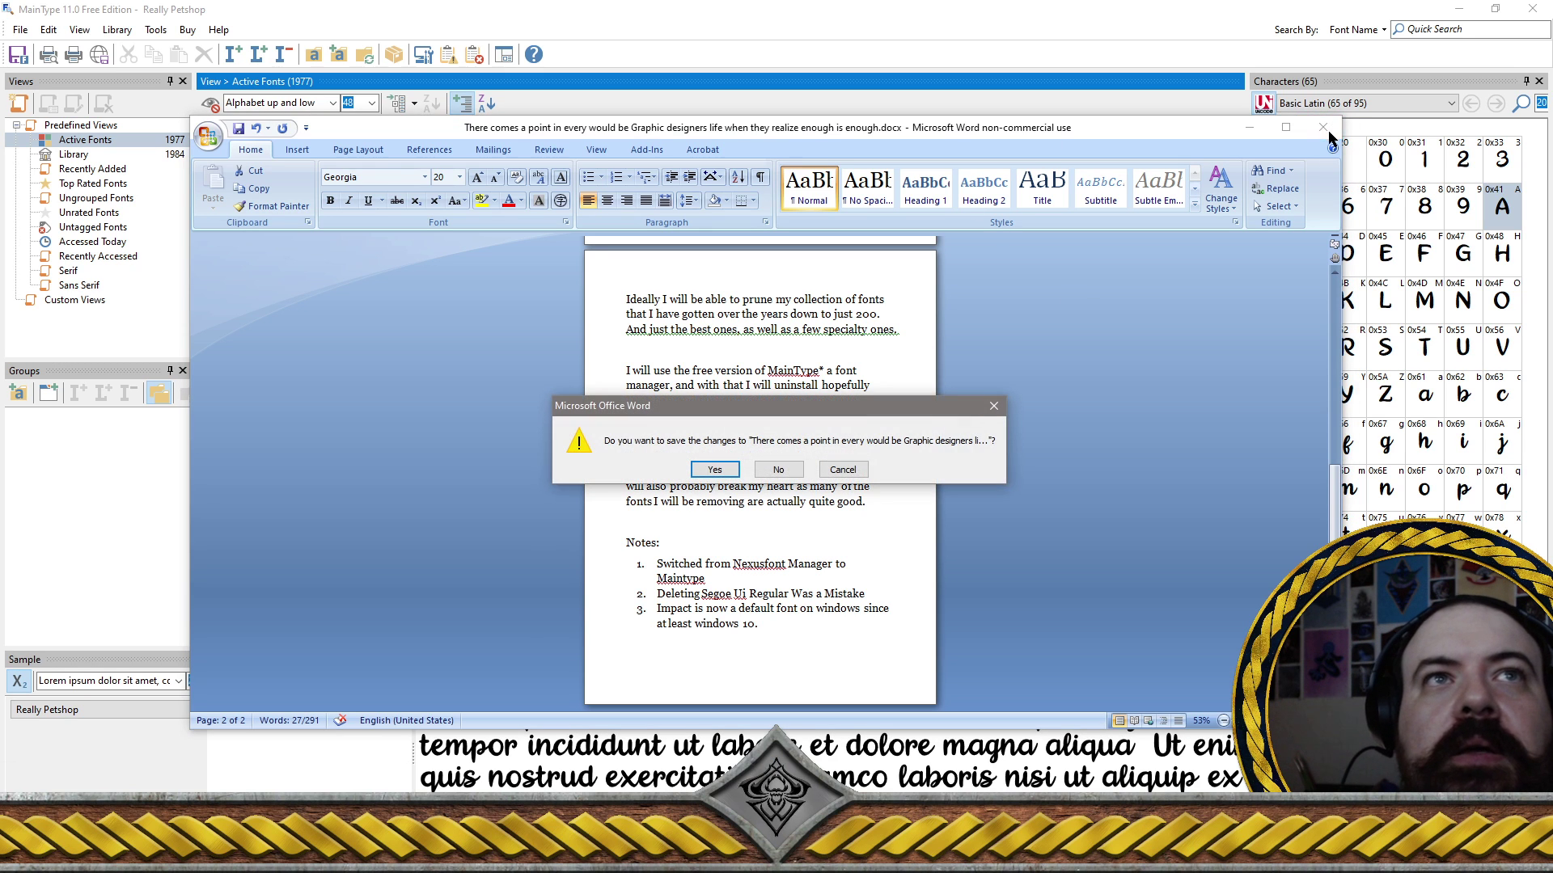
{"action": "left_click", "coordinate": [722, 476]}
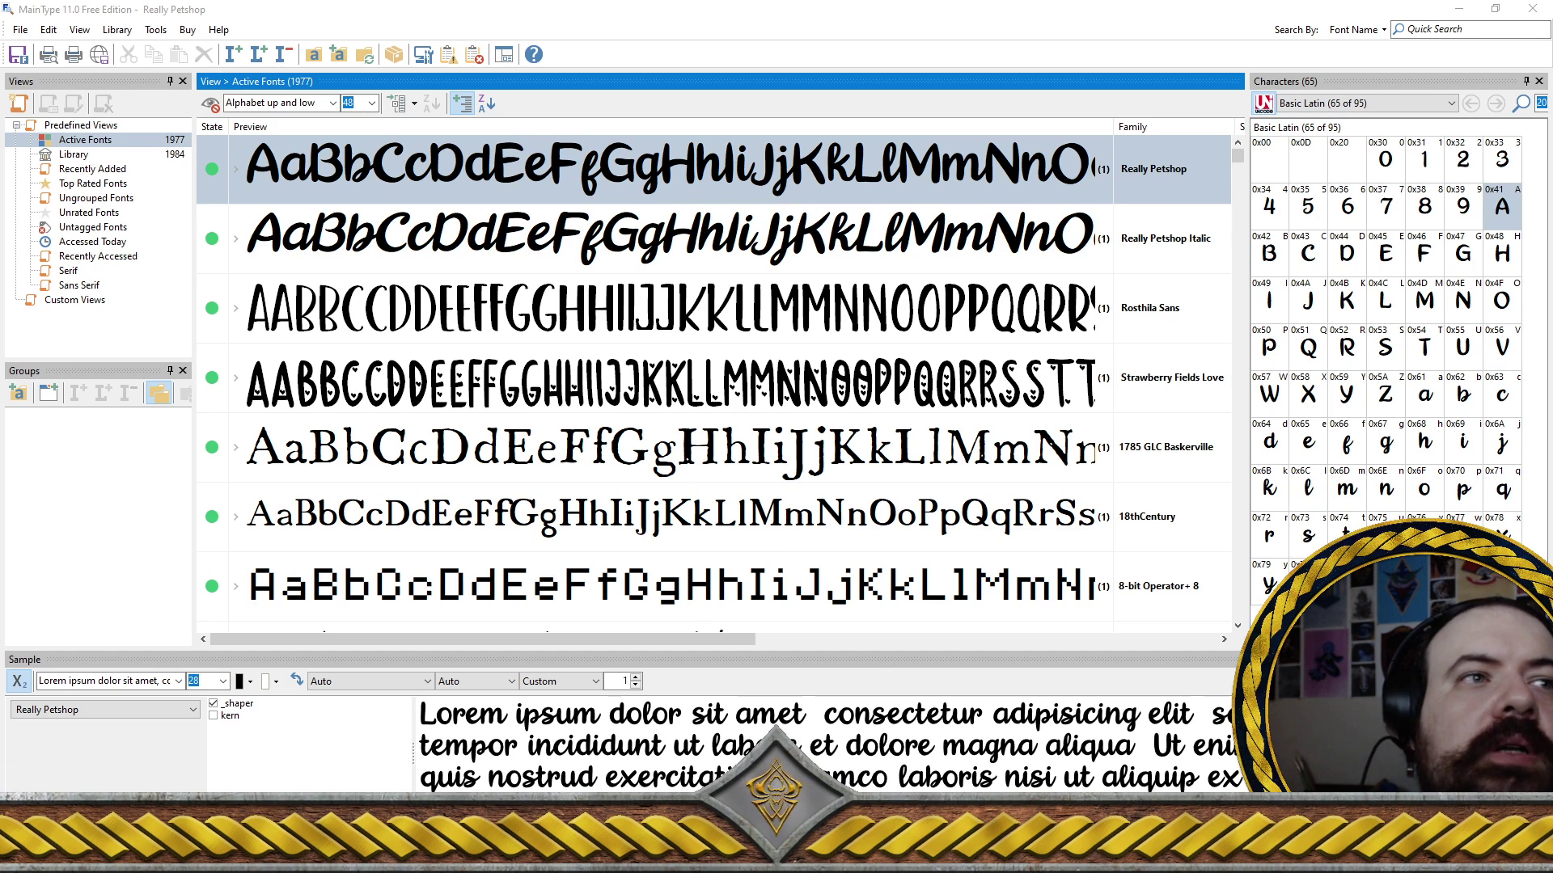
Launch nexusfont, look through its installed font previews, including Really Petshop Italic and 1785 GLC Baskerville Normal, and close it
{"action": "key", "text": "super"}
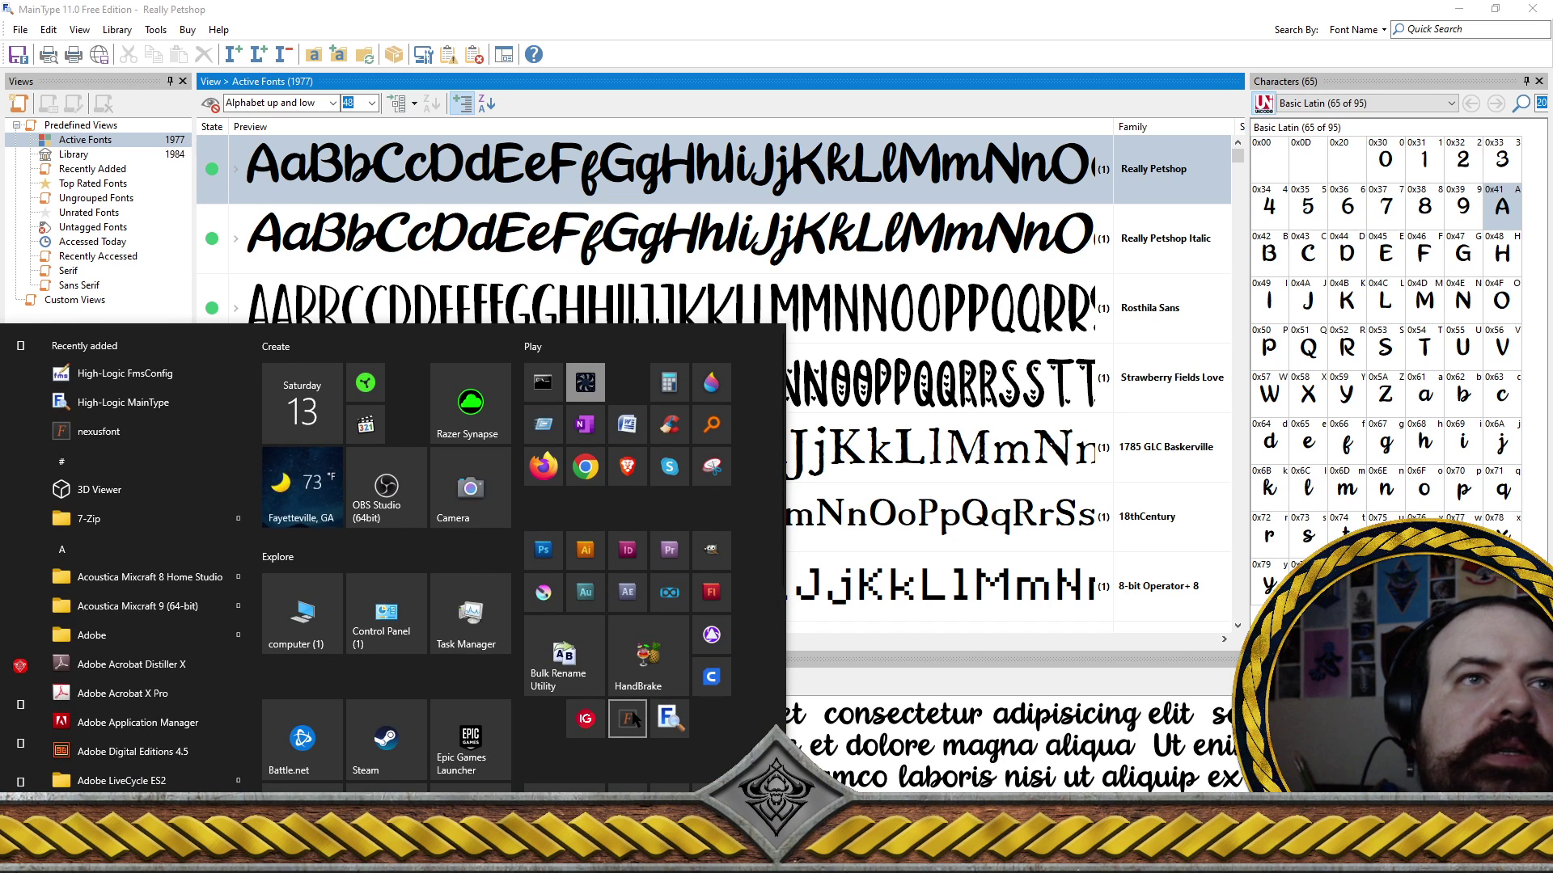
{"action": "left_click", "coordinate": [630, 718]}
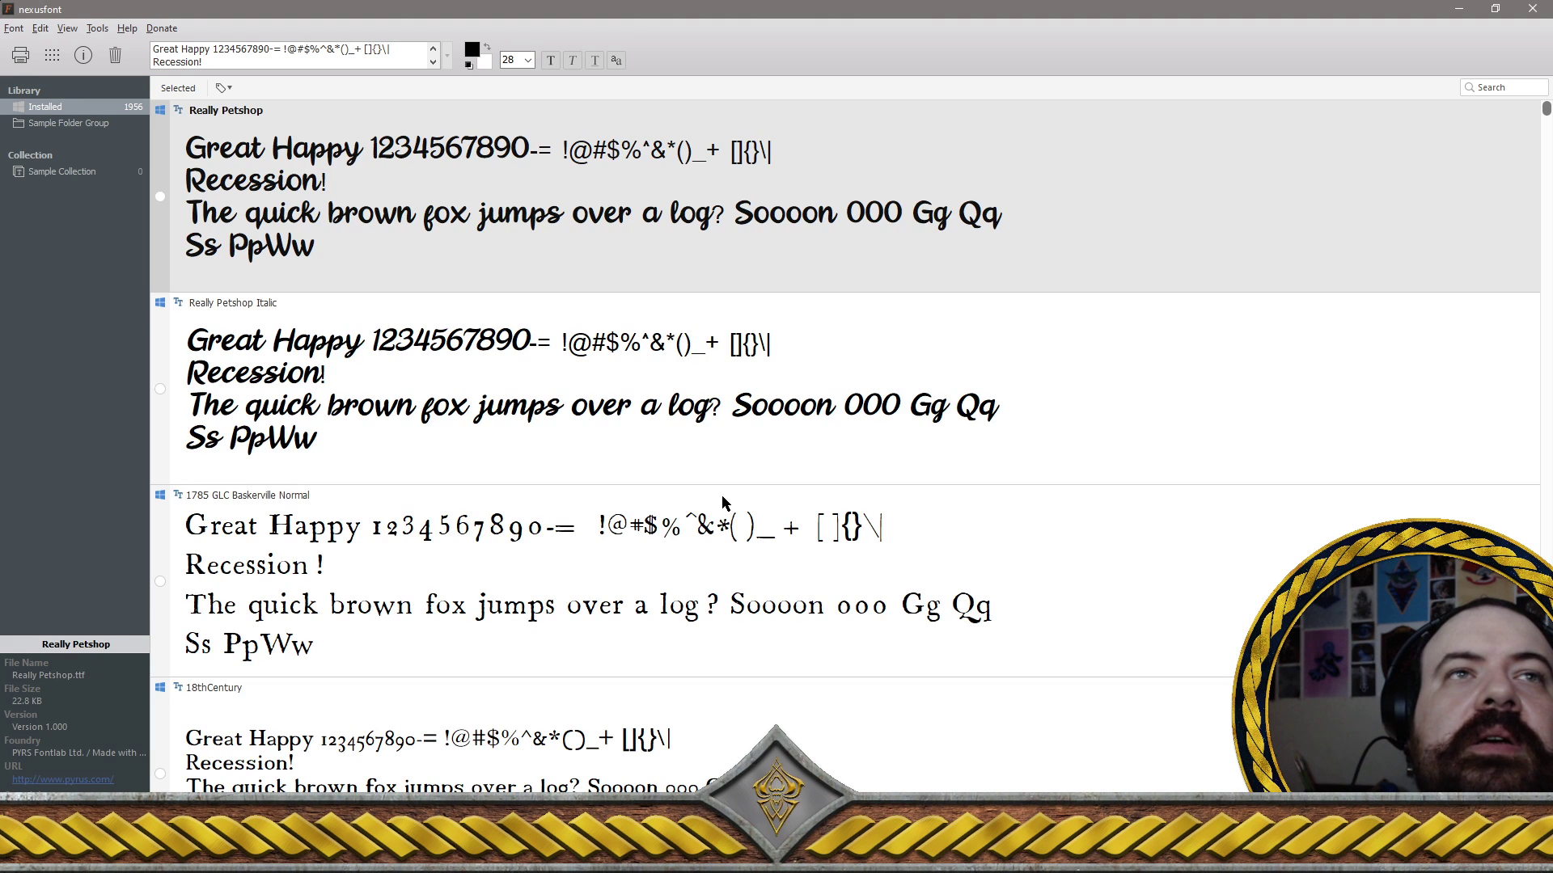
{"action": "left_click", "coordinate": [629, 394]}
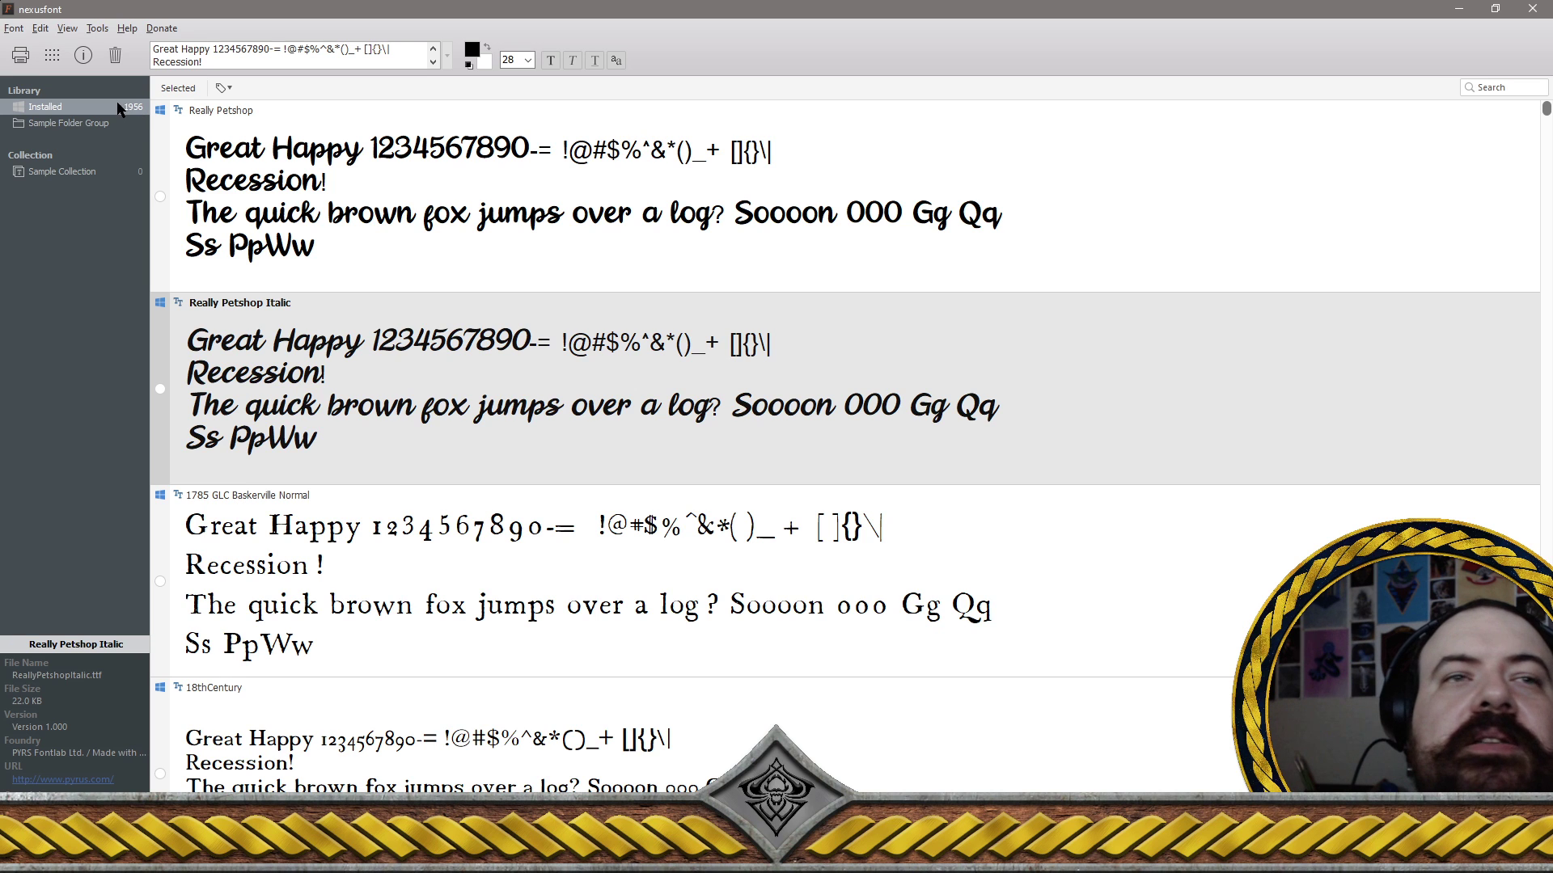
{"action": "left_click", "coordinate": [556, 537]}
{"action": "scroll", "coordinate": [568, 541], "scroll_direction": "down", "scroll_amount": 5}
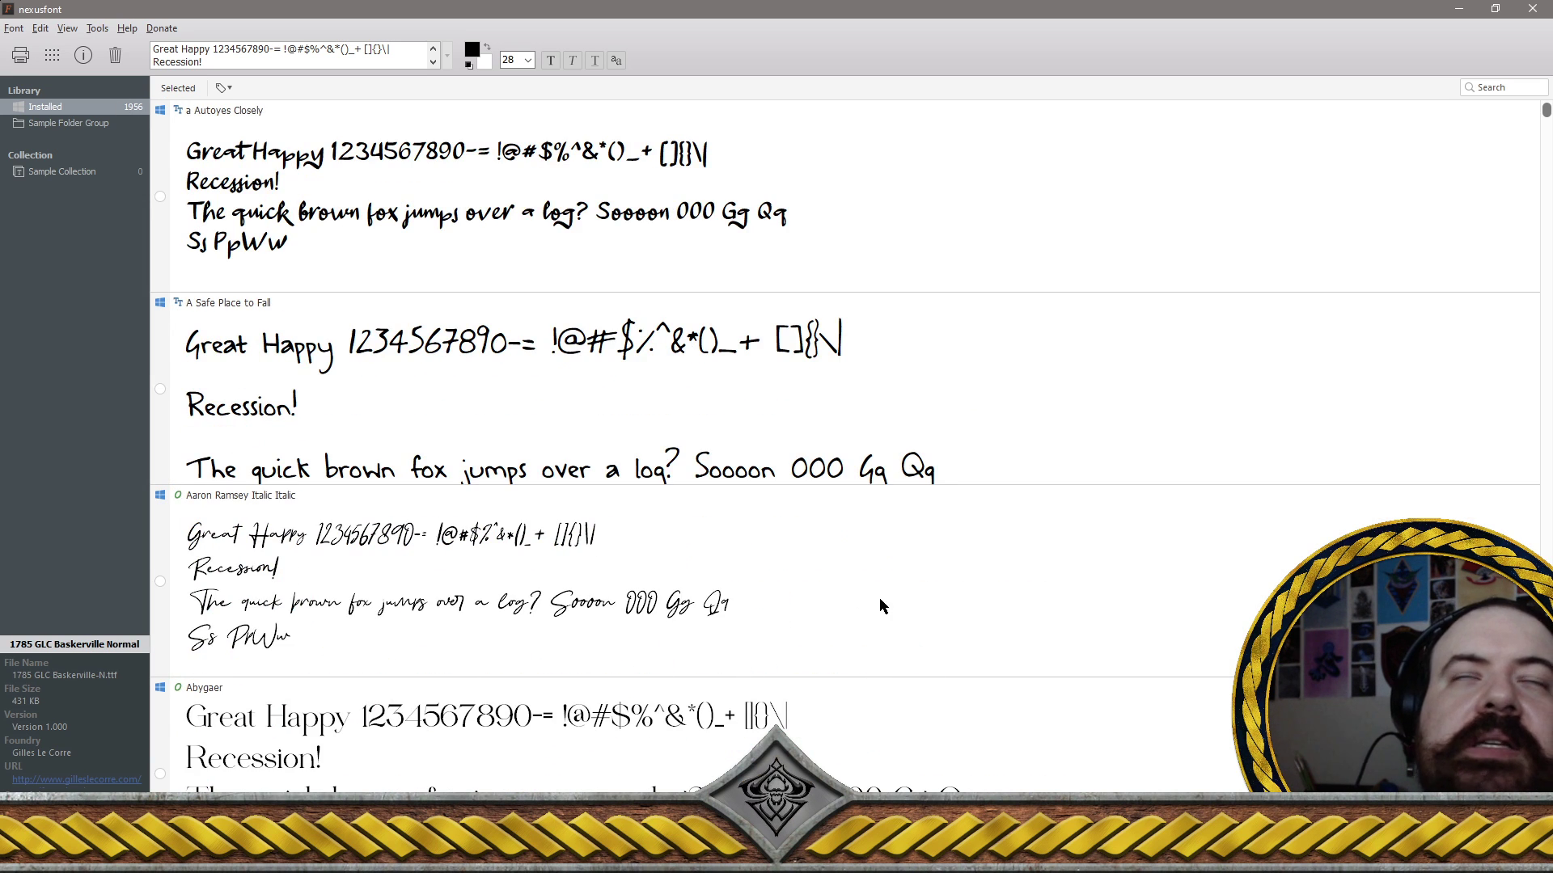
{"action": "left_click", "coordinate": [1532, 8]}
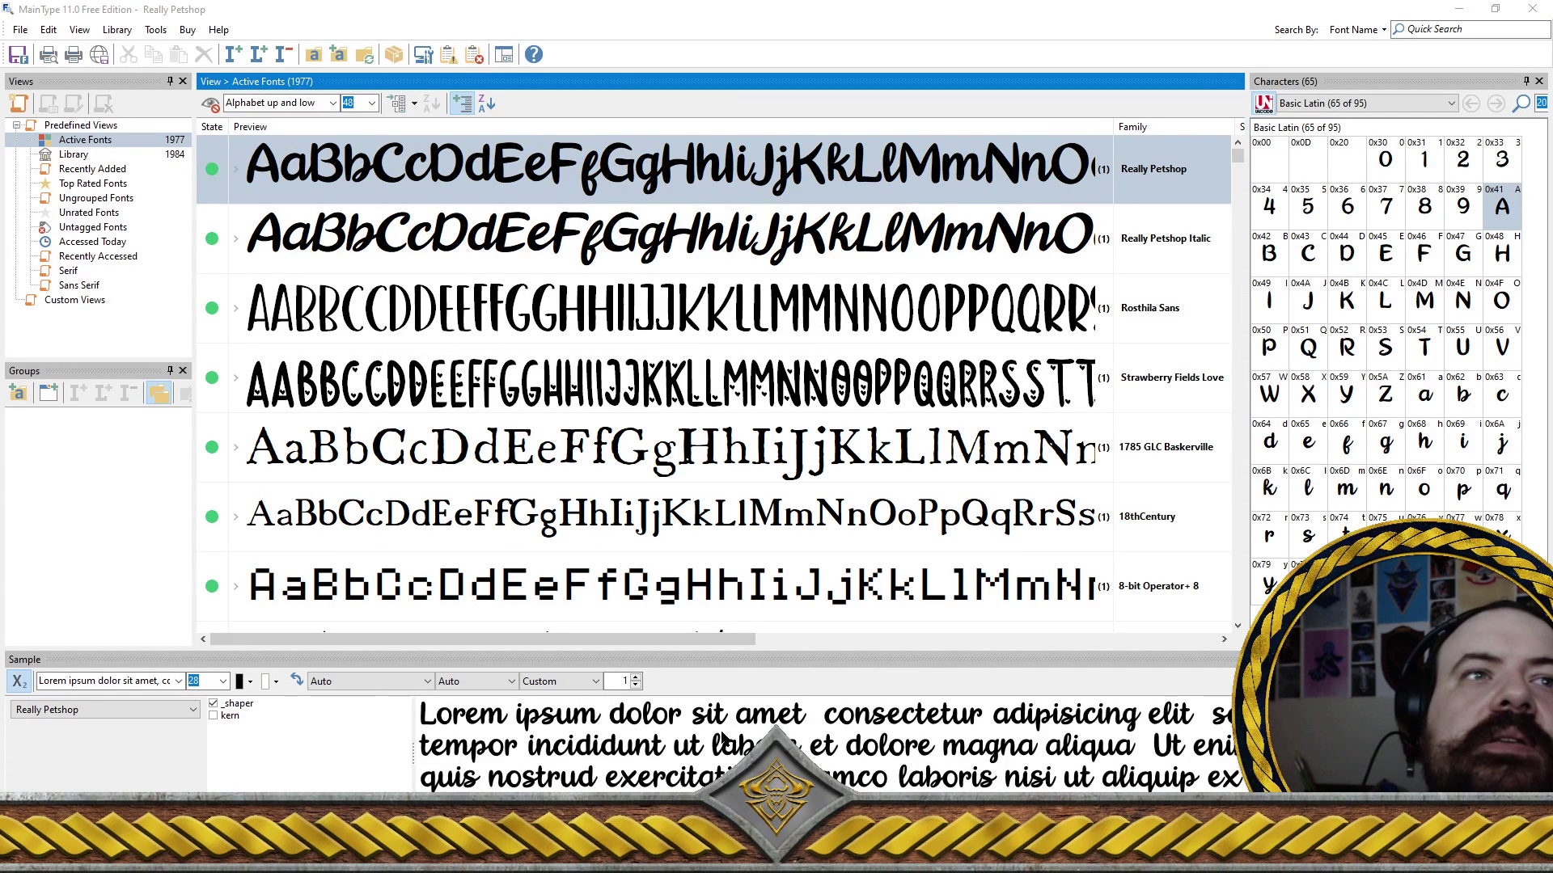
In MainType, view the sample of 8-bit Operator+ 8 and the fonts listed above it, up to Strawberry Fields Love
{"action": "left_click", "coordinate": [653, 618]}
{"action": "left_click", "coordinate": [724, 743]}
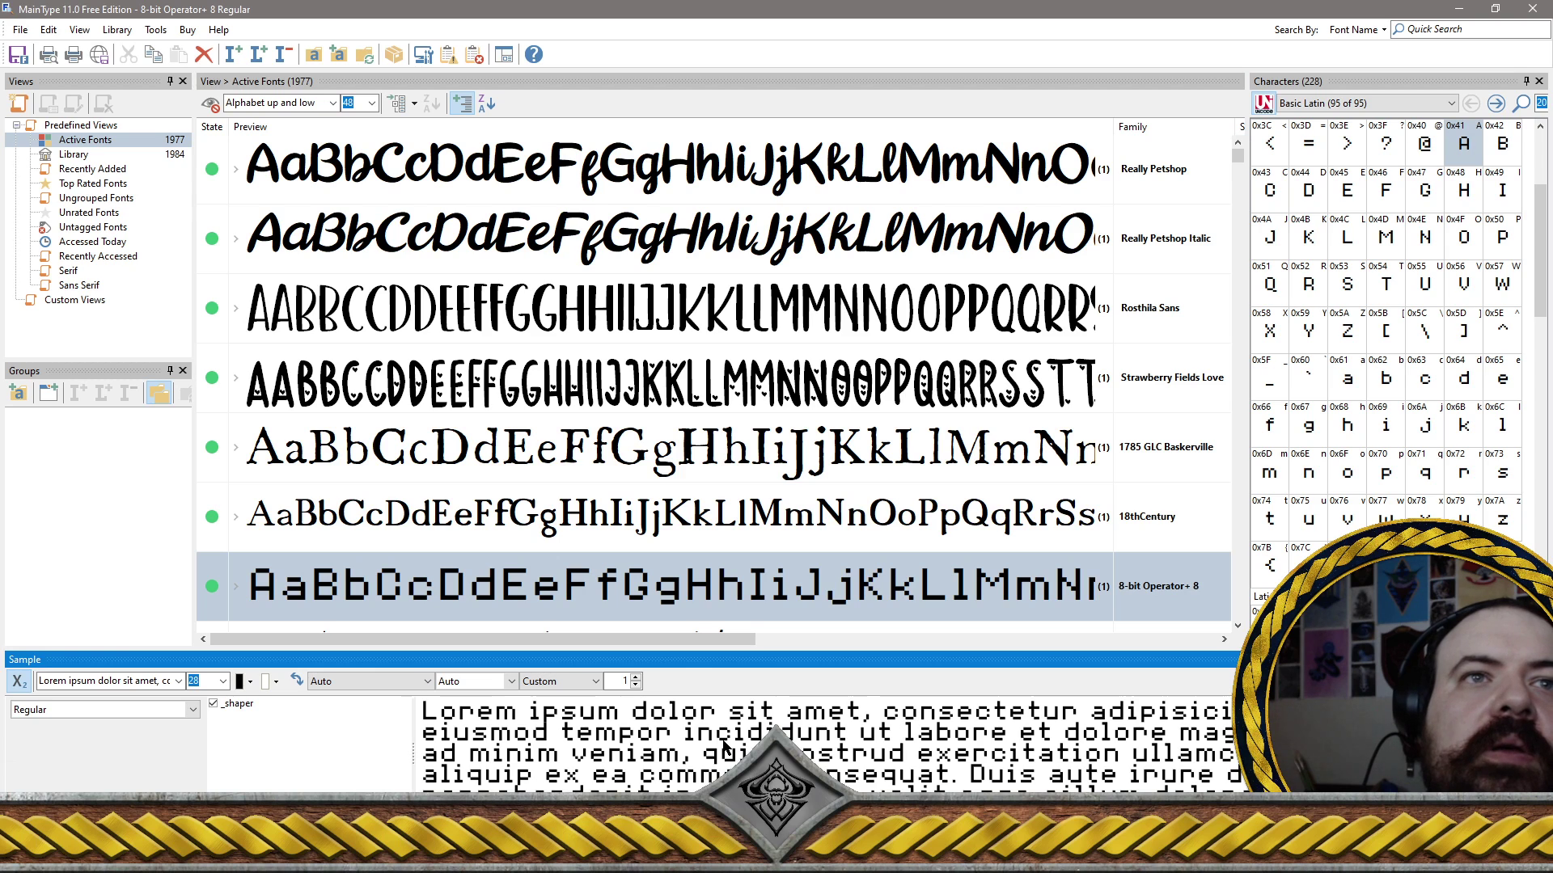
{"action": "key", "text": "Up"}
{"action": "key", "text": "Up"}
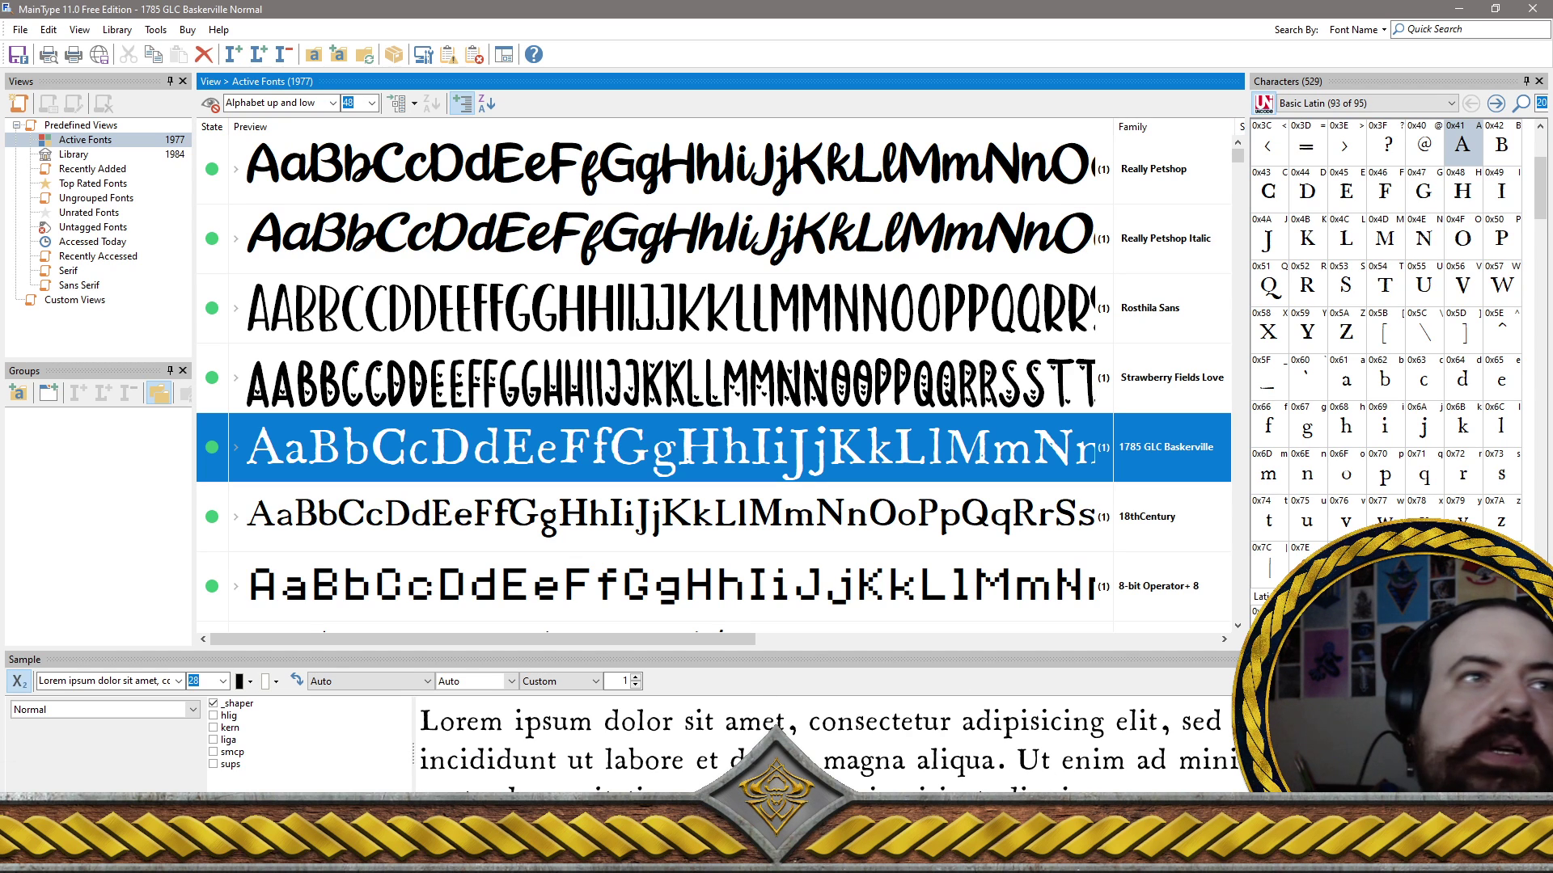
{"action": "key", "text": "Up"}
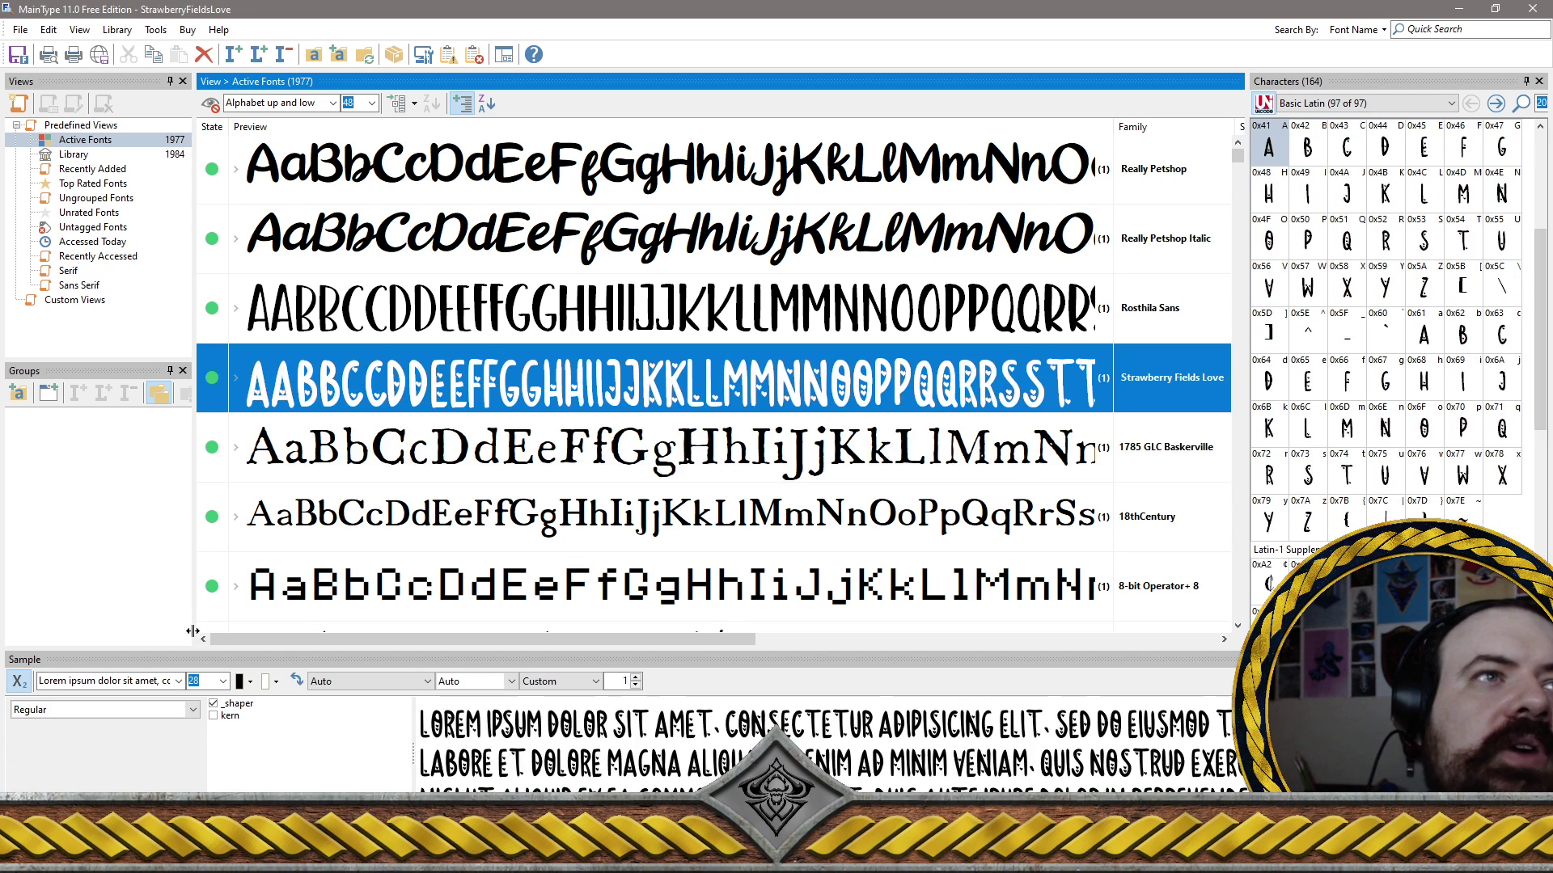
Try the box-symbol preset and the "The quick brown fox" pangram preset as sample text for Strawberry Fields Love
{"action": "left_click", "coordinate": [179, 681]}
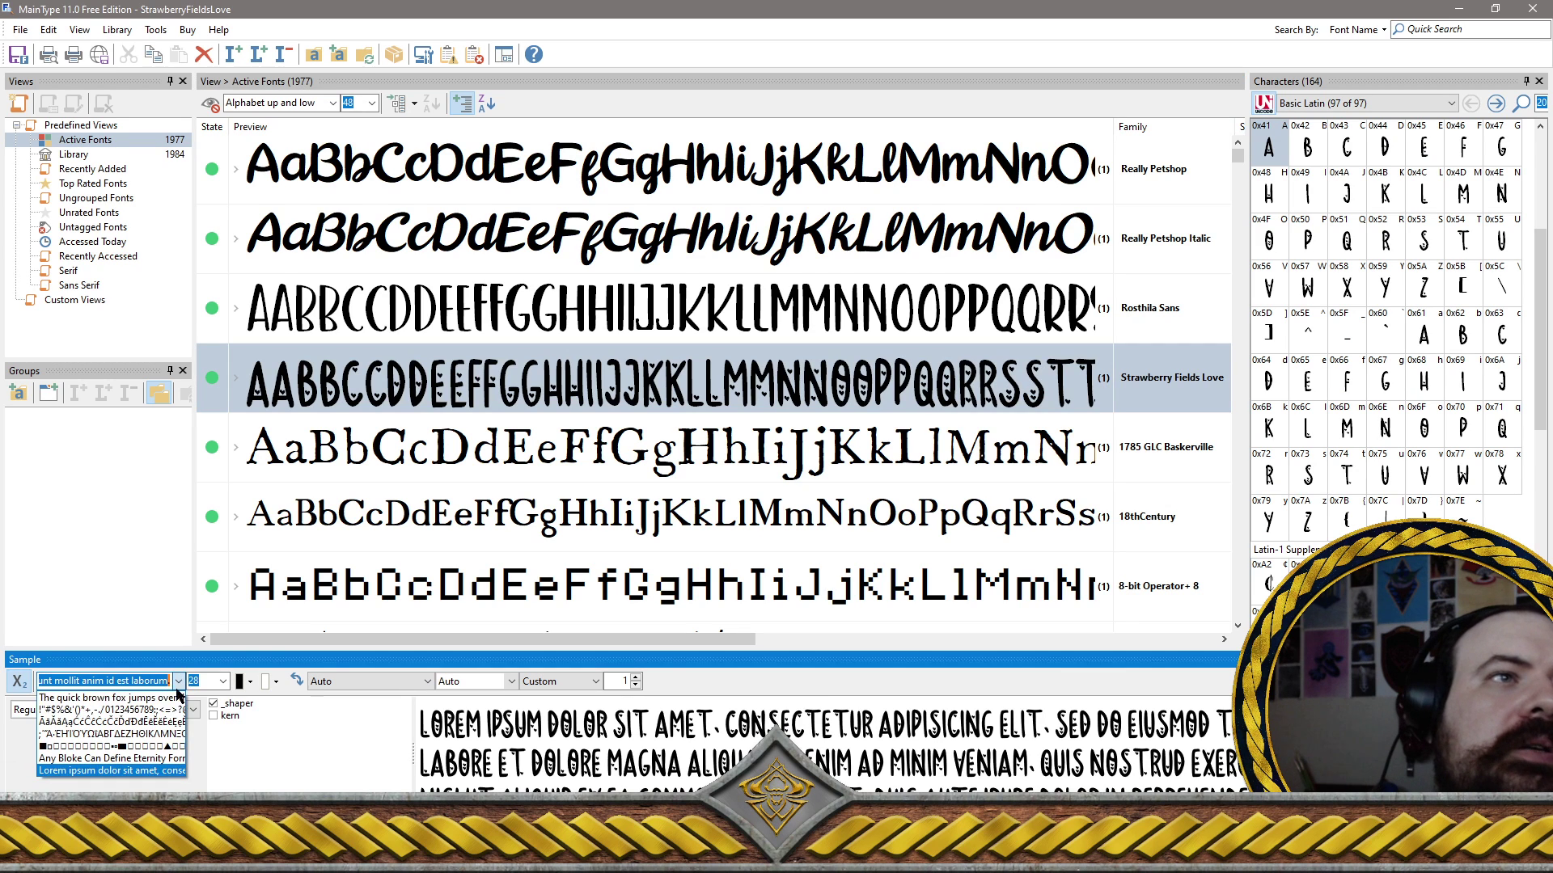
{"action": "left_click", "coordinate": [165, 751]}
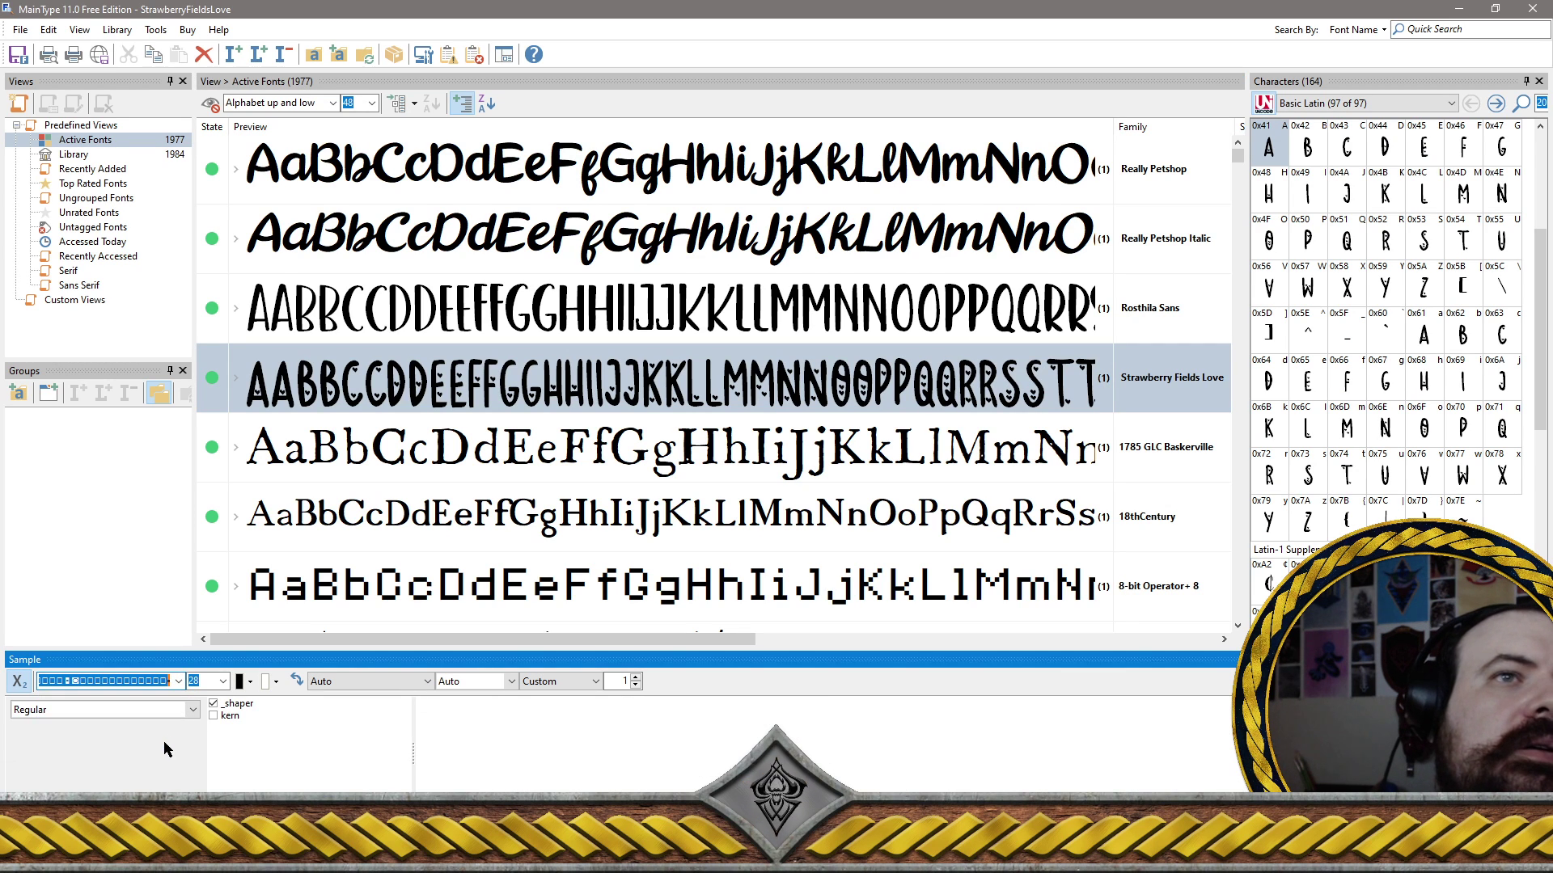
{"action": "left_click", "coordinate": [178, 680]}
{"action": "left_click", "coordinate": [159, 706]}
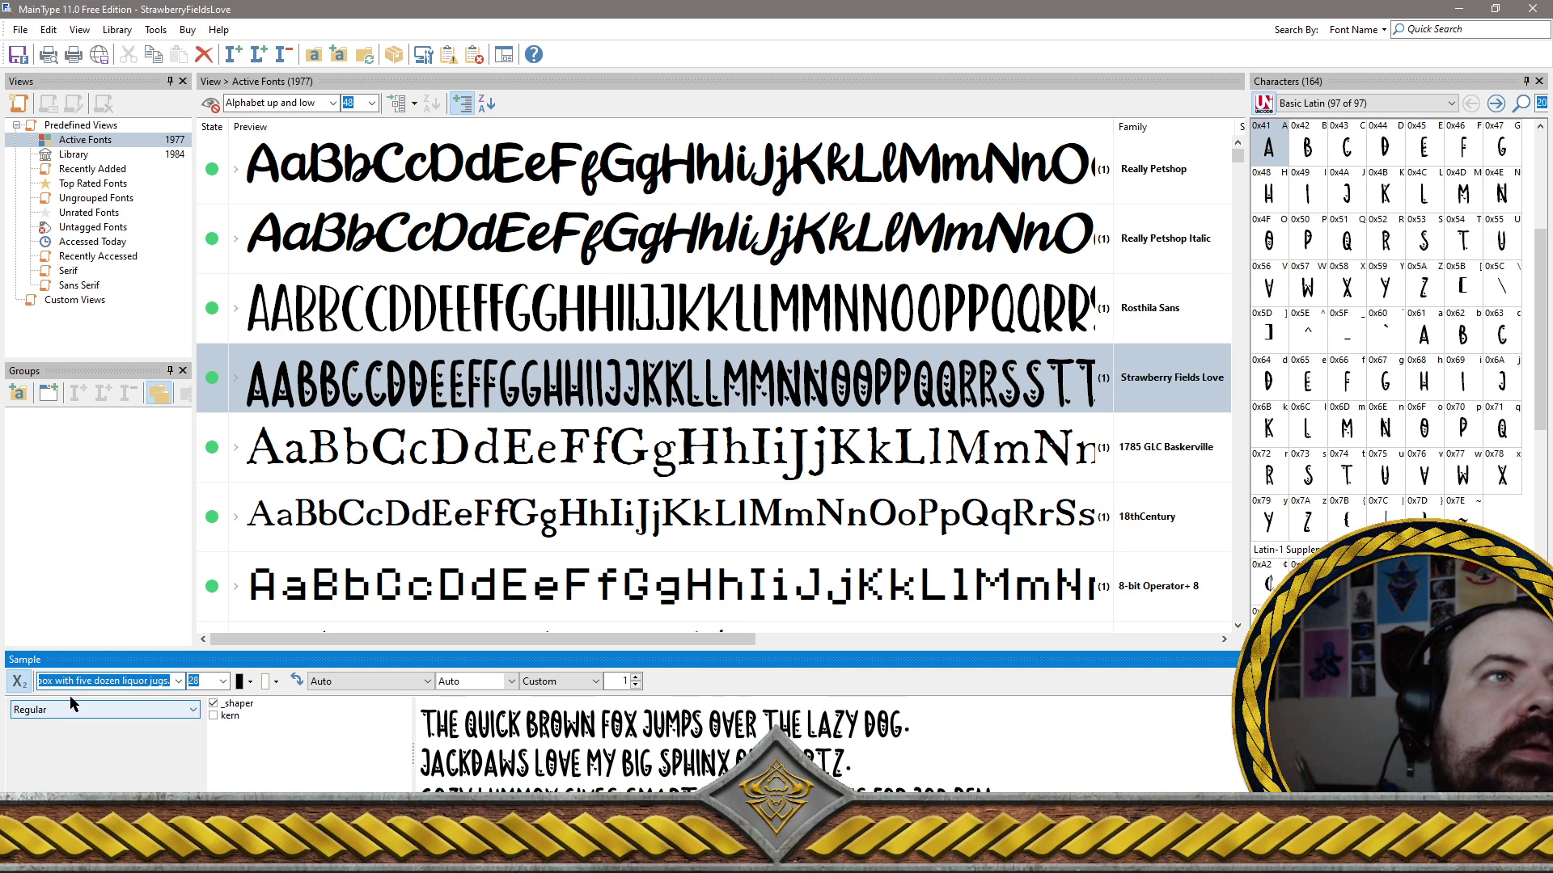
Set the sample text to the preset with punctuation, digits and alphabet, and review those characters in Strawberry Fields Love
{"action": "left_click", "coordinate": [172, 681]}
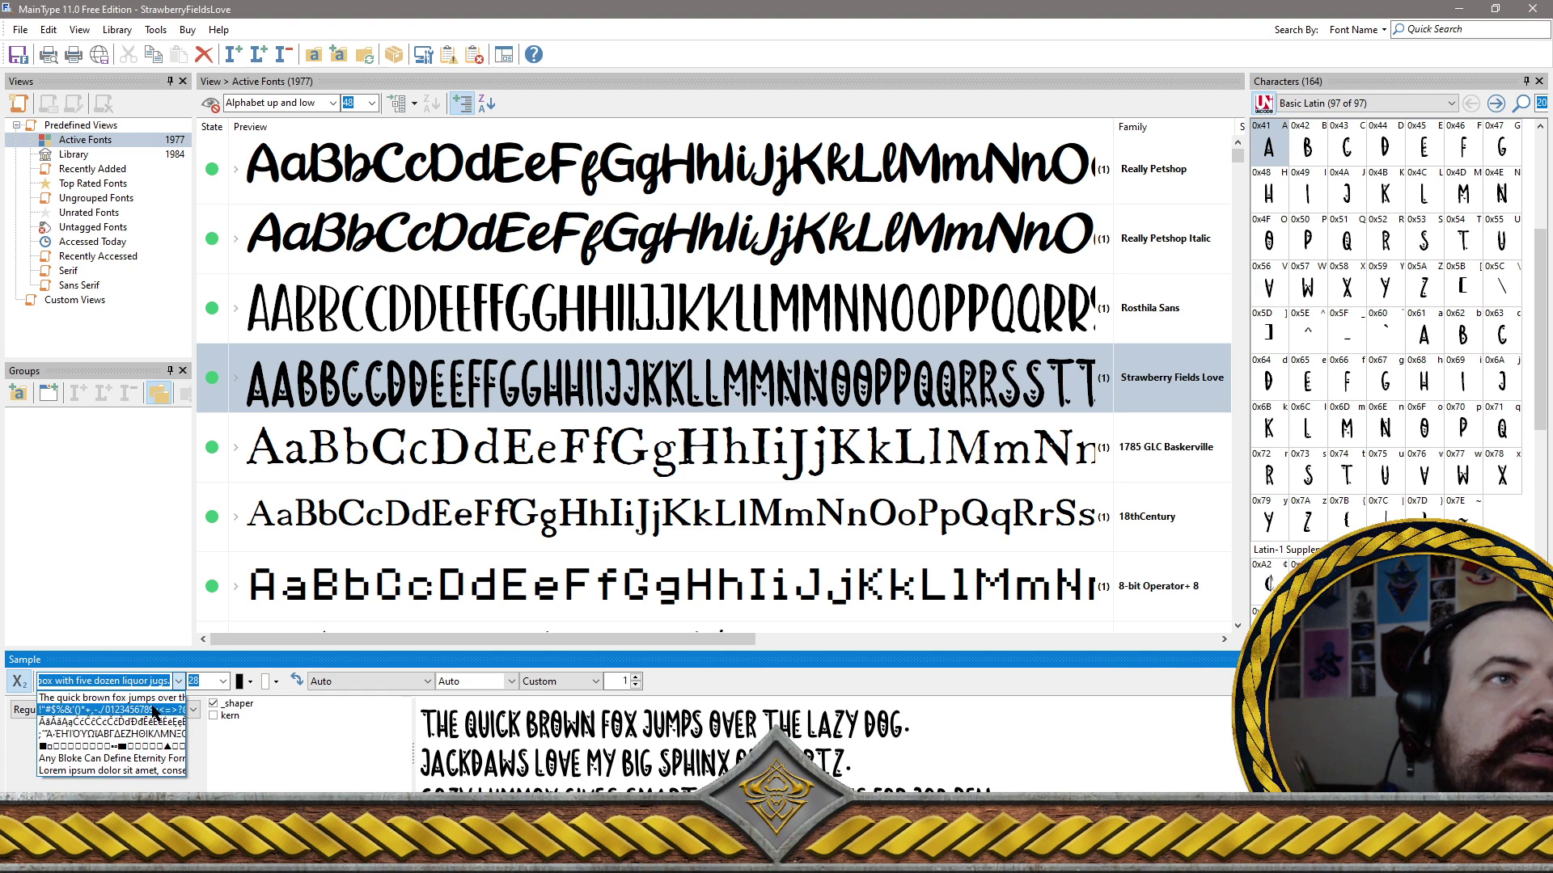
{"action": "left_click", "coordinate": [154, 710]}
{"action": "scroll", "coordinate": [700, 783], "scroll_direction": "down", "scroll_amount": 2}
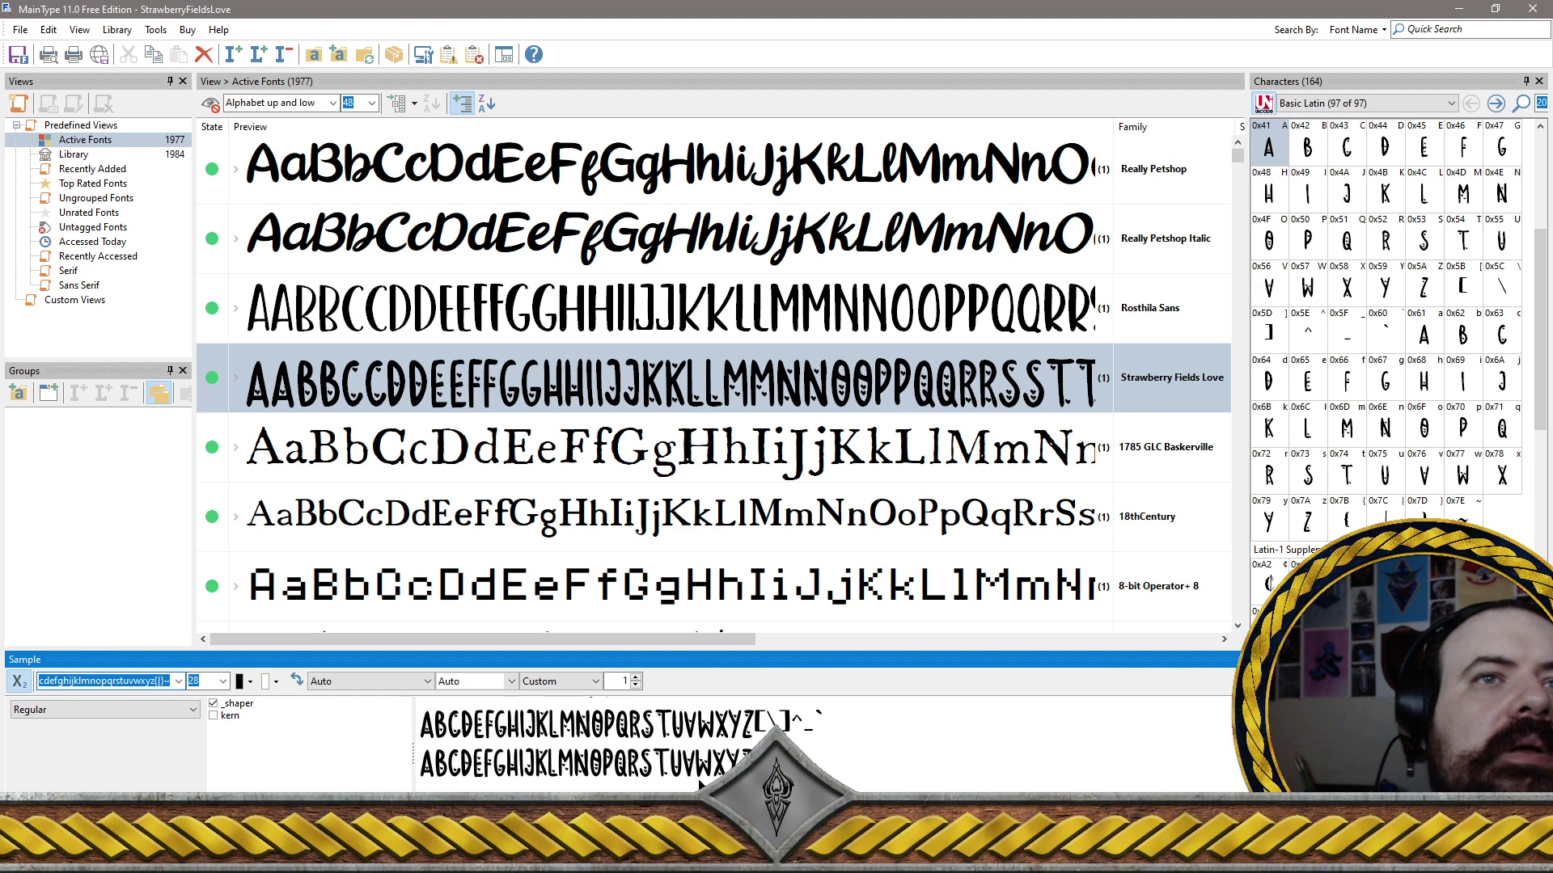
{"action": "scroll", "coordinate": [701, 783], "scroll_direction": "up", "scroll_amount": 2}
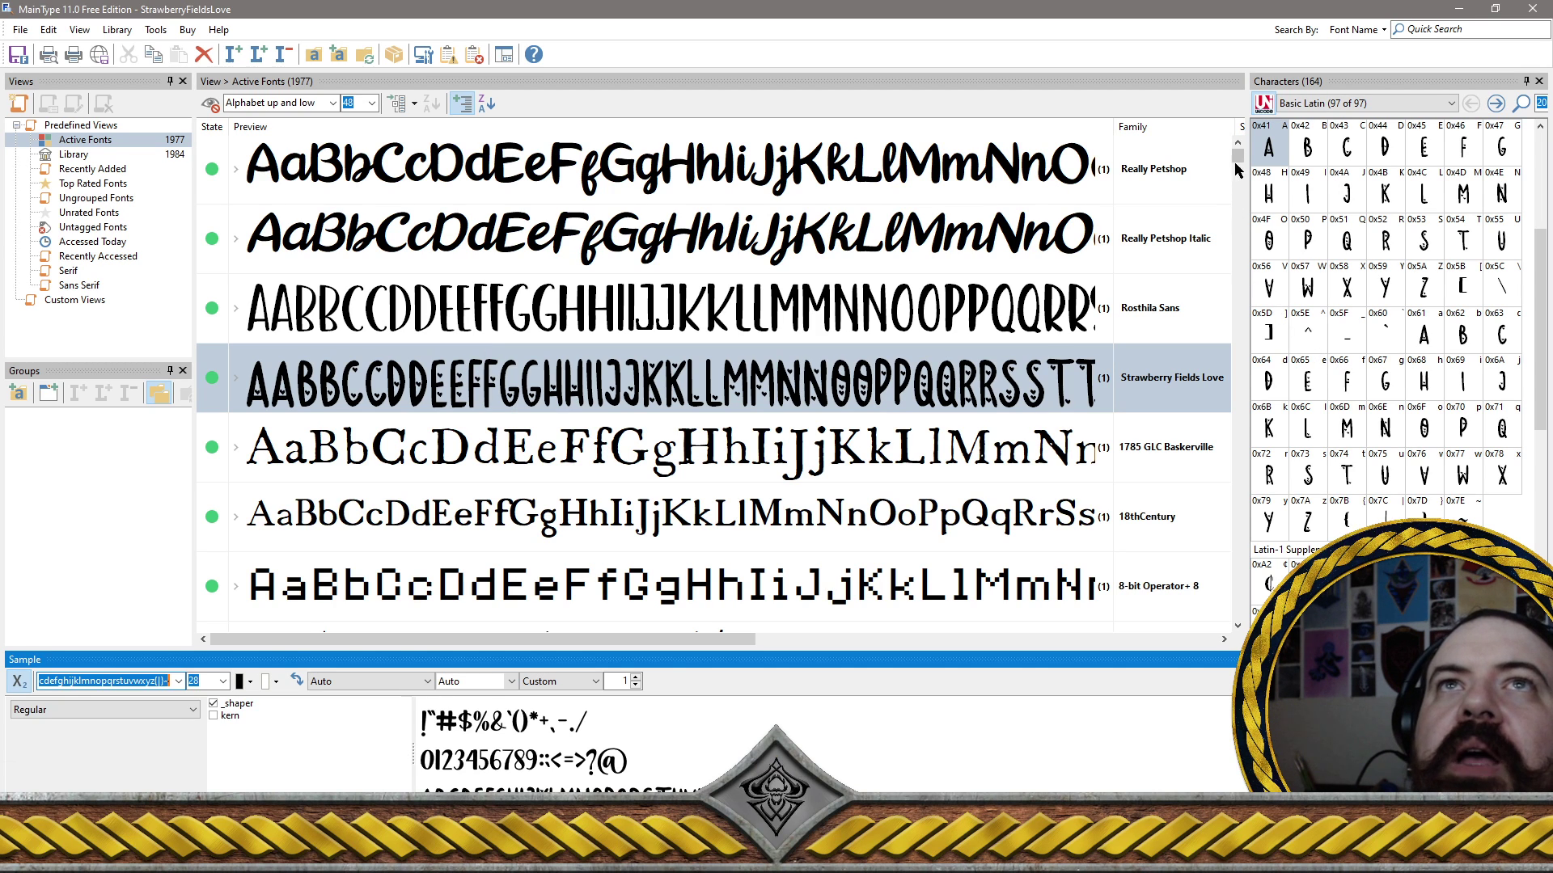
Change the font list's preview text to Digits
{"action": "left_click", "coordinate": [325, 104]}
{"action": "left_click", "coordinate": [328, 104]}
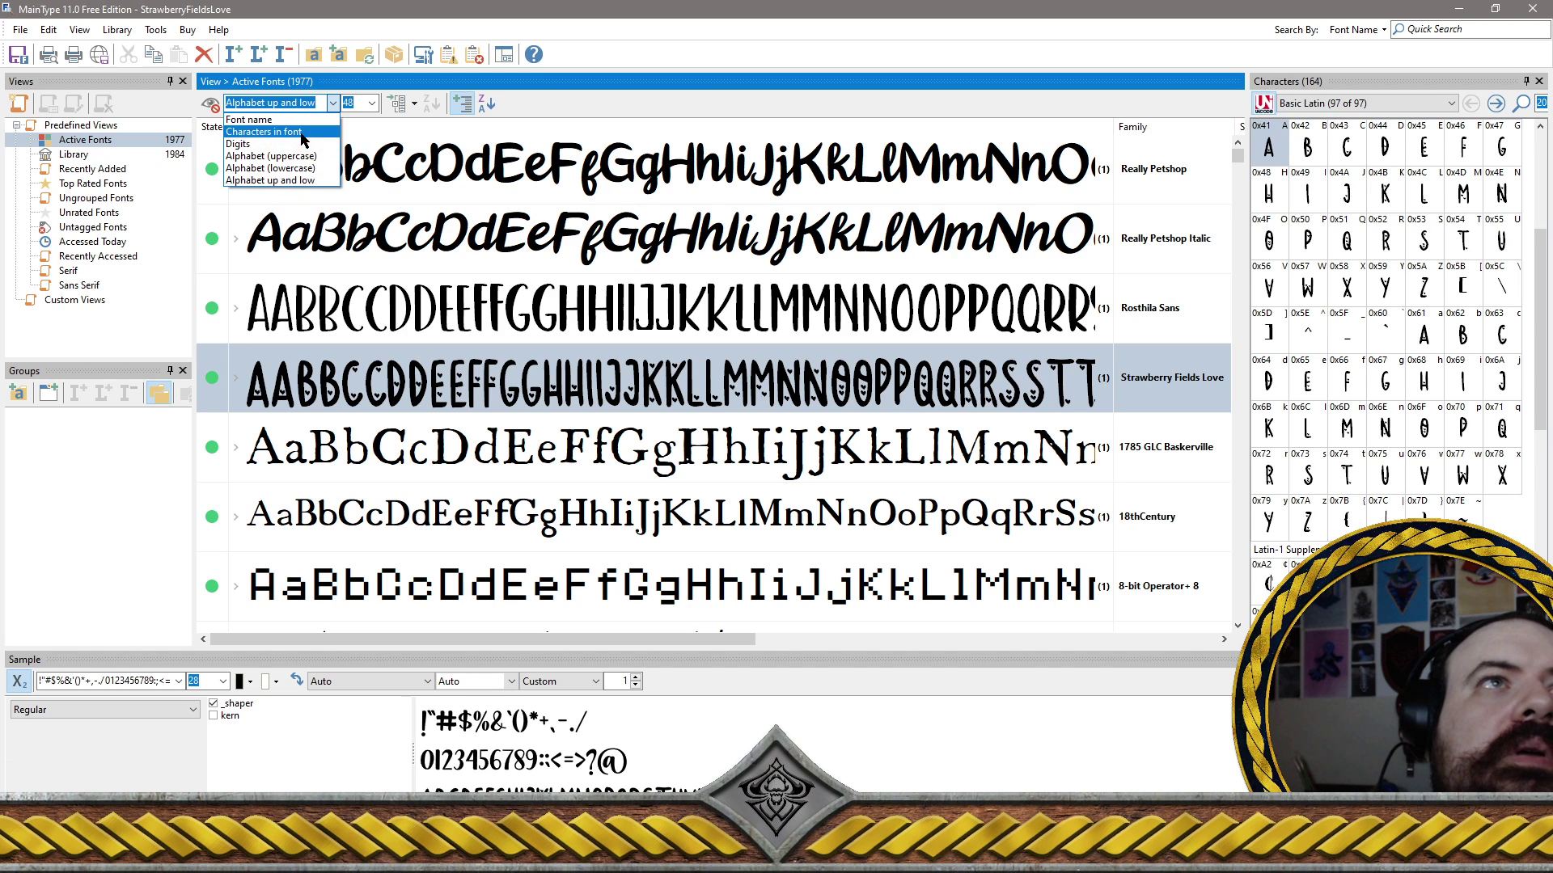
{"action": "left_click", "coordinate": [303, 145]}
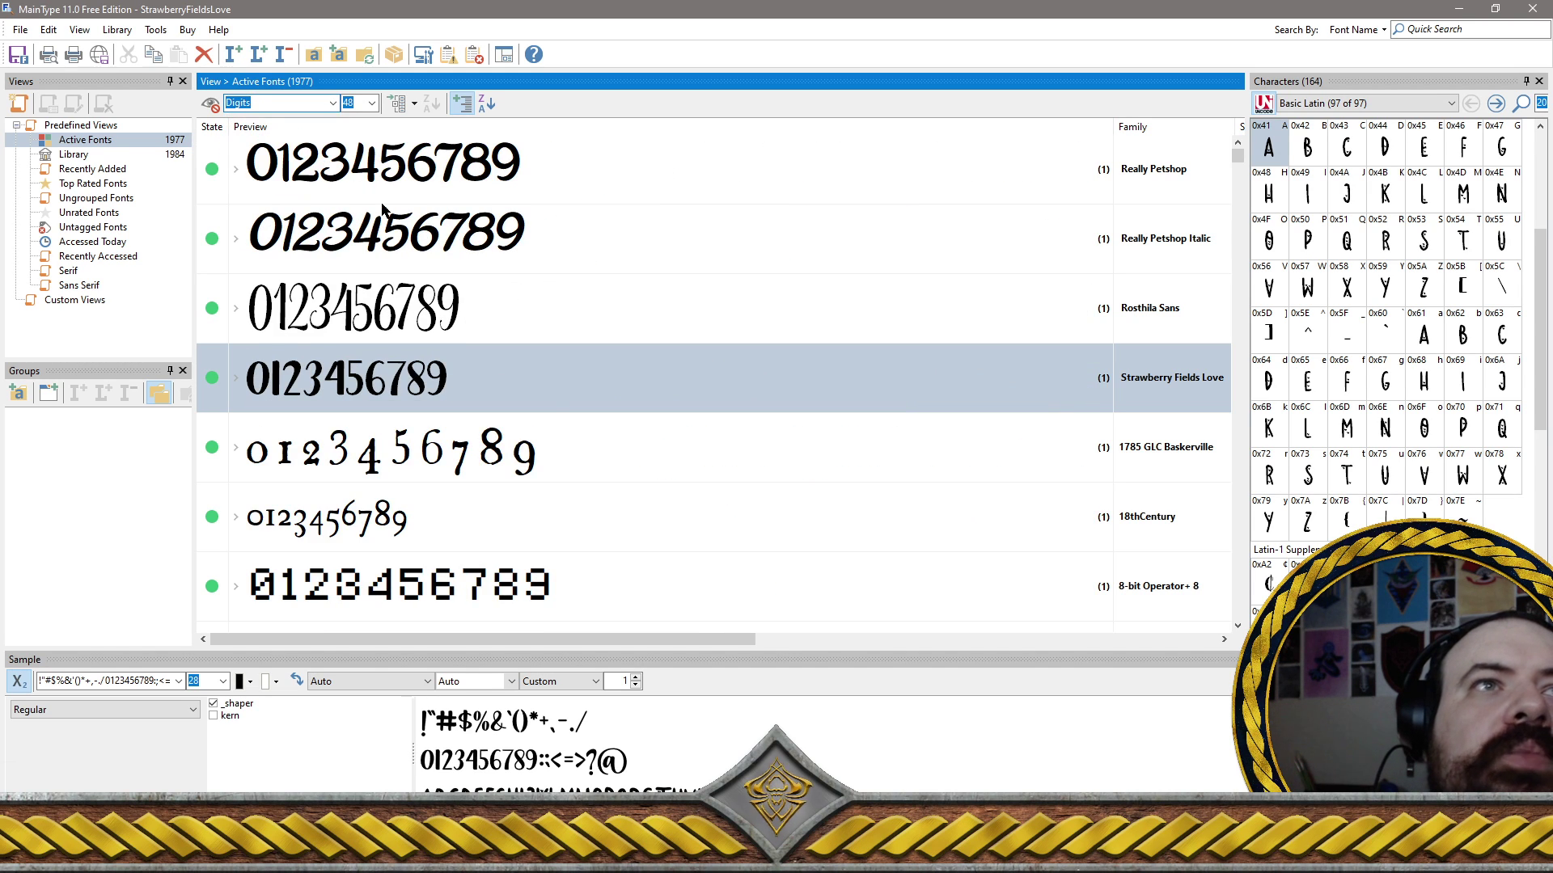
Examine the digits of 1785 GLC Baskerville, 18thCentury and A Safe Place to Fall
{"action": "left_click", "coordinate": [559, 468]}
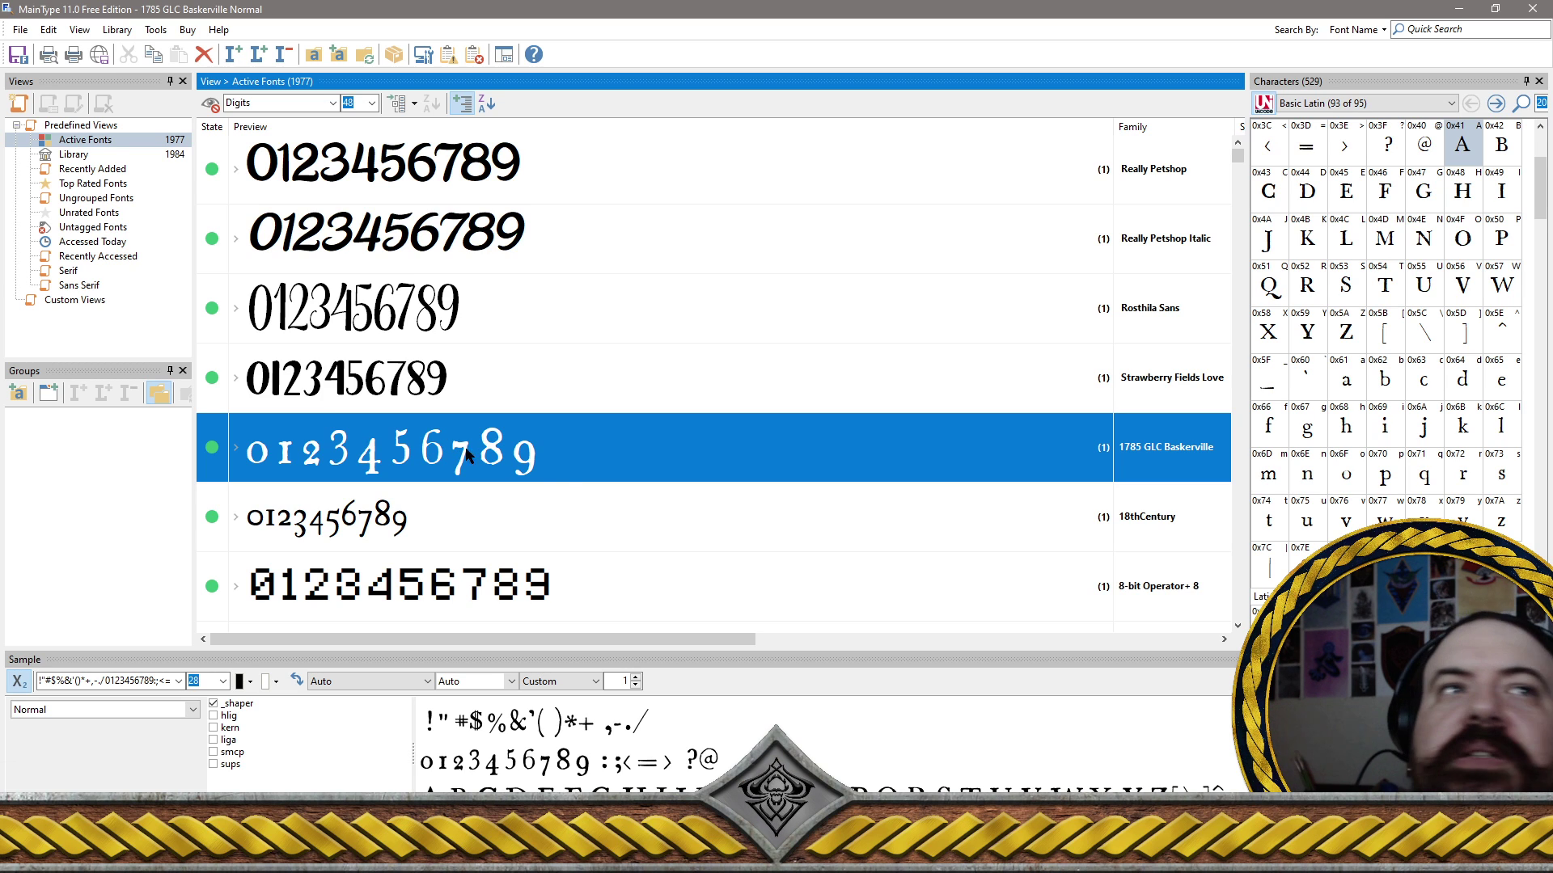
{"action": "left_click", "coordinate": [516, 518]}
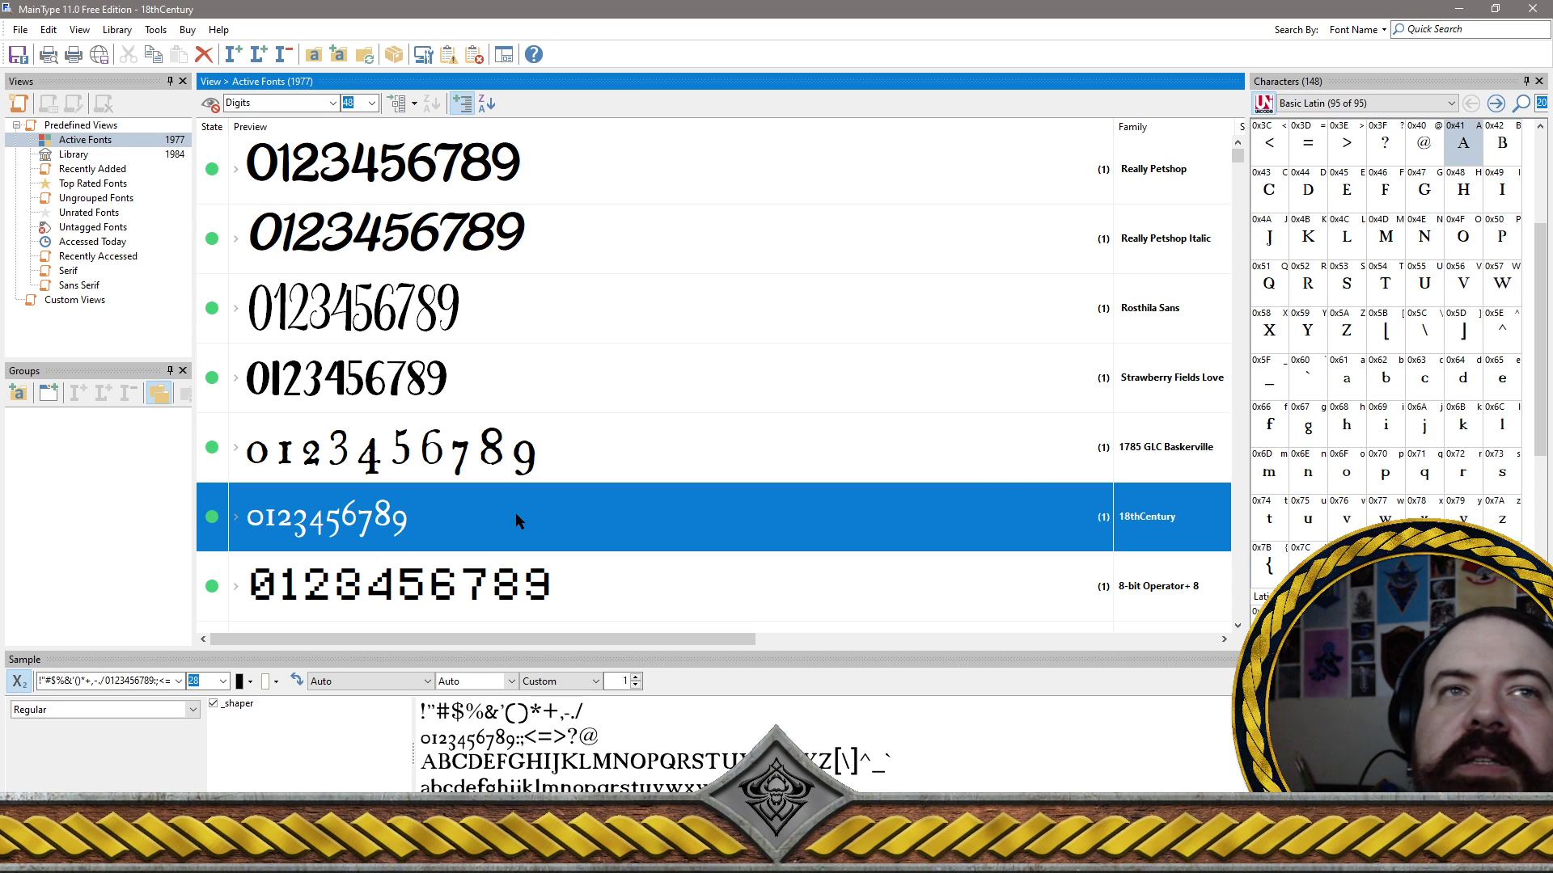
{"action": "left_click", "coordinate": [1238, 627]}
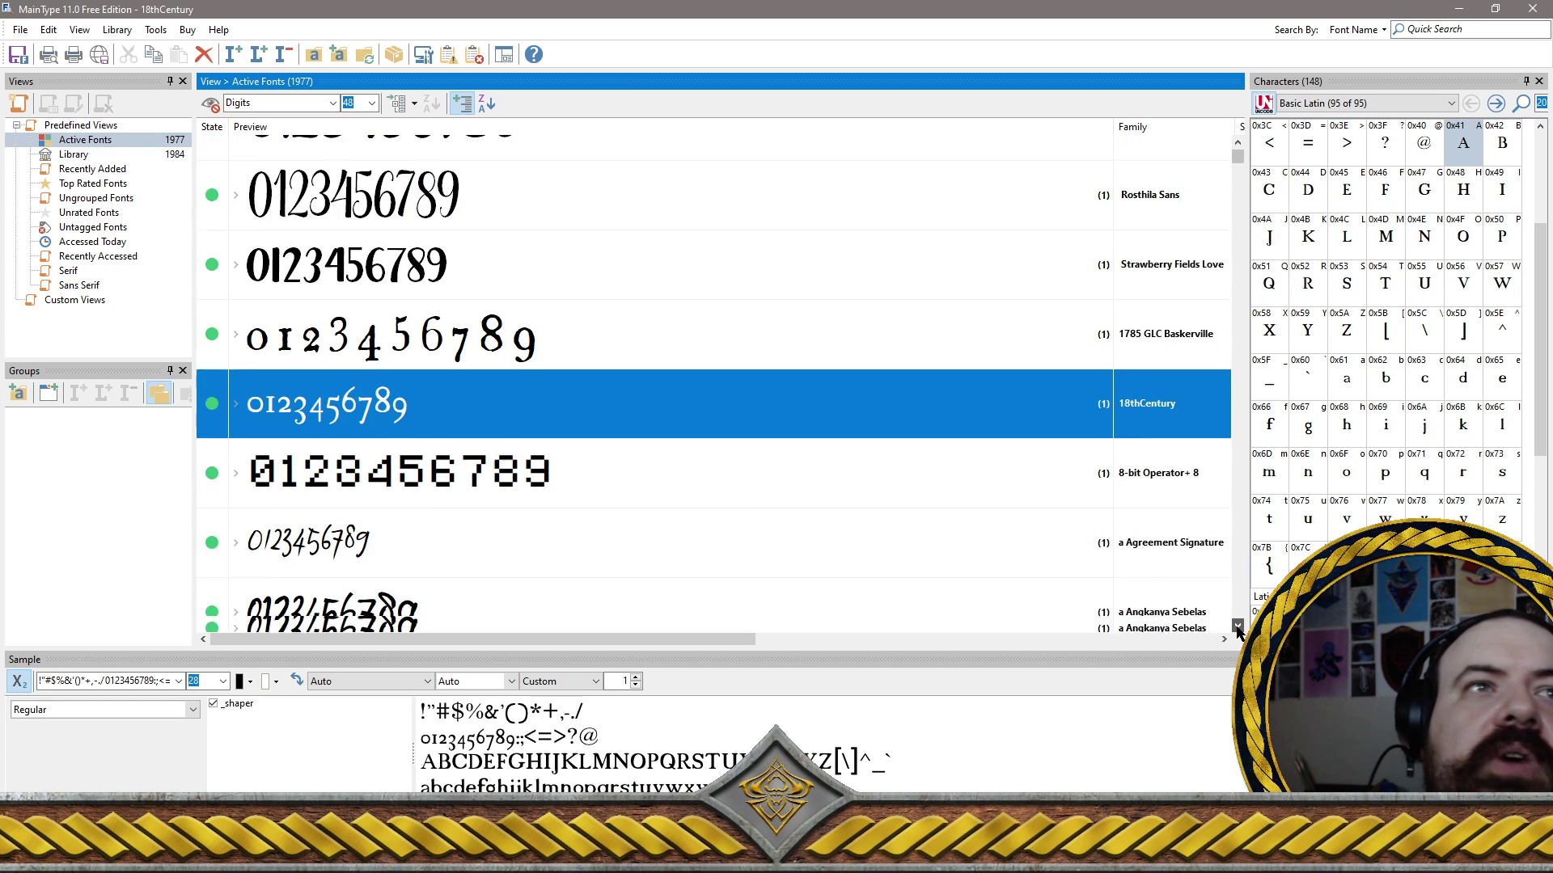
{"action": "left_click", "coordinate": [514, 486]}
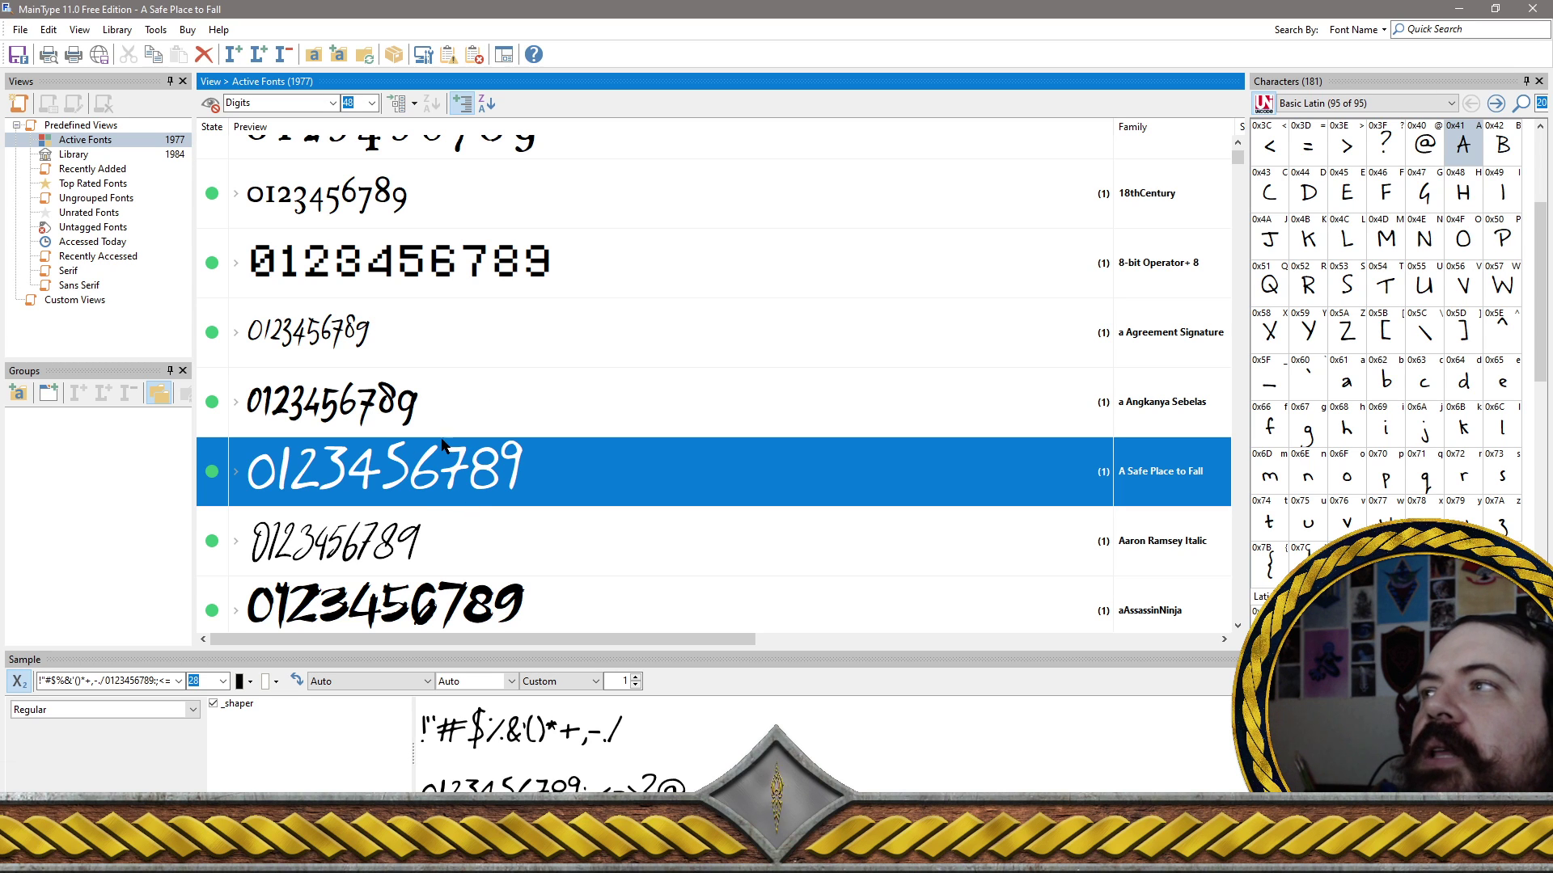
Change the font list's preview text to Alphabet up and low, and look through the fonts from a Angkanya Sebelas down to Anstting Kishon
{"action": "left_click", "coordinate": [333, 104]}
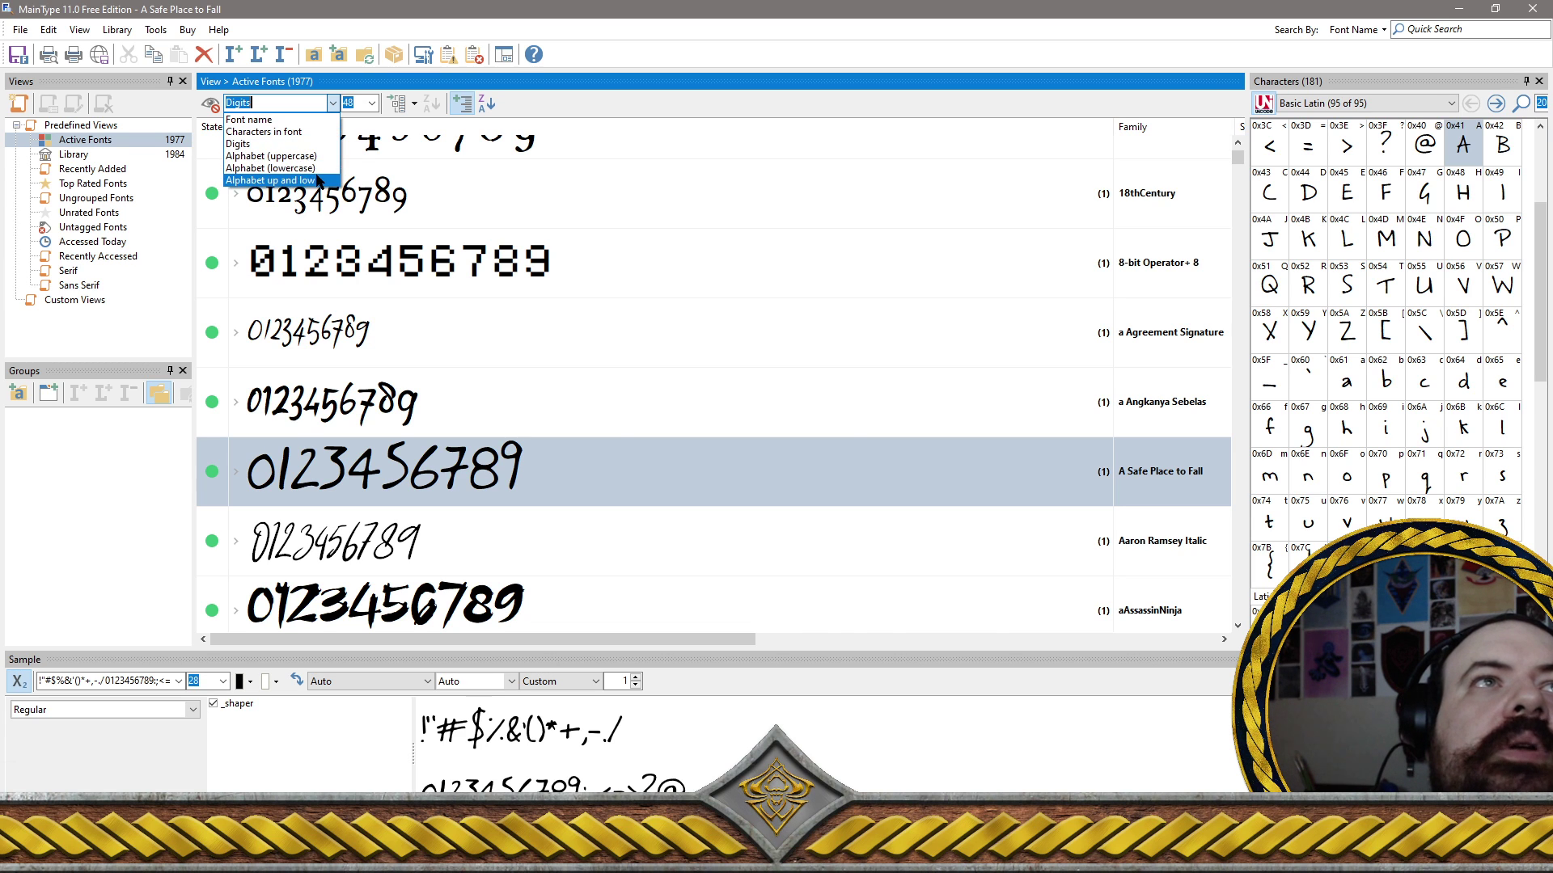
{"action": "left_click", "coordinate": [317, 180]}
{"action": "left_click", "coordinate": [668, 417]}
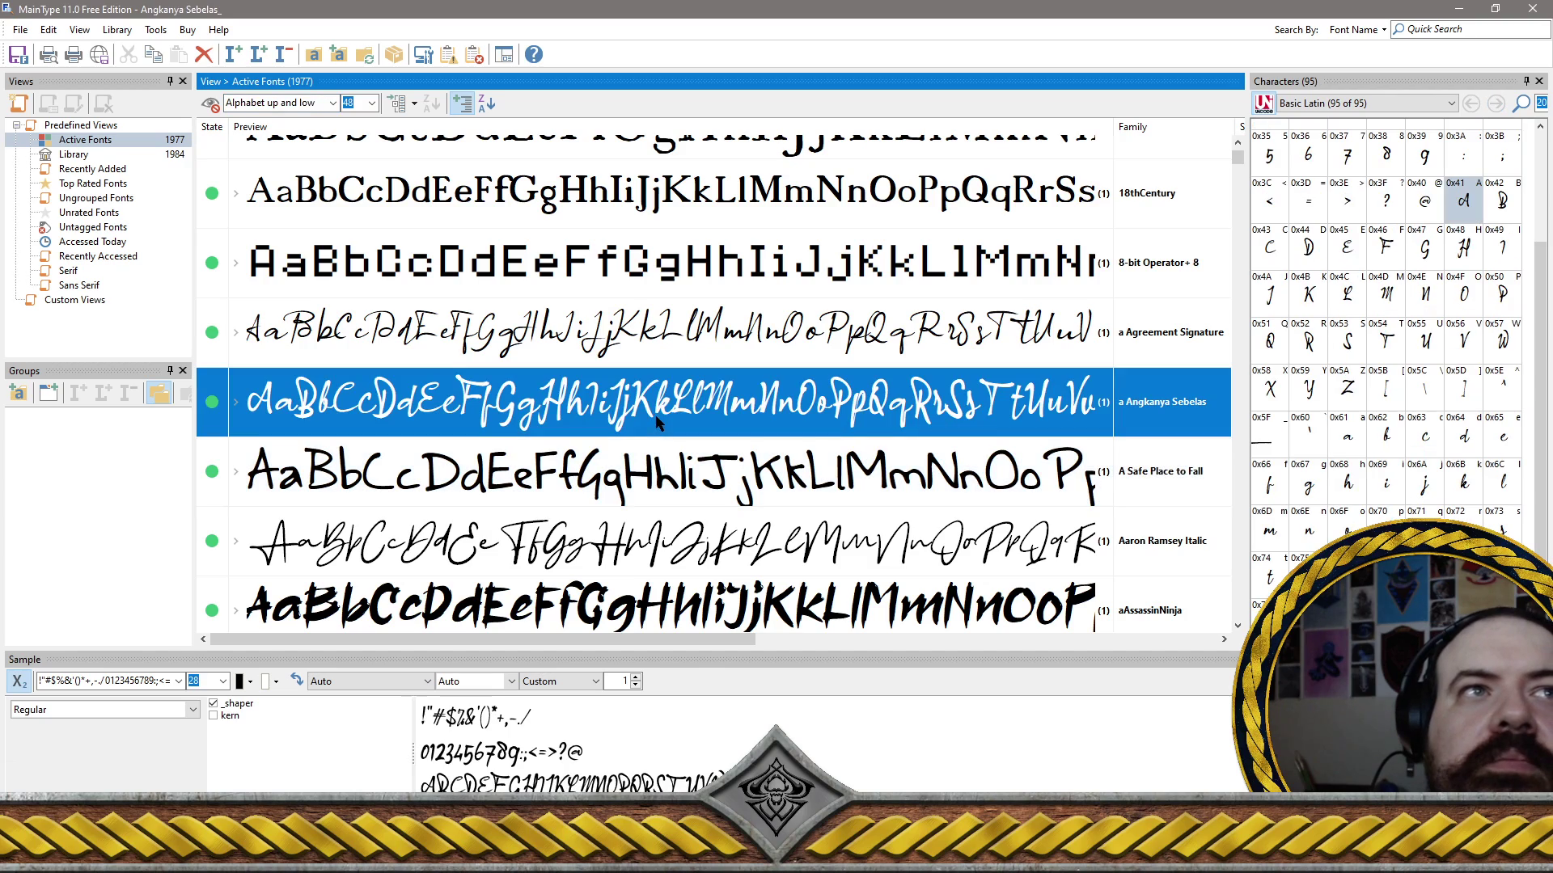
{"action": "scroll", "coordinate": [679, 412], "scroll_direction": "down", "scroll_amount": 10}
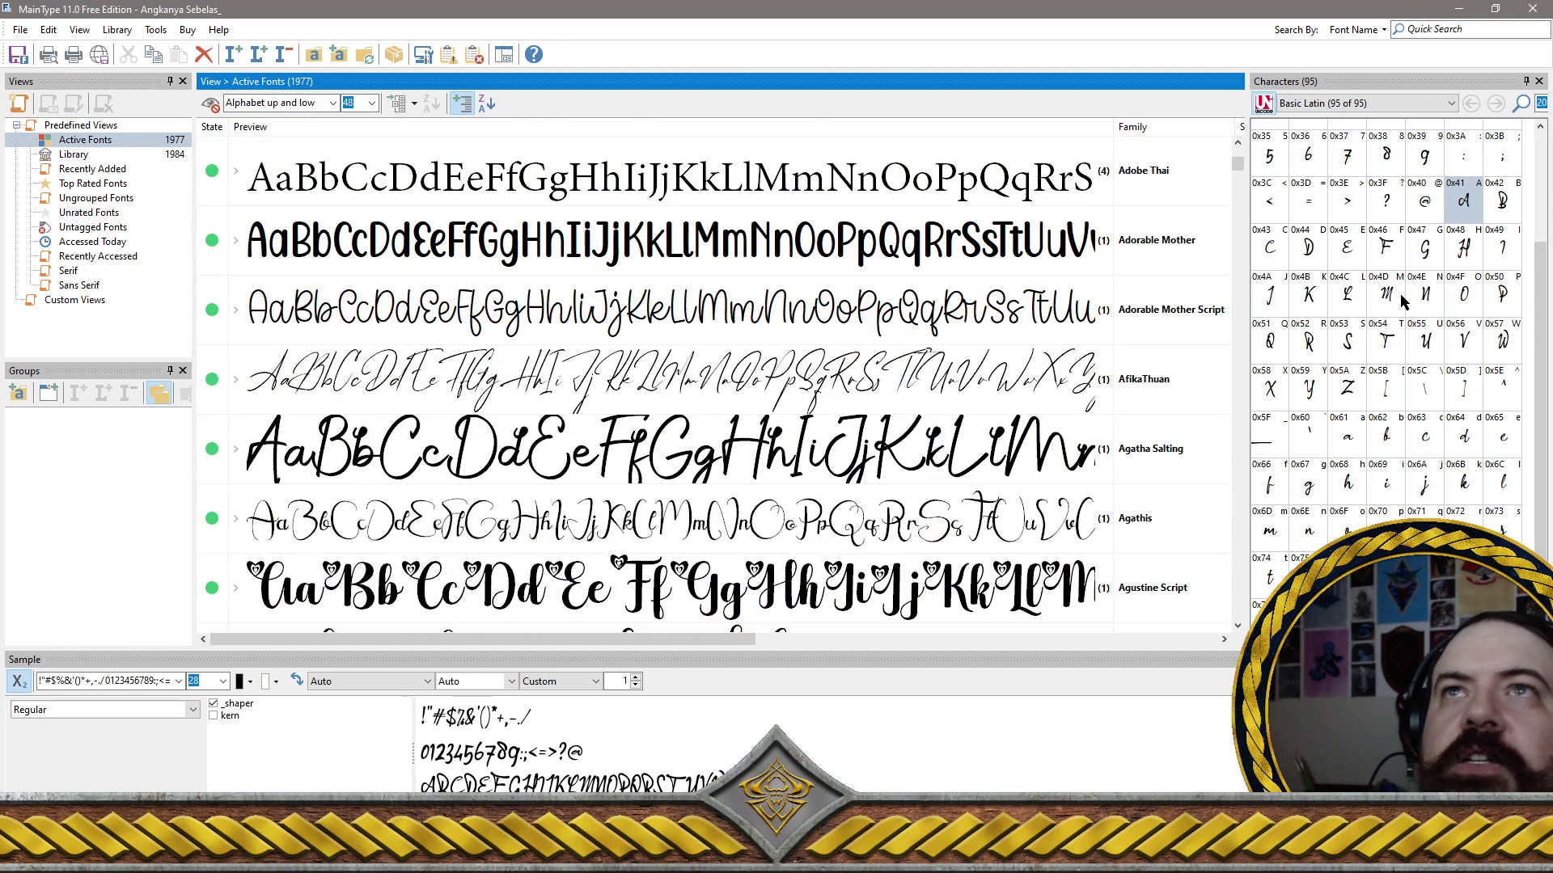
{"action": "left_click_drag", "start_coordinate": [1237, 172], "coordinate": [1237, 182]}
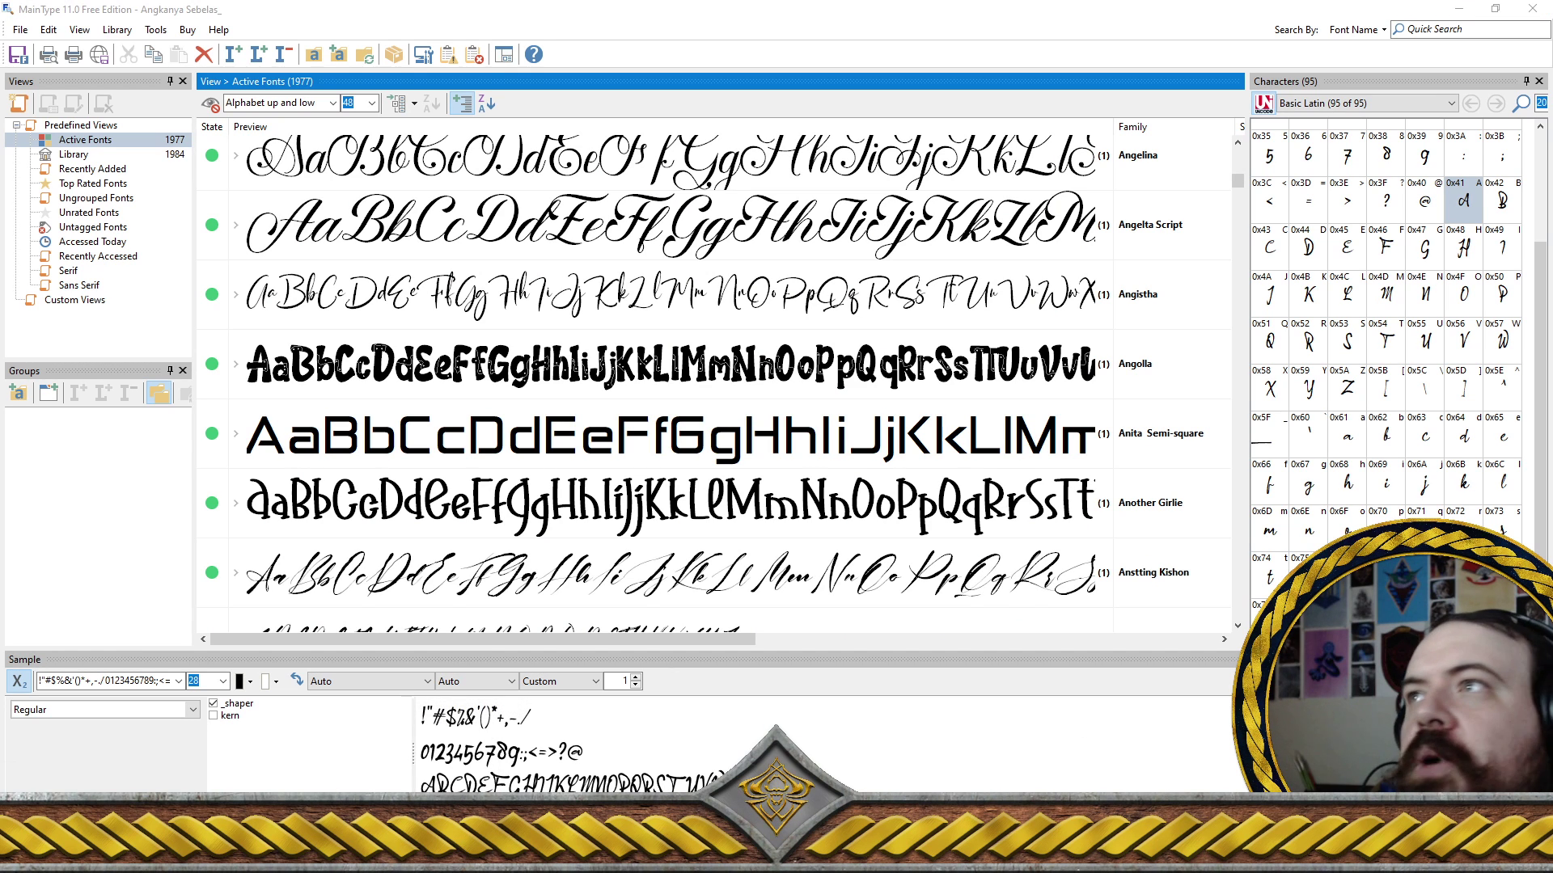
View the installed fonts on the Windows Control Panel's Fonts page, and return to MainType
{"action": "key", "text": "super"}
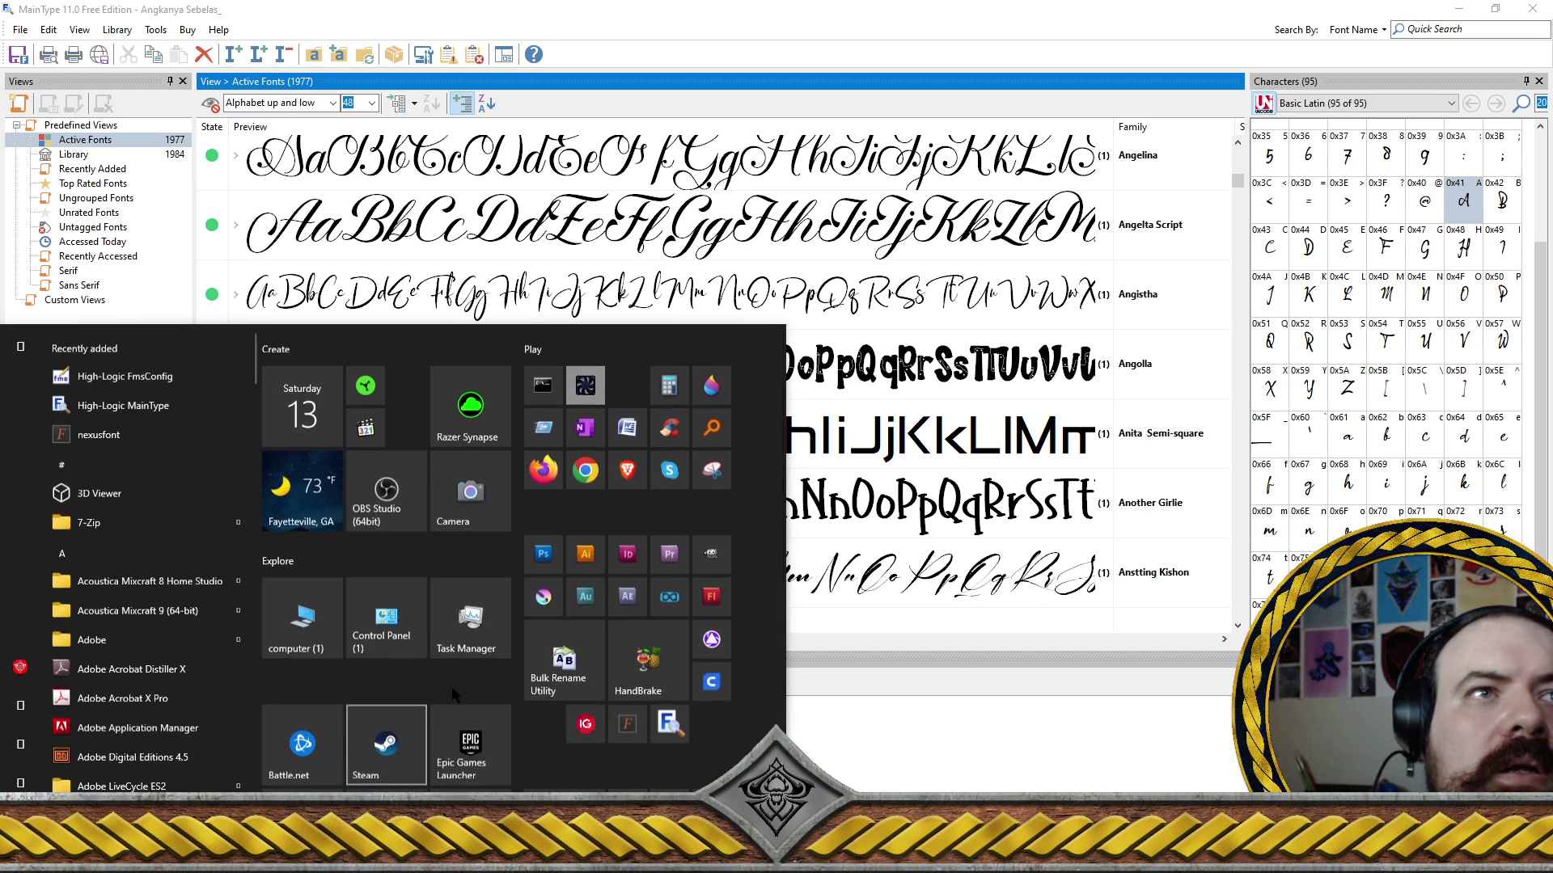
{"action": "left_click", "coordinate": [386, 613]}
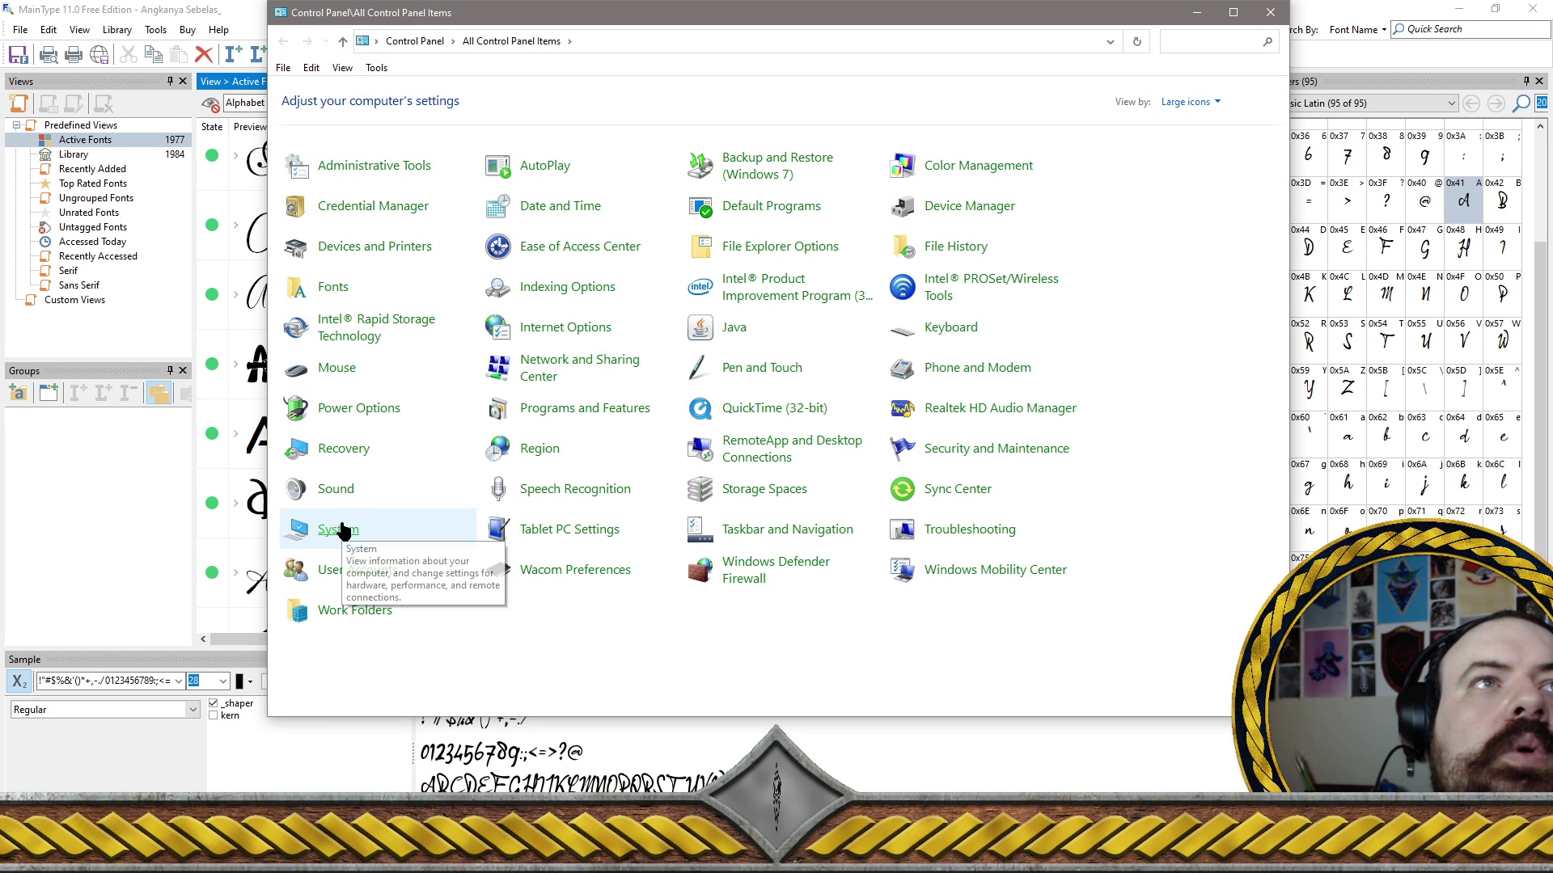
{"action": "left_click", "coordinate": [331, 288]}
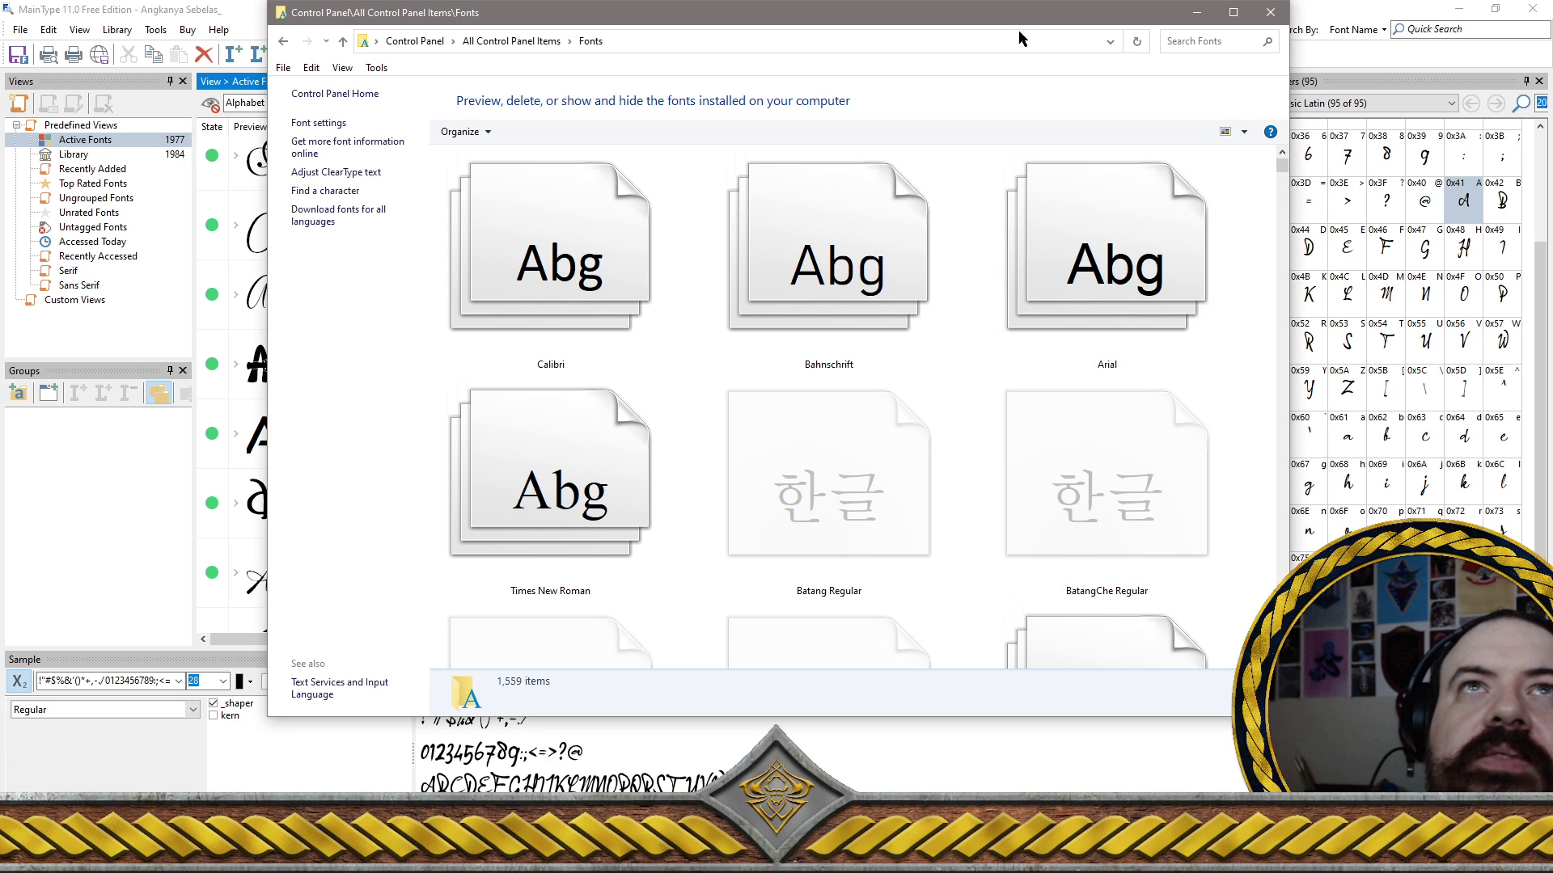
{"action": "left_click_drag", "start_coordinate": [1021, 14], "coordinate": [903, 112]}
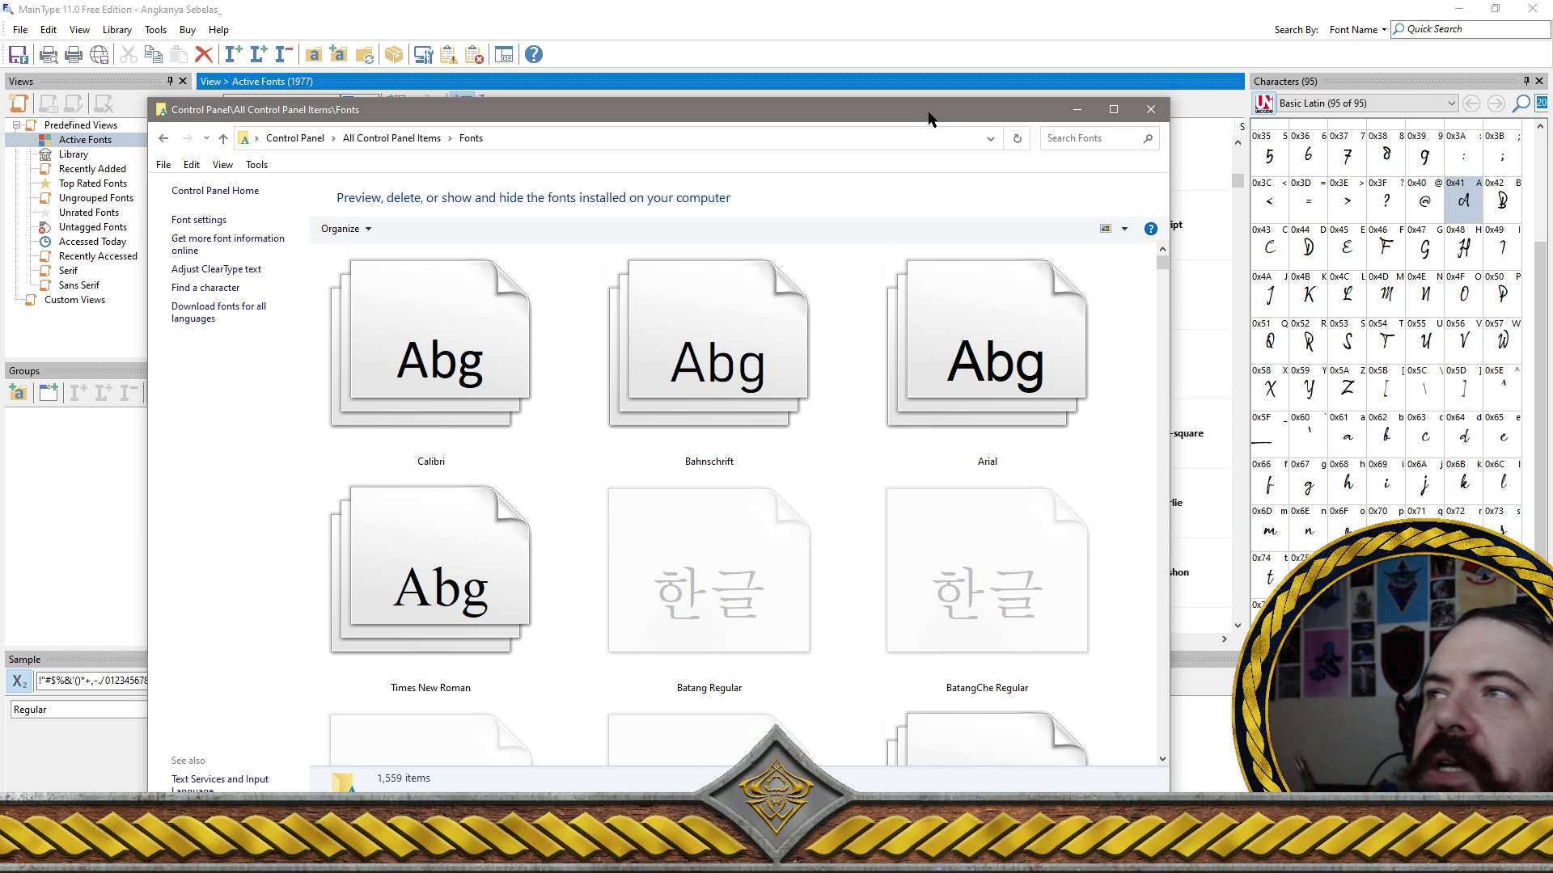
{"action": "left_click_drag", "start_coordinate": [928, 119], "coordinate": [975, 90]}
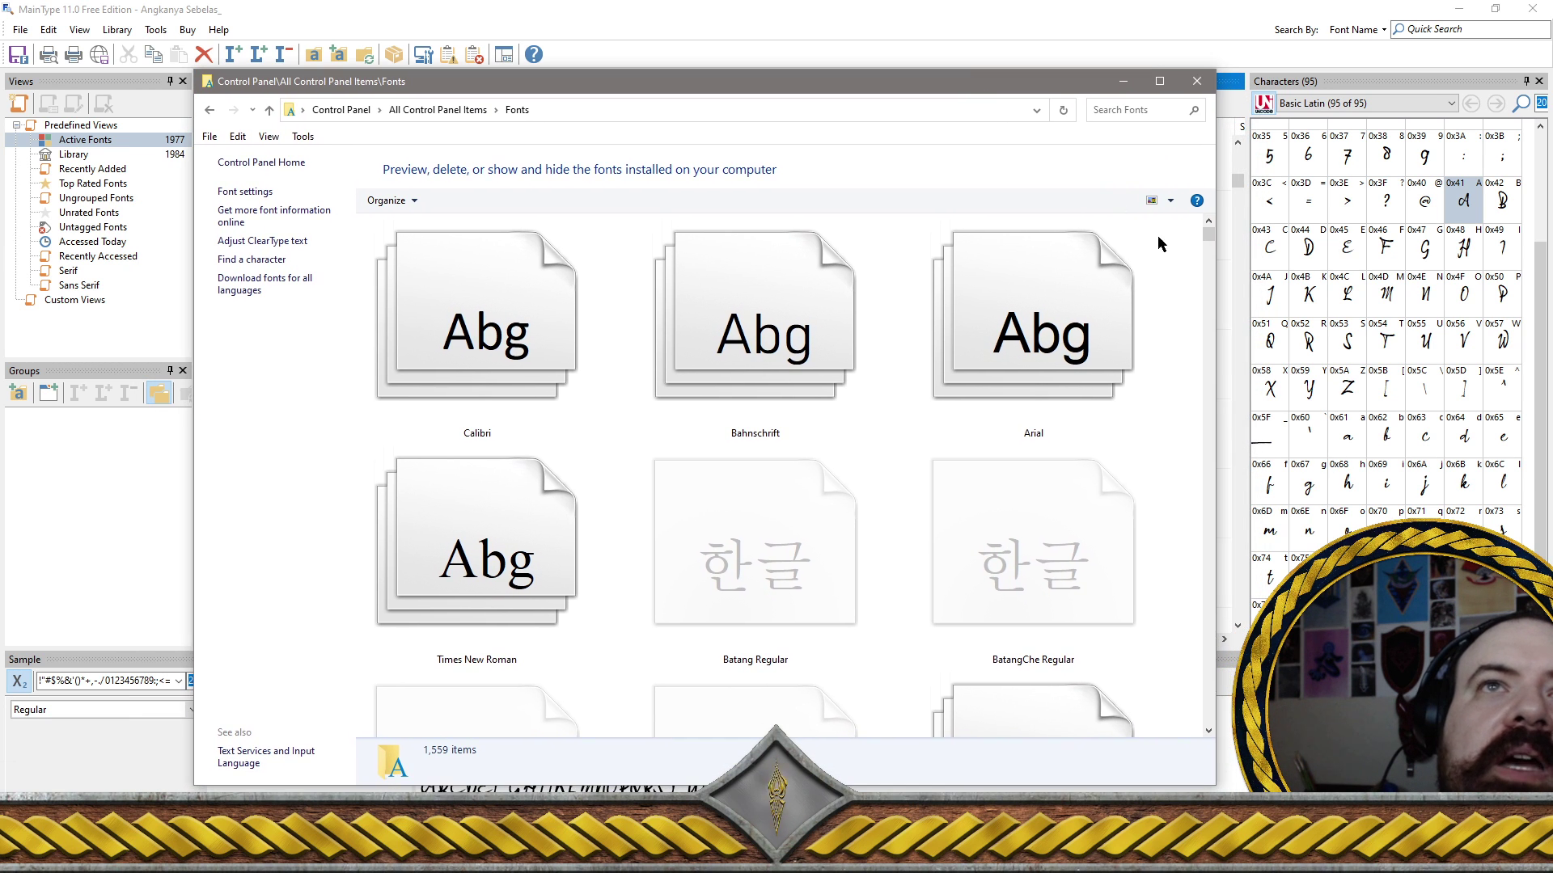
{"action": "mouse_move", "coordinate": [1209, 244]}
{"action": "left_mouse_down"}
{"action": "mouse_move", "coordinate": [1209, 257]}
{"action": "mouse_move", "coordinate": [1209, 241]}
{"action": "left_mouse_up"}
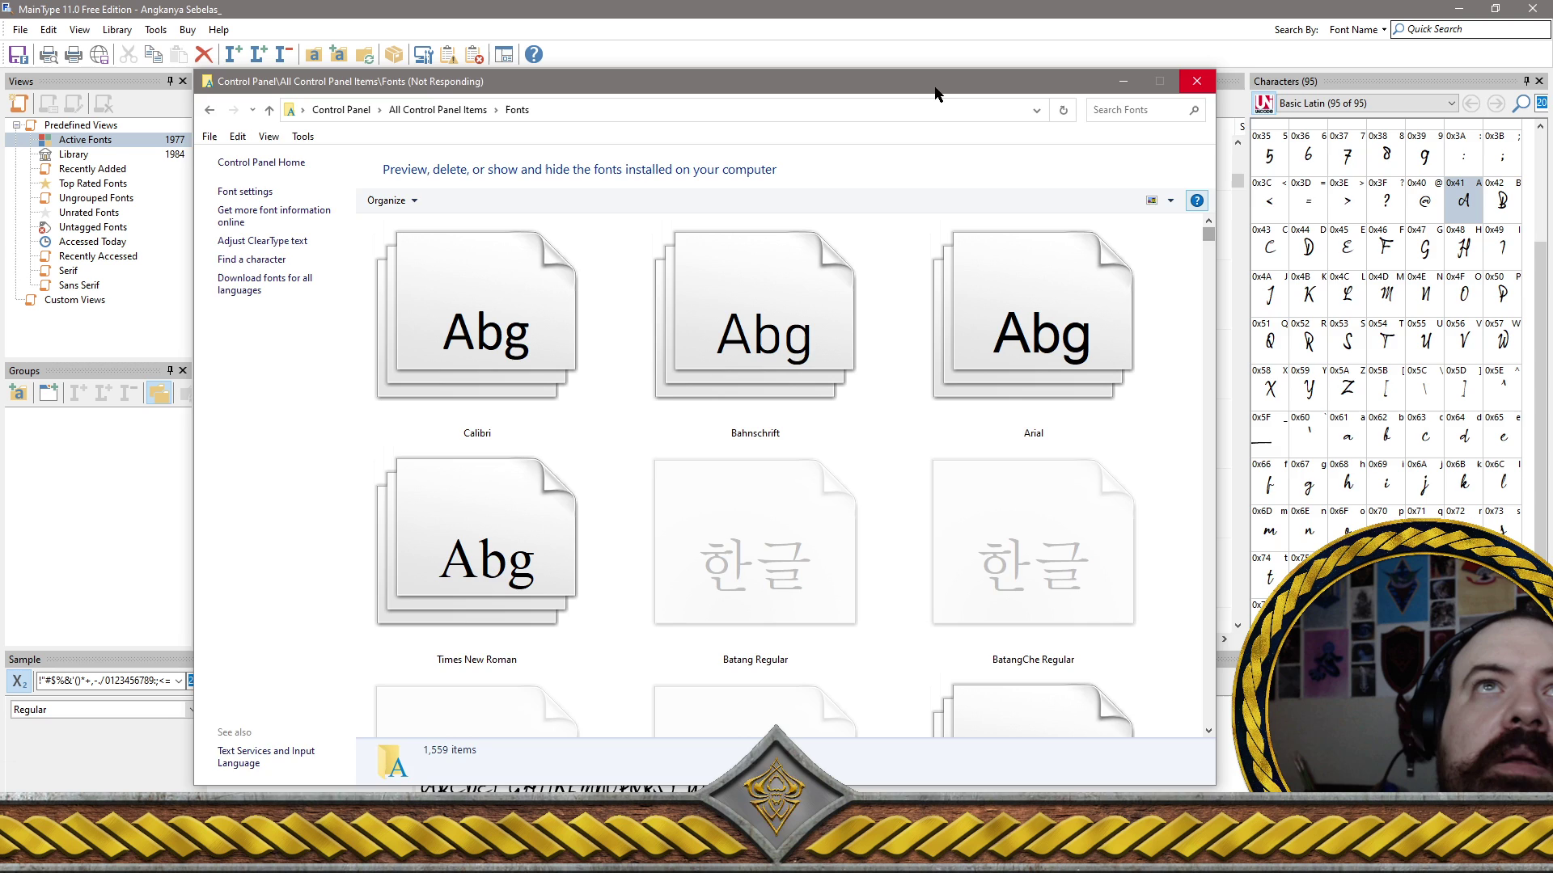
{"action": "left_click_drag", "start_coordinate": [939, 95], "coordinate": [1366, 143]}
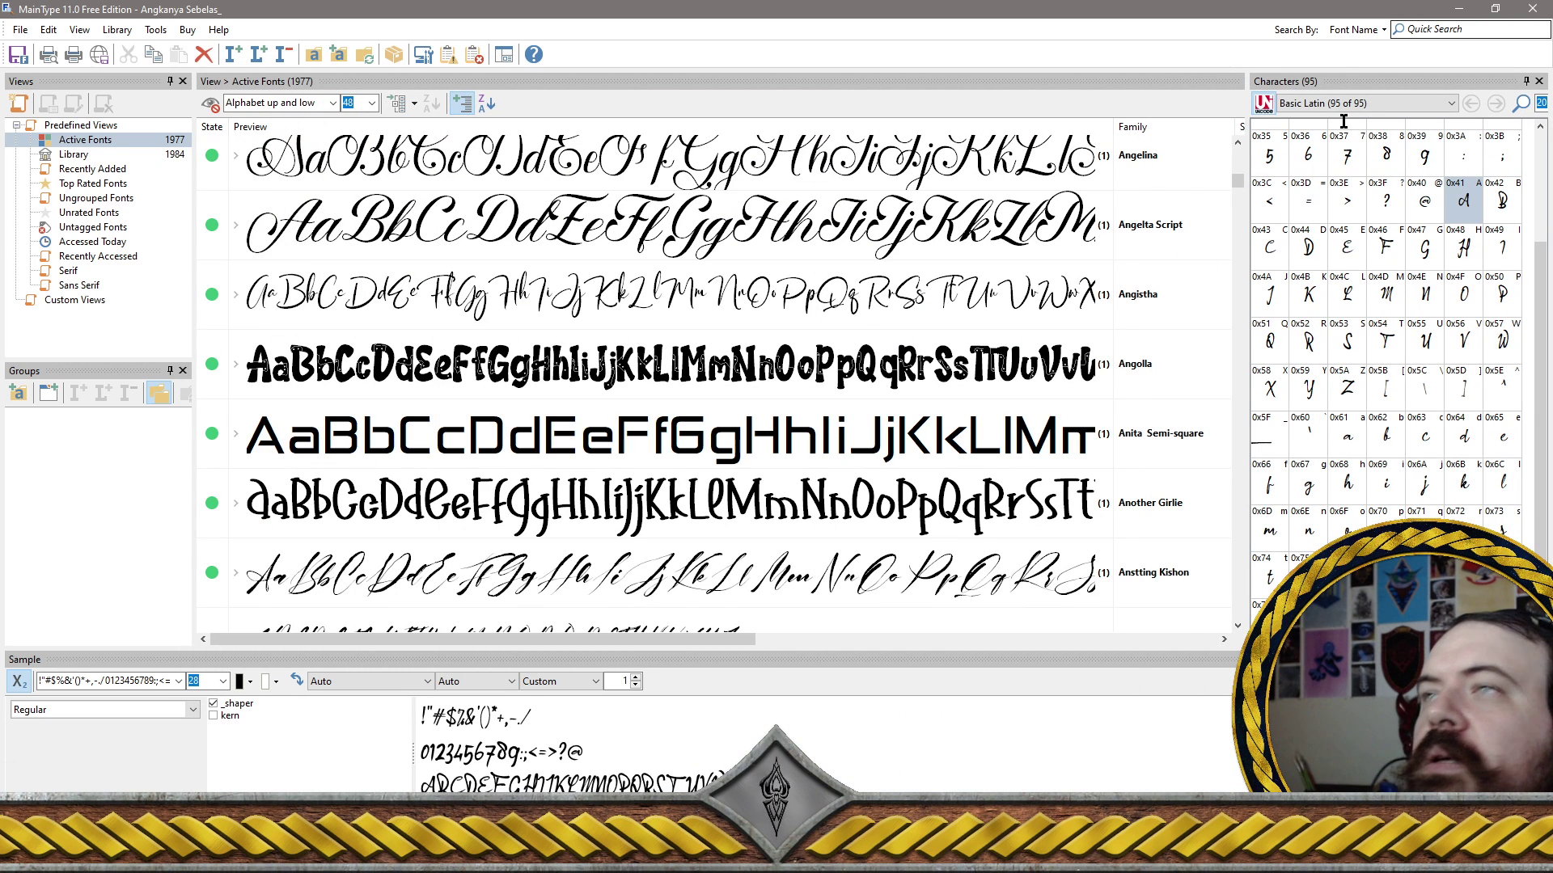
Search the font names for "batang" and compare the previews of Batang and BatangChe
{"action": "left_click", "coordinate": [1444, 30]}
{"action": "type", "text": "bat"}
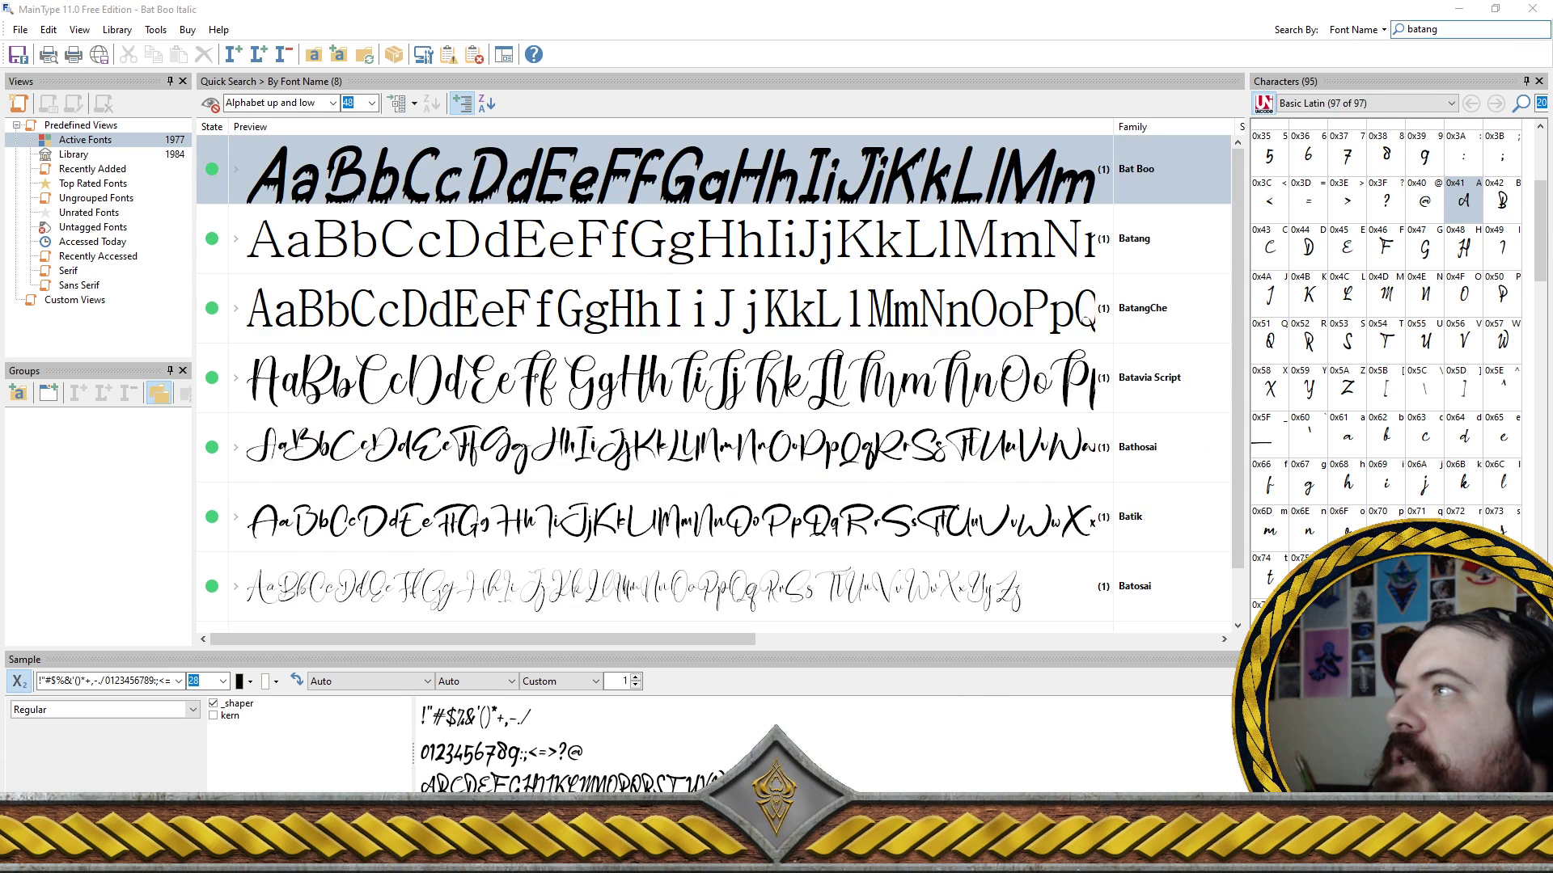
{"action": "type", "text": "ang"}
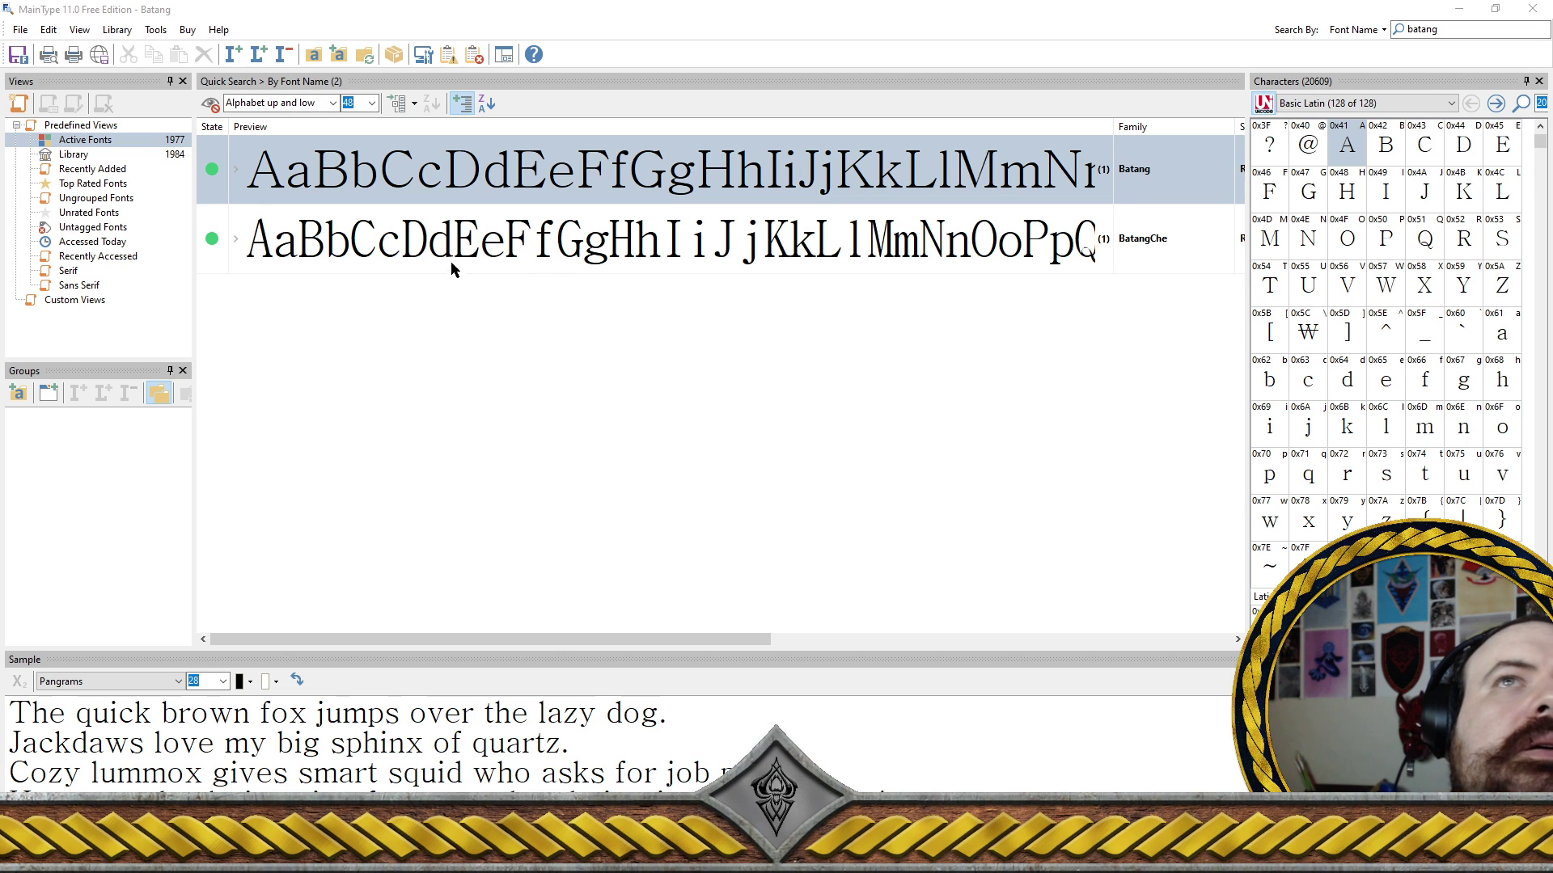
{"action": "left_click", "coordinate": [568, 240]}
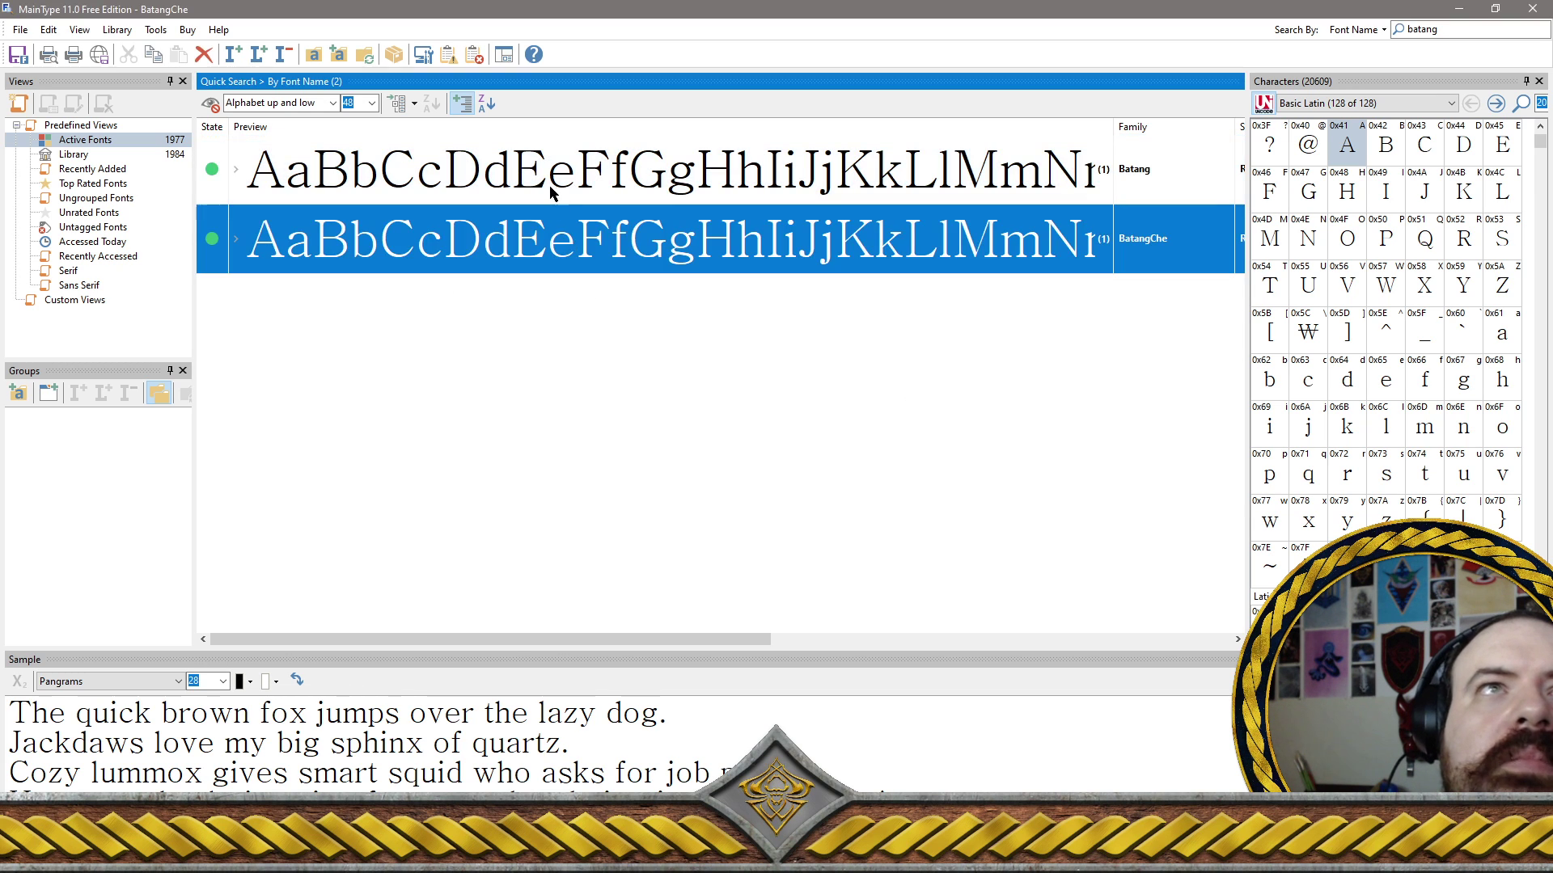
{"action": "left_click", "coordinate": [550, 185]}
{"action": "left_click", "coordinate": [553, 209]}
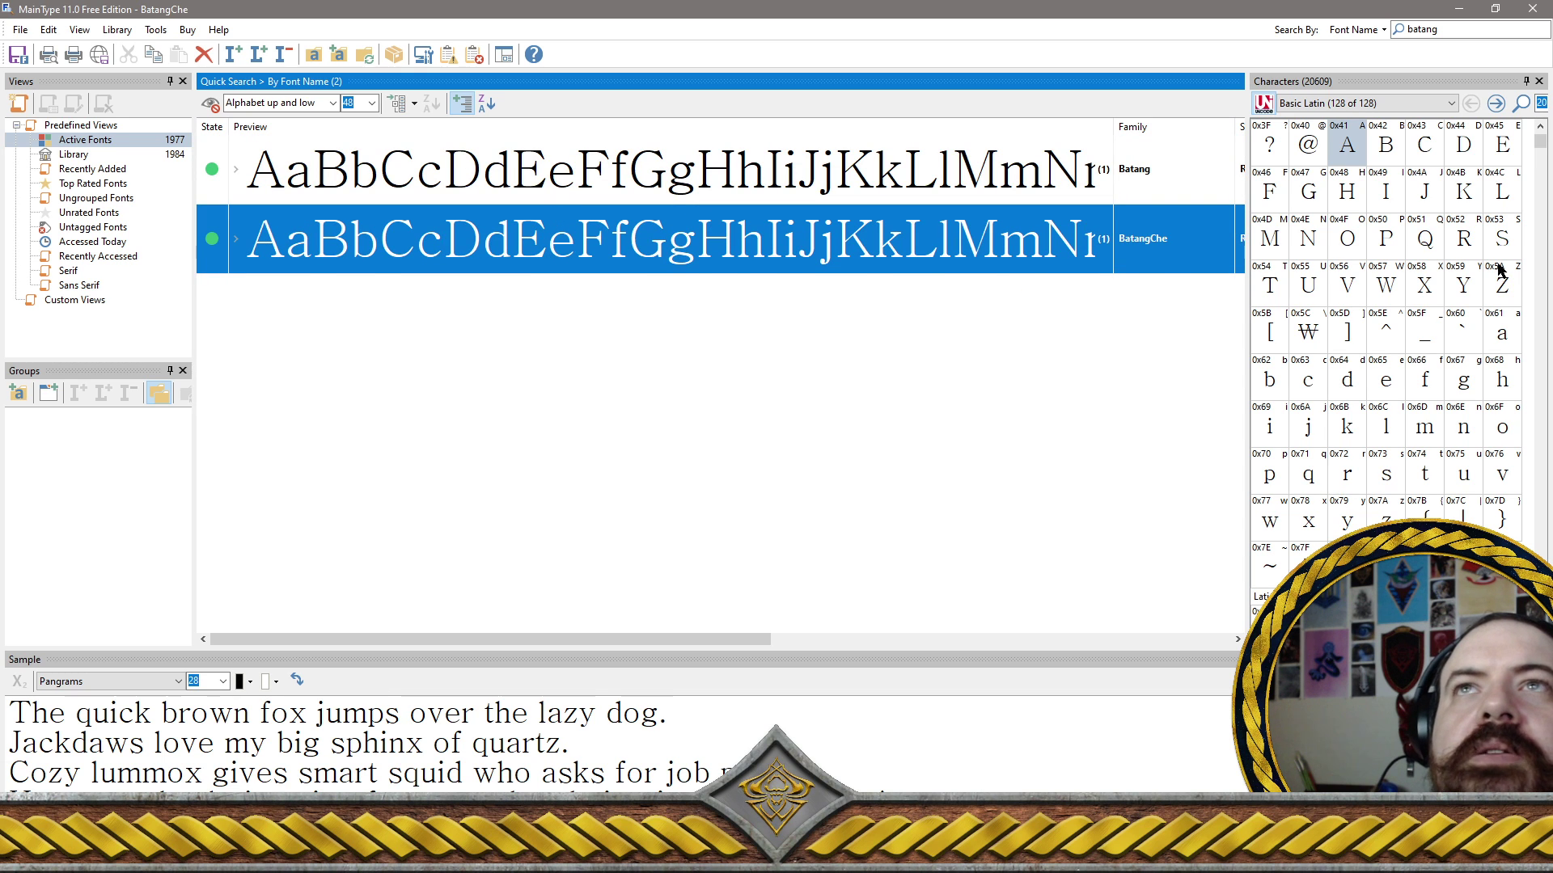
Examine the Cyrillic and Miscellaneous Symbols character blocks of BatangChe
{"action": "left_click_drag", "start_coordinate": [1540, 137], "coordinate": [1539, 153]}
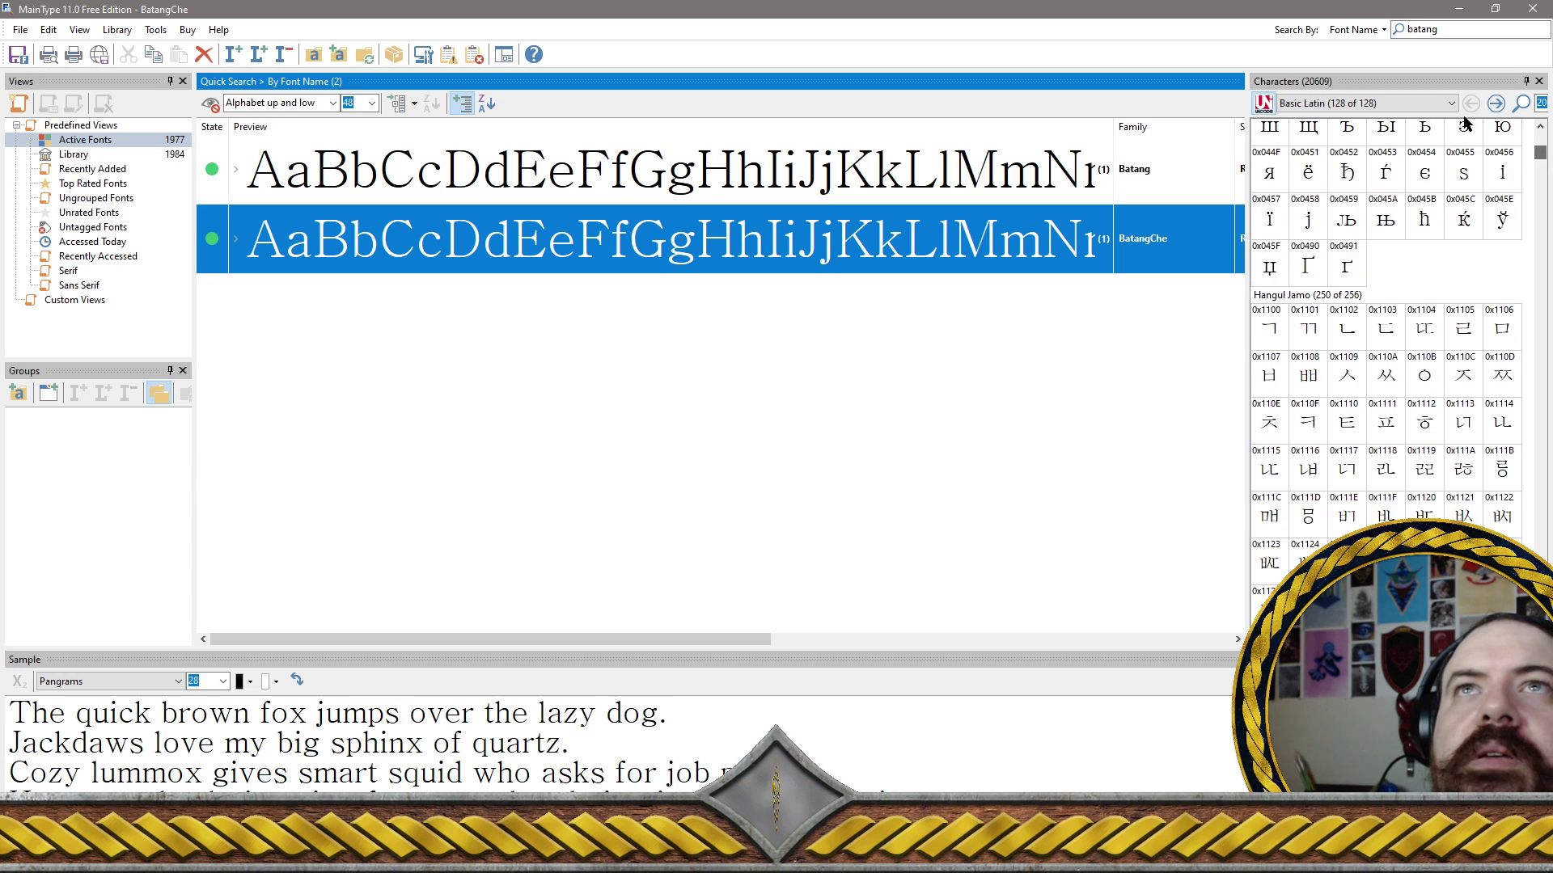
{"action": "left_click", "coordinate": [1444, 102]}
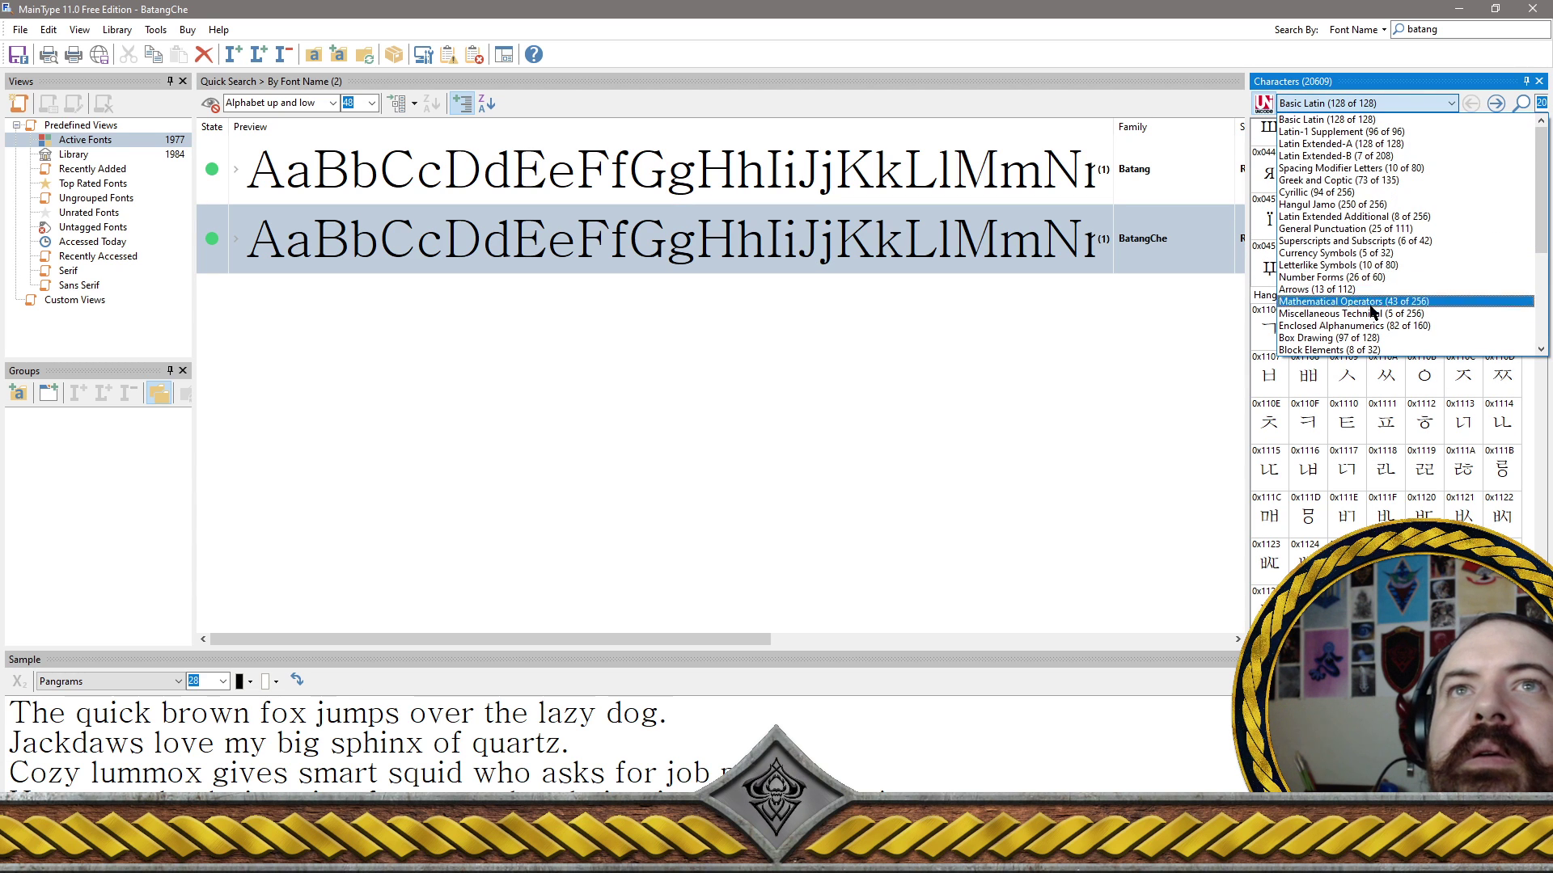
{"action": "left_click", "coordinate": [1358, 191]}
{"action": "left_click", "coordinate": [1386, 105]}
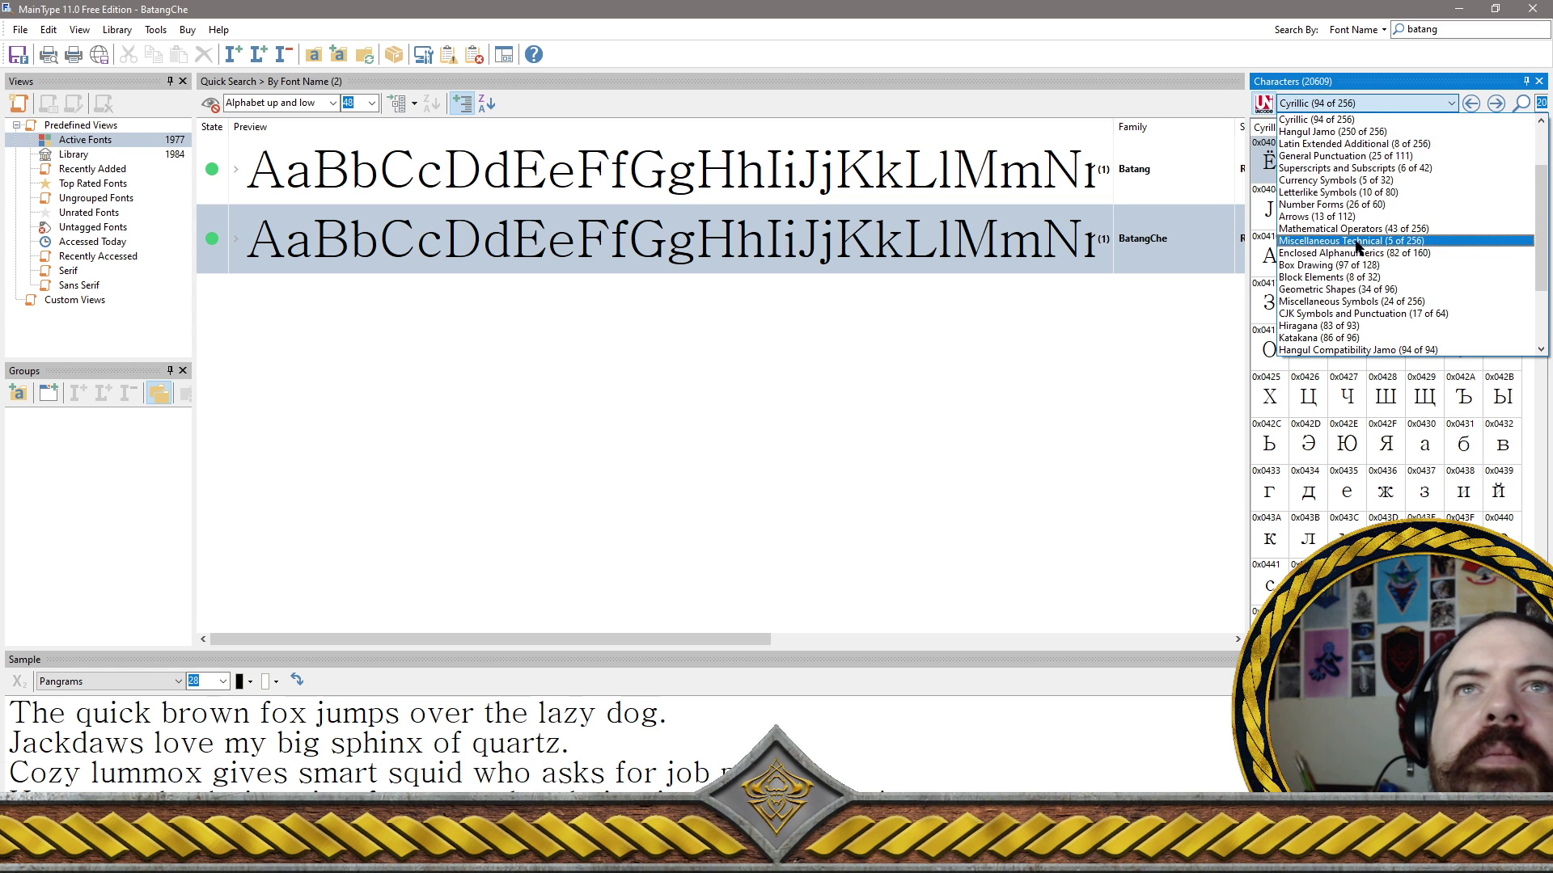
{"action": "left_click", "coordinate": [1379, 301]}
View BatangChe's Hiragana and Katakana character blocks
{"action": "left_click", "coordinate": [1380, 101]}
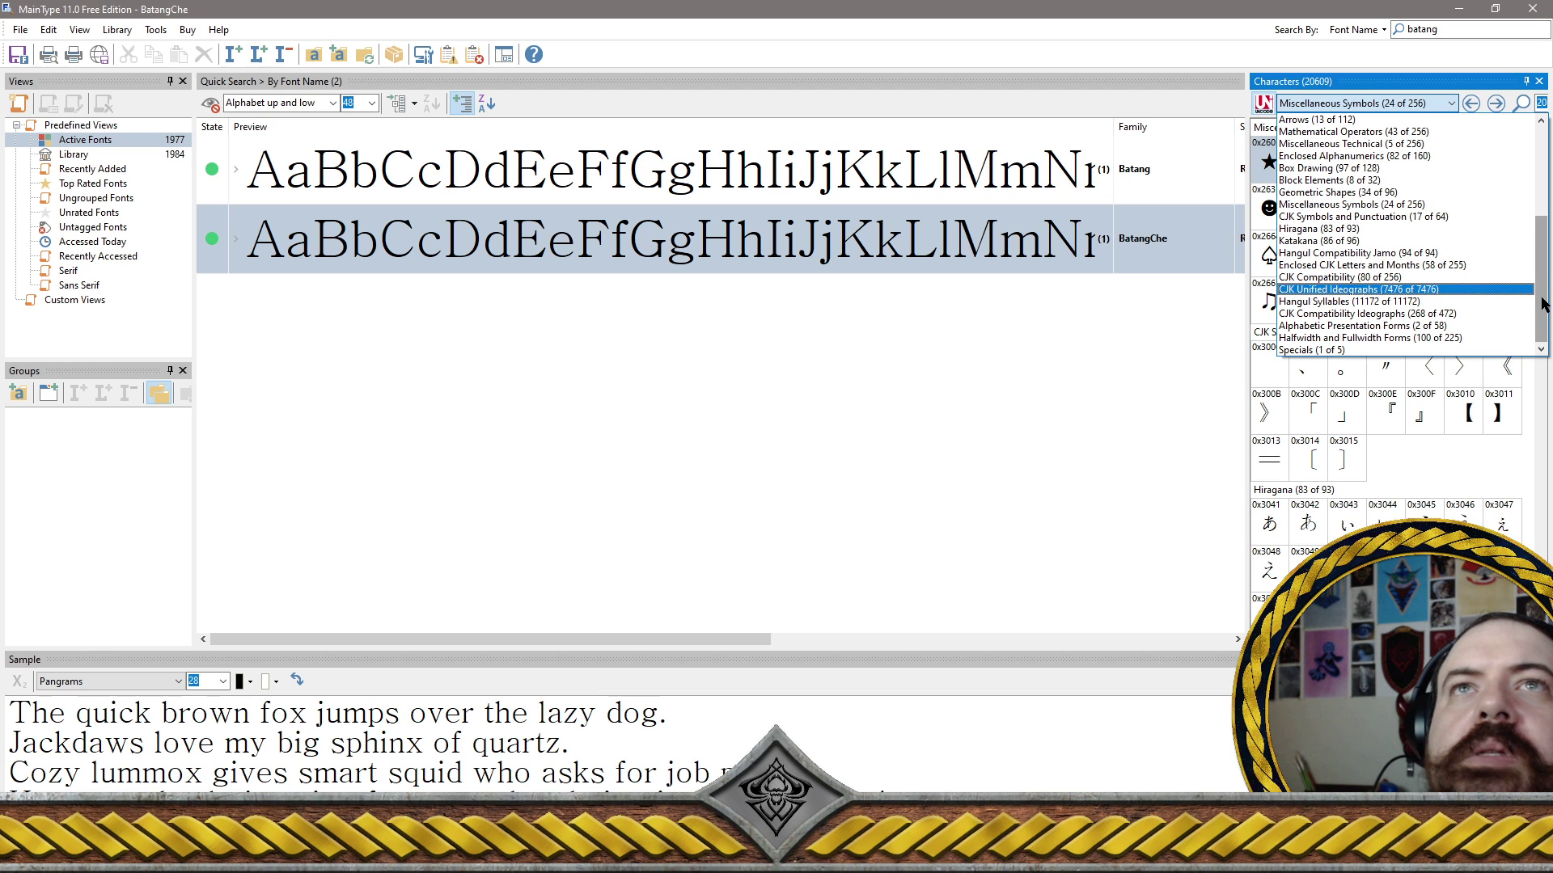
{"action": "left_click_drag", "start_coordinate": [1543, 298], "coordinate": [1537, 185]}
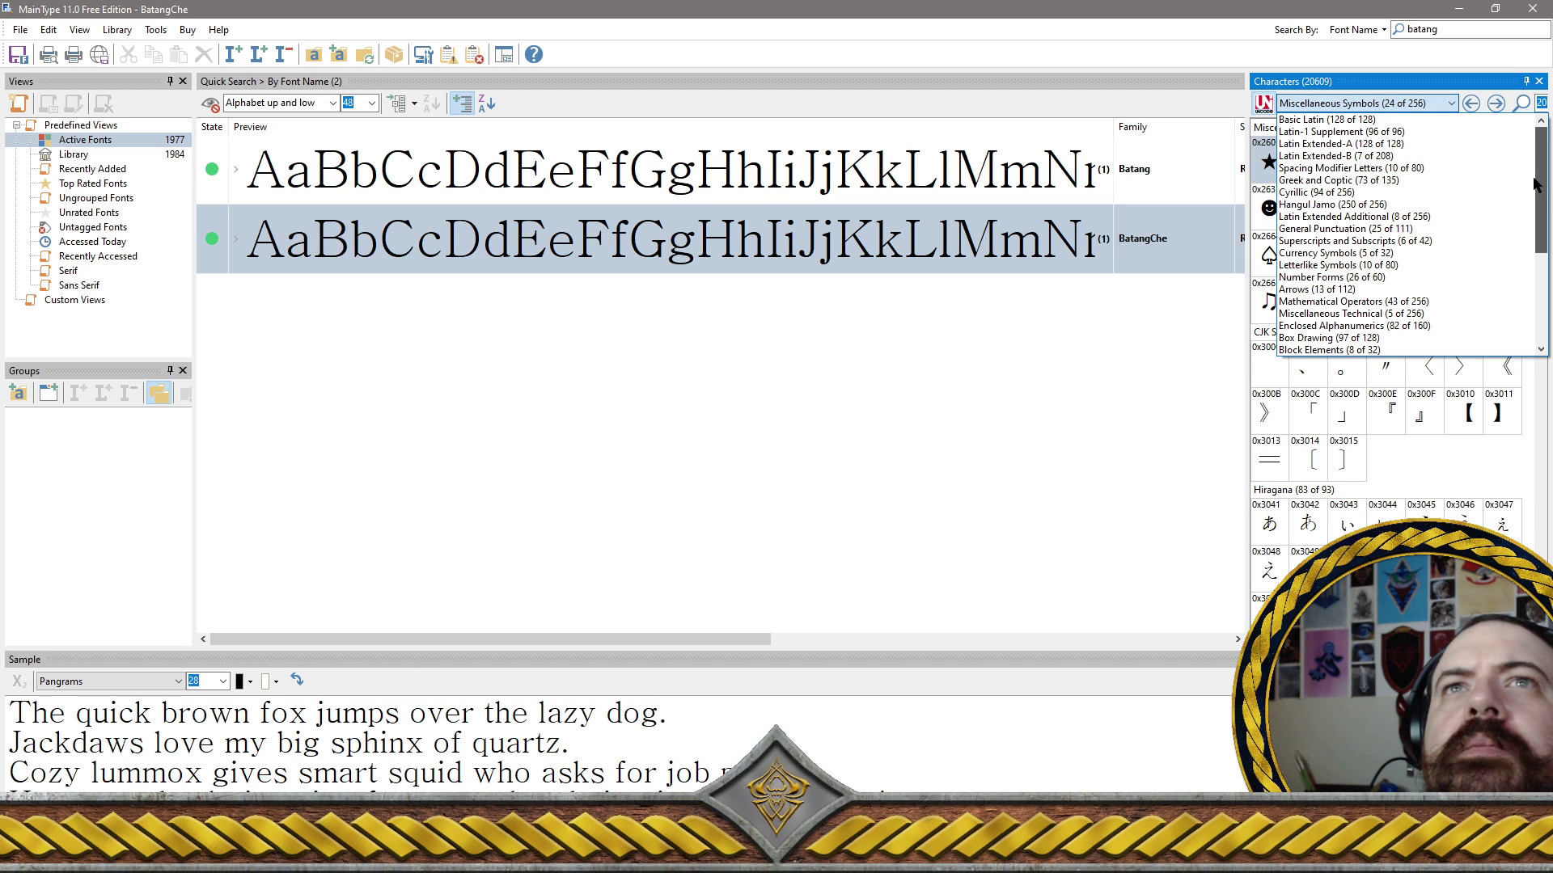
{"action": "left_click_drag", "start_coordinate": [1537, 203], "coordinate": [1530, 254]}
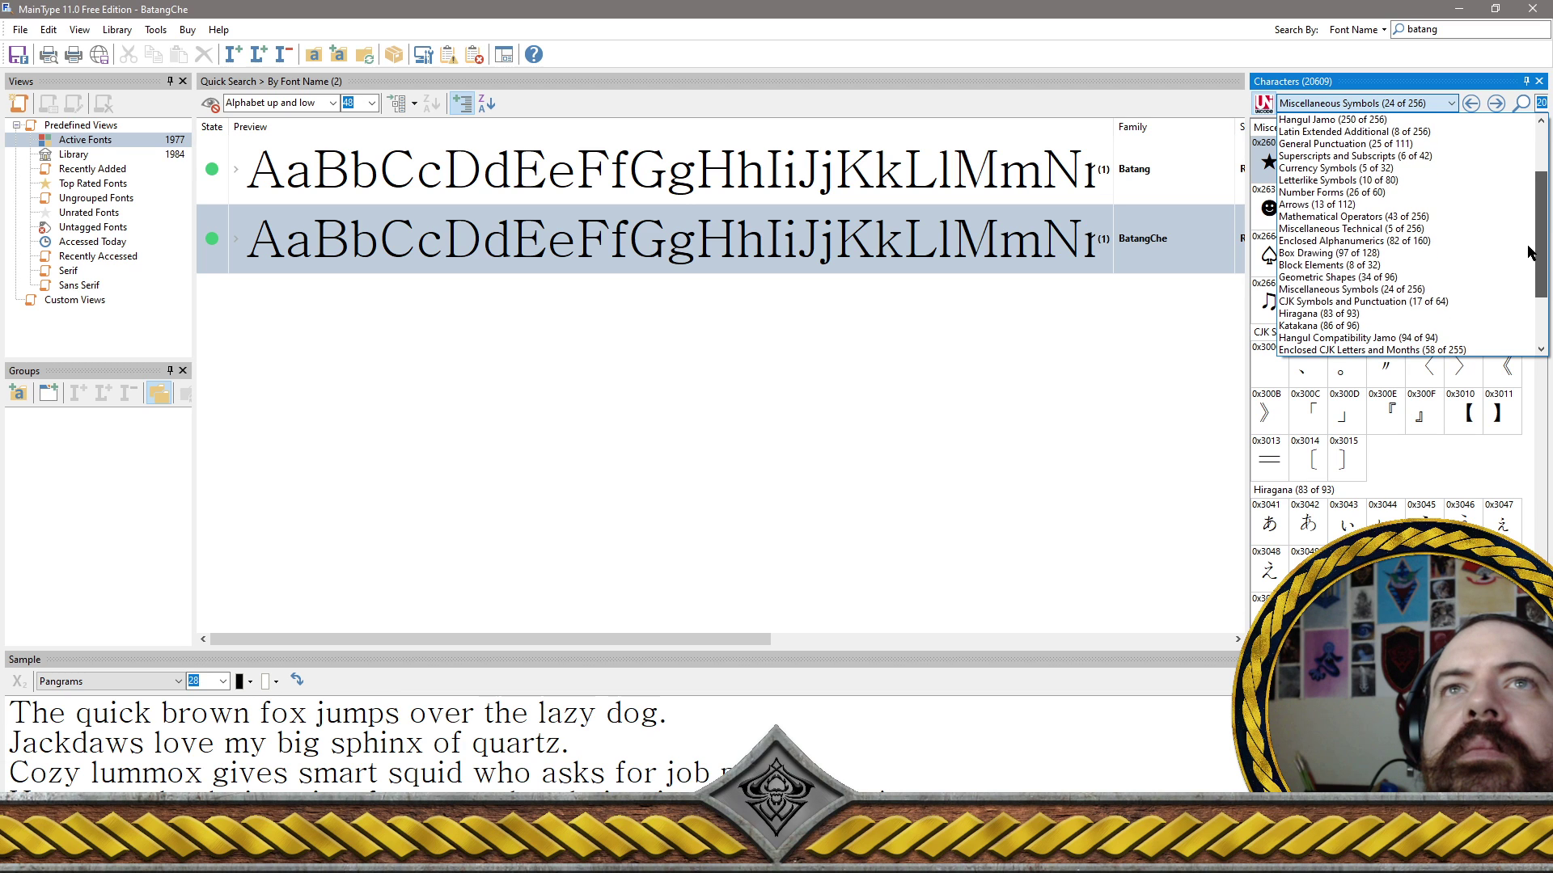
{"action": "left_click", "coordinate": [1380, 316]}
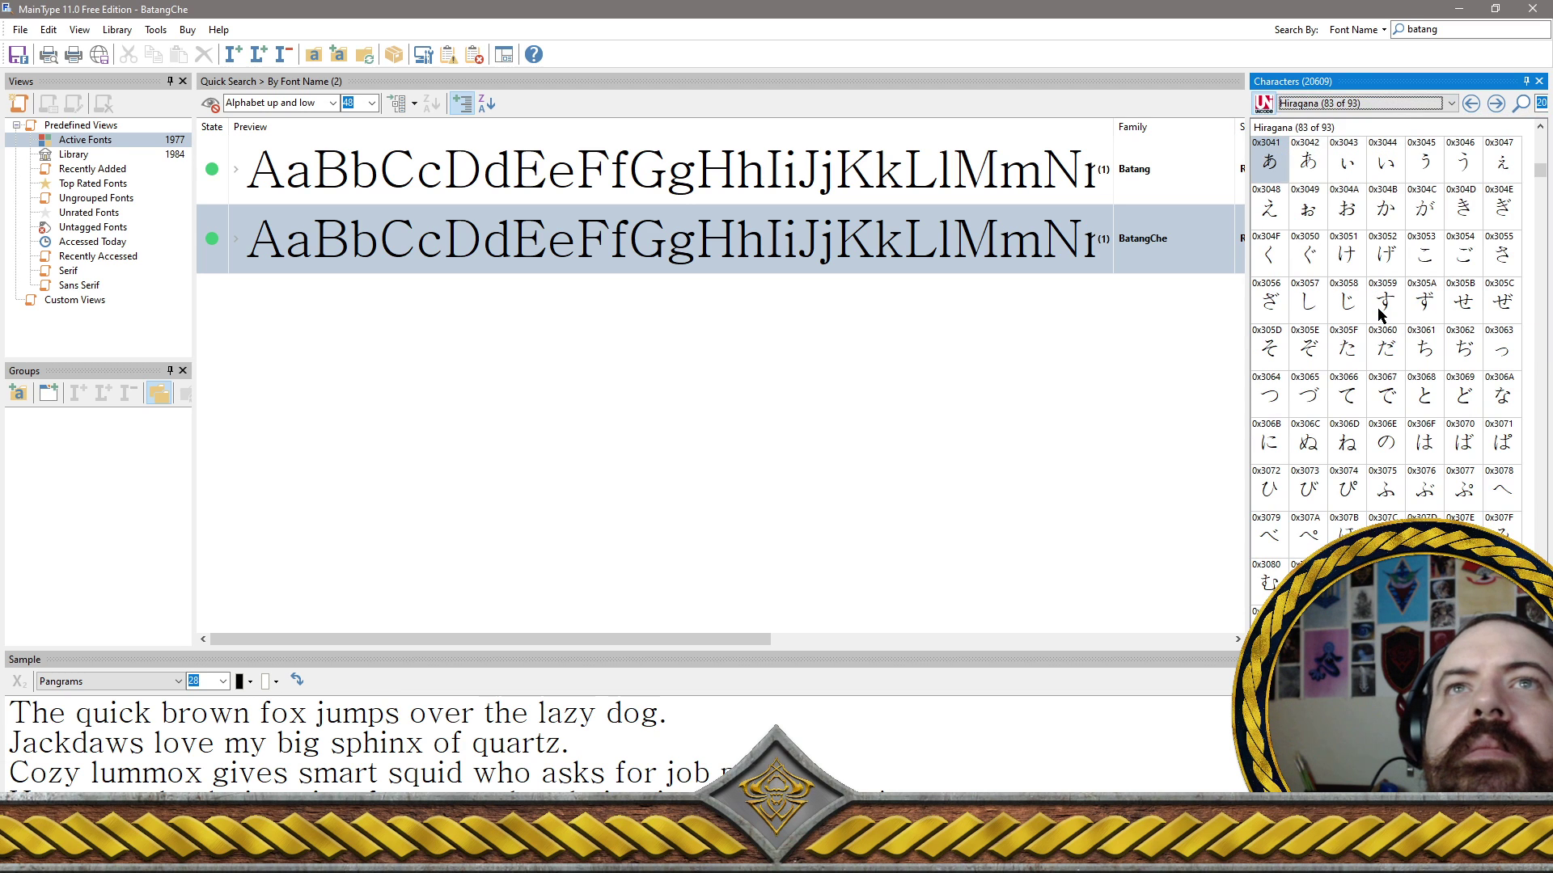
{"action": "left_click", "coordinate": [1350, 101]}
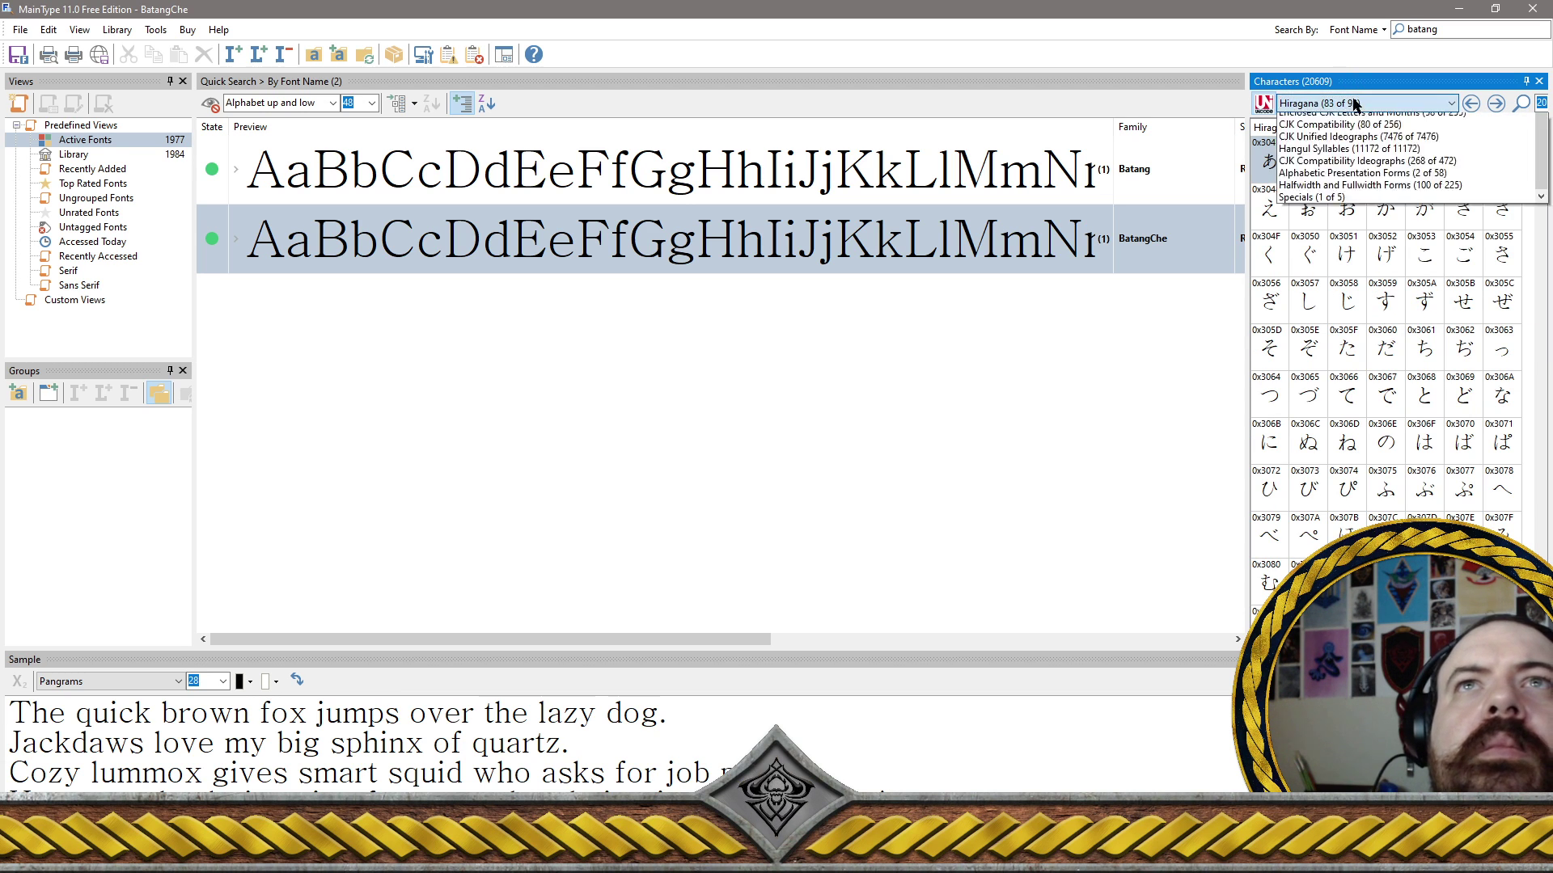
{"action": "left_click", "coordinate": [1326, 241]}
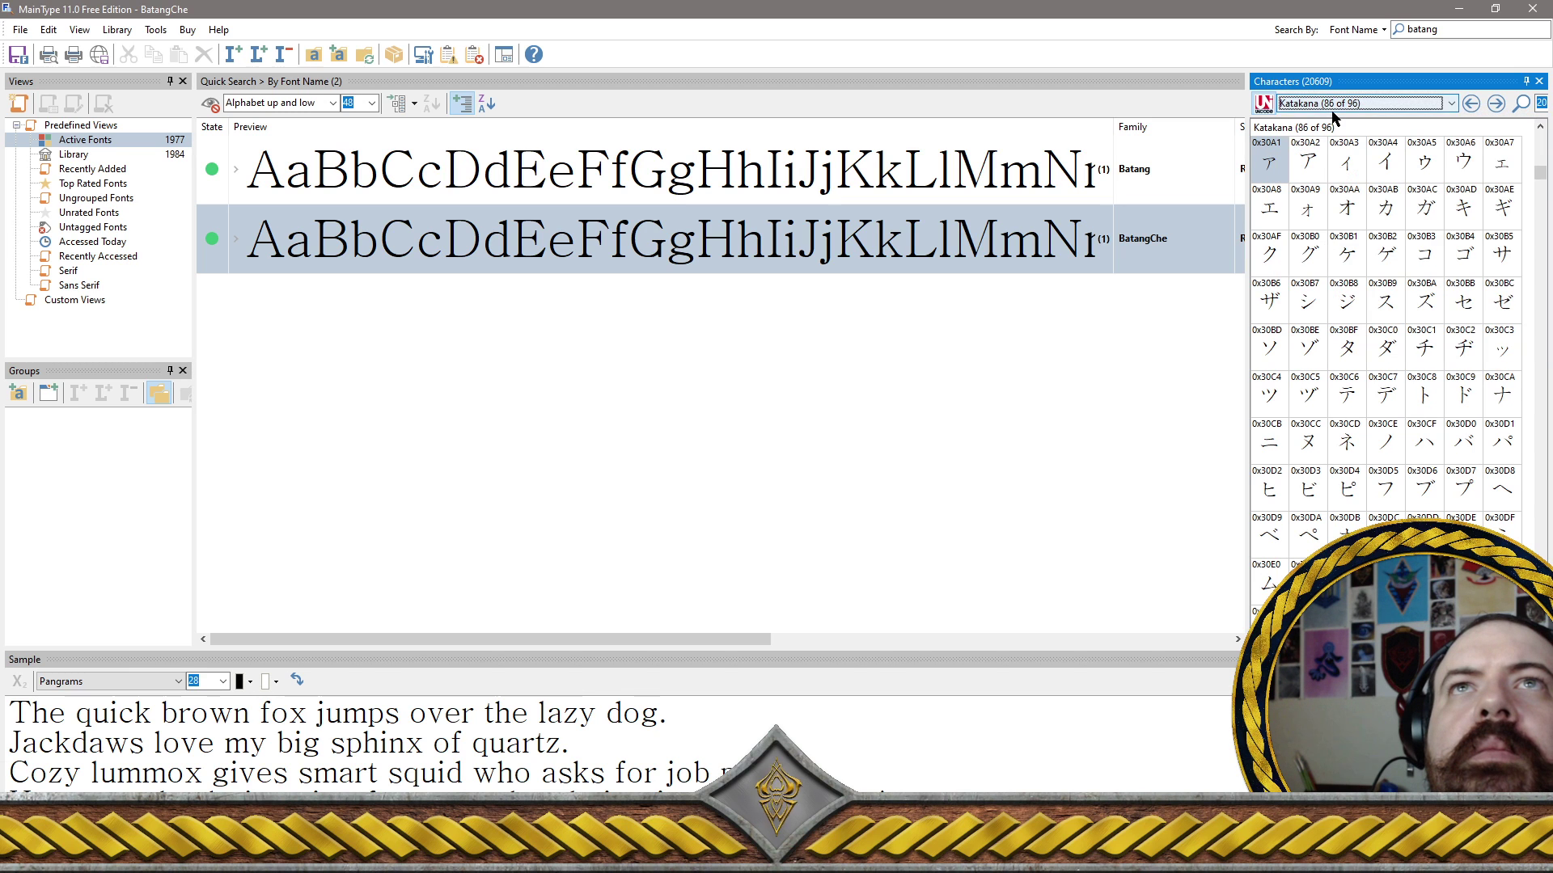
Show the Specials block and the Hangul Syllables block of BatangChe in the character map
{"action": "left_click", "coordinate": [1358, 103]}
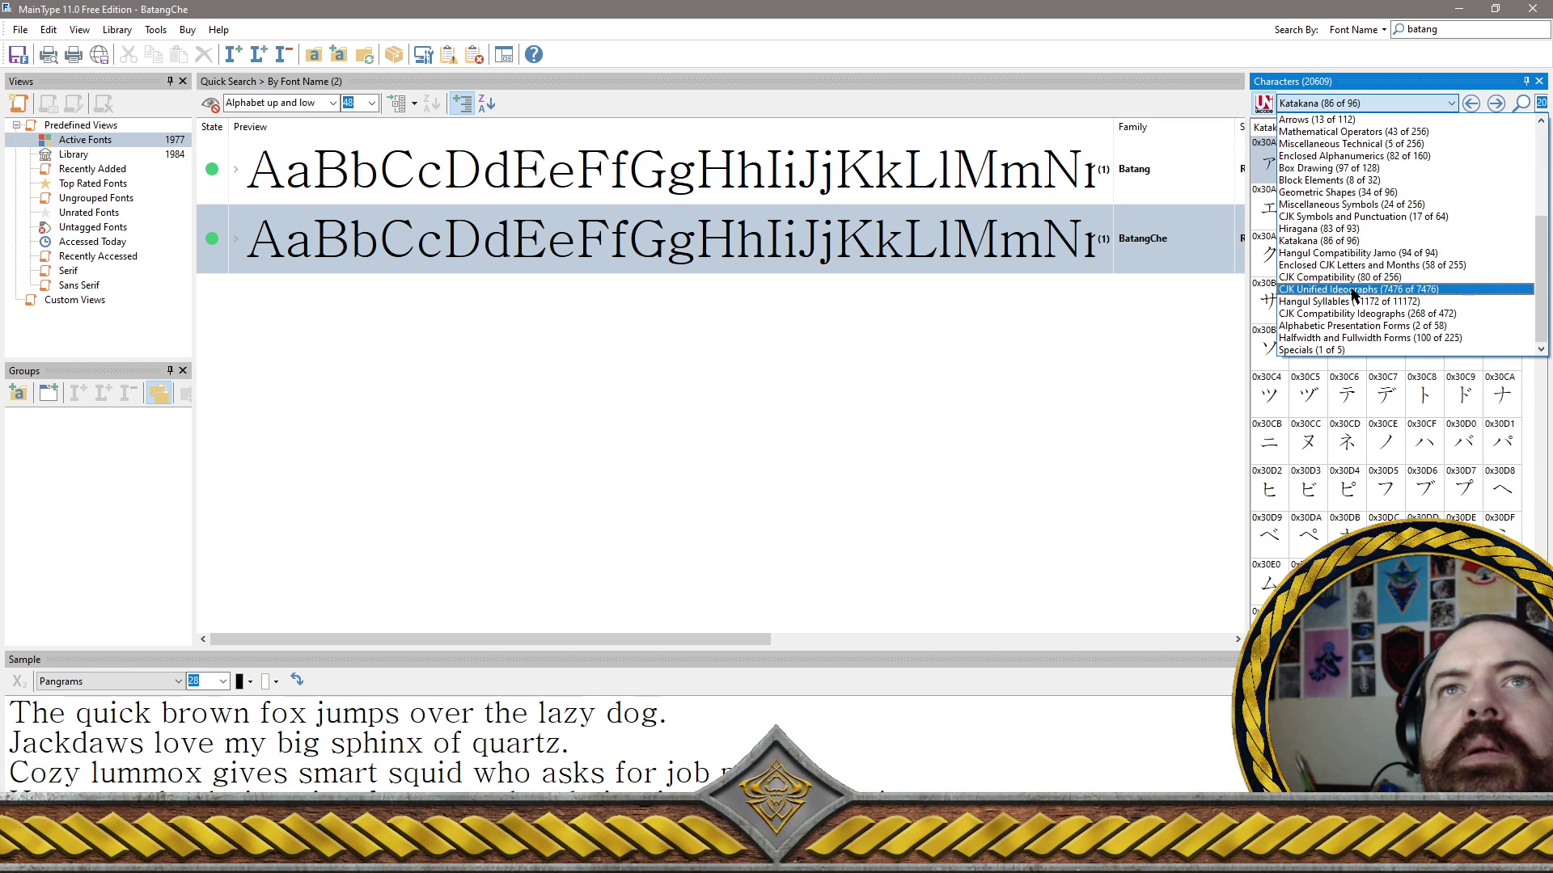
{"action": "left_click", "coordinate": [1348, 350]}
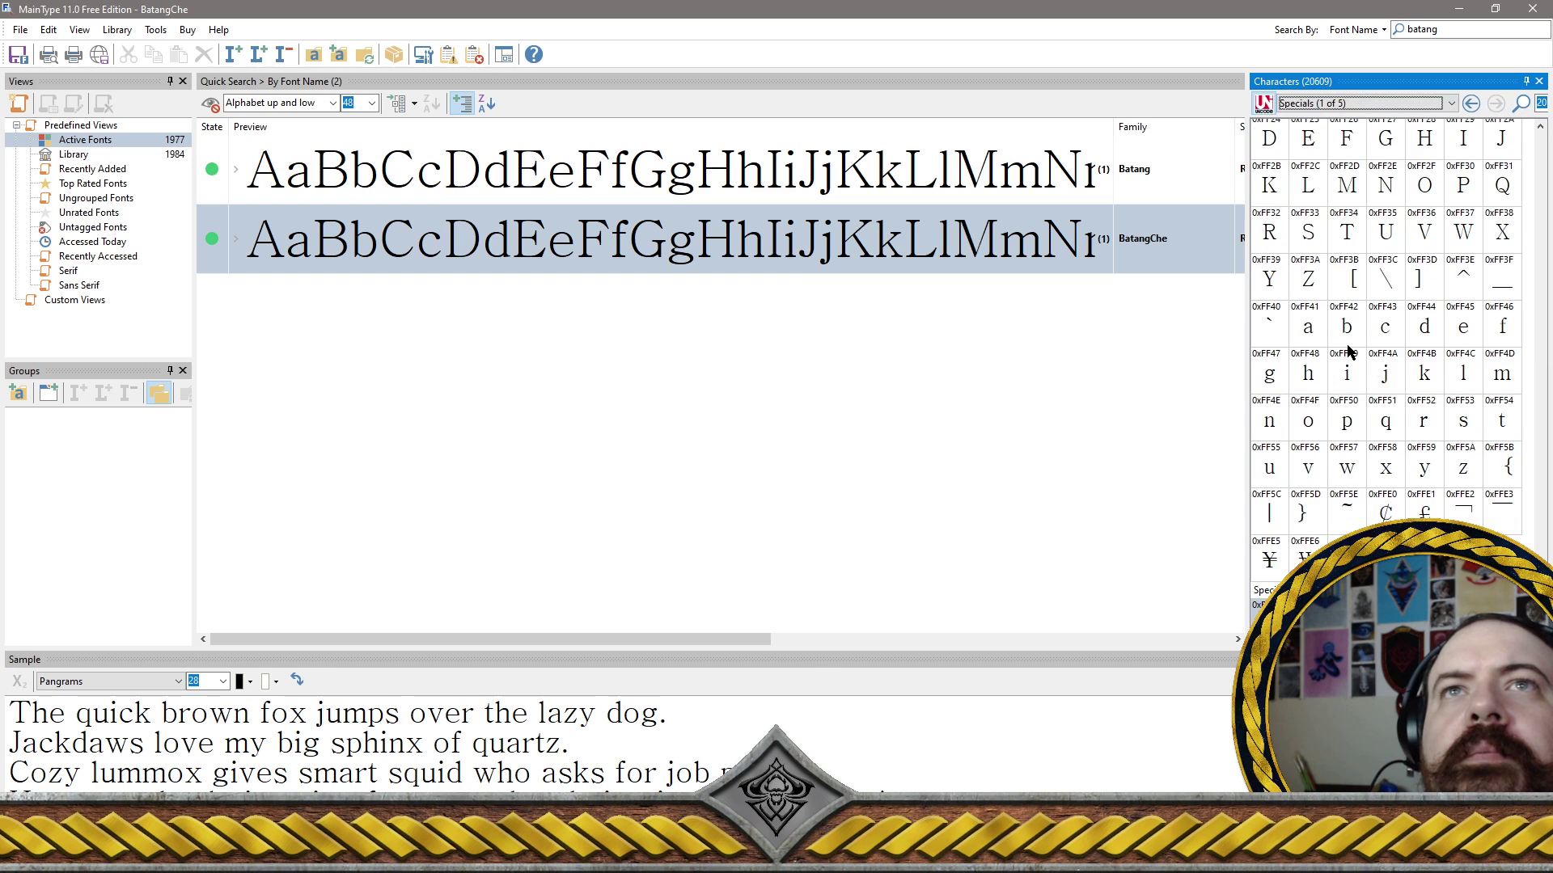
{"action": "left_click", "coordinate": [1430, 101]}
{"action": "left_click_drag", "start_coordinate": [1538, 230], "coordinate": [1484, 121]}
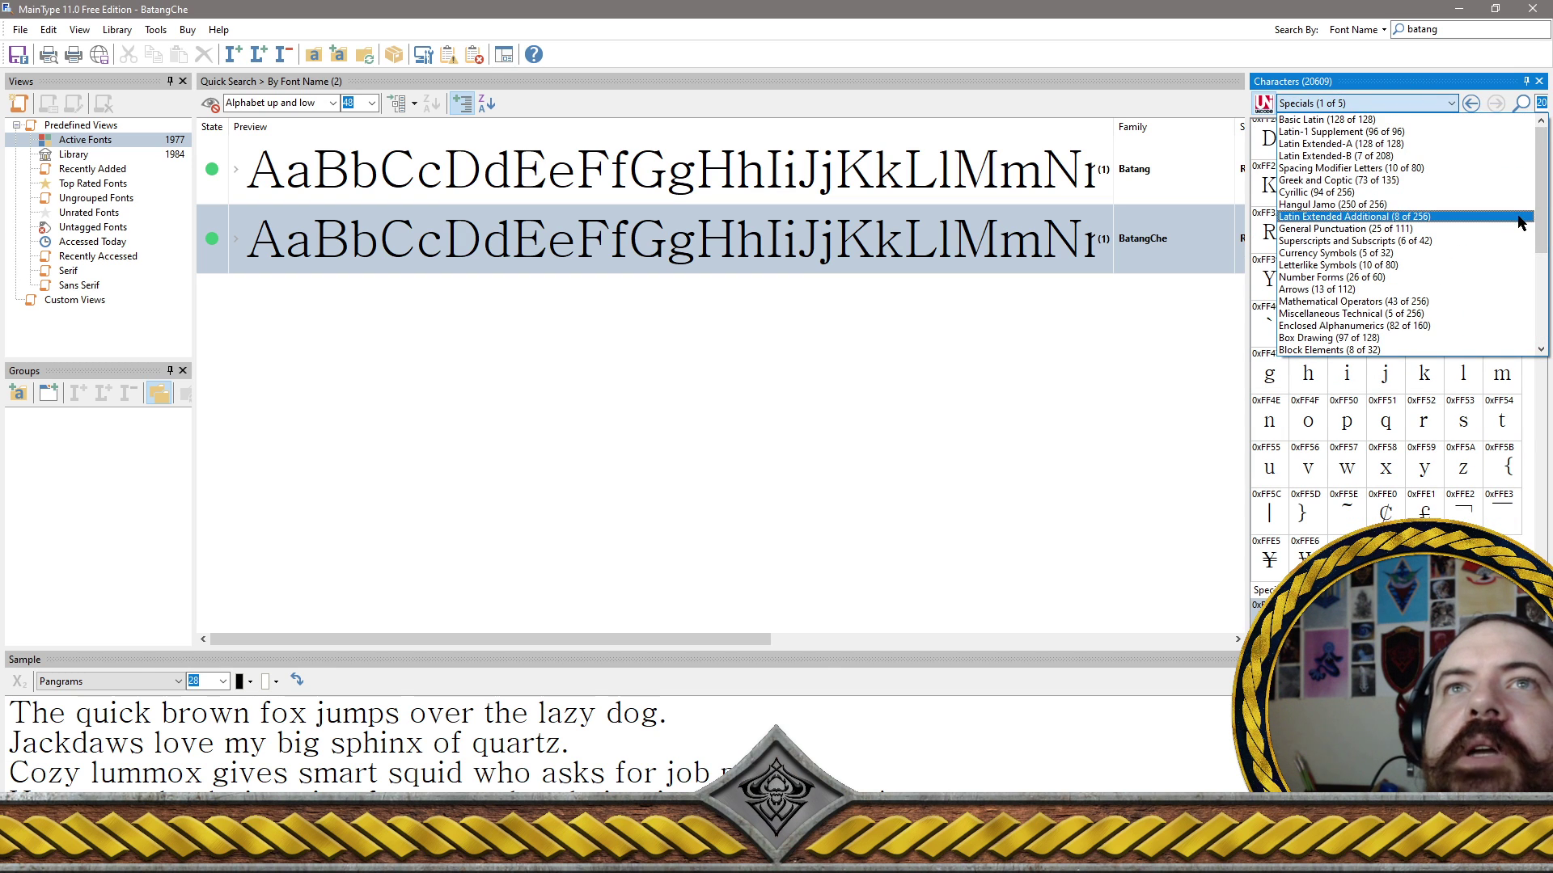
{"action": "left_click_drag", "start_coordinate": [1545, 202], "coordinate": [1536, 292]}
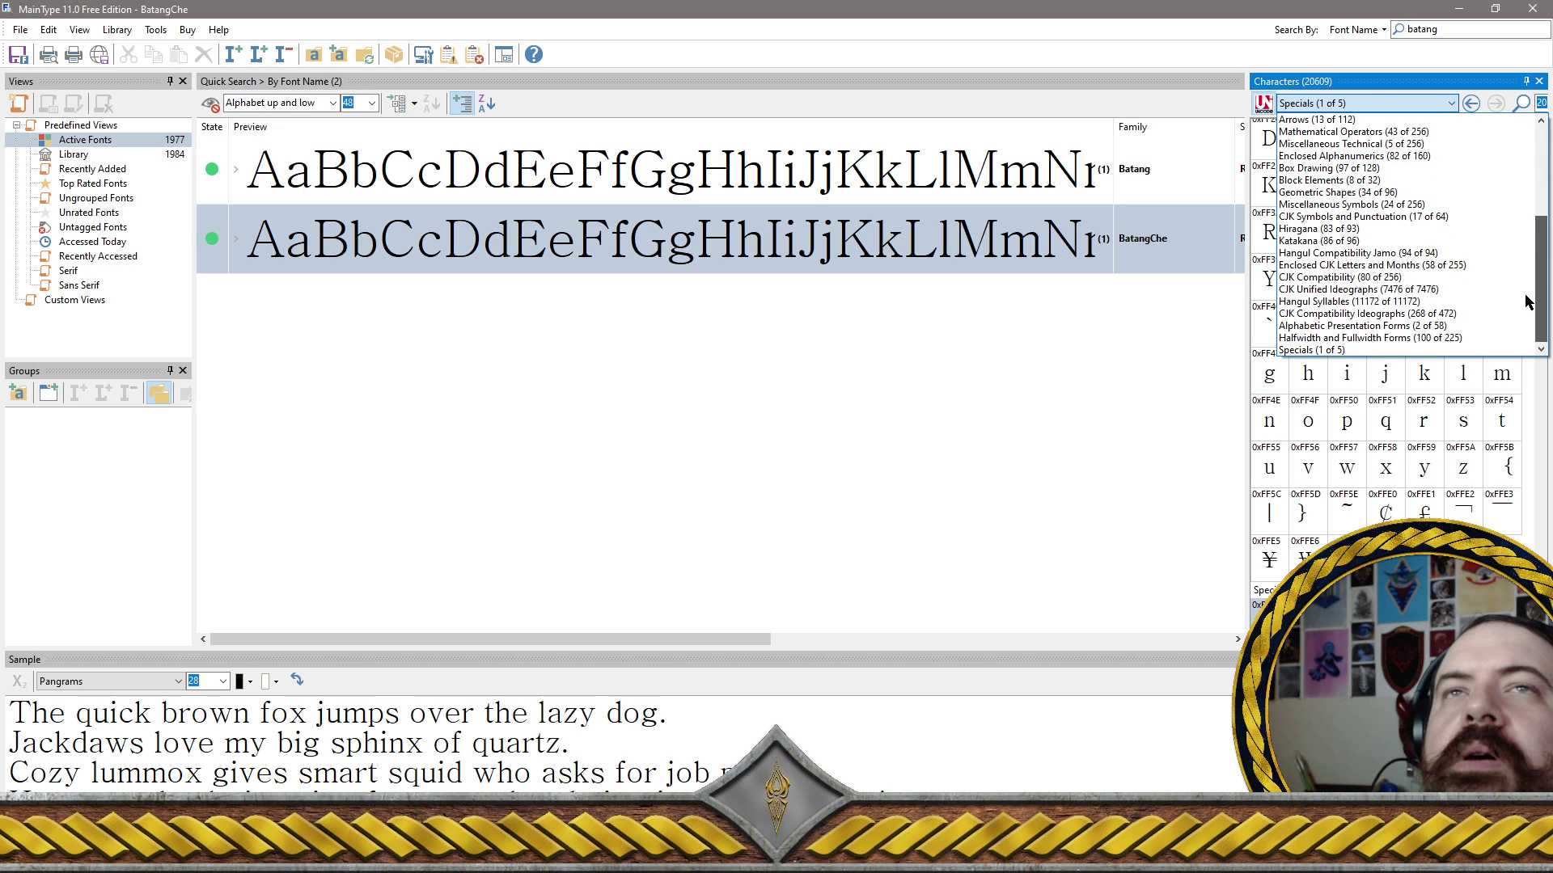
{"action": "left_click", "coordinate": [1380, 302]}
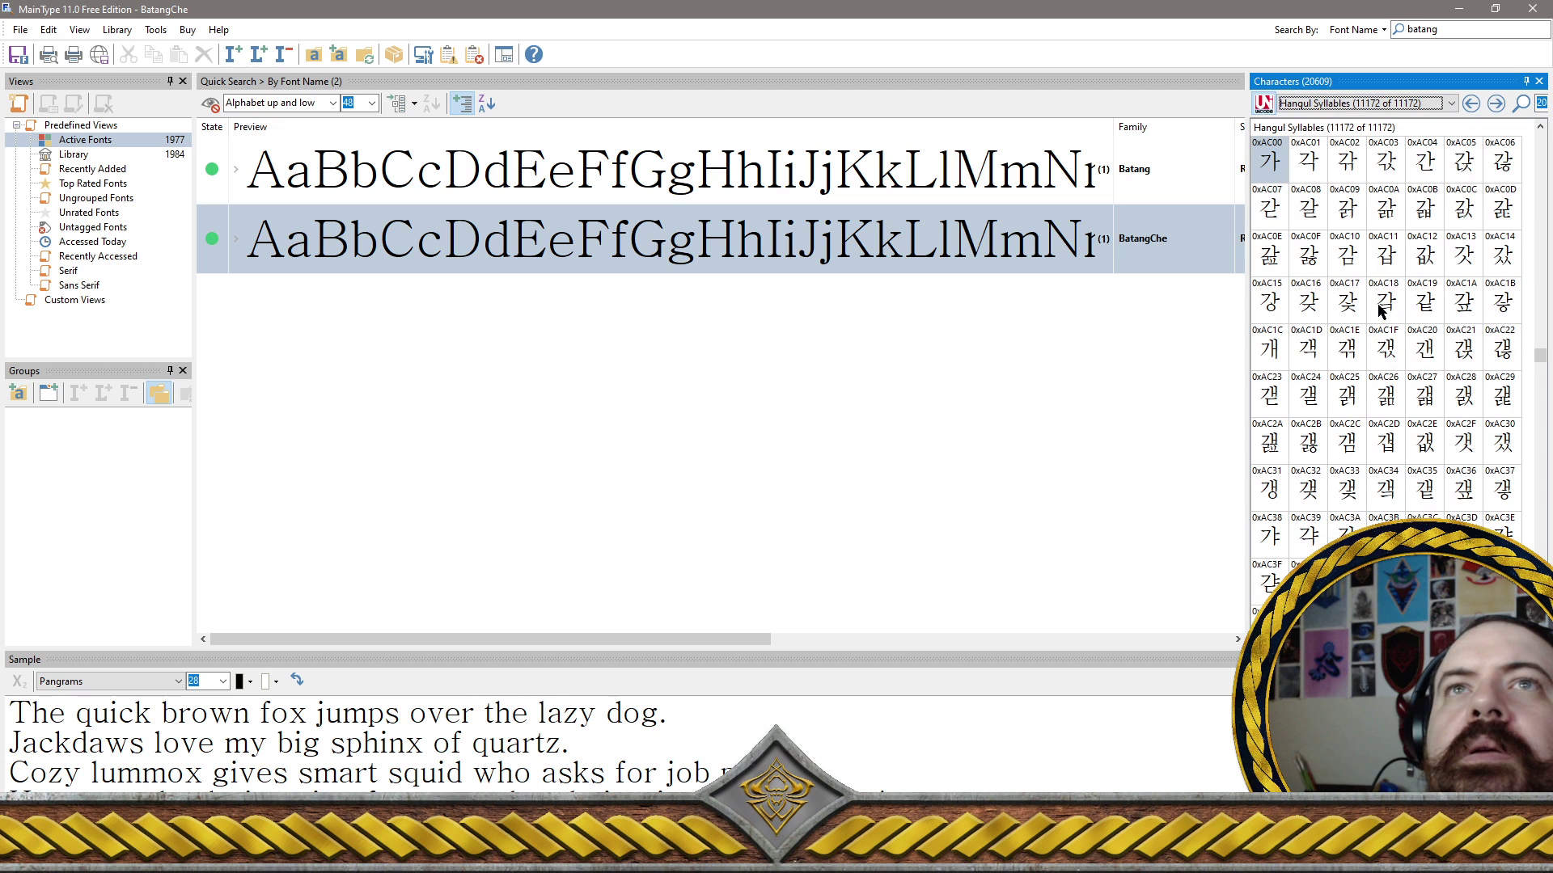
Return BatangChe's character map to the Basic Latin block
{"action": "left_click", "coordinate": [1085, 271]}
{"action": "left_click", "coordinate": [1314, 104]}
{"action": "scroll", "coordinate": [1314, 103], "scroll_direction": "up", "scroll_amount": 10}
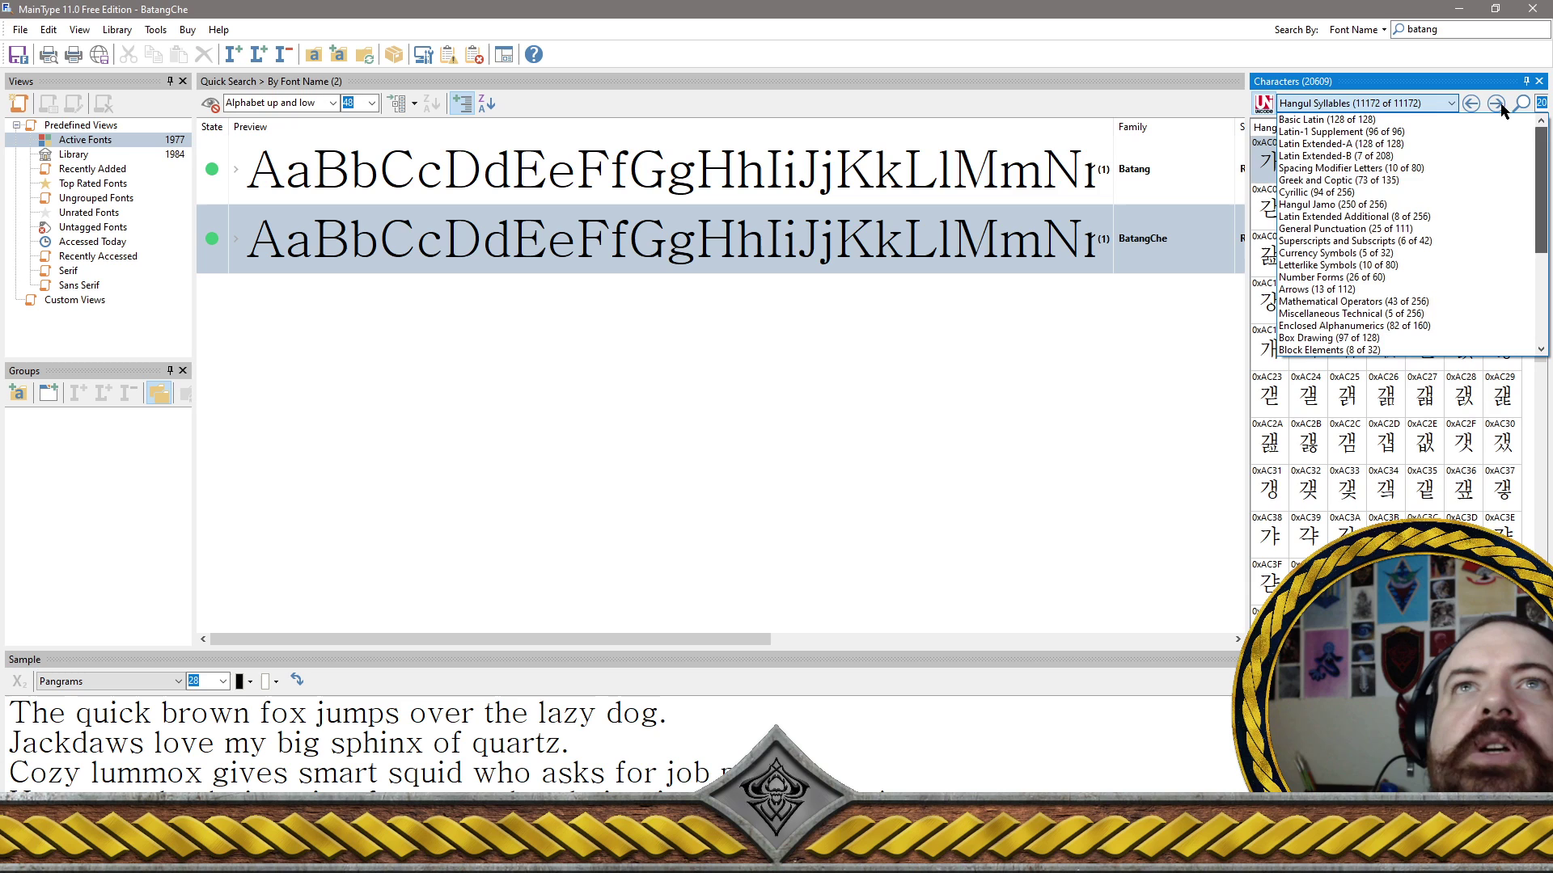
{"action": "left_click", "coordinate": [1375, 120]}
Check the available sample texts and the list of BatangChe's character blocks, keeping Pangrams and Basic Latin selected
{"action": "left_click", "coordinate": [91, 682]}
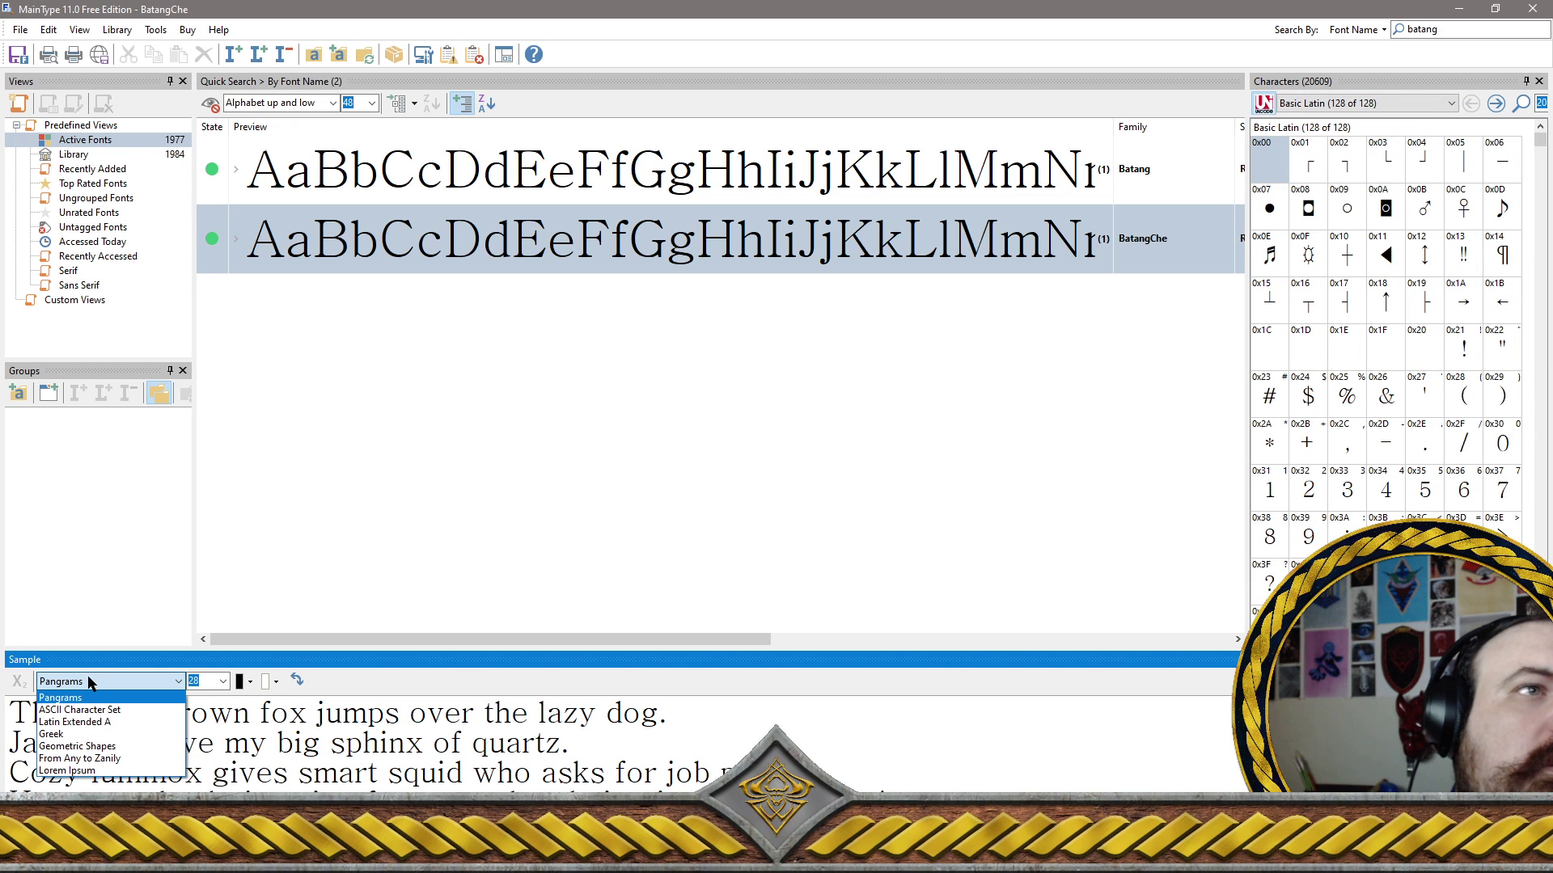
{"action": "left_click", "coordinate": [91, 682]}
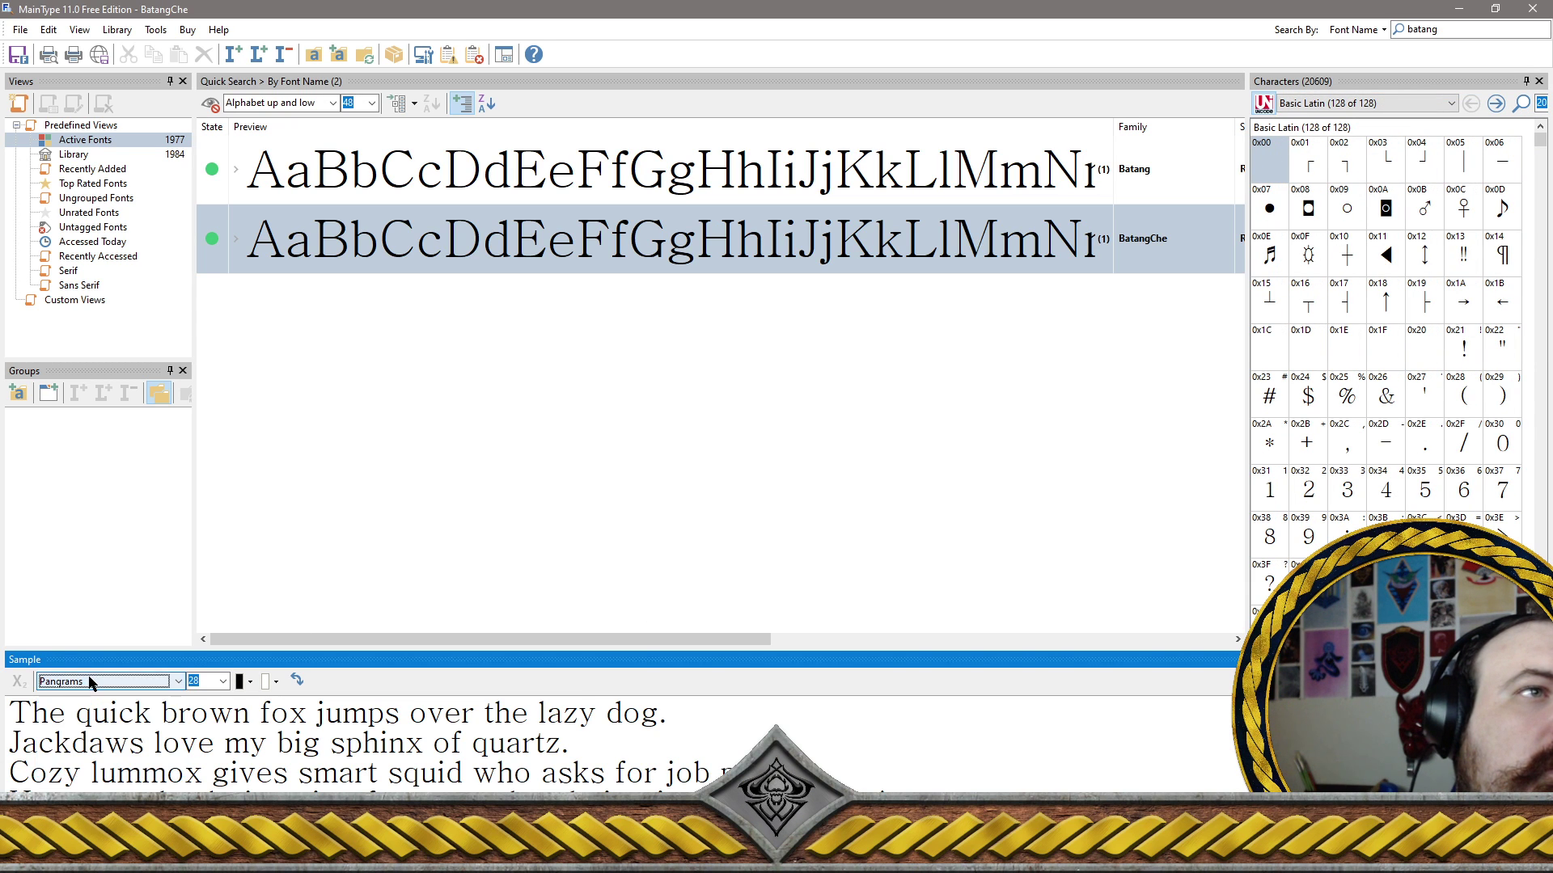
{"action": "left_click", "coordinate": [550, 430]}
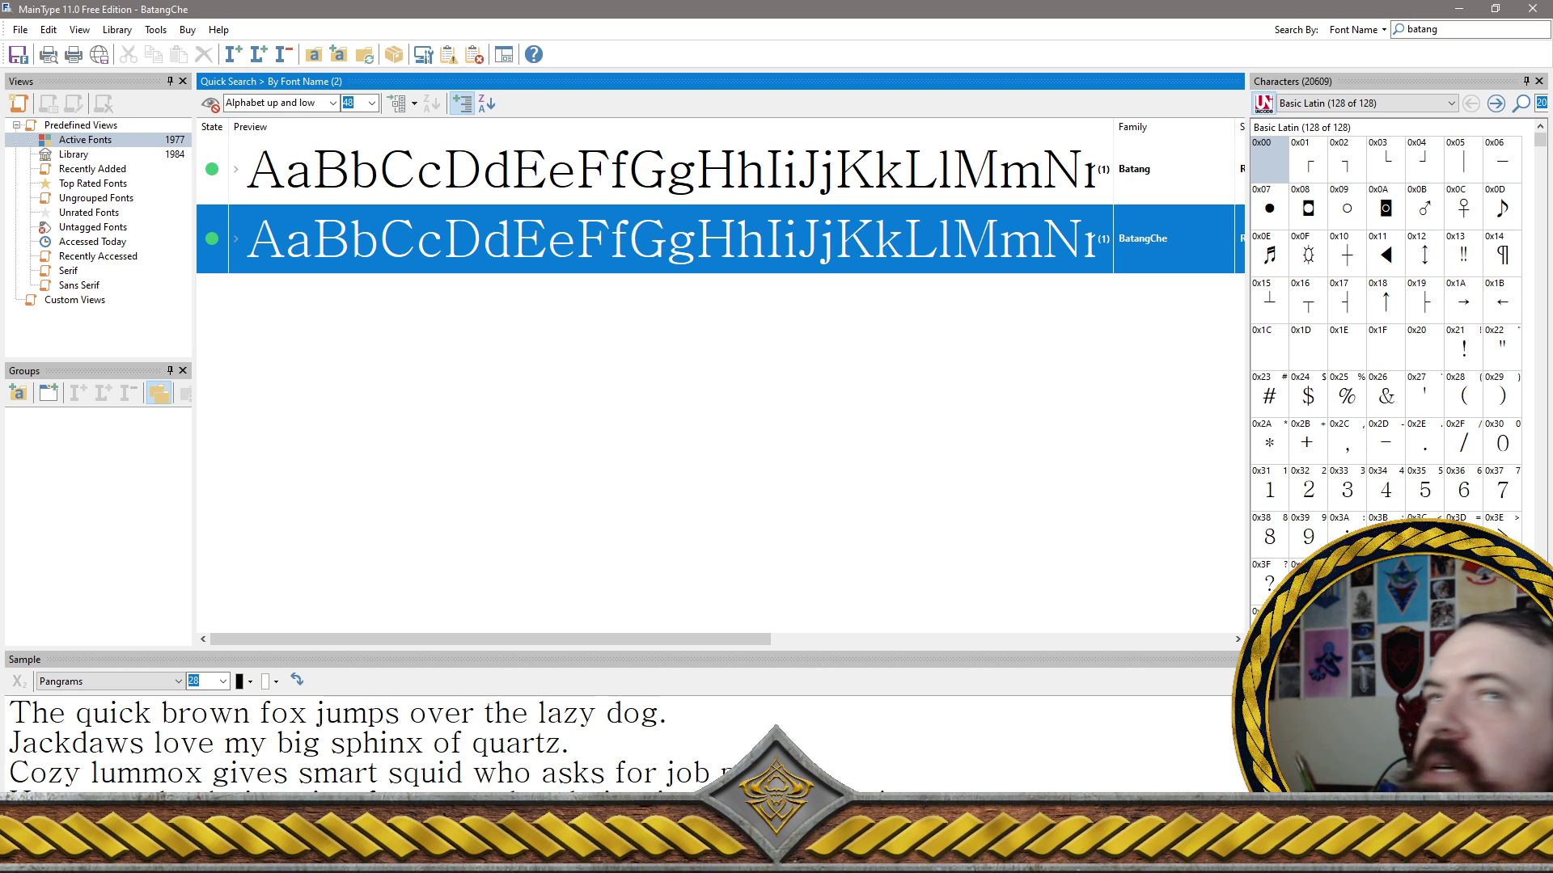
{"action": "left_click", "coordinate": [1403, 103]}
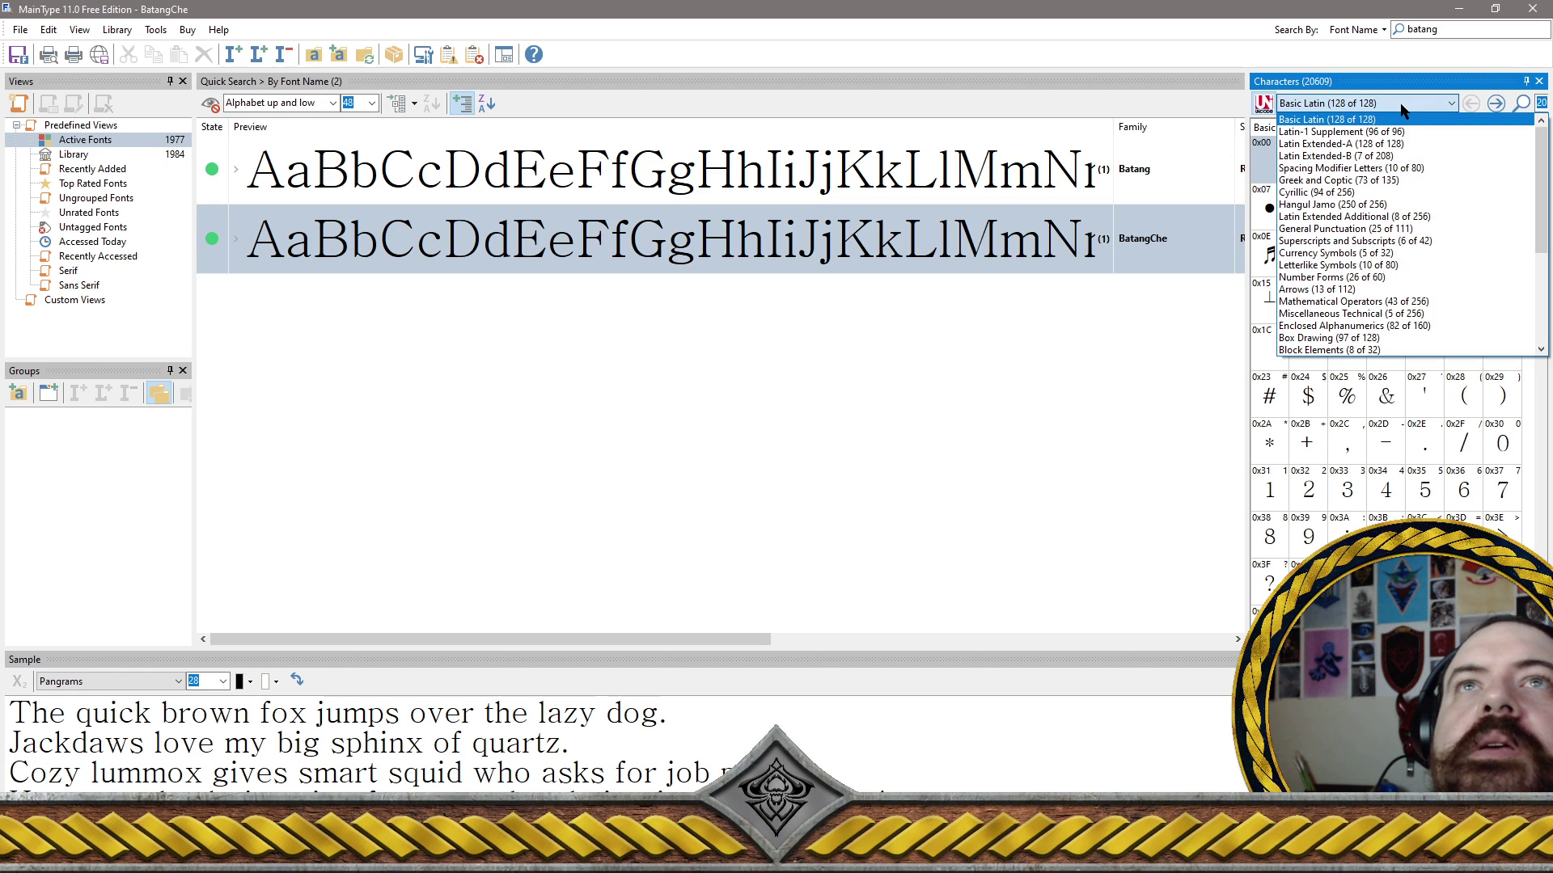
{"action": "left_click", "coordinate": [1367, 120]}
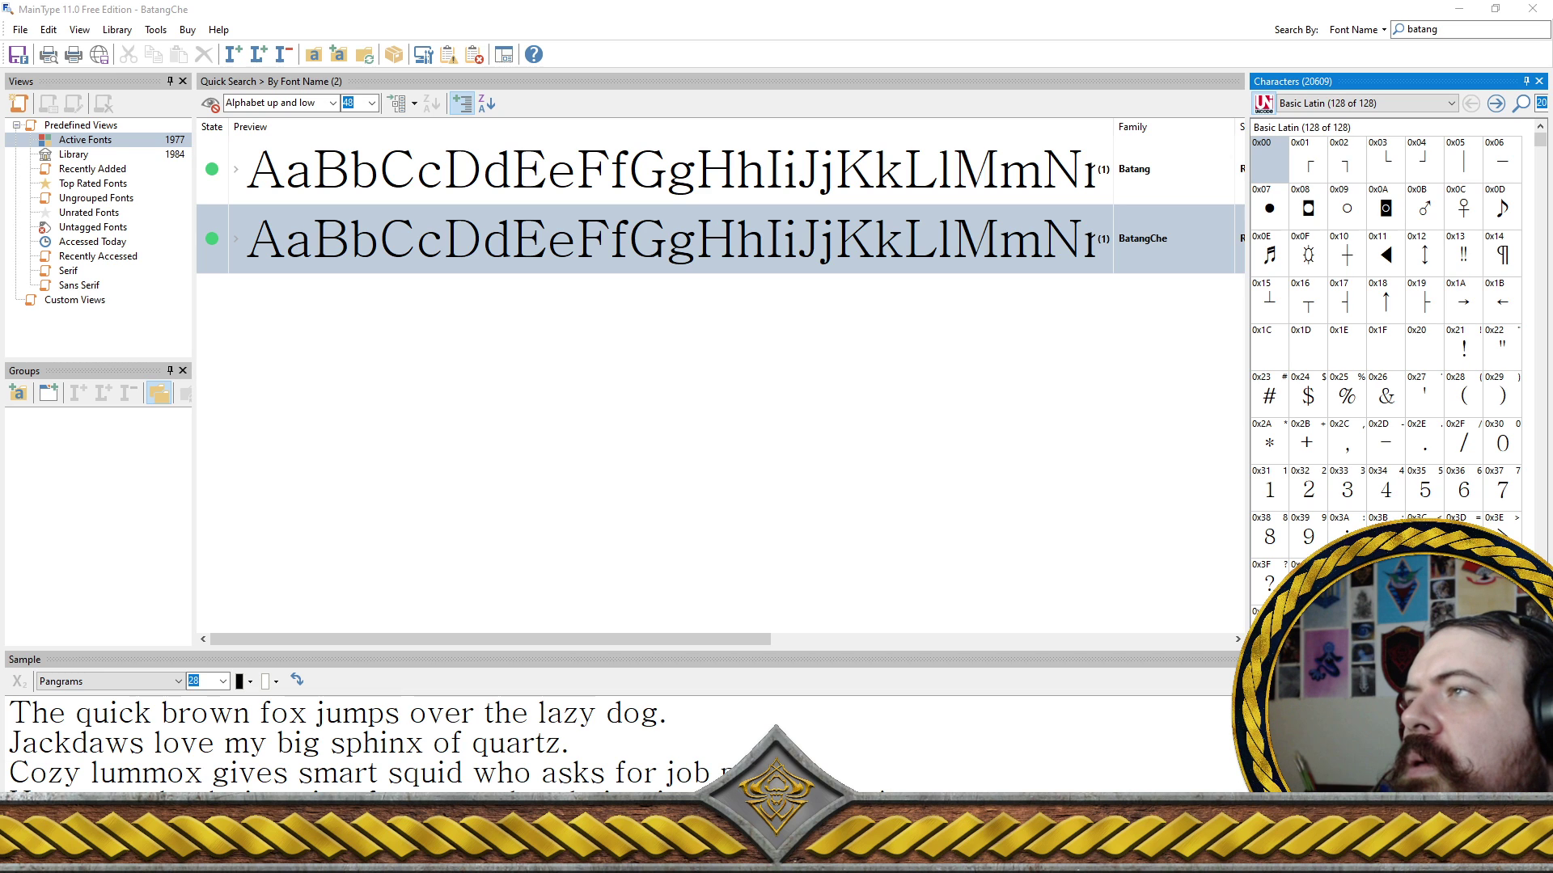
Uninstall the BatangChe and Batang font families
{"action": "right_click", "coordinate": [947, 244]}
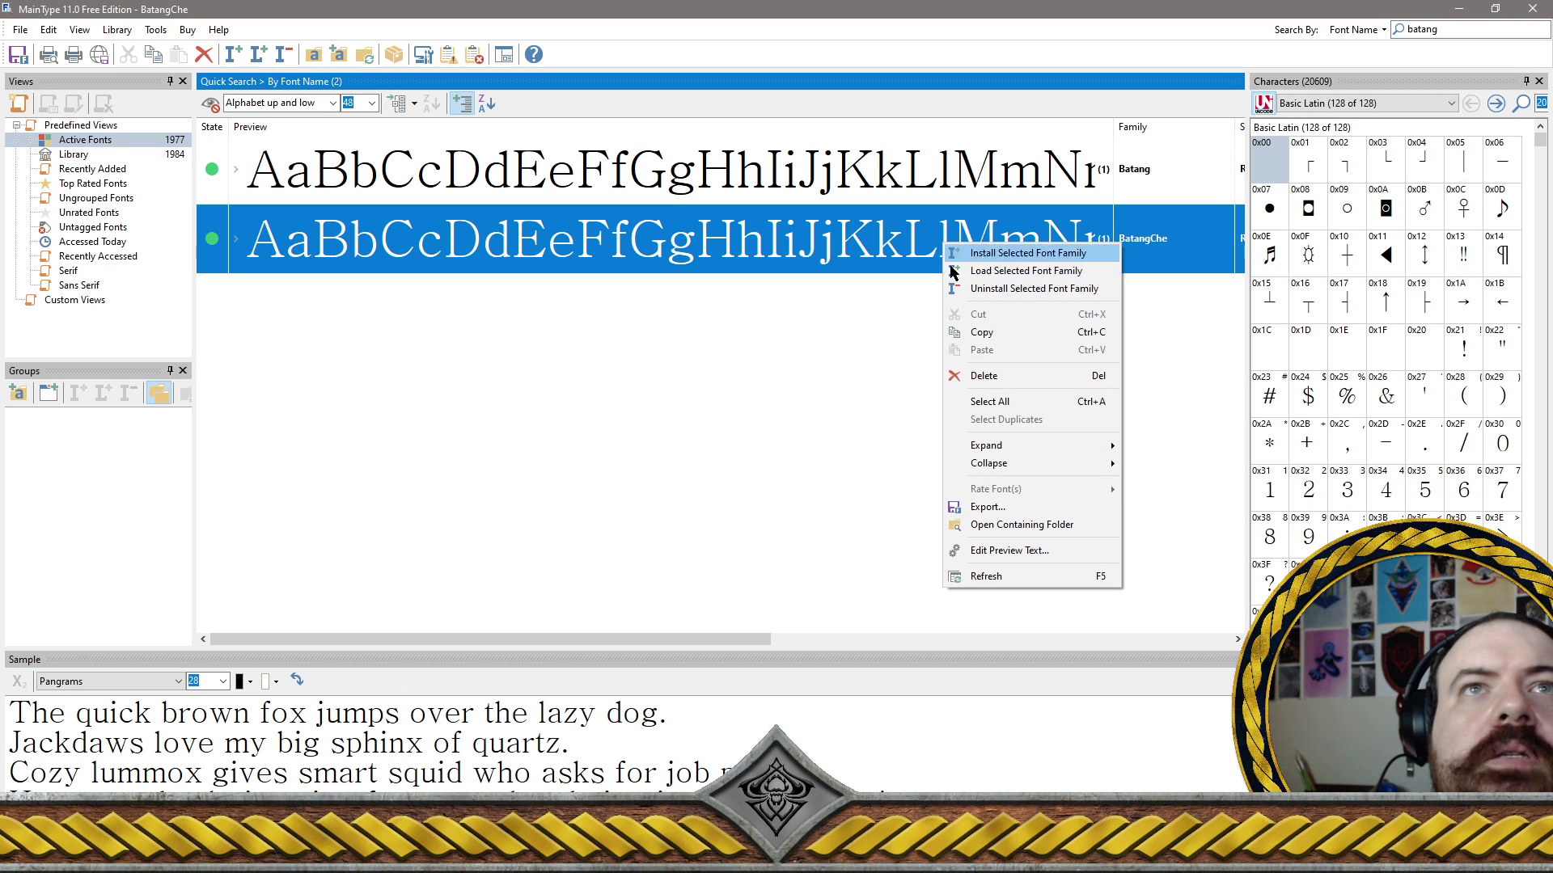
{"action": "left_click", "coordinate": [1019, 285]}
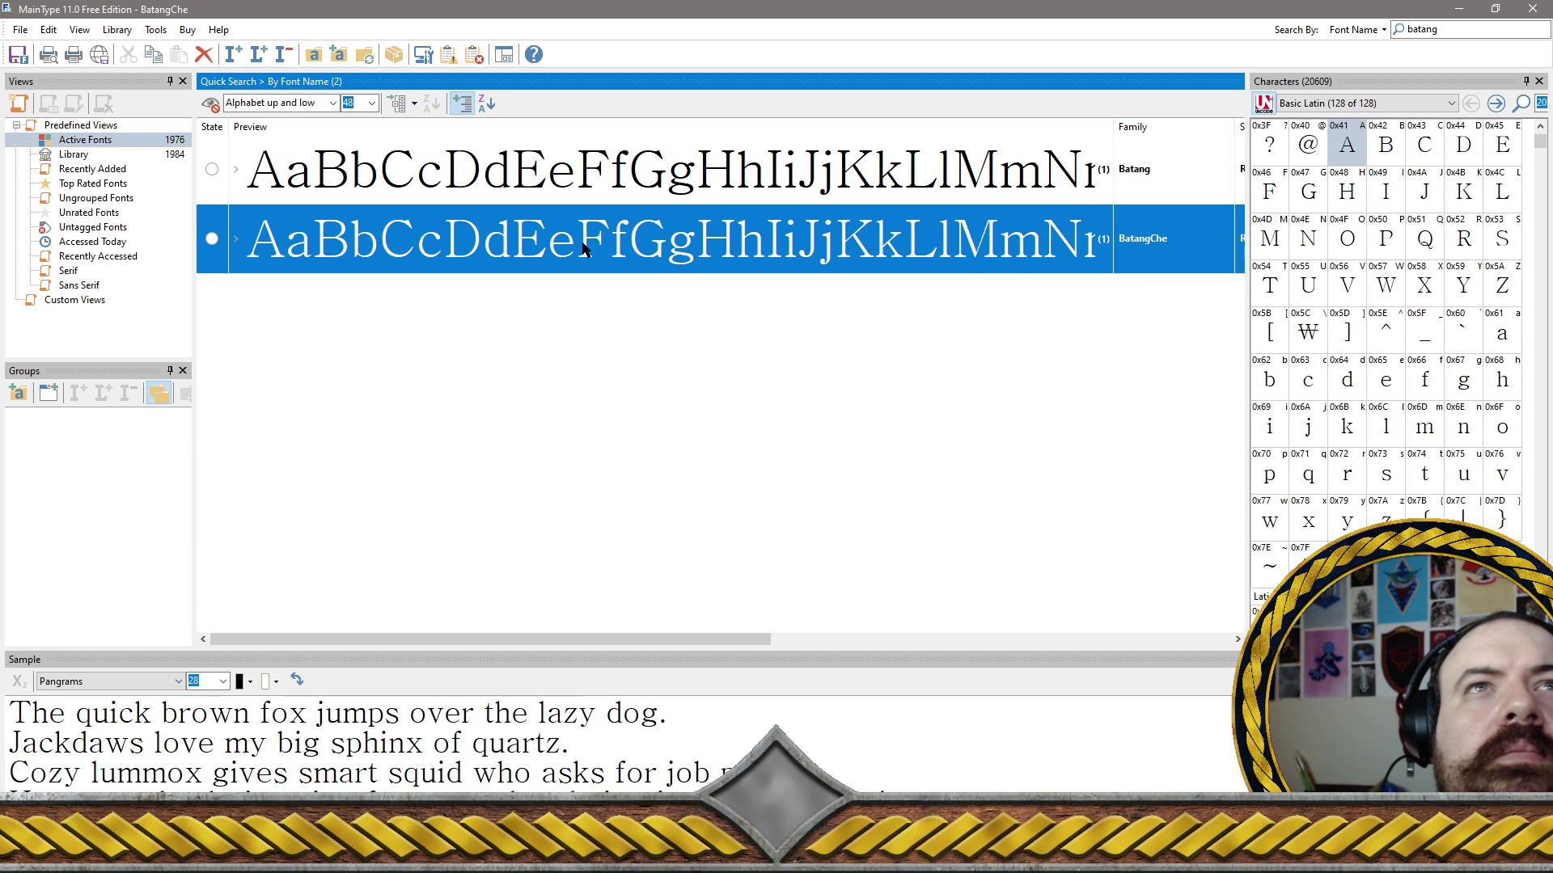
{"action": "left_click", "coordinate": [599, 168]}
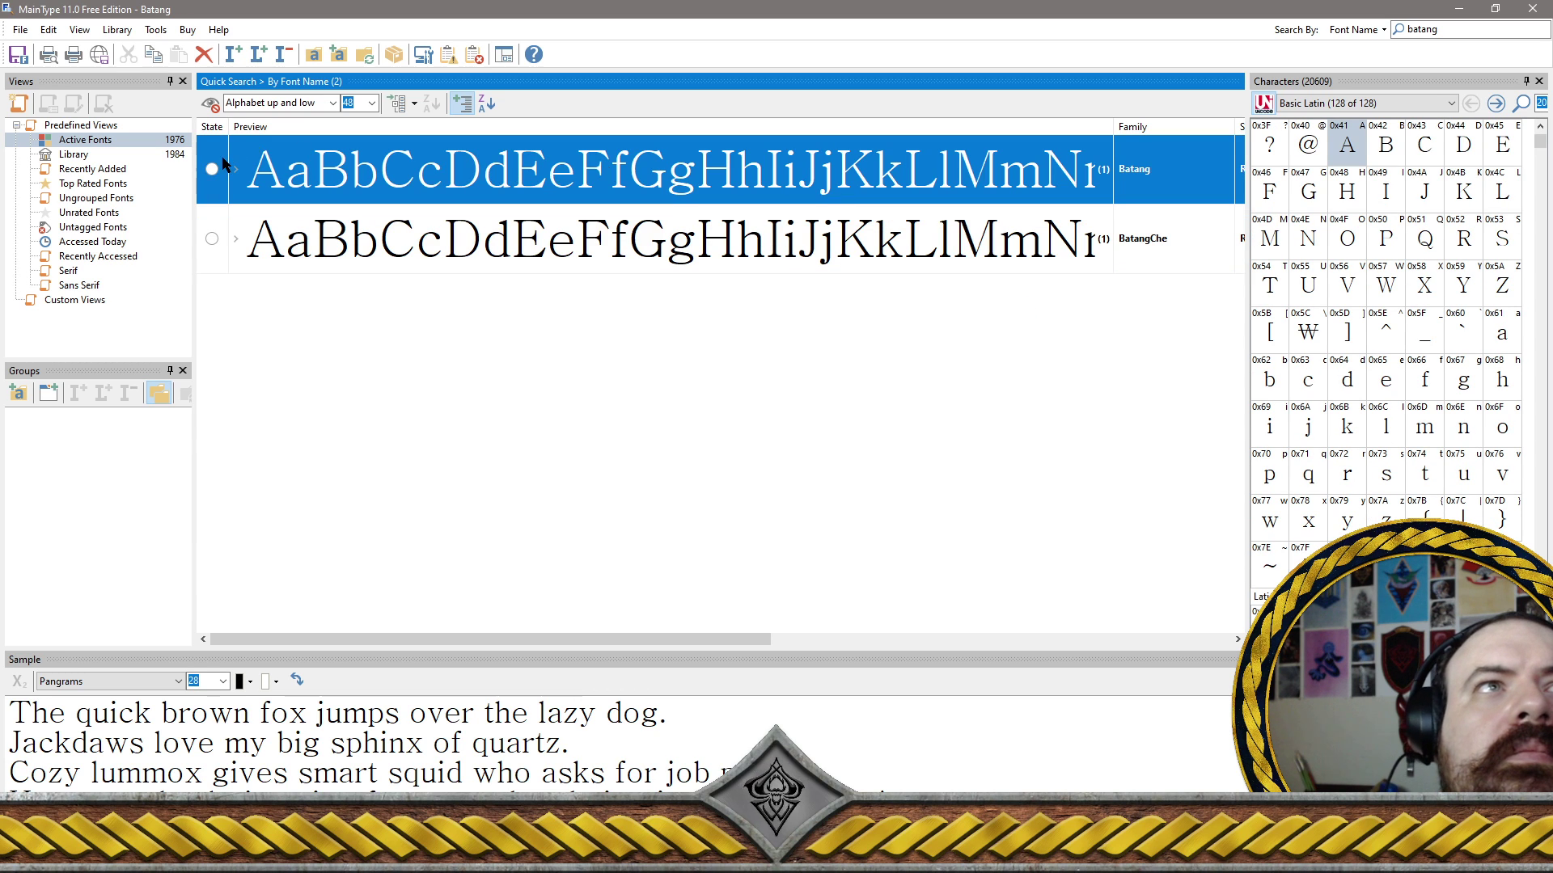
{"action": "right_click", "coordinate": [329, 178]}
{"action": "left_click", "coordinate": [408, 225]}
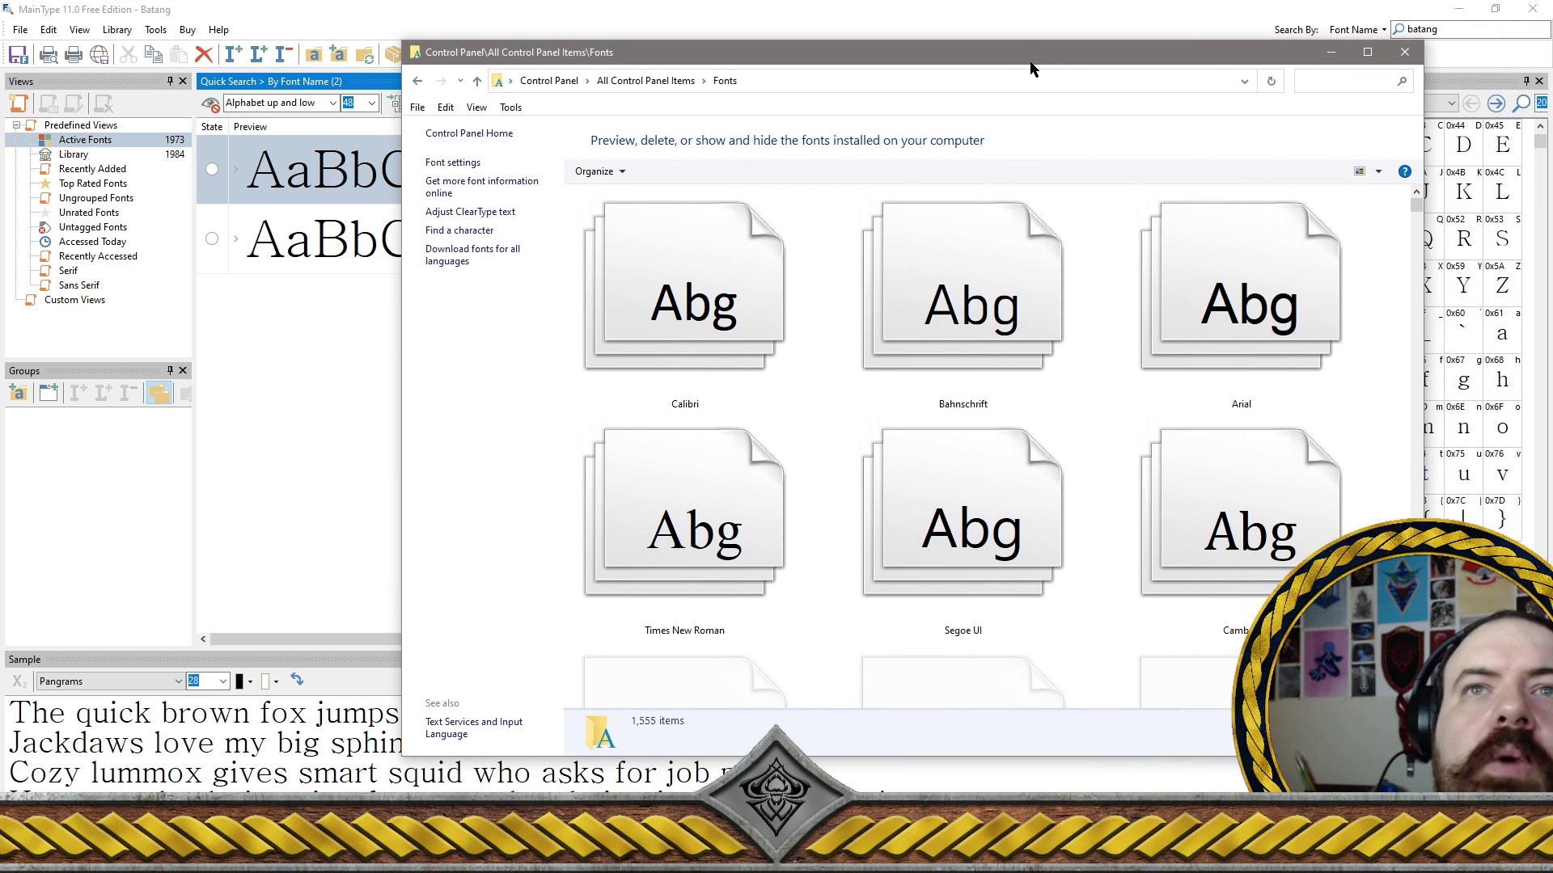
Look over the first fonts in the Windows Fonts folder and move its window out of the way
{"action": "scroll", "coordinate": [1417, 206], "scroll_direction": "down", "scroll_amount": 2}
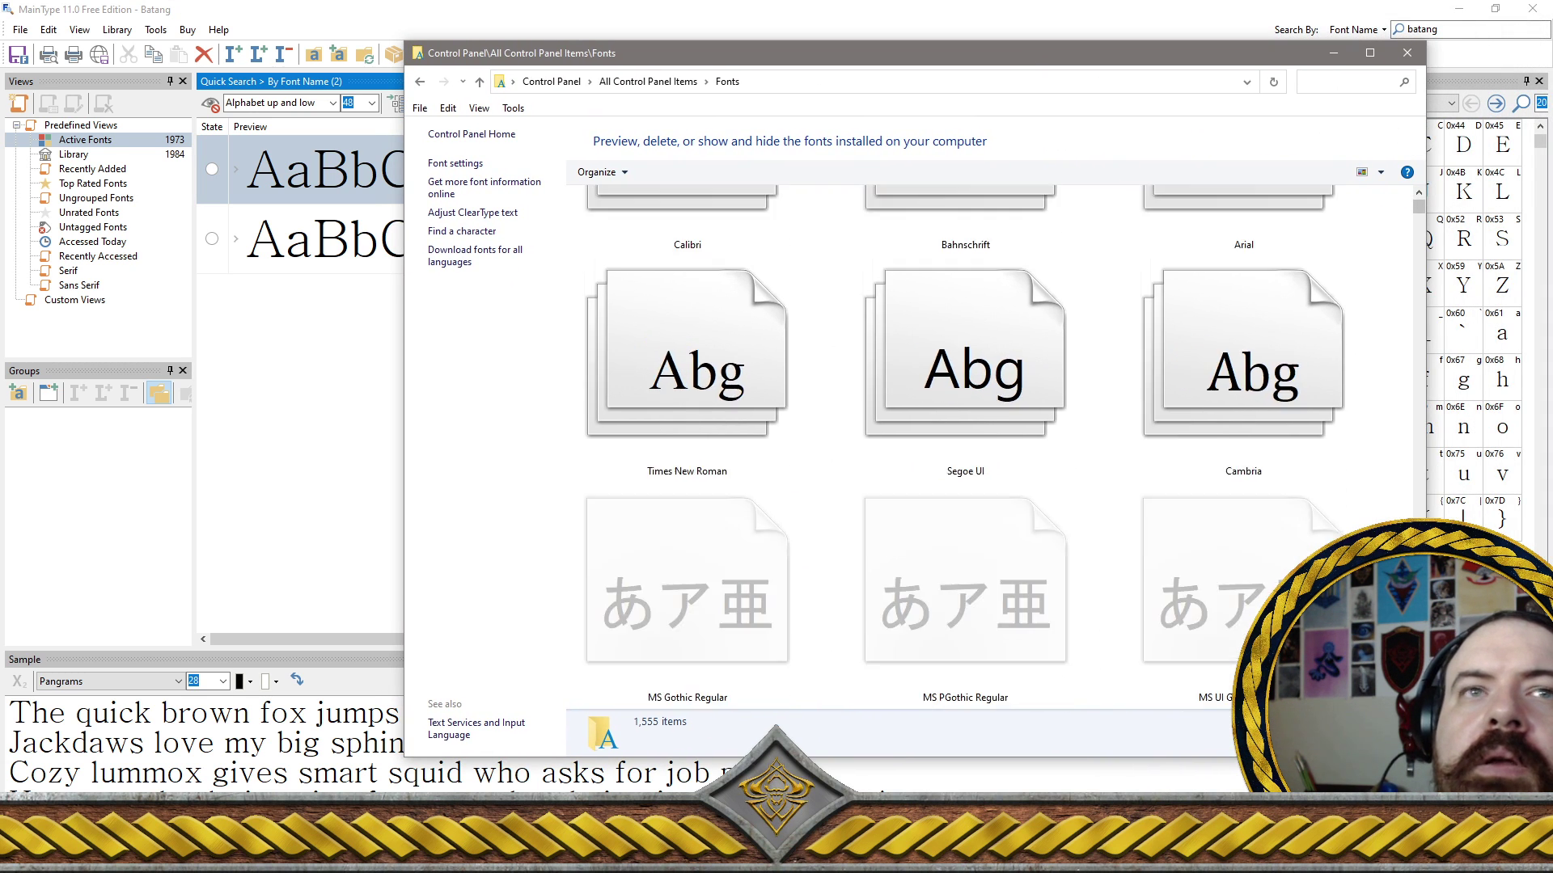
{"action": "scroll", "coordinate": [1375, 332], "scroll_direction": "down", "scroll_amount": 2}
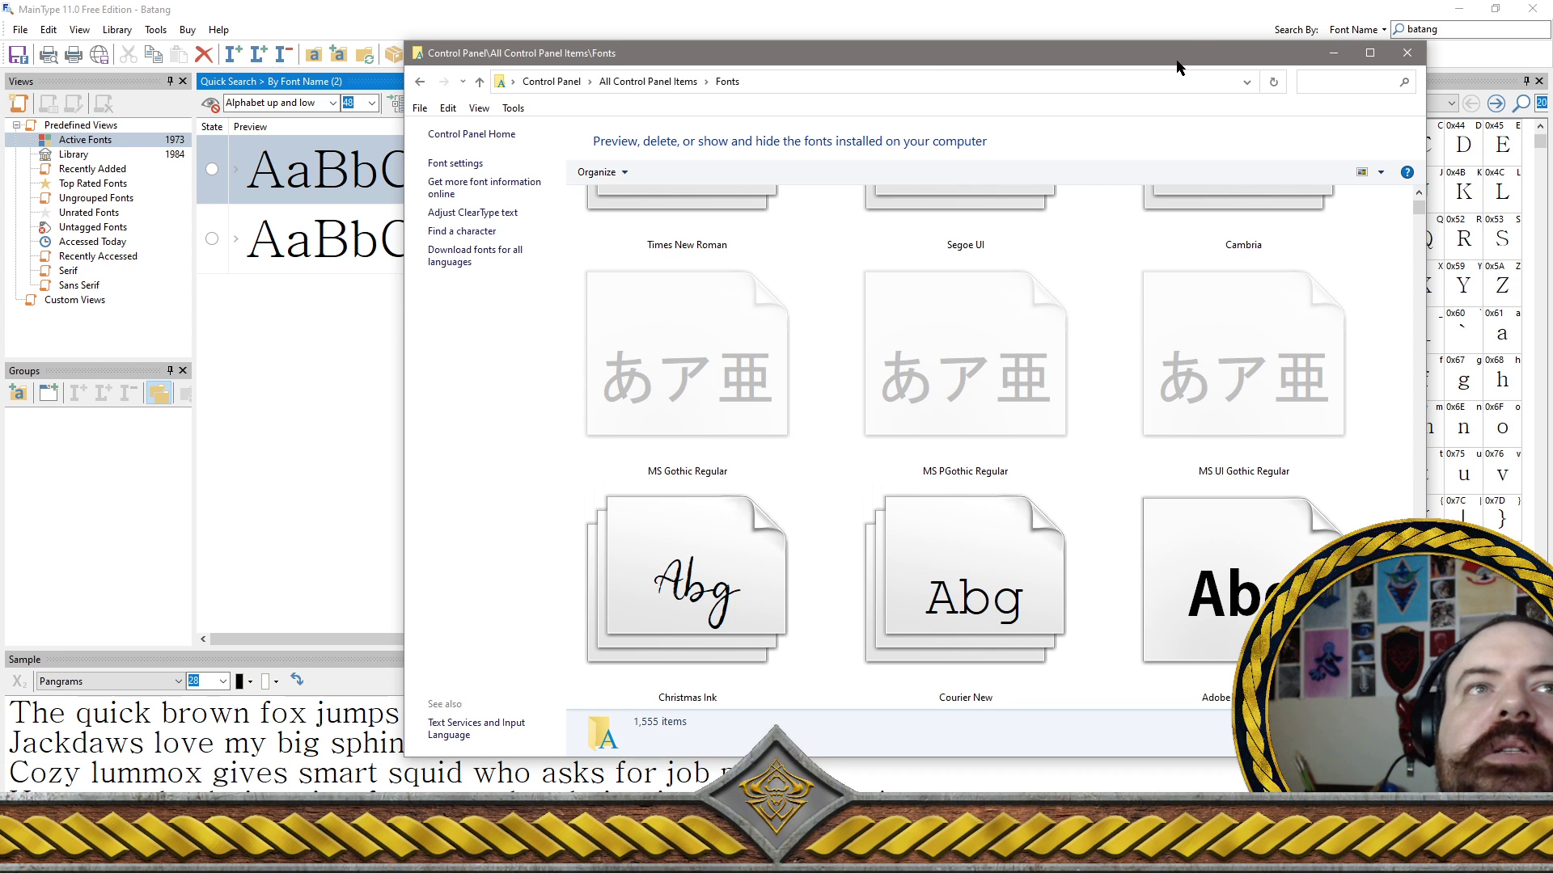
{"action": "left_click_drag", "start_coordinate": [1177, 68], "coordinate": [1552, 67]}
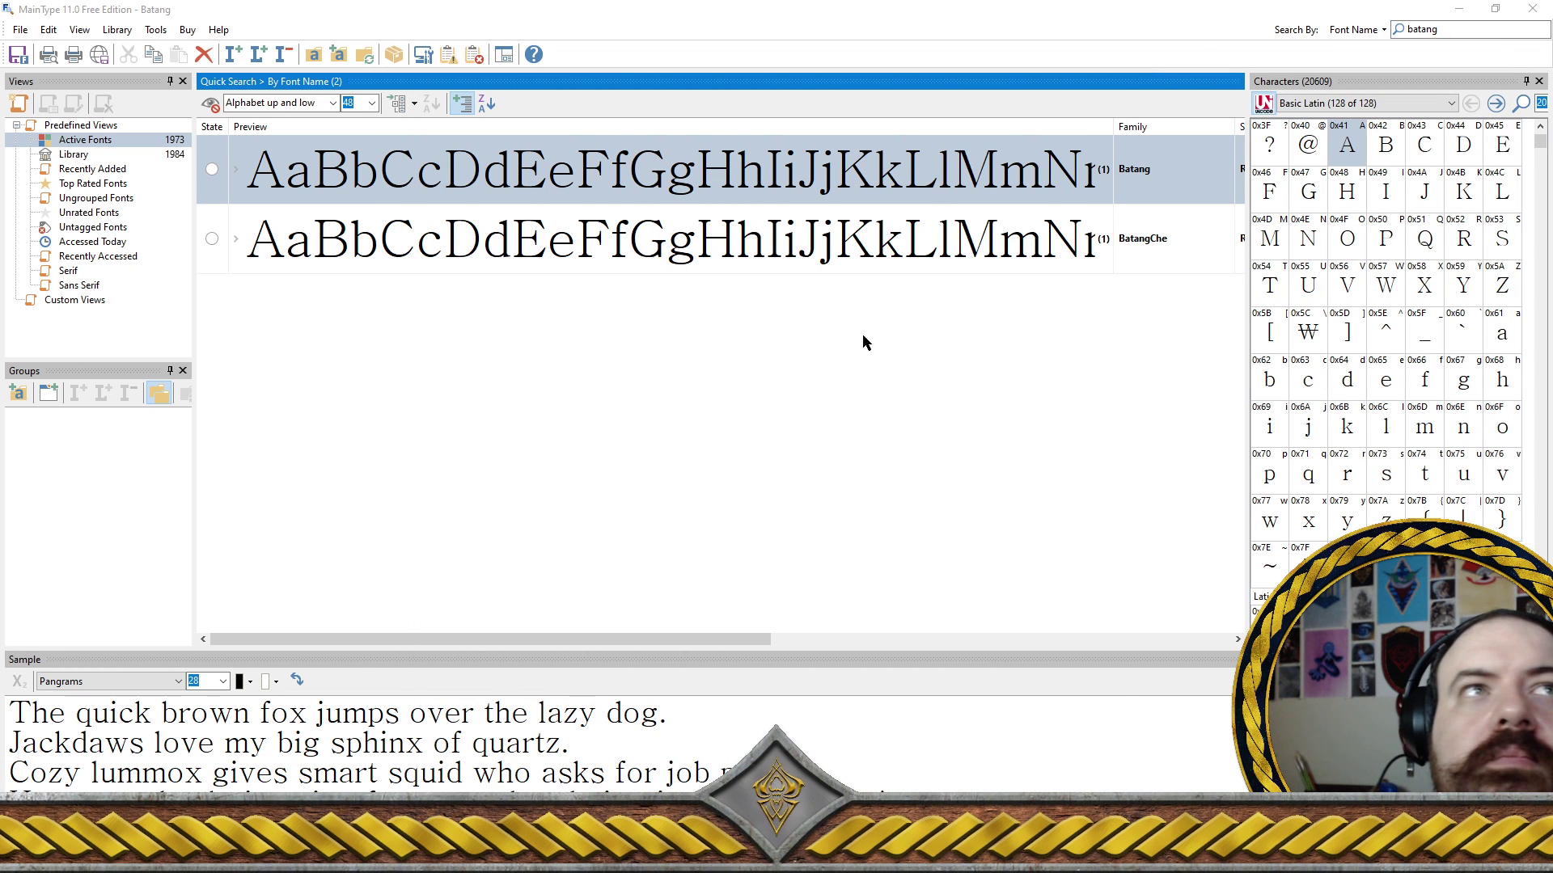
Search the font names for "ms gothic regular" and uninstall the MS Gothic family
{"action": "left_click", "coordinate": [1431, 29]}
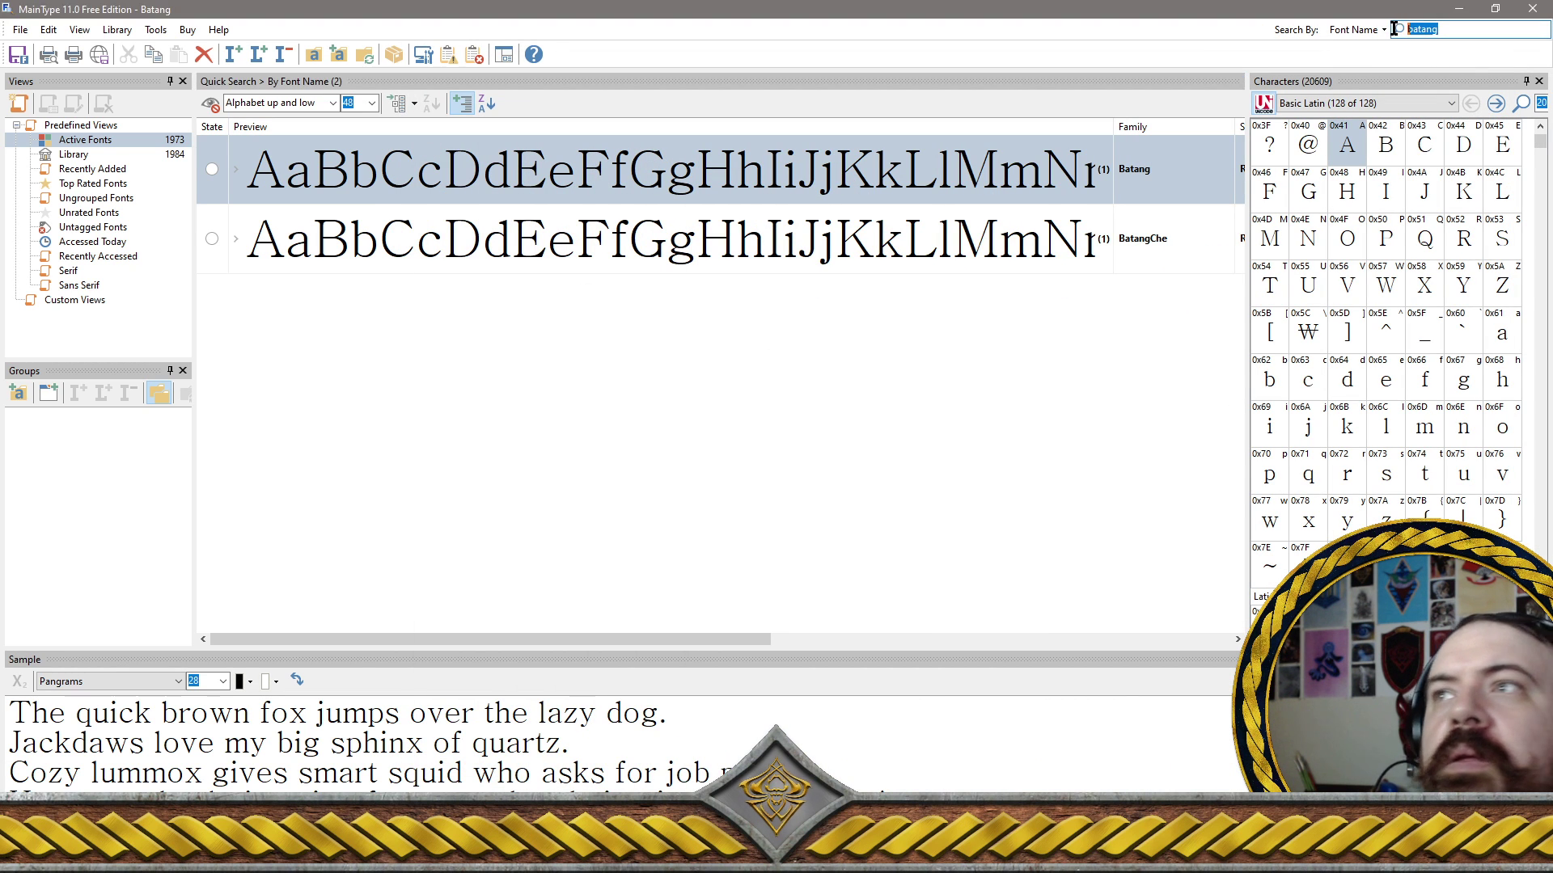
{"action": "type", "text": "ms g"}
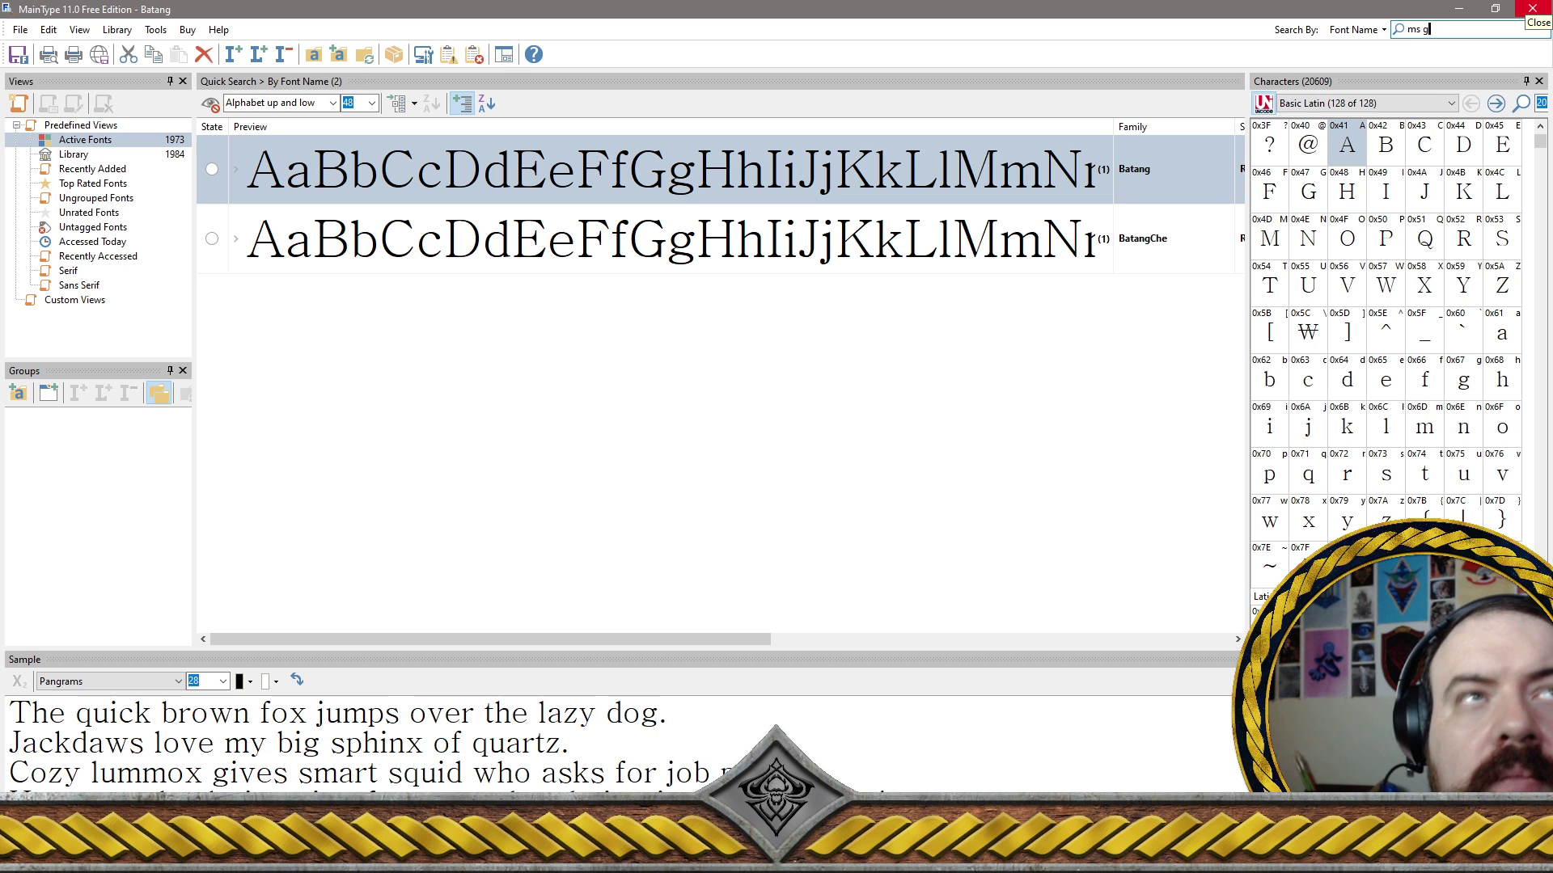
{"action": "type", "text": "ot"}
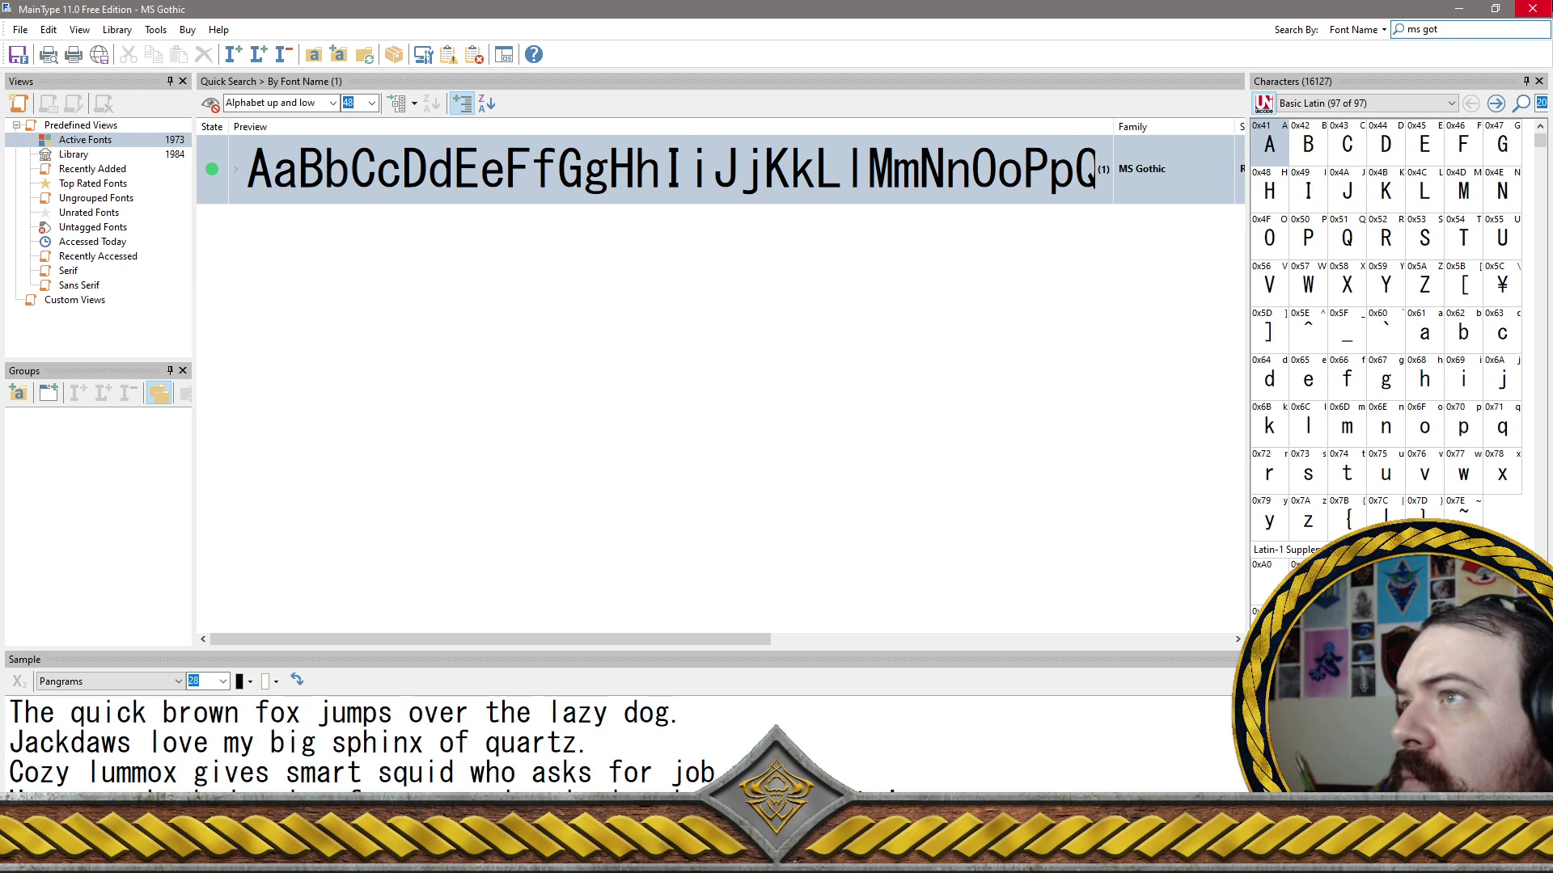
{"action": "type", "text": "hic regular"}
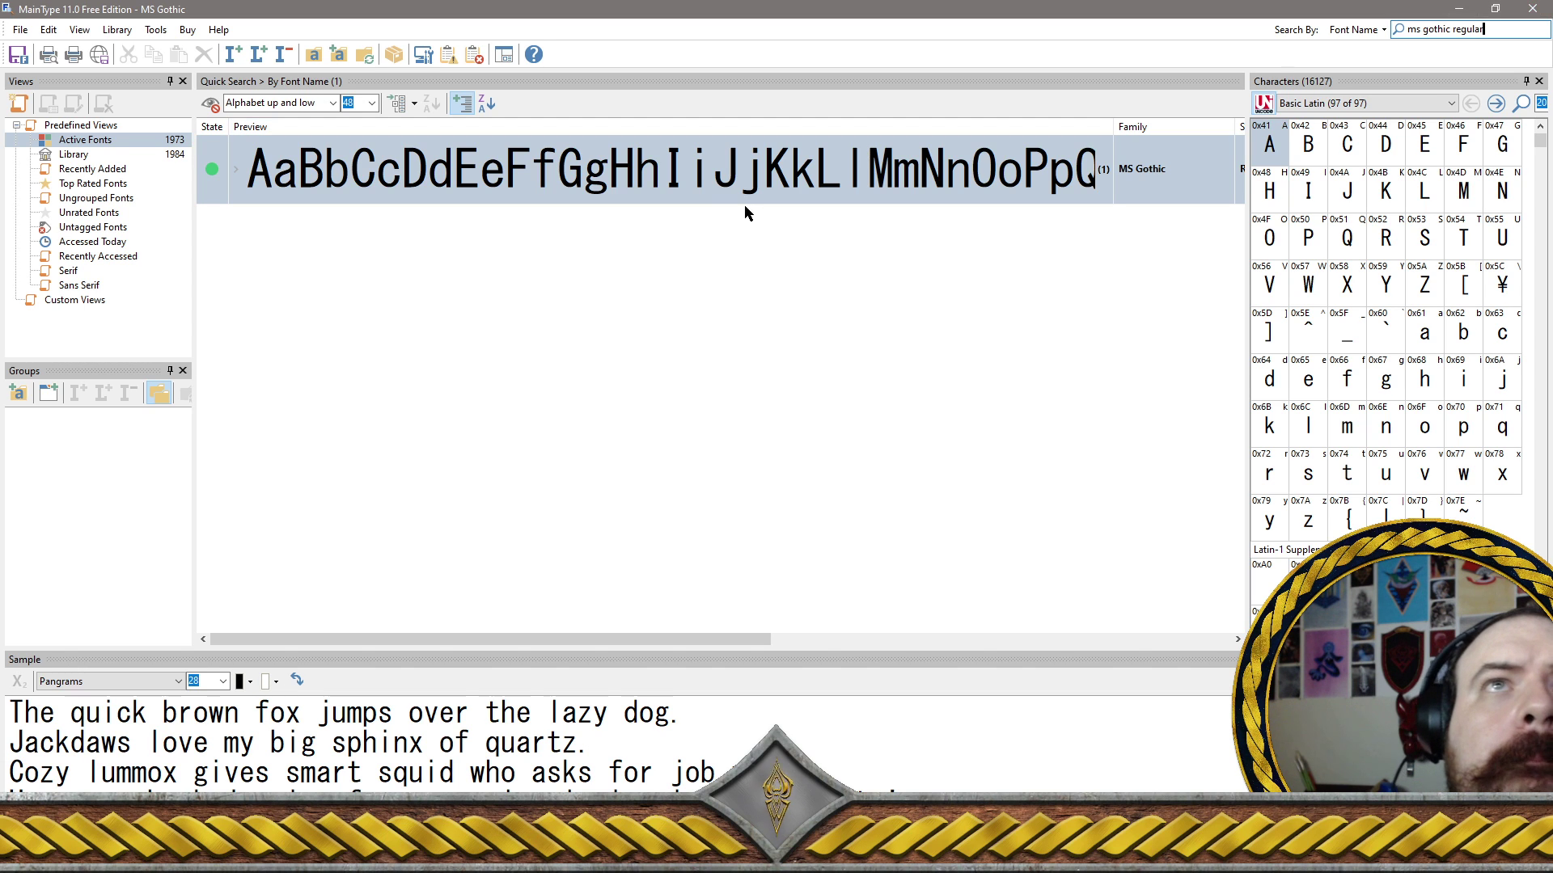
{"action": "right_click", "coordinate": [719, 189]}
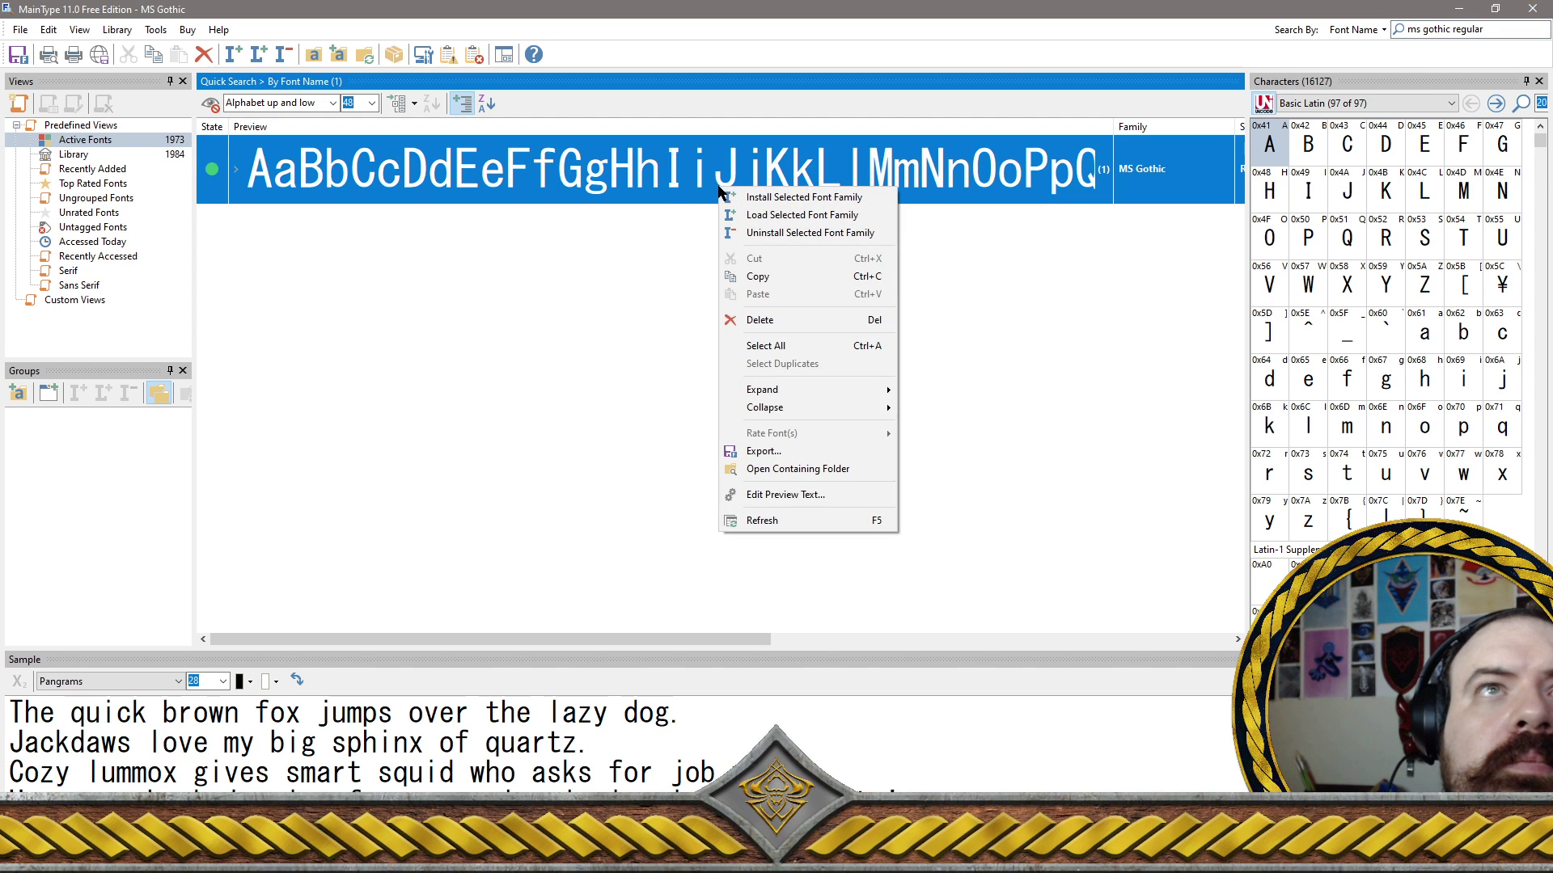
{"action": "left_click", "coordinate": [754, 233]}
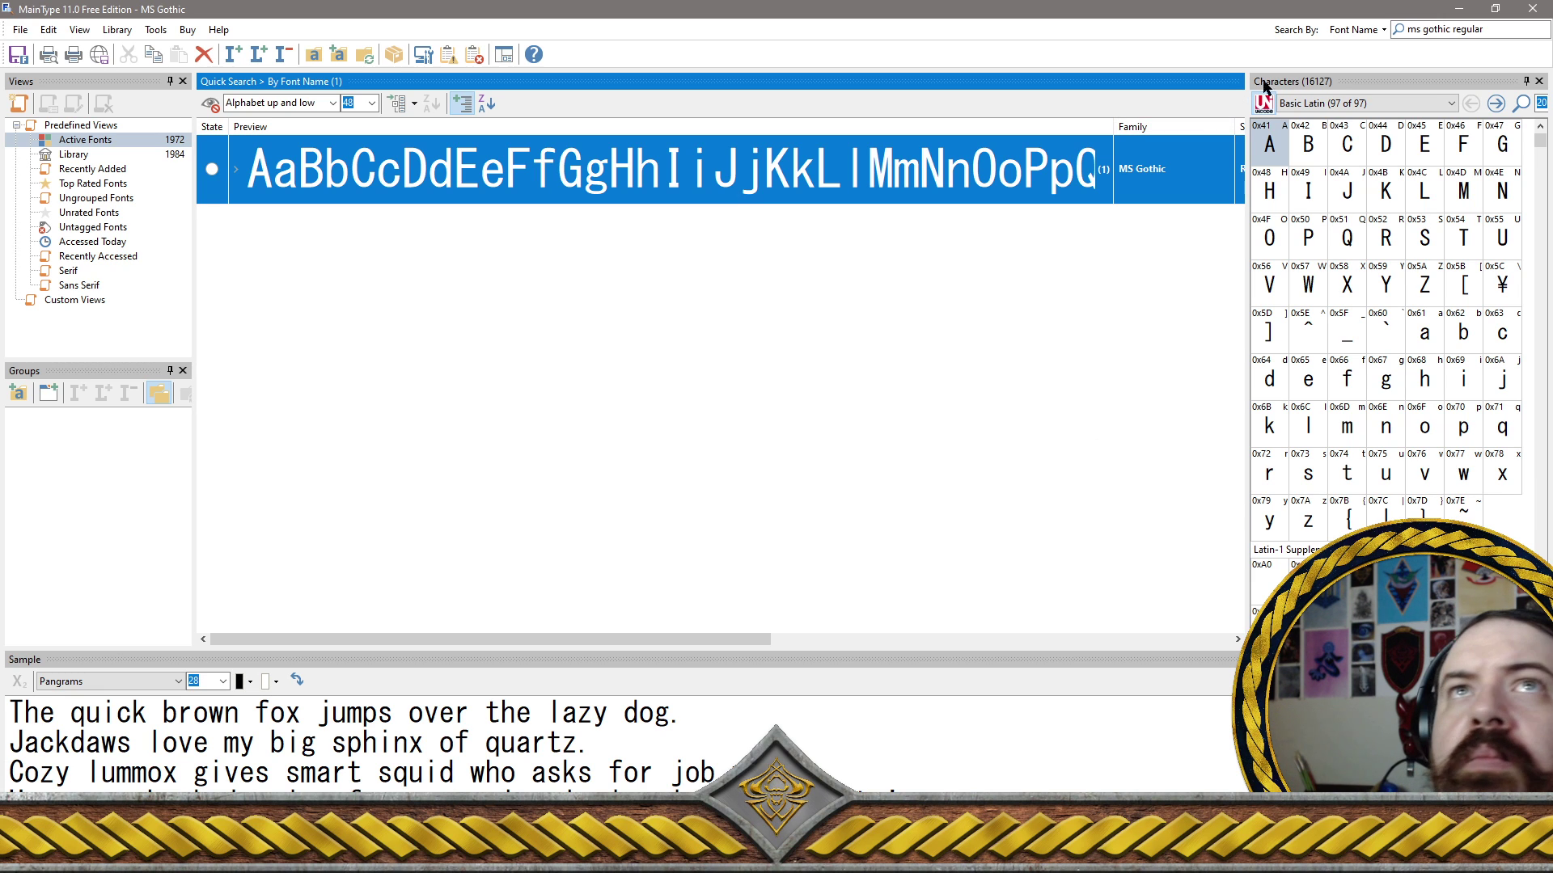
Change the font name search to "ms pgothic regular" and uninstall the MS PGothic family
{"action": "left_click", "coordinate": [1424, 28]}
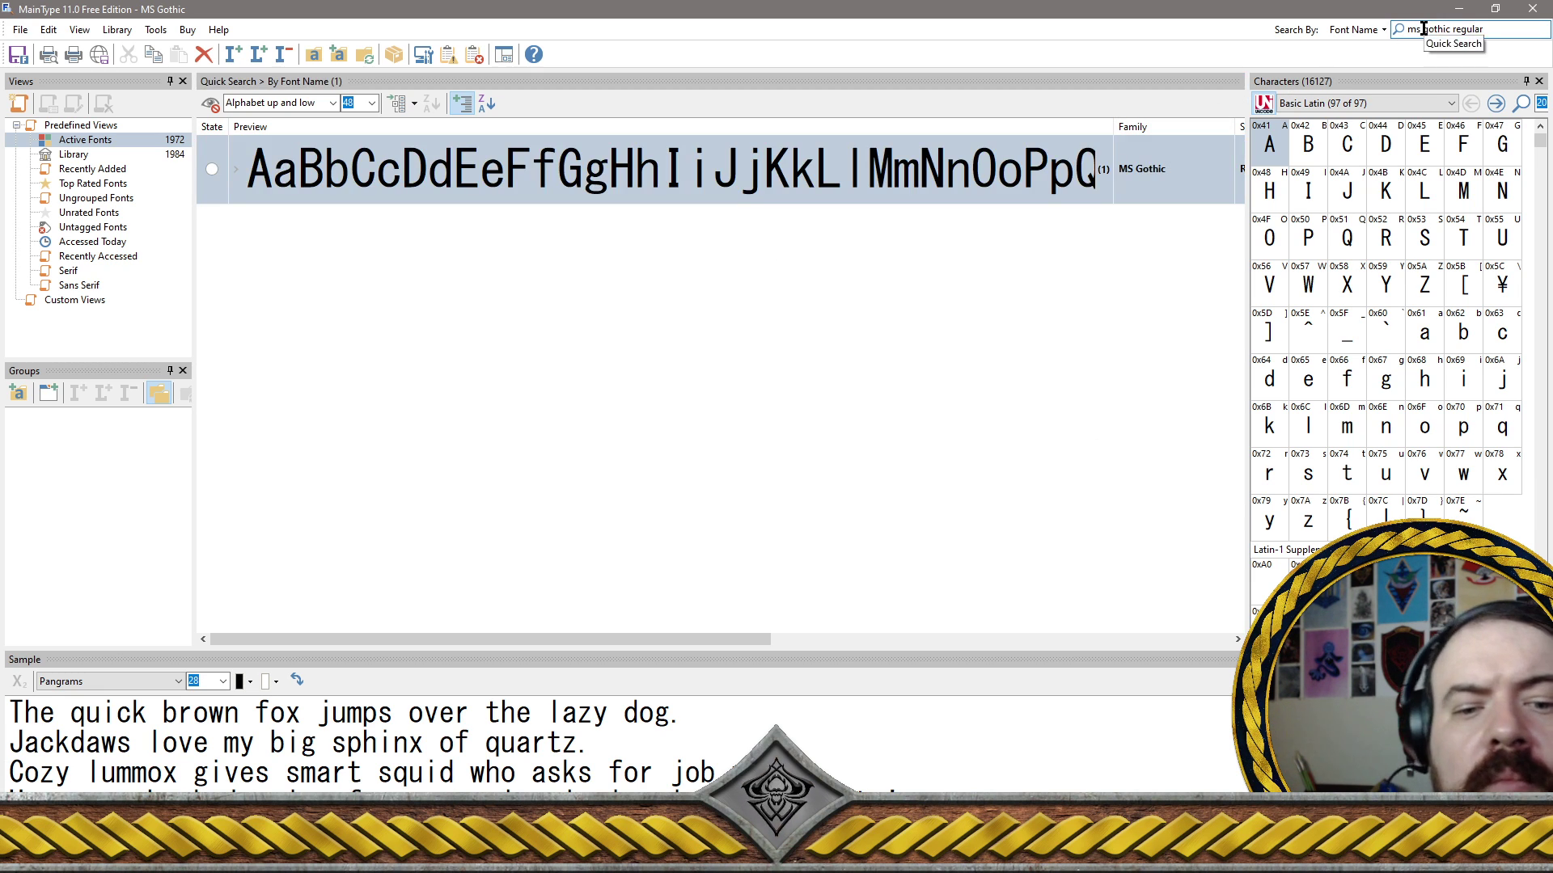
{"action": "type", "text": "p"}
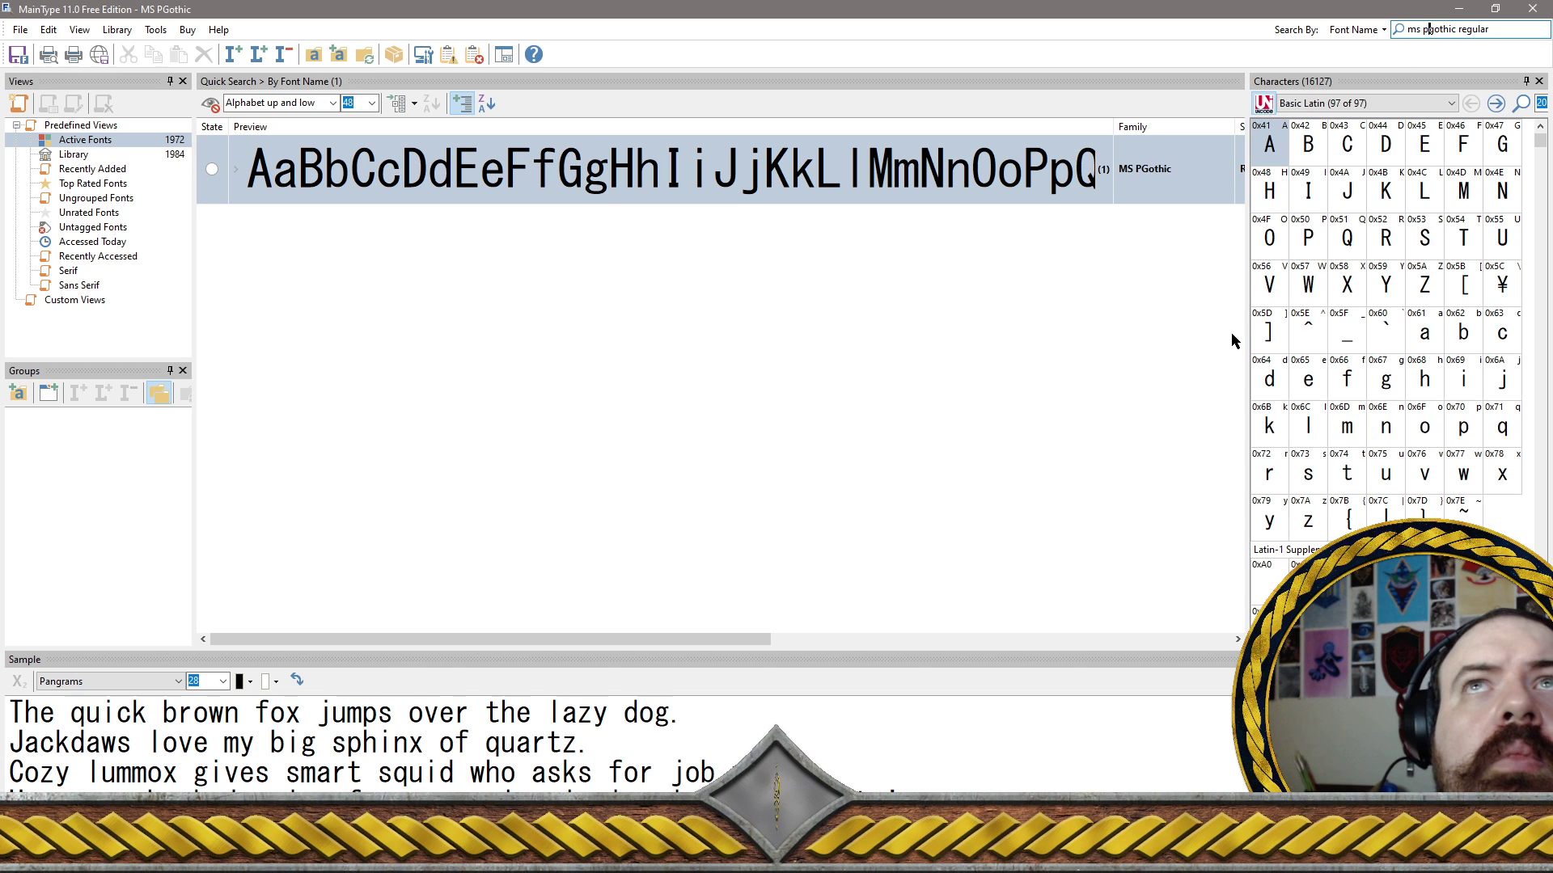
{"action": "left_click", "coordinate": [1133, 370]}
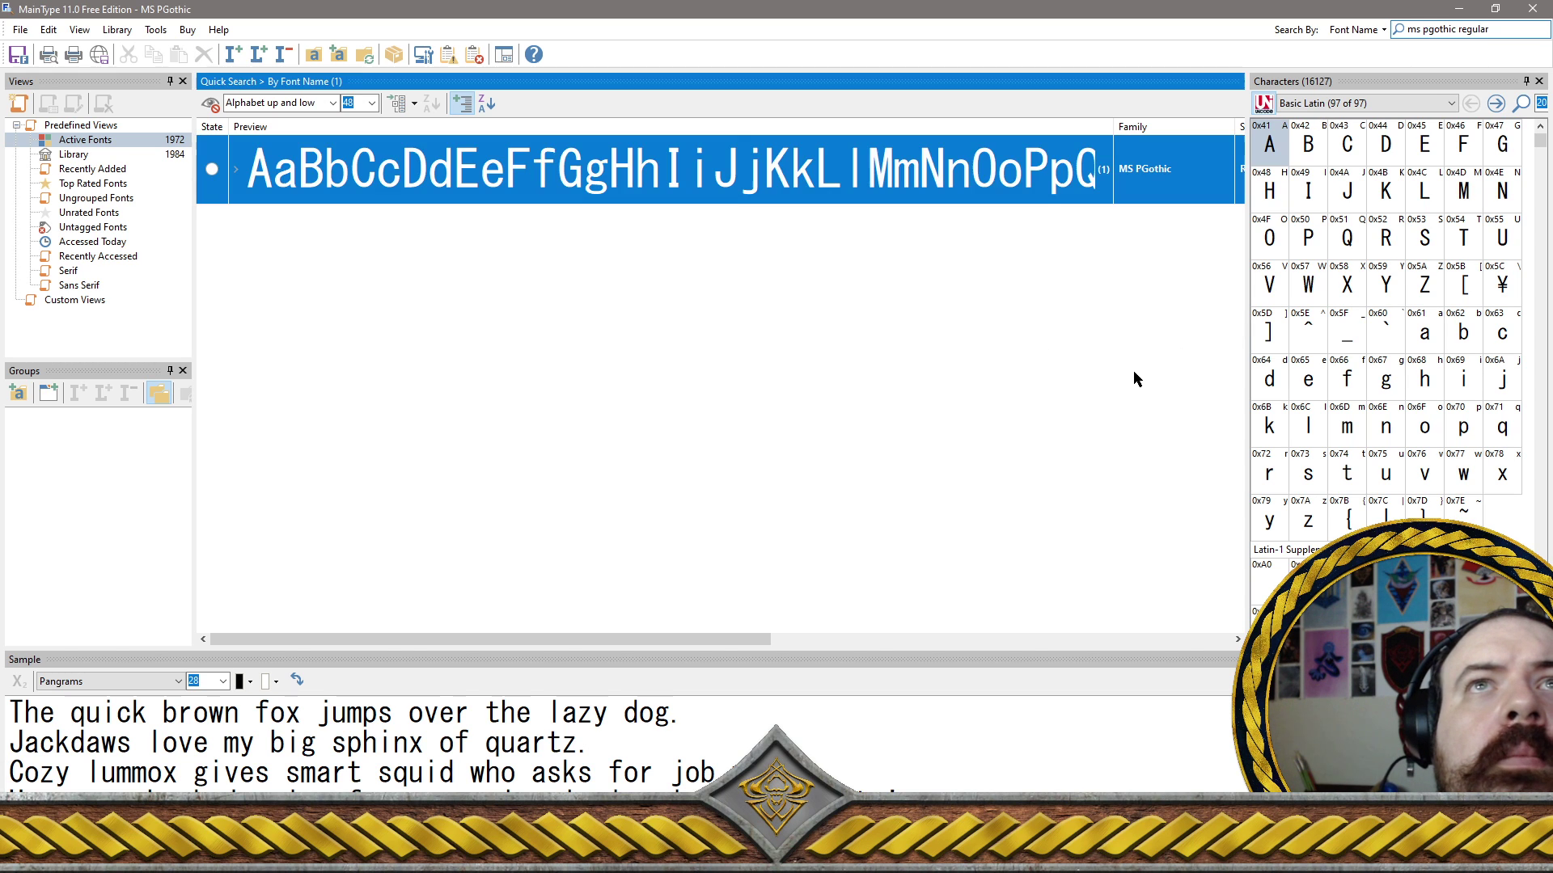
{"action": "right_click", "coordinate": [952, 175]}
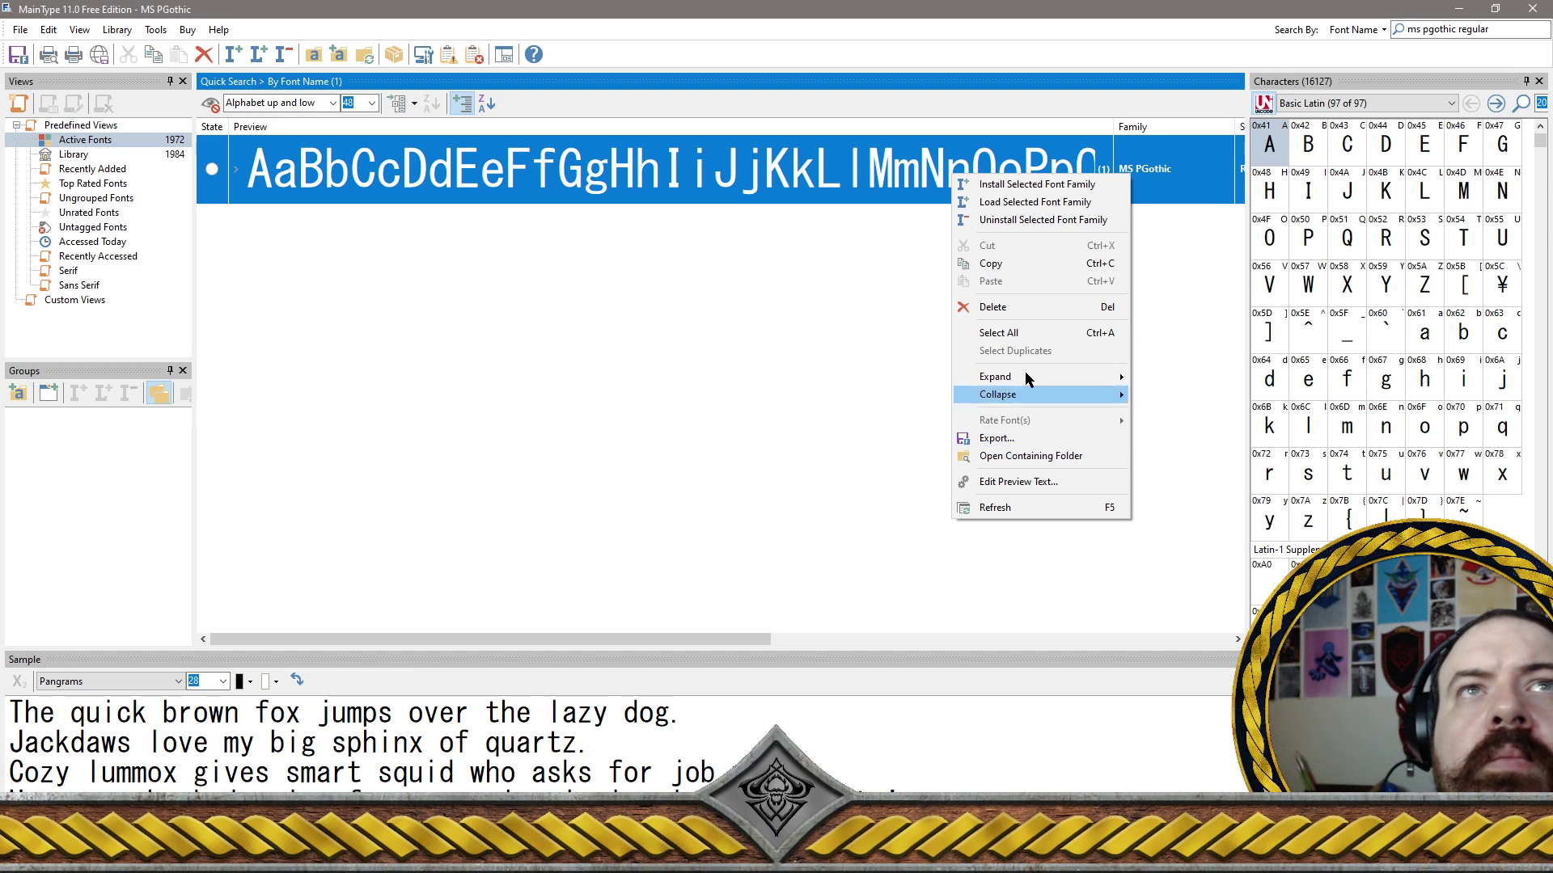
{"action": "left_click", "coordinate": [1023, 221]}
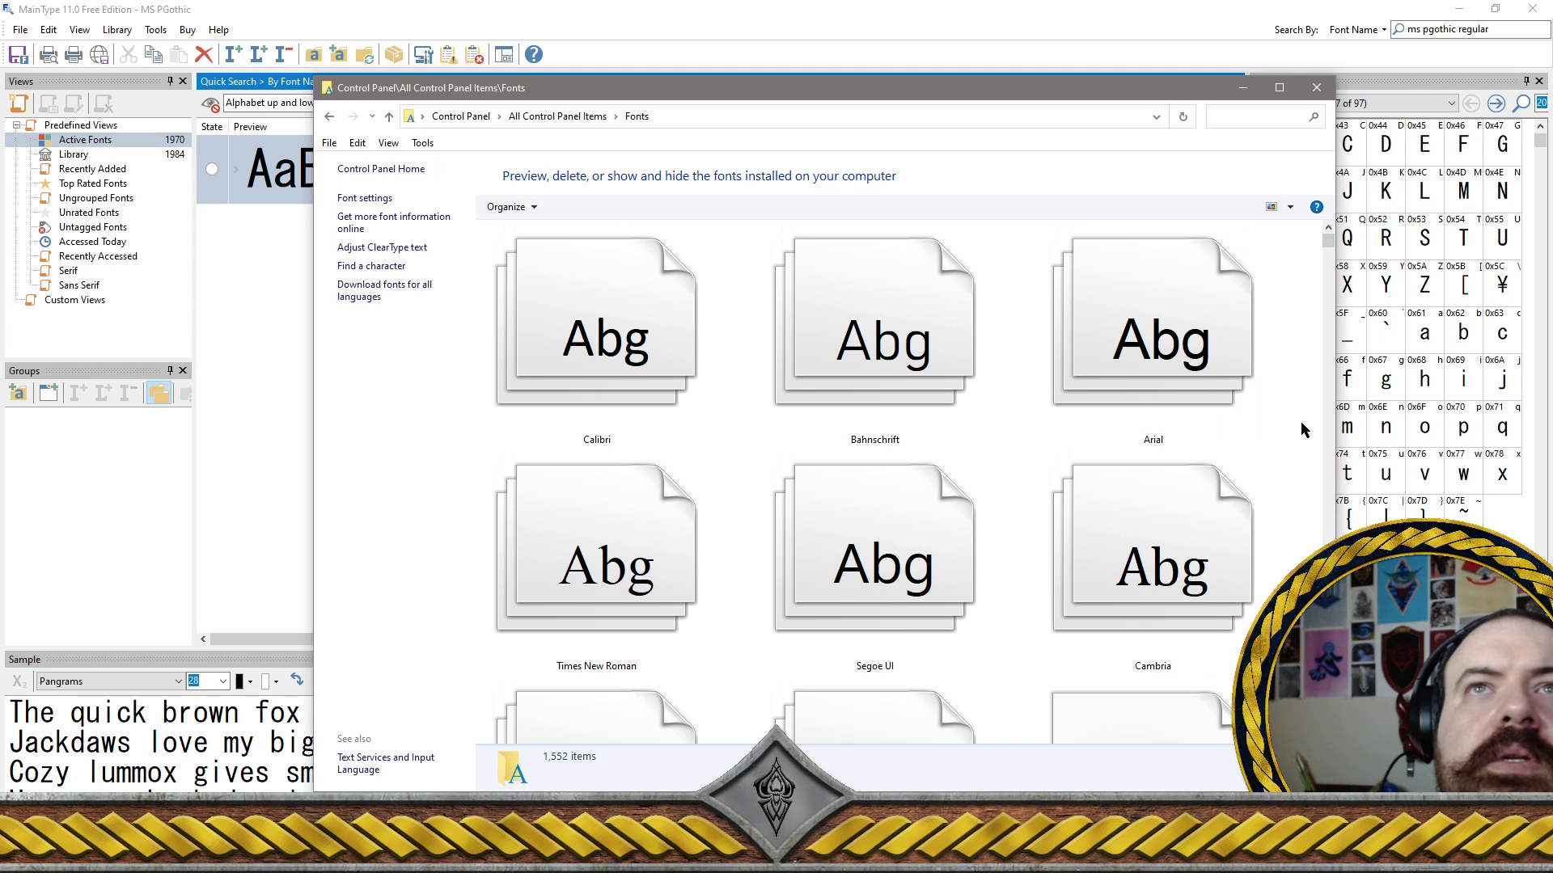
Browse the previews of the installed fonts in the Windows Fonts folder and return to the beginning of the list
{"action": "scroll", "coordinate": [1084, 450], "scroll_direction": "down", "scroll_amount": 5}
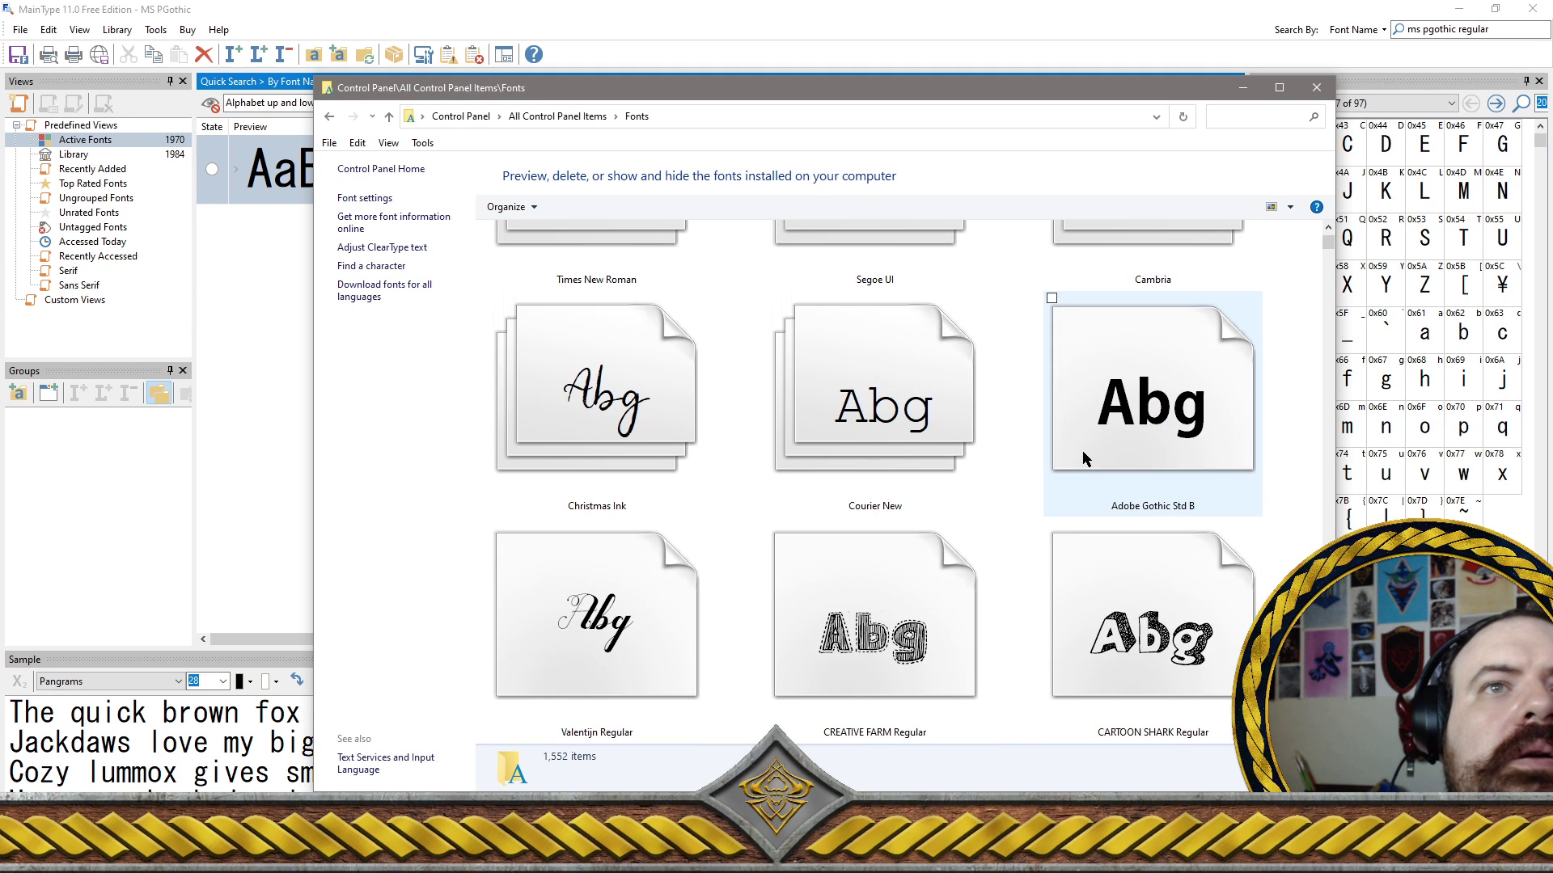
{"action": "scroll", "coordinate": [1082, 449], "scroll_direction": "down", "scroll_amount": 15}
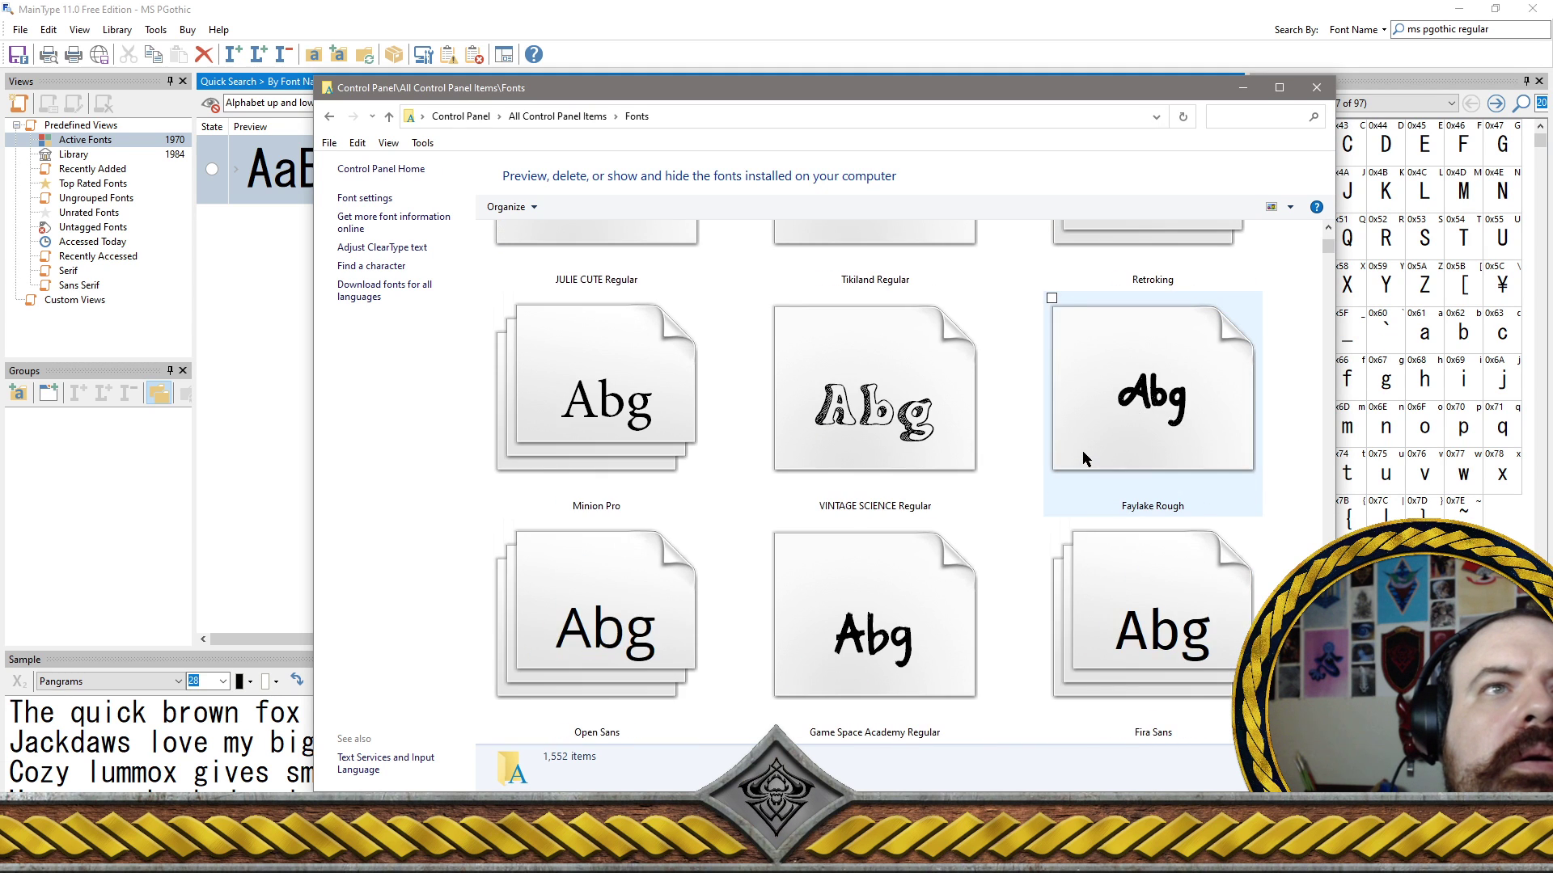
{"action": "scroll", "coordinate": [1088, 453], "scroll_direction": "down", "scroll_amount": 3}
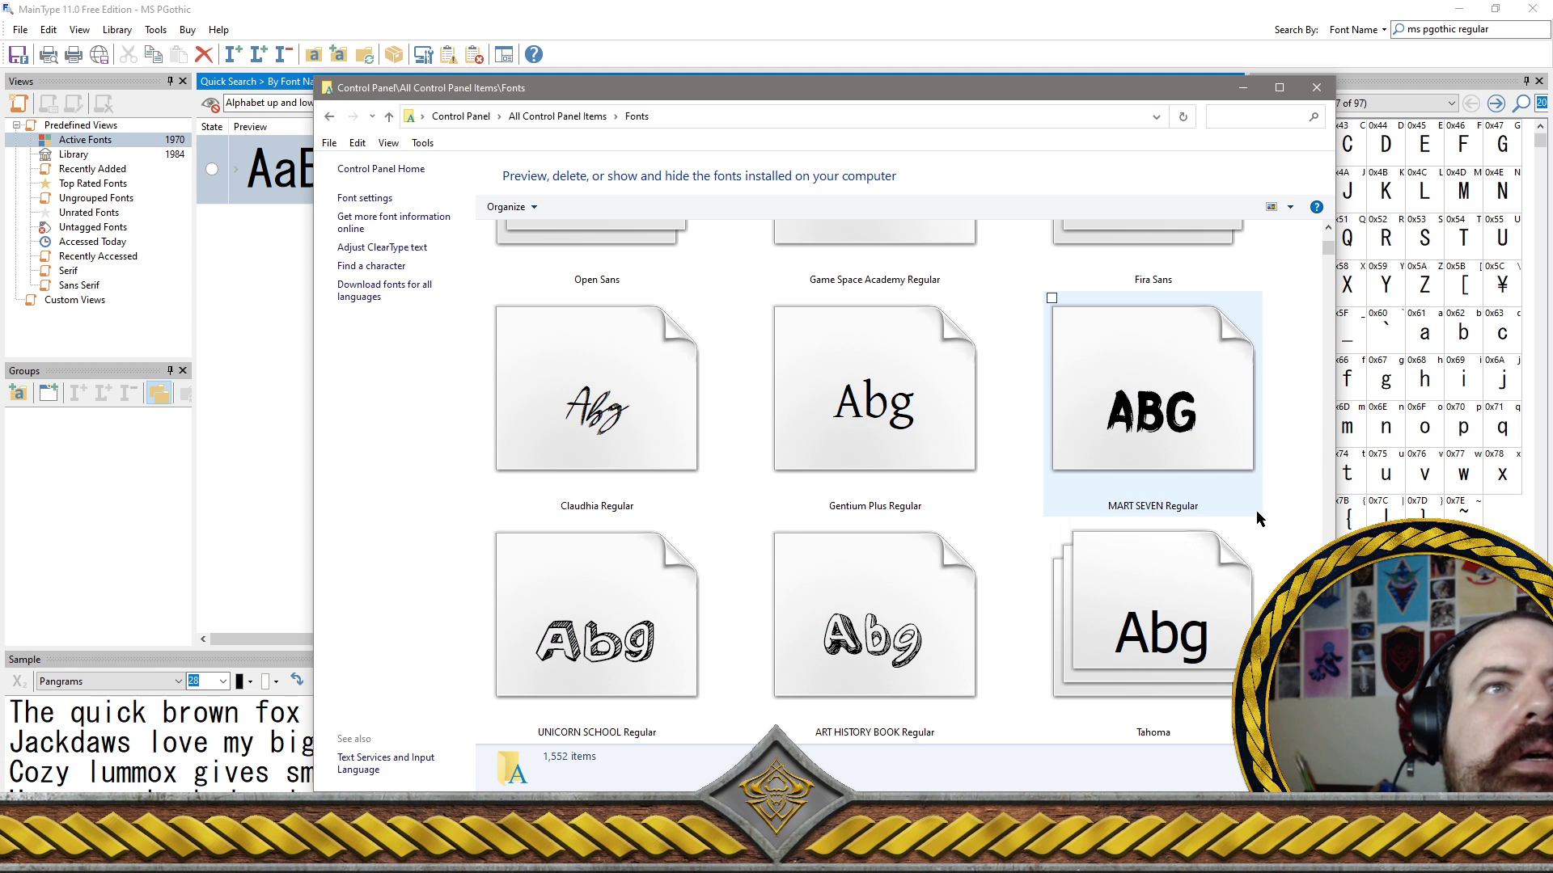
{"action": "scroll", "coordinate": [1257, 485], "scroll_direction": "down", "scroll_amount": 3}
{"action": "scroll", "coordinate": [1258, 517], "scroll_direction": "down", "scroll_amount": 3}
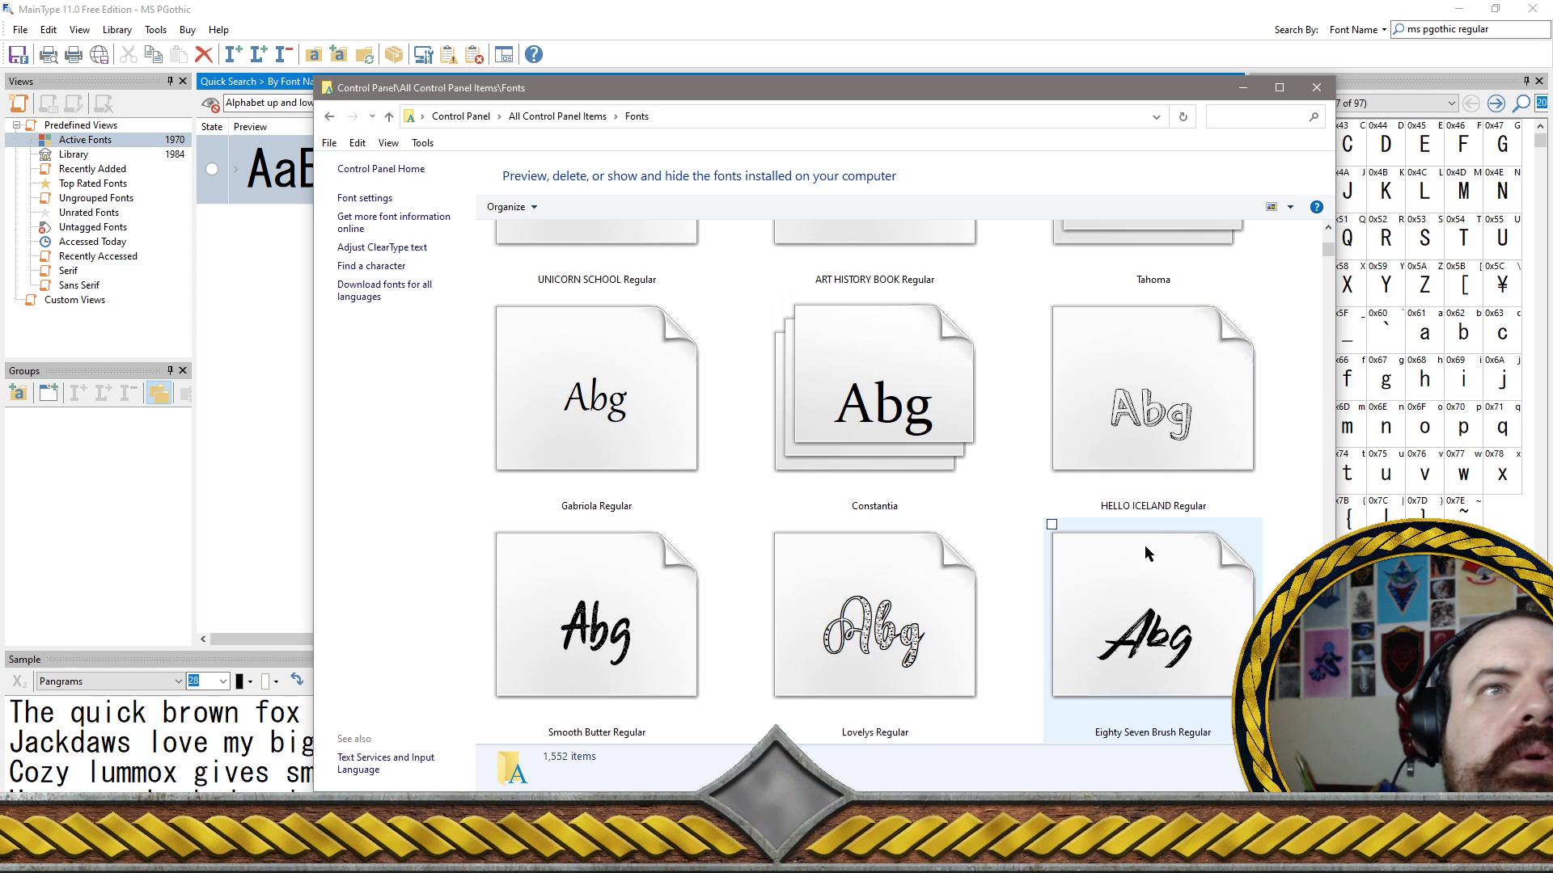
{"action": "scroll", "coordinate": [1092, 562], "scroll_direction": "down", "scroll_amount": 3}
{"action": "scroll", "coordinate": [1035, 579], "scroll_direction": "down", "scroll_amount": 3}
{"action": "scroll", "coordinate": [1035, 579], "scroll_direction": "down", "scroll_amount": 3}
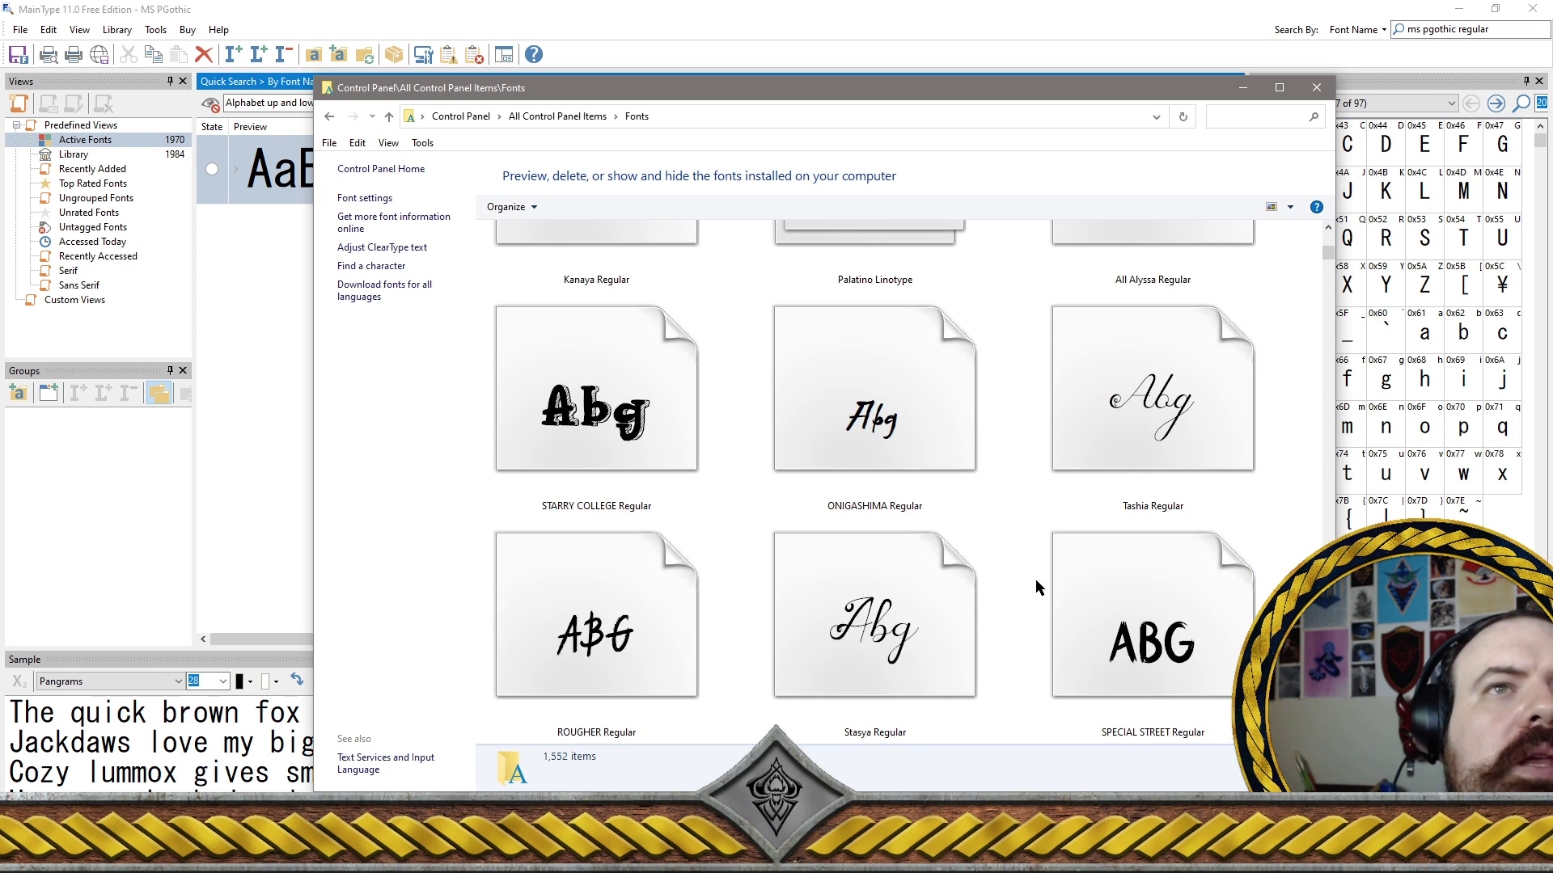
{"action": "scroll", "coordinate": [1032, 576], "scroll_direction": "down", "scroll_amount": 3}
{"action": "scroll", "coordinate": [1029, 577], "scroll_direction": "down", "scroll_amount": 3}
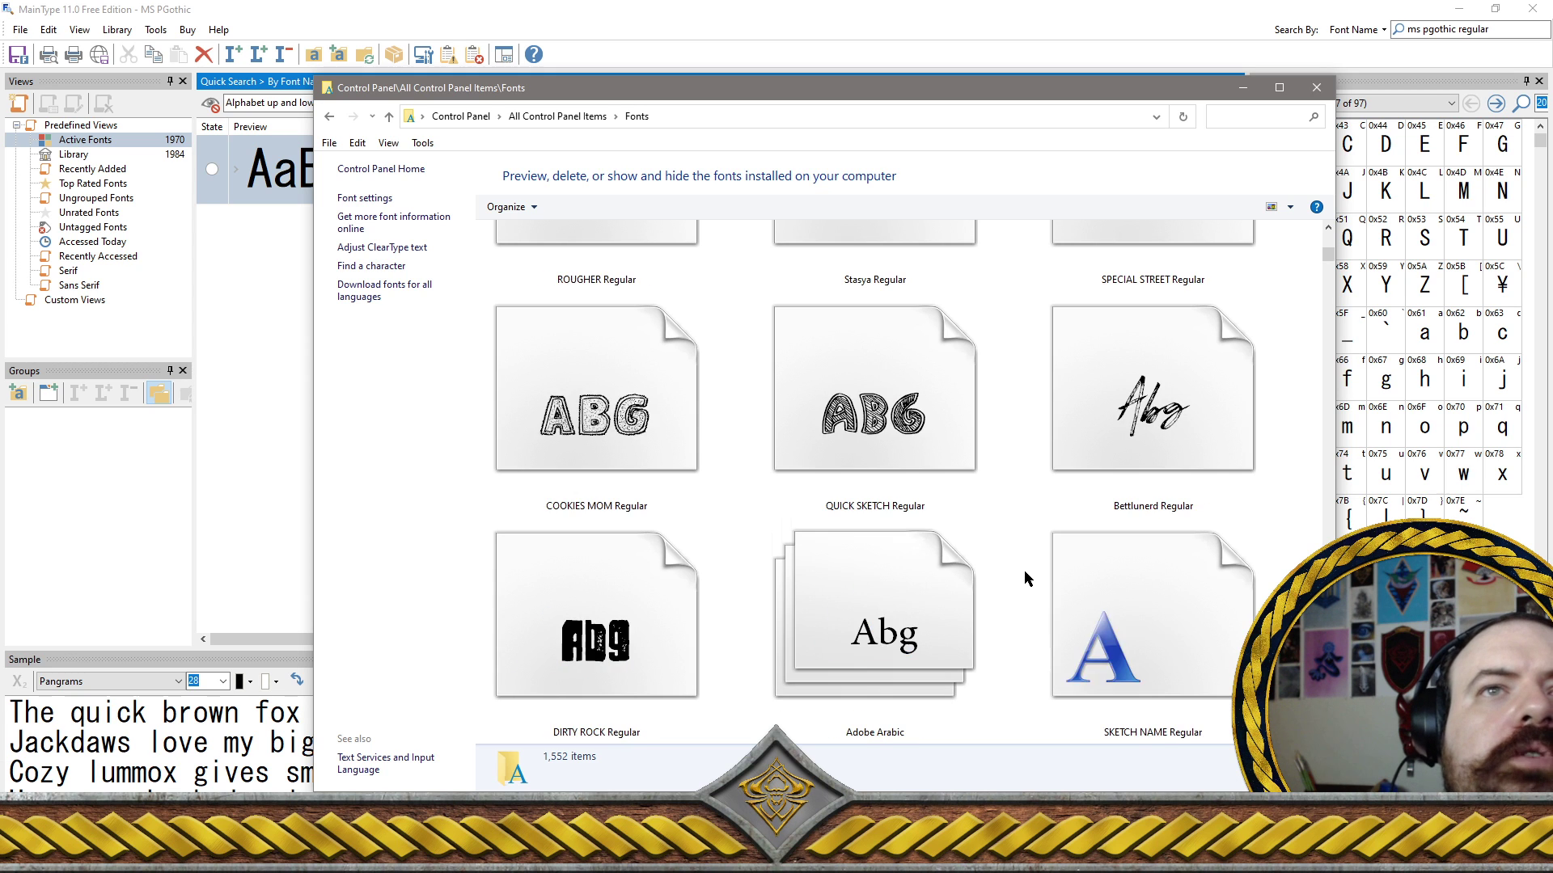
{"action": "scroll", "coordinate": [1022, 573], "scroll_direction": "down", "scroll_amount": 3}
{"action": "scroll", "coordinate": [1021, 569], "scroll_direction": "down", "scroll_amount": 3}
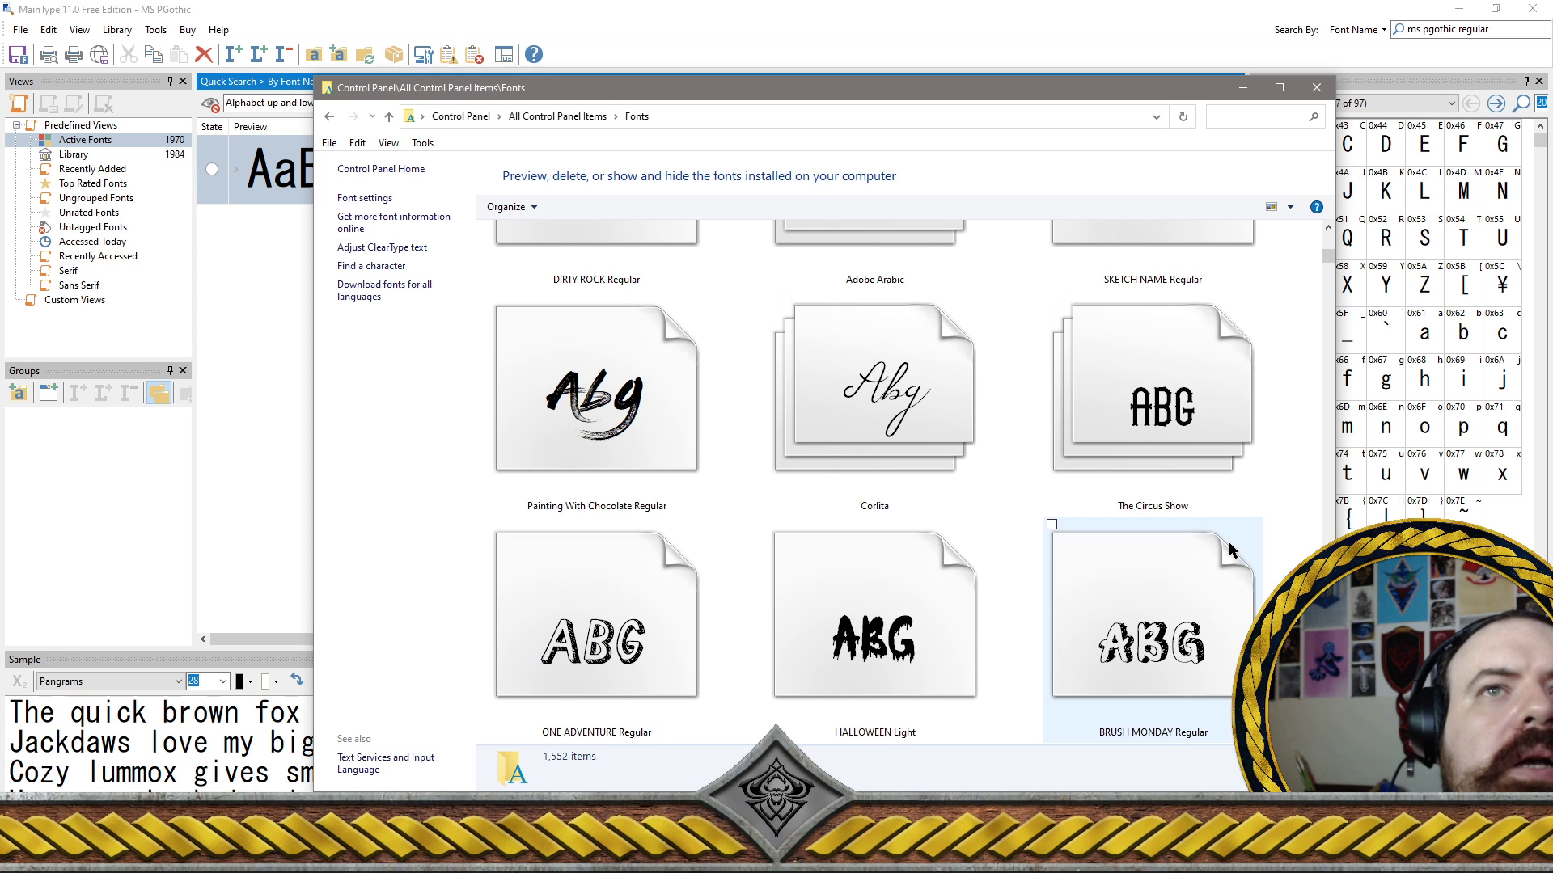
{"action": "left_click_drag", "start_coordinate": [1330, 257], "coordinate": [1330, 240]}
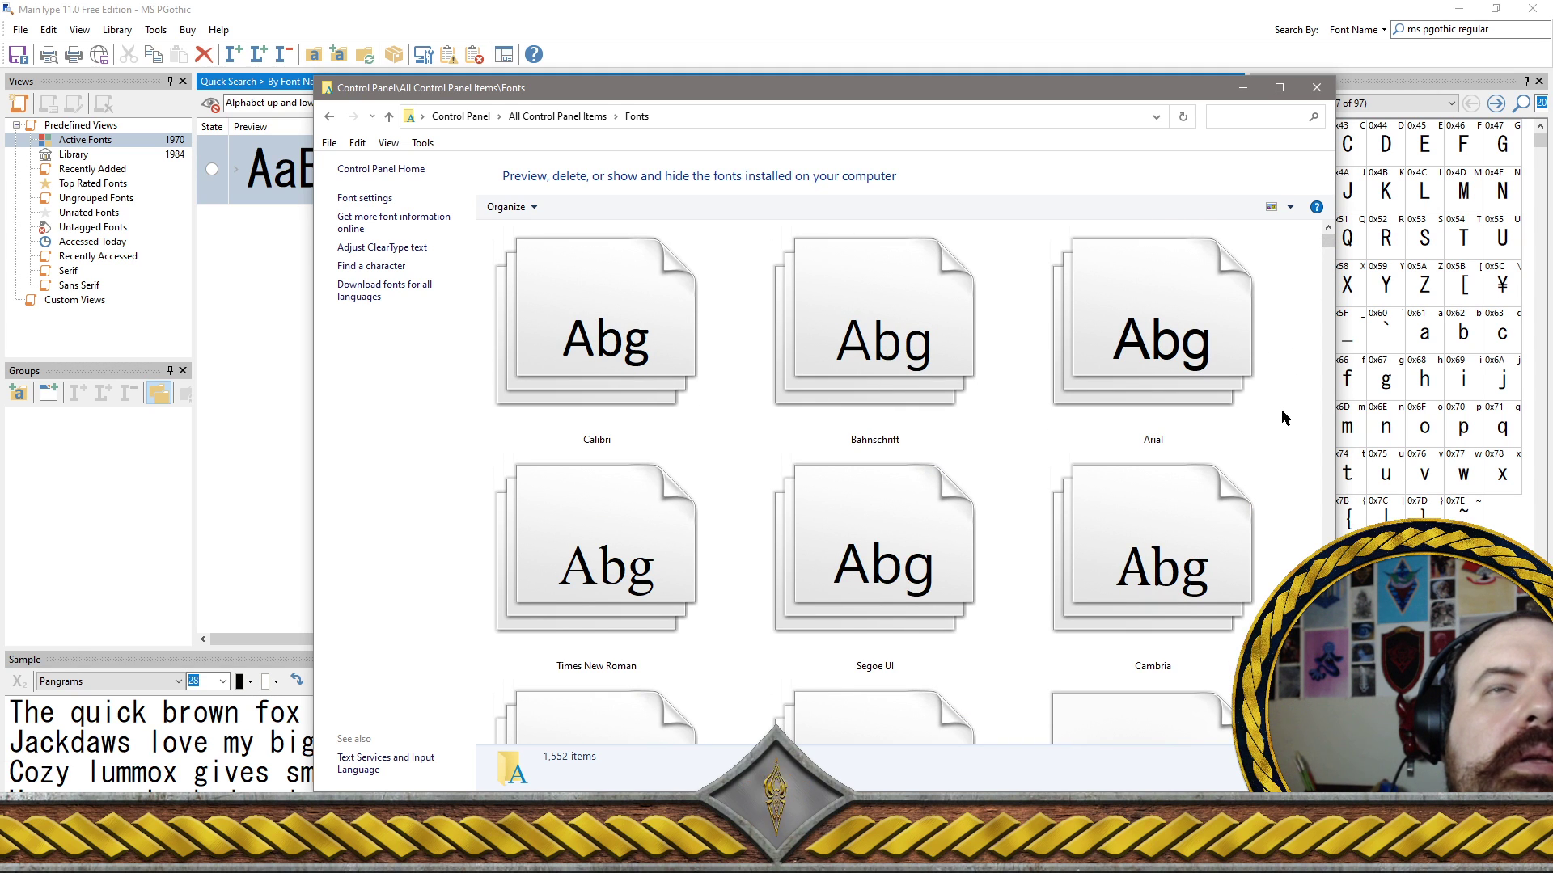
Preview the Bold SemiCondensed style in the Bahnschrift font family and close the preview and the Fonts folder
{"action": "double_click", "coordinate": [879, 368]}
{"action": "left_click", "coordinate": [753, 301]}
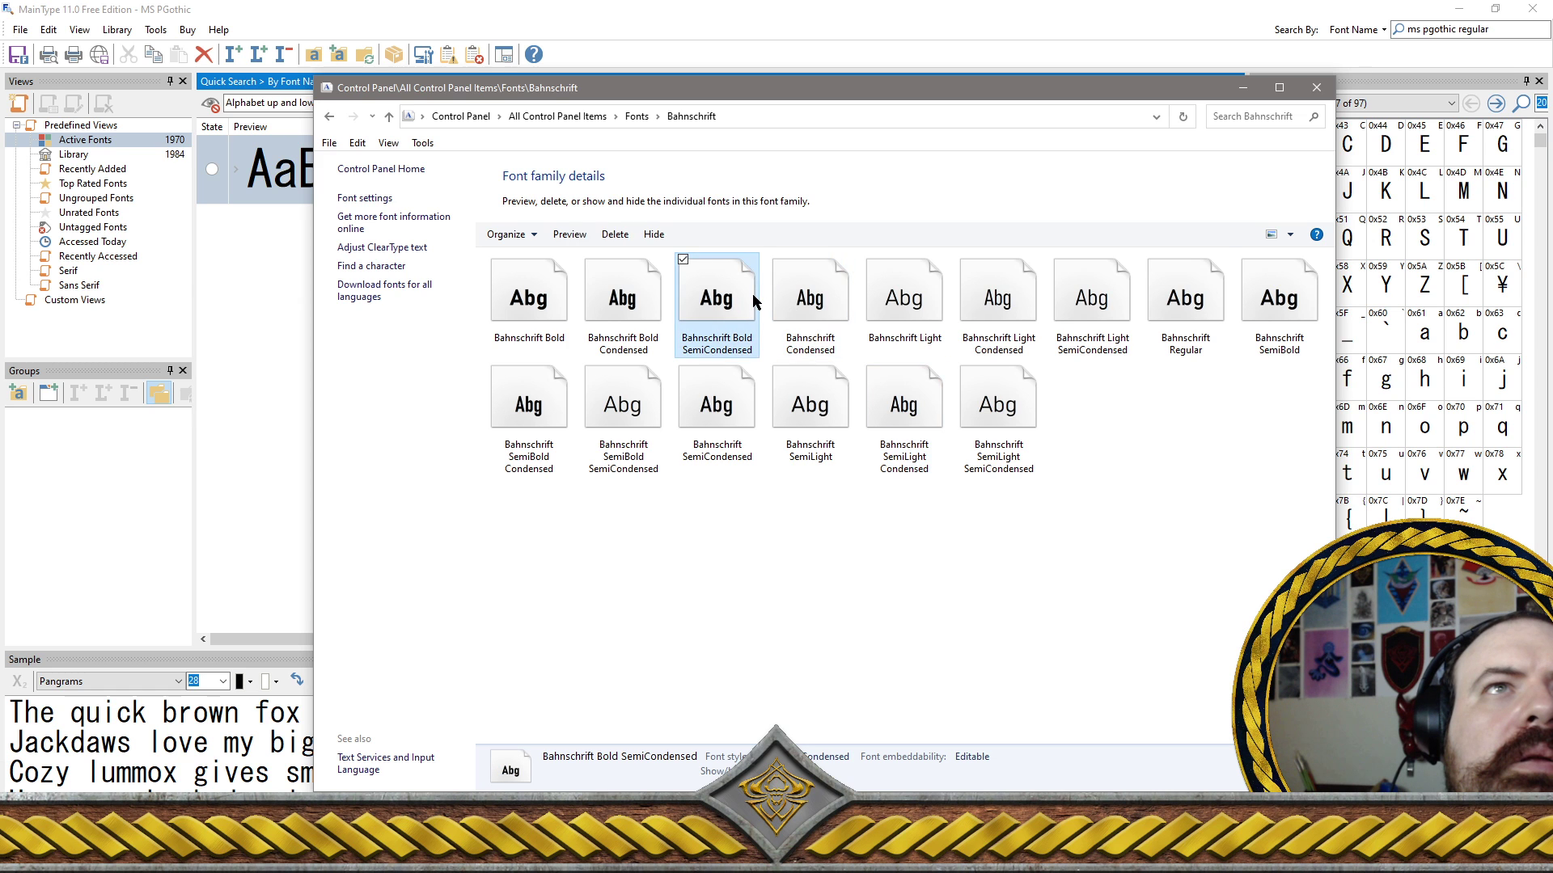
{"action": "double_click", "coordinate": [753, 301]}
{"action": "left_click", "coordinate": [1184, 84]}
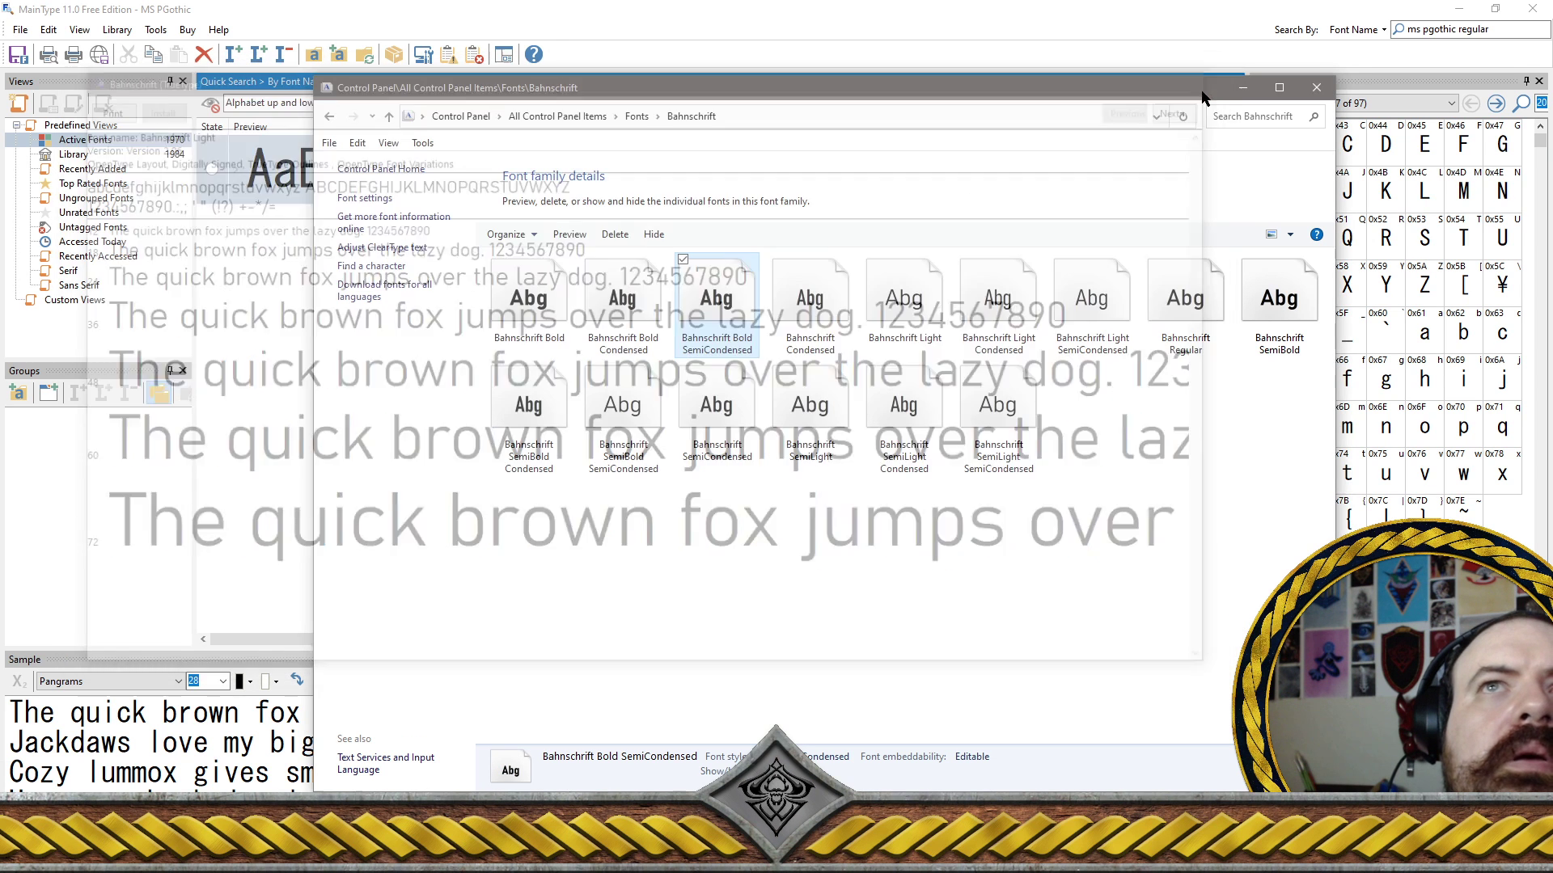
{"action": "left_click", "coordinate": [1315, 88]}
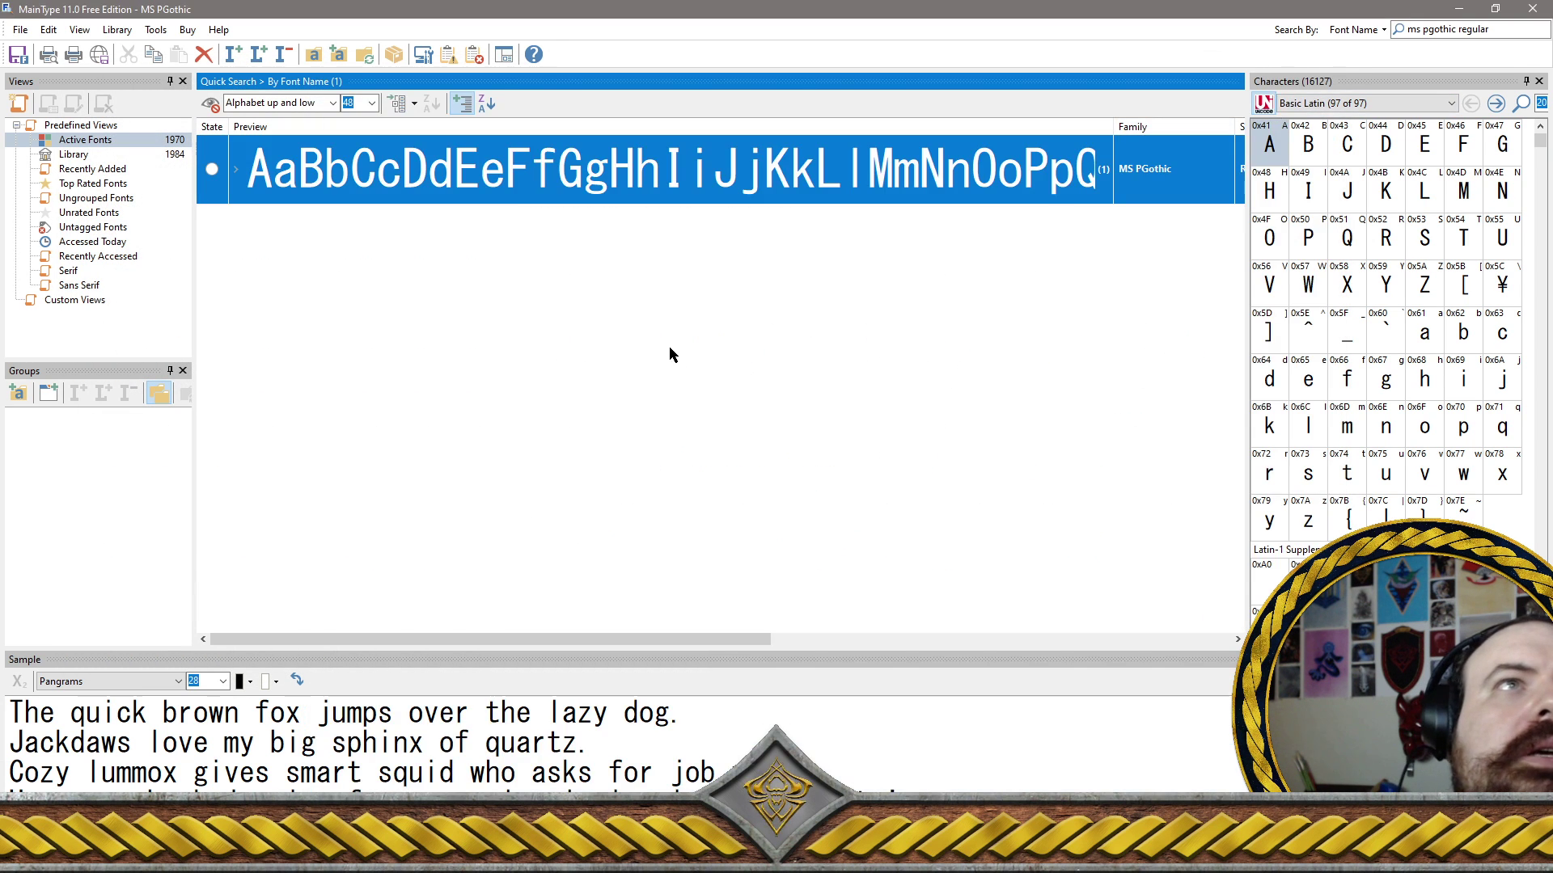
Clear the font name search and show all active fonts again
{"action": "left_click_drag", "start_coordinate": [1492, 30], "coordinate": [1298, 34]}
{"action": "key", "text": "BackSpace"}
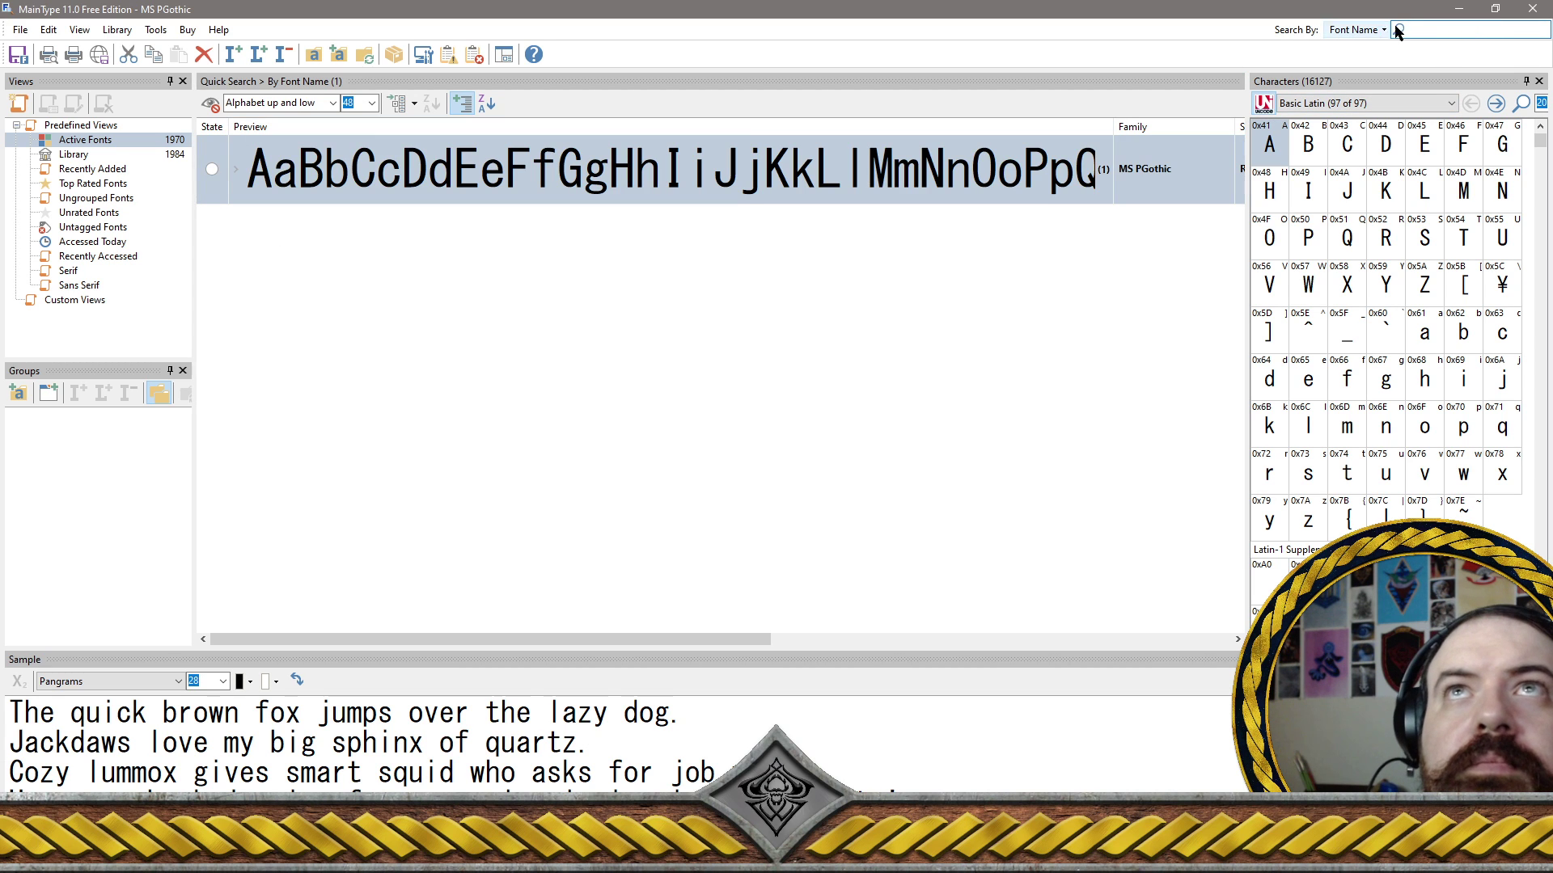
{"action": "left_click", "coordinate": [614, 327]}
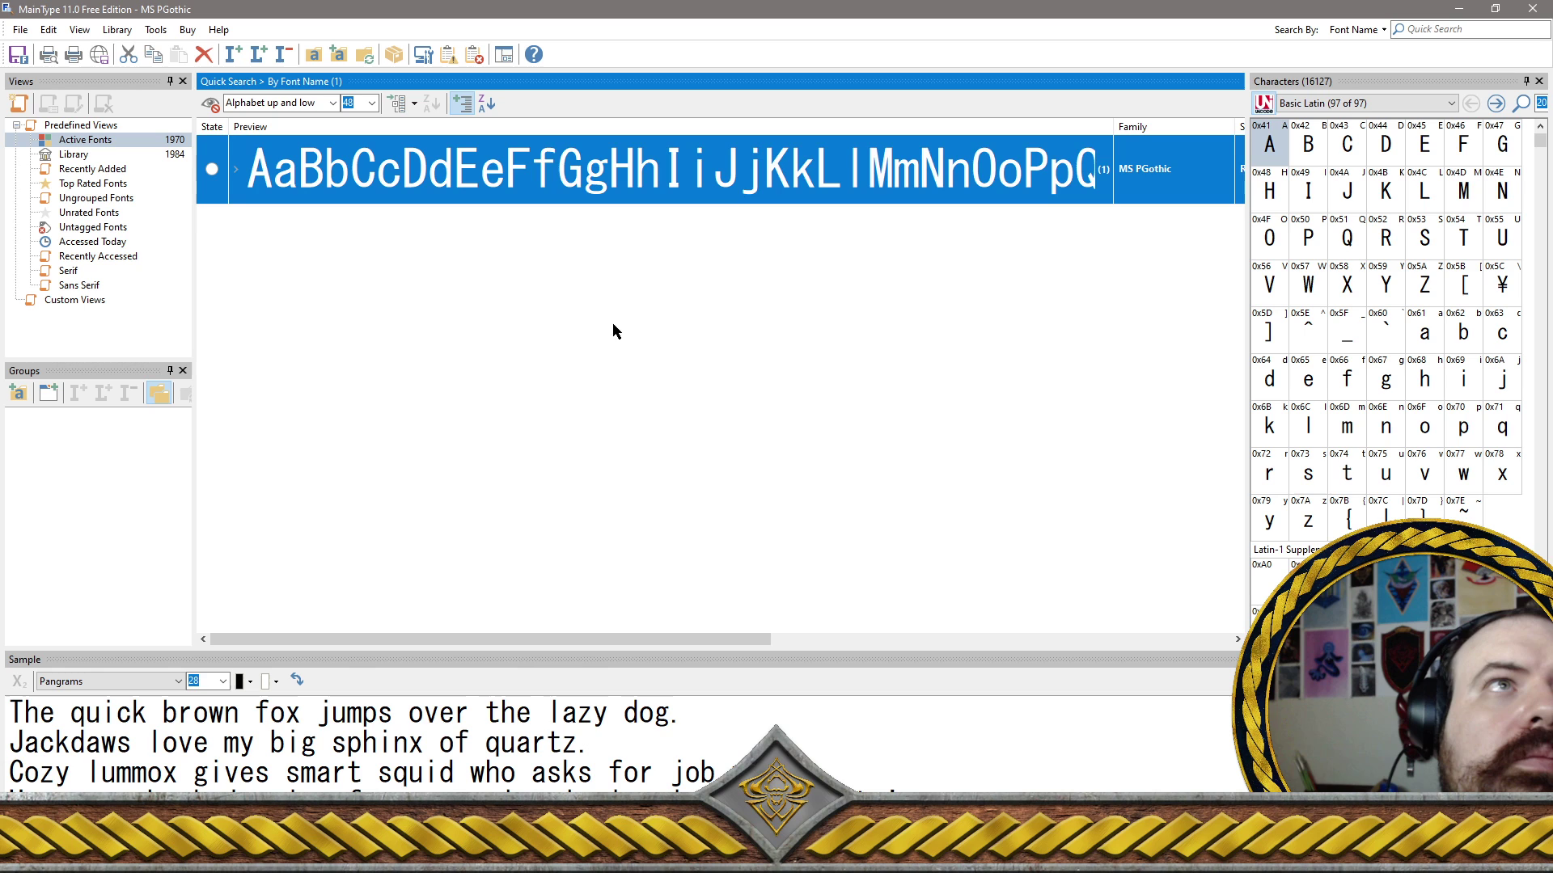
{"action": "left_click", "coordinate": [108, 141]}
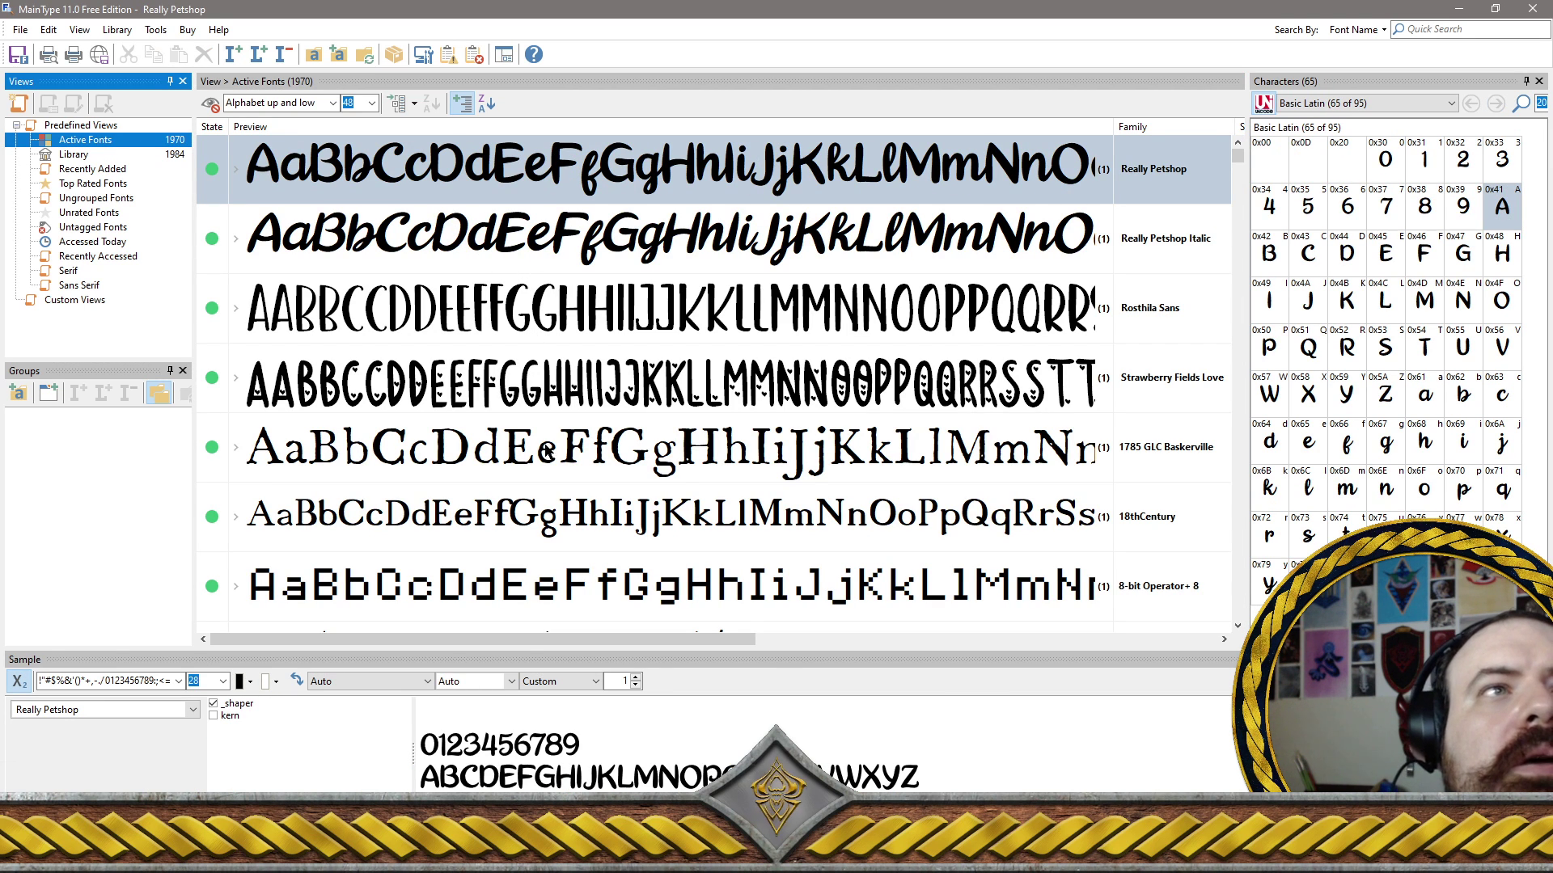
Preview the 18thCentury and 8-bit Operator+ 8 fonts and examine the families at the beginning of the active fonts list
{"action": "left_click", "coordinate": [587, 548]}
{"action": "left_click", "coordinate": [587, 548]}
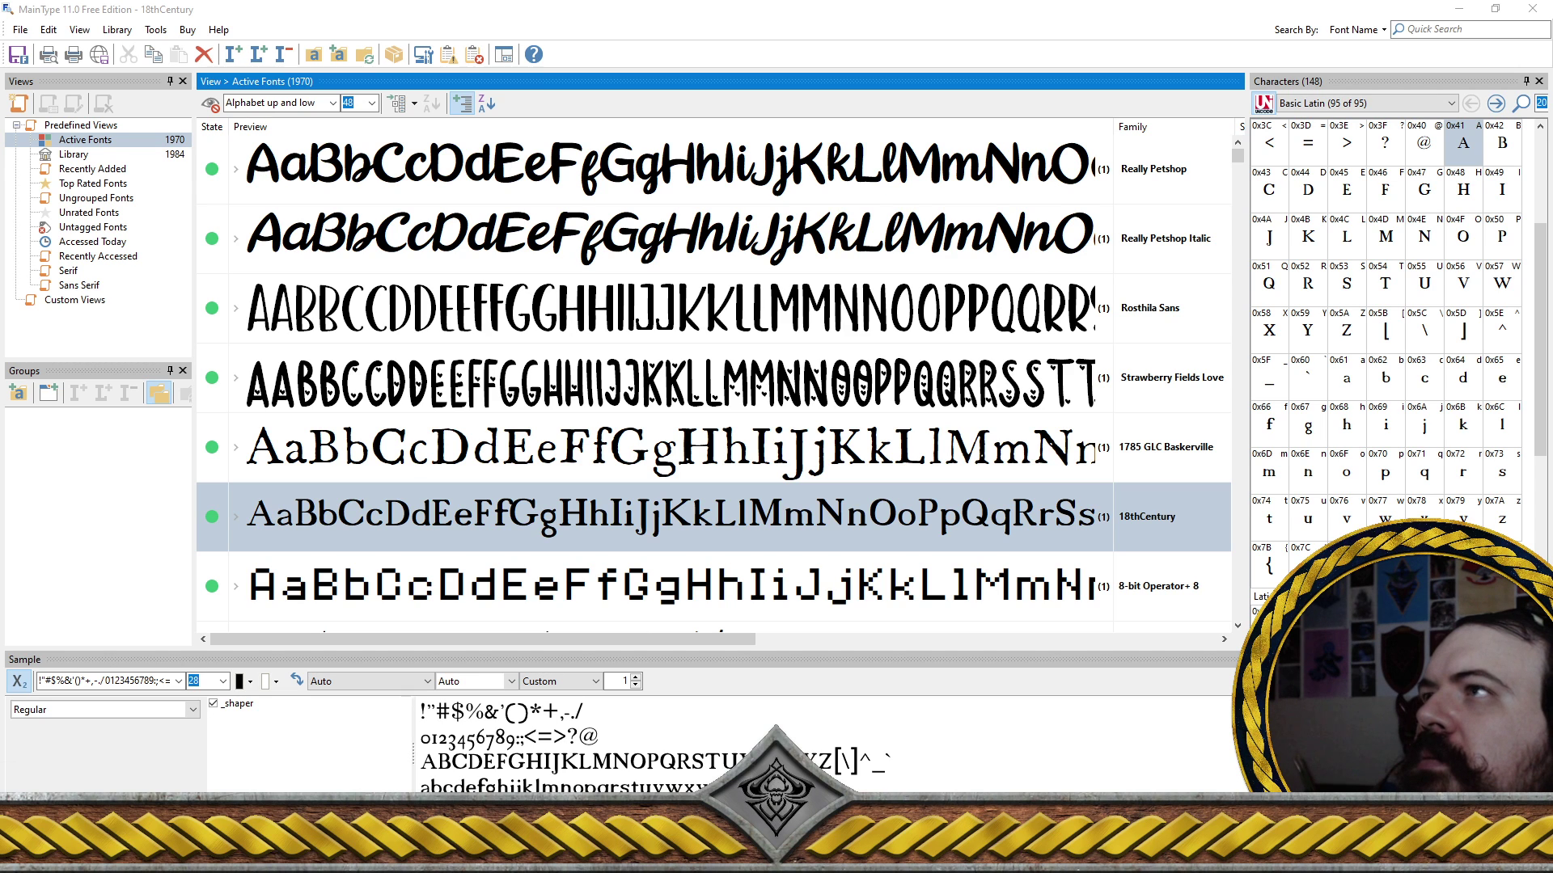
{"action": "left_click", "coordinate": [845, 620]}
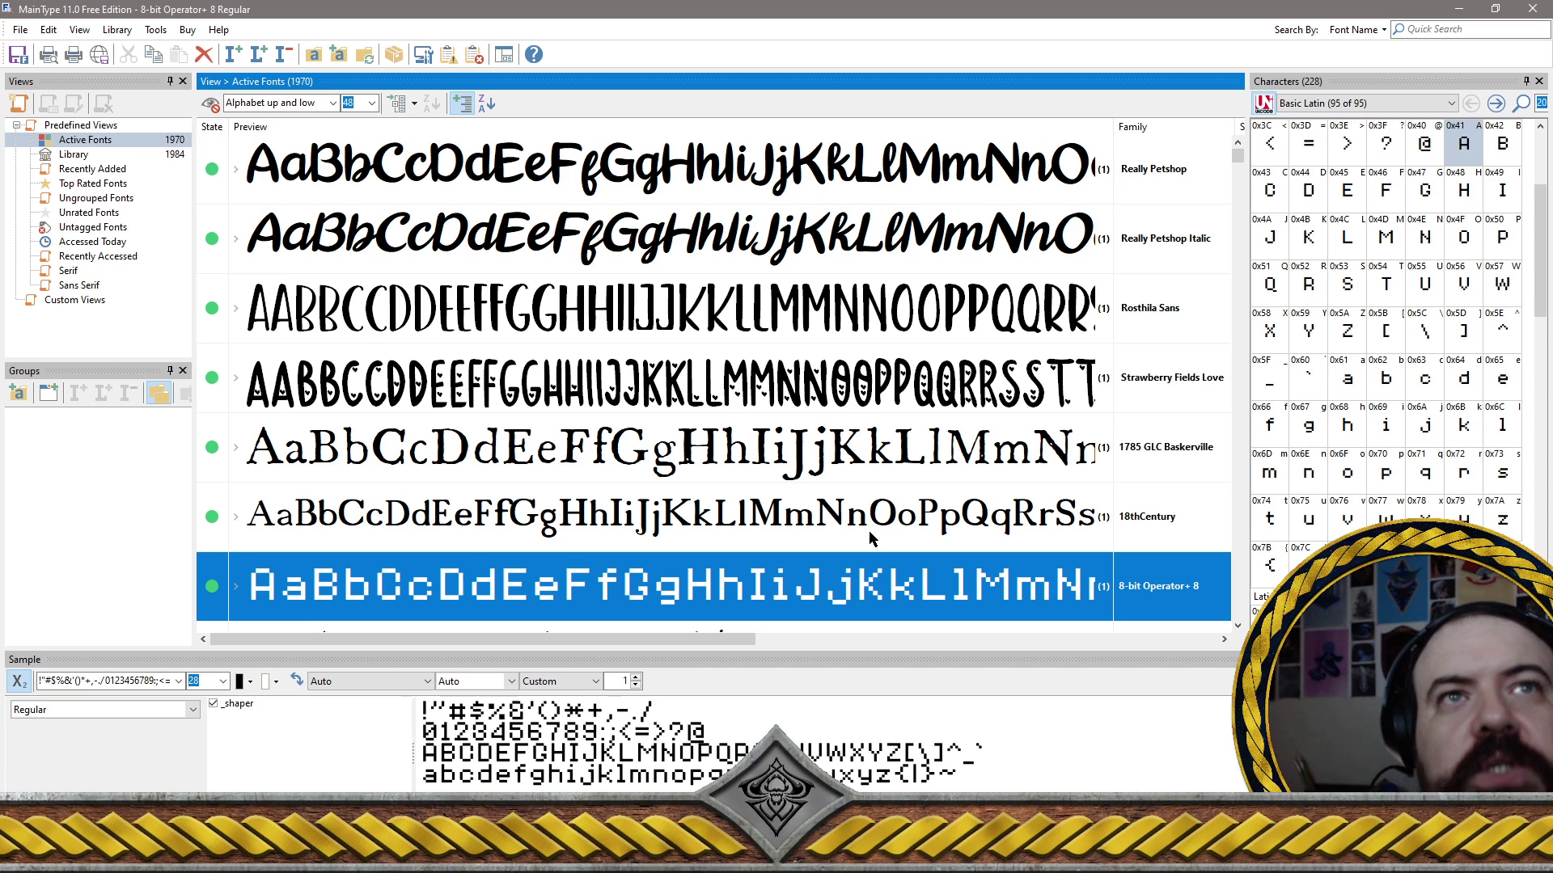
{"action": "scroll", "coordinate": [667, 610], "scroll_direction": "down", "scroll_amount": 3}
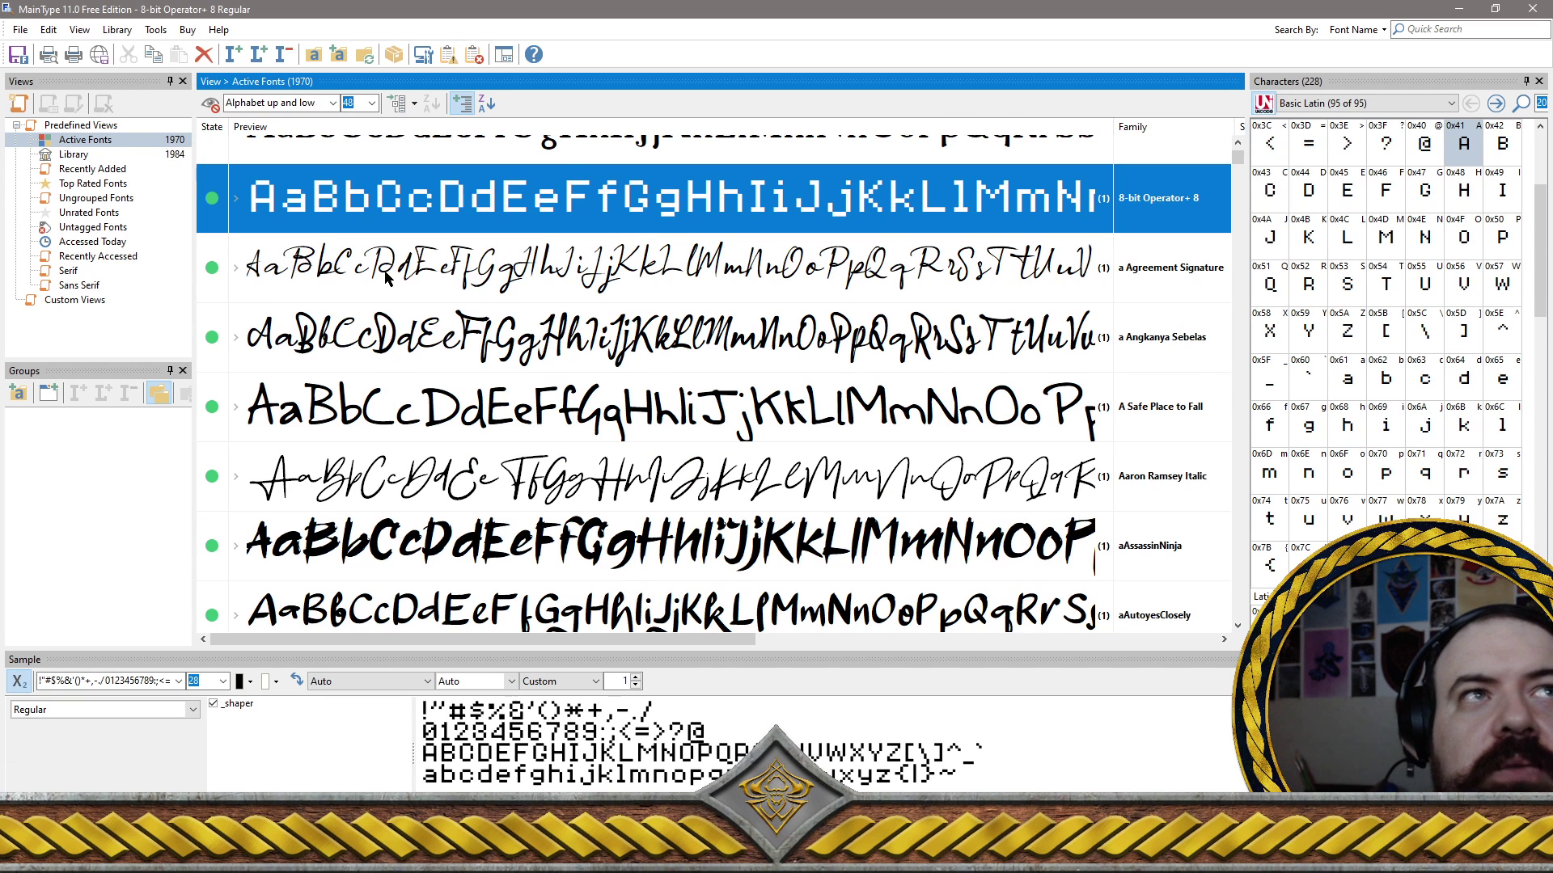
{"action": "scroll", "coordinate": [571, 491], "scroll_direction": "down", "scroll_amount": 3}
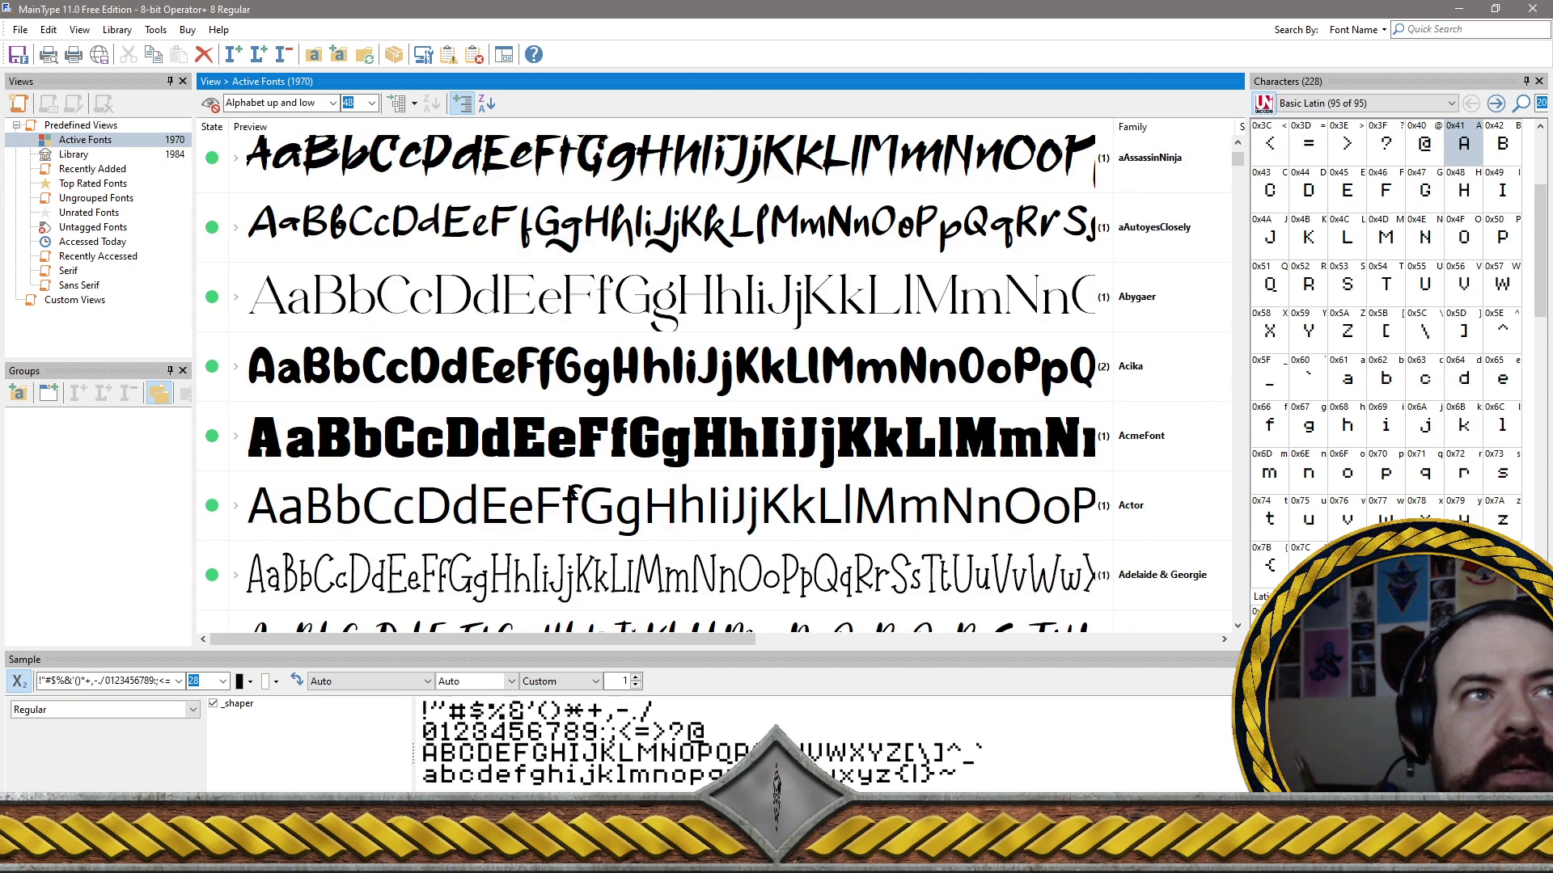
{"action": "scroll", "coordinate": [571, 491], "scroll_direction": "down", "scroll_amount": 3}
Examine families further down the list, from E to J, and preview the Jasmine Lovely and Jee Wish fonts
{"action": "left_click_drag", "start_coordinate": [1237, 166], "coordinate": [1240, 293]}
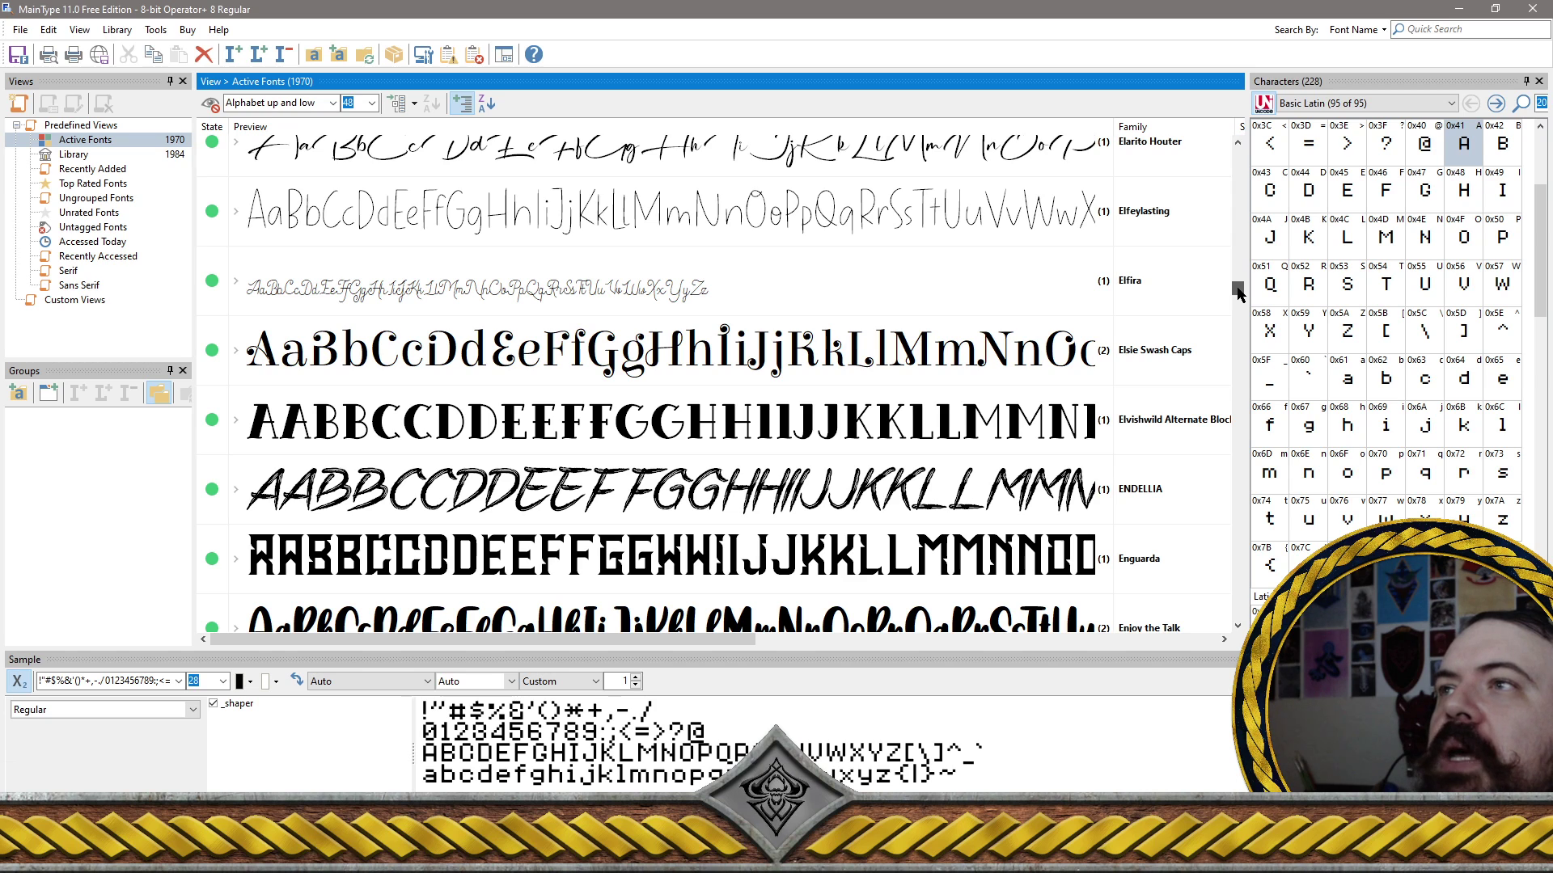
{"action": "scroll", "coordinate": [1238, 288], "scroll_direction": "up", "scroll_amount": 3}
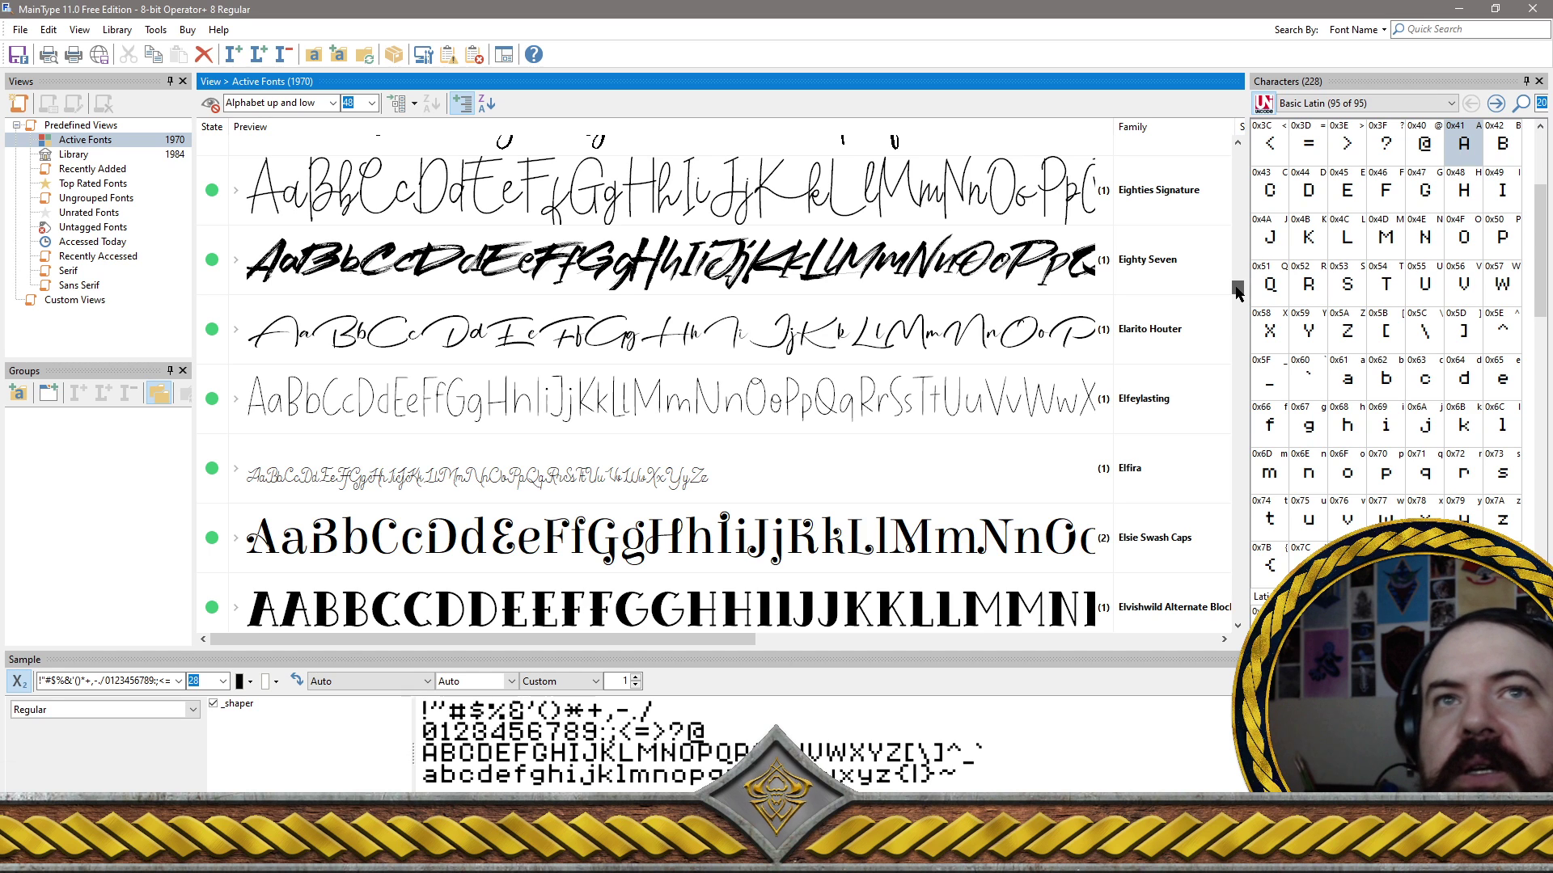
{"action": "left_click_drag", "start_coordinate": [1237, 291], "coordinate": [1221, 339]}
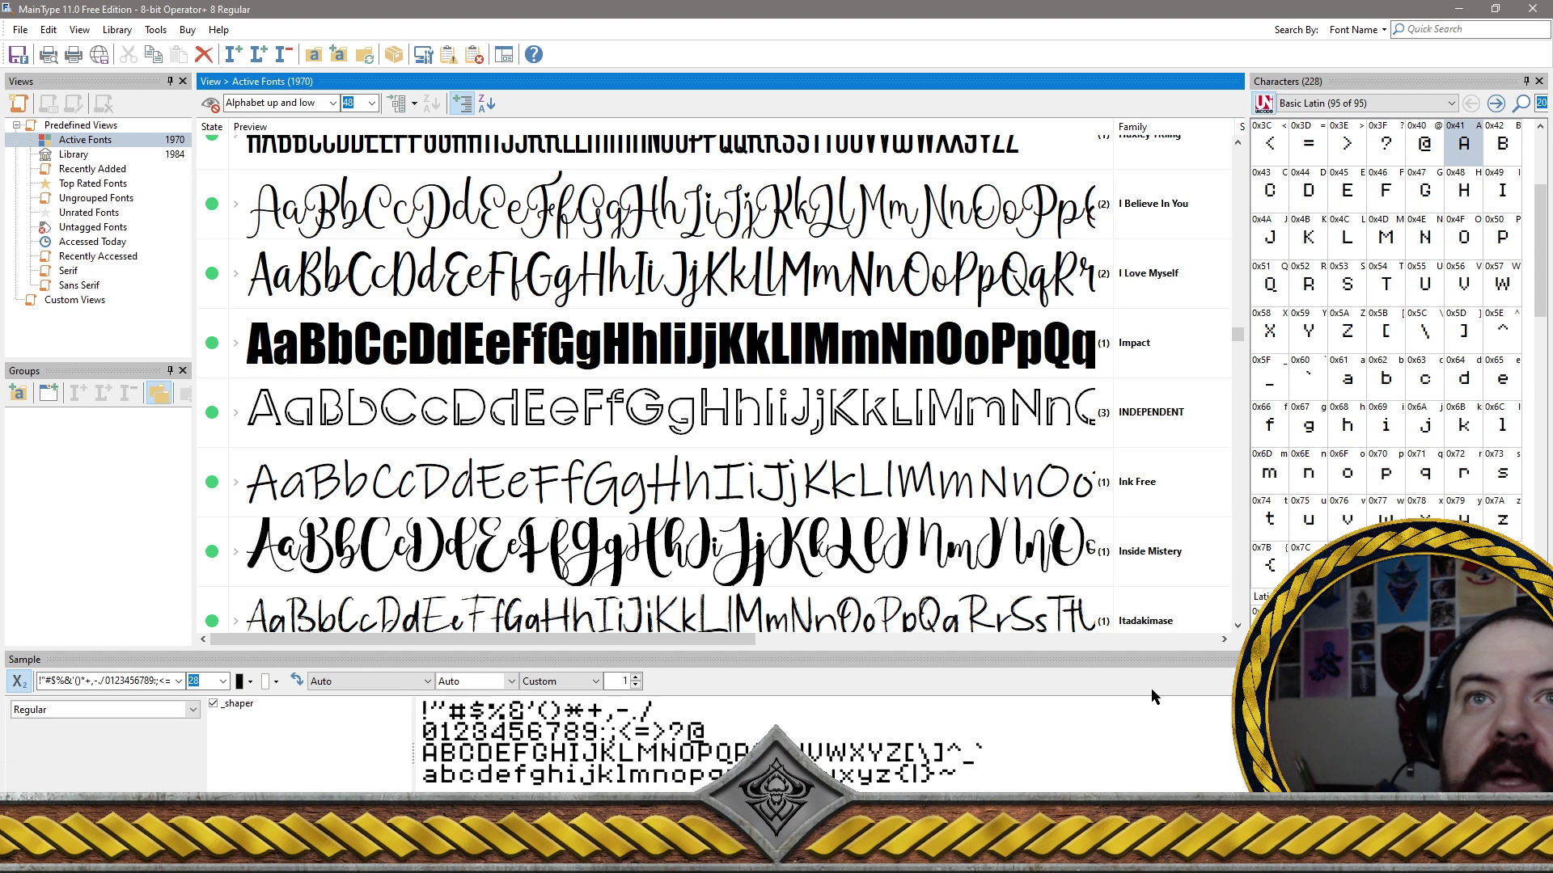
{"action": "left_click", "coordinate": [1237, 625]}
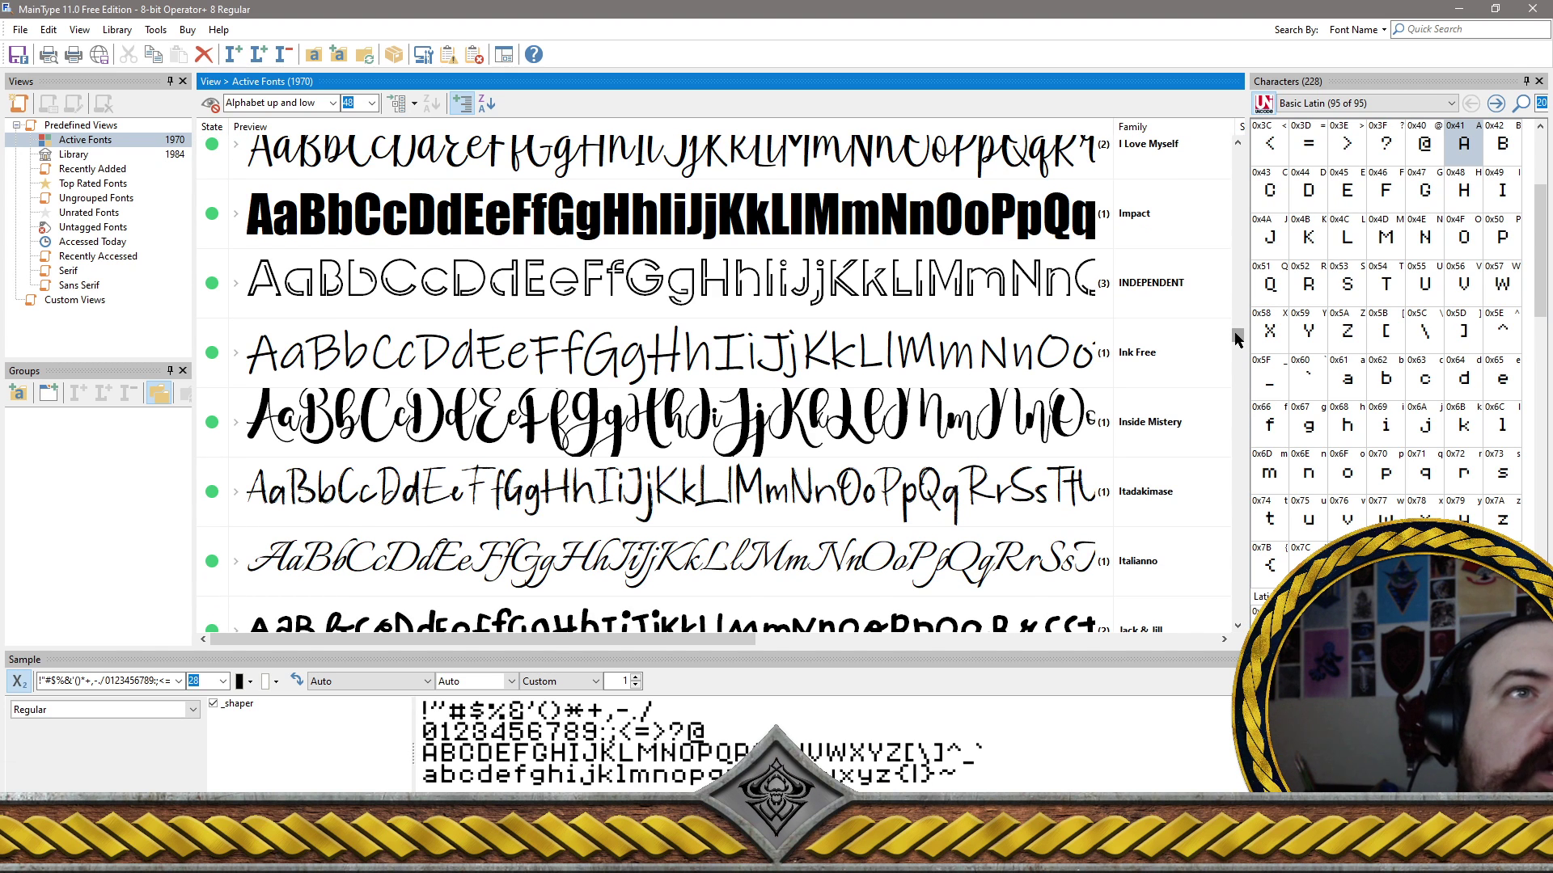
{"action": "left_click_drag", "start_coordinate": [1235, 333], "coordinate": [1236, 336]}
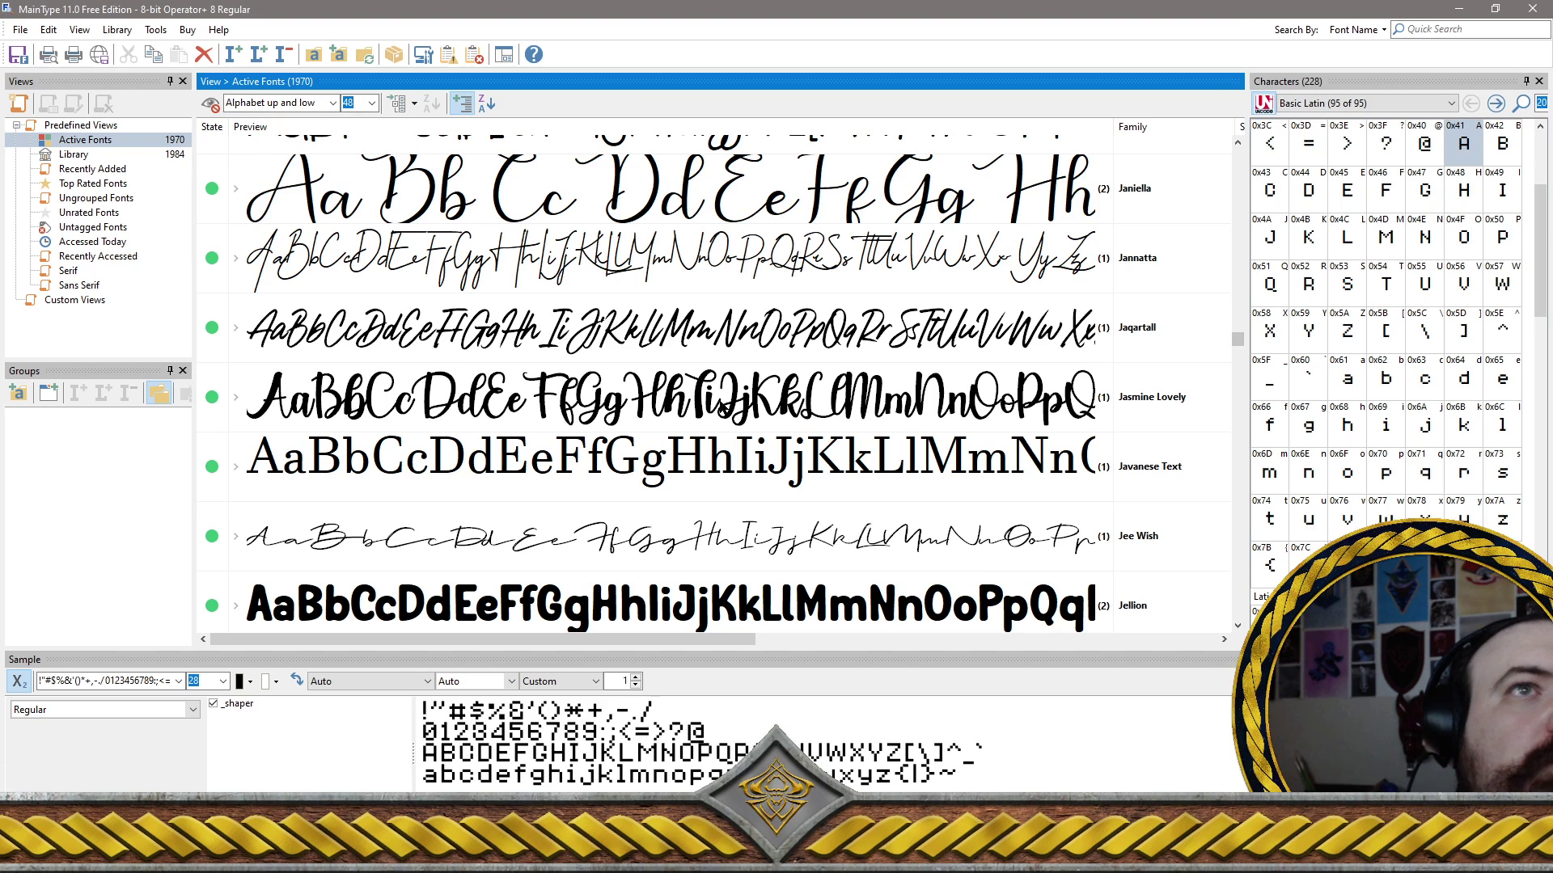
{"action": "left_click", "coordinate": [676, 417]}
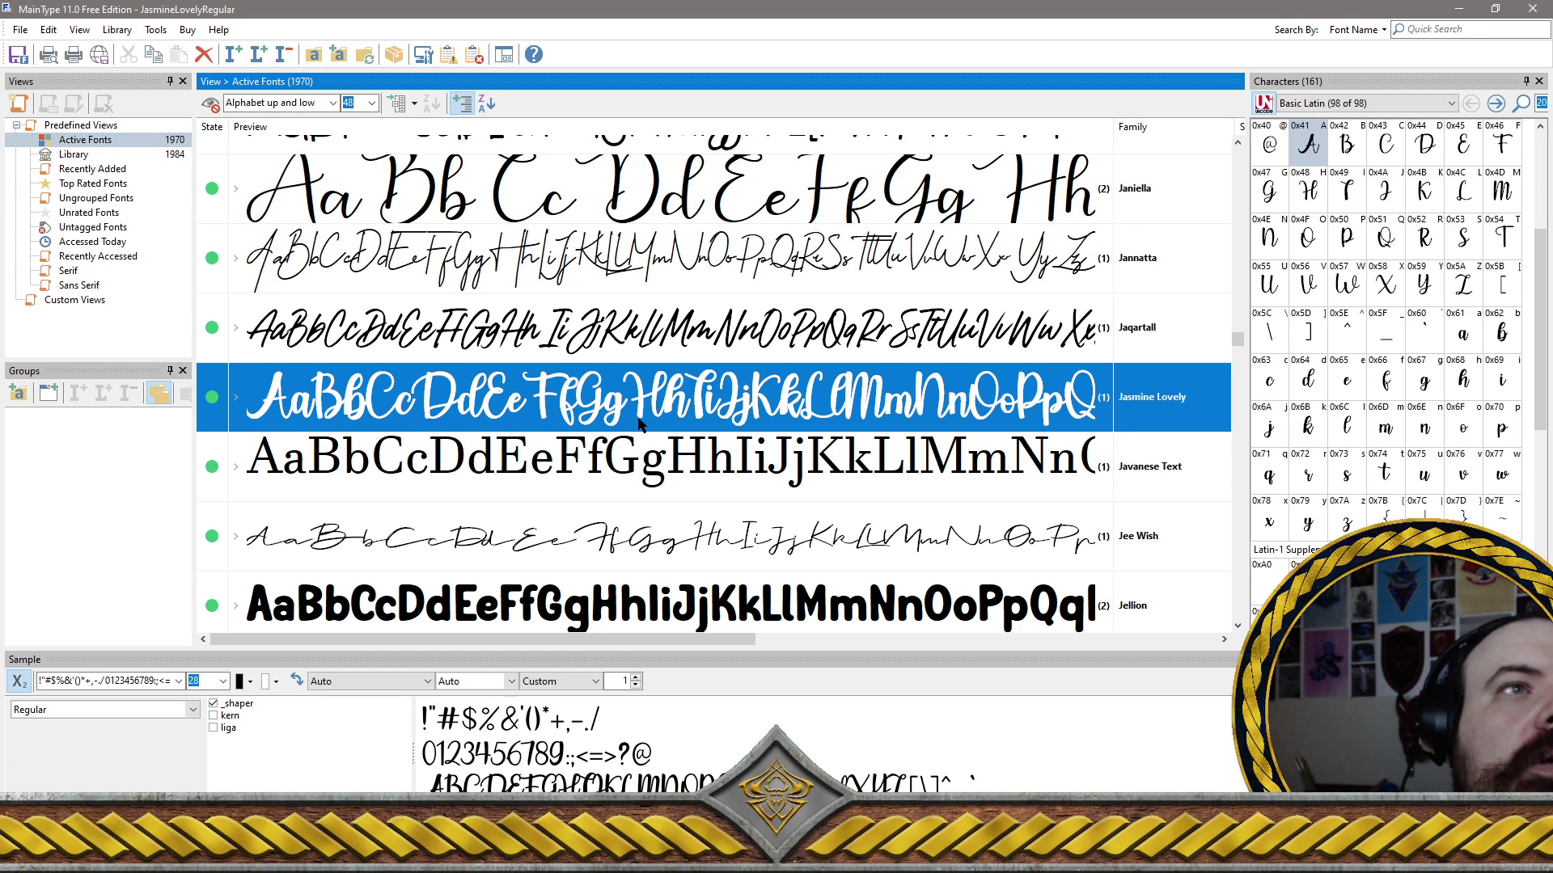
{"action": "left_click", "coordinate": [688, 537]}
Uninstall the Jimmy Collins font family
{"action": "scroll", "coordinate": [688, 537], "scroll_direction": "down", "scroll_amount": 5}
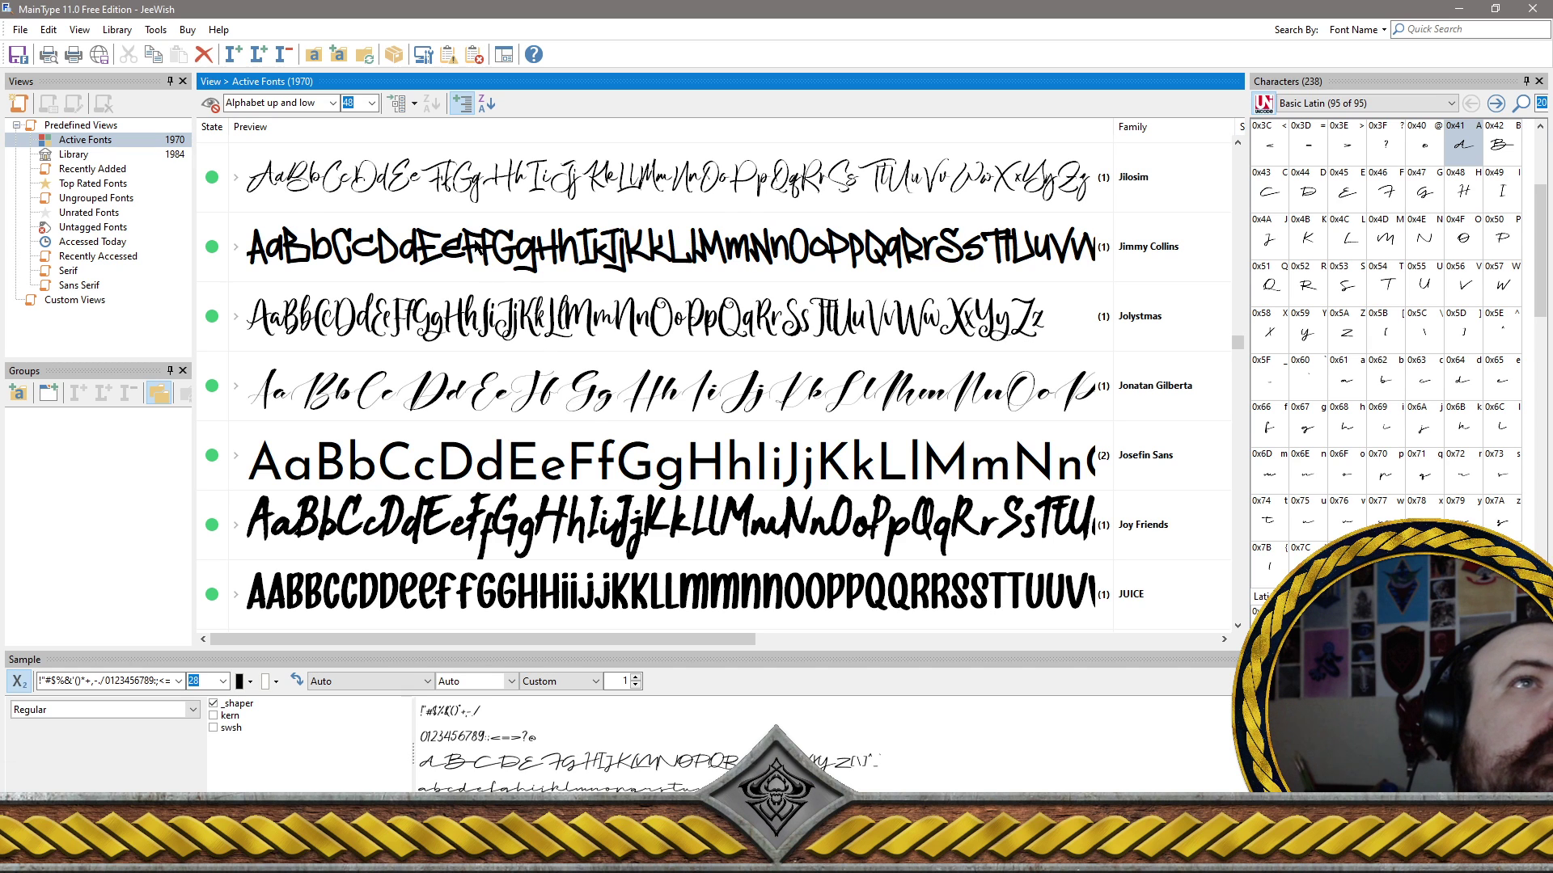
{"action": "left_click", "coordinate": [476, 247]}
{"action": "right_click", "coordinate": [475, 247]}
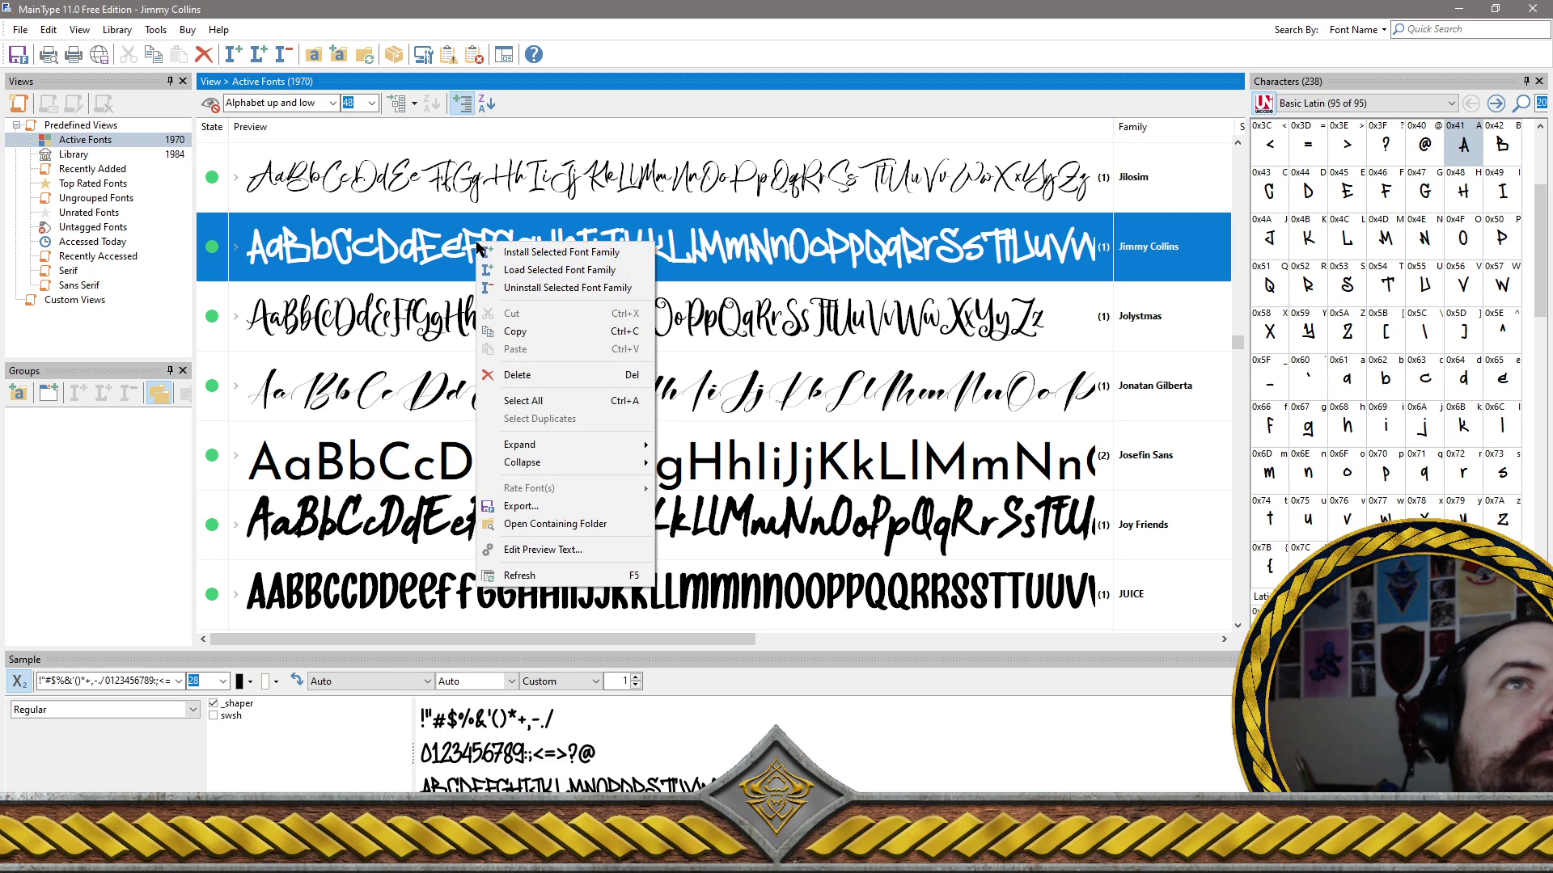
{"action": "left_click", "coordinate": [527, 288]}
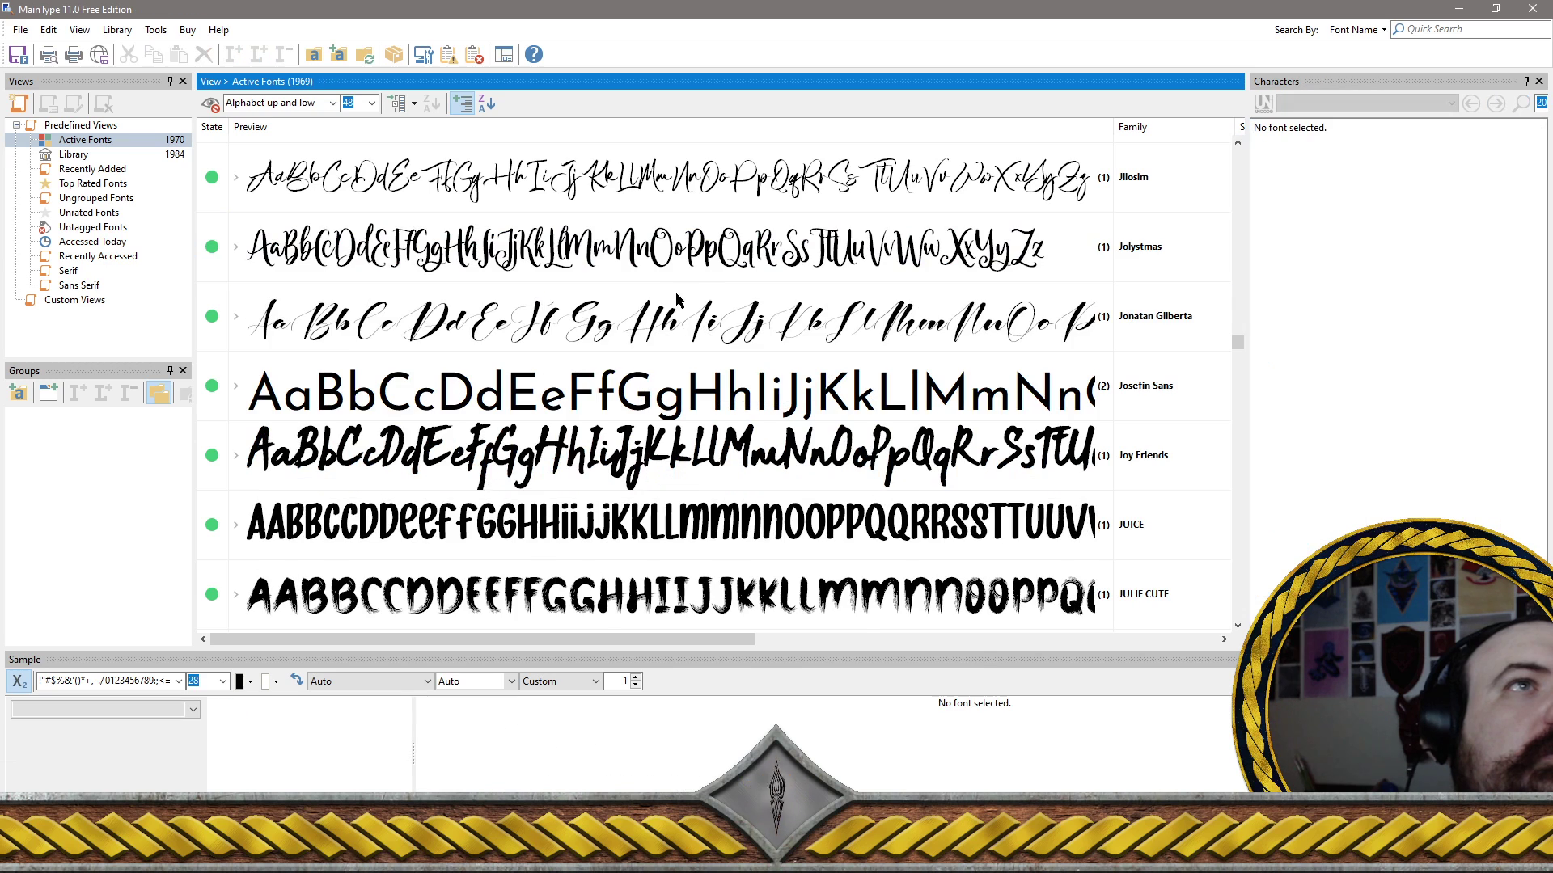
Preview the Joy Friends and Kafenot fonts in the active fonts list
{"action": "left_click", "coordinate": [640, 486]}
{"action": "scroll", "coordinate": [639, 487], "scroll_direction": "down", "scroll_amount": 10}
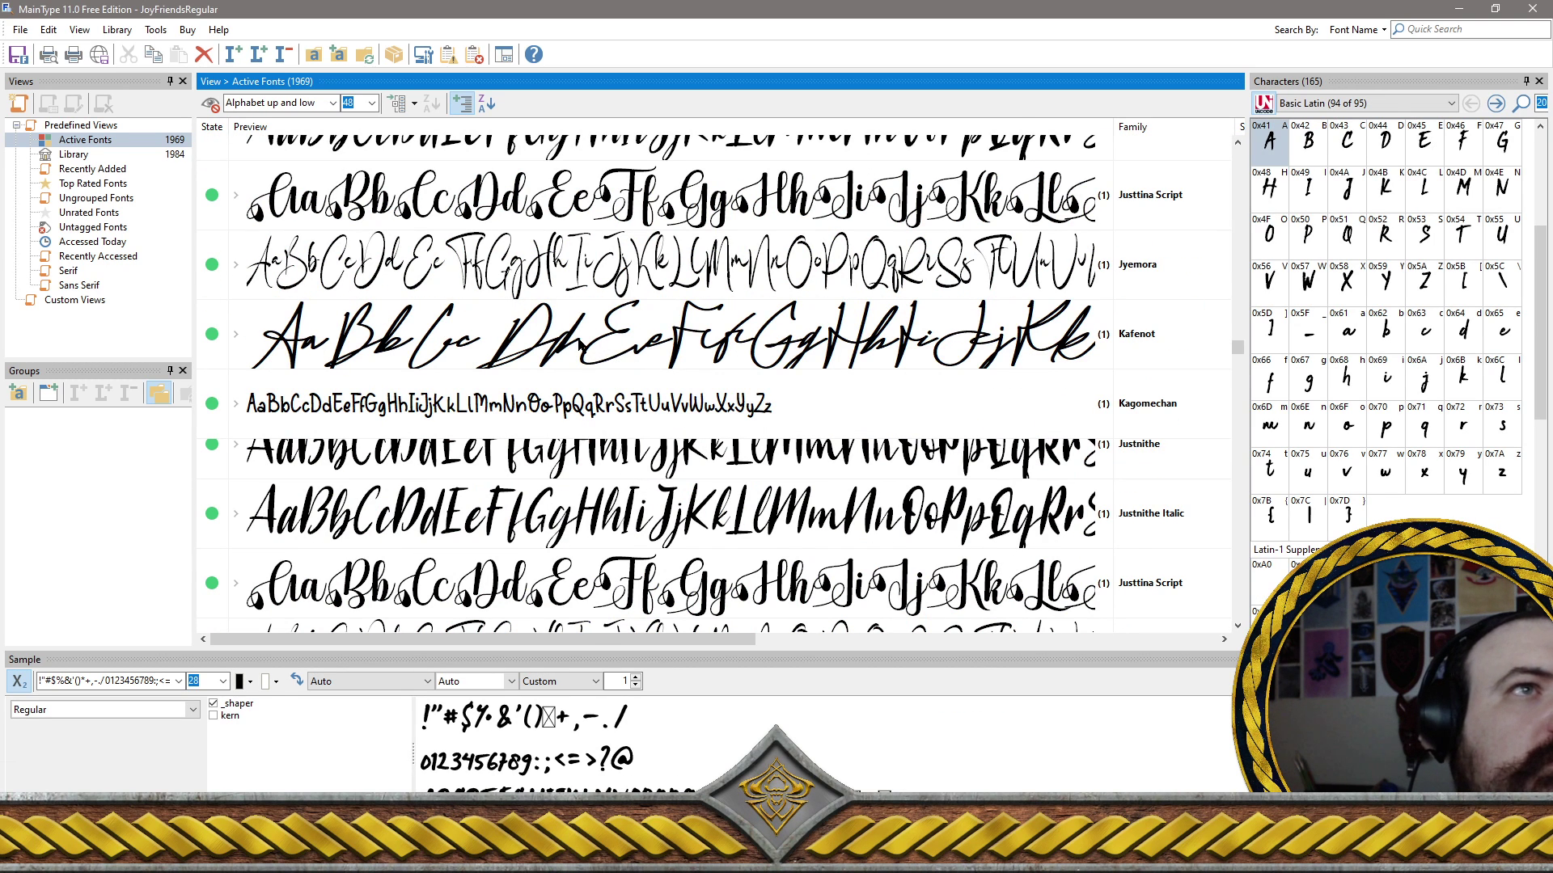
{"action": "left_click", "coordinate": [359, 343]}
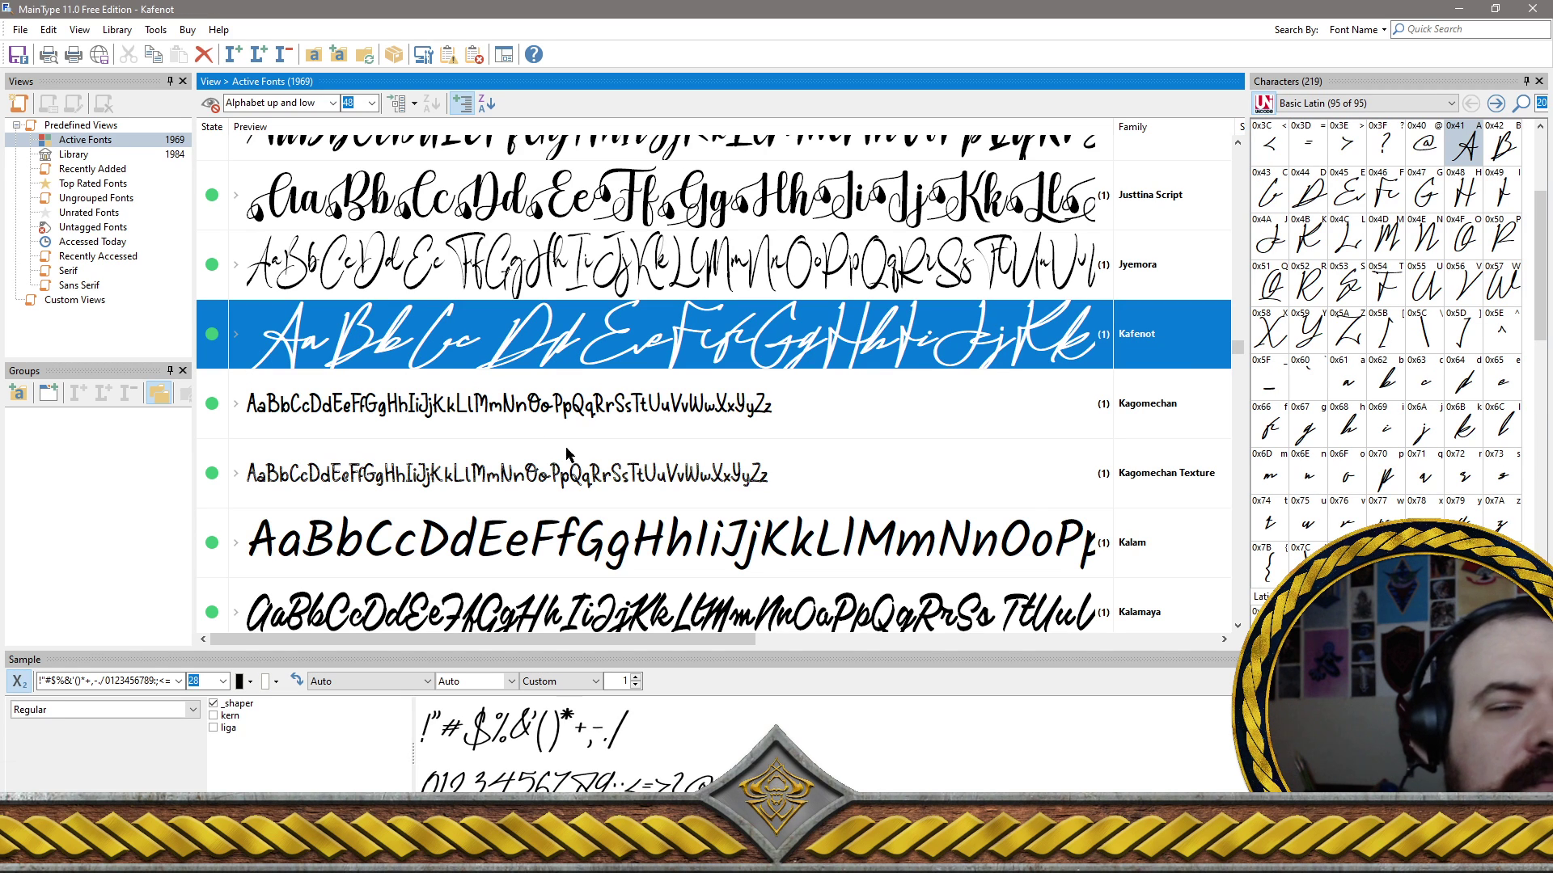
Select the Kampung Zombie, Kanaya Ceudah, Karttela and Kanitia font families together
{"action": "scroll", "coordinate": [535, 434], "scroll_direction": "down", "scroll_amount": 5}
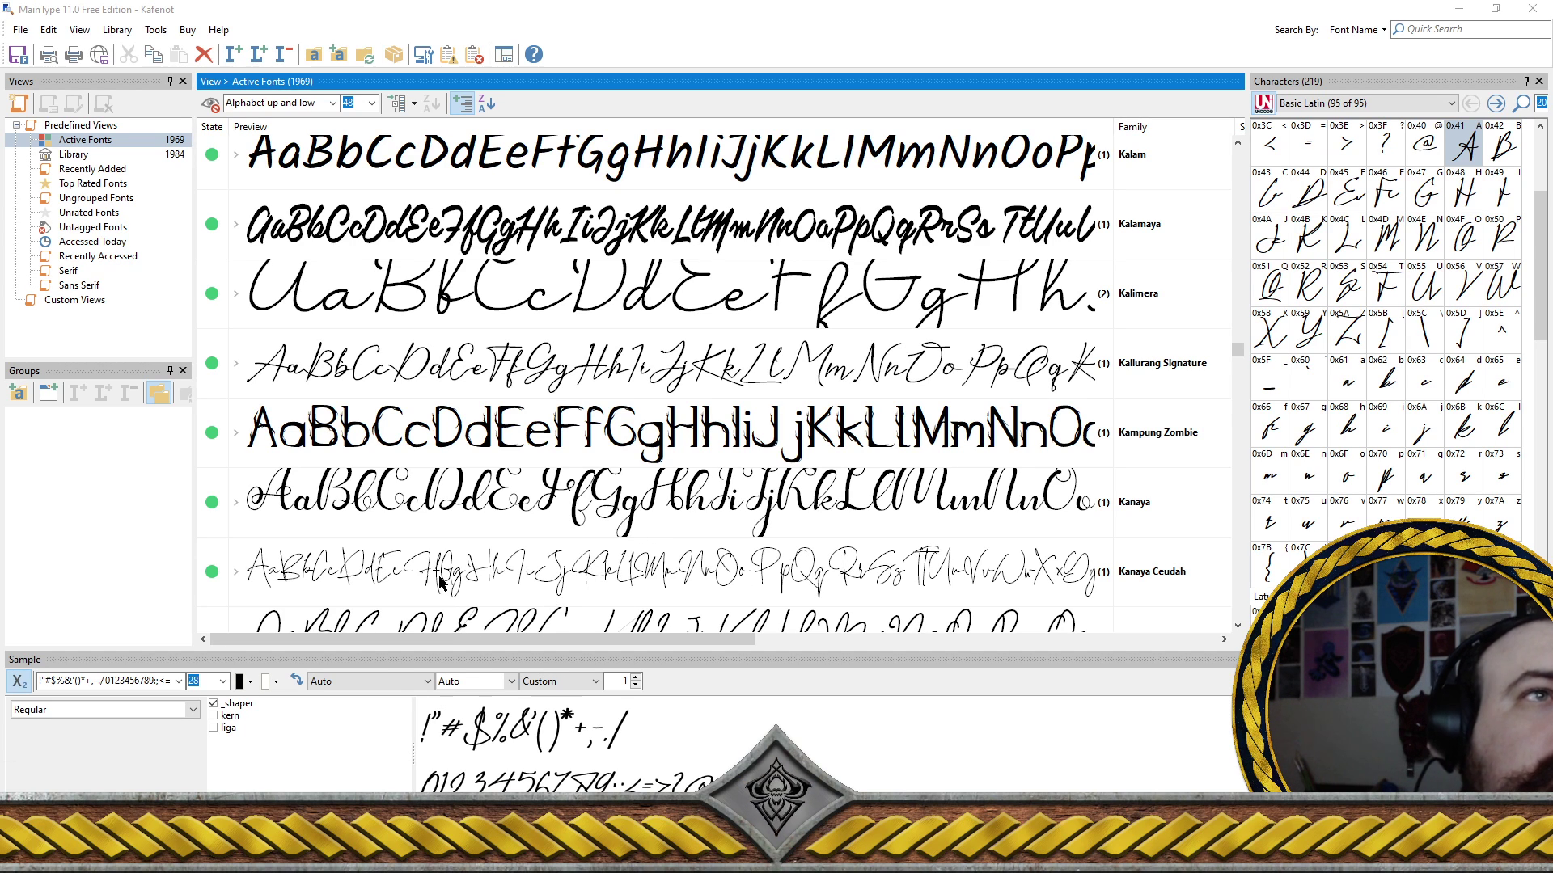
{"action": "left_click", "coordinate": [293, 437]}
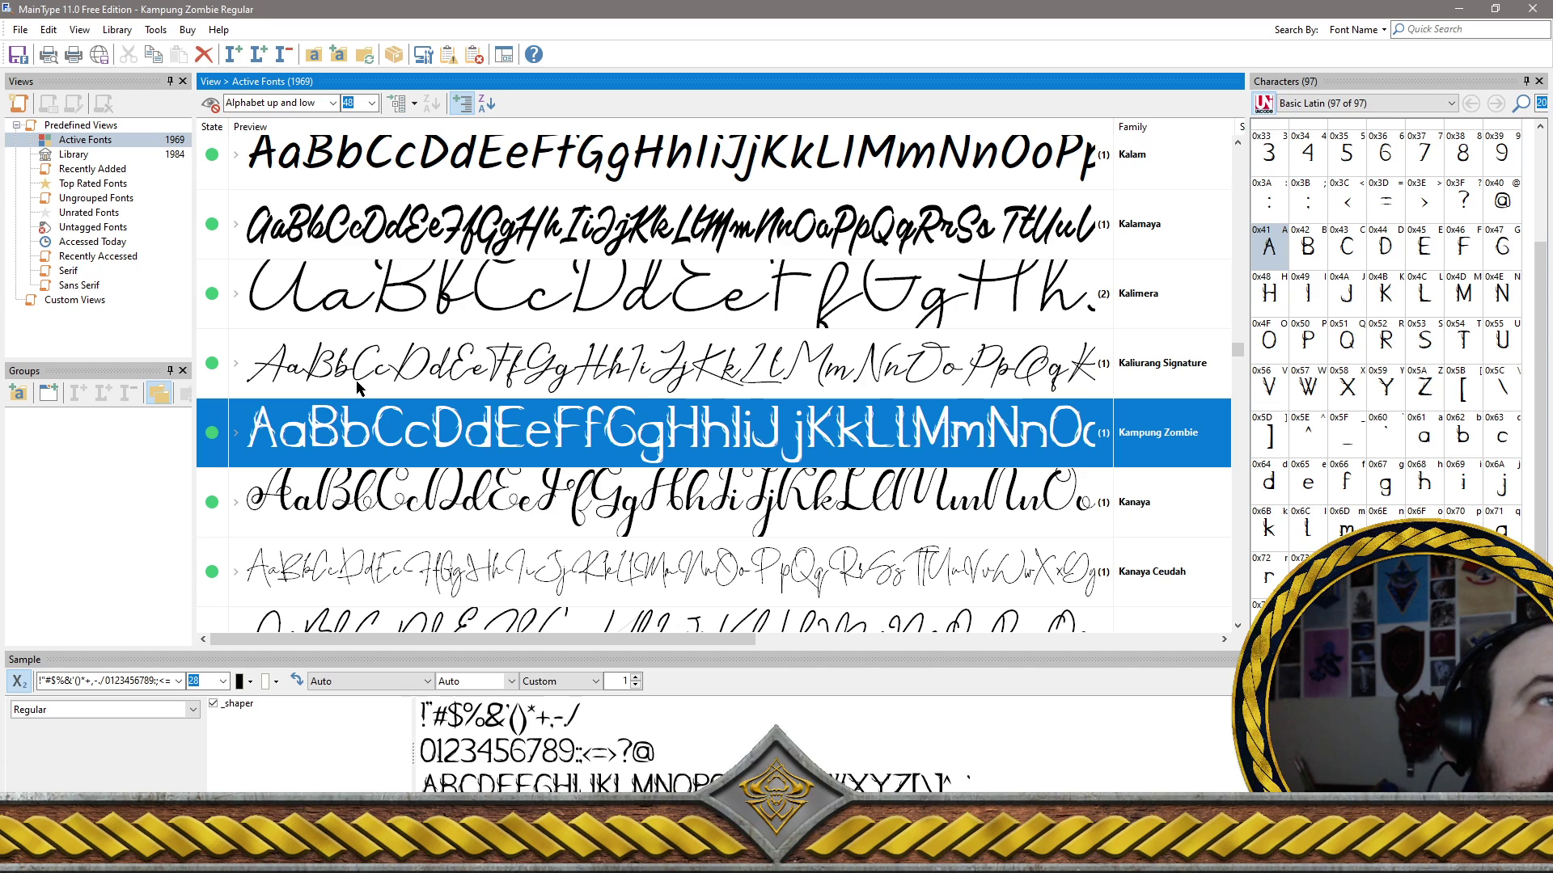
{"action": "left_click", "coordinate": [384, 570], "text": "ctrl"}
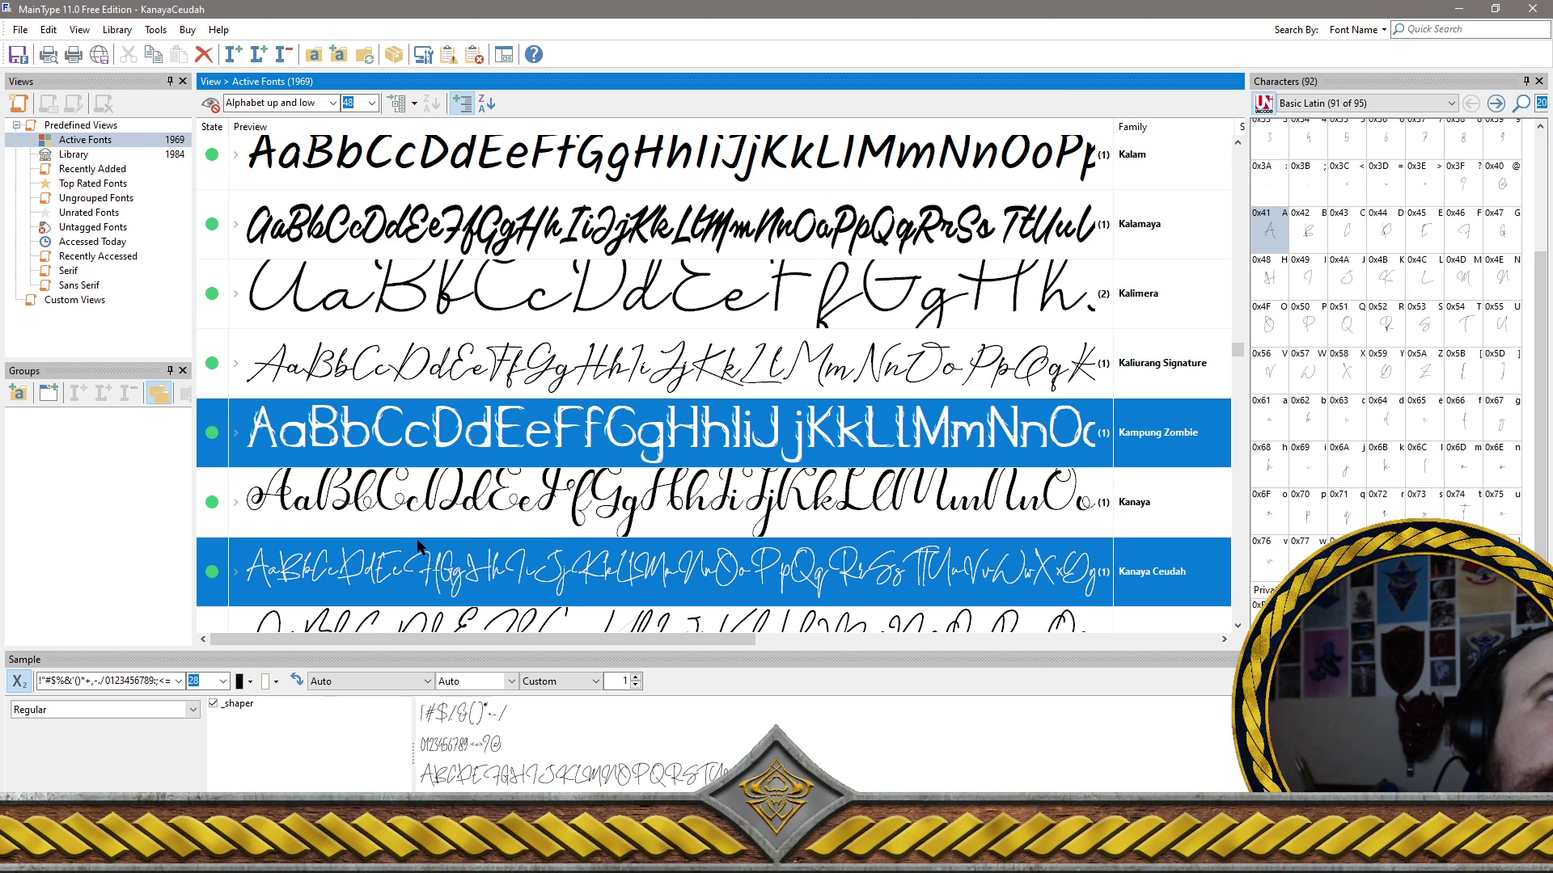
{"action": "scroll", "coordinate": [550, 541], "scroll_direction": "down", "scroll_amount": 5}
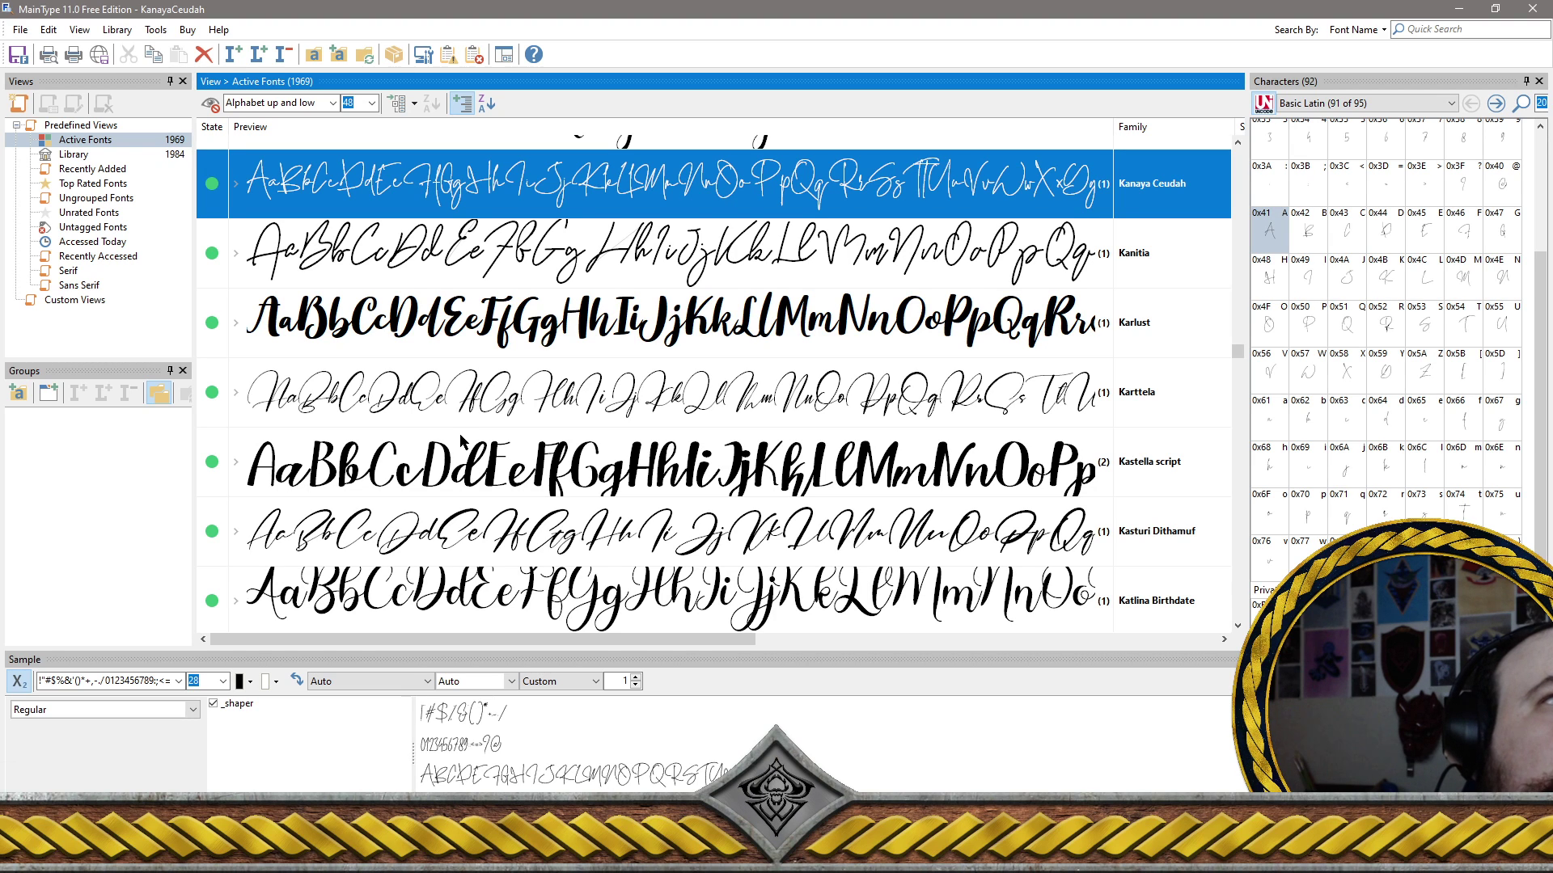
{"action": "left_click", "coordinate": [402, 398]}
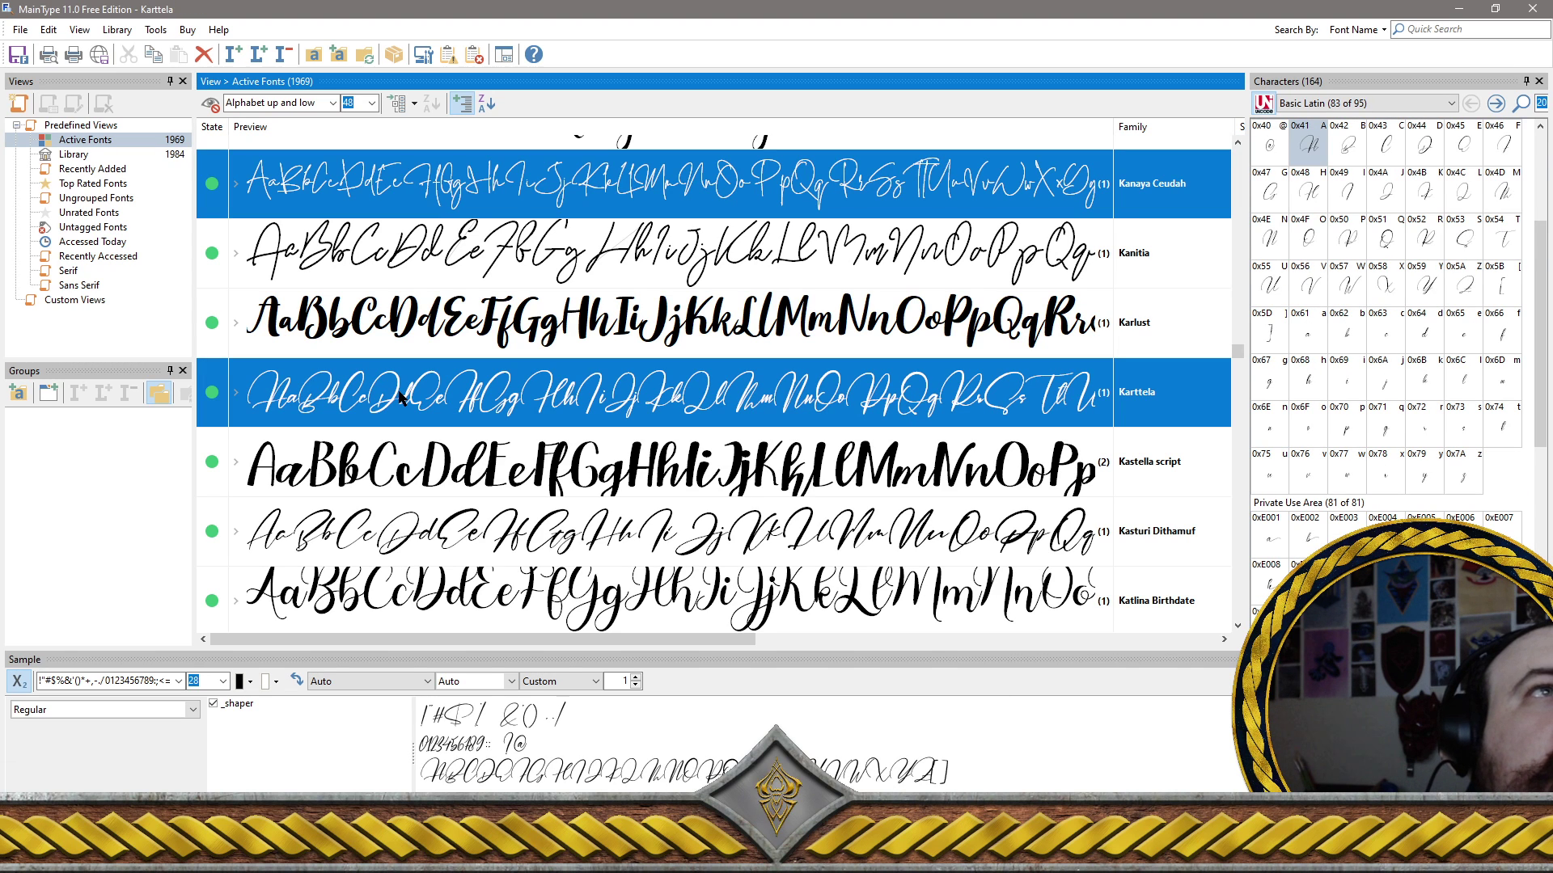
{"action": "left_click", "coordinate": [403, 275], "text": "ctrl"}
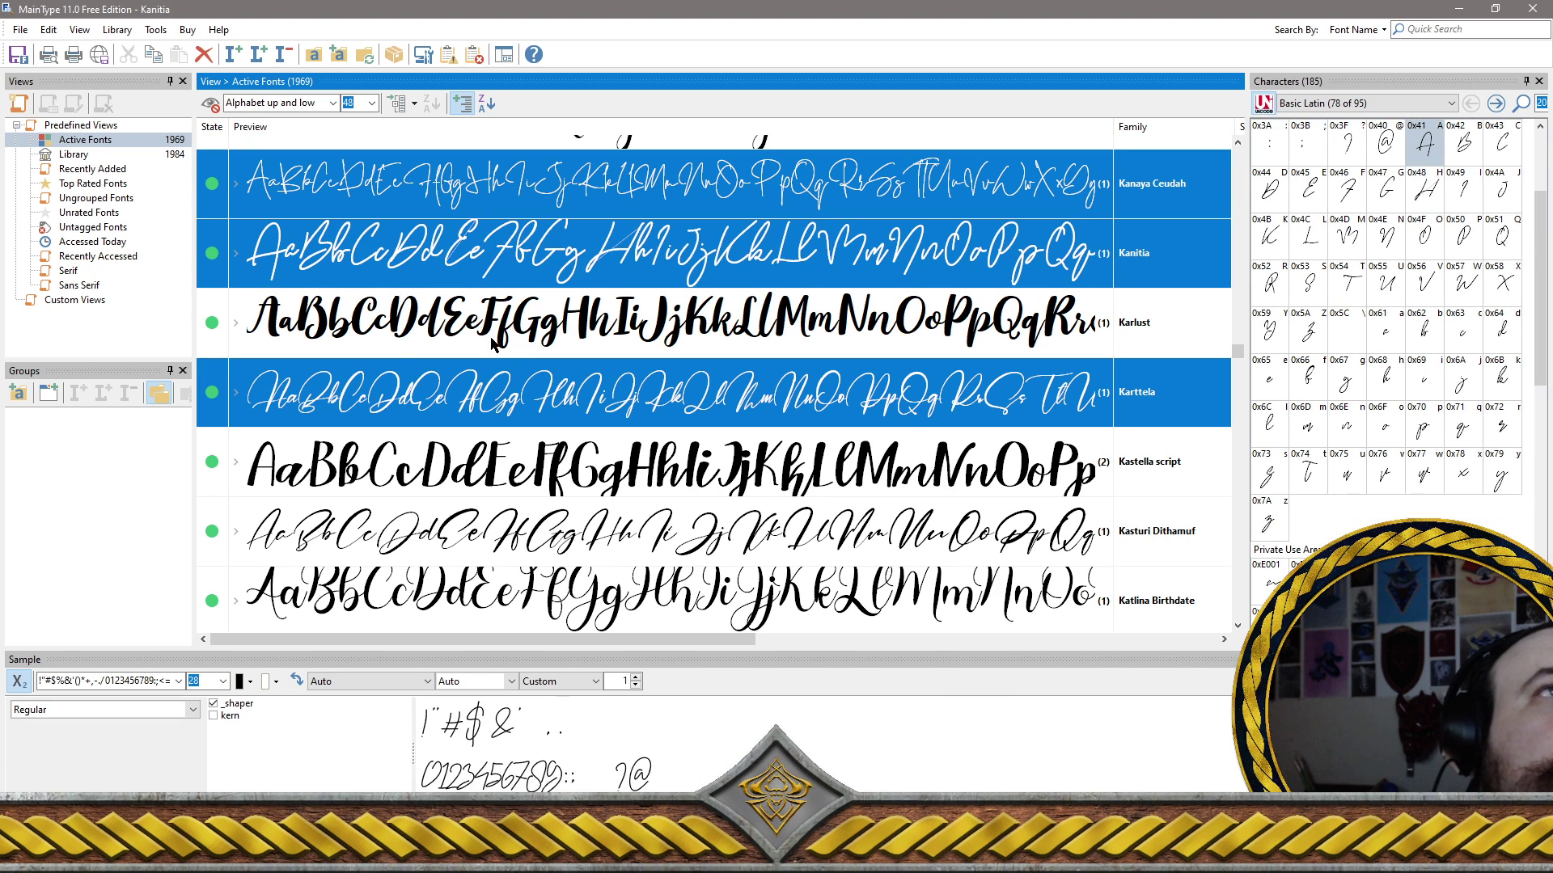
Extend the font selection with the Kattrina, Kentok Thundery, Kiramba and Kiramba Brush families
{"action": "scroll", "coordinate": [476, 423], "scroll_direction": "down", "scroll_amount": 2}
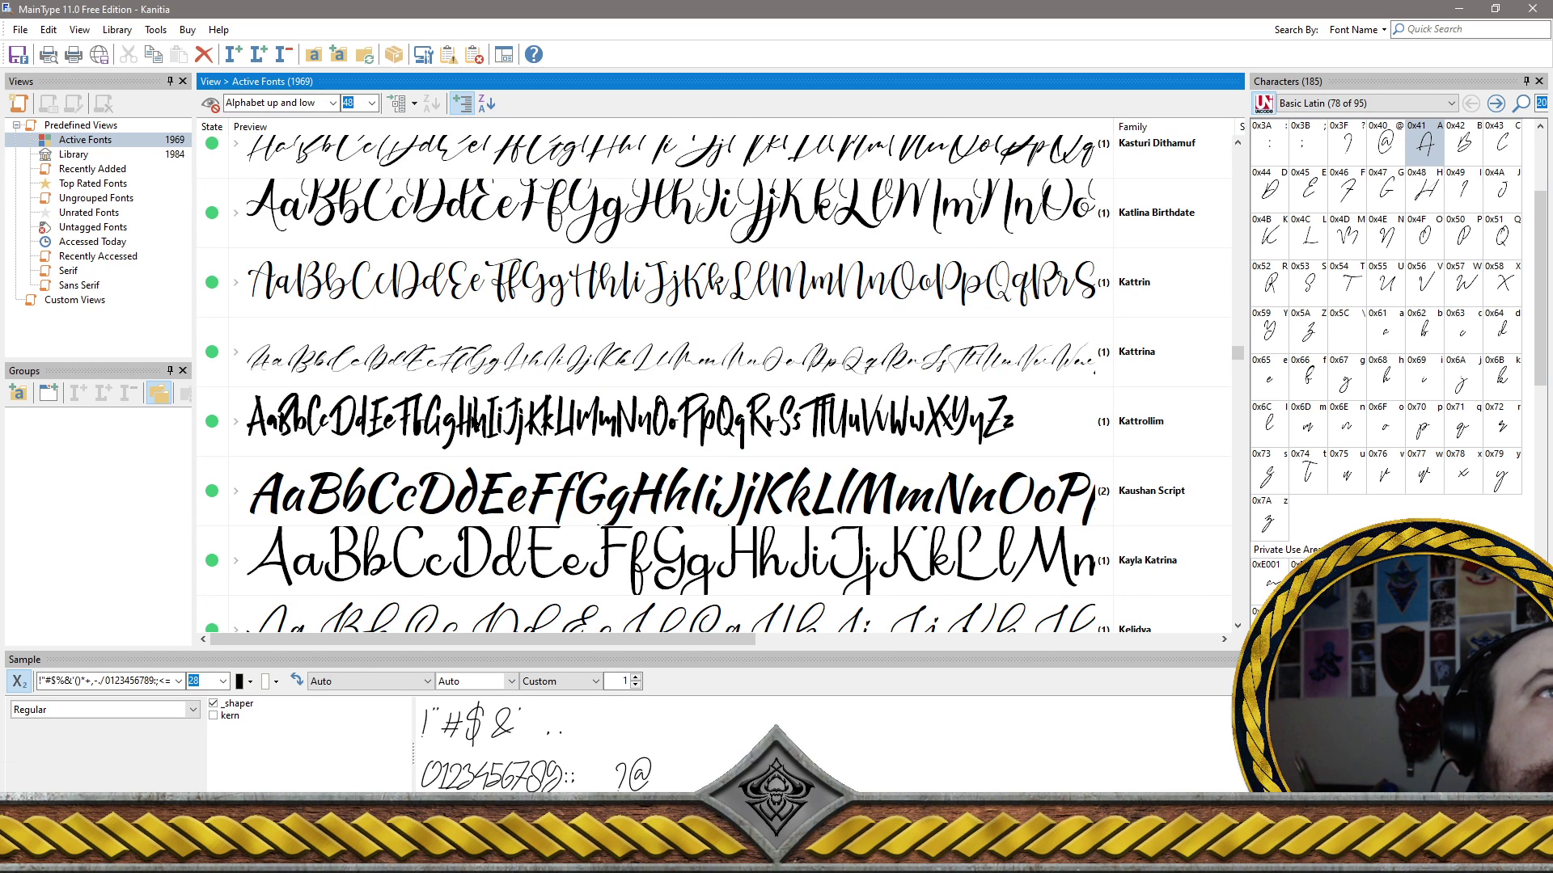
{"action": "left_click", "coordinate": [433, 364]}
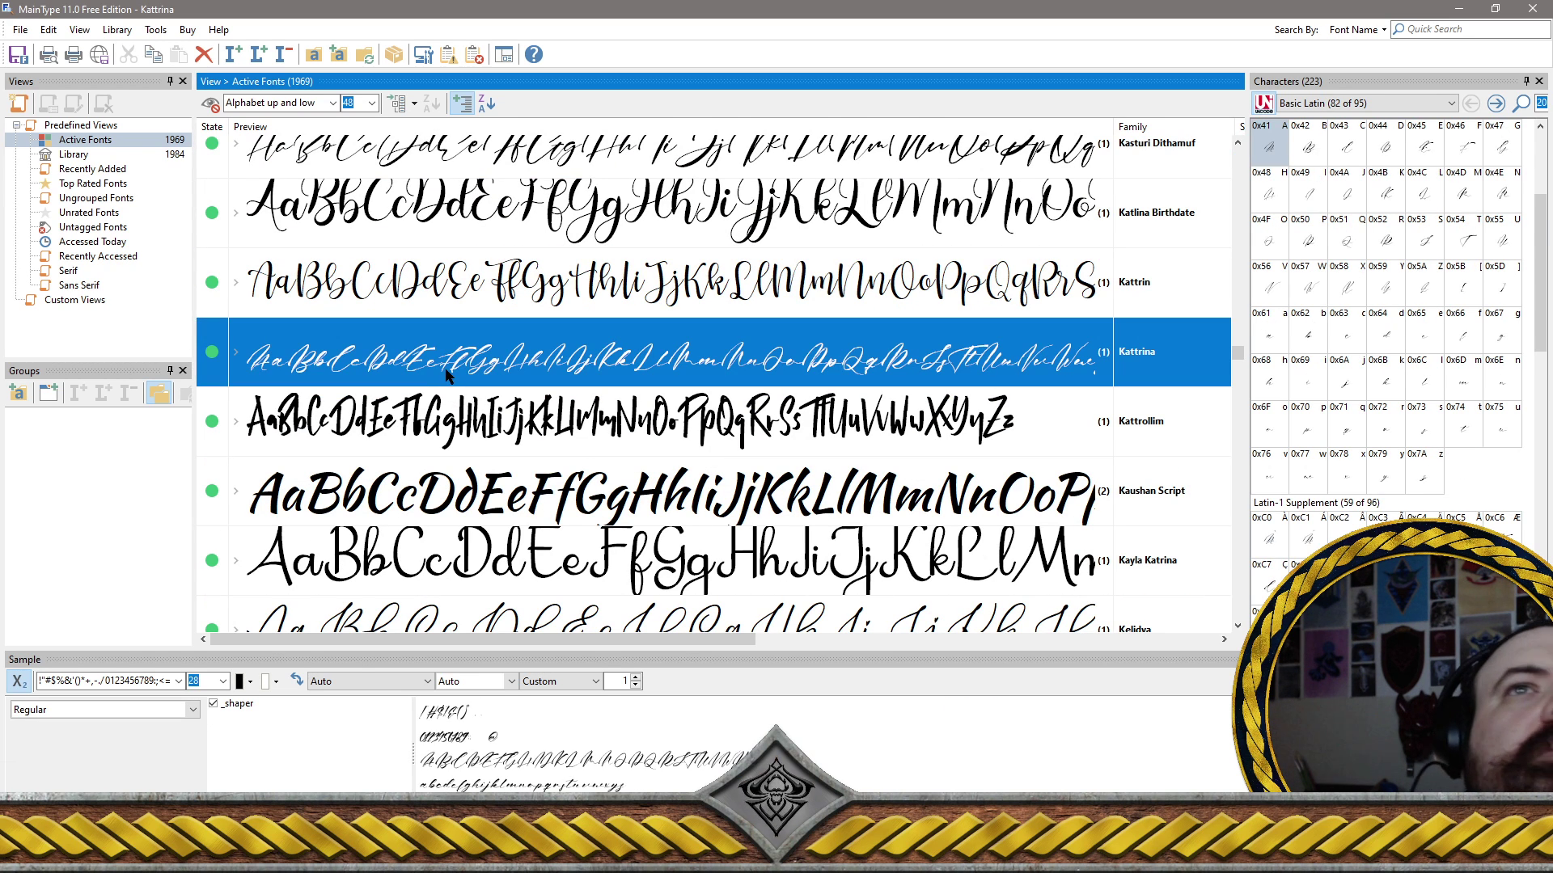
{"action": "scroll", "coordinate": [445, 374], "scroll_direction": "down", "scroll_amount": 2}
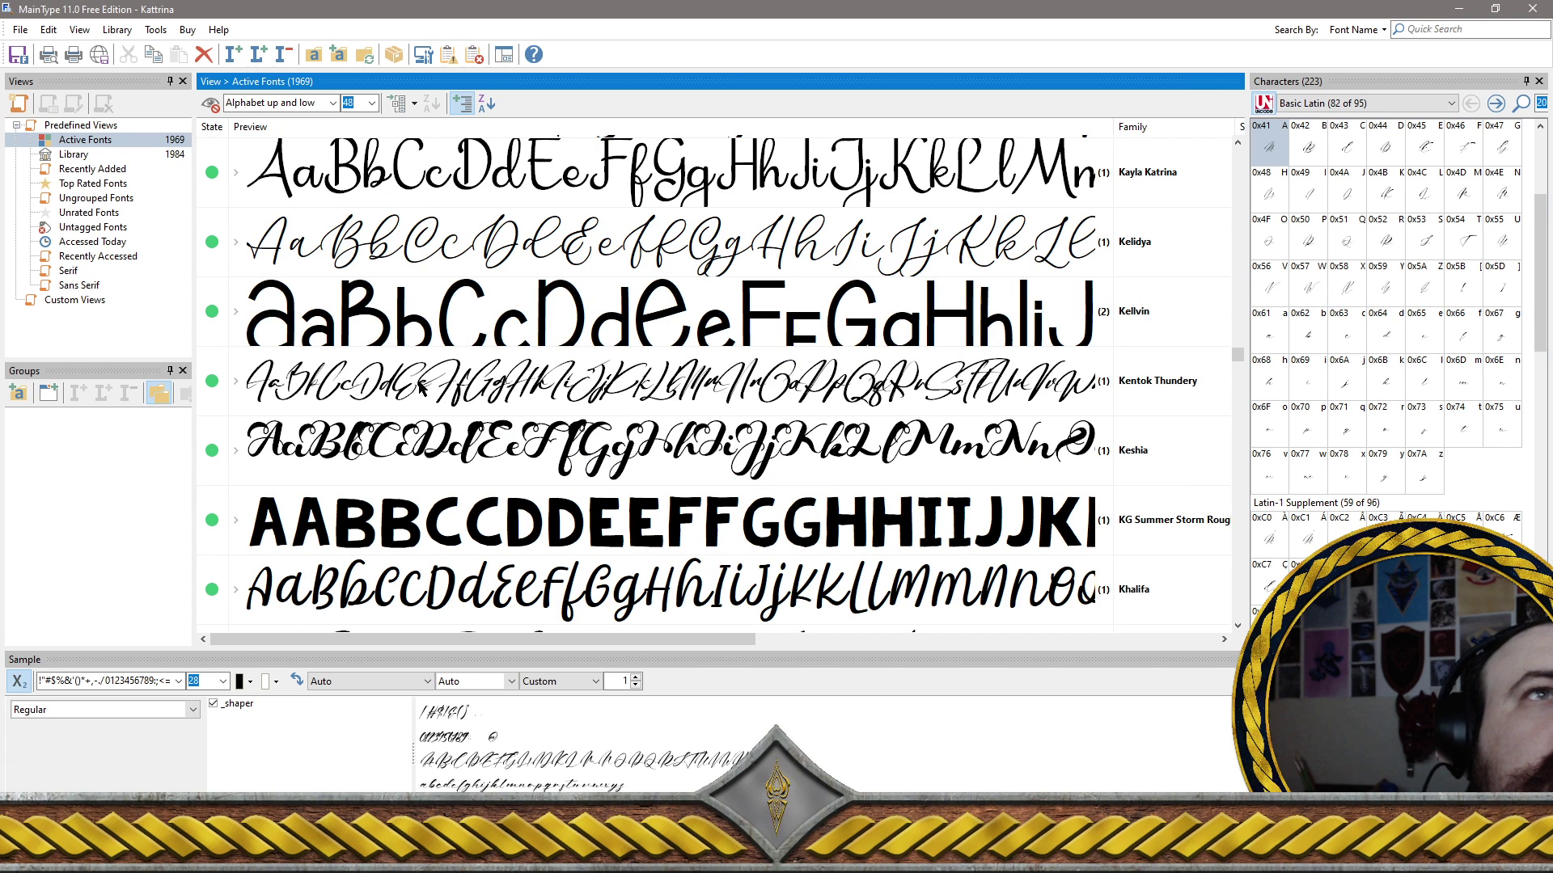
{"action": "left_click", "coordinate": [421, 388]}
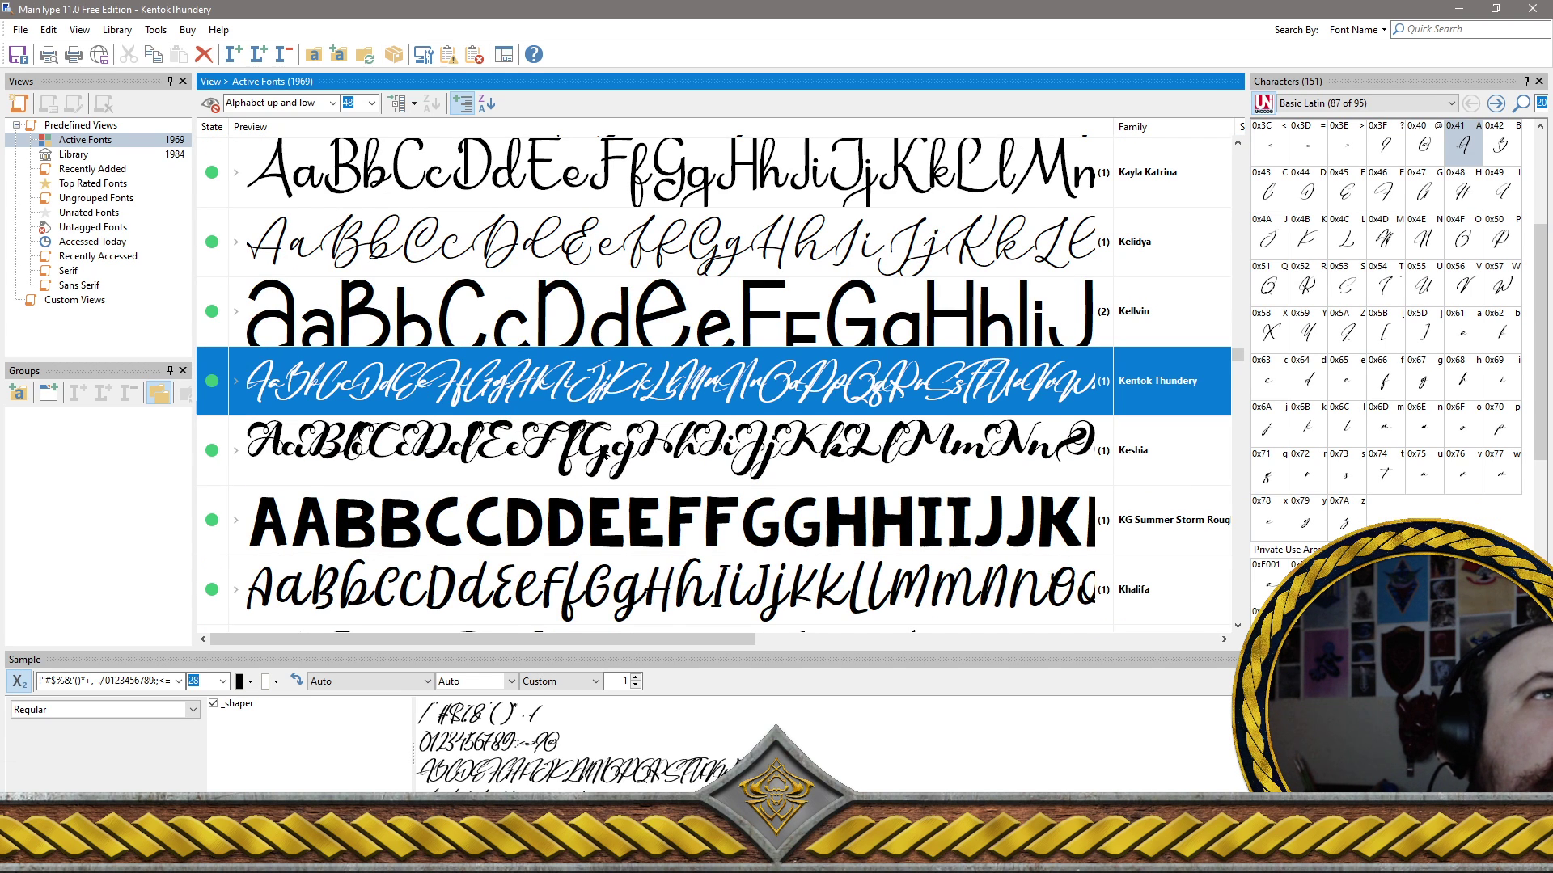
{"action": "scroll", "coordinate": [600, 450], "scroll_direction": "down", "scroll_amount": 2}
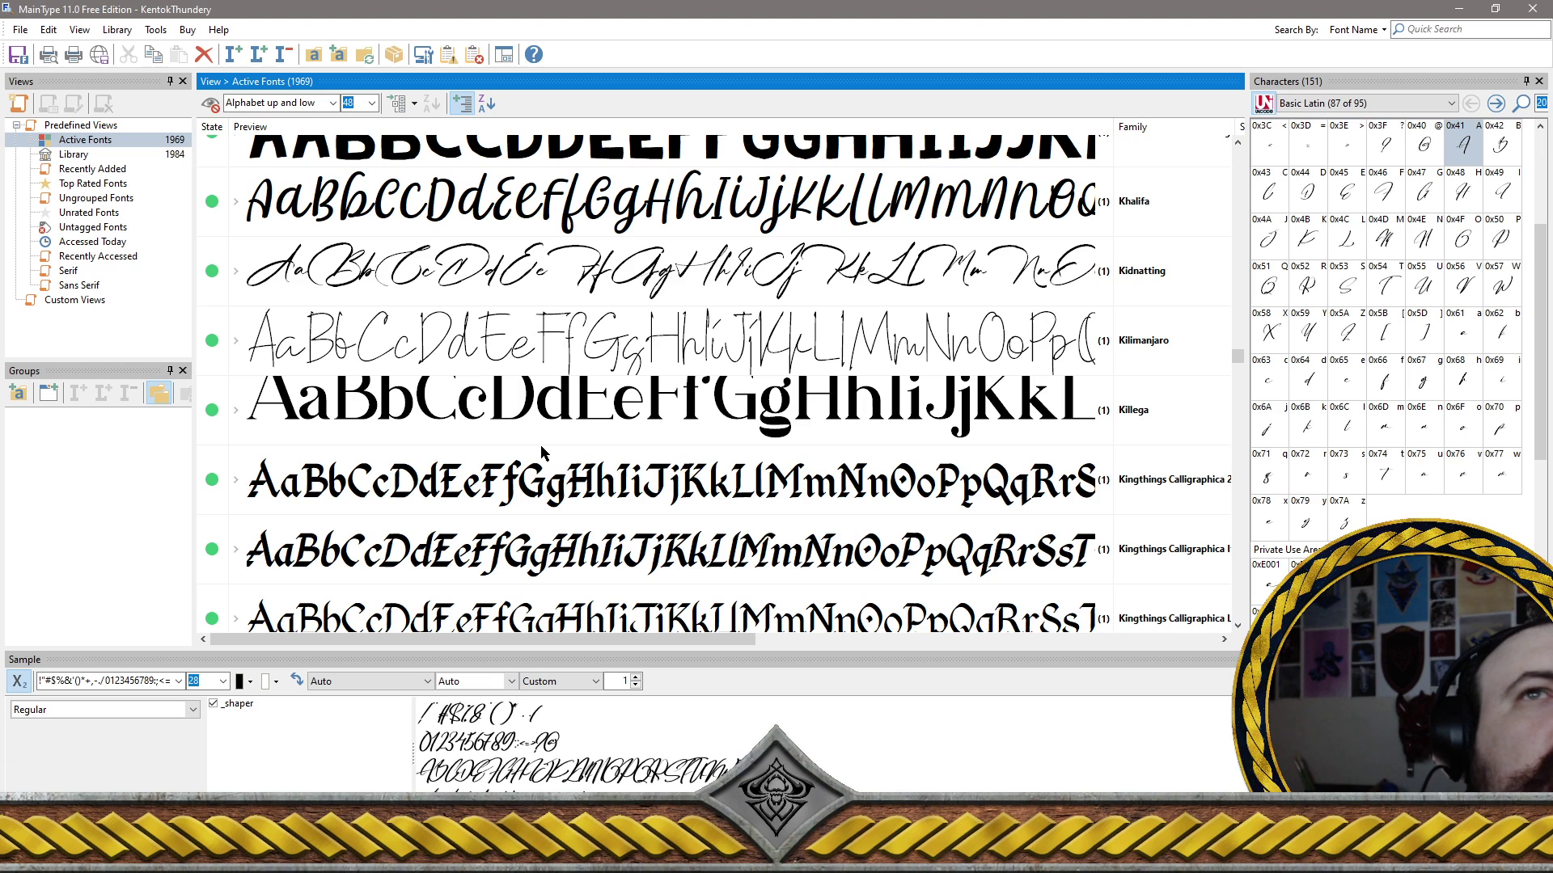
{"action": "scroll", "coordinate": [541, 452], "scroll_direction": "down", "scroll_amount": 2}
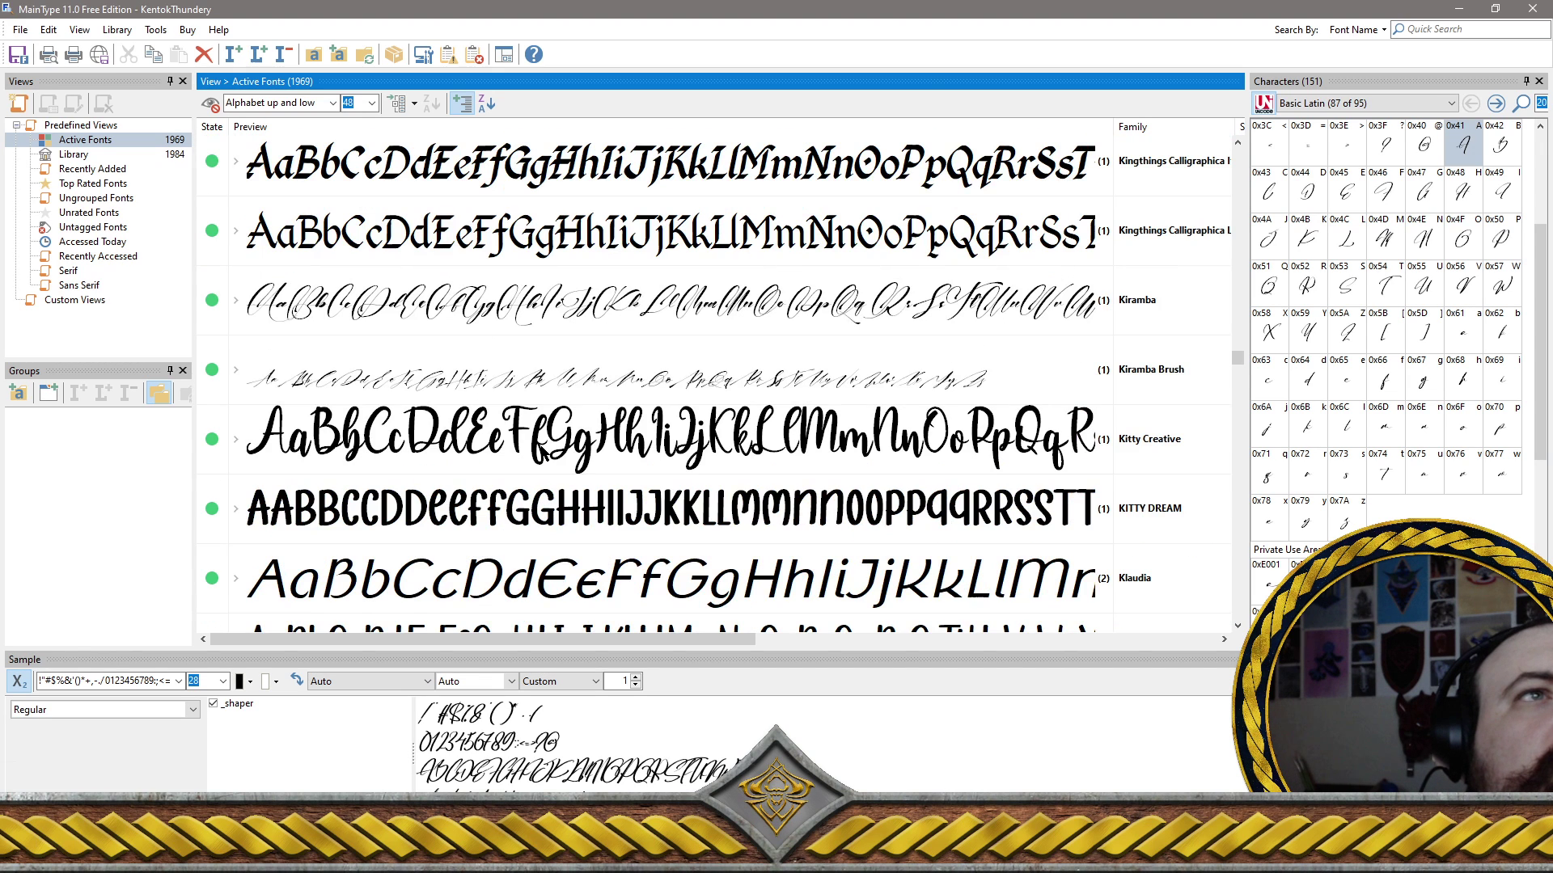
{"action": "left_click", "coordinate": [433, 315]}
{"action": "left_click", "coordinate": [437, 369], "text": "ctrl"}
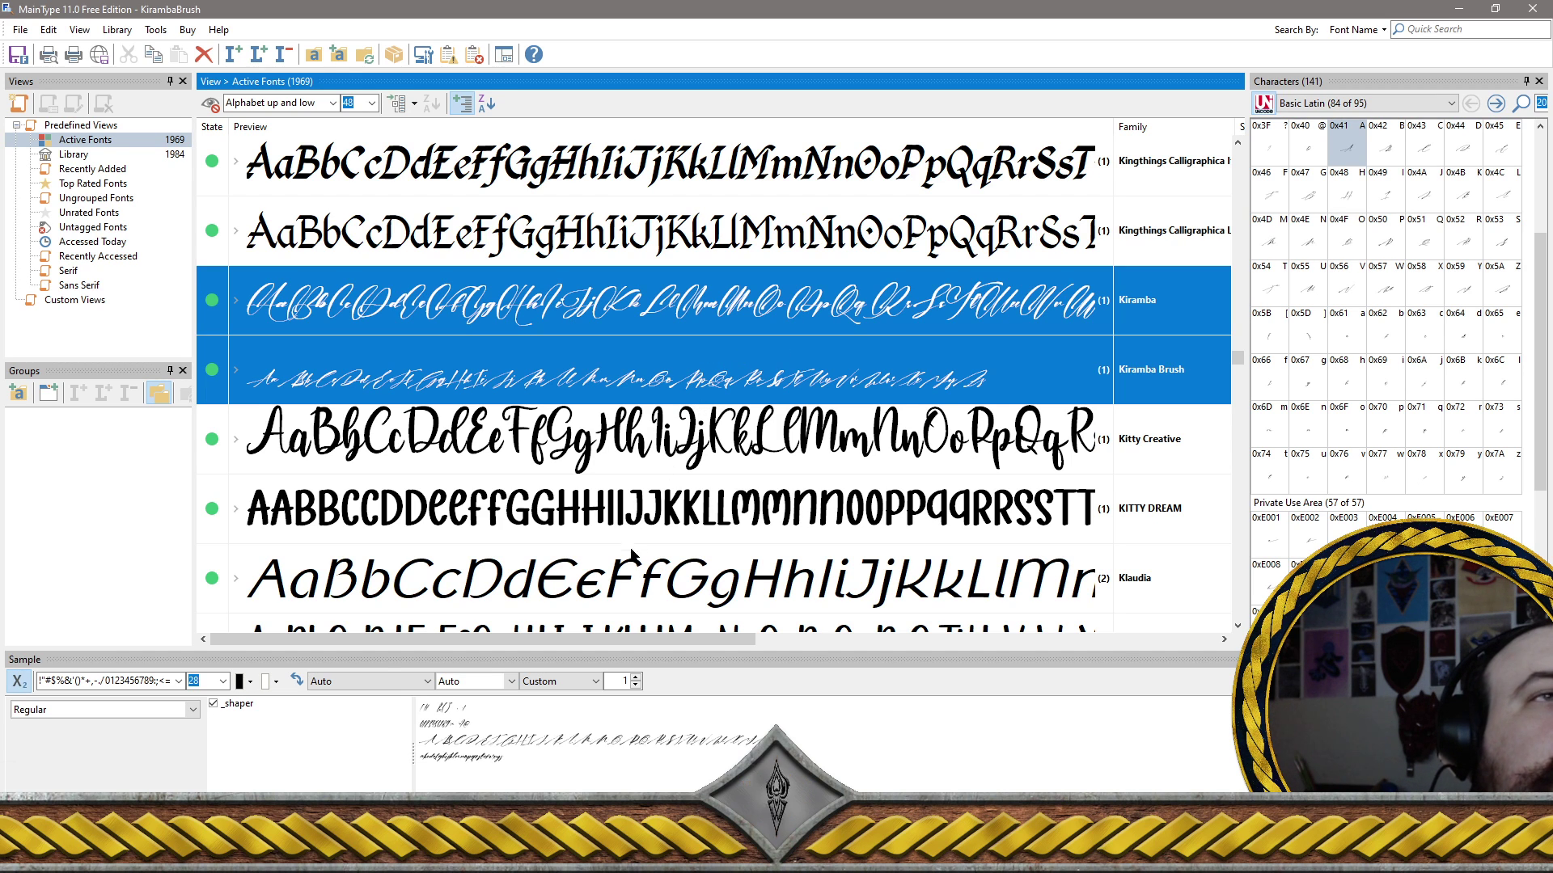
Extend the font selection with the La Maison Brush, Layla and Naila and Lazy Chicken families
{"action": "scroll", "coordinate": [546, 576], "scroll_direction": "down", "scroll_amount": 5}
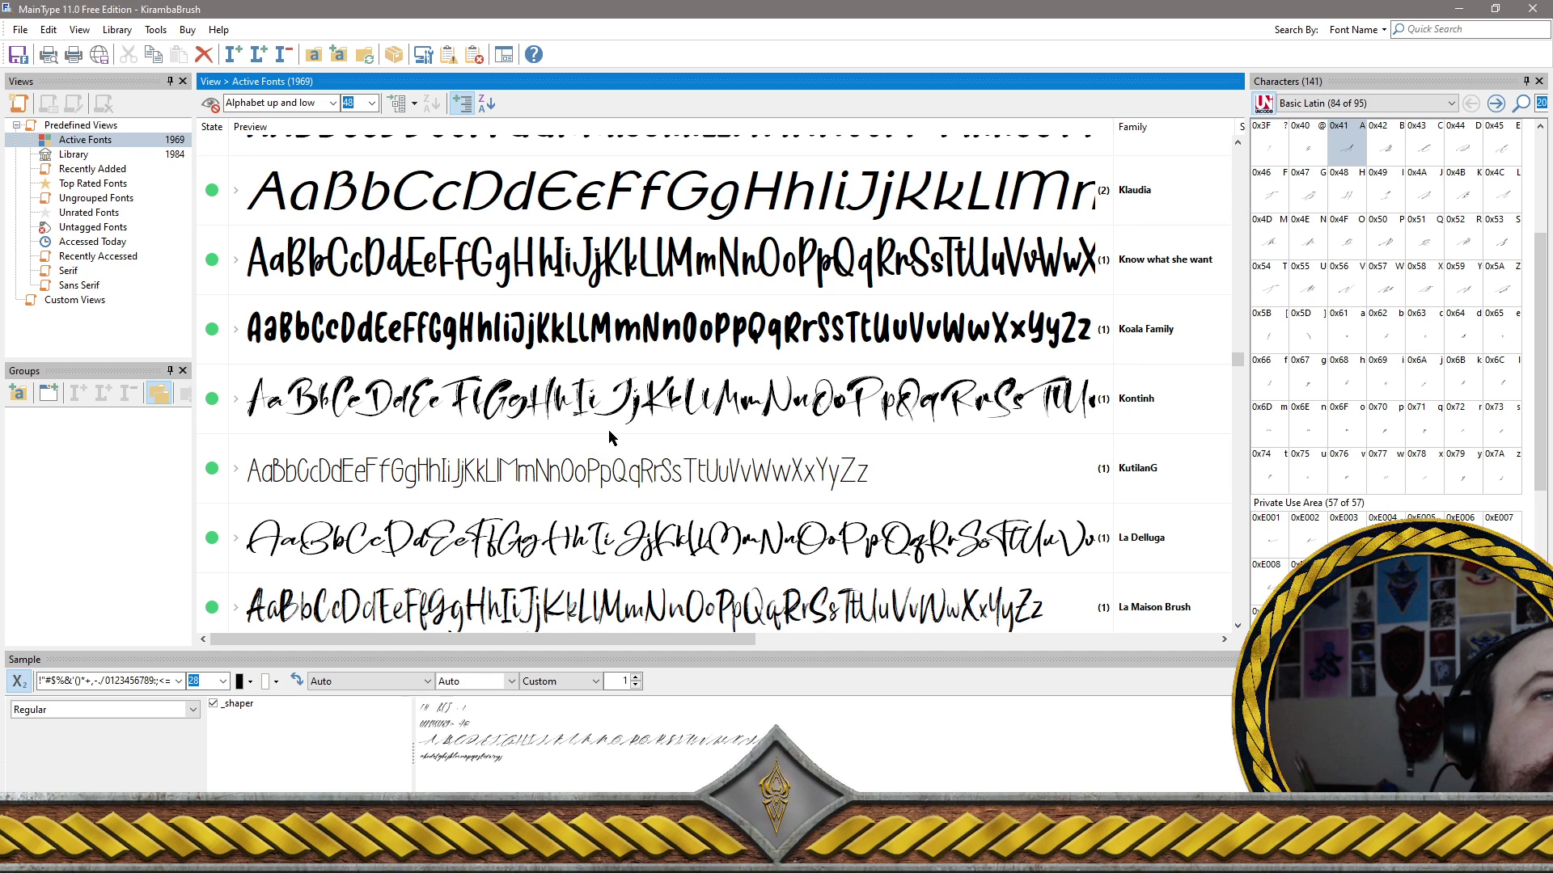
{"action": "scroll", "coordinate": [623, 439], "scroll_direction": "down", "scroll_amount": 5}
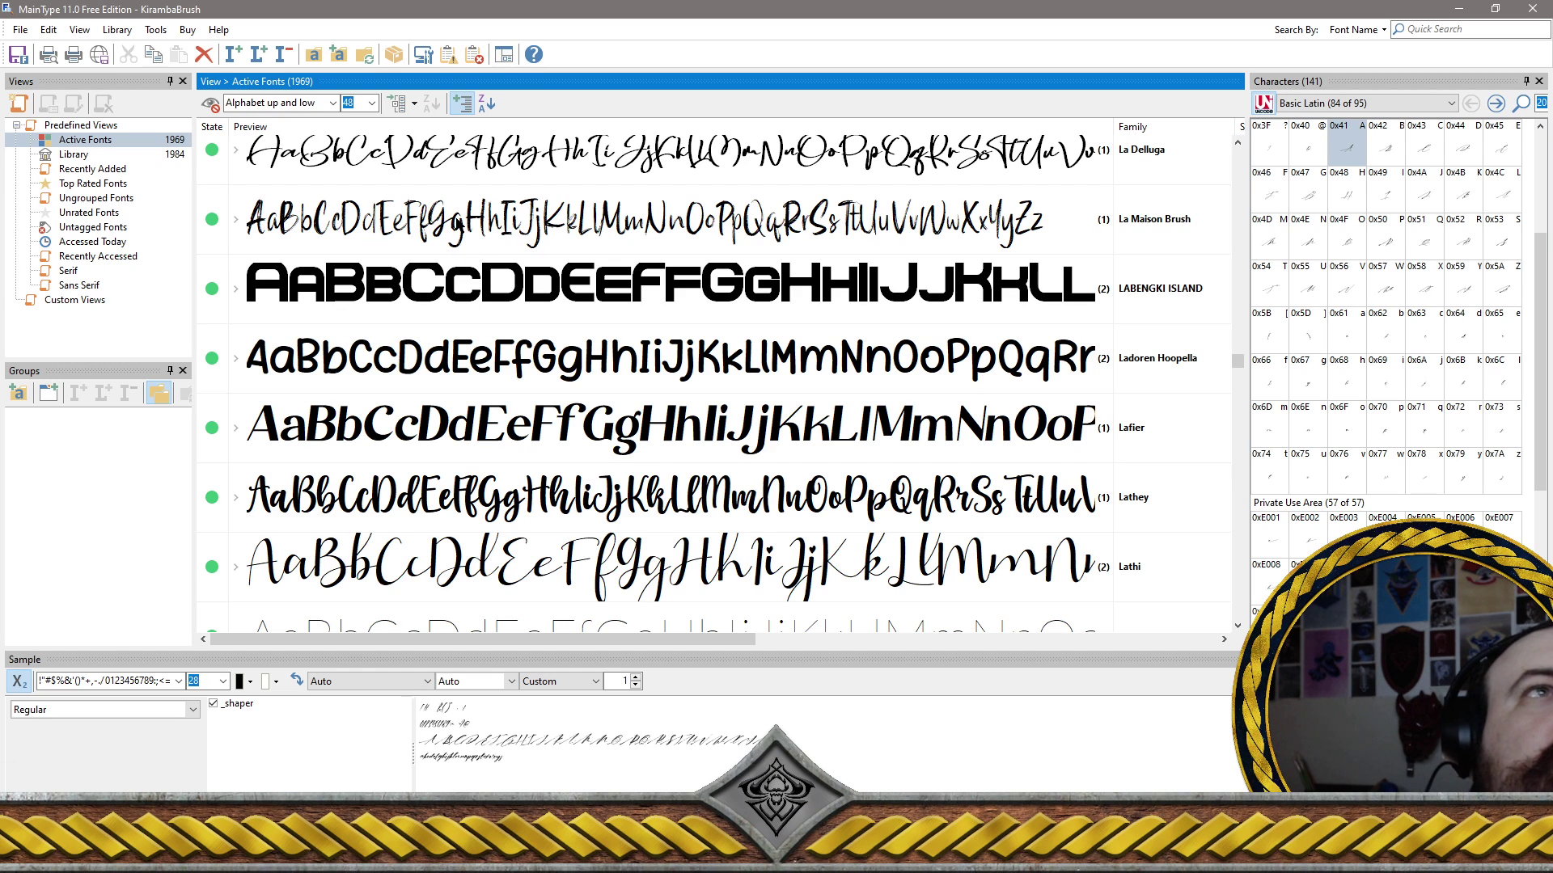
{"action": "left_click", "coordinate": [457, 243]}
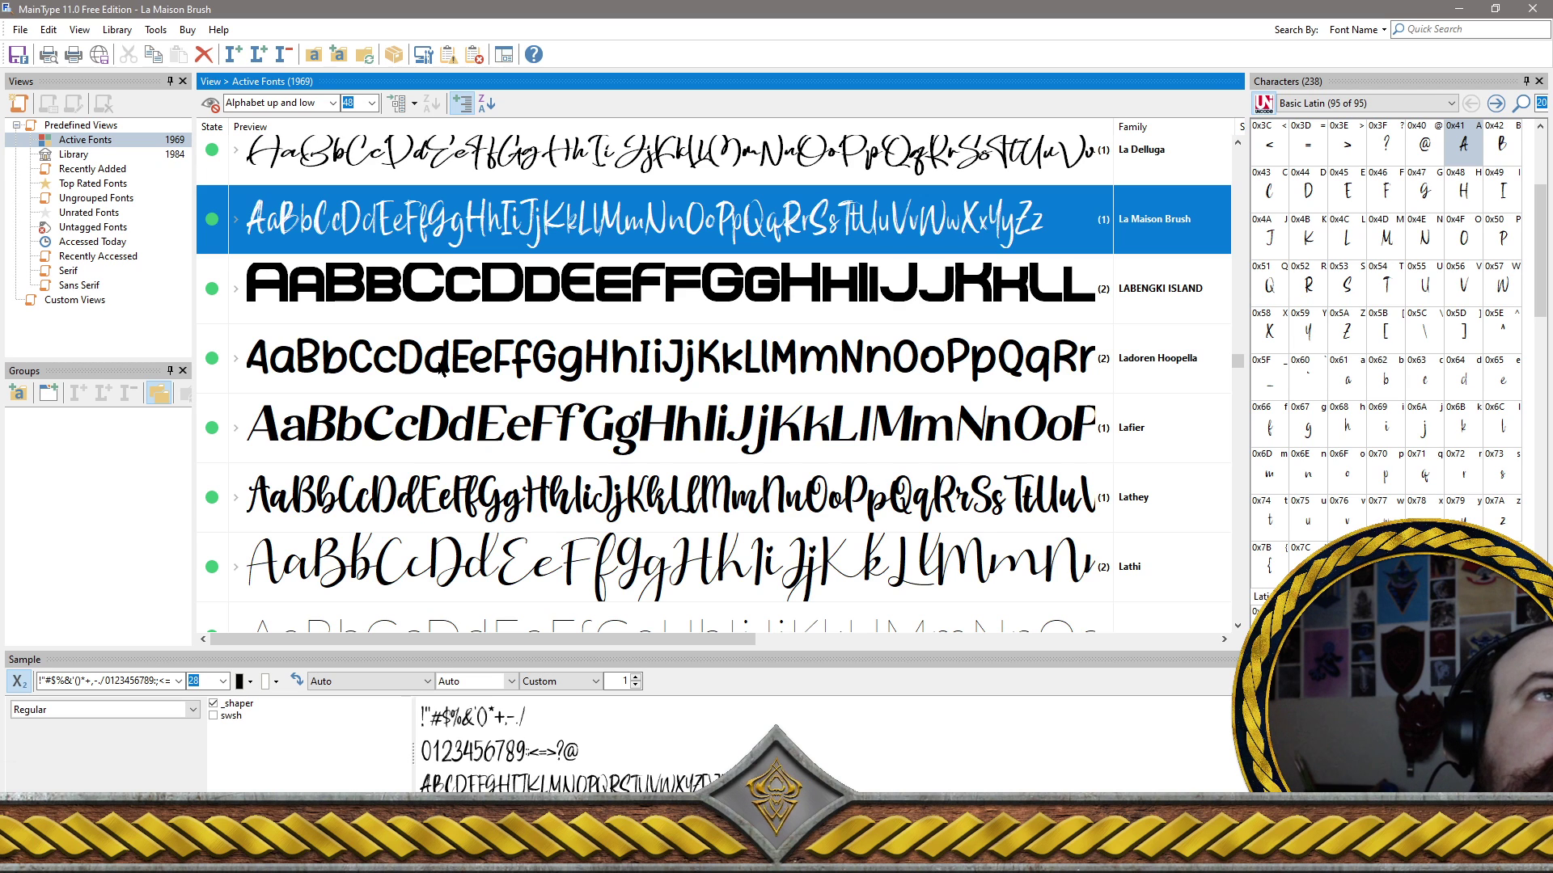
{"action": "scroll", "coordinate": [457, 372], "scroll_direction": "down", "scroll_amount": 2}
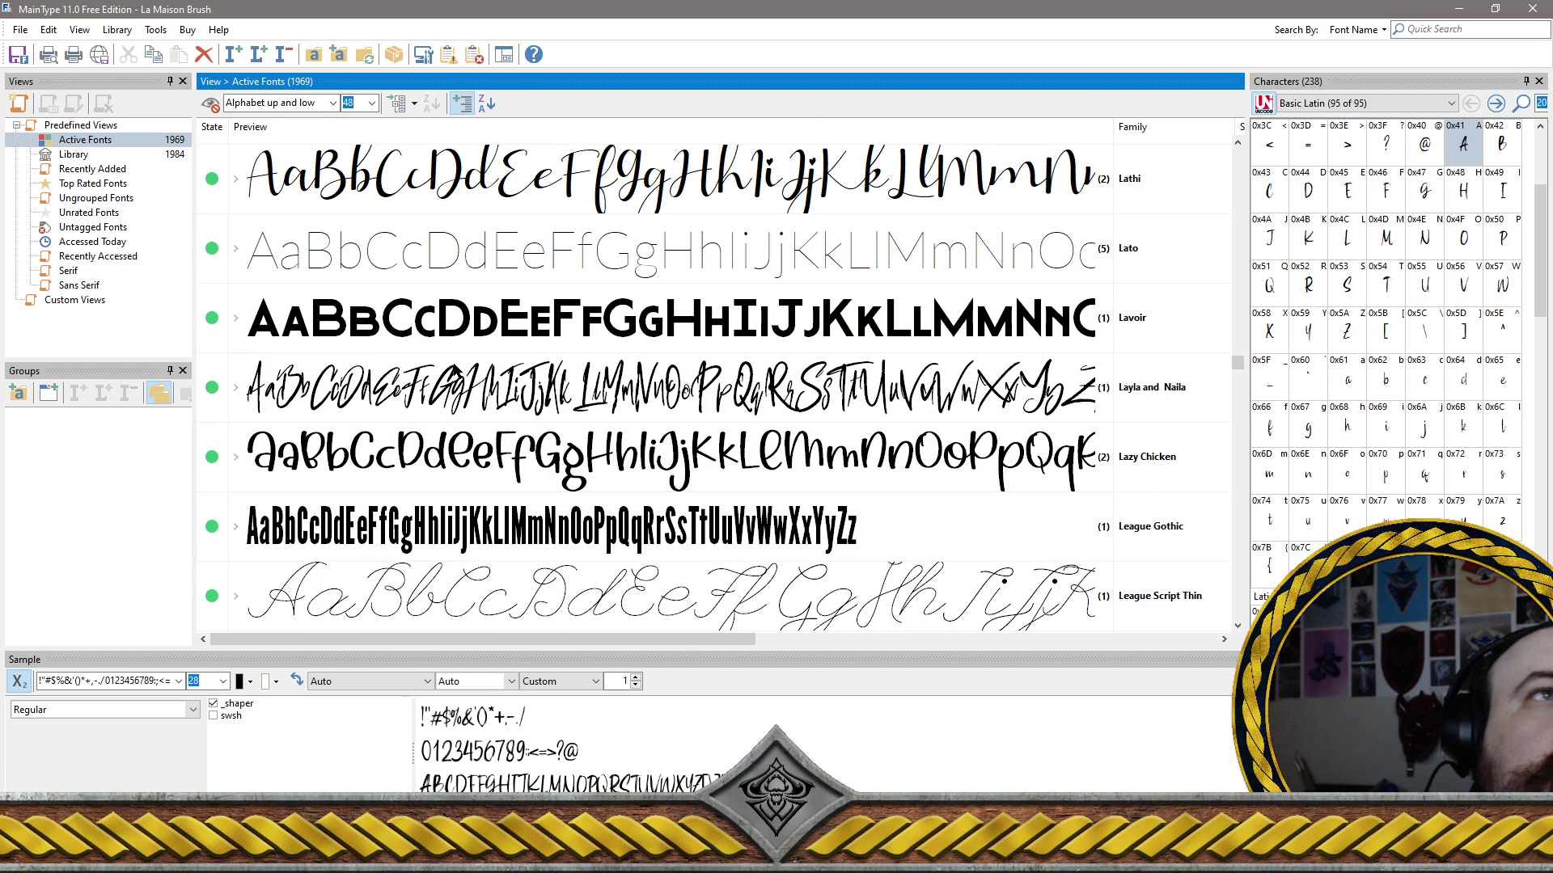
{"action": "left_click", "coordinate": [447, 398]}
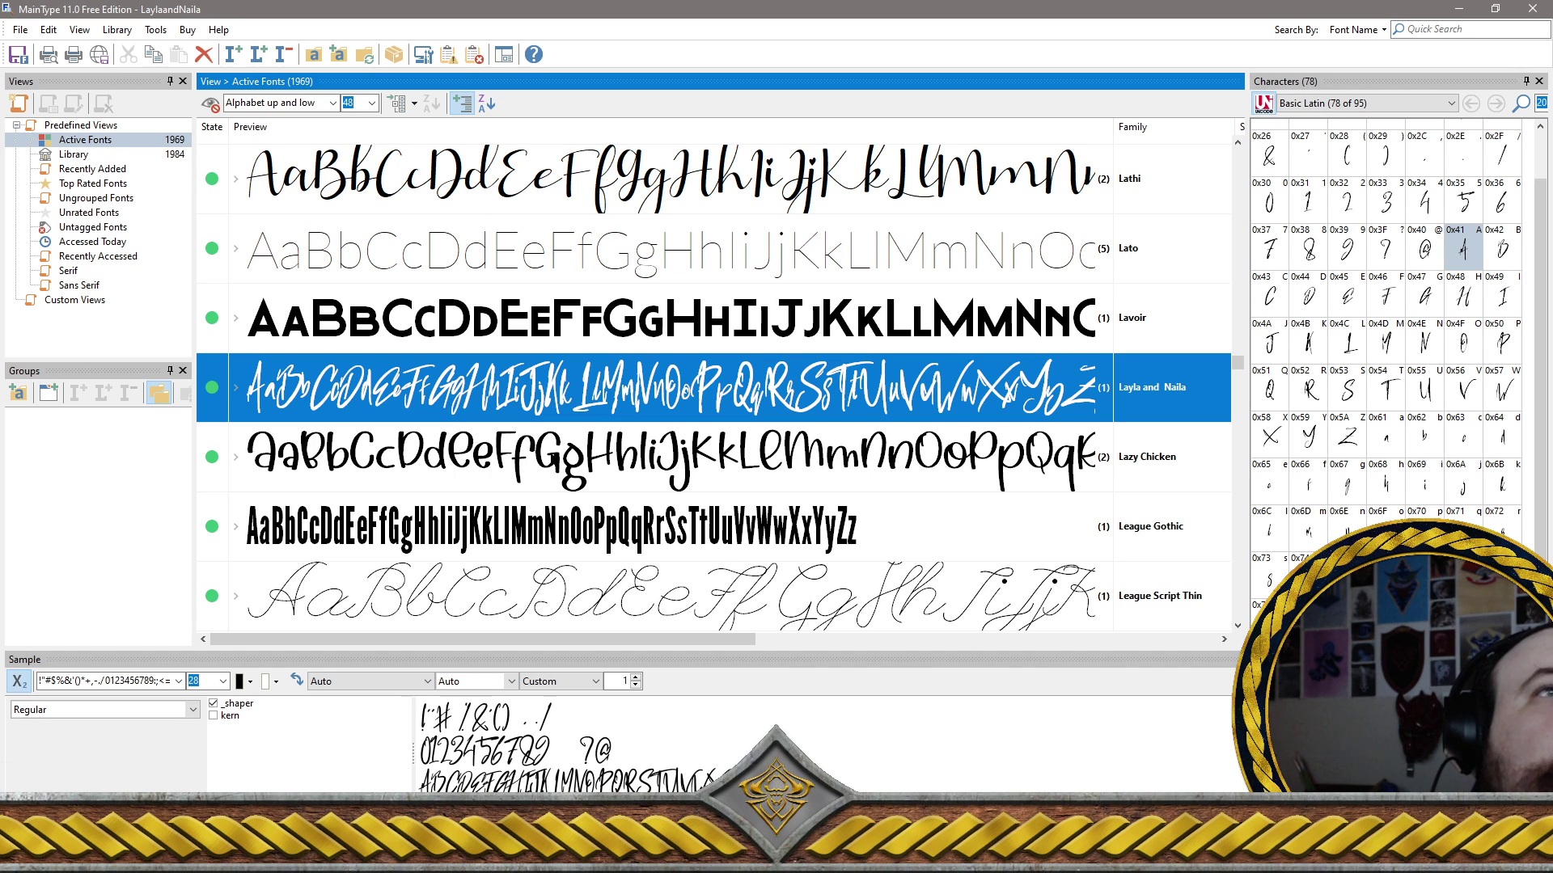
{"action": "left_click", "coordinate": [553, 461], "text": "ctrl"}
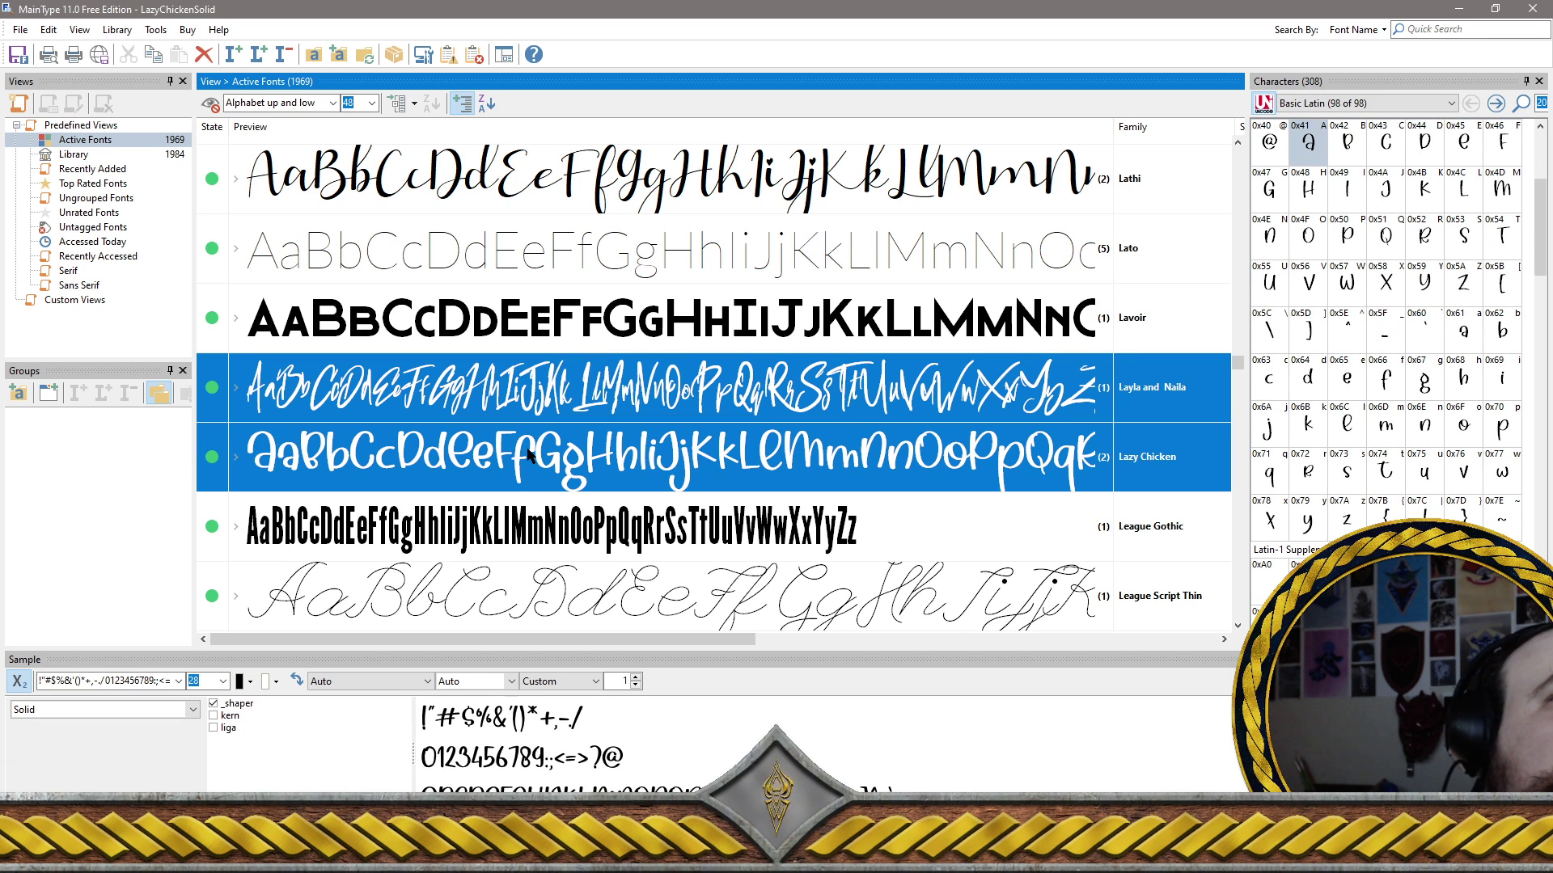
Add the Leroyce, Leytta and Little Alien families to the font selection
{"action": "scroll", "coordinate": [529, 454], "scroll_direction": "down", "scroll_amount": 3}
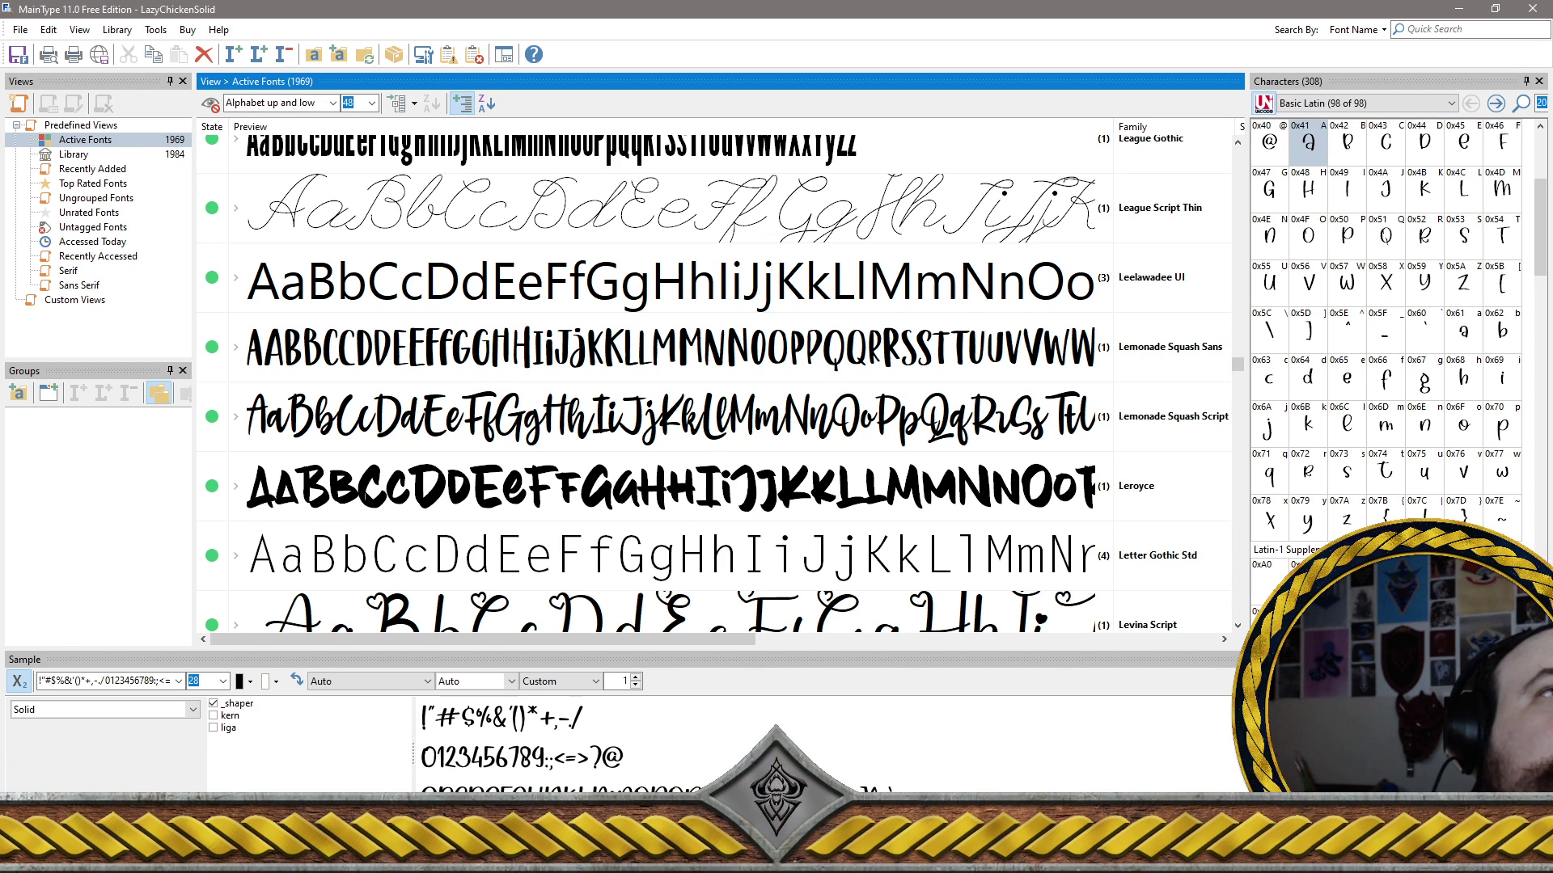
{"action": "left_click", "coordinate": [369, 497]}
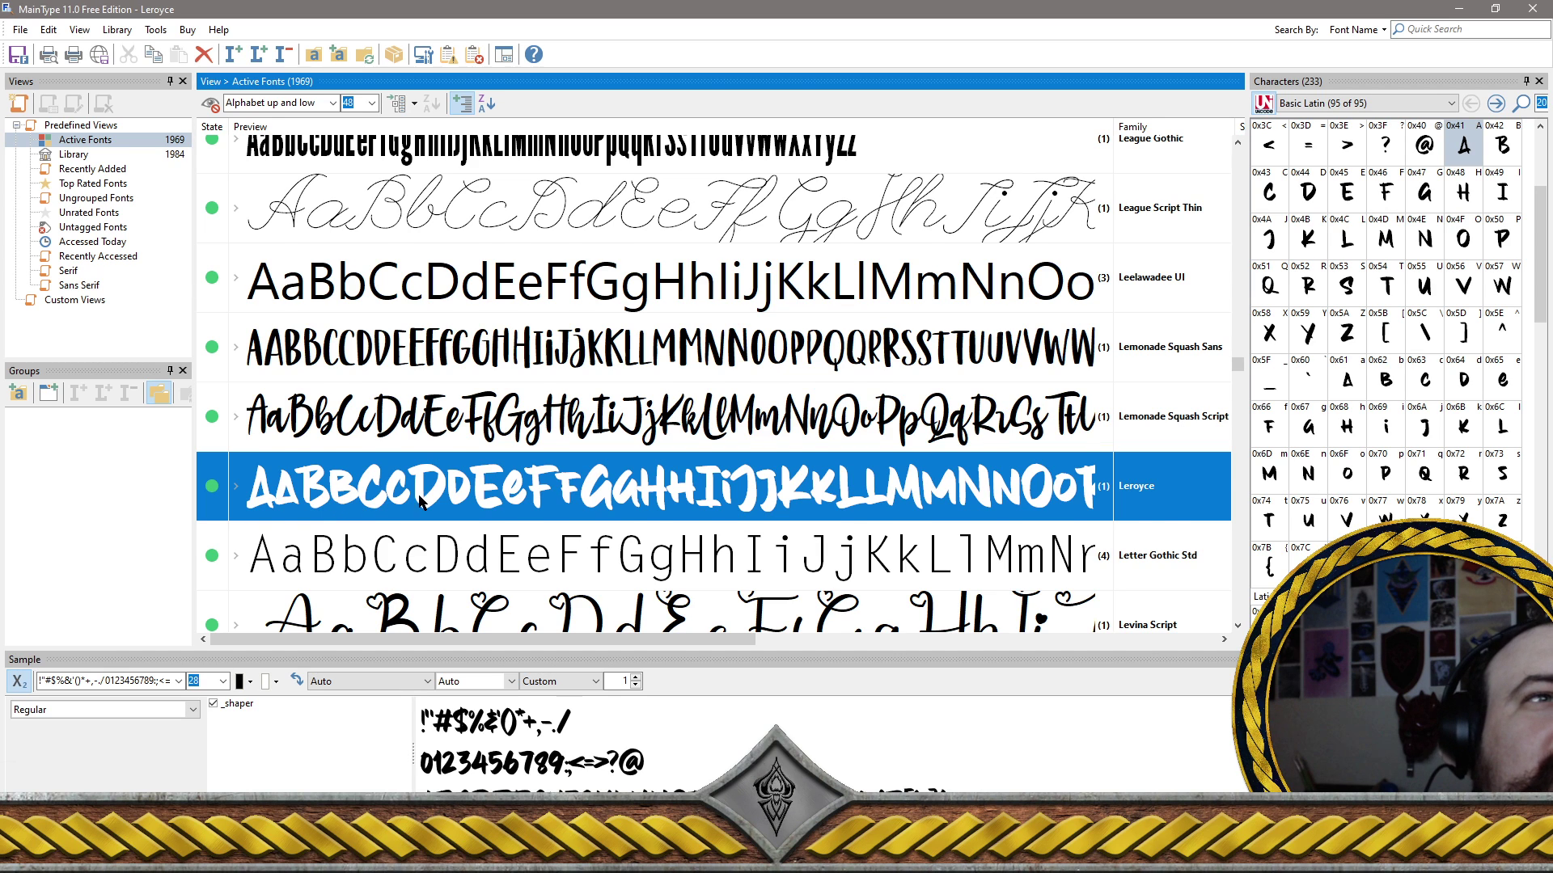
{"action": "scroll", "coordinate": [421, 503], "scroll_direction": "down", "scroll_amount": 3}
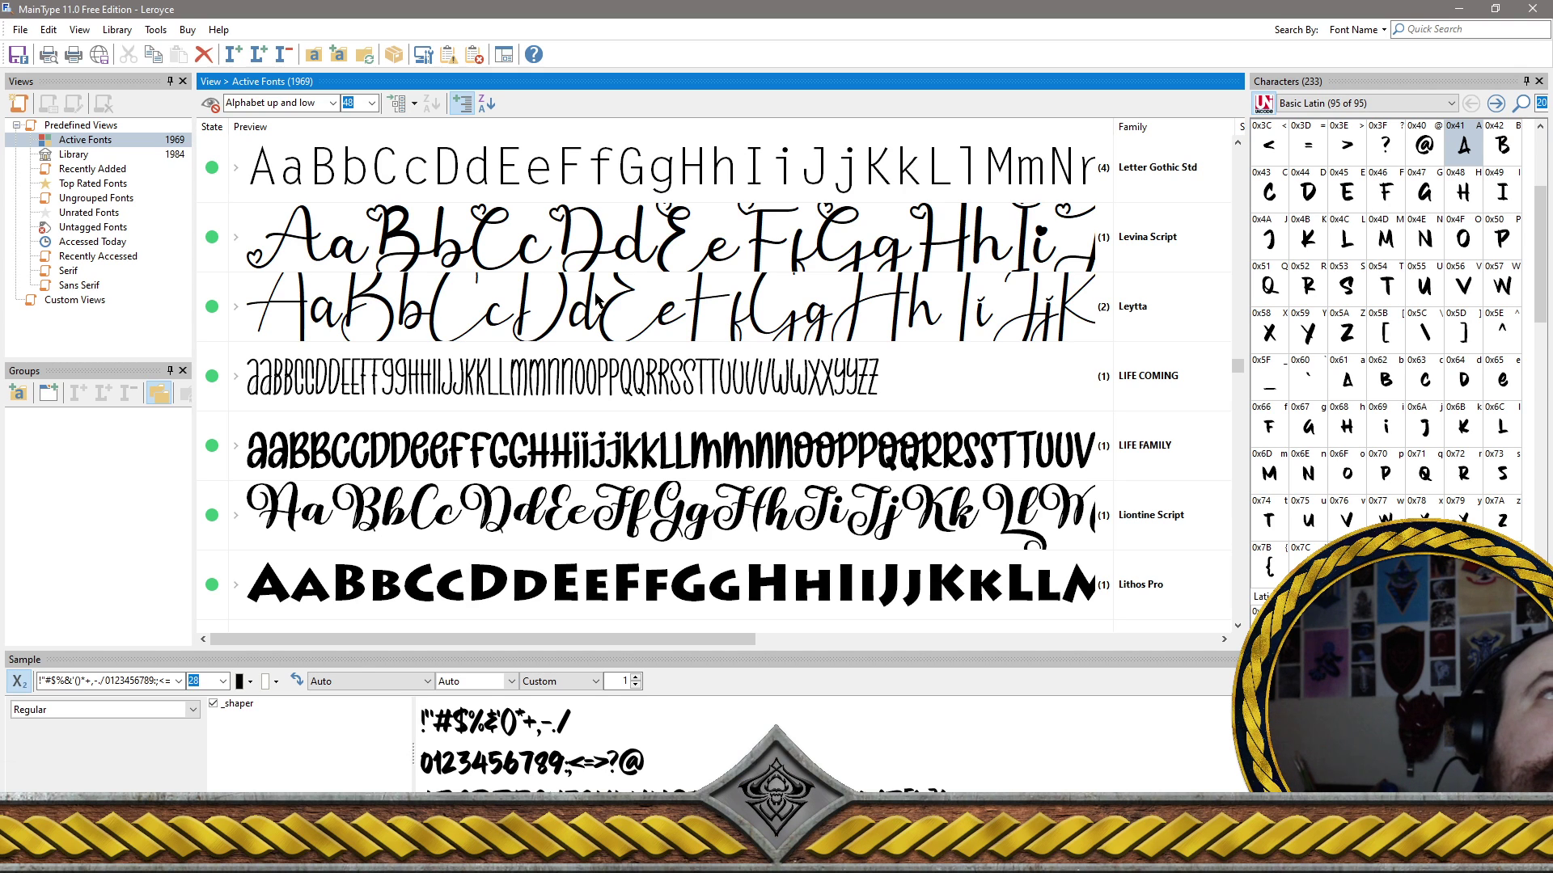
{"action": "left_click", "coordinate": [557, 307]}
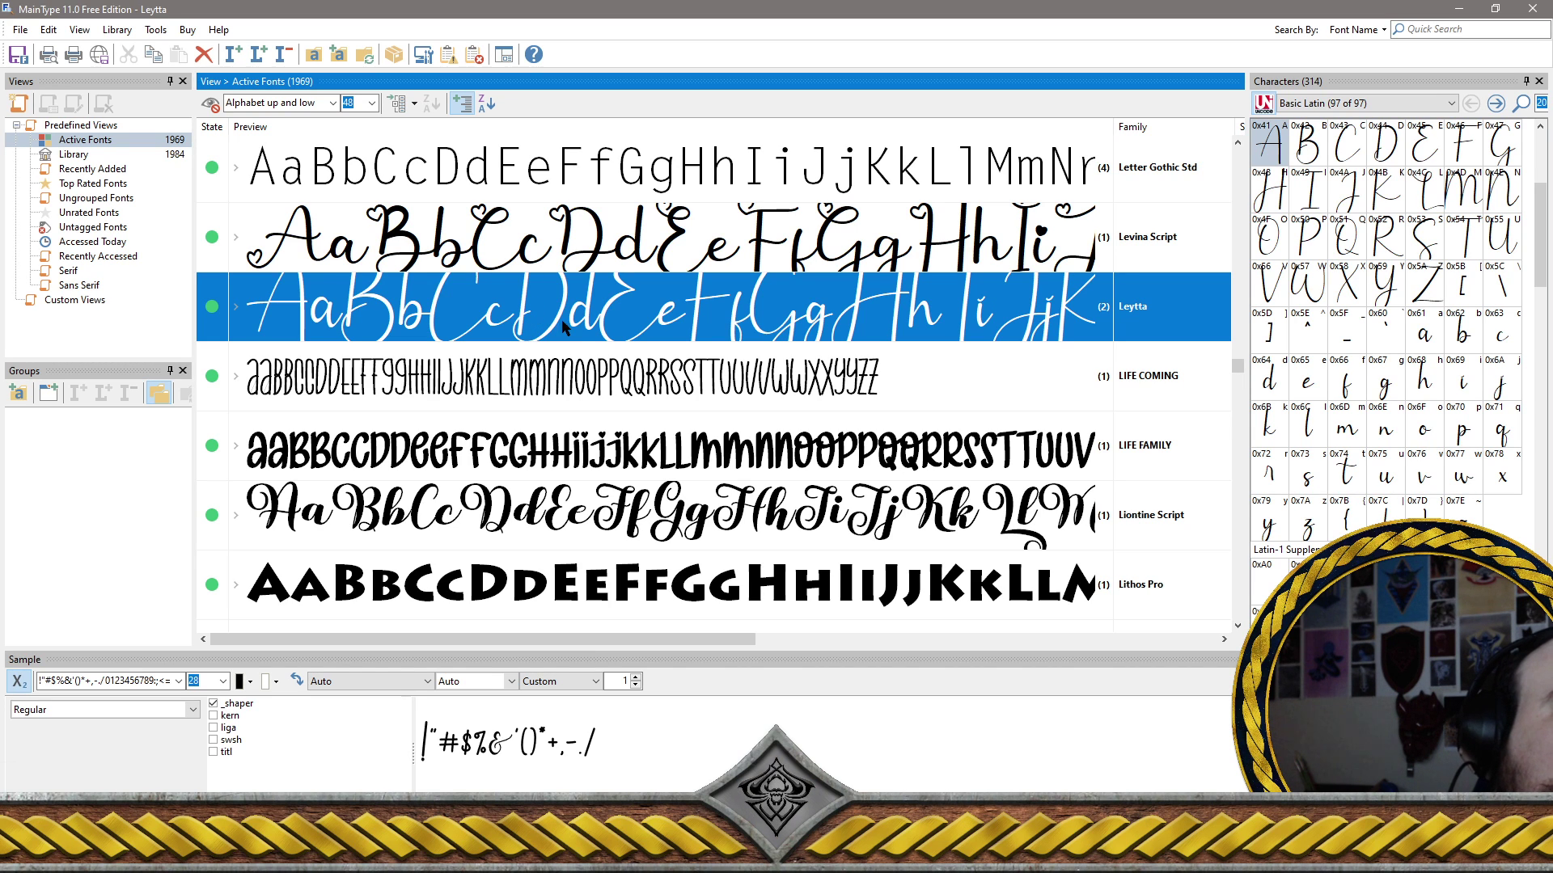
{"action": "scroll", "coordinate": [579, 338], "scroll_direction": "down", "scroll_amount": 2}
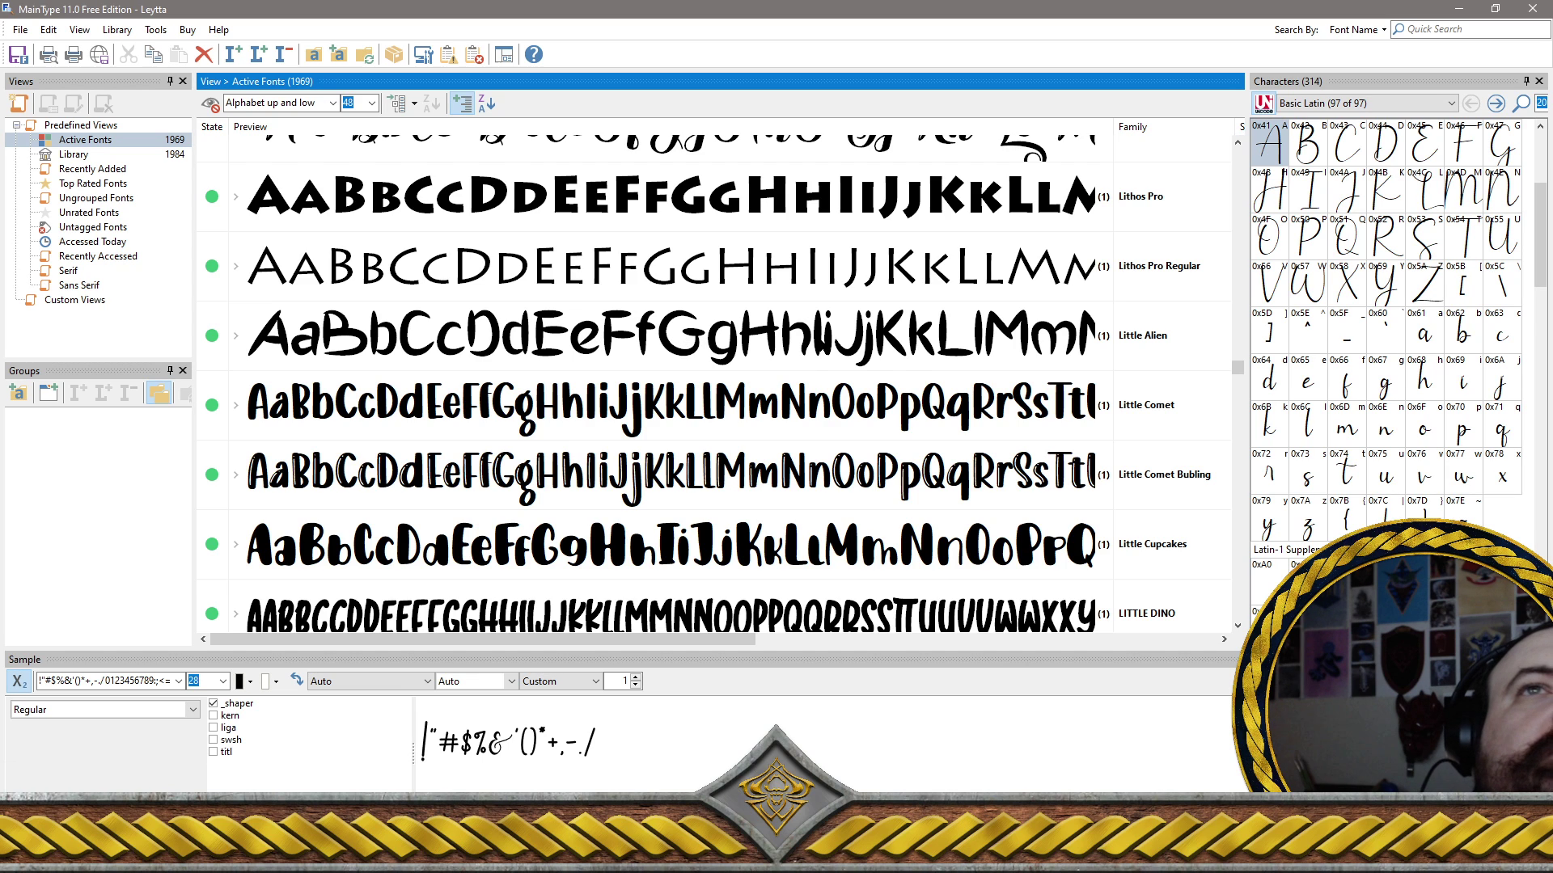
{"action": "left_click", "coordinate": [957, 341]}
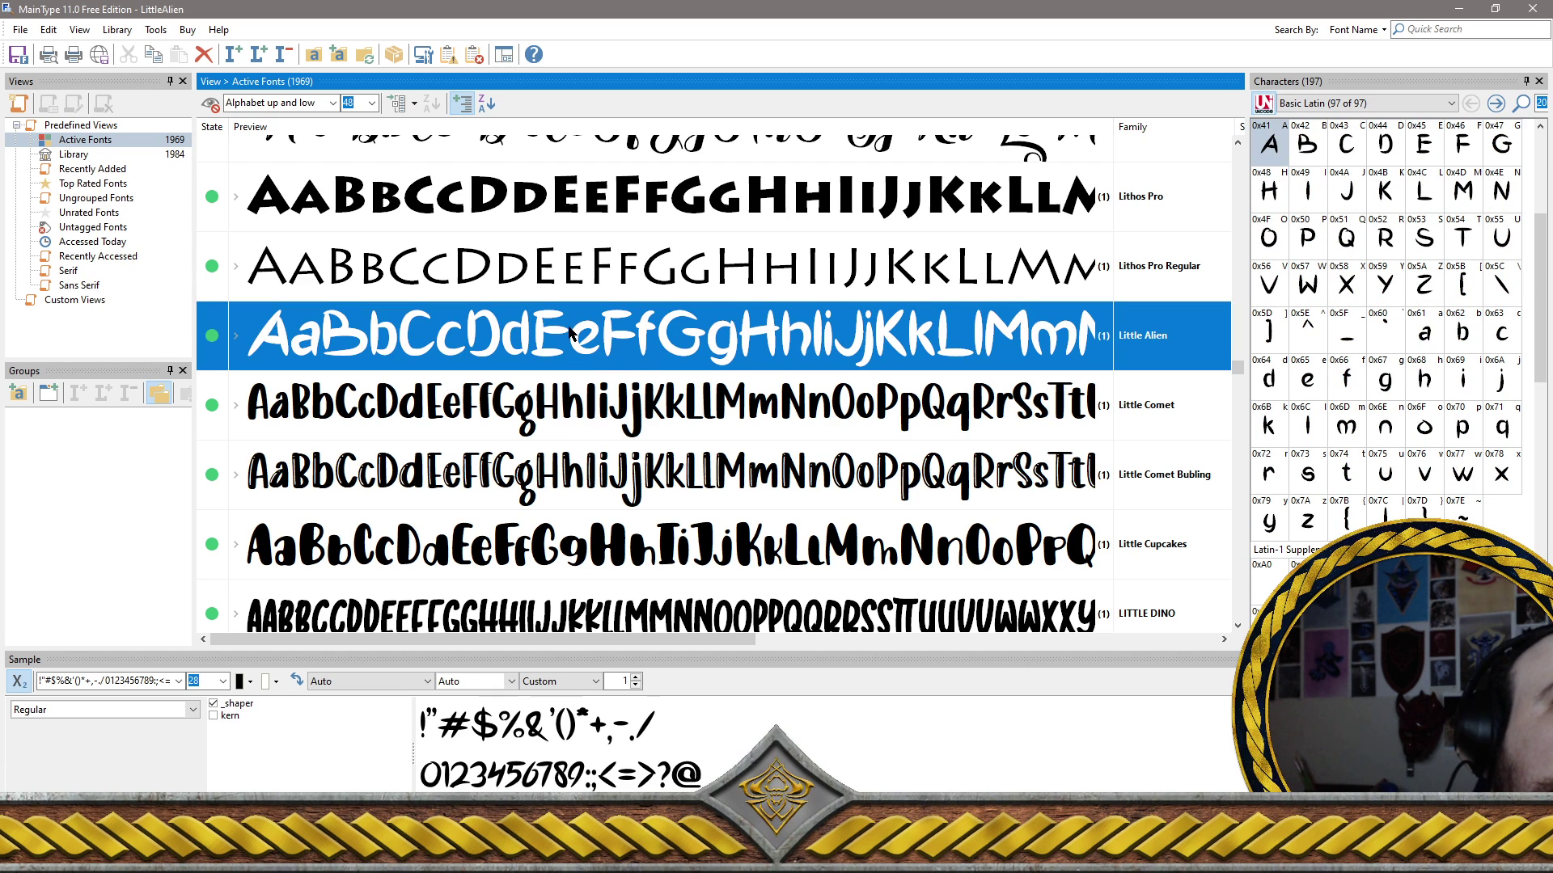
Add the Lotha Narottur, Love Birthday and Lovelly Autumn families to the font selection
{"action": "scroll", "coordinate": [656, 338], "scroll_direction": "down", "scroll_amount": 2}
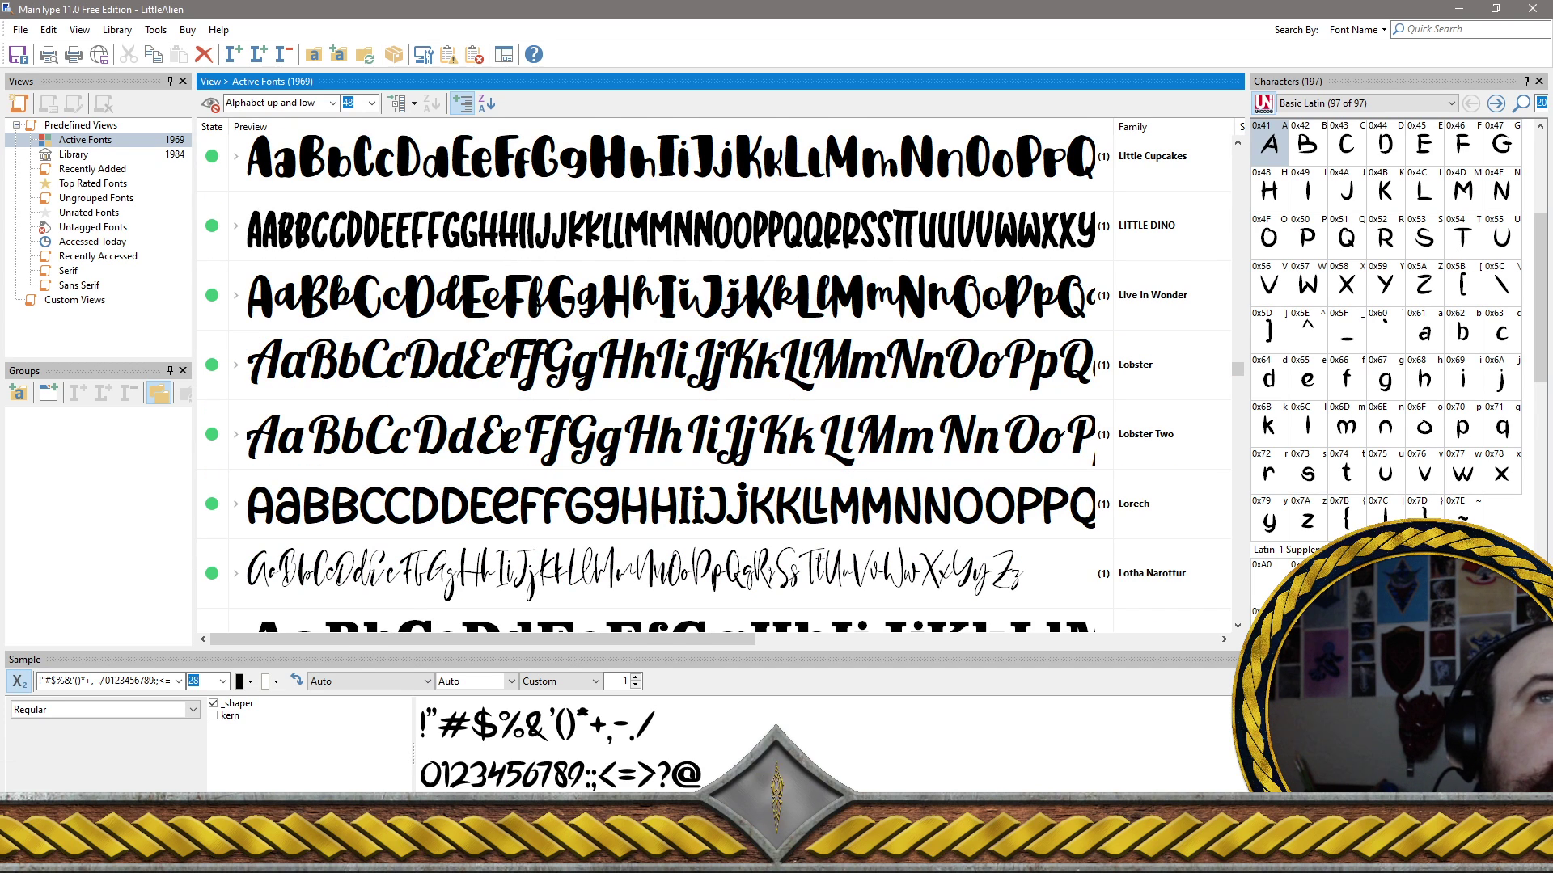
{"action": "scroll", "coordinate": [508, 435], "scroll_direction": "down", "scroll_amount": 2}
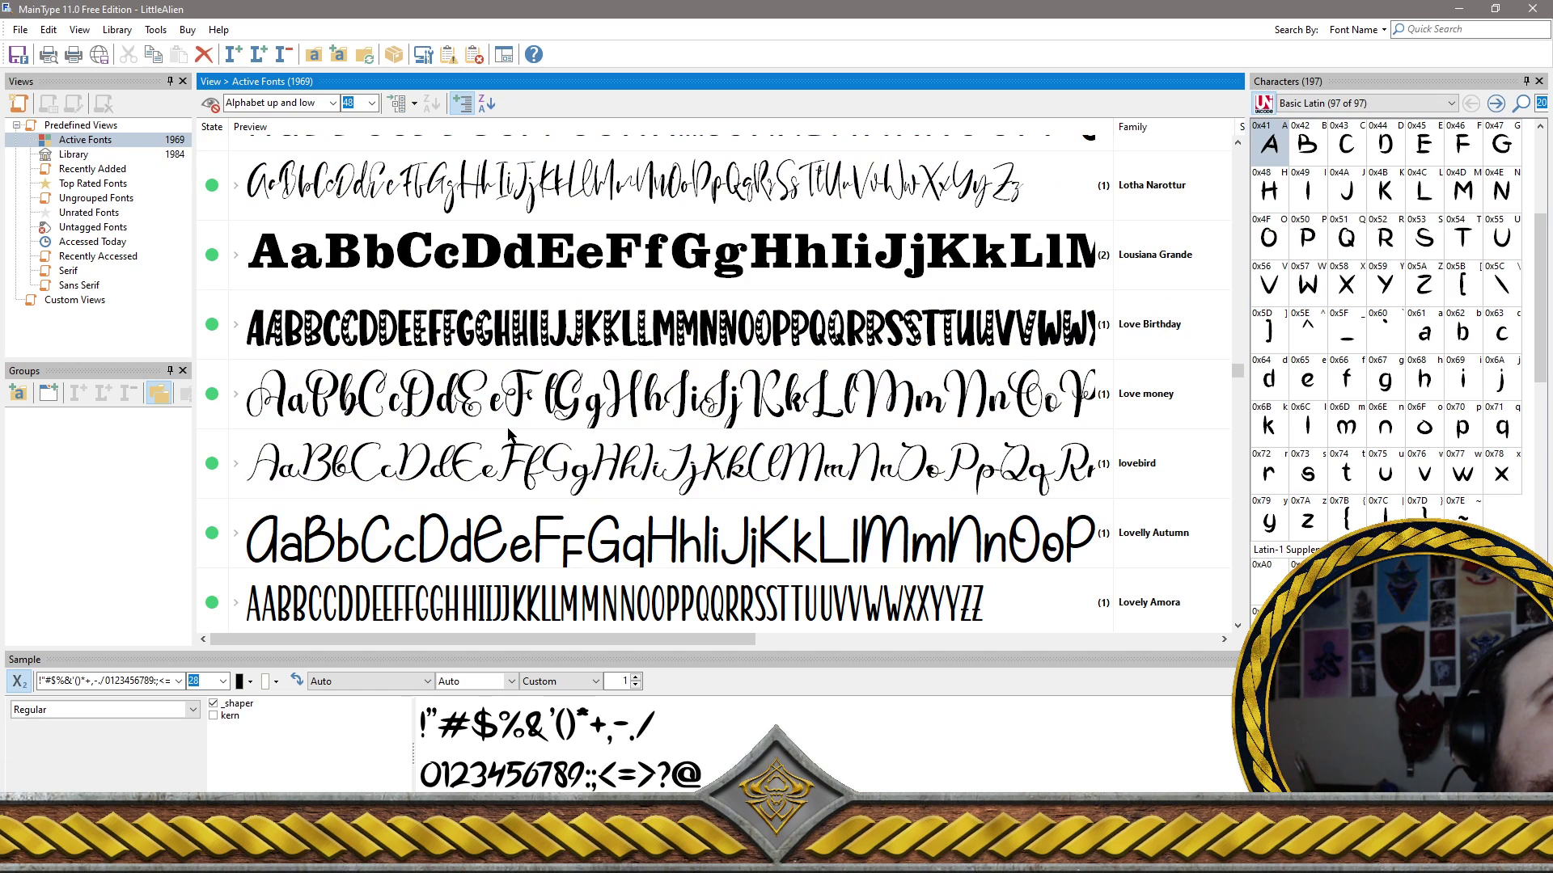
{"action": "left_click", "coordinate": [408, 196]}
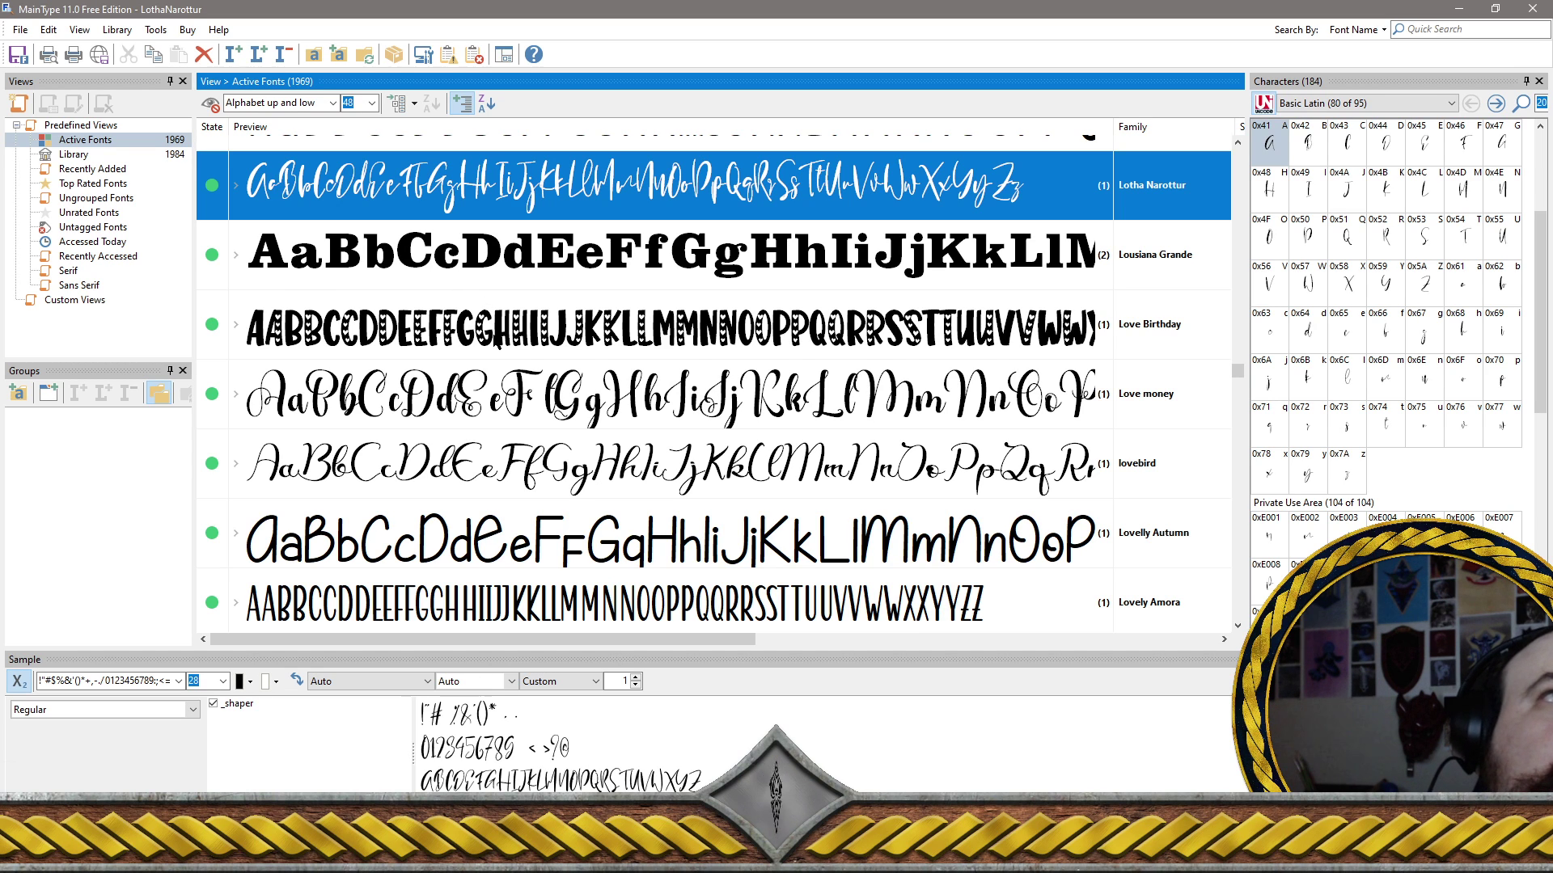
{"action": "left_click", "coordinate": [496, 341], "text": "ctrl"}
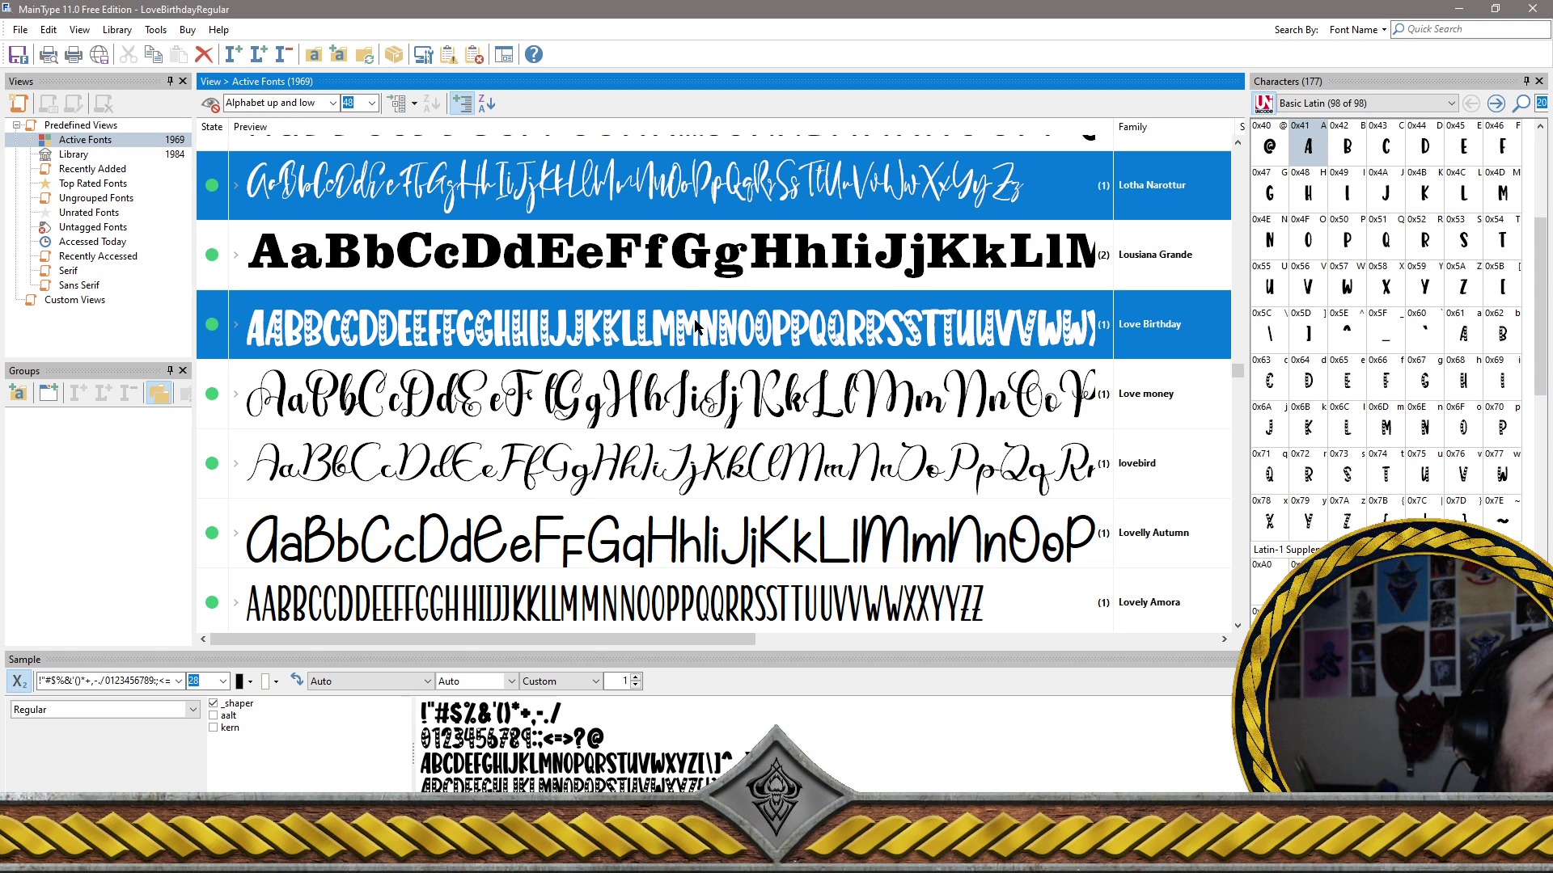
{"action": "left_click", "coordinate": [506, 548]}
{"action": "scroll", "coordinate": [581, 511], "scroll_direction": "down", "scroll_amount": 2}
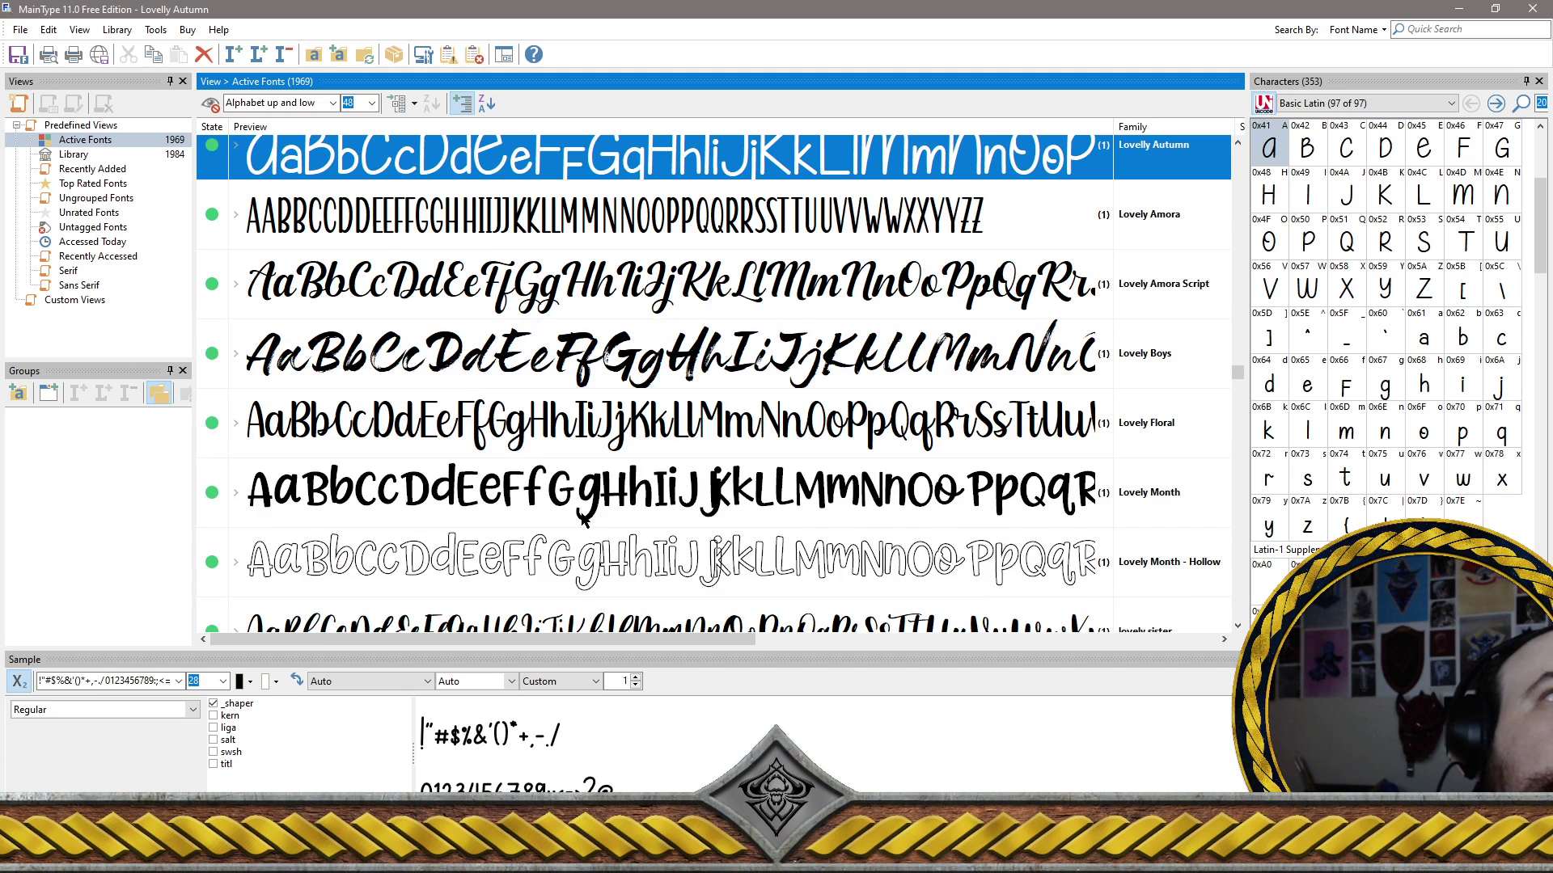
{"action": "scroll", "coordinate": [564, 462], "scroll_direction": "up", "scroll_amount": 2}
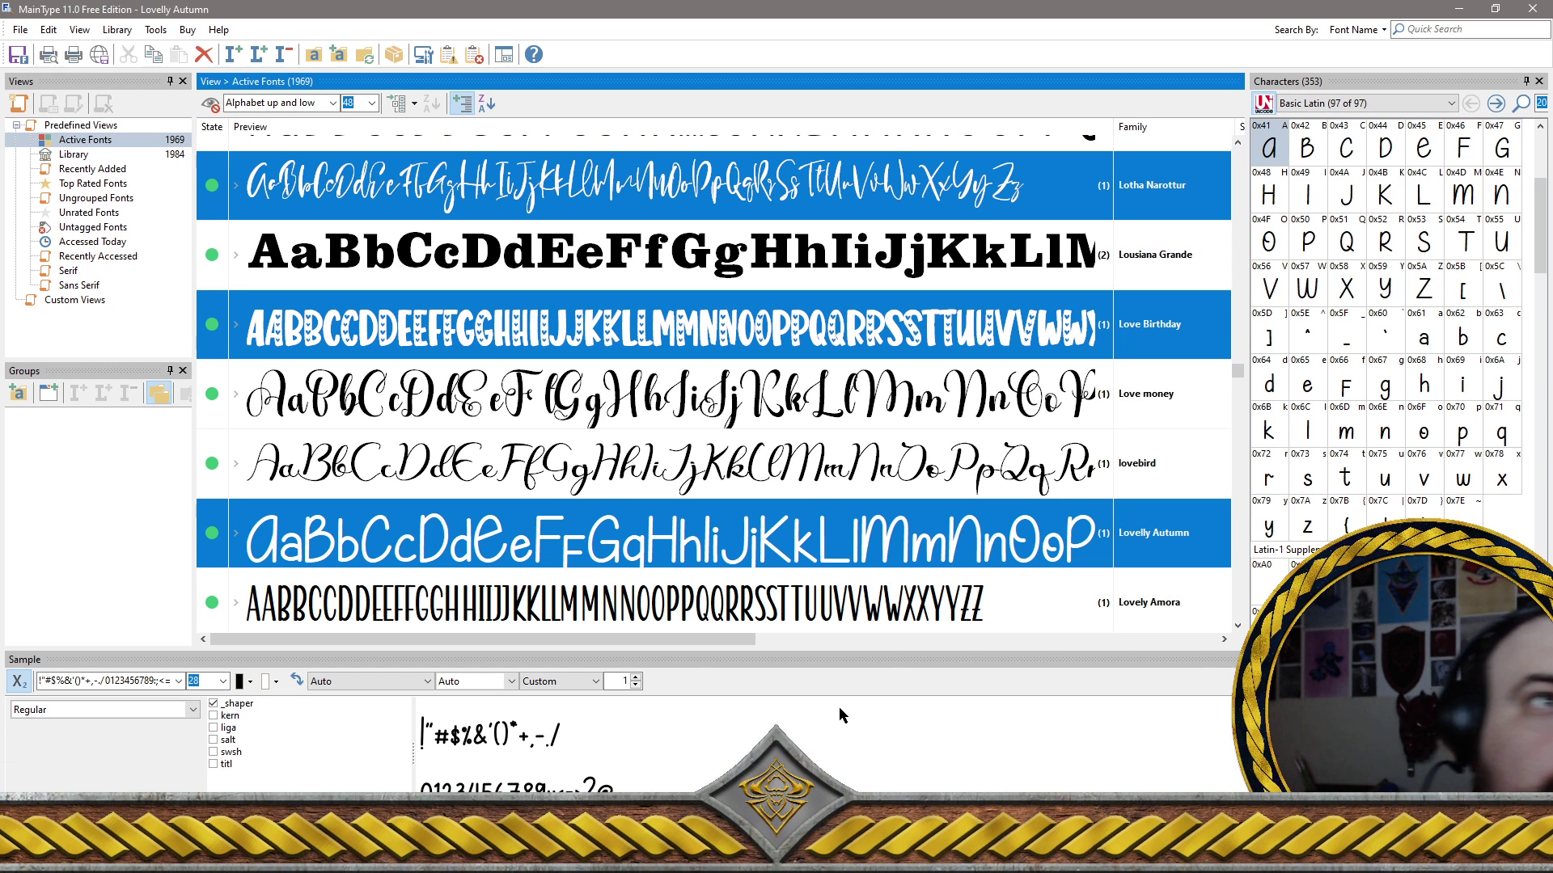
Add the Lovely Month - Hollow and Lovely Month families to the font selection
{"action": "scroll", "coordinate": [822, 477], "scroll_direction": "down", "scroll_amount": 2}
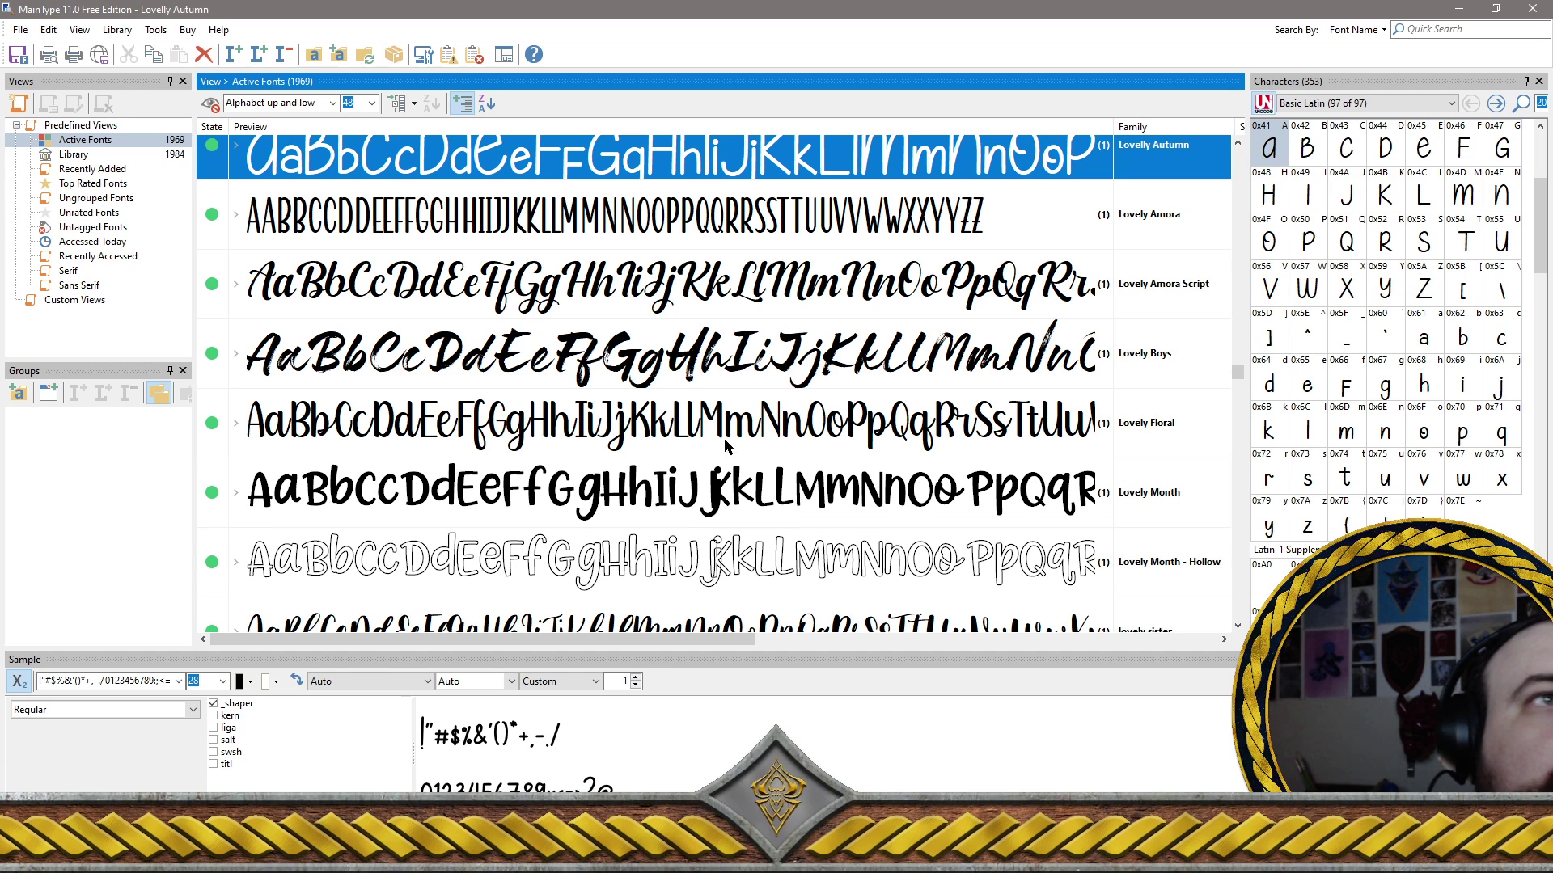
{"action": "left_click", "coordinate": [666, 567]}
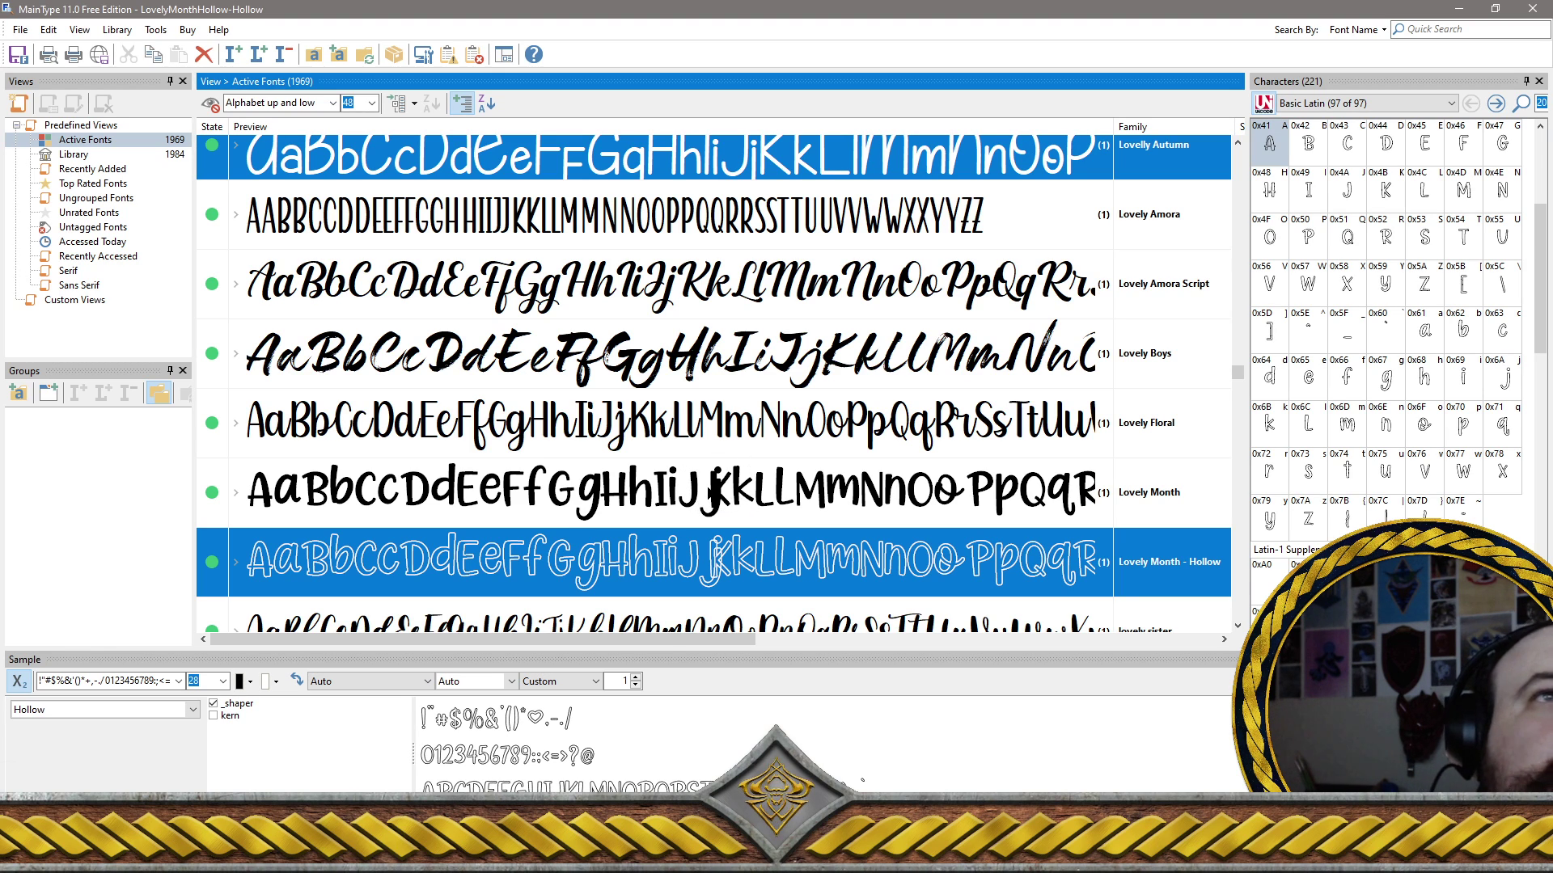
{"action": "left_click", "coordinate": [708, 491], "text": "ctrl"}
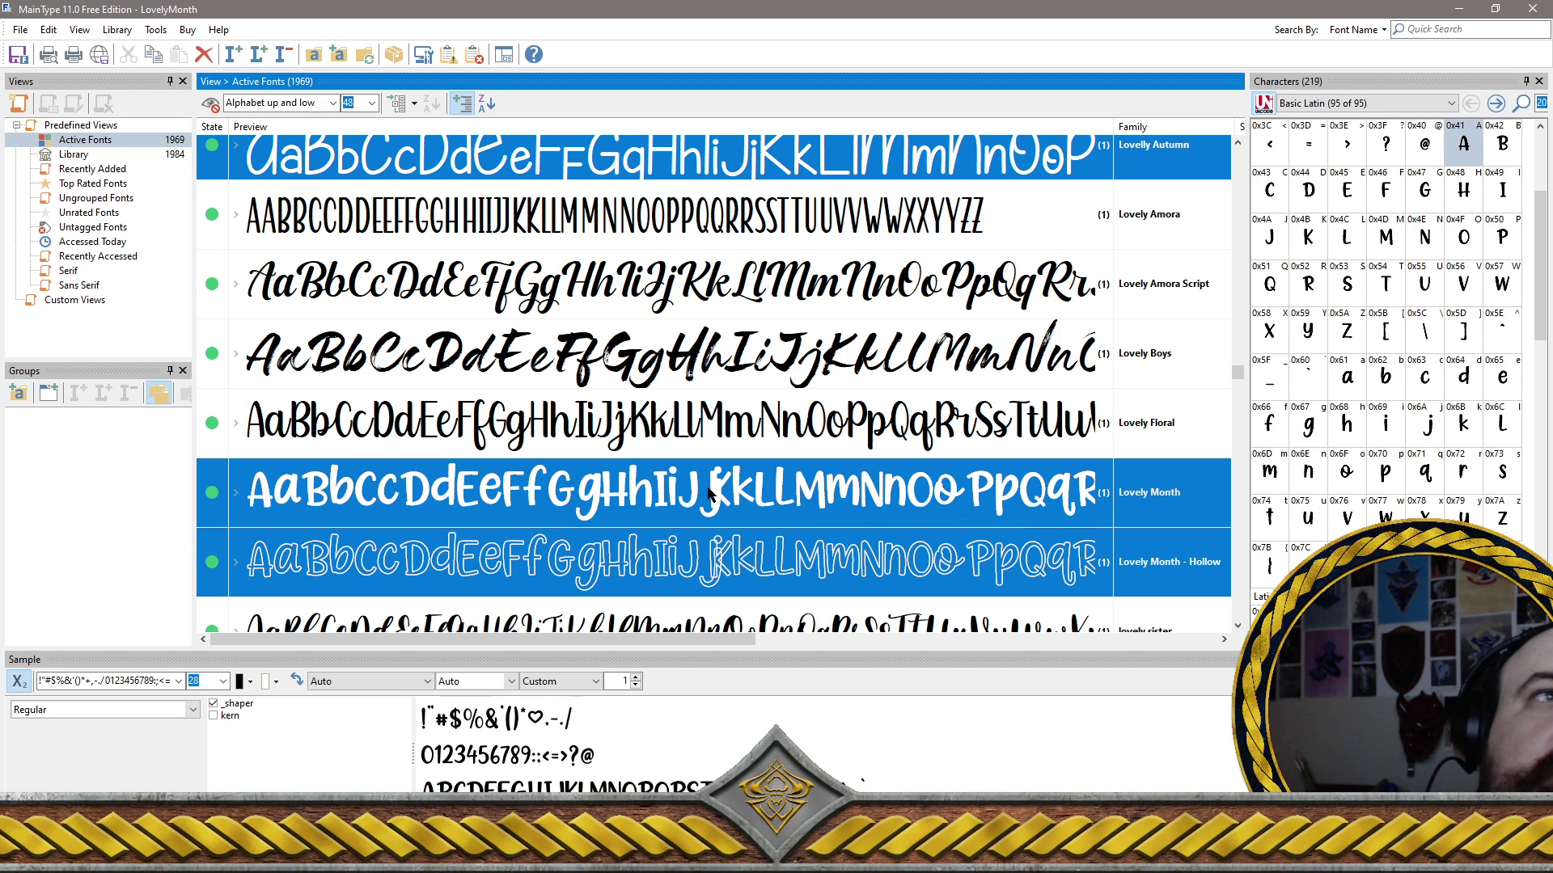
Add the Mail Ray Stuff family to the selection and uninstall all the selected font families
{"action": "scroll", "coordinate": [708, 492], "scroll_direction": "down", "scroll_amount": 3}
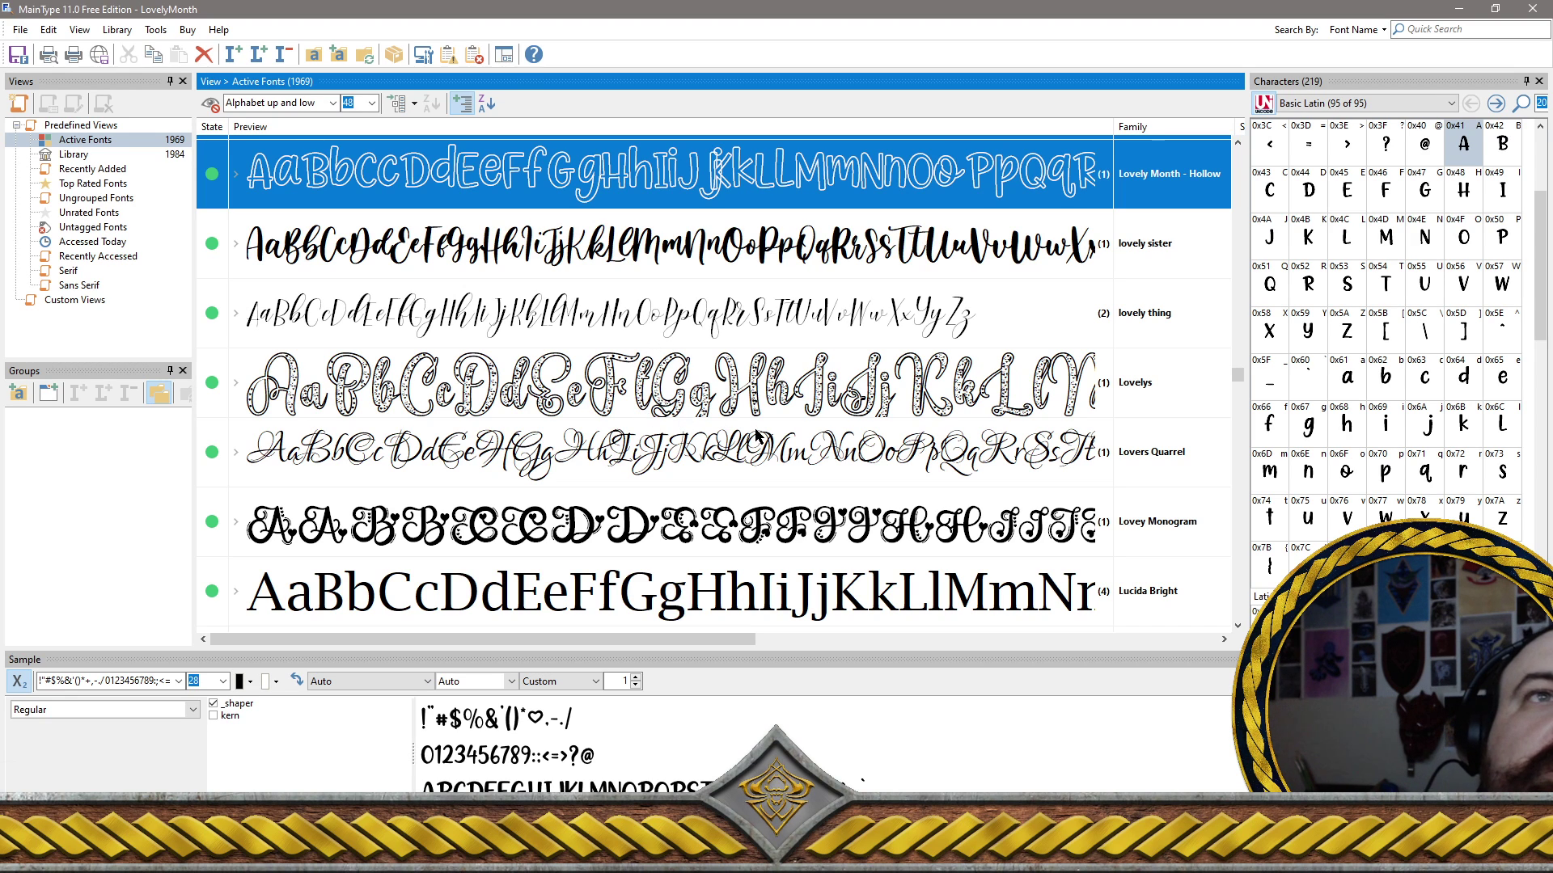
{"action": "scroll", "coordinate": [758, 436], "scroll_direction": "down", "scroll_amount": 2}
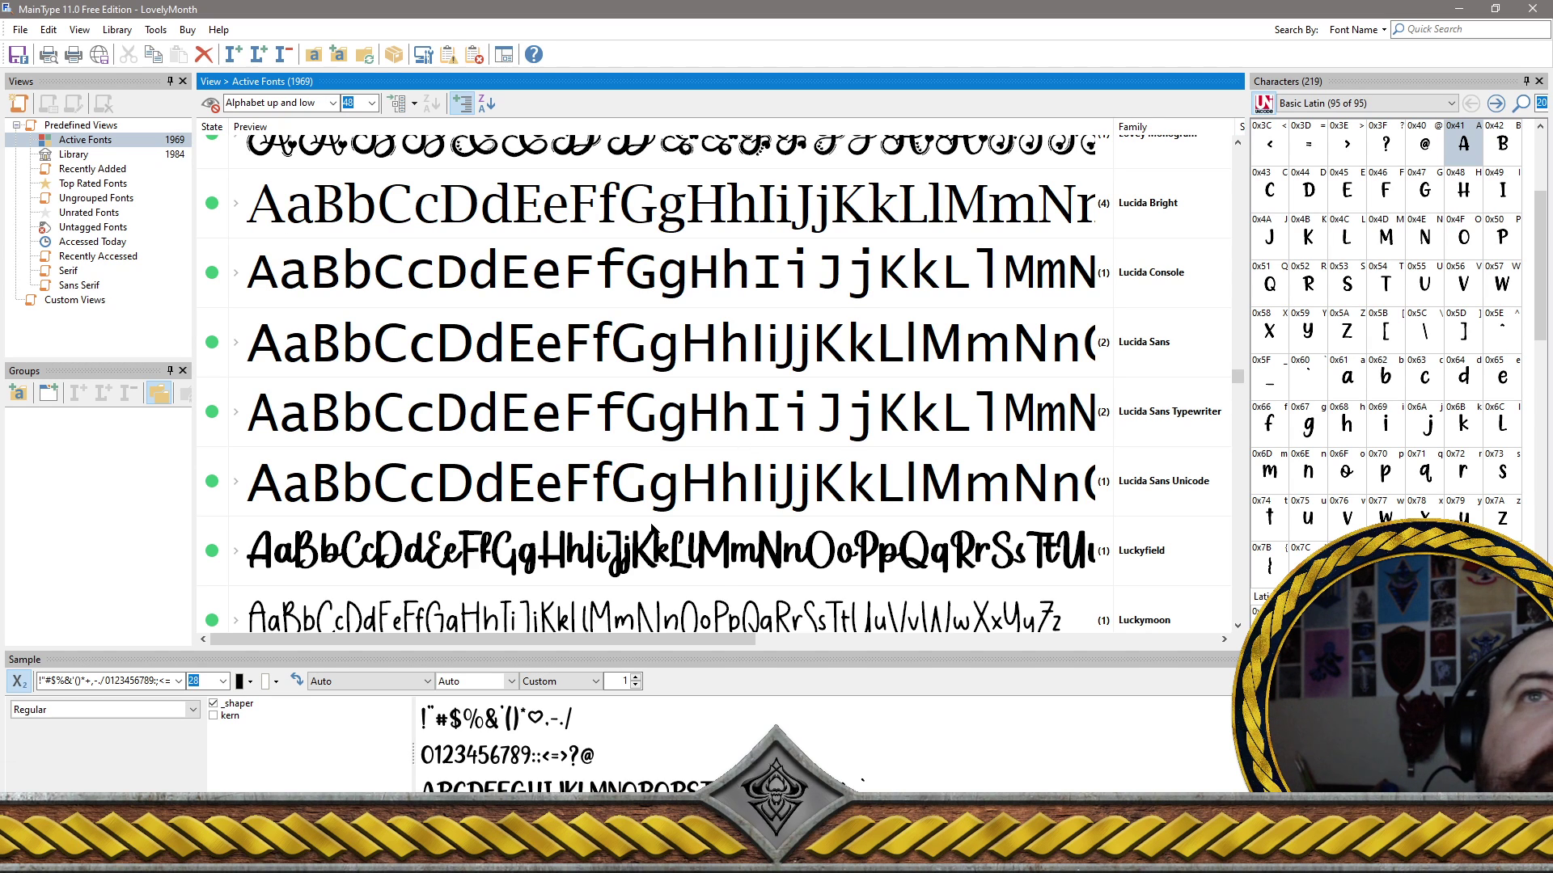
{"action": "scroll", "coordinate": [668, 531], "scroll_direction": "down", "scroll_amount": 2}
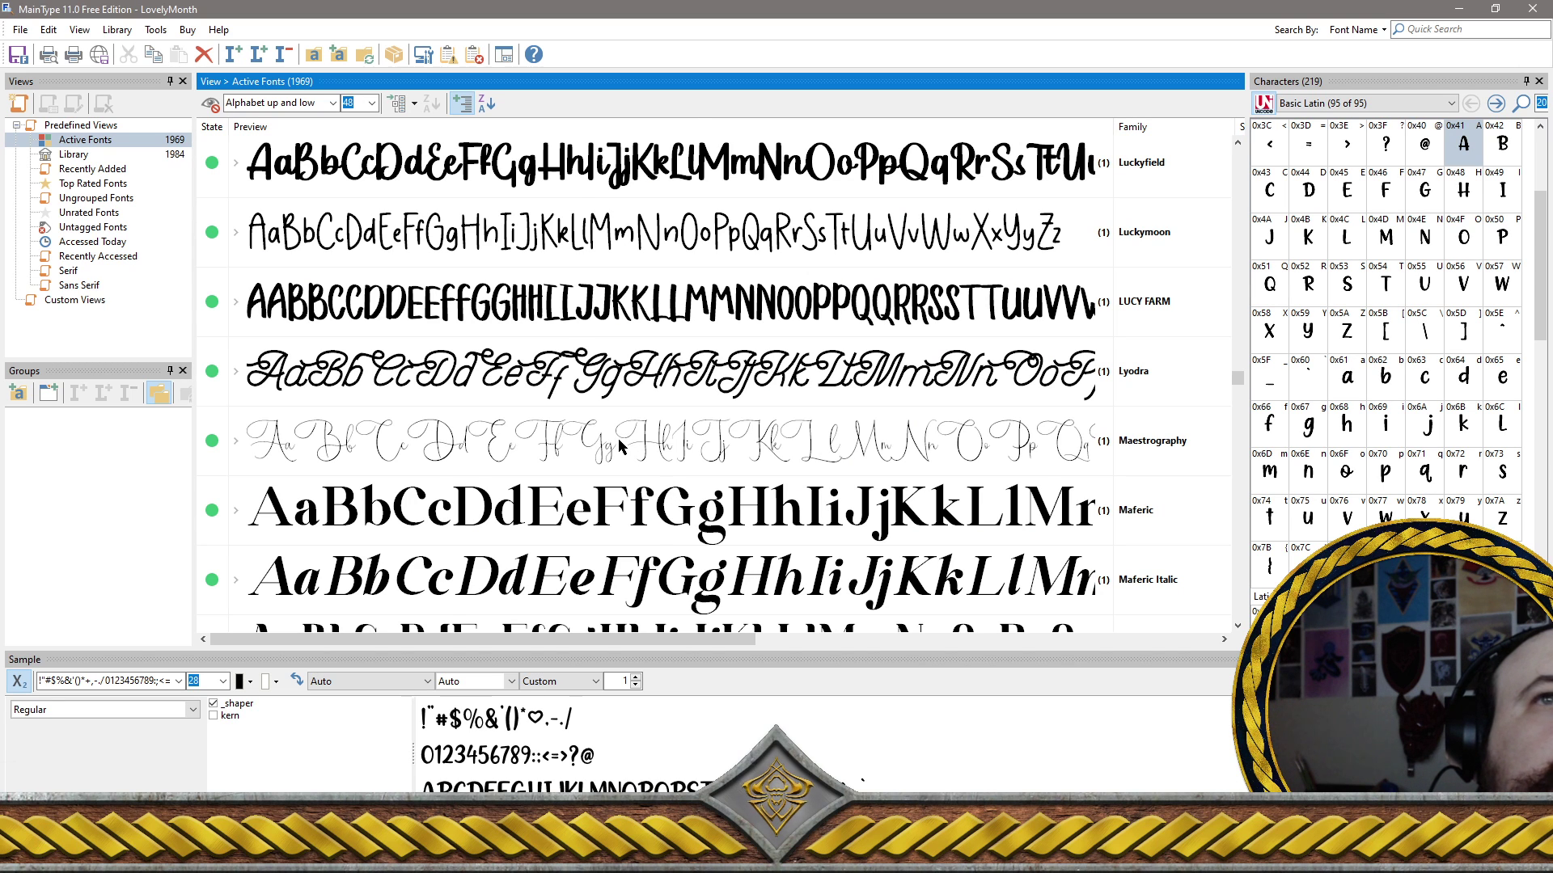
{"action": "scroll", "coordinate": [620, 445], "scroll_direction": "down", "scroll_amount": 2}
{"action": "scroll", "coordinate": [620, 445], "scroll_direction": "down", "scroll_amount": 2}
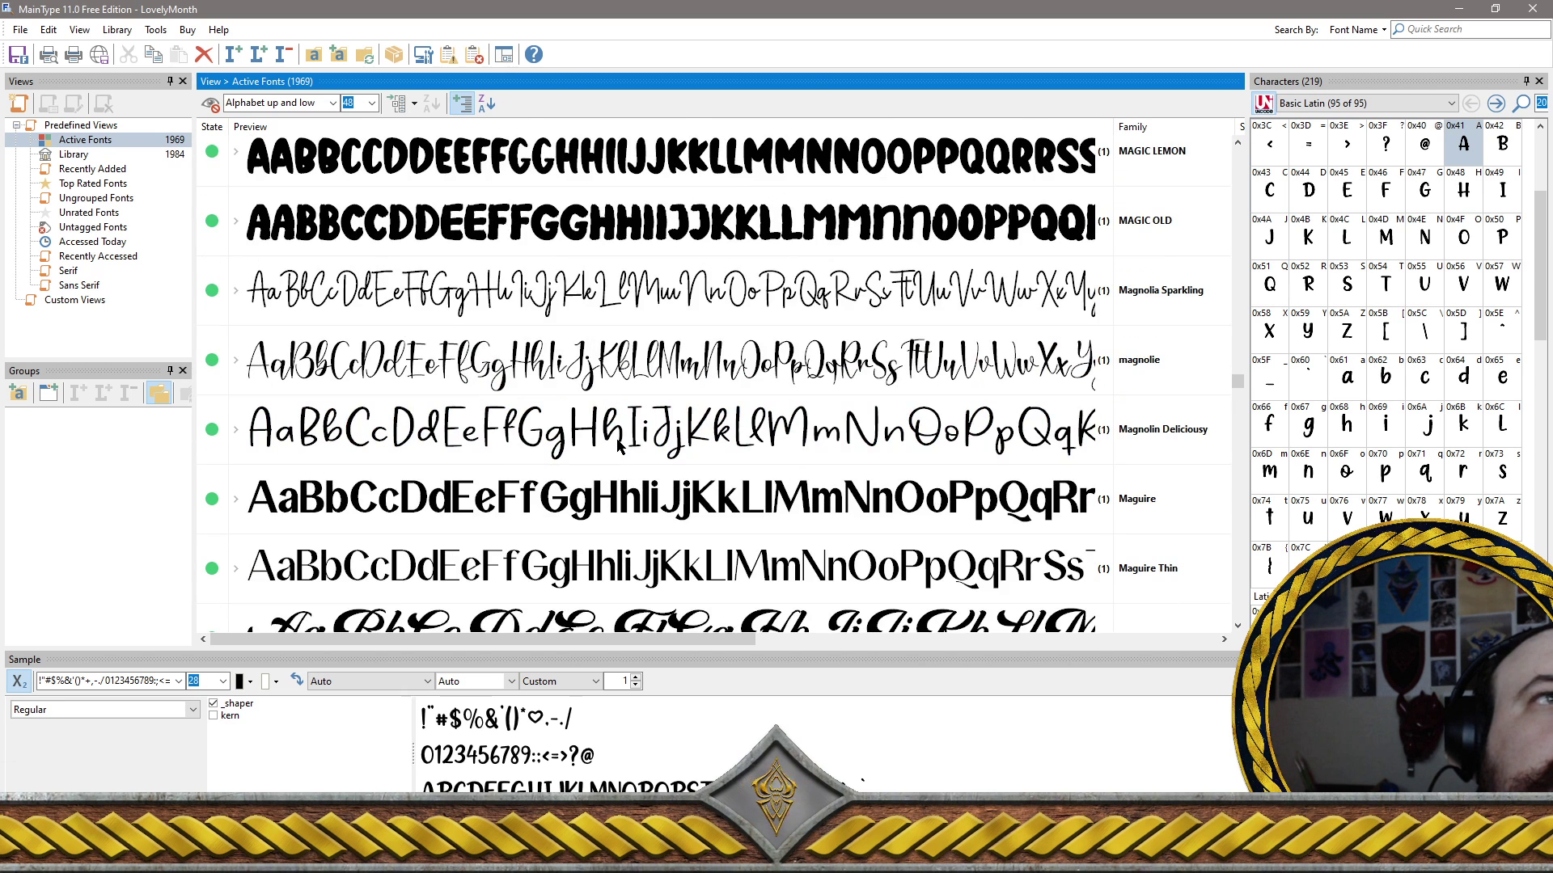
{"action": "scroll", "coordinate": [513, 388], "scroll_direction": "down", "scroll_amount": 3}
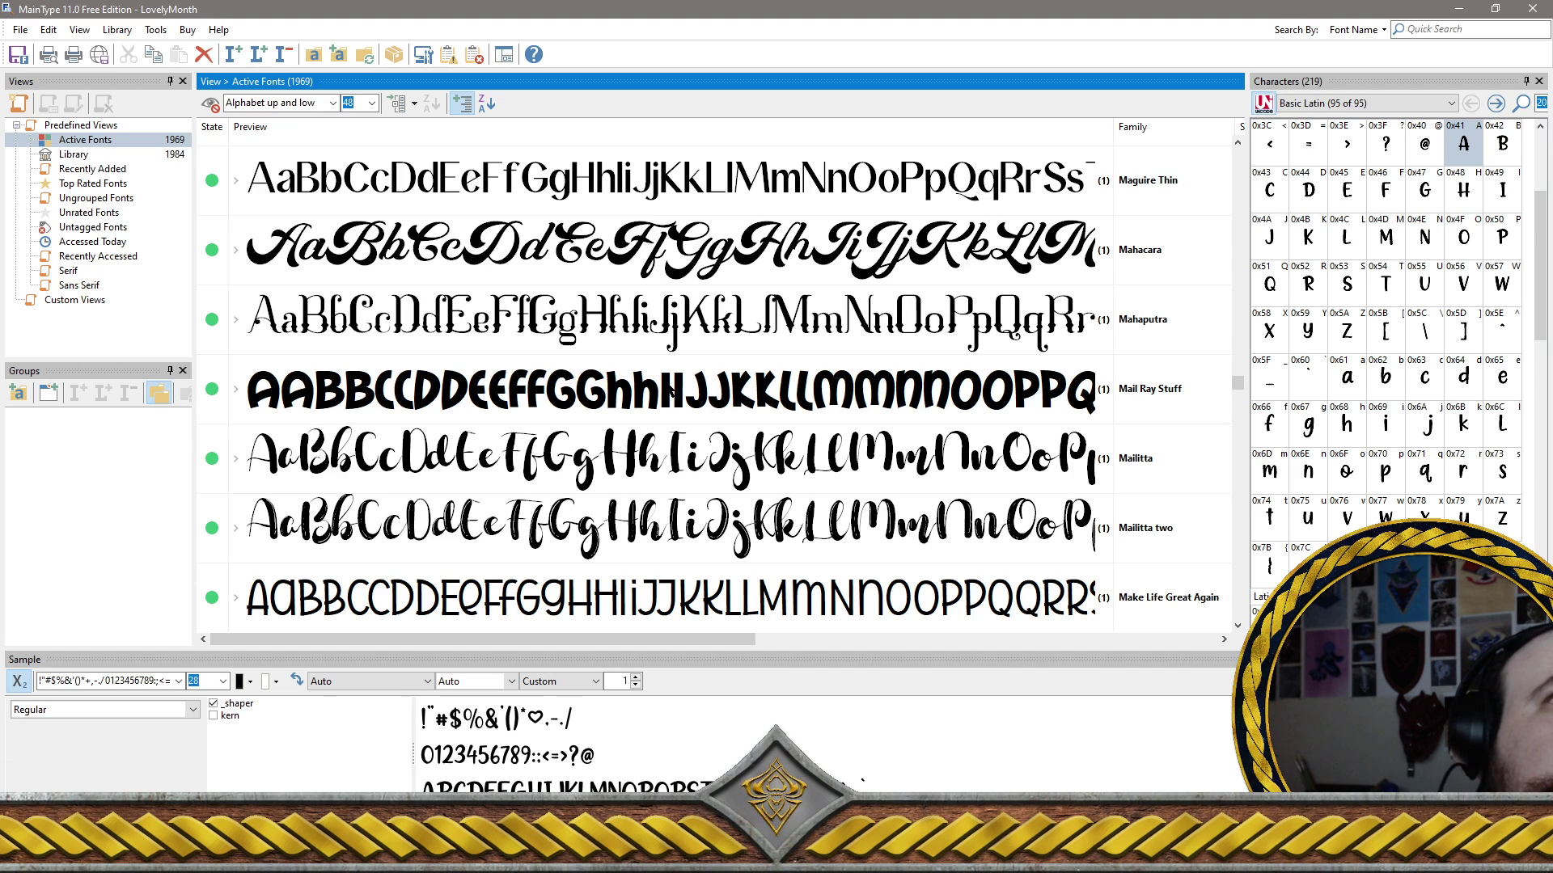
{"action": "left_click", "coordinate": [671, 392]}
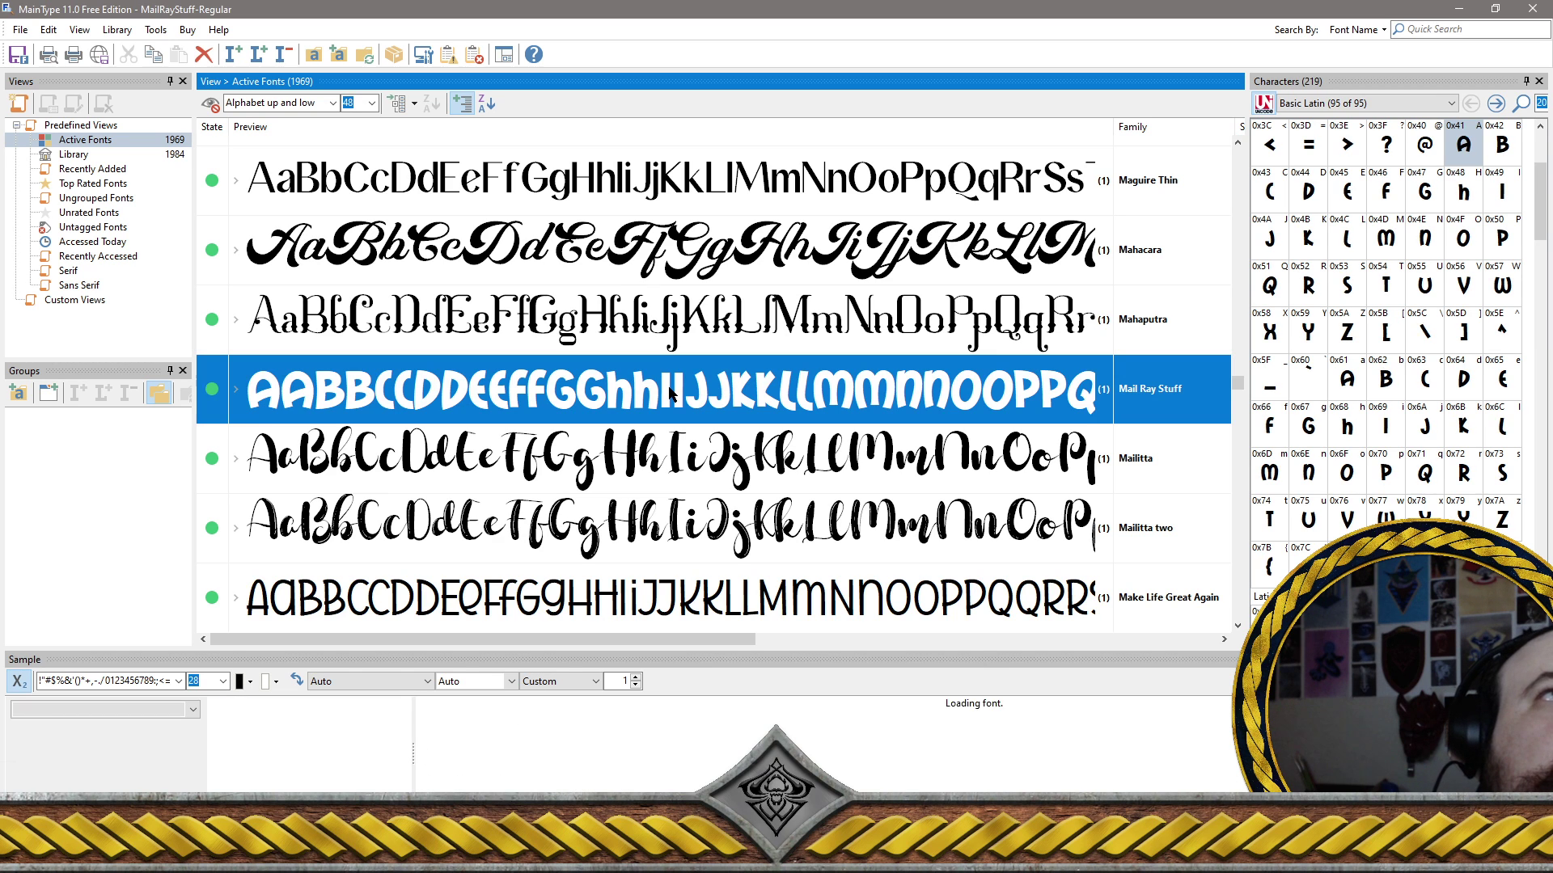
{"action": "right_click", "coordinate": [670, 392]}
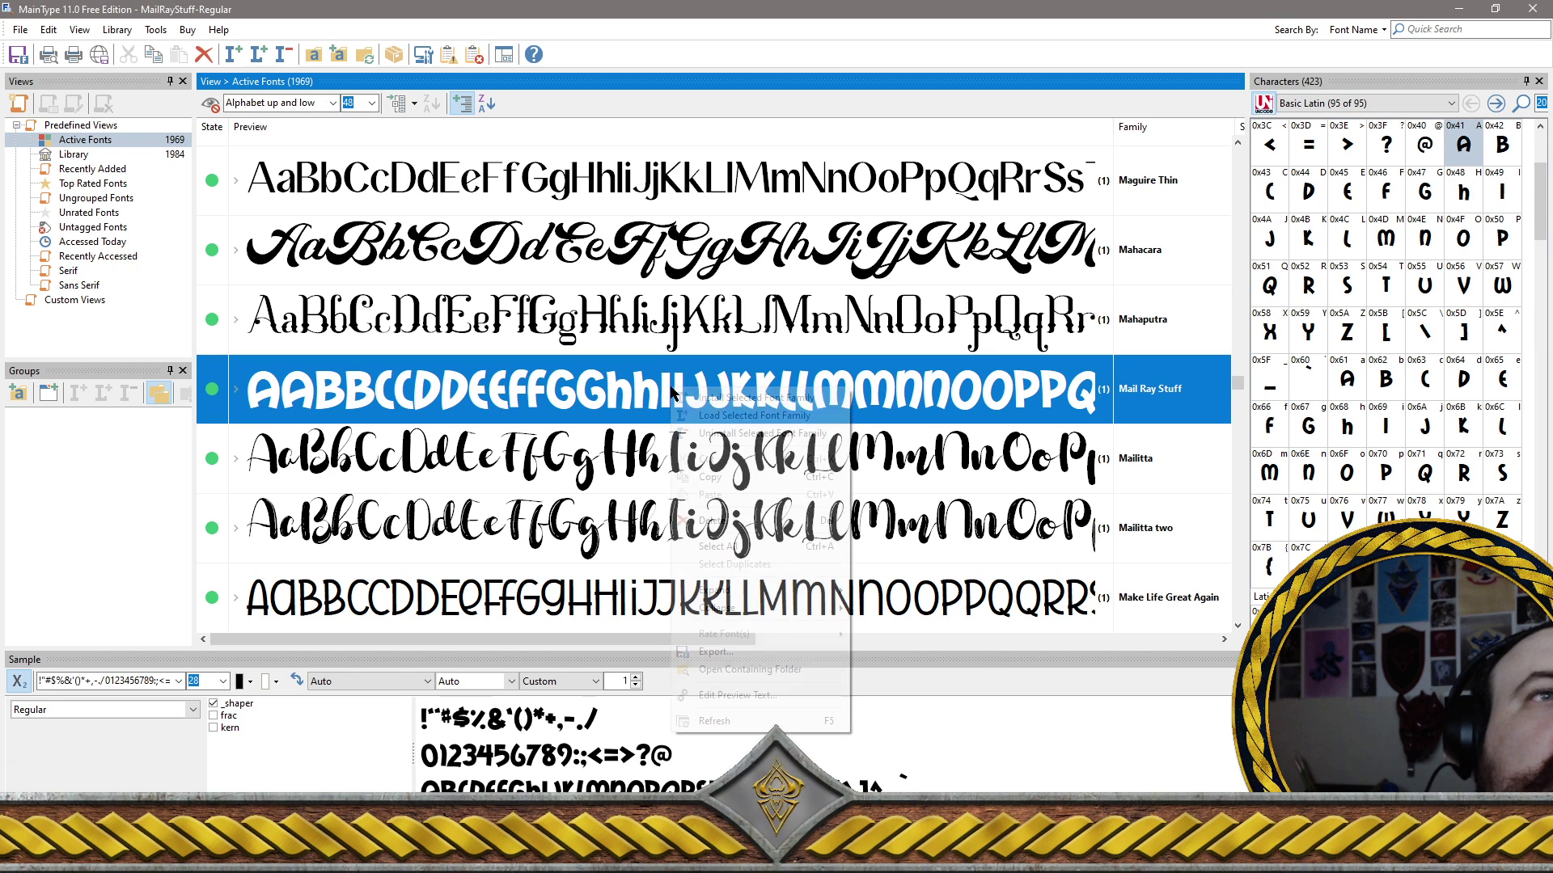
{"action": "left_click", "coordinate": [728, 433]}
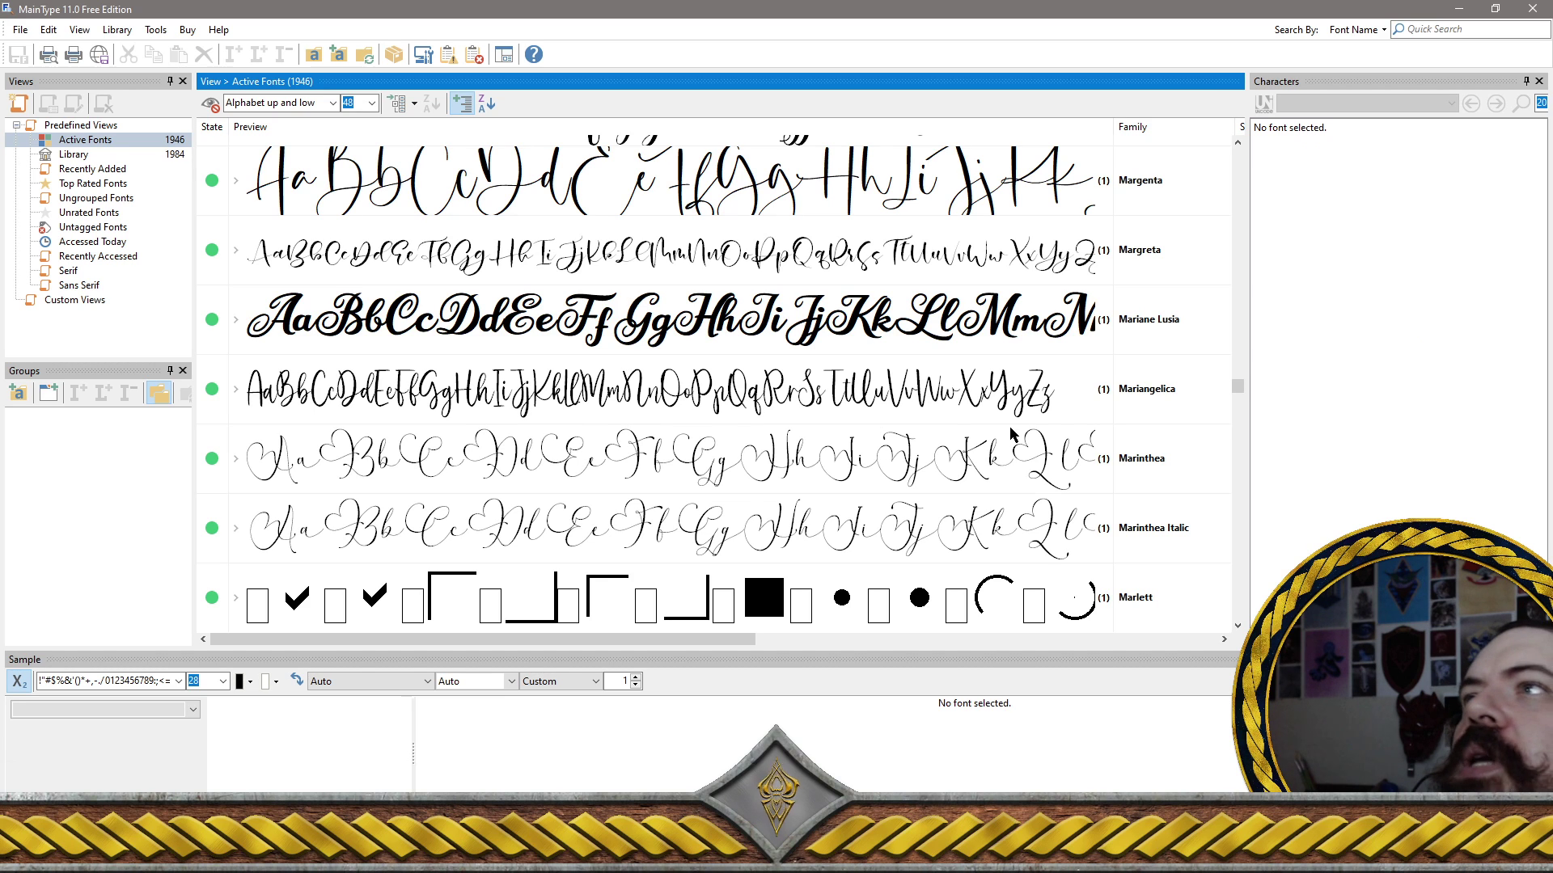
Preview the Marlett symbol font, and select the Mahaputra font family instead
{"action": "left_click", "coordinate": [685, 576]}
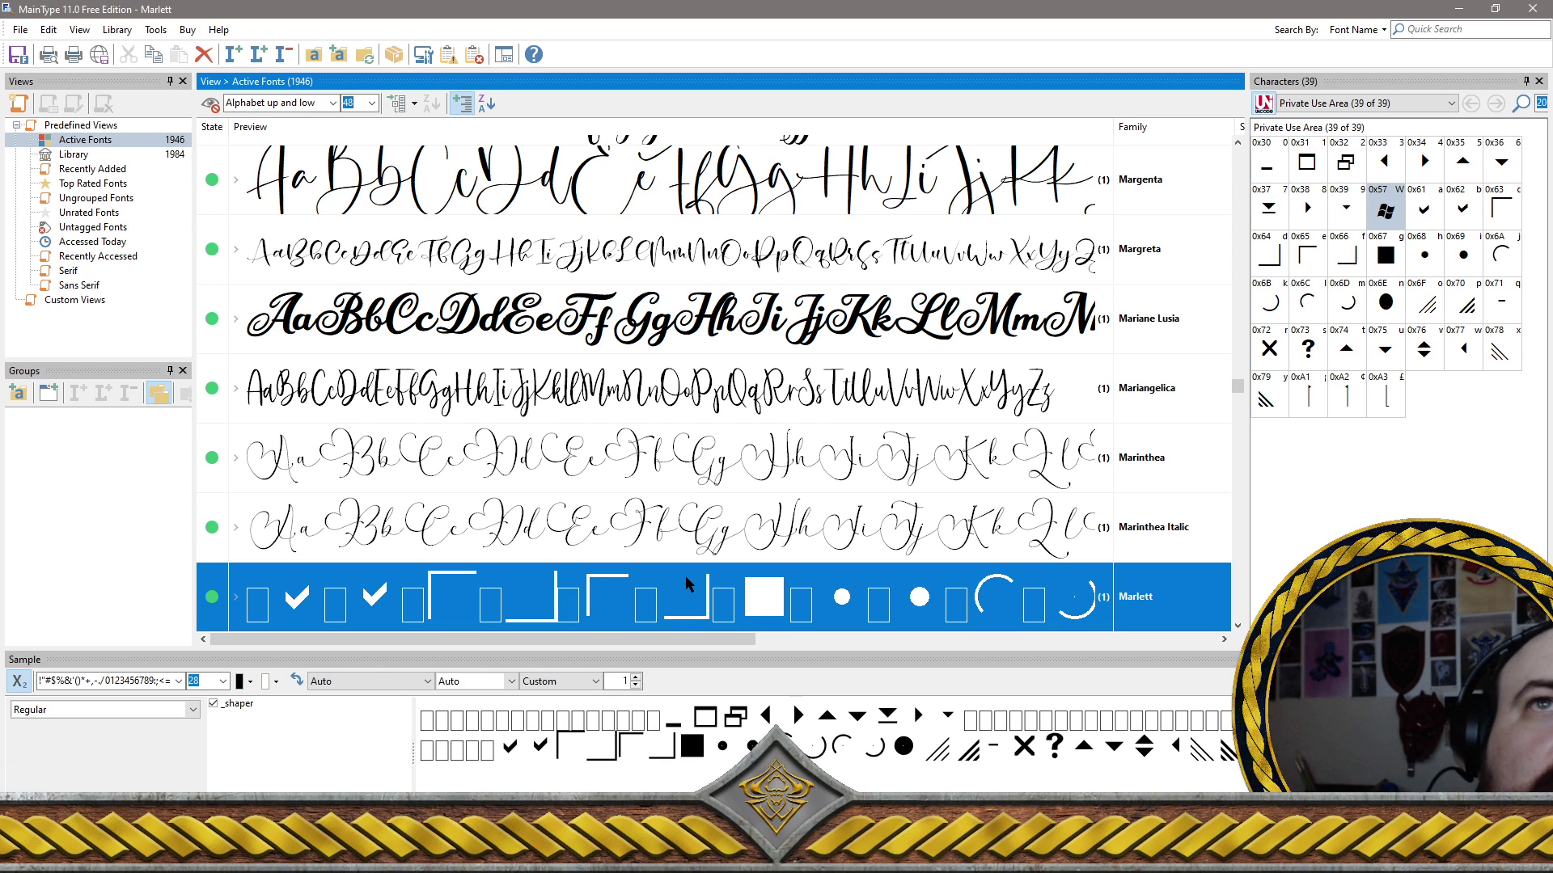
{"action": "scroll", "coordinate": [688, 566], "scroll_direction": "up", "scroll_amount": 10}
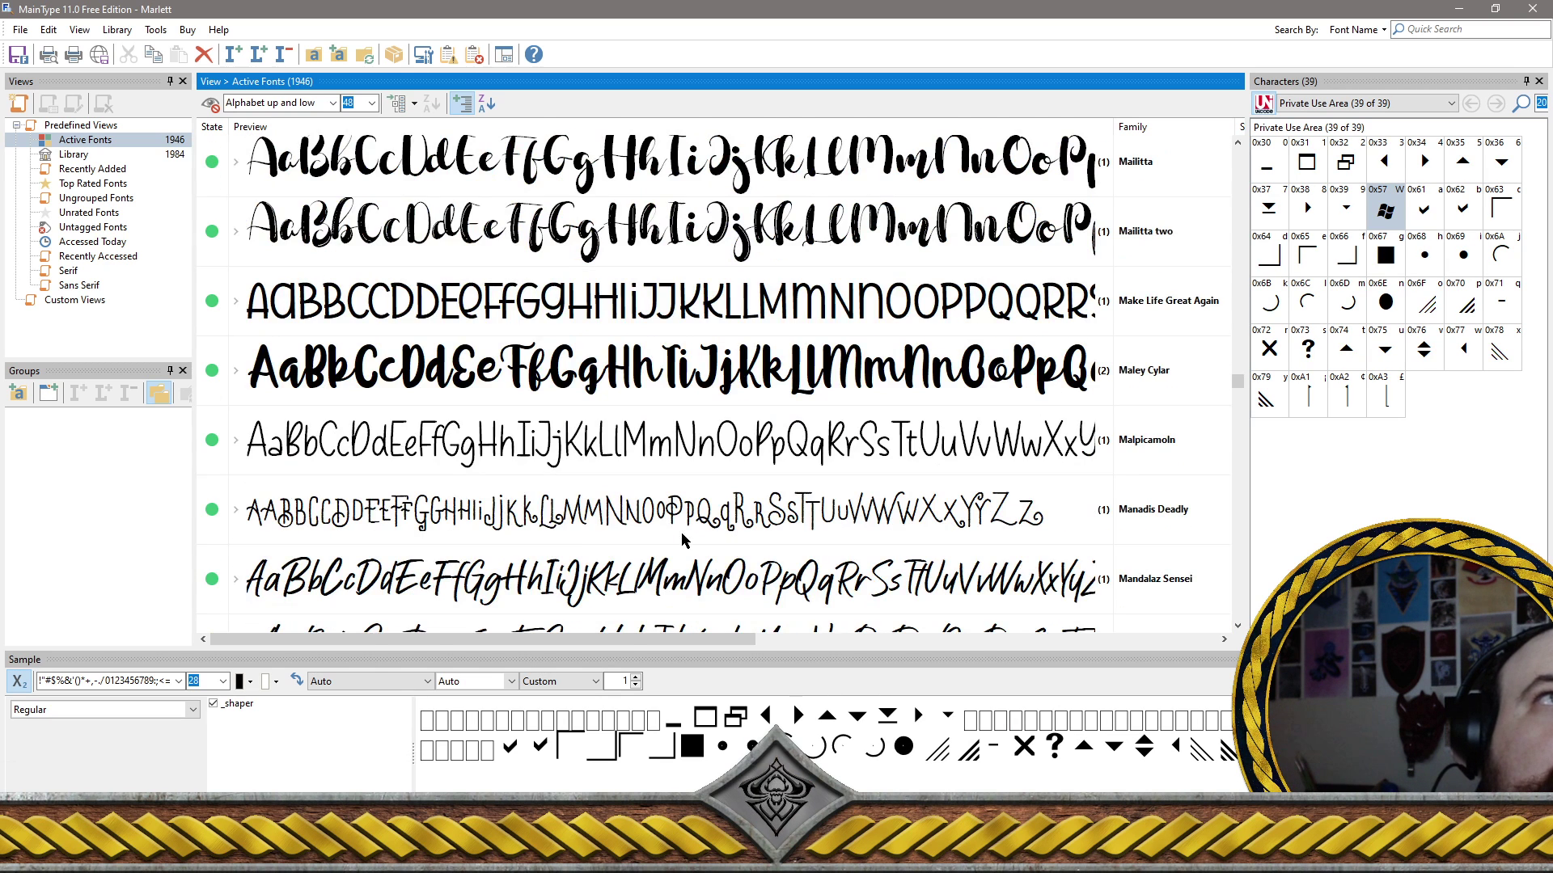
{"action": "scroll", "coordinate": [612, 443], "scroll_direction": "up", "scroll_amount": 5}
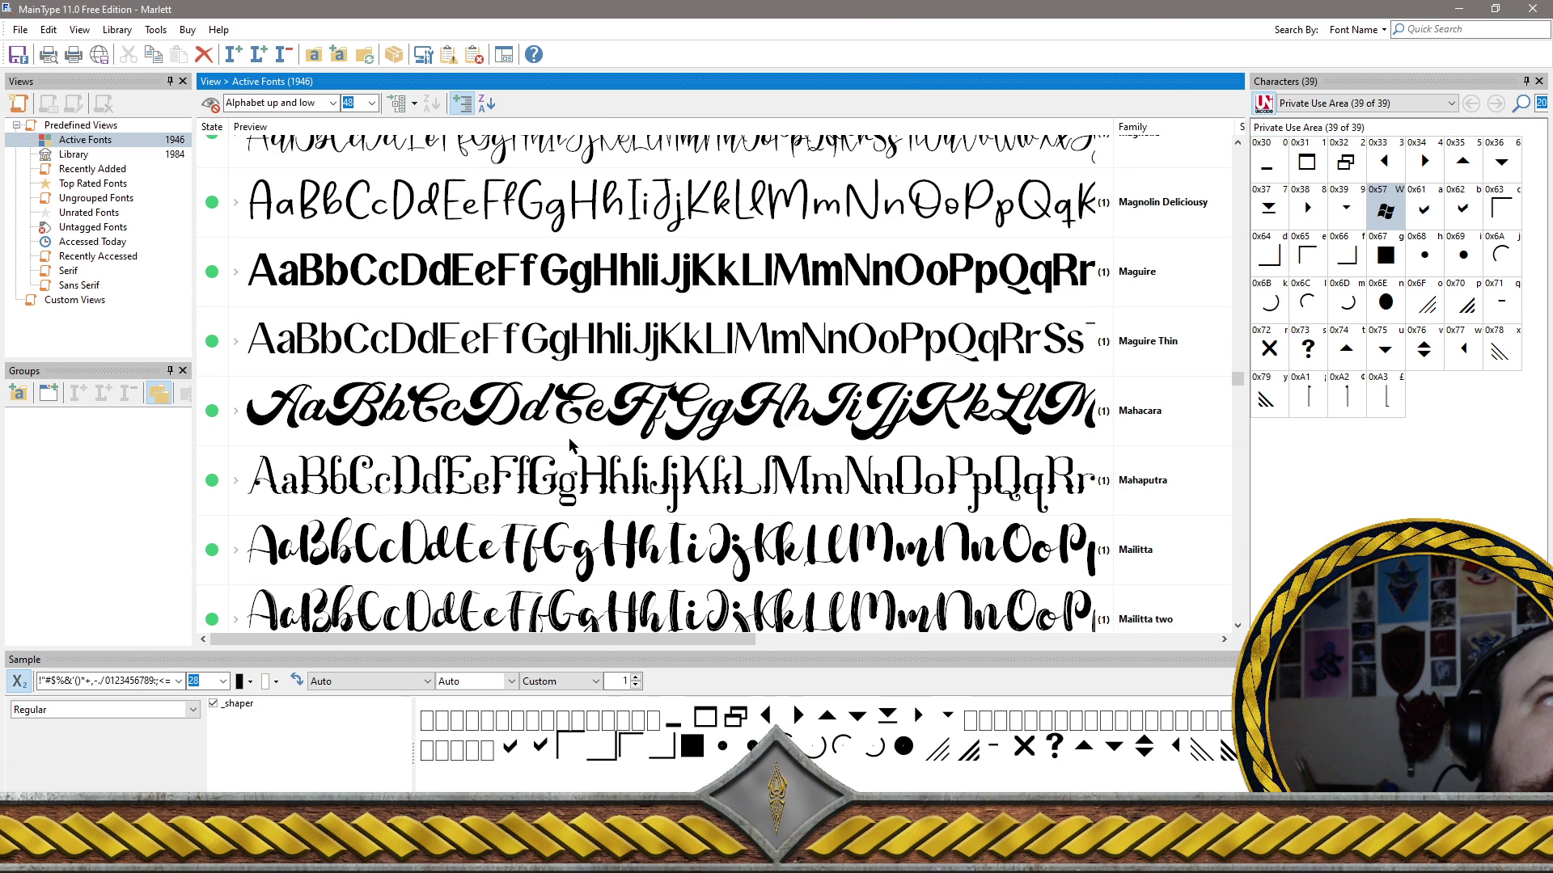
{"action": "left_click", "coordinate": [518, 477]}
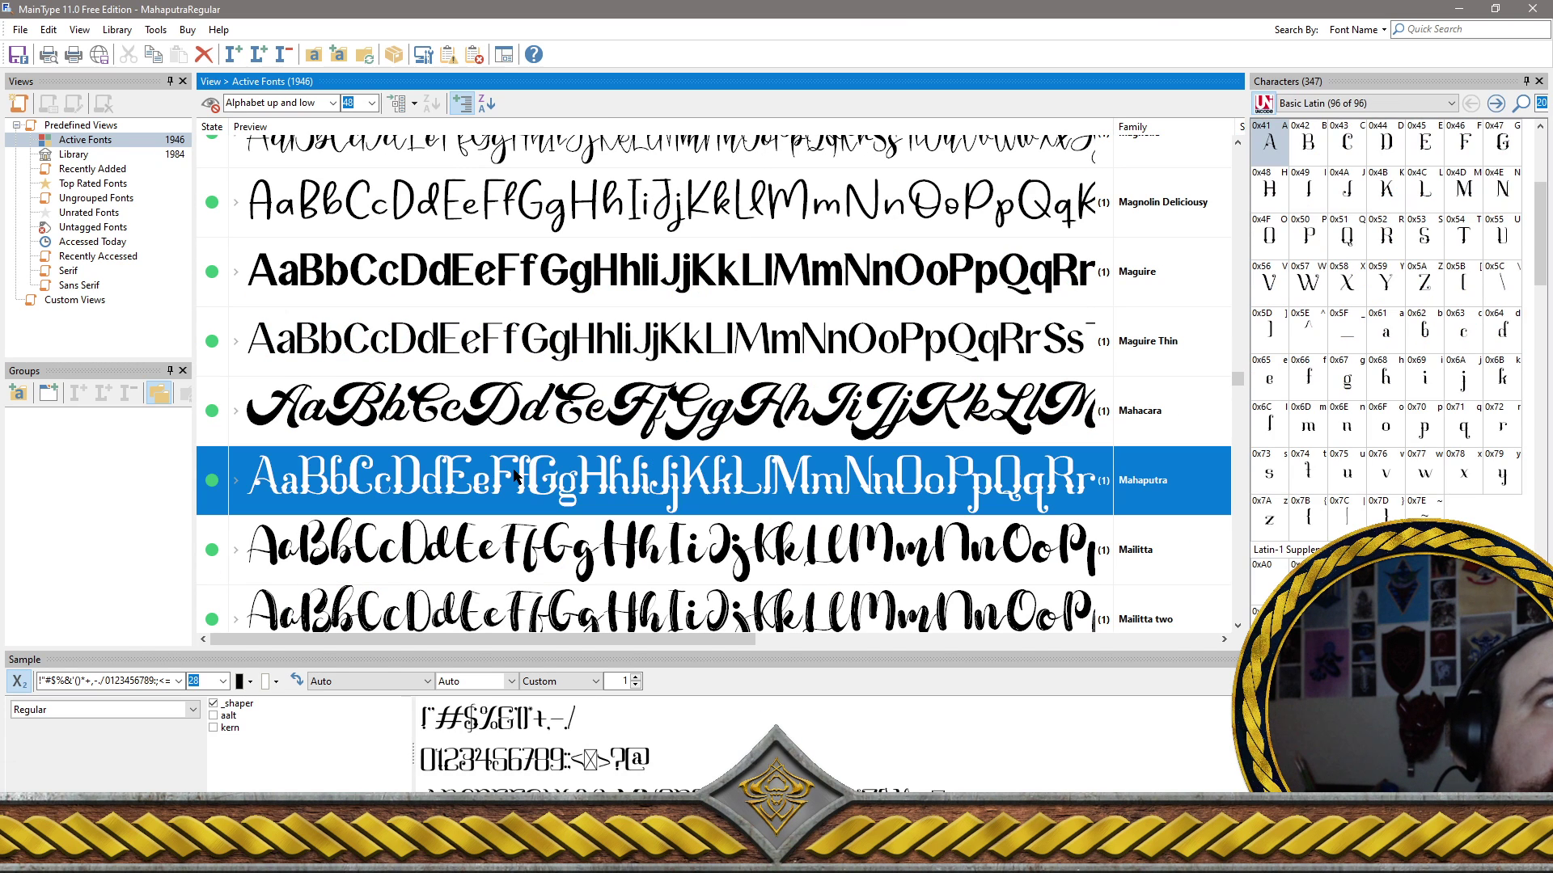
{"action": "scroll", "coordinate": [520, 478], "scroll_direction": "down", "scroll_amount": 9}
{"action": "scroll", "coordinate": [520, 478], "scroll_direction": "down", "scroll_amount": 15}
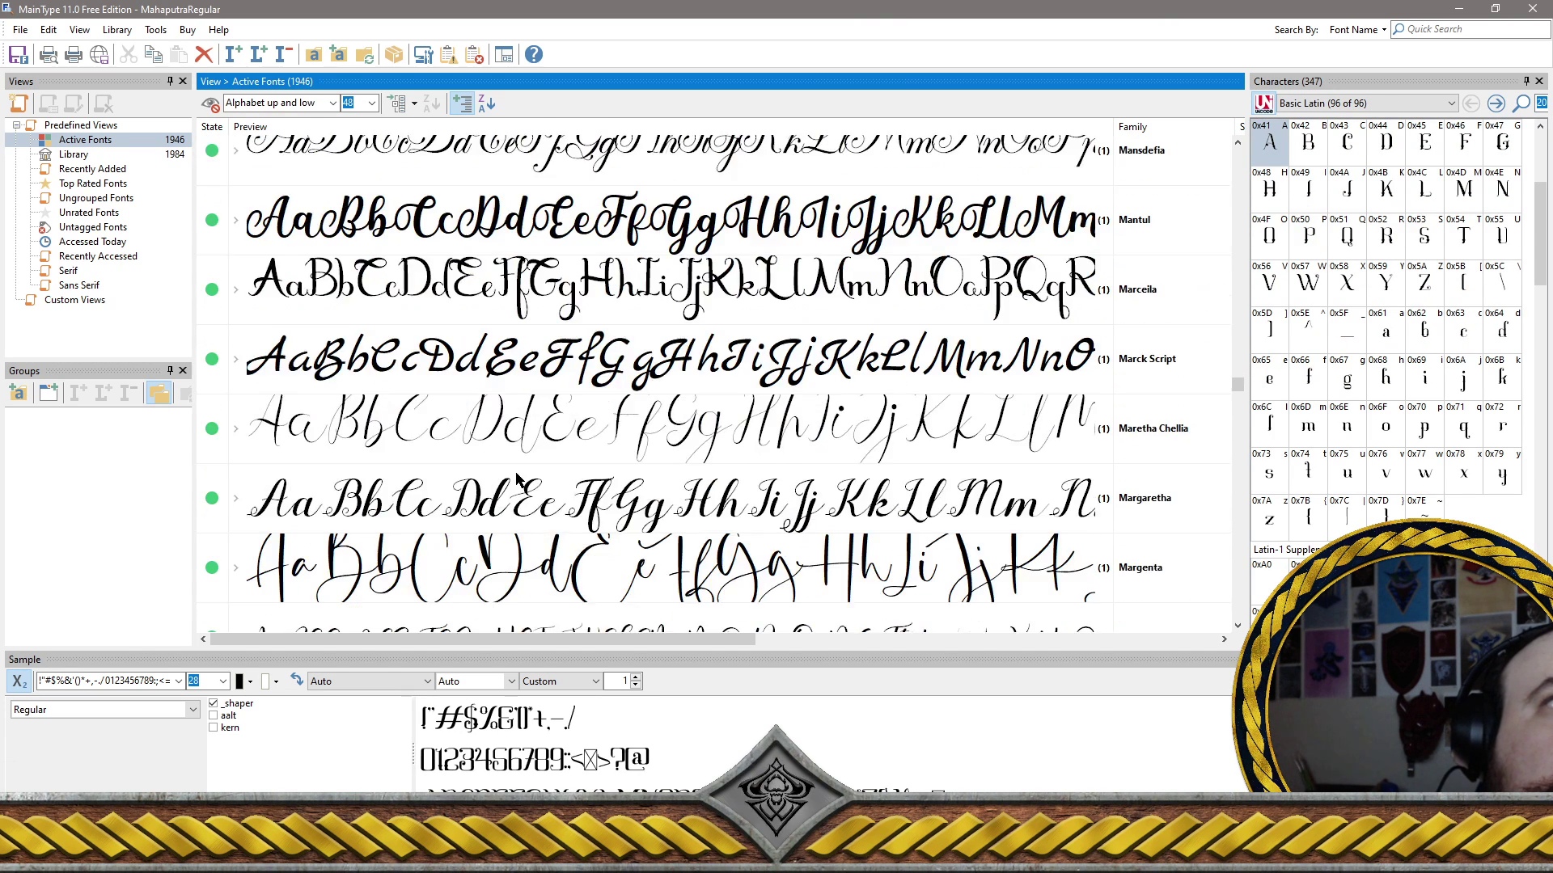
{"action": "scroll", "coordinate": [541, 378], "scroll_direction": "up", "scroll_amount": 2}
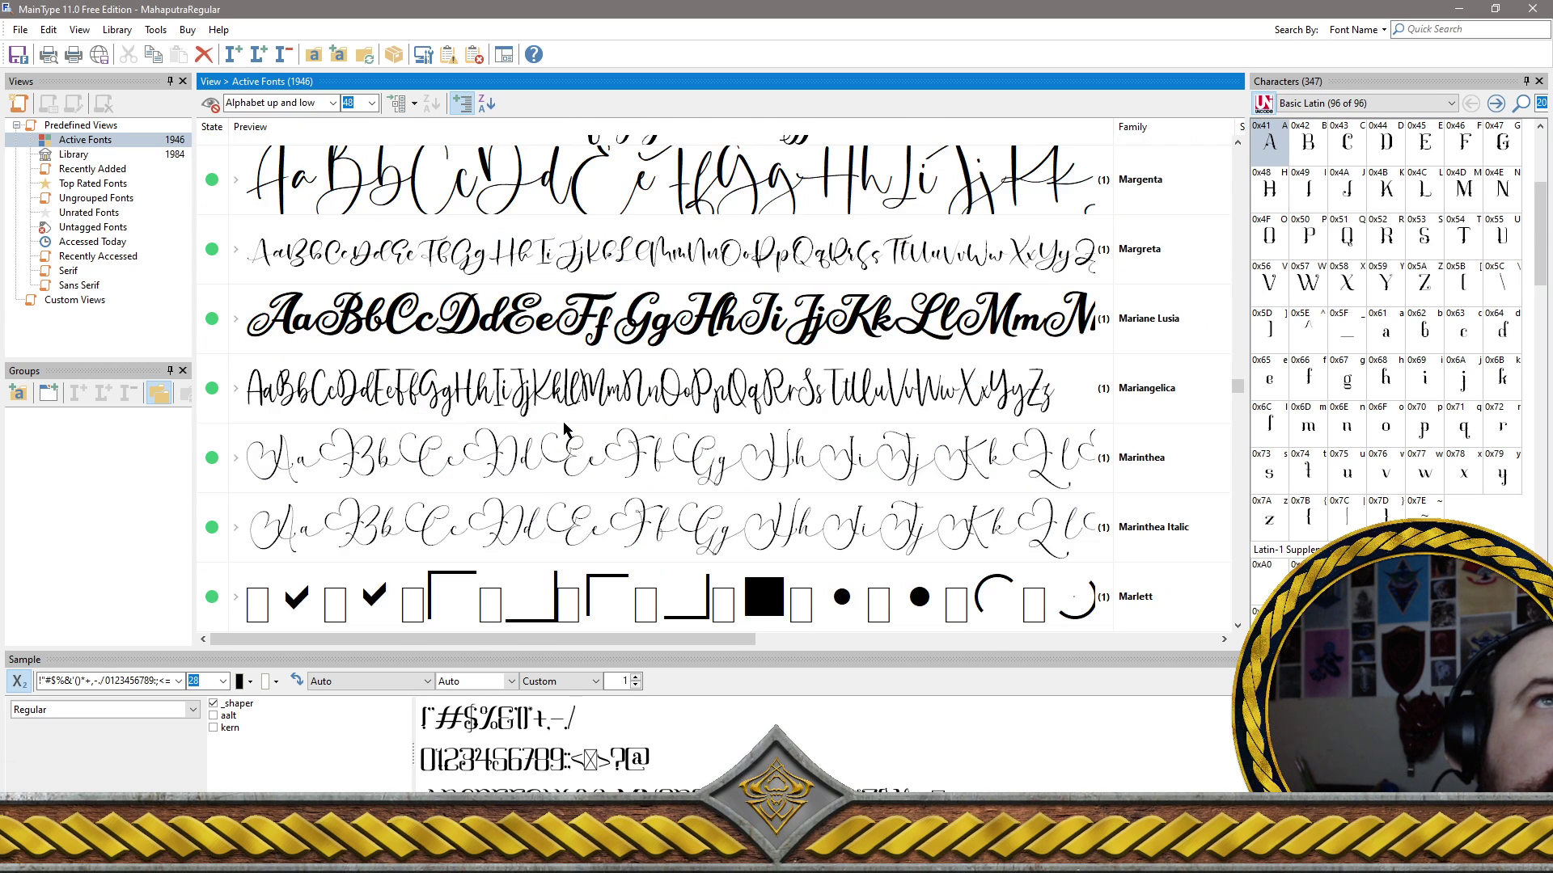
Select the Marlett font family and add the Marqana family to the selection
{"action": "left_click", "coordinate": [679, 588]}
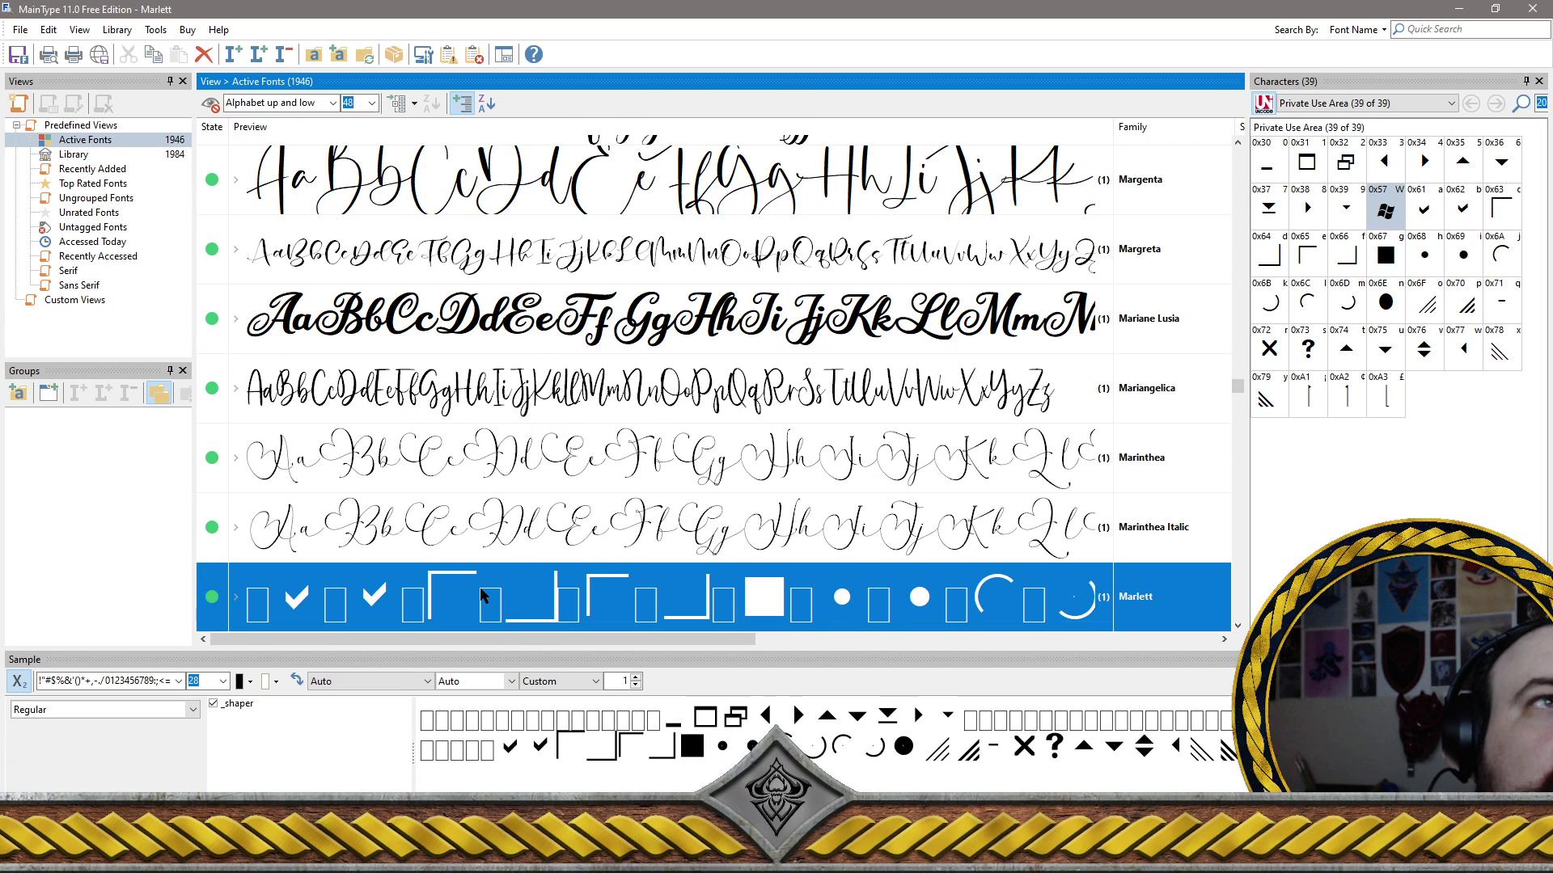
{"action": "scroll", "coordinate": [485, 588], "scroll_direction": "down", "scroll_amount": 2}
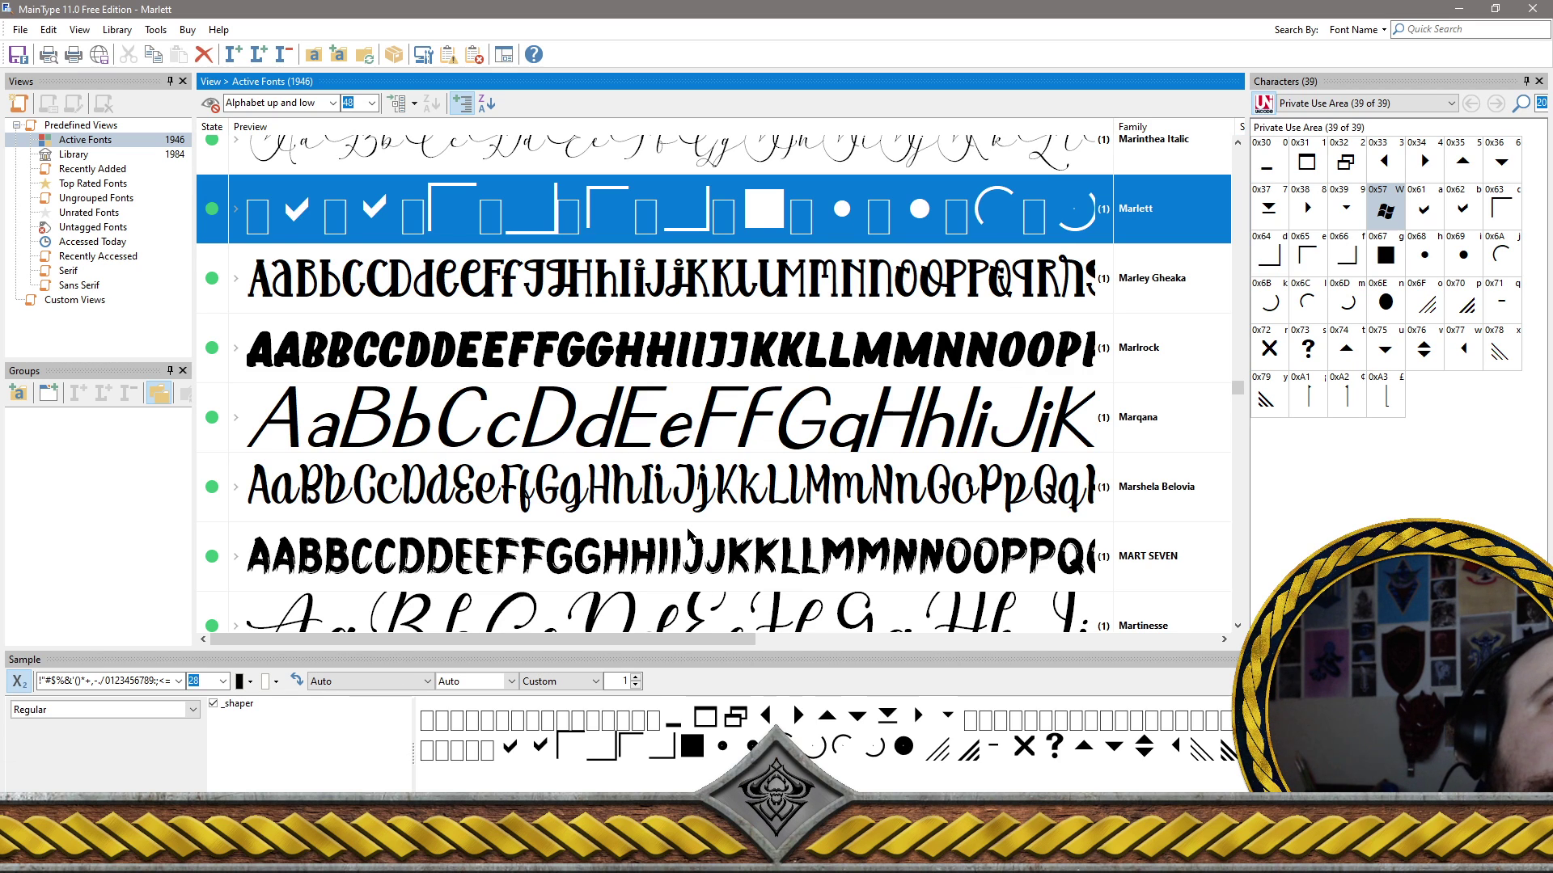
{"action": "left_click", "coordinate": [630, 420], "text": "ctrl"}
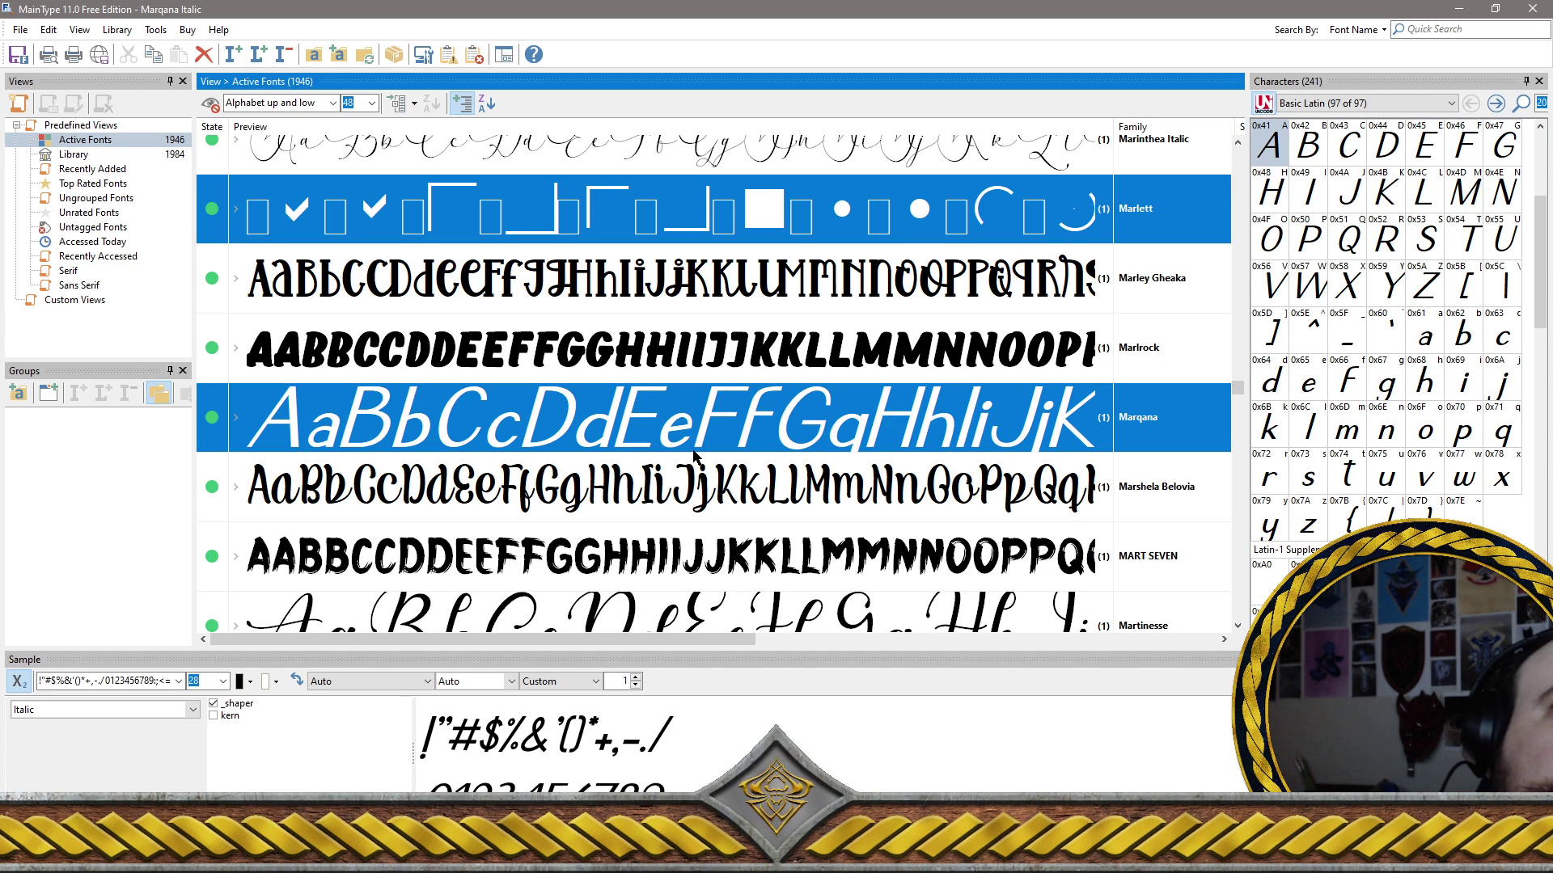
Add the Martinesse and MAYHEM families to the font selection
{"action": "scroll", "coordinate": [694, 457], "scroll_direction": "down", "scroll_amount": 5}
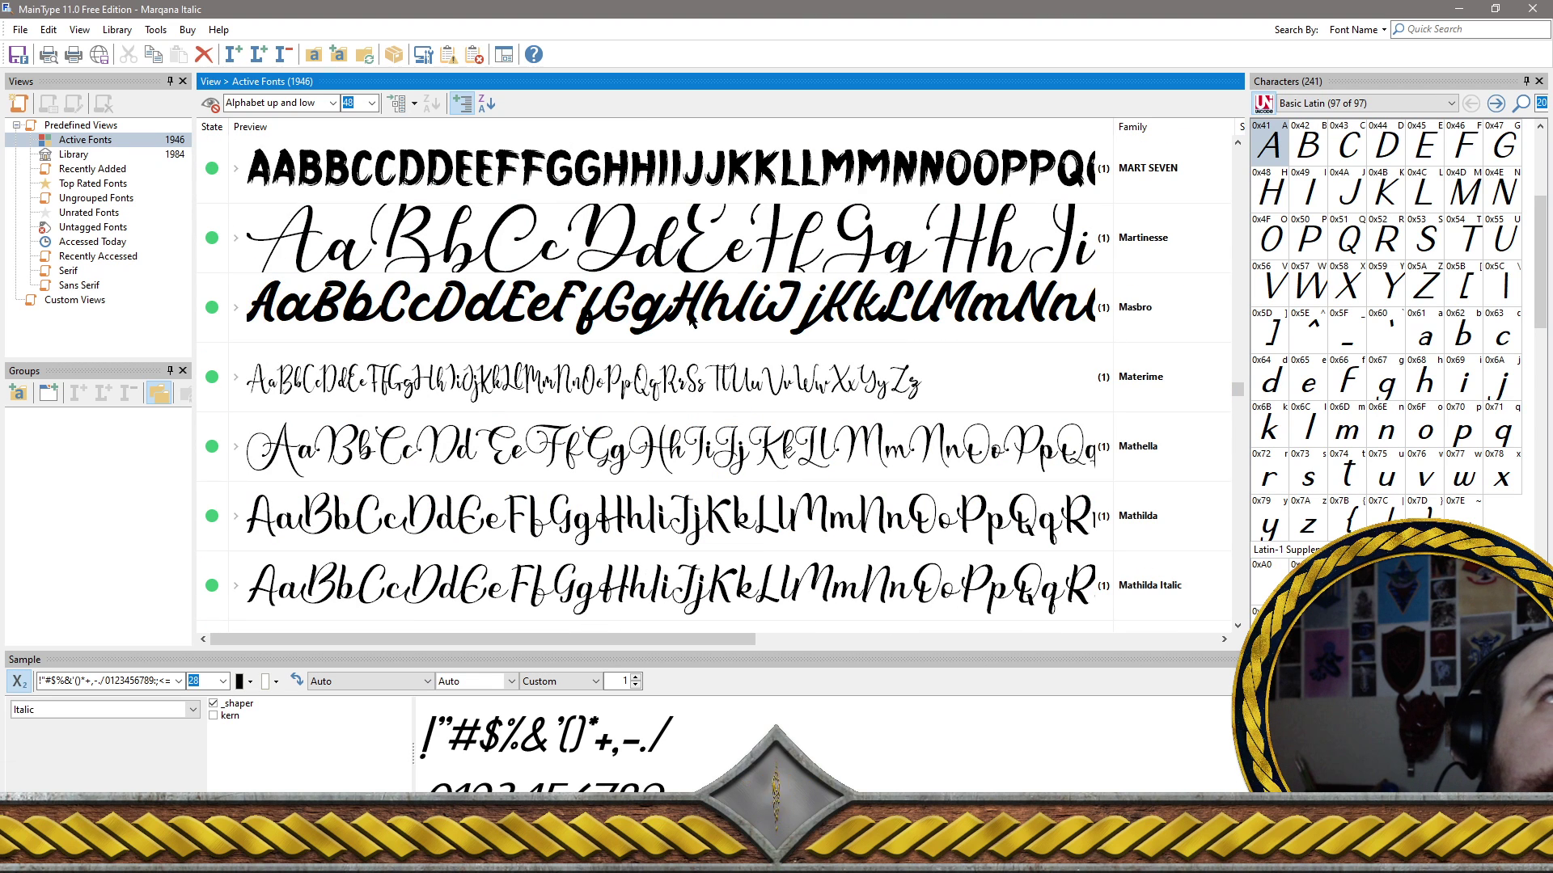
{"action": "left_click", "coordinate": [674, 258]}
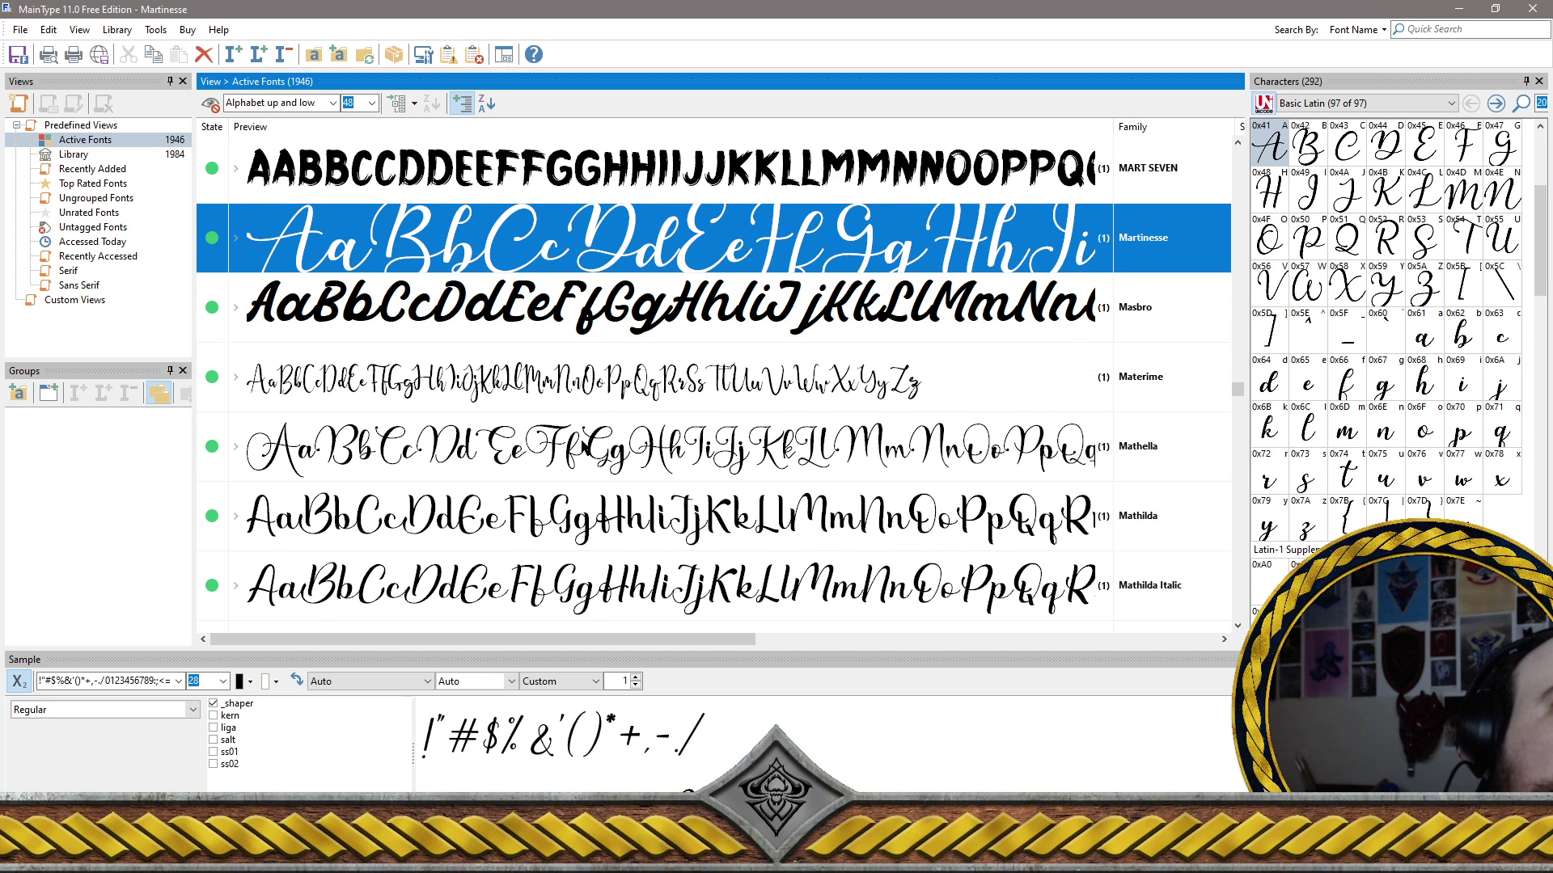
{"action": "scroll", "coordinate": [584, 447], "scroll_direction": "down", "scroll_amount": 5}
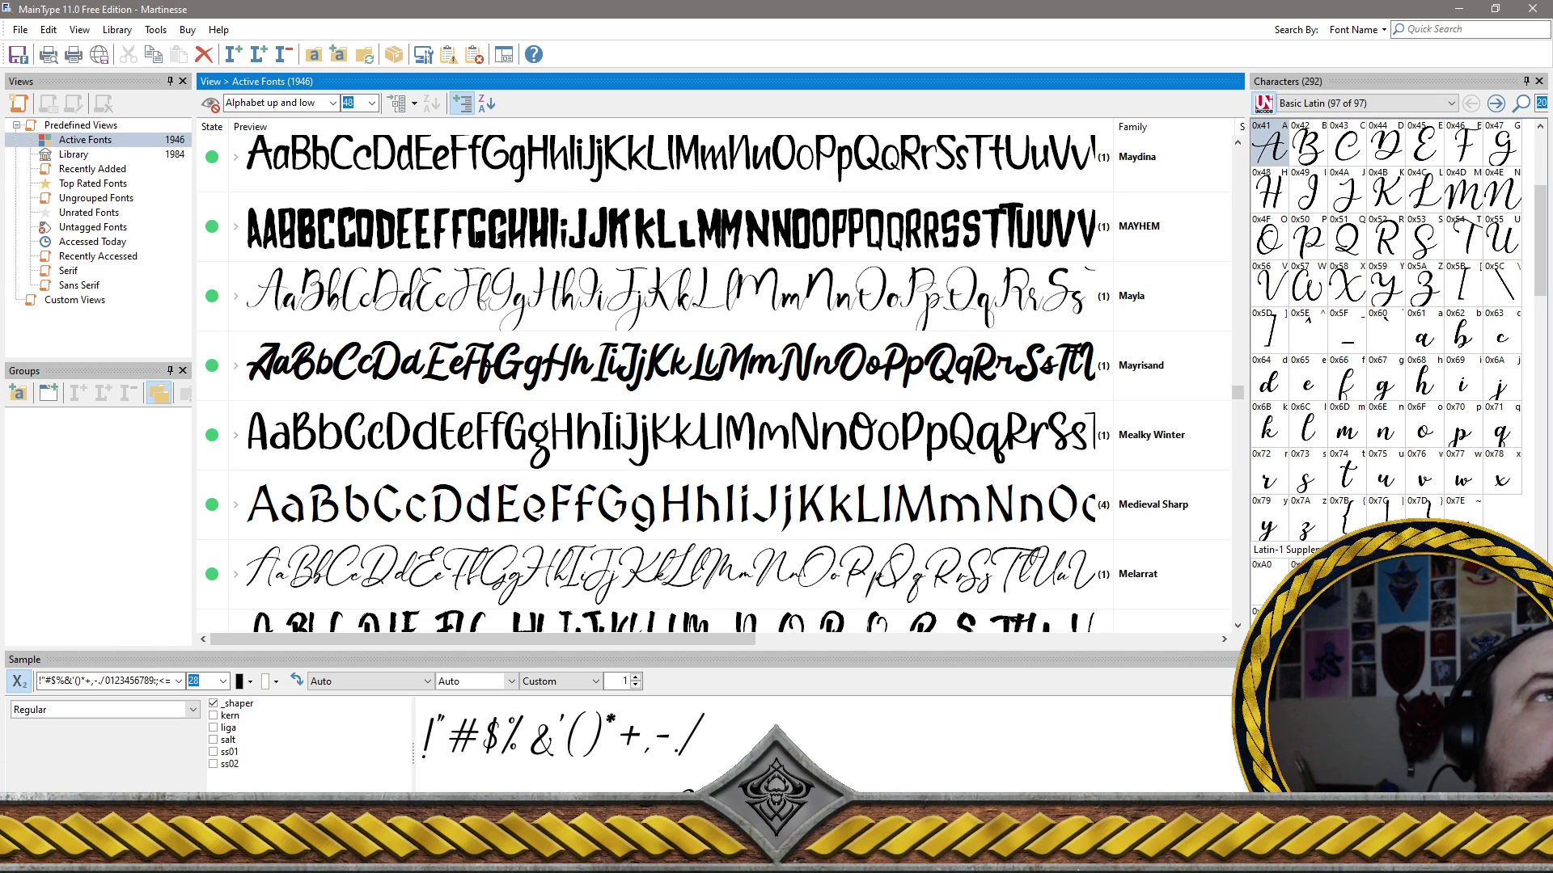
{"action": "left_click", "coordinate": [473, 230]}
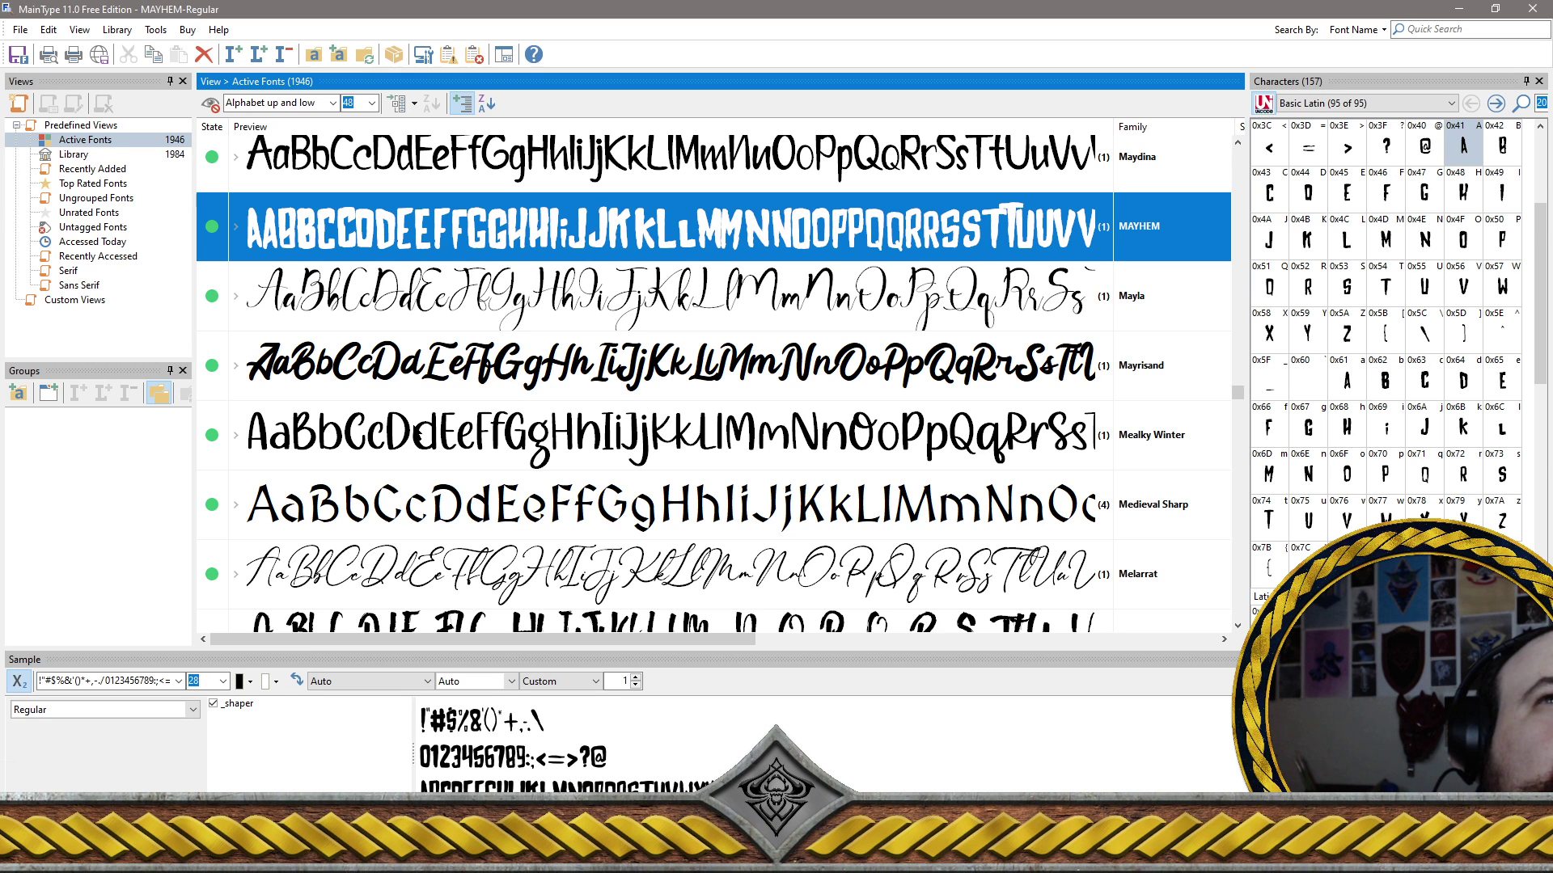
Add the mellow and Melly Honney families to the font selection
{"action": "scroll", "coordinate": [416, 434], "scroll_direction": "down", "scroll_amount": 4}
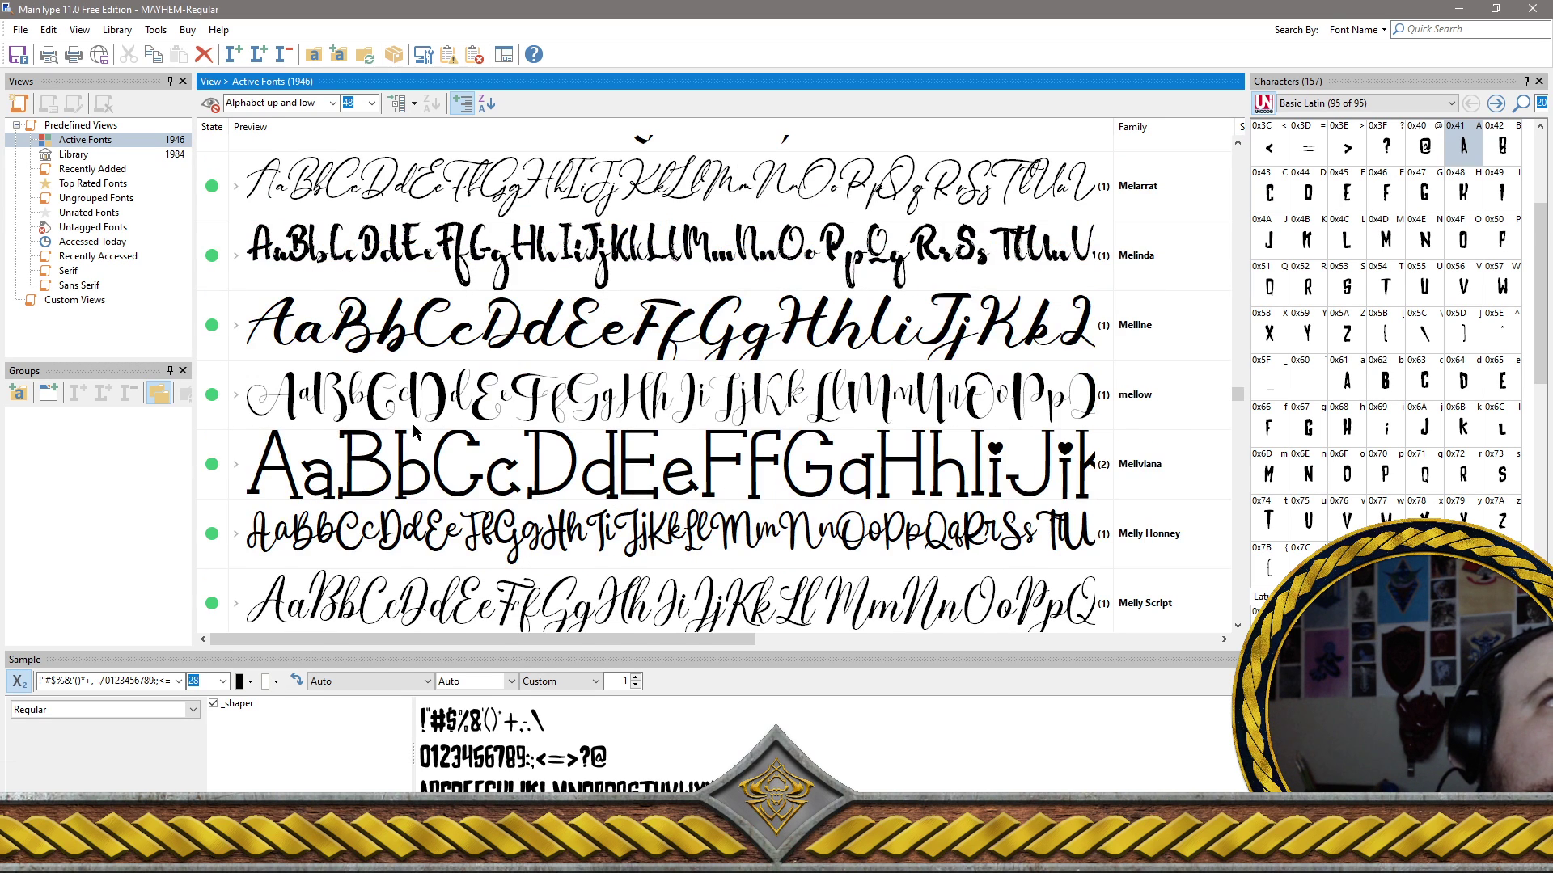
{"action": "scroll", "coordinate": [416, 435], "scroll_direction": "up", "scroll_amount": 4}
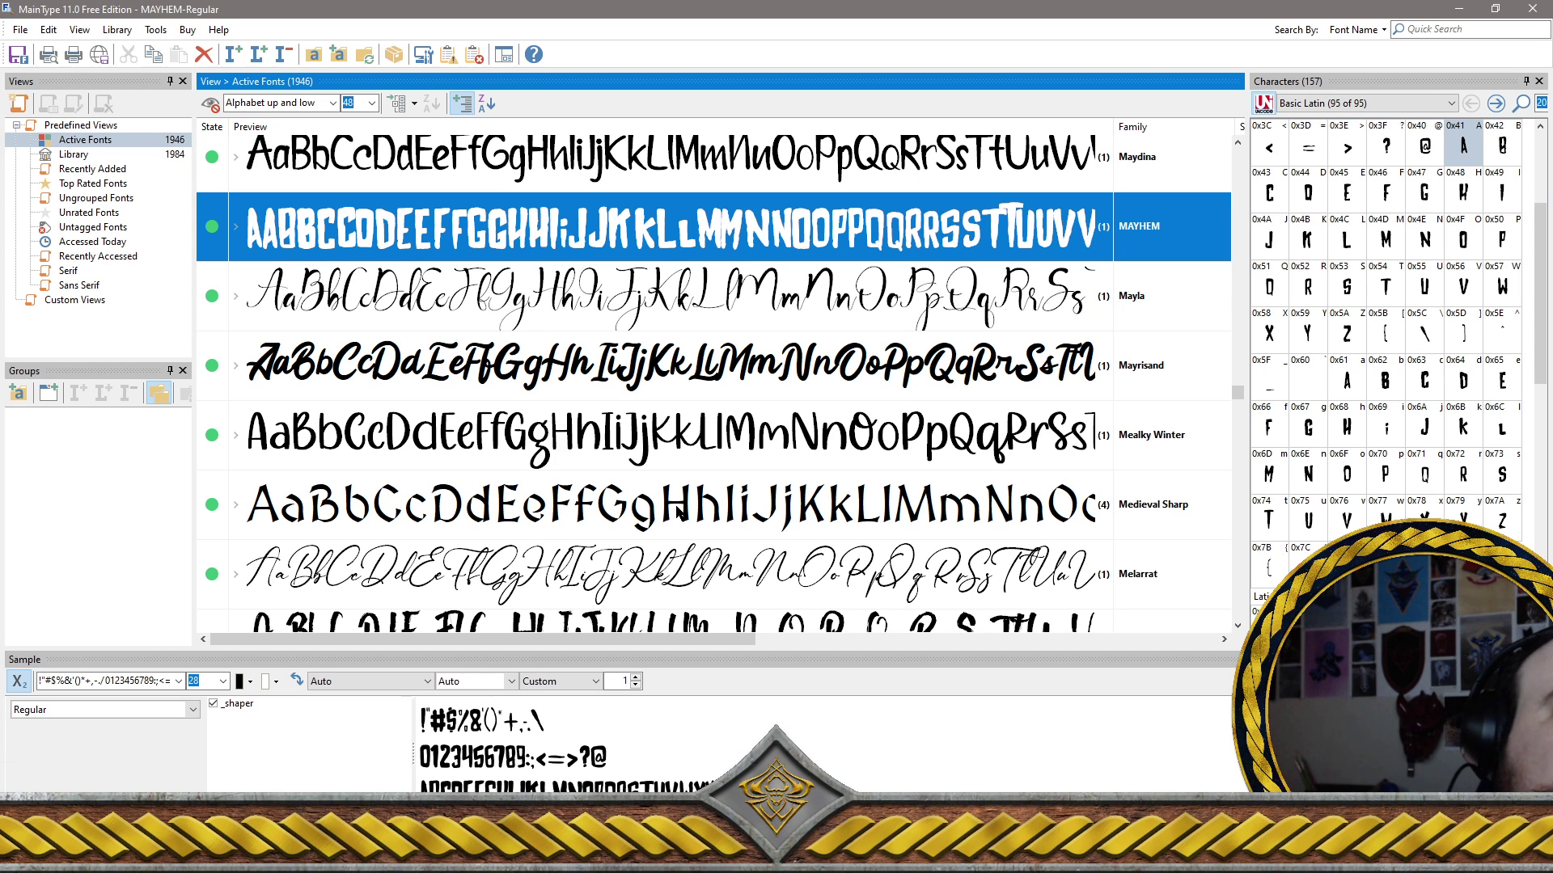
{"action": "scroll", "coordinate": [651, 507], "scroll_direction": "down", "scroll_amount": 3}
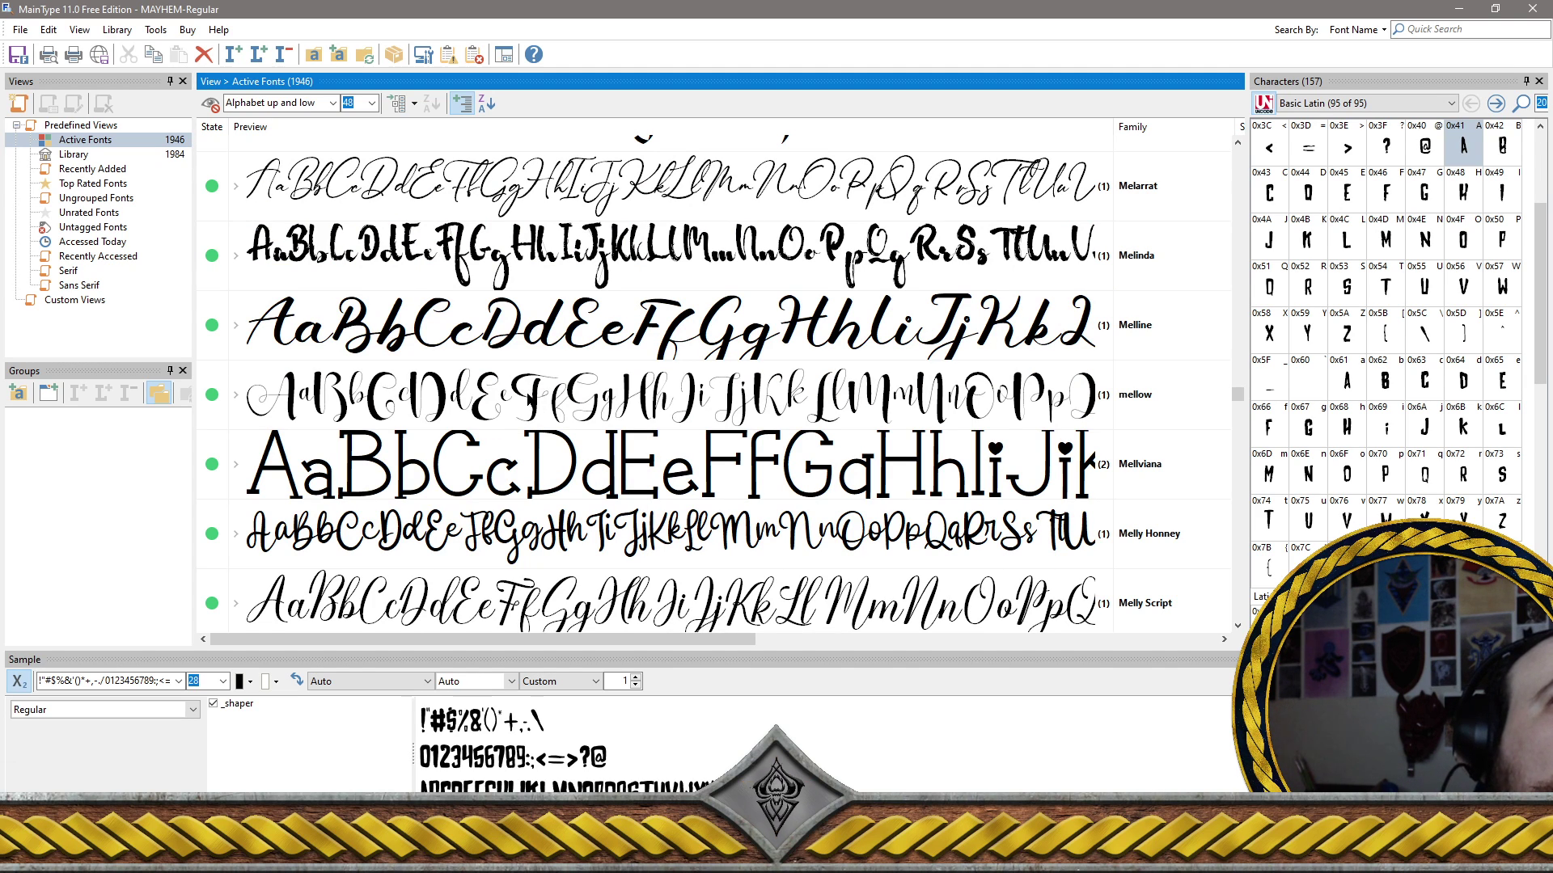
{"action": "left_click", "coordinate": [482, 407]}
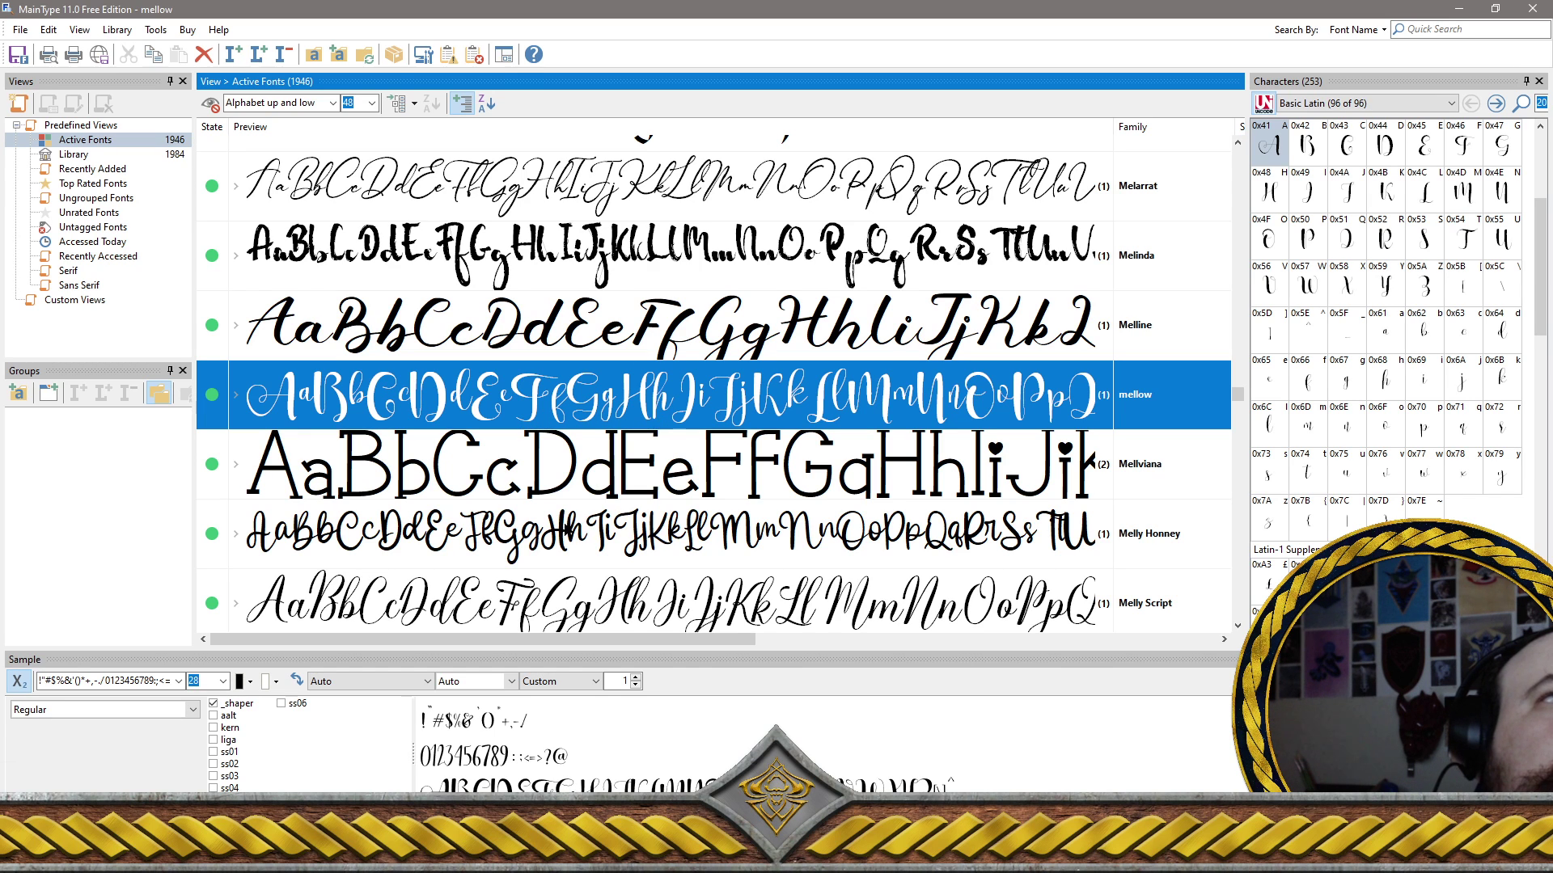
{"action": "left_click", "coordinate": [591, 514]}
Add the Meowtalk Spilled, Meowtalk Alternate, MERRY STORY and MERMAID SEA families to the selection, leaving out Merienda One
{"action": "scroll", "coordinate": [591, 512], "scroll_direction": "down", "scroll_amount": 2}
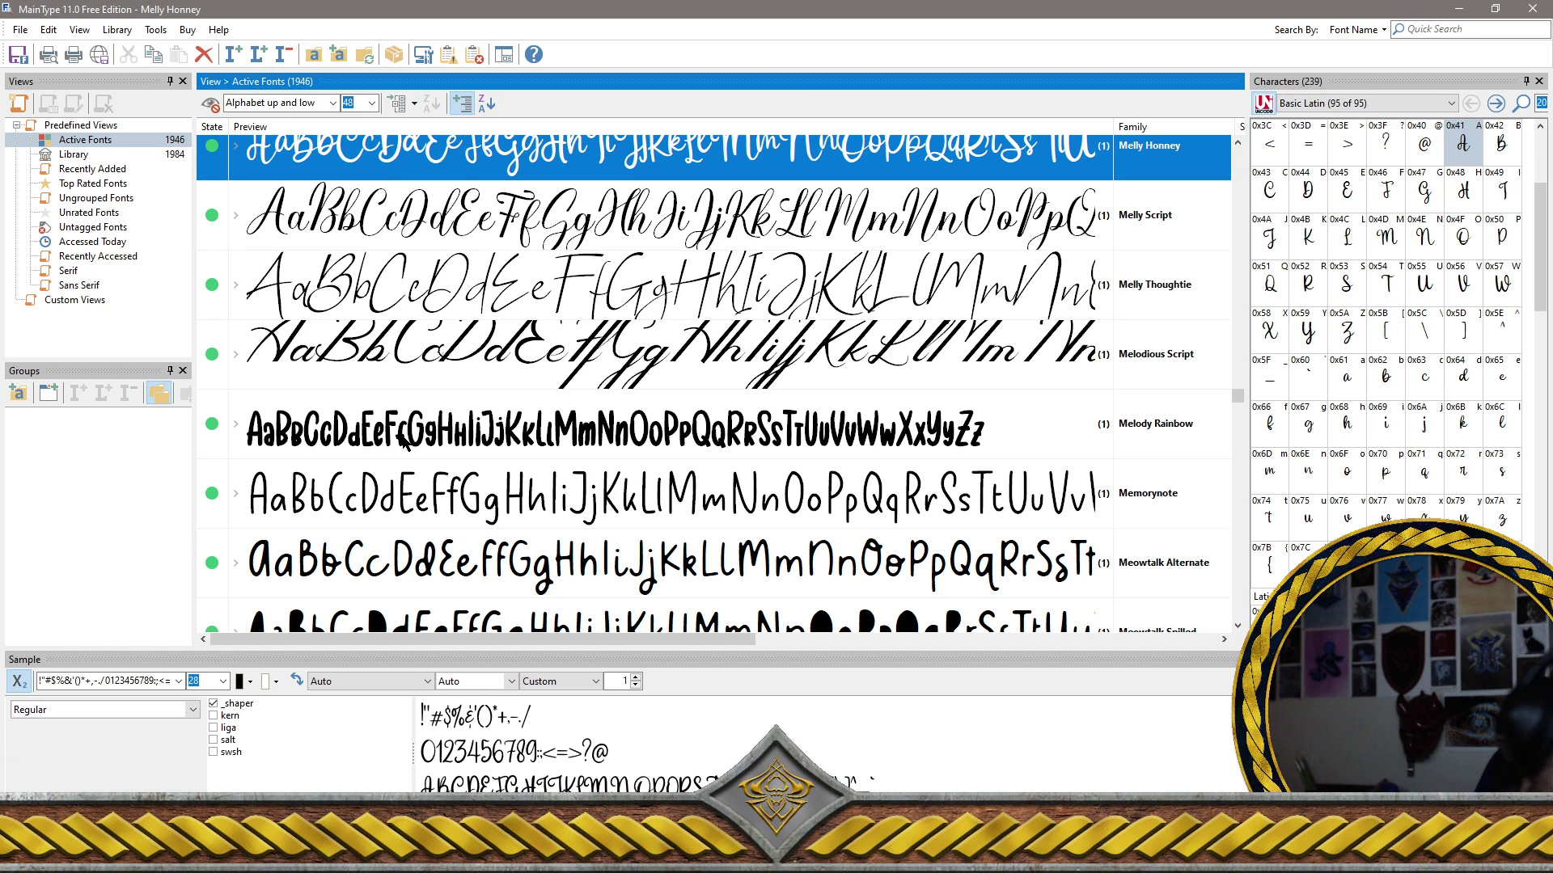
{"action": "scroll", "coordinate": [412, 443], "scroll_direction": "down", "scroll_amount": 2}
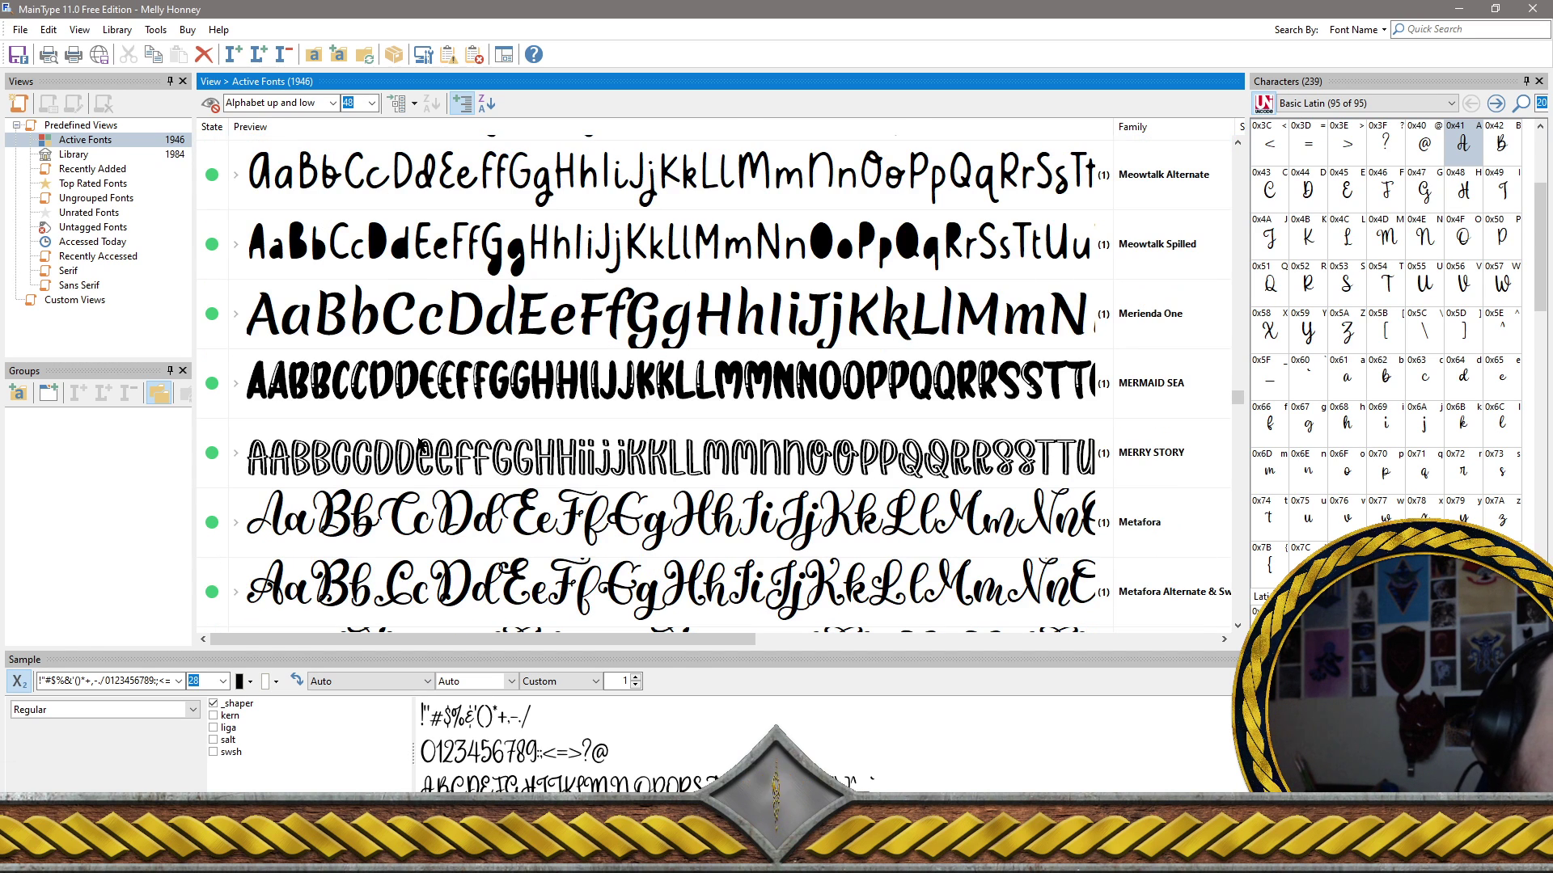
{"action": "left_click", "coordinate": [455, 247]}
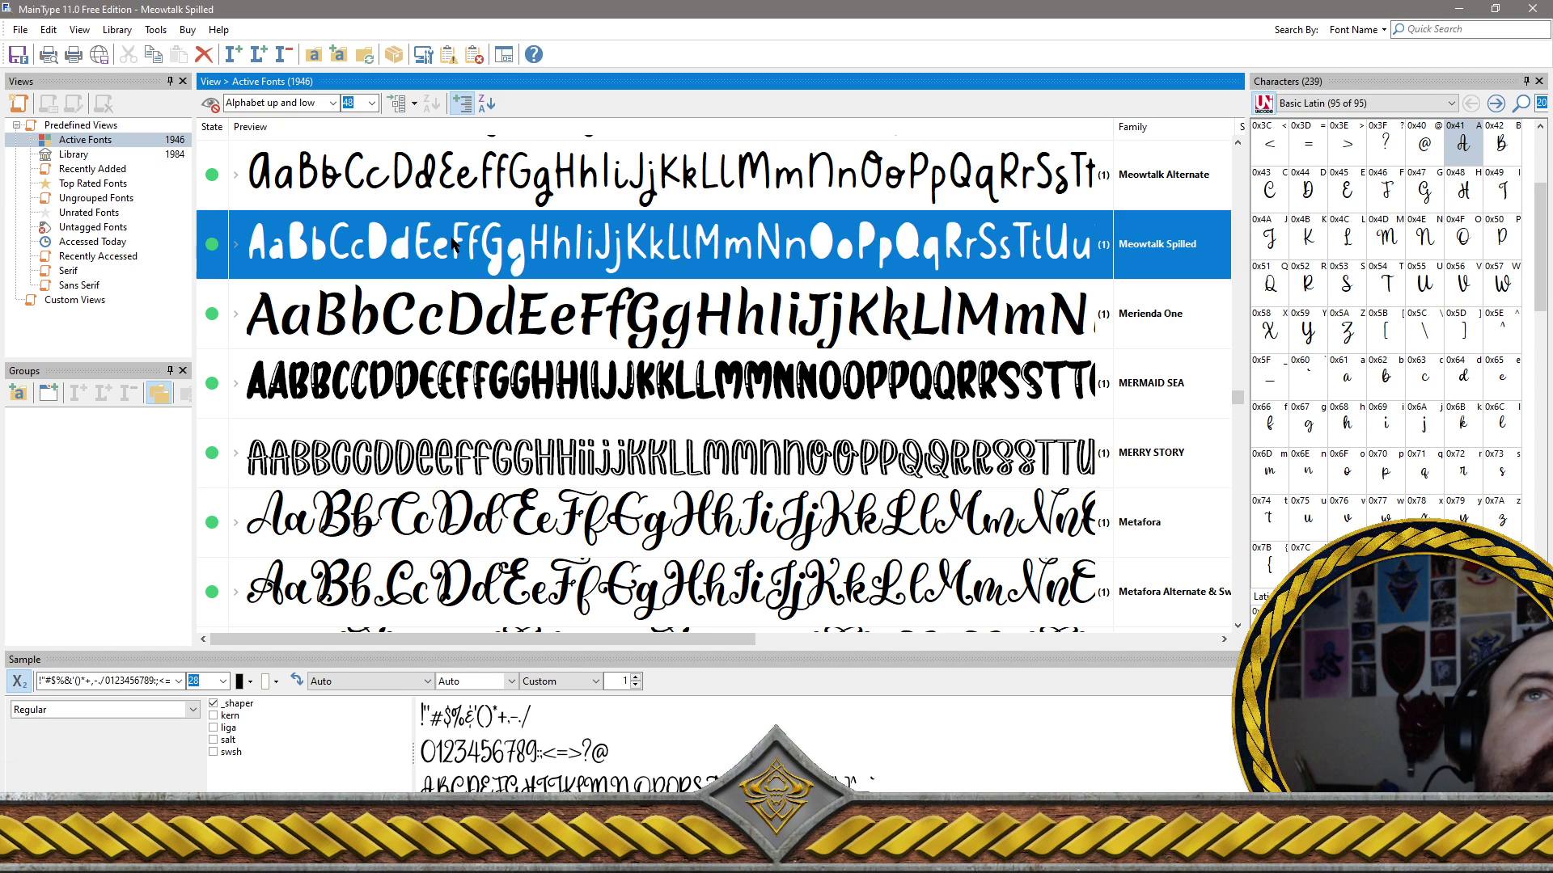
{"action": "left_click", "coordinate": [396, 191], "text": "ctrl"}
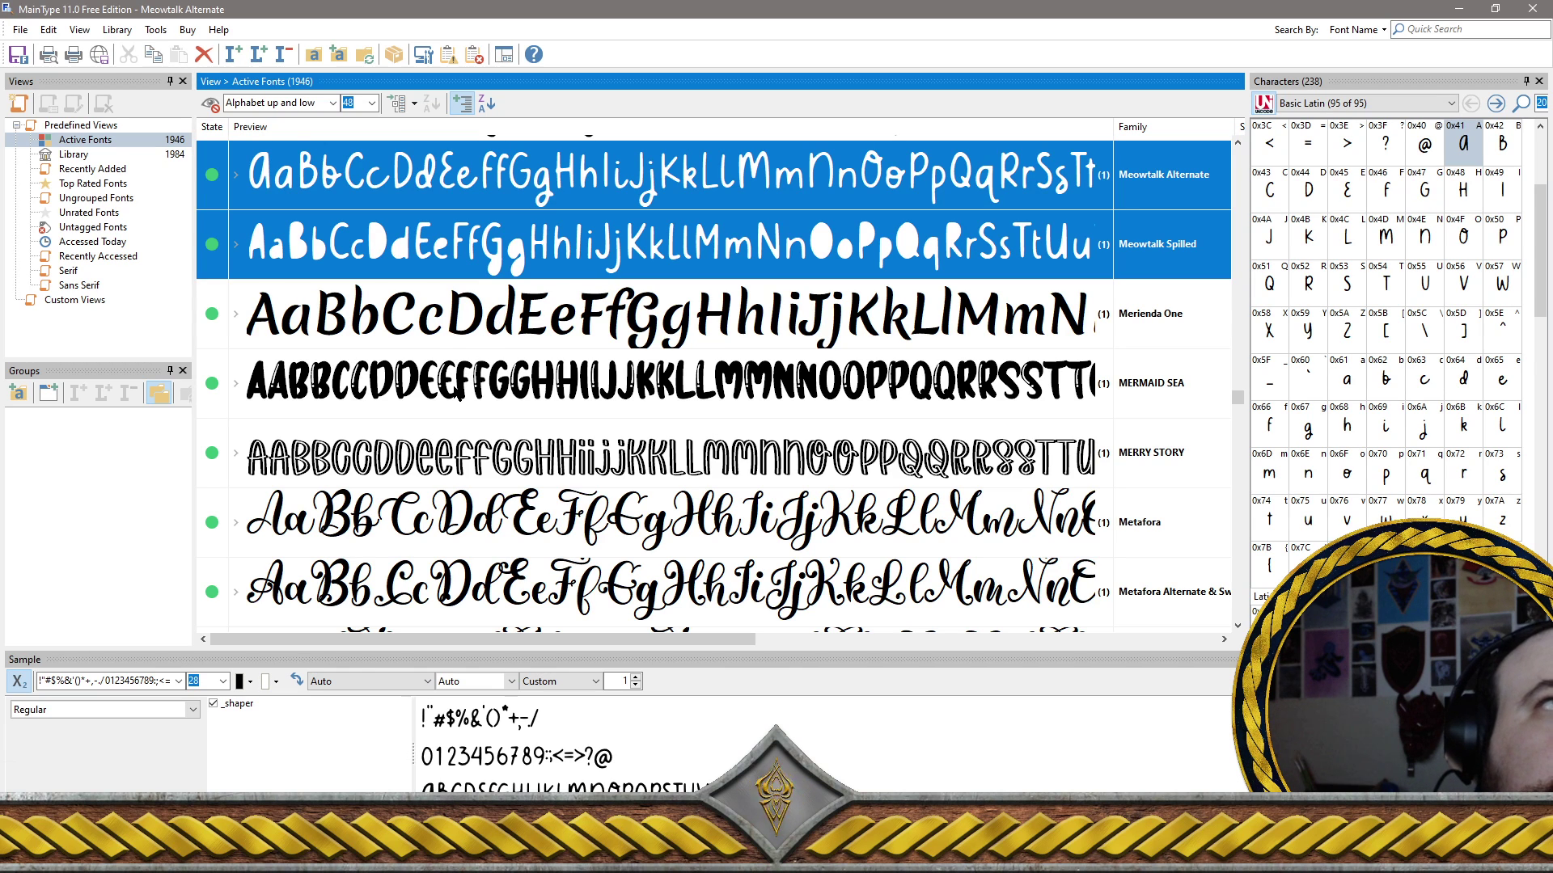
{"action": "left_click", "coordinate": [455, 458], "text": "ctrl"}
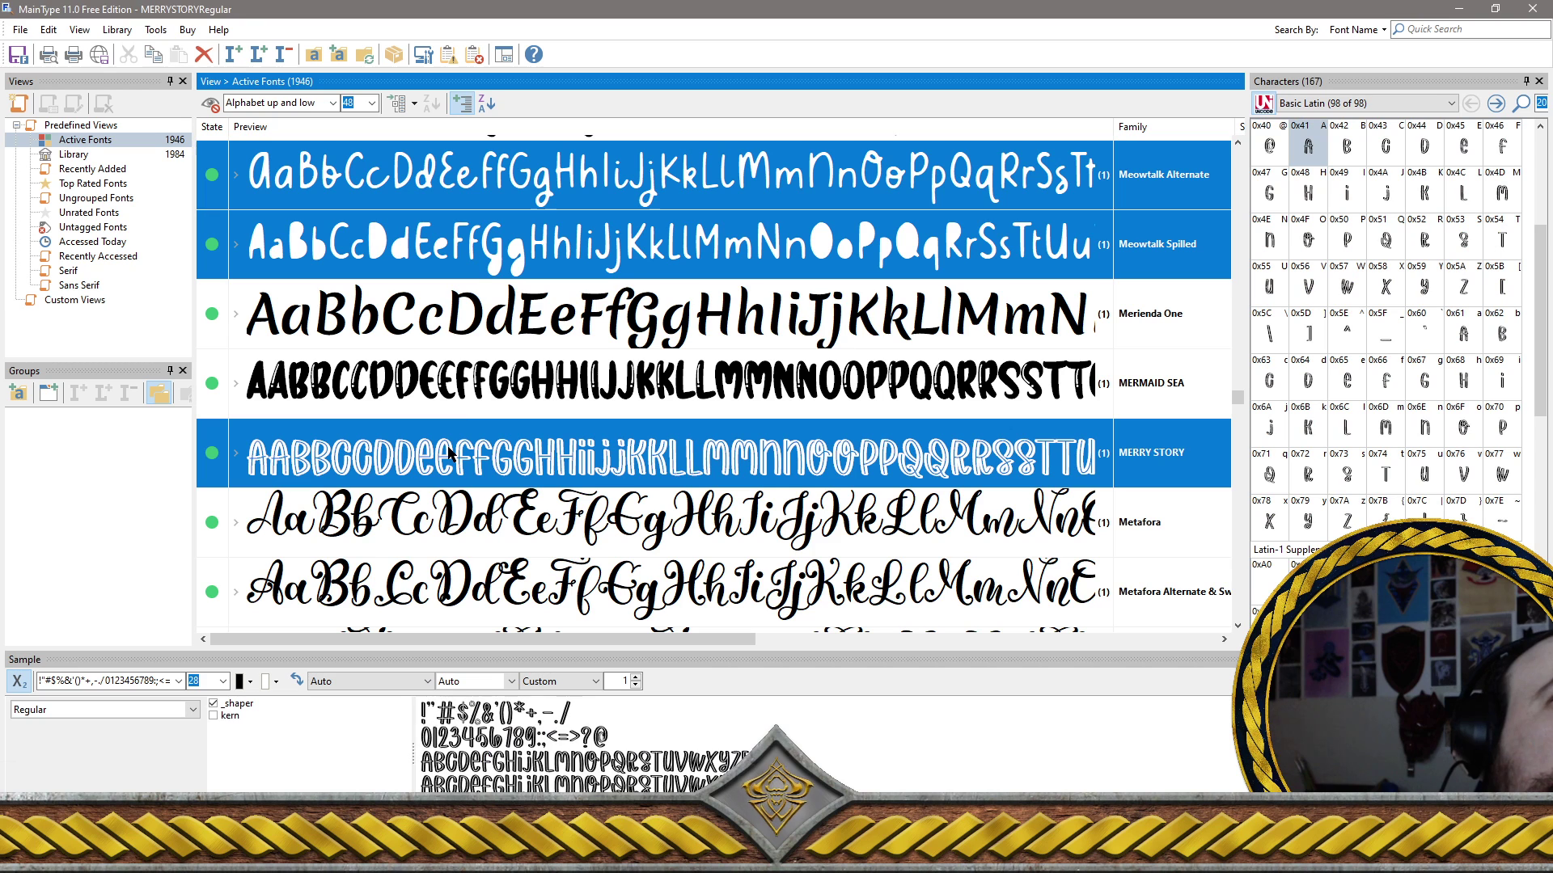
{"action": "left_click", "coordinate": [456, 398], "text": "ctrl"}
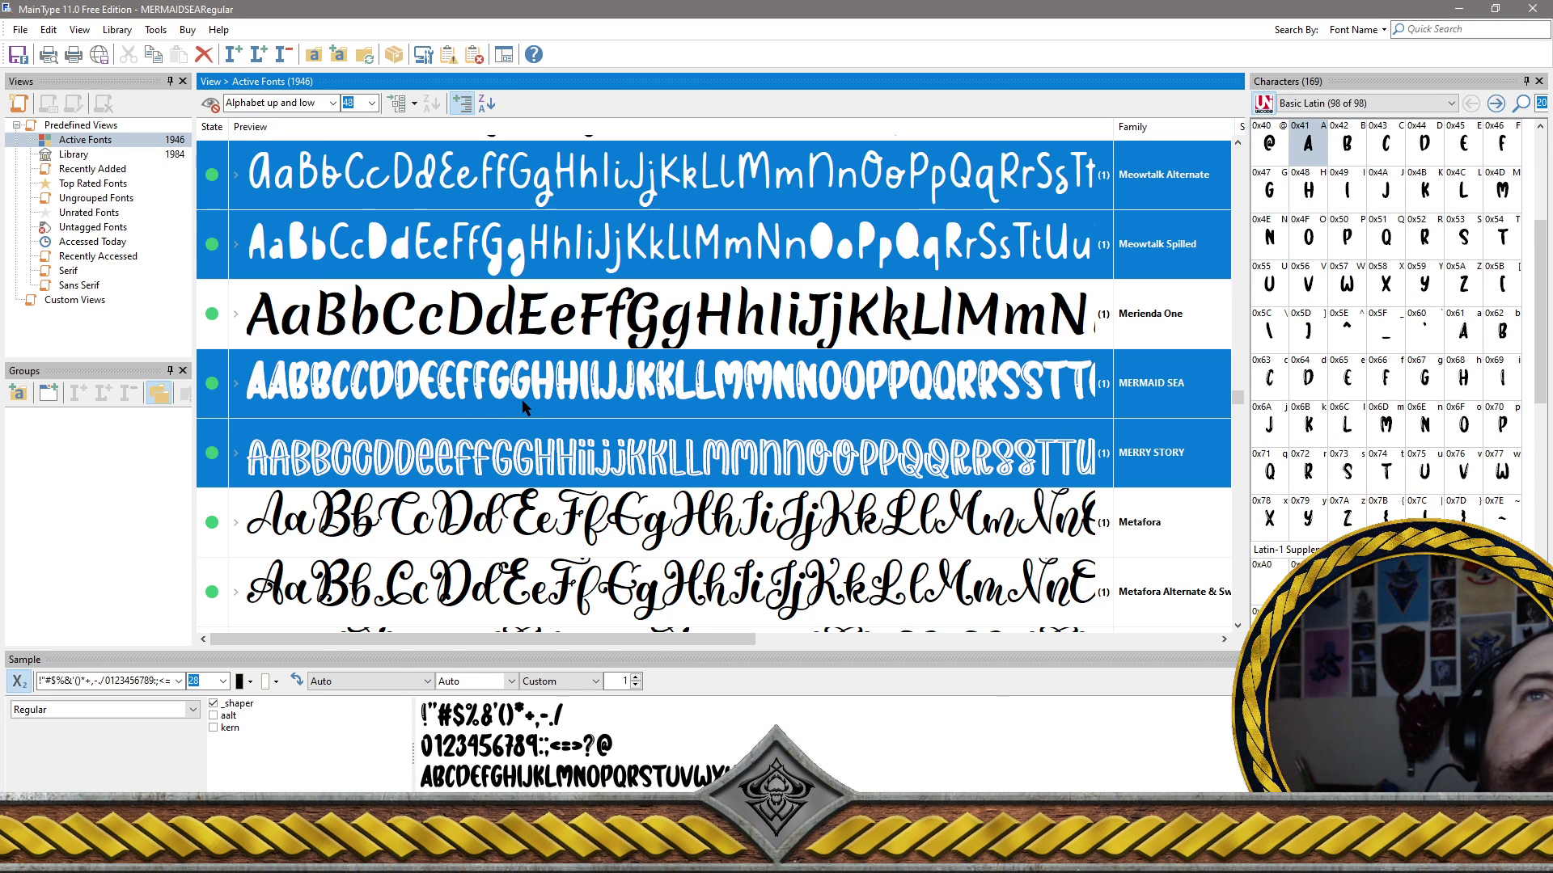
Add the Metafora, Metafora Alternate & Swash, Metafora ss01 - ss04 and Metafora ss05 - ss09 families to the font selection
{"action": "scroll", "coordinate": [524, 409], "scroll_direction": "down", "scroll_amount": 2}
{"action": "scroll", "coordinate": [525, 409], "scroll_direction": "up", "scroll_amount": 2}
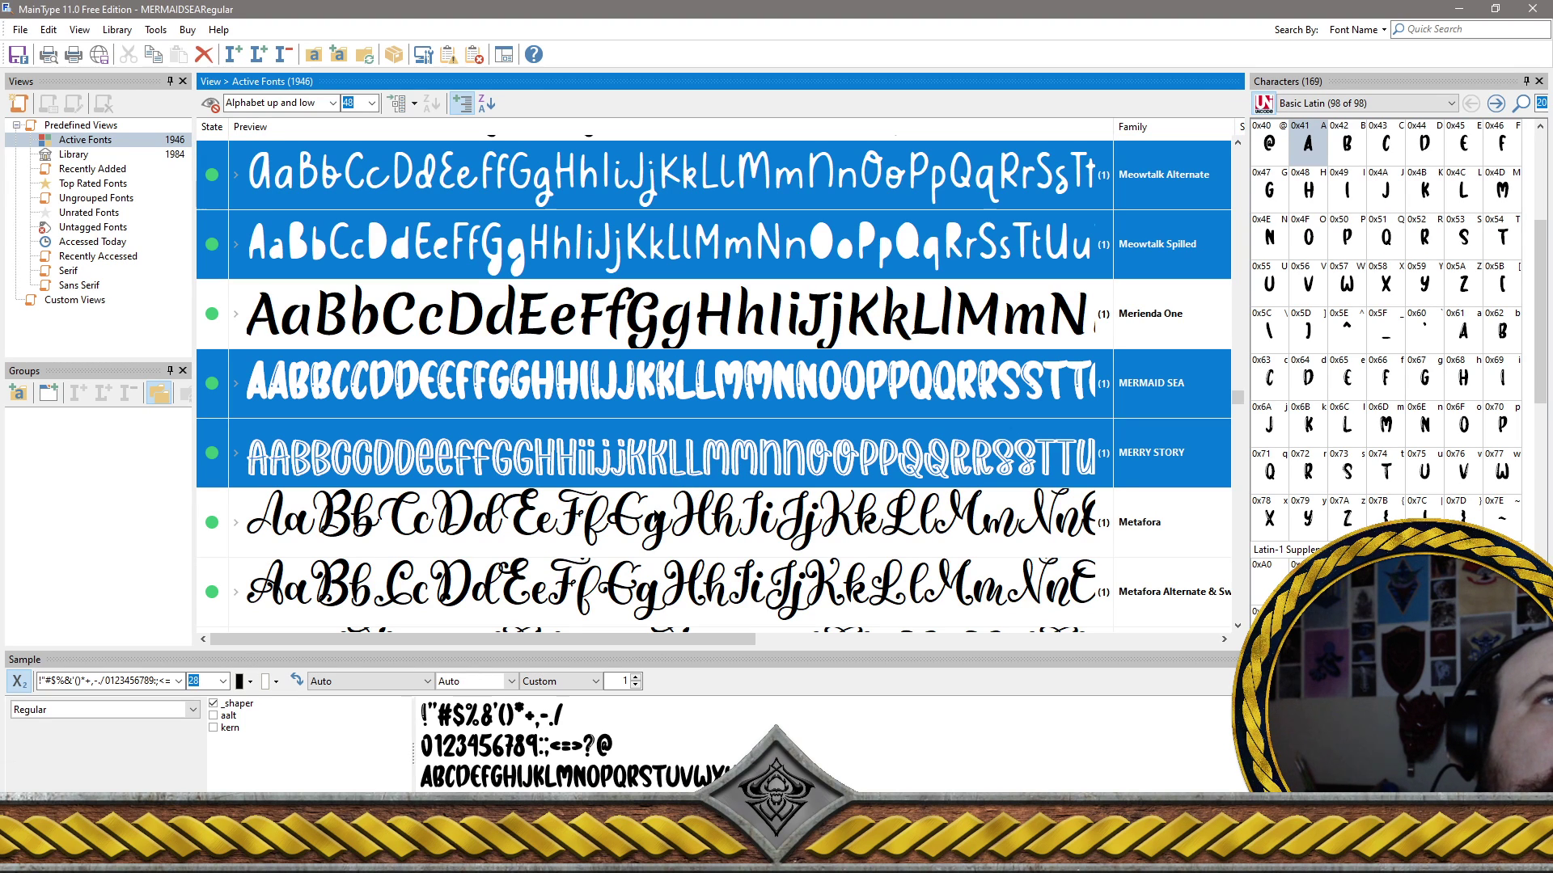
{"action": "left_click", "coordinate": [697, 554], "text": "ctrl"}
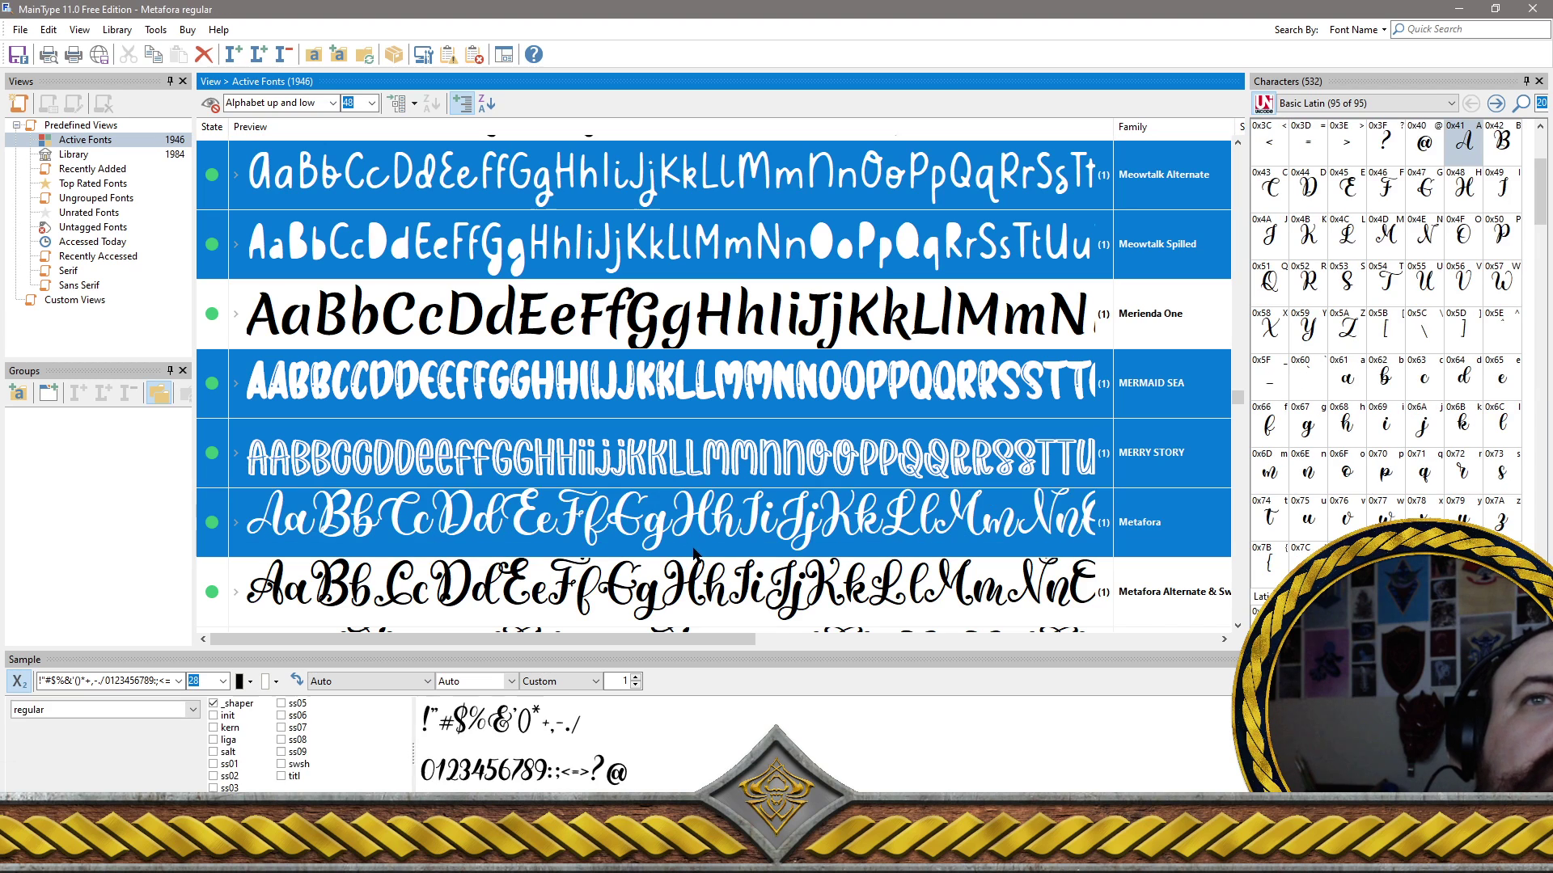
{"action": "left_click", "coordinate": [722, 592], "text": "ctrl"}
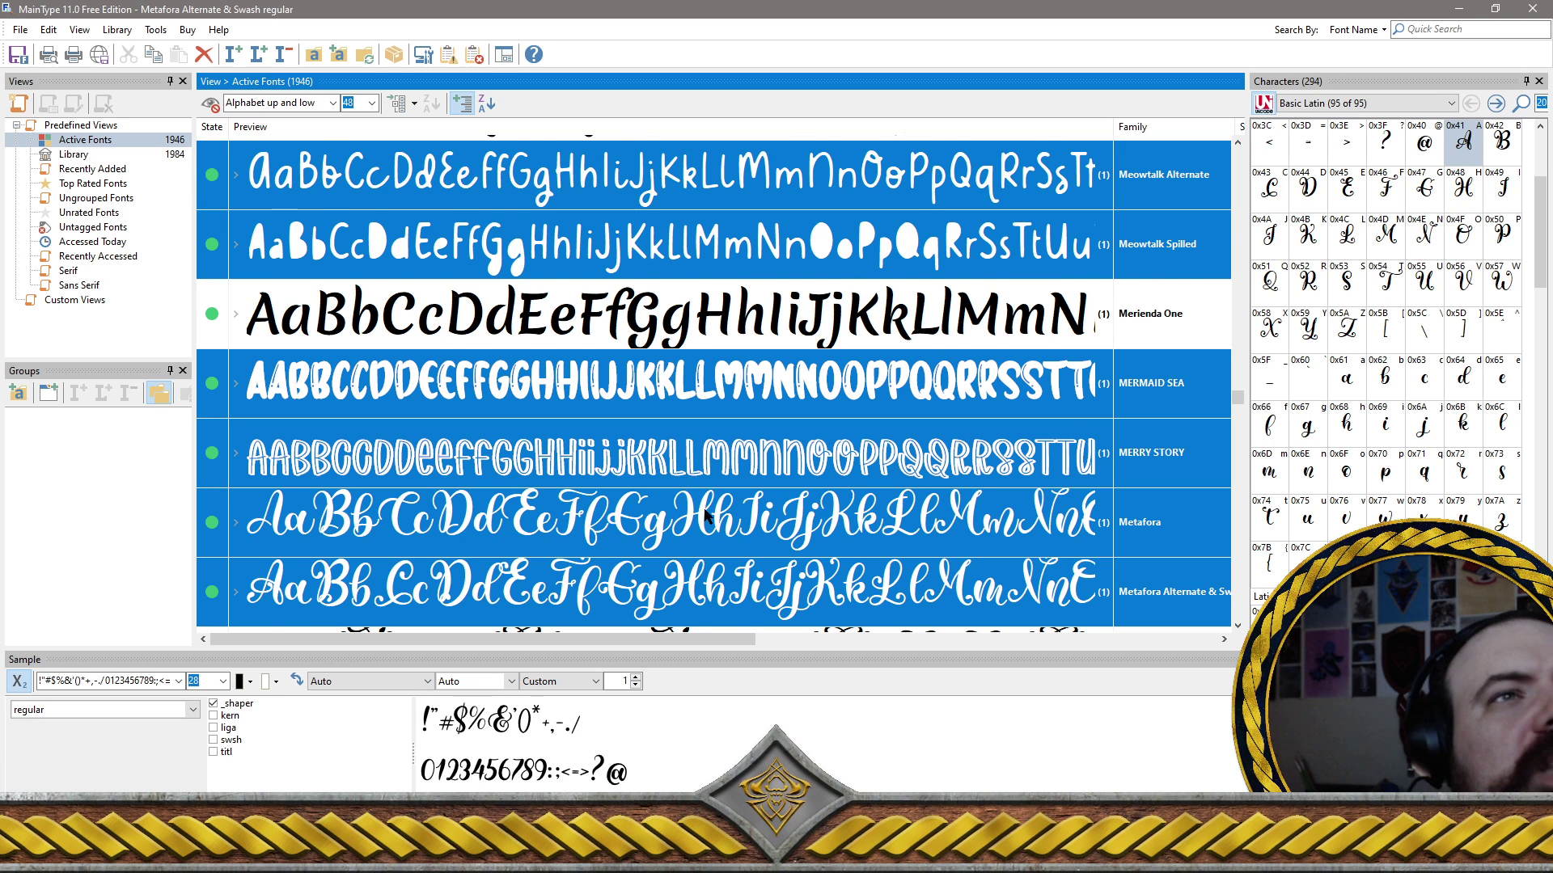
{"action": "scroll", "coordinate": [712, 507], "scroll_direction": "down", "scroll_amount": 2}
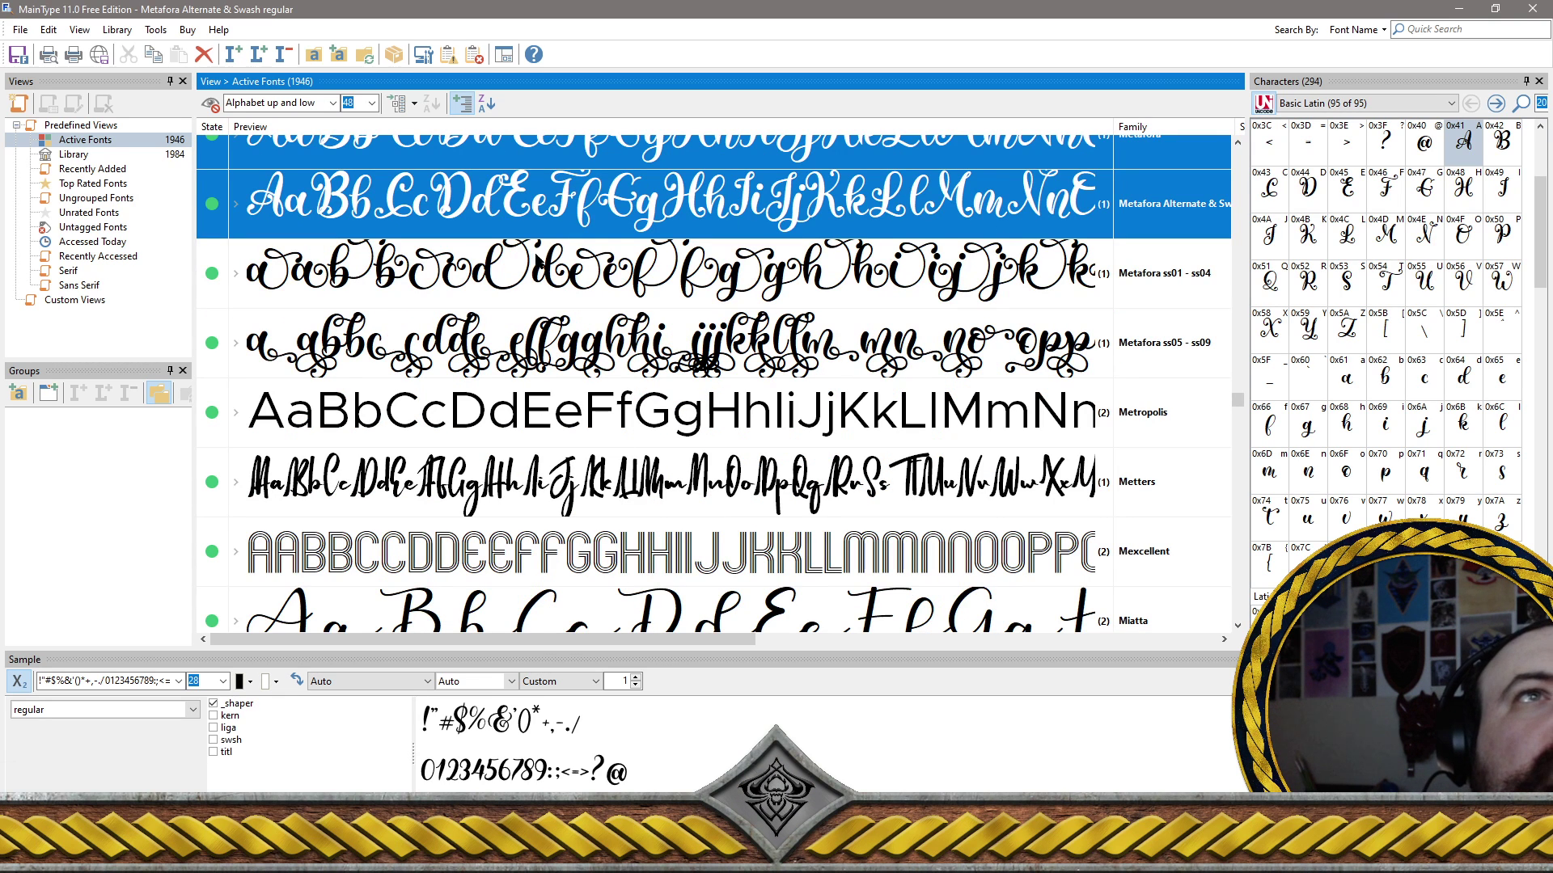
{"action": "left_click", "coordinate": [540, 295], "text": "shift"}
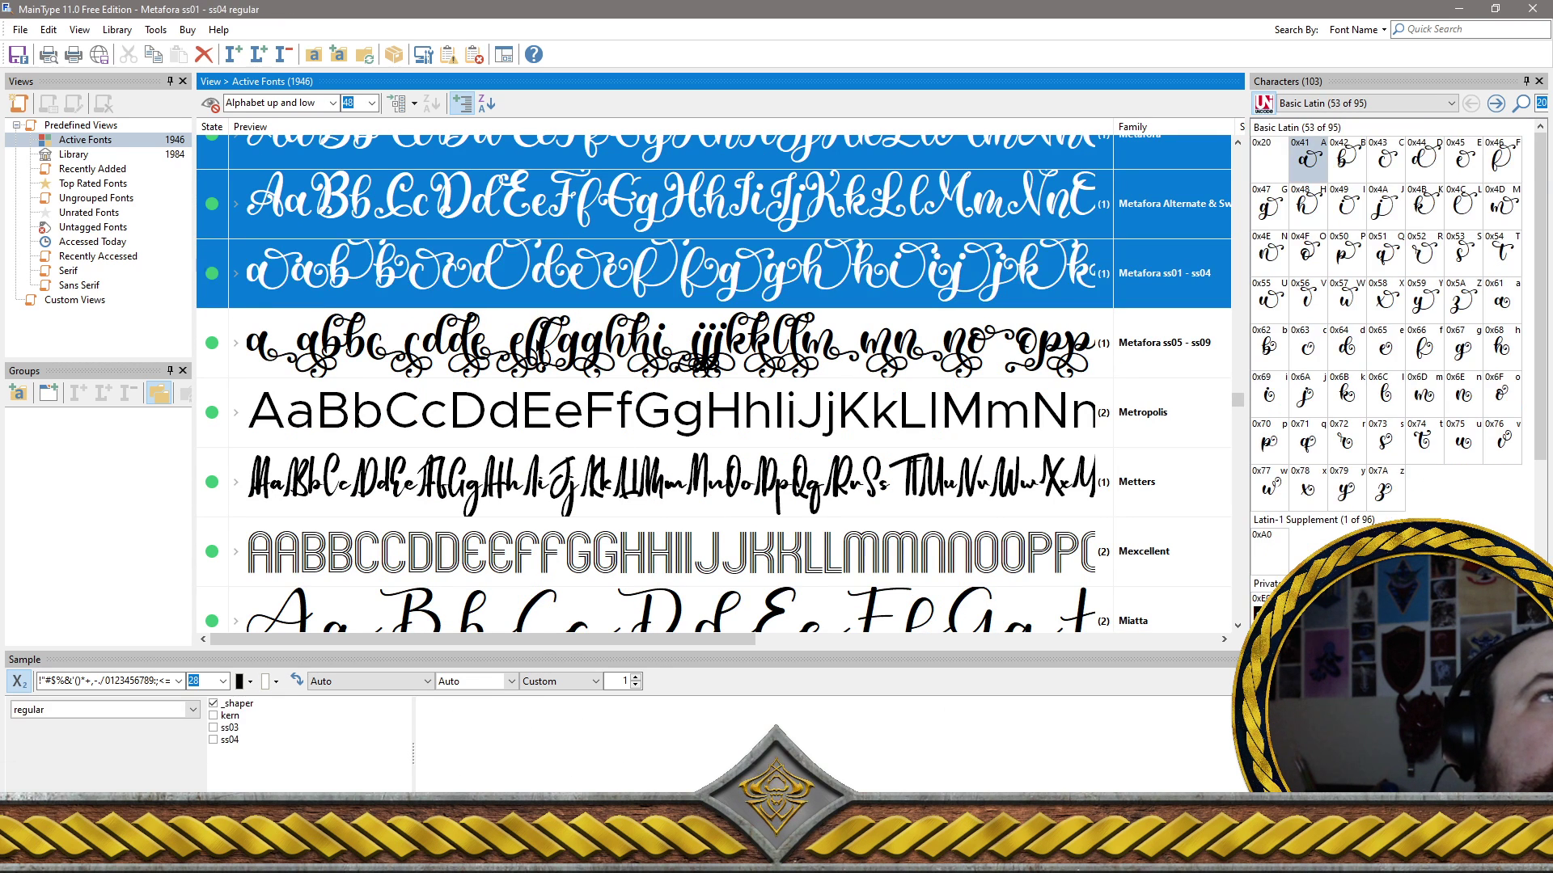
{"action": "left_click", "coordinate": [540, 348], "text": "shift"}
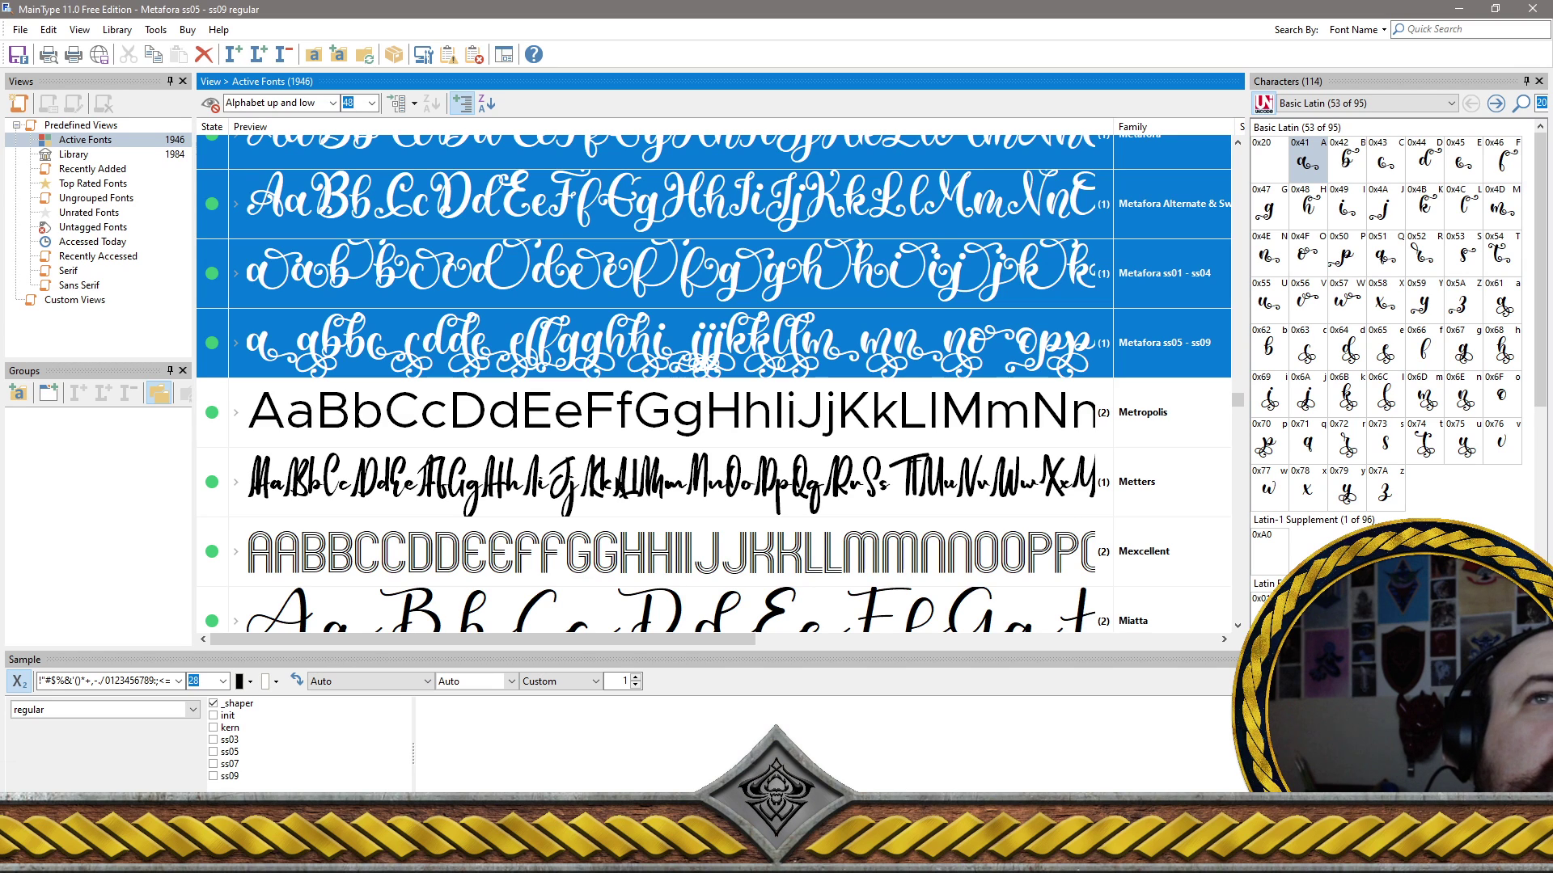
Add the Metters family to the selection, uninstall all the selected font families and close the operation status report
{"action": "left_click", "coordinate": [615, 483], "text": "ctrl"}
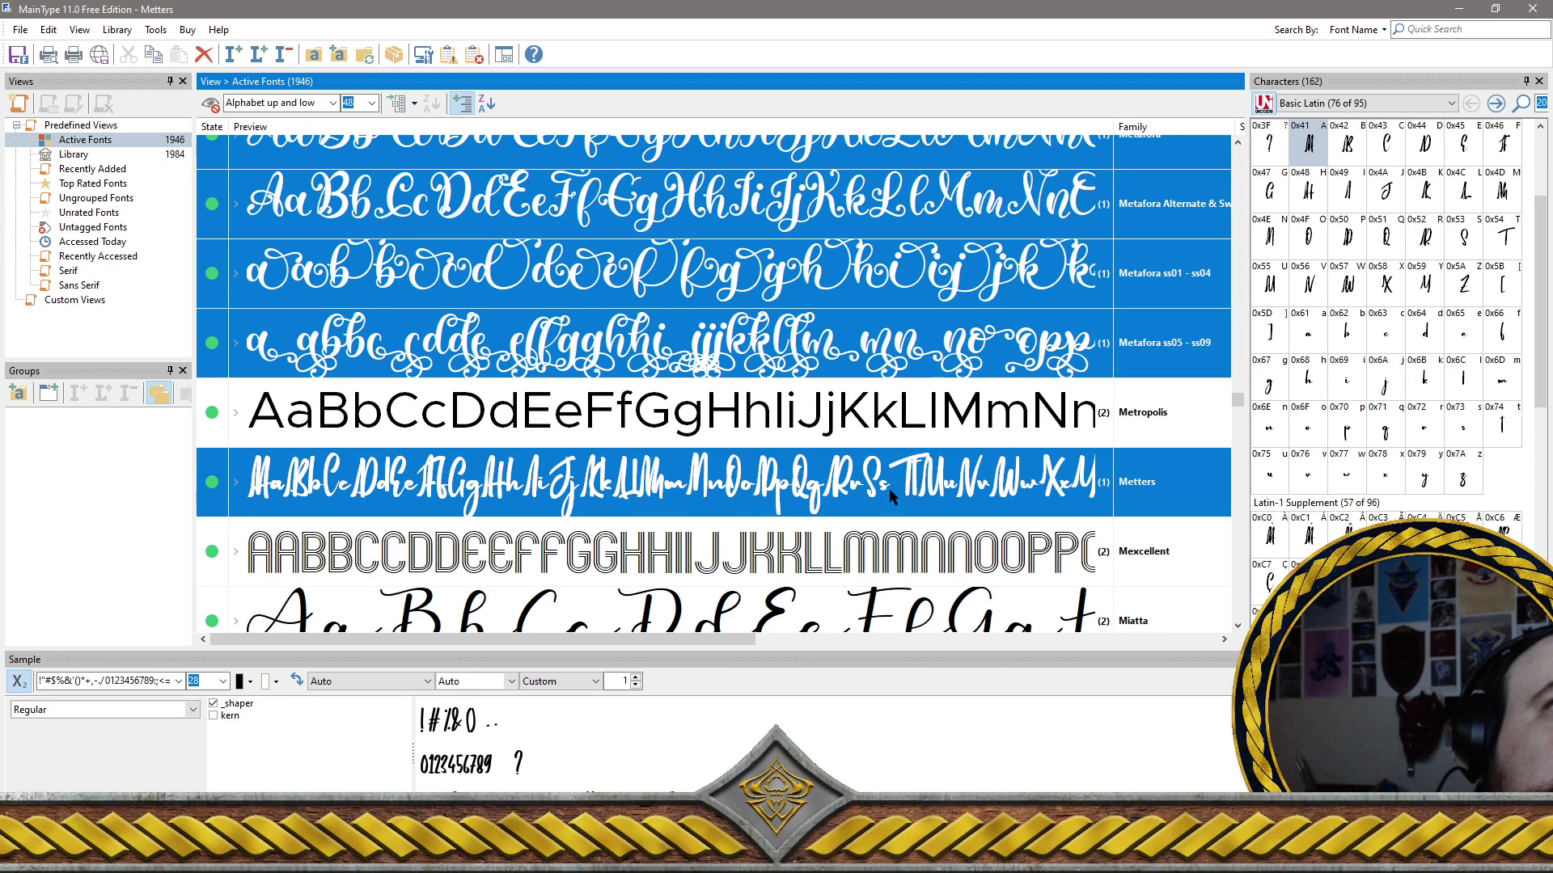
{"action": "right_click", "coordinate": [867, 495]}
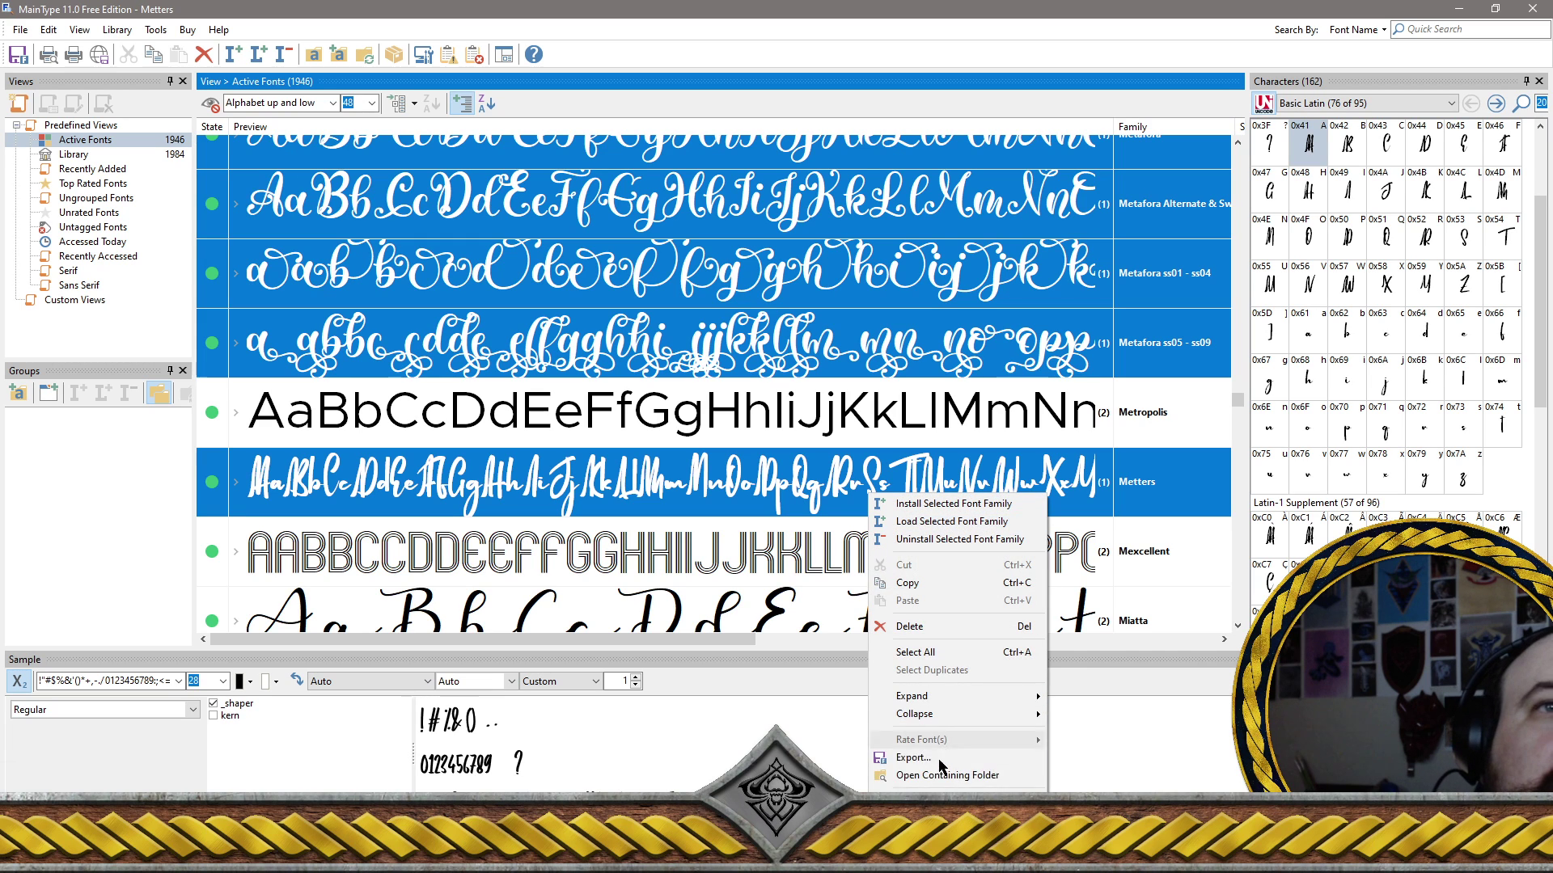
{"action": "left_click", "coordinate": [937, 547]}
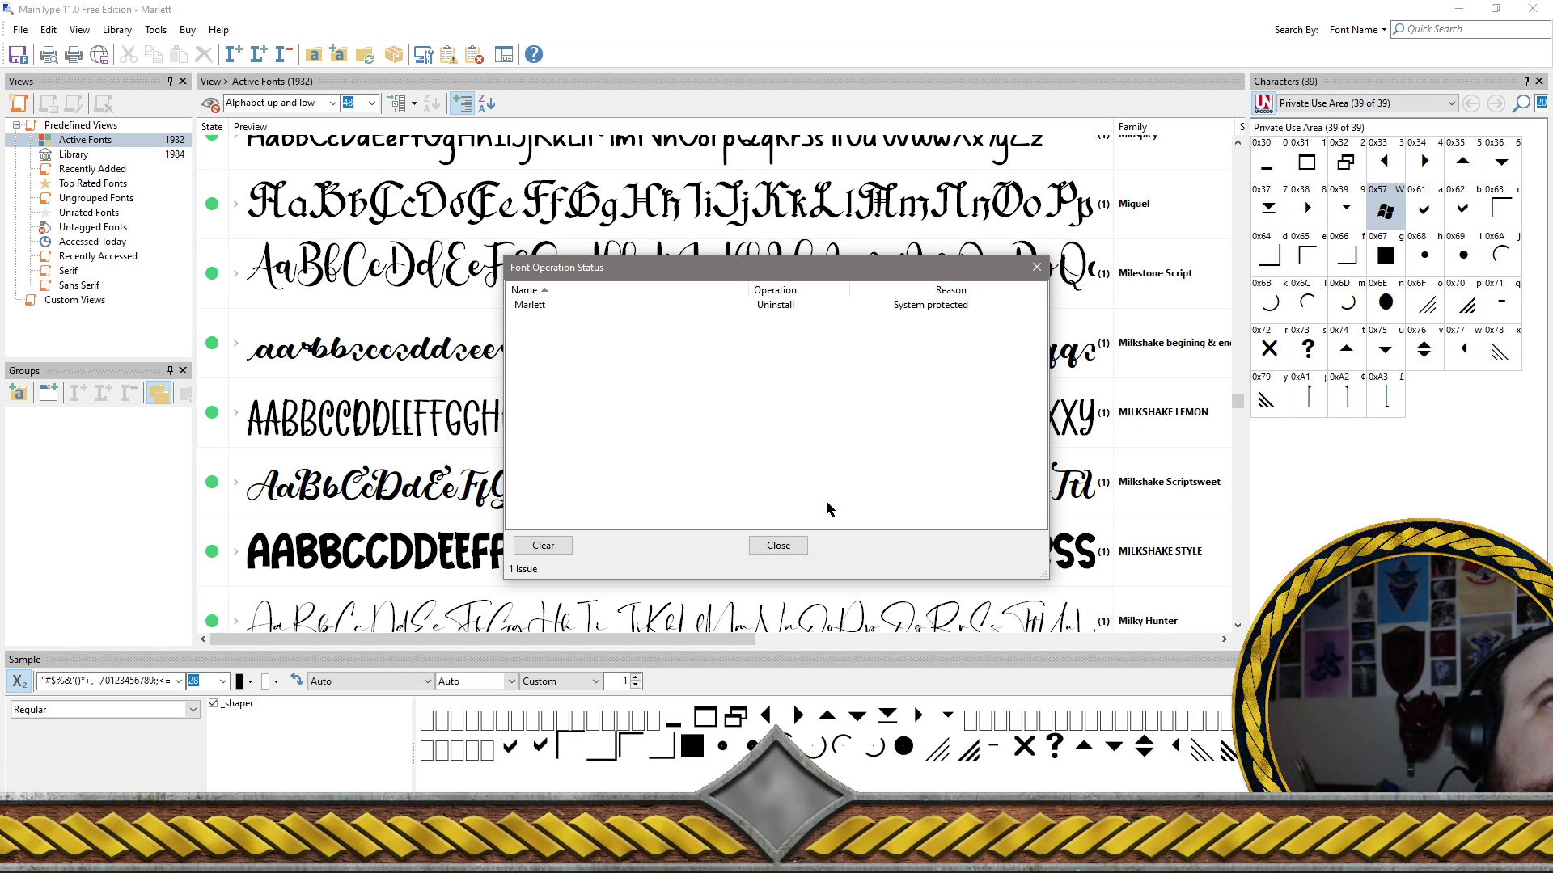
{"action": "left_click", "coordinate": [778, 546]}
Preview the Milkshake Scriptsweet, Metropolis and Miatta fonts while reviewing the families between Memorynote and Mocha Cherry In Line
{"action": "left_click", "coordinate": [748, 515]}
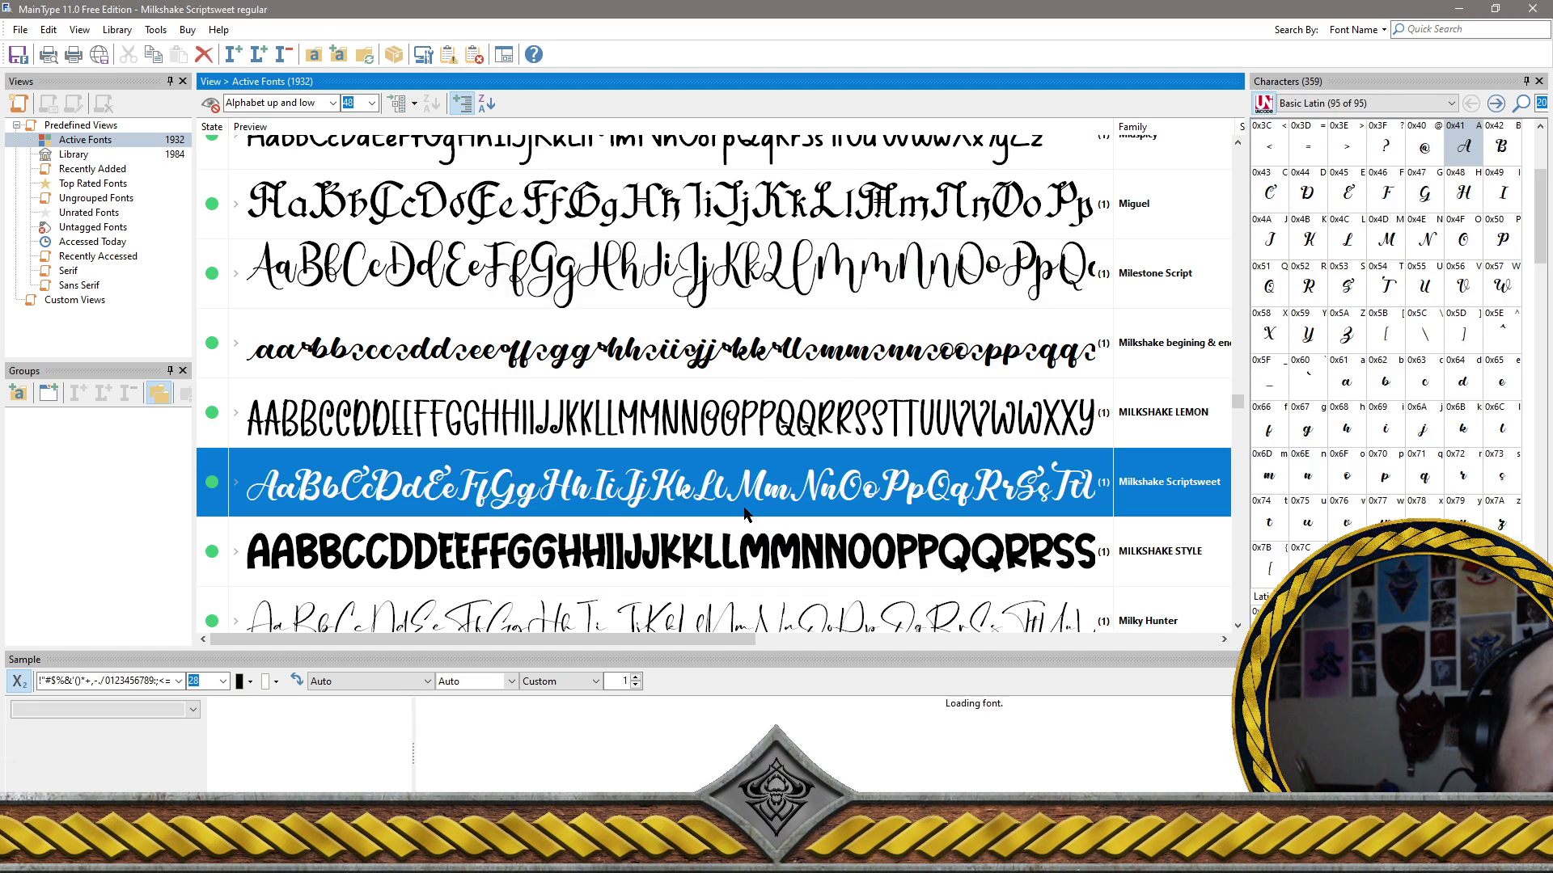
{"action": "scroll", "coordinate": [748, 515], "scroll_direction": "down", "scroll_amount": 2}
{"action": "scroll", "coordinate": [748, 515], "scroll_direction": "down", "scroll_amount": 4}
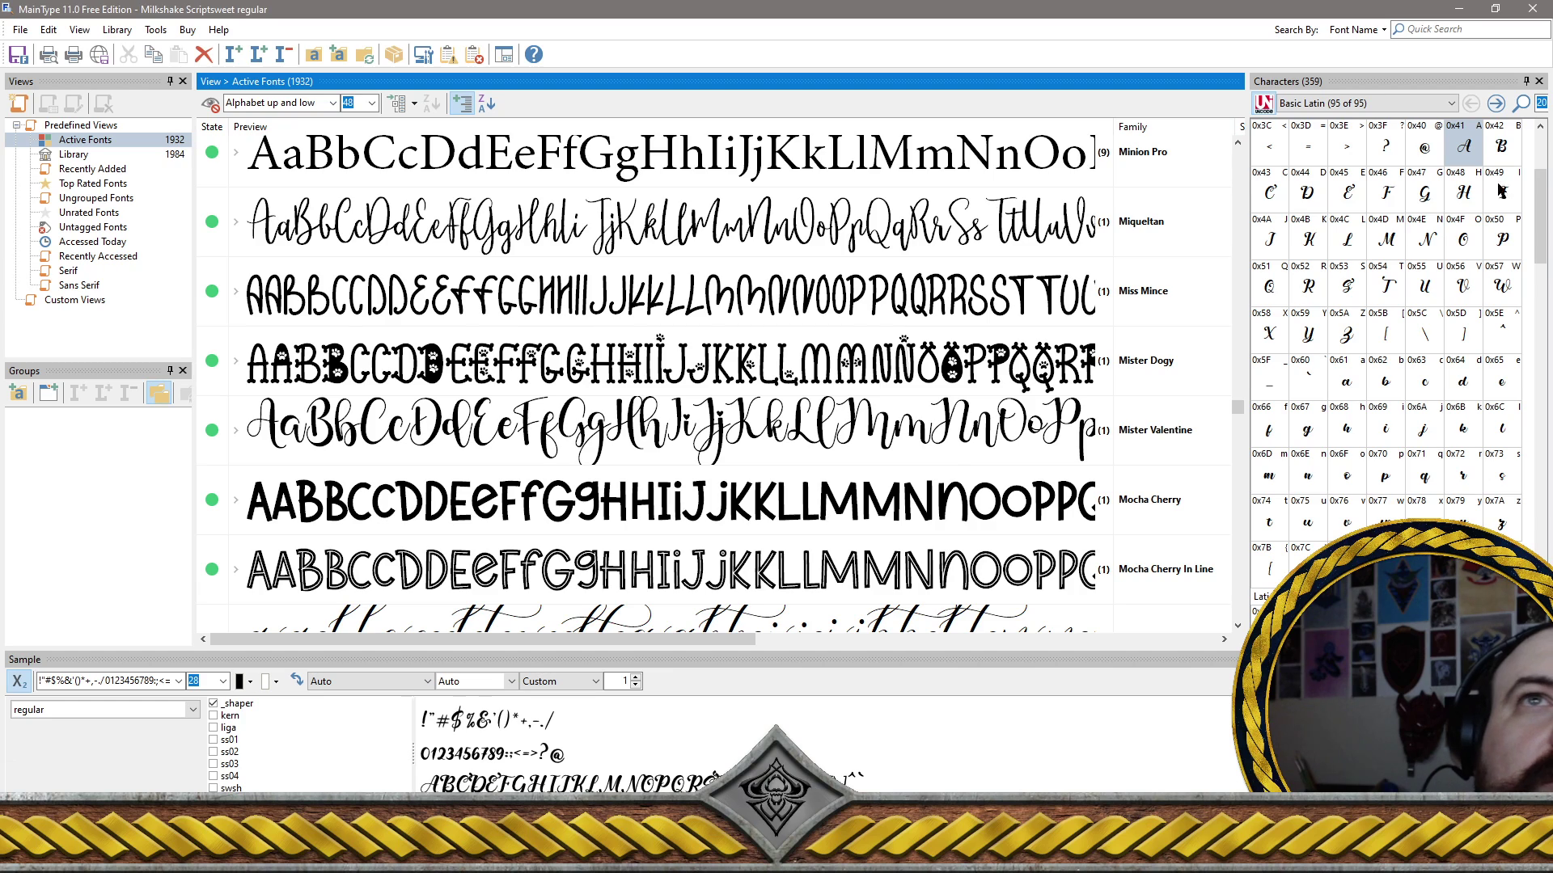
{"action": "scroll", "coordinate": [1030, 414], "scroll_direction": "up", "scroll_amount": 5}
{"action": "scroll", "coordinate": [909, 465], "scroll_direction": "up", "scroll_amount": 5}
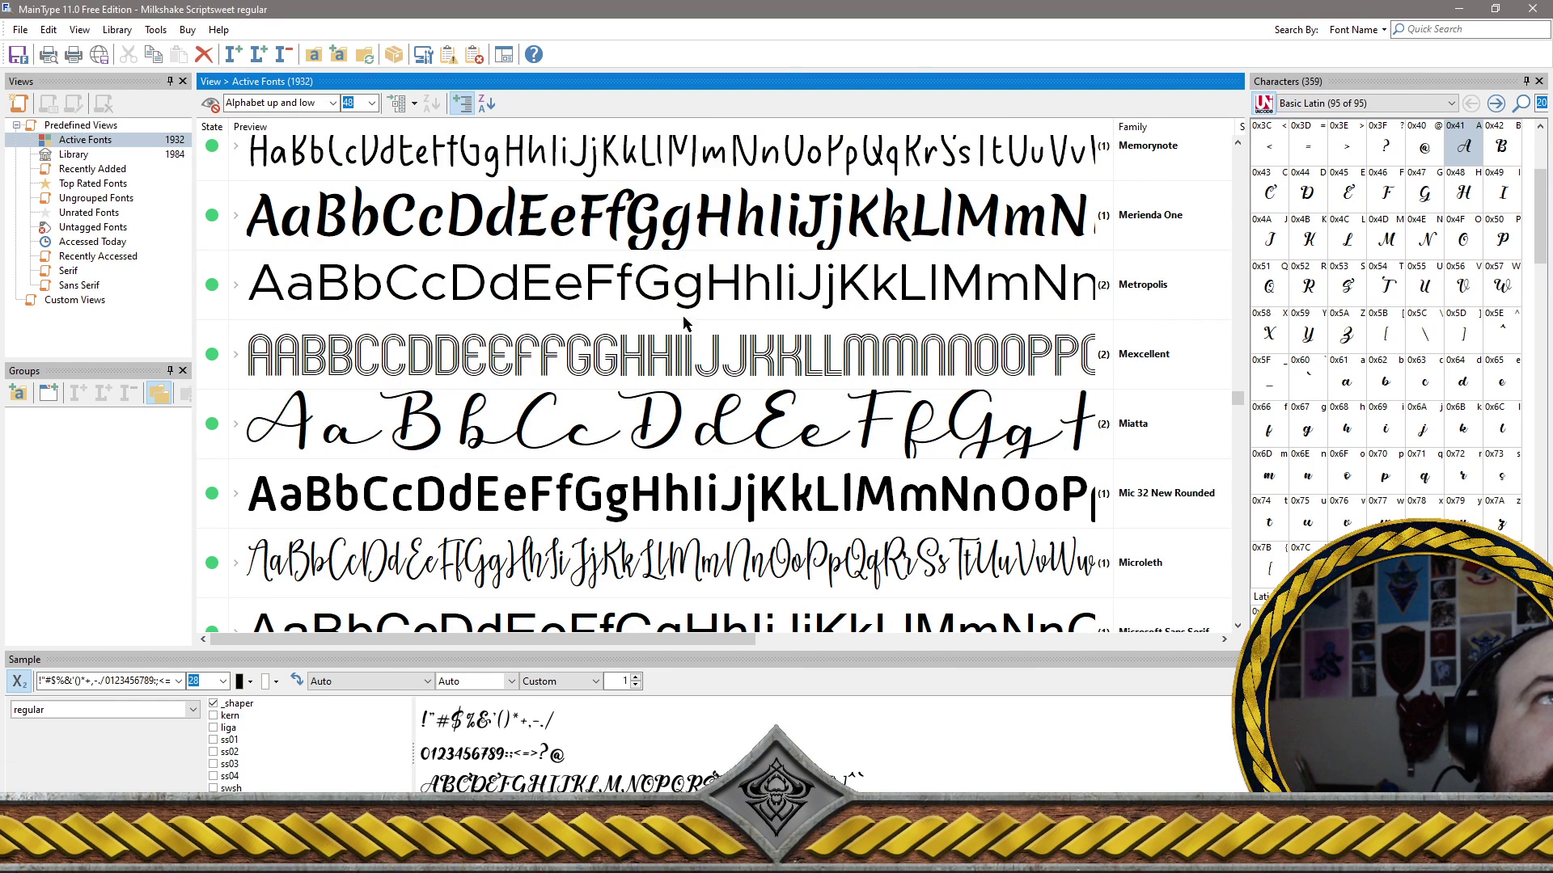
{"action": "left_click", "coordinate": [639, 283]}
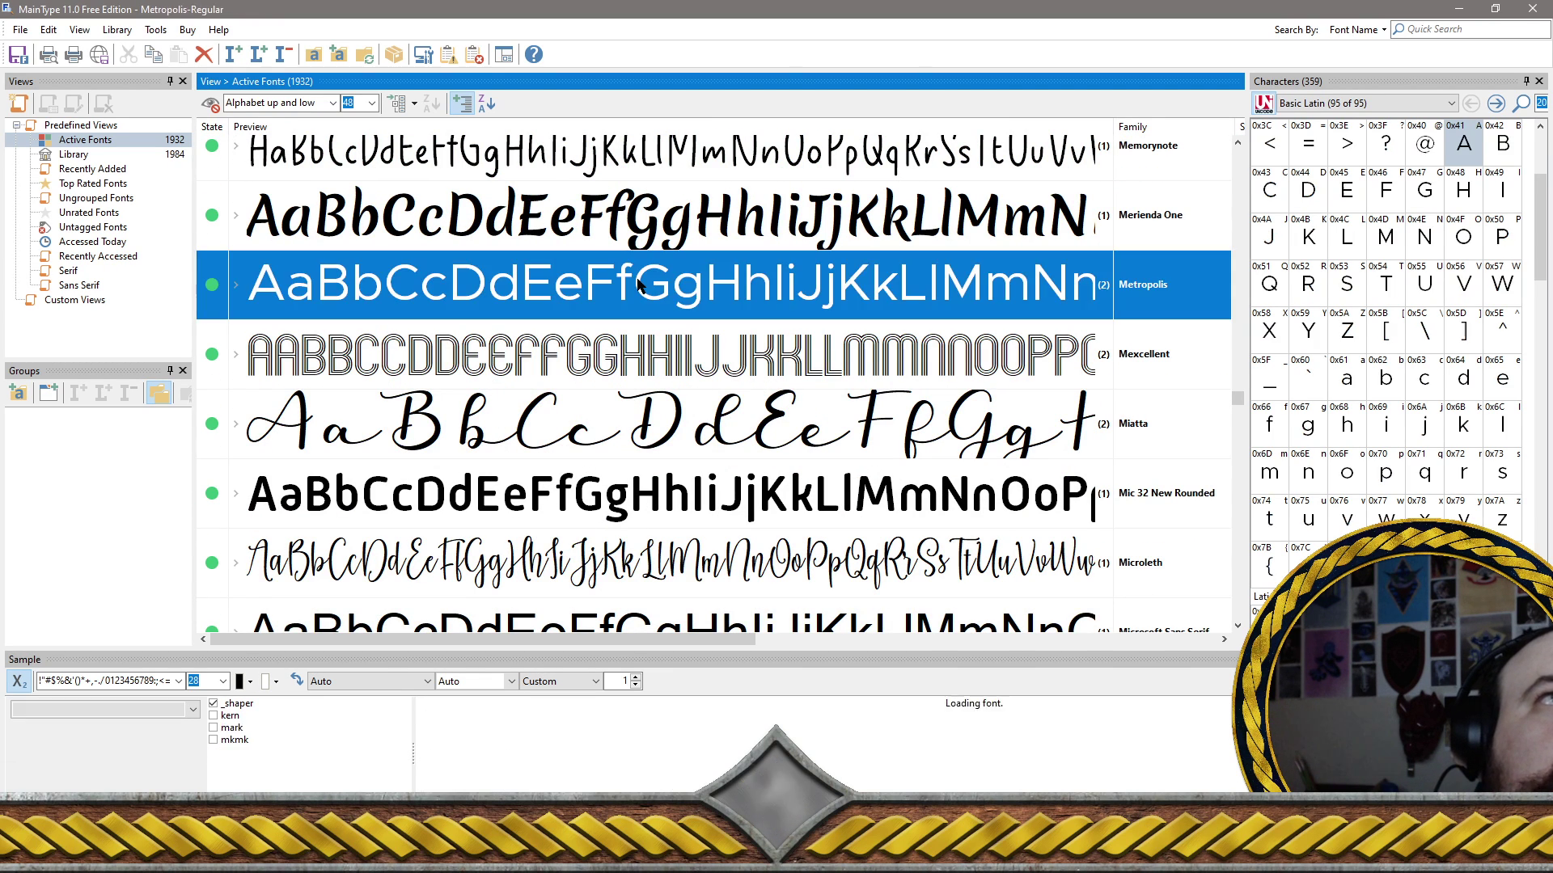
{"action": "left_click", "coordinate": [702, 418]}
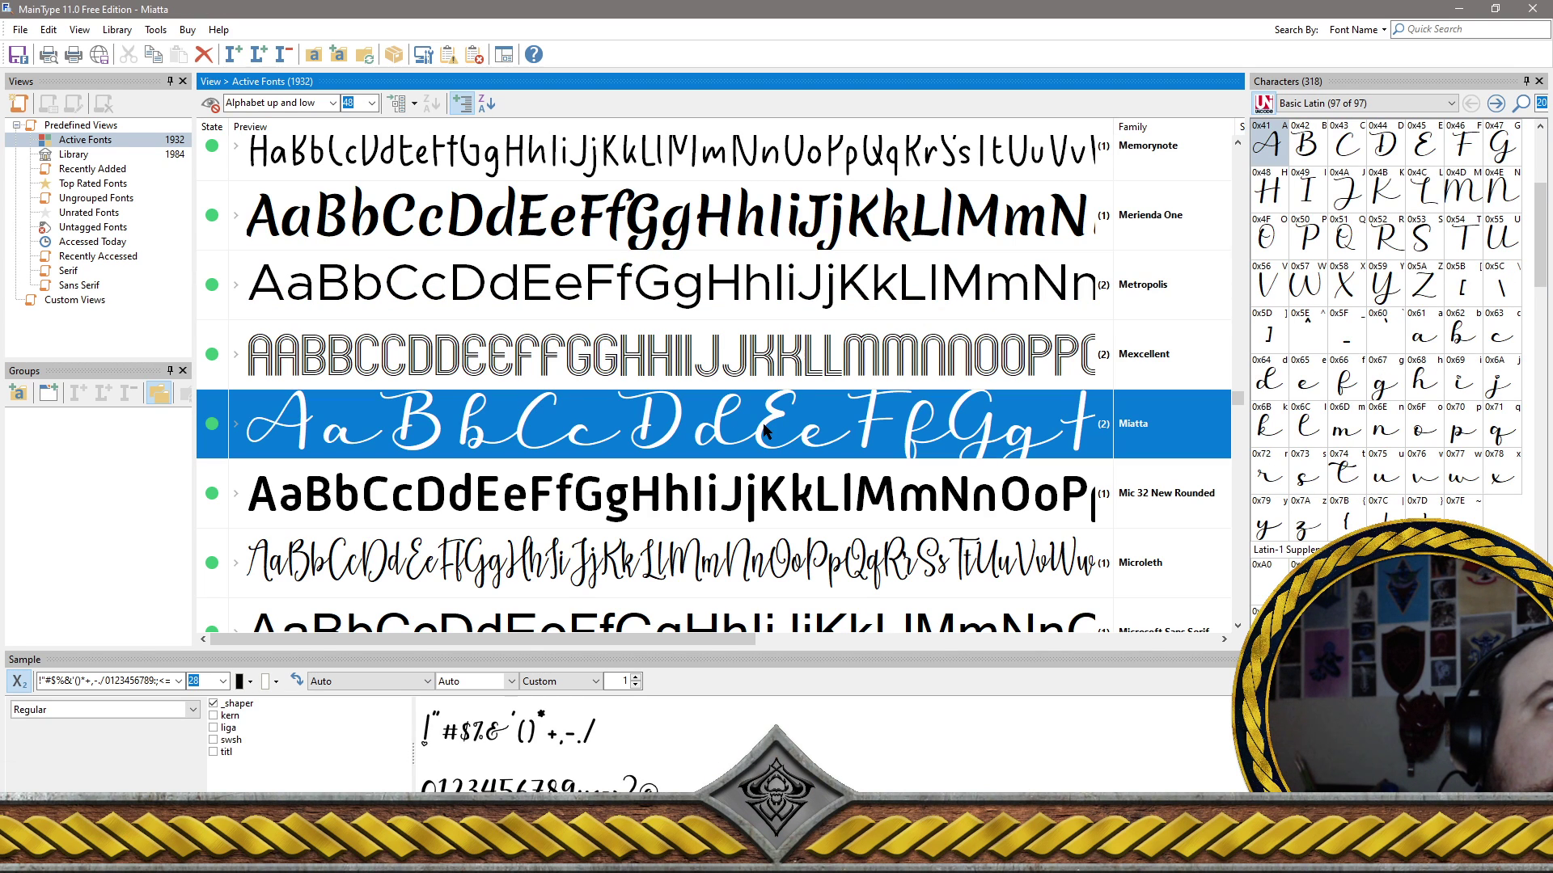
Select the Microleth font family and add the Midnight Vagansa family to the selection
{"action": "left_click", "coordinate": [518, 552]}
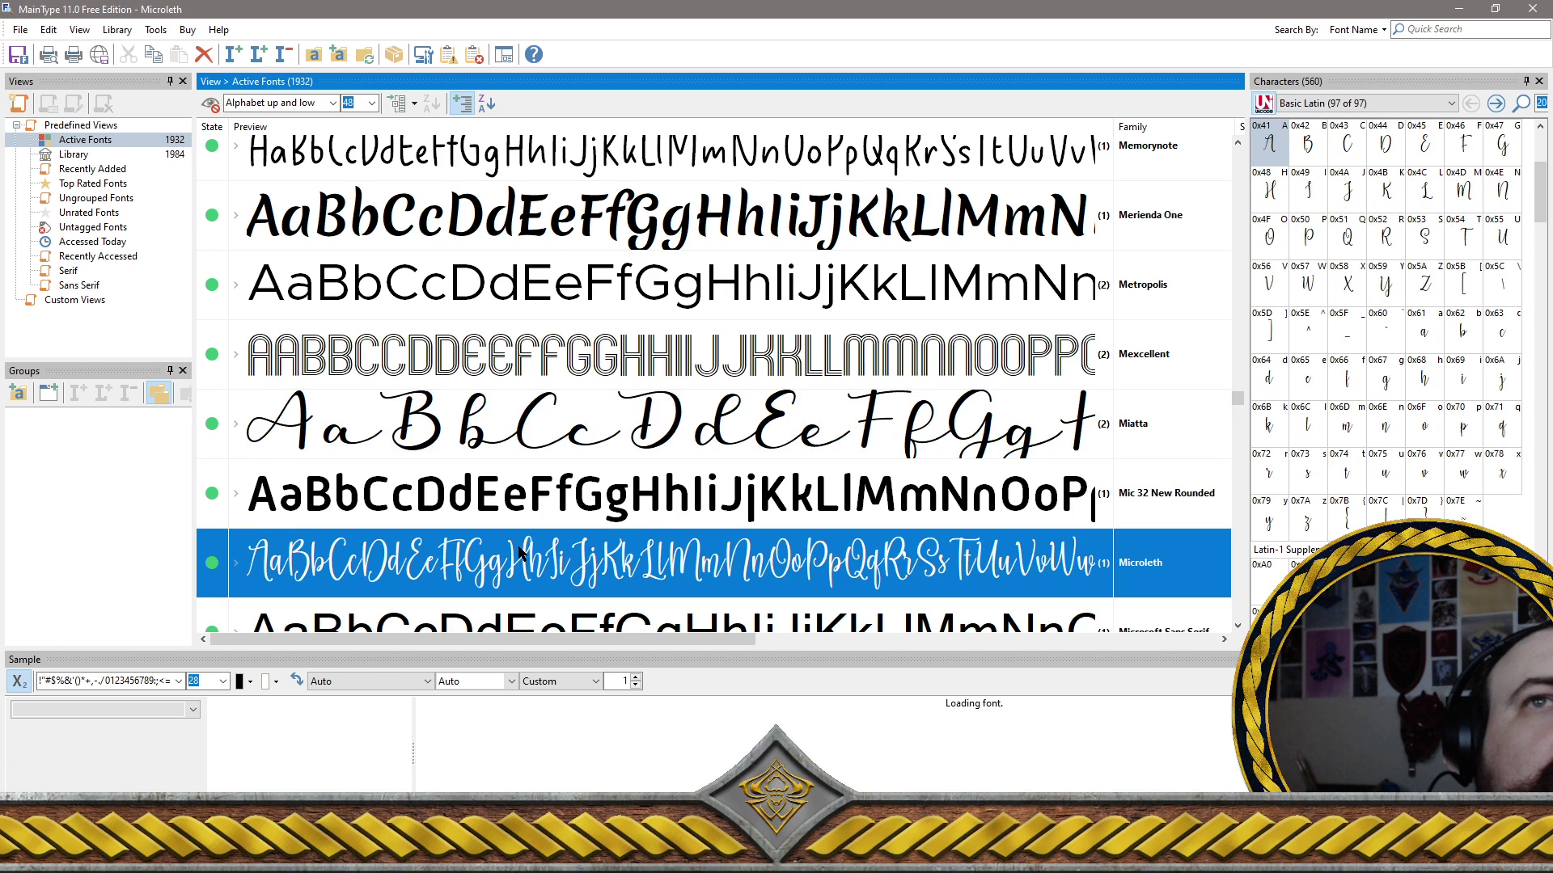
{"action": "scroll", "coordinate": [521, 526], "scroll_direction": "down", "scroll_amount": 4}
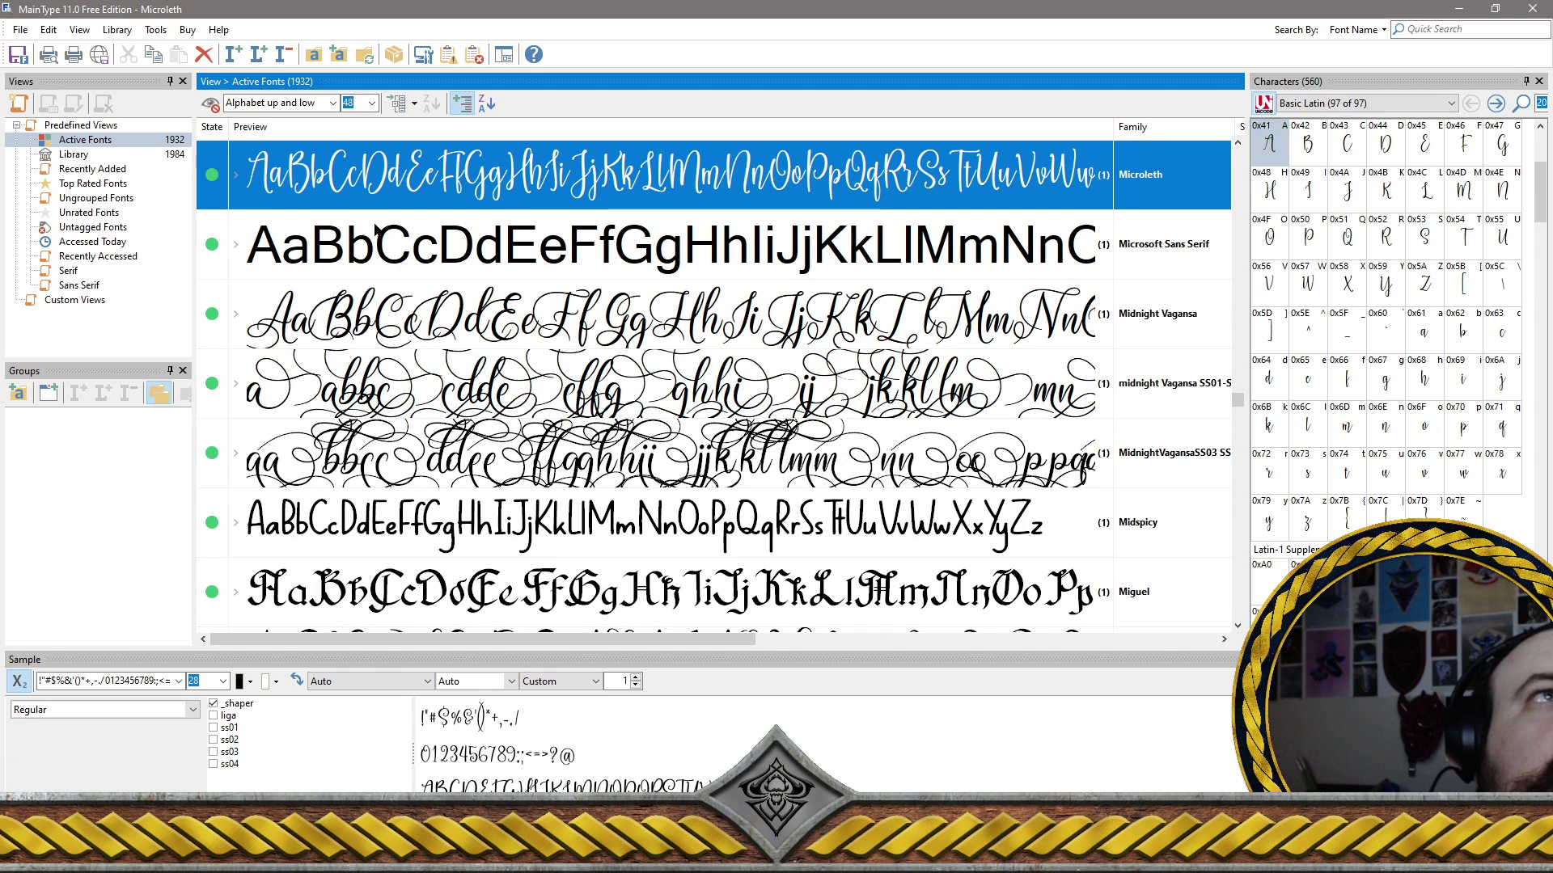
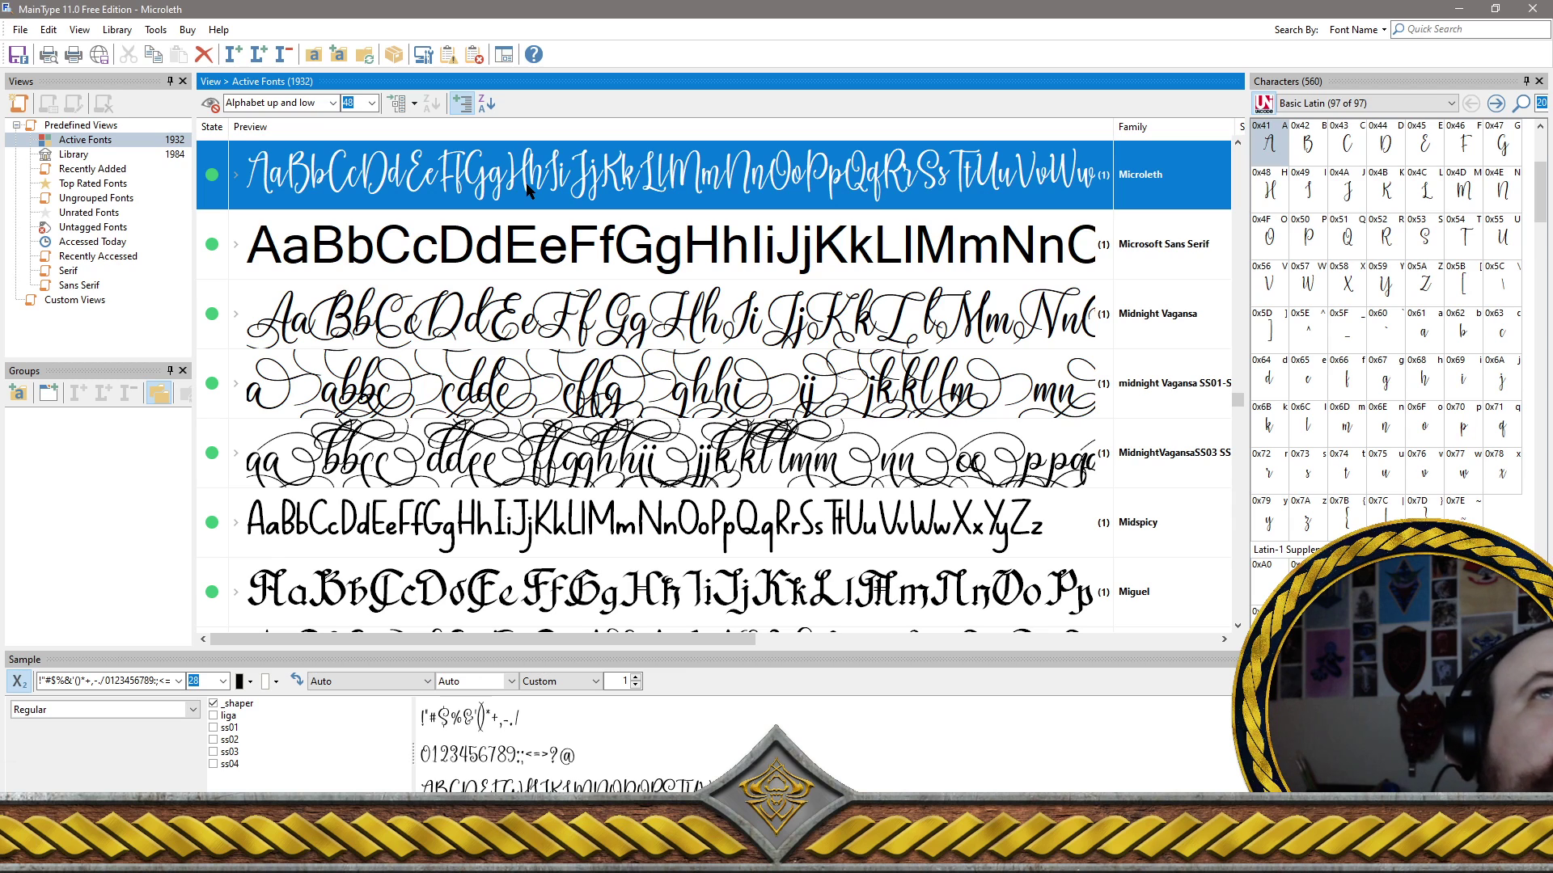
{"action": "left_click", "coordinate": [616, 309], "text": "ctrl"}
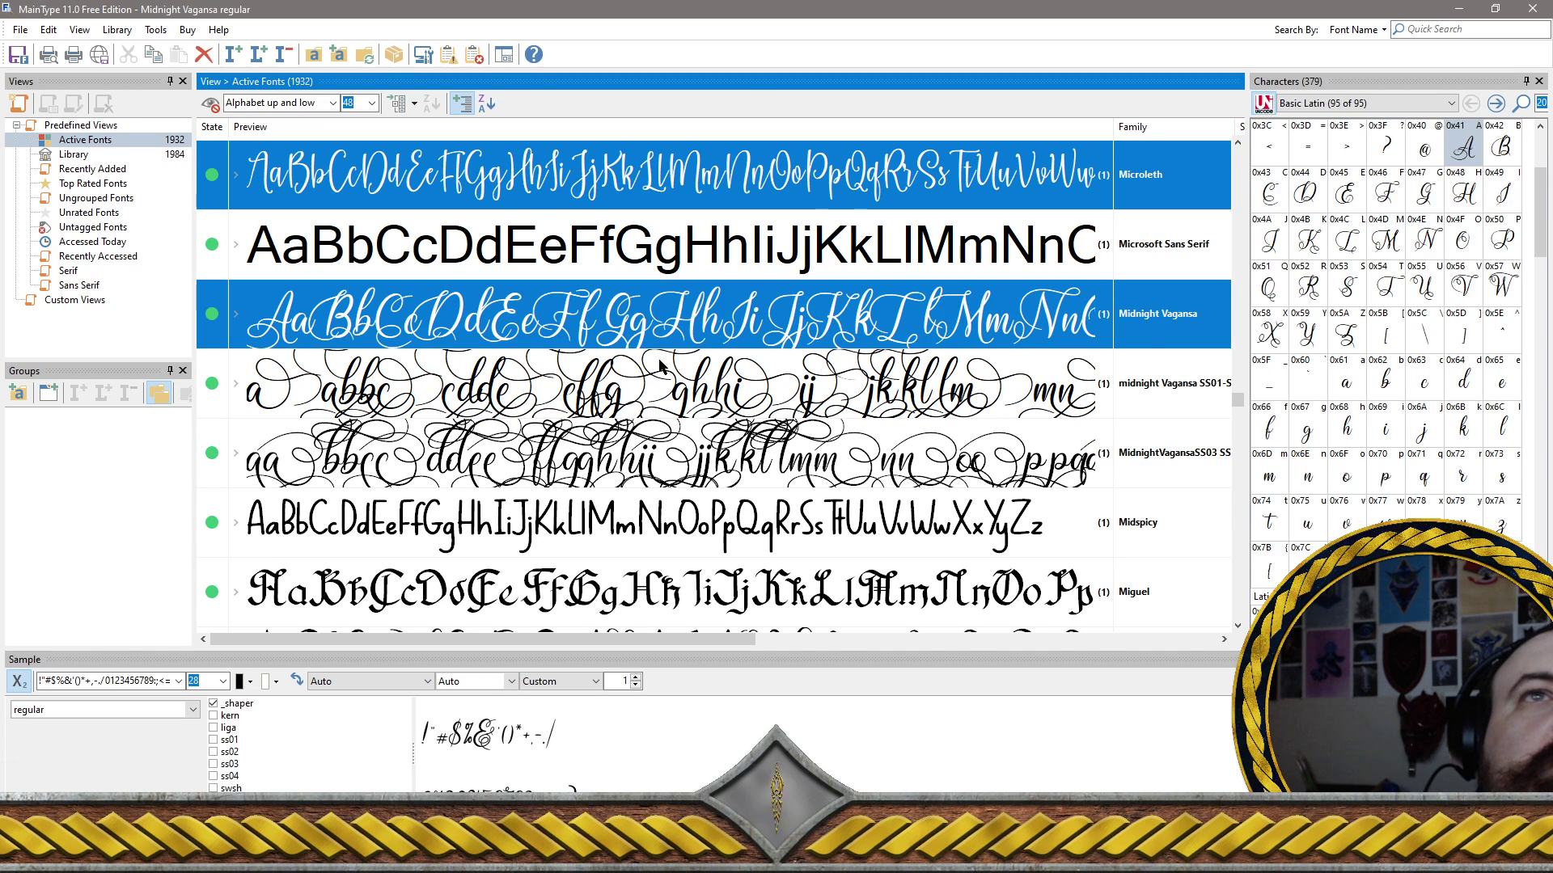
Add the midnight Vagansa SS01, MidnightVagansaSS03 SS04 and Midspicy families to the font selection
{"action": "left_click", "coordinate": [643, 417], "text": "ctrl"}
{"action": "left_click", "coordinate": [620, 459], "text": "ctrl"}
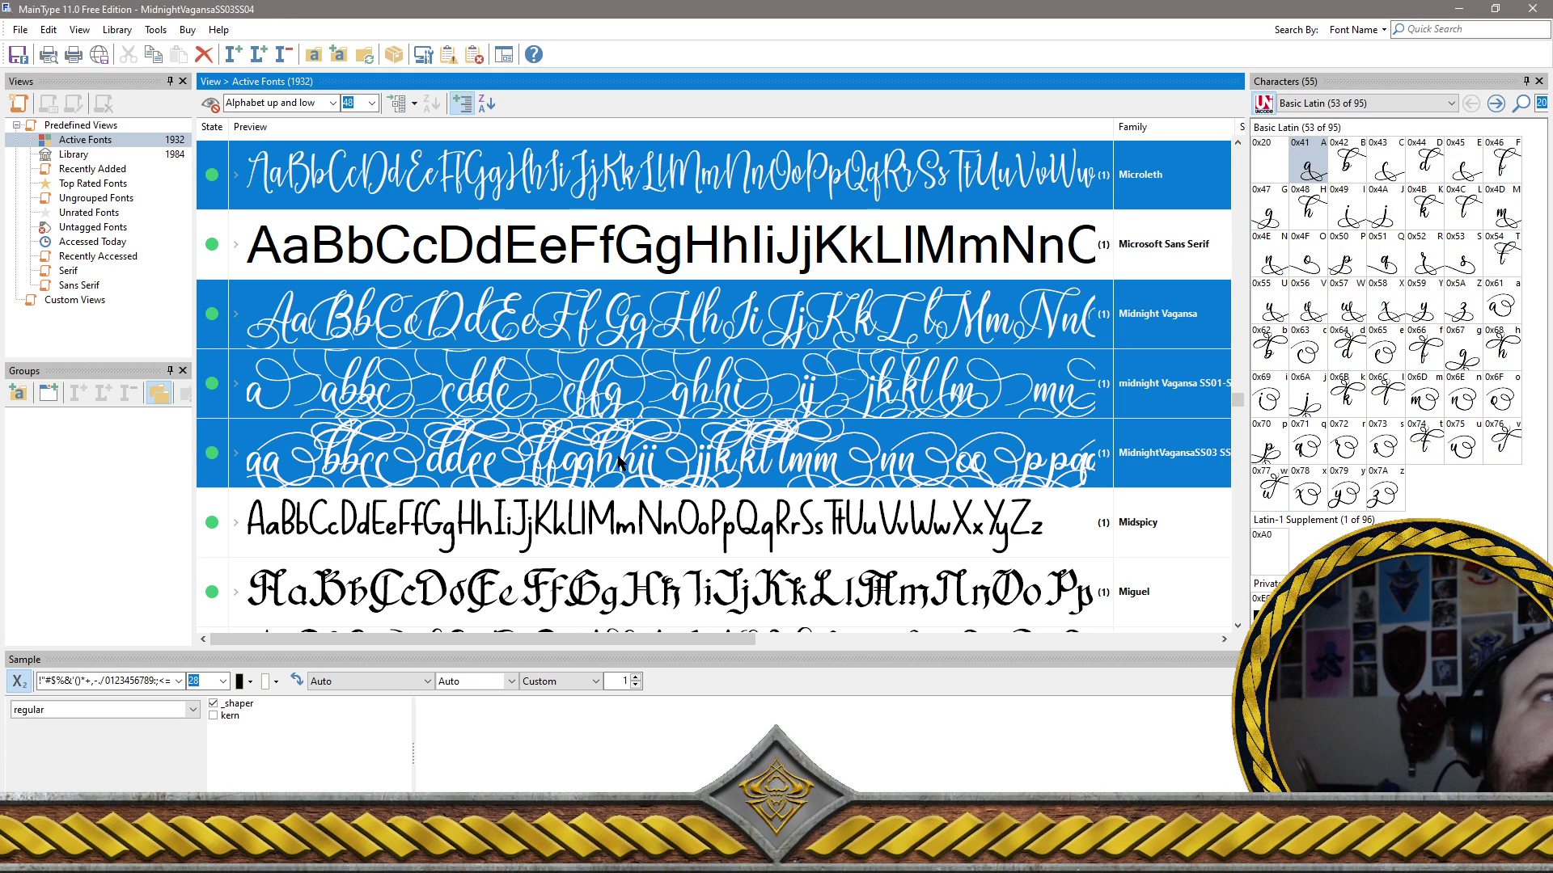
{"action": "left_click", "coordinate": [638, 527]}
Add the Milkshake begining & ending swash, MILKSHAKE LEMON, Milkshake Scriptsweet and MILKSHAKE STYLE families to the font selection
{"action": "scroll", "coordinate": [643, 525], "scroll_direction": "down", "scroll_amount": 5}
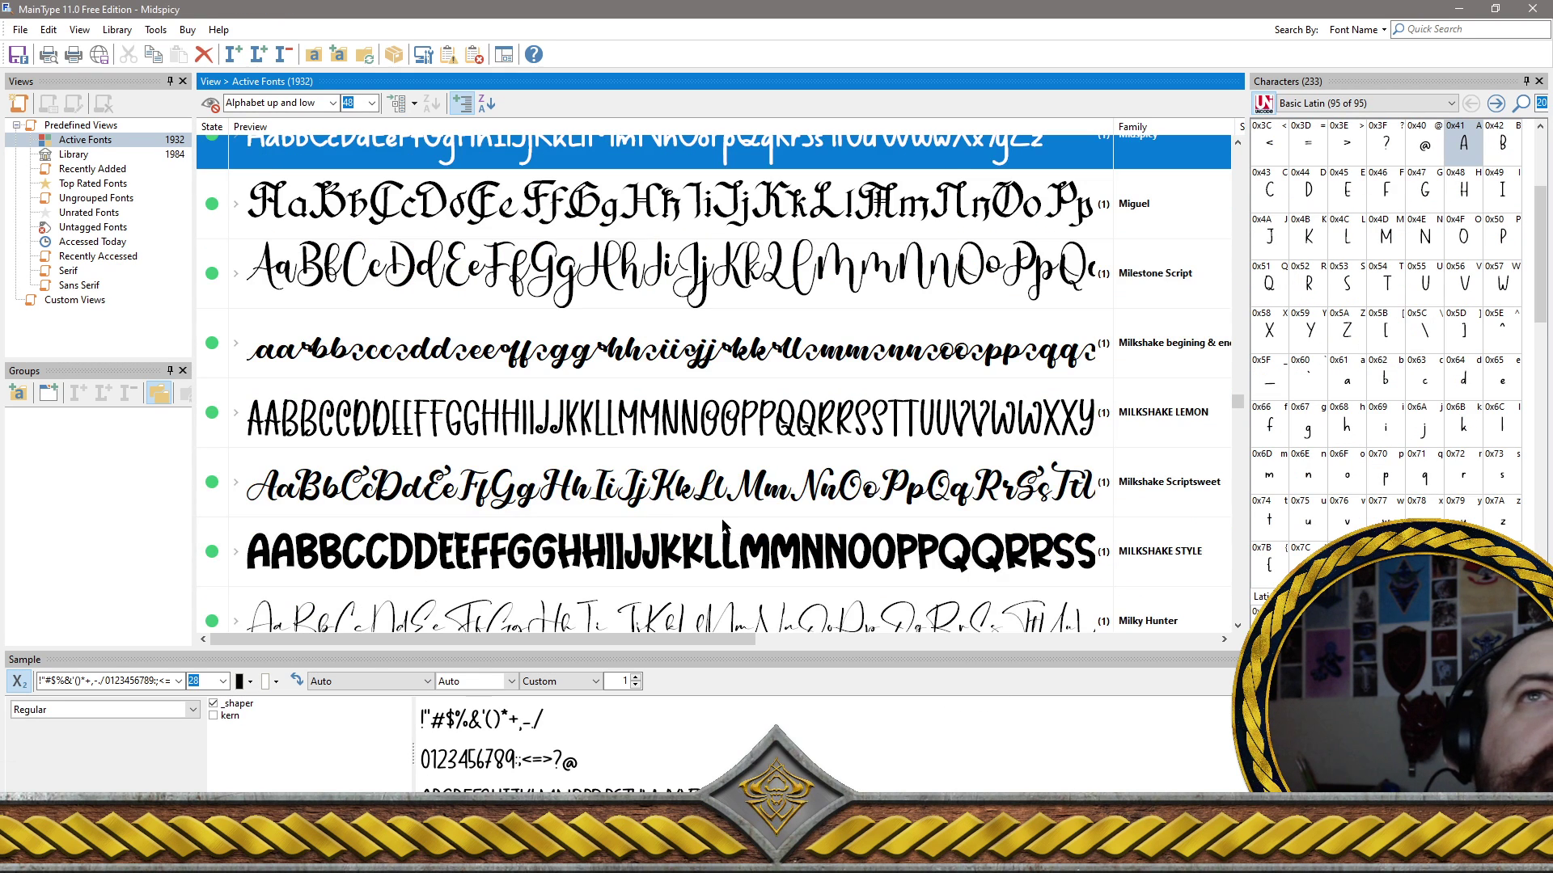
{"action": "left_click", "coordinate": [520, 362]}
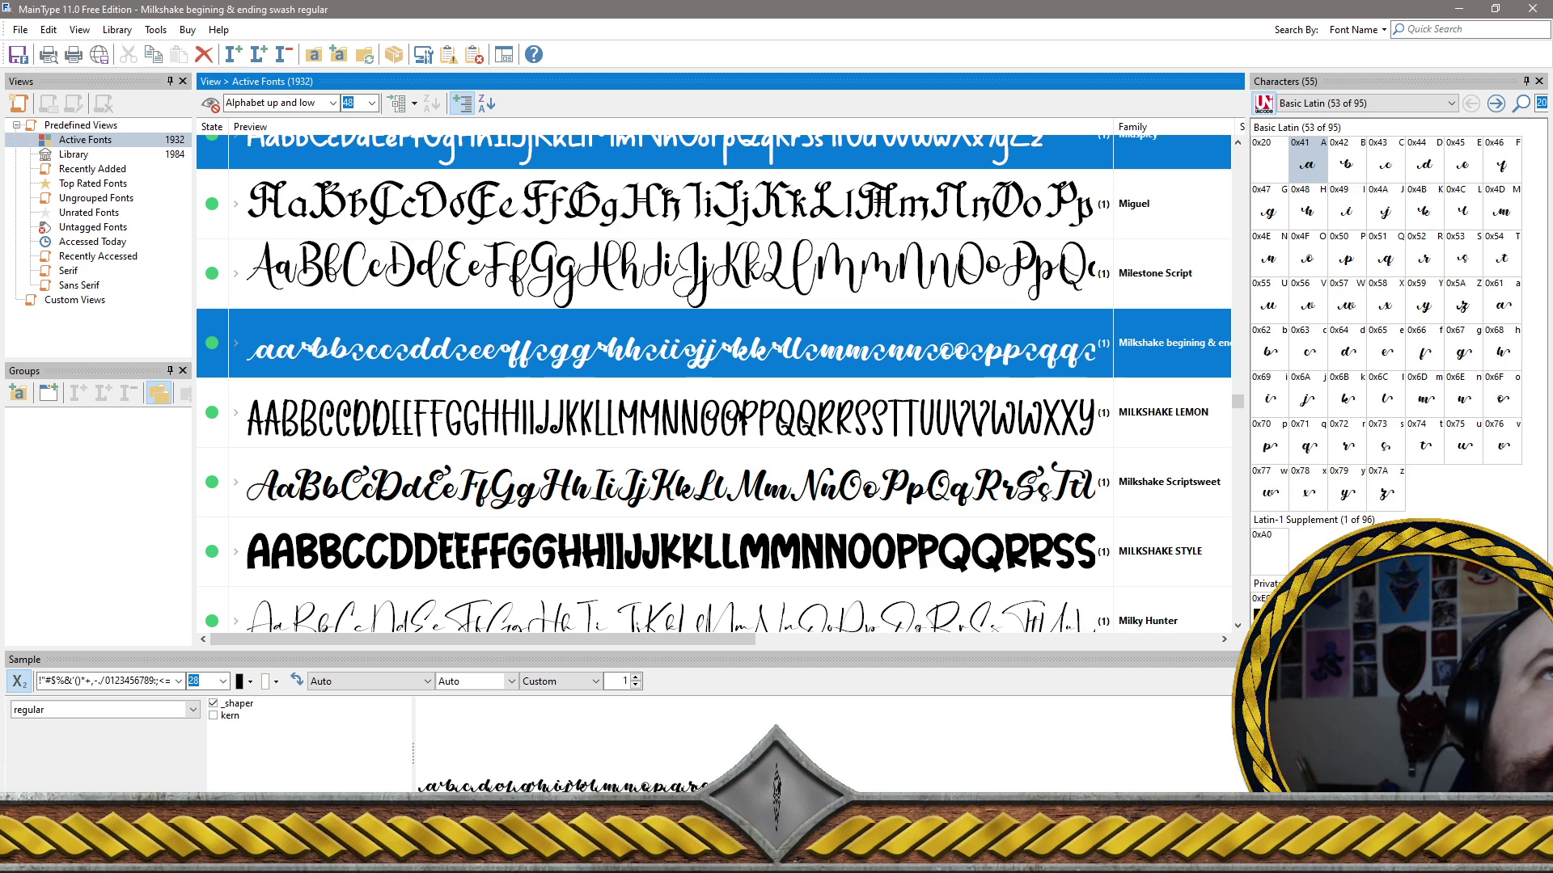
{"action": "left_click", "coordinate": [769, 431], "text": "ctrl"}
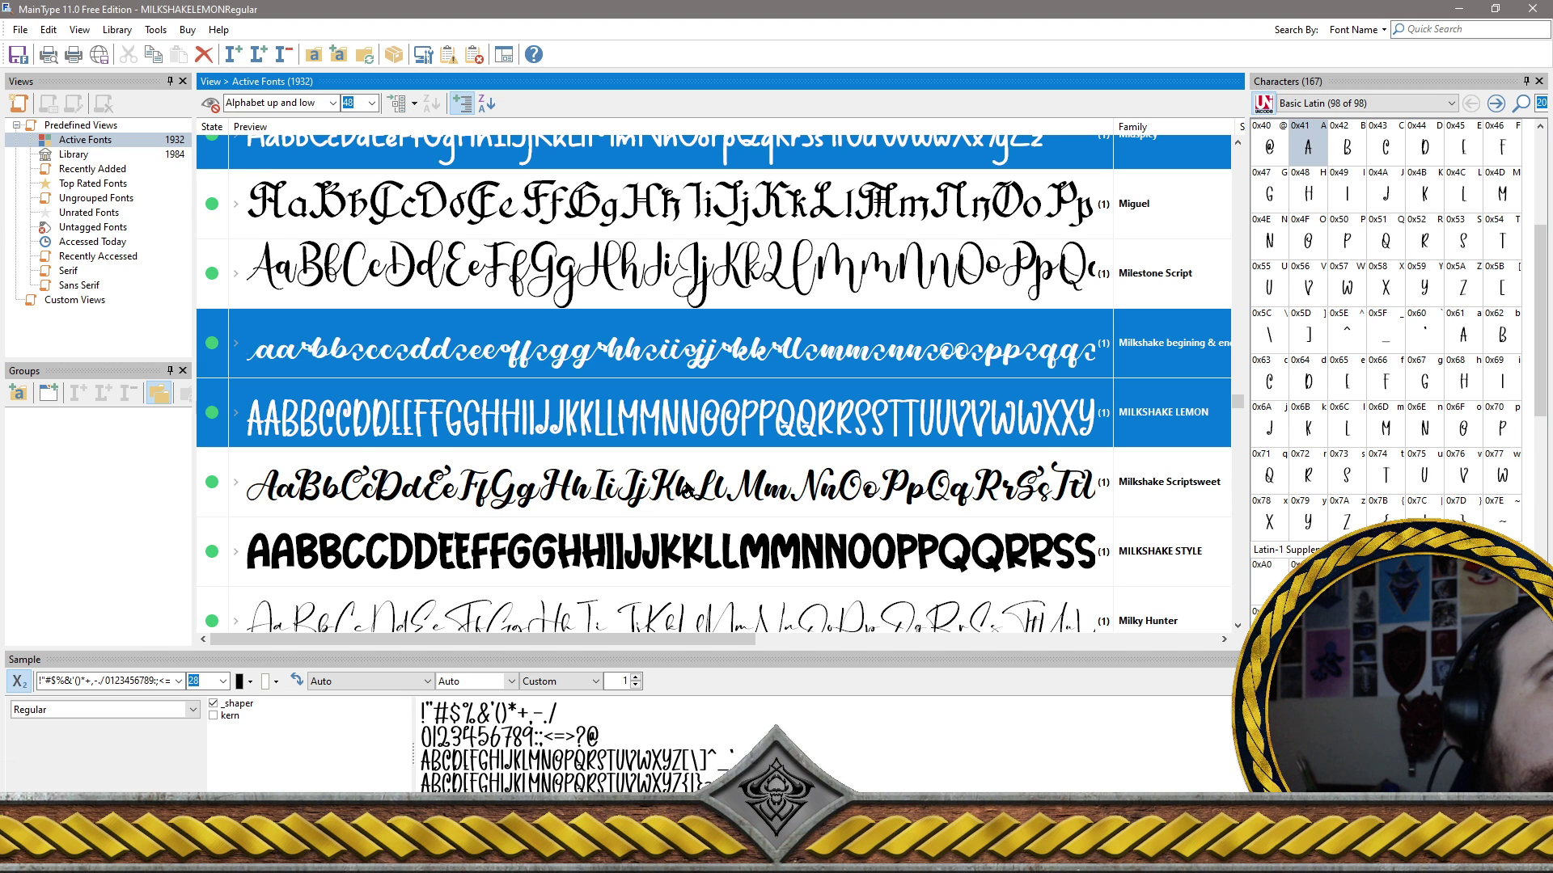
{"action": "left_click", "coordinate": [662, 485], "text": "ctrl"}
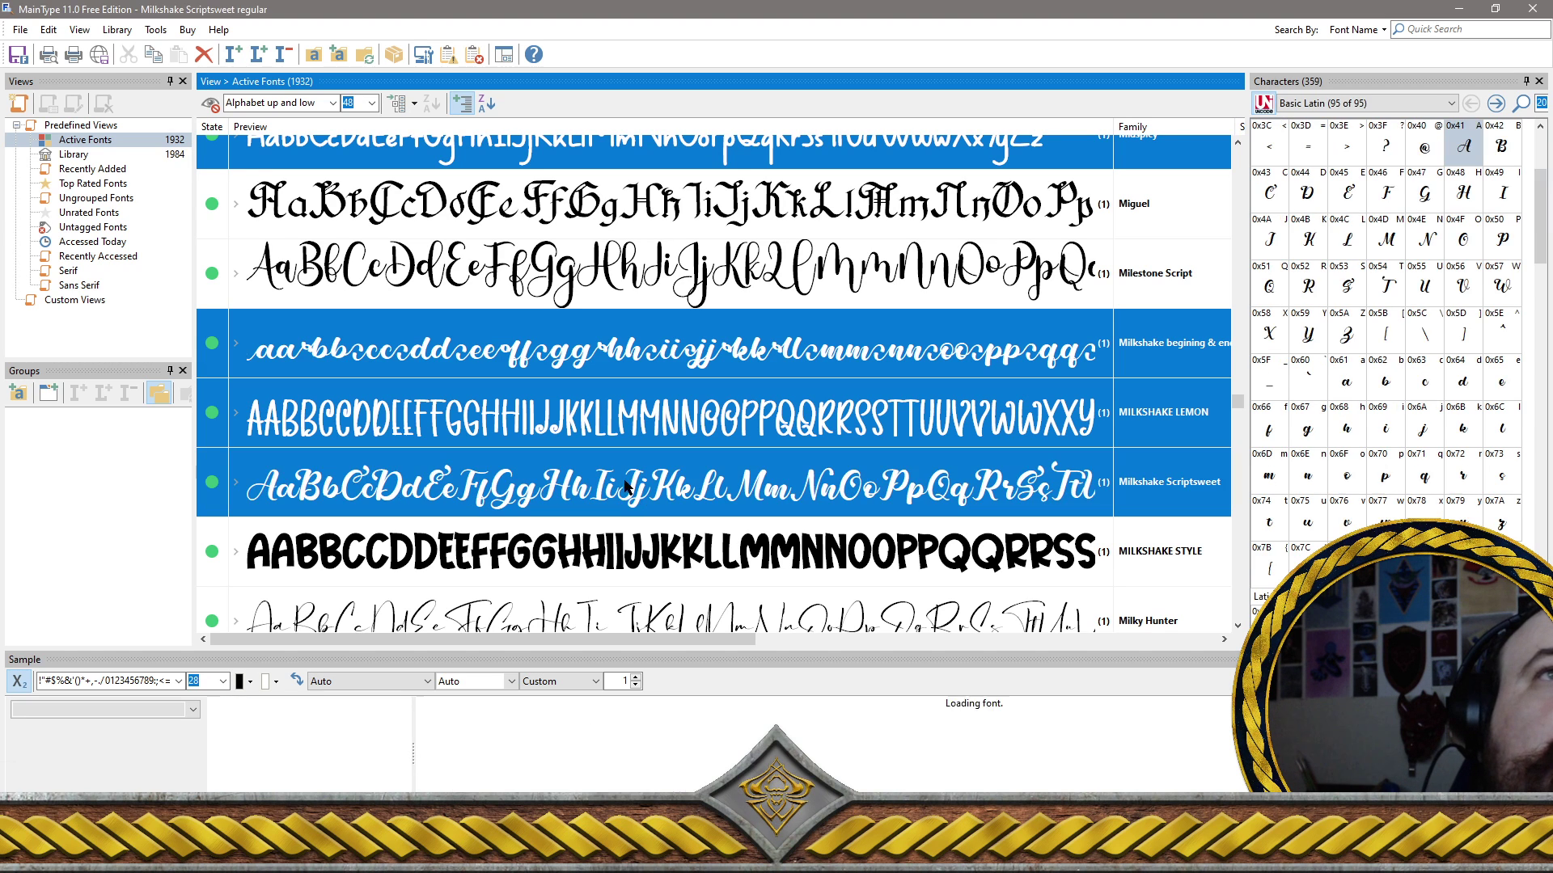
{"action": "left_click", "coordinate": [661, 537], "text": "ctrl"}
Add the Milky Hunter, Millerline, Millions Journey and Millions Journey Script families to the font selection
{"action": "scroll", "coordinate": [704, 527], "scroll_direction": "down", "scroll_amount": 2}
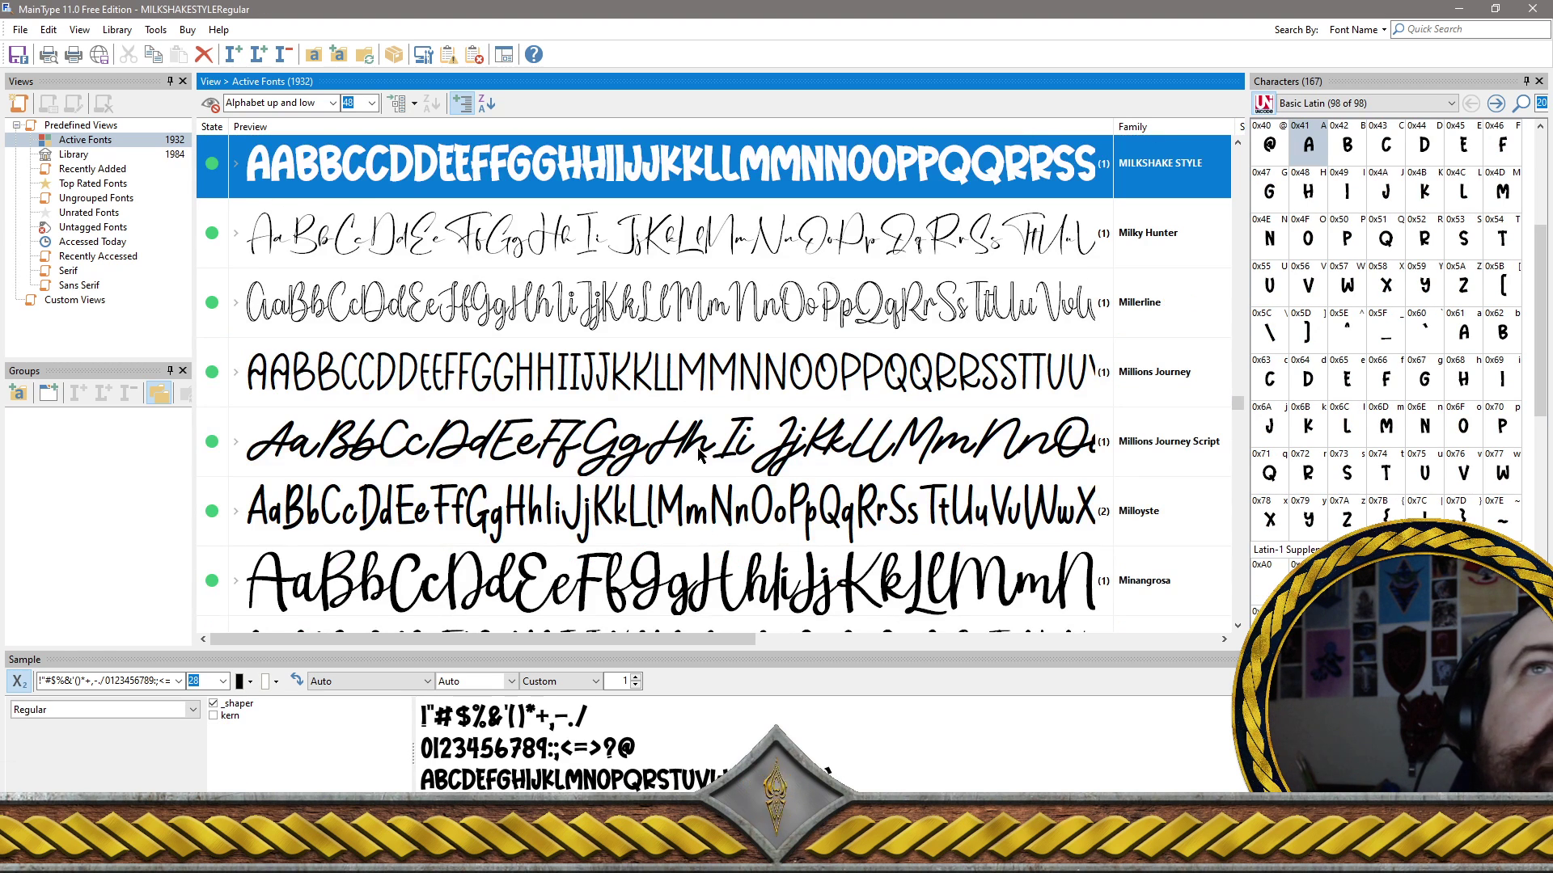
{"action": "left_click", "coordinate": [706, 231], "text": "ctrl"}
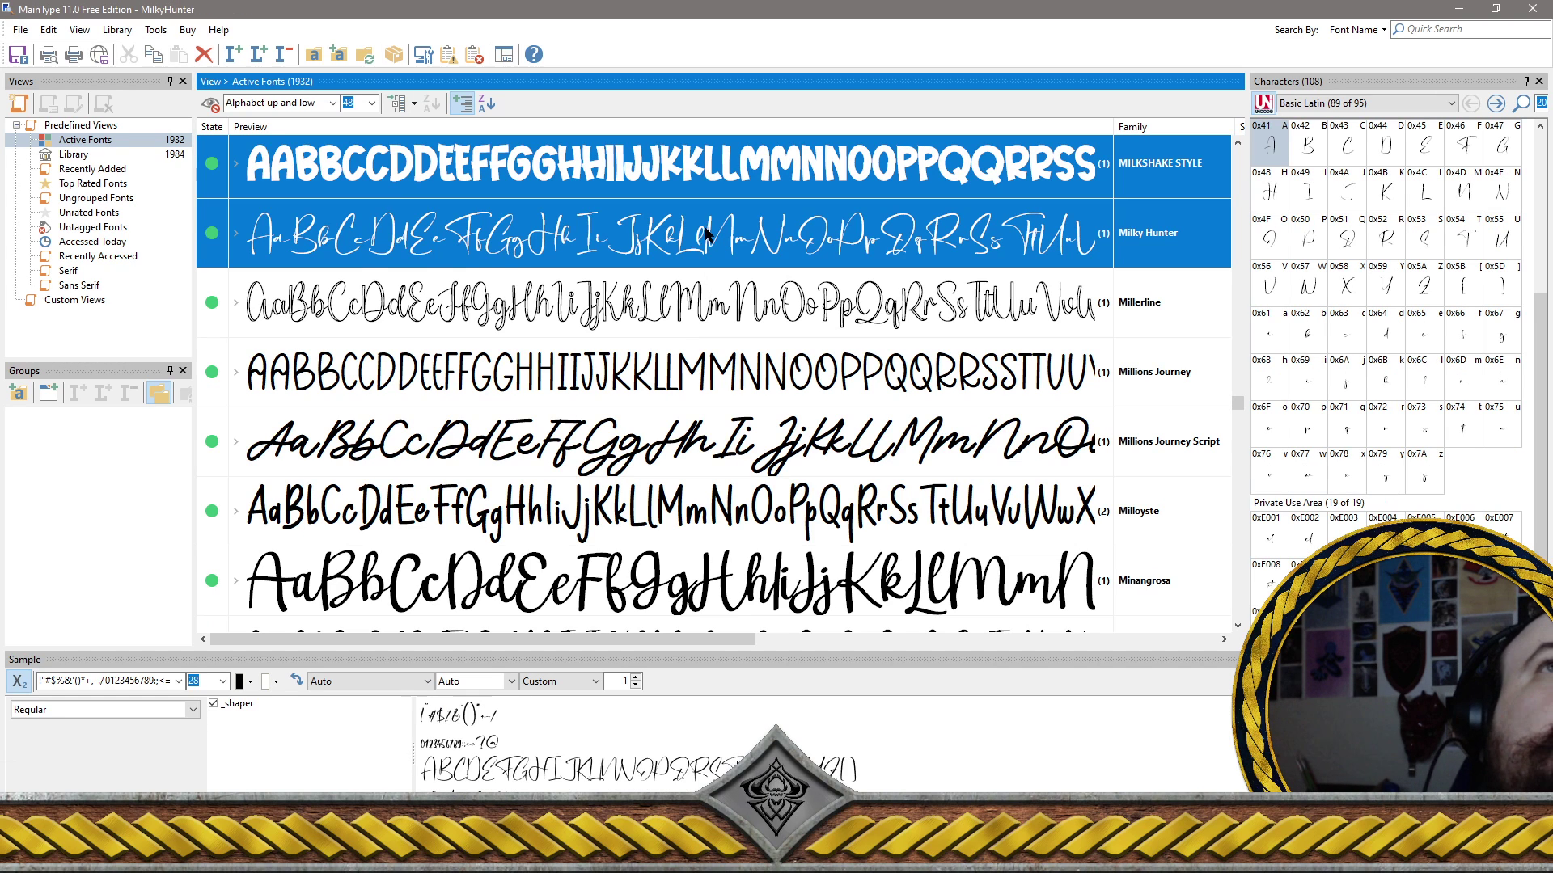
{"action": "left_click", "coordinate": [719, 297], "text": "ctrl"}
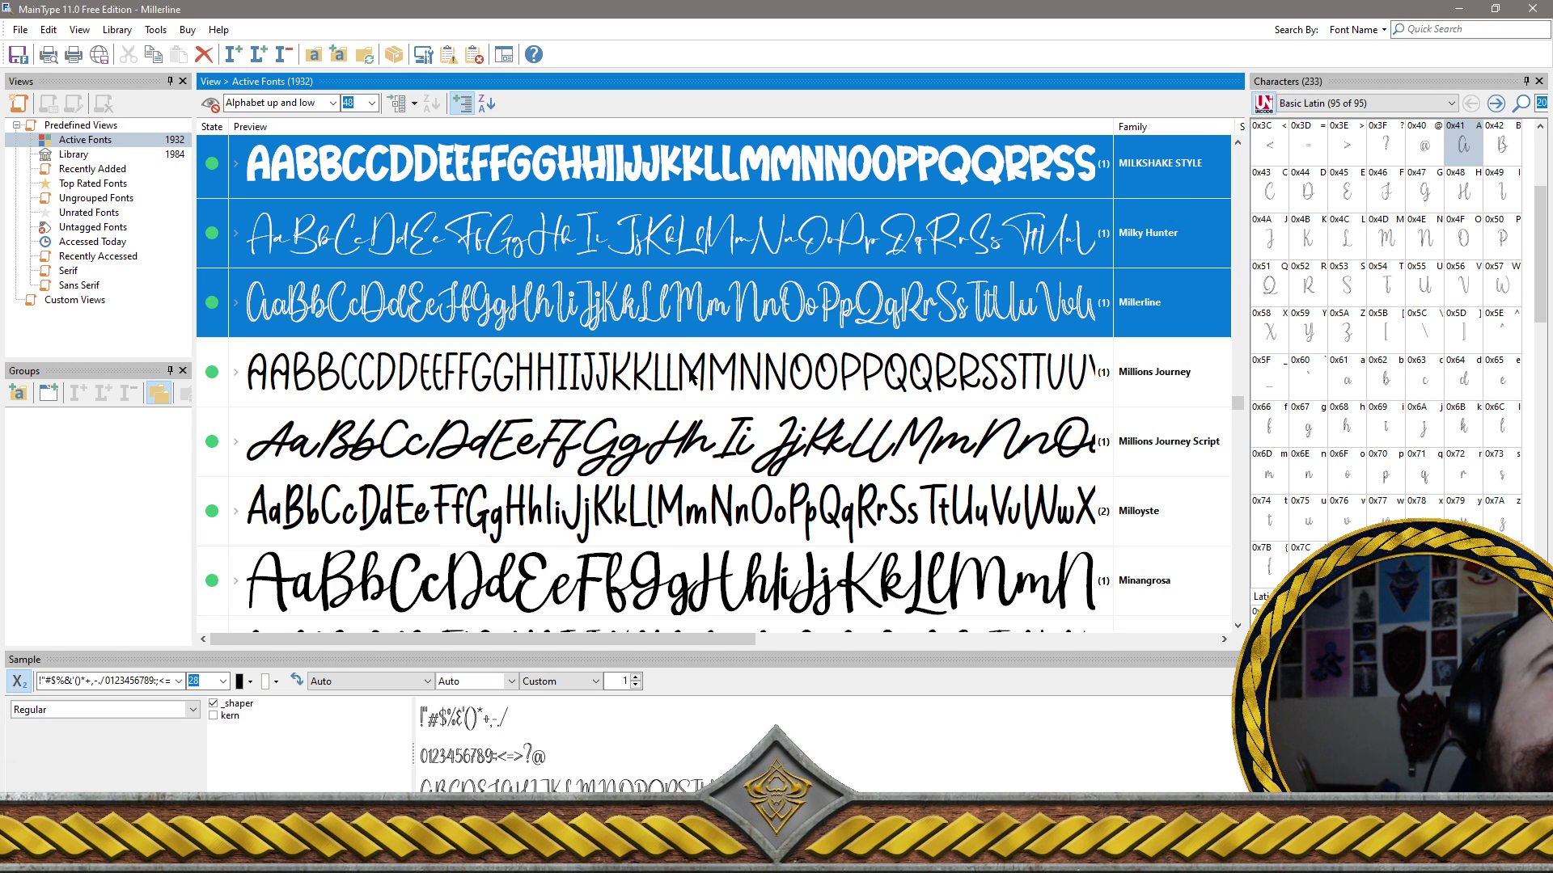
{"action": "left_click", "coordinate": [848, 363], "text": "ctrl"}
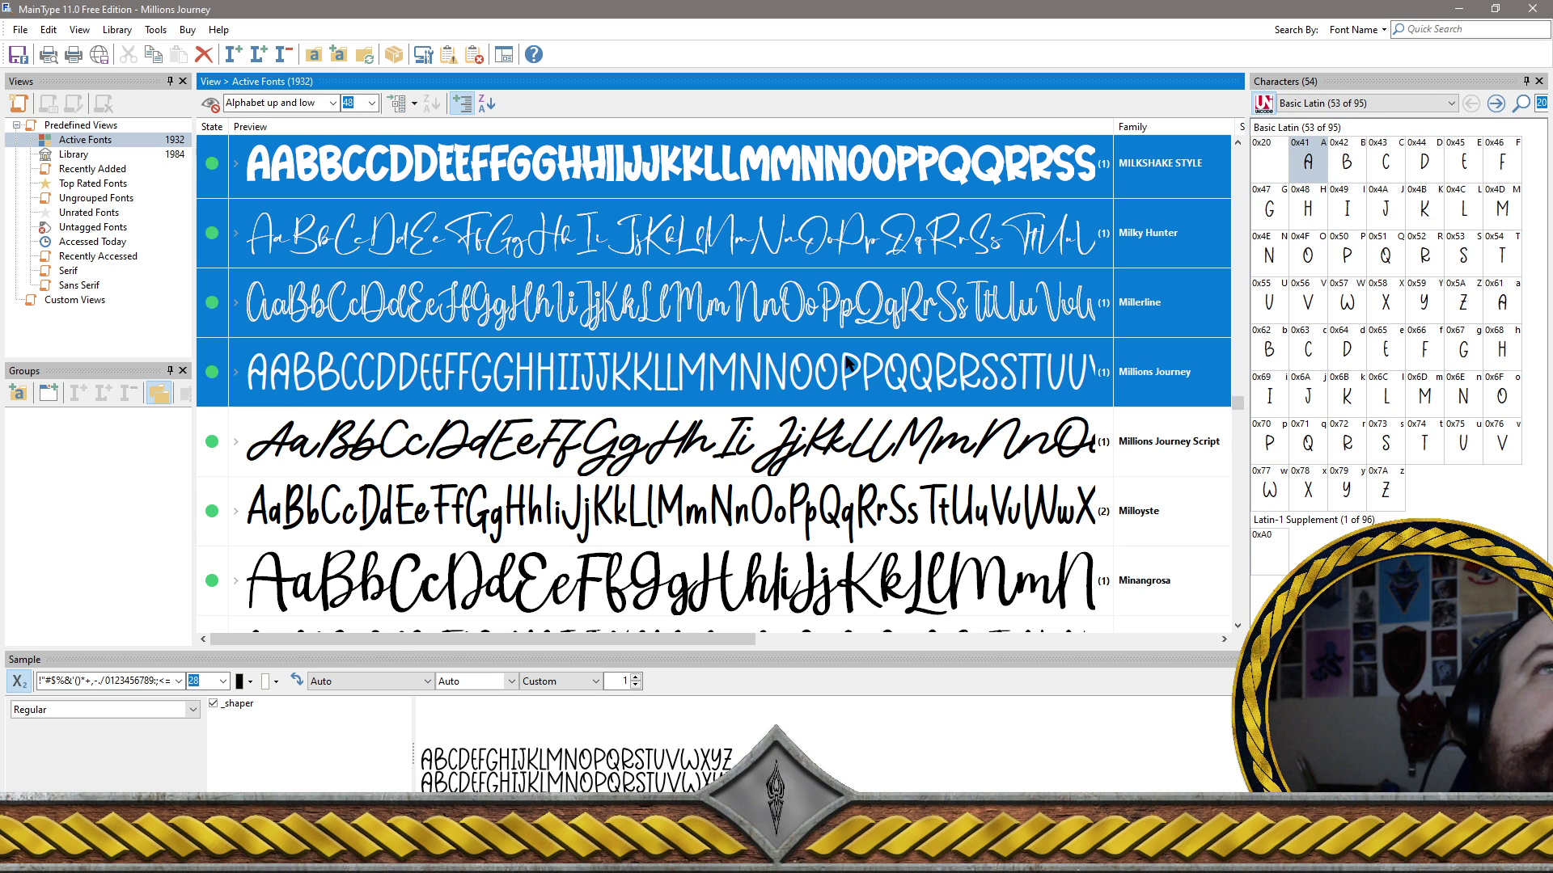
{"action": "left_click", "coordinate": [760, 421], "text": "ctrl"}
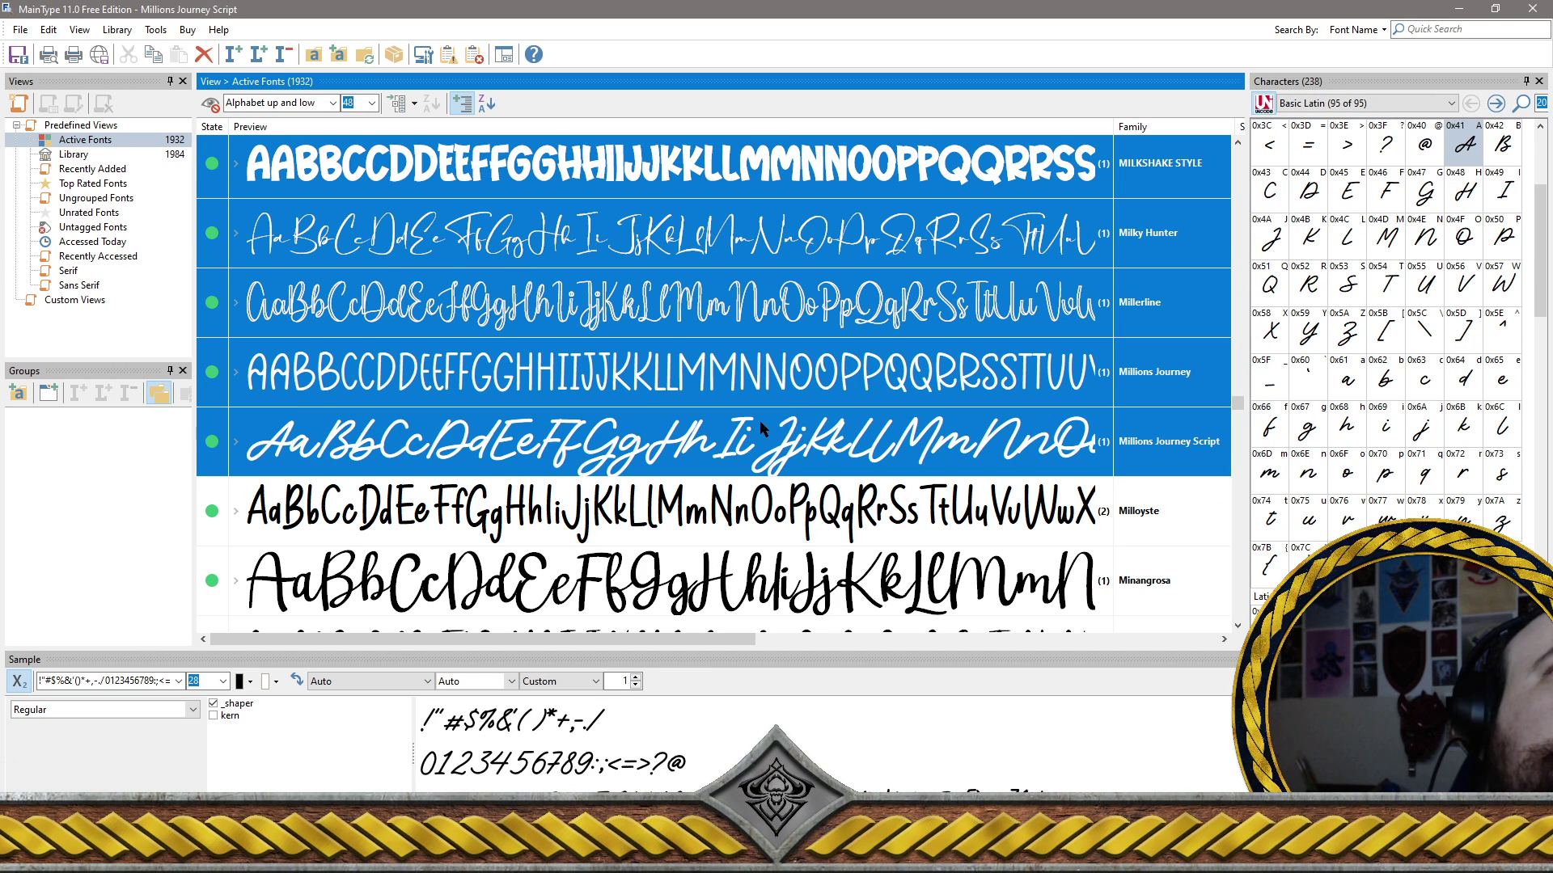
Add the Miniolla, Miqueltan, Miss Mince, Mister Dogy, Mister Valentine and Mocha Cherry In Line families to the font selection
{"action": "scroll", "coordinate": [760, 420], "scroll_direction": "down", "scroll_amount": 2}
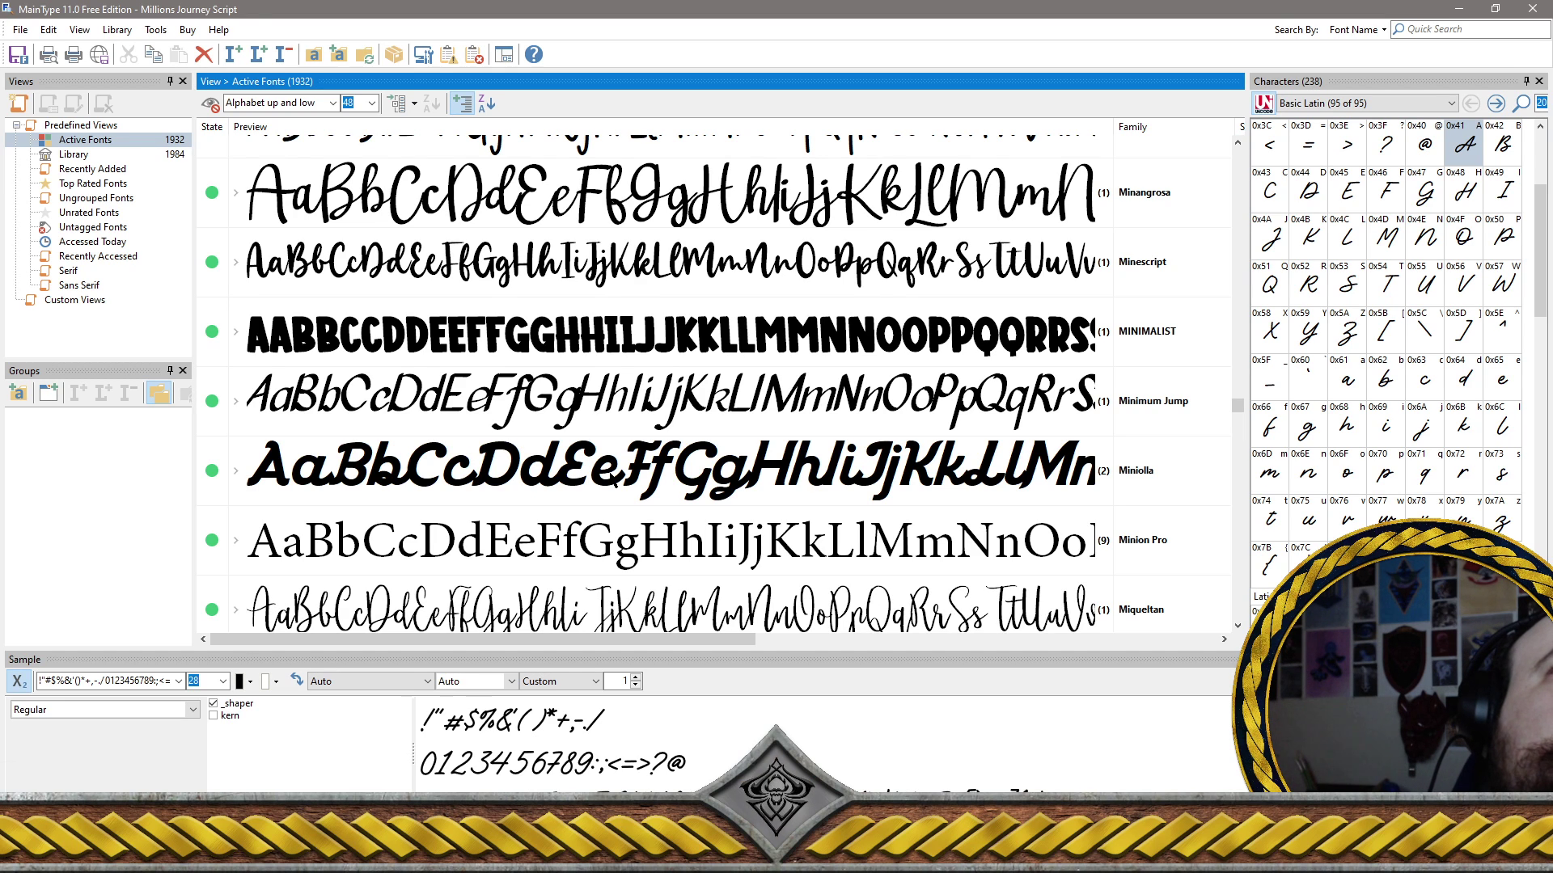
{"action": "left_click", "coordinate": [612, 479]}
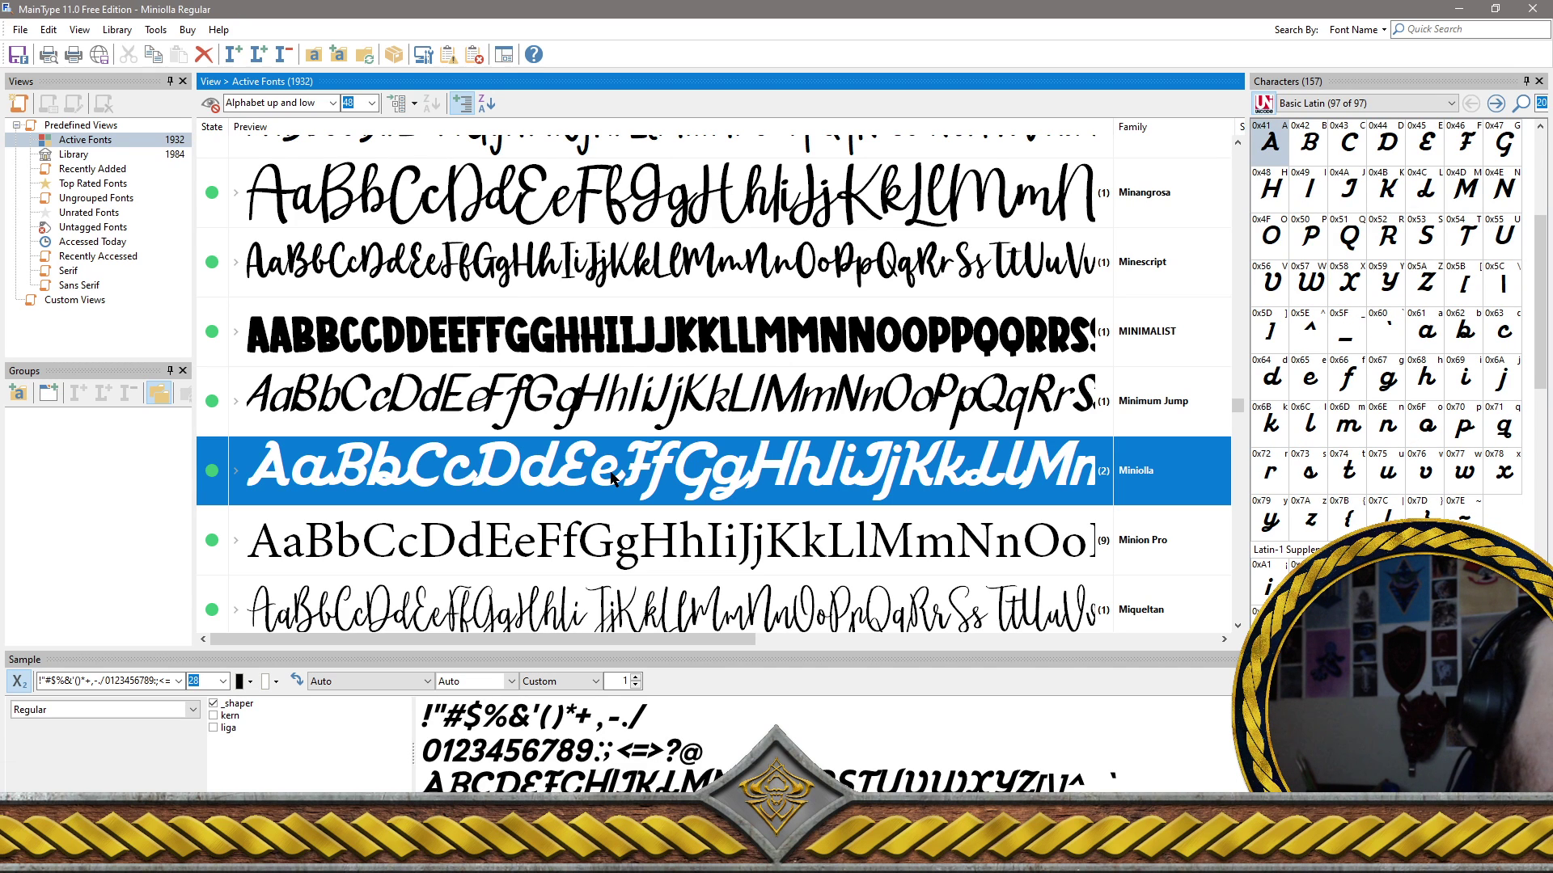
{"action": "scroll", "coordinate": [619, 473], "scroll_direction": "down", "scroll_amount": 5}
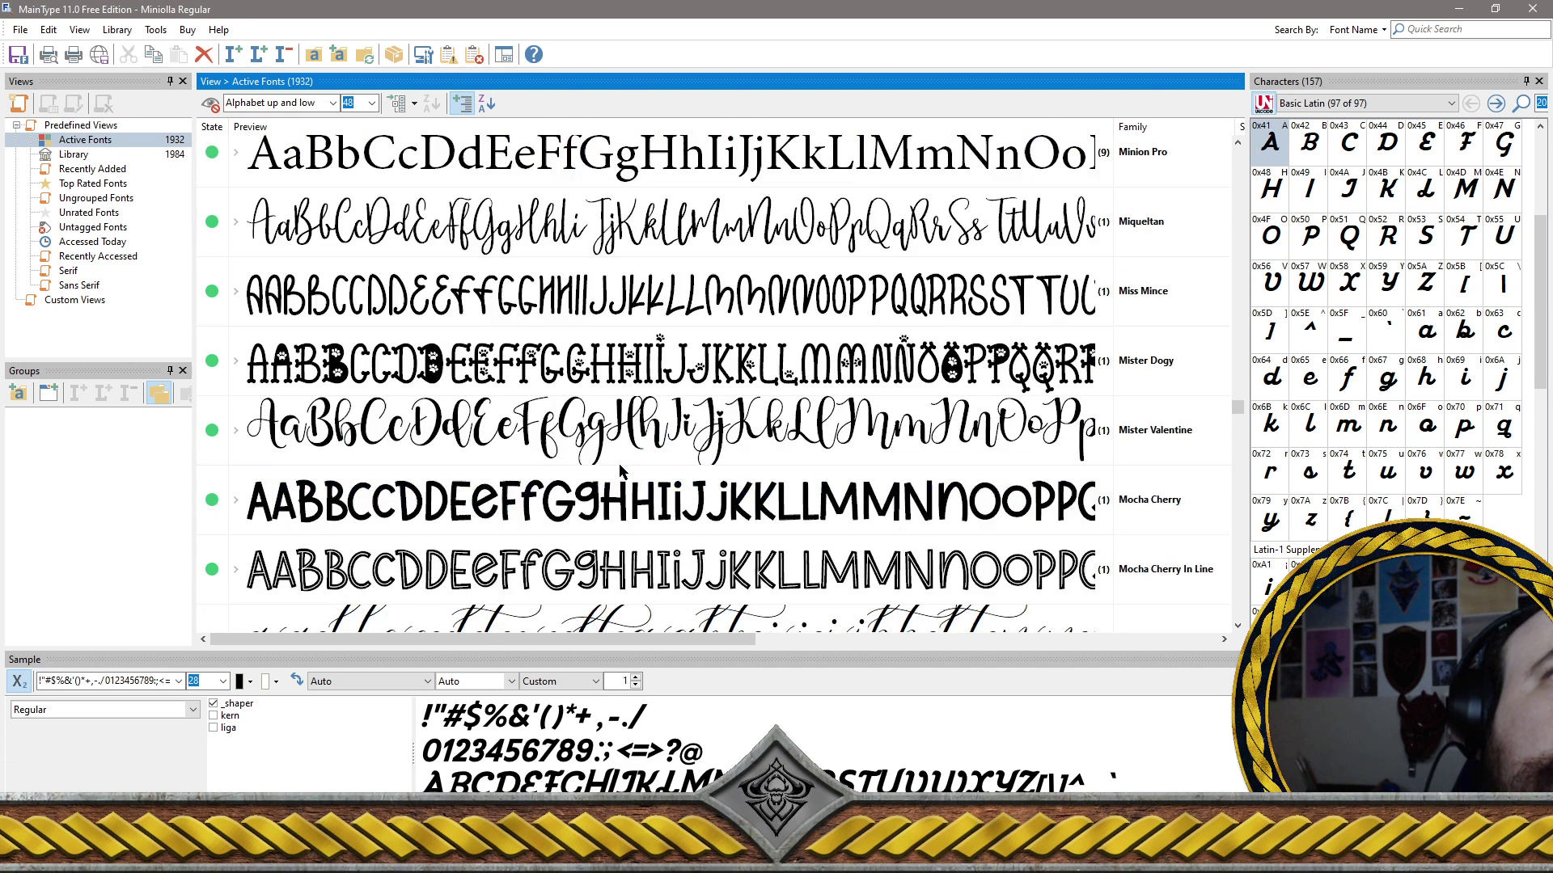
{"action": "left_click", "coordinate": [511, 240]}
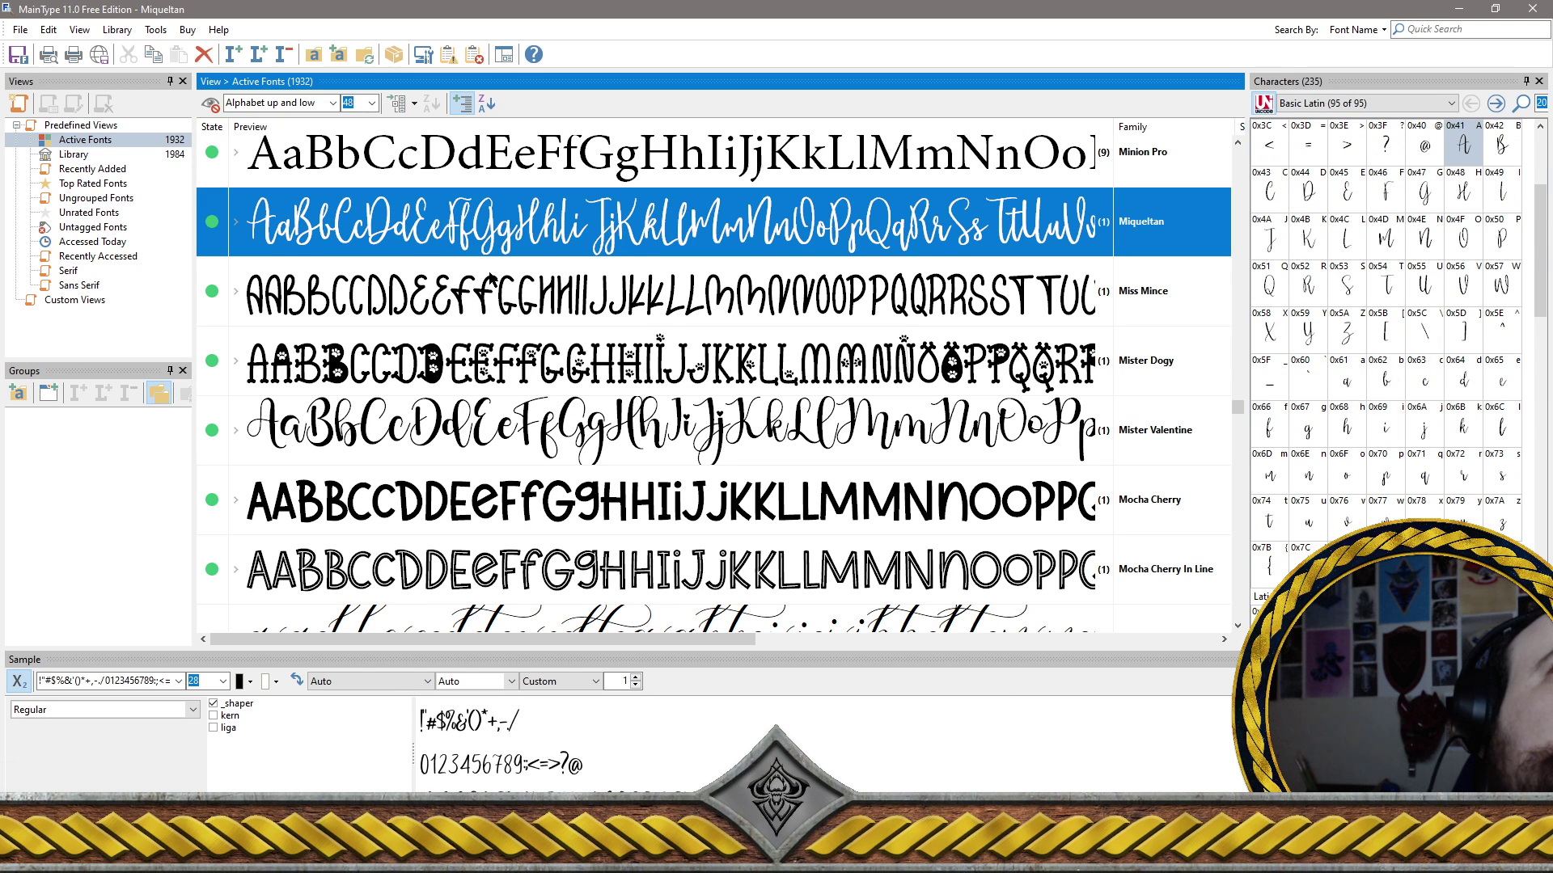
{"action": "left_click", "coordinate": [491, 279], "text": "ctrl"}
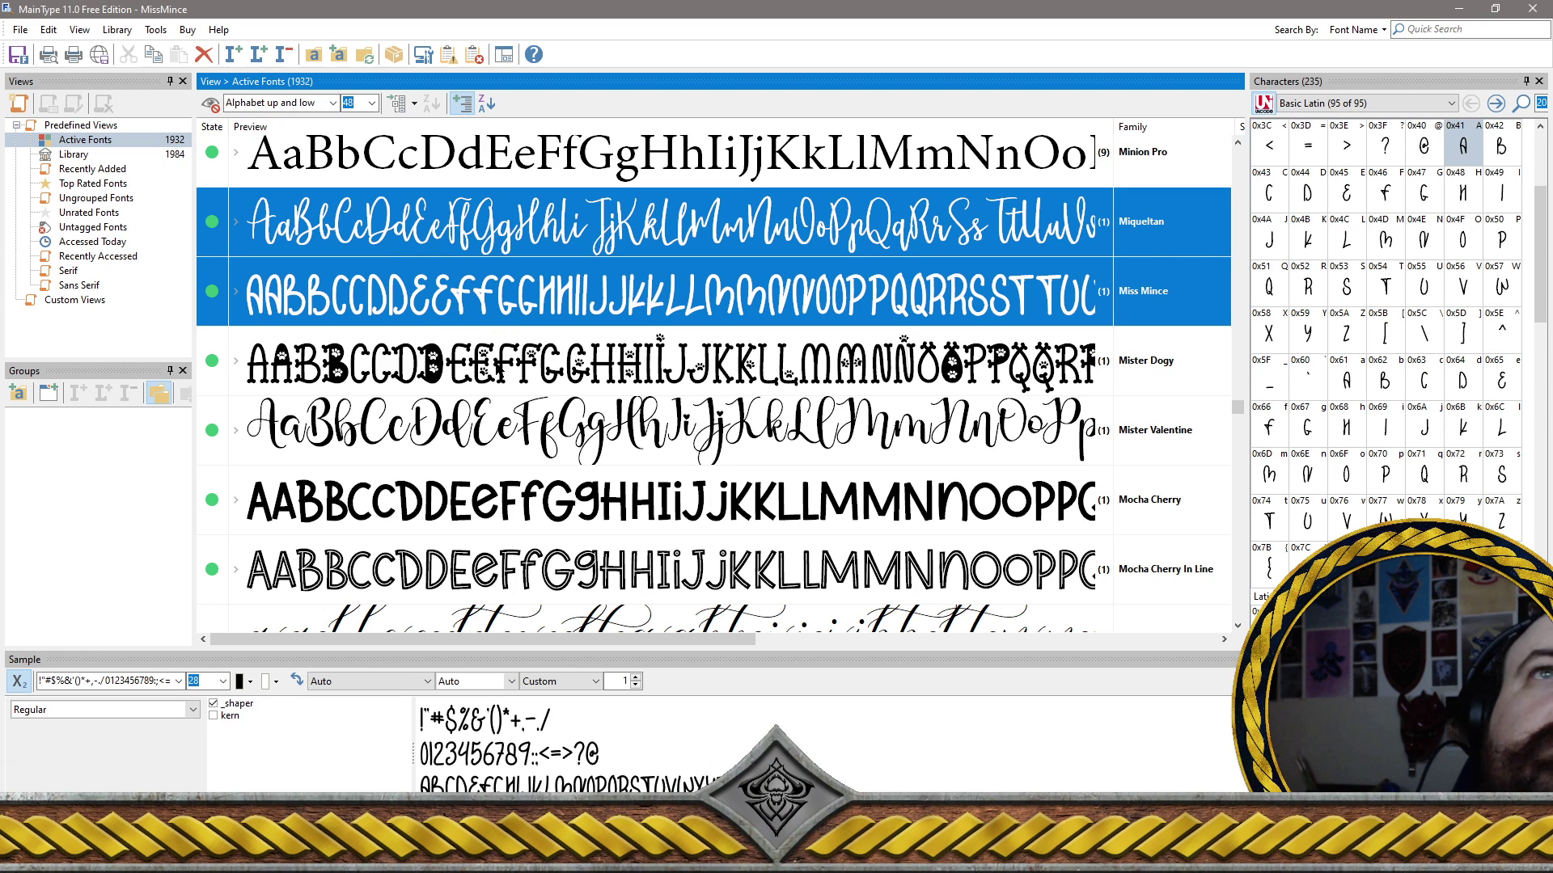
{"action": "left_click", "coordinate": [496, 363], "text": "ctrl"}
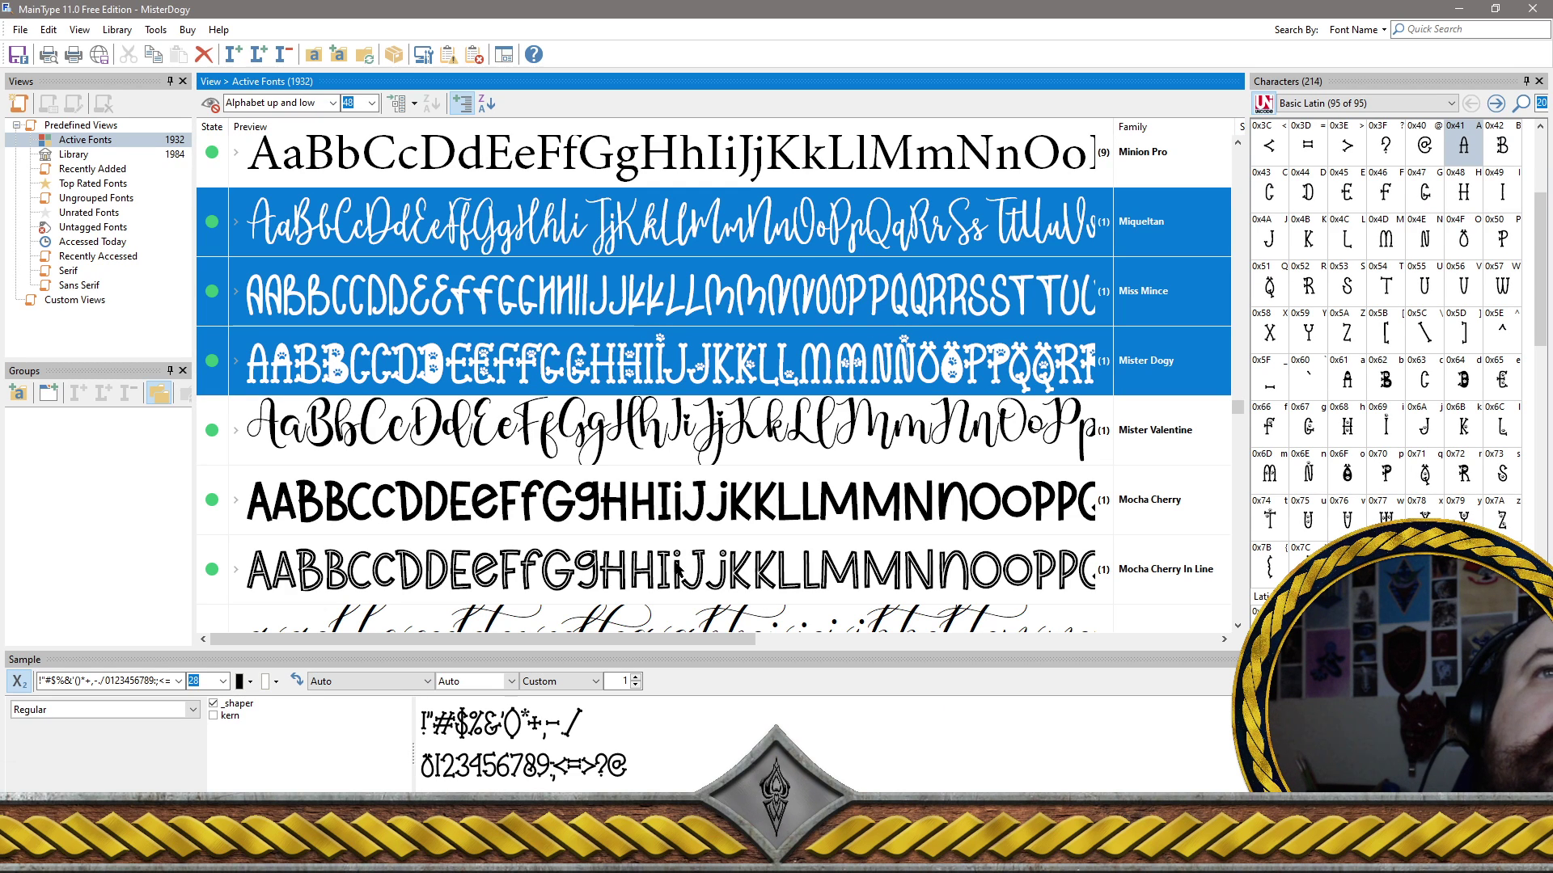
{"action": "left_click", "coordinate": [676, 569], "text": "ctrl"}
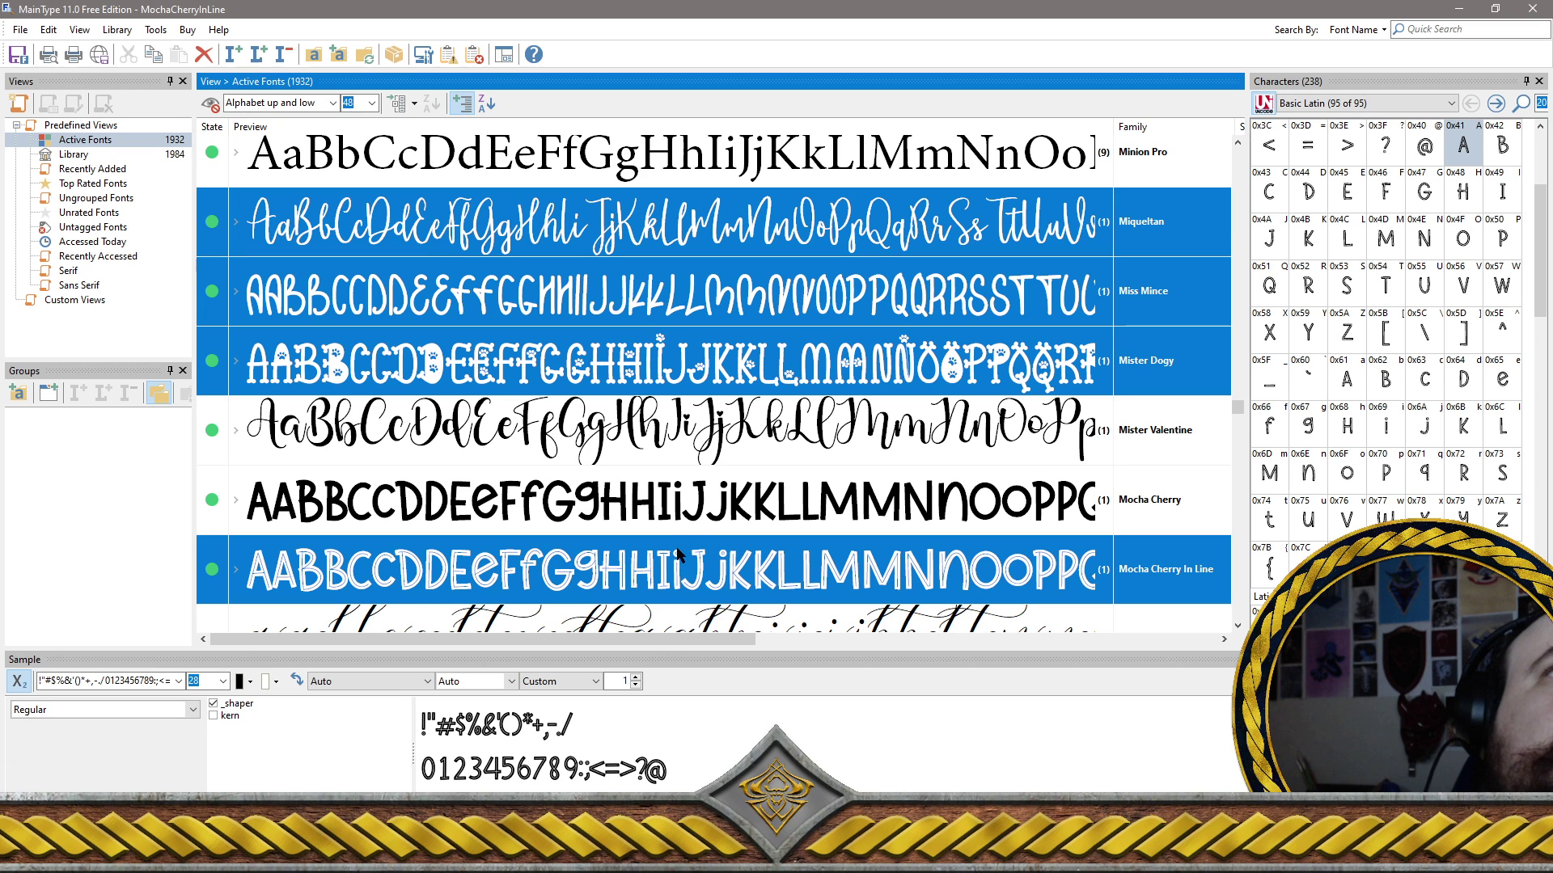
{"action": "left_click", "coordinate": [619, 437], "text": "ctrl"}
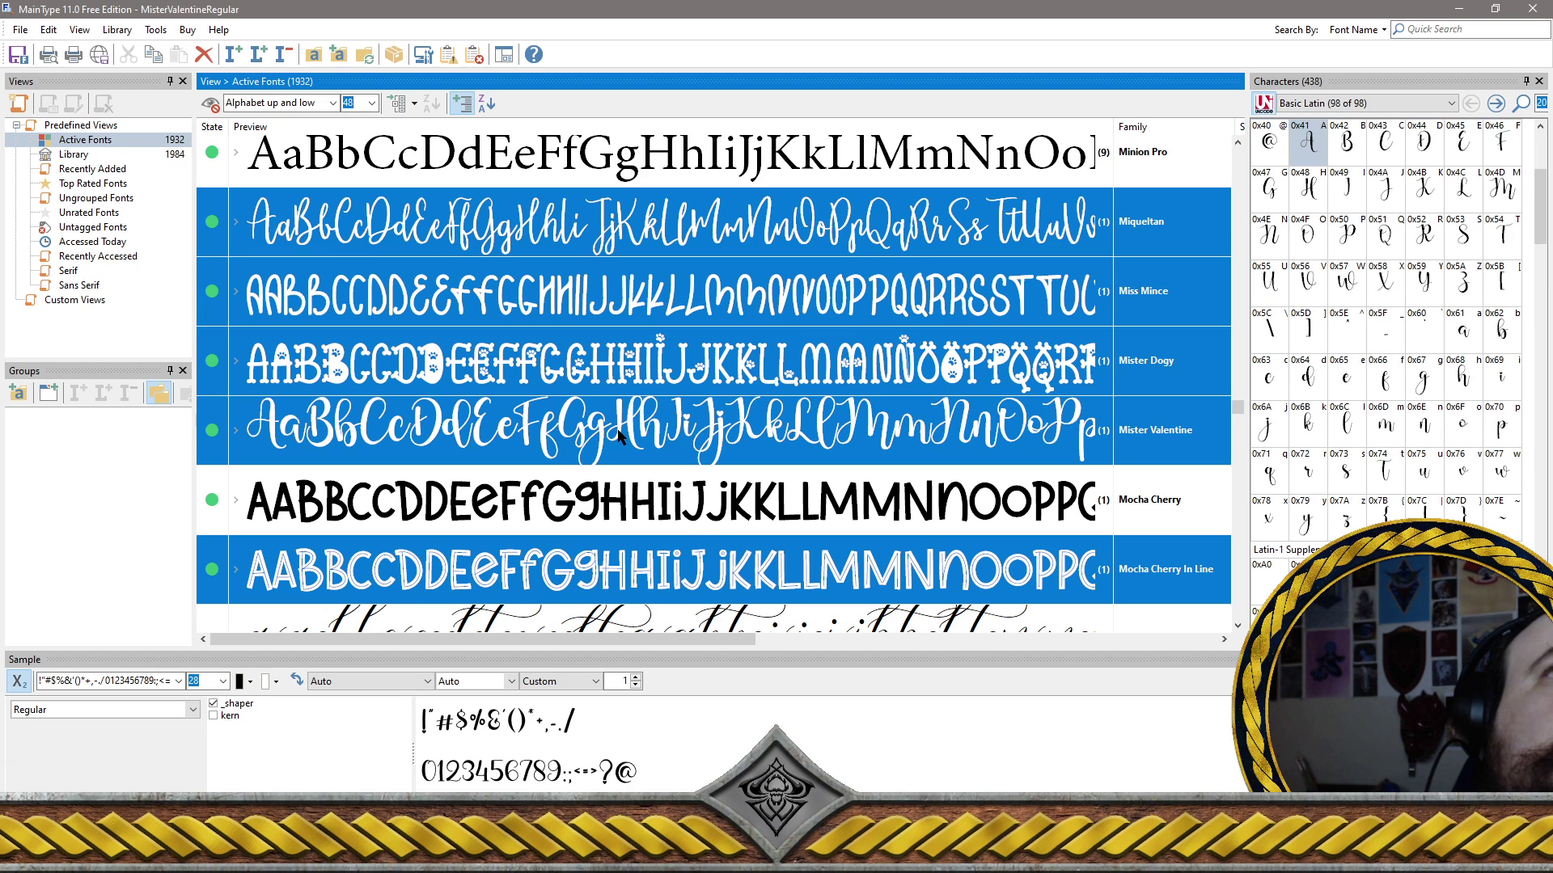
Add the Mockingbird script and Mockingbird Alternates families to the selection and uninstall all the selected font families
{"action": "scroll", "coordinate": [620, 437], "scroll_direction": "down", "scroll_amount": 2}
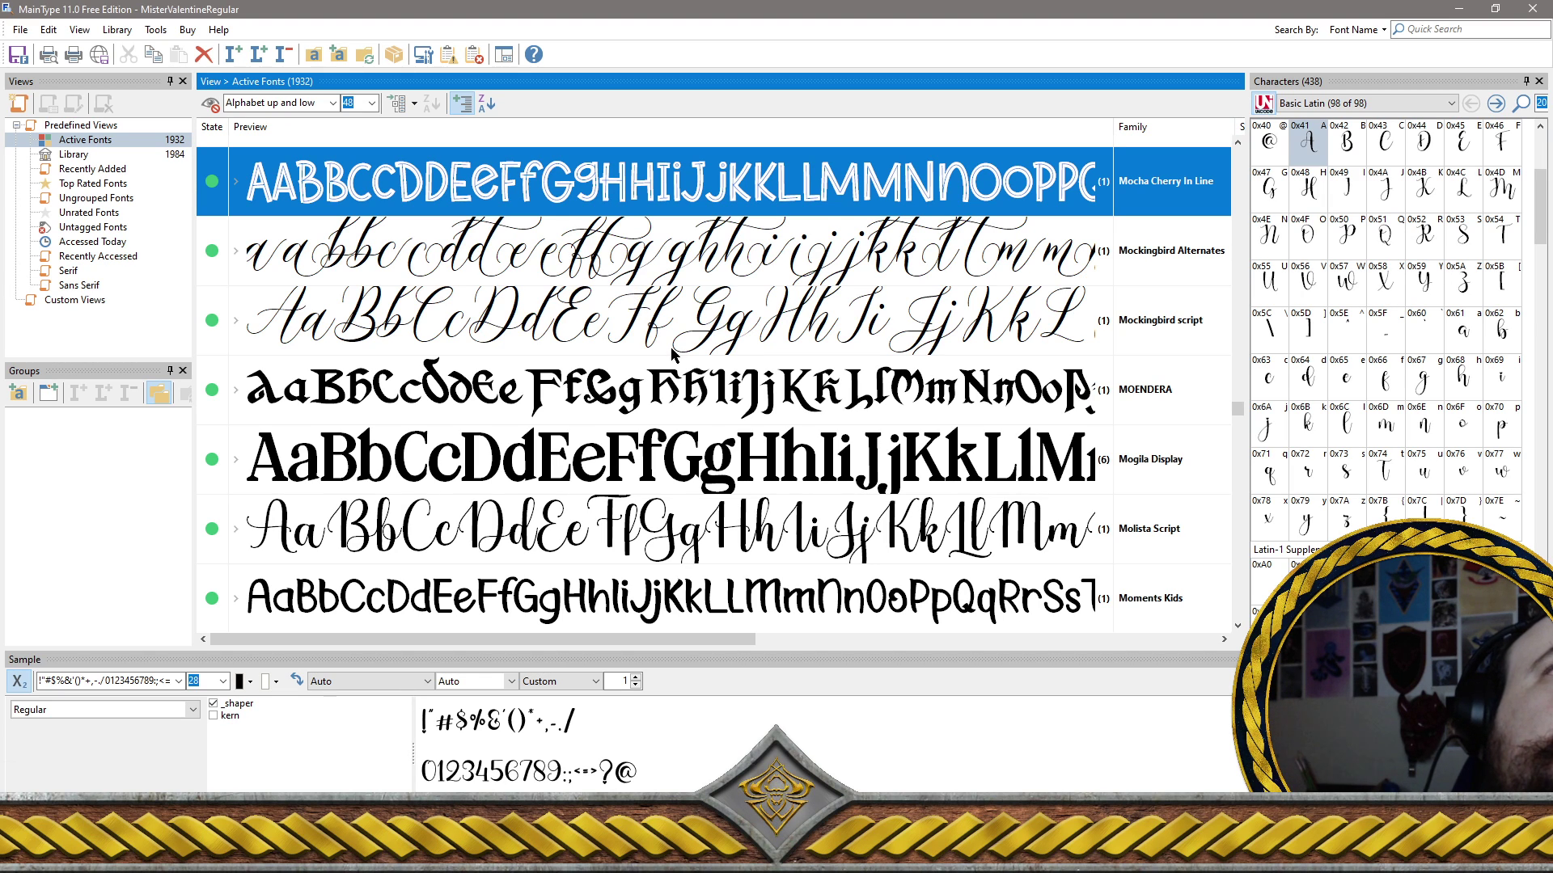
{"action": "left_click", "coordinate": [657, 323], "text": "ctrl"}
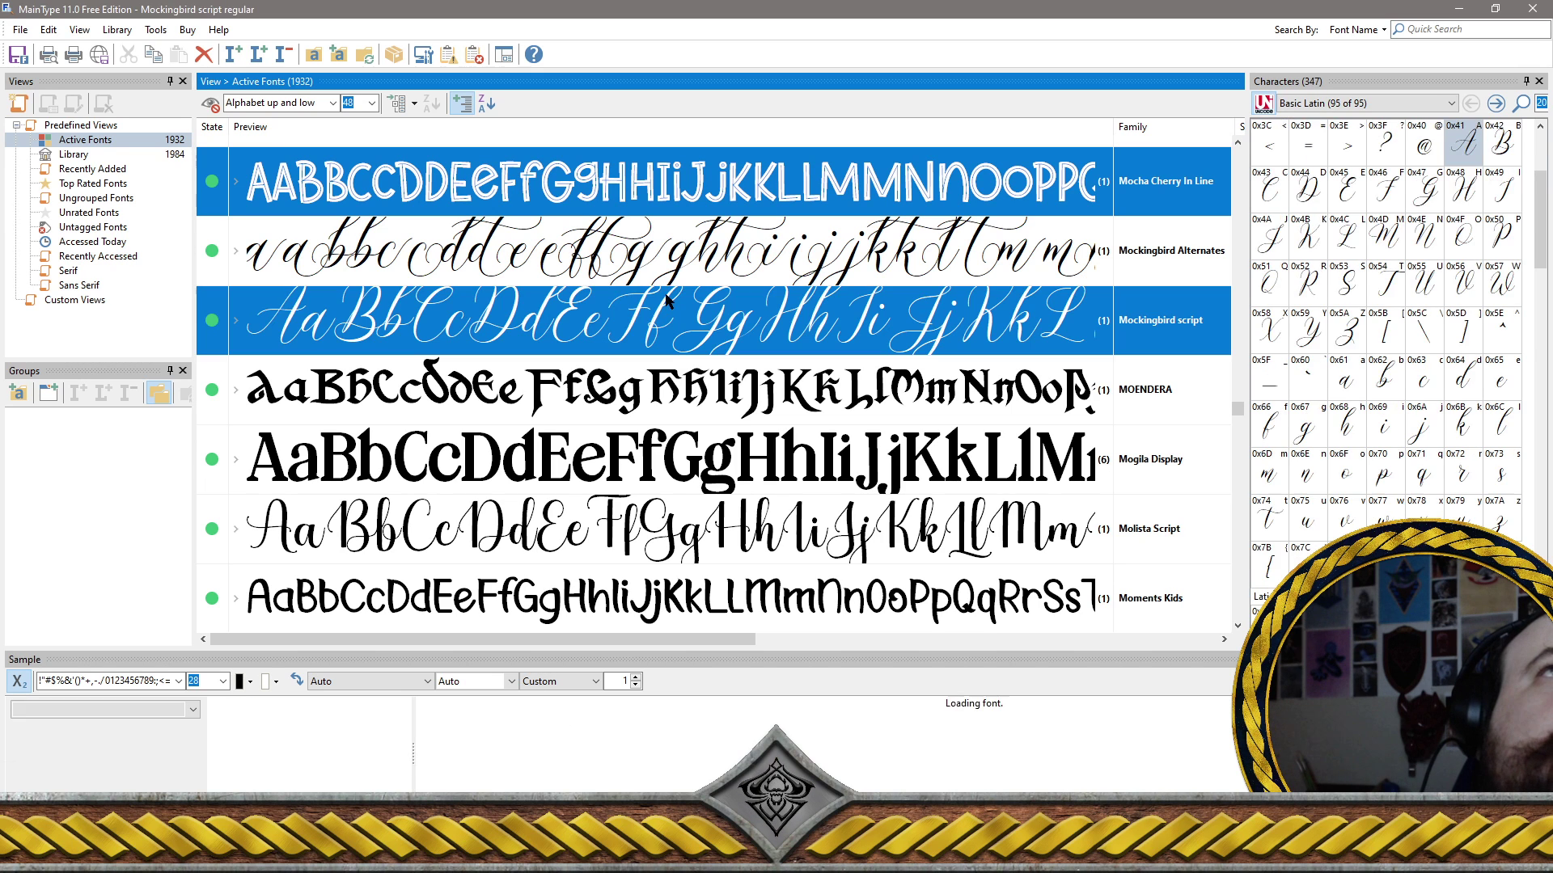
{"action": "left_click", "coordinate": [662, 281], "text": "ctrl"}
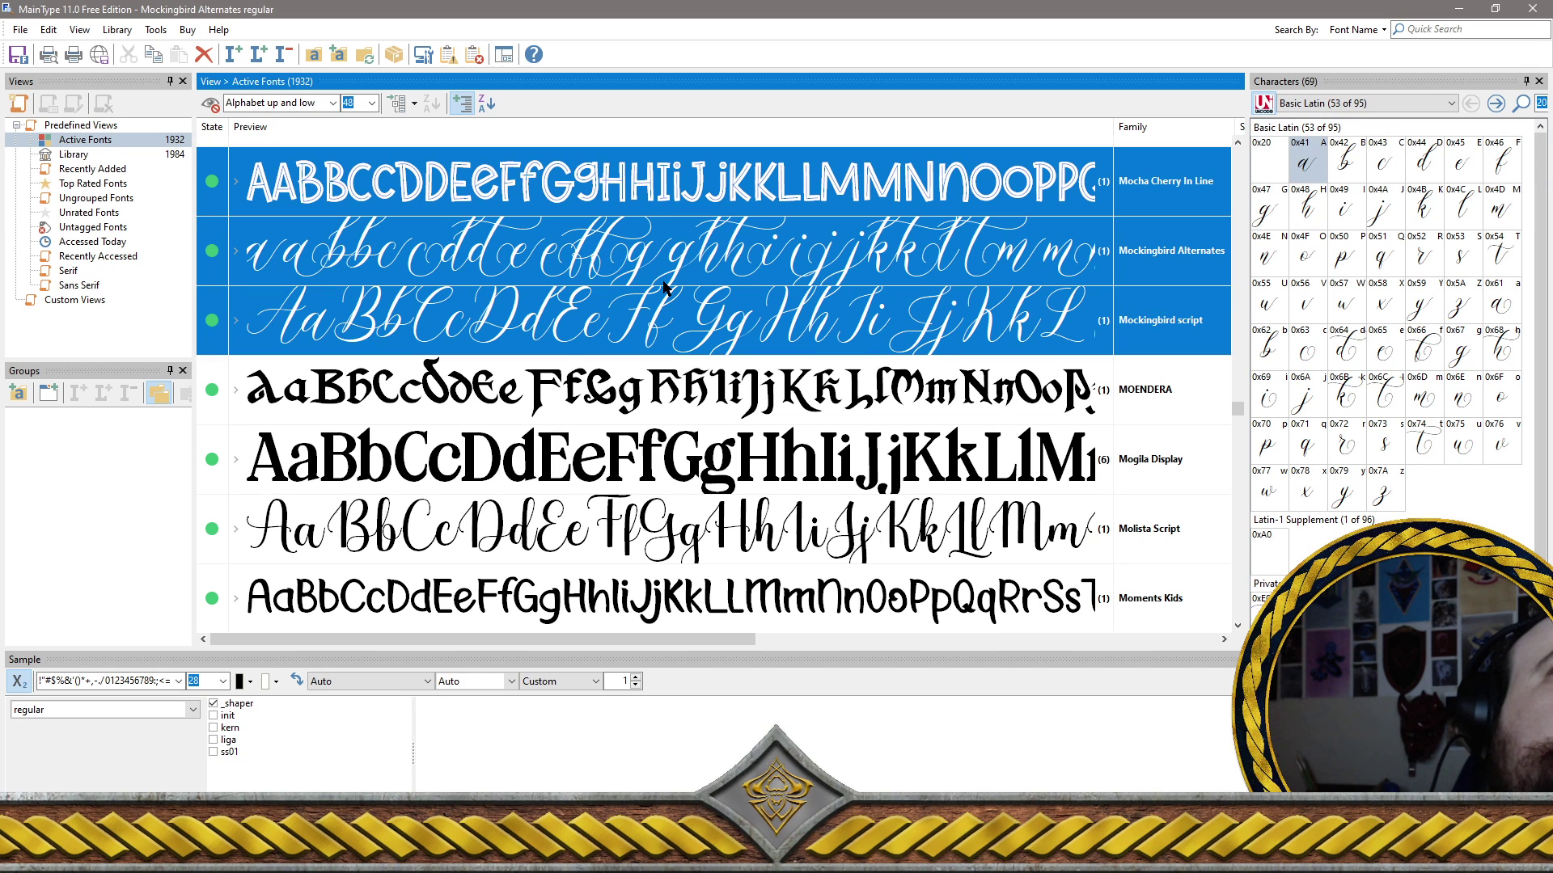
{"action": "right_click", "coordinate": [723, 323]}
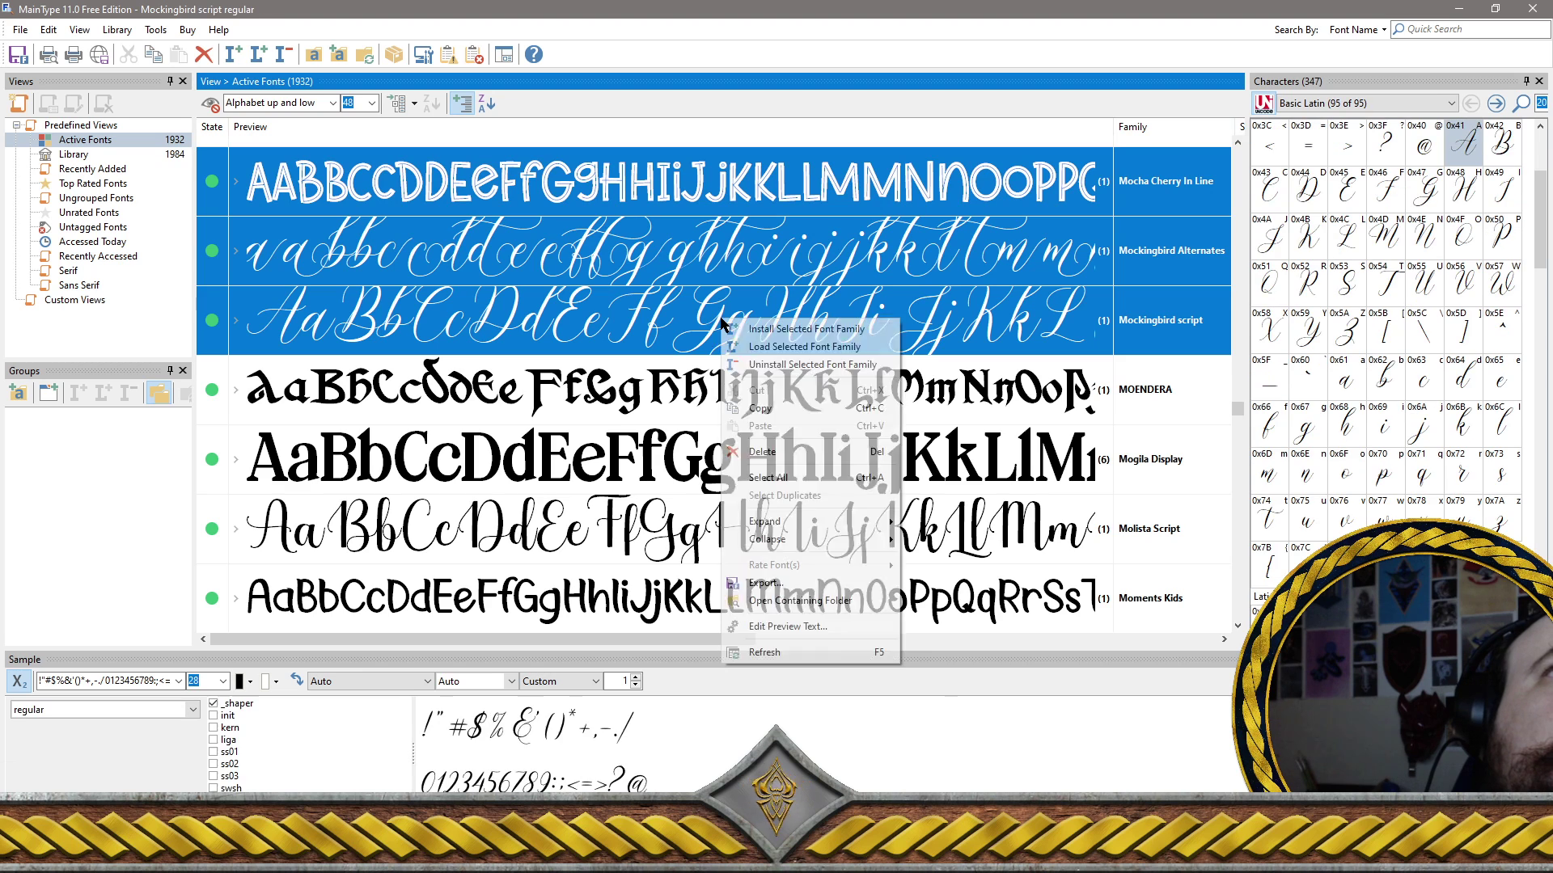
{"action": "left_click", "coordinate": [803, 378]}
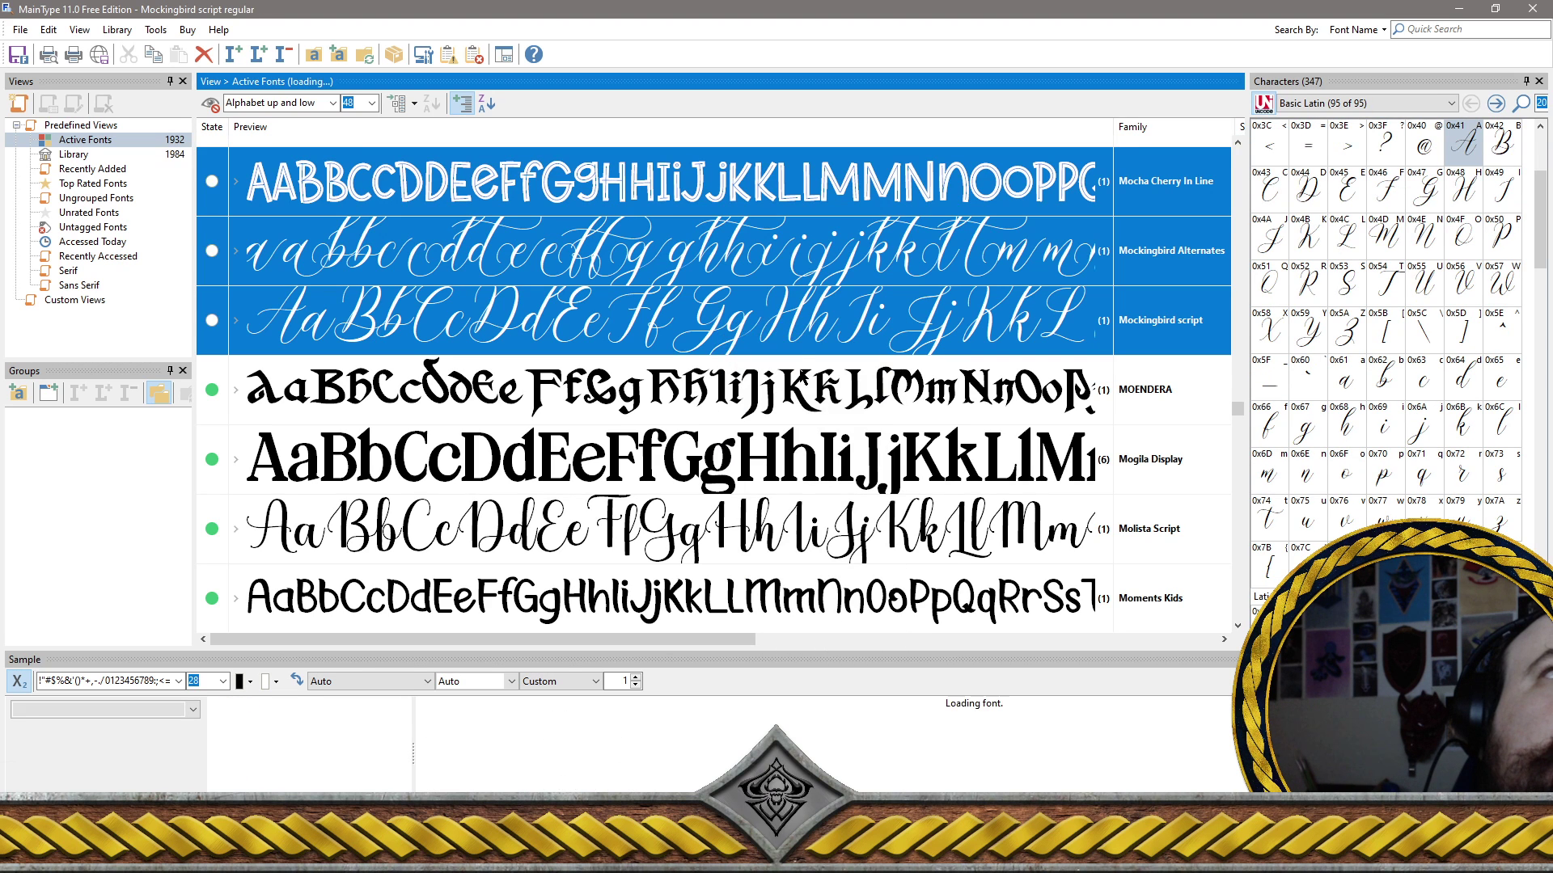
{"action": "left_click", "coordinate": [754, 377]}
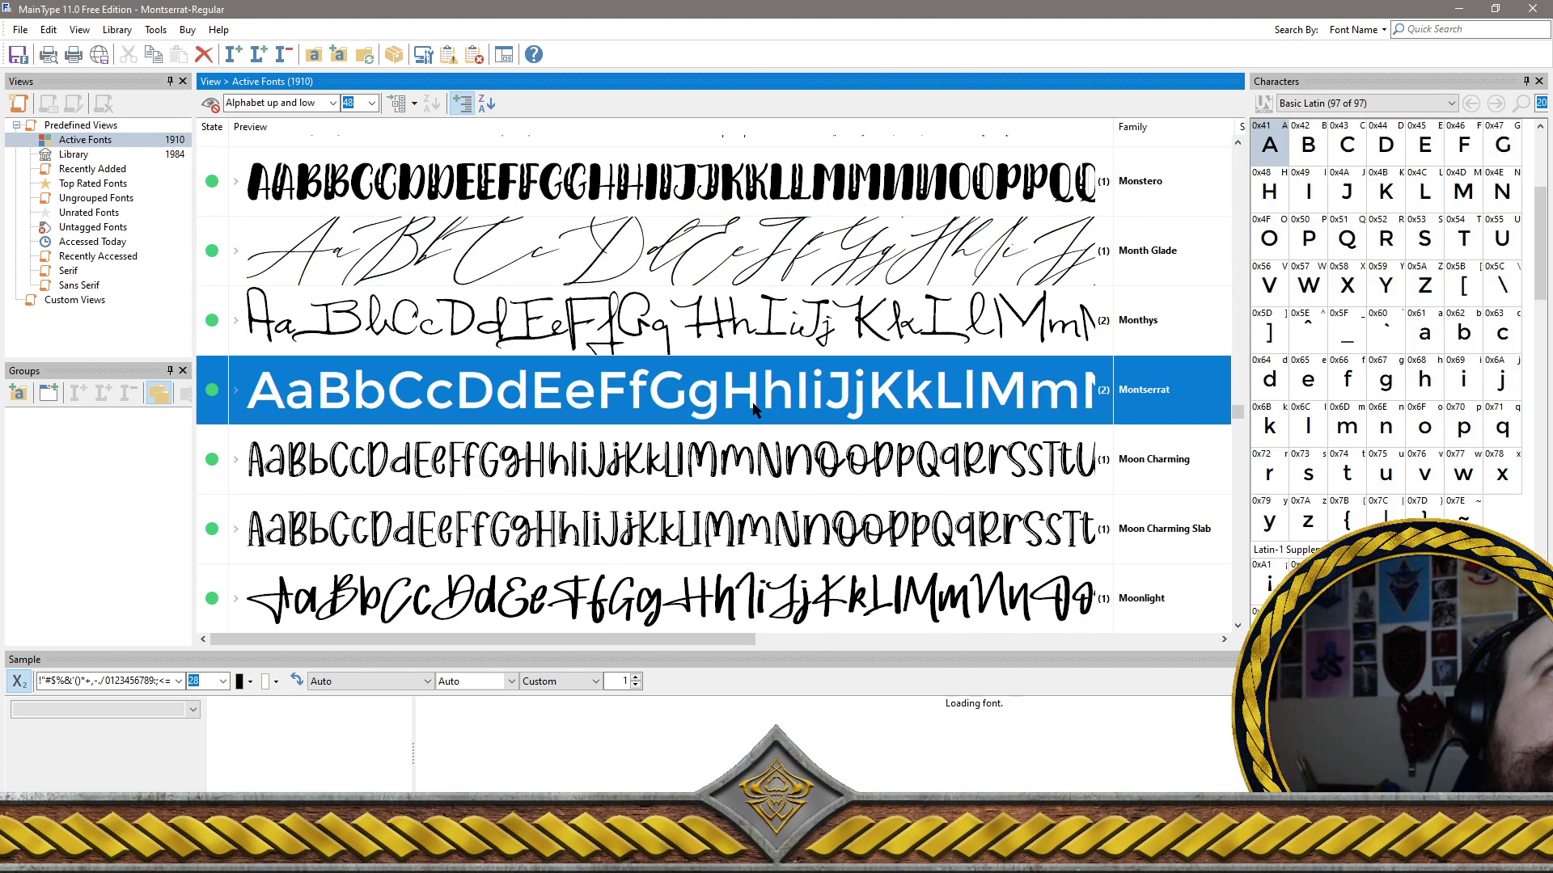
Review the remaining families between Memorynote and Monolove Script, previewing the MINIMALIST font
{"action": "scroll", "coordinate": [755, 388], "scroll_direction": "up", "scroll_amount": 3}
{"action": "scroll", "coordinate": [756, 413], "scroll_direction": "up", "scroll_amount": 10}
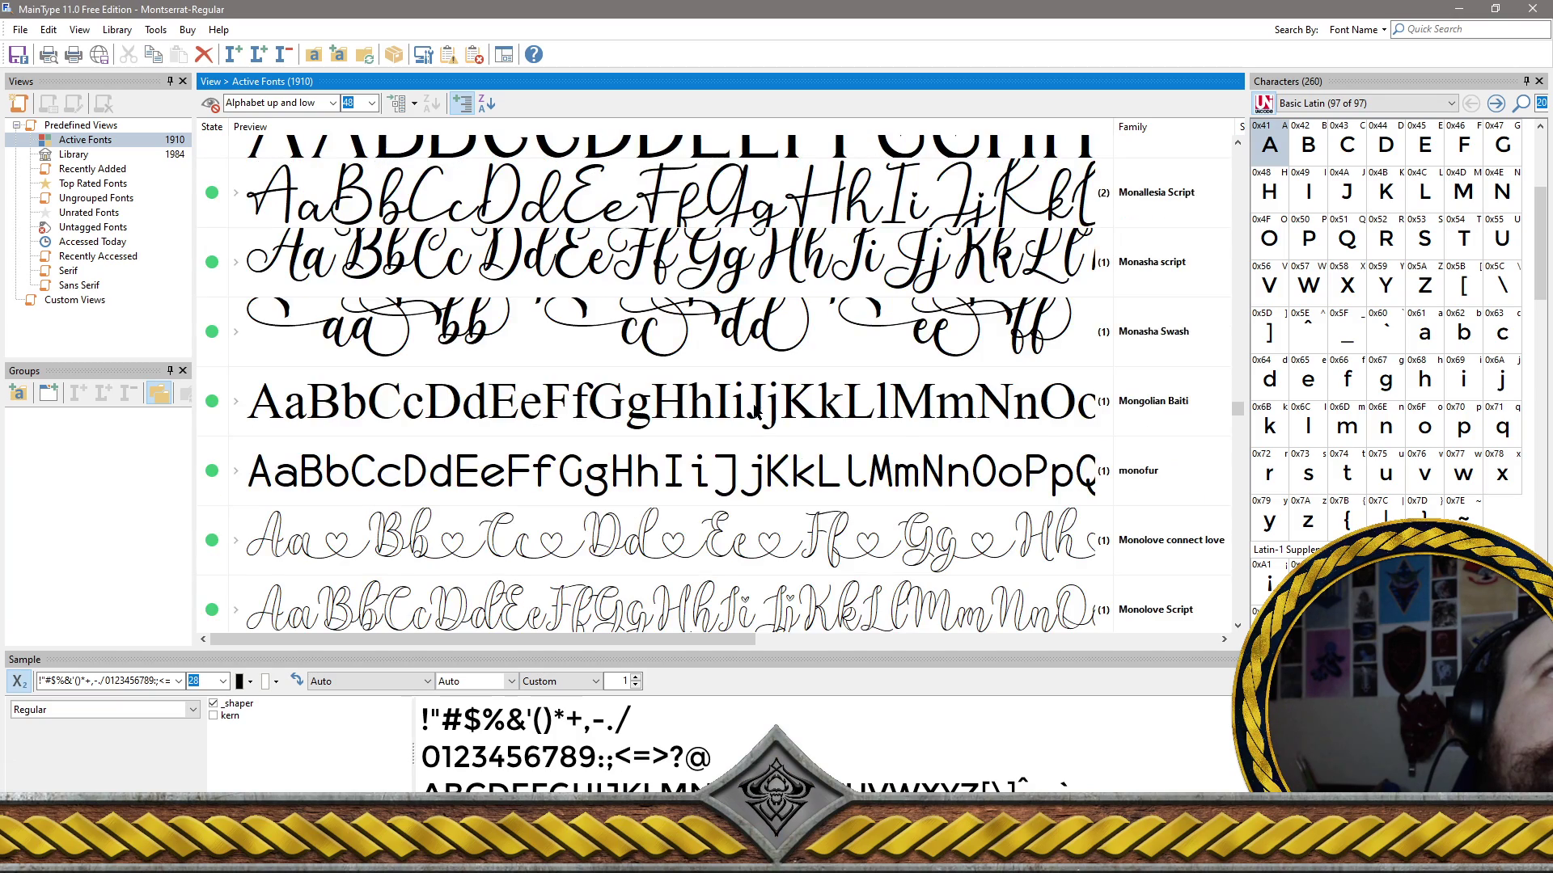
{"action": "scroll", "coordinate": [755, 413], "scroll_direction": "down", "scroll_amount": 6}
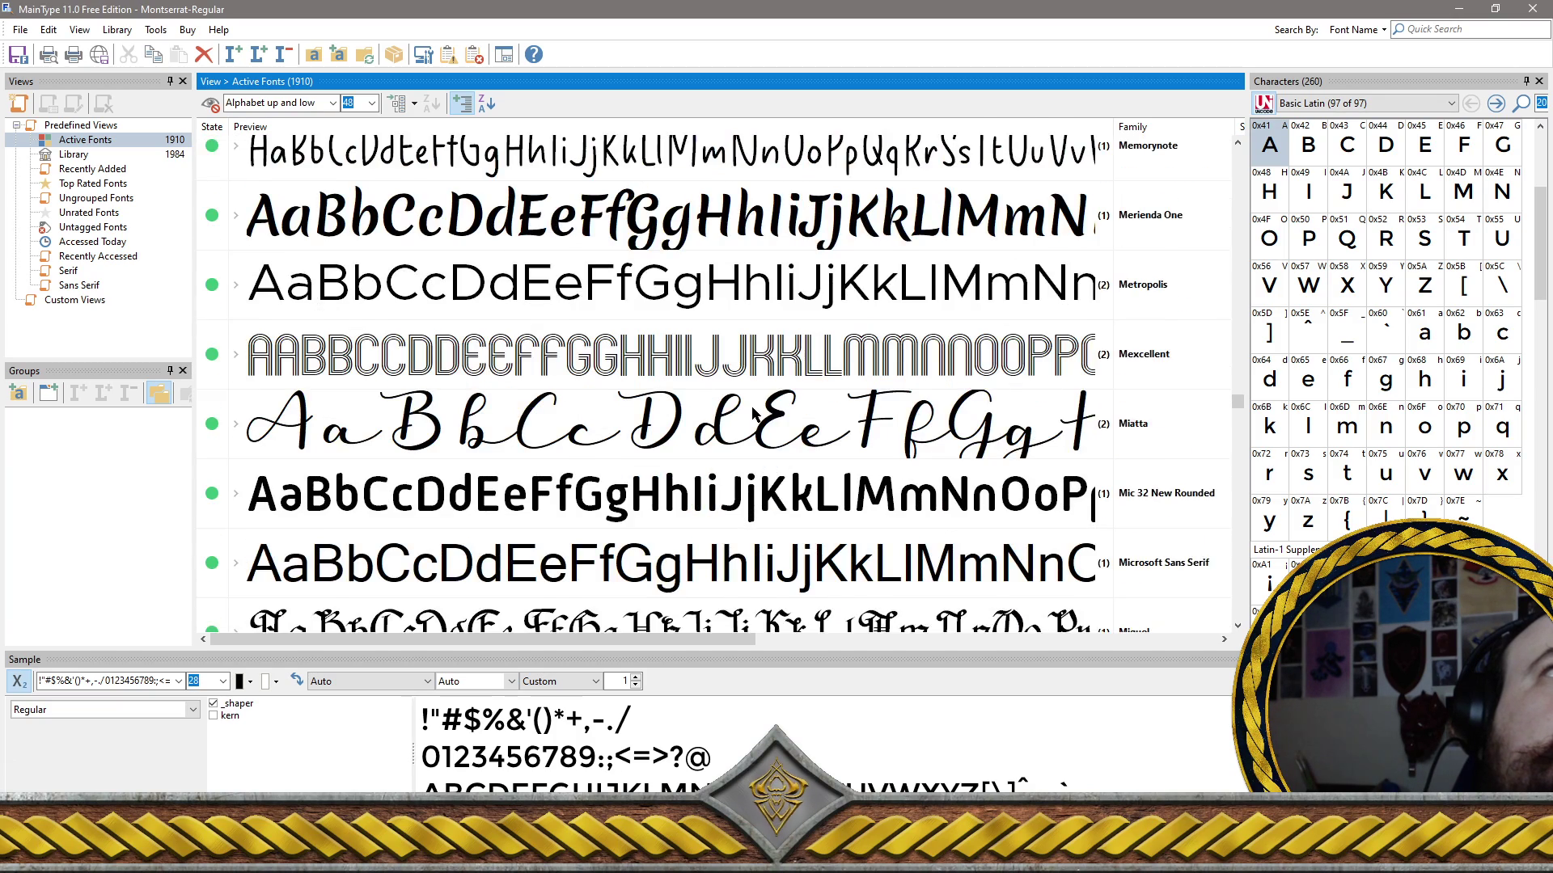
{"action": "scroll", "coordinate": [752, 414], "scroll_direction": "up", "scroll_amount": 6}
{"action": "scroll", "coordinate": [752, 412], "scroll_direction": "down", "scroll_amount": 6}
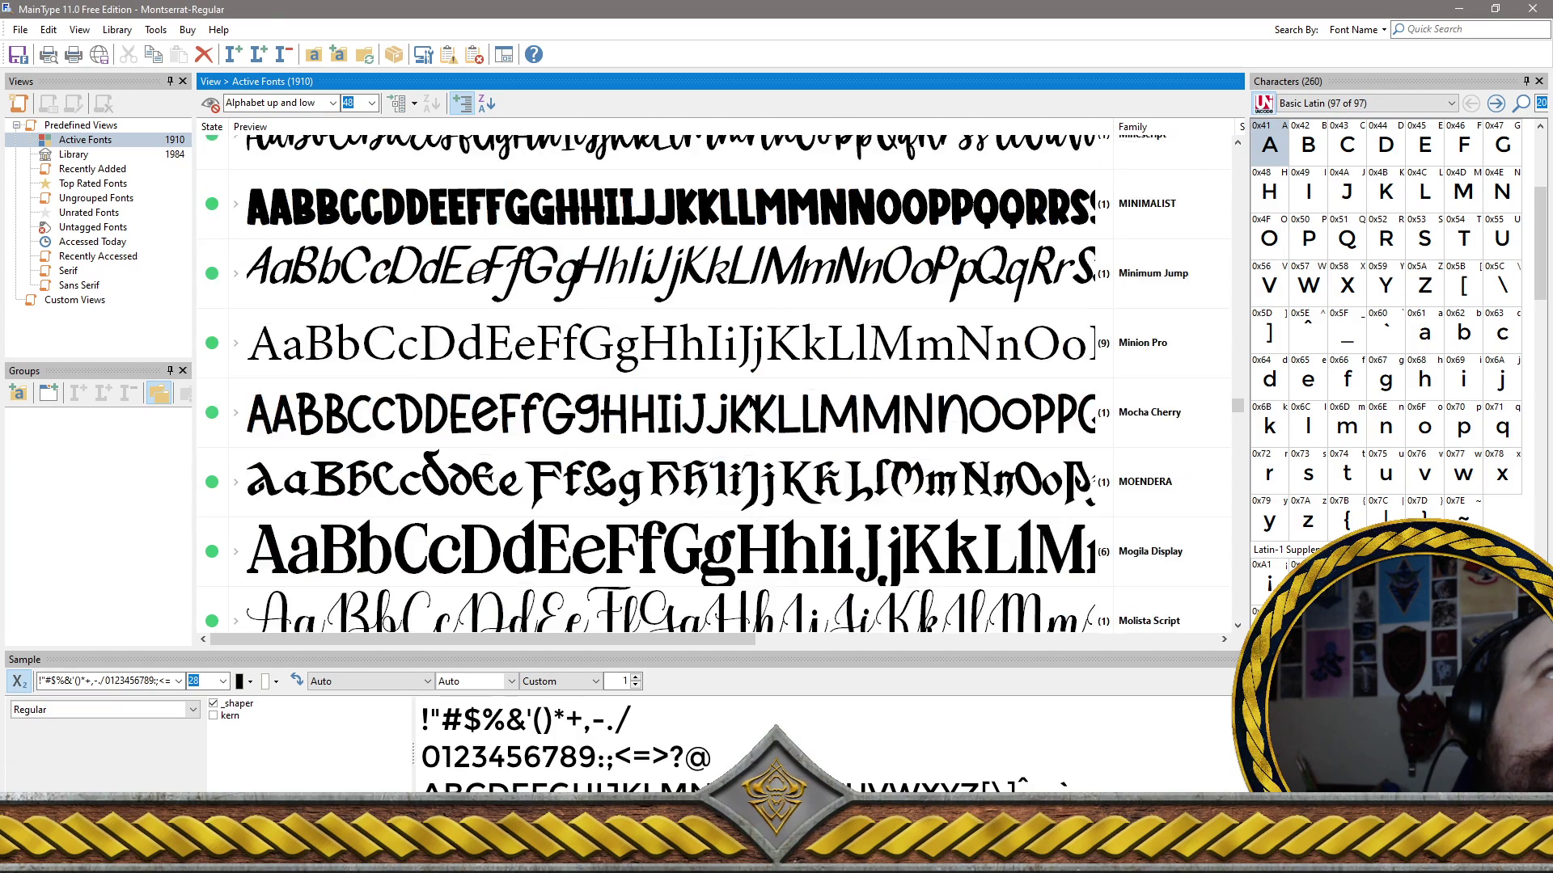
{"action": "left_click", "coordinate": [589, 230]}
{"action": "scroll", "coordinate": [605, 273], "scroll_direction": "down", "scroll_amount": 8}
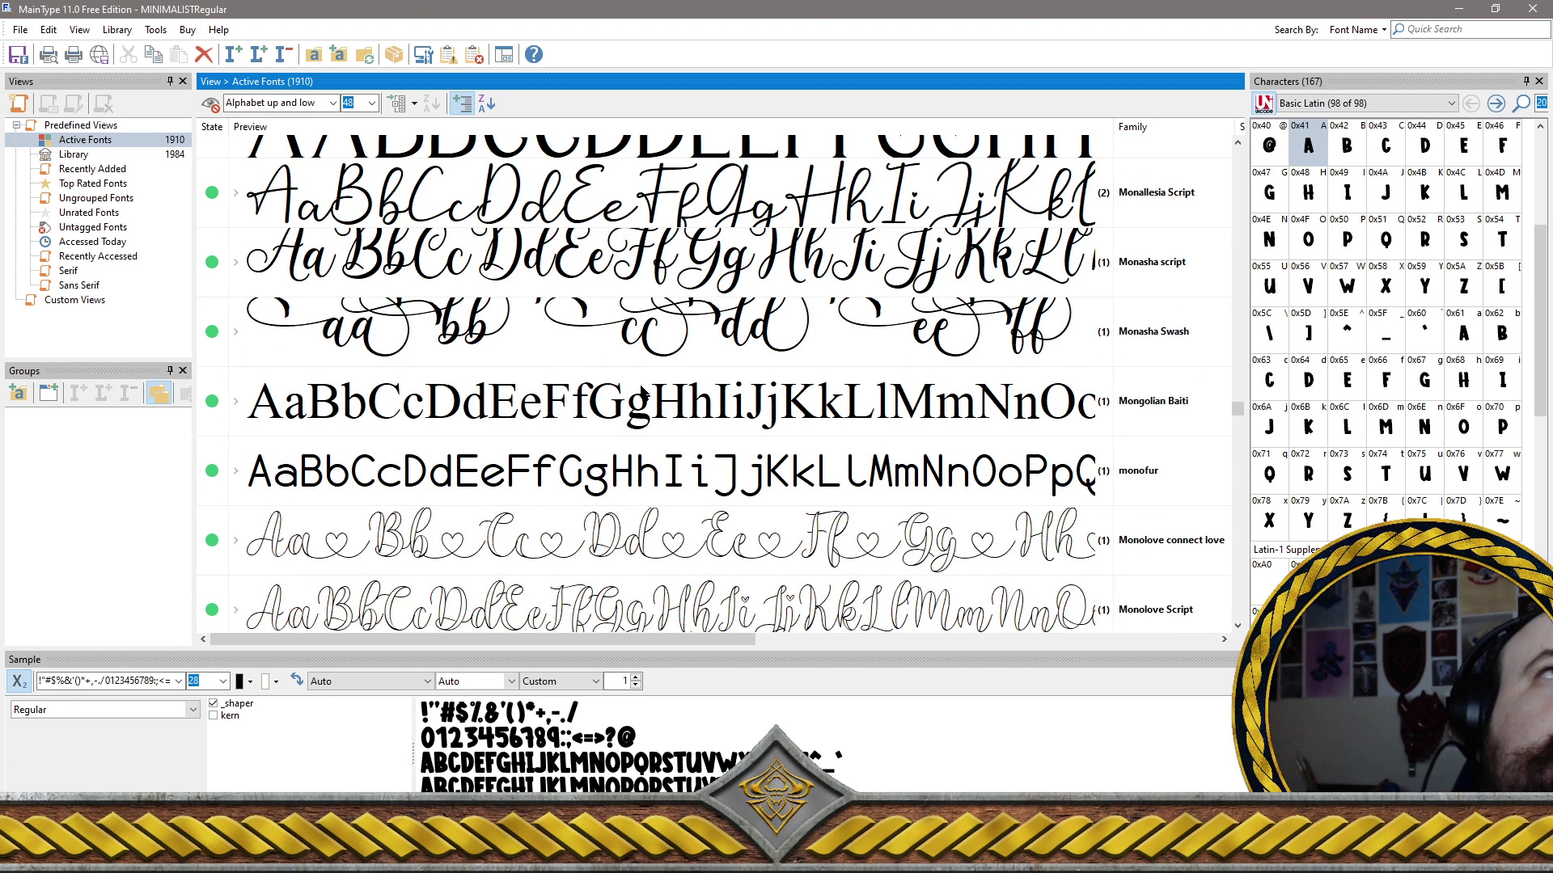
Preview the Monaline, MOMMY POPPY and Molista Script fonts for comparison
{"action": "scroll", "coordinate": [647, 397], "scroll_direction": "up", "scroll_amount": 5}
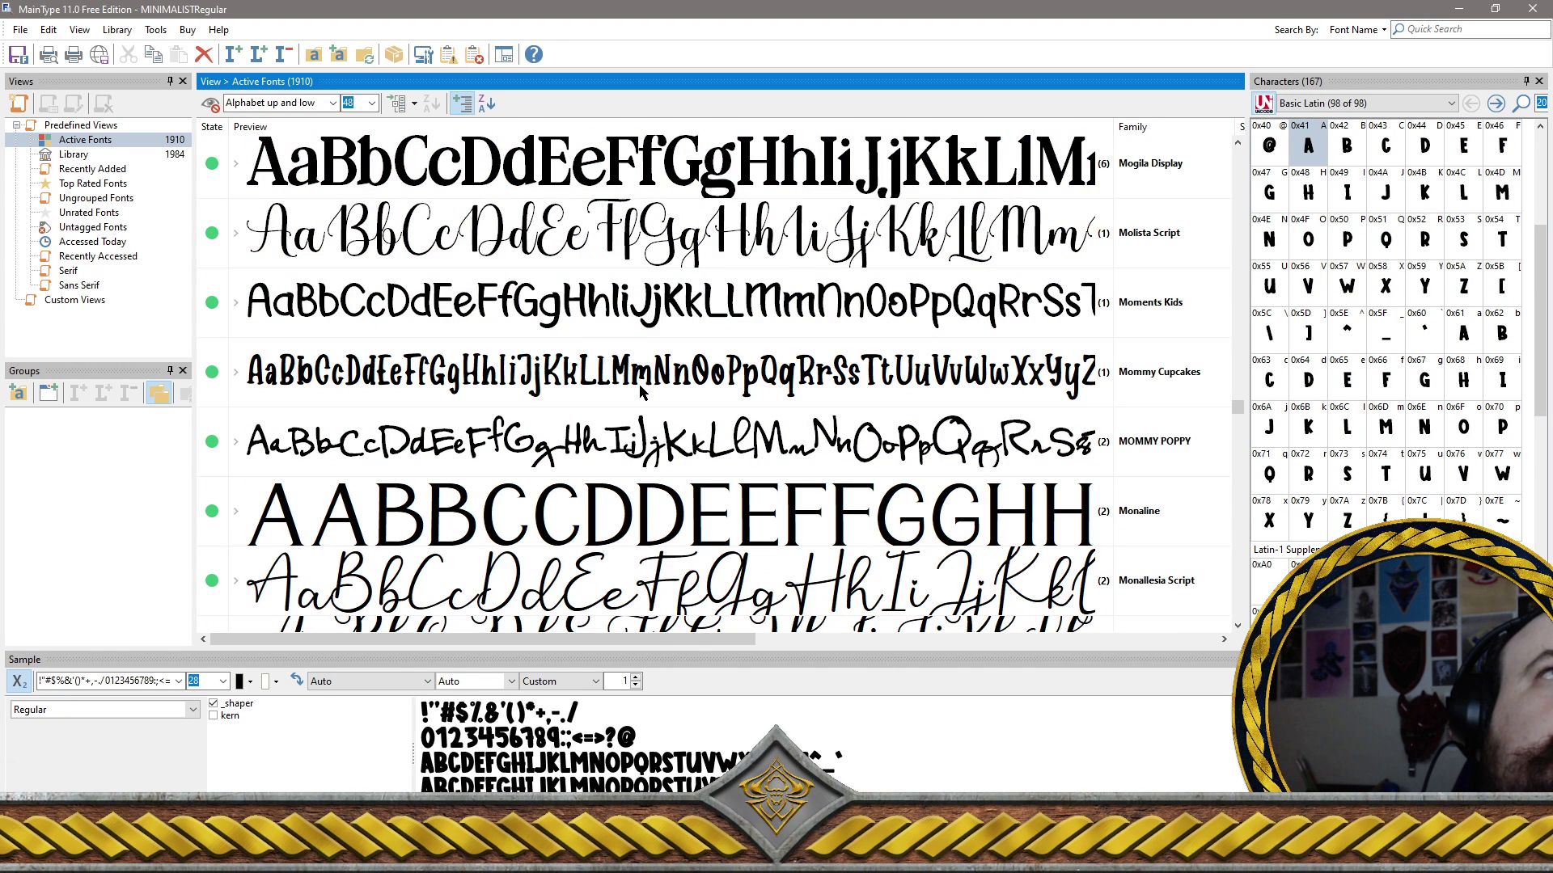
{"action": "left_click", "coordinate": [683, 500]}
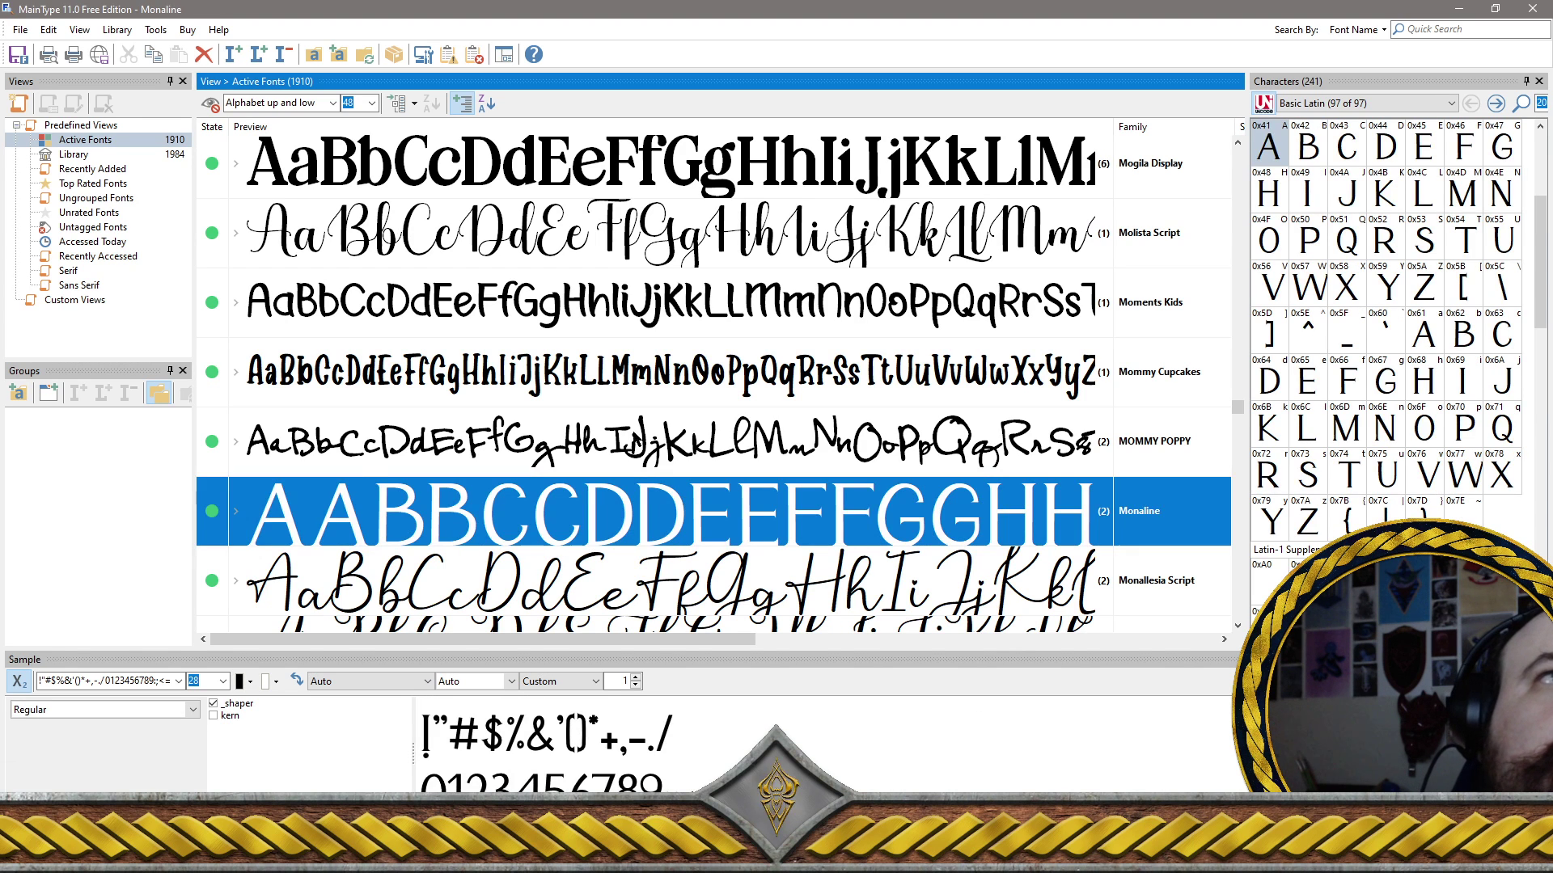
{"action": "left_click", "coordinate": [637, 441]}
{"action": "left_click", "coordinate": [647, 524]}
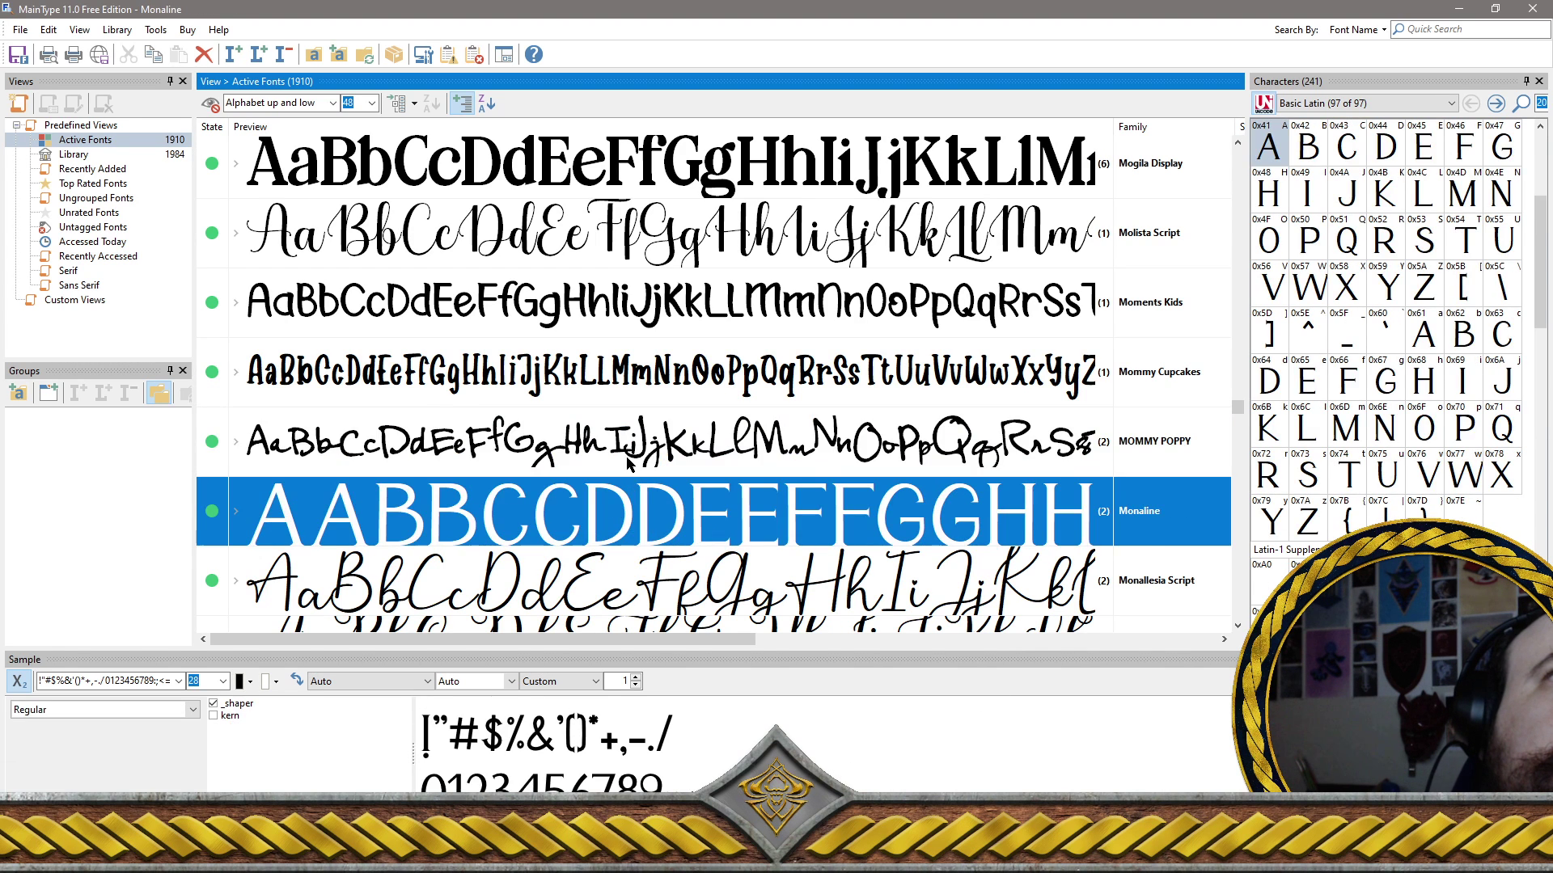
{"action": "left_click", "coordinate": [622, 437]}
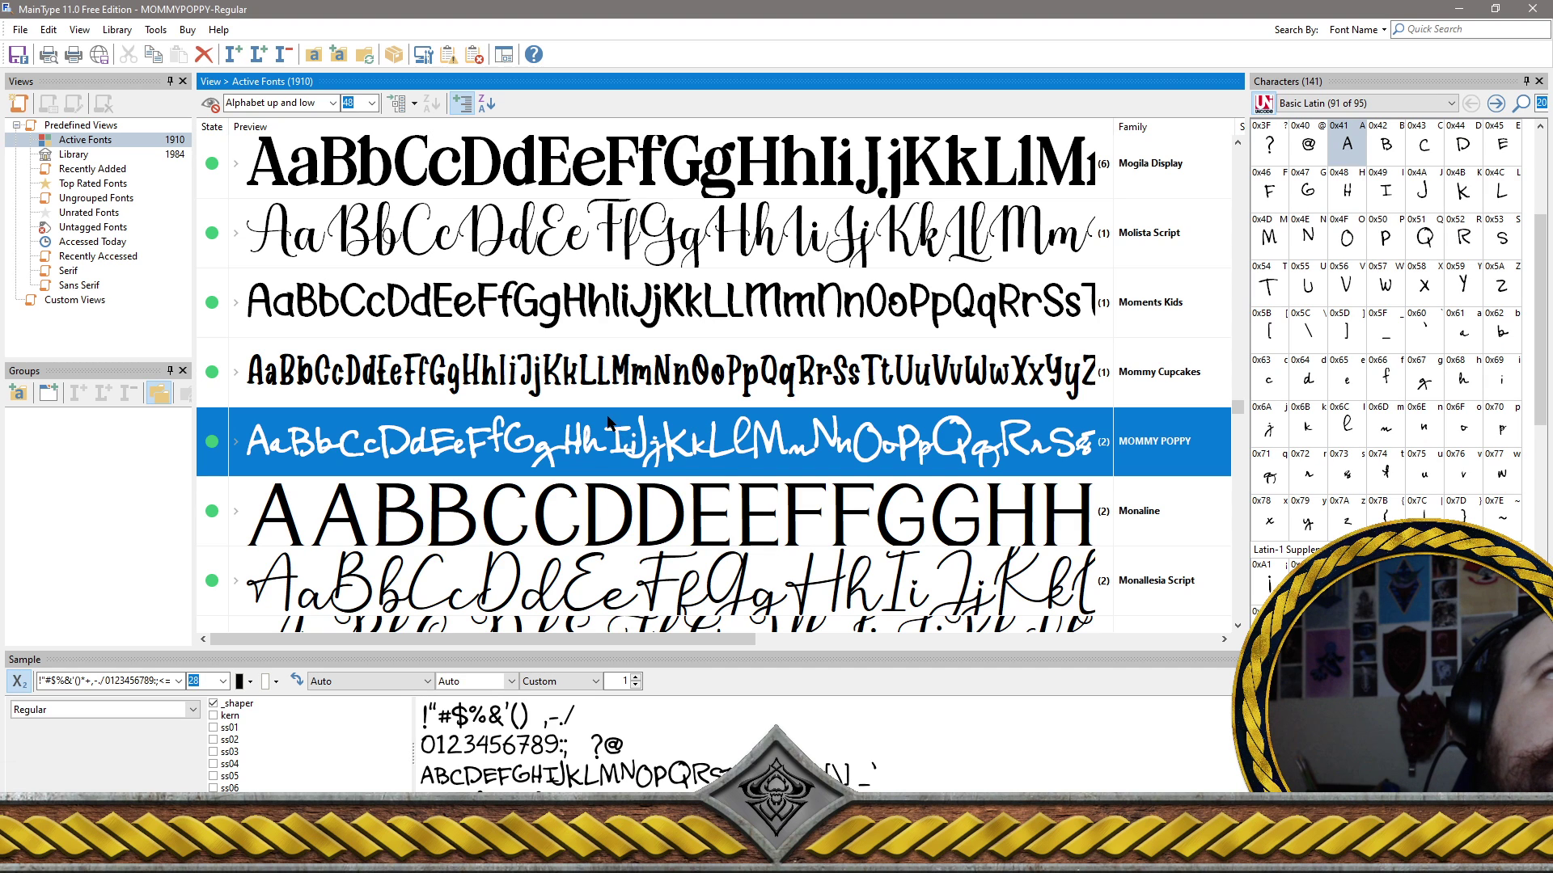
{"action": "left_click", "coordinate": [571, 233]}
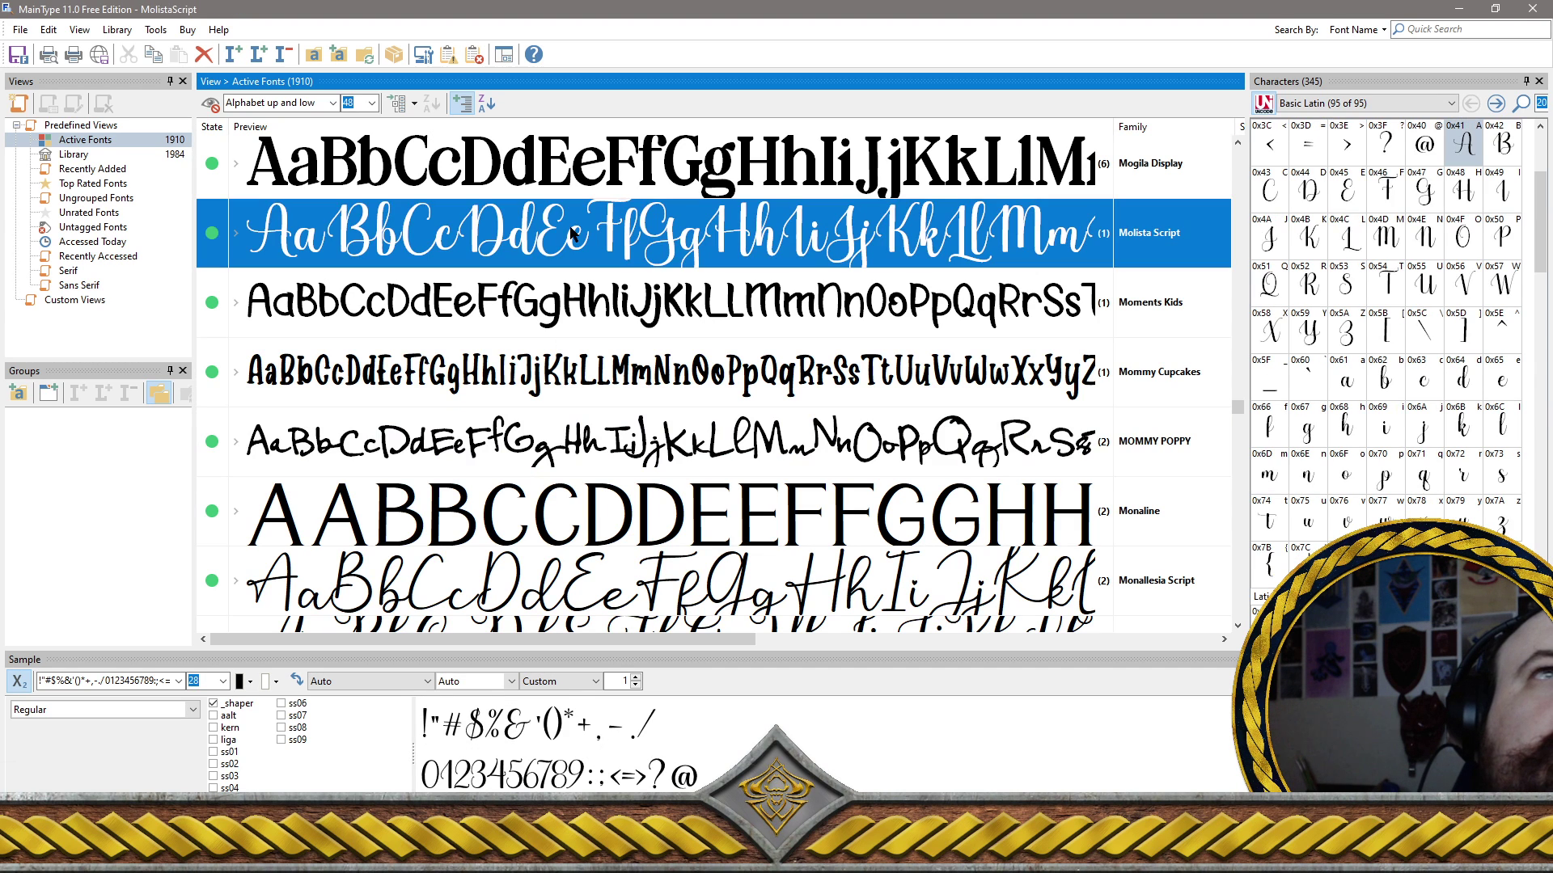
Select the Moments Kids, Mommy Cupcakes, MOMMY POPPY and Monaline font families together
{"action": "left_click", "coordinate": [570, 303]}
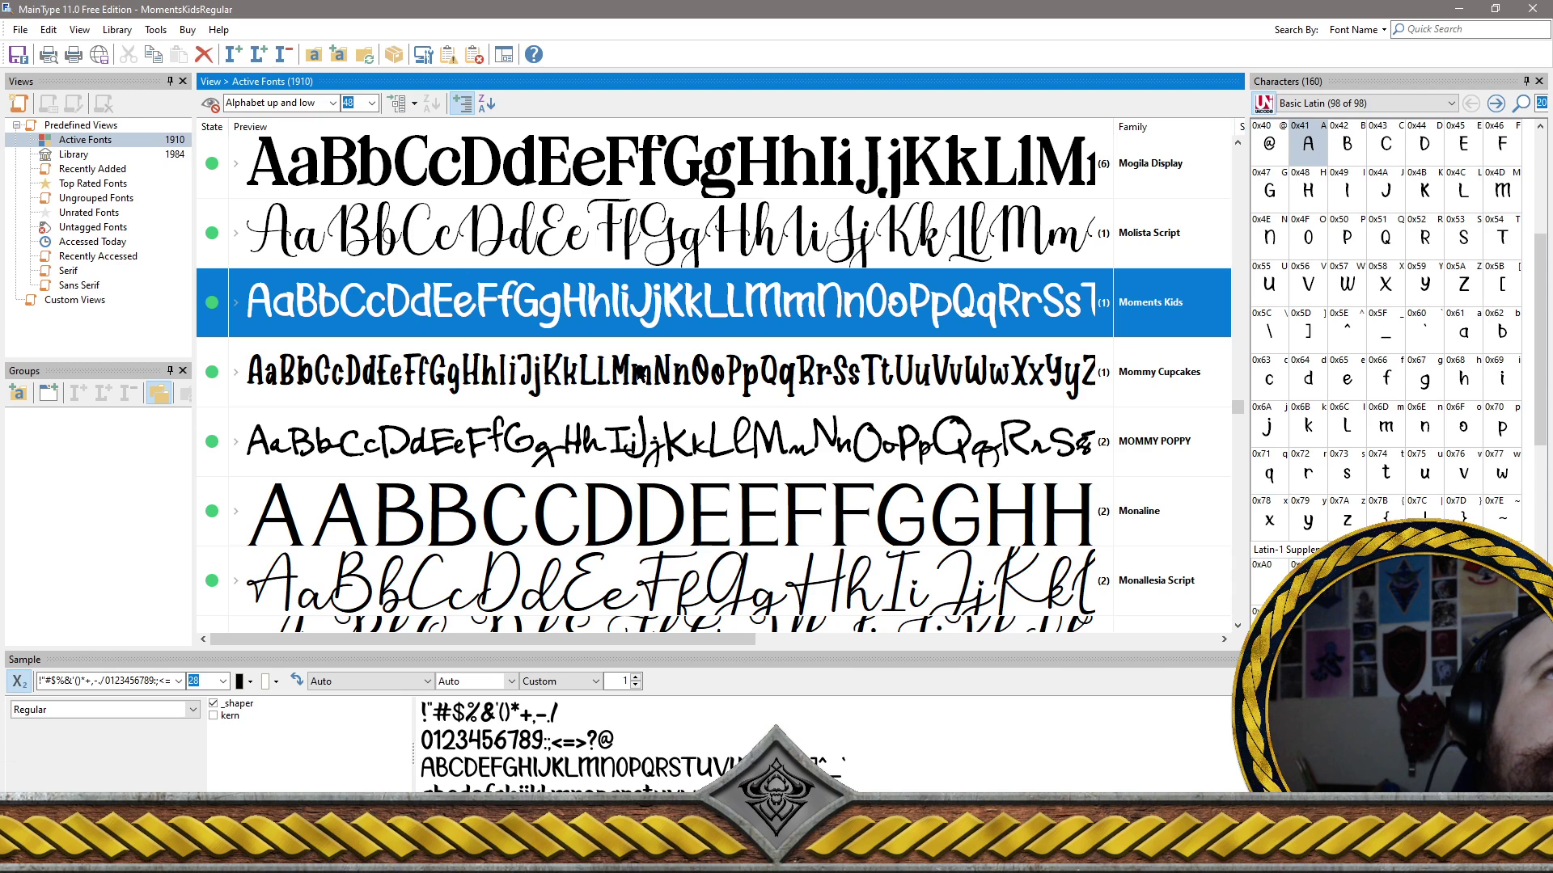
{"action": "left_click", "coordinate": [640, 374], "text": "ctrl"}
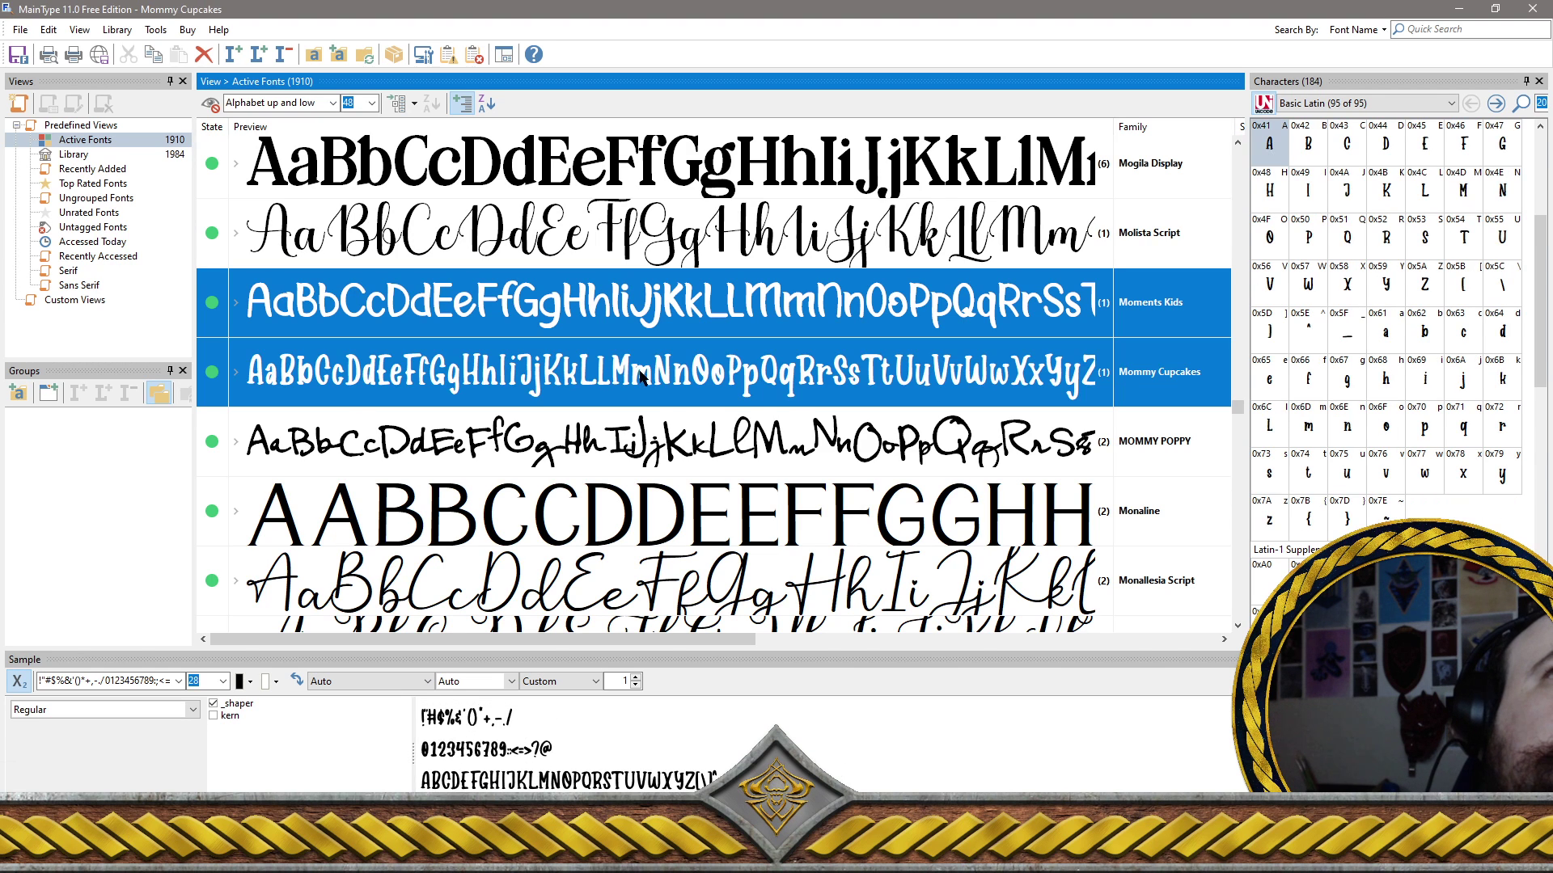
{"action": "left_click", "coordinate": [674, 440], "text": "ctrl"}
{"action": "scroll", "coordinate": [671, 431], "scroll_direction": "down", "scroll_amount": 5}
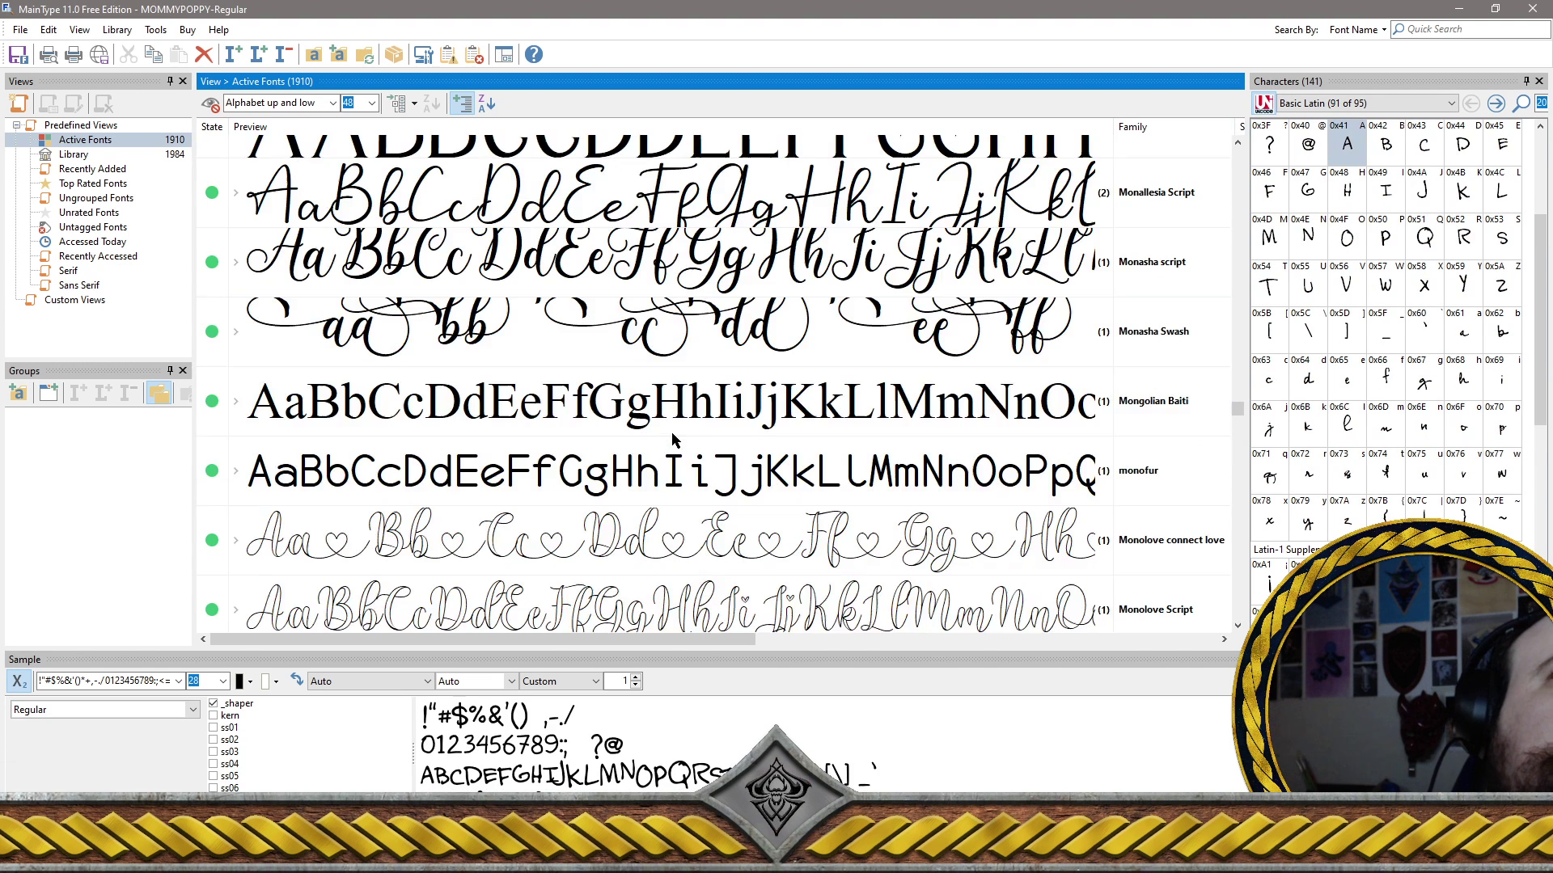
{"action": "scroll", "coordinate": [680, 445], "scroll_direction": "up", "scroll_amount": 5}
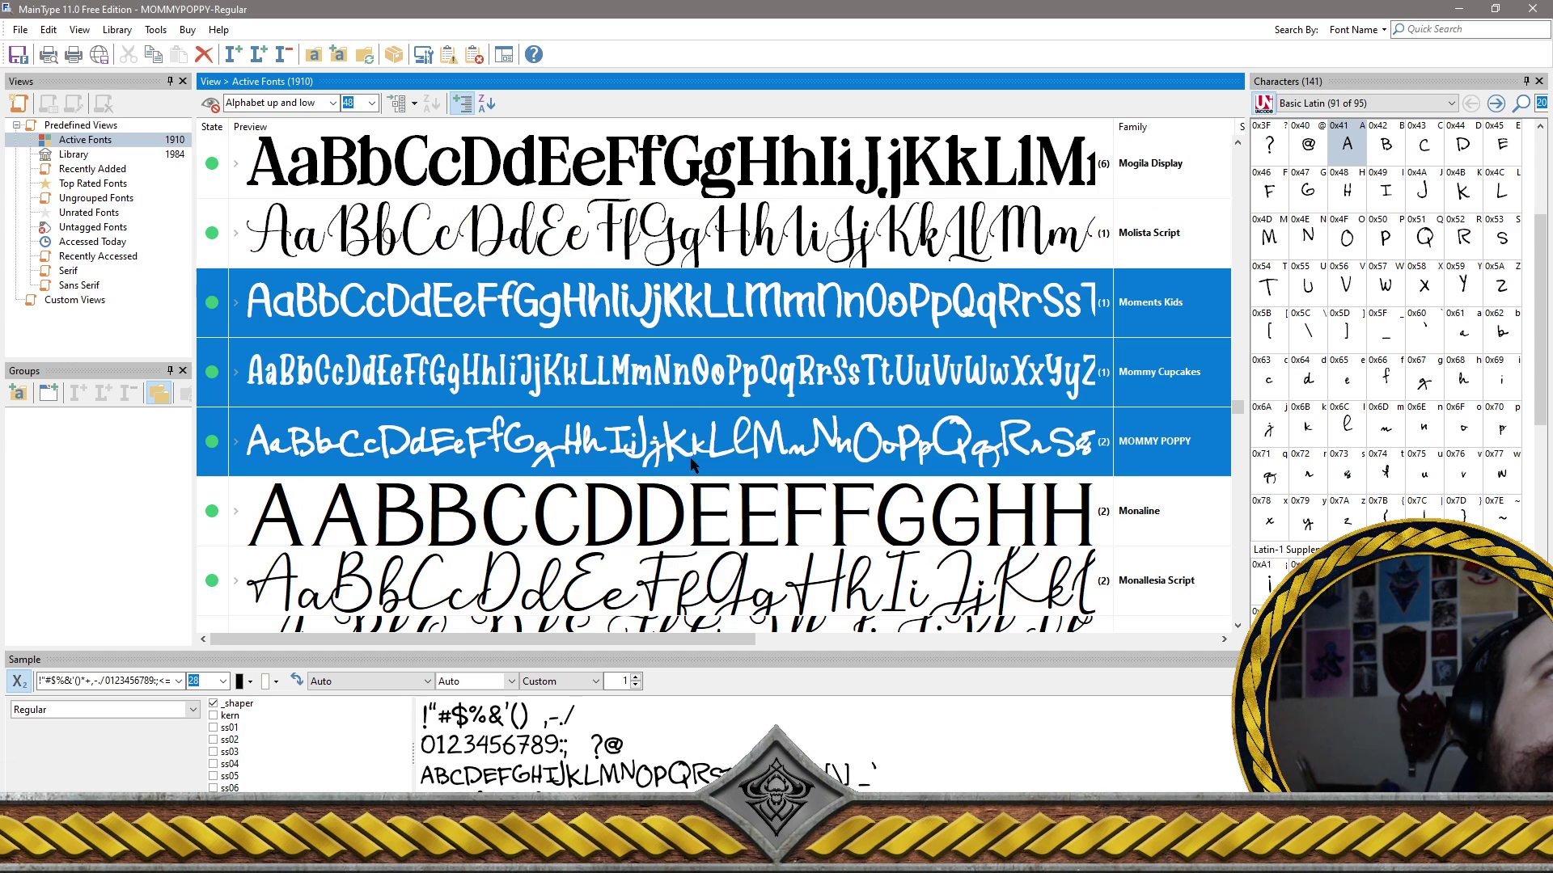
{"action": "left_click", "coordinate": [660, 516], "text": "ctrl"}
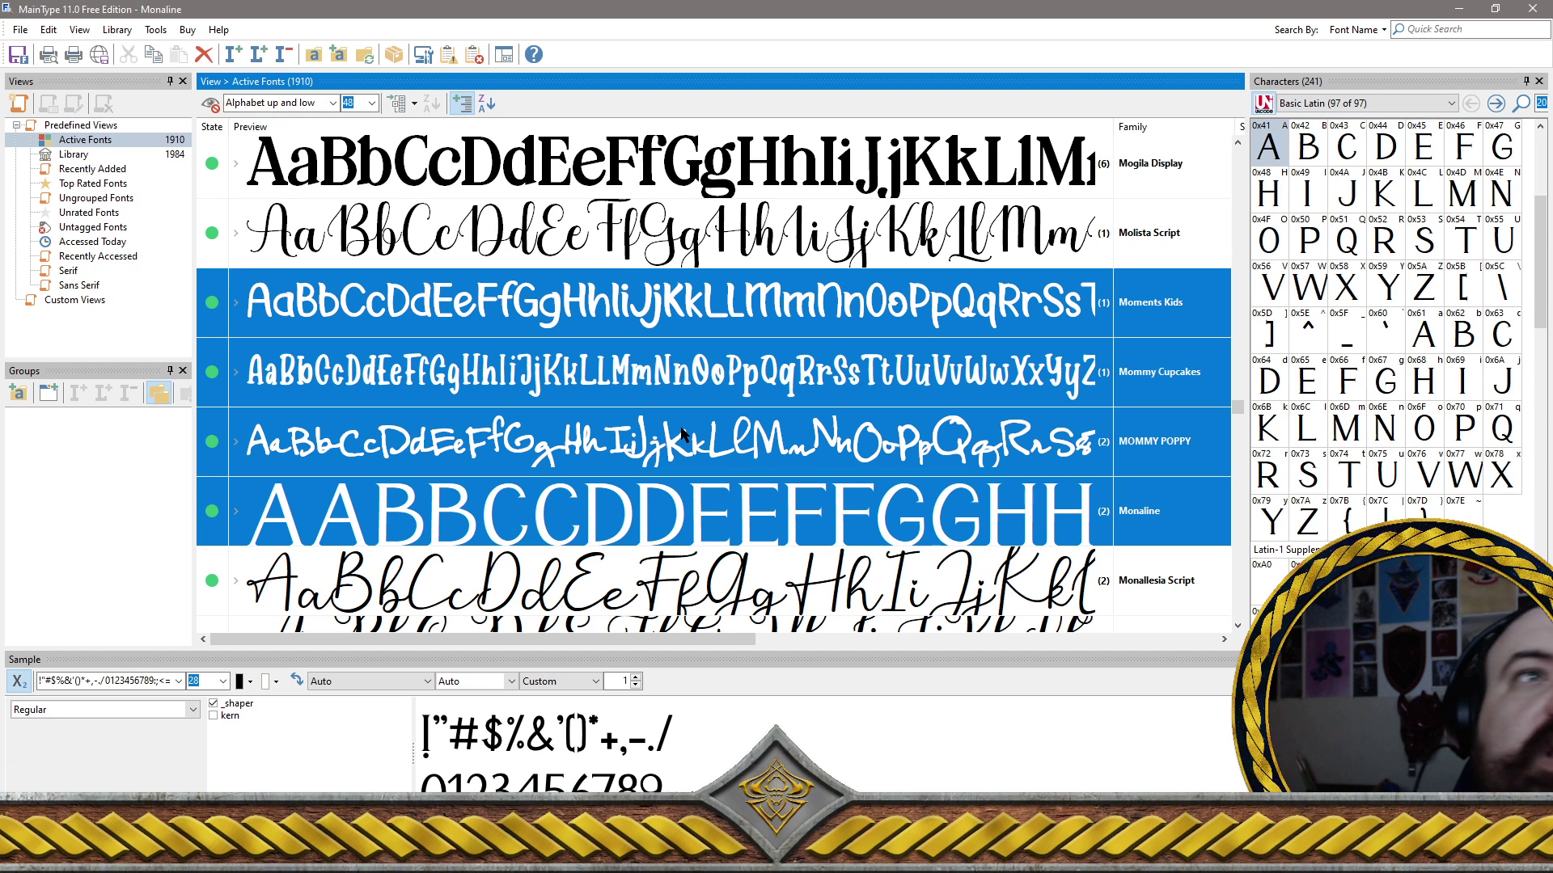
Add the Monallesia Script, Monasha script, Monasha Swash, Monolove connect love, Monolove Script and monofur families to the selection
{"action": "scroll", "coordinate": [647, 578], "scroll_direction": "down", "scroll_amount": 4}
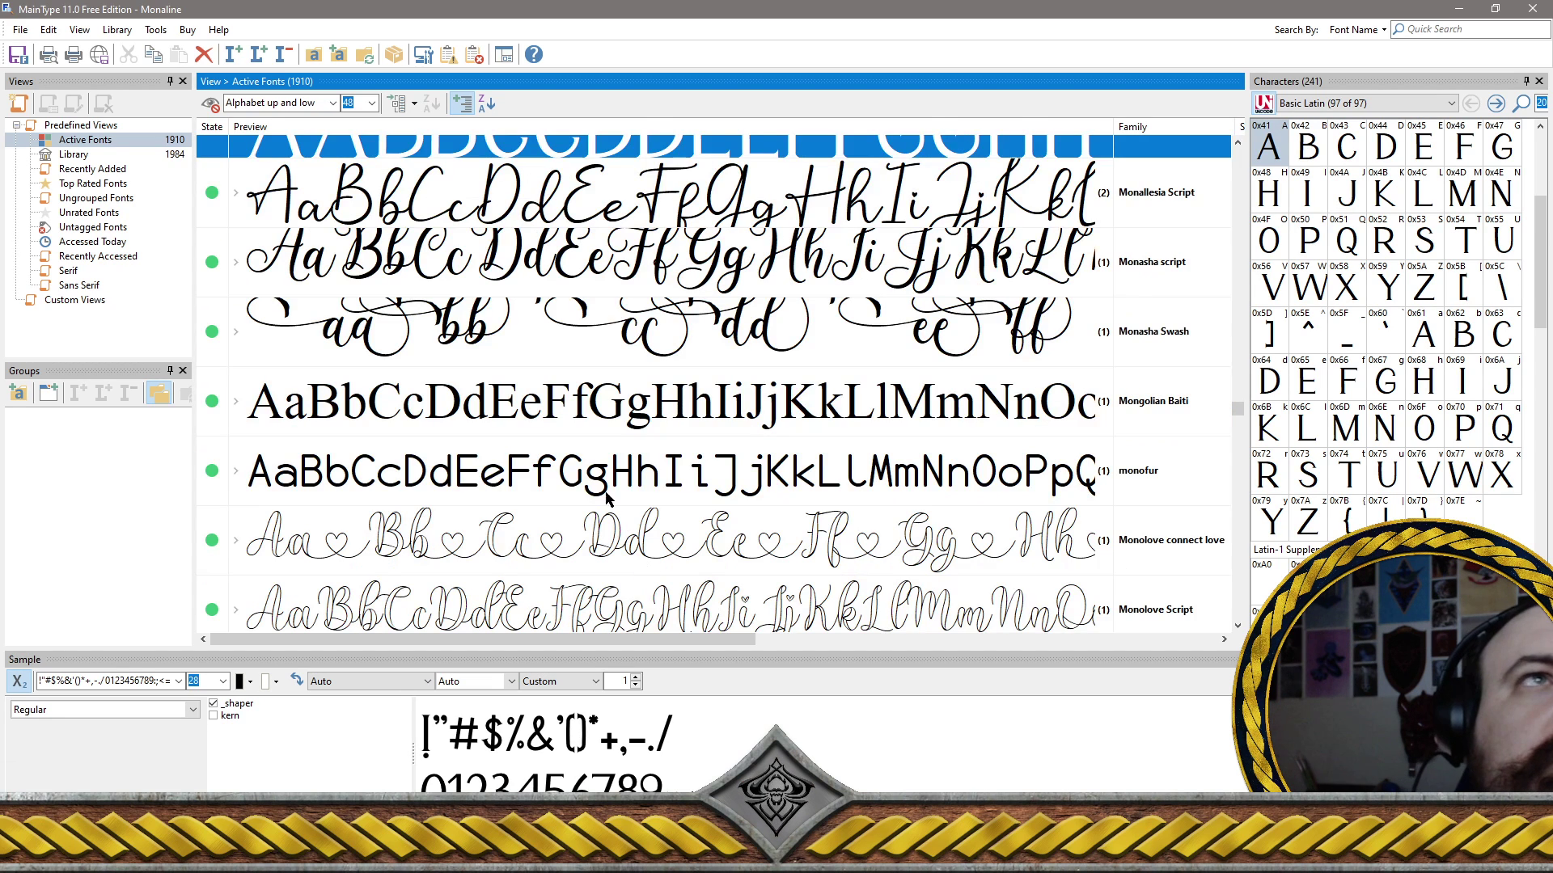
{"action": "left_click", "coordinate": [445, 211]}
{"action": "left_click", "coordinate": [463, 269], "text": "ctrl"}
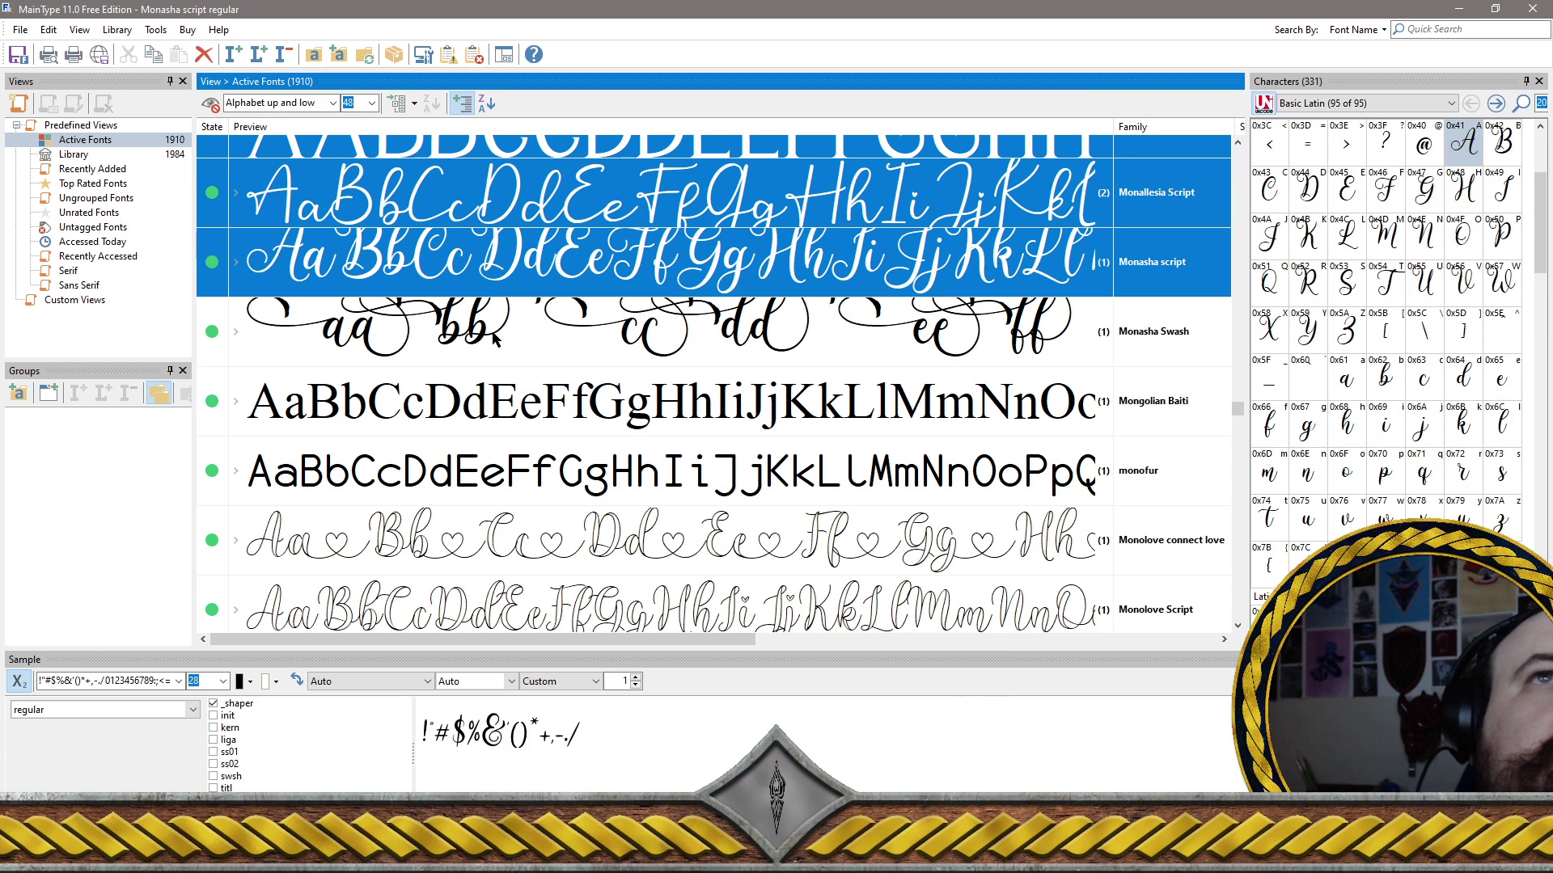
{"action": "left_click", "coordinate": [486, 327], "text": "ctrl"}
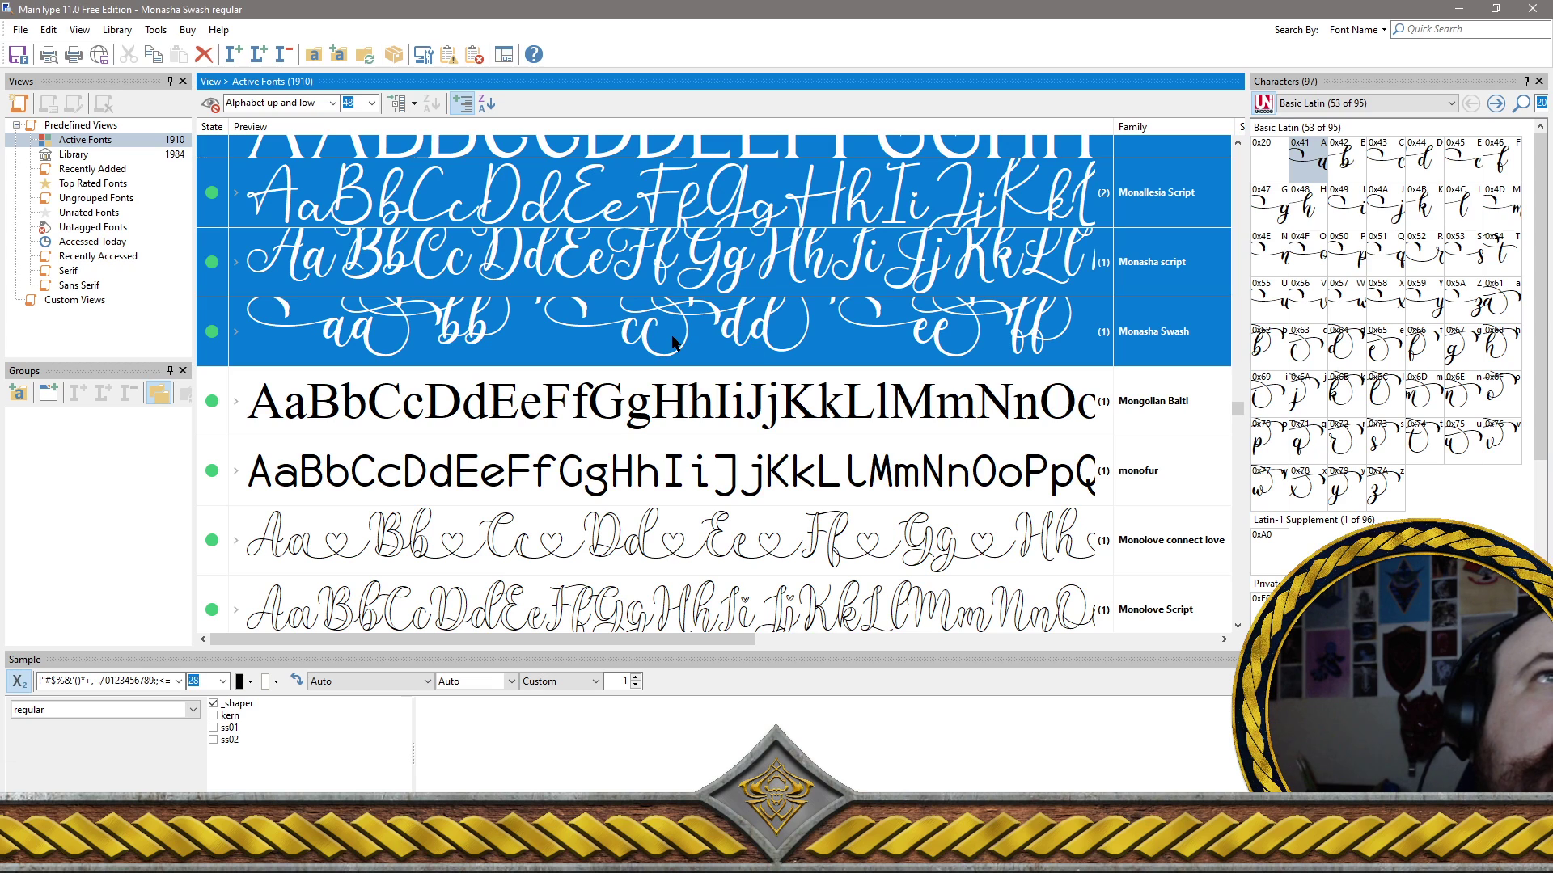
{"action": "left_click", "coordinate": [785, 534], "text": "ctrl"}
{"action": "left_click", "coordinate": [850, 602], "text": "ctrl"}
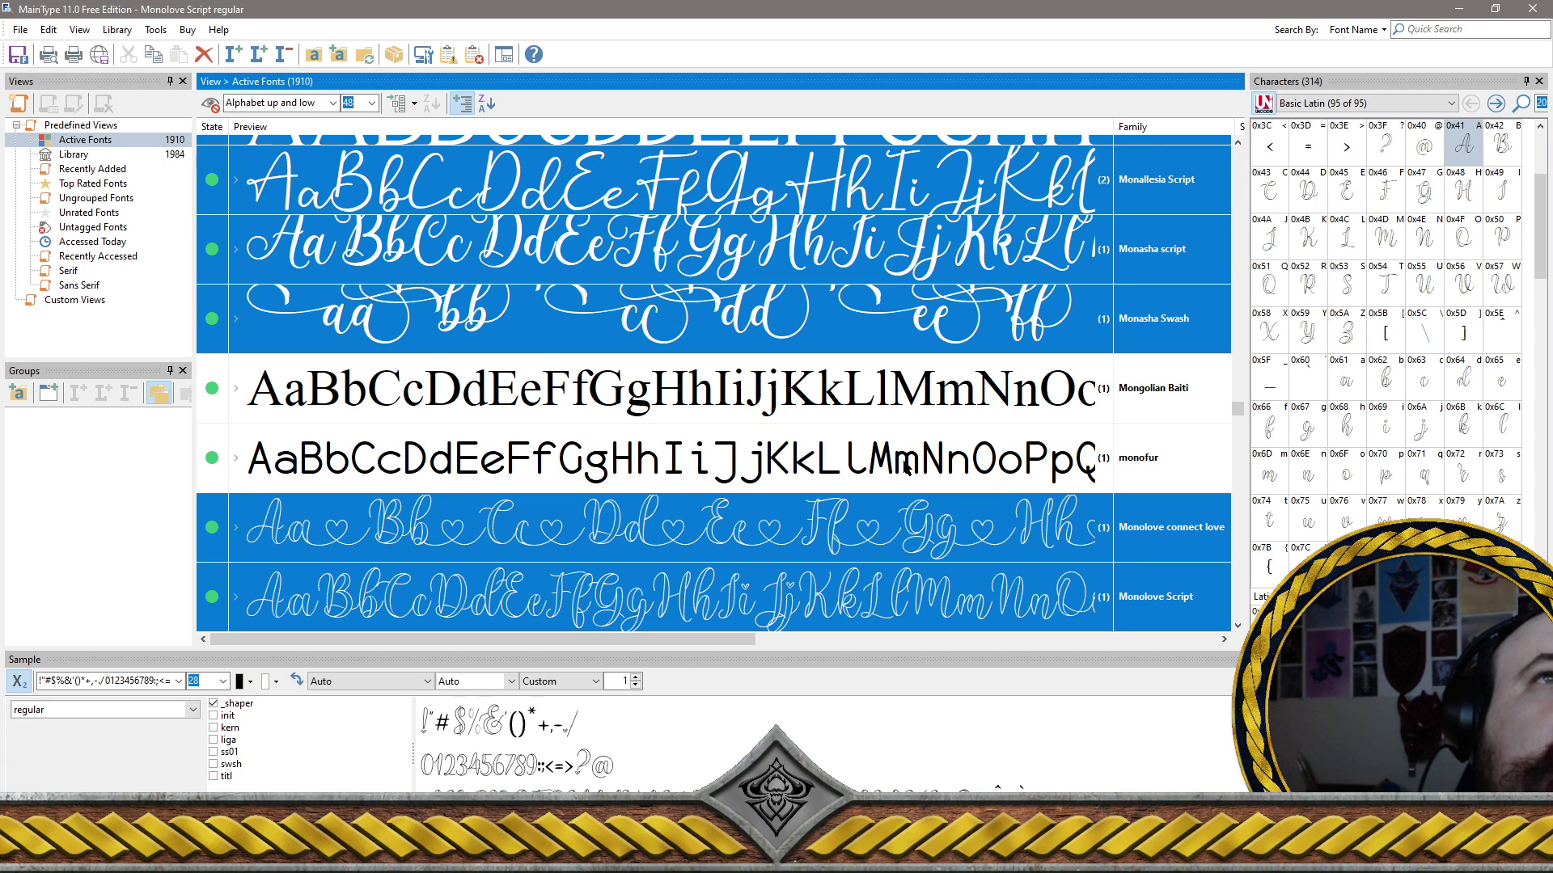
{"action": "left_click", "coordinate": [906, 467], "text": "ctrl"}
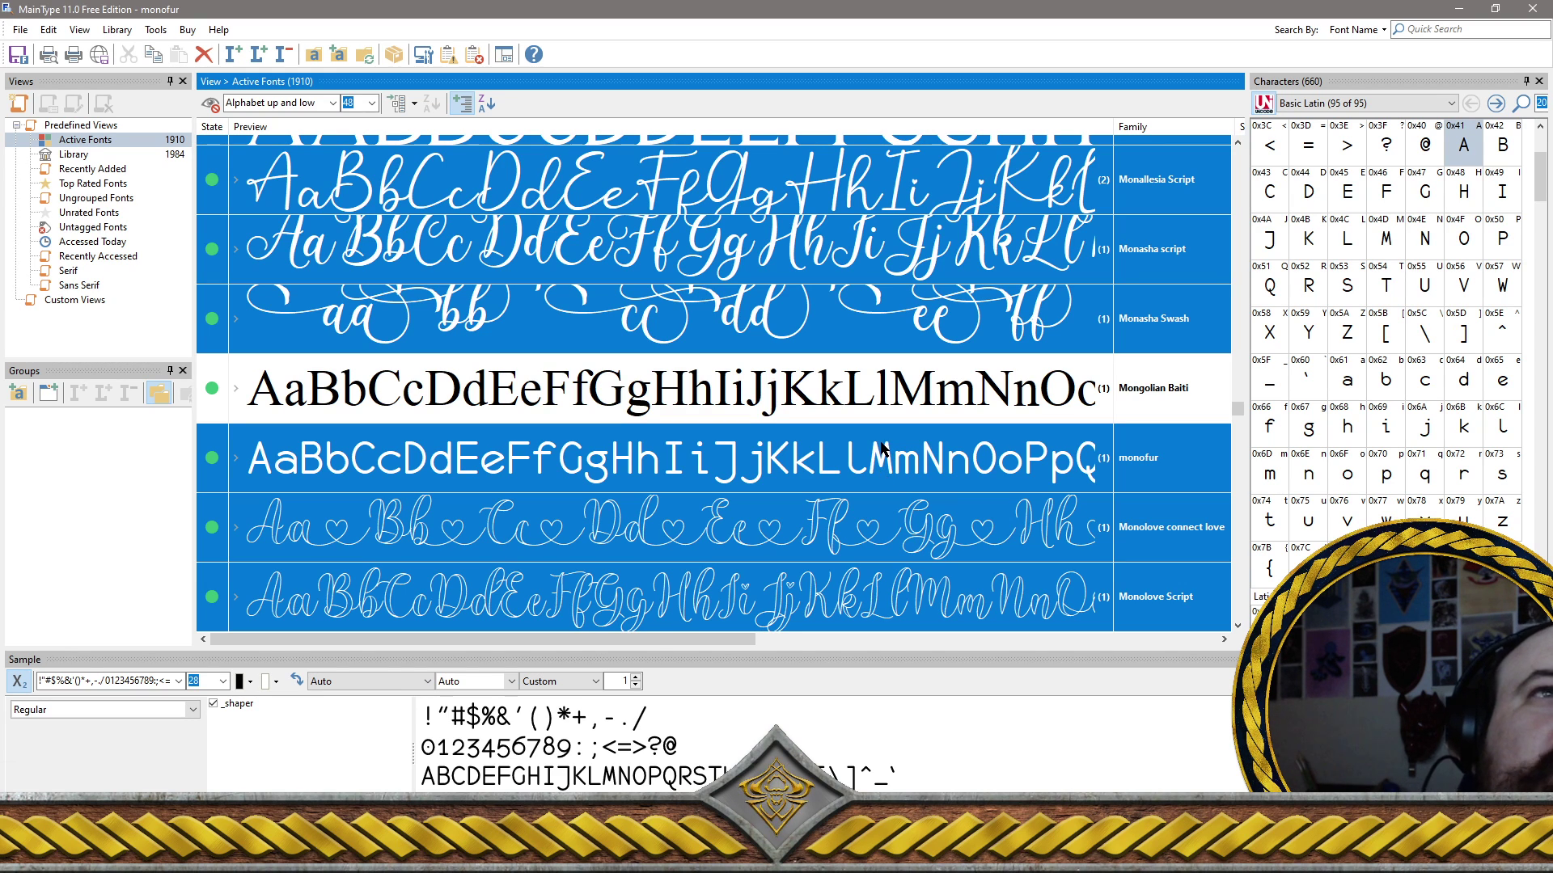
Add the MONSTER FRIENDS, Monster Kingdom, MONSTER REALM and Monstero families to the font selection
{"action": "scroll", "coordinate": [825, 460], "scroll_direction": "down", "scroll_amount": 3}
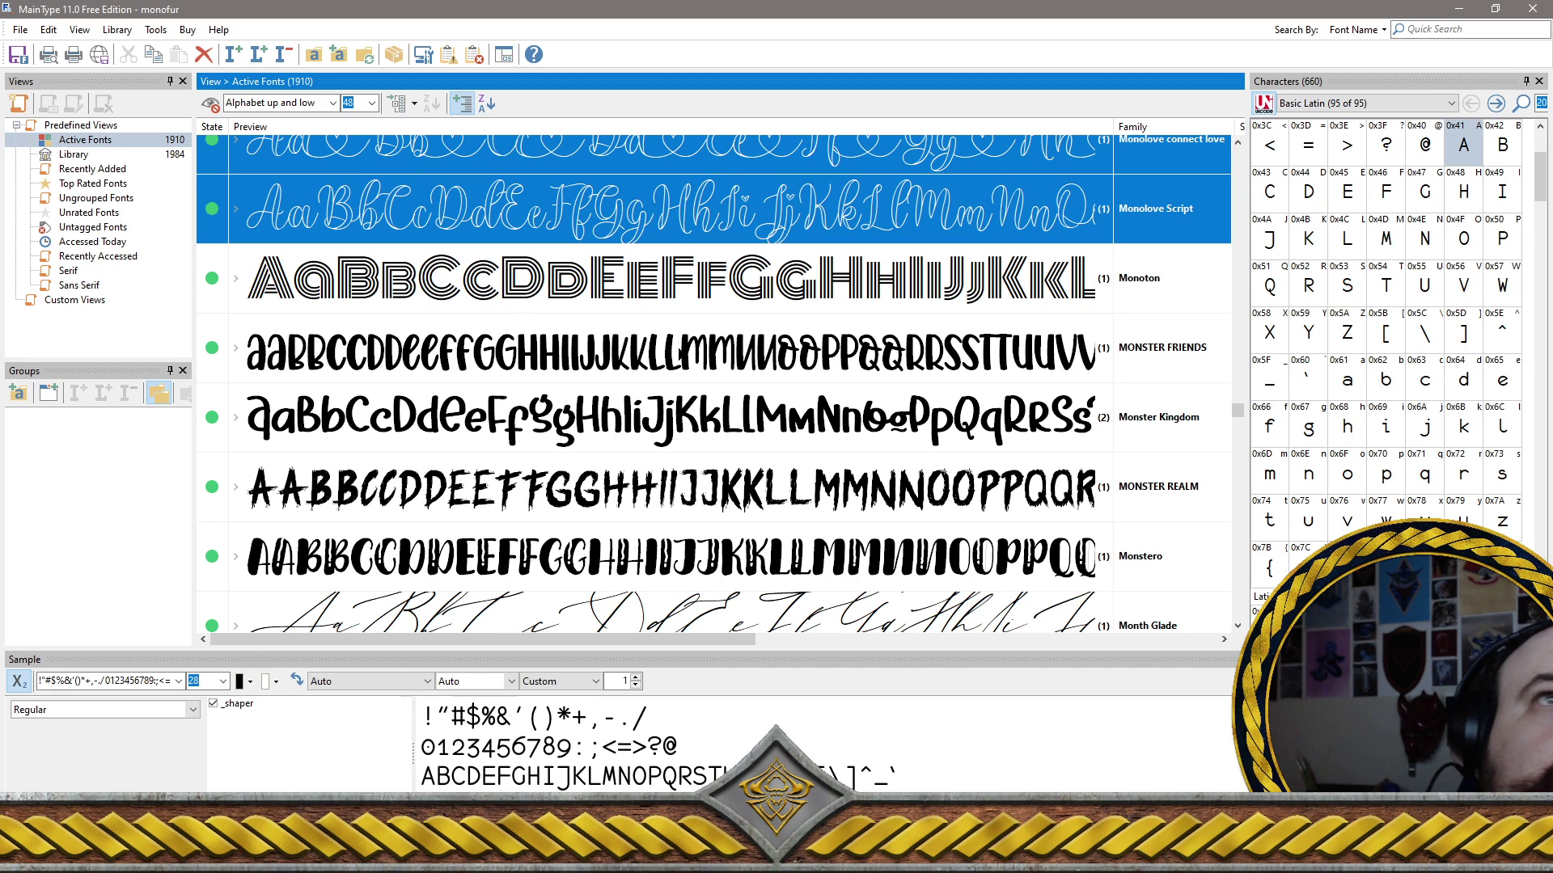
{"action": "left_click", "coordinate": [673, 353], "text": "ctrl"}
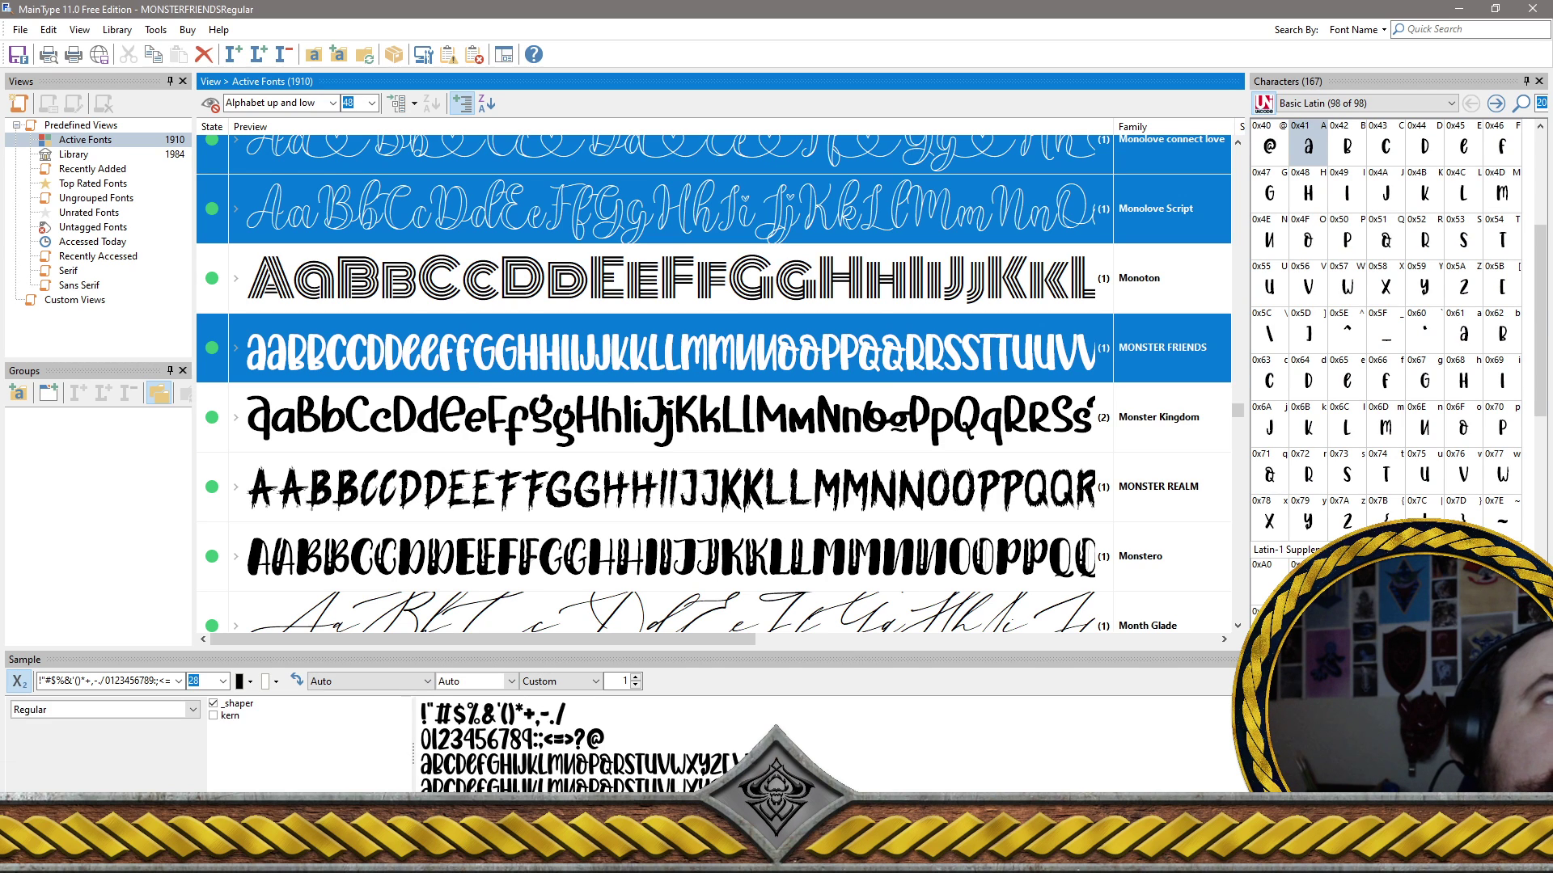
{"action": "left_click", "coordinate": [663, 410], "text": "ctrl"}
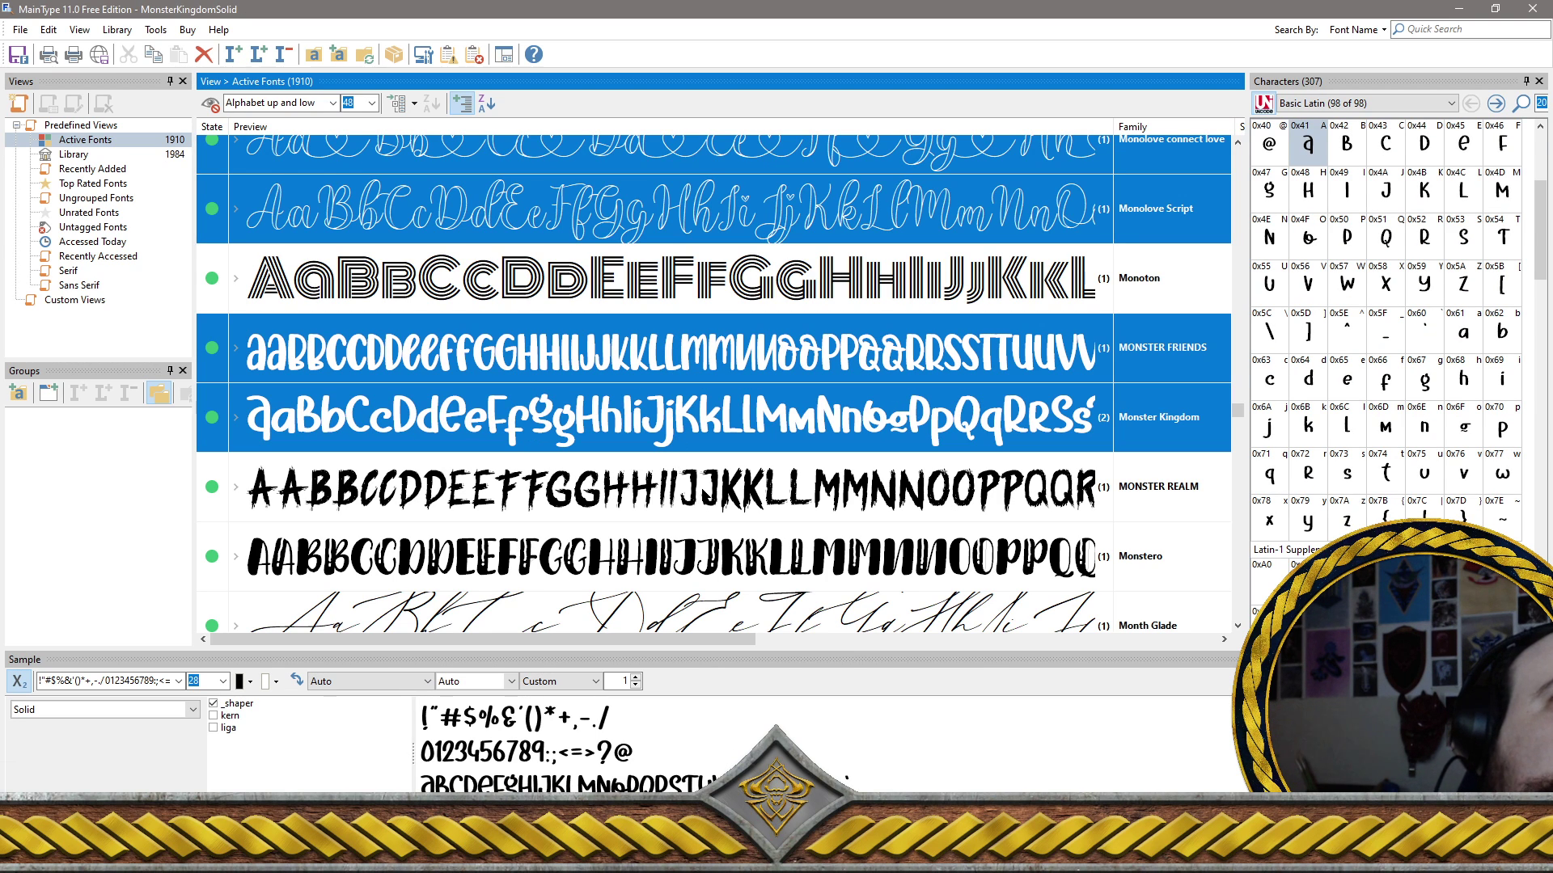
{"action": "left_click", "coordinate": [676, 490], "text": "ctrl"}
{"action": "left_click", "coordinate": [683, 544], "text": "ctrl"}
Add the Month Glade, Monthys, Moon Charming, Moon Charming Slab and Moonlight families to the selection, leaving out Montserrat
{"action": "scroll", "coordinate": [700, 534], "scroll_direction": "down", "scroll_amount": 5}
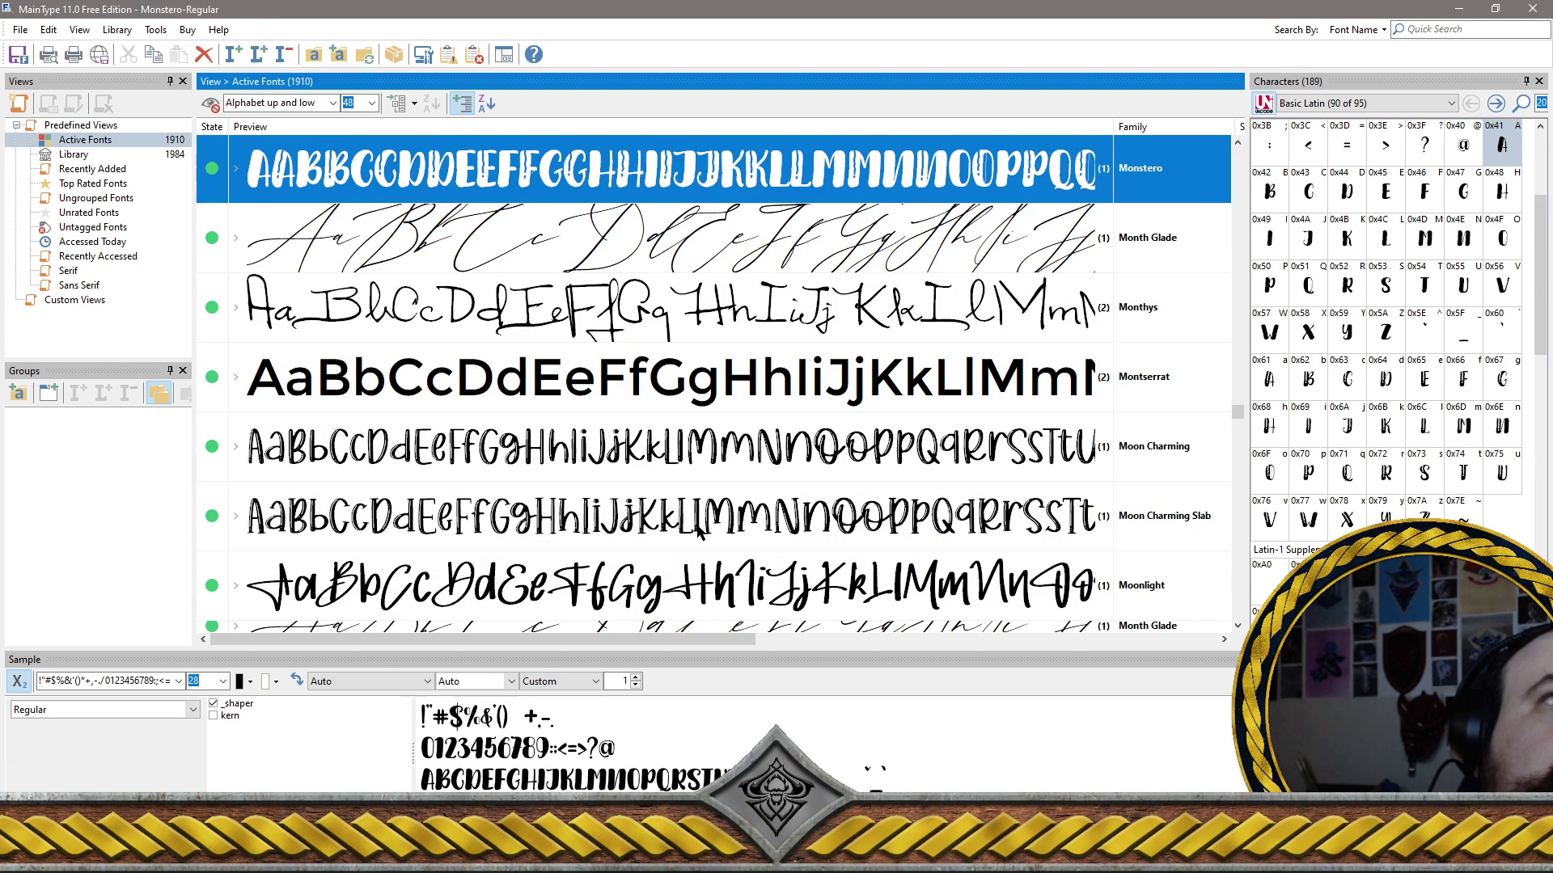
{"action": "left_click", "coordinate": [564, 242], "text": "ctrl"}
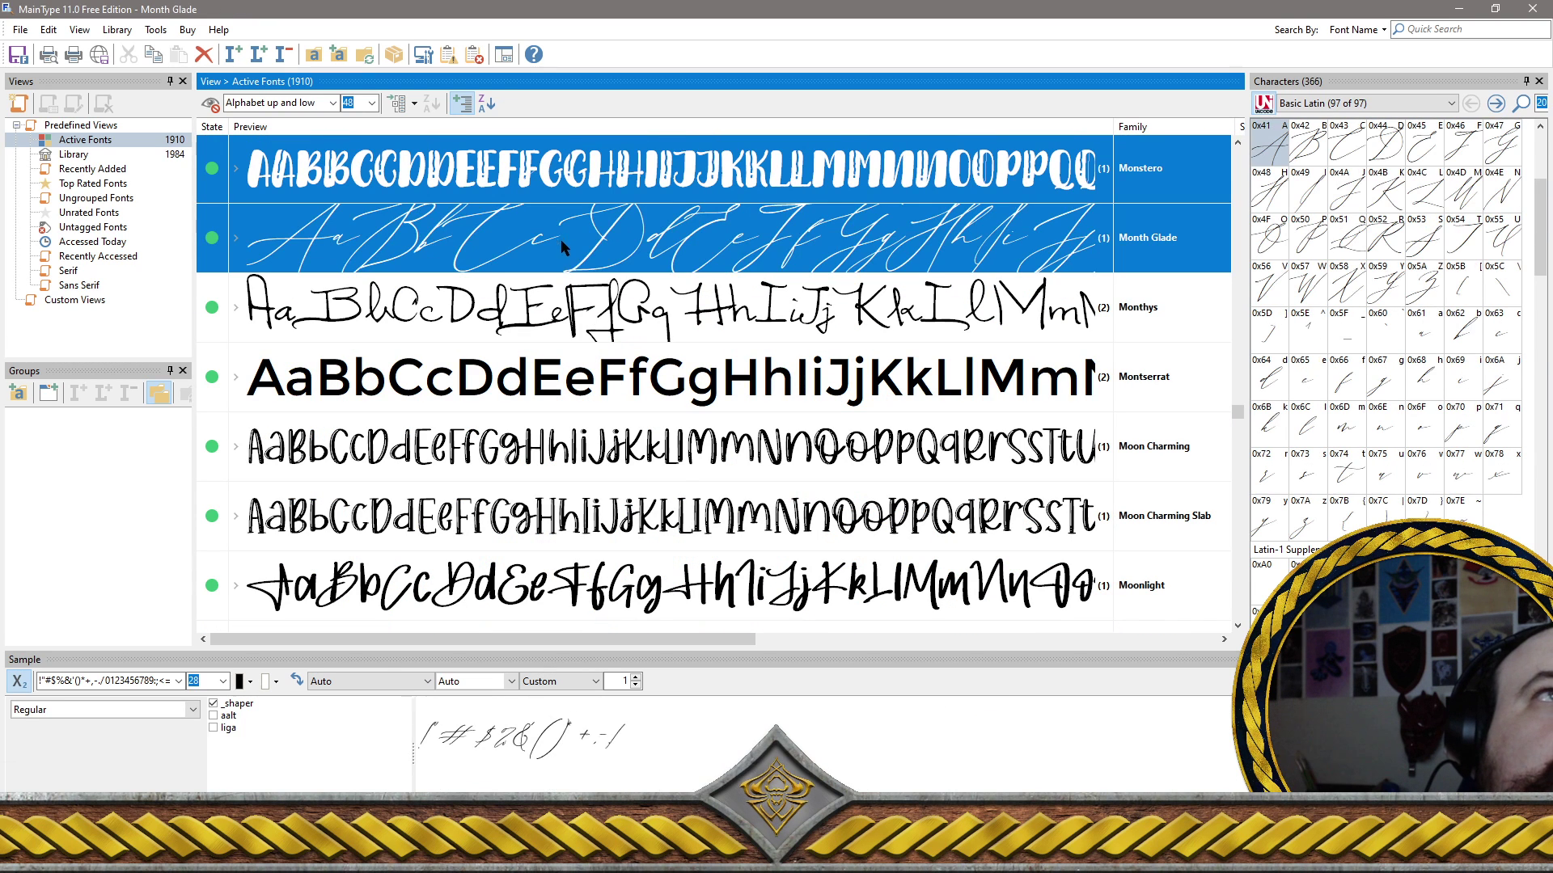
{"action": "left_click", "coordinate": [593, 308], "text": "ctrl"}
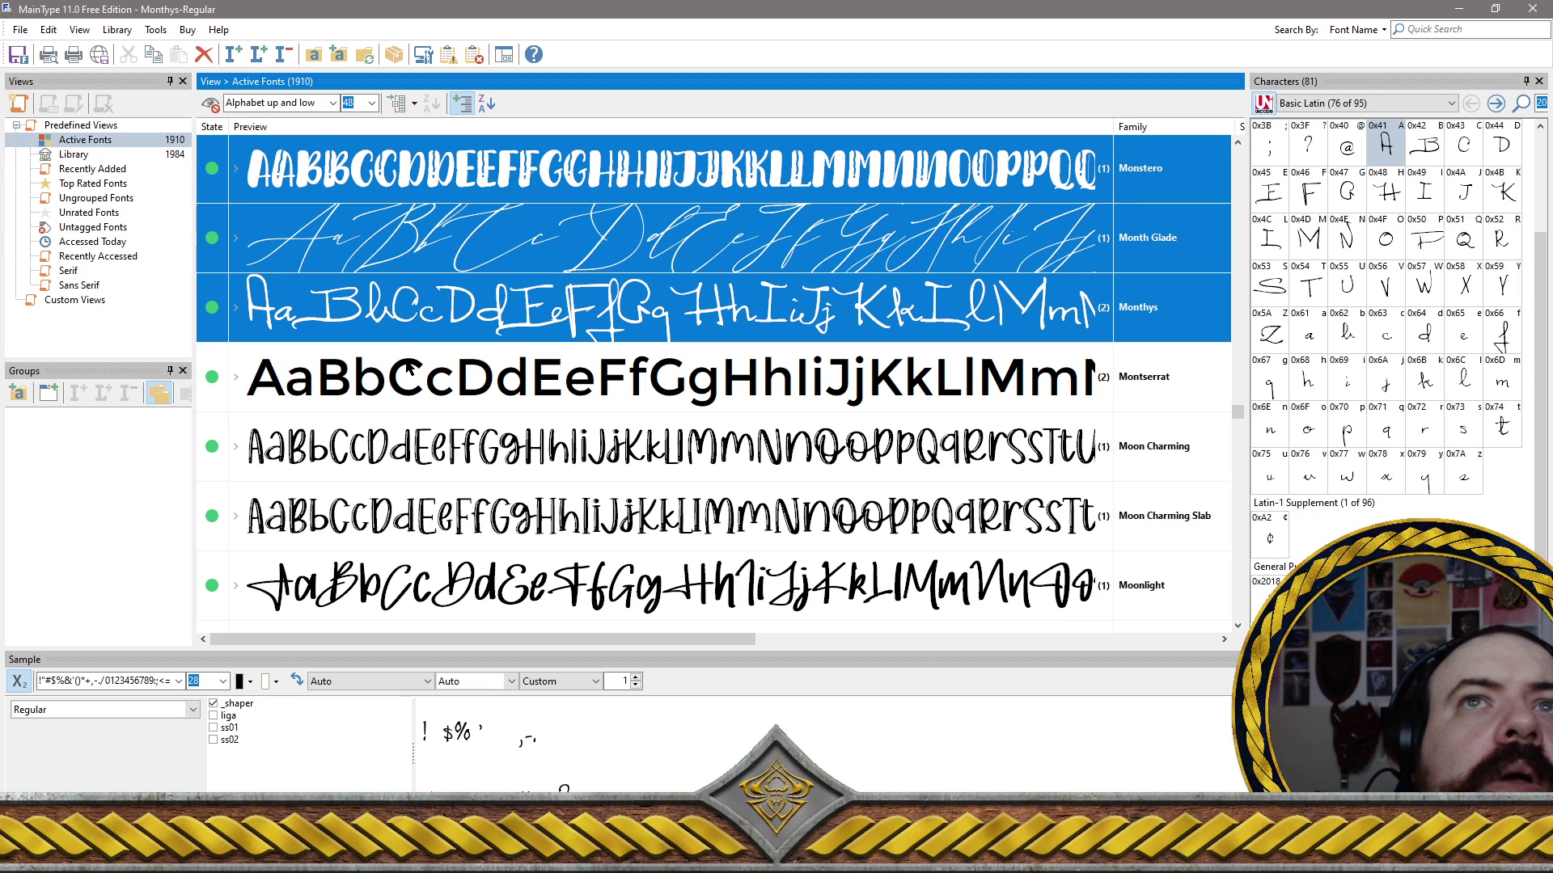
{"action": "left_click", "coordinate": [481, 449], "text": "ctrl"}
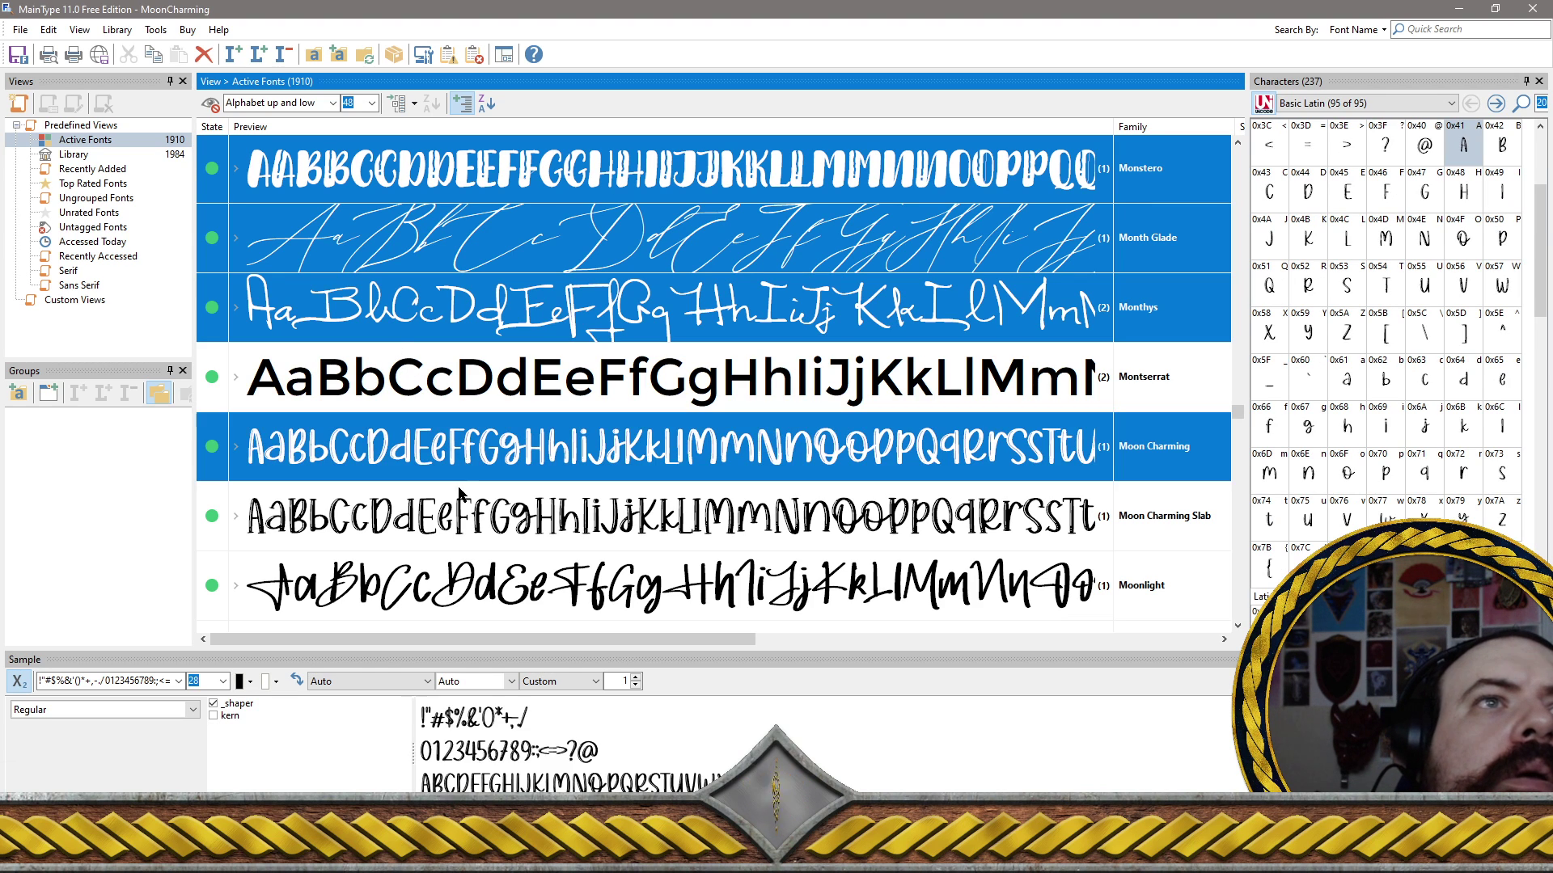
{"action": "left_click", "coordinate": [478, 518], "text": "ctrl"}
{"action": "left_click", "coordinate": [501, 576]}
Add the Moonlily, Morning Flower Script and MORNING GLOW families to the selection, leaving out MOREA and Morning Flower Serif
{"action": "scroll", "coordinate": [486, 453], "scroll_direction": "down", "scroll_amount": 5}
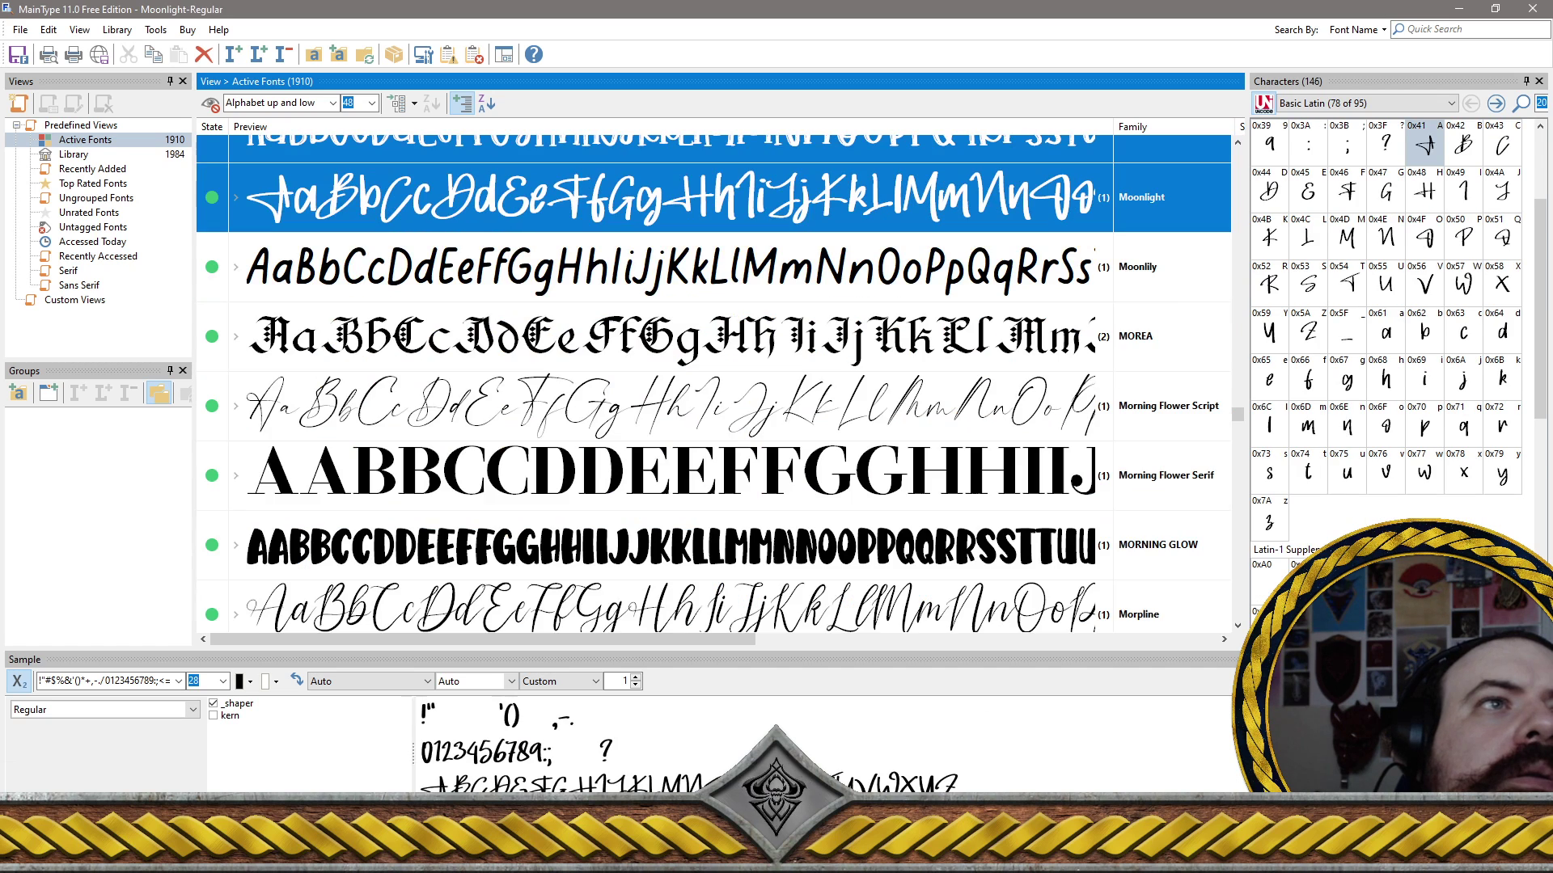
{"action": "left_click", "coordinate": [420, 279], "text": "ctrl"}
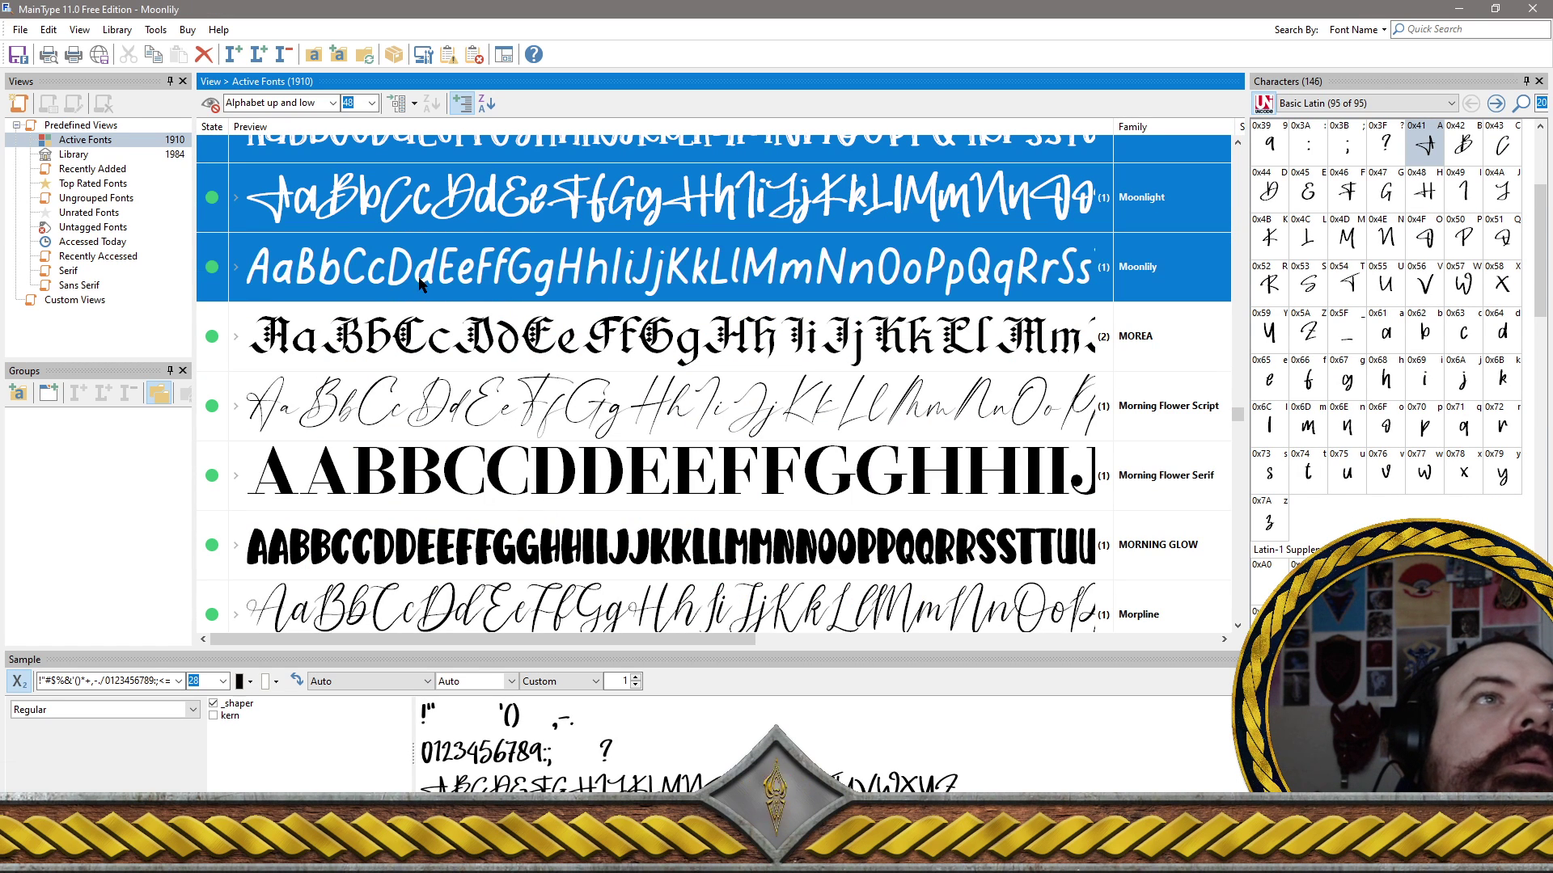
{"action": "left_click", "coordinate": [487, 409], "text": "ctrl"}
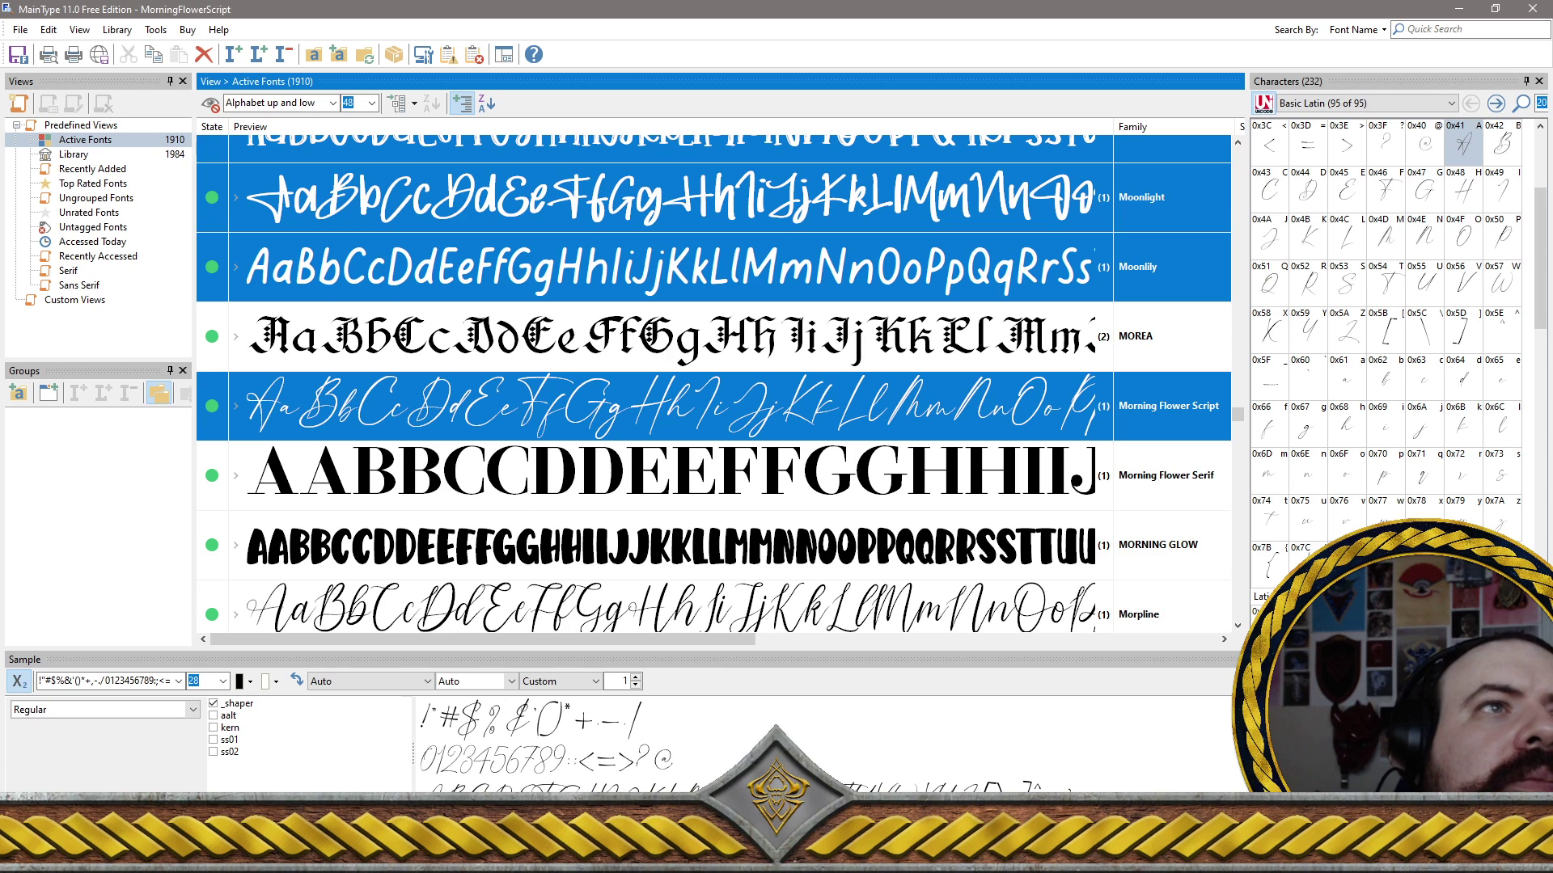
{"action": "left_click", "coordinate": [582, 538]}
Add the Mother Smile, Morrissley Script, Morpline, Motherblood, Mottura and Mottura two families to the font selection
{"action": "scroll", "coordinate": [583, 534], "scroll_direction": "down", "scroll_amount": 5}
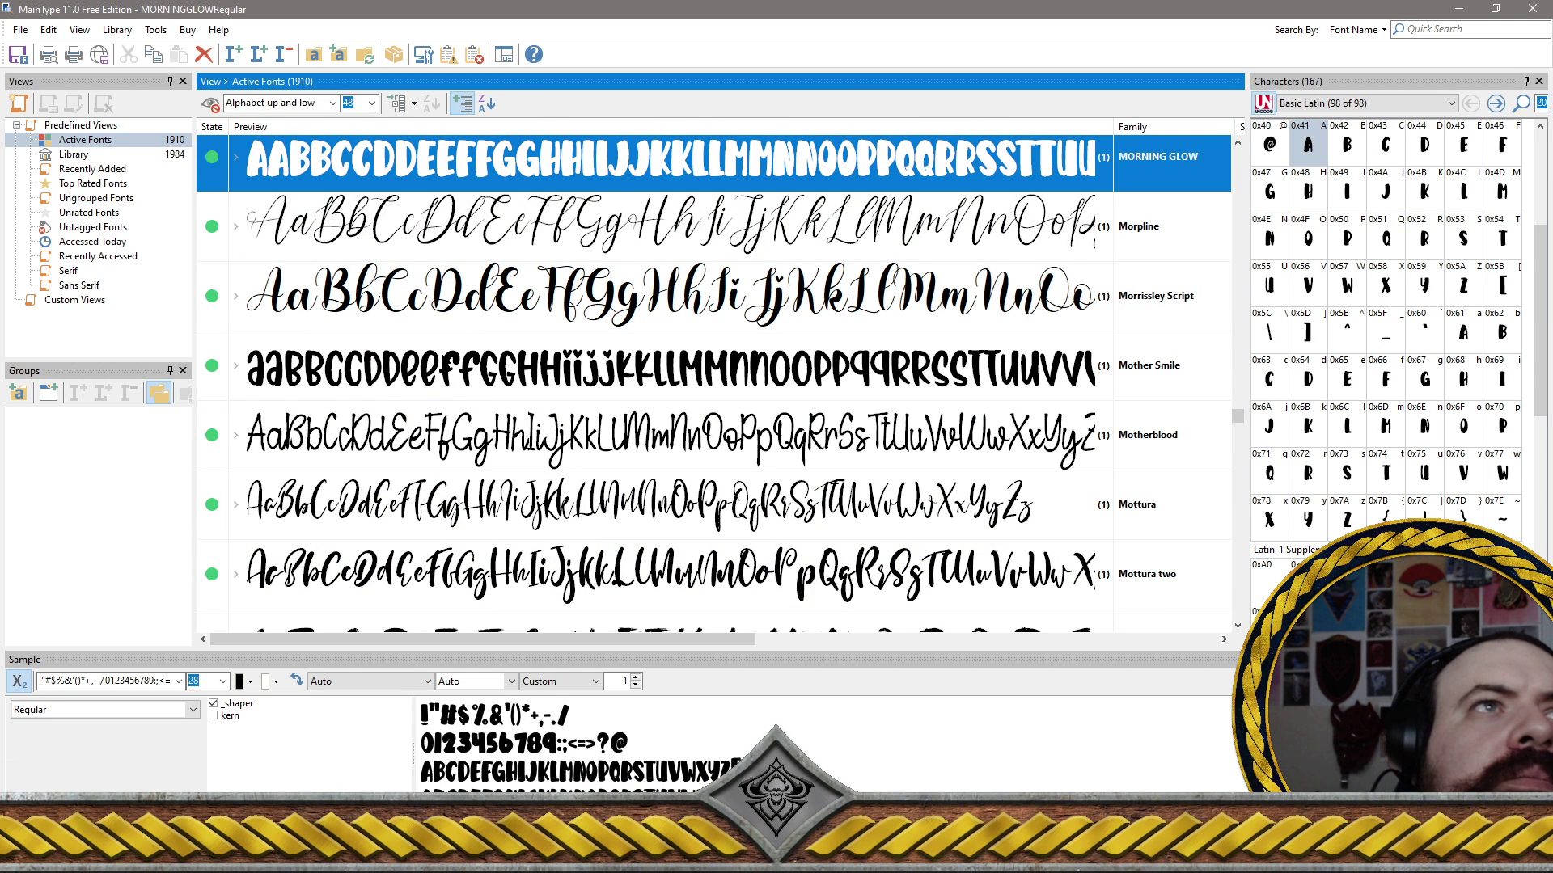
{"action": "left_click", "coordinate": [443, 363], "text": "ctrl"}
{"action": "left_click", "coordinate": [437, 315], "text": "ctrl"}
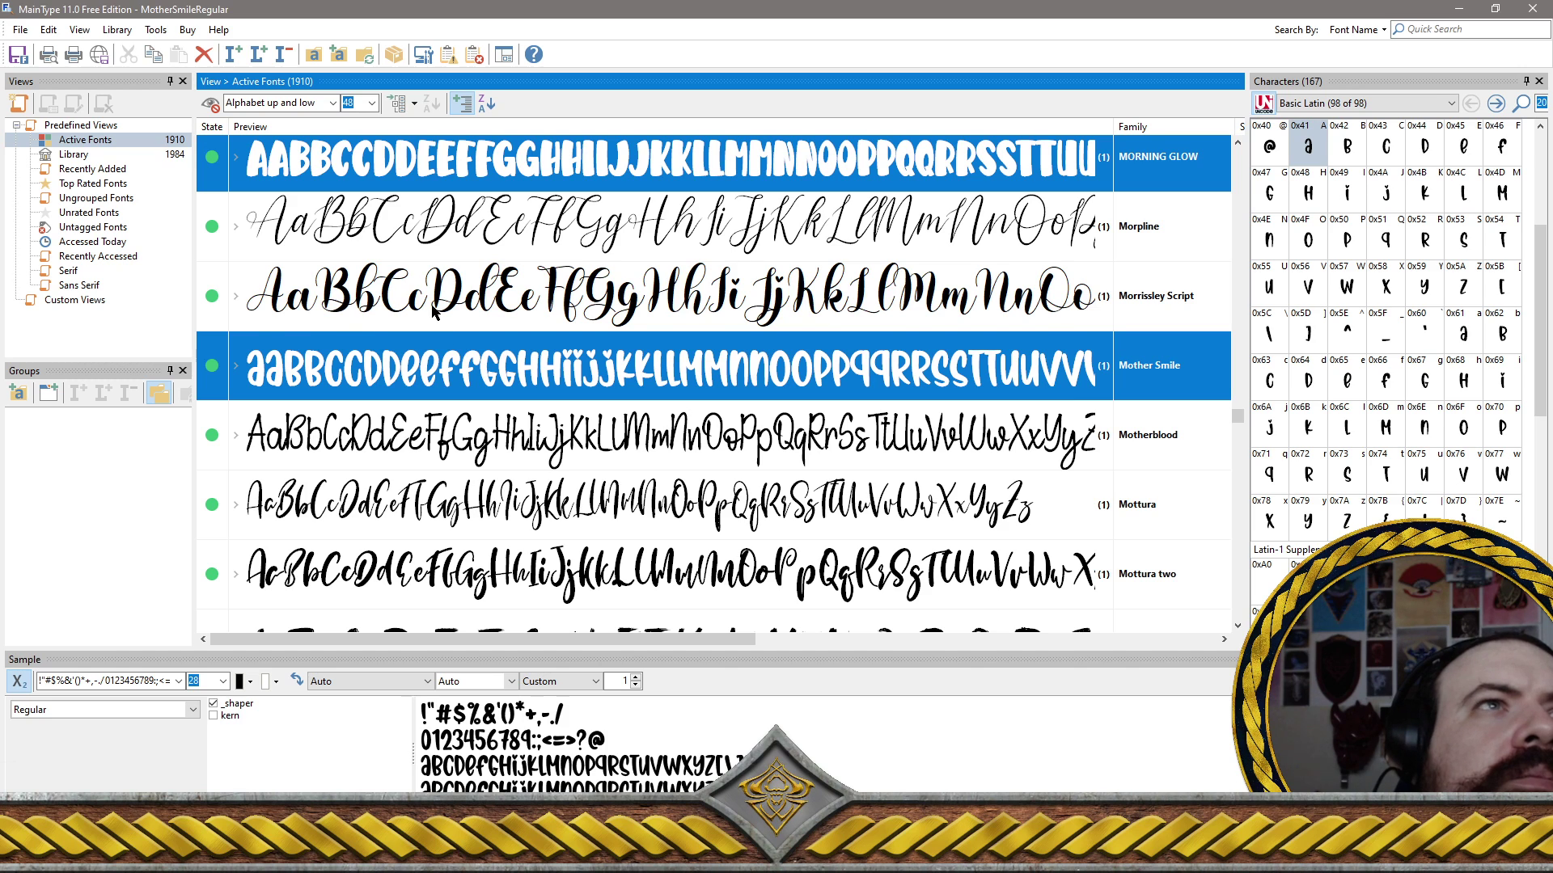
{"action": "left_click", "coordinate": [437, 247], "text": "ctrl"}
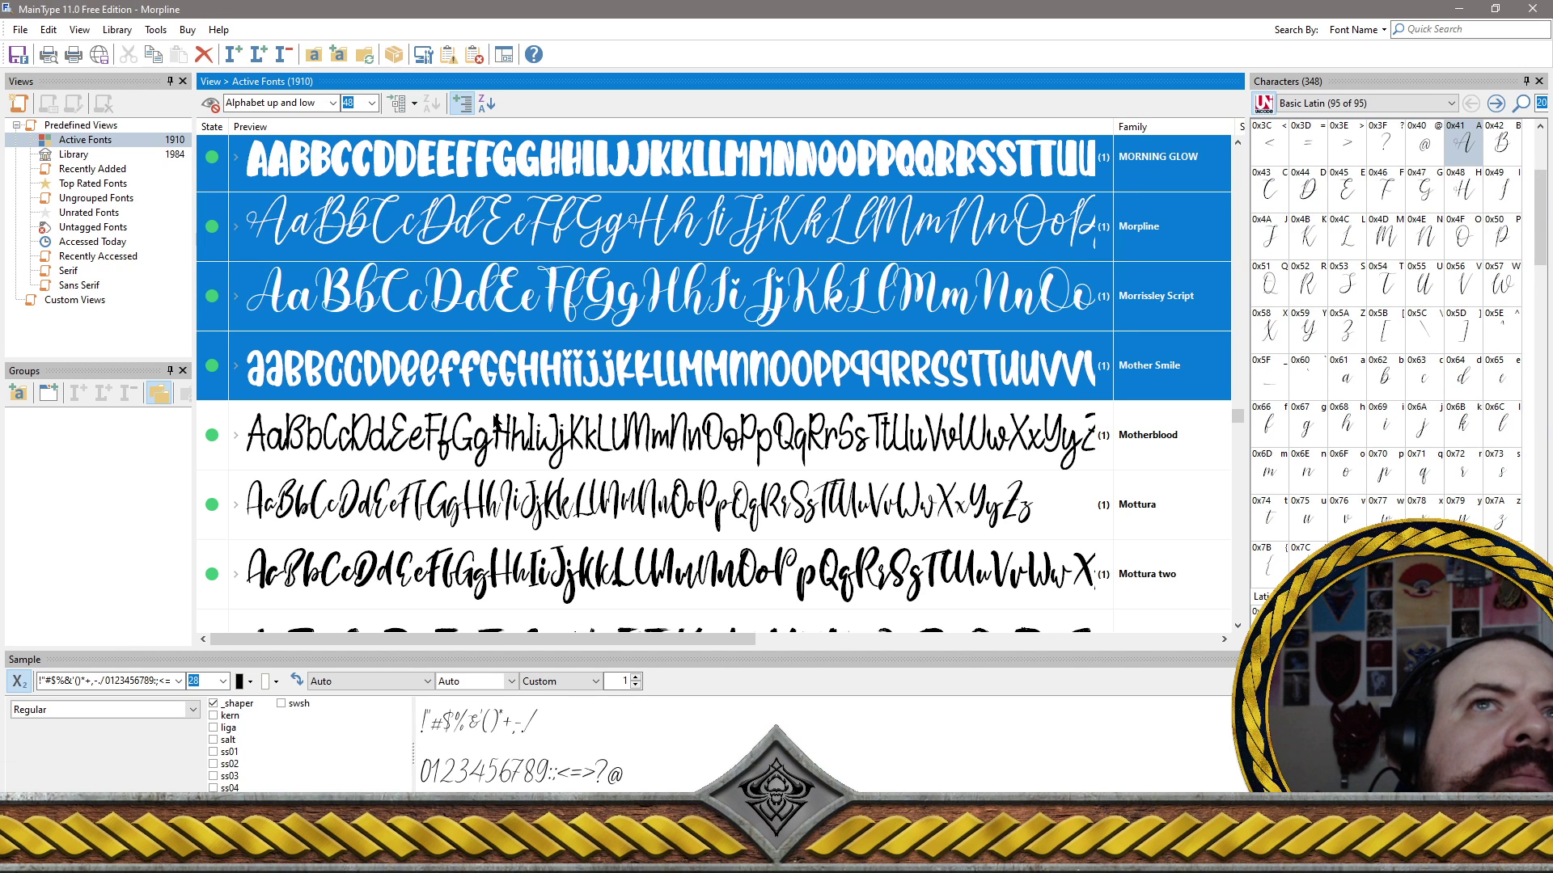
{"action": "left_click", "coordinate": [477, 436], "text": "ctrl"}
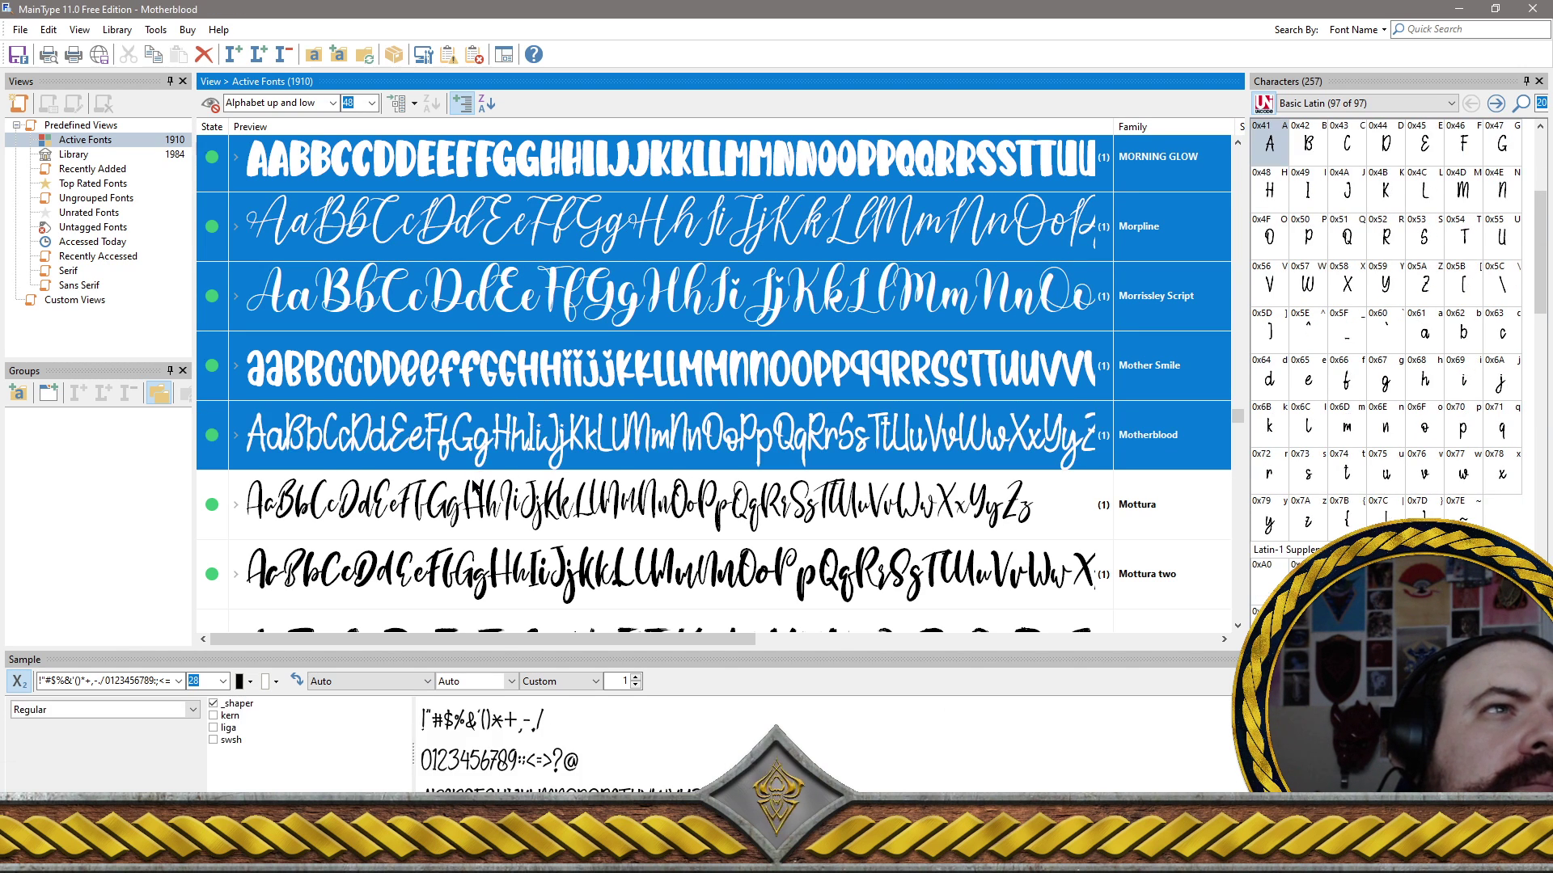
{"action": "left_click", "coordinate": [476, 485], "text": "ctrl"}
{"action": "left_click", "coordinate": [481, 570], "text": "ctrl"}
Add the Moviecal, Mr Dafoe and Musegrallty families to the selection, leaving out Mrs Nurse
{"action": "scroll", "coordinate": [505, 501], "scroll_direction": "down", "scroll_amount": 3}
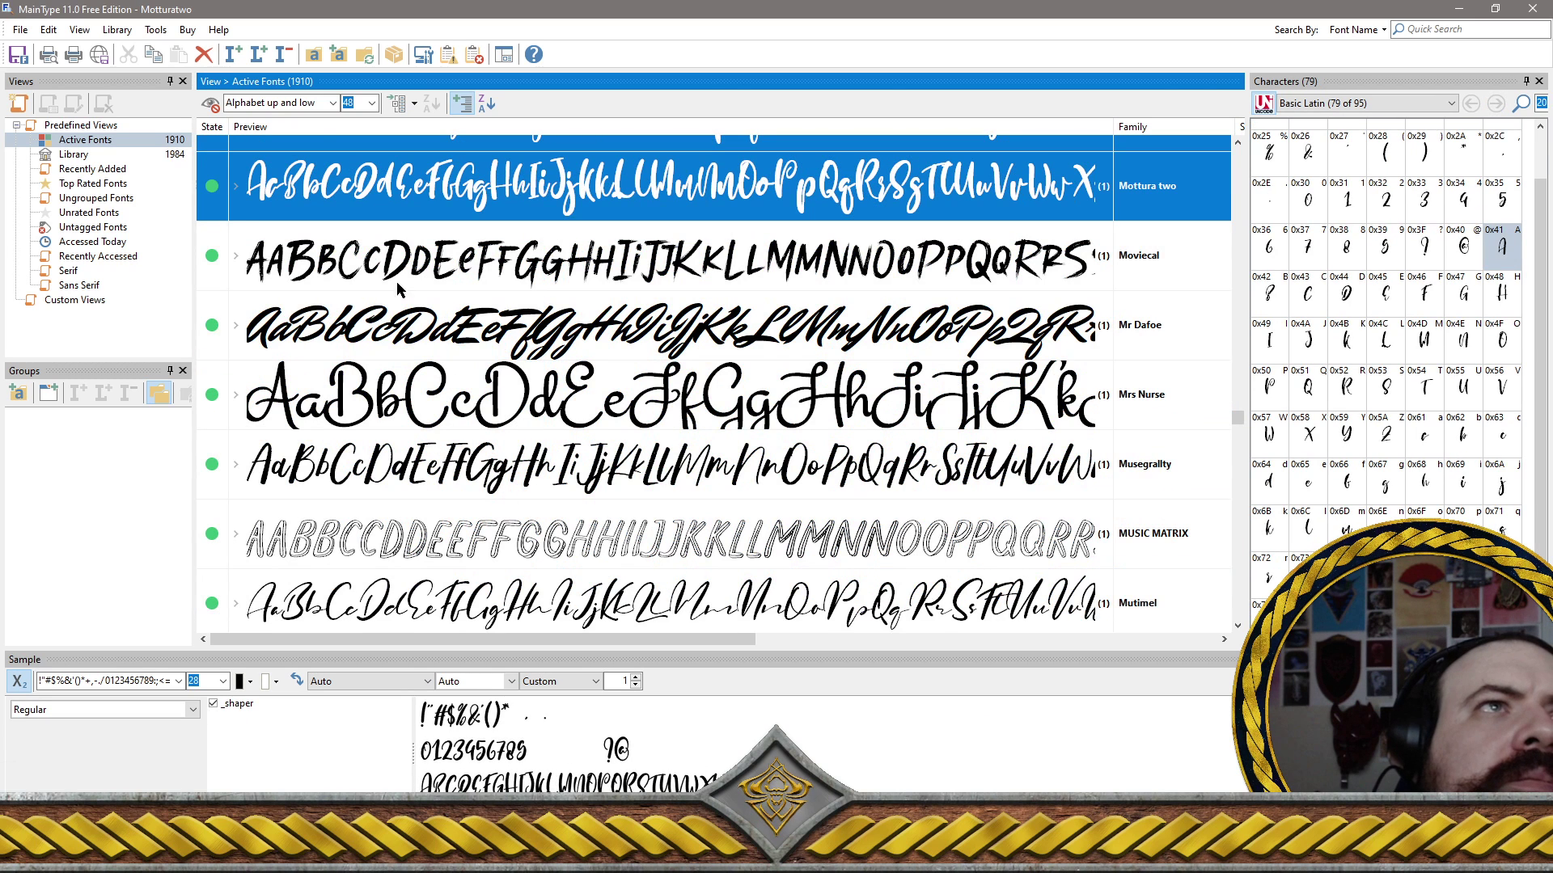
{"action": "left_click", "coordinate": [382, 255], "text": "ctrl"}
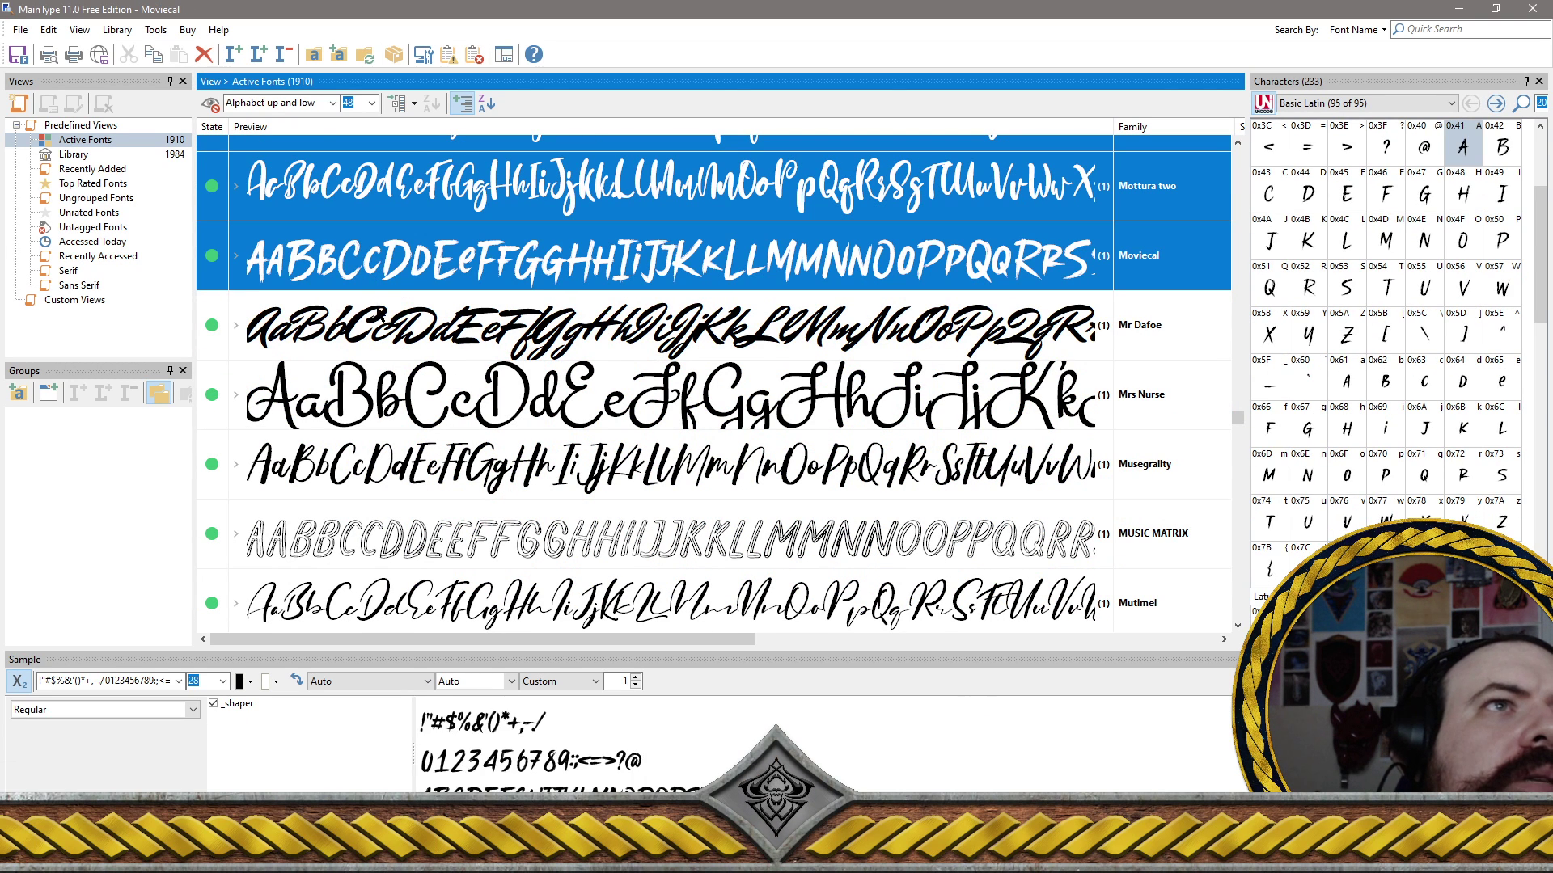
{"action": "left_click", "coordinate": [383, 323], "text": "ctrl"}
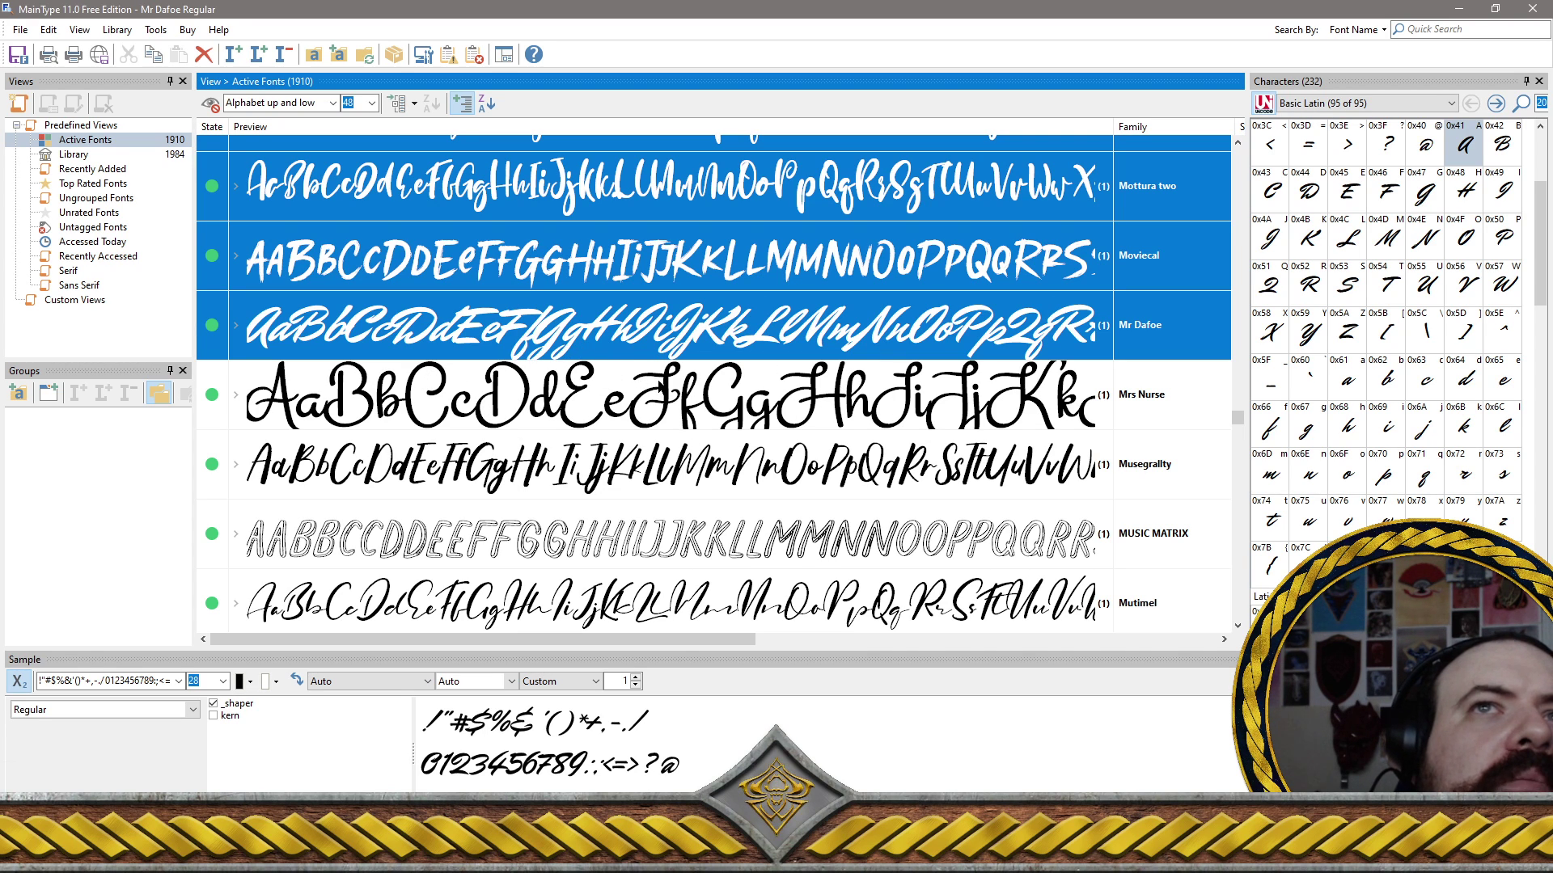
{"action": "left_click", "coordinate": [555, 468]}
Select the Mutimel, Muttiffula, MV Boli, My Diarys, My First Font and MY FLORIDA families, leaving out MUSIC MATRIX
{"action": "scroll", "coordinate": [555, 468], "scroll_direction": "down", "scroll_amount": 3}
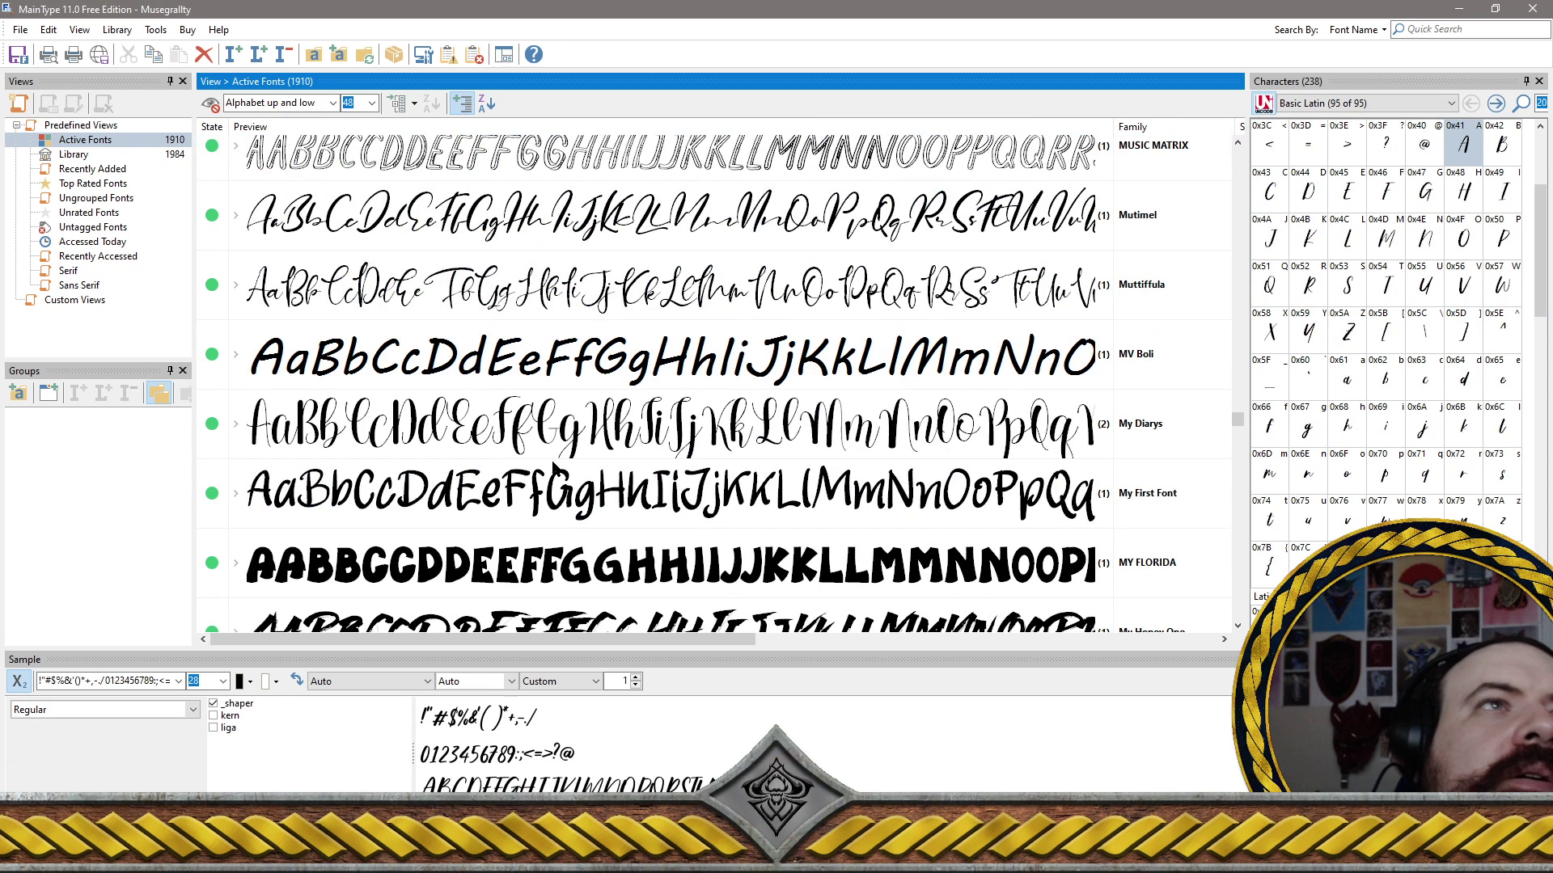
{"action": "left_click", "coordinate": [442, 240]}
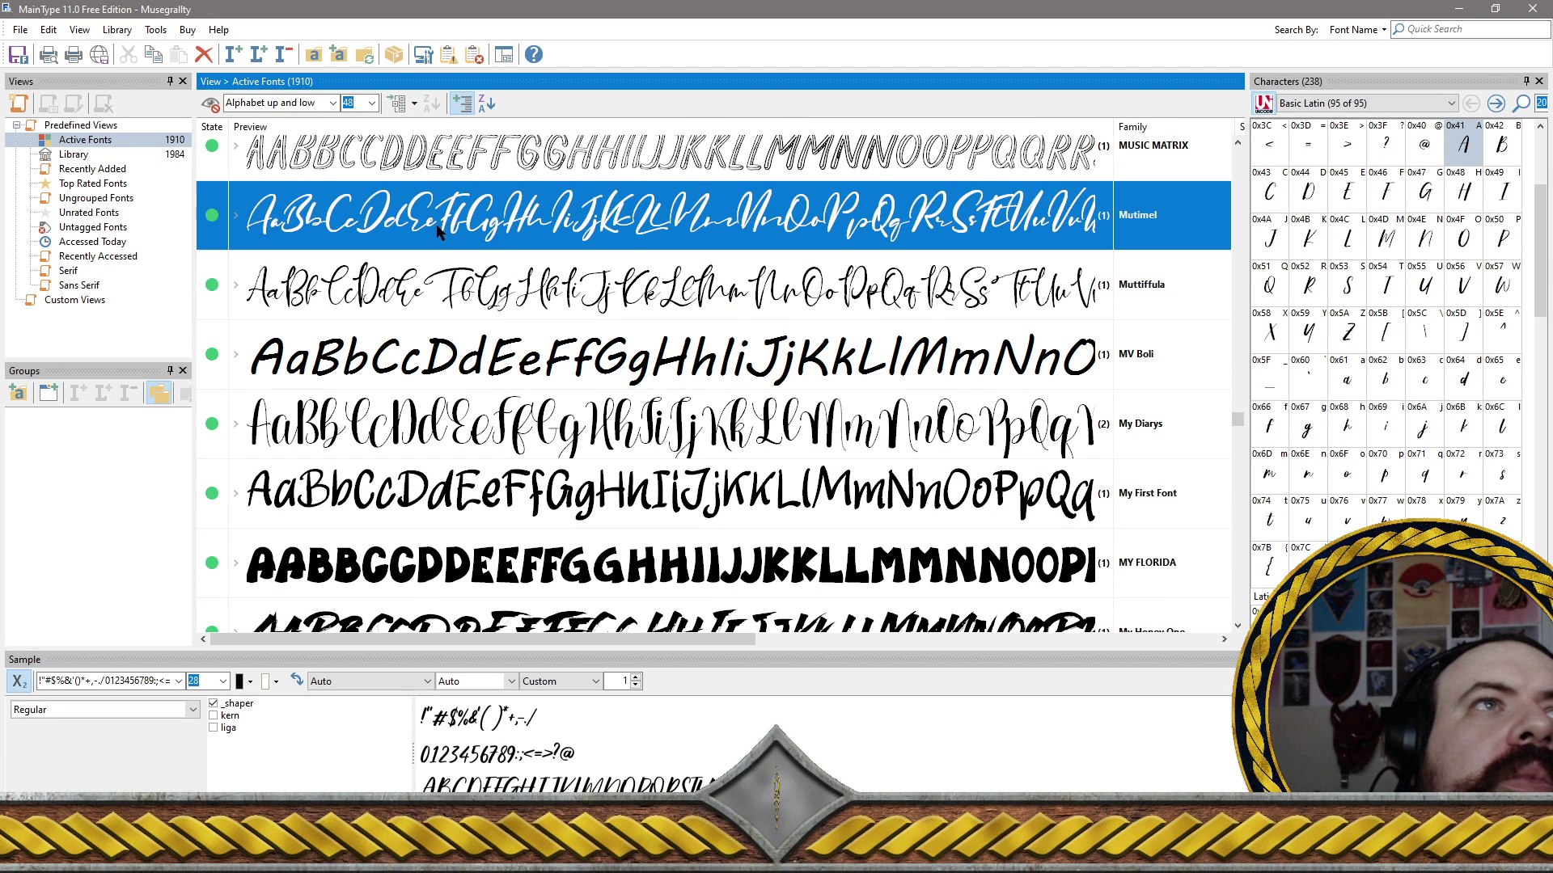
{"action": "left_click", "coordinate": [453, 288], "text": "shift"}
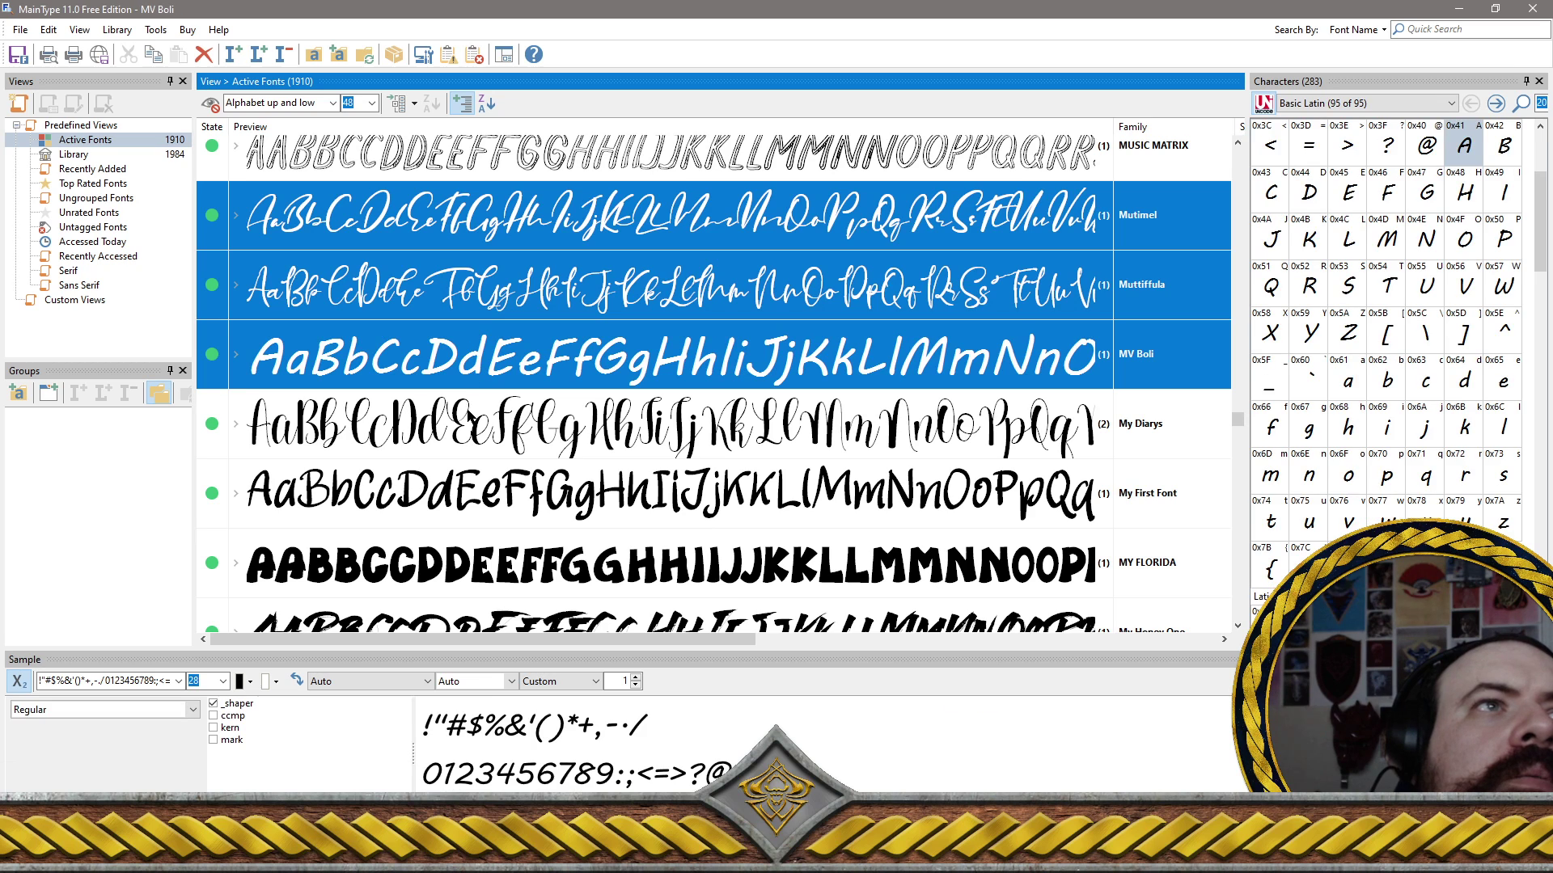
{"action": "left_click", "coordinate": [579, 441], "text": "ctrl"}
{"action": "left_click", "coordinate": [578, 502], "text": "ctrl"}
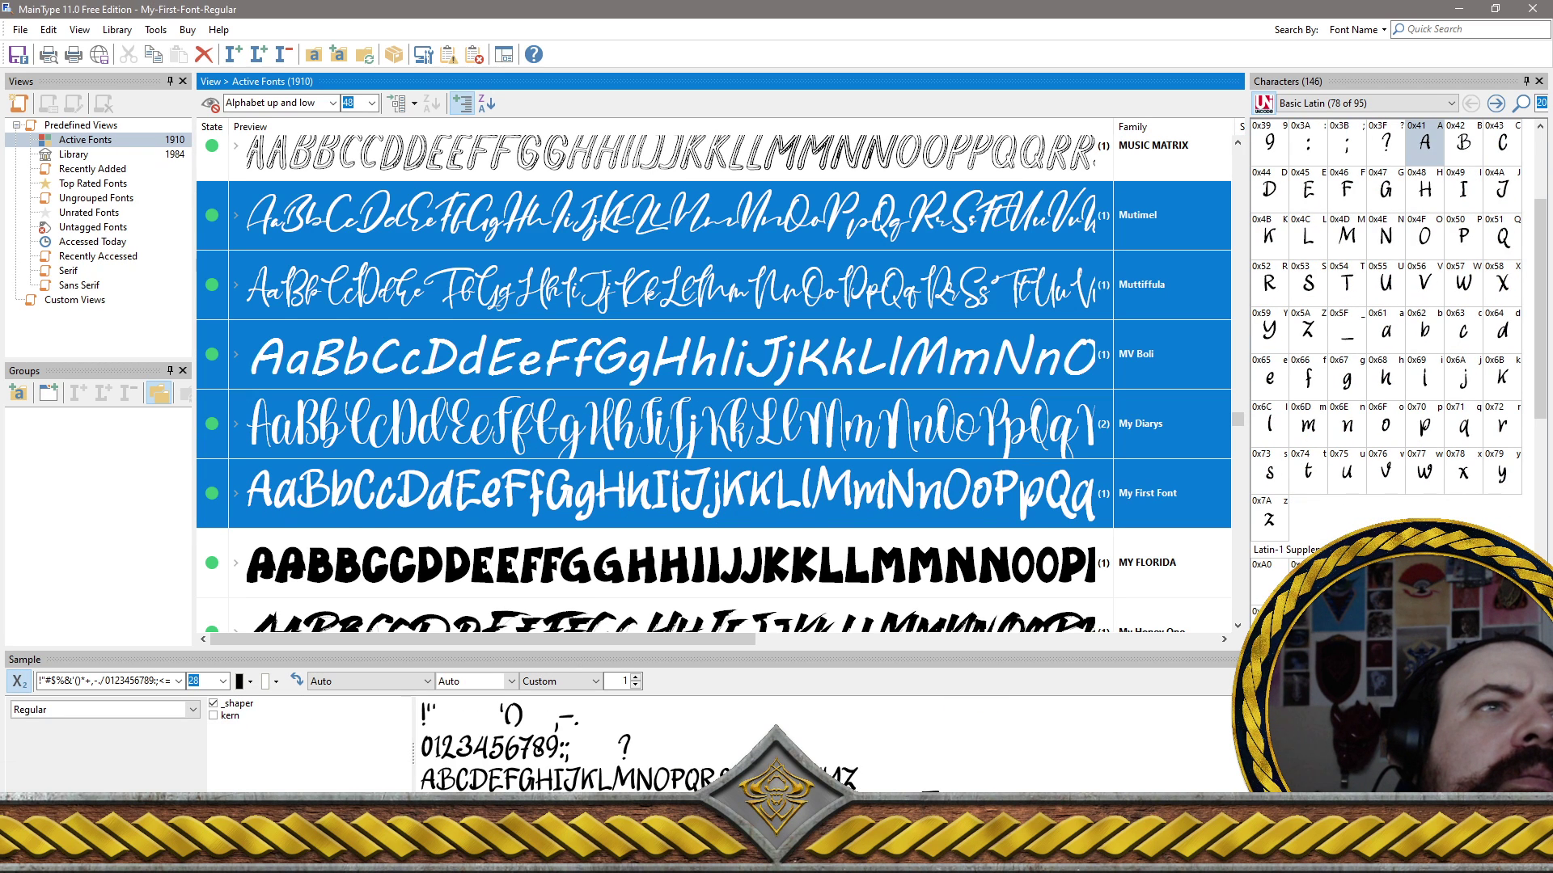
{"action": "left_click", "coordinate": [599, 568], "text": "ctrl"}
Add the My Honey One, My Honey Two and Myanmar Text families to the selection, leaving out my sweety Script
{"action": "scroll", "coordinate": [599, 569], "scroll_direction": "down", "scroll_amount": 5}
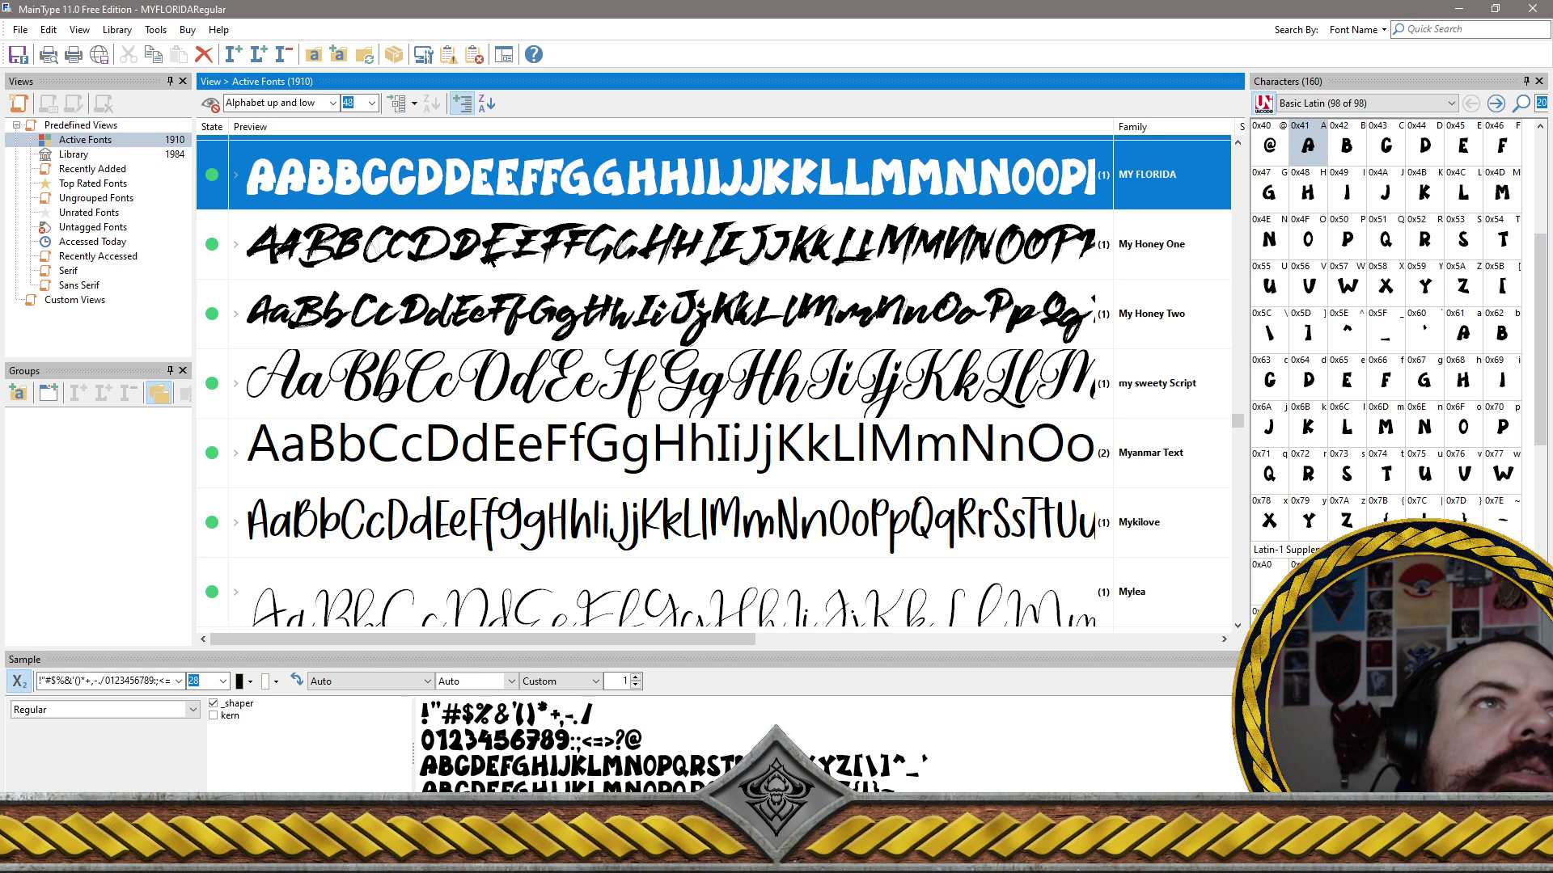
{"action": "left_click", "coordinate": [495, 244], "text": "ctrl"}
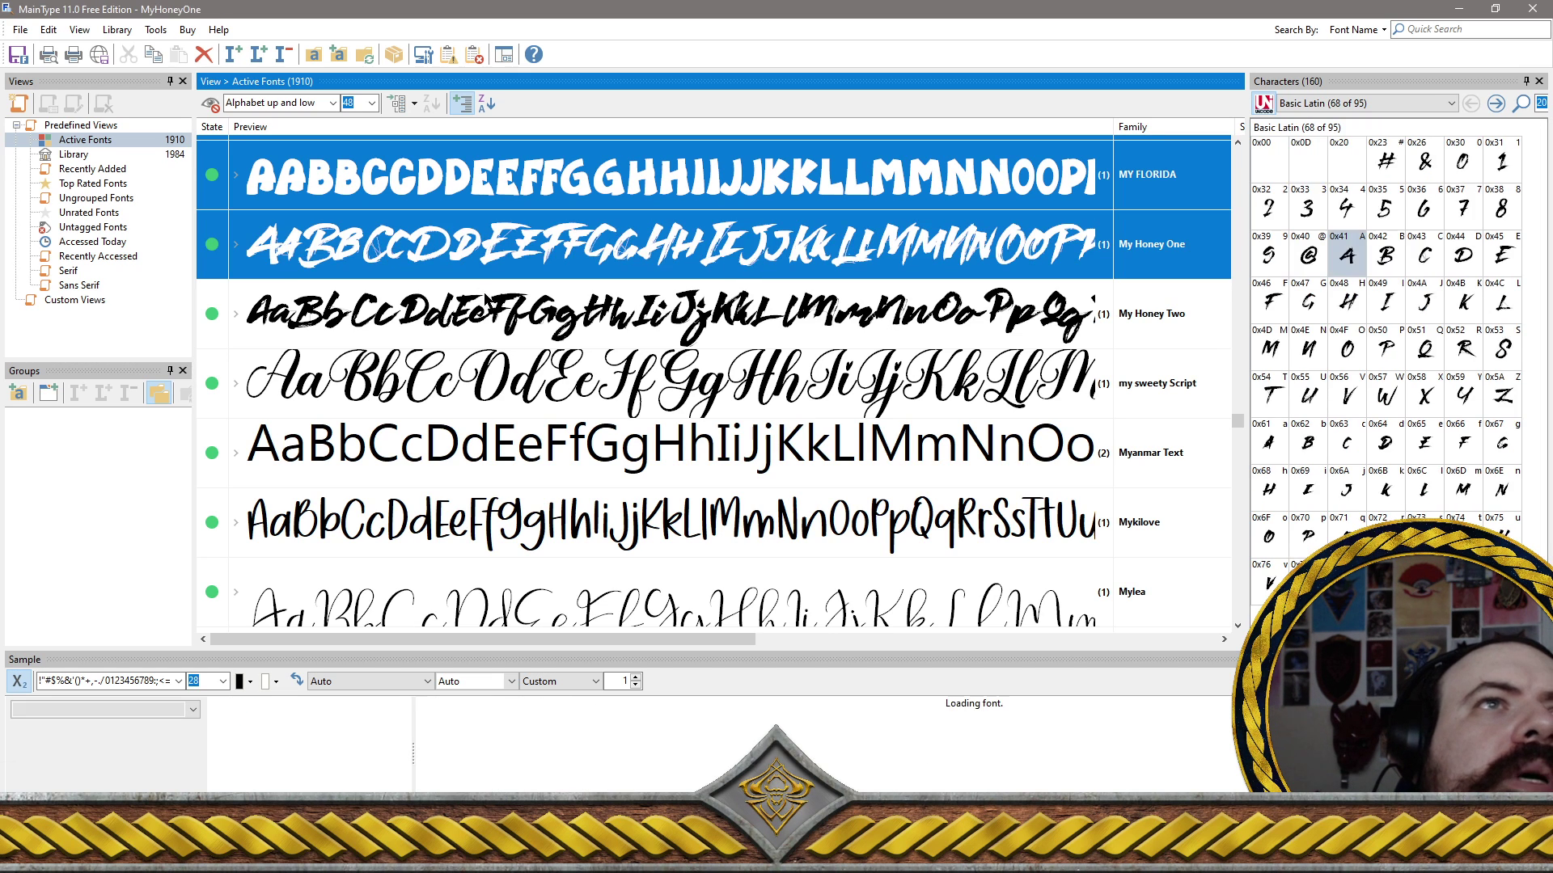
{"action": "left_click", "coordinate": [495, 313], "text": "ctrl"}
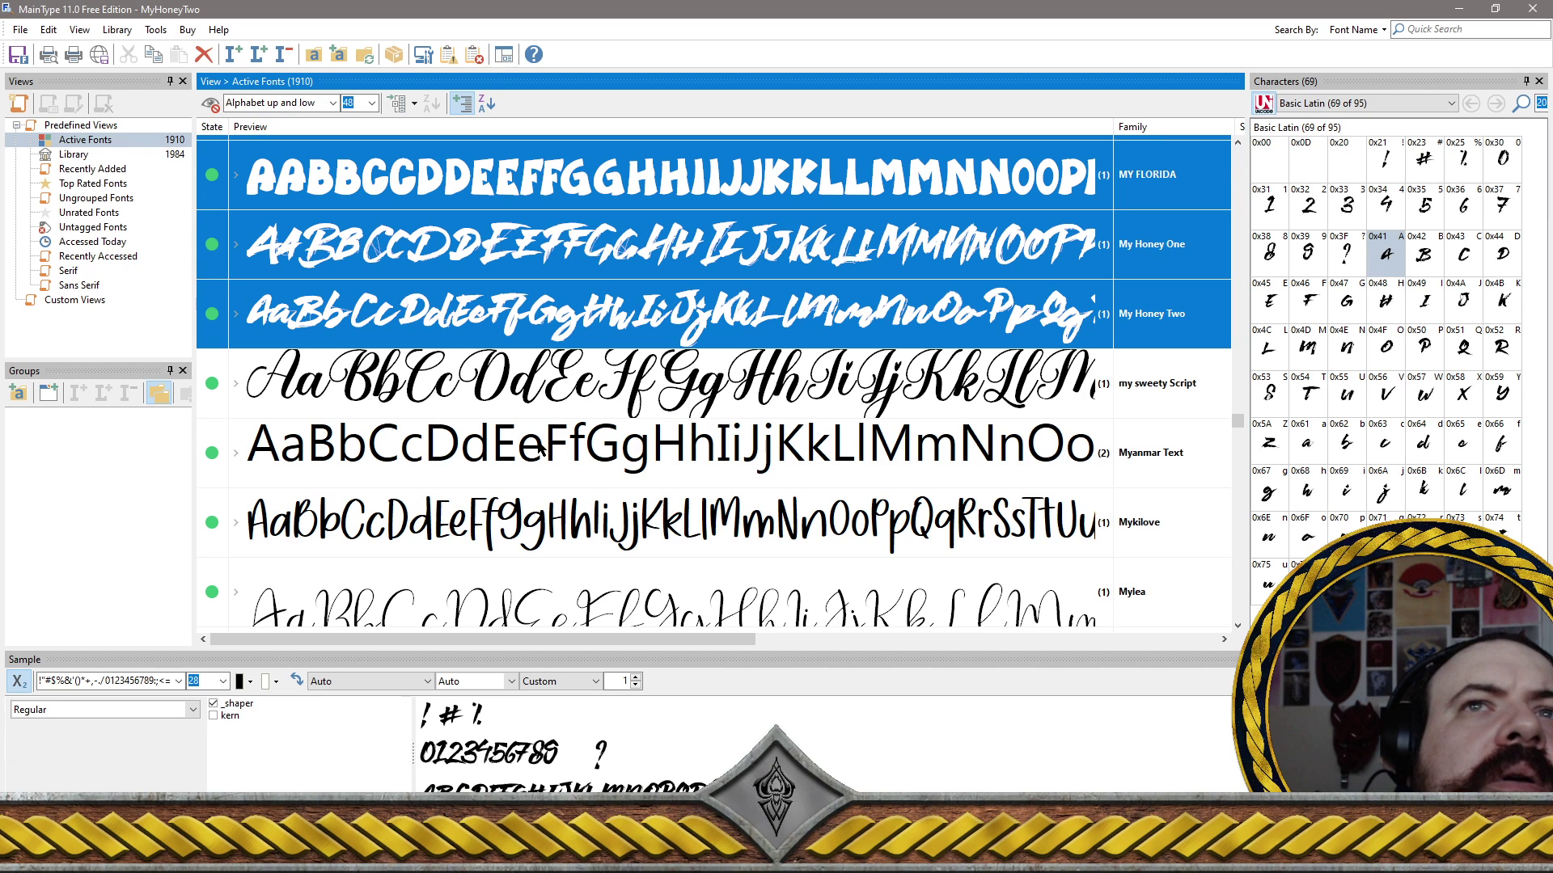
{"action": "left_click", "coordinate": [665, 453], "text": "ctrl"}
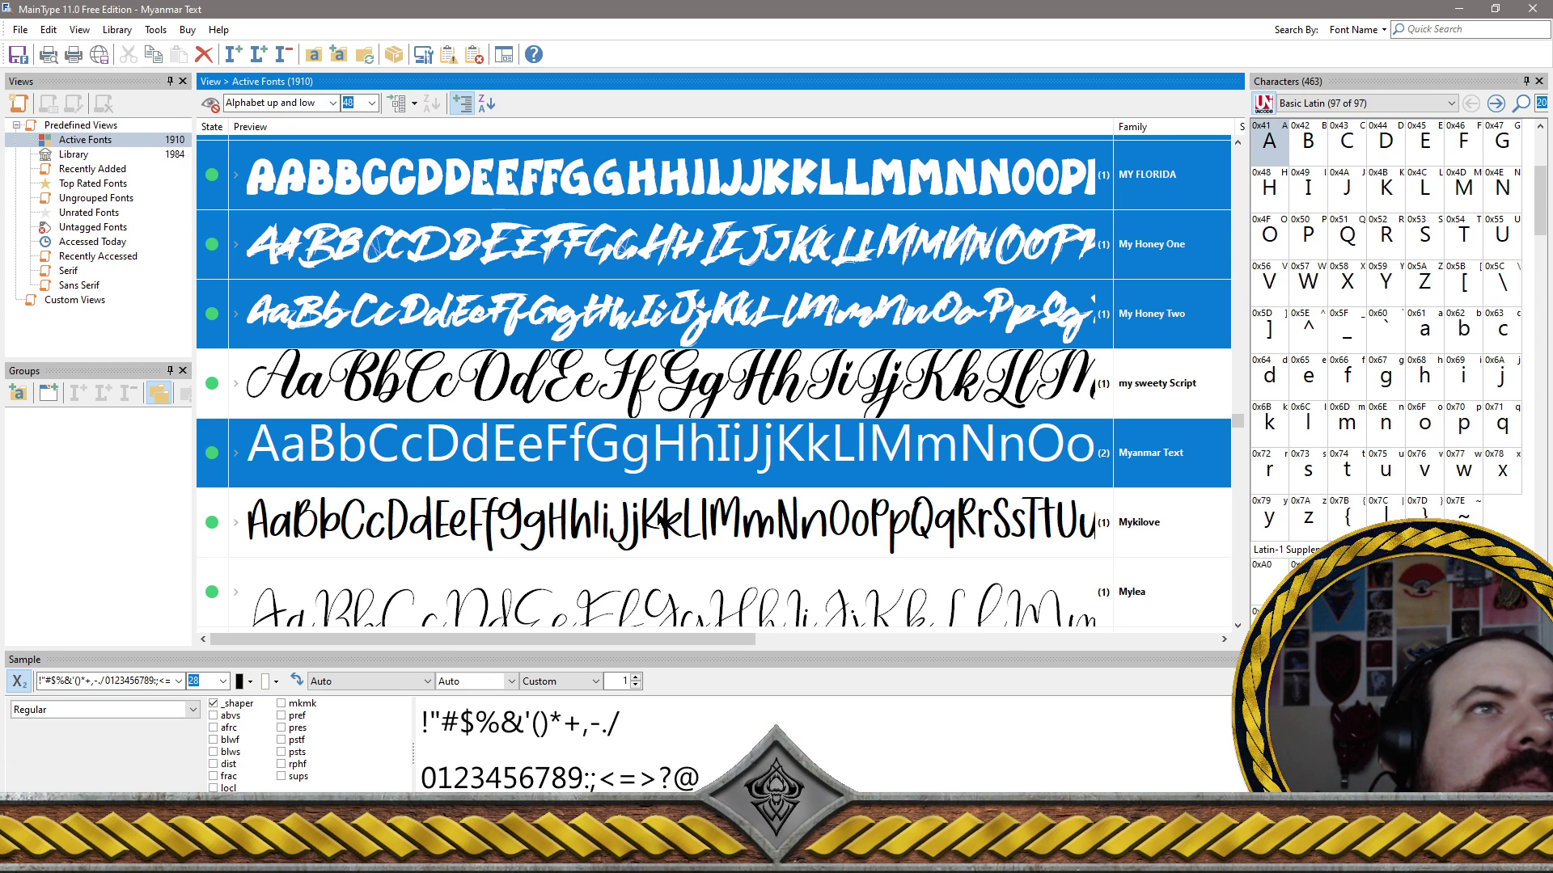
Add the Mykilove, Mylea, Myra 4F Caps, Mythical Christmas and Mythical Christmas Quirky families to the selection, leaving out both Myriad families
{"action": "left_click", "coordinate": [662, 522]}
{"action": "scroll", "coordinate": [662, 518], "scroll_direction": "down", "scroll_amount": 5}
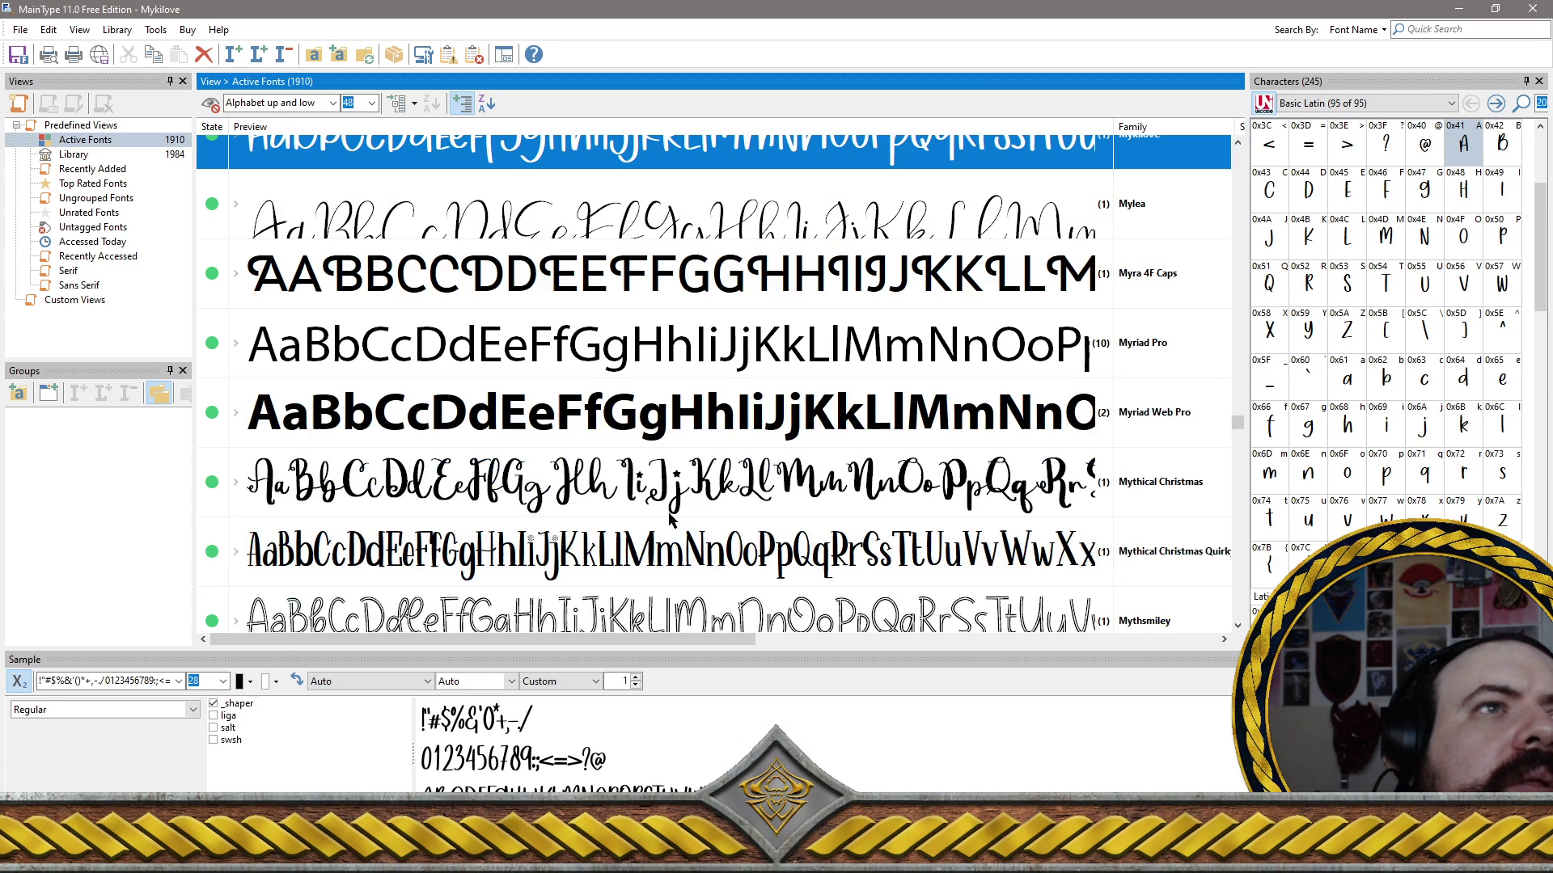
{"action": "left_click", "coordinate": [542, 229]}
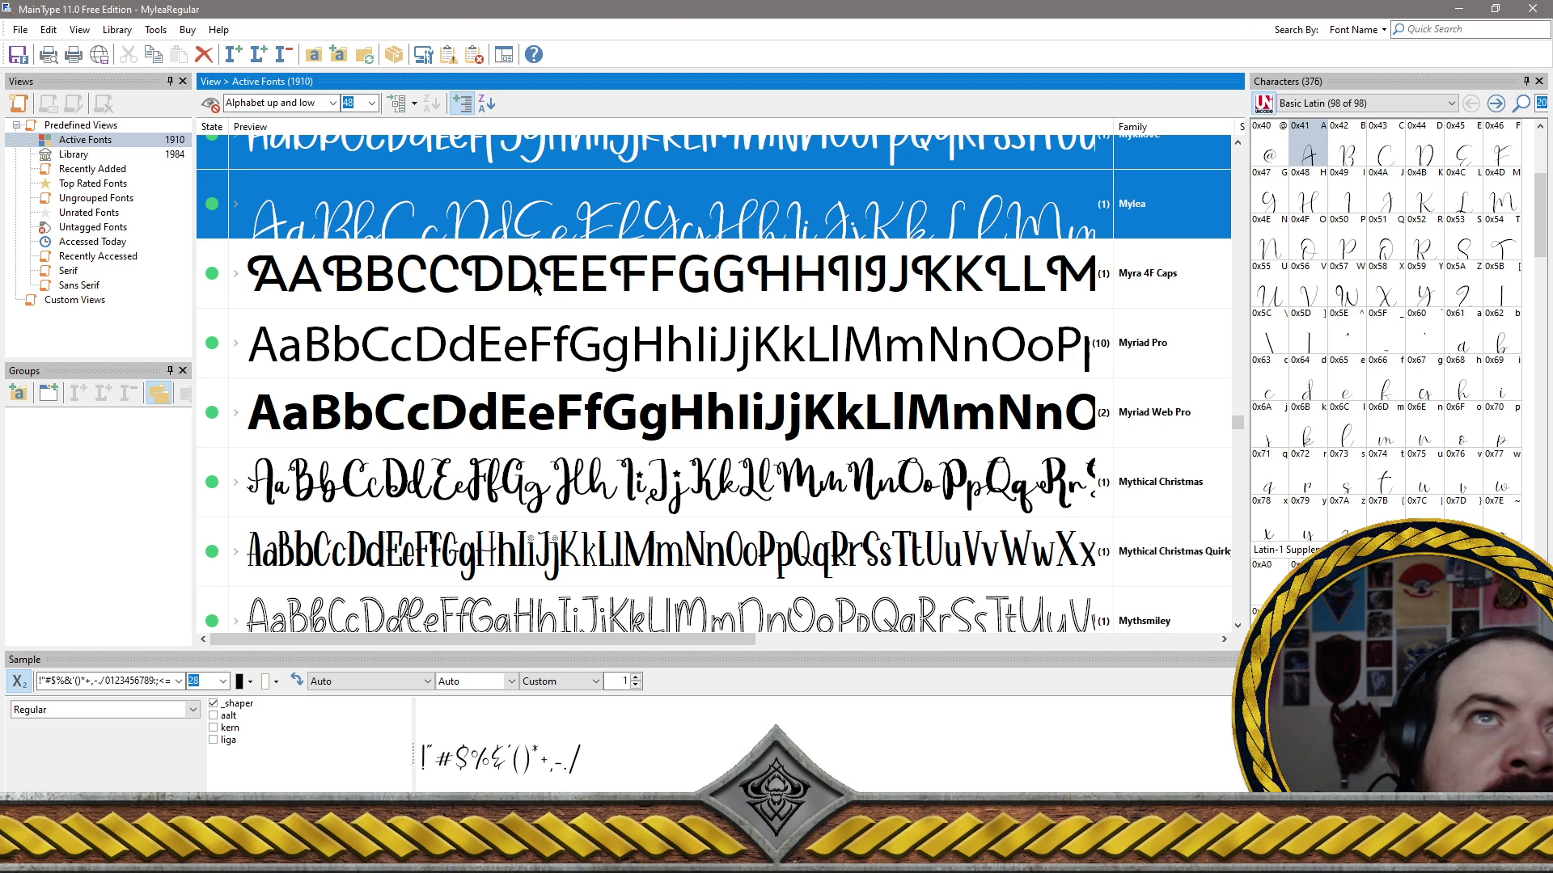
{"action": "left_click", "coordinate": [595, 289], "text": "ctrl"}
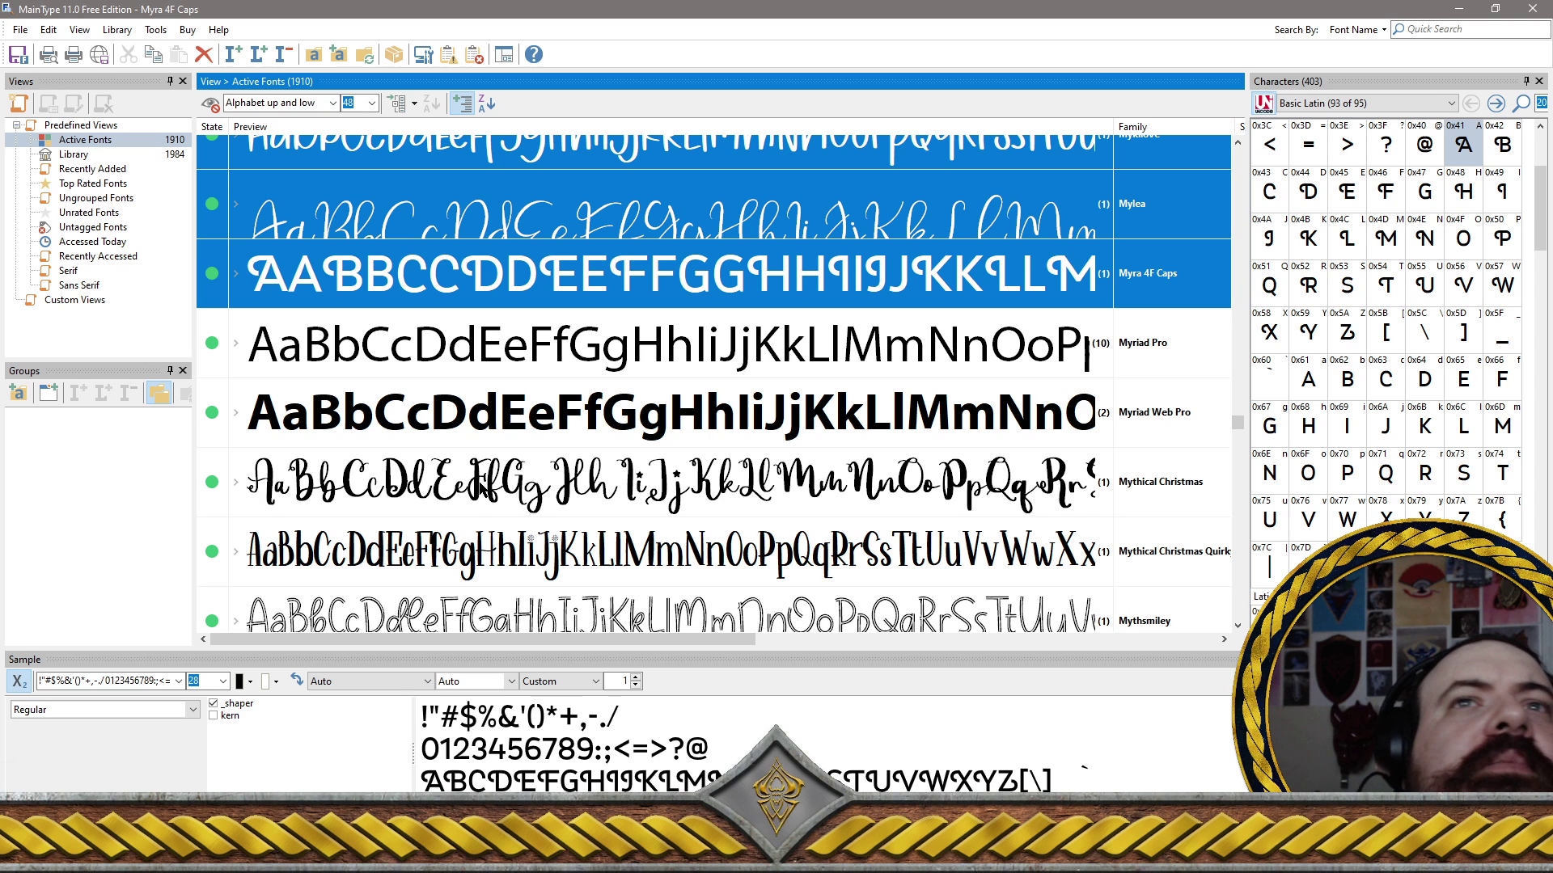
{"action": "left_click", "coordinate": [482, 488]}
{"action": "key", "text": "Down"}
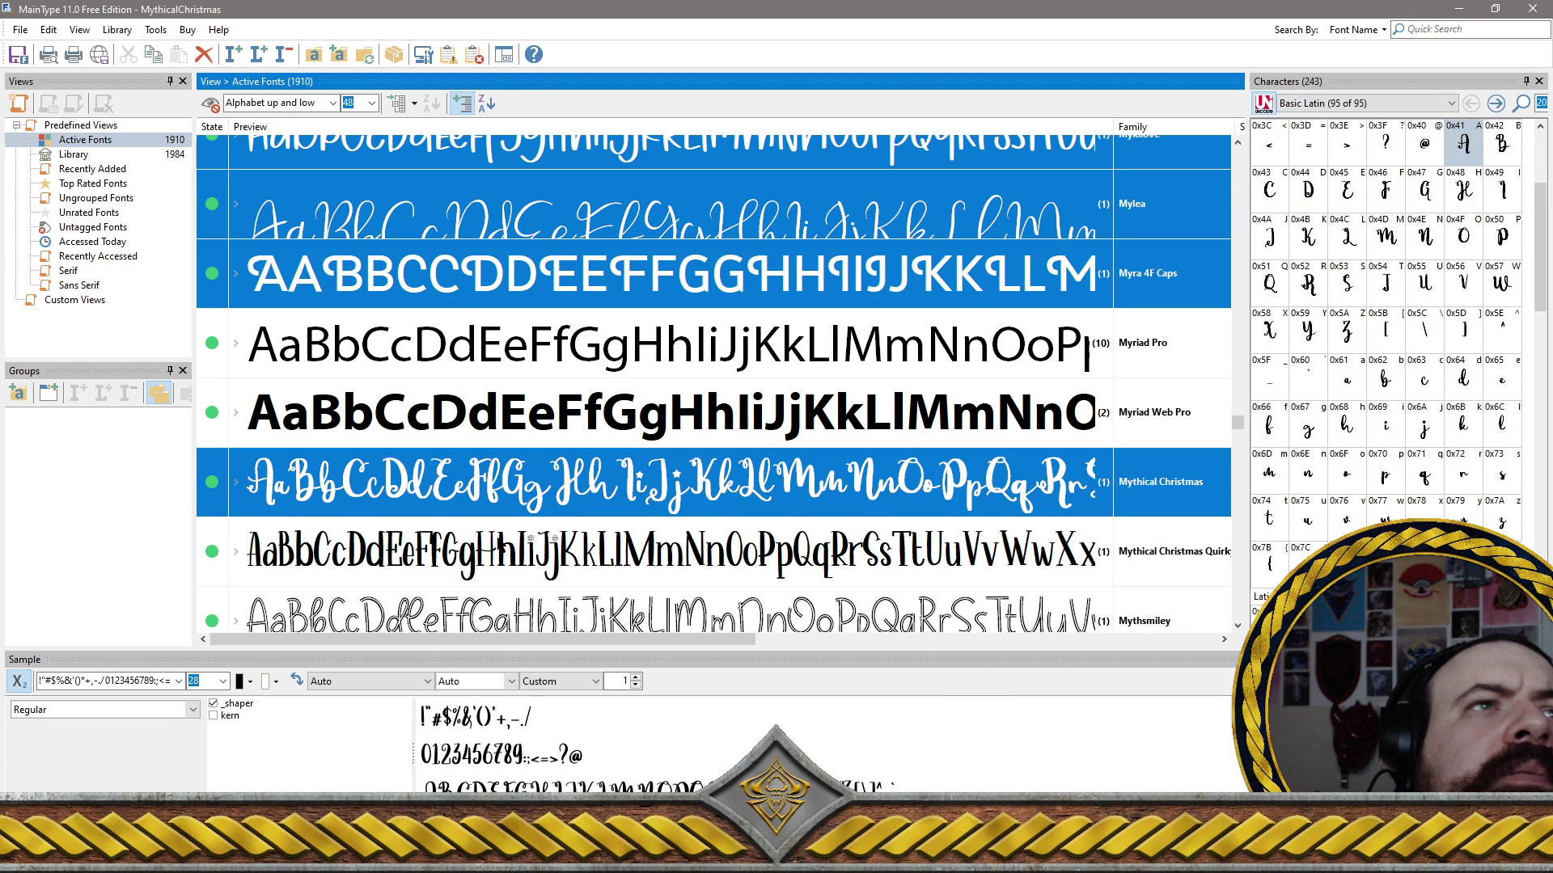
Add the Mythsmiley, Naella, Nagista and Narllina families to the selection, leaving out Naofumi
{"action": "scroll", "coordinate": [477, 413], "scroll_direction": "down", "scroll_amount": 5}
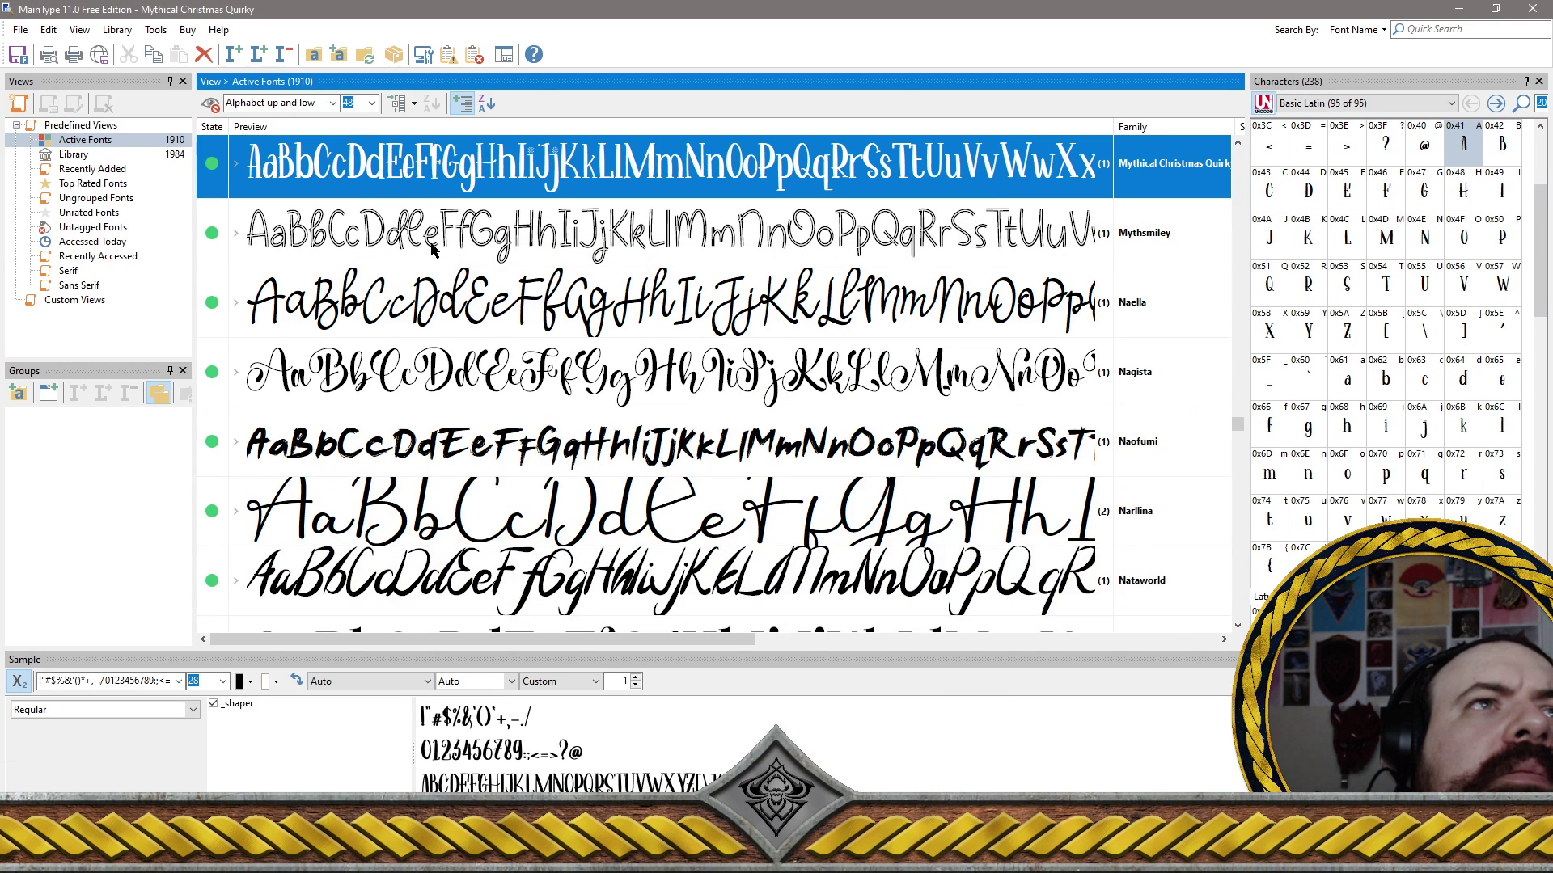
{"action": "left_click", "coordinate": [431, 242]}
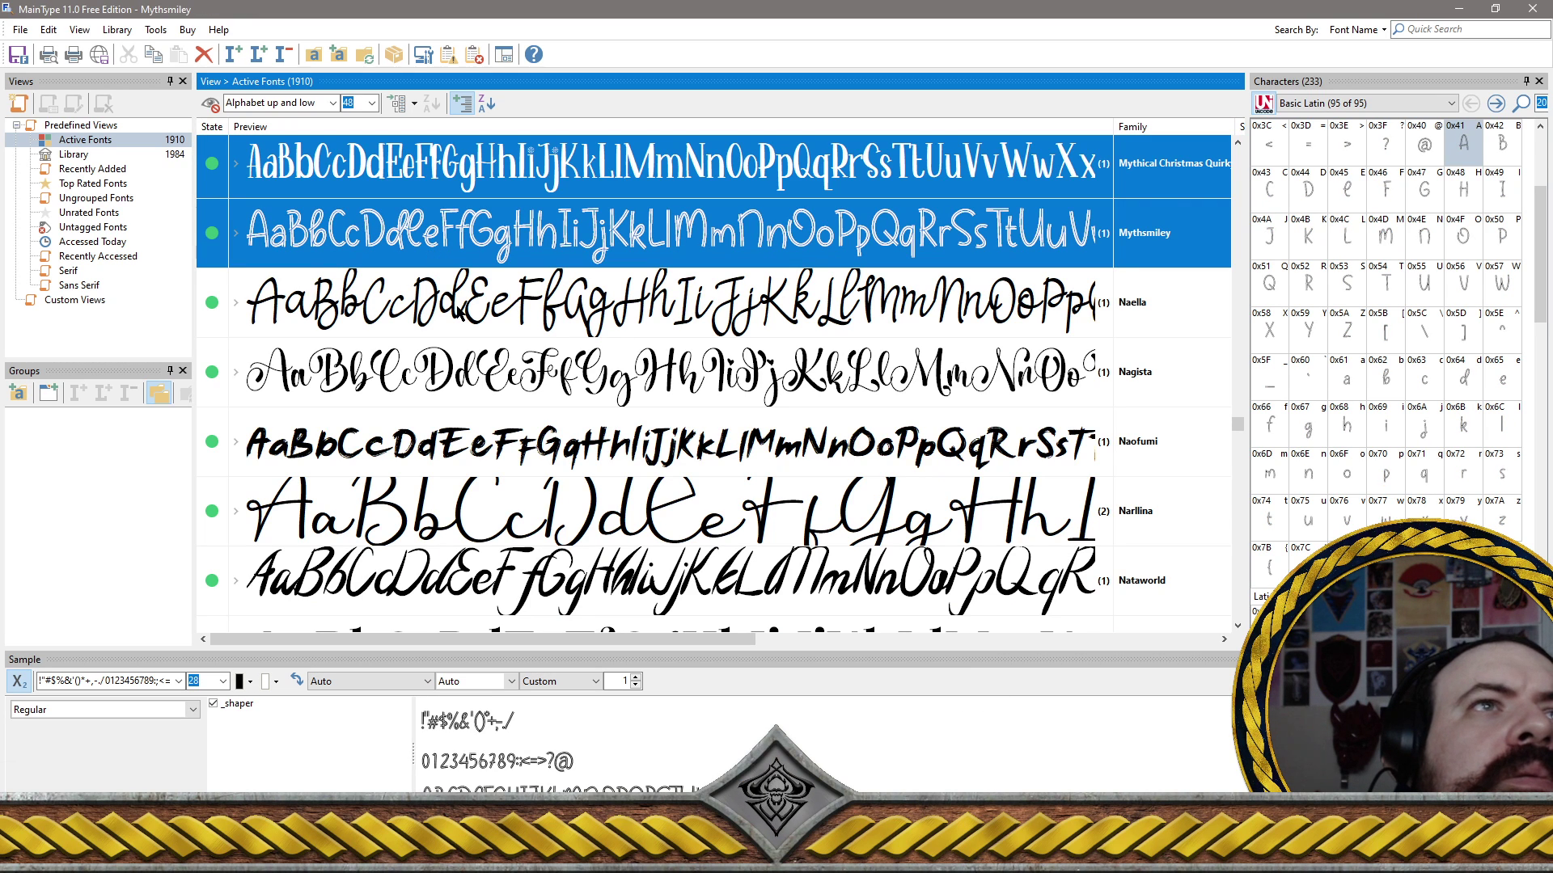
{"action": "left_click", "coordinate": [459, 313], "text": "ctrl"}
{"action": "left_click", "coordinate": [519, 385], "text": "ctrl"}
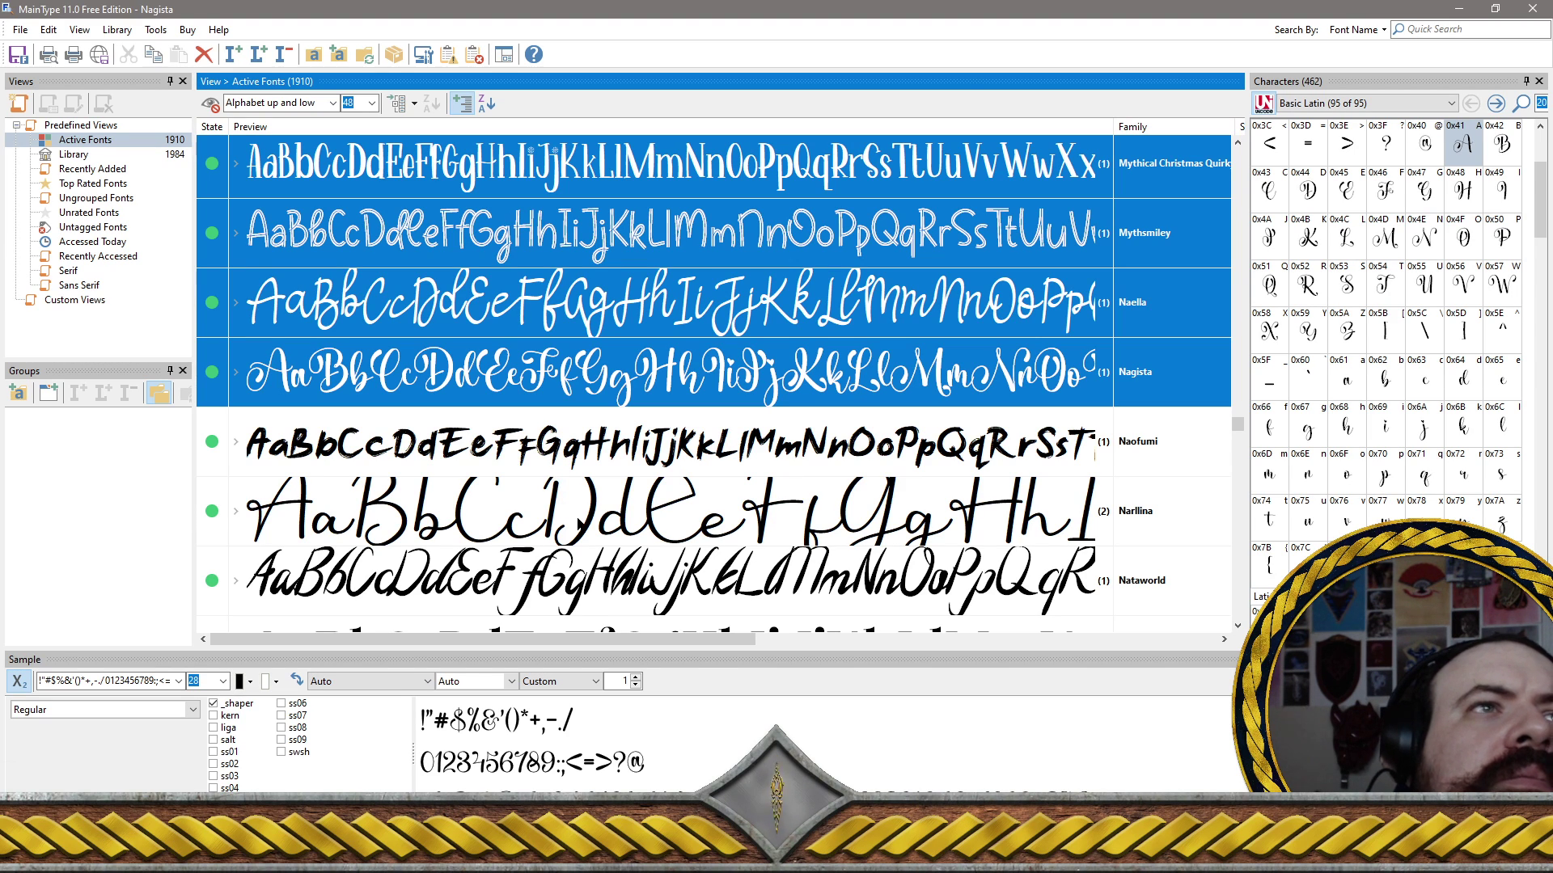
{"action": "left_click", "coordinate": [581, 524], "text": "ctrl"}
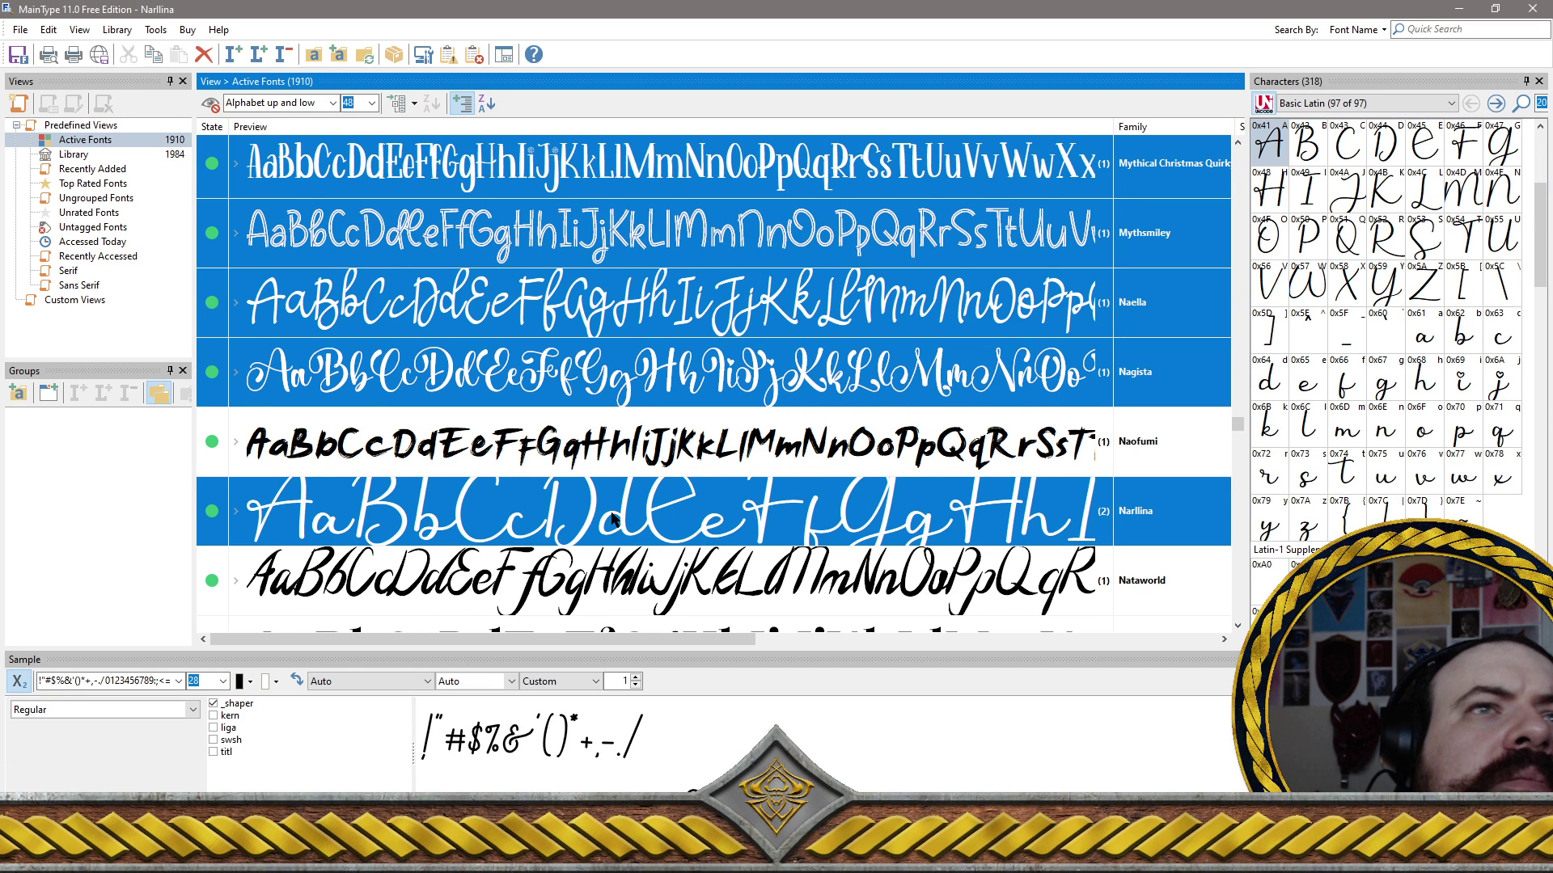
Add the Nataworld, Neug Asia Script, New Carnival and New Class families to the selection, leaving out Nergisha and Neug Asia
{"action": "scroll", "coordinate": [612, 516], "scroll_direction": "down", "scroll_amount": 5}
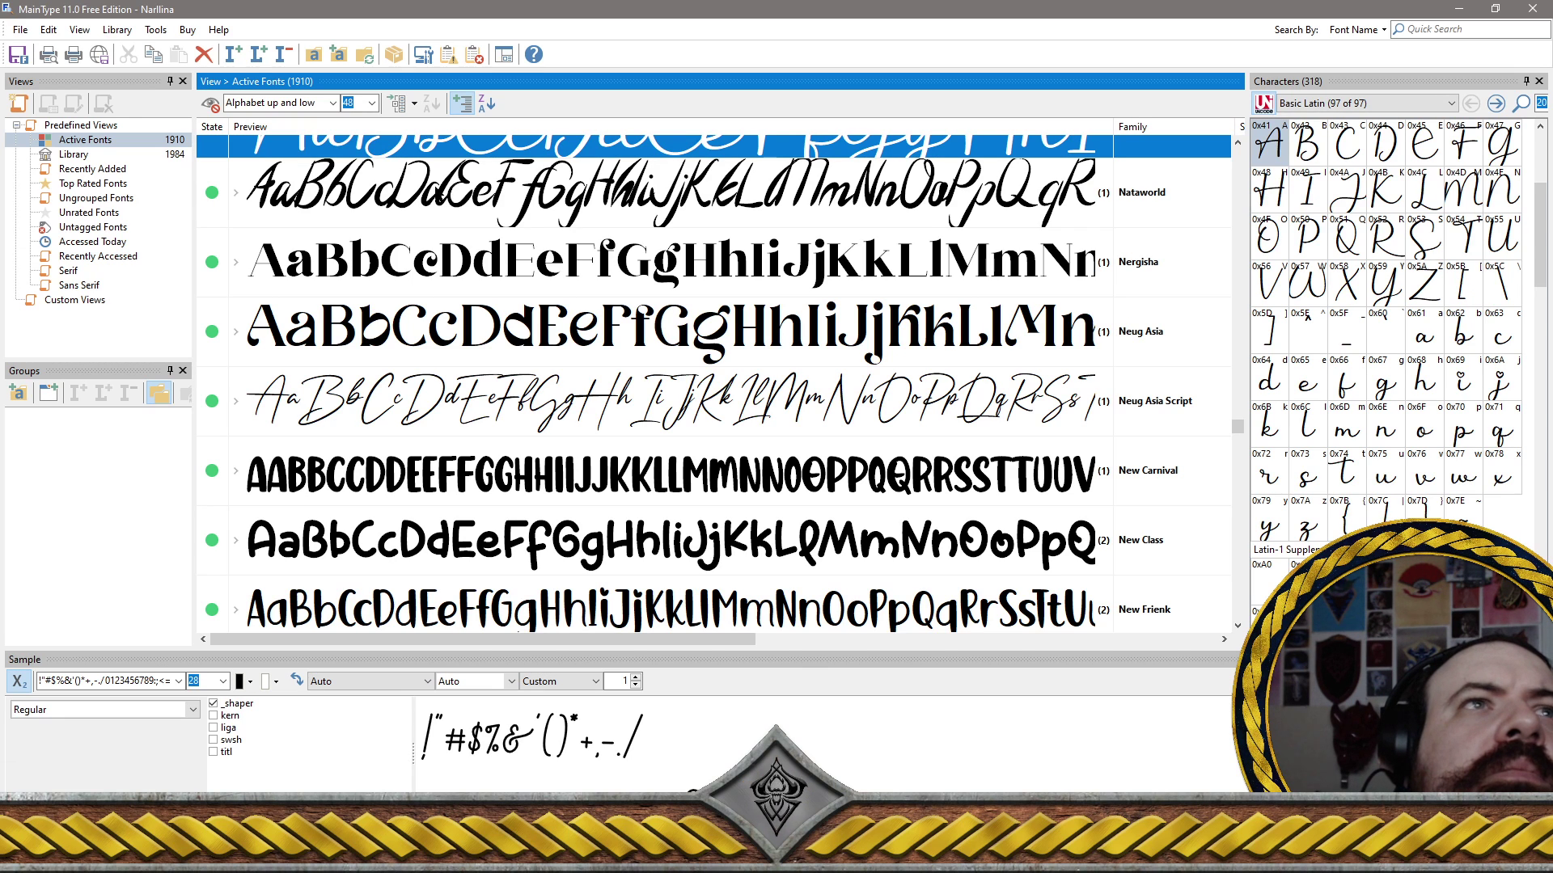
{"action": "left_click", "coordinate": [441, 222]}
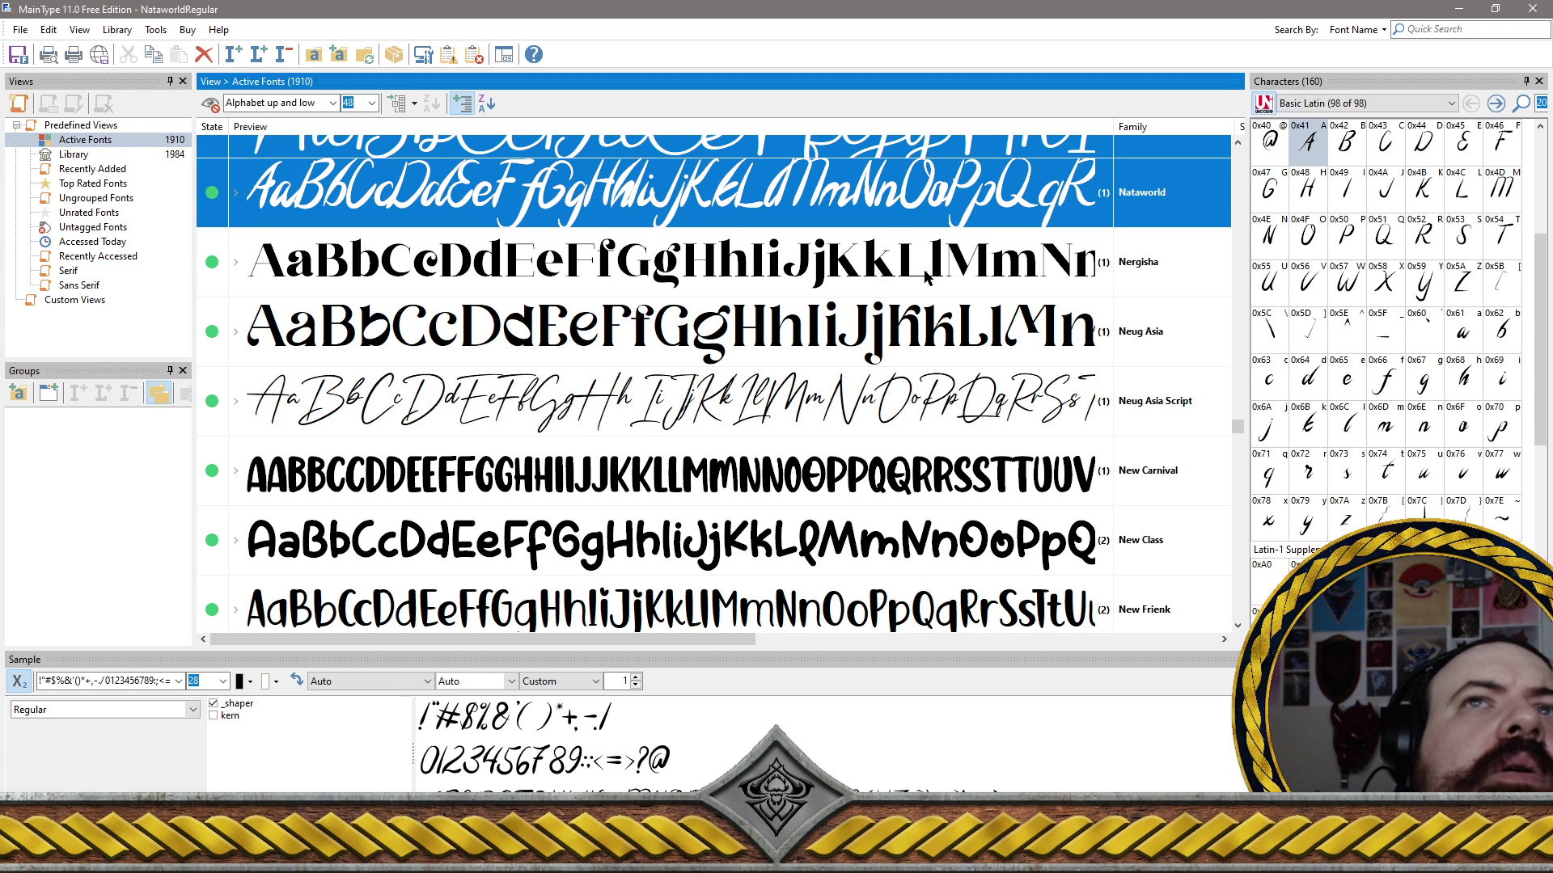
{"action": "left_click", "coordinate": [792, 403]}
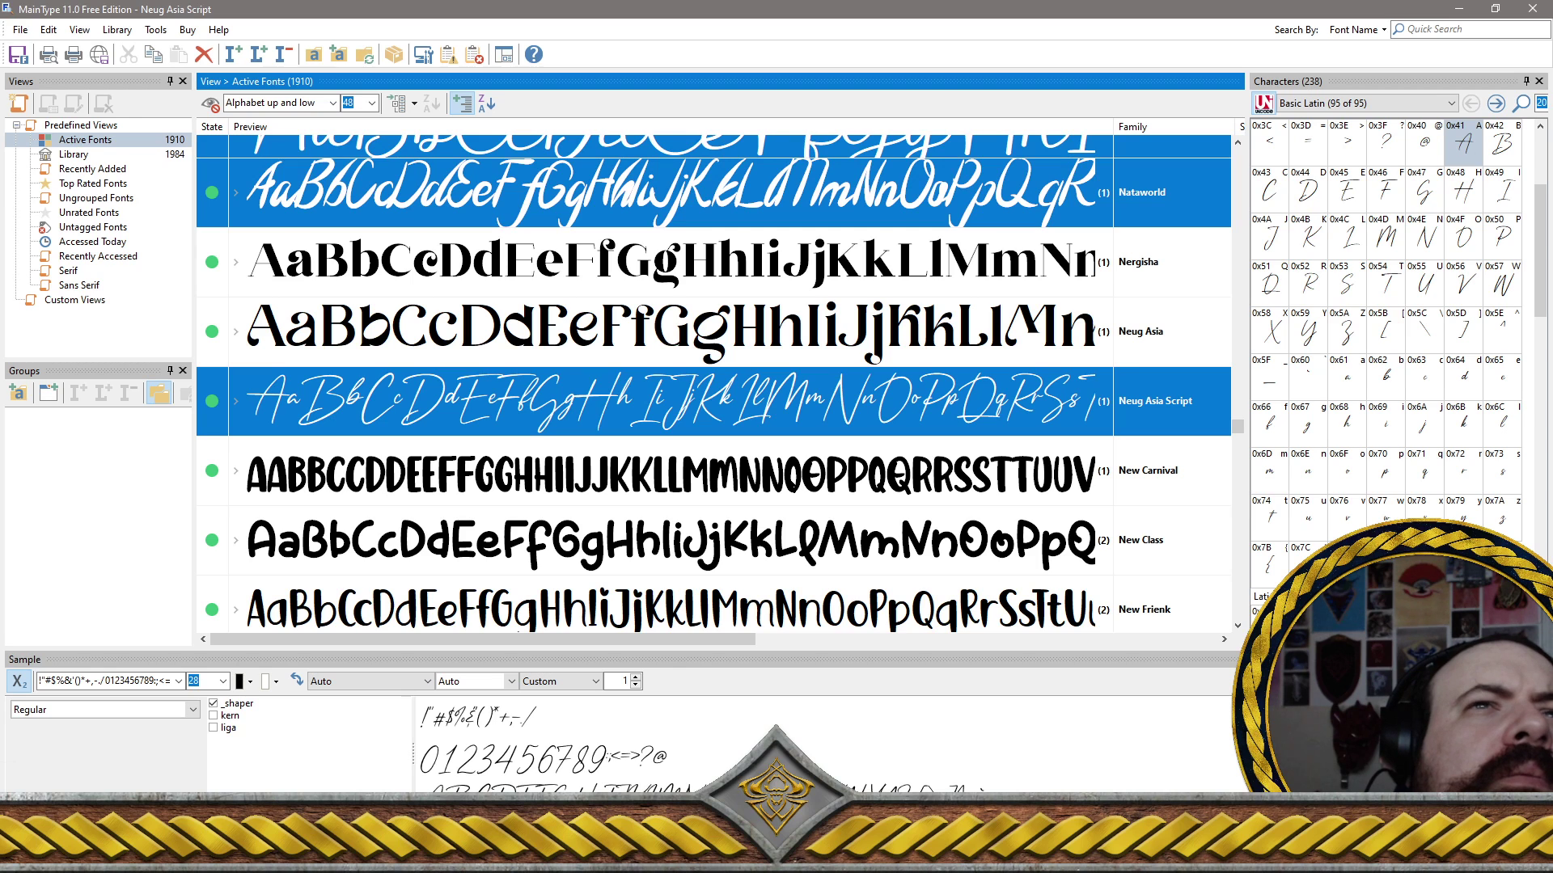
{"action": "left_click", "coordinate": [761, 483], "text": "ctrl"}
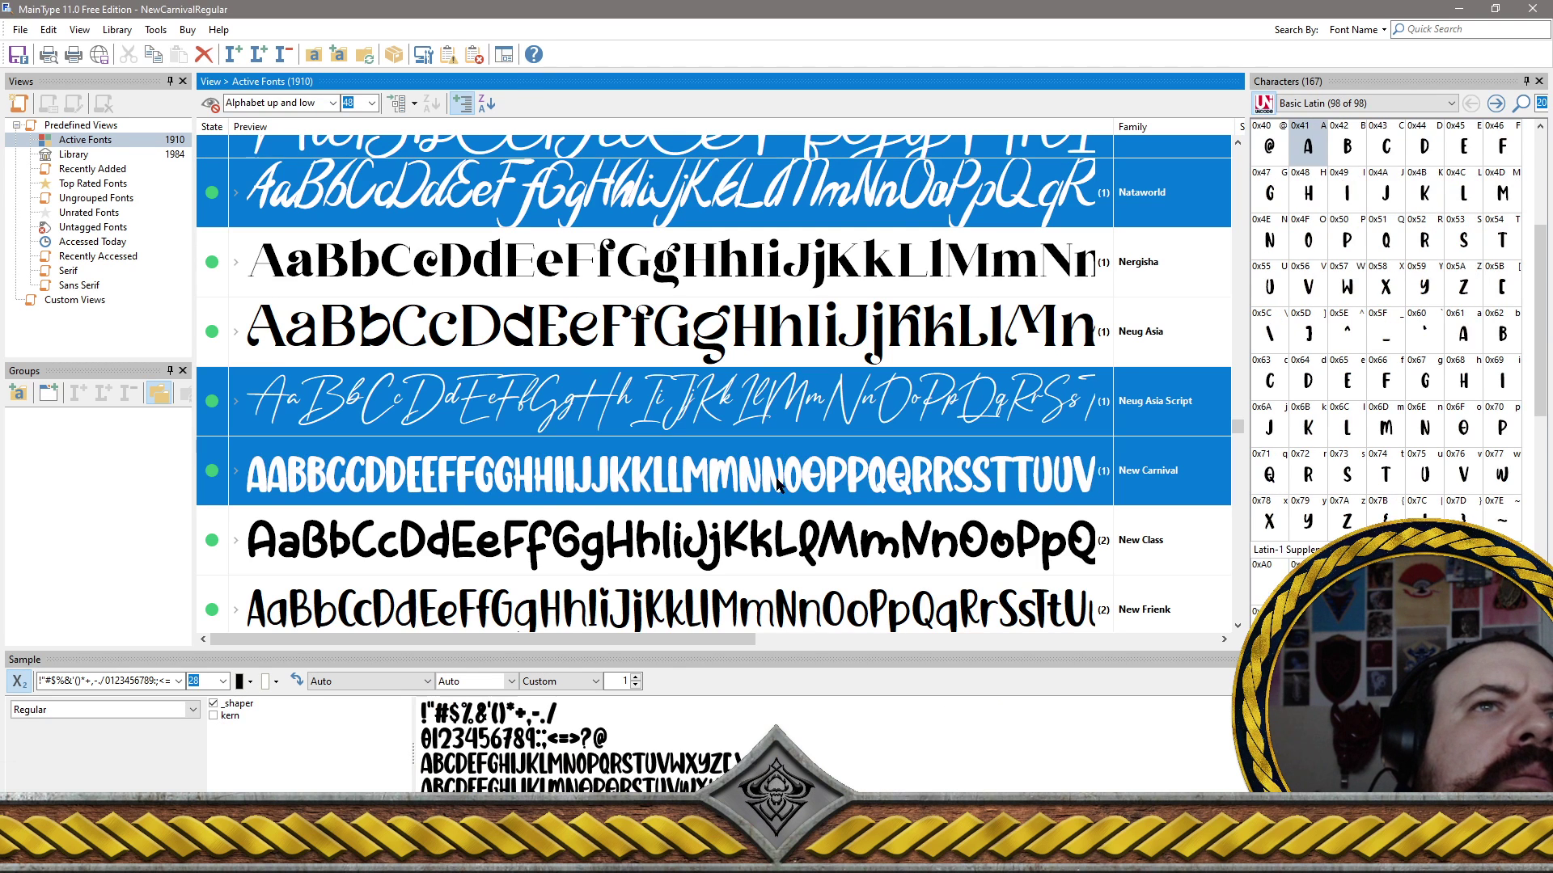
{"action": "left_click", "coordinate": [759, 552], "text": "ctrl"}
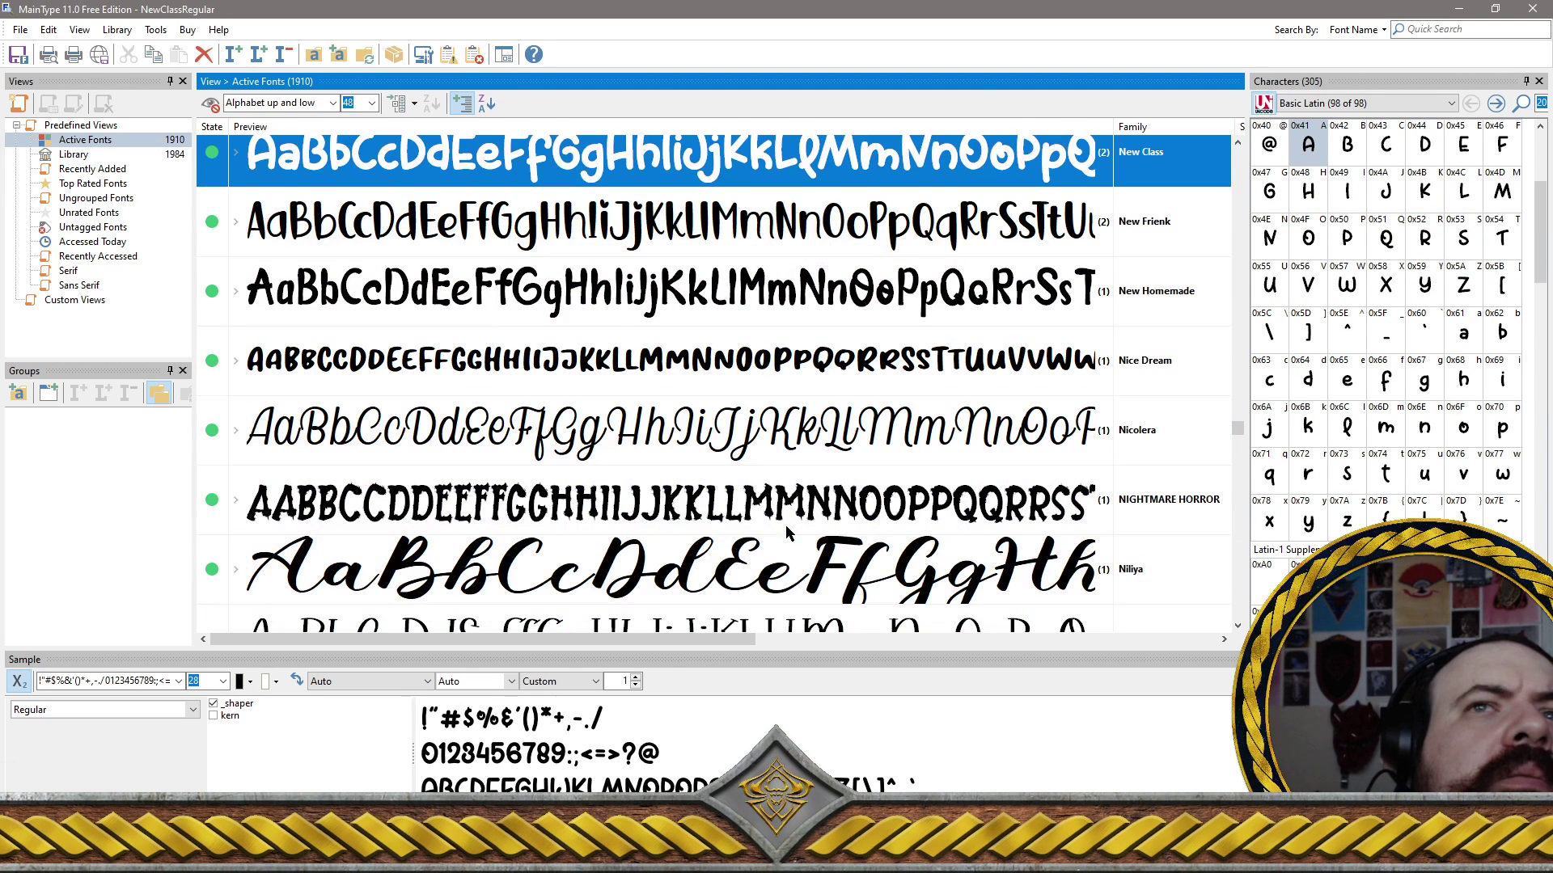
Add the New Frienk, New Homemade and Nice Dream families to the font selection
{"action": "scroll", "coordinate": [785, 525], "scroll_direction": "down", "scroll_amount": 2}
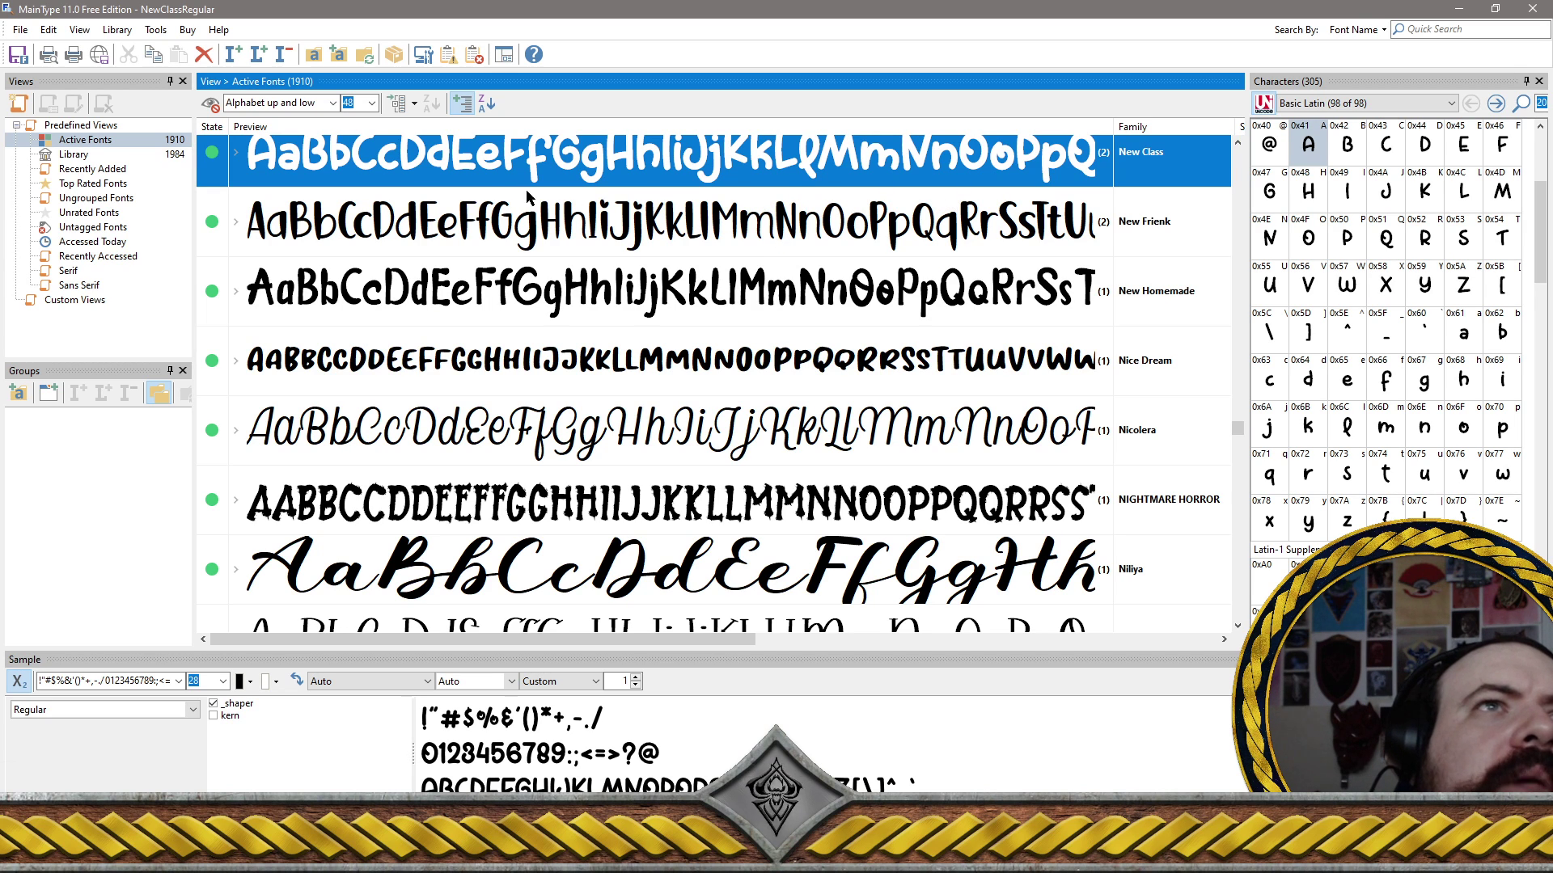
{"action": "left_click", "coordinate": [625, 235], "text": "ctrl"}
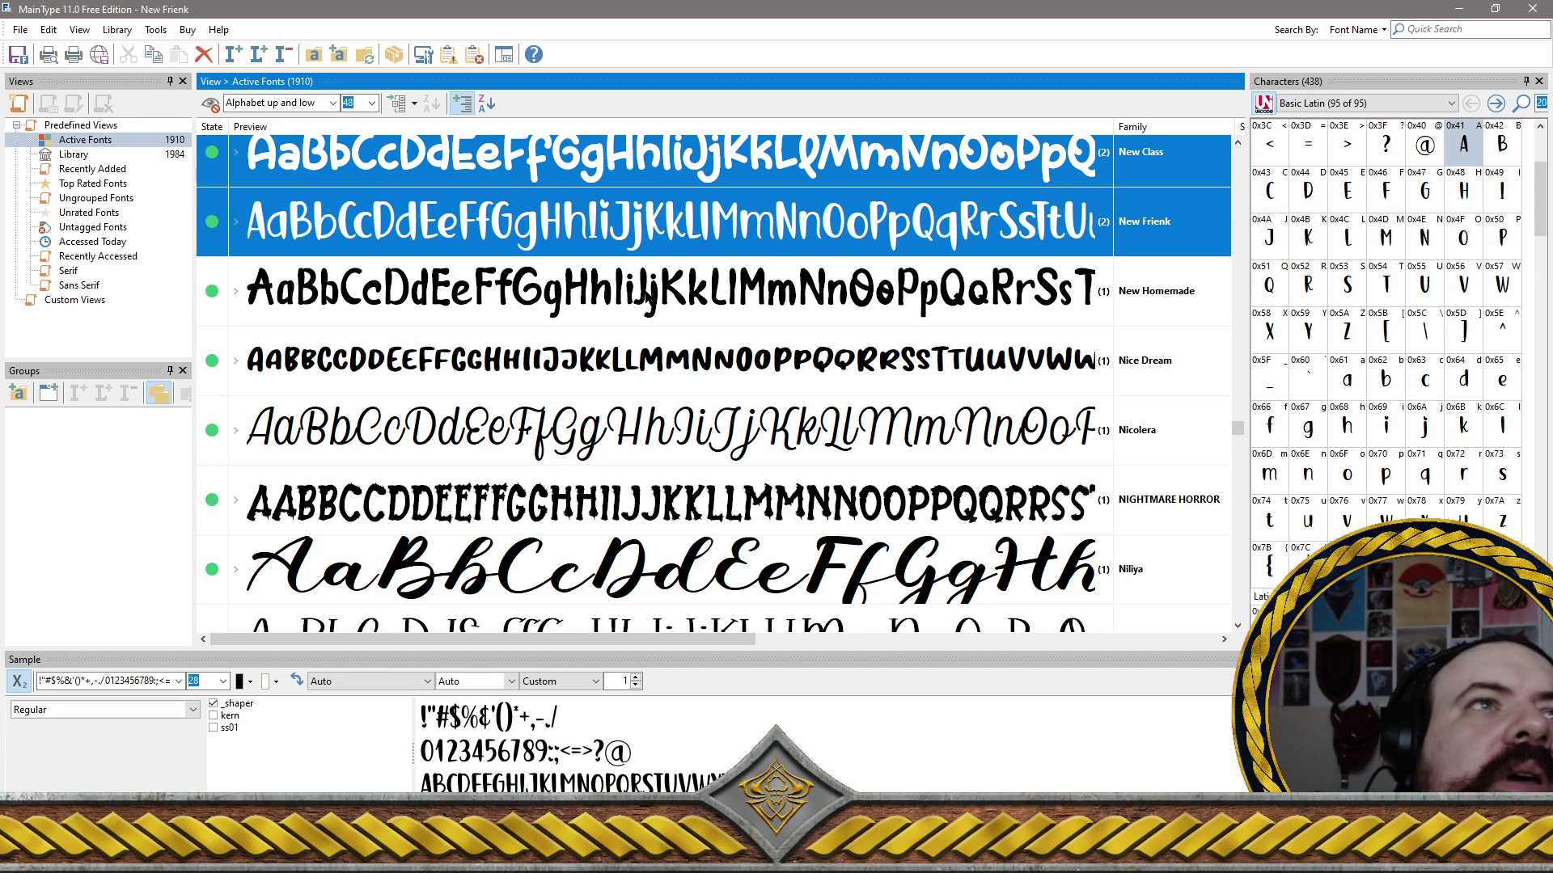
{"action": "left_click", "coordinate": [647, 297], "text": "ctrl"}
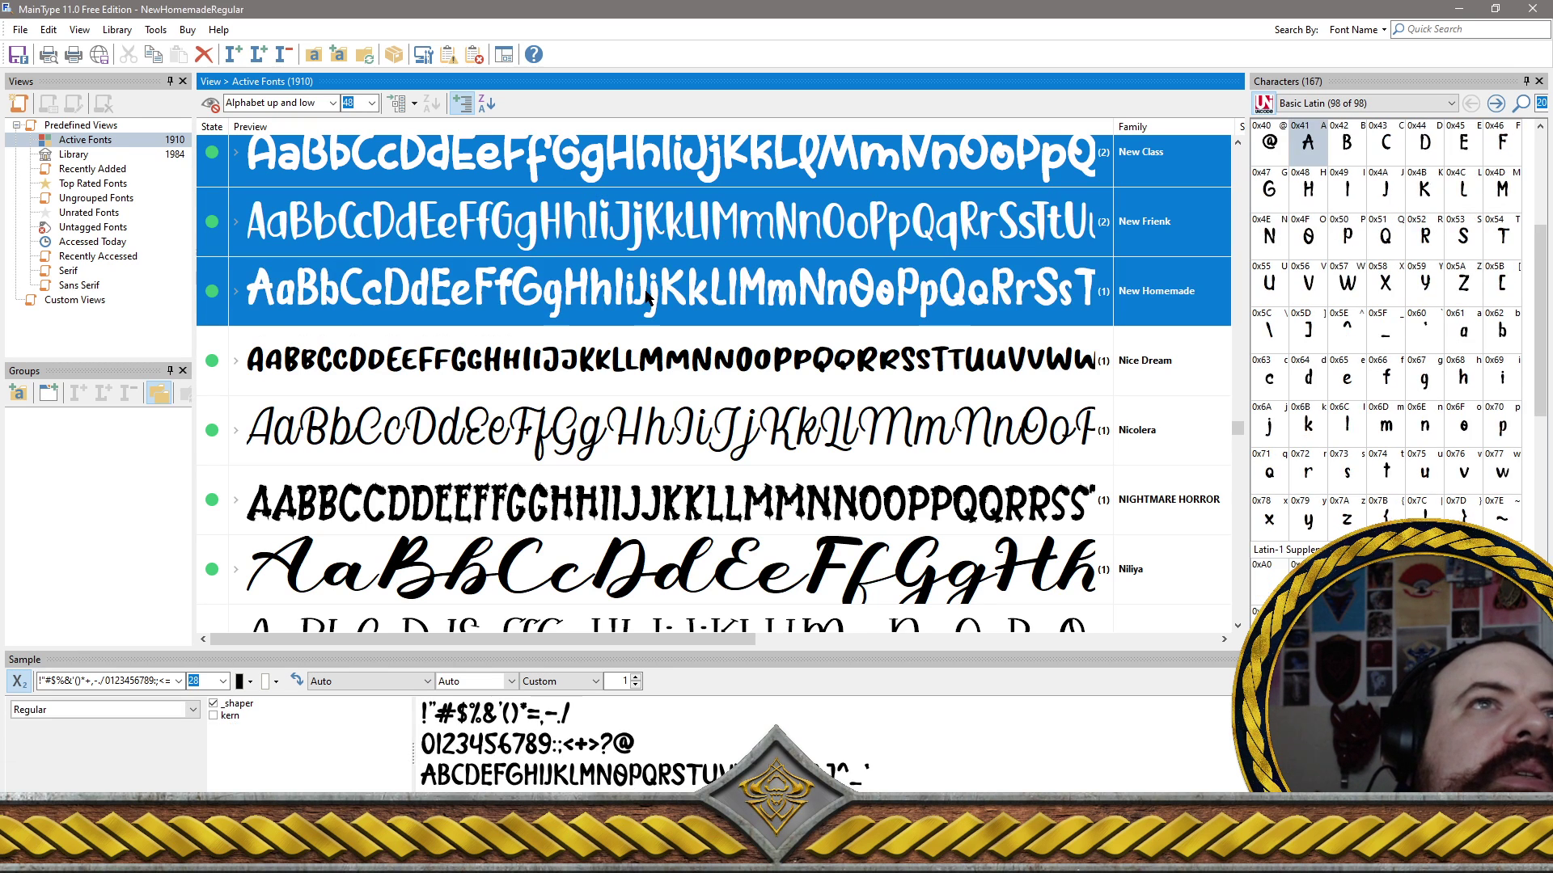
{"action": "left_click", "coordinate": [637, 371], "text": "ctrl"}
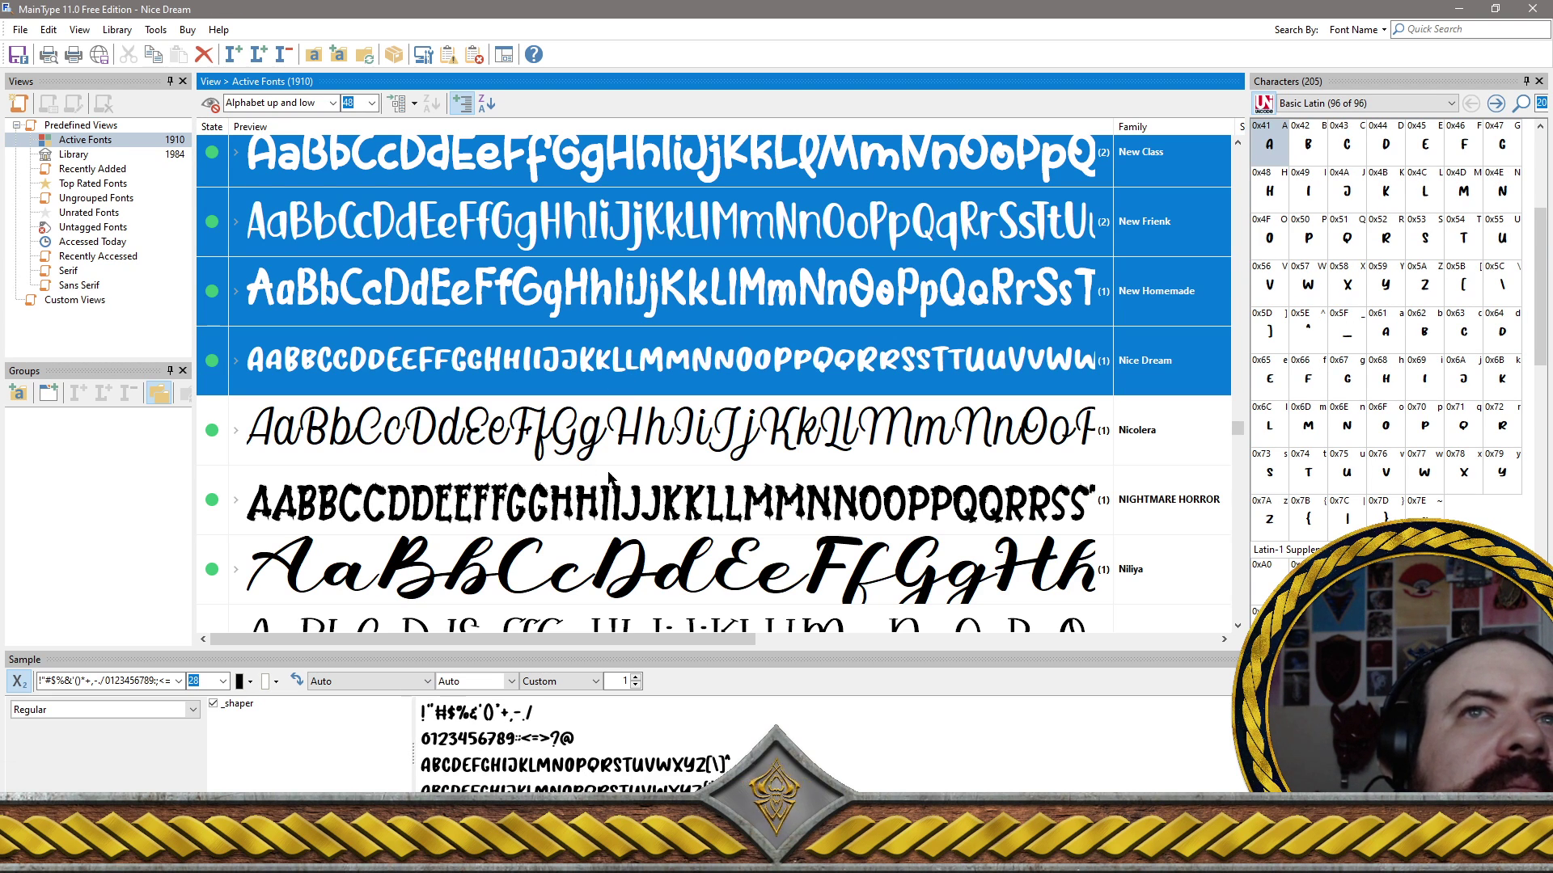
Add the Ninetys Starfox, Nobile, Noisy Ramen and NOSTALGI families to the selection, leaving out Niliya and Nittiest Fitting
{"action": "scroll", "coordinate": [622, 443], "scroll_direction": "down", "scroll_amount": 5}
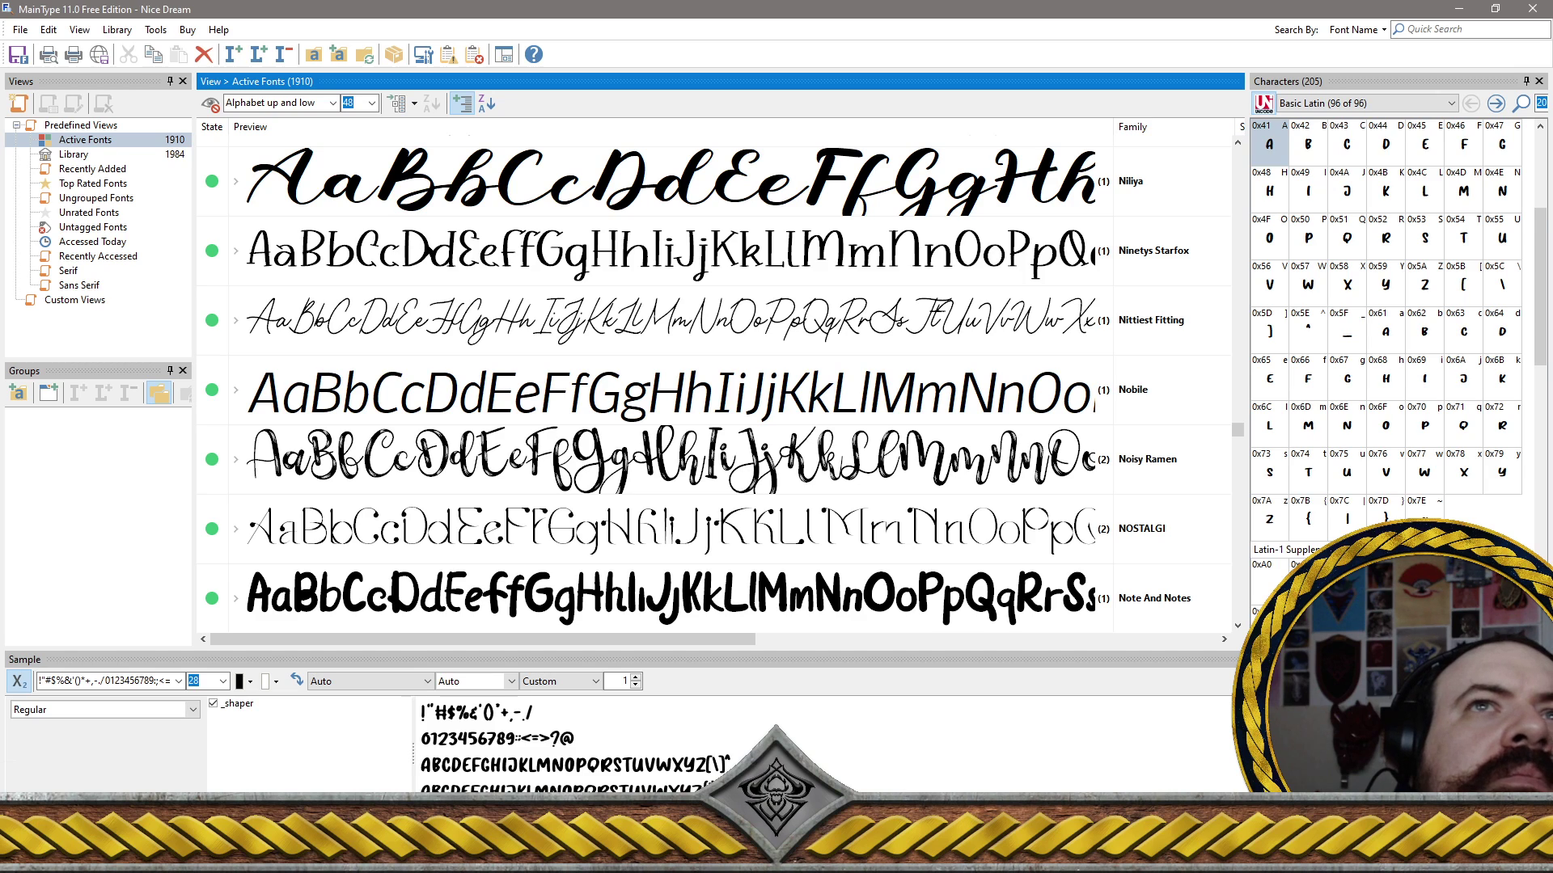
{"action": "left_click", "coordinate": [428, 251]}
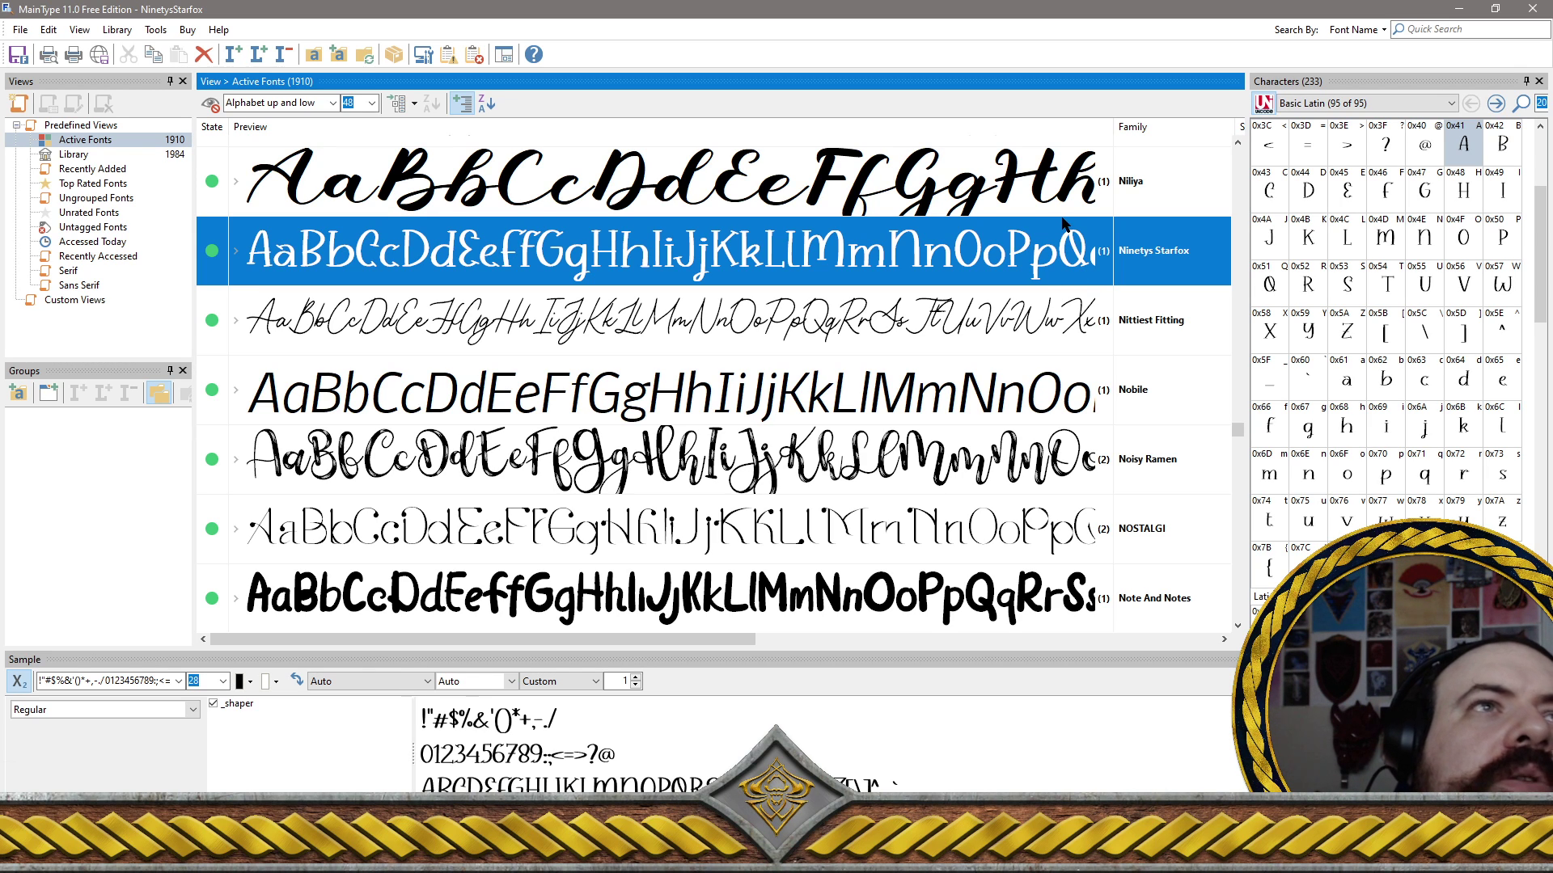
{"action": "left_click", "coordinate": [923, 394], "text": "ctrl"}
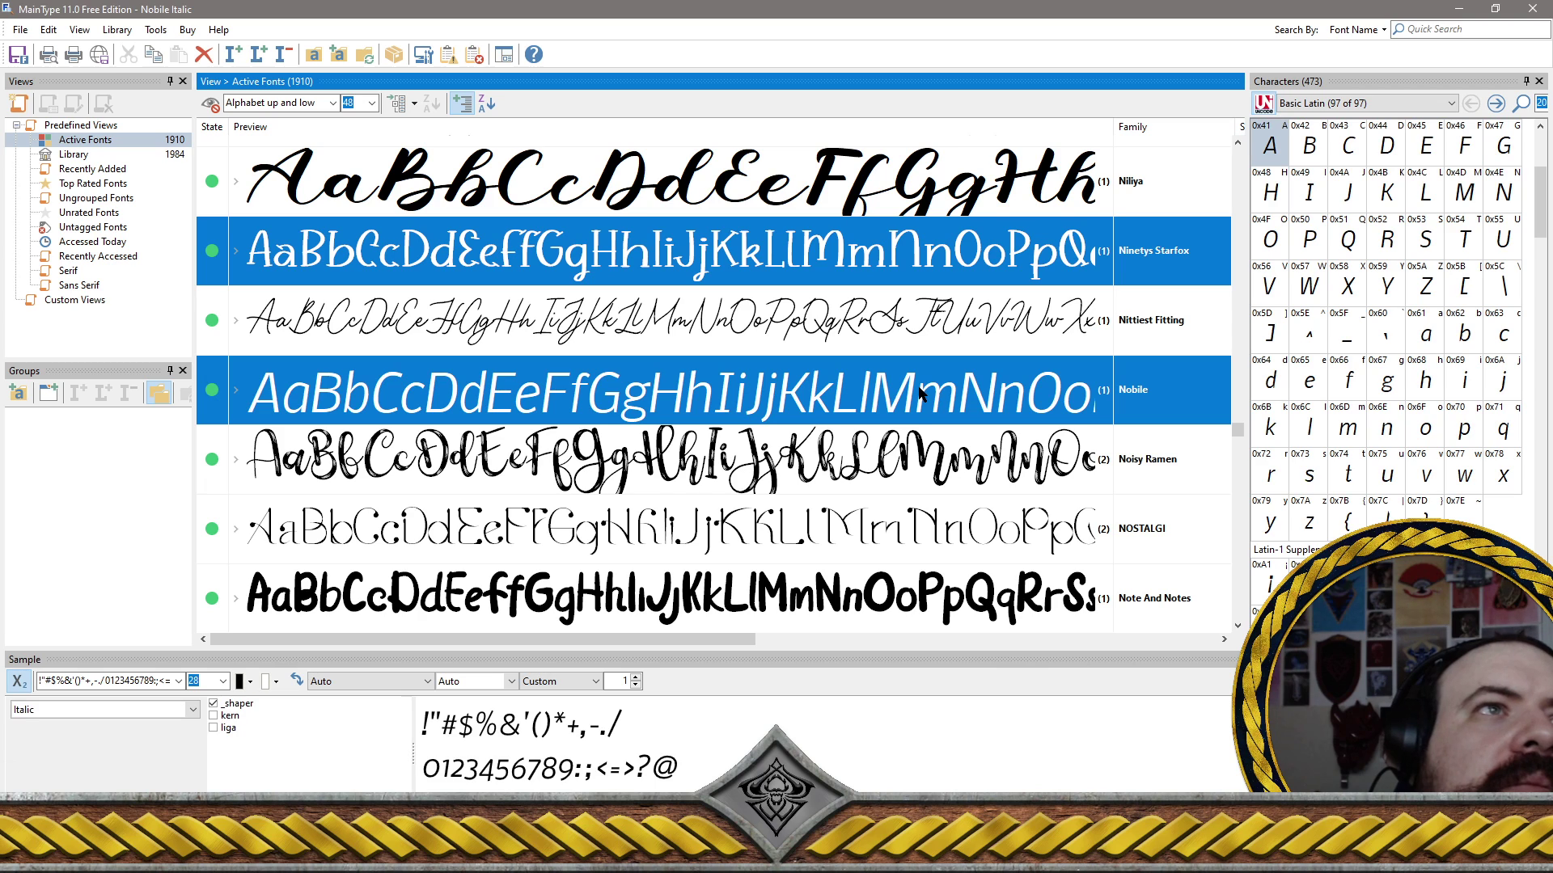
{"action": "left_click", "coordinate": [797, 483], "text": "ctrl"}
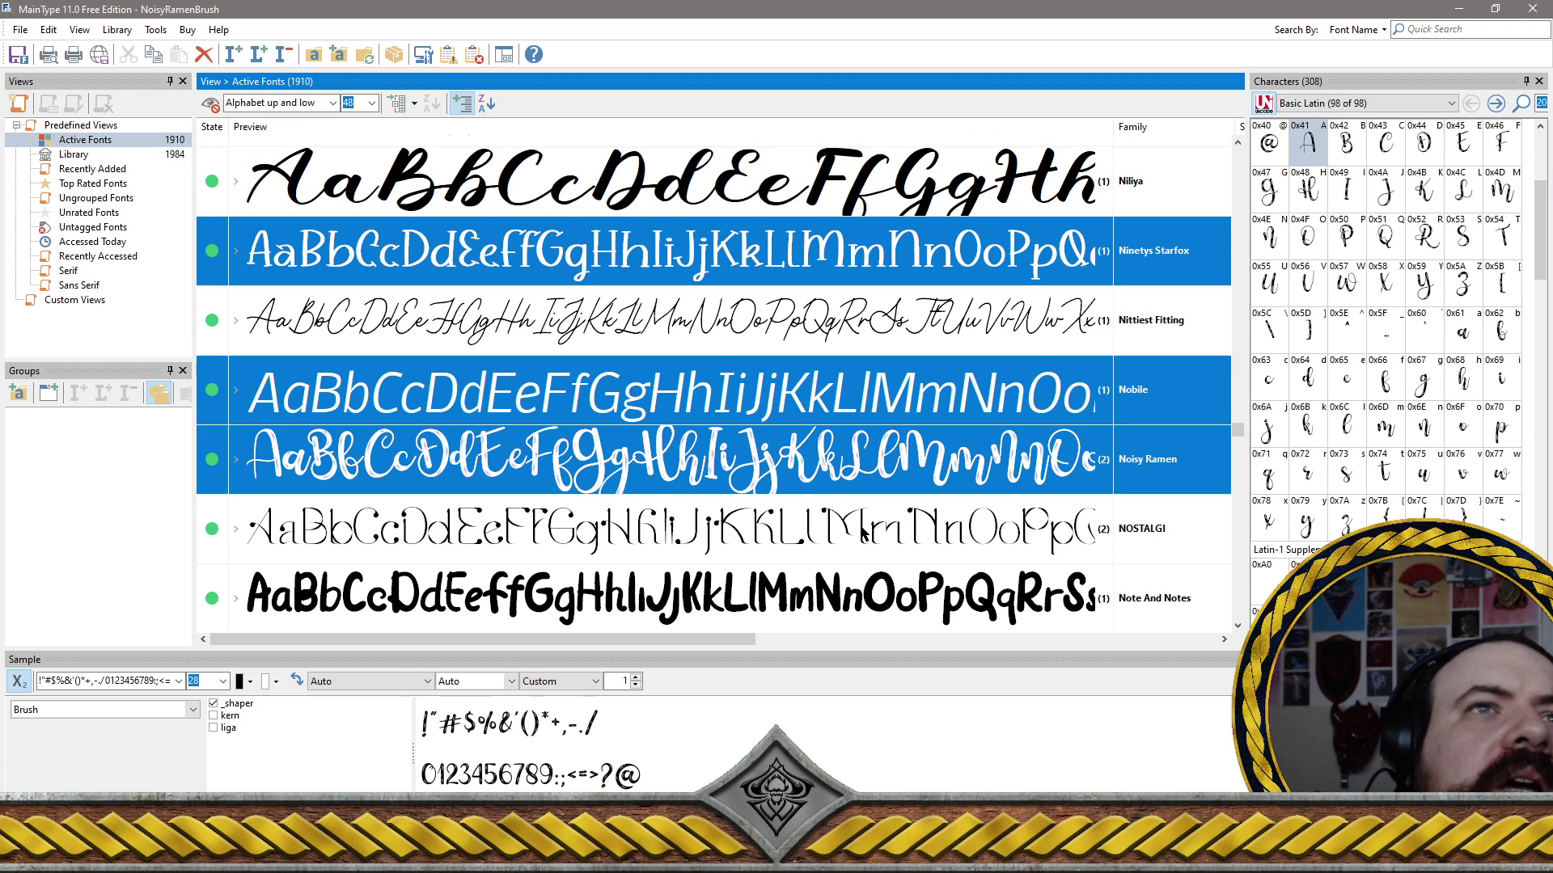
{"action": "left_click", "coordinate": [862, 532], "text": "ctrl"}
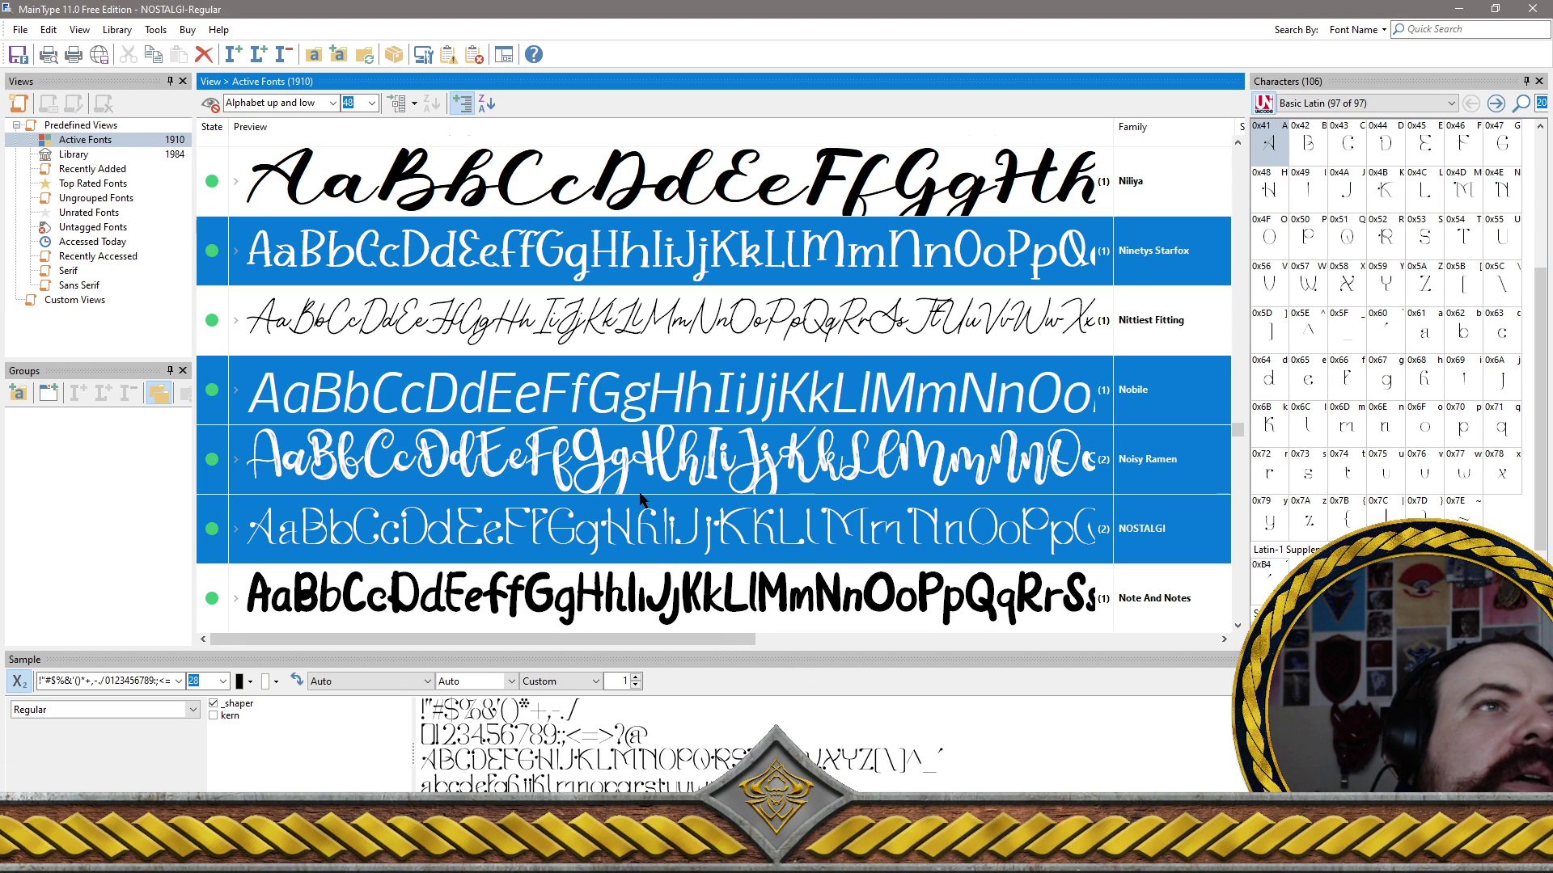
Add the Note And Notes, Noto Sans, Noto Sans Thai, Noto Serif, Nurani and Nueva Std families to the selection
{"action": "scroll", "coordinate": [651, 471], "scroll_direction": "down", "scroll_amount": 4}
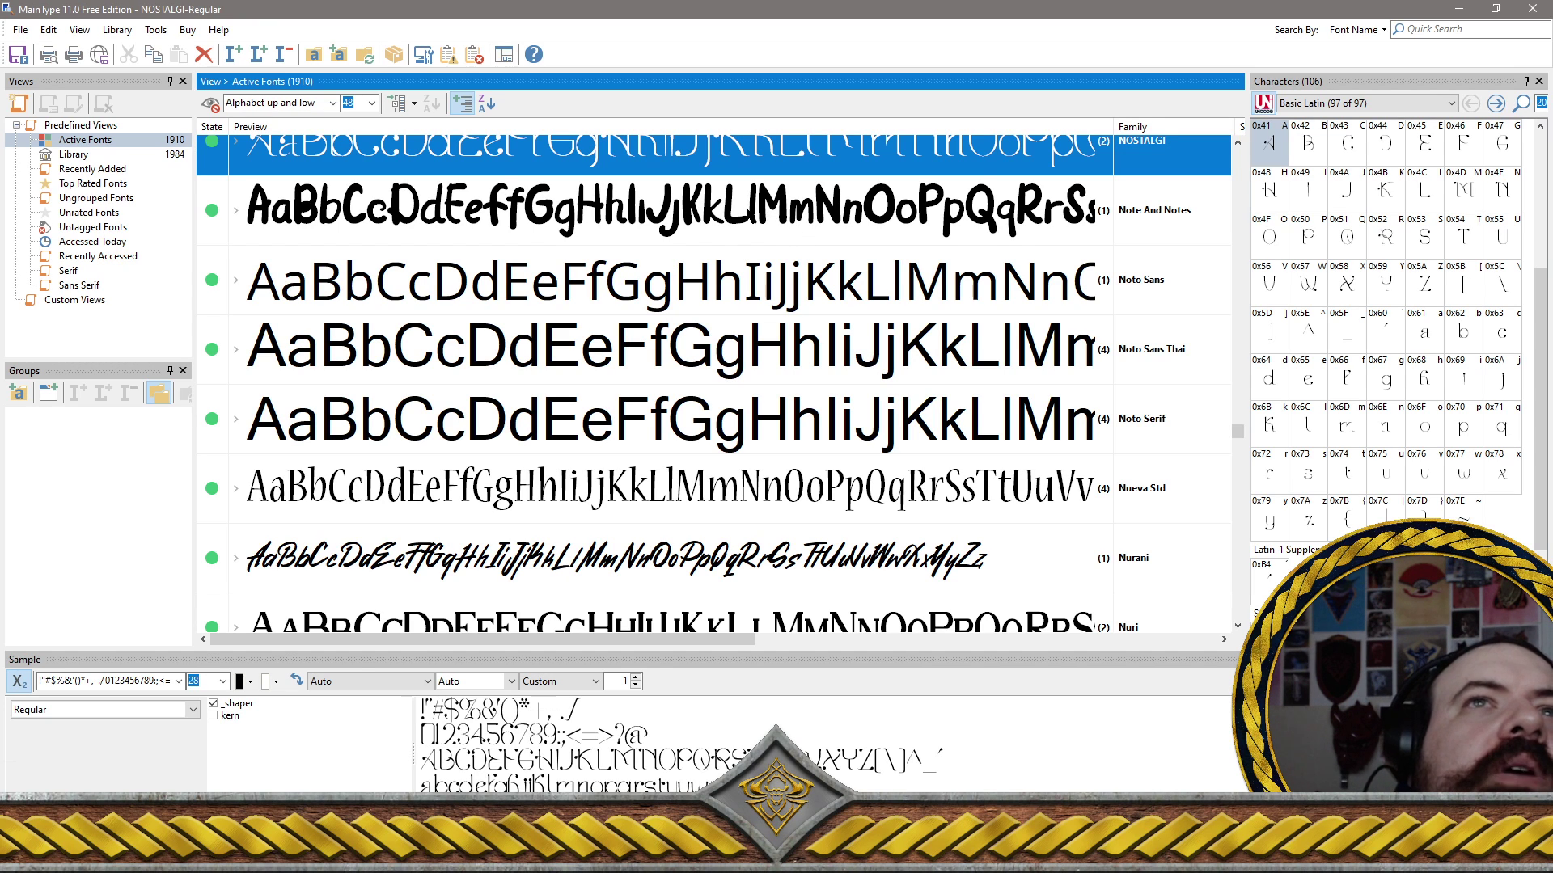
{"action": "left_click", "coordinate": [744, 218]}
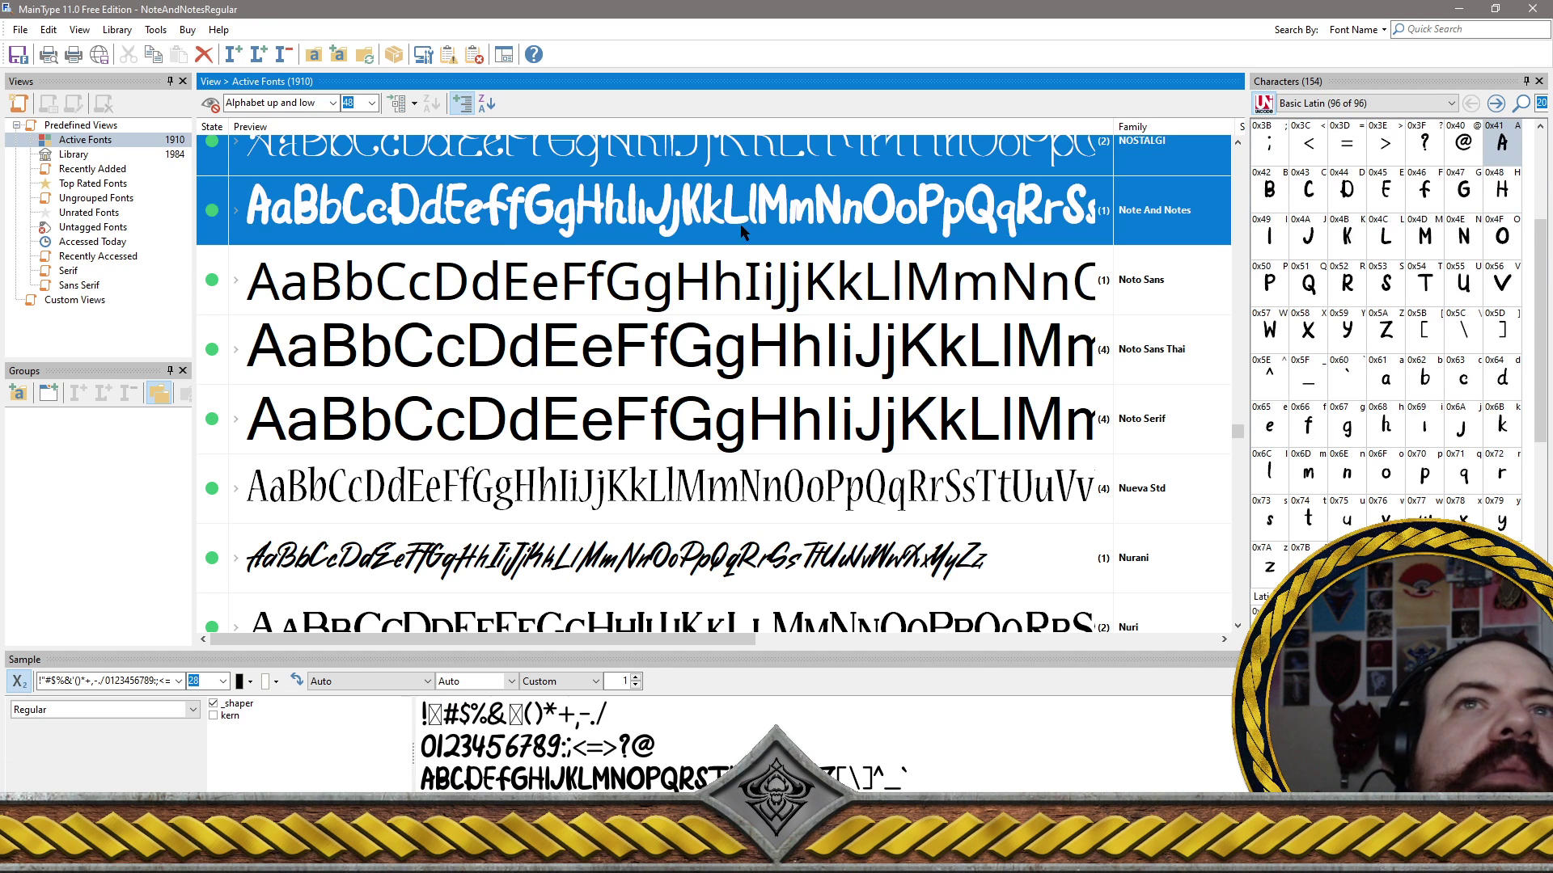
{"action": "left_click", "coordinate": [742, 287], "text": "ctrl"}
{"action": "left_click", "coordinate": [749, 358], "text": "ctrl"}
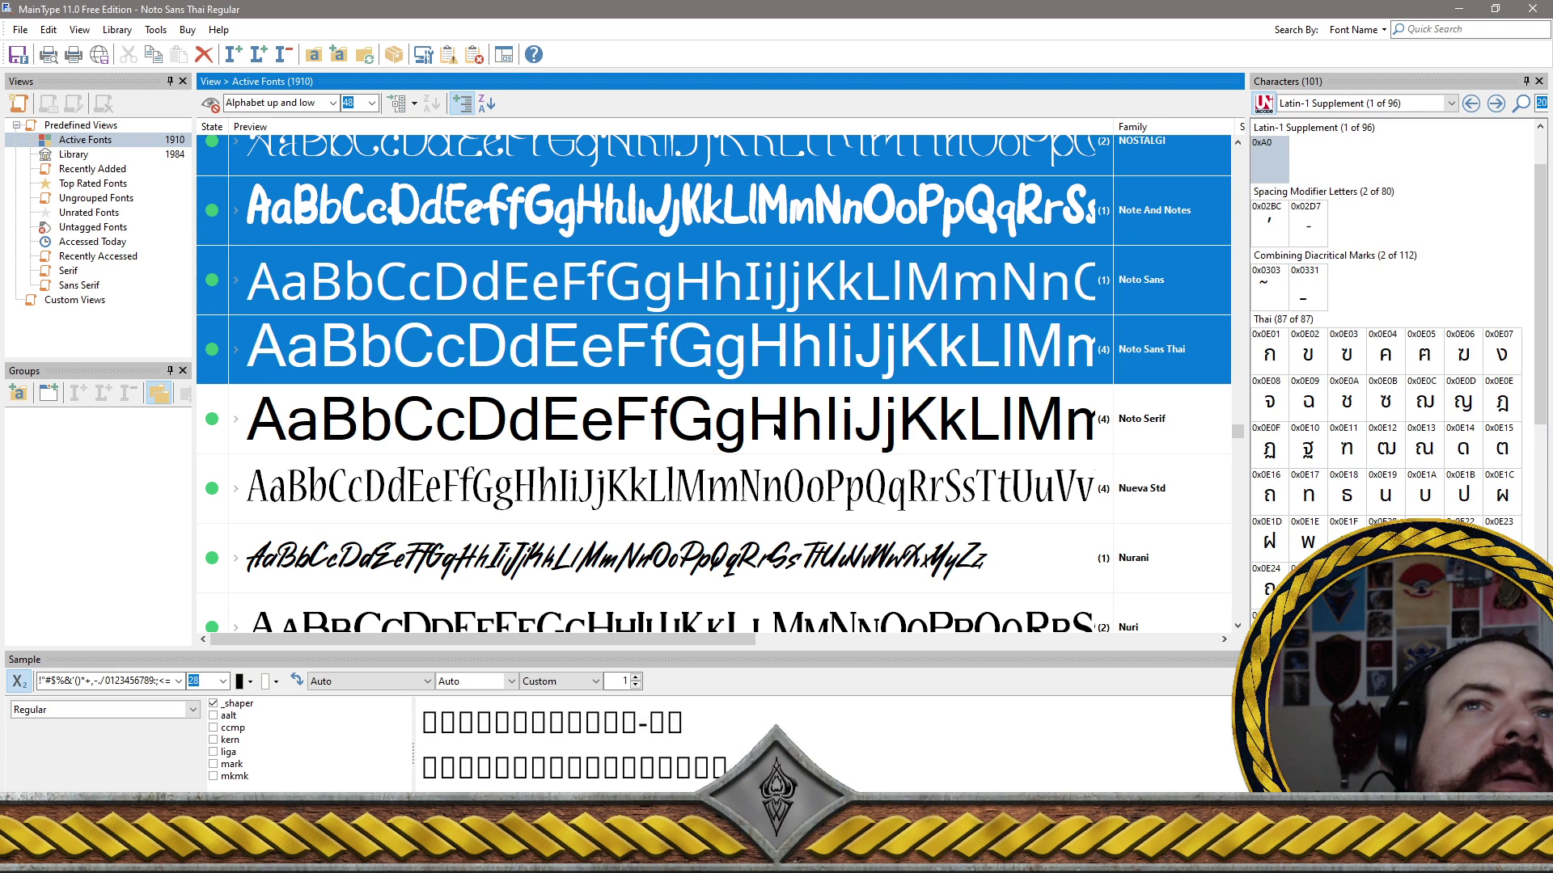
{"action": "left_click", "coordinate": [774, 429], "text": "ctrl"}
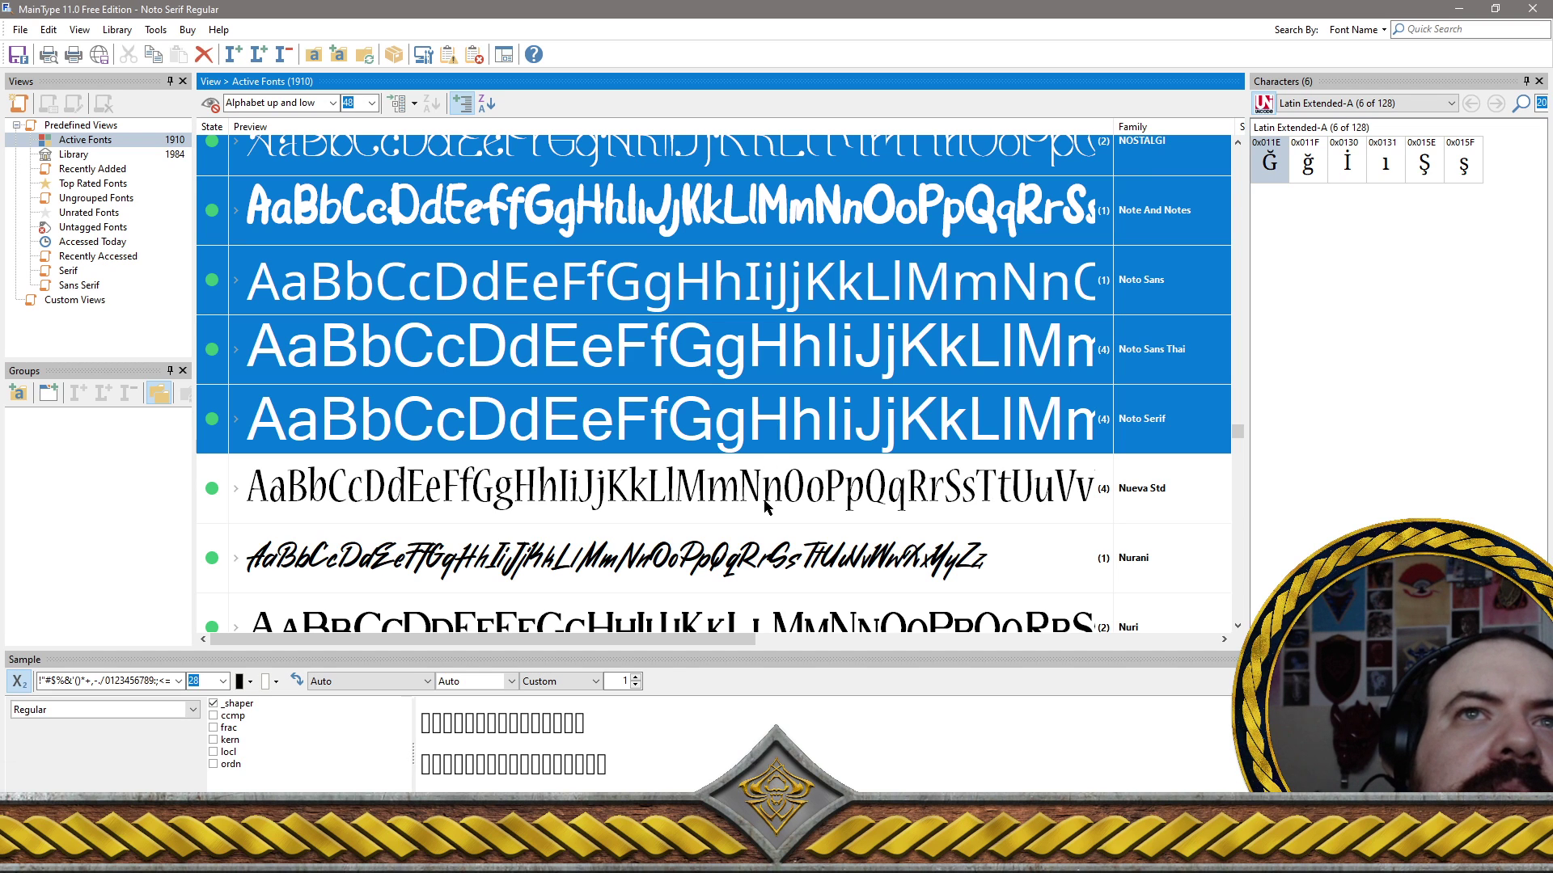
{"action": "left_click", "coordinate": [734, 553], "text": "ctrl"}
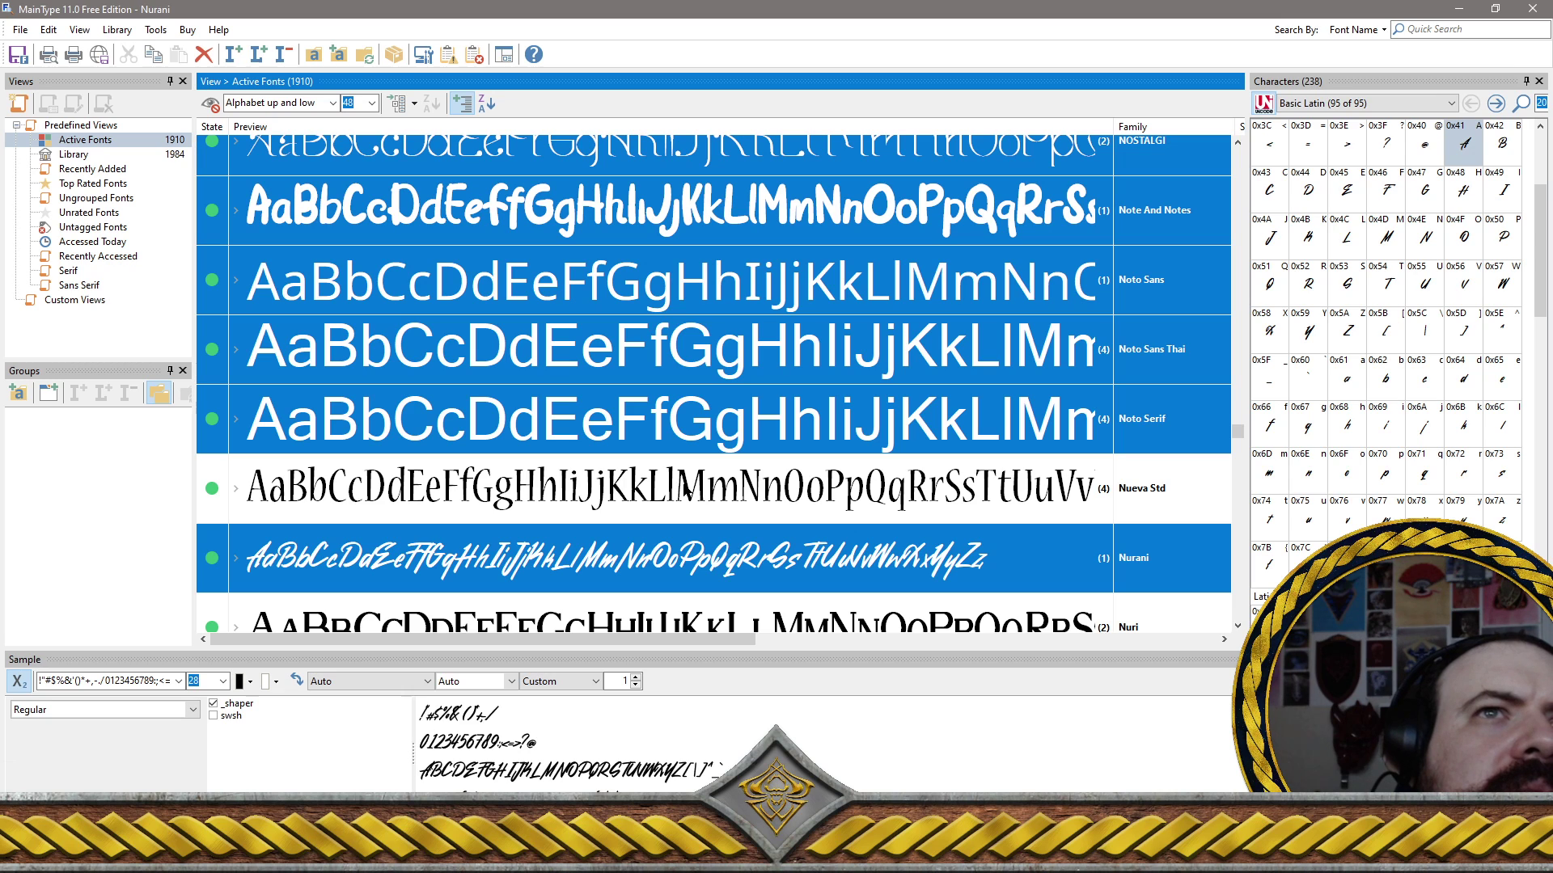
{"action": "left_click", "coordinate": [704, 493], "text": "ctrl"}
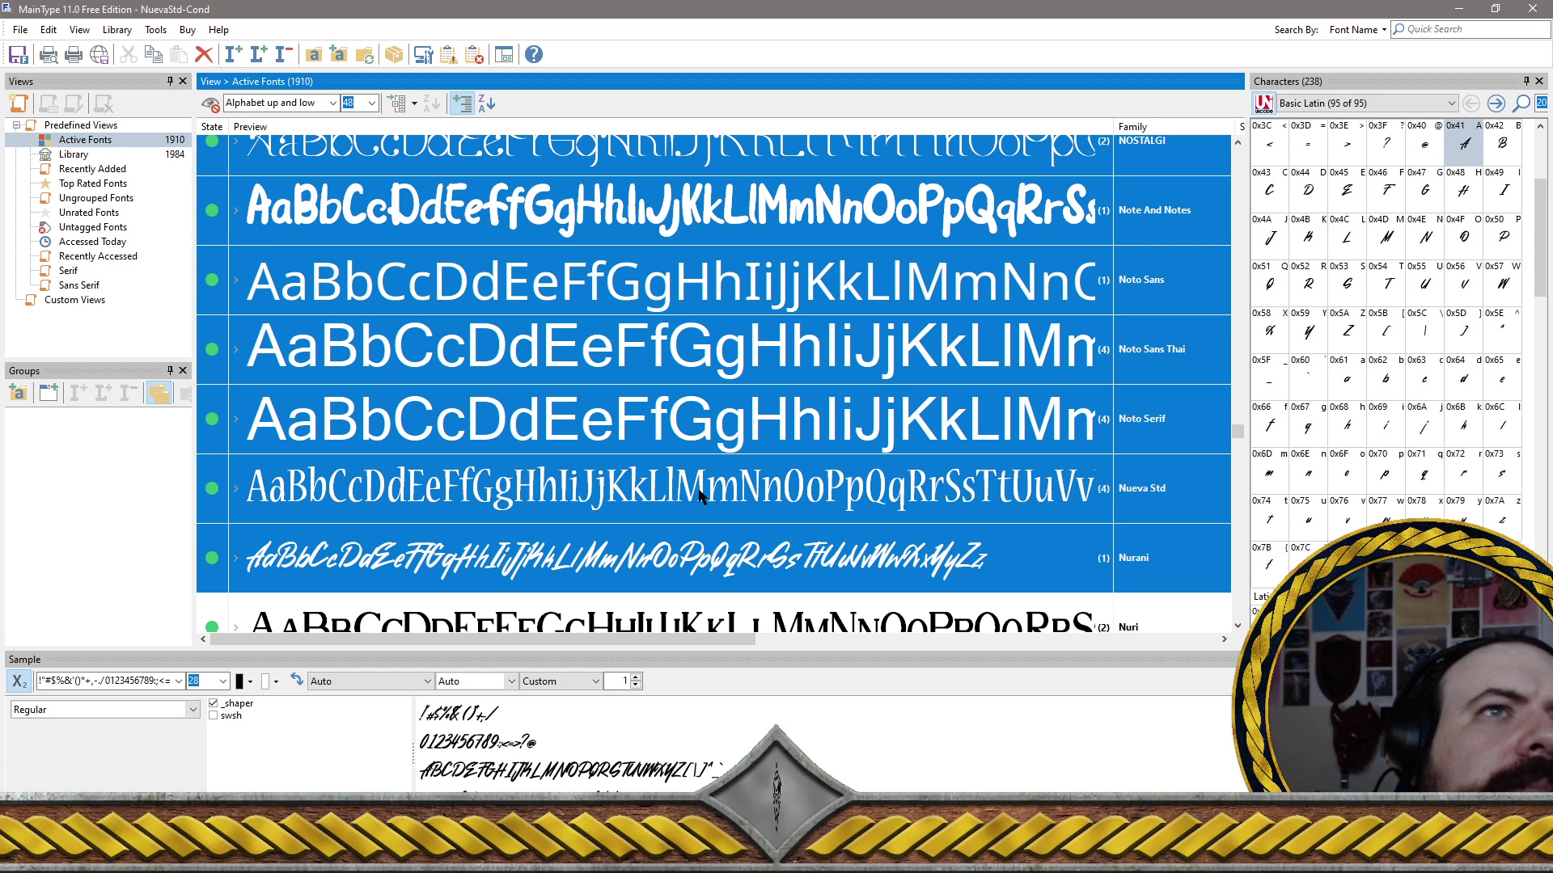
Add the Ofinitti, Oceanic Cocktail and Ocean Sunshine families to the selection, leaving out Nuri
{"action": "scroll", "coordinate": [720, 490], "scroll_direction": "down", "scroll_amount": 2}
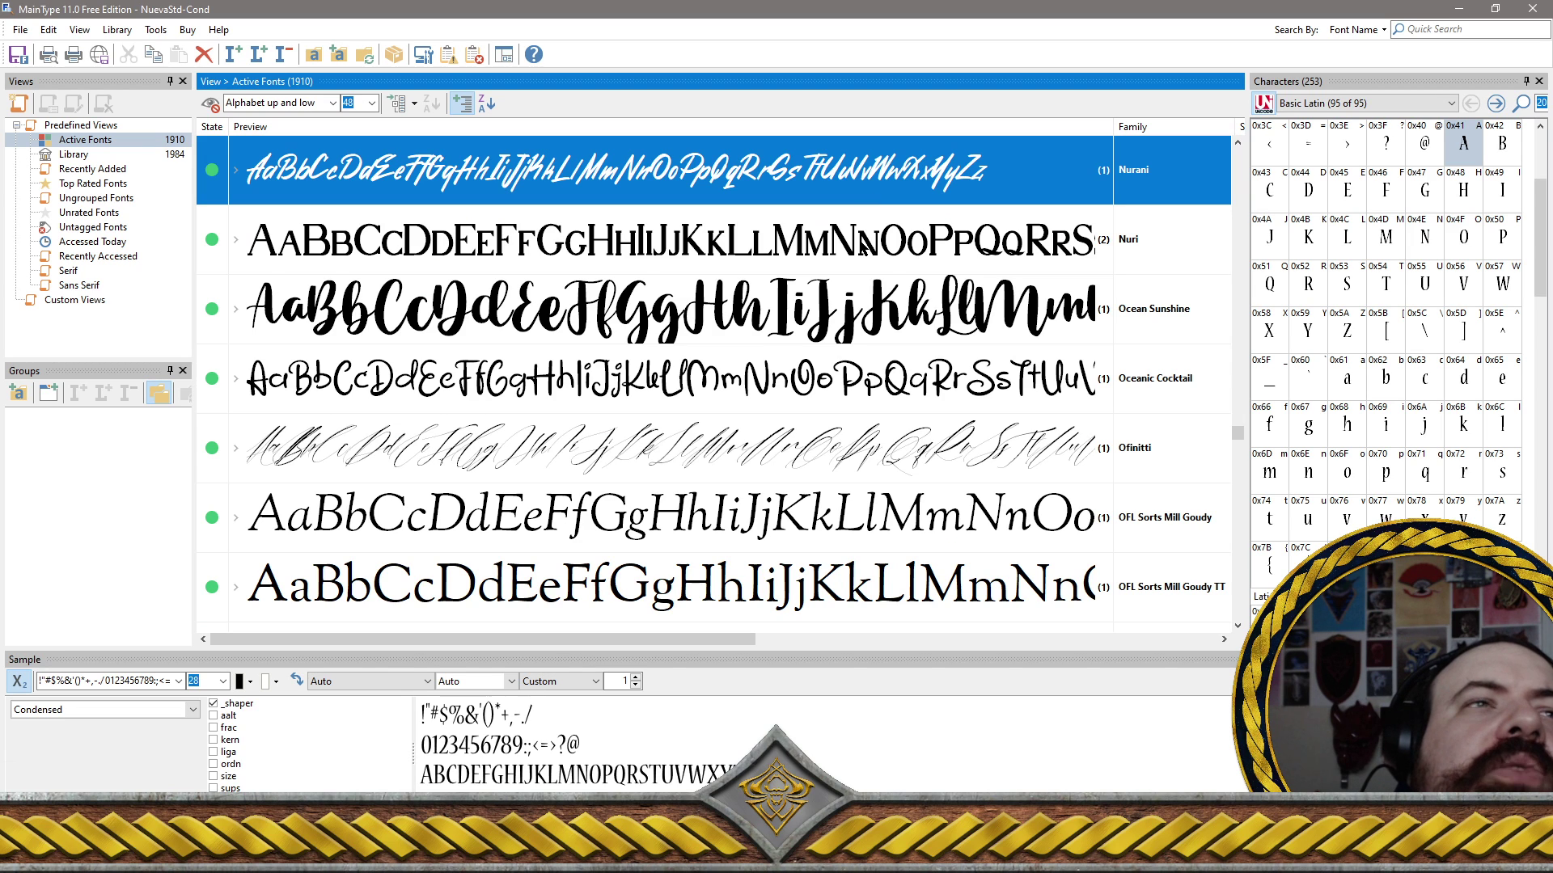
{"action": "left_click", "coordinate": [811, 442], "text": "ctrl"}
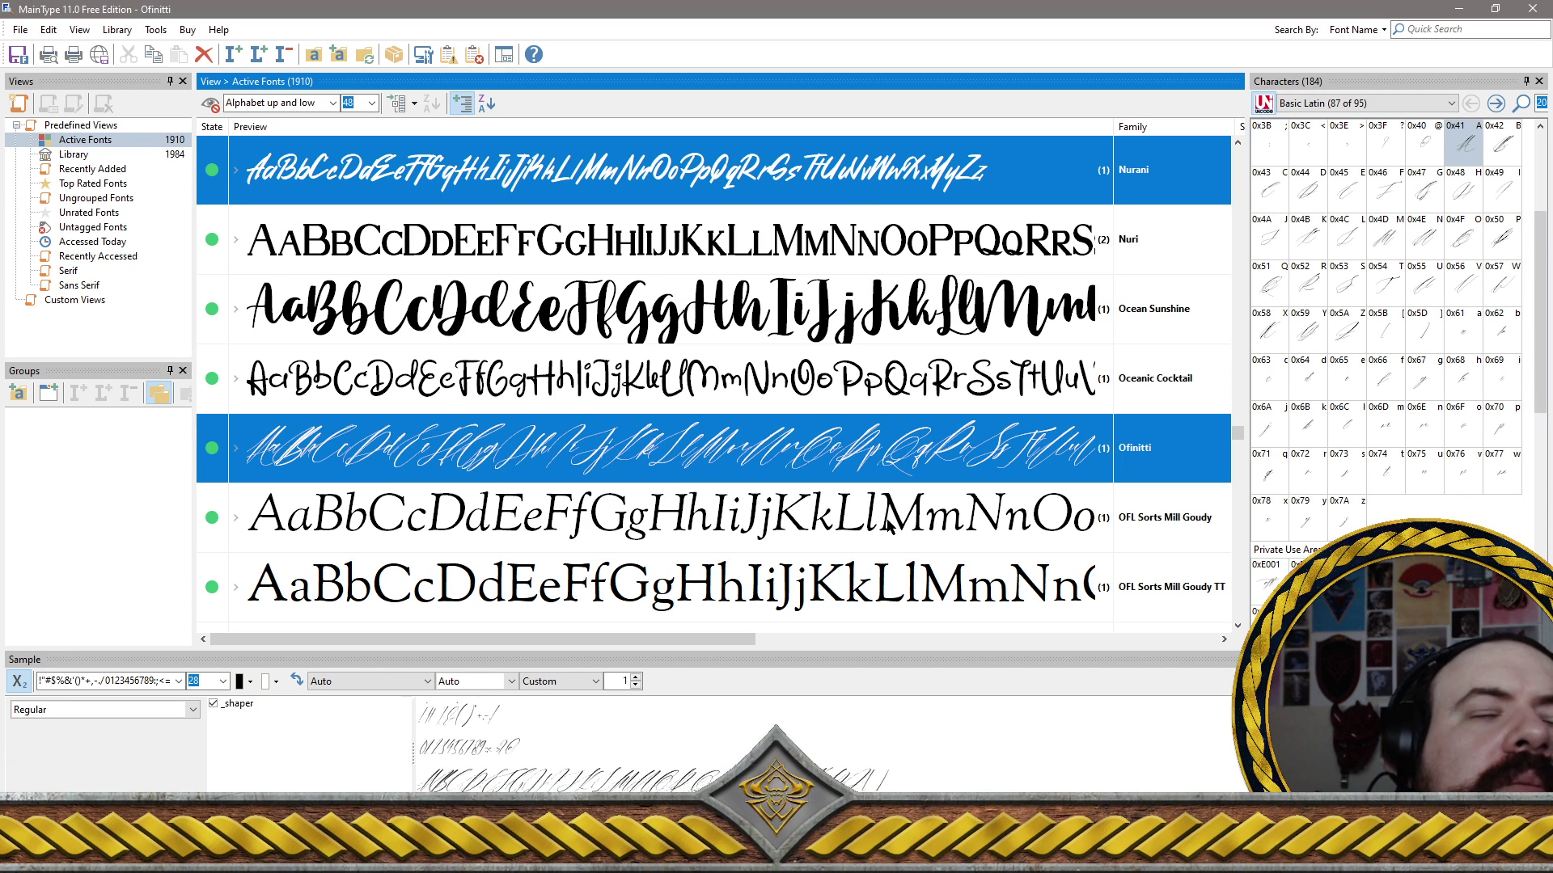
{"action": "left_click", "coordinate": [568, 384], "text": "ctrl"}
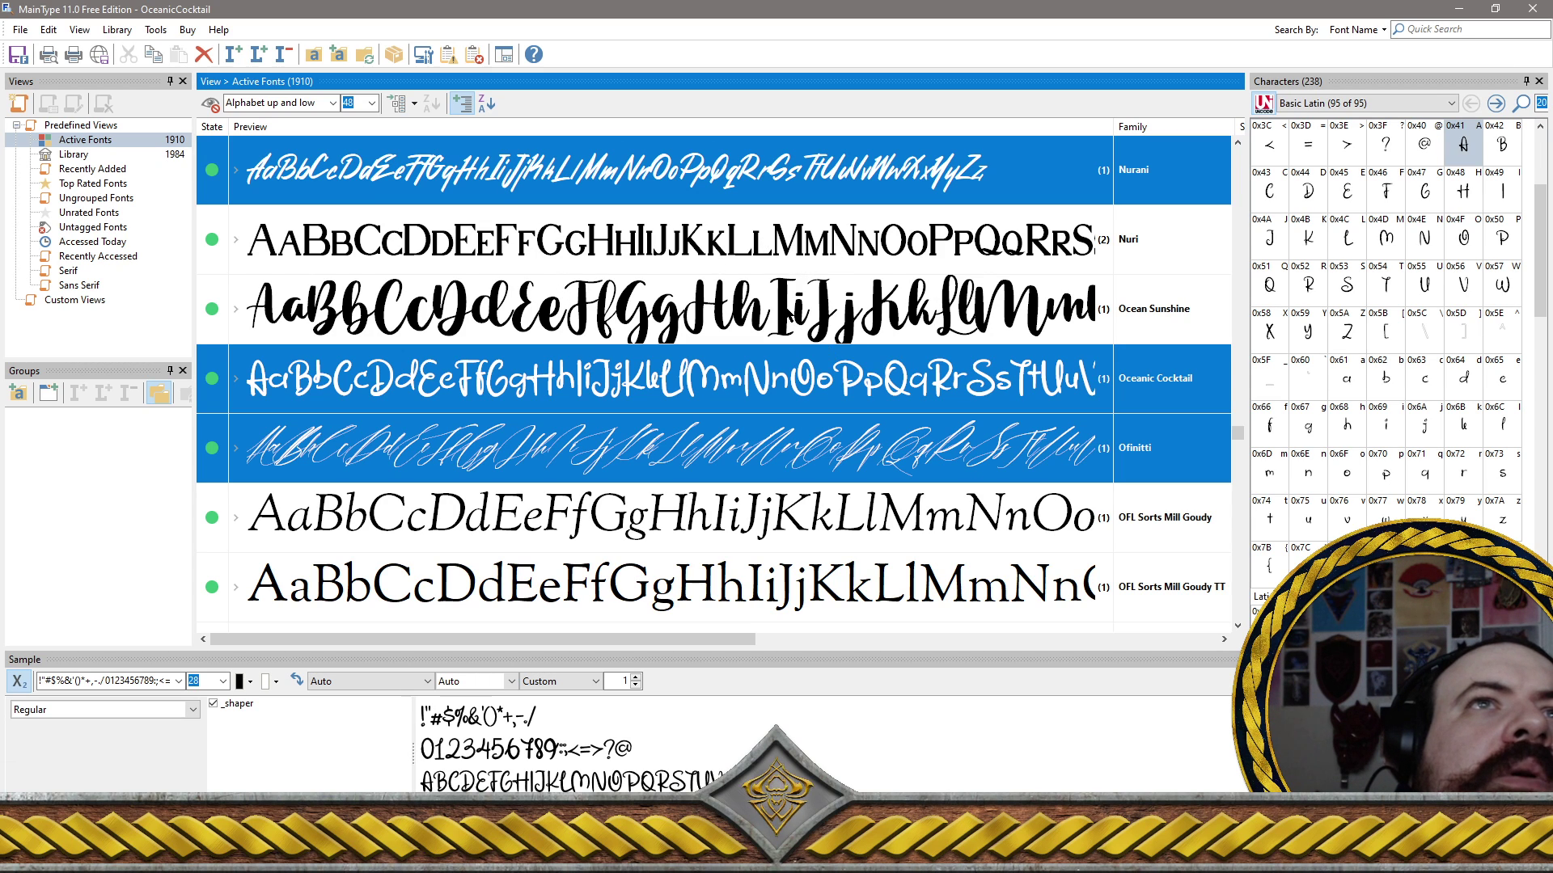
{"action": "left_click", "coordinate": [788, 332], "text": "ctrl"}
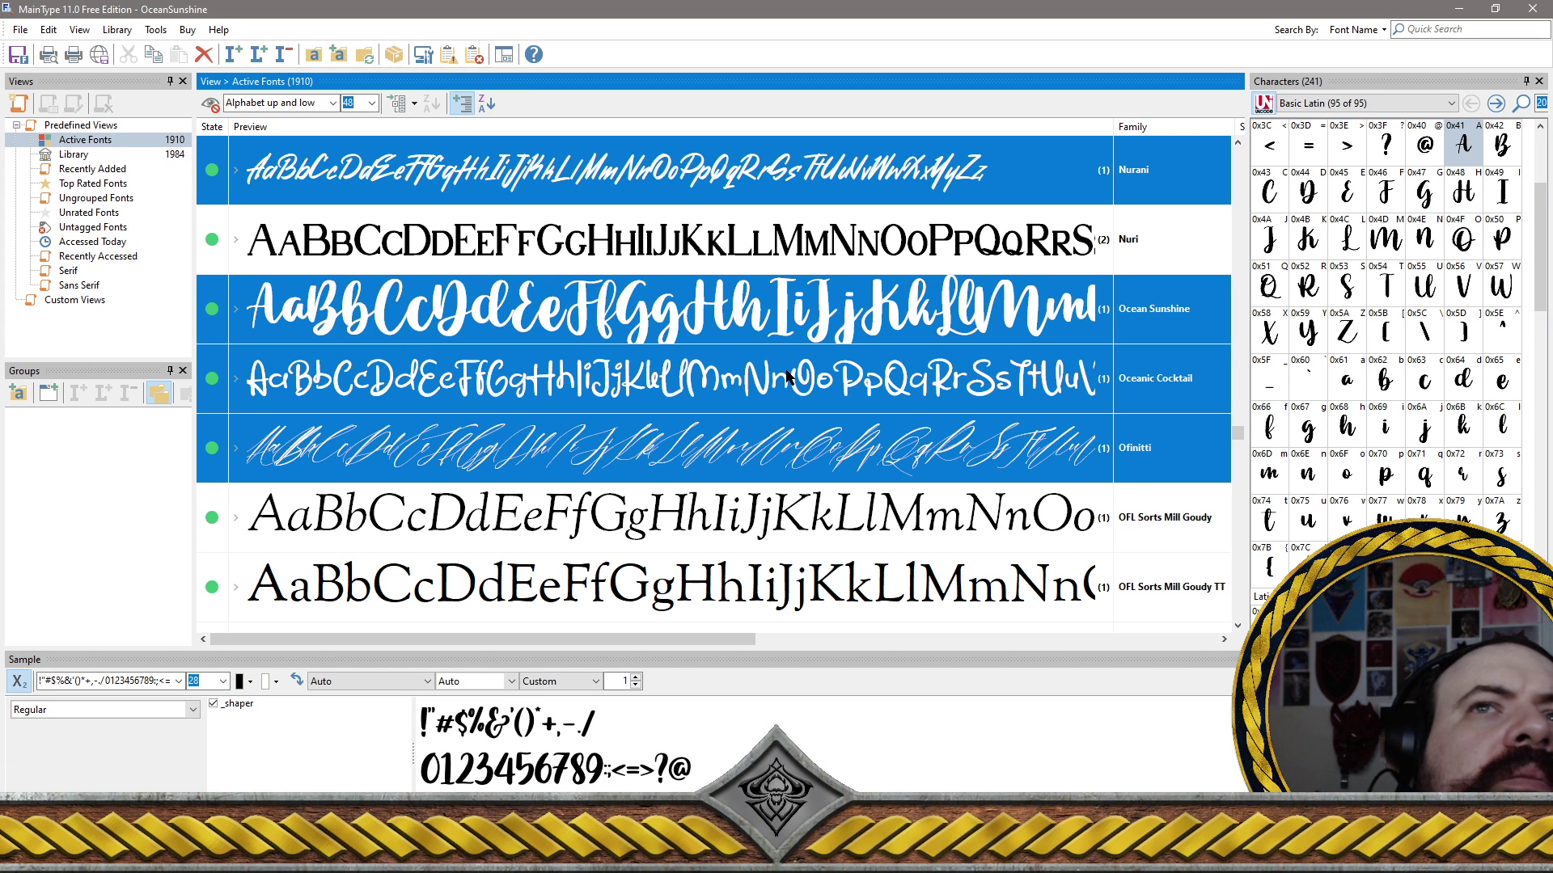
Add the OFL Sorts Mill Goudy and OFL Sorts Mill Goudy TT families to the font selection
{"action": "scroll", "coordinate": [787, 376], "scroll_direction": "down", "scroll_amount": 2}
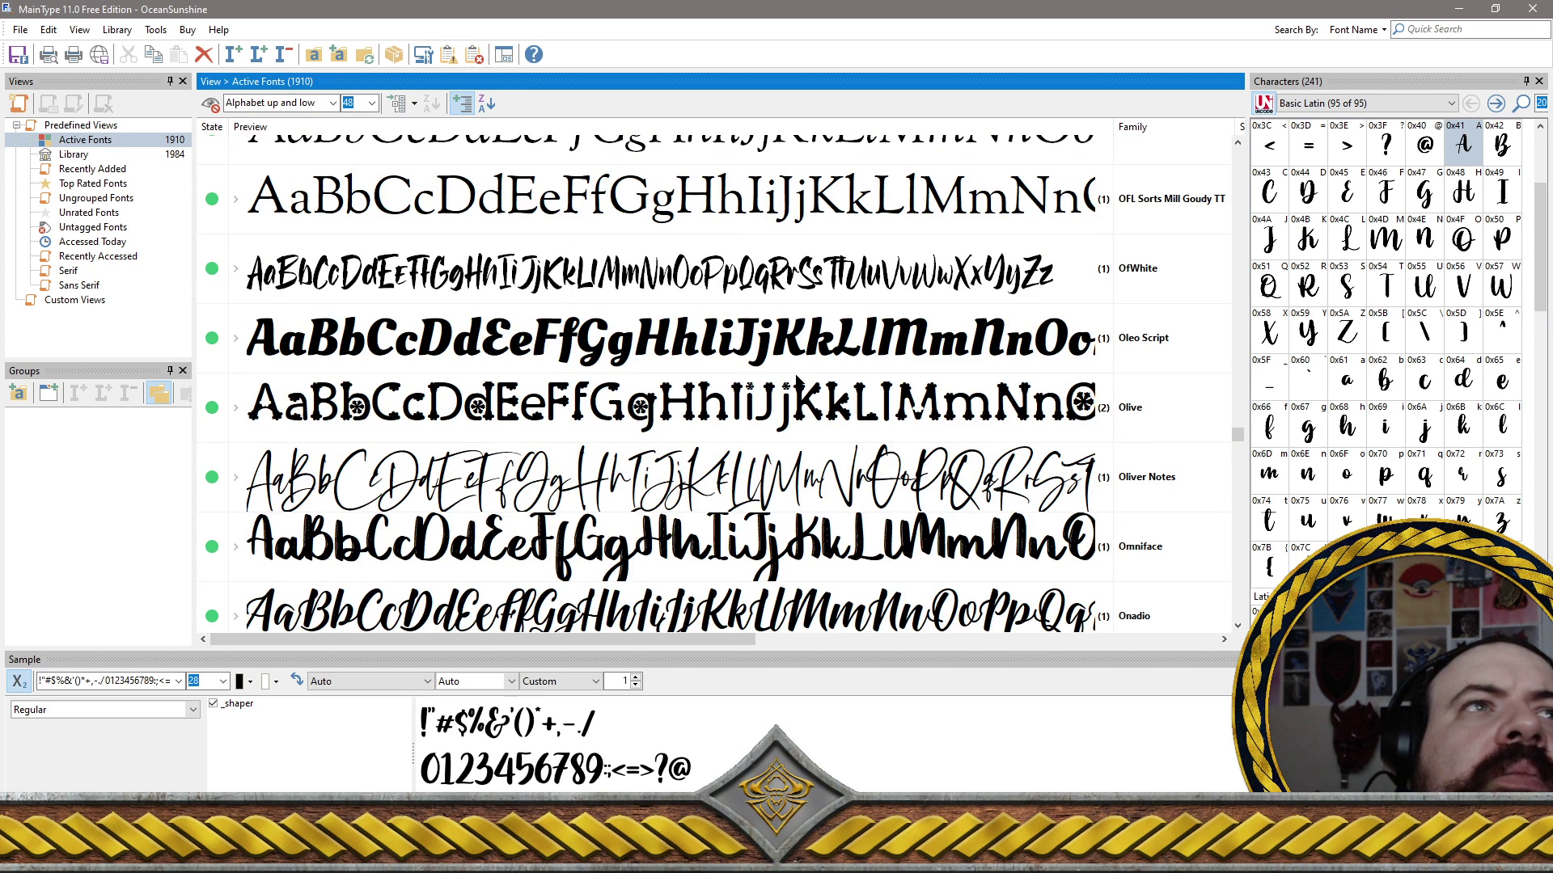
{"action": "key", "text": "Down"}
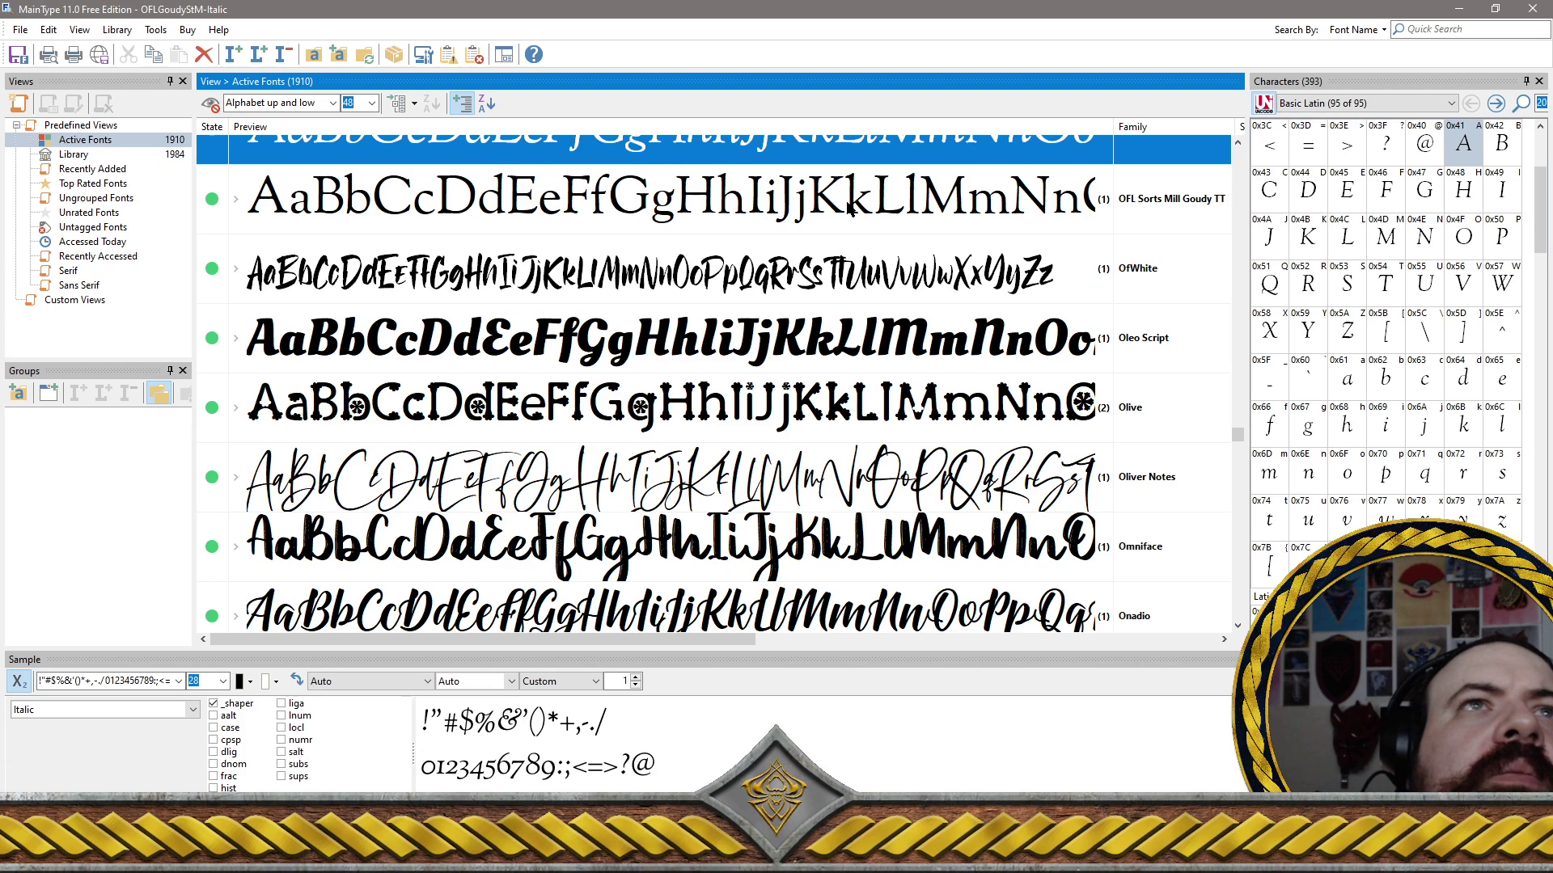
{"action": "left_click", "coordinate": [850, 208]}
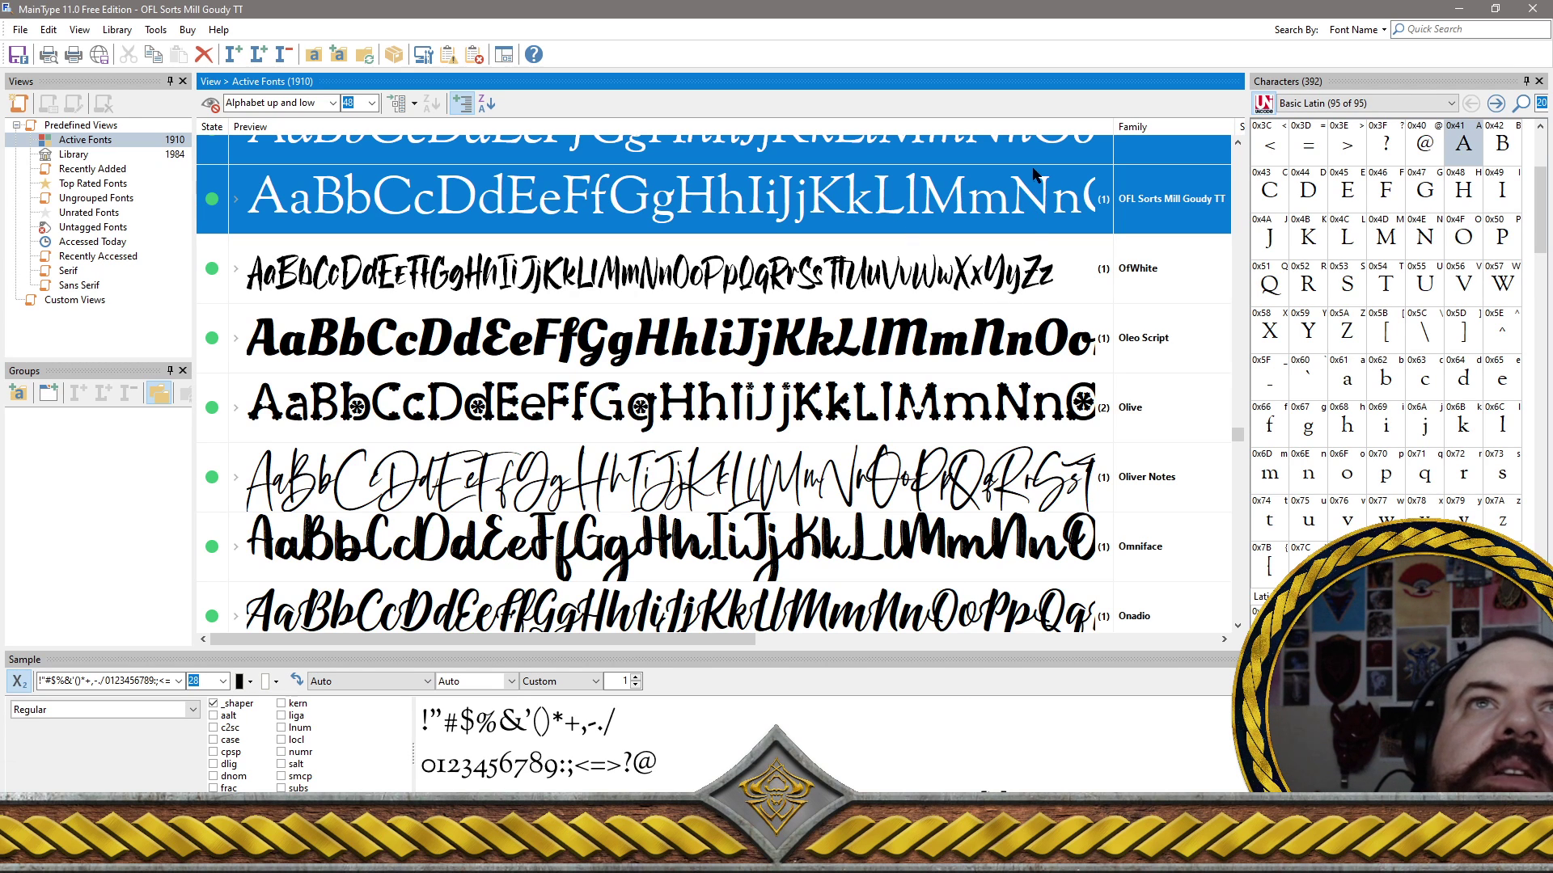
{"action": "scroll", "coordinate": [1451, 279], "scroll_direction": "down", "scroll_amount": 2}
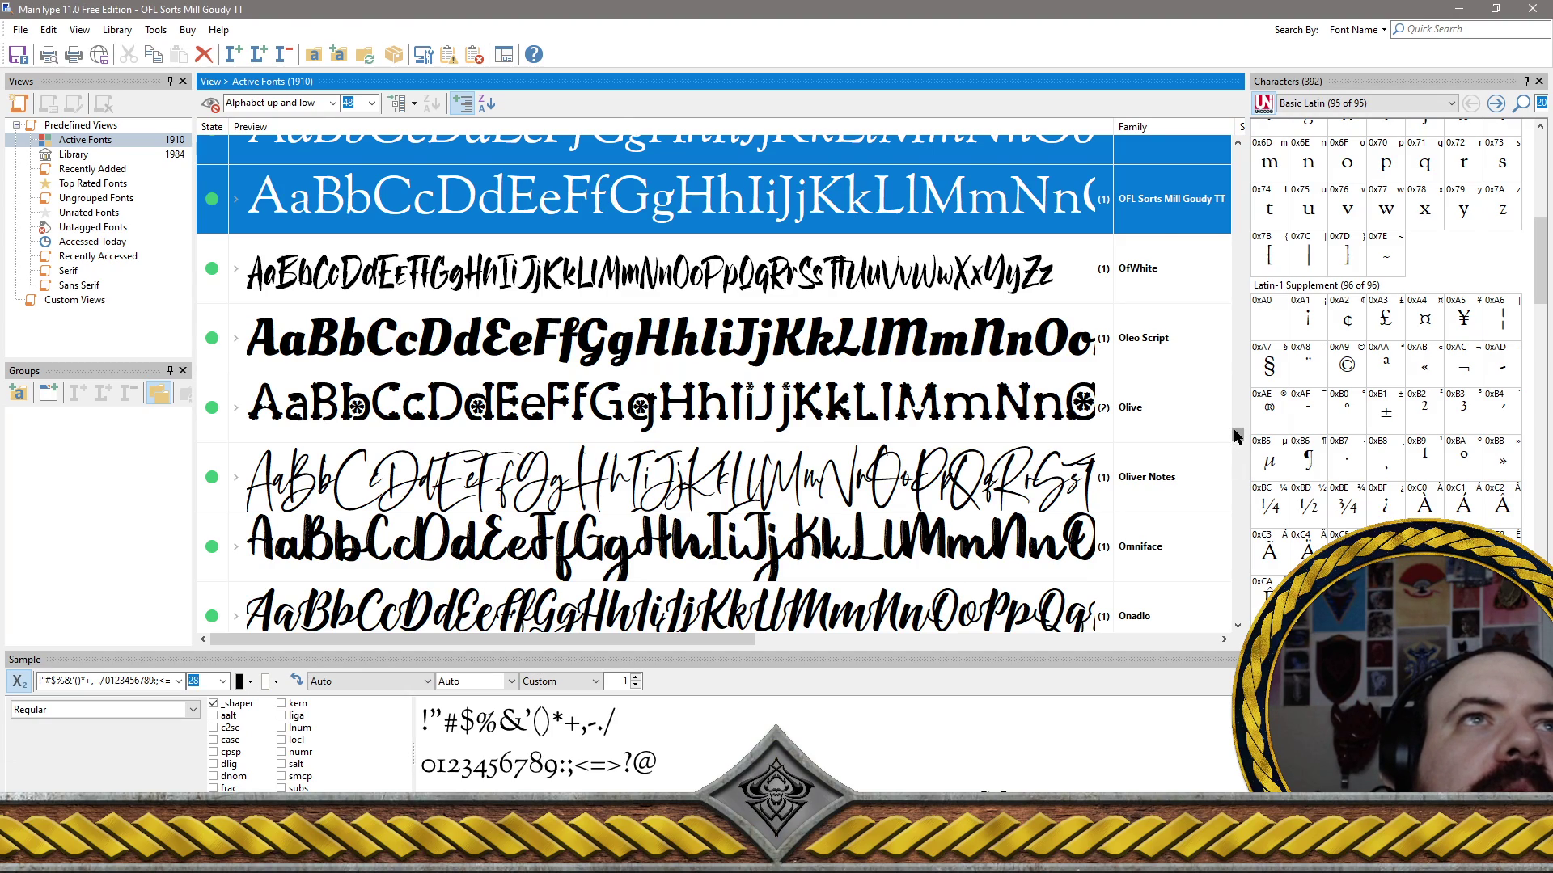
{"action": "scroll", "coordinate": [1236, 437], "scroll_direction": "down", "scroll_amount": 3}
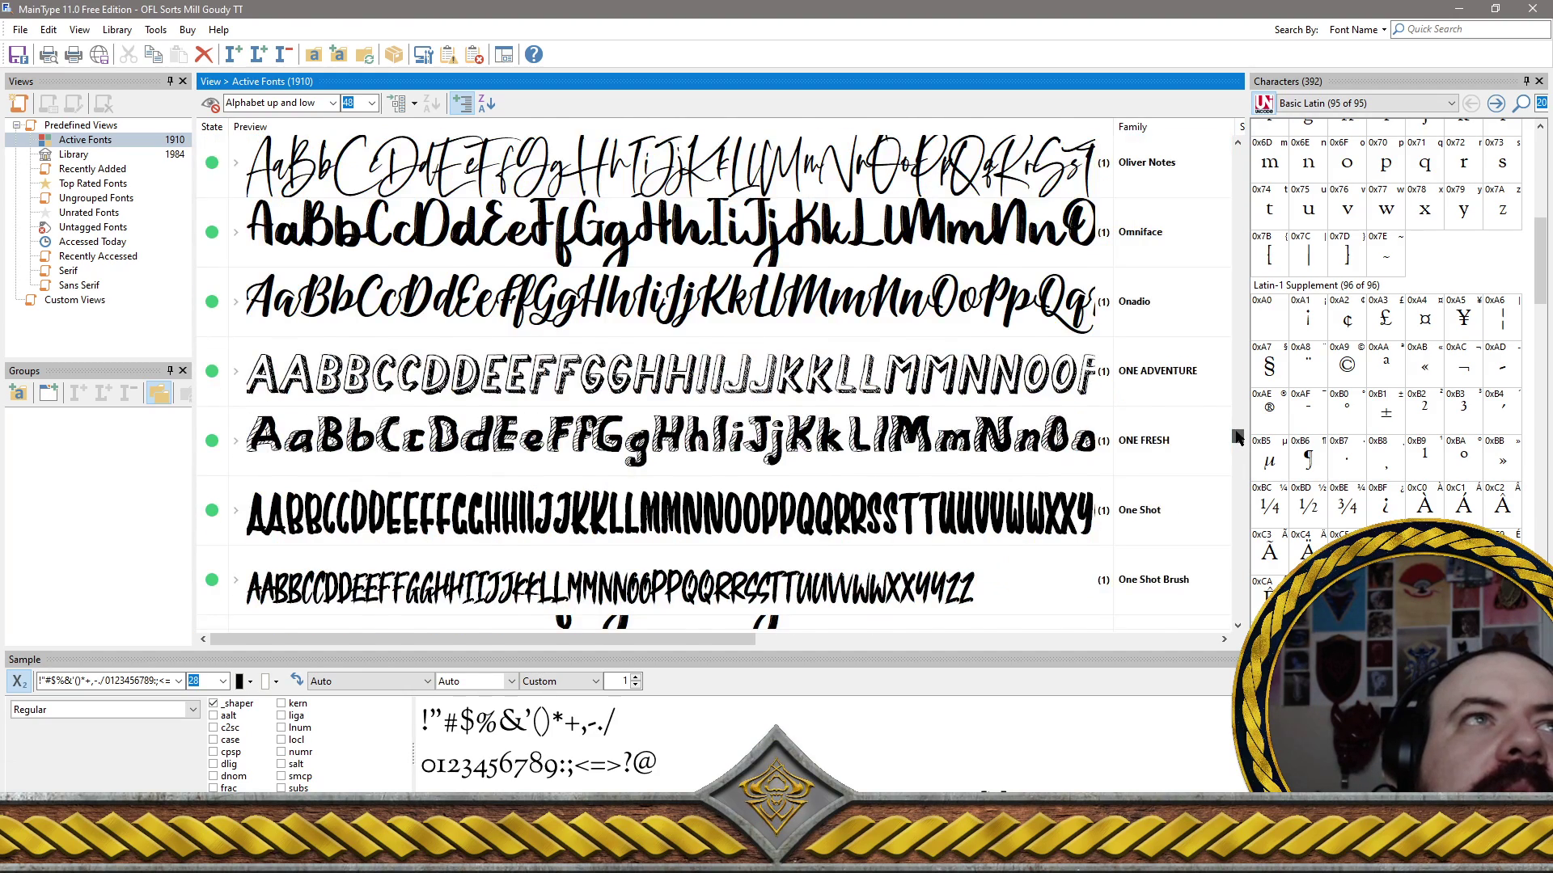
Add OfWhite and Oliver Notes to the fonts already selected and uninstall the whole selection
{"action": "scroll", "coordinate": [1237, 437], "scroll_direction": "up", "scroll_amount": 3}
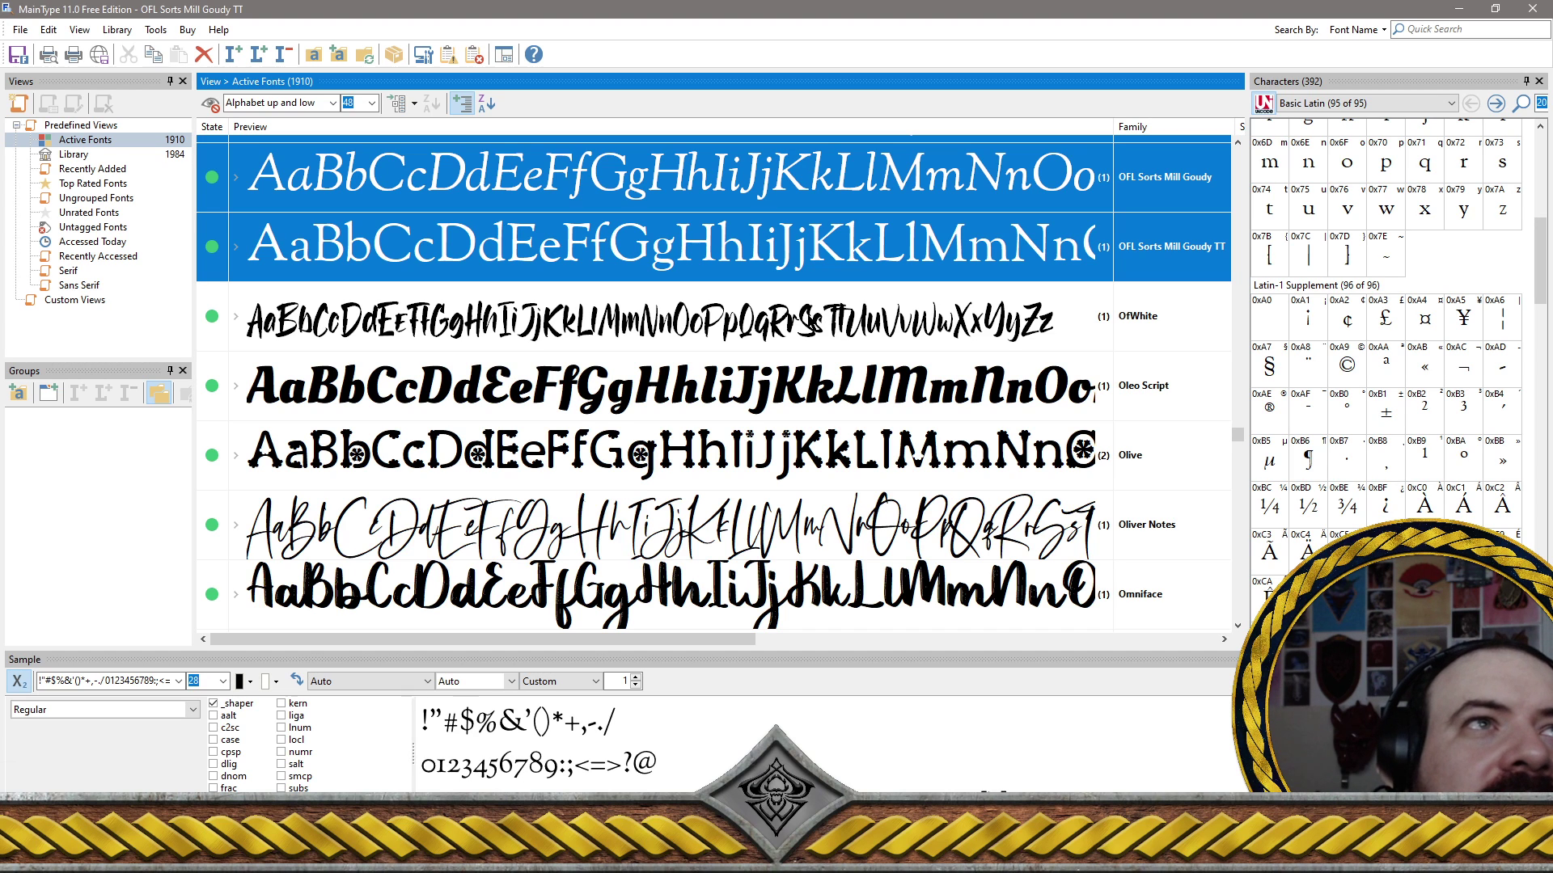
{"action": "left_click", "coordinate": [809, 321], "text": "ctrl"}
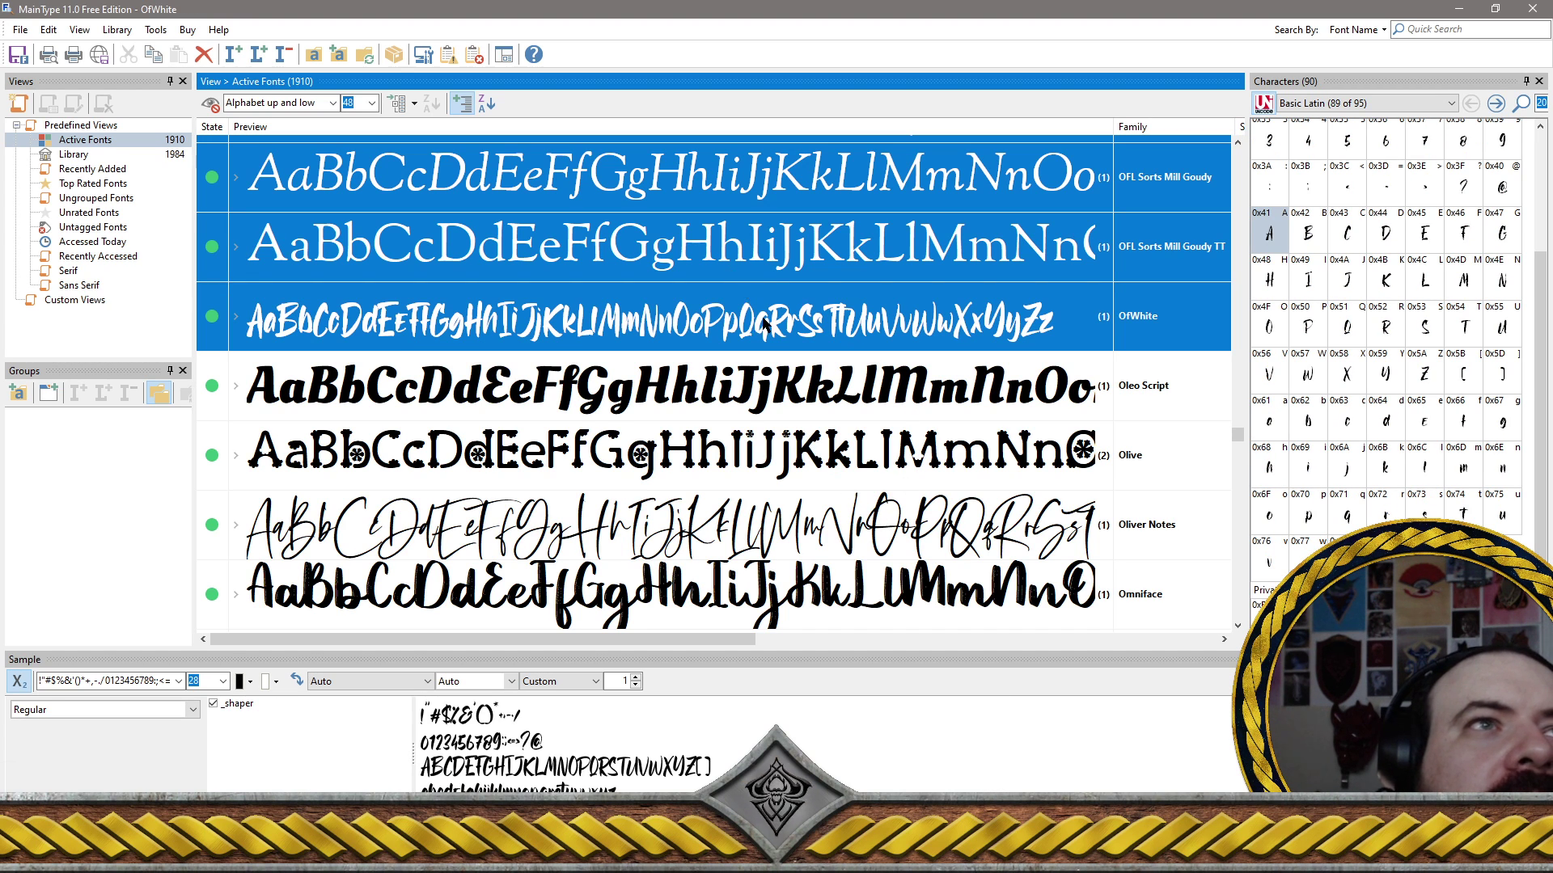
{"action": "left_click", "coordinate": [831, 540], "text": "ctrl"}
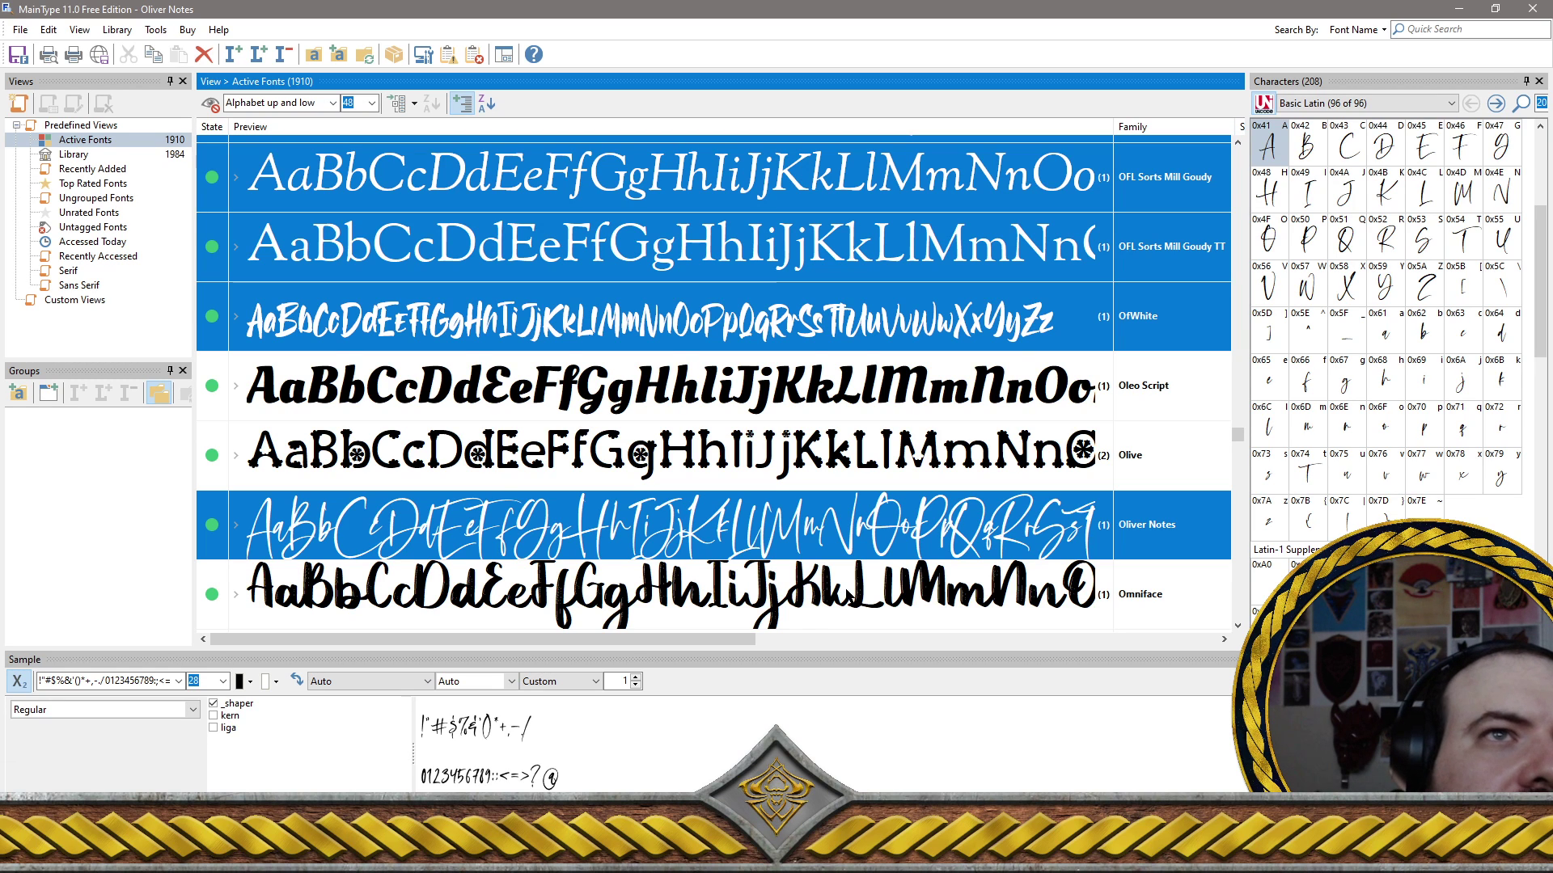
{"action": "right_click", "coordinate": [1006, 527]}
{"action": "left_click", "coordinate": [1058, 566]}
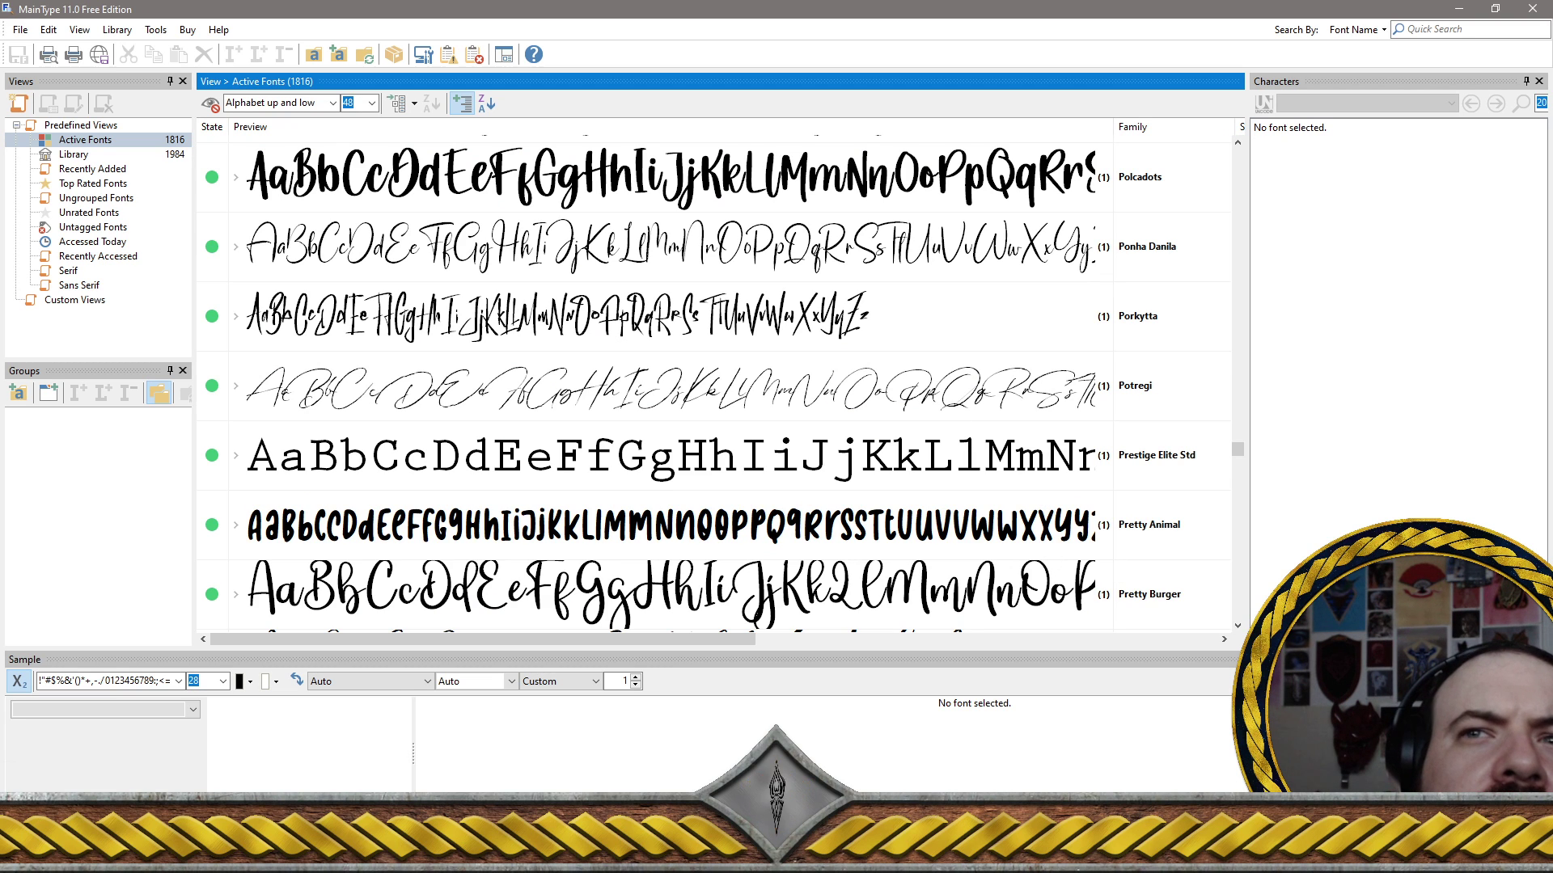
Preview Pretty Animal and look back through the active fonts from P to M for further unwanted families
{"action": "left_click", "coordinate": [911, 506]}
{"action": "scroll", "coordinate": [914, 502], "scroll_direction": "up", "scroll_amount": 10}
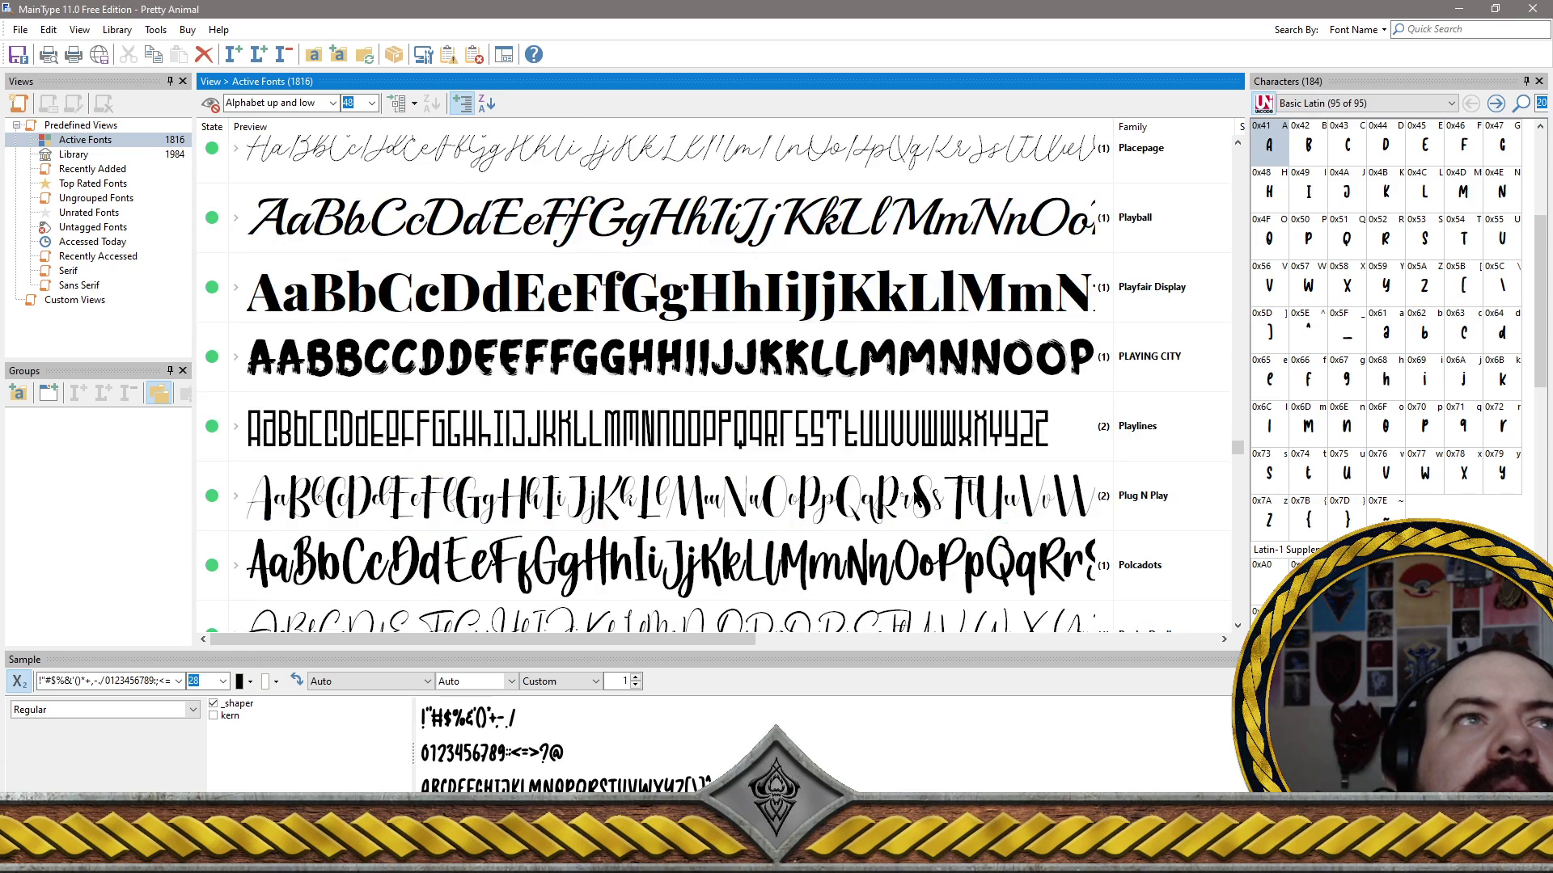
{"action": "scroll", "coordinate": [914, 497], "scroll_direction": "up", "scroll_amount": 15}
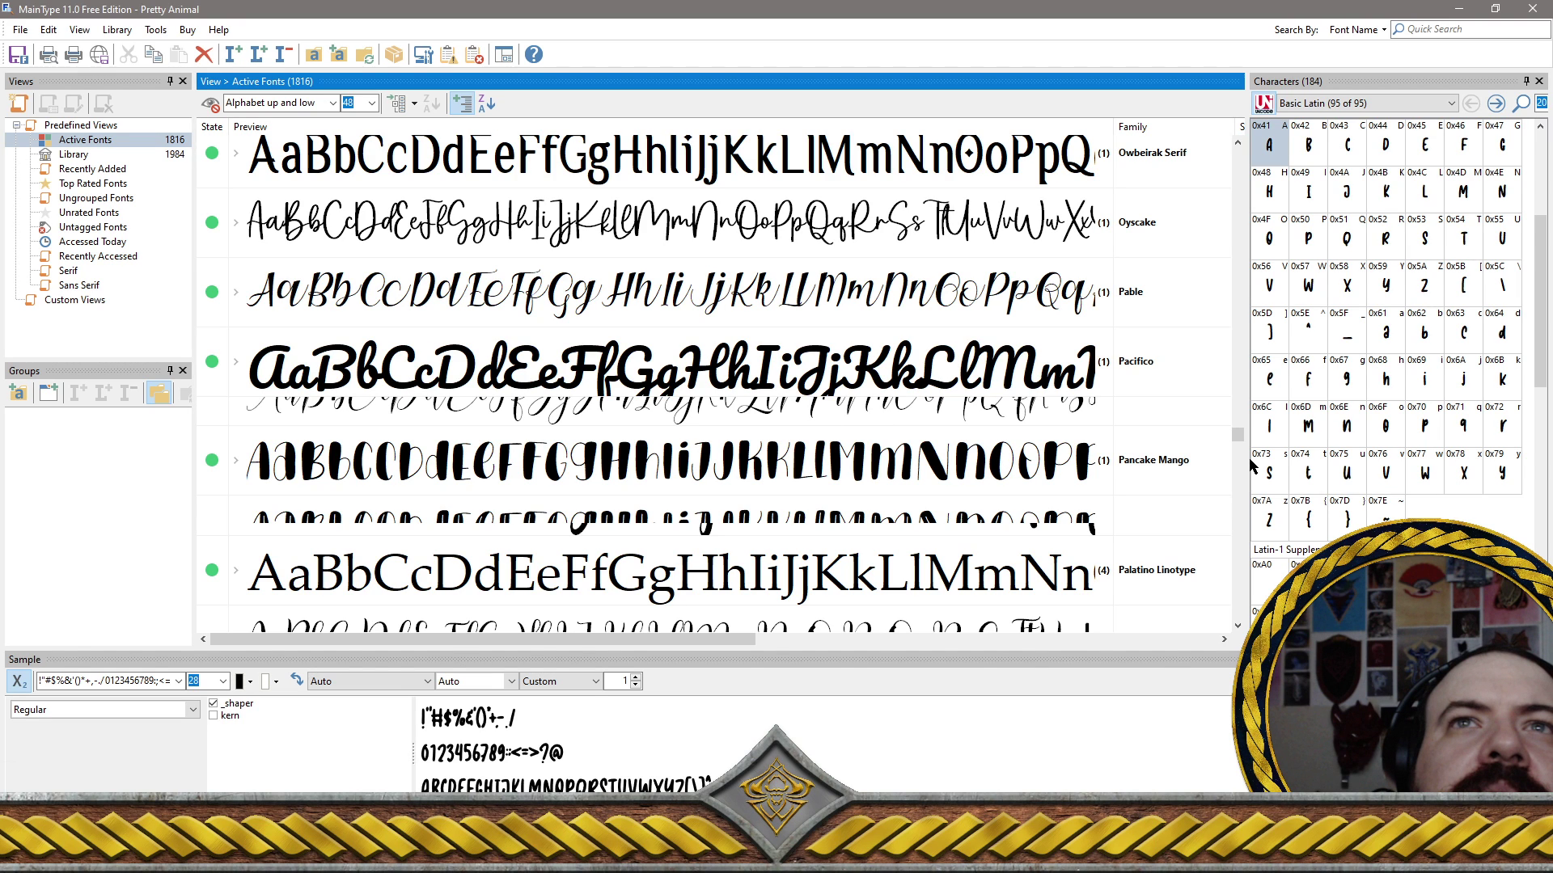
{"action": "scroll", "coordinate": [1090, 412], "scroll_direction": "up", "scroll_amount": 4}
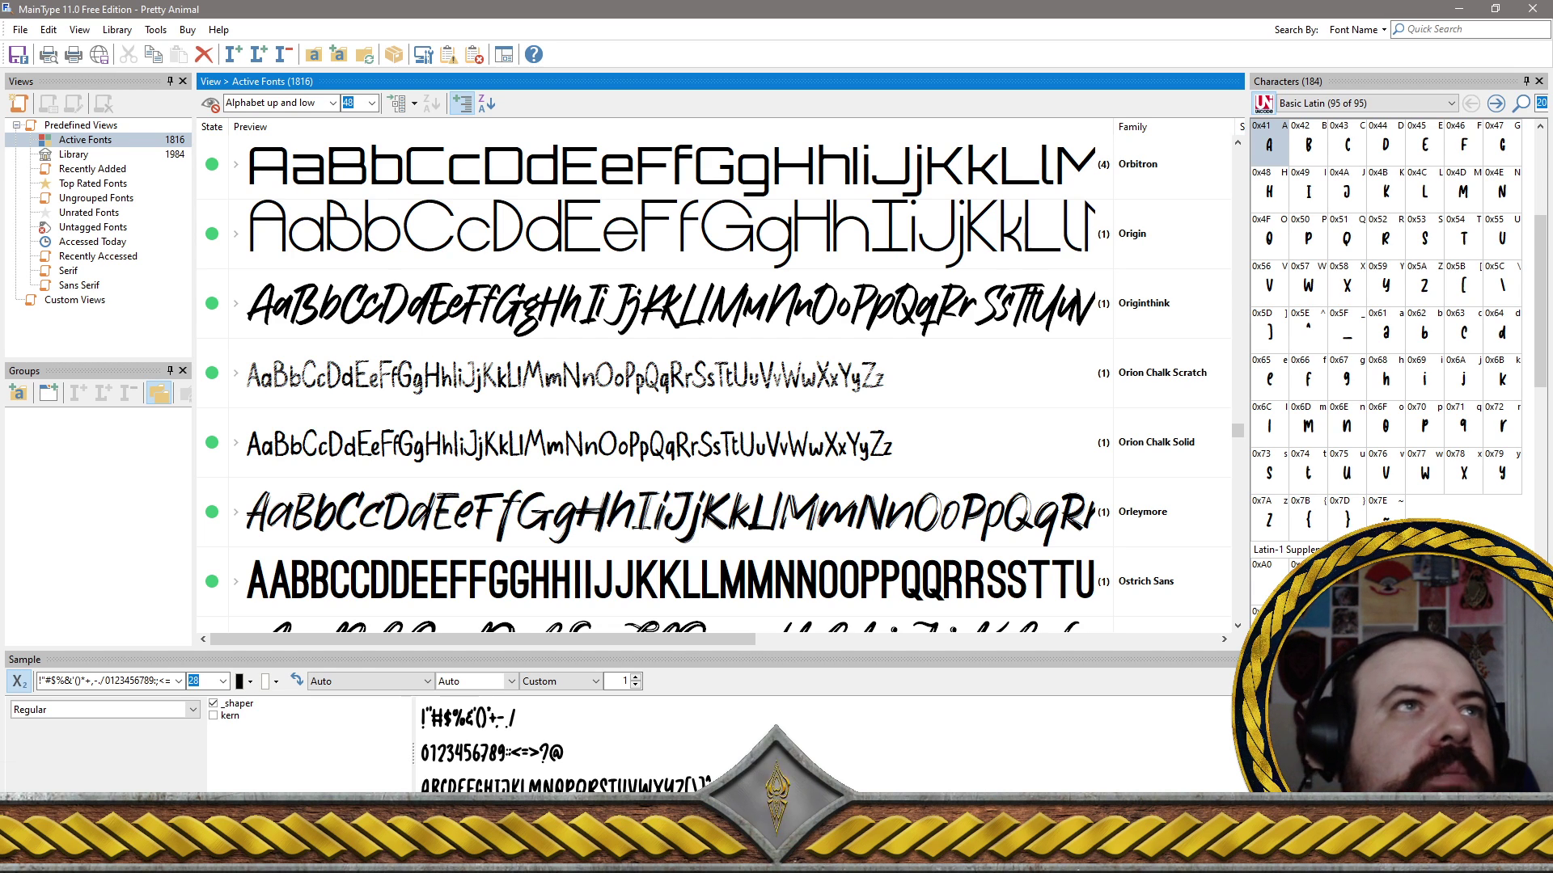
{"action": "scroll", "coordinate": [1044, 429], "scroll_direction": "up", "scroll_amount": 5}
{"action": "scroll", "coordinate": [1031, 442], "scroll_direction": "up", "scroll_amount": 15}
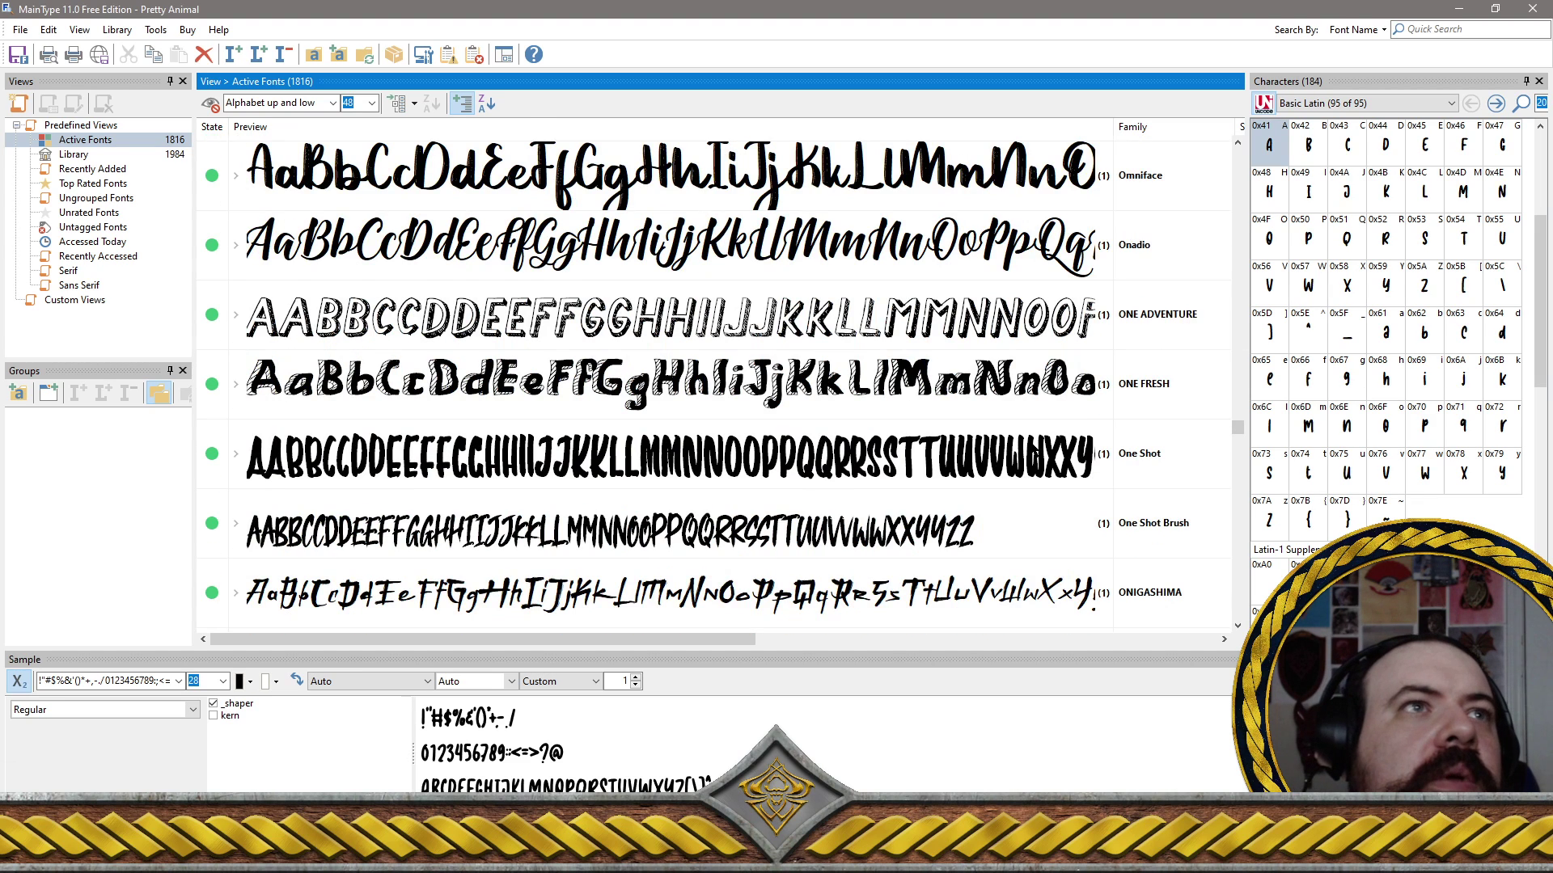
{"action": "scroll", "coordinate": [936, 410], "scroll_direction": "up", "scroll_amount": 2}
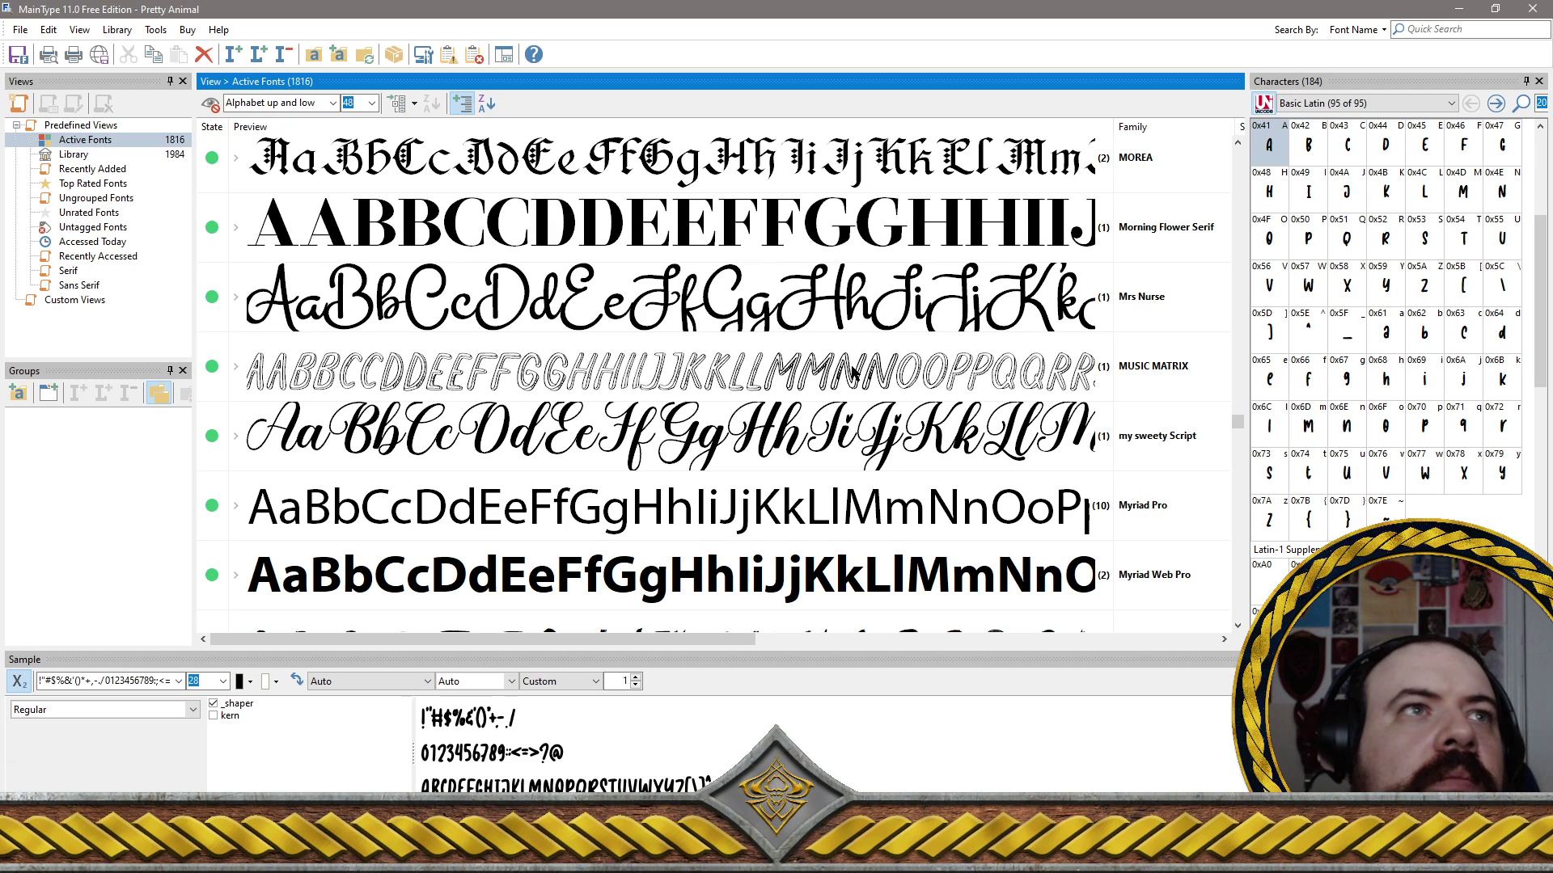
{"action": "scroll", "coordinate": [616, 305], "scroll_direction": "down", "scroll_amount": 2}
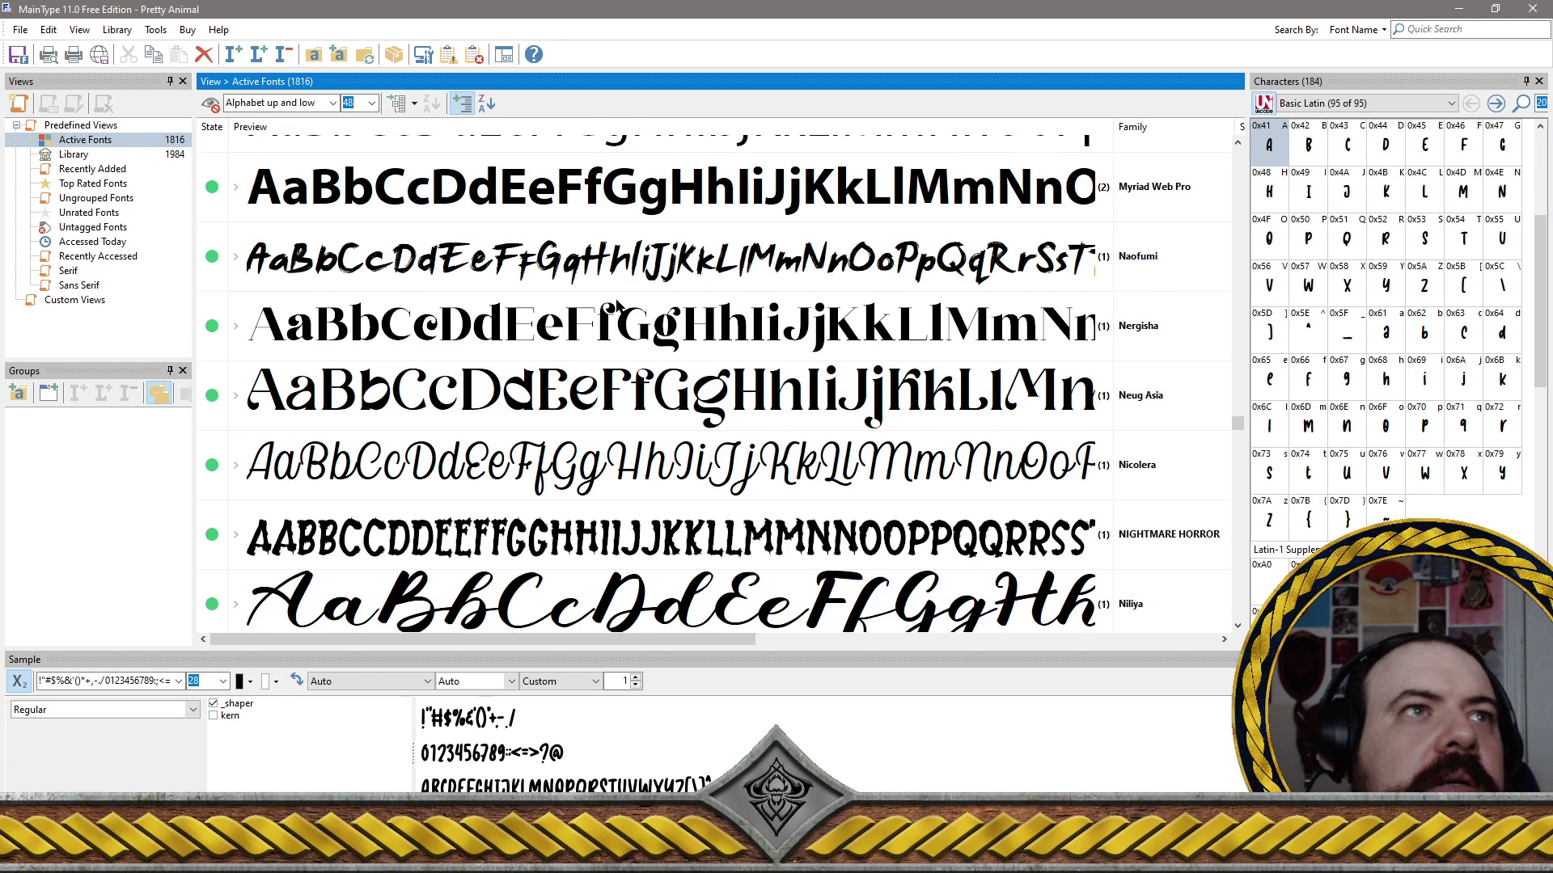
{"action": "scroll", "coordinate": [617, 305], "scroll_direction": "down", "scroll_amount": 2}
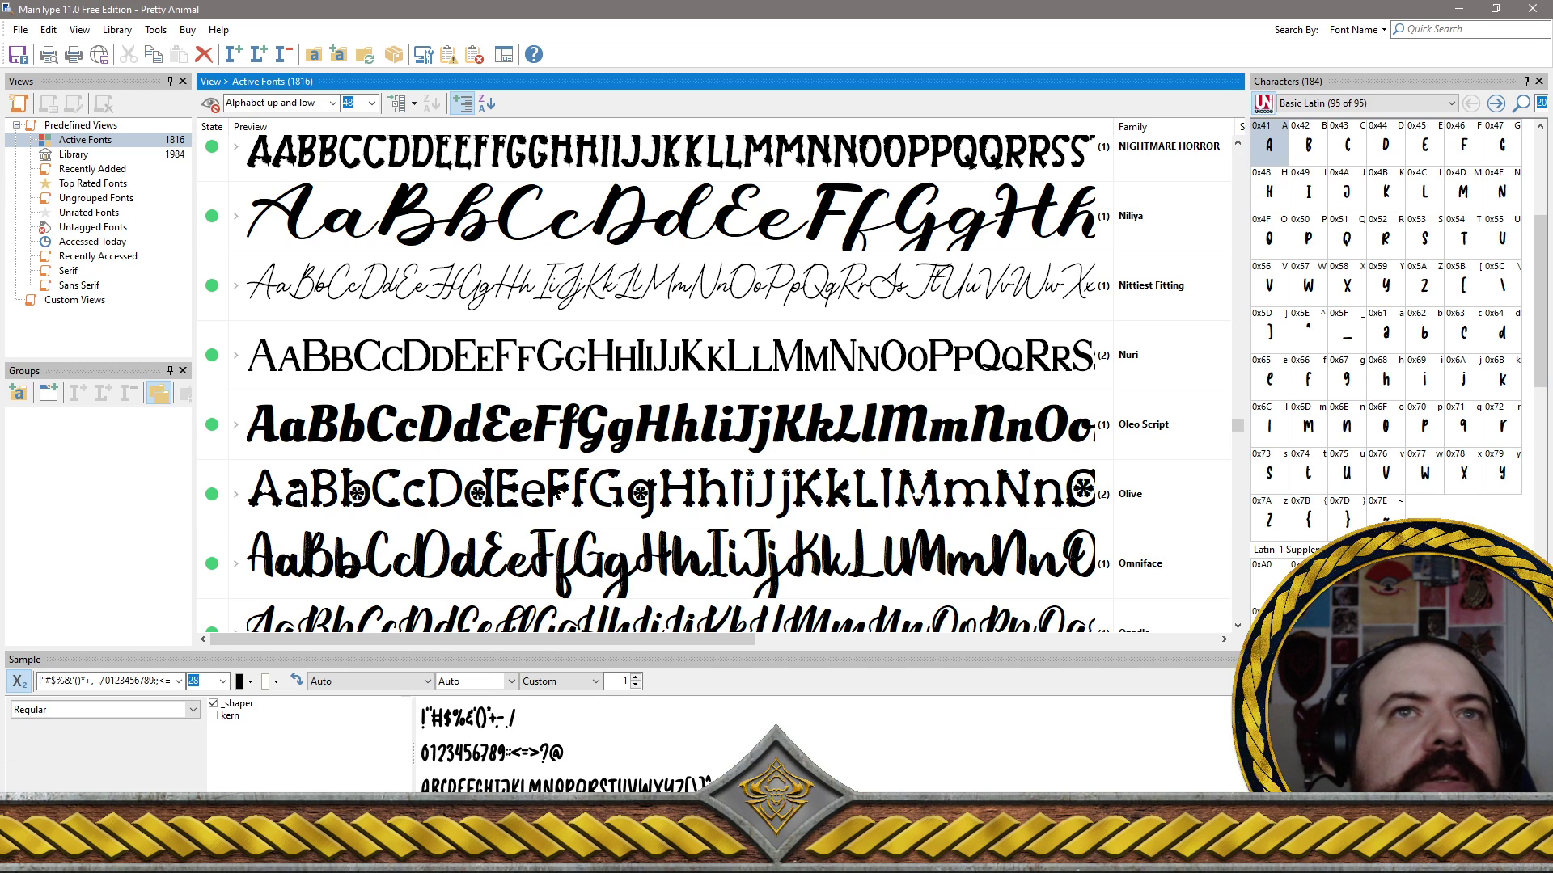
Set the sample text size to 128 and preview the Olive and Oleo Script fonts
{"action": "left_click", "coordinate": [555, 490]}
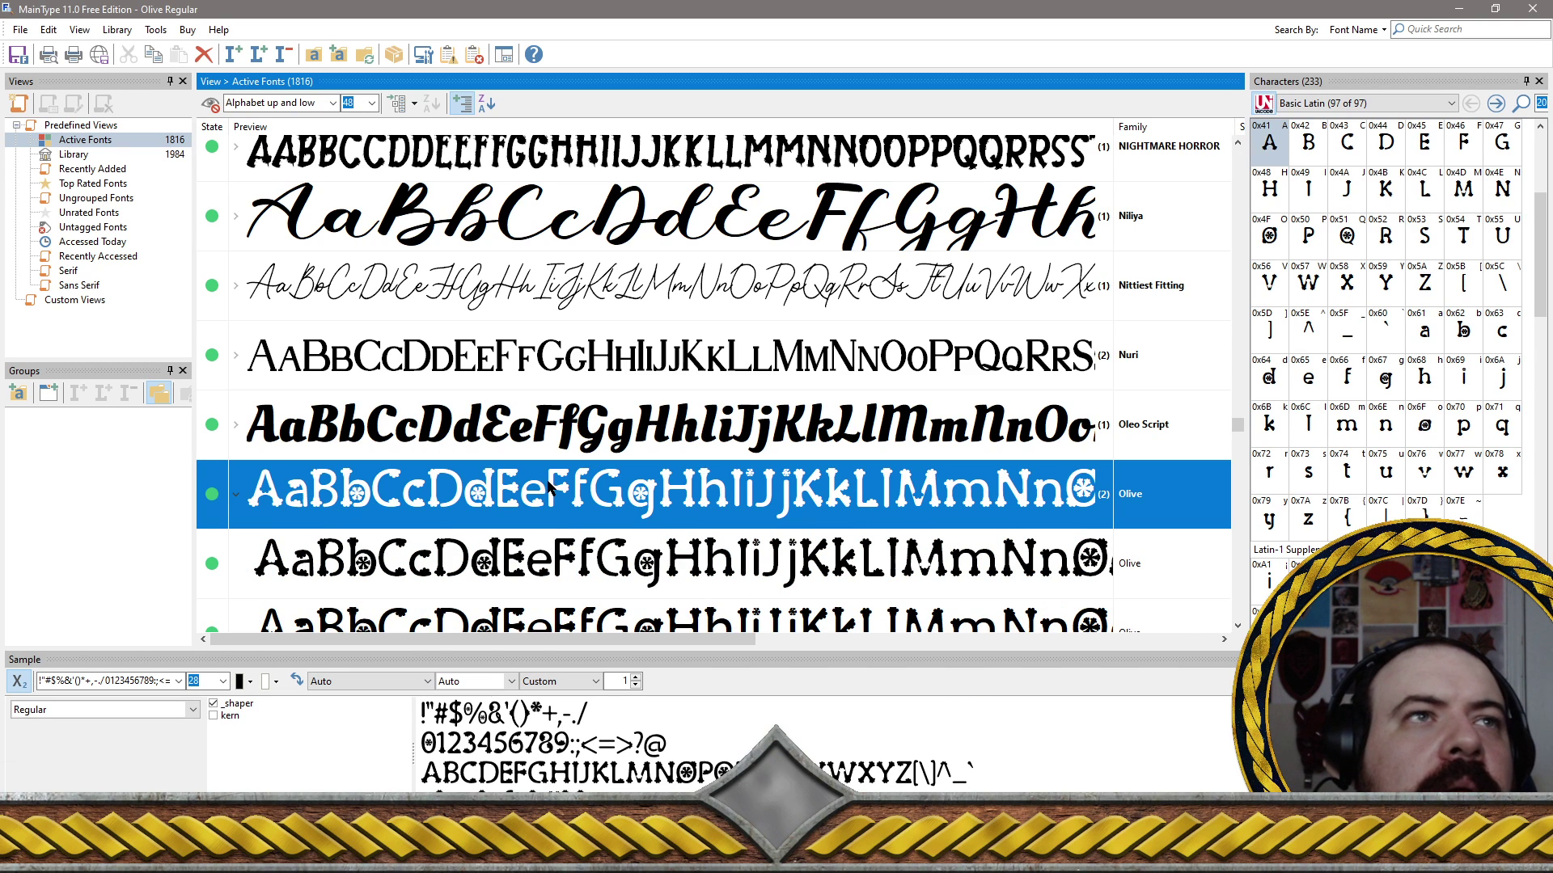
{"action": "left_click", "coordinate": [222, 682]}
{"action": "left_click", "coordinate": [196, 665]}
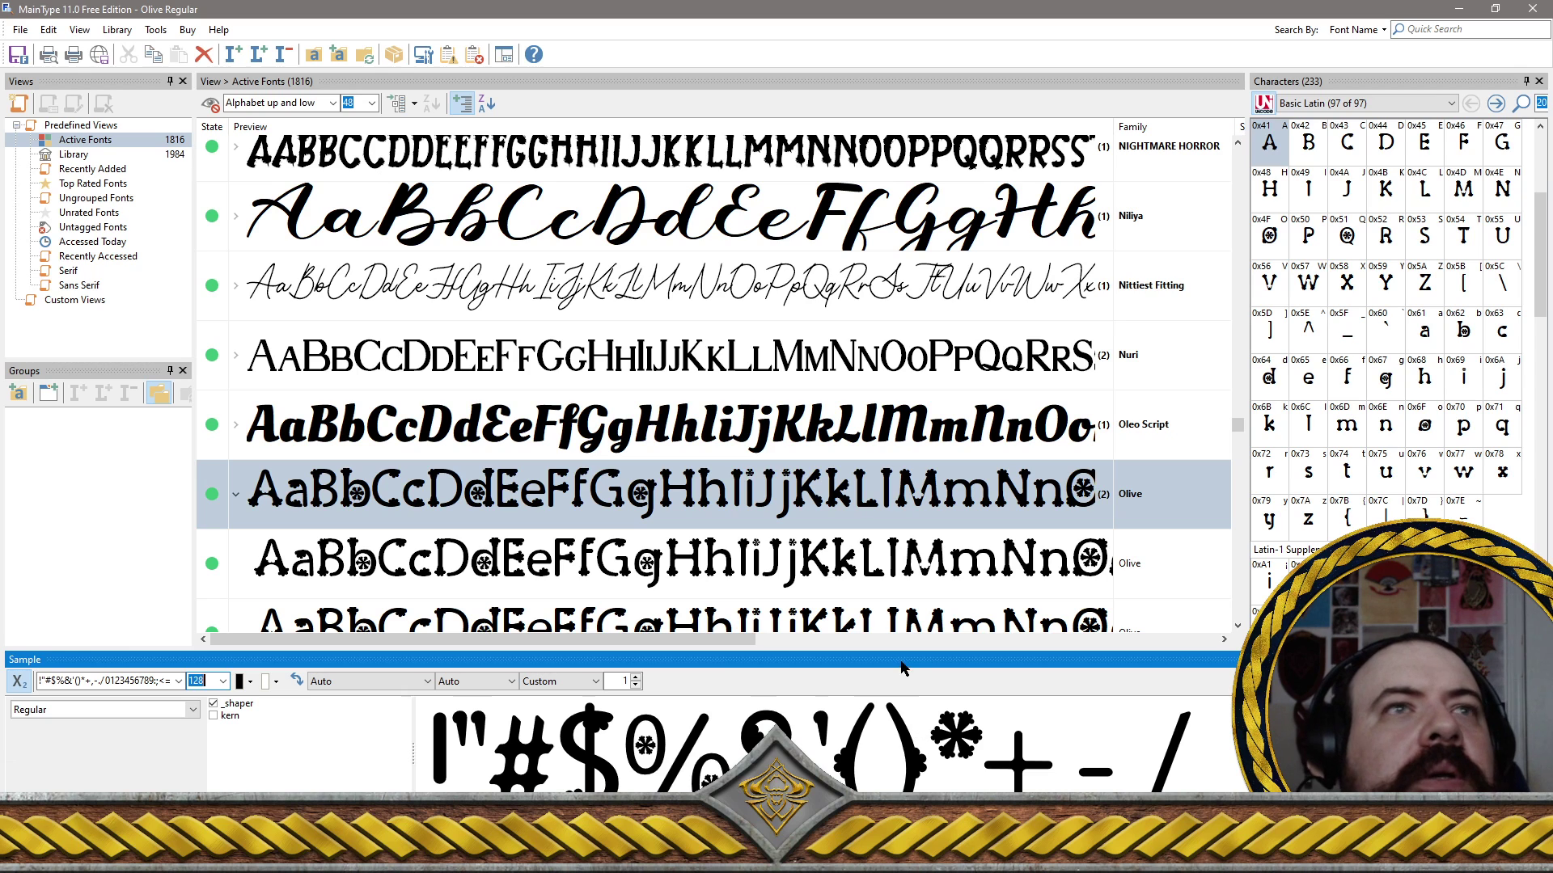
{"action": "left_click", "coordinate": [876, 399]}
{"action": "left_click", "coordinate": [867, 430]}
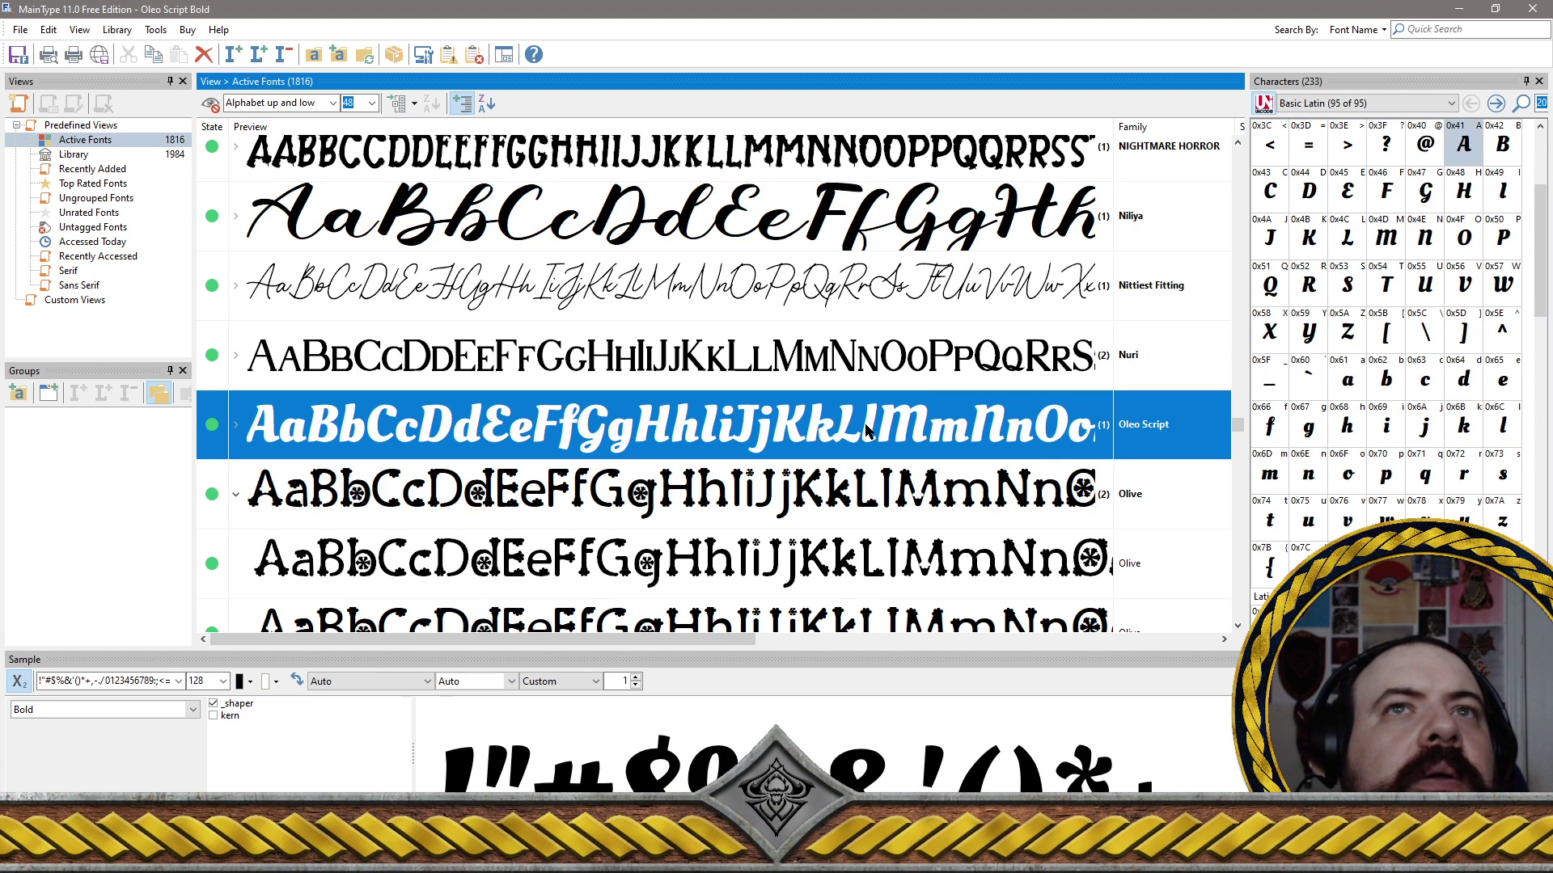
Uninstall the Olive font family together with both of its expanded font entries
{"action": "left_click", "coordinate": [1238, 626]}
{"action": "left_click", "coordinate": [1237, 625]}
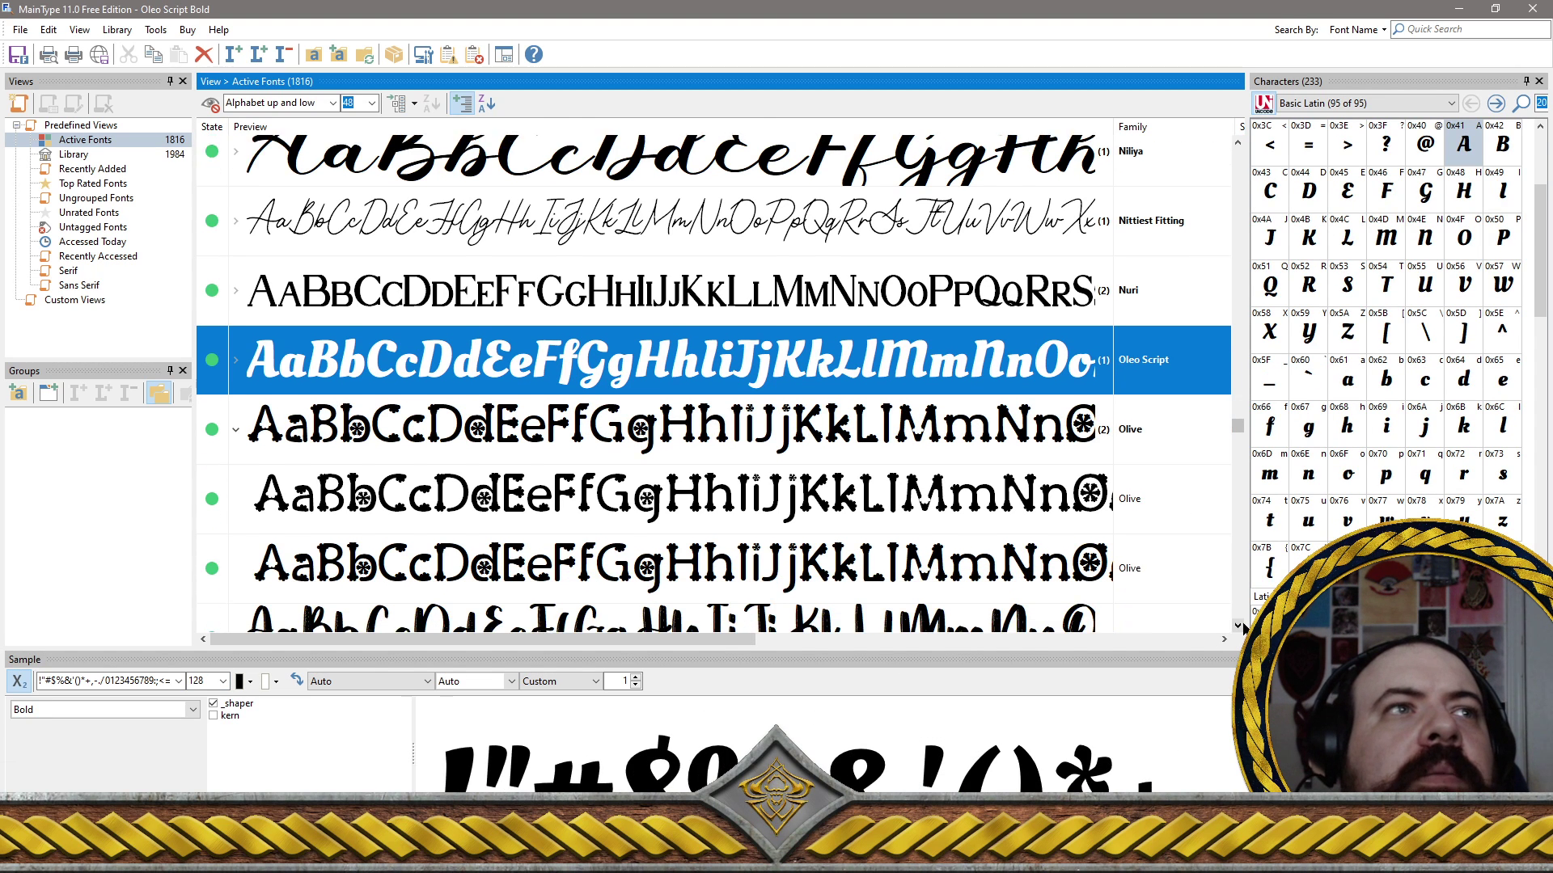
{"action": "left_click", "coordinate": [781, 501]}
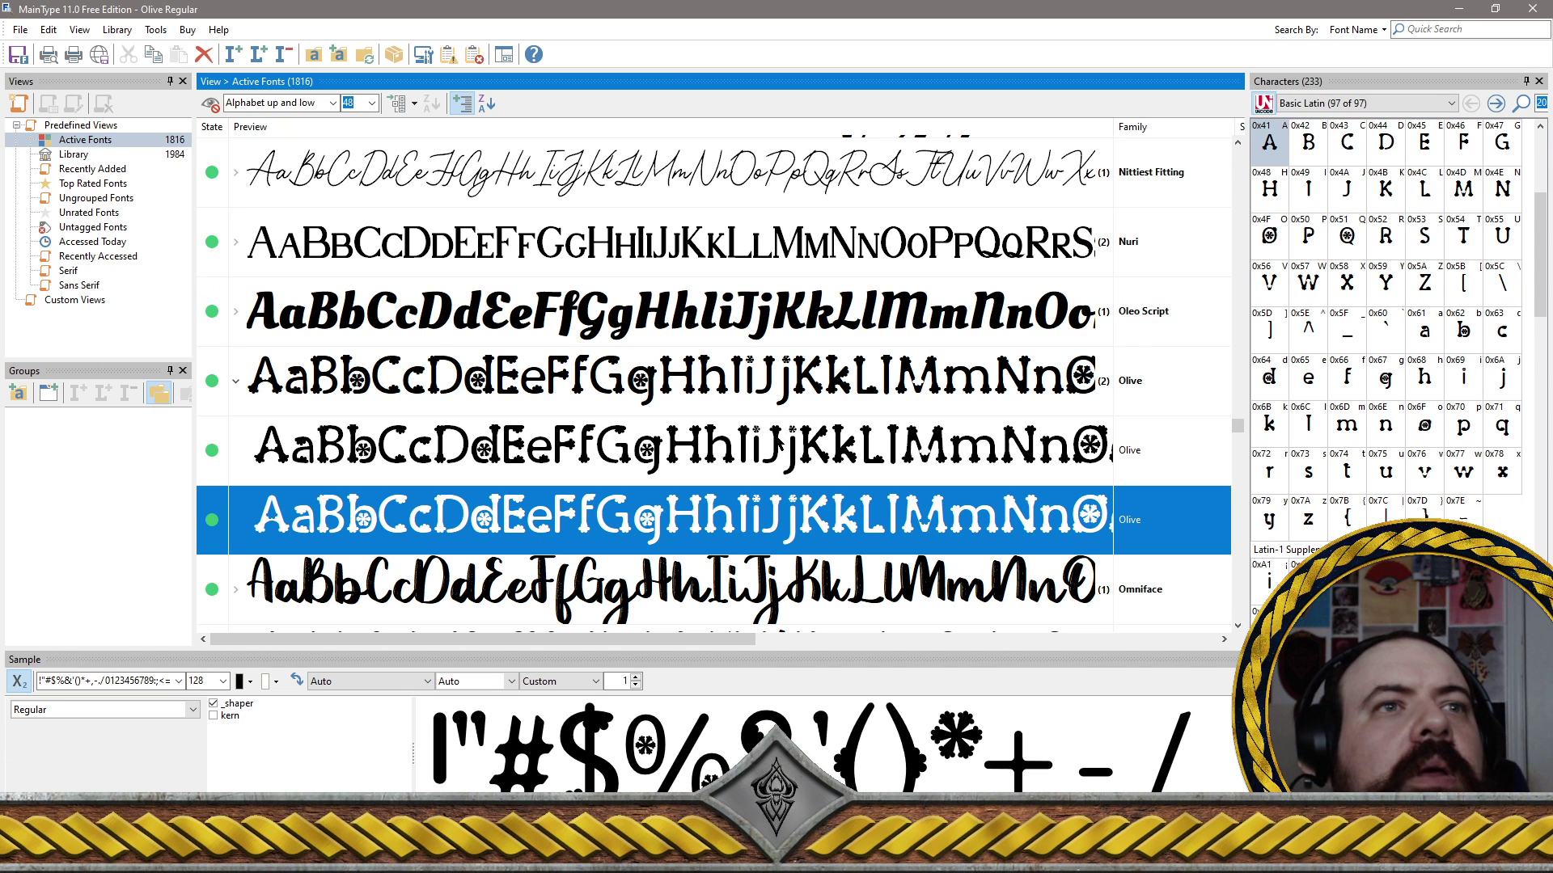
{"action": "left_click", "coordinate": [777, 457], "text": "ctrl"}
{"action": "left_click", "coordinate": [754, 380], "text": "ctrl"}
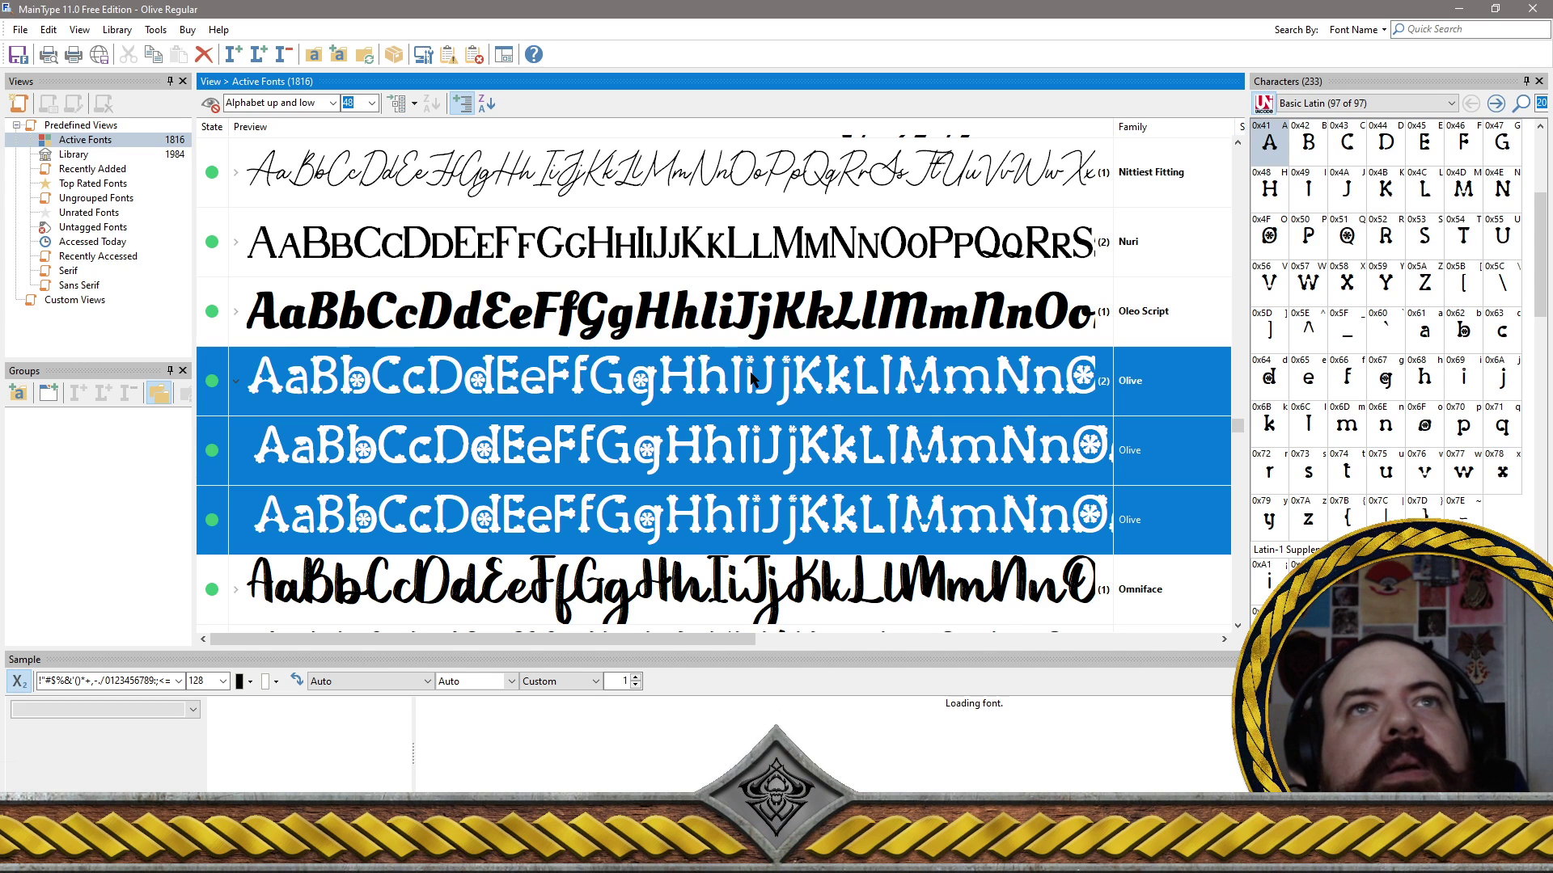
{"action": "right_click", "coordinate": [832, 395]}
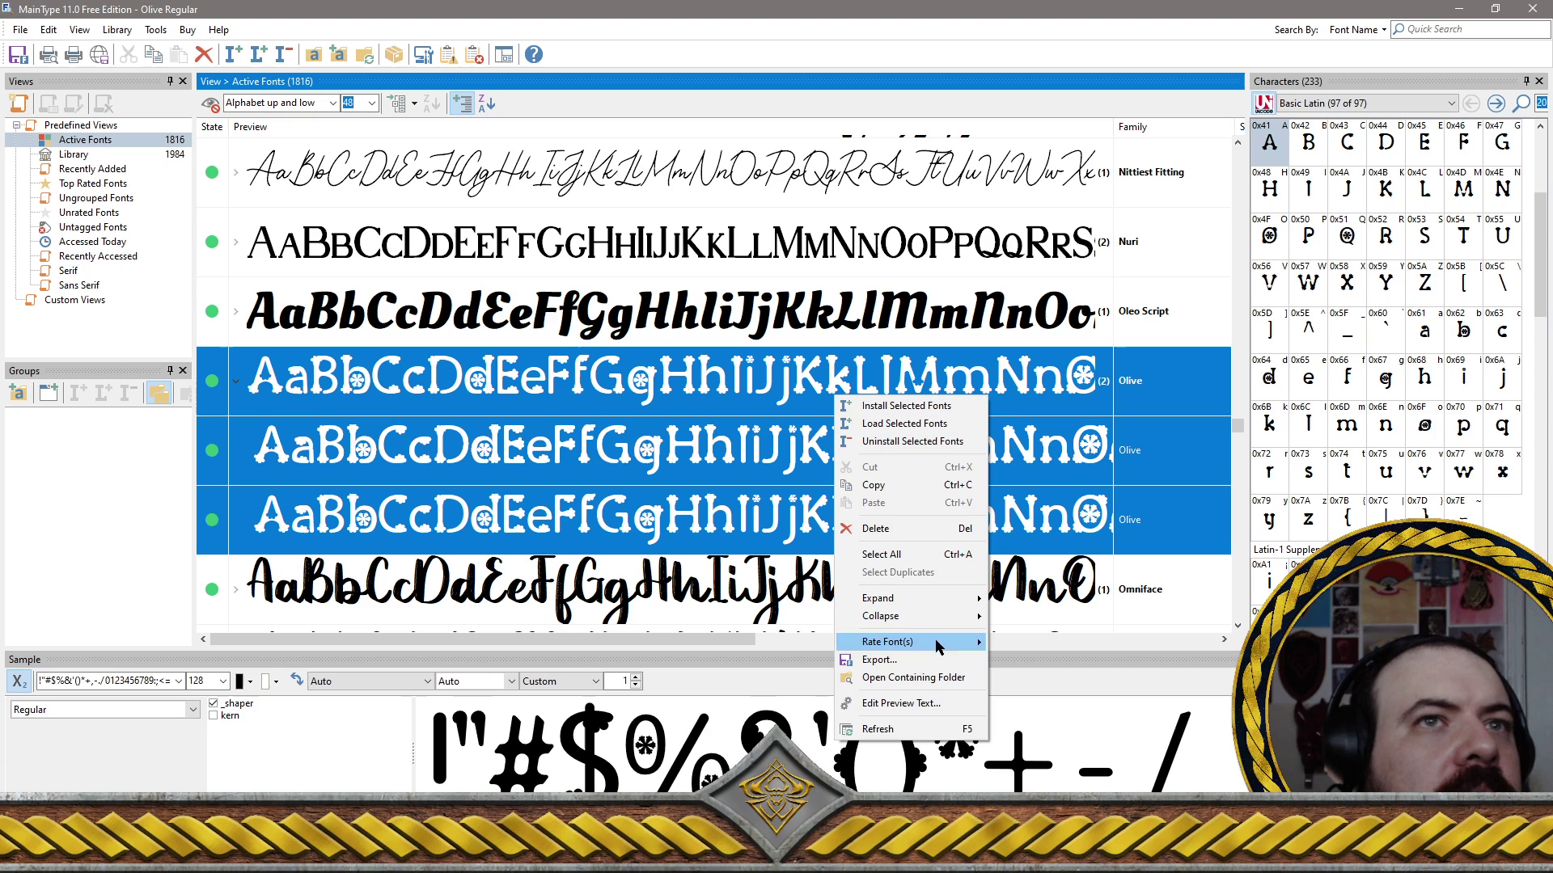
{"action": "left_click", "coordinate": [911, 442]}
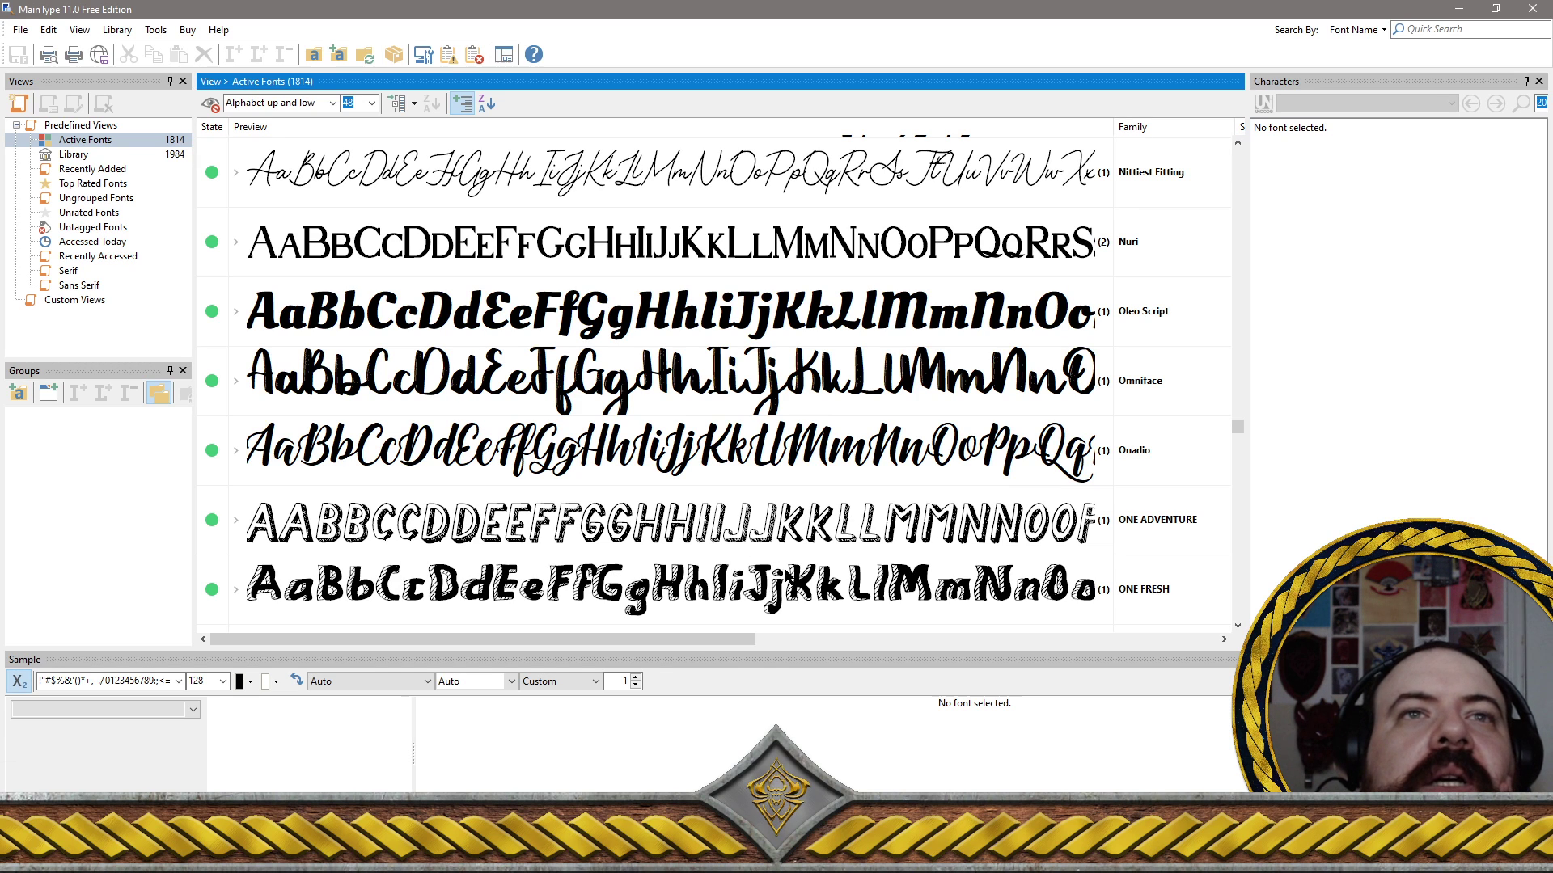
Try to delete the ONE FRESH font from all known file system locations and the font library
{"action": "left_click", "coordinate": [757, 588]}
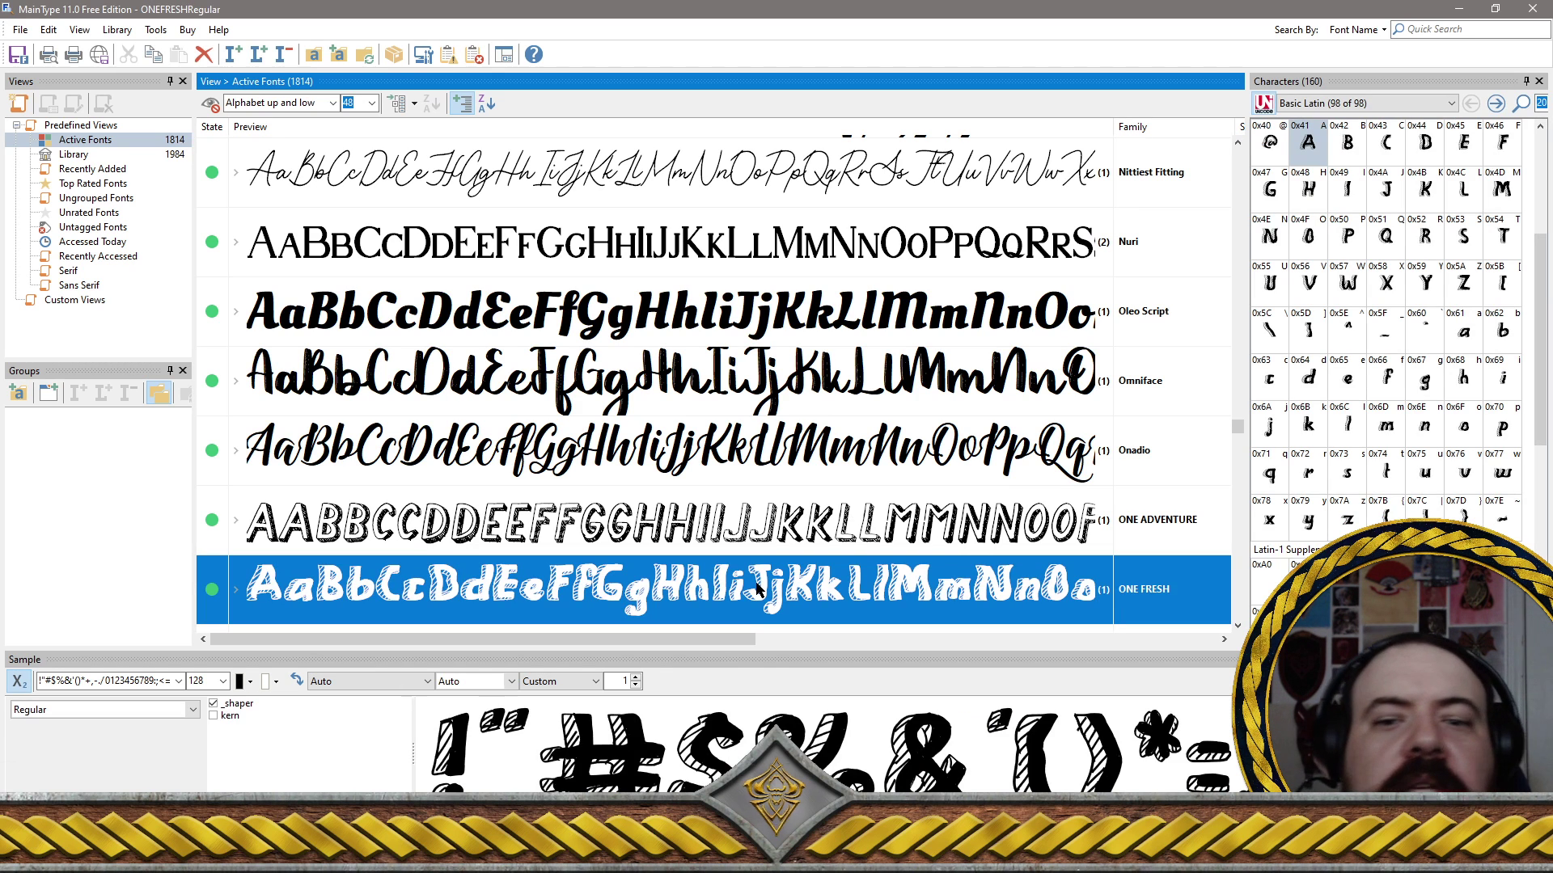
{"action": "key", "text": "Delete"}
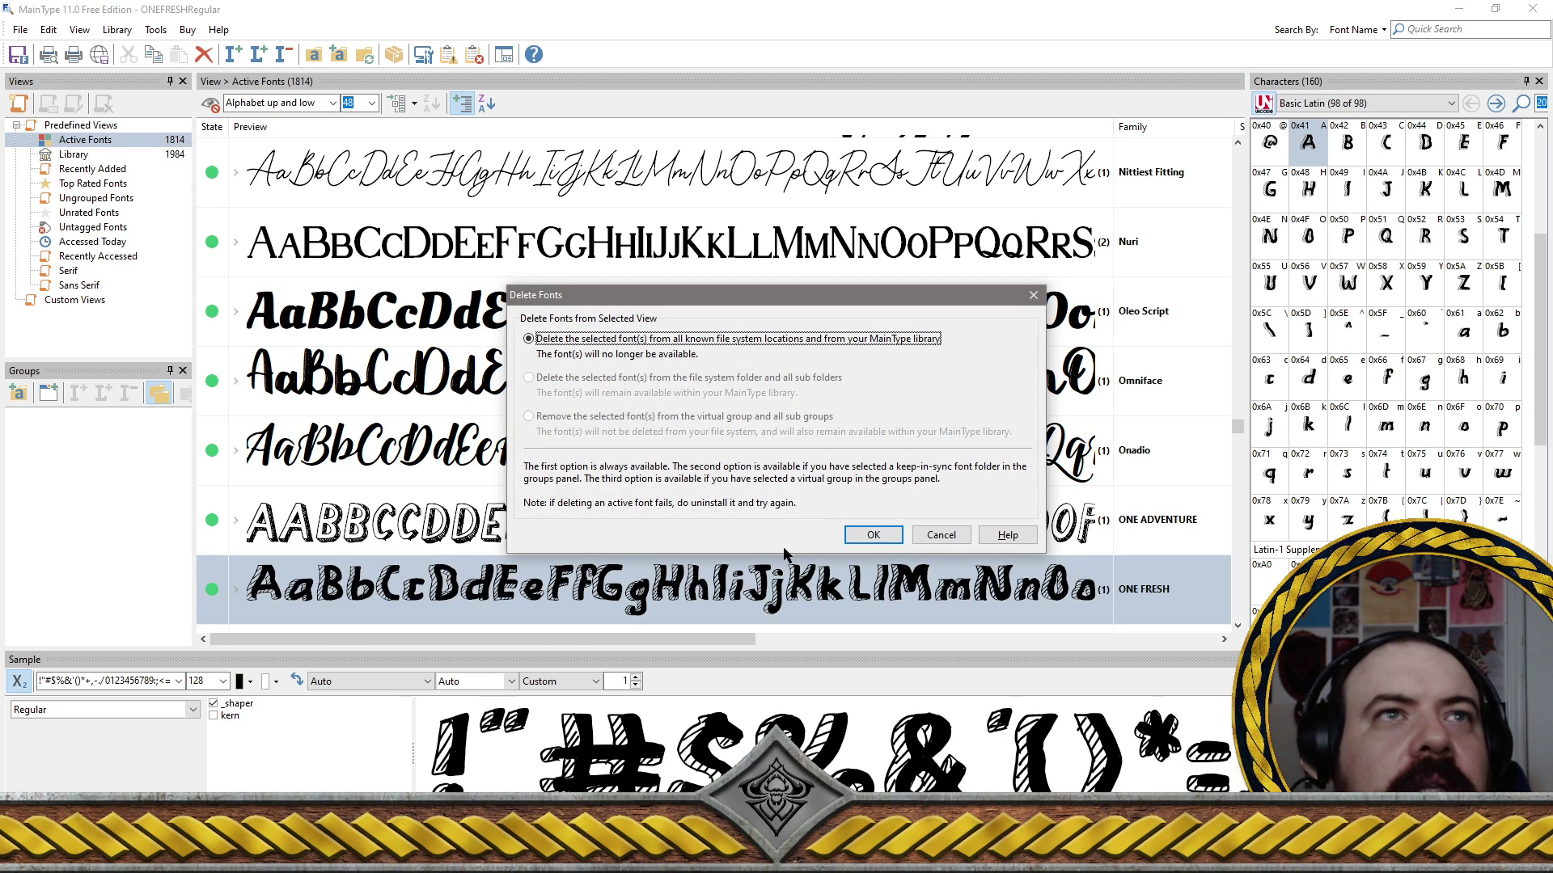
{"action": "left_click", "coordinate": [855, 535]}
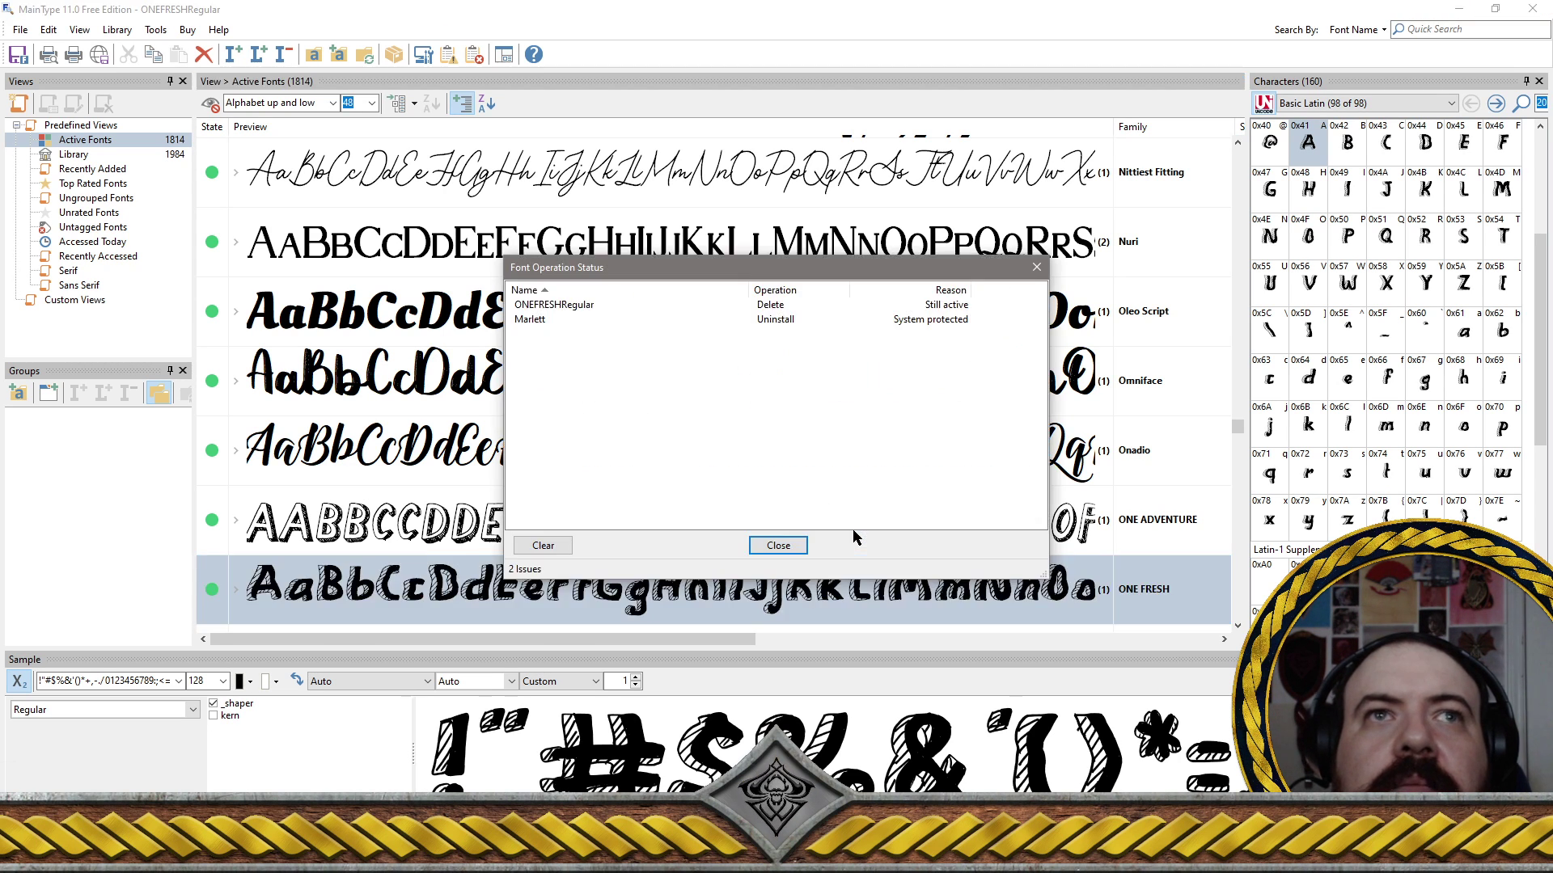
{"action": "left_click", "coordinate": [778, 546]}
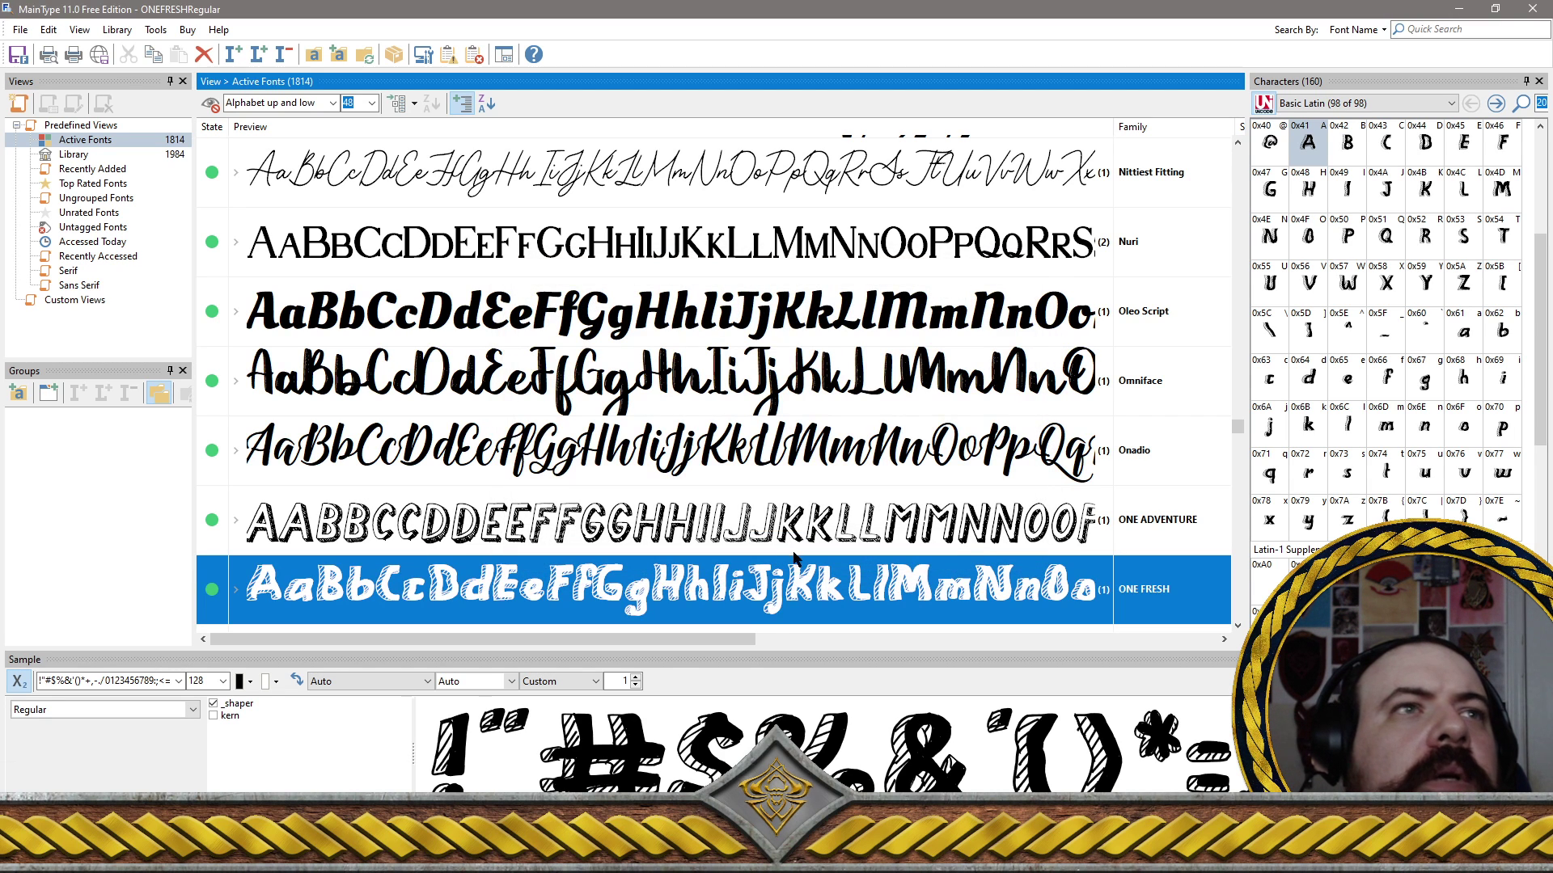
Uninstall the ONE FRESH font family
{"action": "right_click", "coordinate": [778, 584]}
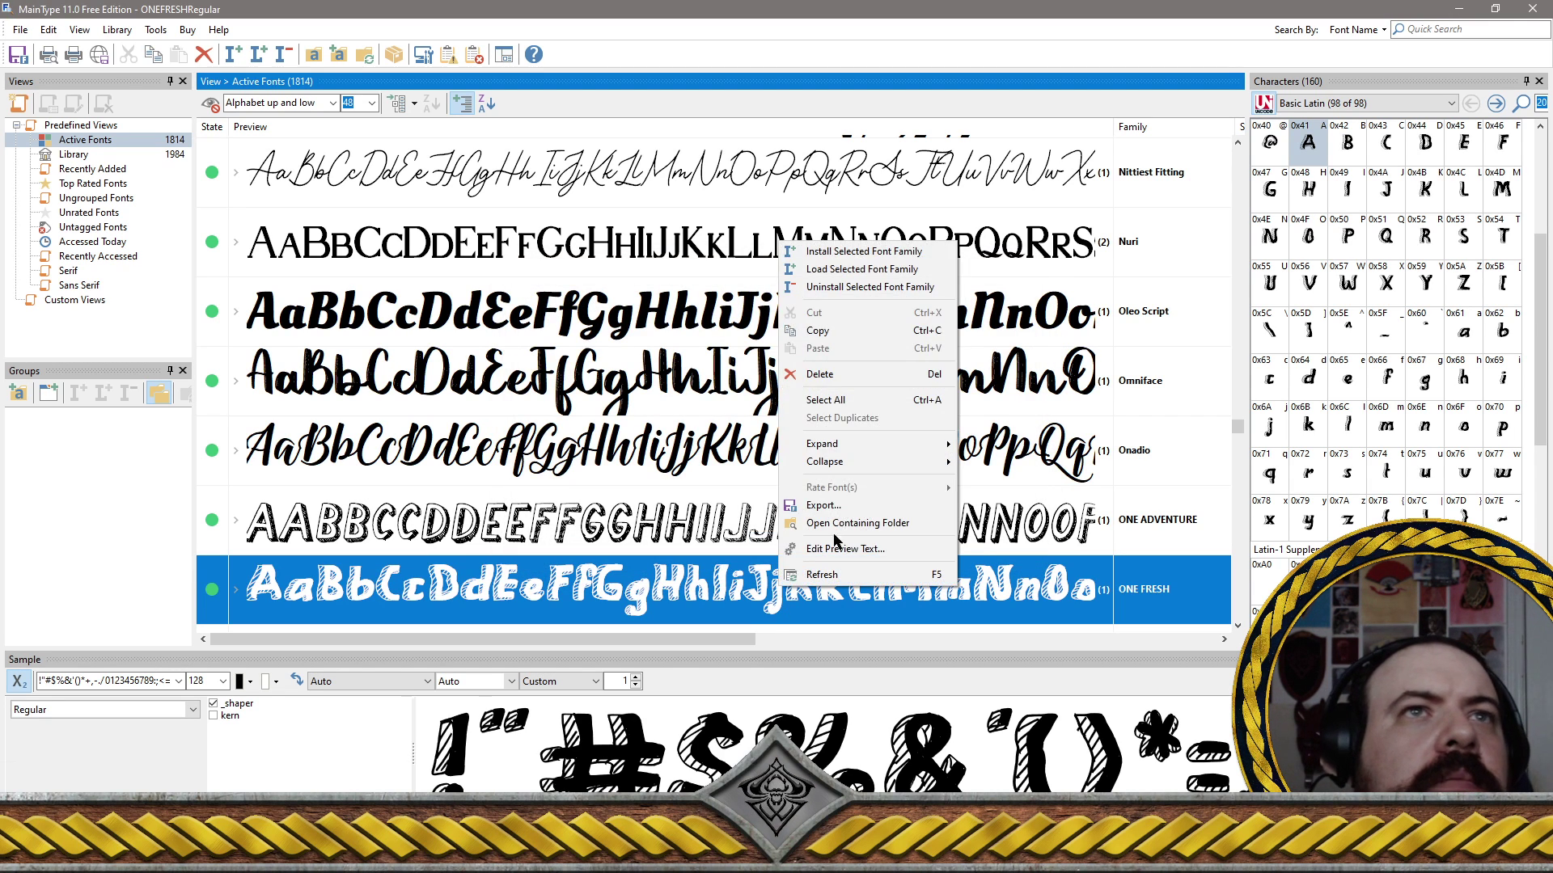
{"action": "left_click", "coordinate": [858, 287]}
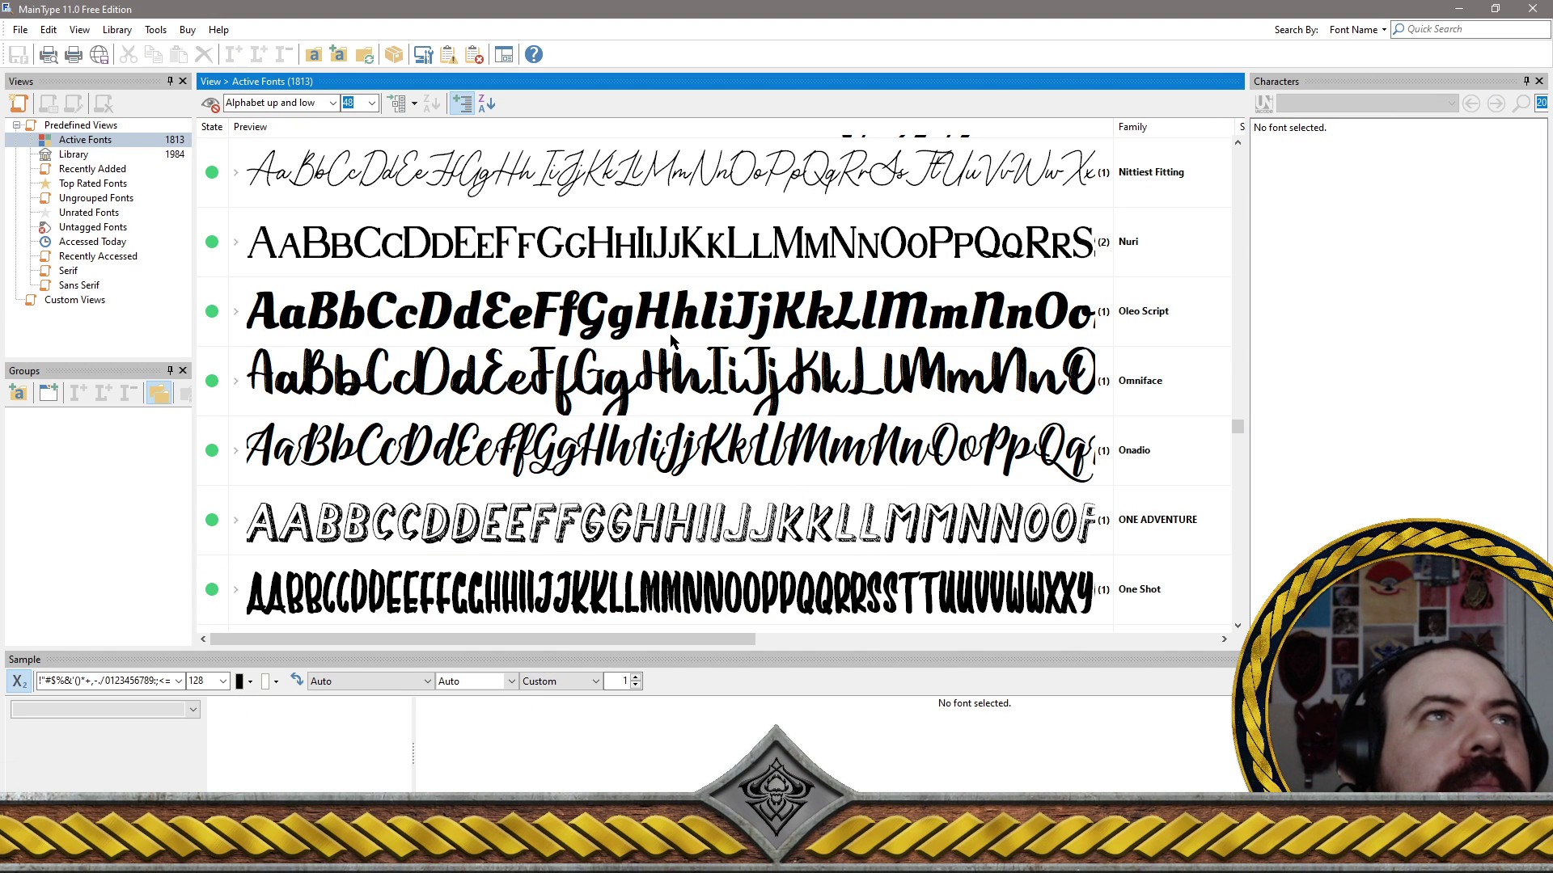
Preview the Nittiest Fitting font and look over the families listed around it
{"action": "left_click", "coordinate": [388, 183]}
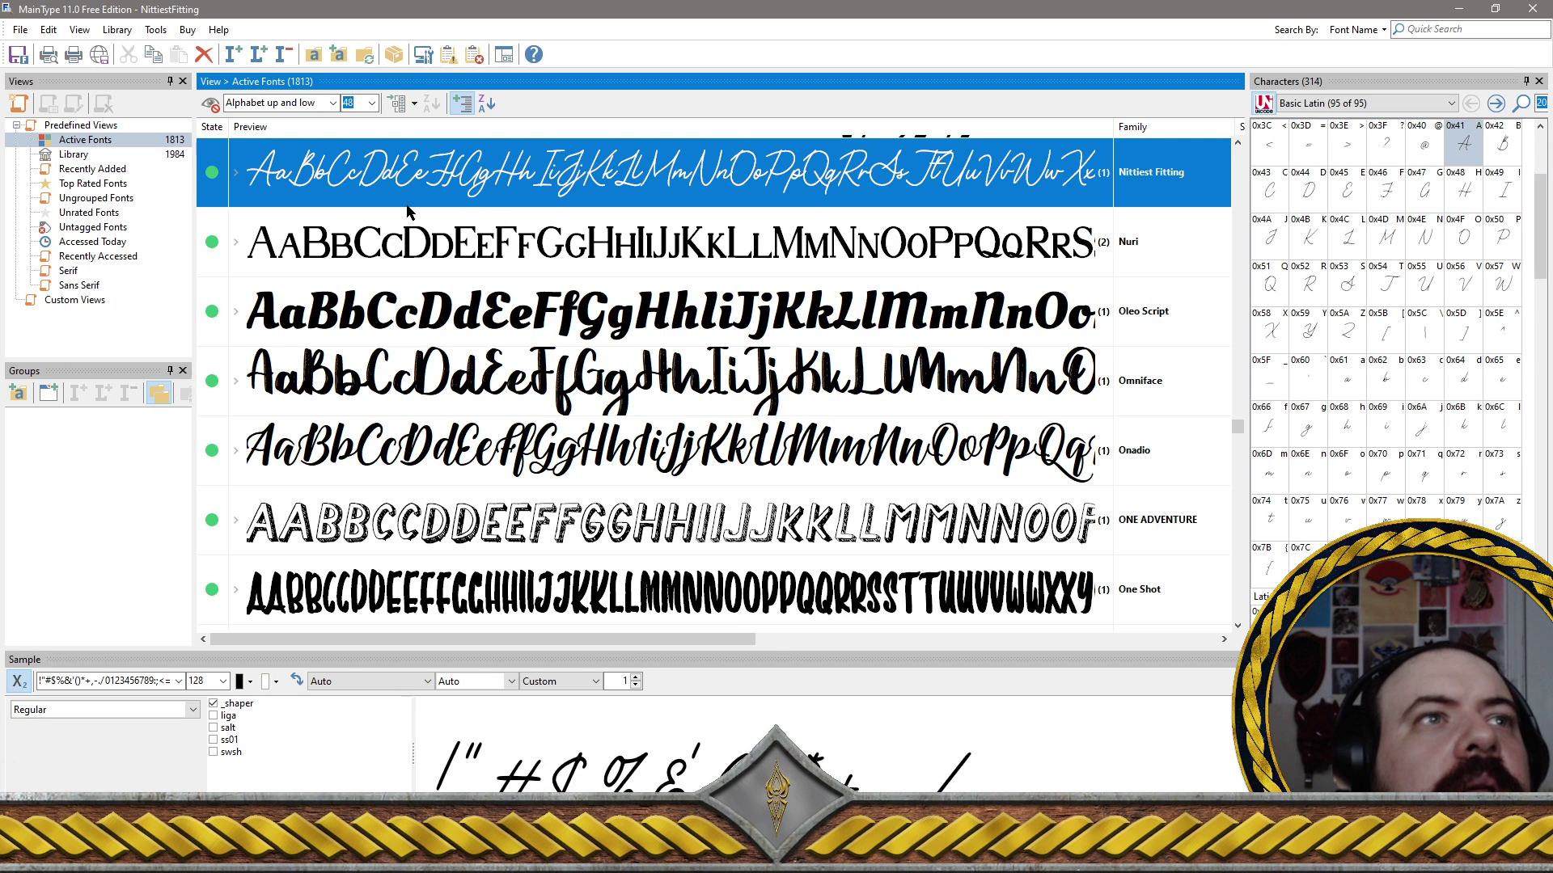
{"action": "scroll", "coordinate": [505, 399], "scroll_direction": "up", "scroll_amount": 2}
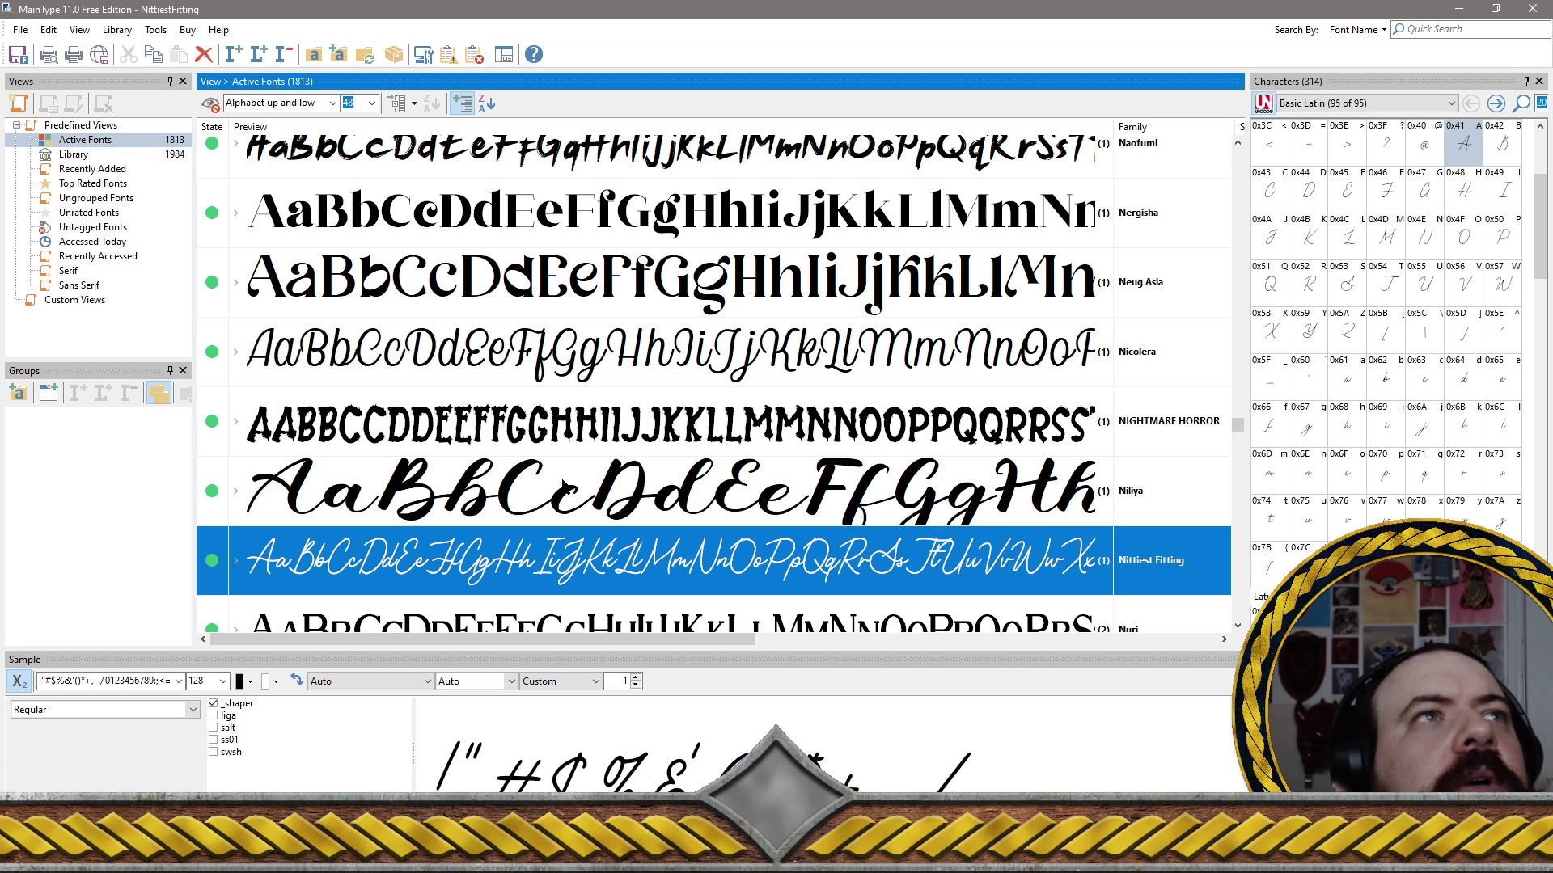
{"action": "scroll", "coordinate": [565, 494], "scroll_direction": "down", "scroll_amount": 3}
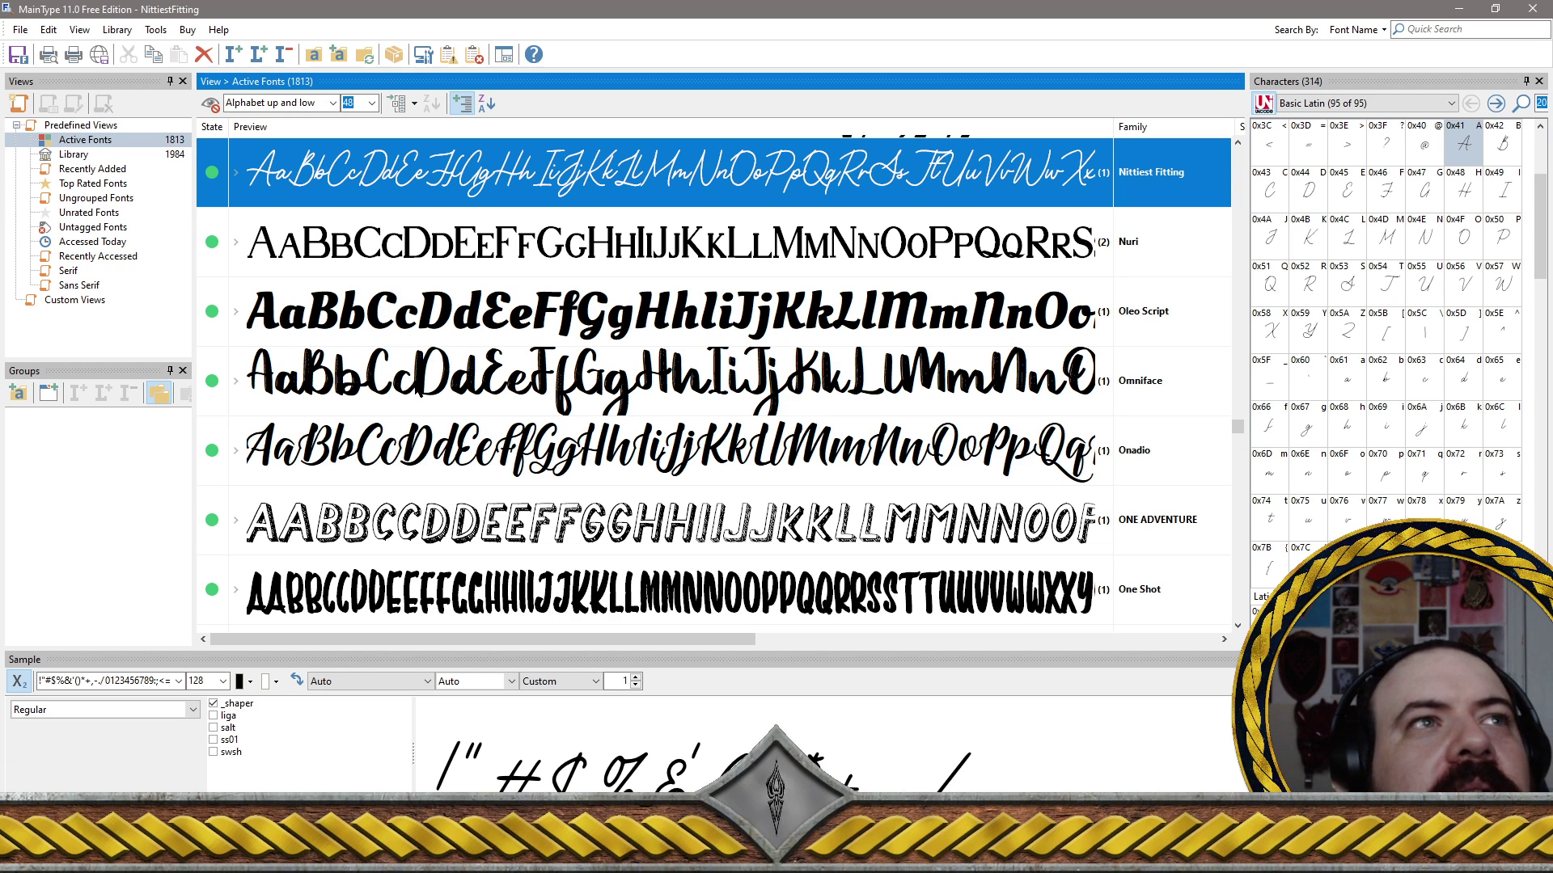
Select the Orange Milkshake, Onlychalk, One Shot Brush and One Shot families together in the active fonts list
{"action": "scroll", "coordinate": [441, 447], "scroll_direction": "down", "scroll_amount": 2}
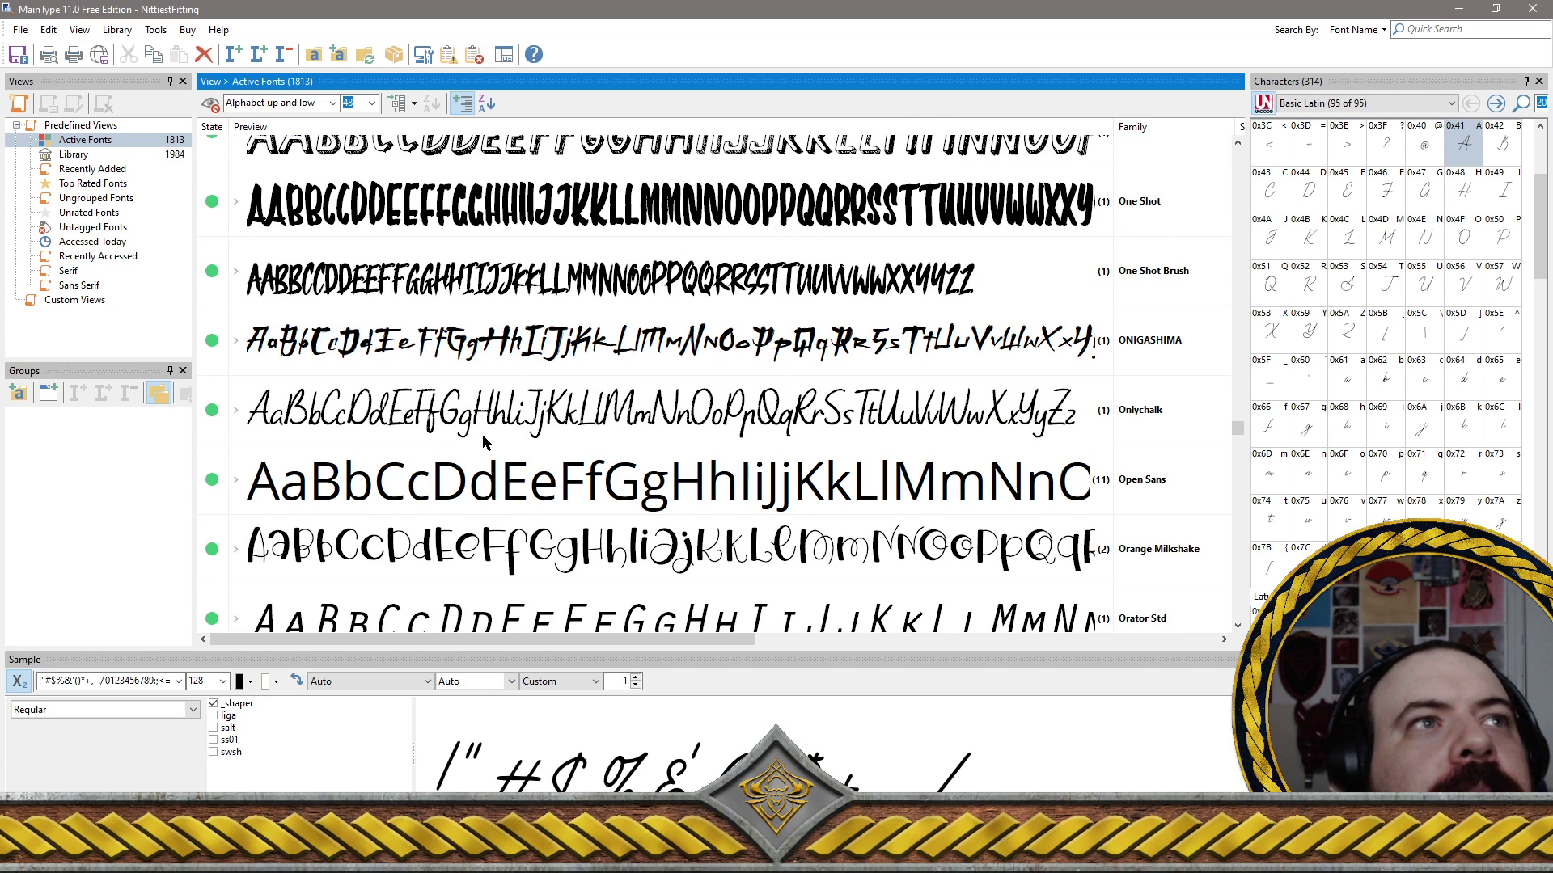
{"action": "left_click", "coordinate": [357, 555]}
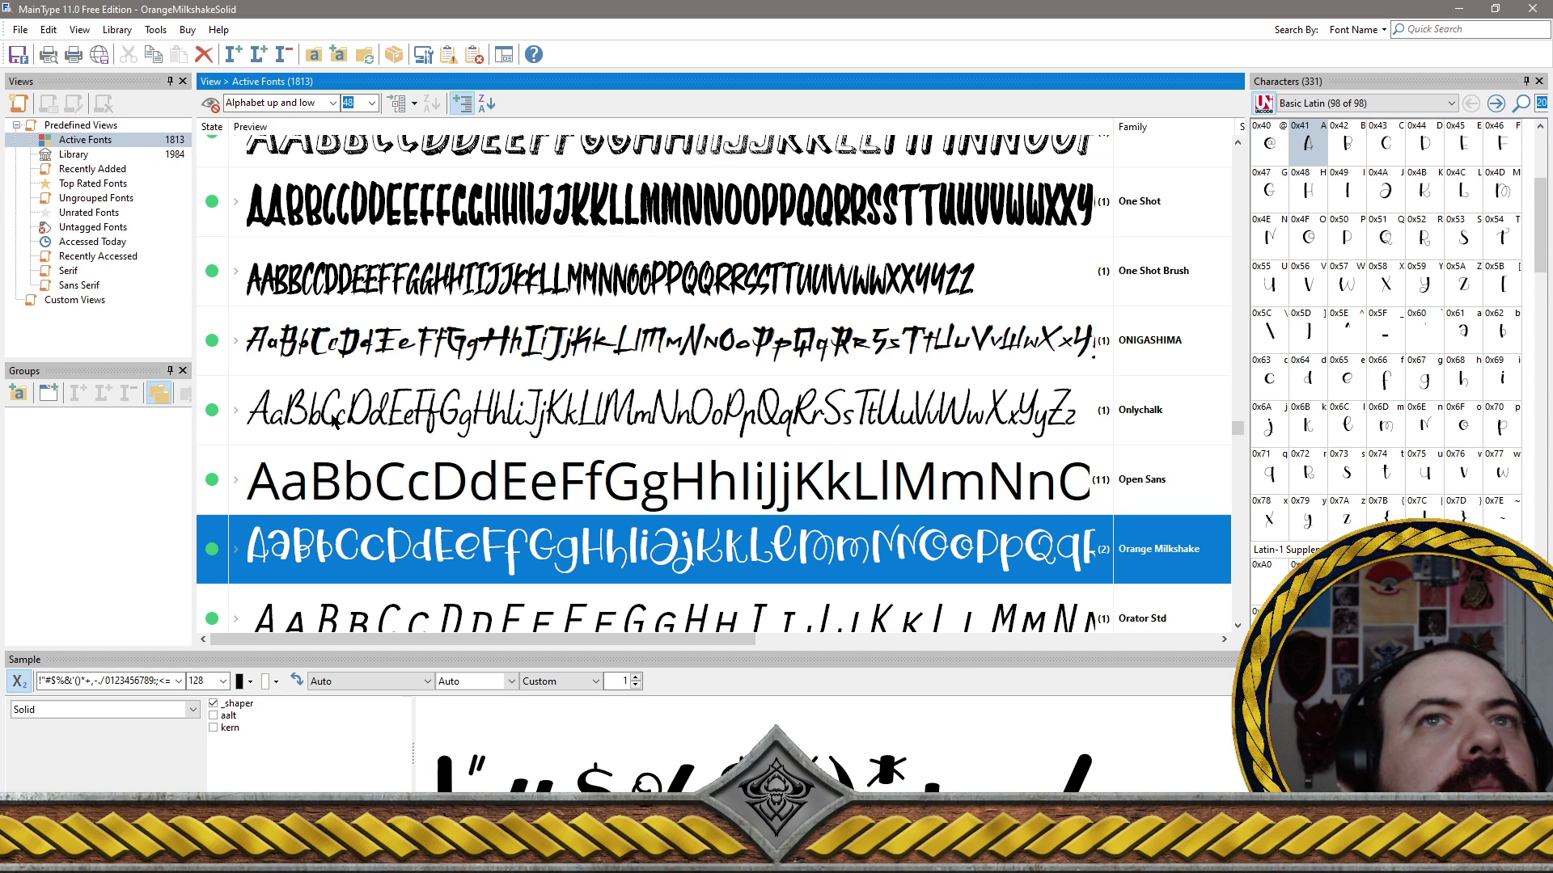
{"action": "left_click", "coordinate": [334, 420], "text": "ctrl"}
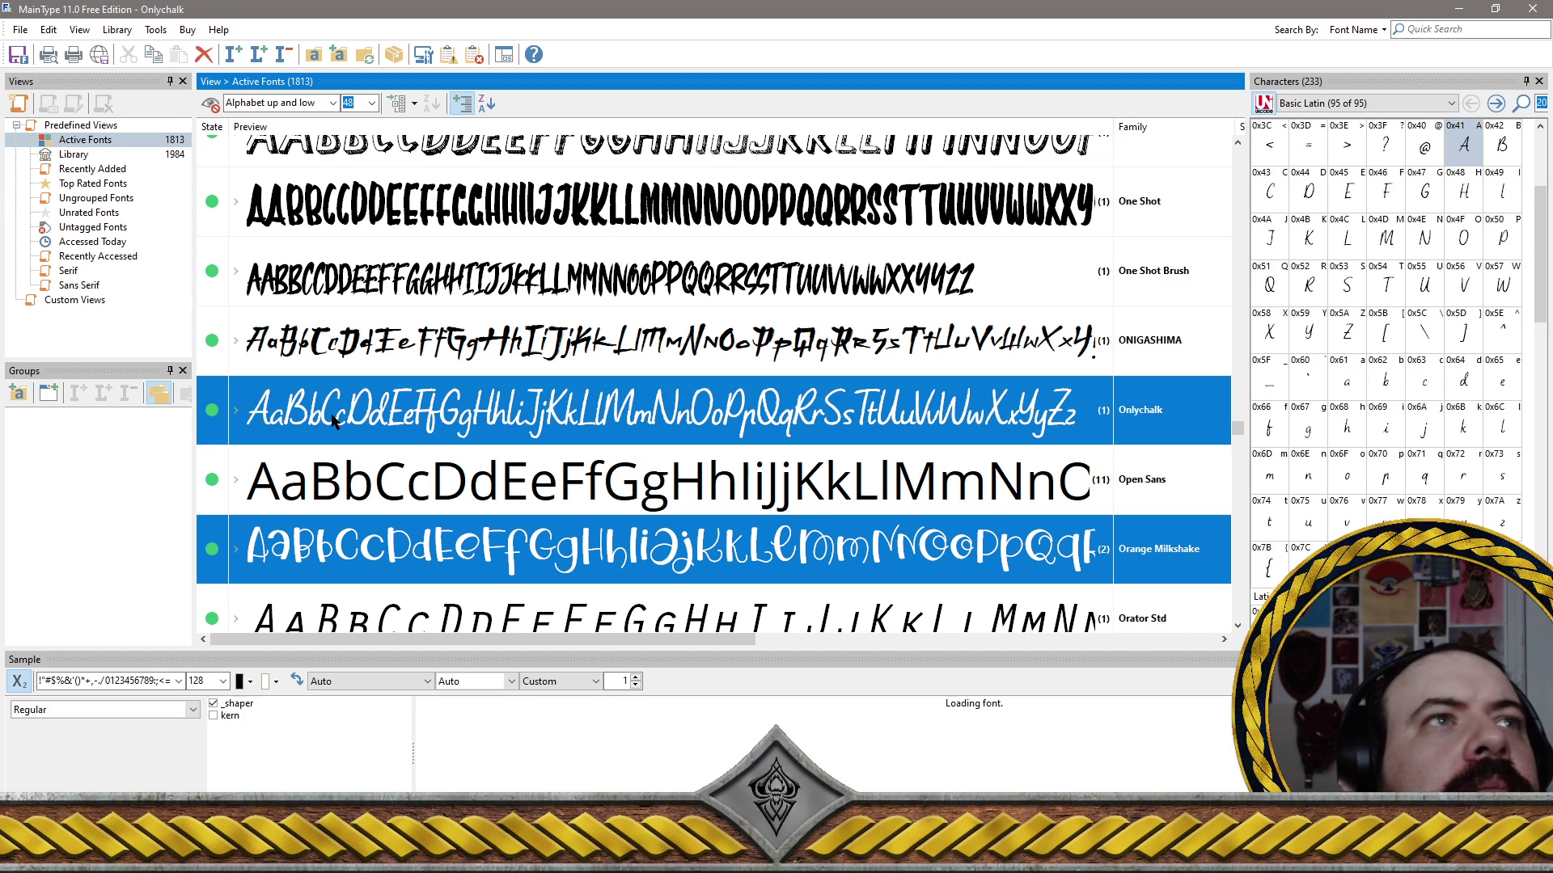
{"action": "left_click", "coordinate": [381, 289], "text": "ctrl"}
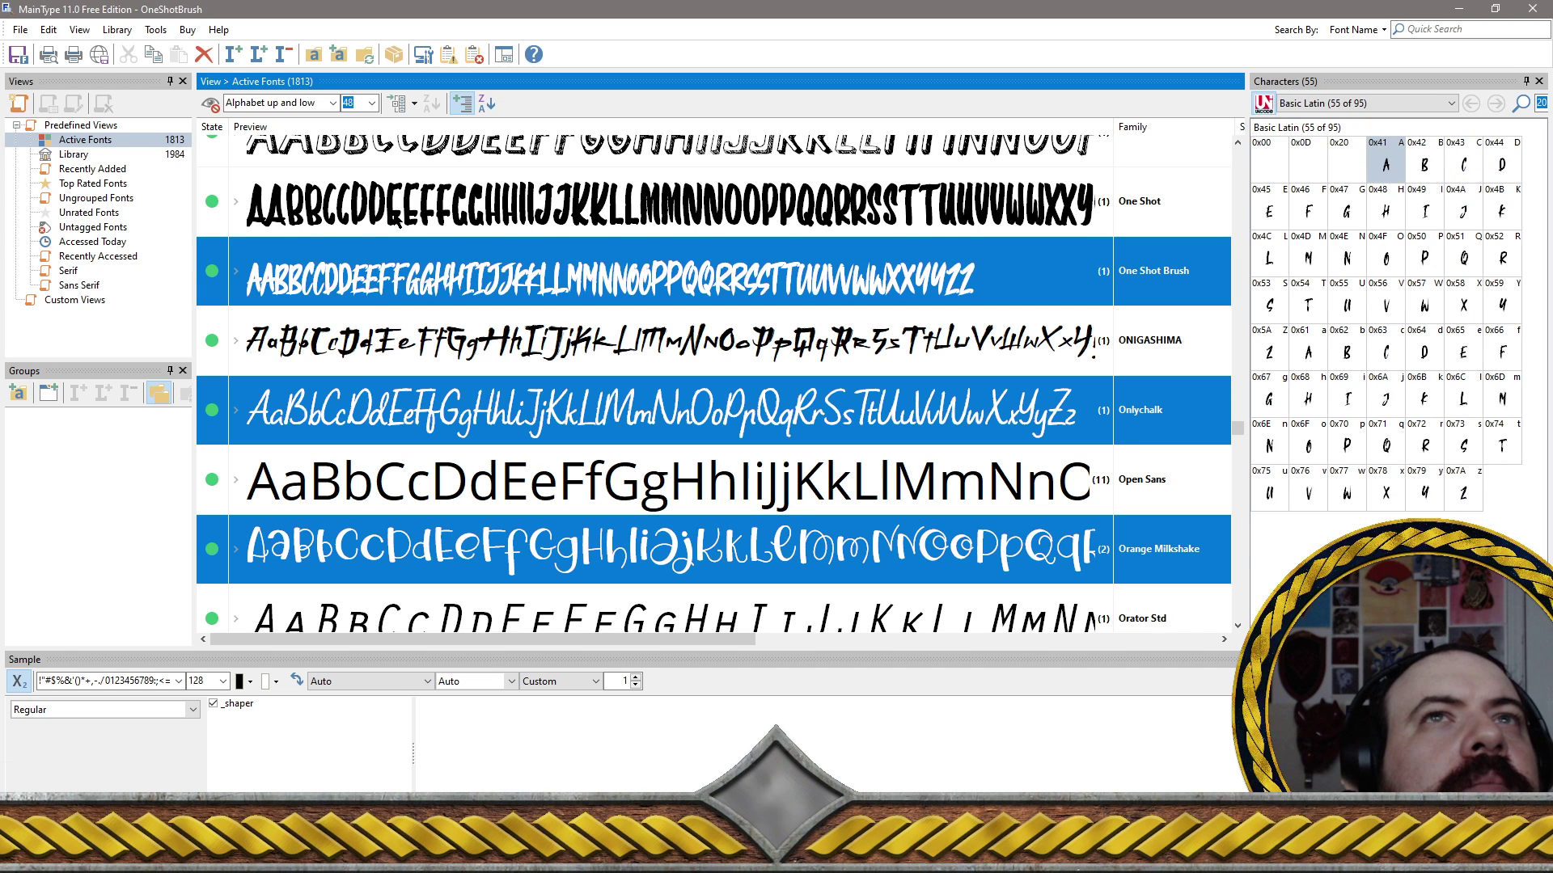
{"action": "left_click", "coordinate": [396, 225], "text": "ctrl"}
Extend the selection with the Originthink, Orion Chalk Scratch and Orion Chalk Solid families
{"action": "scroll", "coordinate": [457, 316], "scroll_direction": "down", "scroll_amount": 3}
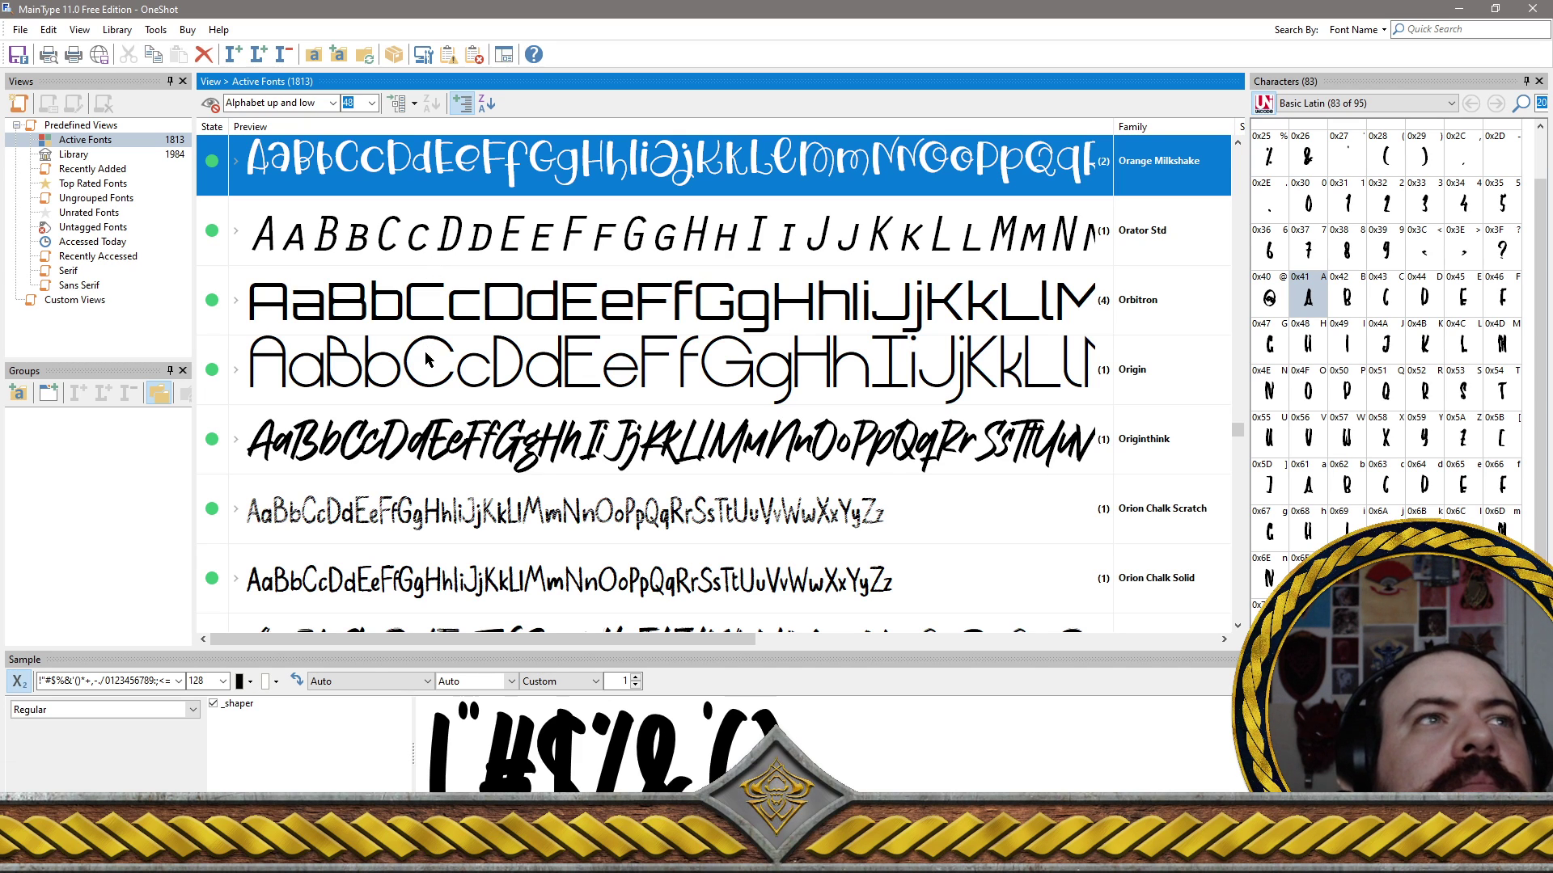
{"action": "left_click", "coordinate": [419, 453]}
{"action": "left_click", "coordinate": [434, 520]}
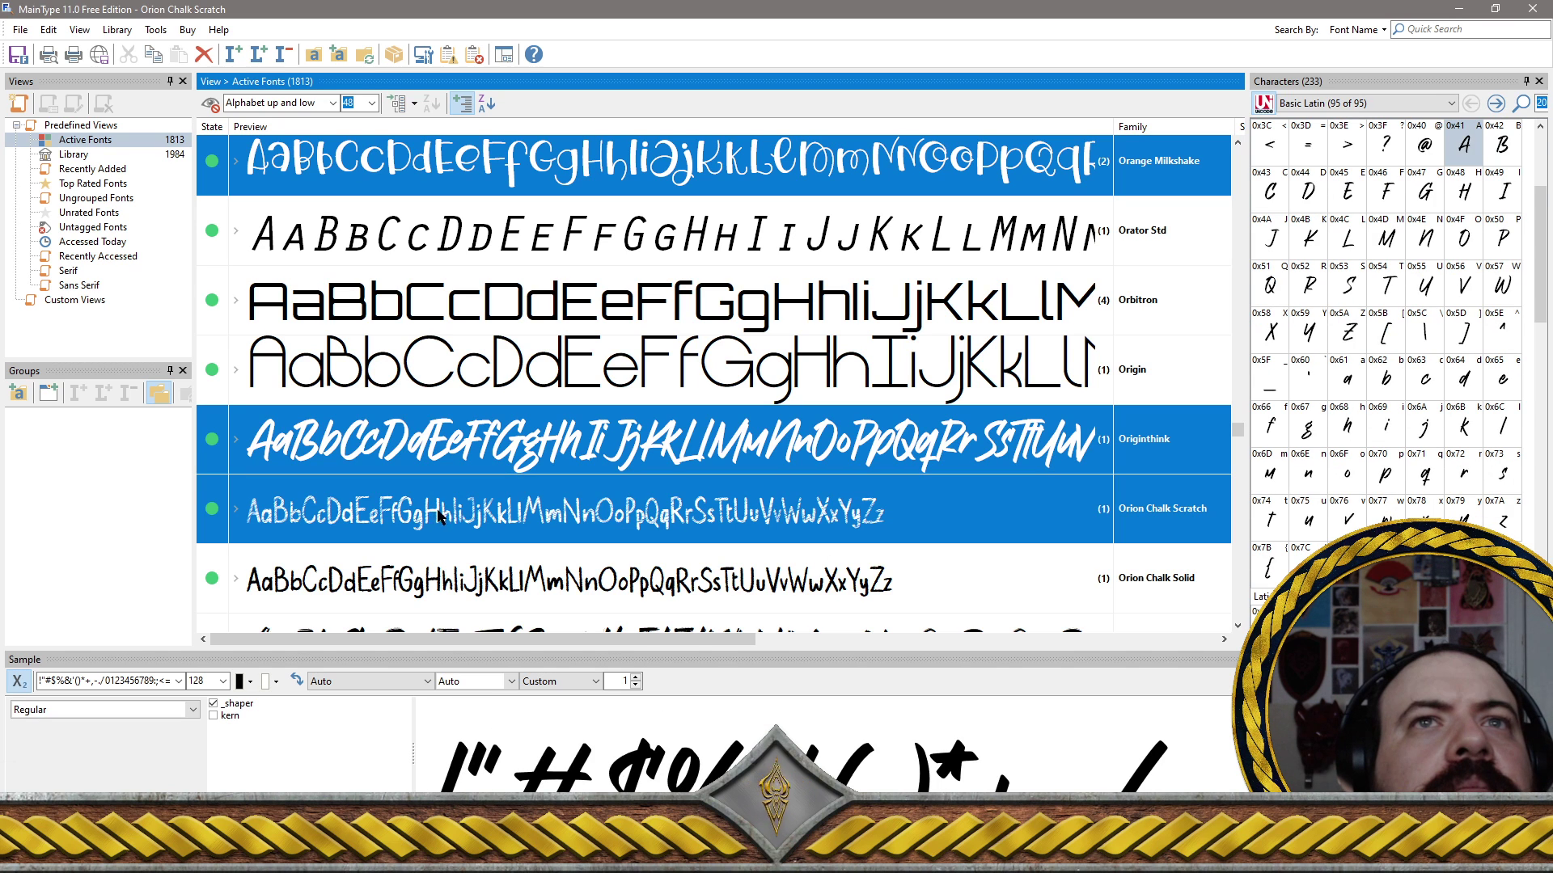
{"action": "scroll", "coordinate": [453, 517], "scroll_direction": "down", "scroll_amount": 5}
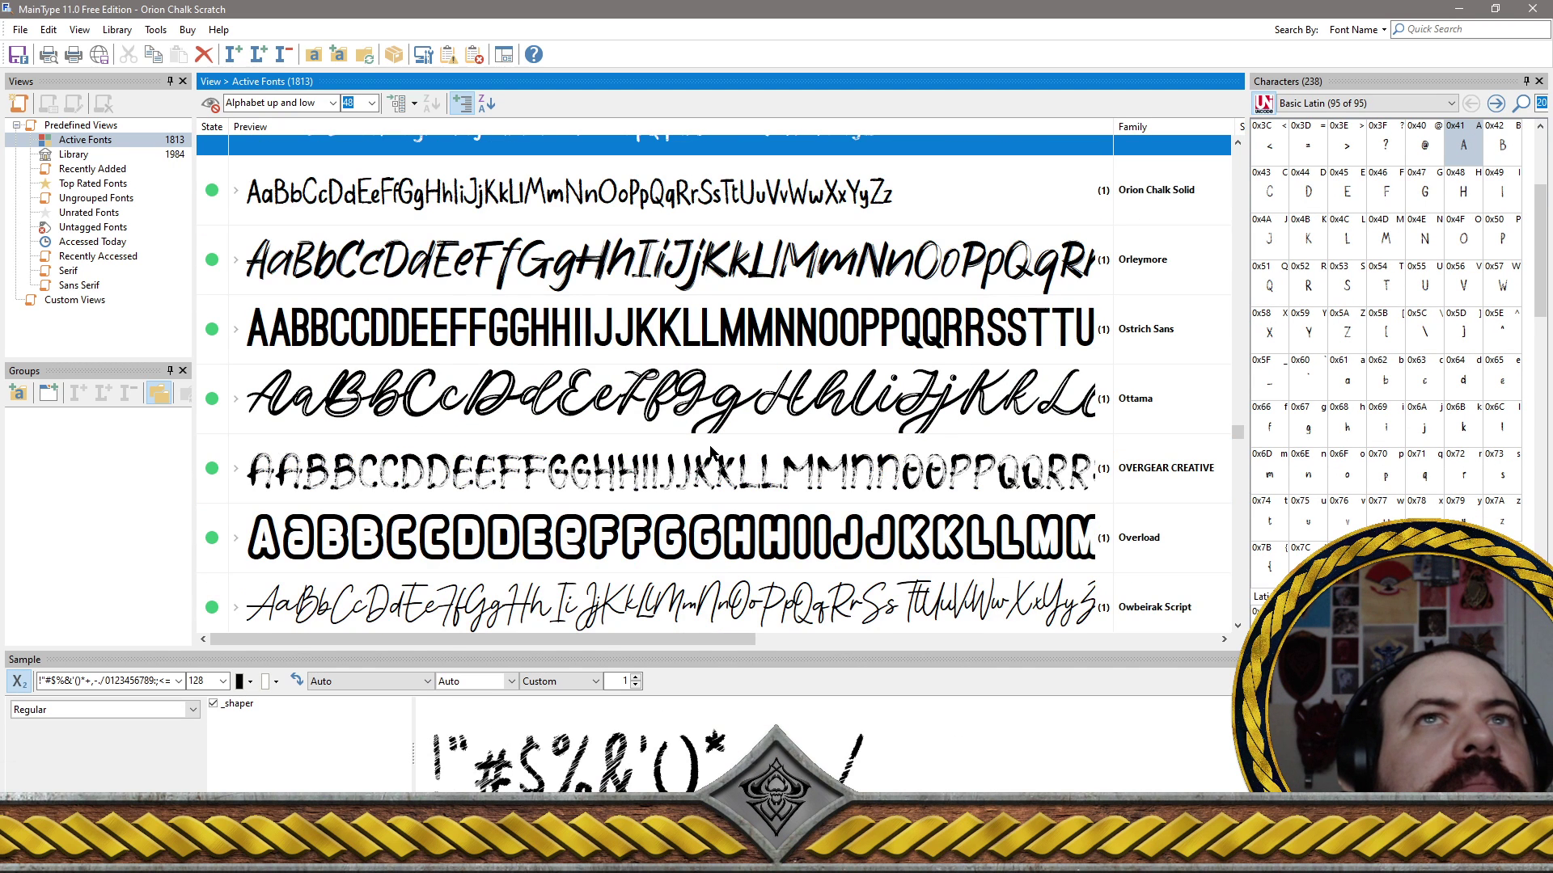
{"action": "left_click", "coordinate": [454, 200]}
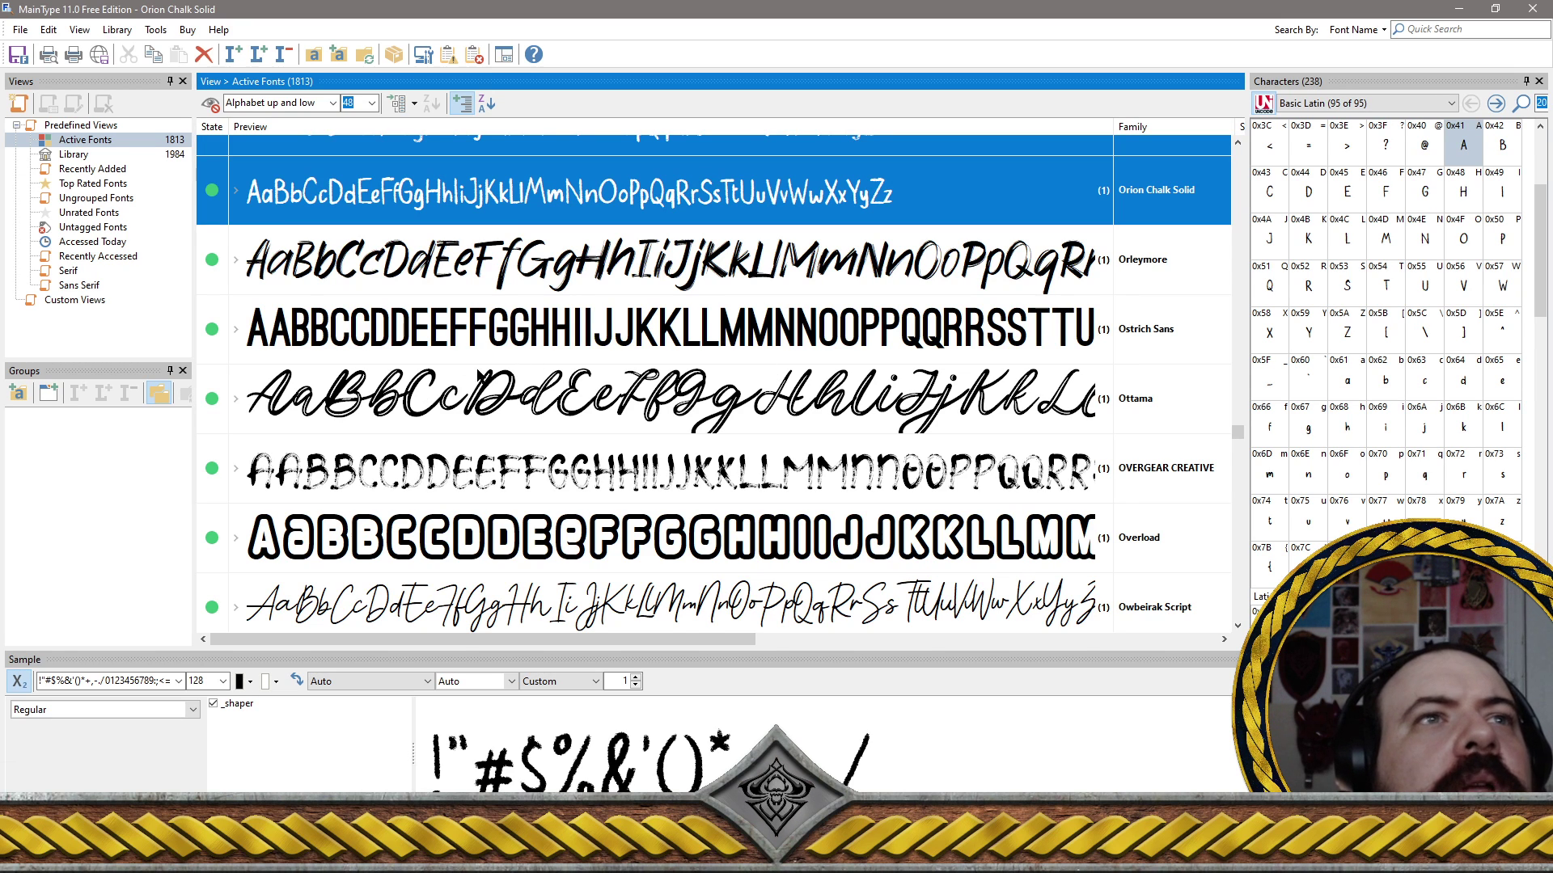
Add the Ottama, Ostrich Sans and OVERGEAR CREATIVE families to the selected fonts
{"action": "left_click", "coordinate": [744, 402], "text": "ctrl"}
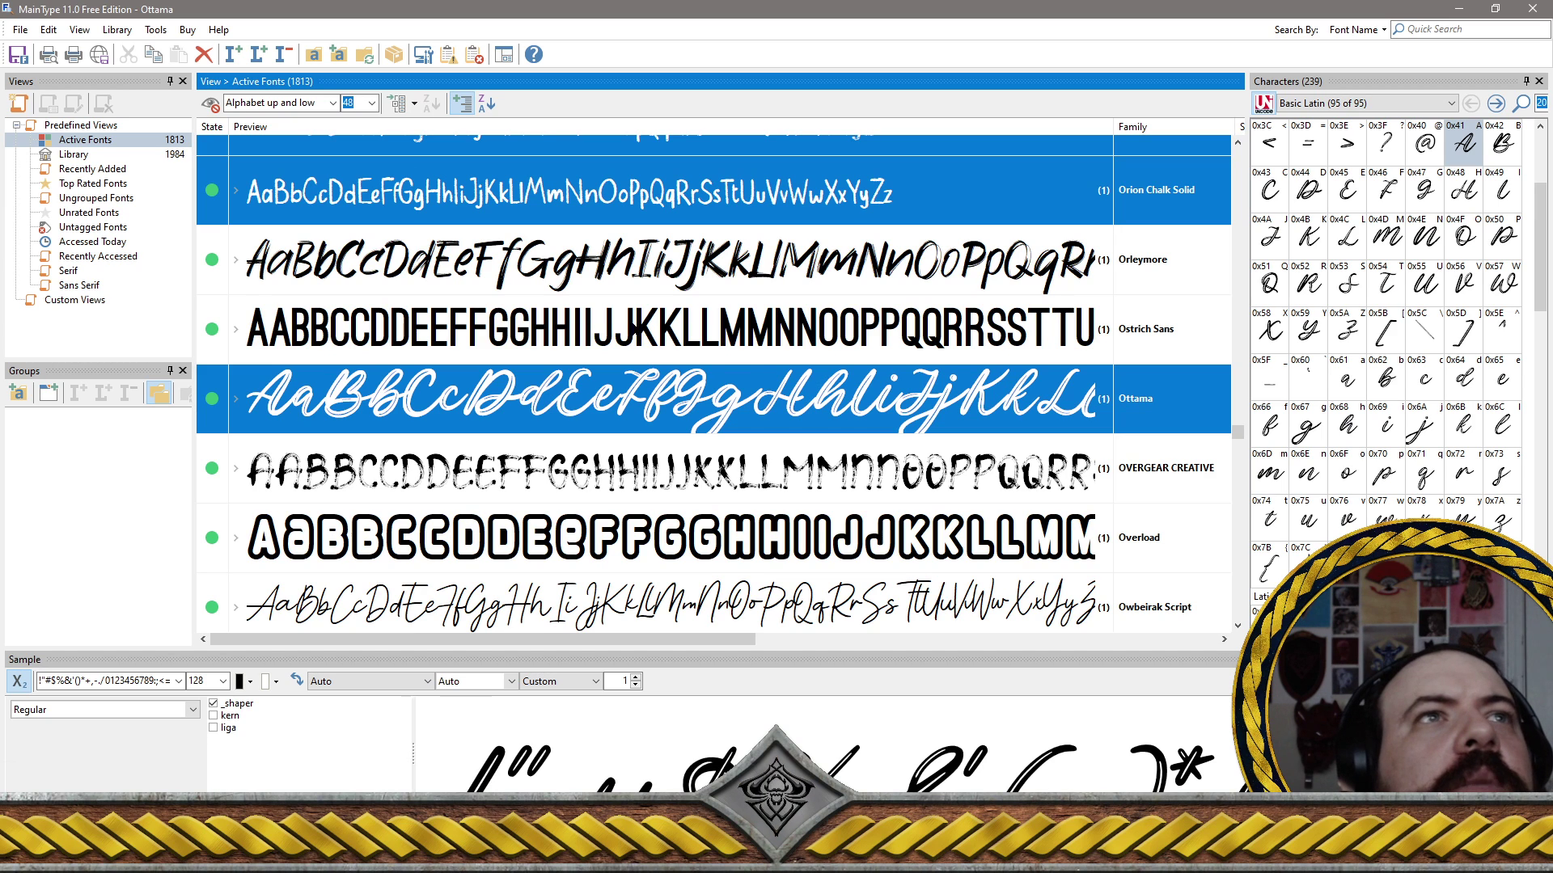
{"action": "left_click", "coordinate": [634, 328], "text": "ctrl"}
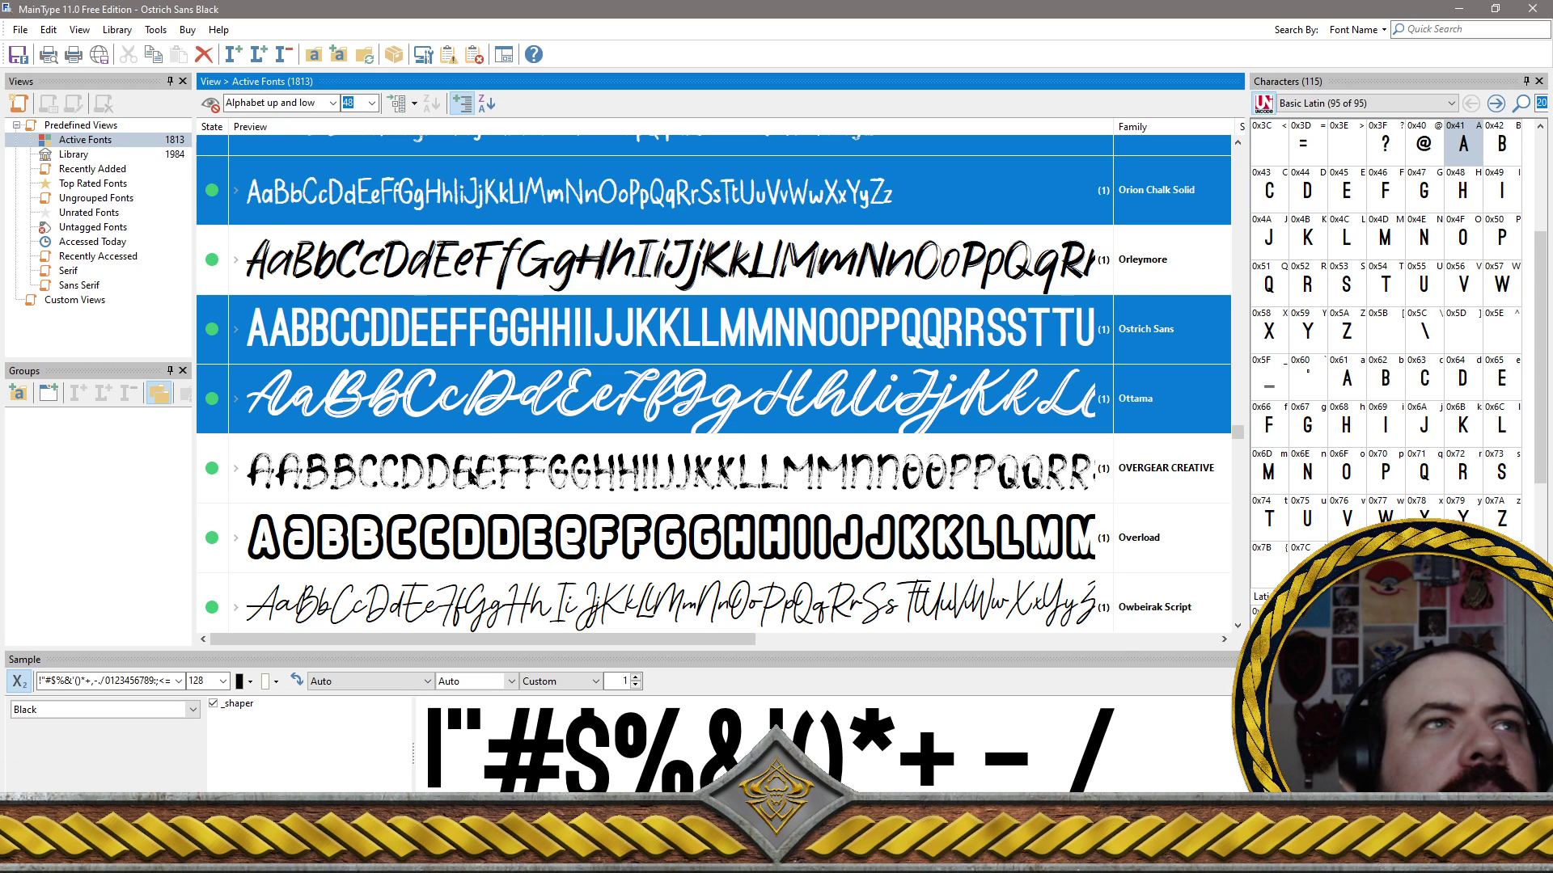
{"action": "left_click", "coordinate": [469, 475], "text": "ctrl"}
Add Owbeirak Script, Oyscake and Pable to the selection, leaving out Owbeirak Serif
{"action": "scroll", "coordinate": [383, 256], "scroll_direction": "down", "scroll_amount": 2}
{"action": "left_click", "coordinate": [370, 220], "text": "ctrl"}
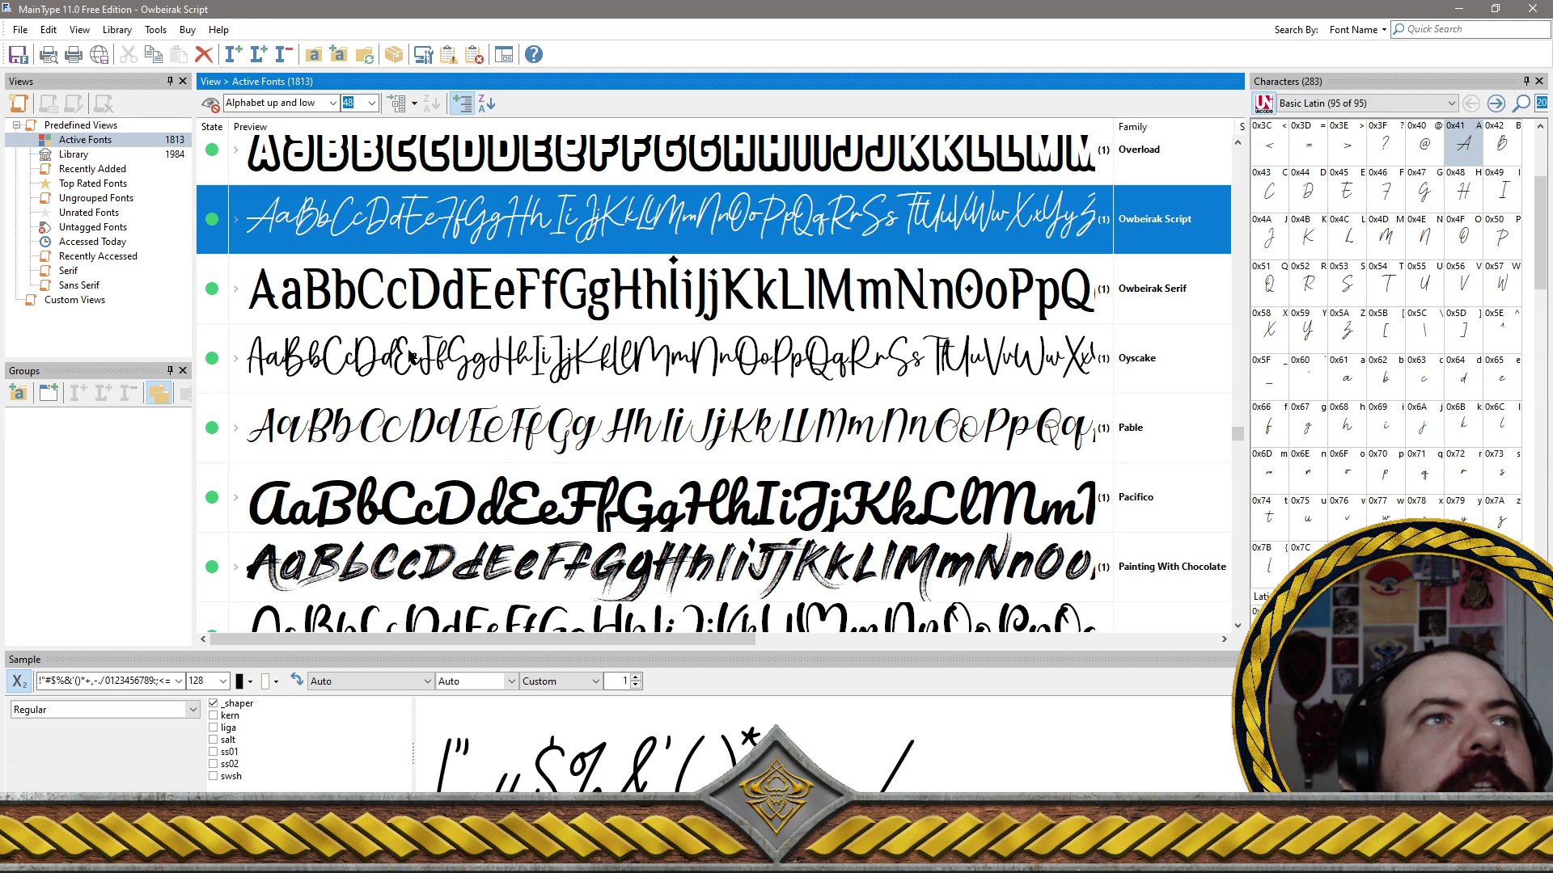
{"action": "left_click", "coordinate": [411, 356], "text": "ctrl"}
{"action": "left_click", "coordinate": [400, 418], "text": "ctrl"}
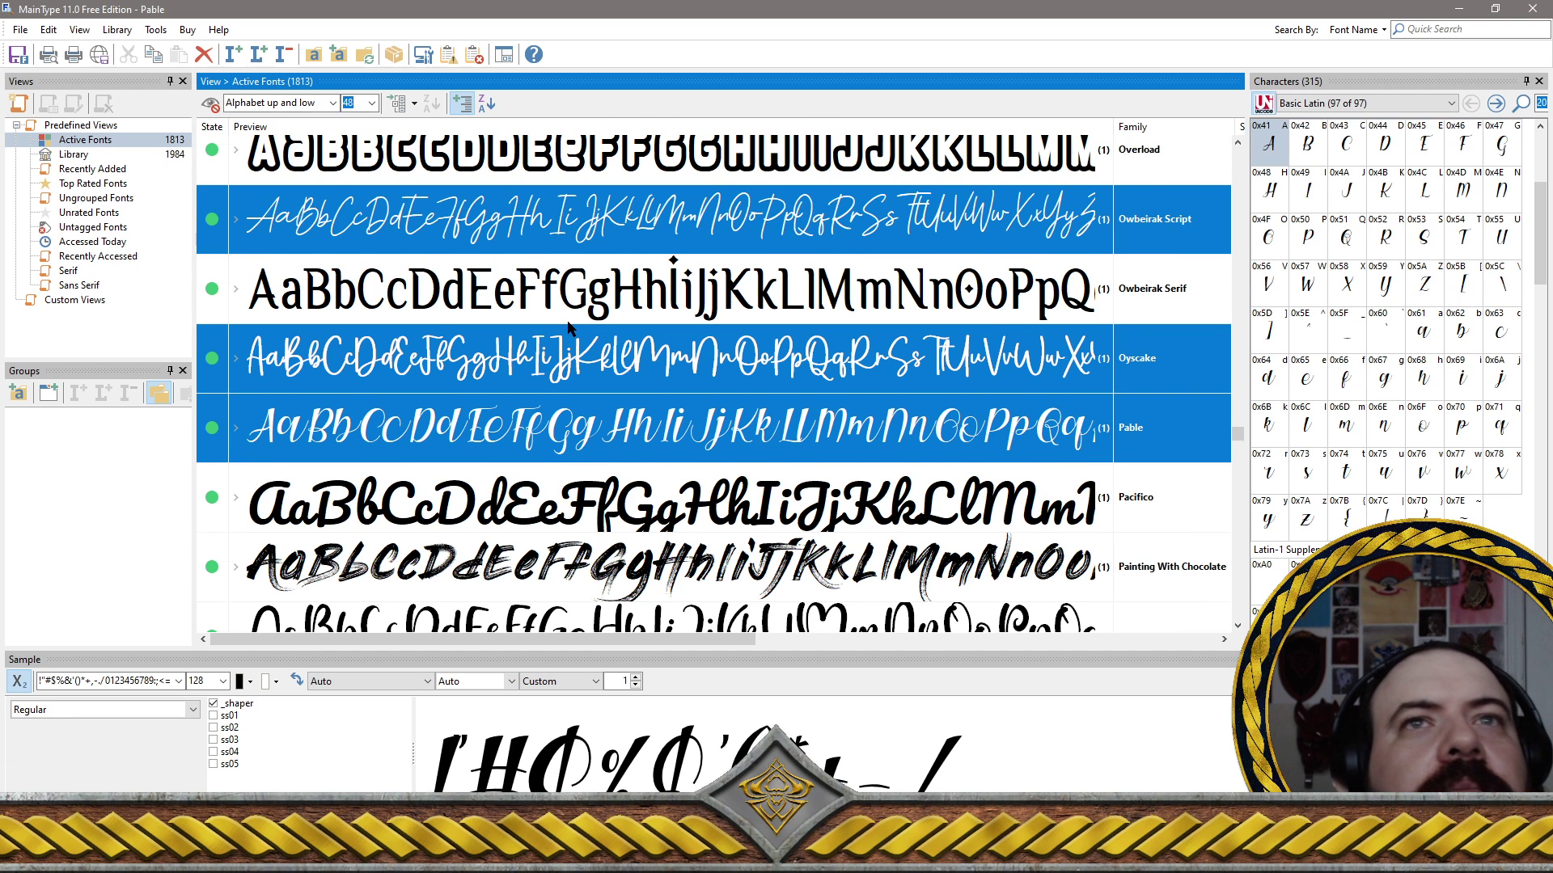
Add Palm Belly, Palm Insting, Palmita, Paitane and Painting With Chocolate to the selection, and uninstall all the selected font families
{"action": "scroll", "coordinate": [569, 327], "scroll_direction": "down", "scroll_amount": 5}
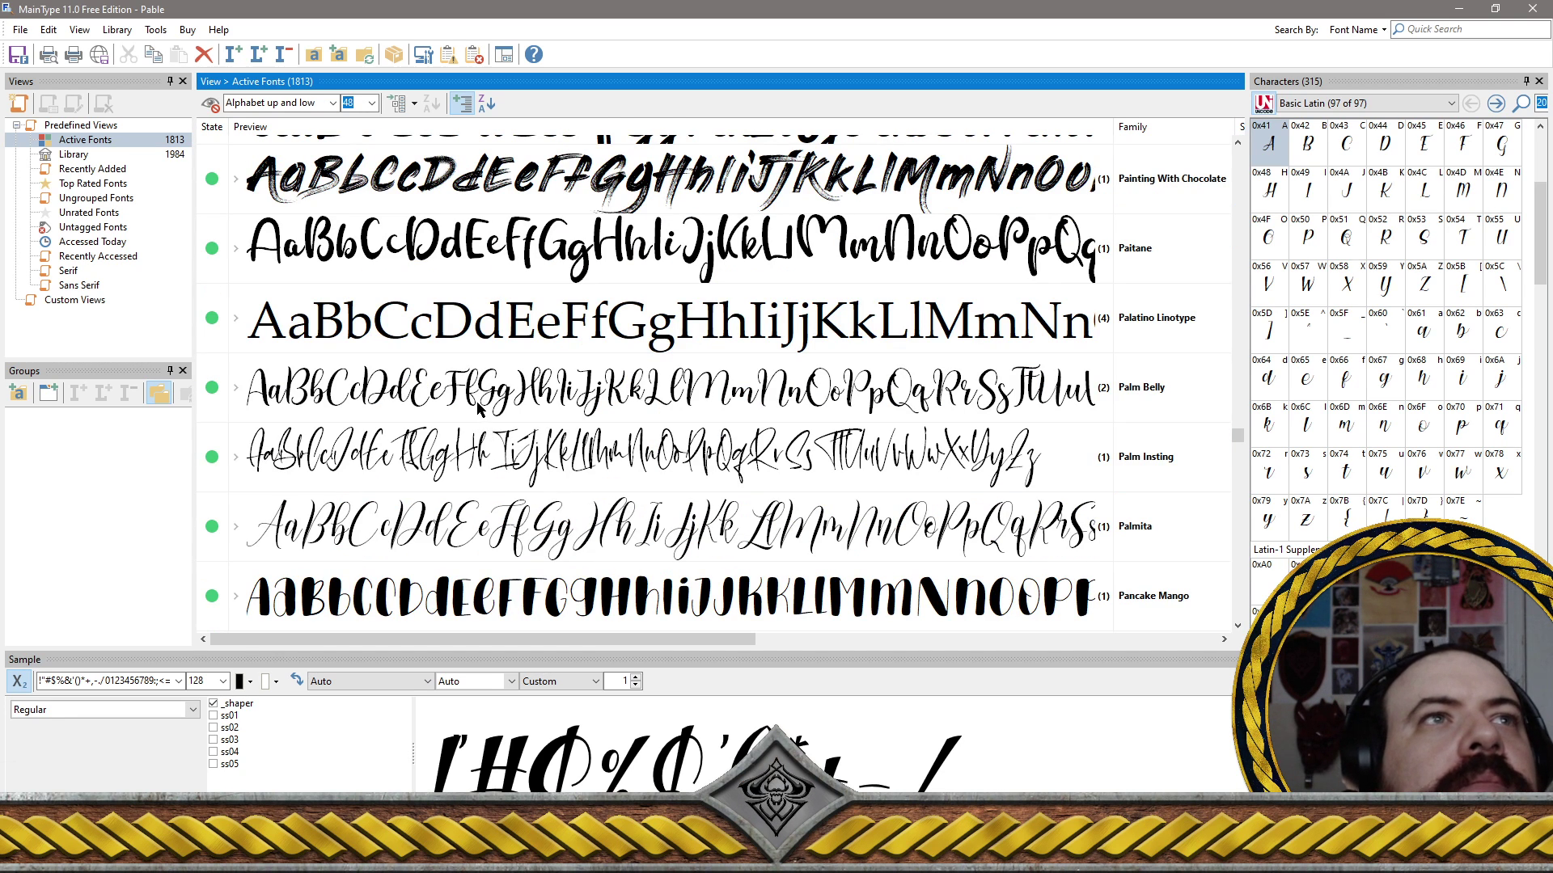
{"action": "left_click_drag", "start_coordinate": [478, 409], "coordinate": [478, 509]}
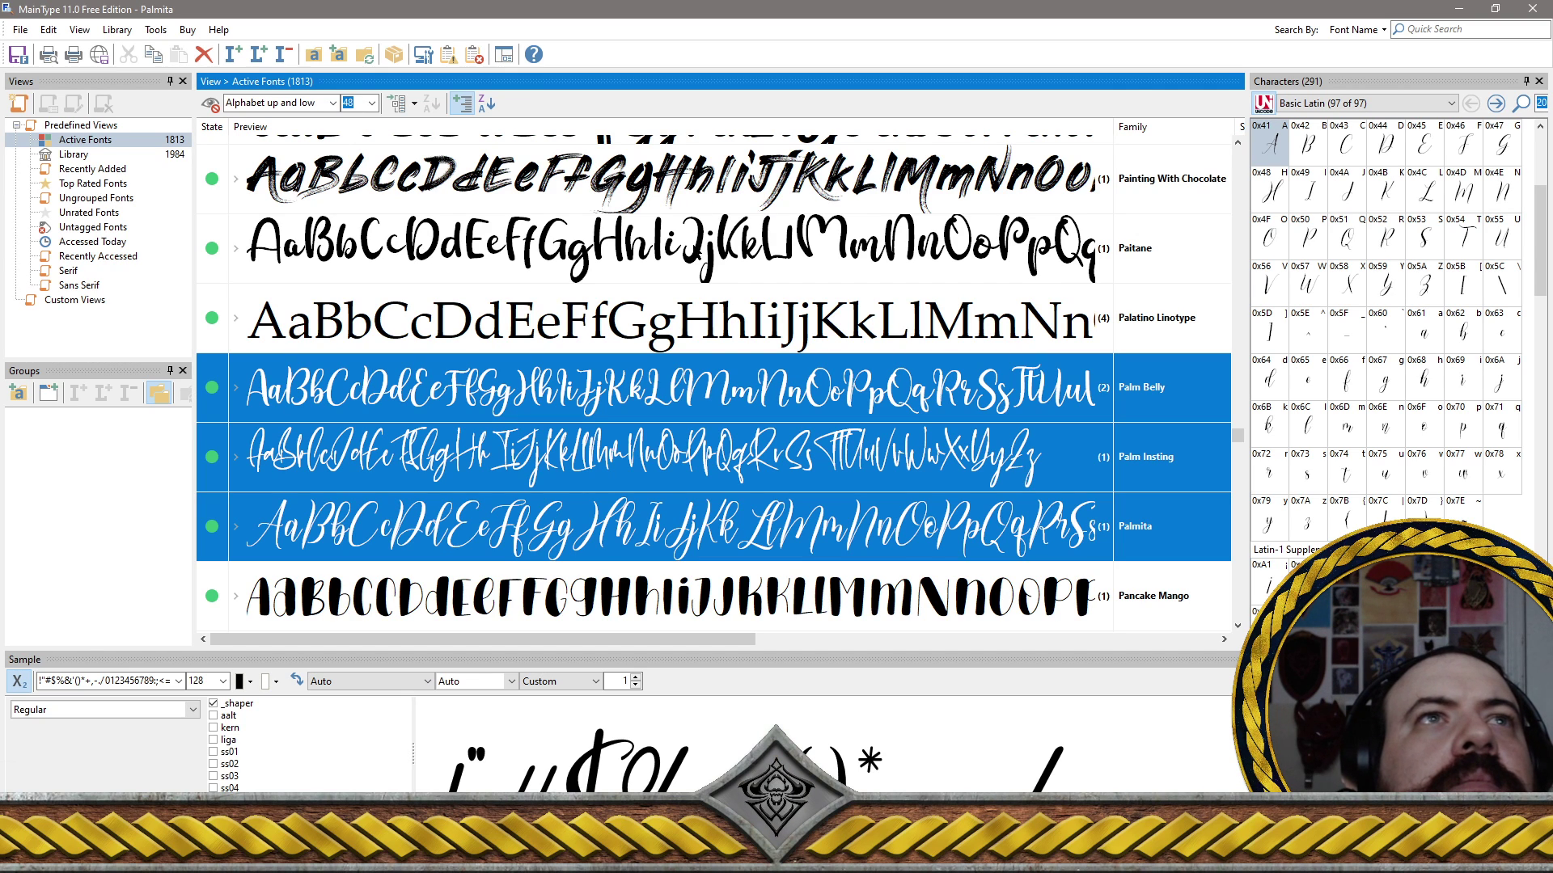
{"action": "left_click", "coordinate": [679, 202], "text": "ctrl"}
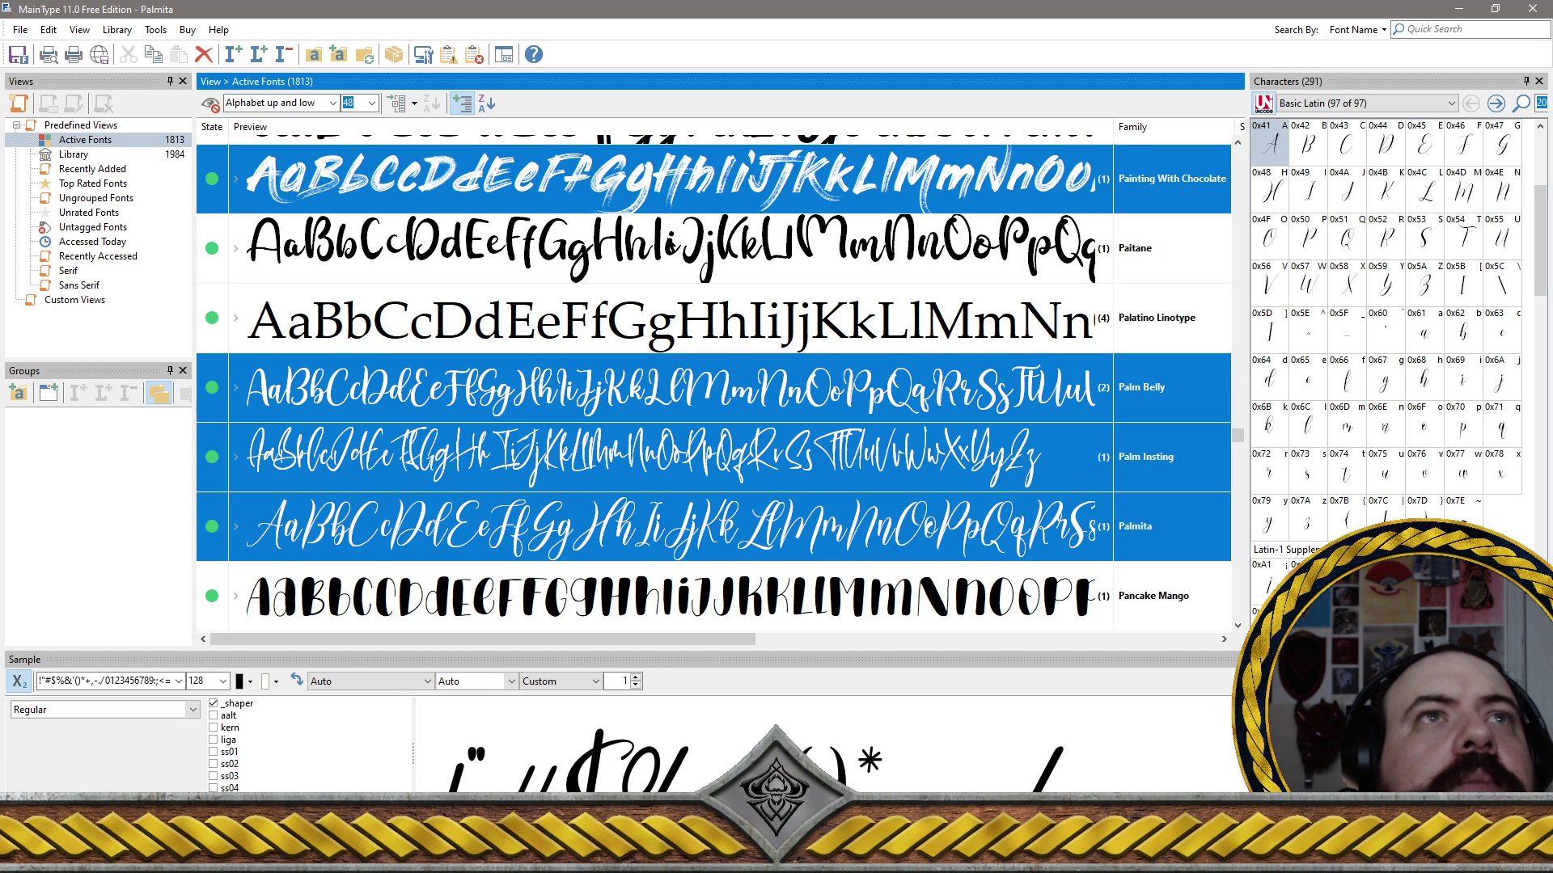
{"action": "left_click", "coordinate": [668, 232], "text": "ctrl"}
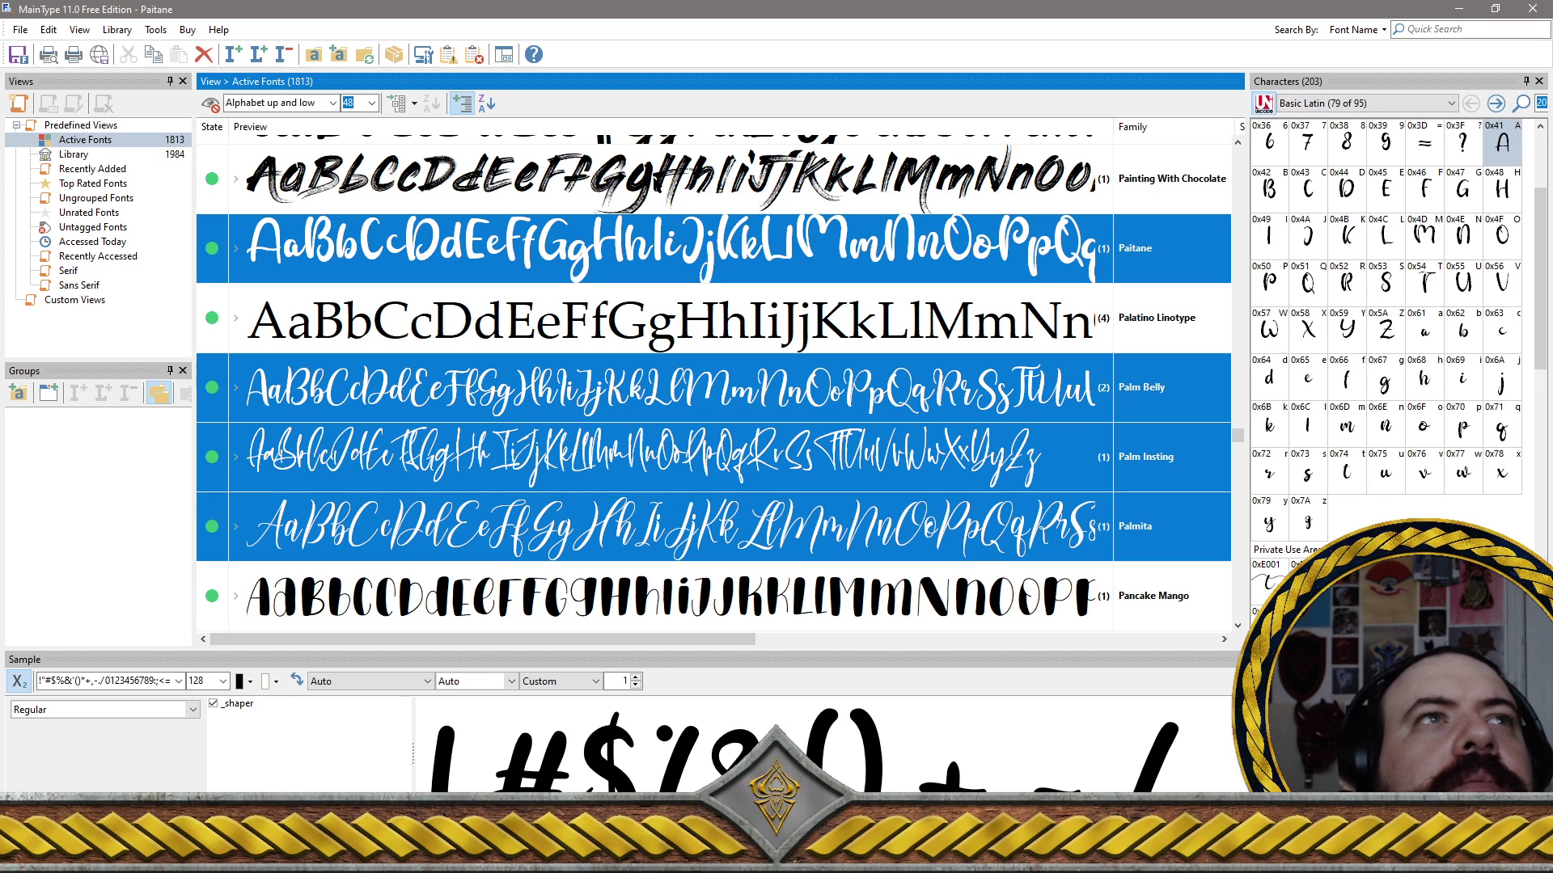
{"action": "left_click", "coordinate": [655, 184], "text": "ctrl"}
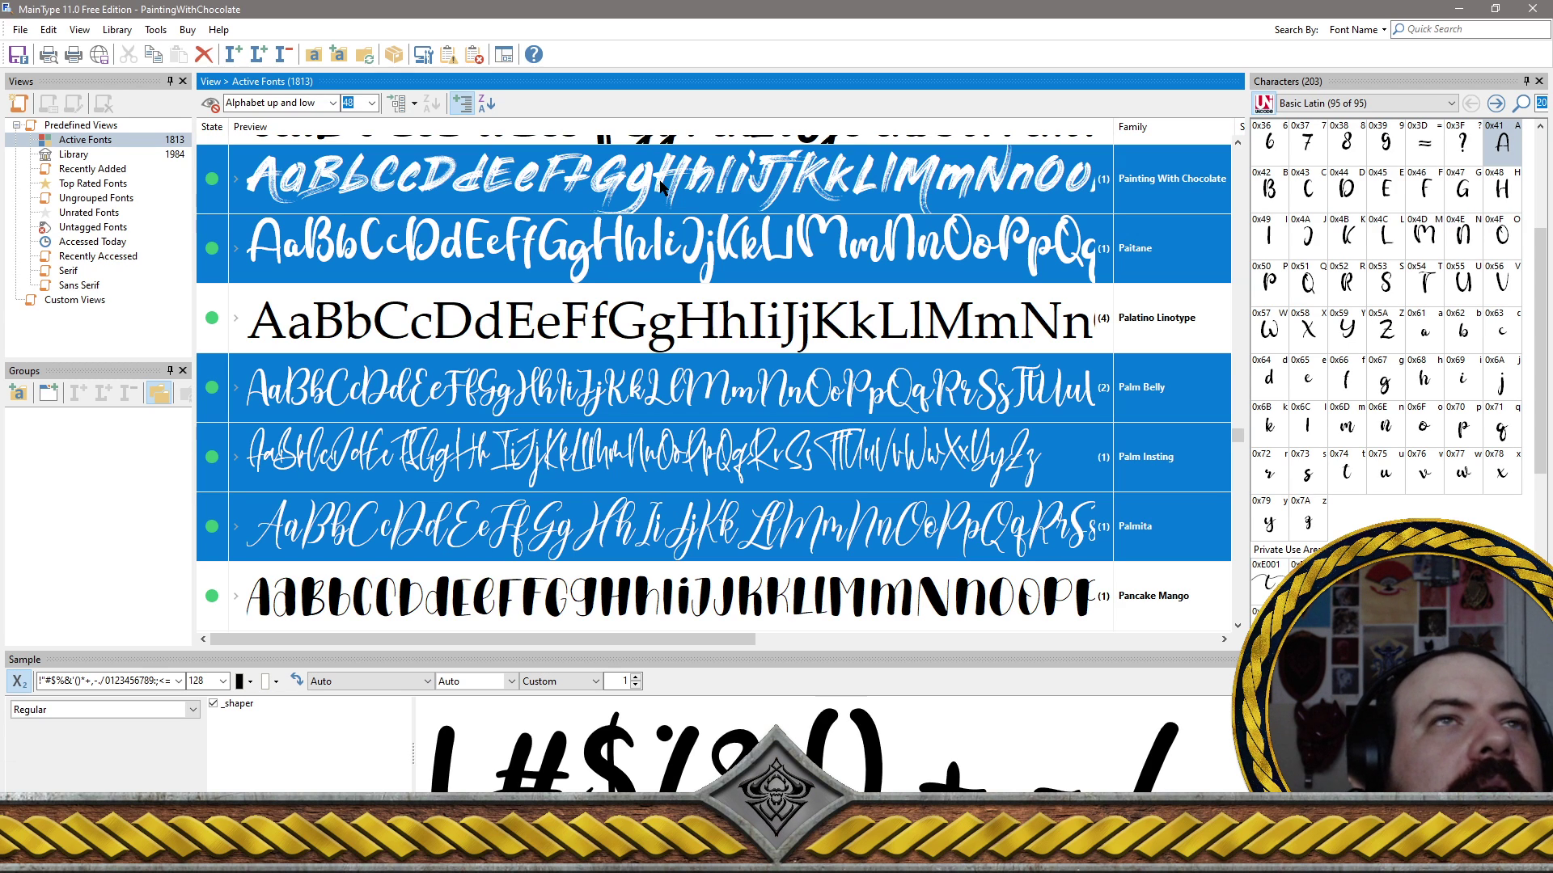
{"action": "right_click", "coordinate": [662, 185]}
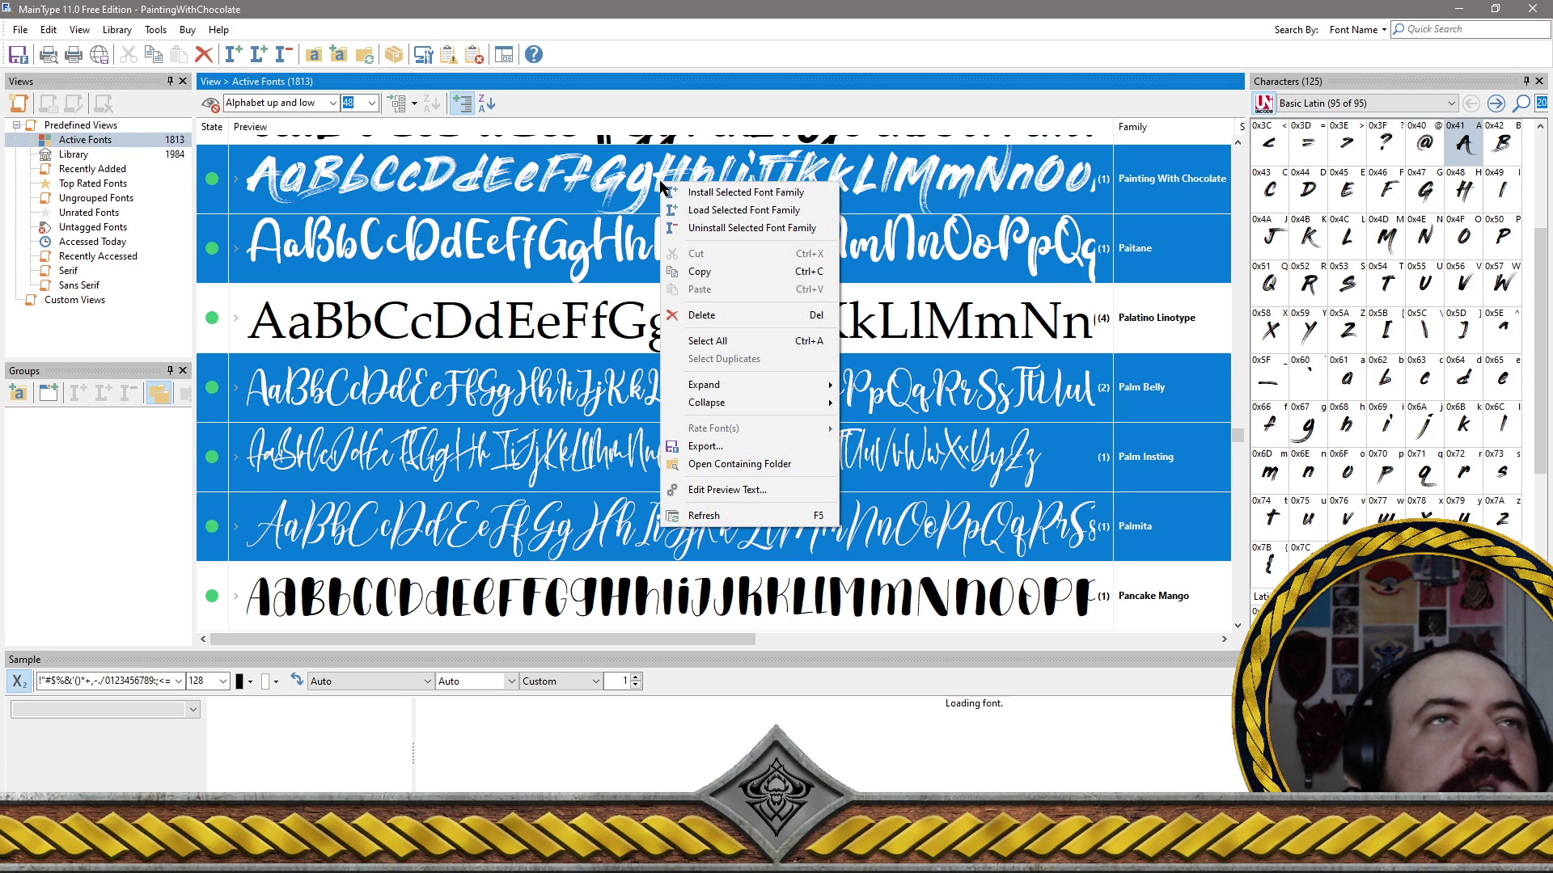
{"action": "left_click", "coordinate": [724, 230]}
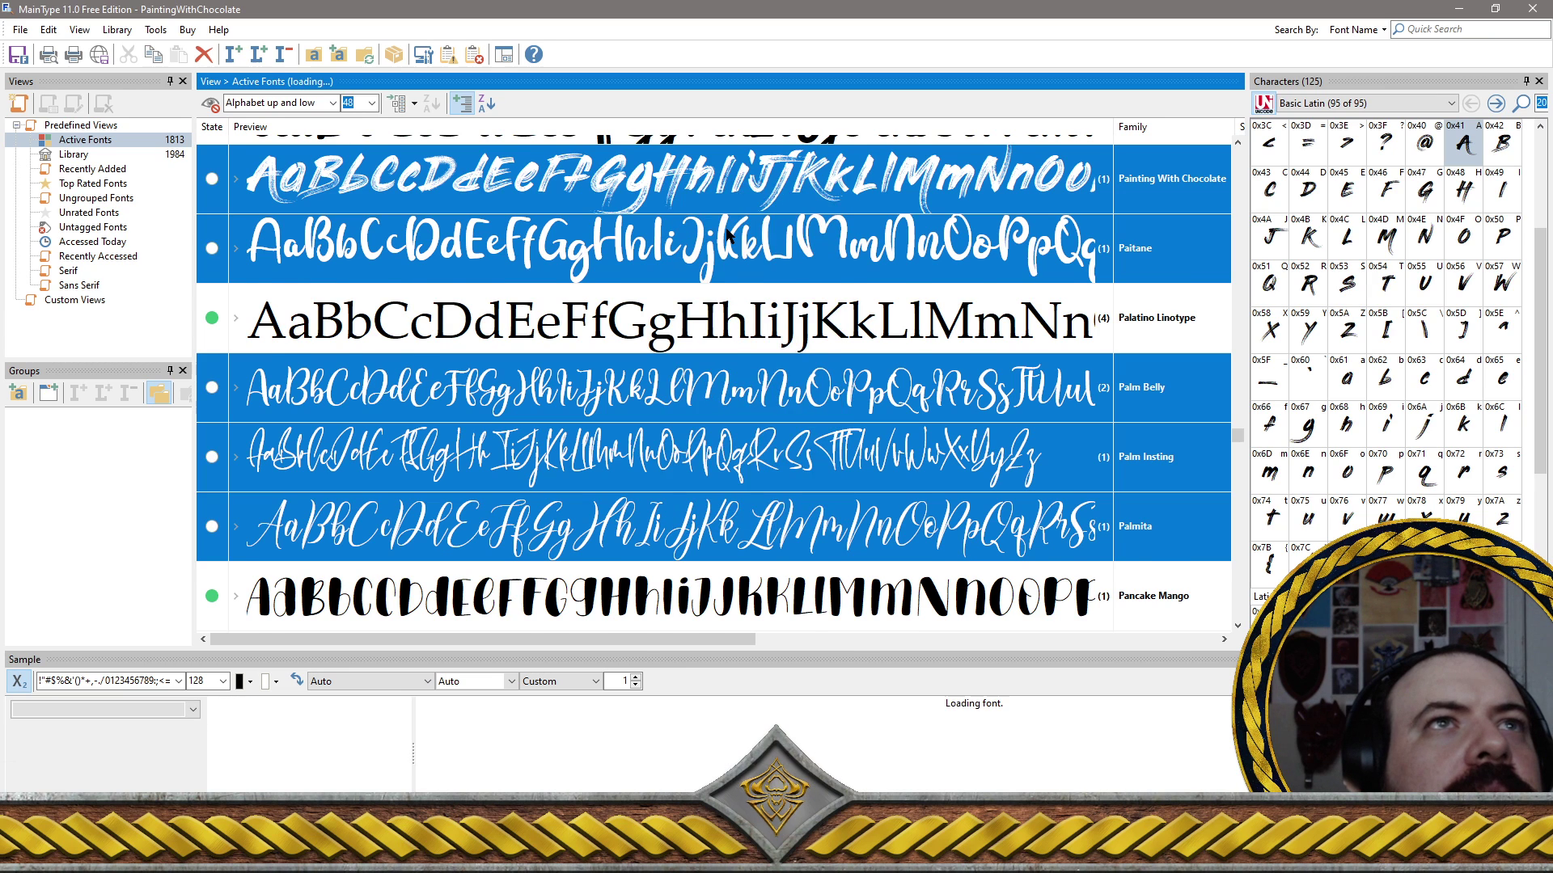
{"action": "left_click", "coordinate": [774, 365]}
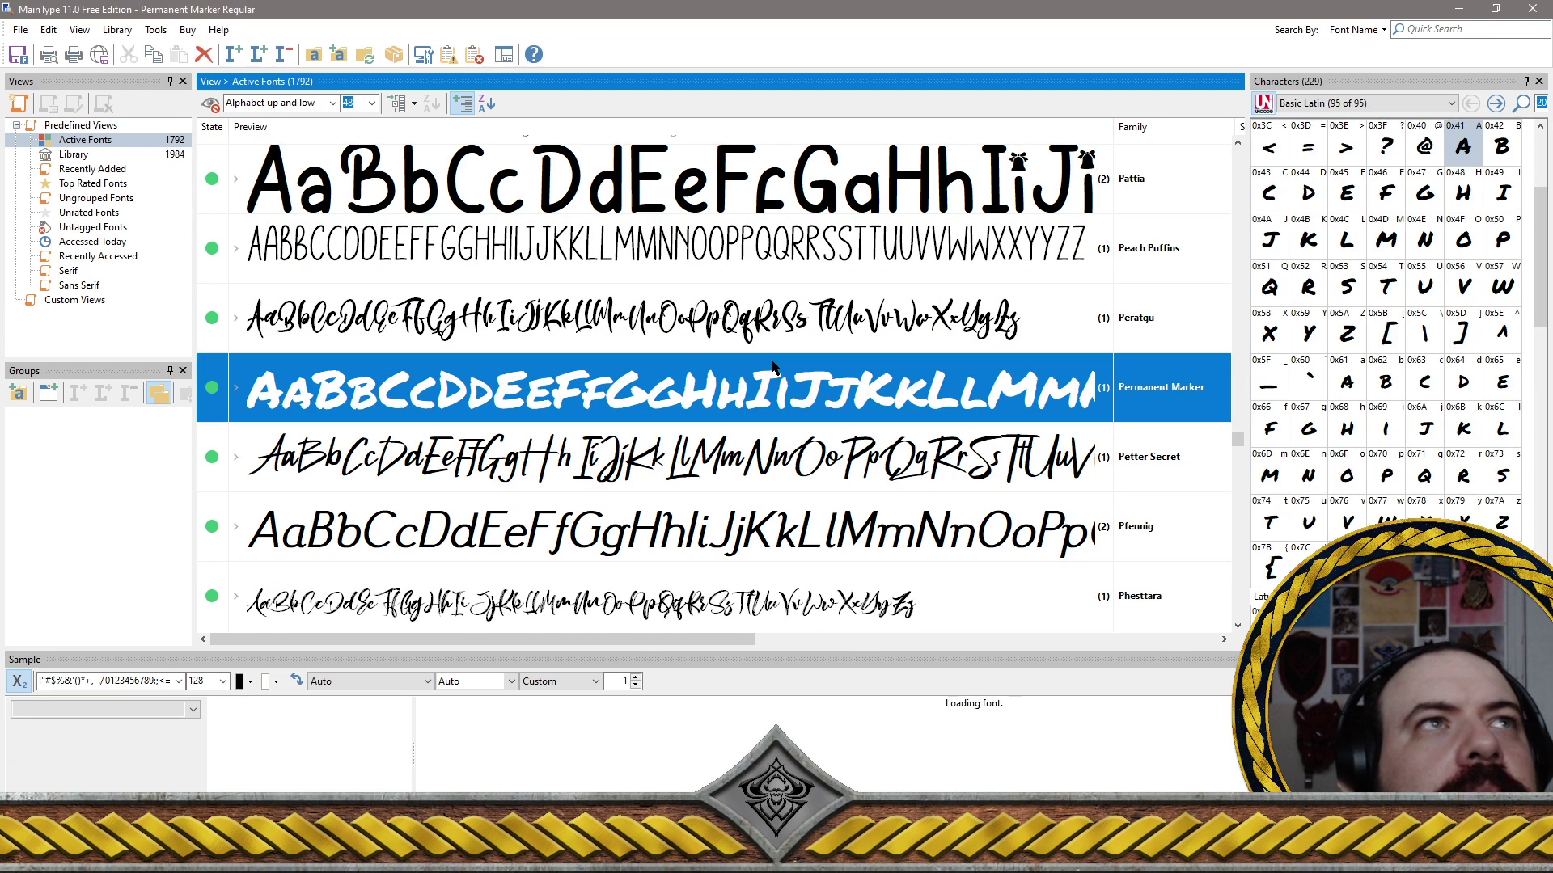
Start a new selection with the Pancake Mango, Pancake Mango 2 and PARADE SHIP families
{"action": "scroll", "coordinate": [771, 368], "scroll_direction": "up", "scroll_amount": 8}
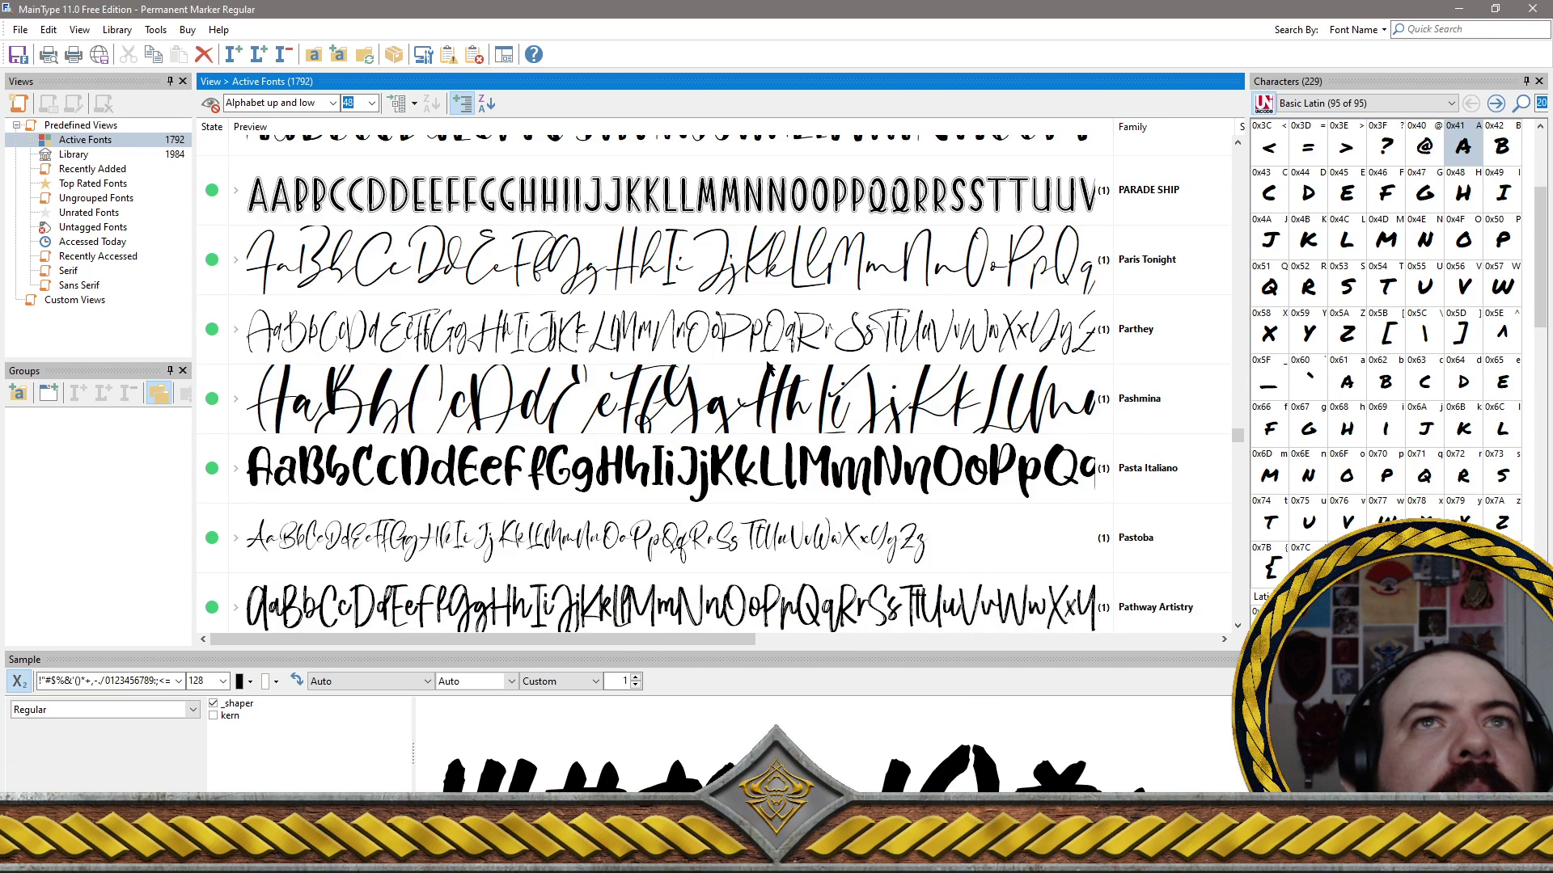
{"action": "scroll", "coordinate": [769, 368], "scroll_direction": "down", "scroll_amount": 5}
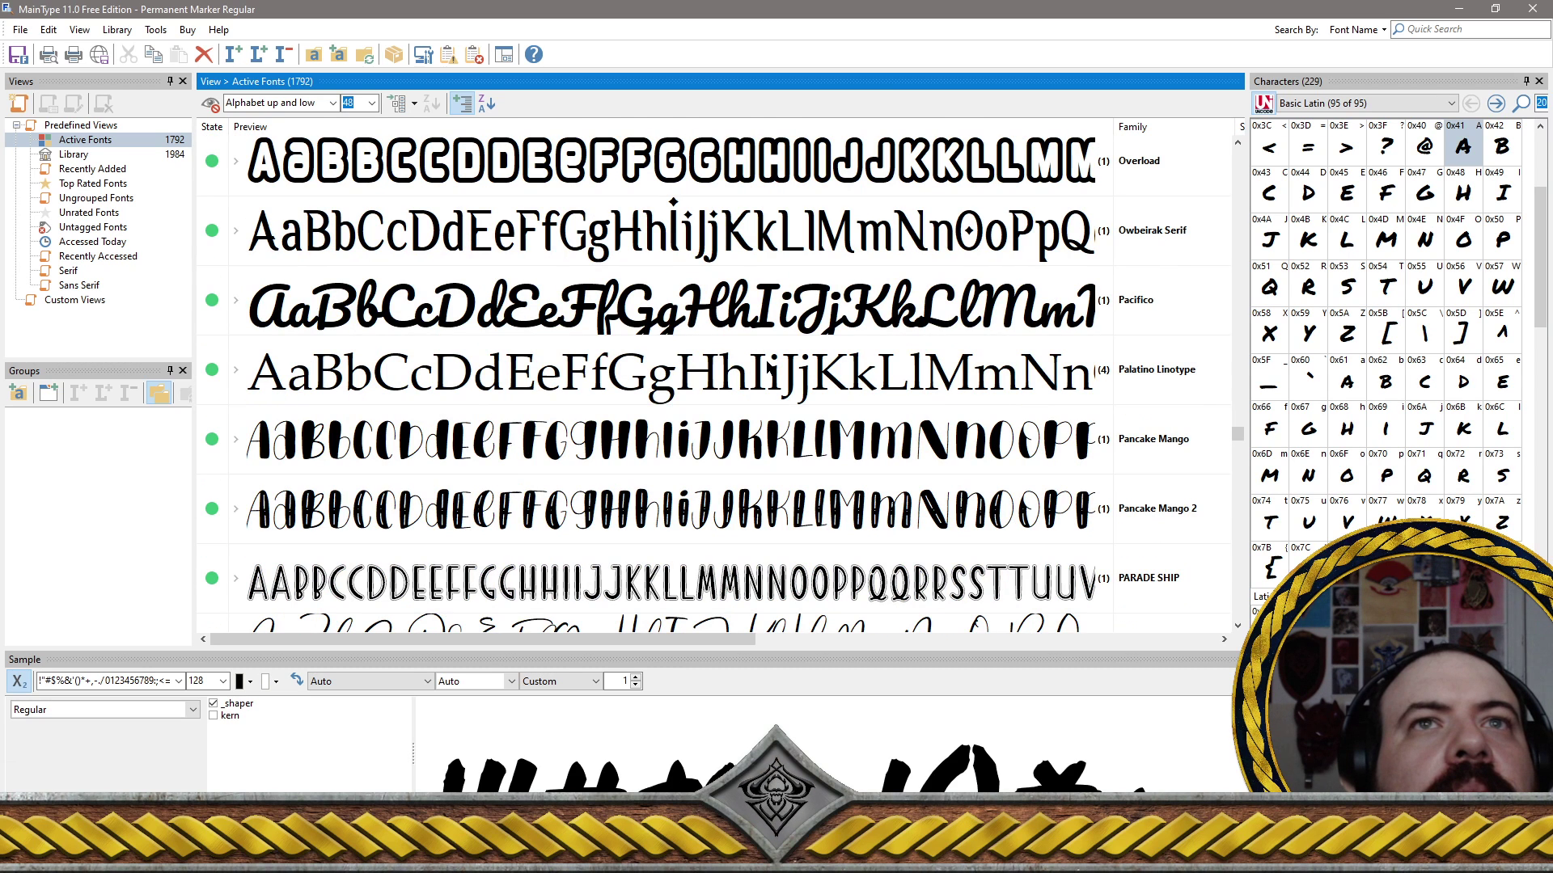
{"action": "left_click", "coordinate": [842, 446]}
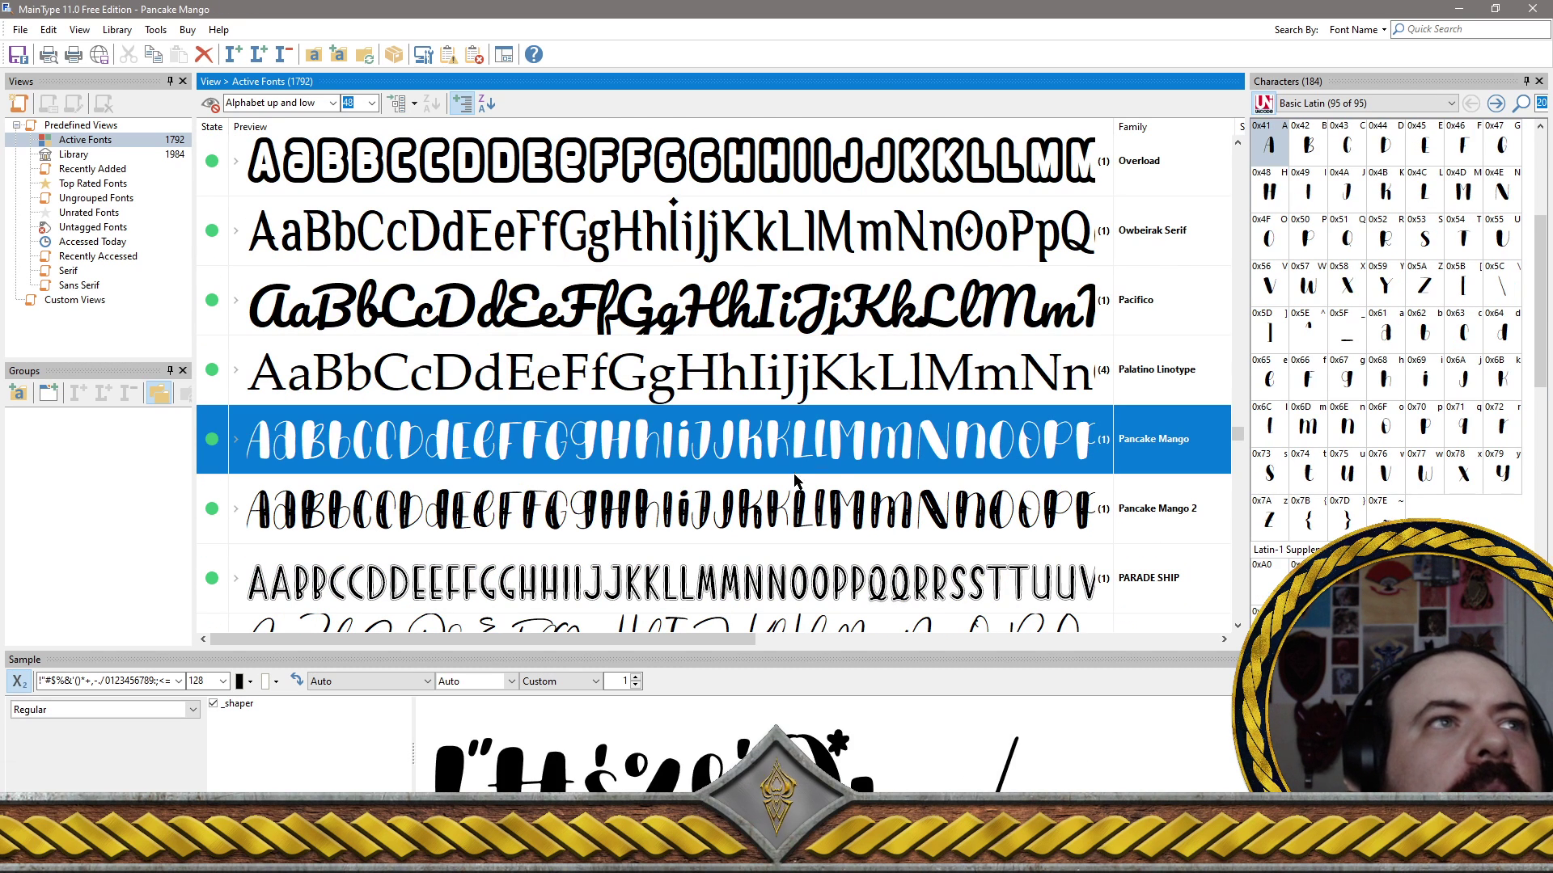
{"action": "left_click", "coordinate": [798, 517], "text": "ctrl"}
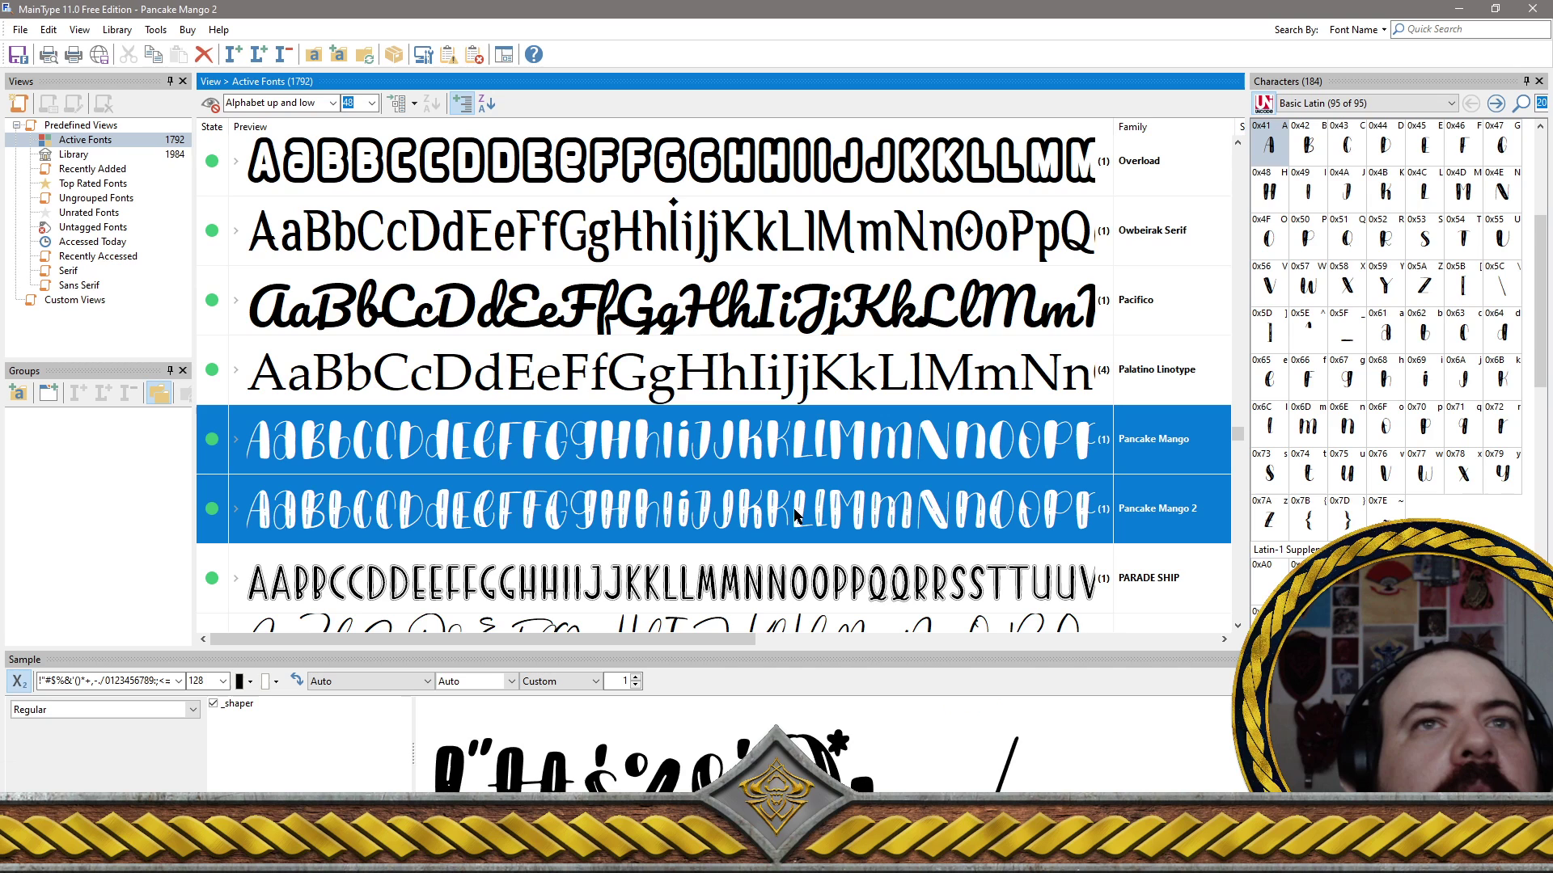
{"action": "left_click", "coordinate": [885, 580], "text": "ctrl"}
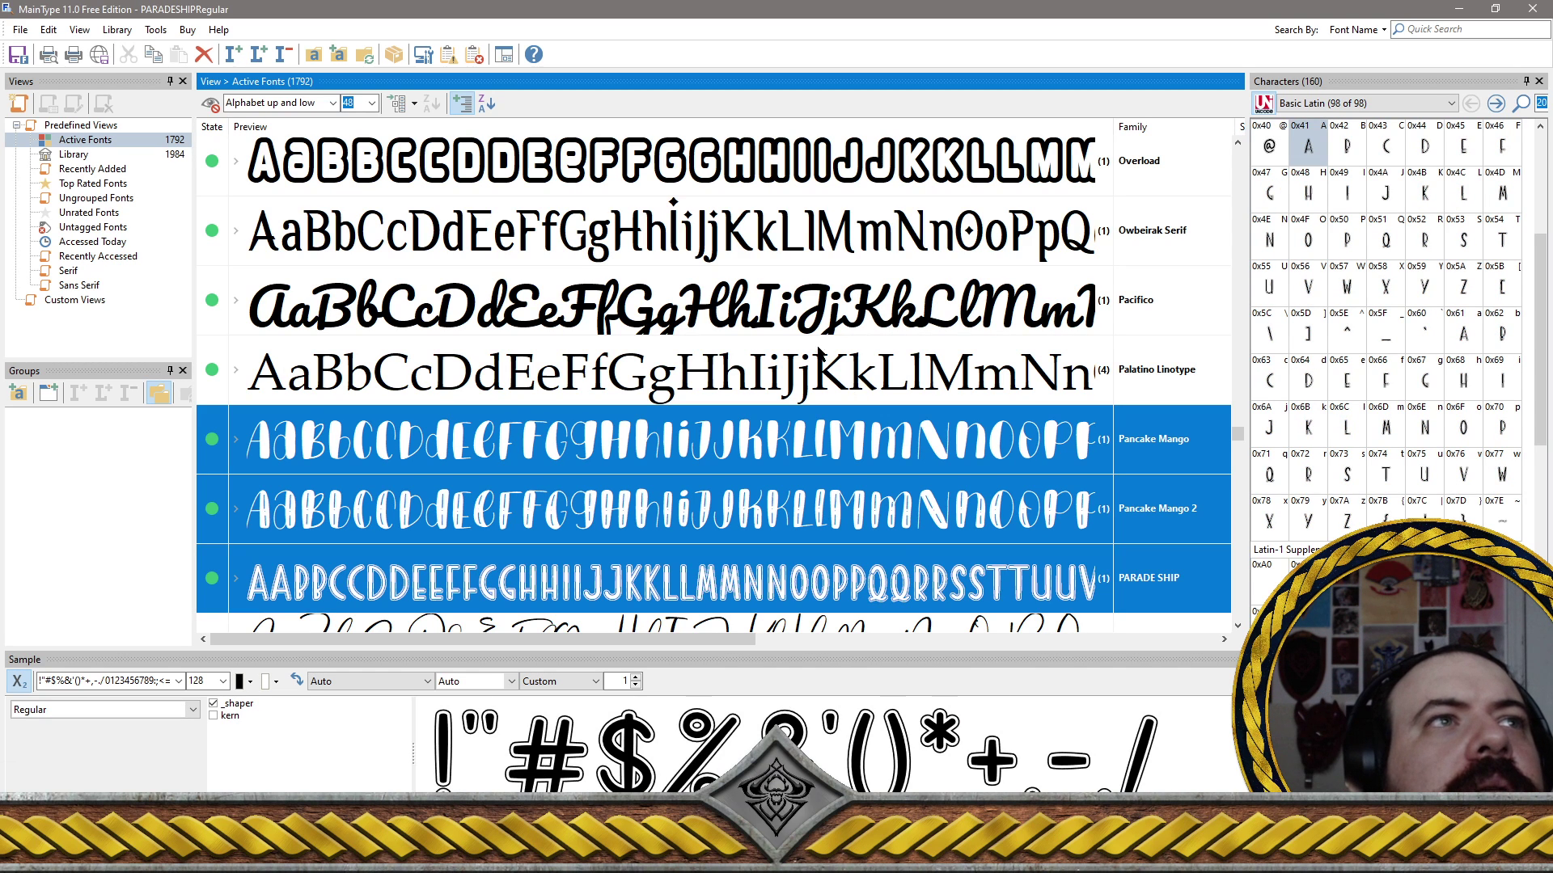
Add the Paris Tonight, Parthey, Pashmina, Pasta Italiano and Pastoba families to the selection
{"action": "scroll", "coordinate": [812, 372], "scroll_direction": "down", "scroll_amount": 3}
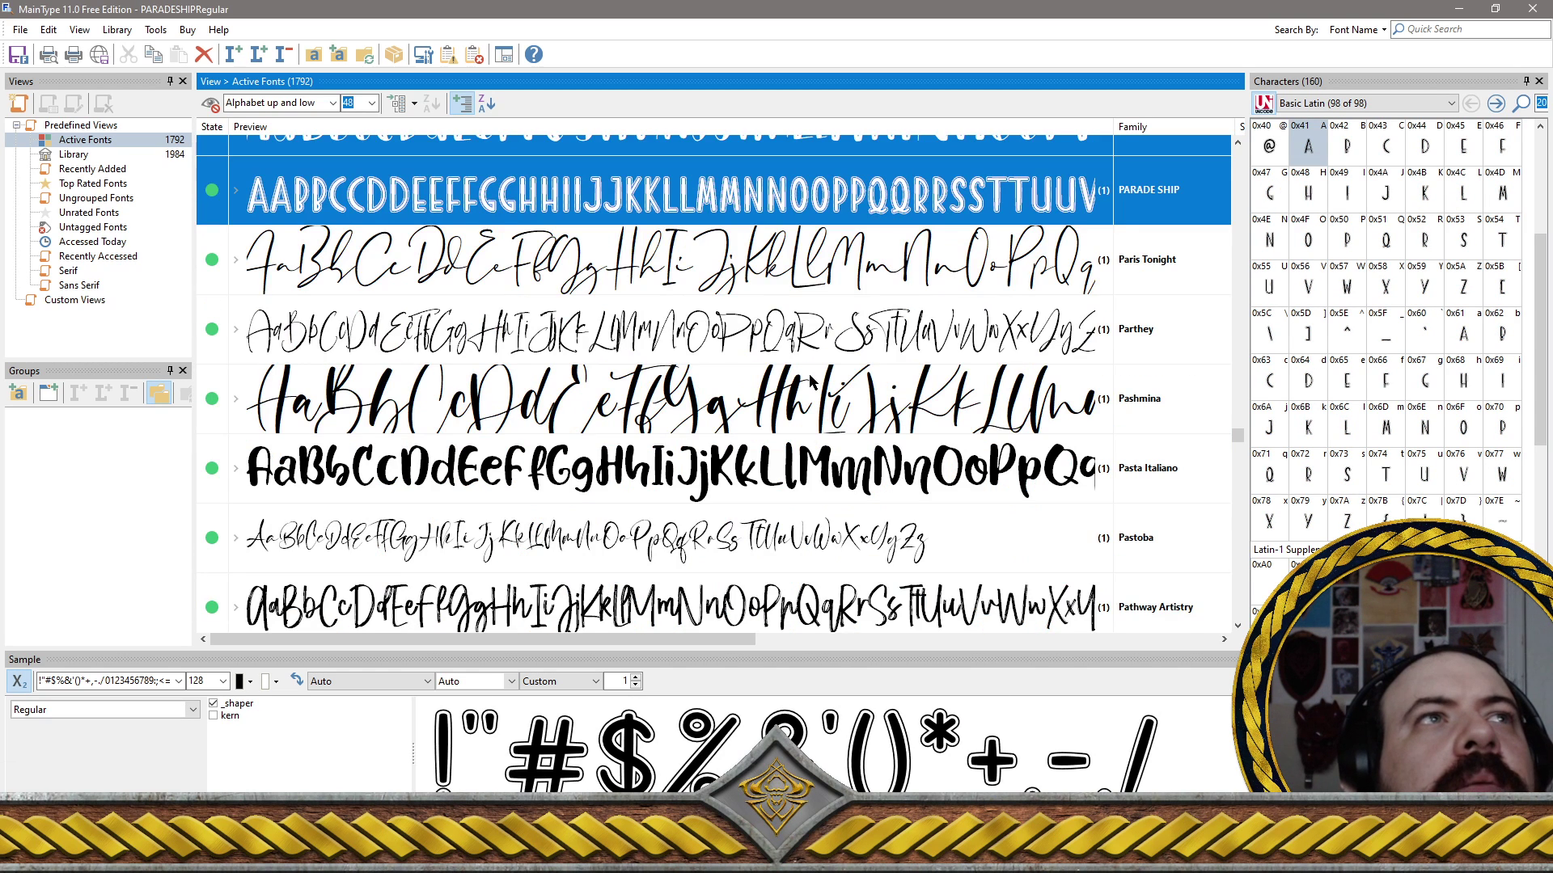
{"action": "left_click", "coordinate": [724, 254], "text": "ctrl"}
{"action": "left_click", "coordinate": [734, 321], "text": "ctrl"}
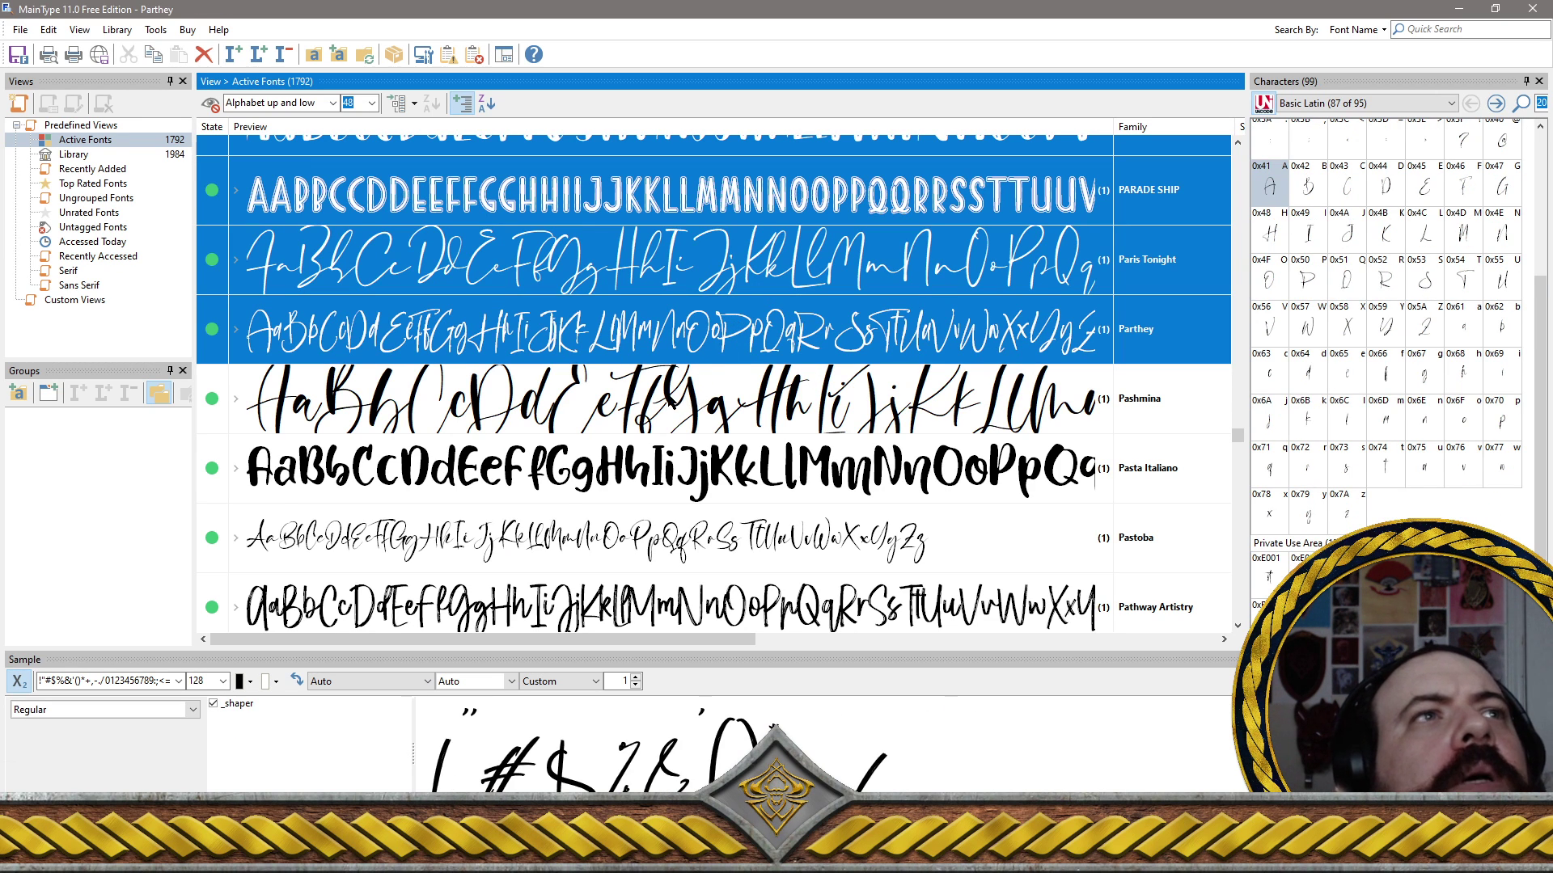
{"action": "left_click", "coordinate": [671, 402], "text": "ctrl"}
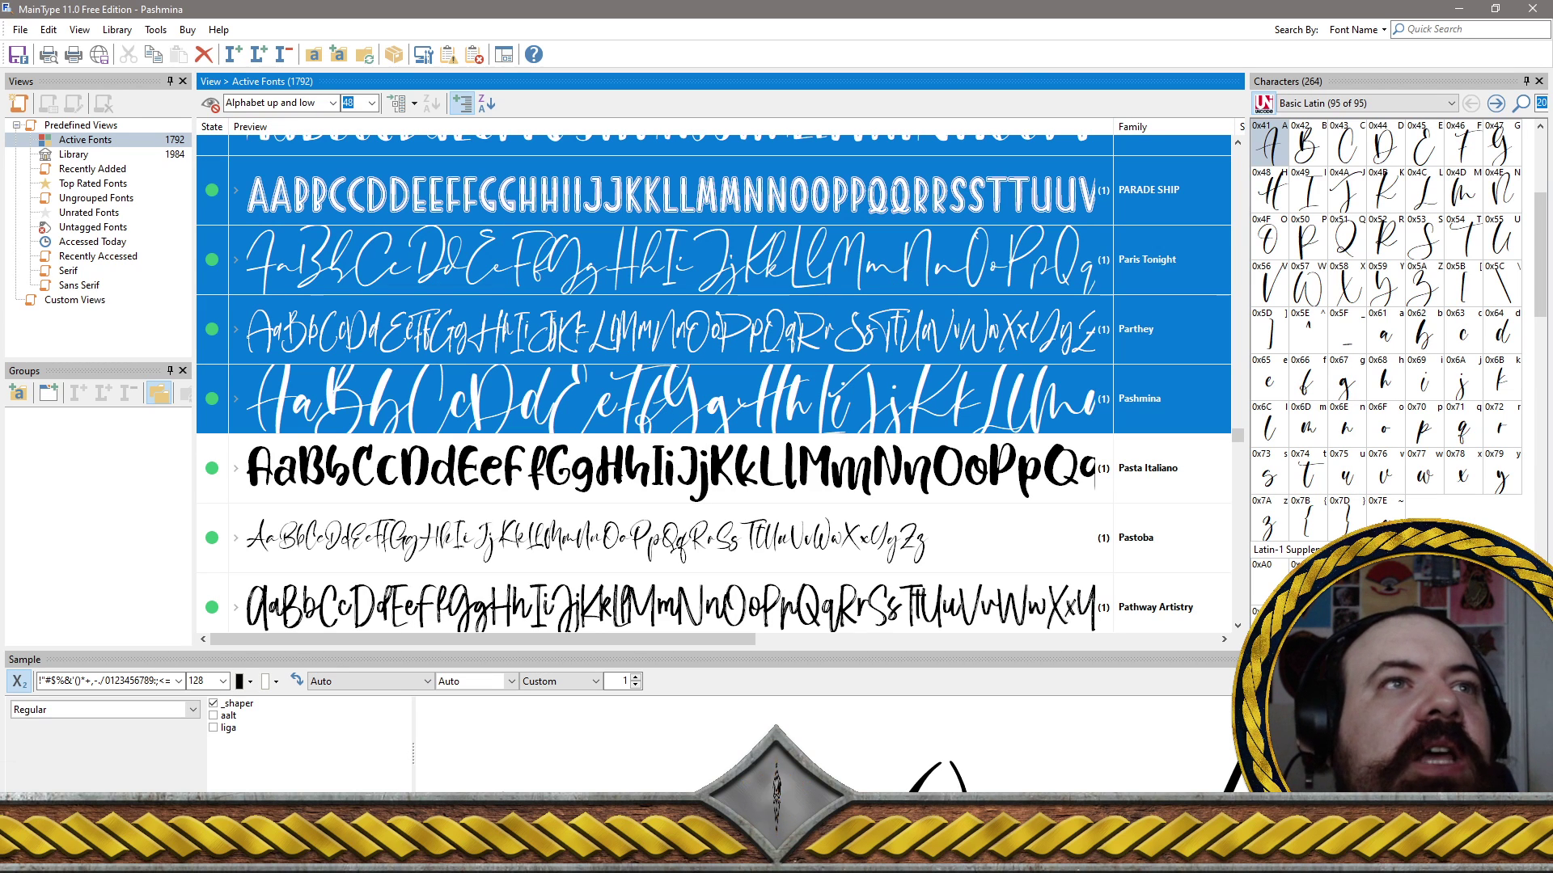
{"action": "left_click", "coordinate": [745, 465], "text": "ctrl"}
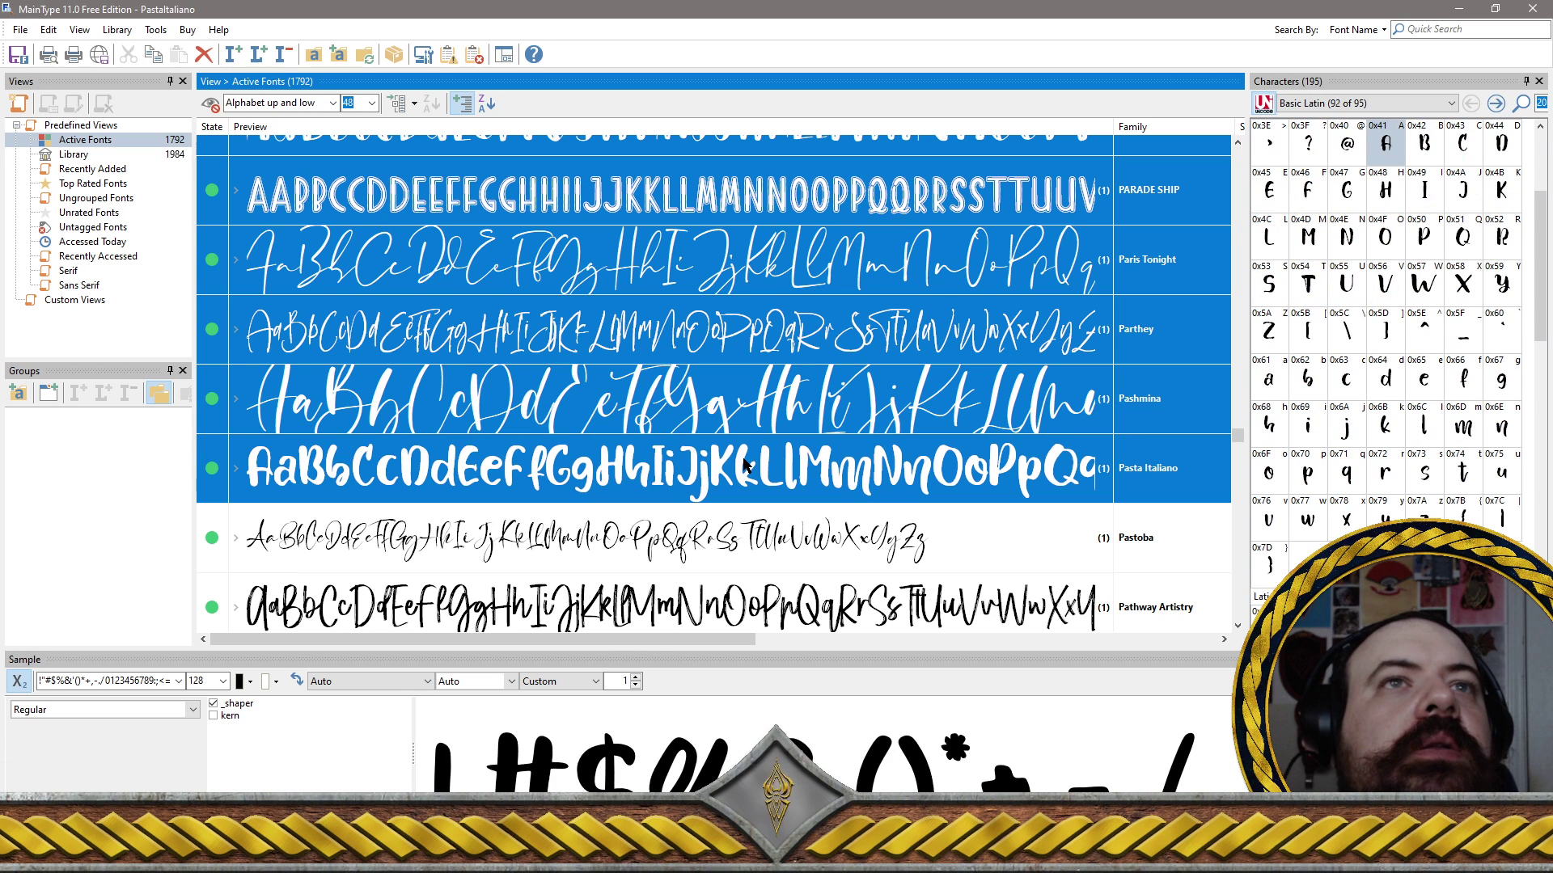
{"action": "left_click", "coordinate": [764, 545], "text": "ctrl"}
Extend the selection with Pathway Artistry, Pathway Gothic One, Patrick Hand, Patrick Hand SC and Pattaya, and look over the families that follow
{"action": "scroll", "coordinate": [775, 527], "scroll_direction": "down", "scroll_amount": 5}
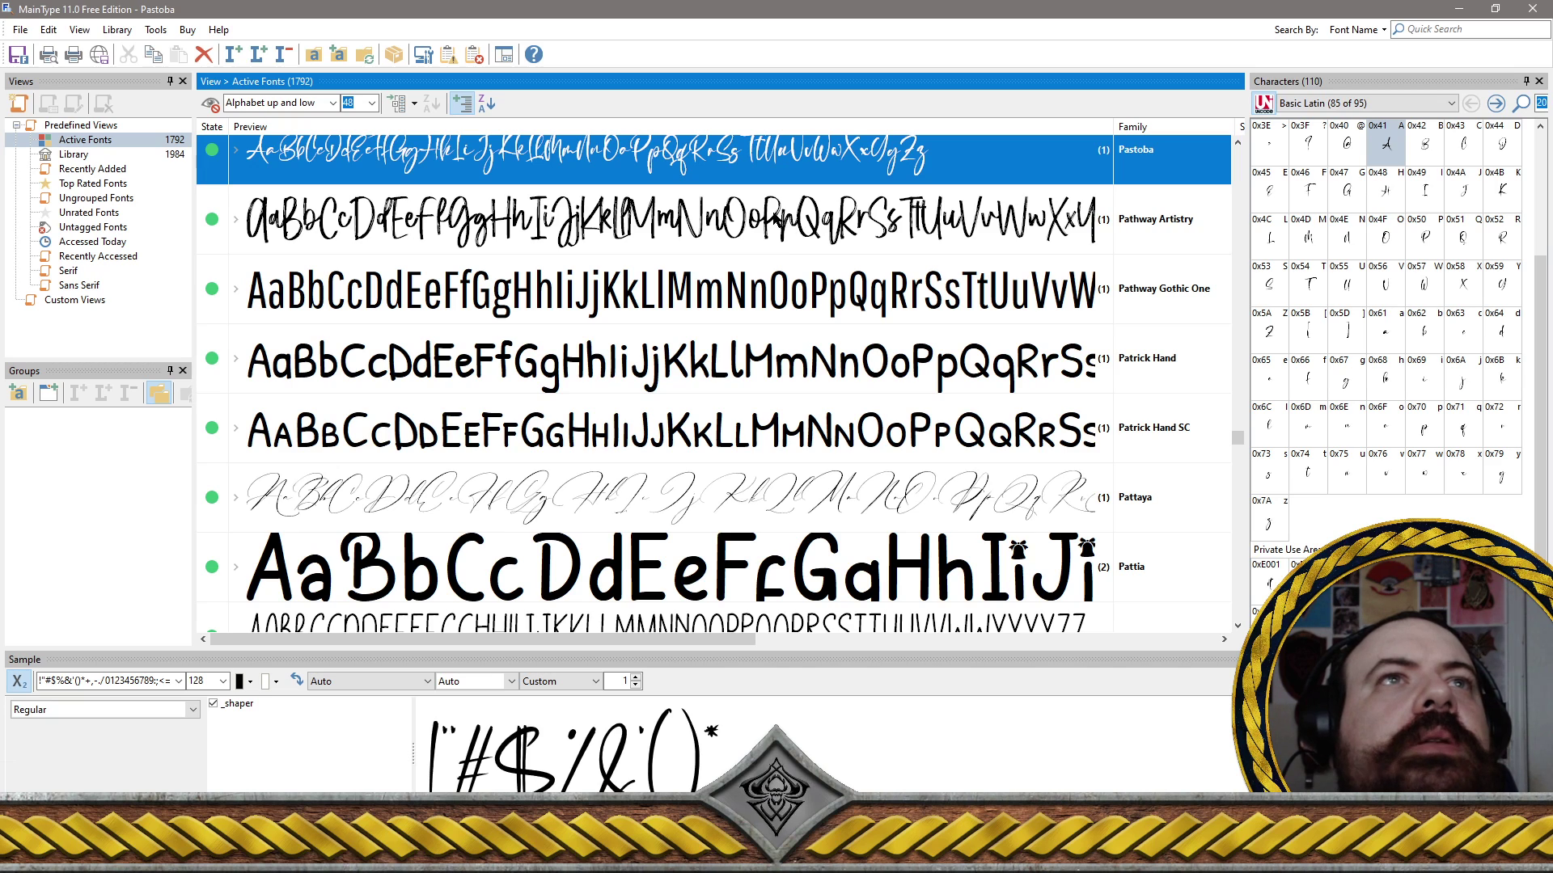
{"action": "left_click", "coordinate": [791, 229]}
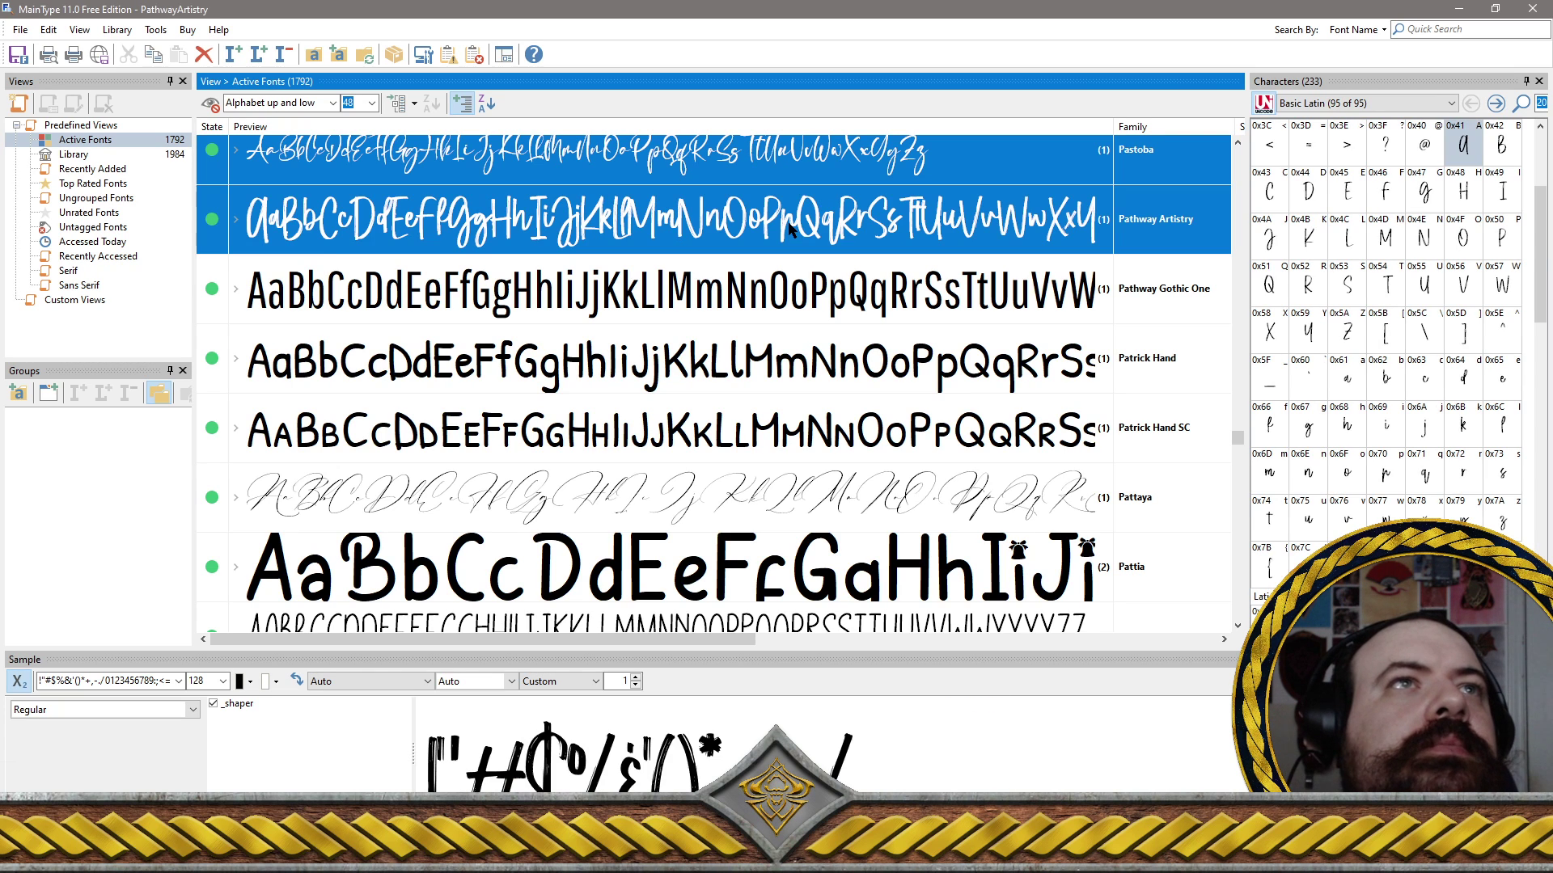
{"action": "left_click", "coordinate": [663, 291], "text": "ctrl"}
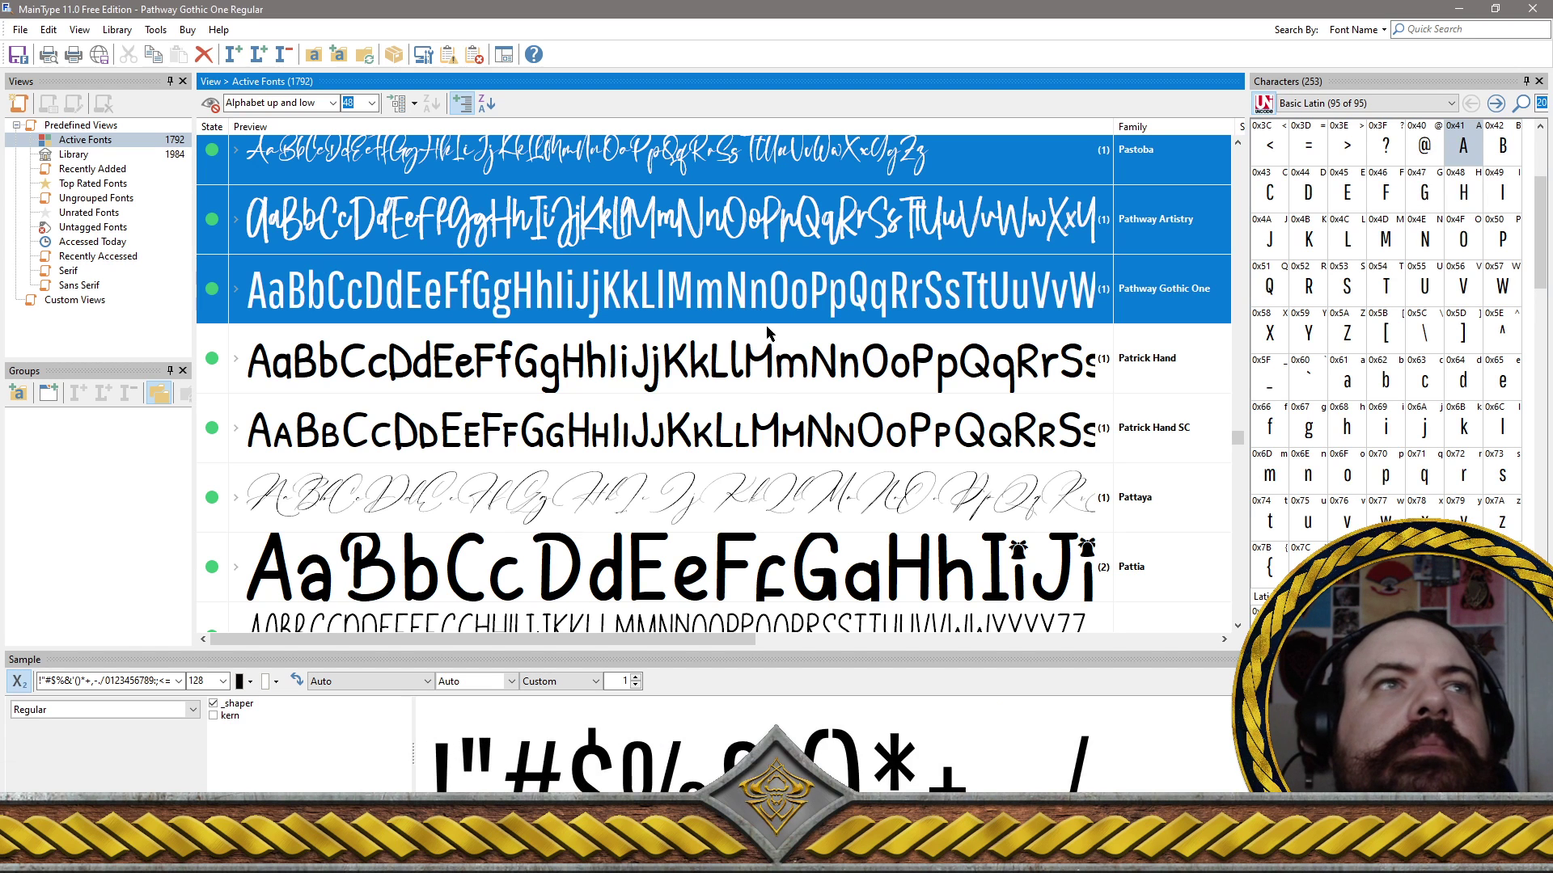
{"action": "left_click", "coordinate": [694, 355], "text": "ctrl"}
{"action": "left_click", "coordinate": [663, 414], "text": "ctrl"}
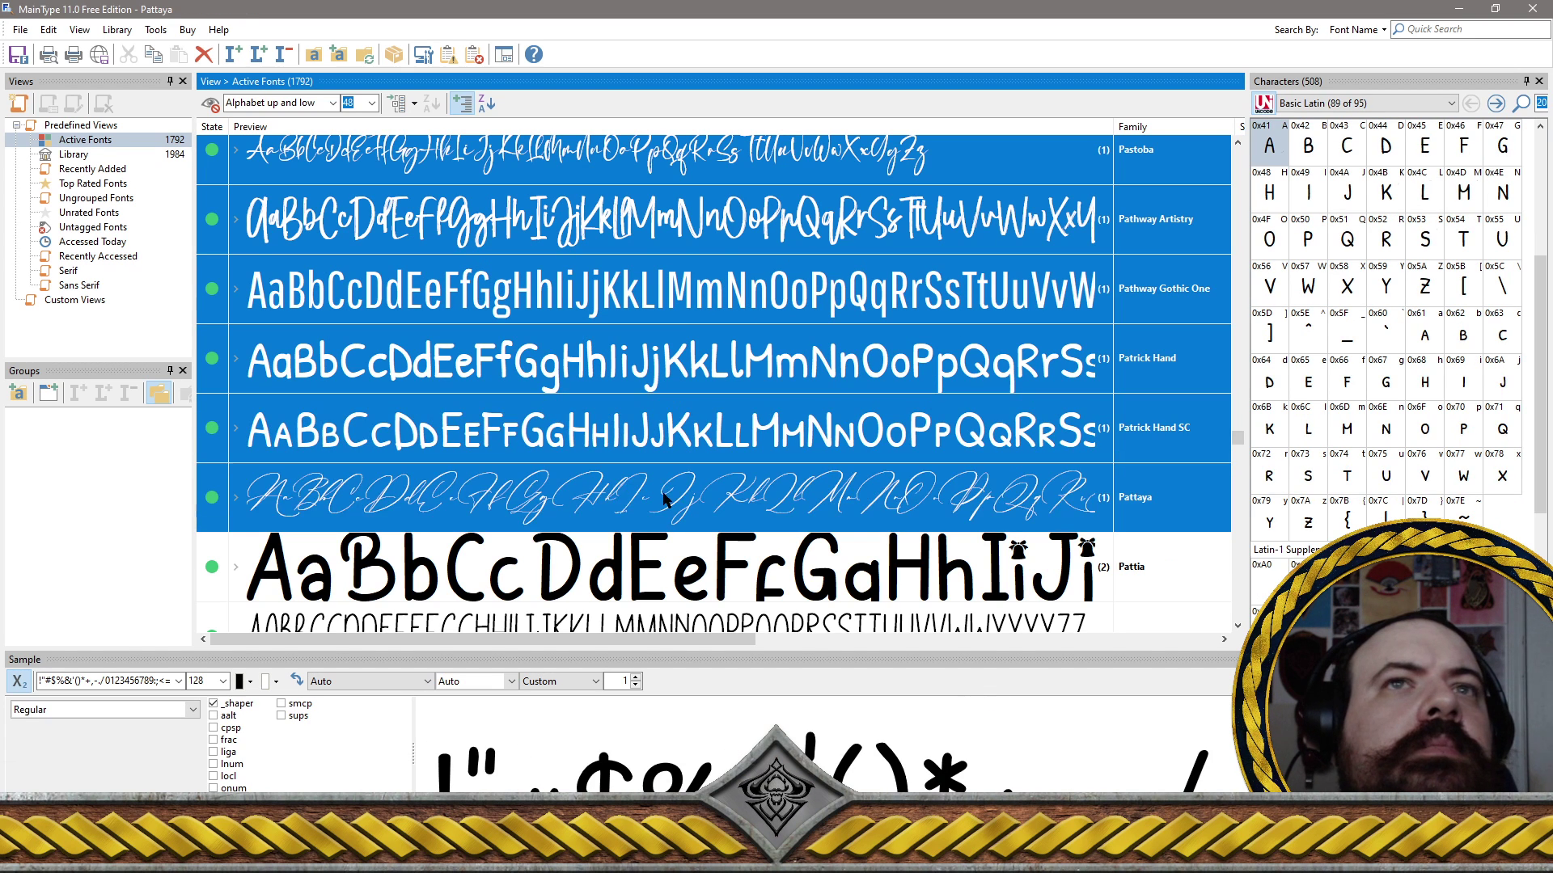
{"action": "left_click", "coordinate": [667, 501], "text": "ctrl"}
{"action": "scroll", "coordinate": [700, 466], "scroll_direction": "down", "scroll_amount": 5}
{"action": "scroll", "coordinate": [701, 466], "scroll_direction": "up", "scroll_amount": 5}
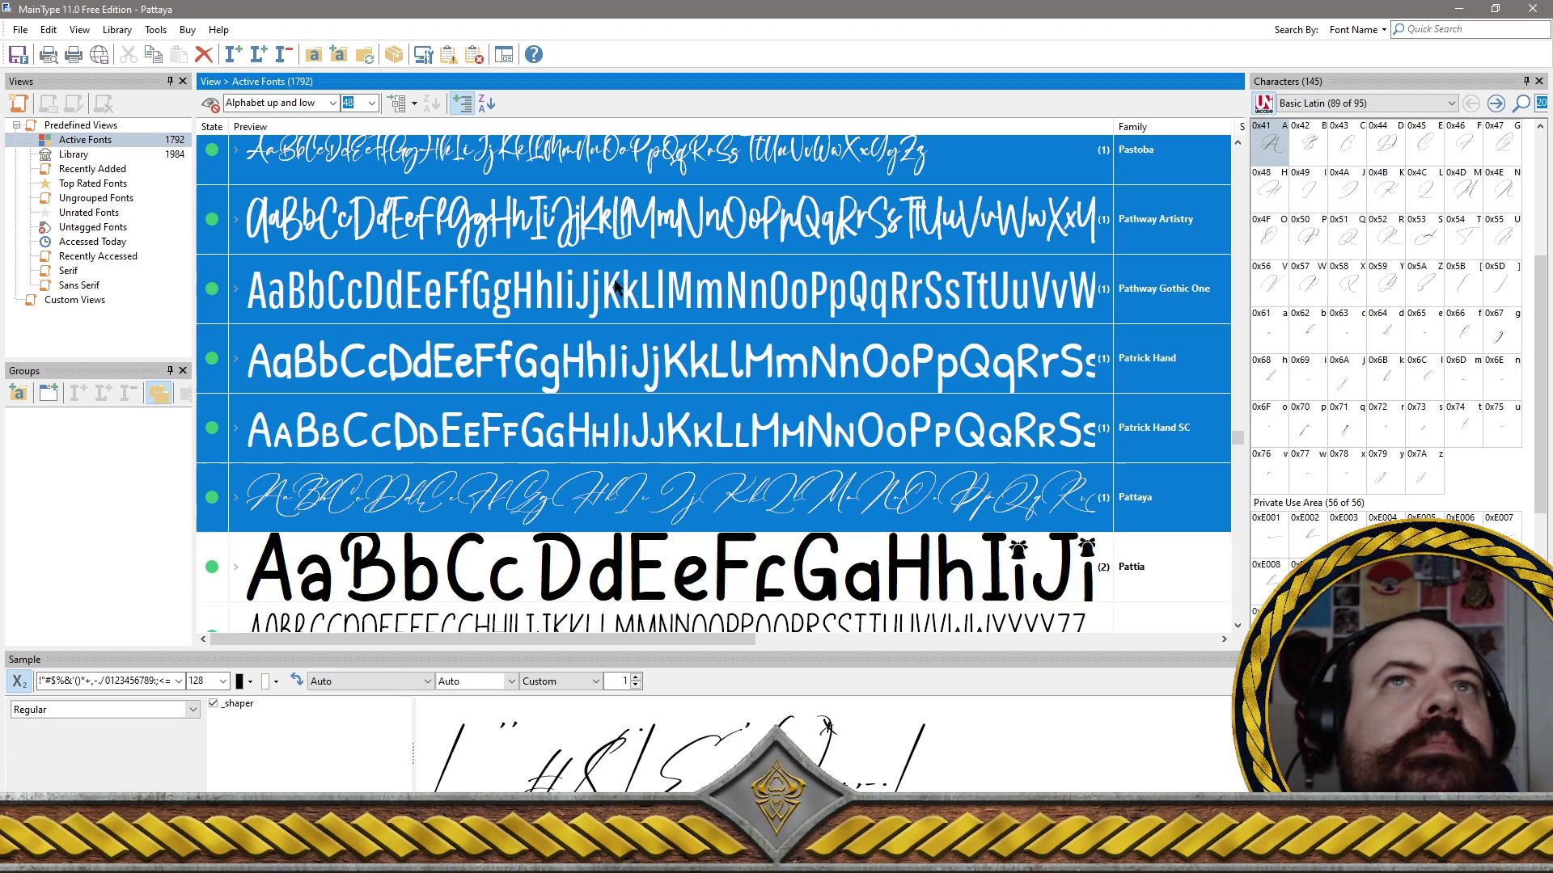
{"action": "scroll", "coordinate": [726, 461], "scroll_direction": "down", "scroll_amount": 5}
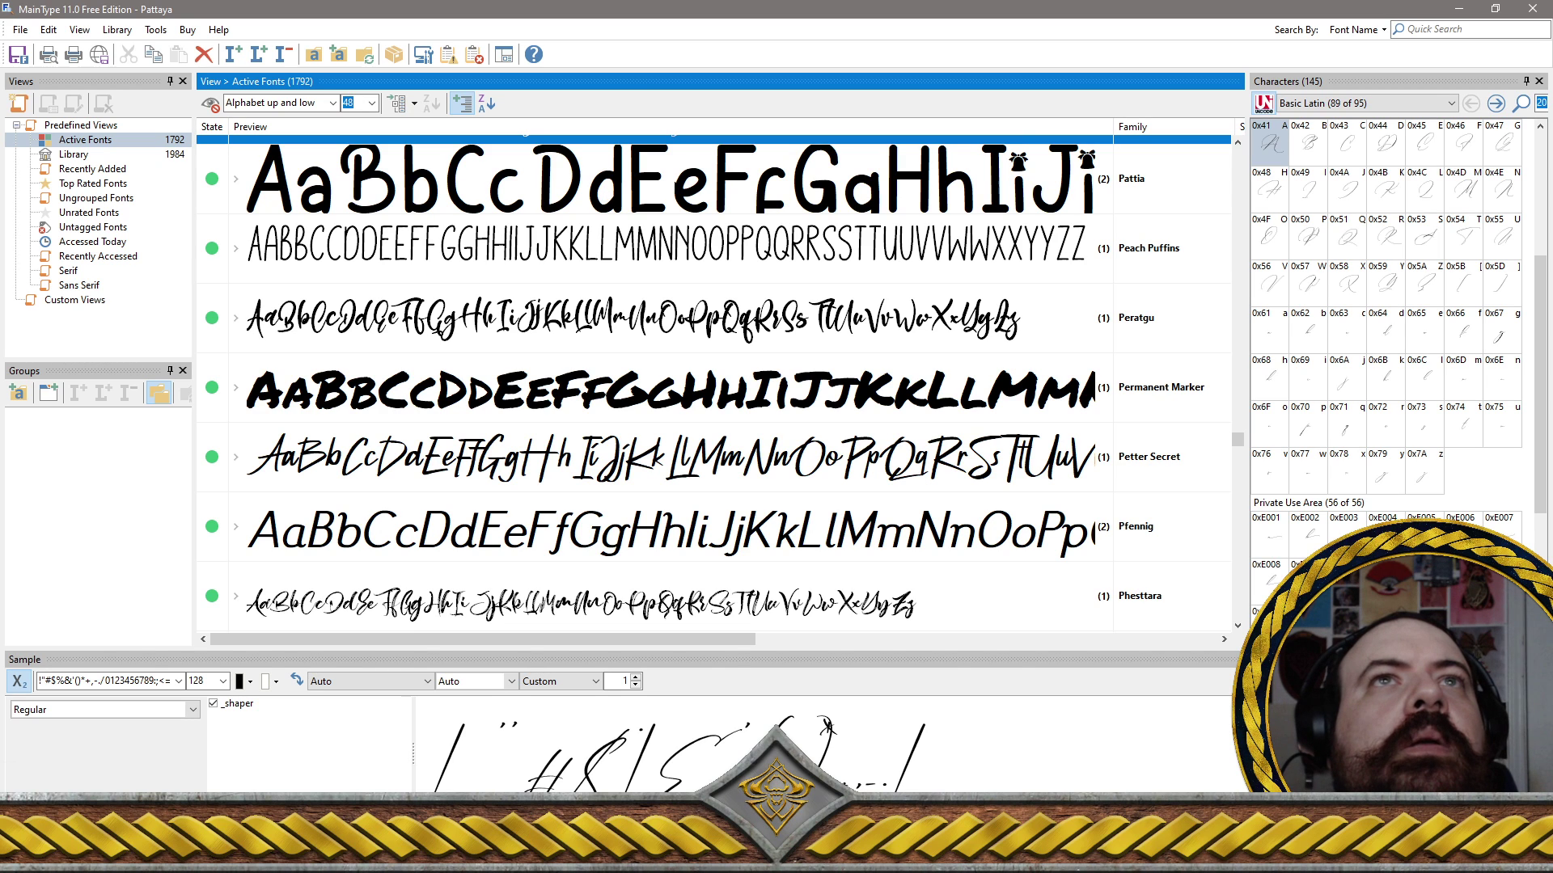
Add the Pattia, Peach Puffins, Peratgu, Petter Secret and Pfennig families to the selection, leaving out Permanent Marker
{"action": "left_click", "coordinate": [1023, 183]}
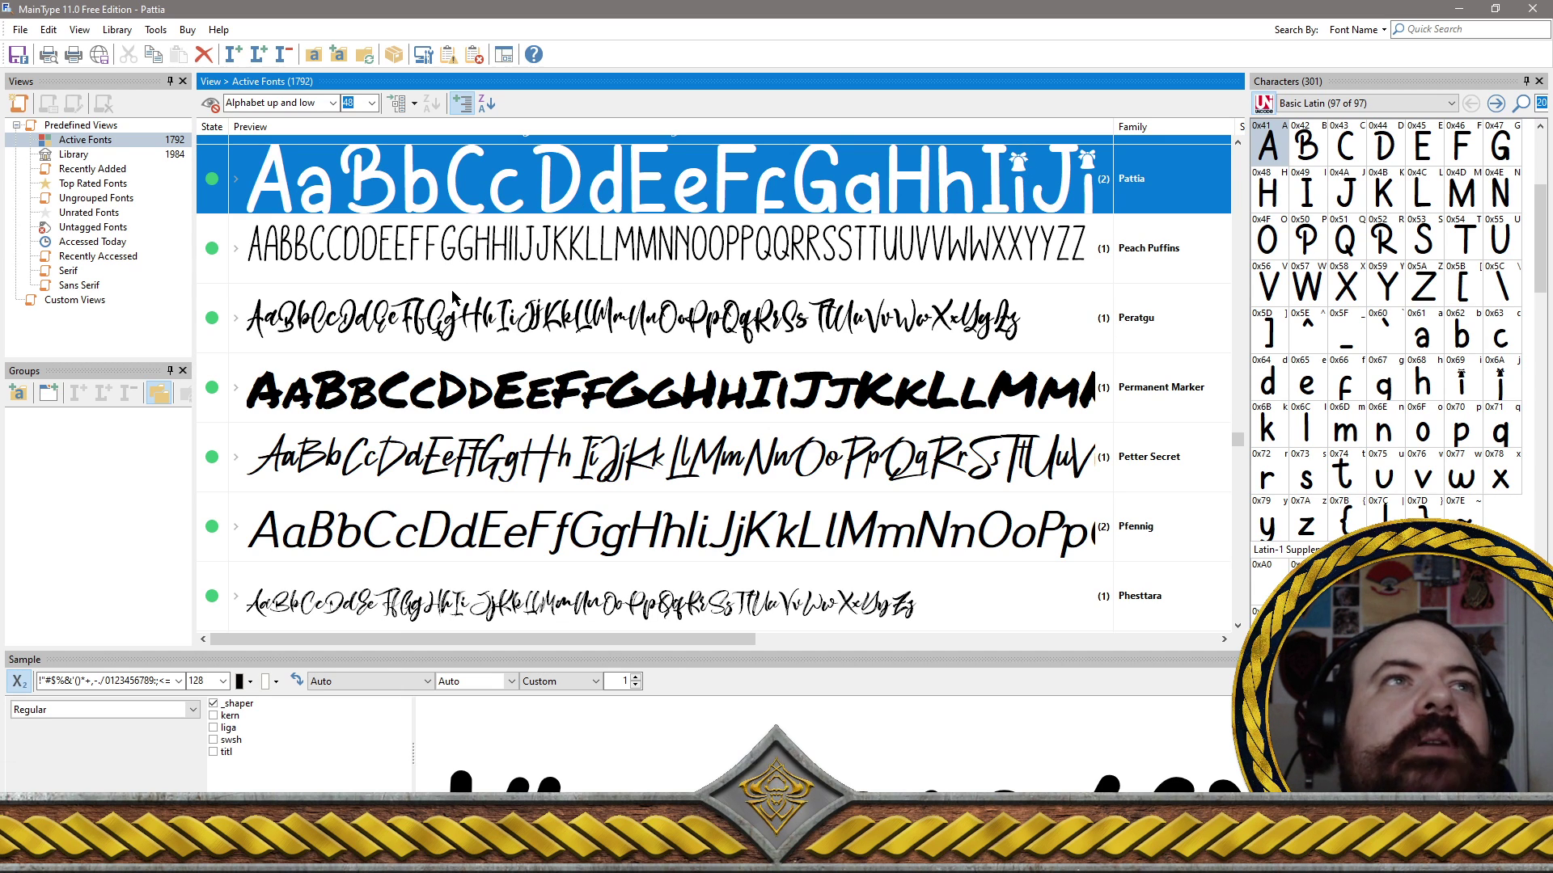
{"action": "left_click", "coordinate": [432, 251], "text": "ctrl"}
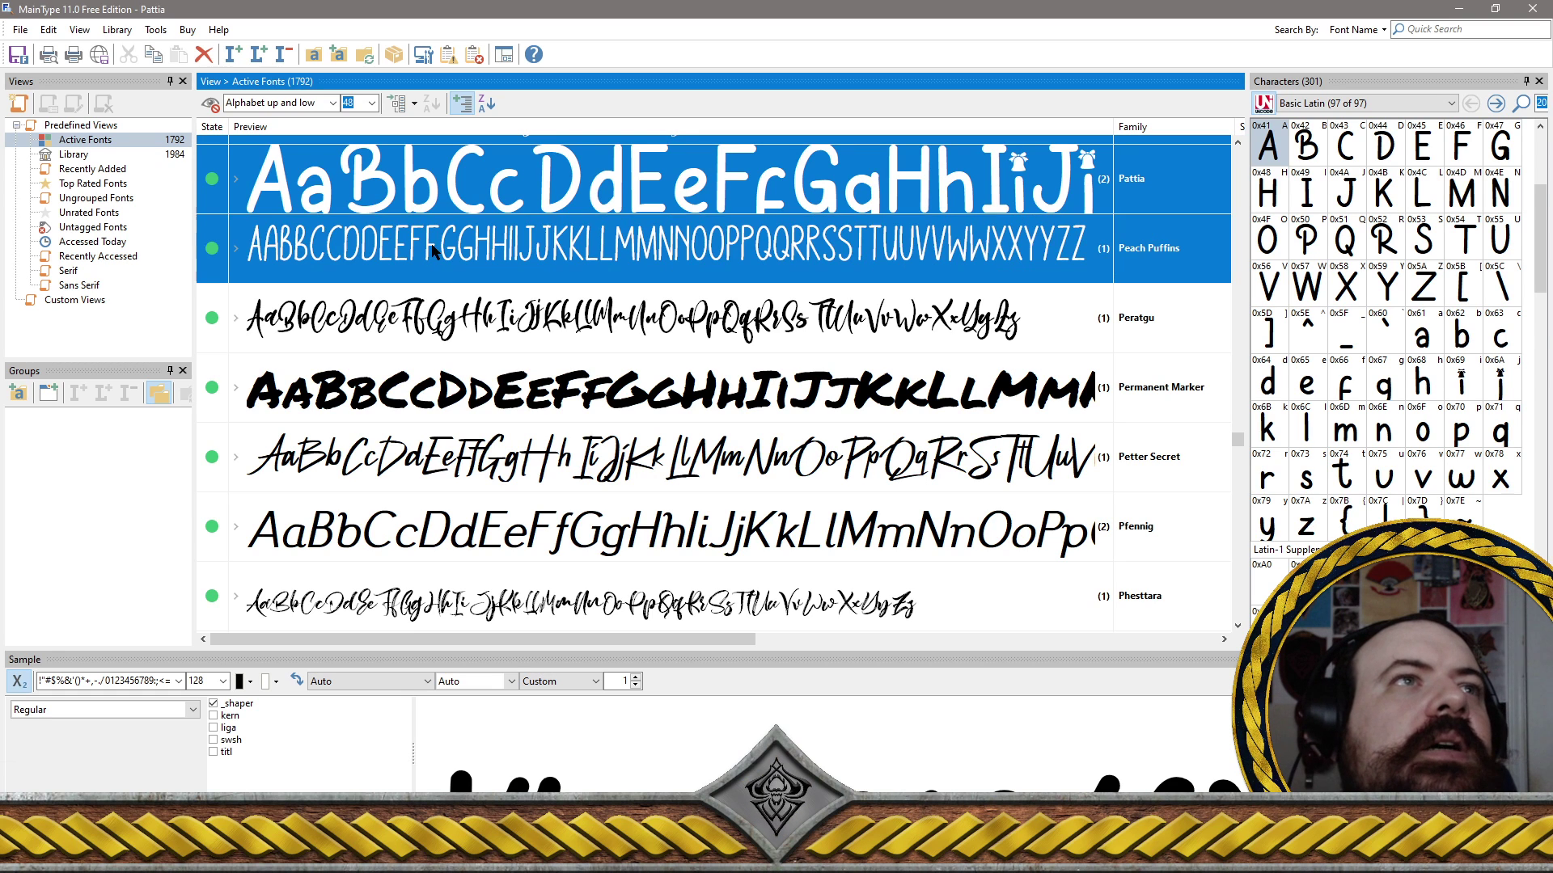
{"action": "left_click", "coordinate": [466, 333], "text": "ctrl"}
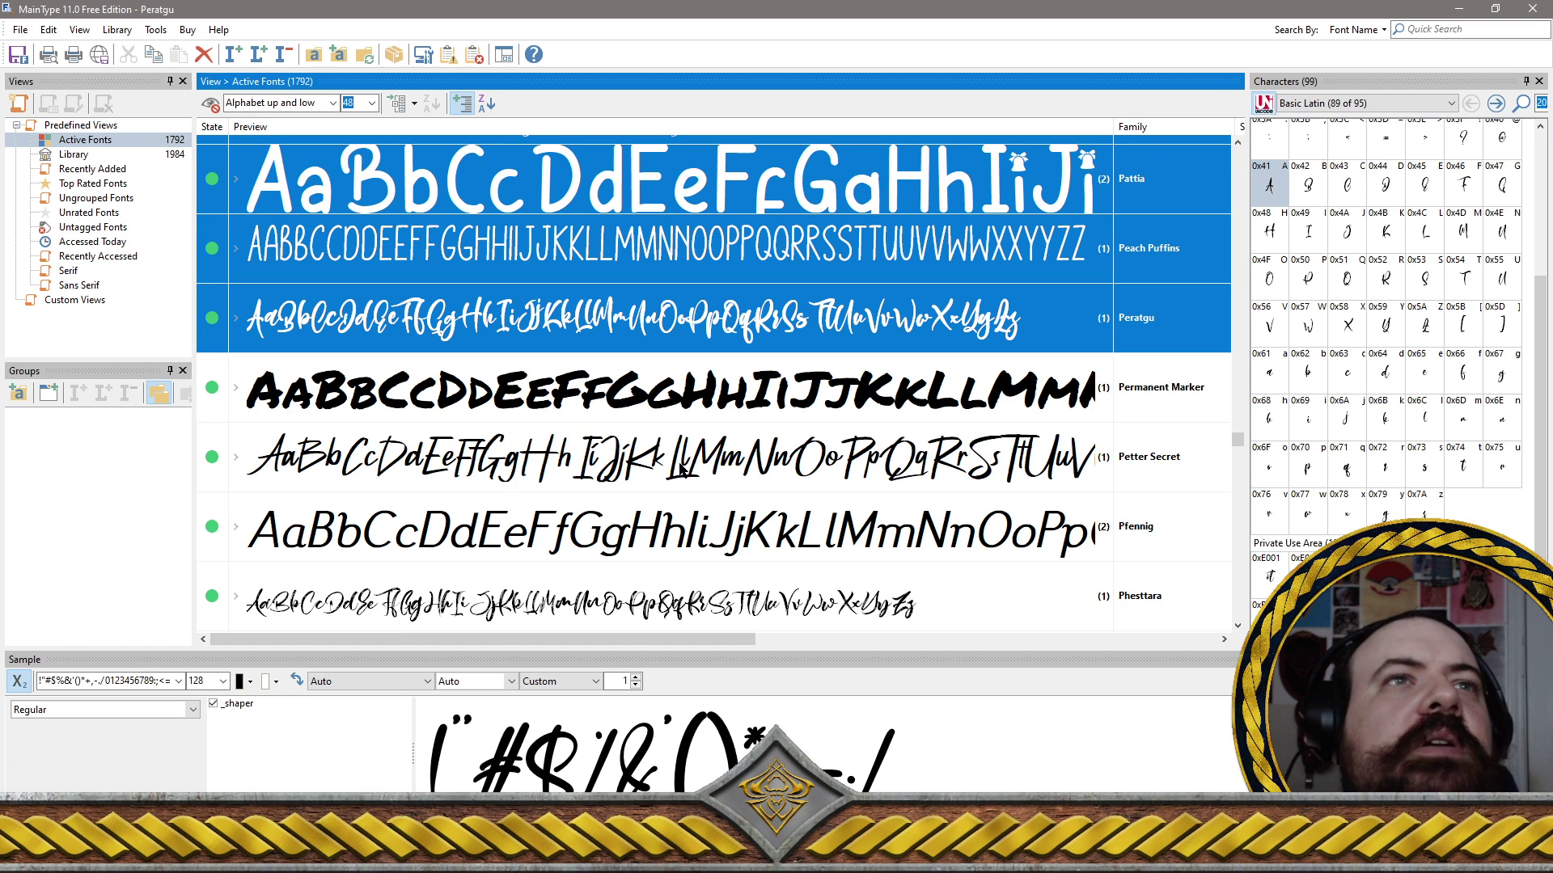
{"action": "left_click", "coordinate": [715, 473], "text": "ctrl"}
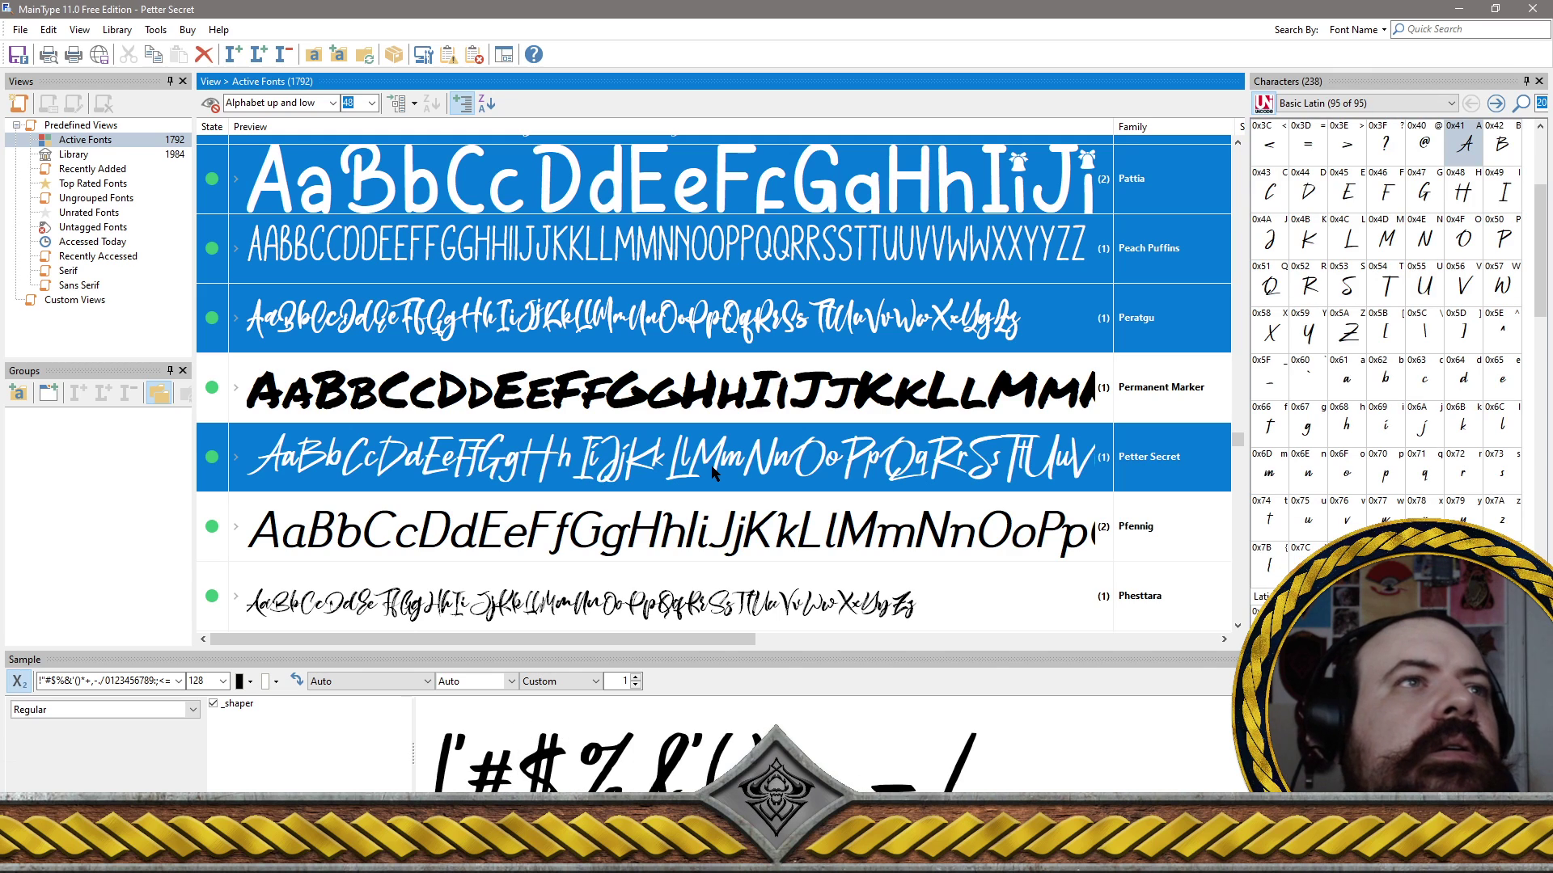
{"action": "left_click", "coordinate": [512, 540], "text": "ctrl"}
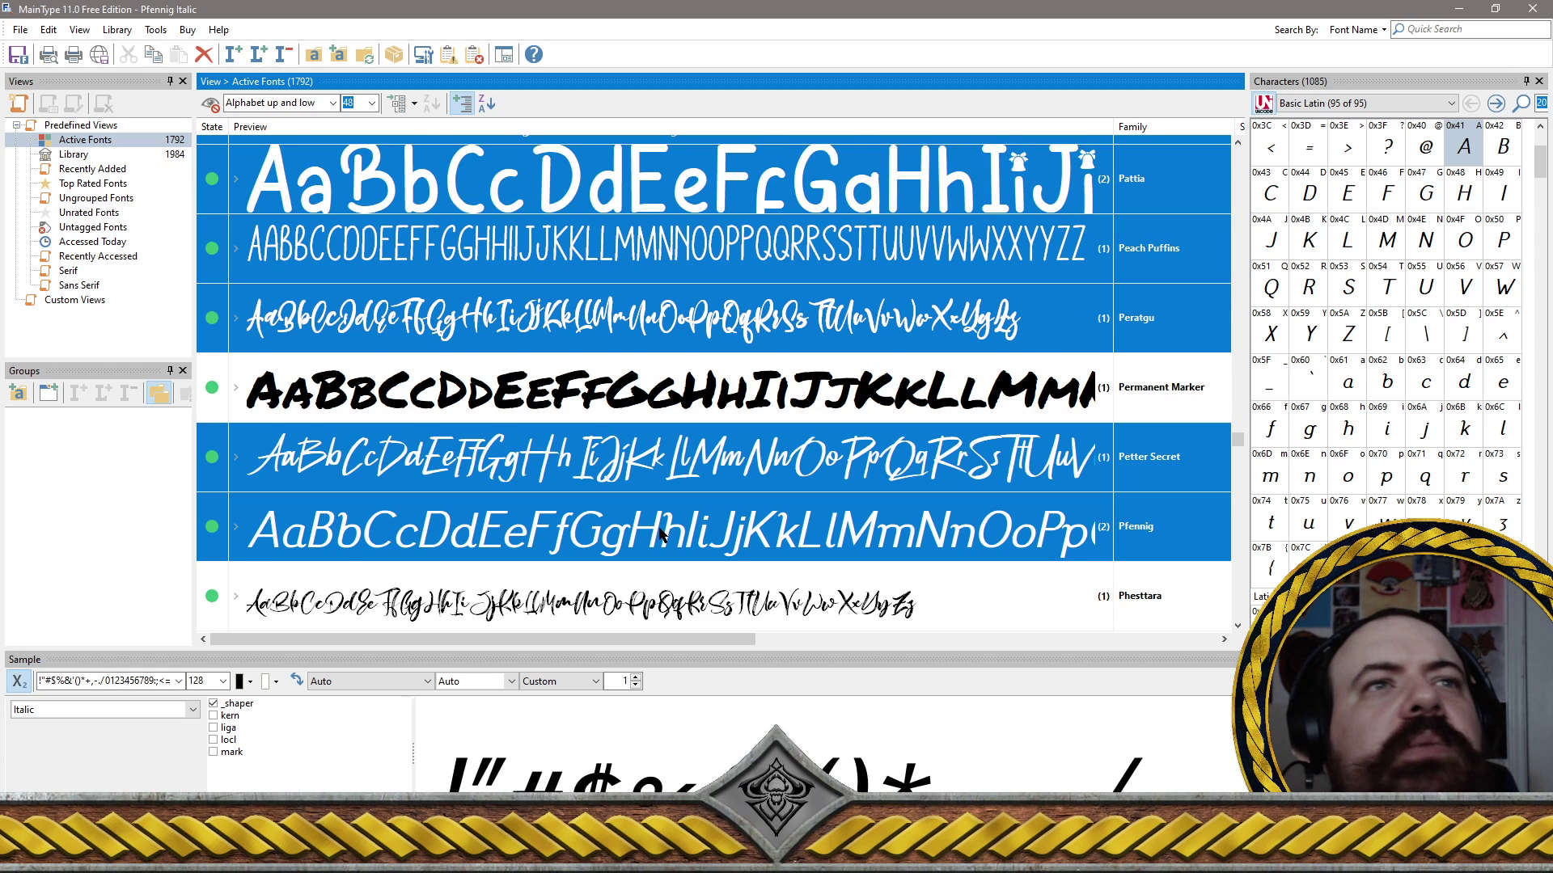
Extend the selection with the Phesttara, Phistop, Pilegastto, Pinklove, Pinttamuh and Pittaloka families
{"action": "scroll", "coordinate": [660, 530], "scroll_direction": "down", "scroll_amount": 5}
{"action": "left_click", "coordinate": [520, 225], "text": "ctrl"}
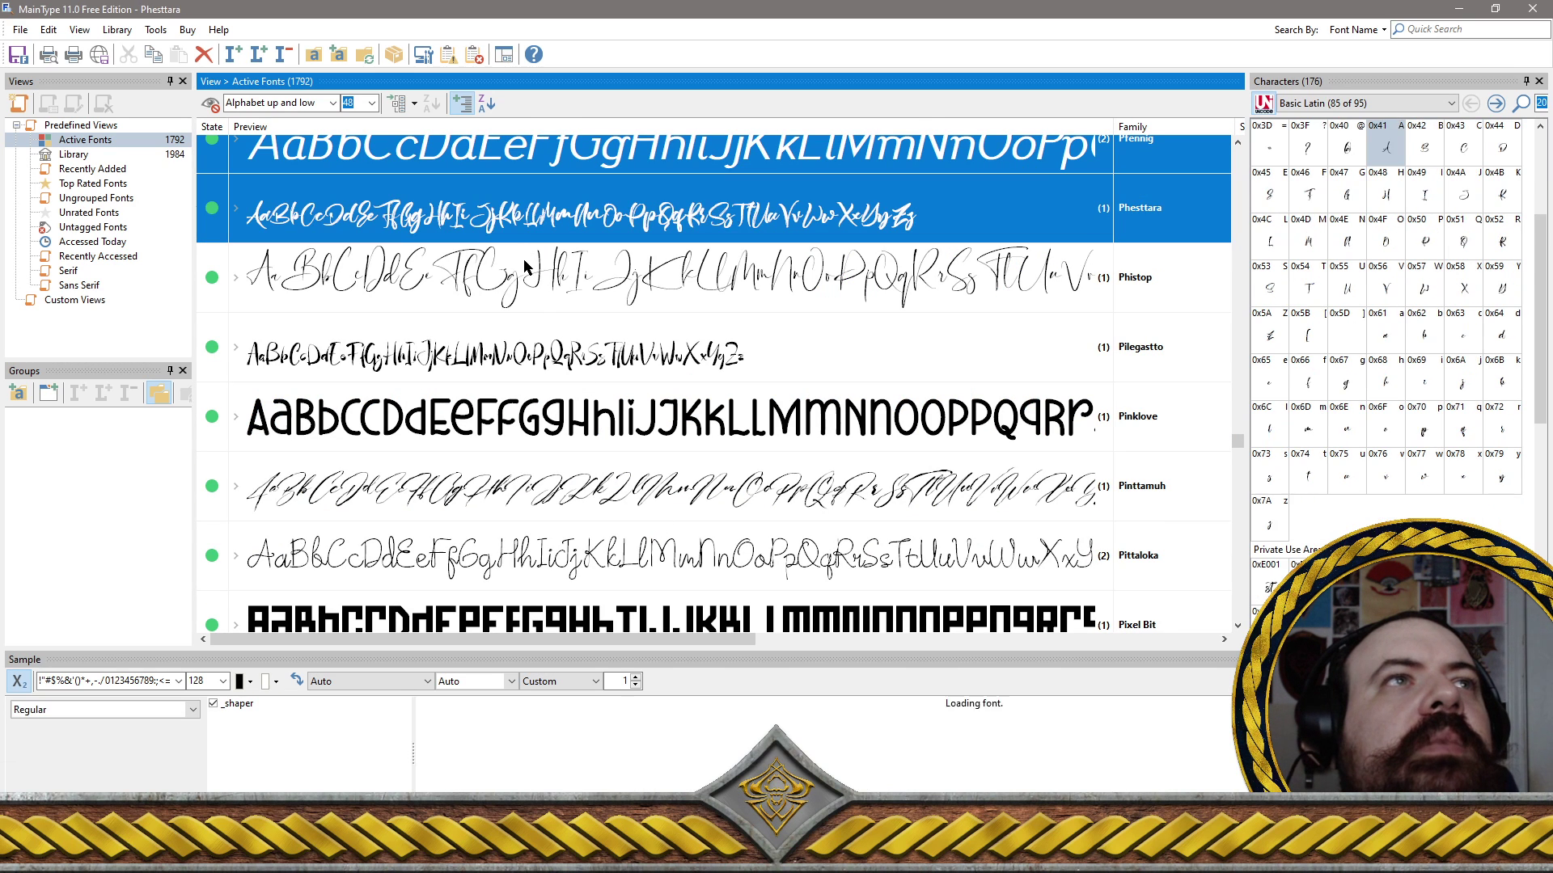
{"action": "left_click", "coordinate": [524, 266], "text": "ctrl"}
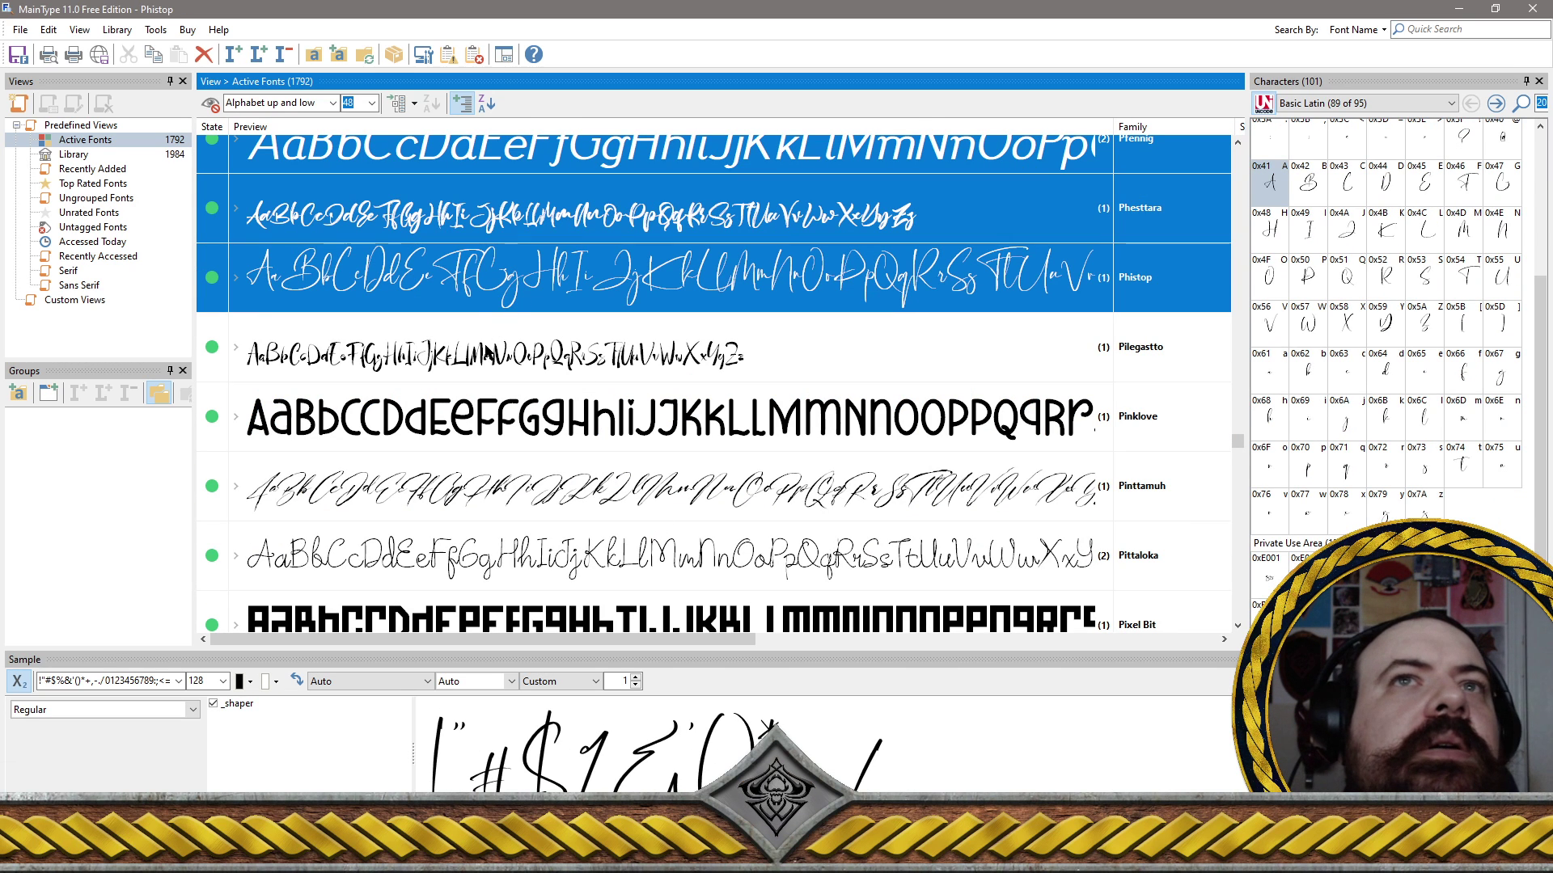
{"action": "left_click", "coordinate": [488, 352], "text": "ctrl"}
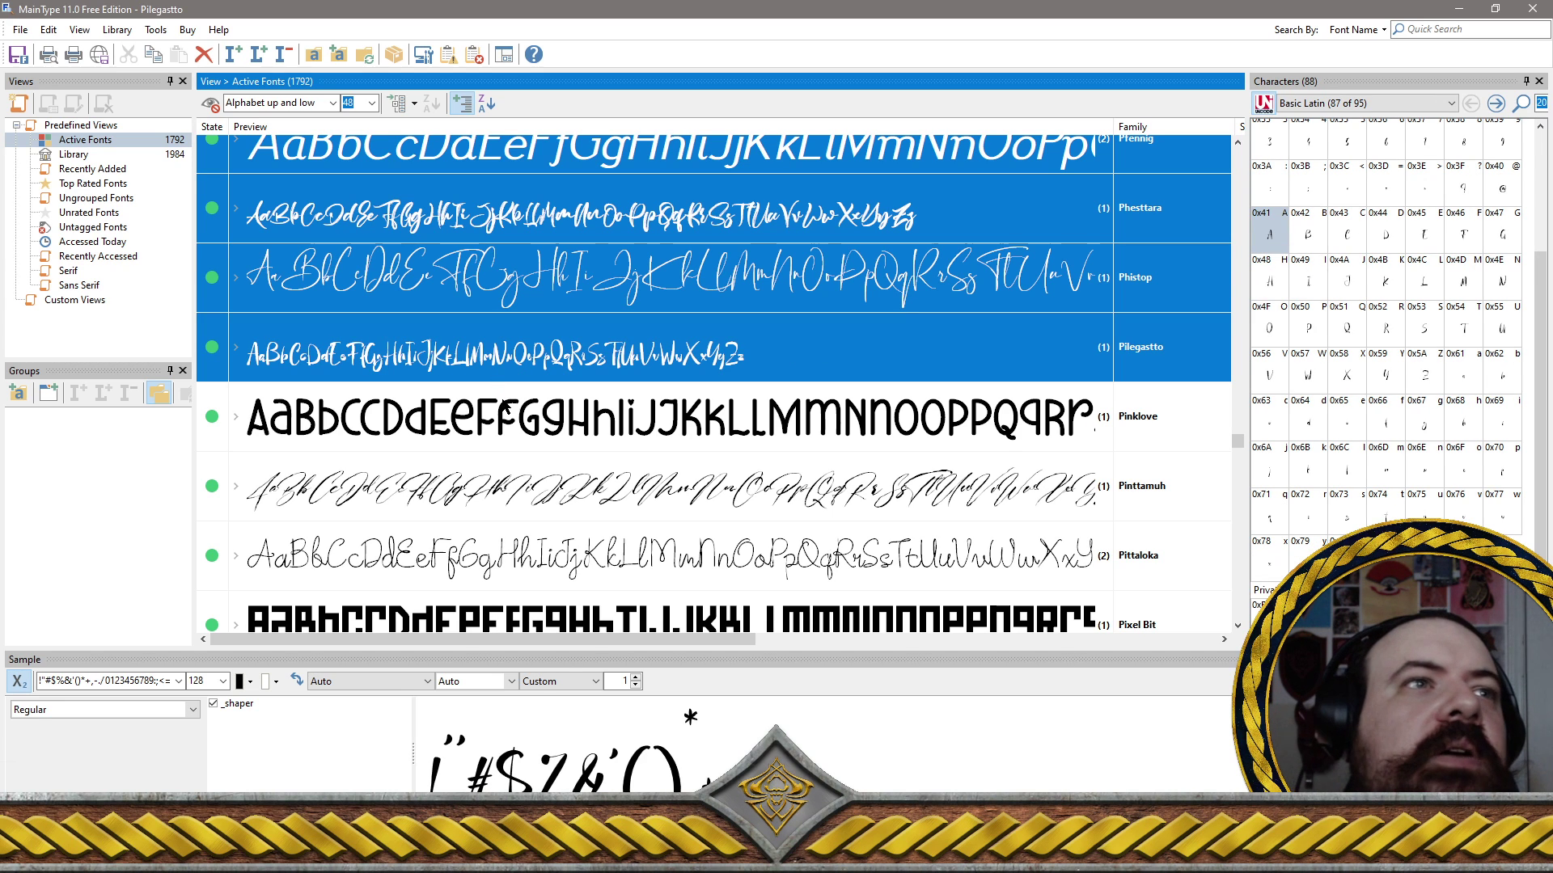
{"action": "left_click", "coordinate": [435, 440], "text": "ctrl"}
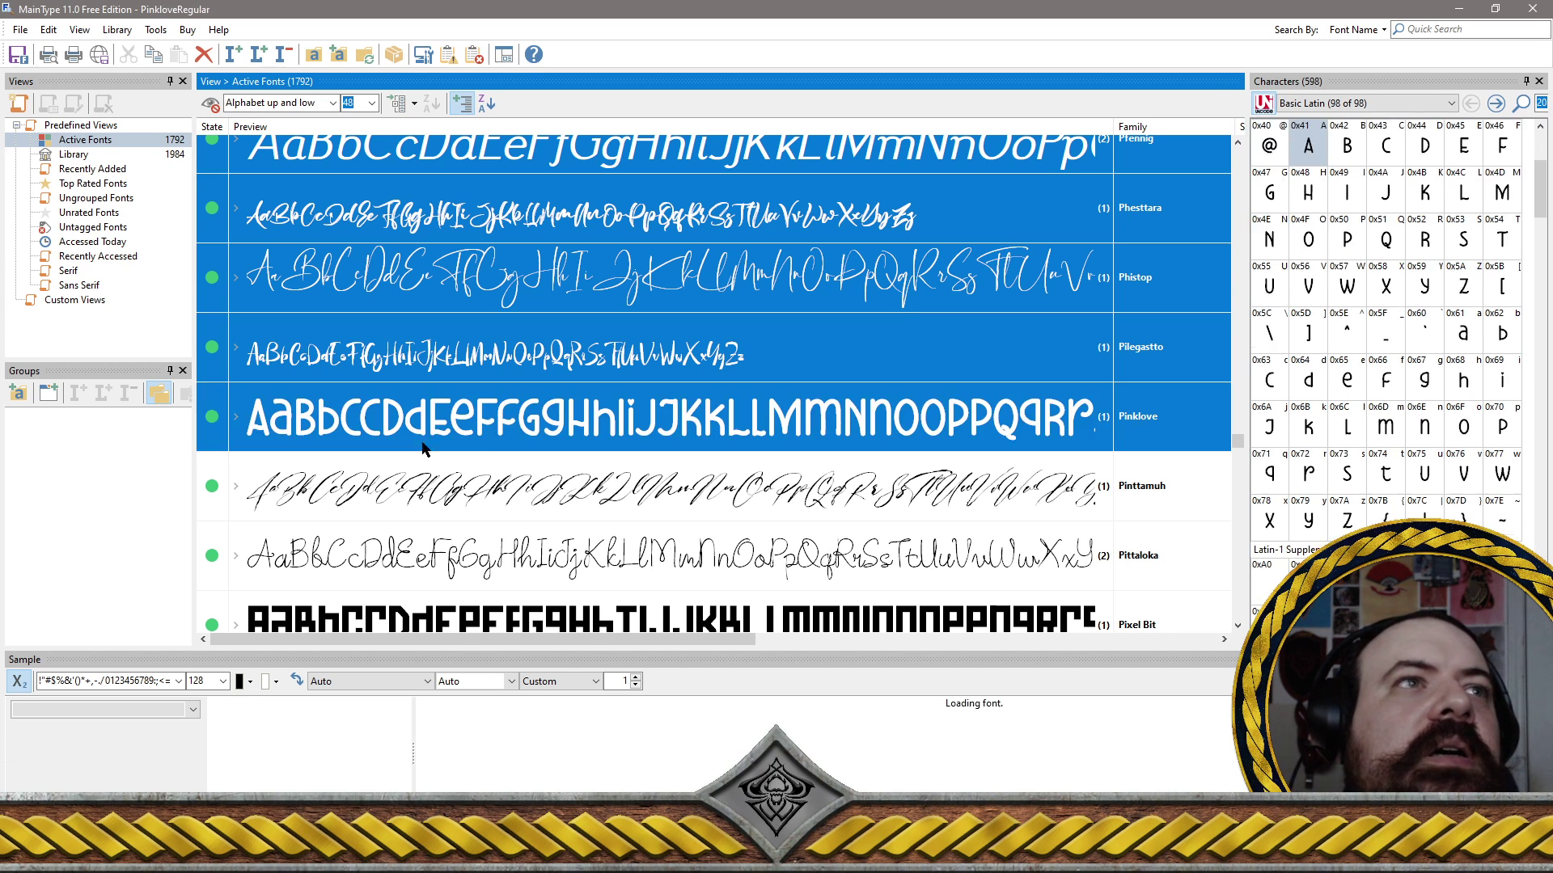
{"action": "left_click", "coordinate": [406, 490], "text": "ctrl"}
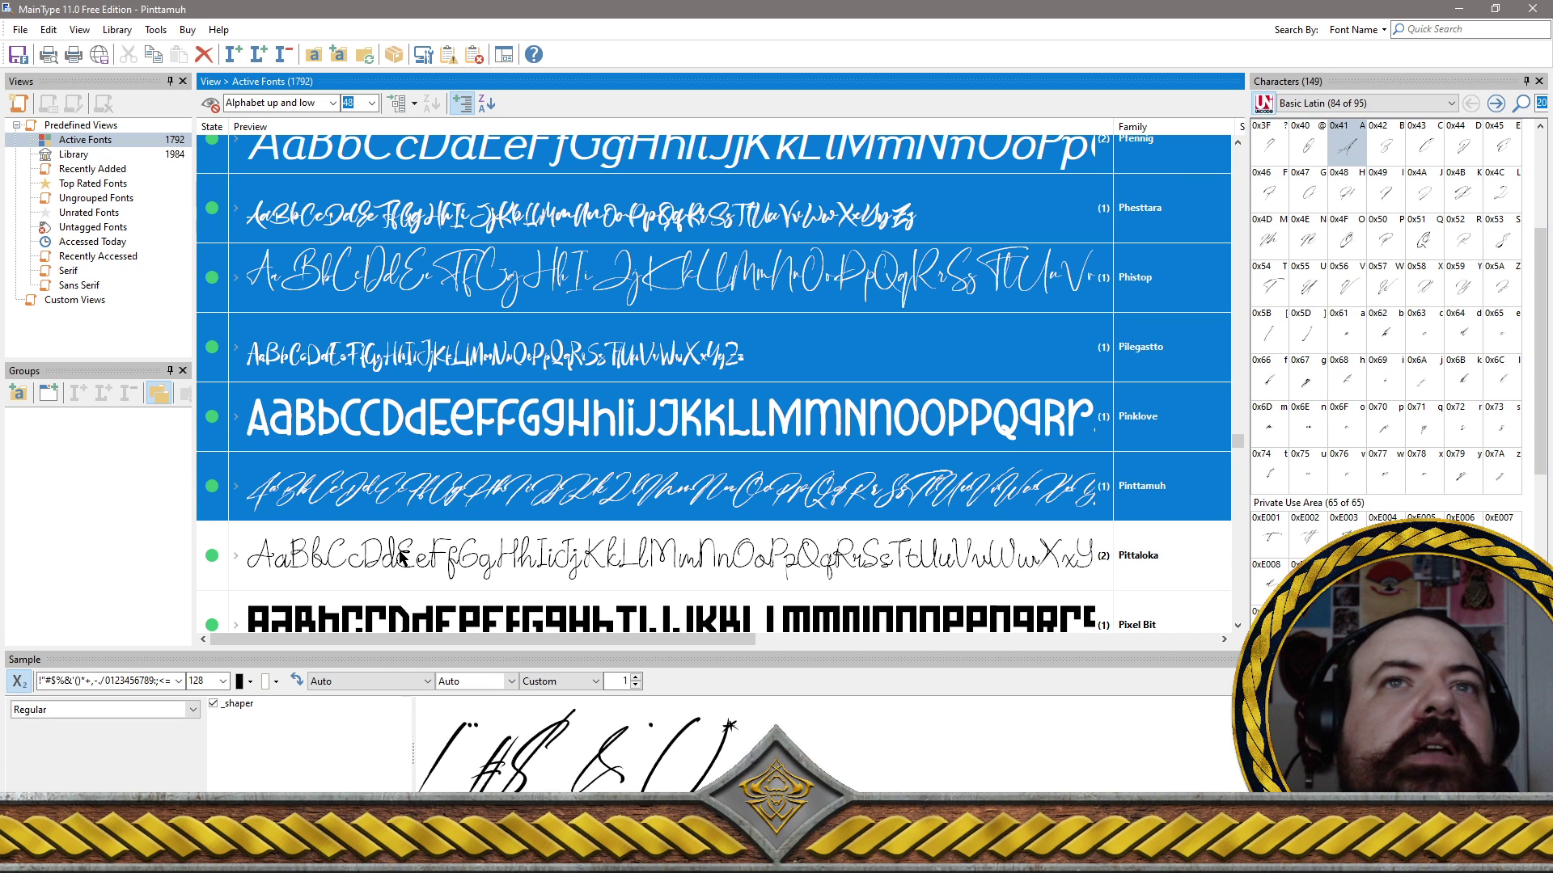
{"action": "left_click", "coordinate": [402, 558], "text": "ctrl"}
Add PLACE BOOK, Pixel Bit and Placepage to the selected families, skipping Pixel Wow and Pixelar Regular
{"action": "scroll", "coordinate": [435, 469], "scroll_direction": "down", "scroll_amount": 2}
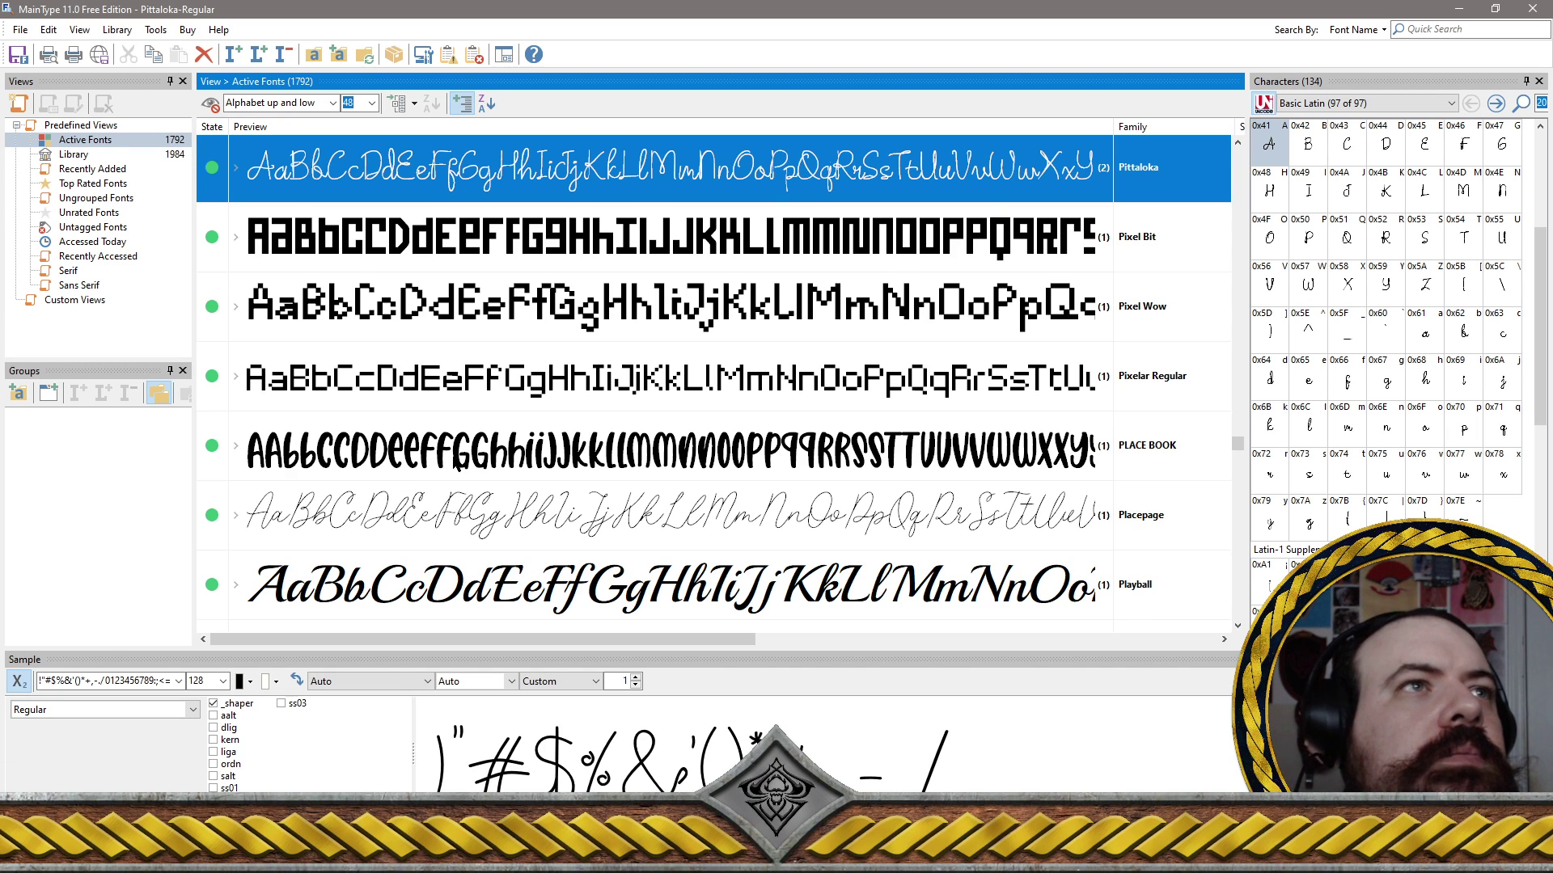
{"action": "left_click", "coordinate": [430, 458]}
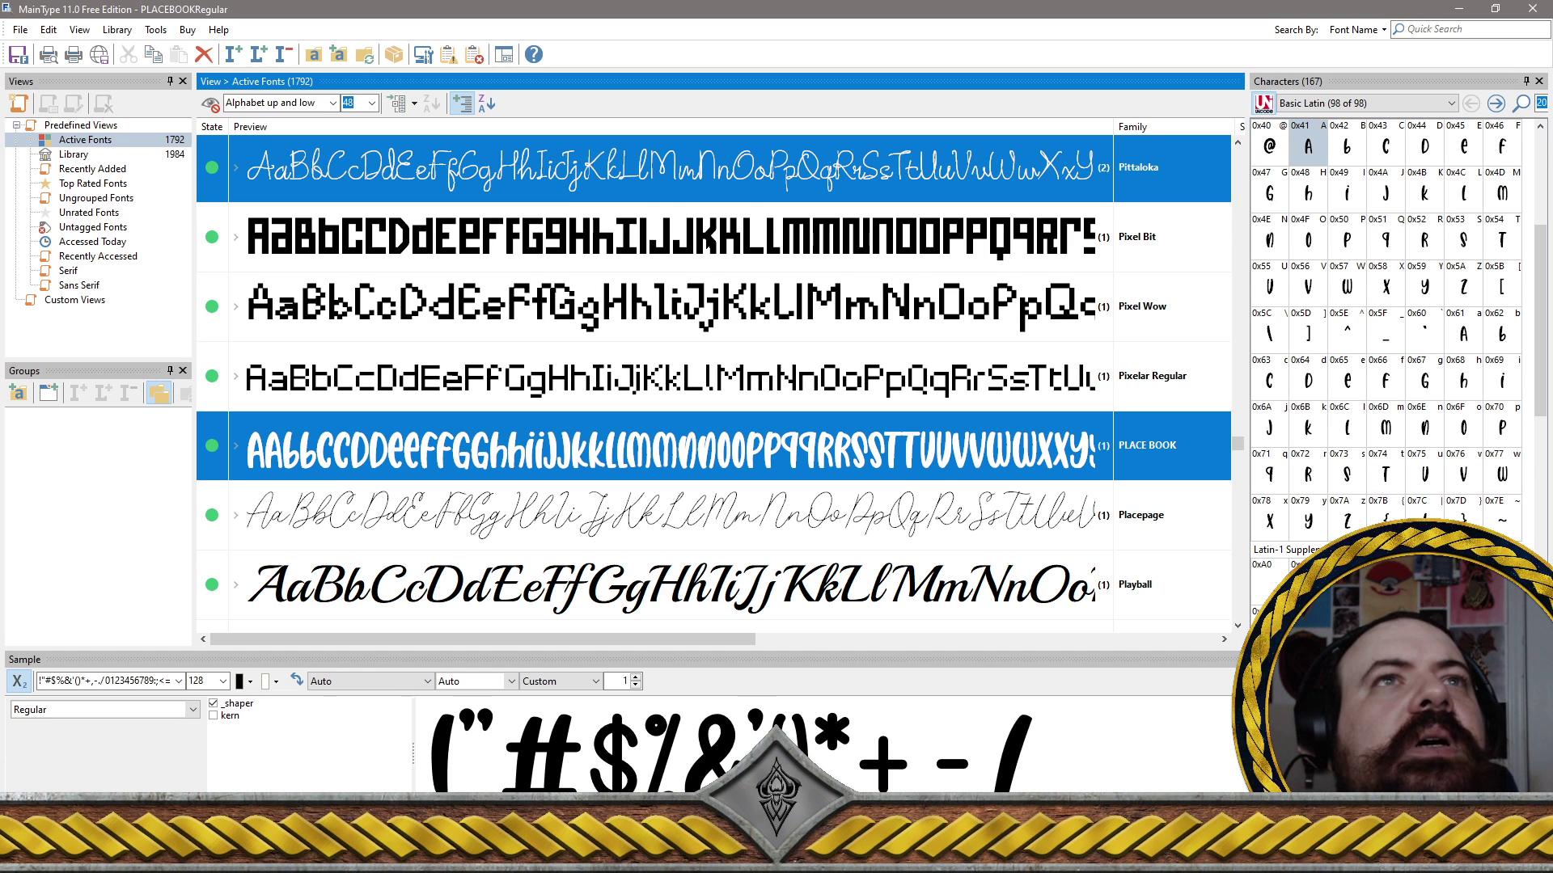
{"action": "left_click", "coordinate": [712, 243], "text": "ctrl"}
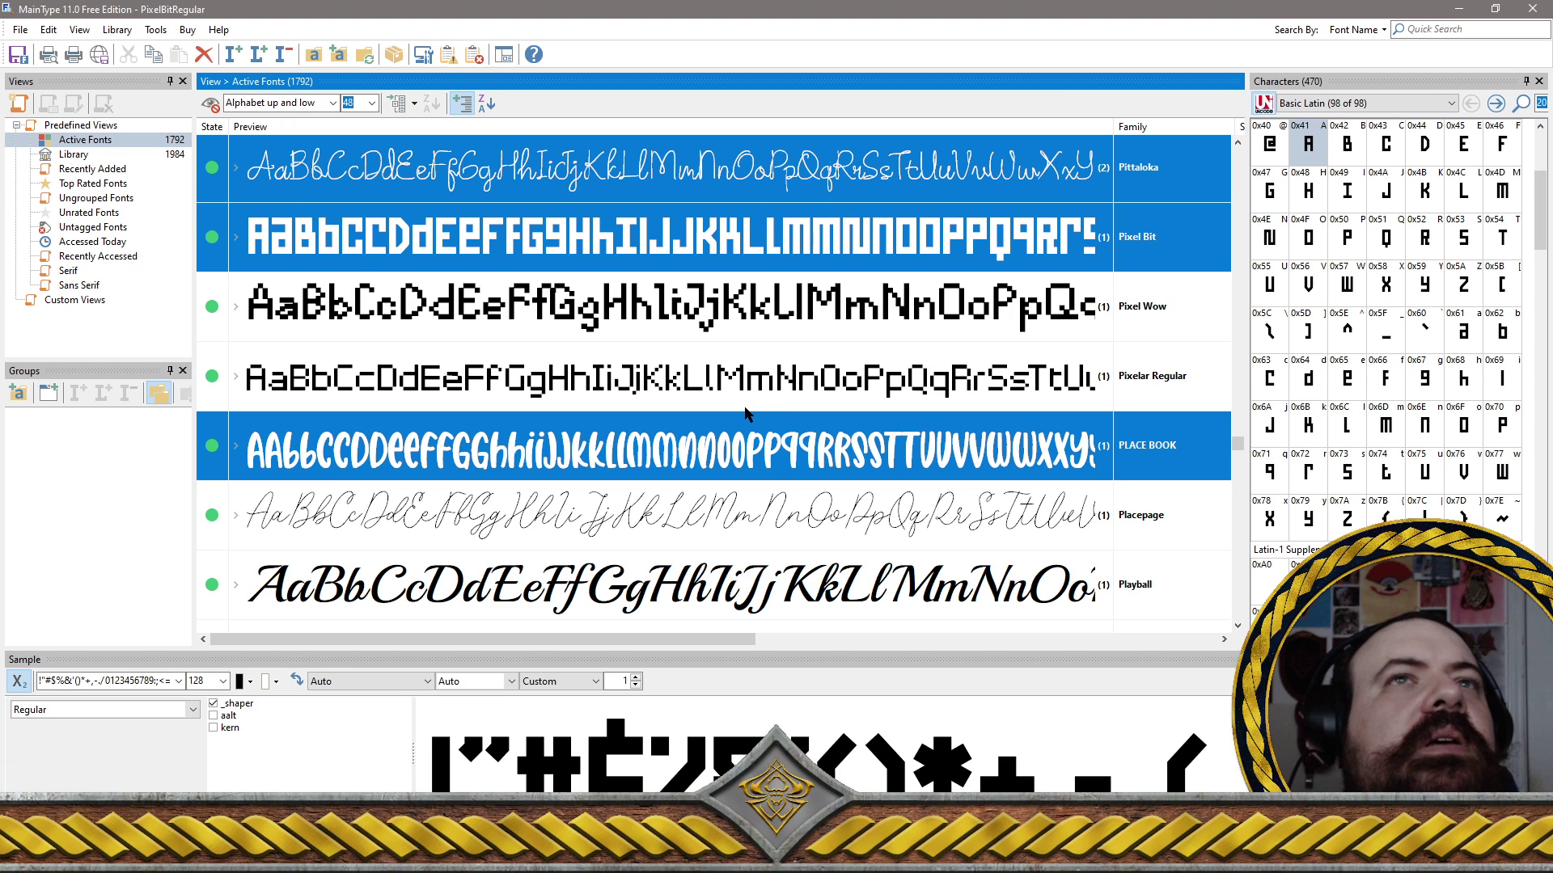
{"action": "left_click", "coordinate": [665, 517], "text": "ctrl"}
Add the PLAYING CITY, Playlines, Plug N Play, Polcadots and Ponha Danila families to the selection, leaving out Playball and Playfair Display
{"action": "scroll", "coordinate": [706, 497], "scroll_direction": "down", "scroll_amount": 2}
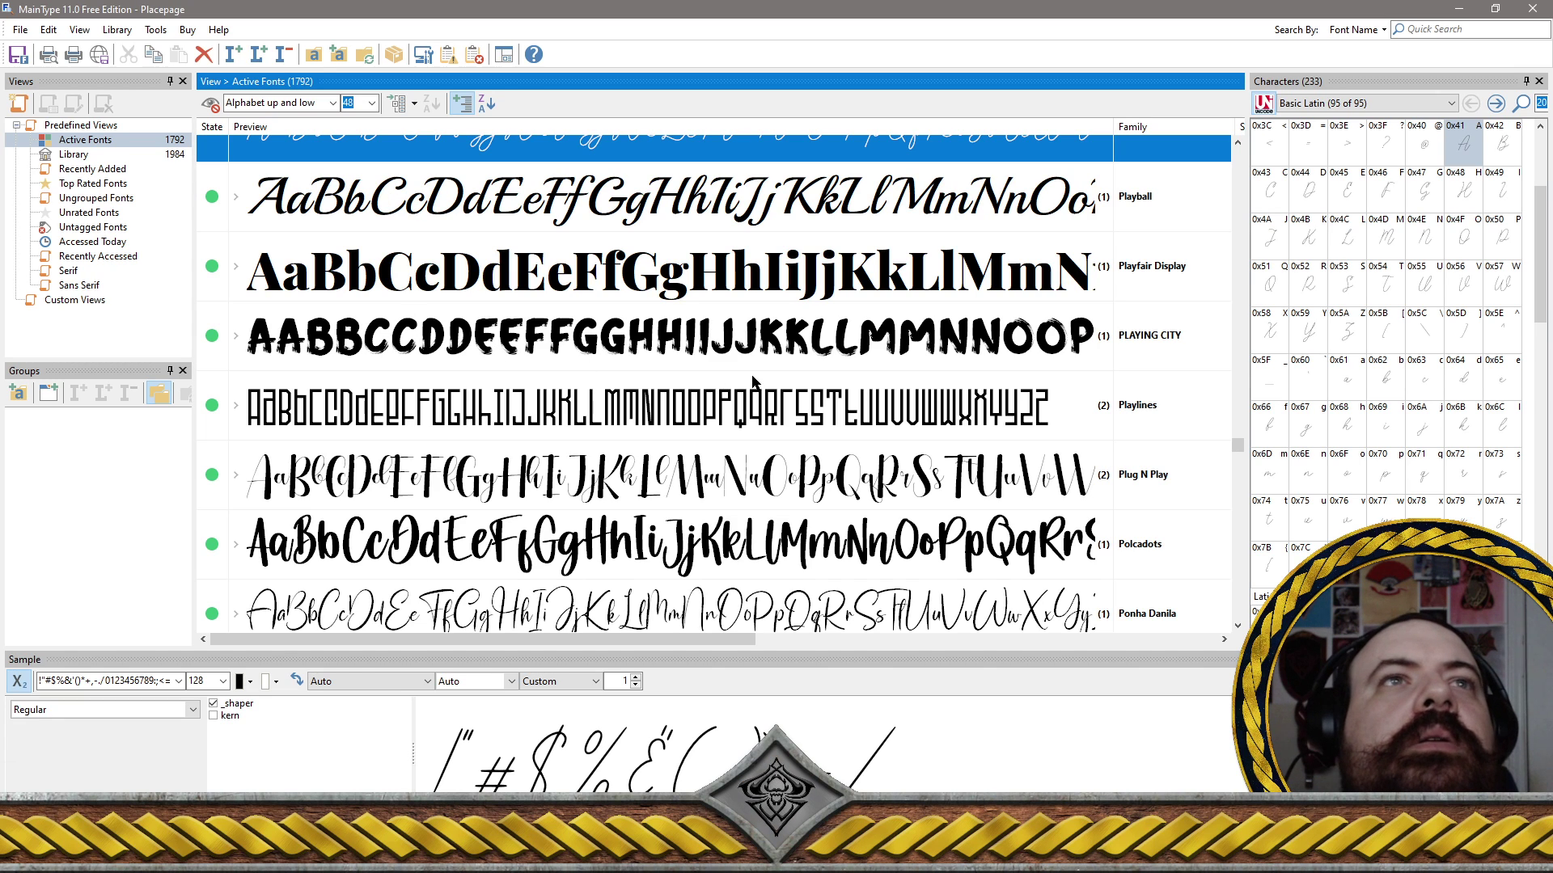
{"action": "left_click", "coordinate": [753, 351]}
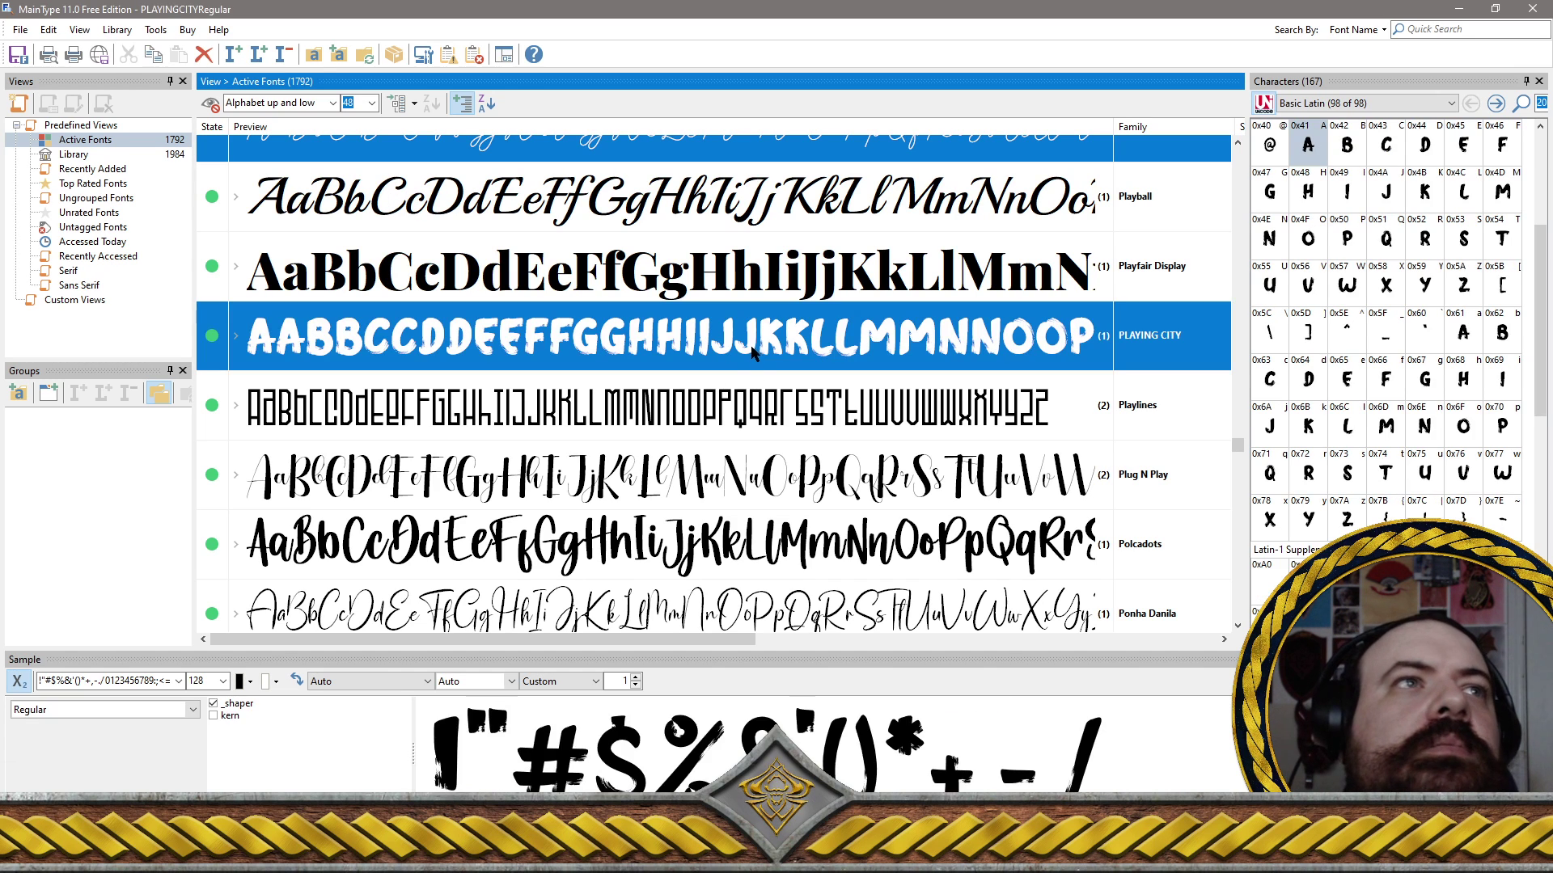
{"action": "left_click", "coordinate": [706, 419], "text": "ctrl"}
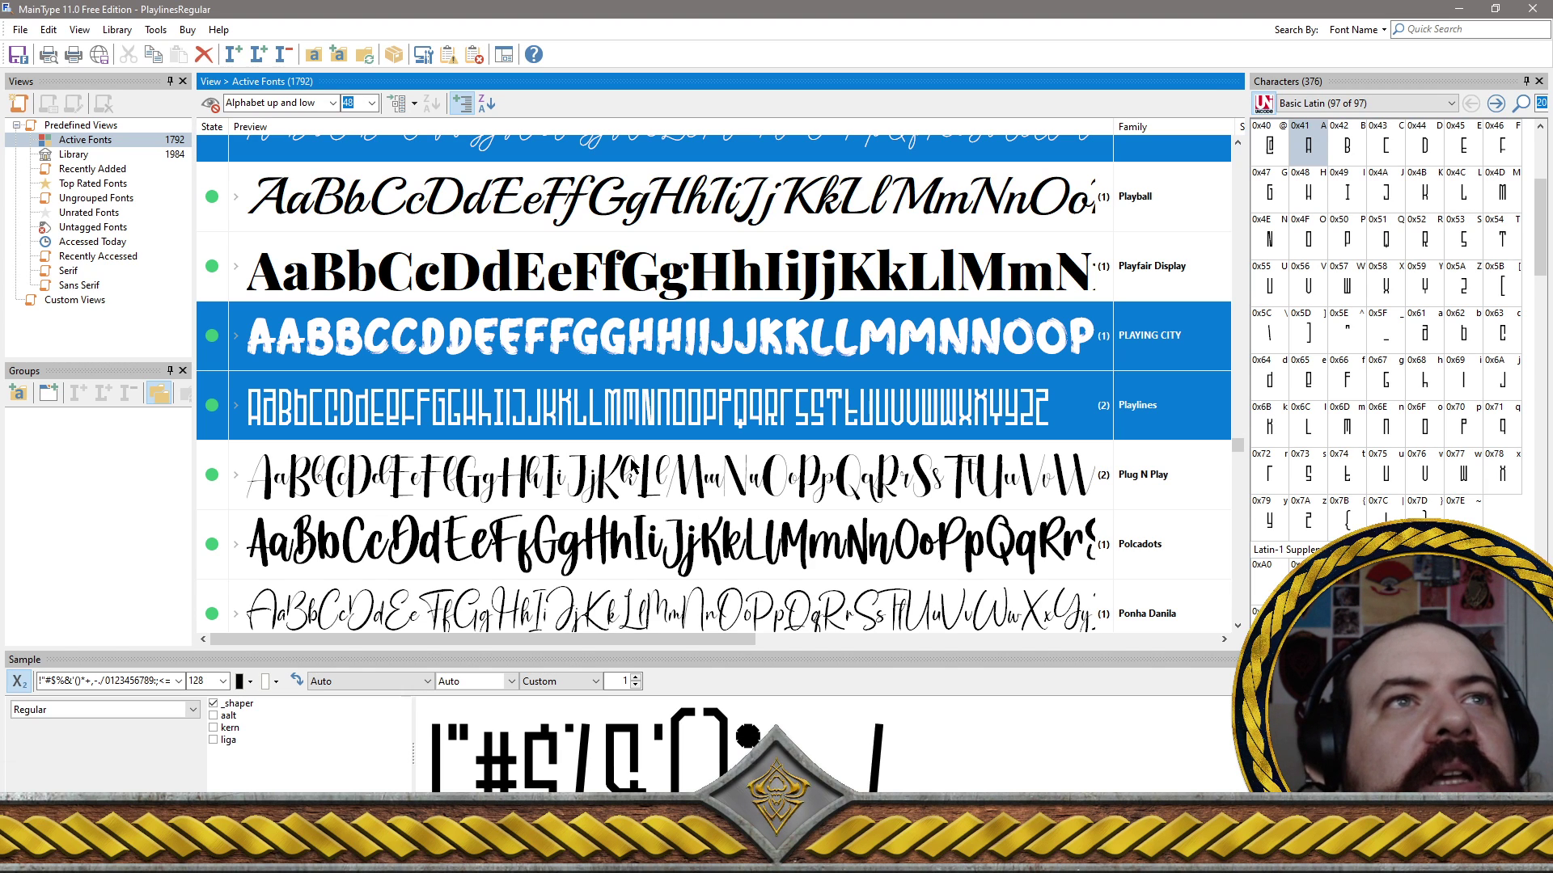
{"action": "left_click", "coordinate": [647, 483], "text": "ctrl"}
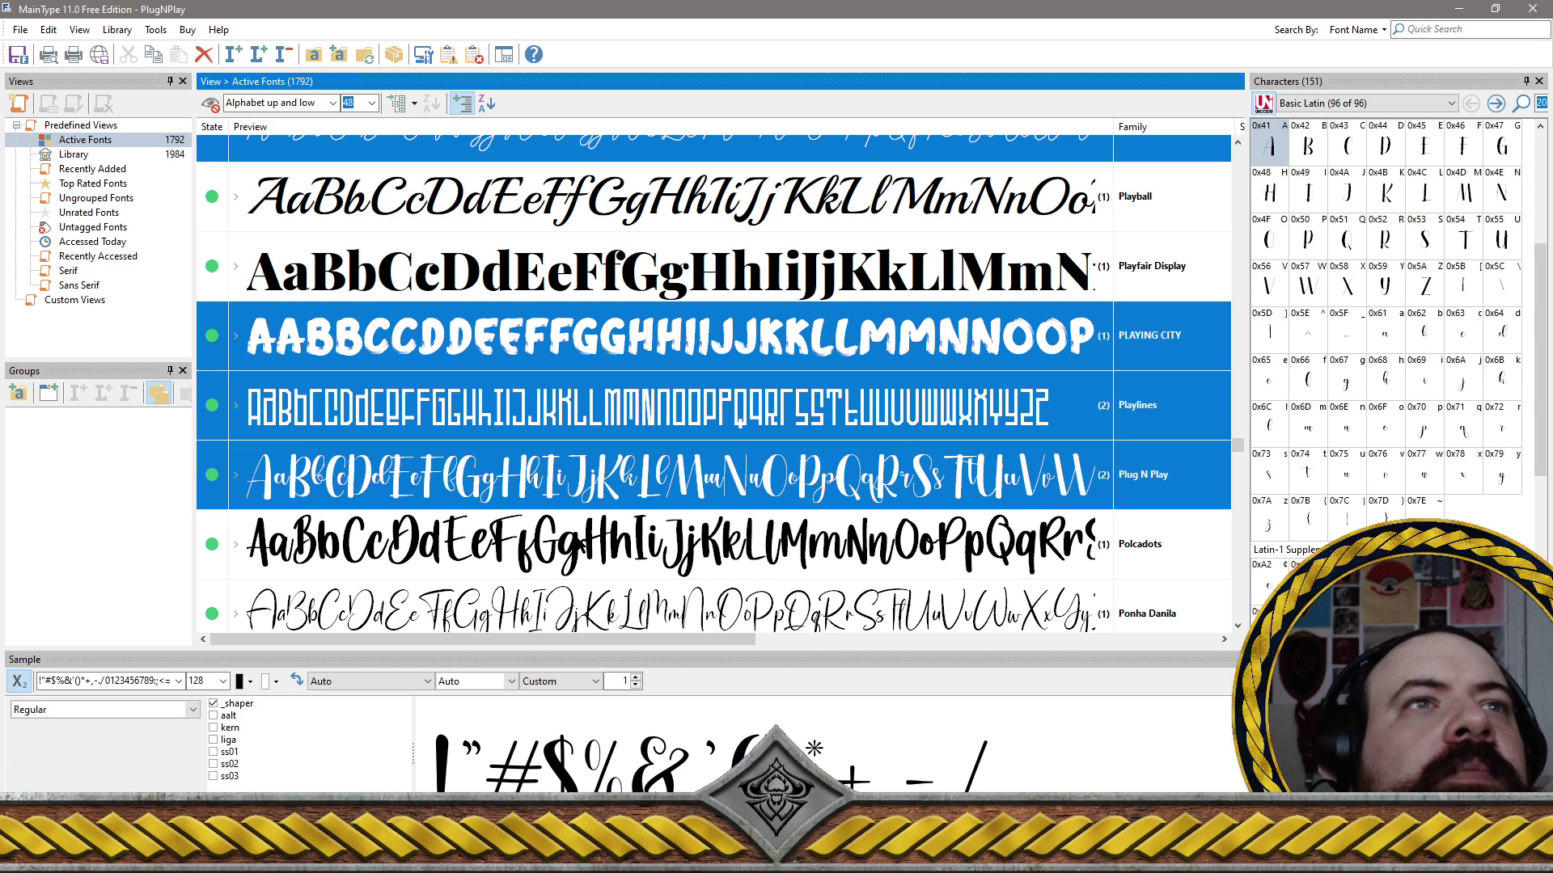
{"action": "left_click", "coordinate": [635, 547], "text": "shift"}
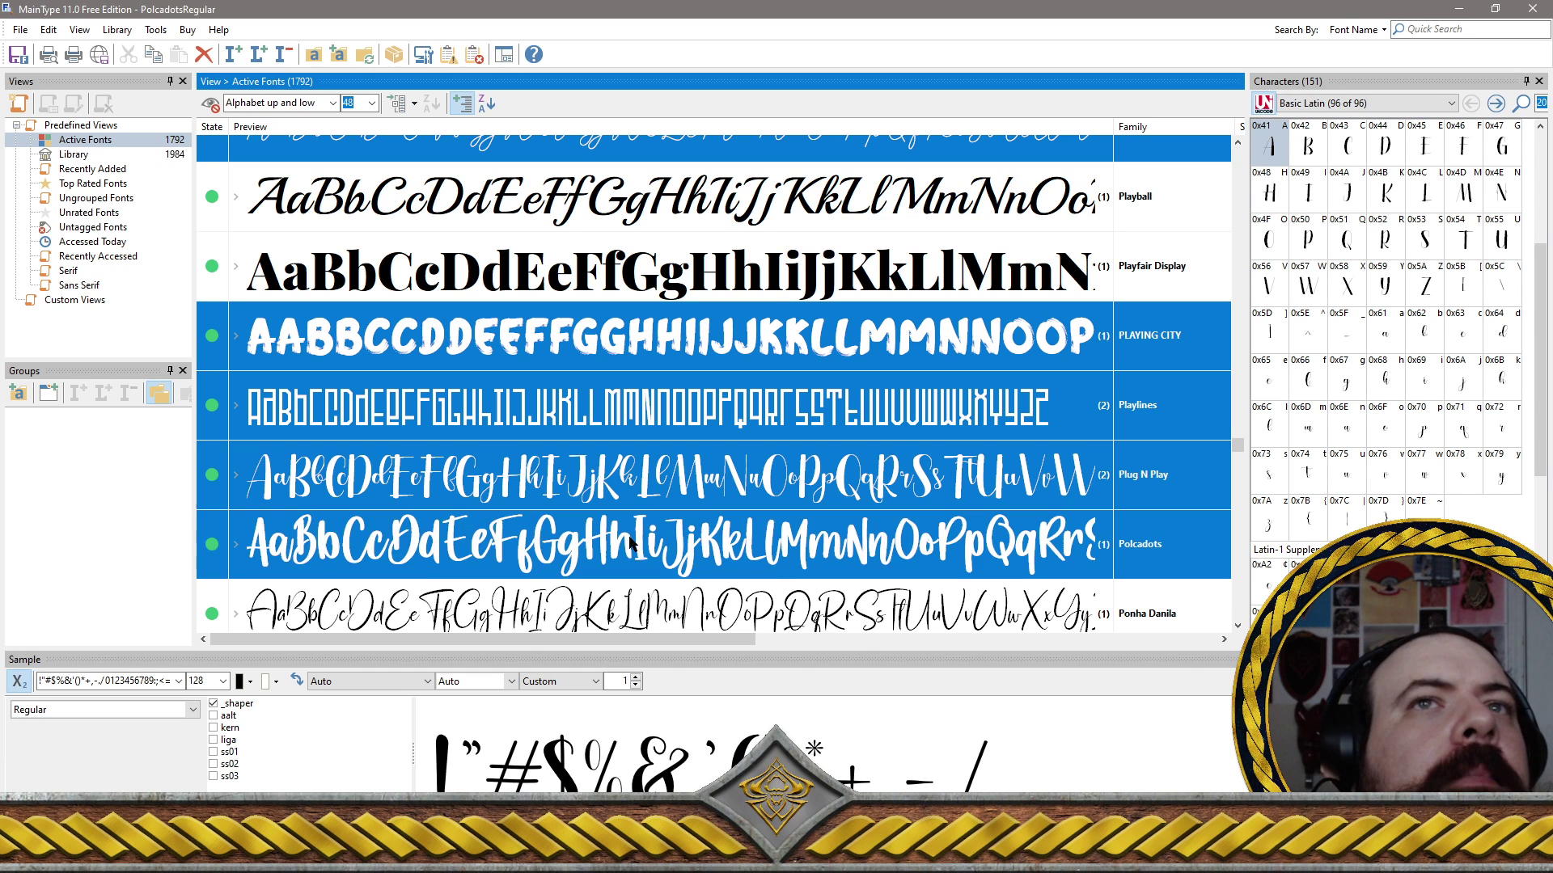
{"action": "left_click", "coordinate": [675, 603], "text": "shift"}
Extend the selection with Porkytta, Potregi, Pretty Animal and Pretty Burger, skipping Prestige Elite Std
{"action": "scroll", "coordinate": [695, 566], "scroll_direction": "down", "scroll_amount": 2}
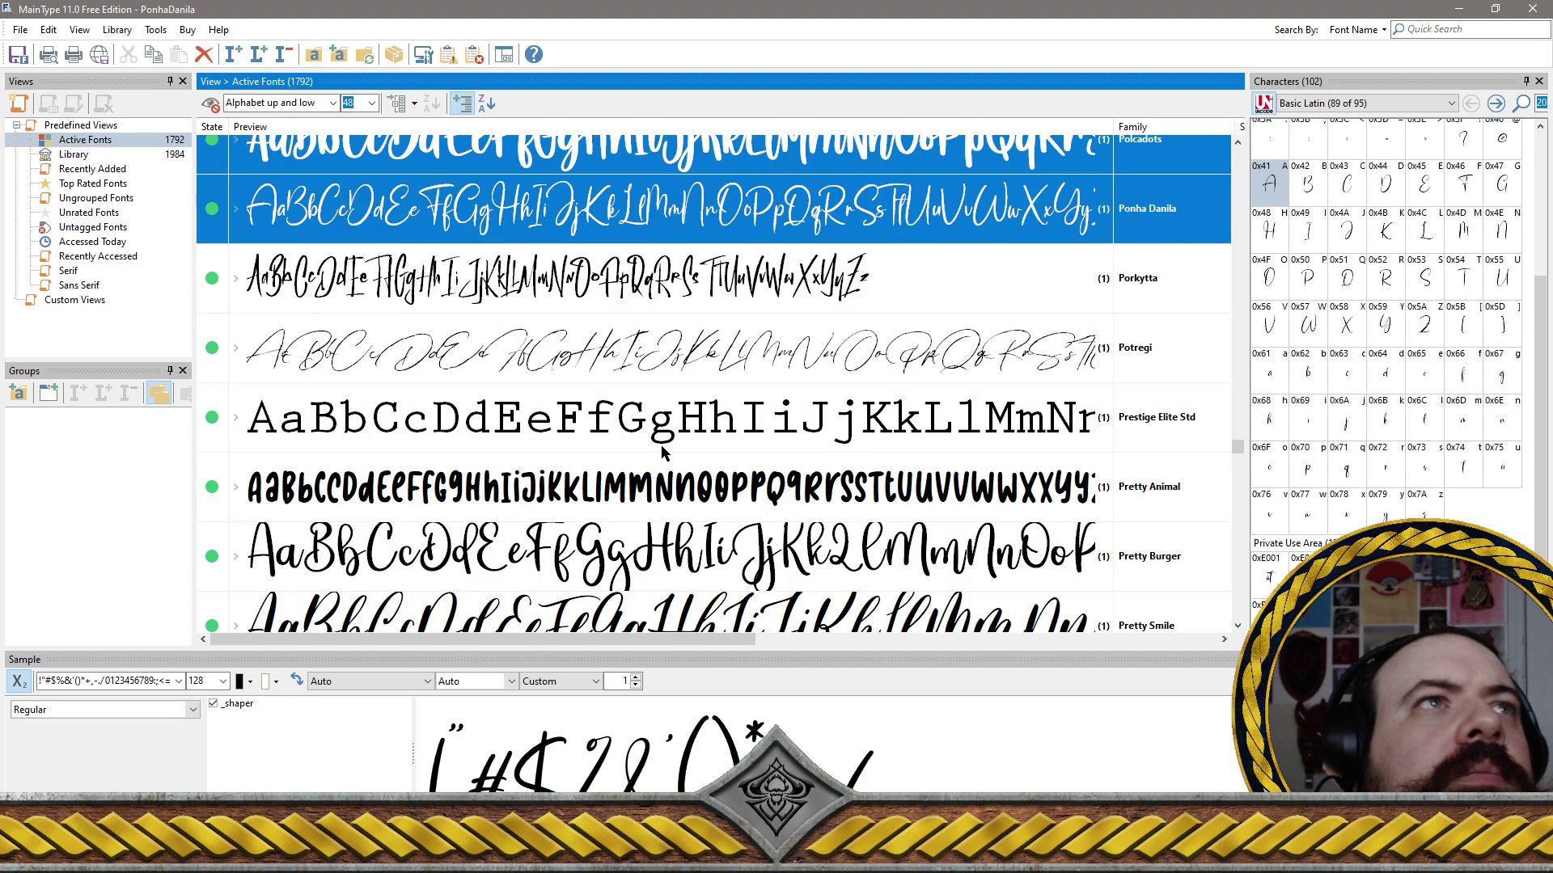
{"action": "left_click", "coordinate": [566, 290], "text": "shift"}
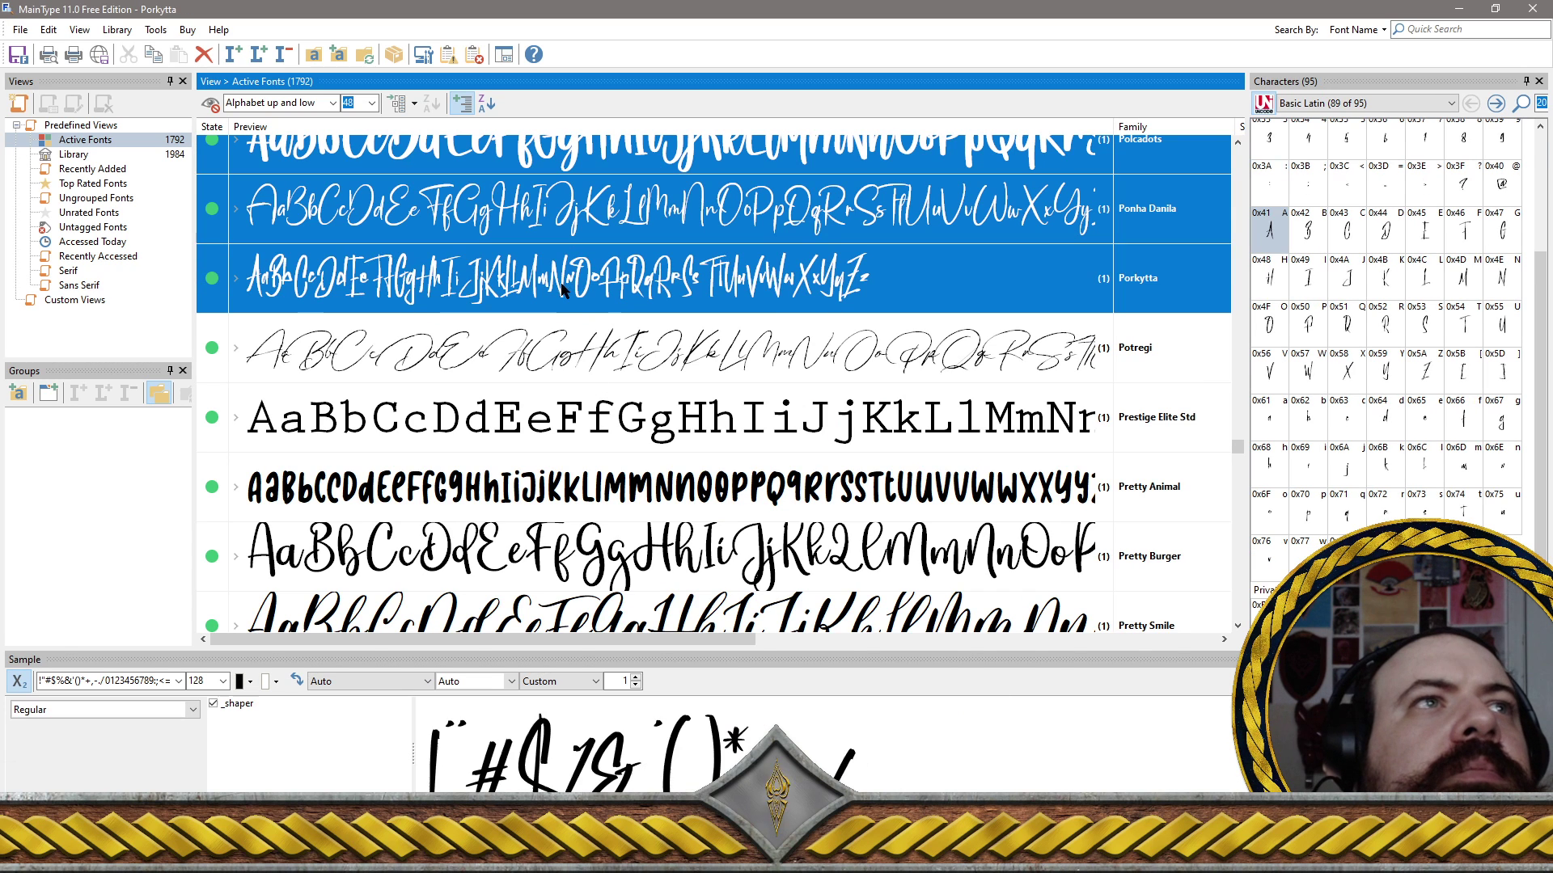
{"action": "left_click", "coordinate": [537, 344], "text": "shift"}
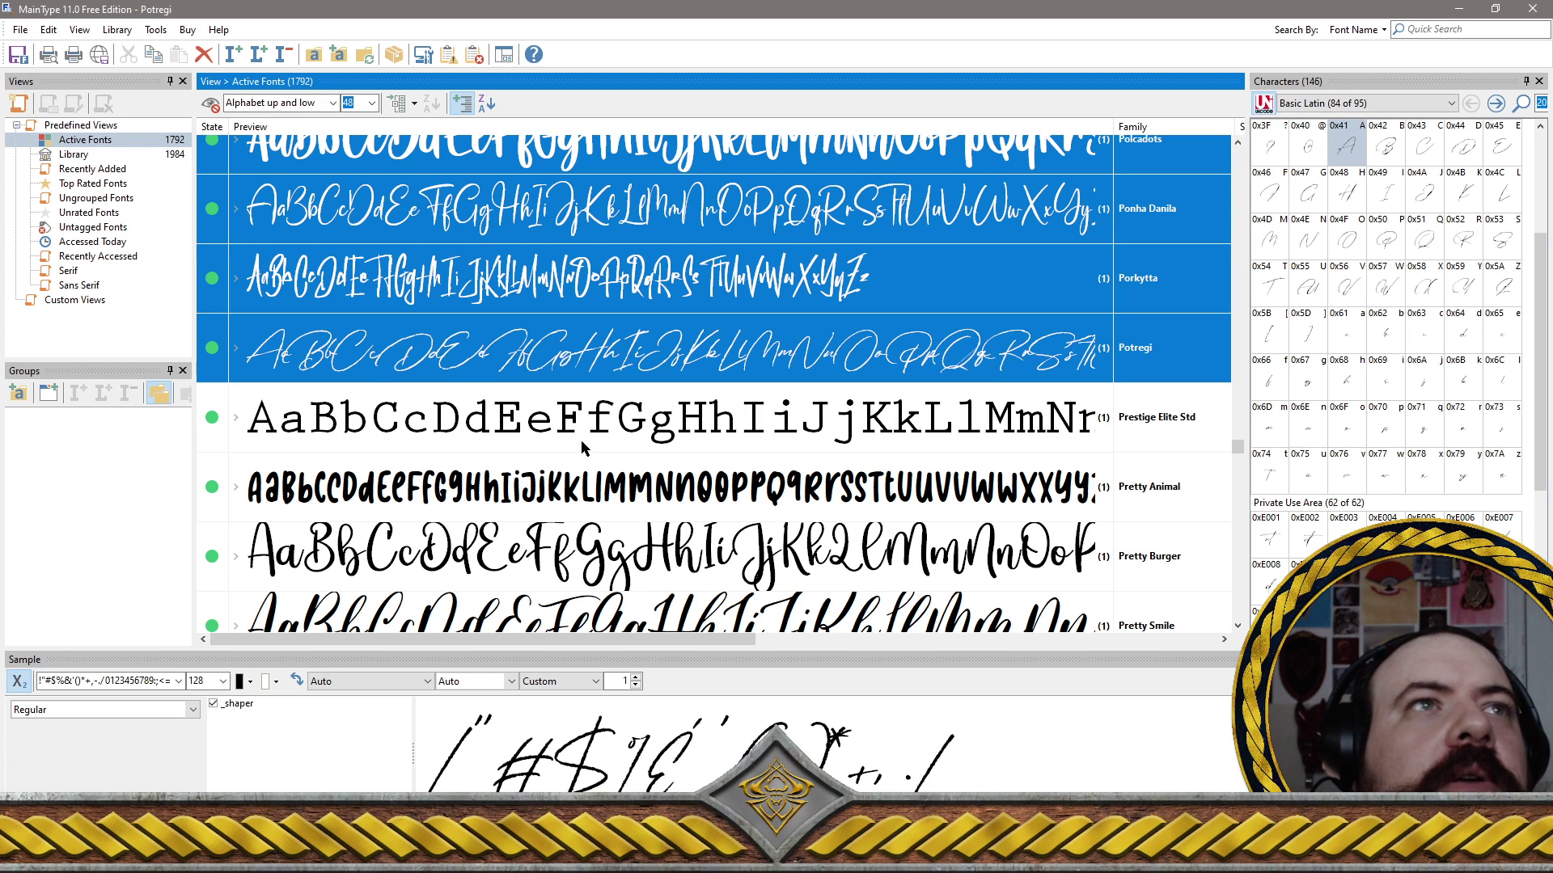
{"action": "left_click", "coordinate": [501, 500], "text": "ctrl"}
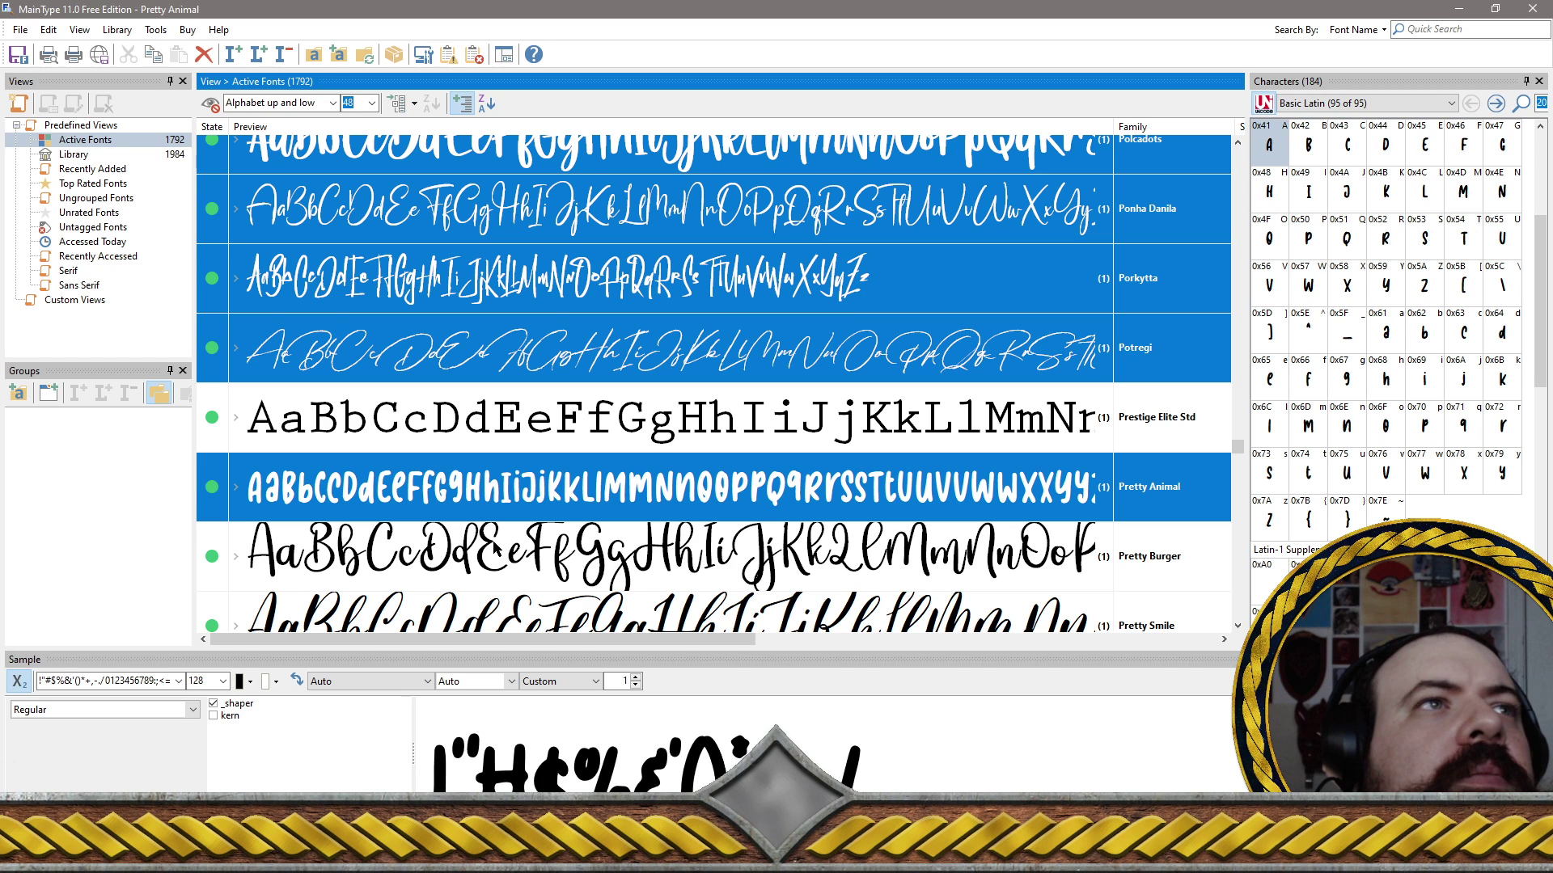
{"action": "left_click", "coordinate": [495, 548], "text": "ctrl"}
Add the Pretty Smile, Pretty Valentine and Princess Monday families to the selection
{"action": "scroll", "coordinate": [486, 404], "scroll_direction": "down", "scroll_amount": 5}
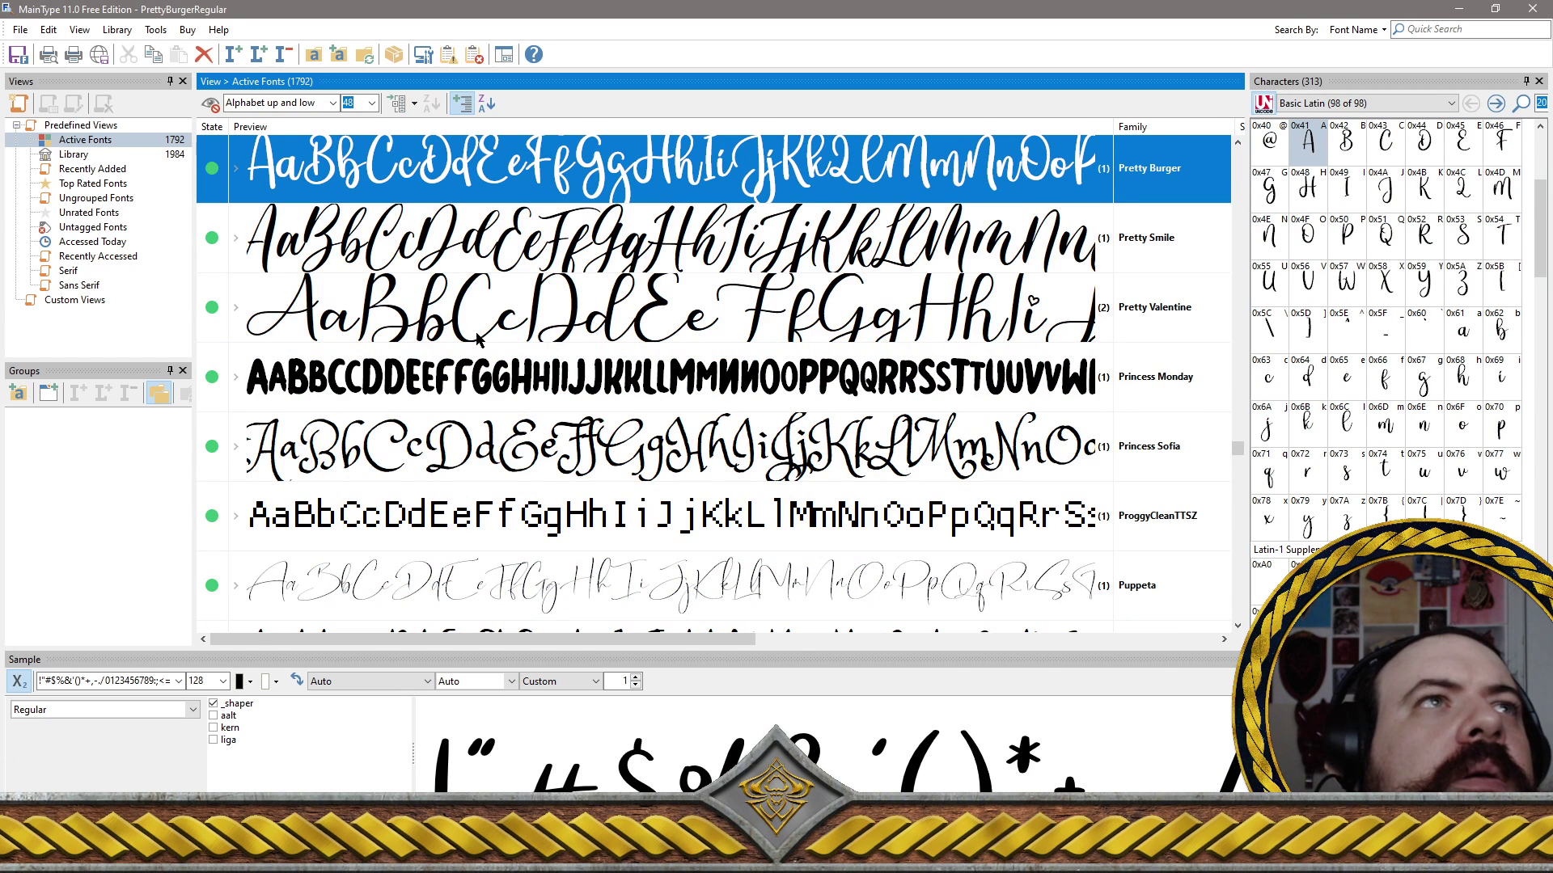
{"action": "left_click", "coordinate": [410, 239], "text": "ctrl"}
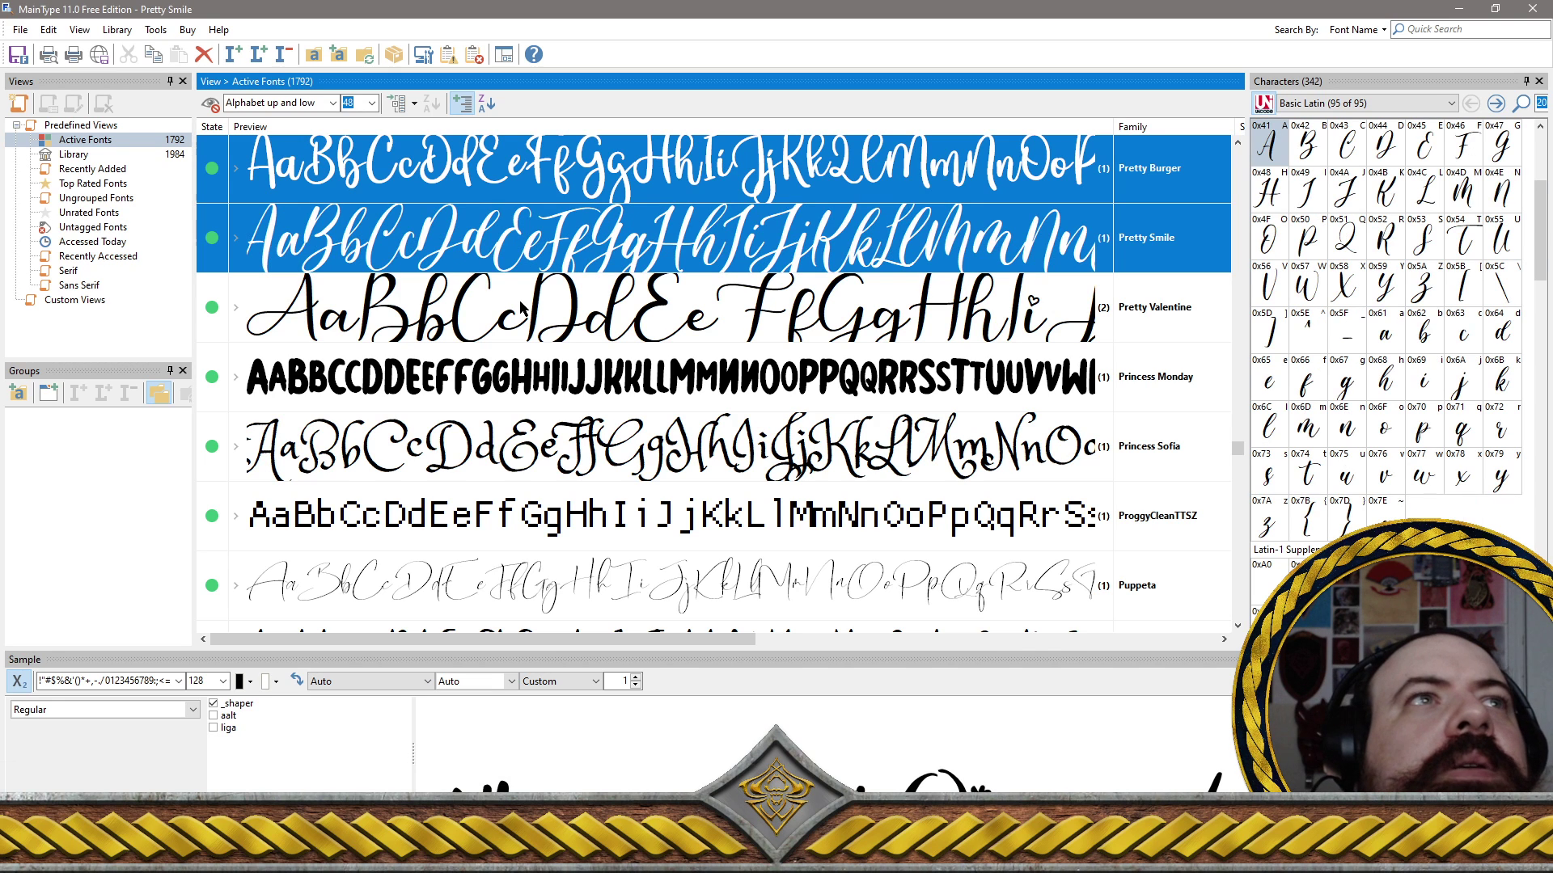
{"action": "left_click", "coordinate": [684, 326], "text": "ctrl"}
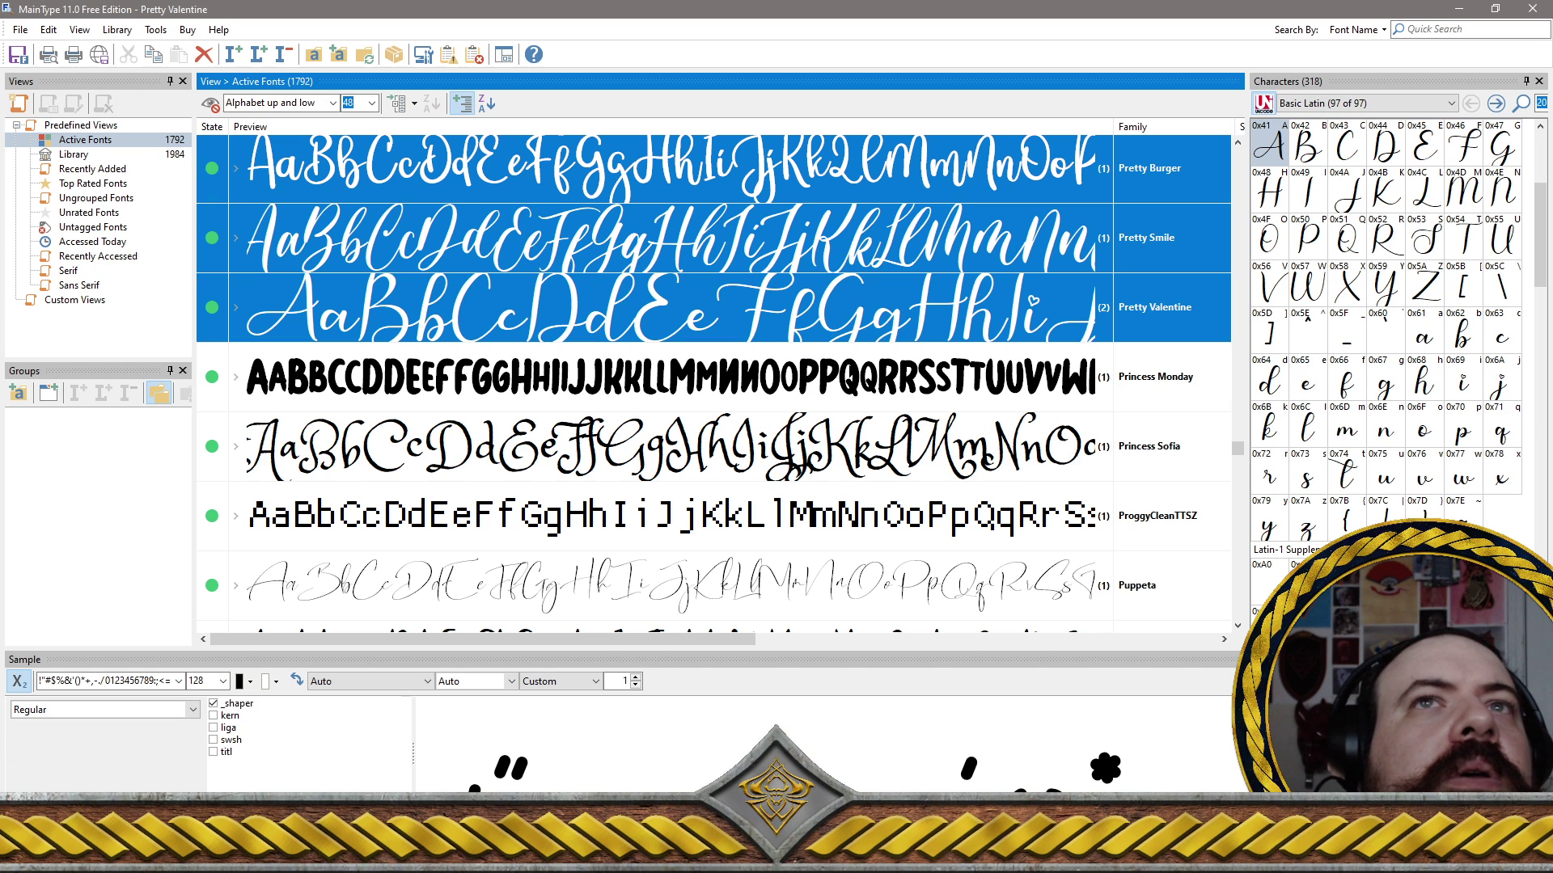
{"action": "left_click", "coordinate": [833, 379], "text": "ctrl"}
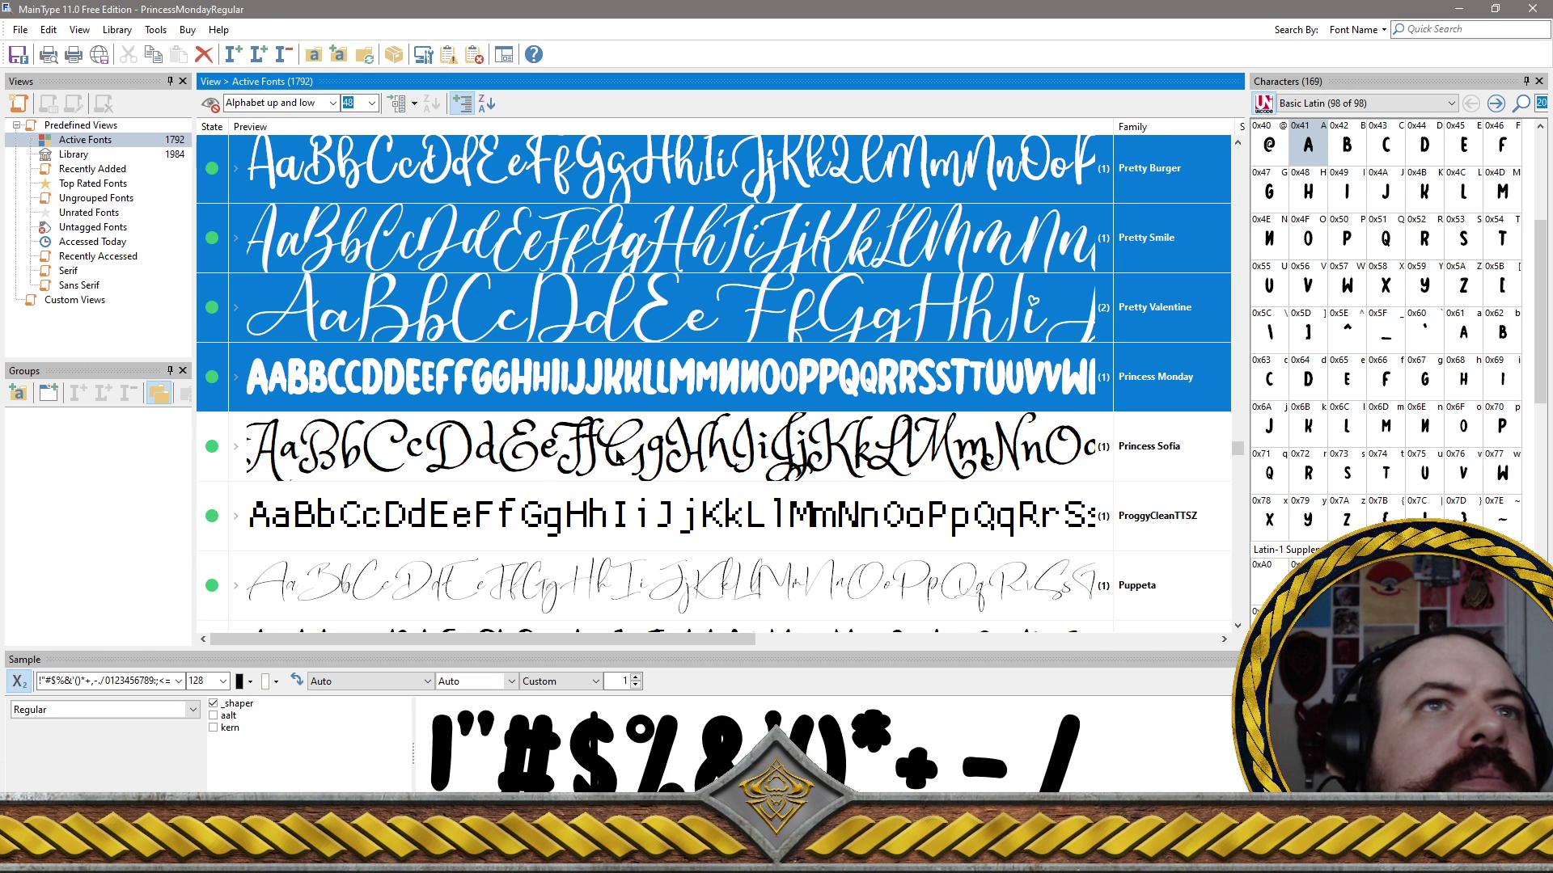
Extend the selection with the Puppeta, Purple River, Puthisha, Putry Delina and PWPerspective families
{"action": "scroll", "coordinate": [671, 453], "scroll_direction": "down", "scroll_amount": 5}
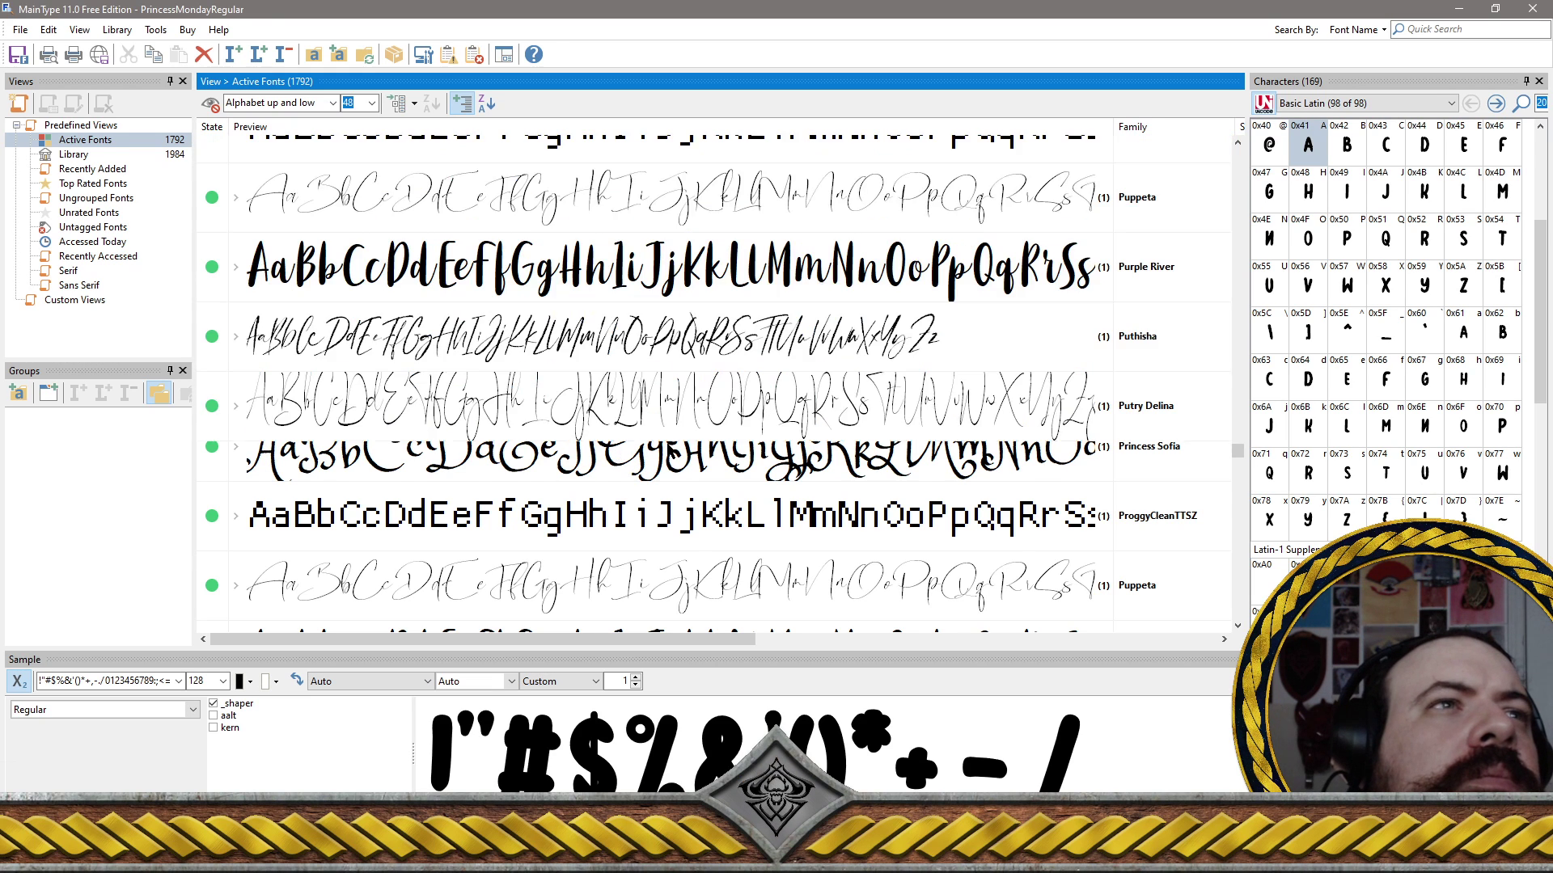
{"action": "left_click", "coordinate": [543, 204]}
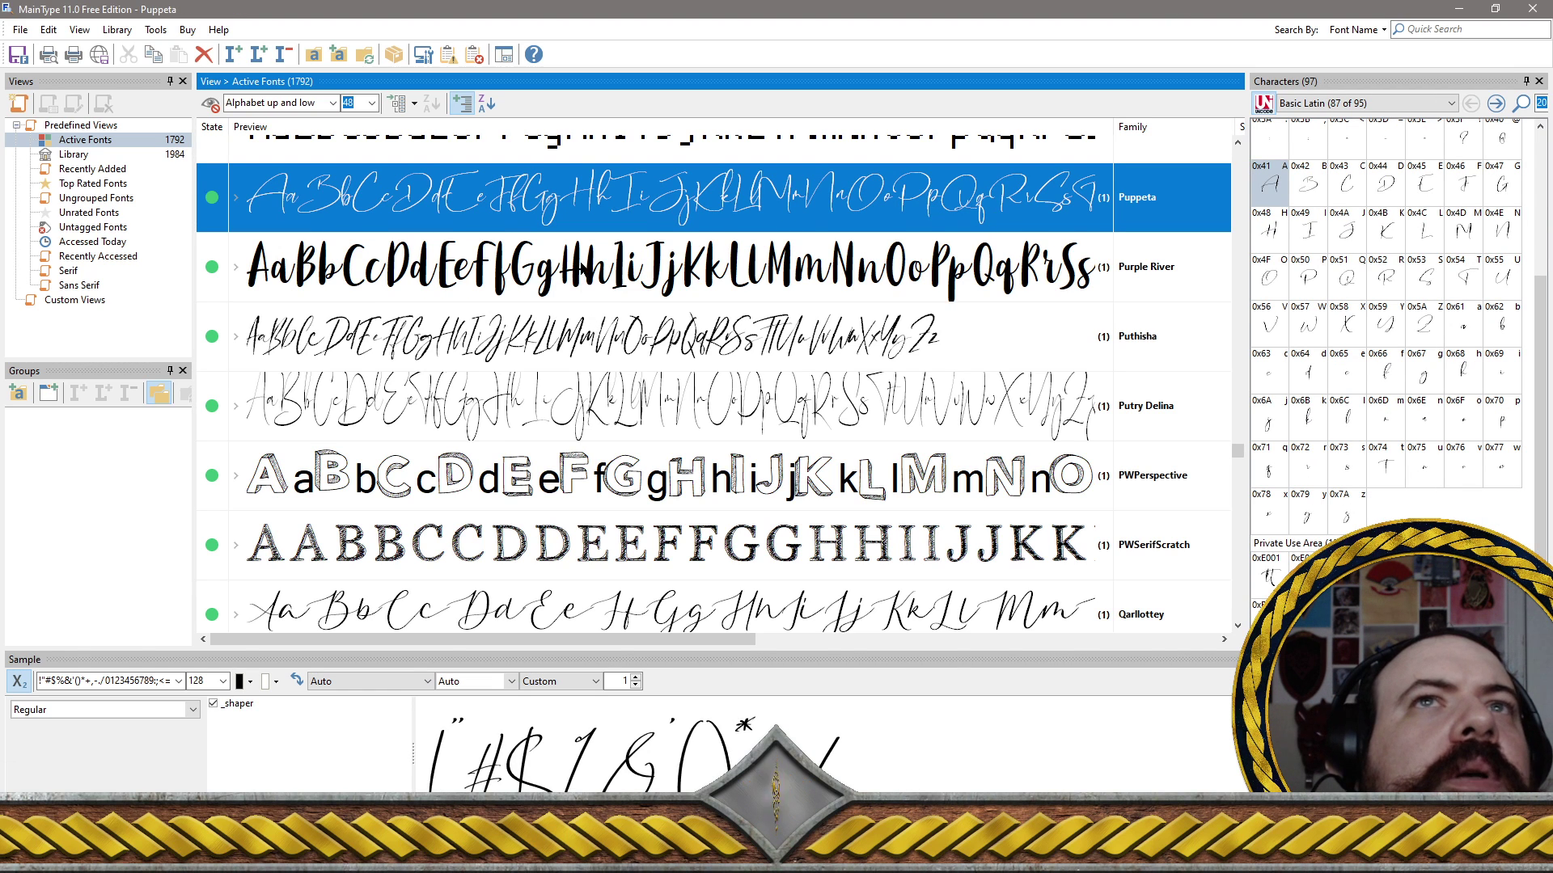
{"action": "left_click", "coordinate": [582, 270], "text": "ctrl"}
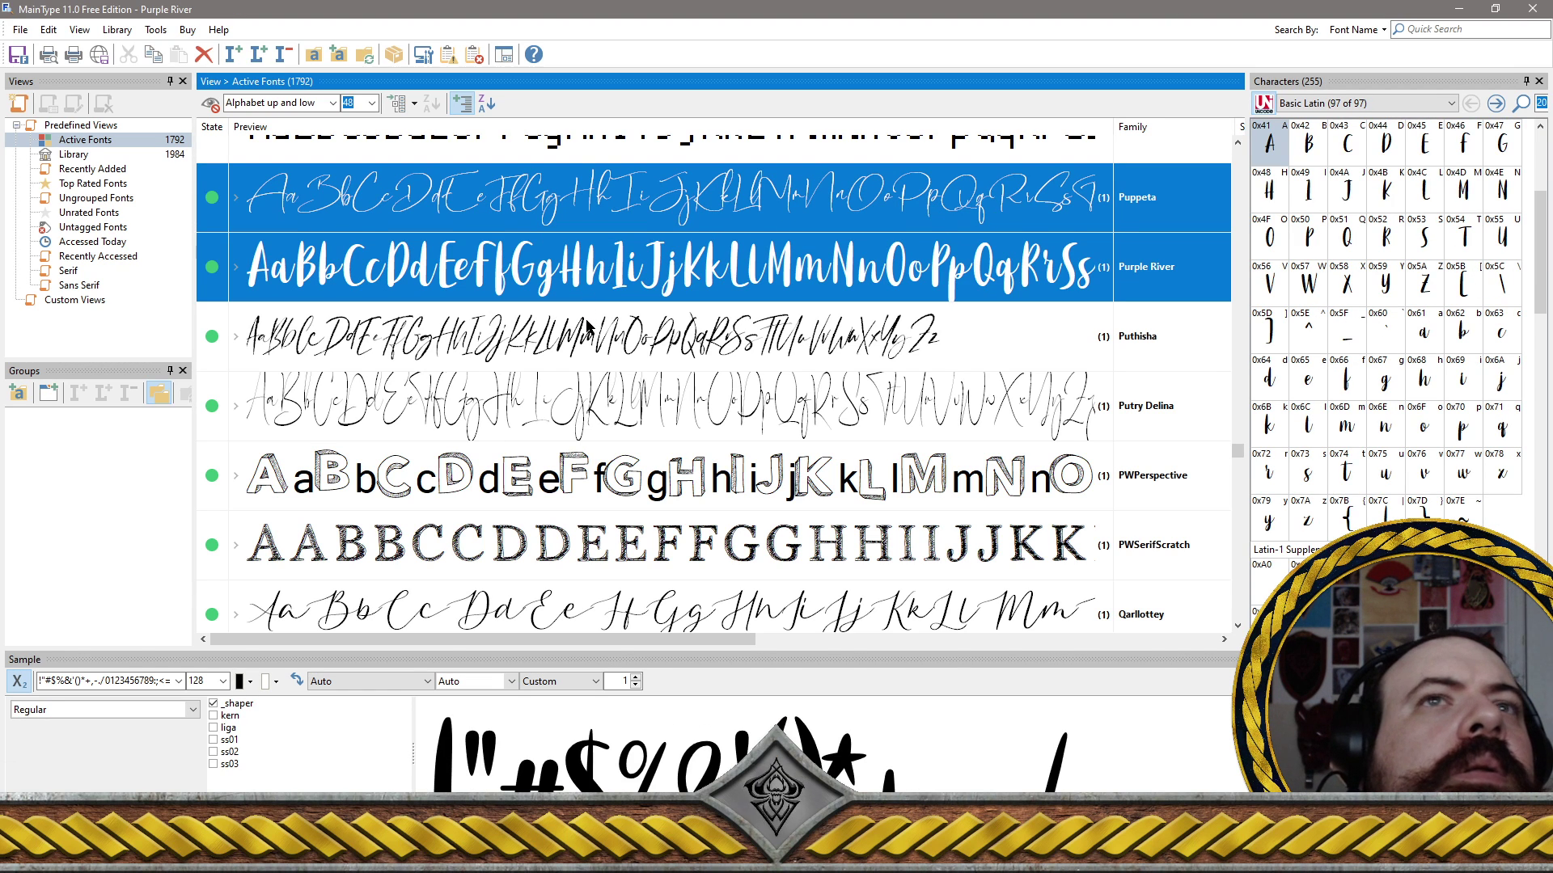
{"action": "left_click", "coordinate": [589, 328], "text": "ctrl"}
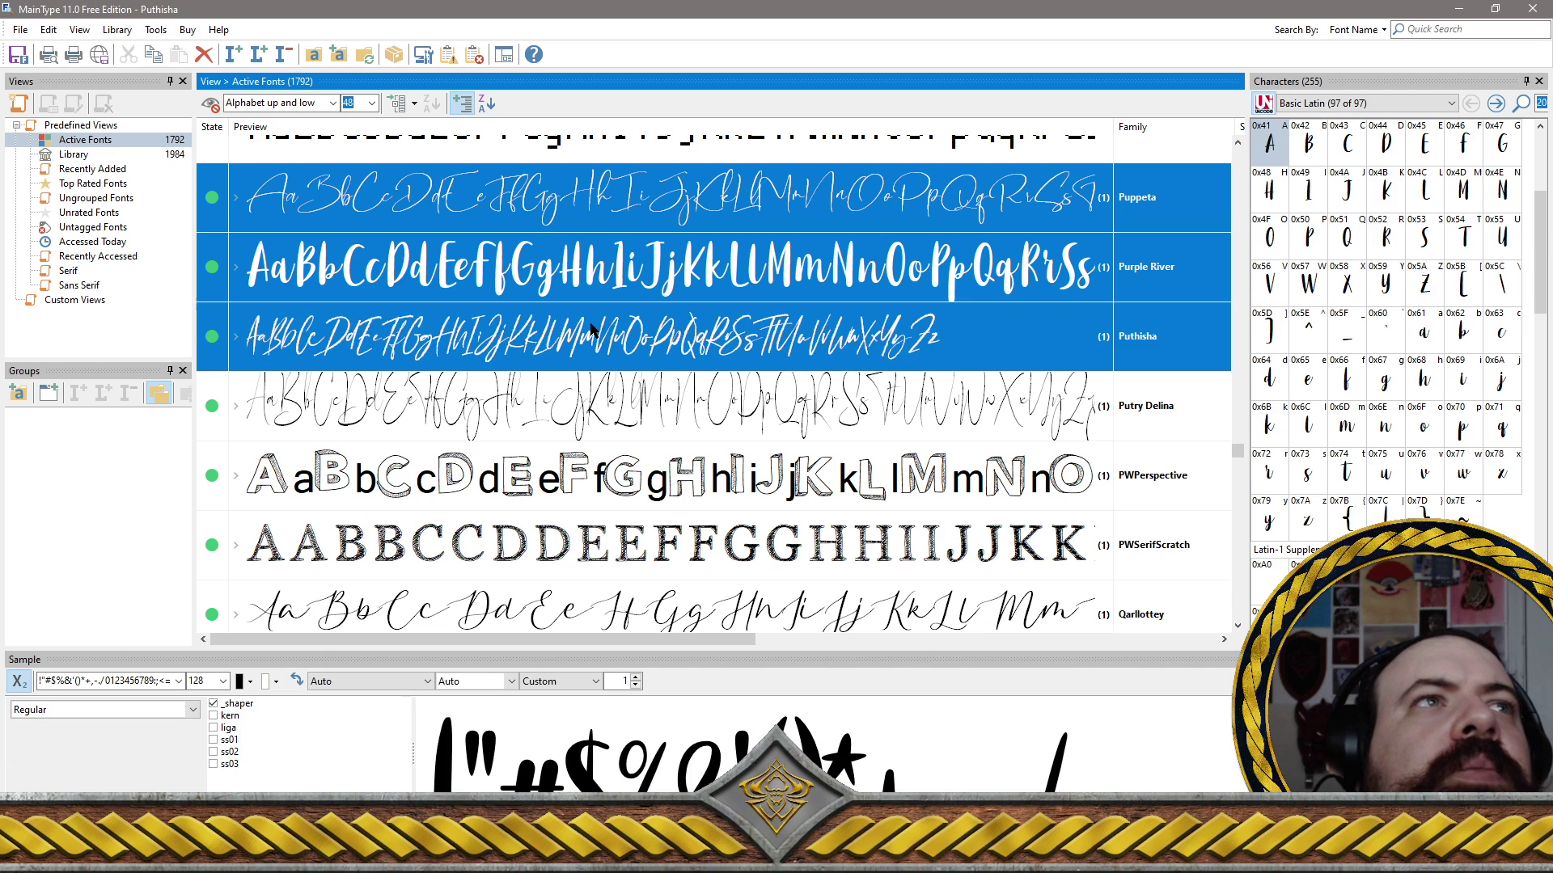
{"action": "left_click", "coordinate": [588, 400], "text": "ctrl"}
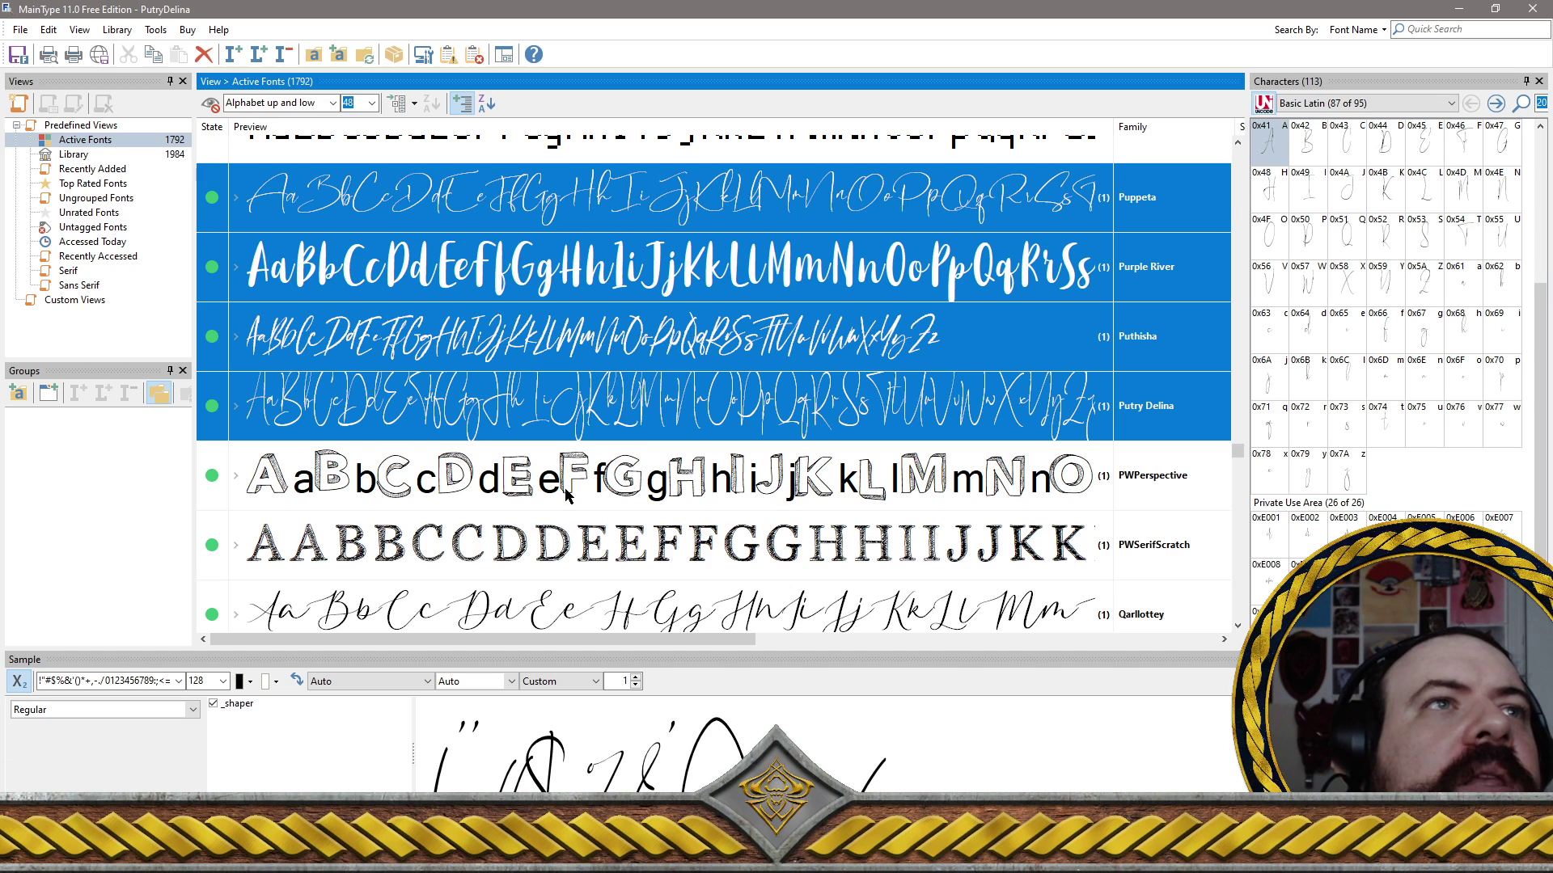
{"action": "left_click", "coordinate": [1069, 481], "text": "ctrl"}
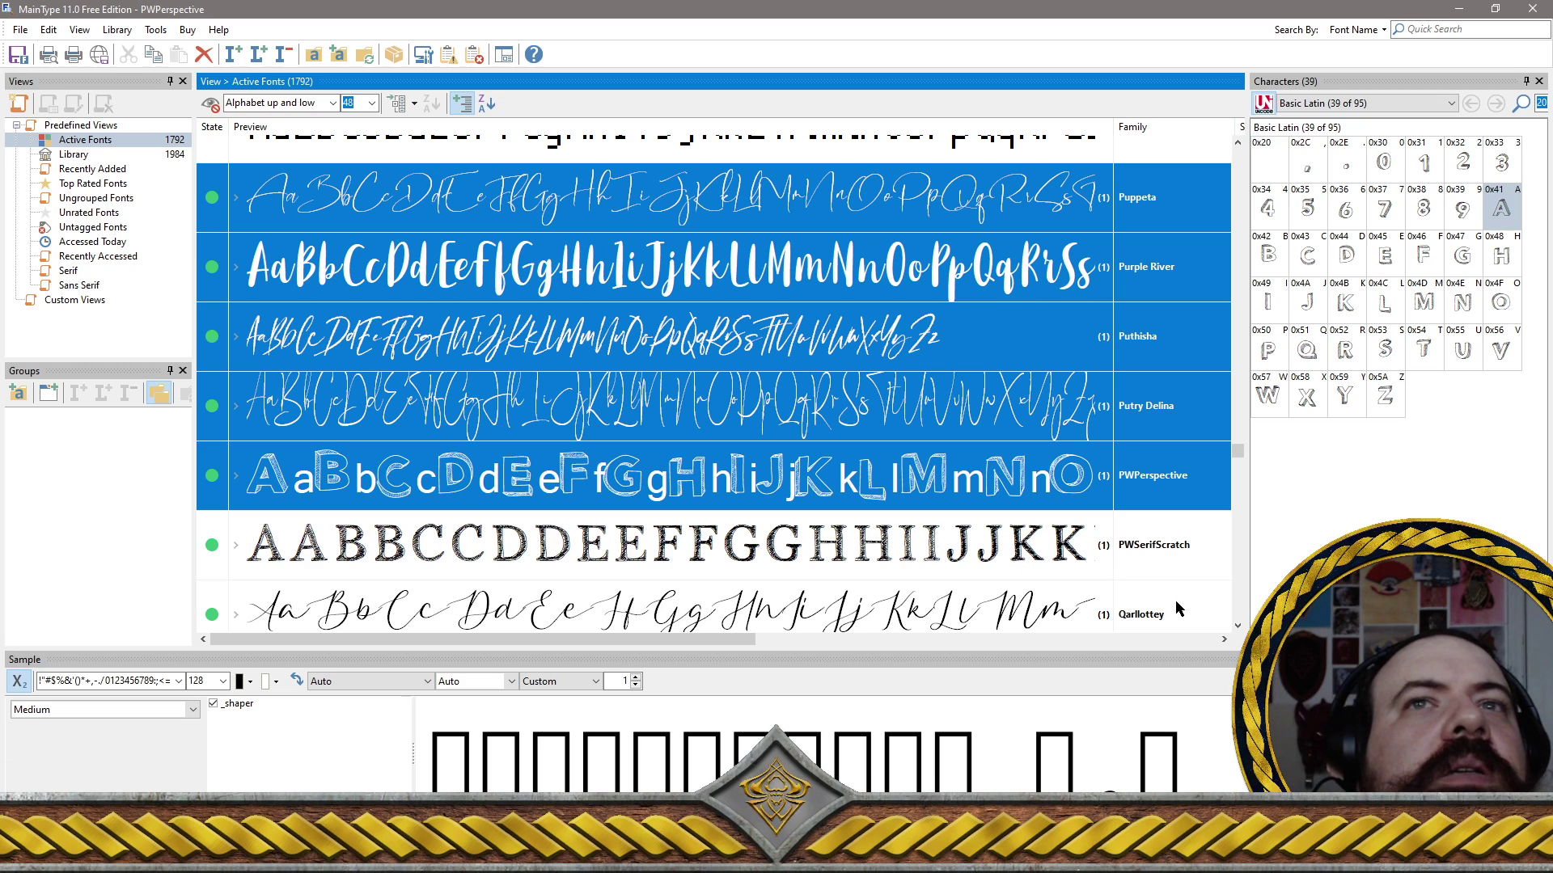
Add the Qarllottey and Qarmic sans families to the selection, leaving out PWSerifScratch
{"action": "left_click", "coordinate": [1237, 626]}
{"action": "left_click_drag", "start_coordinate": [1238, 626], "coordinate": [1235, 631]}
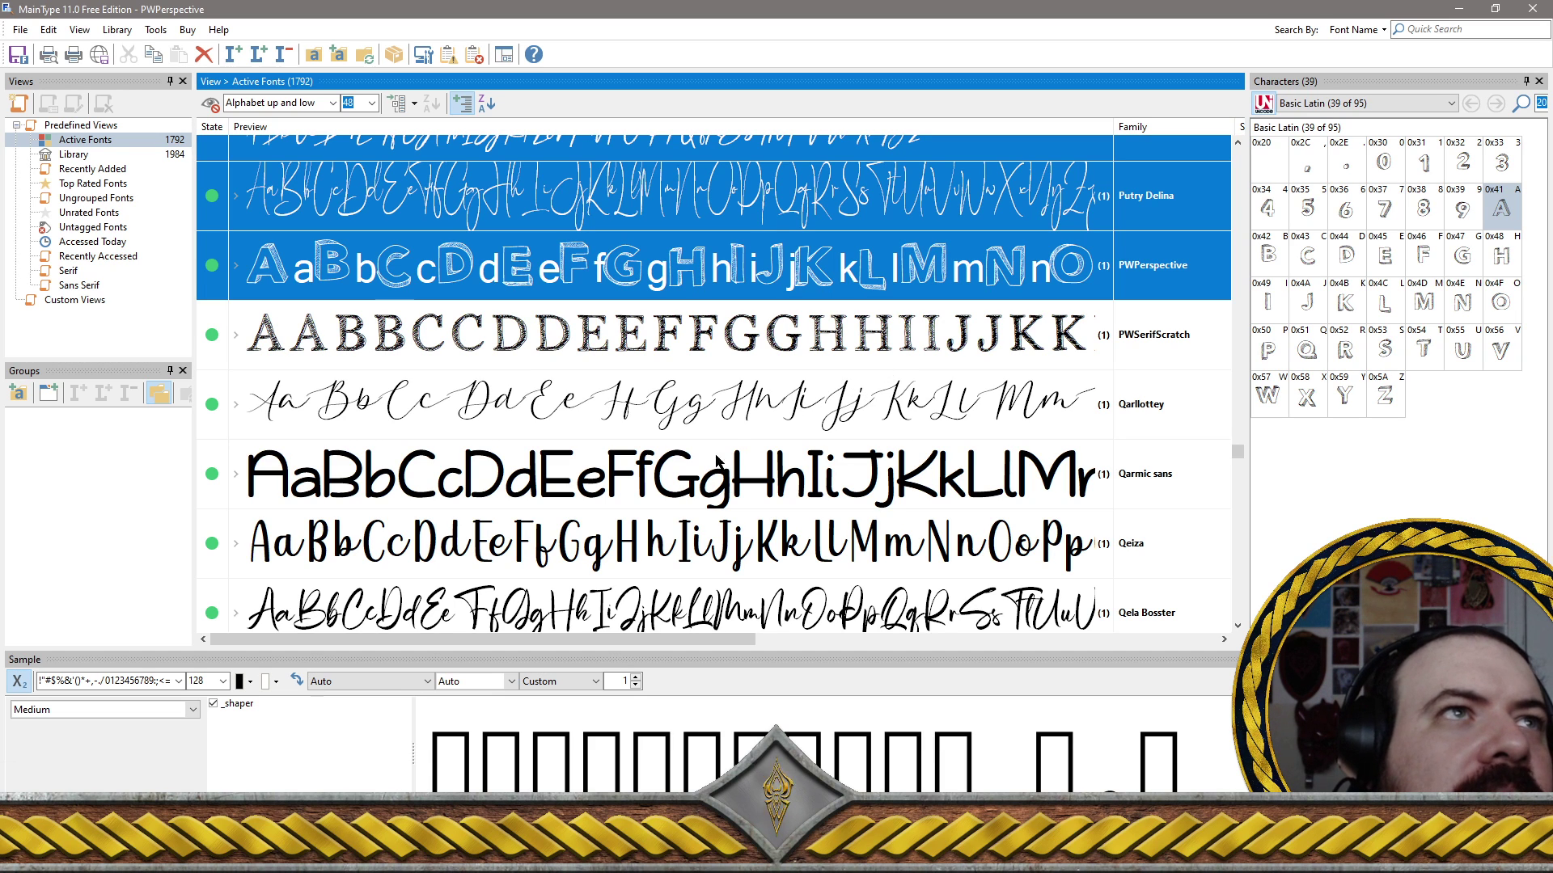
{"action": "left_click", "coordinate": [590, 406], "text": "ctrl"}
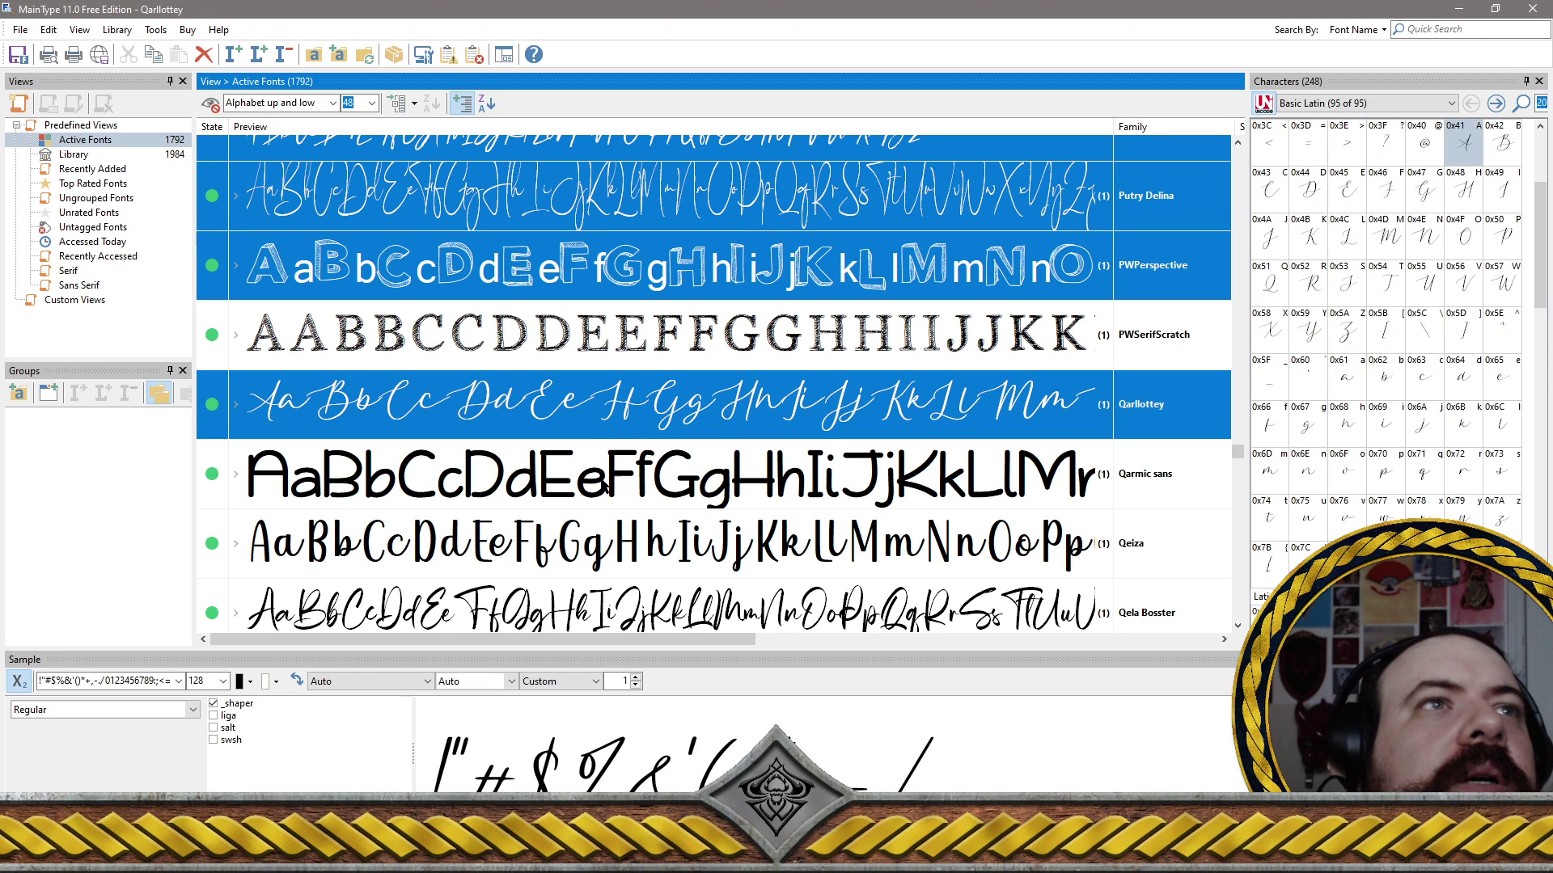
{"action": "left_click", "coordinate": [604, 485], "text": "ctrl"}
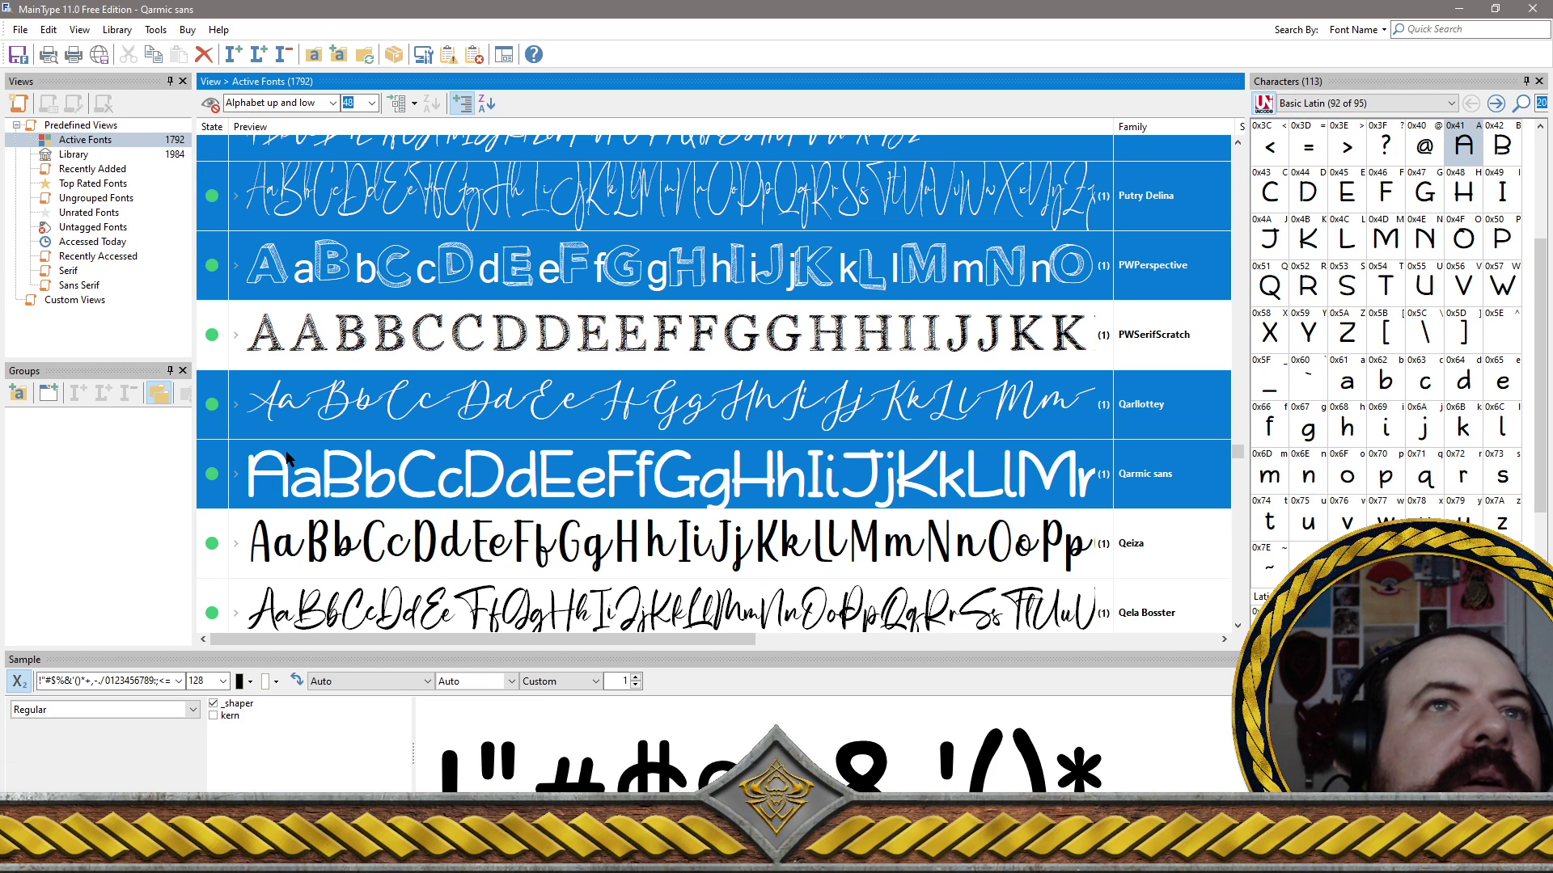
Add the Qeiza, Qela Bosster, Qettira and QiramBarara families to the selection
{"action": "left_click", "coordinate": [459, 536], "text": "ctrl"}
{"action": "left_click", "coordinate": [623, 619], "text": "ctrl"}
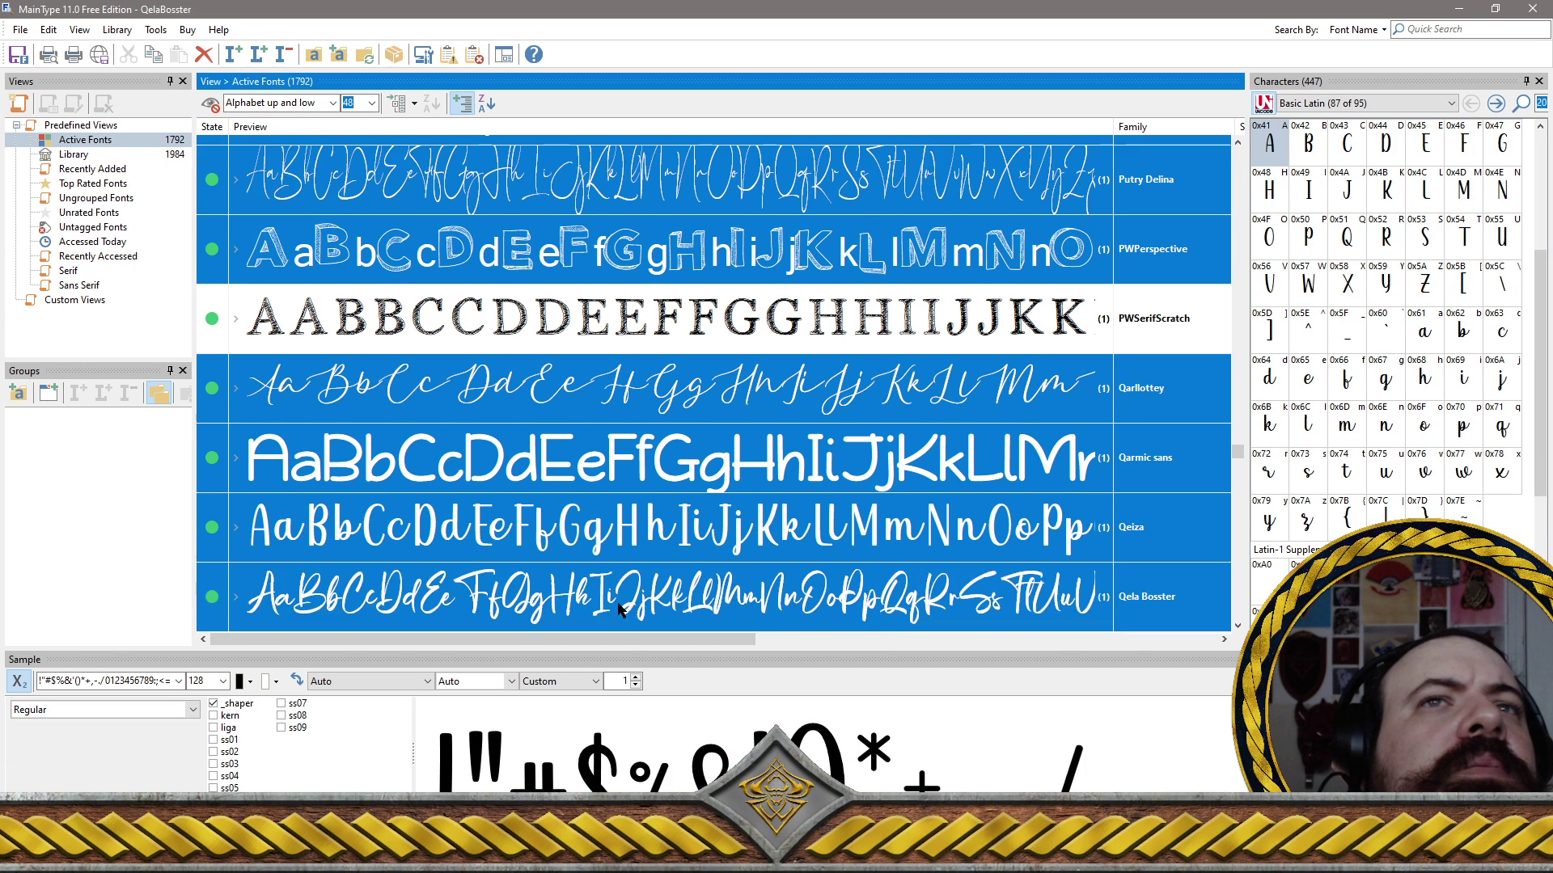
{"action": "scroll", "coordinate": [622, 618], "scroll_direction": "down", "scroll_amount": 2}
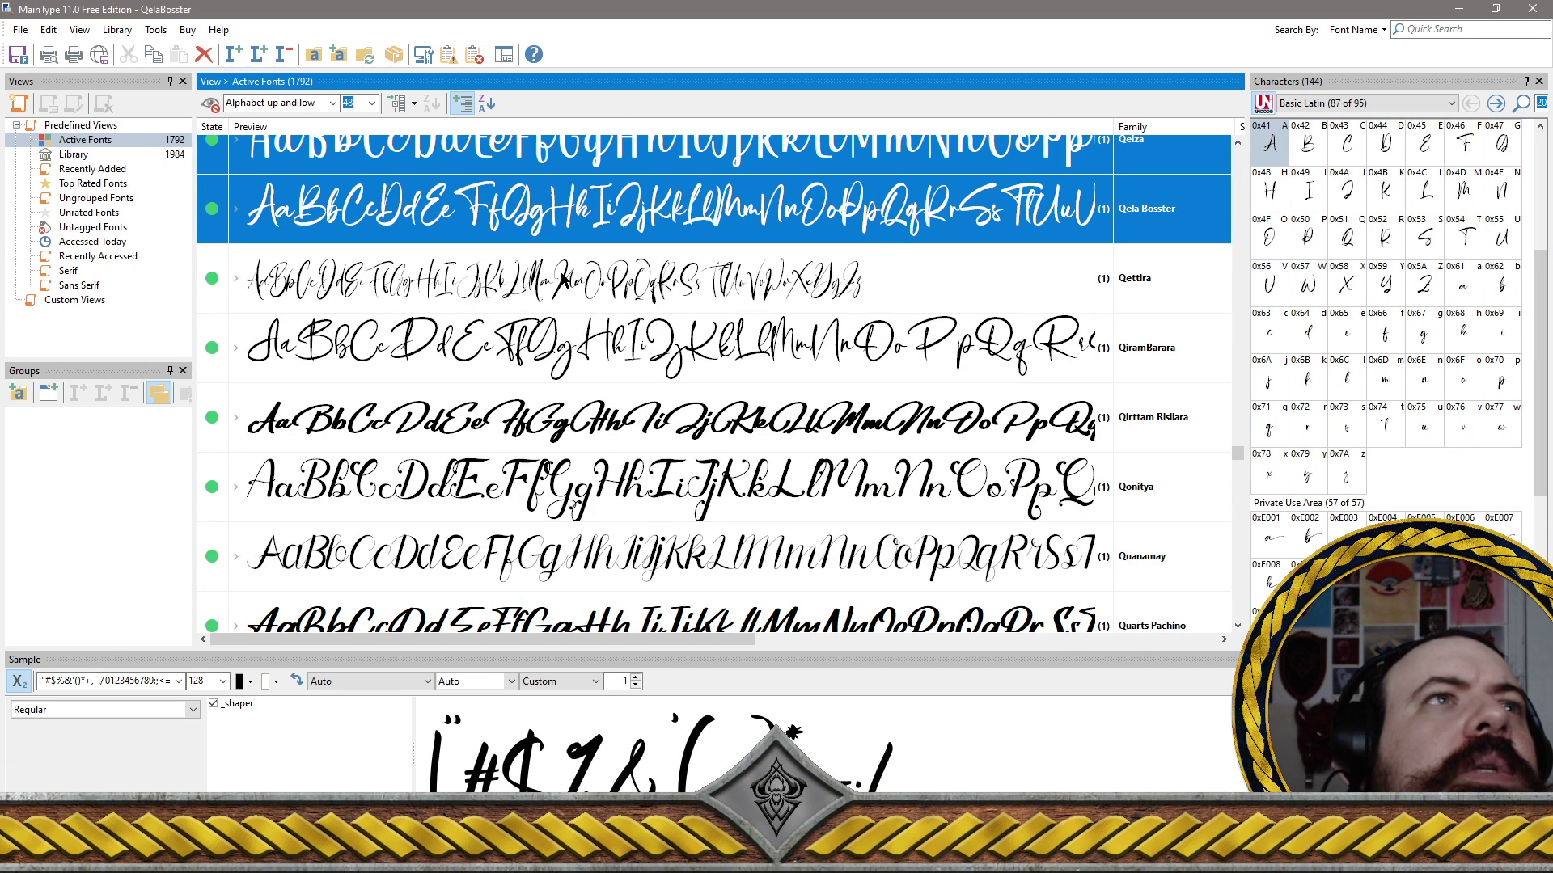
{"action": "left_click", "coordinate": [566, 300], "text": "ctrl"}
{"action": "left_click", "coordinate": [564, 327], "text": "ctrl"}
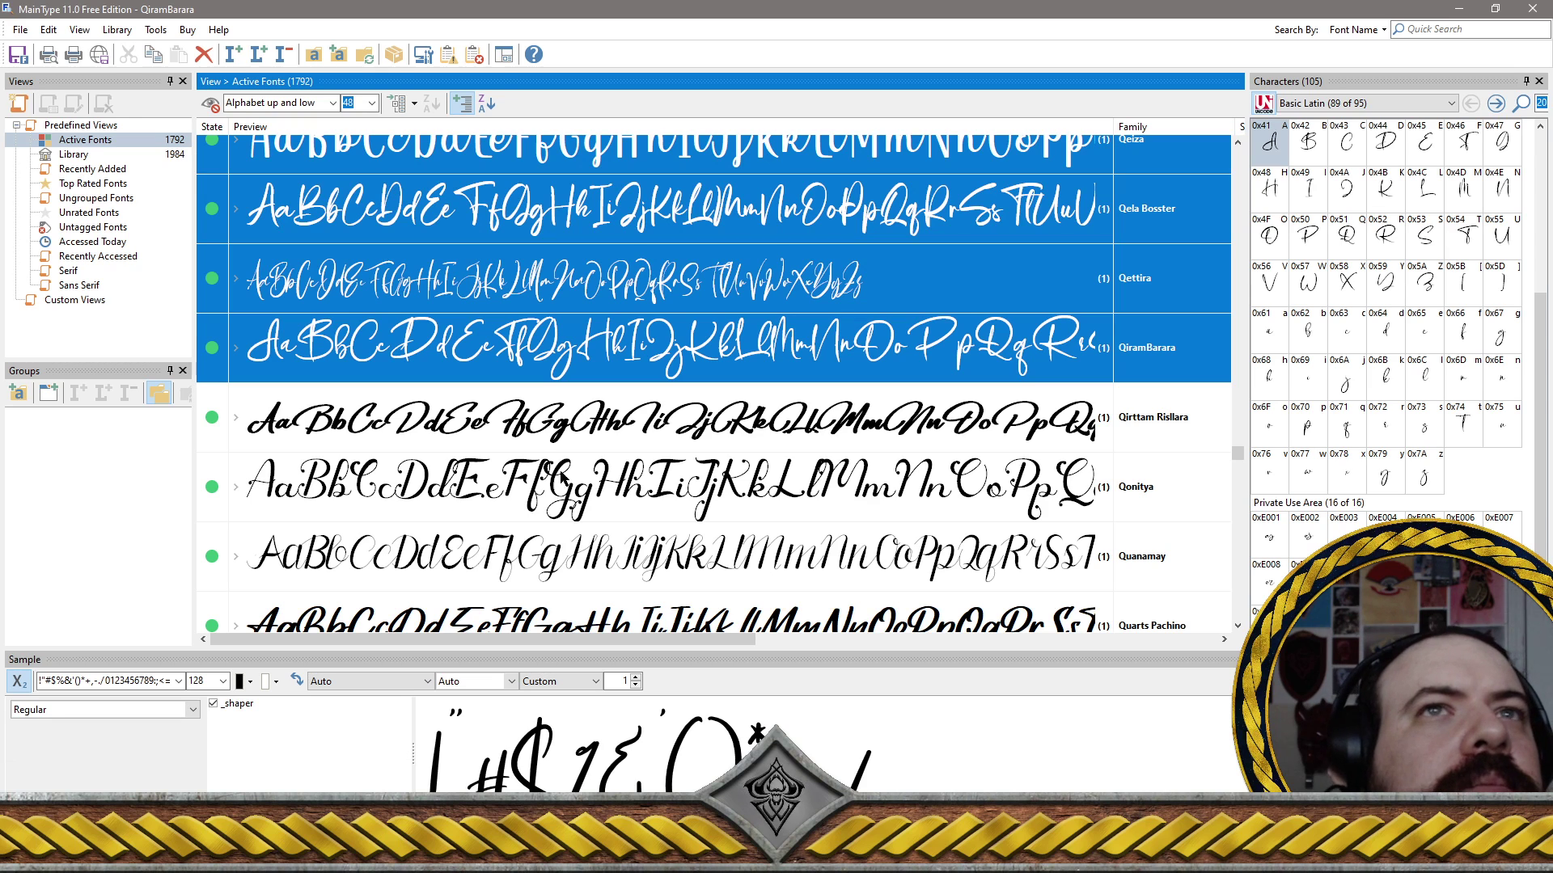
Extend the selection with Quanamay, Quarts Pachino, Queensouthy, Quentara and Quesited, leaving out QUEEN
{"action": "left_click", "coordinate": [546, 548], "text": "ctrl"}
{"action": "left_click", "coordinate": [545, 547]}
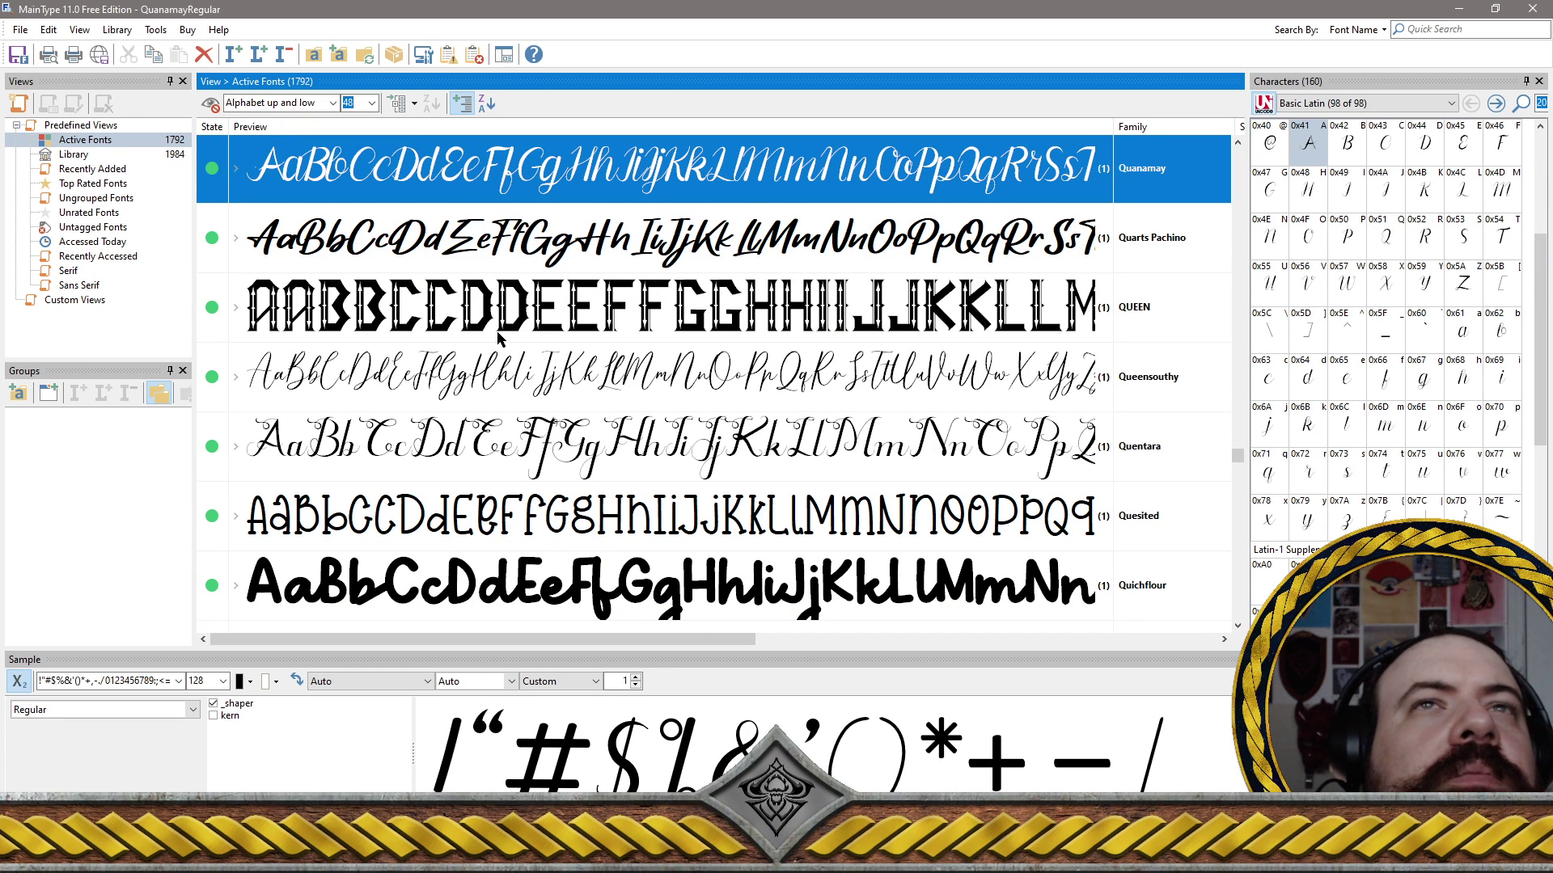
{"action": "left_click", "coordinate": [483, 249], "text": "ctrl"}
{"action": "left_click", "coordinate": [516, 381], "text": "ctrl"}
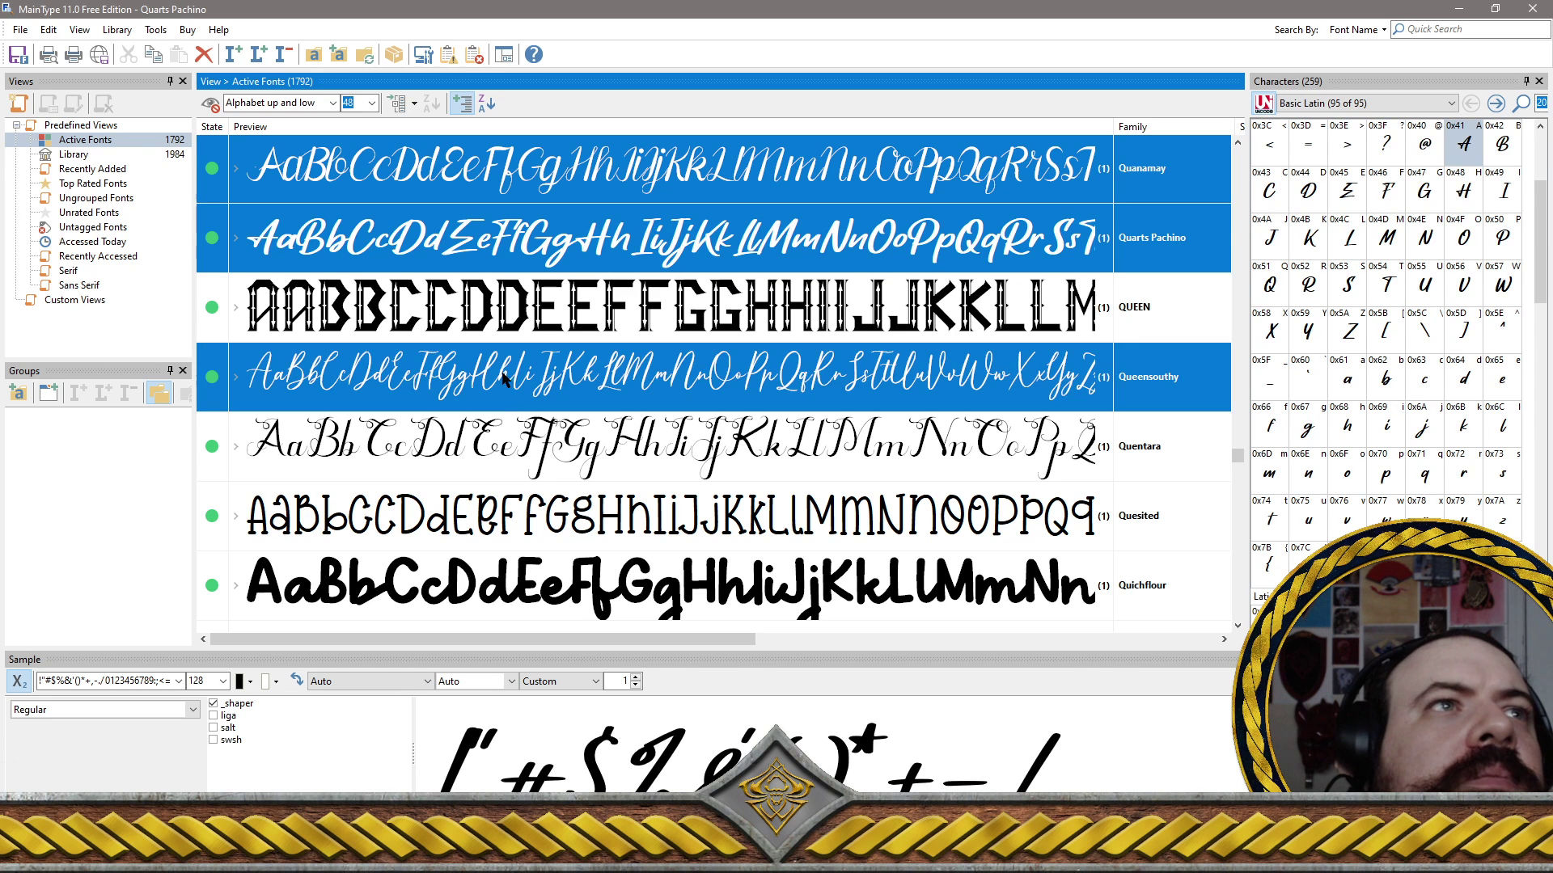
{"action": "left_click", "coordinate": [457, 449], "text": "ctrl"}
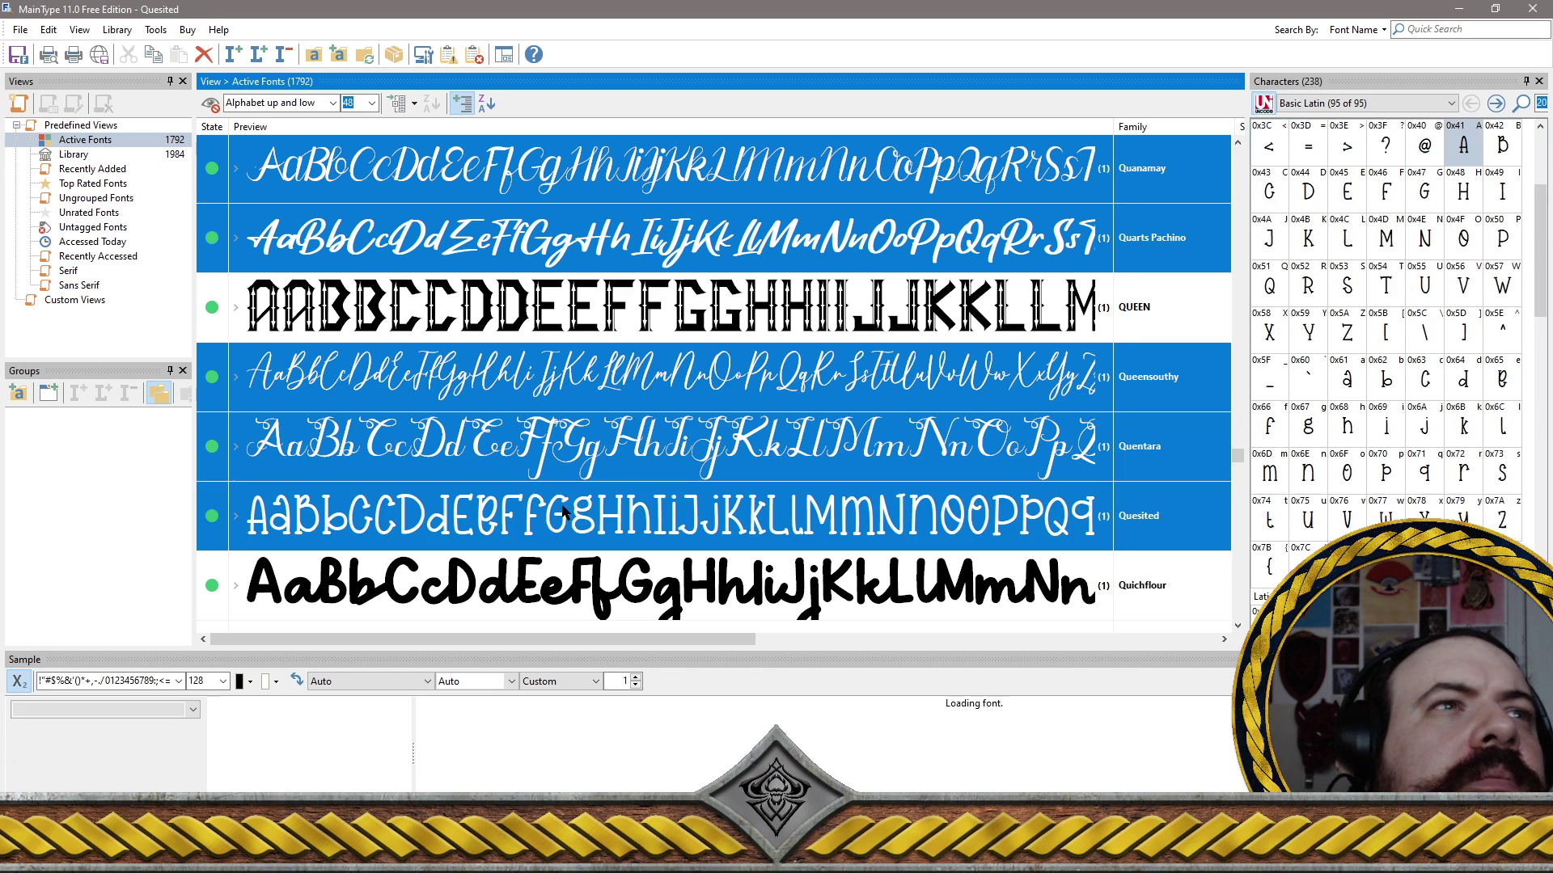
{"action": "left_click", "coordinate": [566, 518], "text": "ctrl"}
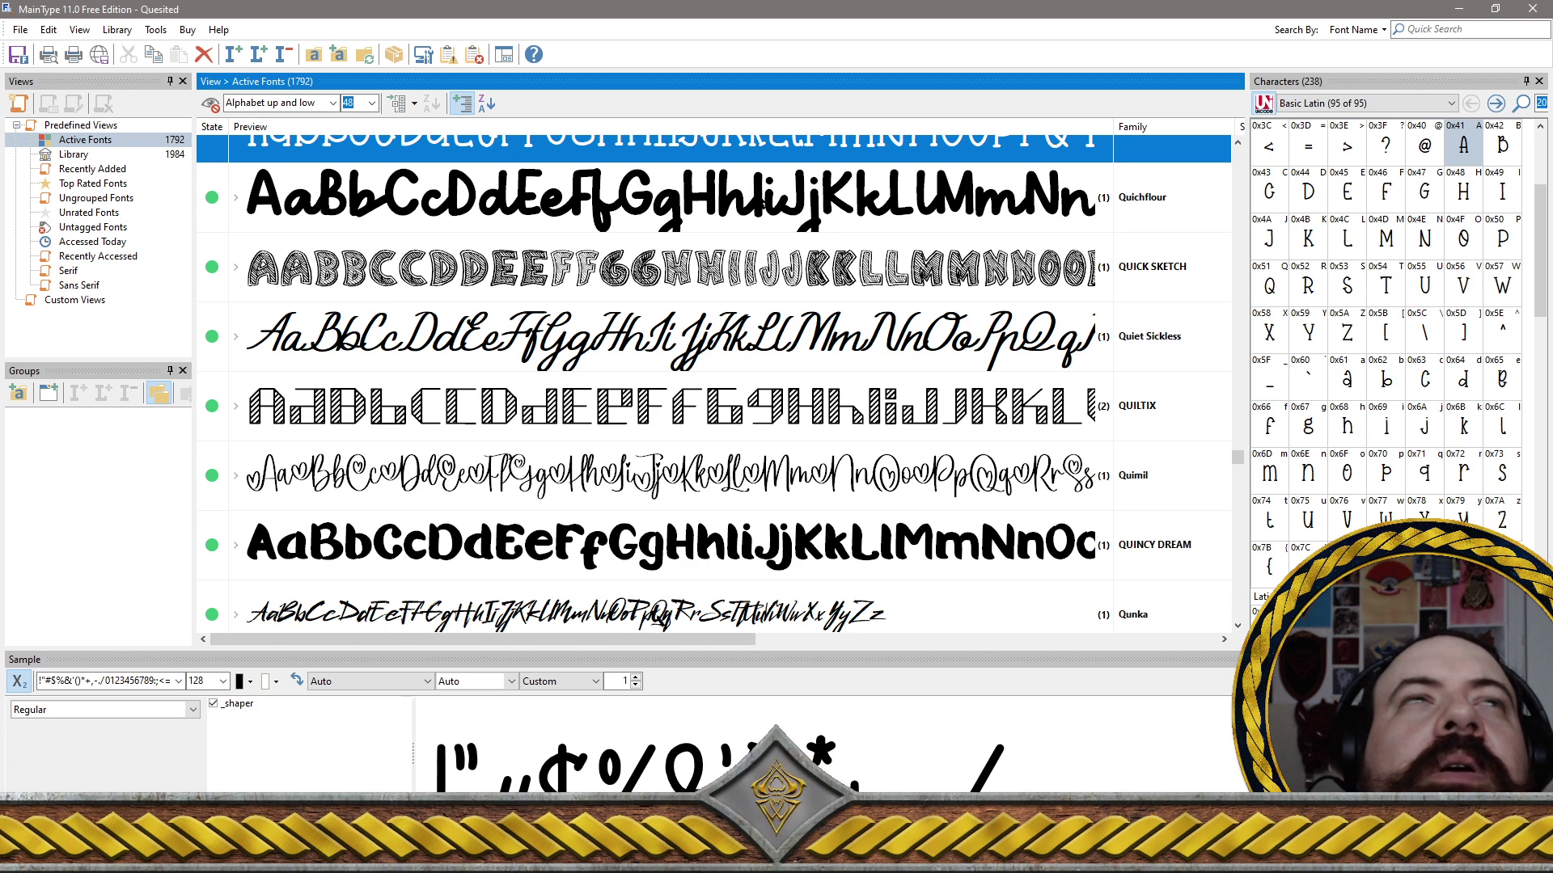
Add Quichflour, QUICK SKETCH and Quimil to the selection and uninstall all selected font families
{"action": "left_click", "coordinate": [733, 209]}
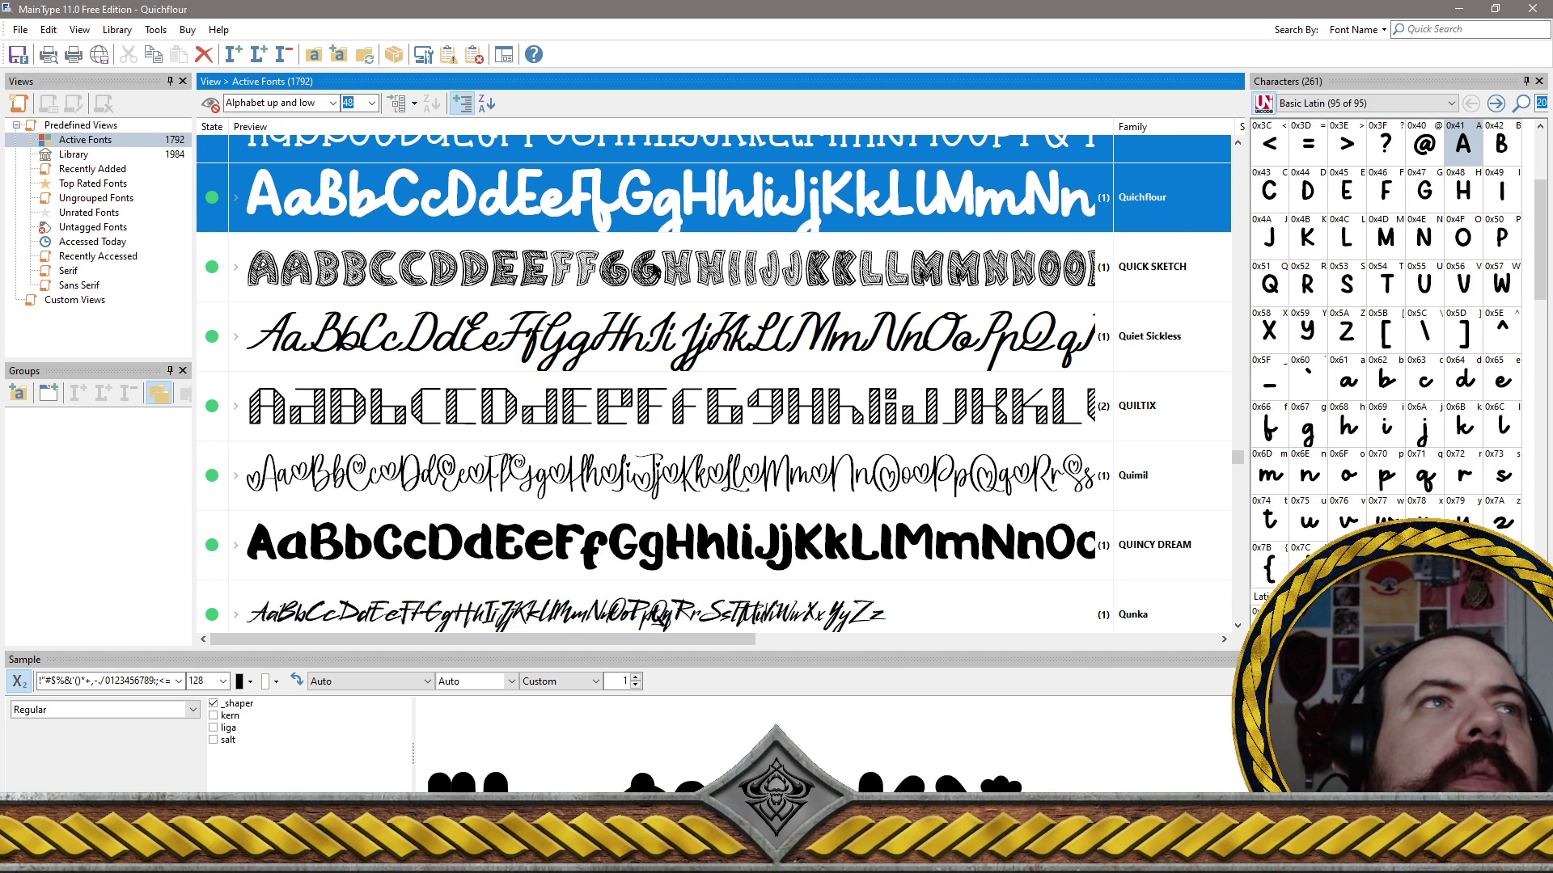
{"action": "left_click", "coordinate": [583, 269], "text": "ctrl"}
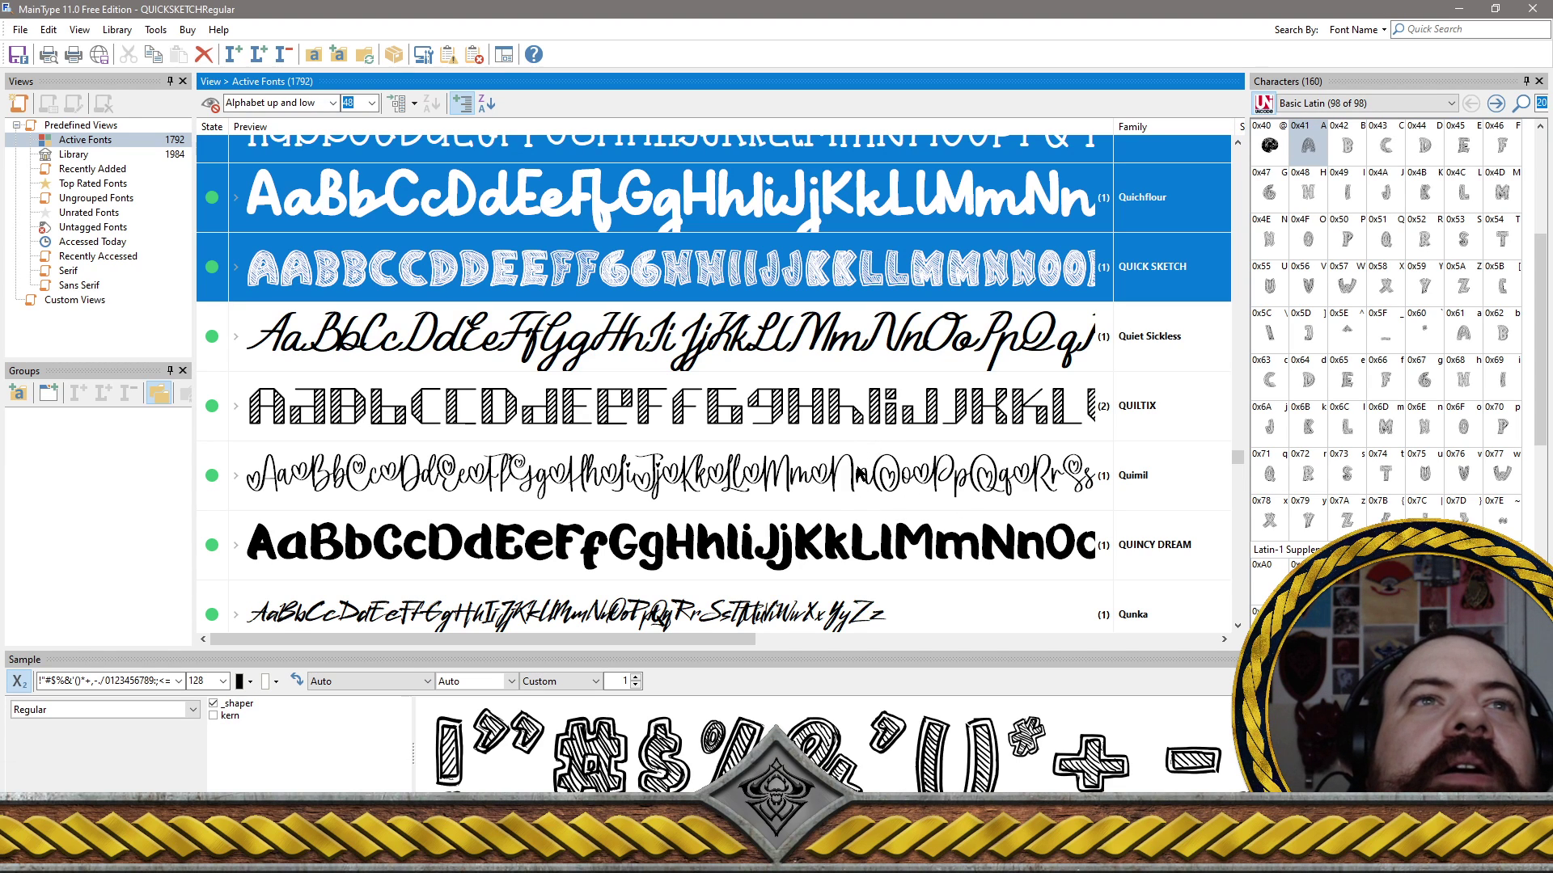
{"action": "left_click", "coordinate": [861, 475]}
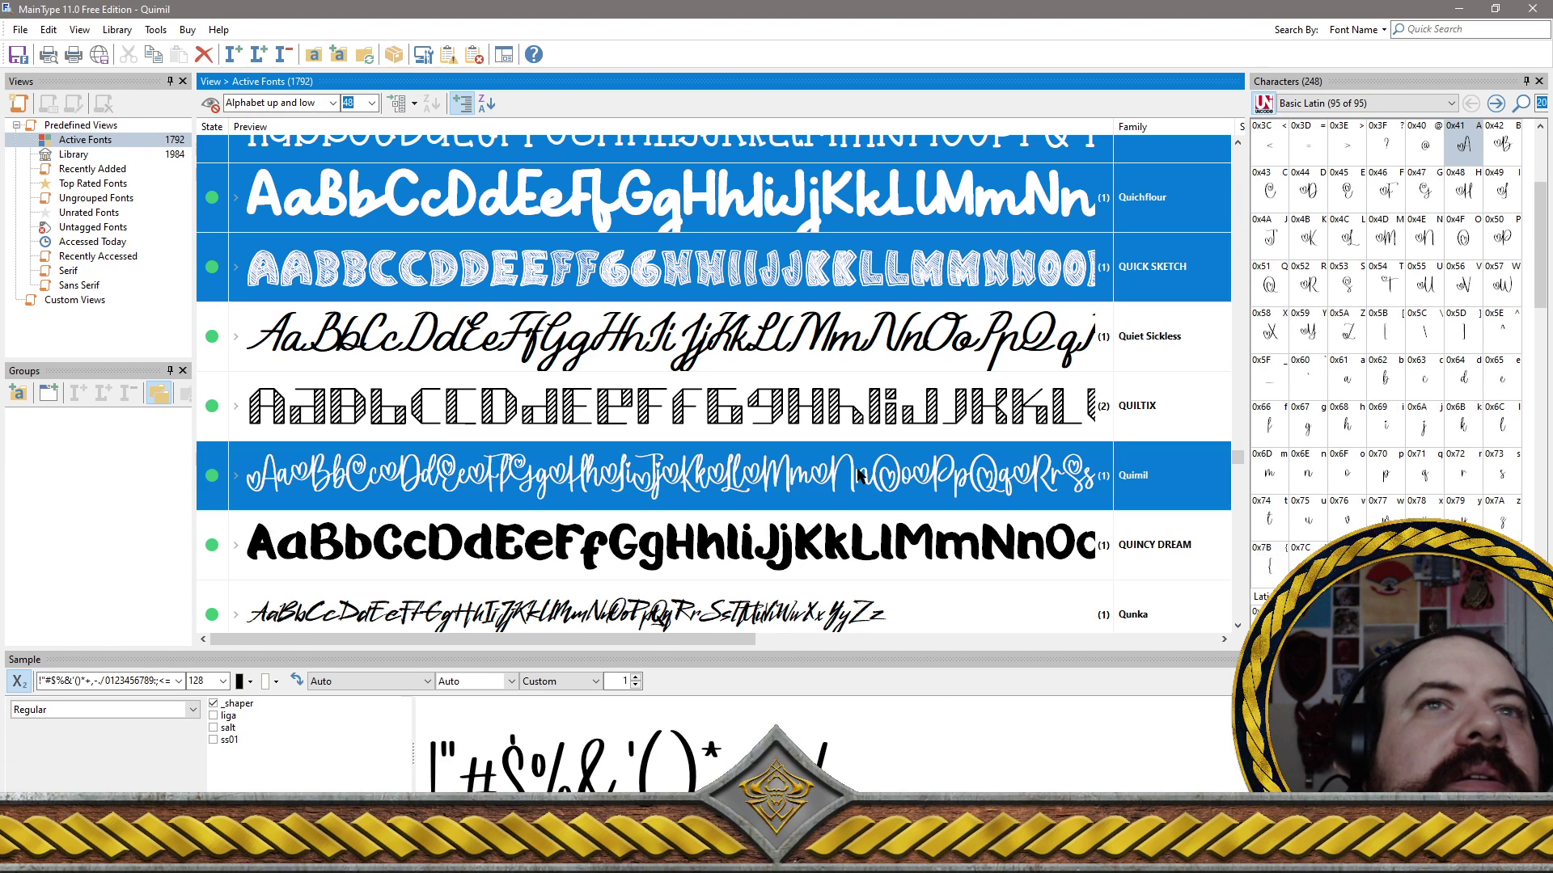
{"action": "right_click", "coordinate": [783, 472]}
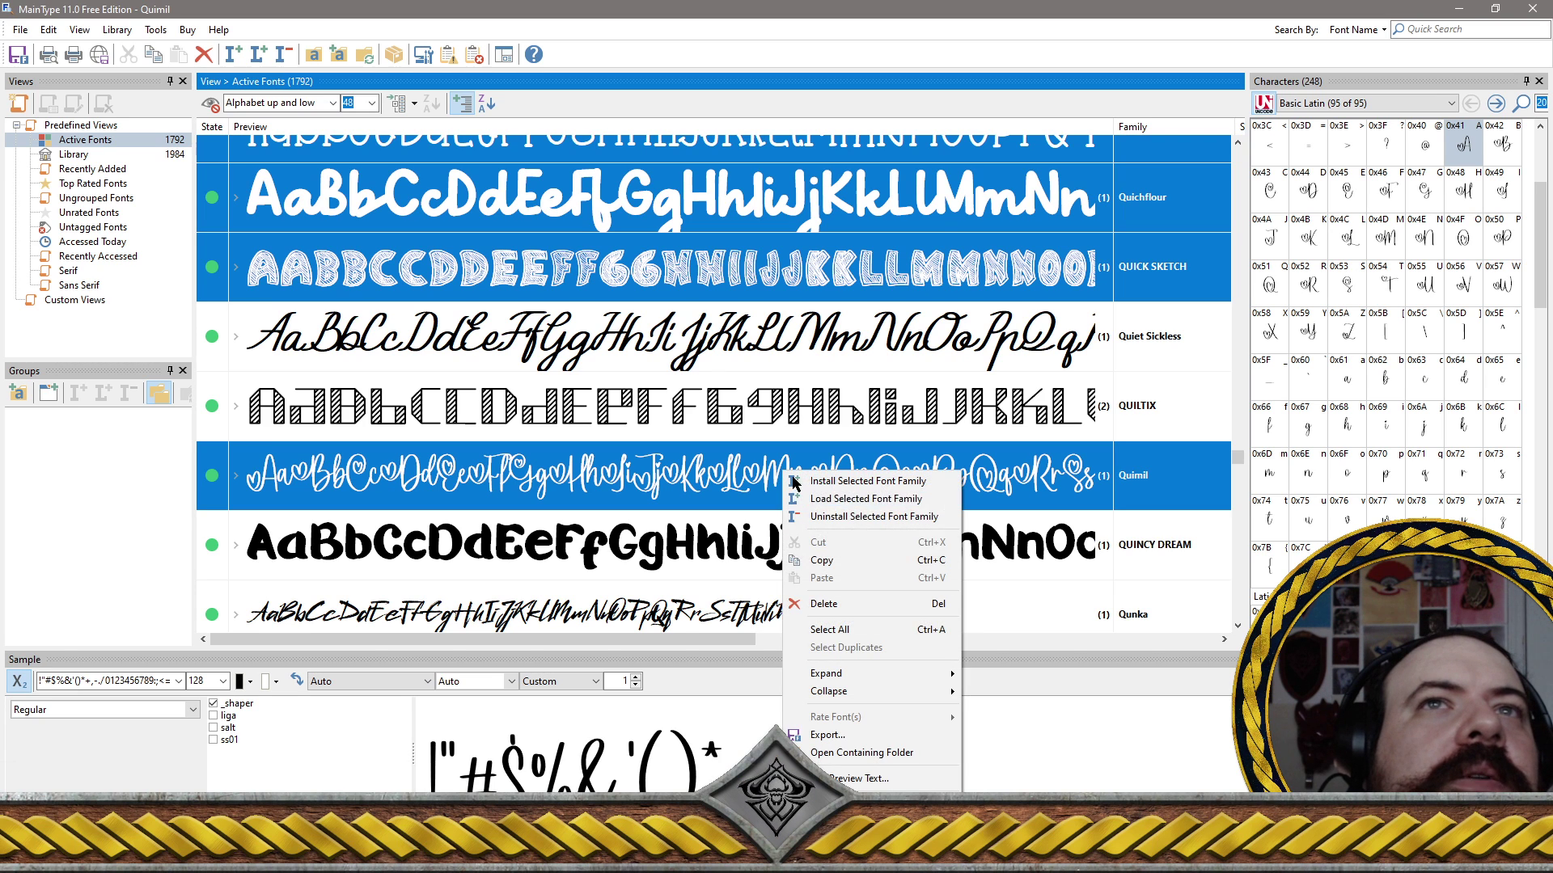
{"action": "left_click", "coordinate": [864, 518]}
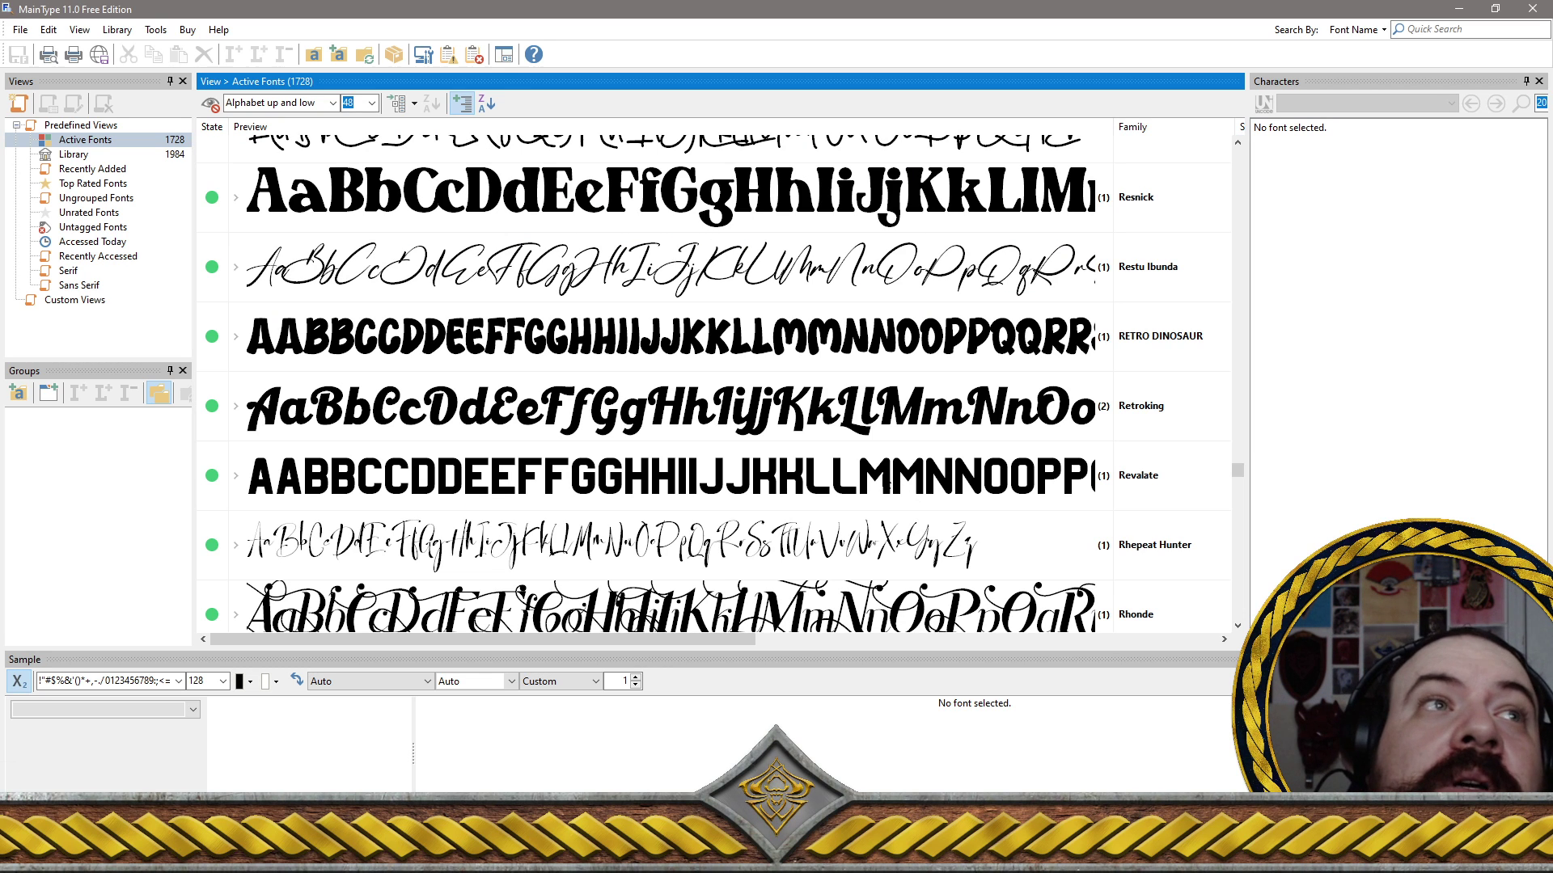
Return to the remaining Q families in the active fonts and preview Qonitya
{"action": "left_click", "coordinate": [900, 483]}
{"action": "scroll", "coordinate": [911, 483], "scroll_direction": "up", "scroll_amount": 15}
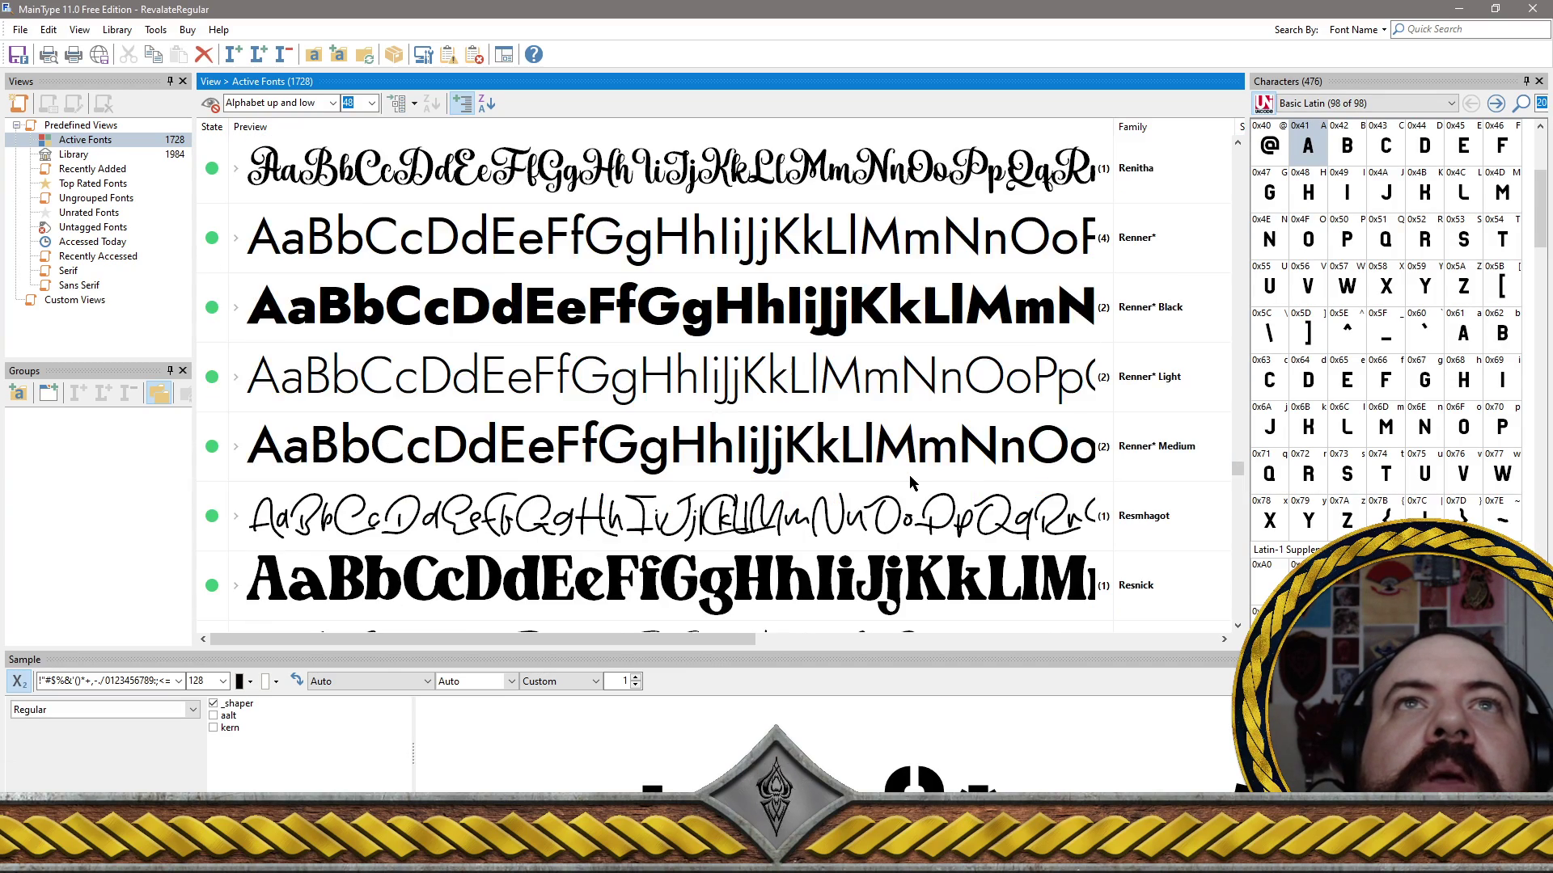
{"action": "scroll", "coordinate": [906, 485], "scroll_direction": "up", "scroll_amount": 10}
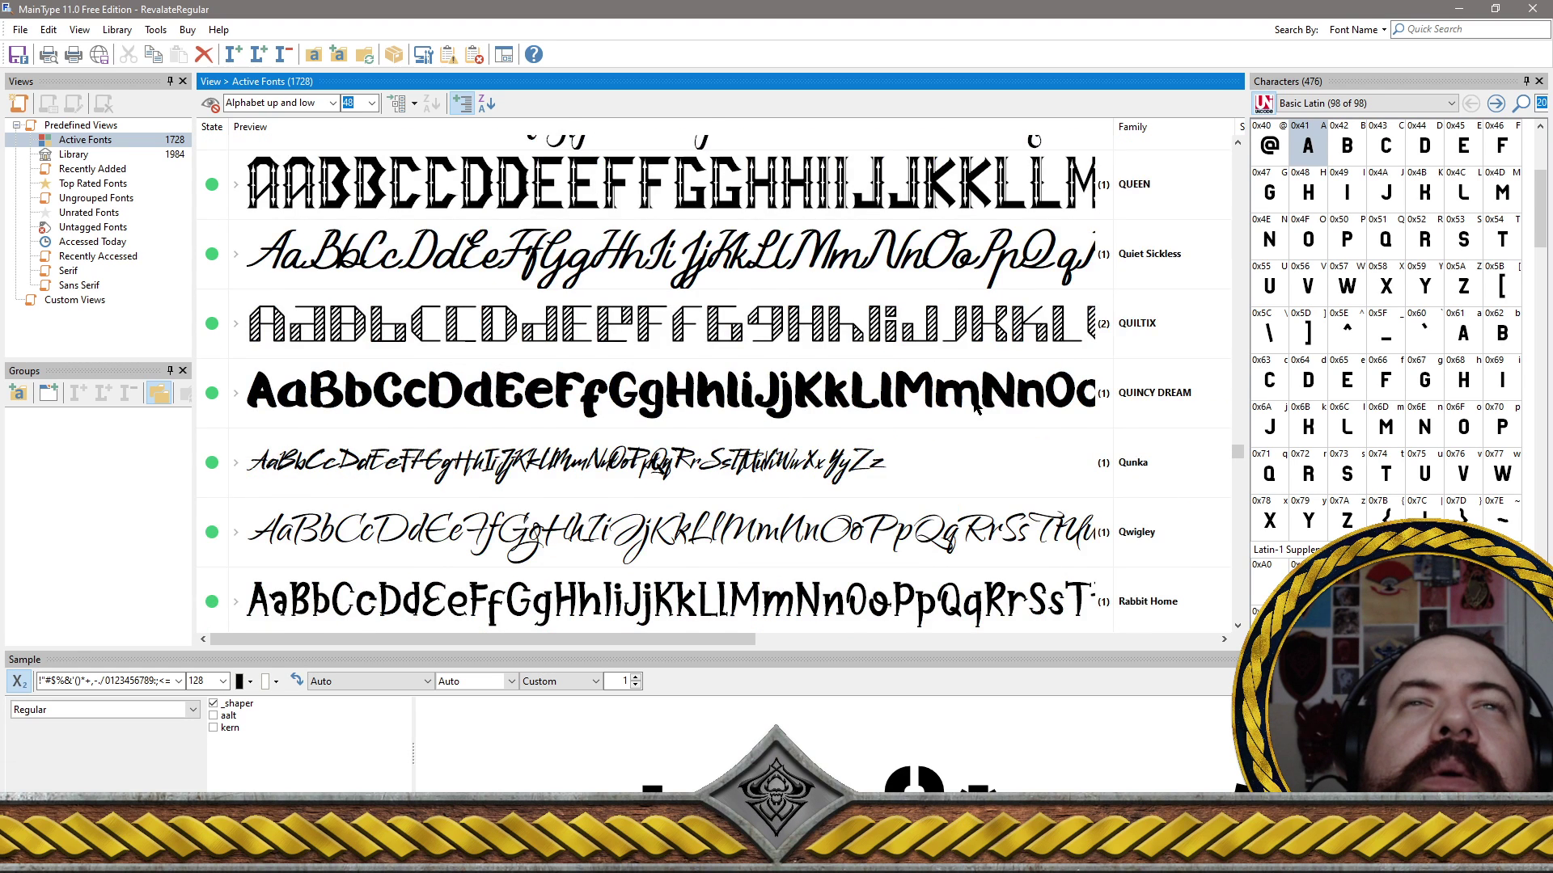
{"action": "scroll", "coordinate": [977, 408], "scroll_direction": "up", "scroll_amount": 3}
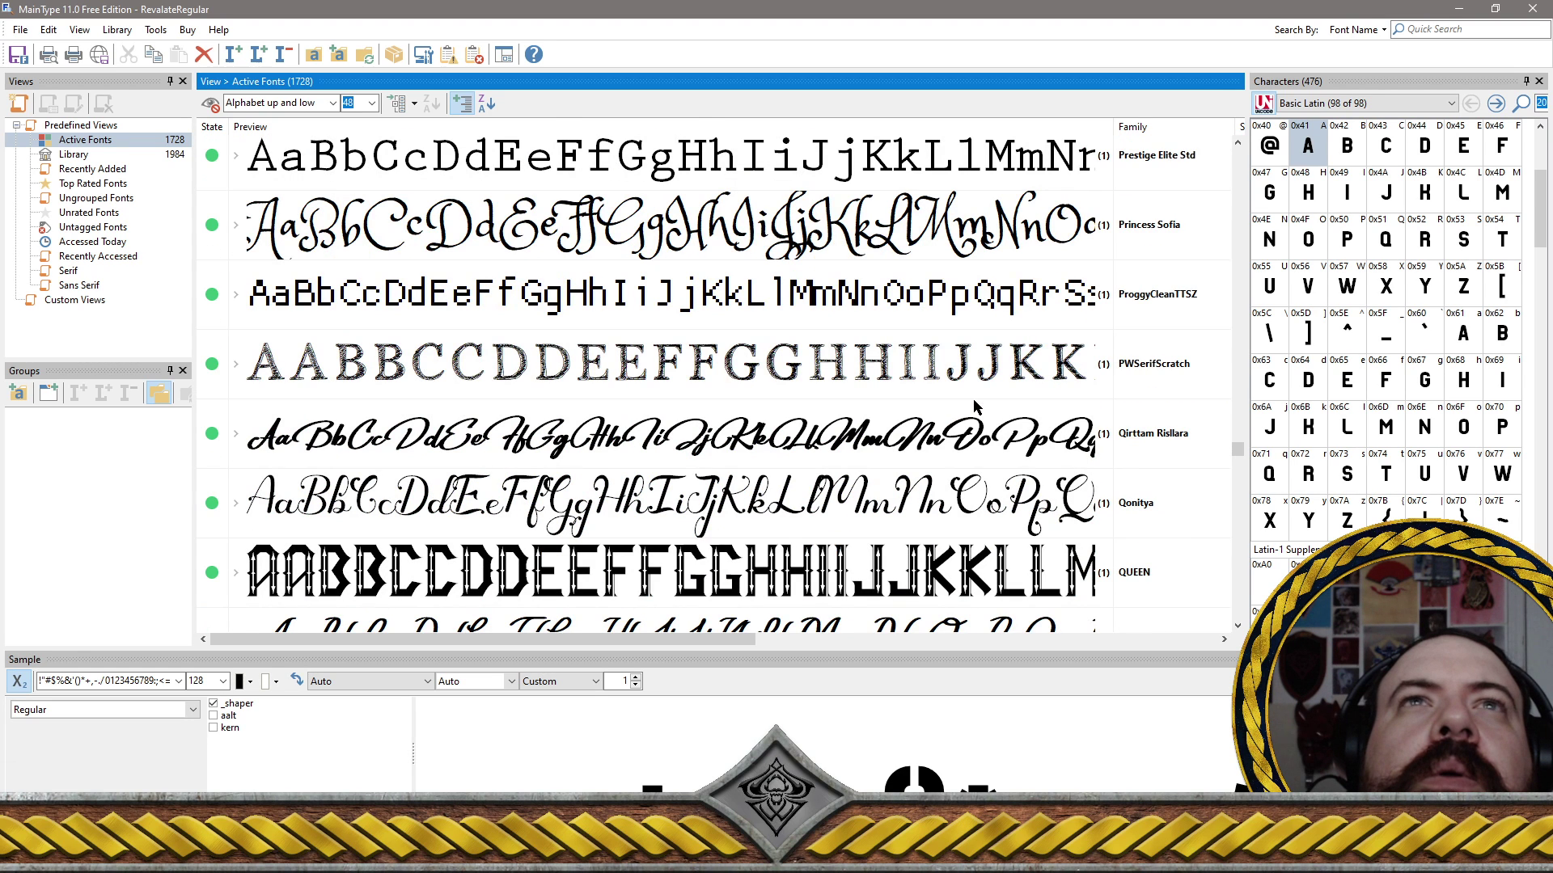
{"action": "left_click", "coordinate": [773, 518]}
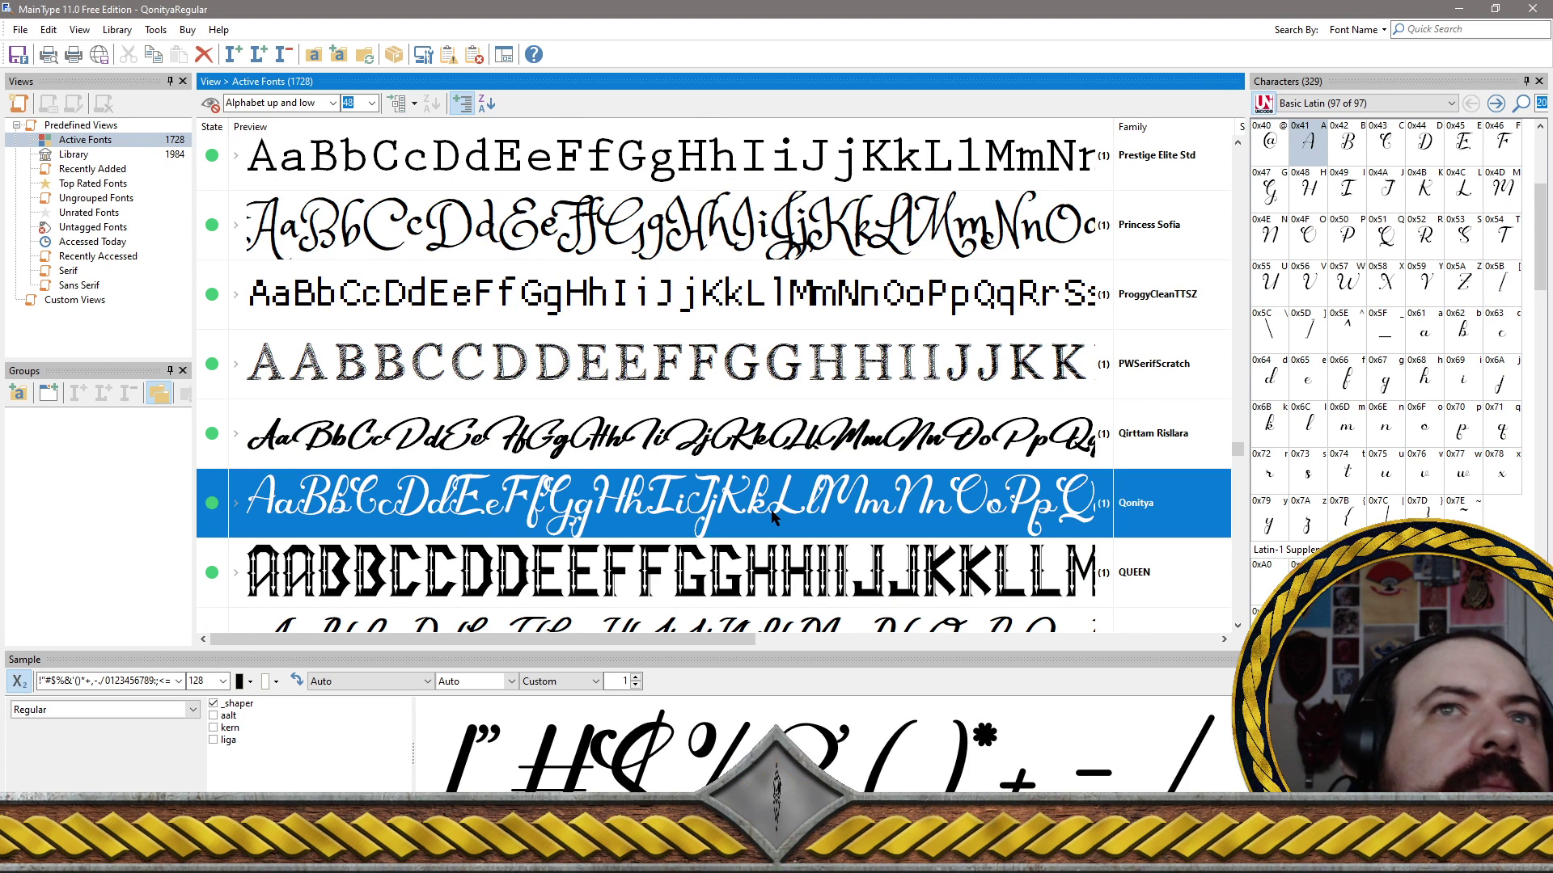
{"action": "scroll", "coordinate": [774, 518], "scroll_direction": "down", "scroll_amount": 3}
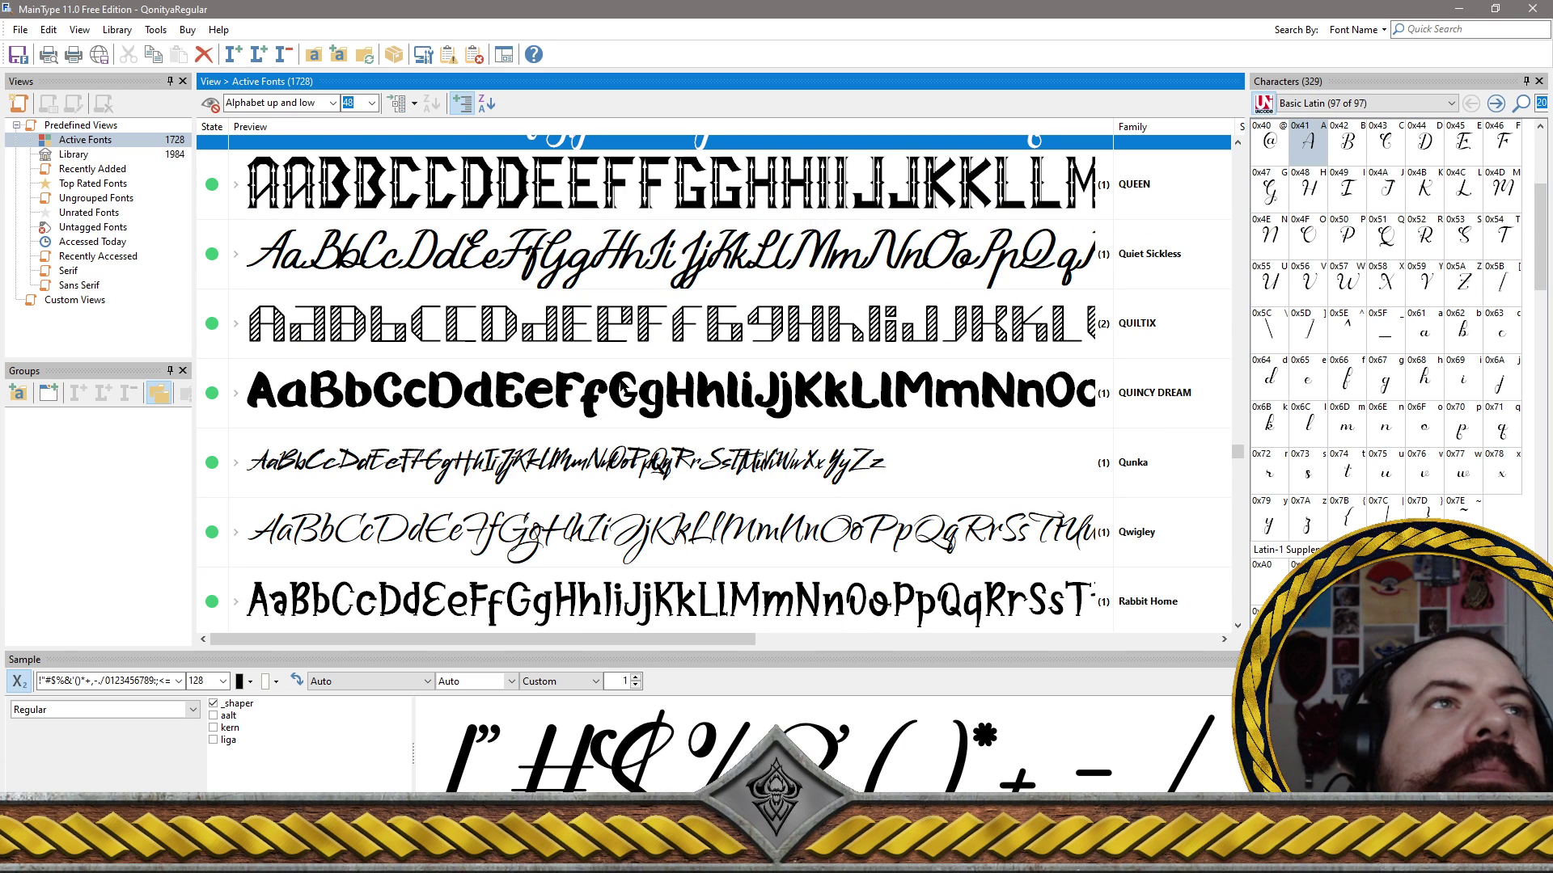
Start a new selection with the QUINCY DREAM, Qunka, Qwigley, Rabbit Home and Rabitta families
{"action": "left_click", "coordinate": [623, 391]}
{"action": "left_click", "coordinate": [652, 464], "text": "ctrl"}
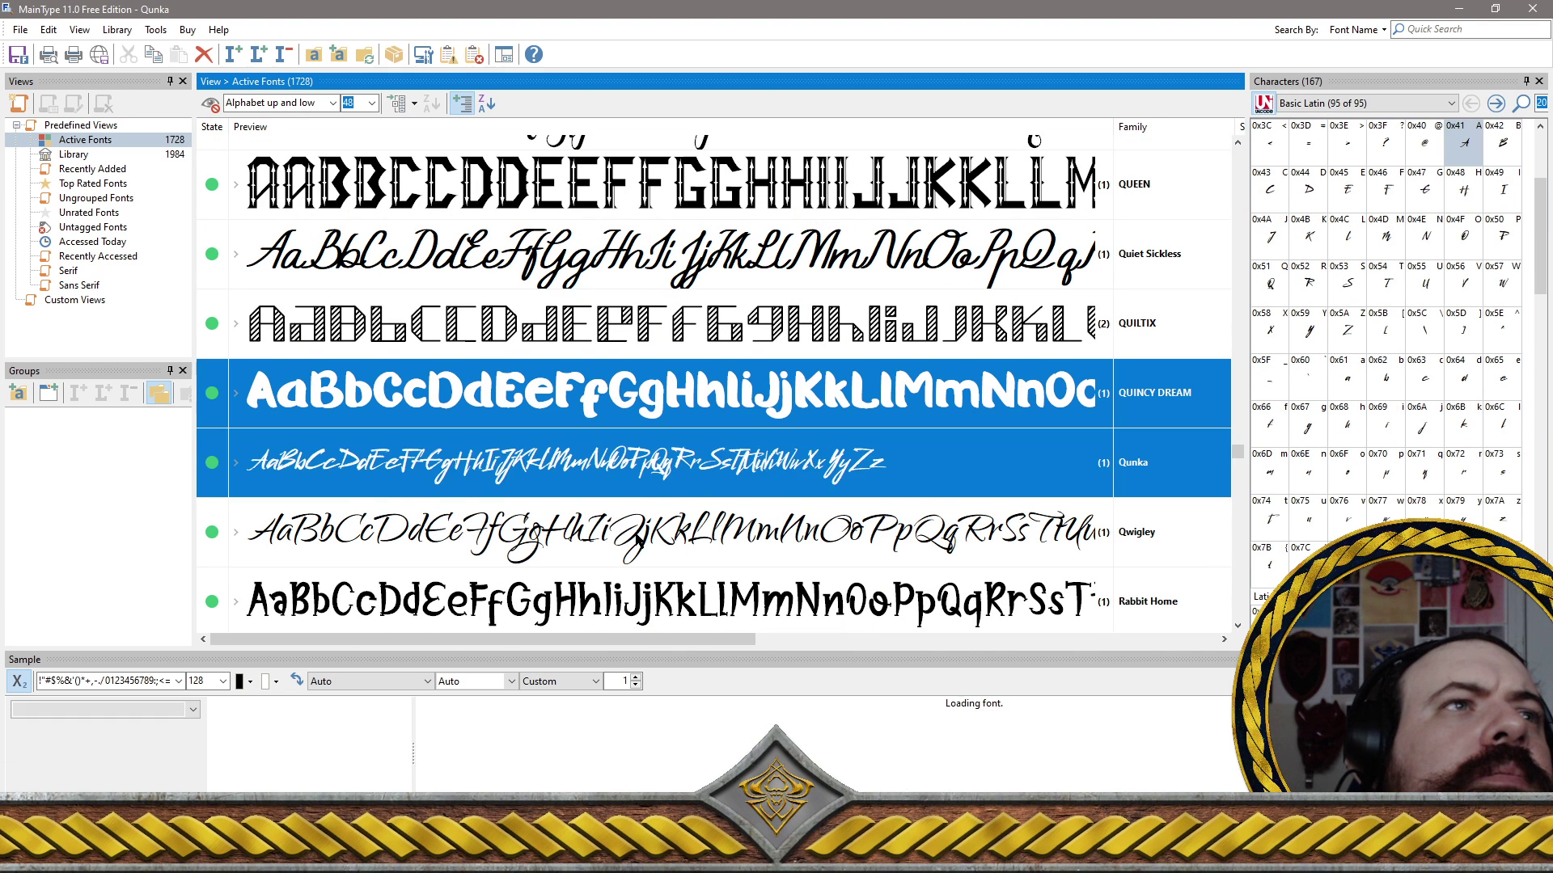
{"action": "left_click", "coordinate": [634, 530], "text": "ctrl"}
{"action": "scroll", "coordinate": [639, 479], "scroll_direction": "down", "scroll_amount": 3}
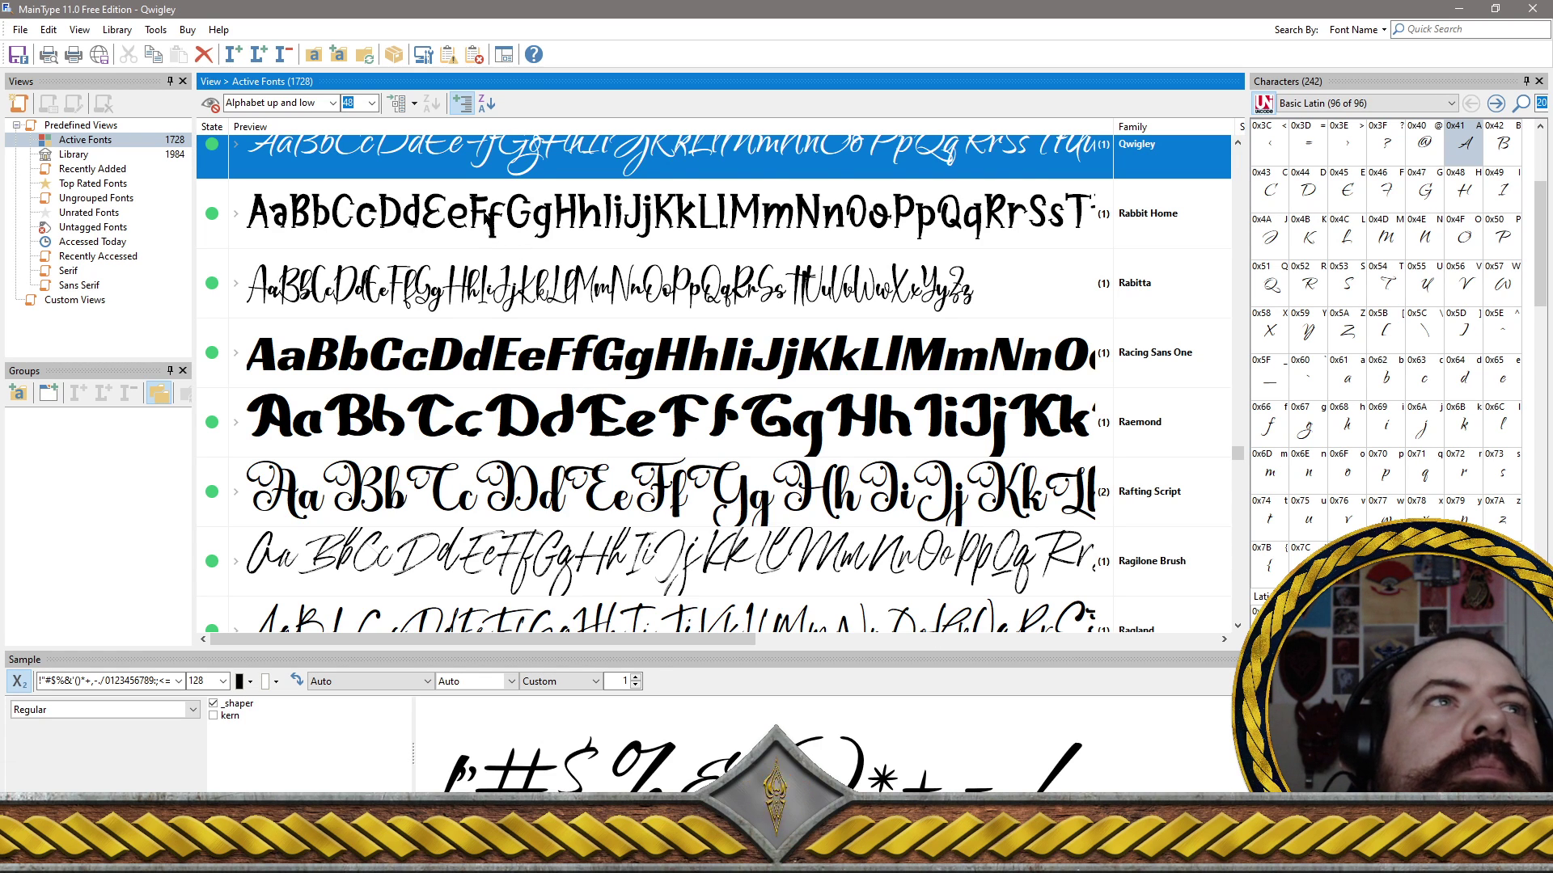
{"action": "left_click", "coordinate": [483, 223], "text": "ctrl"}
{"action": "left_click", "coordinate": [490, 291], "text": "ctrl"}
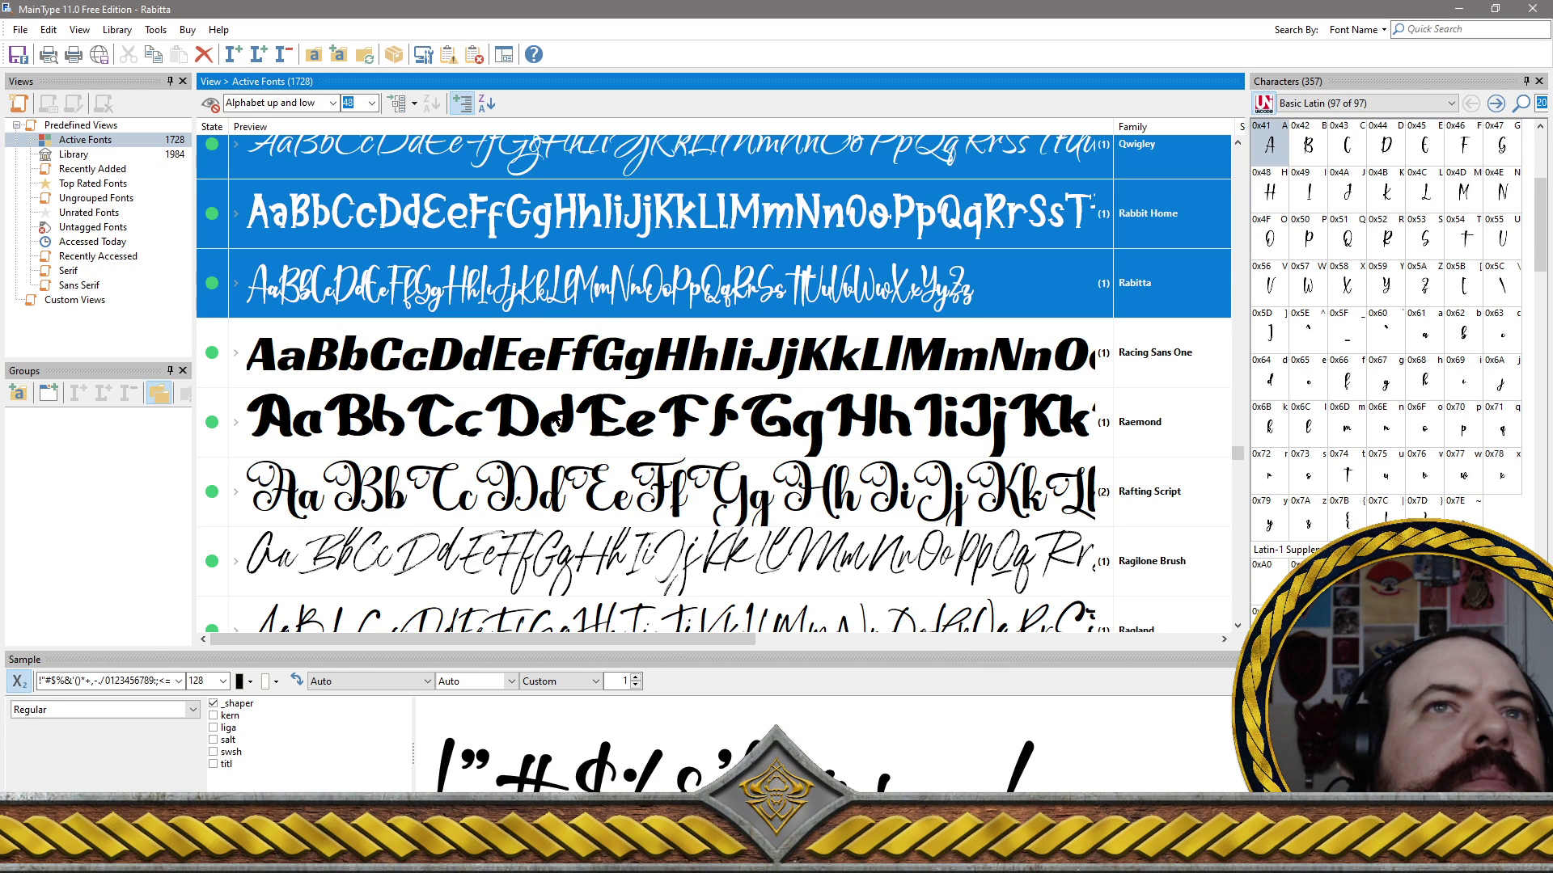
Add Raemond, Ragilone Brush and Ragland to the selection, skipping Racing Sans One and Rafting Script
{"action": "left_click", "coordinate": [476, 415], "text": "ctrl"}
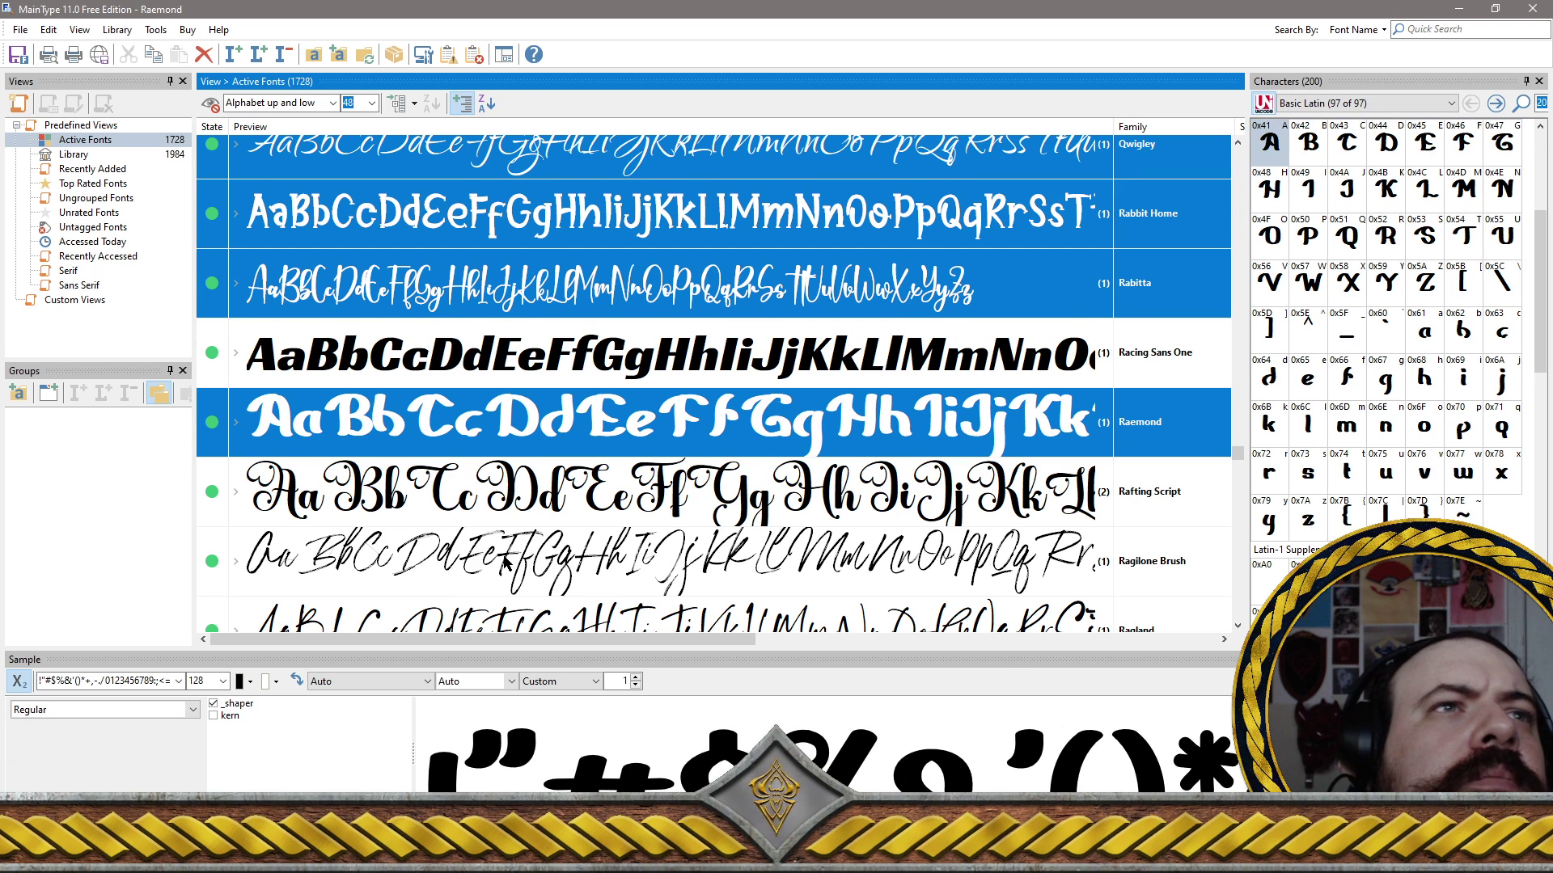
{"action": "left_click", "coordinate": [505, 564]}
{"action": "scroll", "coordinate": [505, 564], "scroll_direction": "down", "scroll_amount": 2}
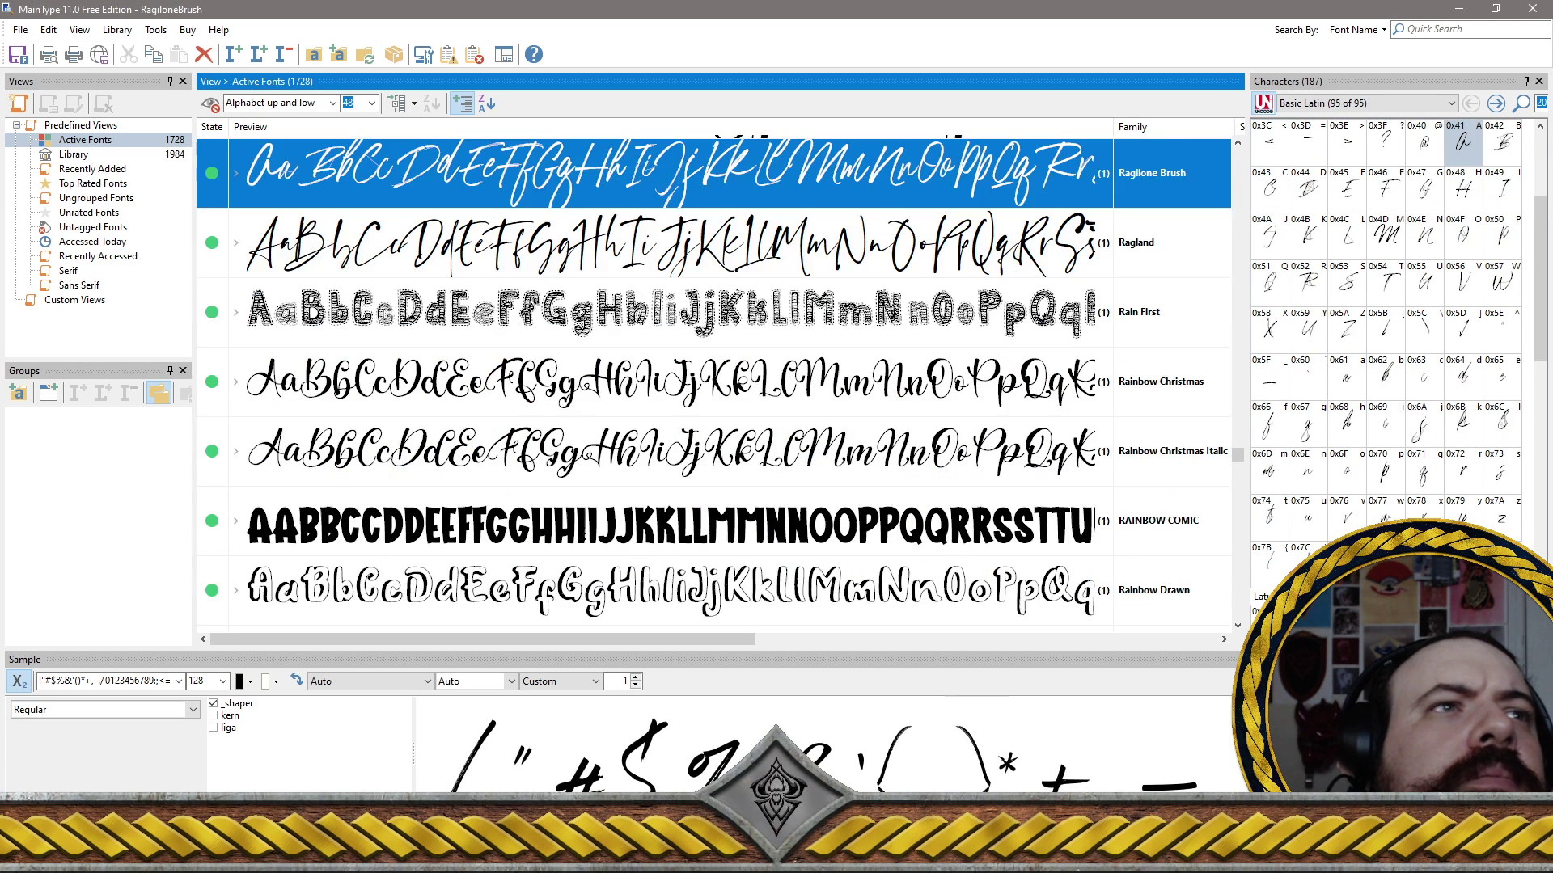
{"action": "left_click", "coordinate": [461, 261], "text": "ctrl"}
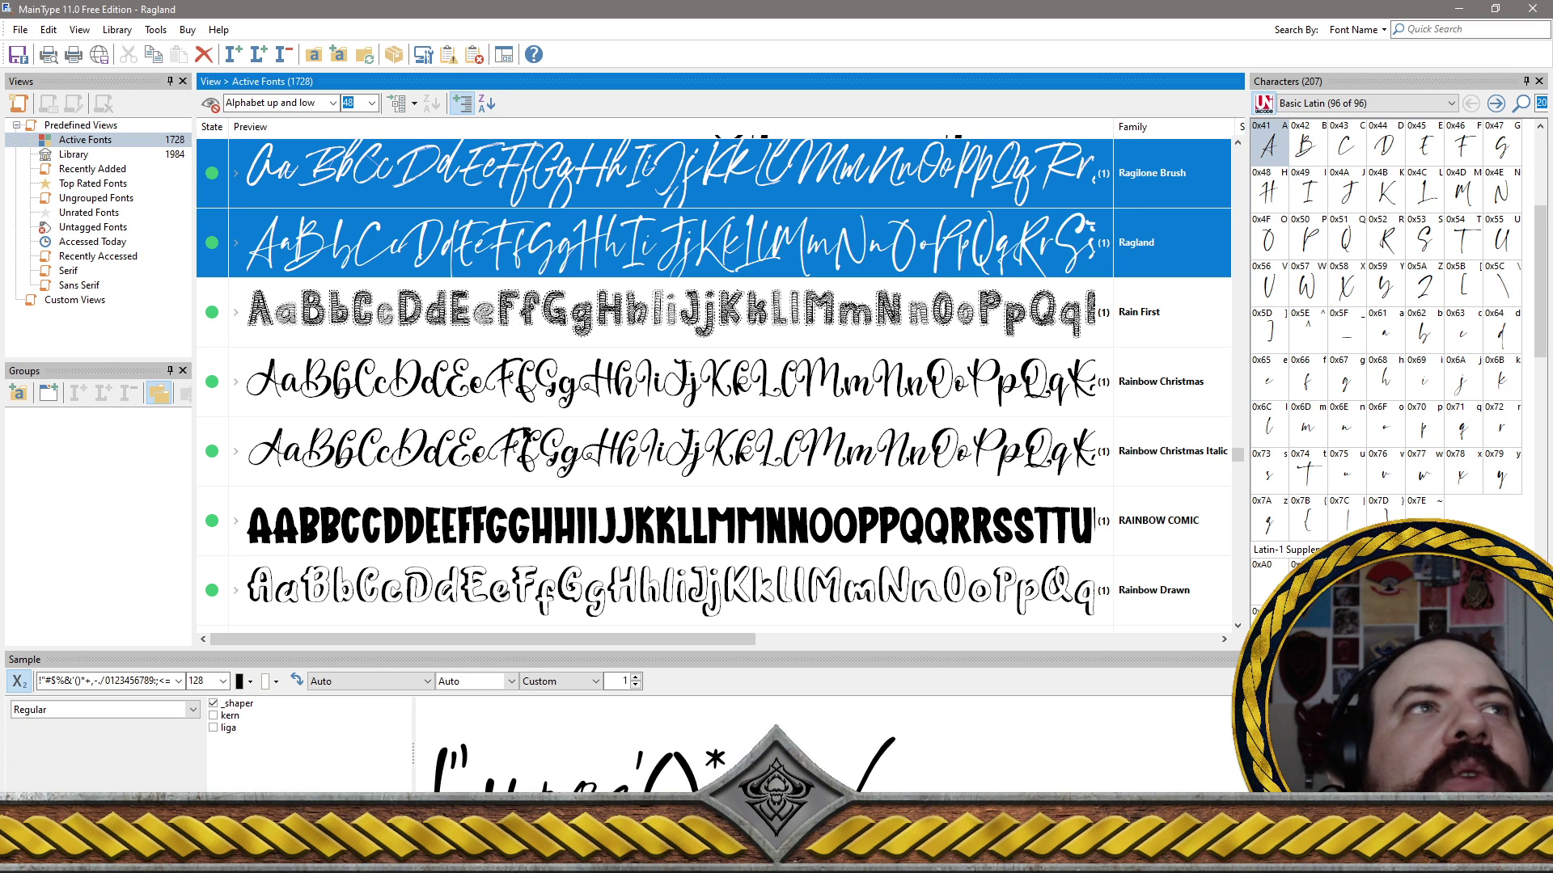
Extend the selection with Rainbow Christmas, Rainbow Christmas Italic, RAINBOW COMIC and Rainbow Drawn, leaving out Rain First
{"action": "left_click", "coordinate": [510, 377], "text": "ctrl"}
{"action": "left_click", "coordinate": [555, 451], "text": "ctrl"}
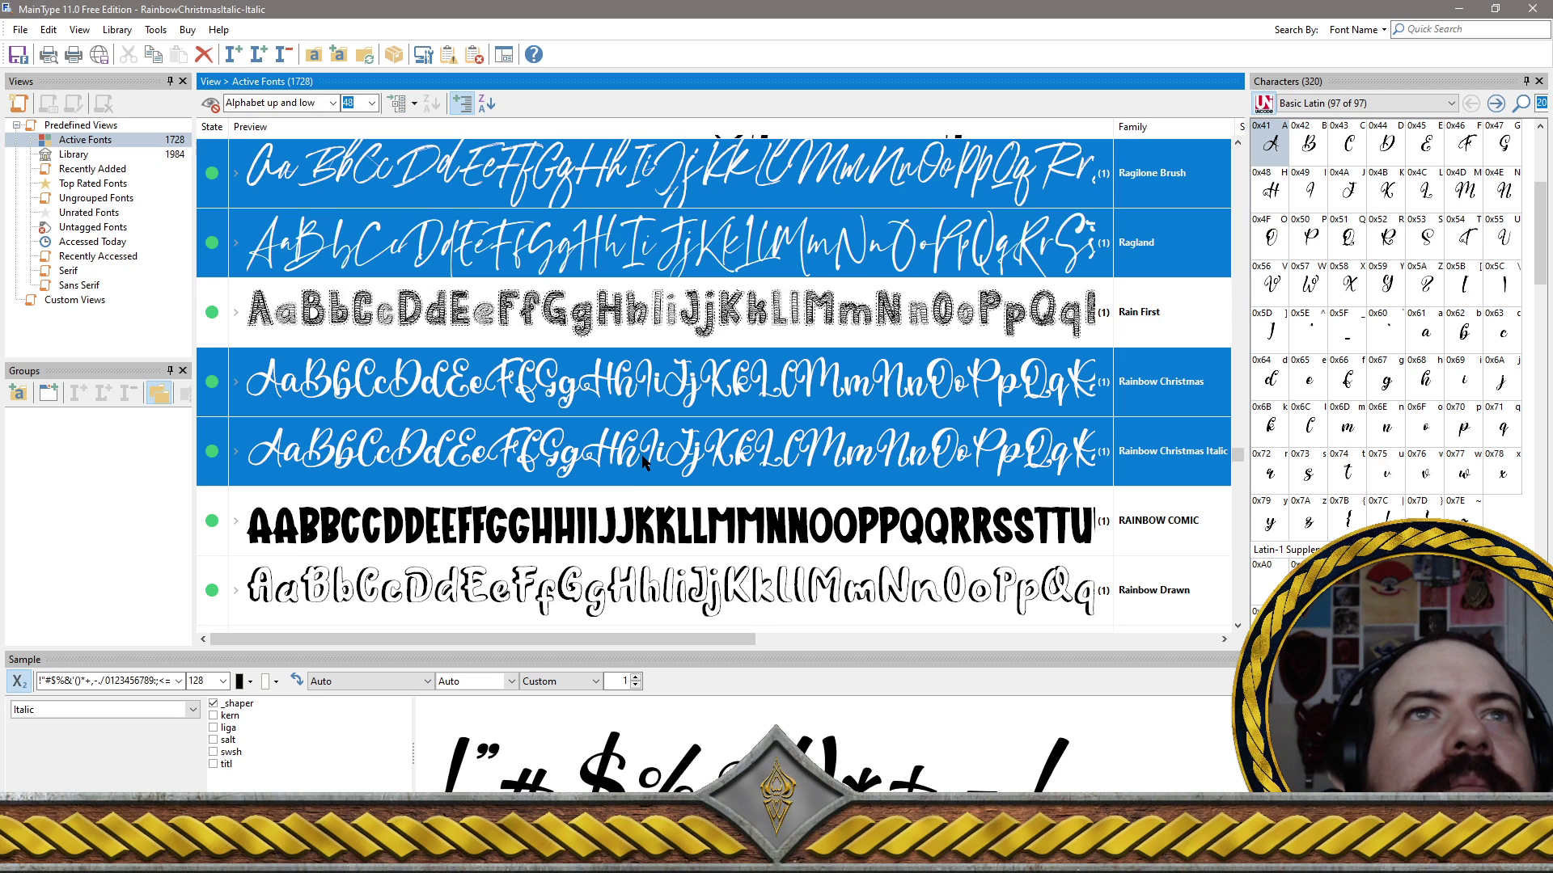
{"action": "scroll", "coordinate": [663, 477], "scroll_direction": "down", "scroll_amount": 2}
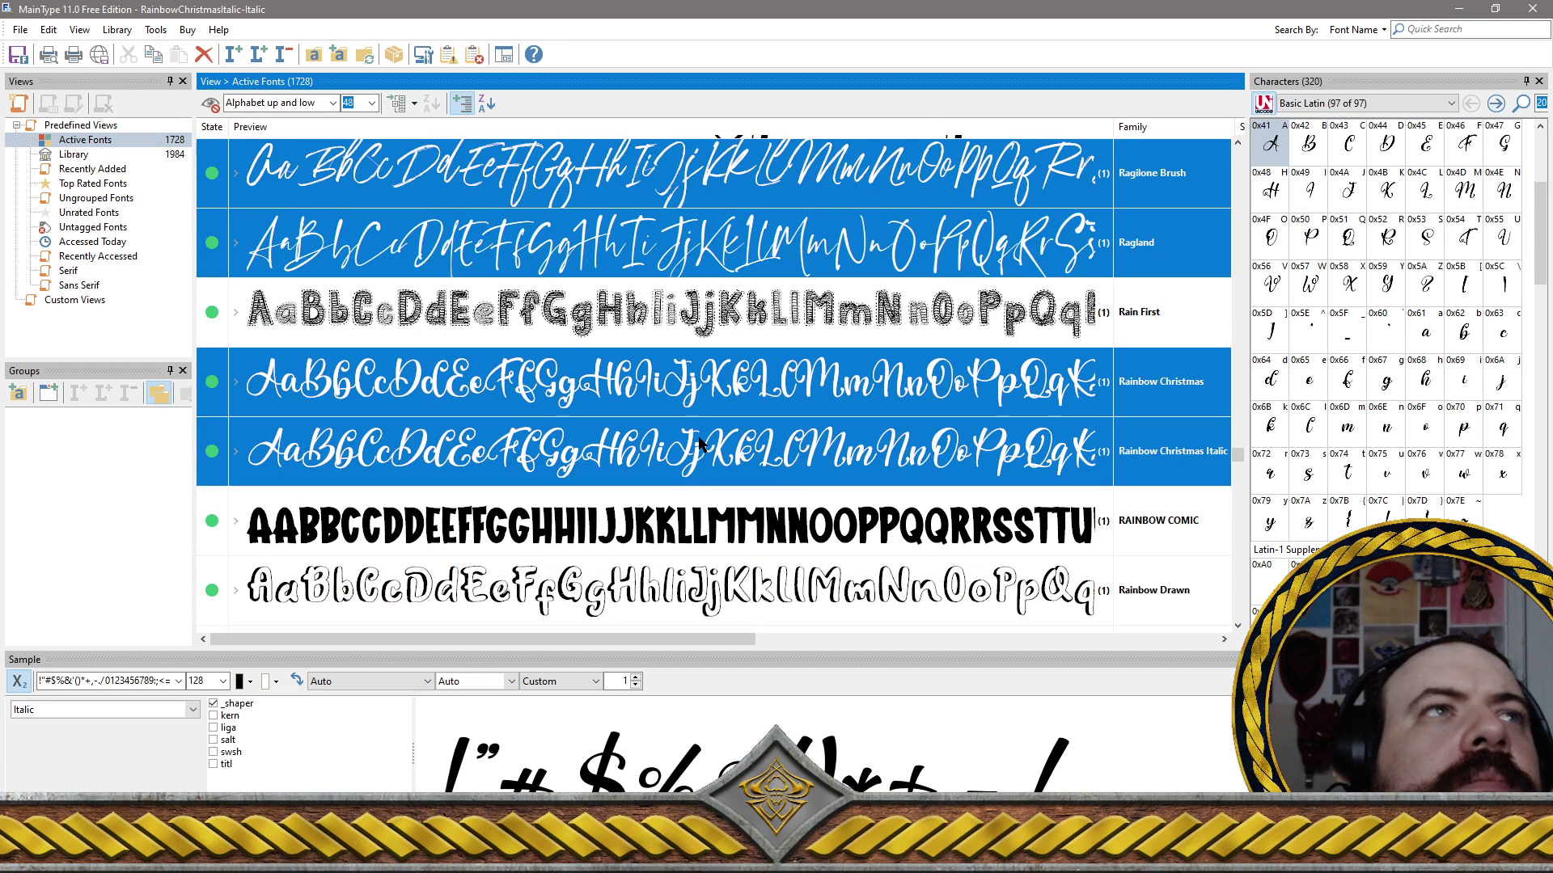
{"action": "scroll", "coordinate": [671, 486], "scroll_direction": "up", "scroll_amount": 2}
{"action": "left_click", "coordinate": [540, 533], "text": "ctrl"}
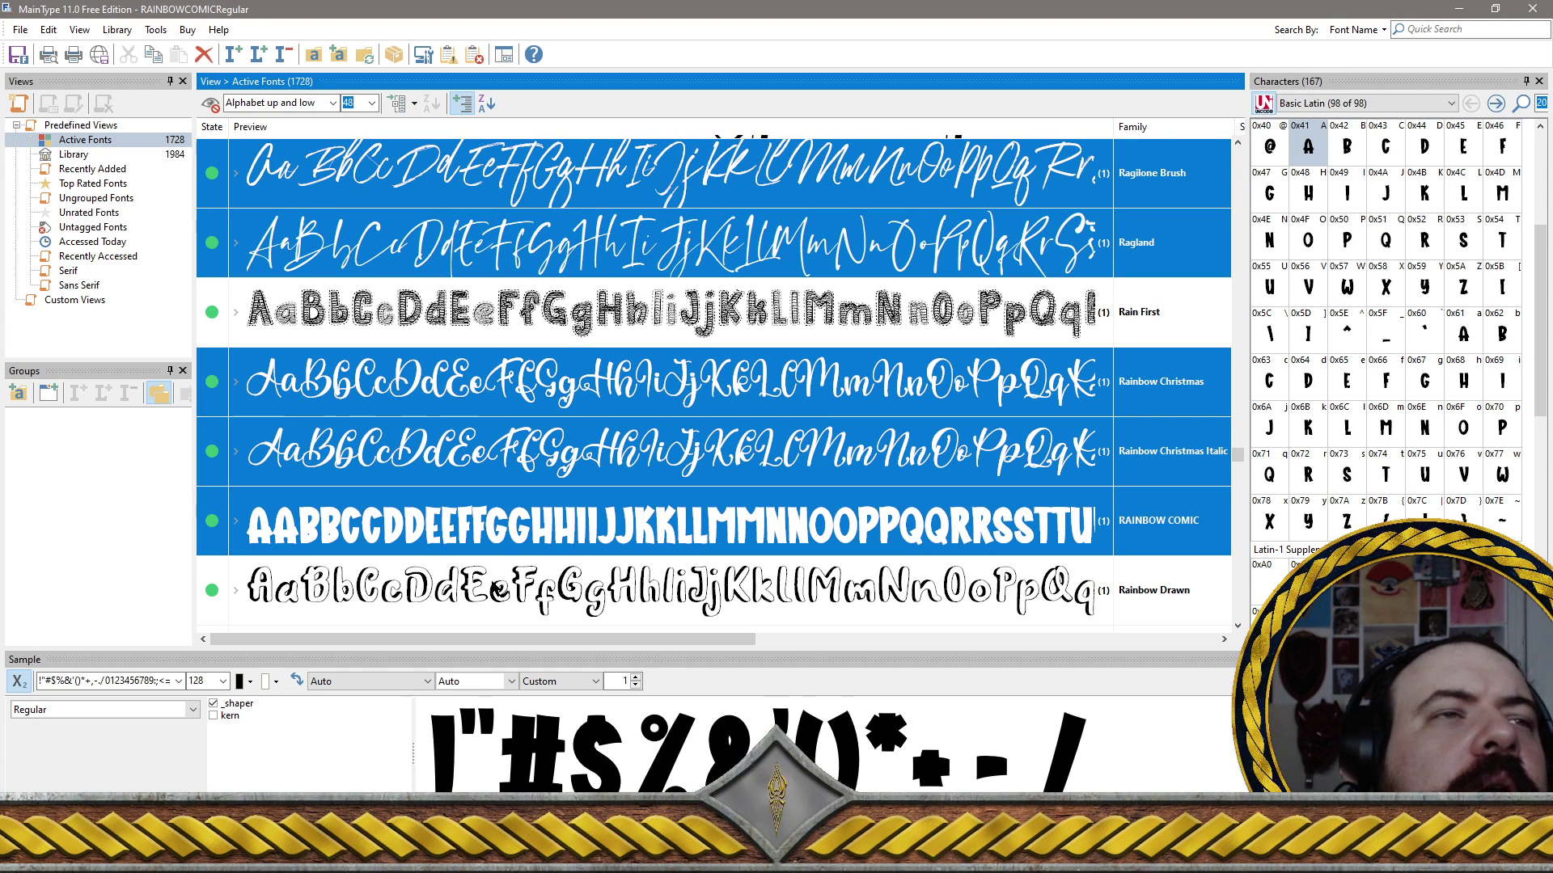
{"action": "left_click", "coordinate": [501, 592], "text": "ctrl"}
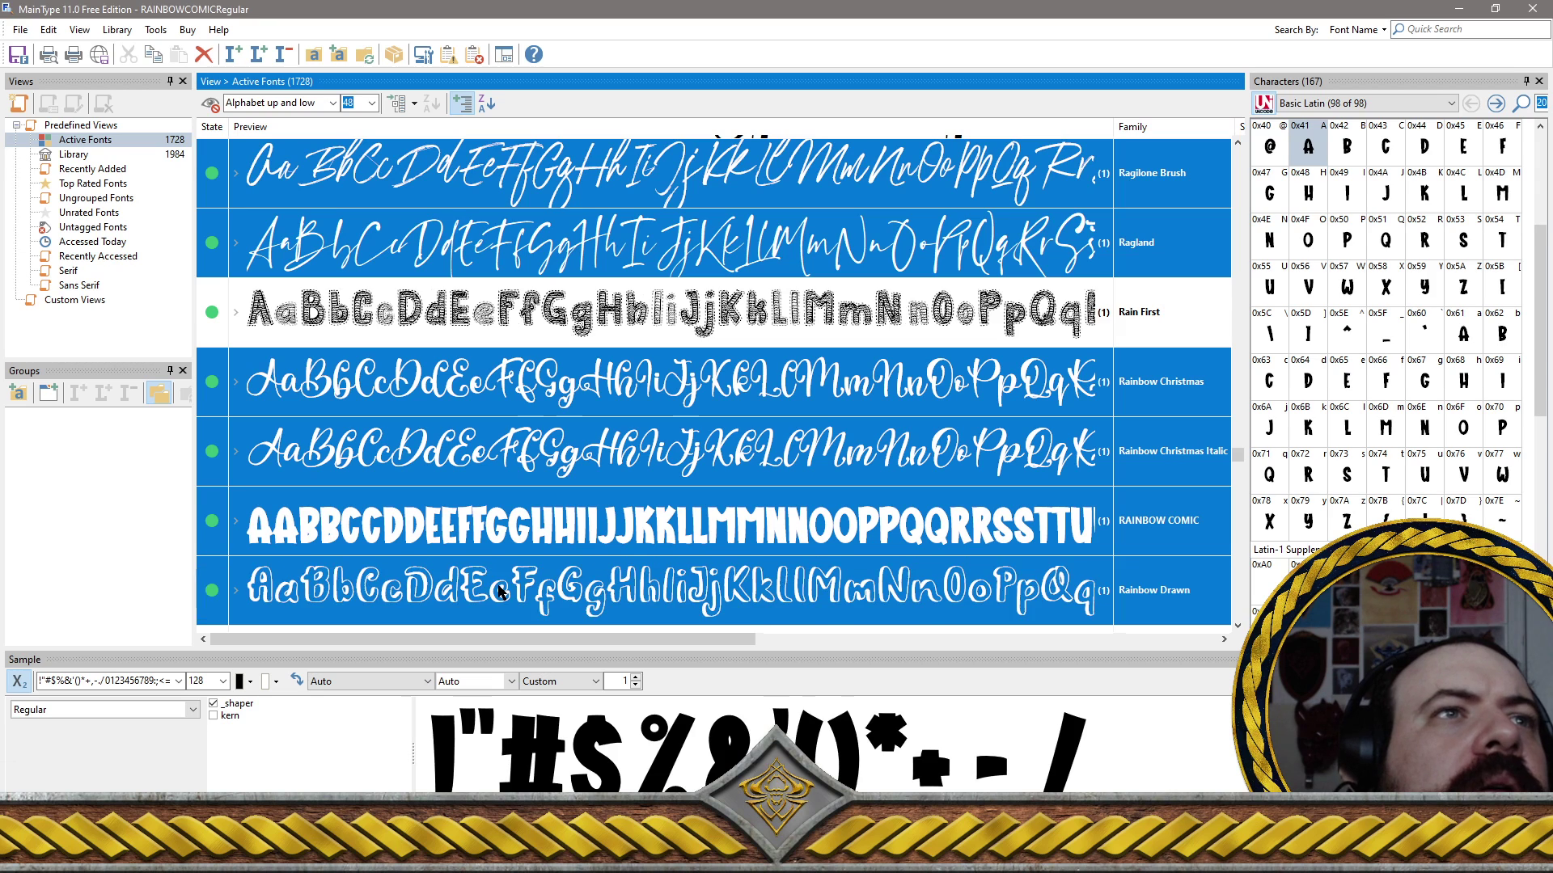
{"action": "left_click", "coordinate": [500, 592]}
Add the Rainbow Flowers, Rainbow Live, Rainbow You and Rainy Forever families to the selection
{"action": "scroll", "coordinate": [500, 592], "scroll_direction": "down", "scroll_amount": 2}
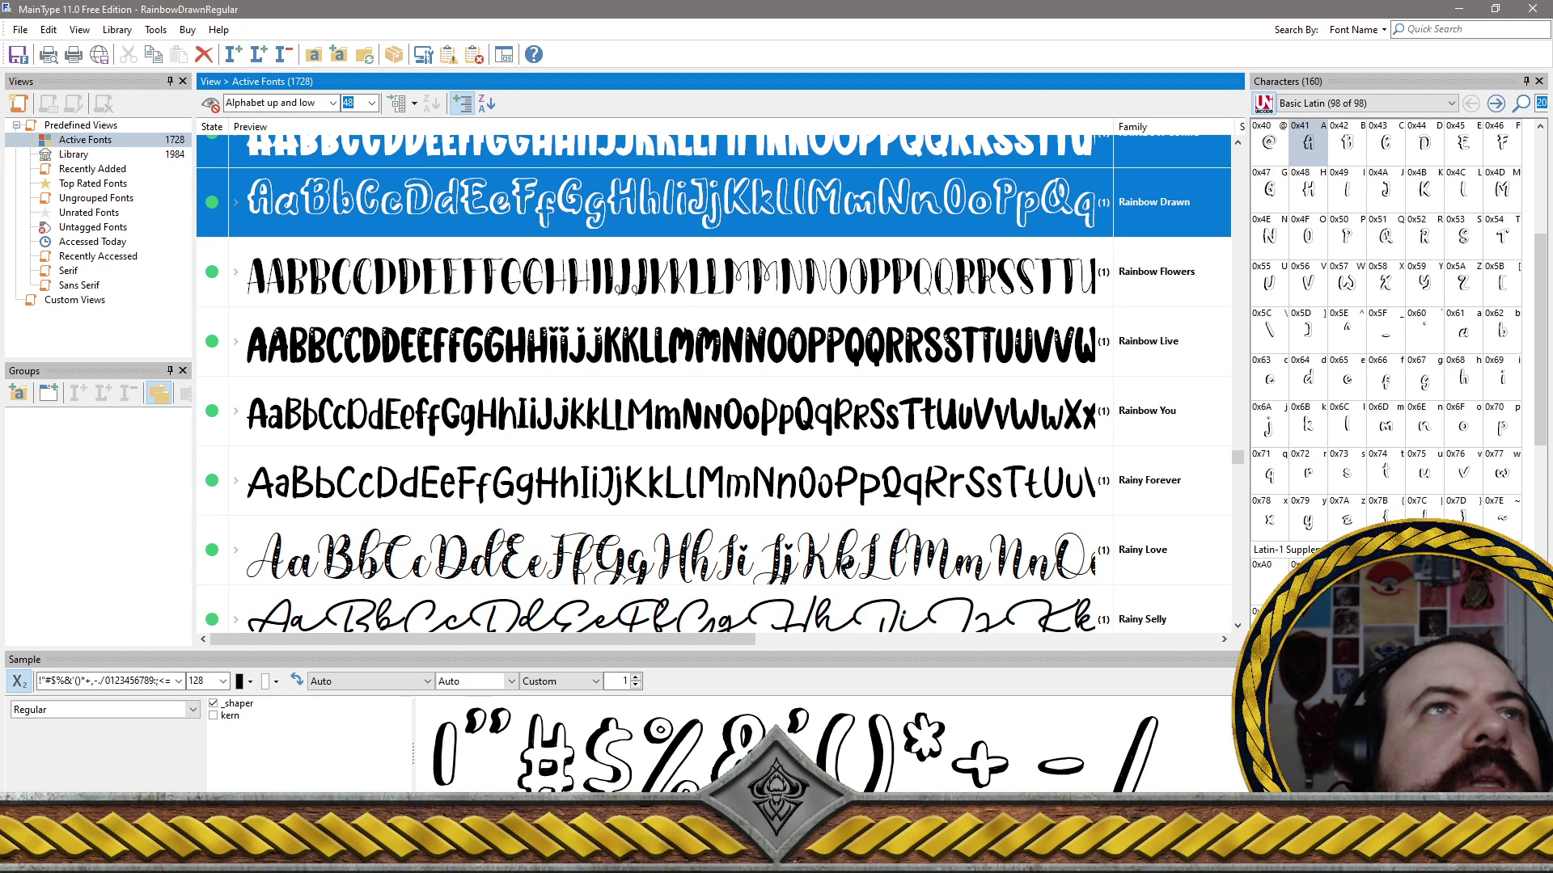
{"action": "left_click", "coordinate": [472, 284], "text": "ctrl"}
{"action": "left_click", "coordinate": [483, 360], "text": "ctrl"}
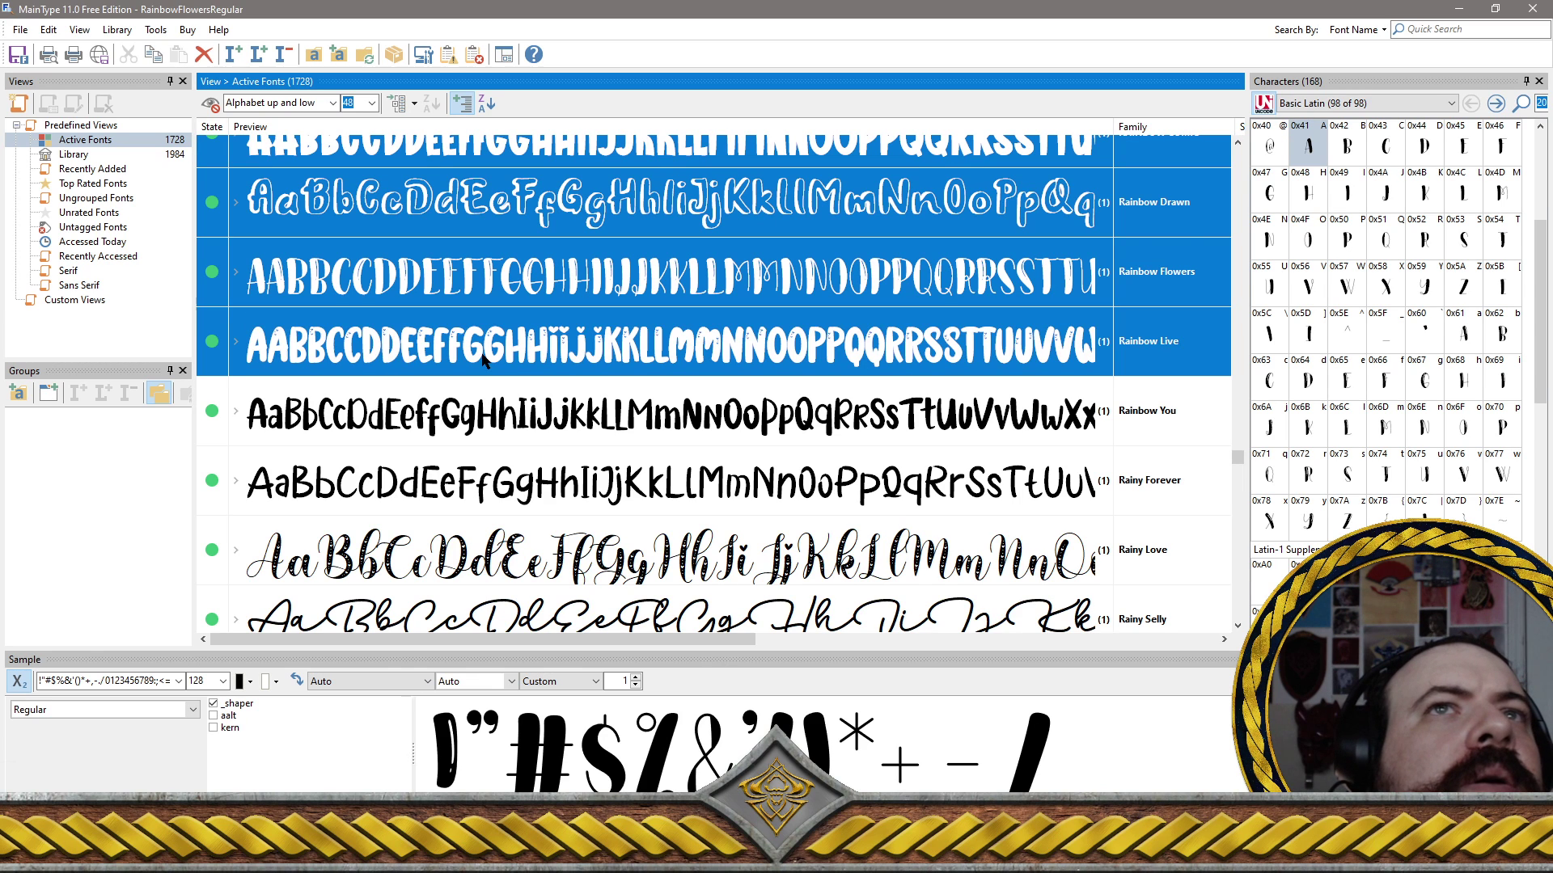
{"action": "left_click", "coordinate": [558, 414], "text": "shift"}
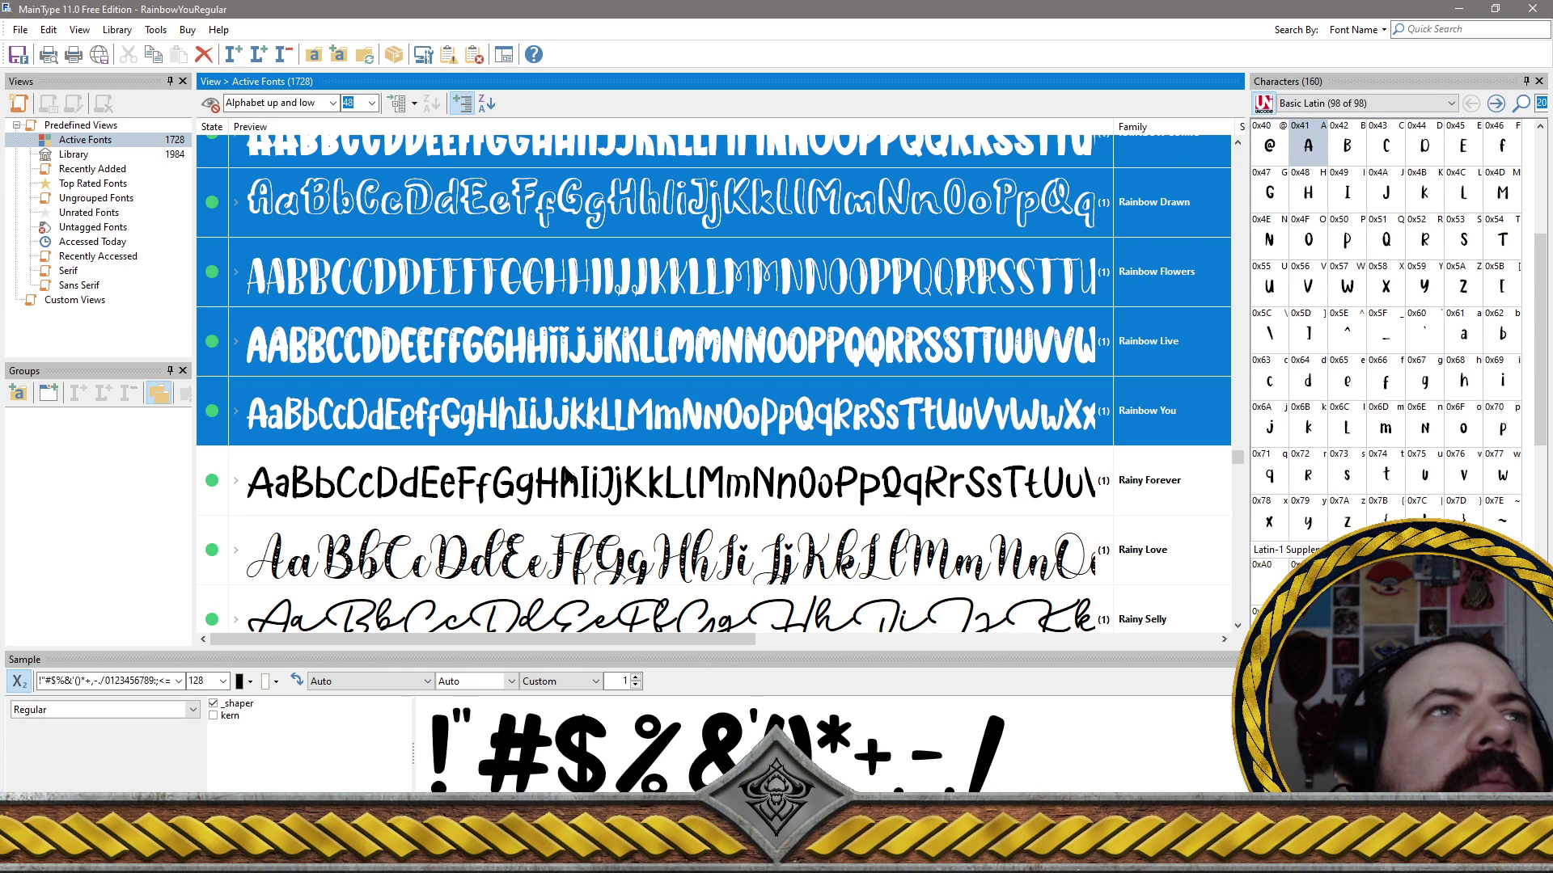
{"action": "left_click", "coordinate": [569, 483], "text": "shift"}
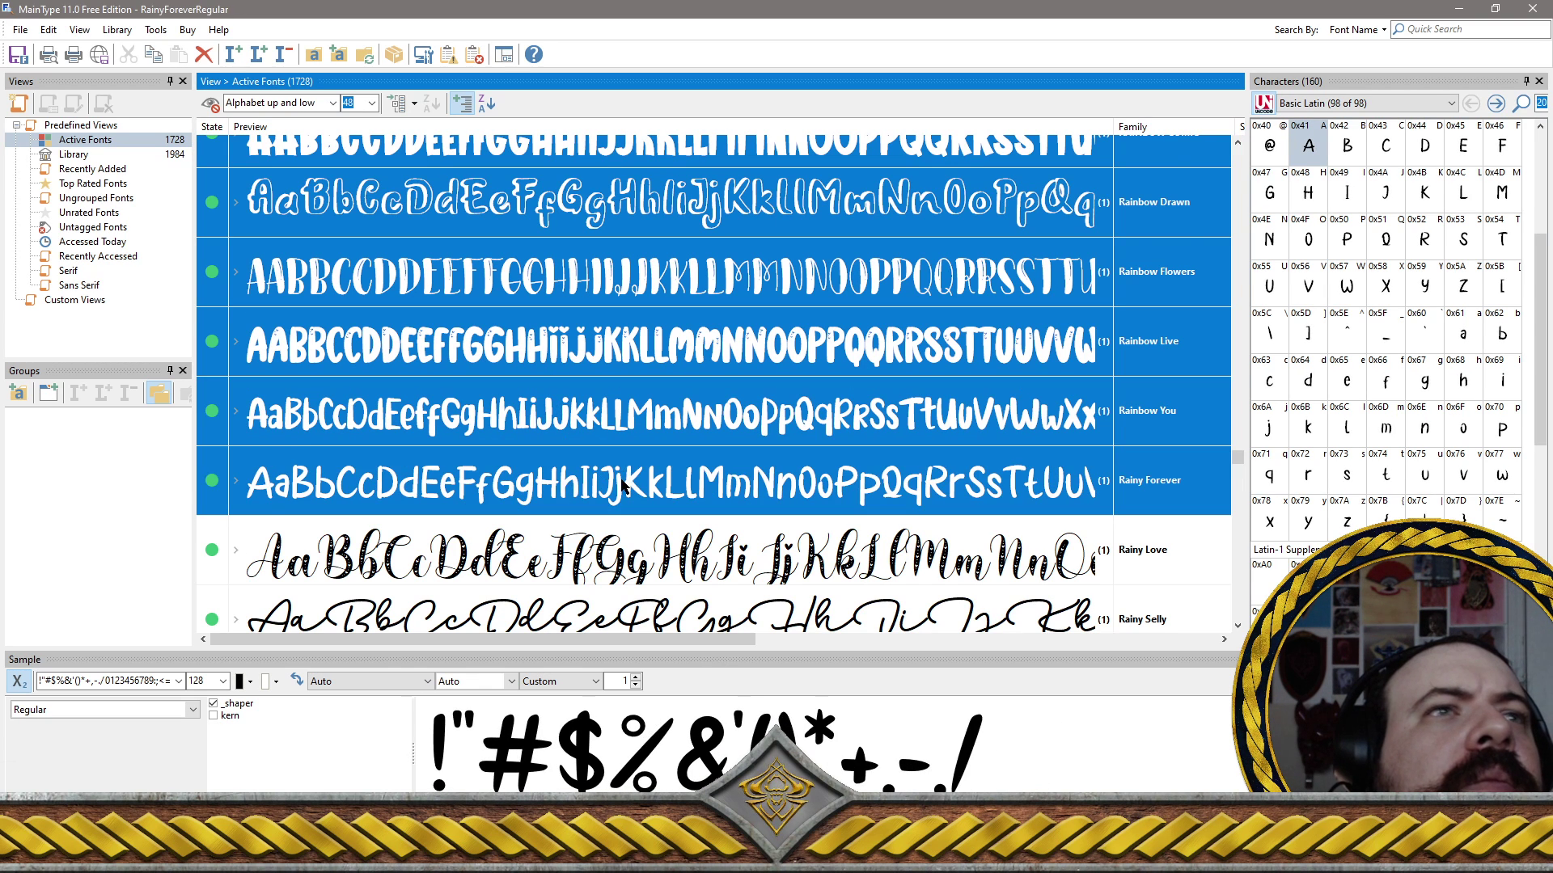
Extend the selection with Rainy Love, Rainy Selly, Raisahi, Raleway and Ramen Steak, skipping Rallifornia and Ramadhan Amazing
{"action": "left_click", "coordinate": [653, 553], "text": "shift"}
{"action": "scroll", "coordinate": [653, 552], "scroll_direction": "down", "scroll_amount": 5}
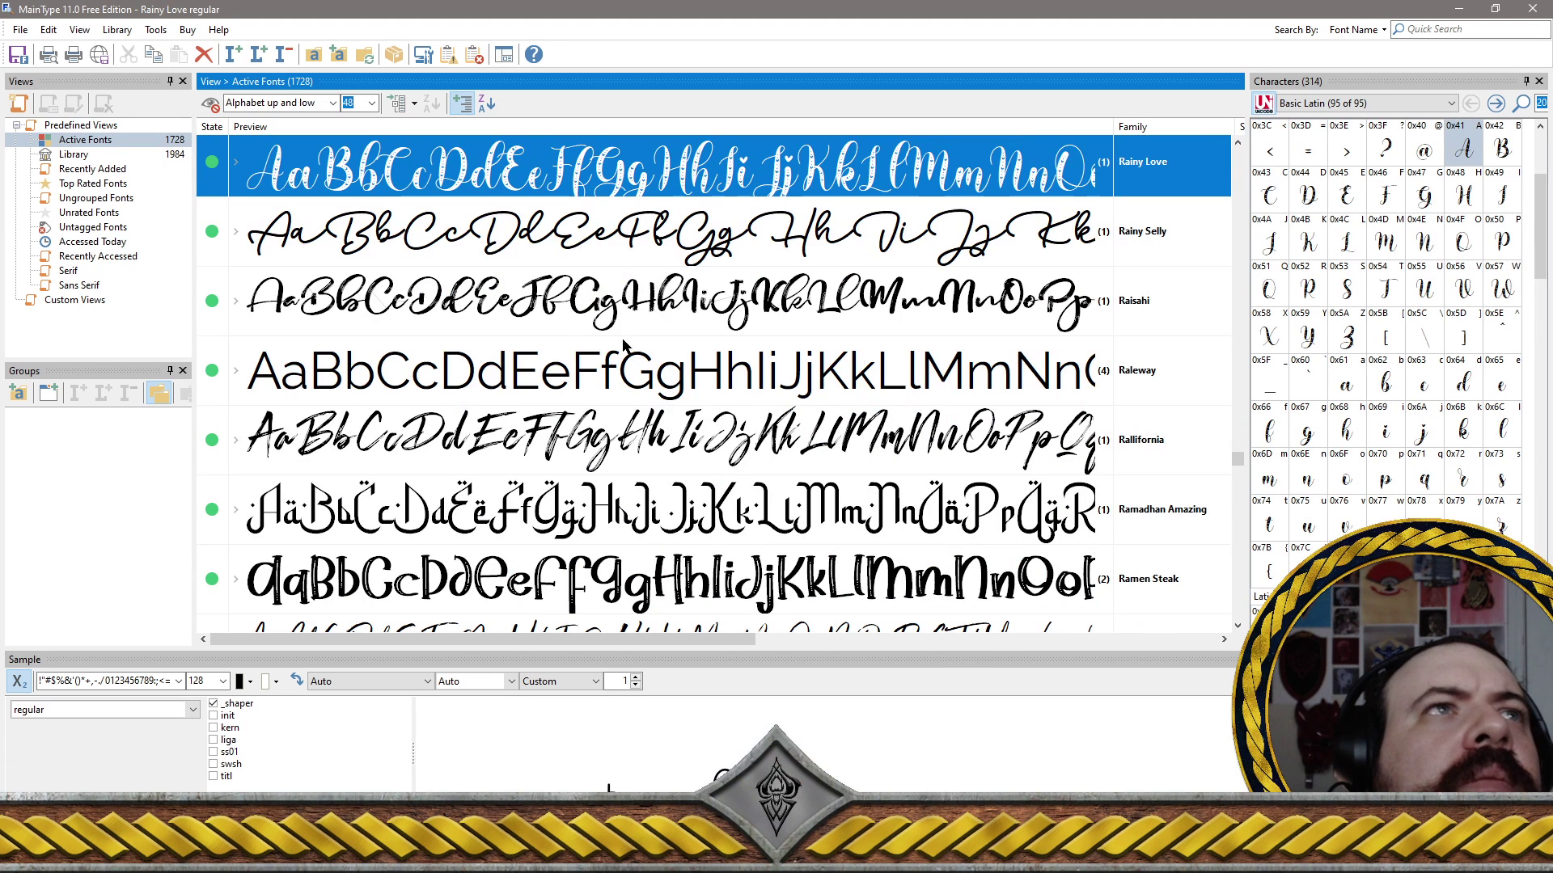
{"action": "left_click", "coordinate": [473, 250], "text": "shift"}
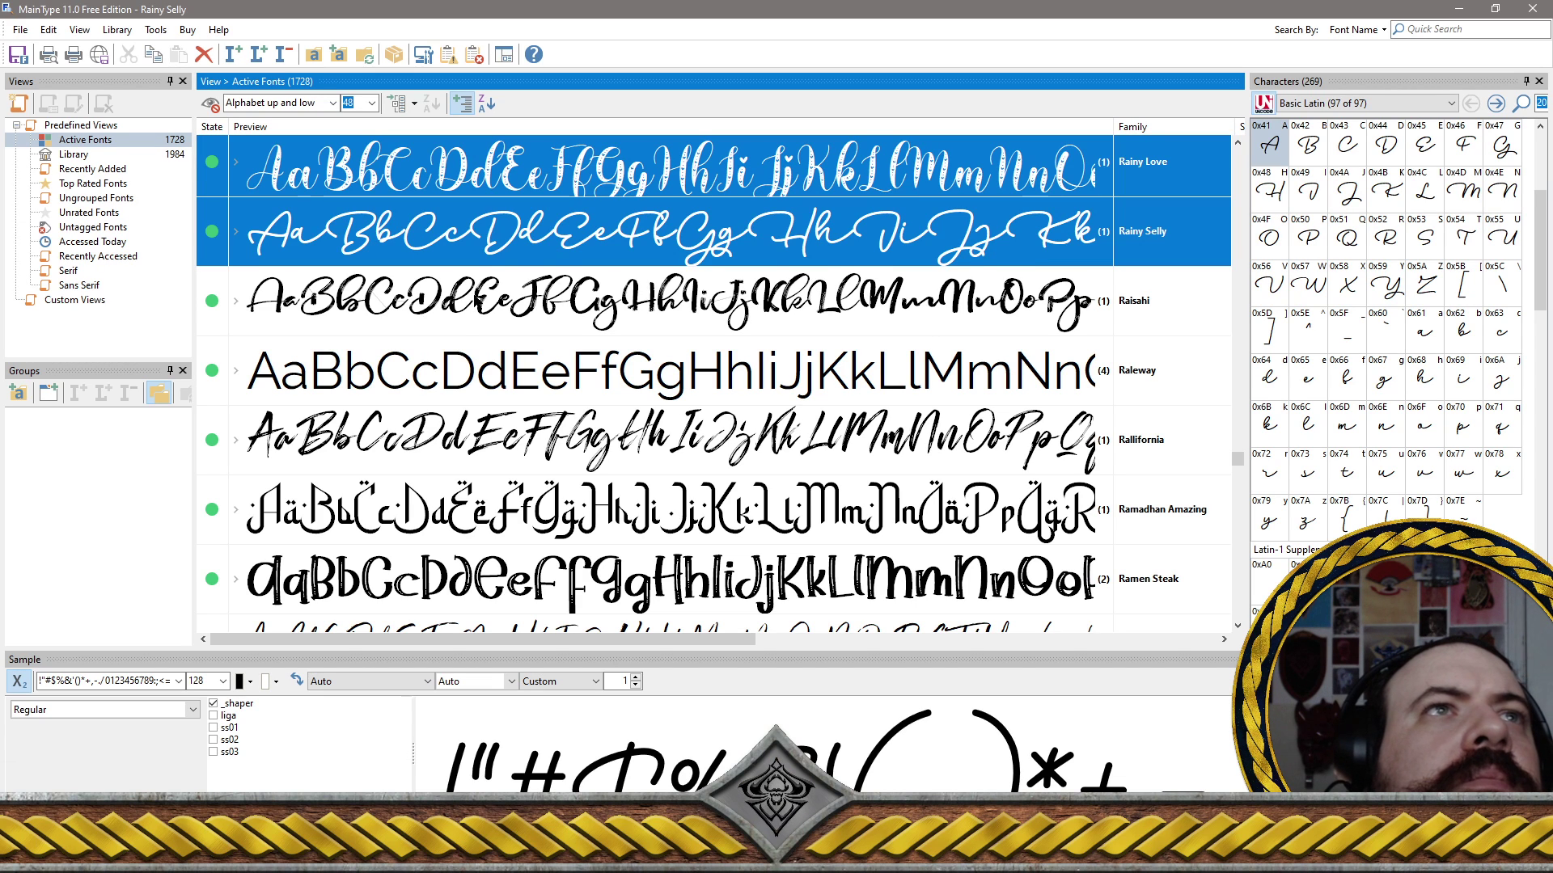
{"action": "left_click", "coordinate": [502, 316], "text": "shift"}
{"action": "left_click", "coordinate": [540, 376], "text": "shift"}
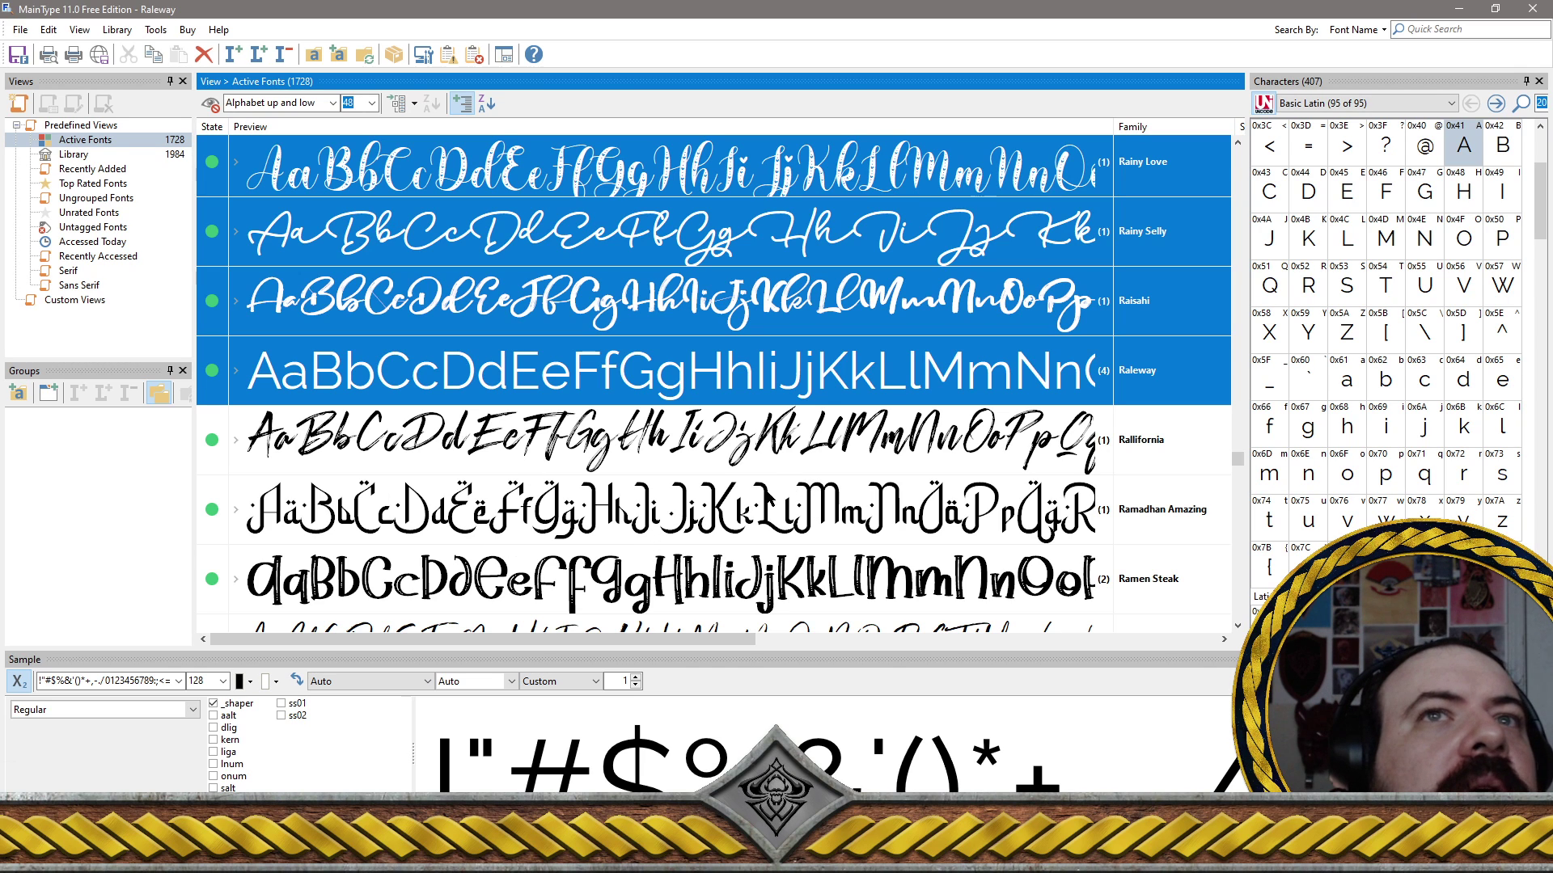
{"action": "left_click", "coordinate": [605, 593]}
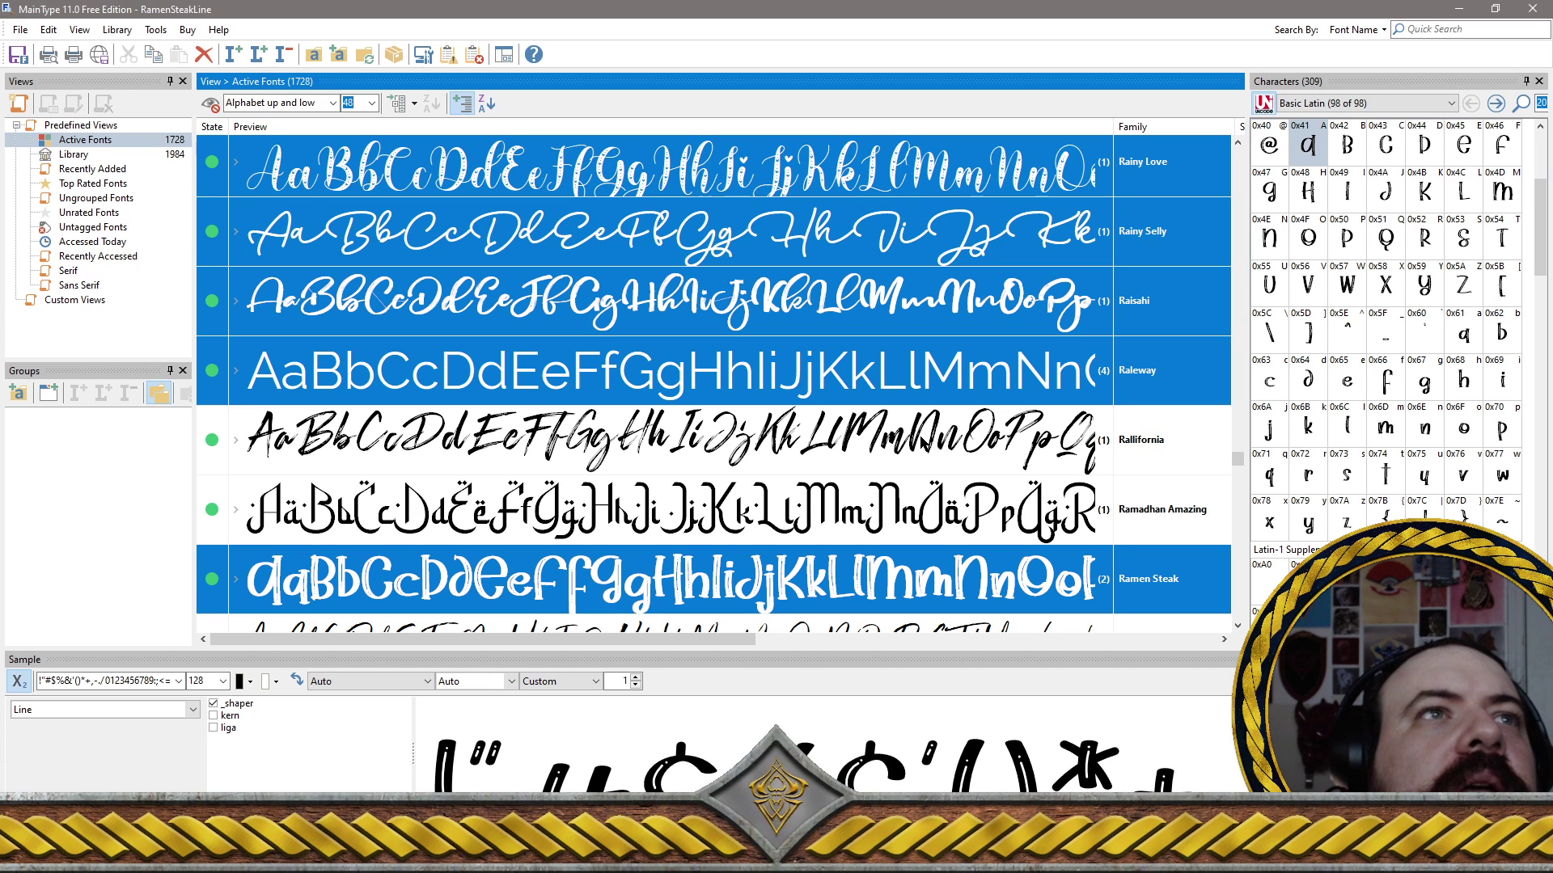
Add Ramland, Rangen, Ranger Script and RANGERS Hollow to the selection, leaving out RANGERS
{"action": "scroll", "coordinate": [893, 430], "scroll_direction": "down", "scroll_amount": 4}
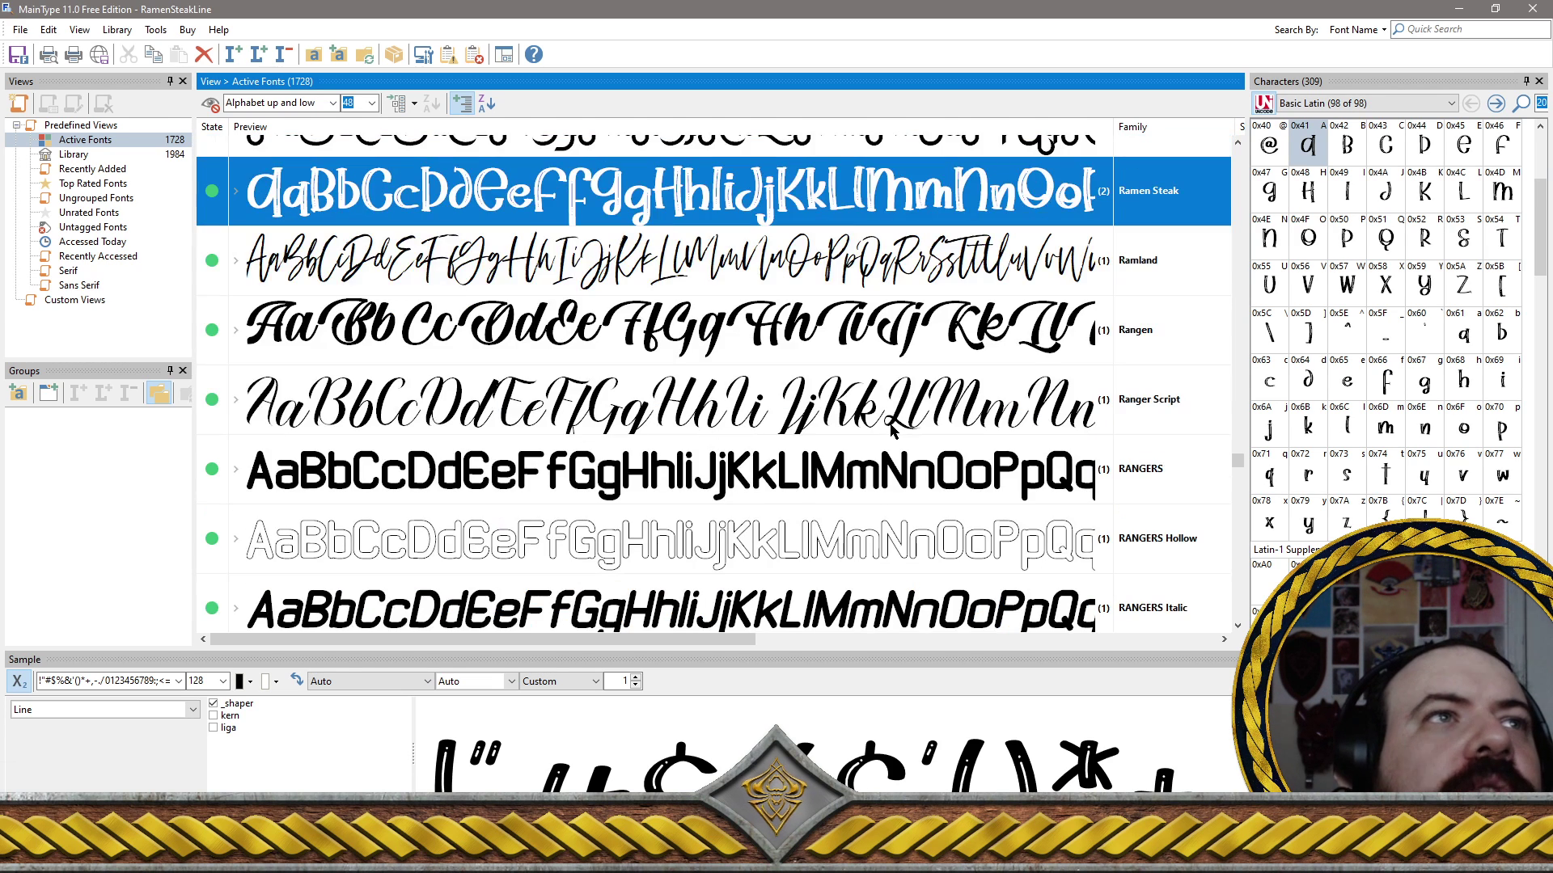
{"action": "left_click", "coordinate": [621, 276], "text": "ctrl"}
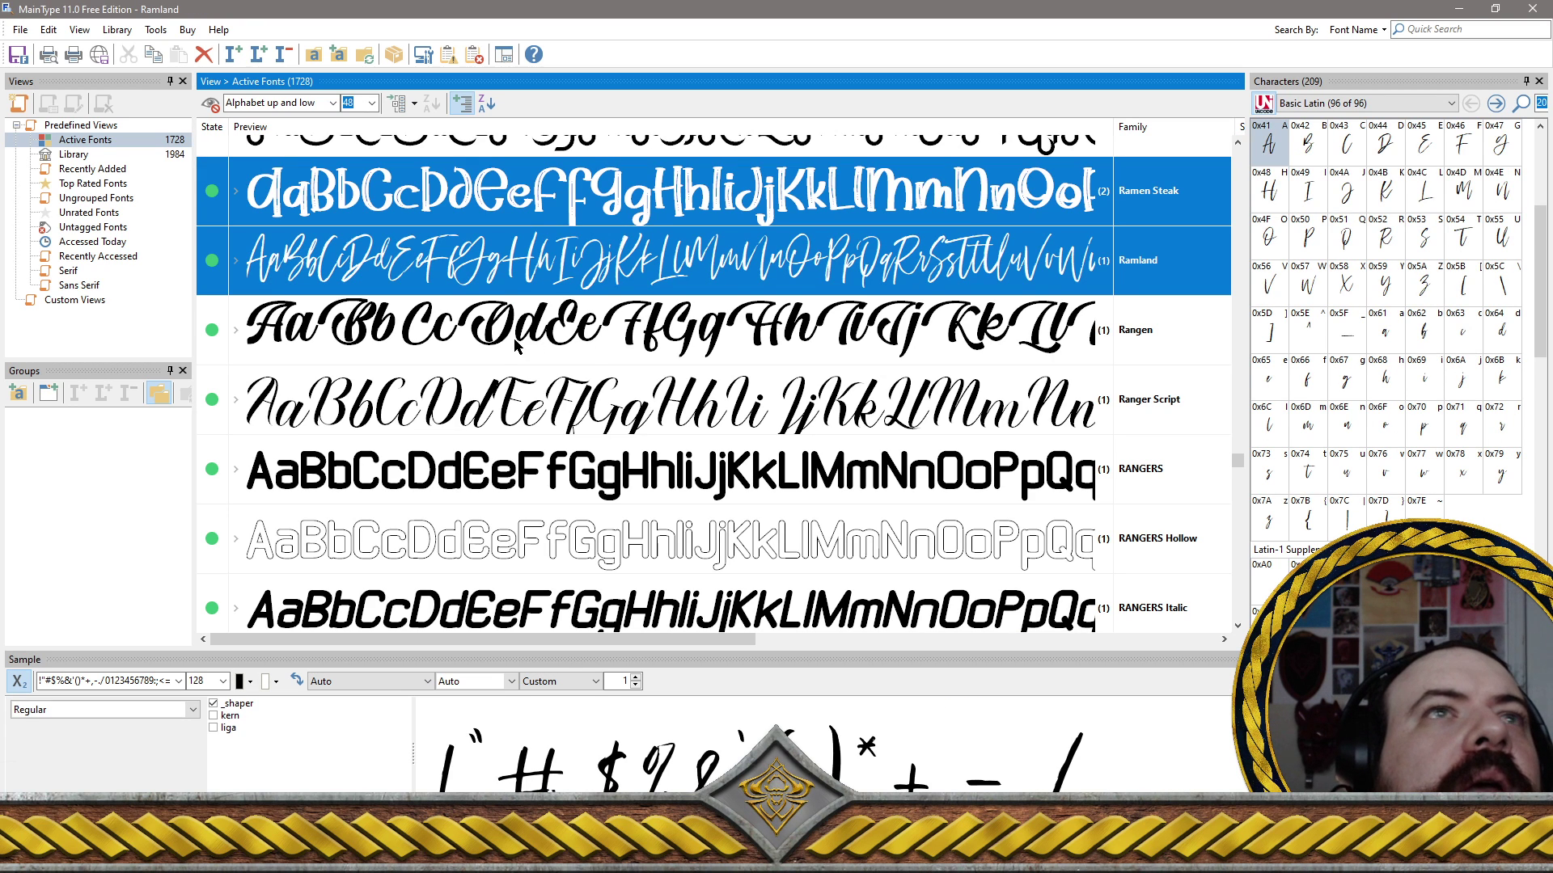
{"action": "left_click", "coordinate": [533, 342], "text": "ctrl"}
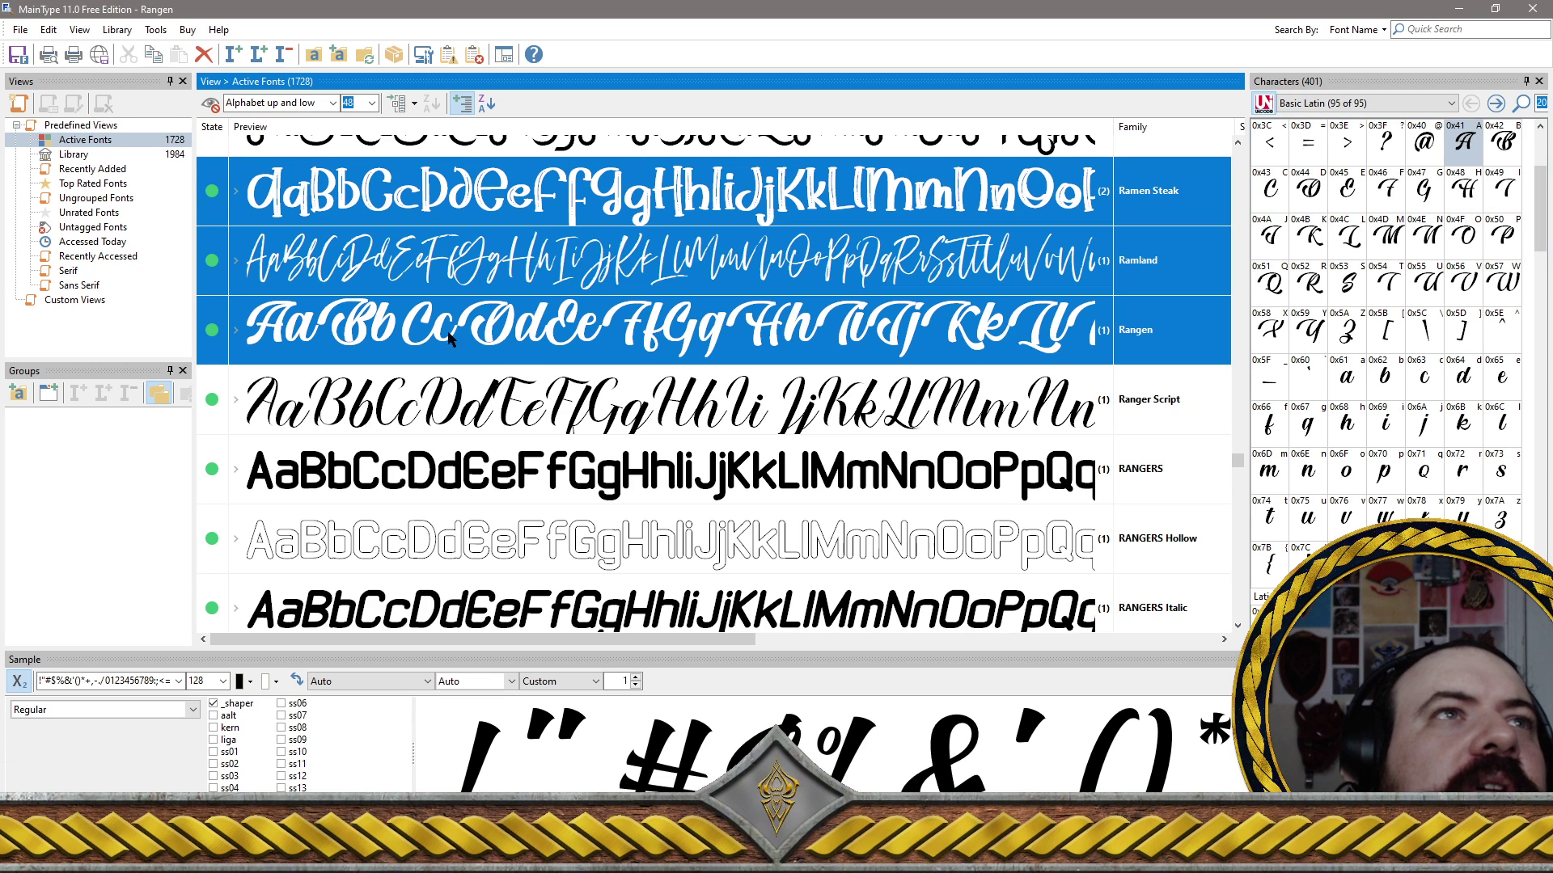
{"action": "left_click", "coordinate": [571, 426], "text": "ctrl"}
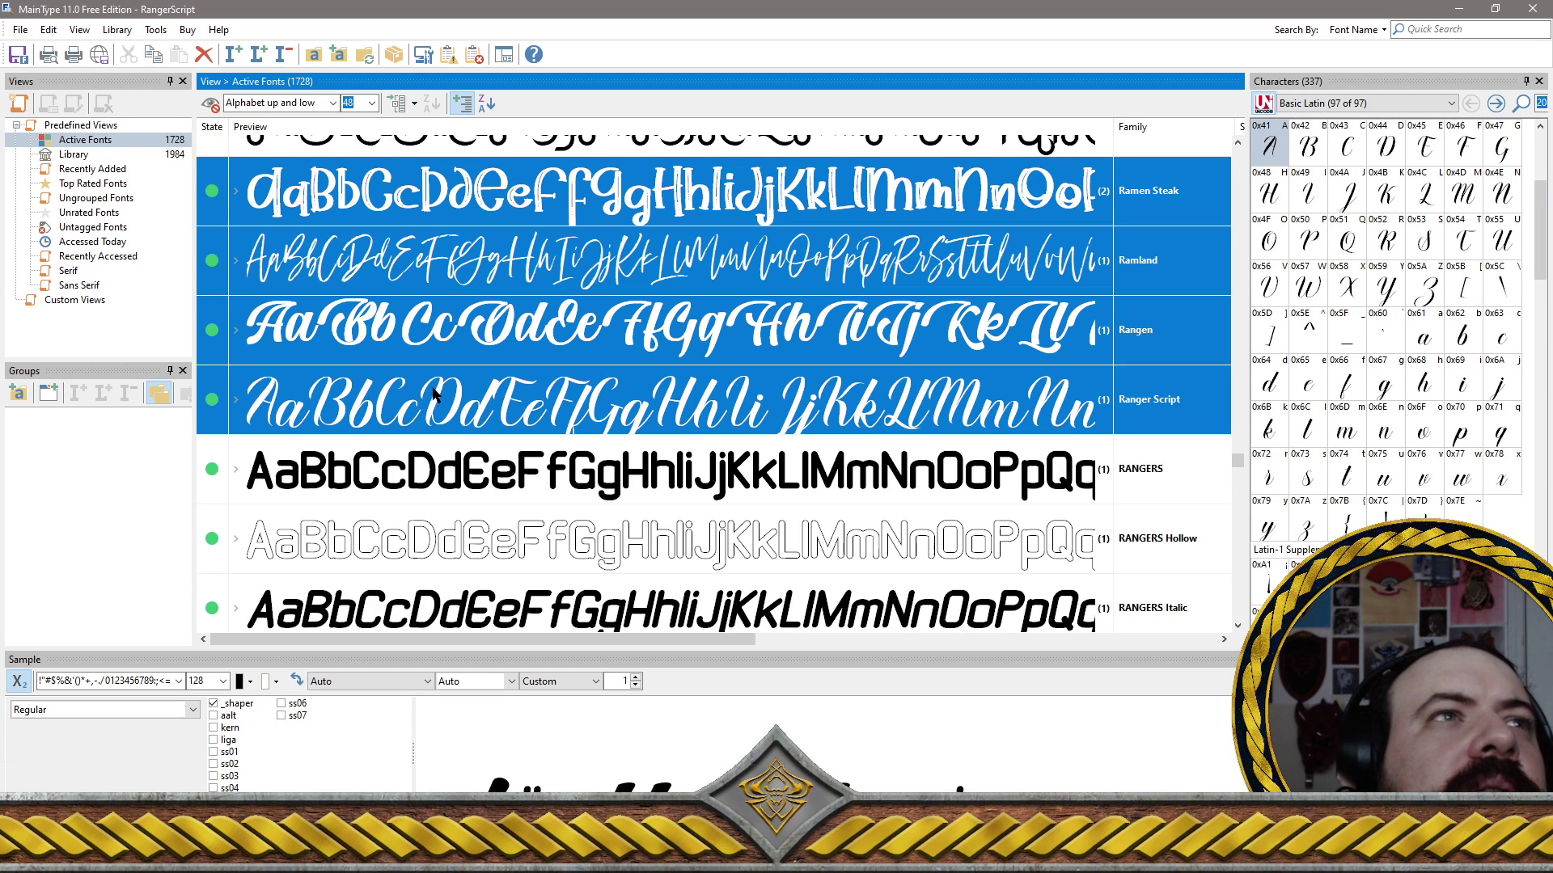
{"action": "left_click", "coordinate": [591, 560], "text": "ctrl"}
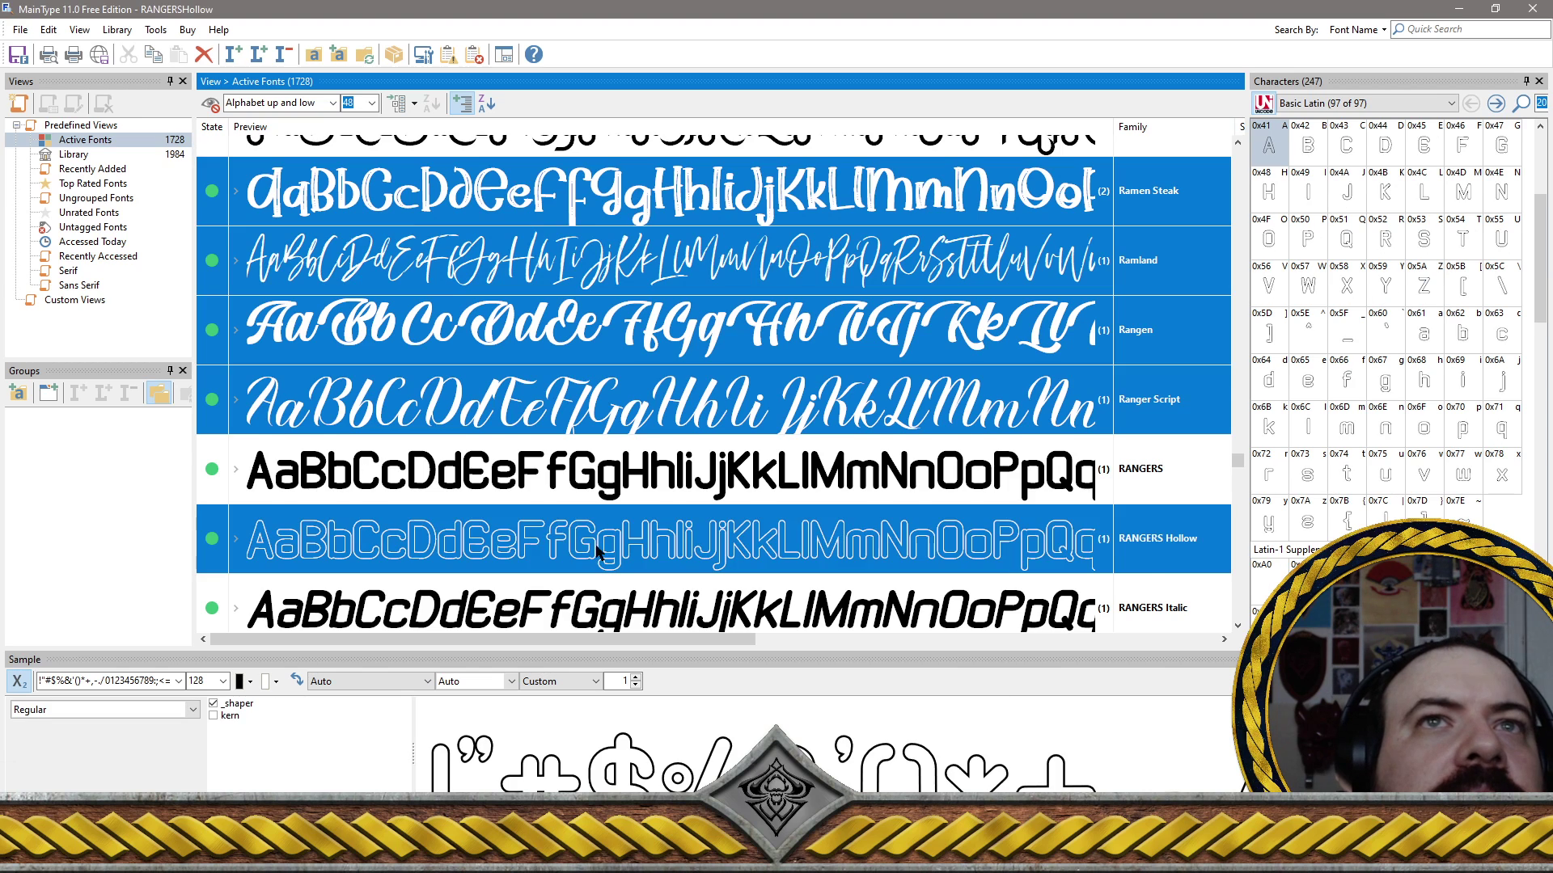
{"action": "scroll", "coordinate": [740, 508], "scroll_direction": "down", "scroll_amount": 2}
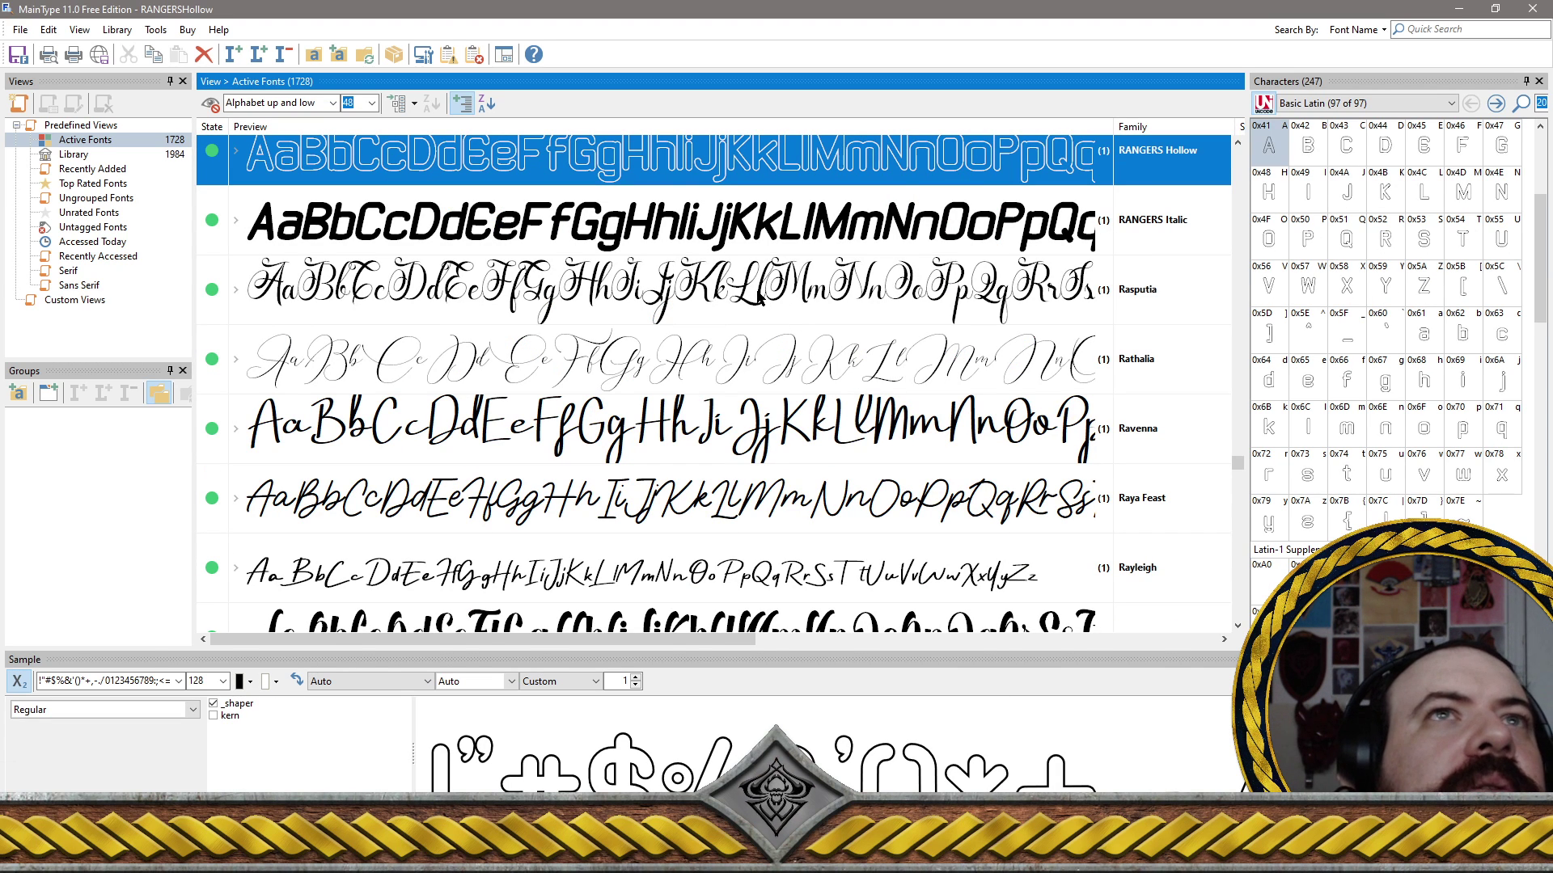
{"action": "scroll", "coordinate": [774, 342], "scroll_direction": "up", "scroll_amount": 2}
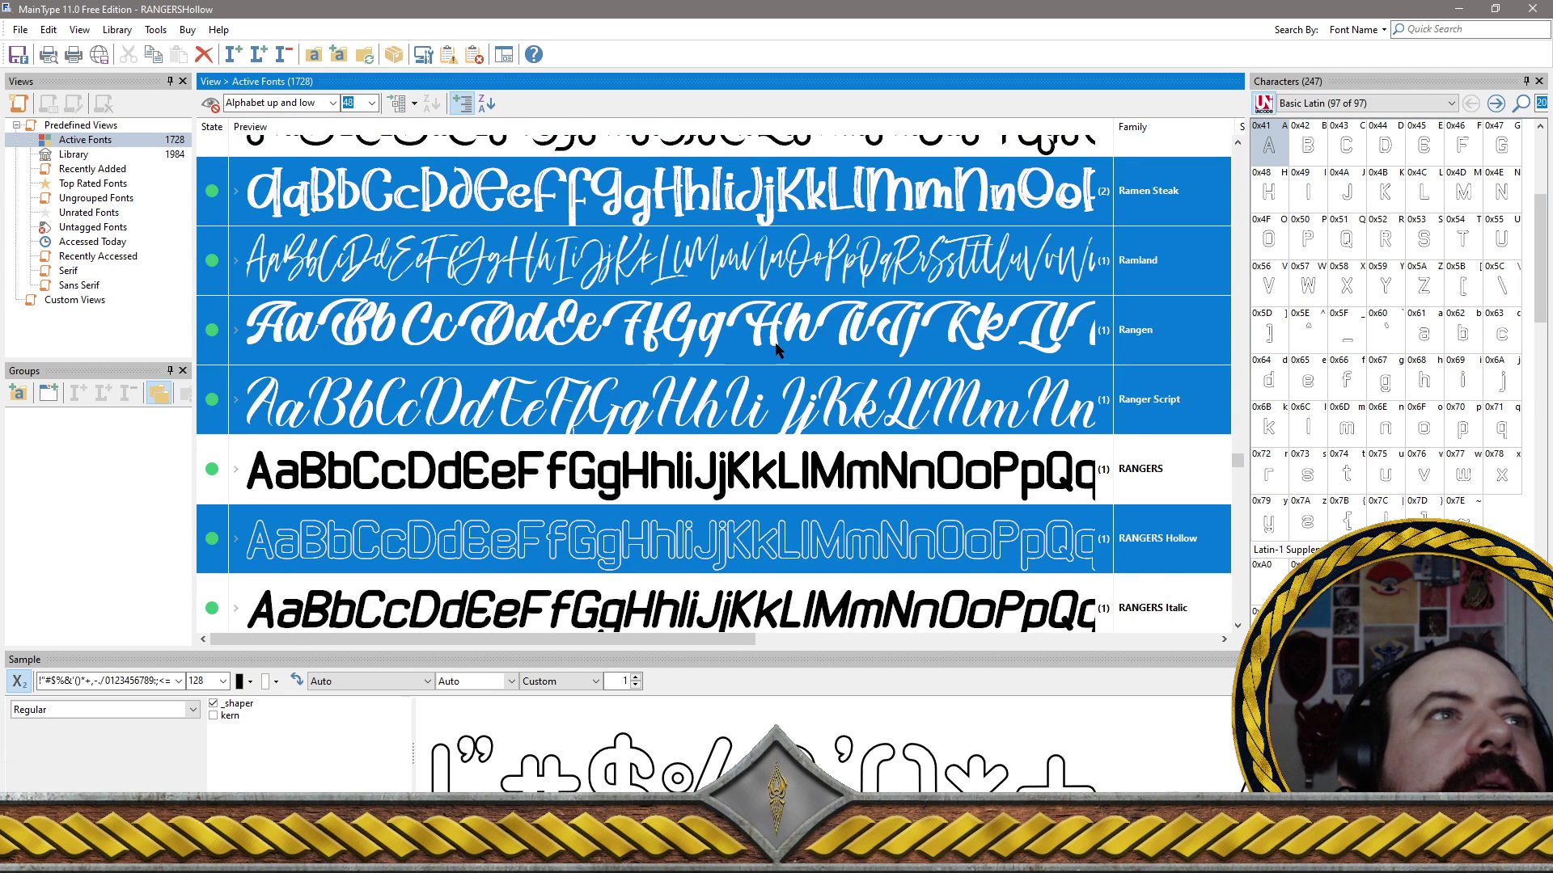
{"action": "scroll", "coordinate": [748, 401], "scroll_direction": "down", "scroll_amount": 2}
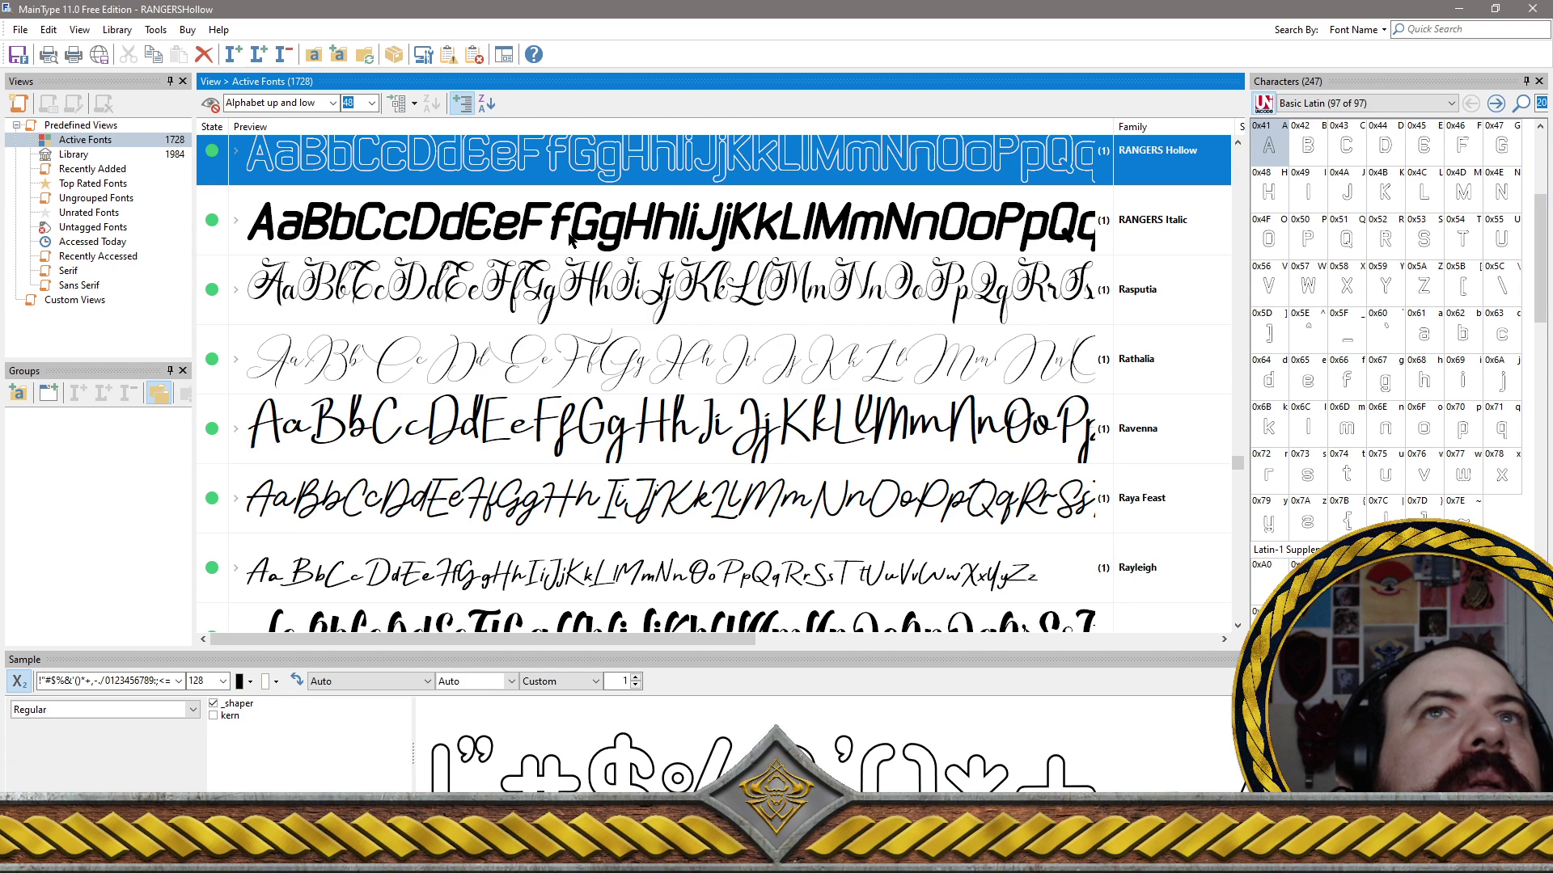
{"action": "scroll", "coordinate": [574, 247], "scroll_direction": "up", "scroll_amount": 2}
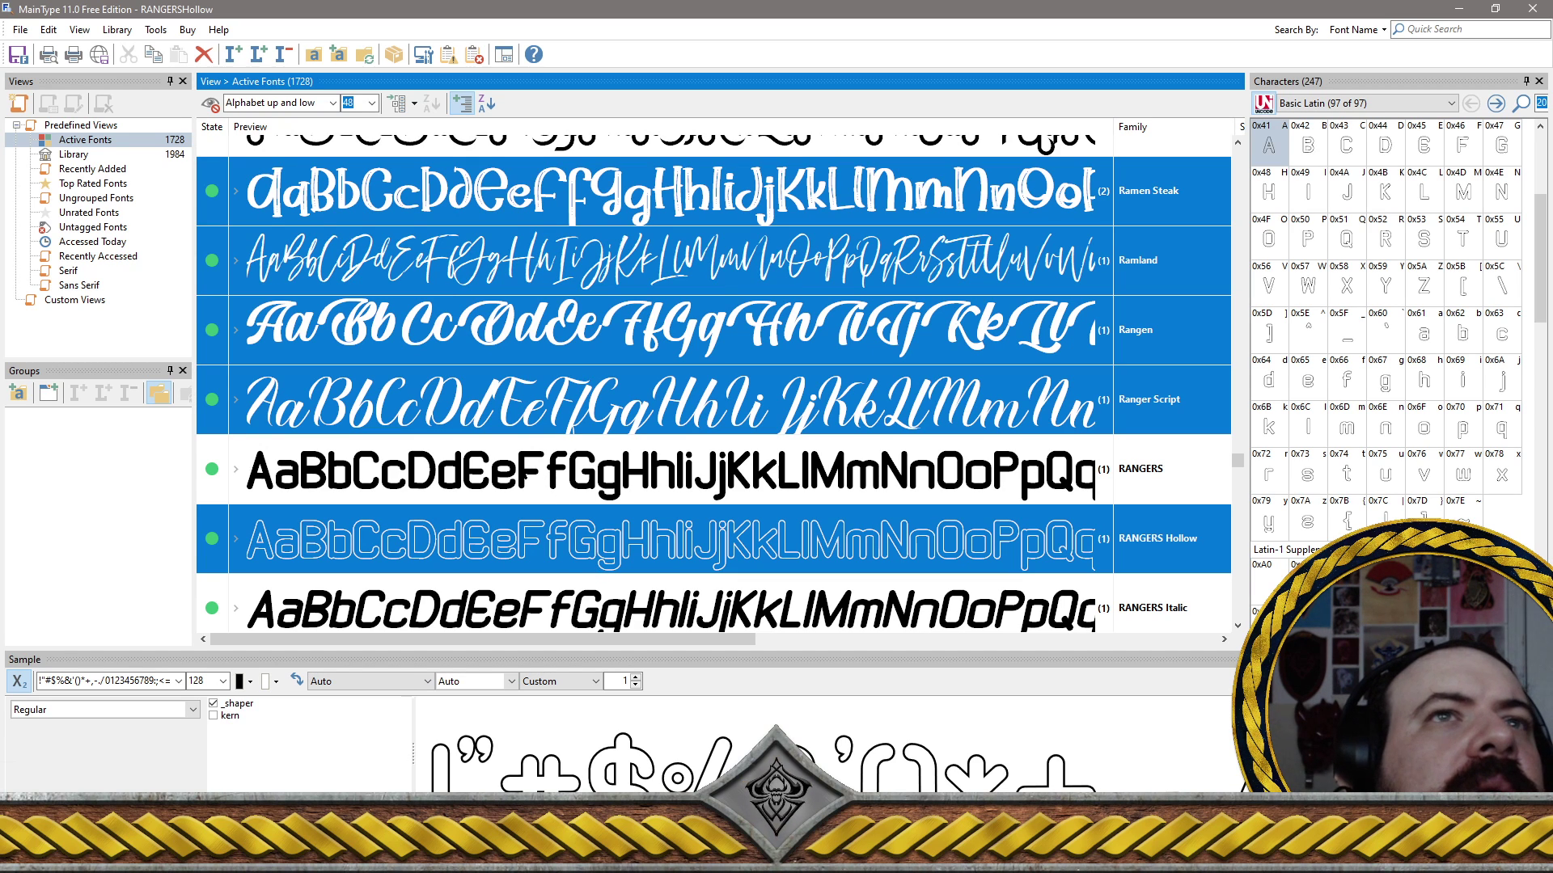
{"action": "left_click", "coordinate": [712, 483], "text": "ctrl"}
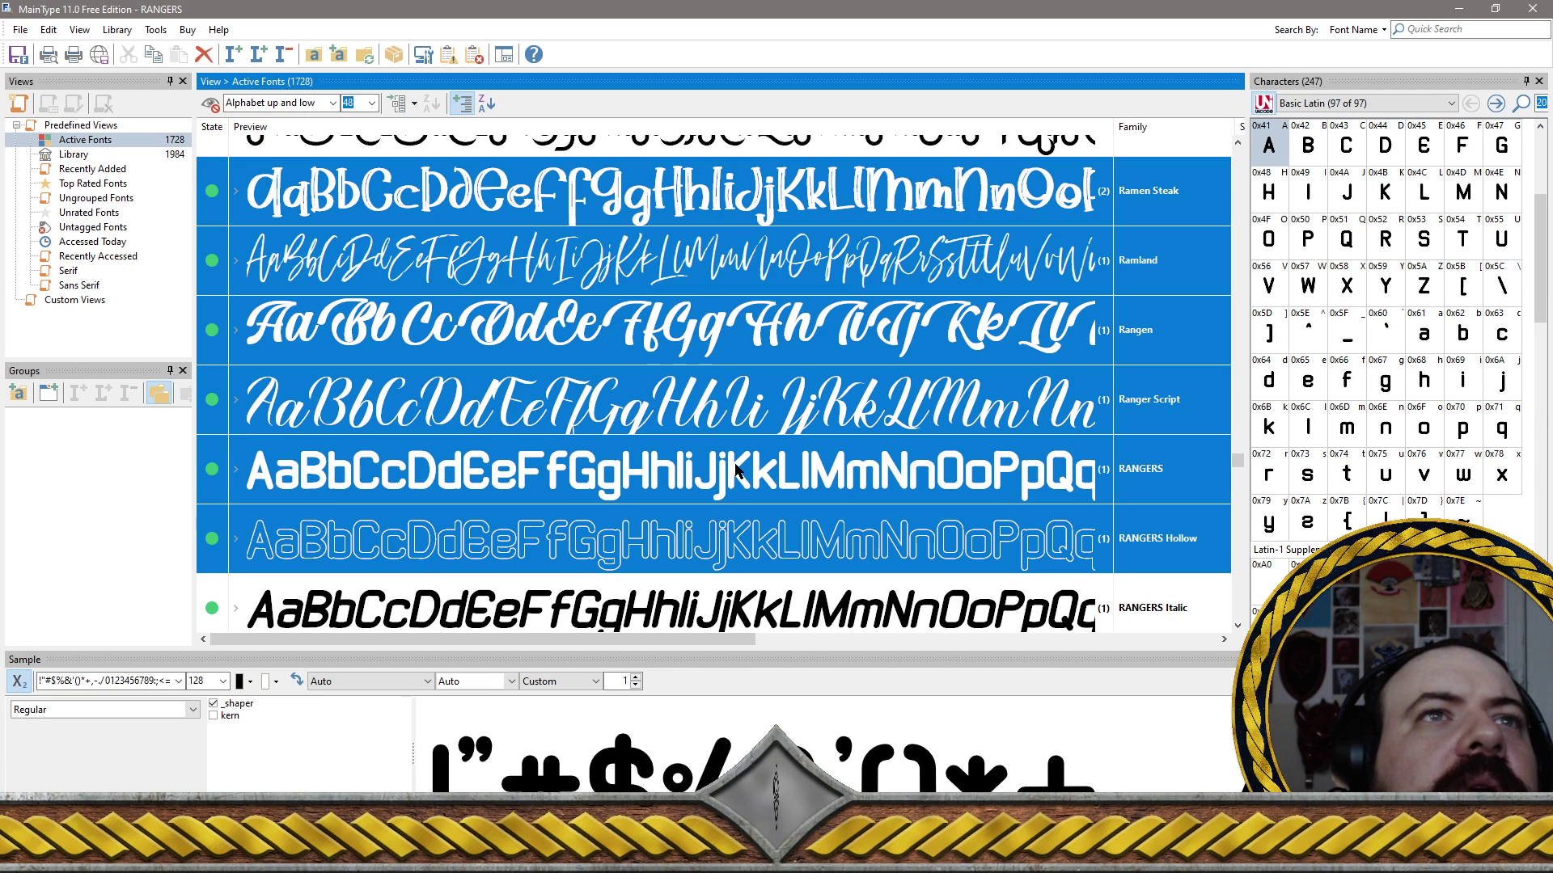
{"action": "left_click", "coordinate": [766, 483], "text": "ctrl"}
Extend the selection with Rasputia, Rathalia, Ravenna, Raya Feast and Rayleigh, skipping RANGERS Italic
{"action": "scroll", "coordinate": [767, 483], "scroll_direction": "down", "scroll_amount": 2}
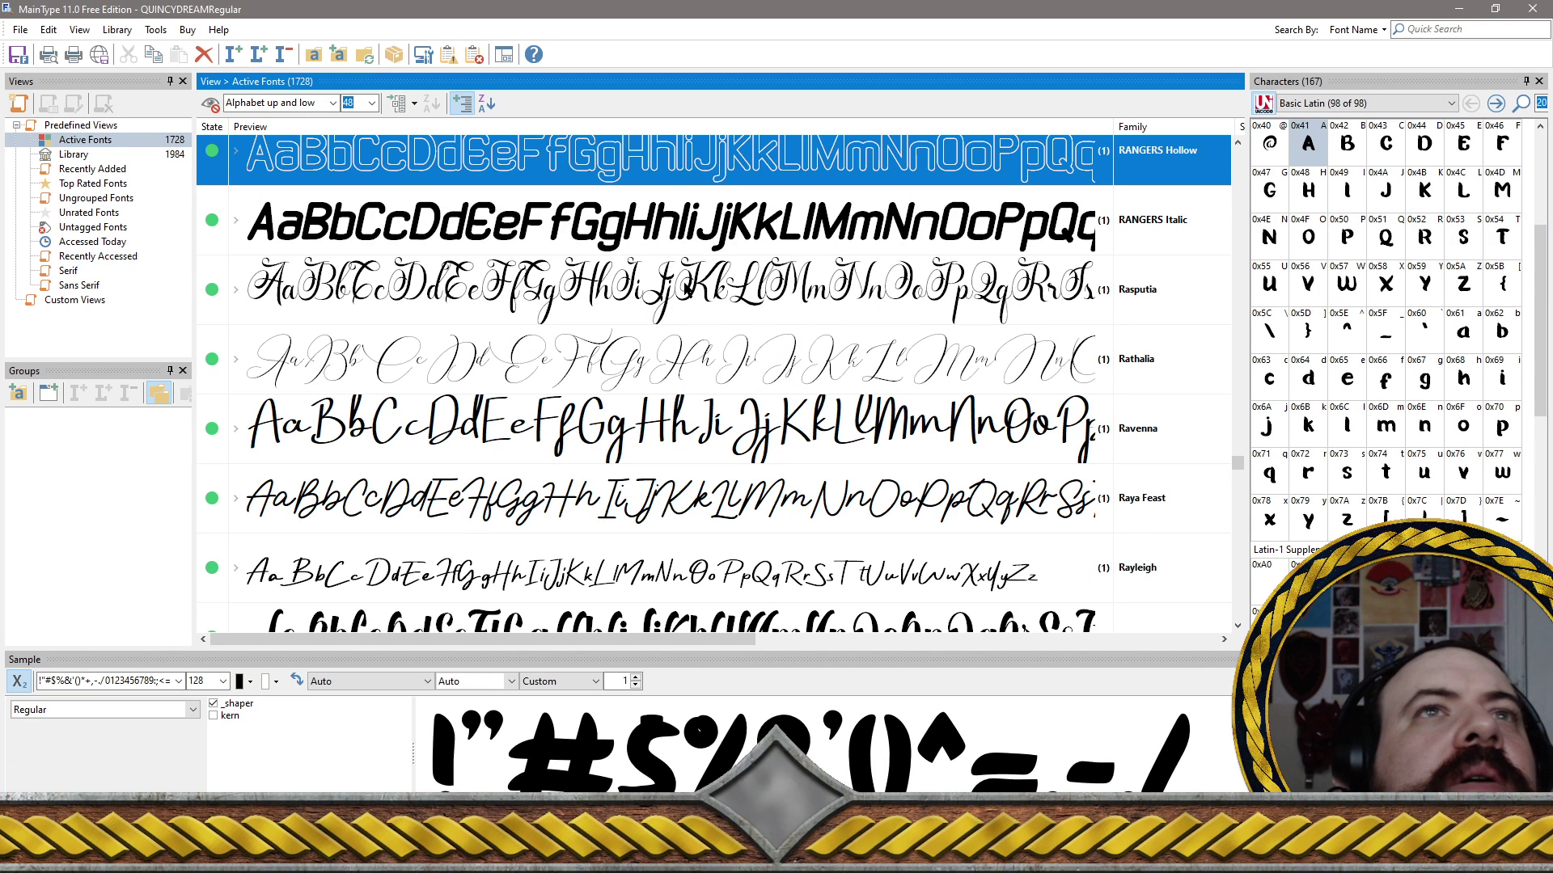
{"action": "left_click", "coordinate": [689, 291], "text": "ctrl"}
{"action": "left_click", "coordinate": [758, 360], "text": "ctrl"}
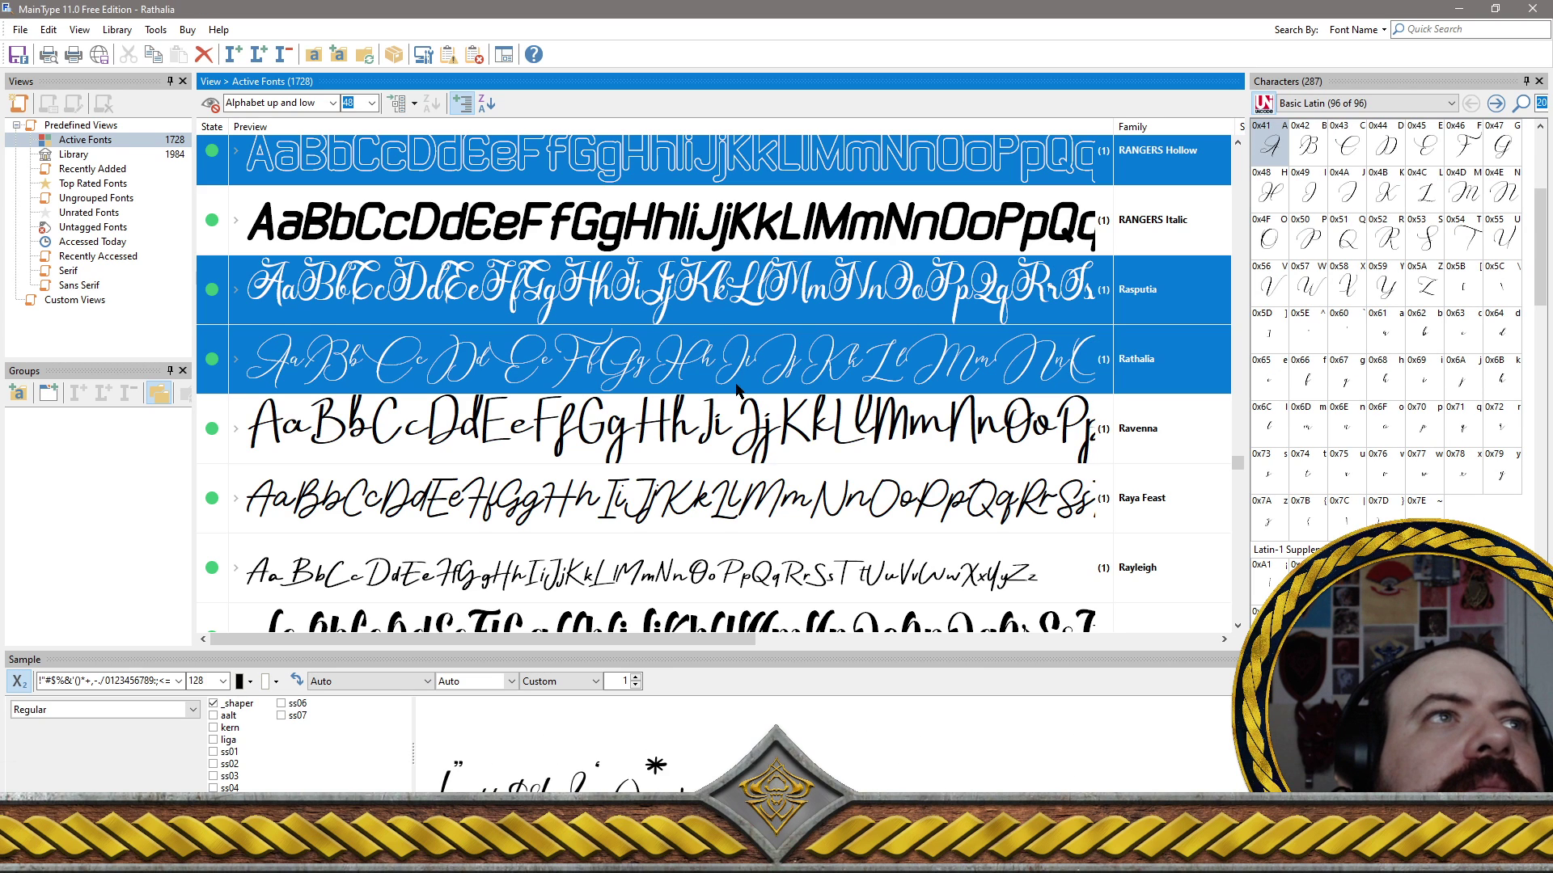
{"action": "left_click", "coordinate": [634, 435], "text": "ctrl"}
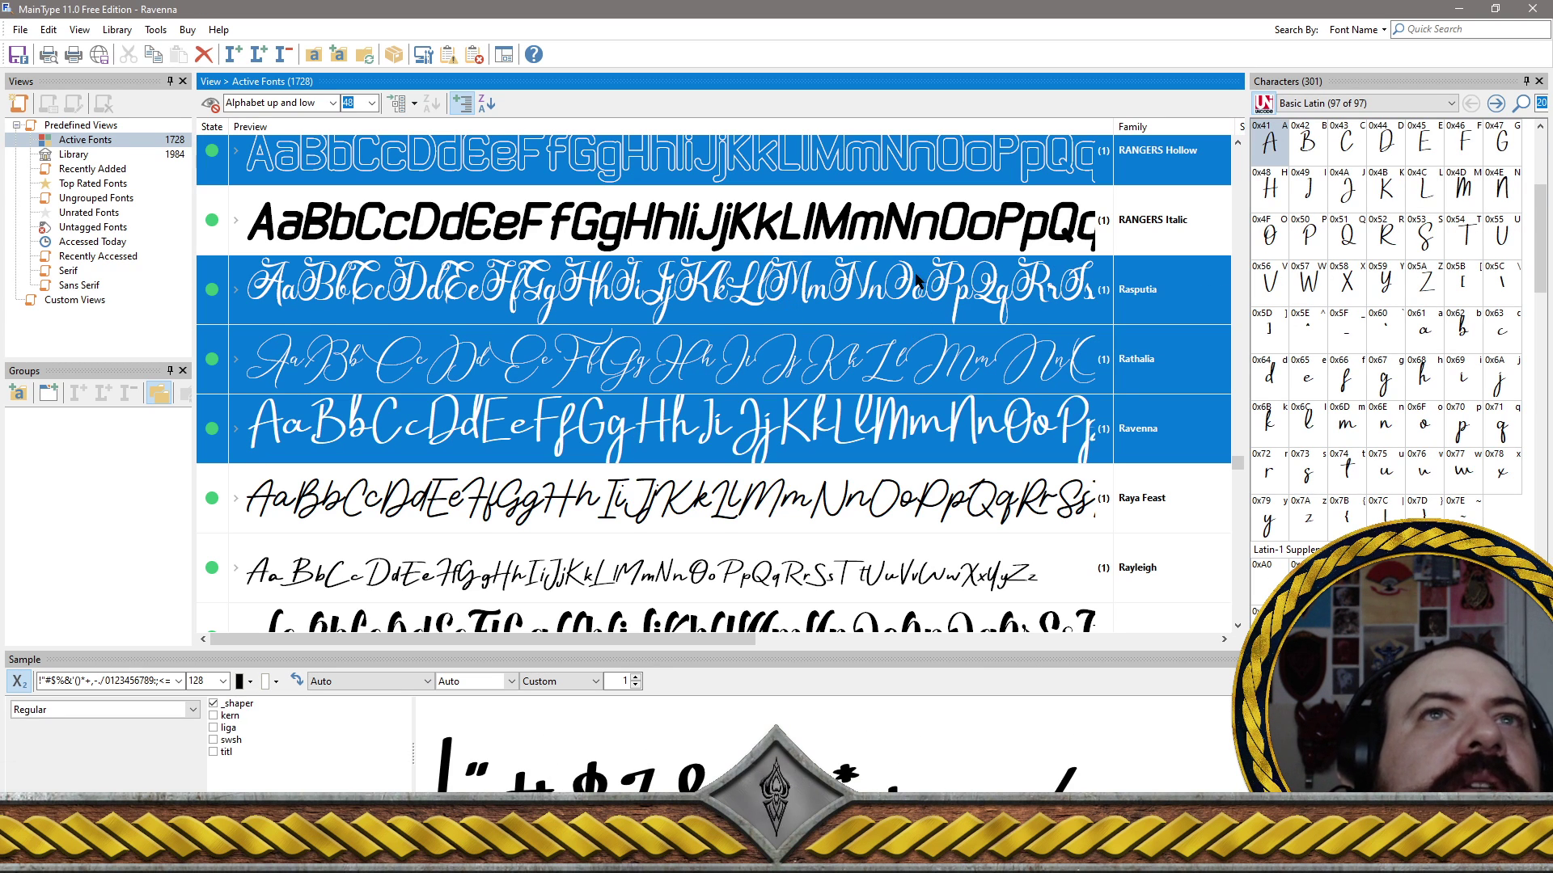
{"action": "left_click", "coordinate": [664, 515], "text": "ctrl"}
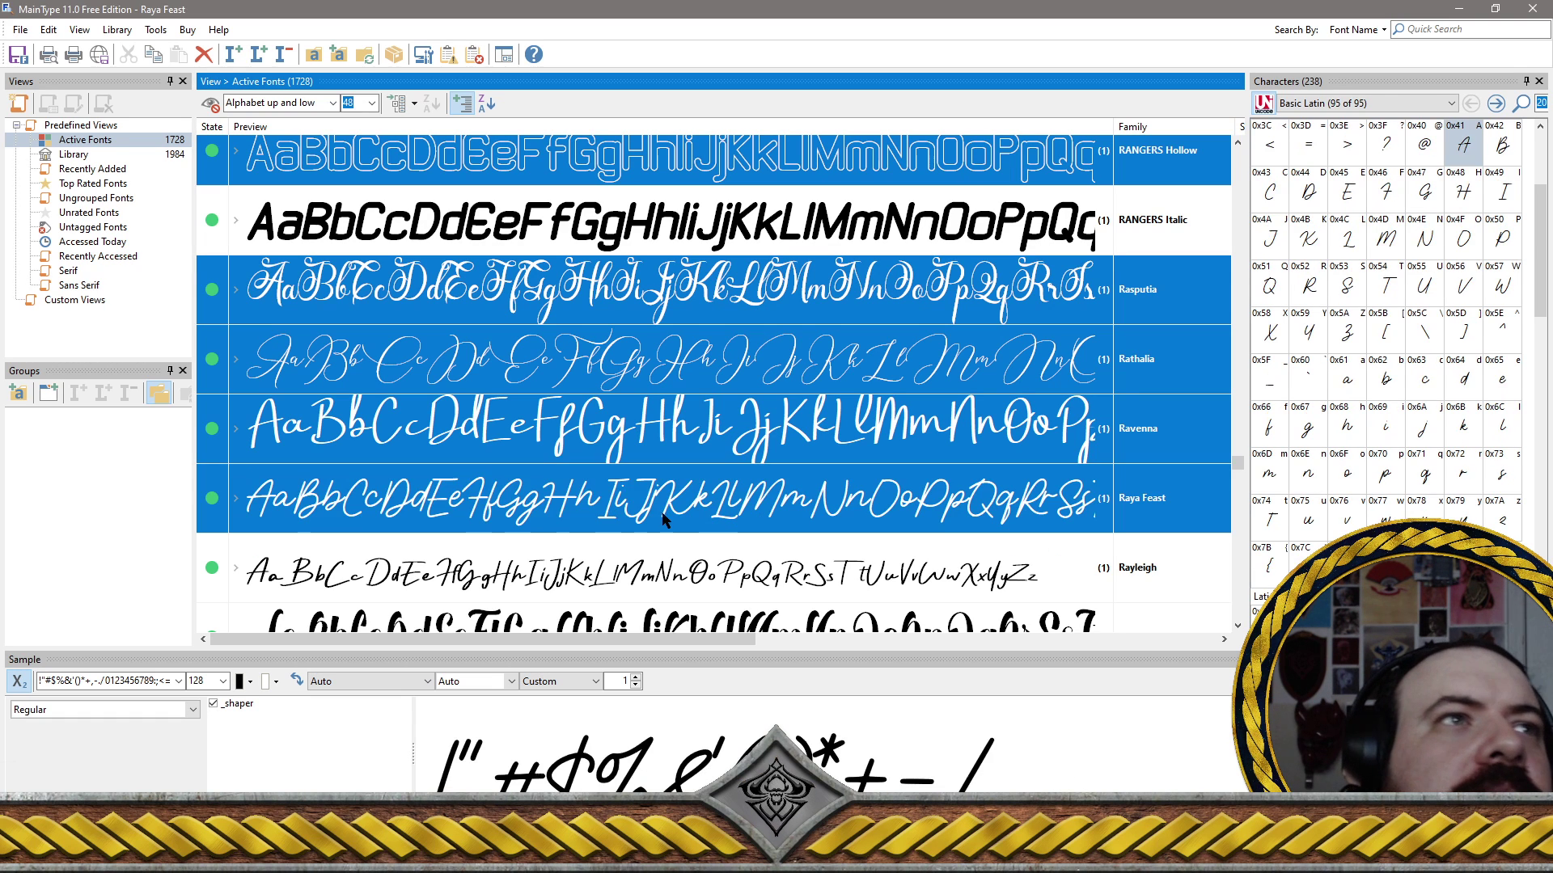
{"action": "left_click", "coordinate": [663, 577], "text": "ctrl"}
Add Reading, Realitta, Red Hat Display, Red Honey and RED PAPER to the selection, leaving out Recola
{"action": "scroll", "coordinate": [693, 441], "scroll_direction": "down", "scroll_amount": 3}
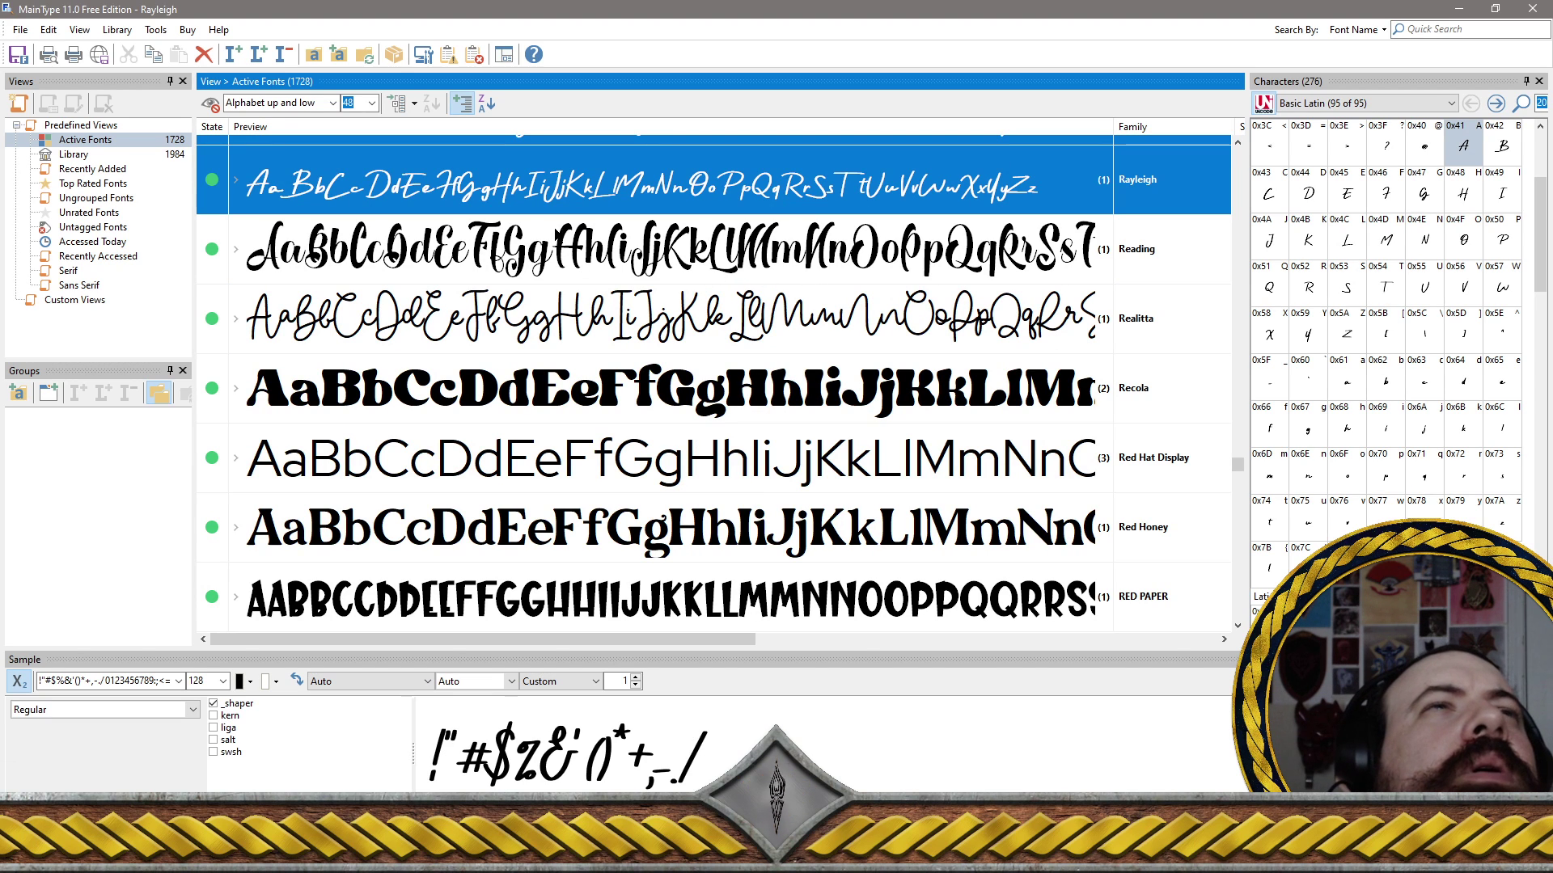
{"action": "left_click", "coordinate": [547, 255], "text": "ctrl"}
{"action": "left_click", "coordinate": [538, 299], "text": "ctrl"}
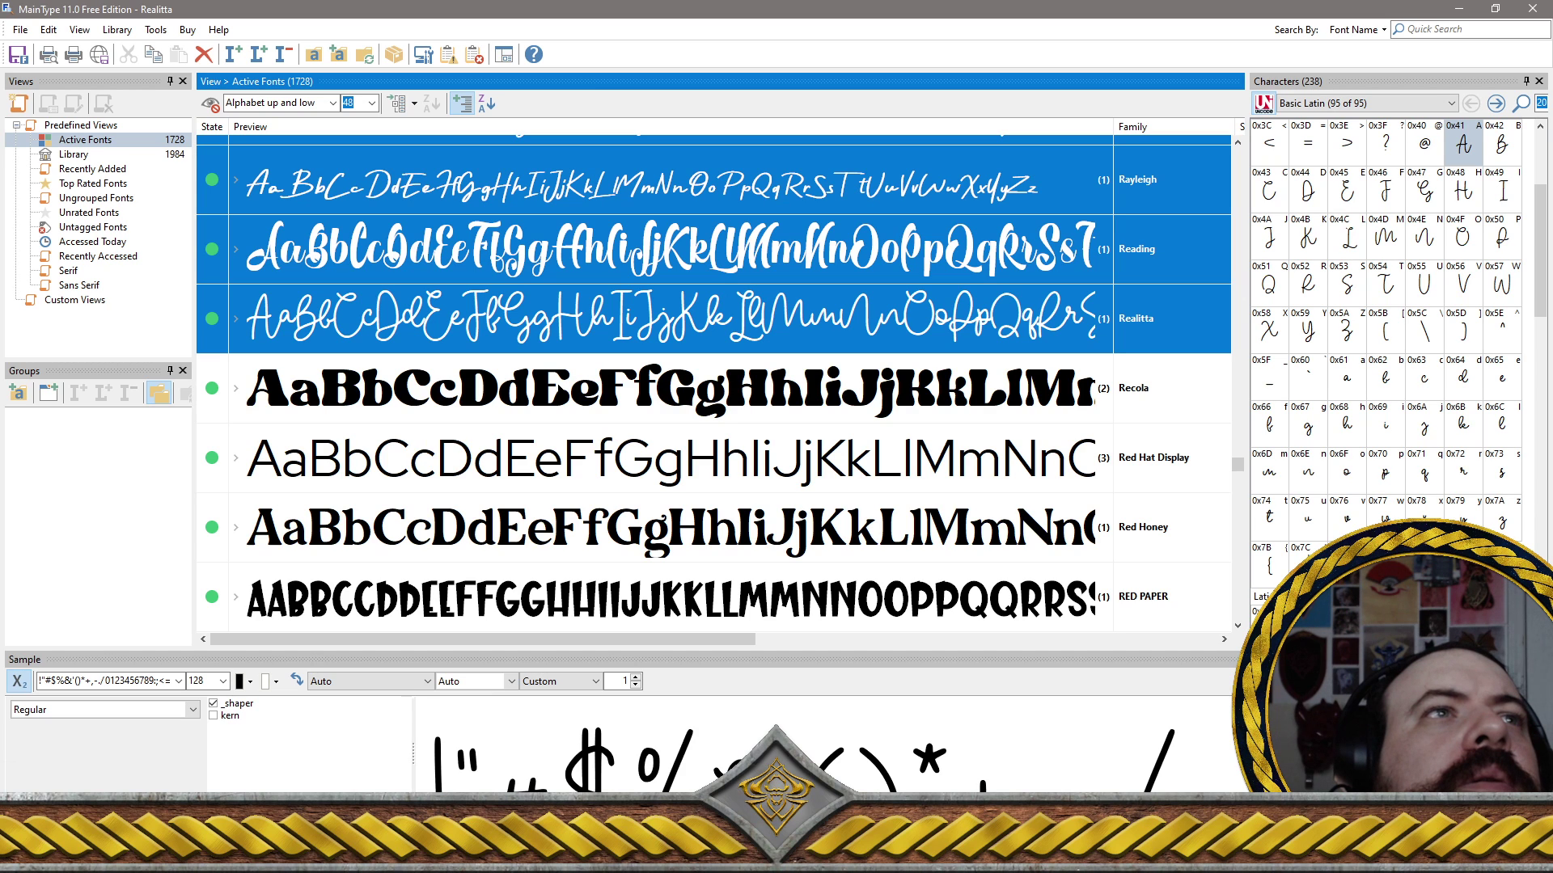
{"action": "left_click", "coordinate": [546, 453], "text": "ctrl"}
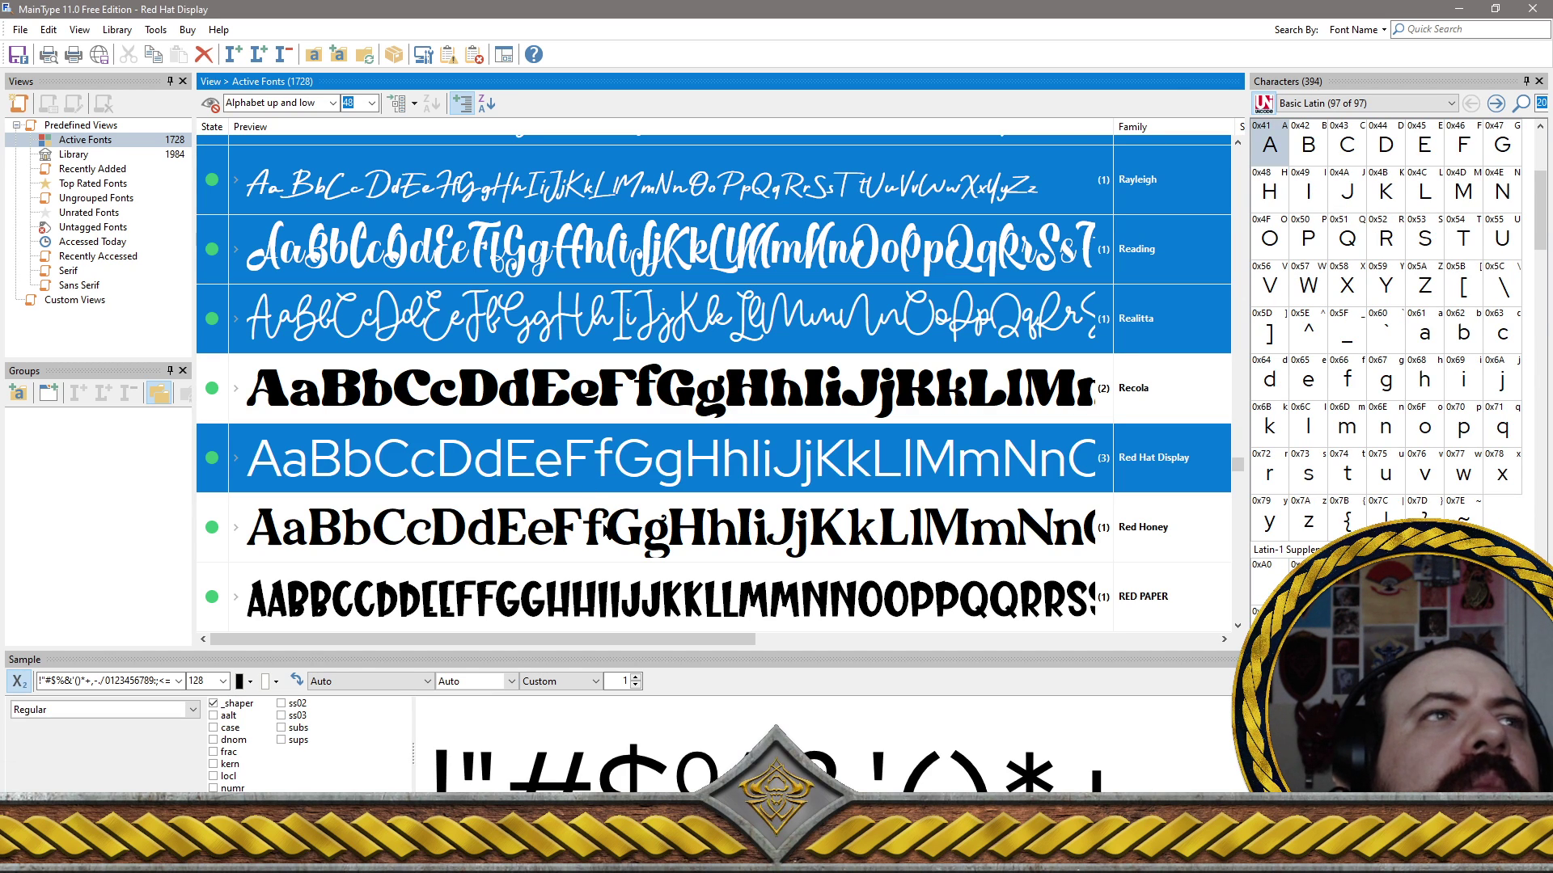
{"action": "left_click", "coordinate": [604, 532], "text": "ctrl"}
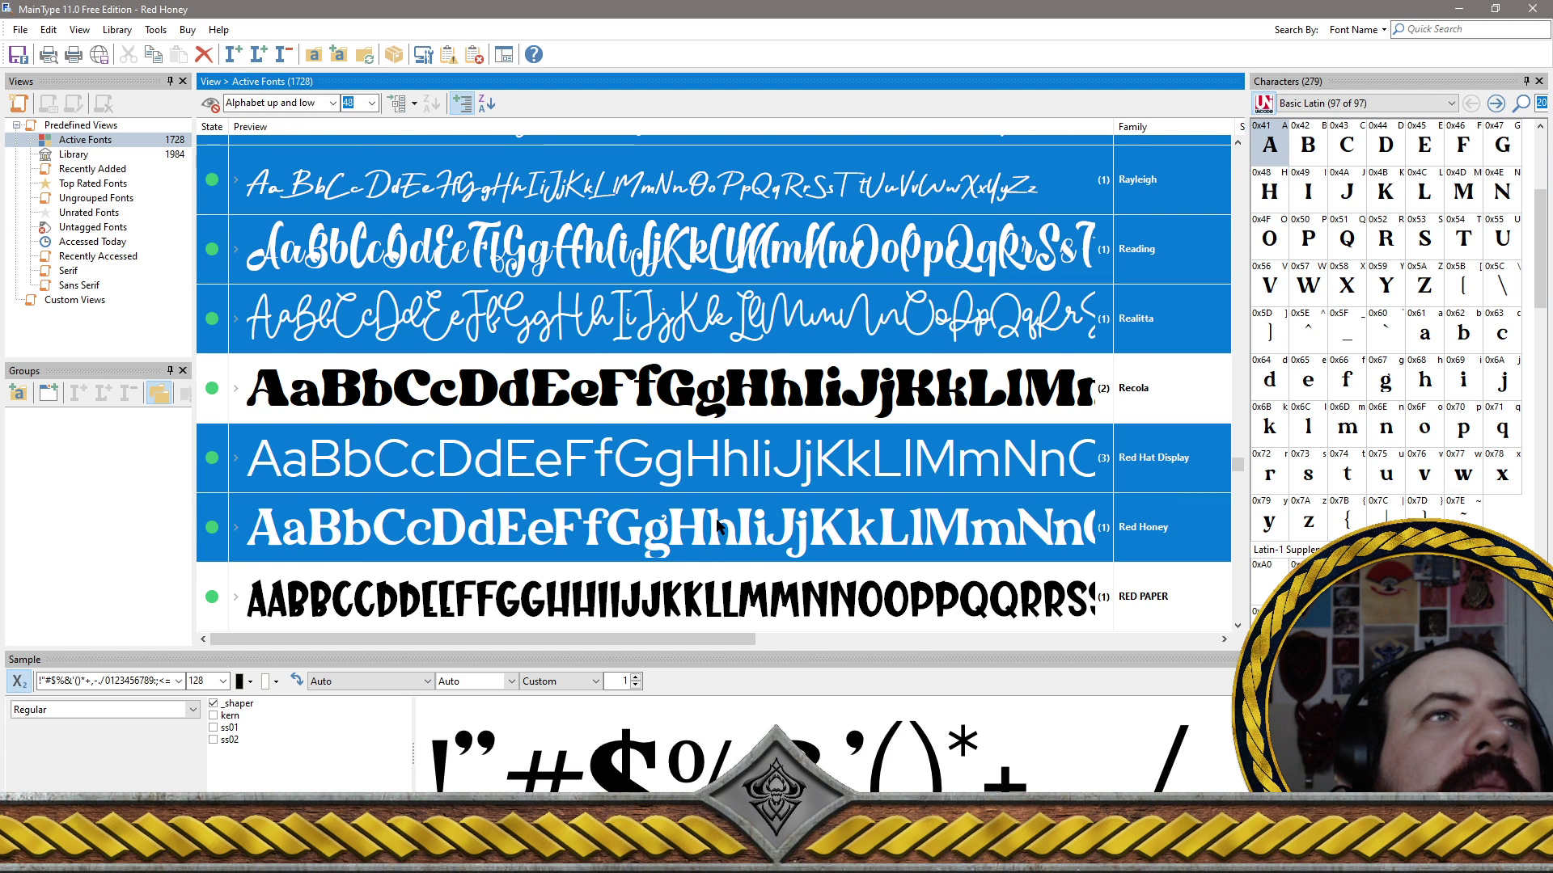
{"action": "scroll", "coordinate": [712, 534], "scroll_direction": "down", "scroll_amount": 2}
{"action": "scroll", "coordinate": [606, 420], "scroll_direction": "up", "scroll_amount": 2}
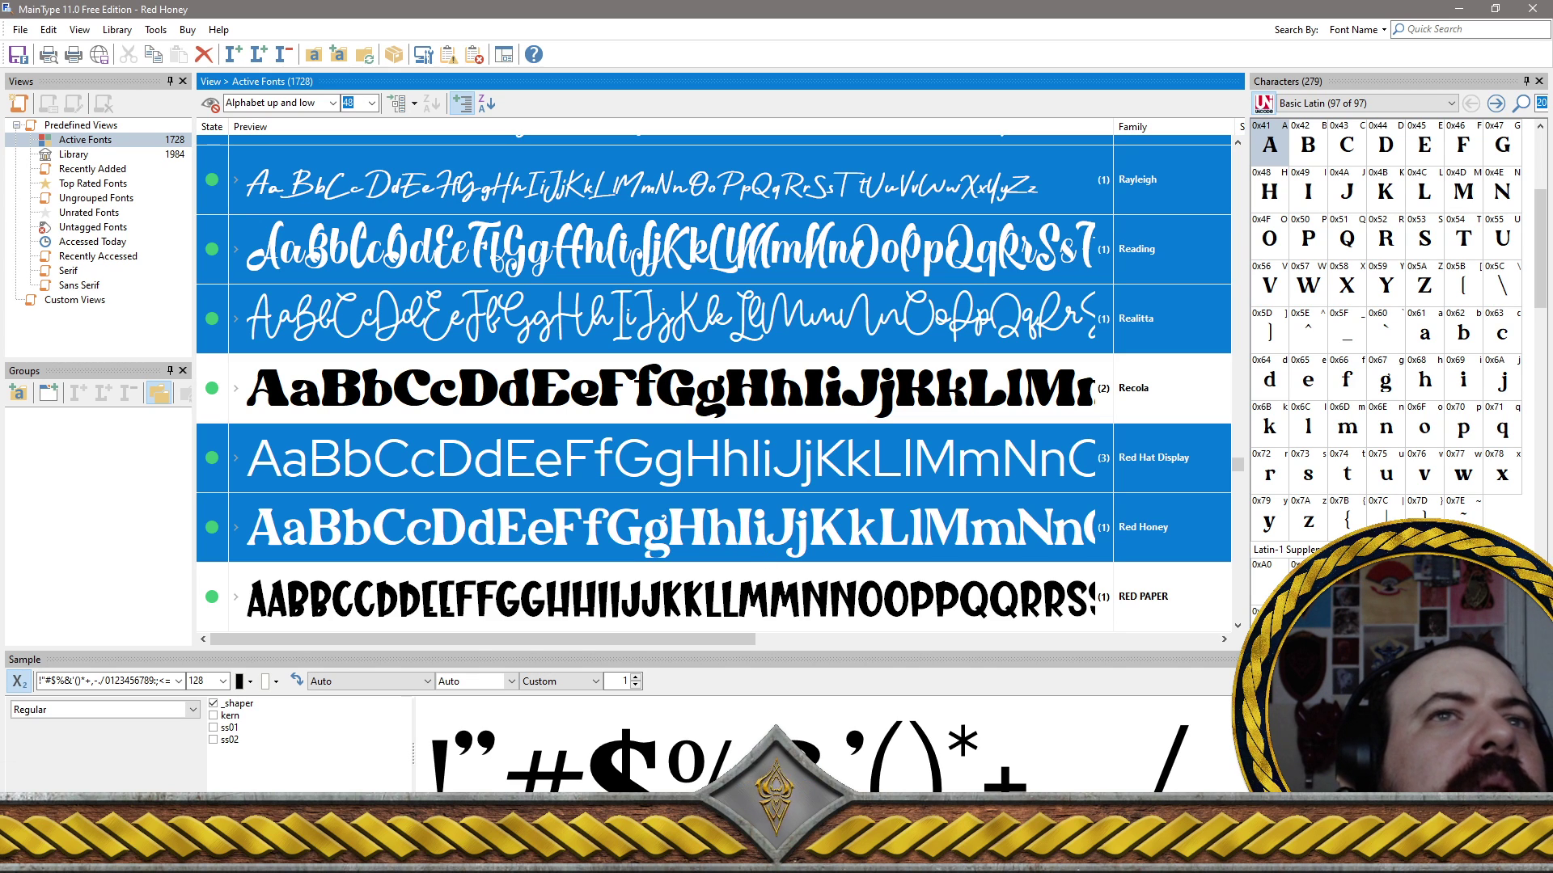
{"action": "left_click", "coordinate": [786, 601], "text": "ctrl"}
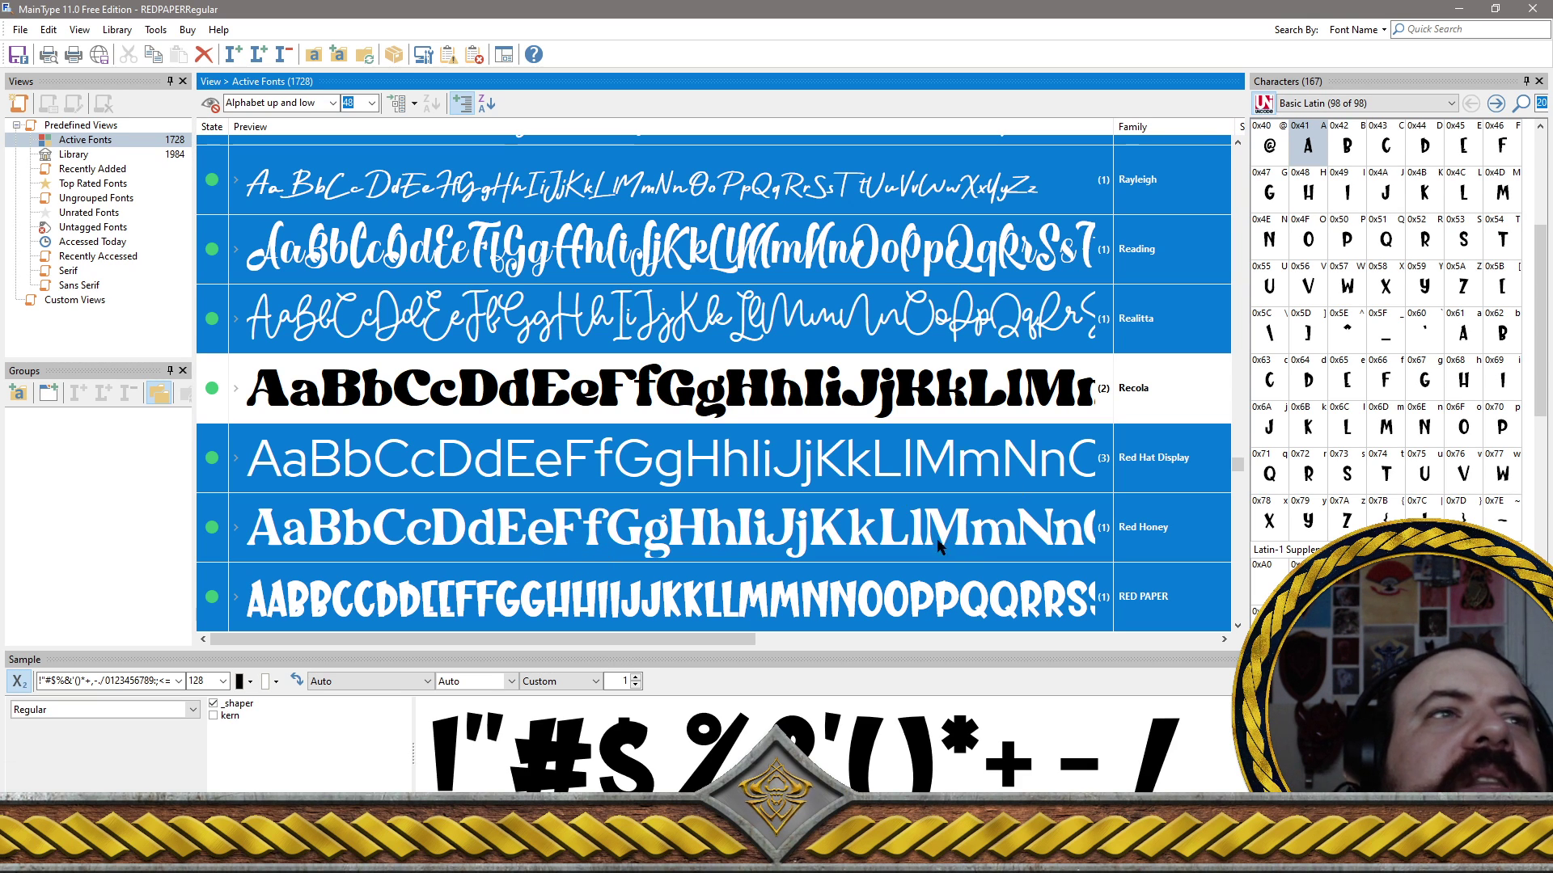
Extend the selection with Relby, Reneo and Resmhagot, skipping Redressed, Regasto, Renitha and the Renner* families
{"action": "scroll", "coordinate": [801, 538], "scroll_direction": "down", "scroll_amount": 2}
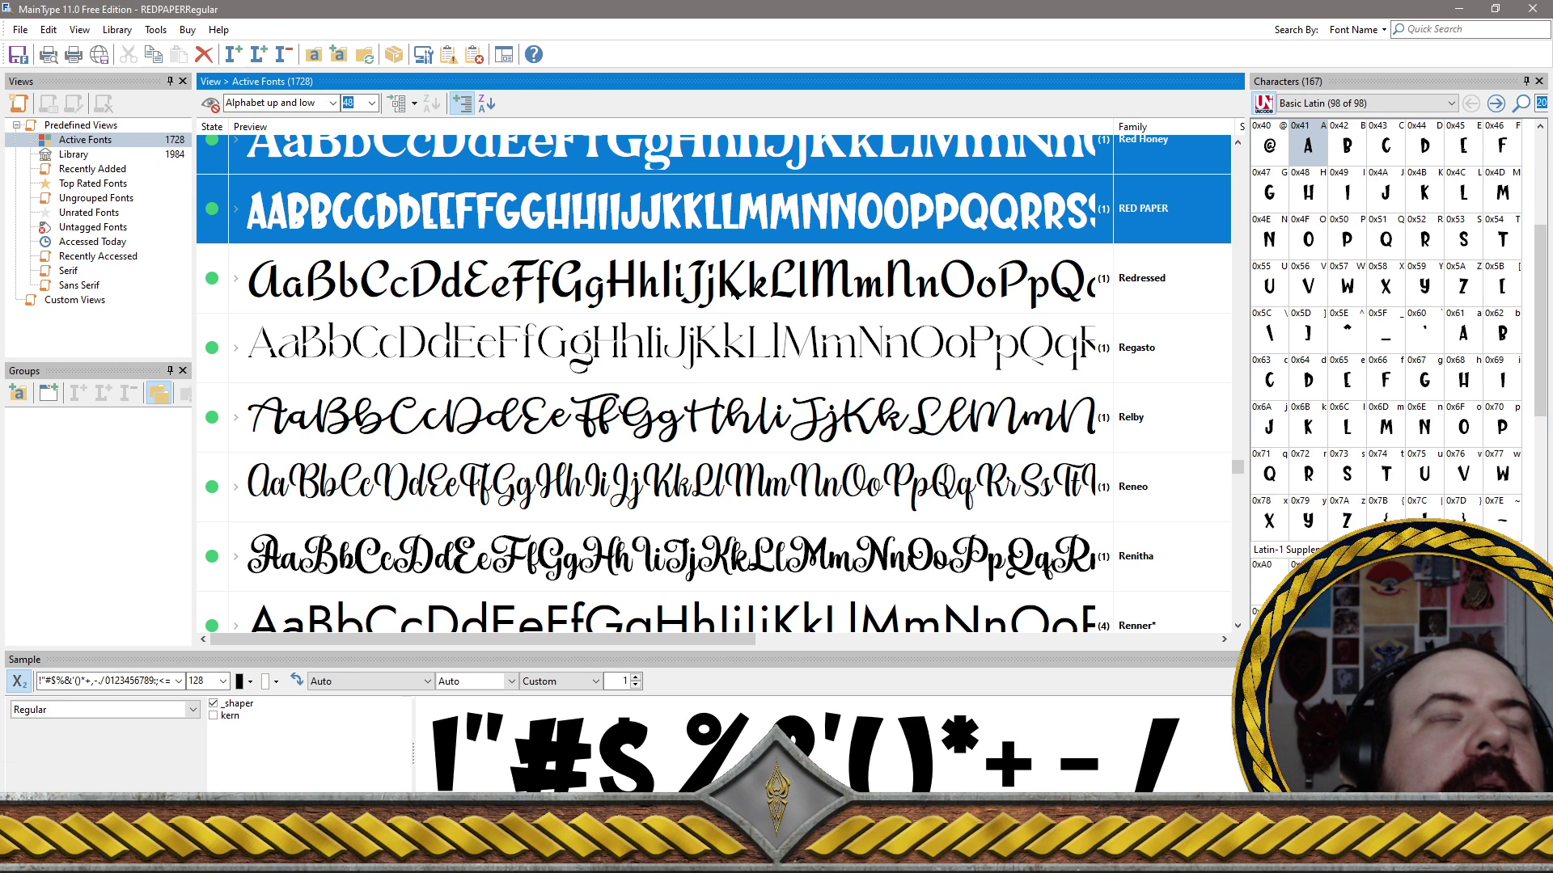
{"action": "left_click", "coordinate": [648, 416], "text": "ctrl"}
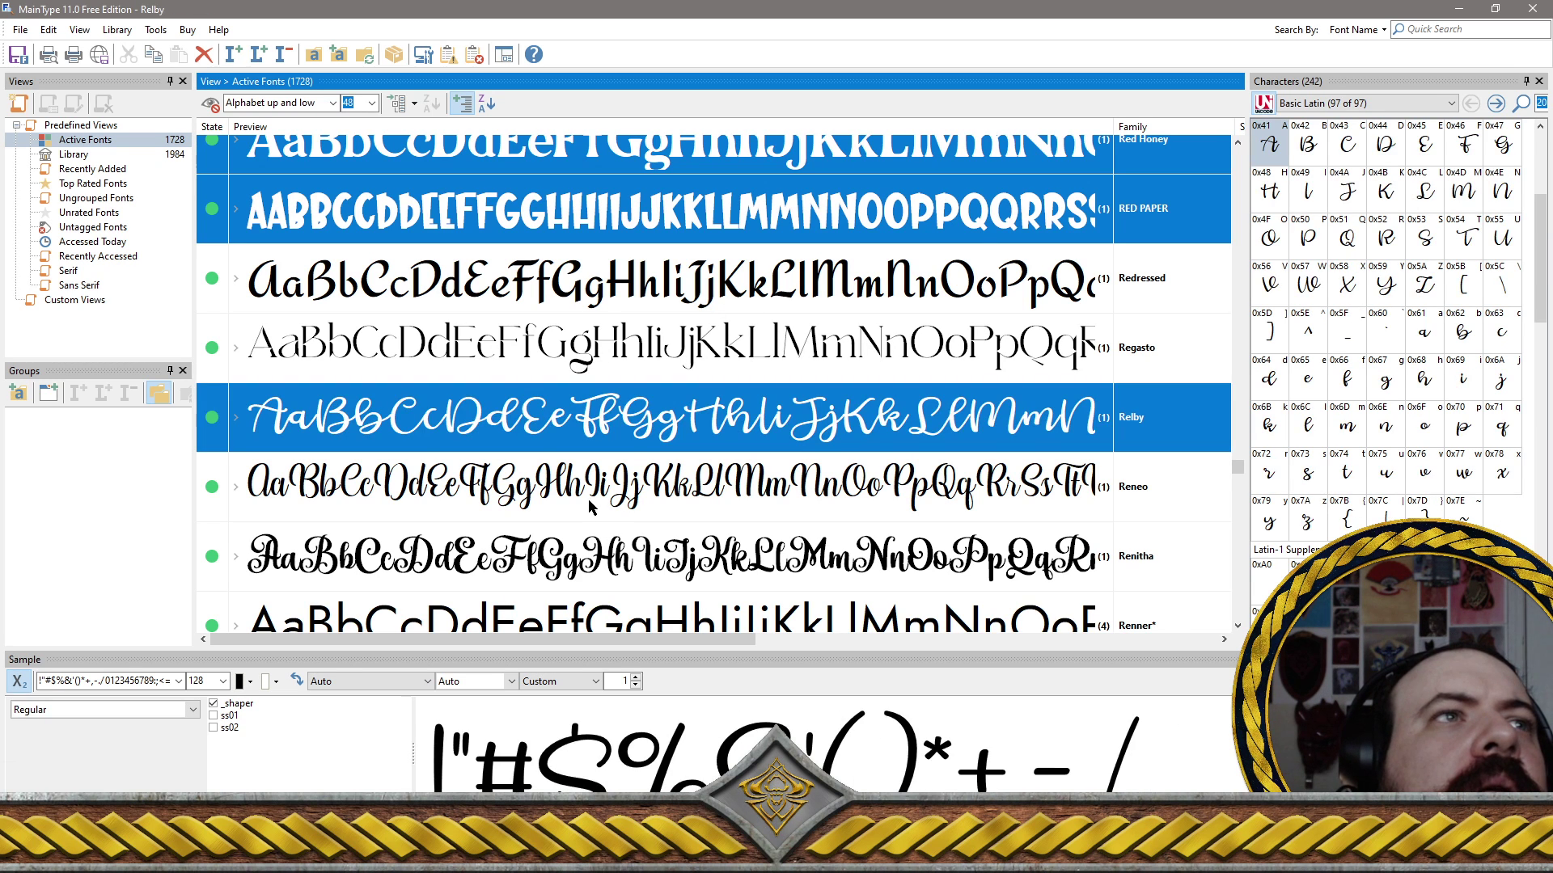
{"action": "left_click", "coordinate": [584, 495], "text": "ctrl"}
{"action": "scroll", "coordinate": [584, 495], "scroll_direction": "down", "scroll_amount": 2}
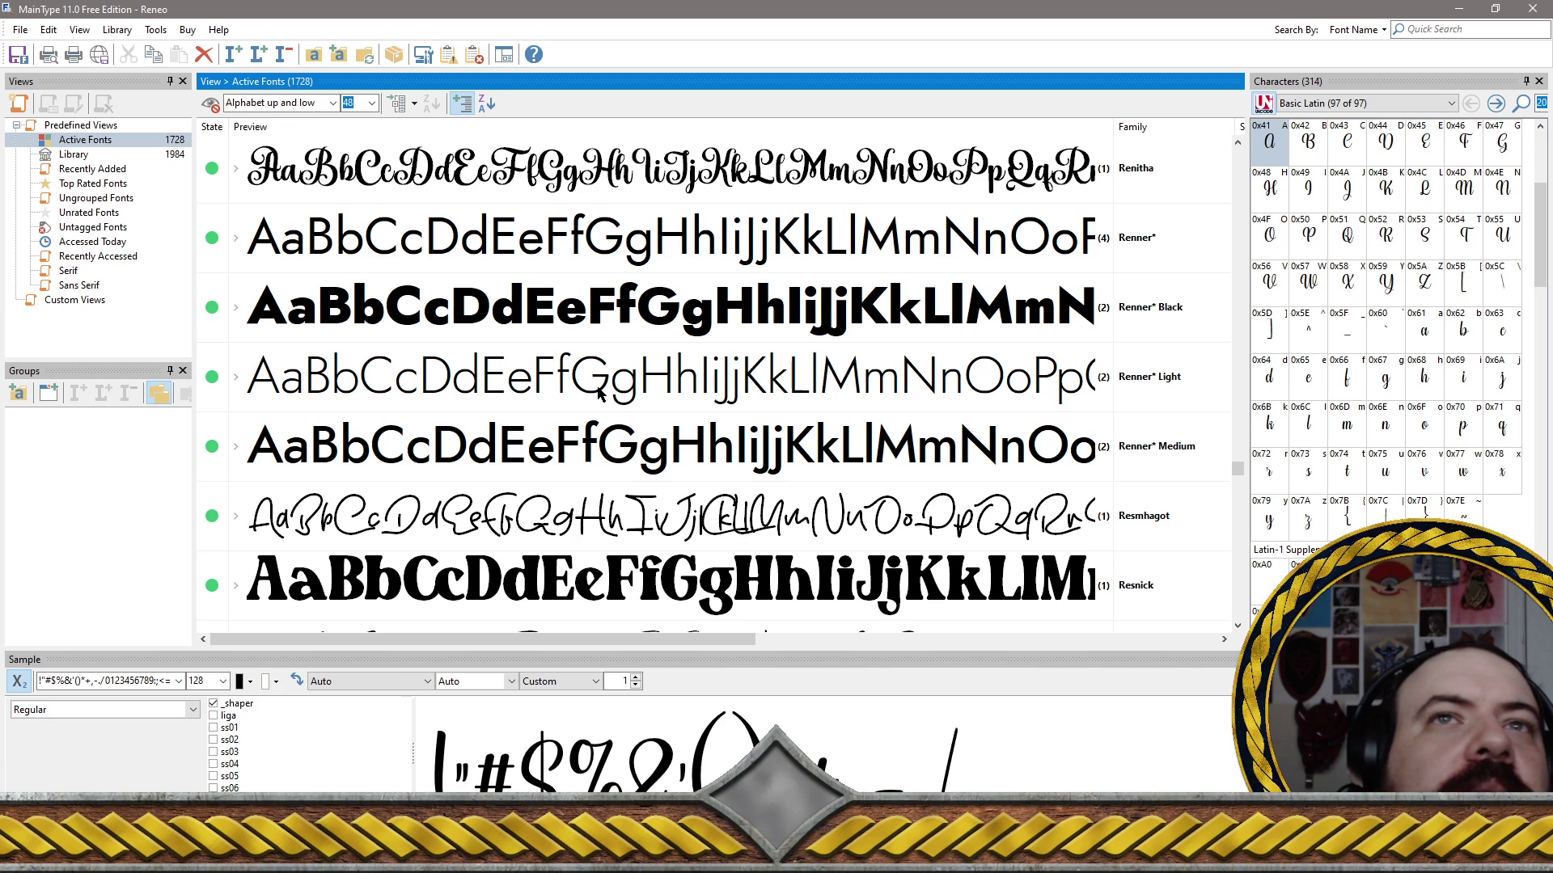
{"action": "left_click", "coordinate": [647, 527]}
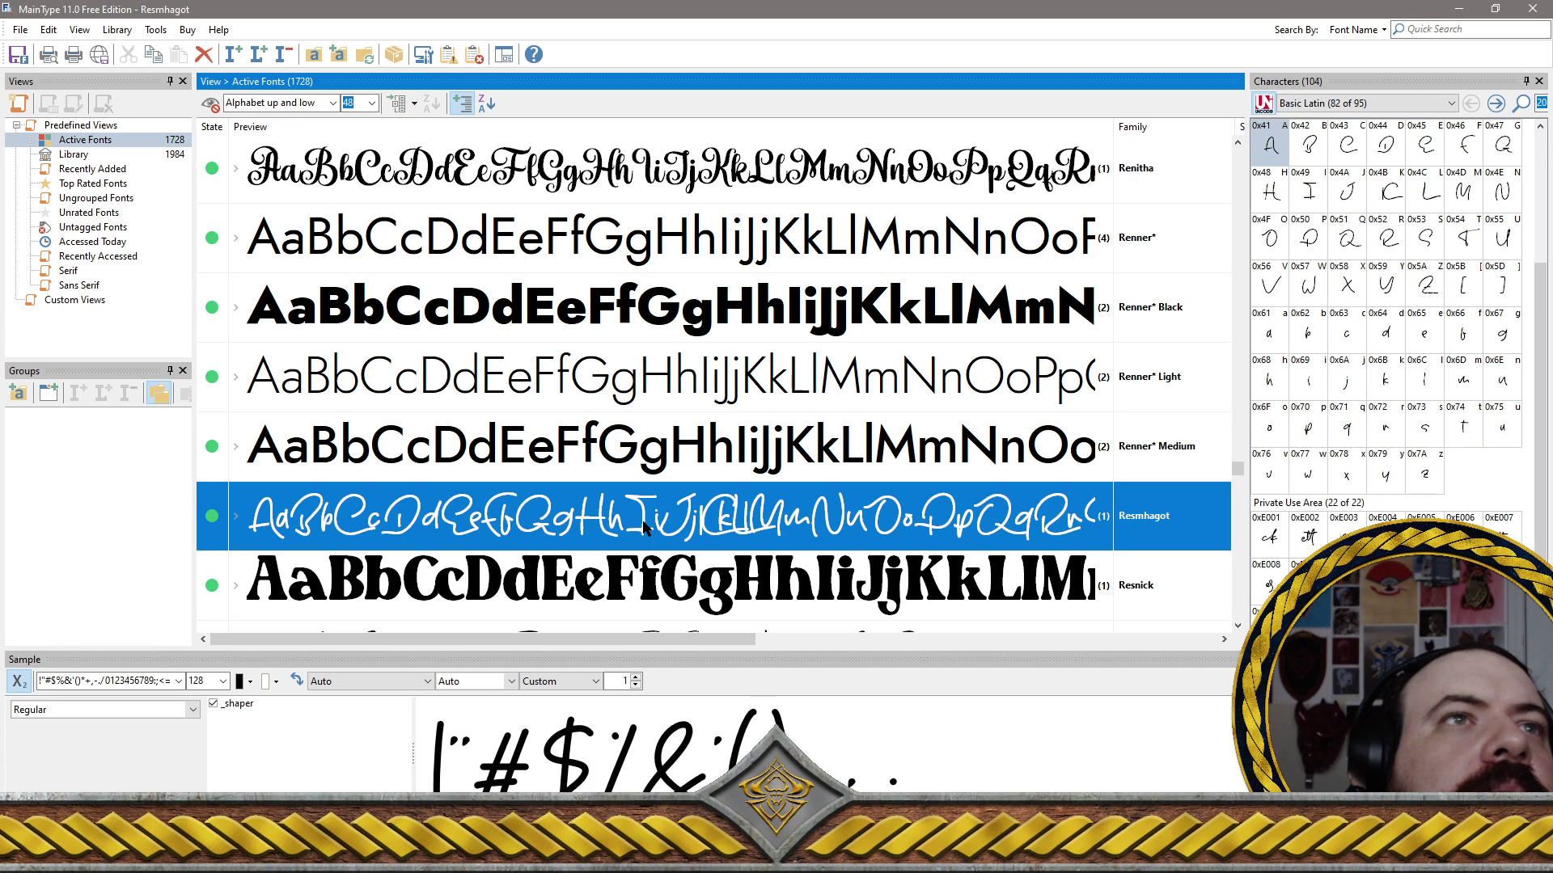
Add the Resnick, Restu Ibunda, RETRO DINOSAUR and Retroking families to the selection
{"action": "scroll", "coordinate": [806, 498], "scroll_direction": "down", "scroll_amount": 5}
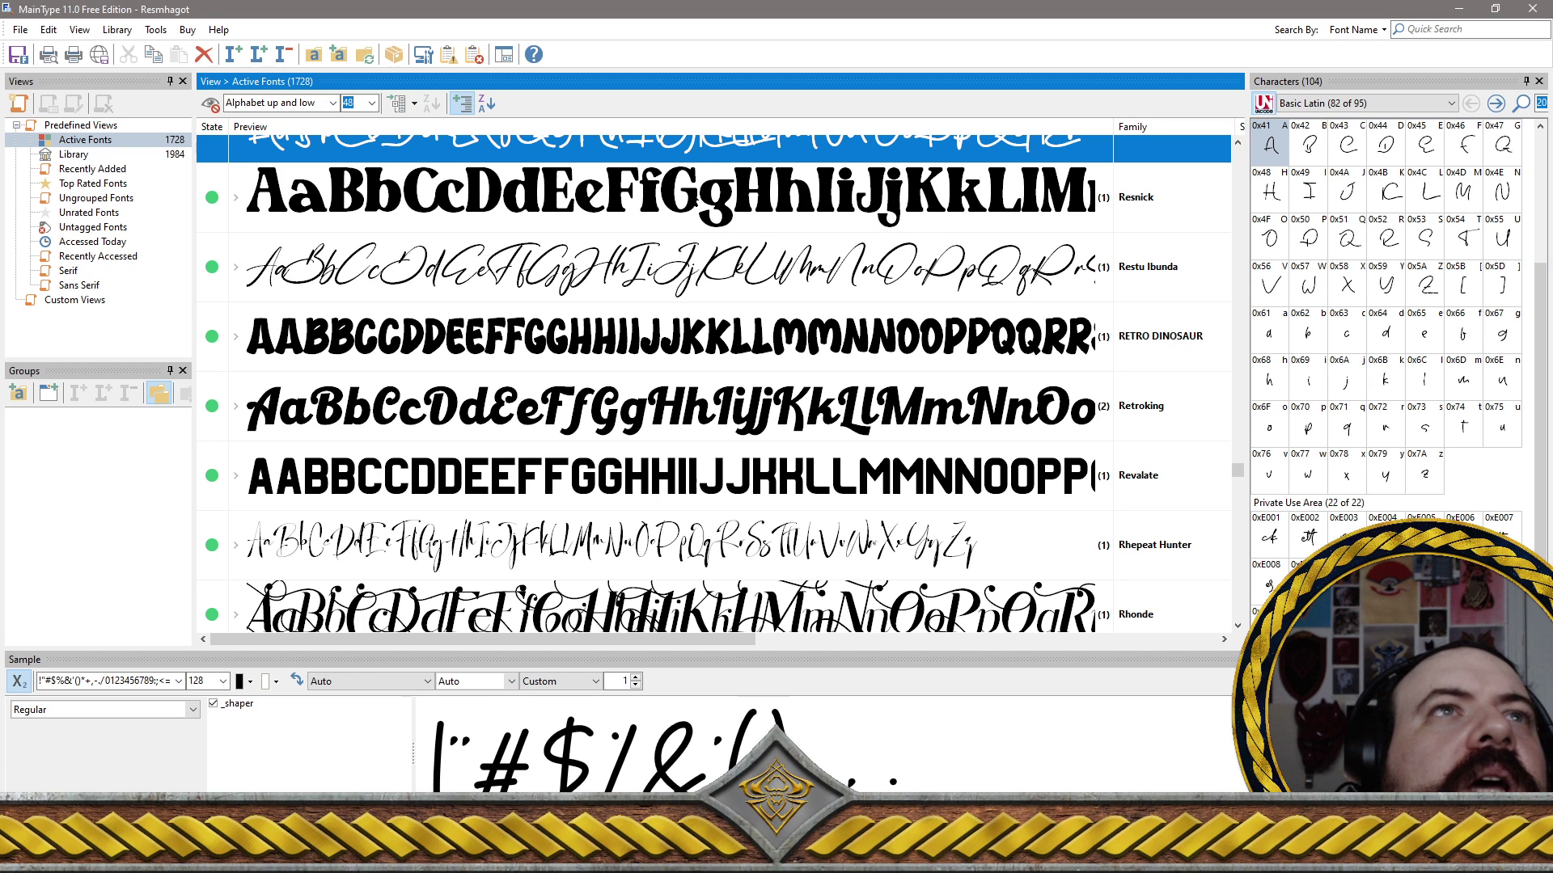
{"action": "left_click", "coordinate": [643, 208]}
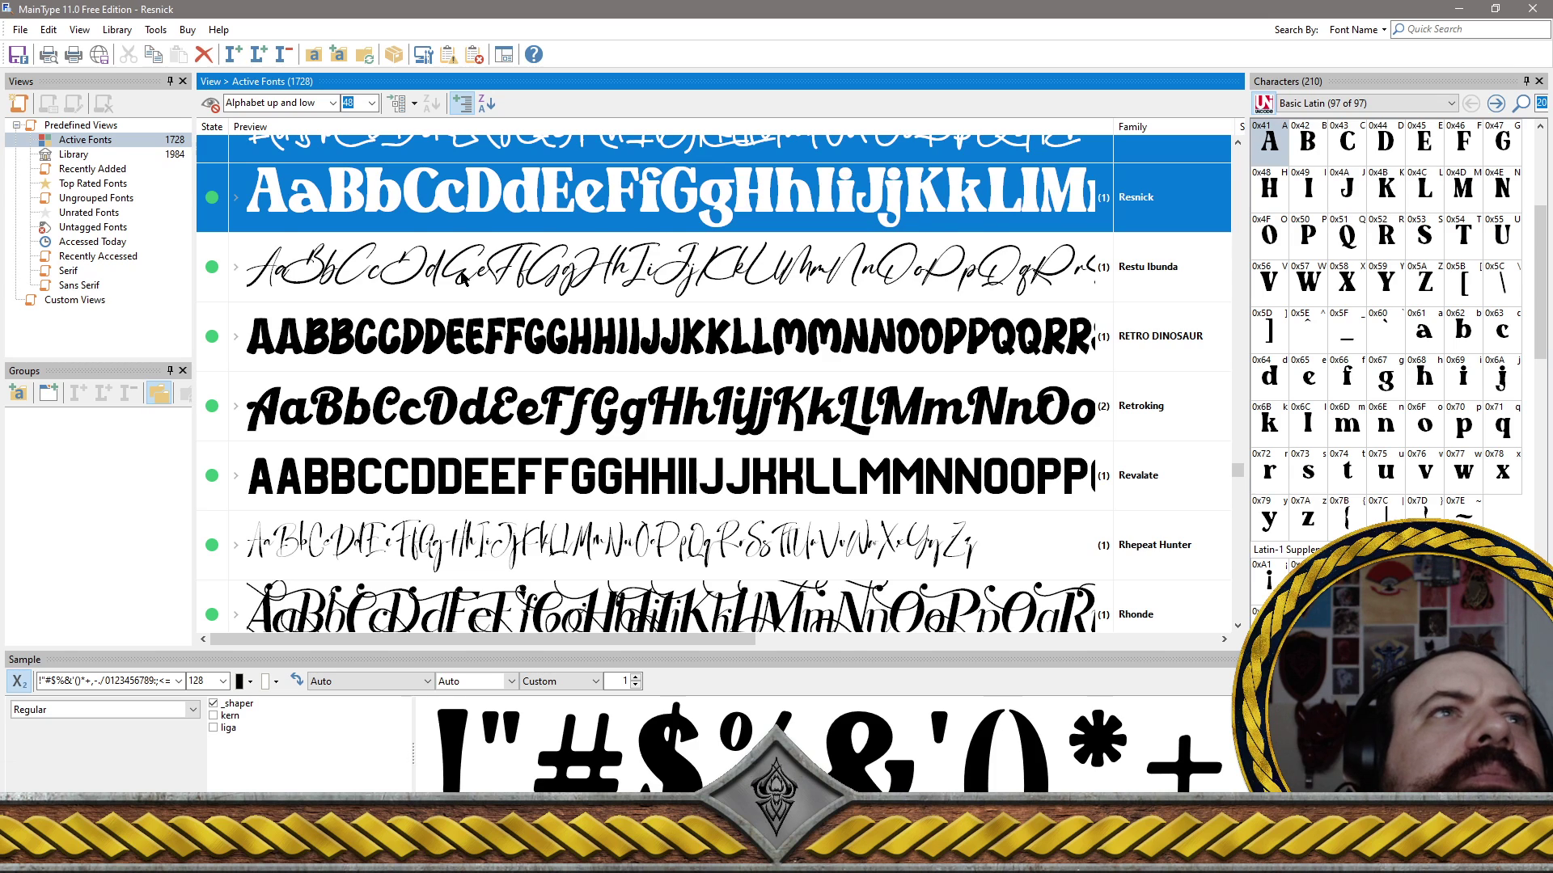
{"action": "left_click", "coordinate": [485, 283], "text": "ctrl"}
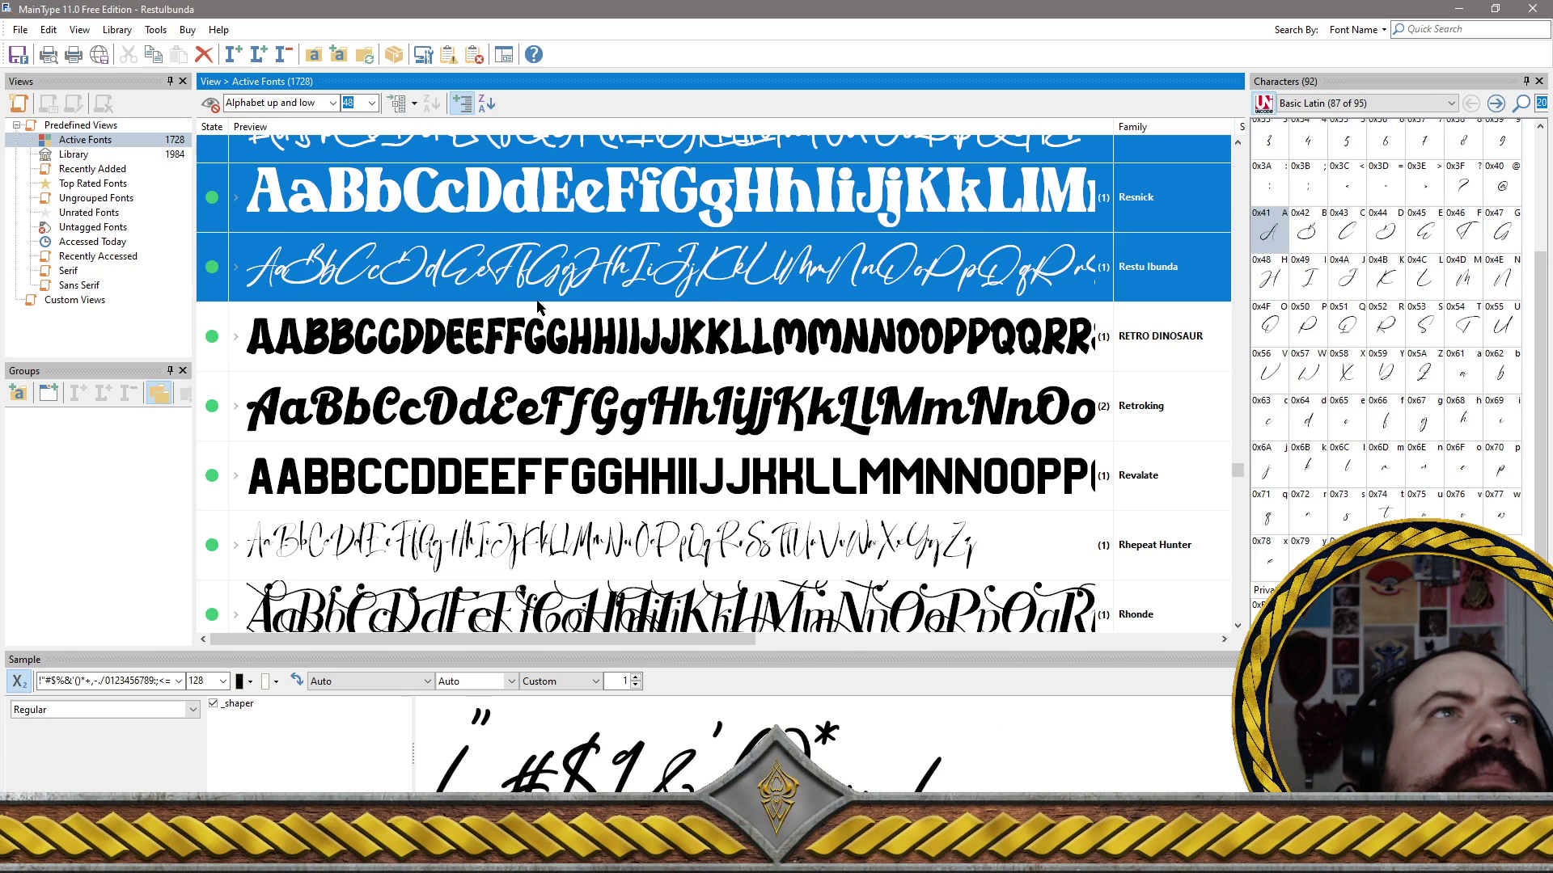
{"action": "left_click", "coordinate": [486, 349], "text": "ctrl"}
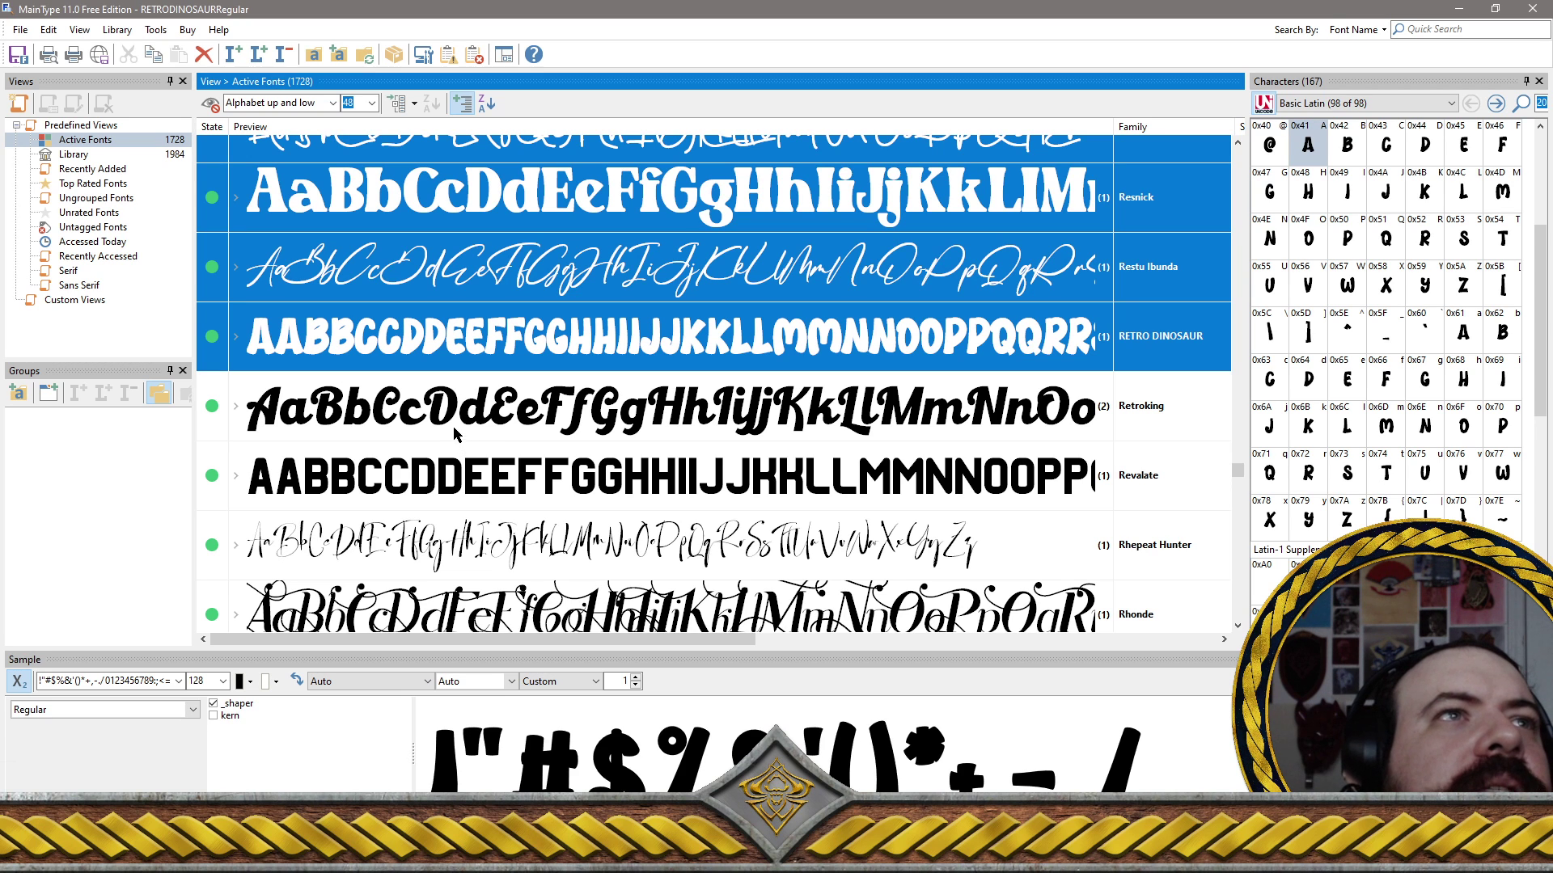
{"action": "left_click", "coordinate": [507, 434]}
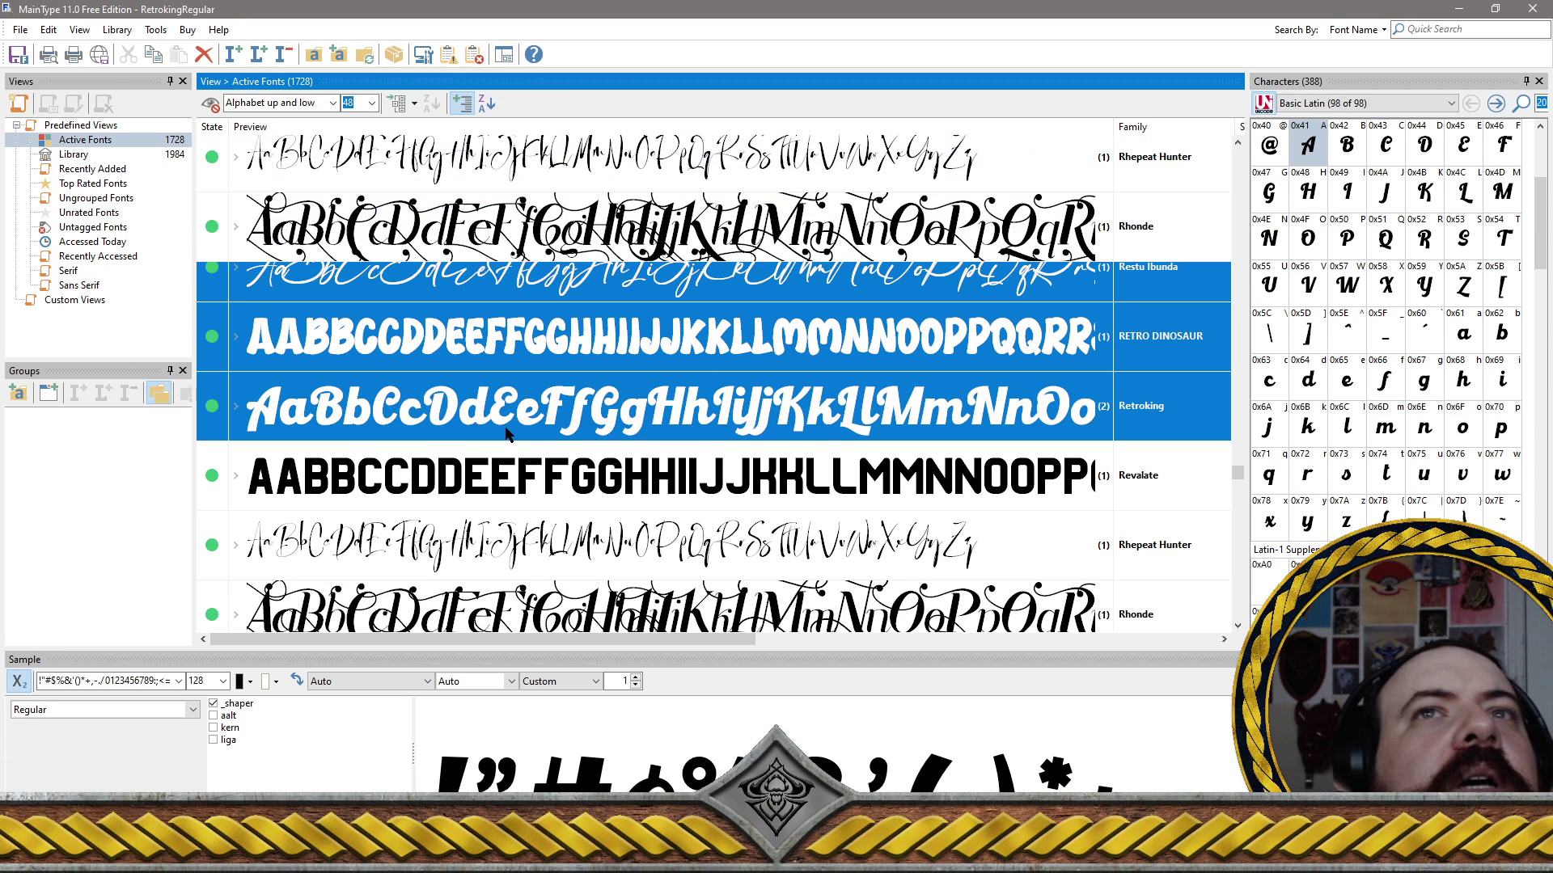
Extend the selection with Rhonde, Rhepeat Hunter and Richie Brusher, leaving out Revalate
{"action": "scroll", "coordinate": [713, 404], "scroll_direction": "down", "scroll_amount": 2}
{"action": "scroll", "coordinate": [713, 404], "scroll_direction": "up", "scroll_amount": 2}
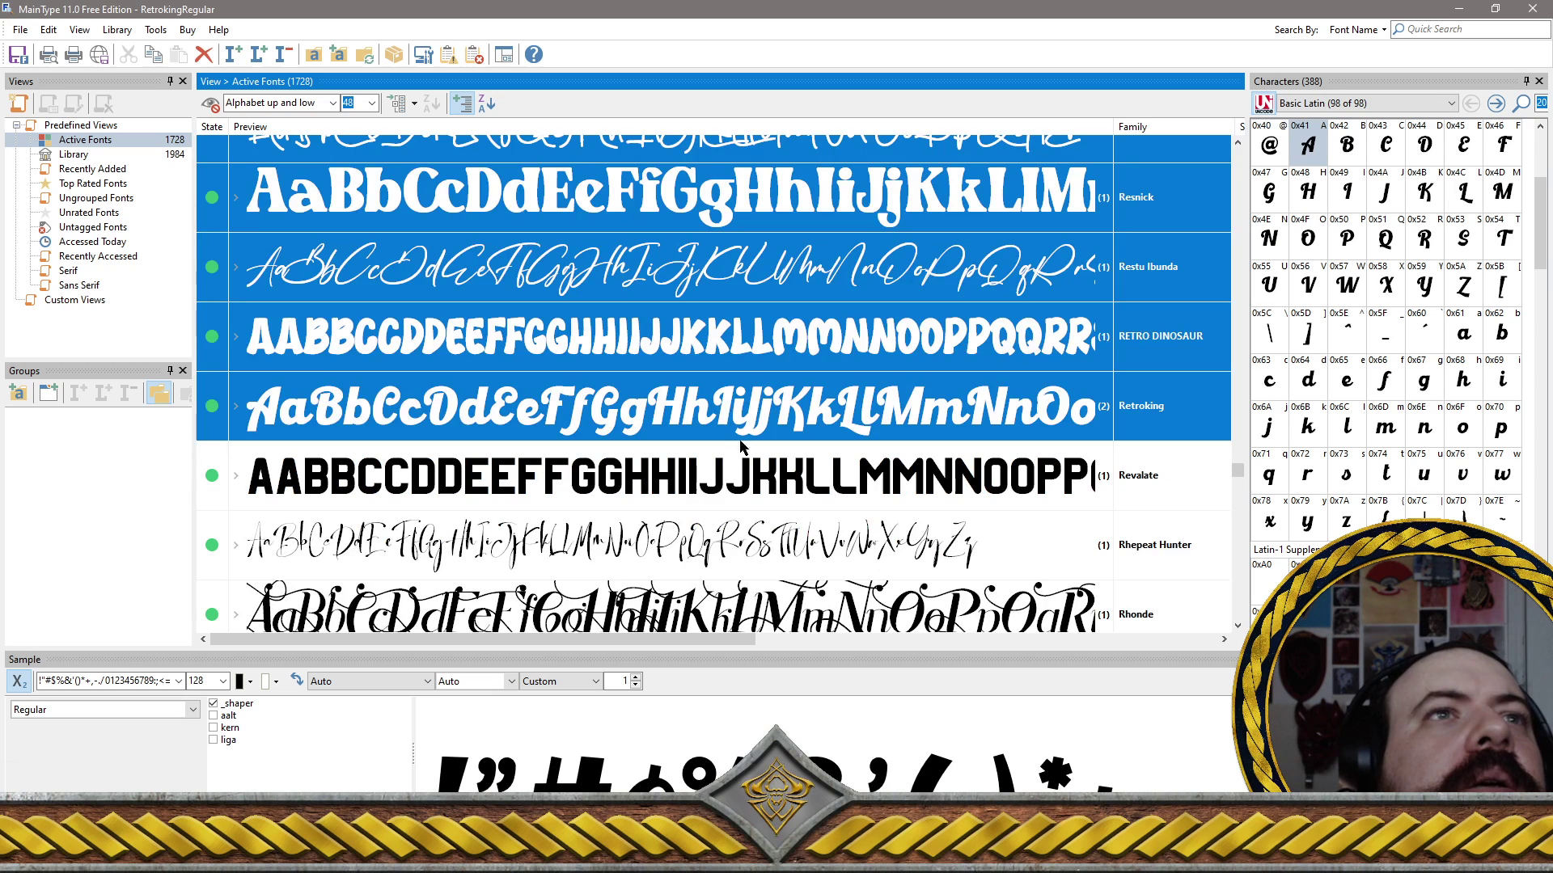
{"action": "scroll", "coordinate": [744, 459], "scroll_direction": "down", "scroll_amount": 2}
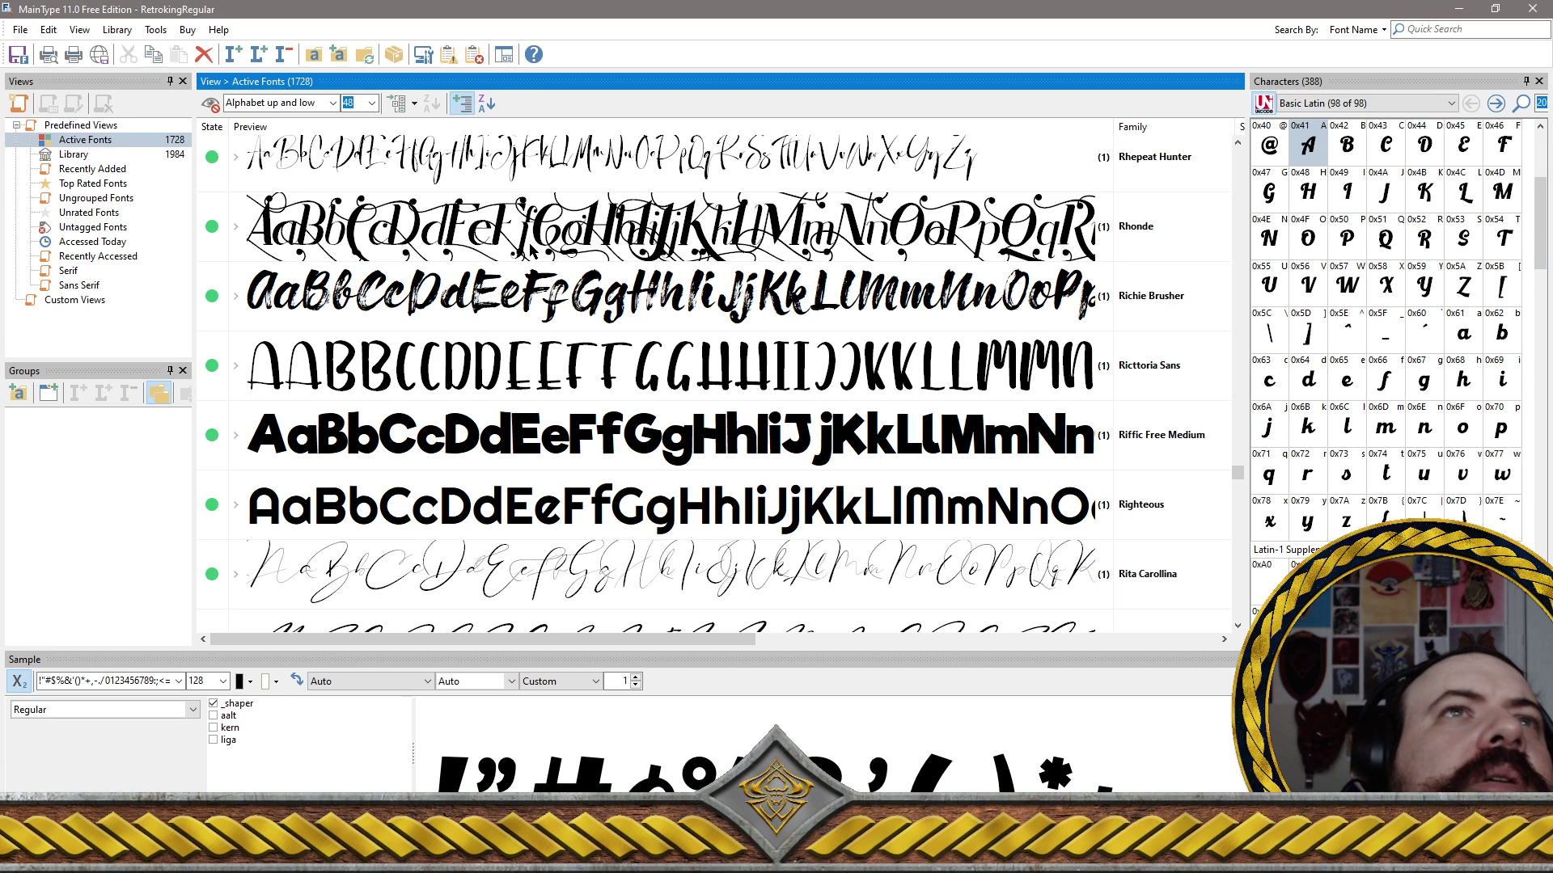
{"action": "left_click", "coordinate": [837, 248], "text": "ctrl"}
{"action": "scroll", "coordinate": [801, 406], "scroll_direction": "up", "scroll_amount": 2}
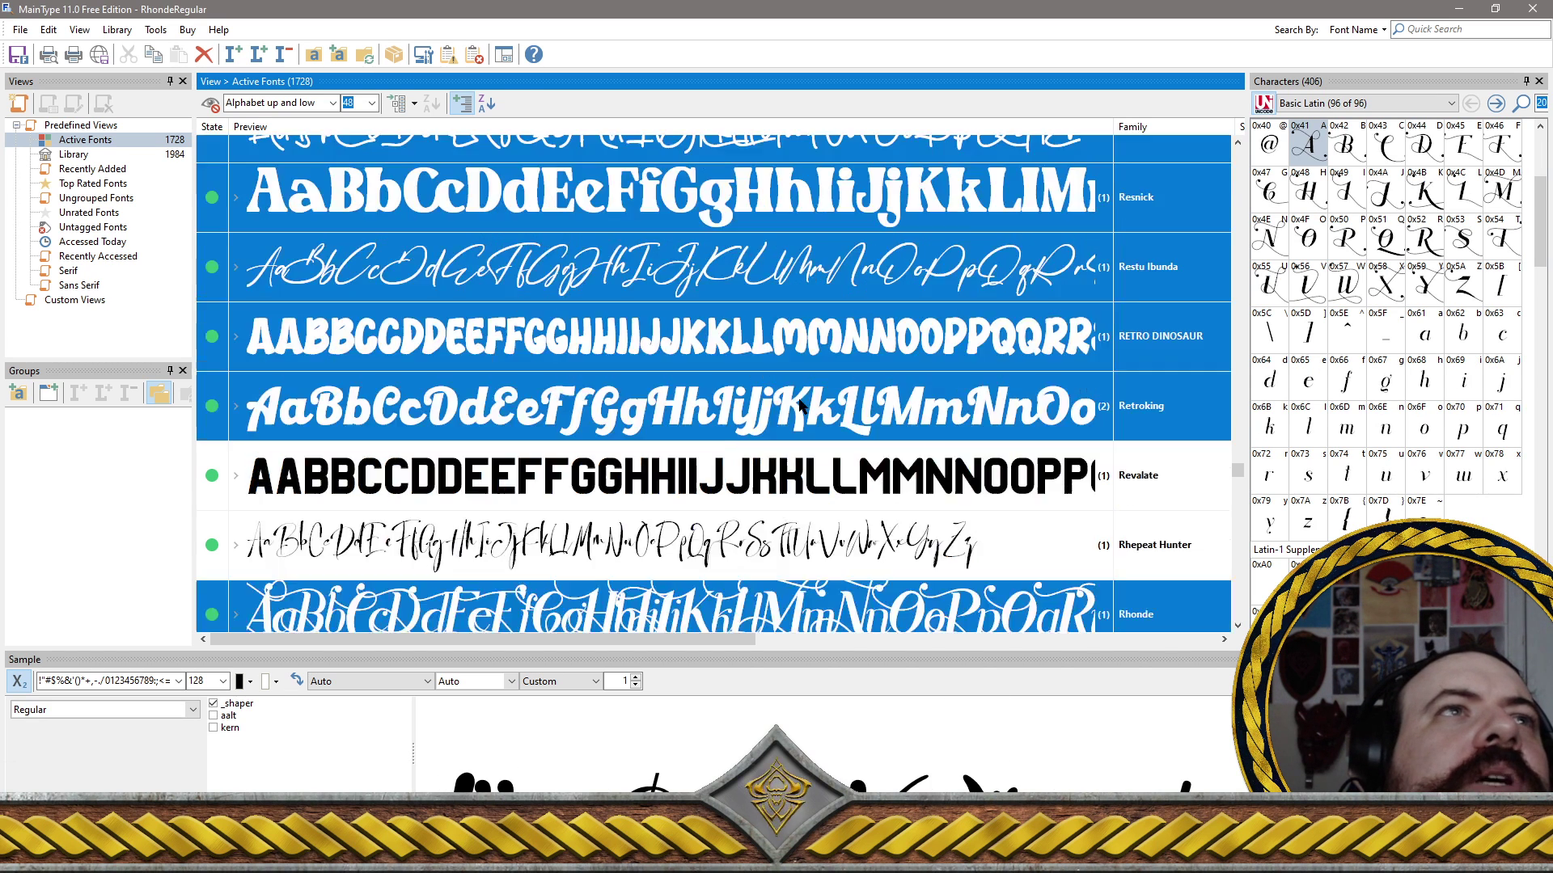
{"action": "left_click", "coordinate": [672, 550], "text": "ctrl"}
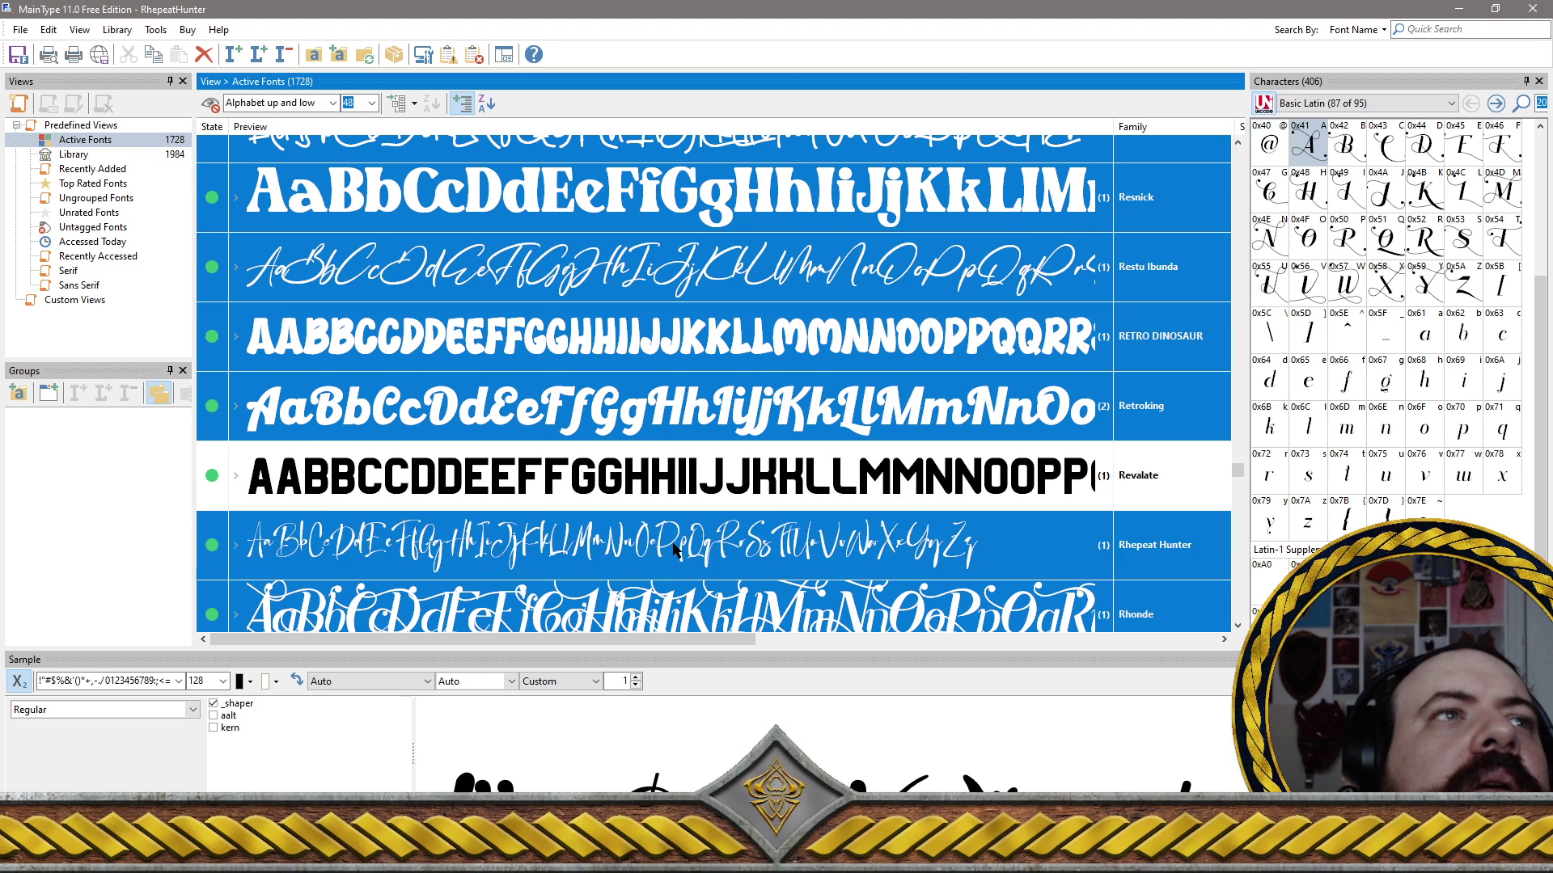
{"action": "scroll", "coordinate": [660, 517], "scroll_direction": "down", "scroll_amount": 2}
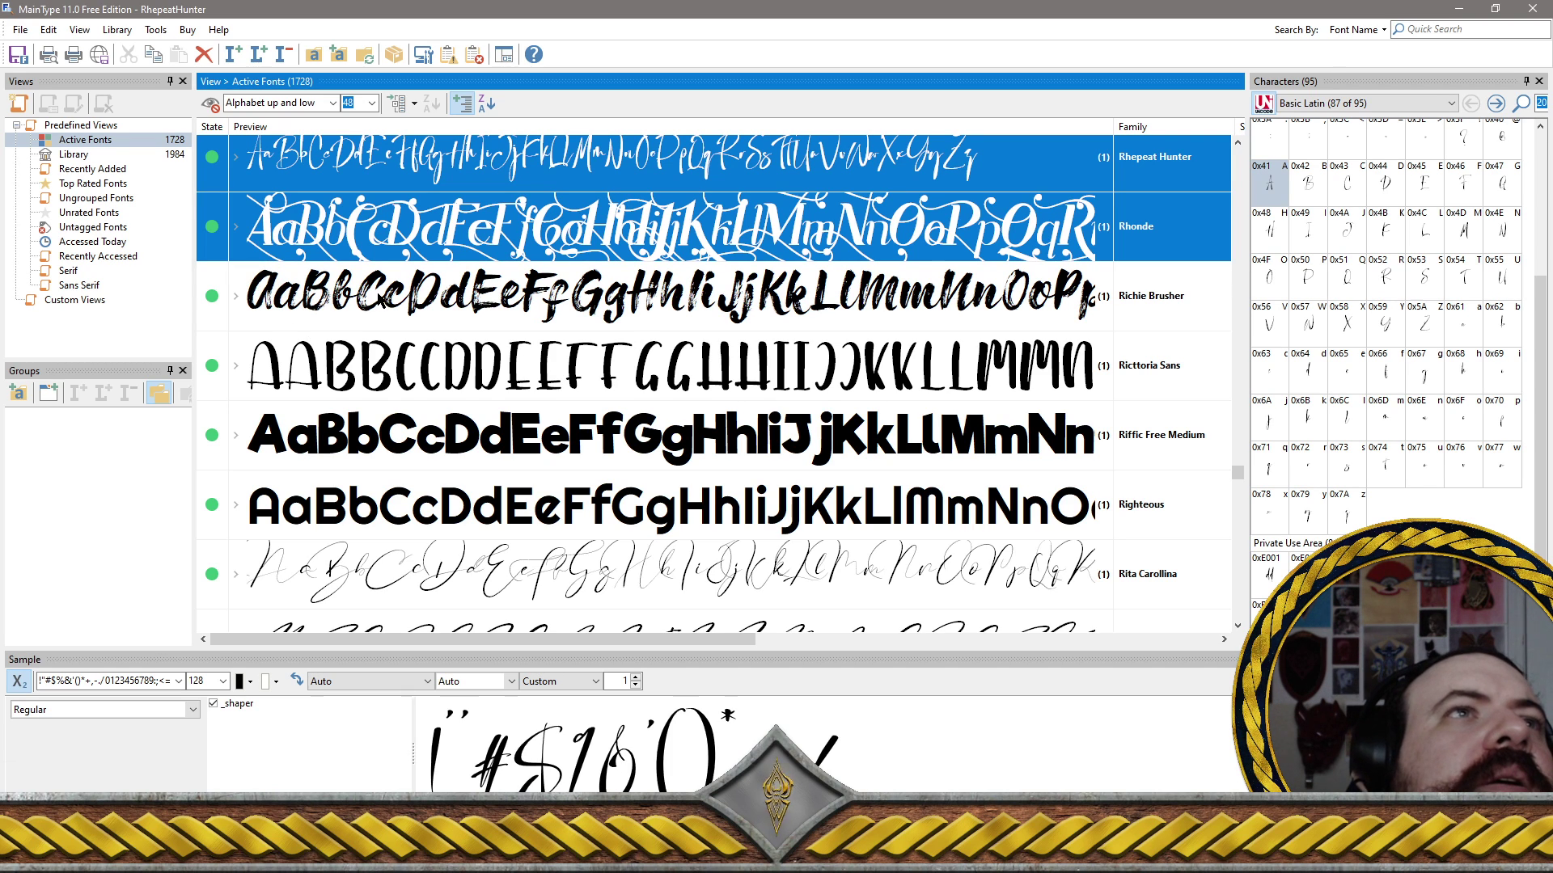
{"action": "left_click", "coordinate": [383, 298], "text": "ctrl"}
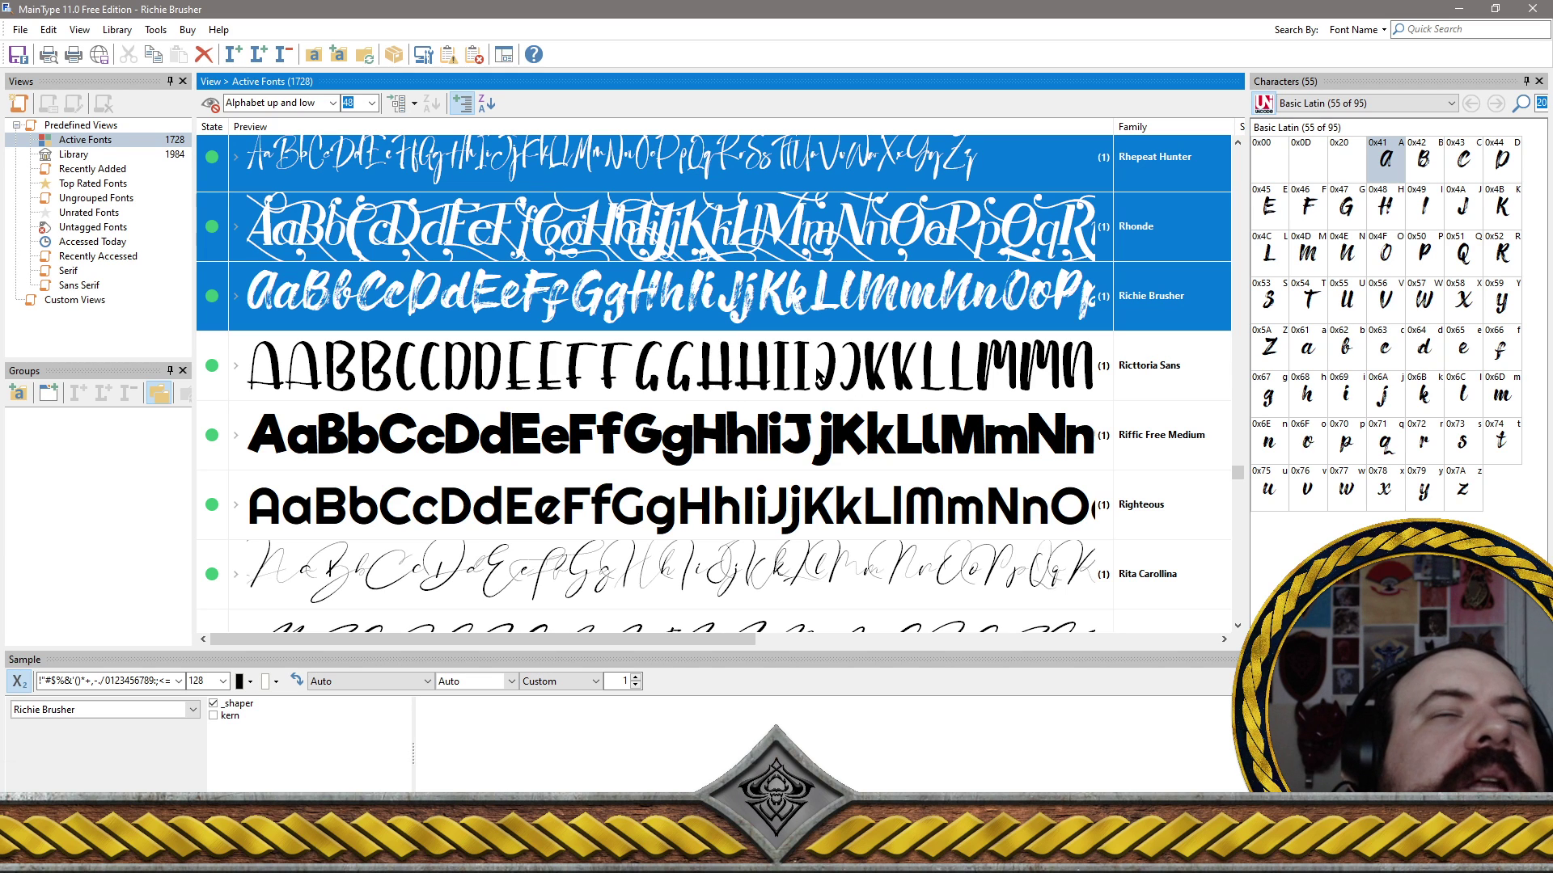
Add the Ricttoria Sans, Riffic Free Medium, Righteous and Rita Carollina families to the selection
{"action": "left_click", "coordinate": [818, 375], "text": "ctrl"}
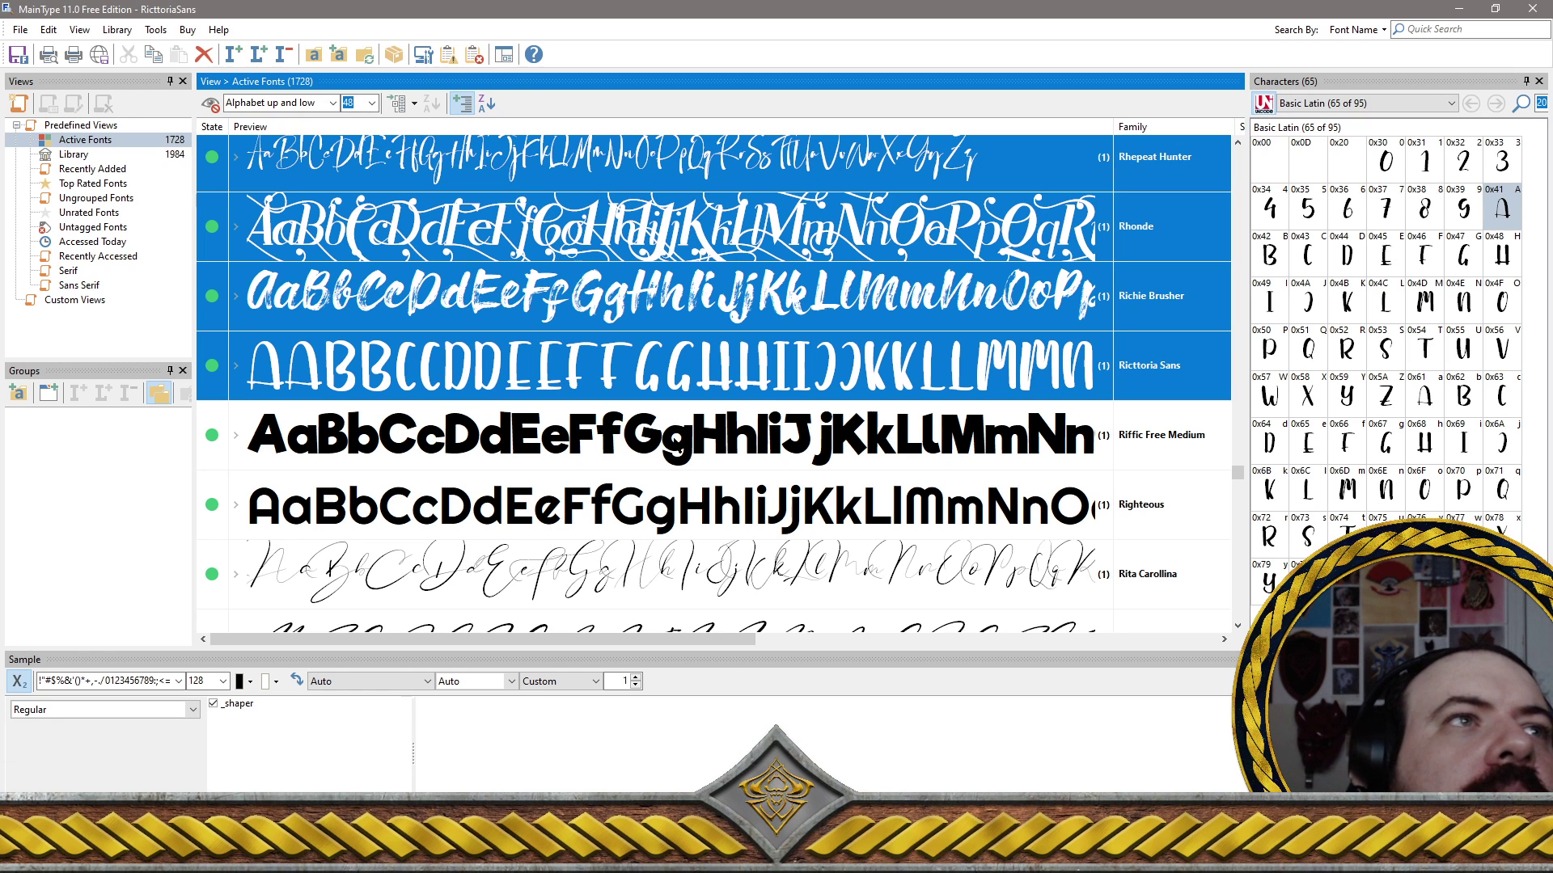
{"action": "left_click", "coordinate": [669, 447], "text": "shift"}
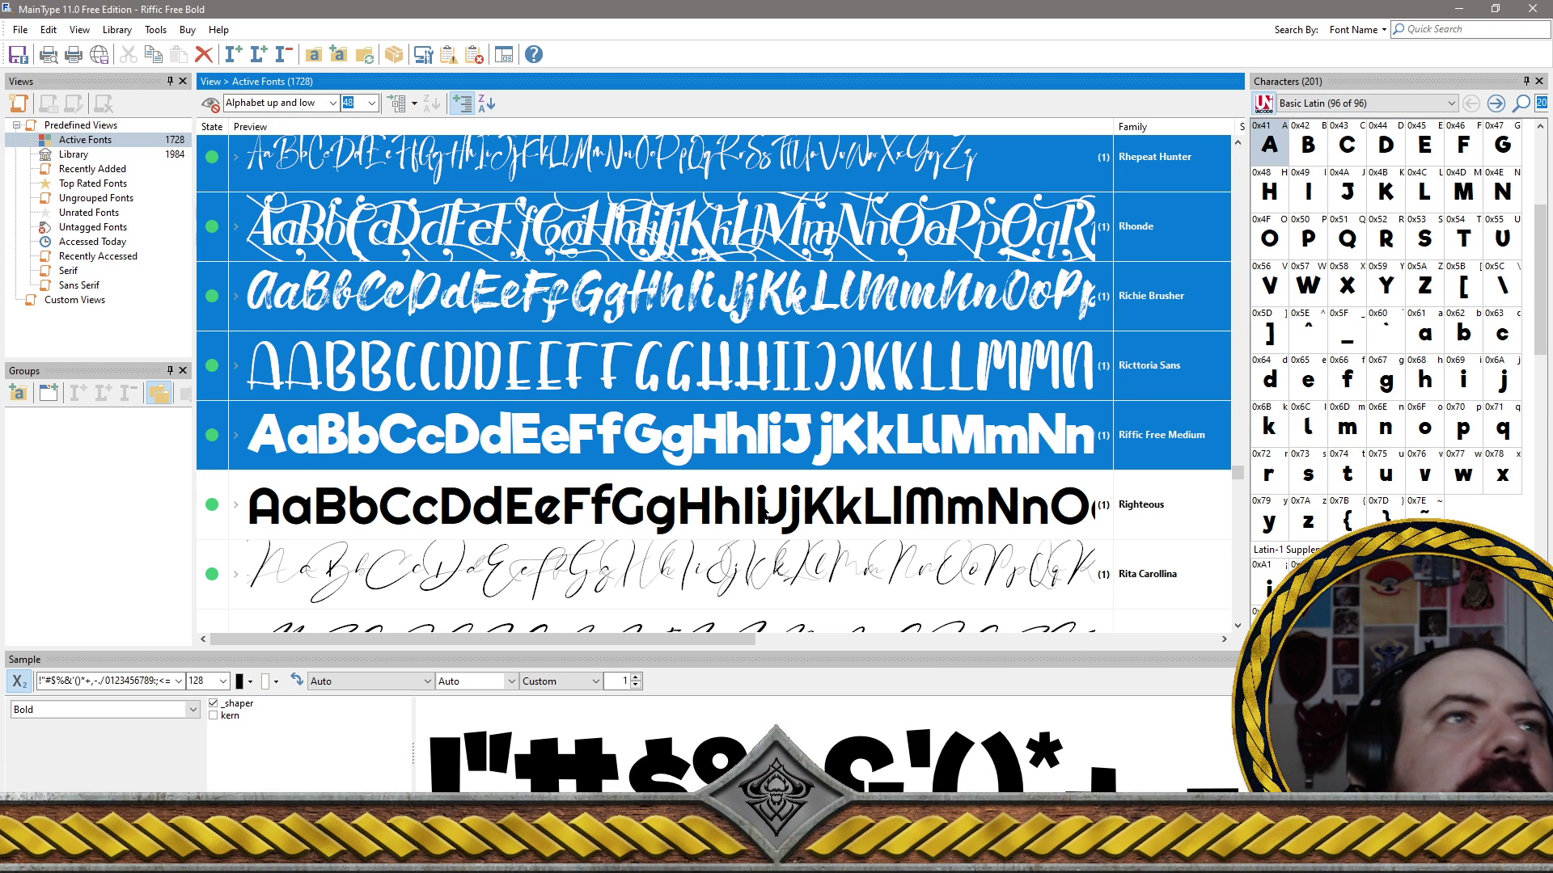
{"action": "left_click", "coordinate": [745, 584], "text": "ctrl"}
{"action": "scroll", "coordinate": [768, 492], "scroll_direction": "down", "scroll_amount": 5}
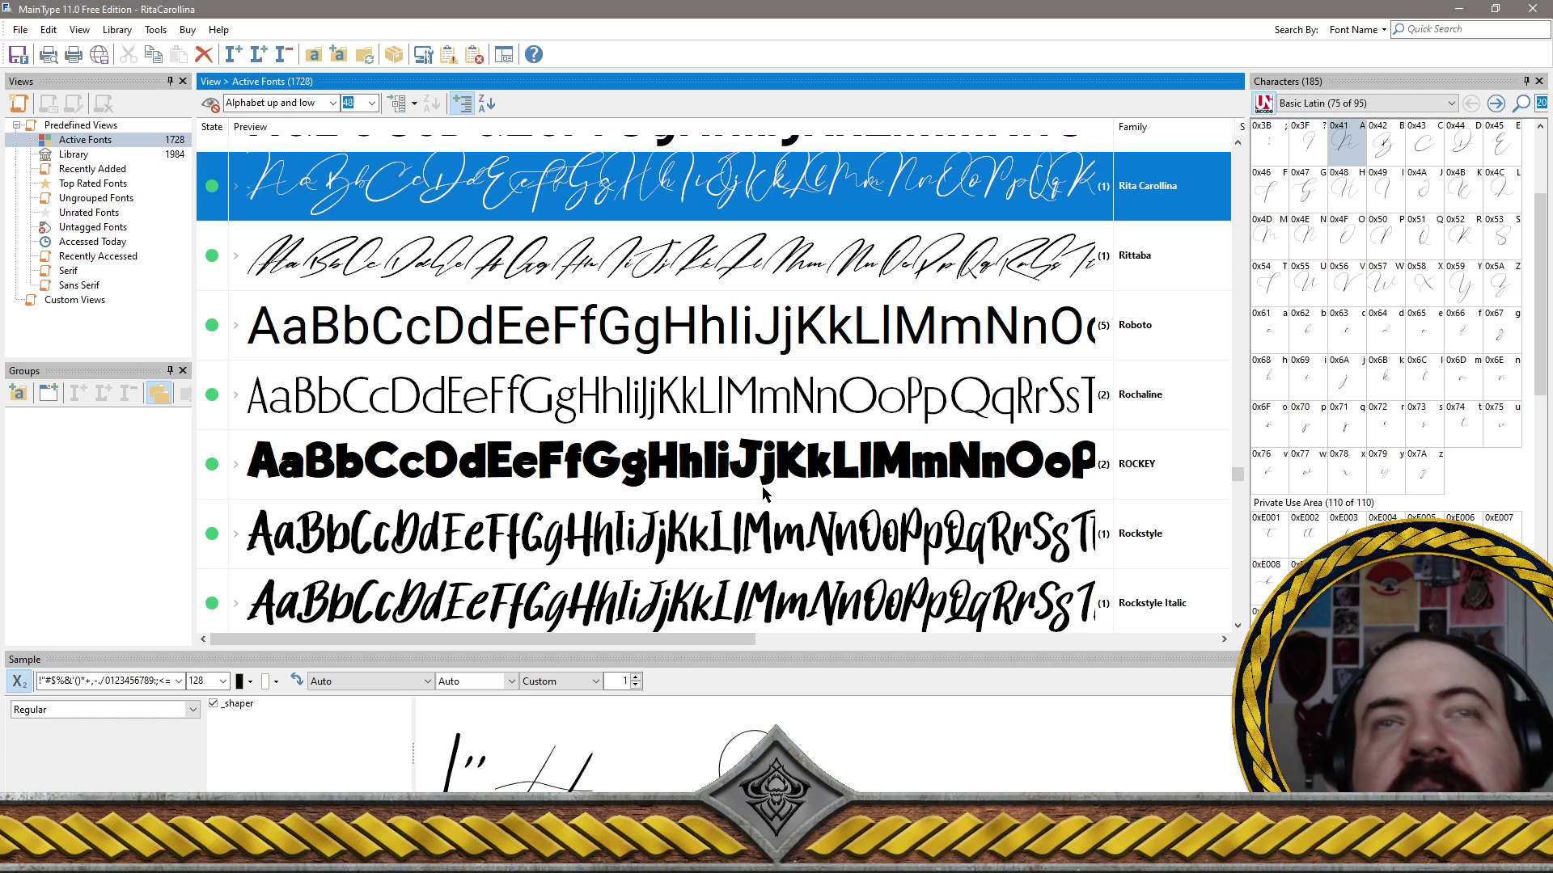
{"action": "scroll", "coordinate": [737, 500], "scroll_direction": "up", "scroll_amount": 5}
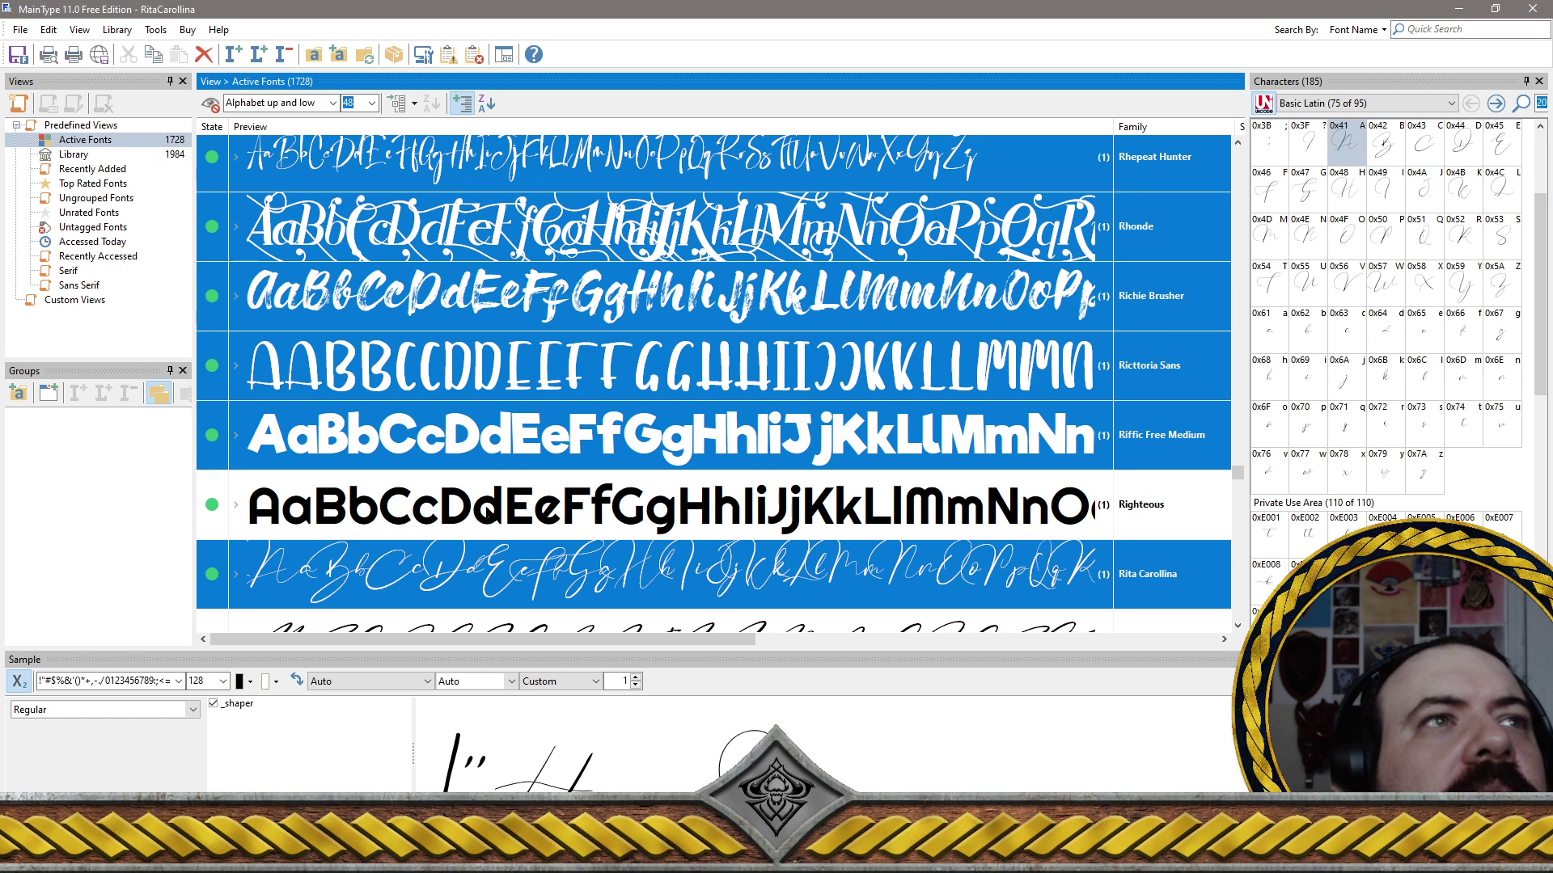
{"action": "left_click", "coordinate": [437, 508], "text": "ctrl"}
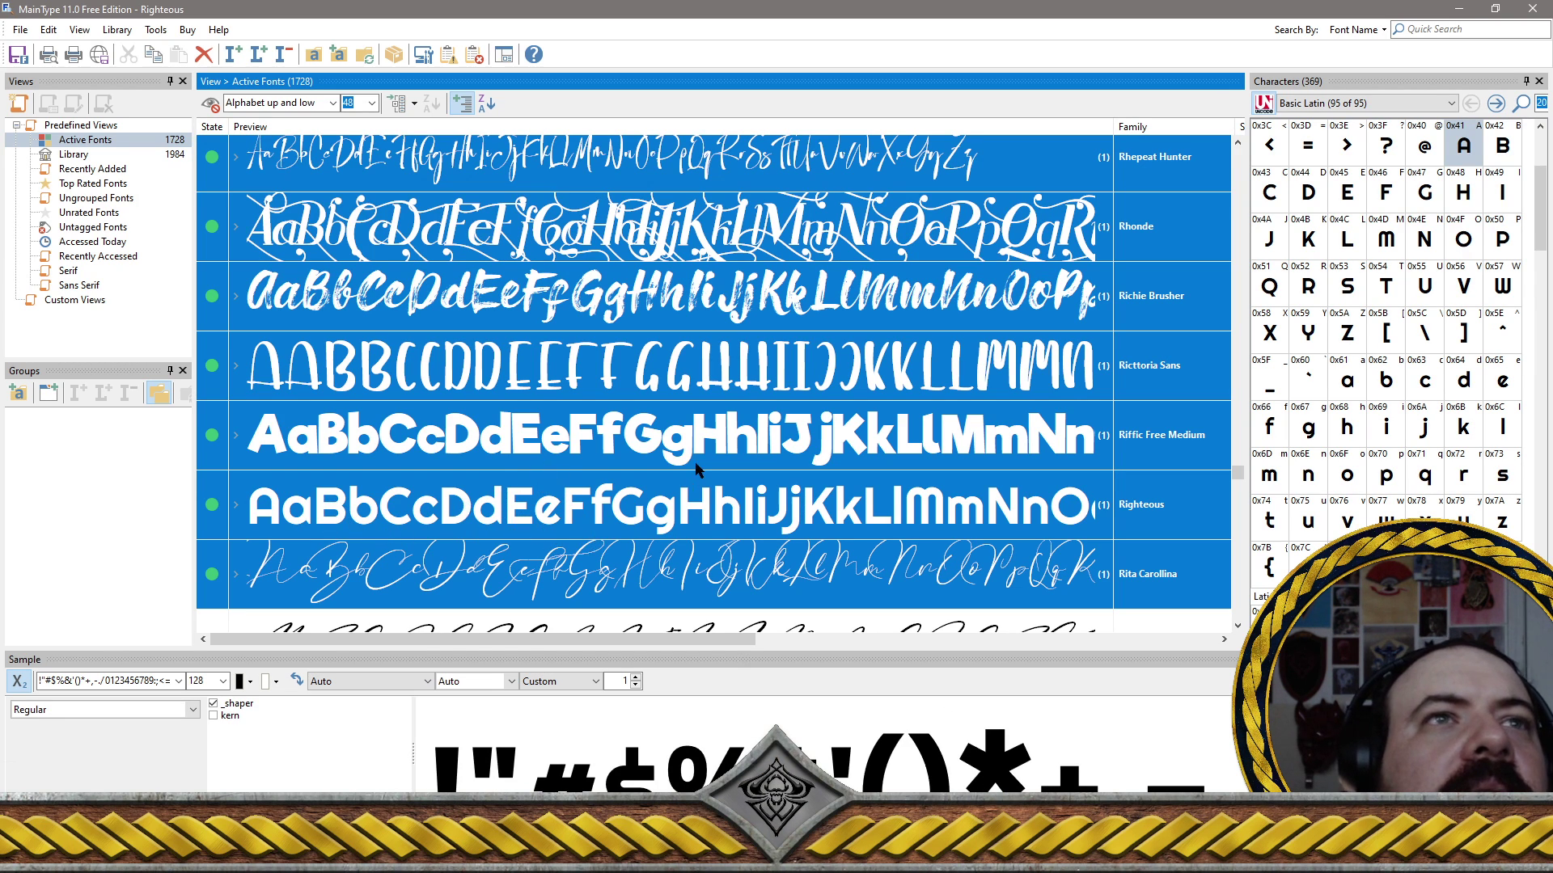
Extend the selection with Rittaba, ROCKEY, Rockstyle and Rockstyle Italic, leaving out Roboto and Rochaline
{"action": "scroll", "coordinate": [697, 469], "scroll_direction": "down", "scroll_amount": 5}
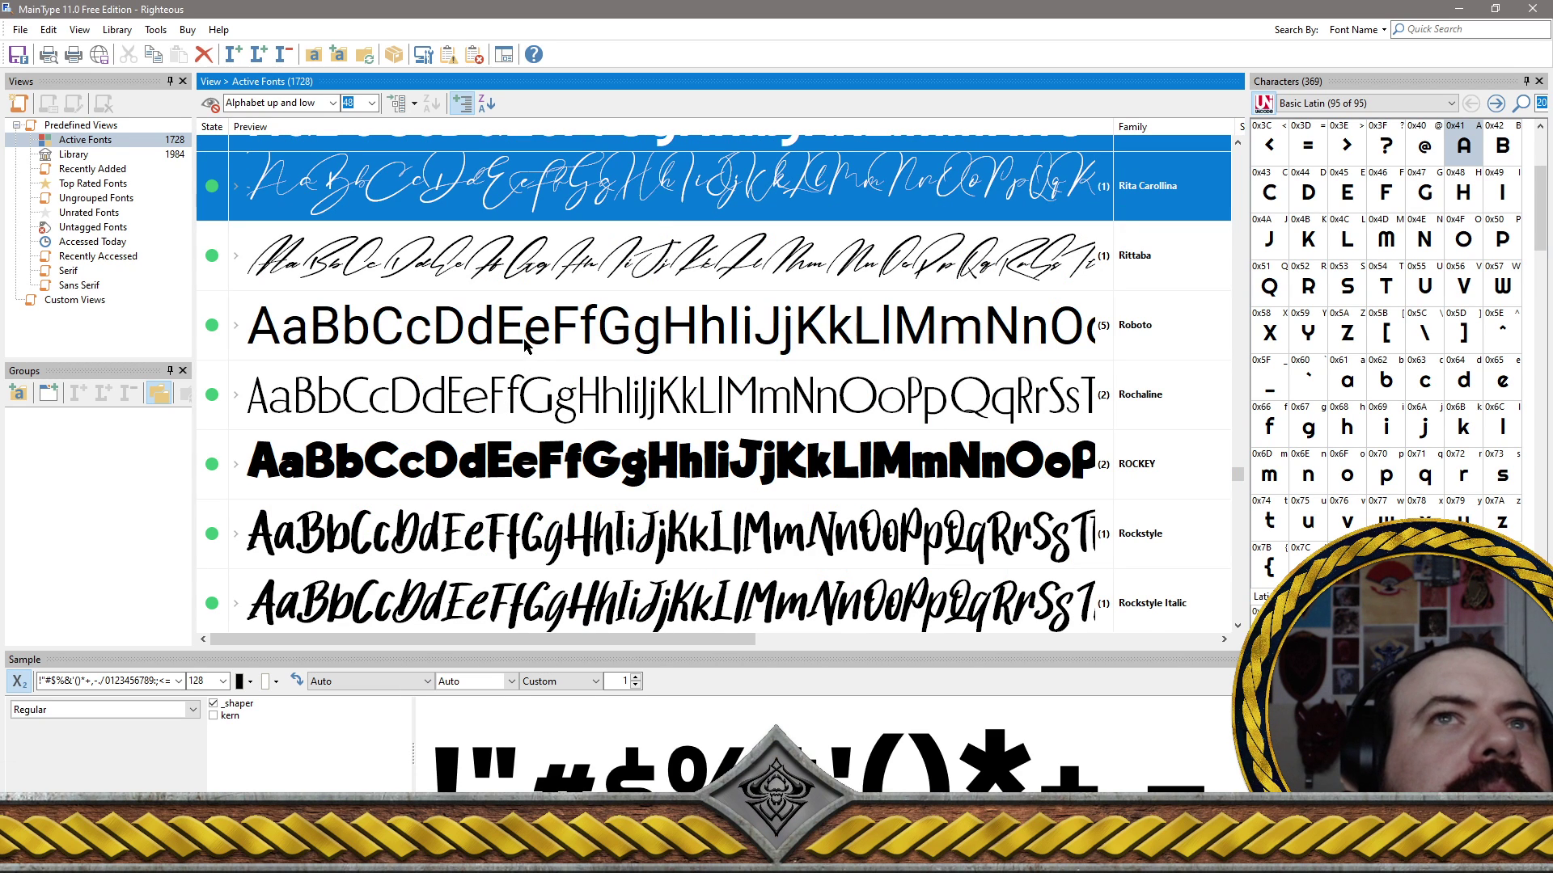
{"action": "left_click", "coordinate": [522, 275], "text": "ctrl"}
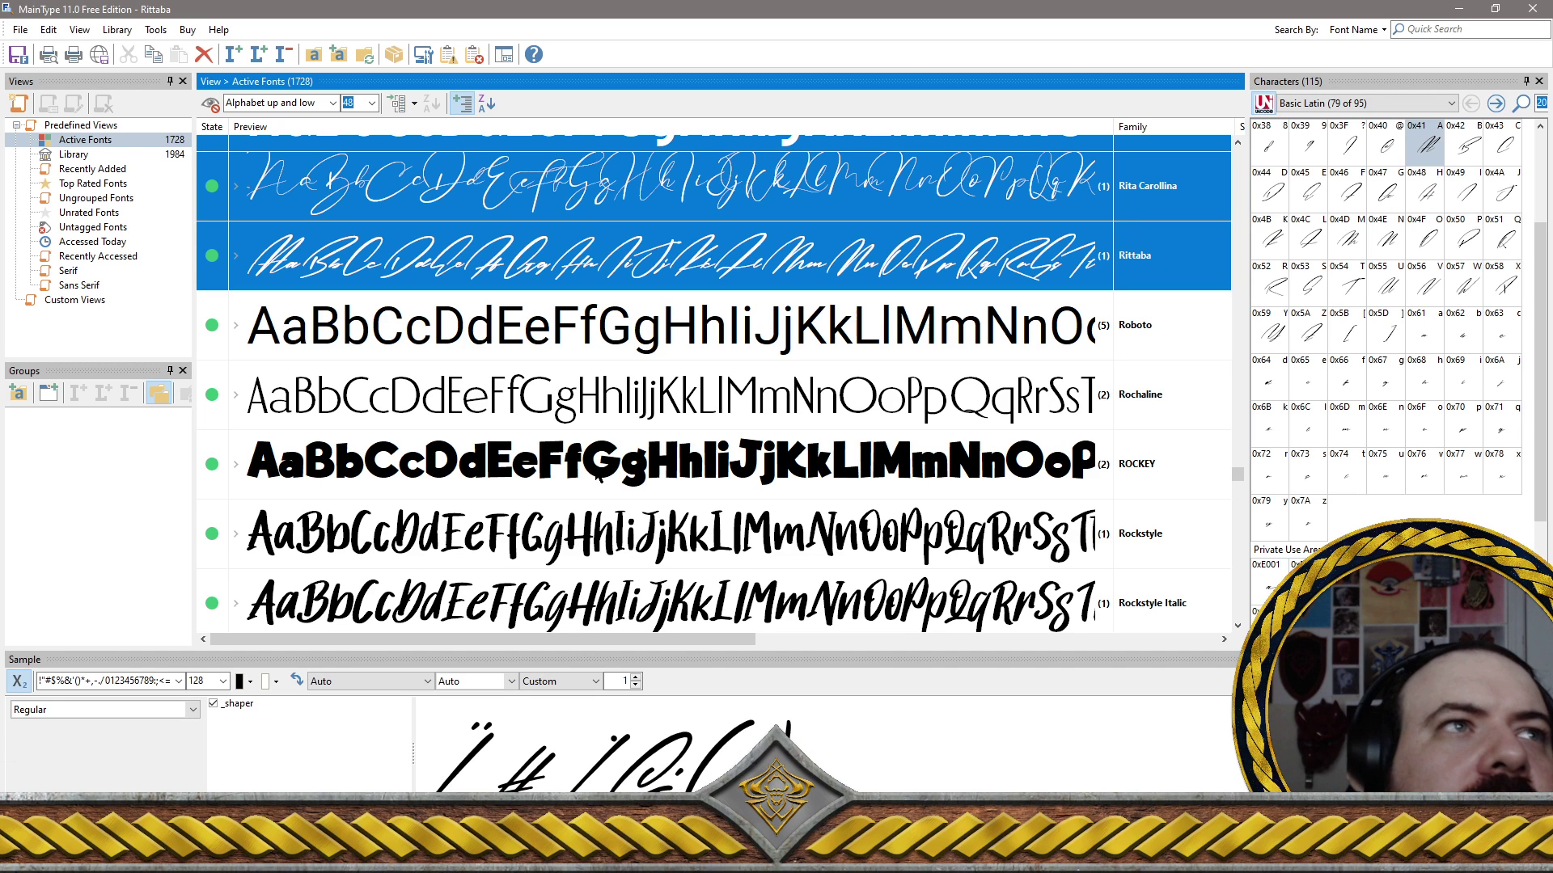
{"action": "left_click", "coordinate": [556, 472], "text": "ctrl"}
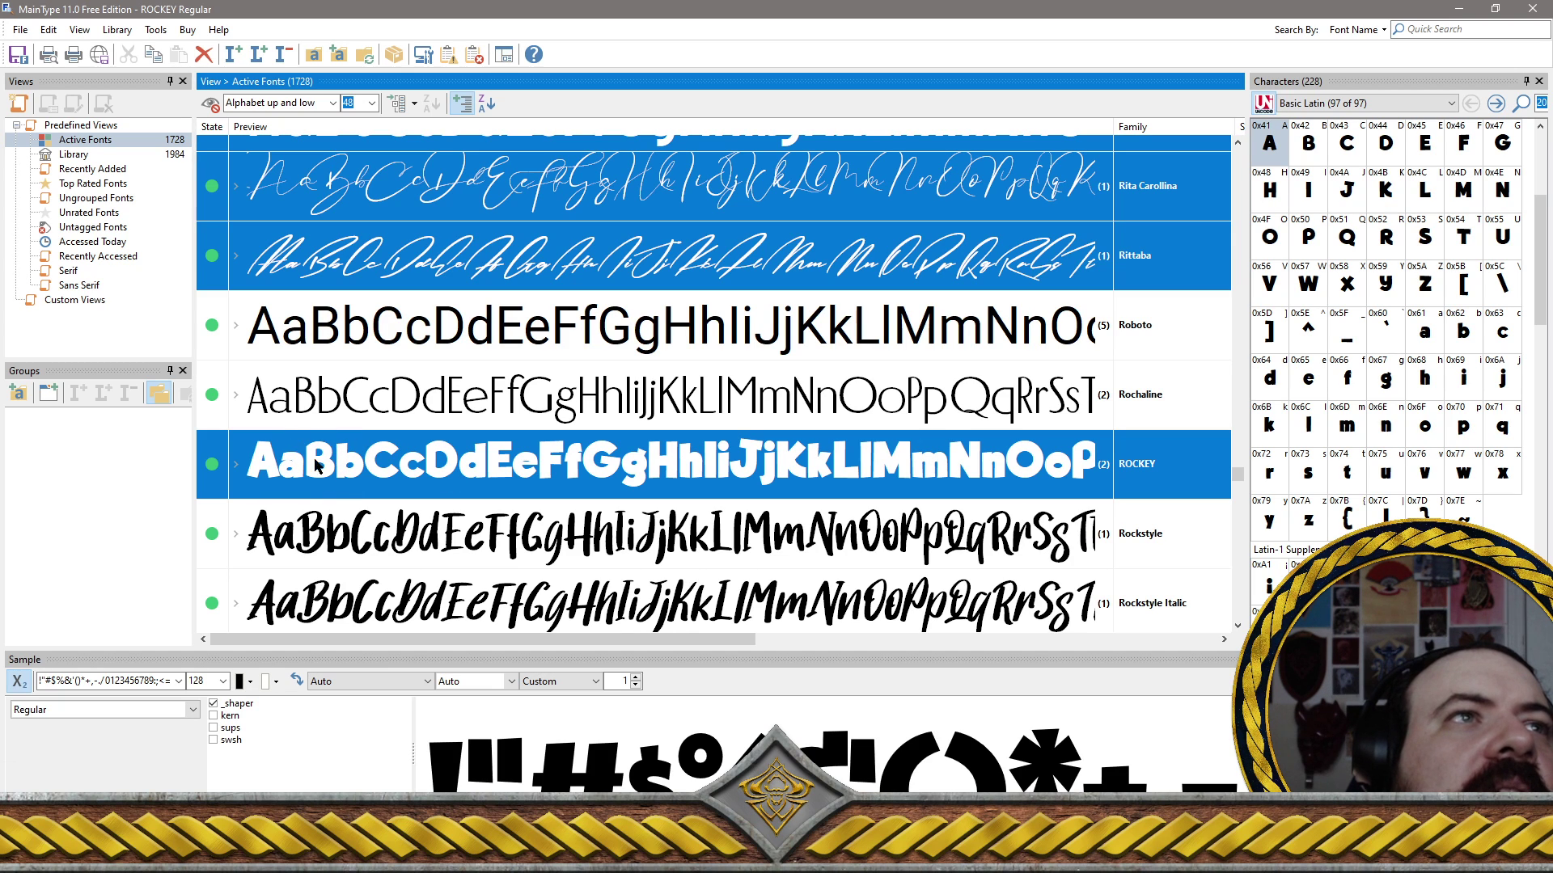
{"action": "left_click", "coordinate": [456, 548], "text": "ctrl"}
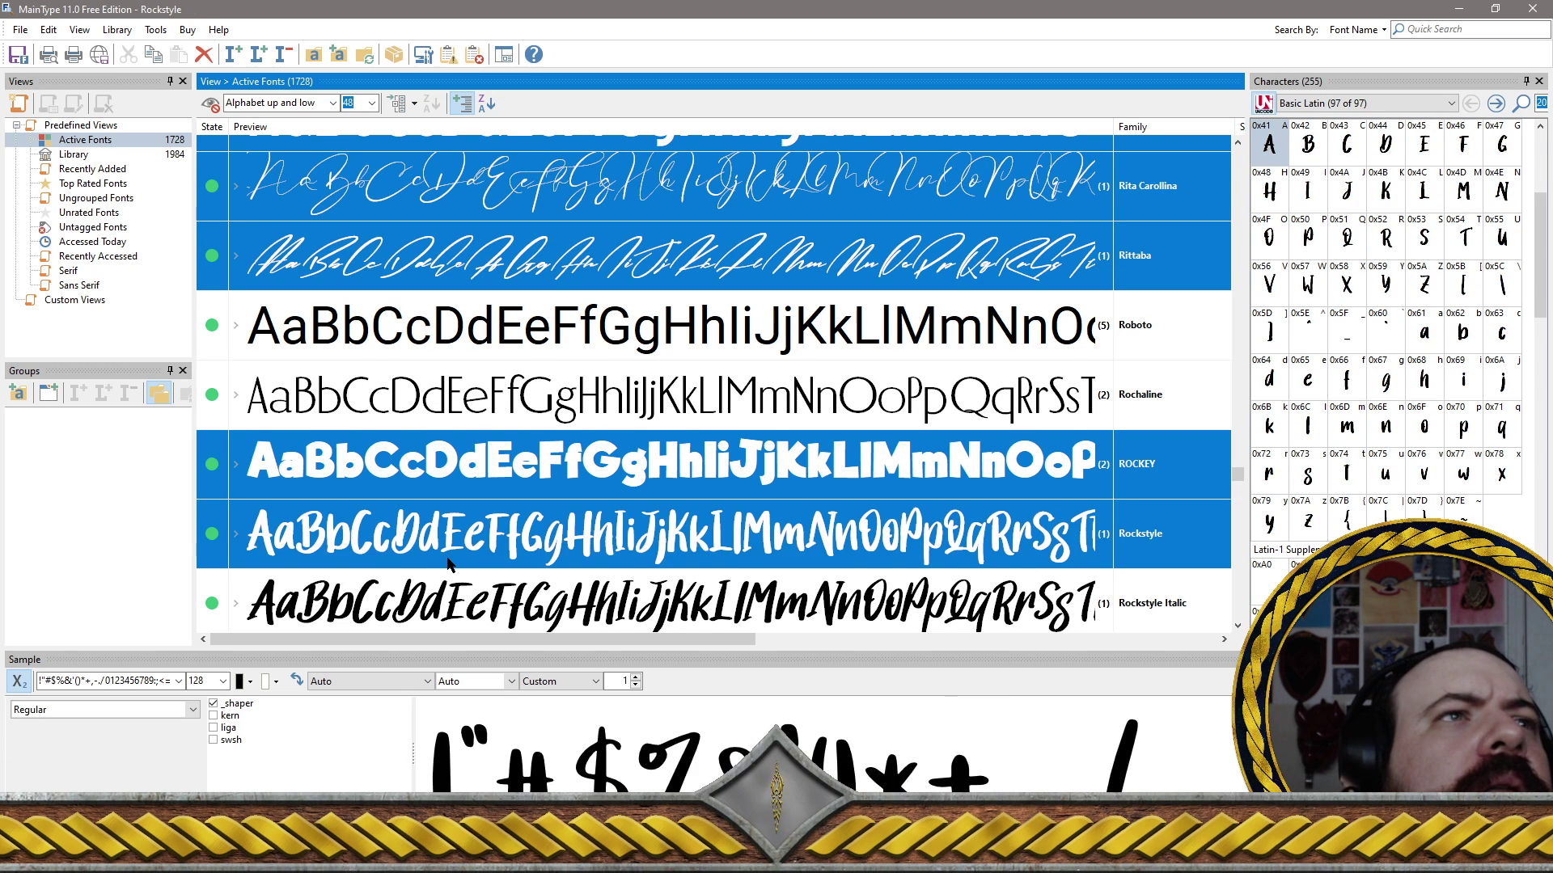
{"action": "left_click", "coordinate": [453, 587], "text": "ctrl"}
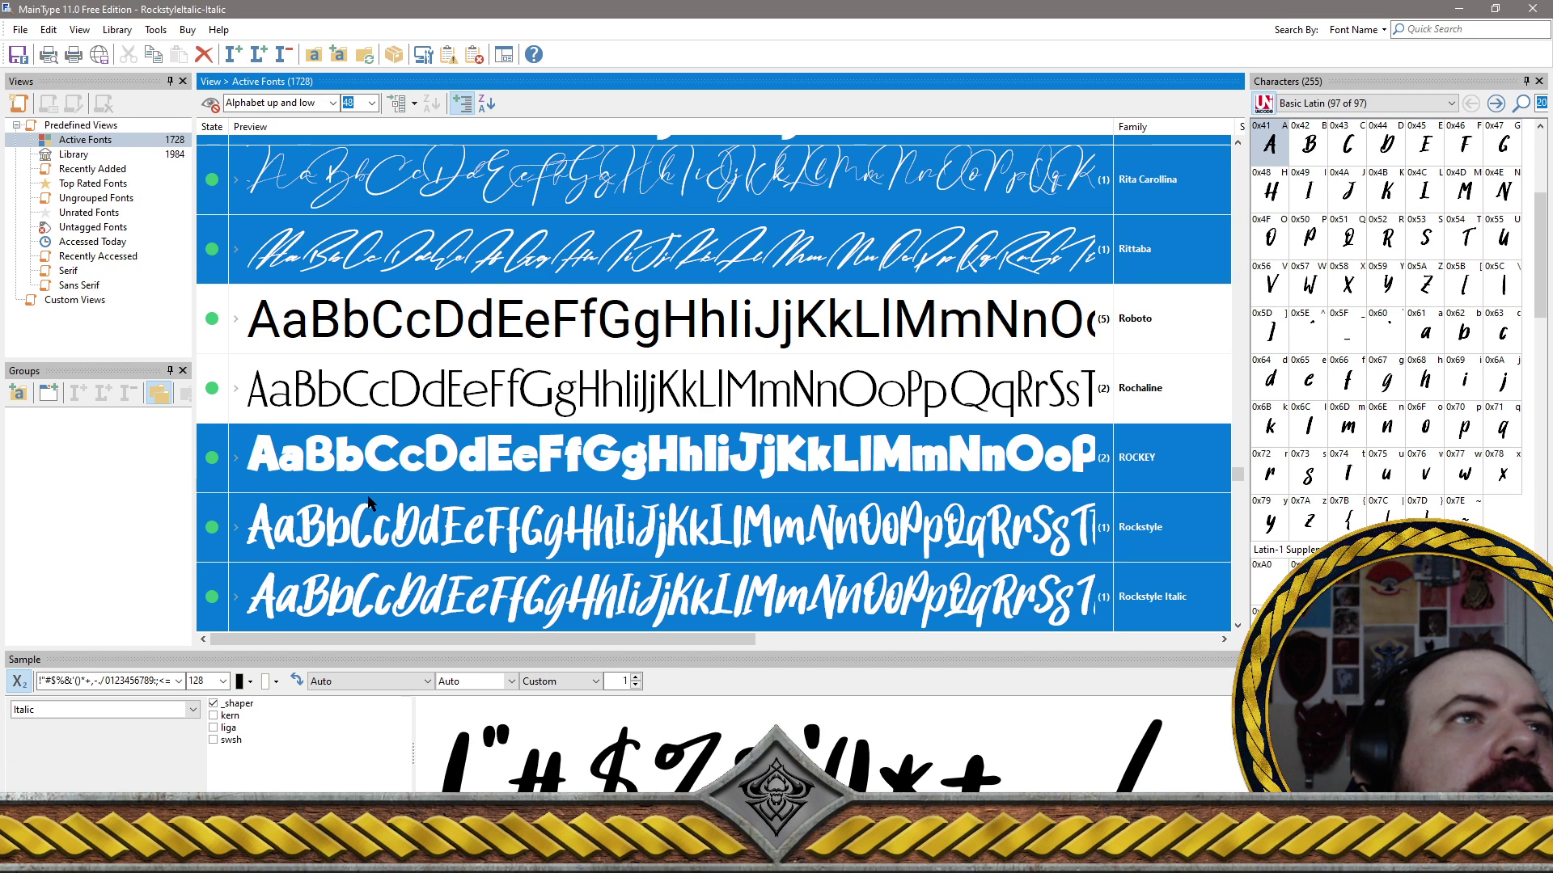
Add Romance Sans, Romantic, Romantic Spring and Rossalia Shine to the selection
{"action": "scroll", "coordinate": [657, 443], "scroll_direction": "down", "scroll_amount": 4}
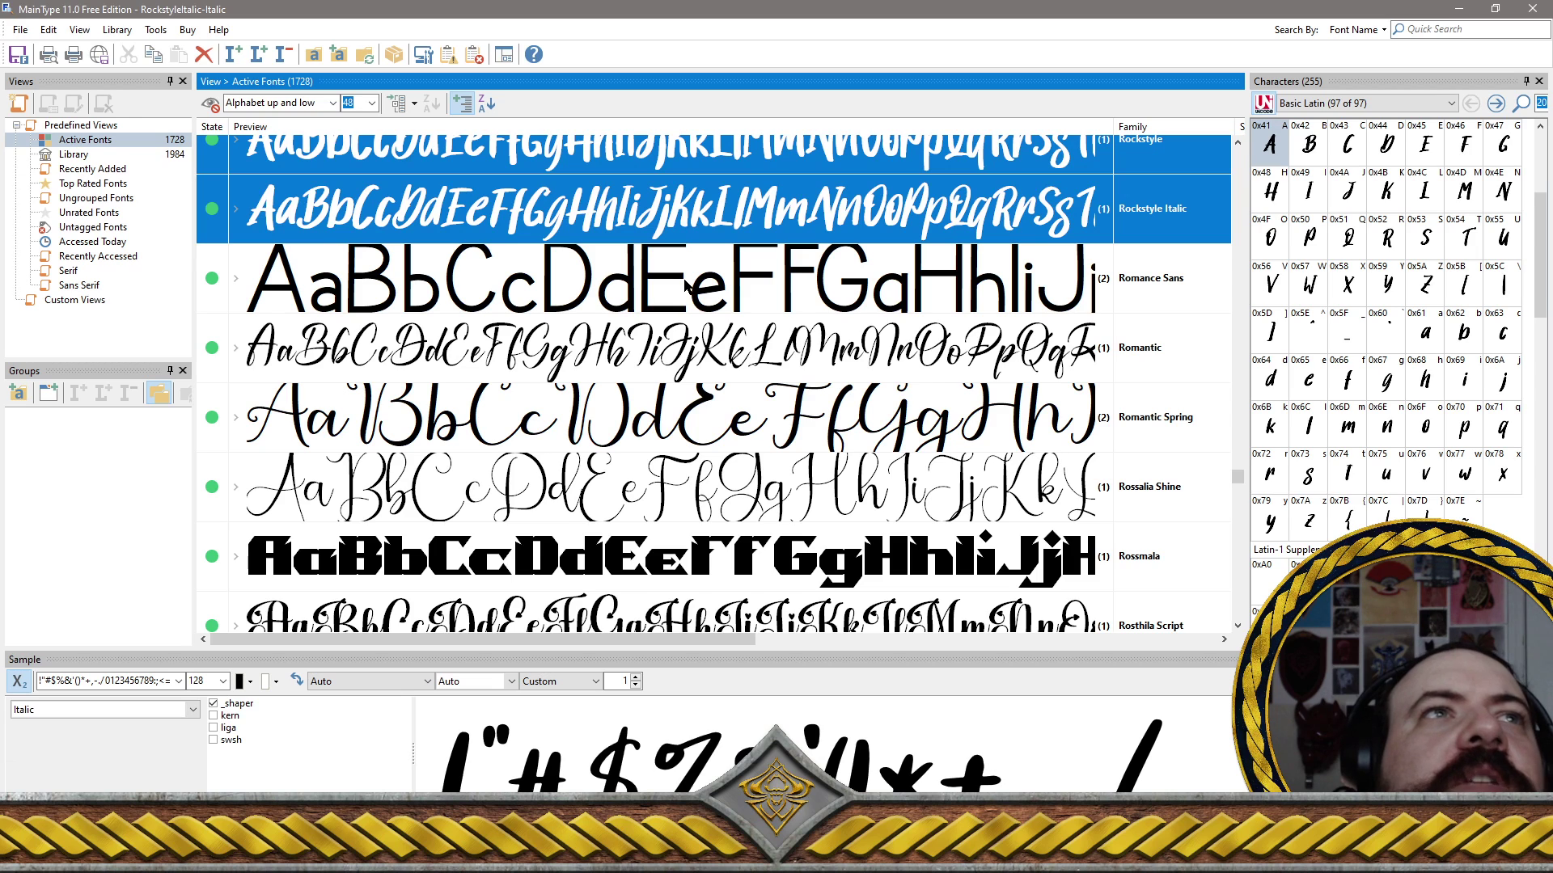
{"action": "left_click", "coordinate": [655, 281], "text": "ctrl"}
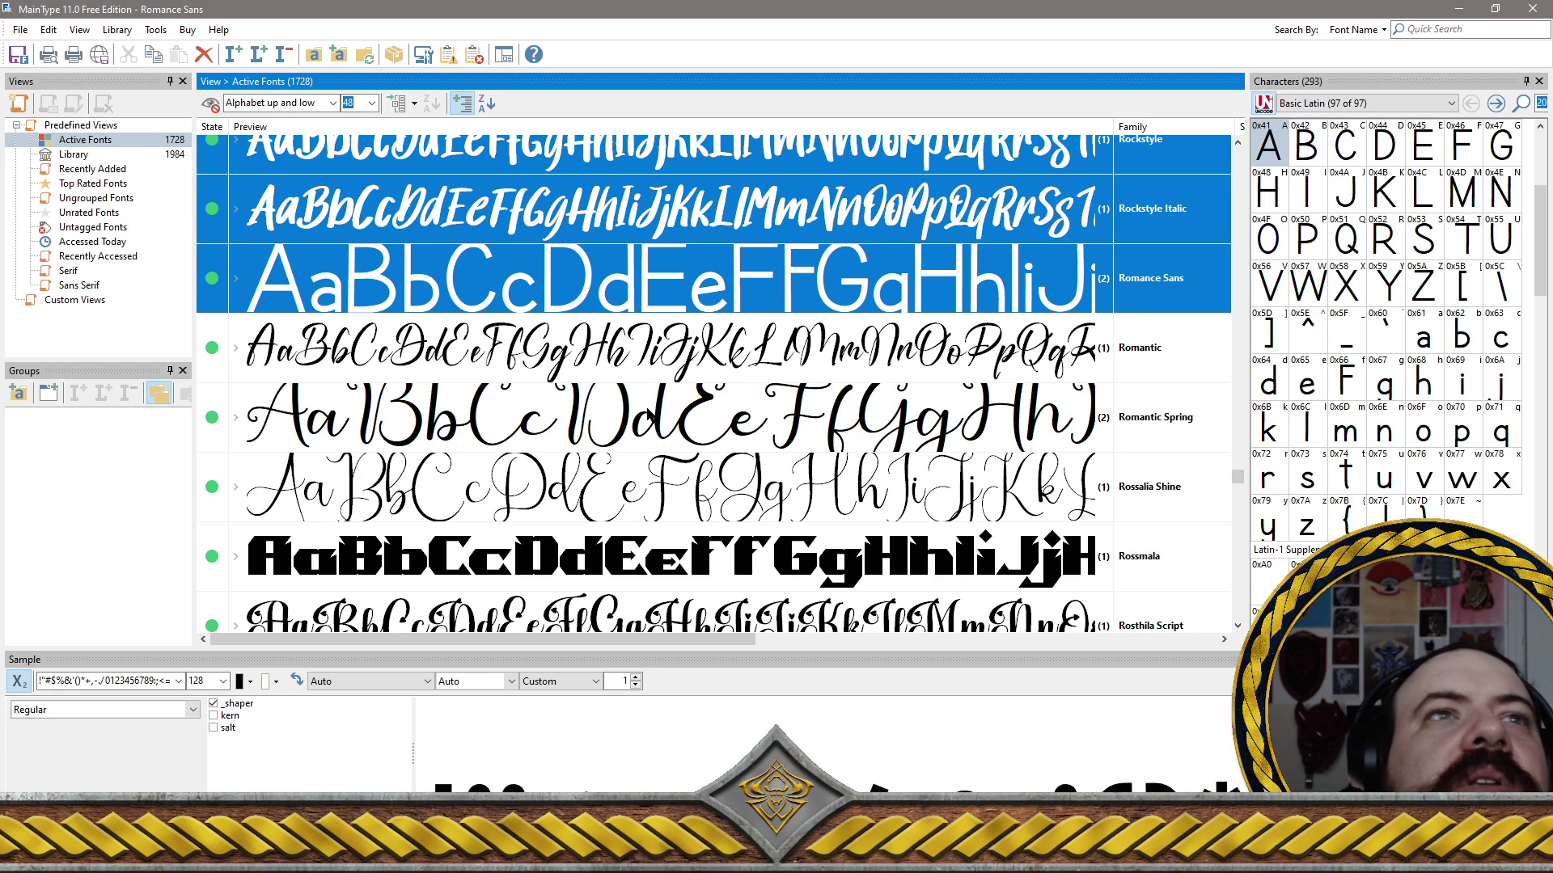
{"action": "left_click", "coordinate": [648, 422], "text": "ctrl"}
{"action": "left_click", "coordinate": [643, 491], "text": "ctrl"}
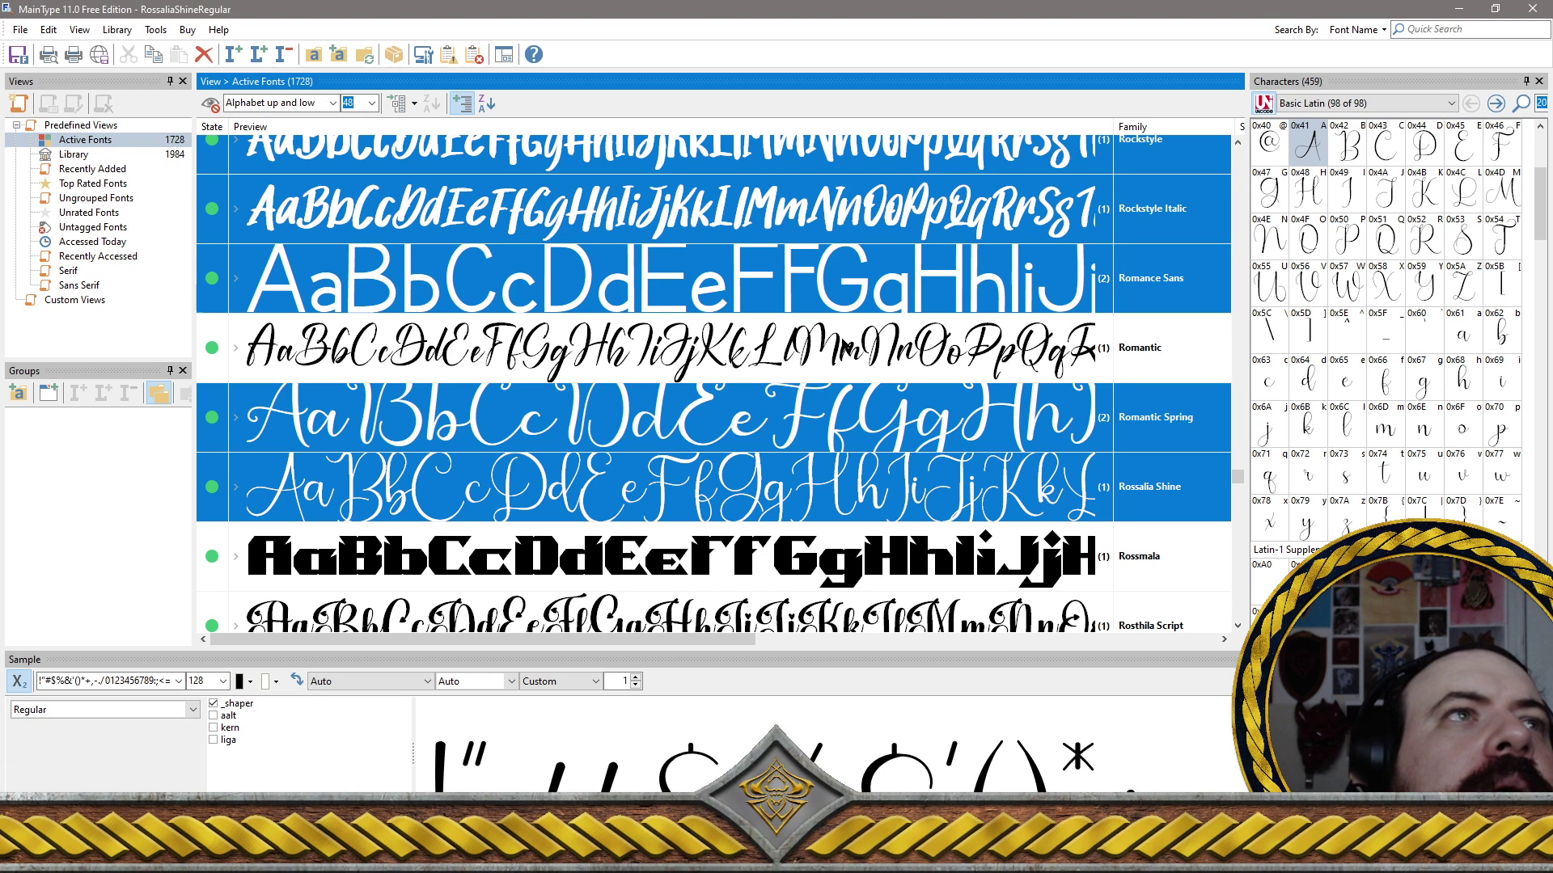
{"action": "left_click", "coordinate": [842, 348], "text": "ctrl"}
Extend the selection with Rossmala and ROUGHER, skipping Rosthila Script, ROTEN Typeface and Rotters
{"action": "scroll", "coordinate": [842, 348], "scroll_direction": "down", "scroll_amount": 2}
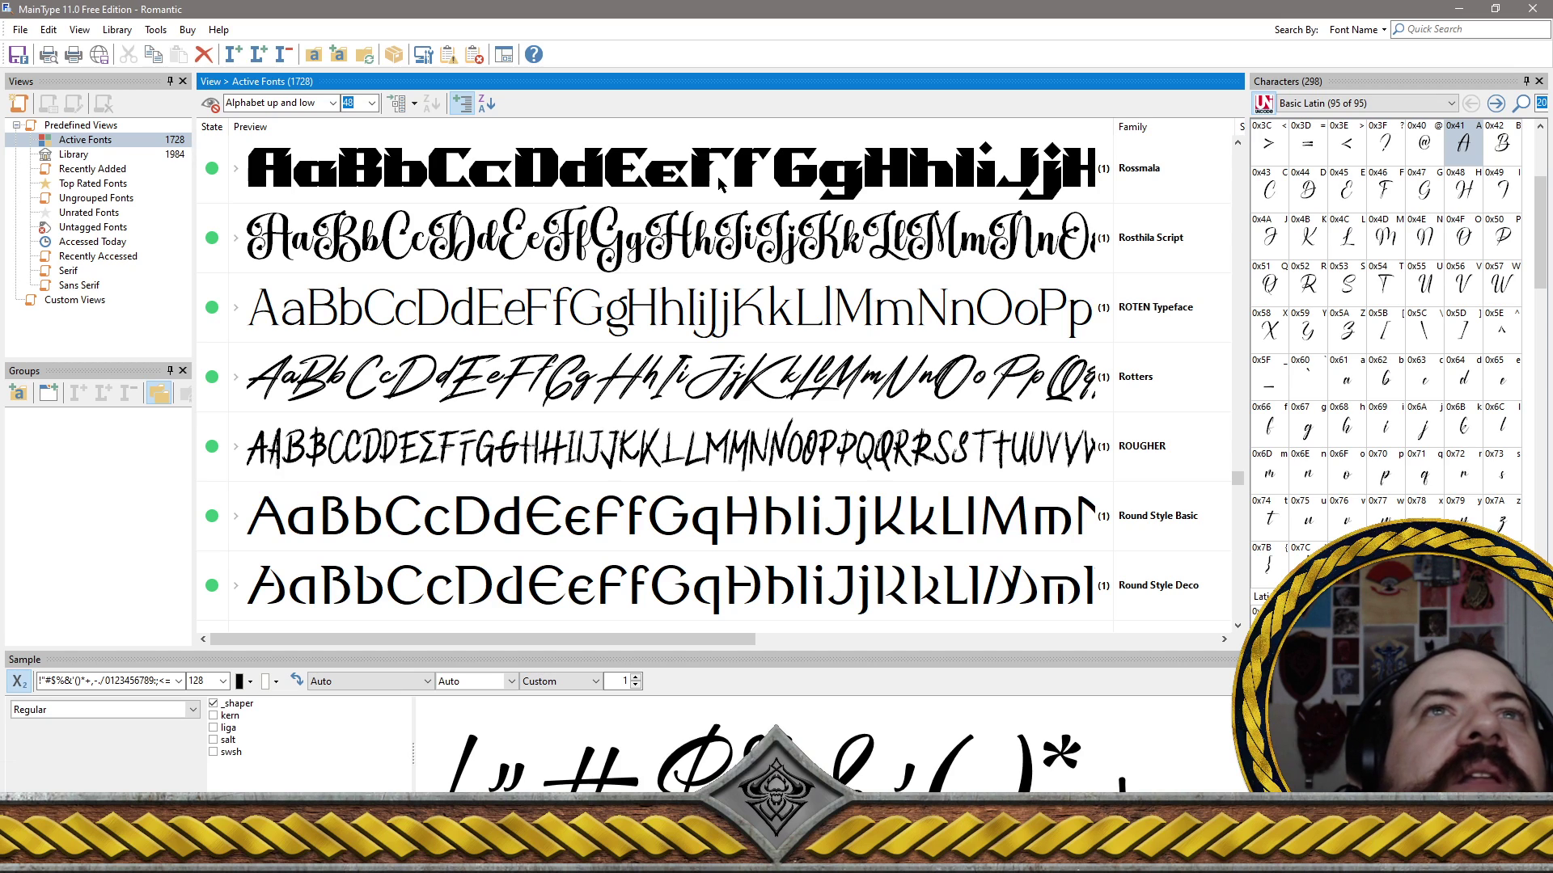
{"action": "left_click", "coordinate": [825, 188]}
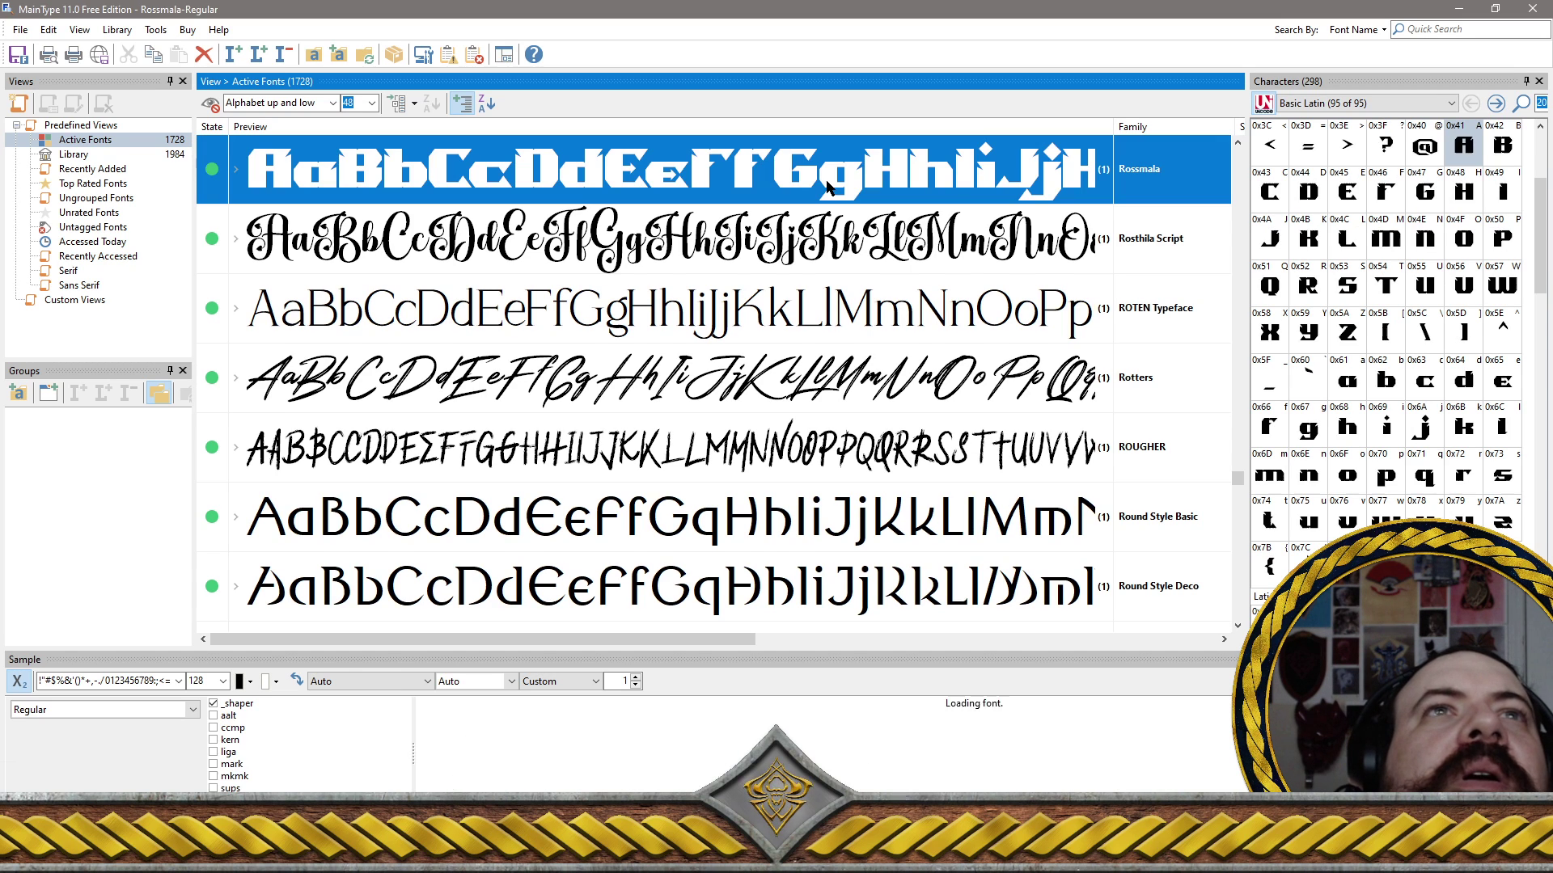
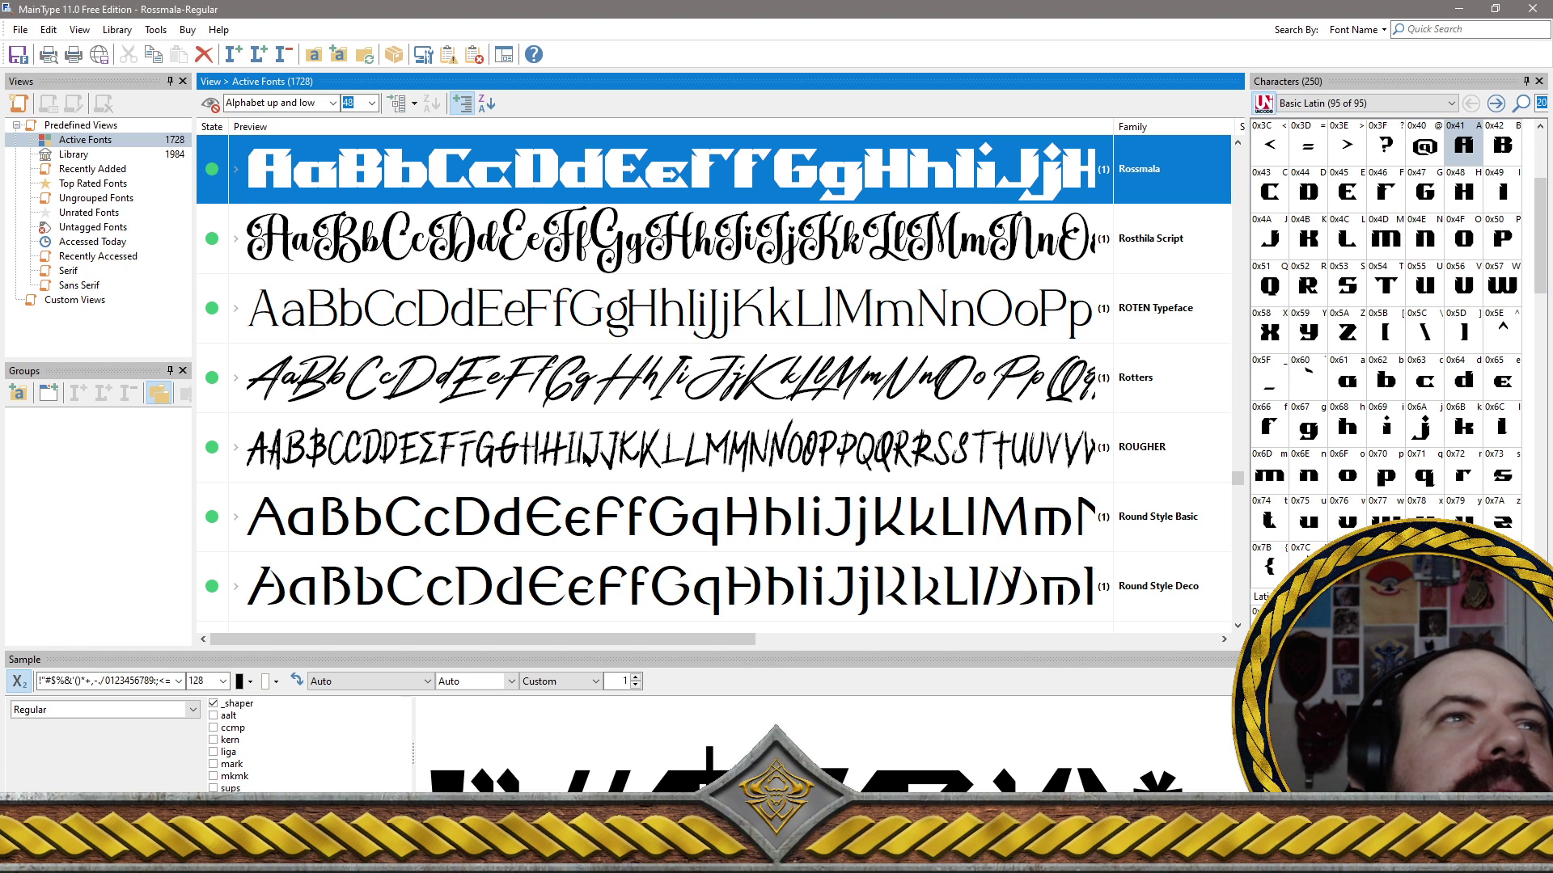
{"action": "left_click", "coordinate": [572, 461]}
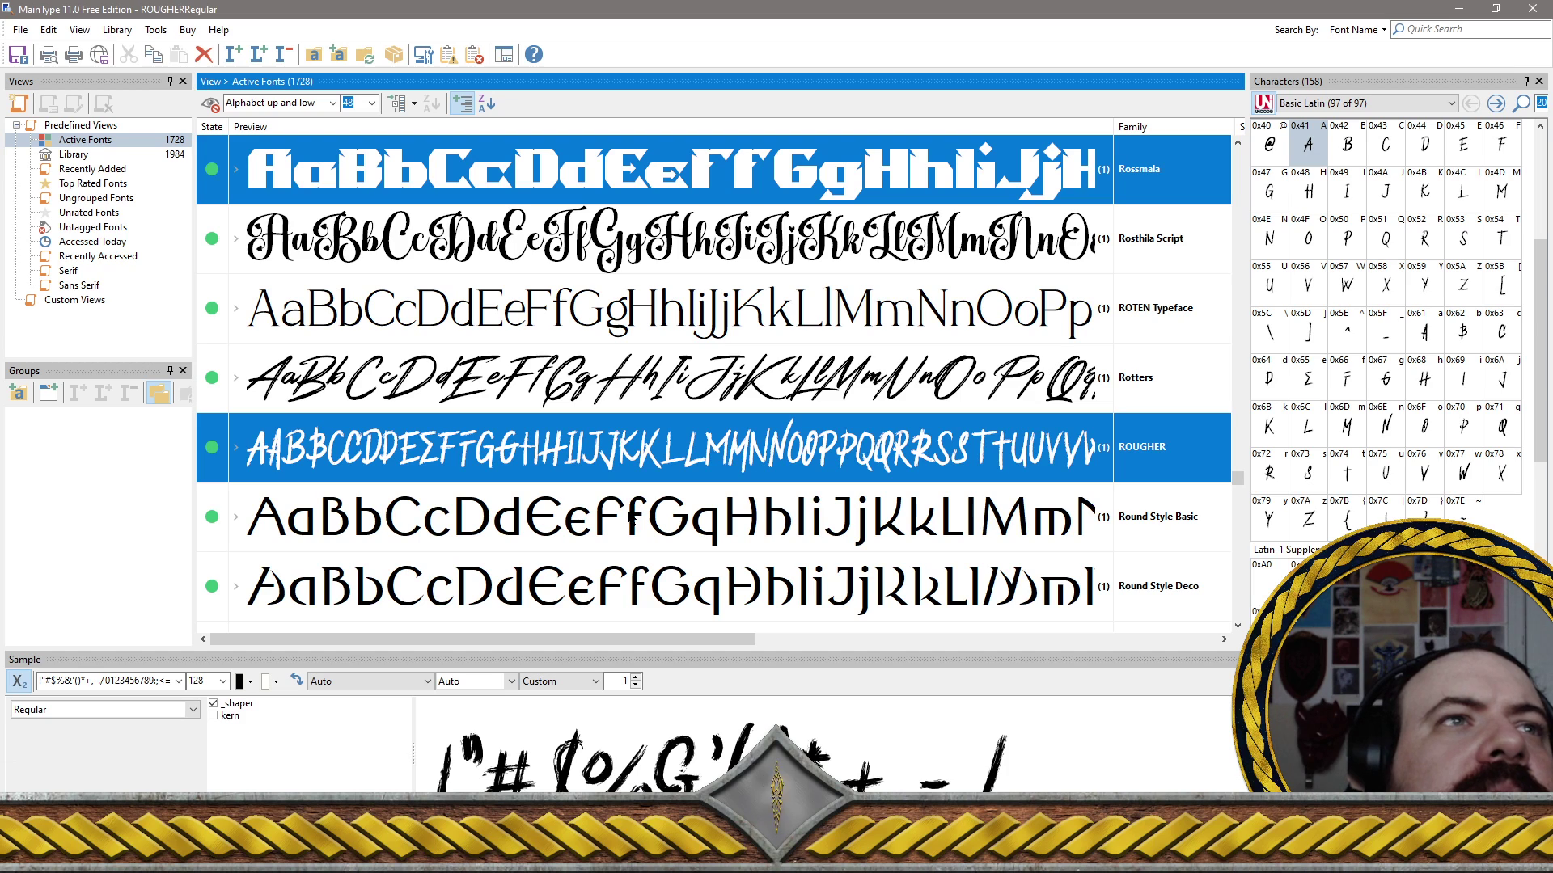
Add all four Round Style families (Basic, Deco, Middle and Simple) to the selection
{"action": "left_click", "coordinate": [662, 585]}
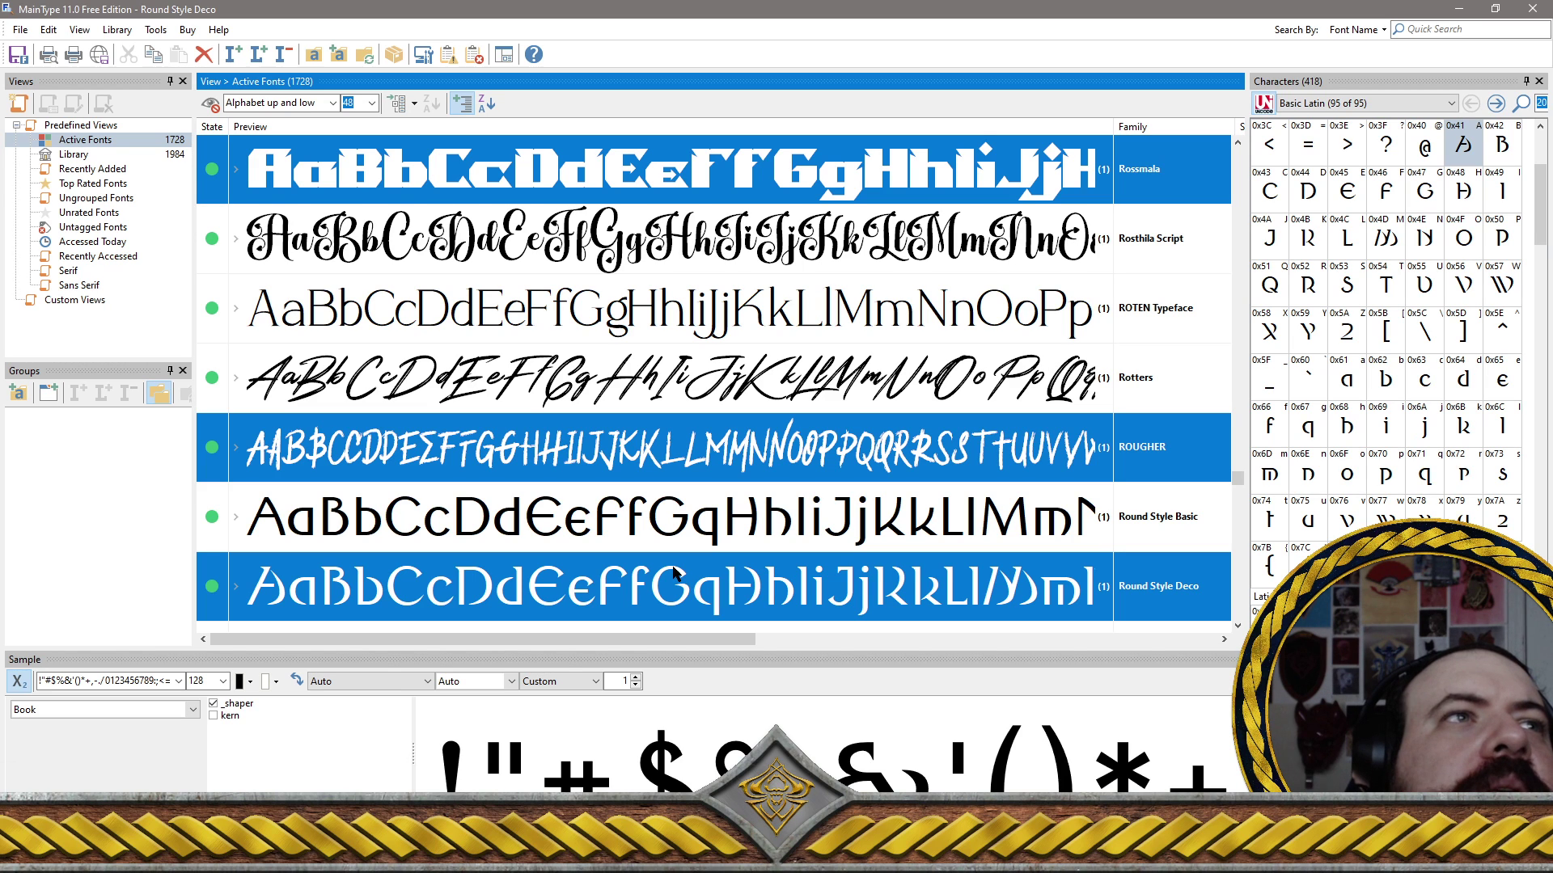
{"action": "left_click", "coordinate": [579, 585], "text": "ctrl"}
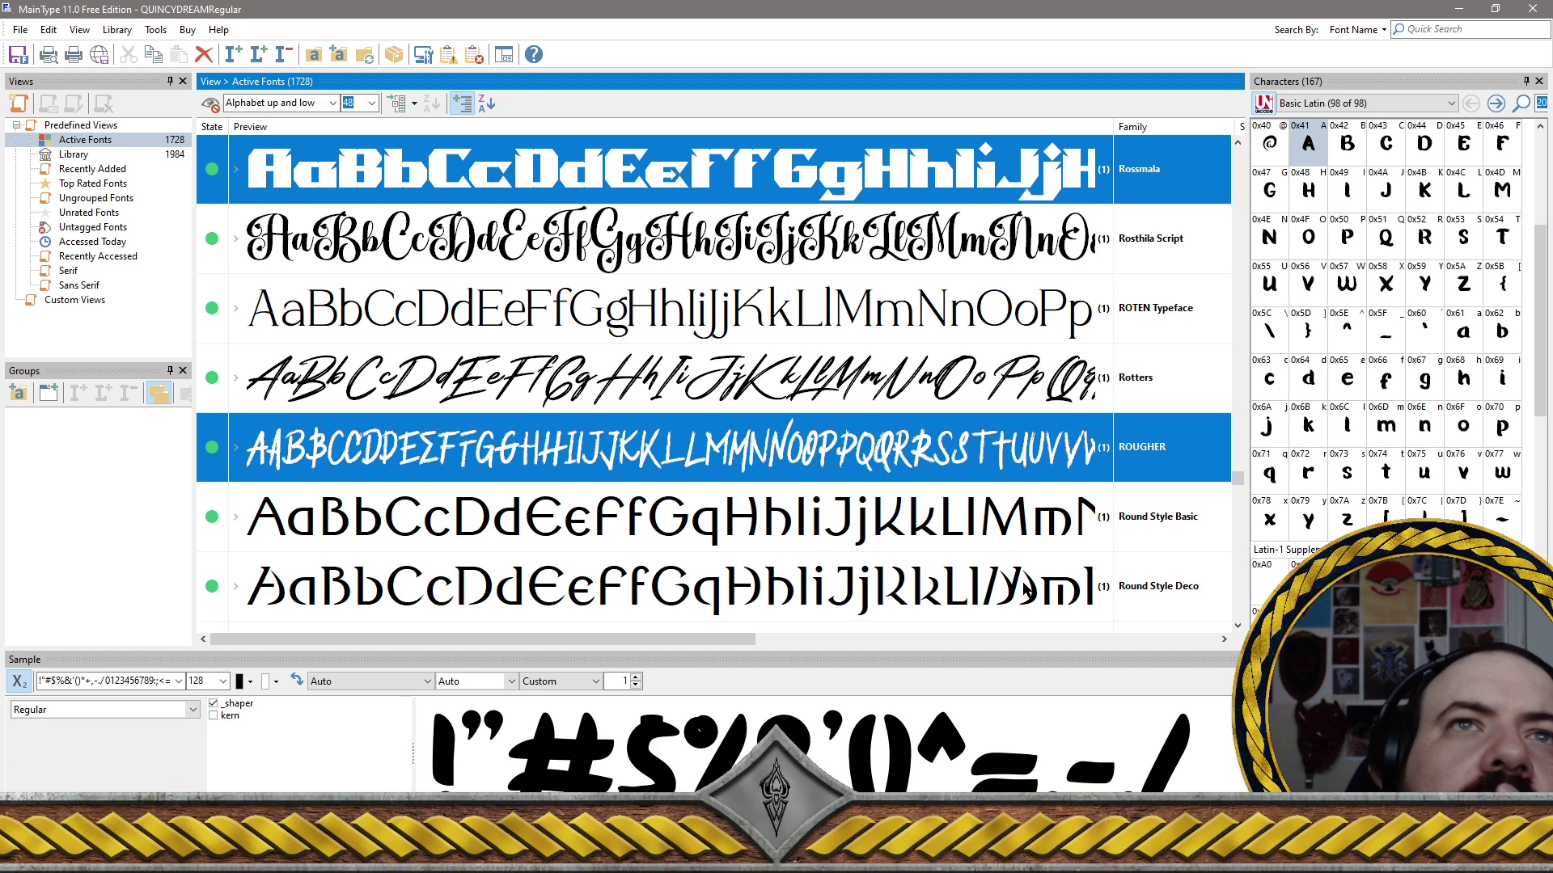
{"action": "scroll", "coordinate": [1024, 588], "scroll_direction": "down", "scroll_amount": 2}
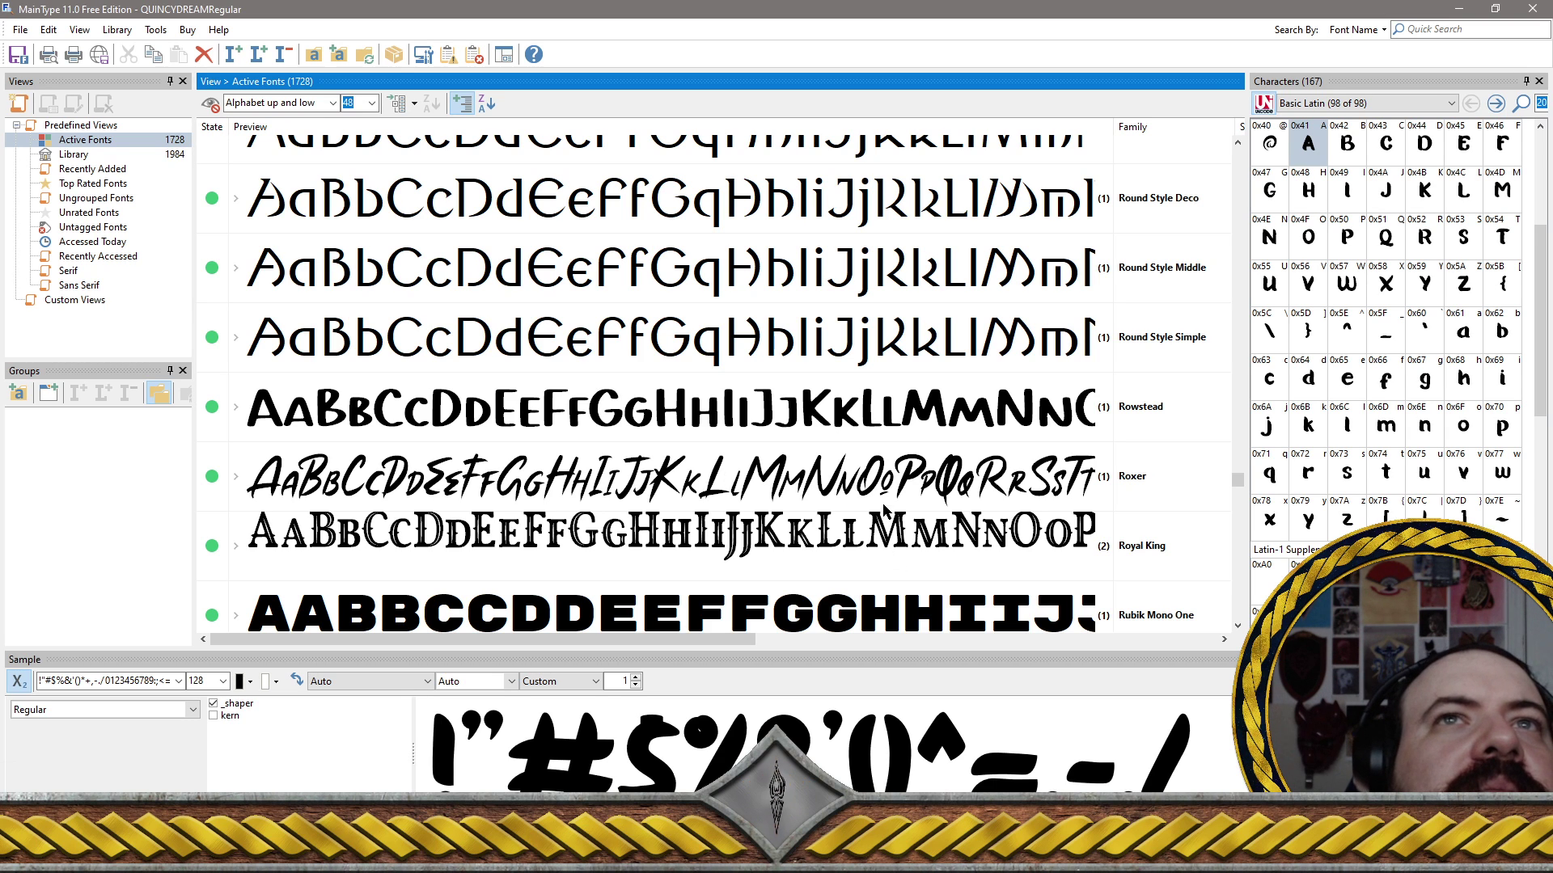
{"action": "left_click", "coordinate": [928, 350]}
{"action": "scroll", "coordinate": [928, 350], "scroll_direction": "up", "scroll_amount": 2}
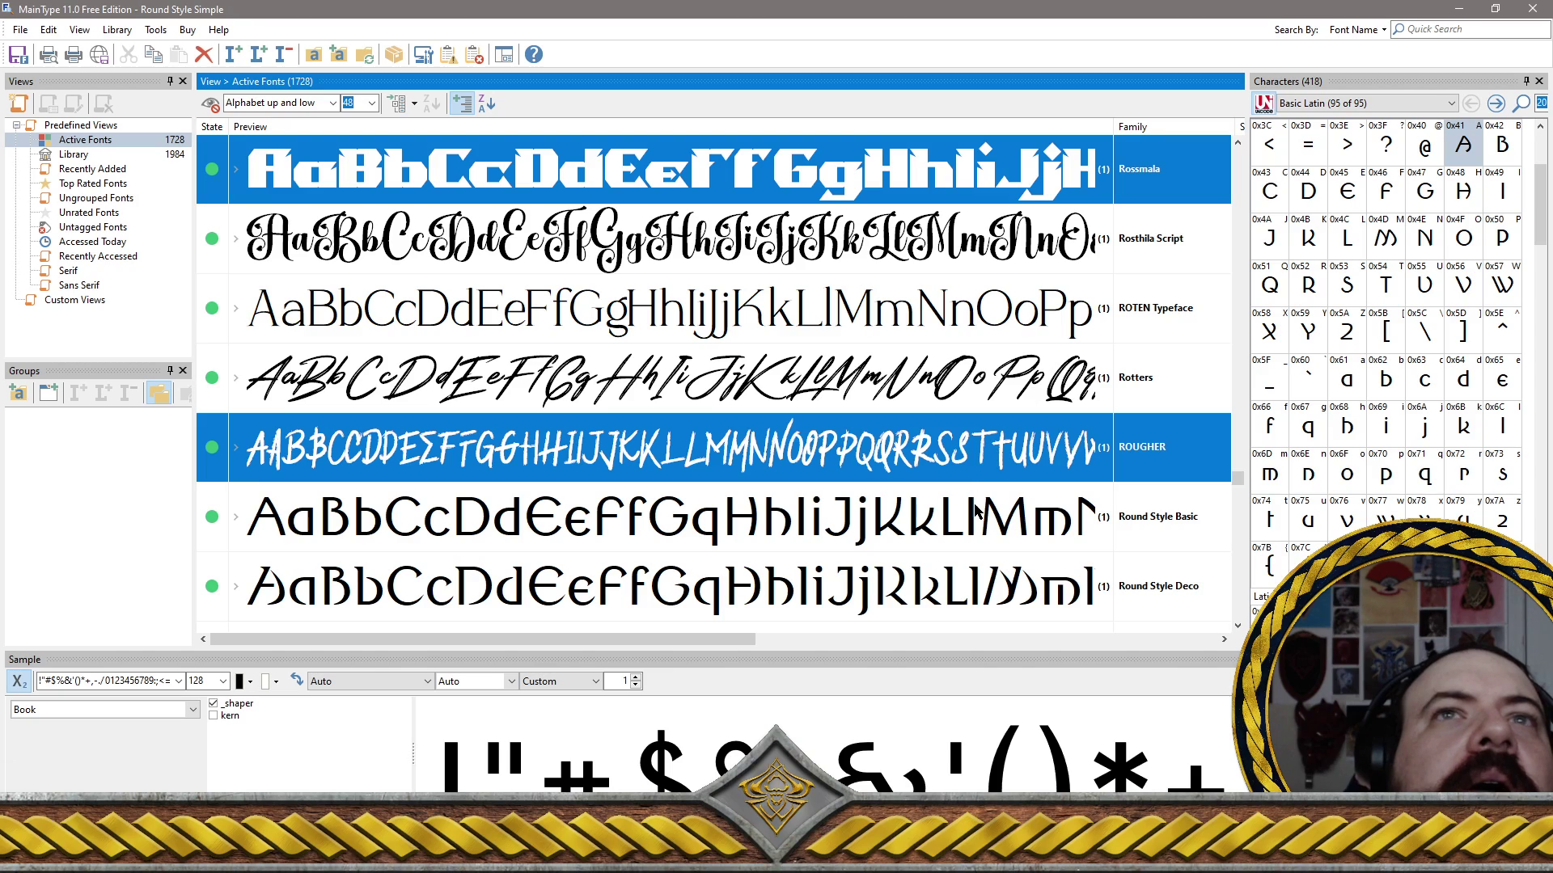
{"action": "left_click", "coordinate": [975, 509]}
{"action": "scroll", "coordinate": [954, 453], "scroll_direction": "down", "scroll_amount": 2}
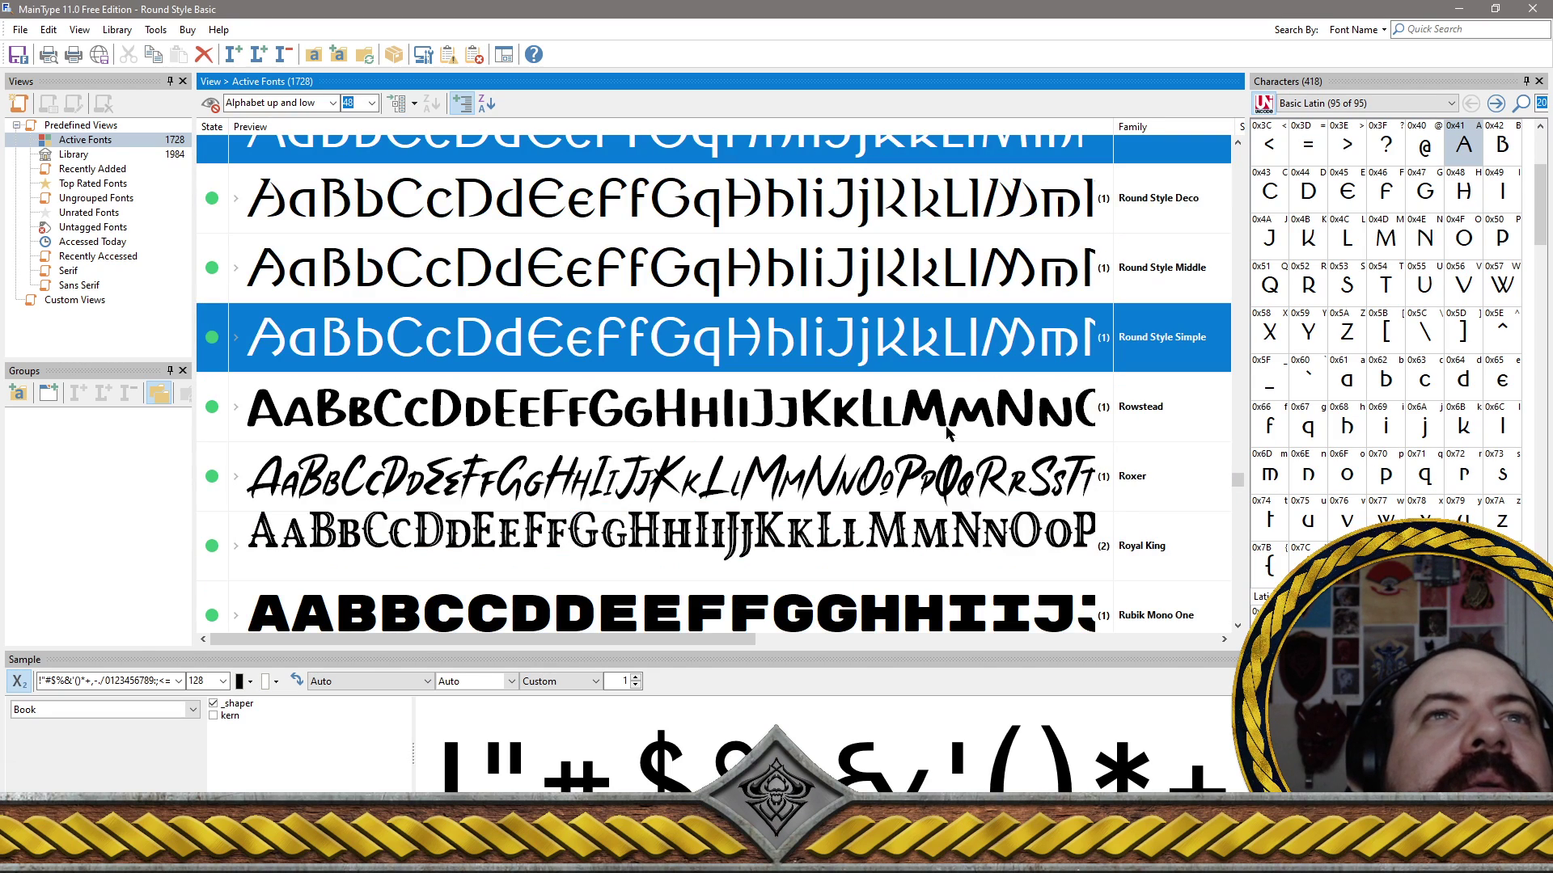
{"action": "left_click_drag", "start_coordinate": [1237, 484], "coordinate": [1237, 488]}
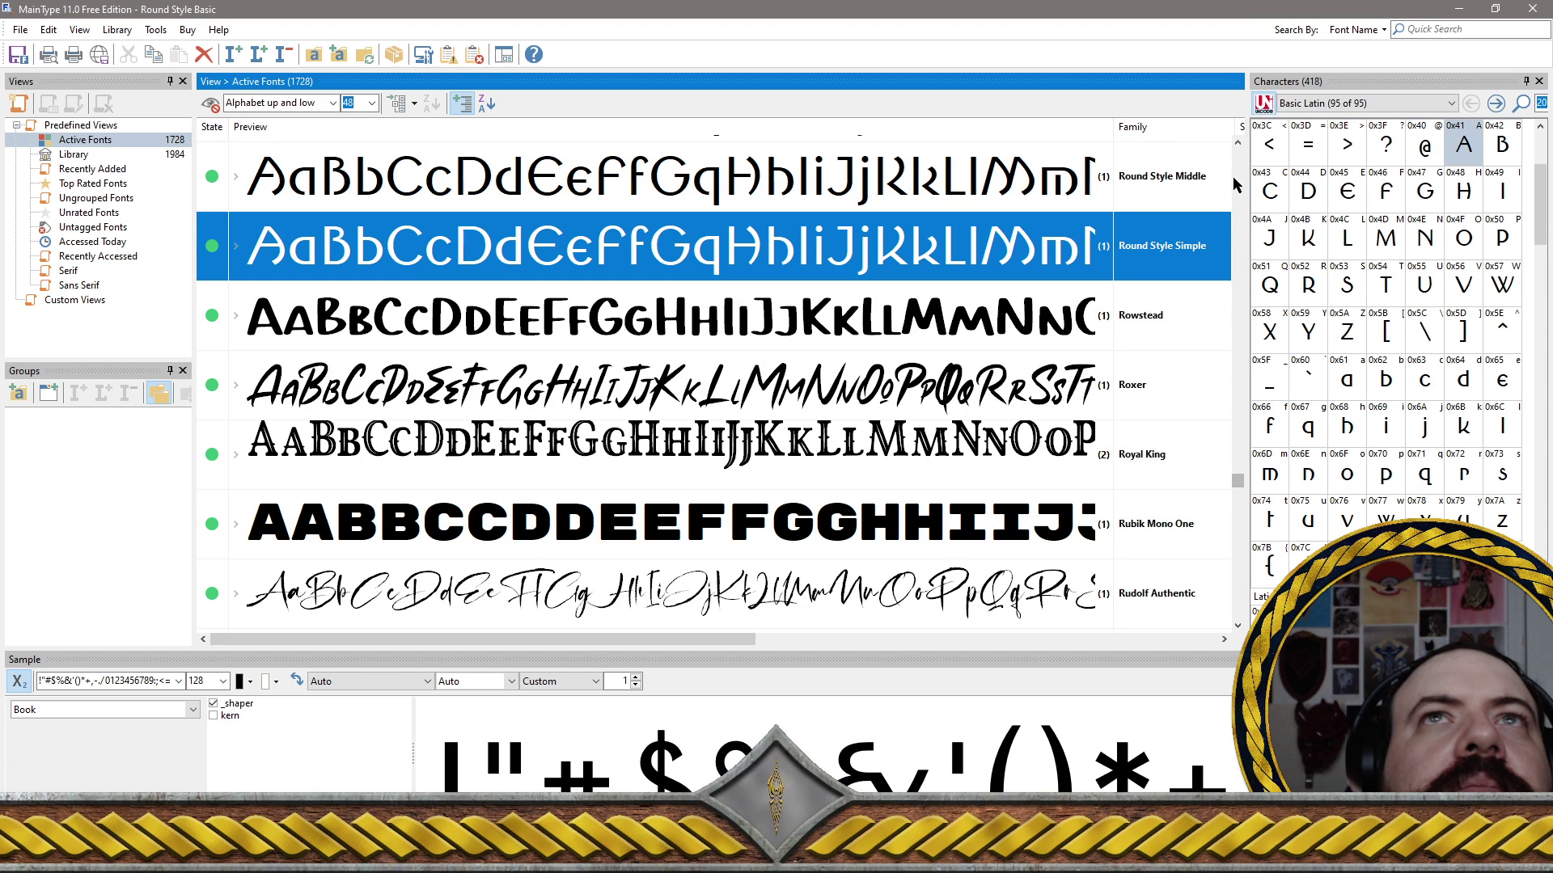
{"action": "left_click", "coordinate": [1236, 146]}
{"action": "left_click", "coordinate": [1237, 145]}
{"action": "left_click", "coordinate": [1237, 146]}
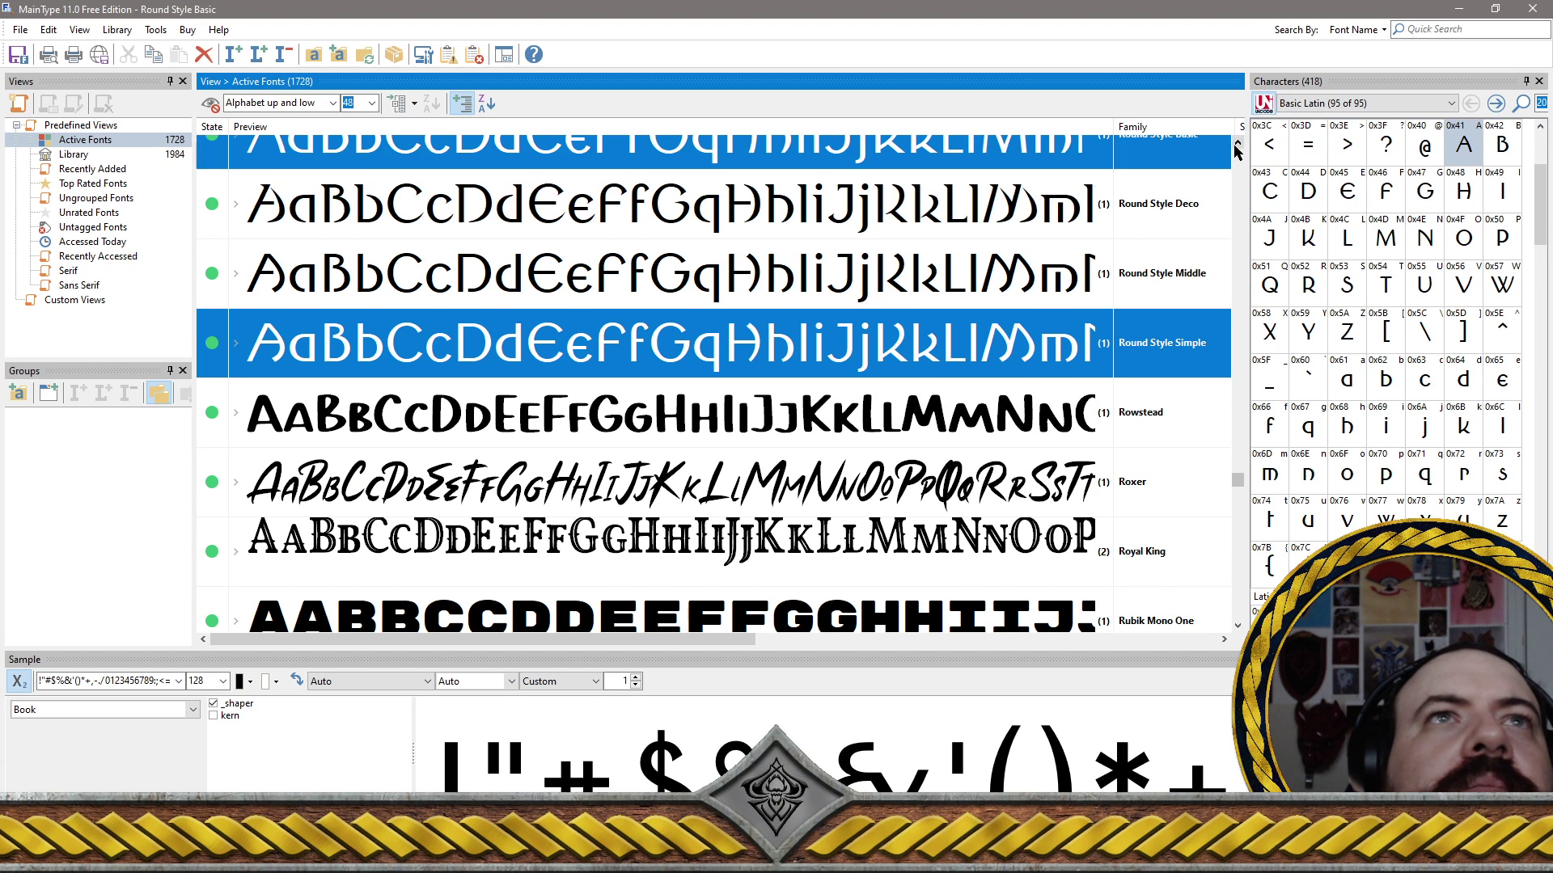
{"action": "left_click", "coordinate": [864, 295], "text": "ctrl"}
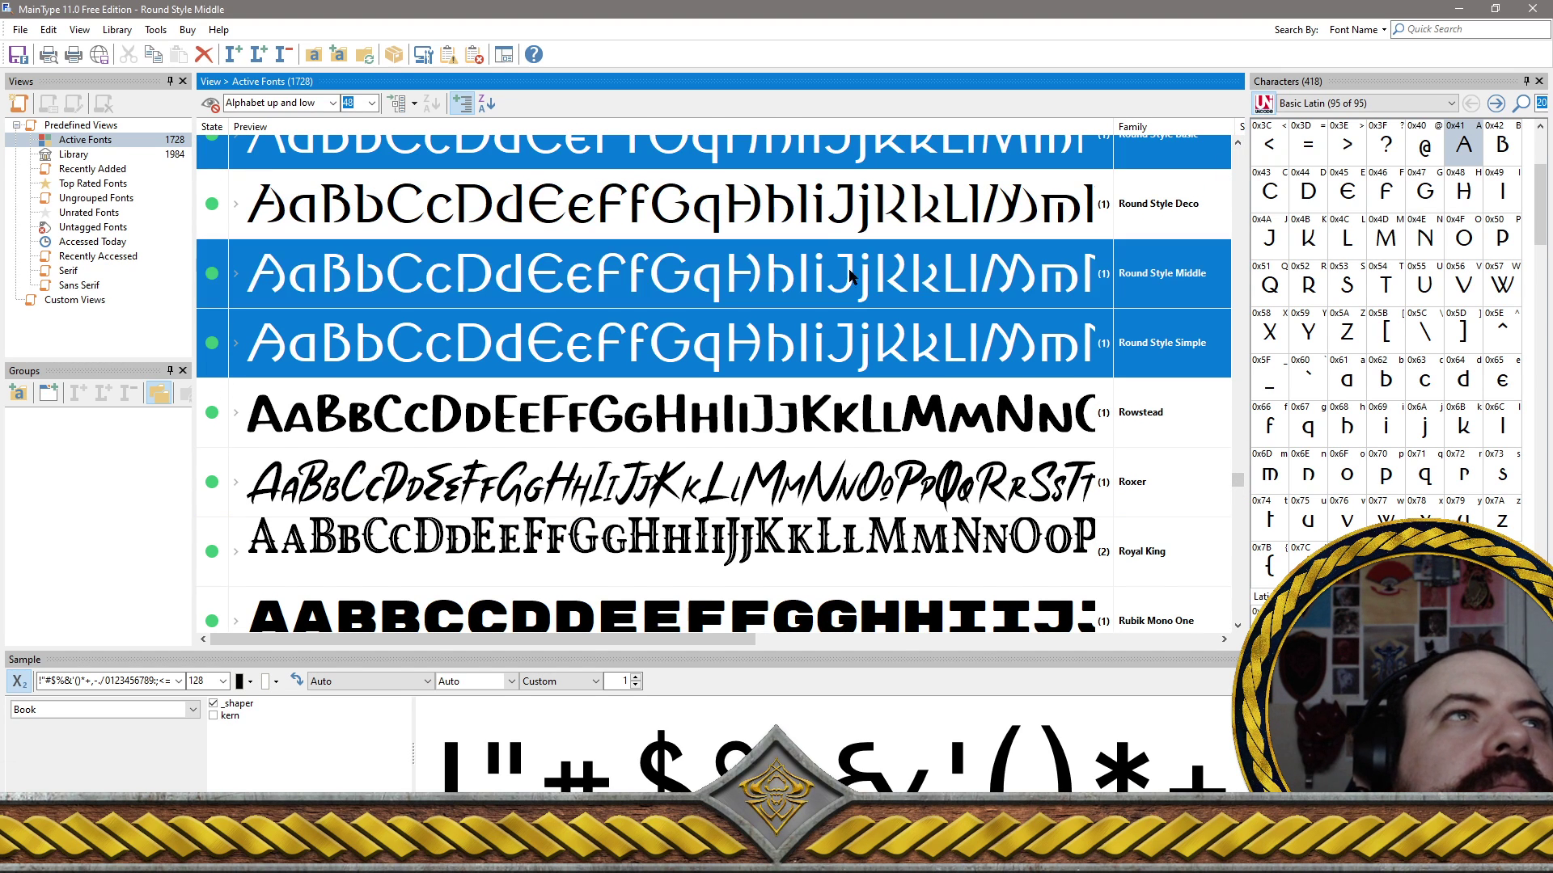
{"action": "left_click", "coordinate": [811, 212], "text": "ctrl"}
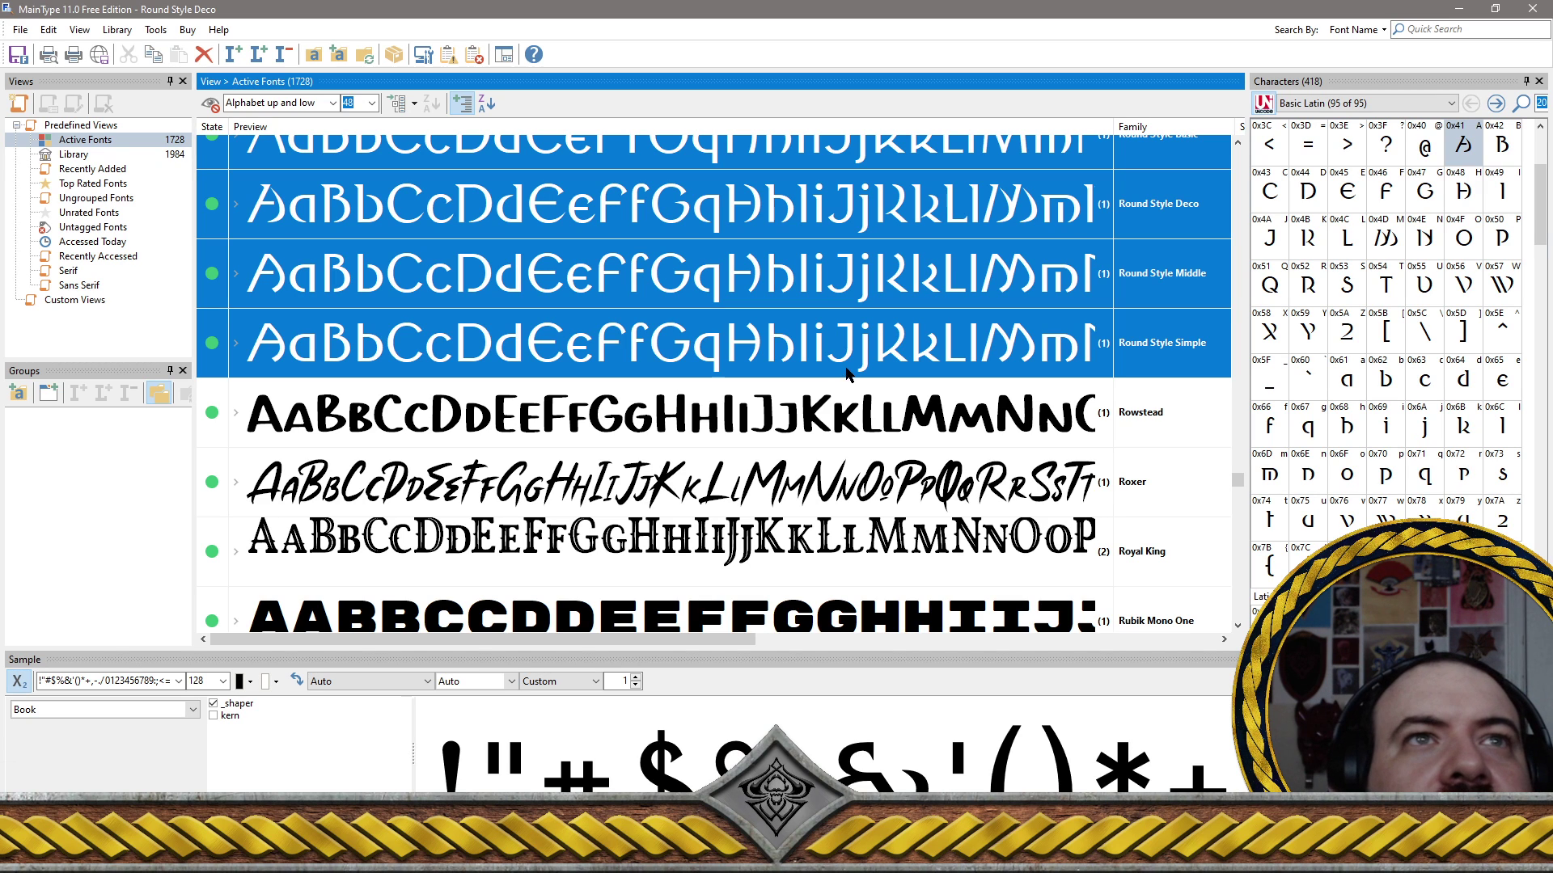
Extend the selection with Rowstead, Roxer, Rudolf Authentic, Rumini Namamu and RUNNING BEE, leaving out Royal King and Rubik Mono One
{"action": "left_click", "coordinate": [945, 493], "text": "ctrl"}
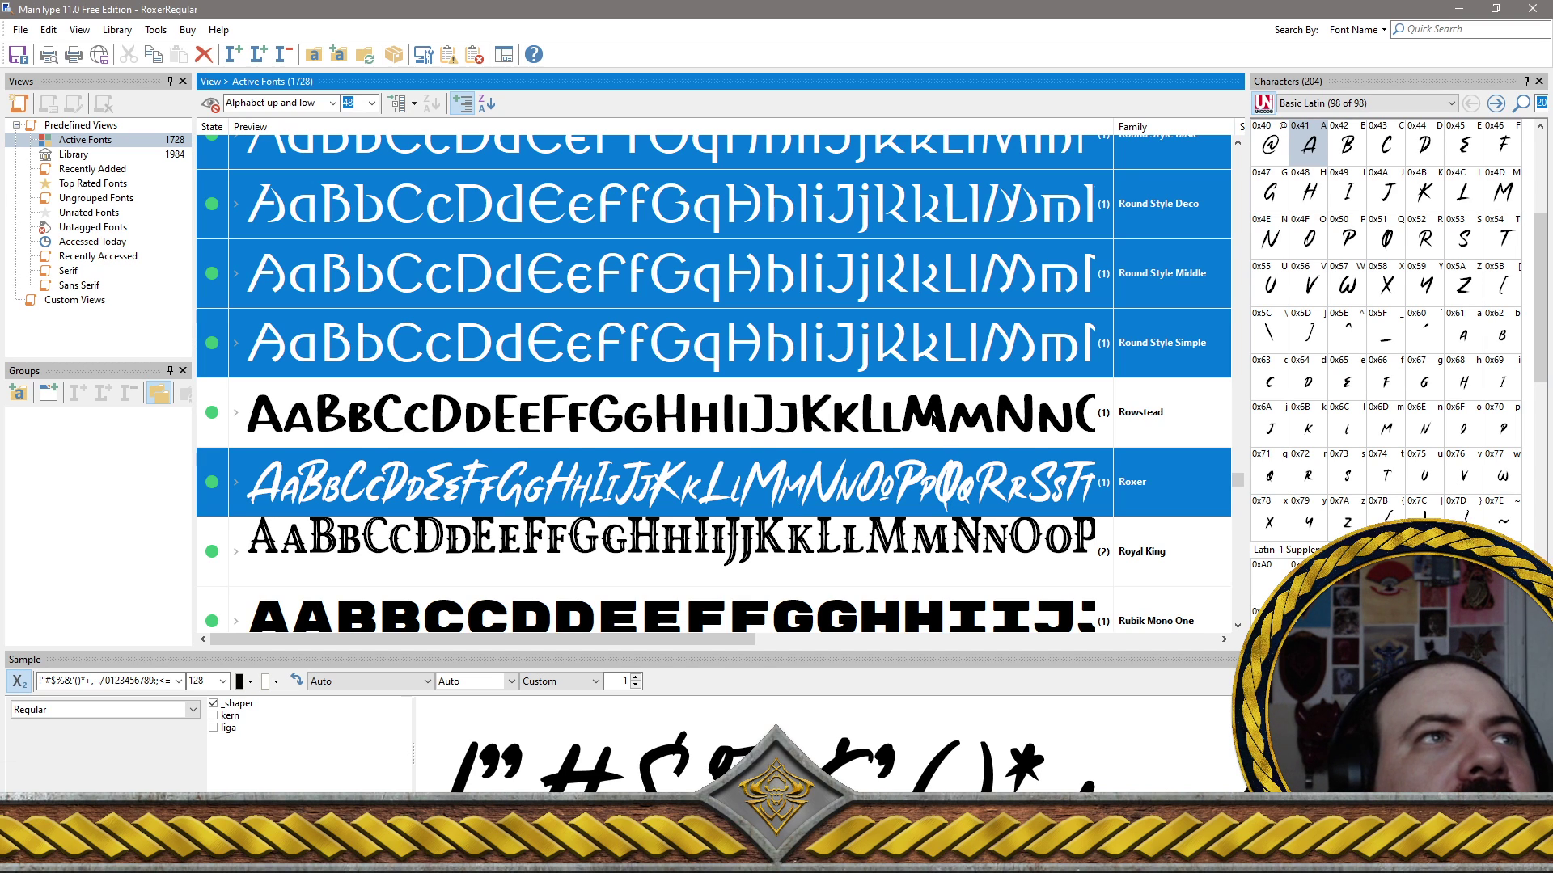
{"action": "left_click", "coordinate": [934, 419], "text": "ctrl"}
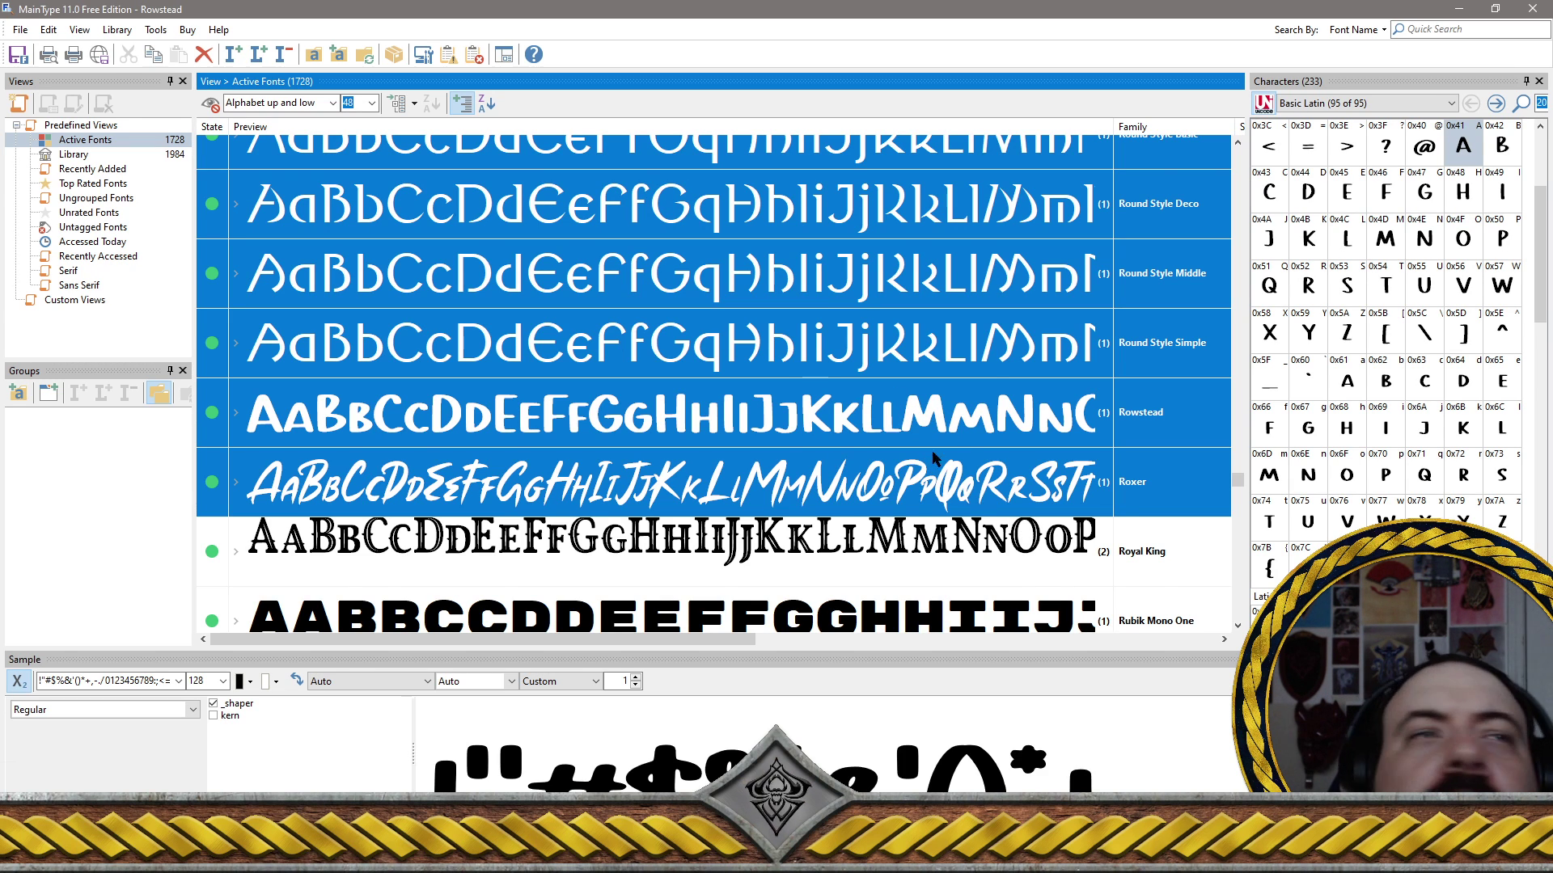
{"action": "scroll", "coordinate": [895, 406], "scroll_direction": "down", "scroll_amount": 3}
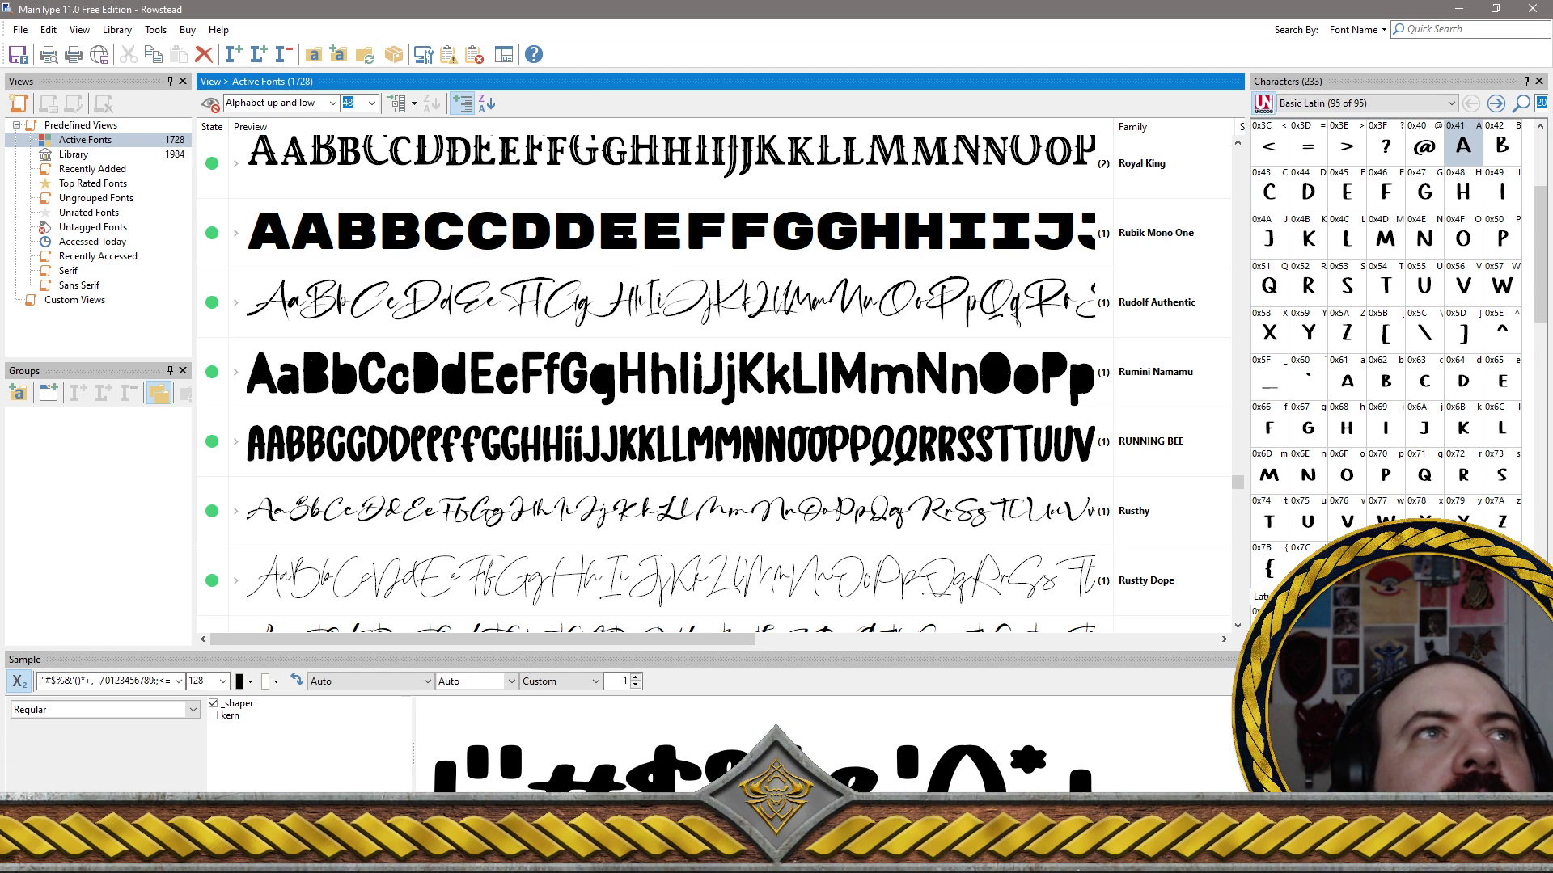
{"action": "left_click", "coordinate": [591, 306]}
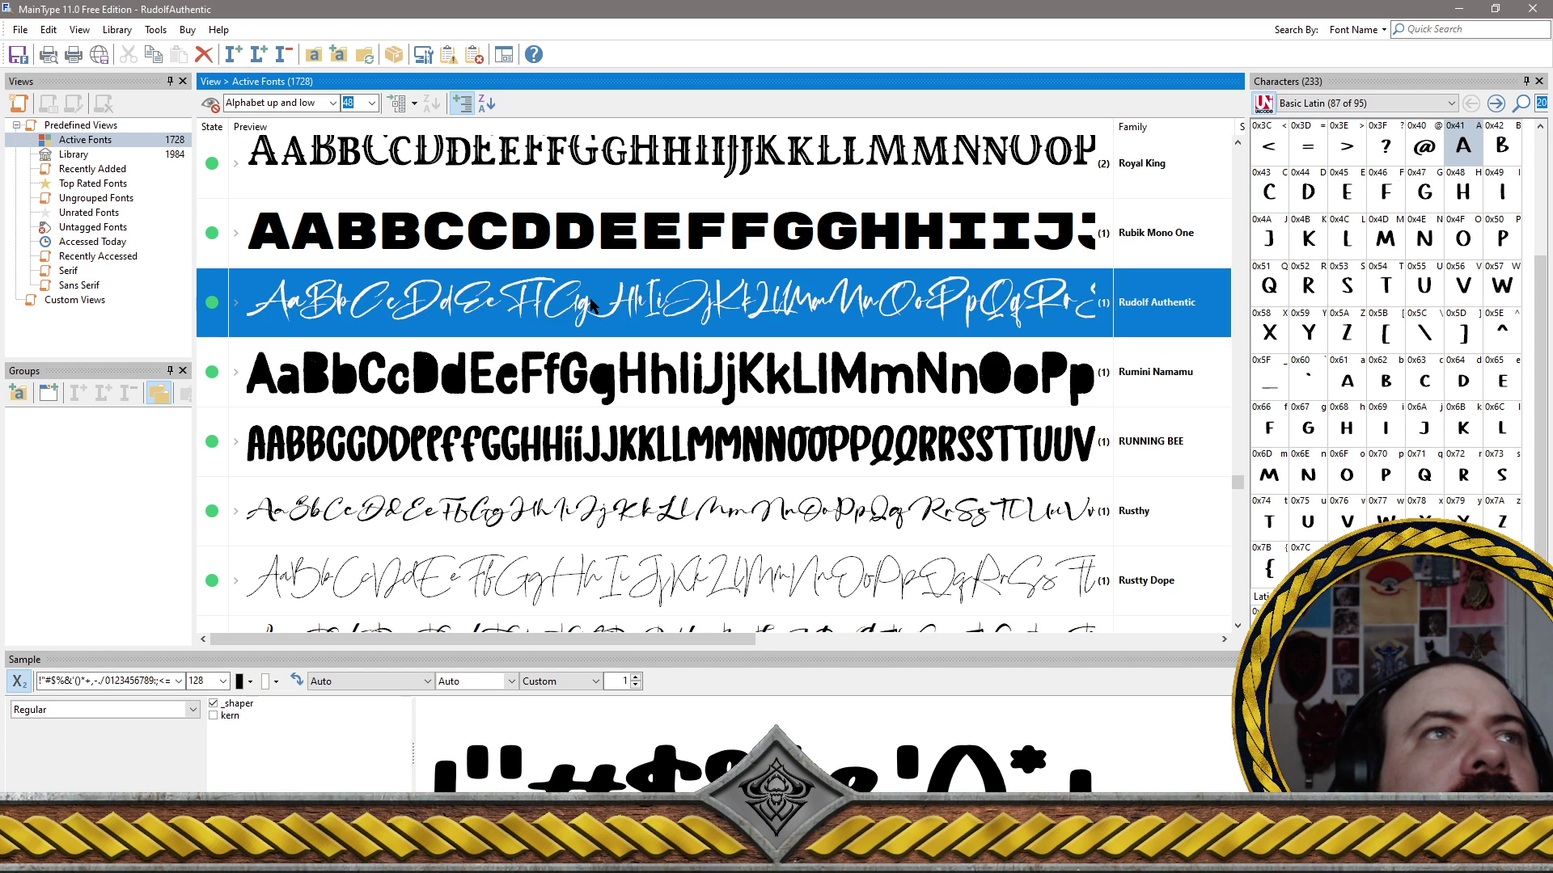
{"action": "left_click", "coordinate": [597, 371], "text": "ctrl"}
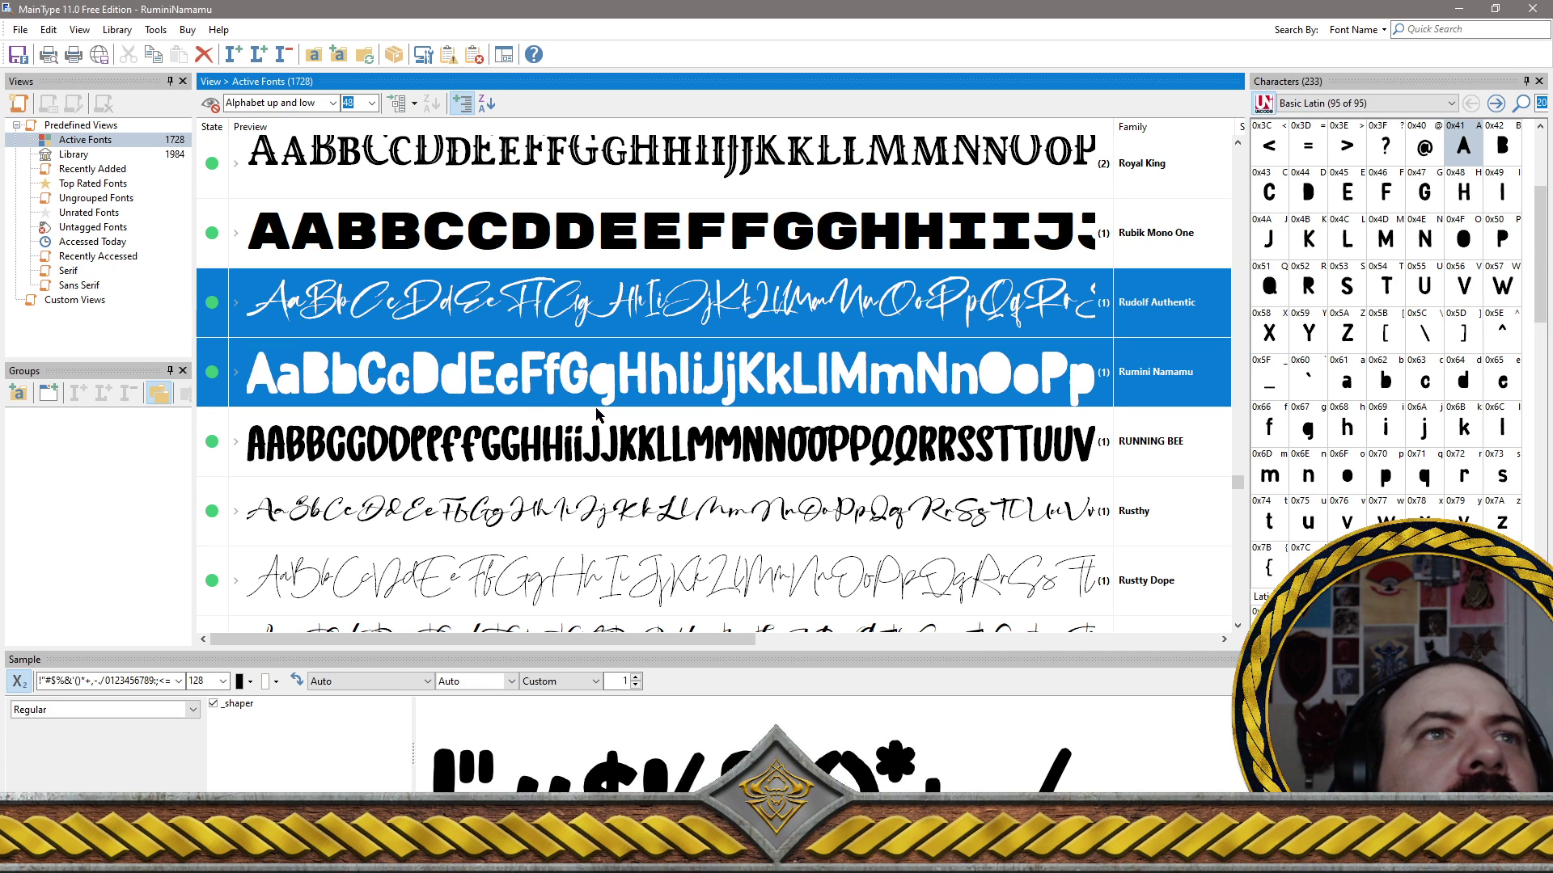
{"action": "left_click", "coordinate": [606, 437], "text": "ctrl"}
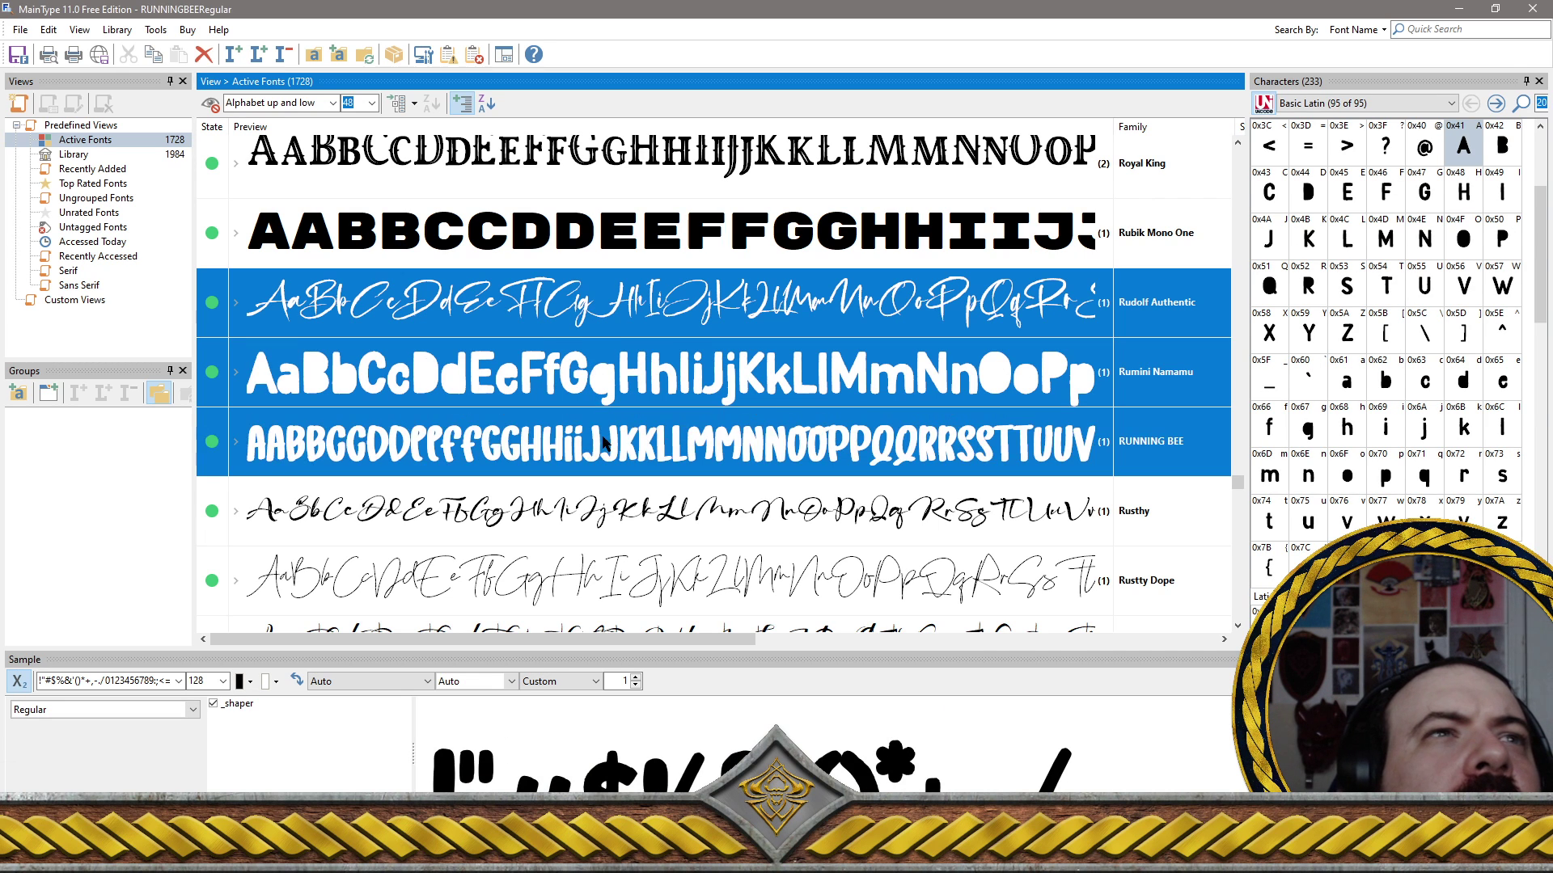
Add the Rusthy, Rustty Dope, Ruthie and Sacramento families to the selection
{"action": "left_click", "coordinate": [438, 524], "text": "ctrl"}
{"action": "left_click", "coordinate": [478, 584], "text": "ctrl"}
{"action": "scroll", "coordinate": [485, 558], "scroll_direction": "down", "scroll_amount": 3}
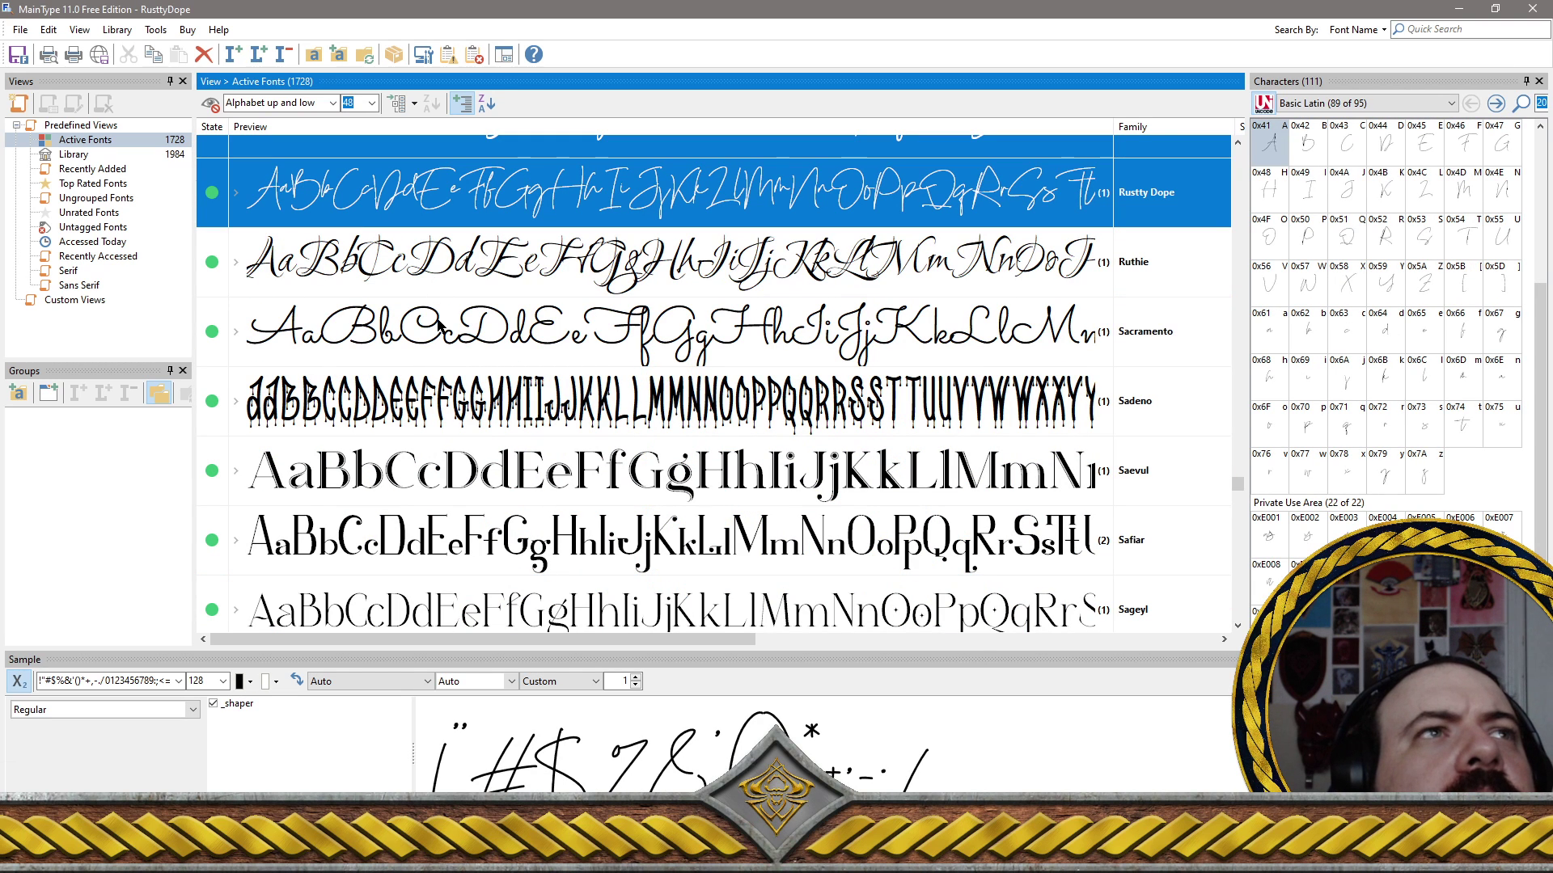
{"action": "left_click", "coordinate": [479, 263], "text": "shift"}
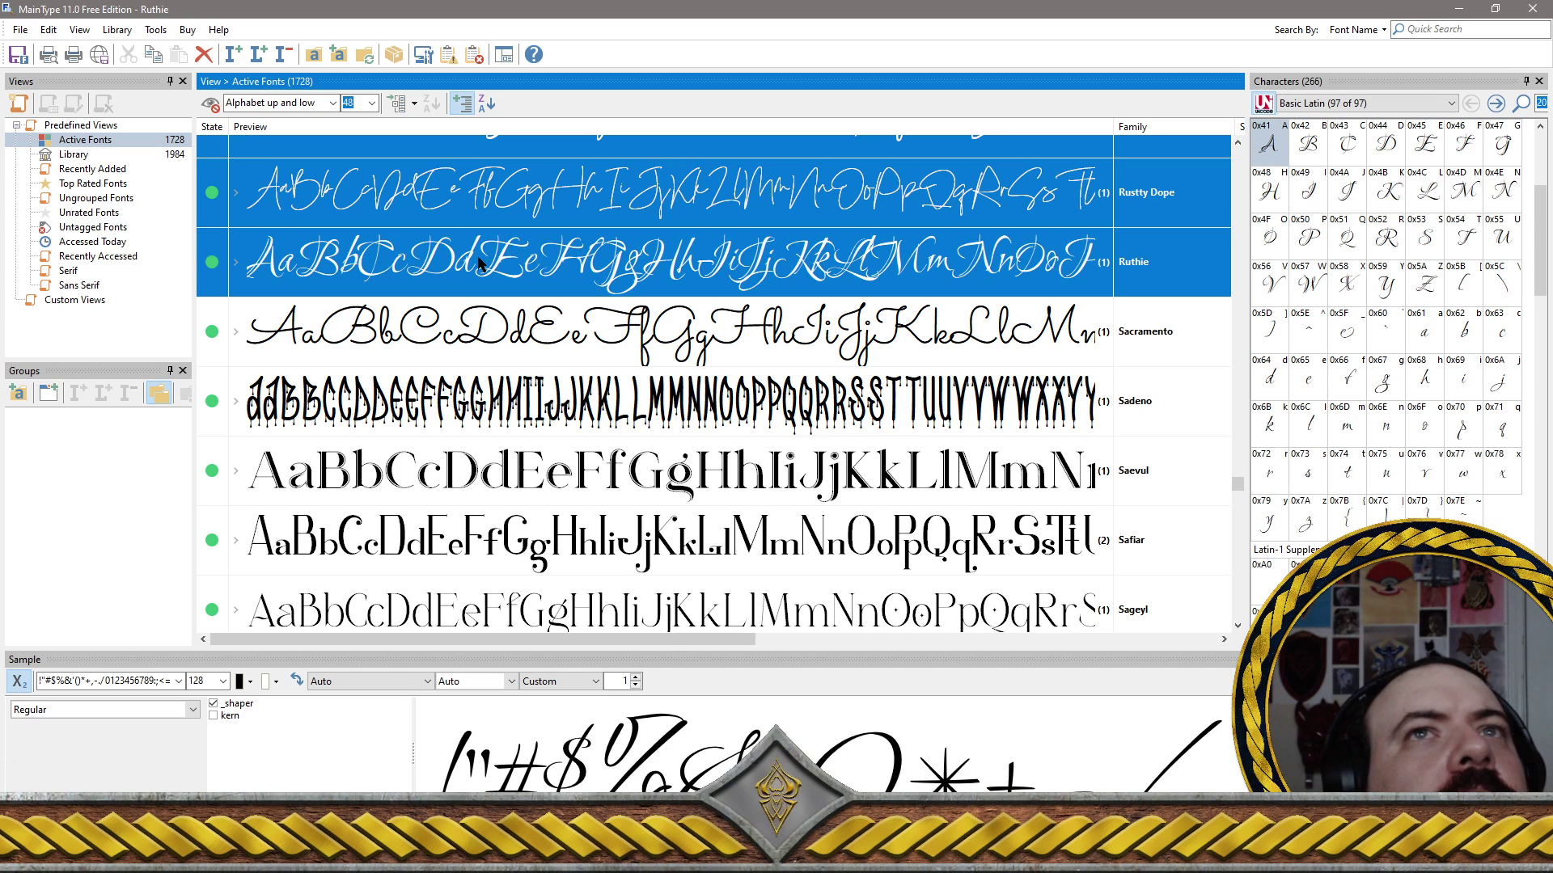
{"action": "left_click", "coordinate": [495, 342], "text": "shift"}
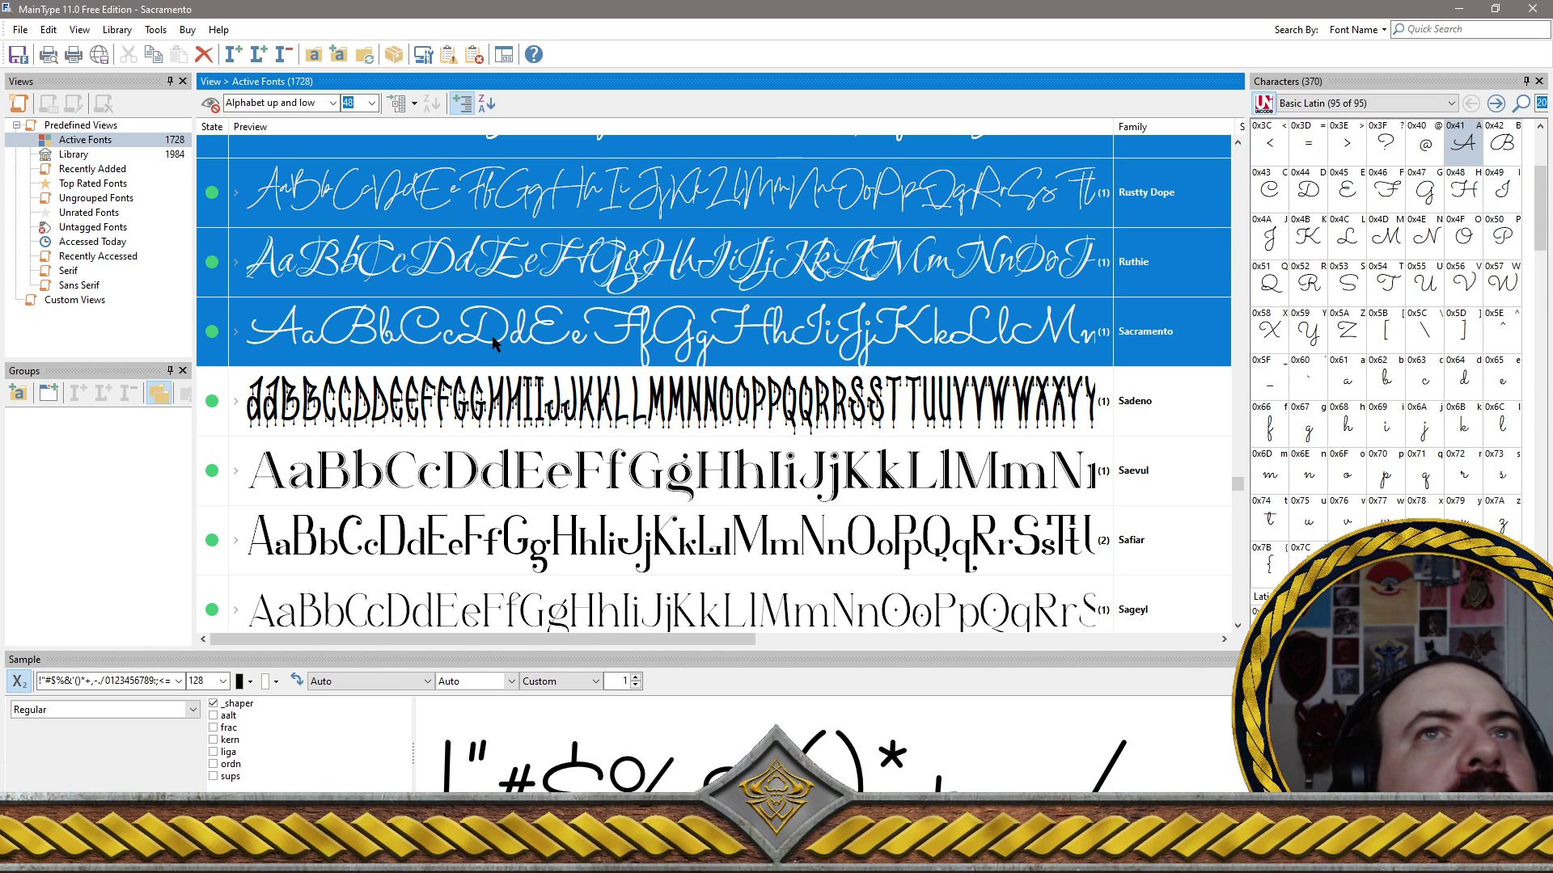
Add the Sadeno family to the selection and uninstall all the selected font families
{"action": "left_click", "coordinate": [540, 391], "text": "shift"}
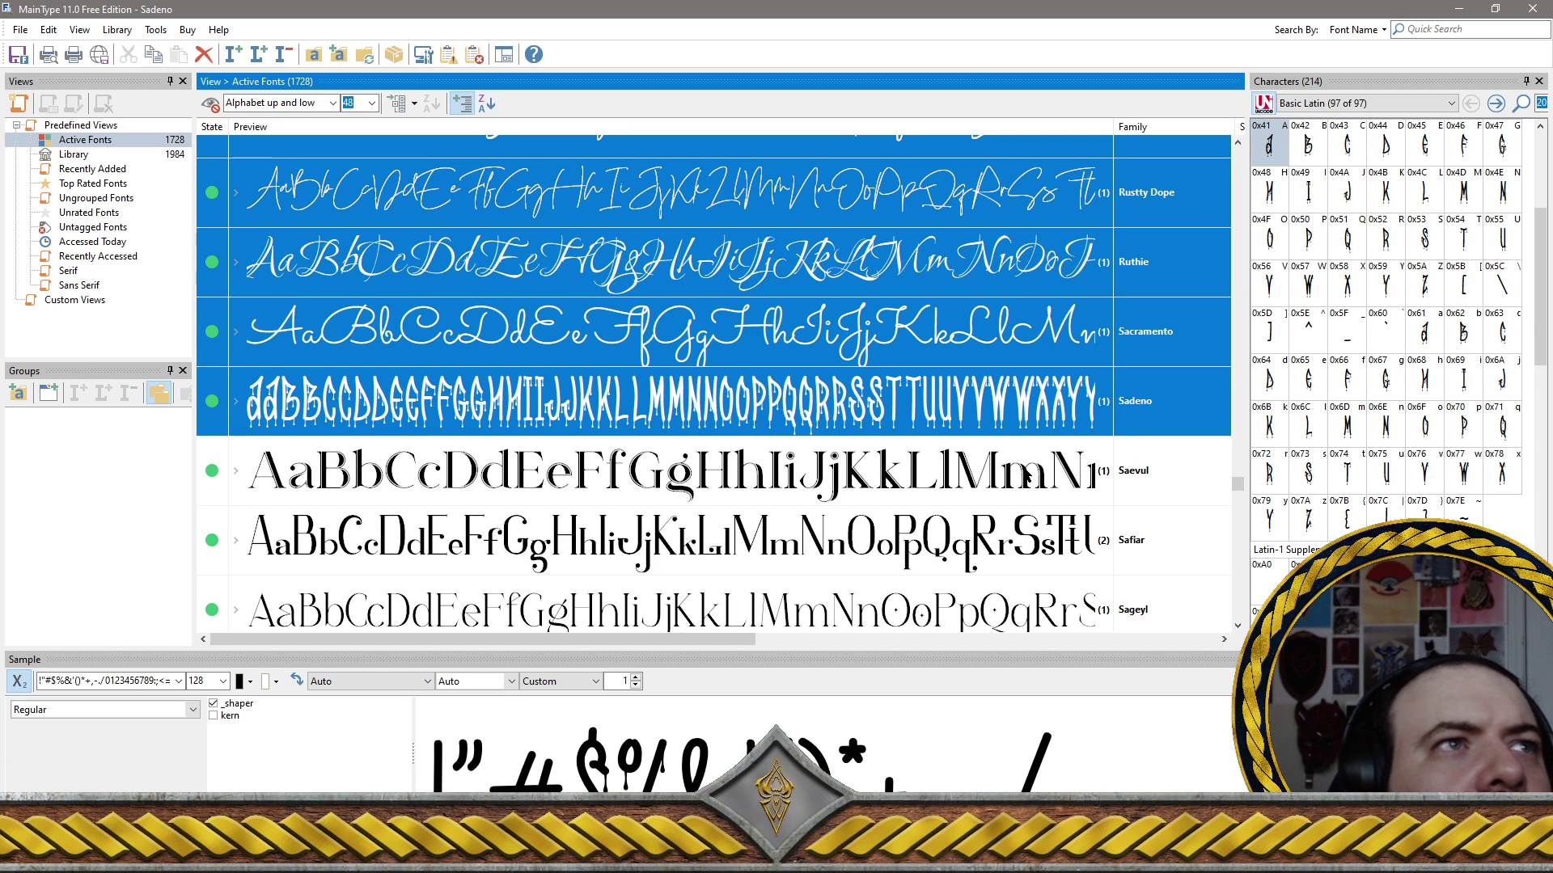
{"action": "right_click", "coordinate": [893, 397]}
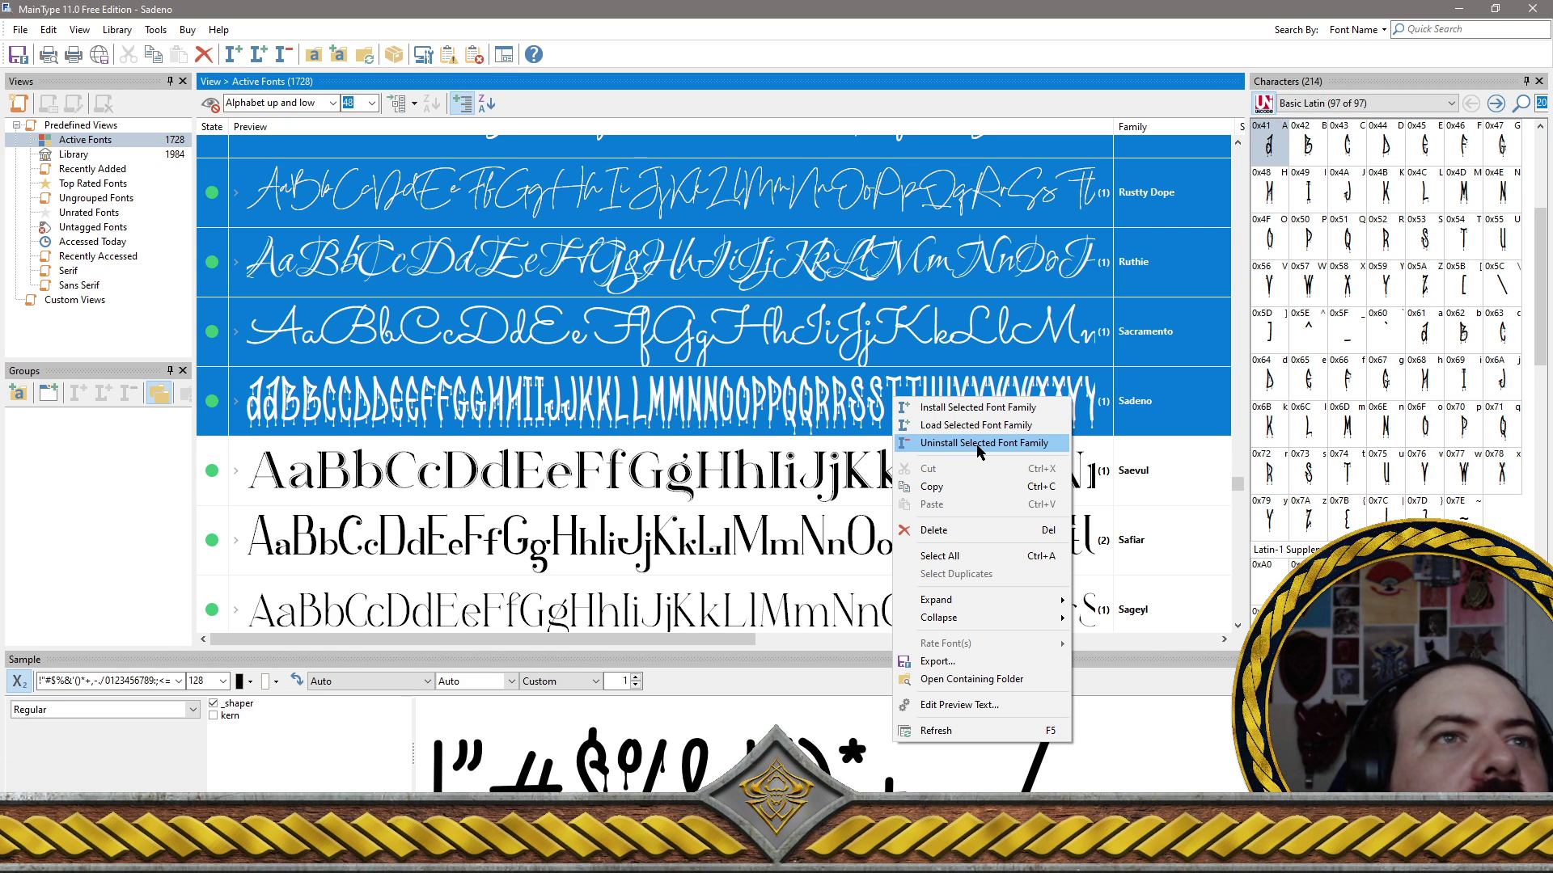
{"action": "left_click", "coordinate": [978, 443]}
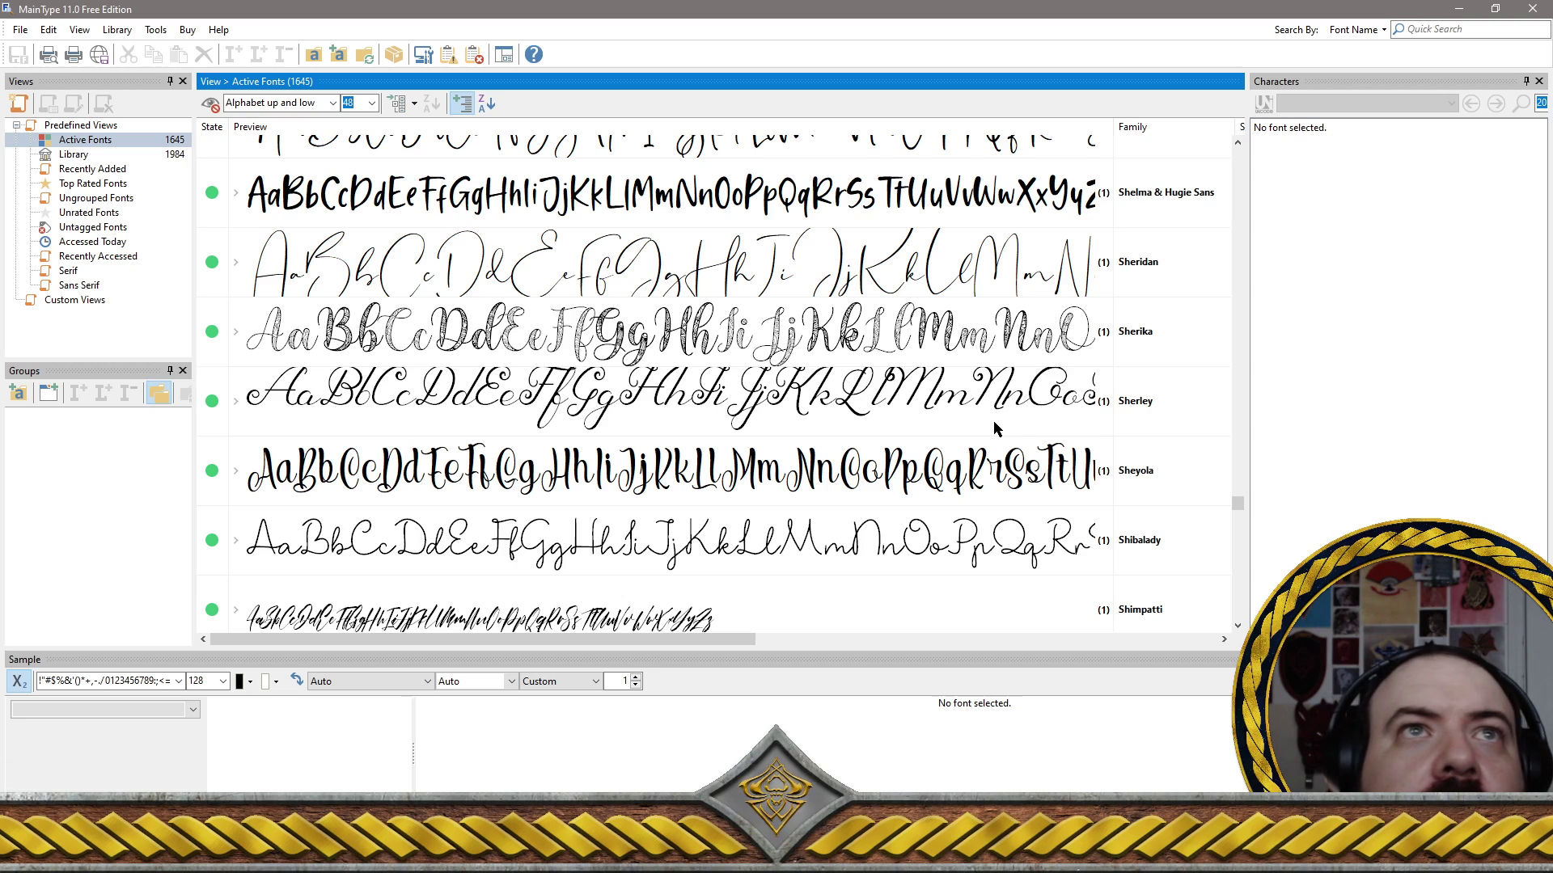
Resume the review after Rubik Mono One and start a new selection with Sagita Script, Saira and Saira SemiCondensed, leaving out Sageyl
{"action": "scroll", "coordinate": [1007, 435], "scroll_direction": "up", "scroll_amount": 5}
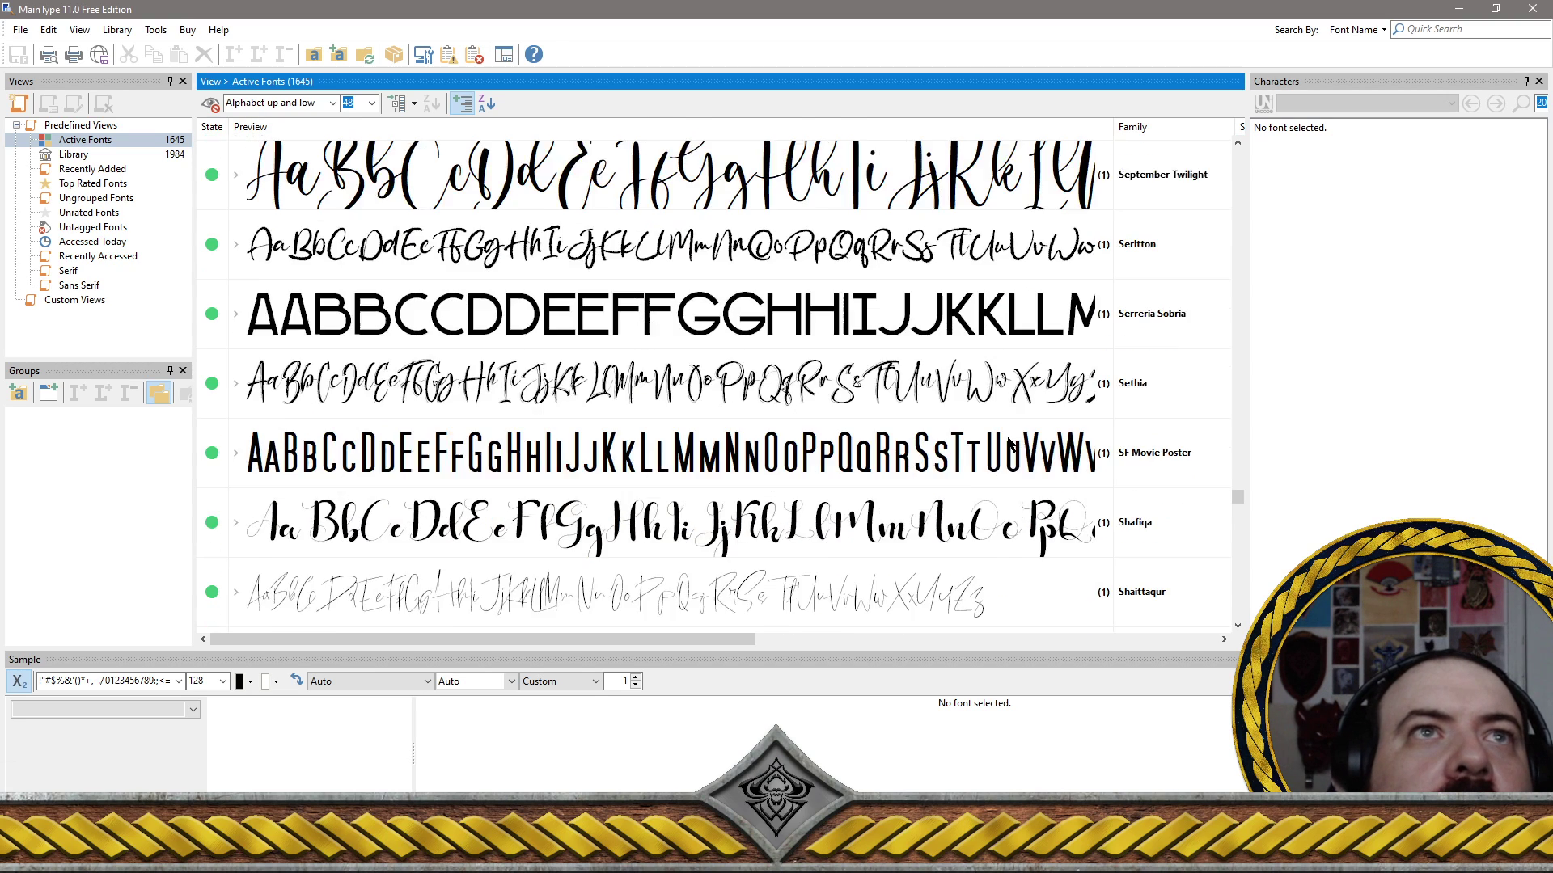
{"action": "scroll", "coordinate": [1007, 435], "scroll_direction": "up", "scroll_amount": 10}
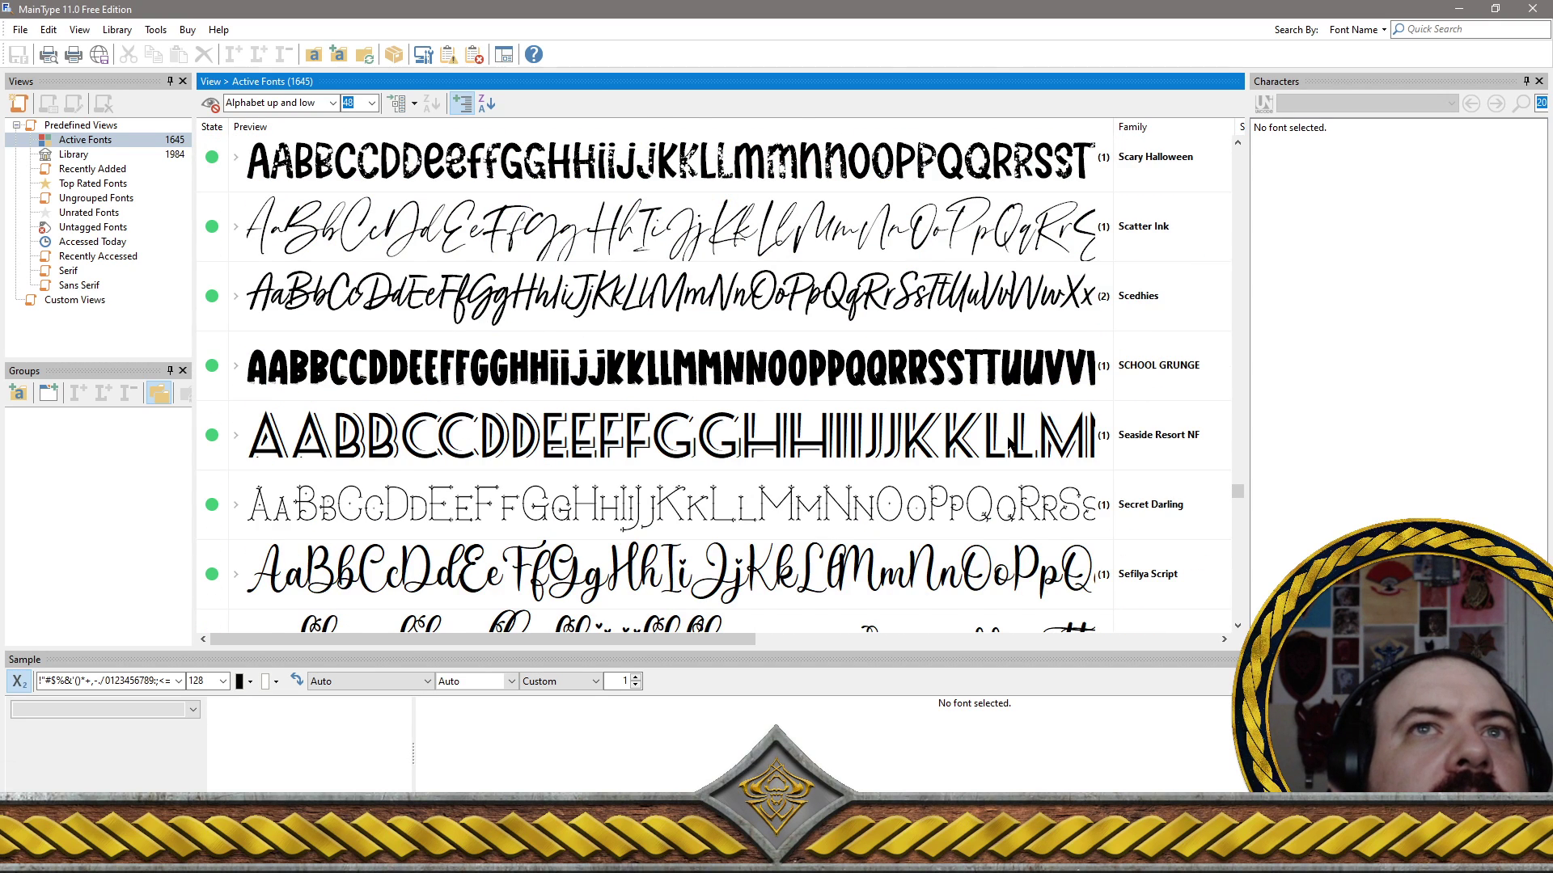
{"action": "scroll", "coordinate": [1007, 435], "scroll_direction": "up", "scroll_amount": 15}
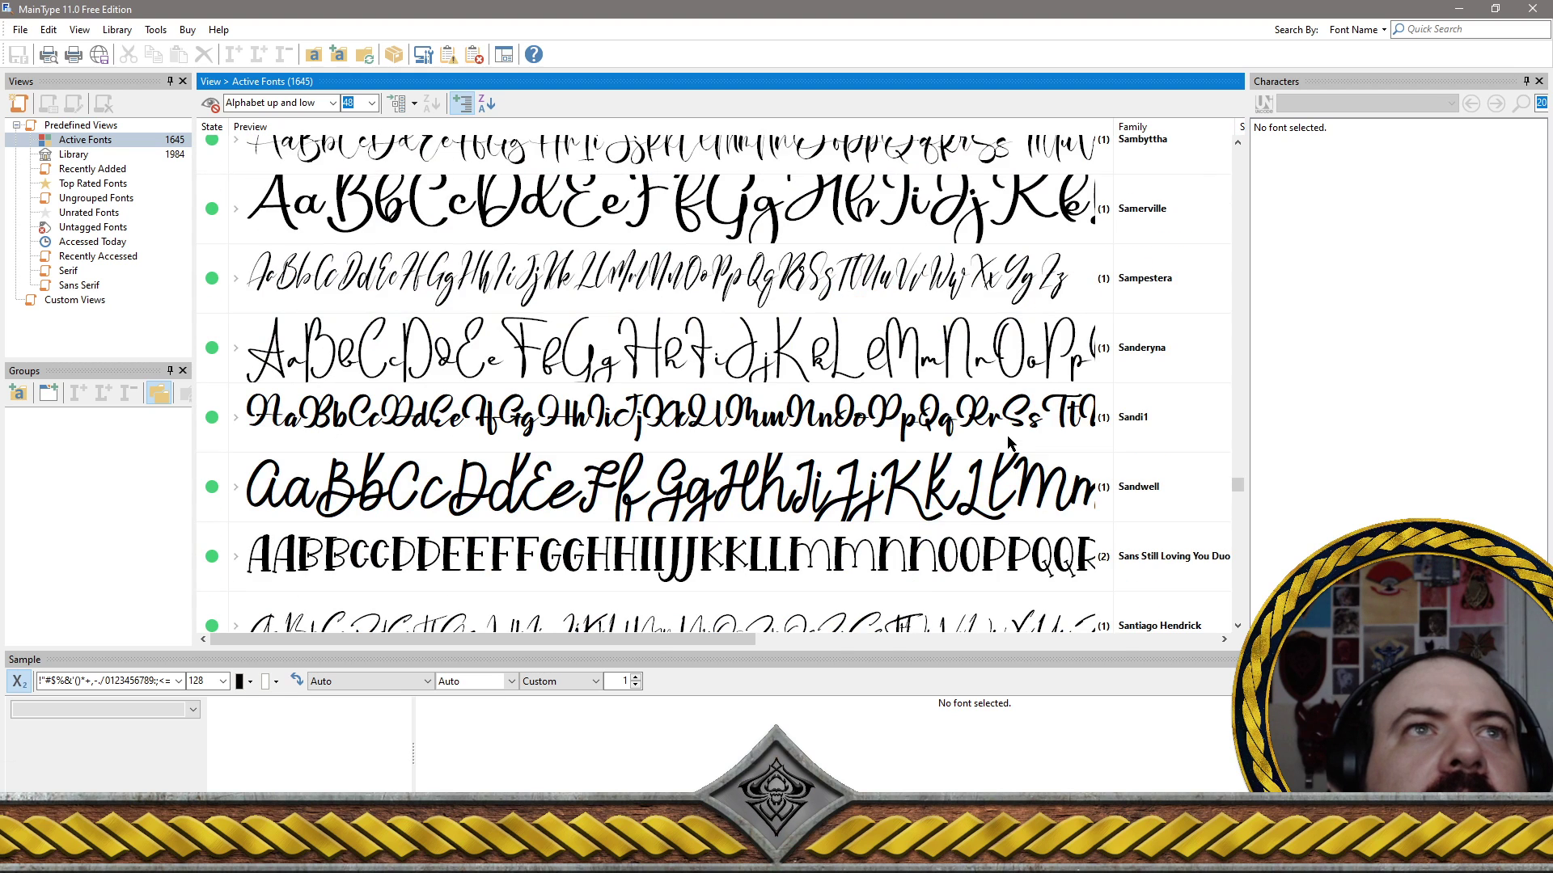
{"action": "scroll", "coordinate": [1006, 437], "scroll_direction": "up", "scroll_amount": 6}
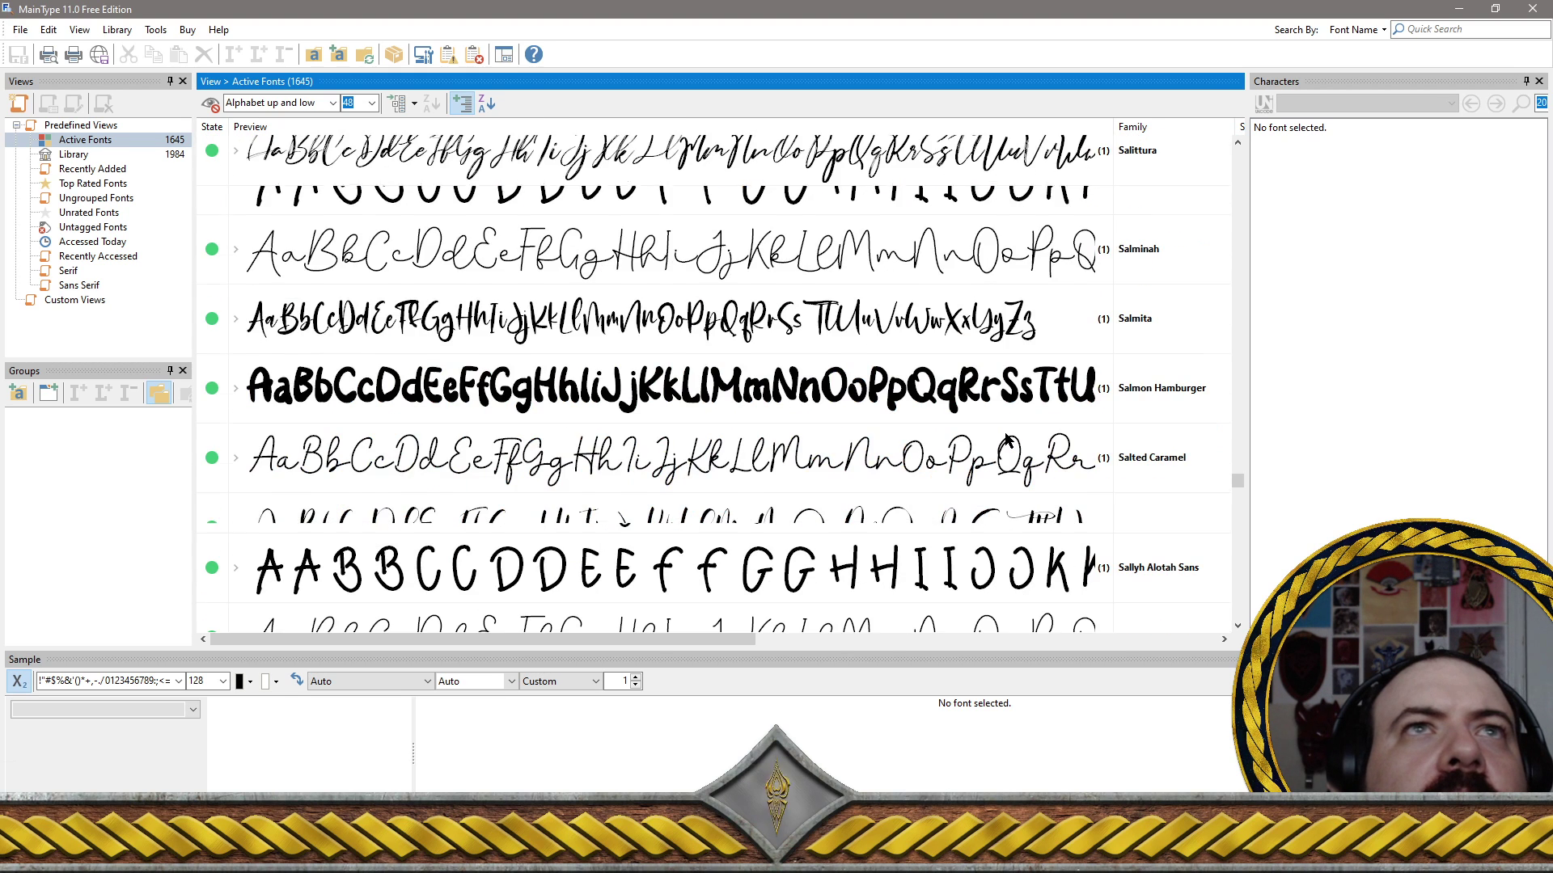
{"action": "scroll", "coordinate": [1007, 439], "scroll_direction": "up", "scroll_amount": 8}
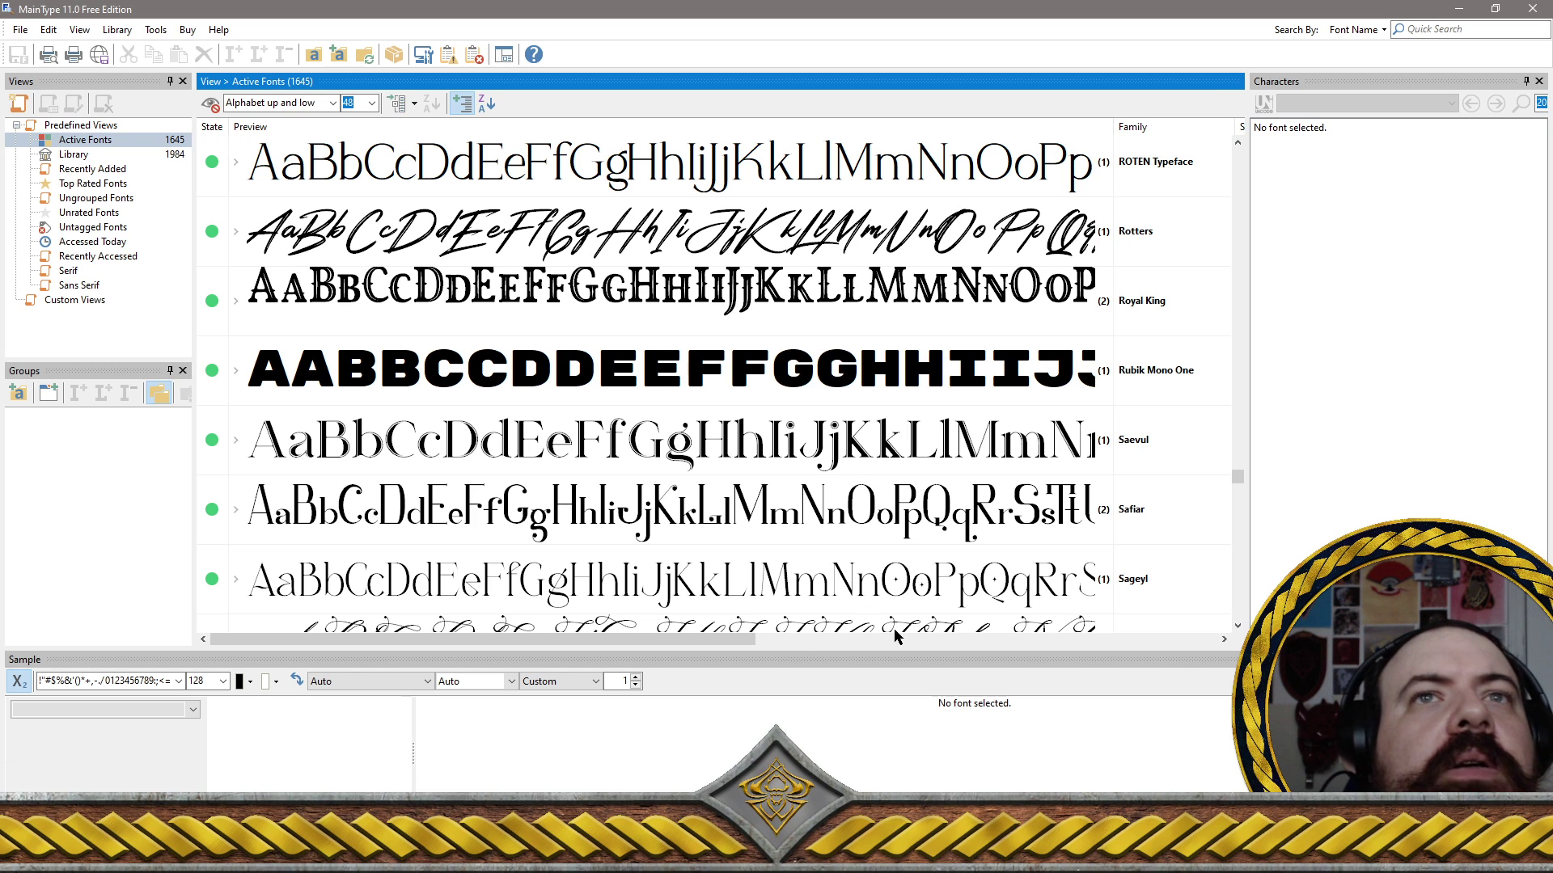
{"action": "left_click", "coordinate": [855, 571]}
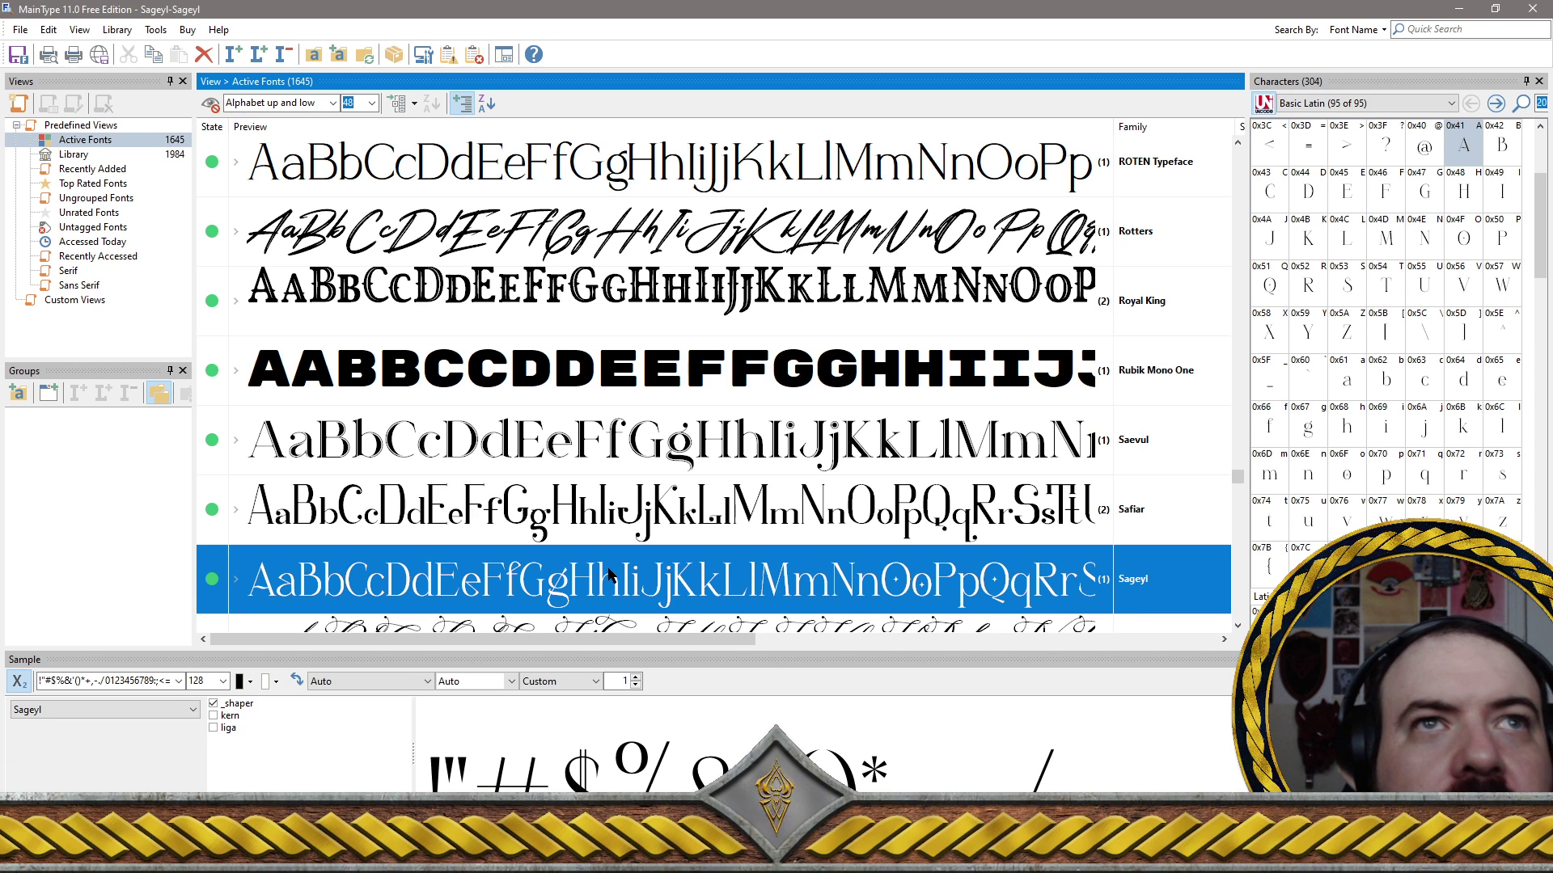
{"action": "scroll", "coordinate": [609, 572], "scroll_direction": "down", "scroll_amount": 2}
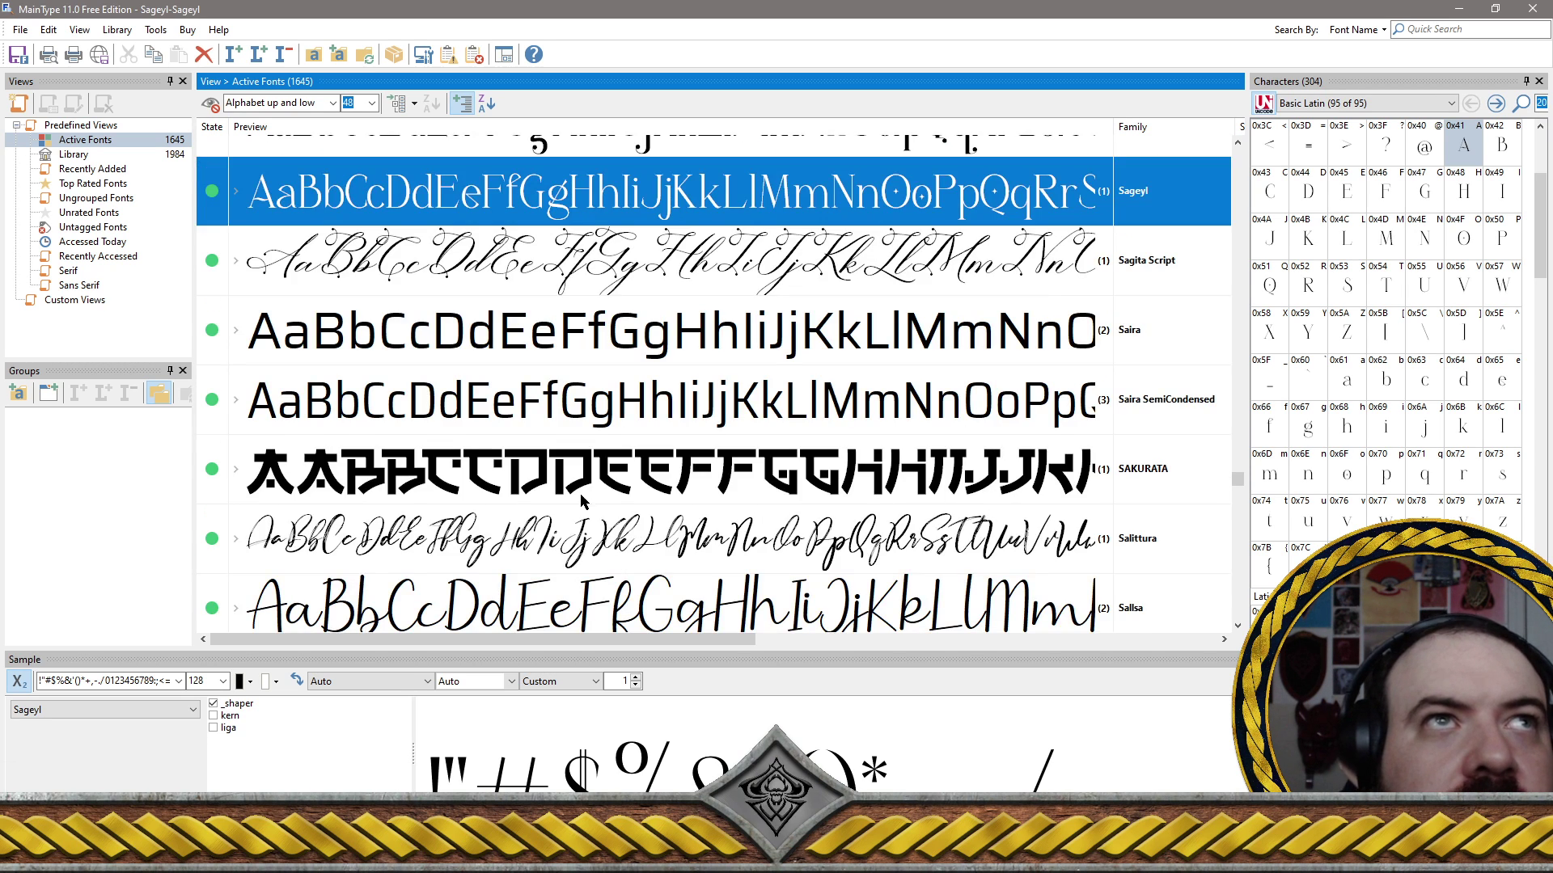
{"action": "left_click", "coordinate": [513, 266]}
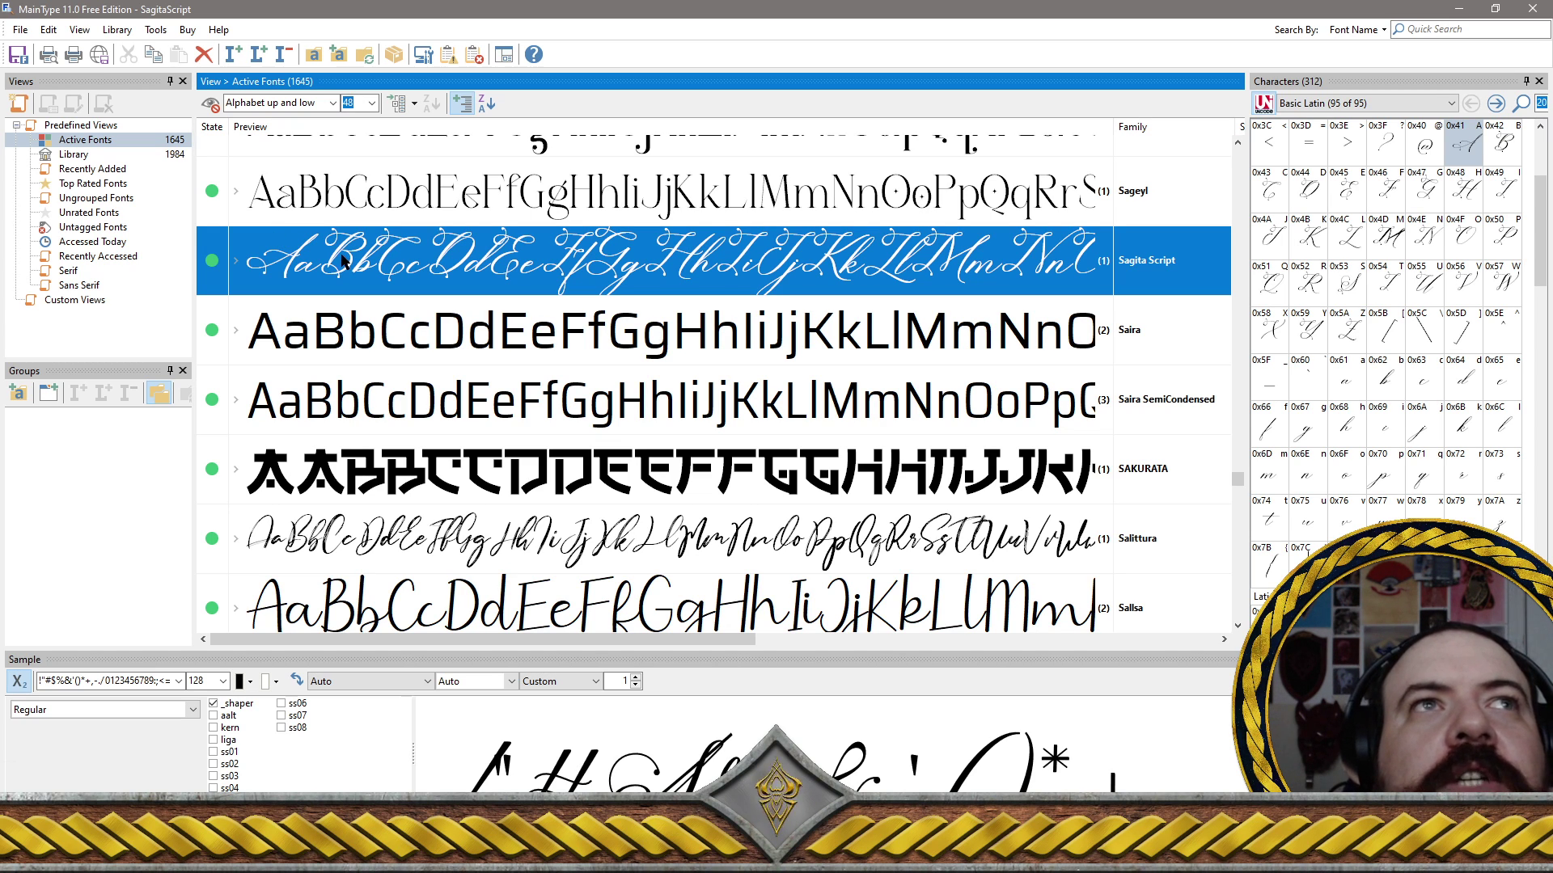
{"action": "left_click", "coordinate": [377, 340], "text": "ctrl"}
{"action": "left_click", "coordinate": [399, 414], "text": "ctrl"}
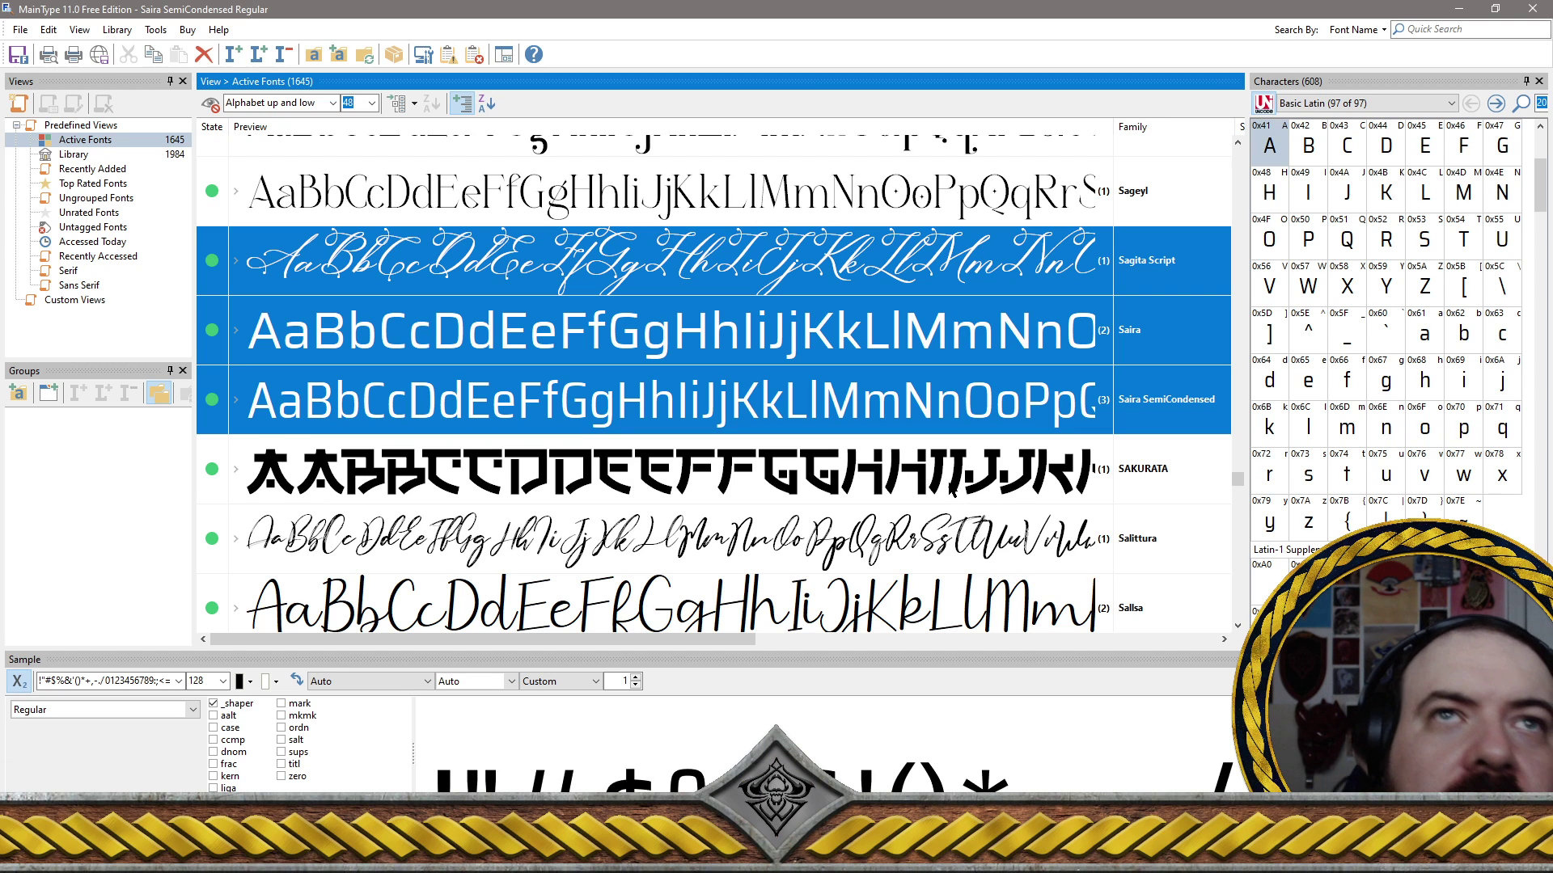
Skip SAKURATA and add Salittura, Sallsa, Sally Butter, Sally Butter Sans, Sally Butter Sans Bold and Sallyh Alotah to the selection
{"action": "left_click", "coordinate": [703, 535], "text": "ctrl"}
{"action": "scroll", "coordinate": [703, 536], "scroll_direction": "down", "scroll_amount": 2}
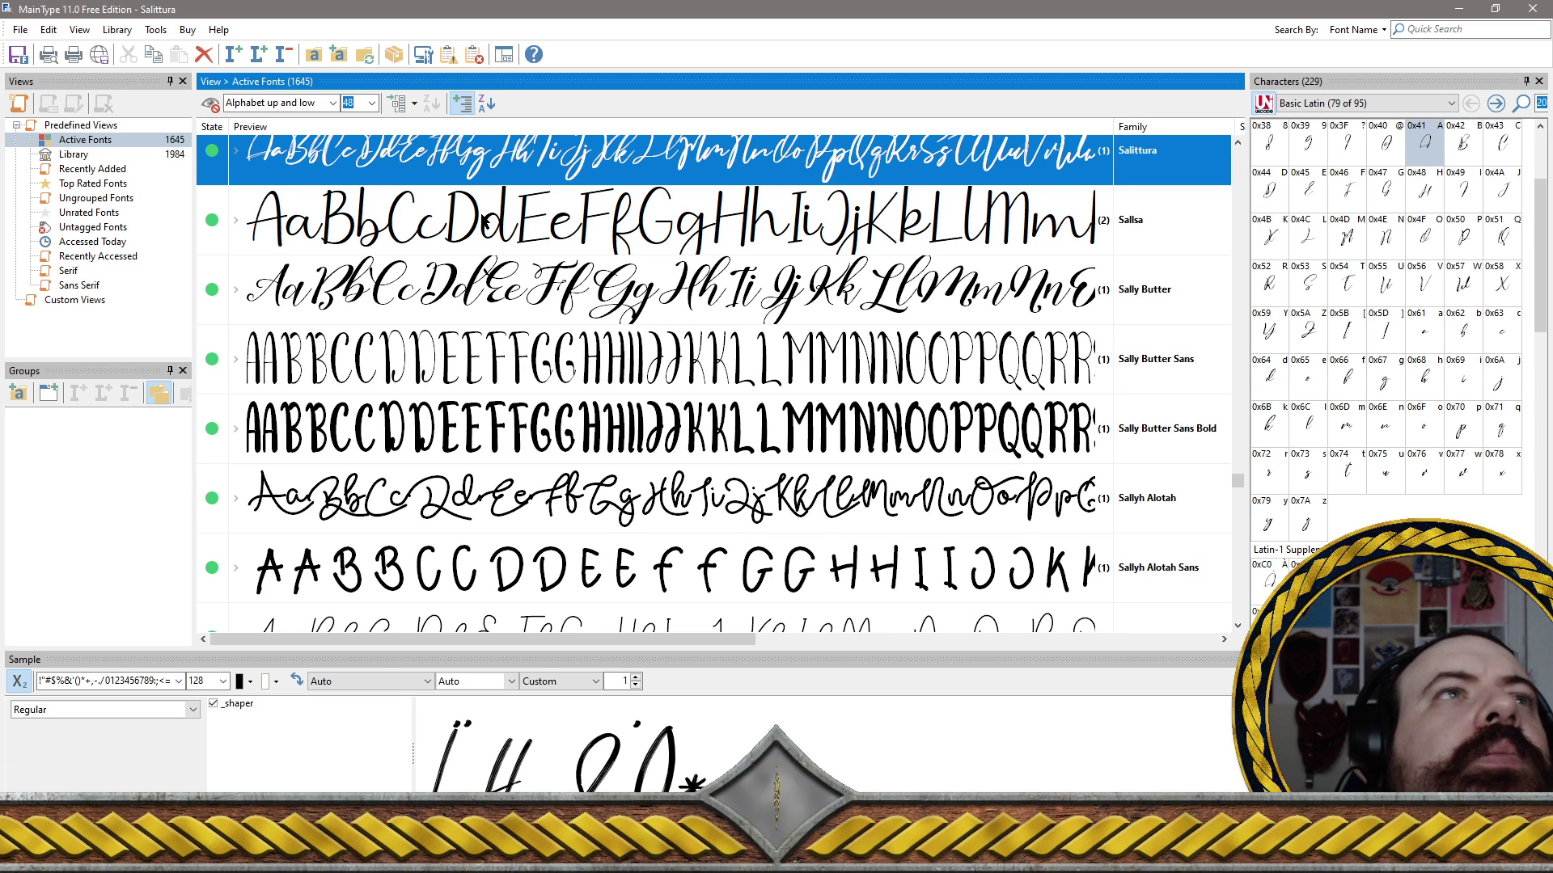
{"action": "left_click", "coordinate": [487, 226], "text": "ctrl"}
{"action": "left_click", "coordinate": [491, 296], "text": "ctrl"}
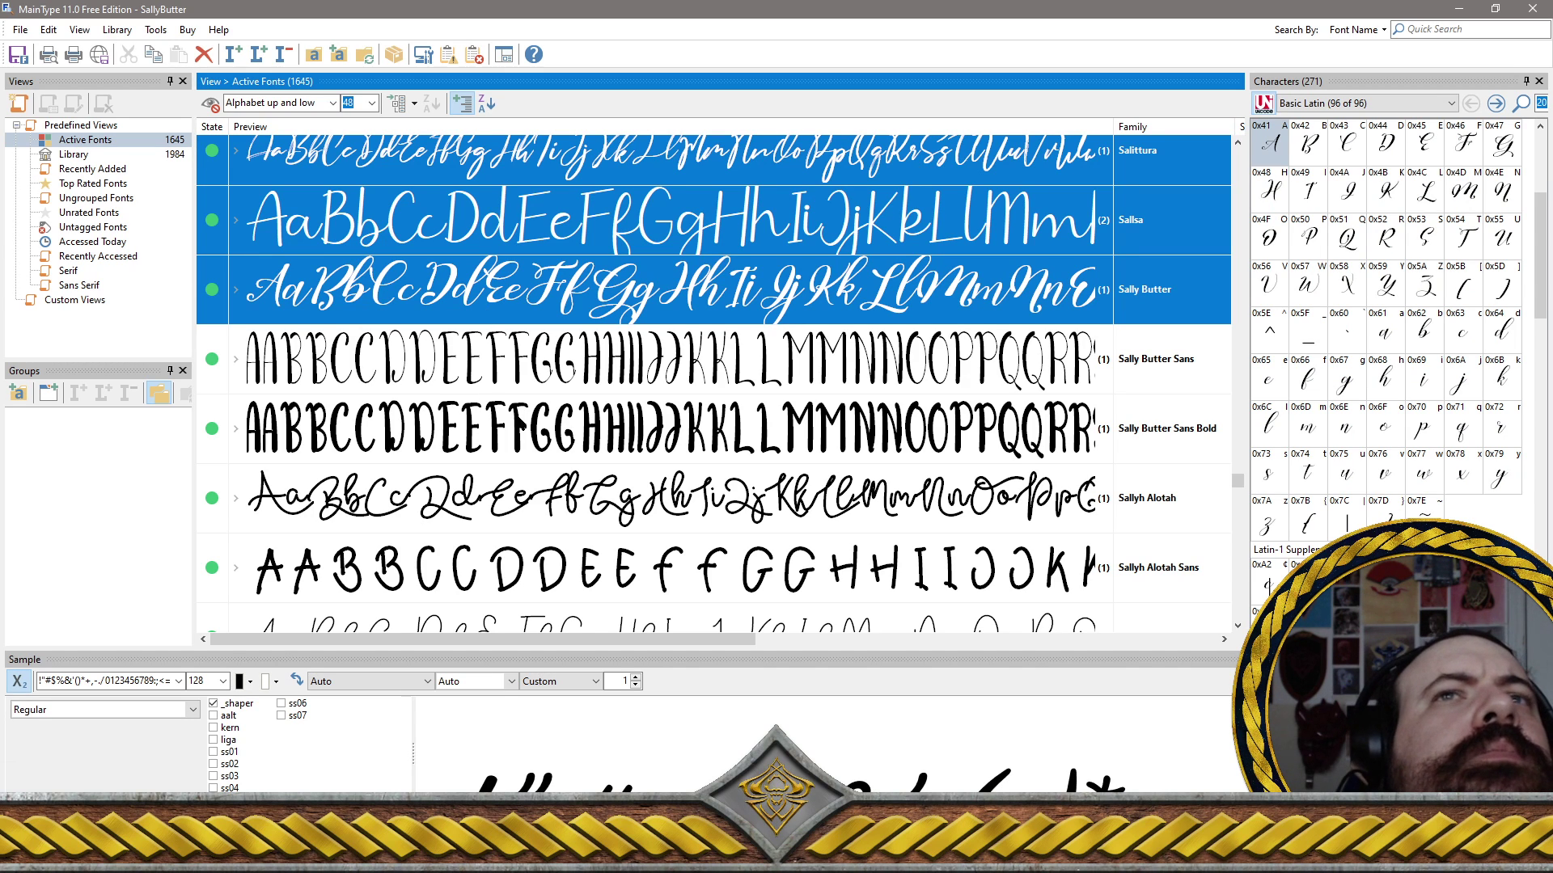
{"action": "left_click", "coordinate": [514, 428], "text": "ctrl"}
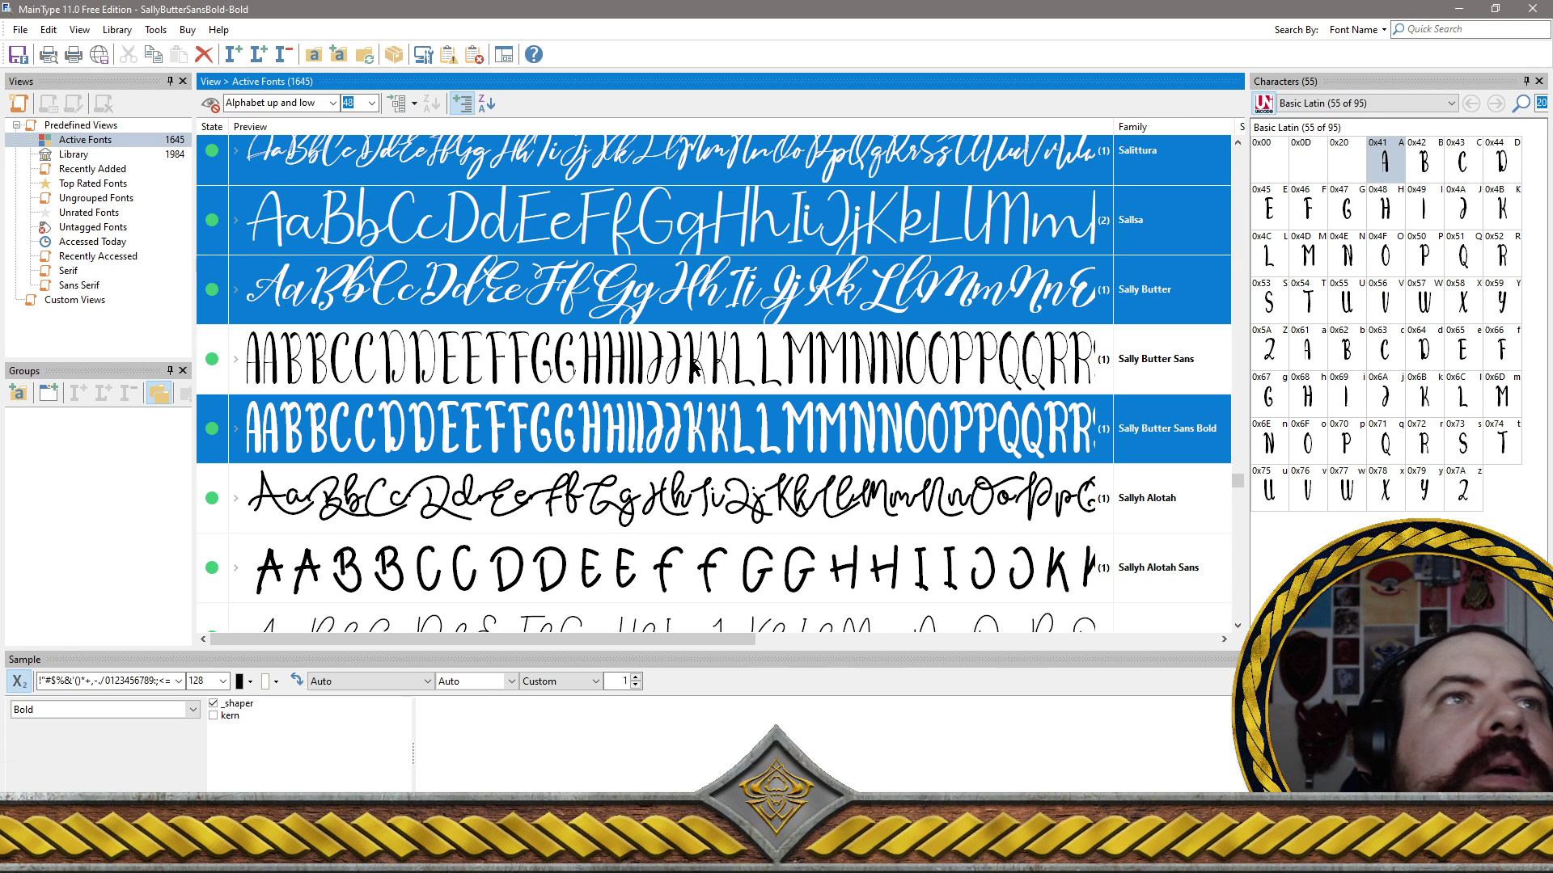
{"action": "left_click", "coordinate": [752, 358], "text": "ctrl"}
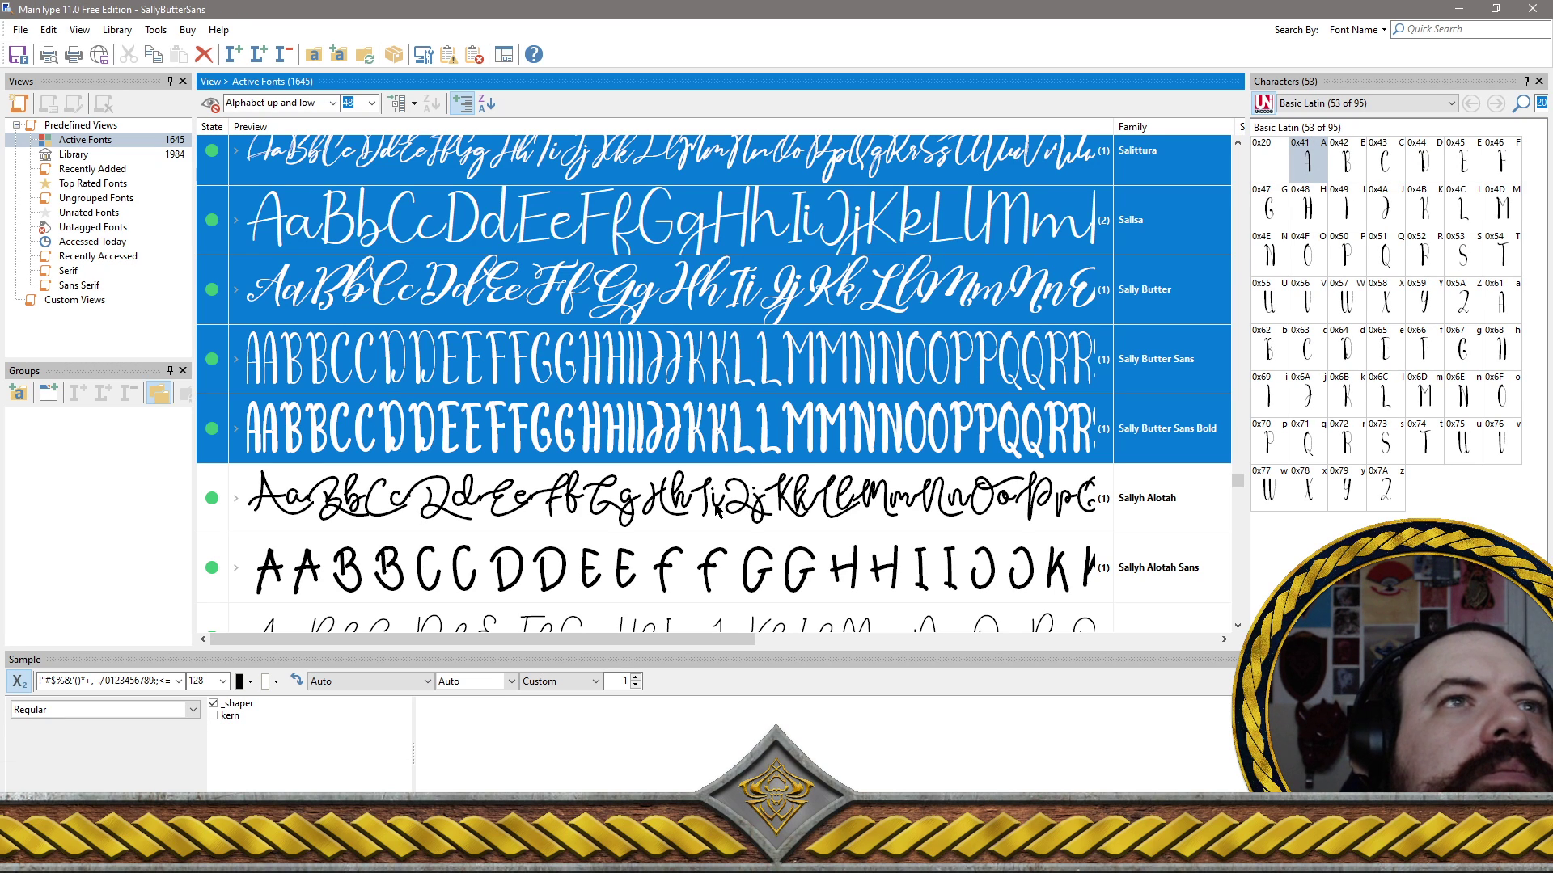
{"action": "left_click", "coordinate": [717, 511], "text": "ctrl"}
Extend the selection with Sallyh Alotah Sans, Salminah, Salmita, Salmon Hamburger, Salted Caramel and Sambyttha
{"action": "scroll", "coordinate": [717, 511], "scroll_direction": "down", "scroll_amount": 5}
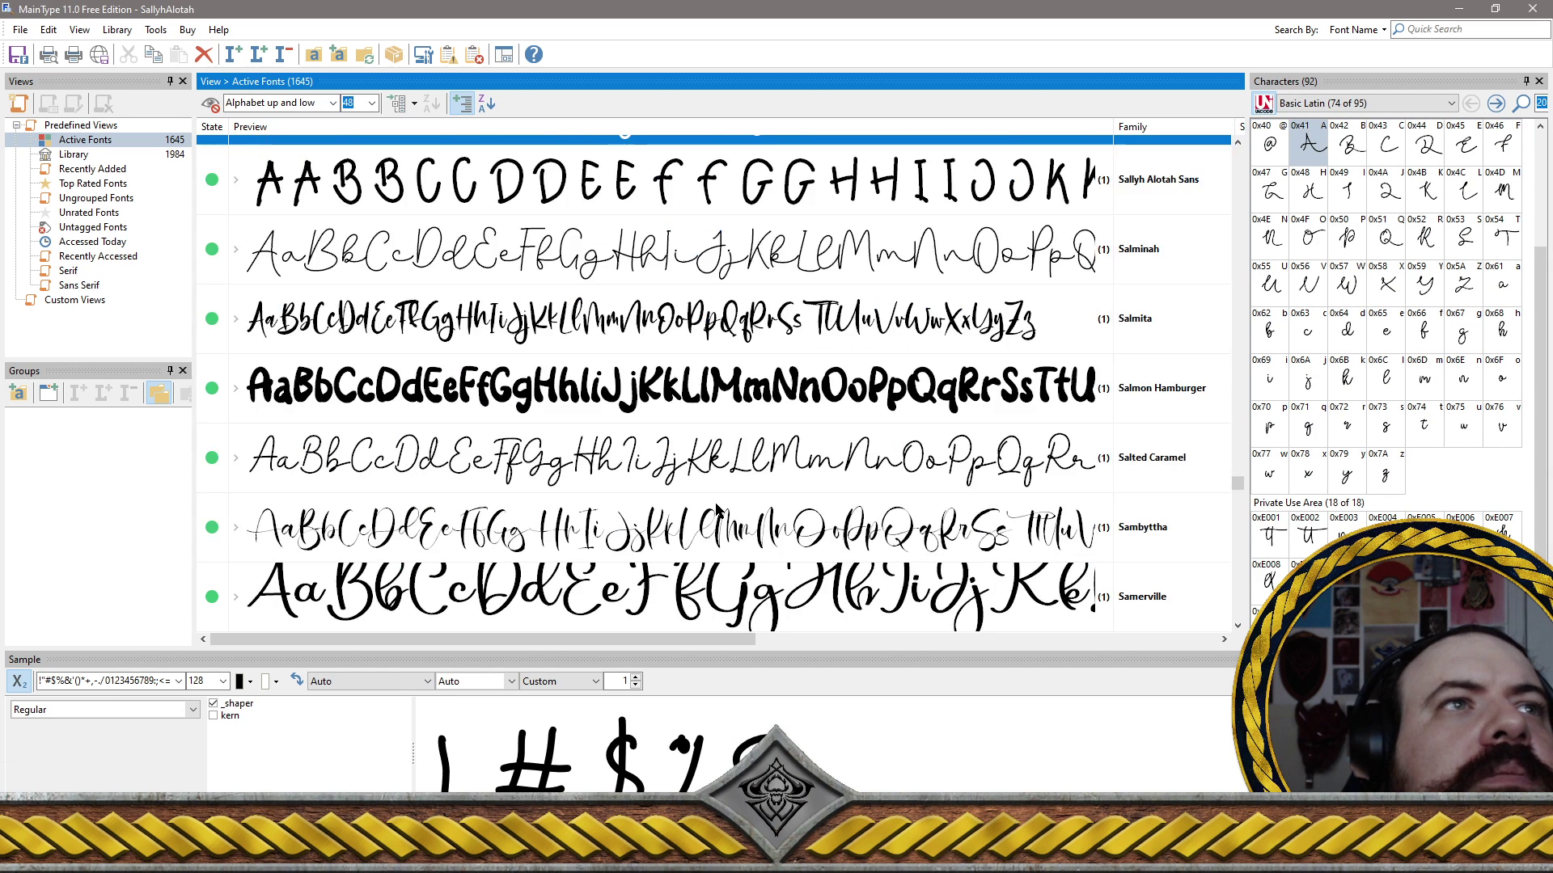
{"action": "left_click", "coordinate": [477, 189]}
{"action": "left_click", "coordinate": [485, 265], "text": "ctrl"}
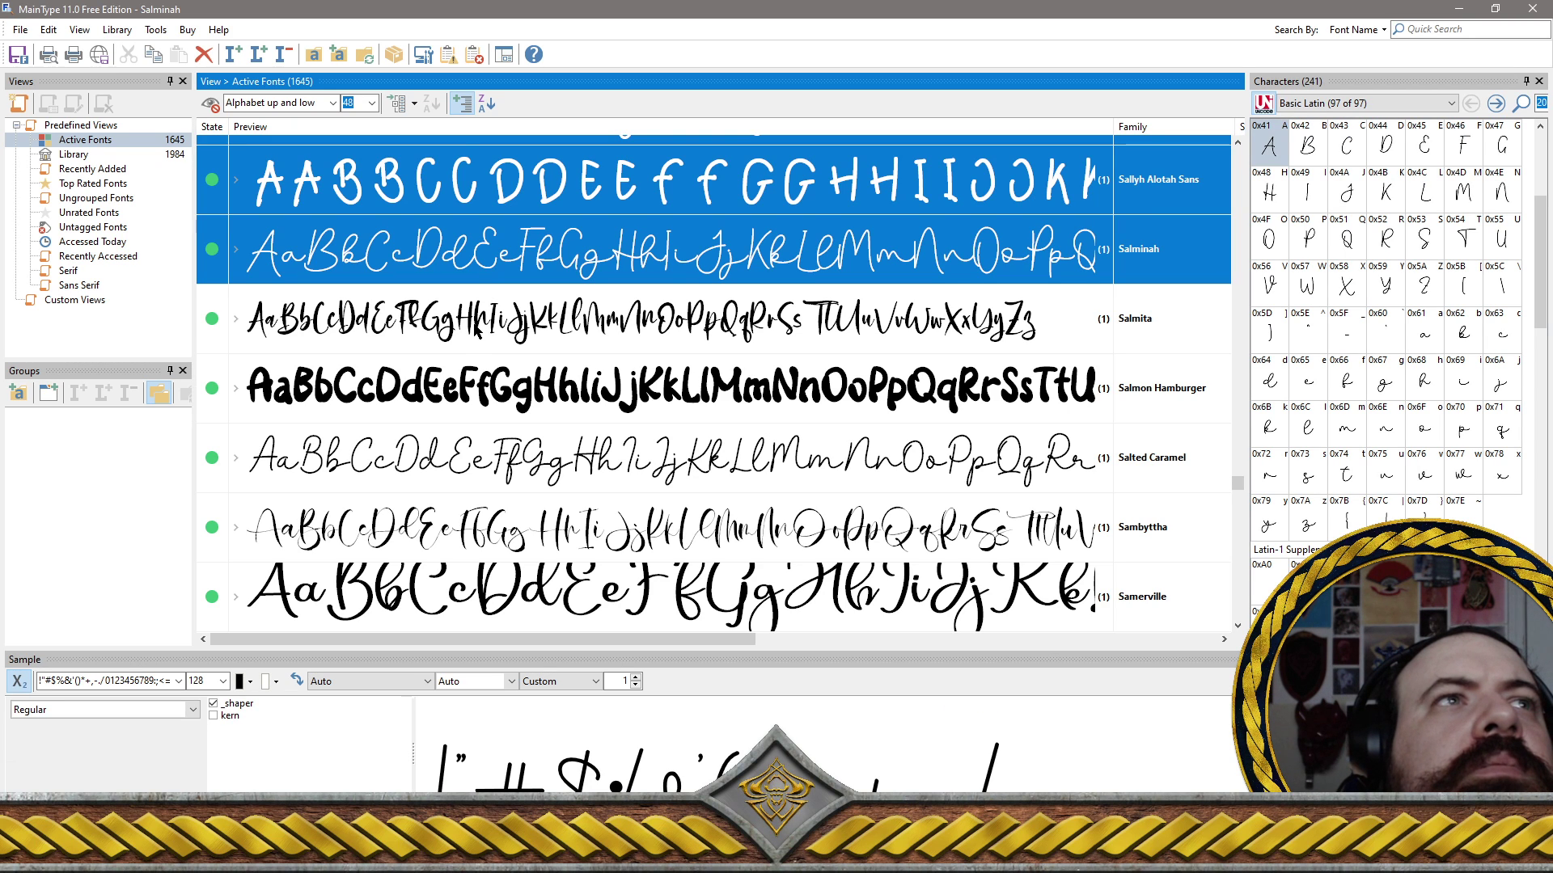
{"action": "left_click", "coordinate": [477, 330], "text": "ctrl"}
{"action": "left_click", "coordinate": [497, 392], "text": "ctrl"}
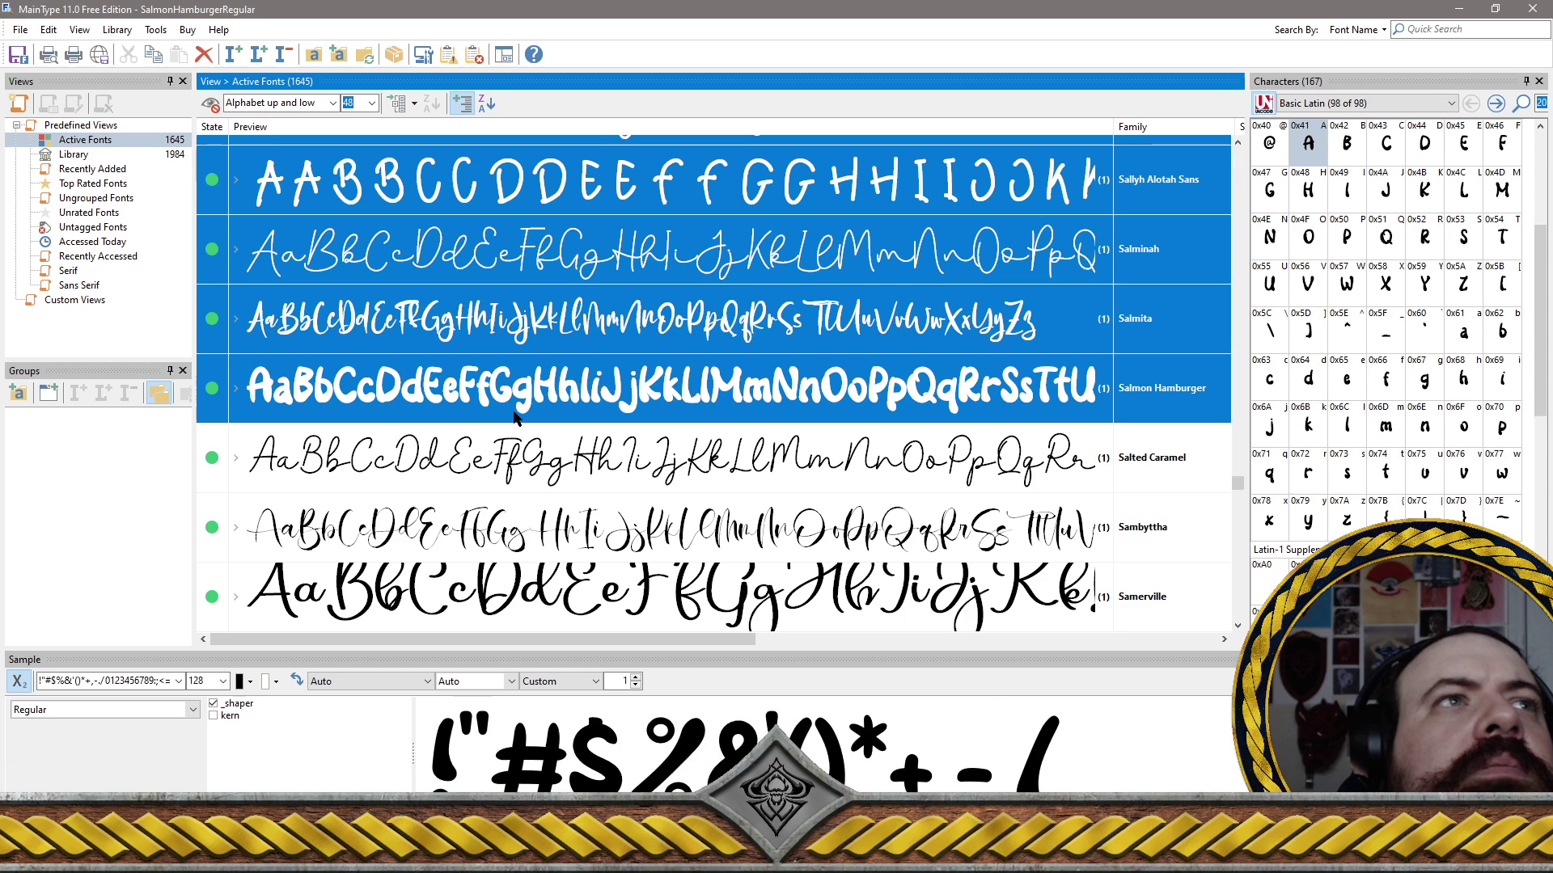
{"action": "left_click", "coordinate": [484, 451], "text": "ctrl"}
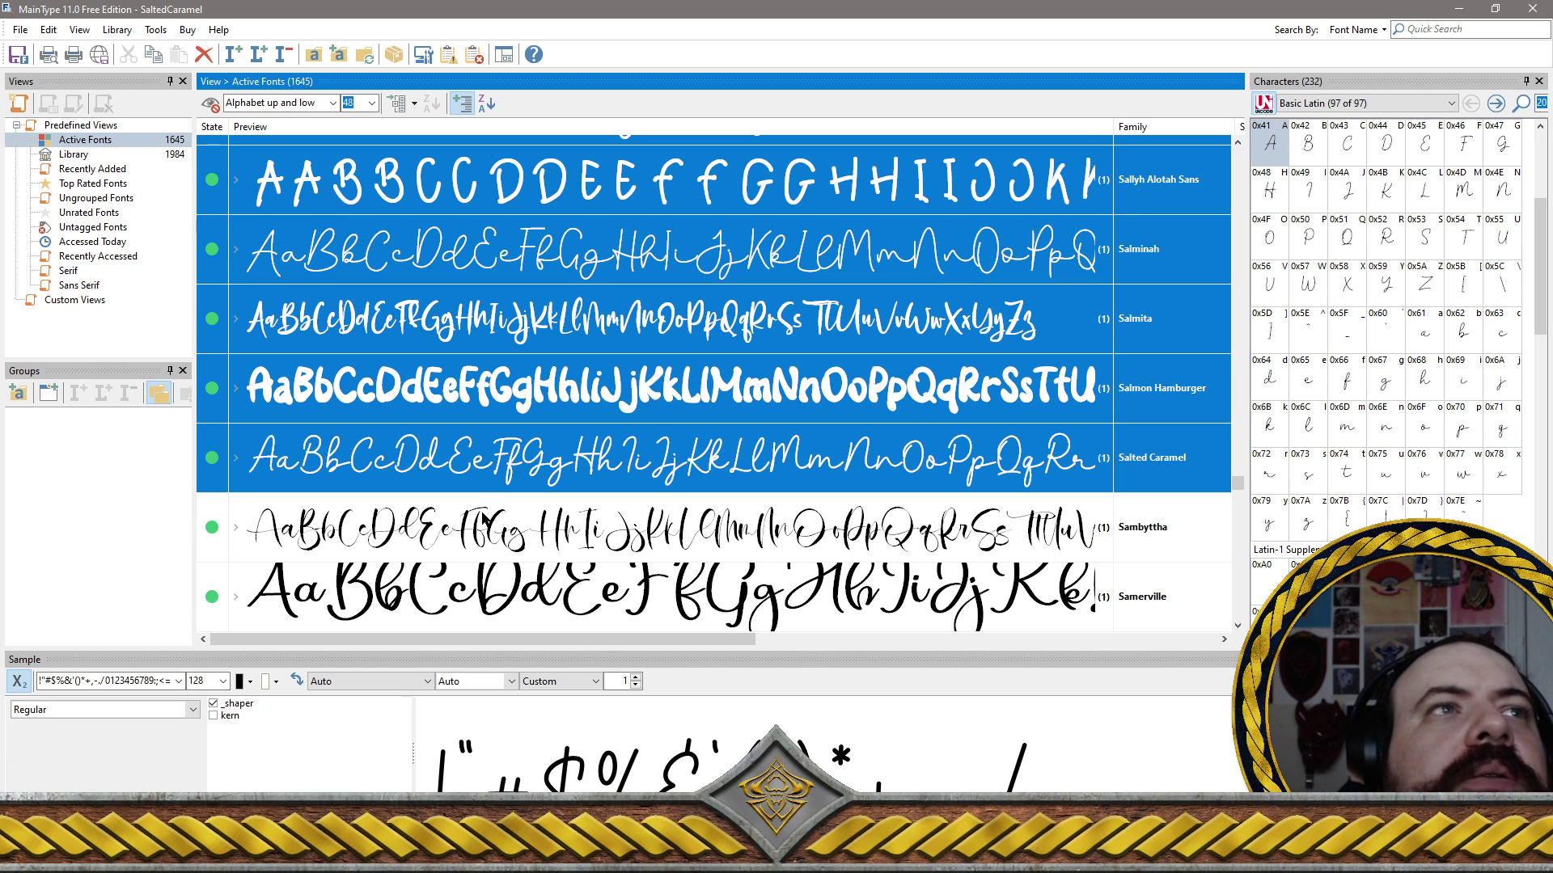
{"action": "left_click", "coordinate": [476, 517], "text": "ctrl"}
Add the Samerville, Sampestera, Sanderyna, Sandi1 and Sandwell families to the selection
{"action": "scroll", "coordinate": [476, 518], "scroll_direction": "down", "scroll_amount": 5}
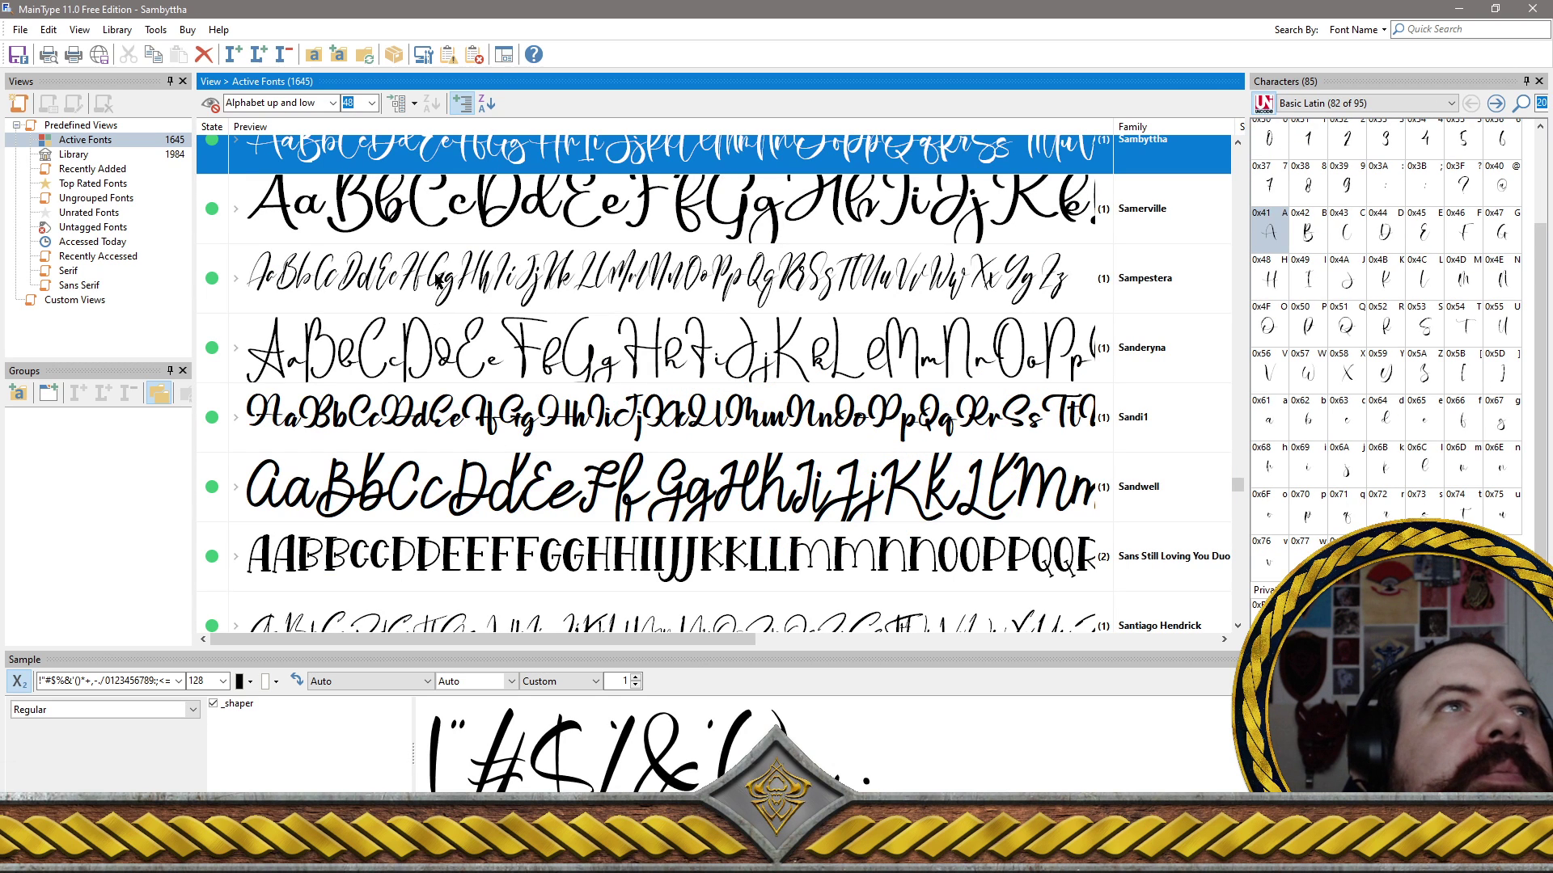
{"action": "left_click", "coordinate": [420, 218], "text": "ctrl"}
{"action": "left_click", "coordinate": [433, 275], "text": "ctrl"}
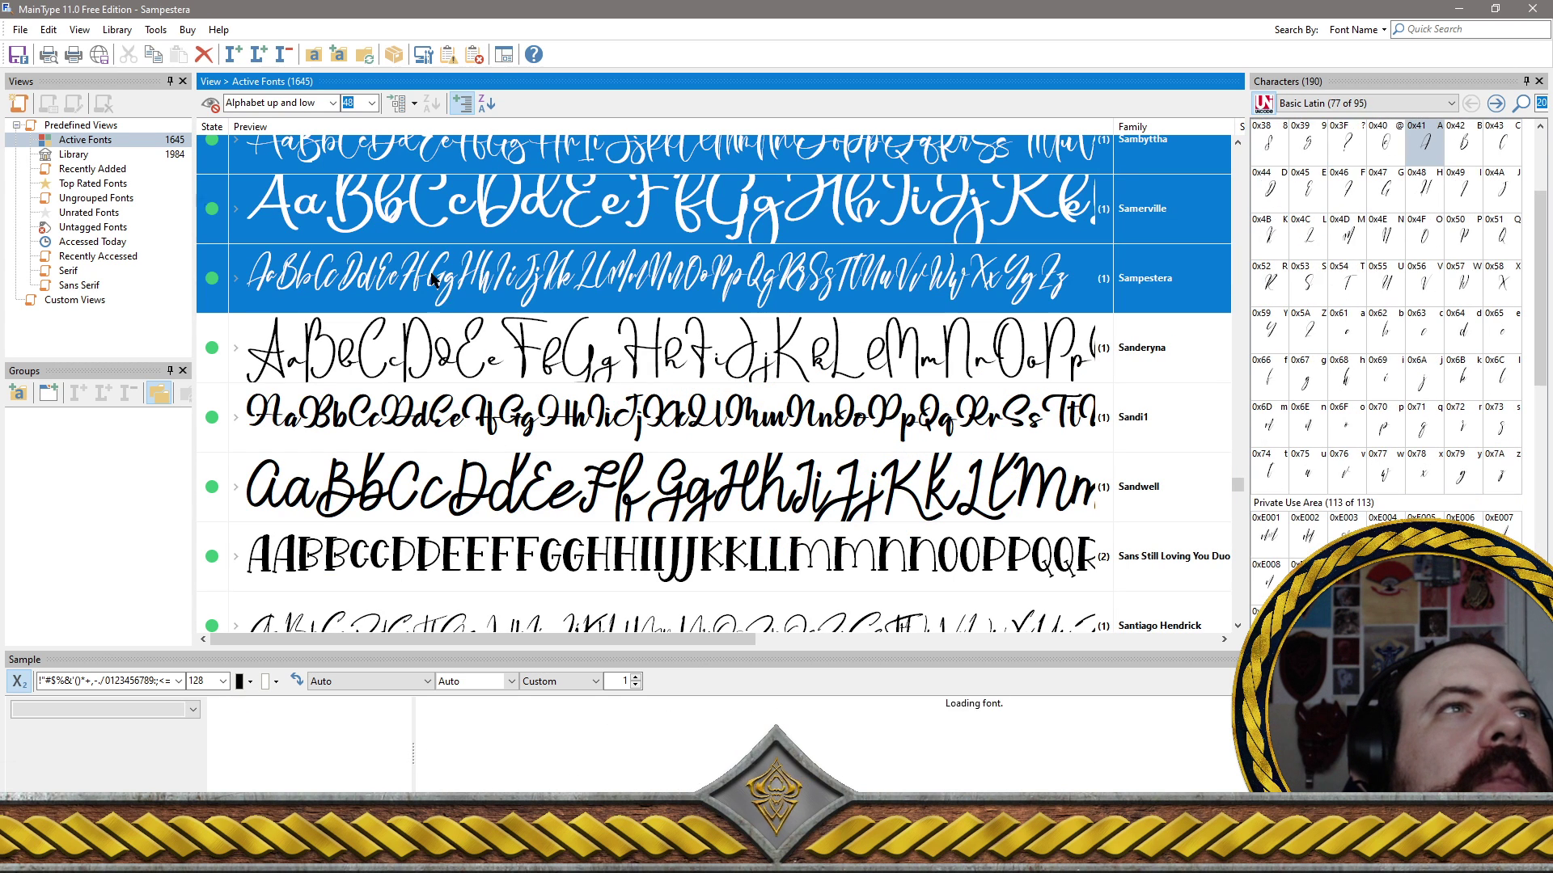
{"action": "left_click", "coordinate": [463, 349], "text": "ctrl"}
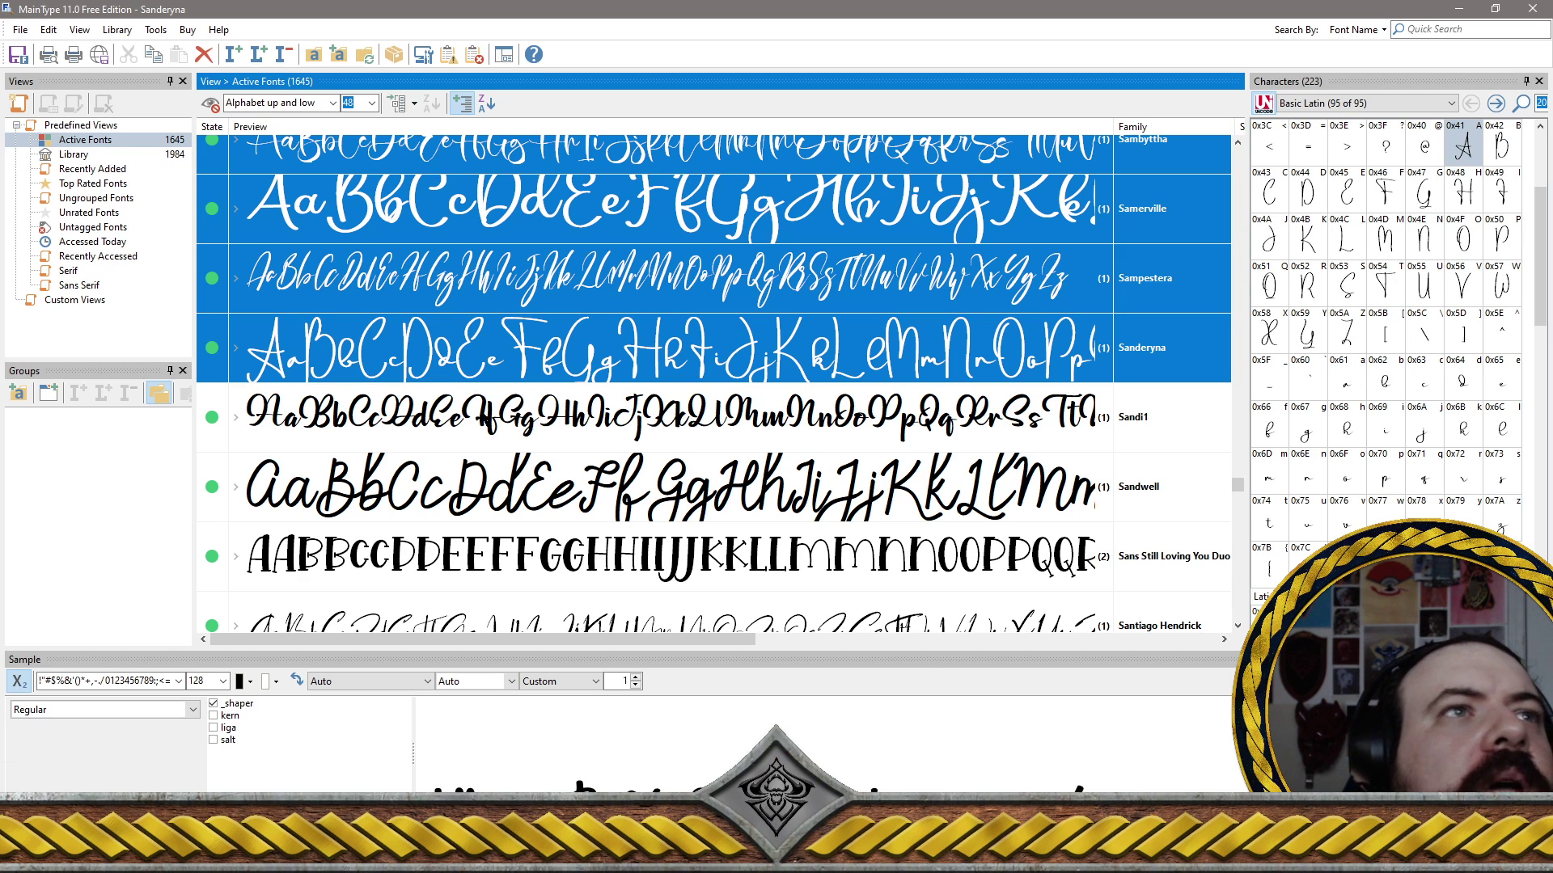
{"action": "left_click", "coordinate": [485, 422], "text": "ctrl"}
{"action": "left_click", "coordinate": [495, 469], "text": "ctrl"}
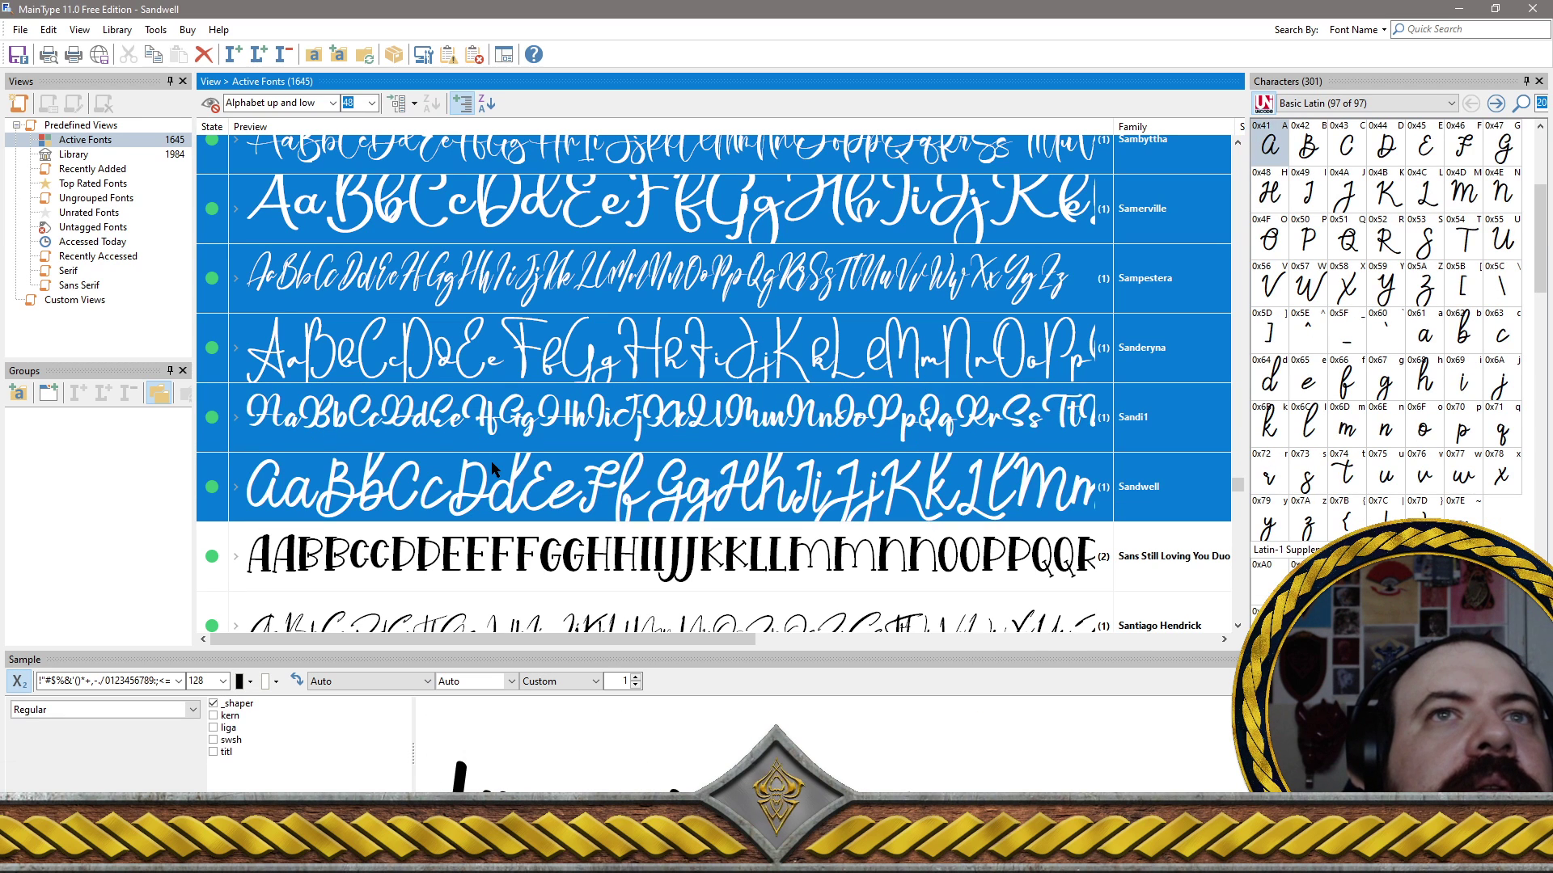
Extend the selection with Sans Still Loving You Duo, Santiago Hendrick, Santomyse Eridupes, Santorini Eighty, Sarfiantto and Sarilla Script
{"action": "left_click", "coordinate": [507, 555]}
{"action": "scroll", "coordinate": [544, 516], "scroll_direction": "down", "scroll_amount": 5}
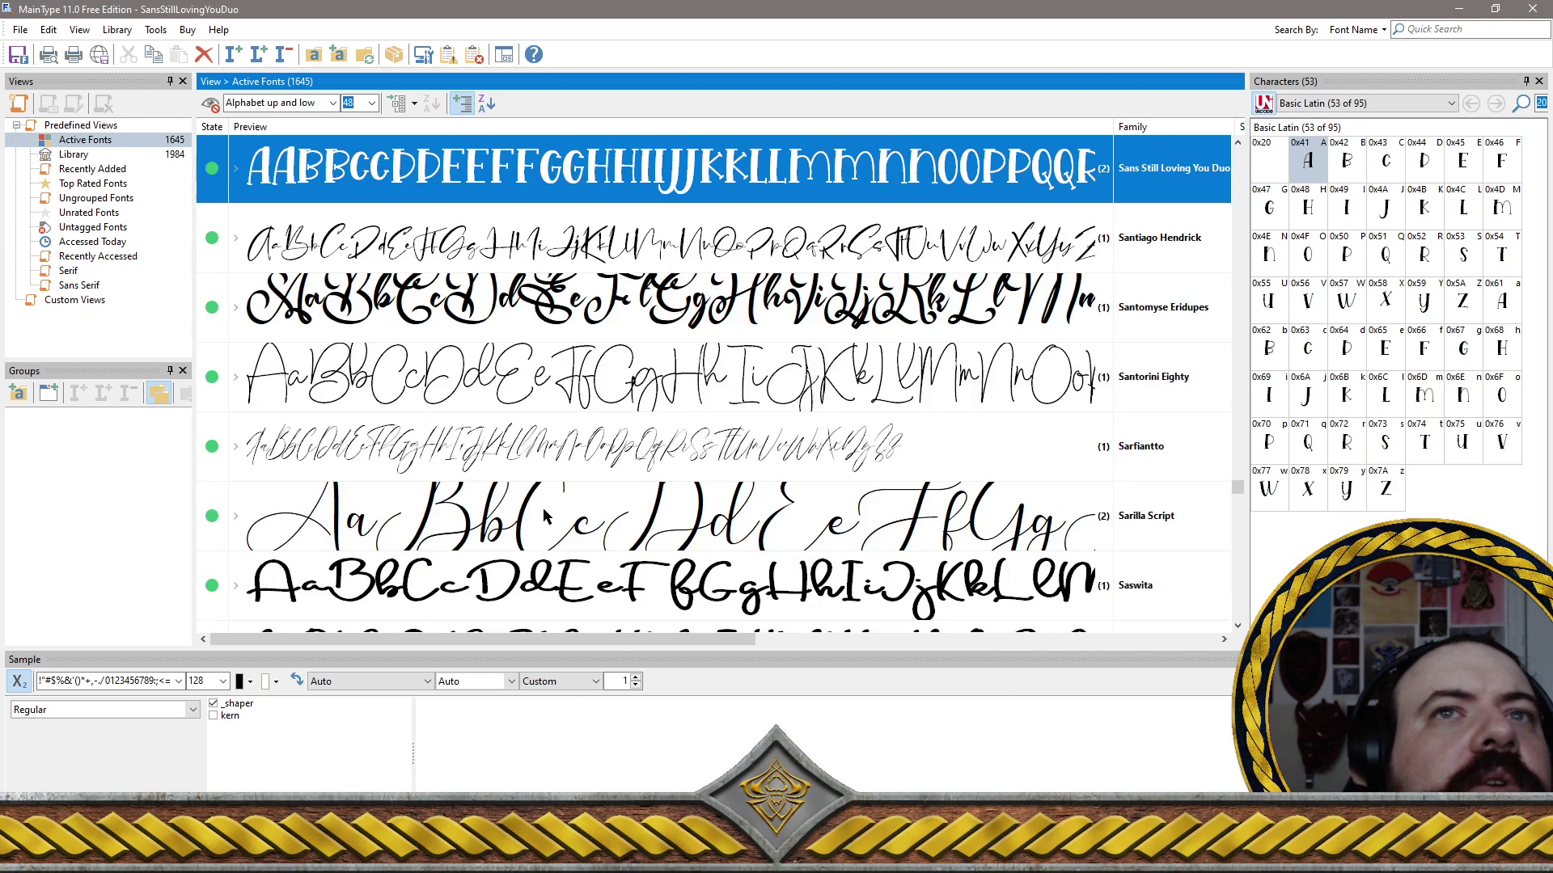
{"action": "left_click", "coordinate": [454, 259], "text": "ctrl"}
{"action": "left_click", "coordinate": [444, 316], "text": "ctrl"}
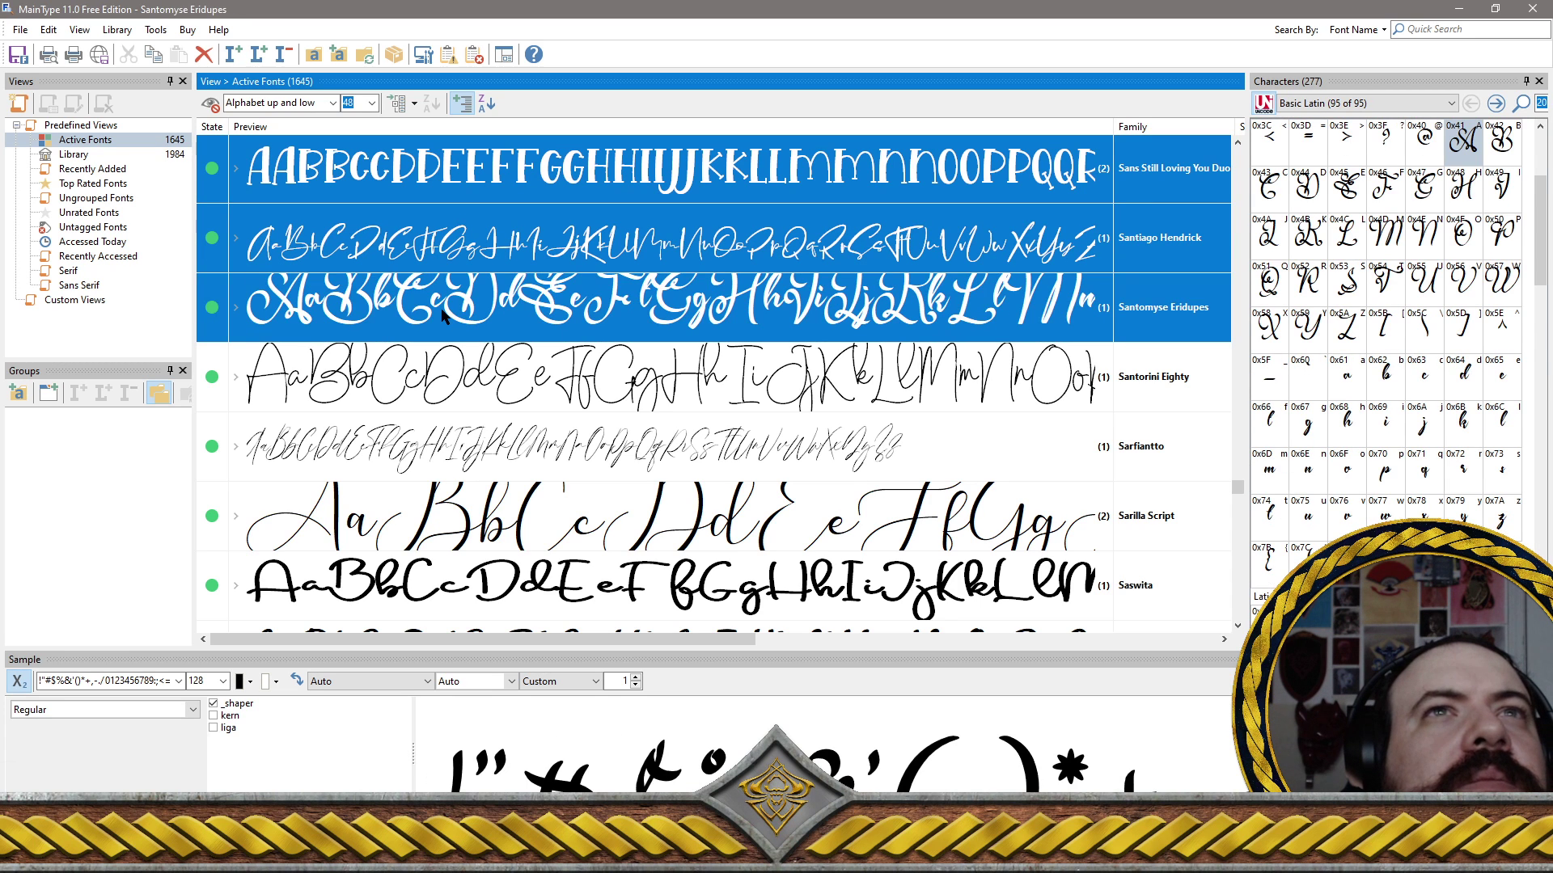
{"action": "left_click", "coordinate": [468, 389], "text": "ctrl"}
{"action": "left_click", "coordinate": [461, 467], "text": "ctrl"}
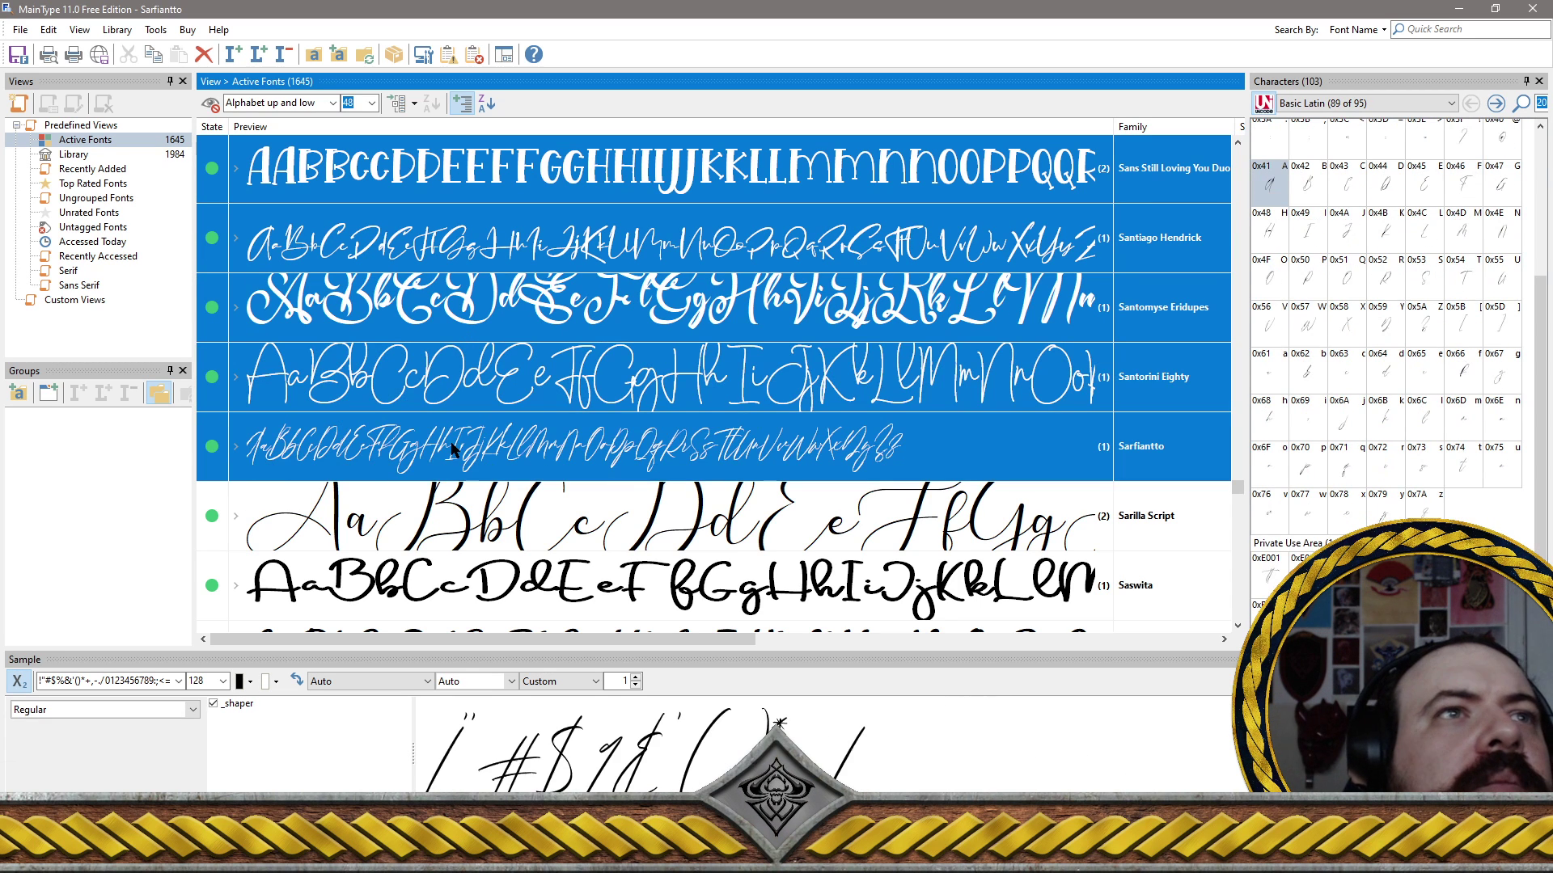
{"action": "left_click", "coordinate": [512, 508], "text": "ctrl"}
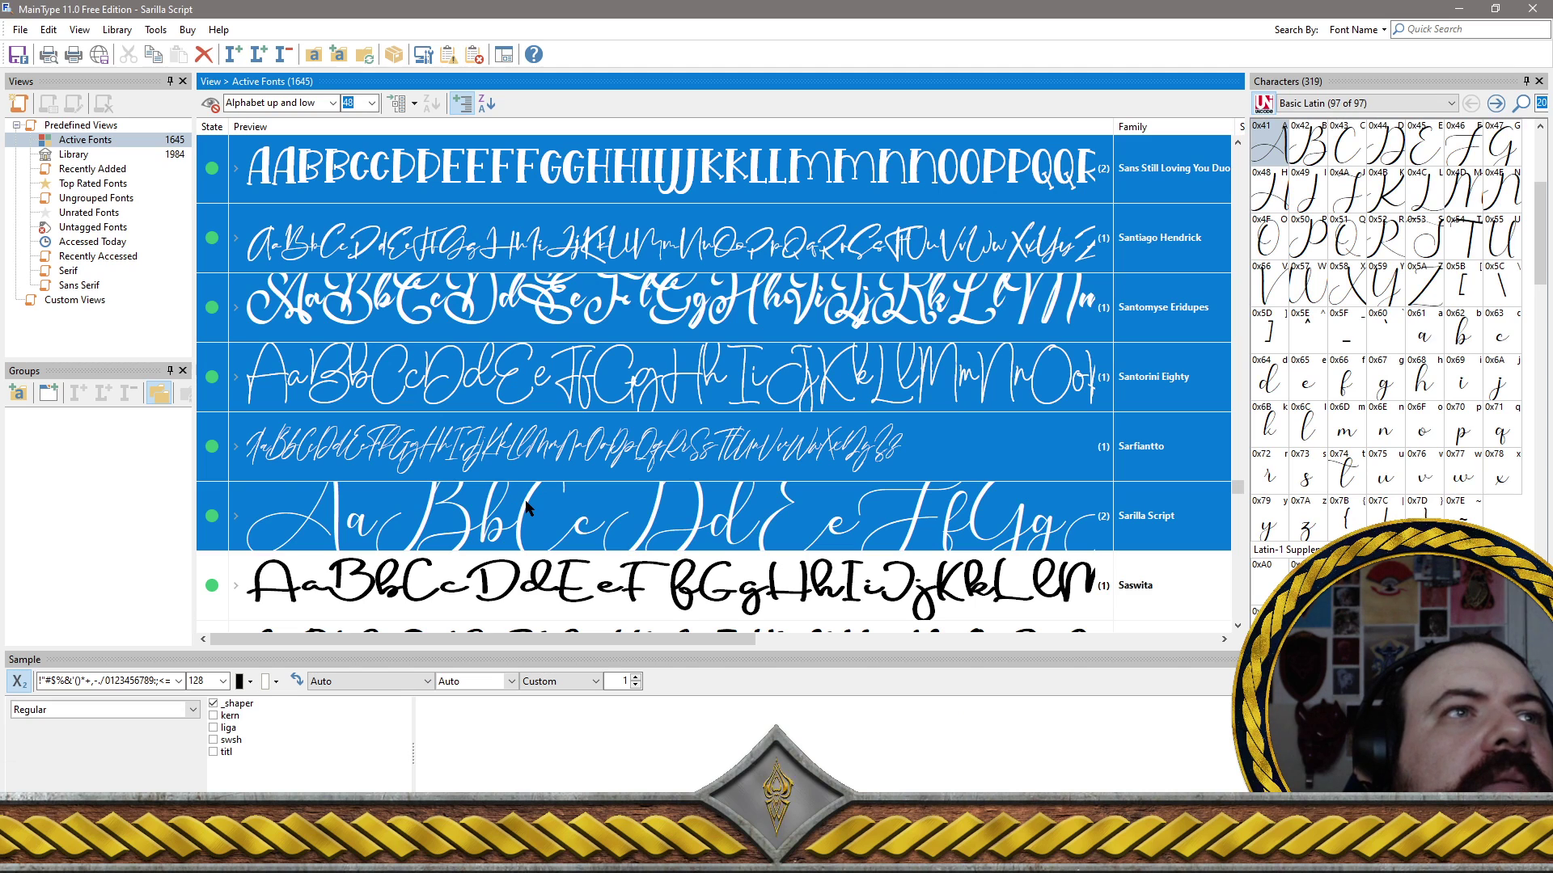
Add the Saswita, Satisfy, Sattrila, Satturasi Gonthor and Satturnus families to the selection
{"action": "scroll", "coordinate": [526, 505], "scroll_direction": "down", "scroll_amount": 5}
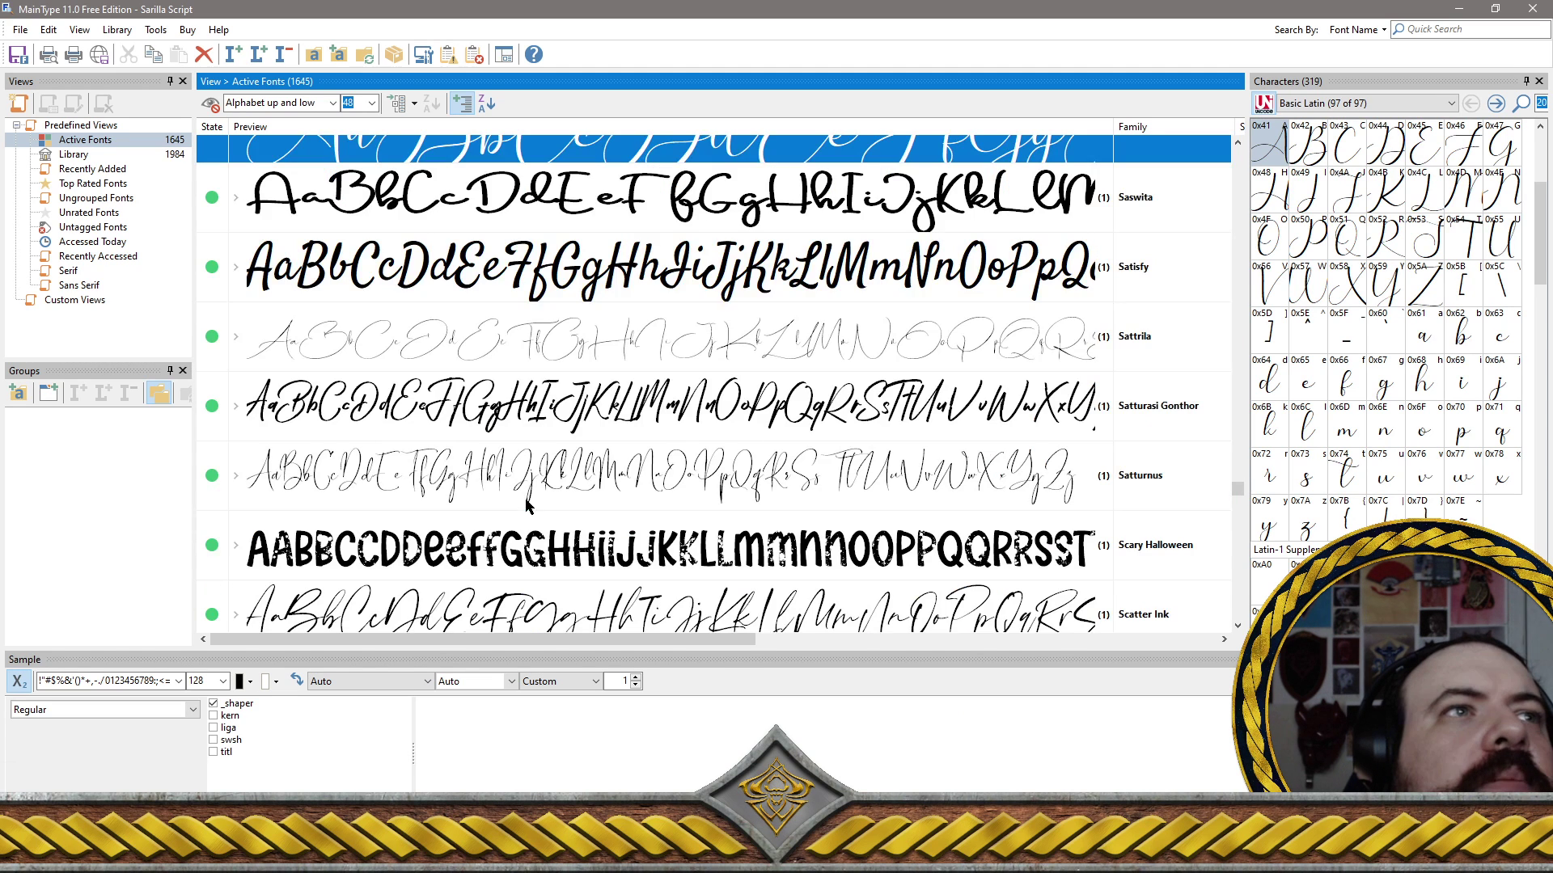
{"action": "left_click", "coordinate": [473, 208], "text": "ctrl"}
{"action": "left_click", "coordinate": [459, 279], "text": "ctrl"}
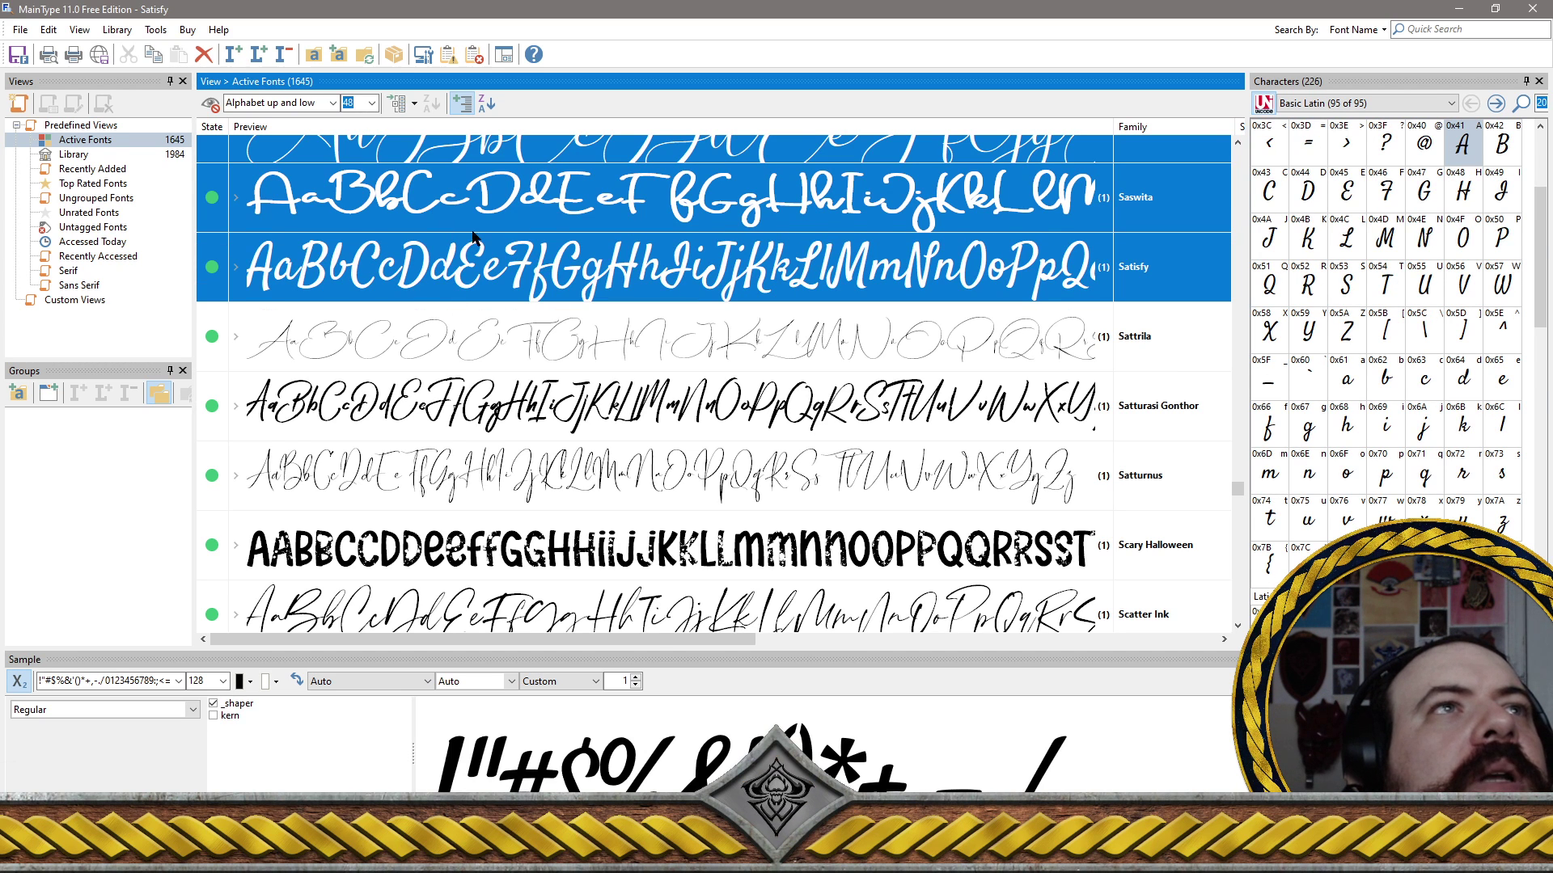
{"action": "left_click", "coordinate": [501, 352], "text": "ctrl"}
{"action": "left_click", "coordinate": [482, 398], "text": "ctrl"}
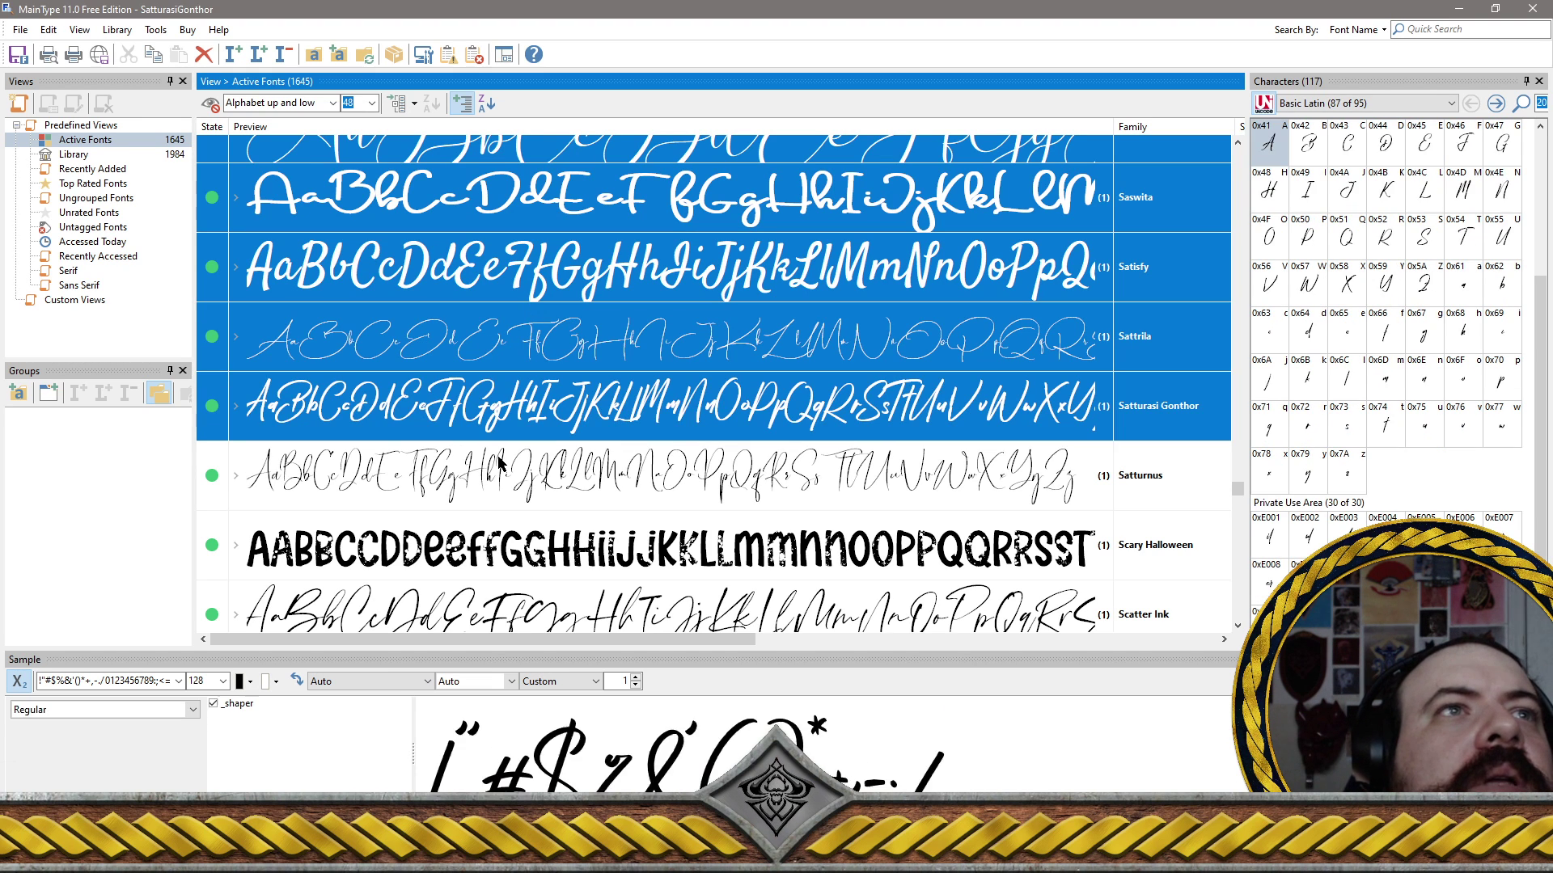
{"action": "left_click", "coordinate": [500, 464], "text": "ctrl"}
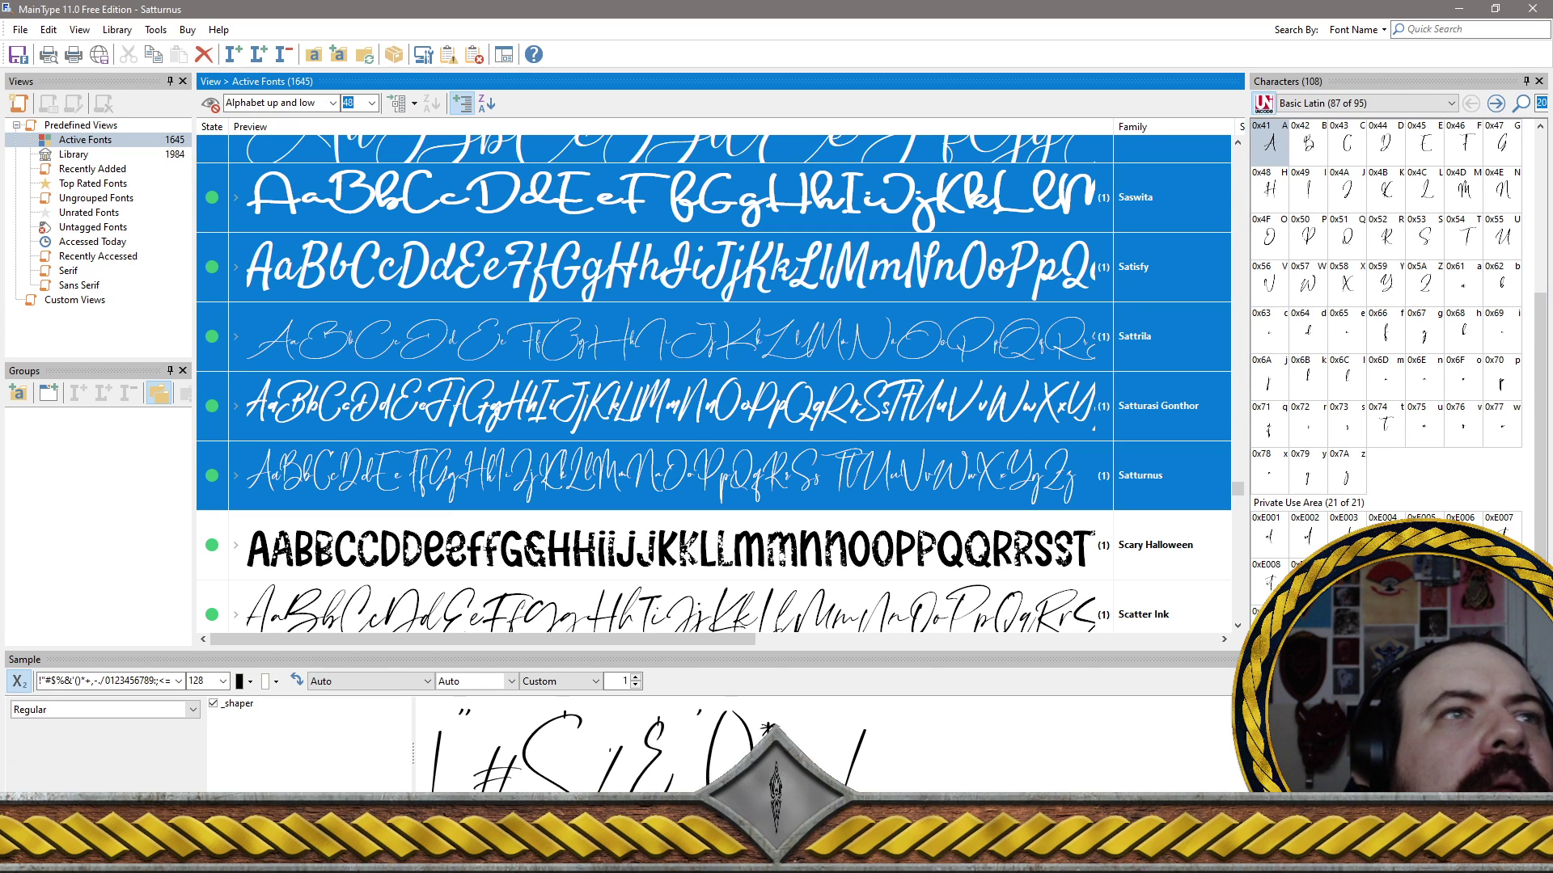
Extend the selection with the Scary Halloween, Scatter Ink and Scedhies families
{"action": "left_click", "coordinate": [561, 543], "text": "ctrl"}
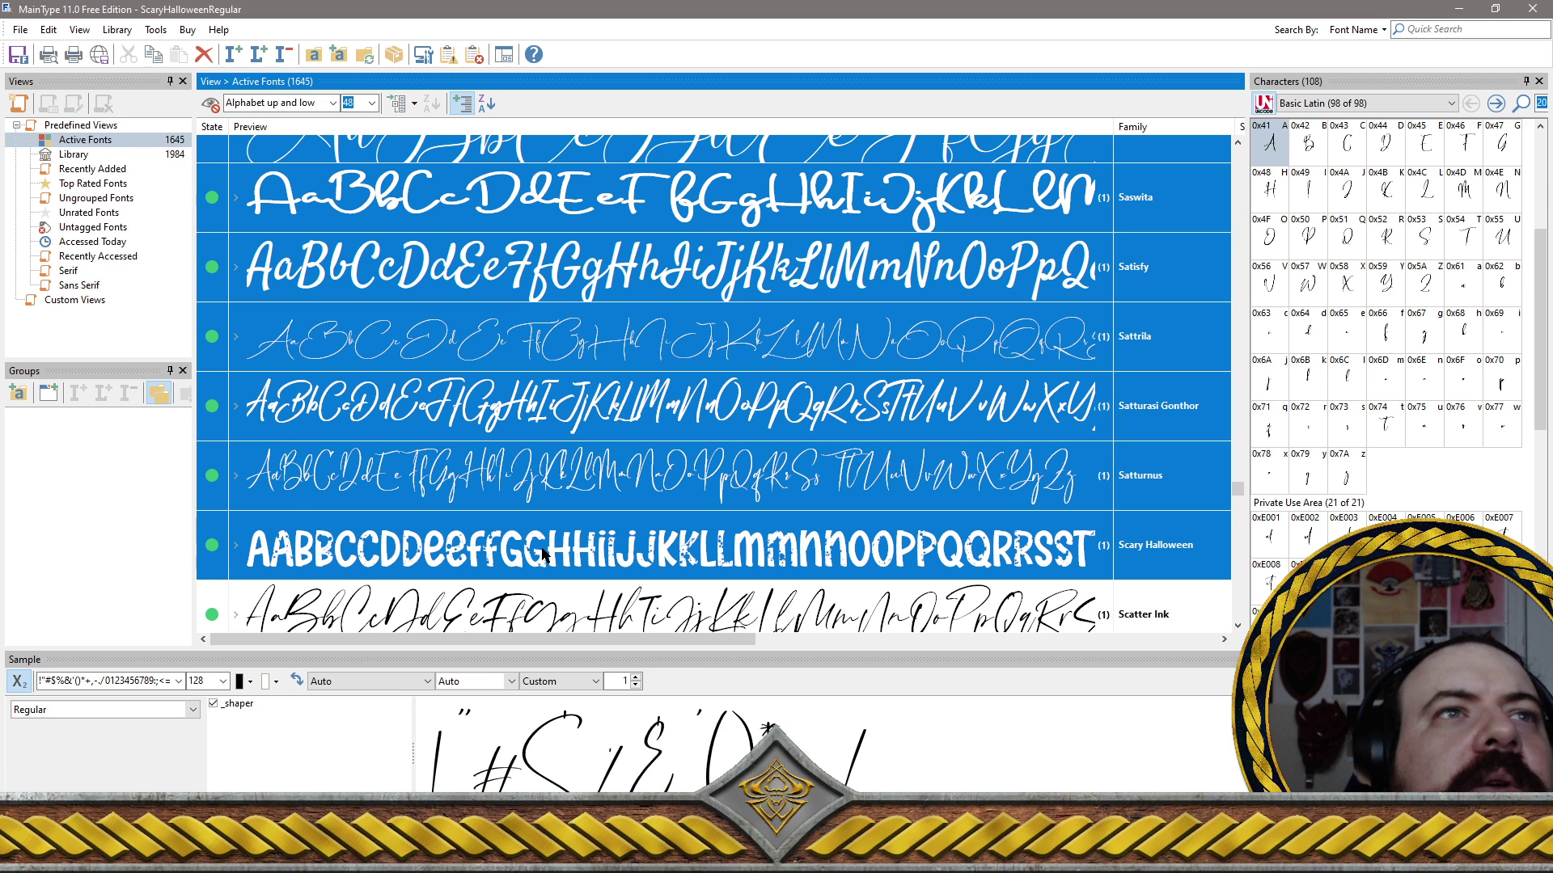
{"action": "left_click", "coordinate": [562, 544]}
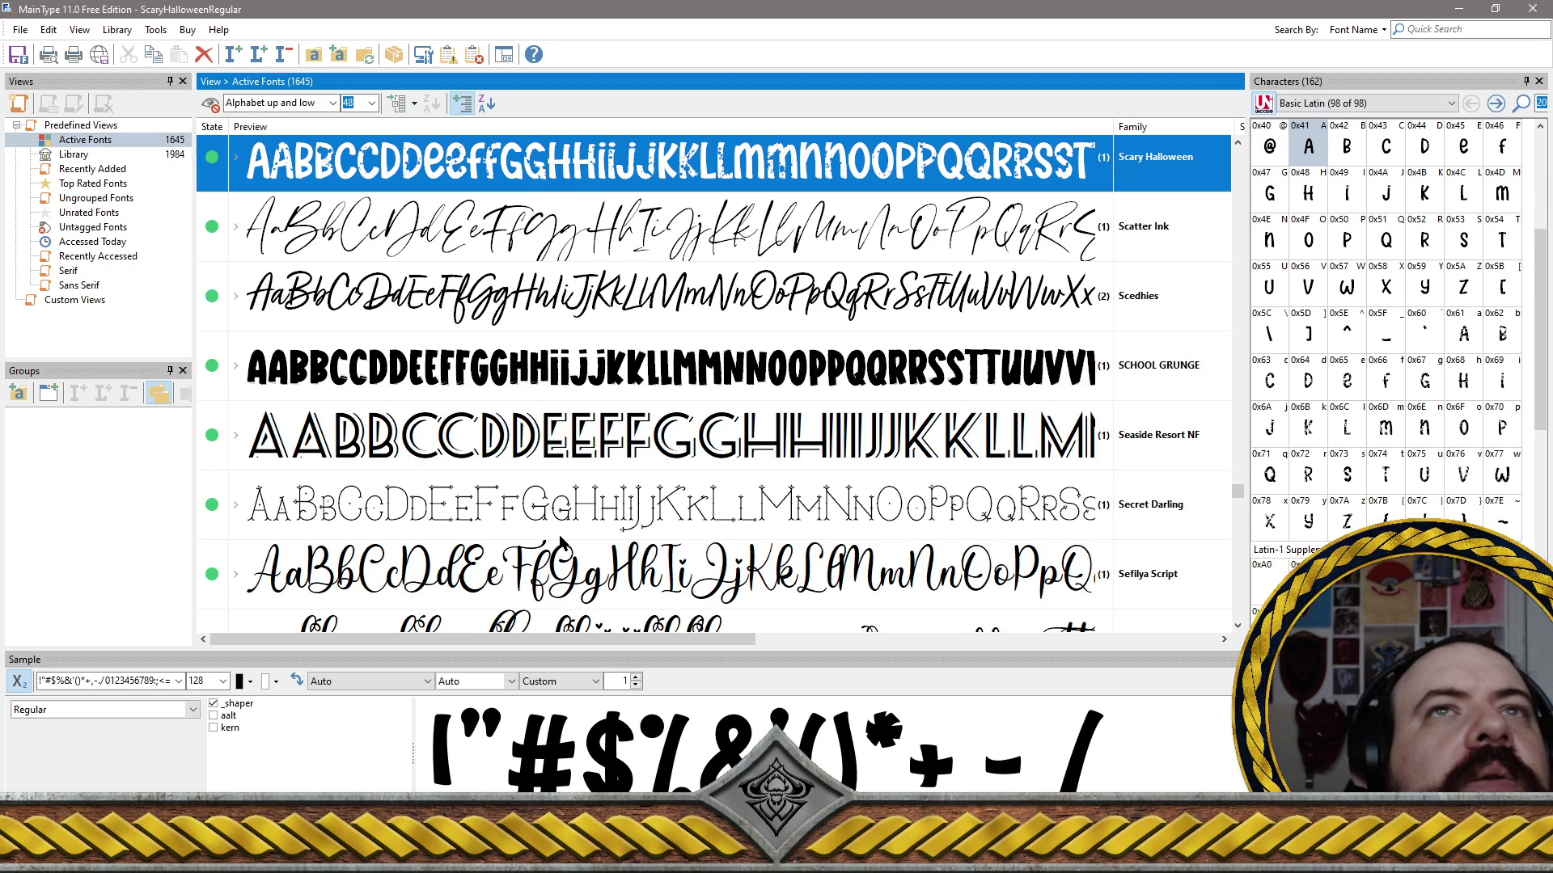
{"action": "left_click", "coordinate": [532, 242], "text": "ctrl"}
{"action": "left_click", "coordinate": [533, 308], "text": "ctrl"}
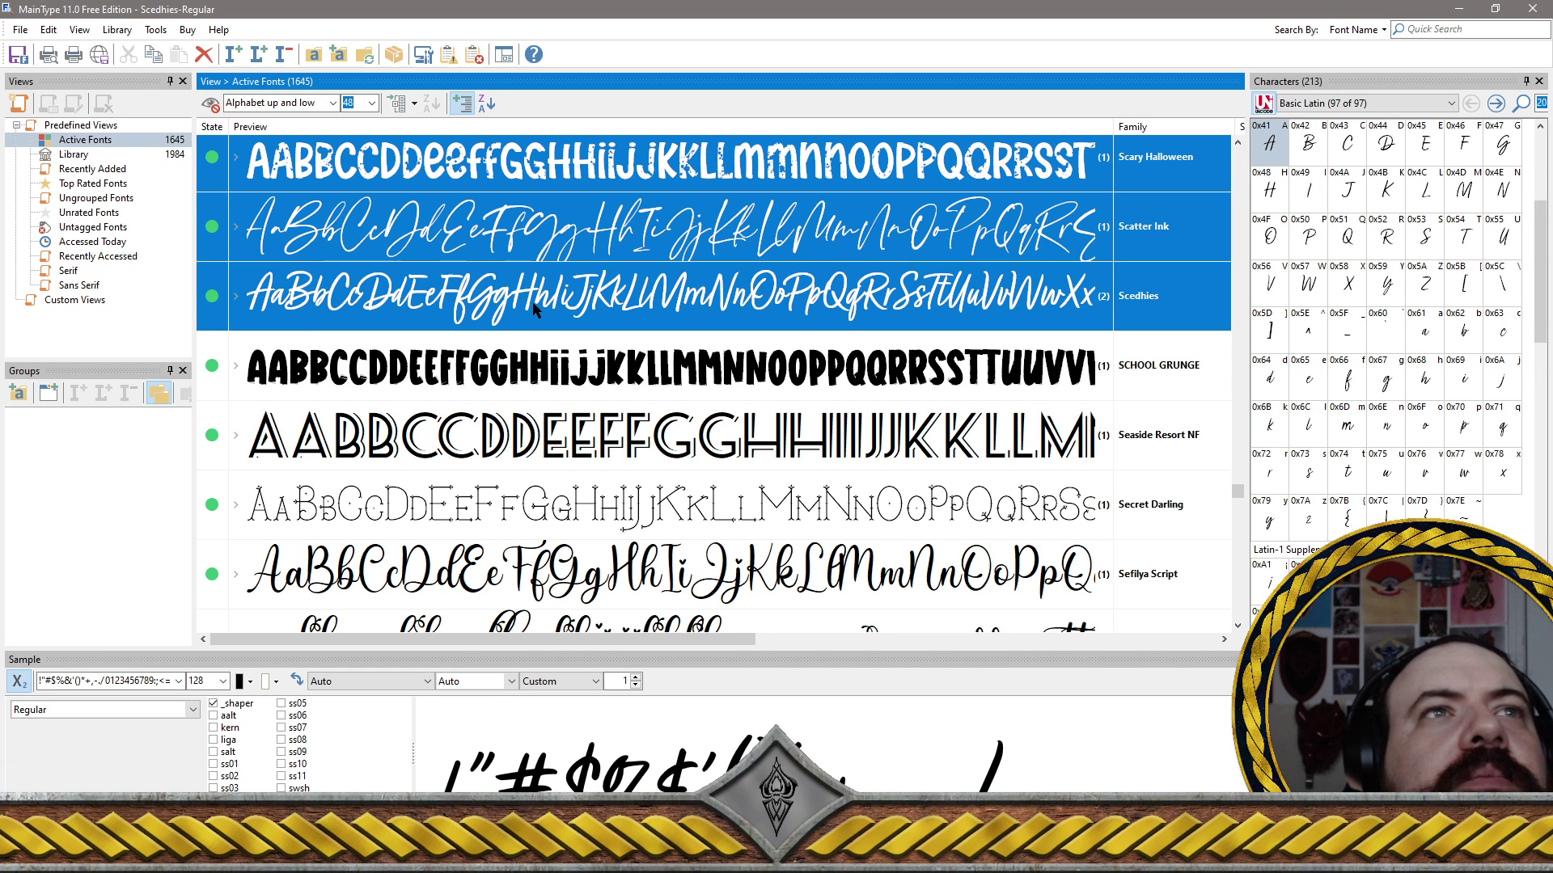
Add the SCHOOL GRUNGE family to the selection and uninstall all selected font families
{"action": "left_click", "coordinate": [534, 371], "text": "ctrl"}
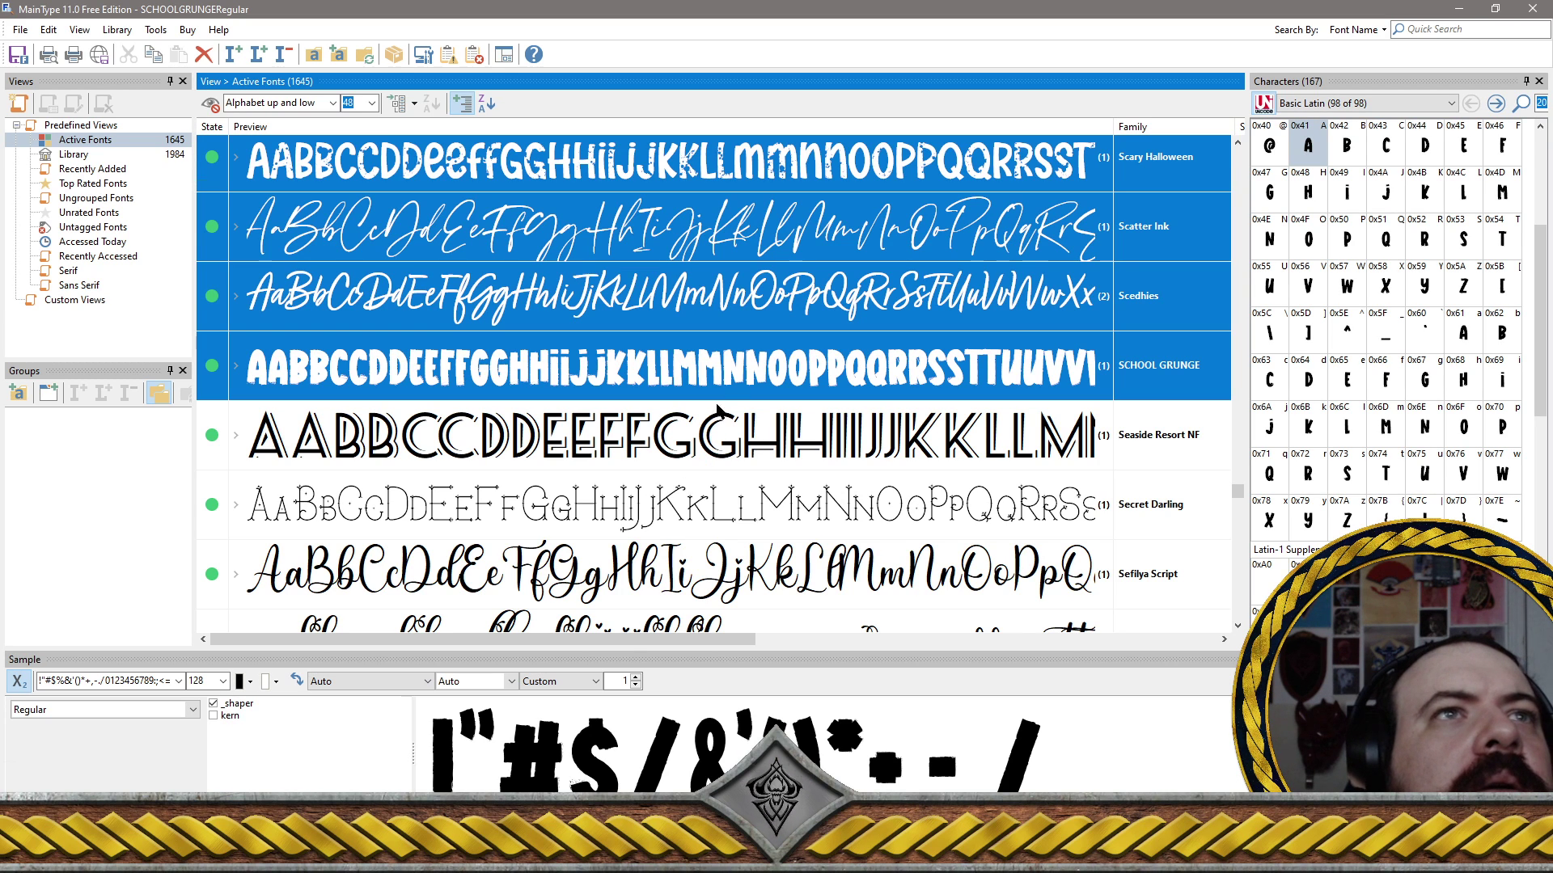
{"action": "right_click", "coordinate": [809, 369]}
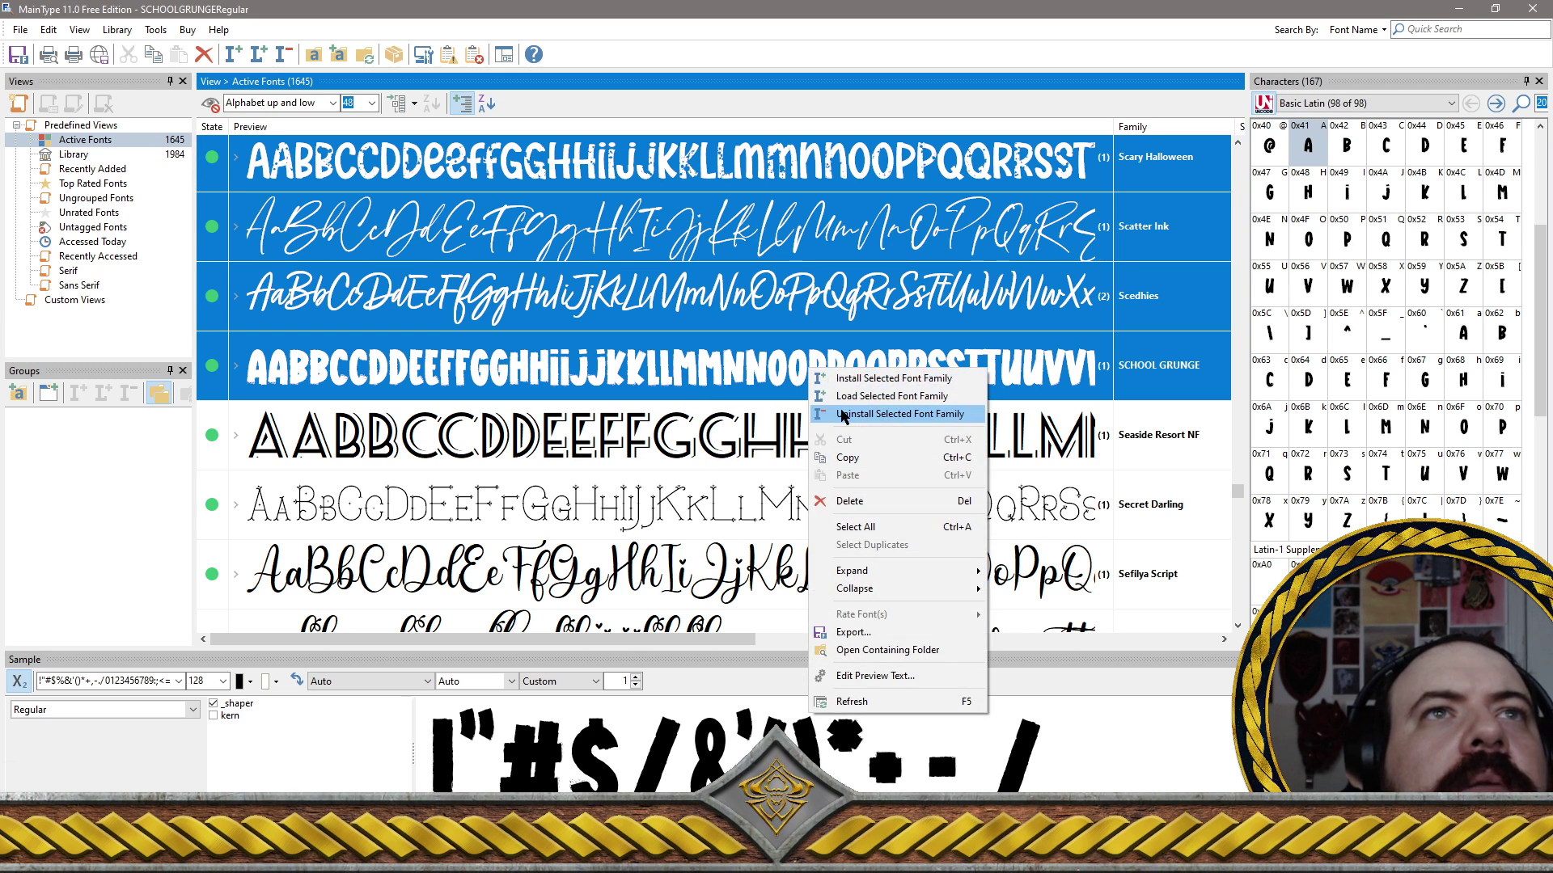
{"action": "left_click", "coordinate": [841, 414]}
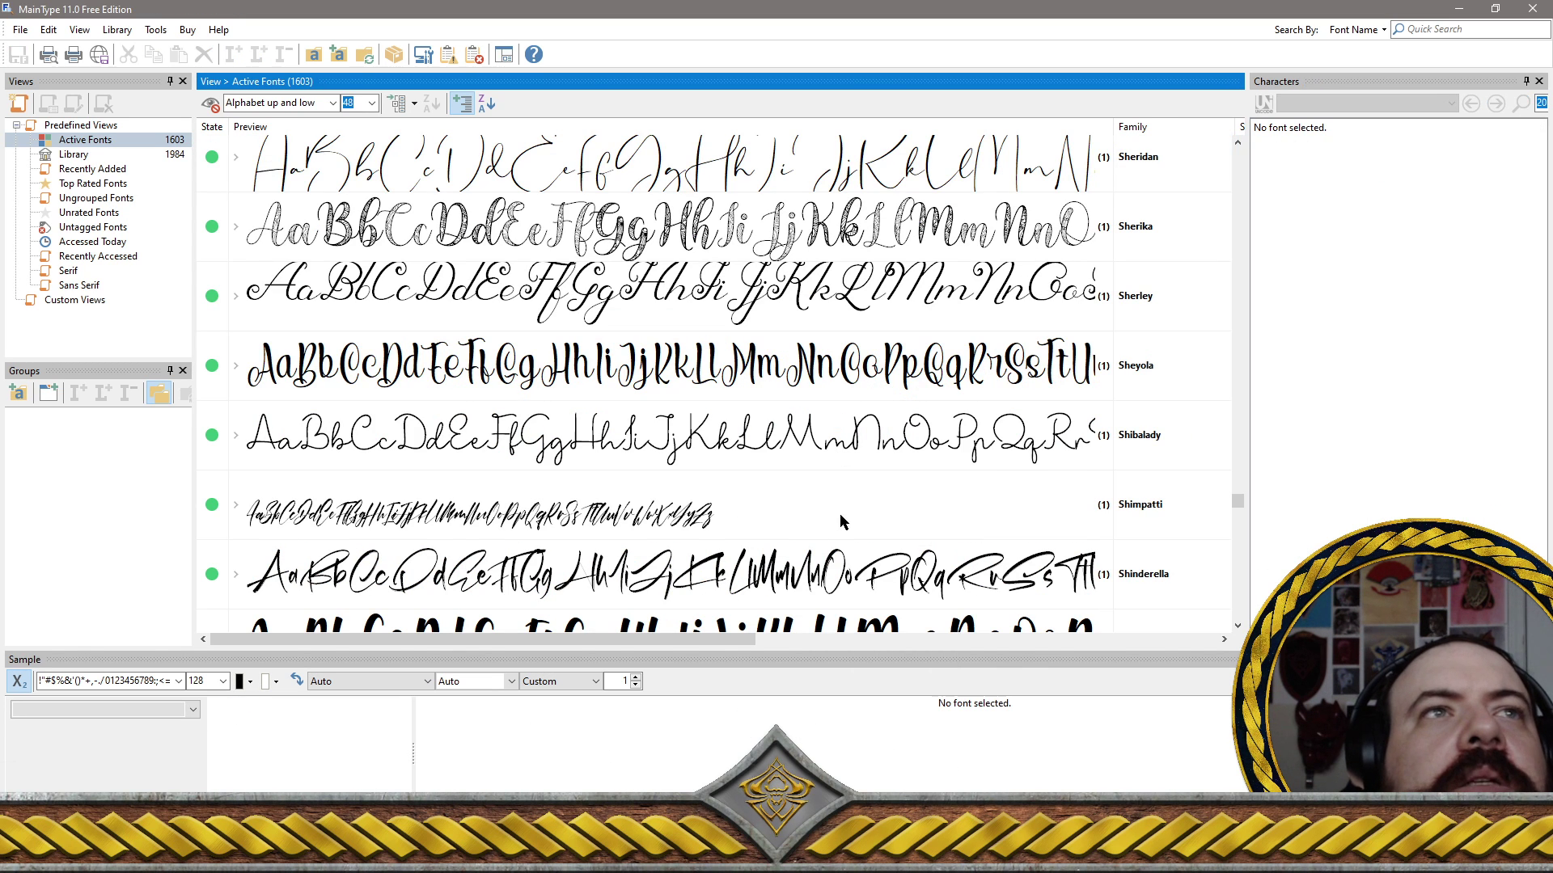
Return to the families after SAKURATA and examine the Secret Darling font's sample characters
{"action": "left_click", "coordinate": [788, 468]}
{"action": "scroll", "coordinate": [788, 469], "scroll_direction": "up", "scroll_amount": 5}
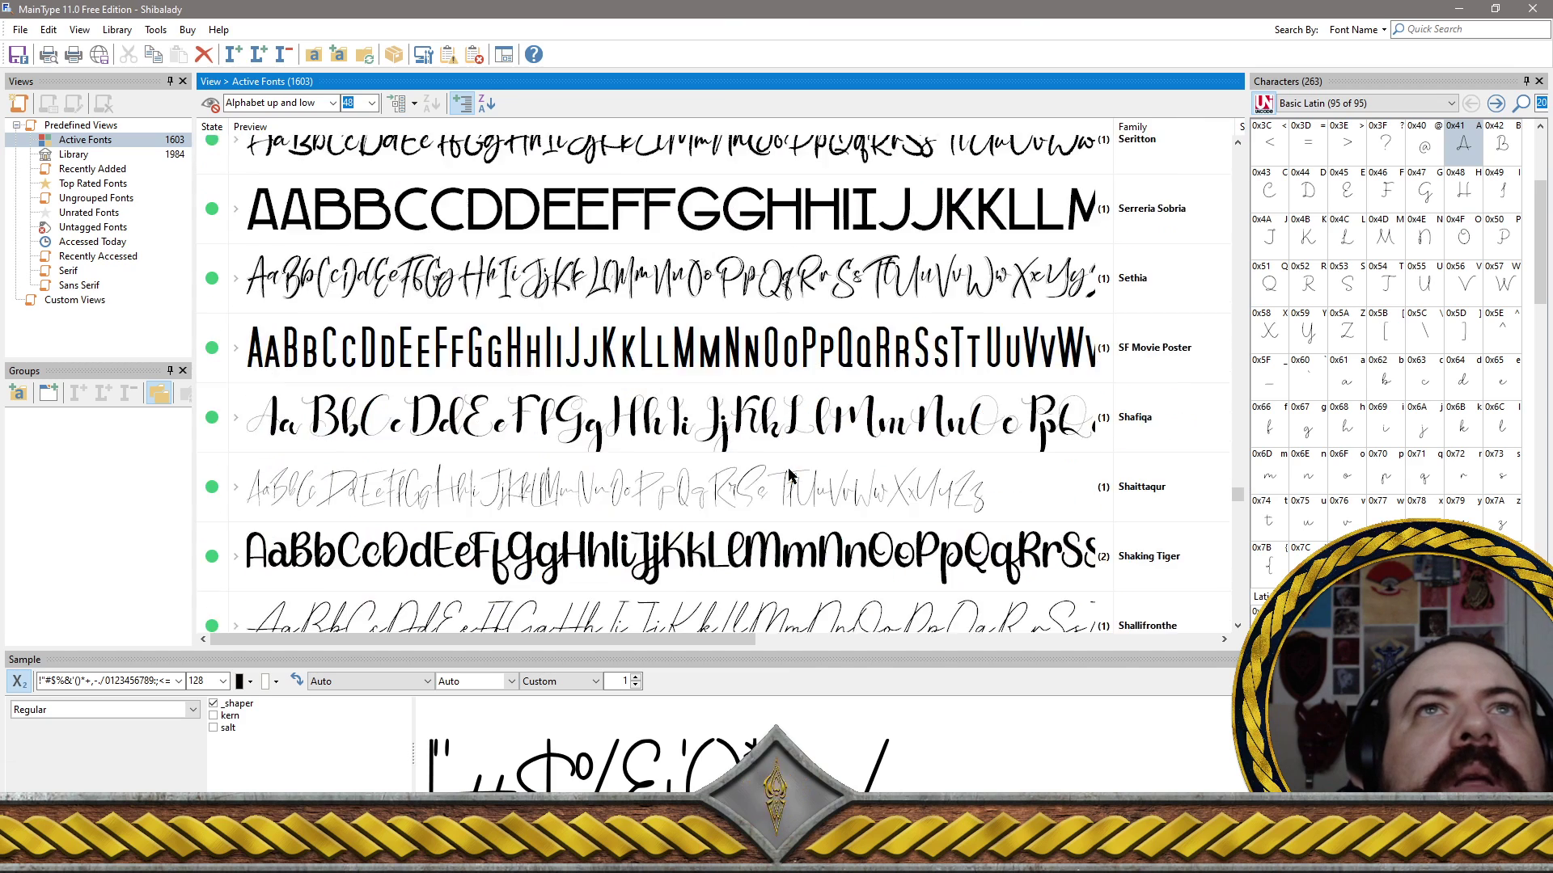
{"action": "scroll", "coordinate": [789, 474], "scroll_direction": "up", "scroll_amount": 10}
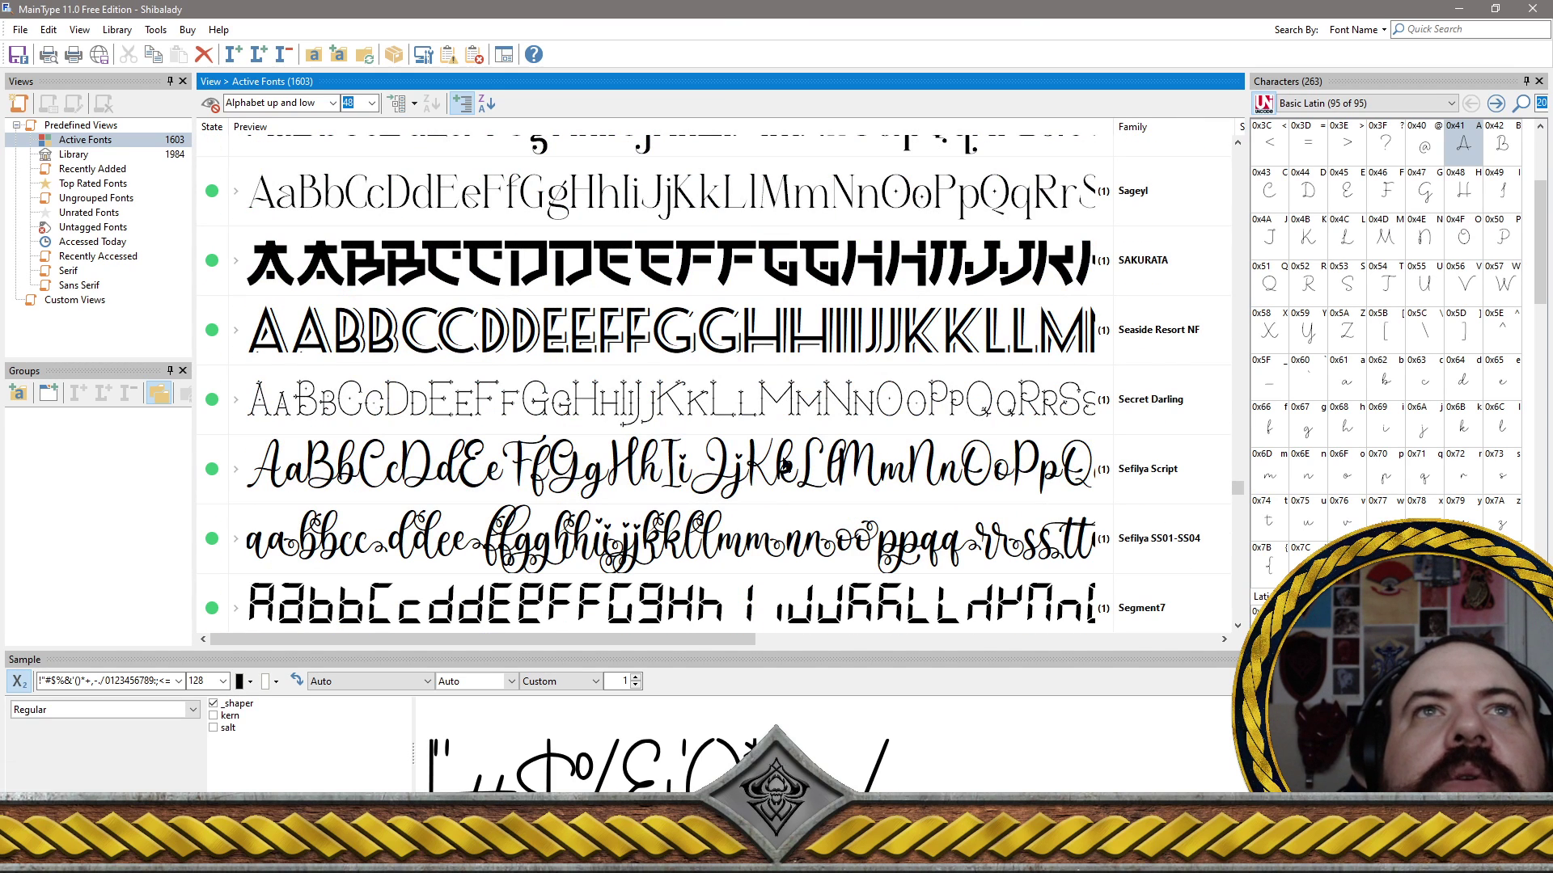
{"action": "left_click", "coordinate": [791, 396]}
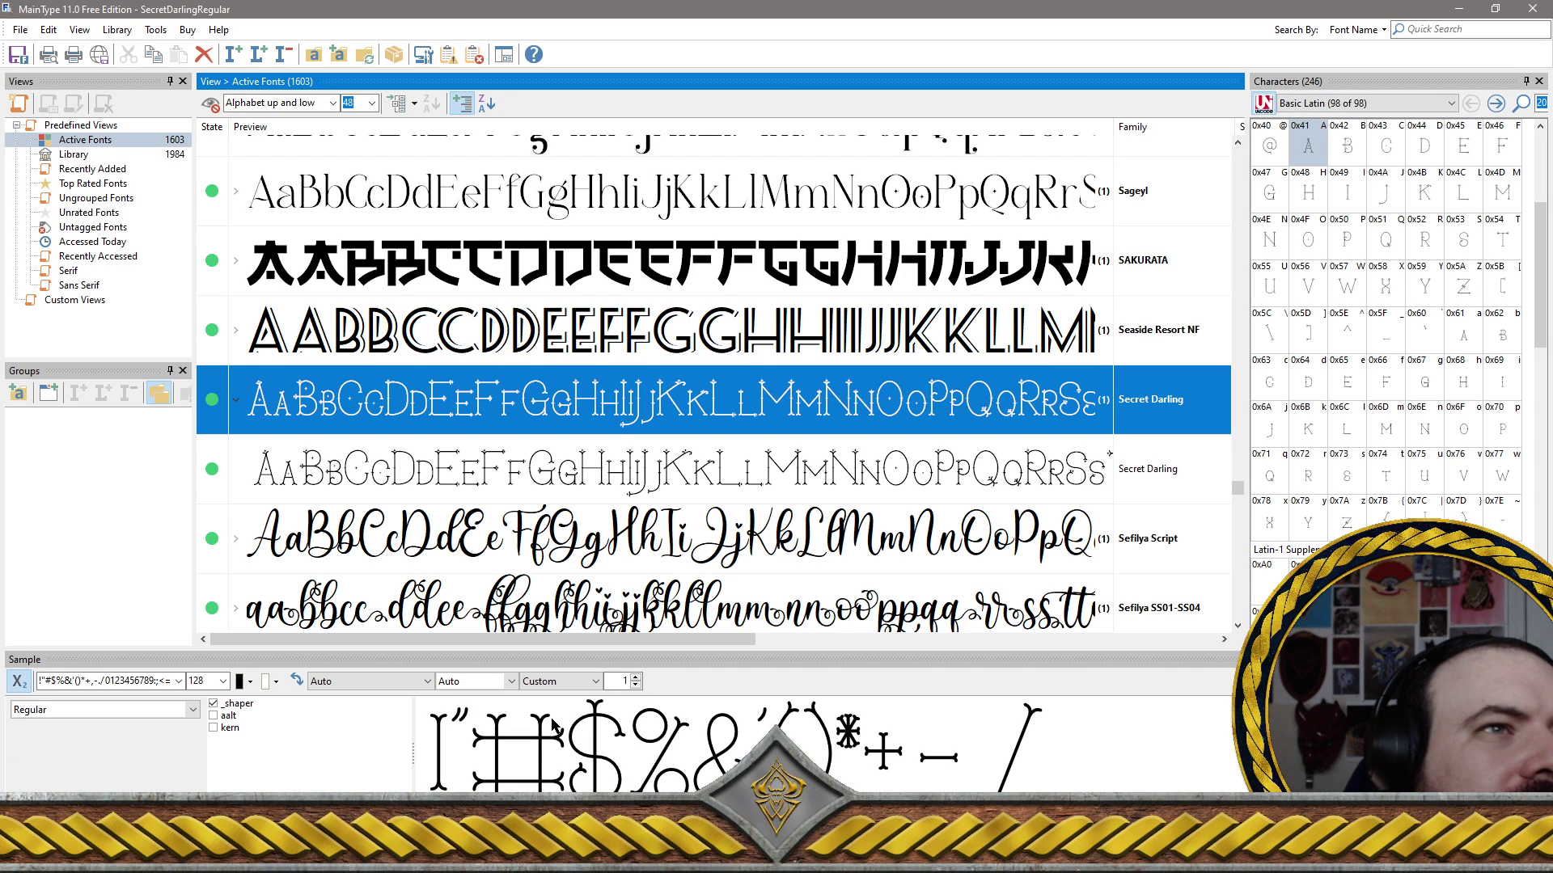
{"action": "scroll", "coordinate": [664, 727], "scroll_direction": "down", "scroll_amount": 2}
{"action": "scroll", "coordinate": [728, 719], "scroll_direction": "up", "scroll_amount": 2}
{"action": "scroll", "coordinate": [802, 707], "scroll_direction": "down", "scroll_amount": 3}
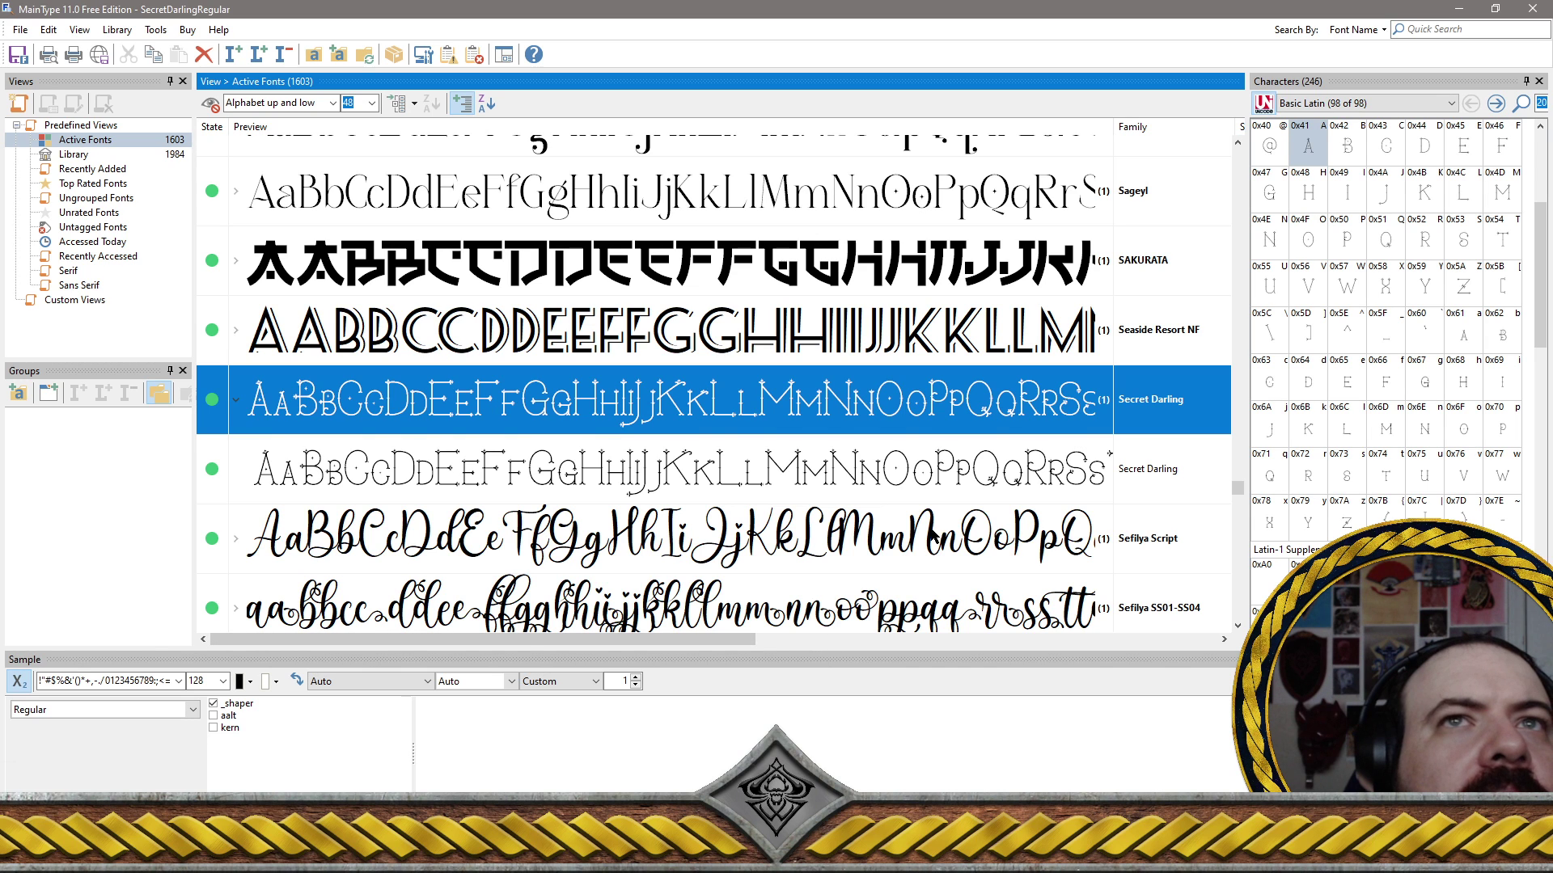
Try to delete the Secret Darling font from all known file system locations and the font library, including a second attempt
{"action": "left_click", "coordinate": [883, 481]}
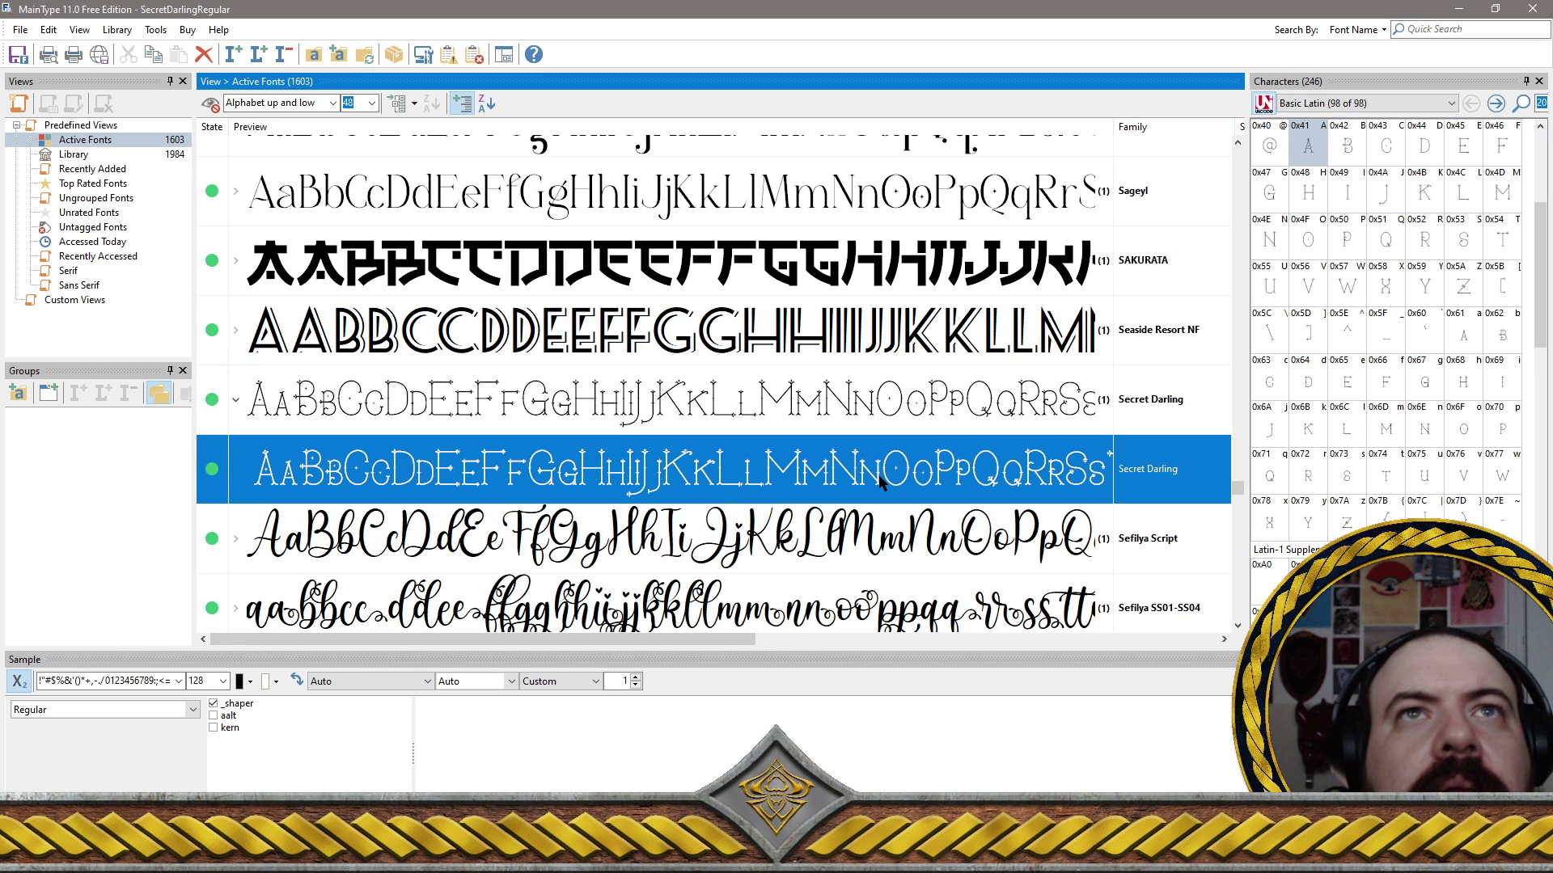
{"action": "key", "text": "Delete"}
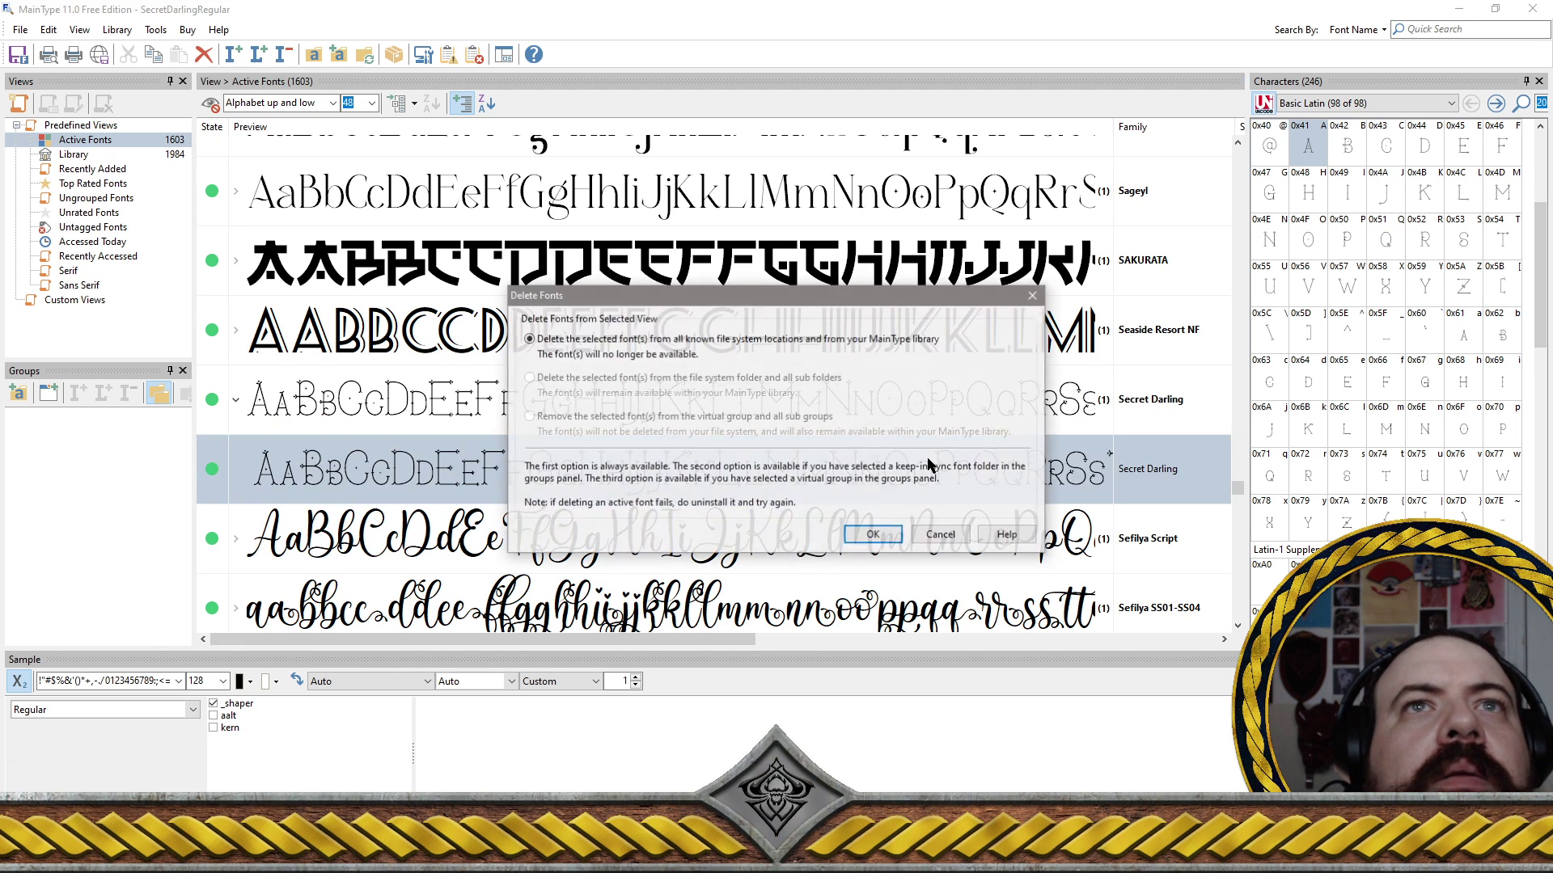
{"action": "left_click", "coordinate": [865, 531]}
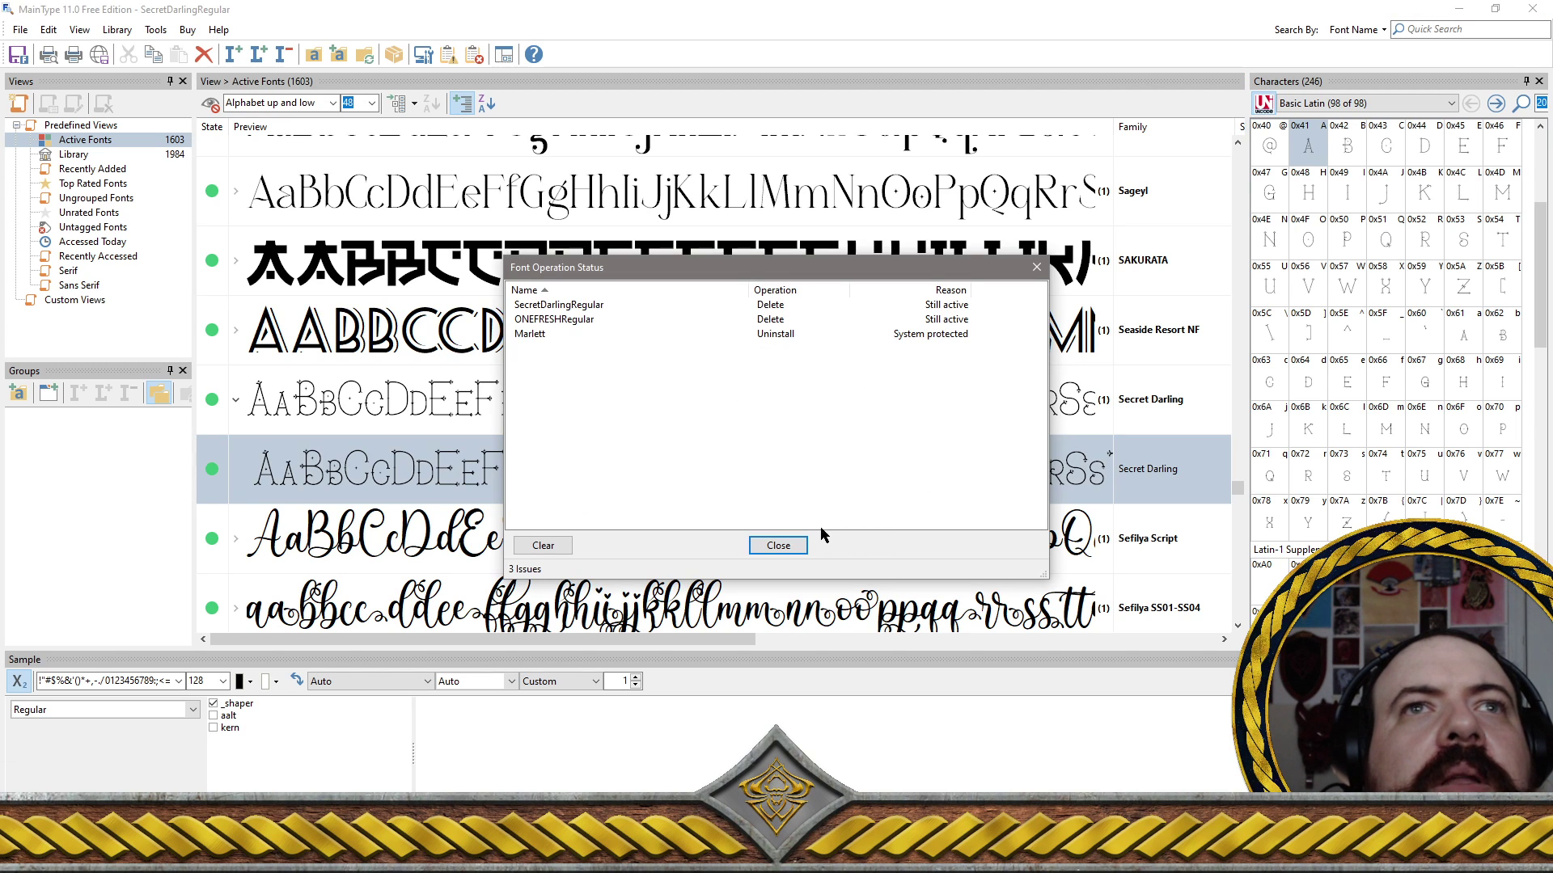
{"action": "left_click", "coordinate": [786, 543]}
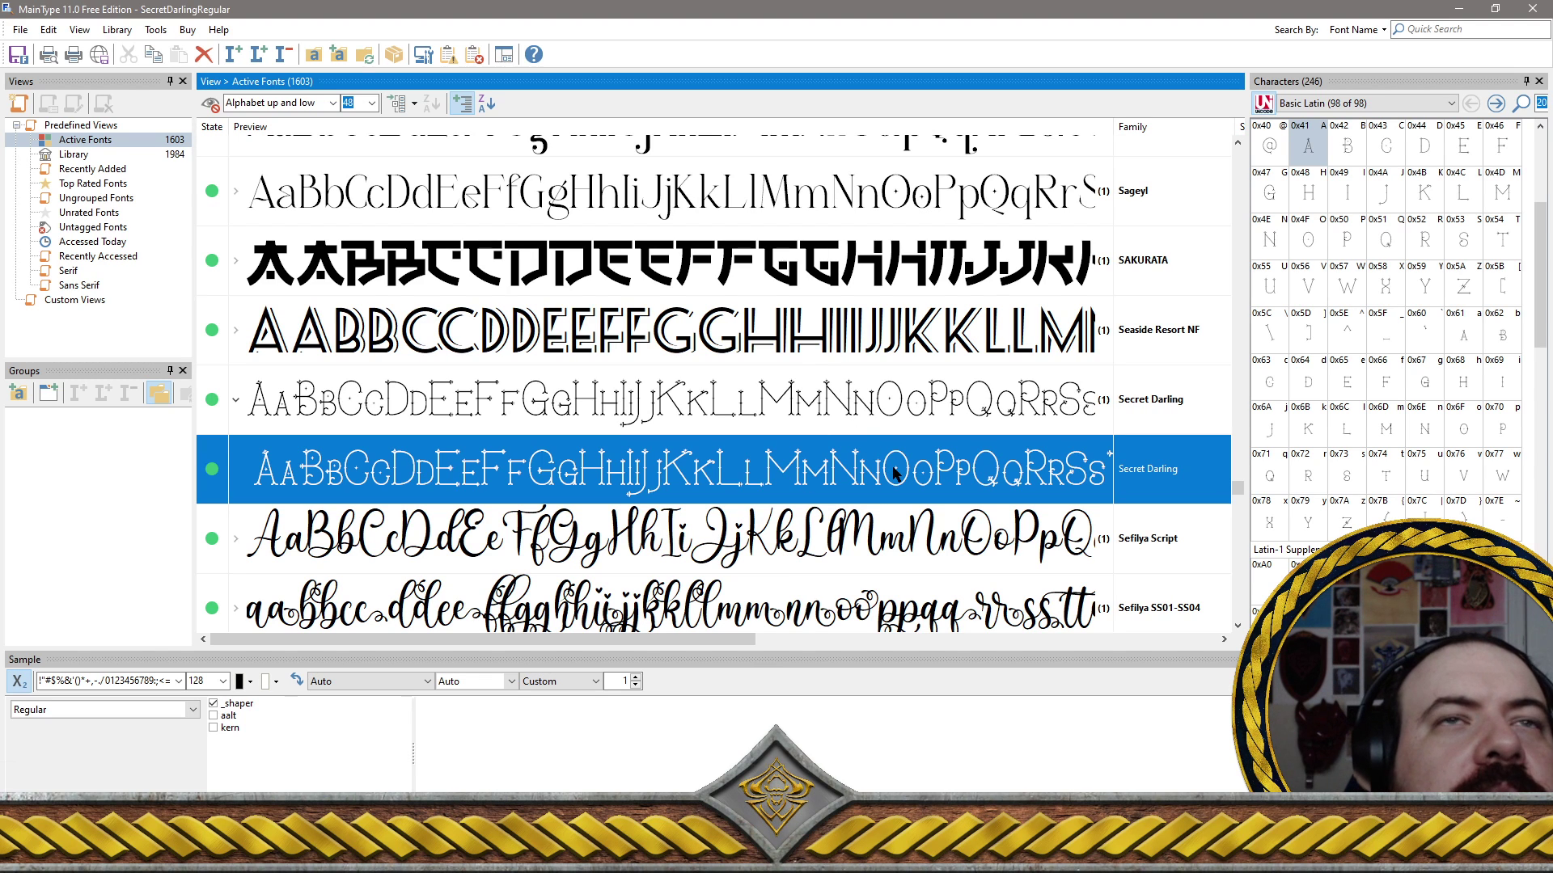
{"action": "right_click", "coordinate": [718, 456]}
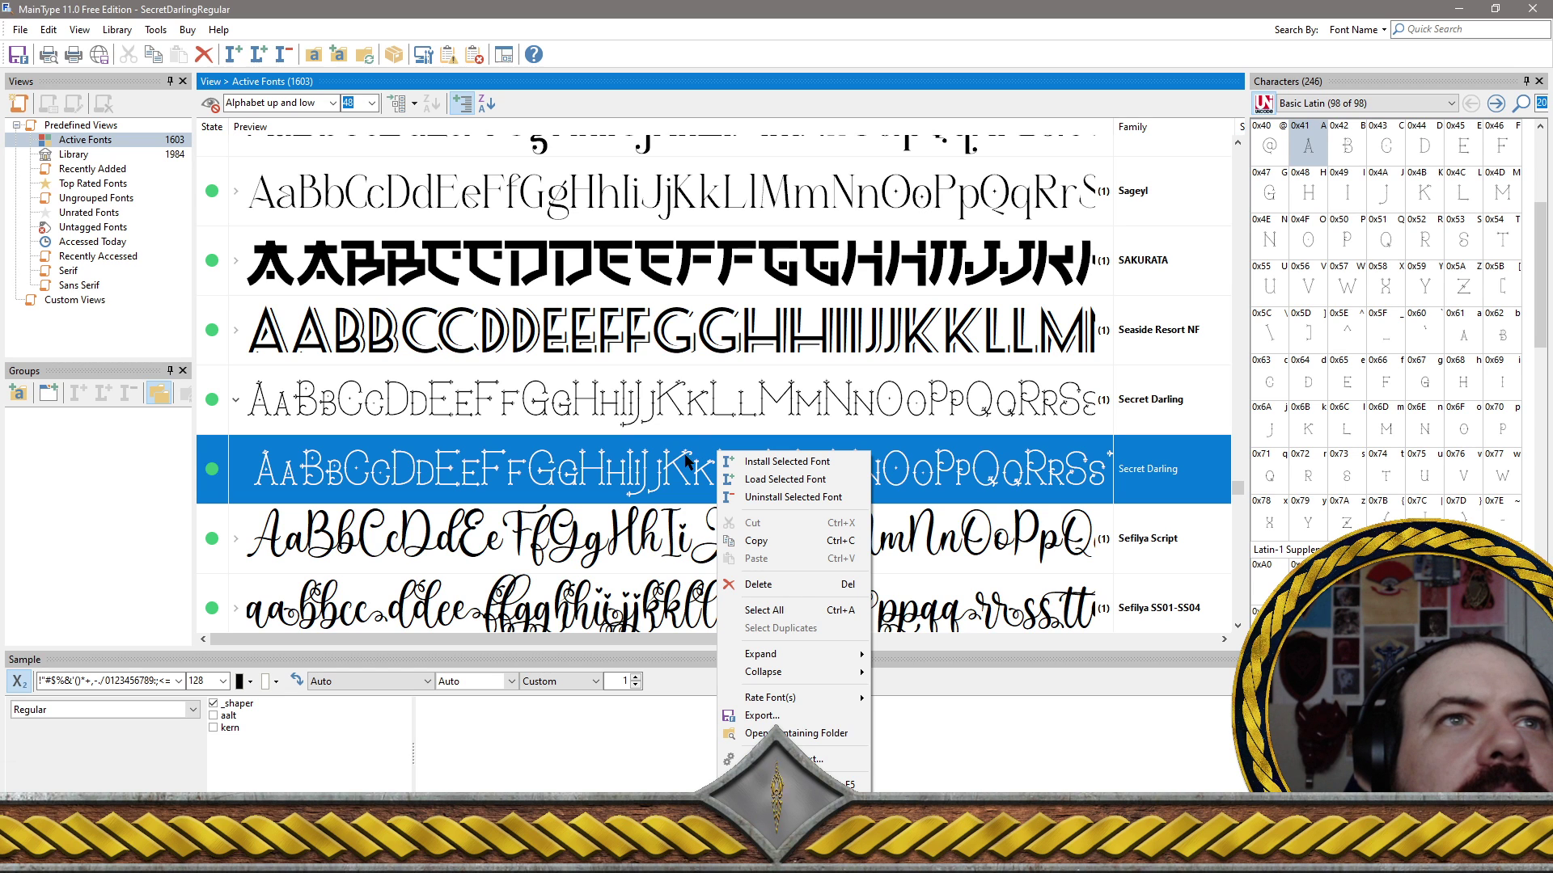
{"action": "left_click", "coordinate": [782, 584]}
{"action": "left_click", "coordinate": [870, 537]}
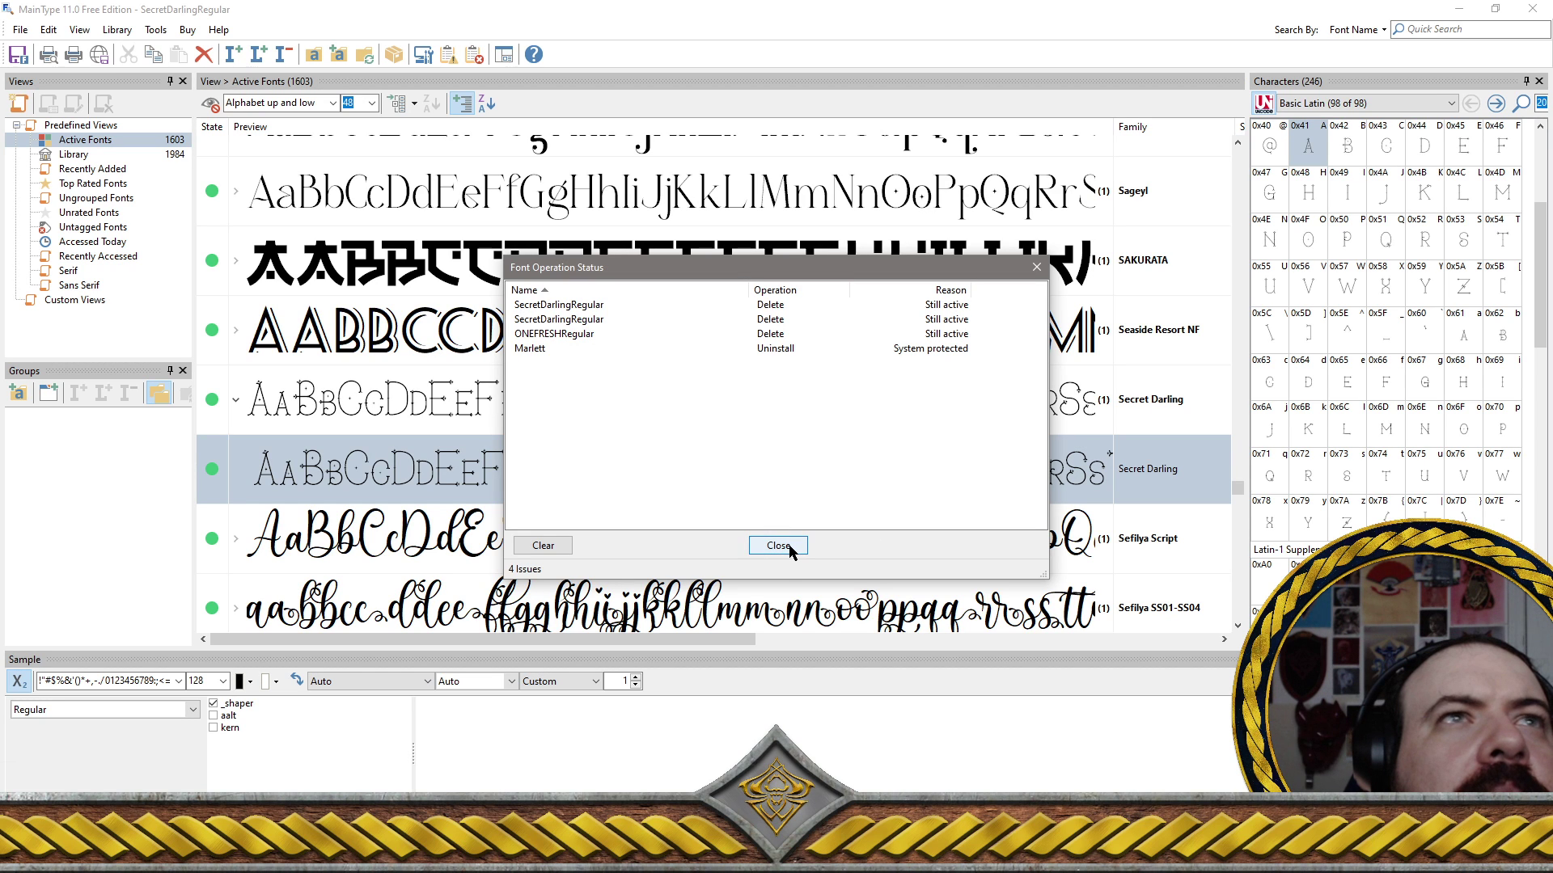
{"action": "left_click", "coordinate": [778, 546]}
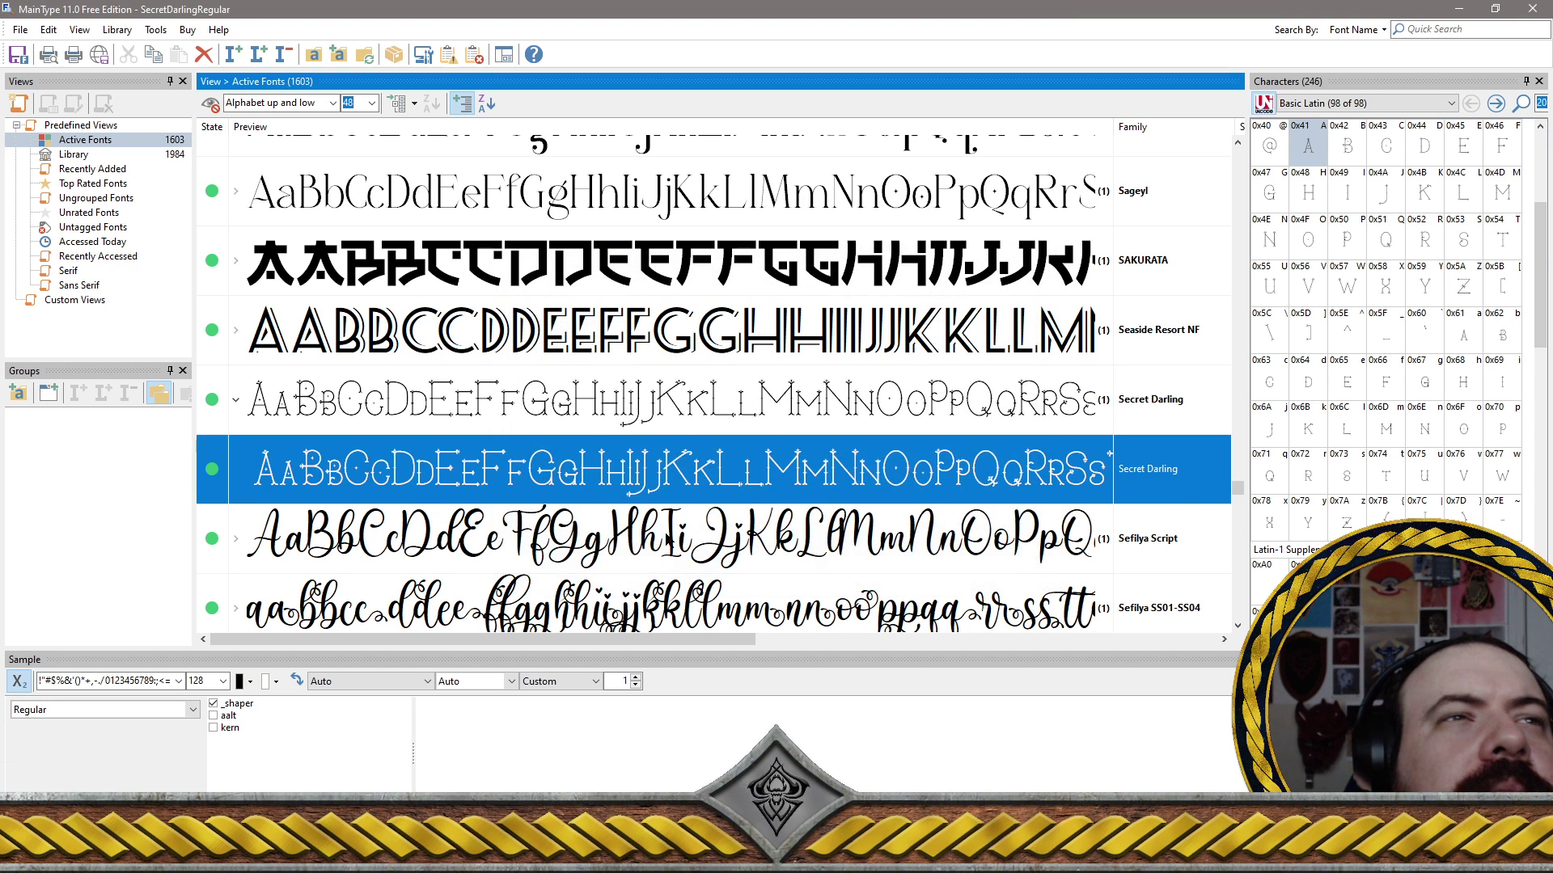
Uninstall the Secret Darling font family
{"action": "left_click", "coordinate": [668, 566]}
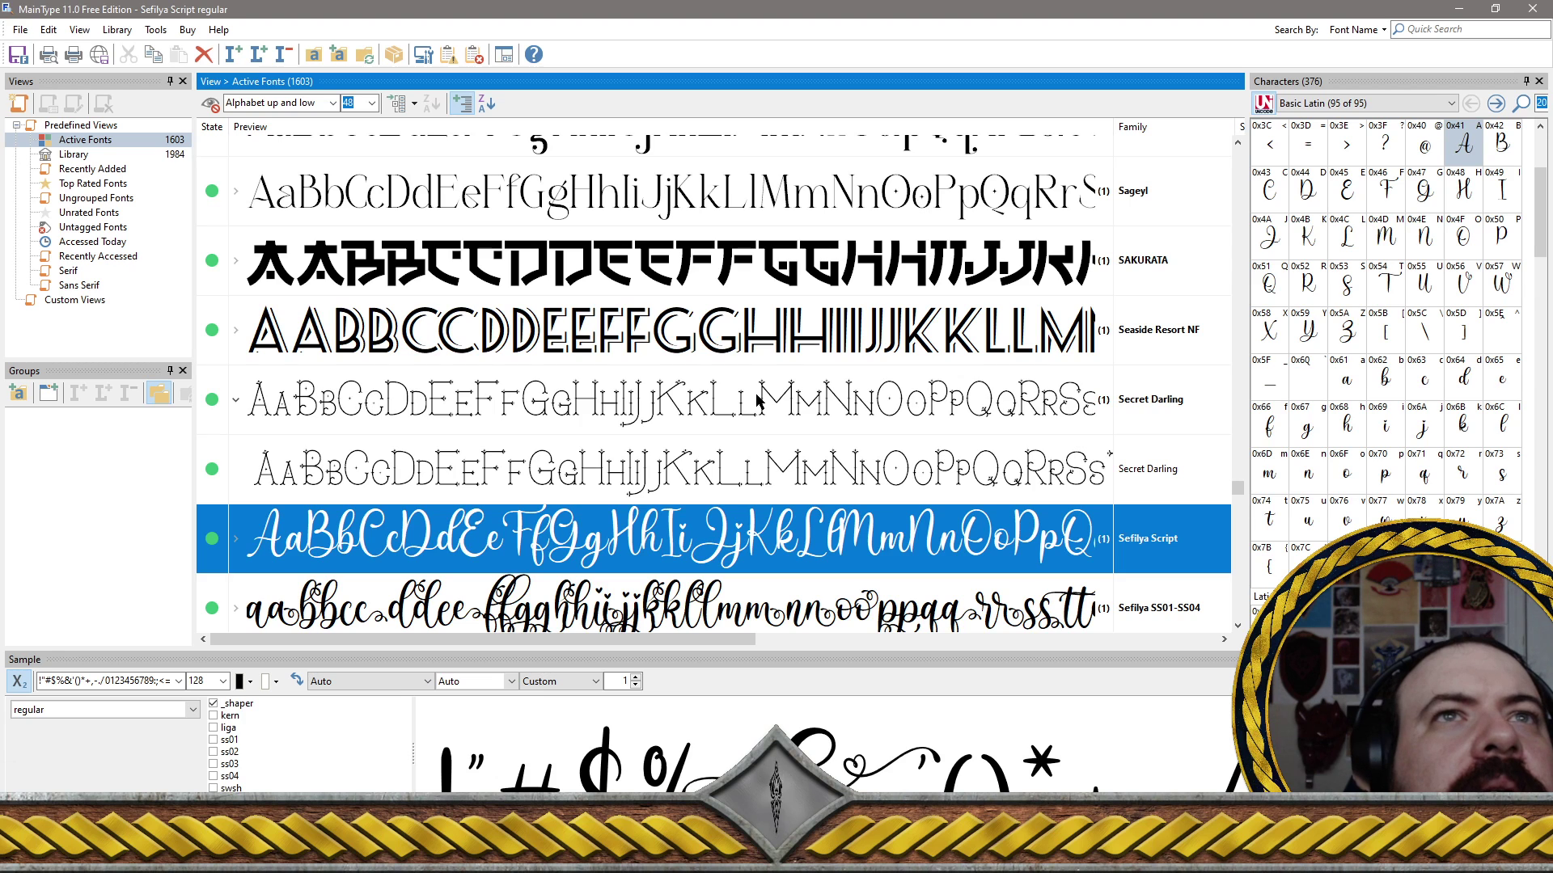
{"action": "left_click", "coordinate": [757, 396]}
{"action": "right_click", "coordinate": [755, 396]}
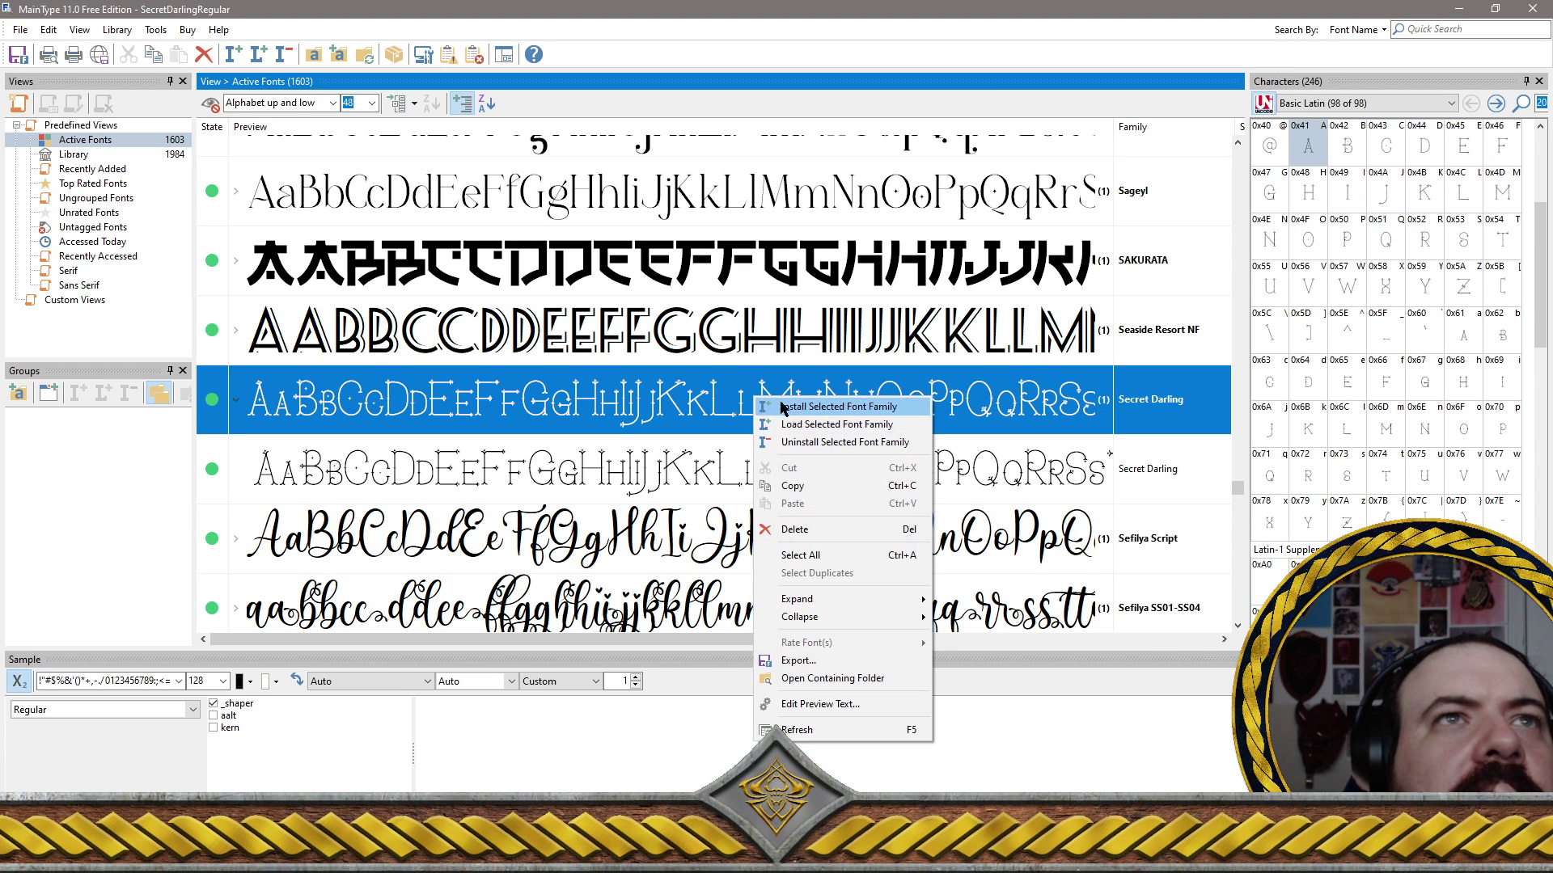
{"action": "left_click", "coordinate": [813, 442]}
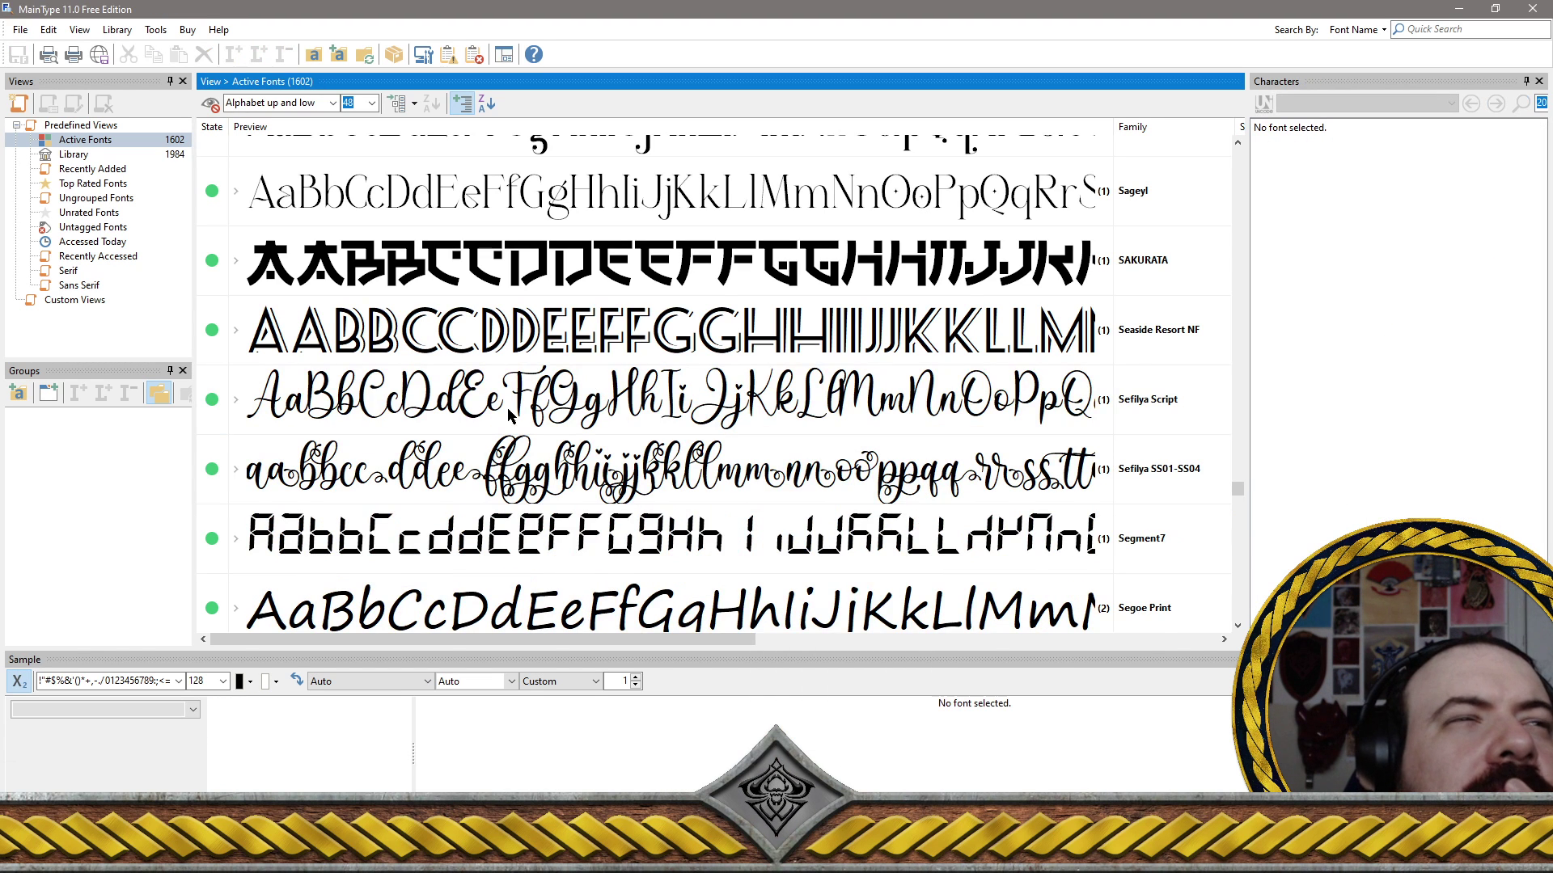
Select the Sefilya SS01-SS04, Sefilya Script, Selitta, Sellicite and Selly Calligraphy families together
{"action": "left_click", "coordinate": [531, 453]}
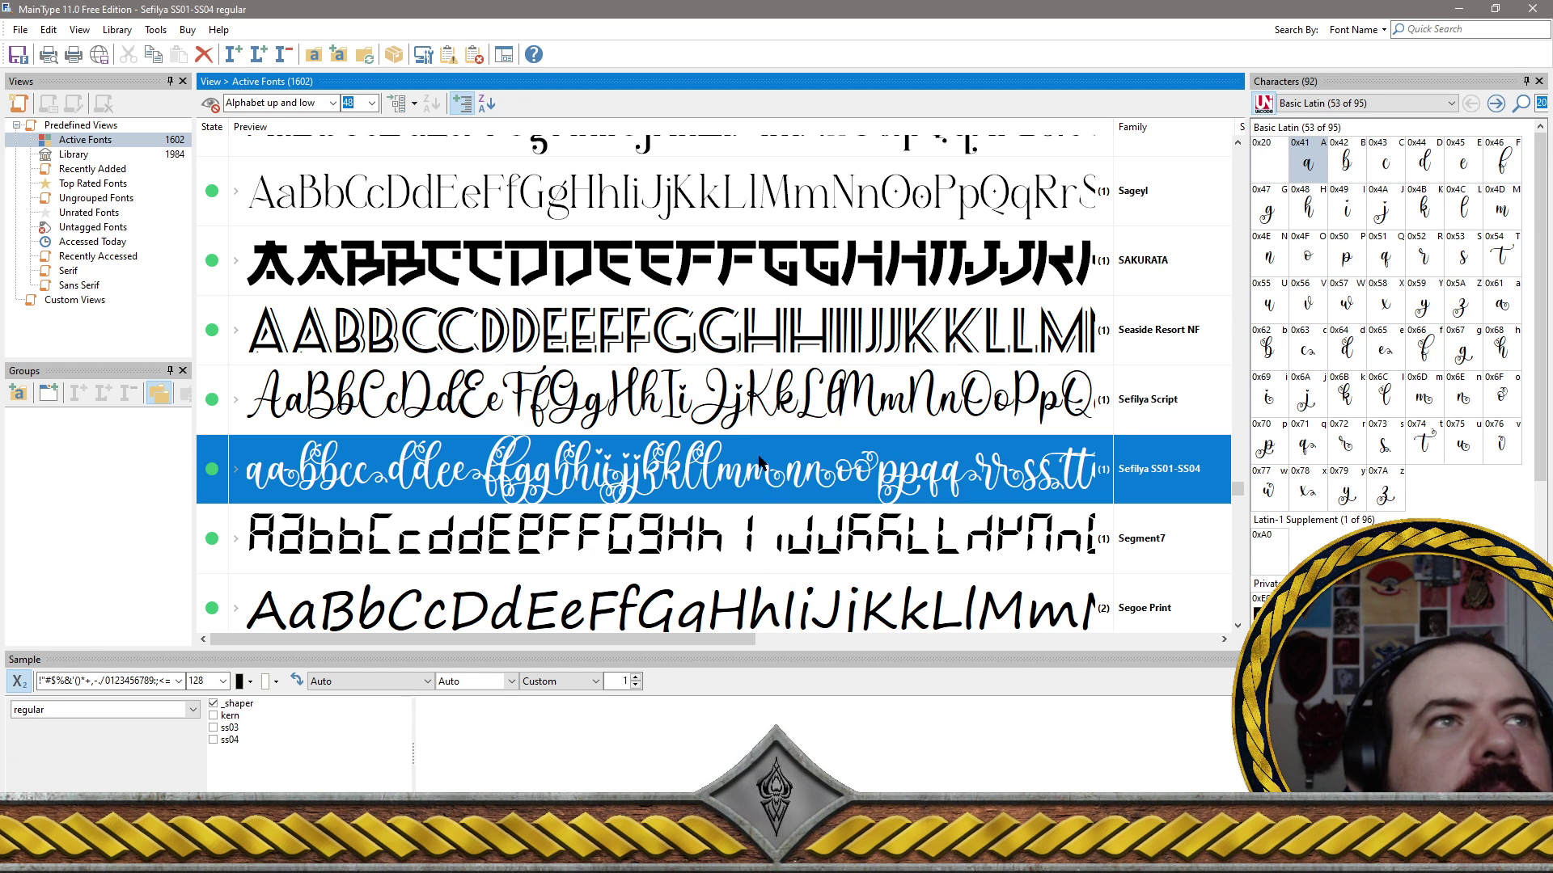
{"action": "left_click", "coordinate": [607, 417], "text": "ctrl"}
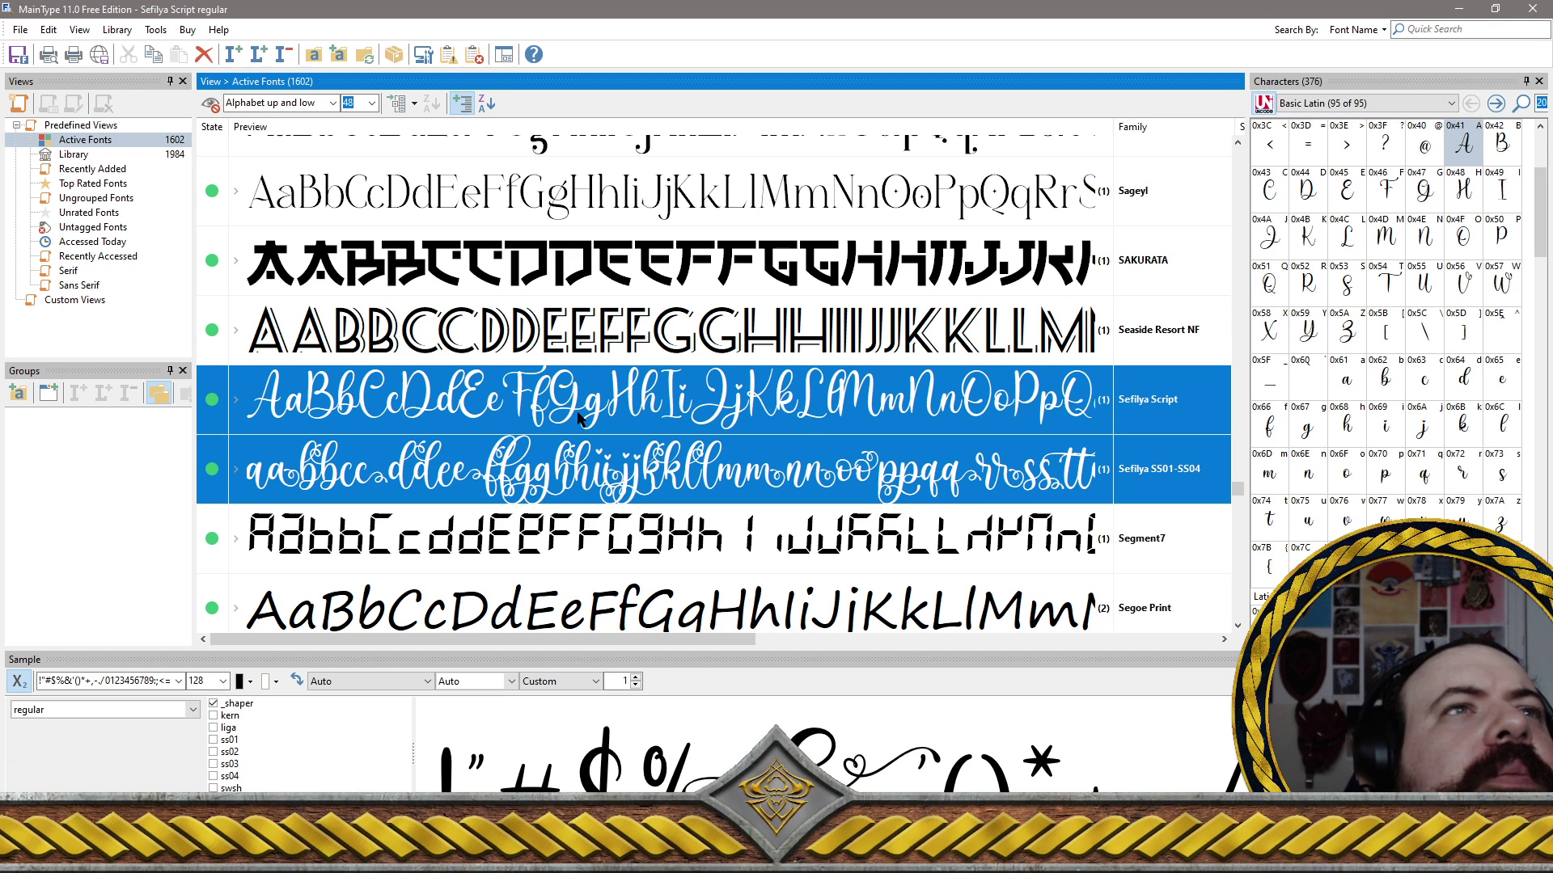
{"action": "scroll", "coordinate": [558, 417], "scroll_direction": "down", "scroll_amount": 5}
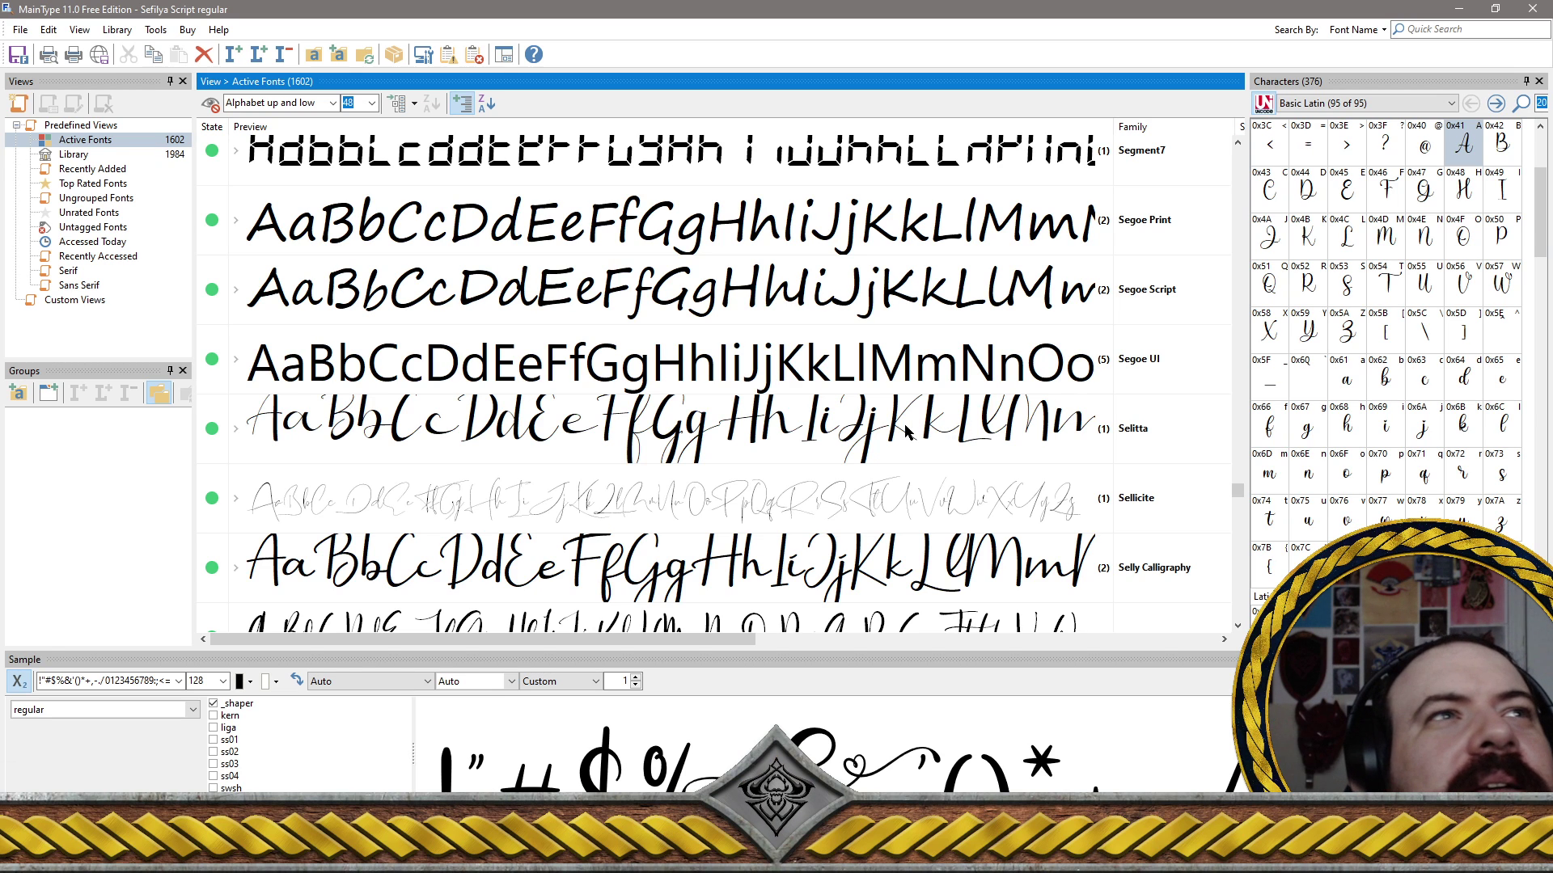
{"action": "left_click", "coordinate": [745, 433]}
{"action": "left_click", "coordinate": [660, 505], "text": "ctrl"}
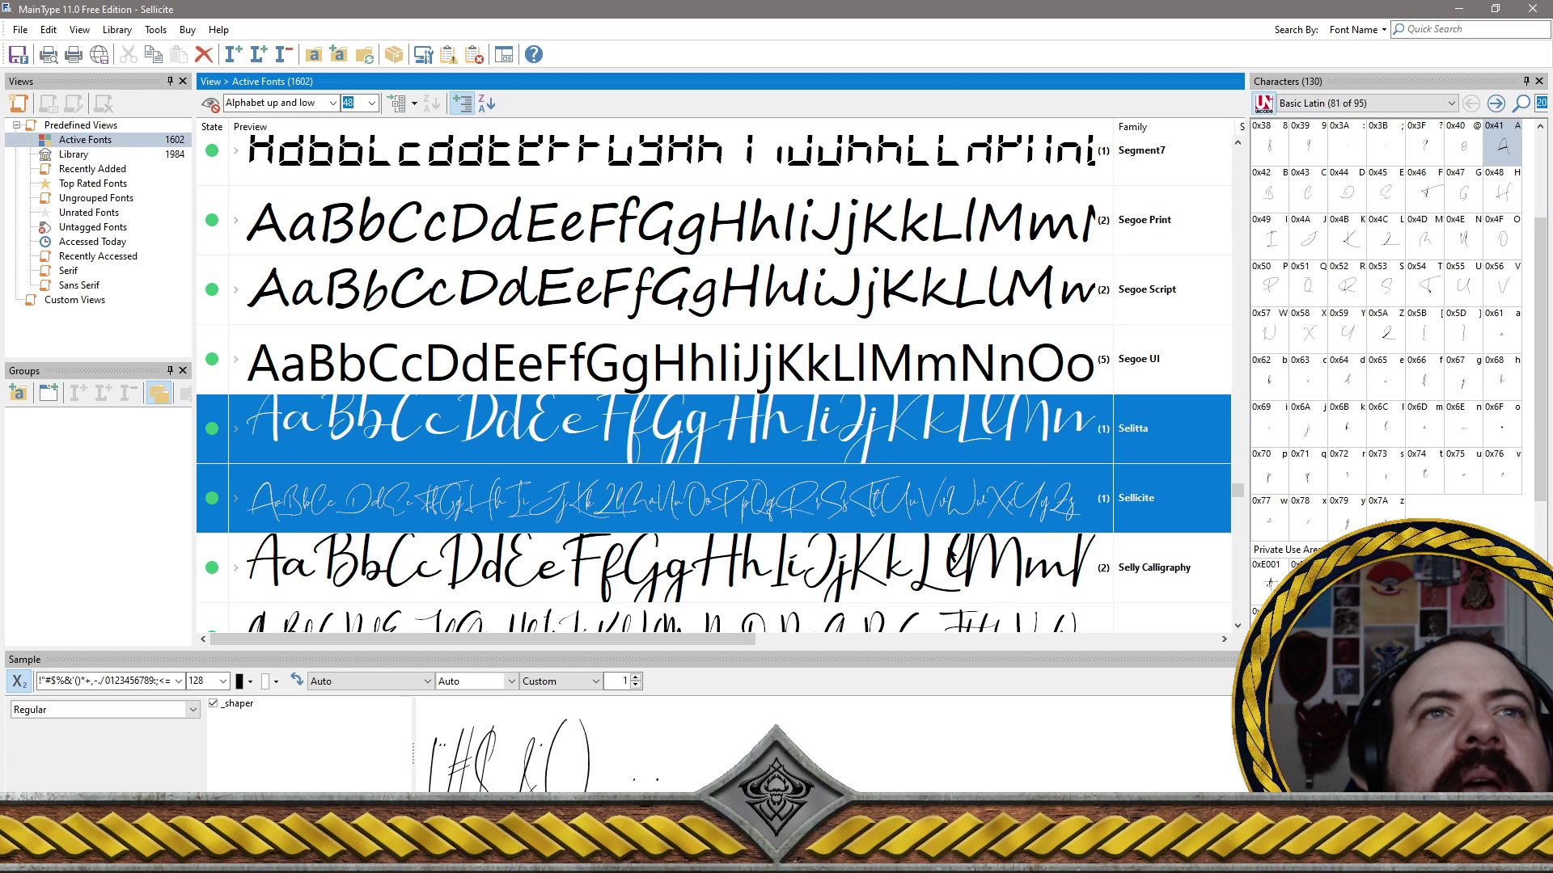
{"action": "left_click", "coordinate": [968, 567], "text": "ctrl"}
Add the Sentired, Sentosa, September Twilight, Seritton and Sethia families to the selection
{"action": "scroll", "coordinate": [968, 566], "scroll_direction": "down", "scroll_amount": 3}
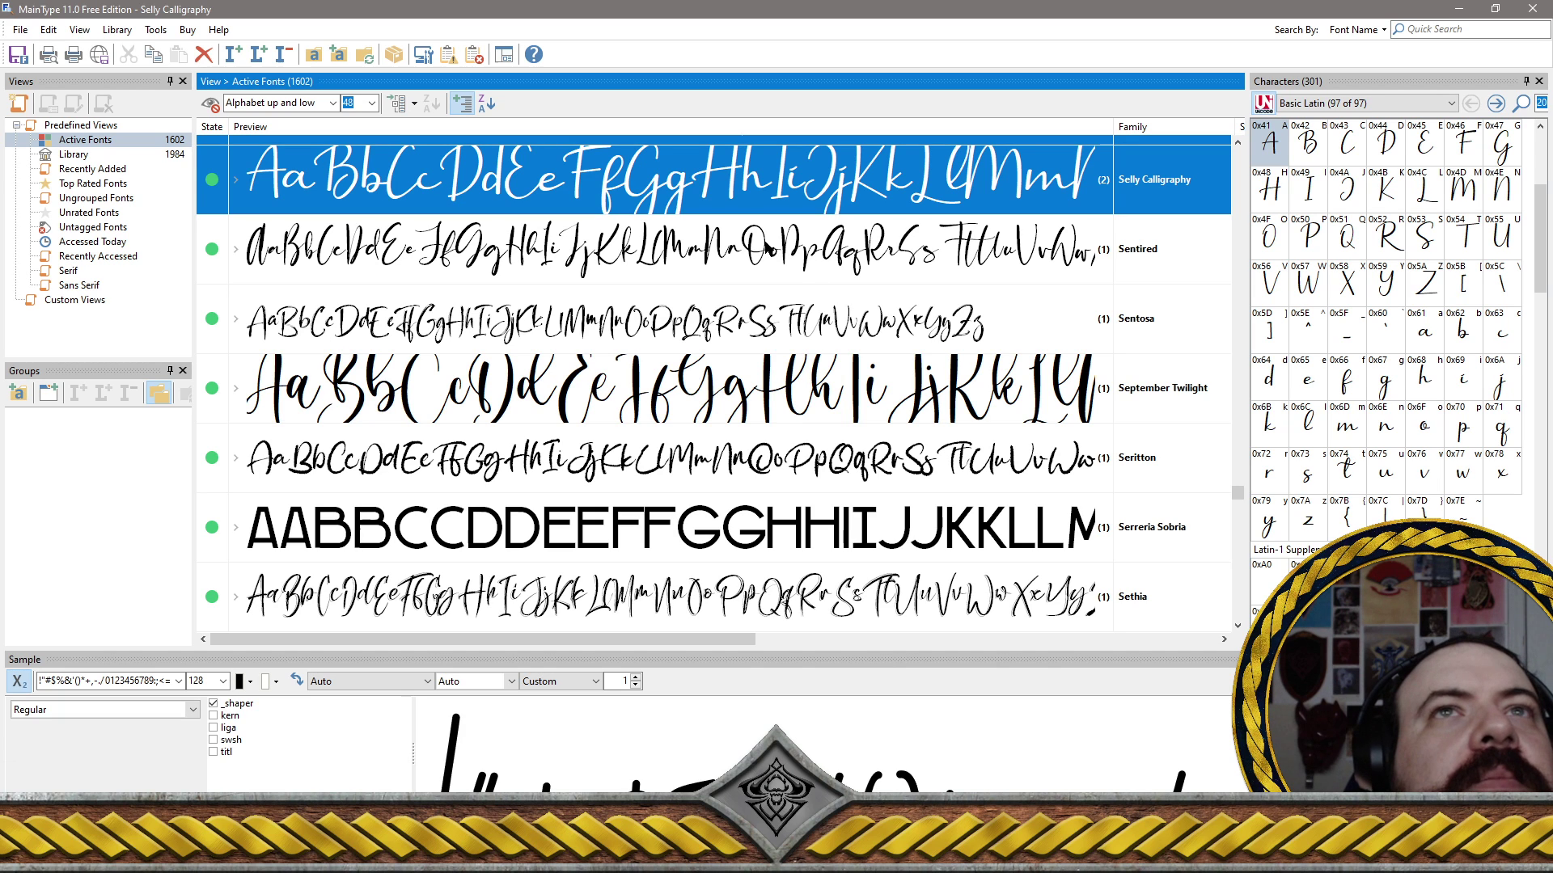
{"action": "left_click", "coordinate": [745, 247], "text": "ctrl"}
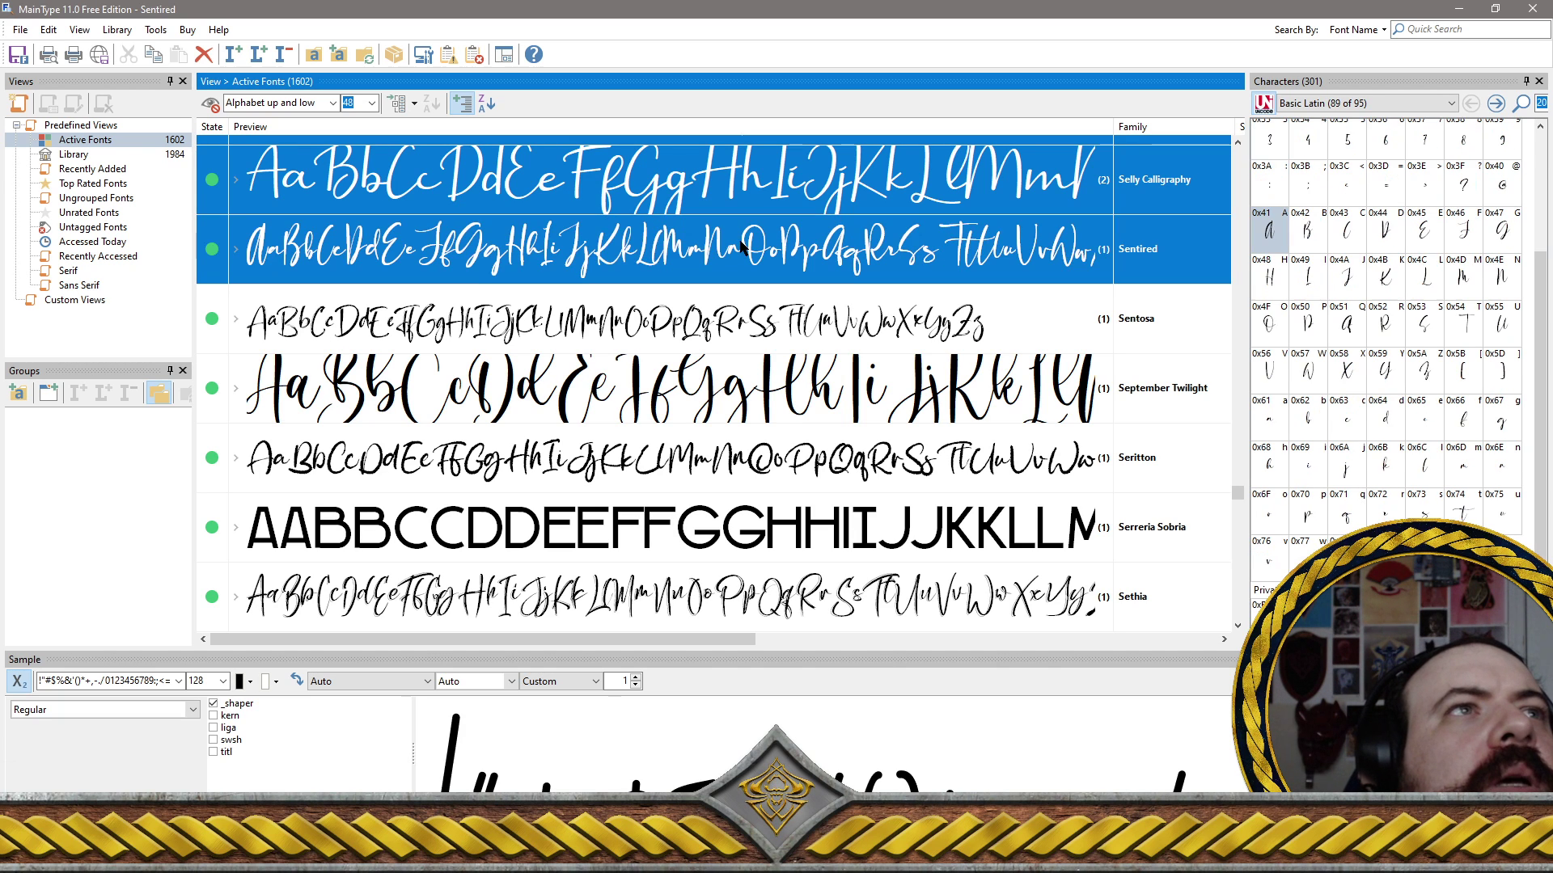
{"action": "left_click", "coordinate": [635, 323], "text": "ctrl"}
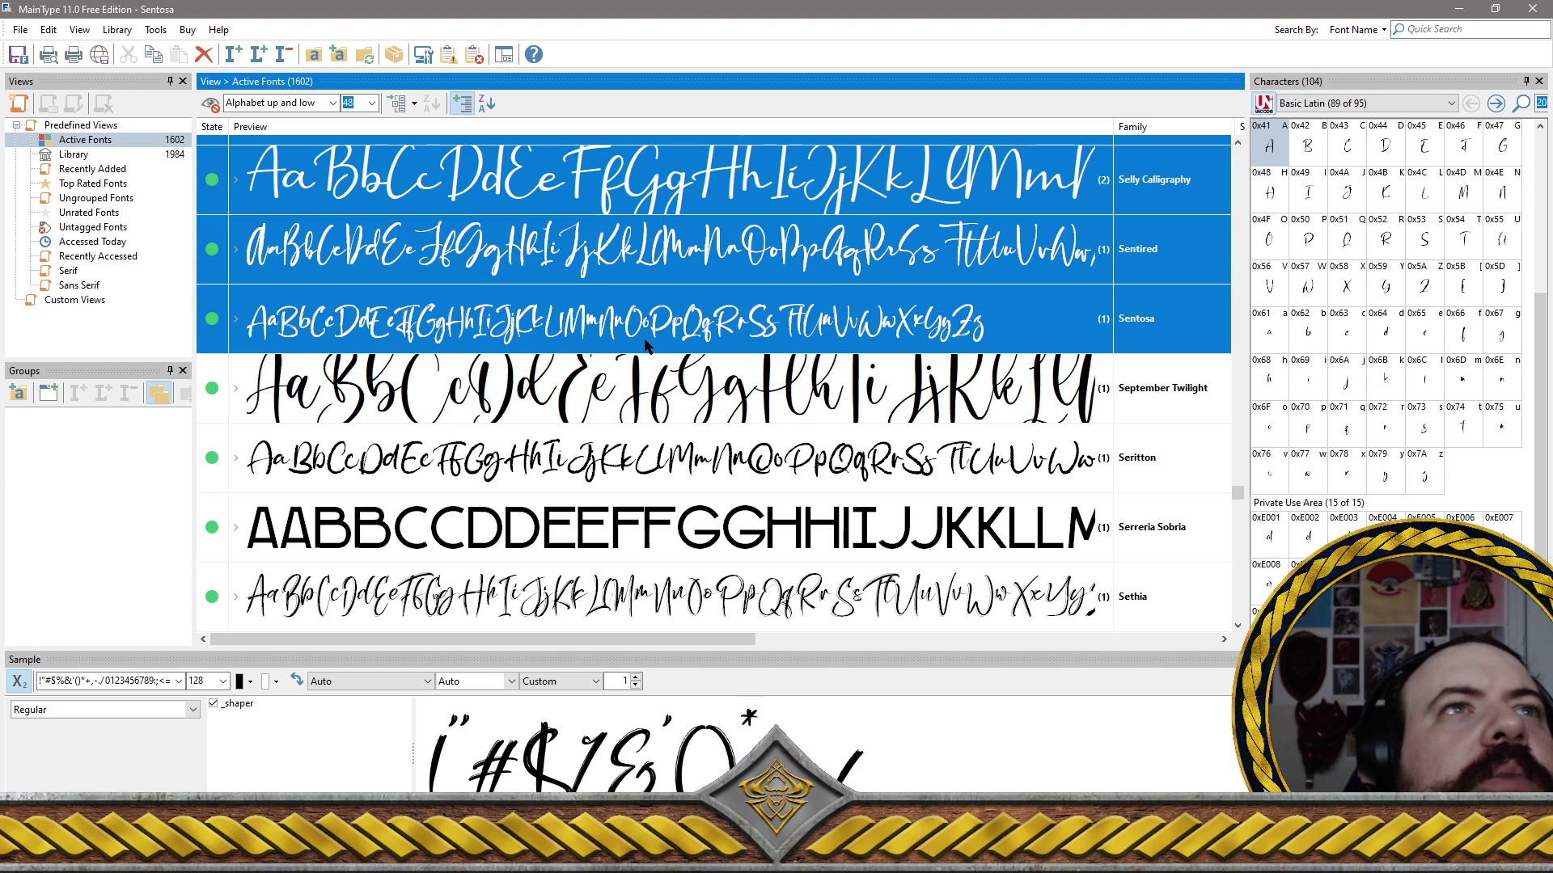
{"action": "left_click", "coordinate": [672, 395], "text": "ctrl"}
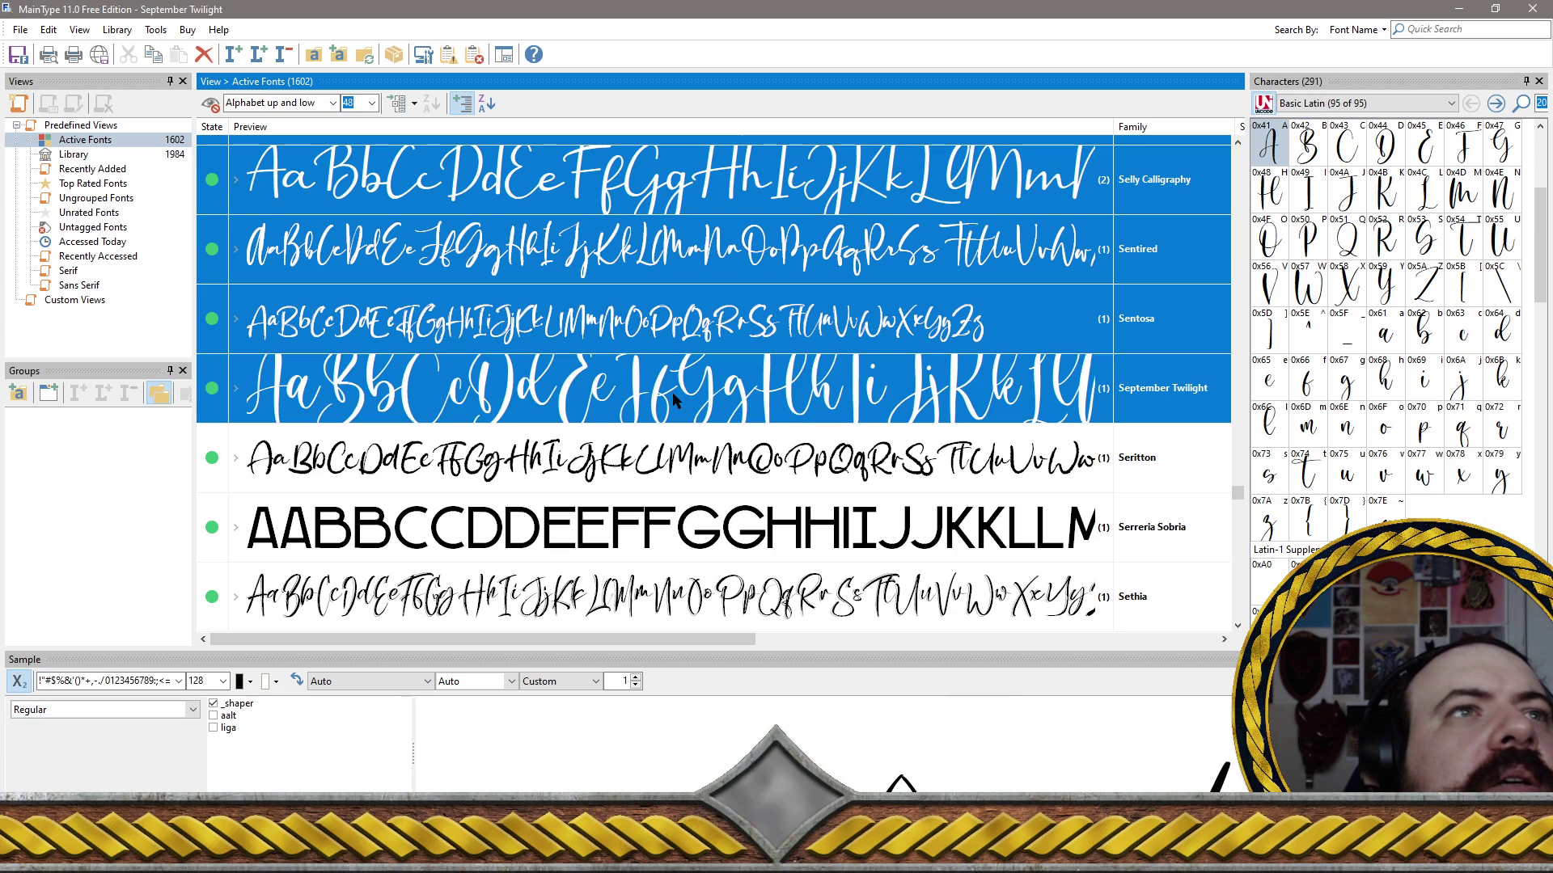
{"action": "left_click", "coordinate": [677, 467], "text": "ctrl"}
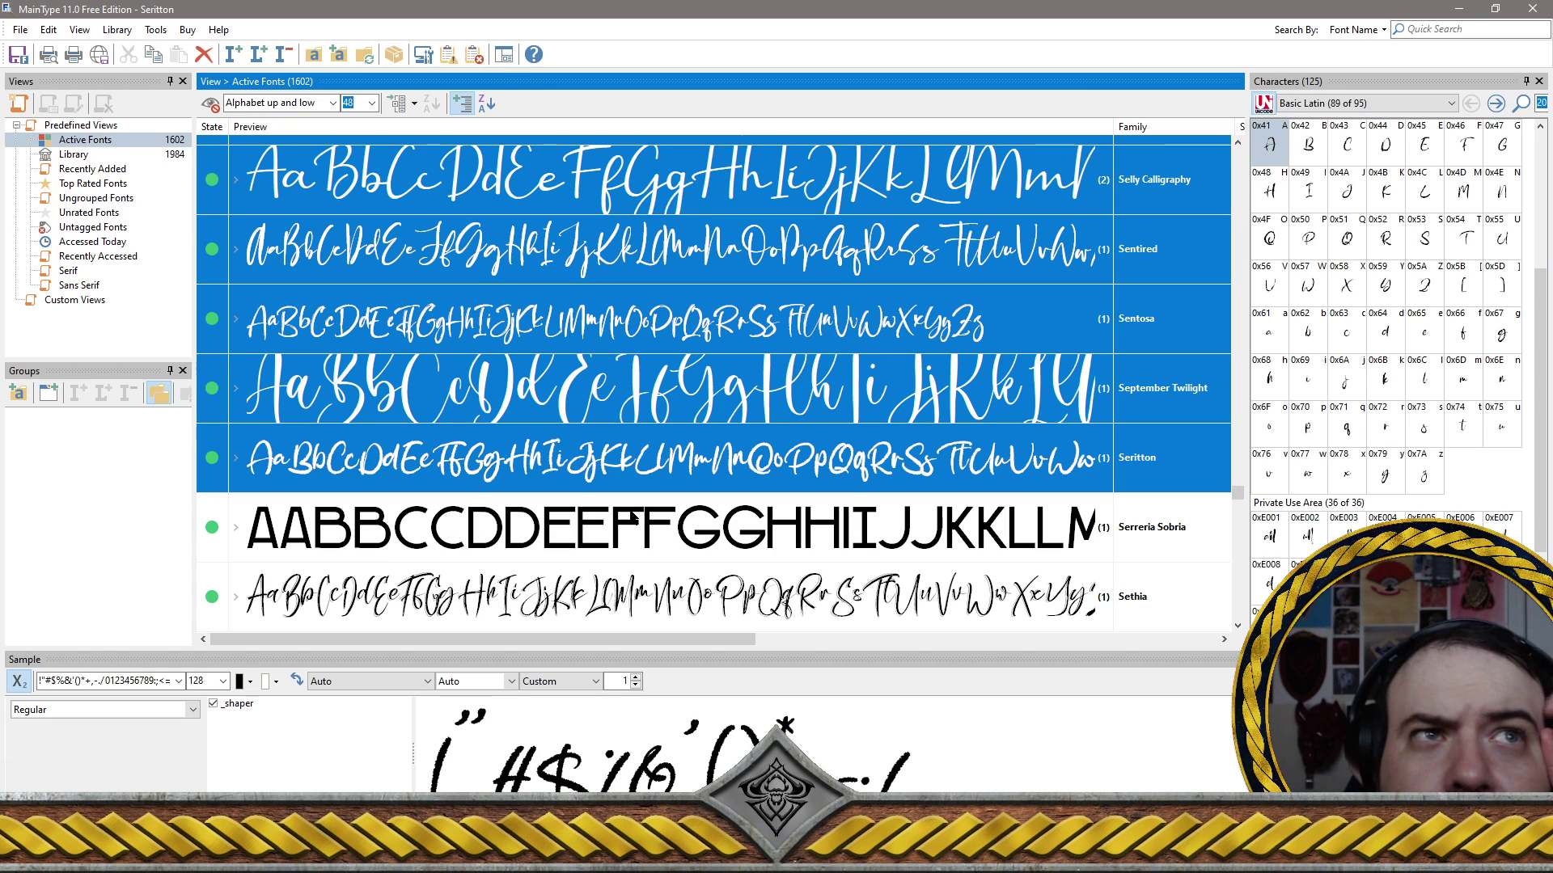
{"action": "scroll", "coordinate": [629, 515], "scroll_direction": "down", "scroll_amount": 5}
{"action": "scroll", "coordinate": [580, 445], "scroll_direction": "up", "scroll_amount": 5}
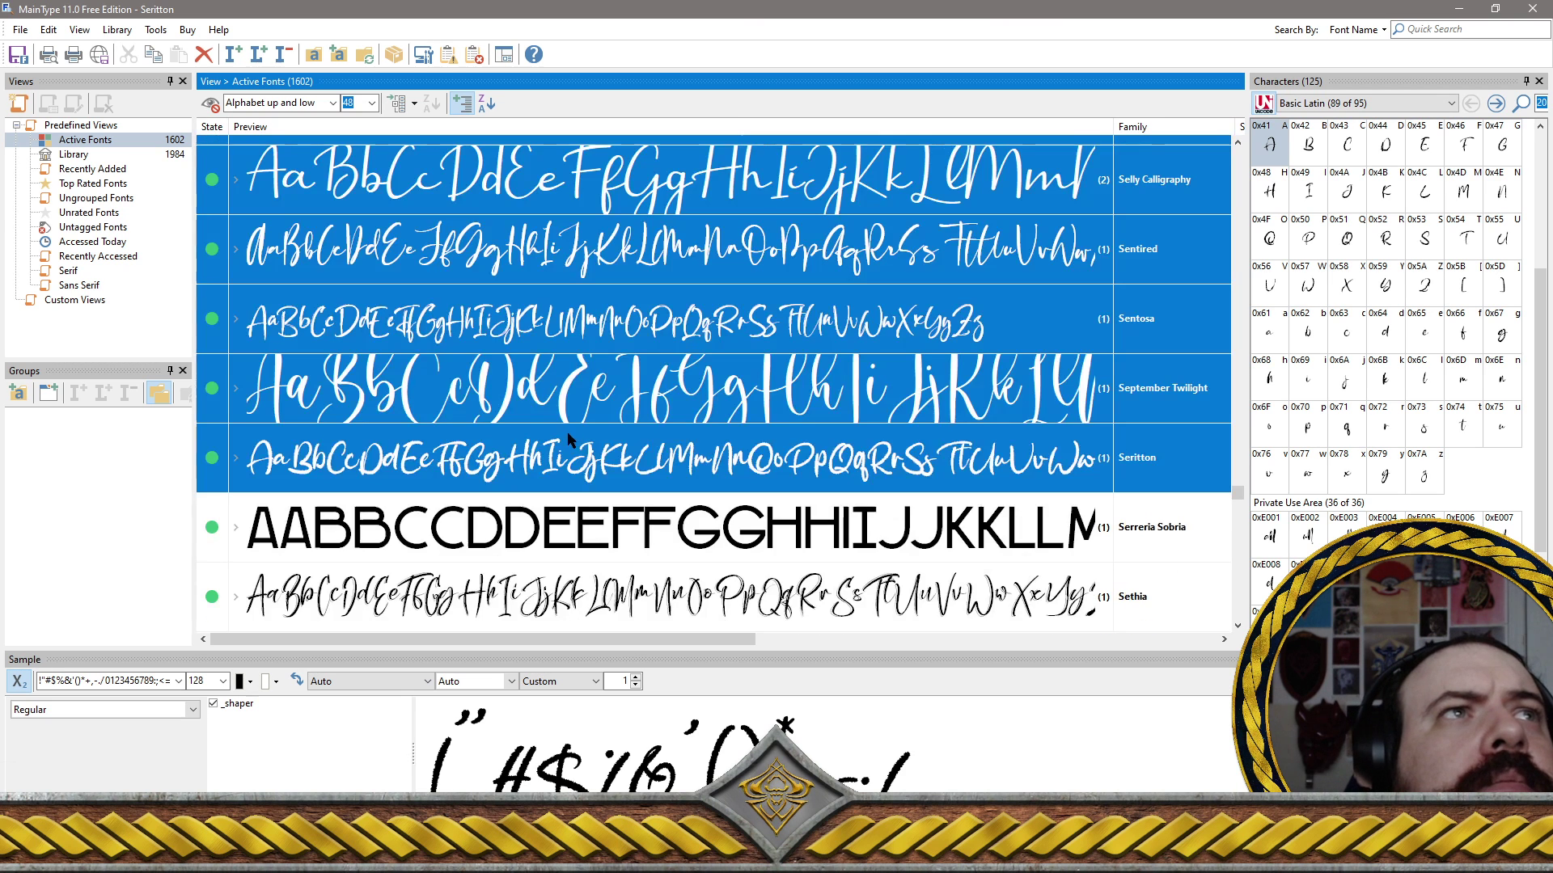
{"action": "left_click", "coordinate": [520, 600], "text": "ctrl"}
Extend the selection with the Shafiqa, Shaittaqur, Shallifronthe and Shaking Tiger families
{"action": "scroll", "coordinate": [519, 600], "scroll_direction": "down", "scroll_amount": 5}
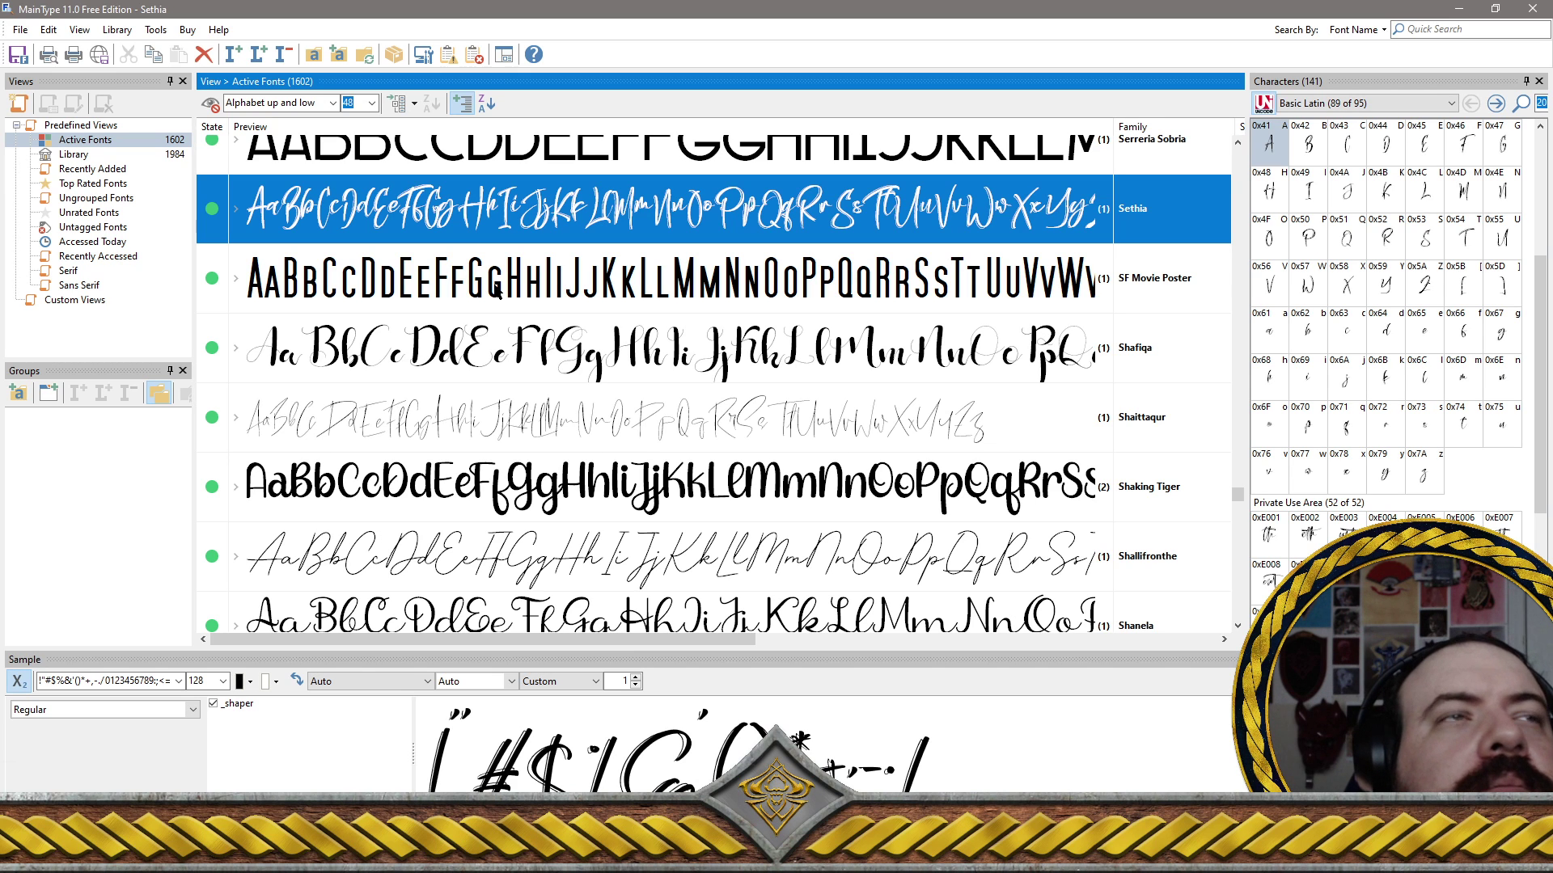
{"action": "left_click", "coordinate": [536, 338], "text": "ctrl"}
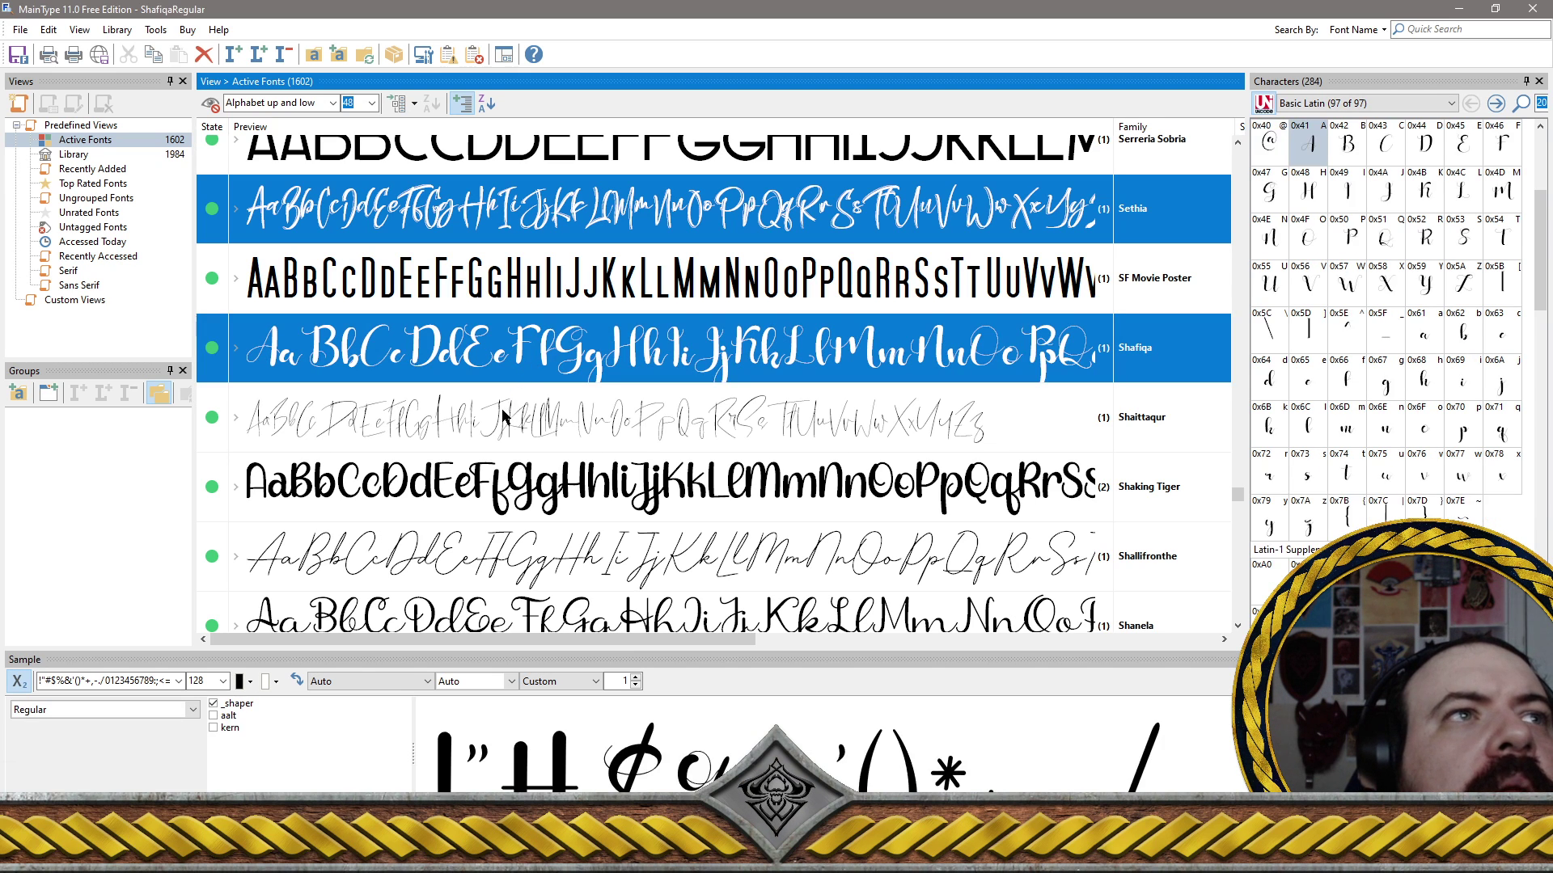
{"action": "left_click", "coordinate": [503, 417], "text": "ctrl"}
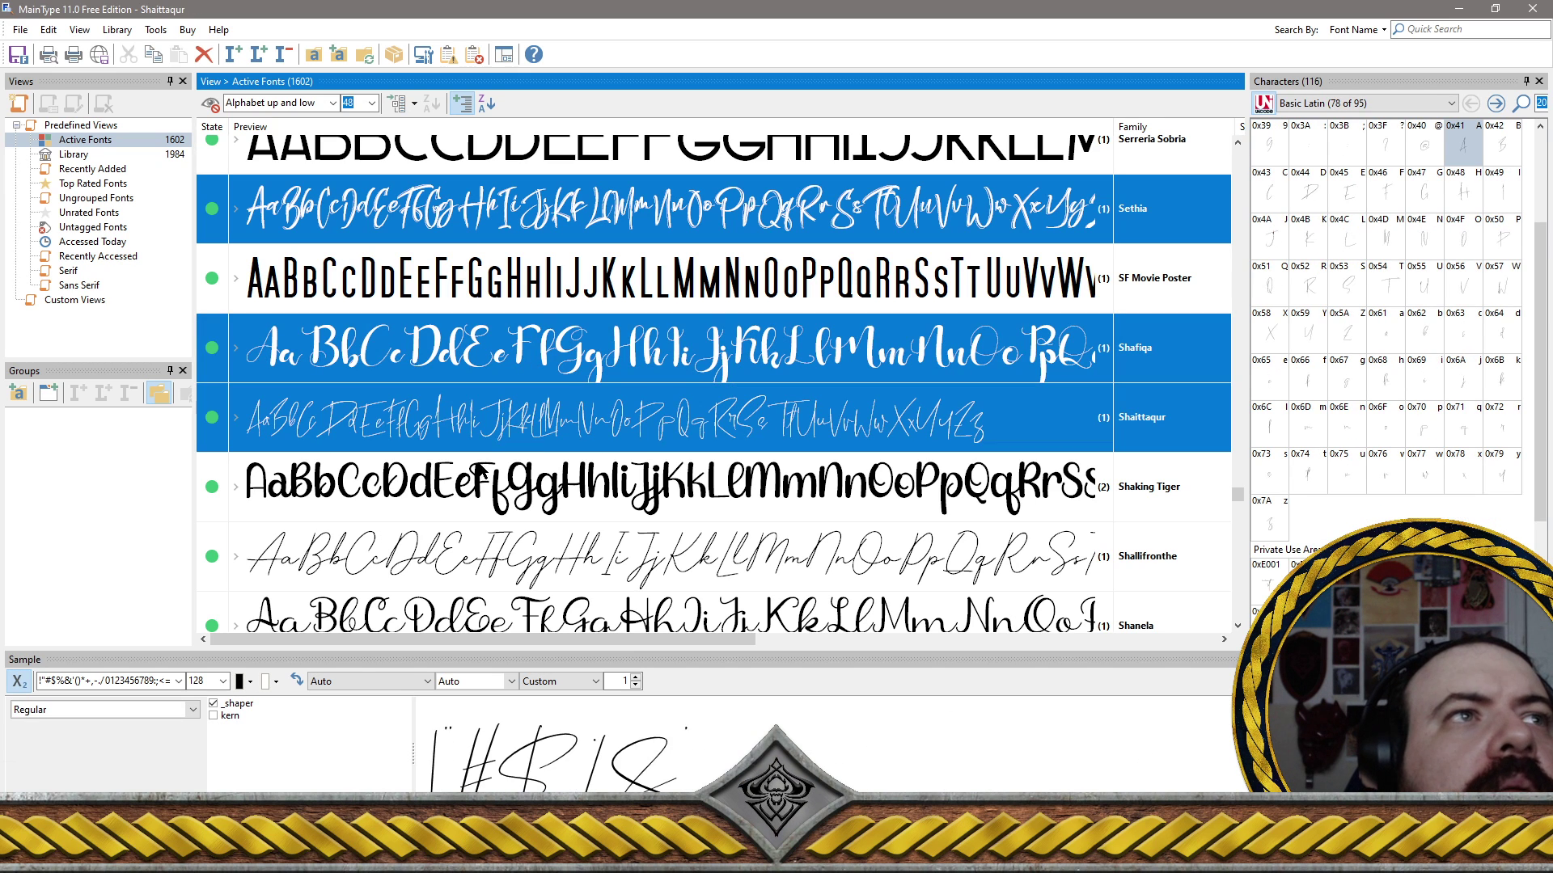
{"action": "left_click", "coordinate": [493, 554], "text": "ctrl"}
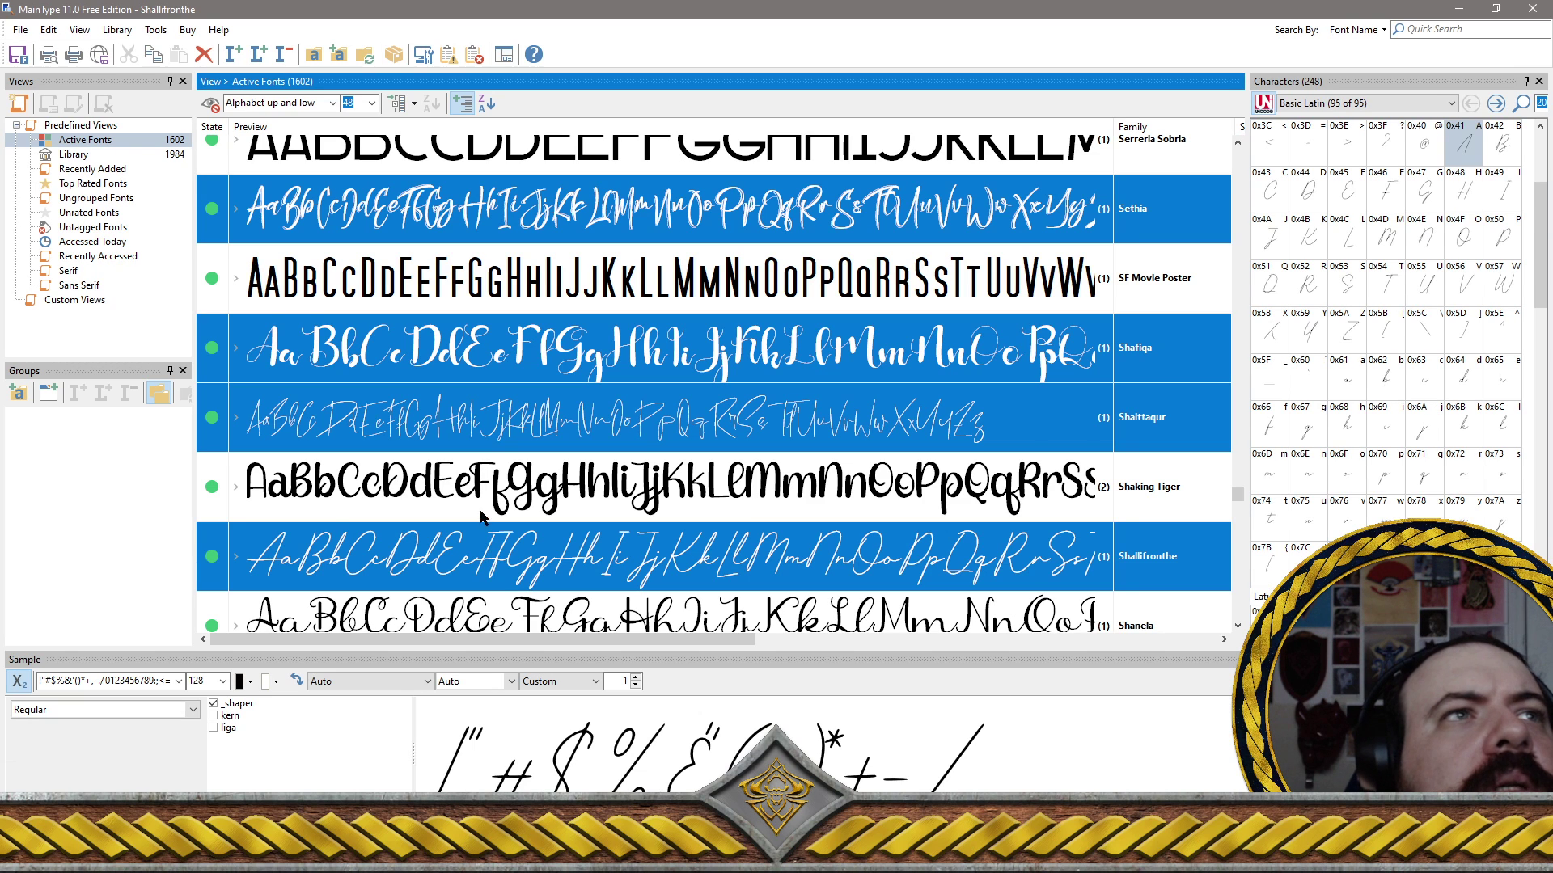
{"action": "left_click", "coordinate": [821, 508], "text": "ctrl"}
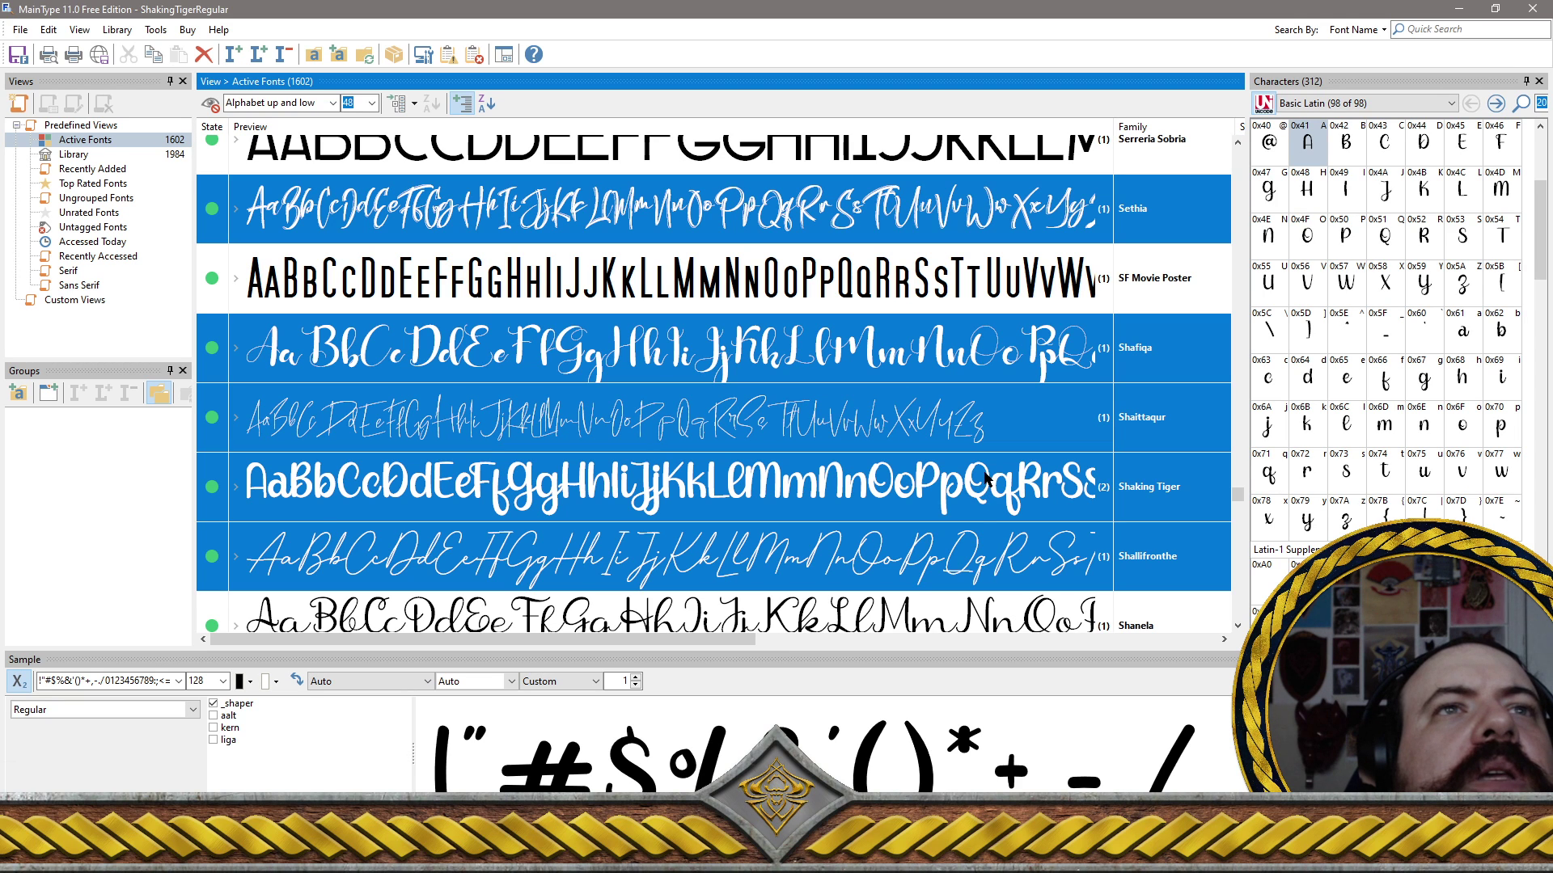
Add the Shanela and Shark Blindate families to the selection
{"action": "scroll", "coordinate": [851, 488], "scroll_direction": "down", "scroll_amount": 2}
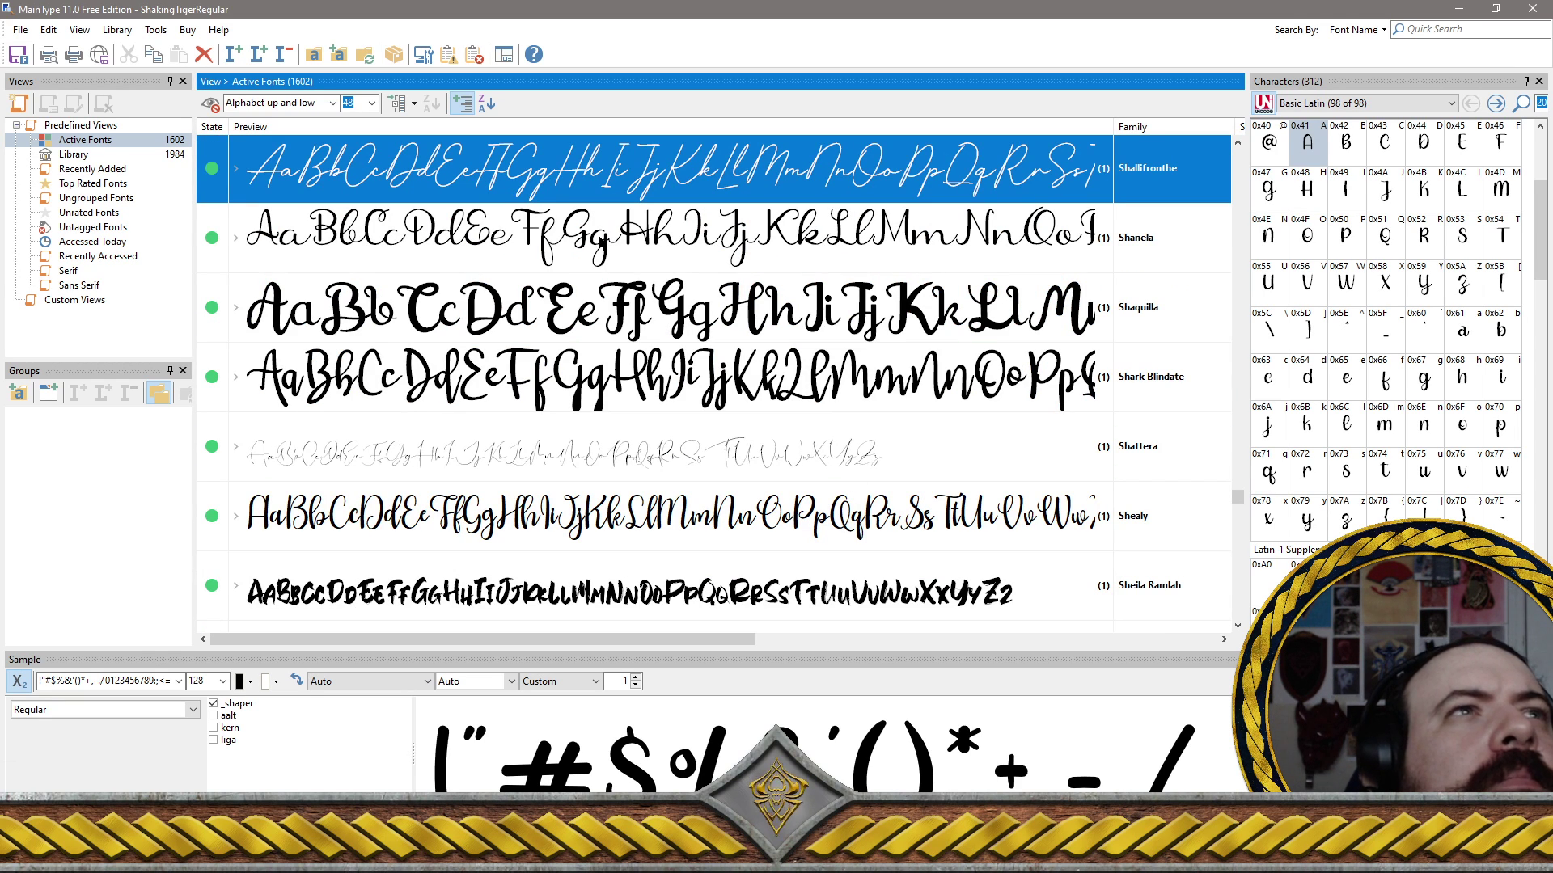
{"action": "key", "text": "shift+Down"}
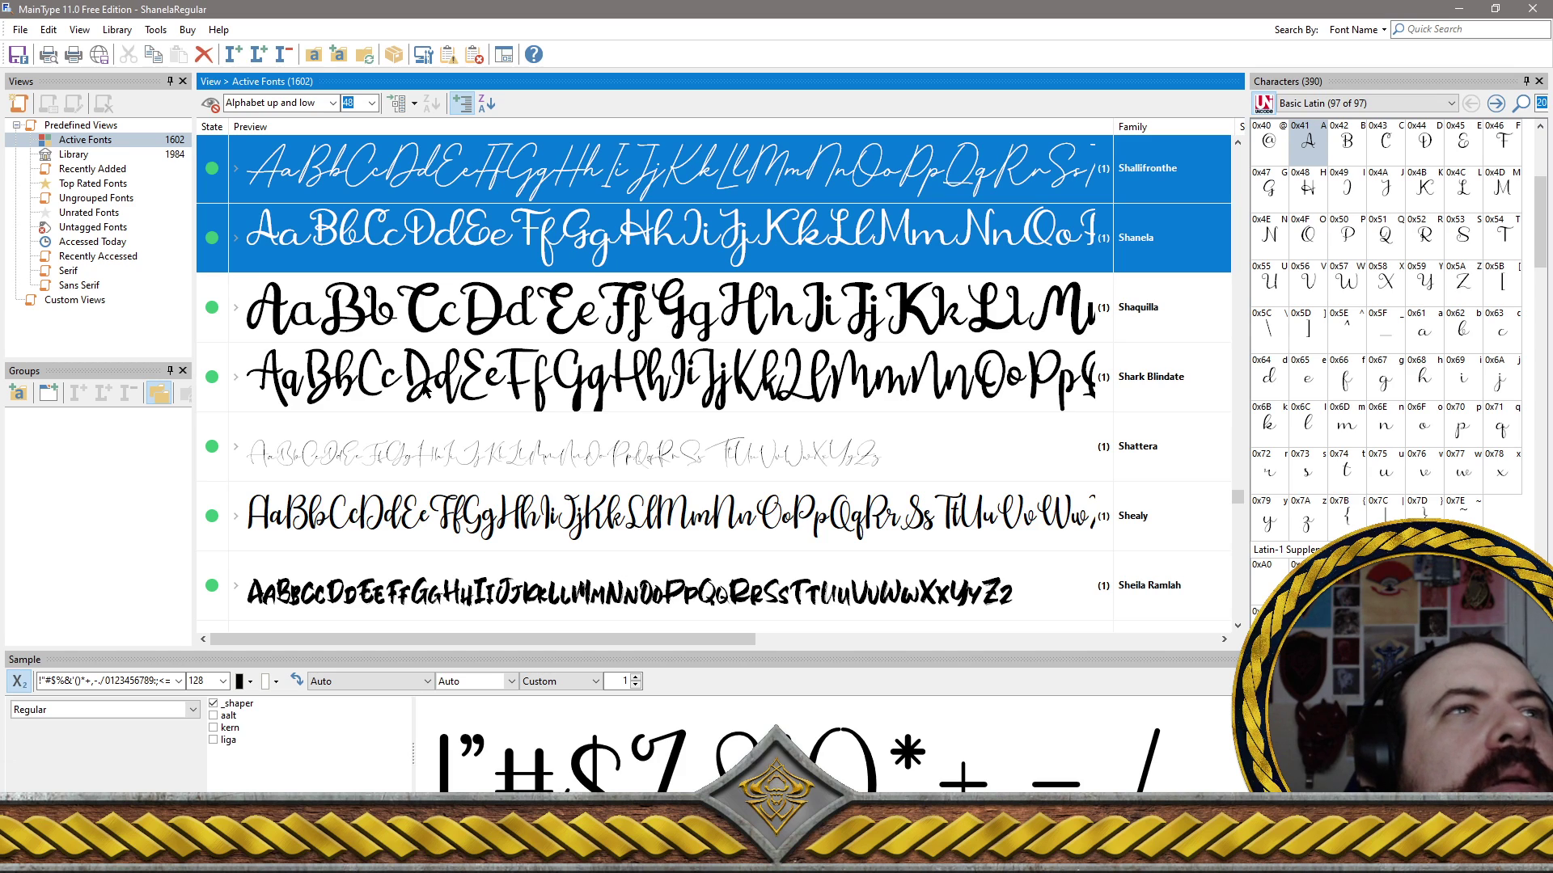
{"action": "left_click", "coordinate": [419, 377], "text": "ctrl"}
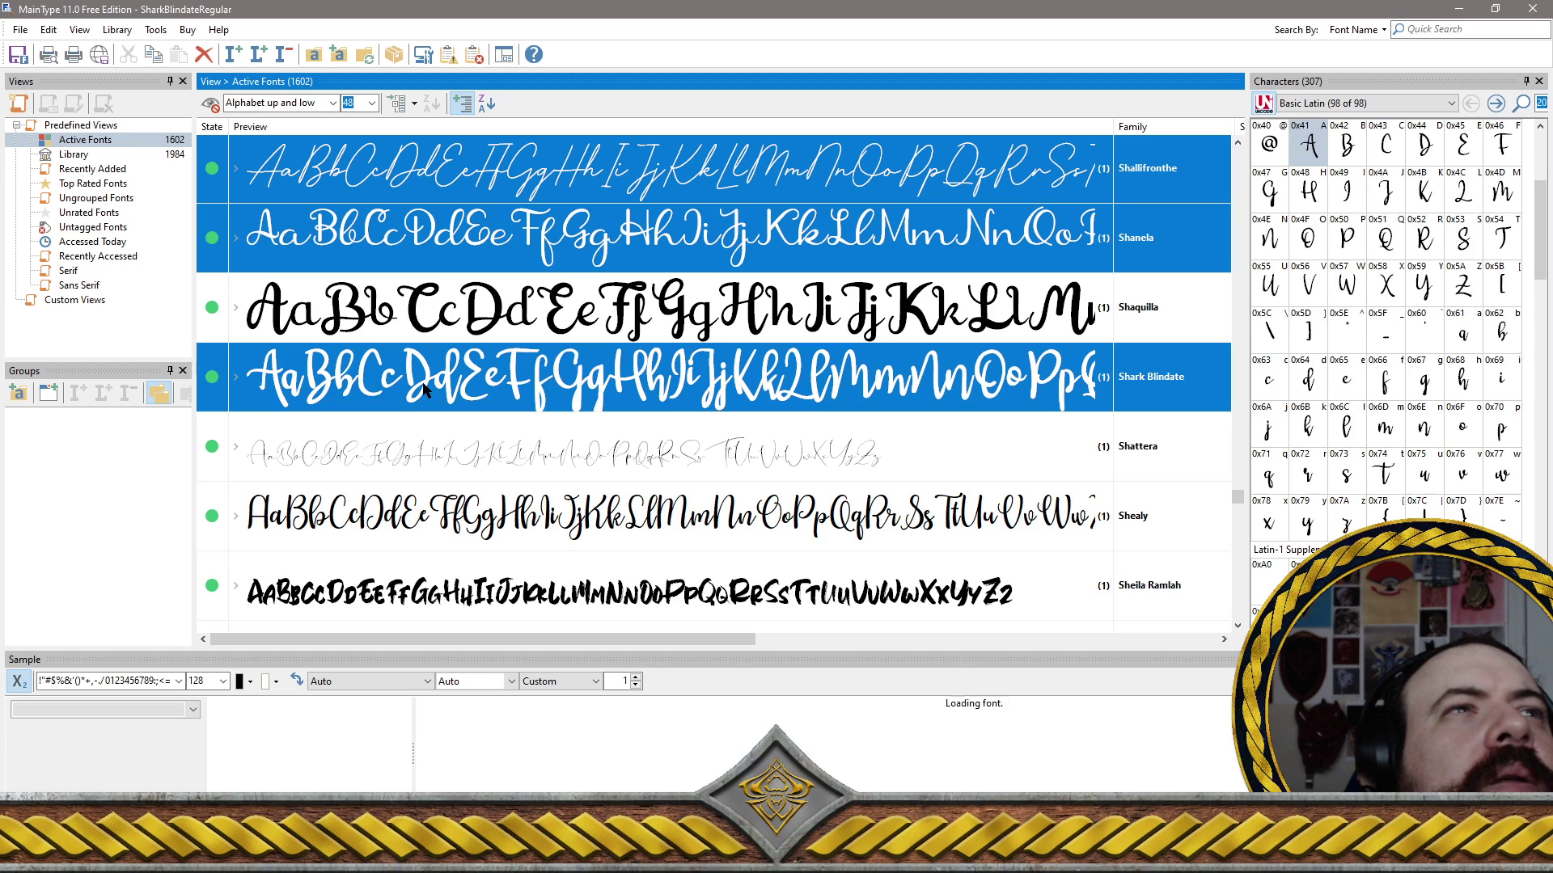
{"action": "left_click", "coordinate": [593, 453], "text": "ctrl"}
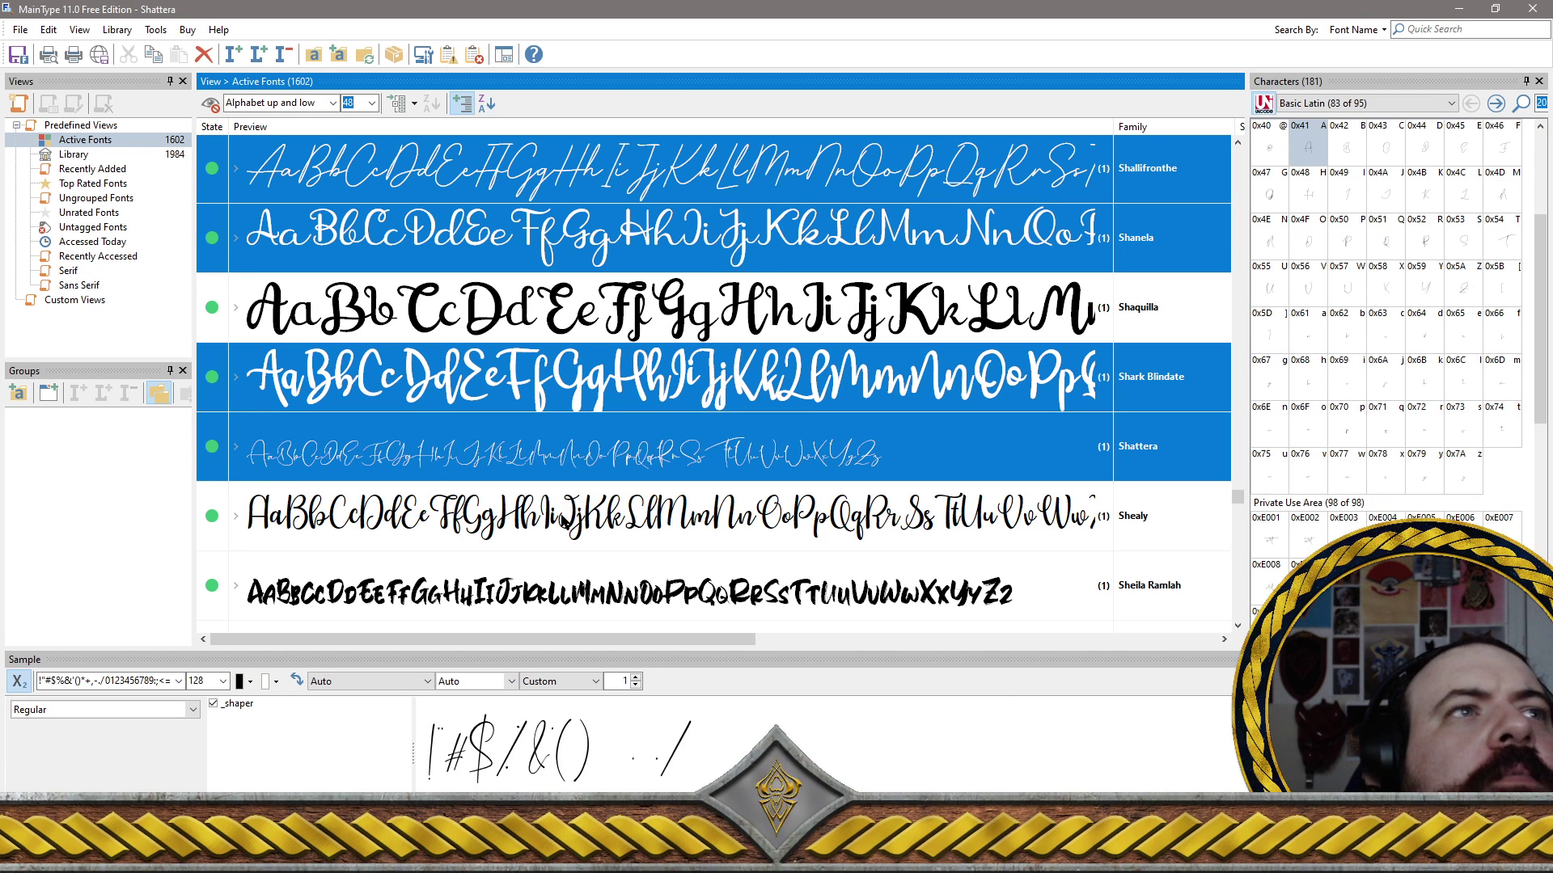
{"action": "left_click", "coordinate": [564, 521], "text": "ctrl"}
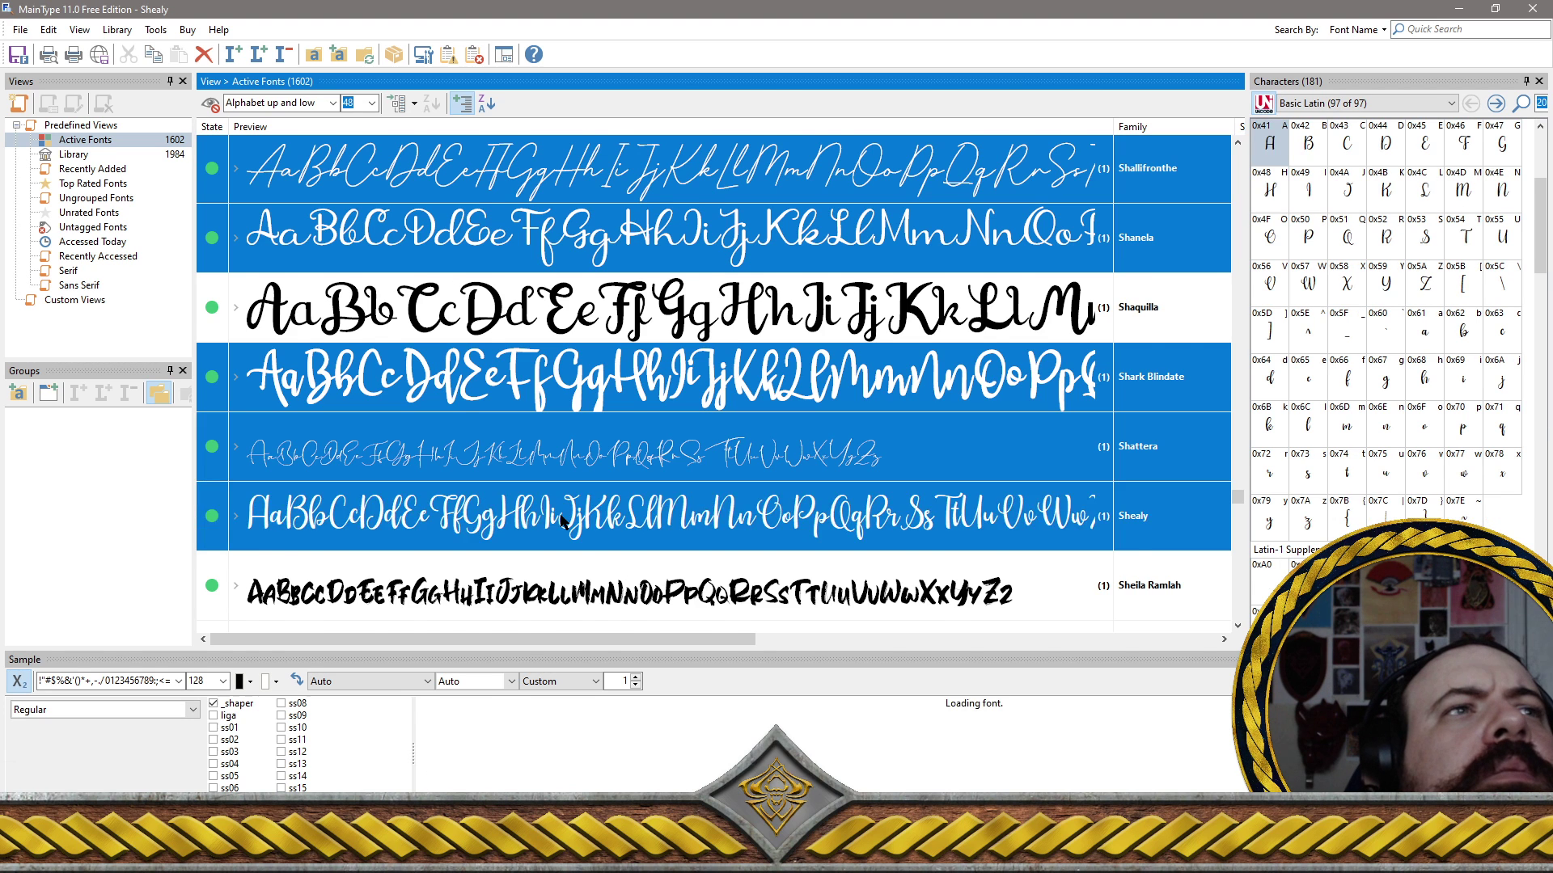
{"action": "scroll", "coordinate": [564, 521], "scroll_direction": "down", "scroll_amount": 3}
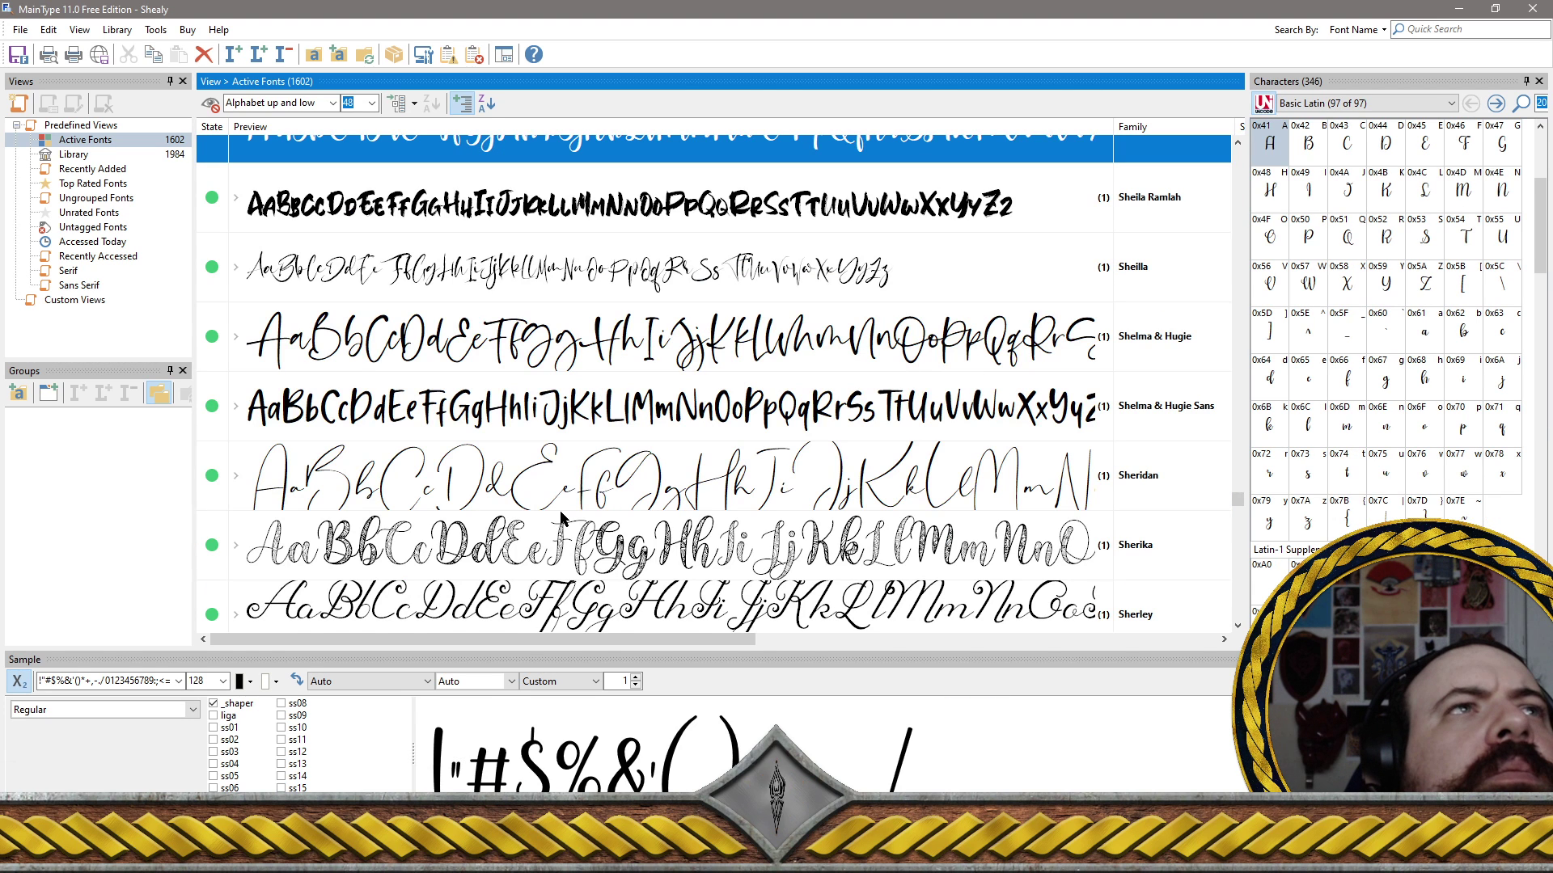
{"action": "left_click", "coordinate": [446, 217], "text": "ctrl"}
{"action": "left_click", "coordinate": [453, 261], "text": "ctrl"}
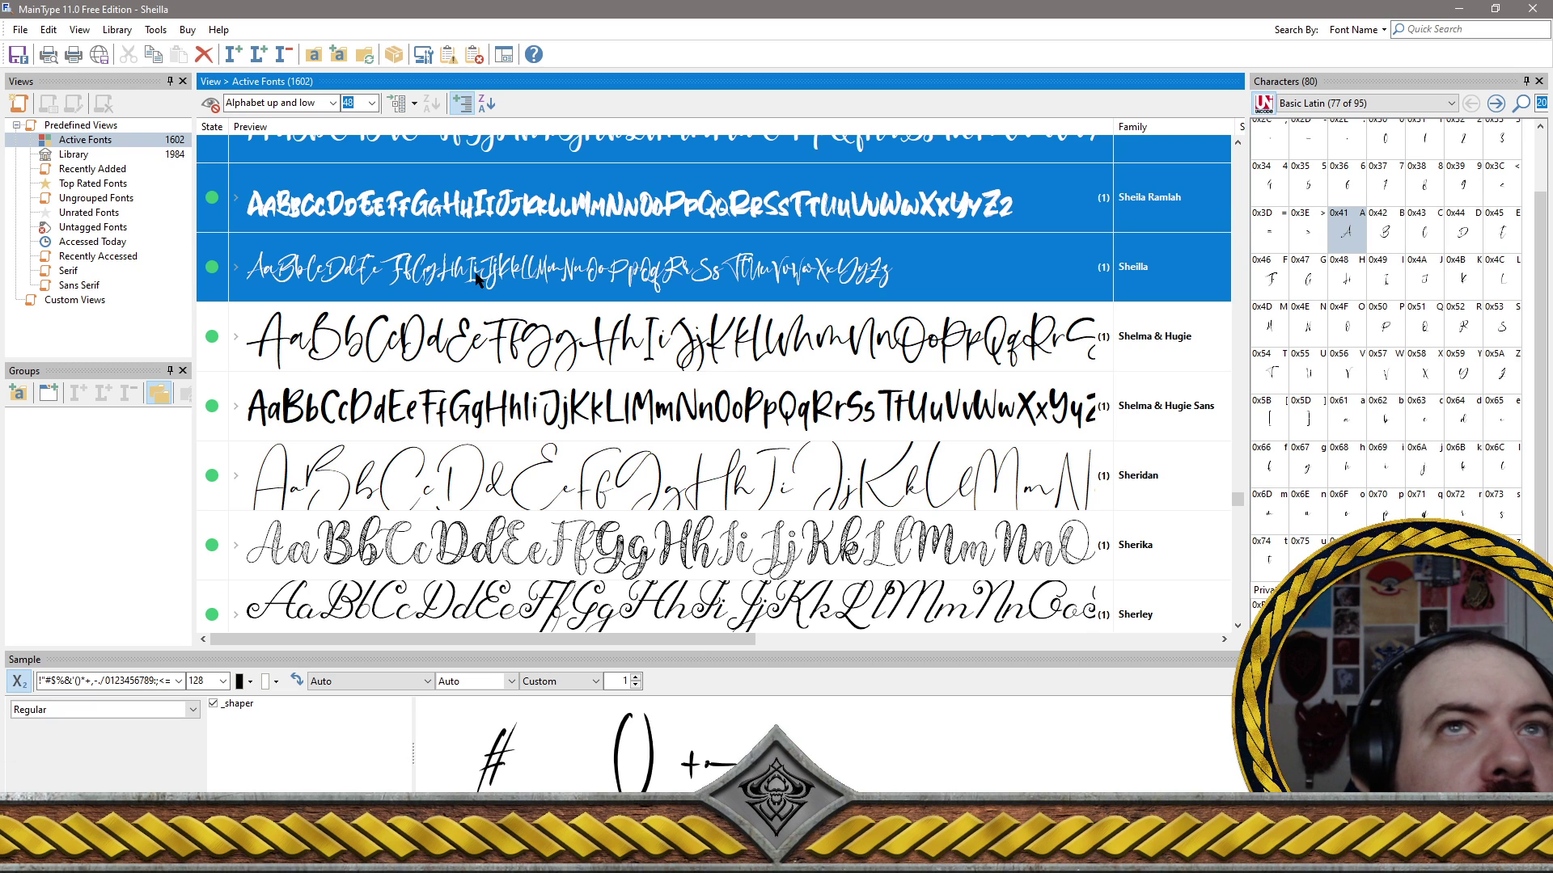
Extend the selection with the Shelma & Hugie, Shelma & Hugie Sans, Sheridan, Sherika and Sherley families
{"action": "left_click", "coordinate": [547, 340], "text": "ctrl"}
{"action": "left_click", "coordinate": [521, 398], "text": "ctrl"}
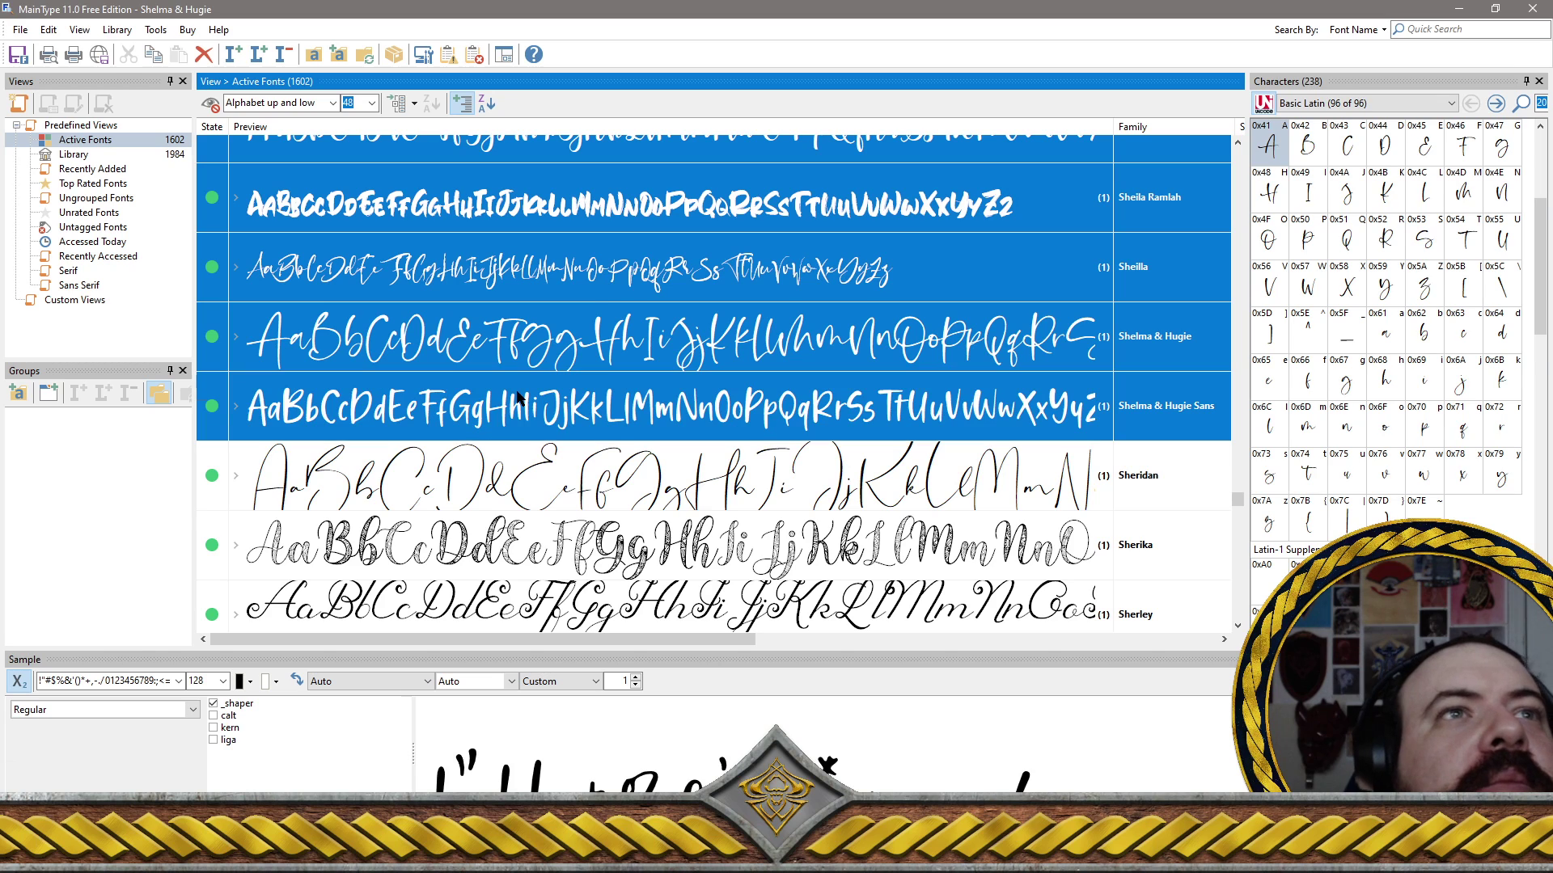
{"action": "left_click", "coordinate": [527, 471], "text": "ctrl"}
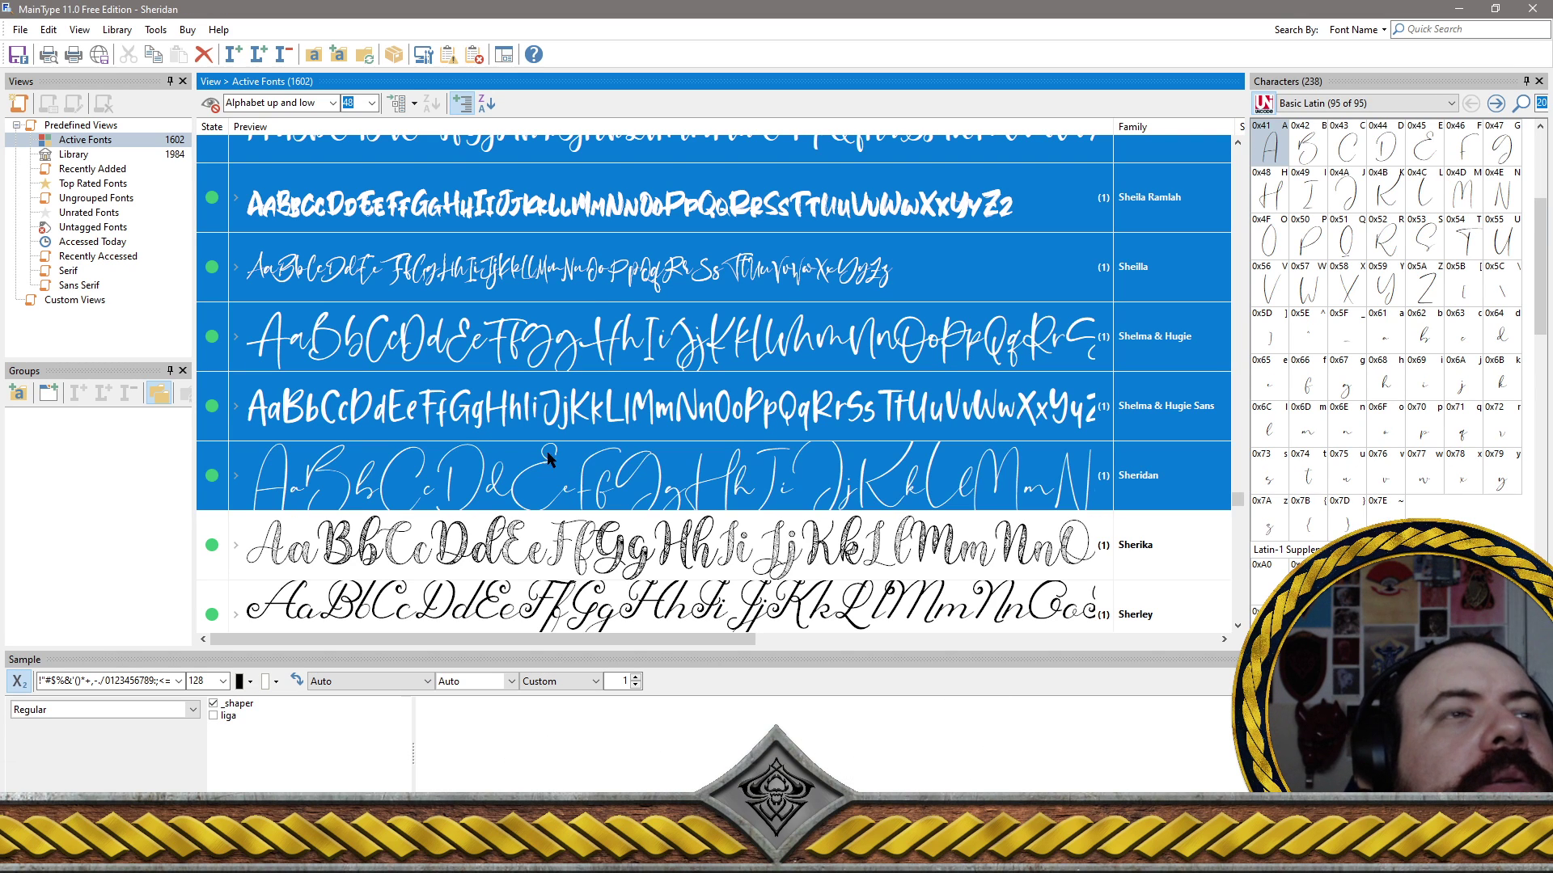
{"action": "left_click", "coordinate": [1237, 625]}
{"action": "left_click", "coordinate": [1238, 628]}
{"action": "left_click", "coordinate": [1237, 628]}
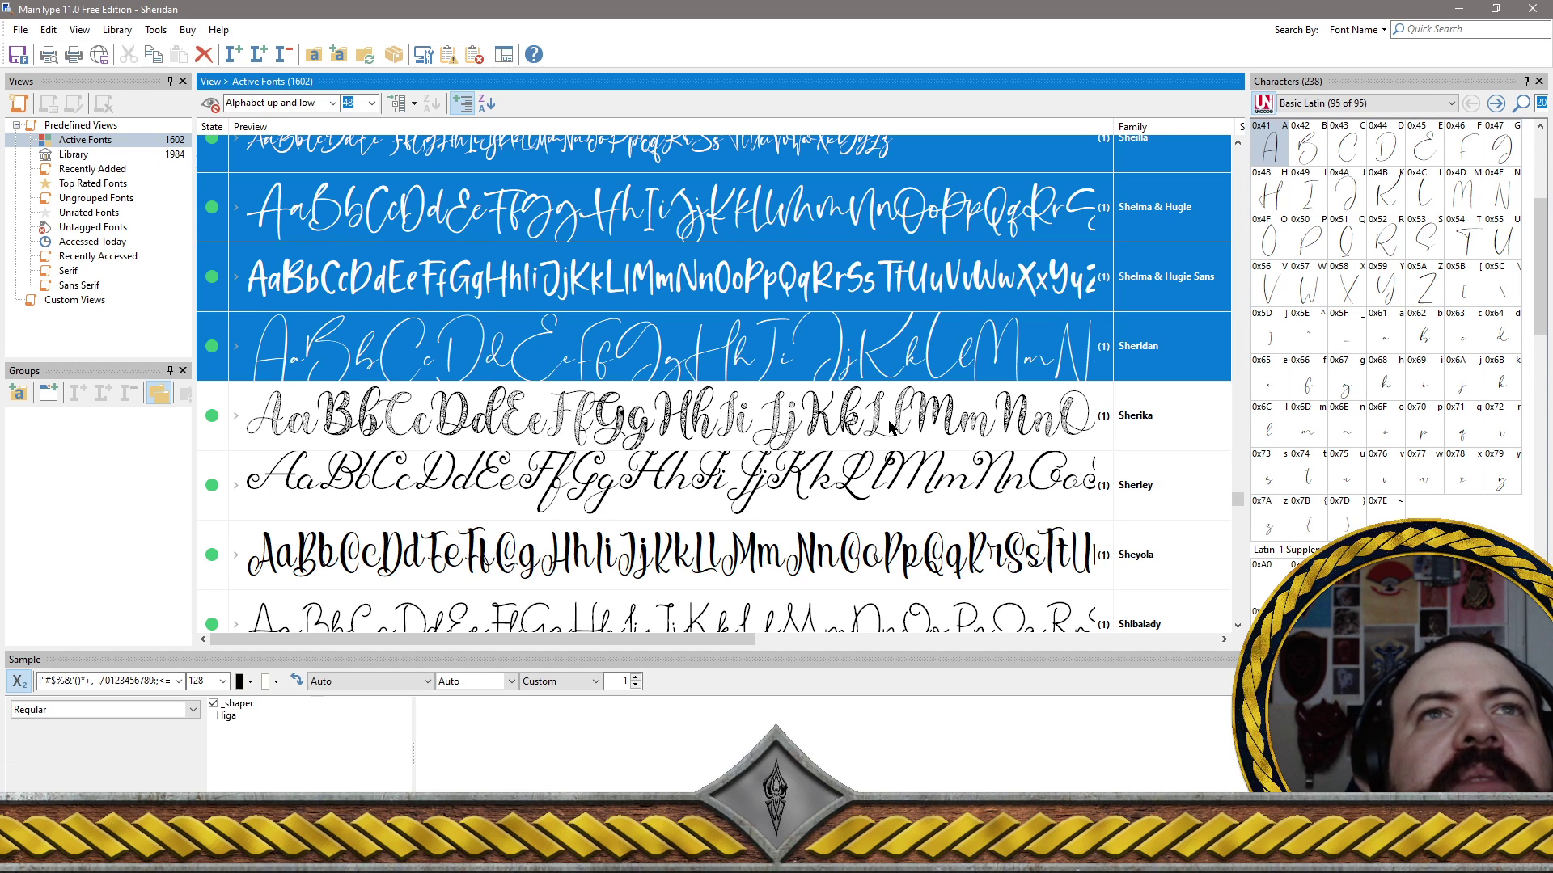
{"action": "left_click", "coordinate": [837, 440], "text": "ctrl"}
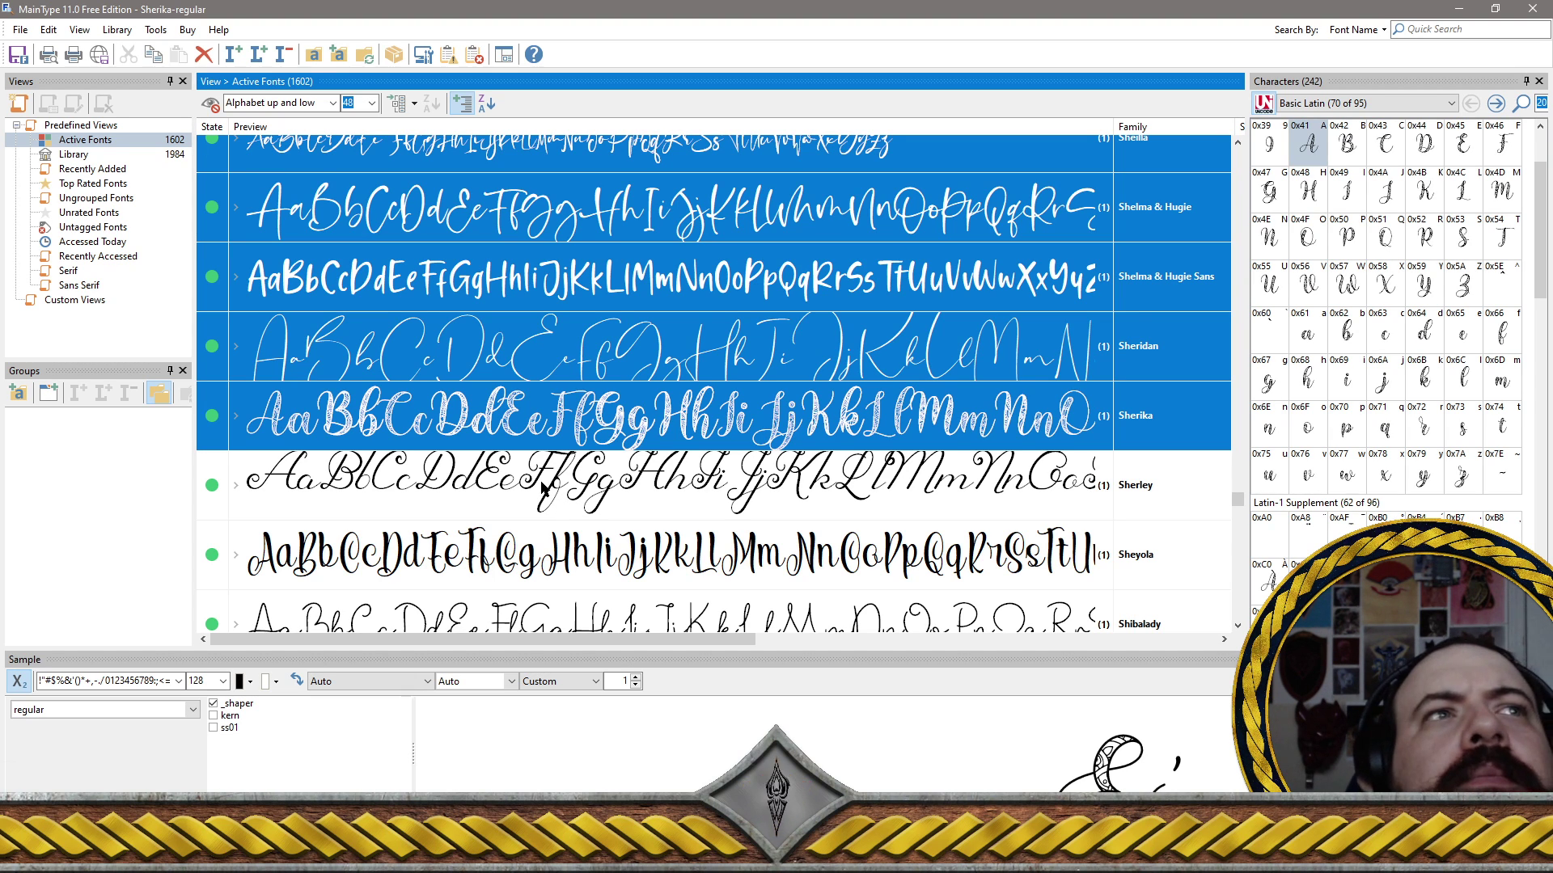
{"action": "left_click", "coordinate": [542, 490], "text": "ctrl"}
Add the Sheyola, Shibalady, Shimpatti, Shinderella, Shink, Shintania and Shintte Lifat families to the selection
{"action": "scroll", "coordinate": [545, 462], "scroll_direction": "down", "scroll_amount": 2}
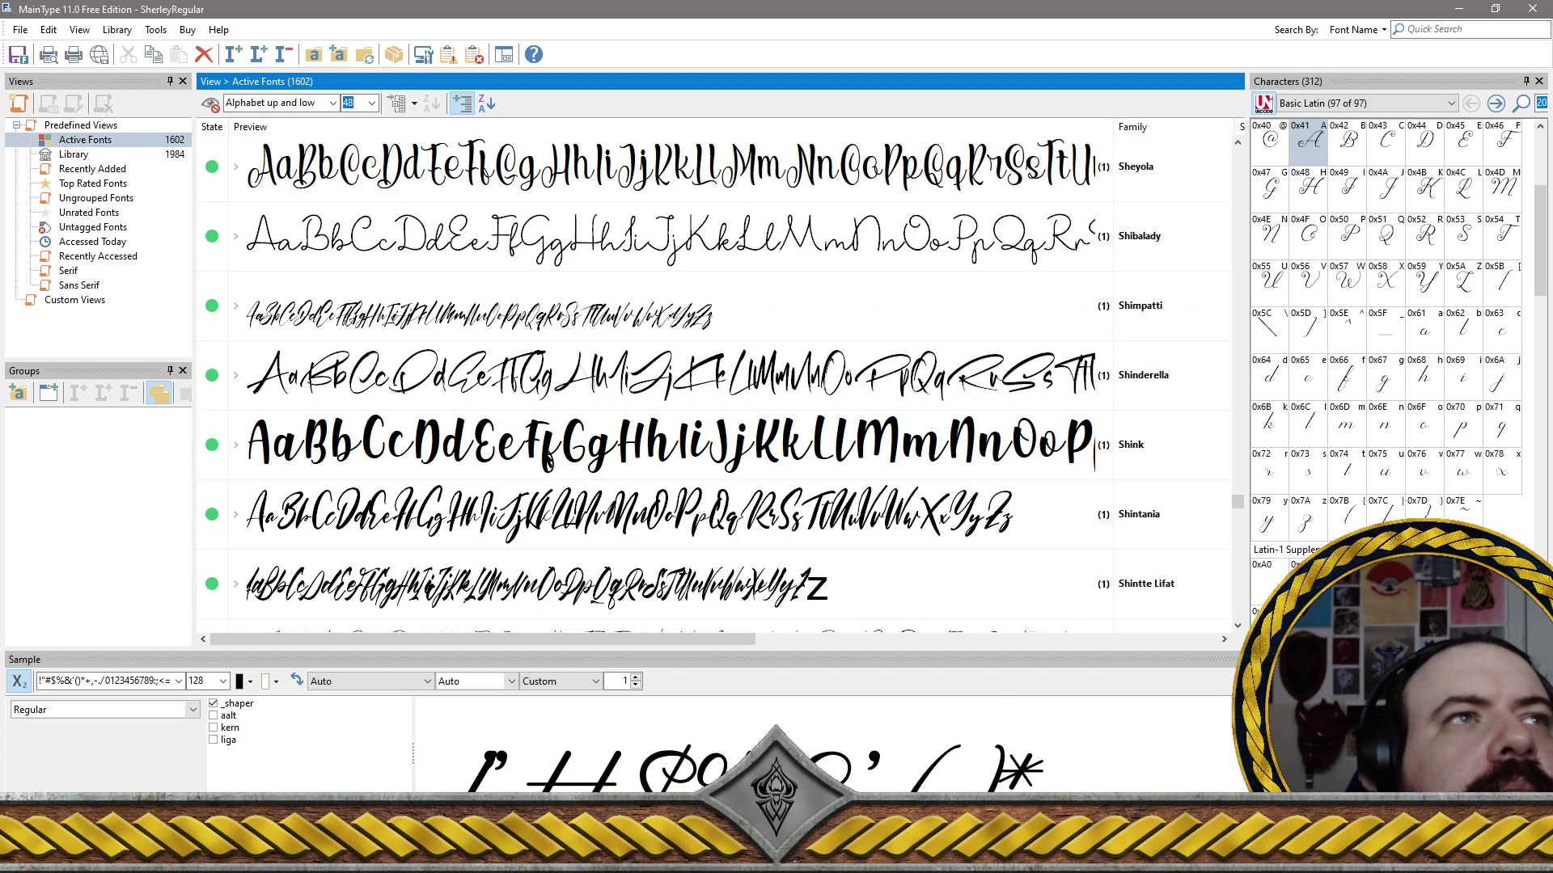
{"action": "left_click", "coordinate": [453, 195]}
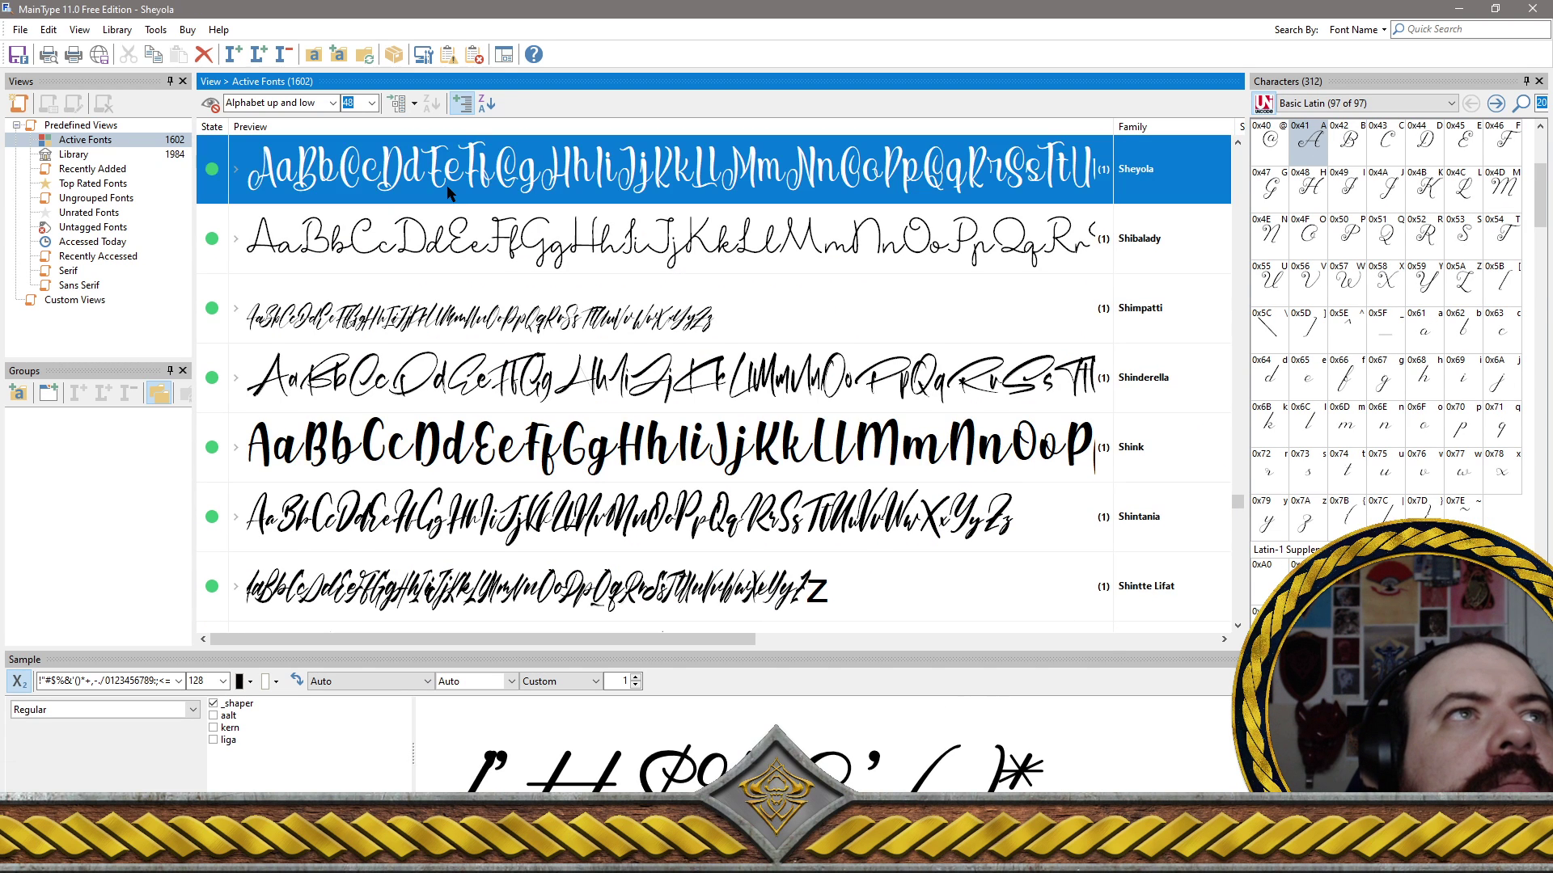
{"action": "left_click", "coordinate": [454, 243], "text": "ctrl"}
{"action": "left_click", "coordinate": [467, 321], "text": "ctrl"}
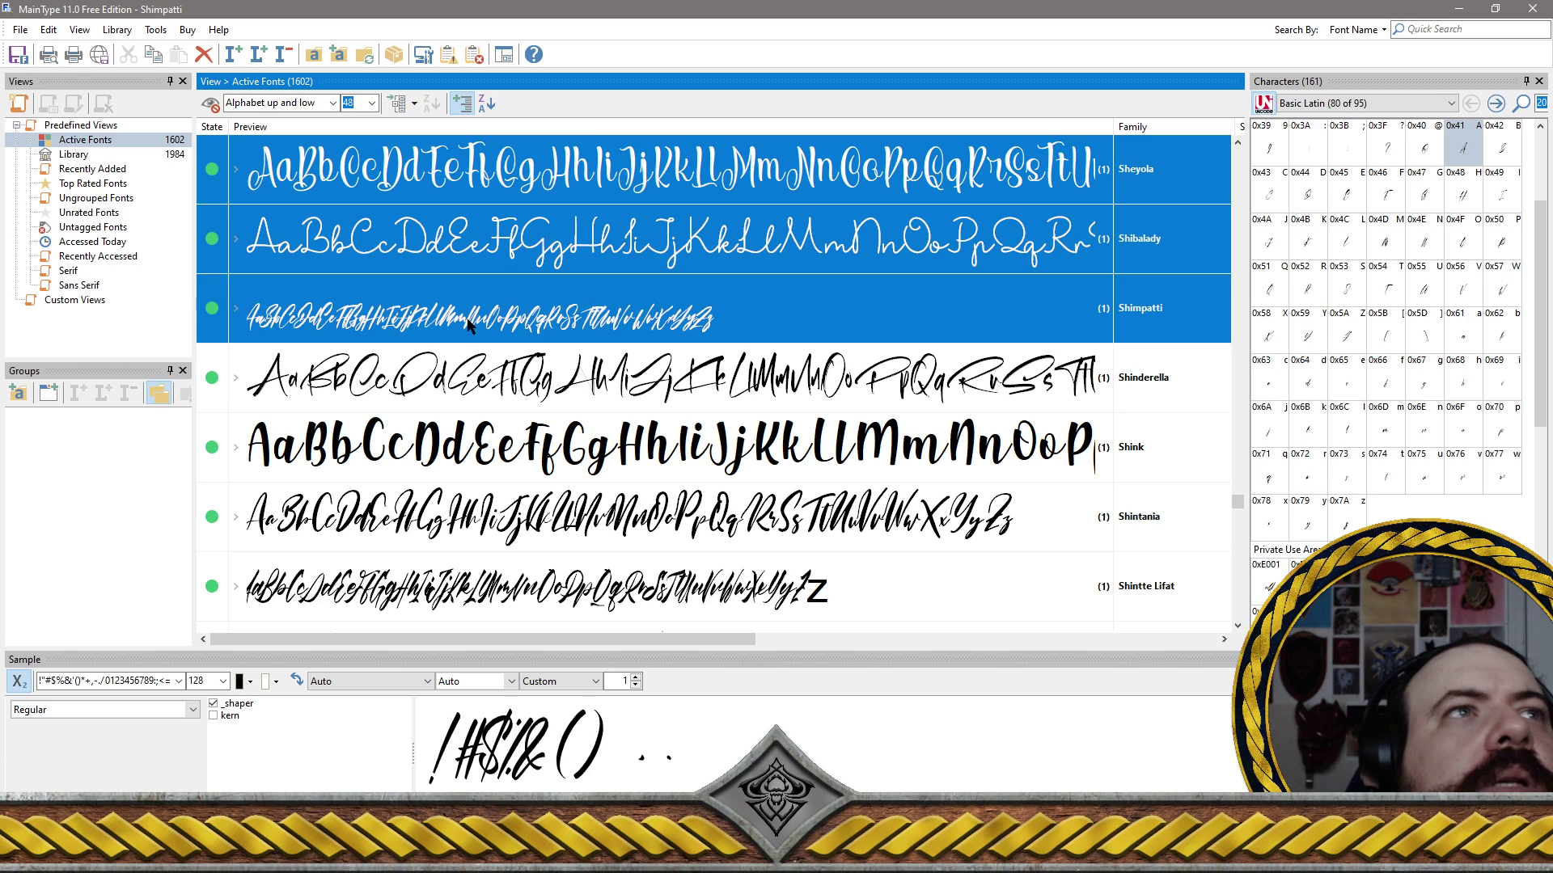
{"action": "left_click", "coordinate": [486, 378], "text": "ctrl"}
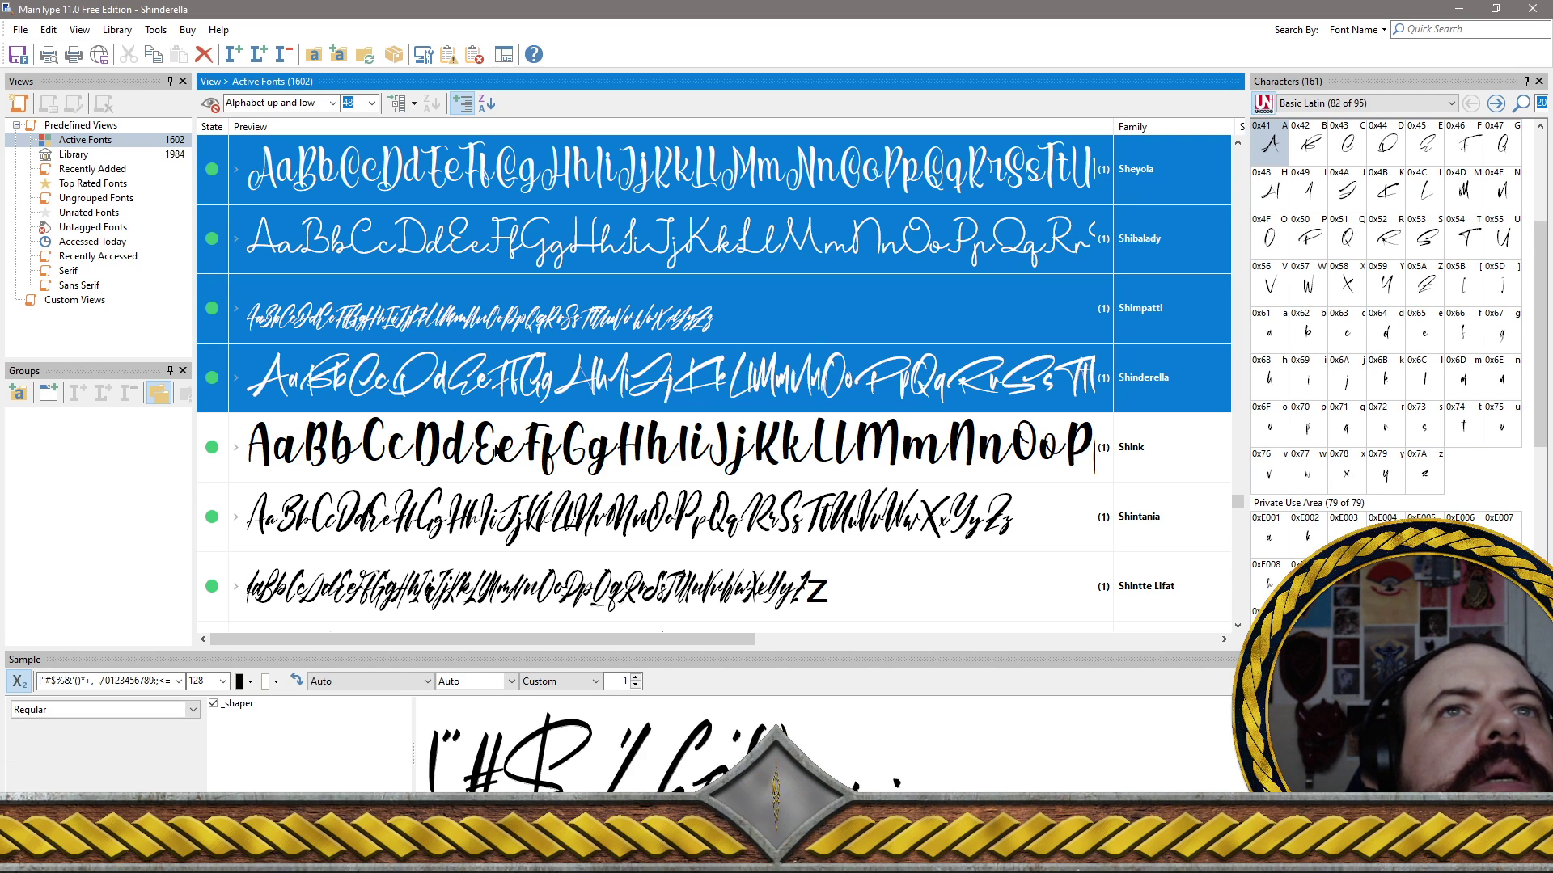
{"action": "left_click", "coordinate": [496, 450], "text": "ctrl"}
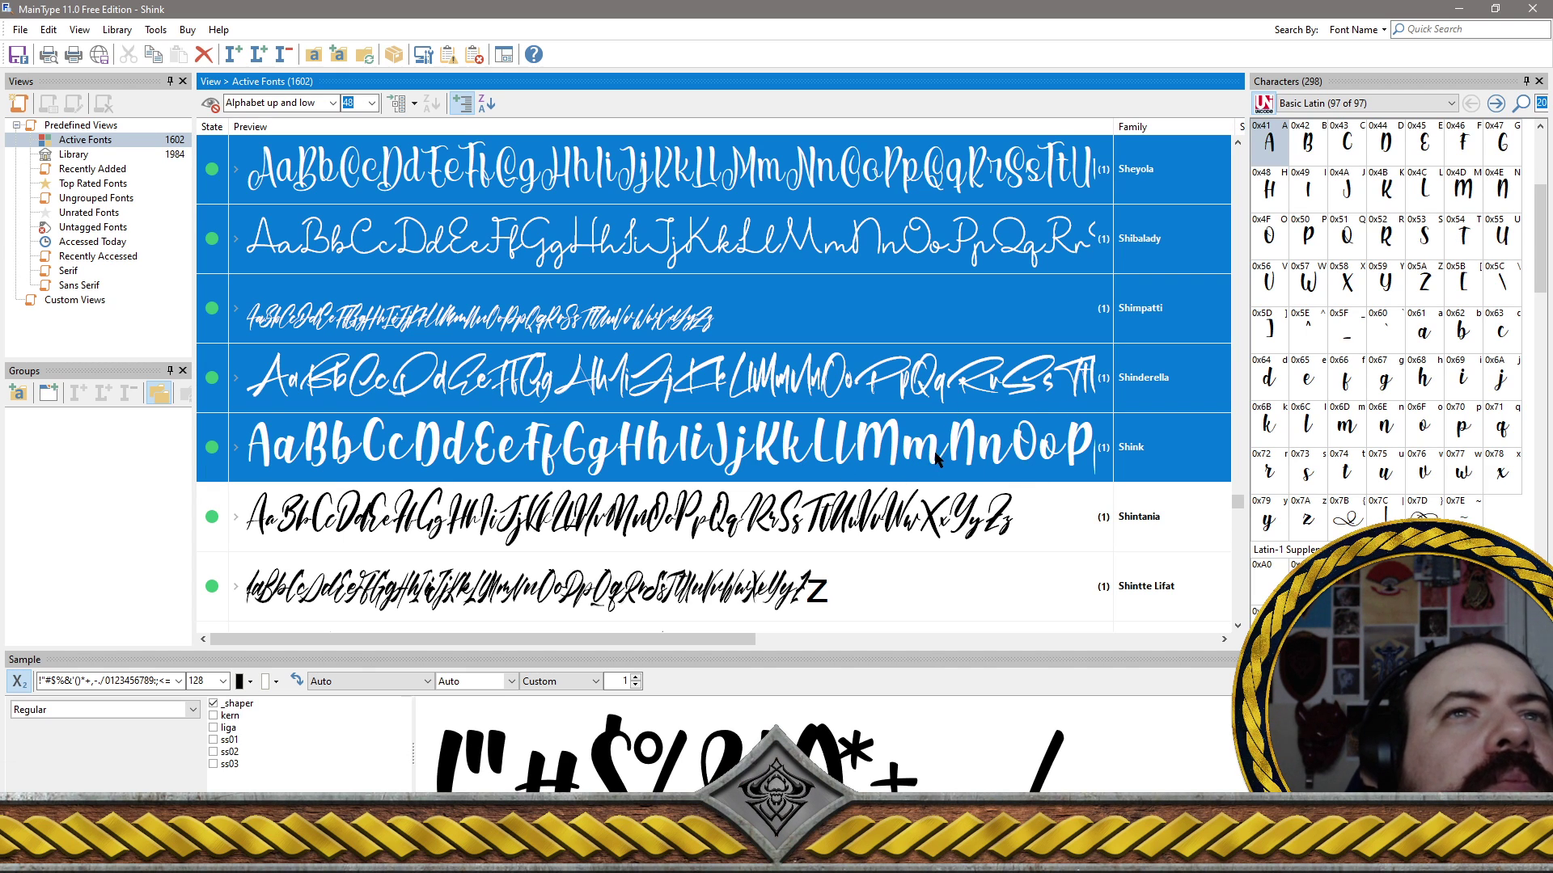
{"action": "left_click", "coordinate": [602, 535], "text": "ctrl"}
{"action": "left_click", "coordinate": [545, 599], "text": "ctrl"}
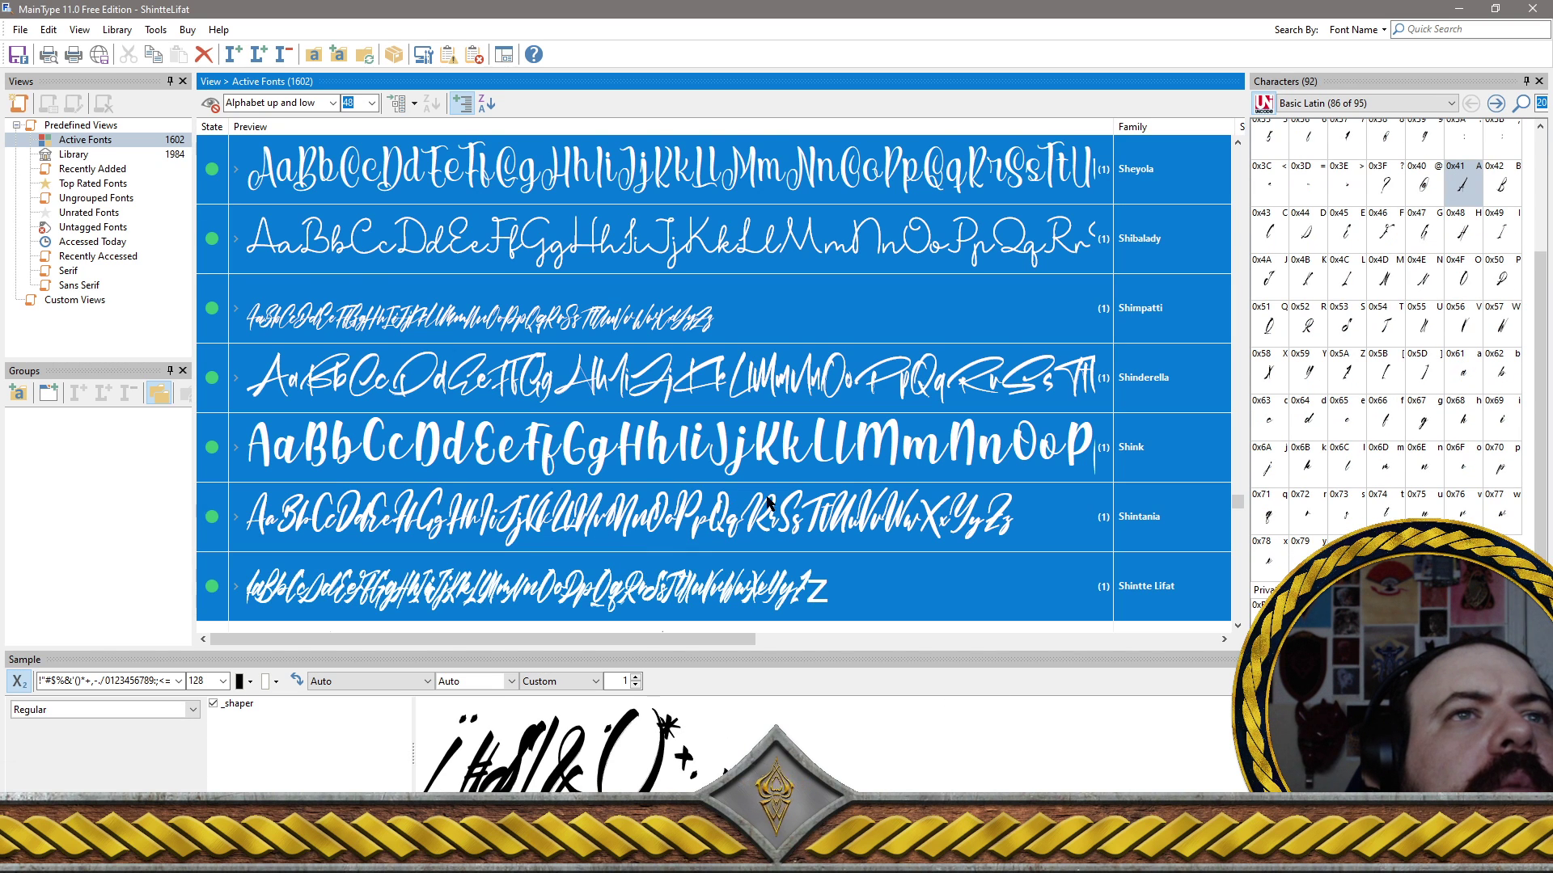
Extend the selection with the Shinymotion, Shouthamton, Sigajaya, Signature and Signeritta families
{"action": "scroll", "coordinate": [849, 525], "scroll_direction": "down", "scroll_amount": 2}
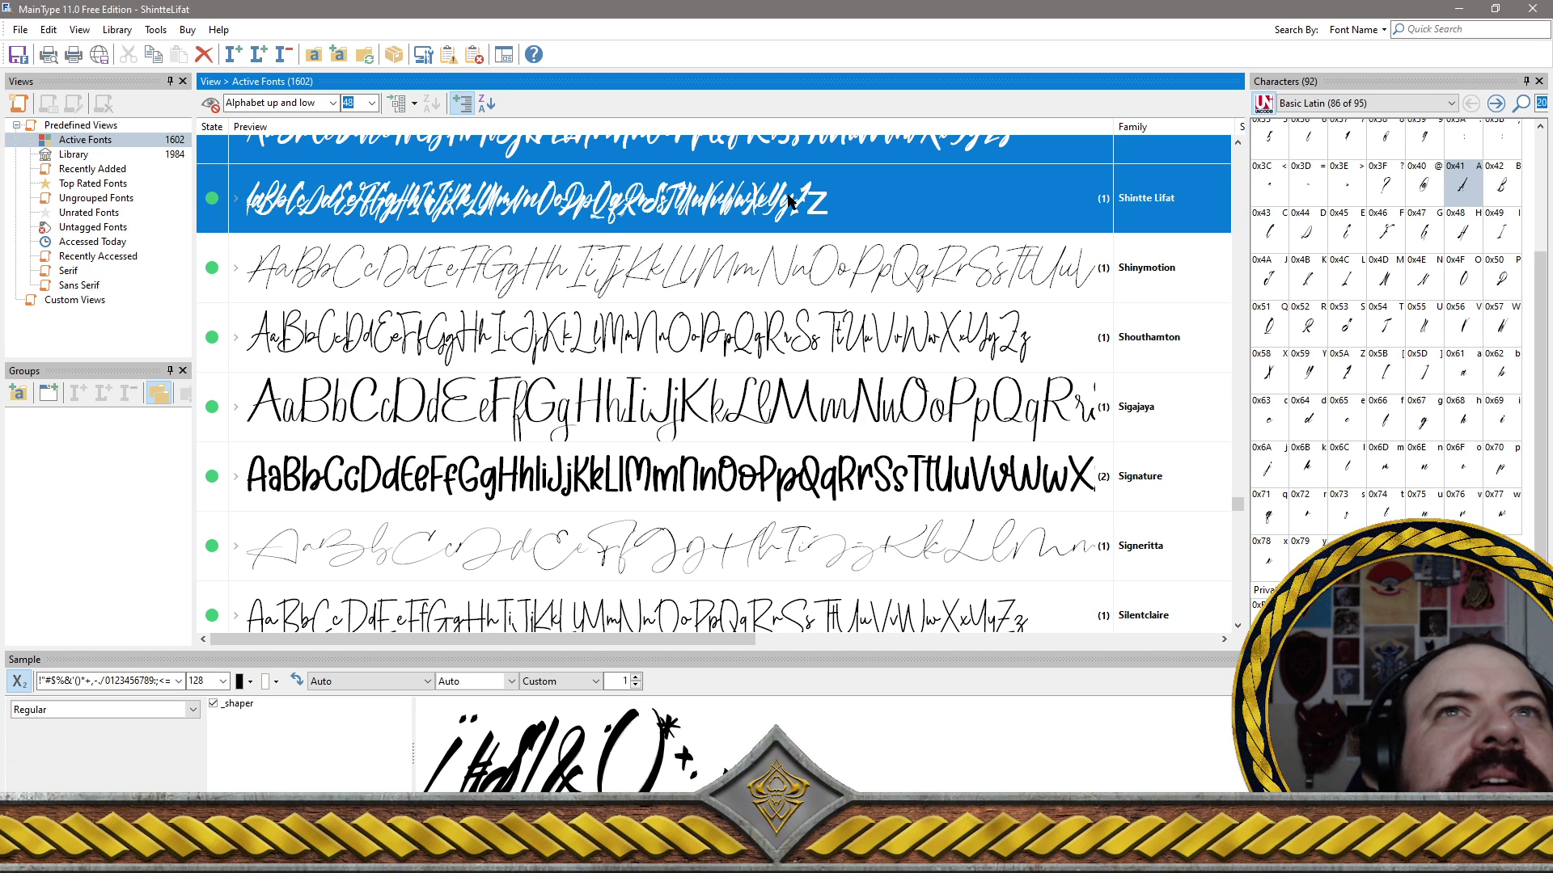
{"action": "left_click", "coordinate": [782, 261], "text": "ctrl"}
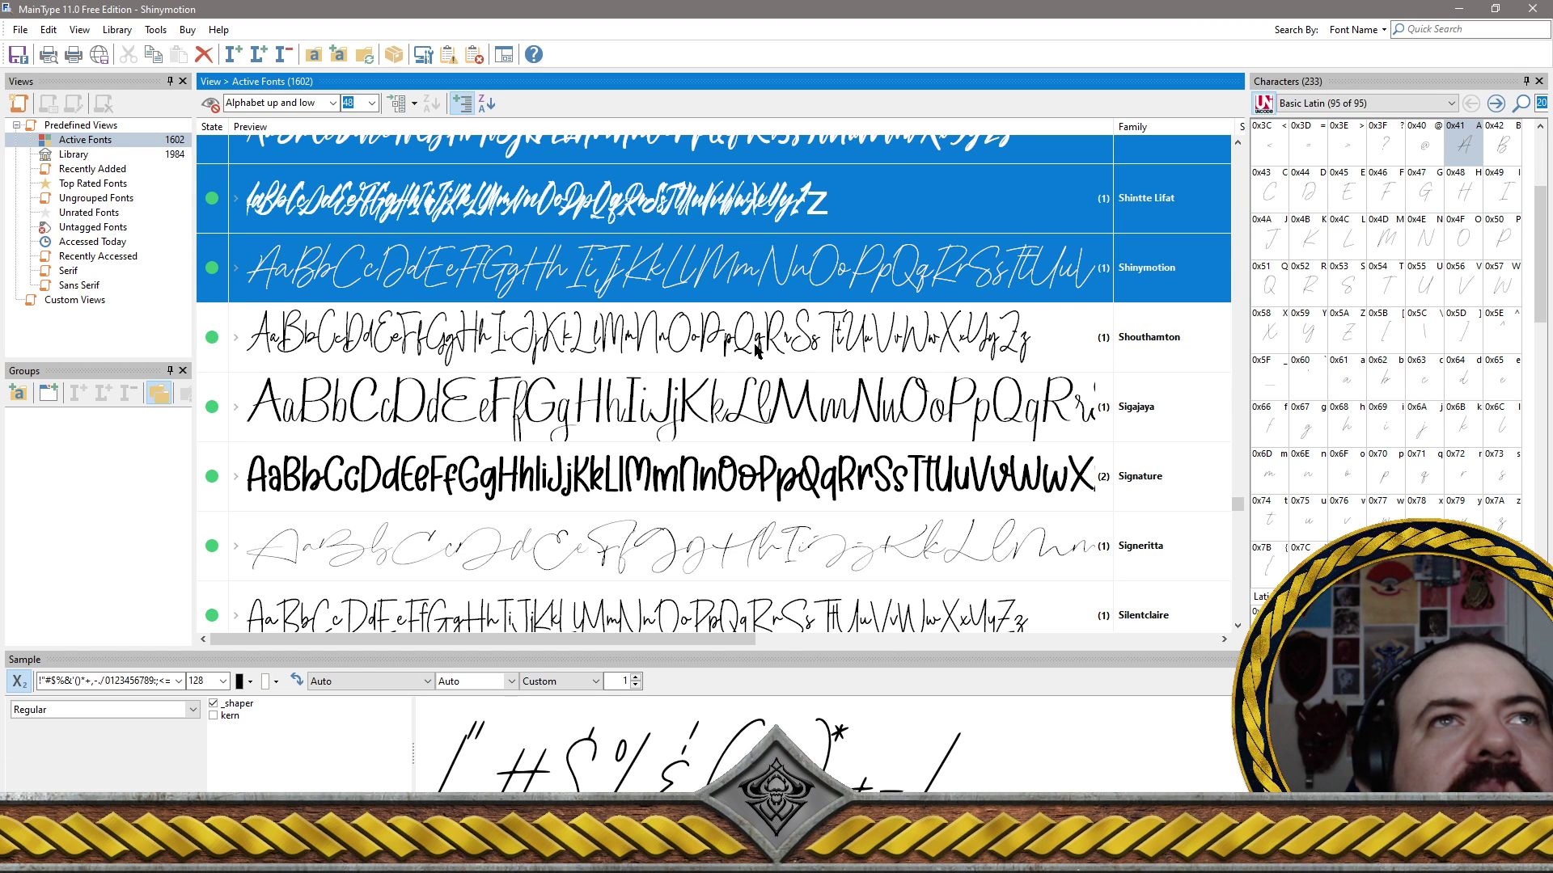
{"action": "left_click", "coordinate": [579, 344], "text": "ctrl"}
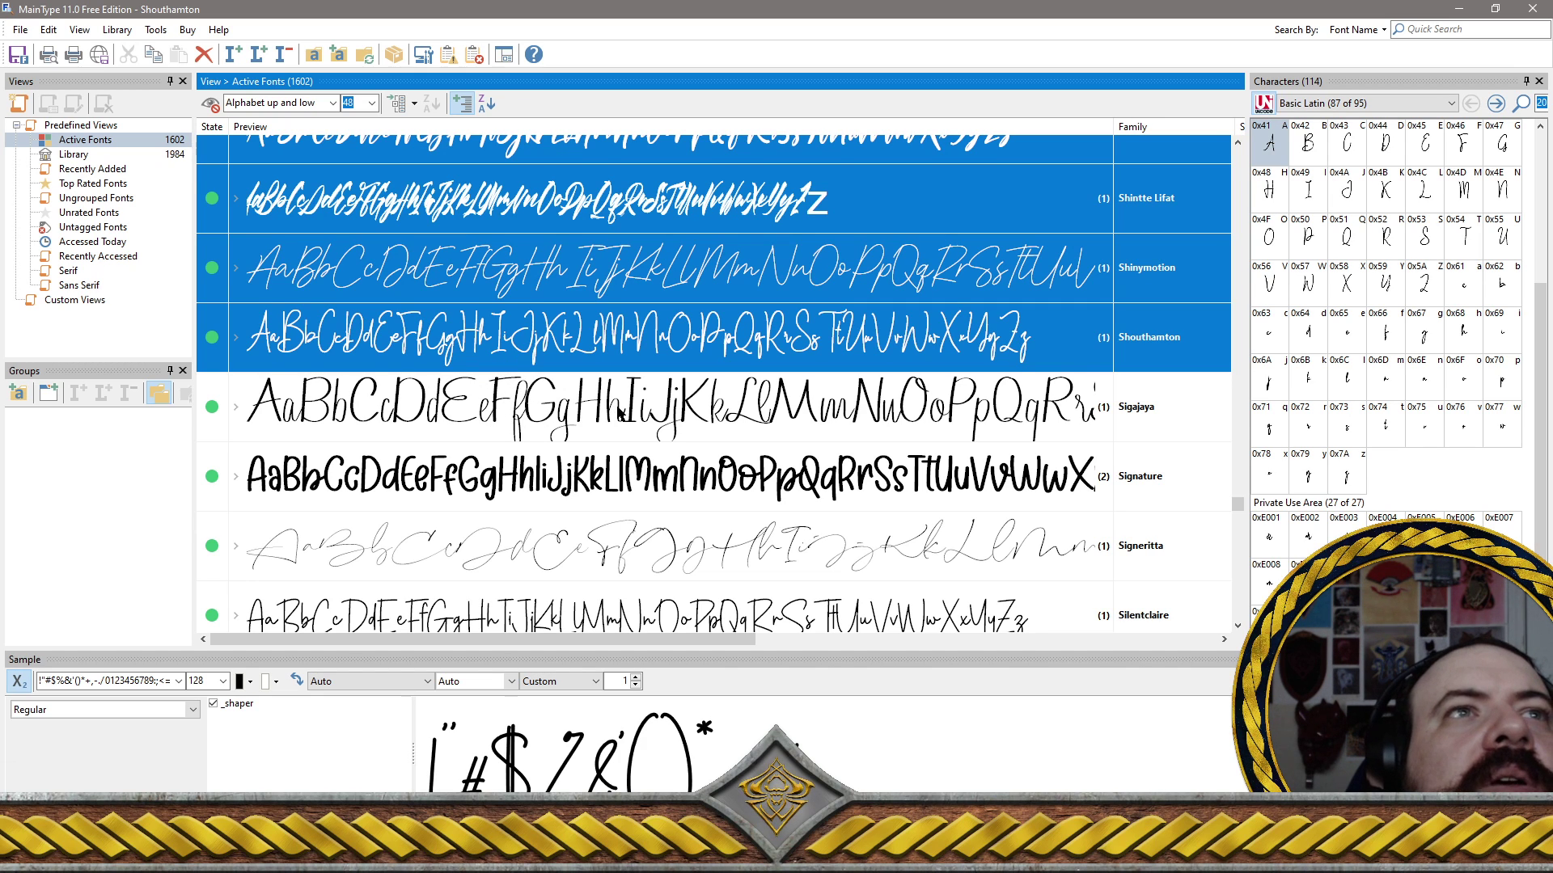
{"action": "left_click", "coordinate": [672, 412], "text": "ctrl"}
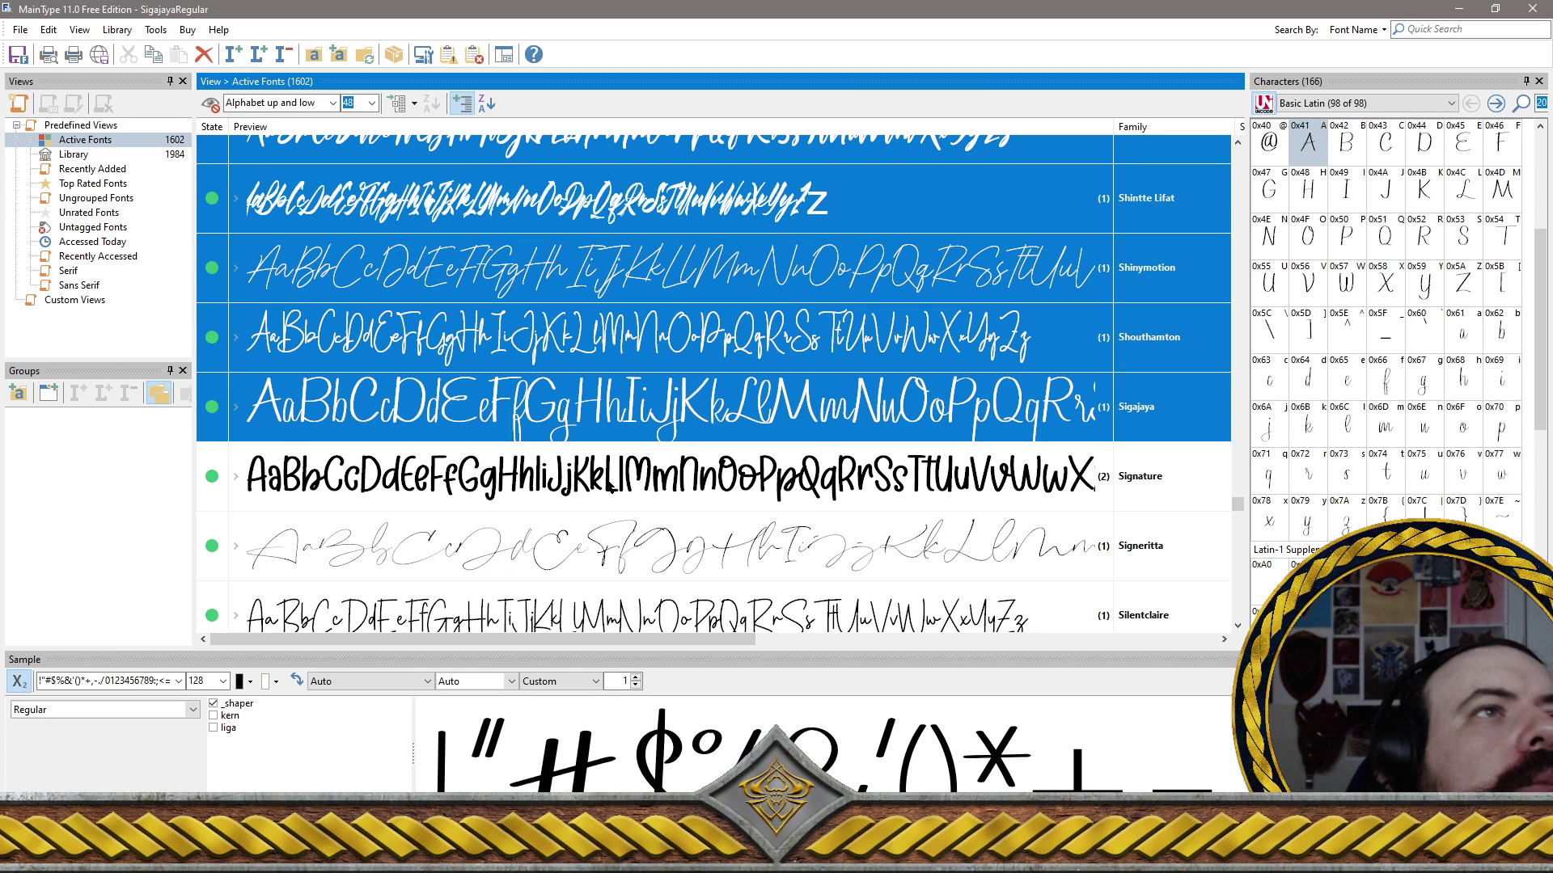
{"action": "left_click", "coordinate": [598, 483], "text": "ctrl"}
{"action": "left_click", "coordinate": [603, 550], "text": "ctrl"}
{"action": "left_click", "coordinate": [604, 550]}
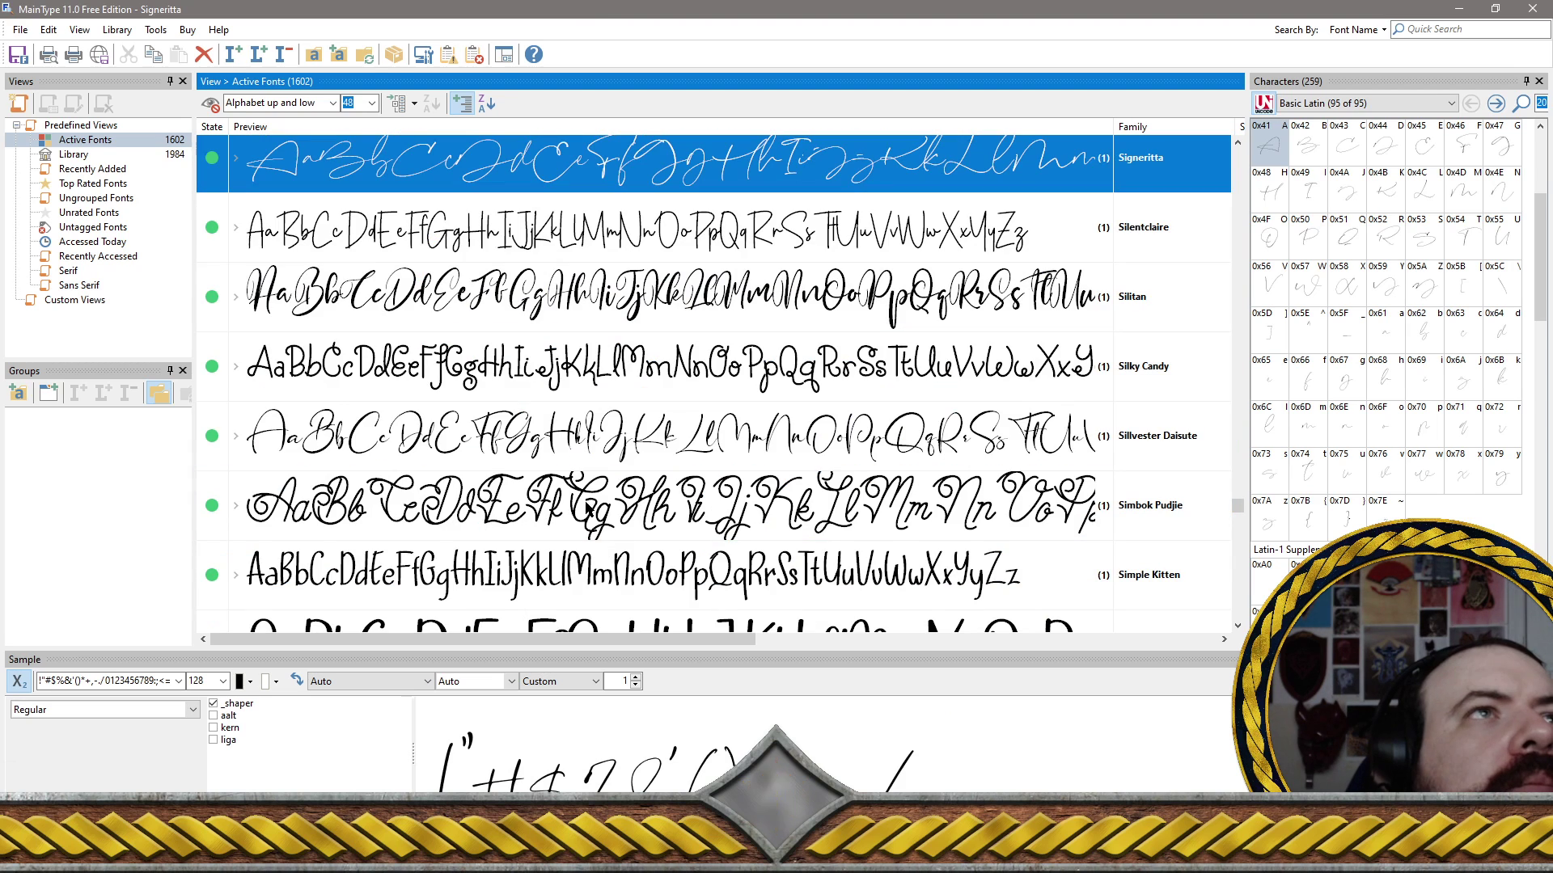
Add the Silentclaire, Silitan, Silky Candy, Sillvester Daisute, Simbok Pudjie and Simple Kitten families to the selection
{"action": "left_click", "coordinate": [424, 240], "text": "ctrl"}
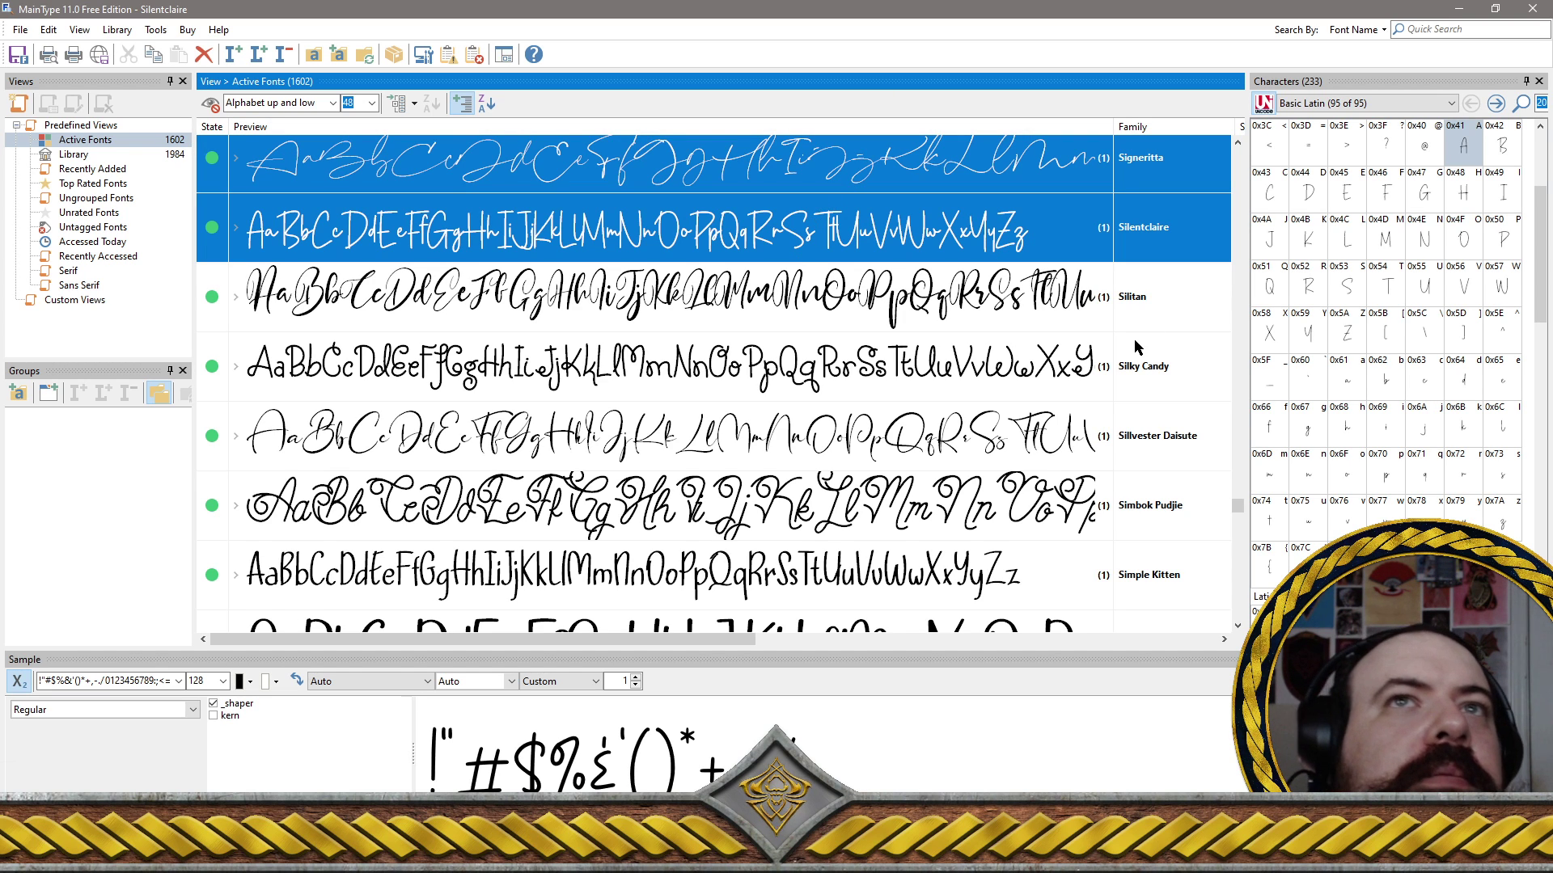
{"action": "left_click", "coordinate": [522, 365], "text": "ctrl"}
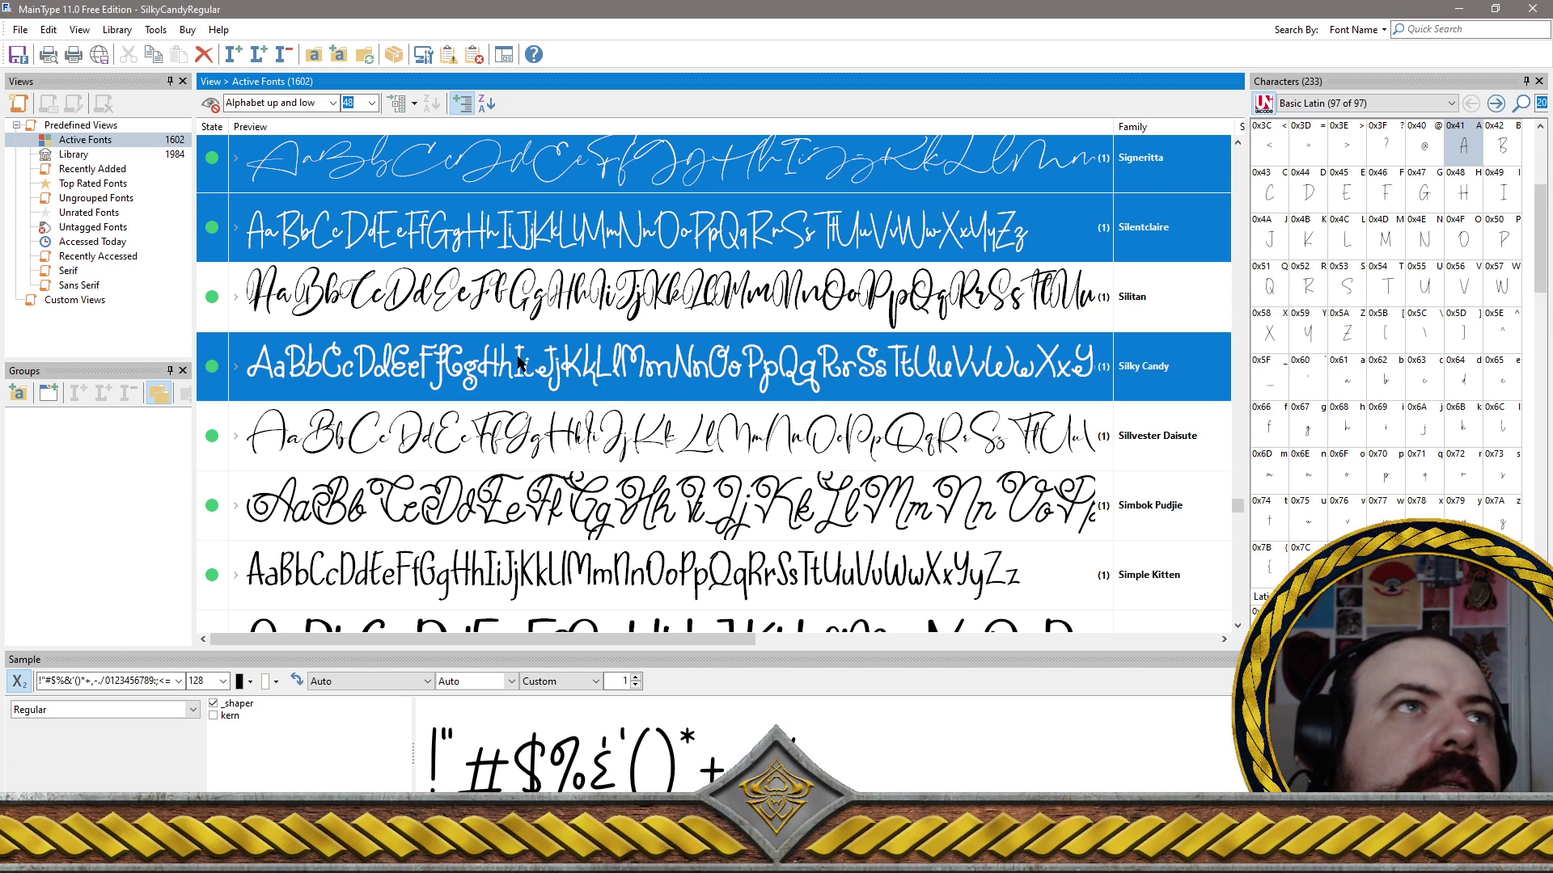
{"action": "left_click", "coordinate": [511, 312], "text": "ctrl"}
{"action": "left_click", "coordinate": [521, 445], "text": "ctrl"}
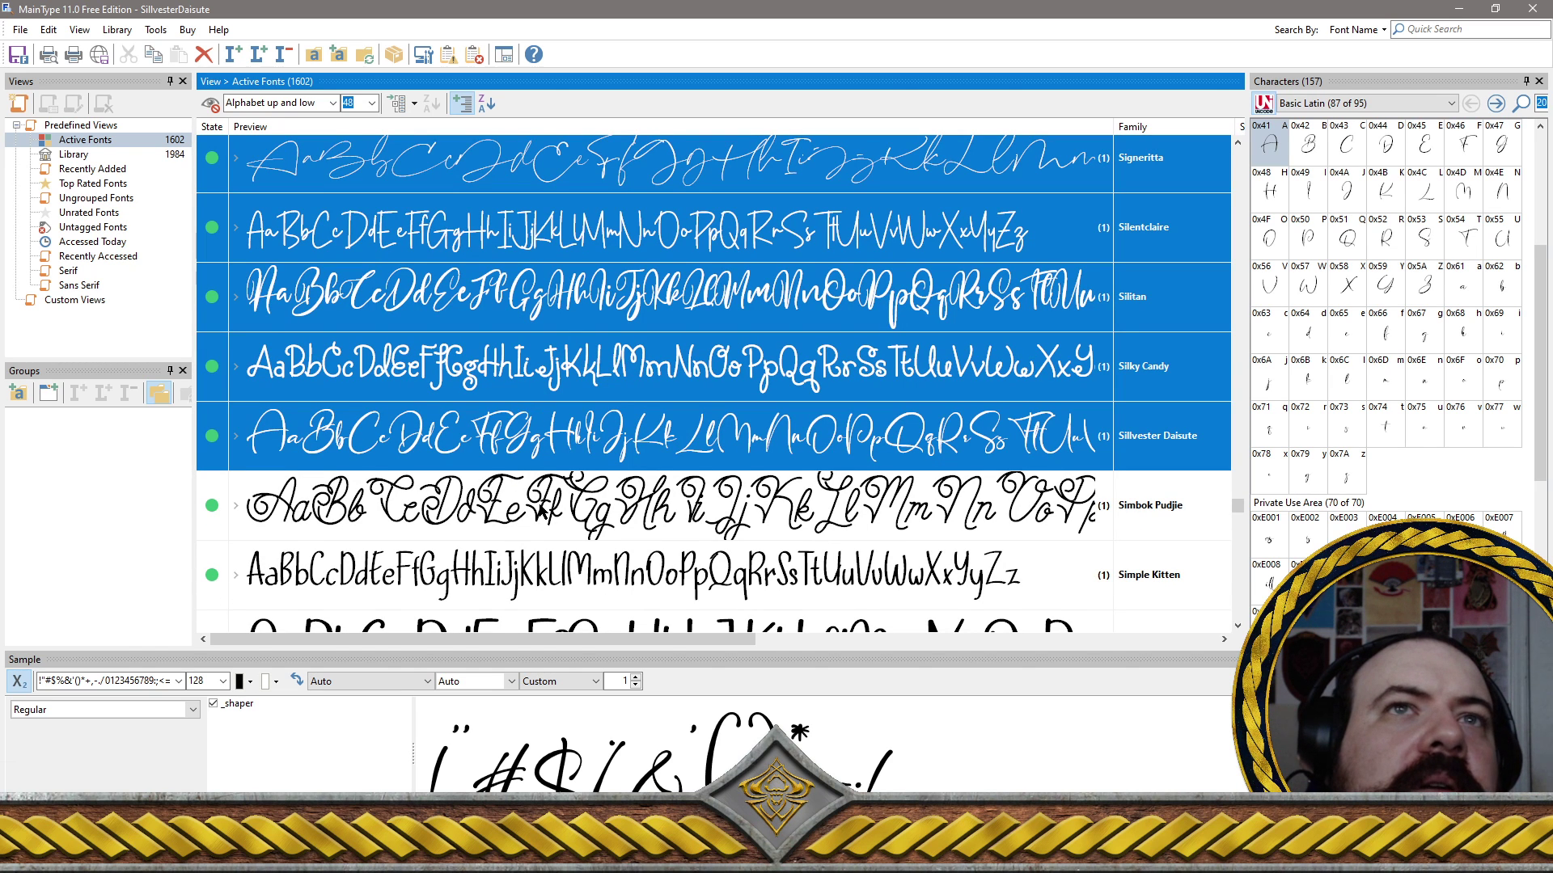
{"action": "left_click", "coordinate": [540, 511], "text": "ctrl"}
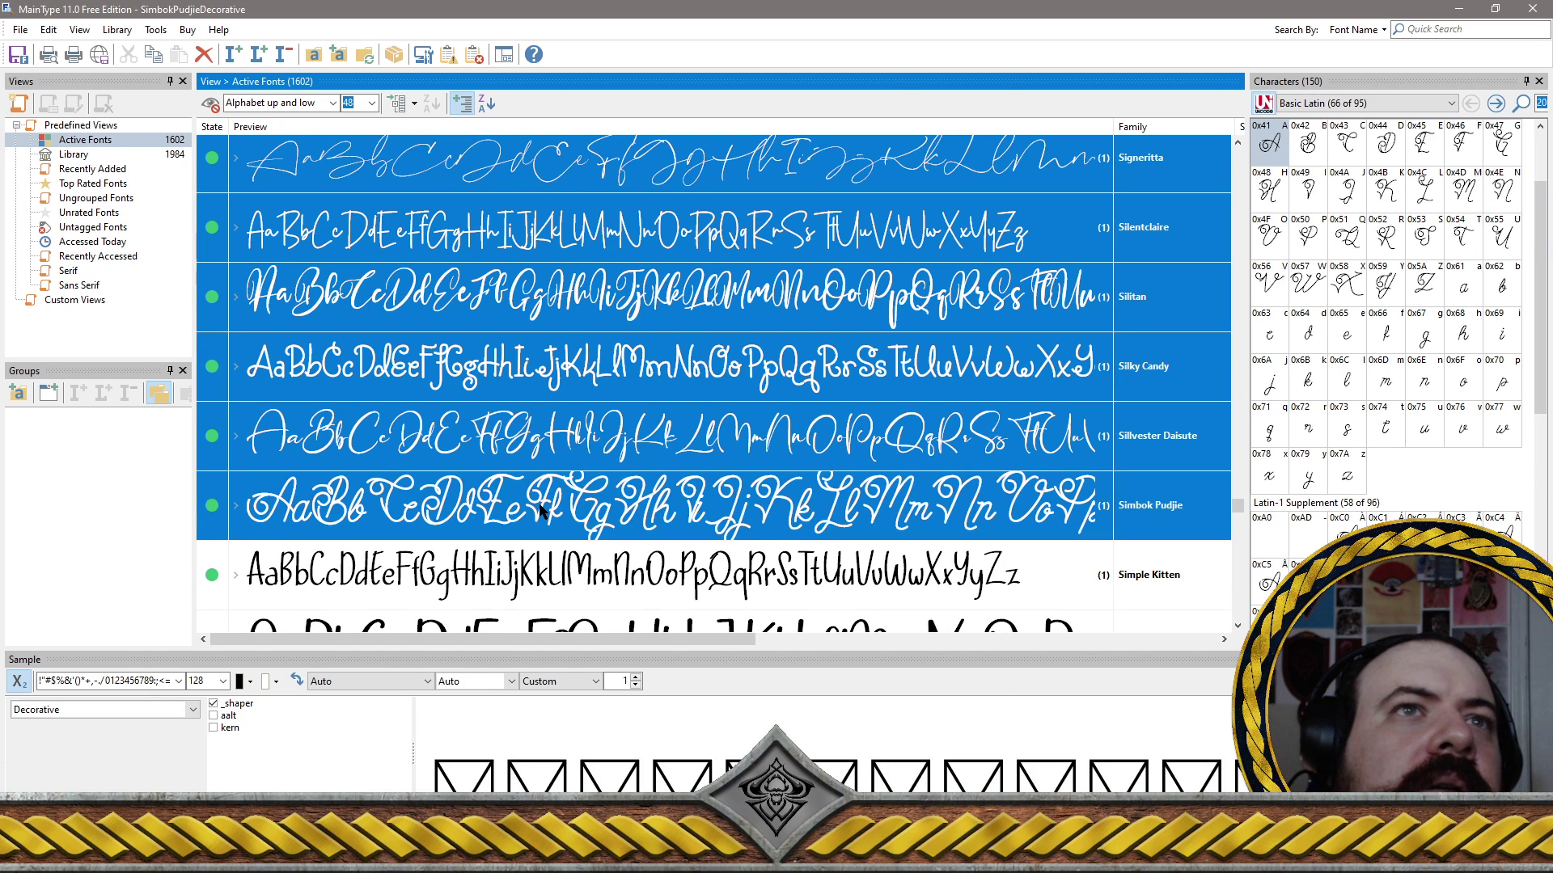
{"action": "left_click", "coordinate": [564, 568], "text": "ctrl"}
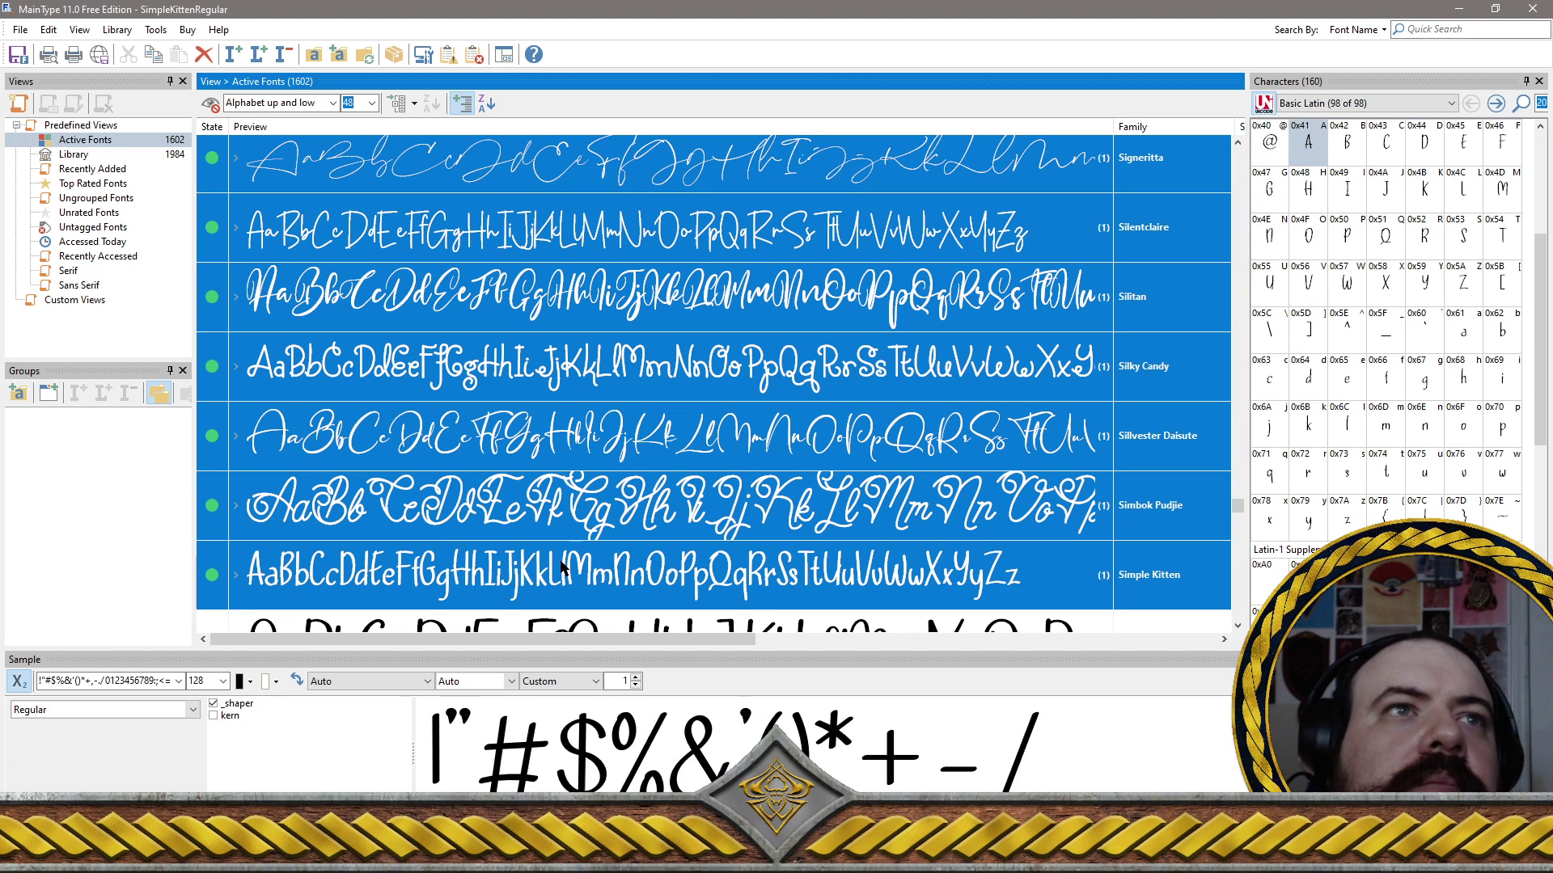
Add the Skate In Atlanta and Skywave families to the selection, leaving out SKETCH NAME
{"action": "left_click", "coordinate": [1237, 626]}
{"action": "left_click", "coordinate": [1237, 627]}
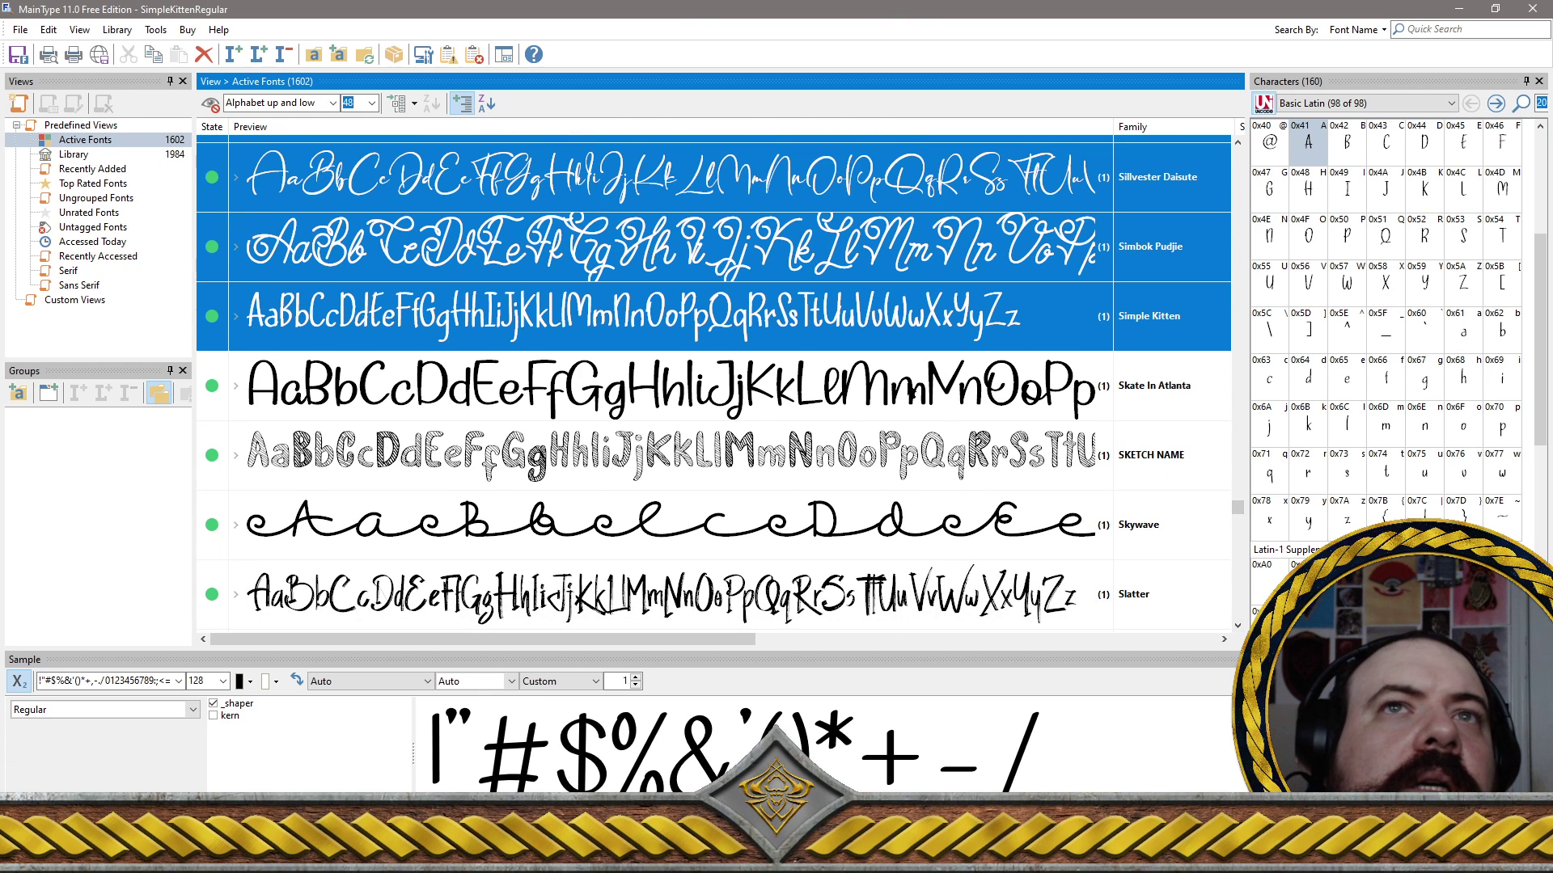
{"action": "left_click", "coordinate": [882, 380], "text": "ctrl"}
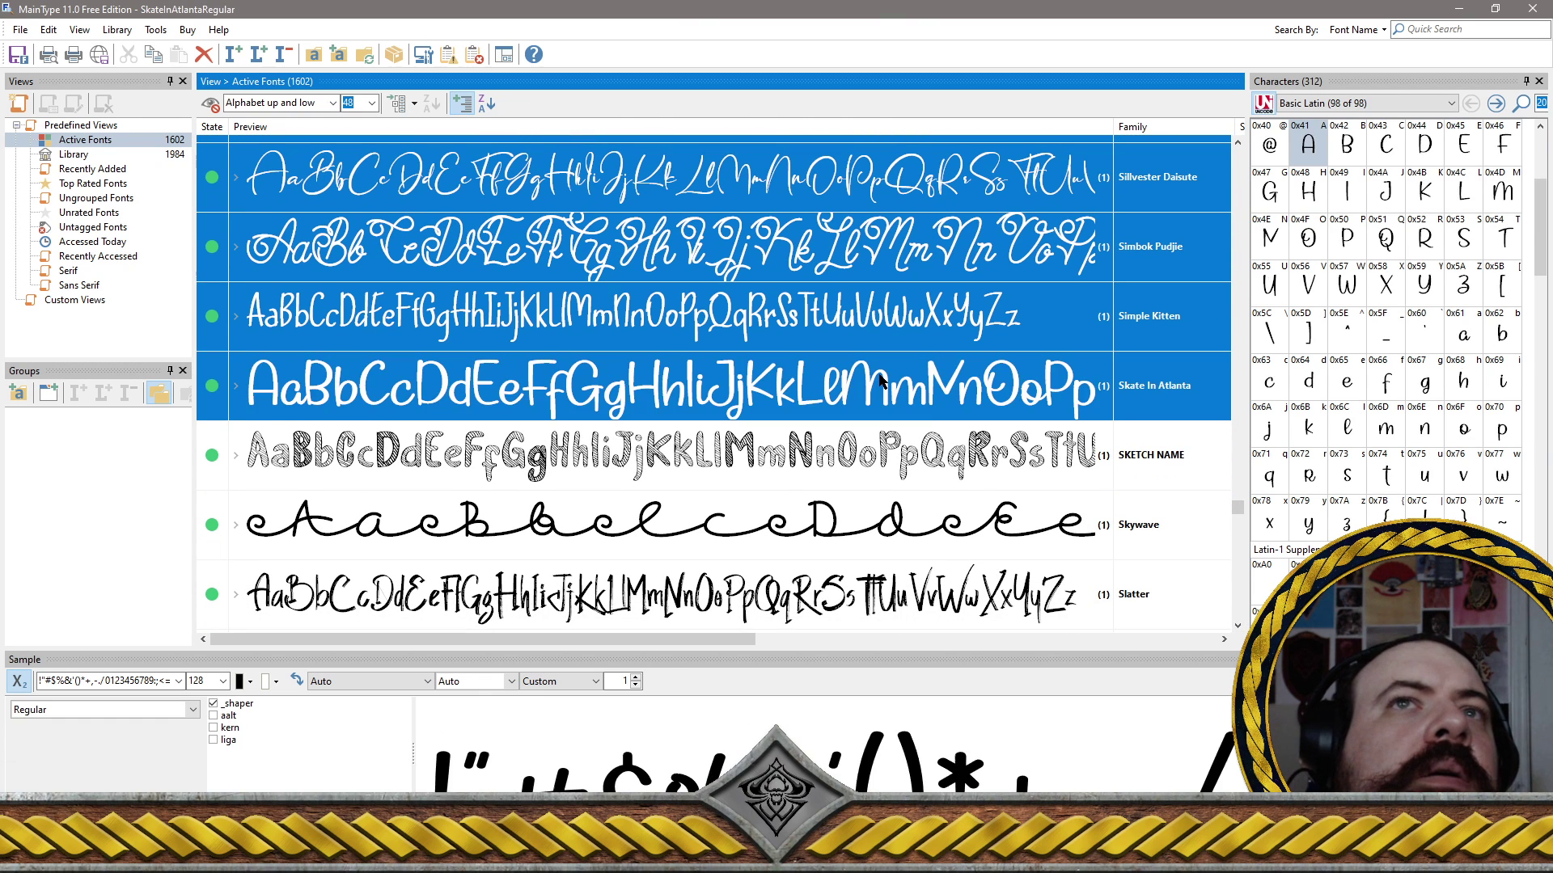
{"action": "left_click", "coordinate": [780, 524], "text": "ctrl"}
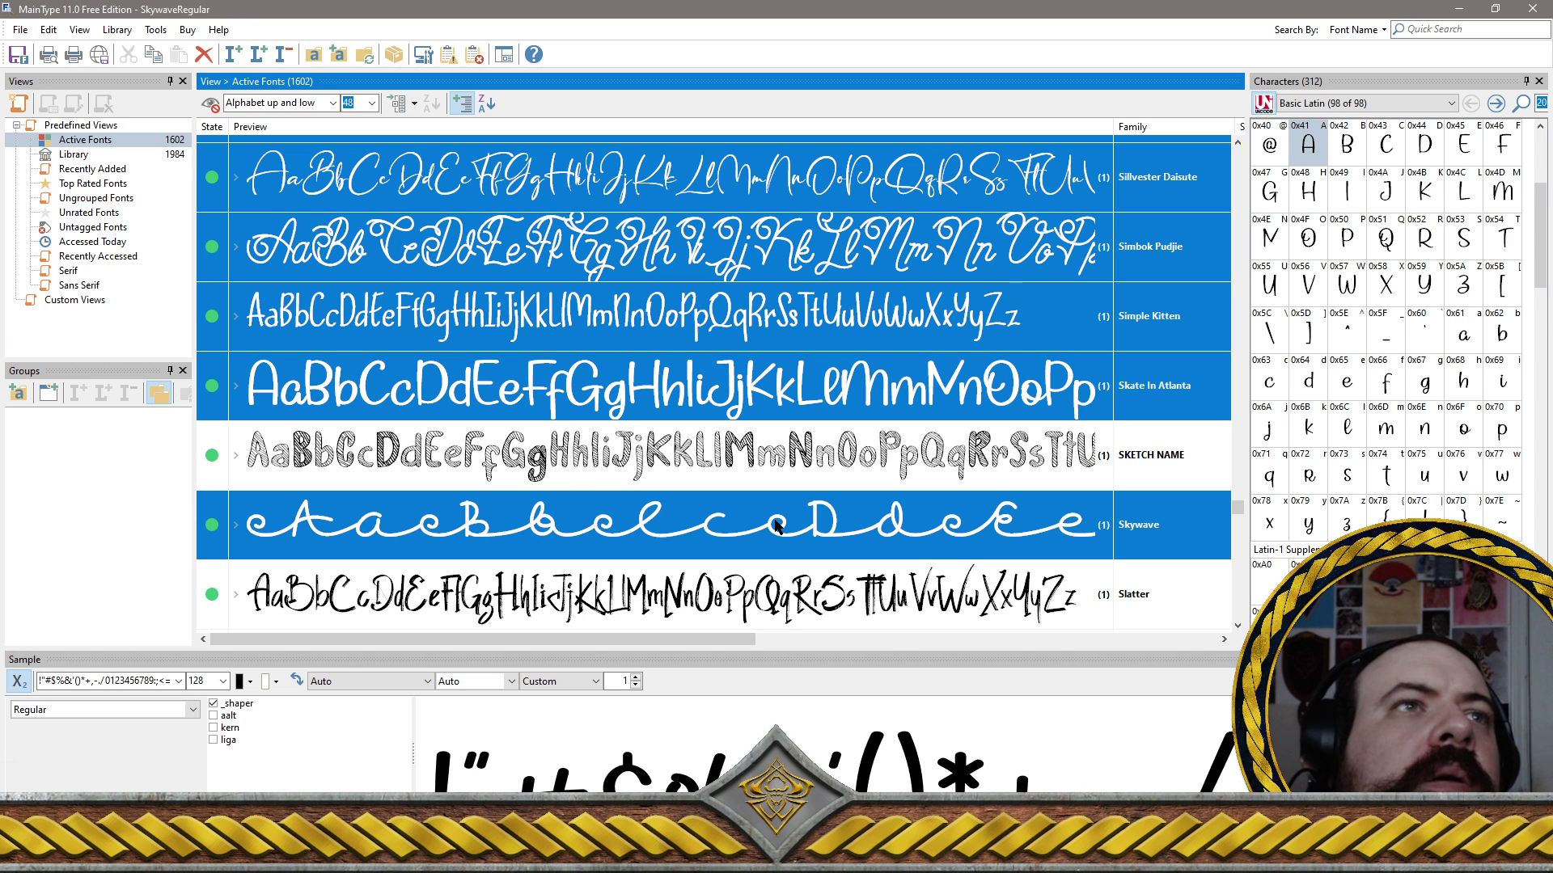
Extend the selection with the Slime Horror, SMART FOREST, SMART LAZY and Smash Wall families, skipping Slatter
{"action": "scroll", "coordinate": [778, 522], "scroll_direction": "down", "scroll_amount": 2}
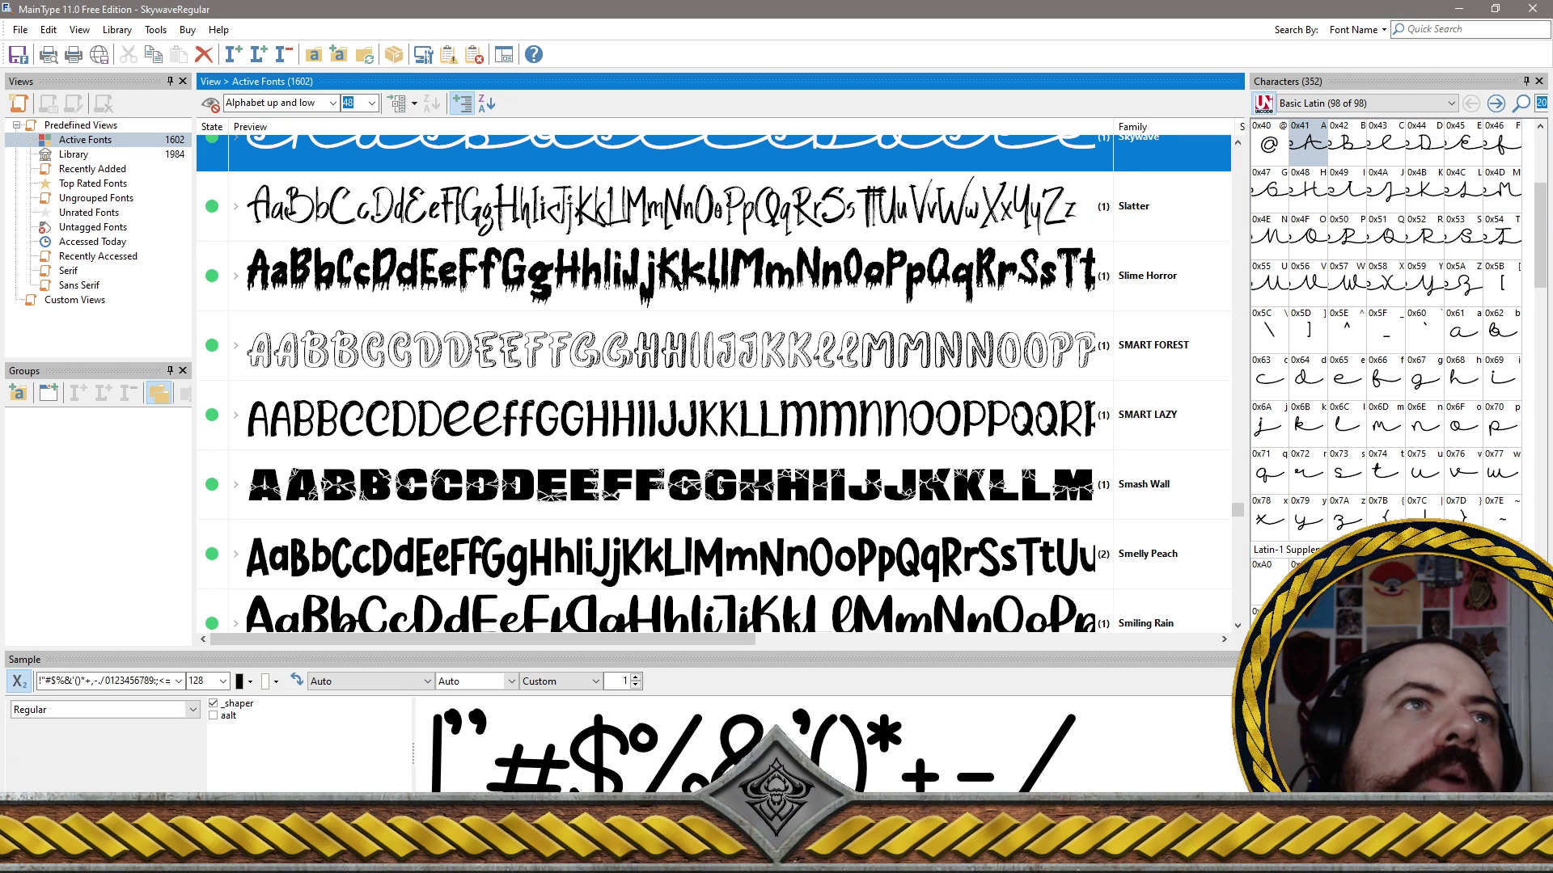
{"action": "left_click", "coordinate": [678, 281]}
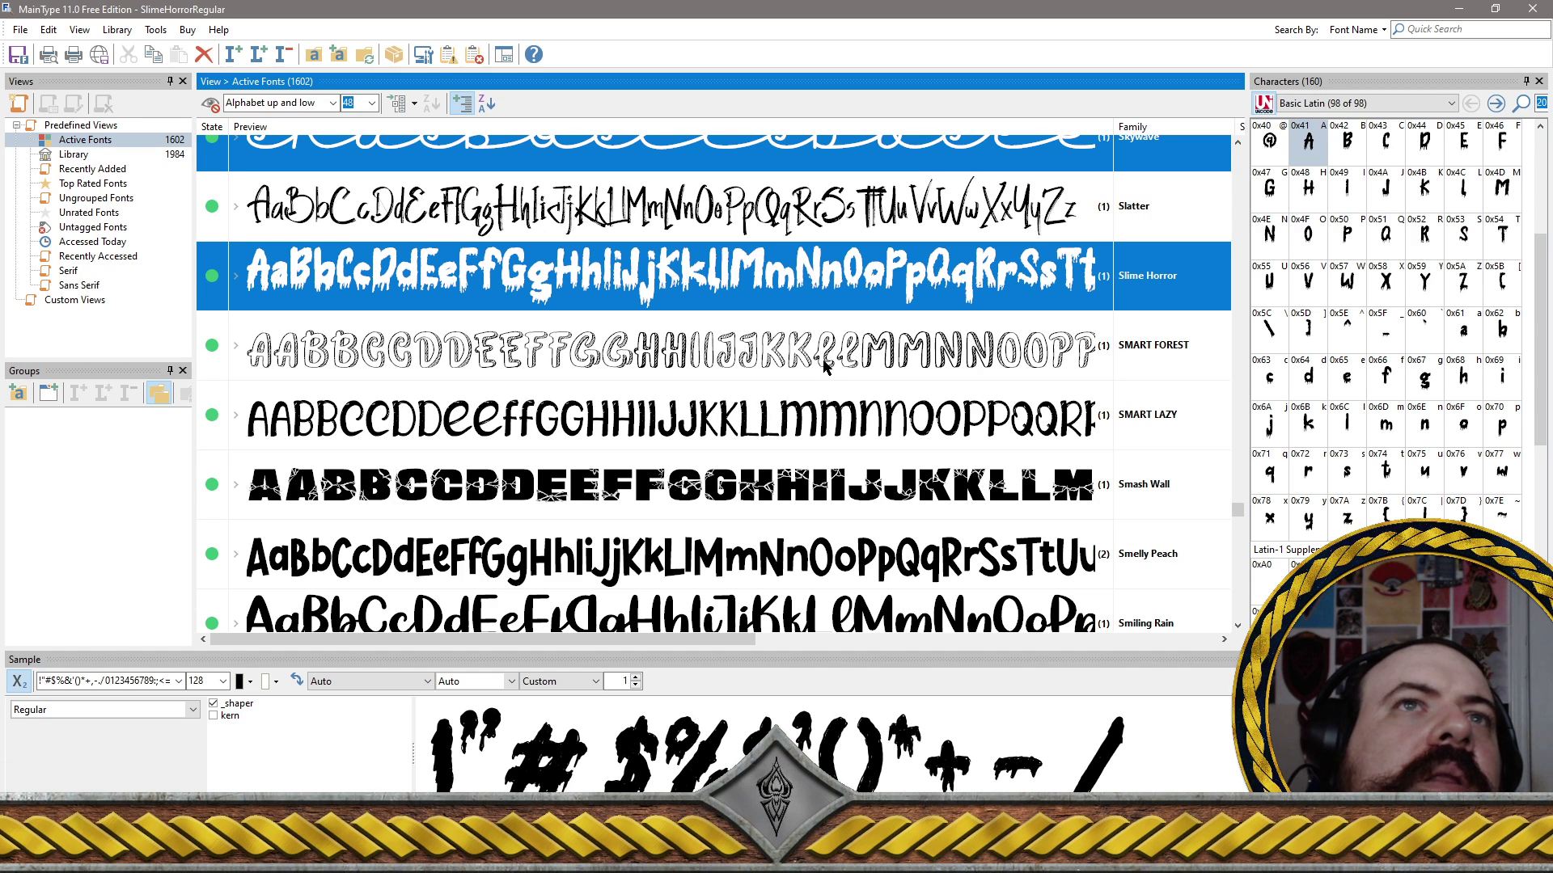
{"action": "left_click", "coordinate": [894, 346], "text": "ctrl"}
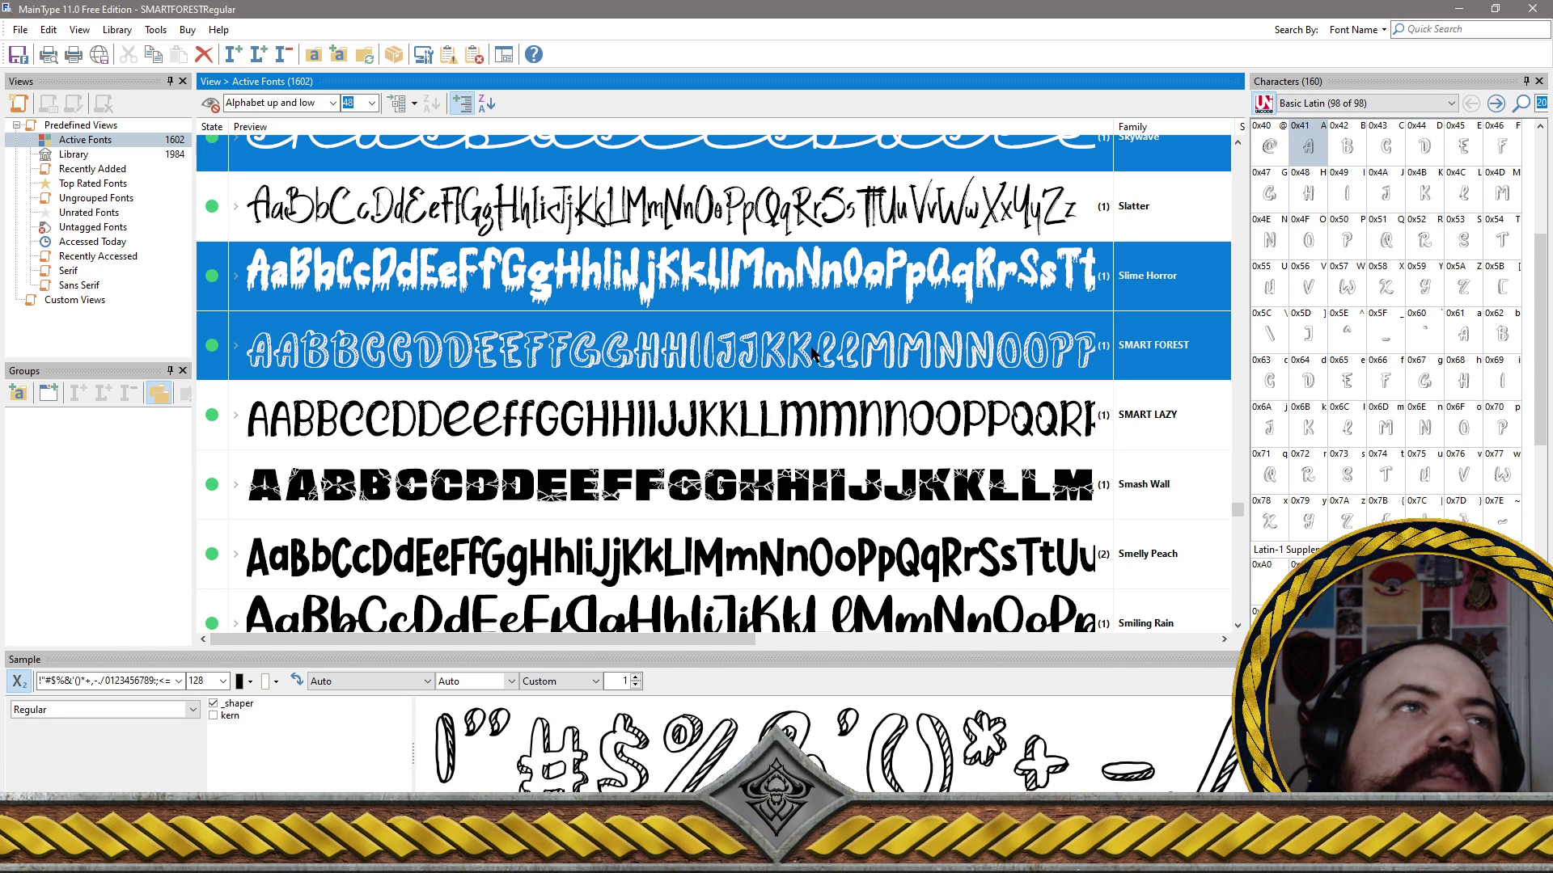
{"action": "left_click", "coordinate": [779, 461], "text": "ctrl"}
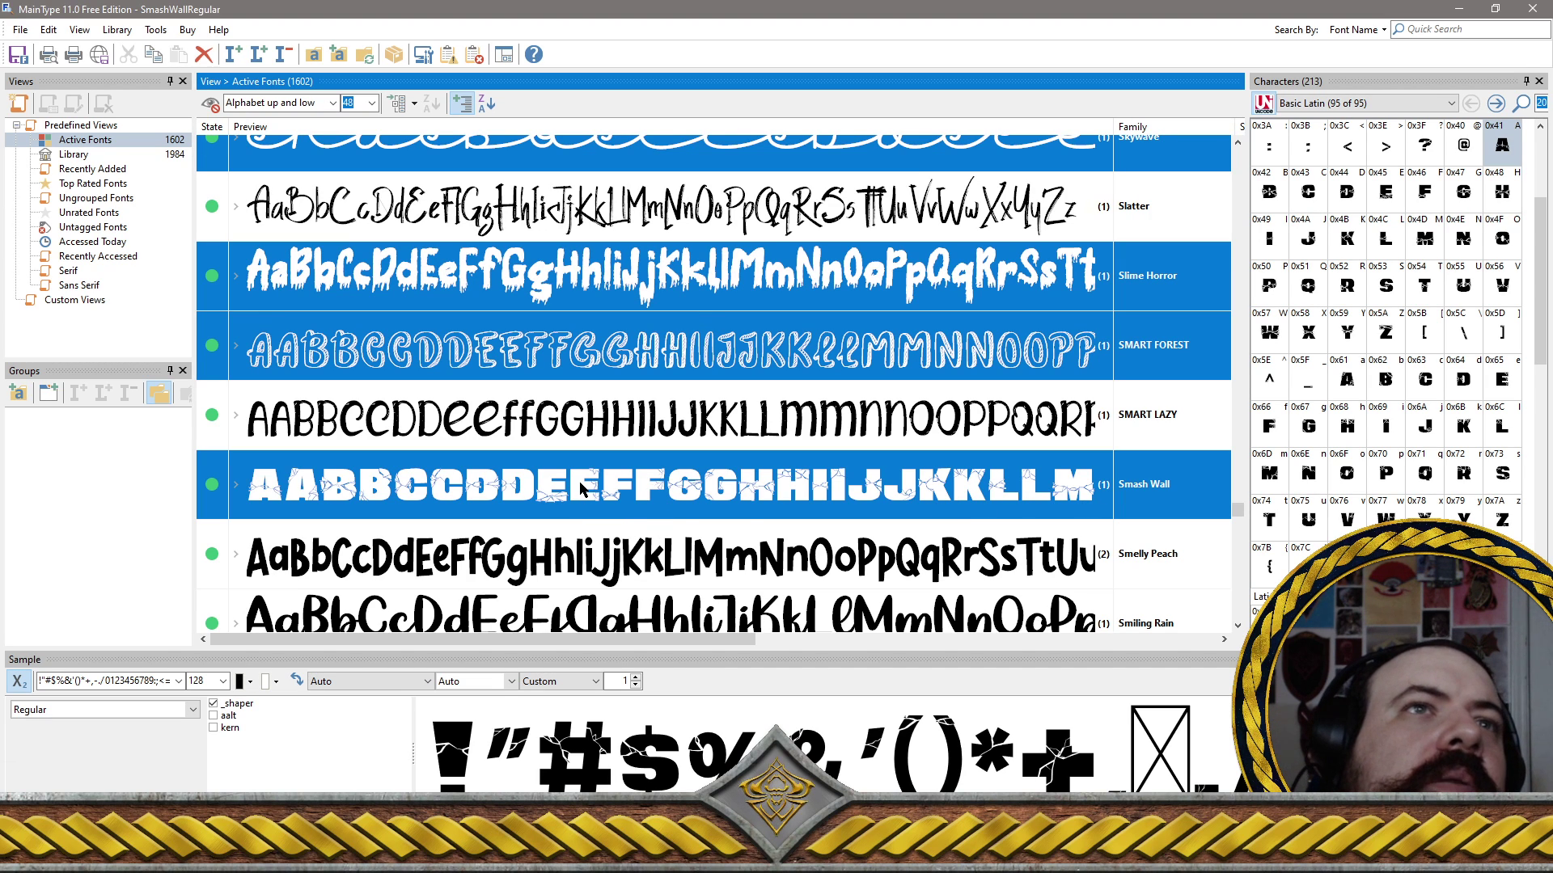
{"action": "left_click", "coordinate": [612, 485], "text": "ctrl"}
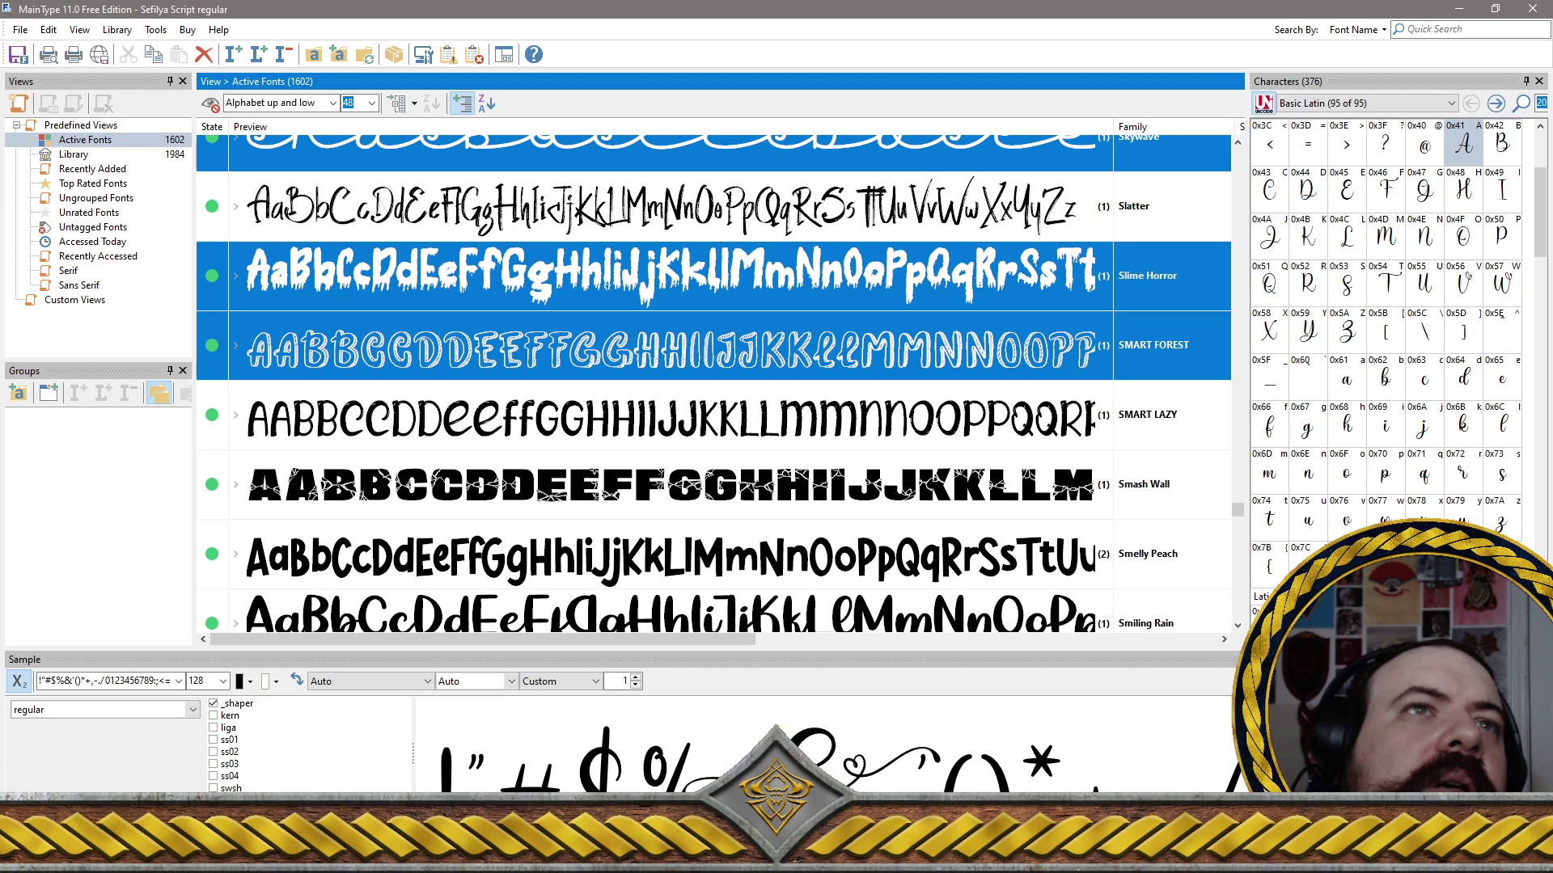
{"action": "left_click", "coordinate": [841, 496], "text": "ctrl"}
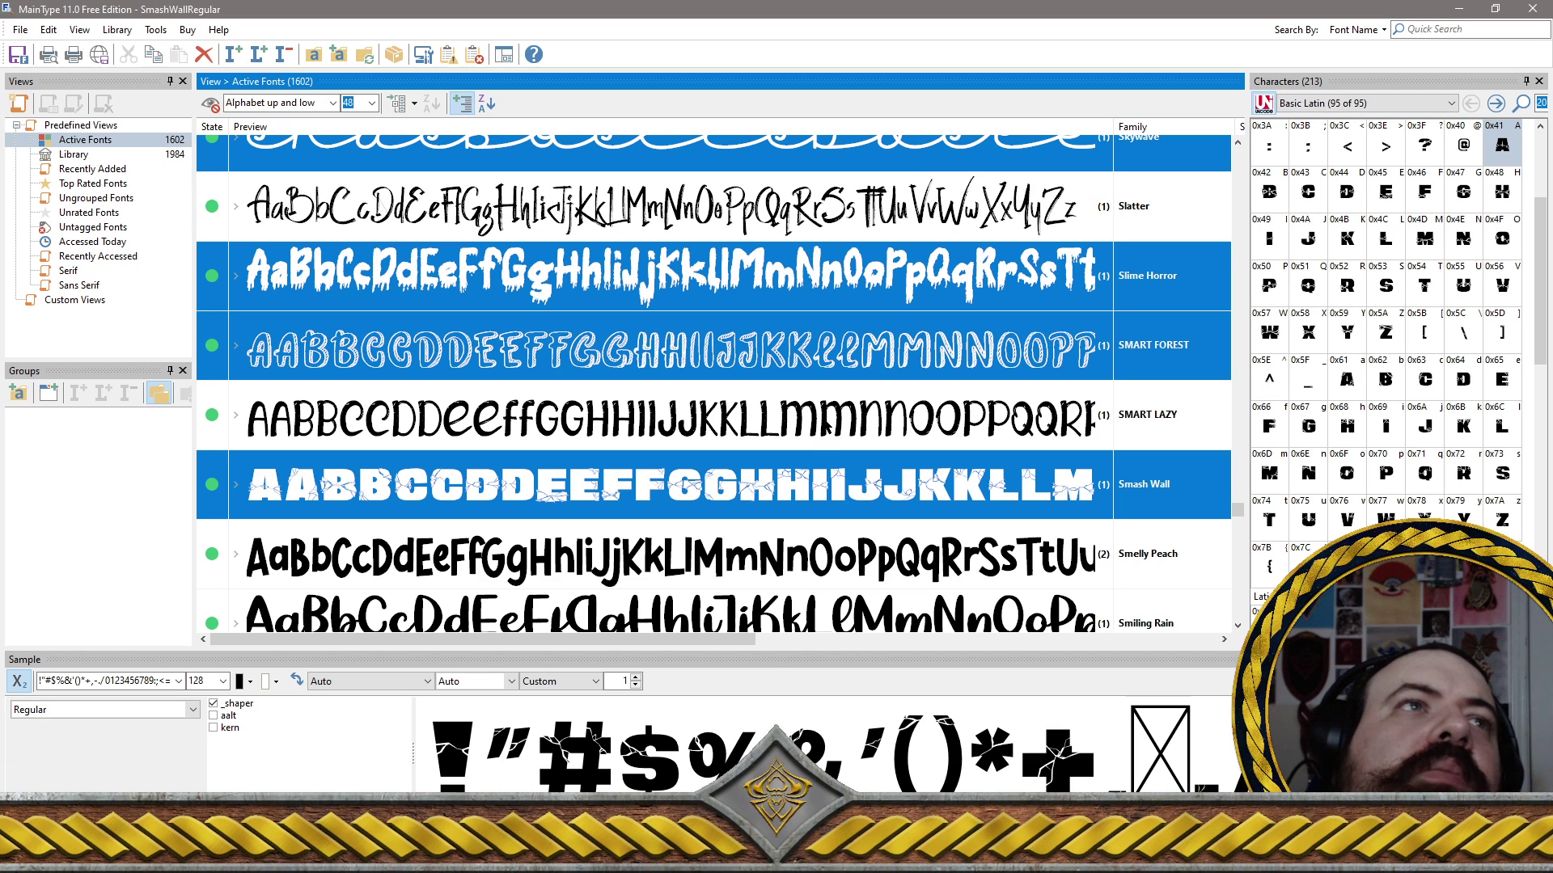
{"action": "left_click", "coordinate": [828, 424], "text": "ctrl"}
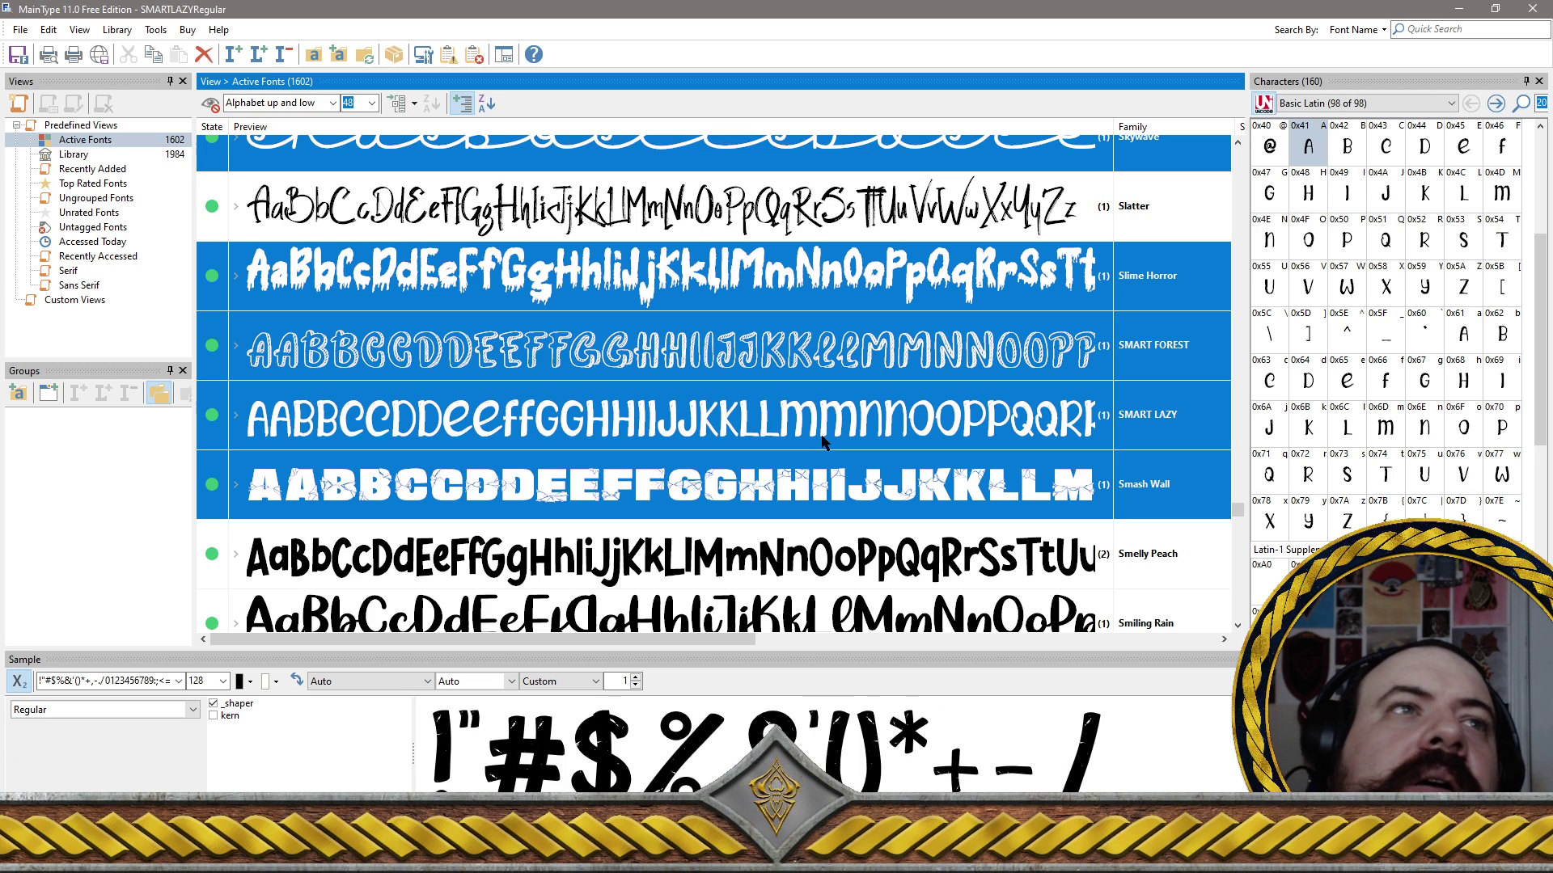
Add Smelly Peach, Smiling Rain, Smith Catrine, Smooth Butter, Smooth Butter Clean and Sniglet to the existing font selection
{"action": "scroll", "coordinate": [822, 441], "scroll_direction": "down", "scroll_amount": 2}
{"action": "scroll", "coordinate": [823, 441], "scroll_direction": "up", "scroll_amount": 2}
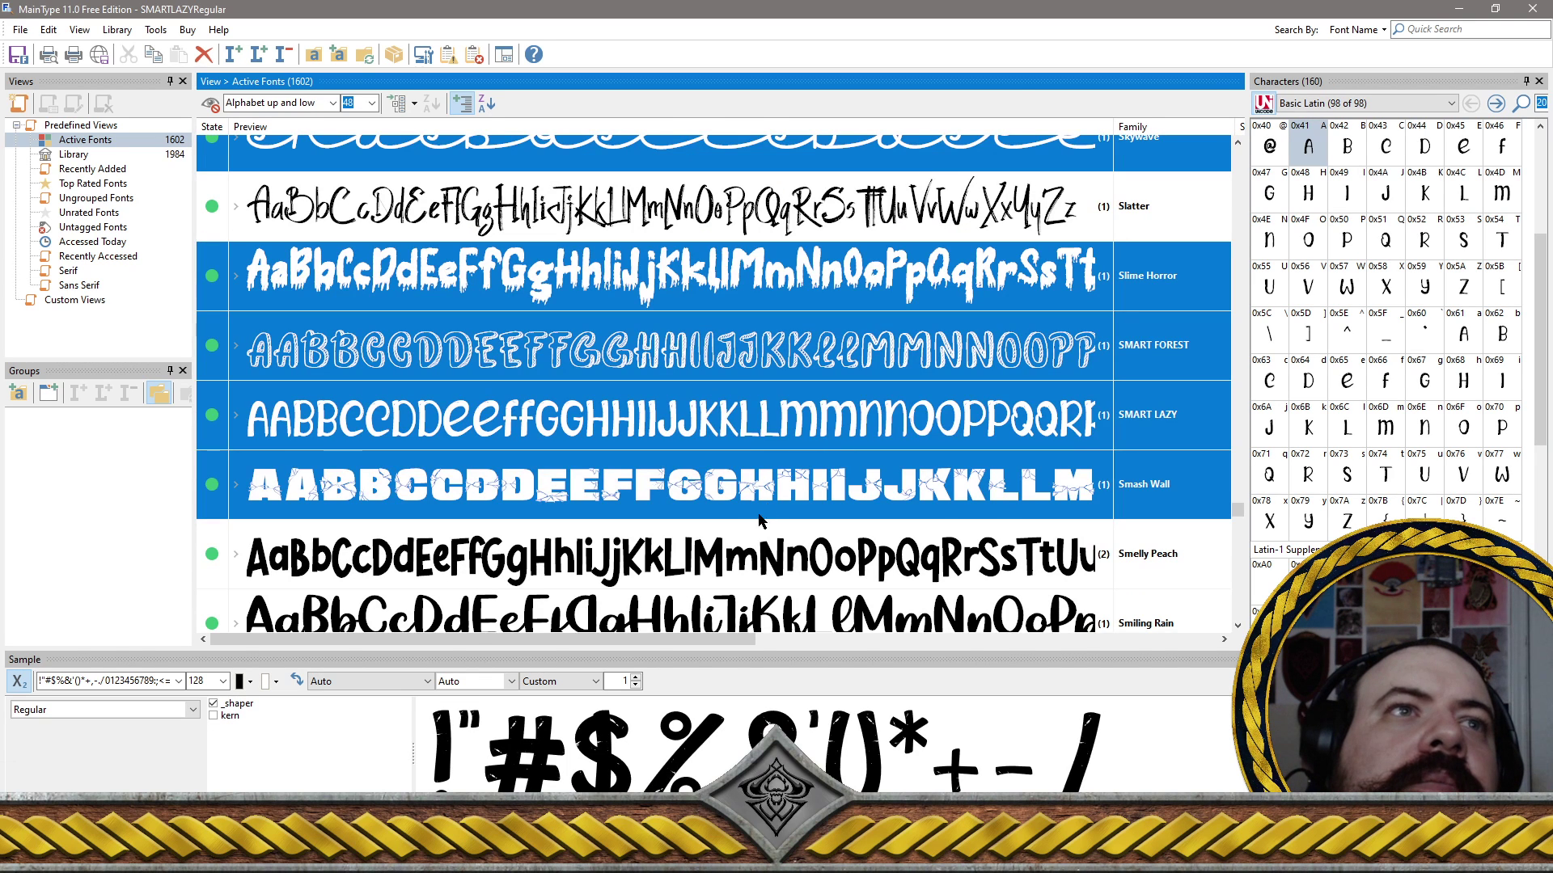
{"action": "left_click", "coordinate": [736, 548], "text": "ctrl"}
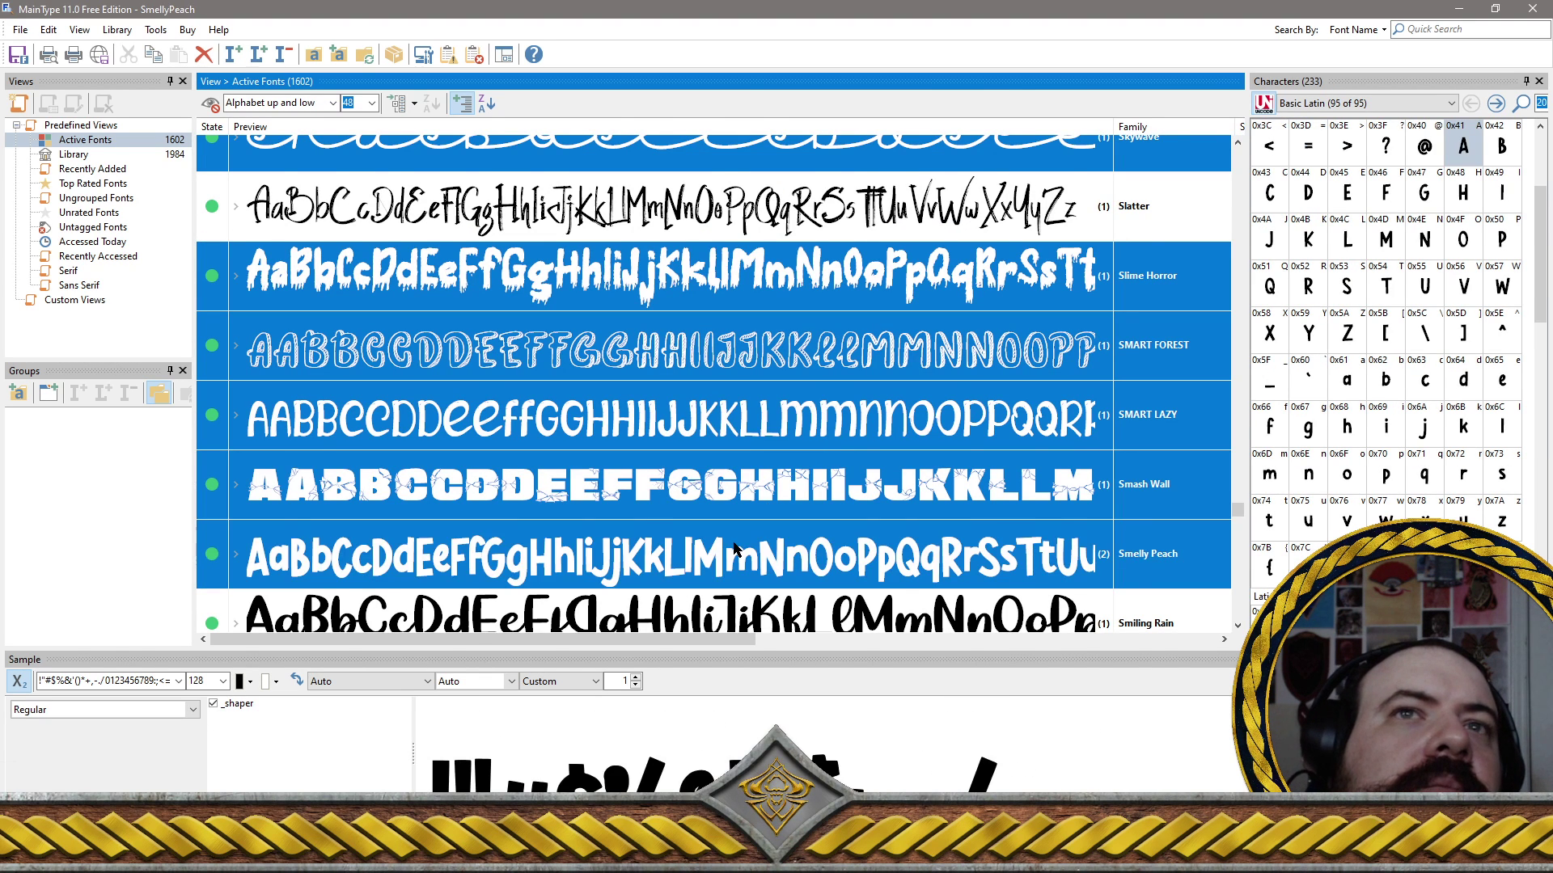
{"action": "scroll", "coordinate": [735, 549], "scroll_direction": "down", "scroll_amount": 2}
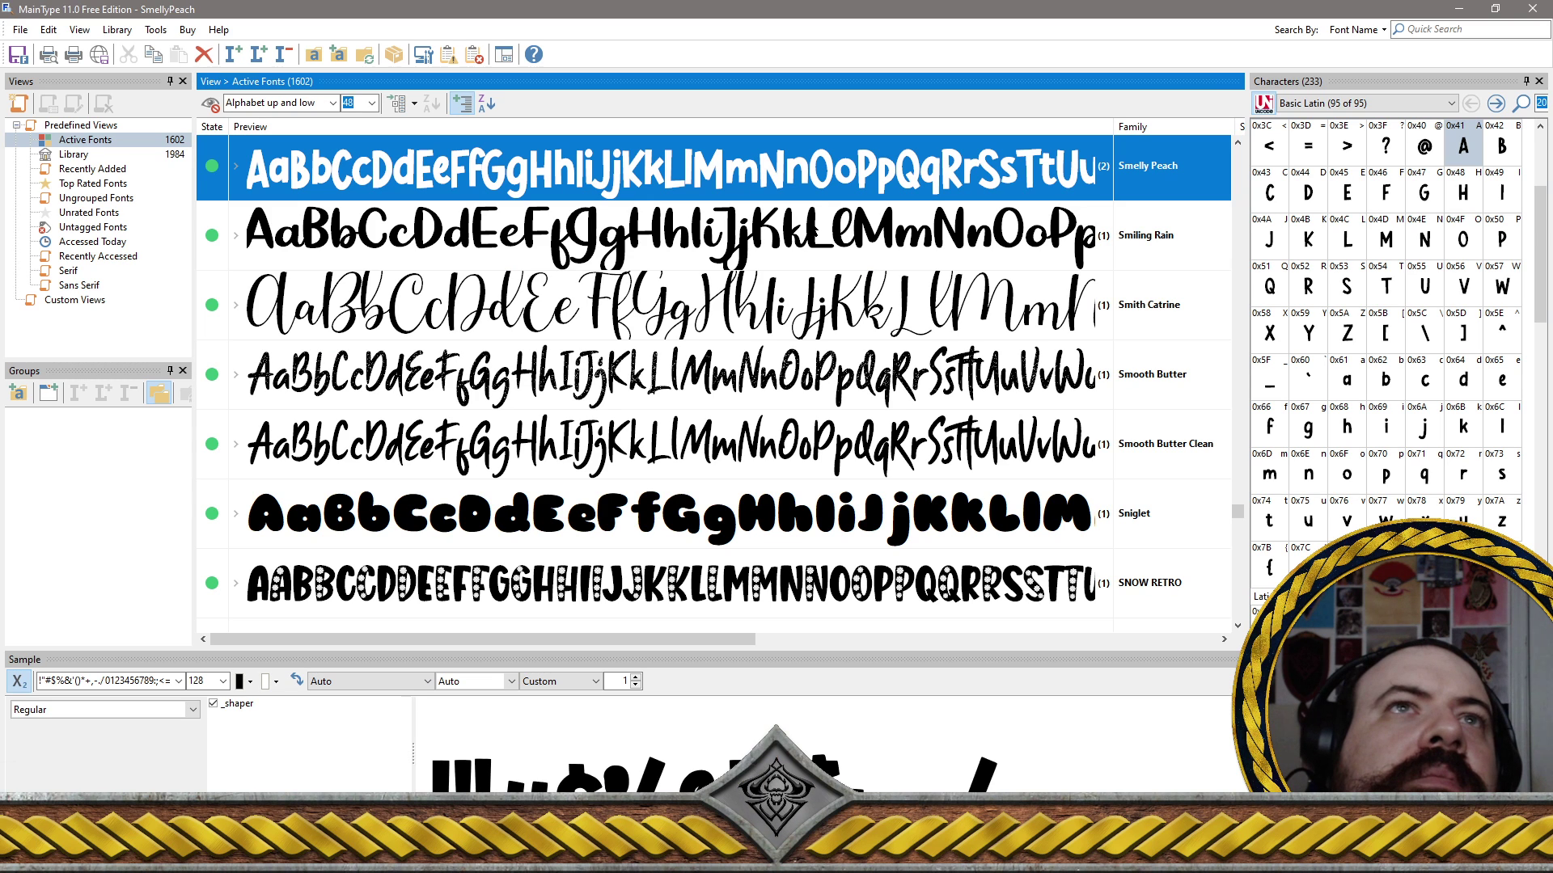
{"action": "left_click", "coordinate": [740, 243], "text": "ctrl"}
{"action": "left_click", "coordinate": [692, 308], "text": "ctrl"}
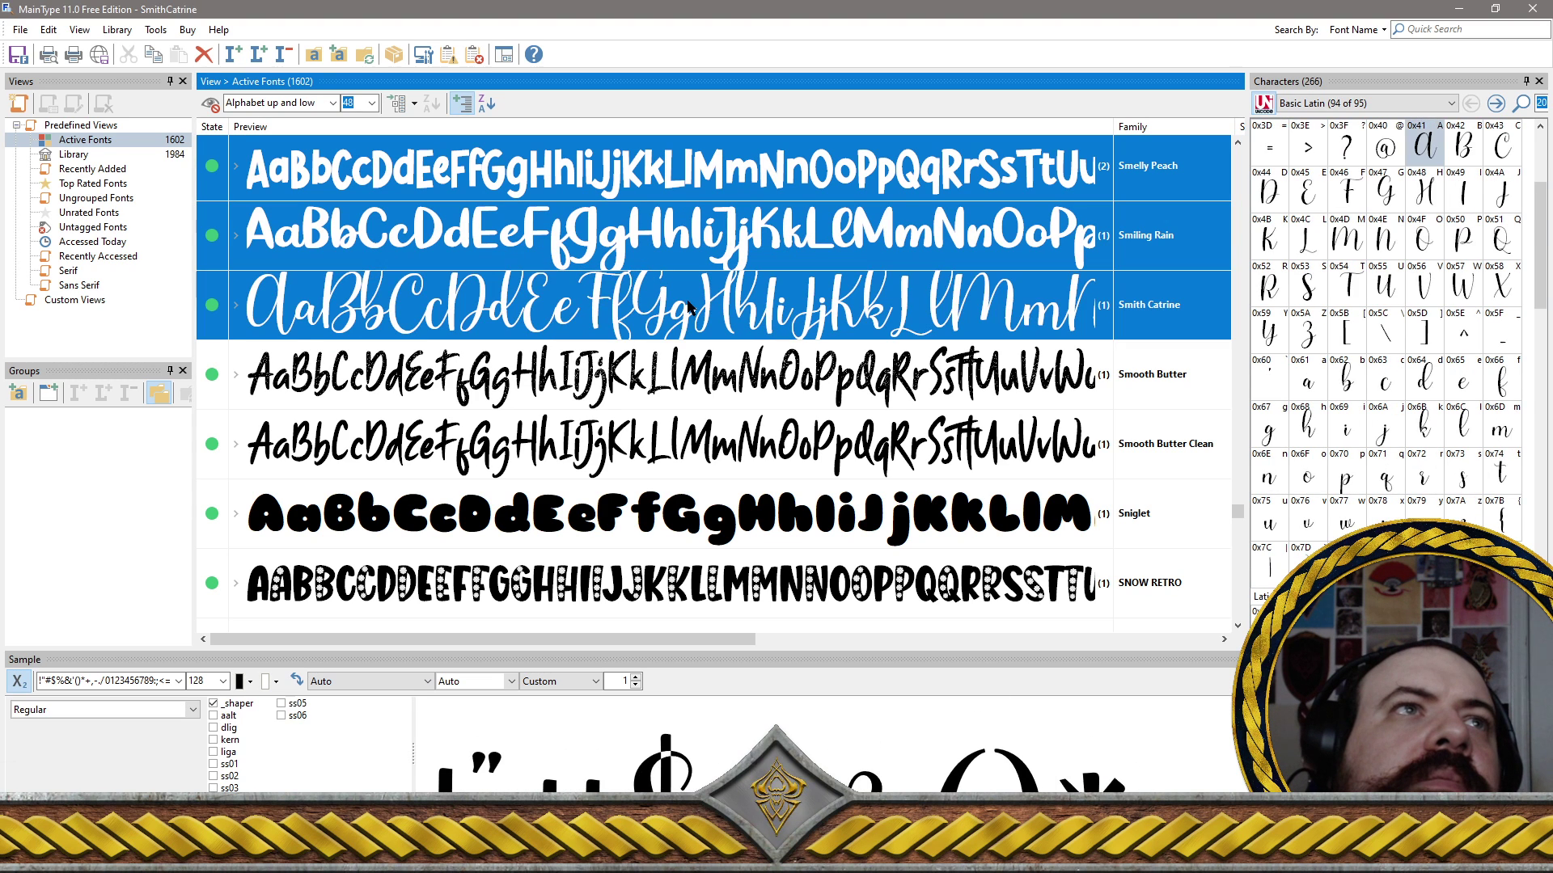
{"action": "left_click", "coordinate": [728, 374], "text": "ctrl"}
{"action": "left_click", "coordinate": [728, 444], "text": "ctrl"}
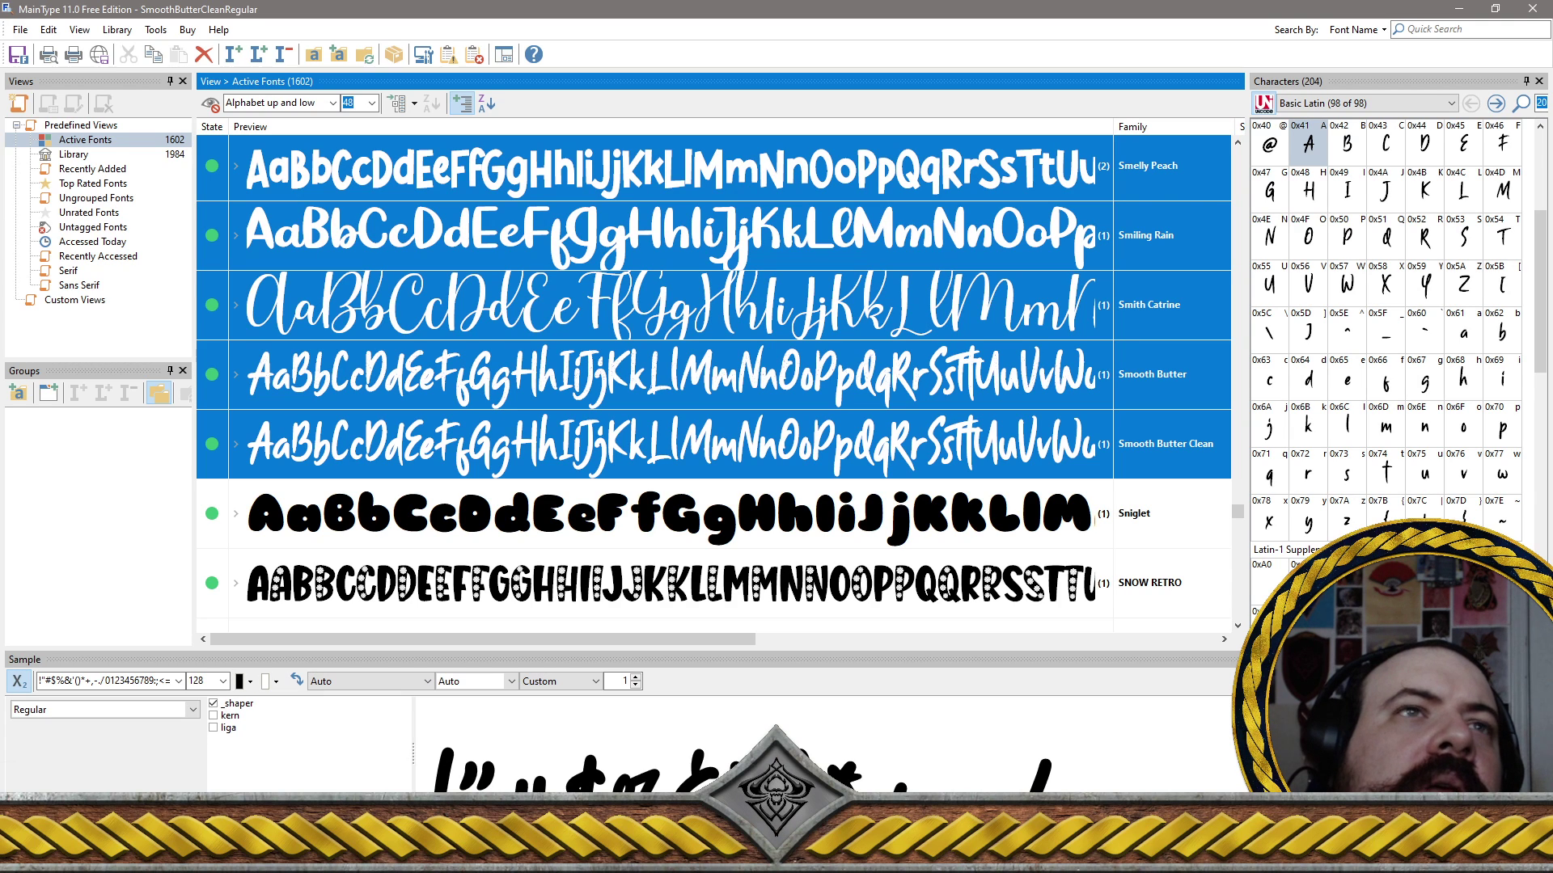
{"action": "left_click", "coordinate": [692, 530], "text": "shift"}
Add SNOW RETRO, Soffnia, Sottee and Soulyouth to the font selection, skipping Snow Winter and Son Cestro
{"action": "scroll", "coordinate": [693, 530], "scroll_direction": "down", "scroll_amount": 5}
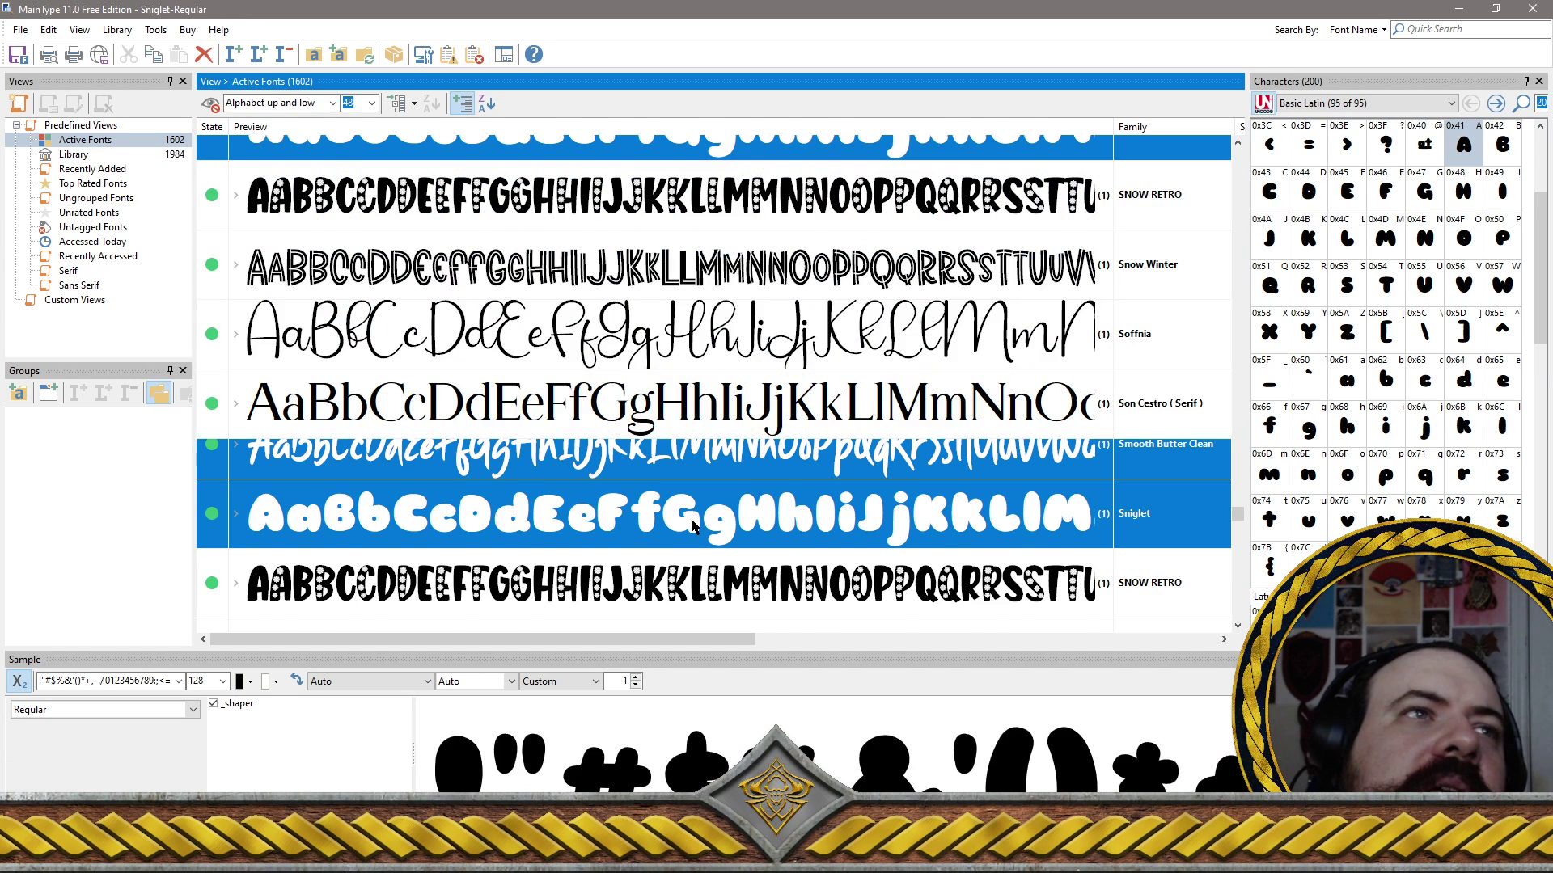
{"action": "left_click", "coordinate": [520, 214], "text": "shift"}
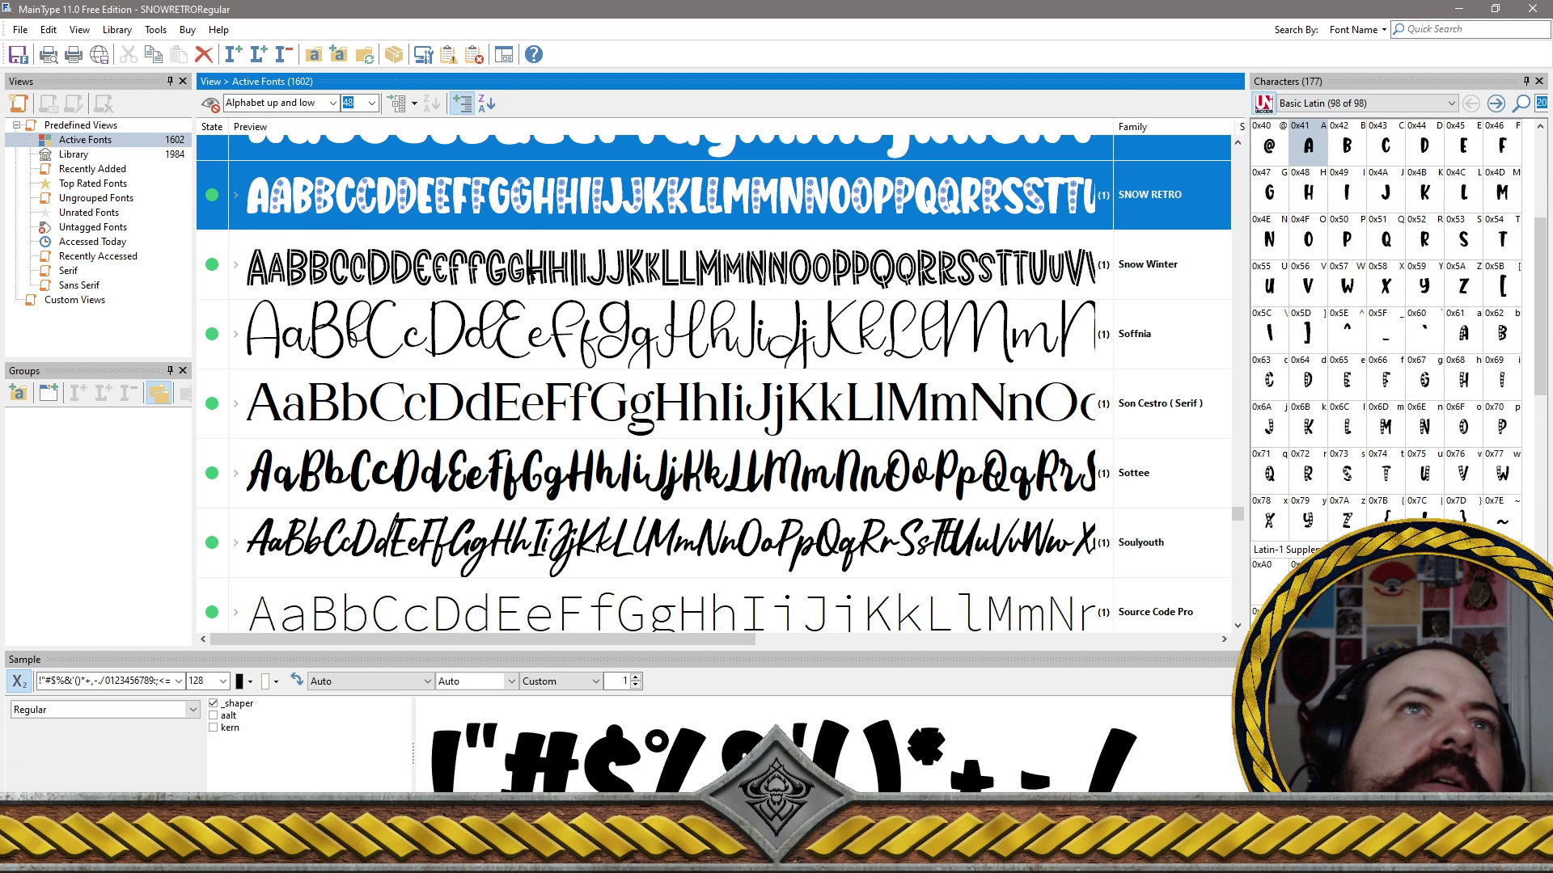
{"action": "left_click", "coordinate": [540, 344], "text": "ctrl"}
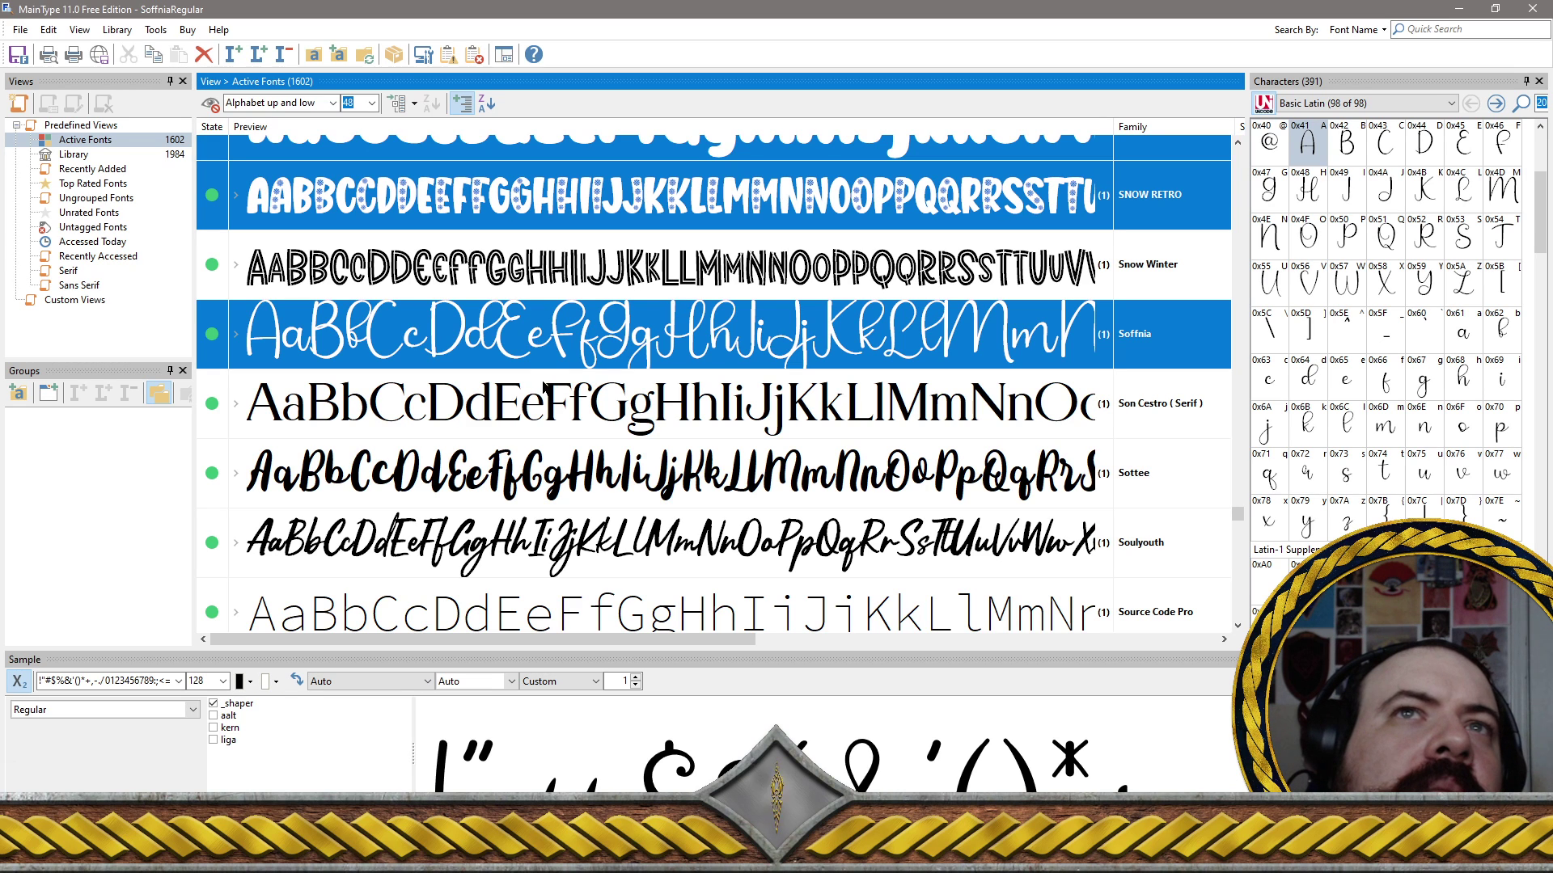
{"action": "left_click", "coordinate": [648, 478], "text": "ctrl"}
{"action": "left_click", "coordinate": [672, 546], "text": "ctrl"}
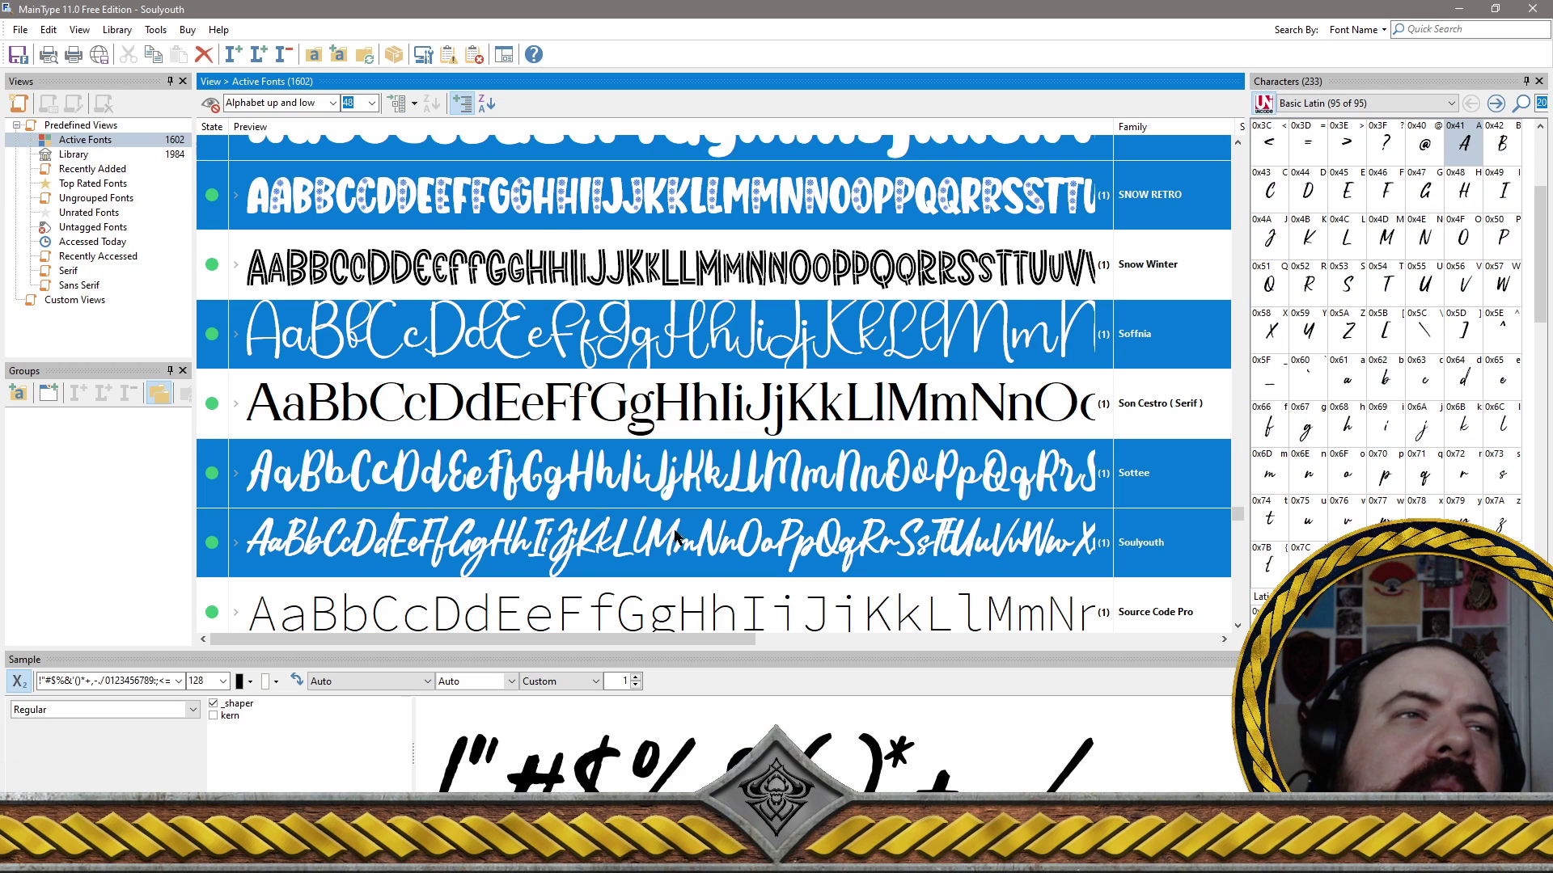
Add South Paris, South Town, SPECIAL STREET and Spicy Garlic to the font selection, skipping the Source Code Pro and Source Sans Pro families
{"action": "scroll", "coordinate": [674, 535], "scroll_direction": "down", "scroll_amount": 5}
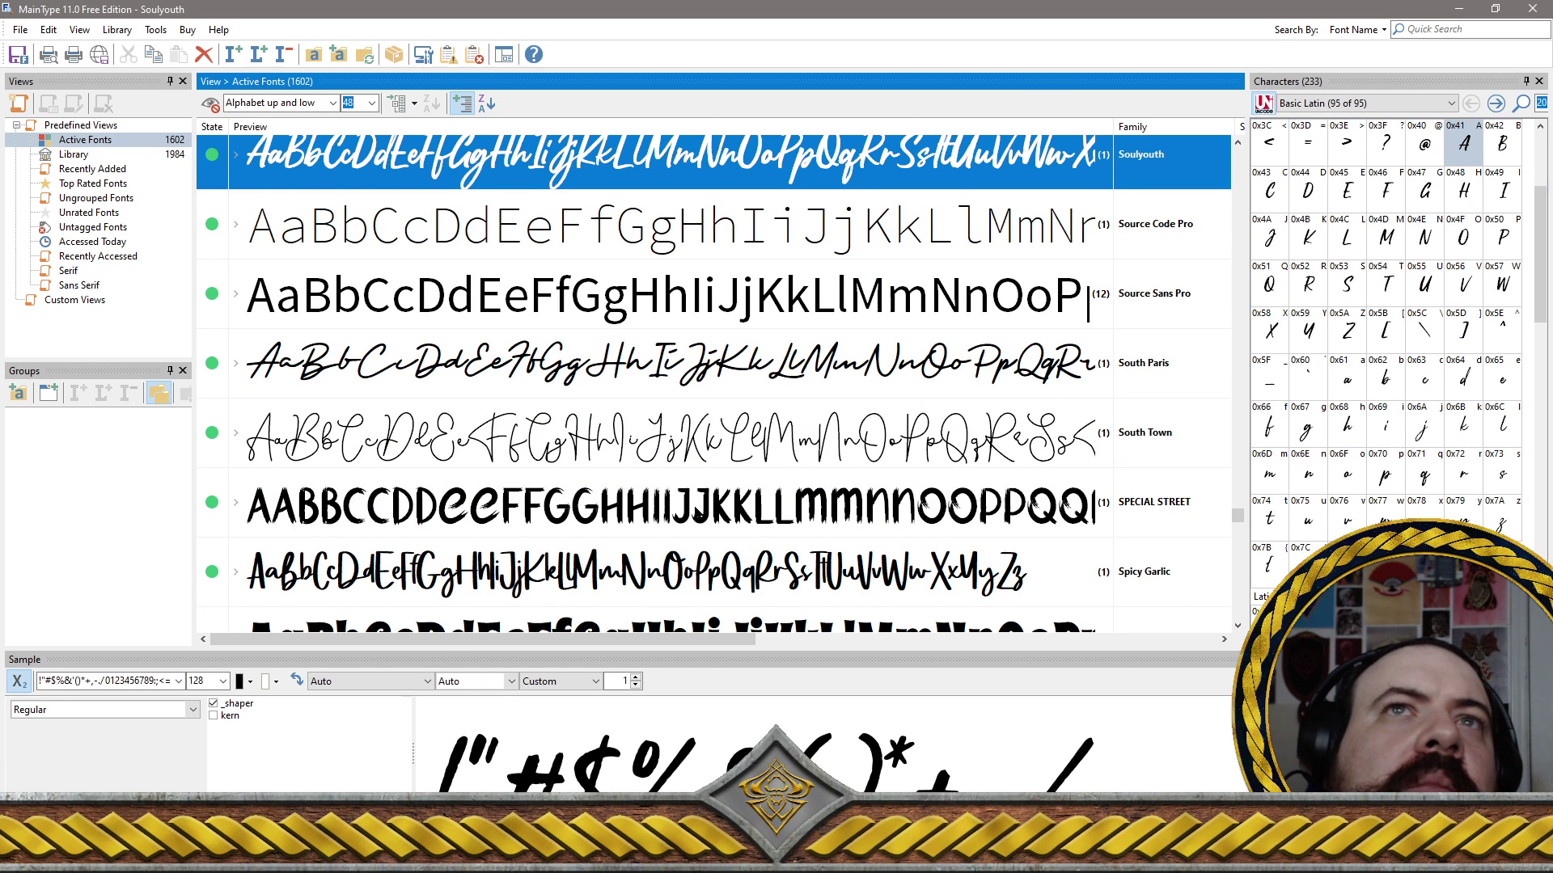
{"action": "left_click", "coordinate": [661, 379], "text": "ctrl"}
{"action": "left_click", "coordinate": [671, 441], "text": "ctrl"}
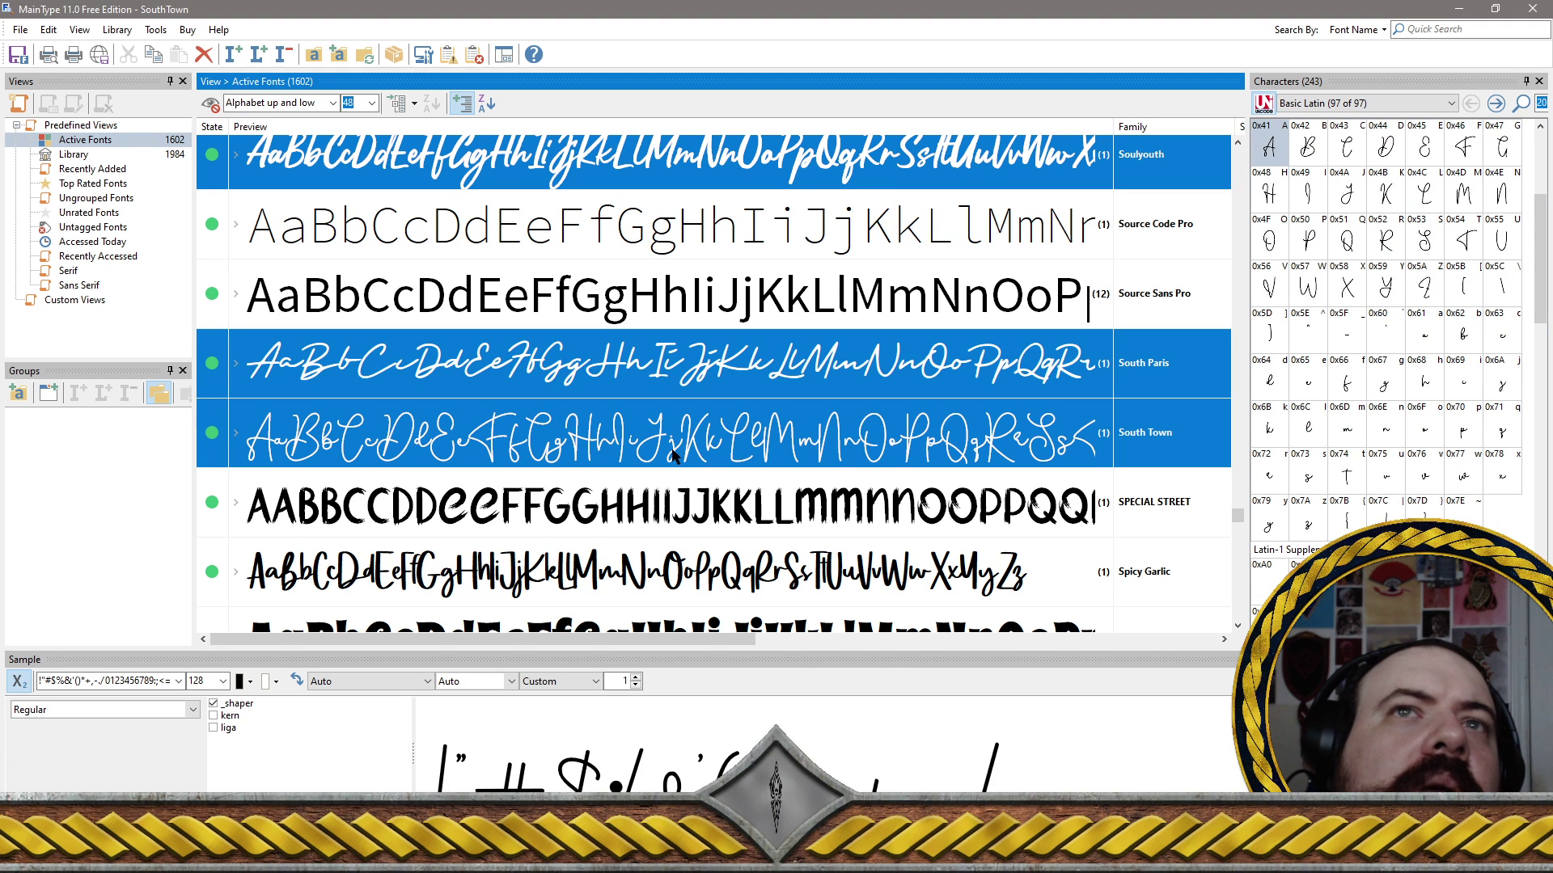
{"action": "left_click", "coordinate": [708, 531], "text": "ctrl"}
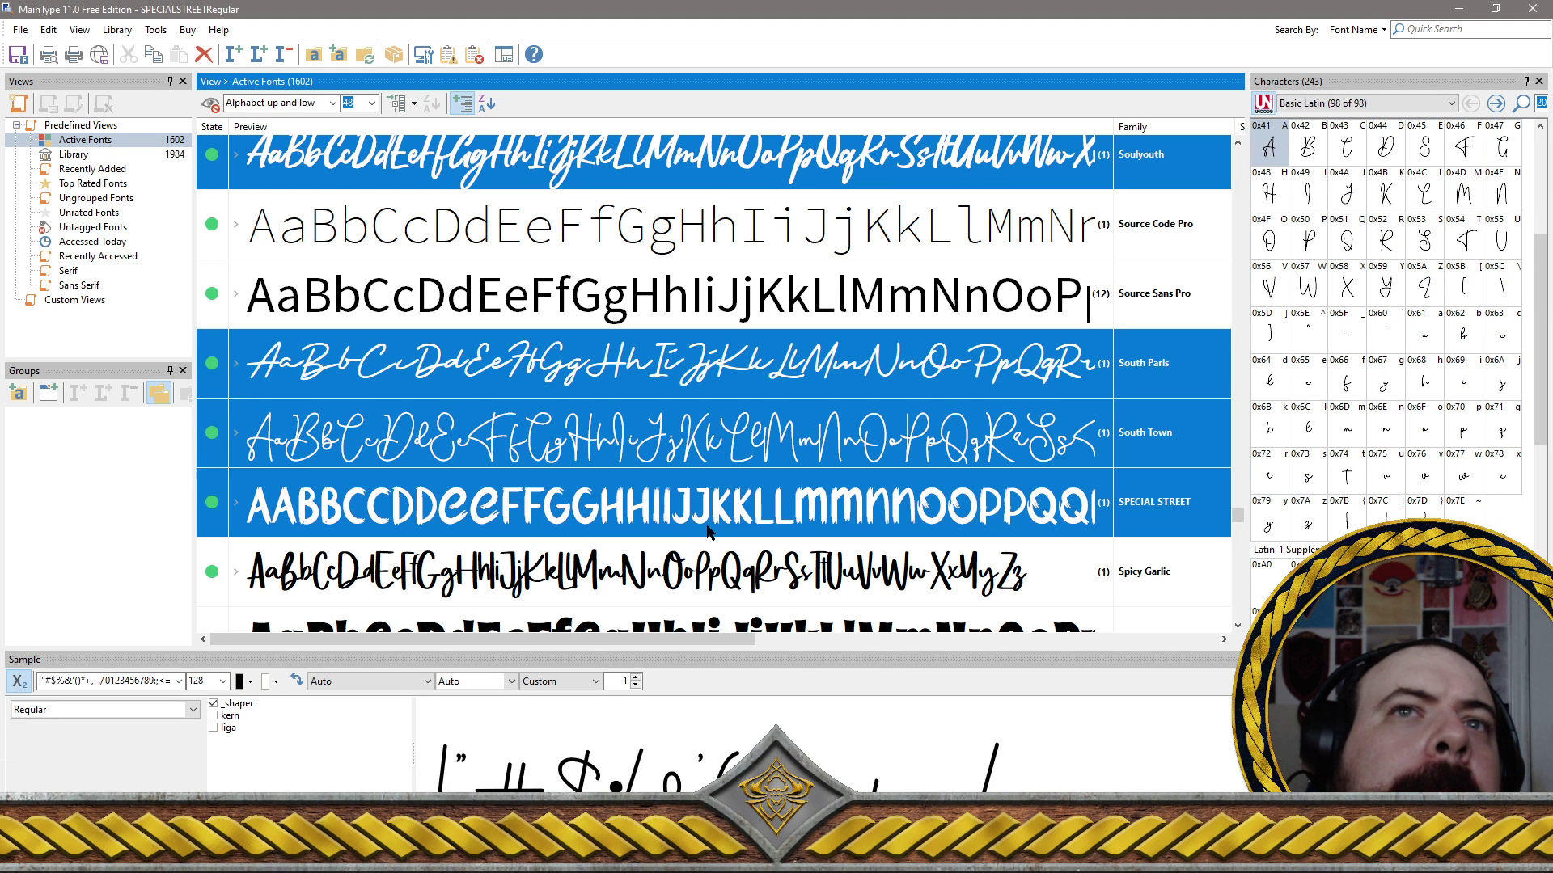
{"action": "left_click", "coordinate": [704, 571], "text": "ctrl"}
Add Spicy Rice, spoticon and Spooky Whisper to the font selection, skipping Spin Cycle 3D OT and Spirly
{"action": "scroll", "coordinate": [695, 434], "scroll_direction": "down", "scroll_amount": 5}
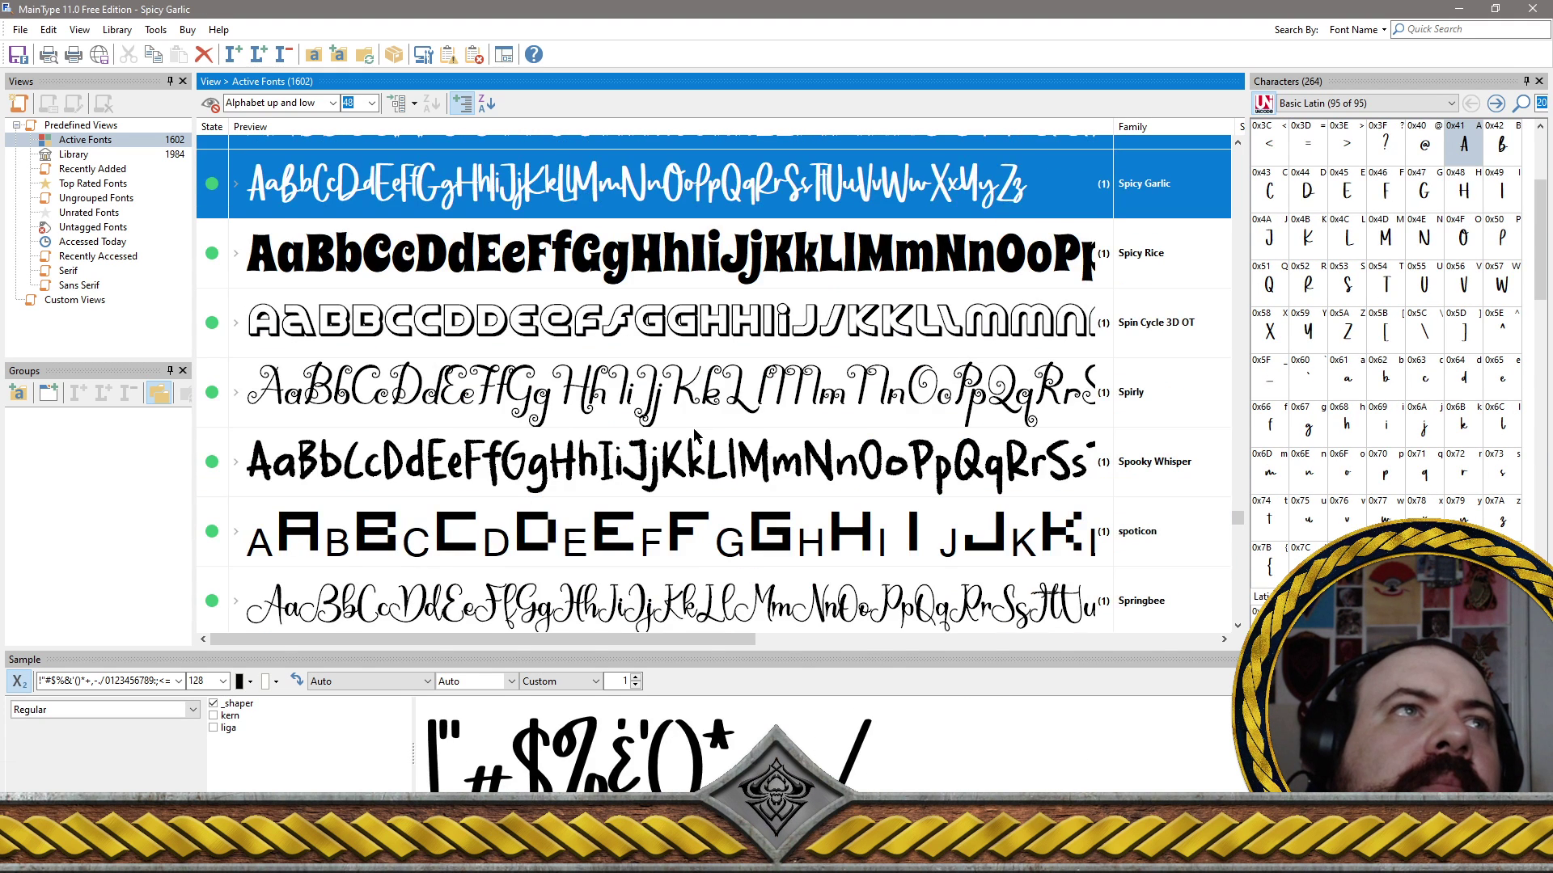
{"action": "left_click", "coordinate": [713, 272], "text": "ctrl"}
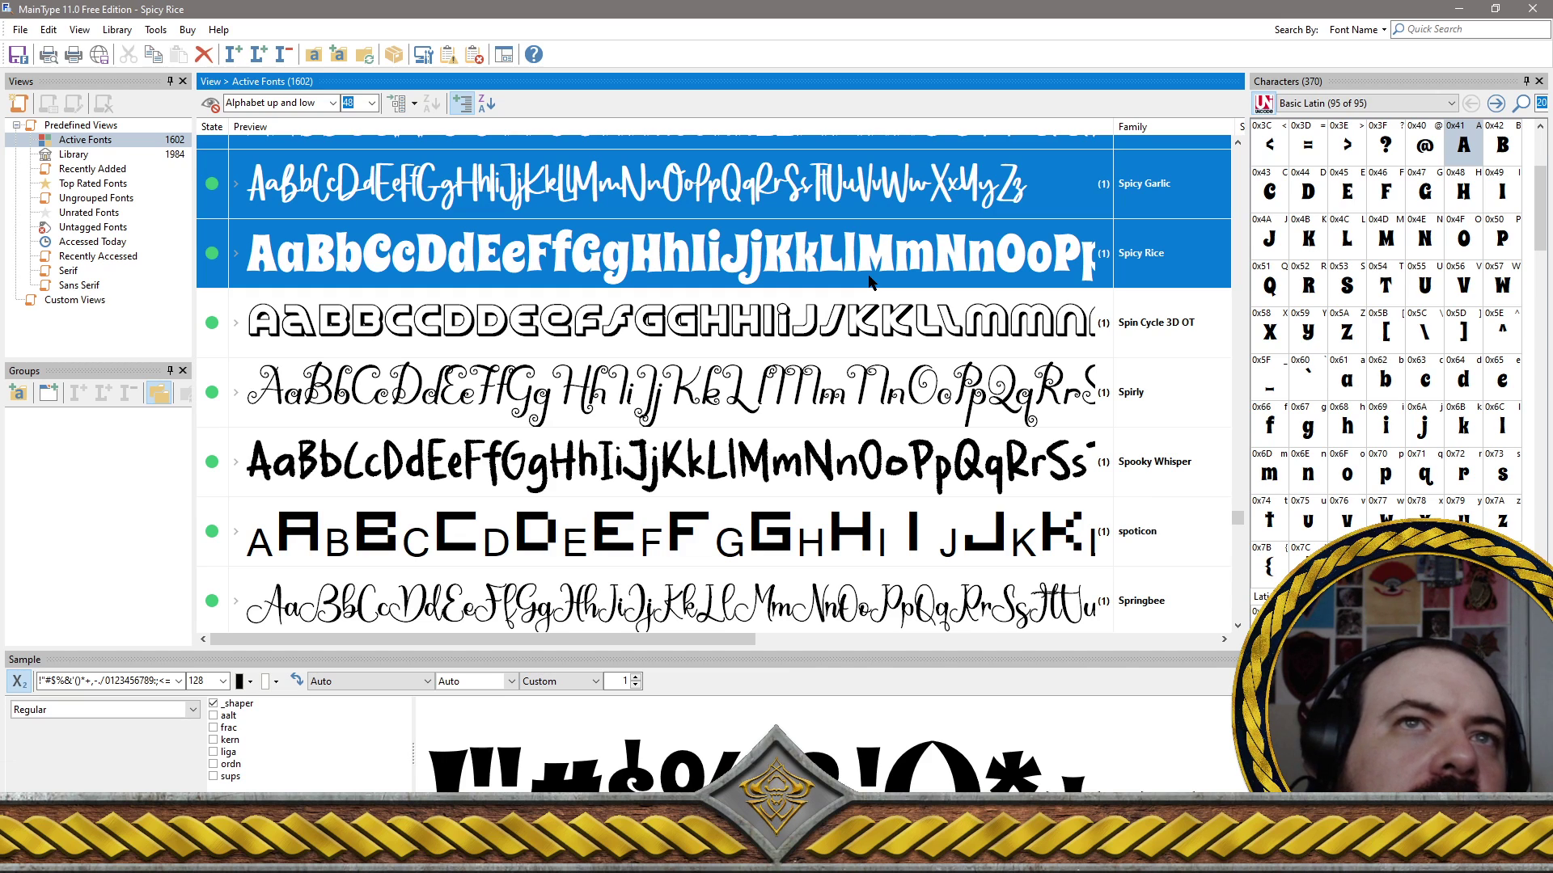
{"action": "left_click", "coordinate": [827, 543], "text": "ctrl"}
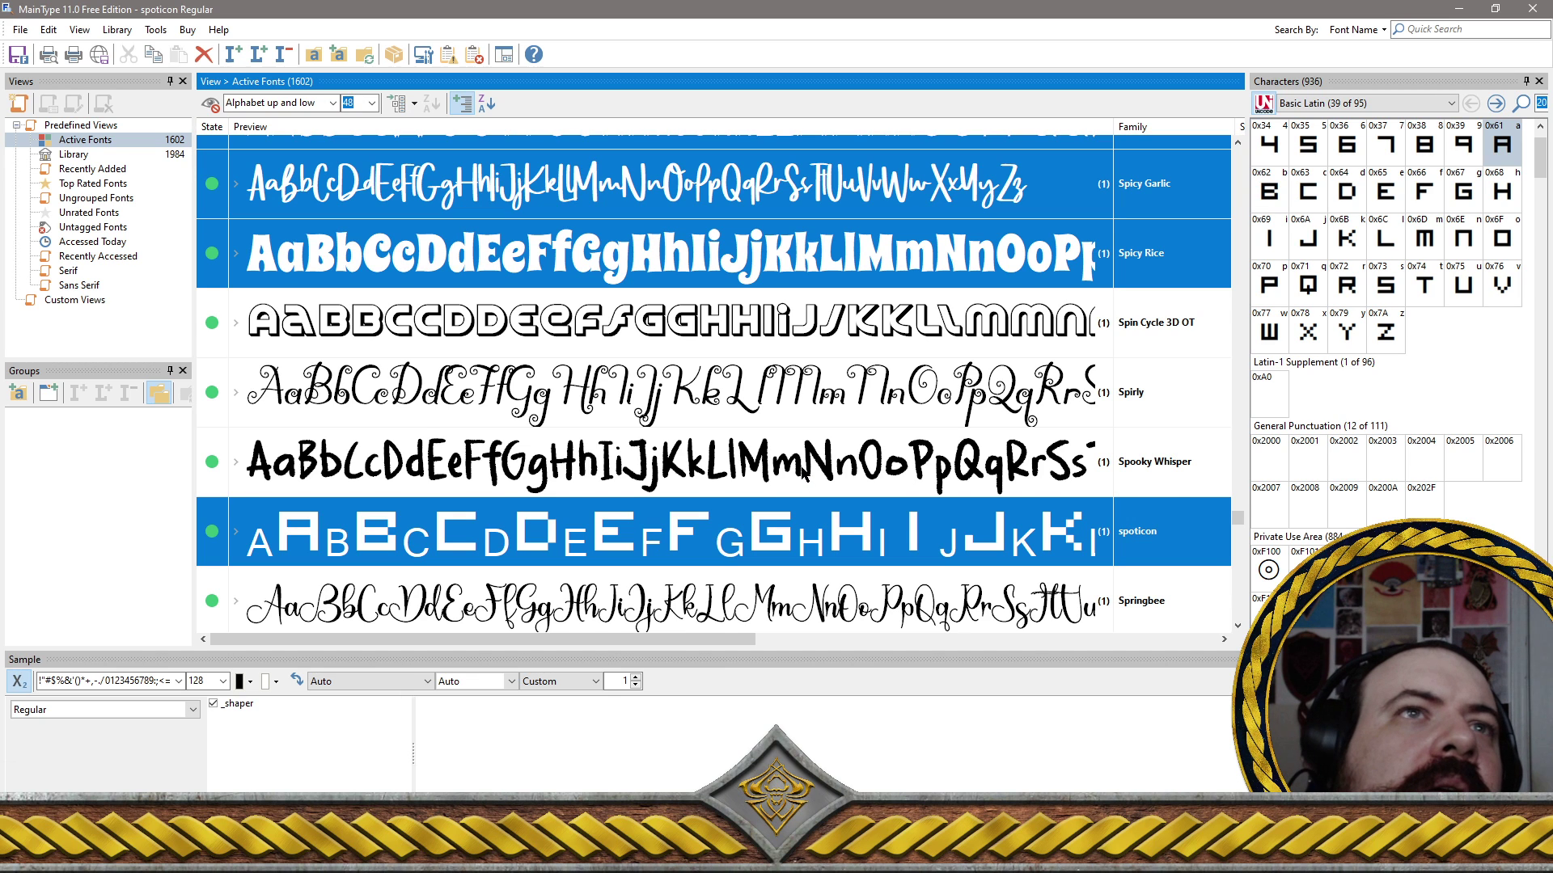
{"action": "left_click", "coordinate": [803, 473], "text": "ctrl"}
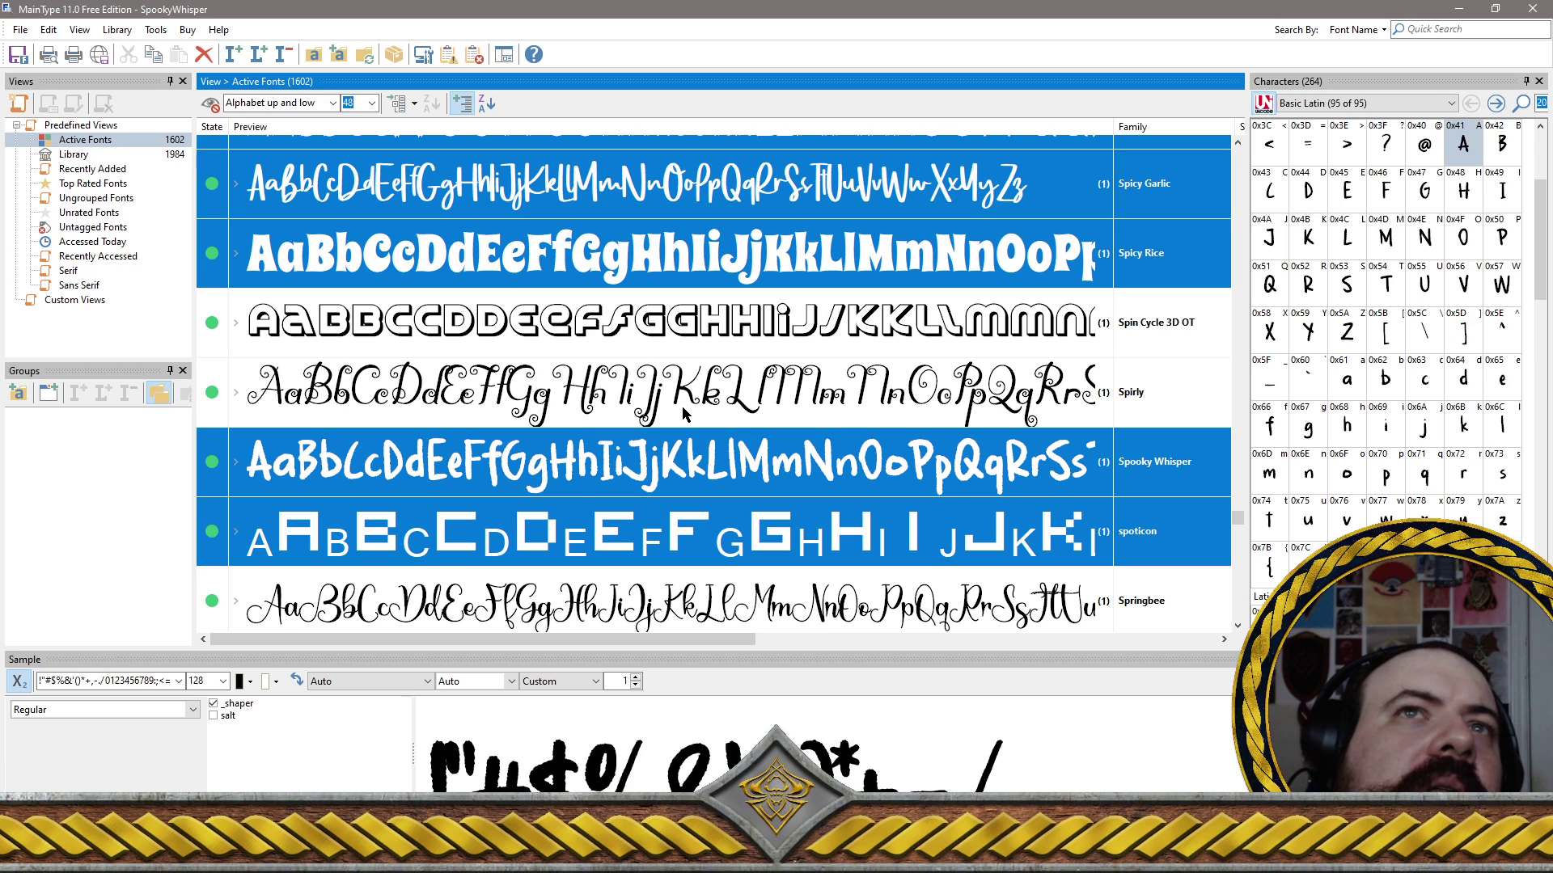
Add Springbee, SpringFont, SpringWelcomeFont, Sprinkle Magical, Srinita Script and Sriracha to the font selection
{"action": "scroll", "coordinate": [693, 416], "scroll_direction": "down", "scroll_amount": 5}
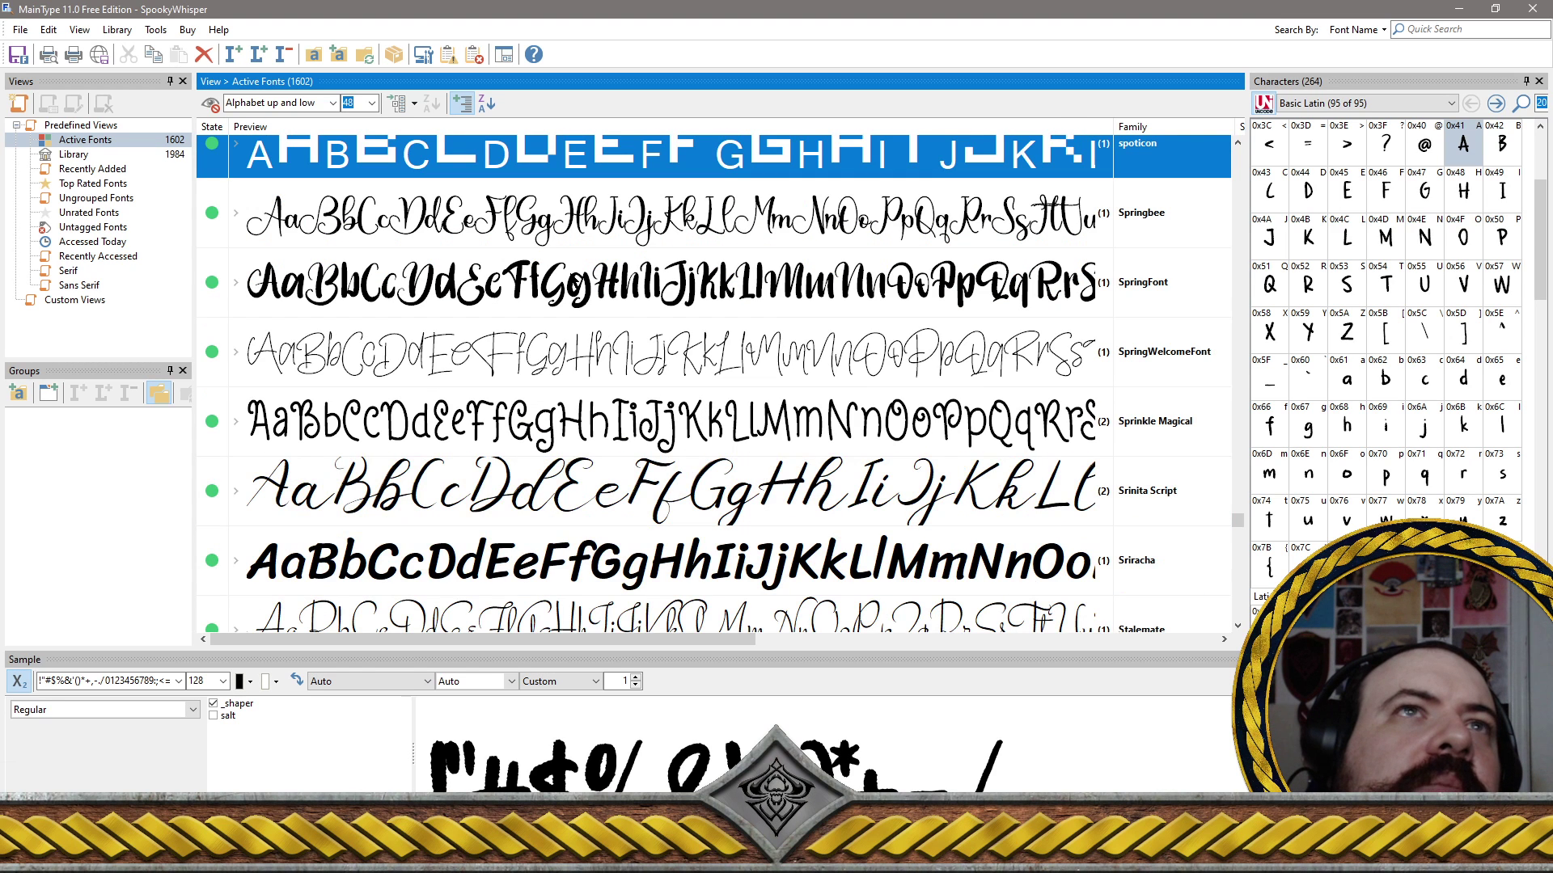
{"action": "left_click", "coordinate": [587, 230], "text": "shift"}
{"action": "left_click", "coordinate": [579, 257], "text": "shift"}
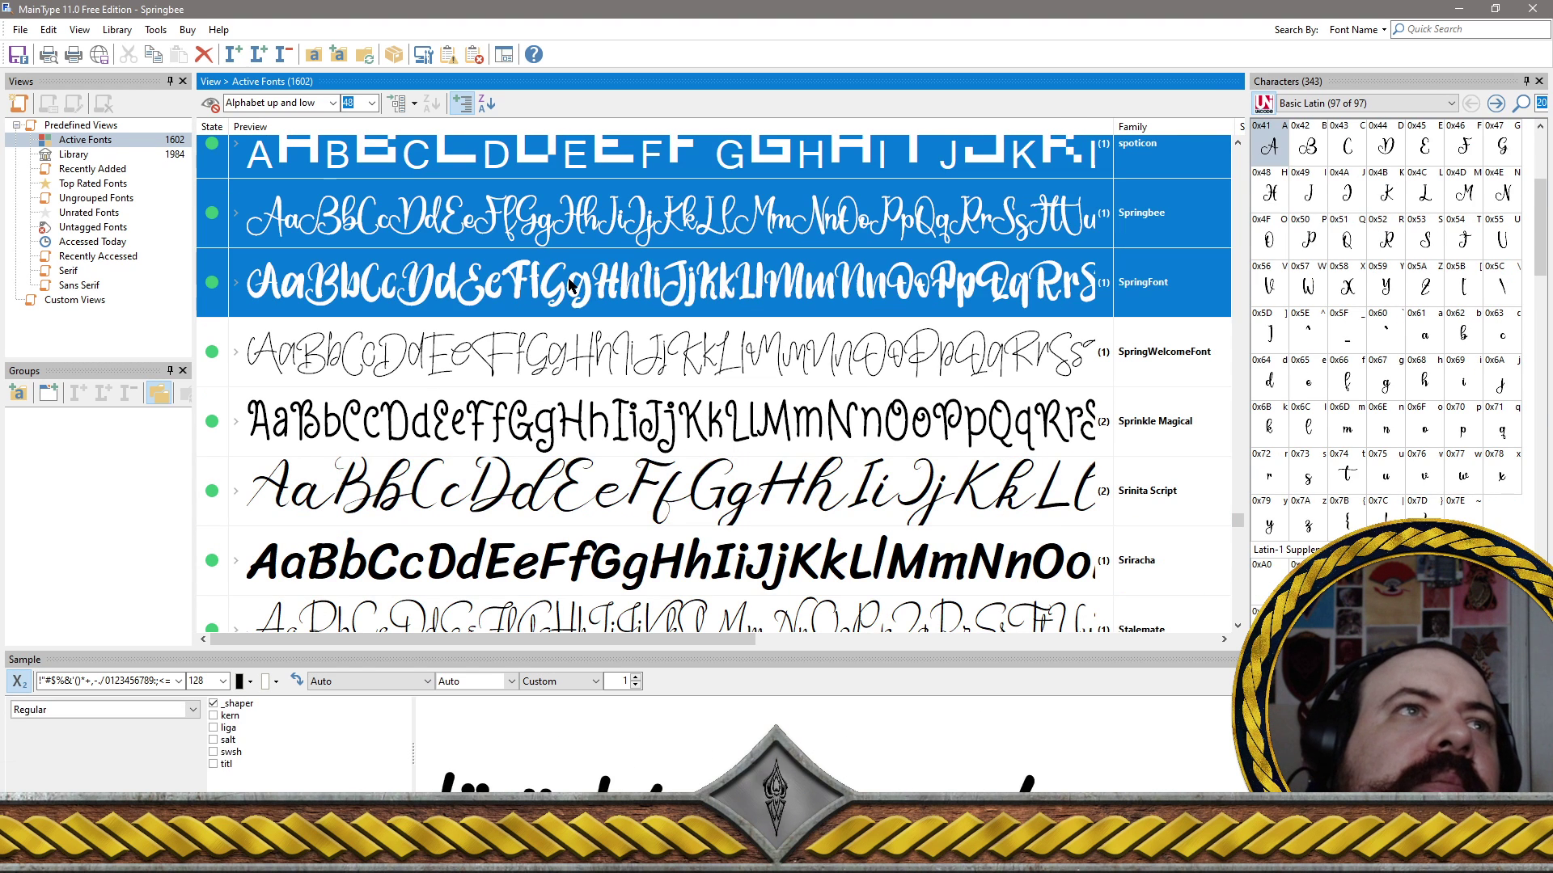
{"action": "left_click", "coordinate": [582, 356], "text": "shift"}
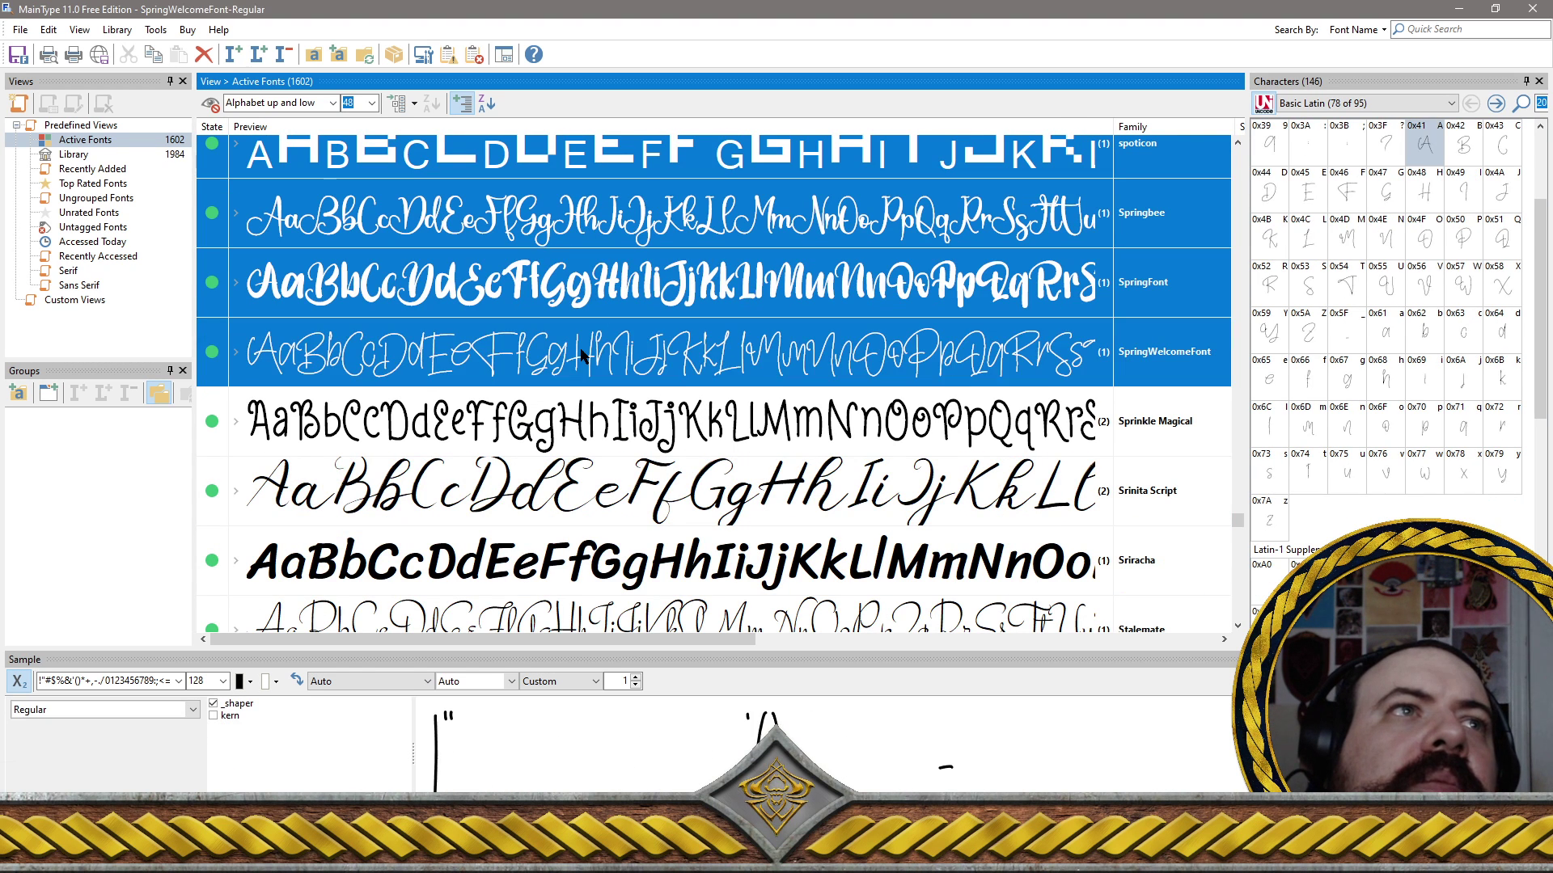
{"action": "left_click", "coordinate": [619, 411], "text": "shift"}
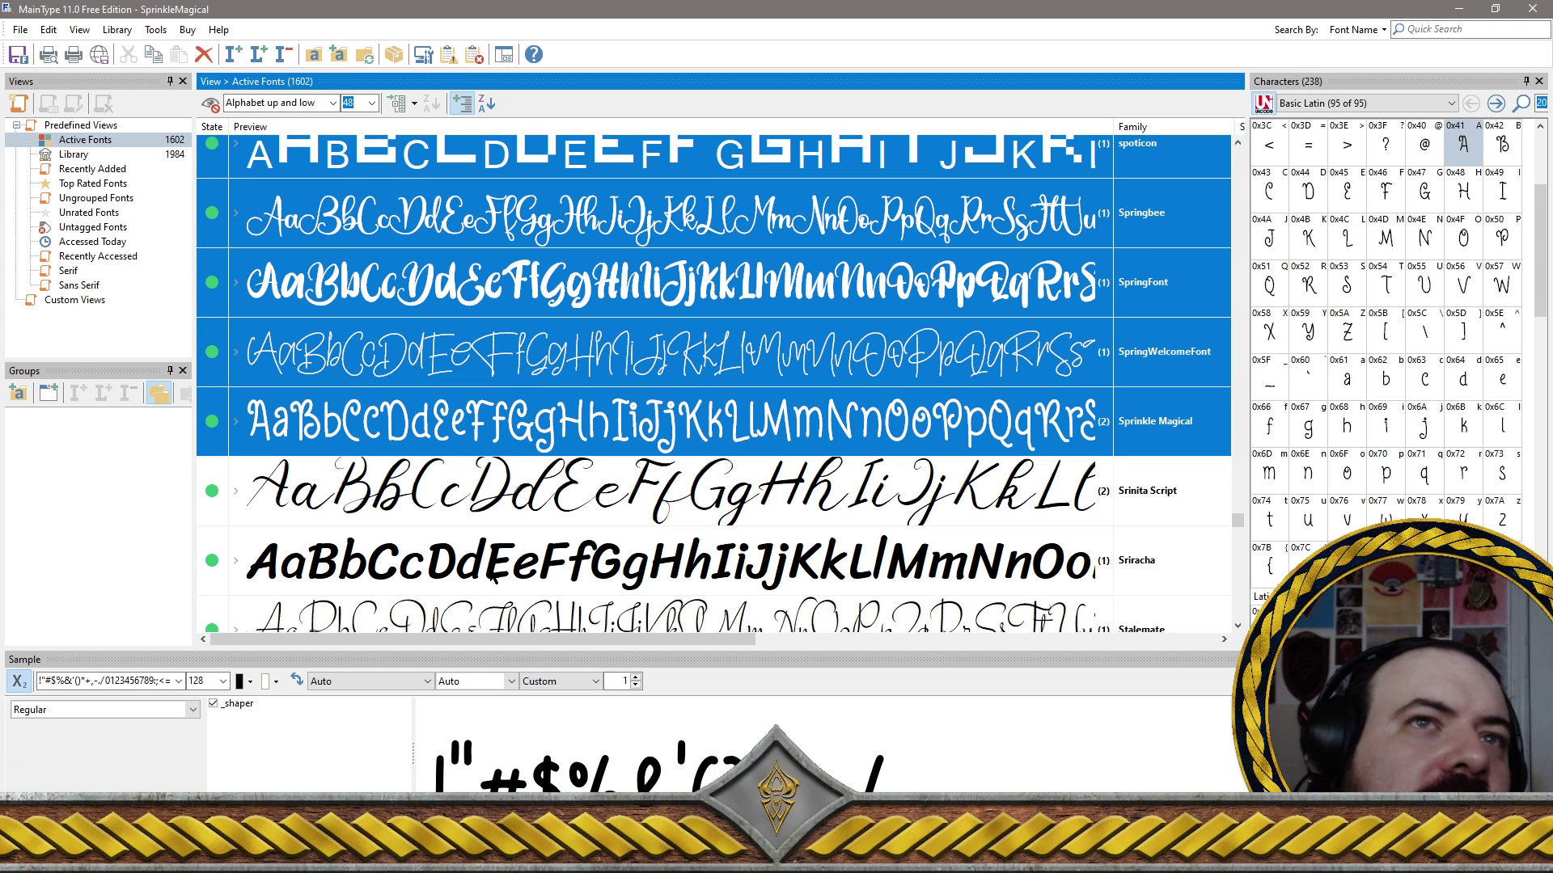
{"action": "left_click", "coordinate": [527, 518], "text": "shift"}
{"action": "left_click", "coordinate": [508, 578]}
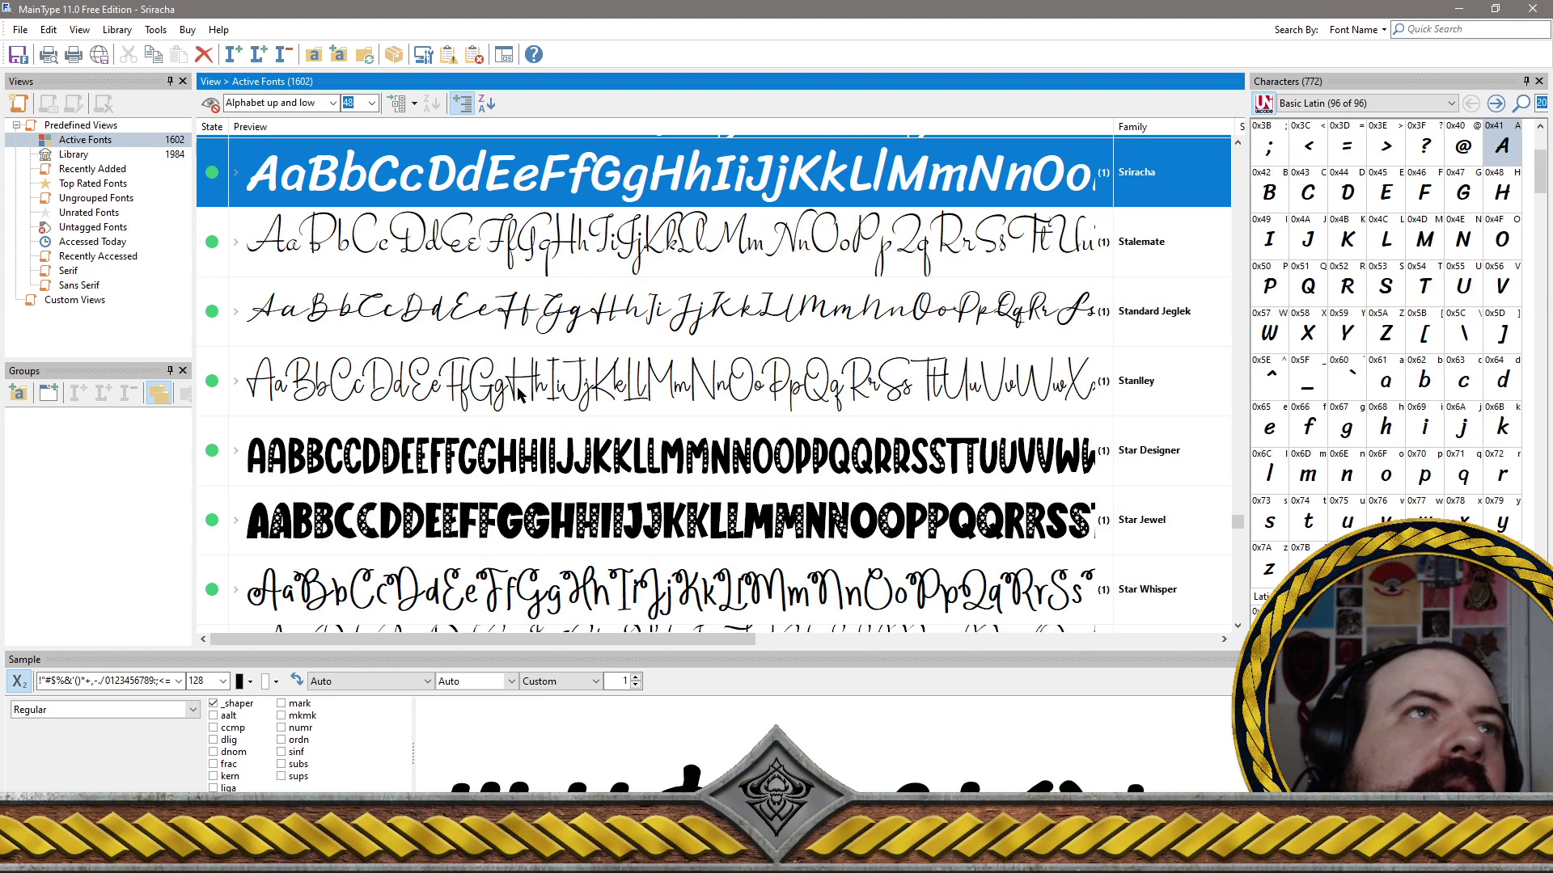
Add Stalemate, Standard Jeglek, Stanlley, Star Designer and Star Jewel to the font selection
{"action": "left_click", "coordinate": [478, 257], "text": "shift"}
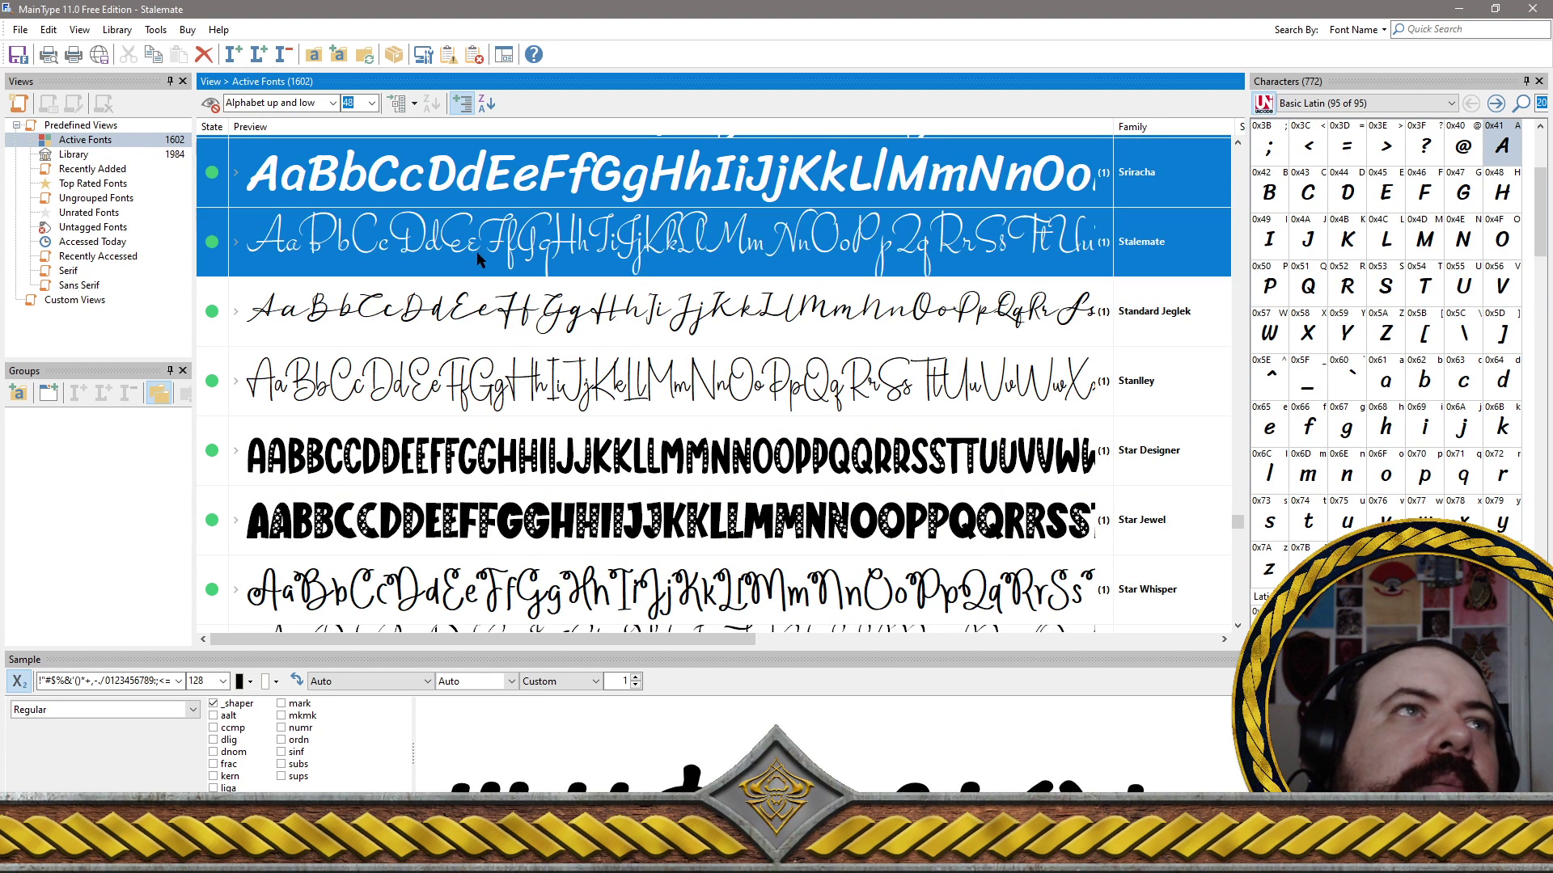
{"action": "left_click", "coordinate": [453, 338], "text": "shift"}
{"action": "left_click", "coordinate": [457, 399], "text": "shift"}
{"action": "left_click", "coordinate": [459, 421], "text": "shift"}
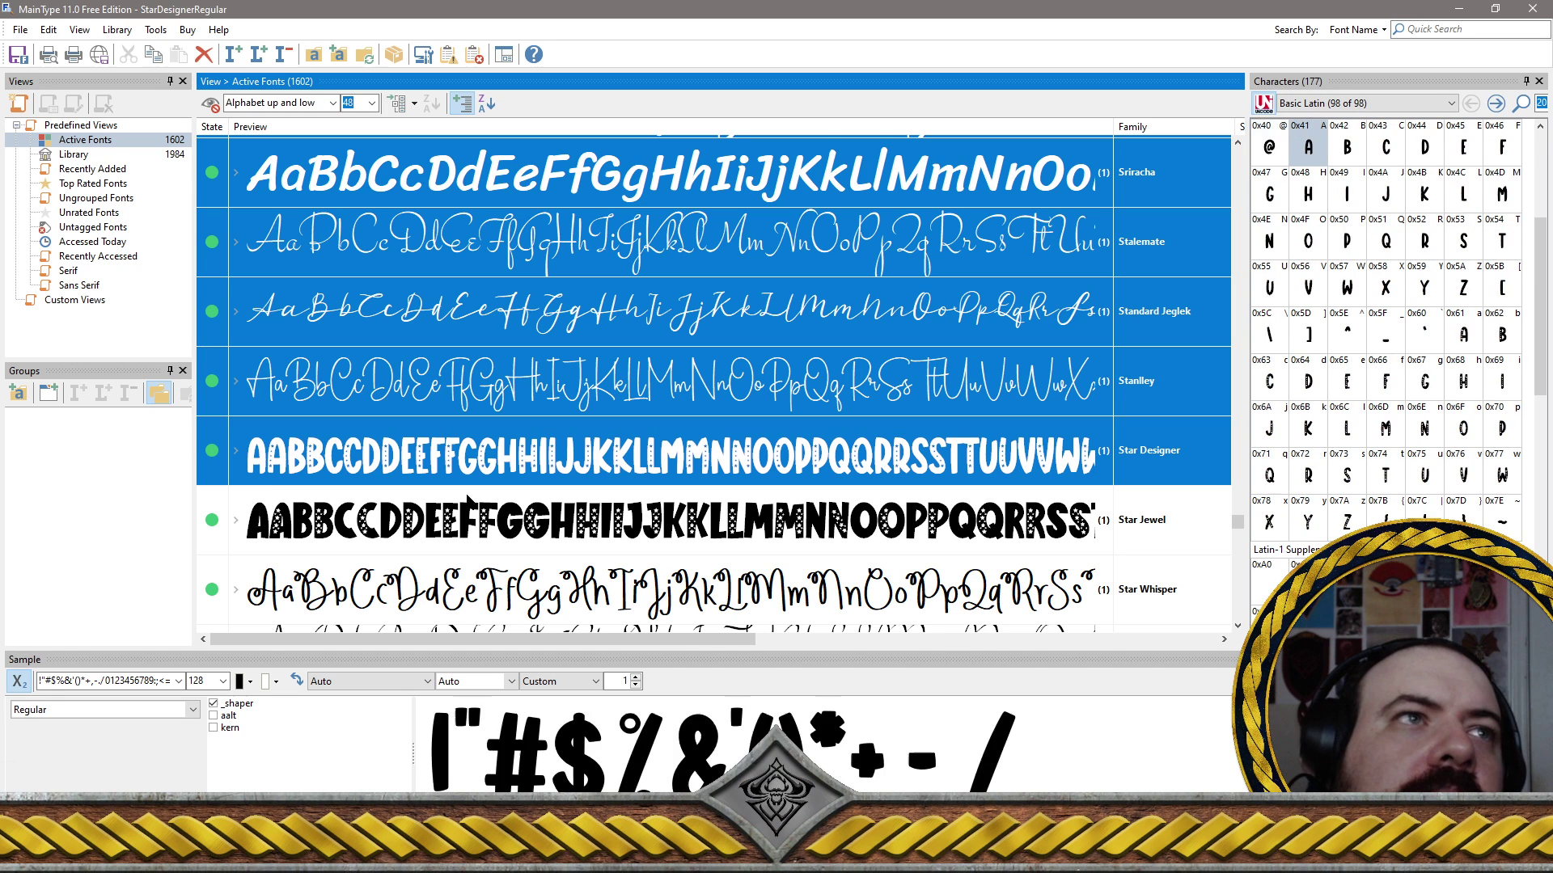
{"action": "left_click", "coordinate": [471, 510], "text": "shift"}
Add Star Whisper, Starglass, Starline and STARRY COLLEGE to the font selection
{"action": "scroll", "coordinate": [485, 501], "scroll_direction": "down", "scroll_amount": 2}
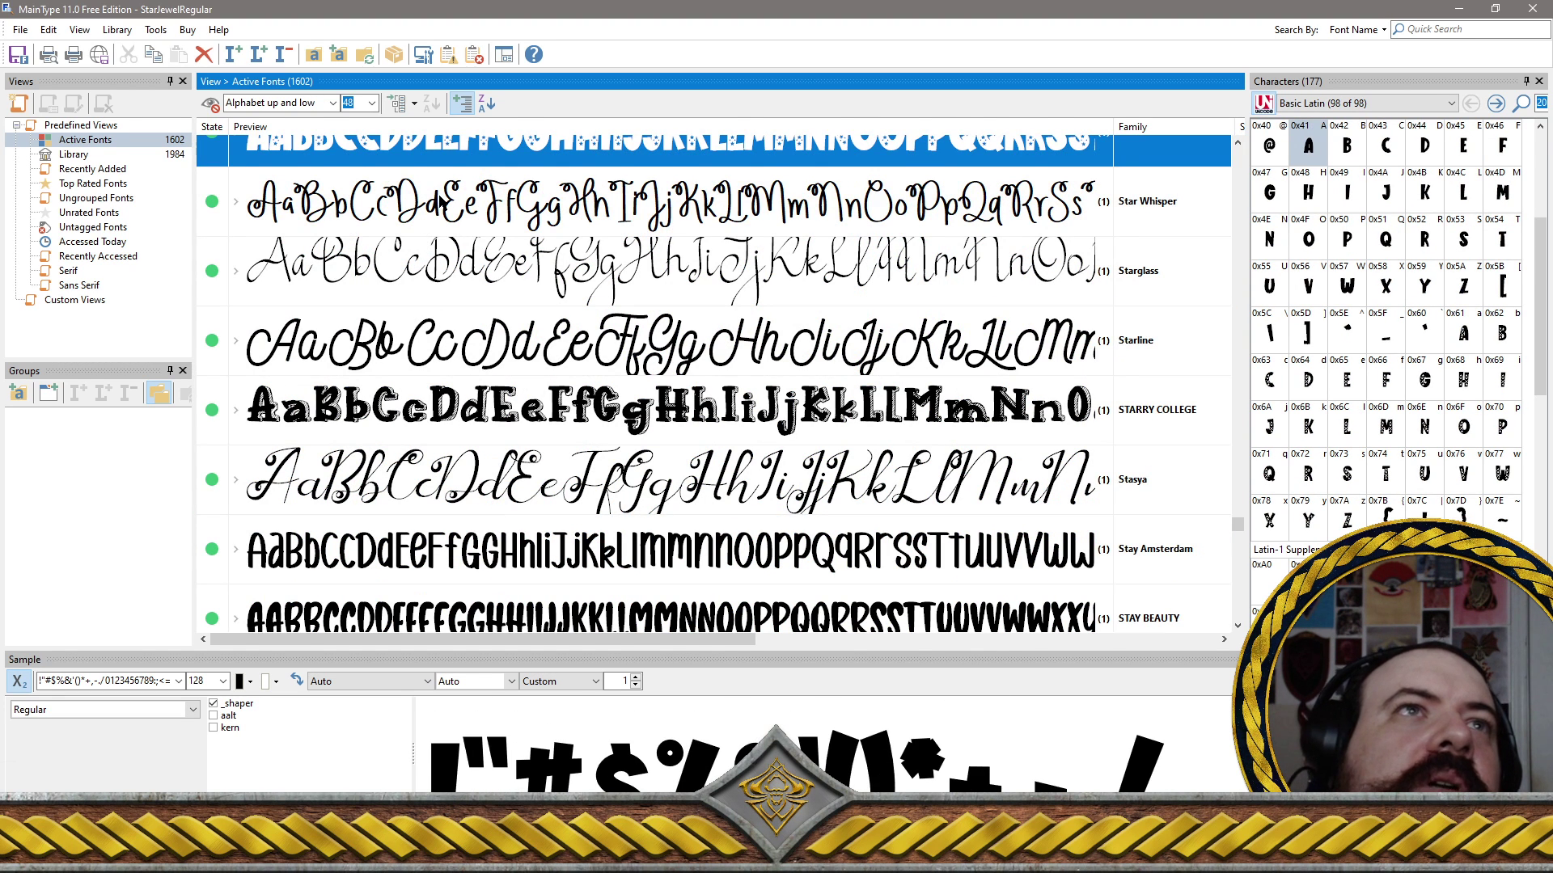
{"action": "left_click", "coordinate": [440, 204], "text": "shift"}
{"action": "left_click", "coordinate": [441, 259], "text": "shift"}
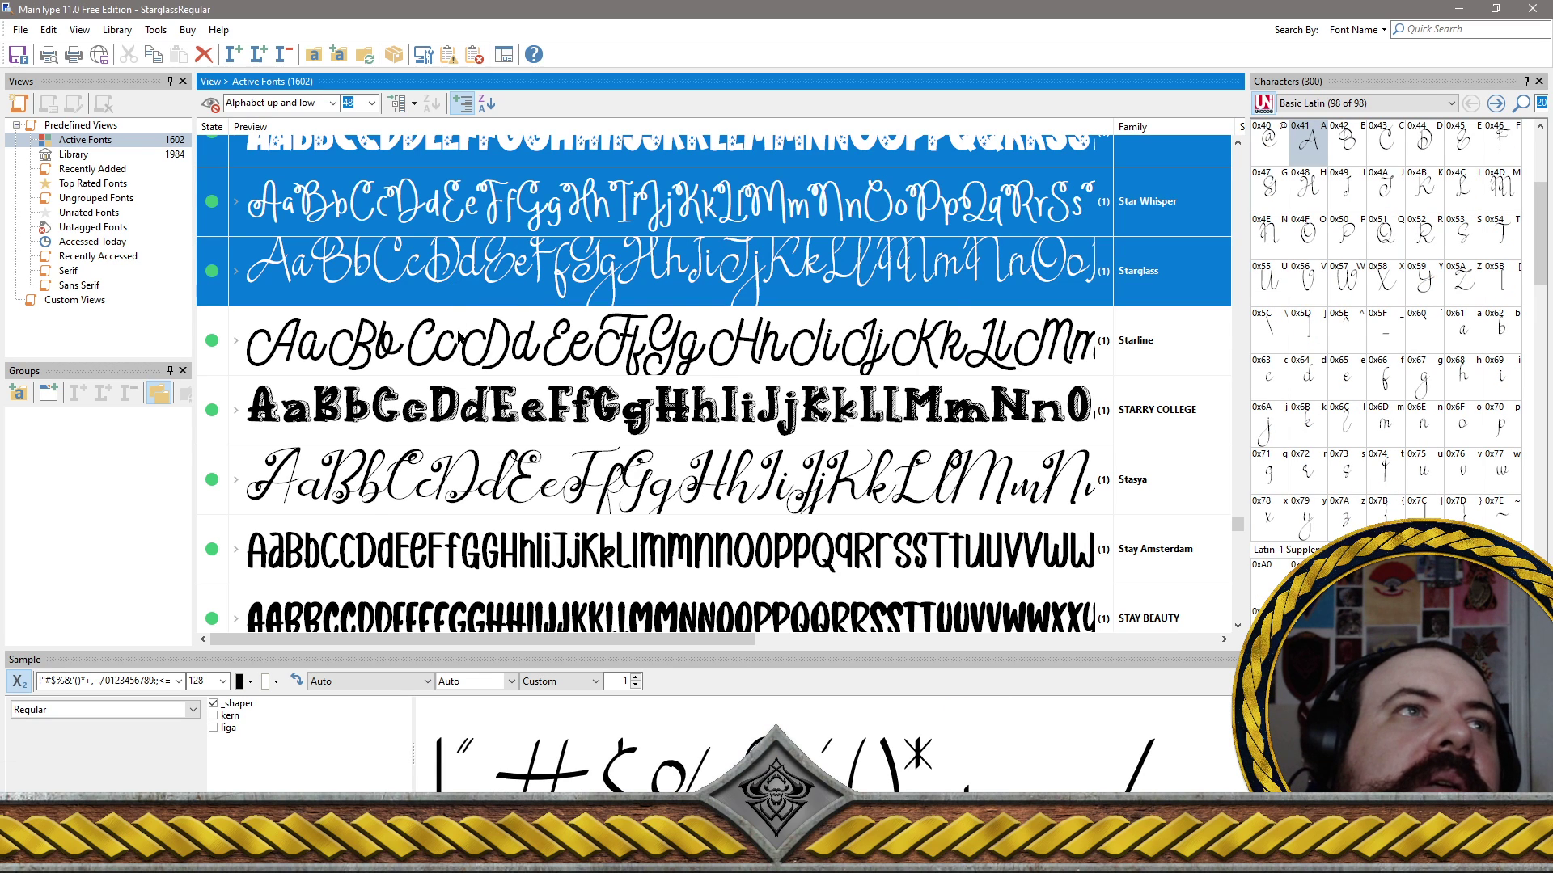
{"action": "left_click", "coordinate": [458, 337], "text": "shift"}
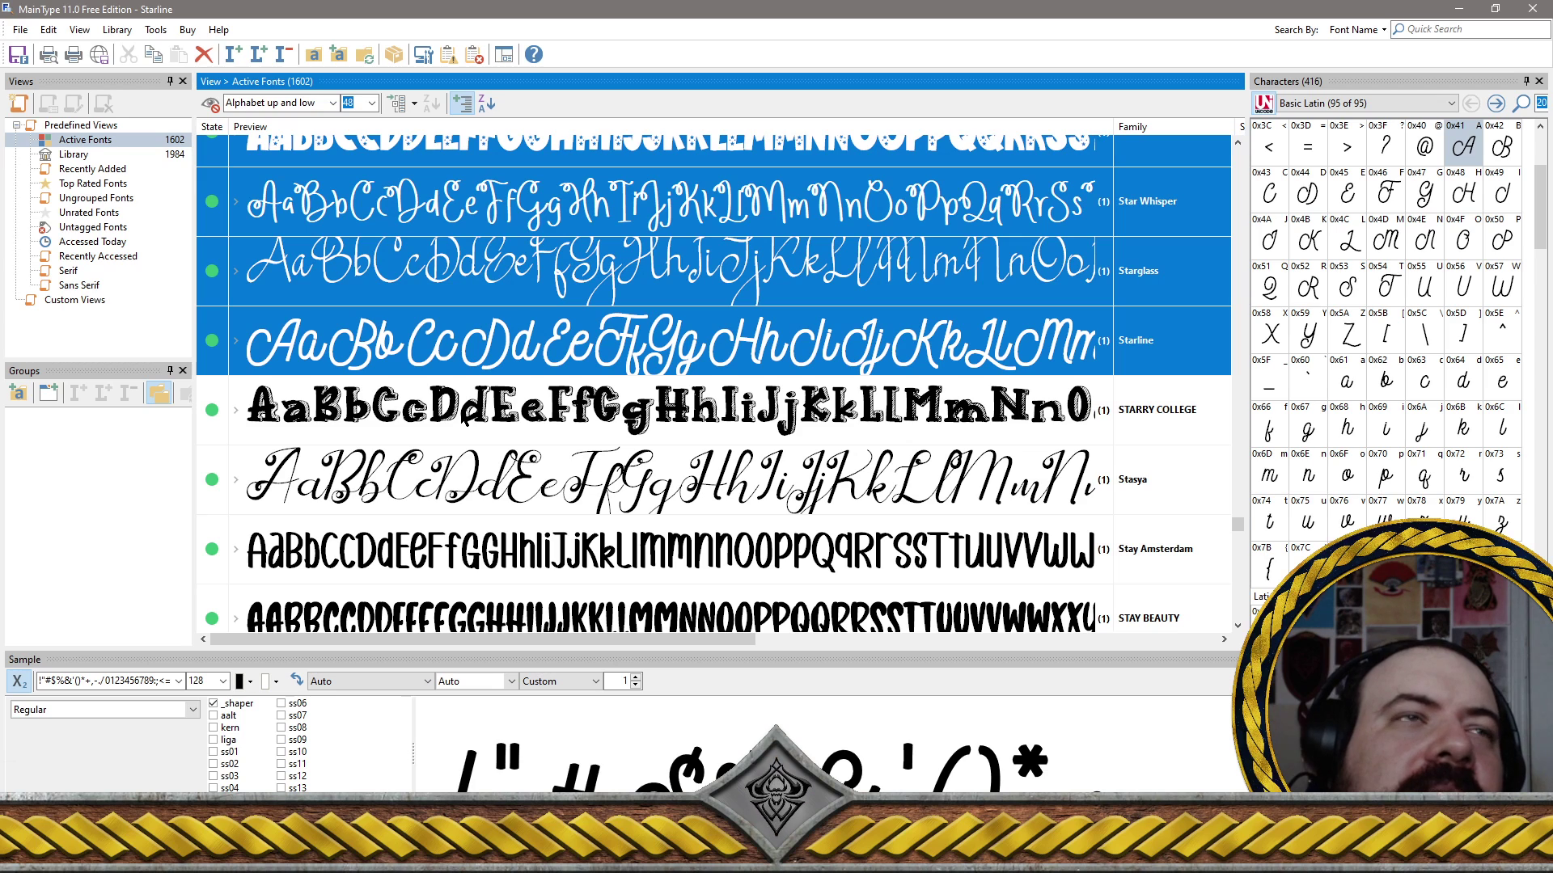
{"action": "left_click", "coordinate": [481, 421], "text": "ctrl"}
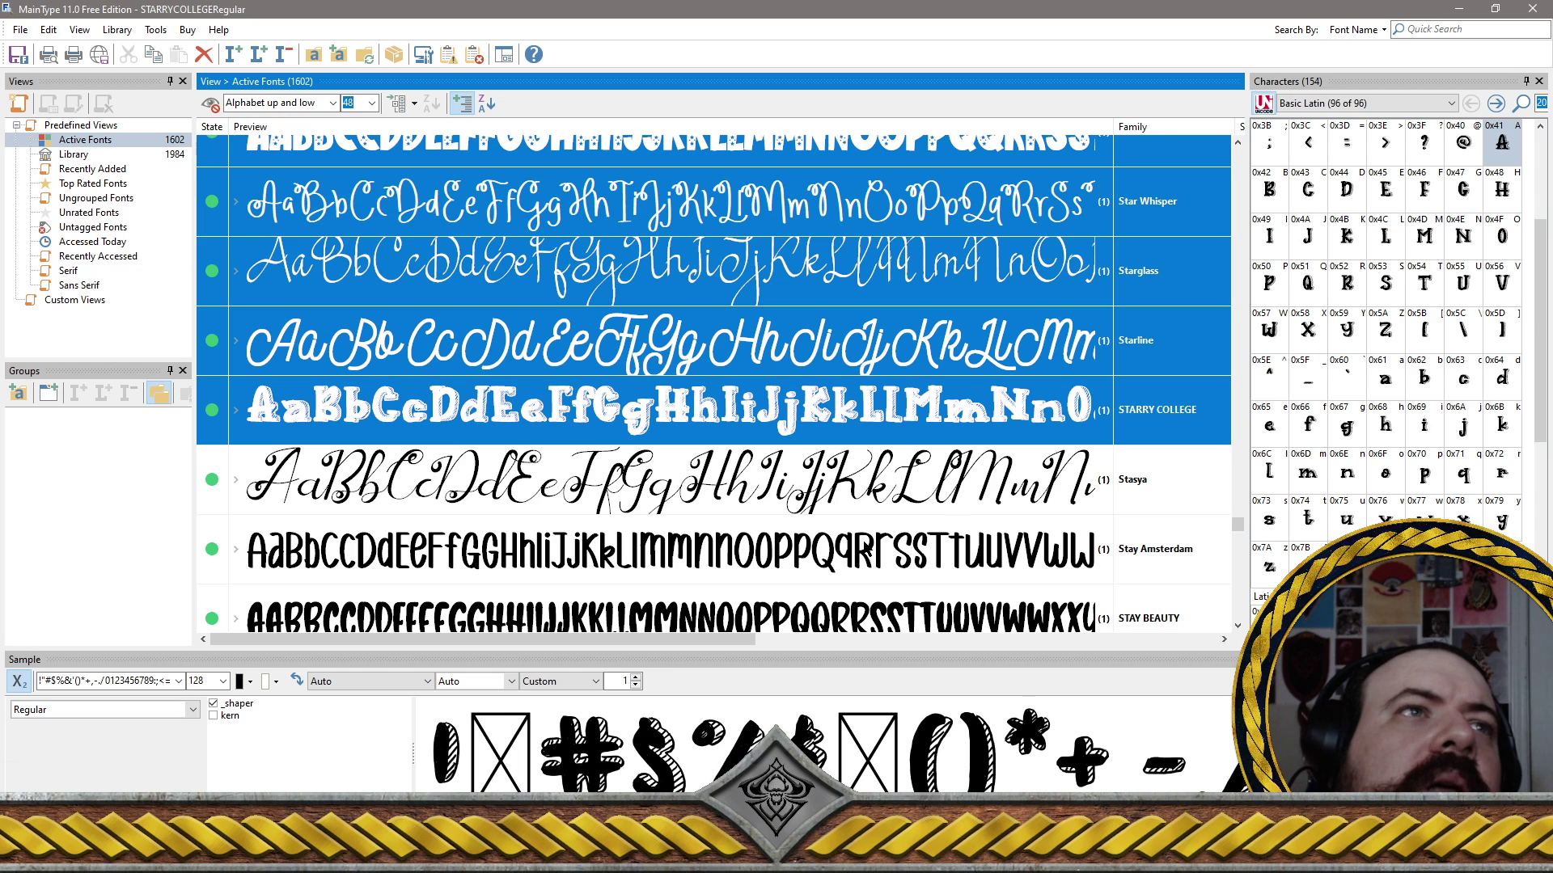
Add Stay Amsterdam, STAY BEAUTY, Stay Glory Script, Stayland and Steally Grace to the font selection, skipping Stasya and Stay Glory Serif
{"action": "left_click", "coordinate": [849, 568]}
{"action": "scroll", "coordinate": [849, 568], "scroll_direction": "down", "scroll_amount": 2}
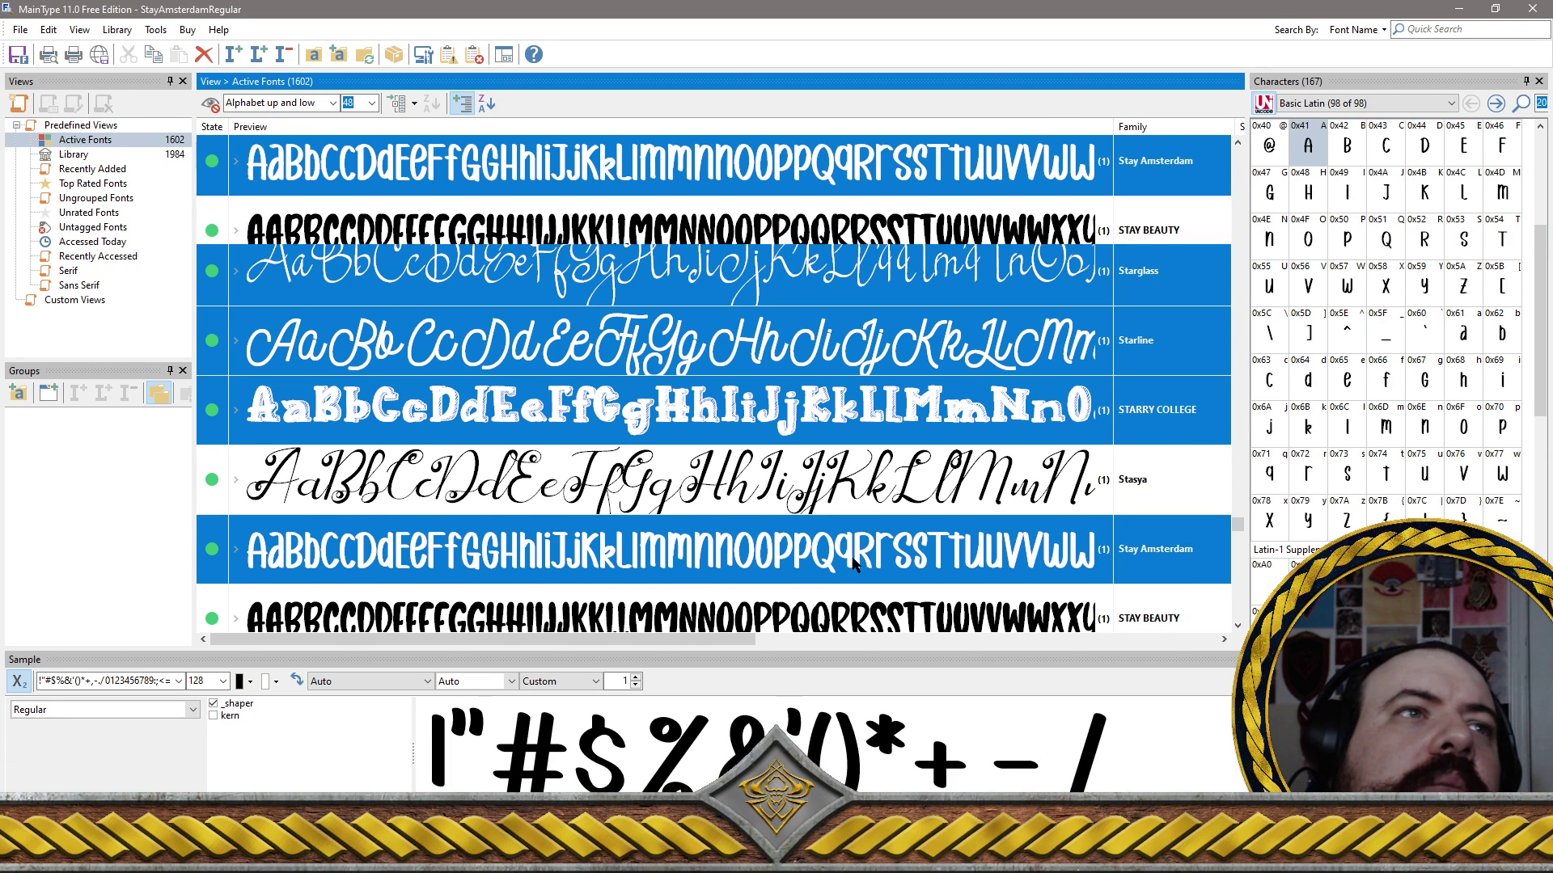
{"action": "left_click", "coordinate": [635, 264], "text": "shift"}
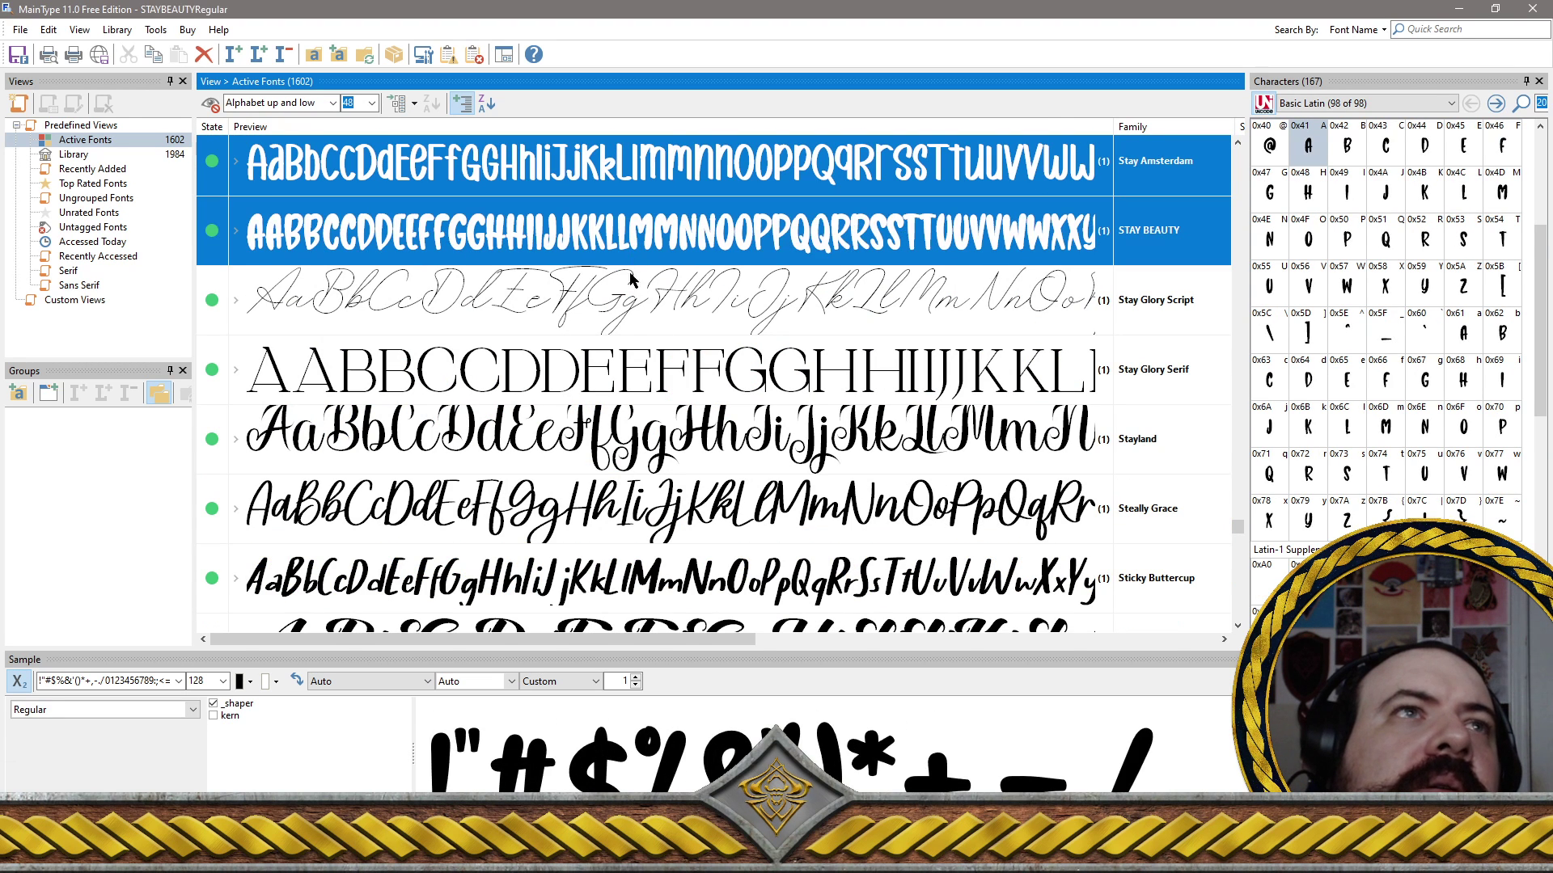
{"action": "left_click", "coordinate": [627, 316], "text": "shift"}
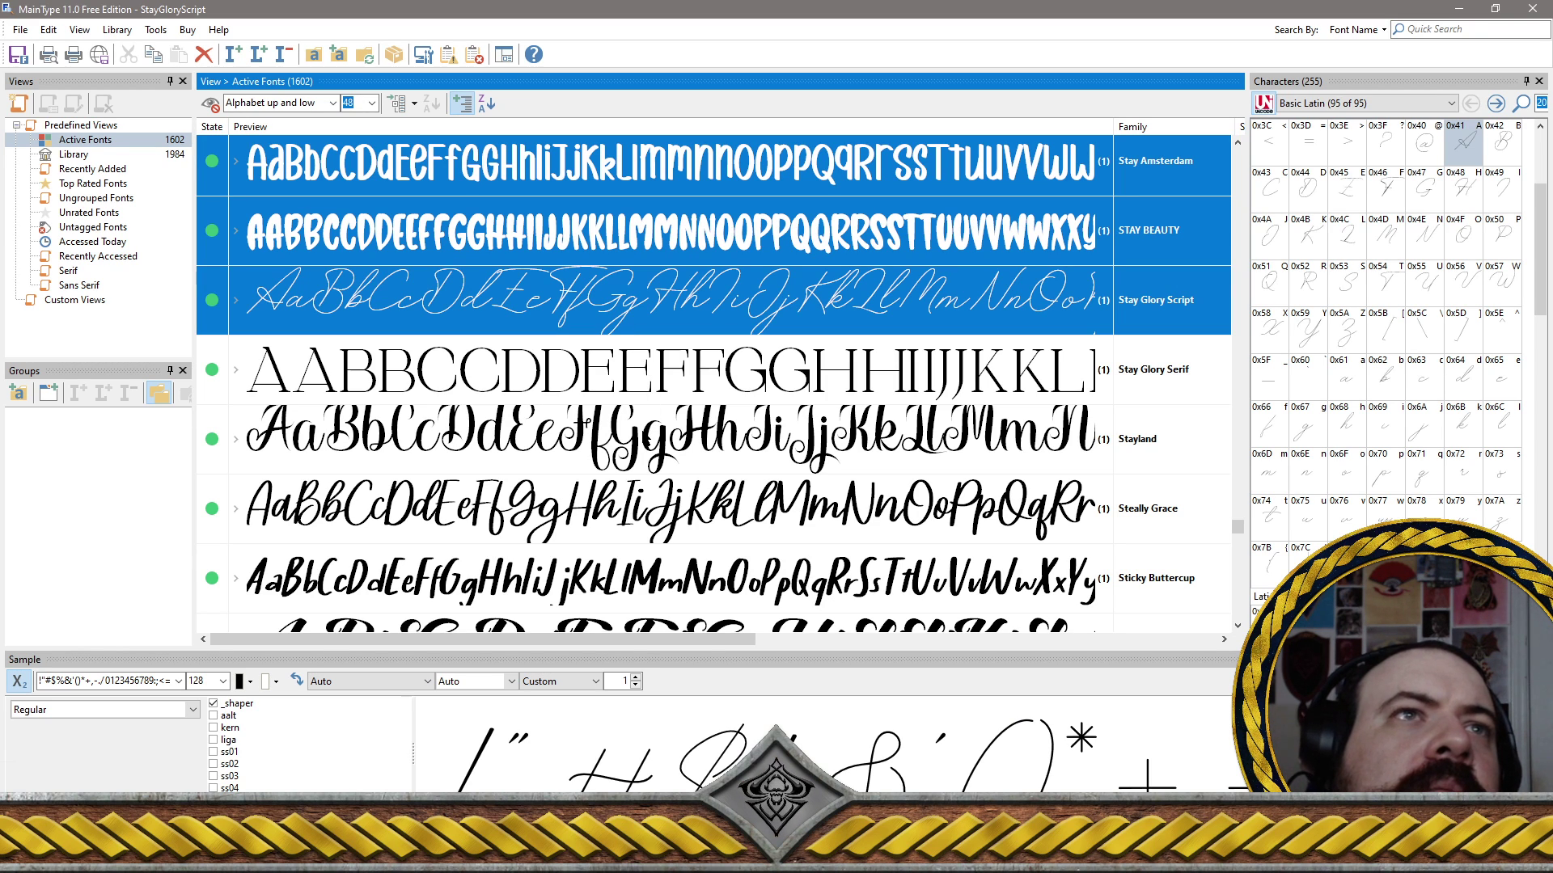
{"action": "left_click", "coordinate": [663, 439], "text": "shift"}
{"action": "left_click", "coordinate": [663, 508], "text": "shift"}
Add Sticky Buttercup, Stiffeny Maritta, Still Loving You, Story Heart and Story Holiday to the font selection
{"action": "scroll", "coordinate": [664, 508], "scroll_direction": "down", "scroll_amount": 2}
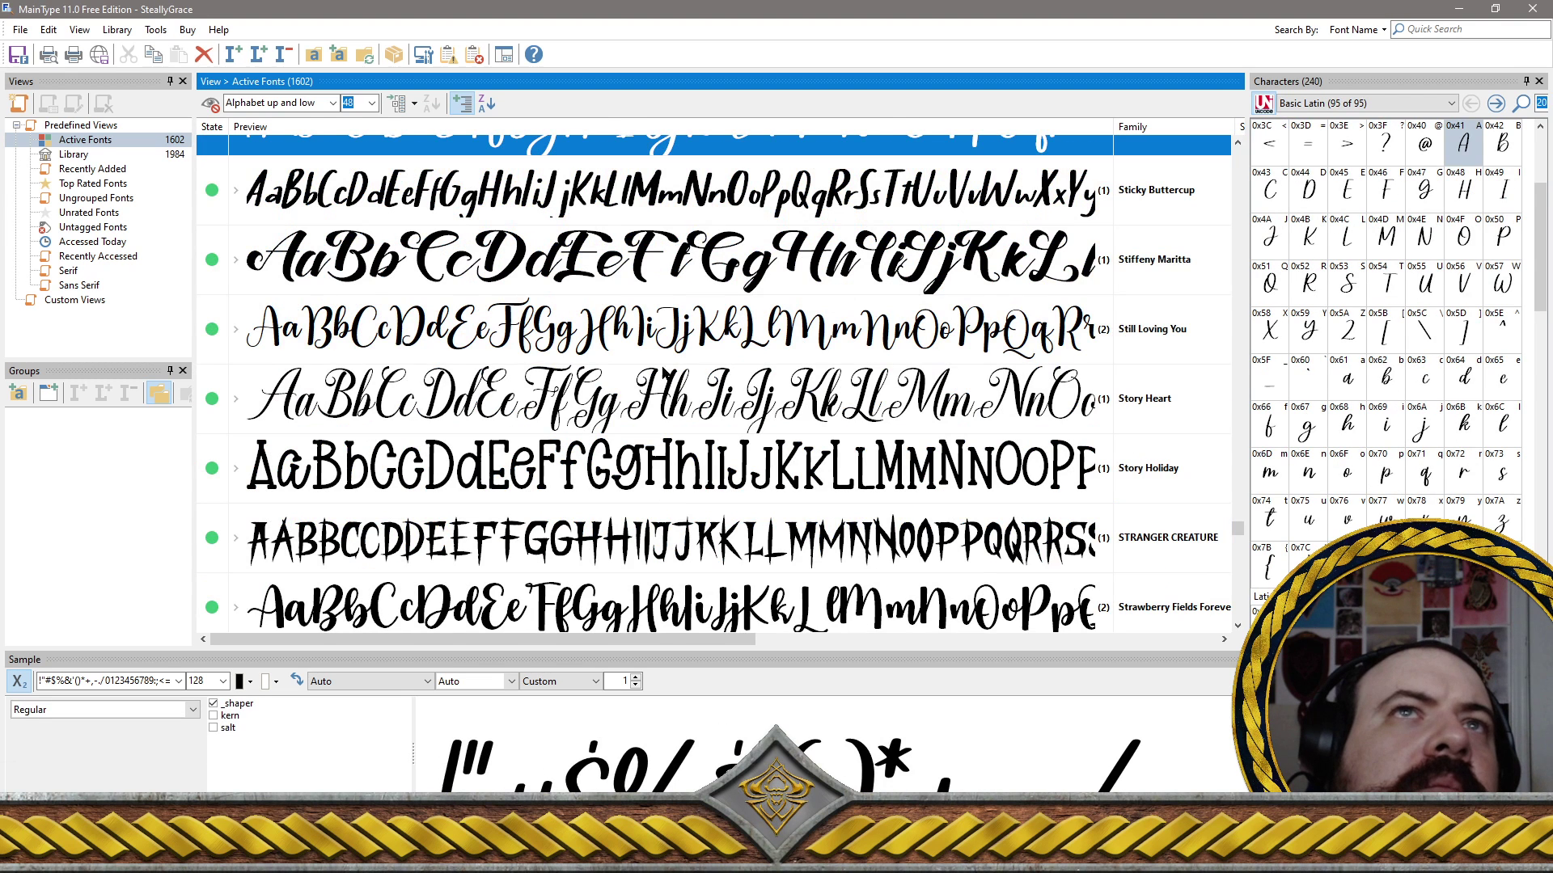
{"action": "left_click", "coordinate": [647, 208], "text": "shift"}
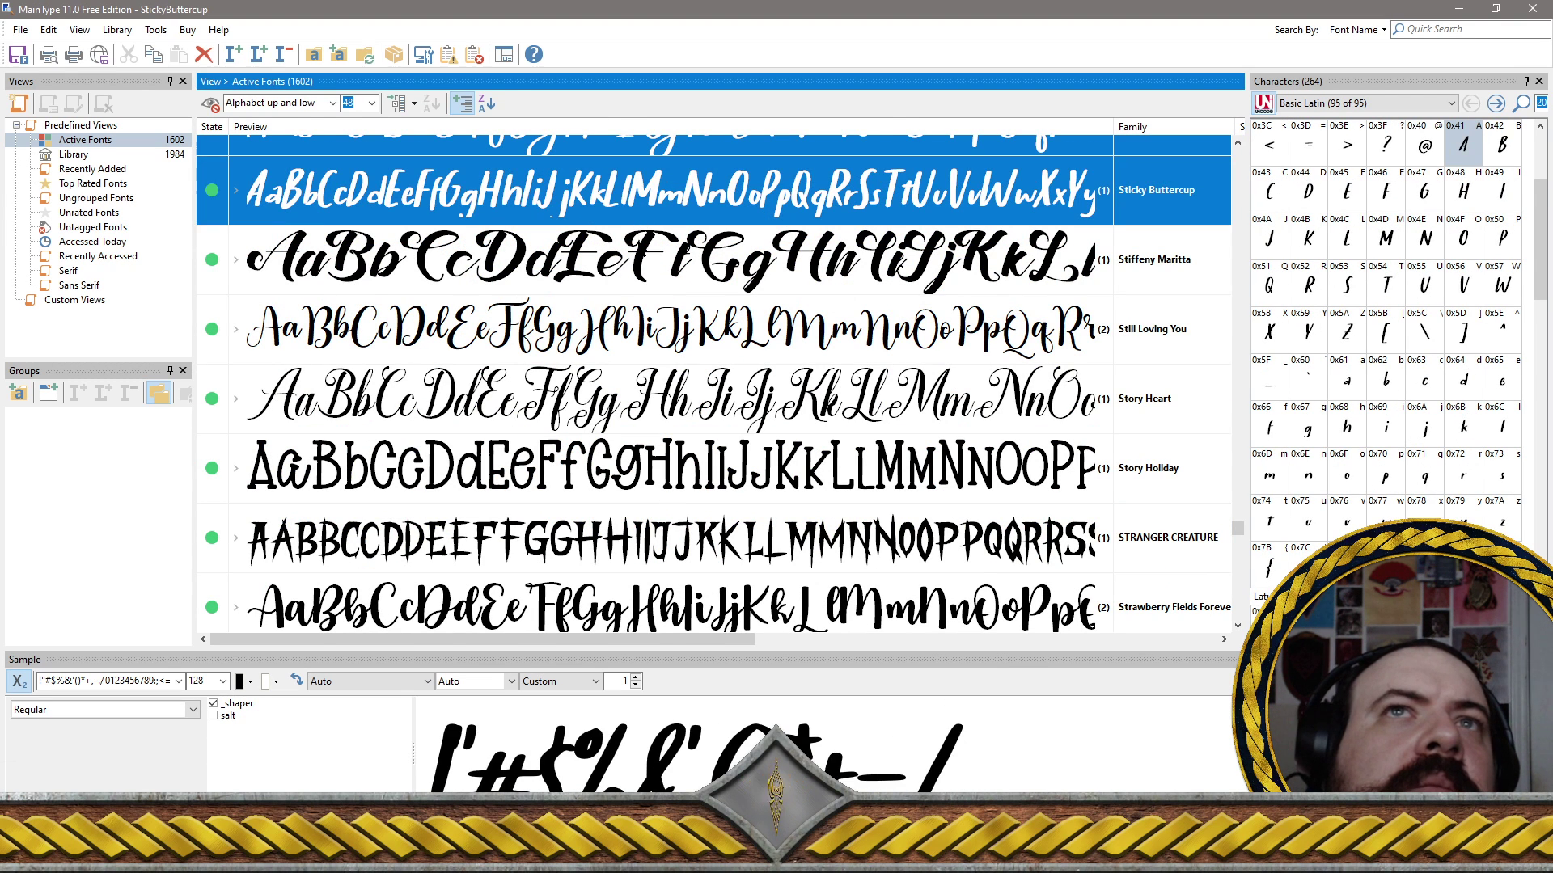
{"action": "left_click", "coordinate": [642, 267], "text": "shift"}
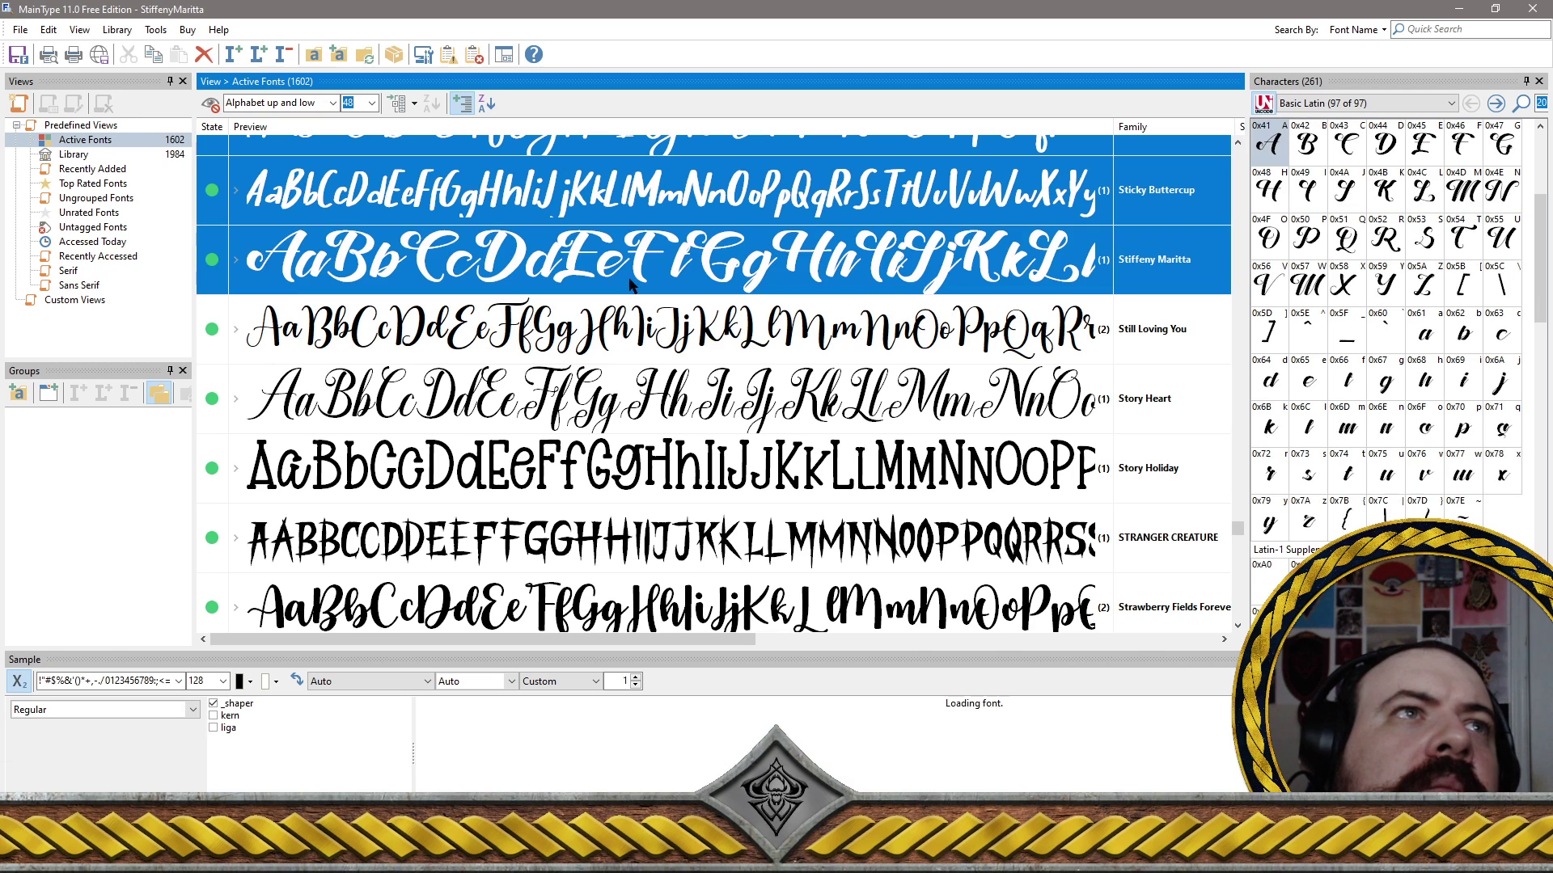
{"action": "left_click", "coordinate": [607, 330], "text": "shift"}
{"action": "left_click", "coordinate": [572, 394], "text": "shift"}
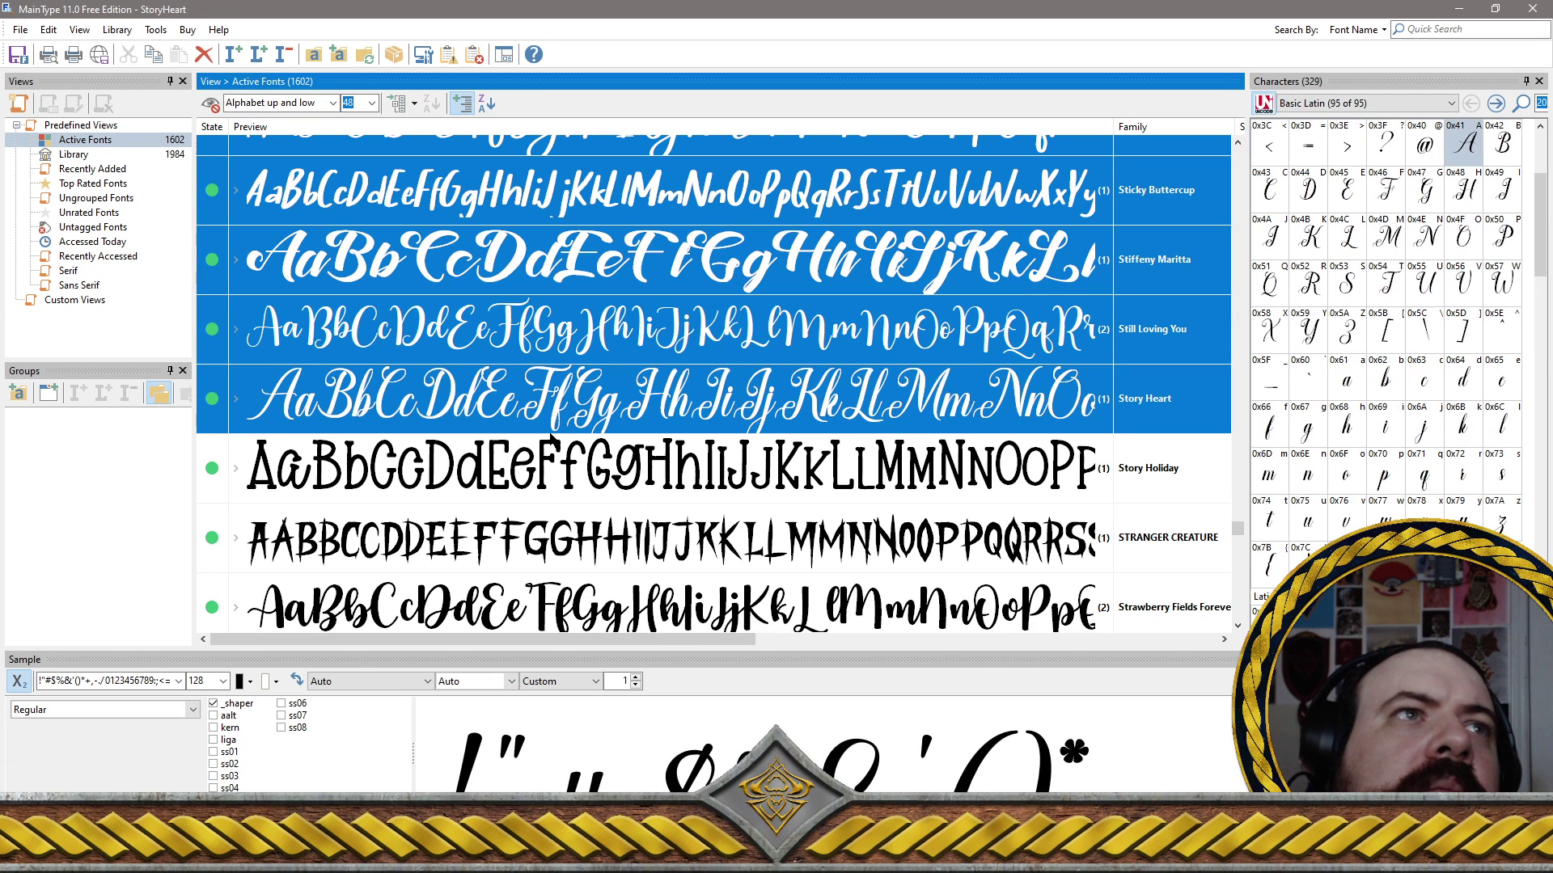
{"action": "left_click", "coordinate": [553, 455], "text": "shift"}
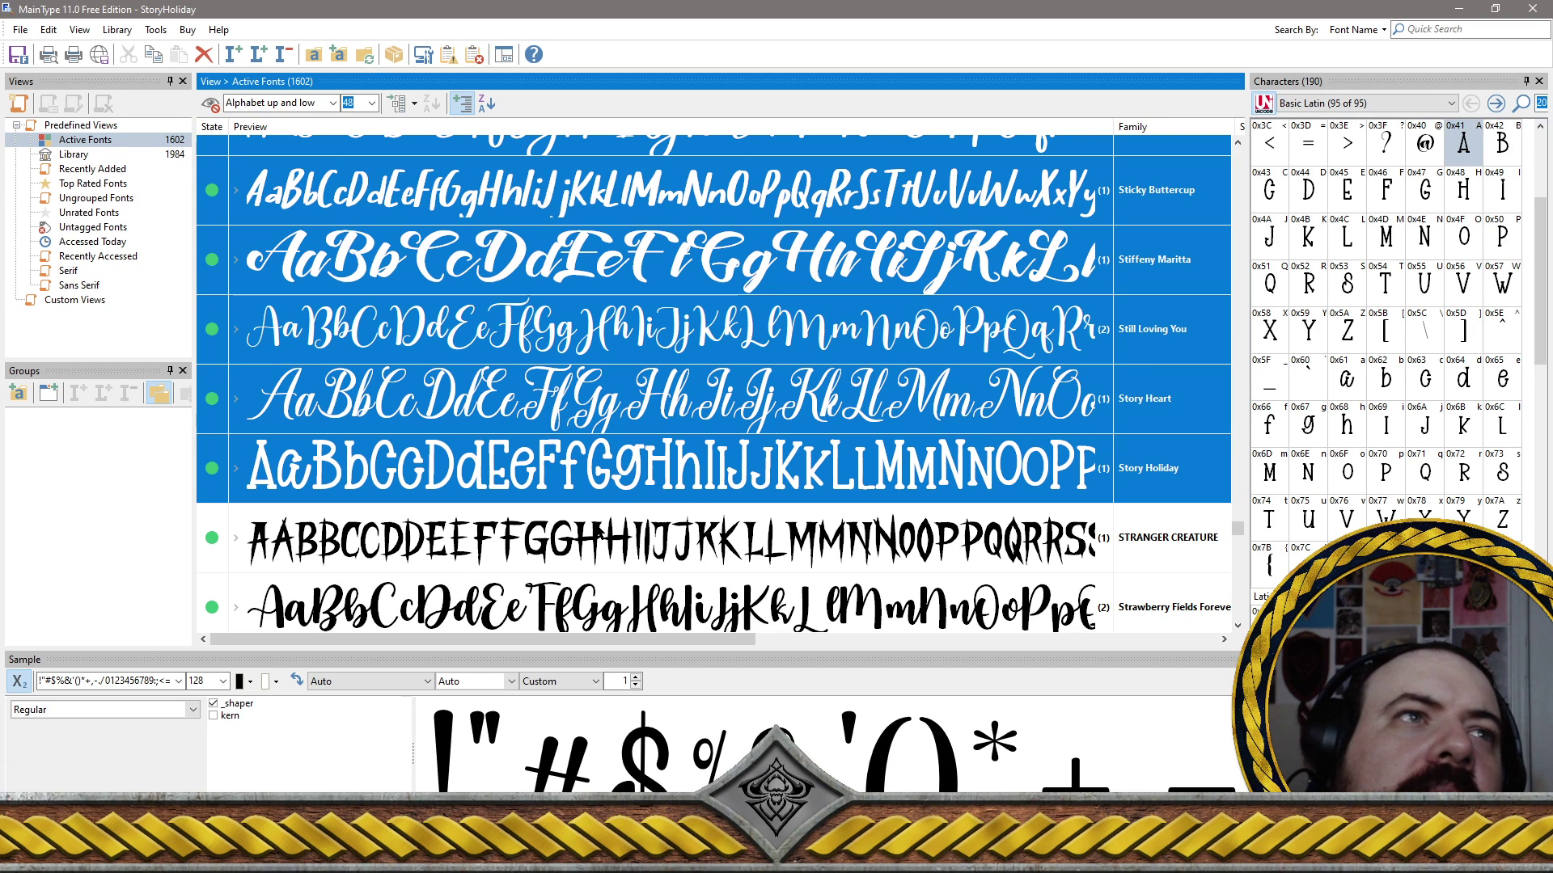
Uninstall all the selected font families, and also uninstall the The Harley Queen Sans family
{"action": "right_click", "coordinate": [677, 472]}
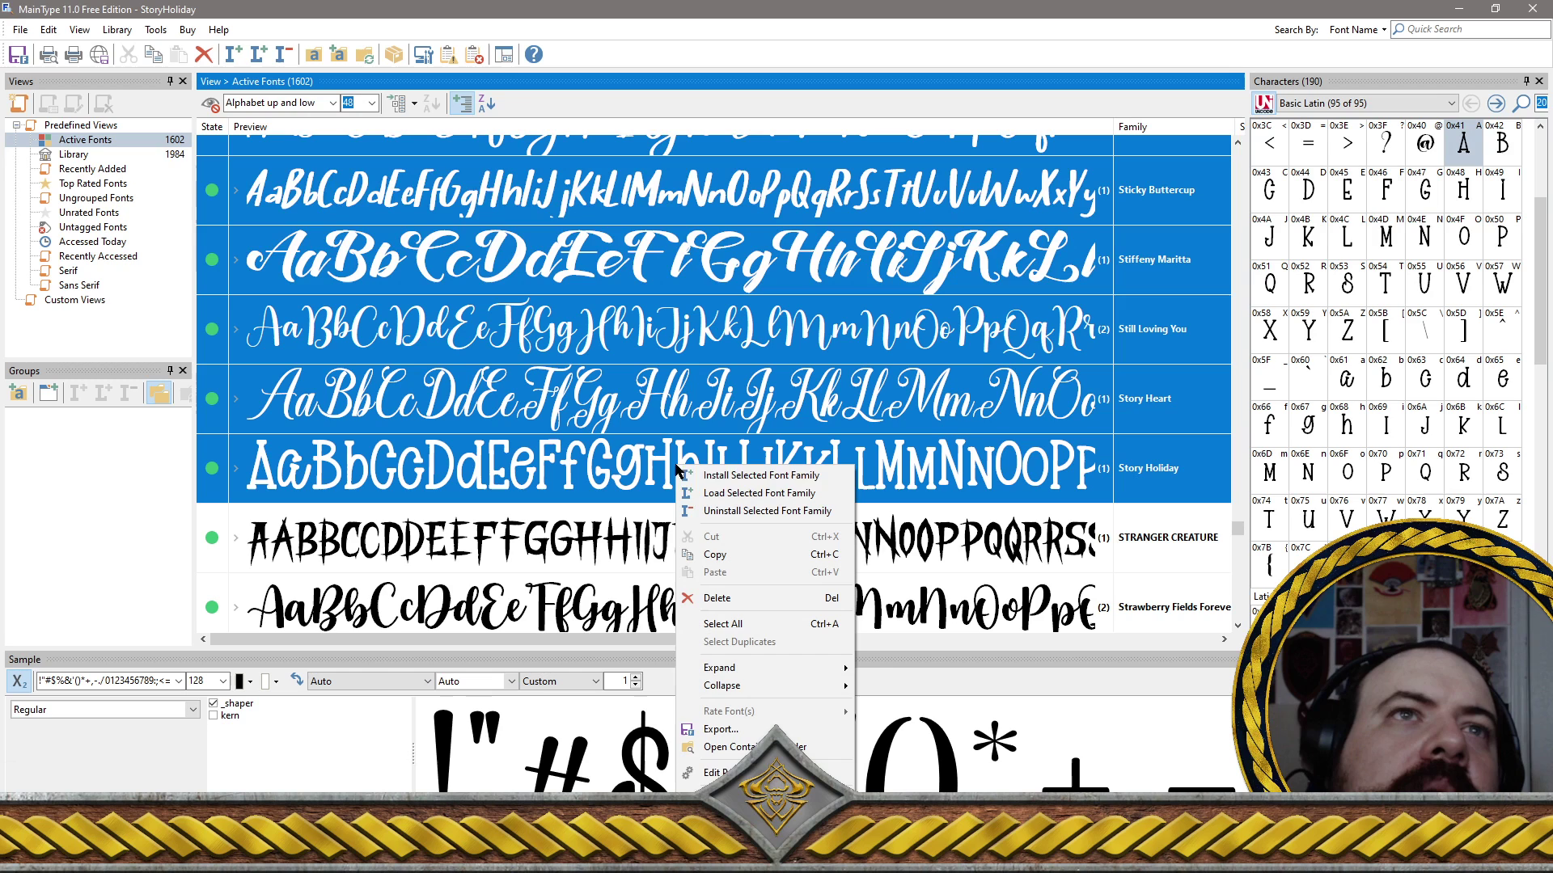
{"action": "left_click", "coordinate": [724, 514]}
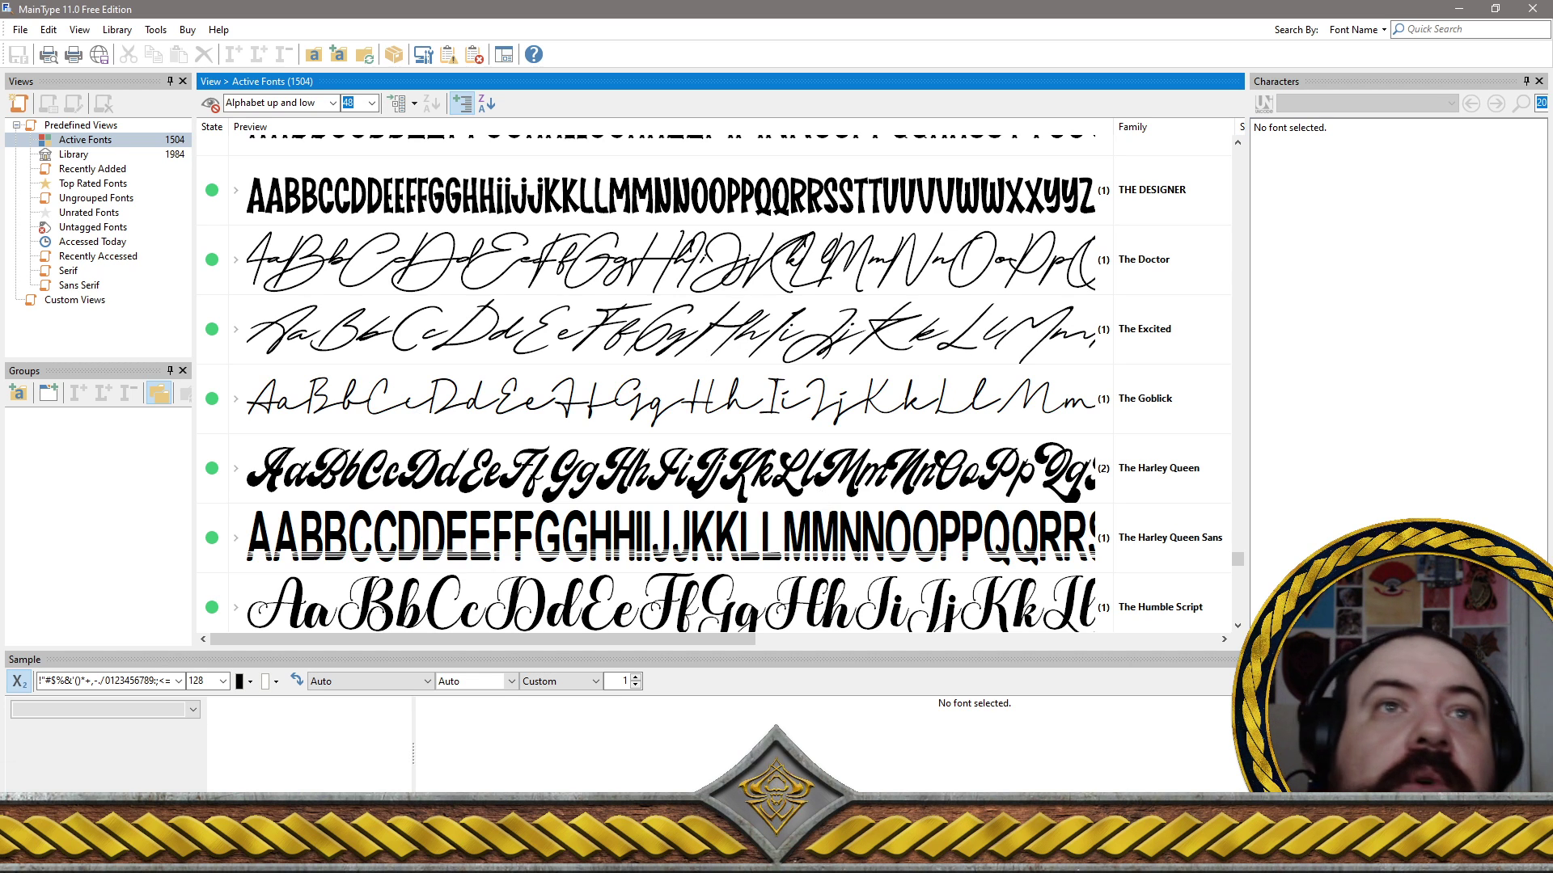
{"action": "left_click", "coordinate": [851, 538]}
{"action": "right_click", "coordinate": [851, 538]}
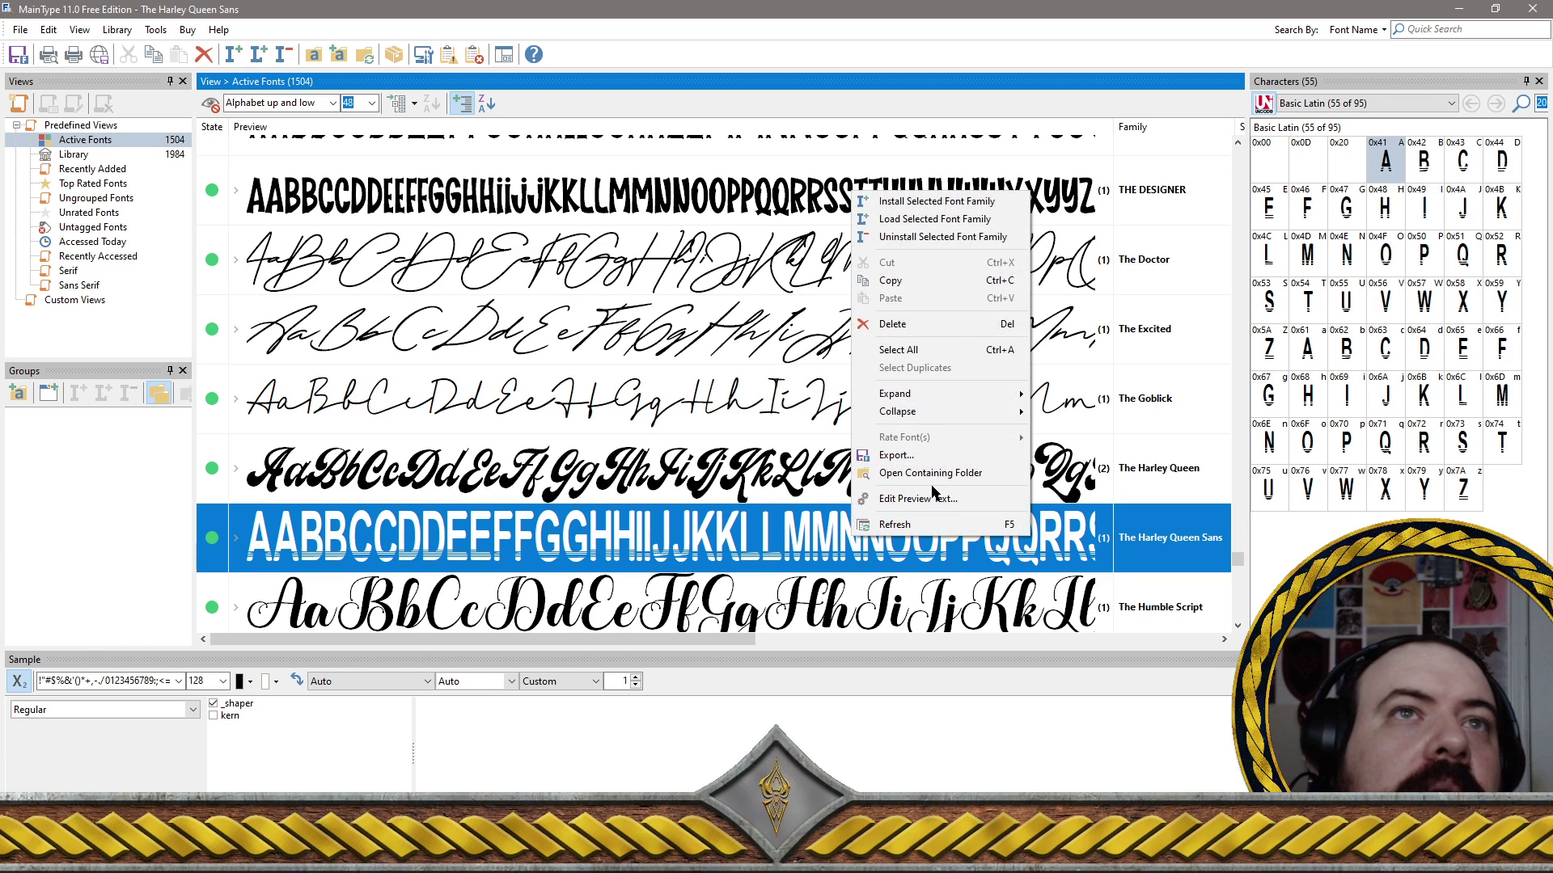
{"action": "left_click", "coordinate": [938, 235]}
Look back through the active fonts from The Harley Queen to the S families around Strawberry Fields Forever
{"action": "left_click", "coordinate": [770, 453]}
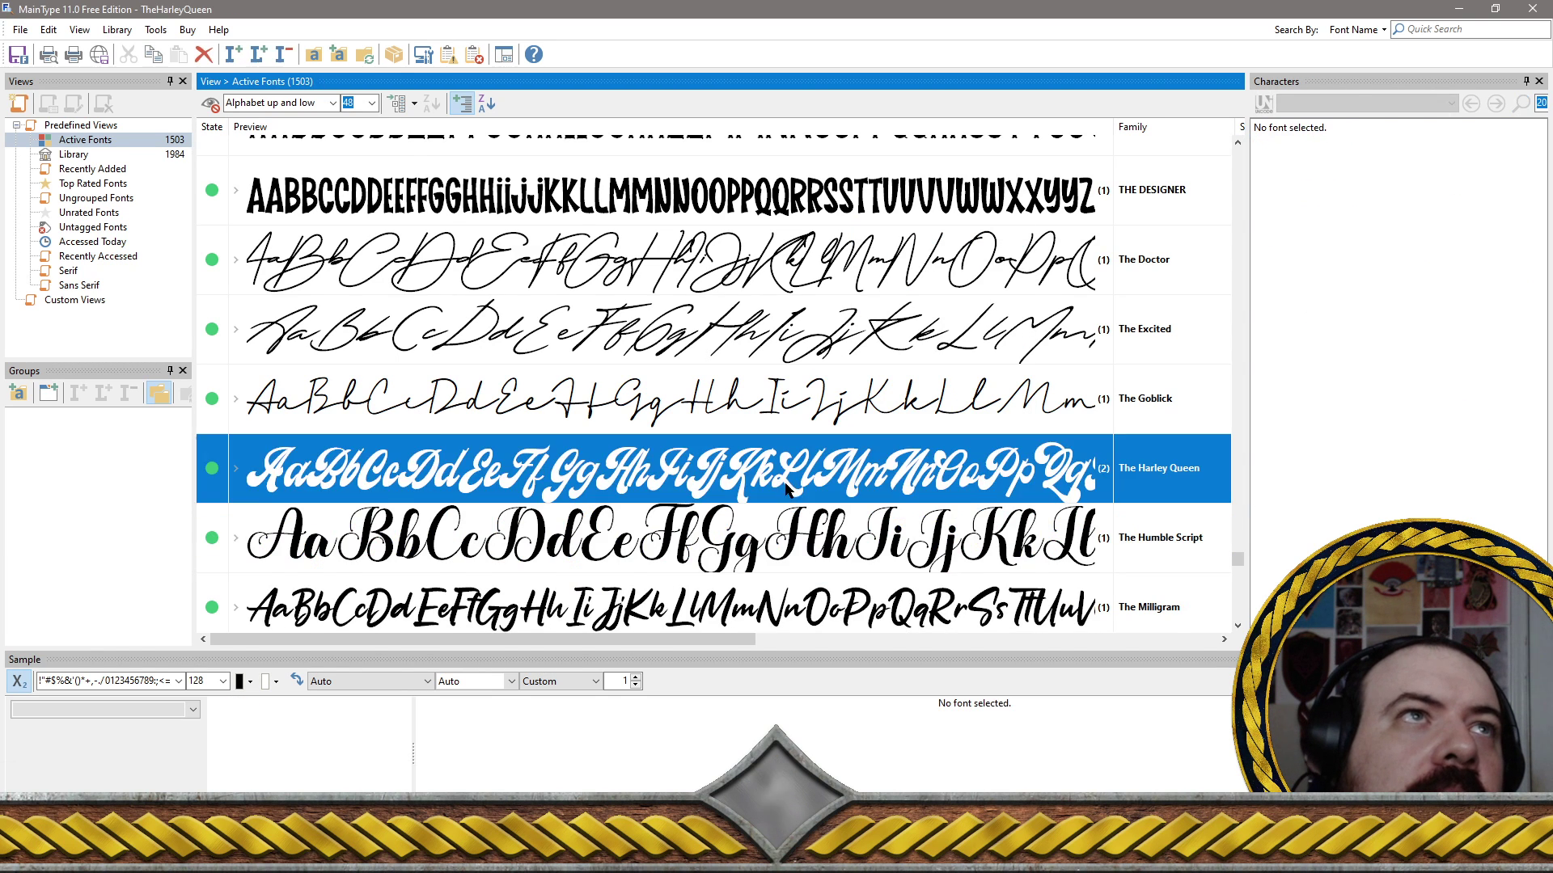
{"action": "scroll", "coordinate": [784, 485], "scroll_direction": "up", "scroll_amount": 3}
{"action": "scroll", "coordinate": [785, 485], "scroll_direction": "up", "scroll_amount": 10}
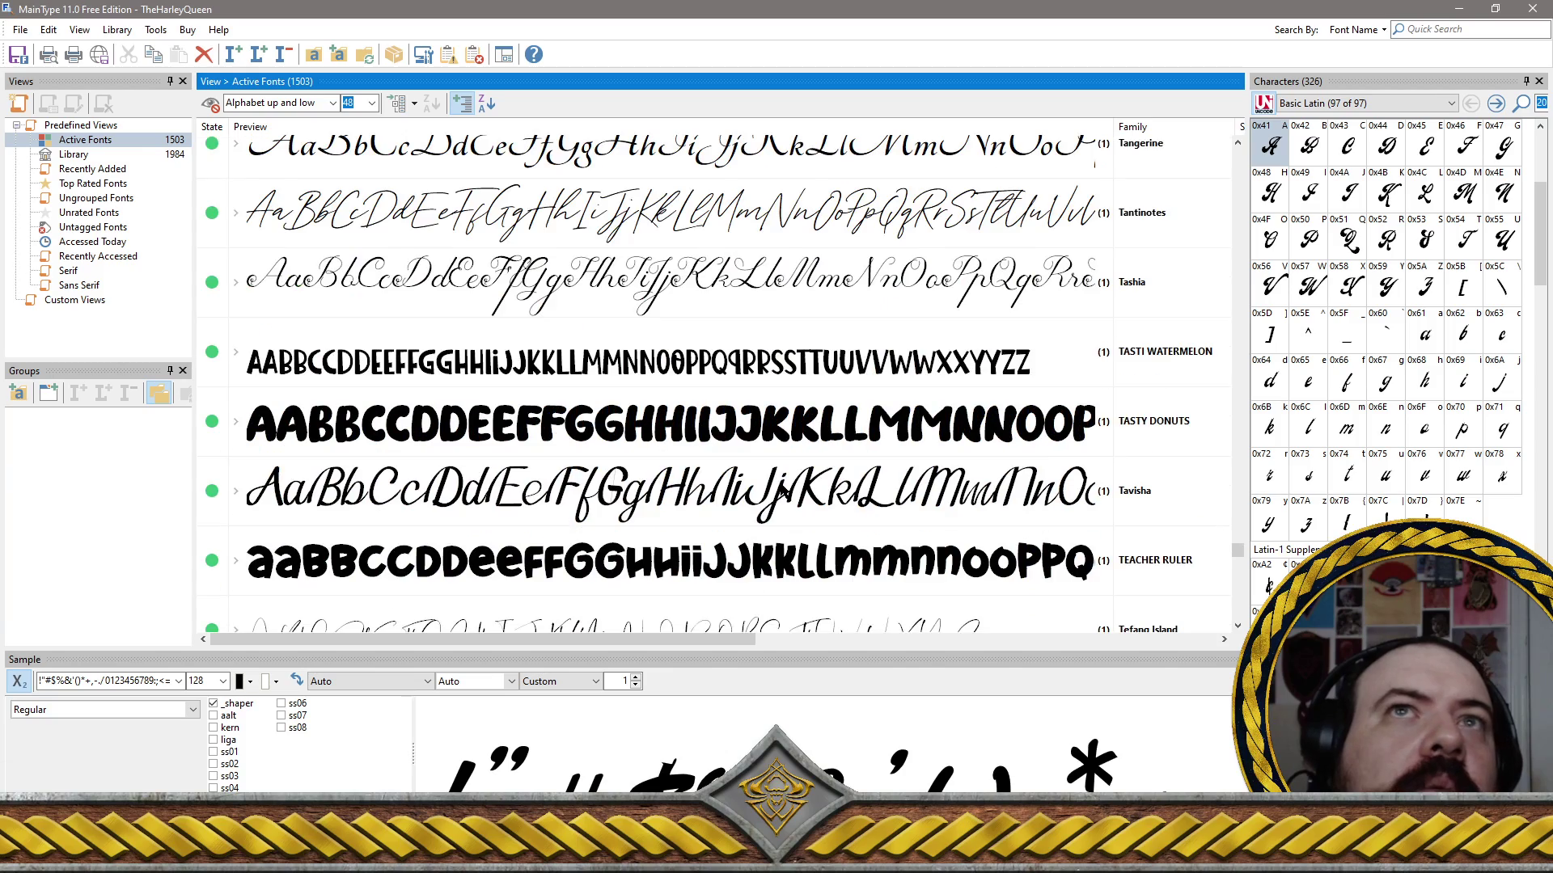
{"action": "scroll", "coordinate": [783, 493], "scroll_direction": "up", "scroll_amount": 2}
{"action": "scroll", "coordinate": [782, 493], "scroll_direction": "down", "scroll_amount": 6}
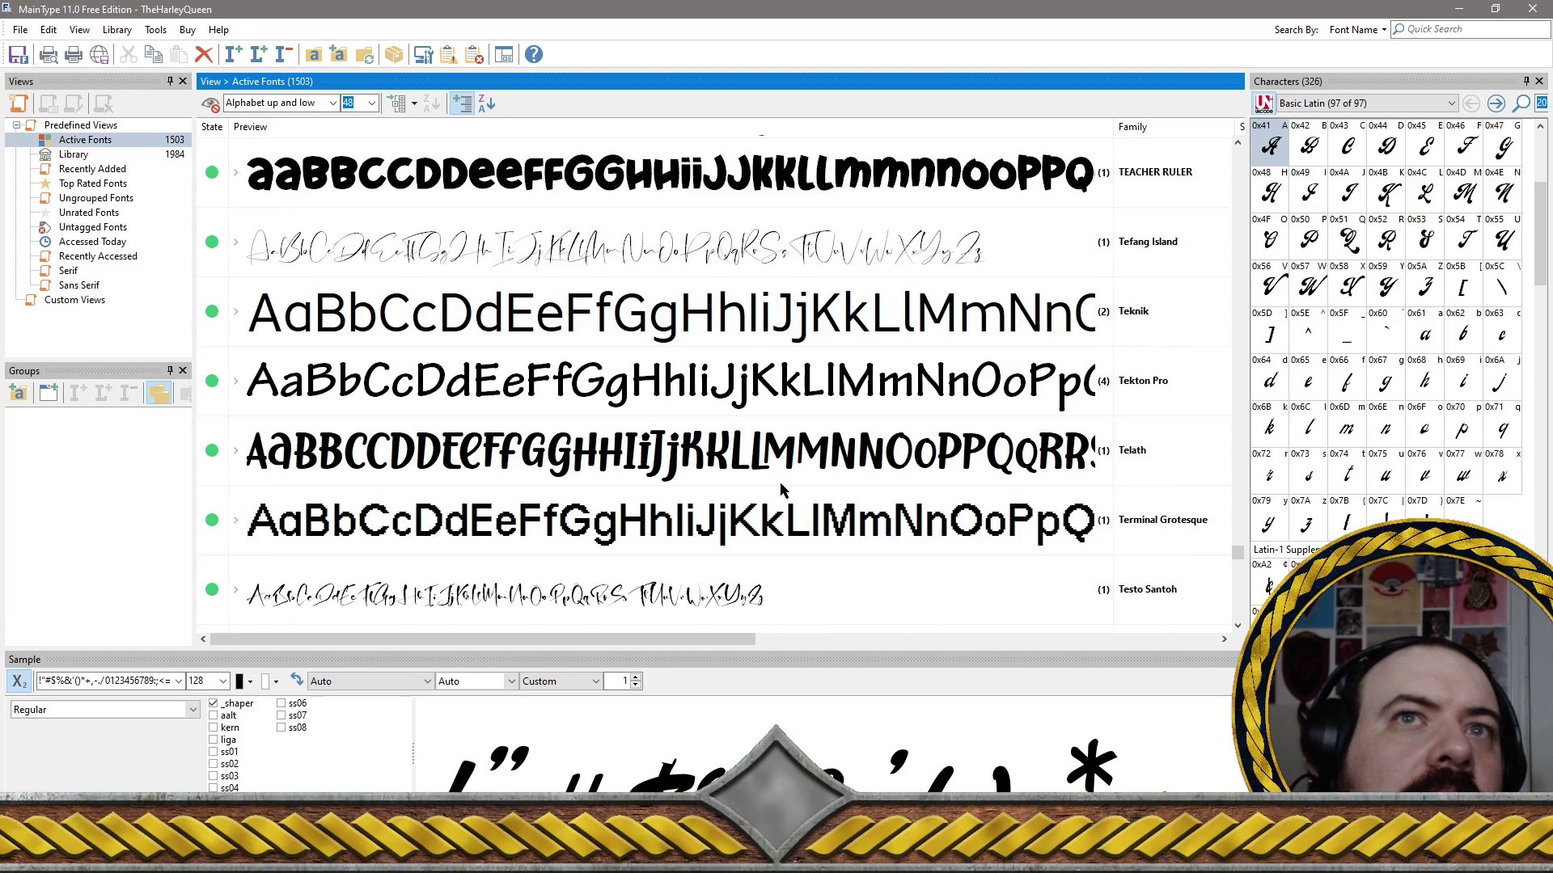
{"action": "scroll", "coordinate": [783, 493], "scroll_direction": "down", "scroll_amount": 2}
{"action": "scroll", "coordinate": [783, 493], "scroll_direction": "up", "scroll_amount": 8}
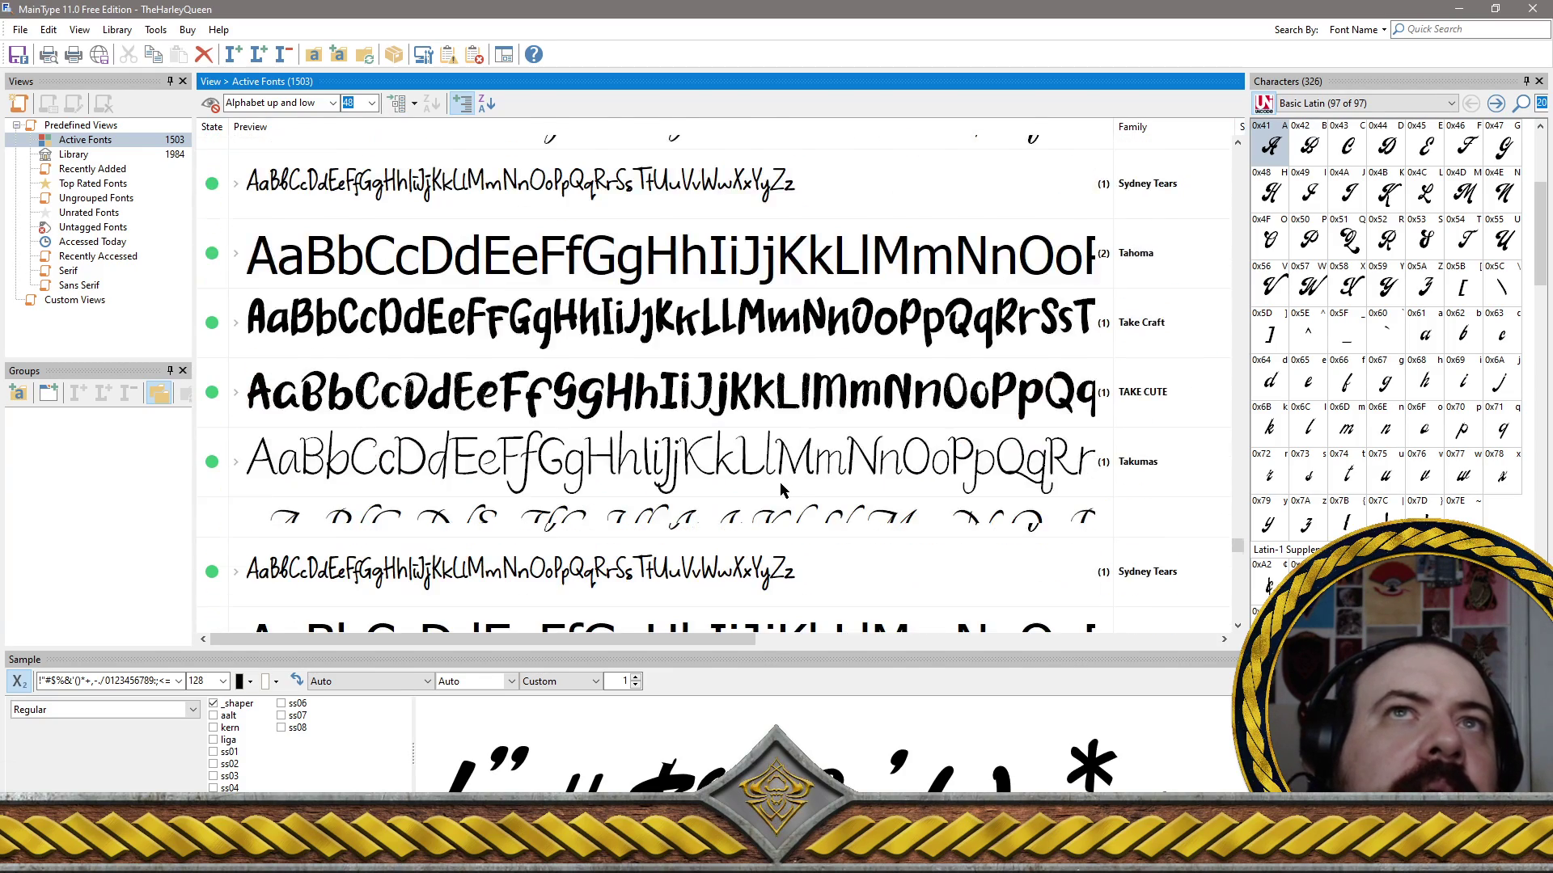
{"action": "scroll", "coordinate": [783, 491], "scroll_direction": "up", "scroll_amount": 5}
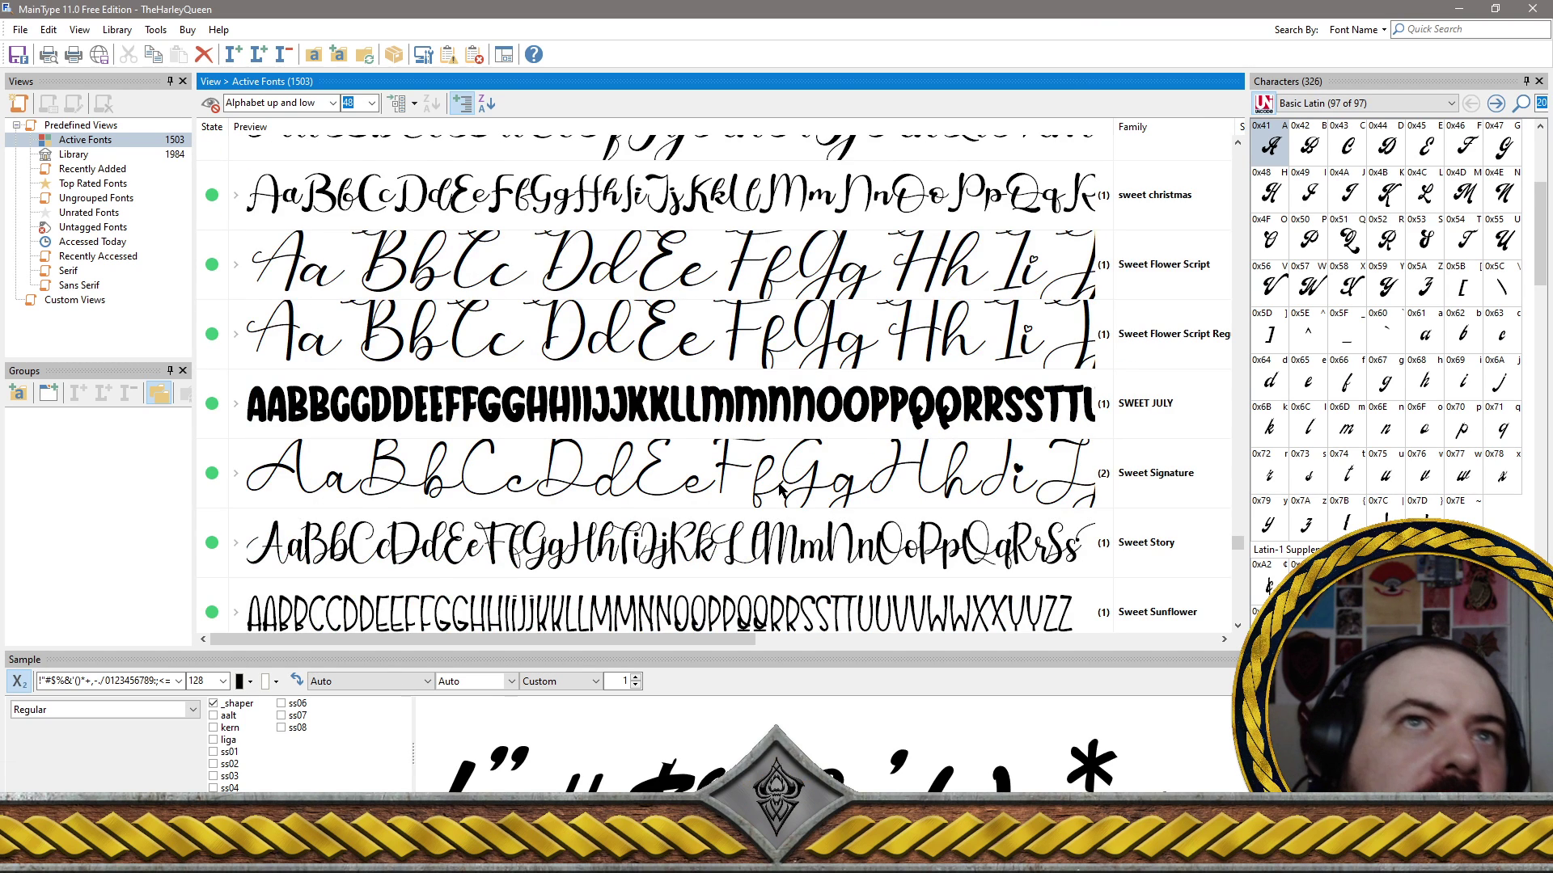
{"action": "scroll", "coordinate": [782, 491], "scroll_direction": "up", "scroll_amount": 2}
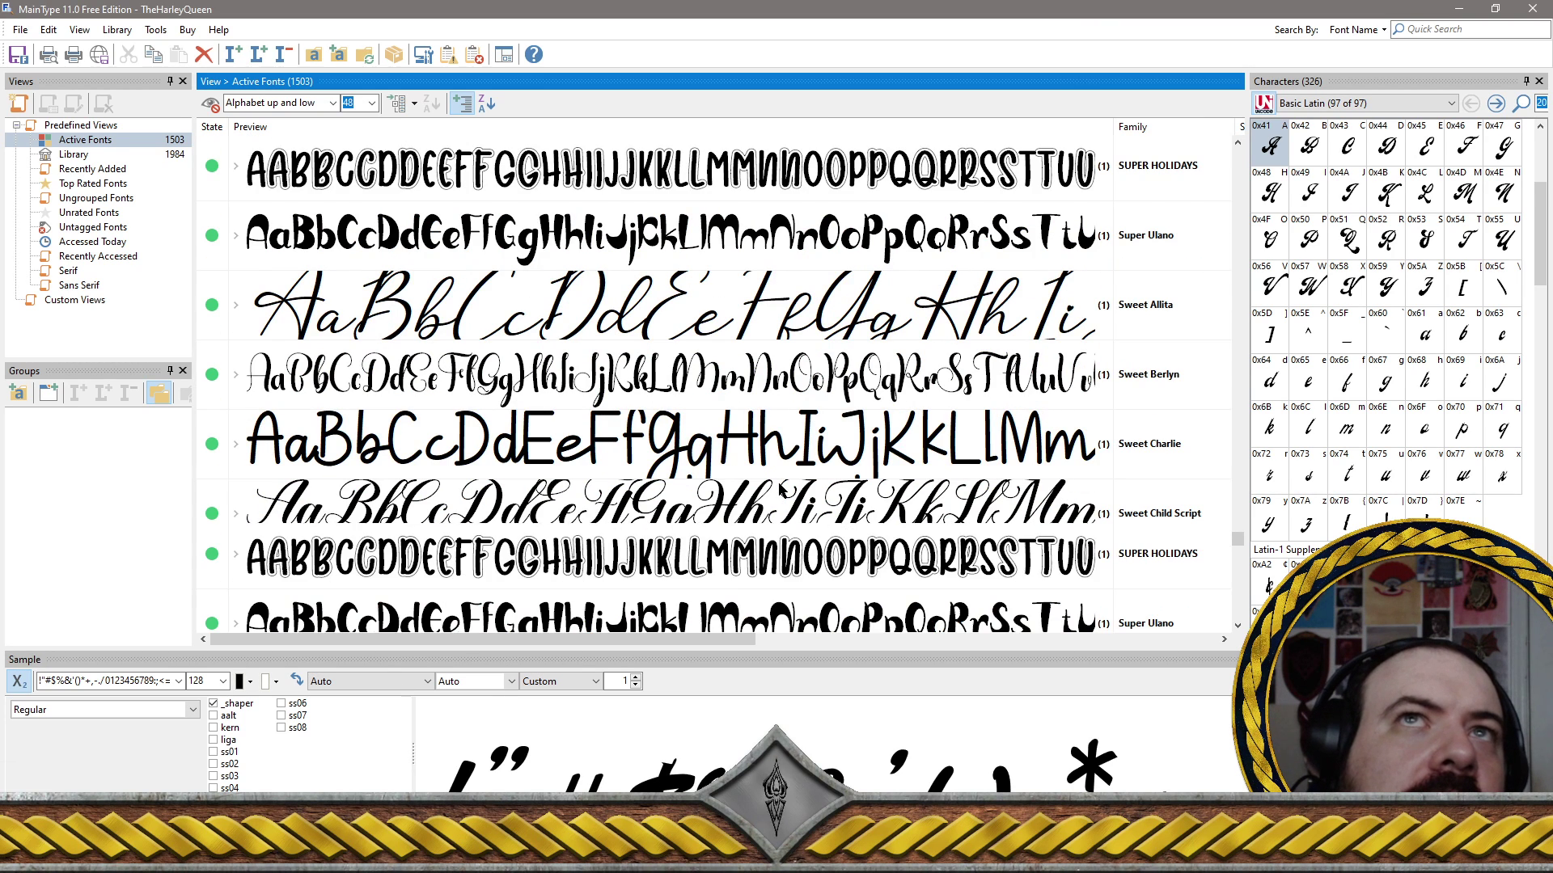
{"action": "scroll", "coordinate": [783, 490], "scroll_direction": "up", "scroll_amount": 5}
{"action": "scroll", "coordinate": [775, 486], "scroll_direction": "up", "scroll_amount": 5}
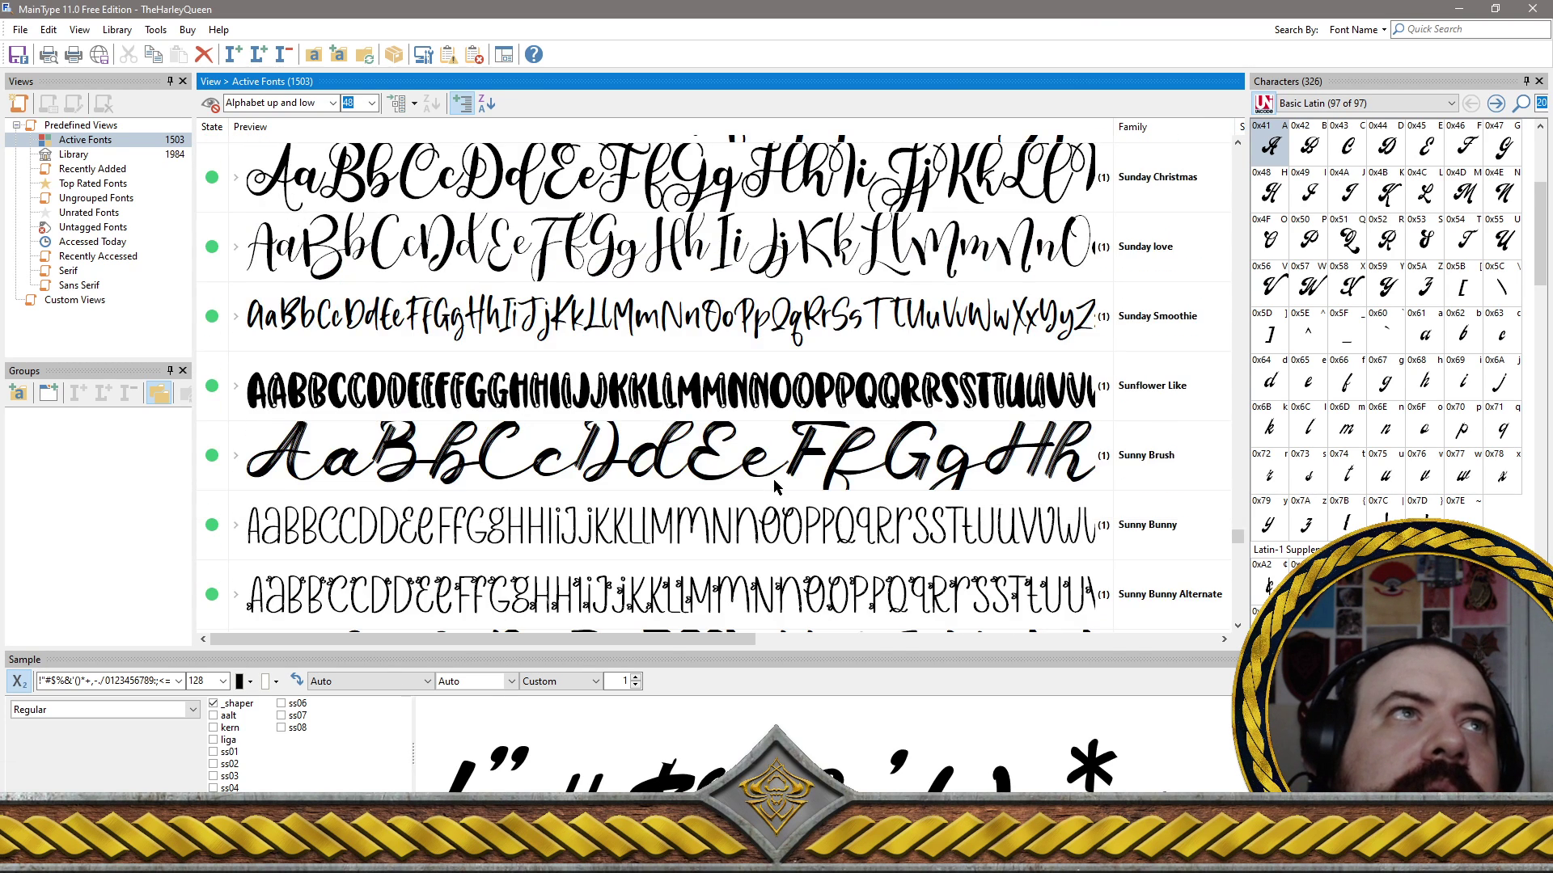
{"action": "scroll", "coordinate": [775, 486], "scroll_direction": "up", "scroll_amount": 5}
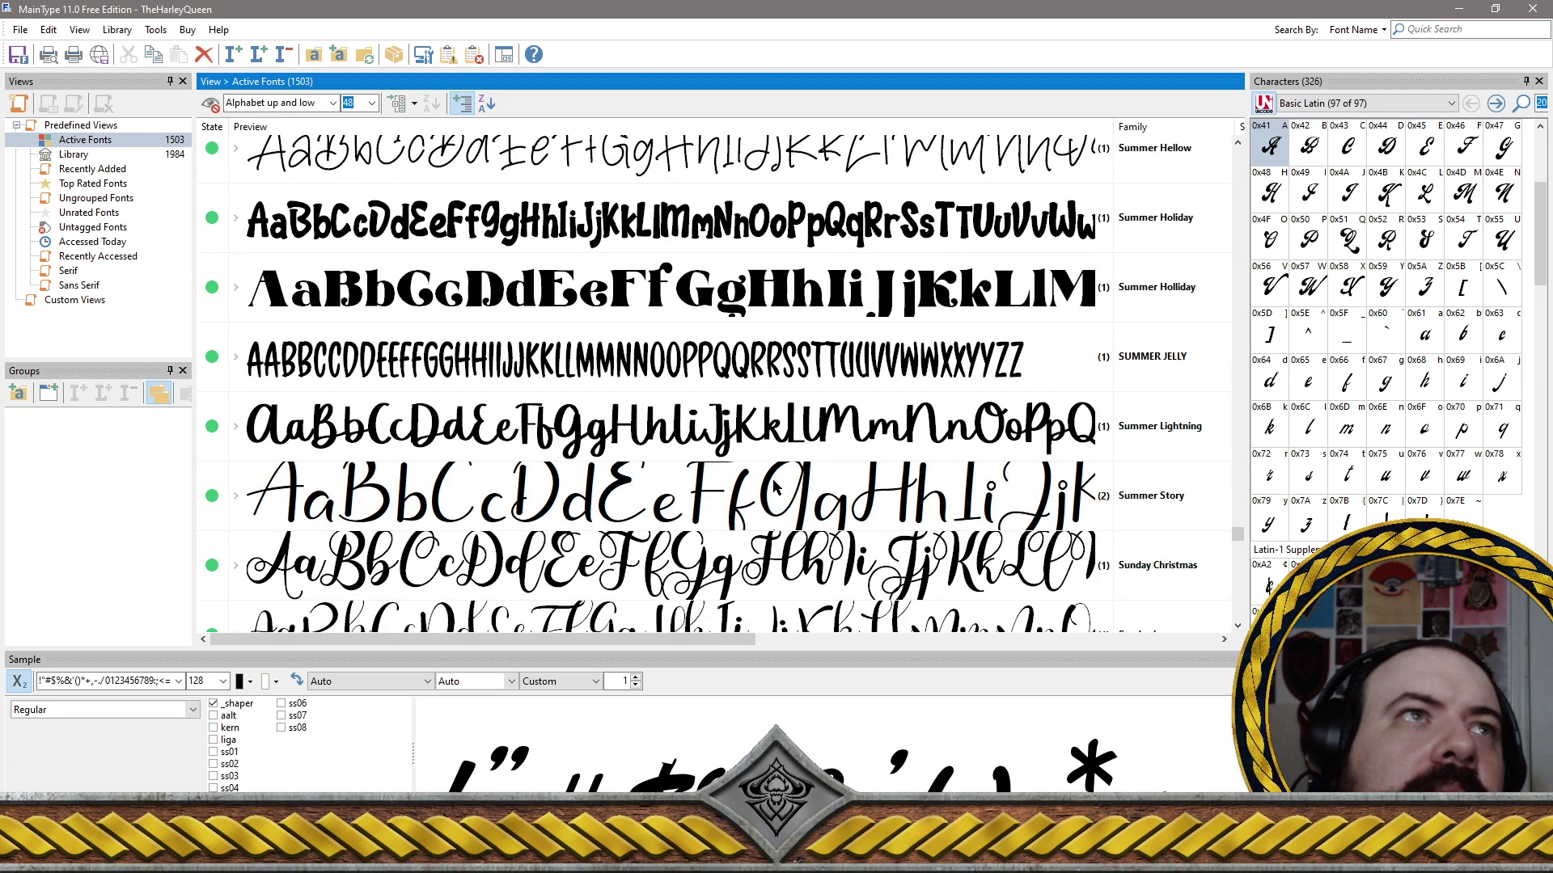
{"action": "scroll", "coordinate": [774, 486], "scroll_direction": "up", "scroll_amount": 5}
{"action": "scroll", "coordinate": [775, 486], "scroll_direction": "up", "scroll_amount": 5}
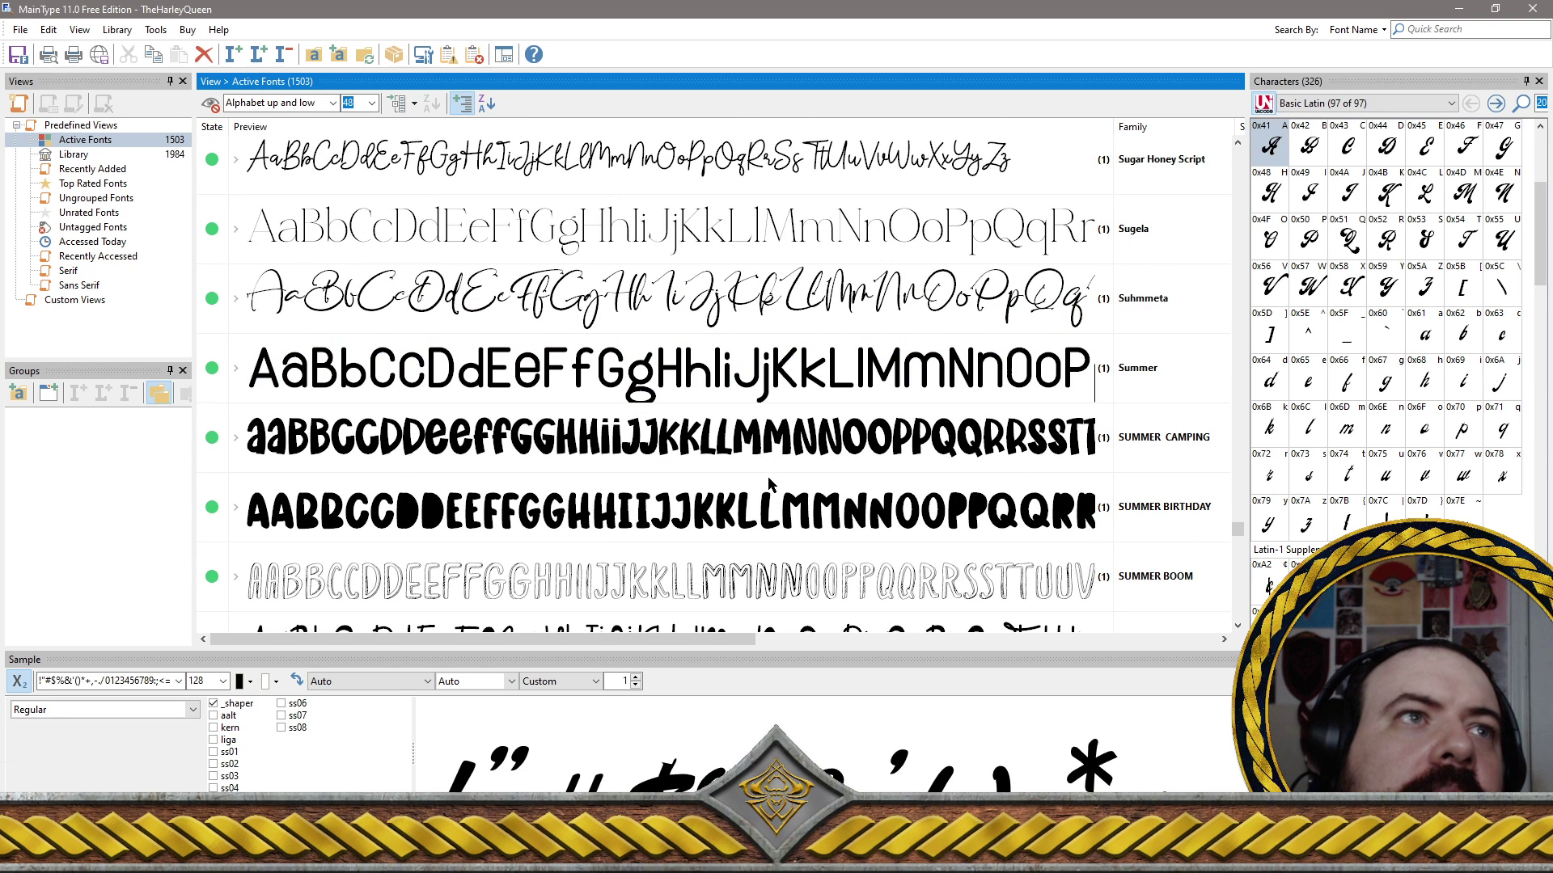
{"action": "scroll", "coordinate": [766, 483], "scroll_direction": "up", "scroll_amount": 15}
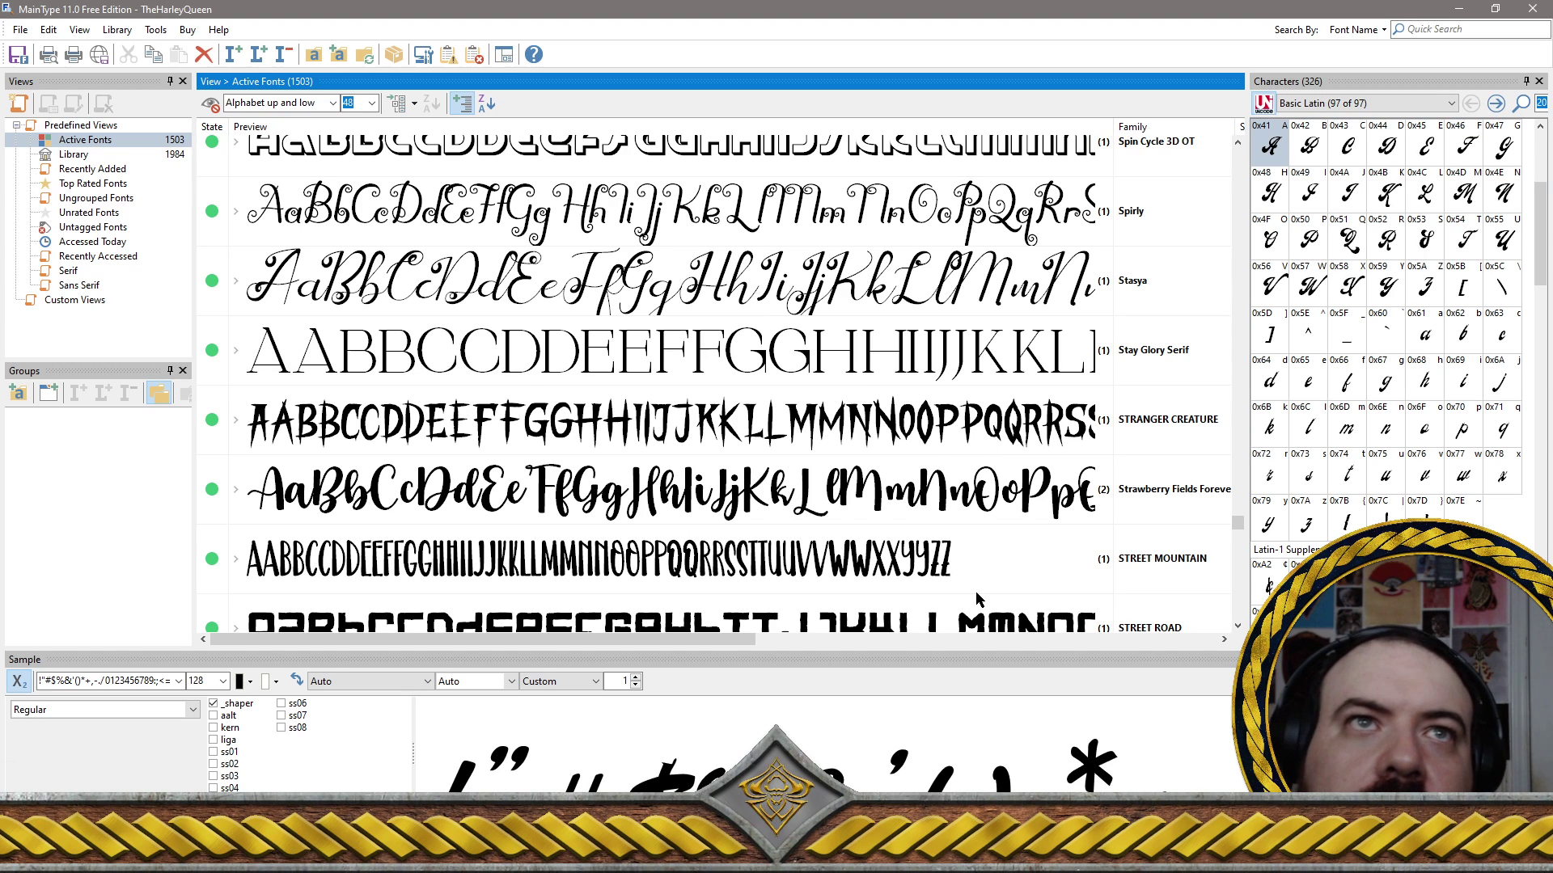
Start a new font selection with Strawberry Fields Forever, STREET MOUNTAIN, STREET ROAD, Strengthque and StrippedRounded, skipping STREETROAD and Strip Deco
{"action": "left_click", "coordinate": [898, 503]}
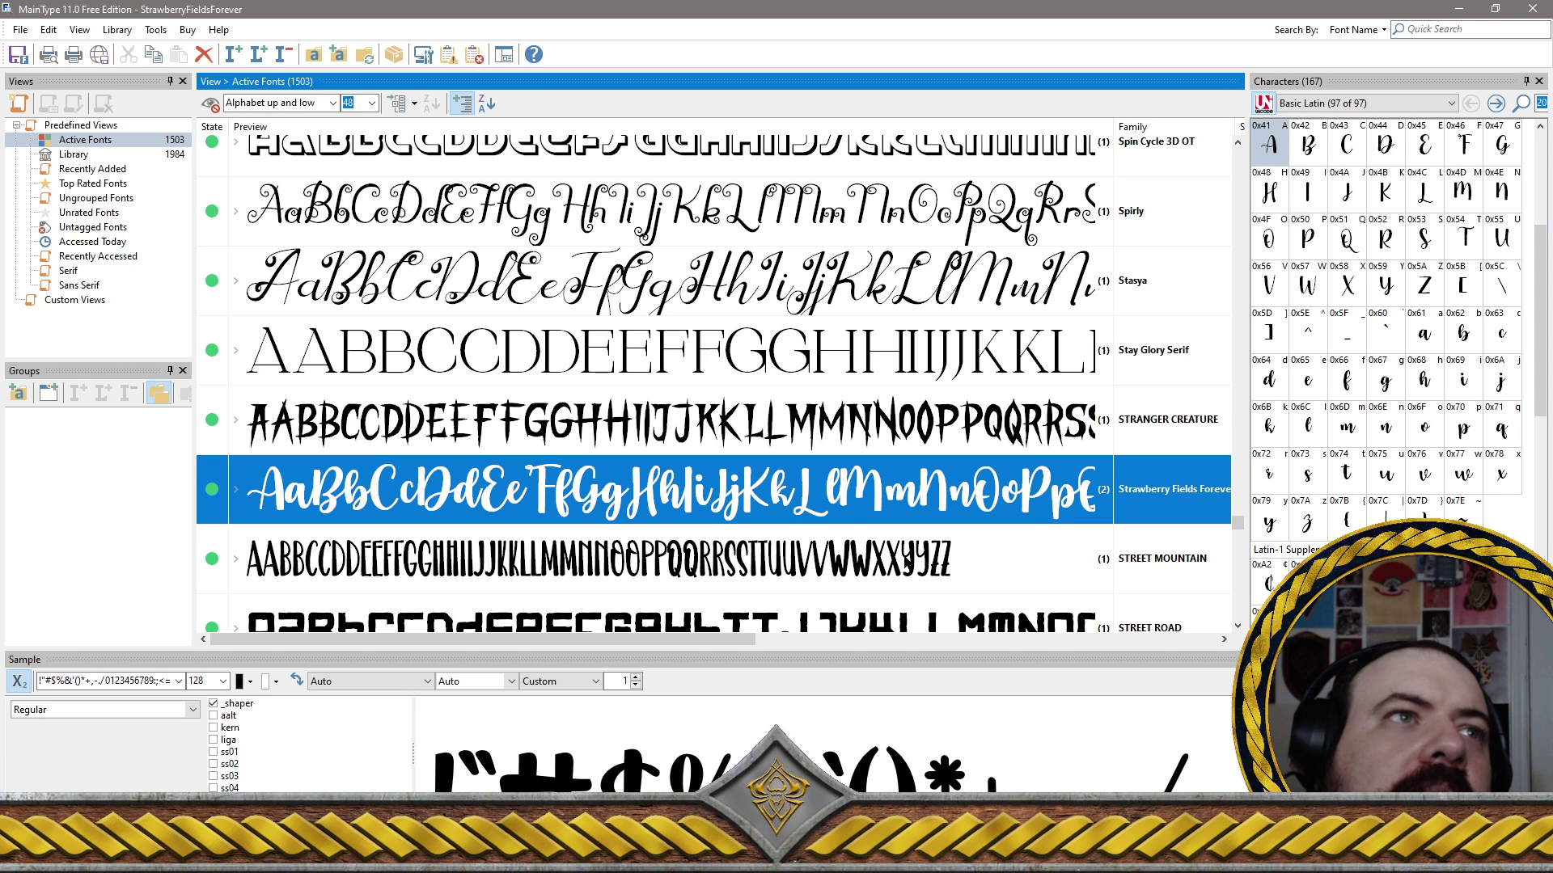
{"action": "left_click", "coordinate": [909, 558]}
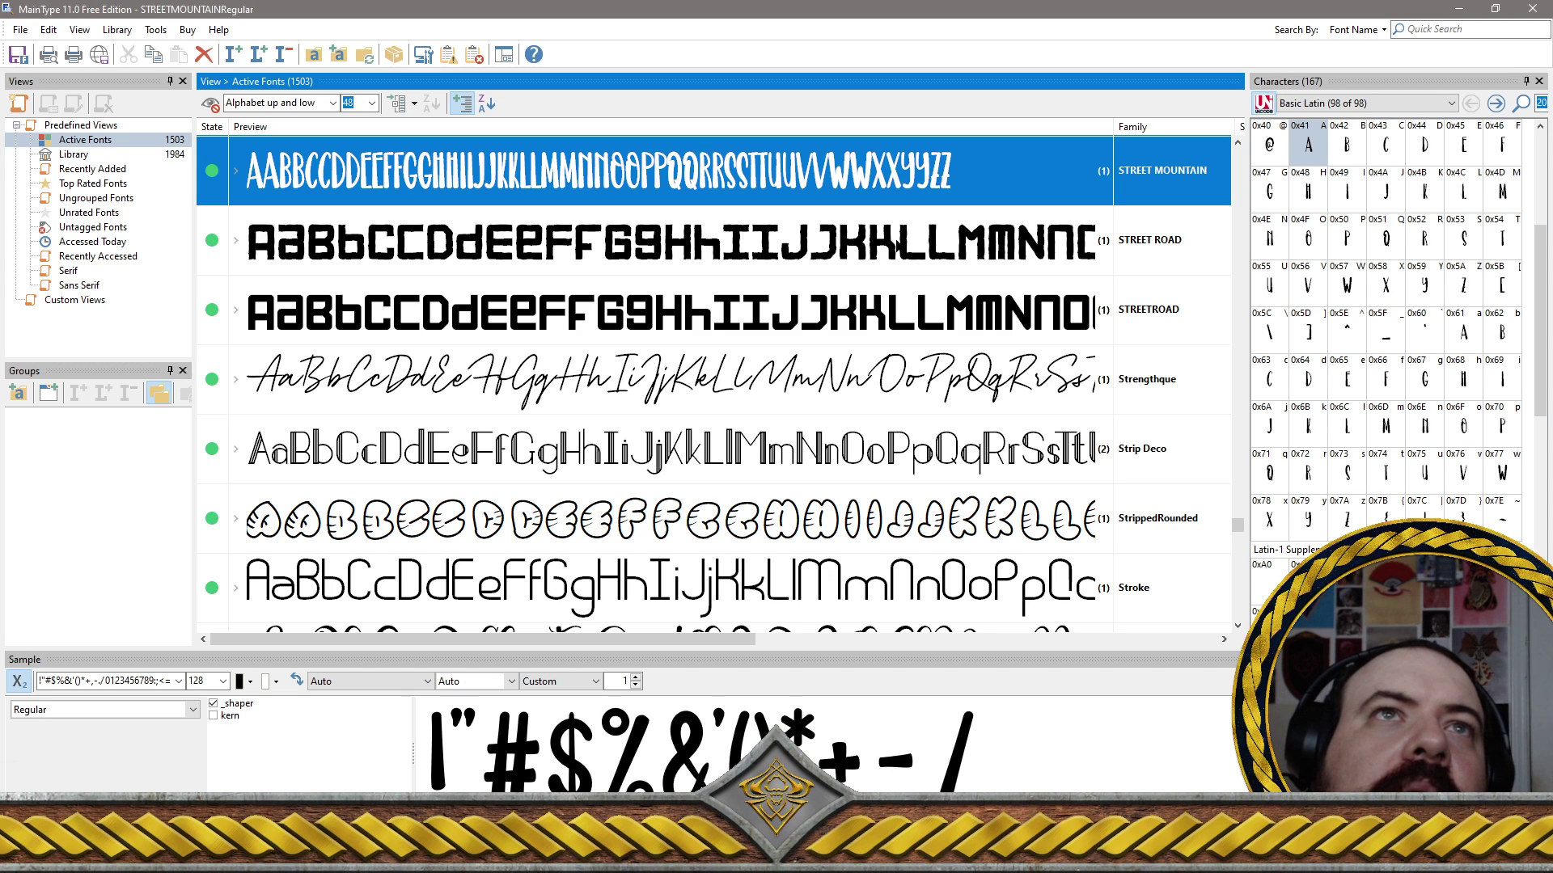
{"action": "left_click", "coordinate": [898, 247], "text": "ctrl"}
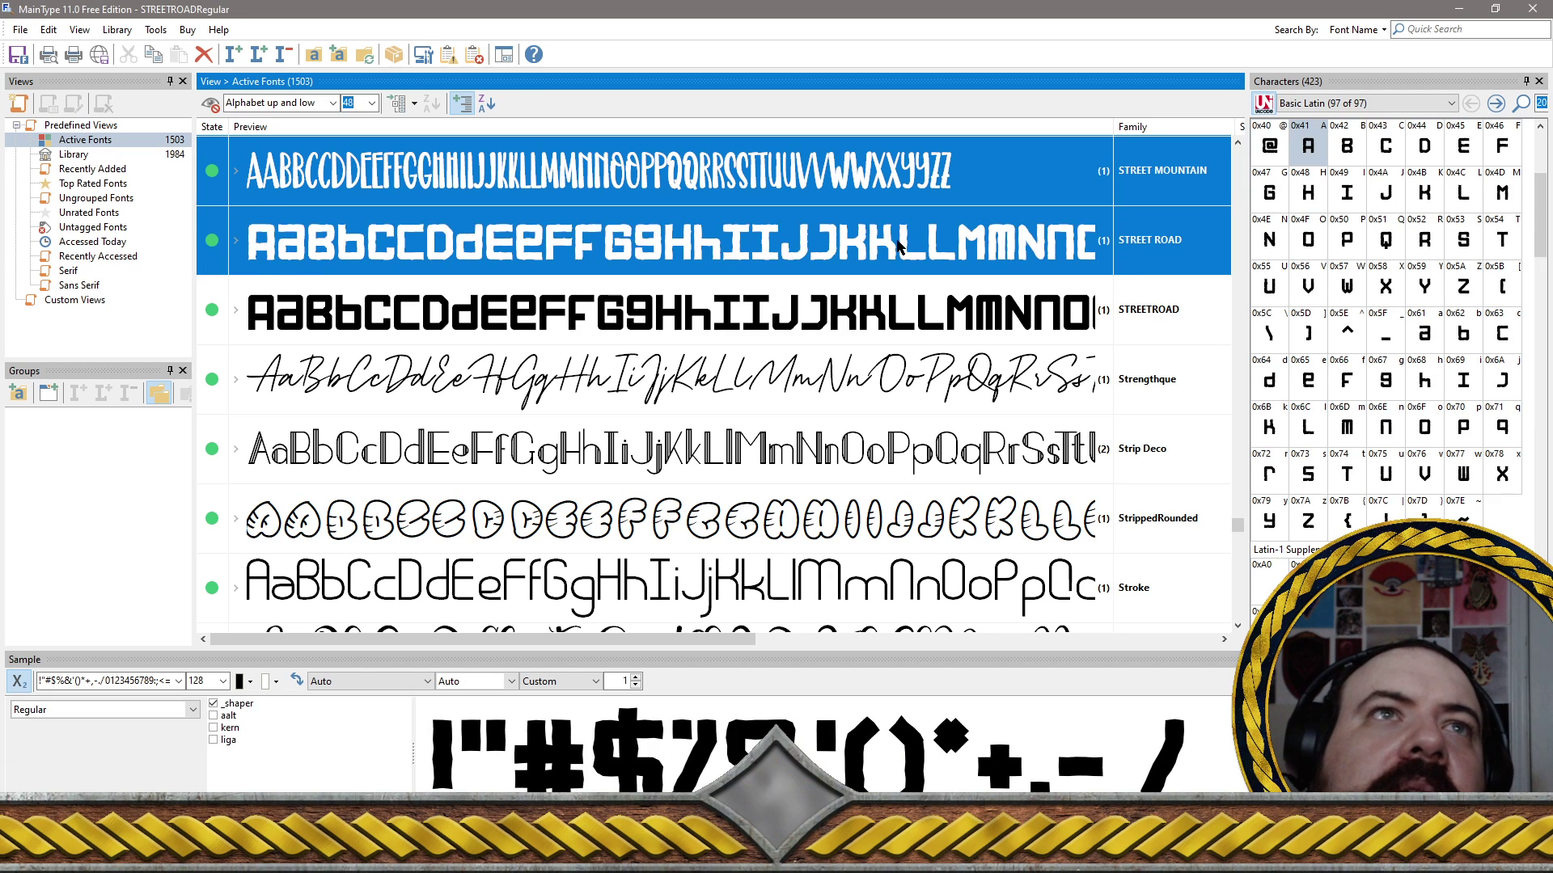
{"action": "left_click", "coordinate": [797, 390], "text": "ctrl"}
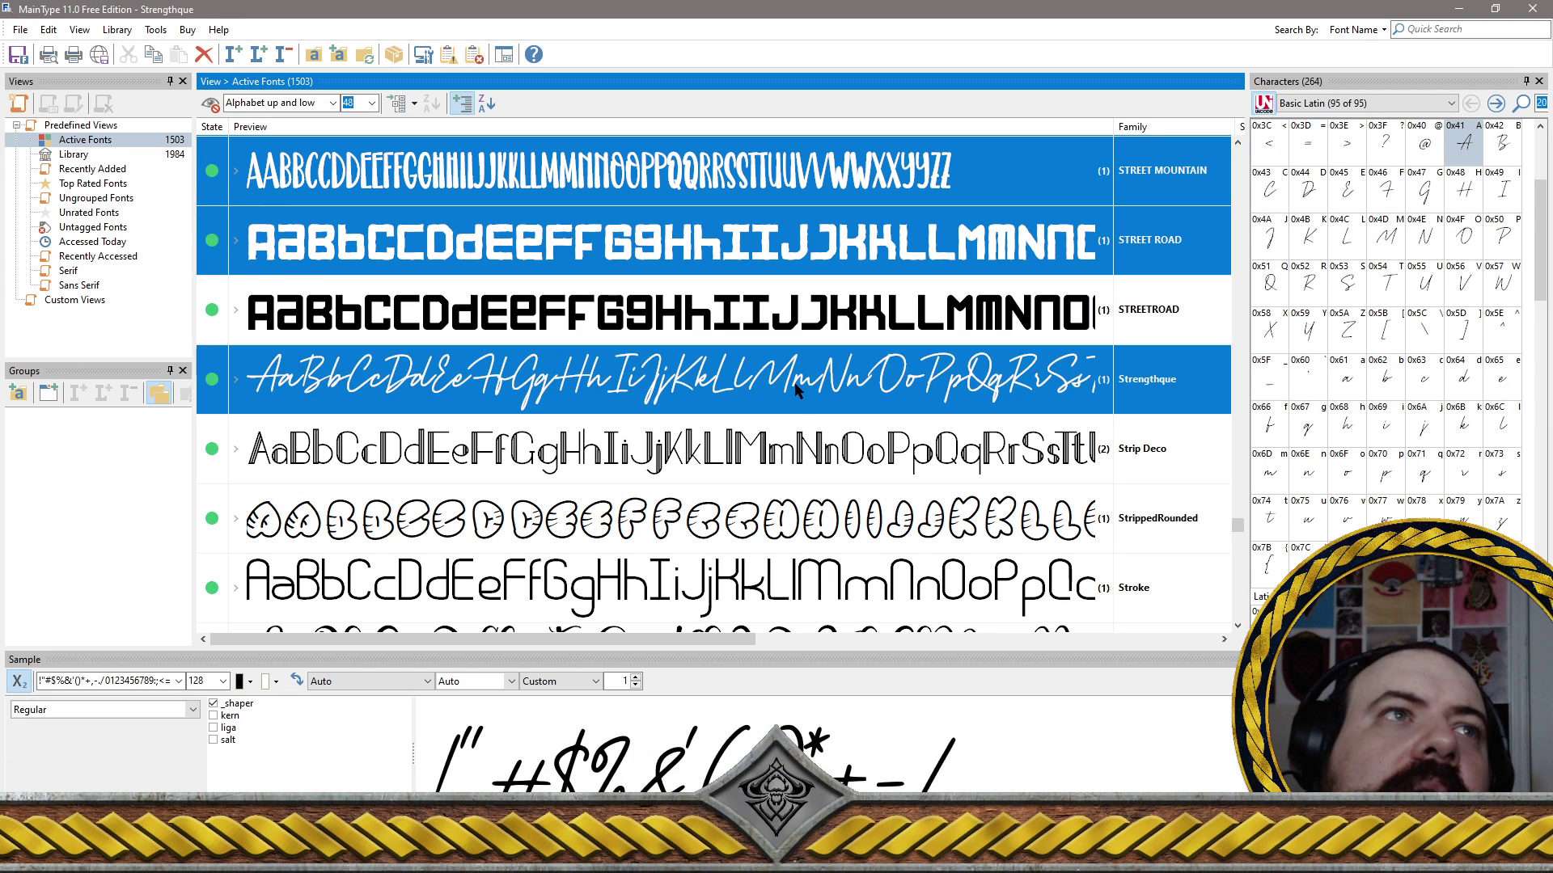
{"action": "left_click", "coordinate": [792, 520], "text": "ctrl"}
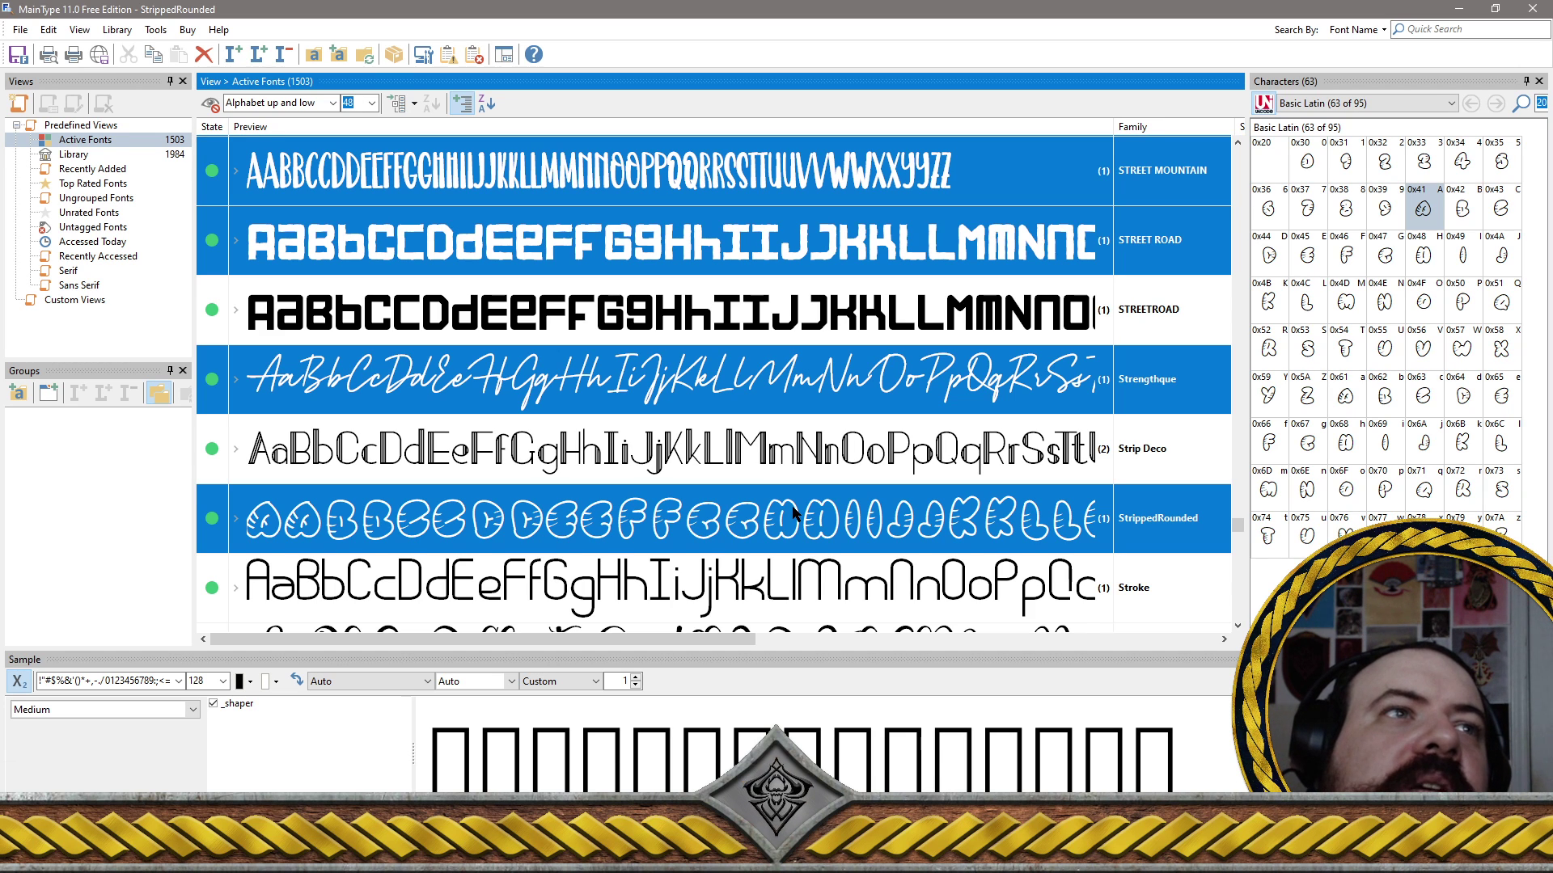
Add Study In August, Stunning Christmas Display, SUBLIMATION, Sugar Honey and Sugar Honey Script to the font selection, skipping Stroke
{"action": "scroll", "coordinate": [792, 507], "scroll_direction": "down", "scroll_amount": 5}
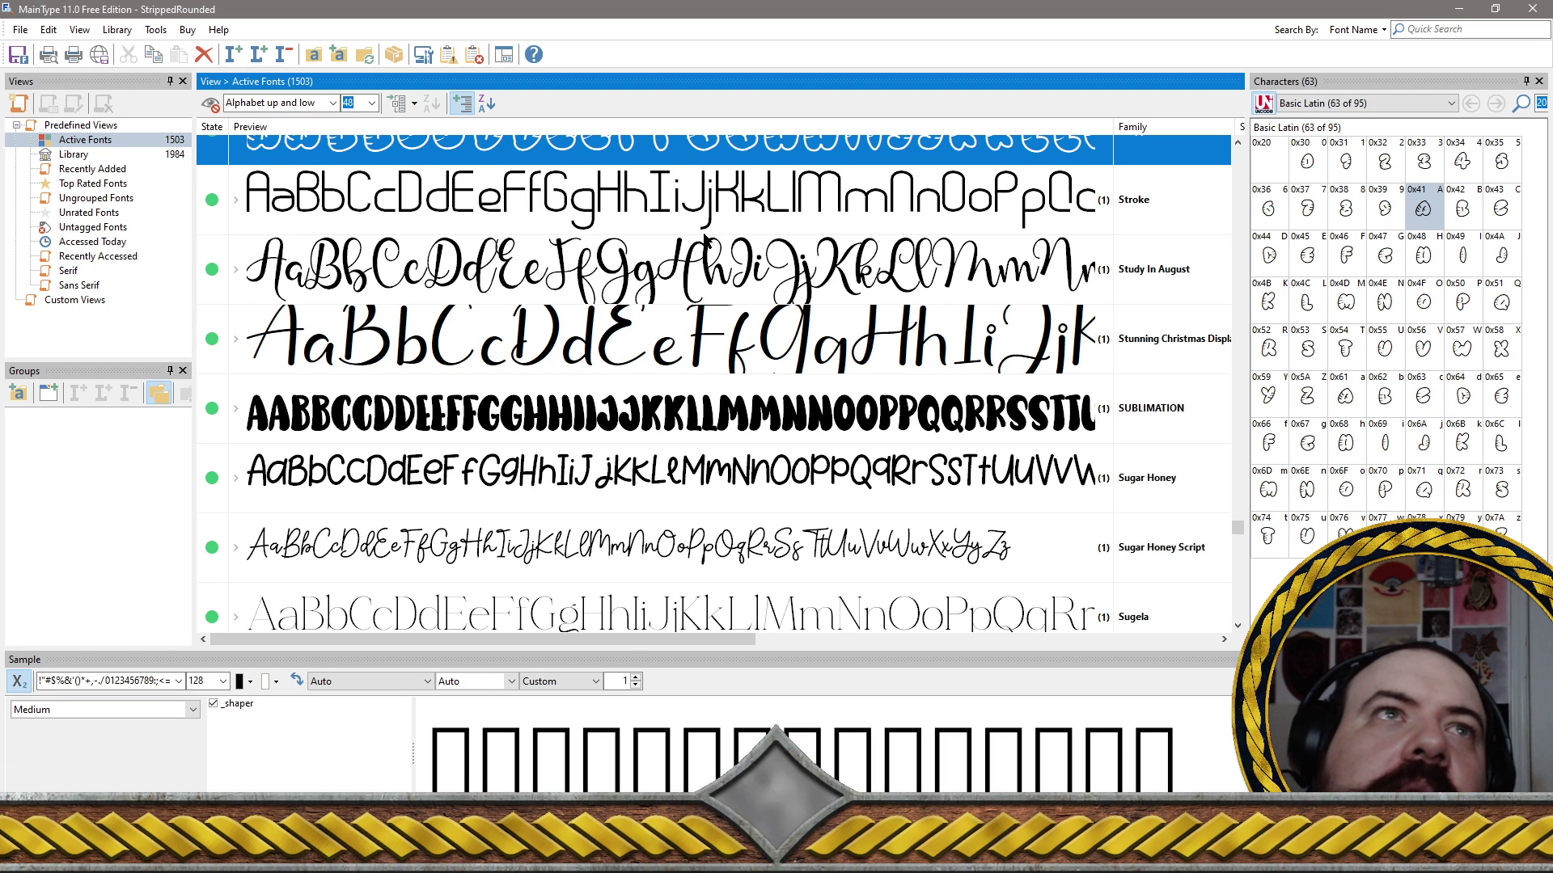
{"action": "left_click", "coordinate": [645, 331], "text": "ctrl"}
{"action": "left_click", "coordinate": [623, 410], "text": "ctrl"}
{"action": "left_click", "coordinate": [624, 473], "text": "ctrl"}
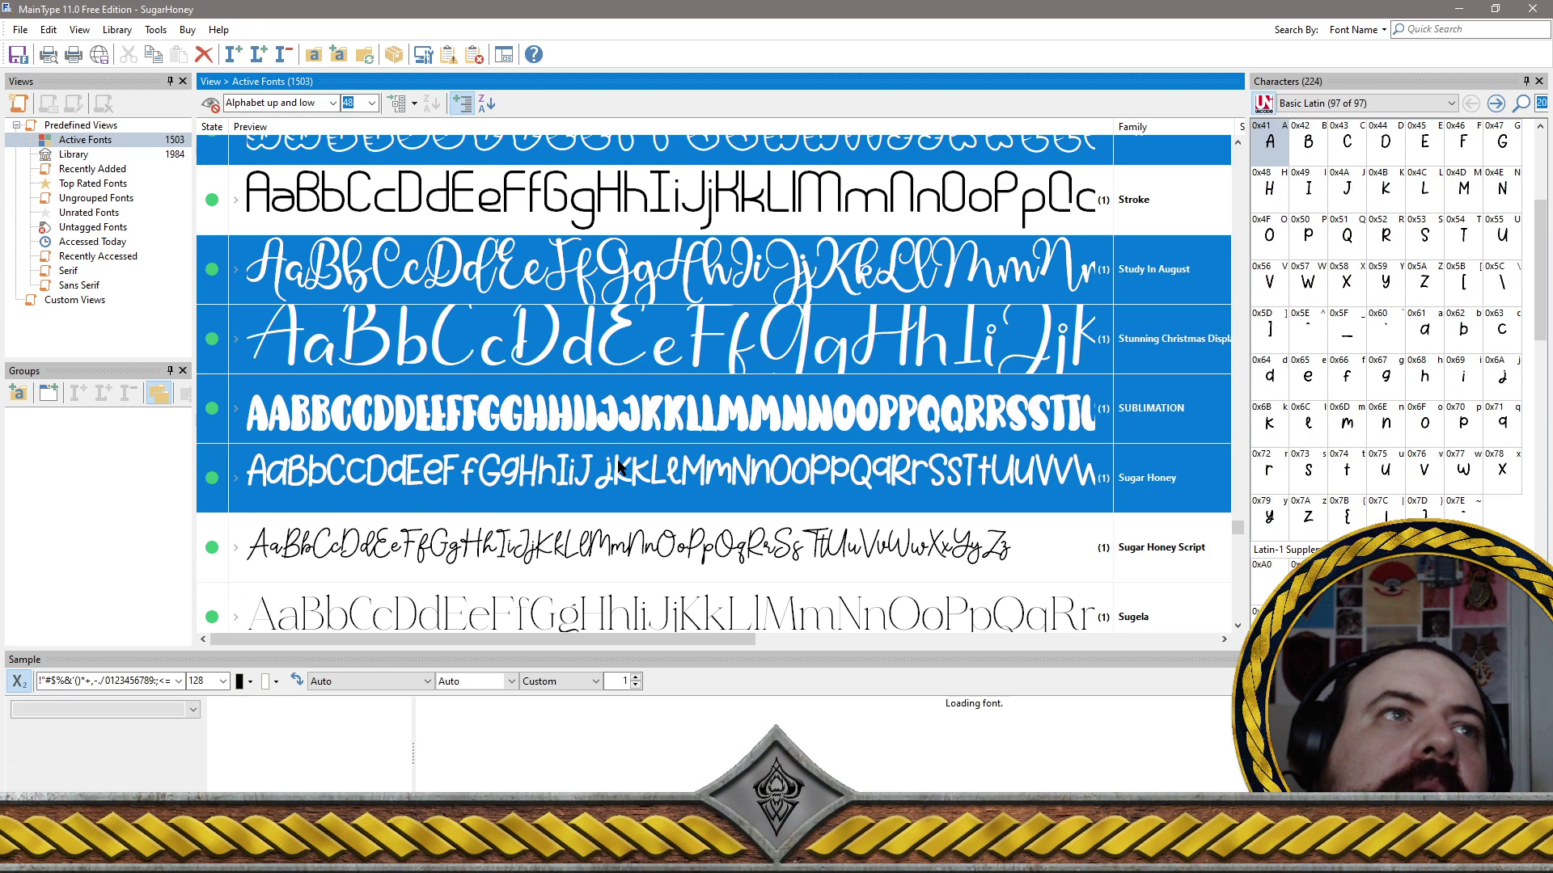
{"action": "left_click", "coordinate": [638, 541], "text": "ctrl"}
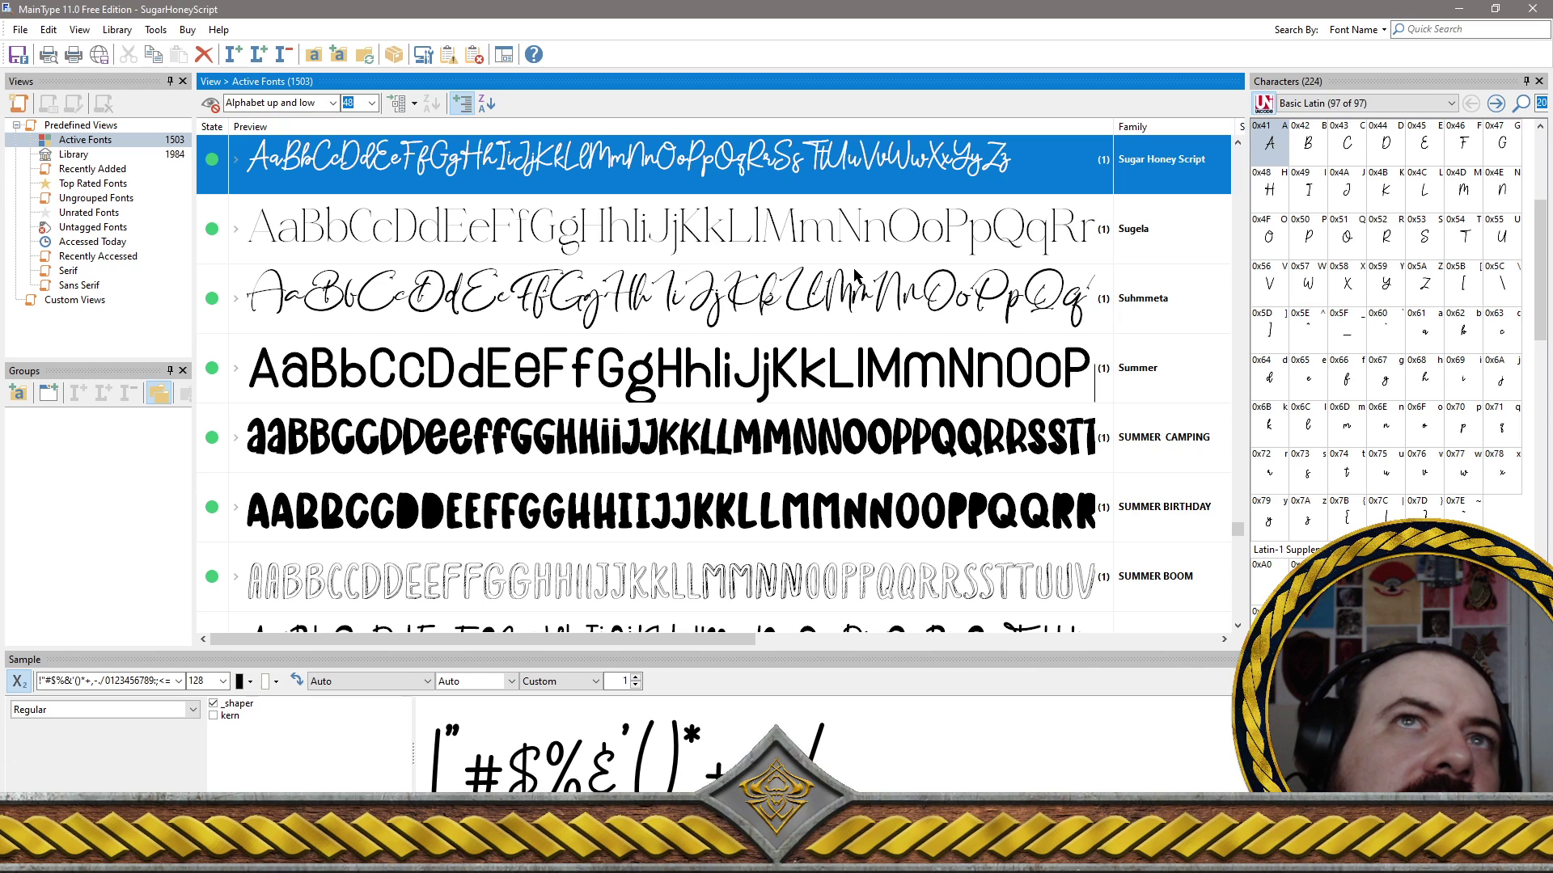
Add Suhmmeta, Summer, SUMMER CAMPING and SUMMER BIRTHDAY to the font selection, skipping Sugela
{"action": "left_click", "coordinate": [732, 299]}
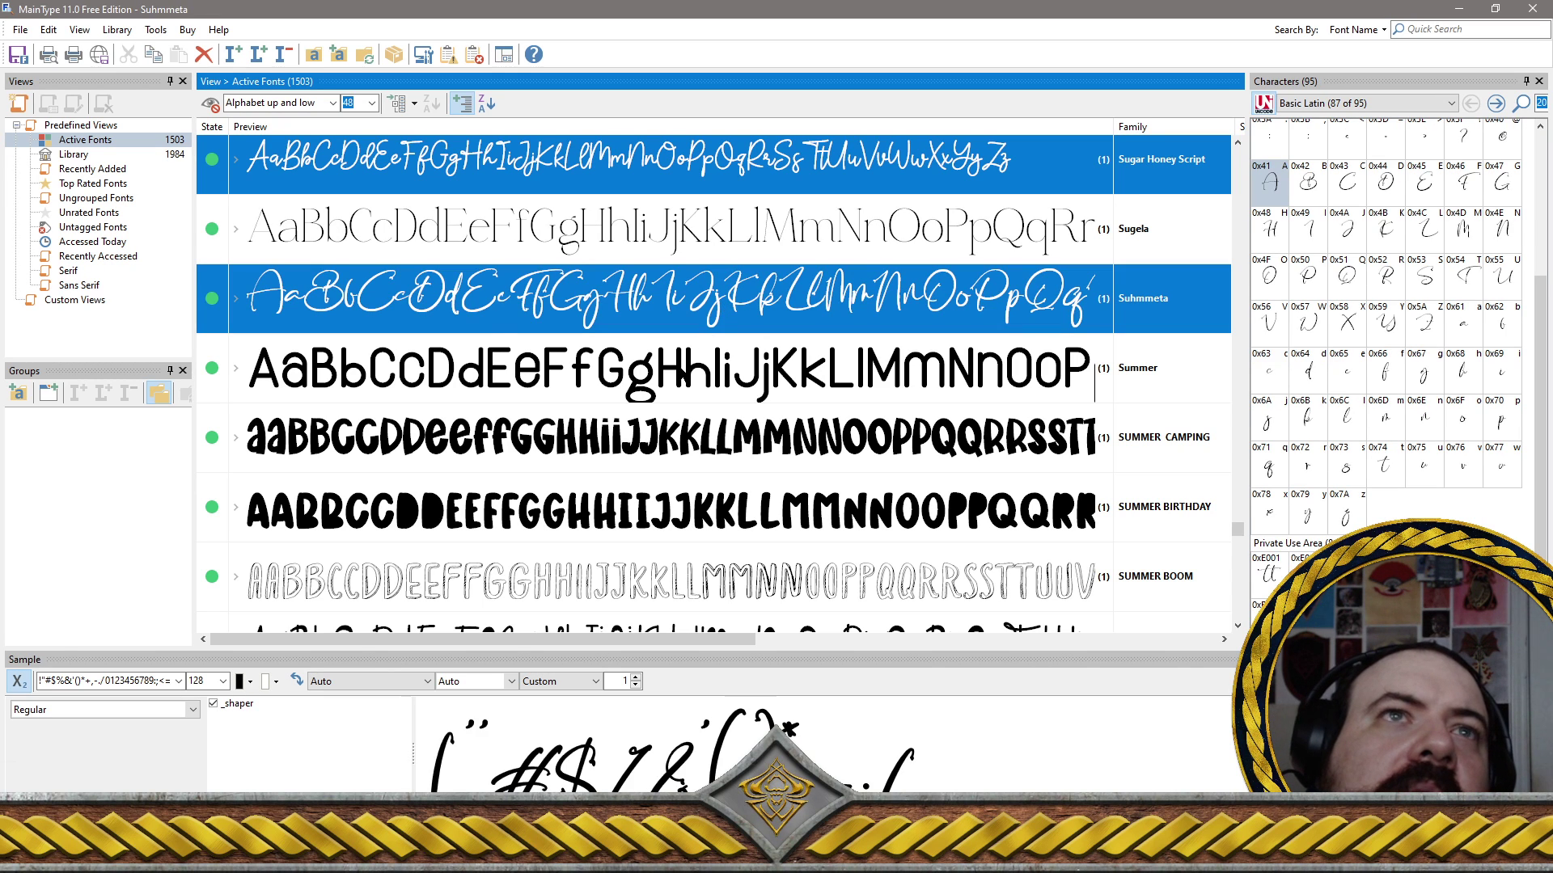
{"action": "left_click", "coordinate": [684, 376], "text": "ctrl"}
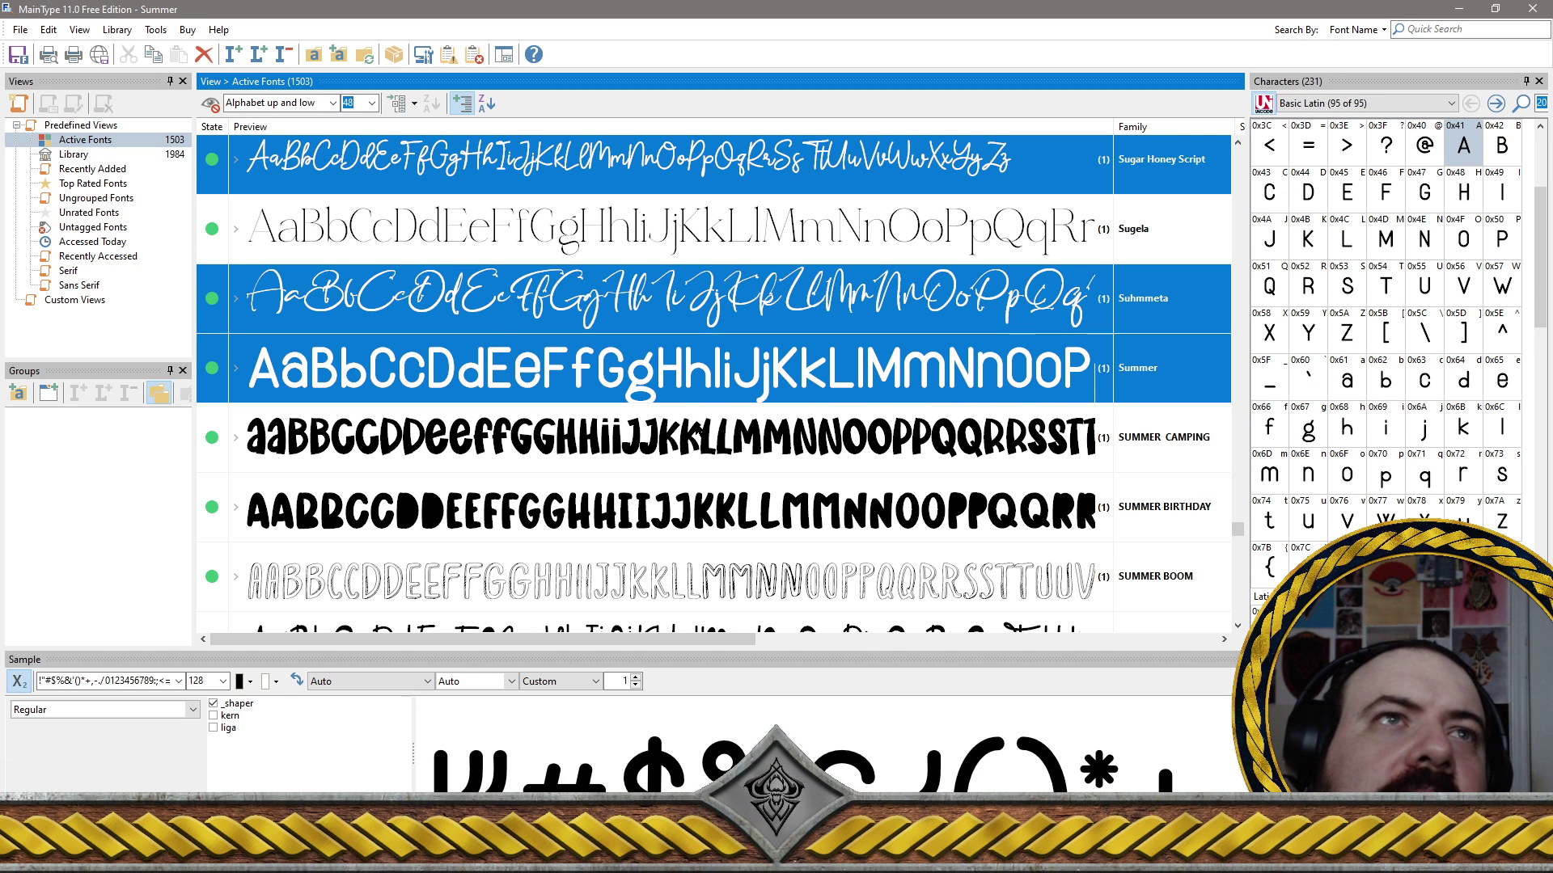
{"action": "left_click", "coordinate": [702, 441], "text": "ctrl"}
{"action": "left_click", "coordinate": [678, 522], "text": "ctrl"}
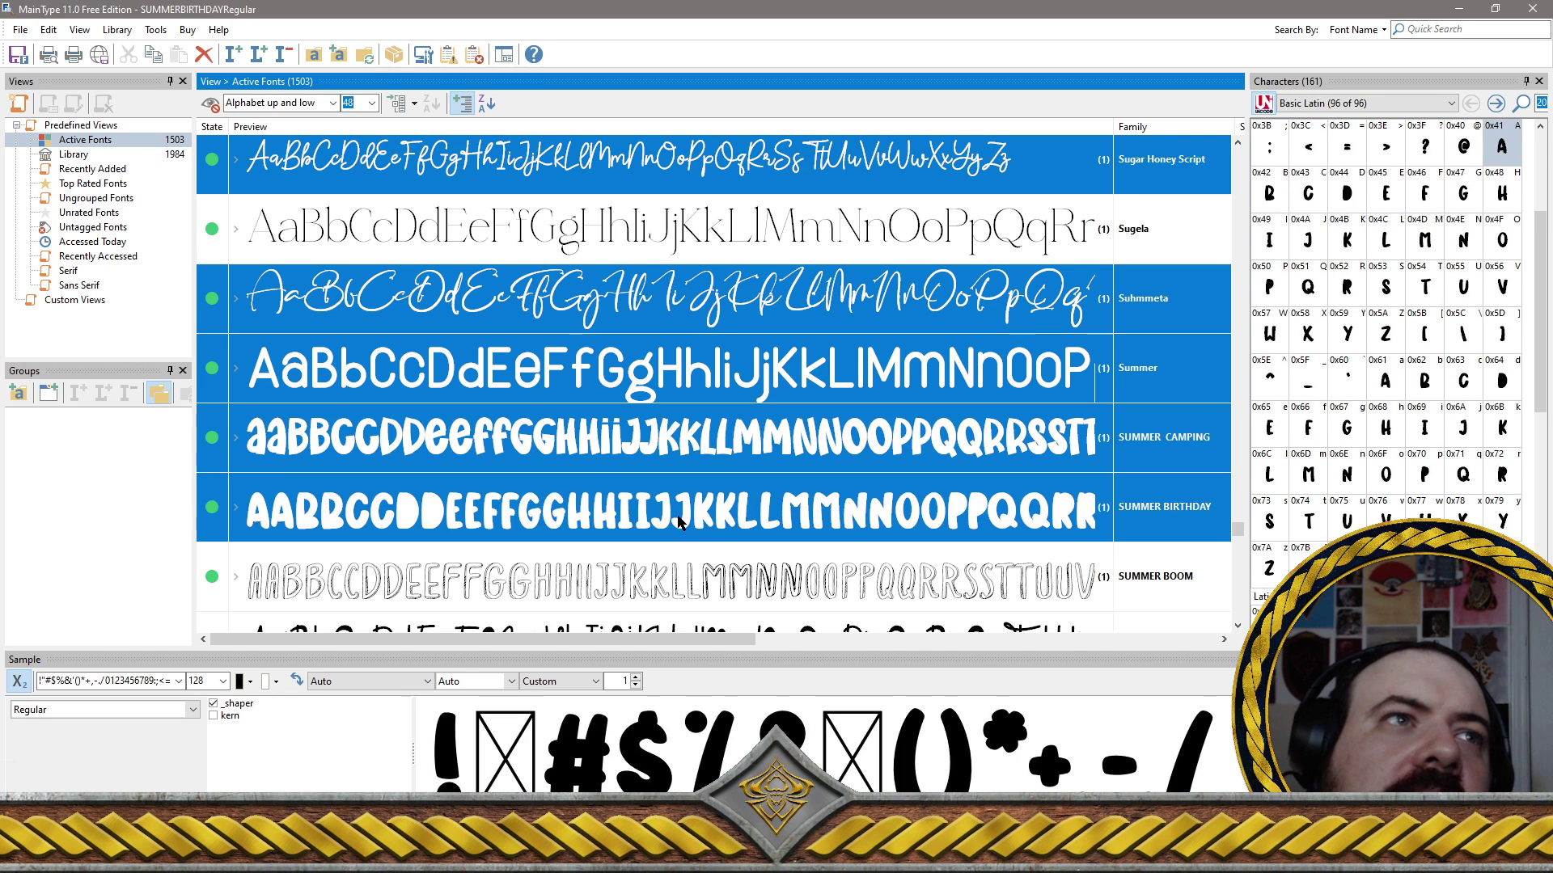
Add SUMMER BOOM, Summer California, Summer Calling, SUMMER DESERT, Summer Friendship and Summer Hellow to the font selection
{"action": "scroll", "coordinate": [679, 523], "scroll_direction": "down", "scroll_amount": 5}
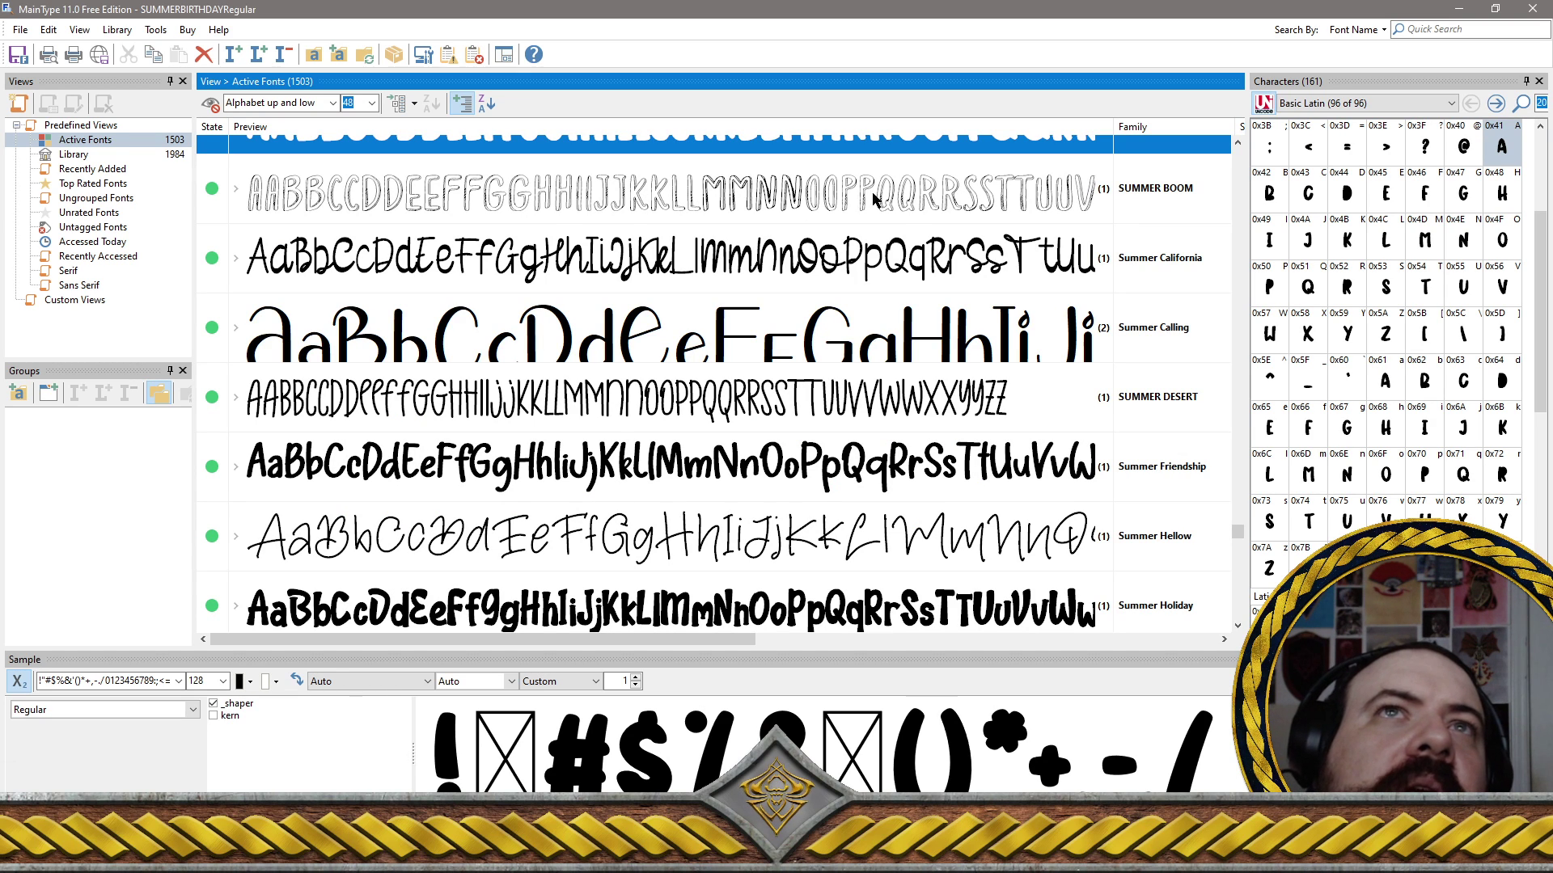
{"action": "left_click", "coordinate": [799, 199]}
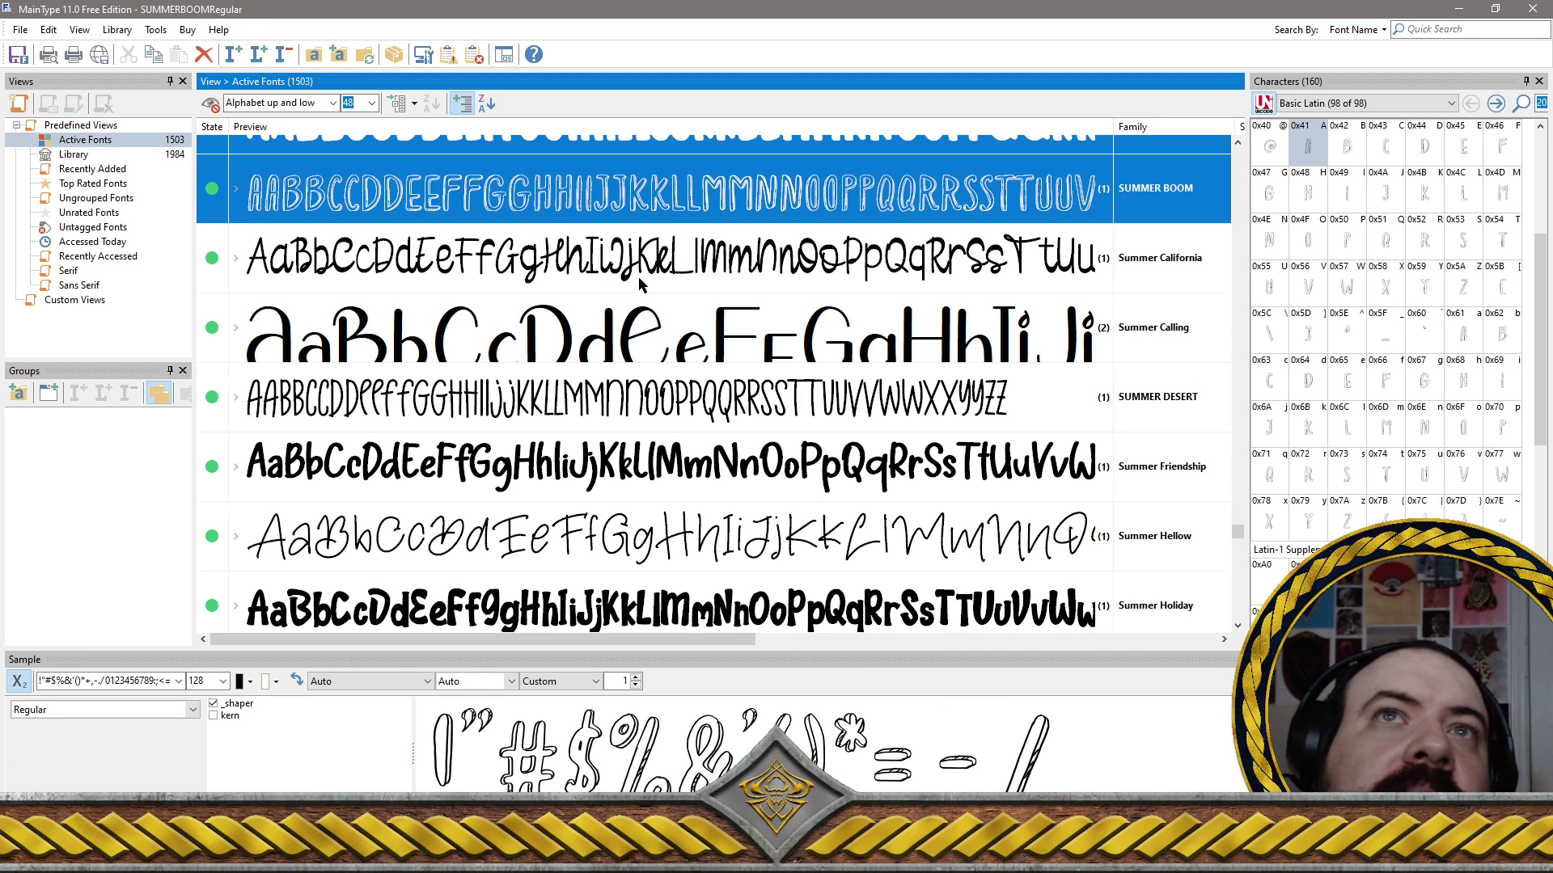
{"action": "left_click", "coordinate": [671, 259], "text": "ctrl"}
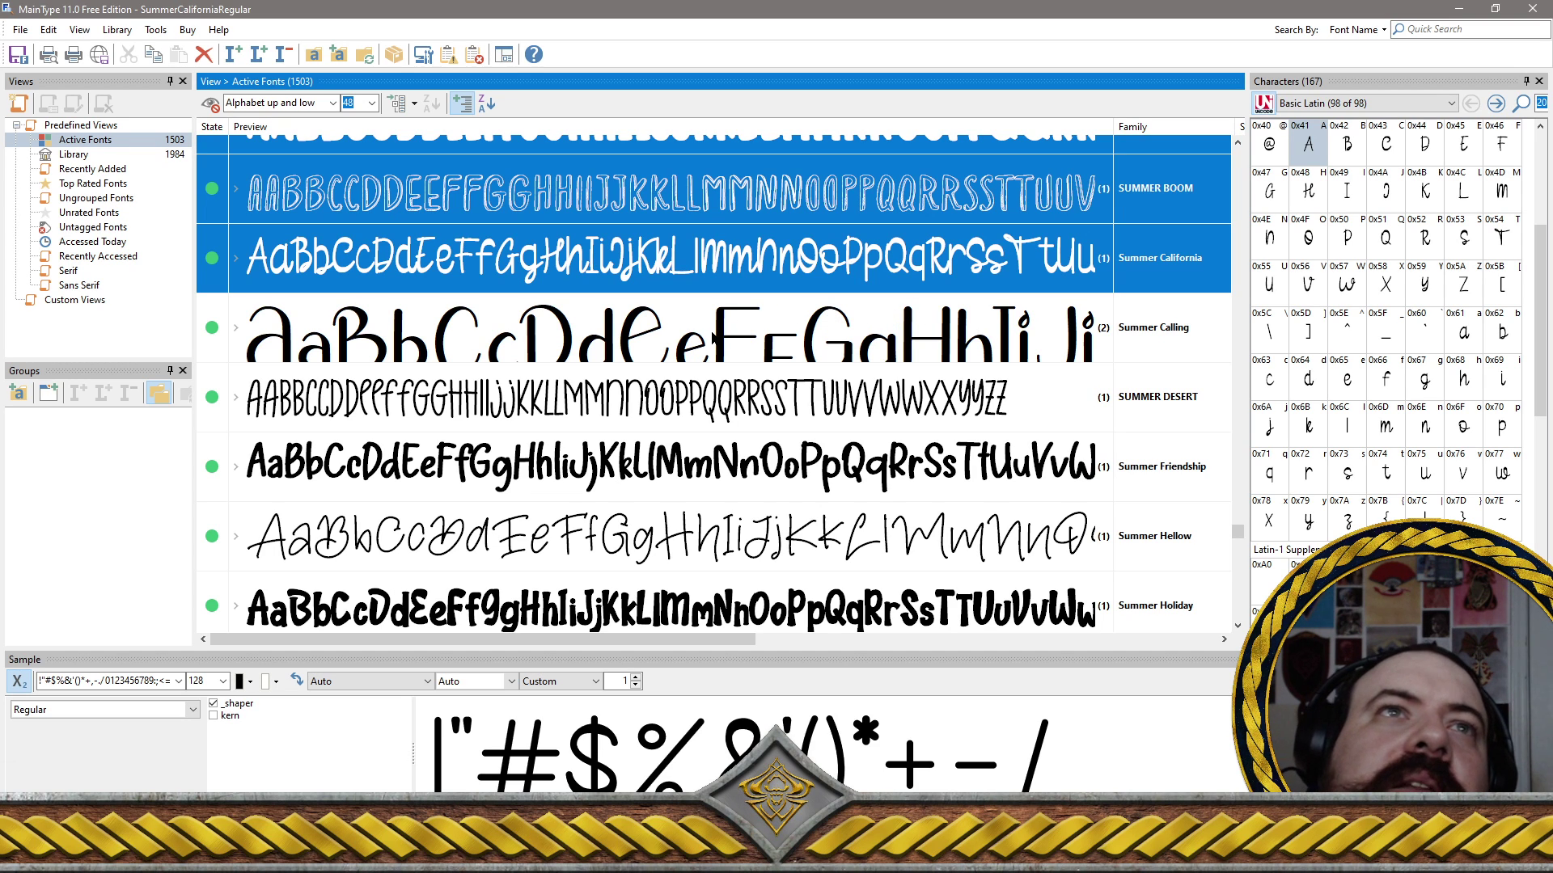
{"action": "left_click", "coordinate": [713, 338], "text": "ctrl"}
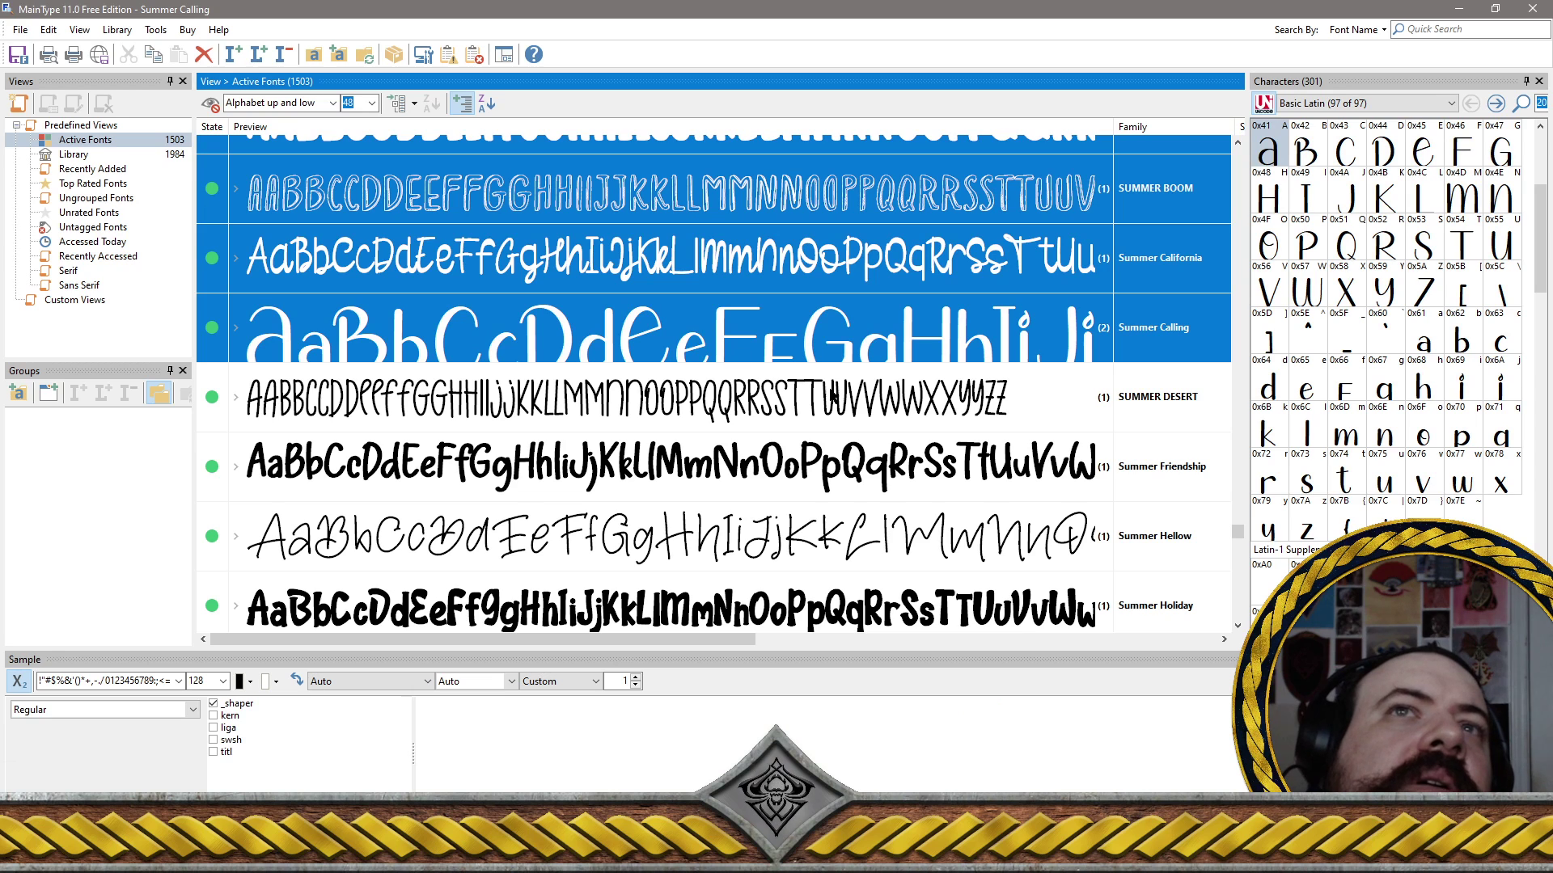
{"action": "left_click", "coordinate": [708, 396], "text": "ctrl"}
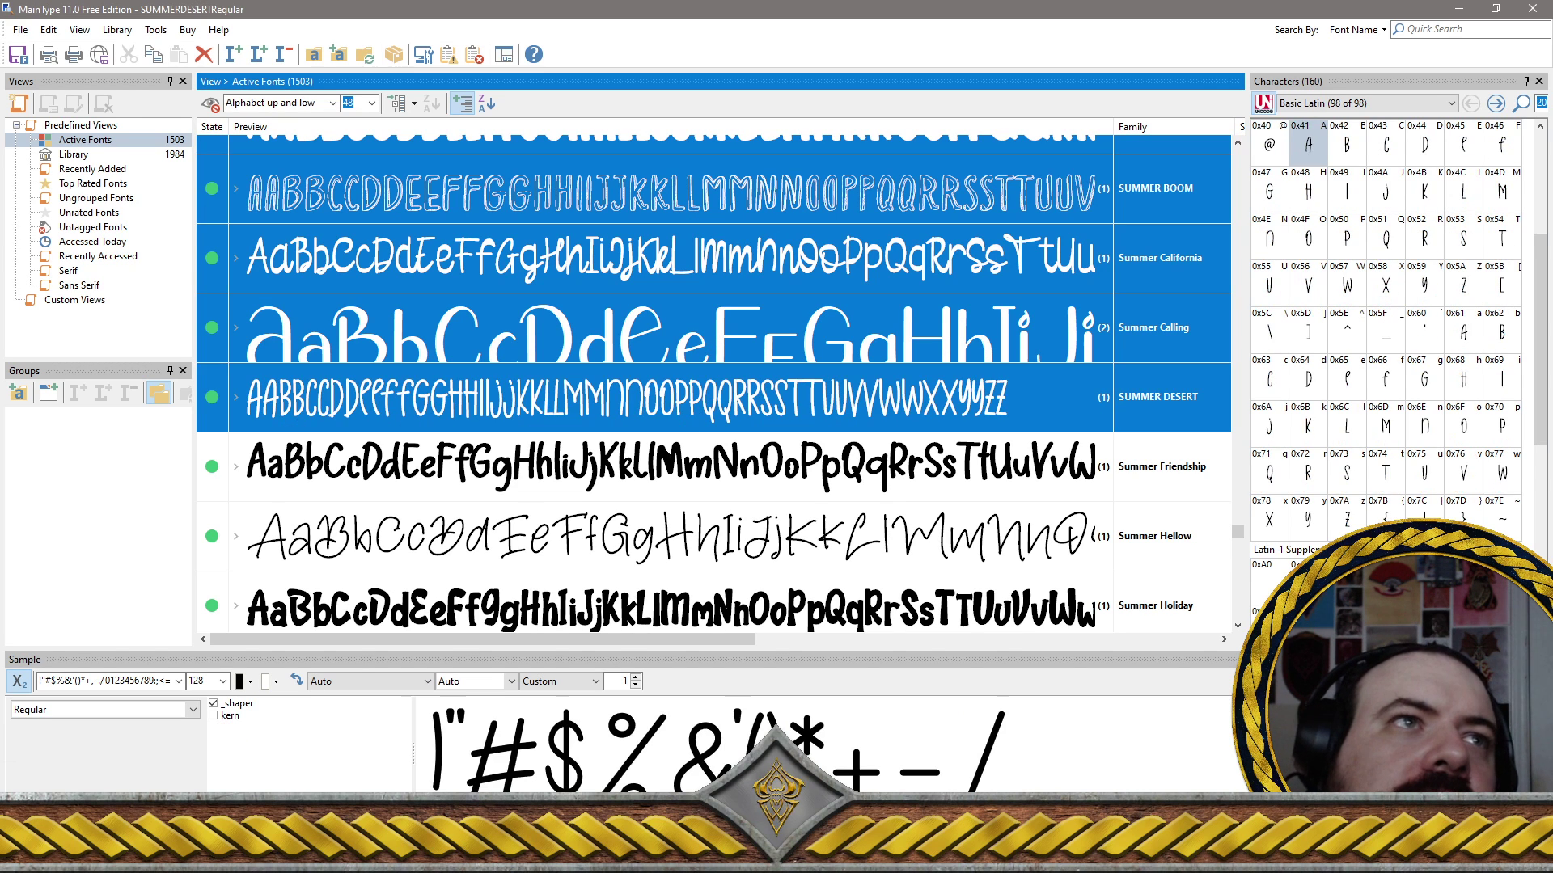
{"action": "left_click", "coordinate": [663, 469], "text": "ctrl"}
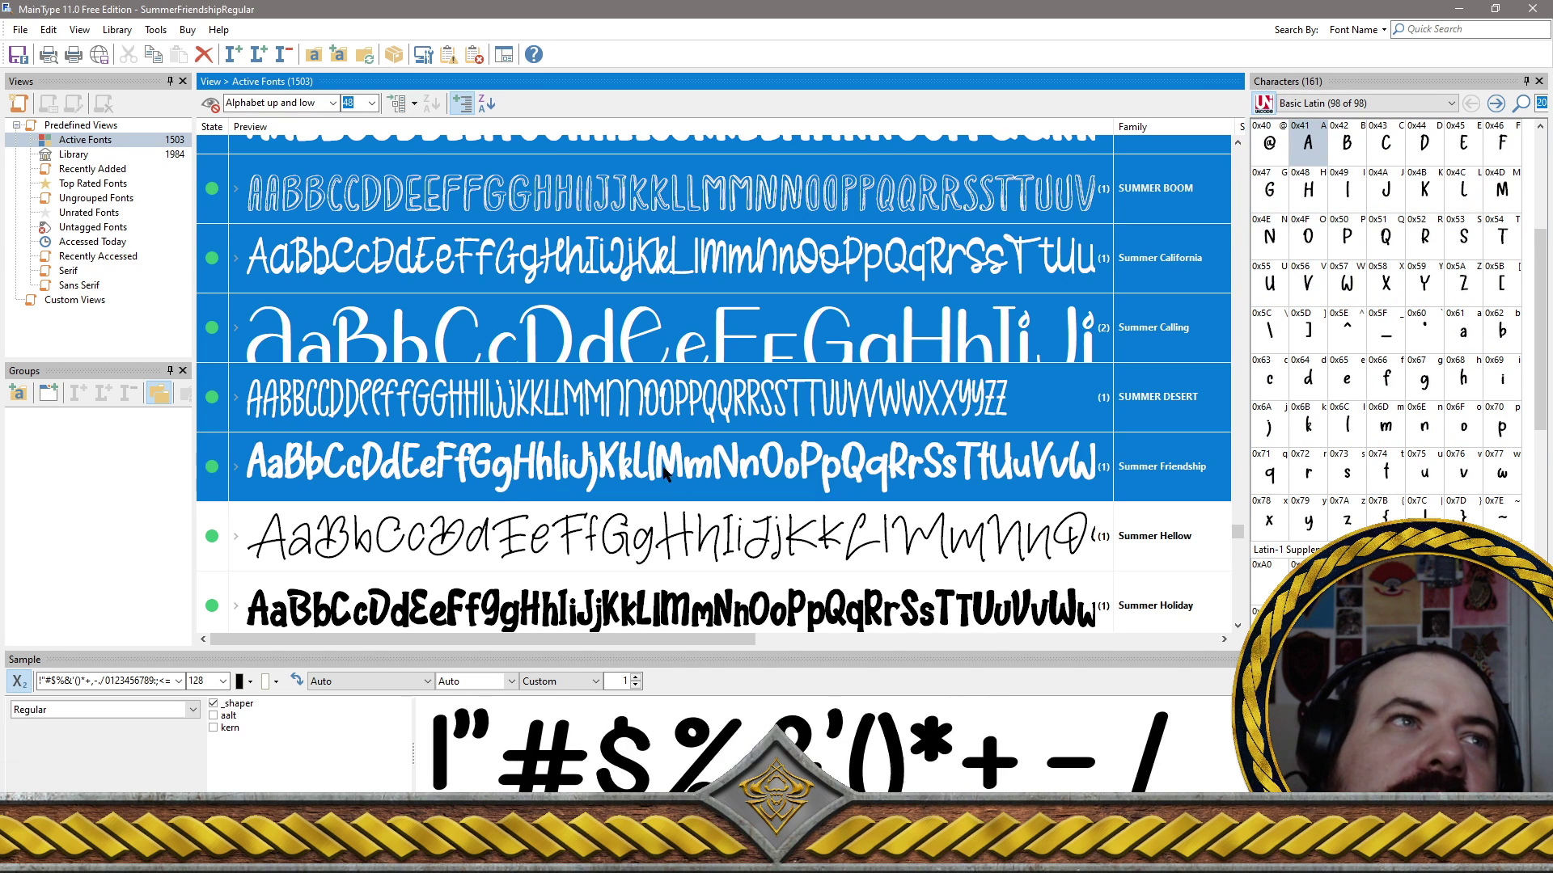
{"action": "left_click", "coordinate": [683, 525], "text": "ctrl"}
Add Summer Holiday and Summer Holliday to the font selection
{"action": "scroll", "coordinate": [683, 526], "scroll_direction": "down", "scroll_amount": 2}
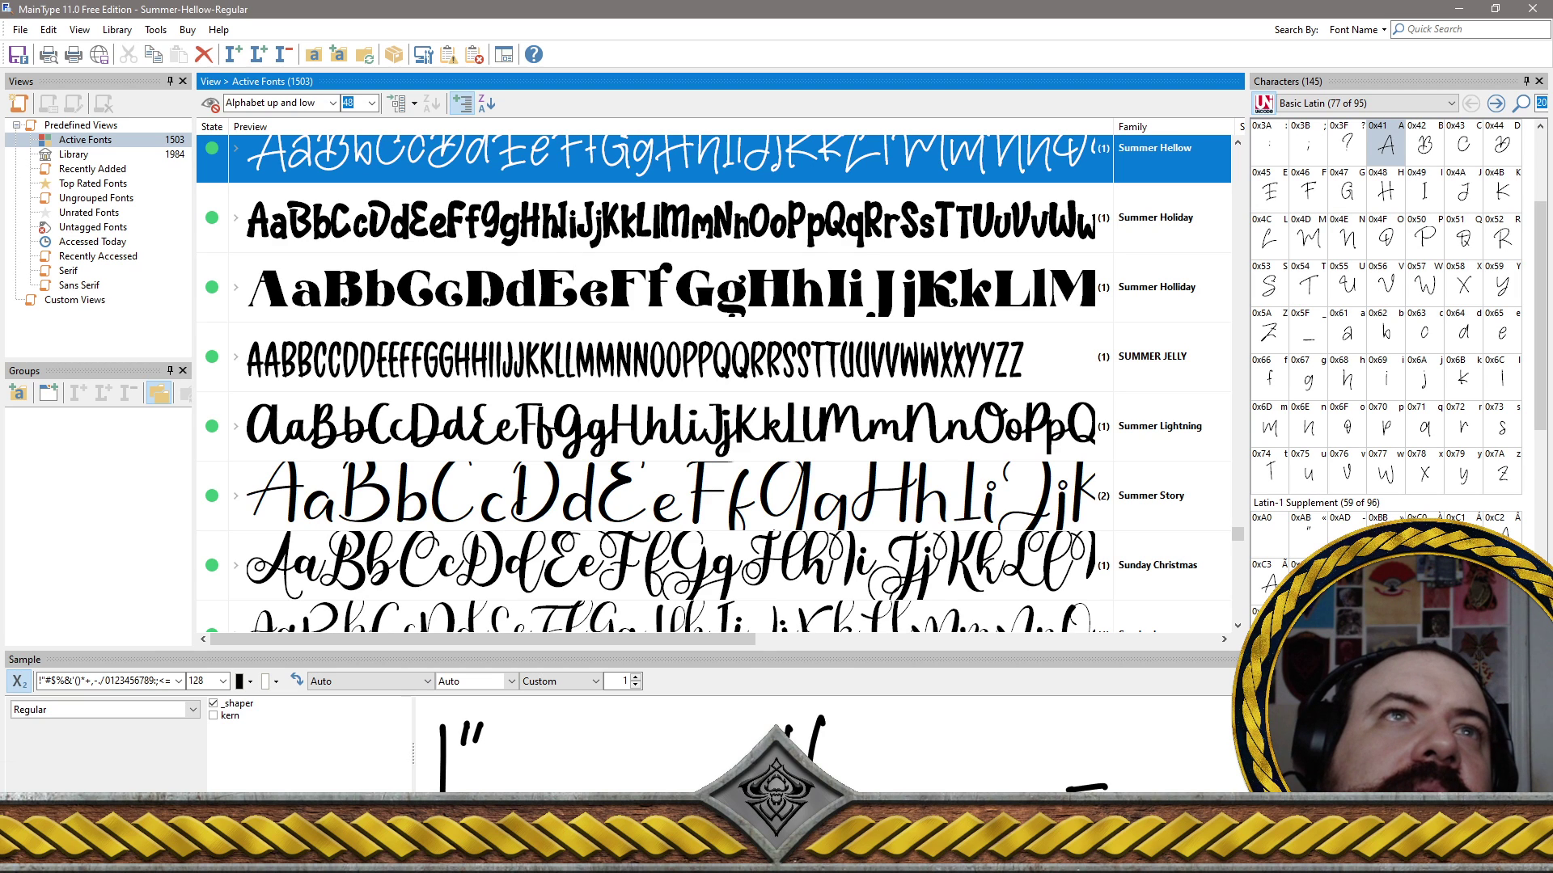
{"action": "left_click", "coordinate": [631, 215], "text": "ctrl"}
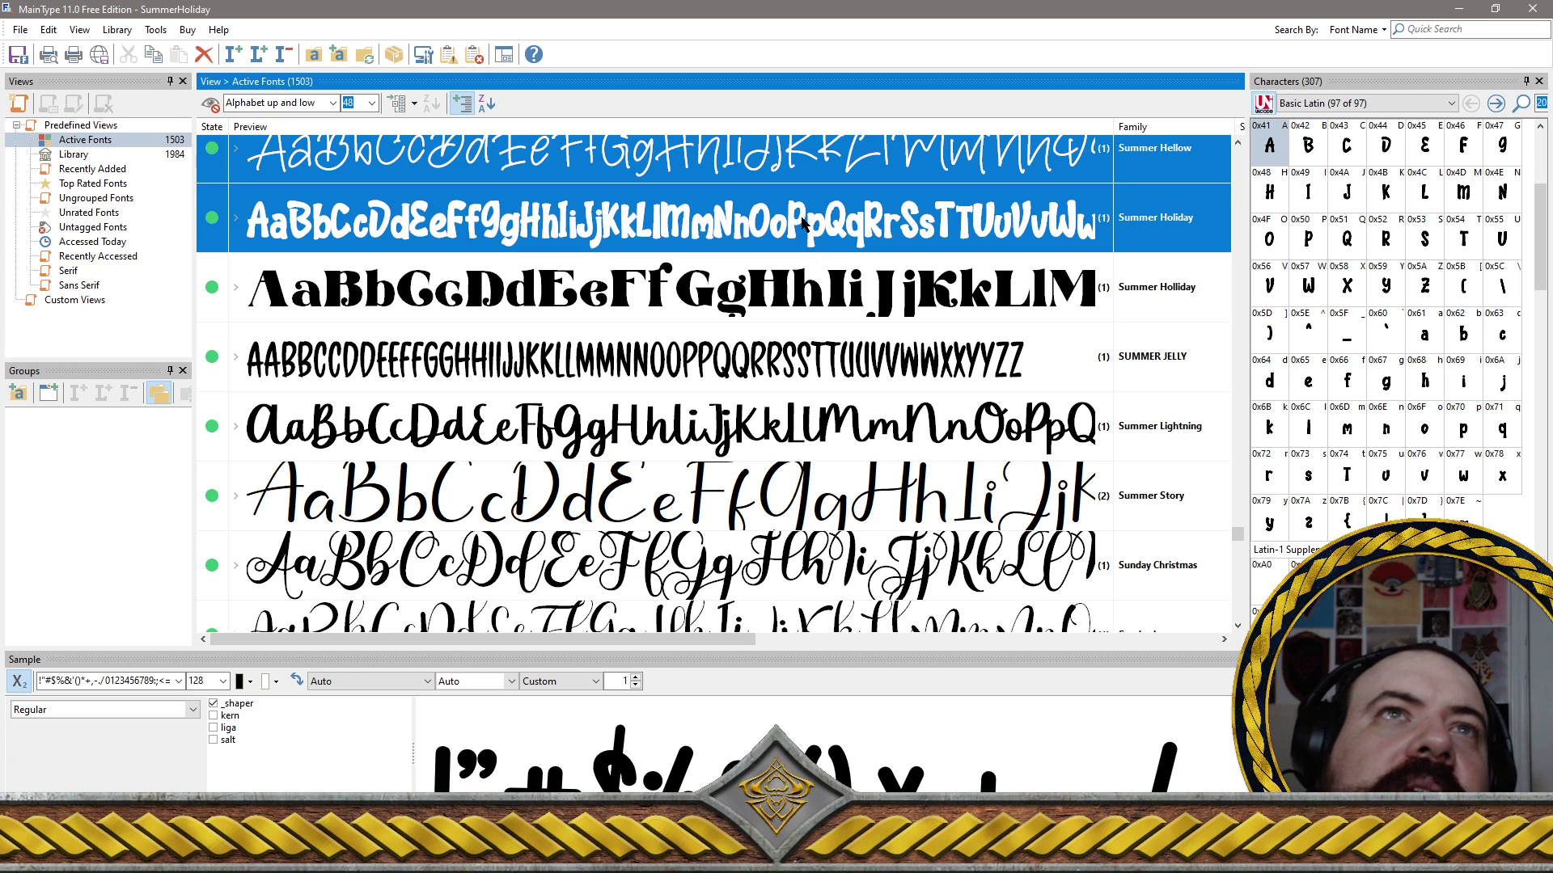
{"action": "left_click", "coordinate": [803, 225], "text": "ctrl"}
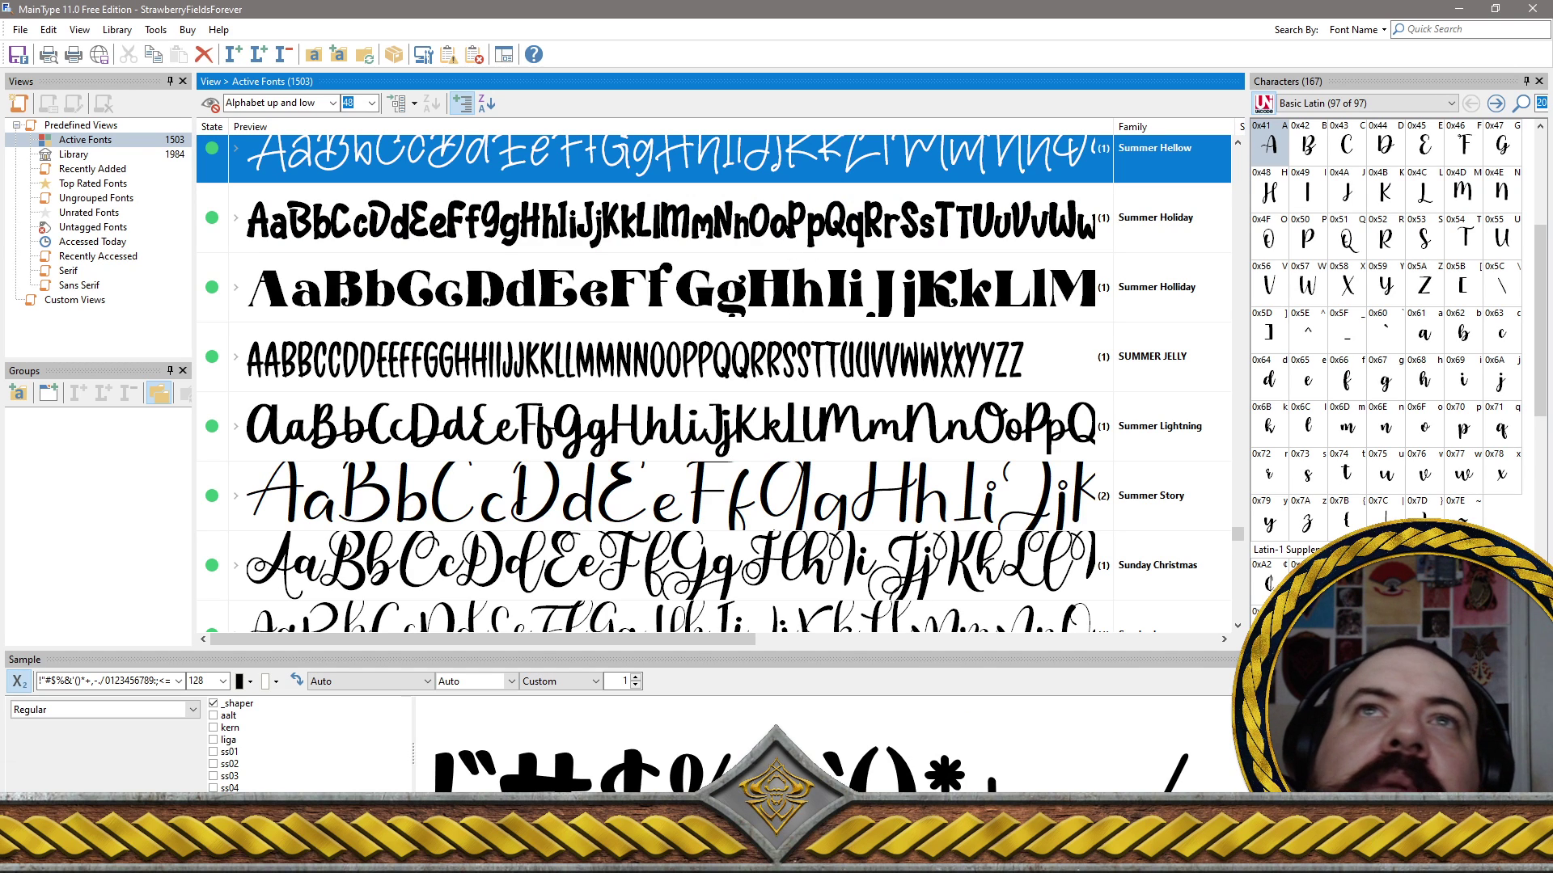
{"action": "left_click", "coordinate": [803, 224], "text": "ctrl"}
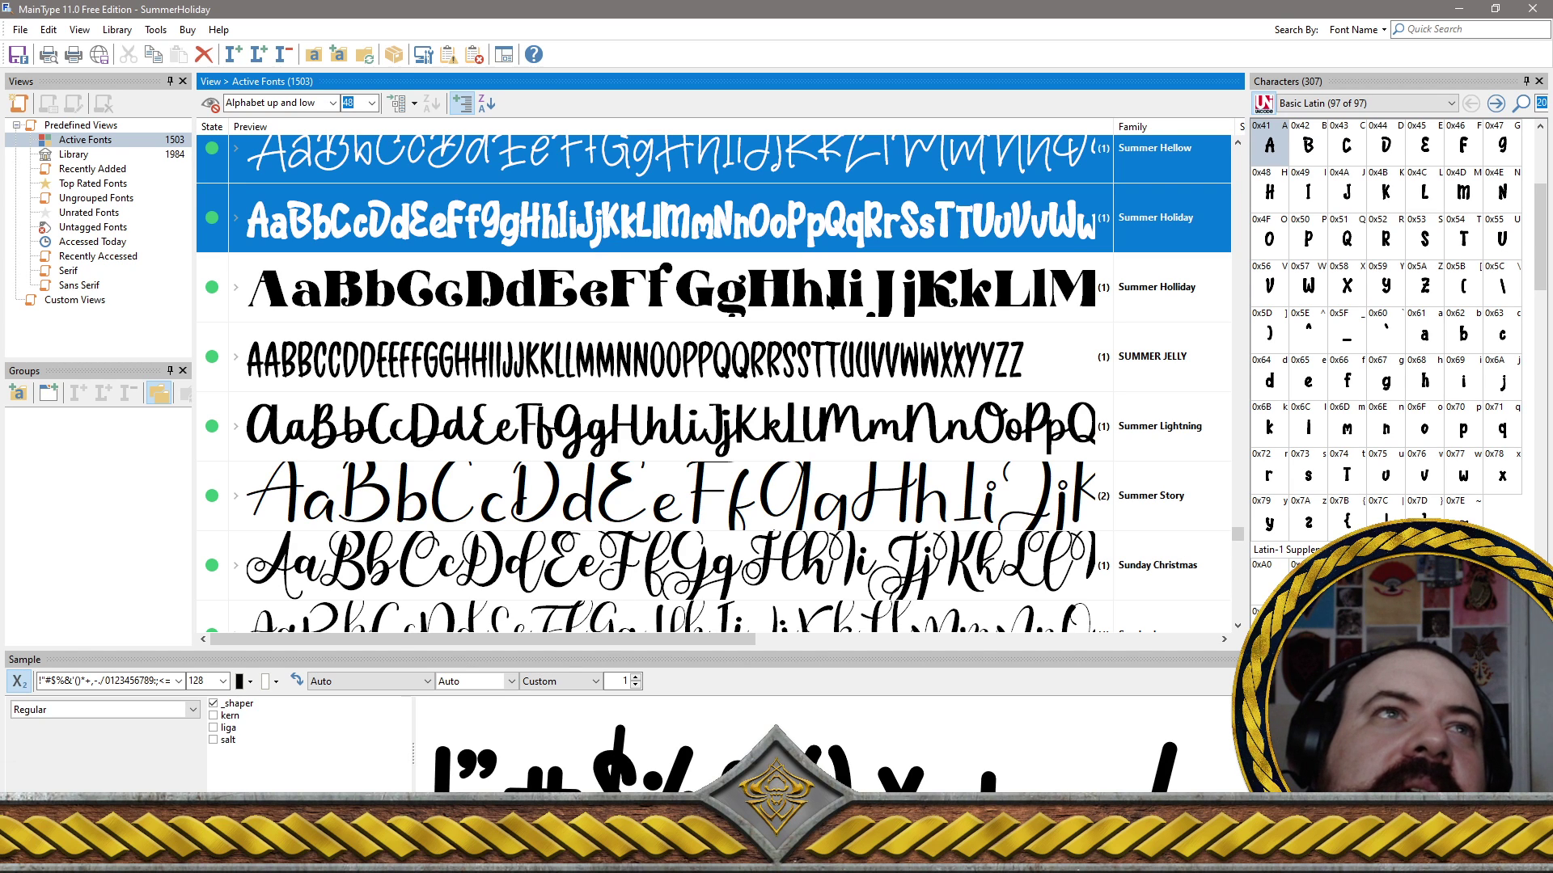
{"action": "left_click", "coordinate": [830, 303], "text": "ctrl"}
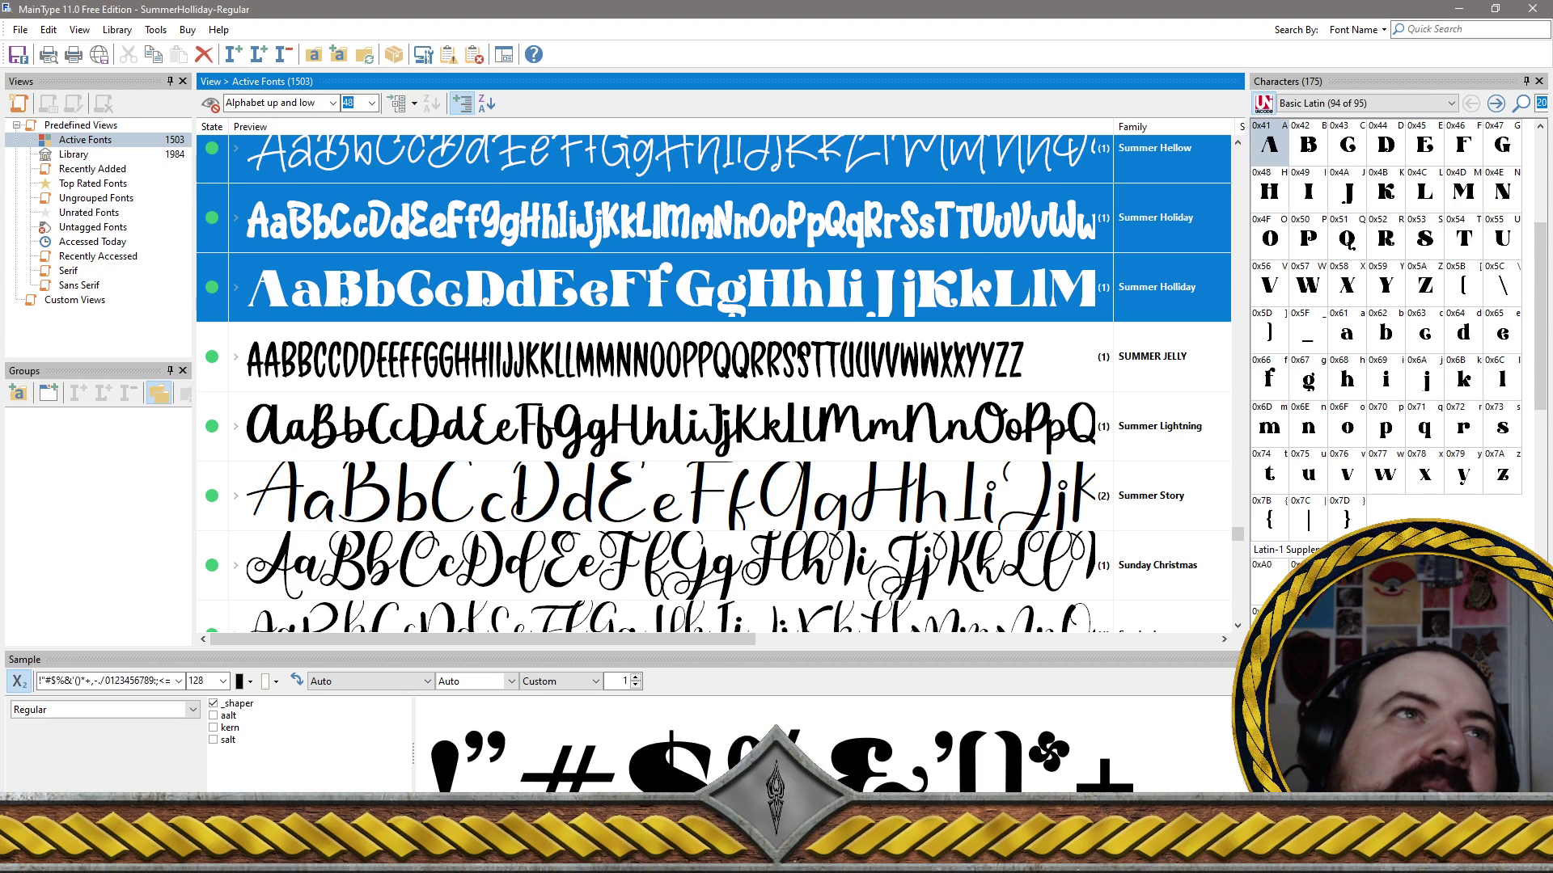
Add SUMMER JELLY, Summer Lightning, Summer Story and Sunday Christmas to the font selection
{"action": "left_click", "coordinate": [802, 377], "text": "ctrl"}
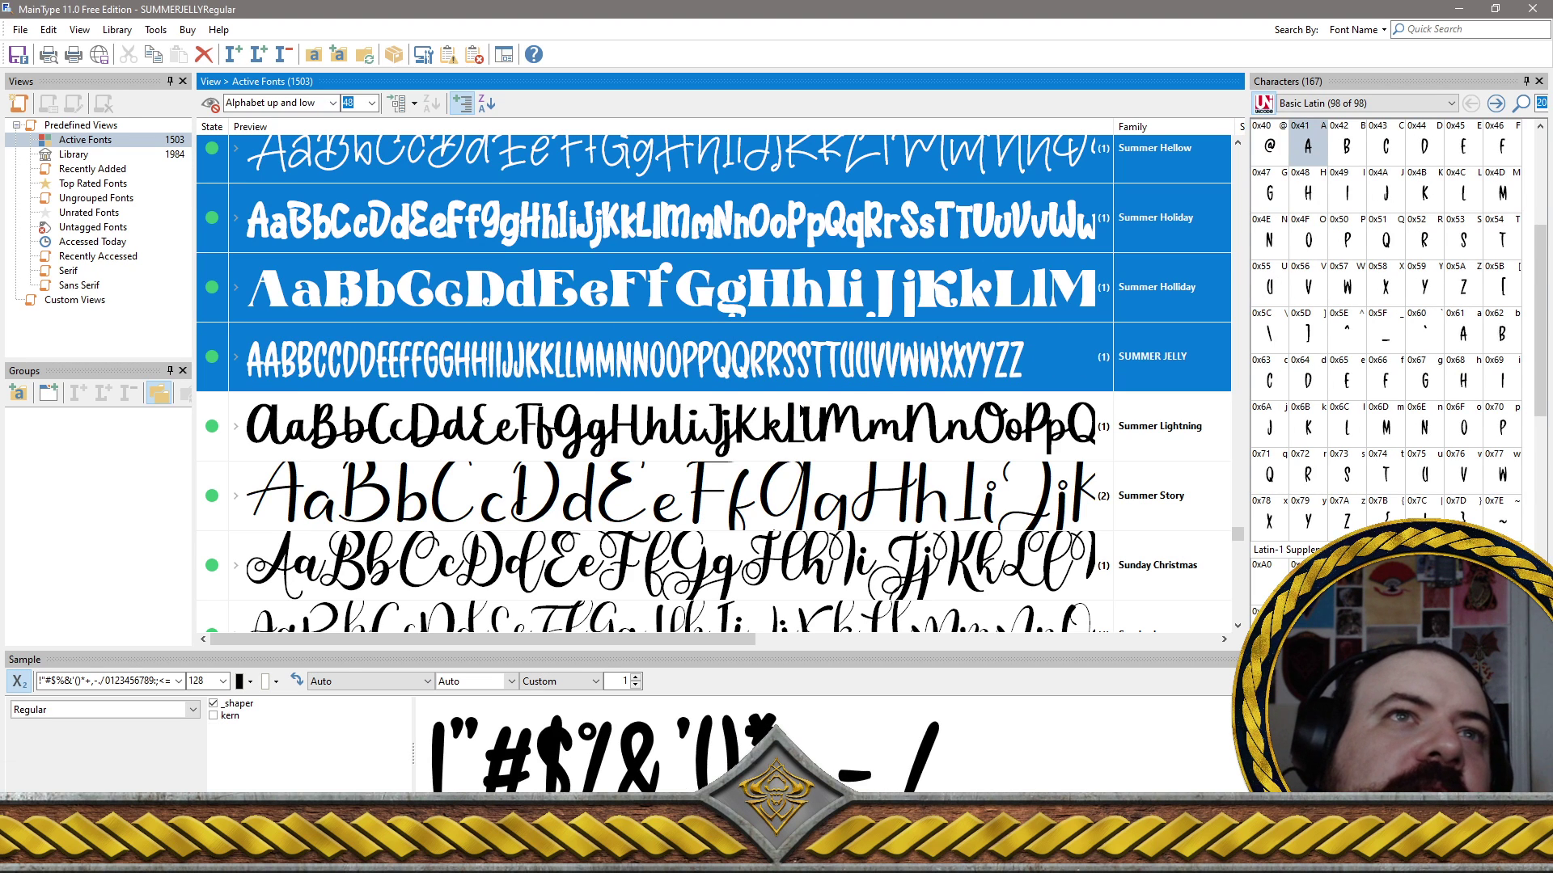
{"action": "left_click", "coordinate": [802, 411], "text": "ctrl"}
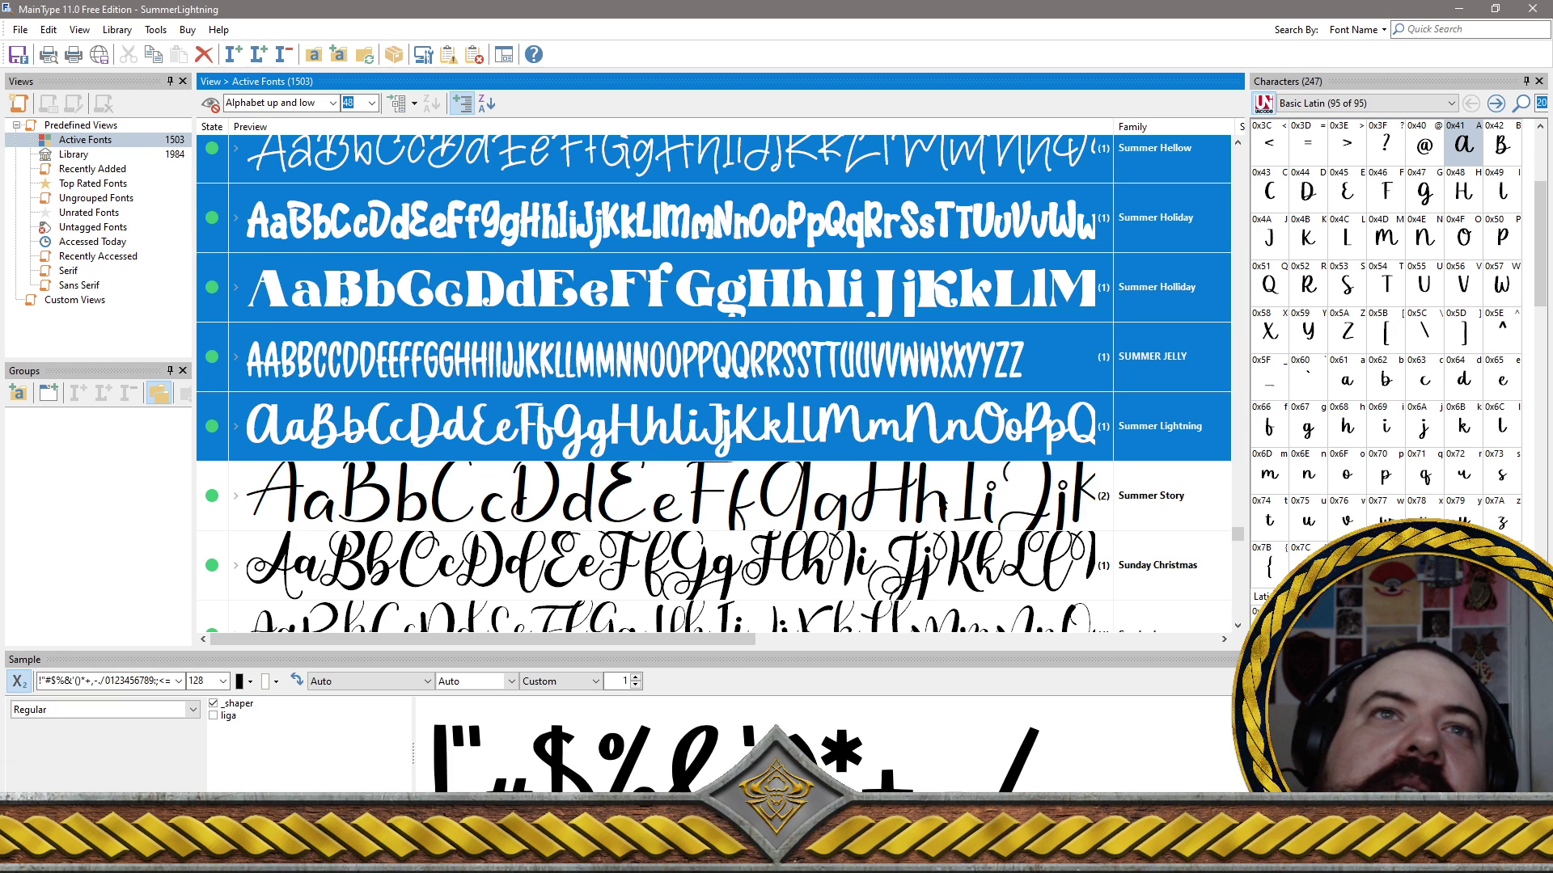
{"action": "left_click", "coordinate": [942, 503], "text": "ctrl"}
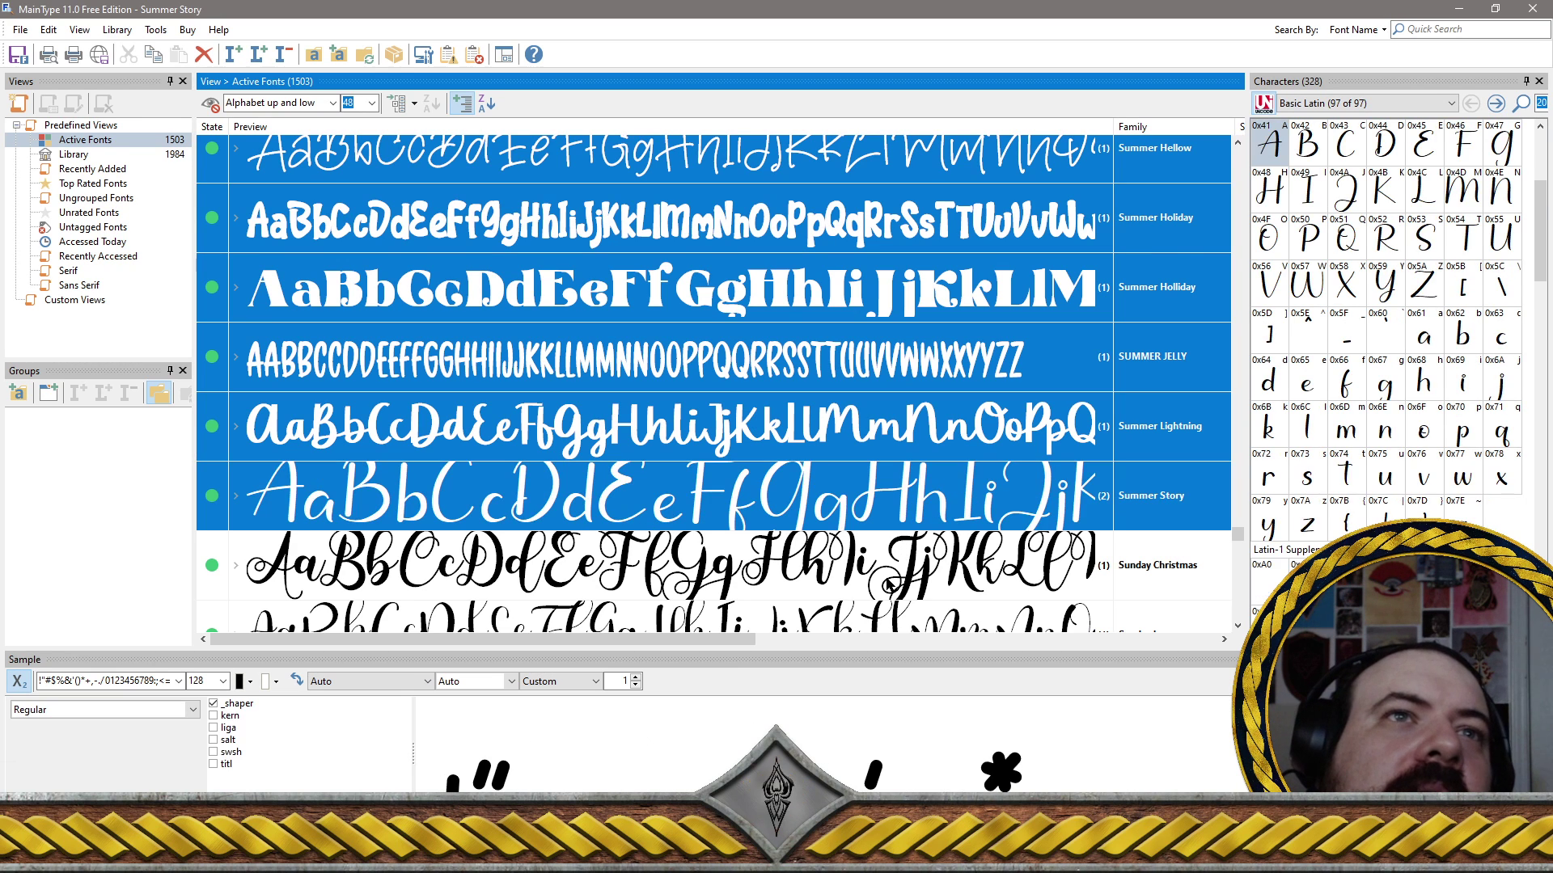
{"action": "left_click", "coordinate": [883, 575], "text": "ctrl"}
{"action": "left_click", "coordinate": [885, 576], "text": "ctrl"}
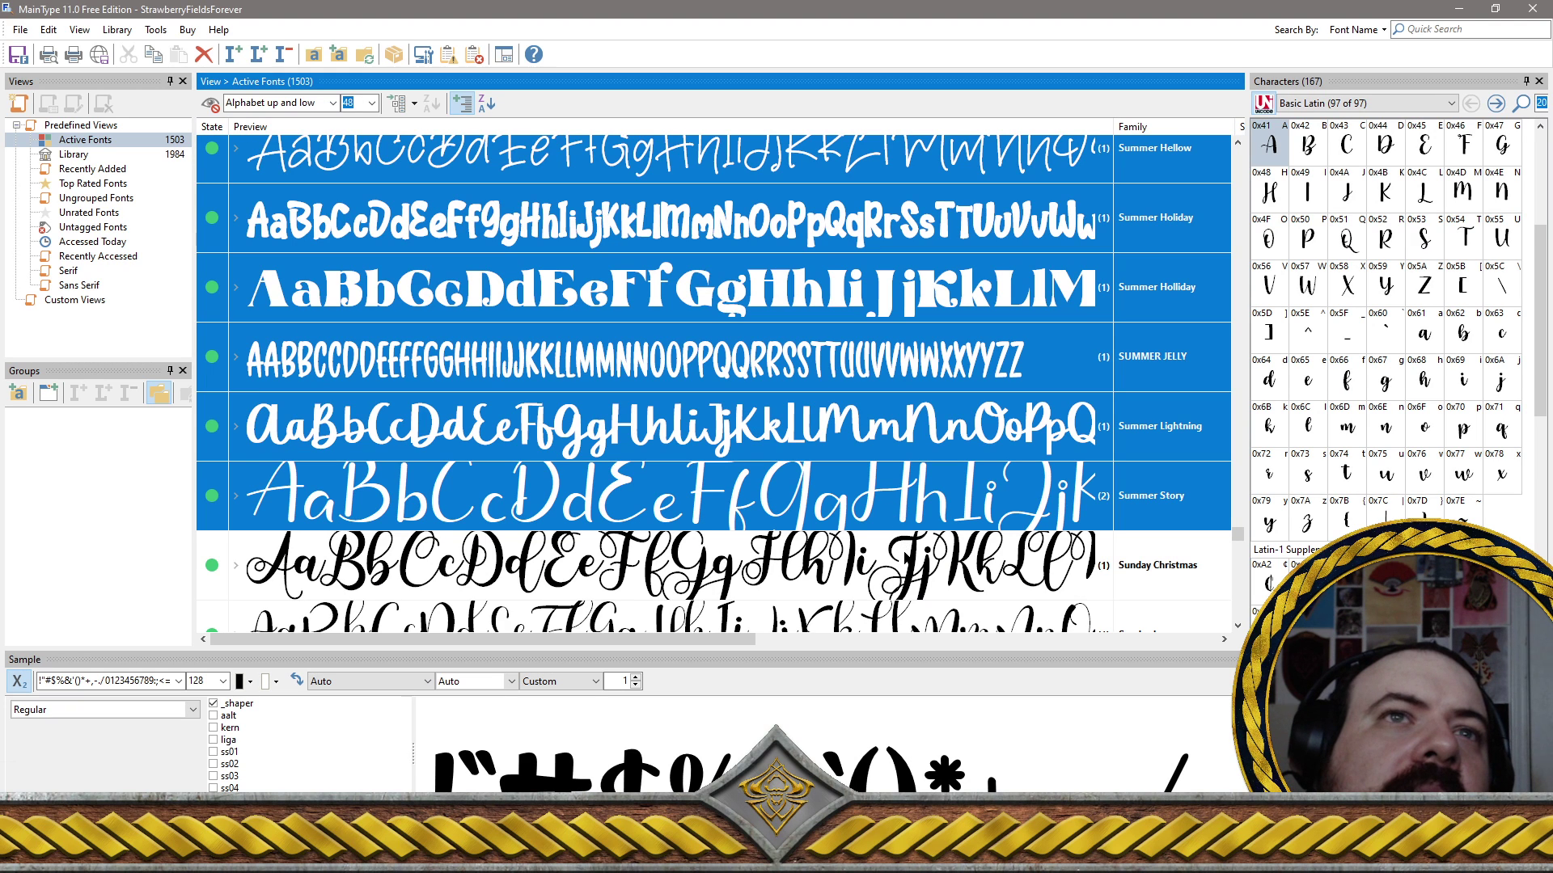
{"action": "left_click", "coordinate": [889, 566]}
Add Sunday love, Sunday Smoothie, Sunflower Like, Sunny Bunny and Sunny Bunny Alternate to the font selection, skipping Sunny Brush
{"action": "scroll", "coordinate": [900, 506], "scroll_direction": "down", "scroll_amount": 2}
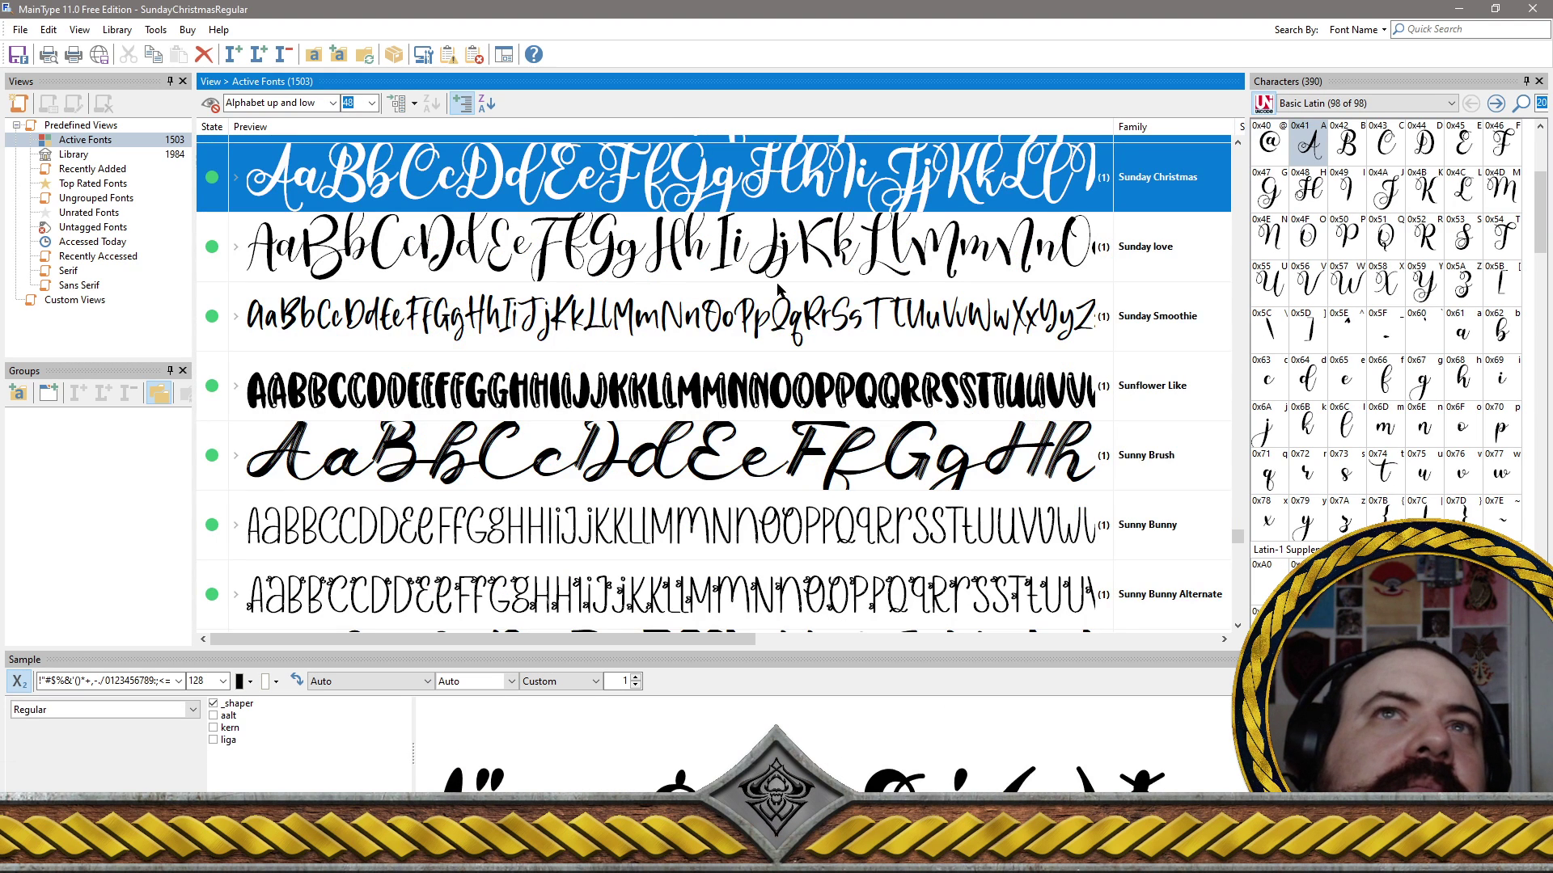
{"action": "left_click", "coordinate": [784, 258], "text": "ctrl"}
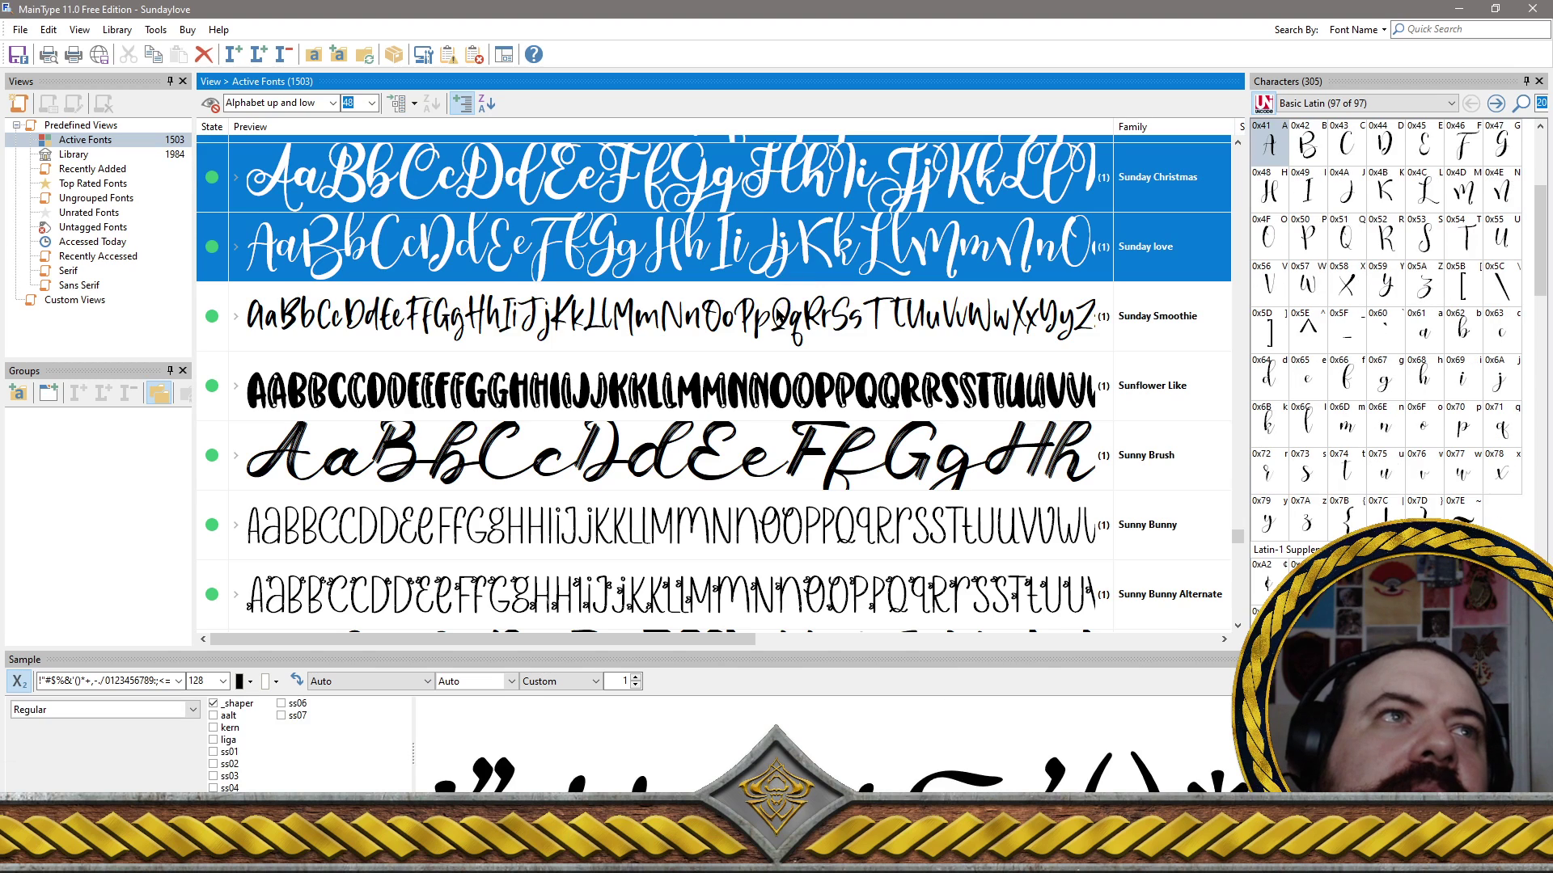
{"action": "left_click", "coordinate": [780, 315], "text": "ctrl"}
{"action": "left_click", "coordinate": [772, 407], "text": "ctrl"}
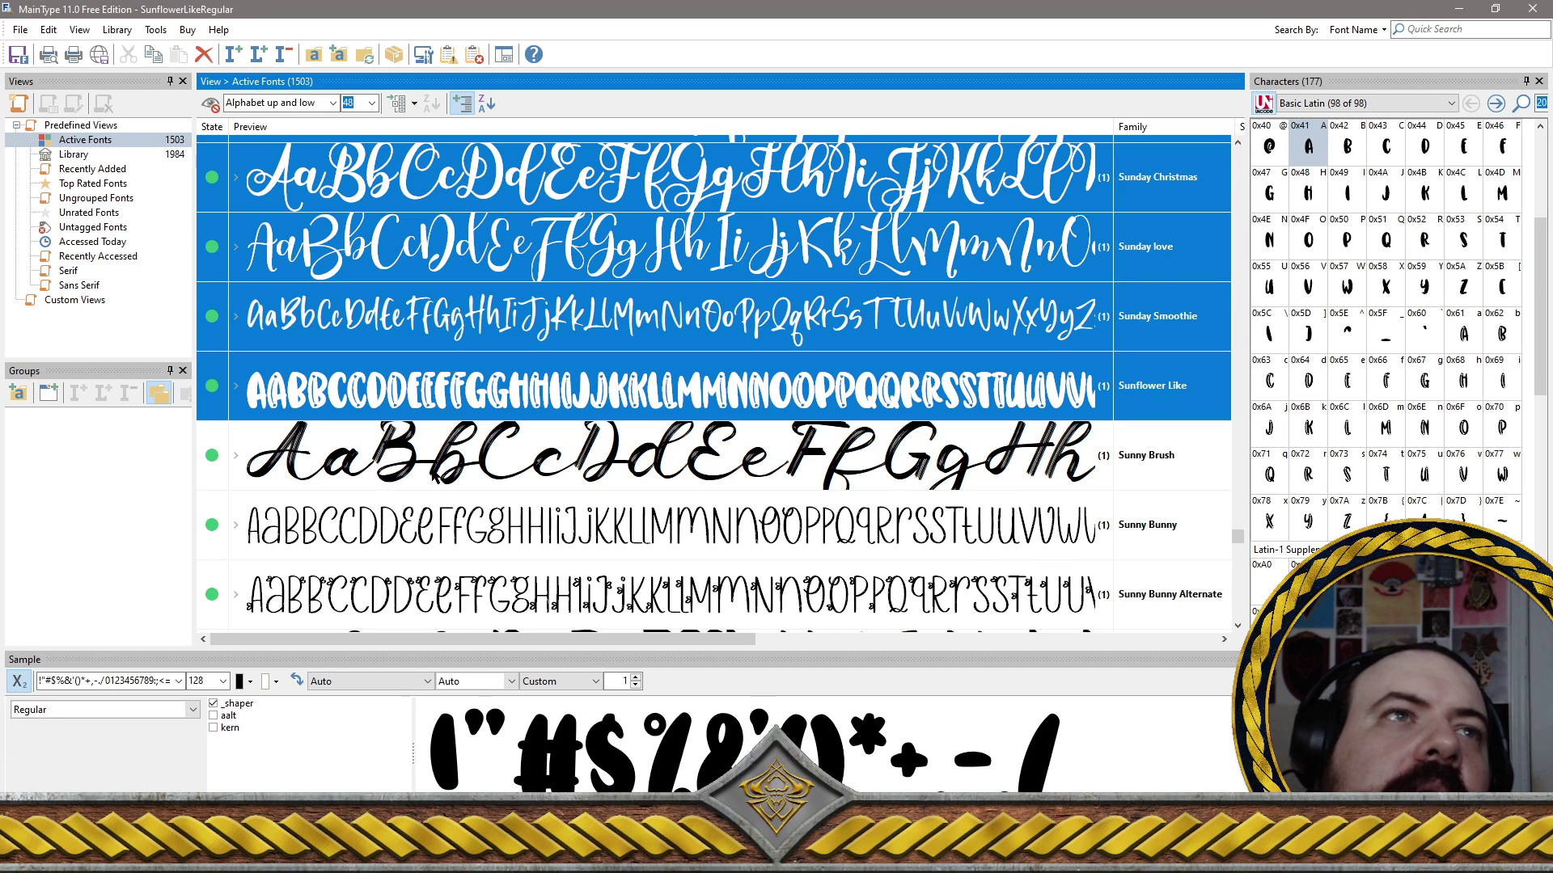
{"action": "left_click", "coordinate": [571, 522], "text": "ctrl"}
{"action": "left_click", "coordinate": [619, 596], "text": "ctrl"}
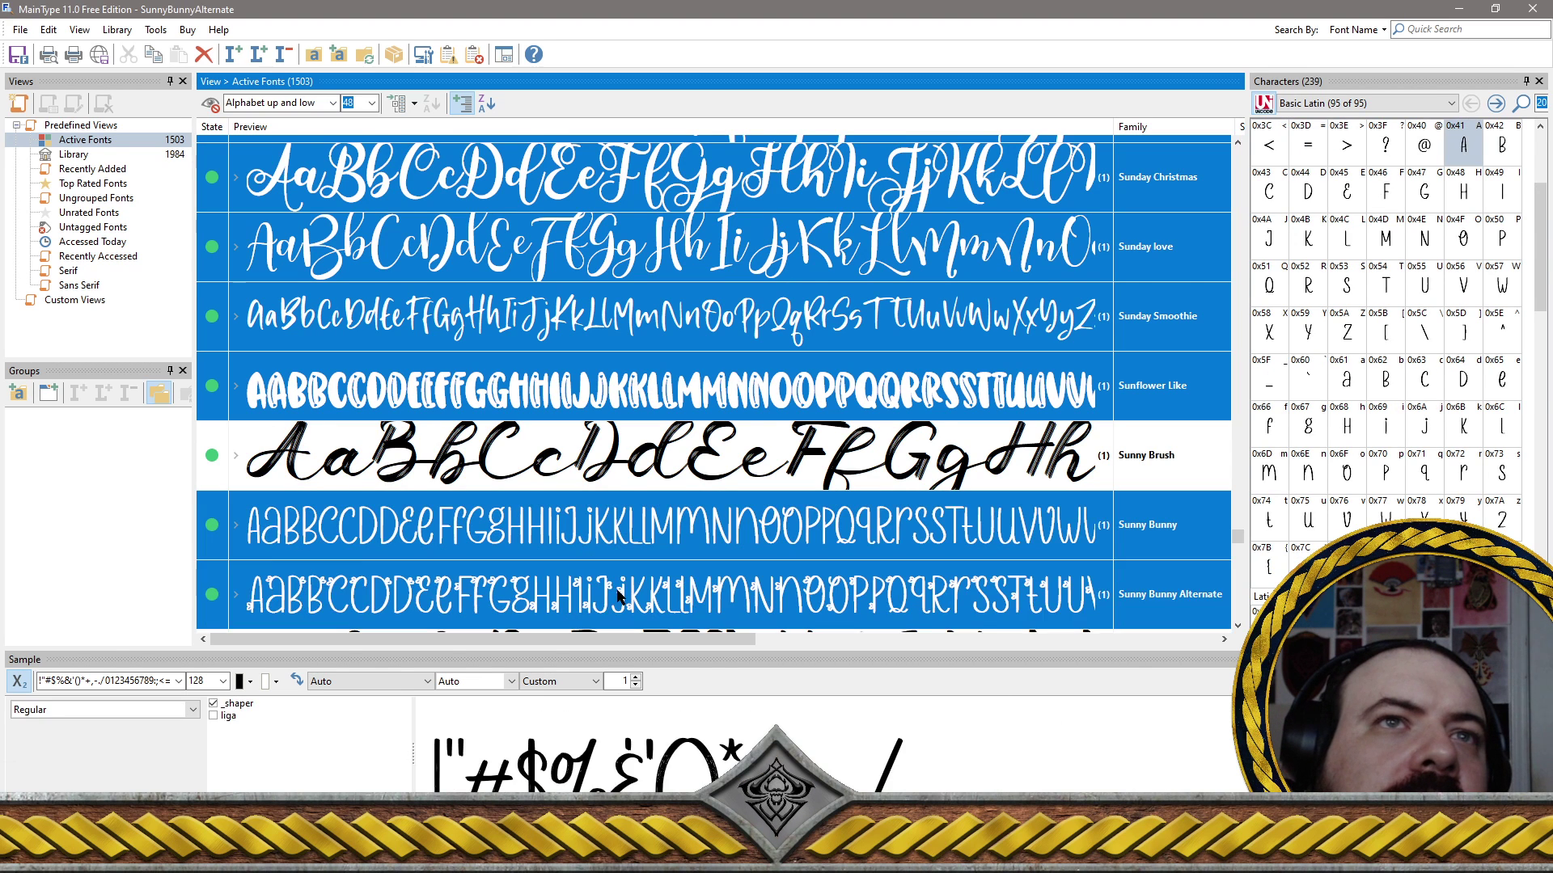
Add Sunny Easter, SUNRISE HOLIDAYS, SUNRISE ISLAND and Super Dinosaur to the font selection
{"action": "scroll", "coordinate": [619, 596], "scroll_direction": "down", "scroll_amount": 2}
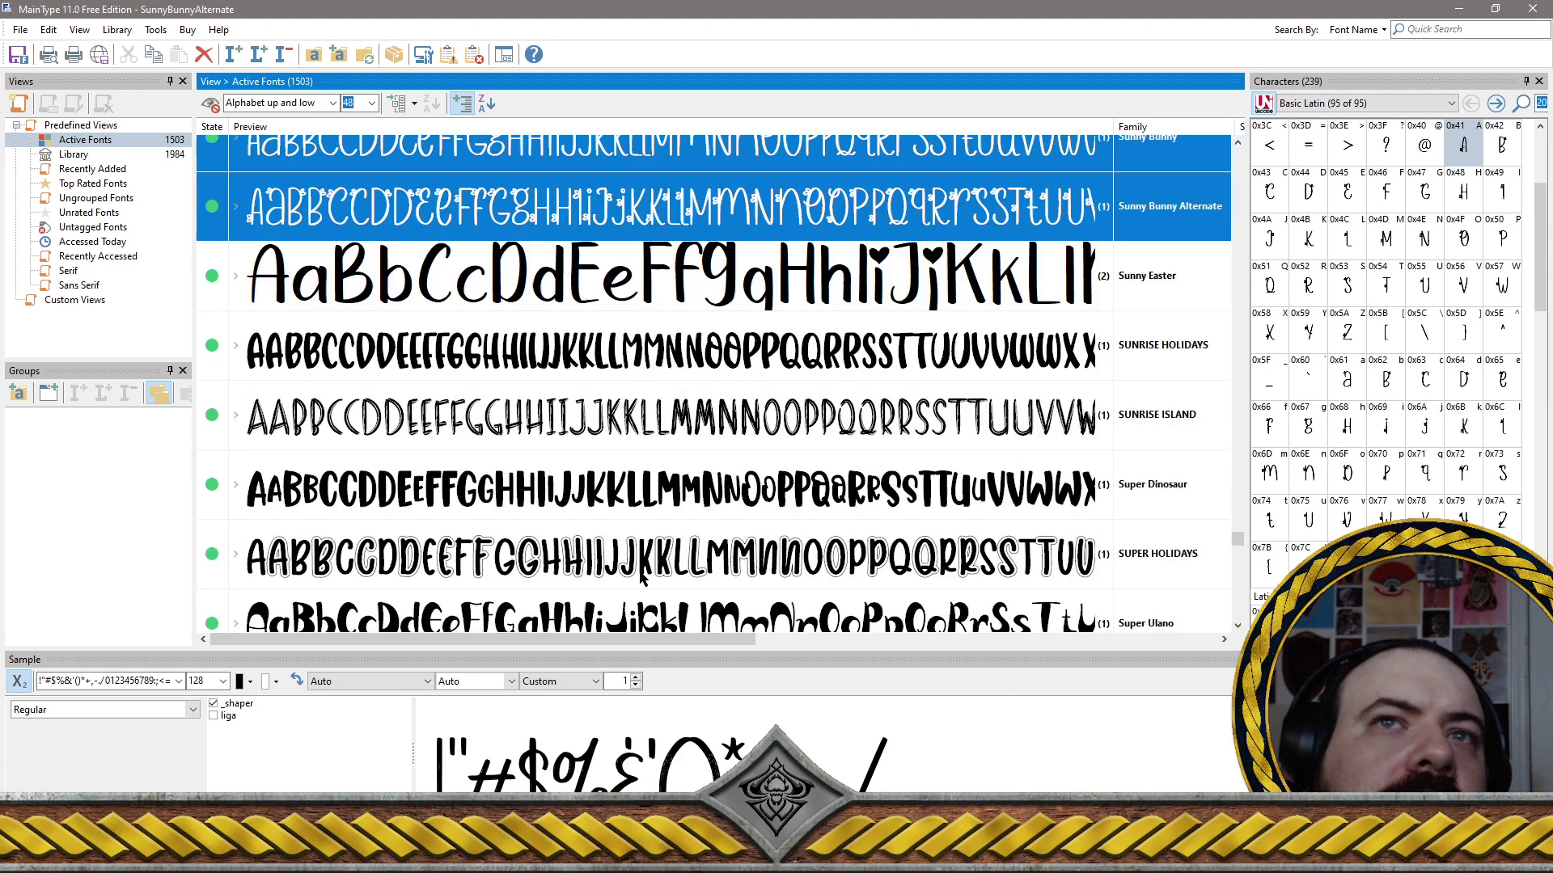
{"action": "left_click", "coordinate": [601, 288], "text": "ctrl"}
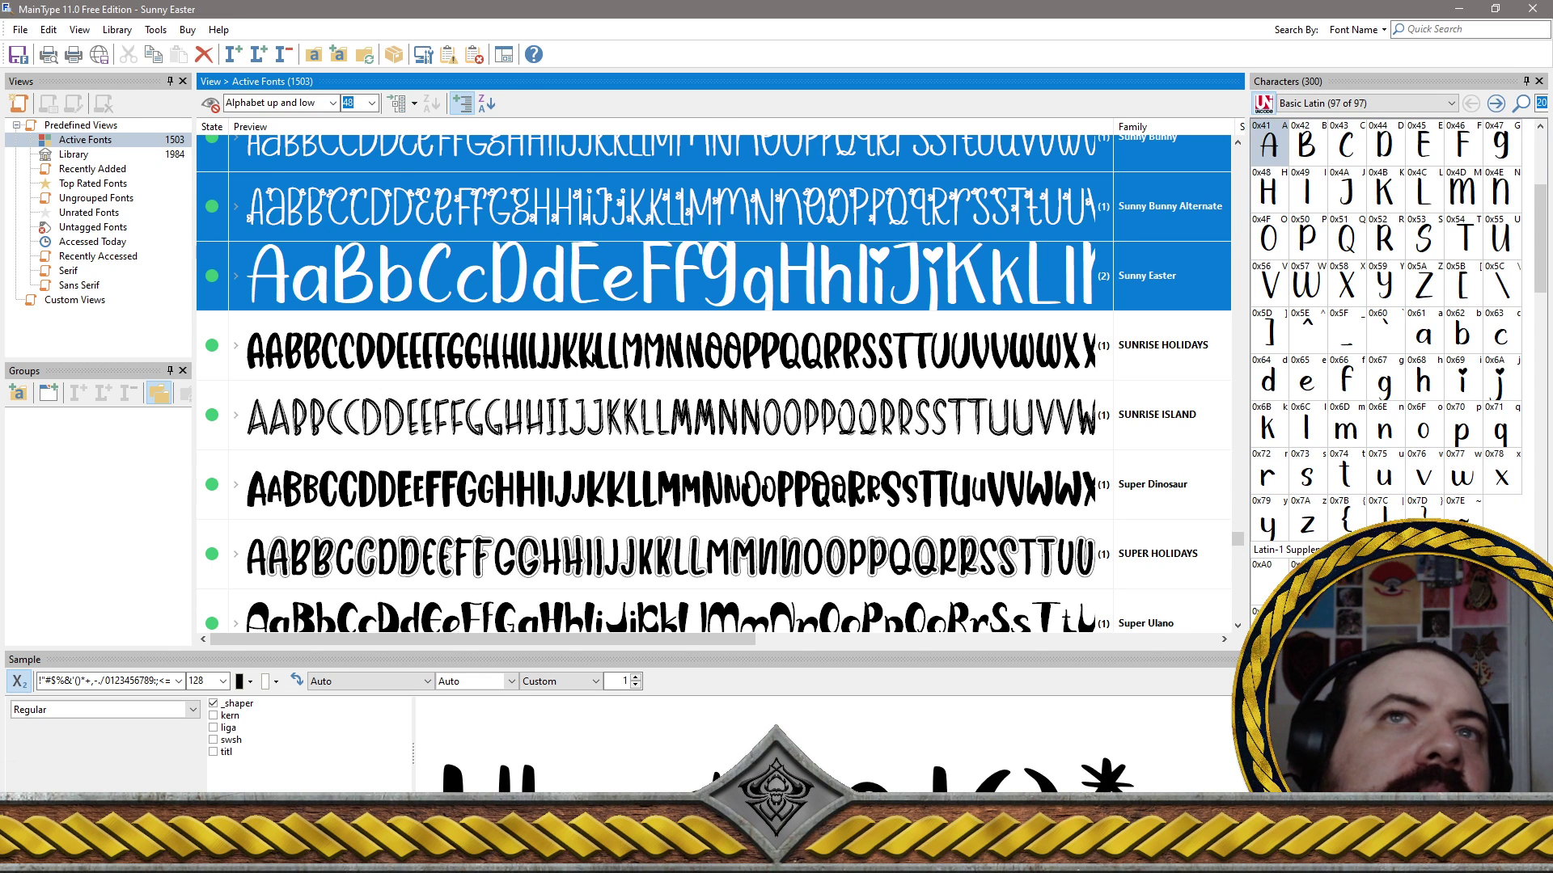
{"action": "left_click", "coordinate": [595, 346], "text": "ctrl"}
{"action": "left_click", "coordinate": [591, 414], "text": "ctrl"}
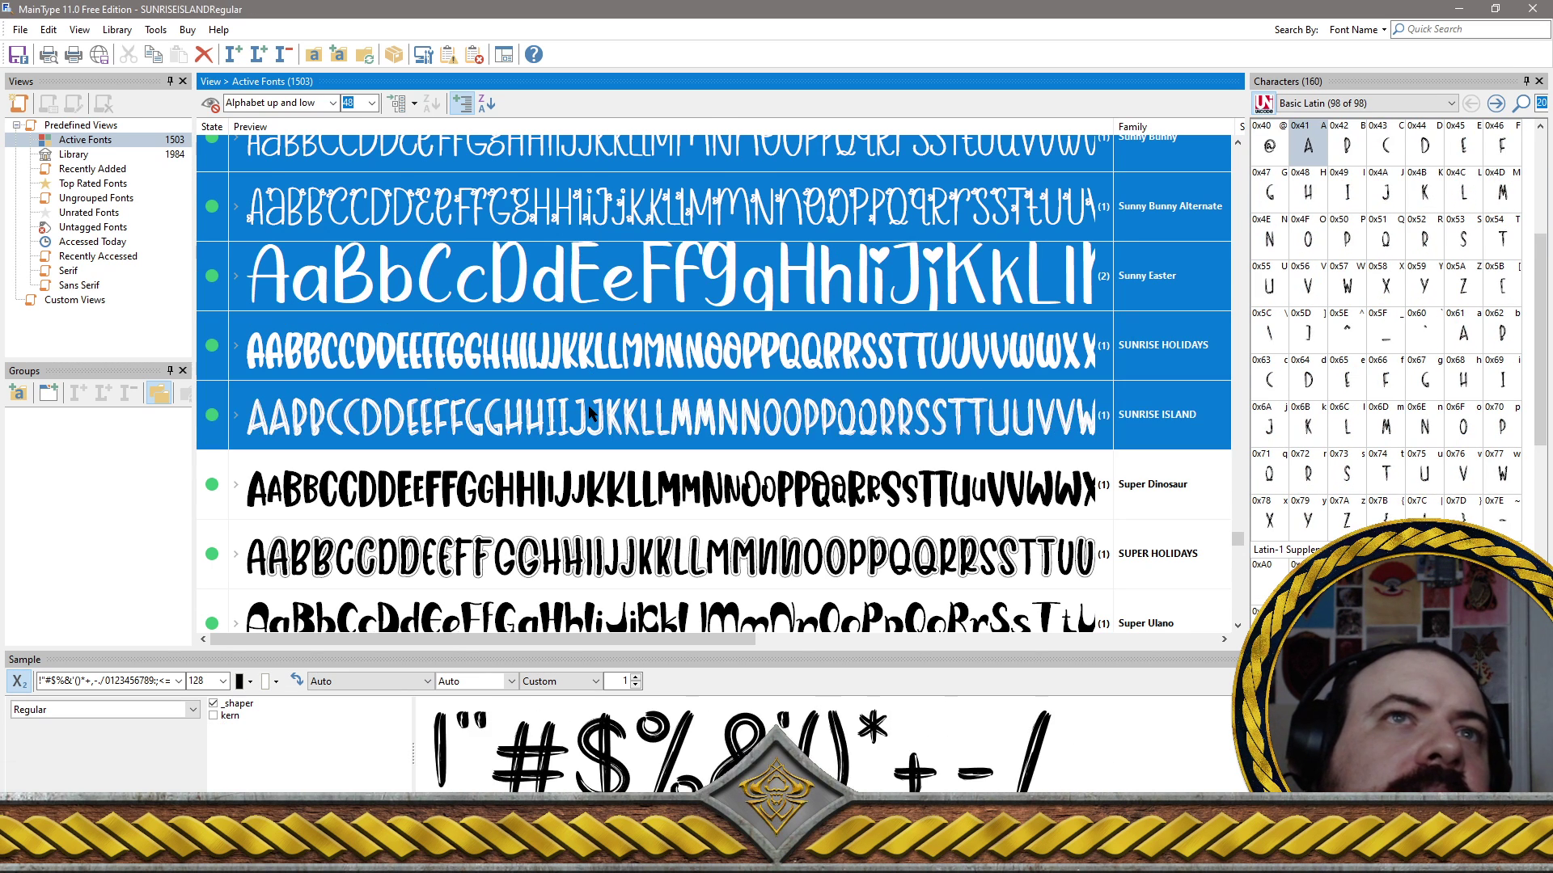
{"action": "left_click", "coordinate": [608, 476], "text": "ctrl"}
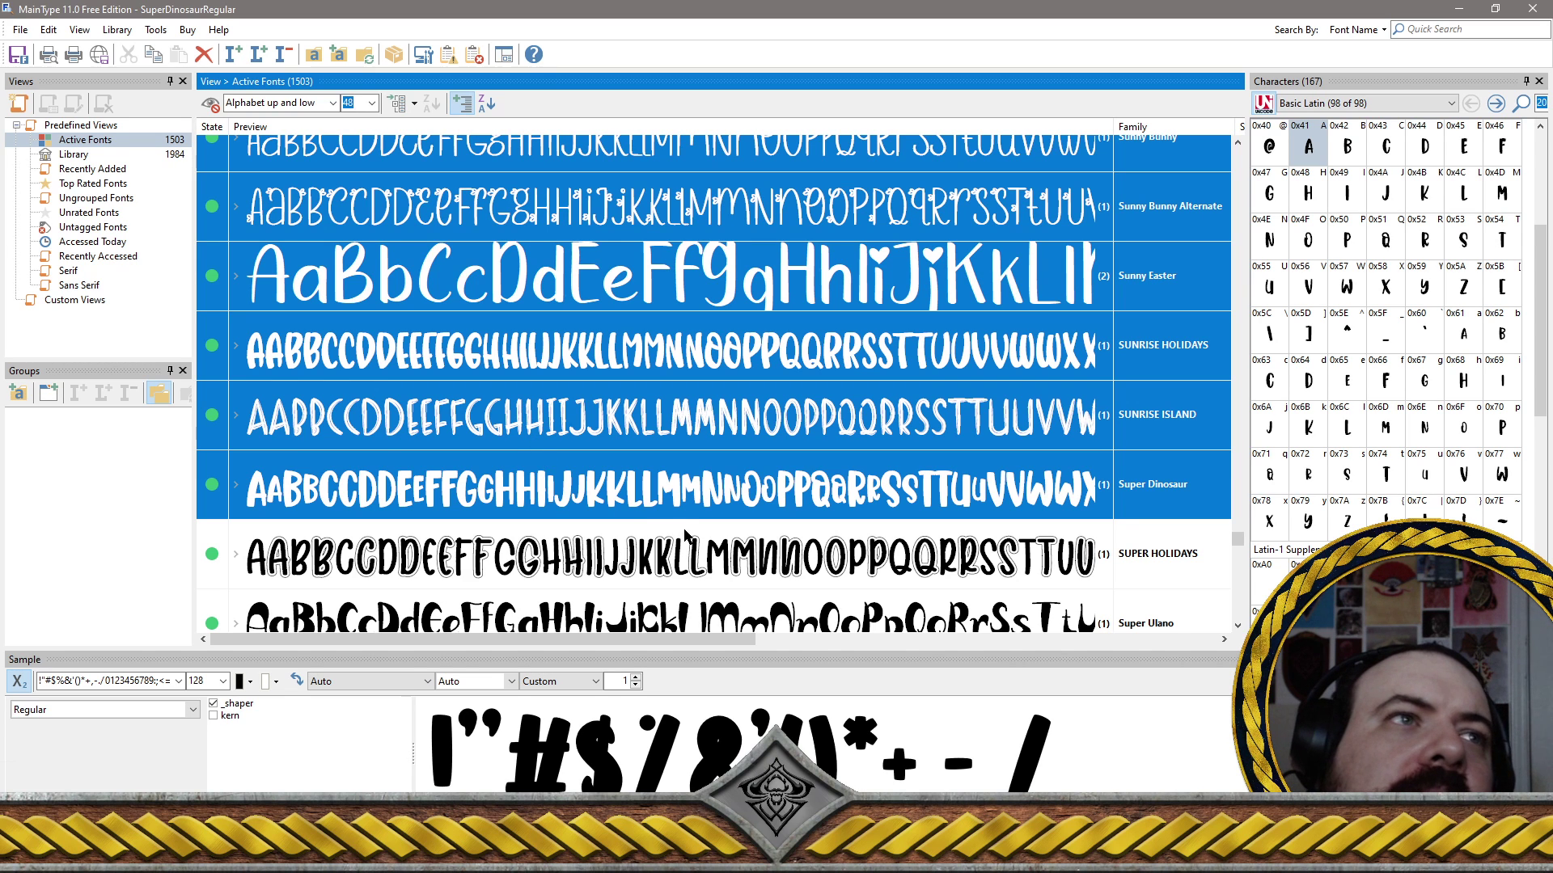
Add SUPER HOLIDAYS, Super Ulano, Sweet Allita, Sweet Berlyn, Sweet Charlie and Sweet Child Script to the font selection
{"action": "scroll", "coordinate": [684, 534], "scroll_direction": "down", "scroll_amount": 2}
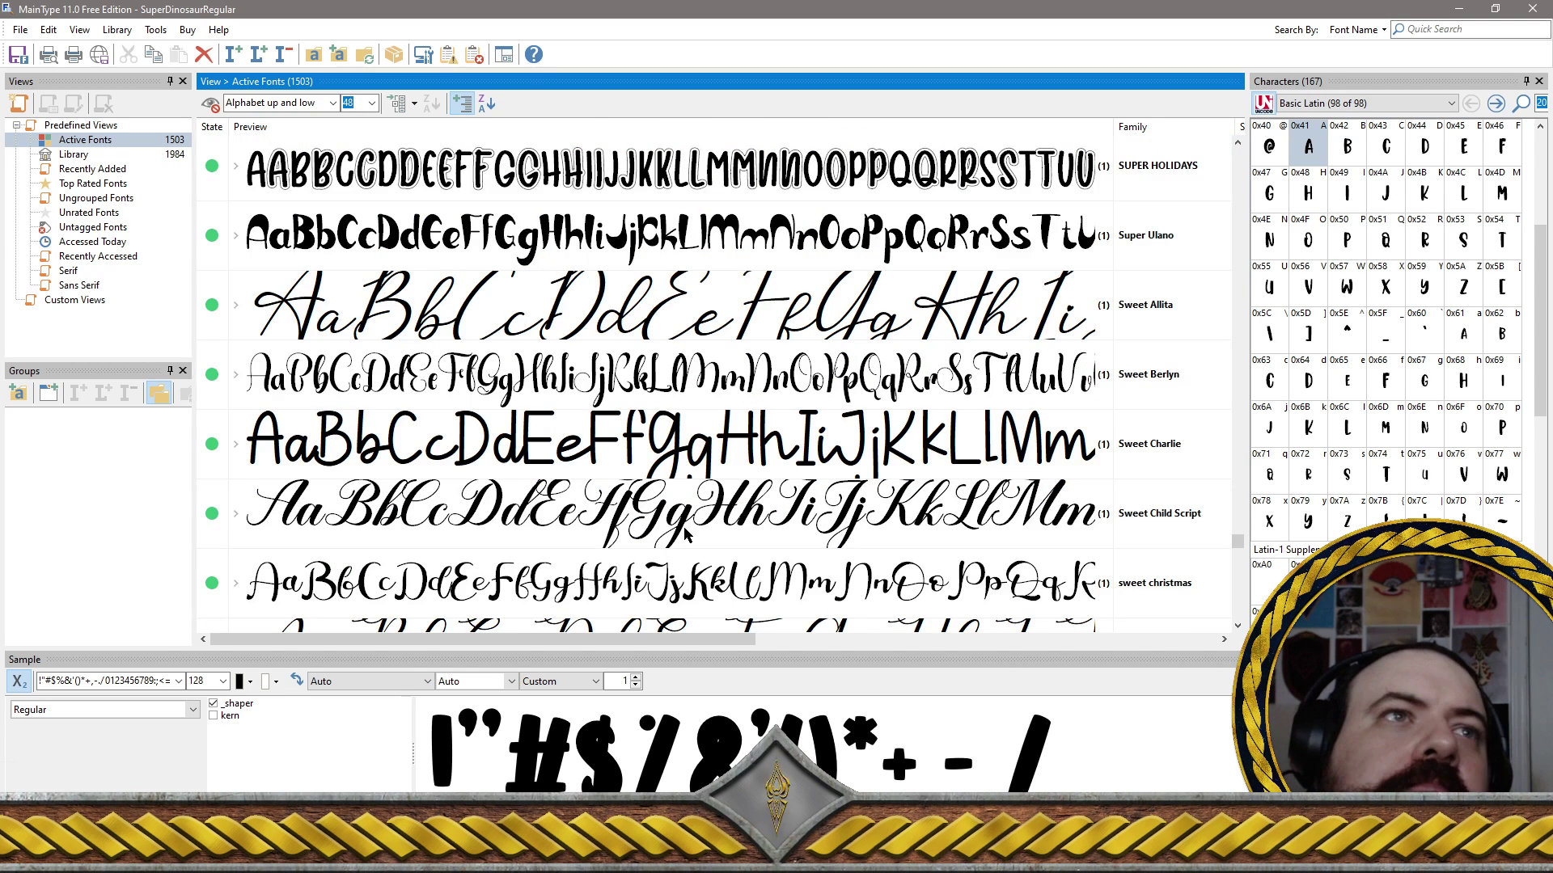
{"action": "left_click", "coordinate": [650, 207]}
{"action": "left_click", "coordinate": [651, 242], "text": "ctrl"}
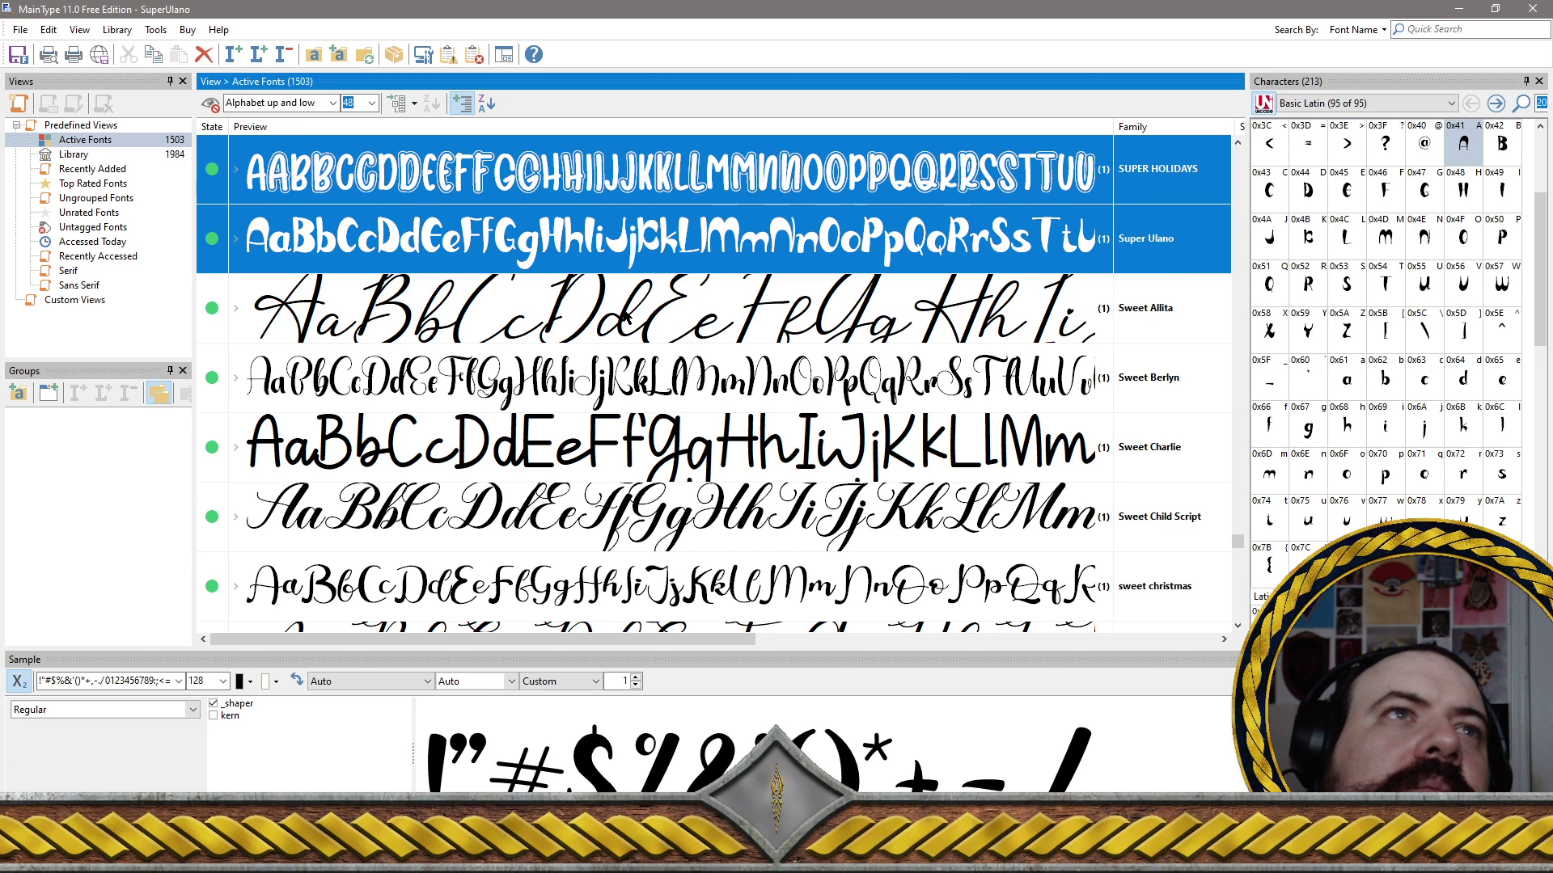
{"action": "left_click", "coordinate": [632, 327], "text": "ctrl"}
{"action": "left_click", "coordinate": [632, 350], "text": "ctrl"}
{"action": "left_click", "coordinate": [646, 453], "text": "ctrl"}
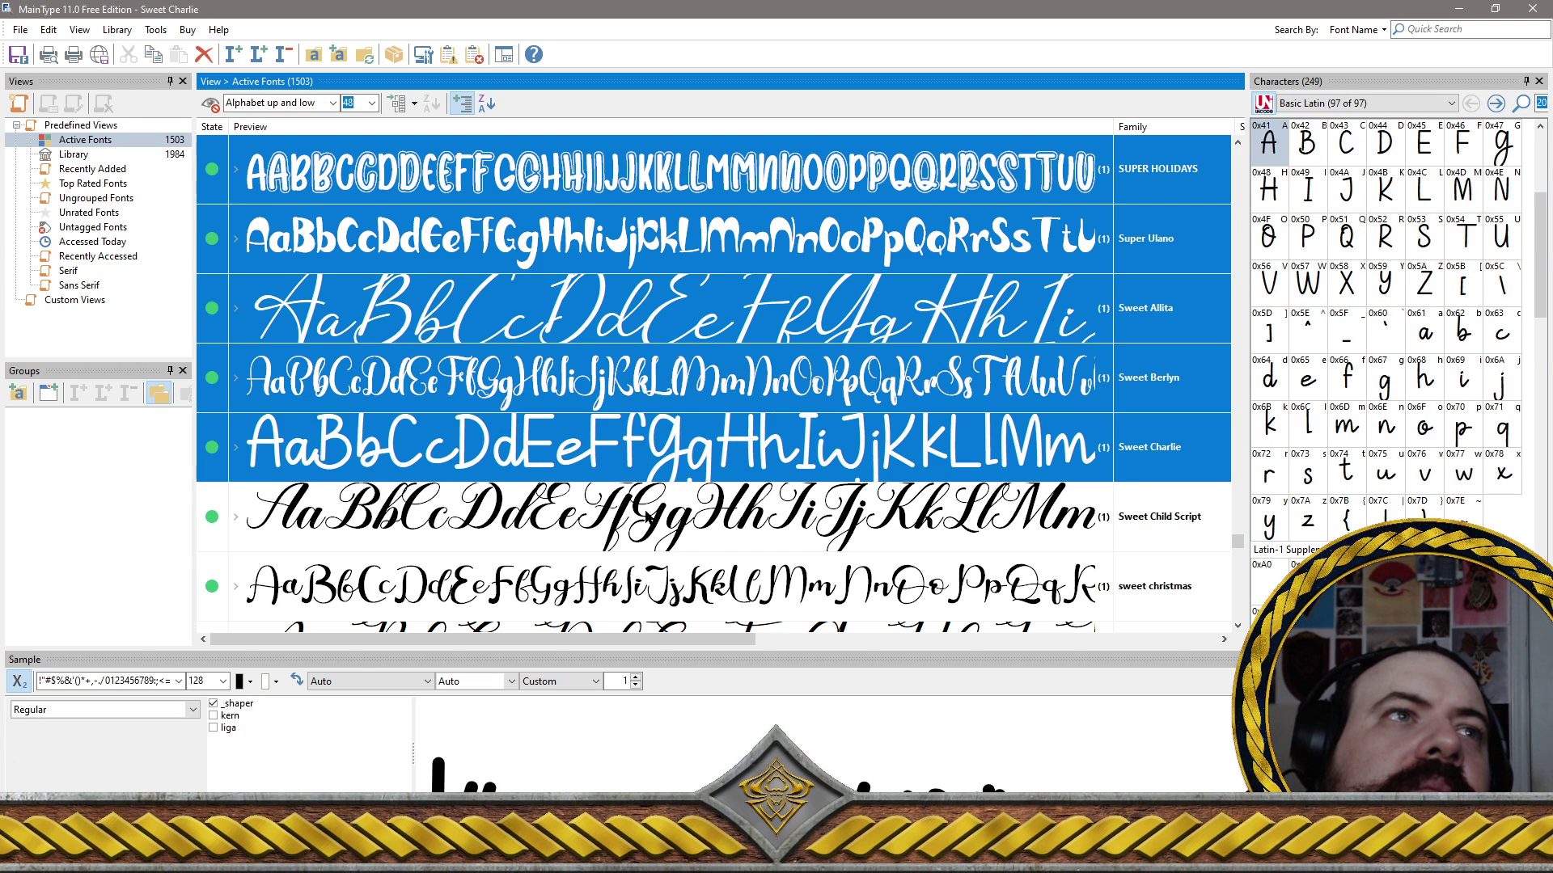
{"action": "left_click", "coordinate": [650, 518], "text": "ctrl"}
Add sweet christmas, both Sweet Flower Script families, SWEET JULY and Sweet Signature to the font selection
{"action": "scroll", "coordinate": [668, 464], "scroll_direction": "down", "scroll_amount": 5}
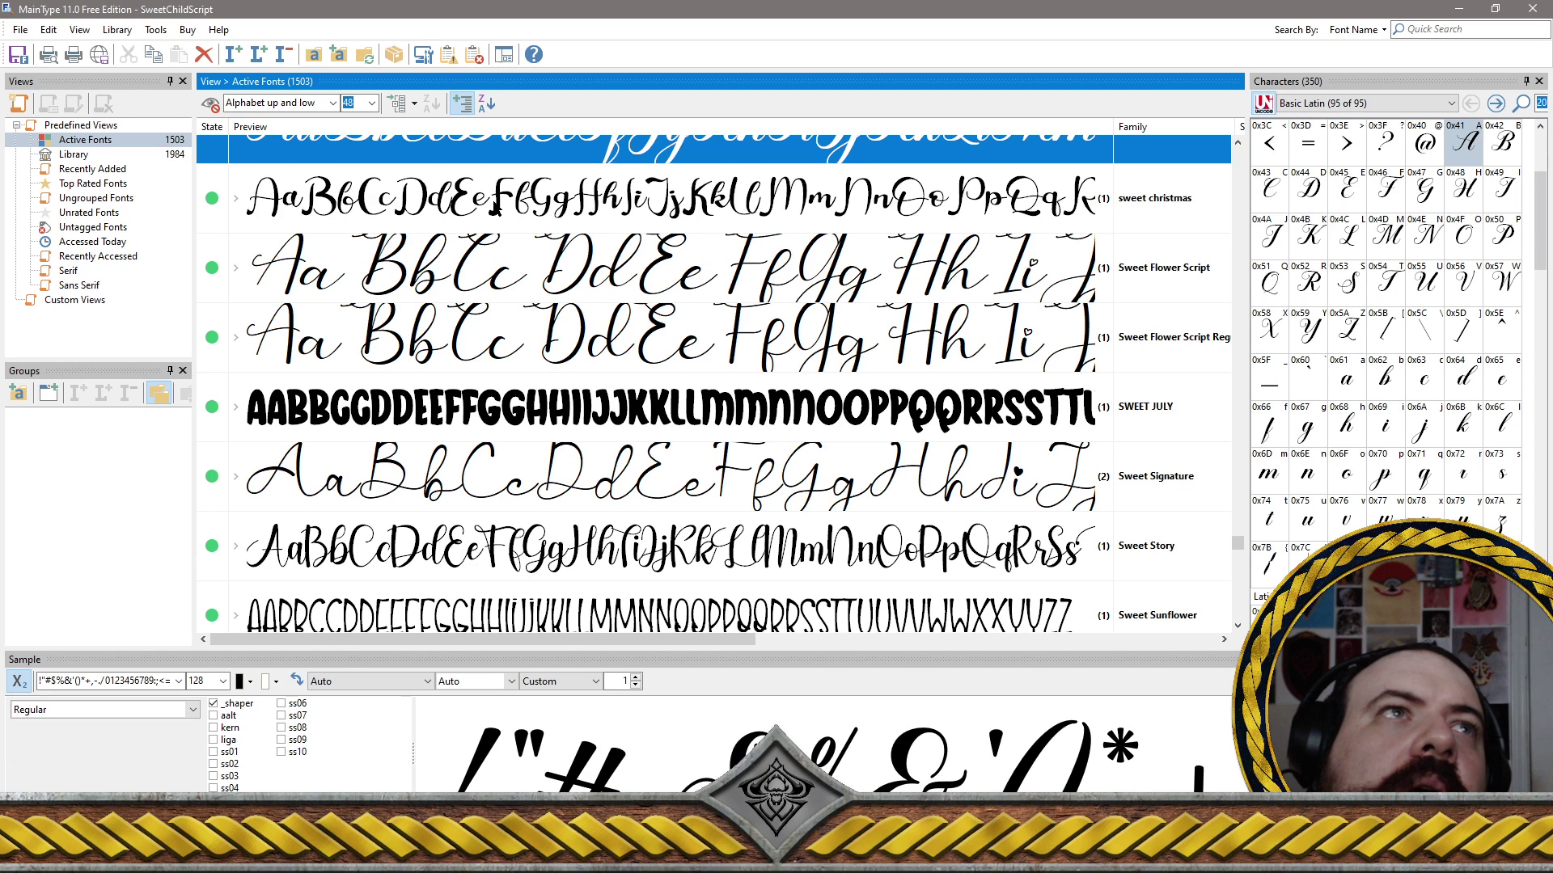
{"action": "left_click", "coordinate": [483, 228], "text": "ctrl"}
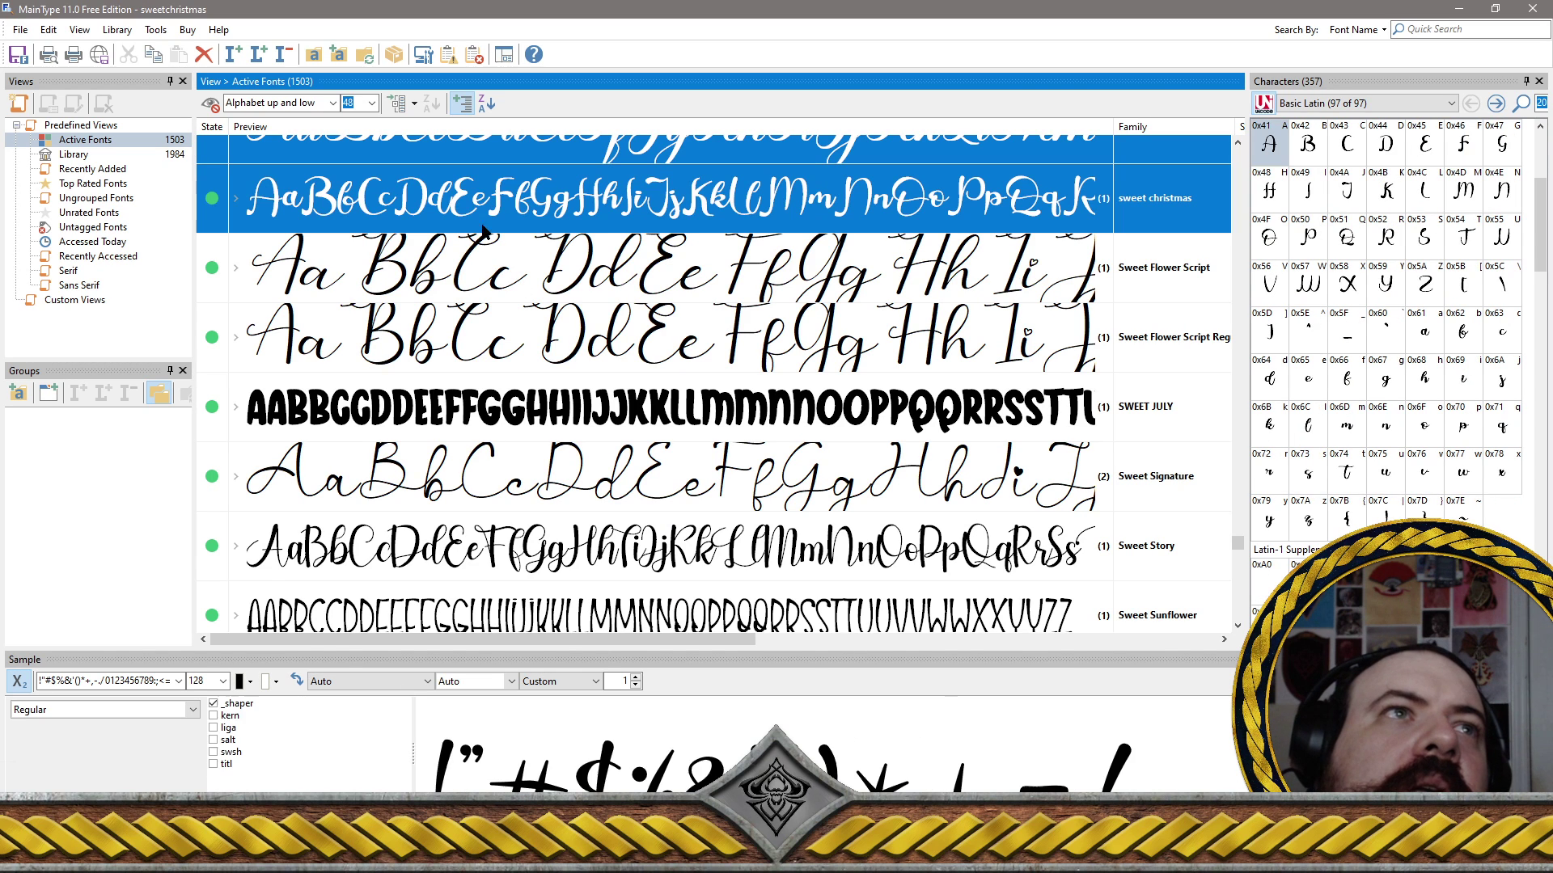
{"action": "left_click", "coordinate": [486, 274], "text": "ctrl"}
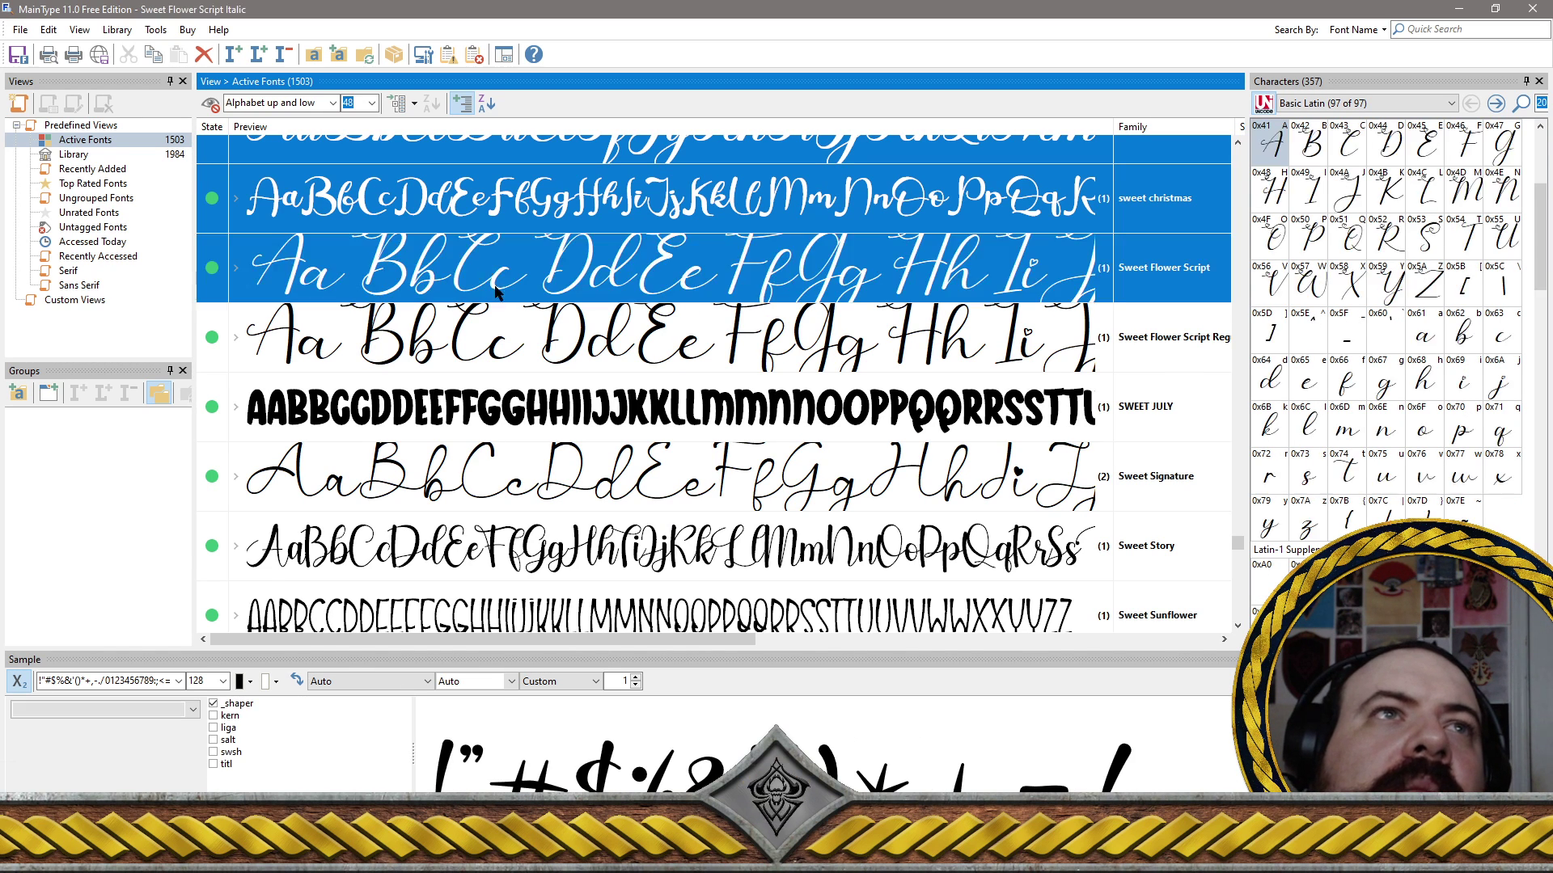
{"action": "left_click", "coordinate": [578, 351], "text": "ctrl"}
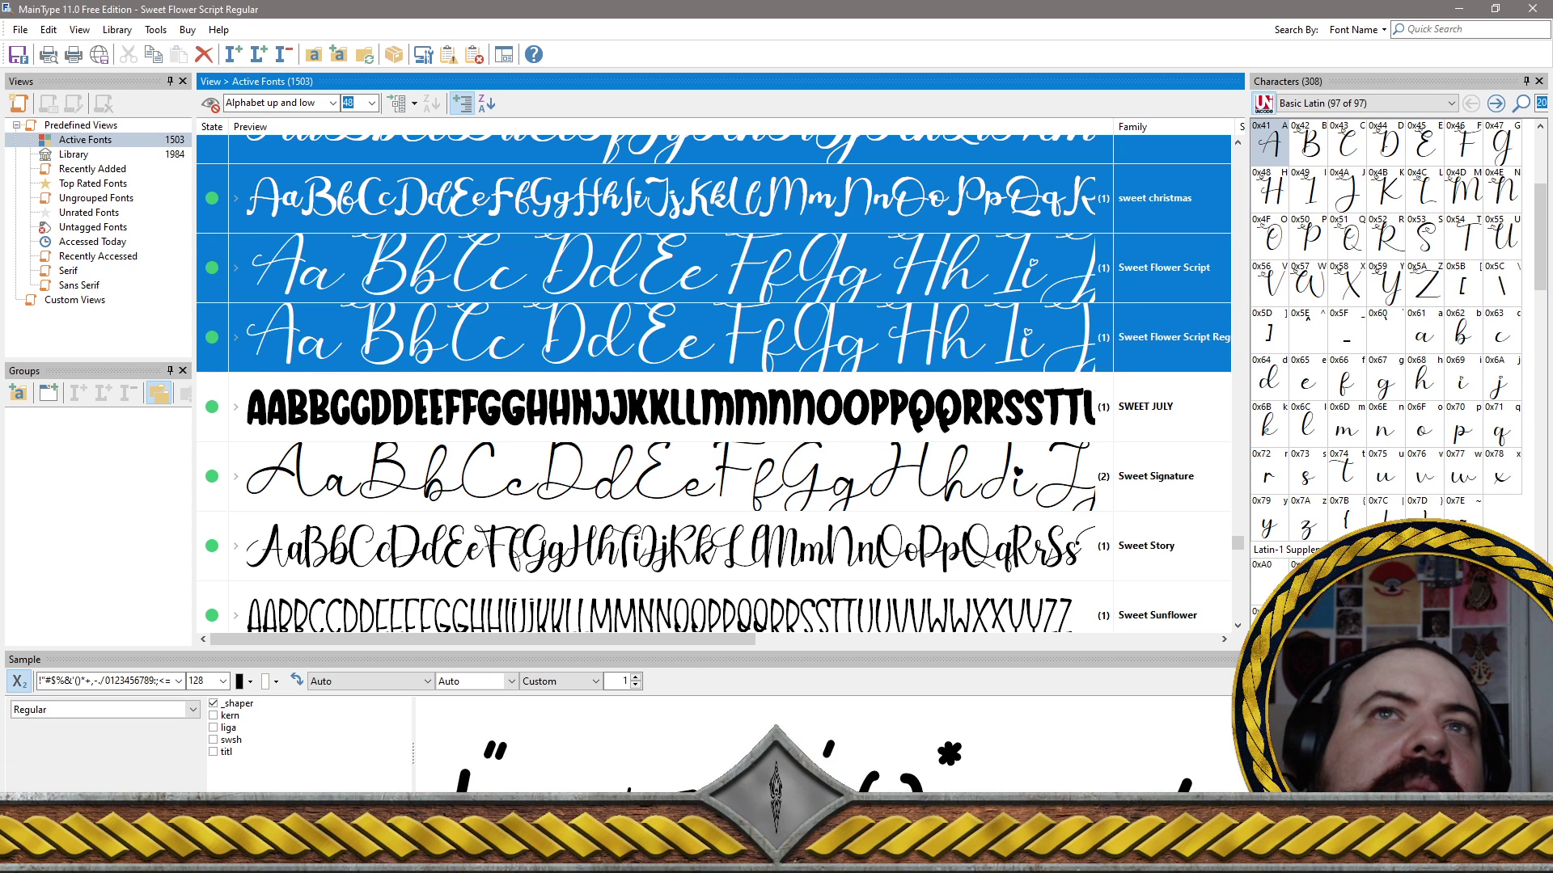
{"action": "left_click", "coordinate": [579, 409], "text": "ctrl"}
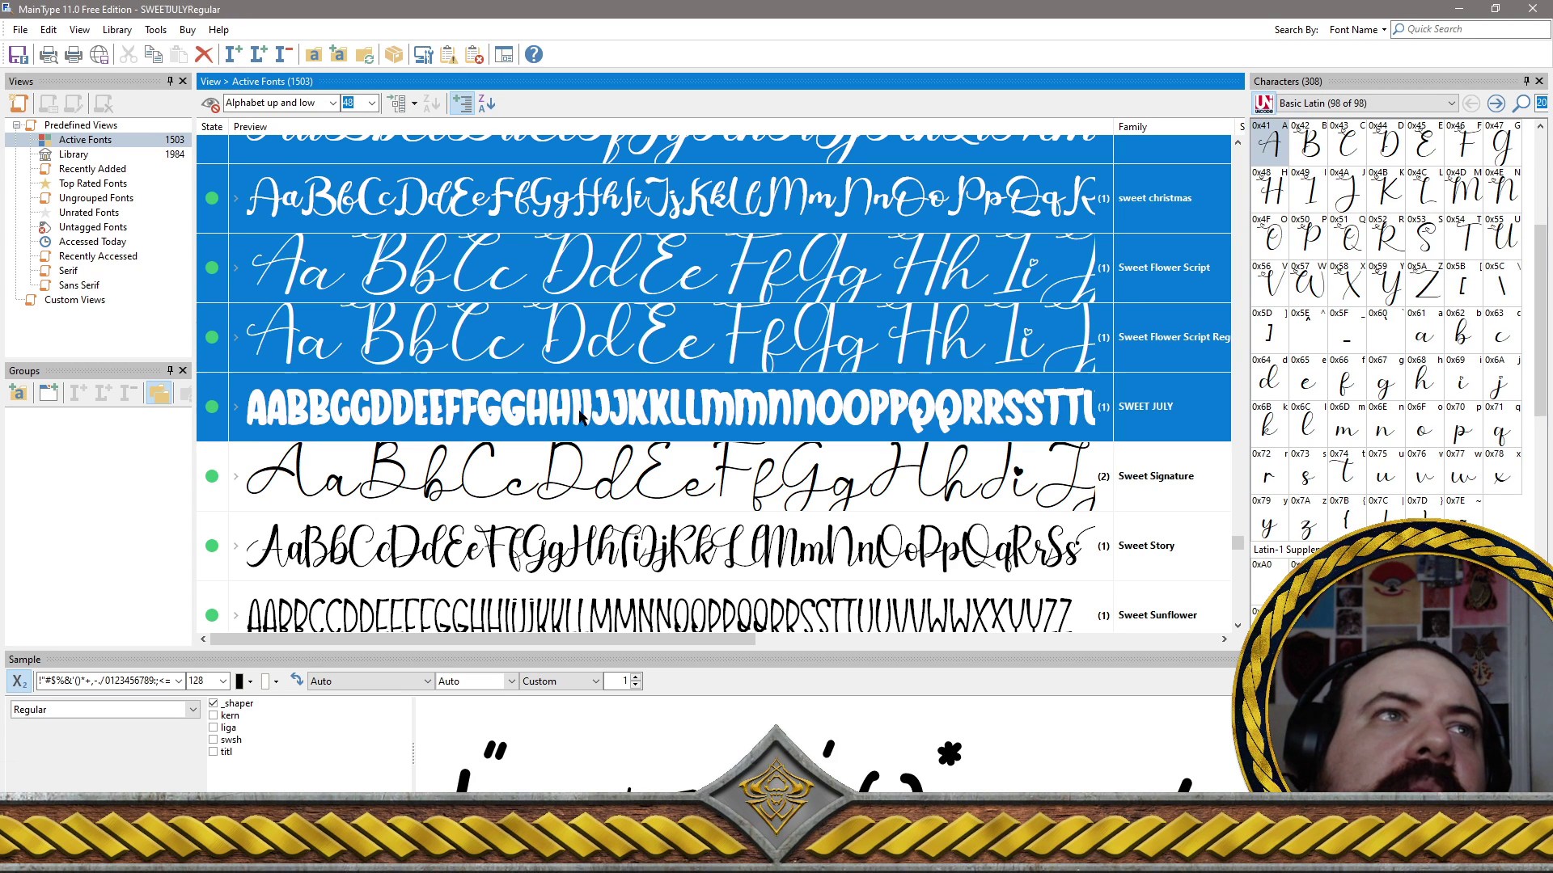
{"action": "left_click", "coordinate": [579, 482], "text": "ctrl"}
Add Sweet Story, Sweet Sunflower, Sweety Lover, Sweetyhearts, Swistblnk Banthers, Switzerland and Sydney Tears to the font selection
{"action": "scroll", "coordinate": [574, 453], "scroll_direction": "down", "scroll_amount": 2}
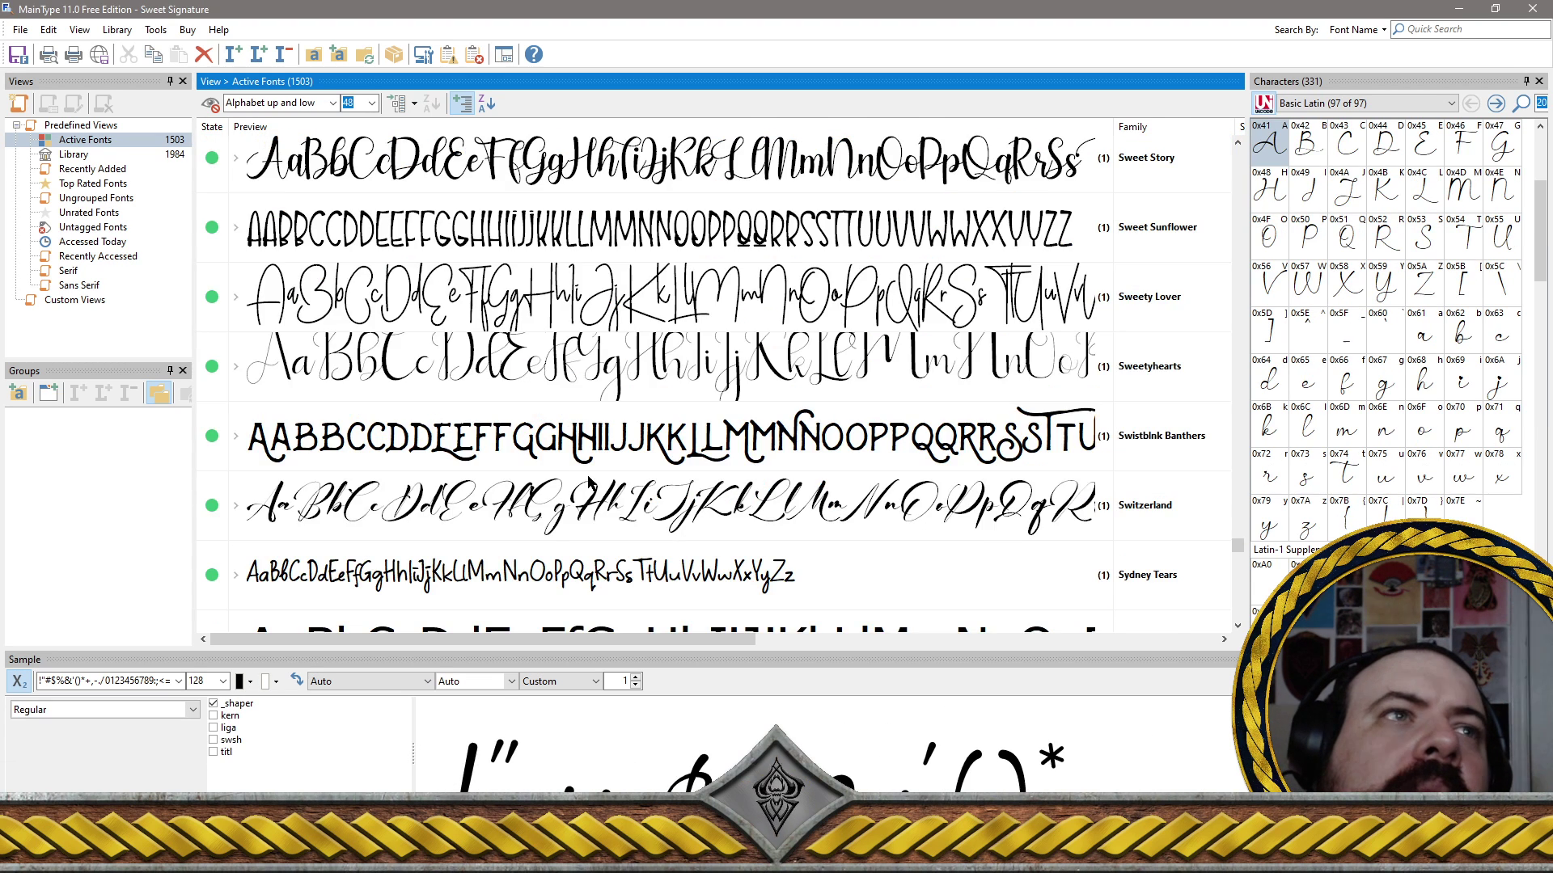
{"action": "left_click", "coordinate": [491, 189]}
{"action": "left_click", "coordinate": [488, 243], "text": "ctrl"}
{"action": "left_click", "coordinate": [500, 304], "text": "ctrl"}
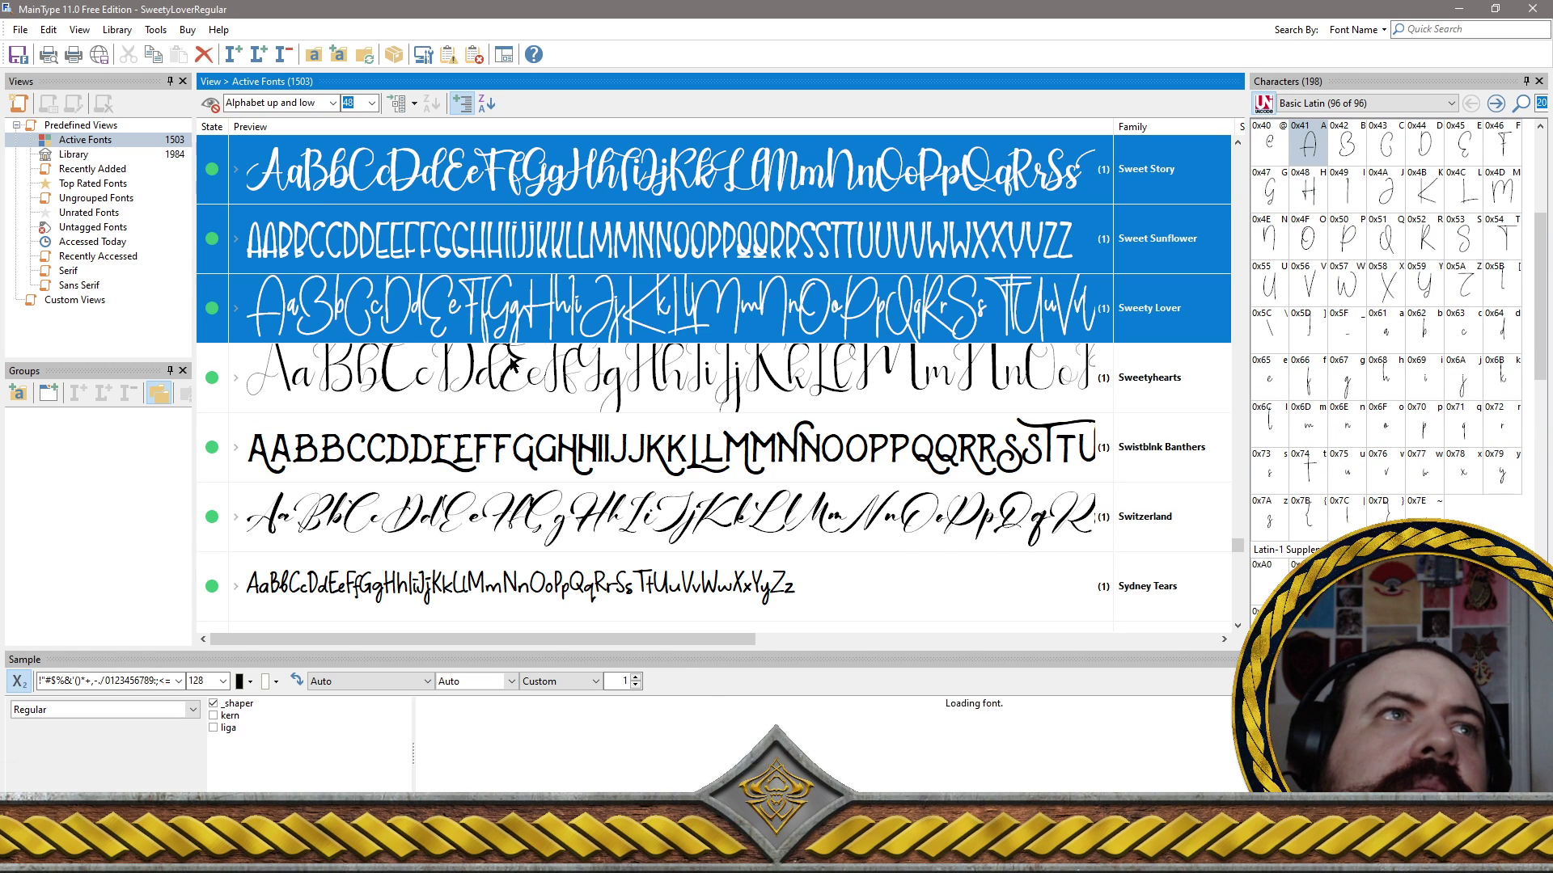
{"action": "left_click", "coordinate": [511, 378], "text": "ctrl"}
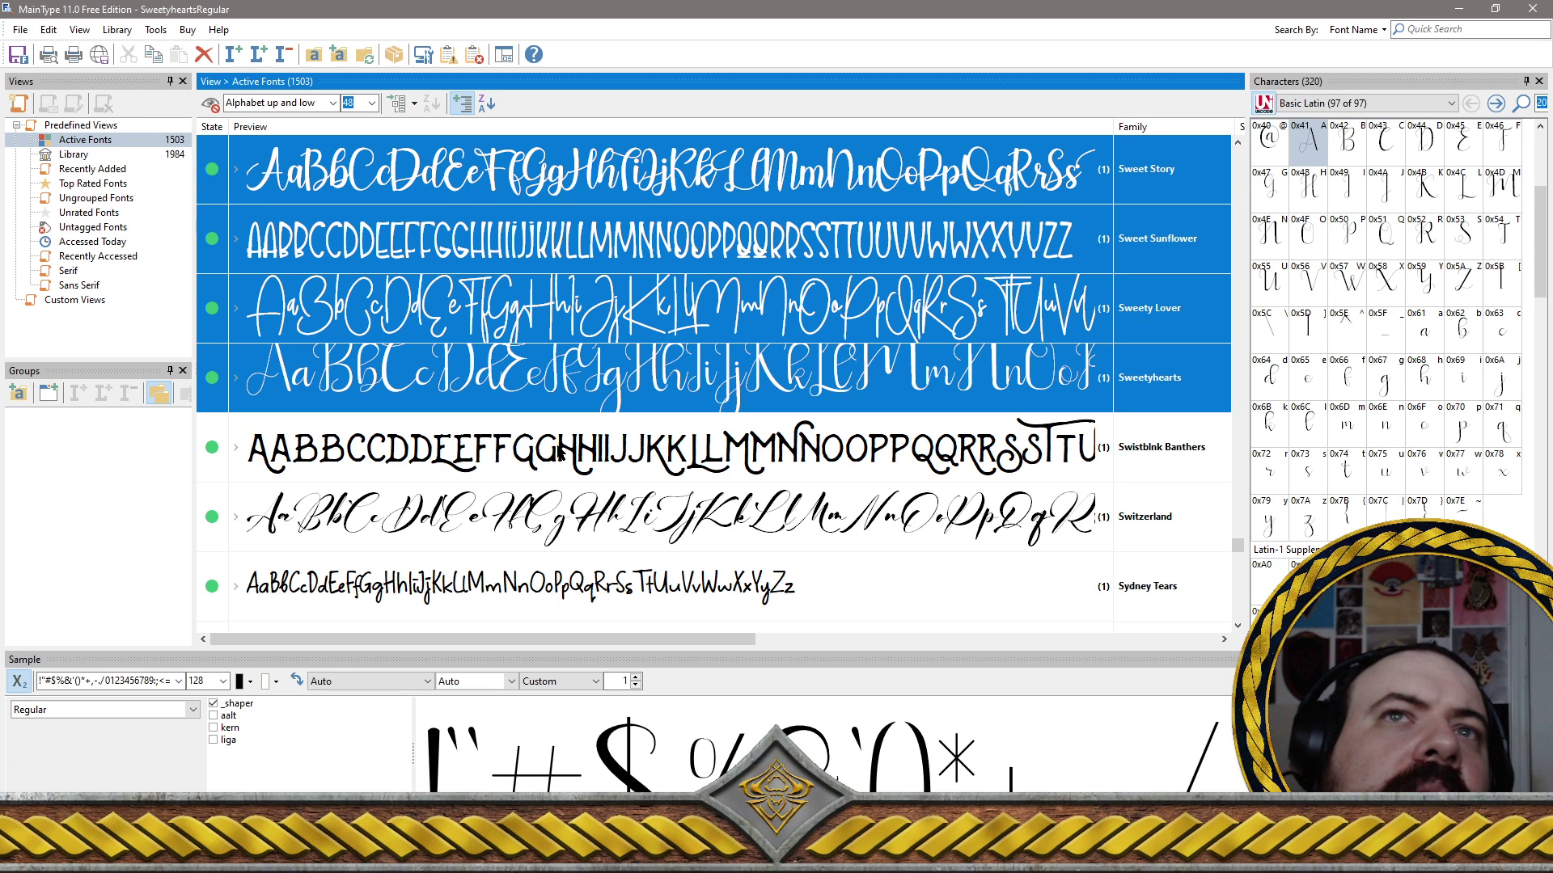
{"action": "left_click", "coordinate": [560, 453], "text": "ctrl"}
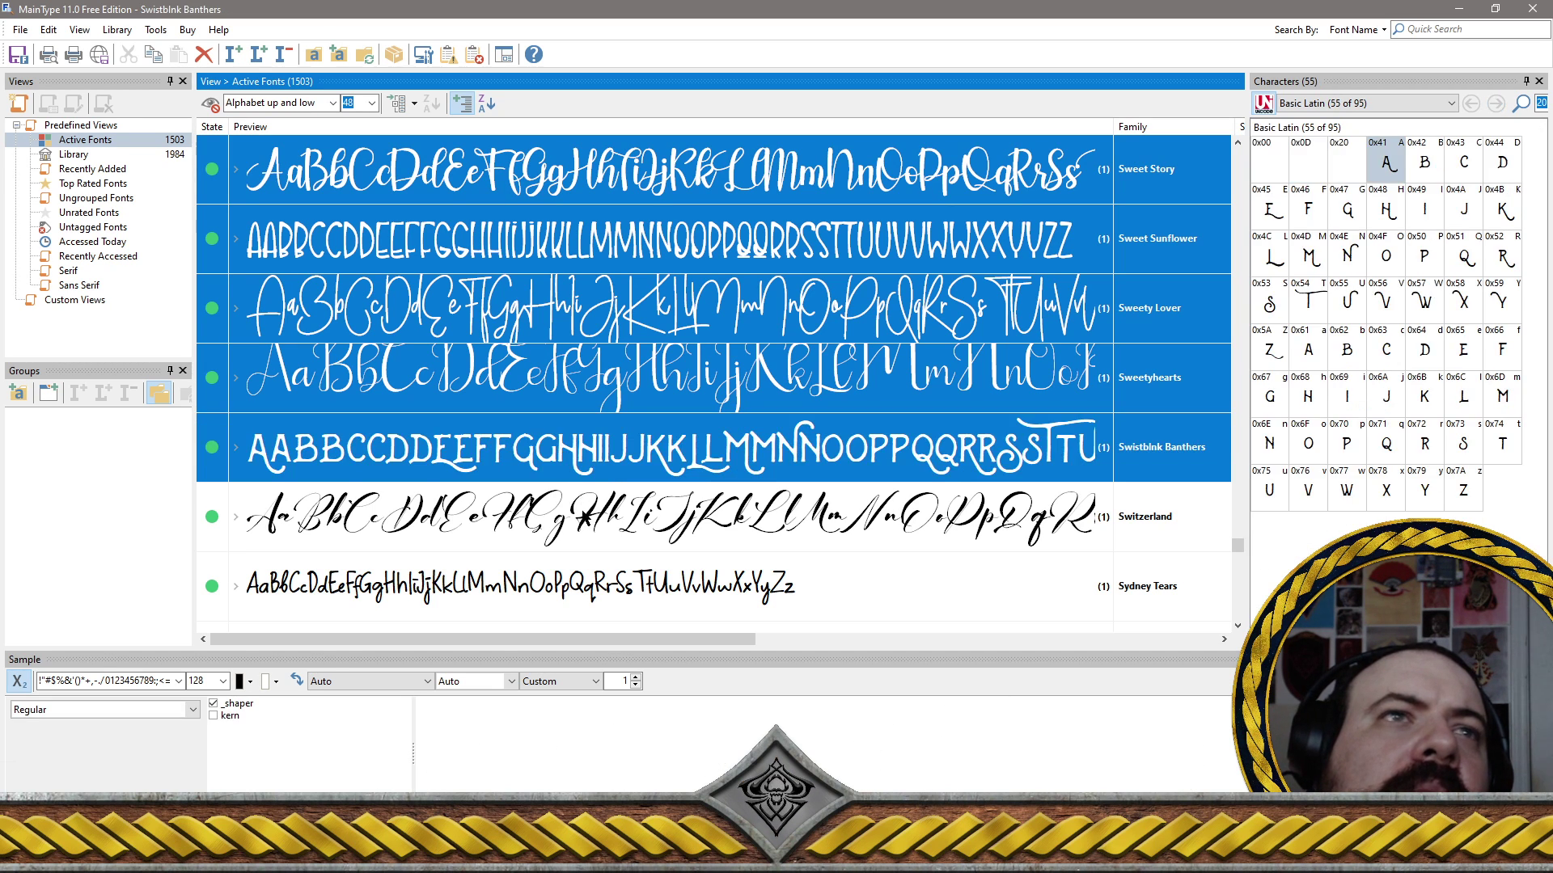
{"action": "left_click", "coordinate": [589, 524], "text": "ctrl"}
{"action": "left_click", "coordinate": [702, 586], "text": "ctrl"}
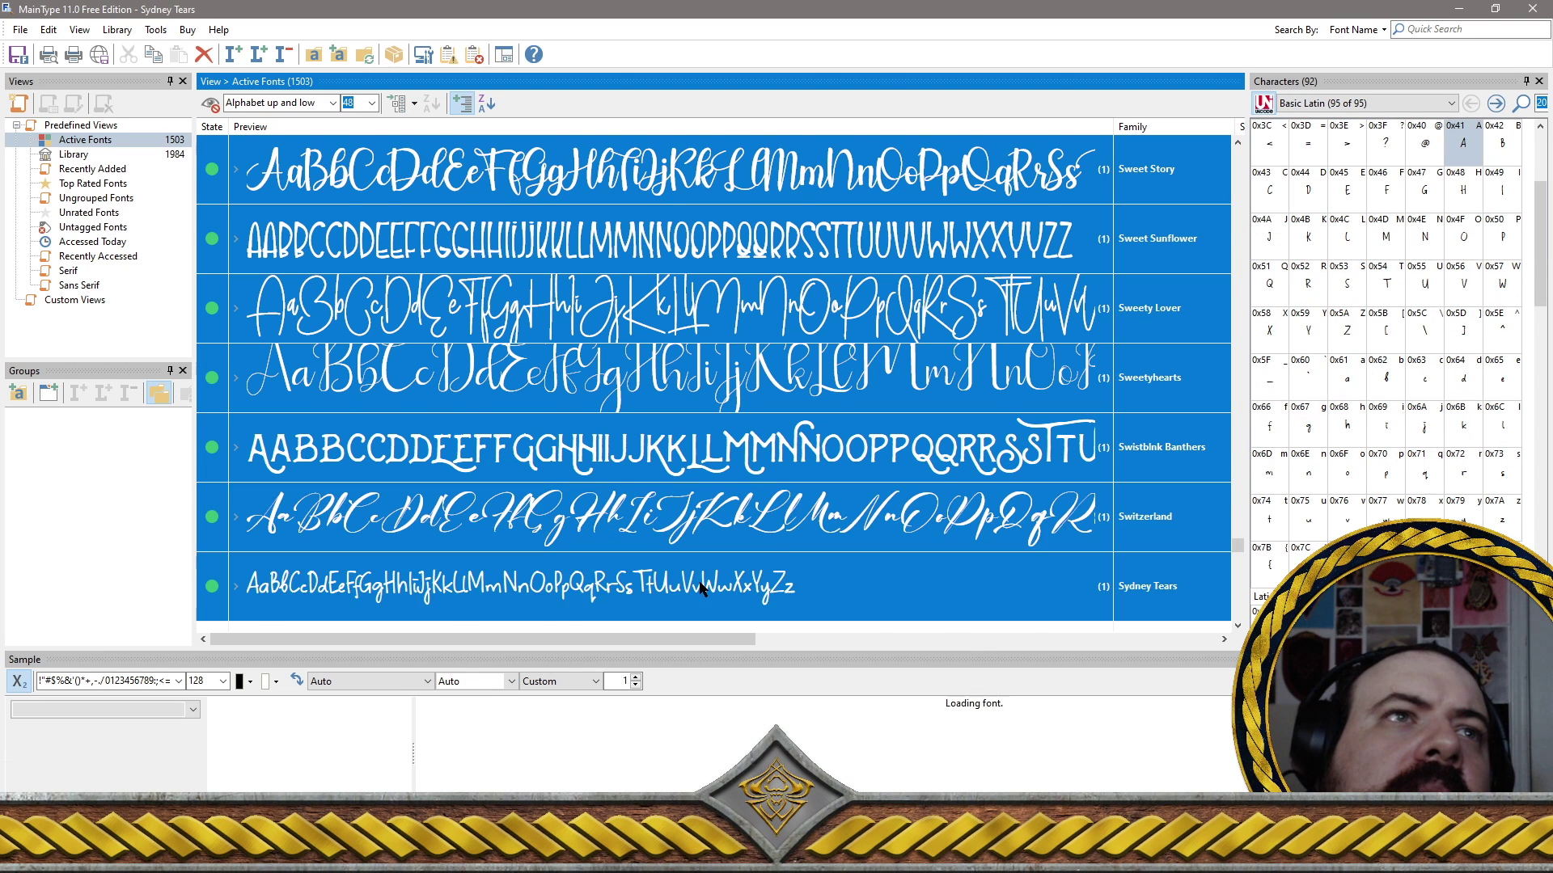
Add Take Craft, TAKE CUTE, Tahoma and Takumas to the font selection
{"action": "scroll", "coordinate": [702, 486], "scroll_direction": "down", "scroll_amount": 3}
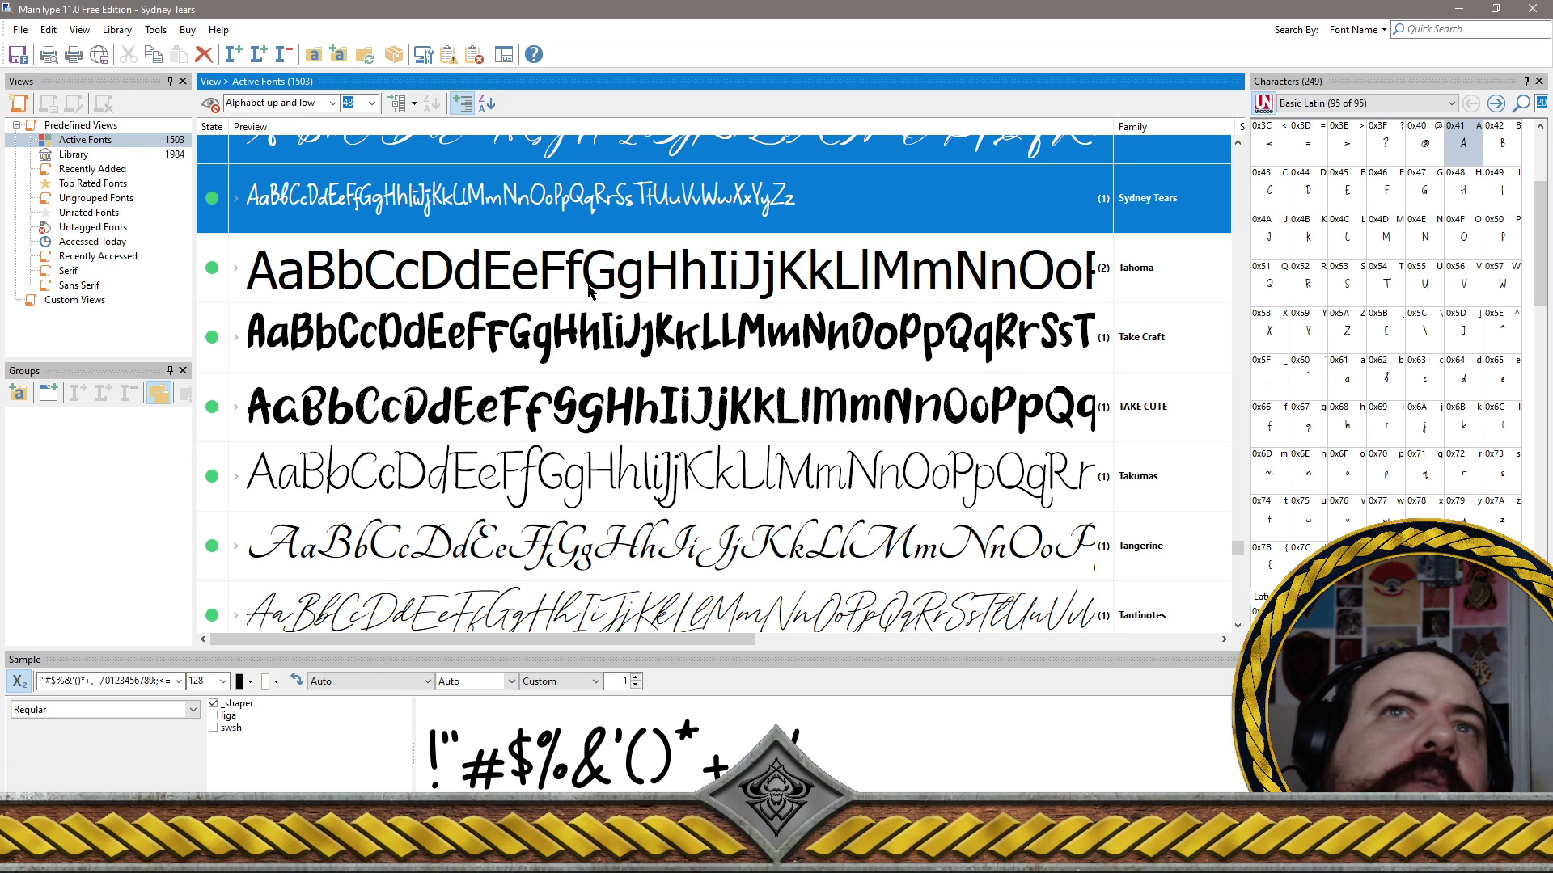
{"action": "left_click", "coordinate": [781, 343]}
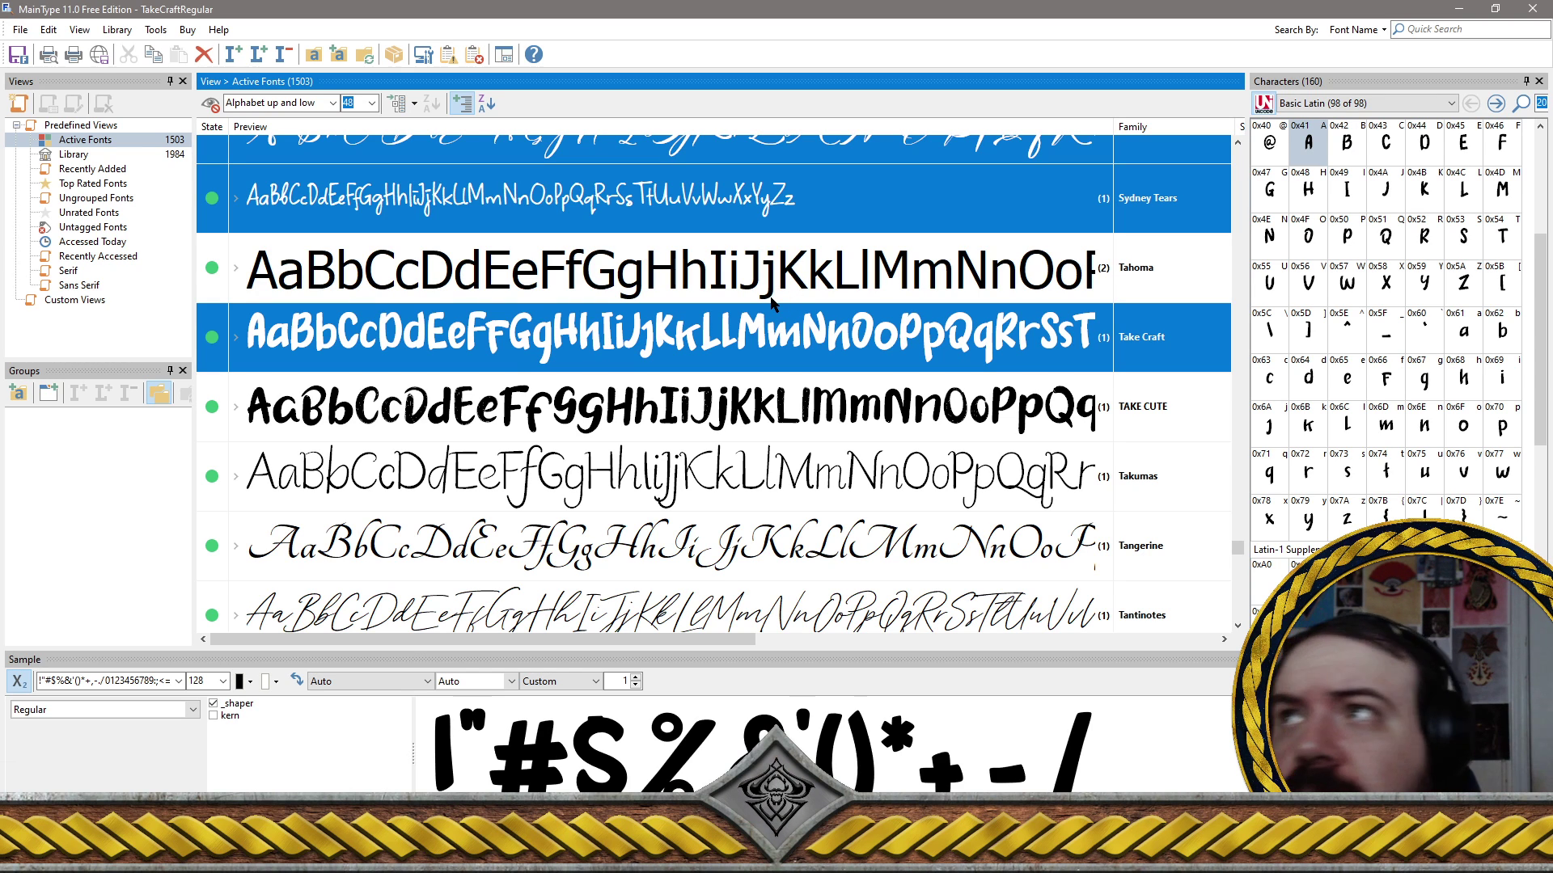
{"action": "left_click", "coordinate": [781, 430], "text": "ctrl"}
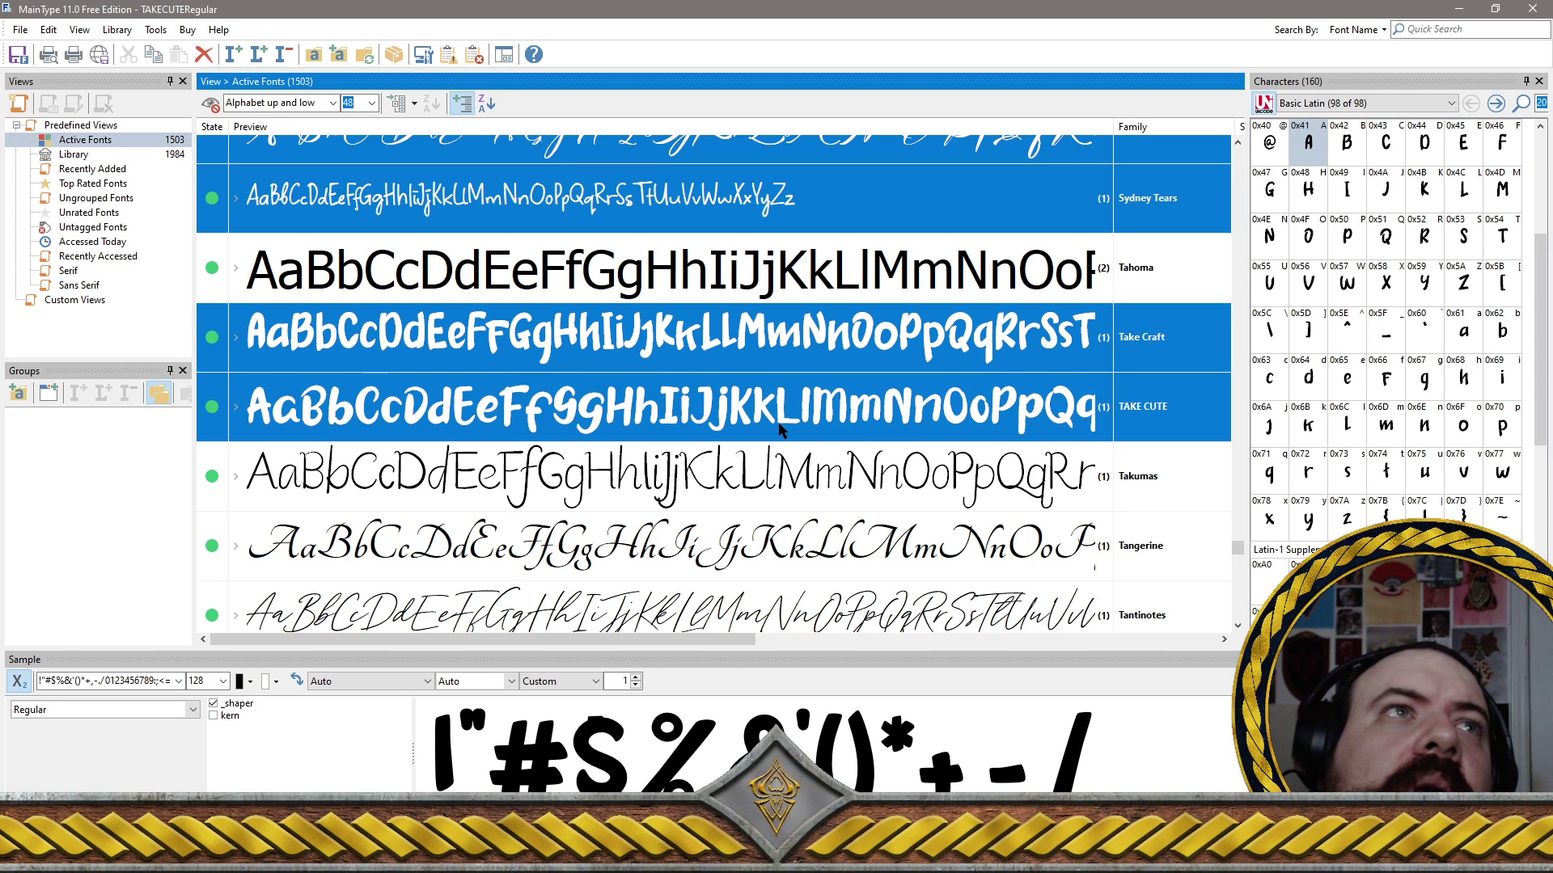
{"action": "left_click", "coordinate": [805, 293], "text": "ctrl"}
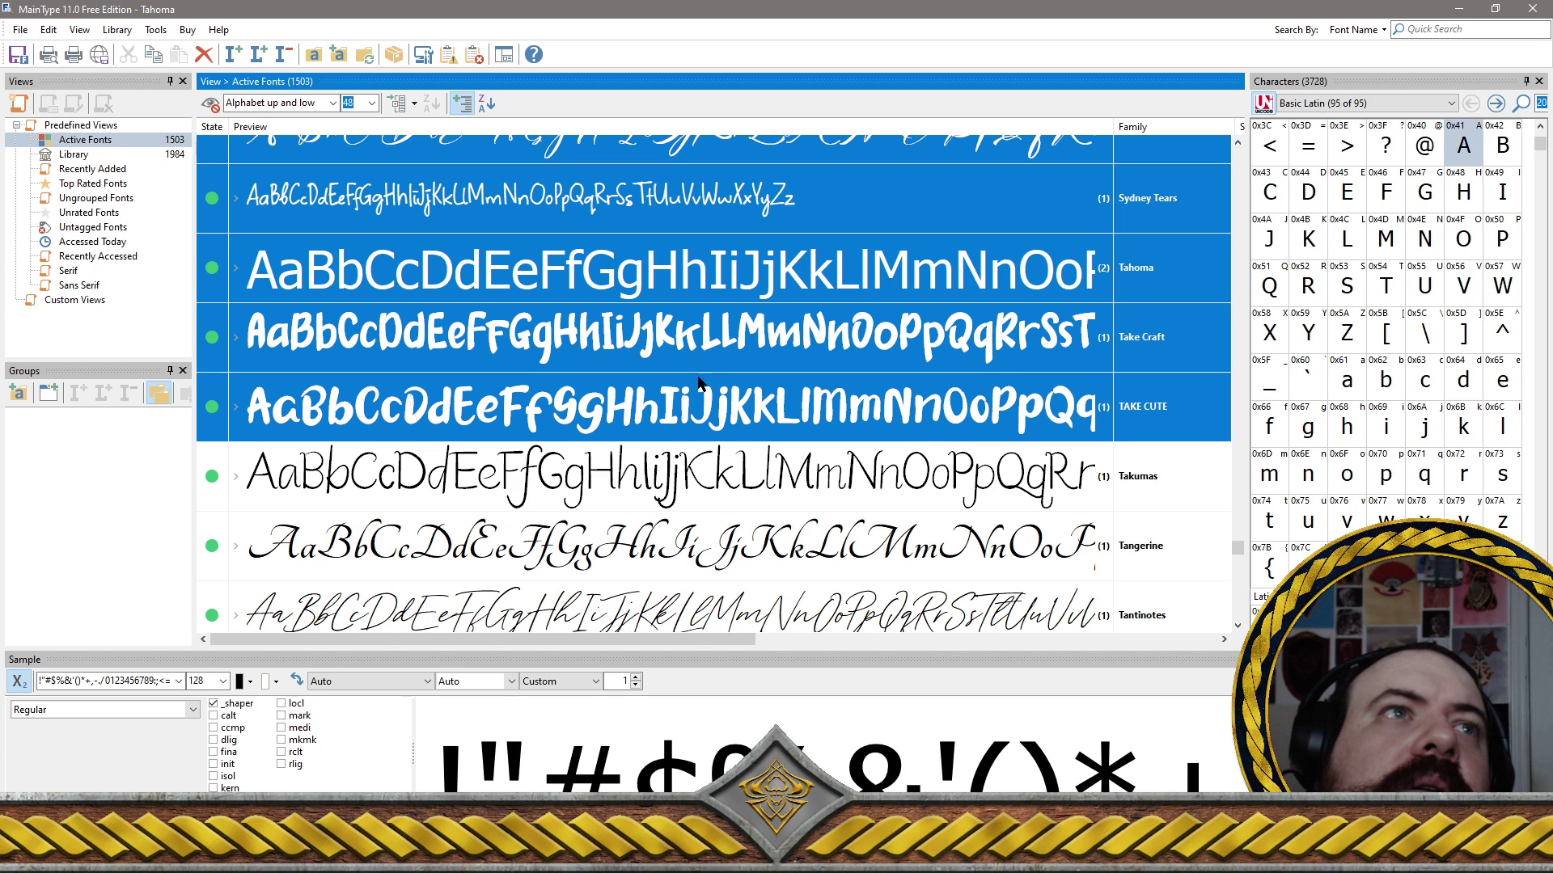
{"action": "left_click", "coordinate": [706, 474], "text": "ctrl"}
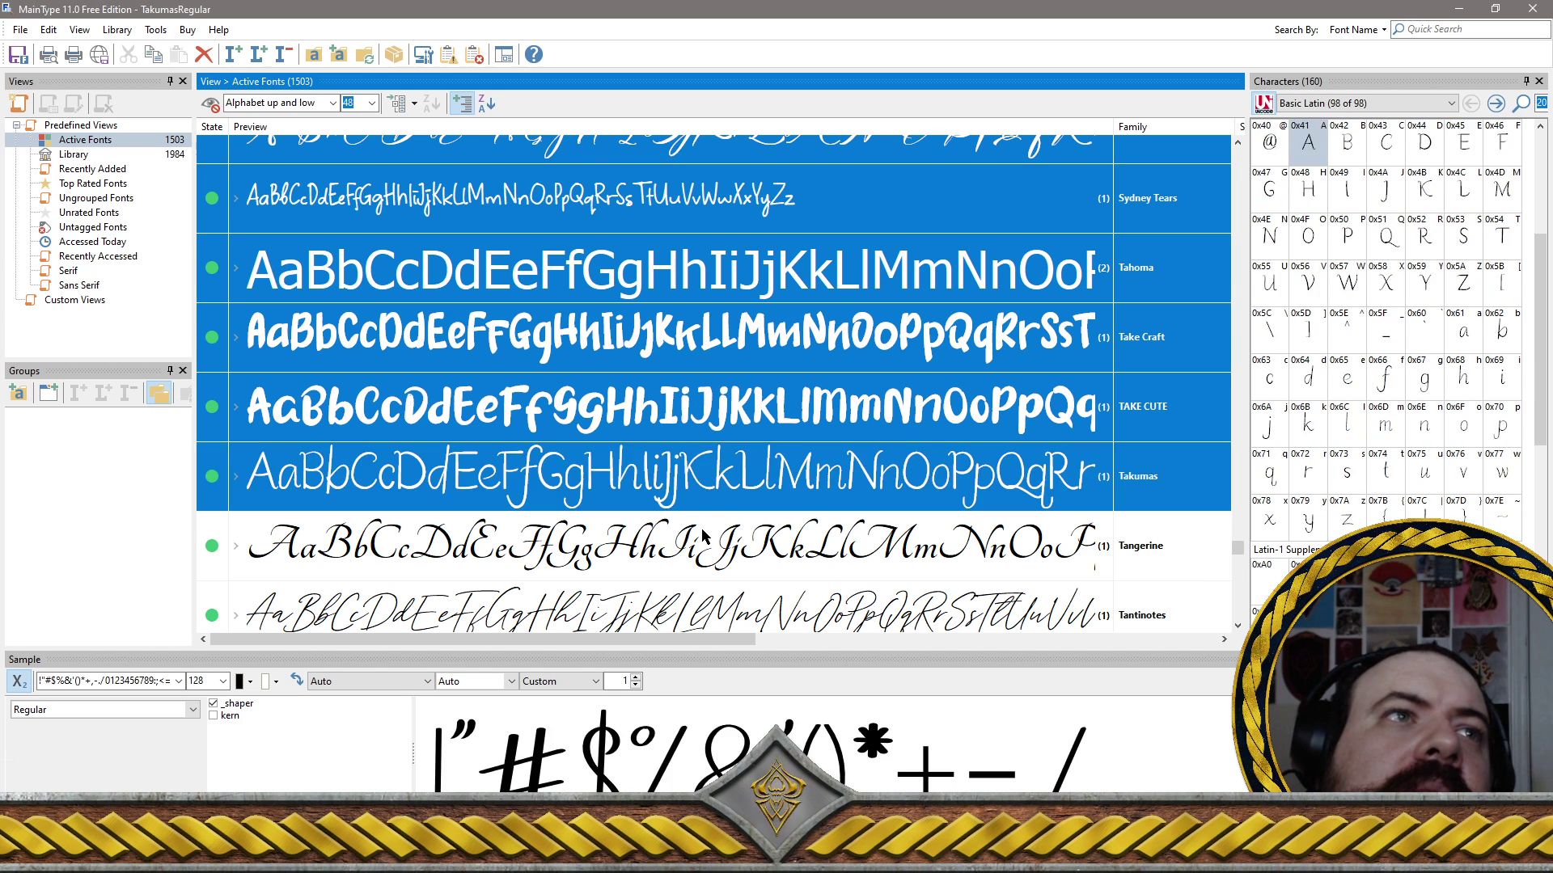
Add Tantinotes, Tashia, TASTI WATERMELON and TASTY DONUTS to the font selection, skipping Tangerine
{"action": "scroll", "coordinate": [706, 529], "scroll_direction": "down", "scroll_amount": 3}
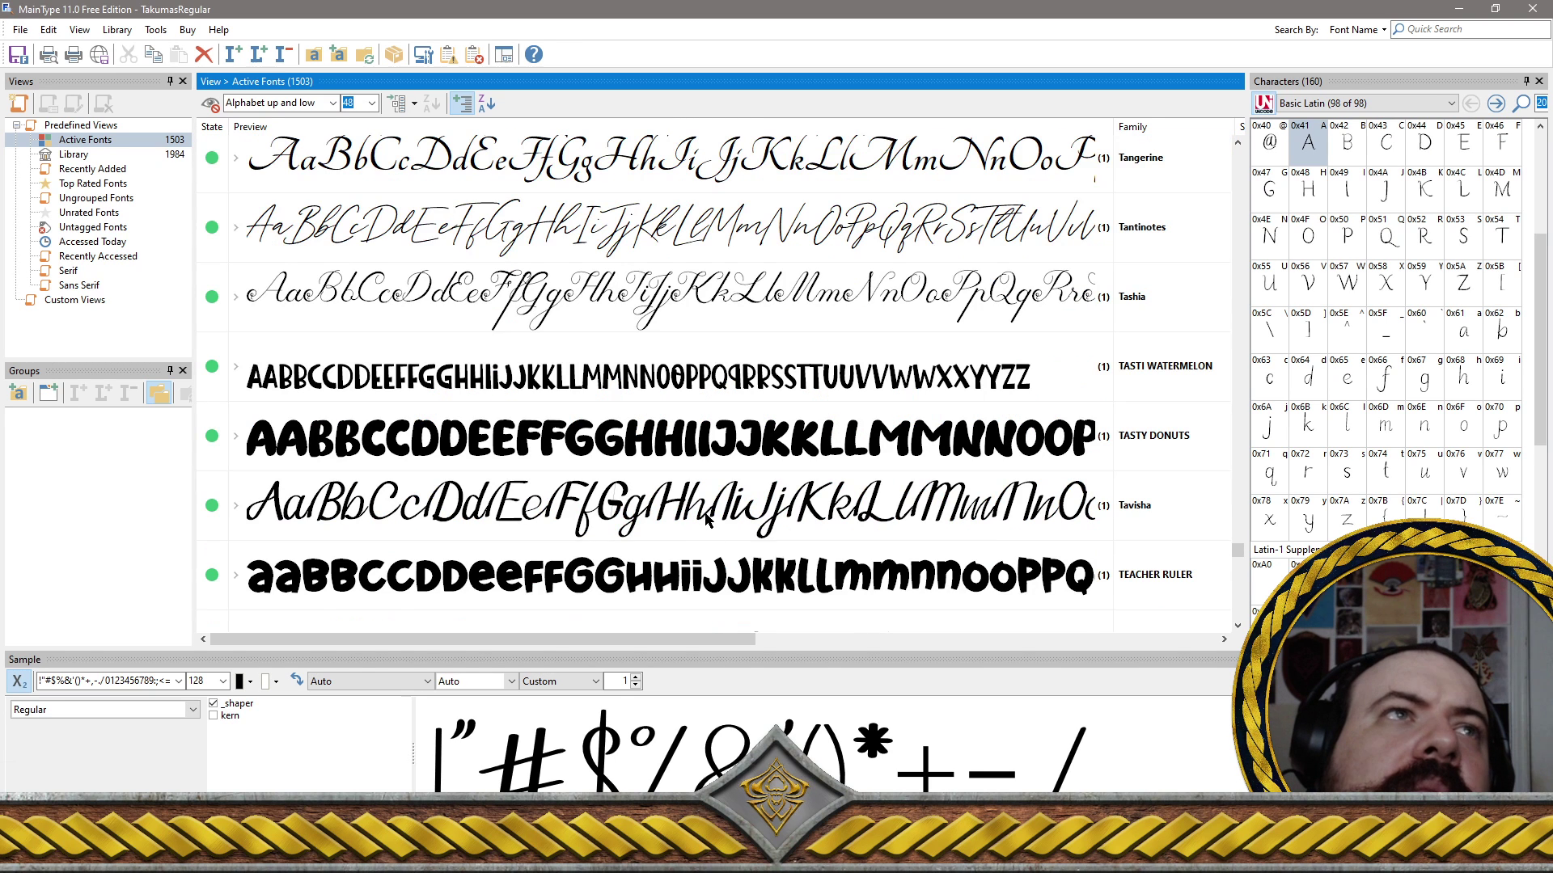
{"action": "left_click", "coordinate": [524, 234], "text": "ctrl"}
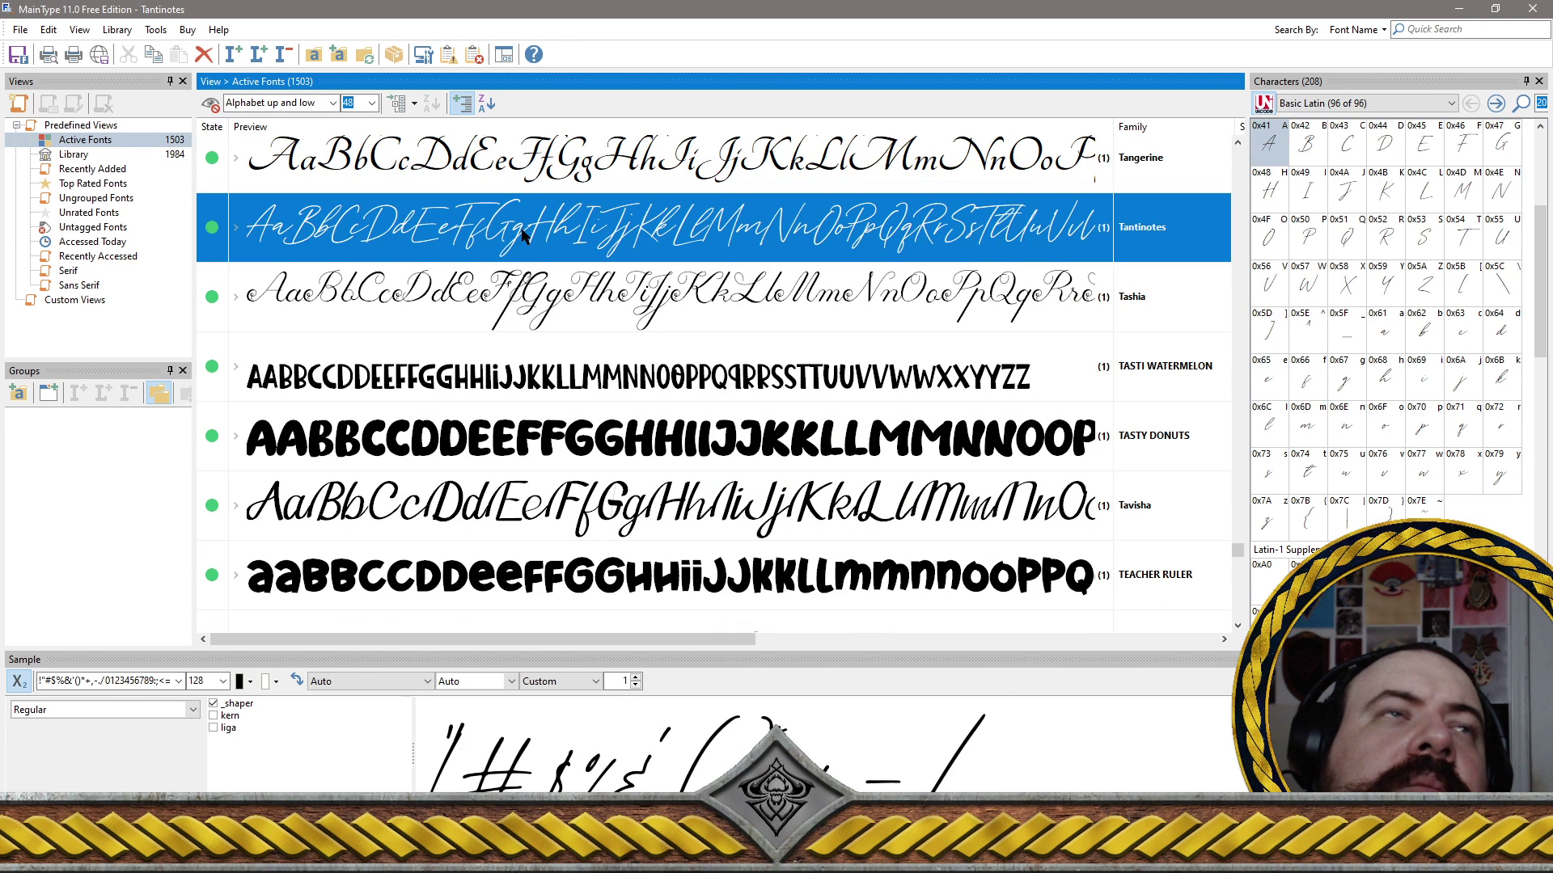
{"action": "left_click", "coordinate": [554, 303], "text": "ctrl"}
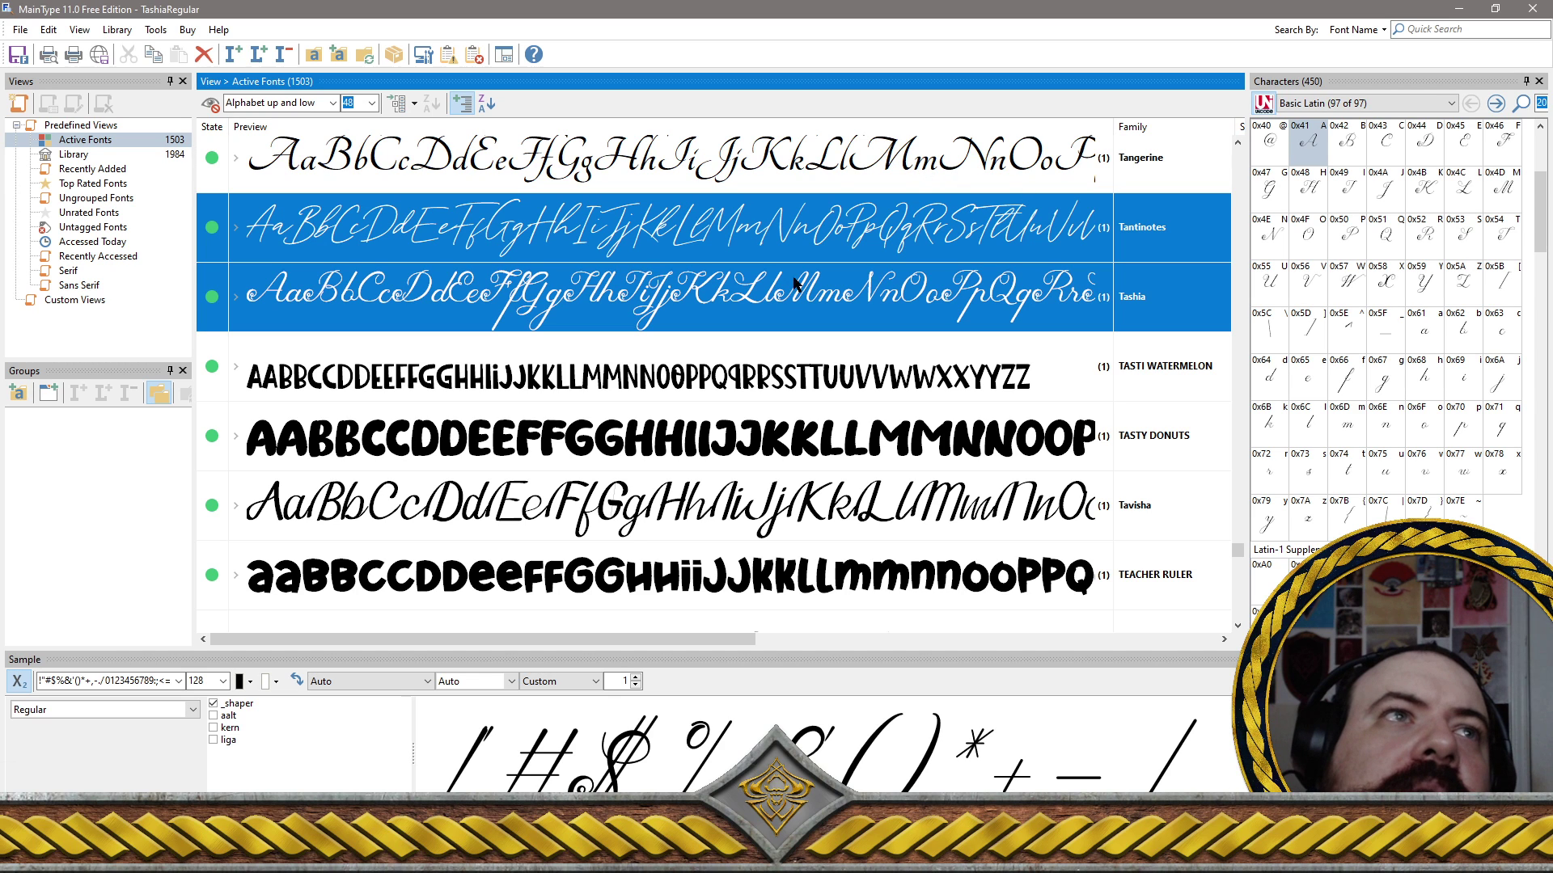
{"action": "left_click", "coordinate": [756, 390], "text": "ctrl"}
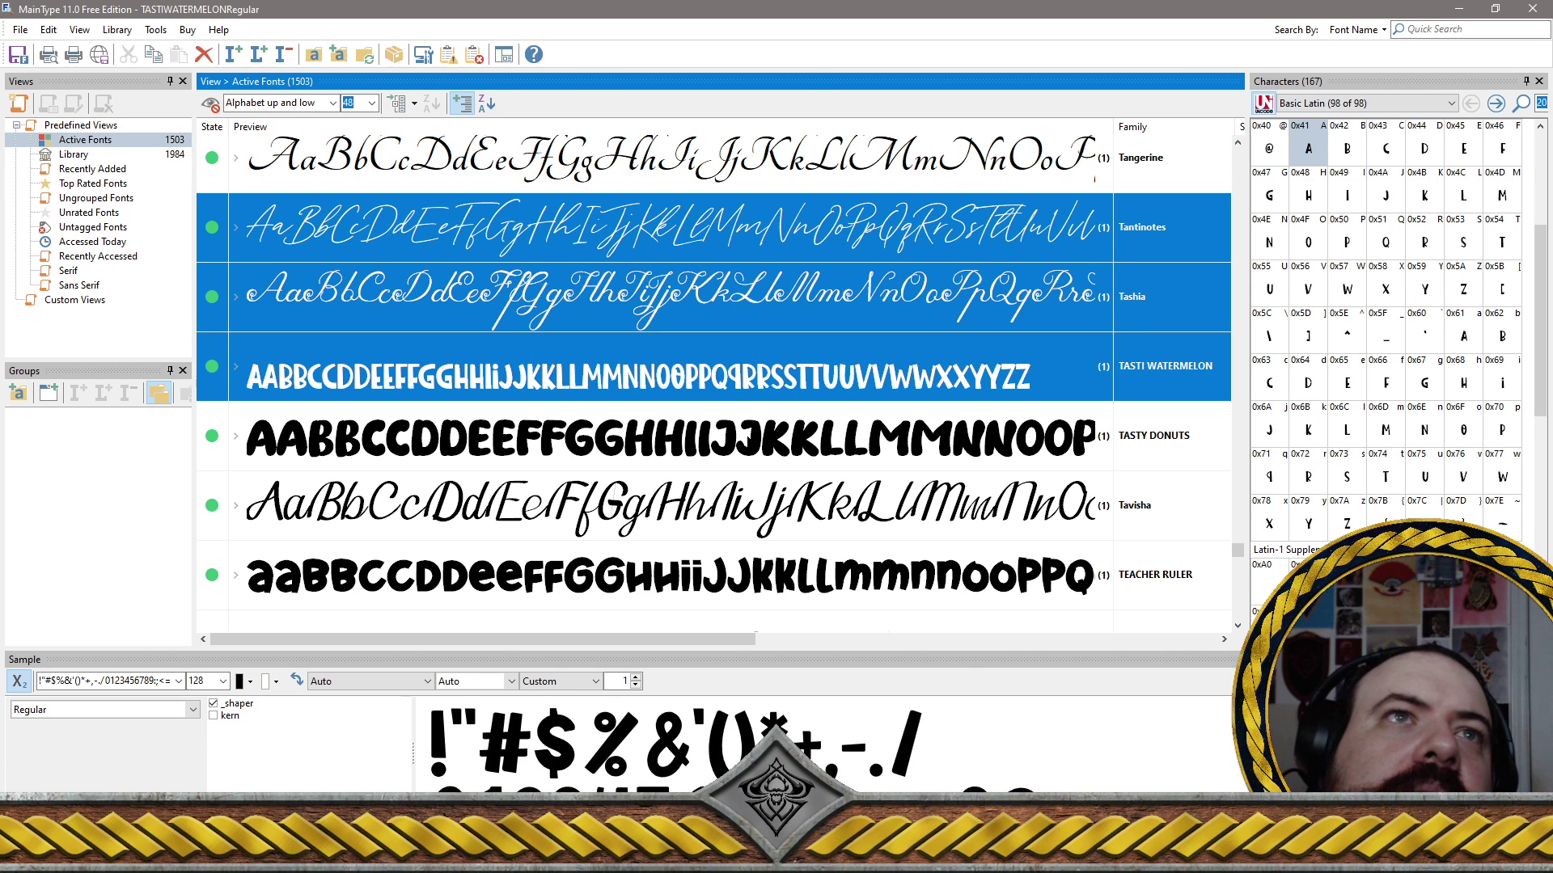
{"action": "left_click", "coordinate": [754, 465], "text": "ctrl"}
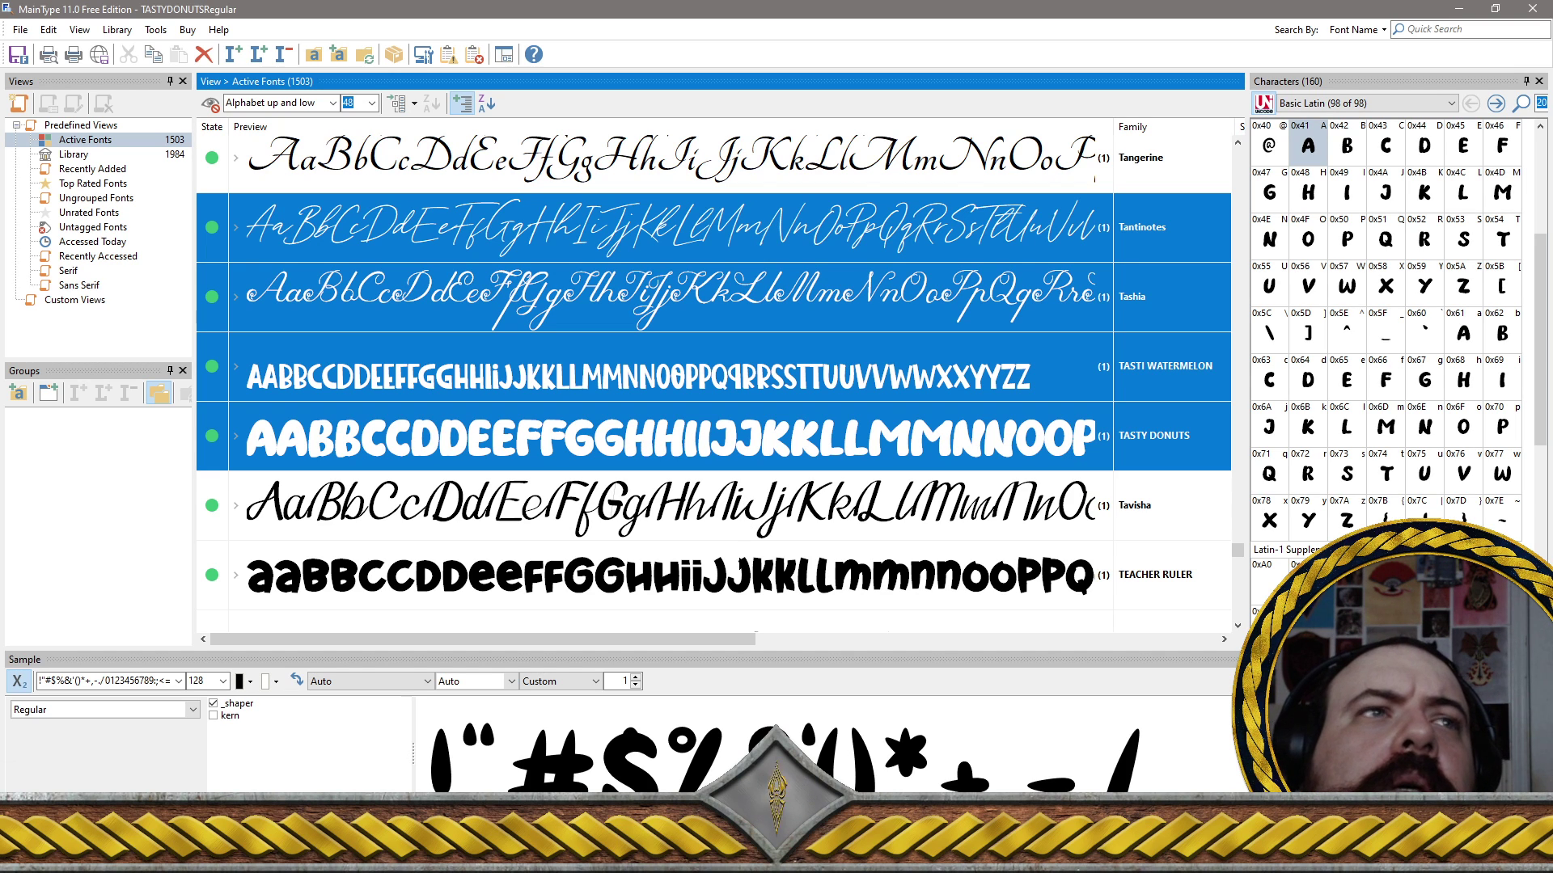
Add TEACHER RULER, Teknik, Tekton Pro and Telath to the font selection, skipping Tavisha and Tefang Island
{"action": "left_click", "coordinate": [738, 566], "text": "ctrl"}
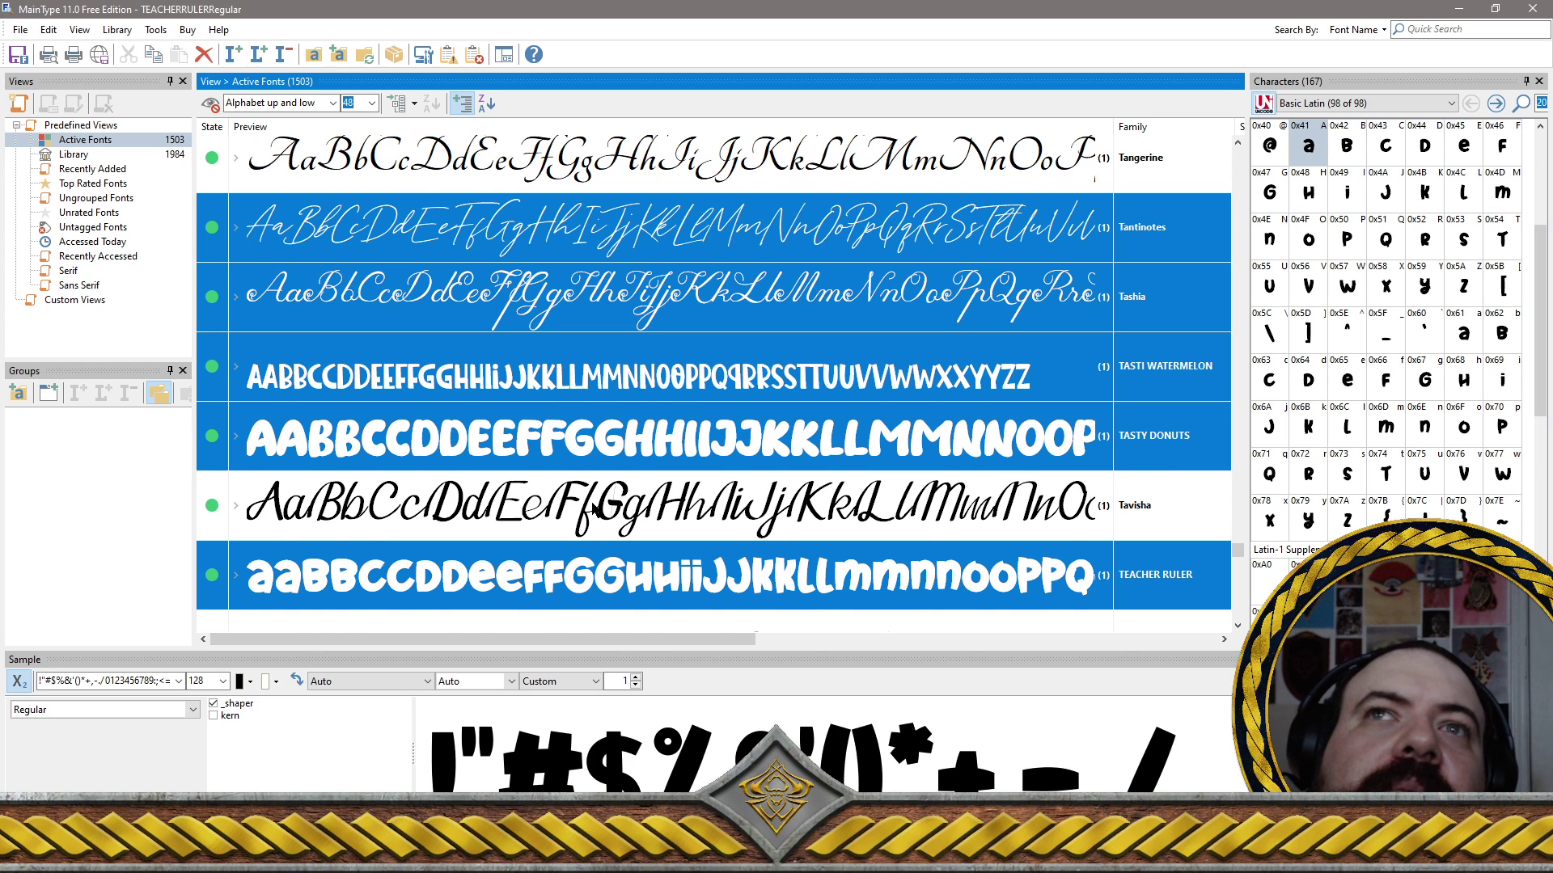
{"action": "scroll", "coordinate": [594, 505], "scroll_direction": "down", "scroll_amount": 2}
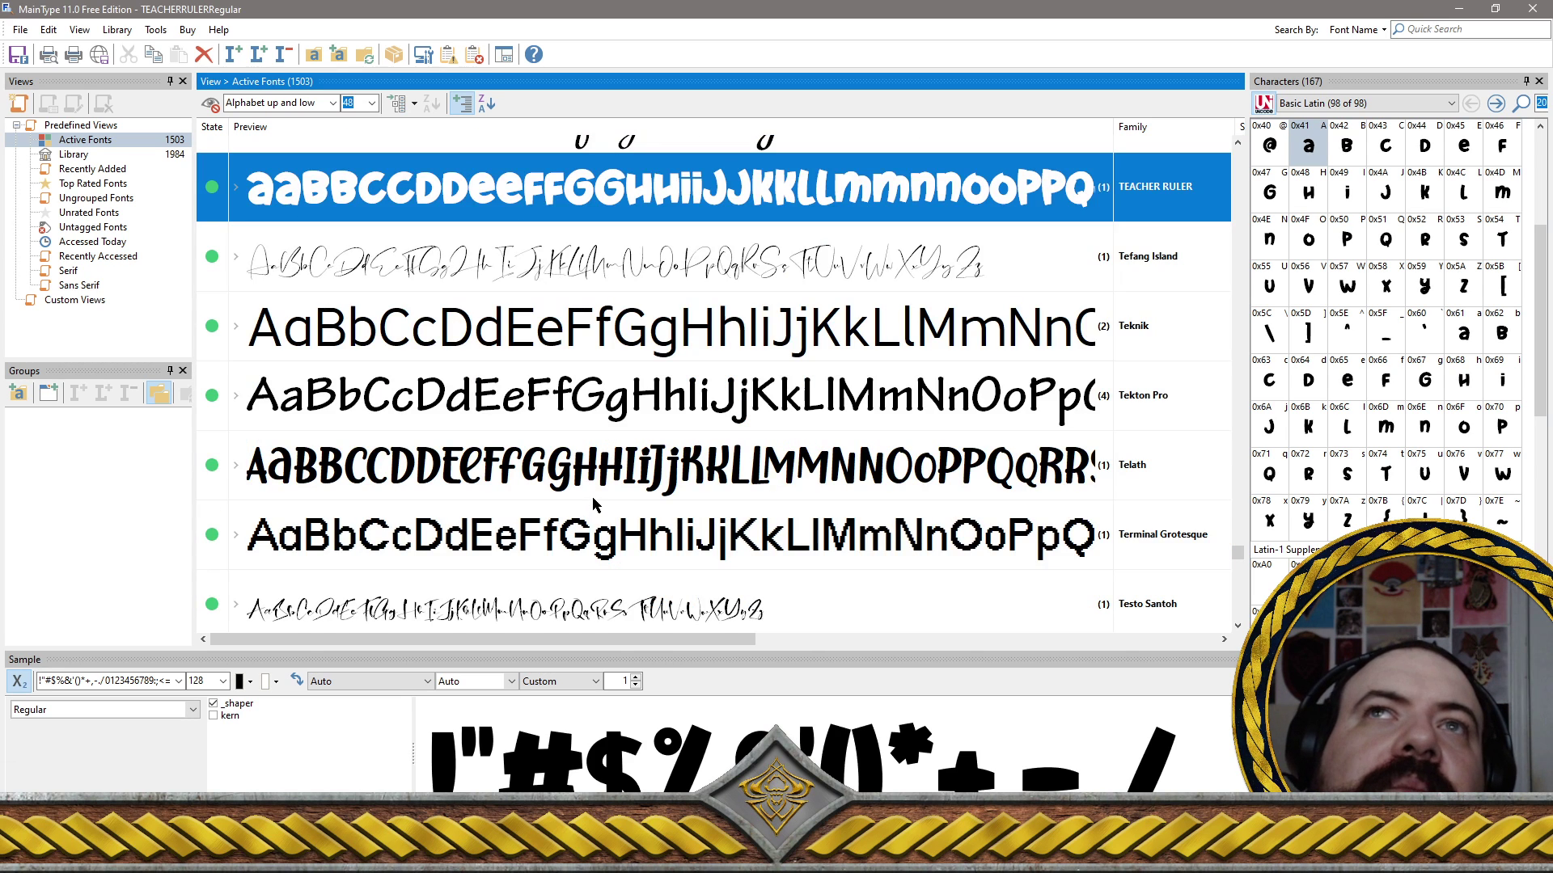
{"action": "left_click", "coordinate": [499, 344], "text": "ctrl"}
{"action": "left_click", "coordinate": [560, 416], "text": "ctrl"}
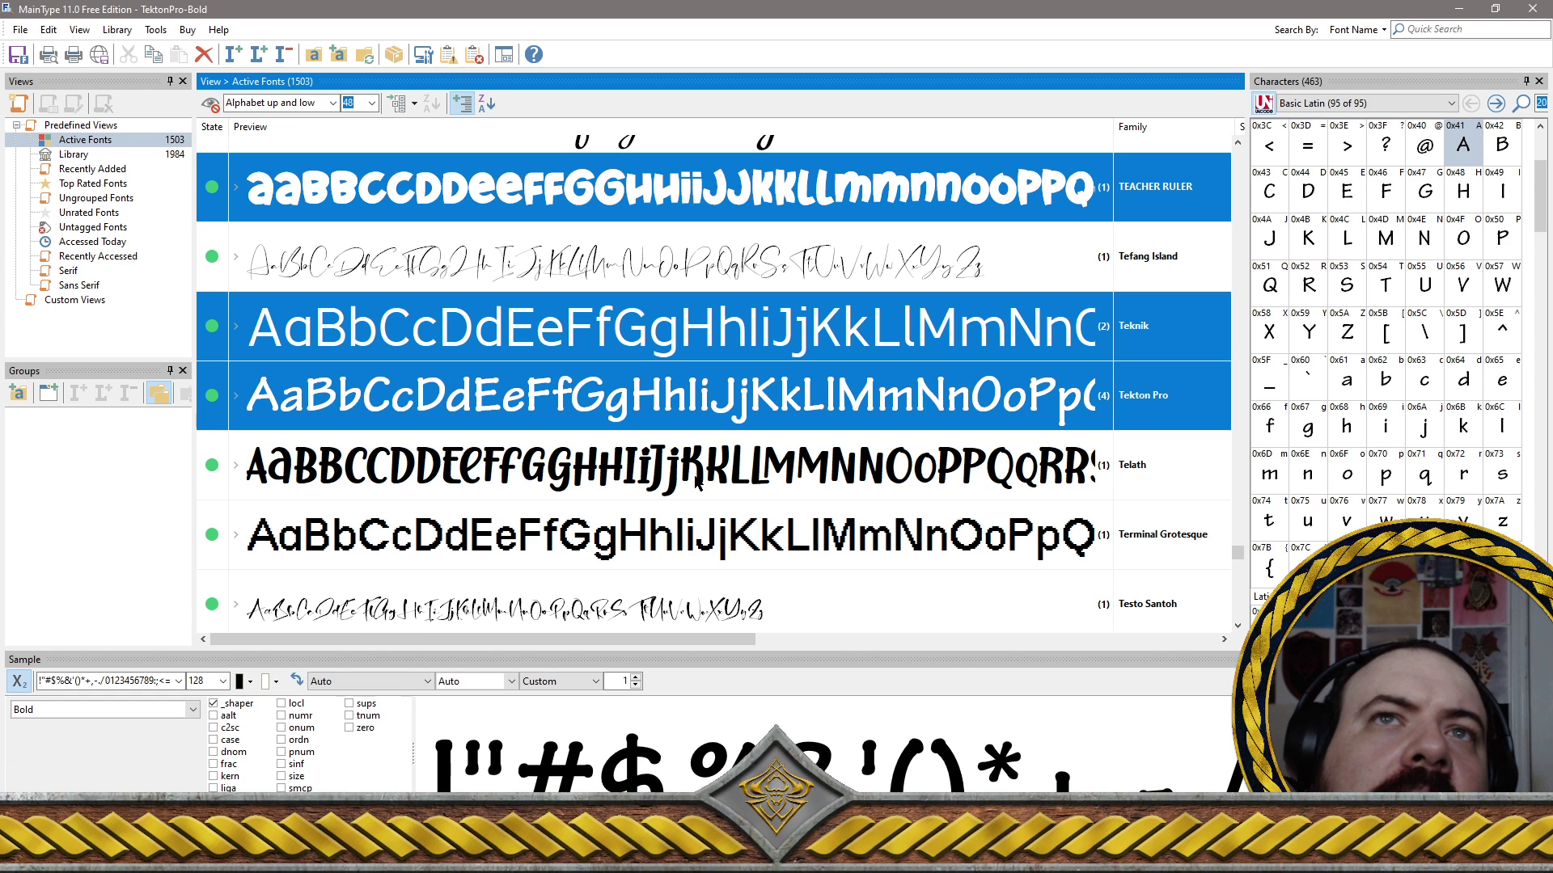
{"action": "left_click", "coordinate": [743, 470], "text": "ctrl"}
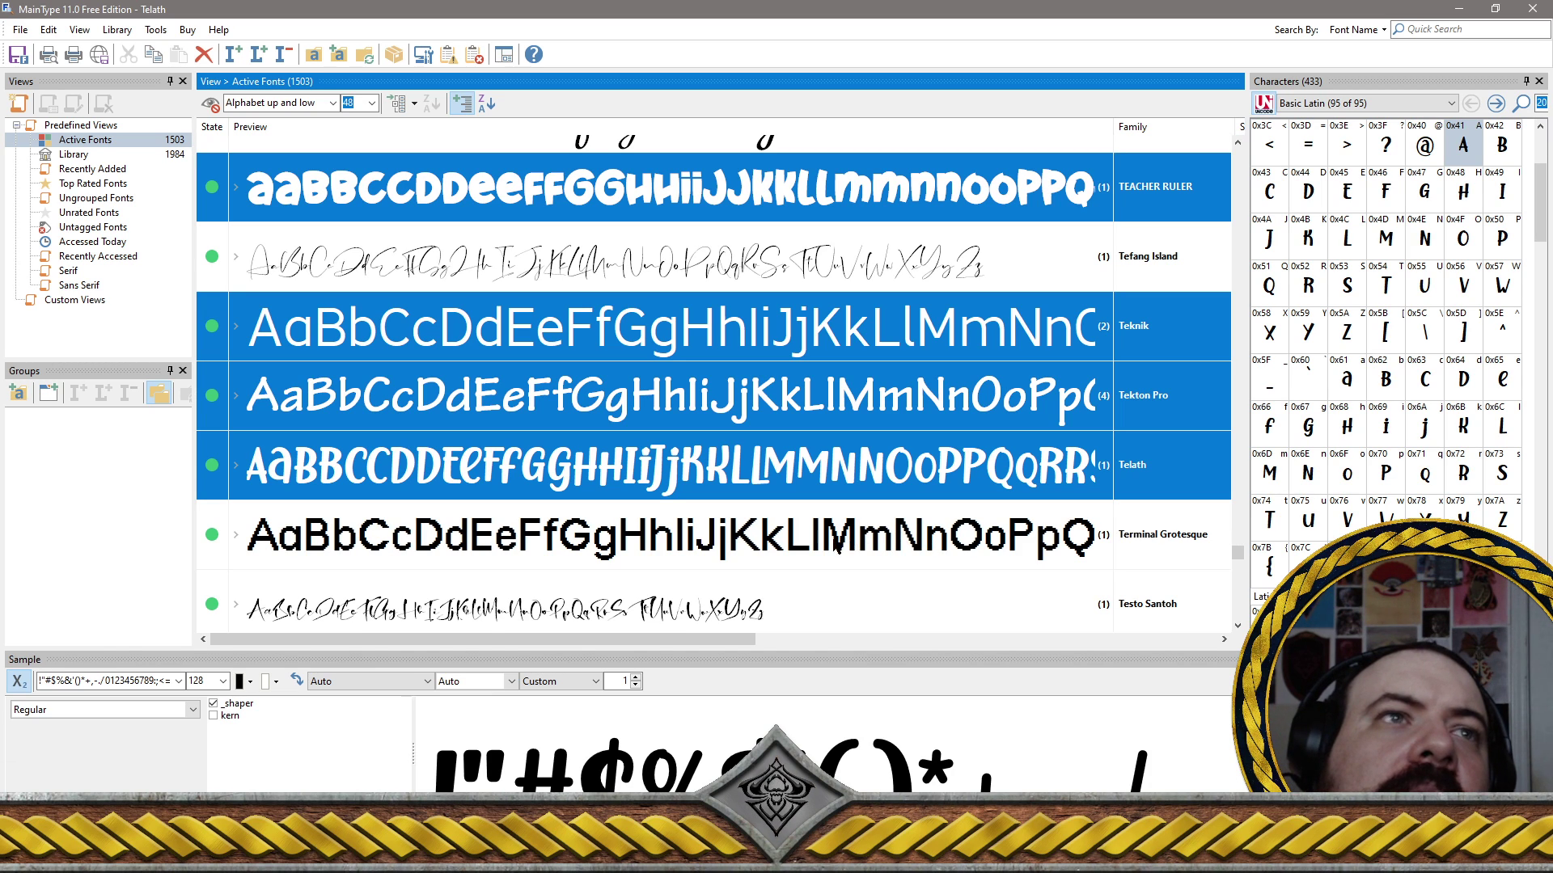
Add Terminal Grotesque and Testo Santoh to the font selection
{"action": "scroll", "coordinate": [829, 534], "scroll_direction": "down", "scroll_amount": 2}
{"action": "scroll", "coordinate": [823, 525], "scroll_direction": "up", "scroll_amount": 2}
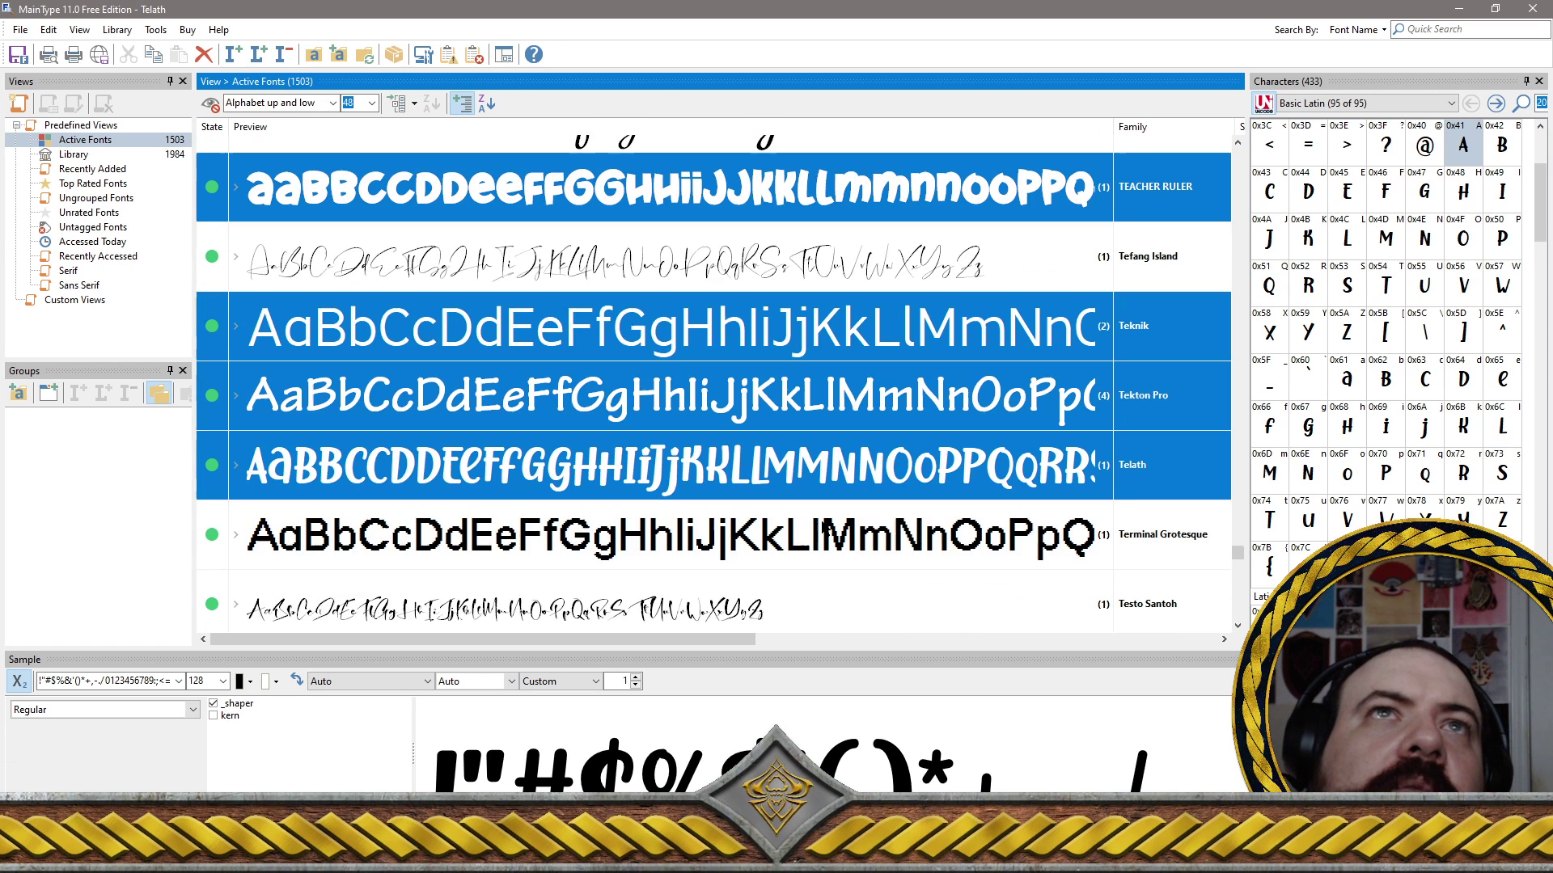
{"action": "left_click", "coordinate": [1237, 626]}
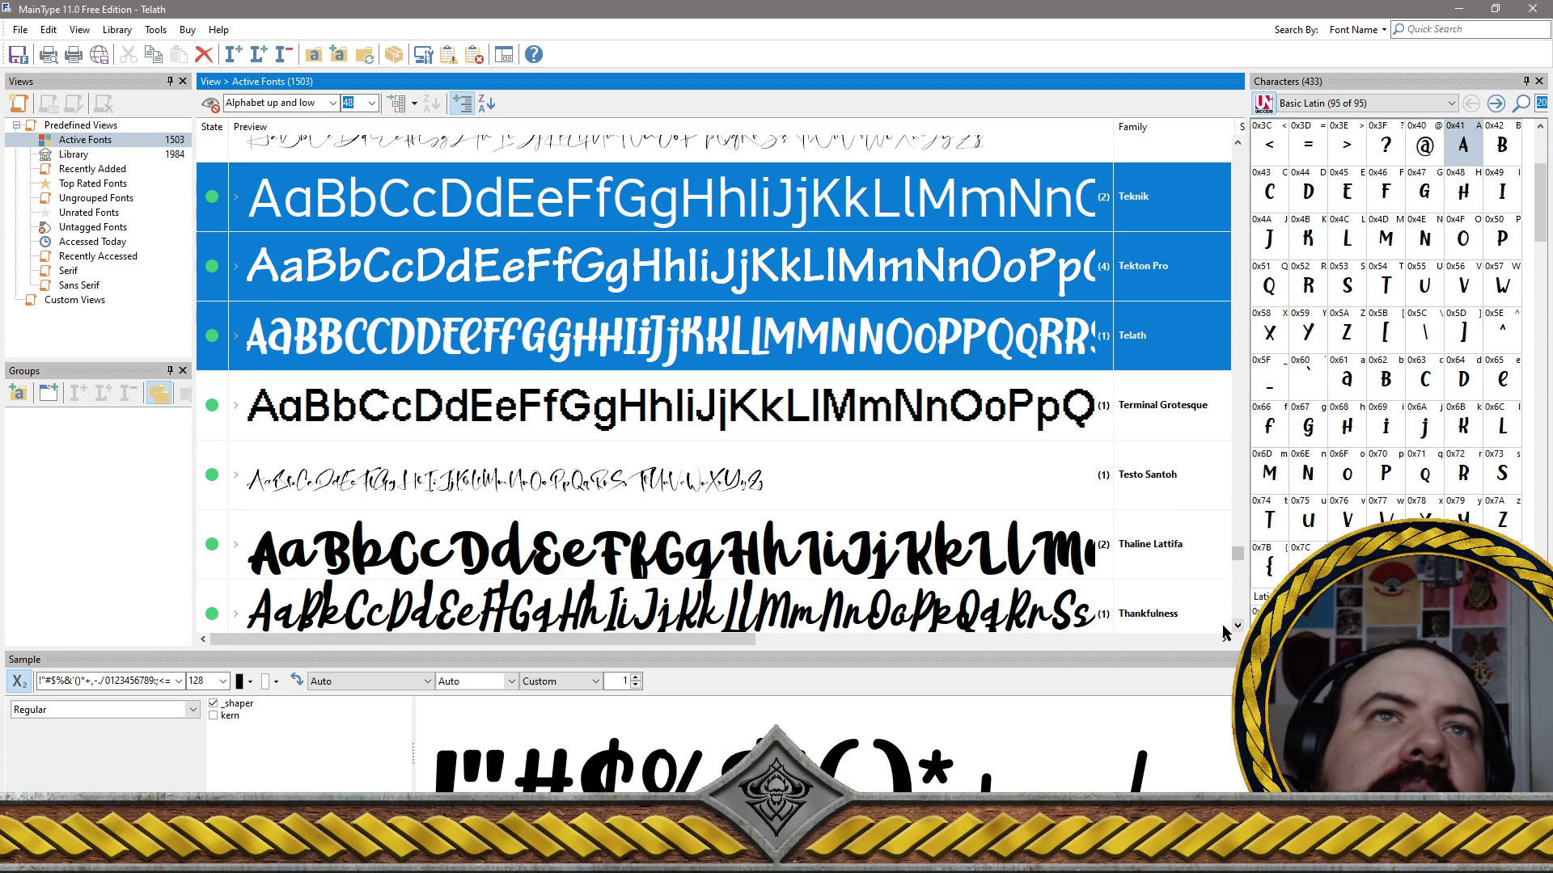
{"action": "left_click", "coordinate": [756, 412], "text": "shift"}
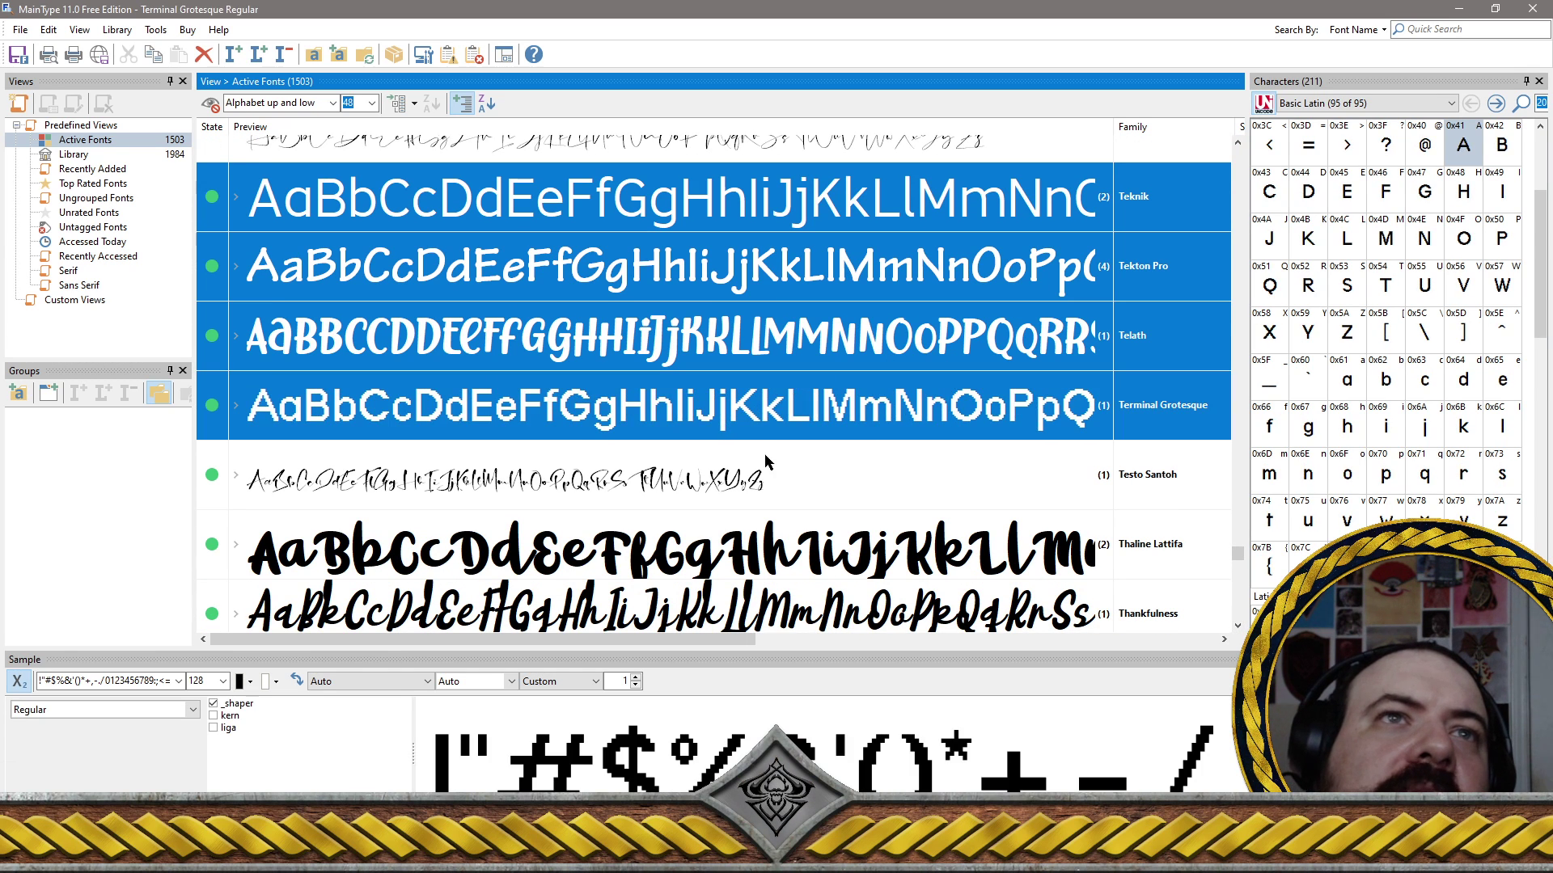
{"action": "left_click", "coordinate": [766, 464], "text": "shift"}
{"action": "scroll", "coordinate": [766, 465], "scroll_direction": "down", "scroll_amount": 2}
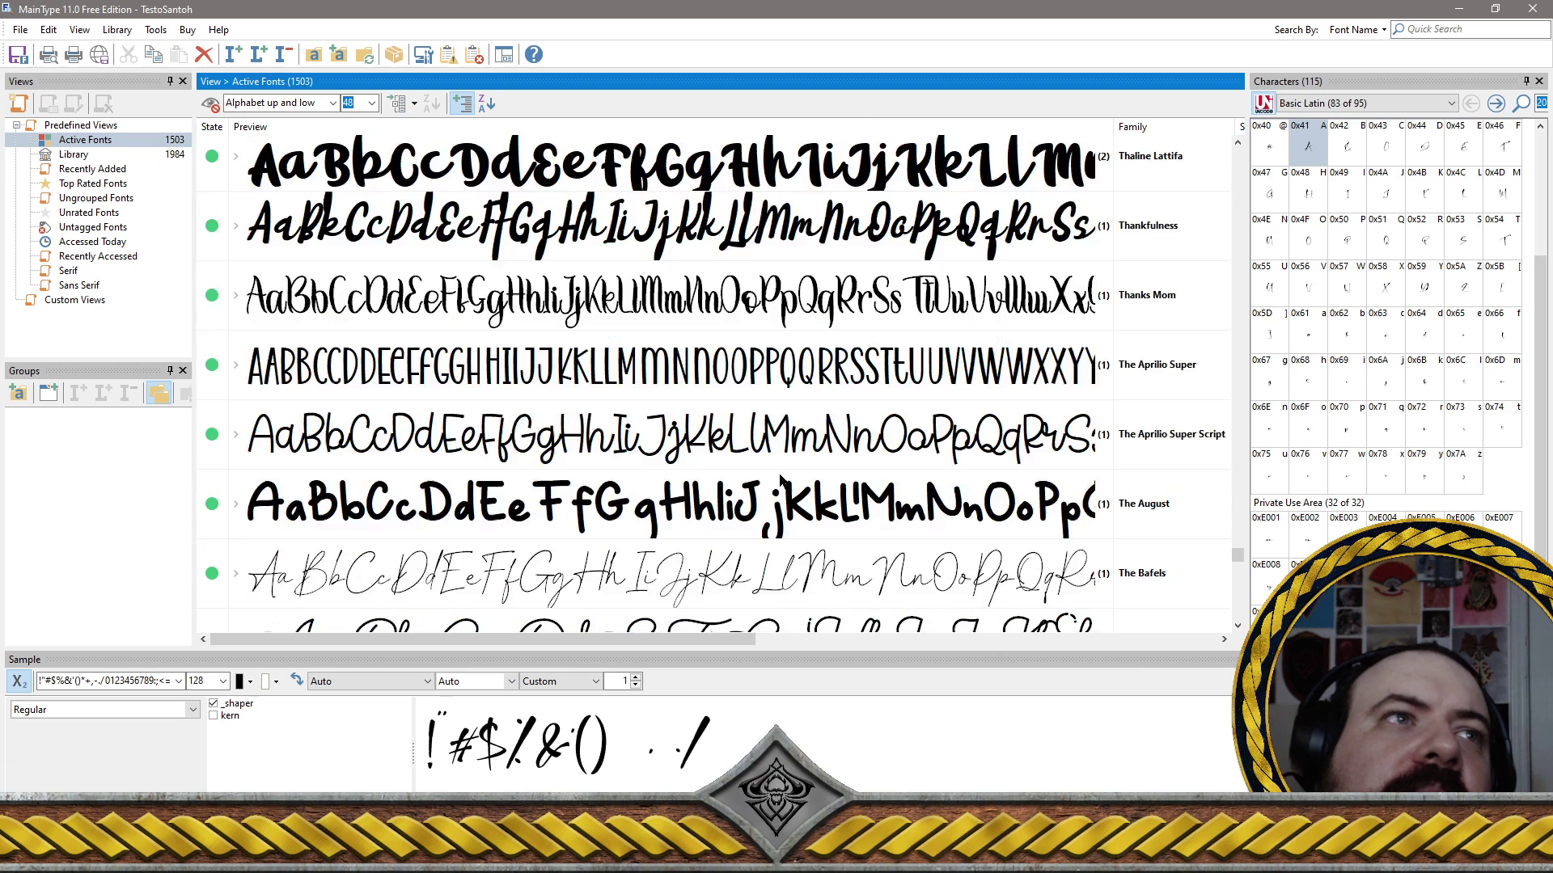
Add Thaline Lattifa, Thankfulness, Thanks Mom, The Aprilio Super, The Aprilio Super Script and The August to the font selection
{"action": "left_click", "coordinate": [534, 158]}
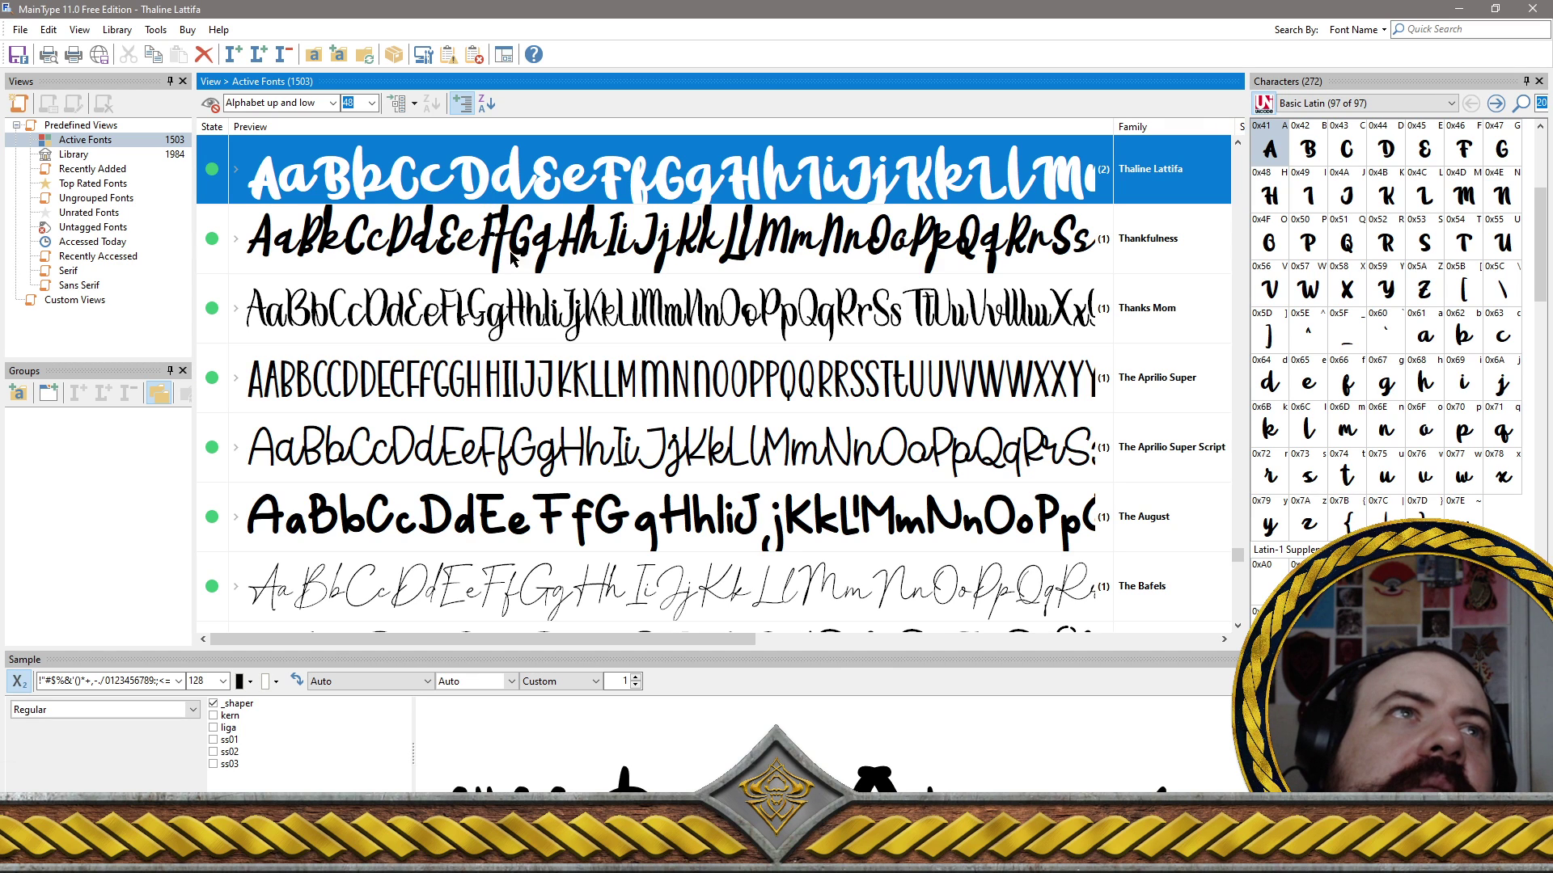
{"action": "left_click", "coordinate": [461, 257], "text": "ctrl"}
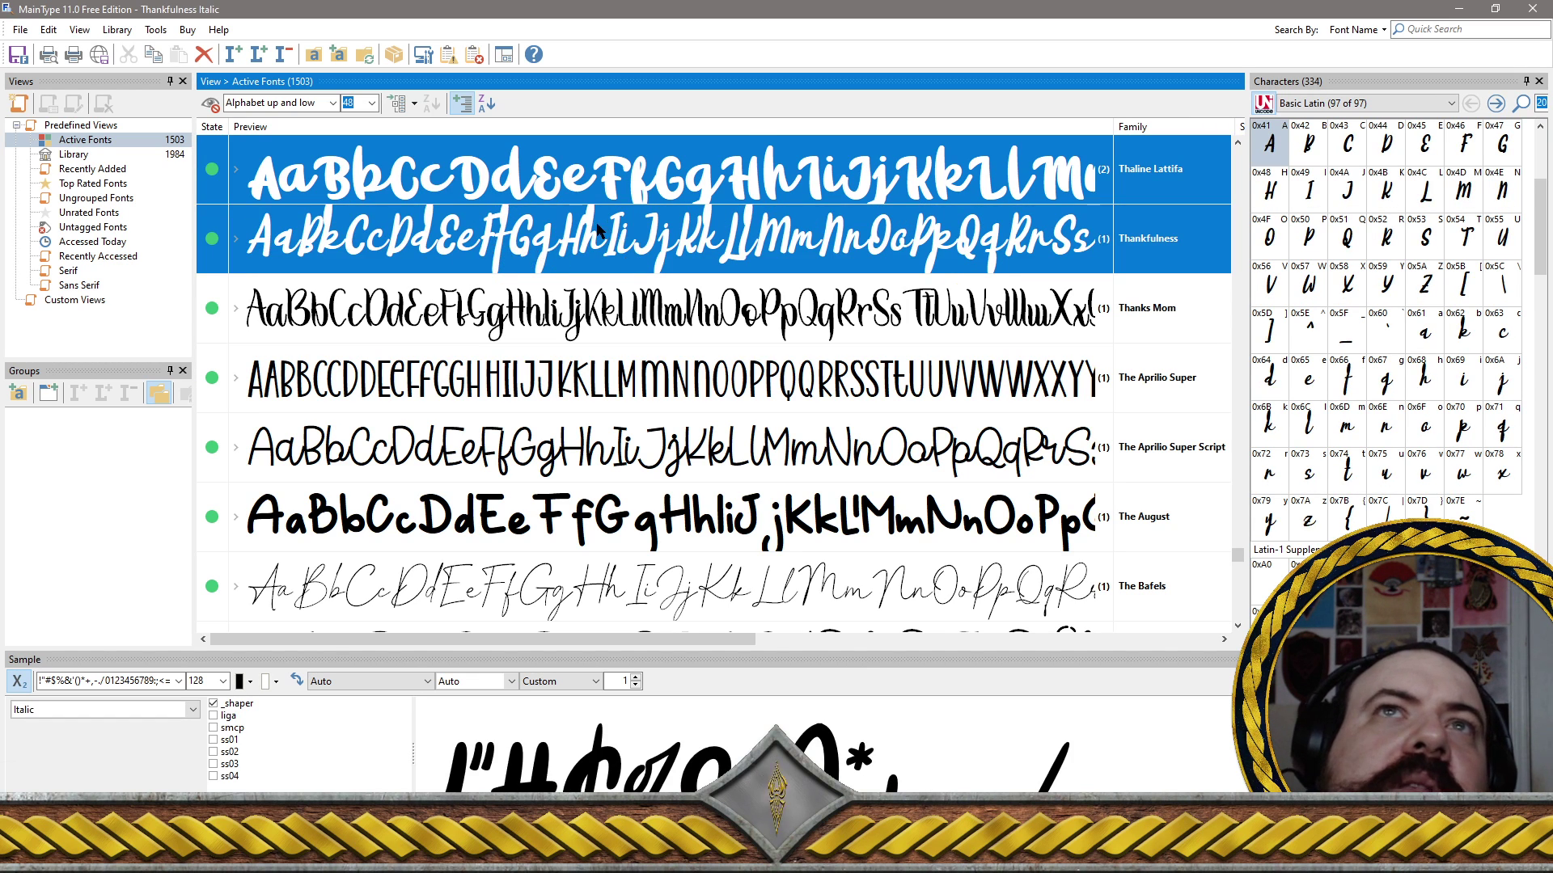
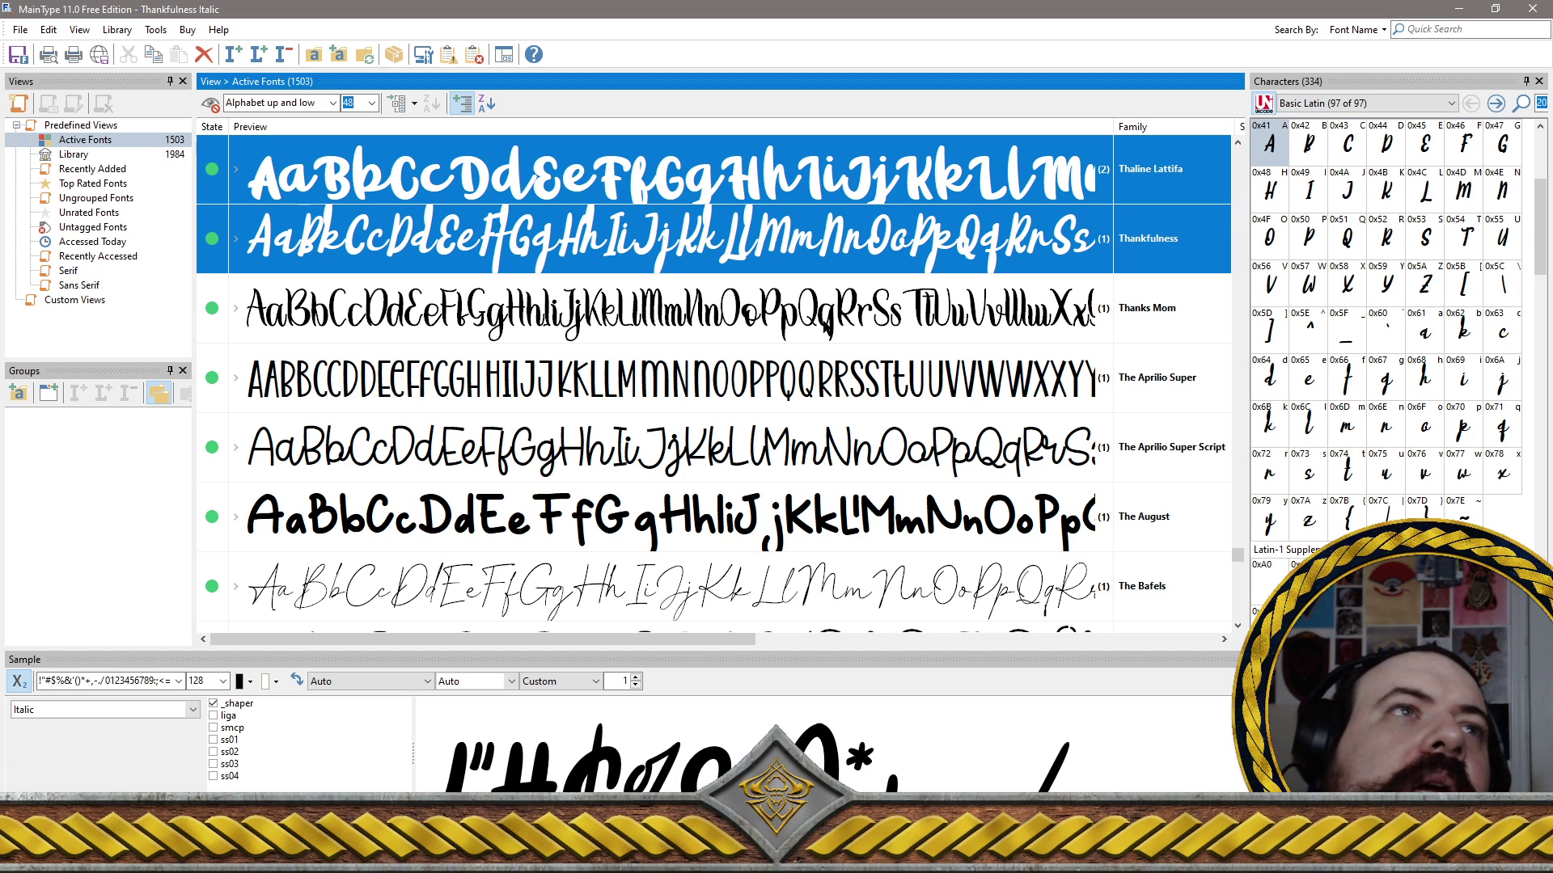
{"action": "left_click", "coordinate": [827, 328], "text": "ctrl"}
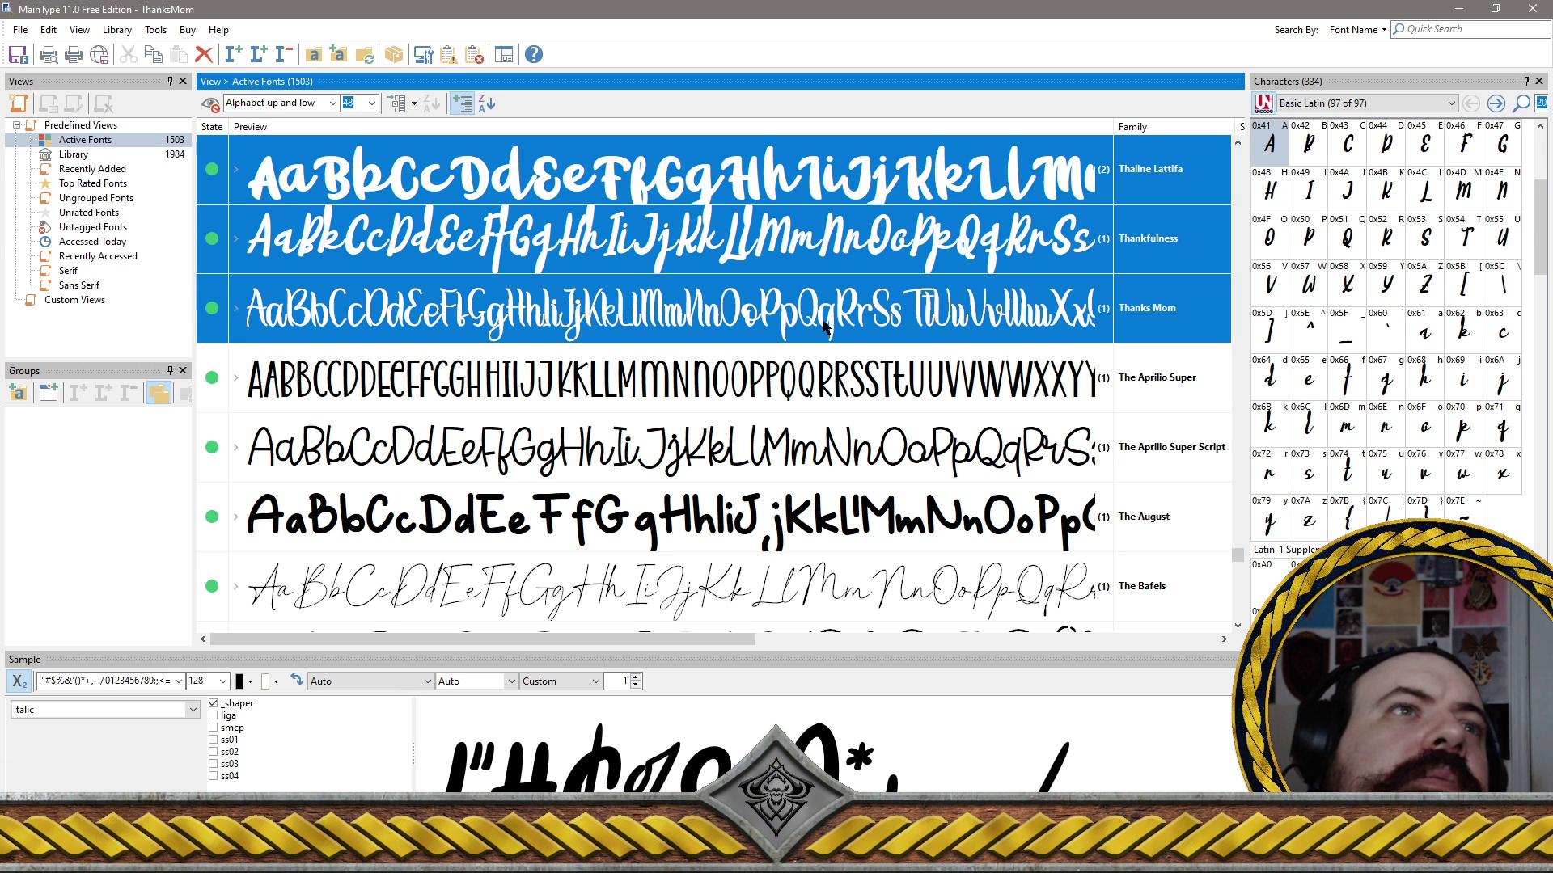
{"action": "left_click", "coordinate": [829, 371], "text": "ctrl"}
{"action": "left_click", "coordinate": [774, 449], "text": "ctrl"}
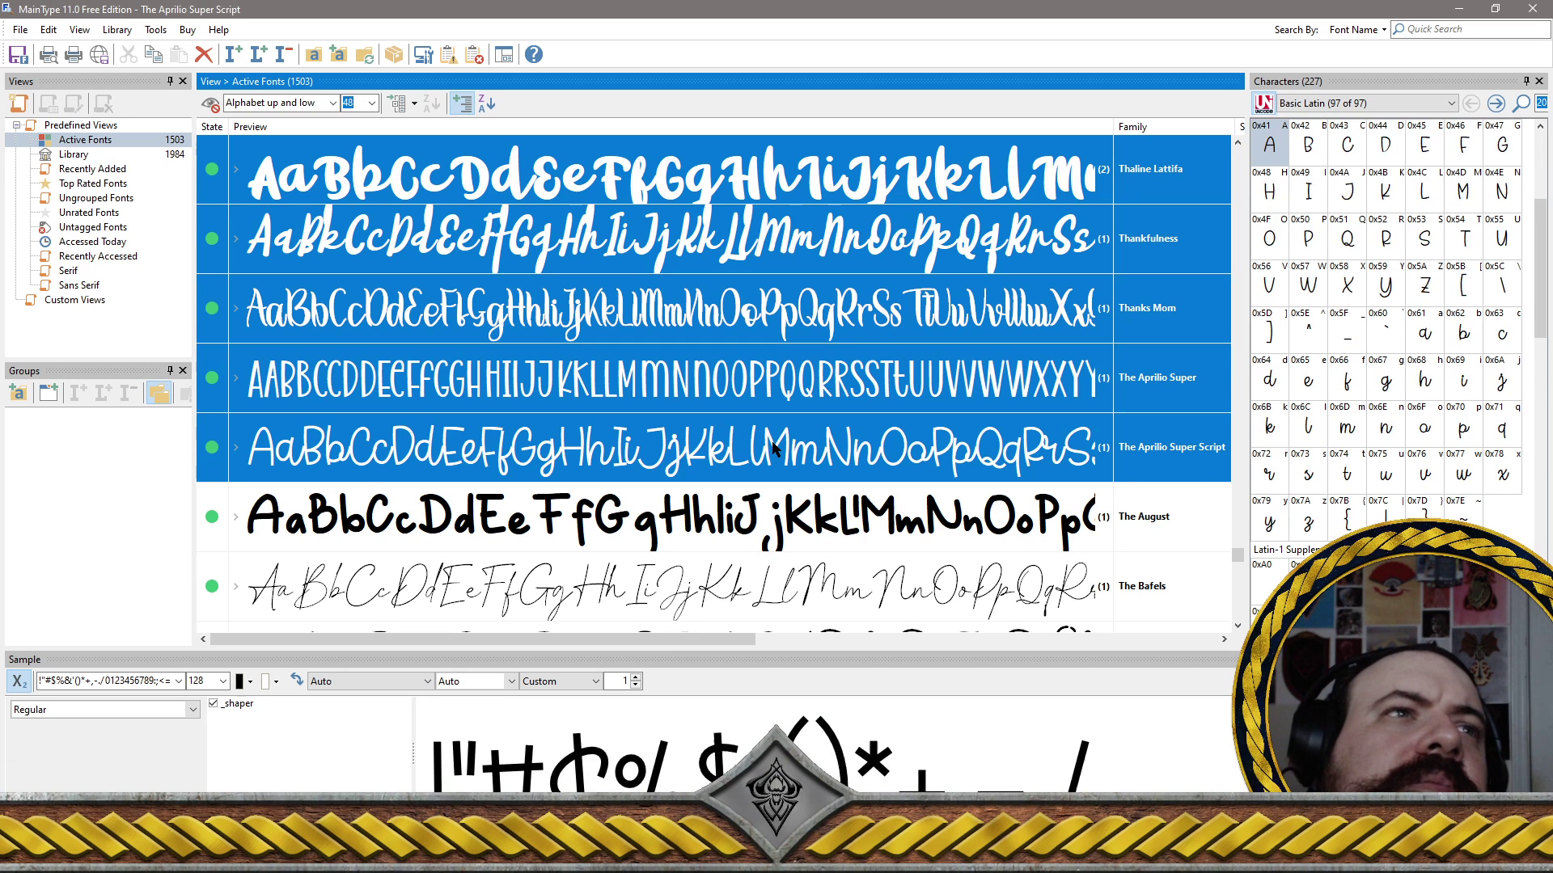
{"action": "left_click", "coordinate": [834, 526], "text": "ctrl"}
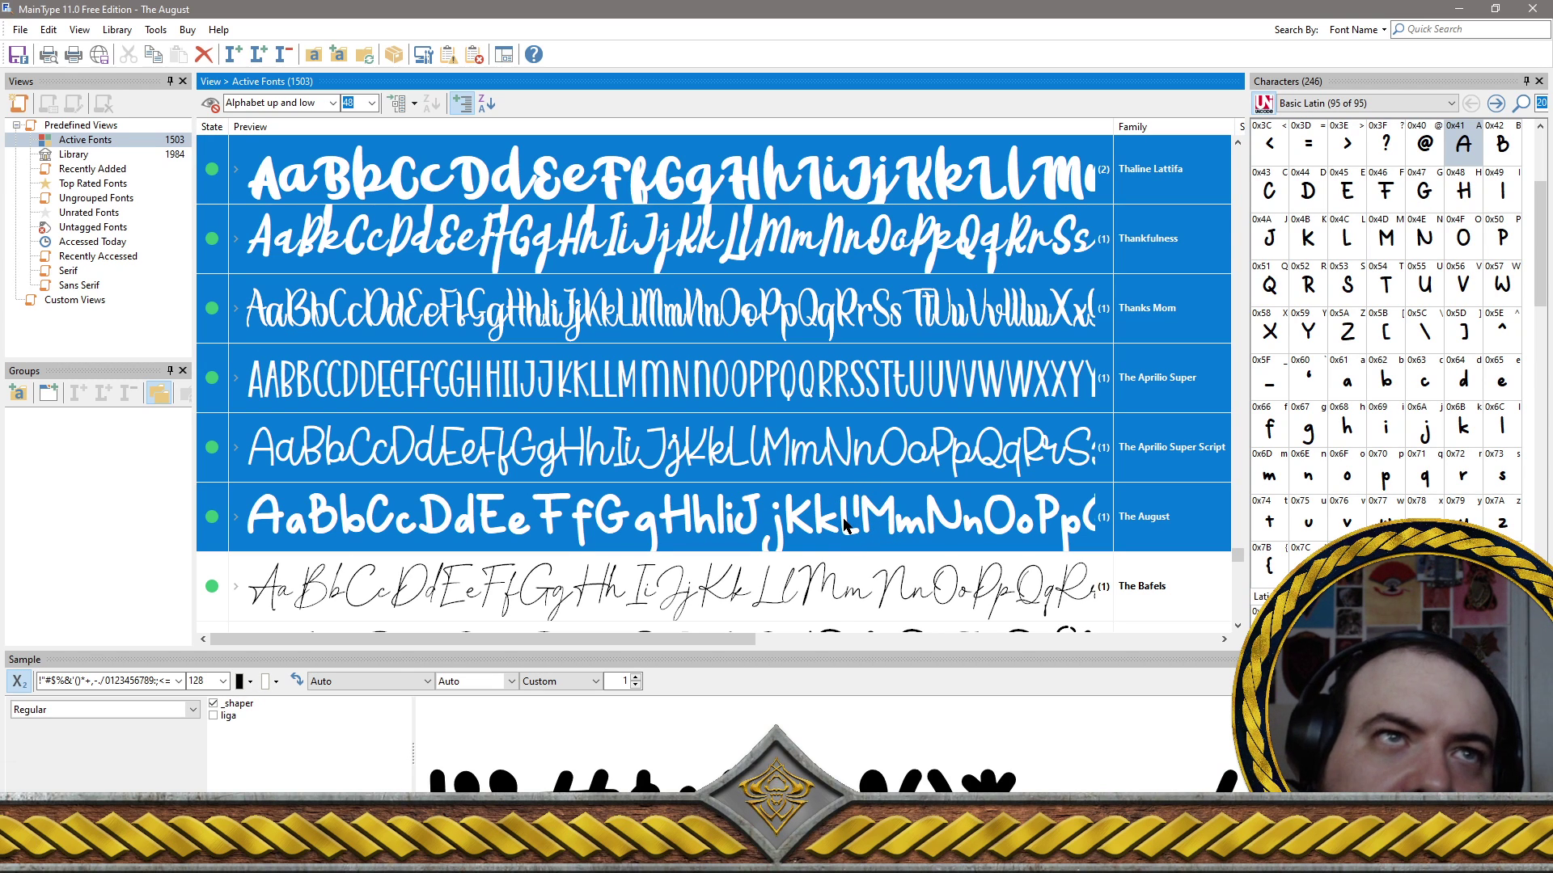
{"action": "left_click", "coordinate": [737, 525]}
Add The Bafels, The Chief and THE DESIGNER to the font selection, skipping The Beautyline and The Circus Show
{"action": "scroll", "coordinate": [738, 517], "scroll_direction": "down", "scroll_amount": 5}
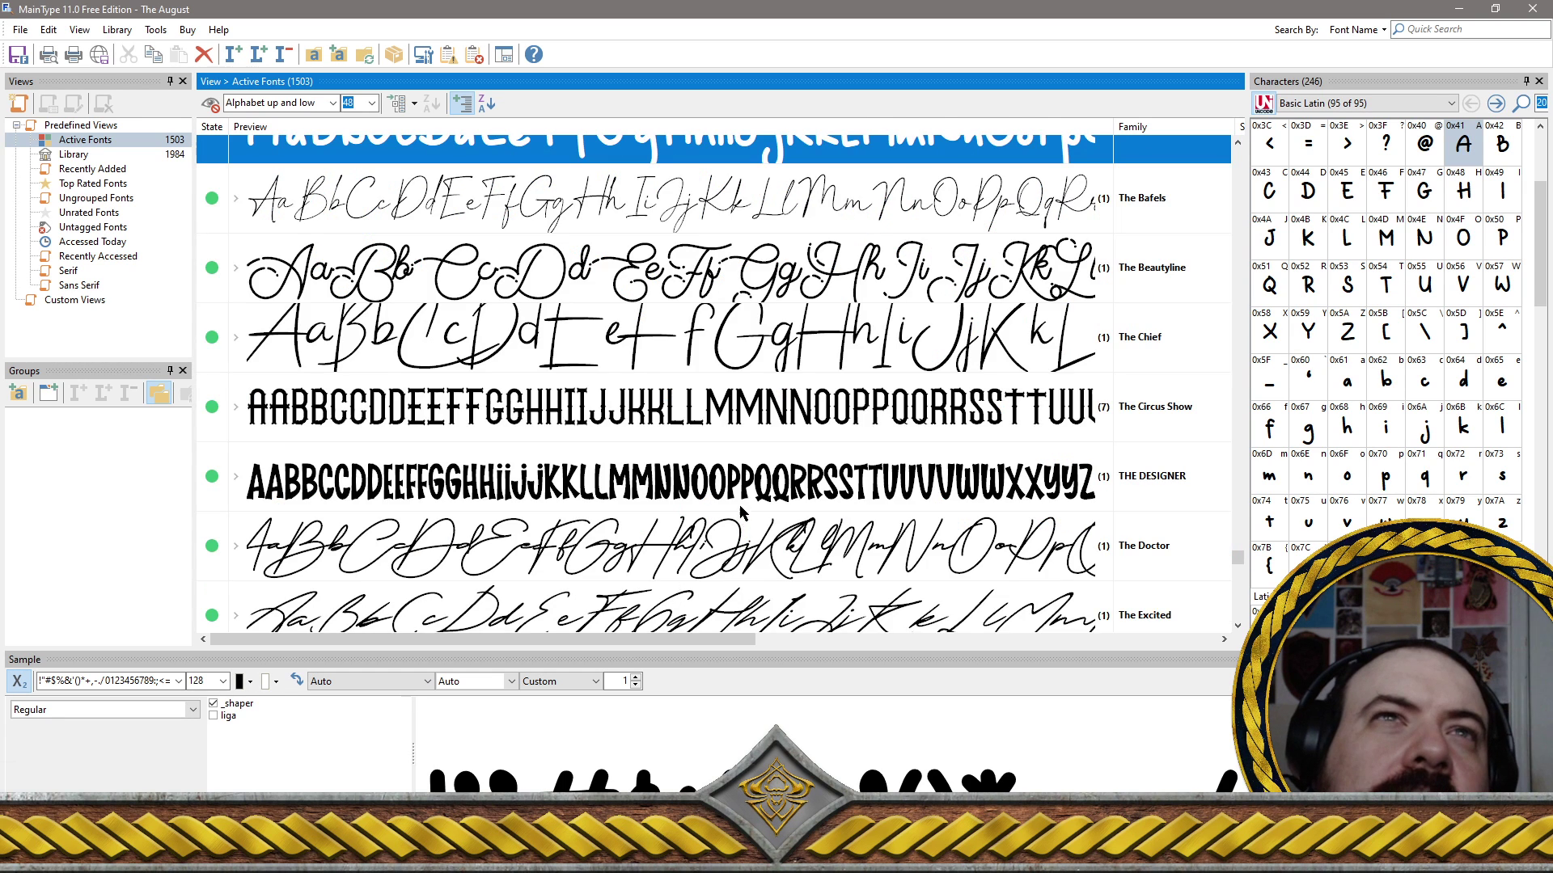
{"action": "left_click", "coordinate": [635, 206]}
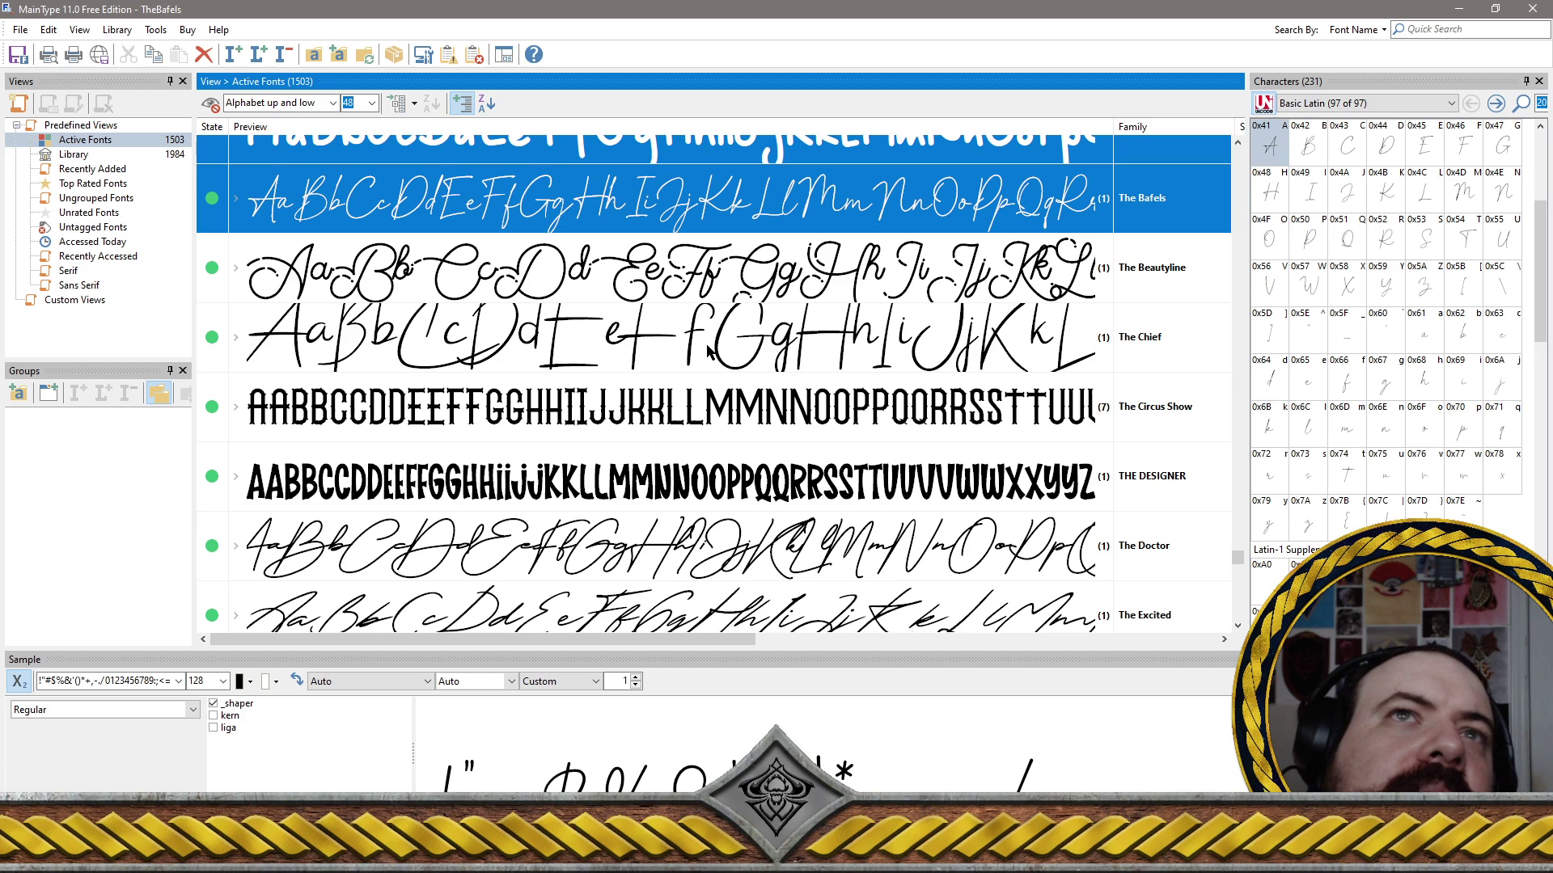
{"action": "left_click", "coordinate": [816, 342], "text": "ctrl"}
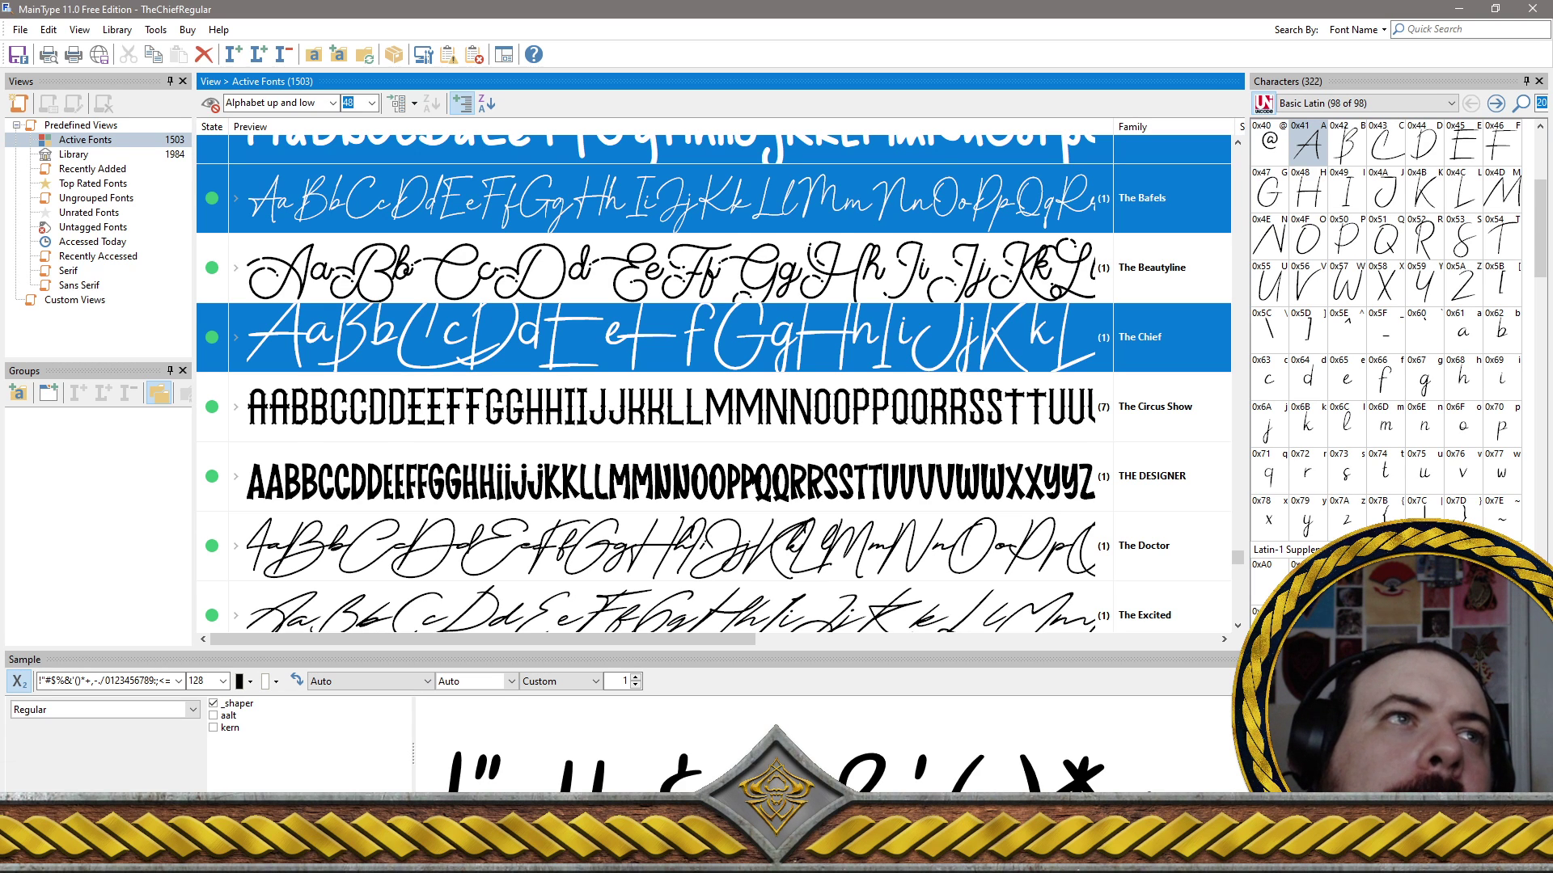
{"action": "left_click", "coordinate": [753, 478], "text": "ctrl"}
Add The Doctor, The Excited, The Goblick, The Harley Queen, The Milligram and The Old Falcons to the font selection, skipping The Humble Script
{"action": "scroll", "coordinate": [760, 478], "scroll_direction": "down", "scroll_amount": 5}
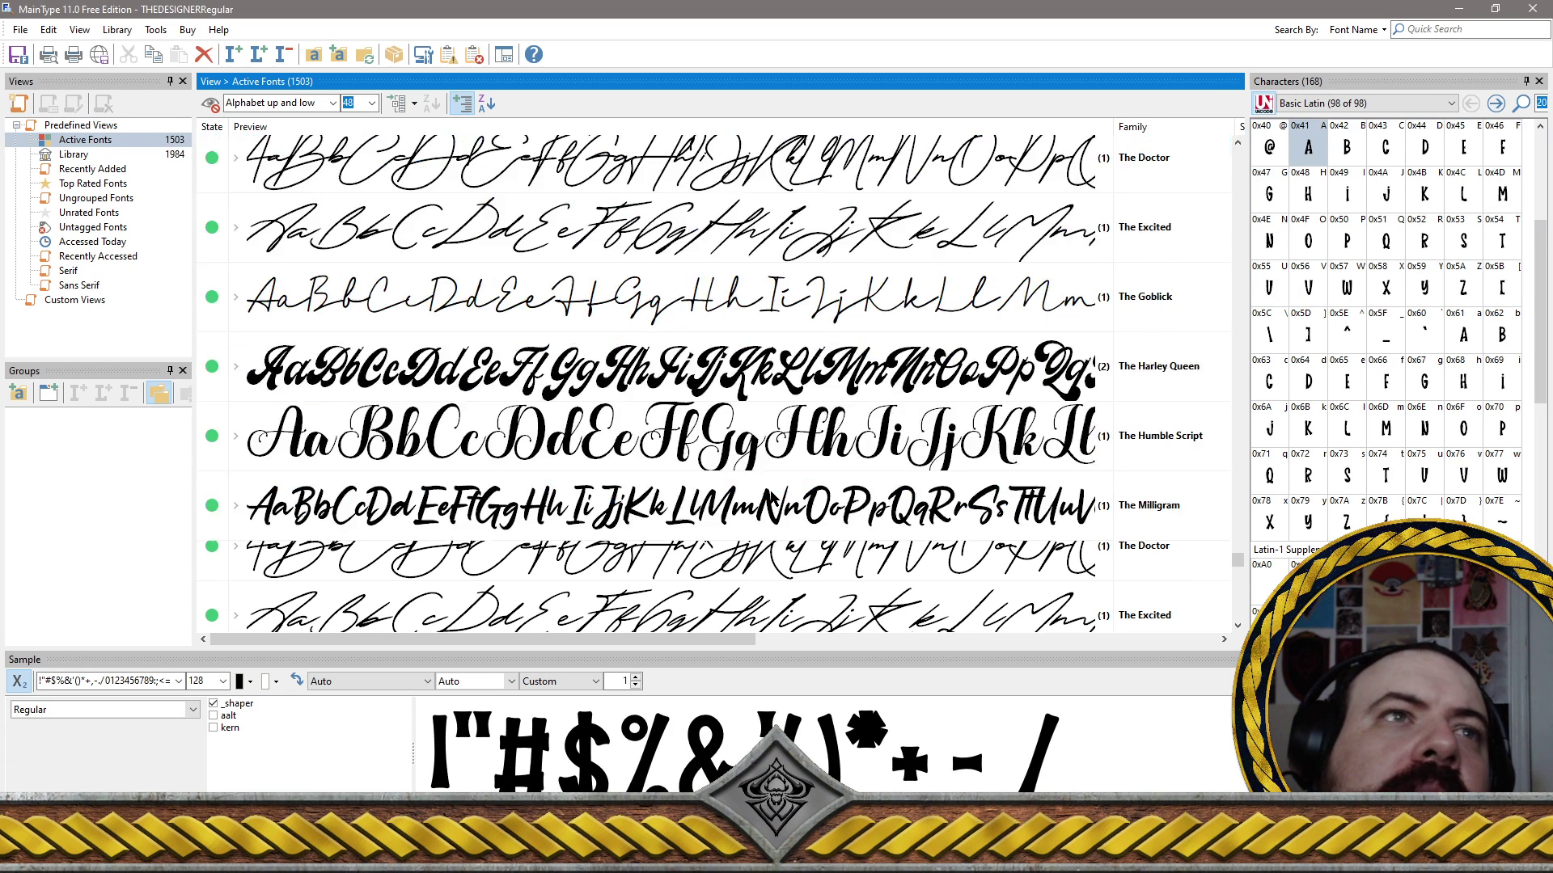
{"action": "left_click_drag", "start_coordinate": [670, 180], "coordinate": [695, 305]}
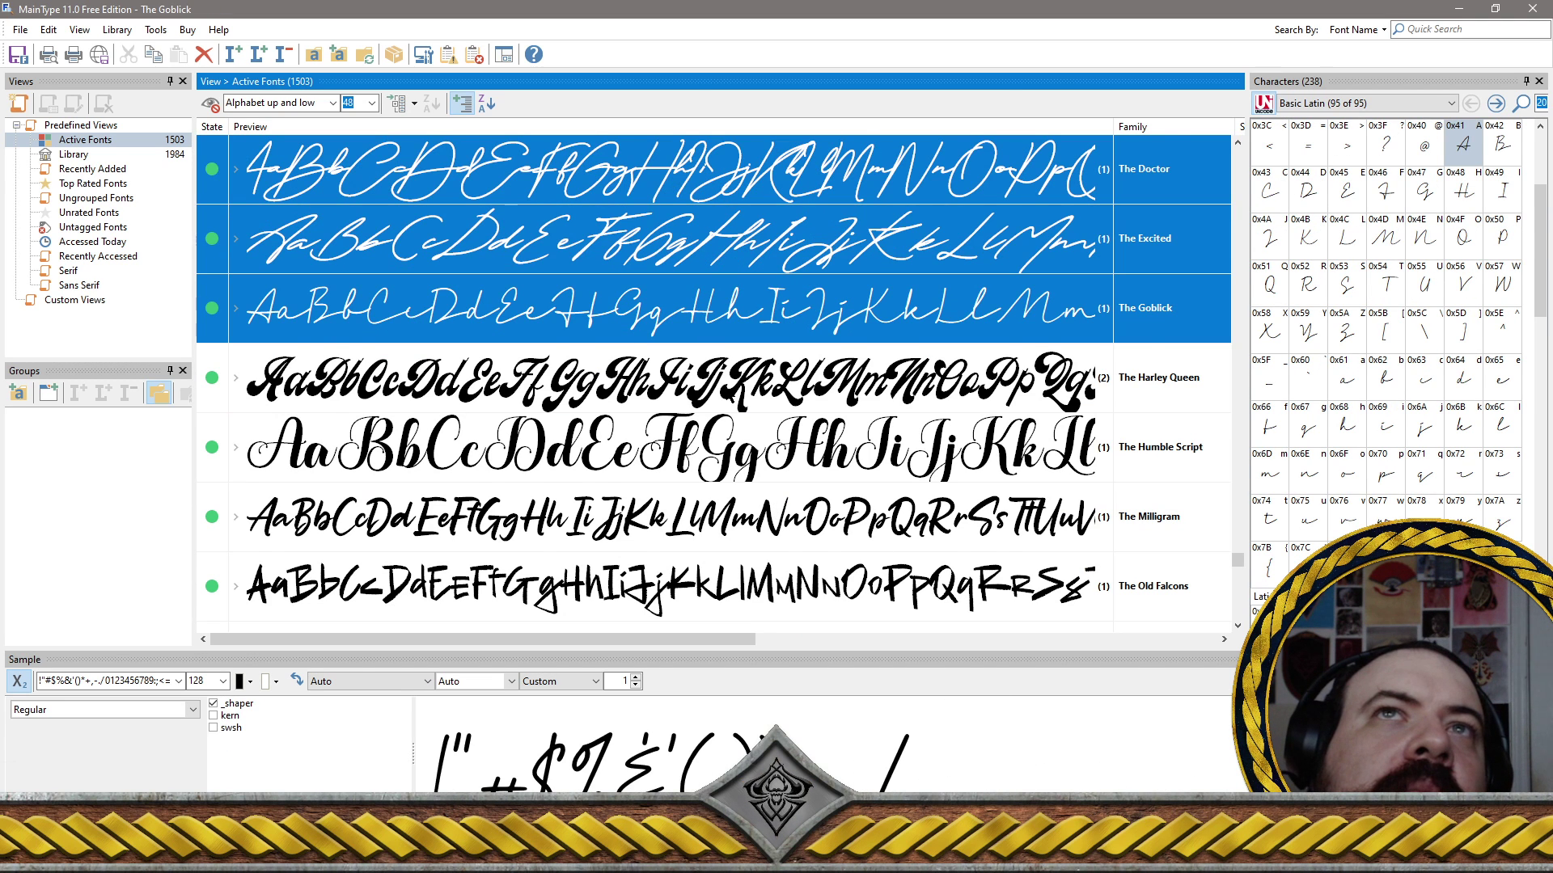
{"action": "scroll", "coordinate": [729, 395], "scroll_direction": "up", "scroll_amount": 5}
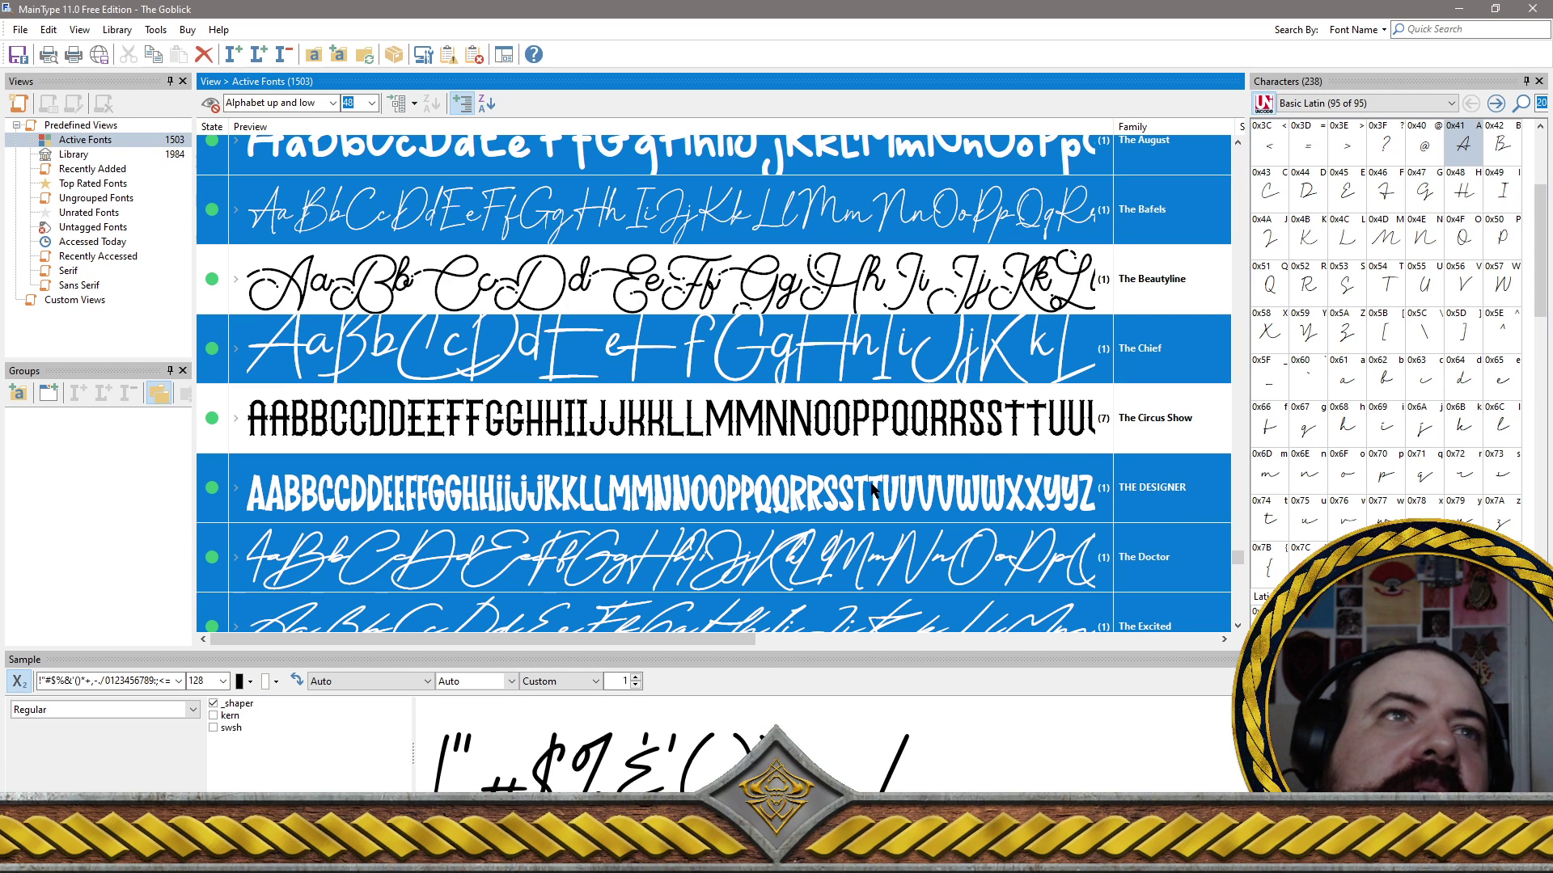
{"action": "scroll", "coordinate": [625, 386], "scroll_direction": "down", "scroll_amount": 5}
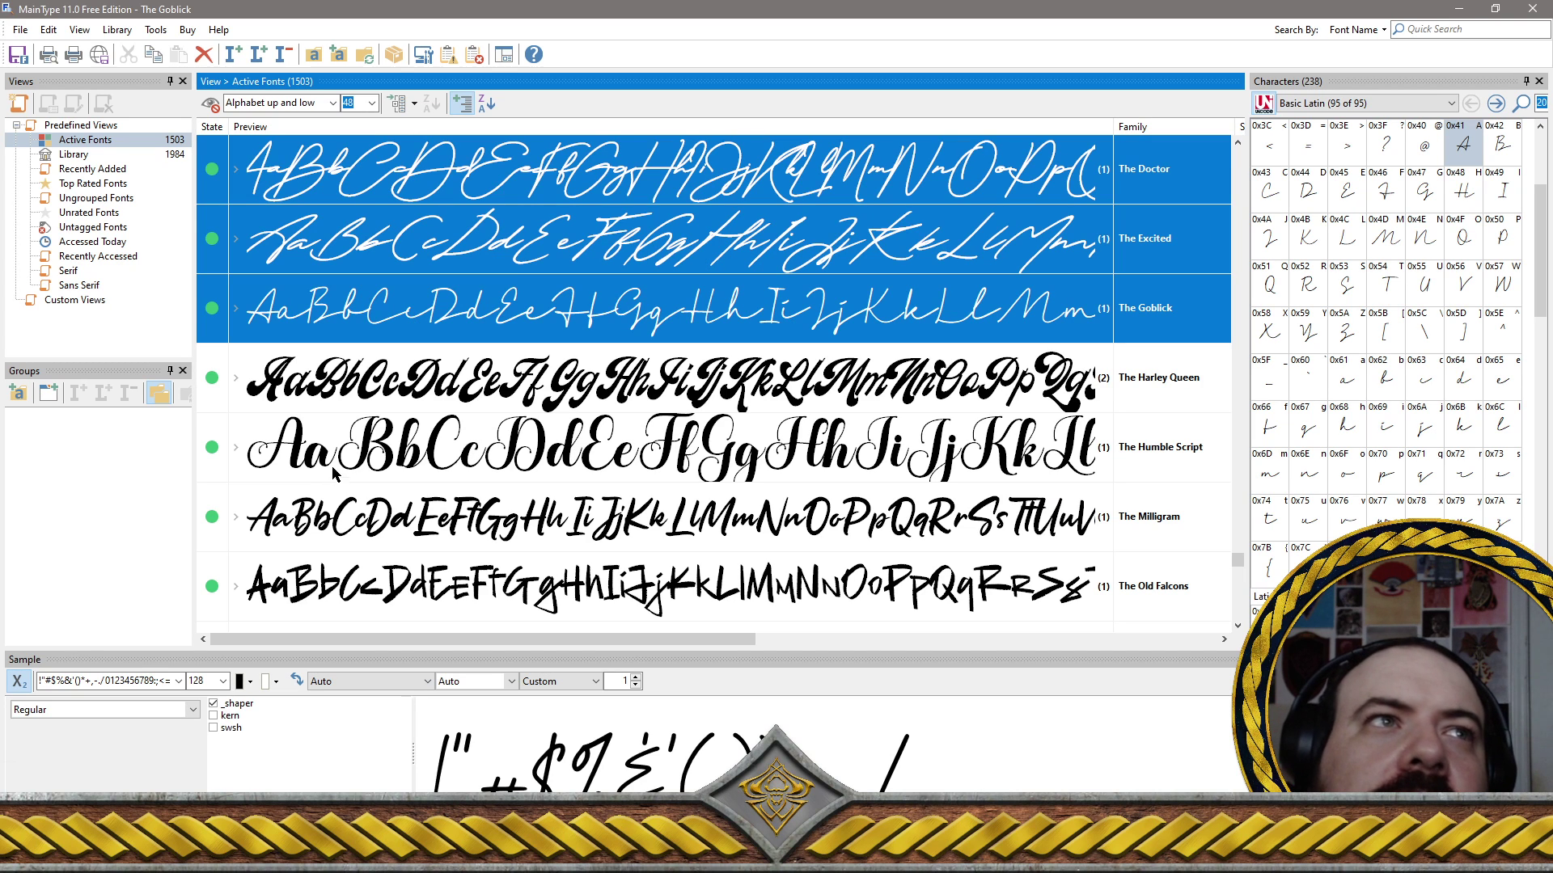
{"action": "left_click", "coordinate": [434, 535], "text": "ctrl"}
{"action": "left_click", "coordinate": [422, 574], "text": "ctrl"}
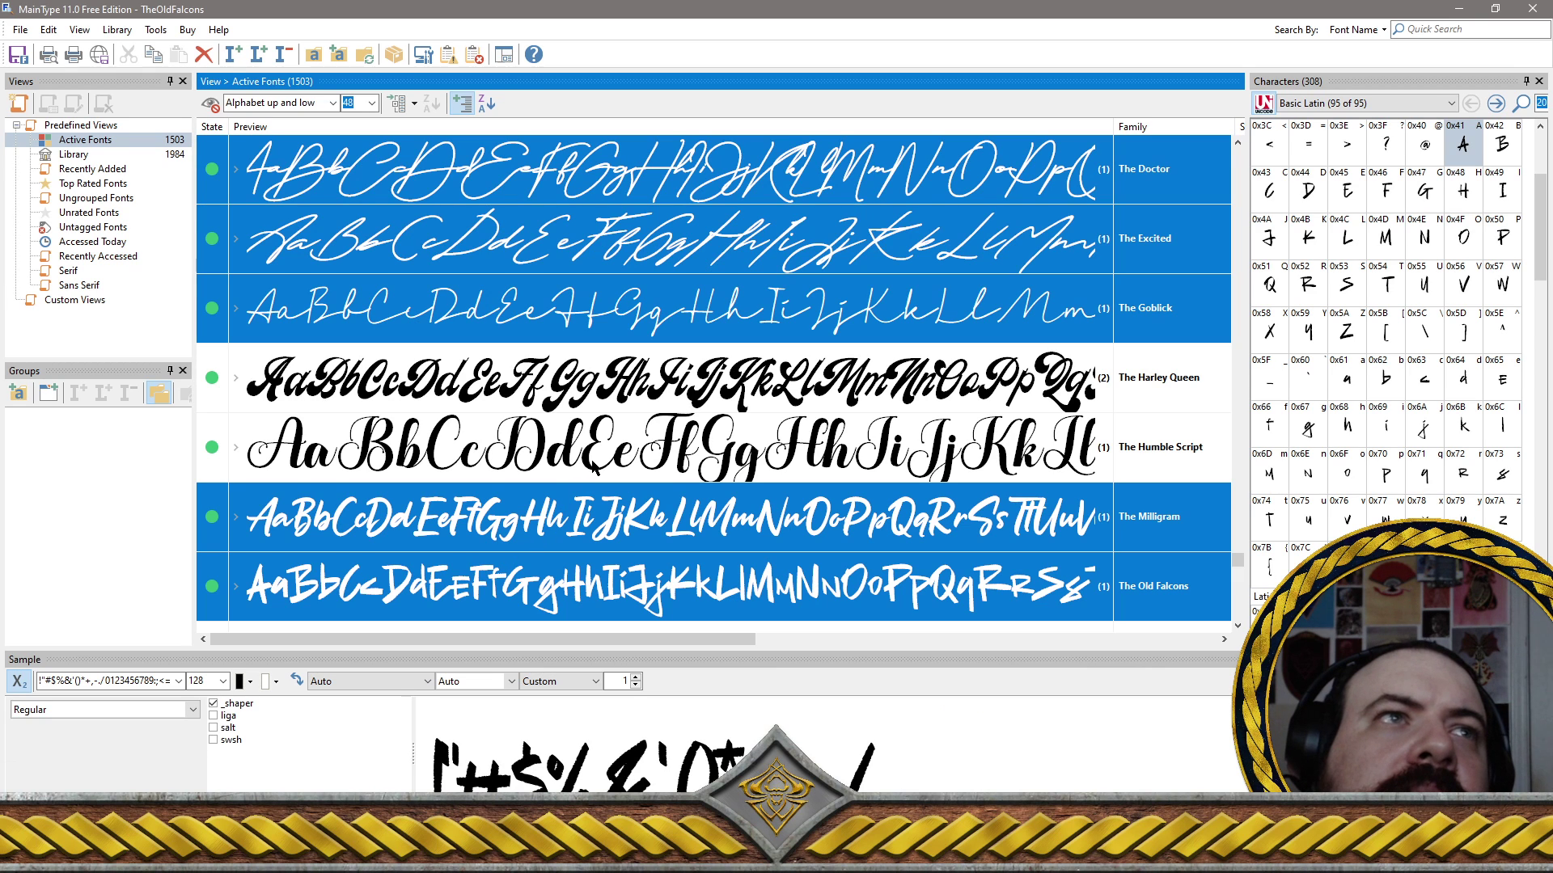
{"action": "left_click", "coordinate": [615, 387], "text": "ctrl"}
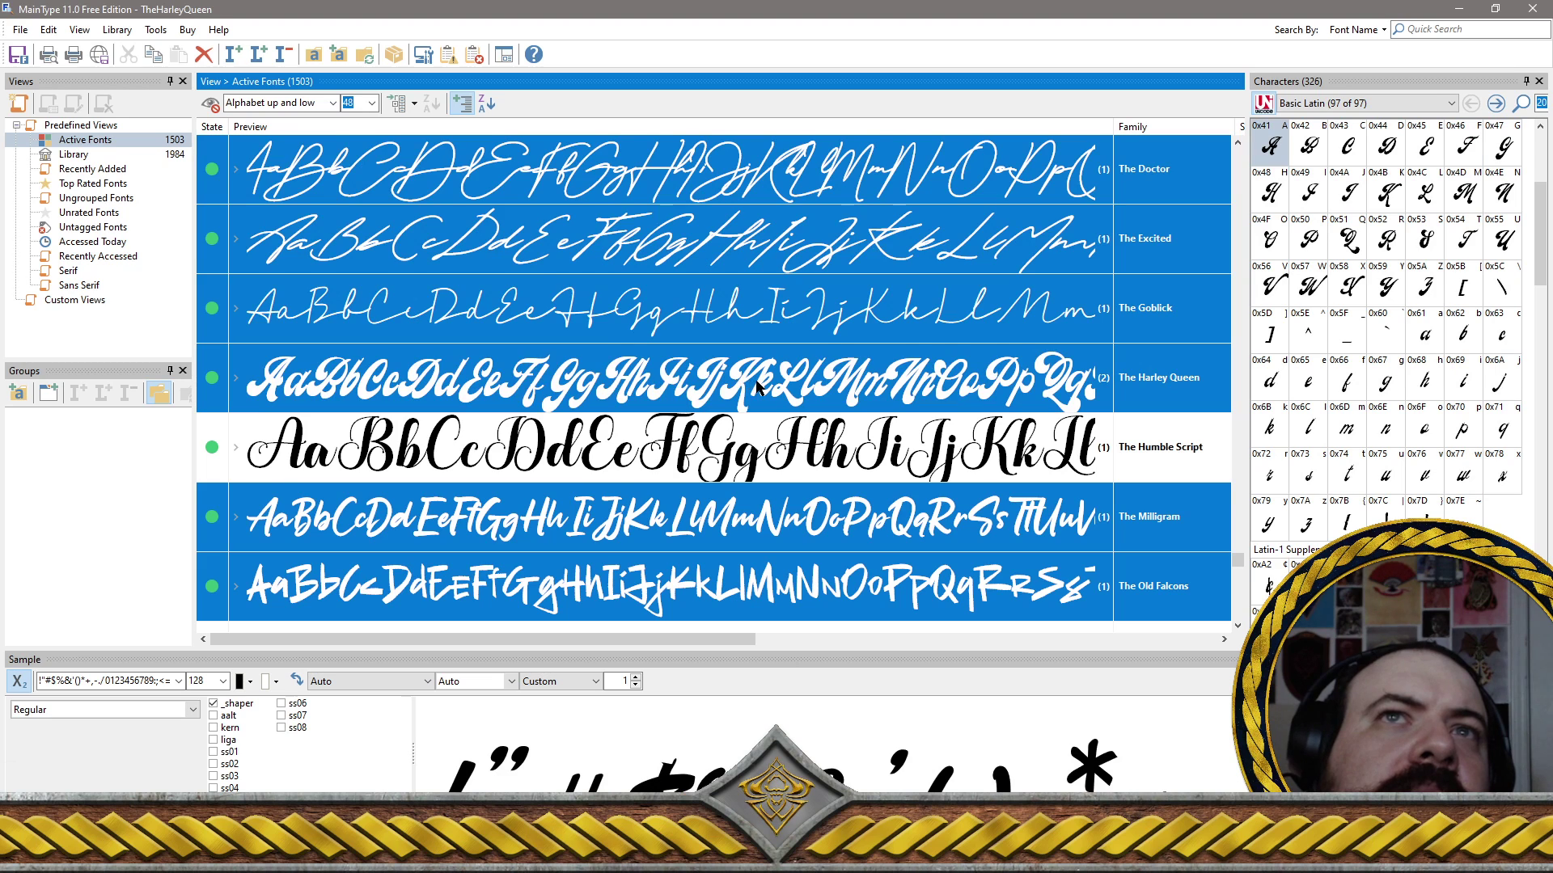
Add The Plumber, The Rainbow, The Rangnick, The Rich Family and The School to the font selection
{"action": "scroll", "coordinate": [760, 388], "scroll_direction": "down", "scroll_amount": 3}
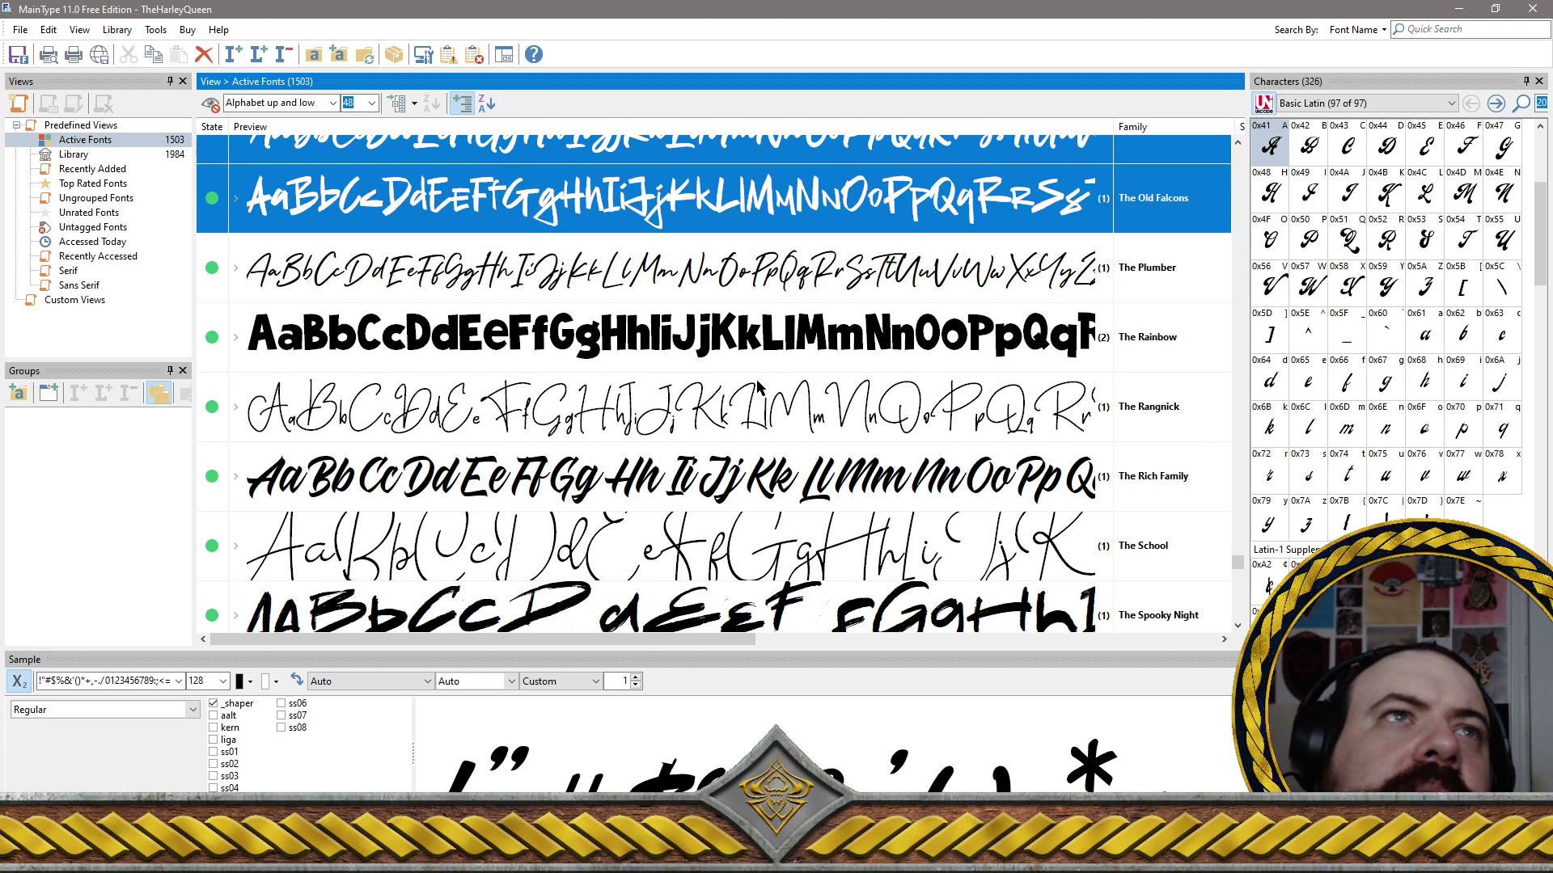
{"action": "left_click", "coordinate": [658, 282], "text": "ctrl"}
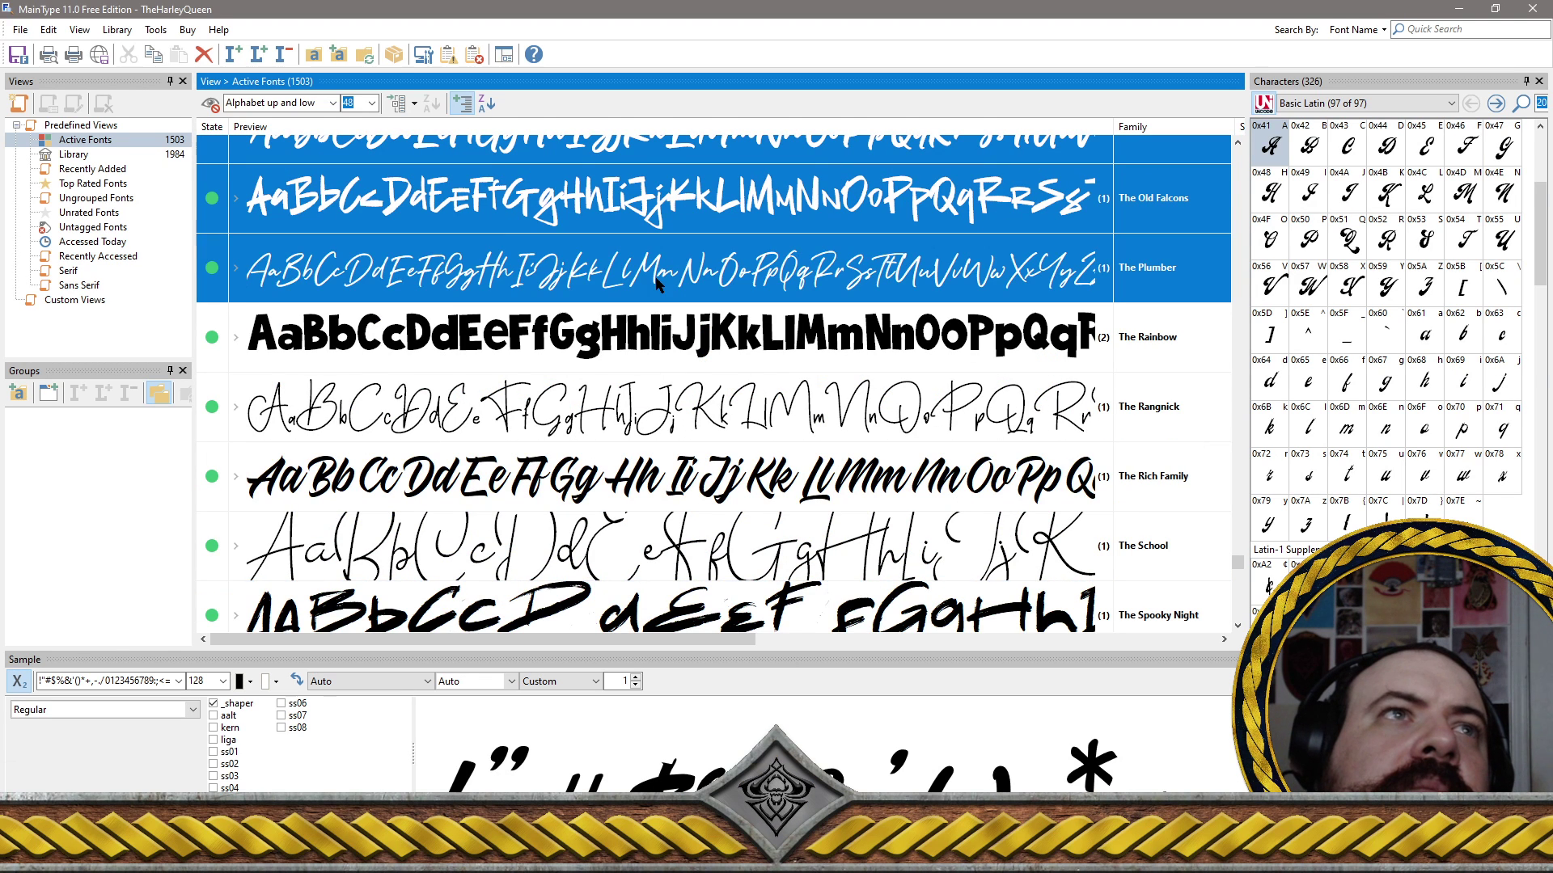
{"action": "left_click", "coordinate": [631, 347], "text": "ctrl"}
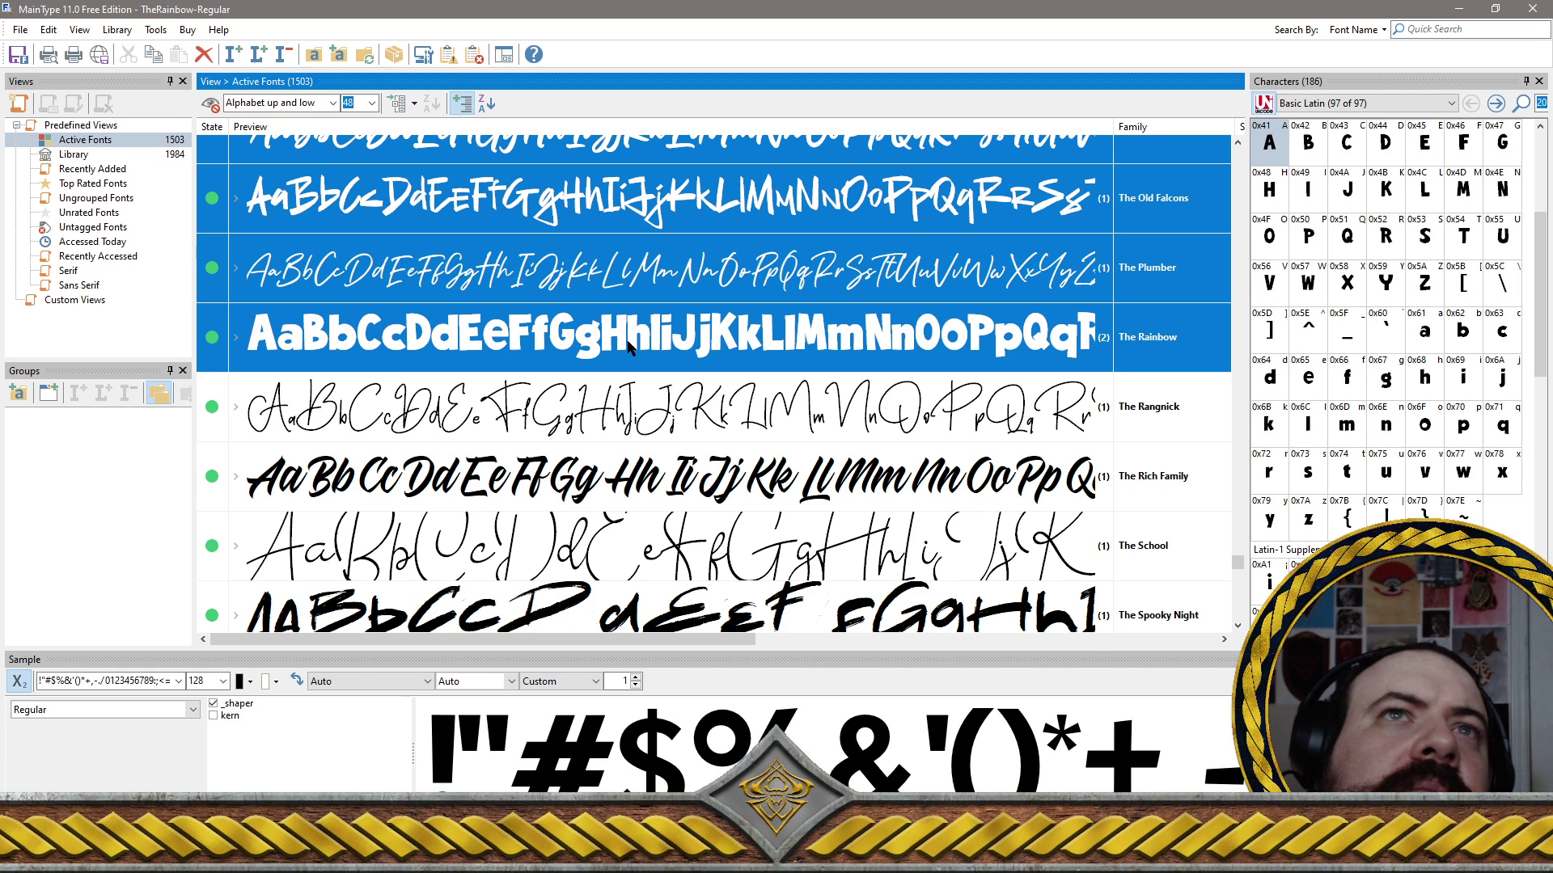
{"action": "left_click", "coordinate": [617, 415], "text": "ctrl"}
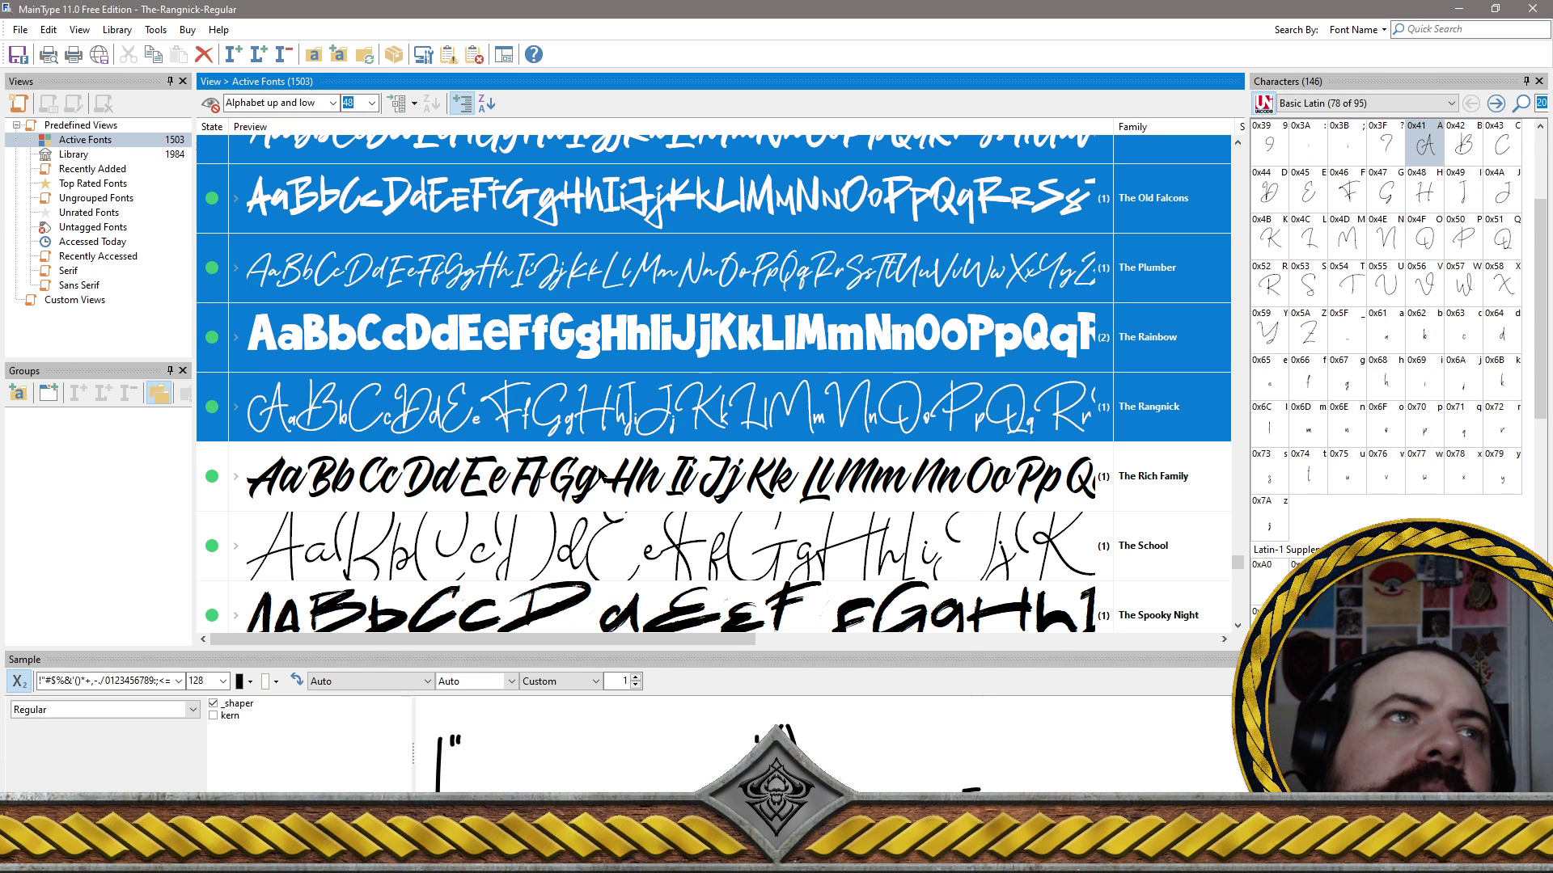
{"action": "left_click", "coordinate": [604, 473], "text": "ctrl"}
{"action": "left_click", "coordinate": [600, 544], "text": "ctrl"}
Add The Spooky Night, the three The Wild Chaos families and Thickline to the font selection
{"action": "scroll", "coordinate": [600, 544], "scroll_direction": "down", "scroll_amount": 2}
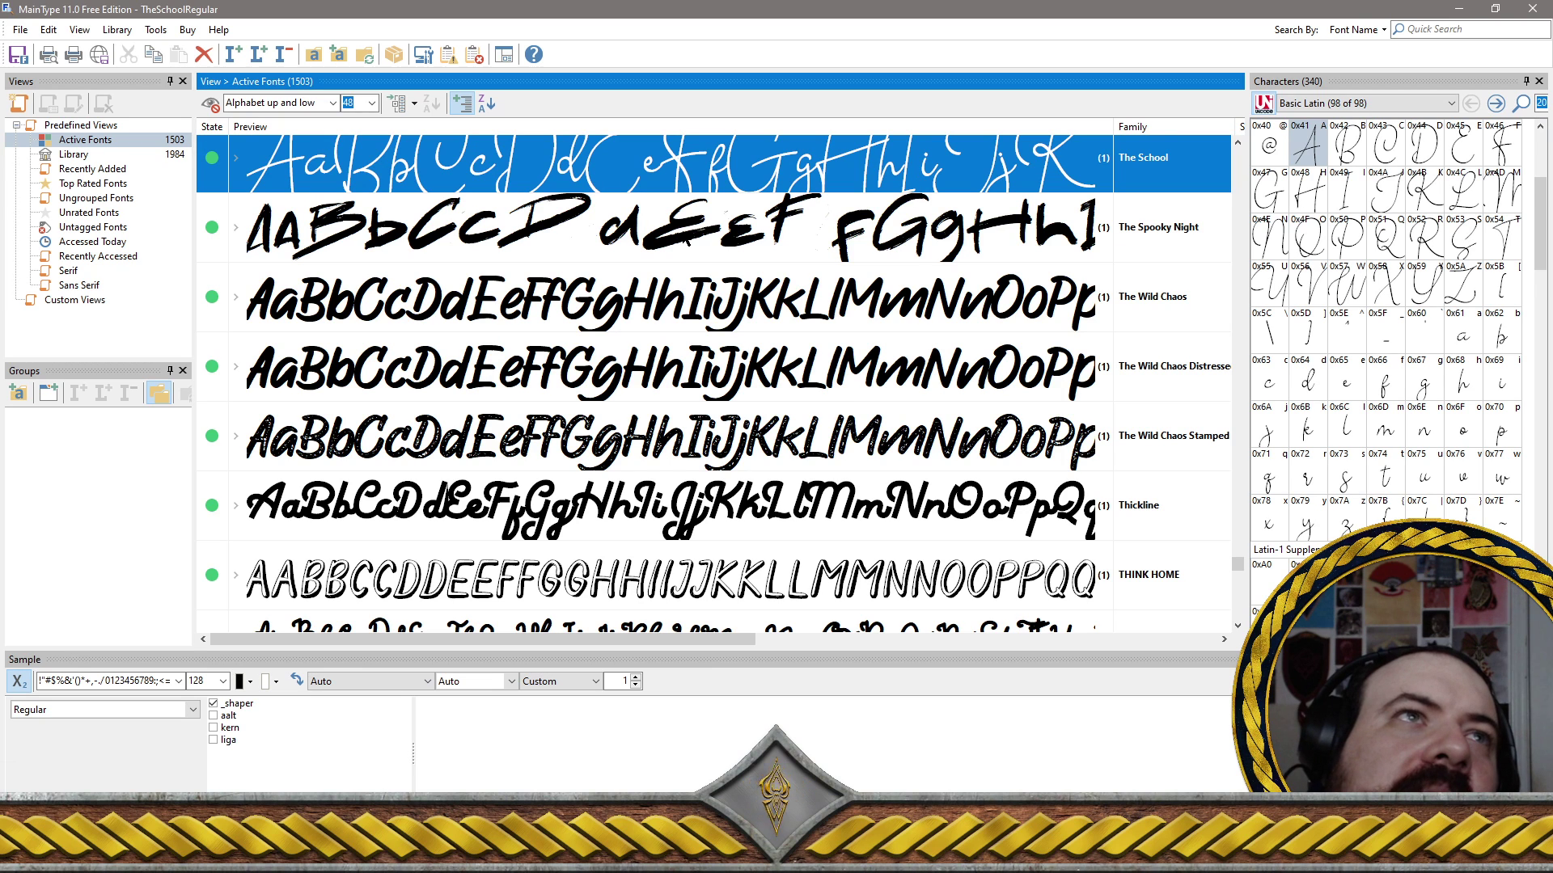
{"action": "left_click", "coordinate": [676, 234], "text": "ctrl"}
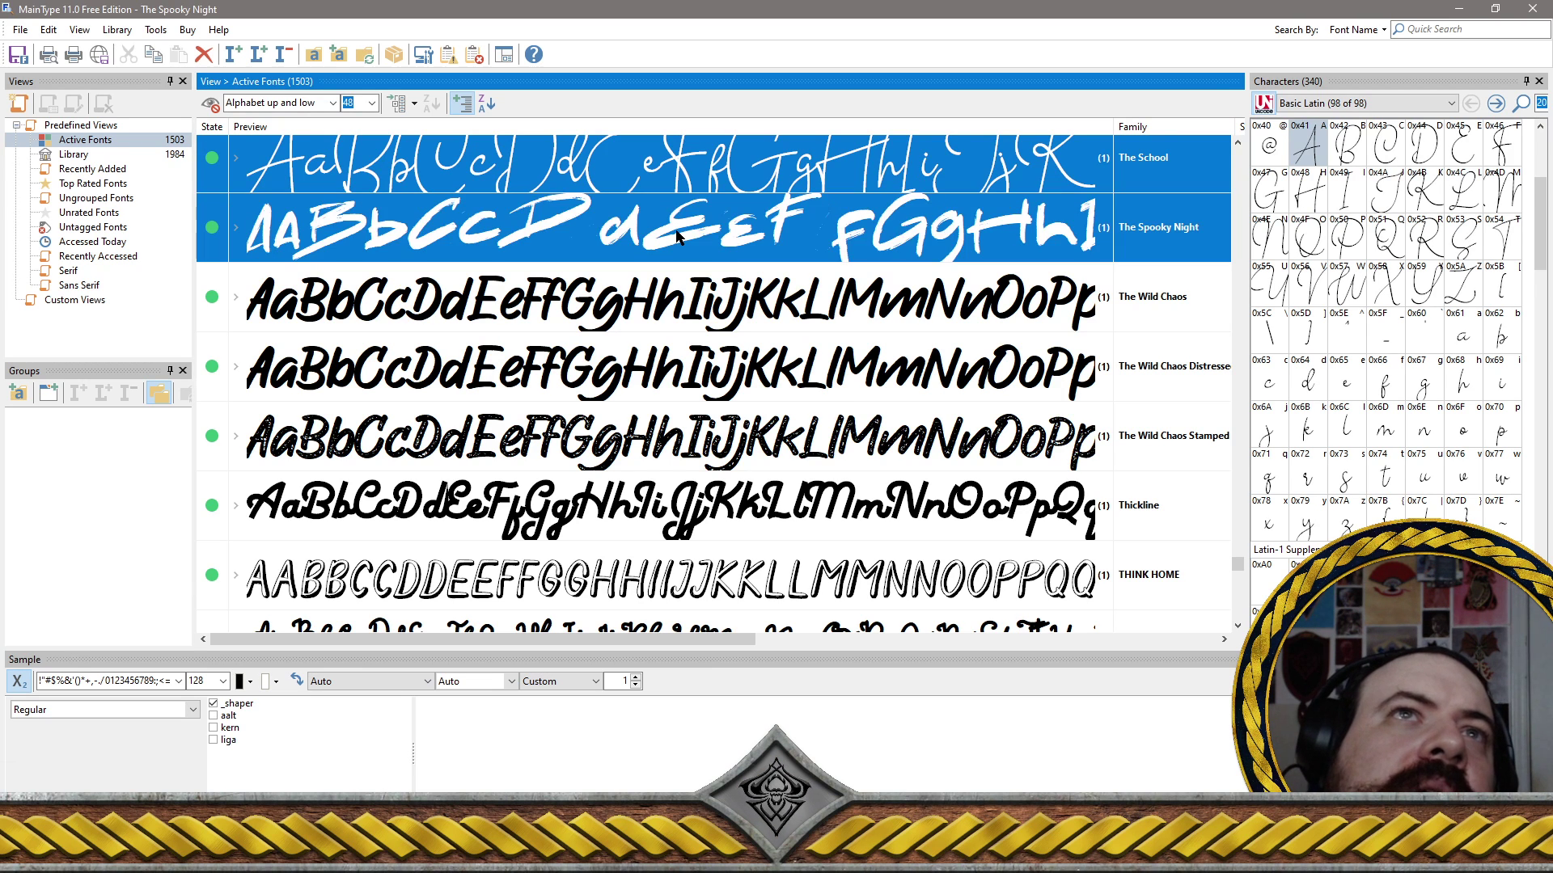
{"action": "left_click", "coordinate": [686, 301], "text": "ctrl"}
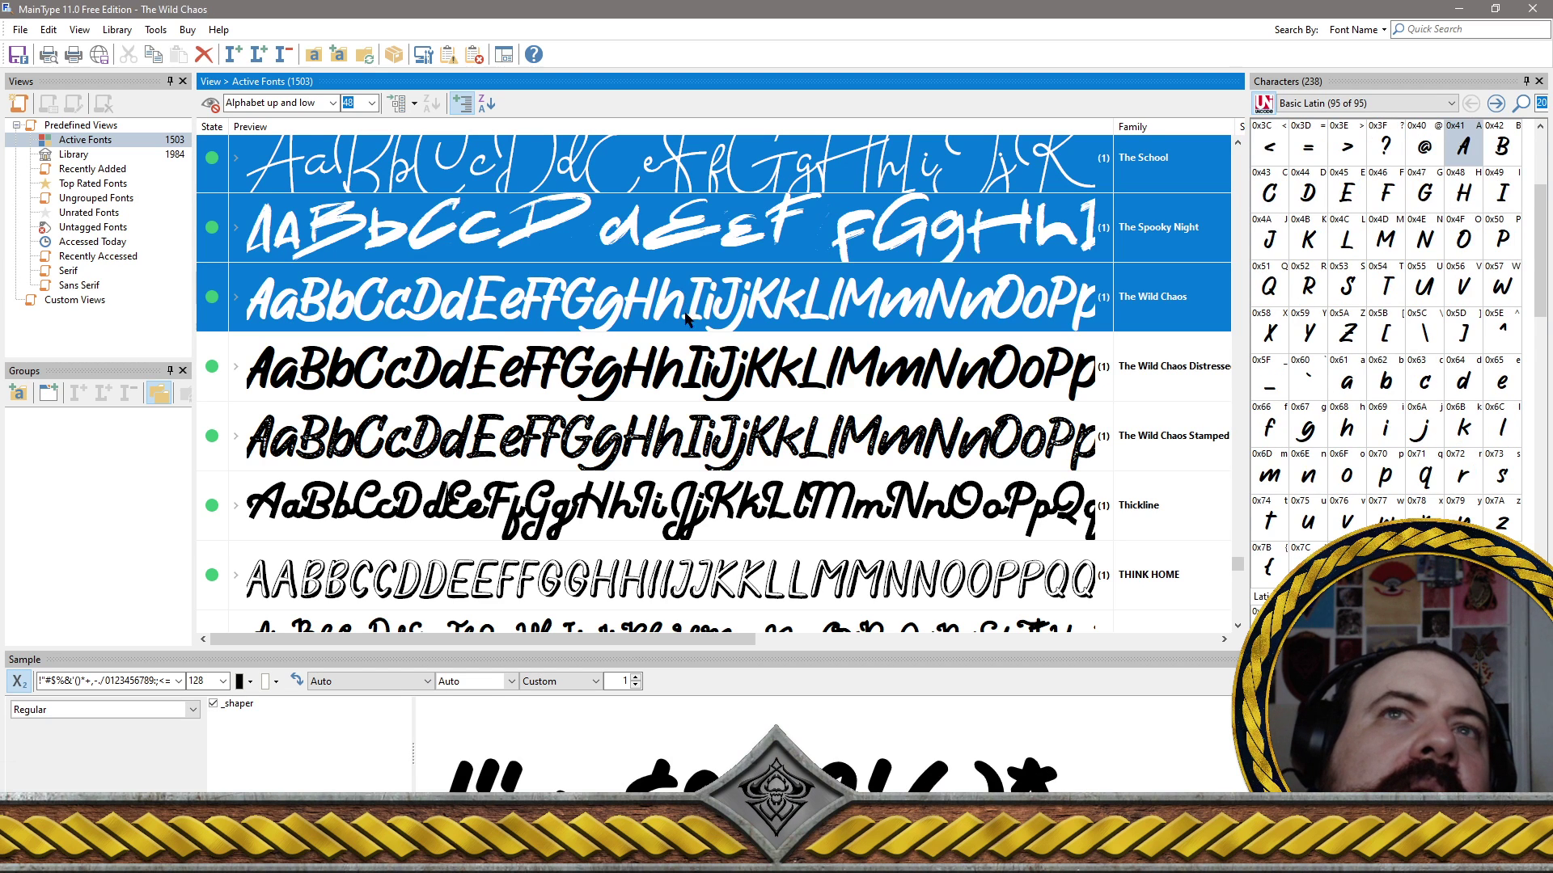
{"action": "left_click", "coordinate": [689, 356], "text": "ctrl"}
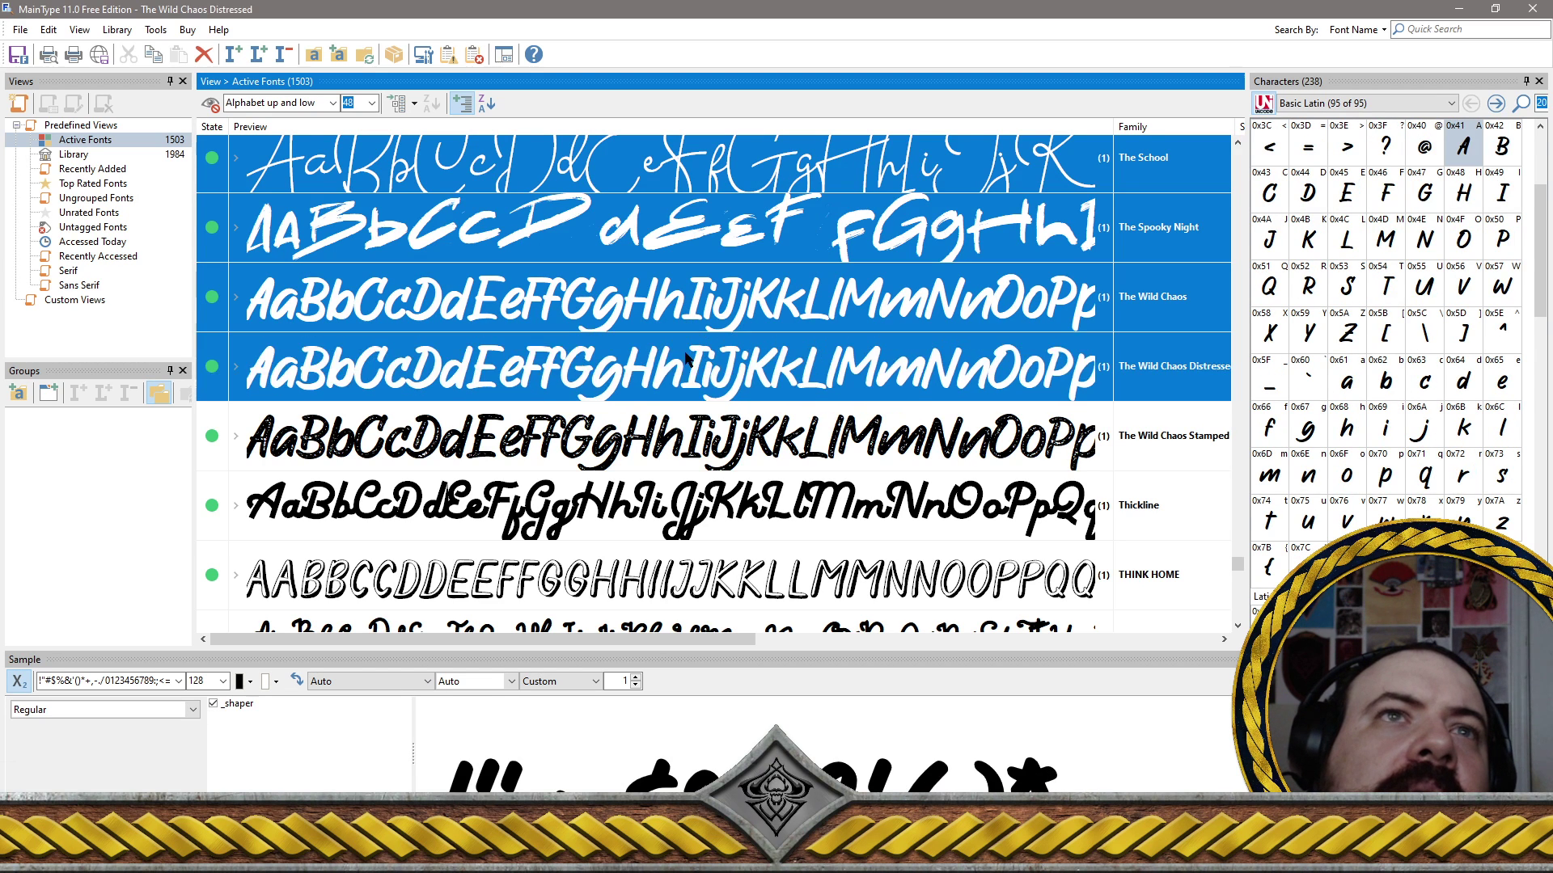
{"action": "left_click", "coordinate": [710, 467], "text": "ctrl"}
{"action": "left_click", "coordinate": [716, 490], "text": "ctrl"}
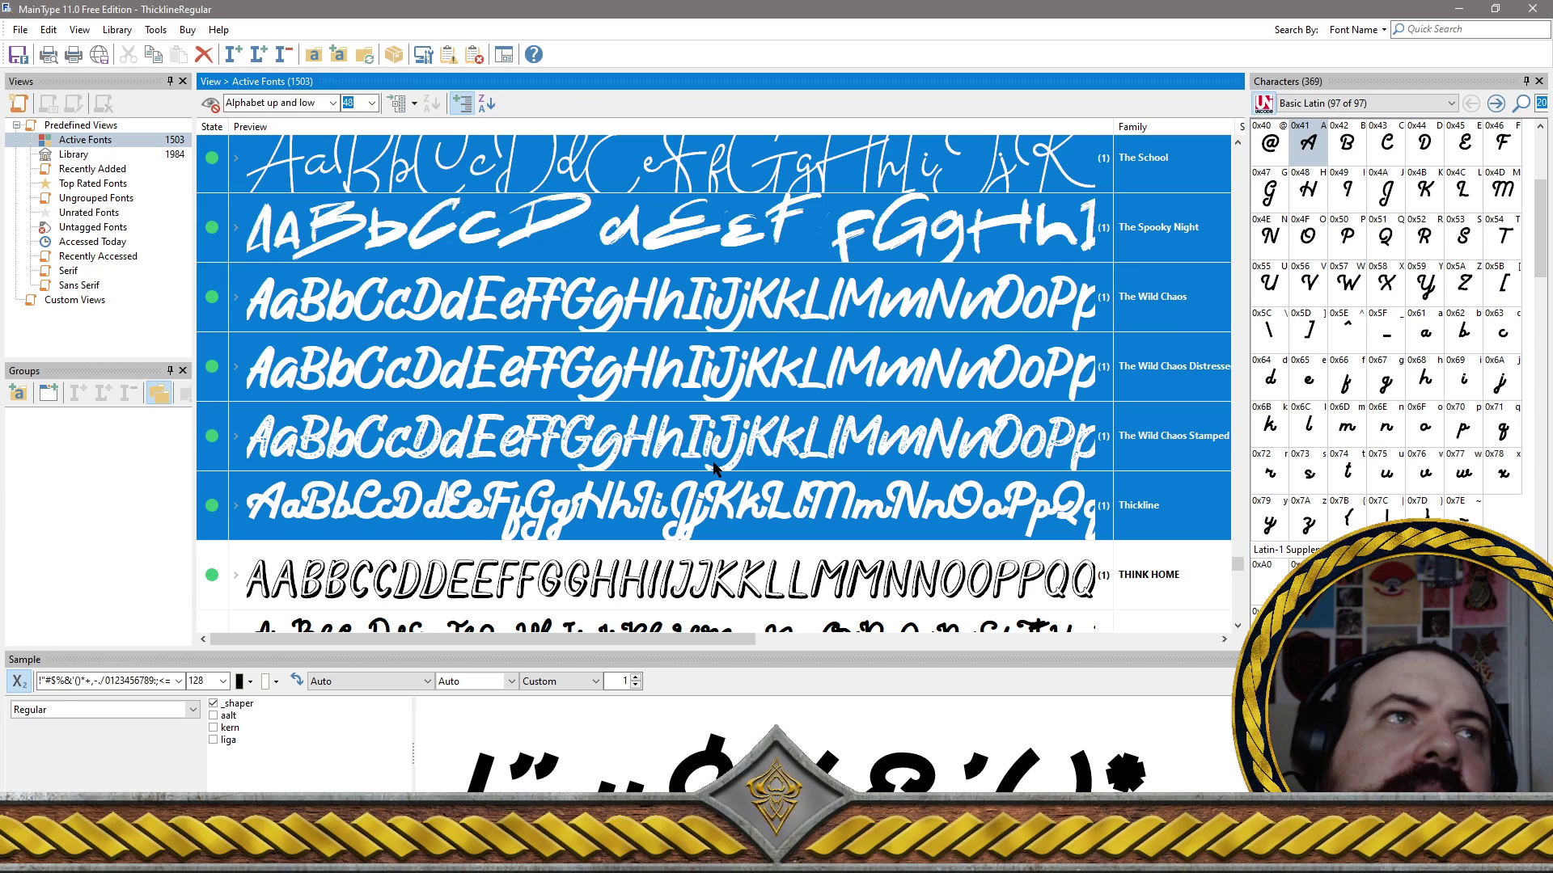
Add Thinna Bell and tiara wiliams to the font selection, skipping THINK HOME and Throostle
{"action": "scroll", "coordinate": [713, 468], "scroll_direction": "down", "scroll_amount": 5}
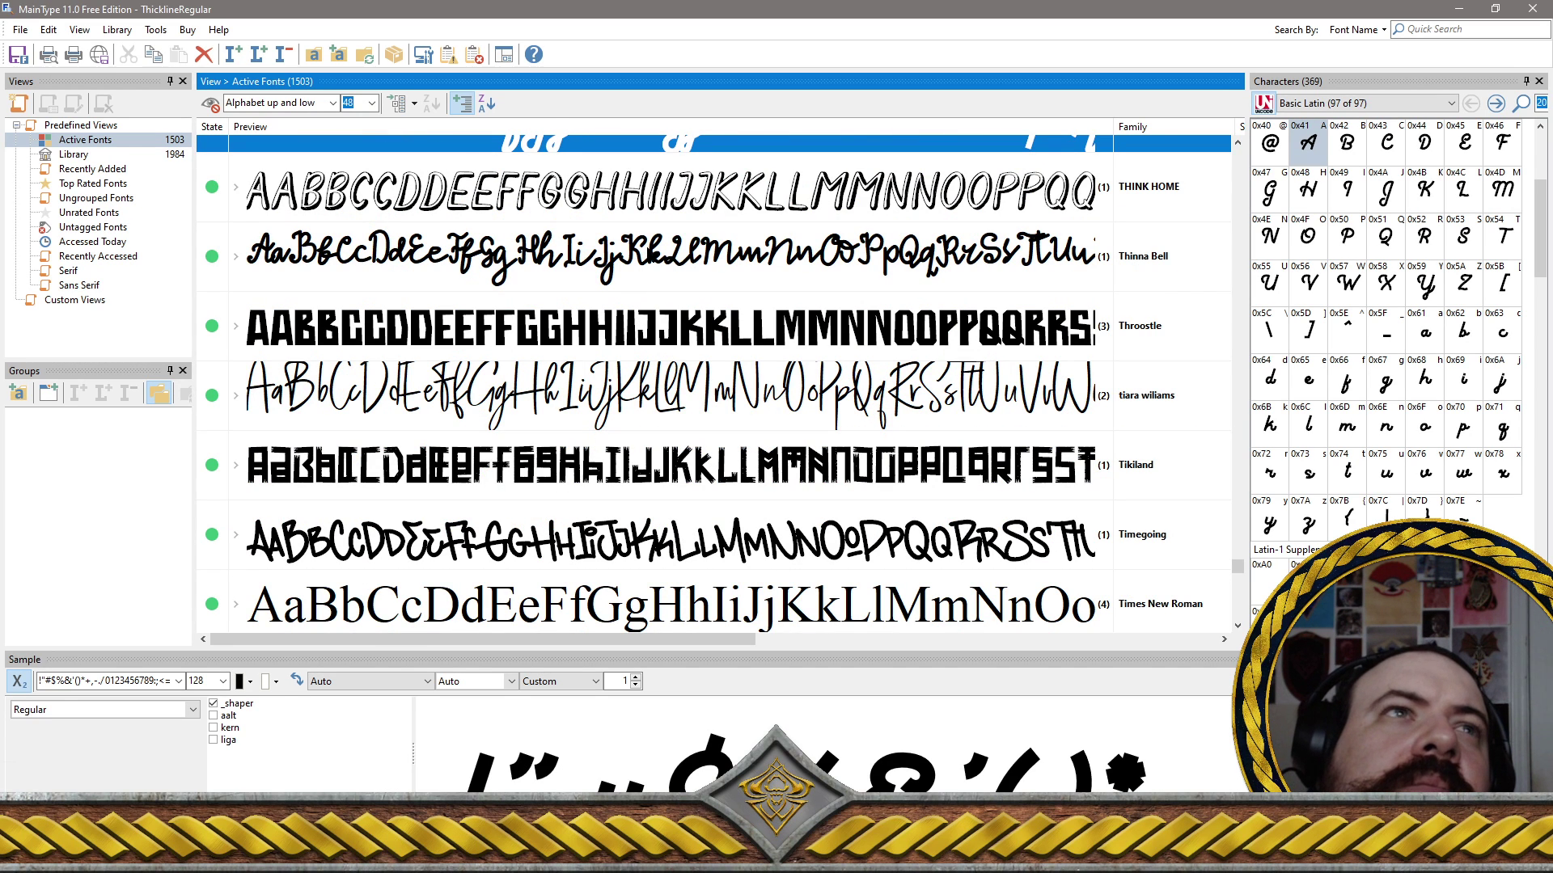
{"action": "left_click", "coordinate": [596, 261]}
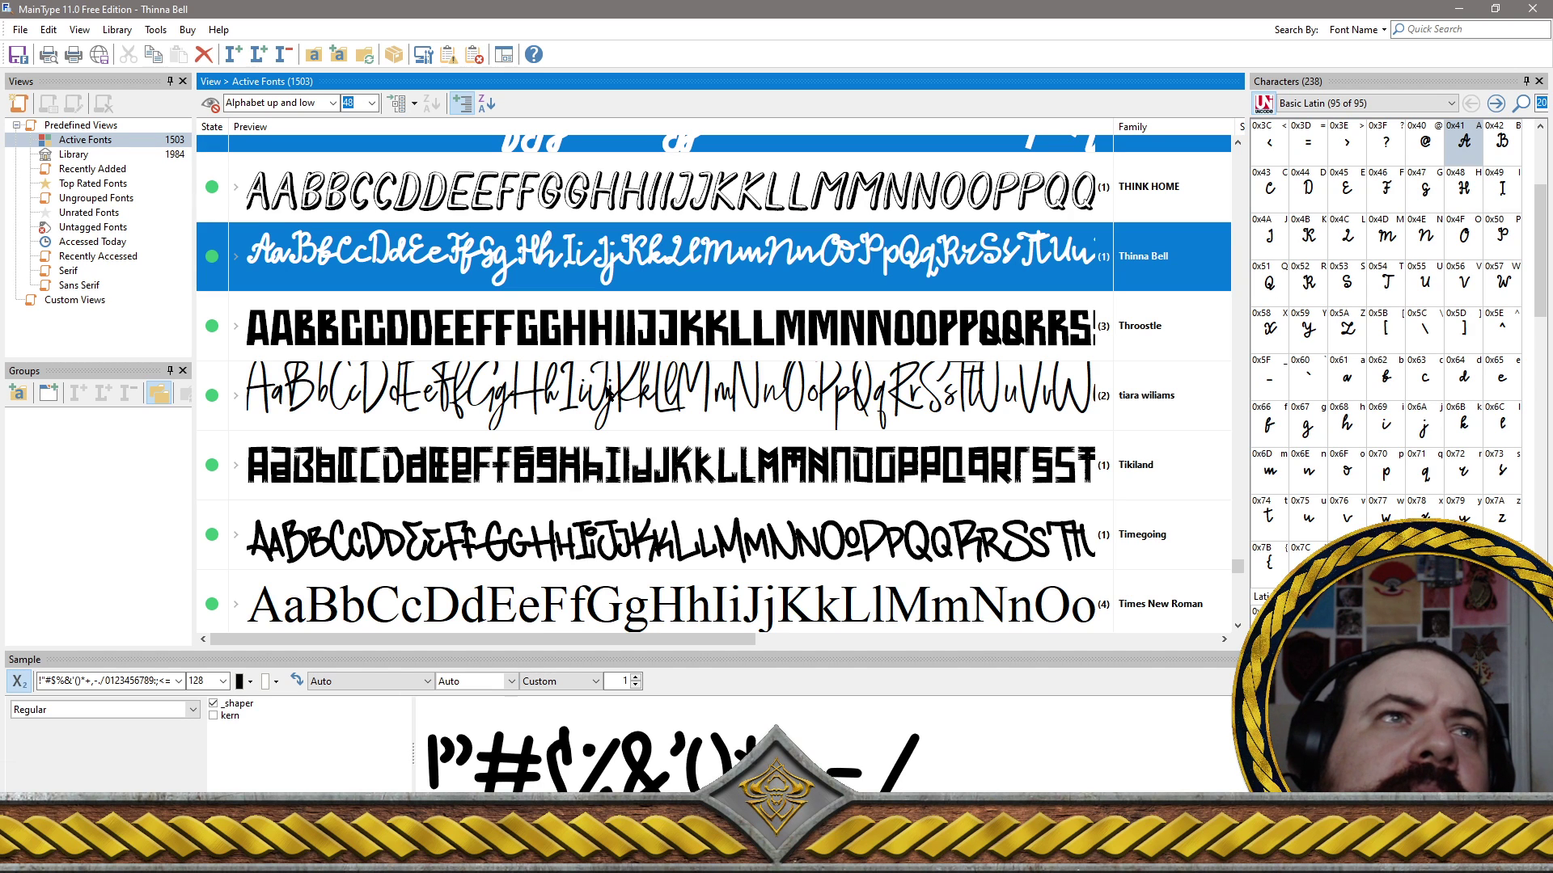
{"action": "left_click", "coordinate": [603, 376], "text": "ctrl"}
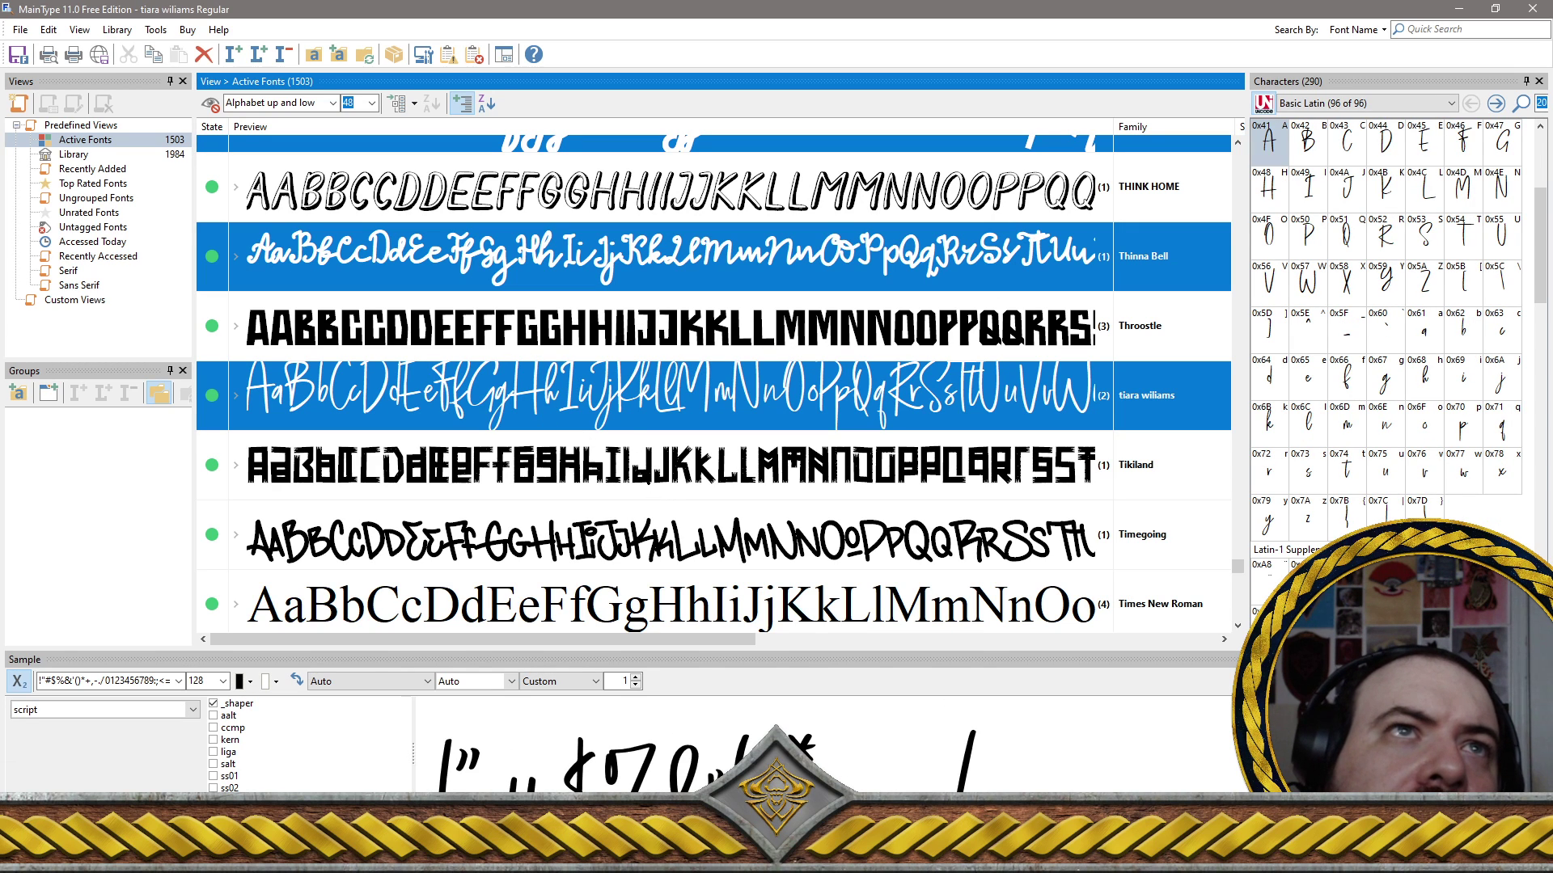
Add Timegoing, Tokyosign and Transcript to the font selection, skipping Tikiland, Times New Roman, Trade Gothic LT Std and Trajan Pro
{"action": "scroll", "coordinate": [712, 380], "scroll_direction": "down", "scroll_amount": 5}
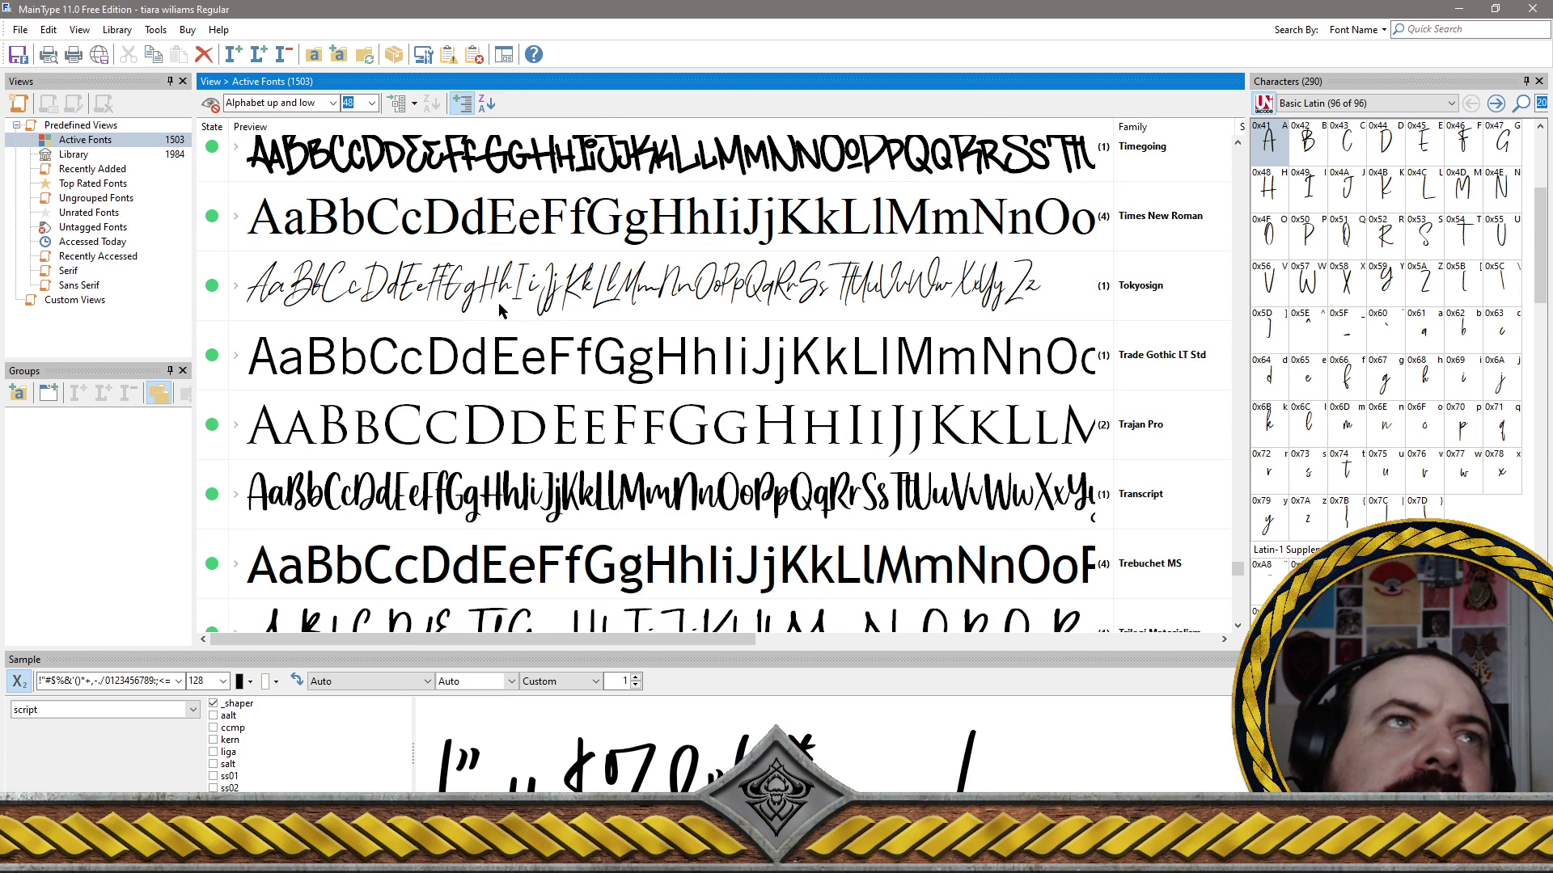
{"action": "left_click", "coordinate": [441, 180]}
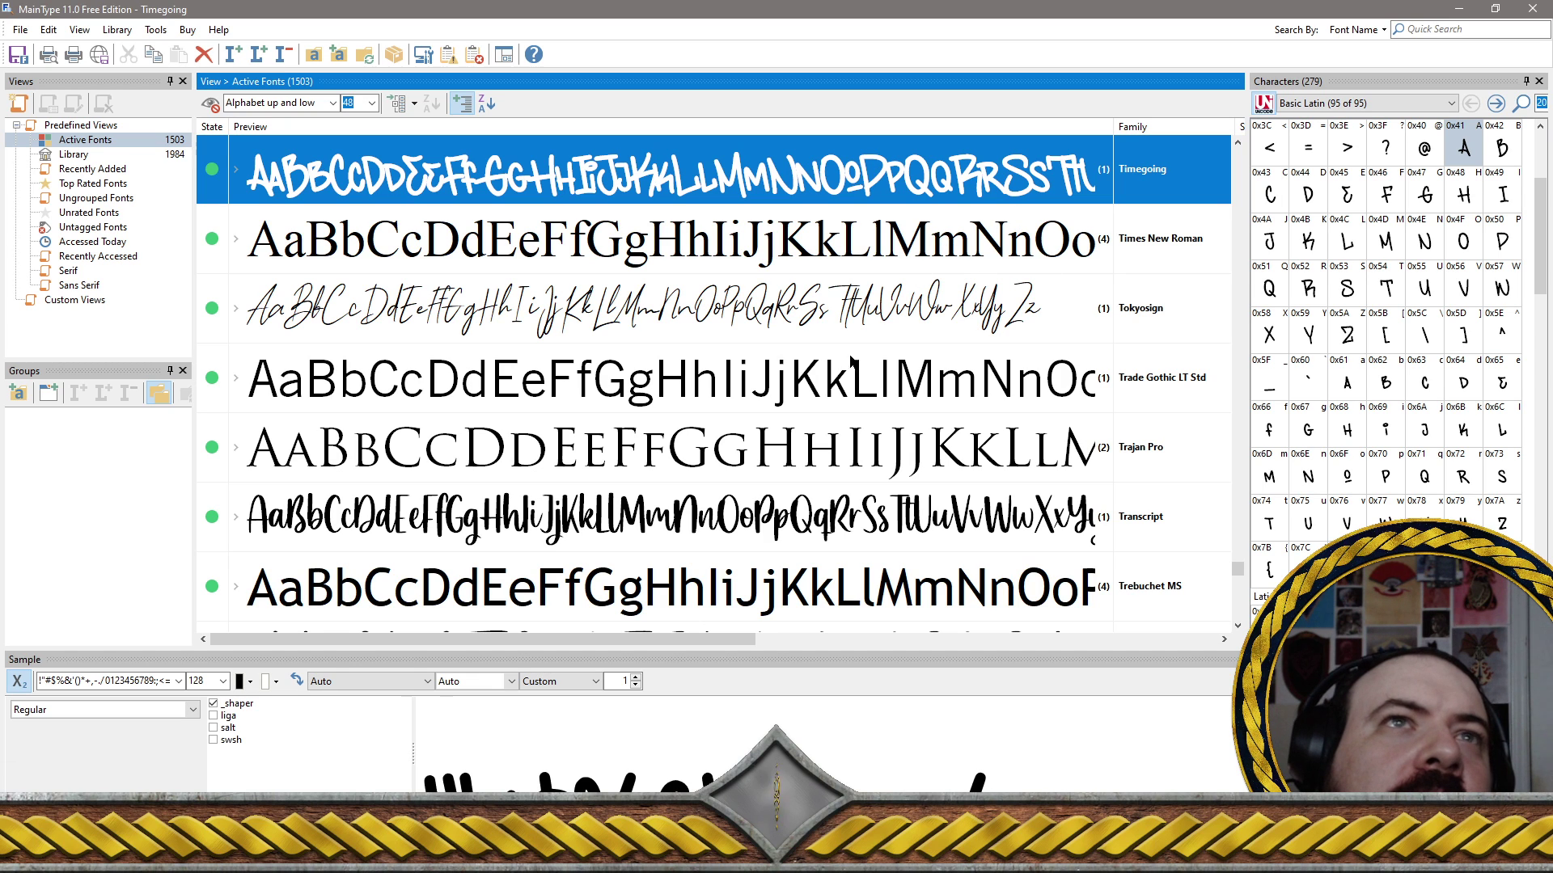
{"action": "left_click", "coordinate": [774, 307]}
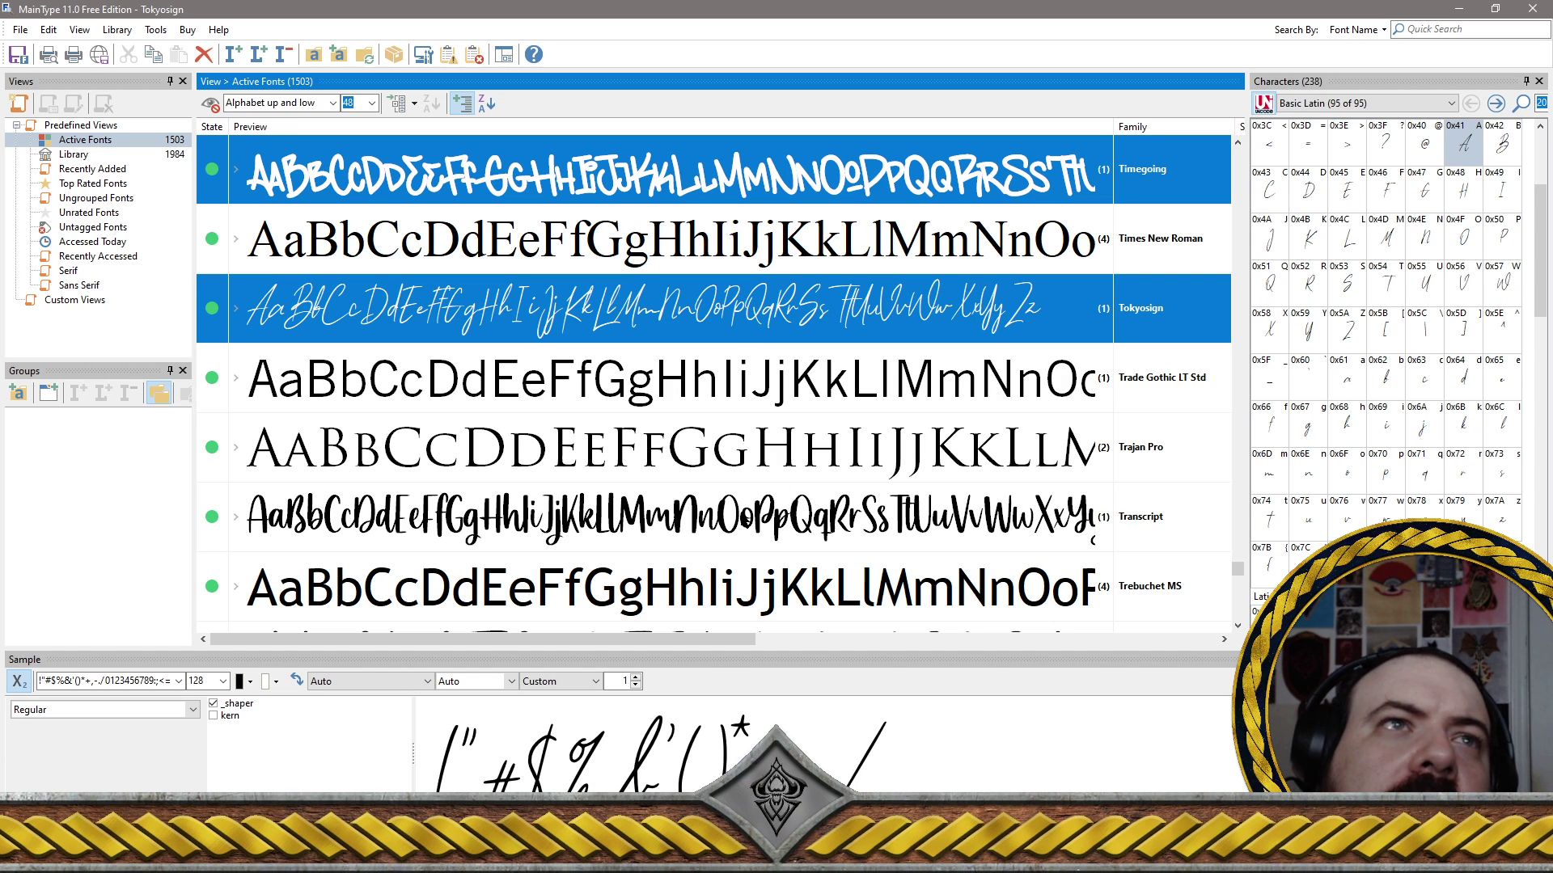
{"action": "left_click", "coordinate": [741, 506]}
Add Trilogi Materialism, Troche, TROPICAL GROOVY and Twemoji Mozilla to the font selection, skipping Trebuchet MS
{"action": "scroll", "coordinate": [752, 497], "scroll_direction": "down", "scroll_amount": 5}
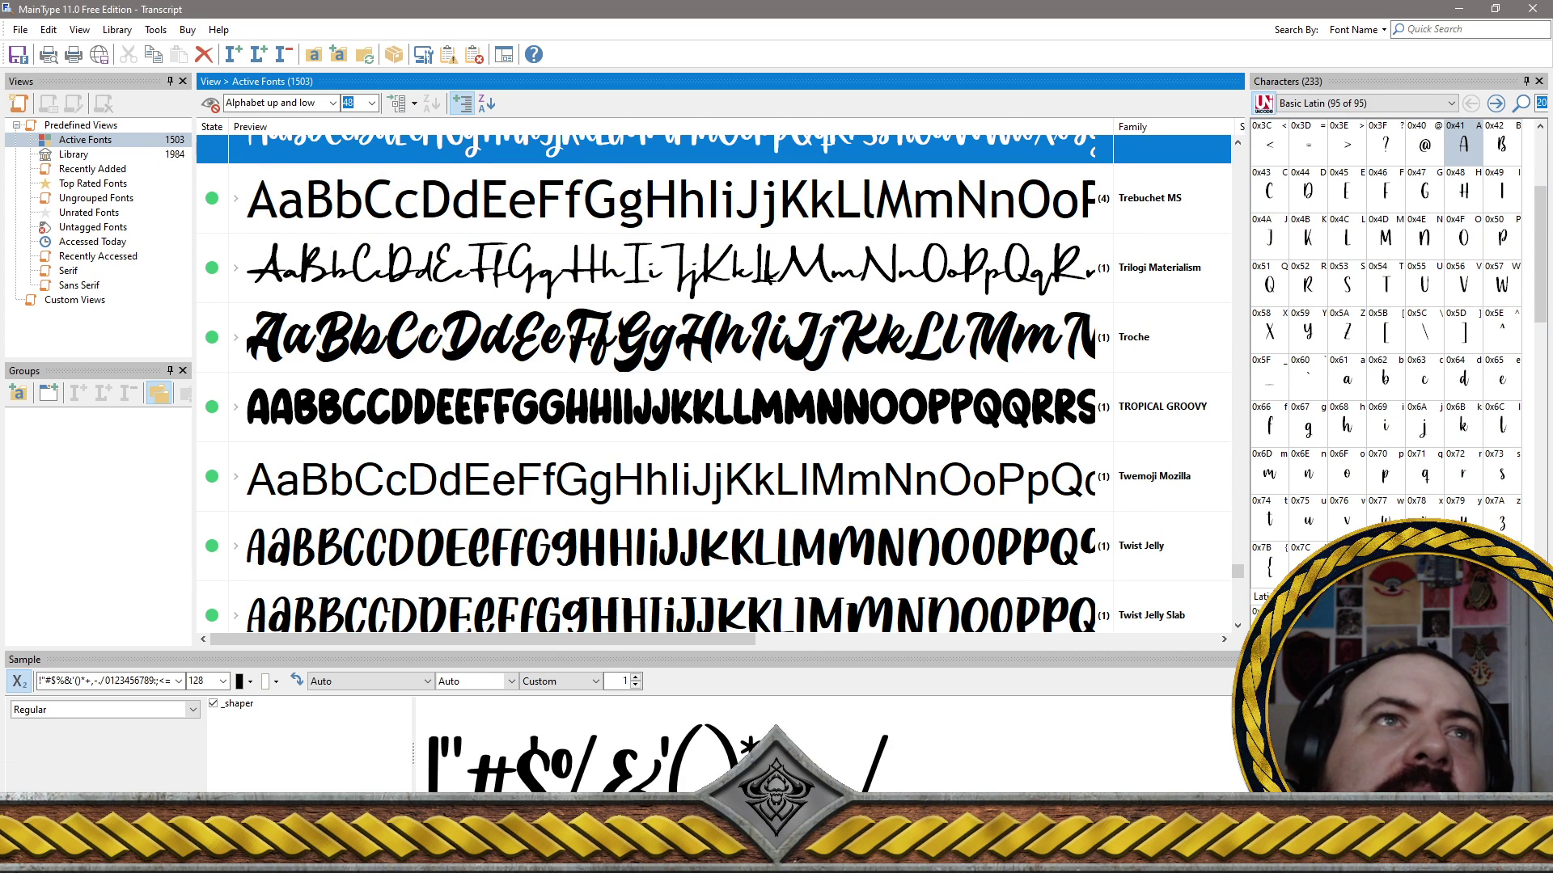
{"action": "left_click", "coordinate": [769, 275]}
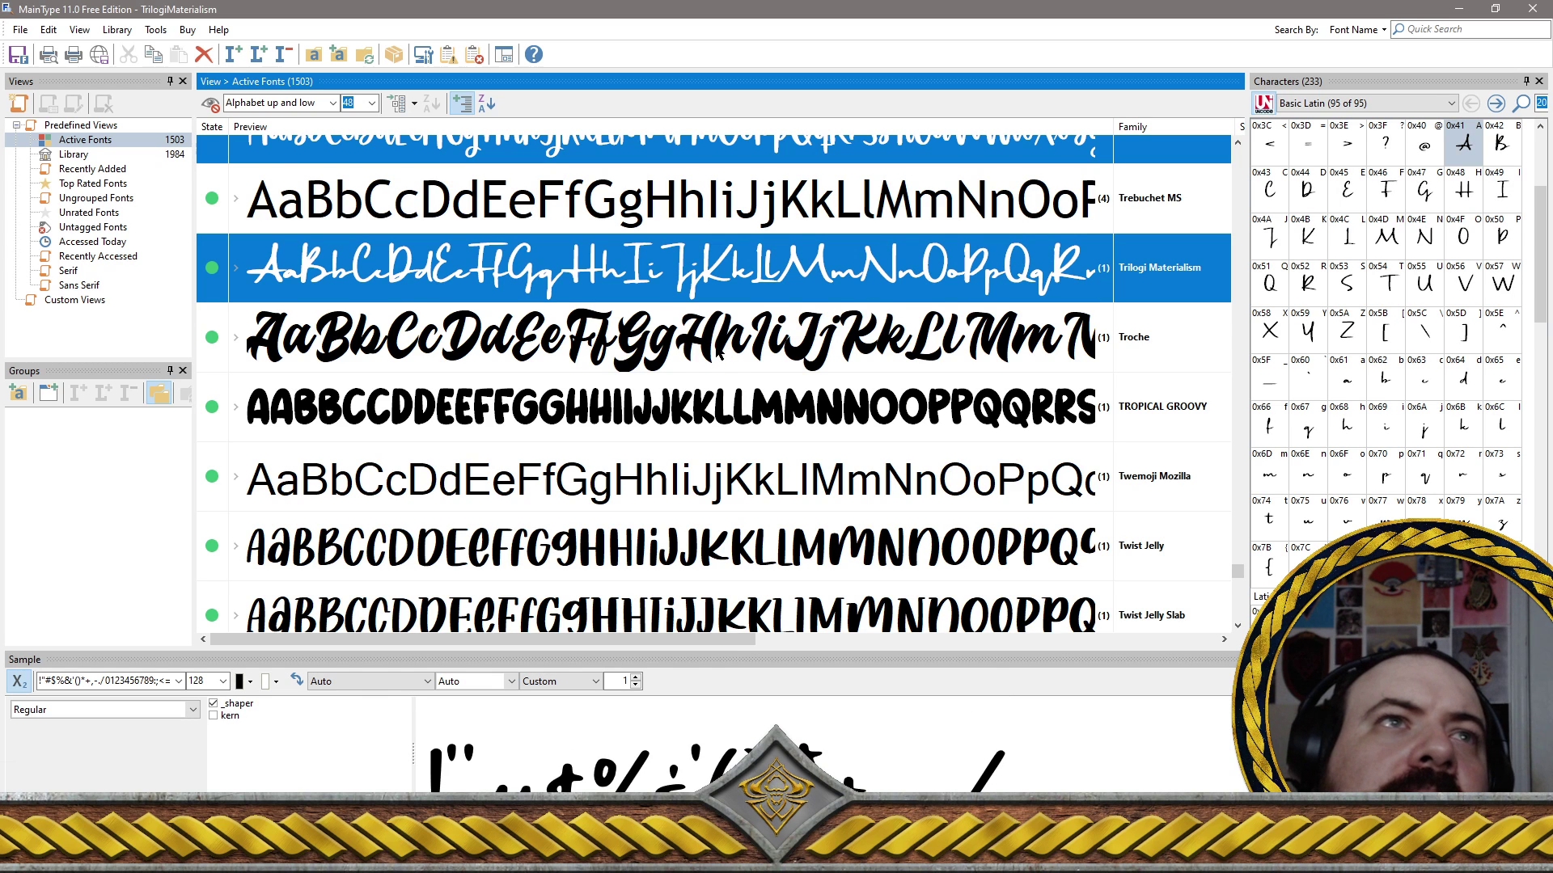
{"action": "left_click", "coordinate": [719, 351], "text": "ctrl"}
{"action": "left_click", "coordinate": [710, 408], "text": "ctrl"}
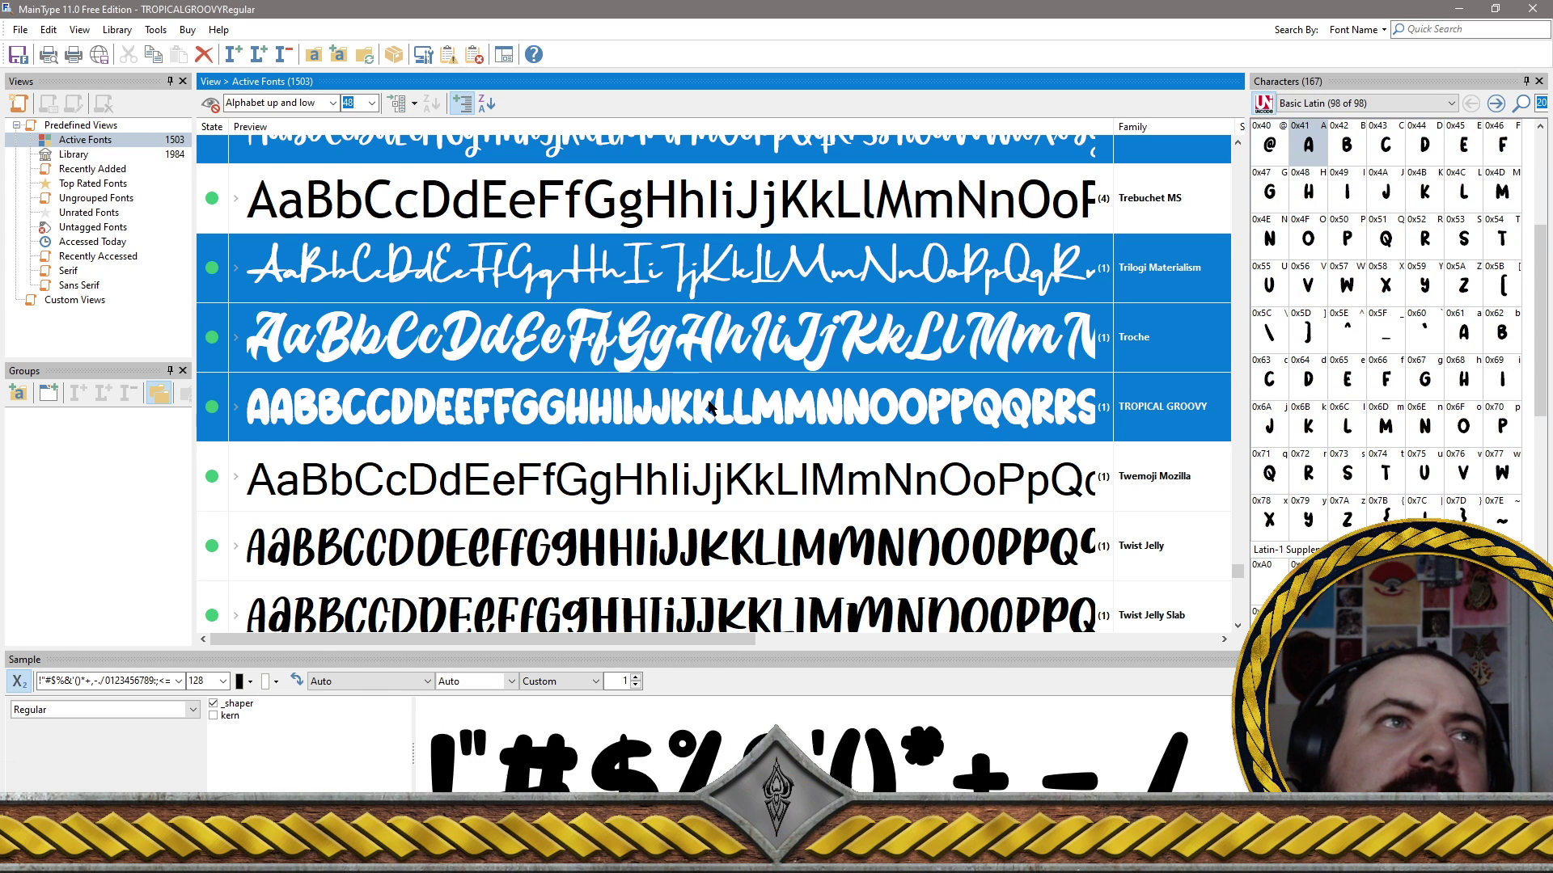
{"action": "left_click", "coordinate": [758, 494], "text": "ctrl"}
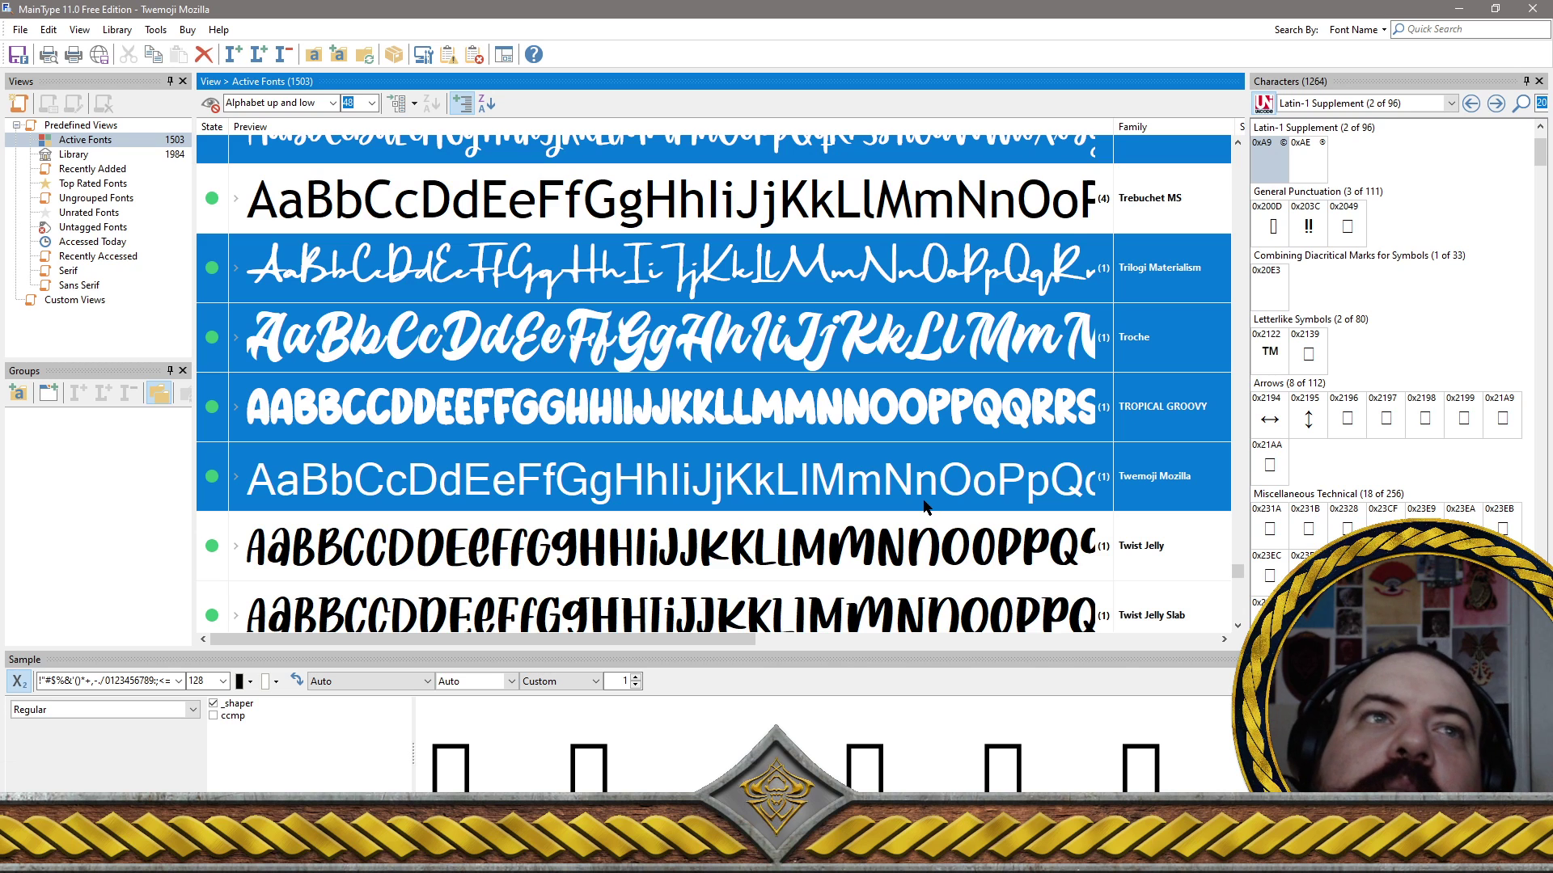
Add Twist Jelly, Twist Jelly Slab, Uhudscript, Ultimate Class and UNICORN FUTURE to the font selection, leaving out Uni Sans
{"action": "left_click", "coordinate": [927, 542], "text": "shift"}
{"action": "scroll", "coordinate": [768, 295], "scroll_direction": "down", "scroll_amount": 2}
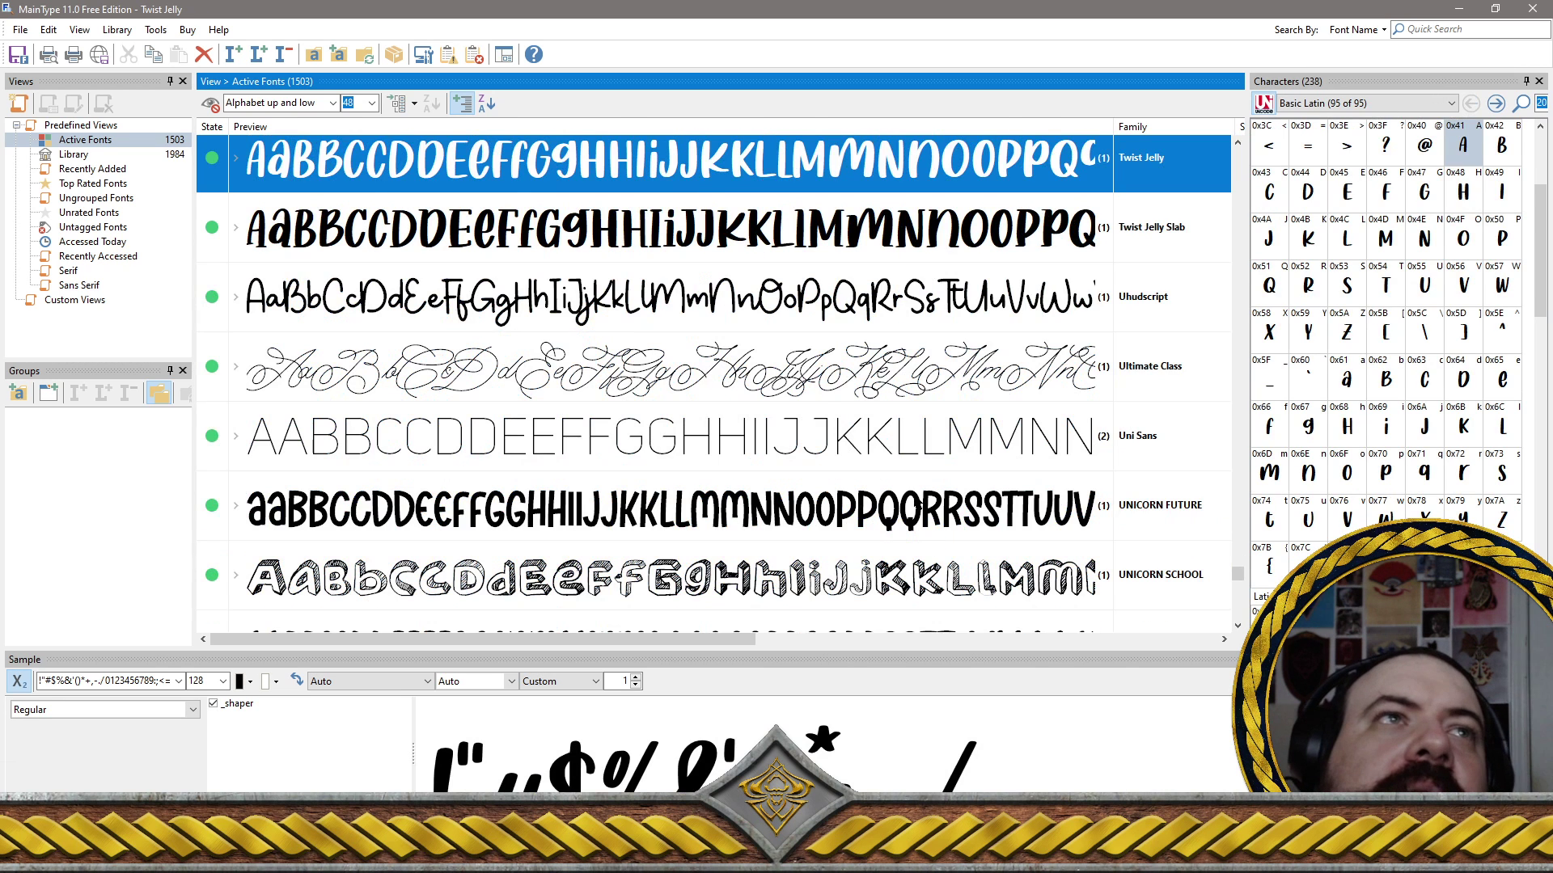
{"action": "left_click", "coordinate": [764, 251], "text": "shift"}
{"action": "left_click", "coordinate": [767, 296], "text": "shift"}
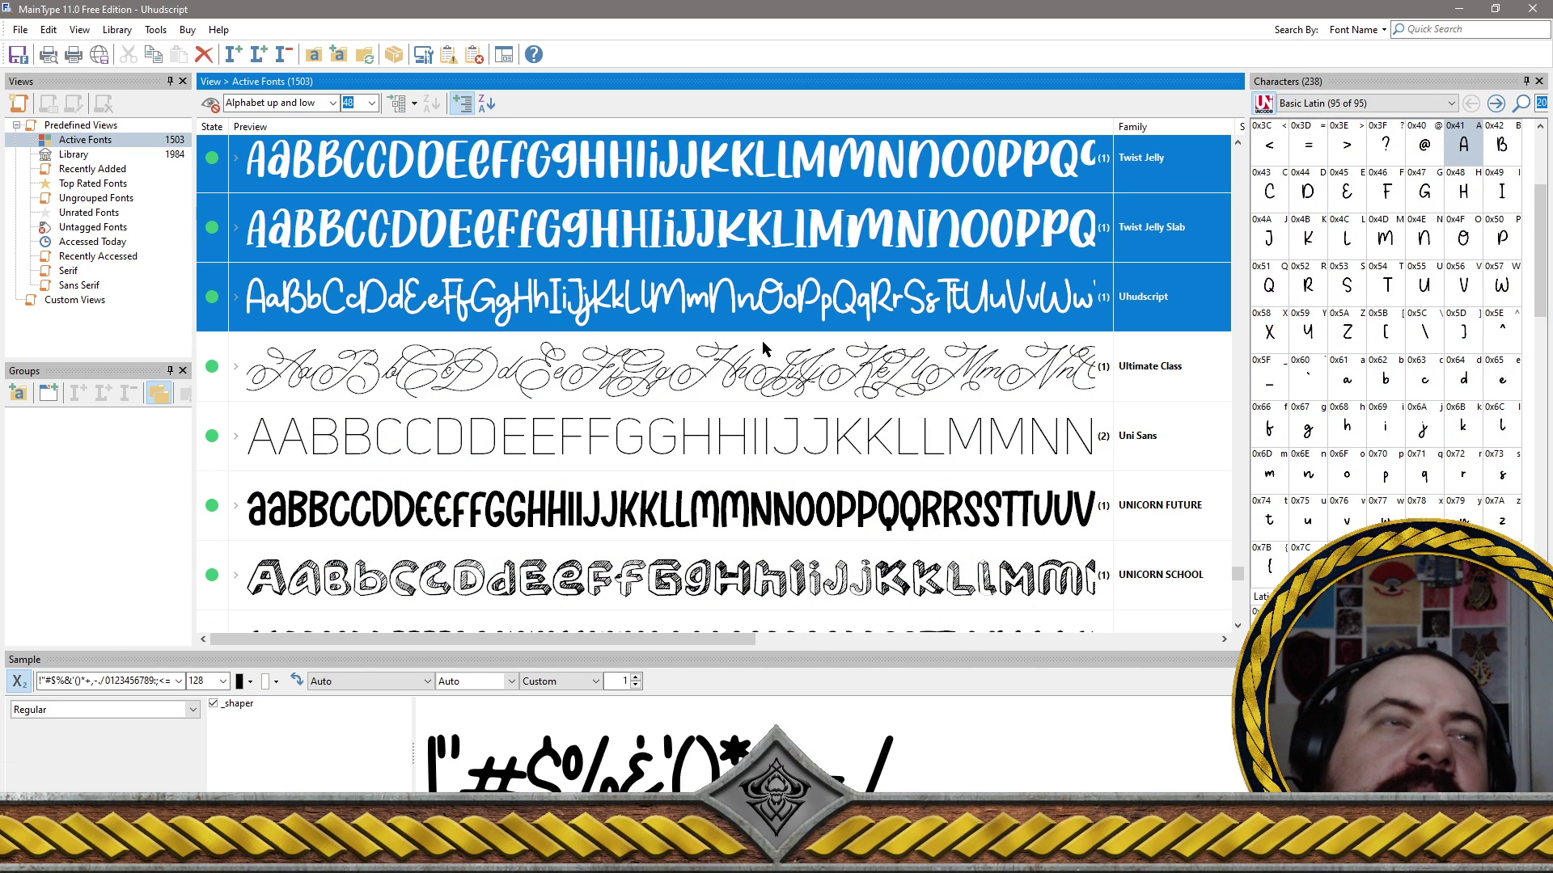
{"action": "left_click", "coordinate": [770, 381], "text": "shift"}
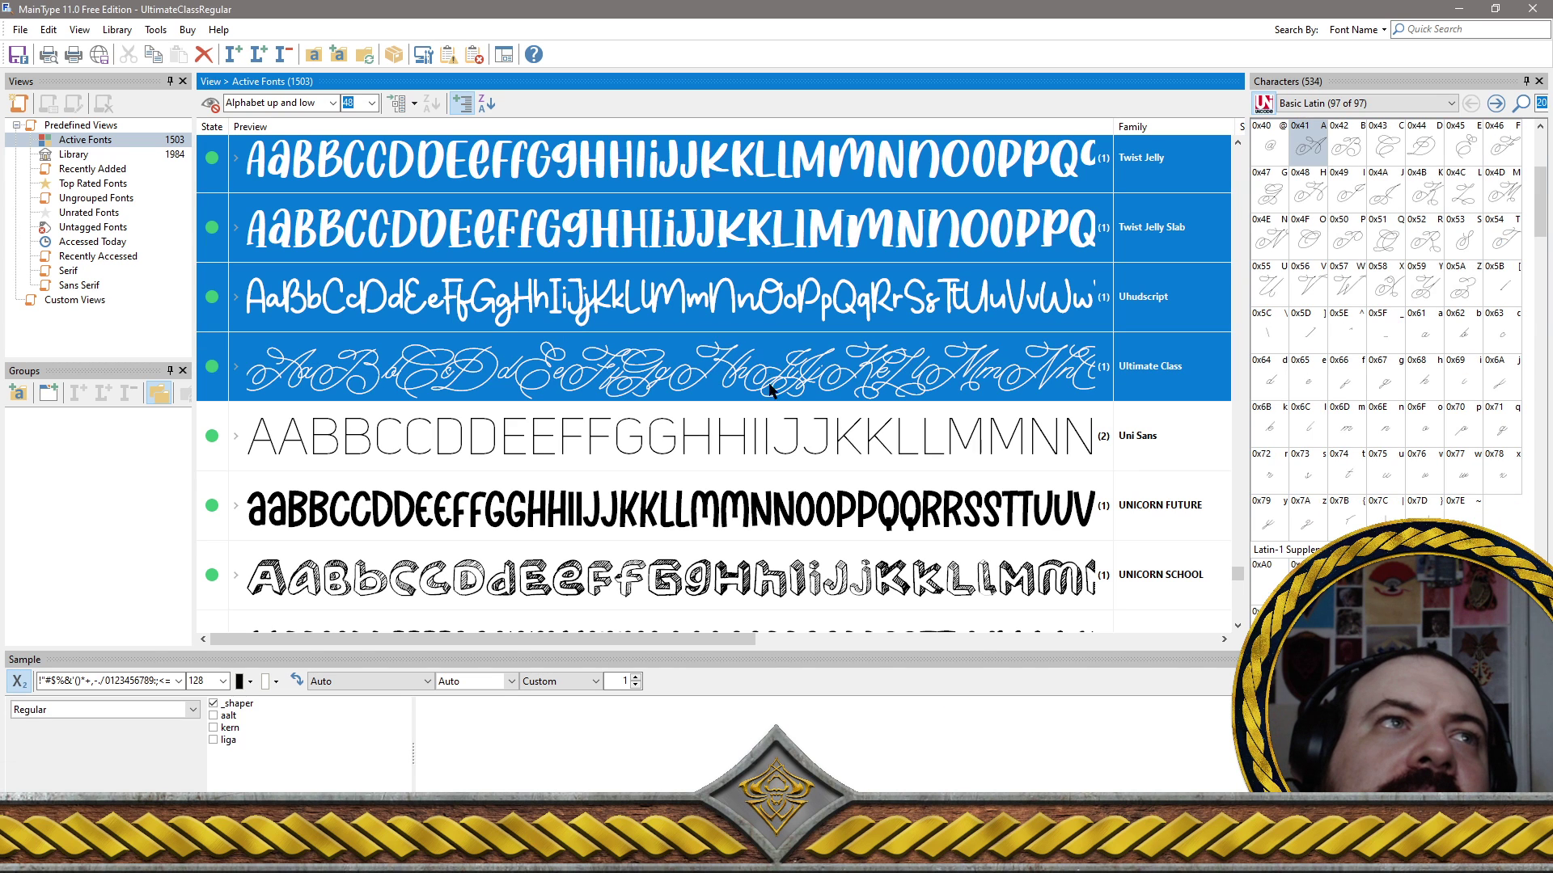
{"action": "left_click", "coordinate": [774, 421], "text": "shift"}
{"action": "left_click", "coordinate": [770, 506], "text": "shift"}
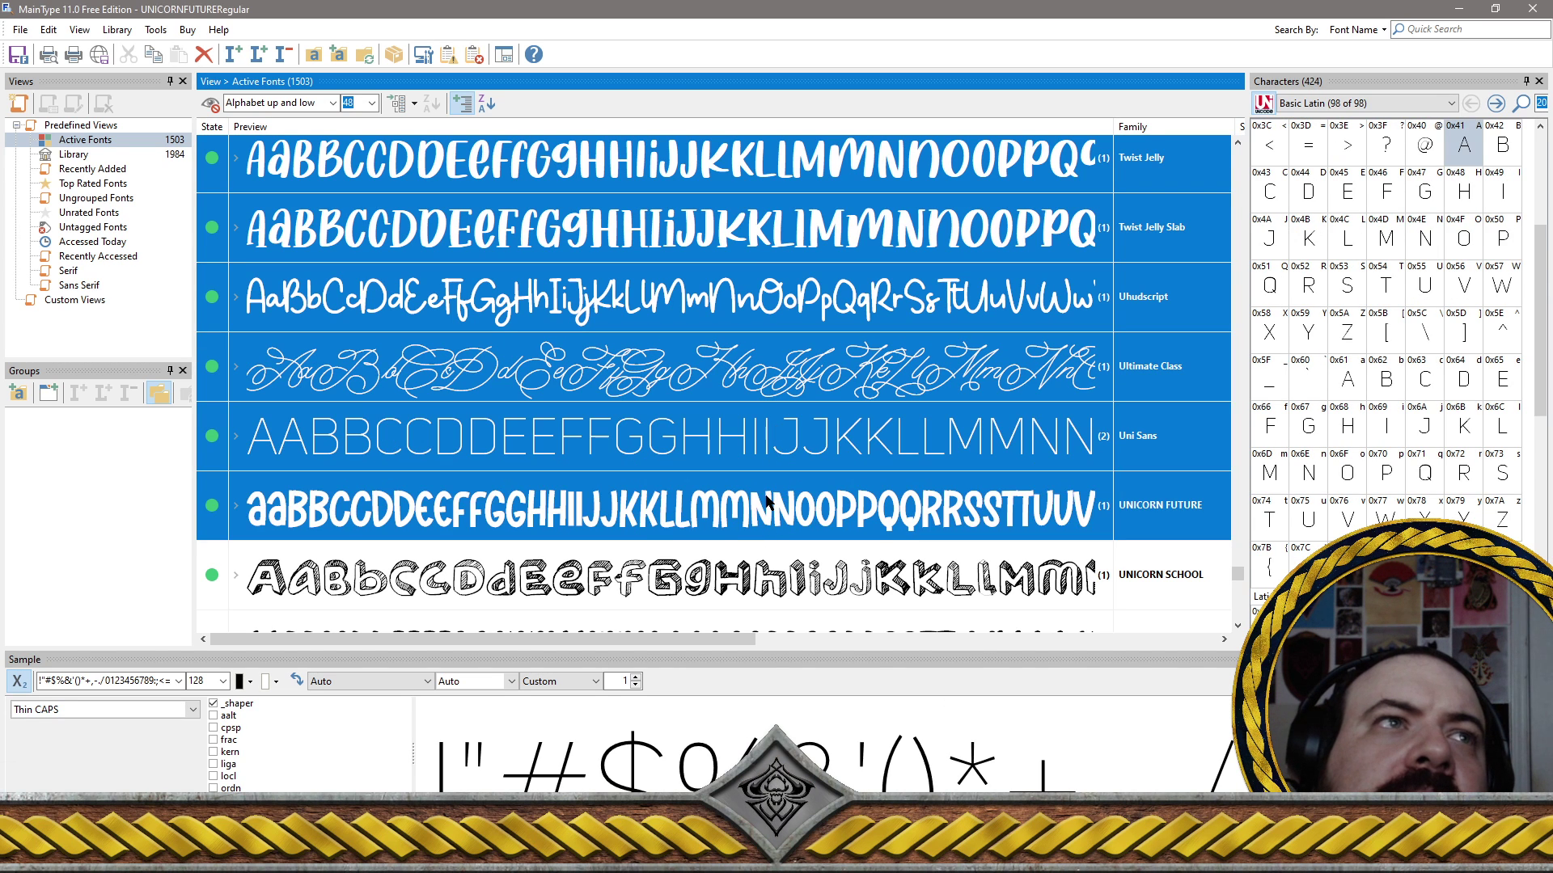
{"action": "left_click", "coordinate": [789, 438], "text": "ctrl"}
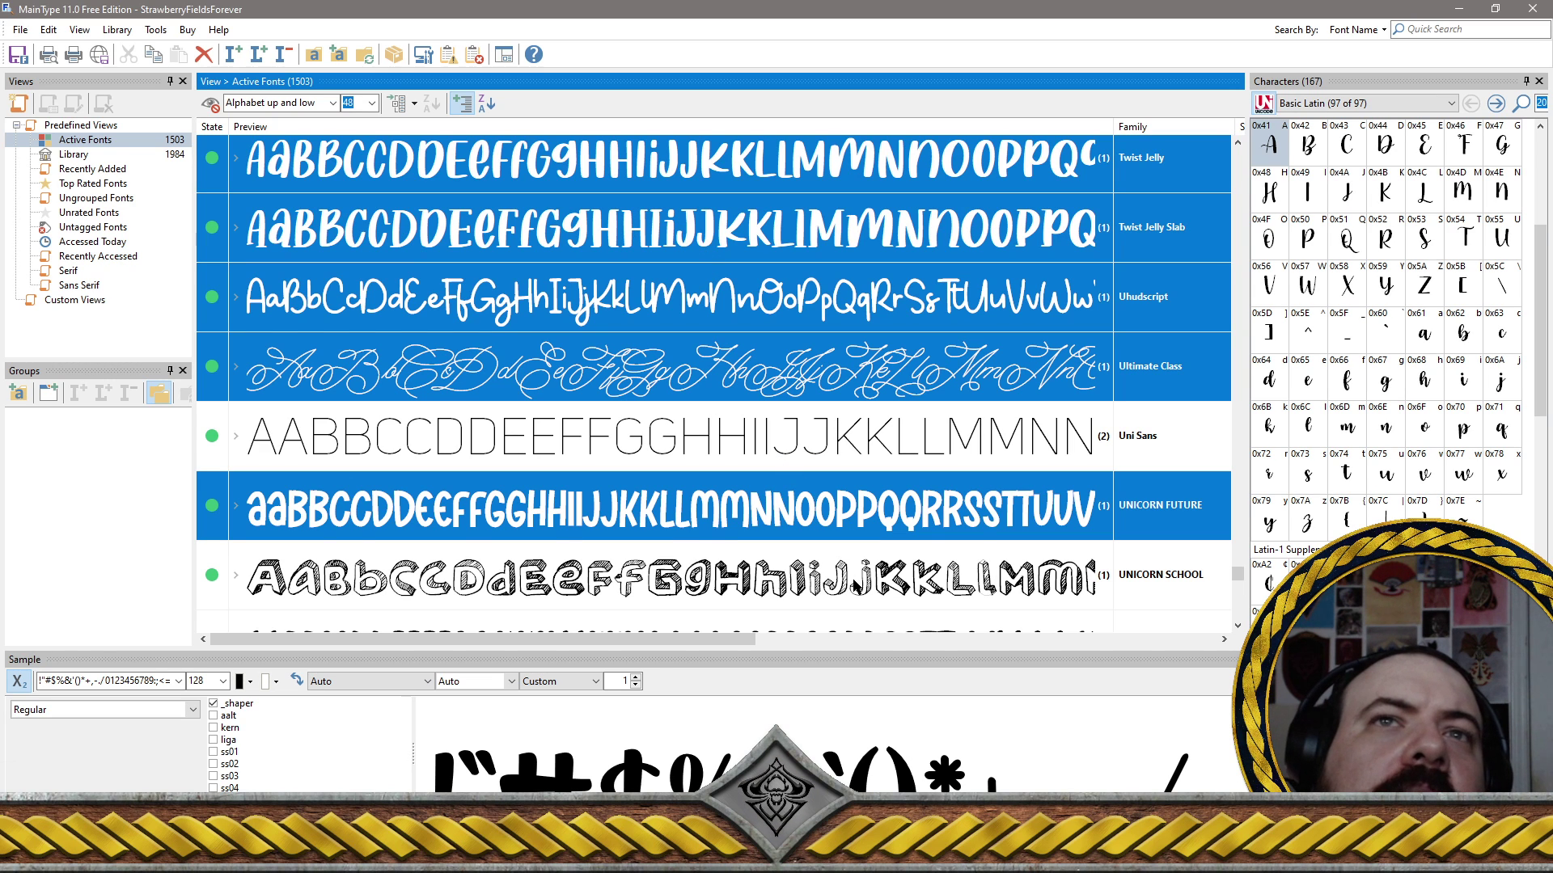
Add UNICORN SCHOOL, Unicorn Sleeping, UNICORN WORLD and Unique Beauty to the font selection
{"action": "left_click", "coordinate": [856, 588]}
{"action": "scroll", "coordinate": [856, 588], "scroll_direction": "down", "scroll_amount": 5}
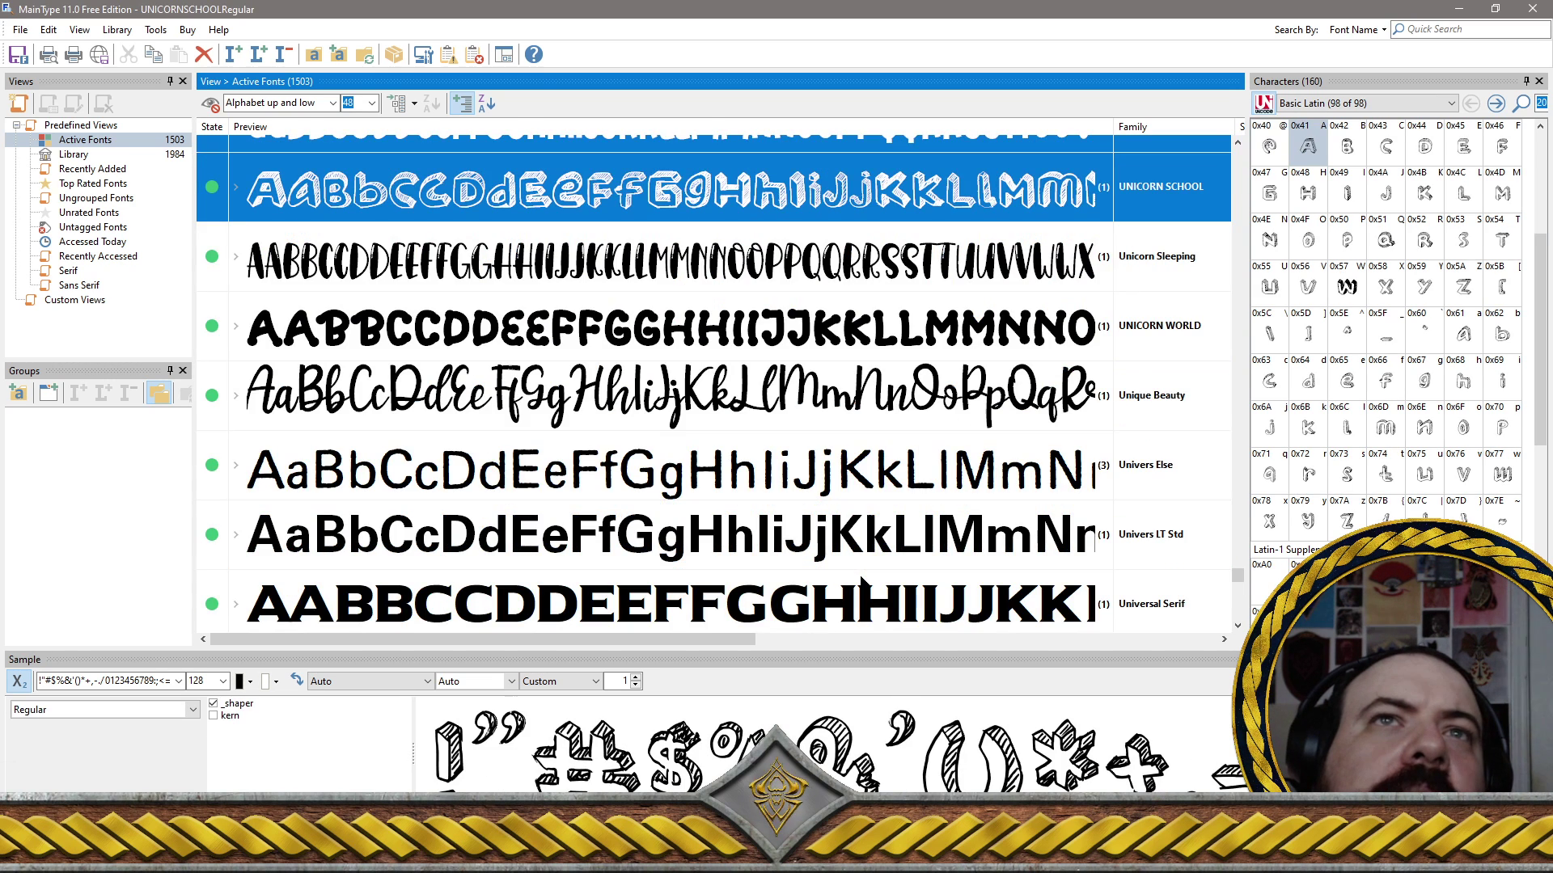
{"action": "left_click", "coordinate": [840, 279], "text": "ctrl"}
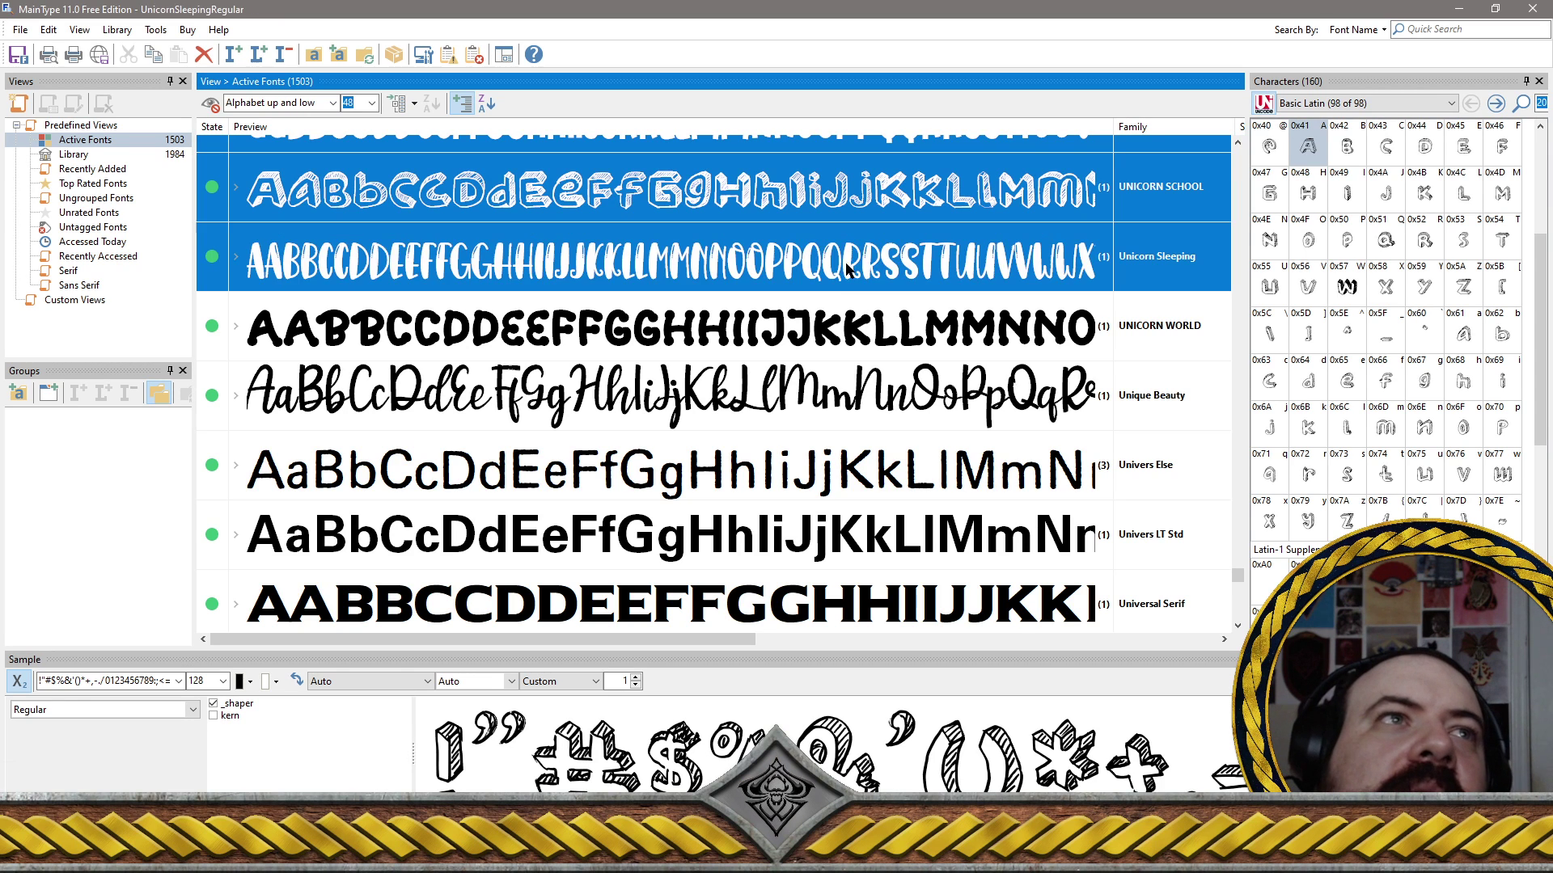
{"action": "left_click", "coordinate": [839, 348], "text": "ctrl"}
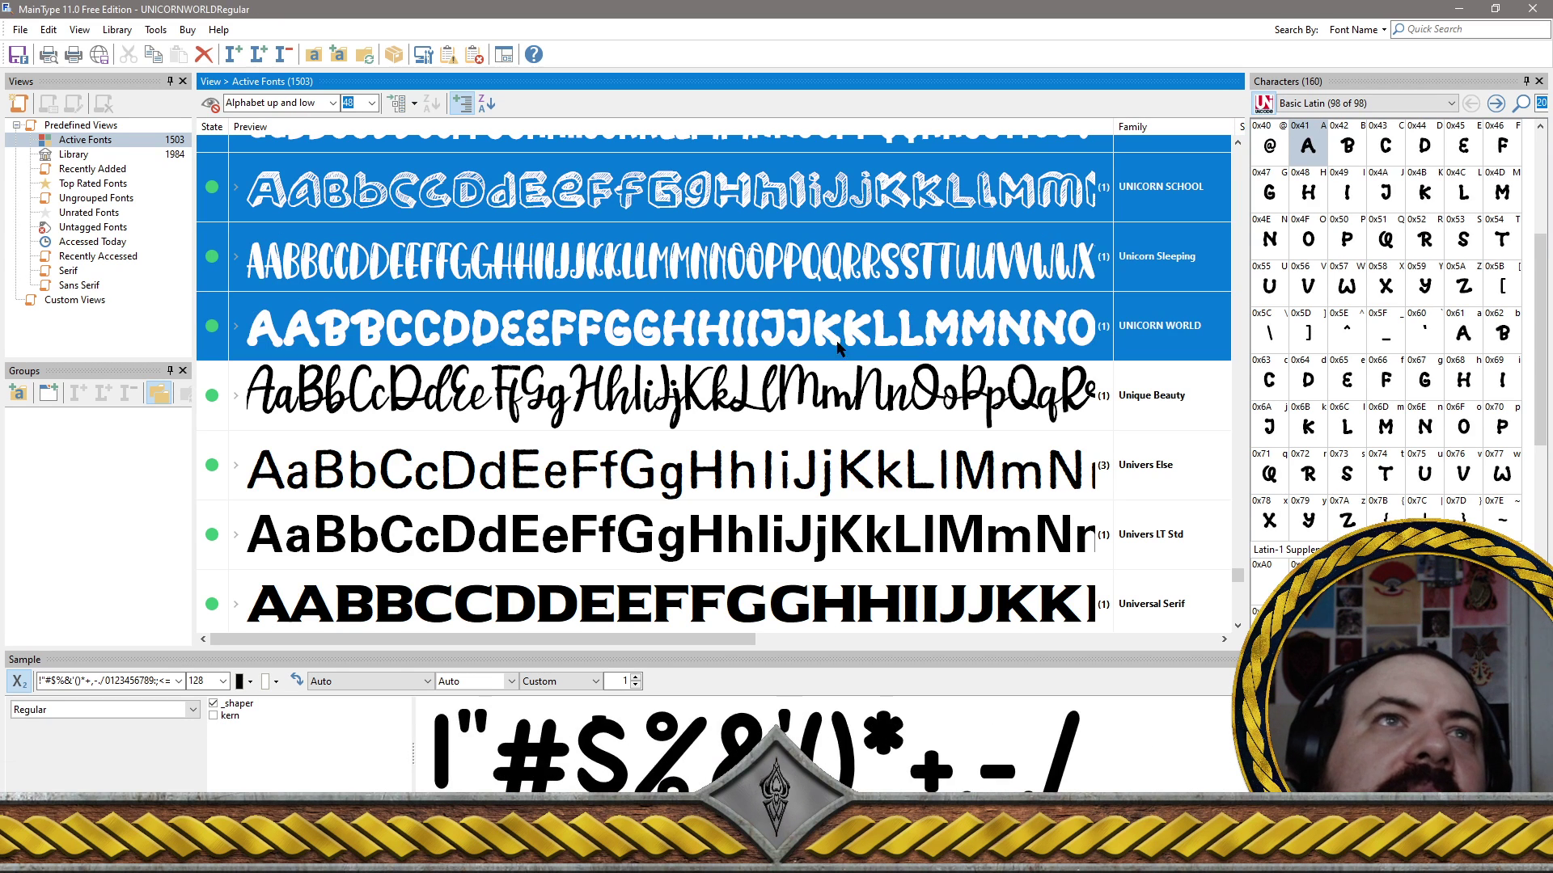
{"action": "left_click", "coordinate": [847, 395], "text": "ctrl"}
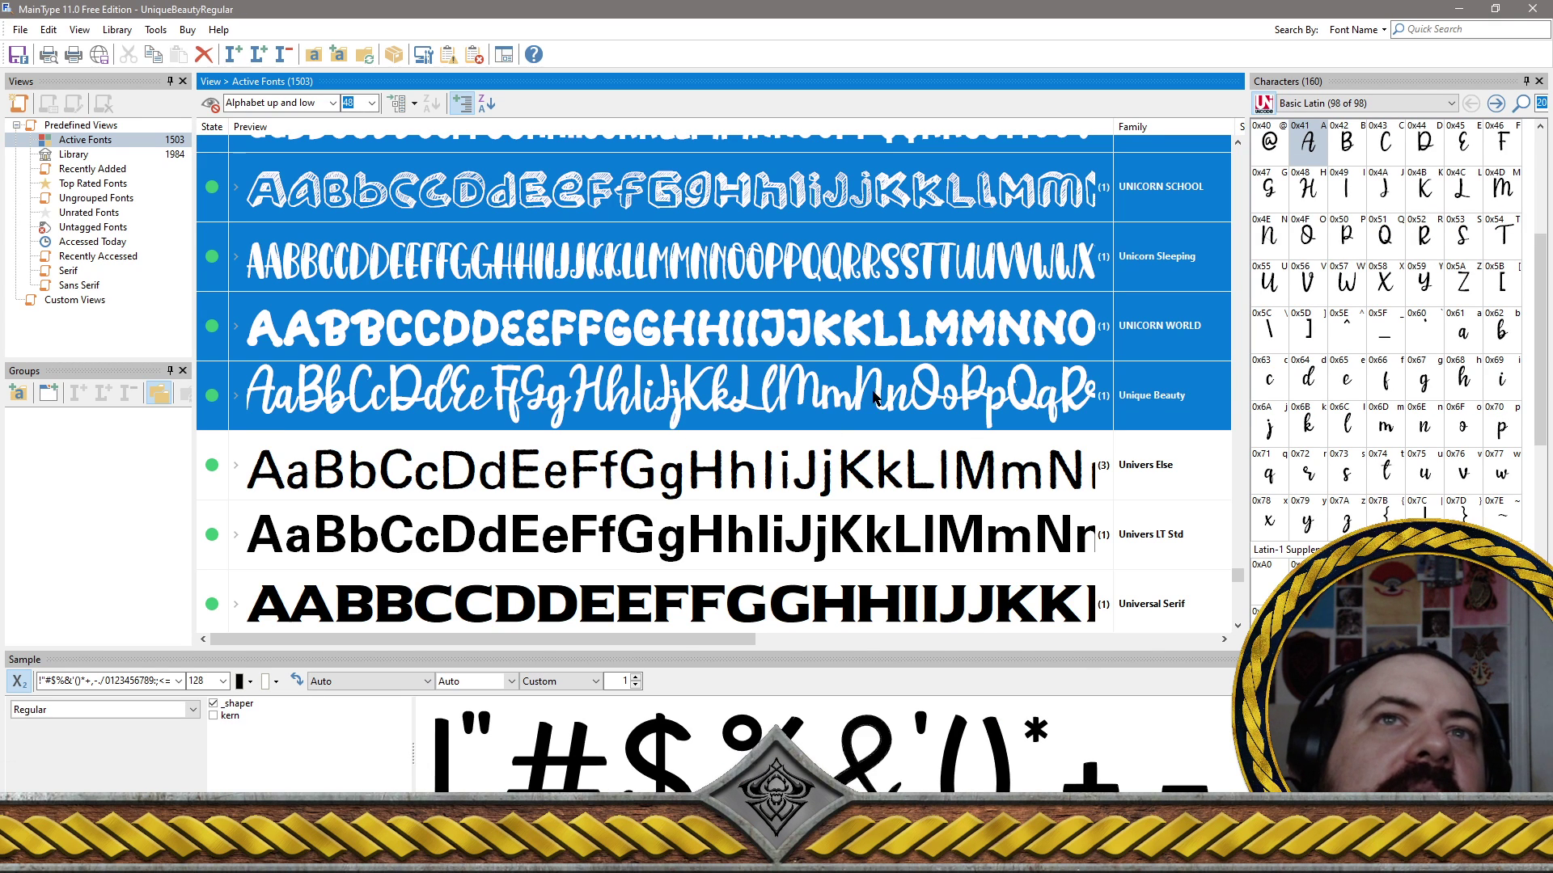
{"action": "left_click", "coordinate": [864, 484], "text": "ctrl"}
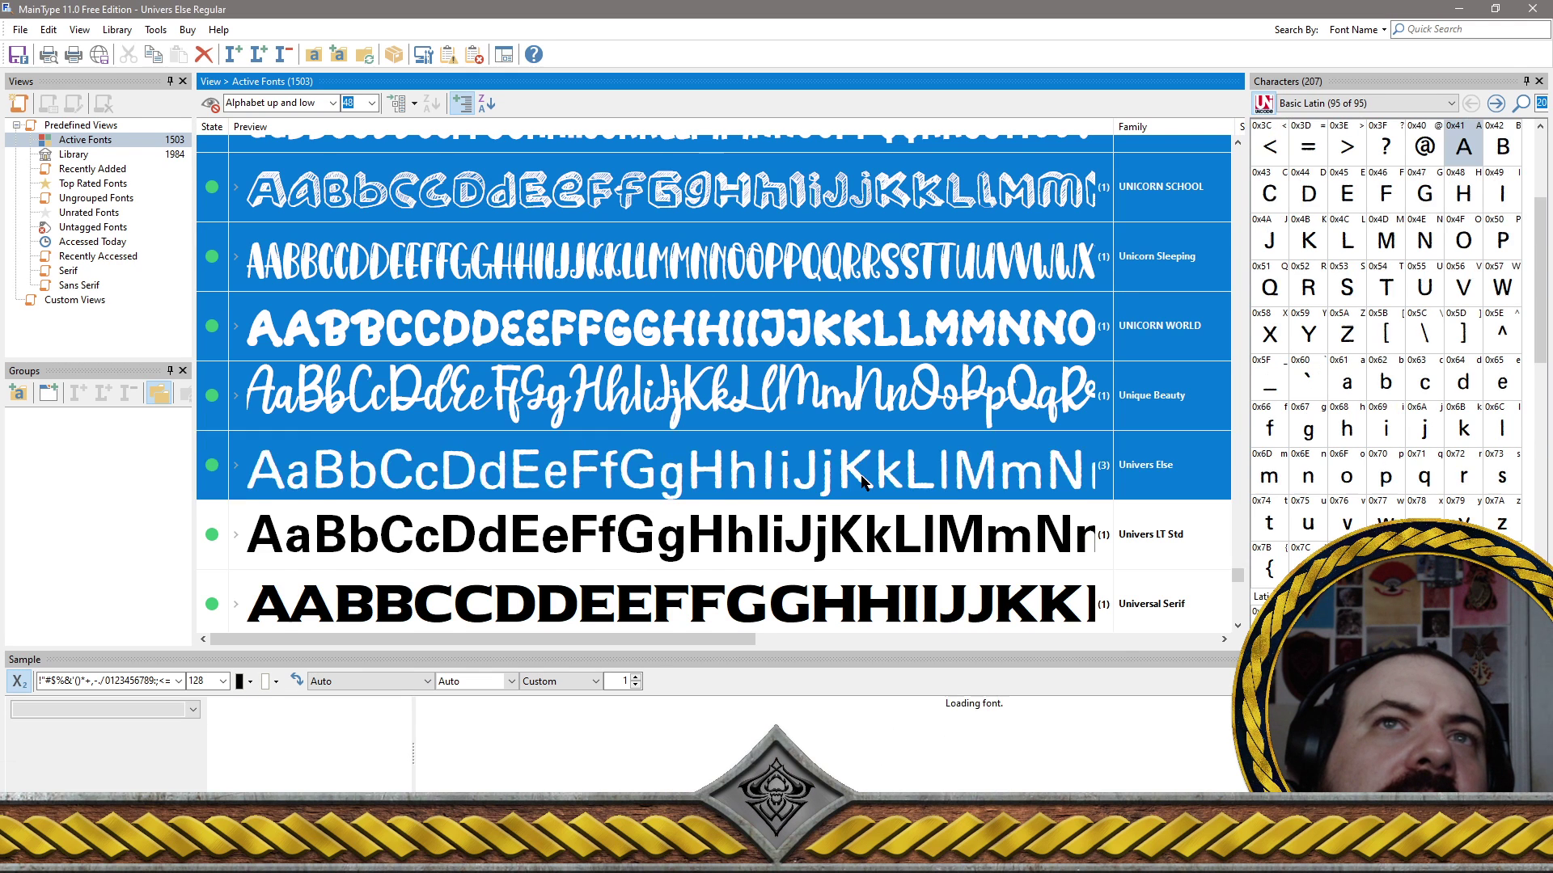
{"action": "scroll", "coordinate": [882, 453], "scroll_direction": "down", "scroll_amount": 5}
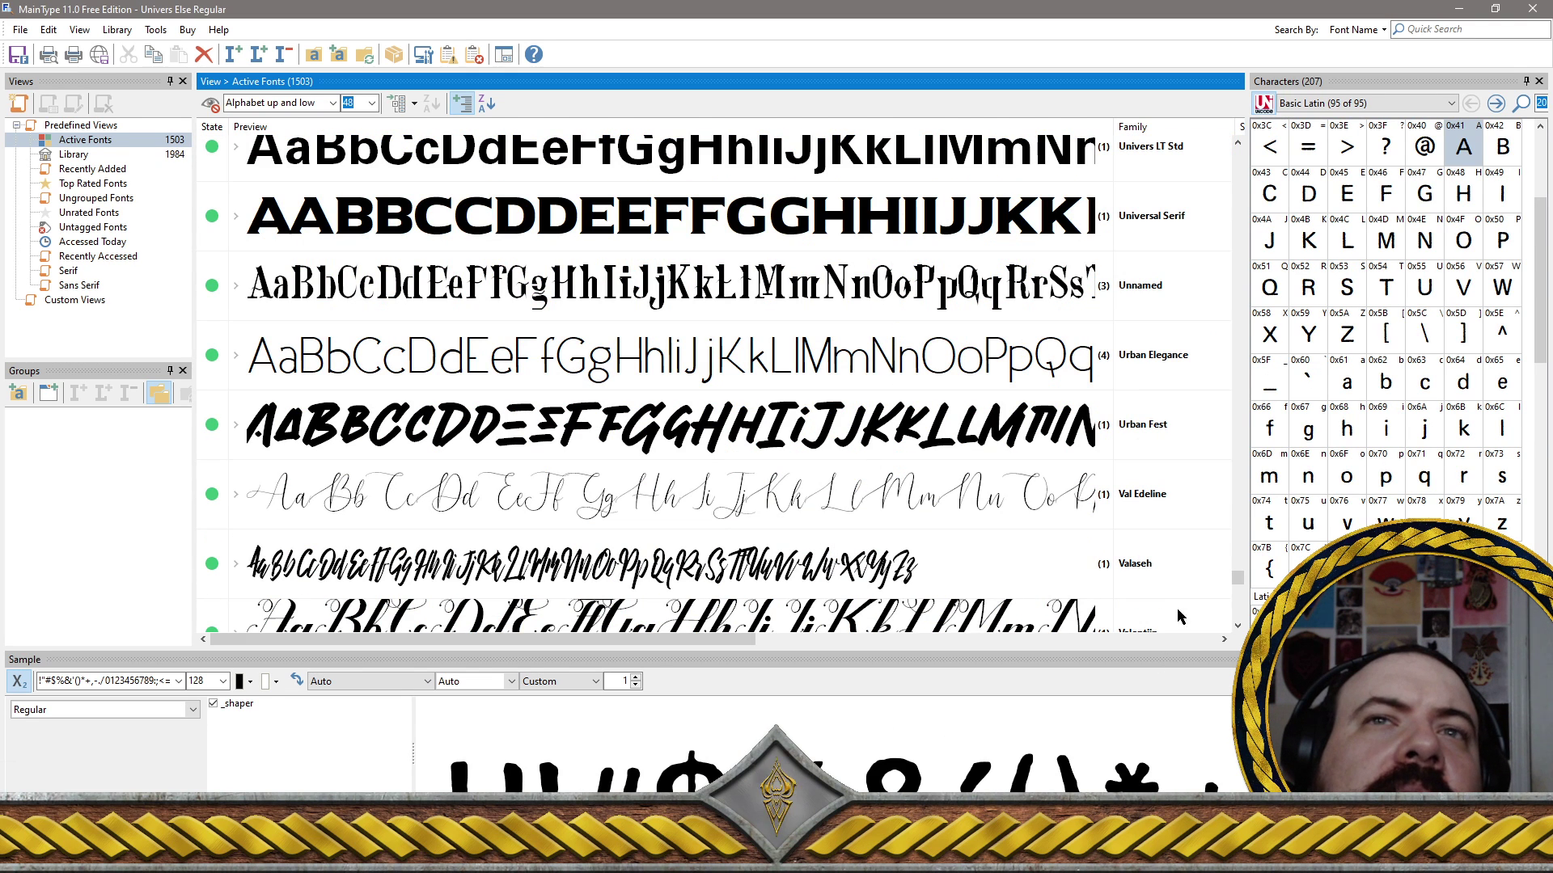
{"action": "left_click", "coordinate": [1238, 143]}
{"action": "left_click", "coordinate": [1238, 143]}
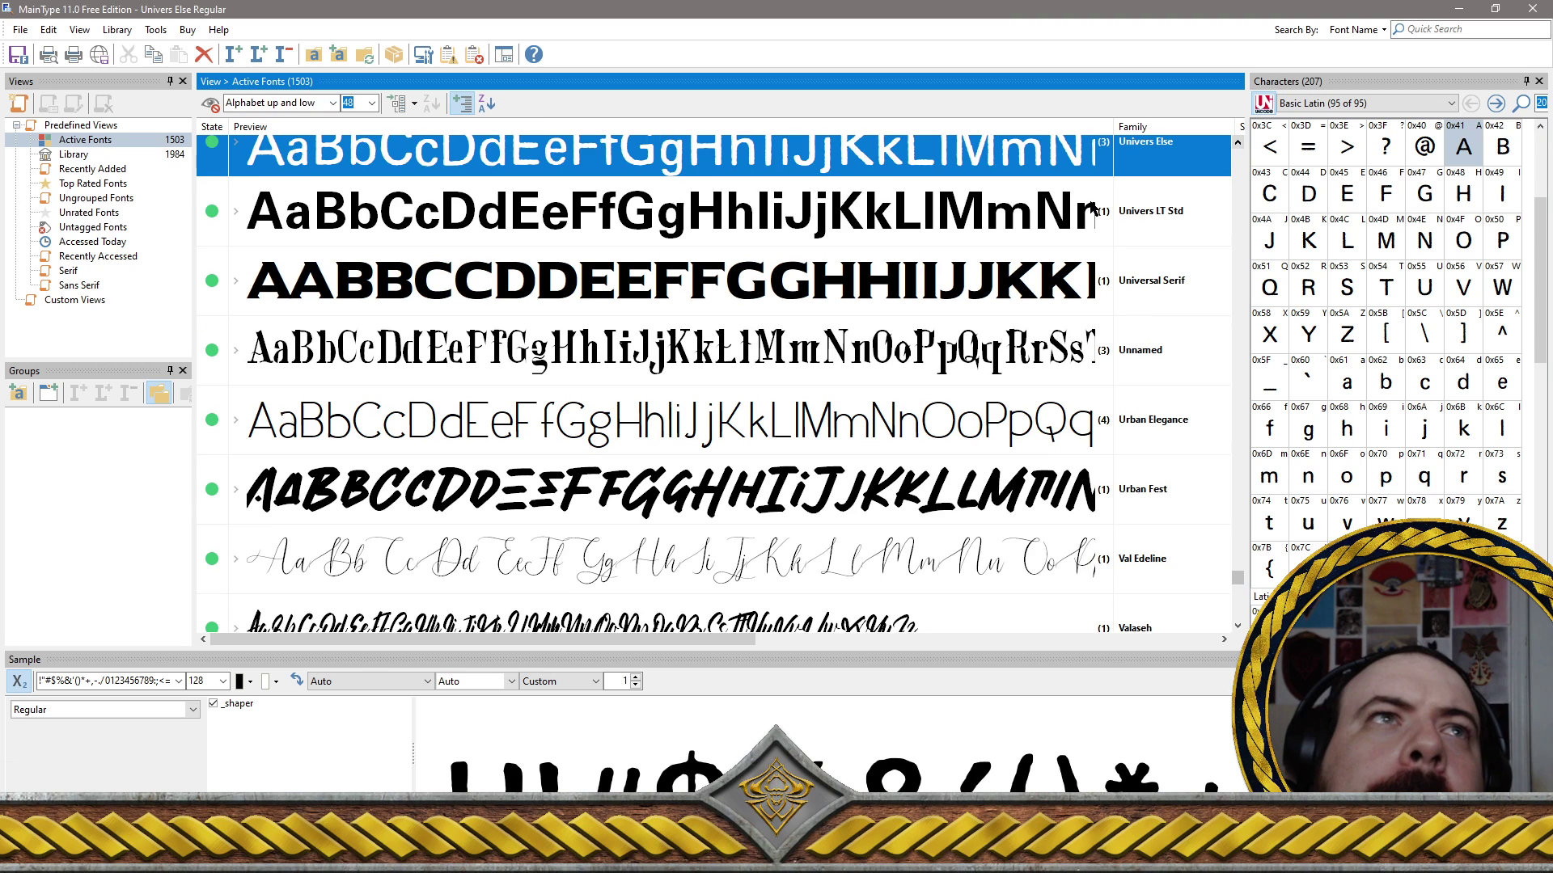
{"action": "left_click", "coordinate": [798, 210], "text": "ctrl"}
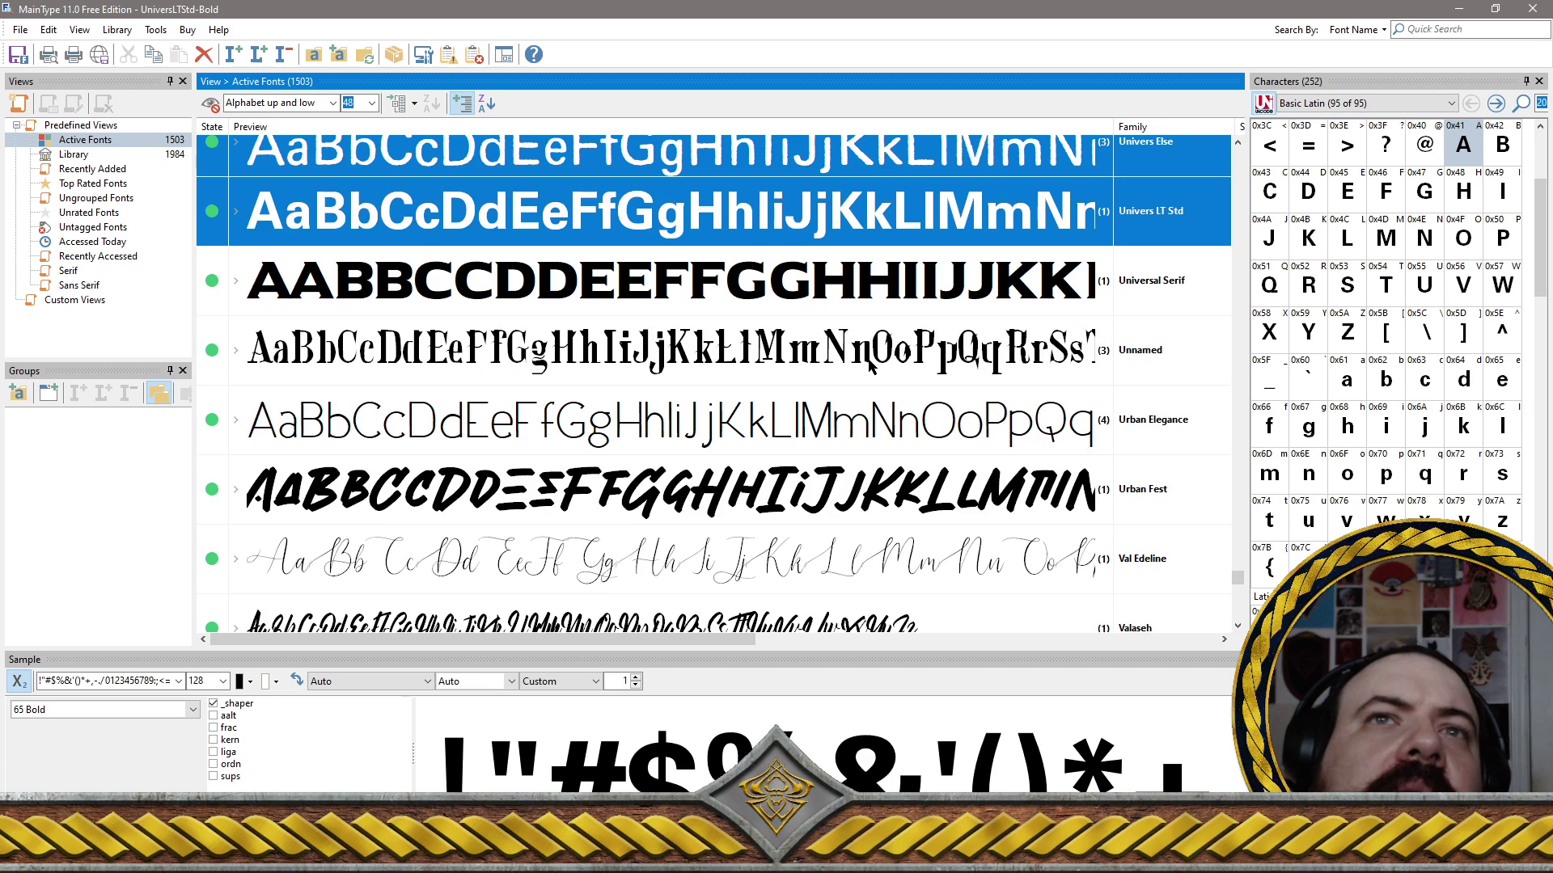
{"action": "left_click", "coordinate": [966, 215], "text": "ctrl"}
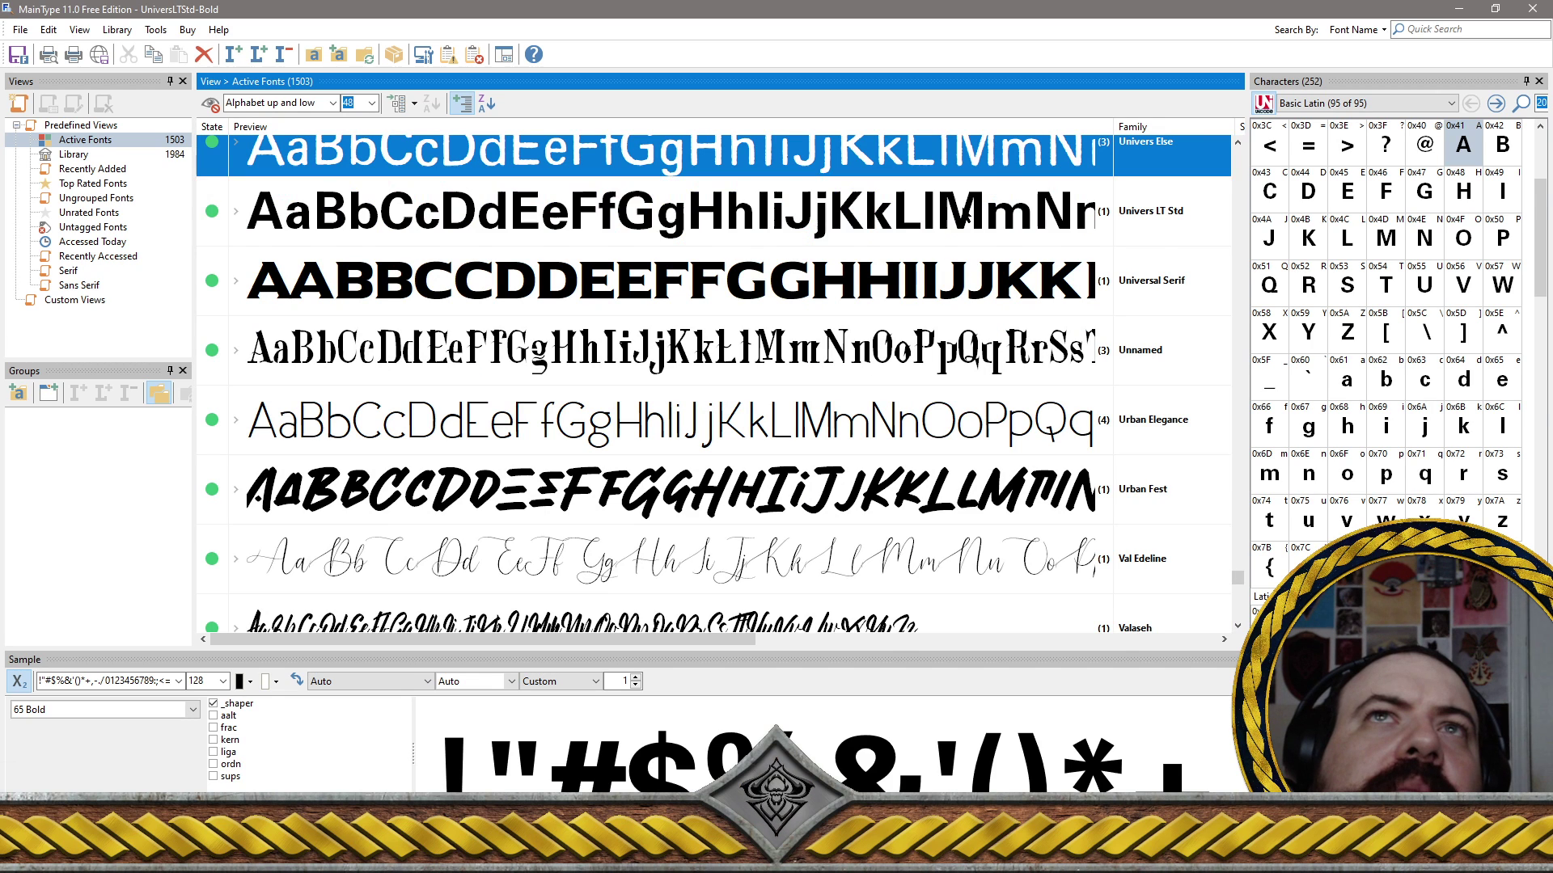
{"action": "left_click", "coordinate": [1002, 178], "text": "ctrl"}
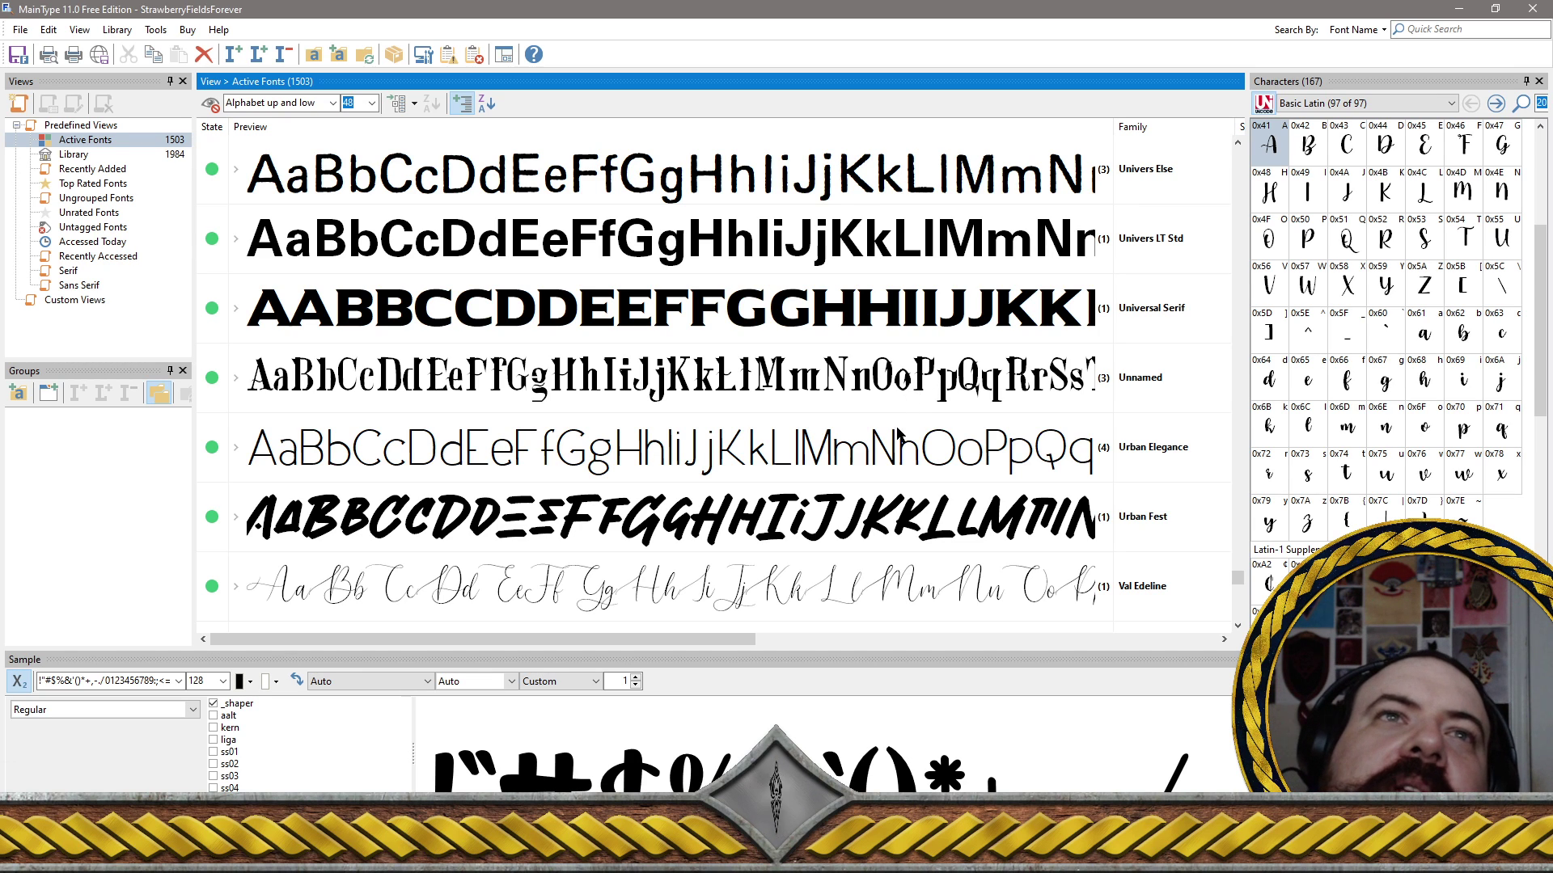
Add Unnamed and Urban Fest to the font selection, skipping the Univers families, Universal Serif and Urban Elegance
{"action": "left_click", "coordinate": [913, 368]}
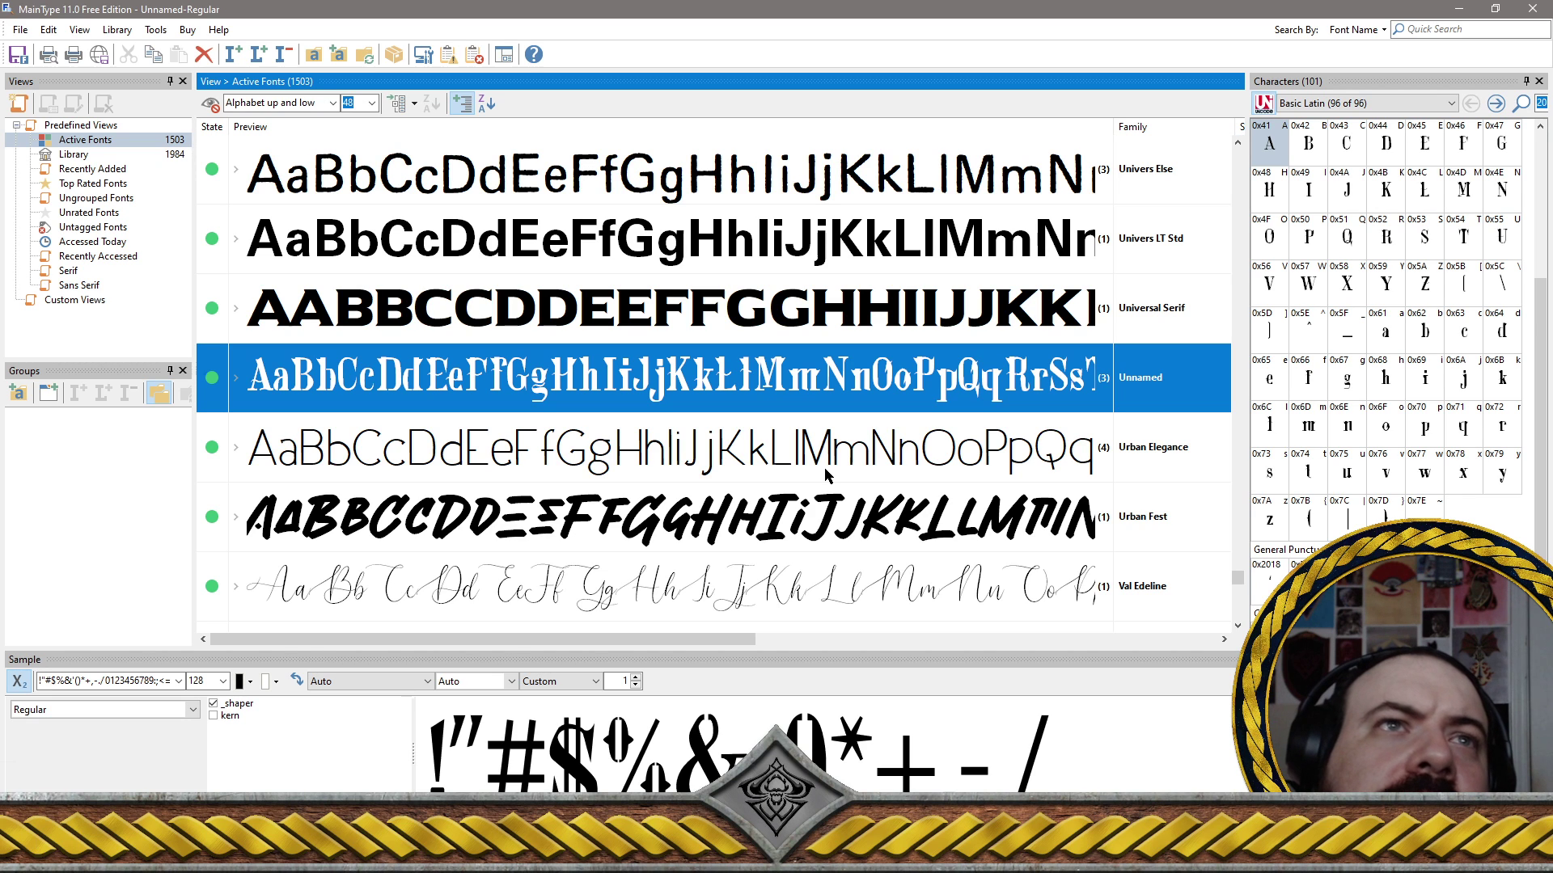
{"action": "left_click", "coordinate": [825, 529], "text": "ctrl"}
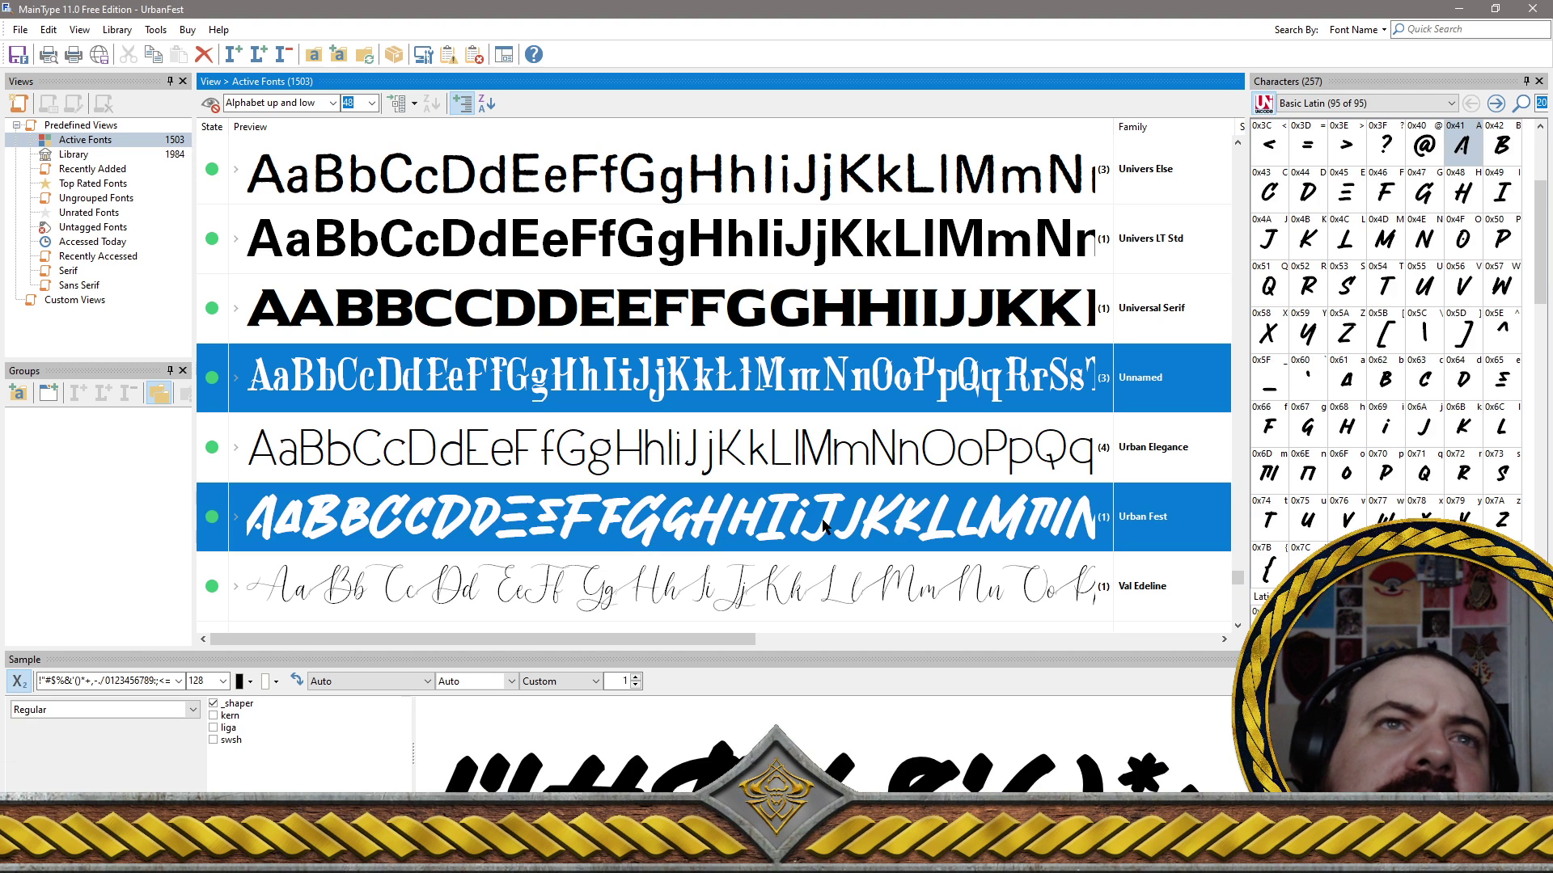
{"action": "left_click", "coordinate": [825, 527], "text": "ctrl"}
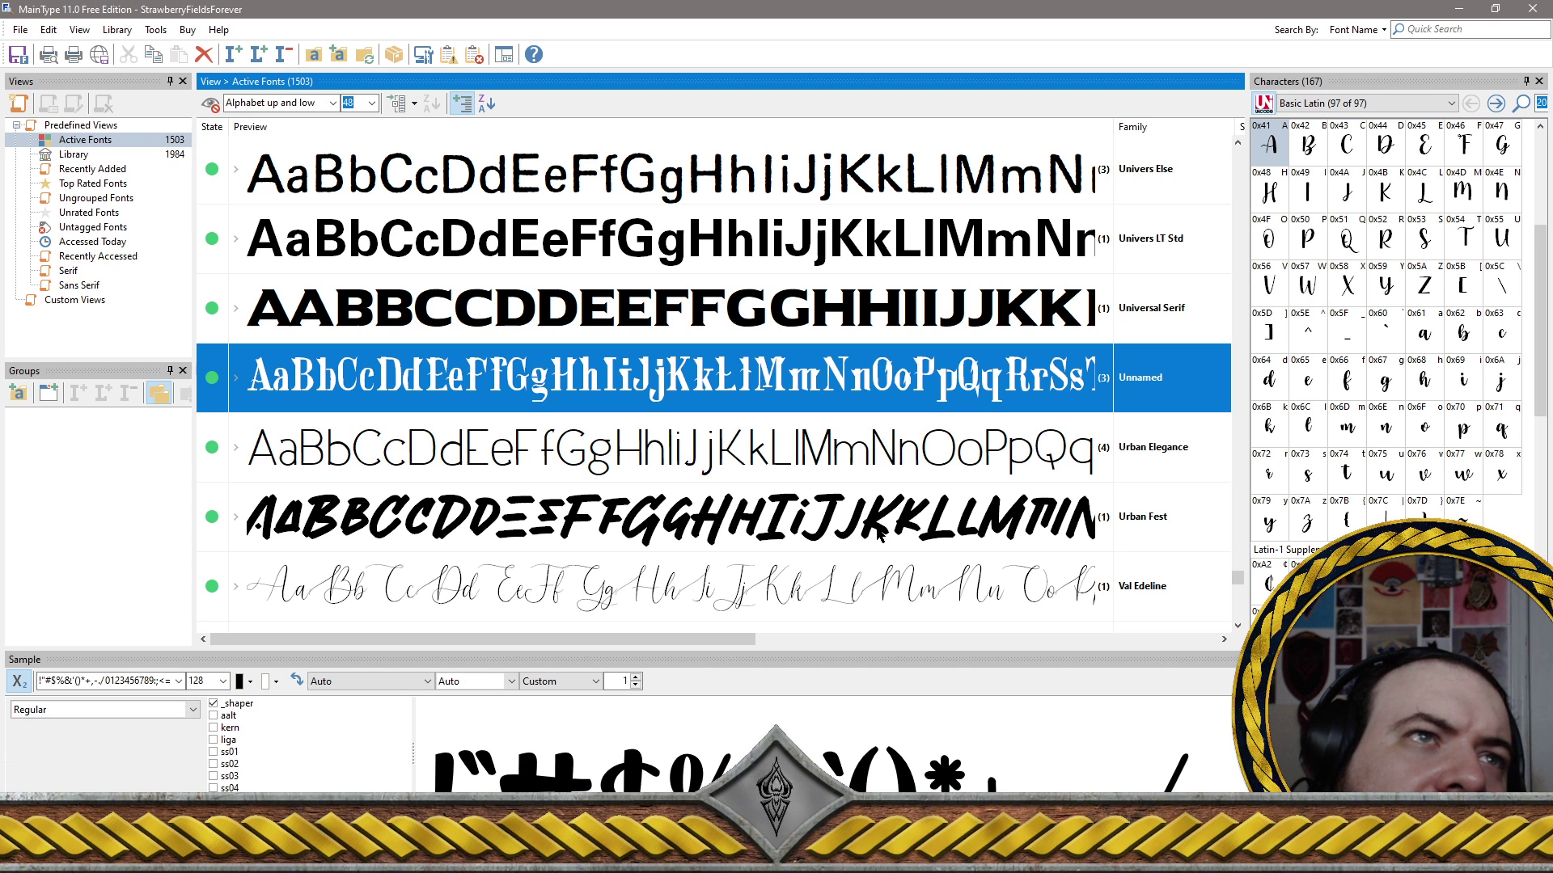
{"action": "left_click", "coordinate": [882, 529], "text": "ctrl"}
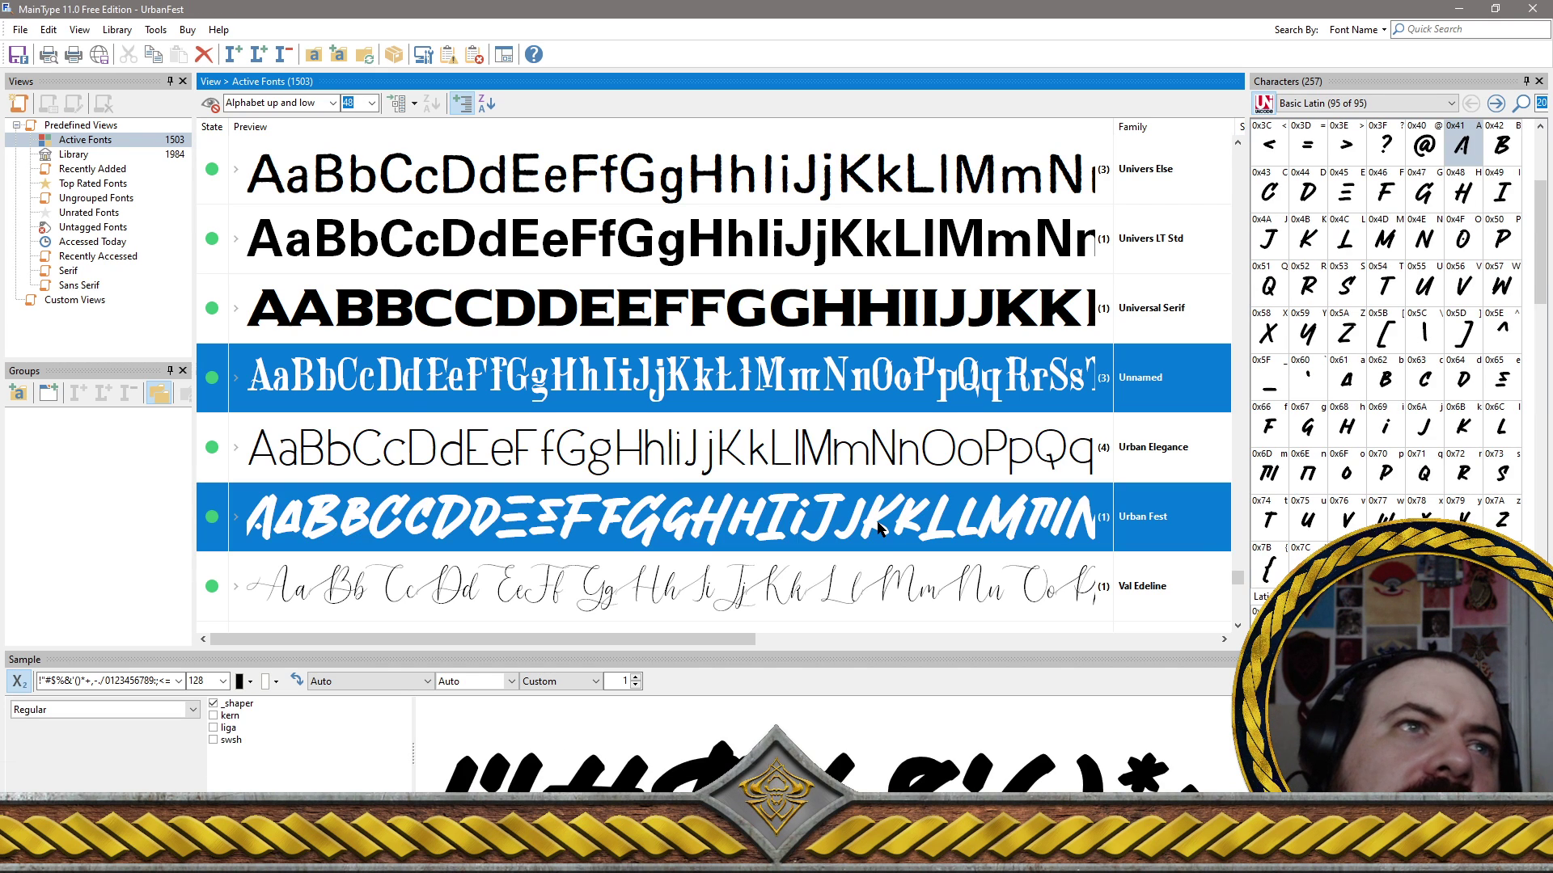
Add Valaseh, Valentijn, VALENTINE, Valentine Cute and Valentine Soul to the font selection, skipping Val Edeline
{"action": "scroll", "coordinate": [882, 527], "scroll_direction": "down", "scroll_amount": 5}
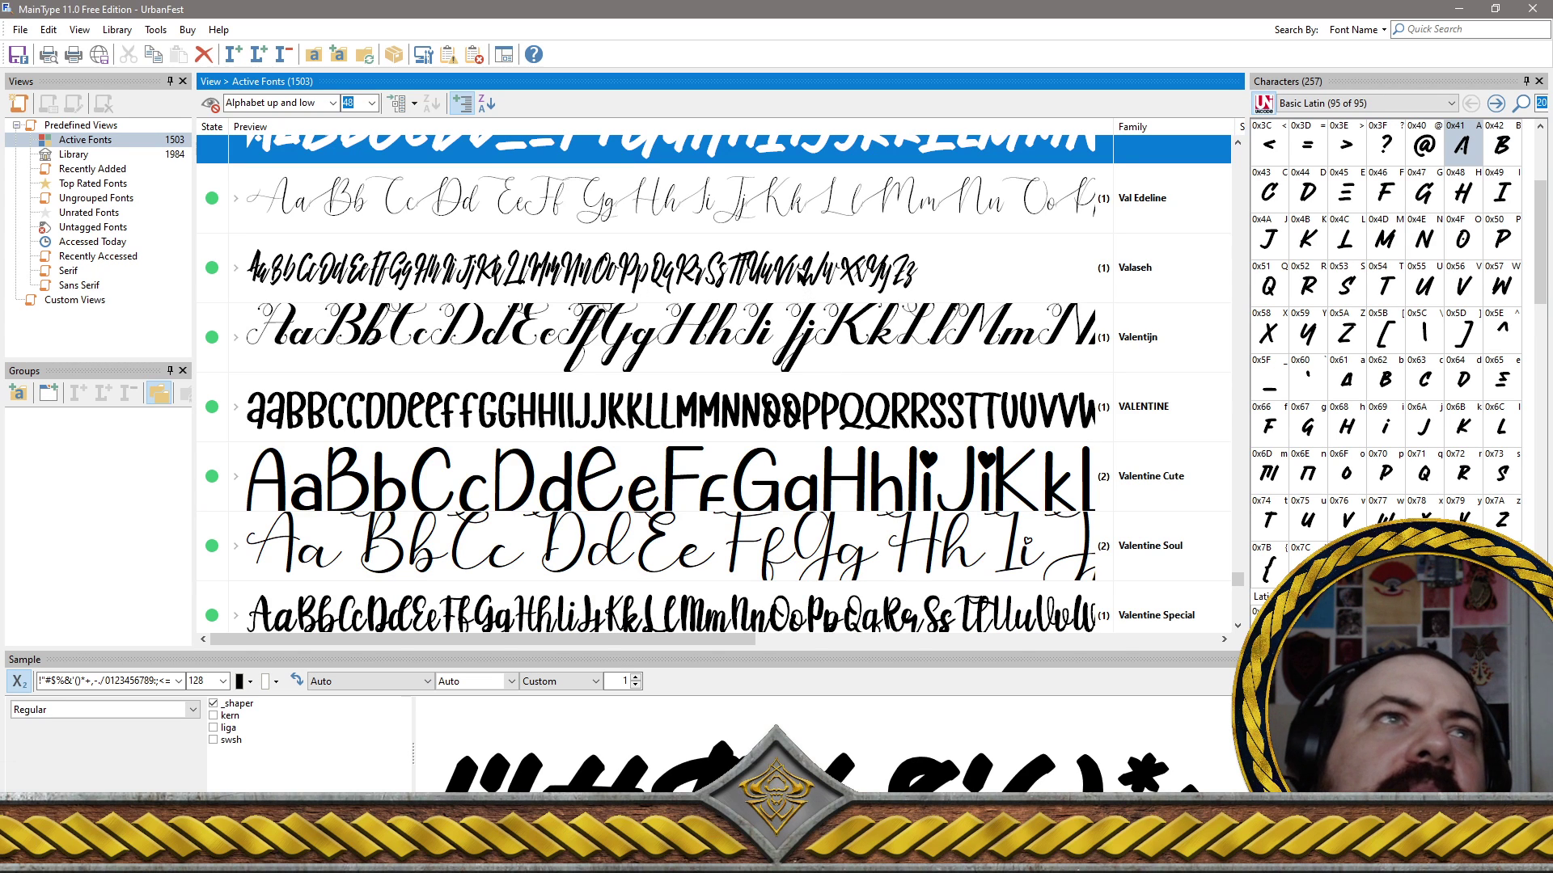
{"action": "left_click", "coordinate": [801, 275], "text": "ctrl"}
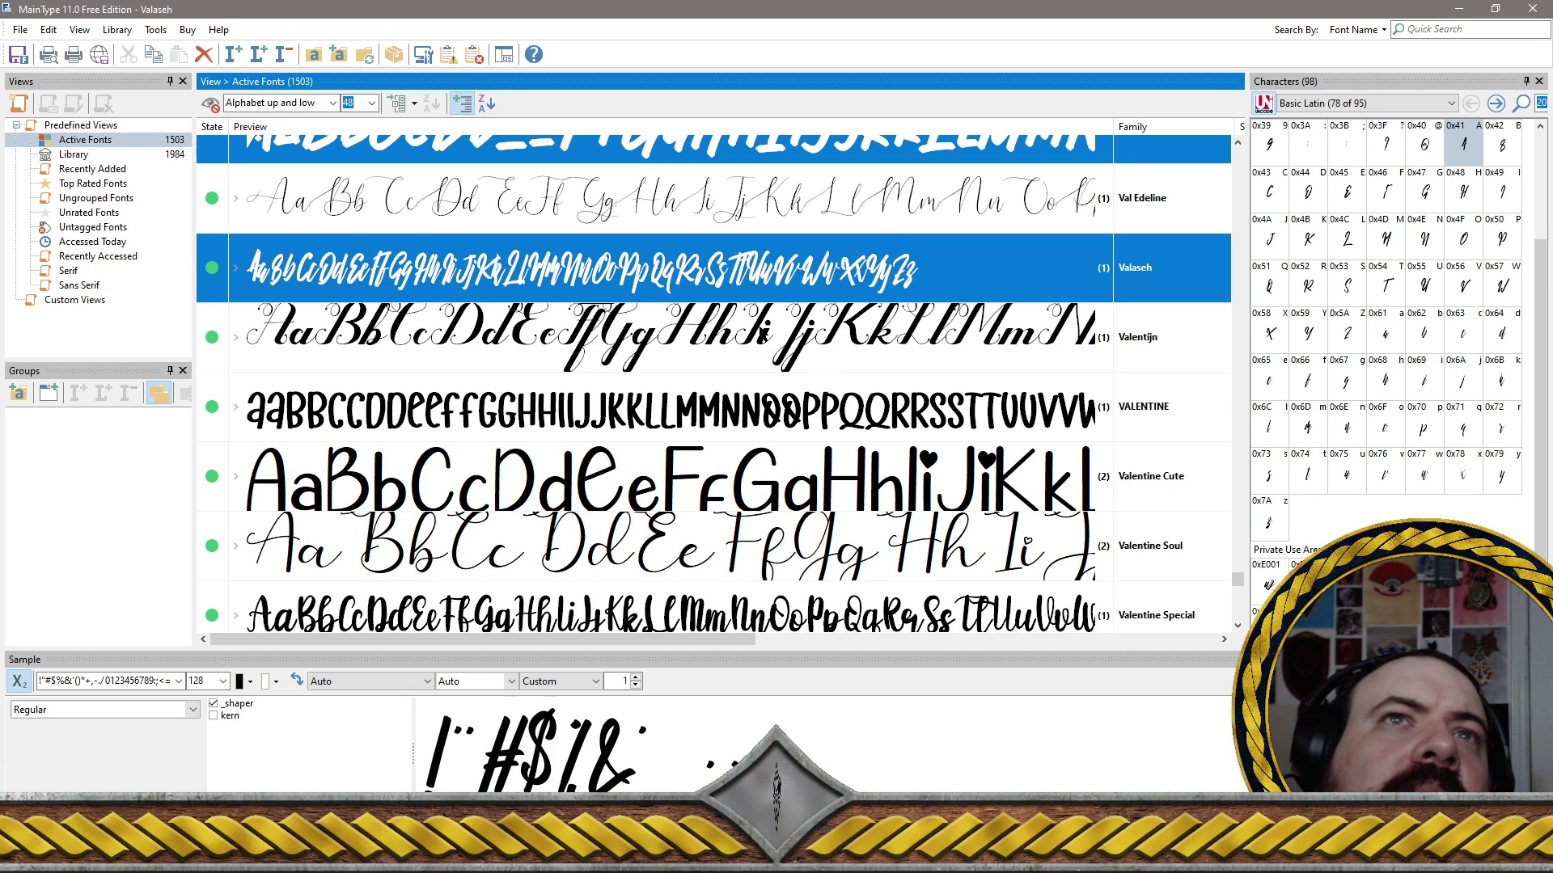
{"action": "left_click", "coordinate": [779, 350], "text": "ctrl"}
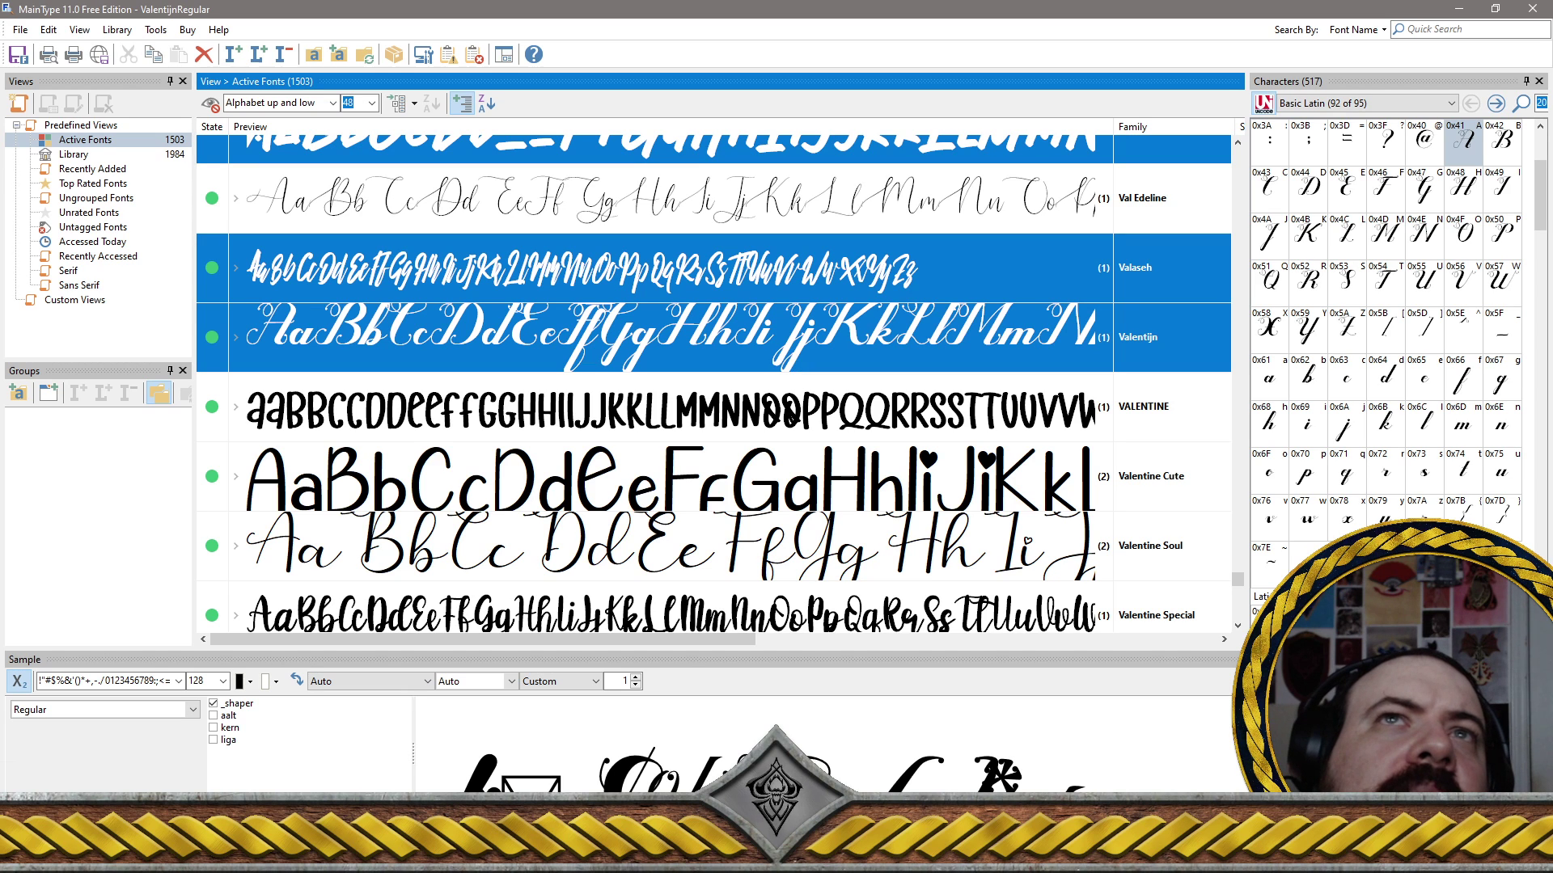
{"action": "left_click", "coordinate": [791, 417], "text": "ctrl"}
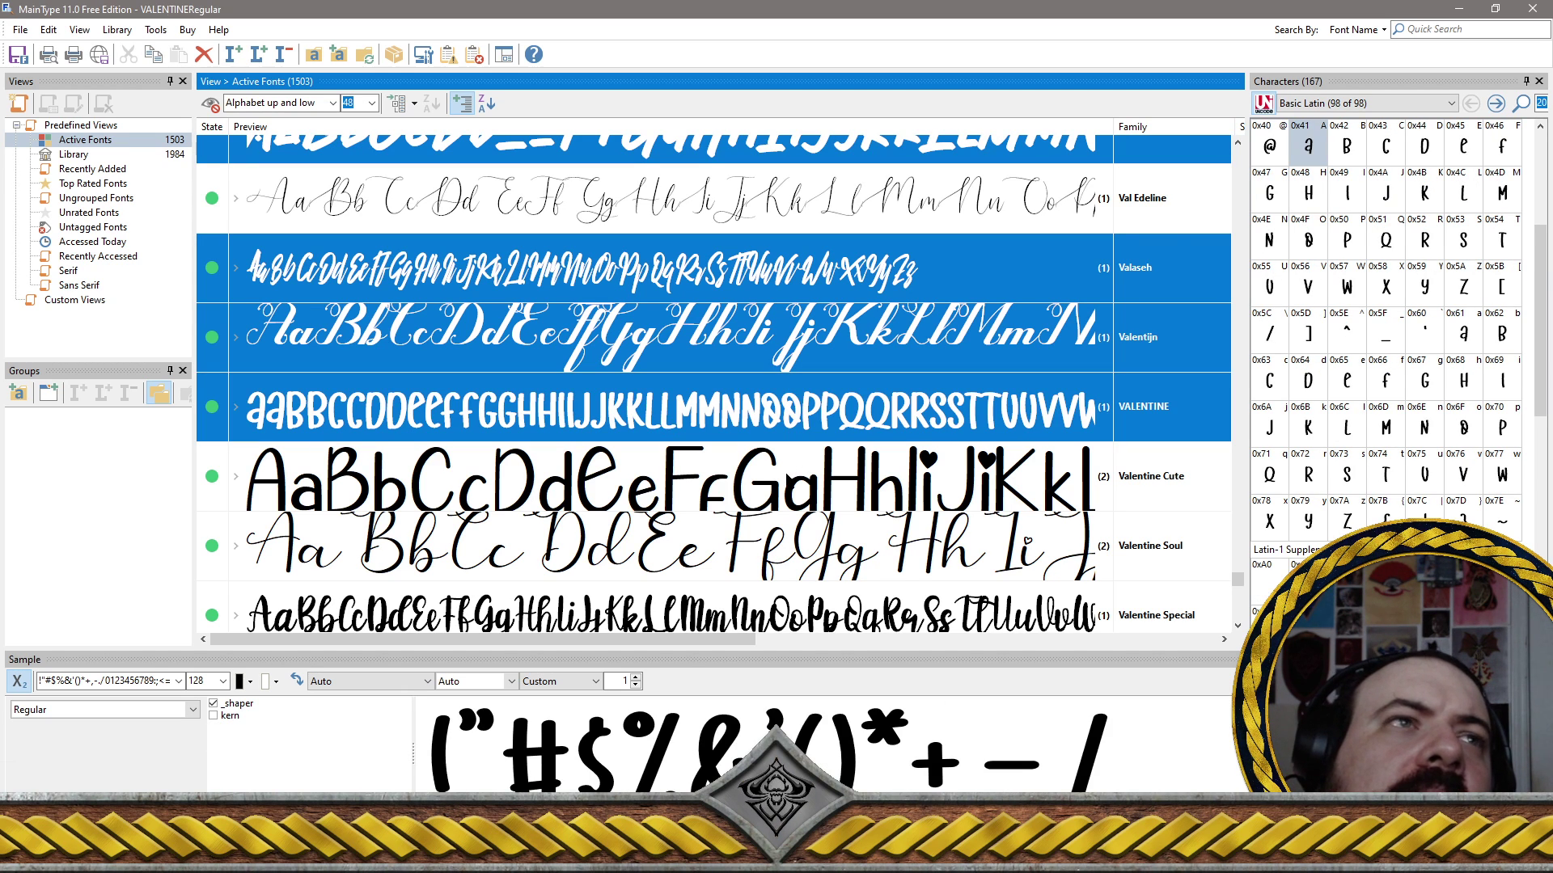
{"action": "left_click", "coordinate": [788, 493], "text": "ctrl"}
{"action": "left_click", "coordinate": [809, 540], "text": "ctrl"}
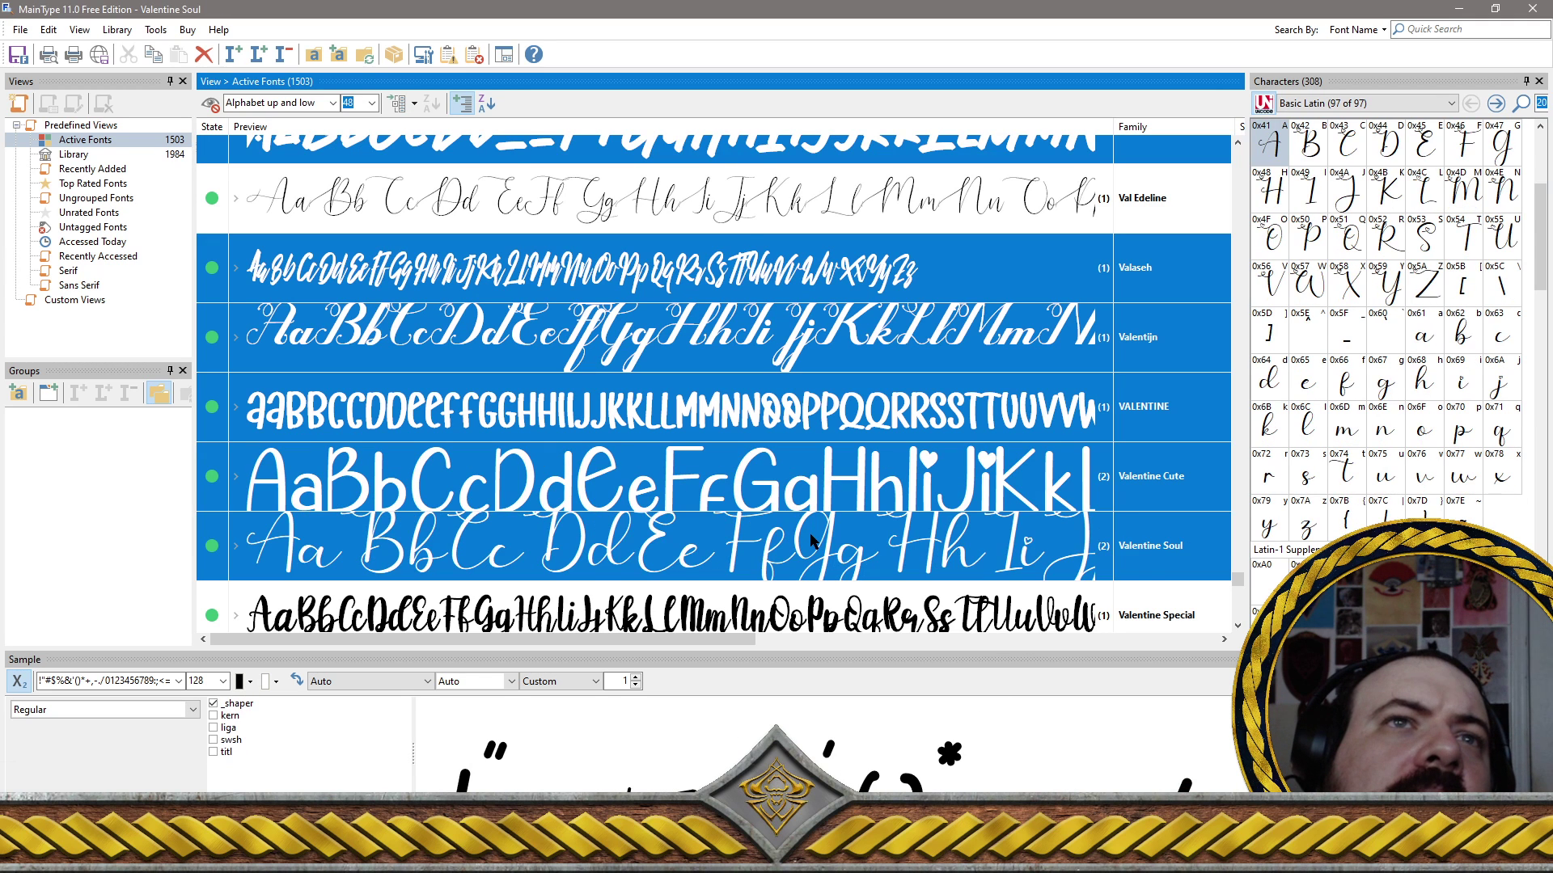
Add Valentine Special, Valentine Surprise and Valentine Time to the font selection
{"action": "scroll", "coordinate": [811, 540], "scroll_direction": "down", "scroll_amount": 5}
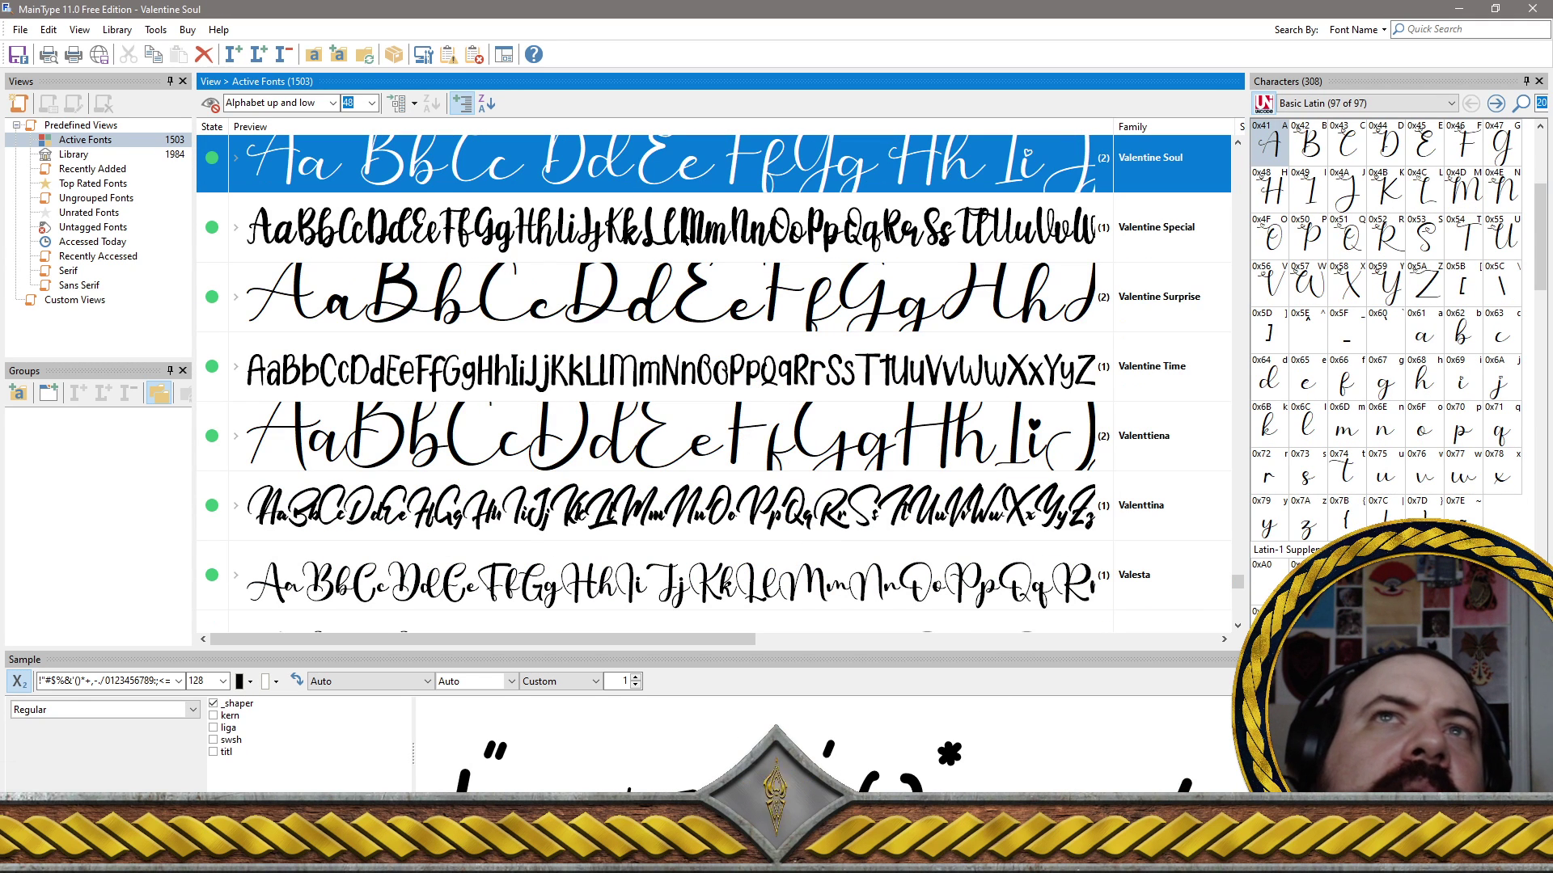
{"action": "left_click", "coordinate": [686, 238], "text": "ctrl"}
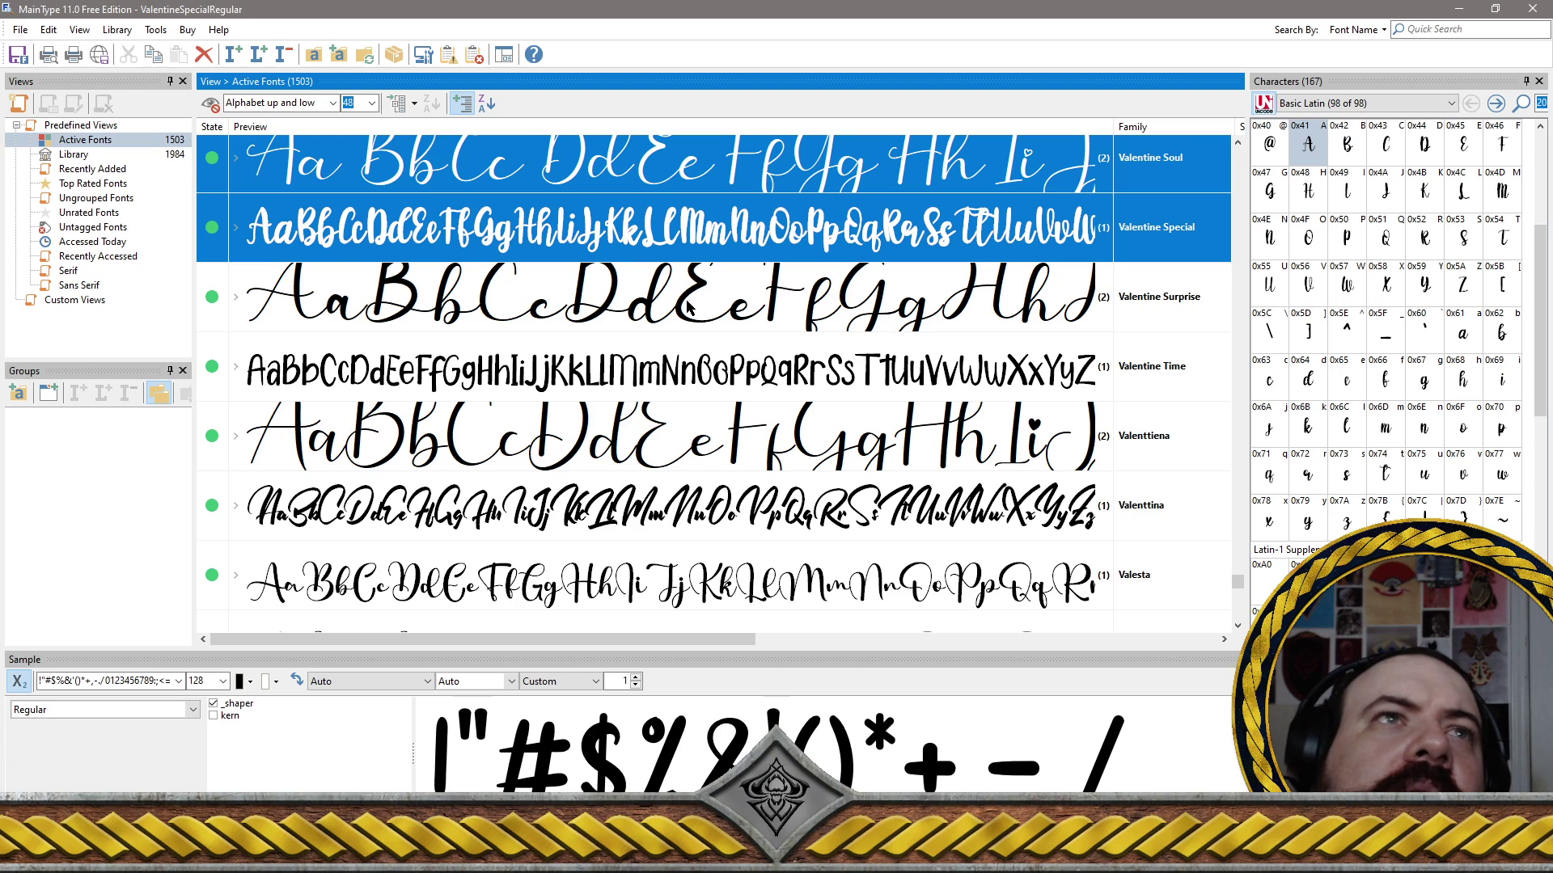
{"action": "left_click", "coordinate": [687, 306], "text": "ctrl"}
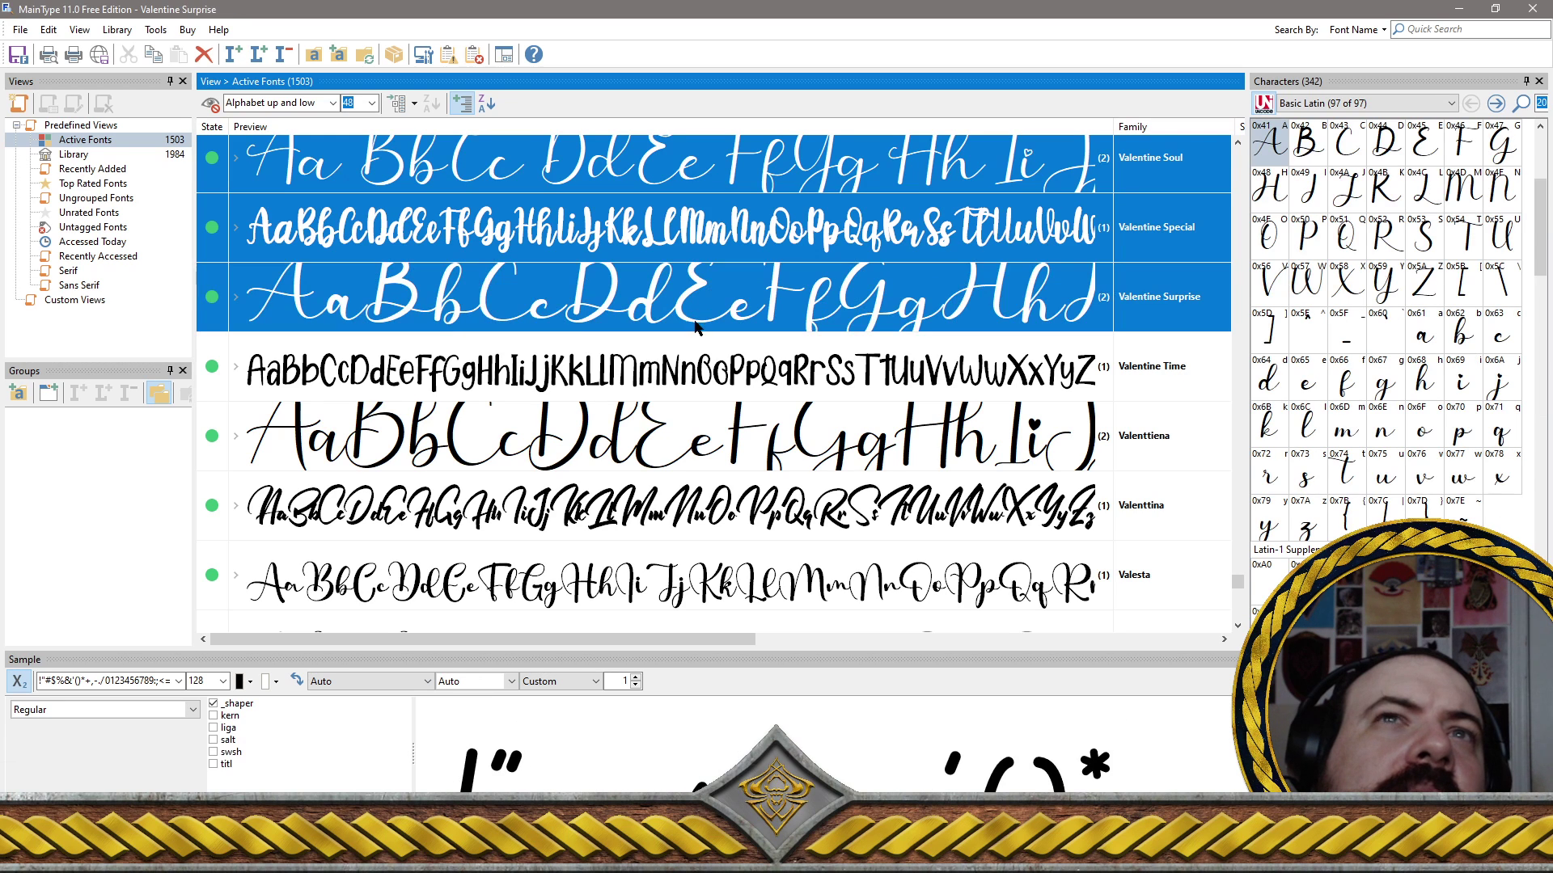
{"action": "left_click", "coordinate": [720, 373], "text": "ctrl"}
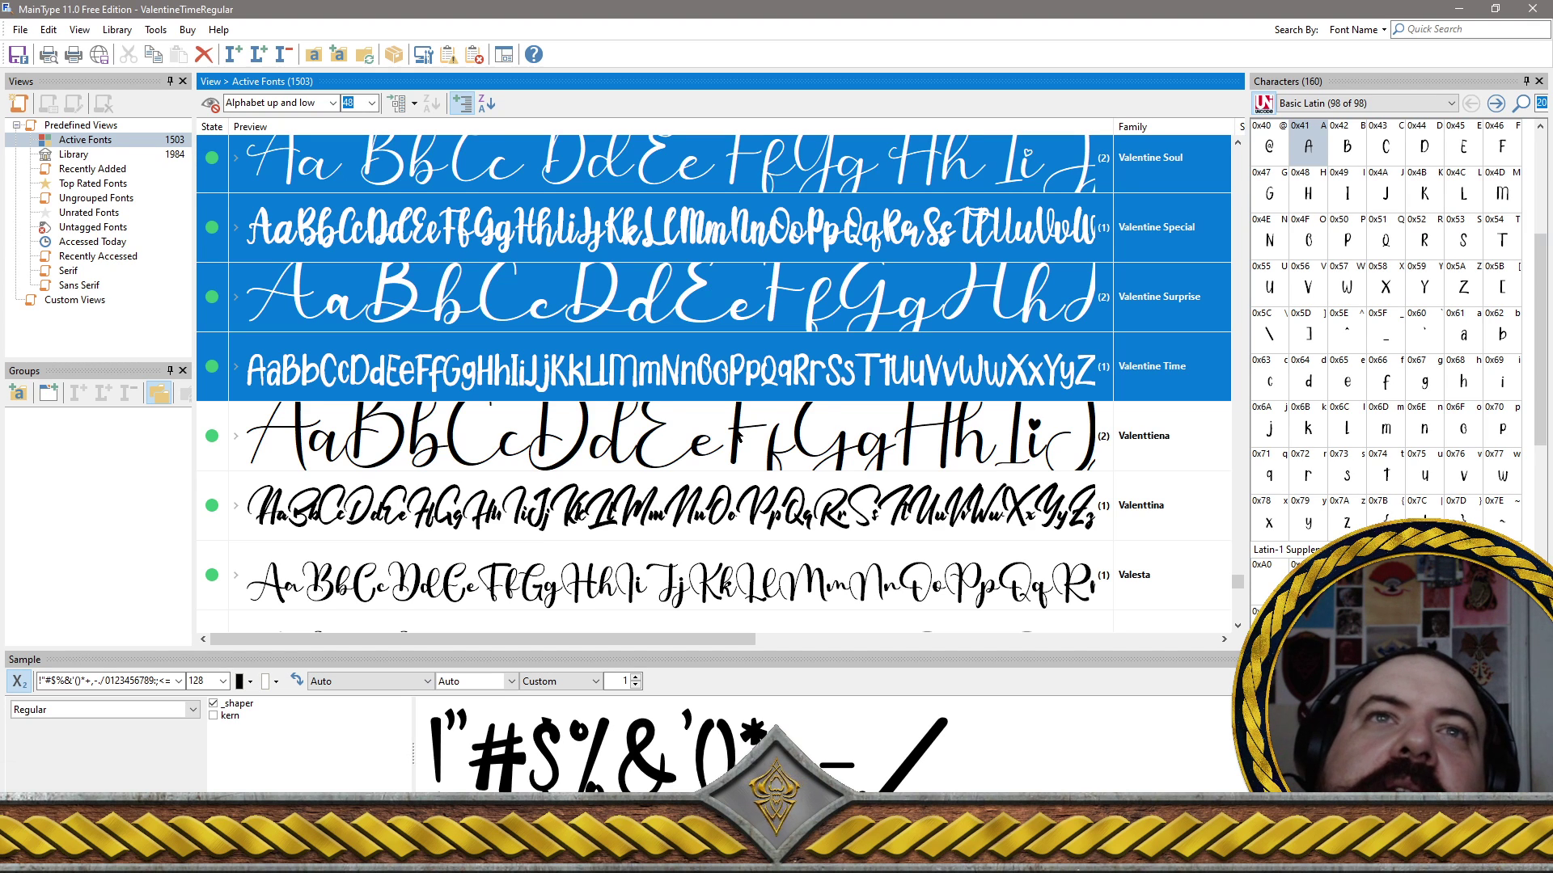
Add Valenttiena, Valenttina and Valesta to the font selection
{"action": "left_click", "coordinate": [760, 466], "text": "ctrl"}
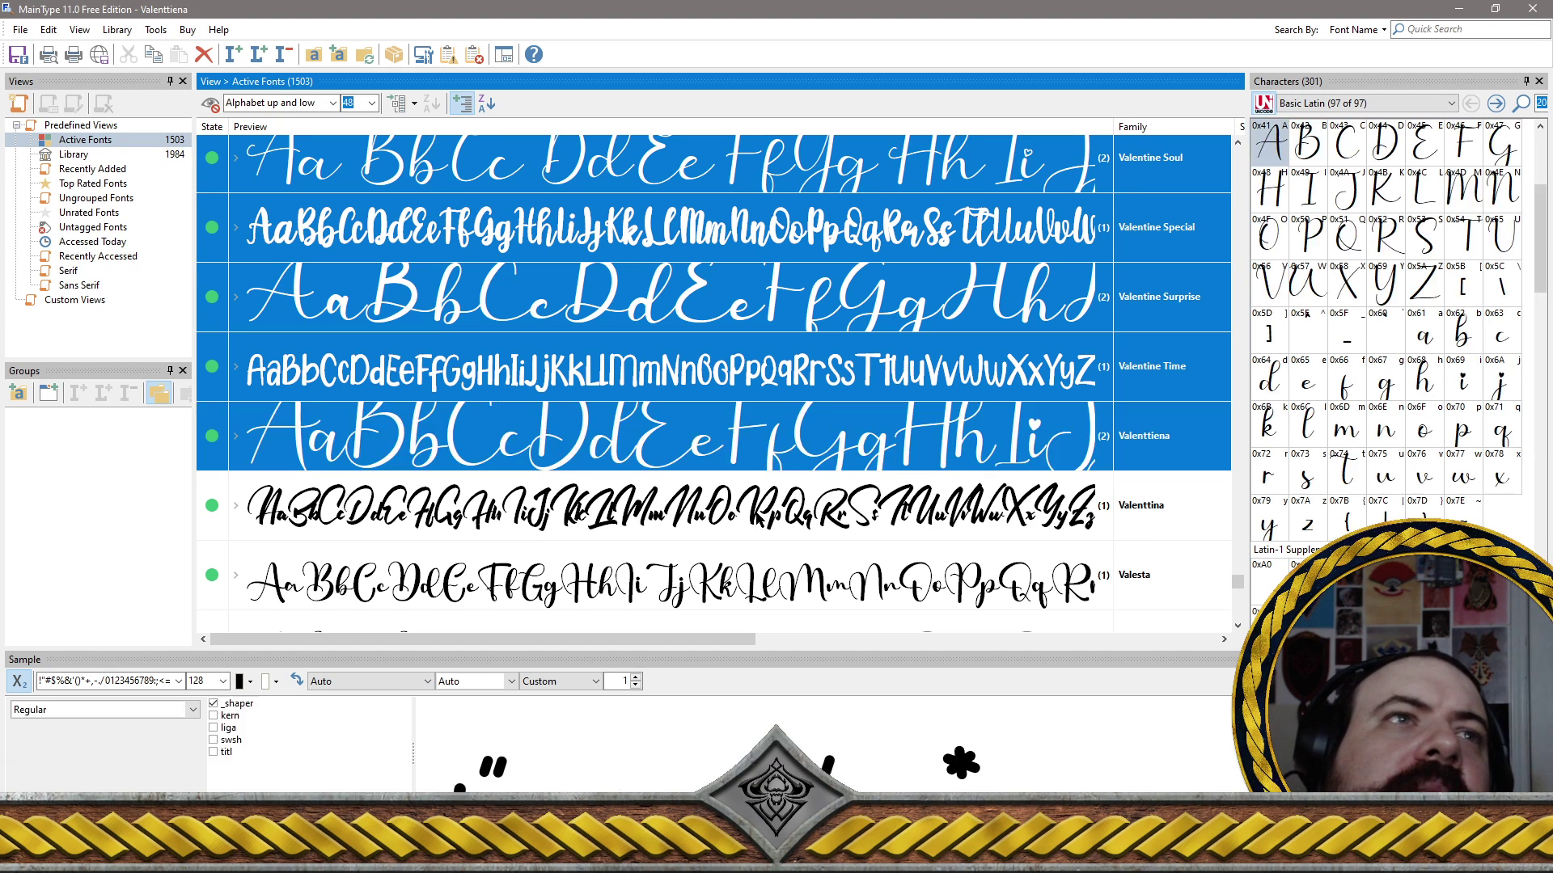
{"action": "left_click", "coordinate": [764, 526], "text": "ctrl"}
{"action": "scroll", "coordinate": [763, 526], "scroll_direction": "up", "scroll_amount": 3}
{"action": "scroll", "coordinate": [760, 501], "scroll_direction": "down", "scroll_amount": 3}
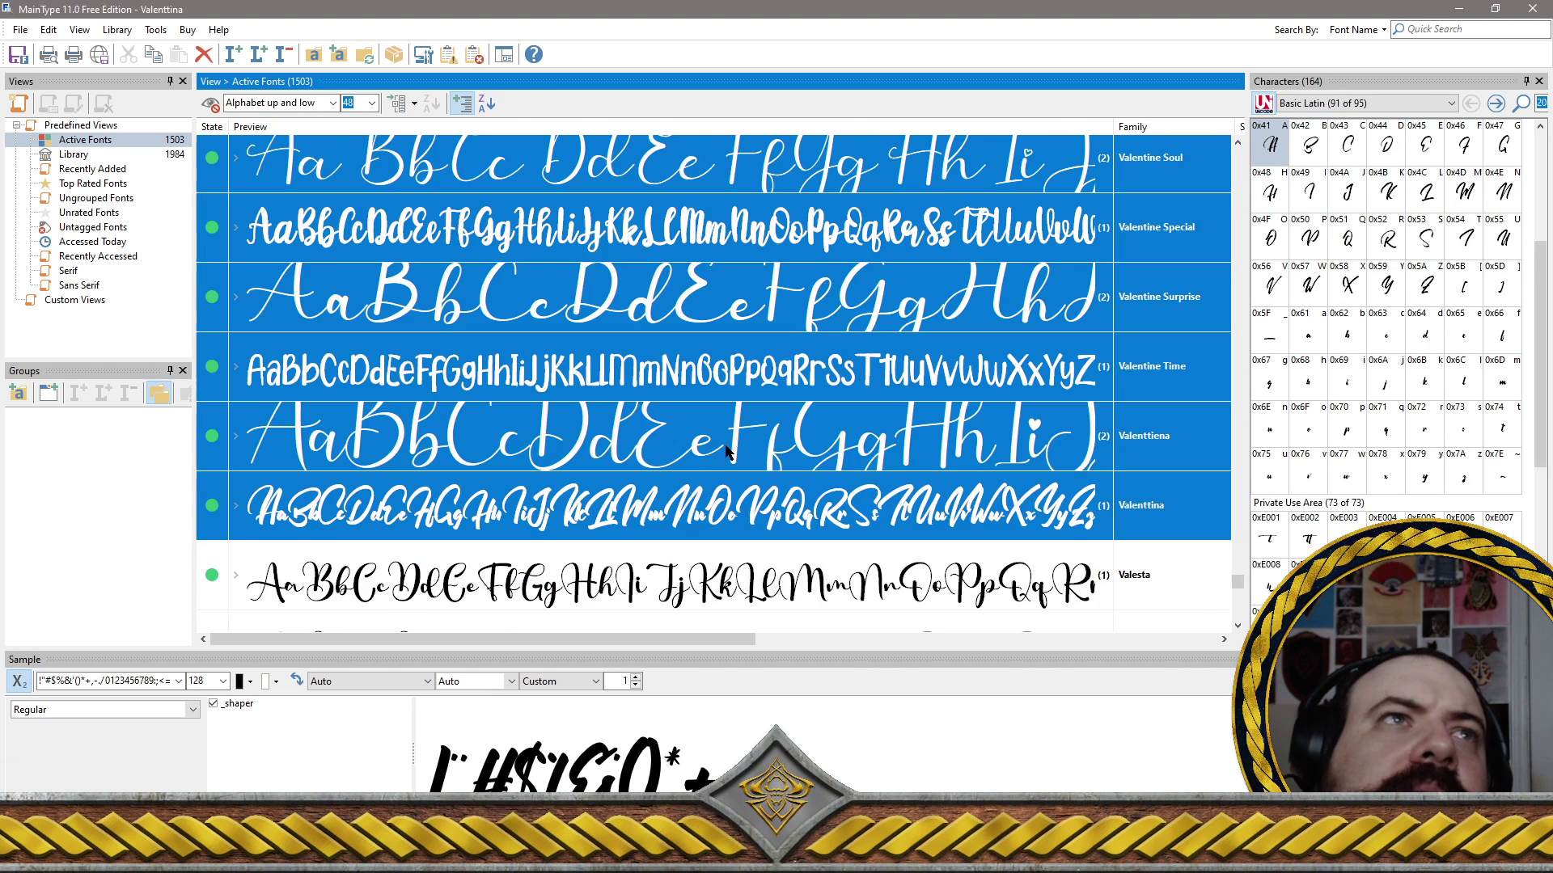
{"action": "left_click", "coordinate": [753, 594], "text": "ctrl"}
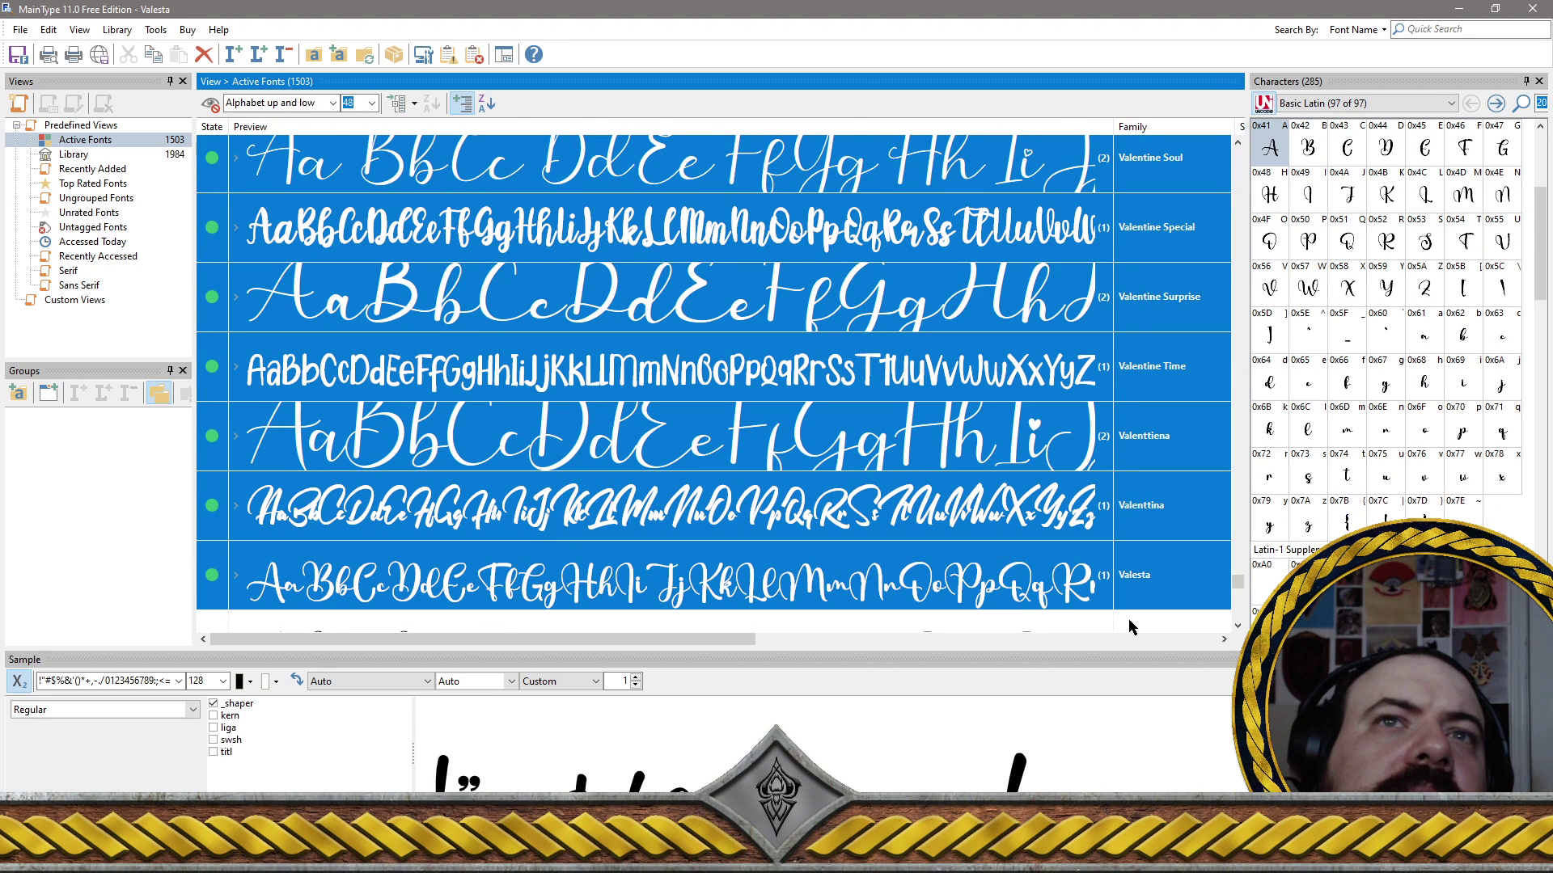
Add Valesta Italic and Vanetta to the font selection
{"action": "left_click", "coordinate": [1237, 625]}
{"action": "left_click", "coordinate": [1237, 625]}
{"action": "left_click", "coordinate": [1238, 625]}
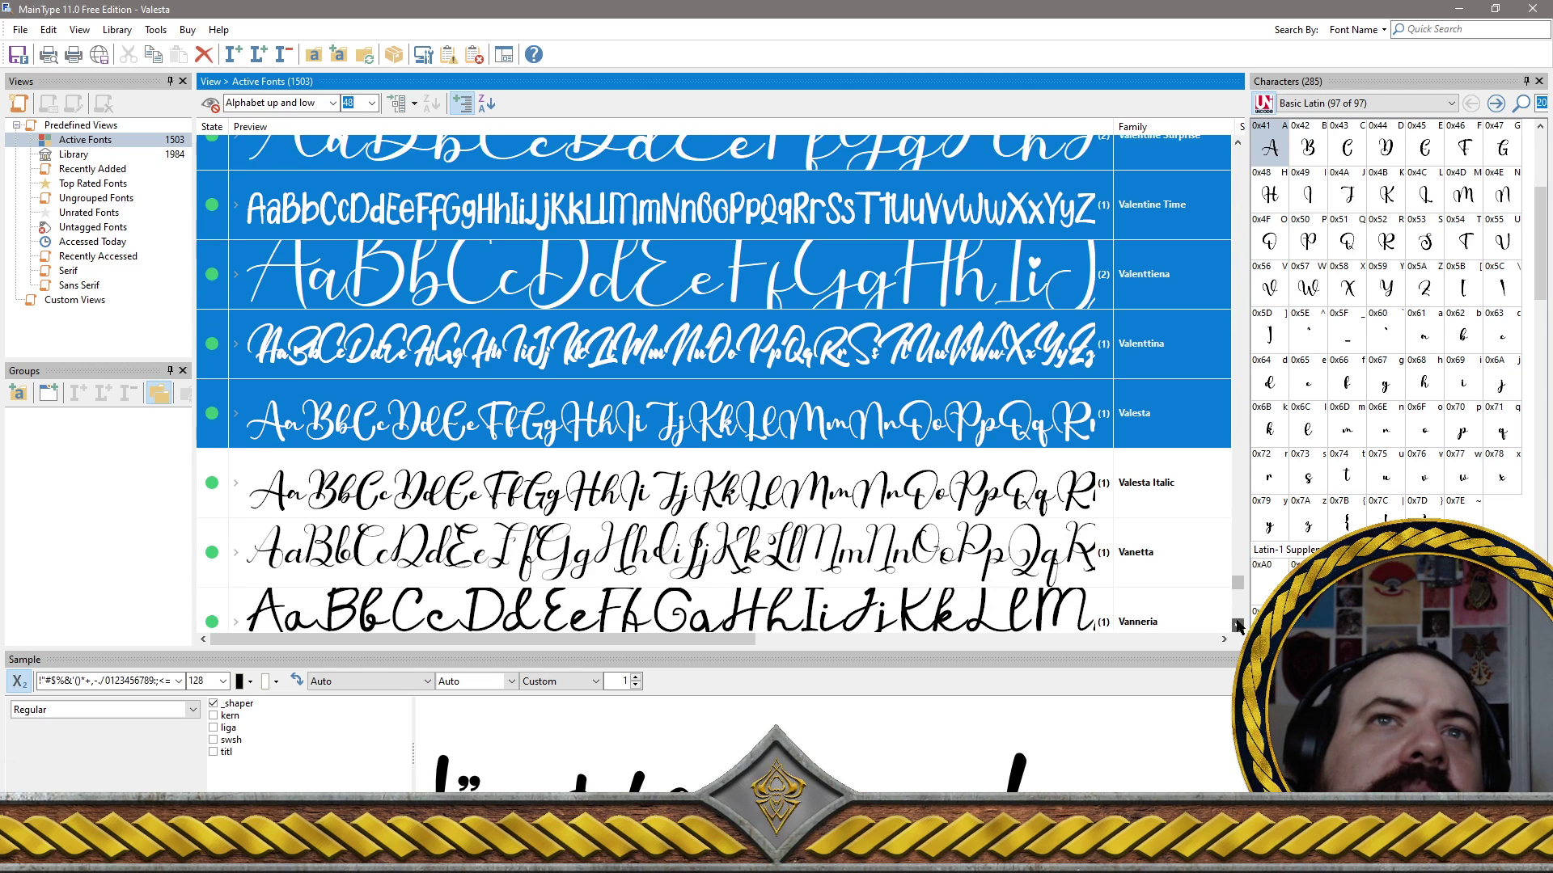
{"action": "left_click", "coordinate": [1237, 625]}
{"action": "left_click", "coordinate": [938, 468], "text": "ctrl"}
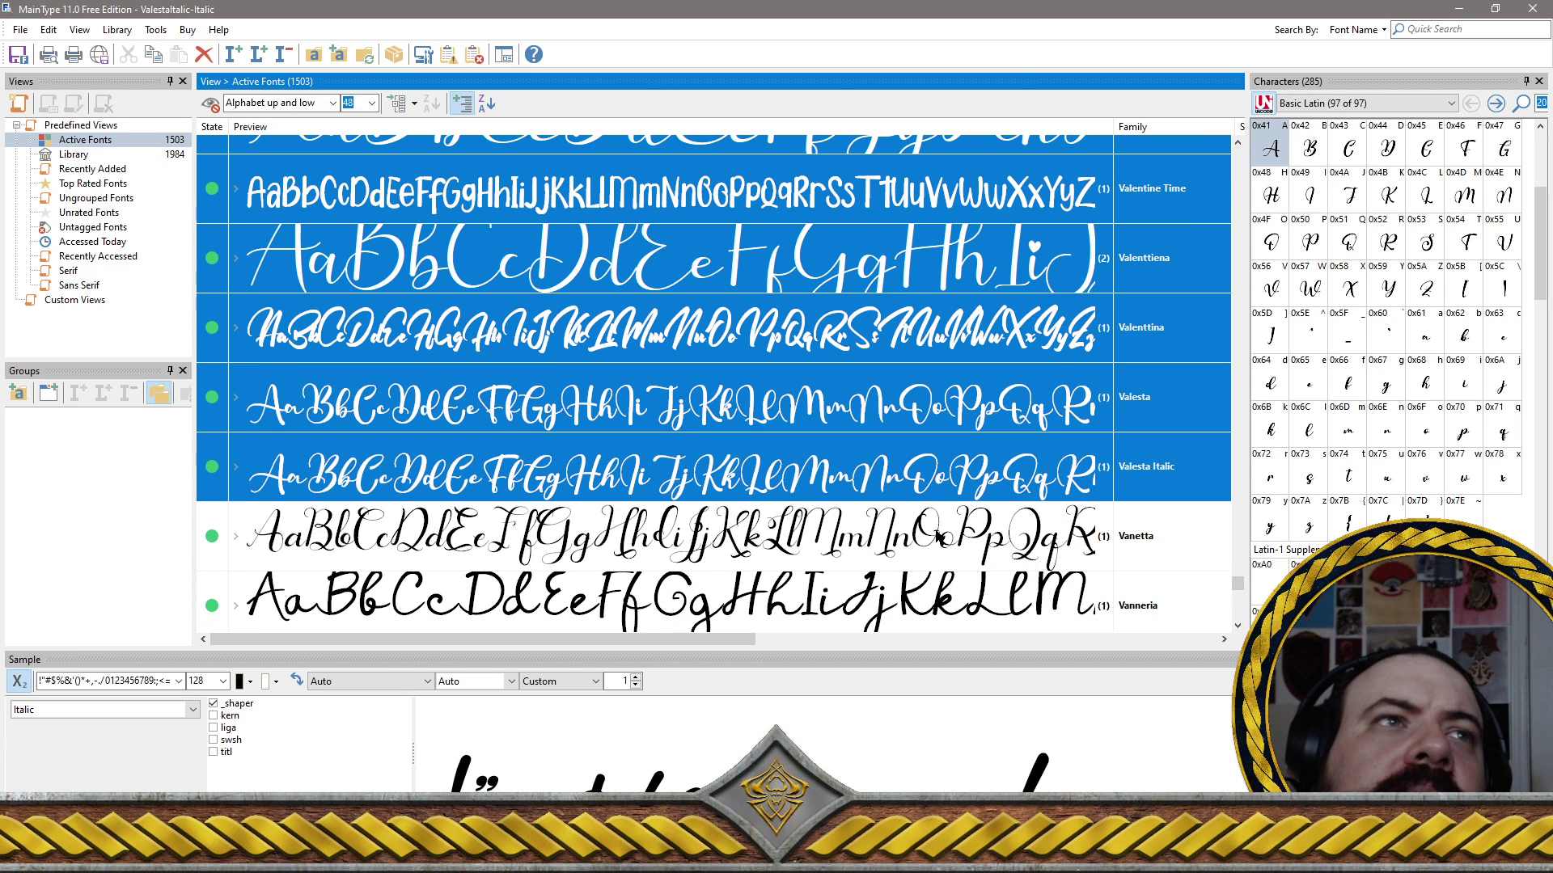
{"action": "left_click", "coordinate": [851, 486], "text": "ctrl"}
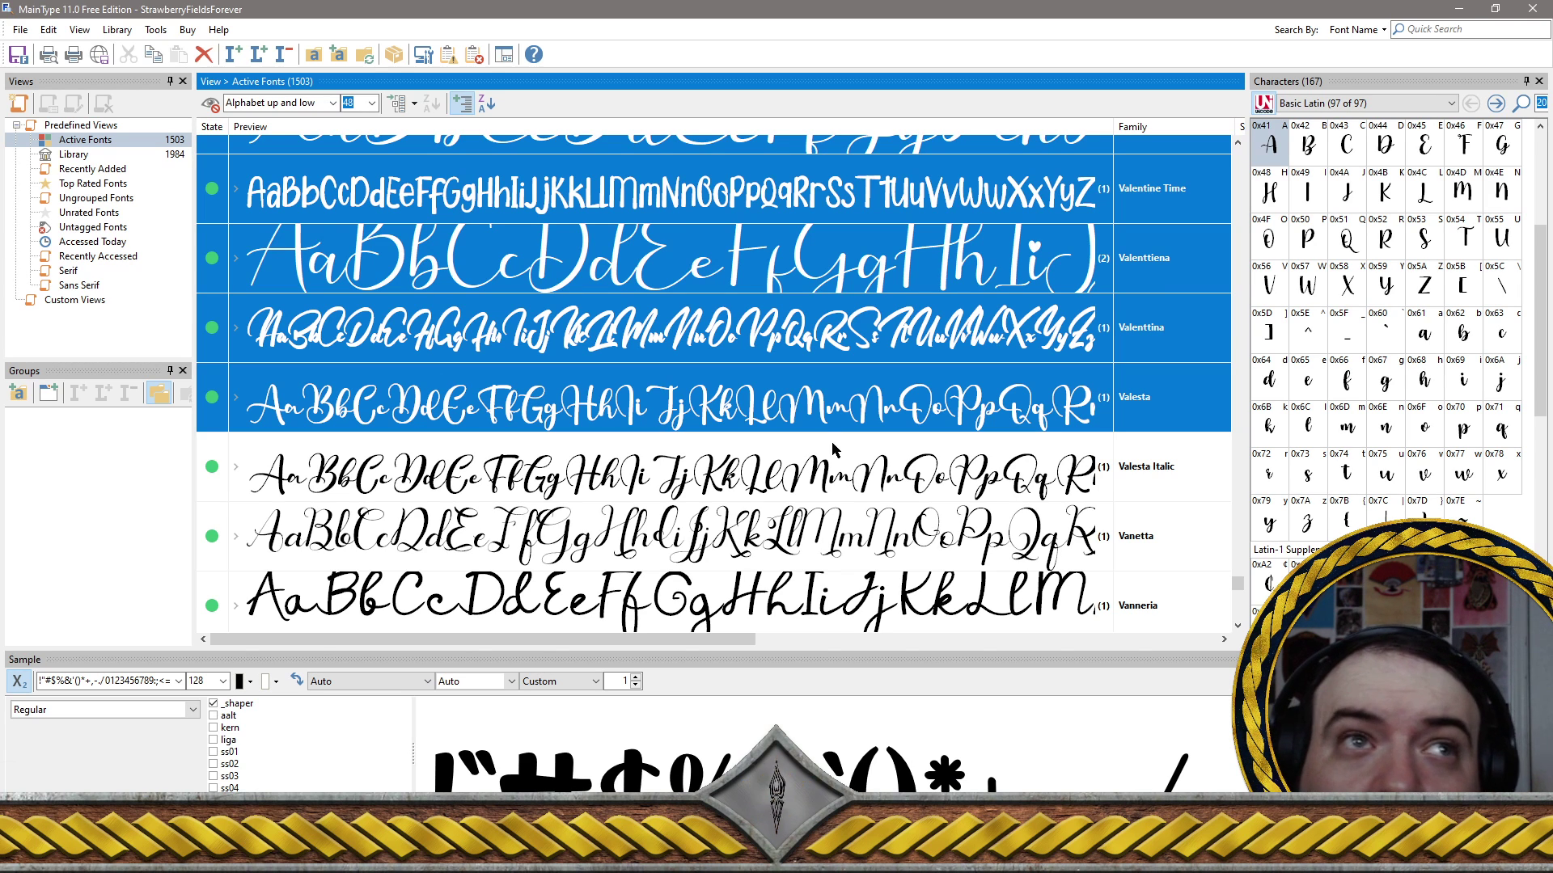
{"action": "left_click", "coordinate": [861, 495], "text": "shift"}
{"action": "left_click", "coordinate": [912, 544], "text": "shift"}
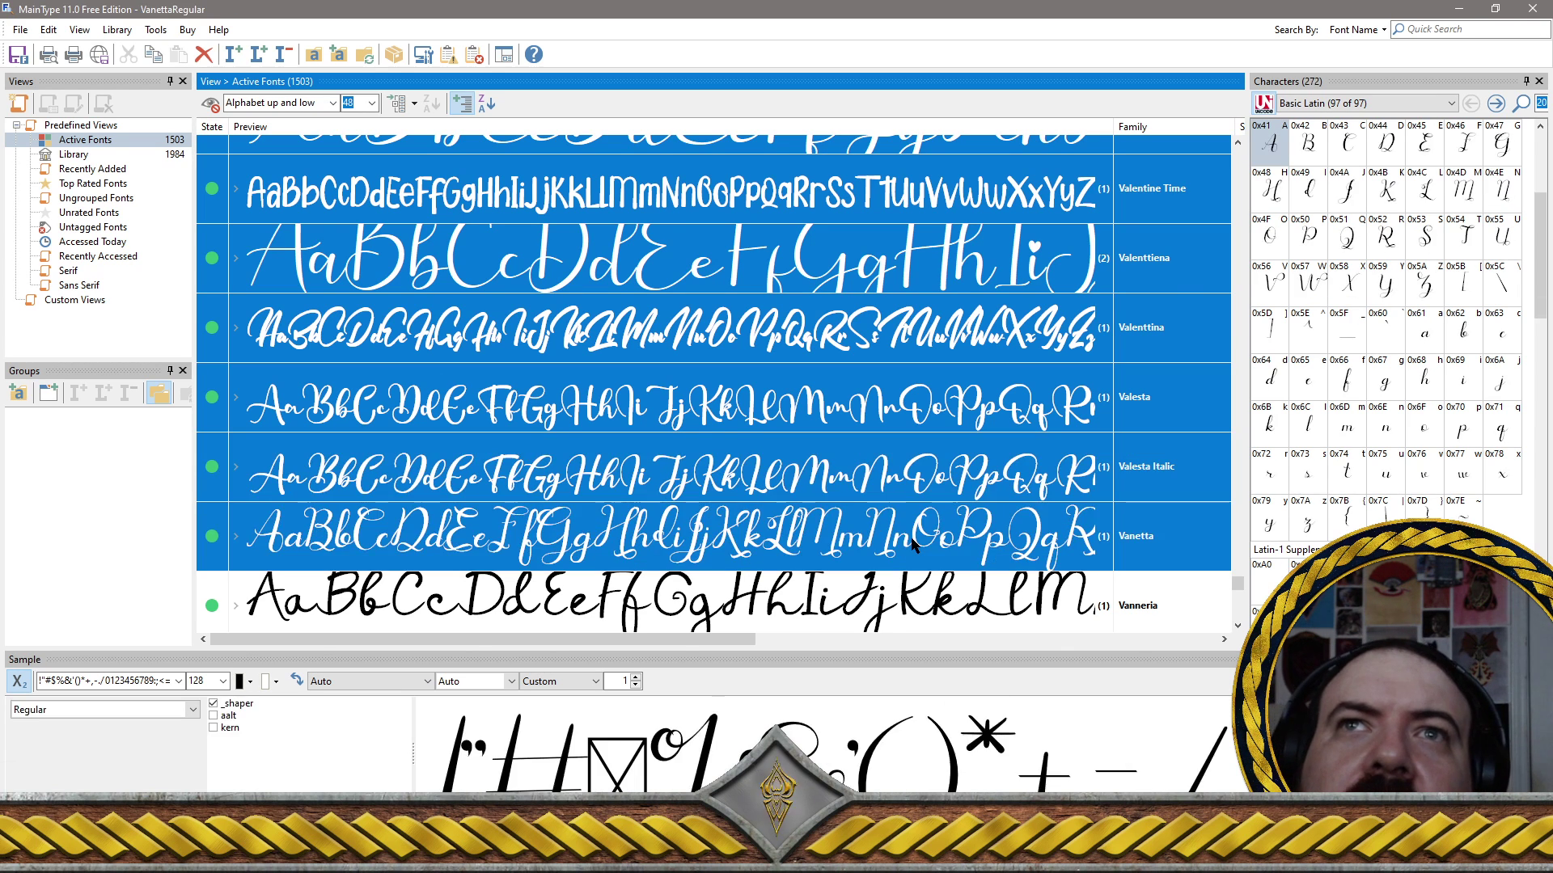
Add Vanneria, Vapetla, Vastika, VDS and VDS Compensated to the font selection
{"action": "scroll", "coordinate": [903, 522], "scroll_direction": "down", "scroll_amount": 5}
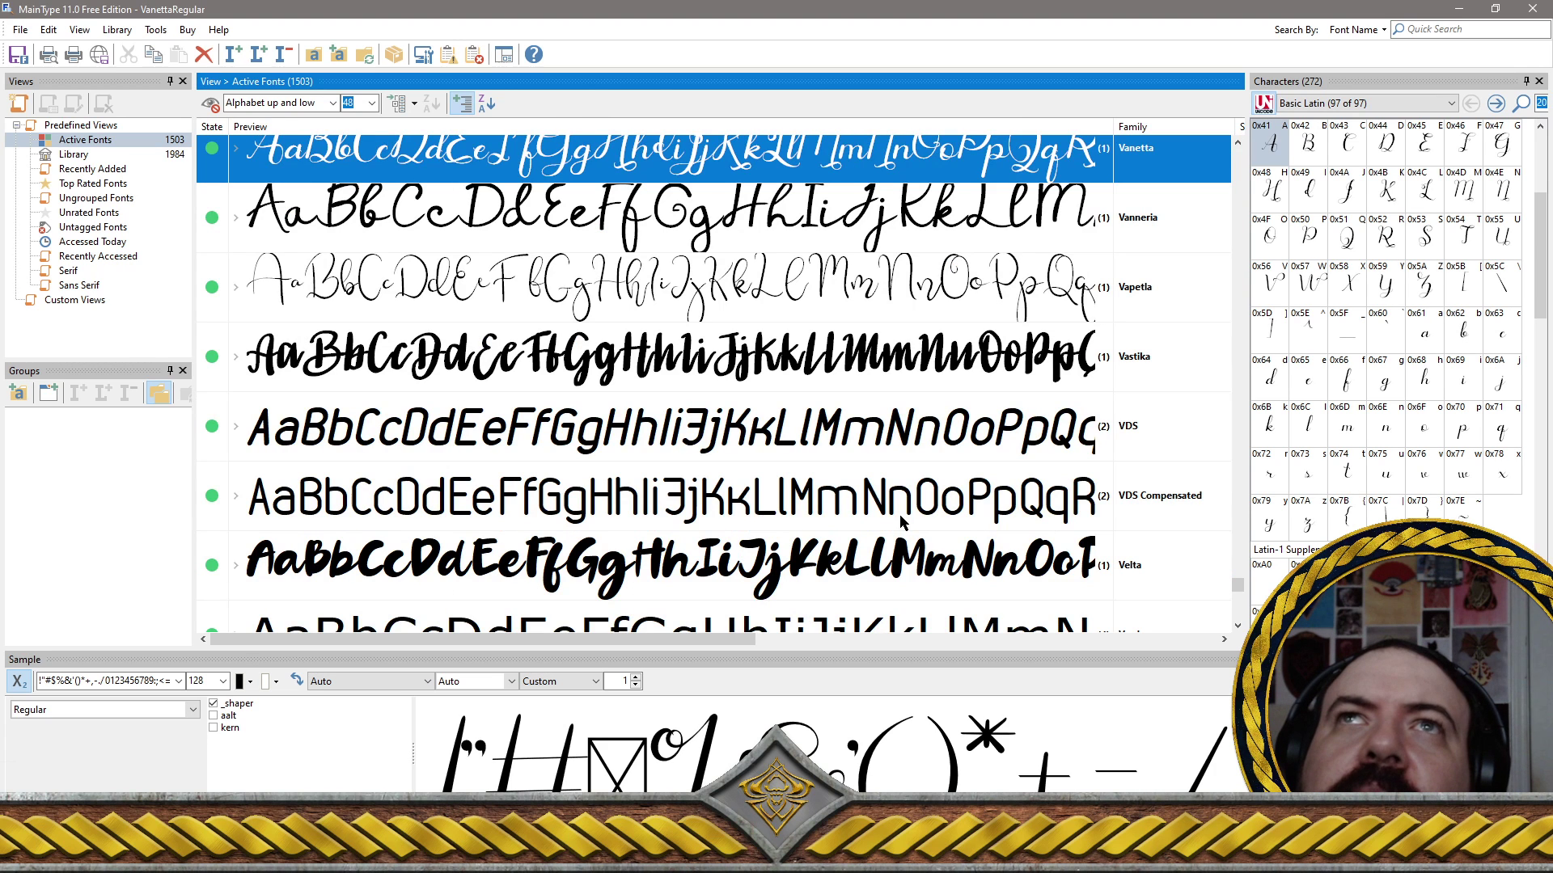
{"action": "left_click", "coordinate": [1024, 226], "text": "shift"}
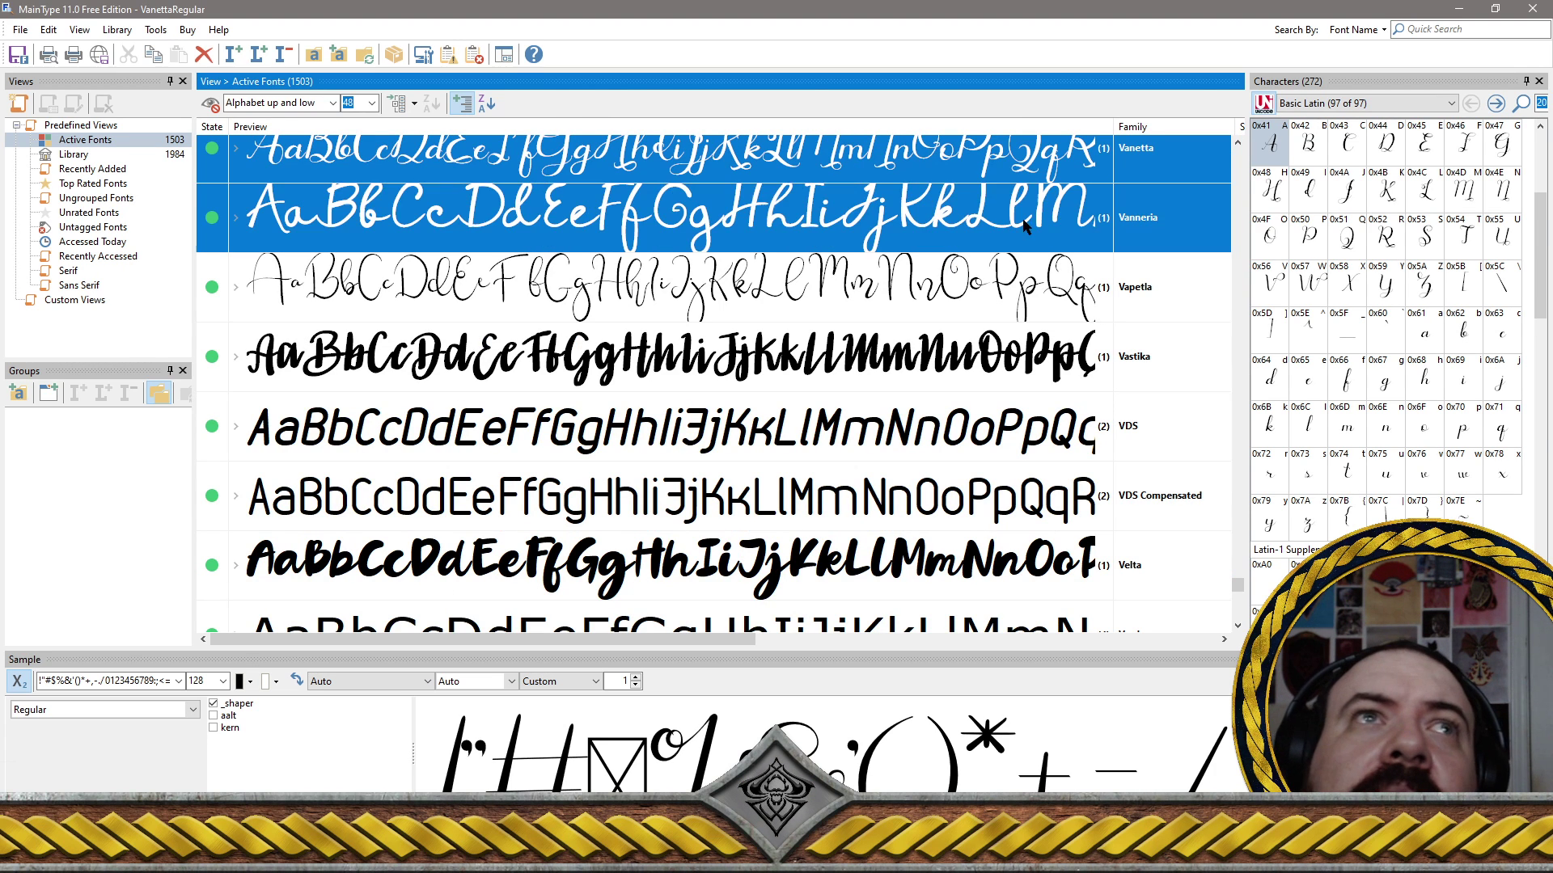
{"action": "left_click", "coordinate": [942, 279], "text": "shift"}
{"action": "left_click", "coordinate": [819, 358], "text": "shift"}
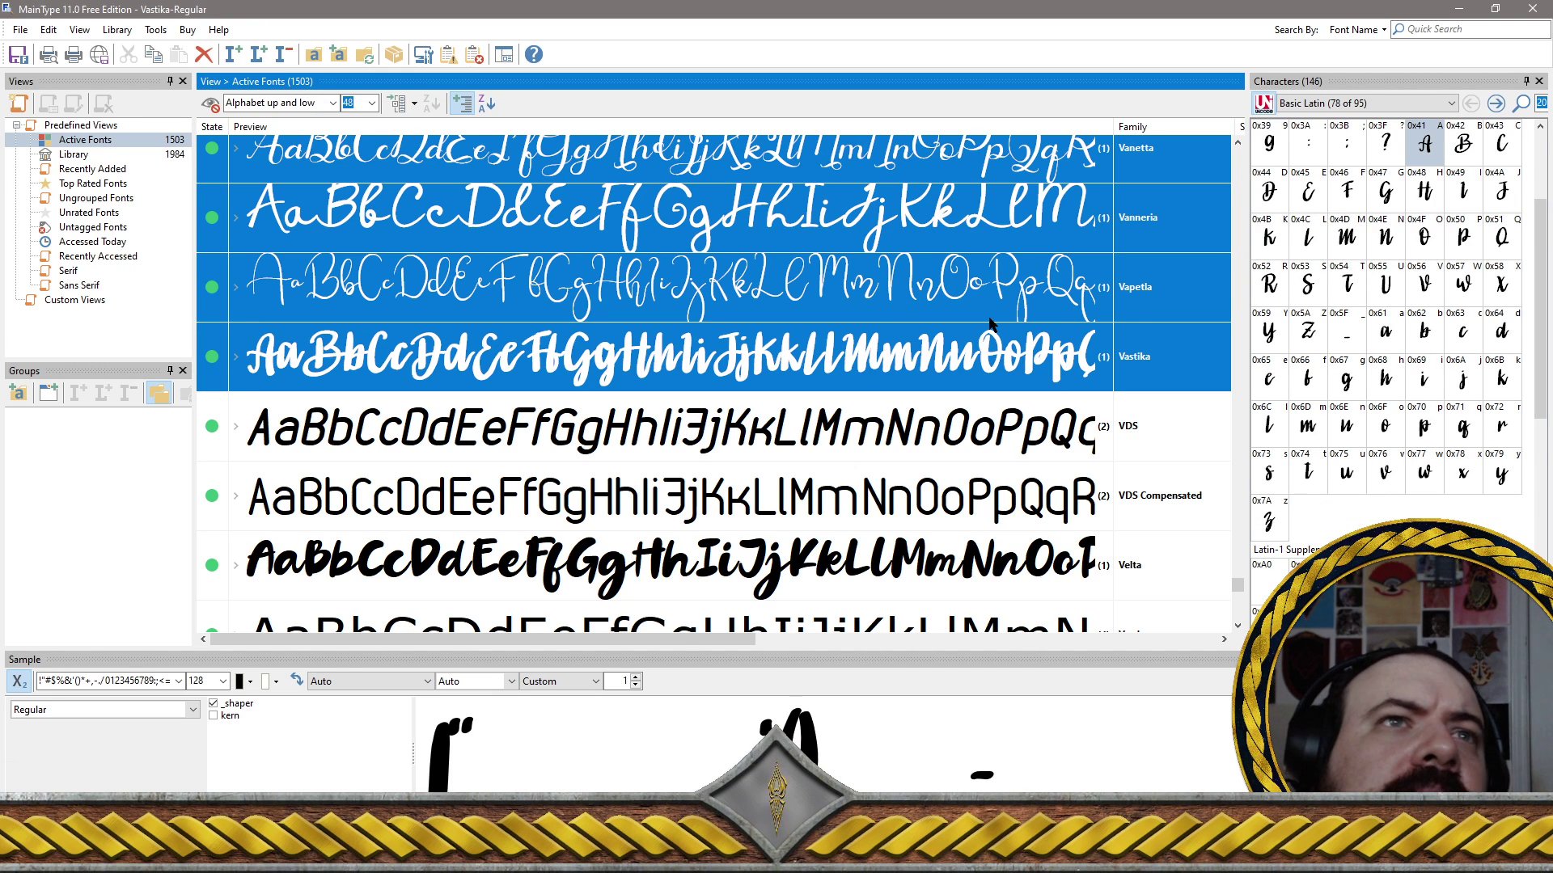
{"action": "left_click", "coordinate": [940, 435], "text": "shift"}
{"action": "left_click", "coordinate": [952, 475], "text": "shift"}
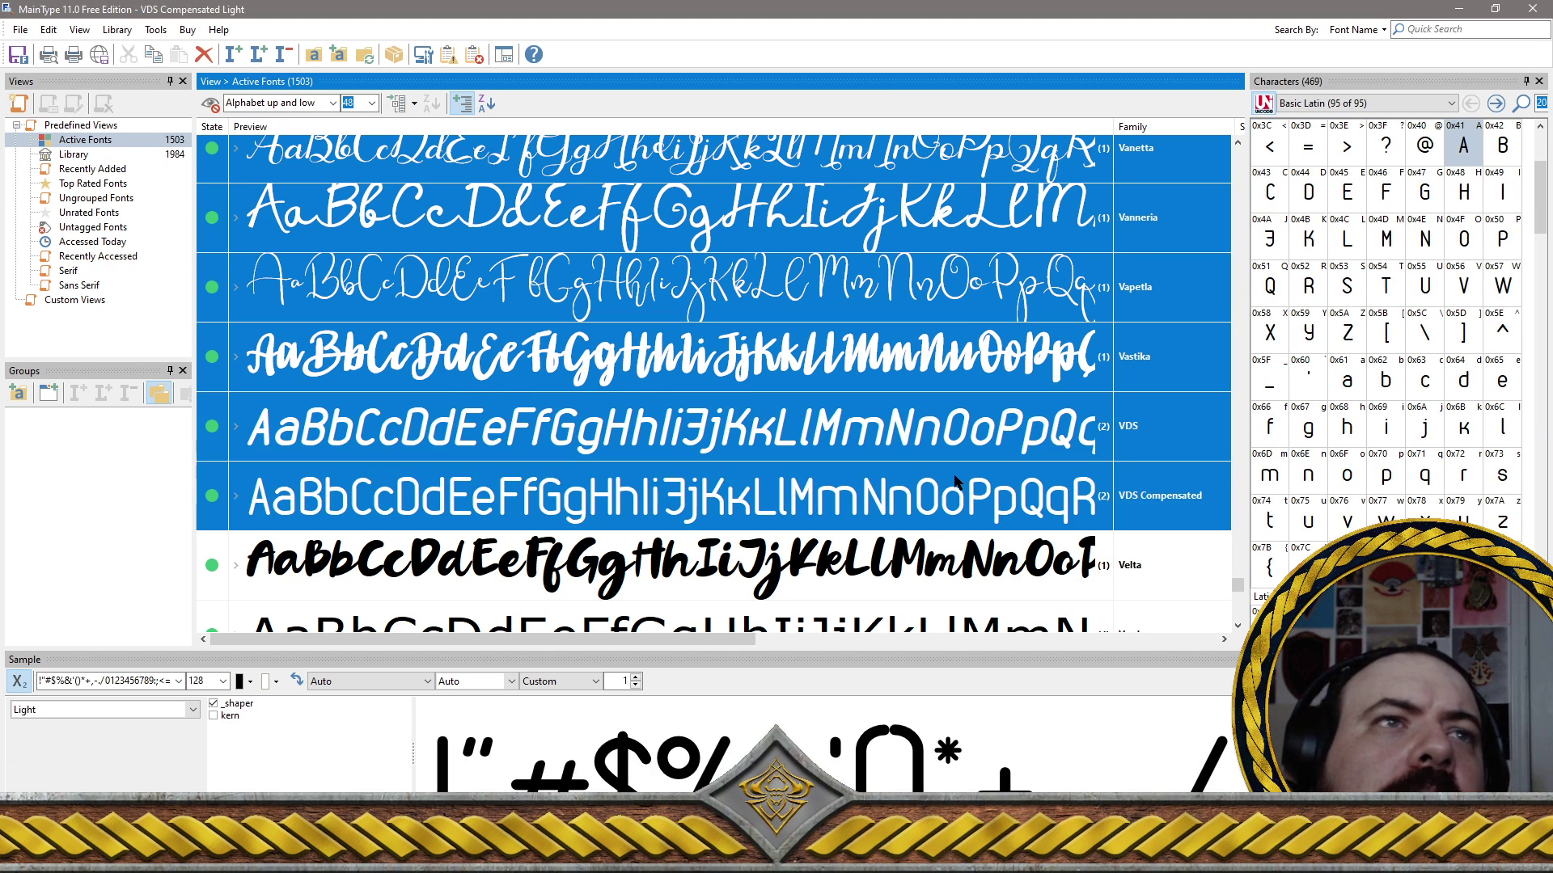
Add Velta, Veruttala, VIBES STORY and Viennetta Sweetness to the font selection, skipping Verdana
{"action": "left_click", "coordinate": [868, 558]}
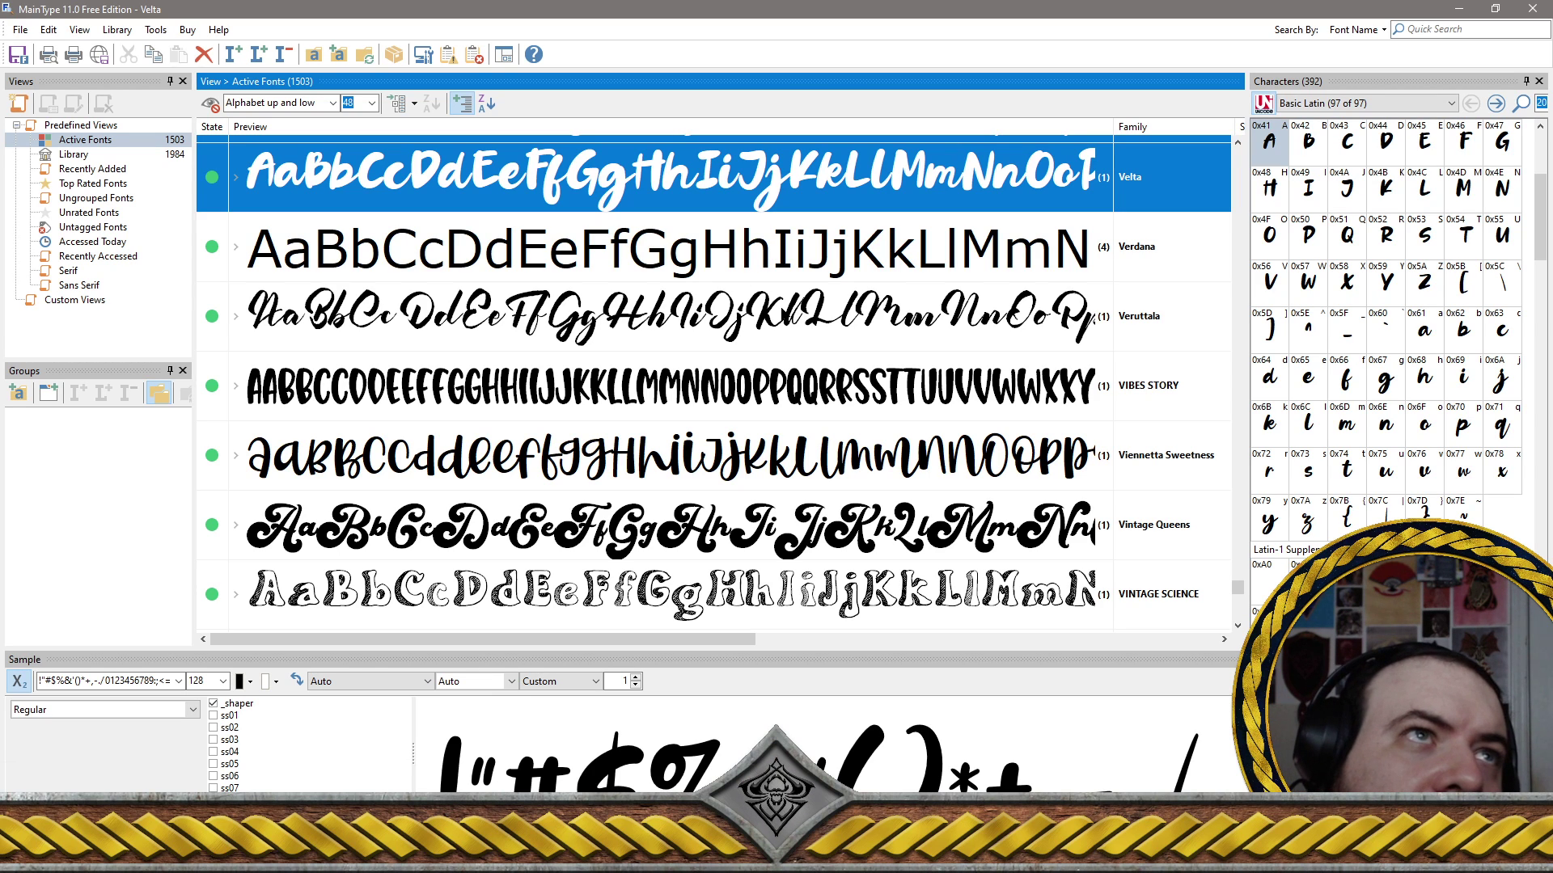
{"action": "left_click", "coordinate": [803, 321], "text": "ctrl"}
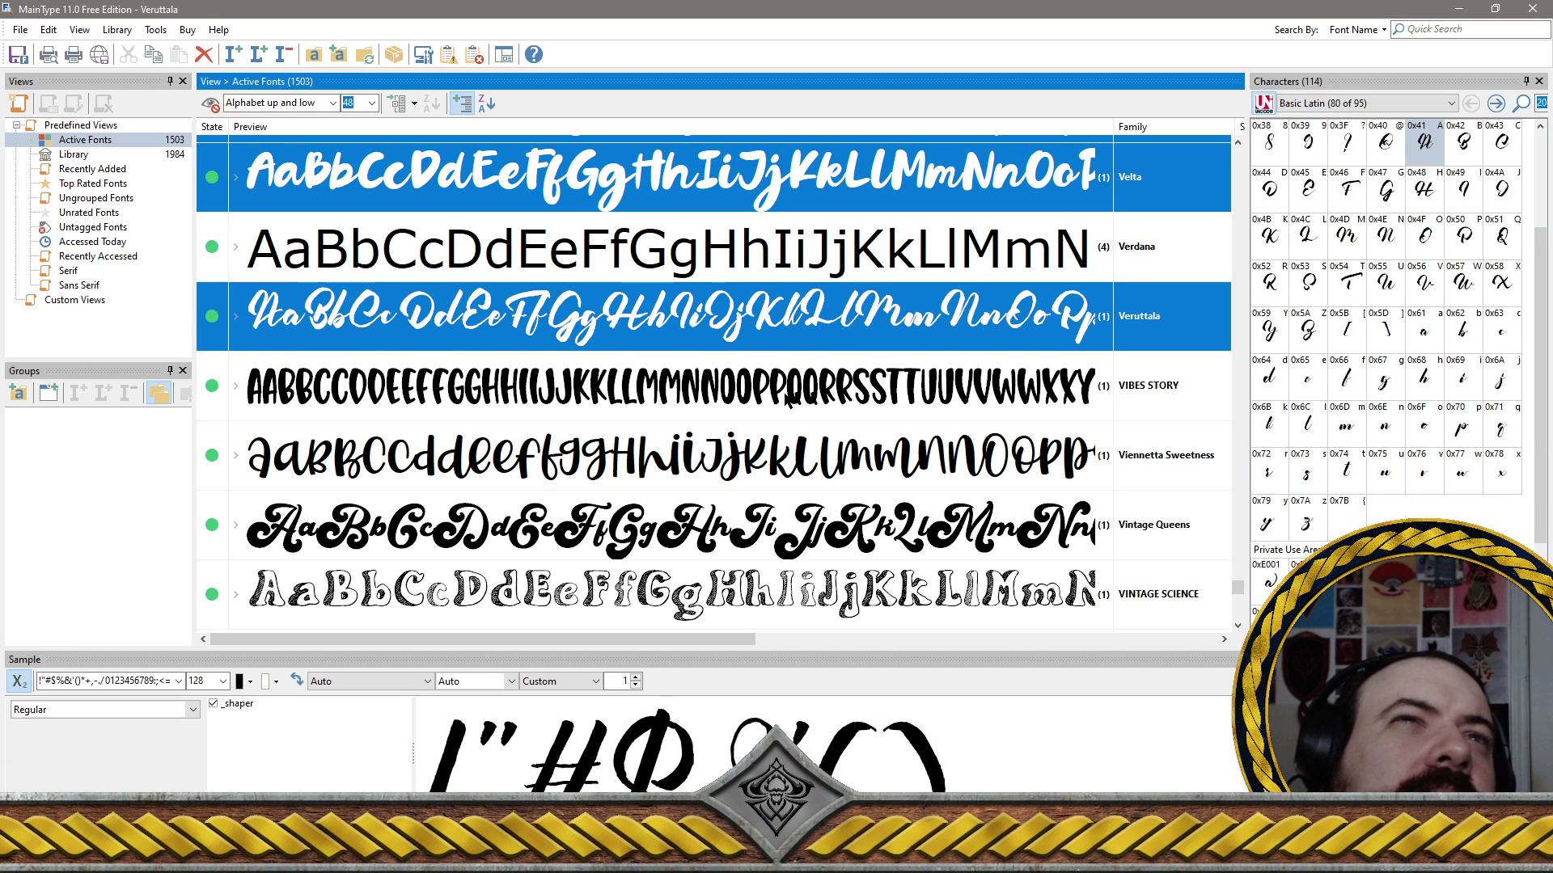
{"action": "left_click", "coordinate": [797, 387], "text": "ctrl"}
{"action": "left_click", "coordinate": [792, 461], "text": "ctrl"}
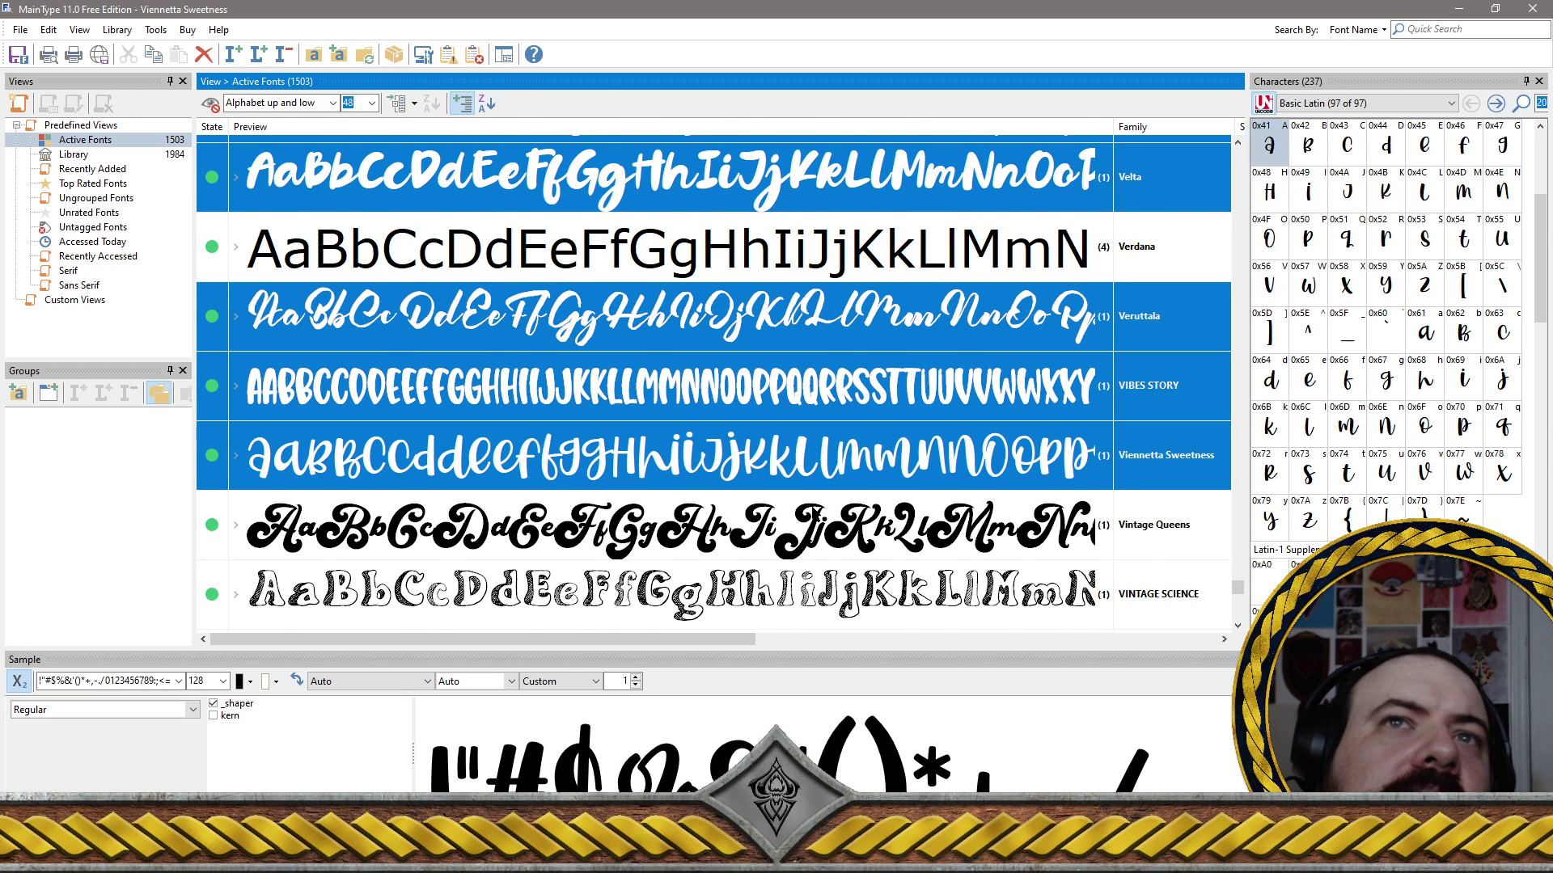
Add VINTAGE SCIENCE to the selection, skipping Vintage Queens, and uninstall all selected font families
{"action": "scroll", "coordinate": [816, 515], "scroll_direction": "down", "scroll_amount": 4}
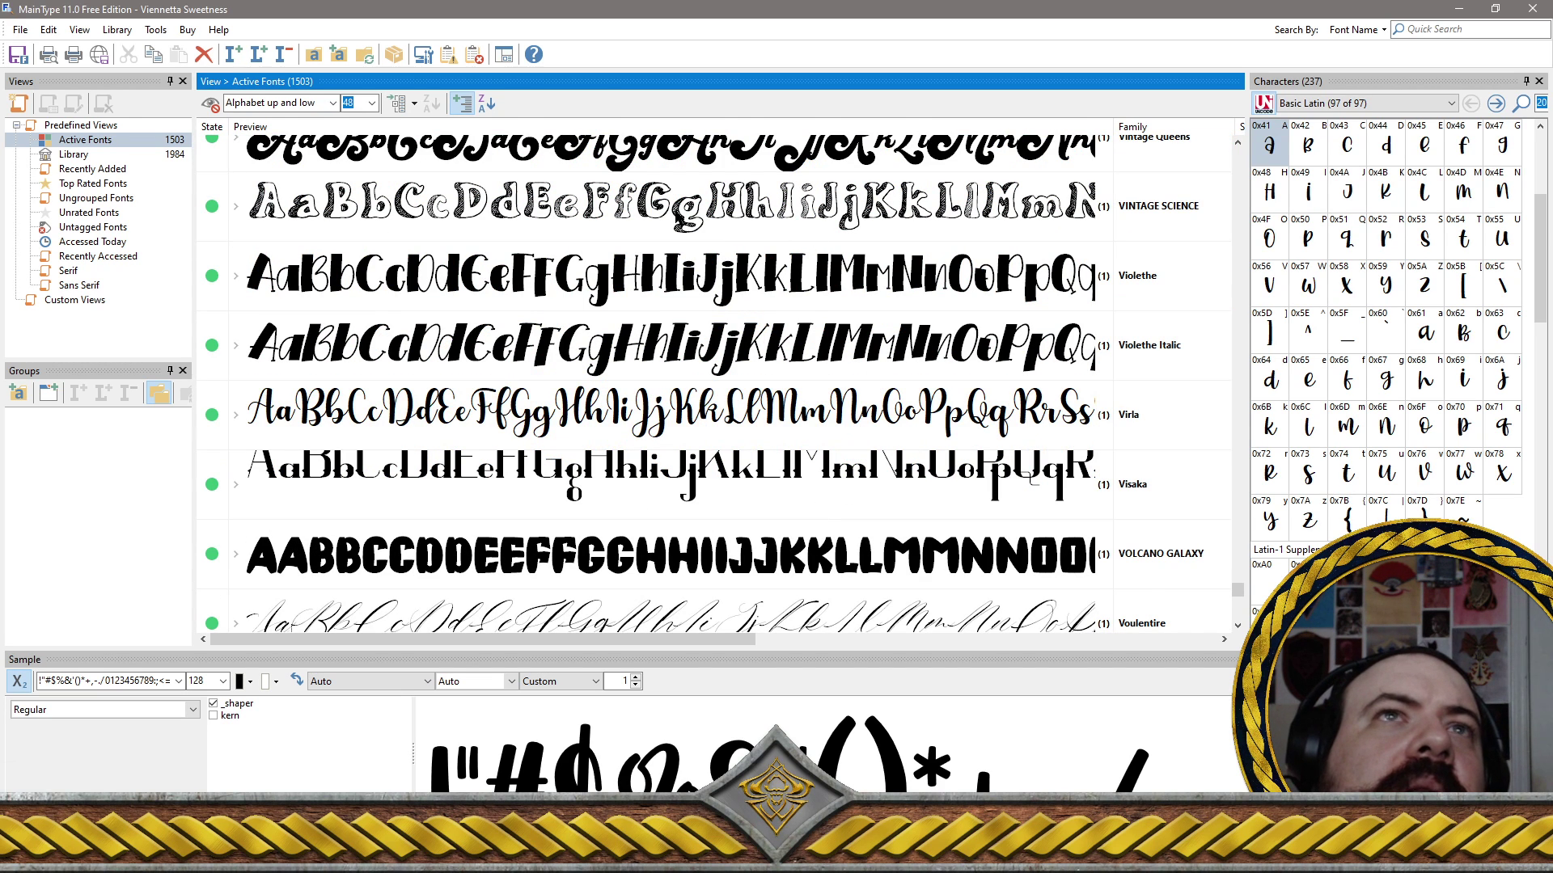
{"action": "left_click", "coordinate": [801, 211]}
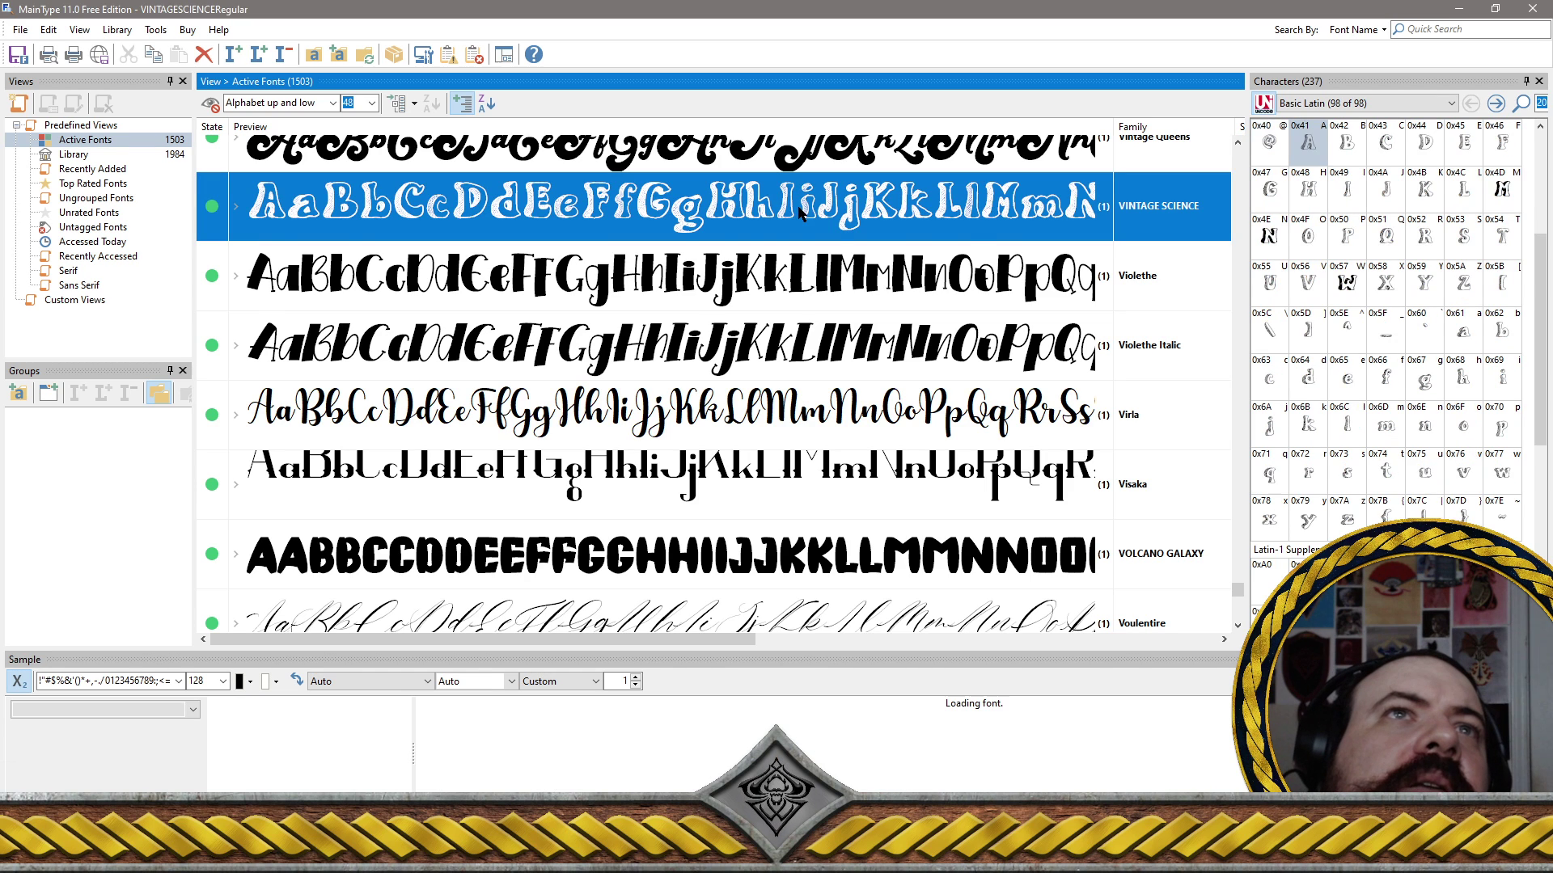
{"action": "right_click", "coordinate": [939, 215]}
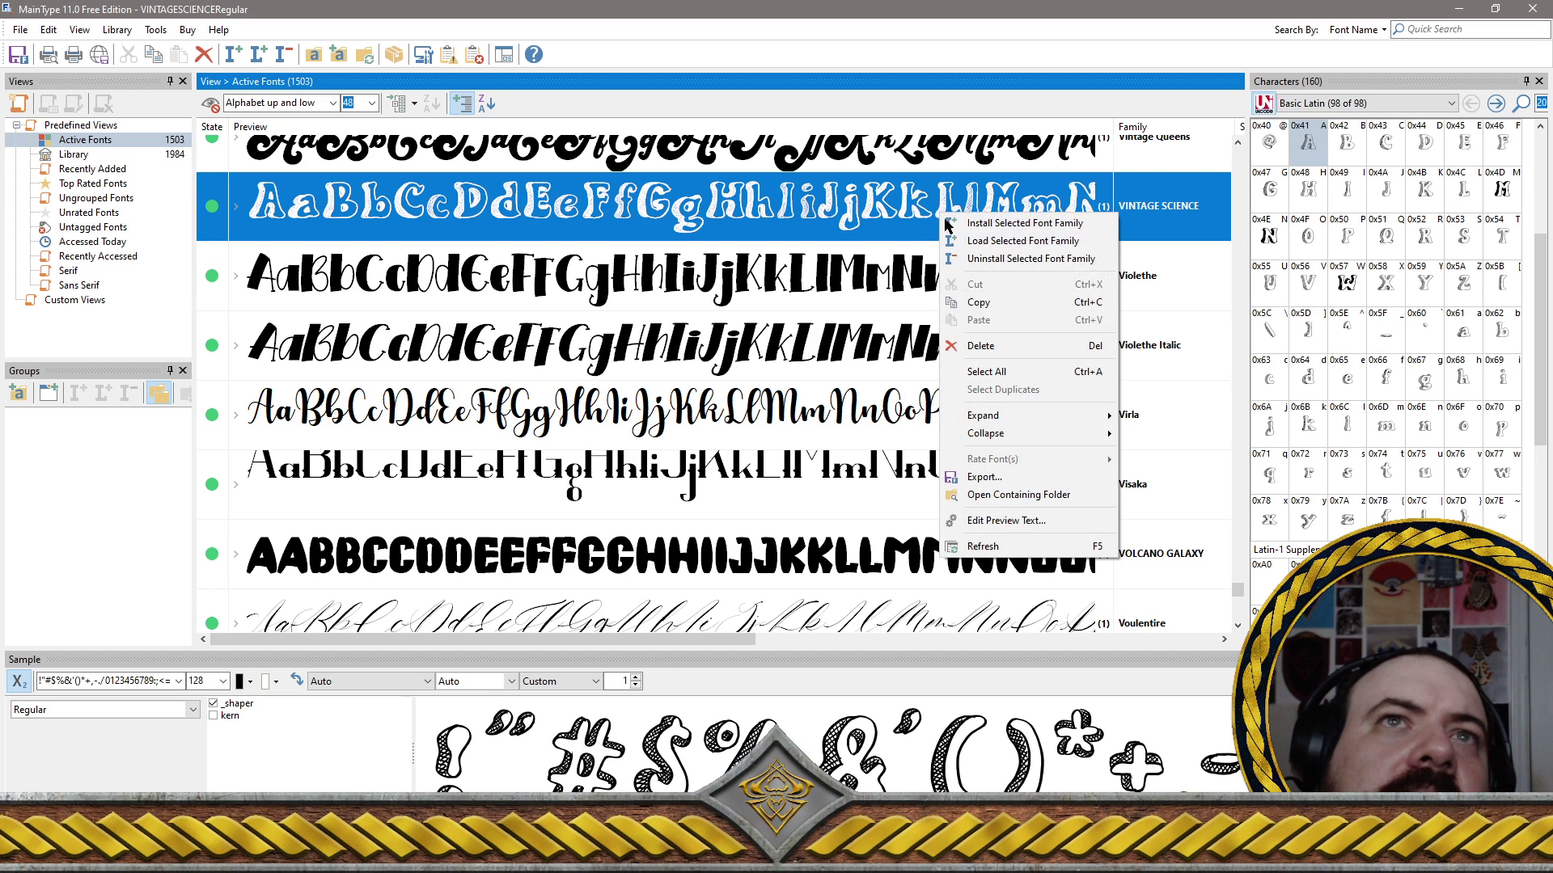
{"action": "left_click", "coordinate": [1015, 259]}
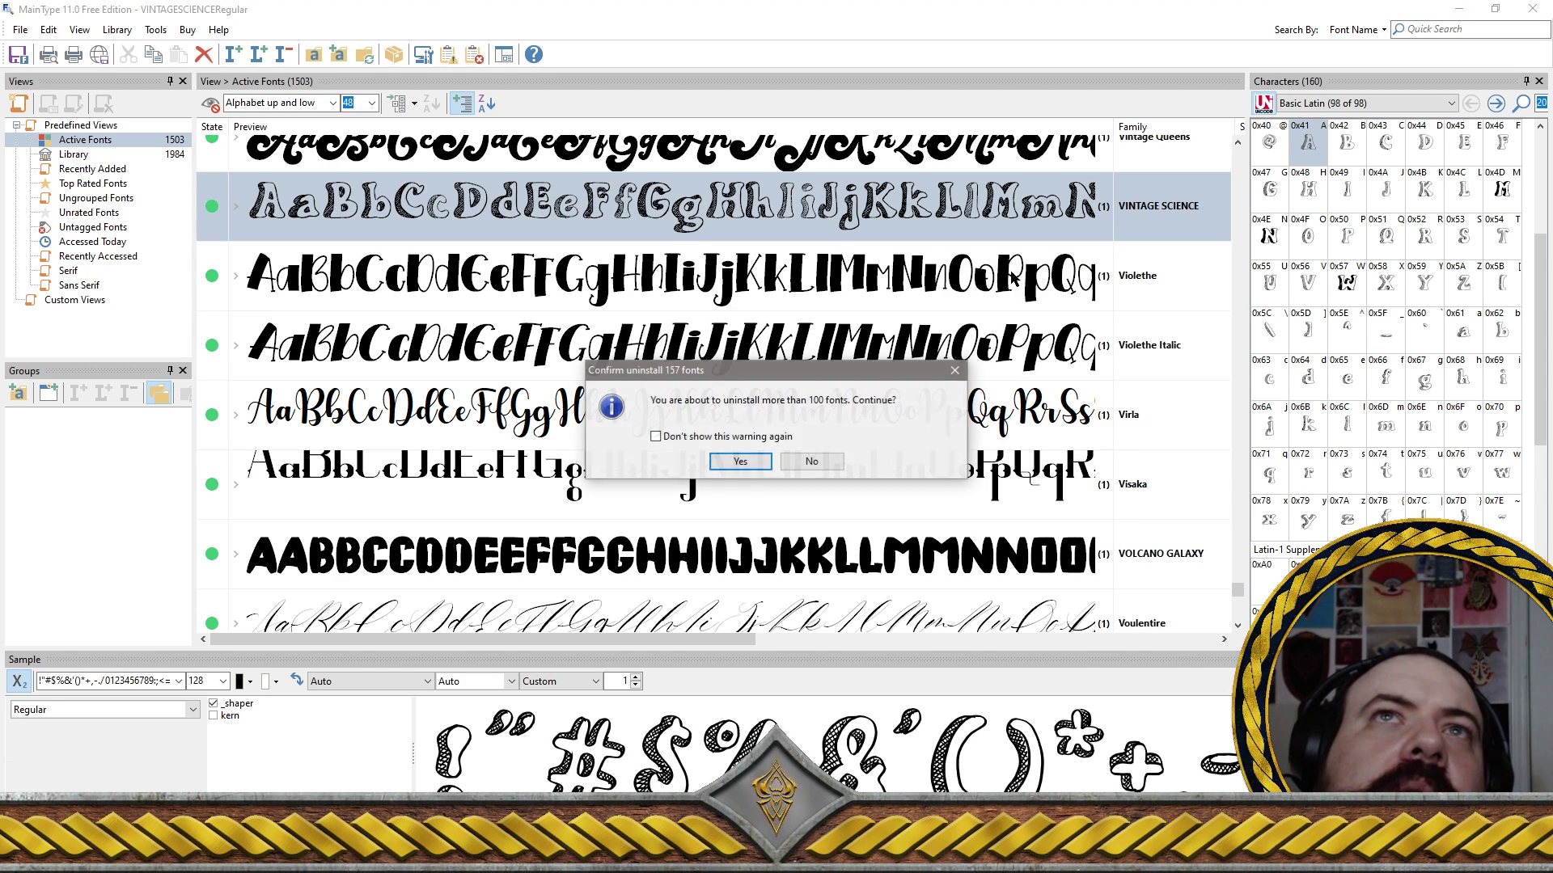
{"action": "left_click", "coordinate": [740, 462]}
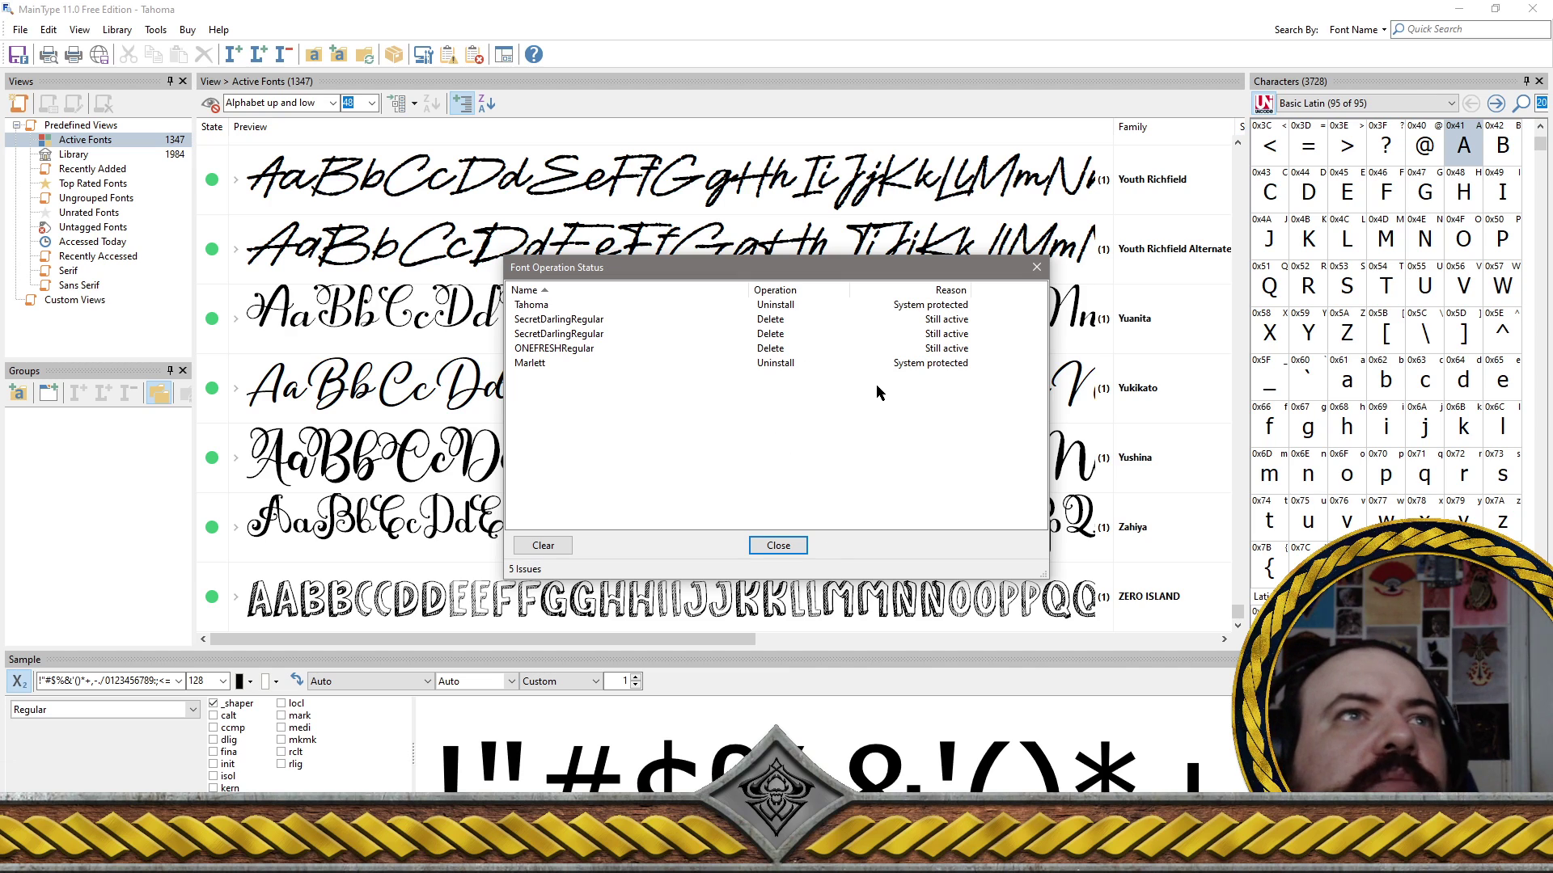
{"action": "left_click", "coordinate": [777, 546]}
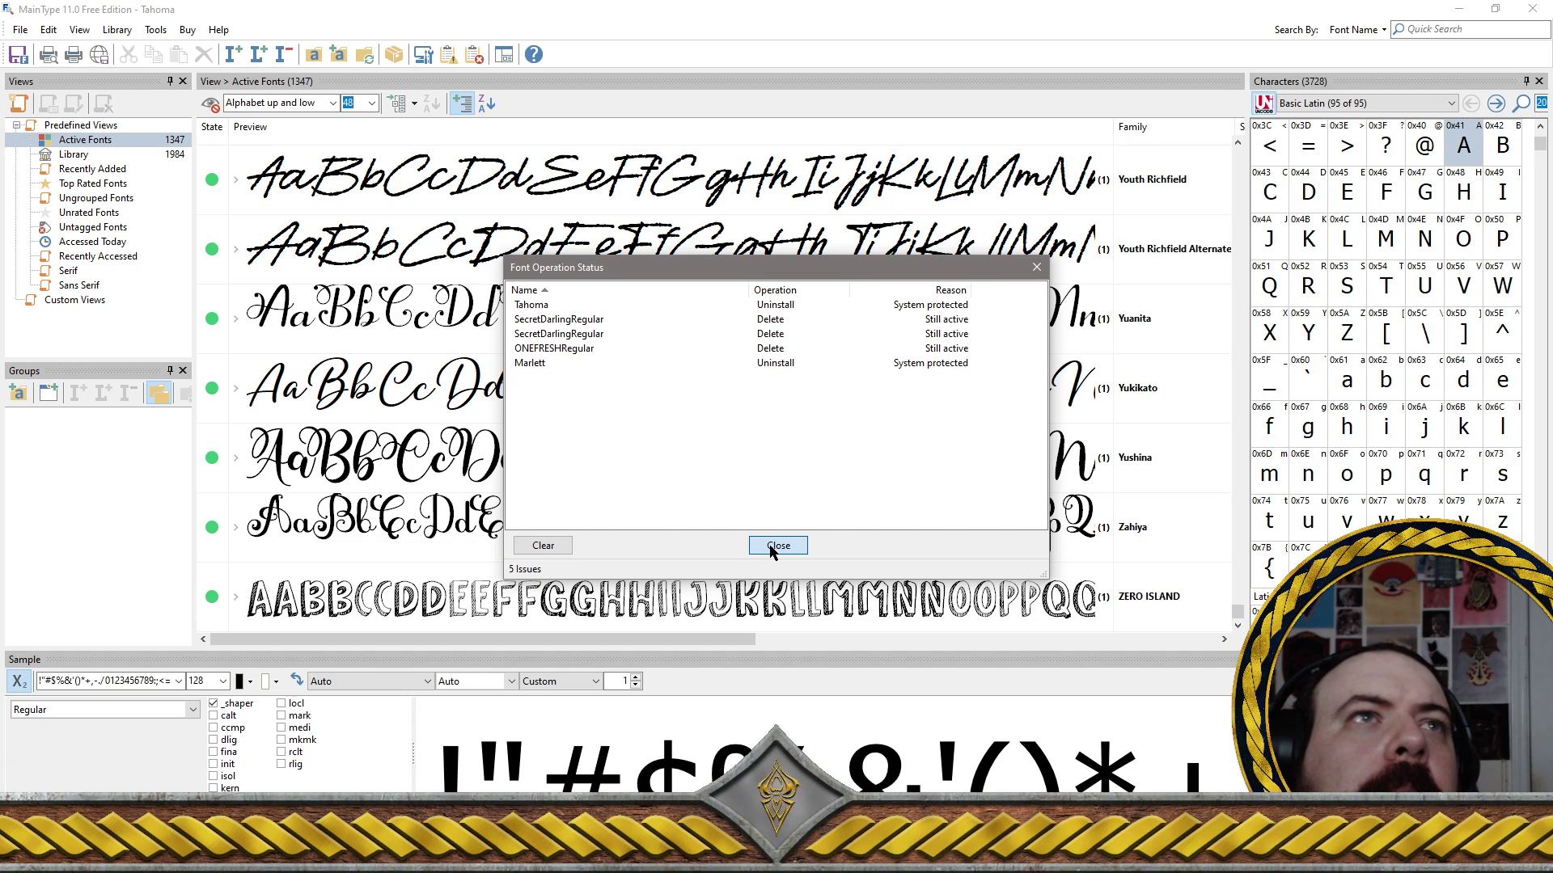
Return to the families starting with V and examine Violethe, Violethe Italic, Virla and Visaka
{"action": "left_click", "coordinate": [833, 462]}
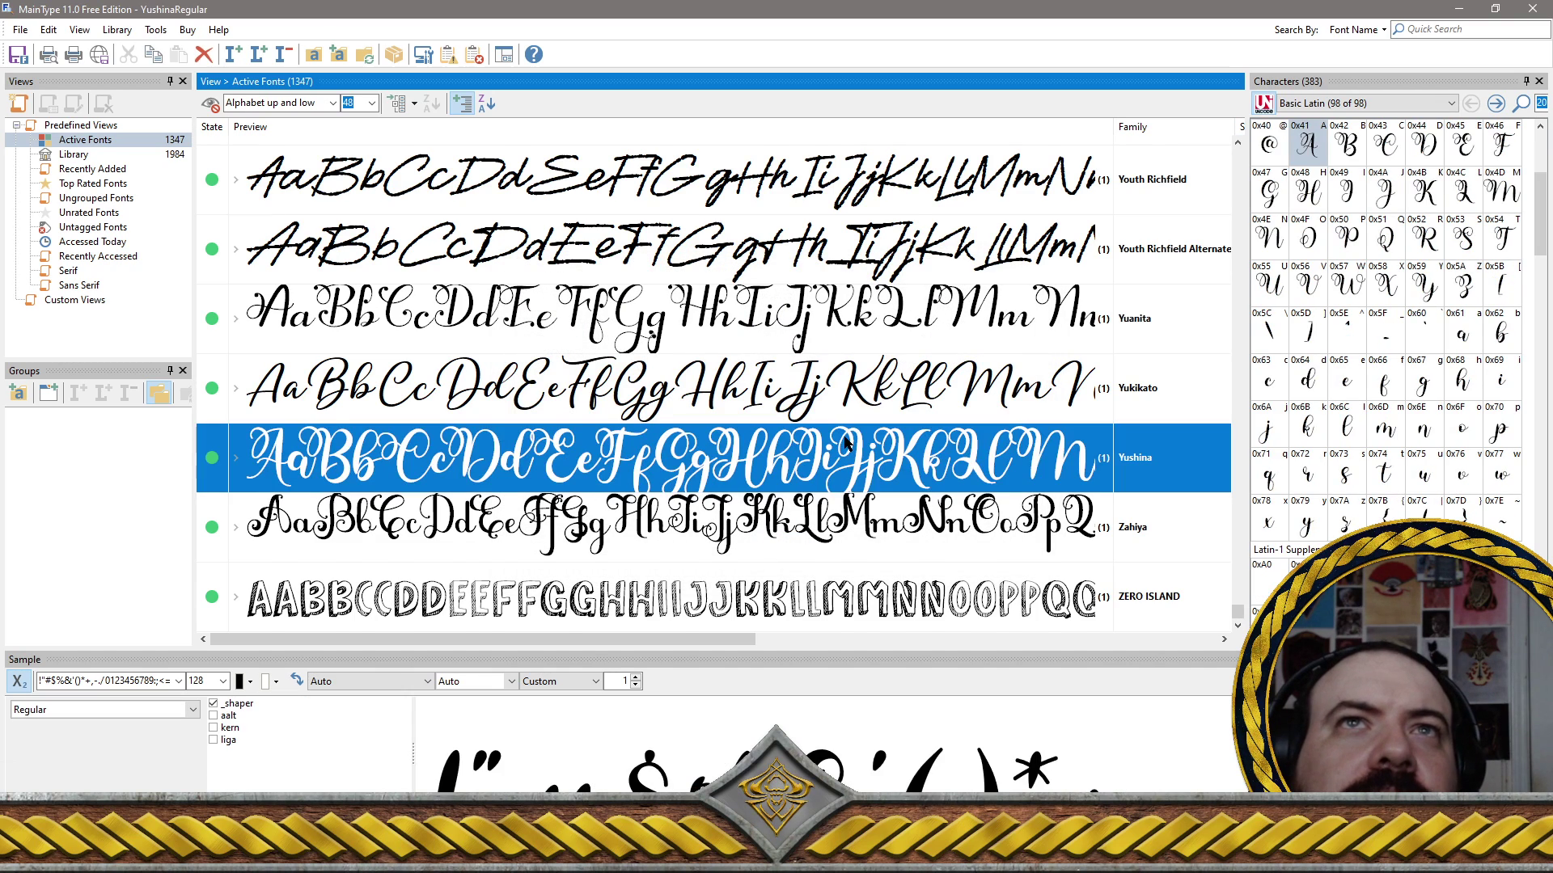
{"action": "scroll", "coordinate": [845, 442], "scroll_direction": "up", "scroll_amount": 10}
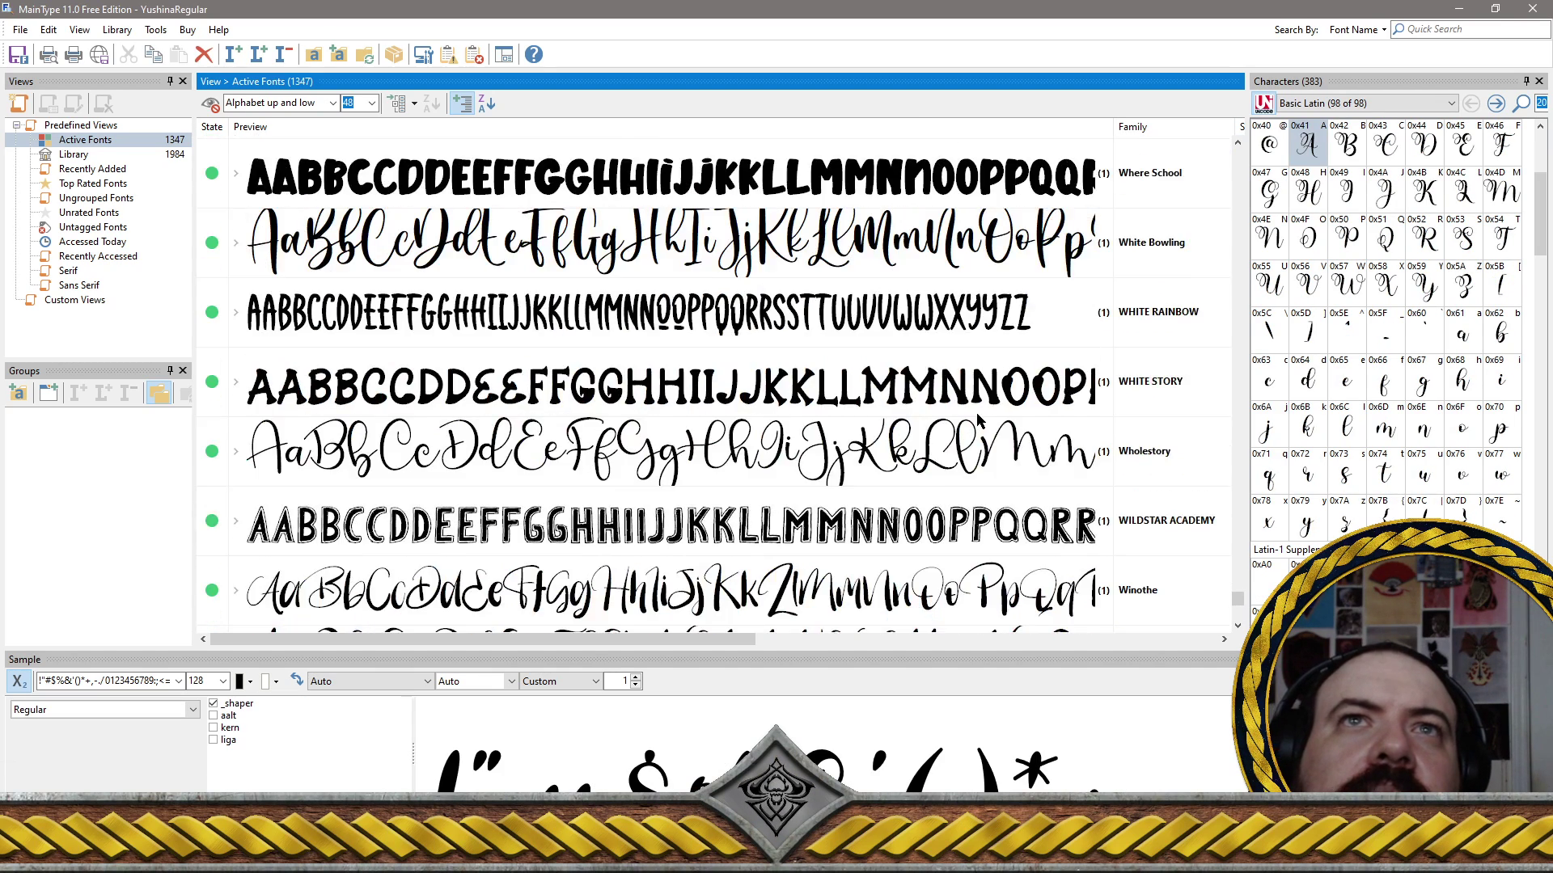
{"action": "scroll", "coordinate": [976, 418], "scroll_direction": "up", "scroll_amount": 3}
{"action": "scroll", "coordinate": [1084, 414], "scroll_direction": "up", "scroll_amount": 3}
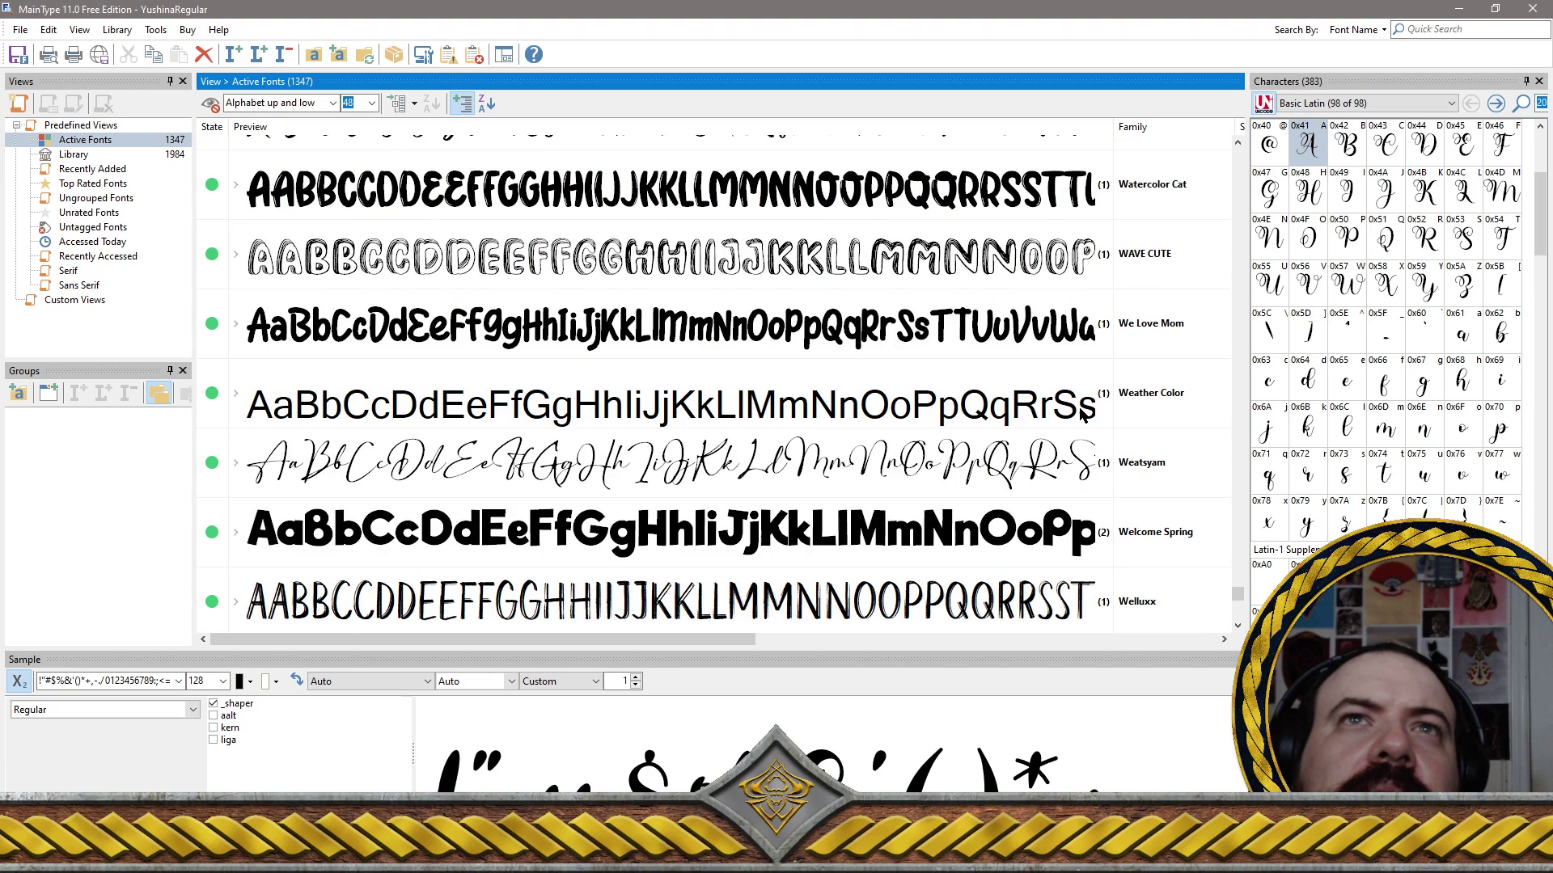
{"action": "scroll", "coordinate": [1083, 414], "scroll_direction": "up", "scroll_amount": 10}
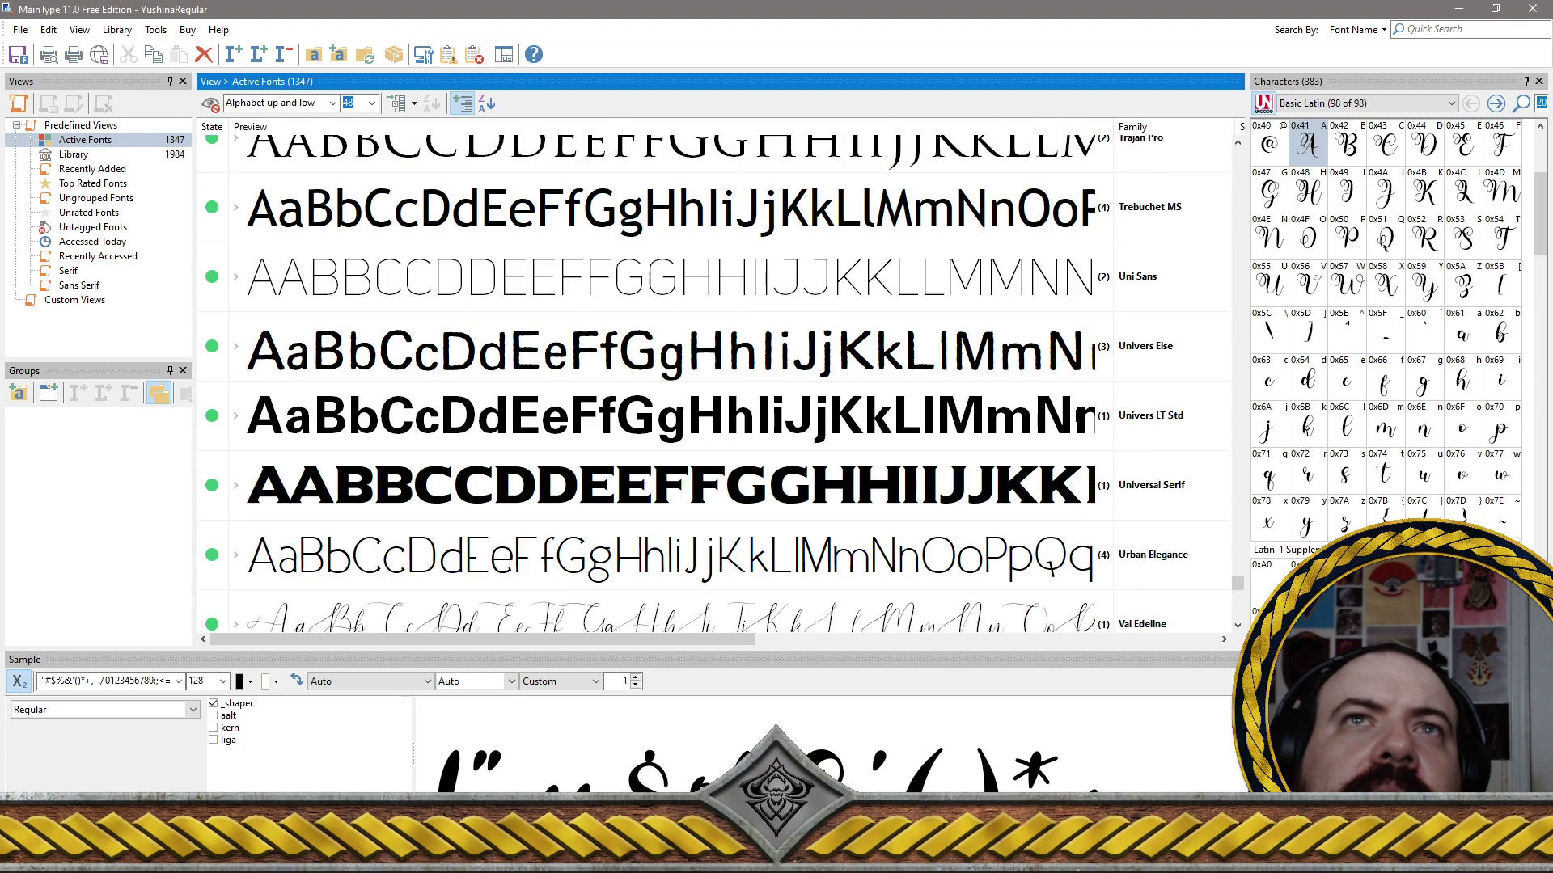
{"action": "scroll", "coordinate": [1084, 414], "scroll_direction": "down", "scroll_amount": 2}
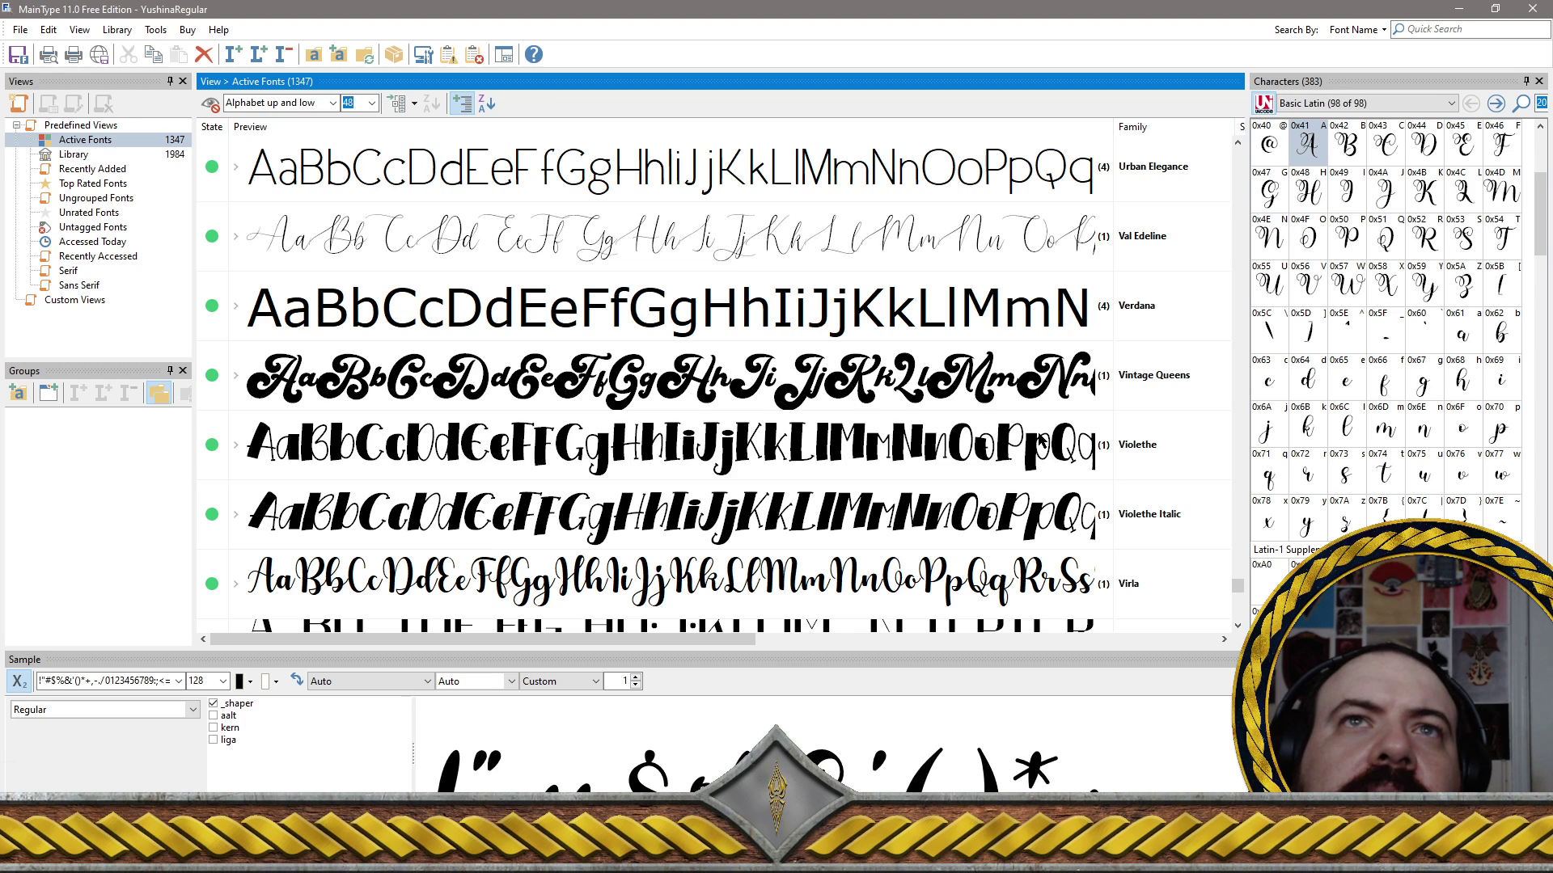
{"action": "left_click", "coordinate": [1043, 441]}
{"action": "left_click", "coordinate": [1064, 394]}
{"action": "left_click", "coordinate": [1021, 451]}
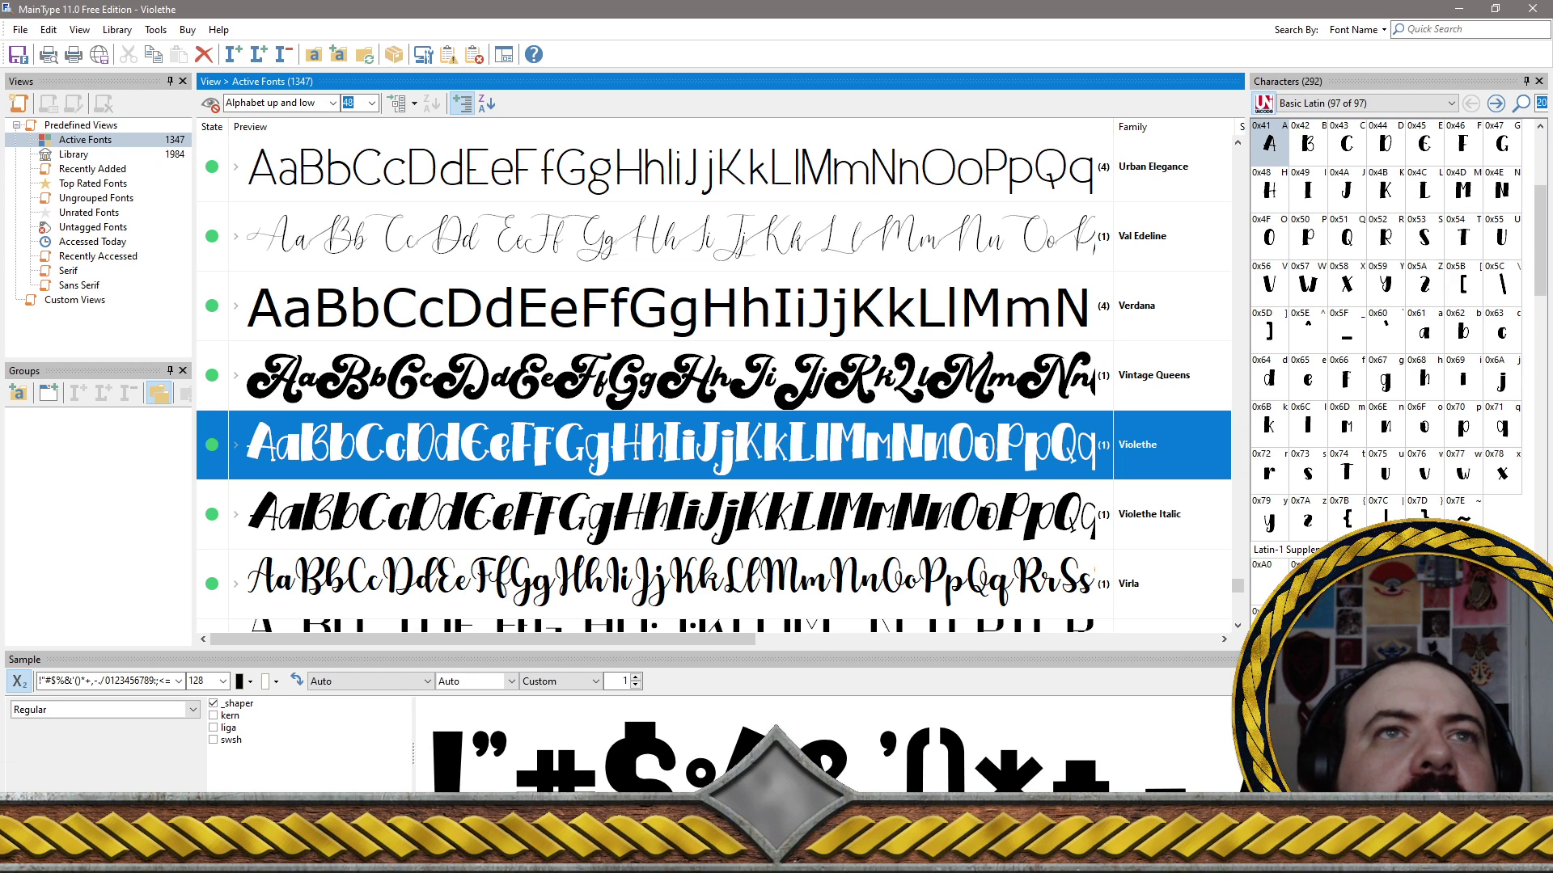
{"action": "left_click", "coordinate": [904, 512]}
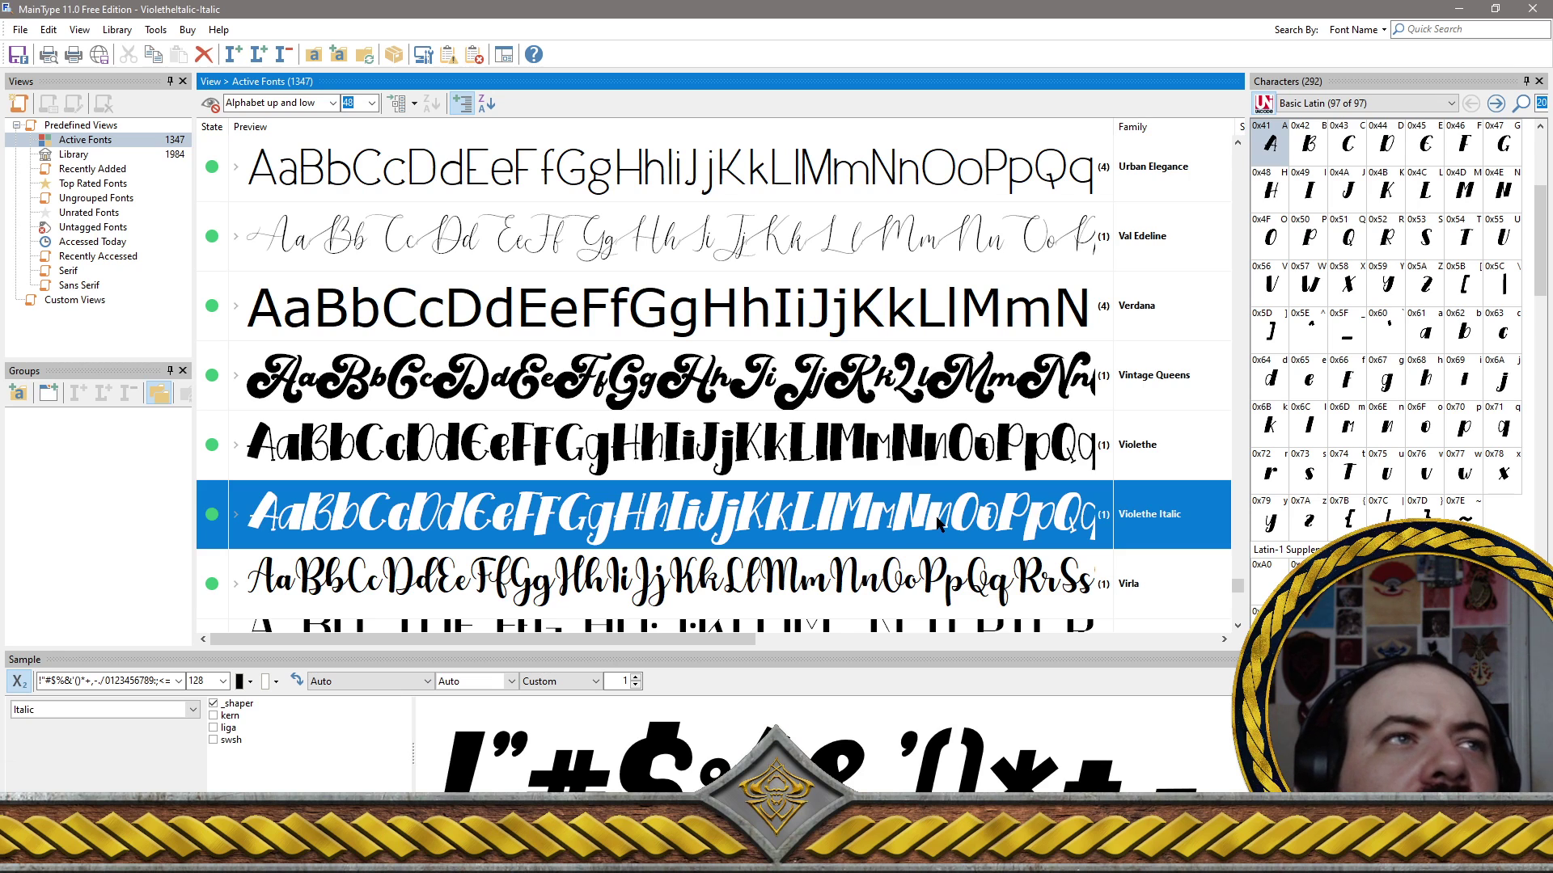
{"action": "left_click", "coordinate": [917, 576]}
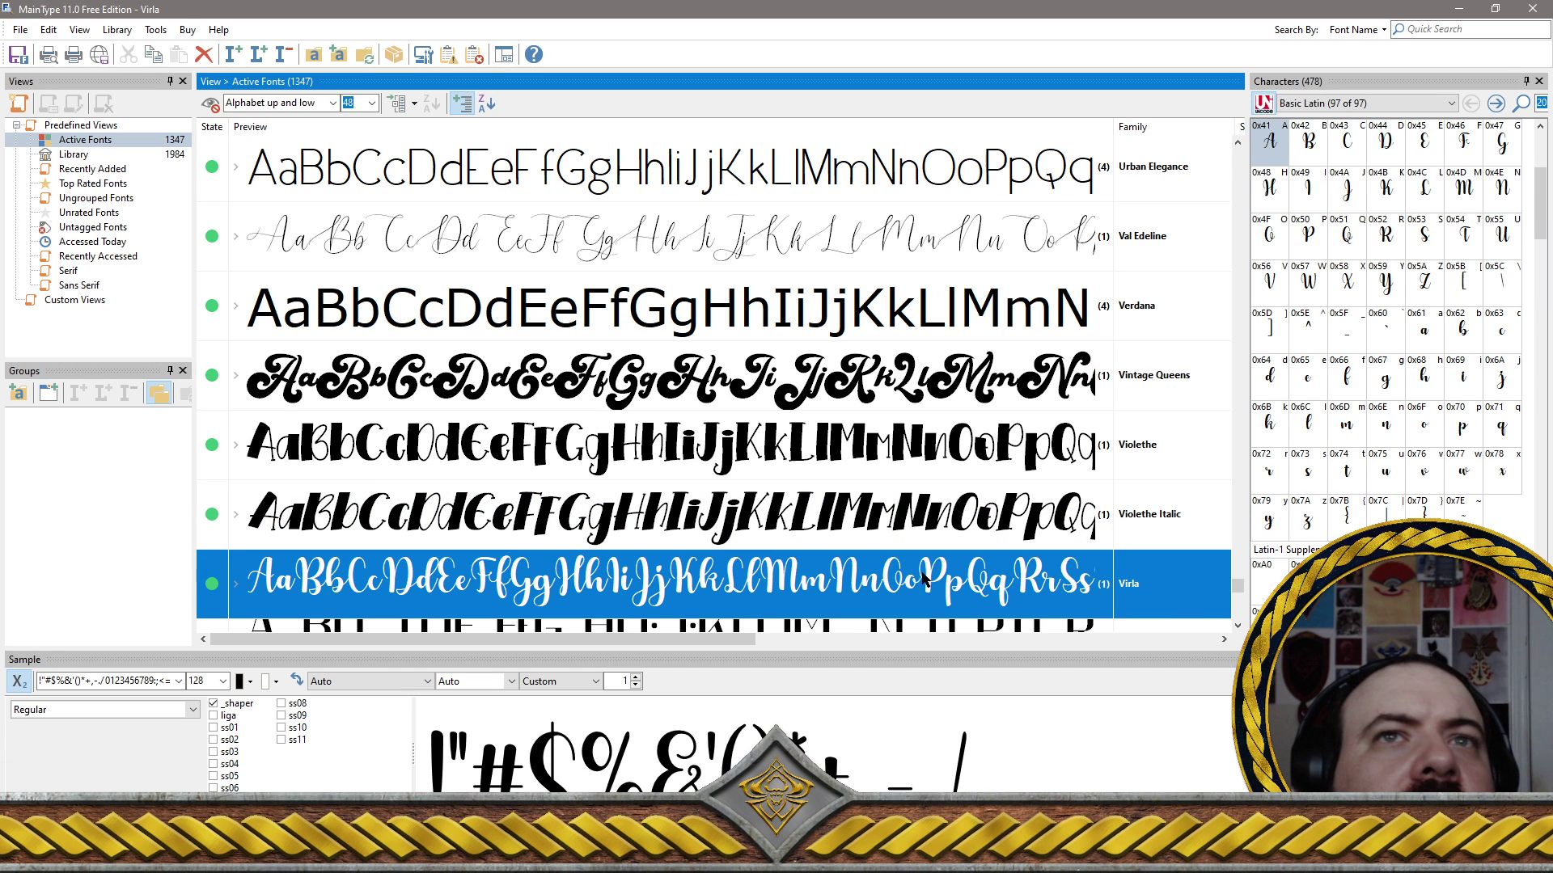
{"action": "left_click", "coordinate": [1238, 625]}
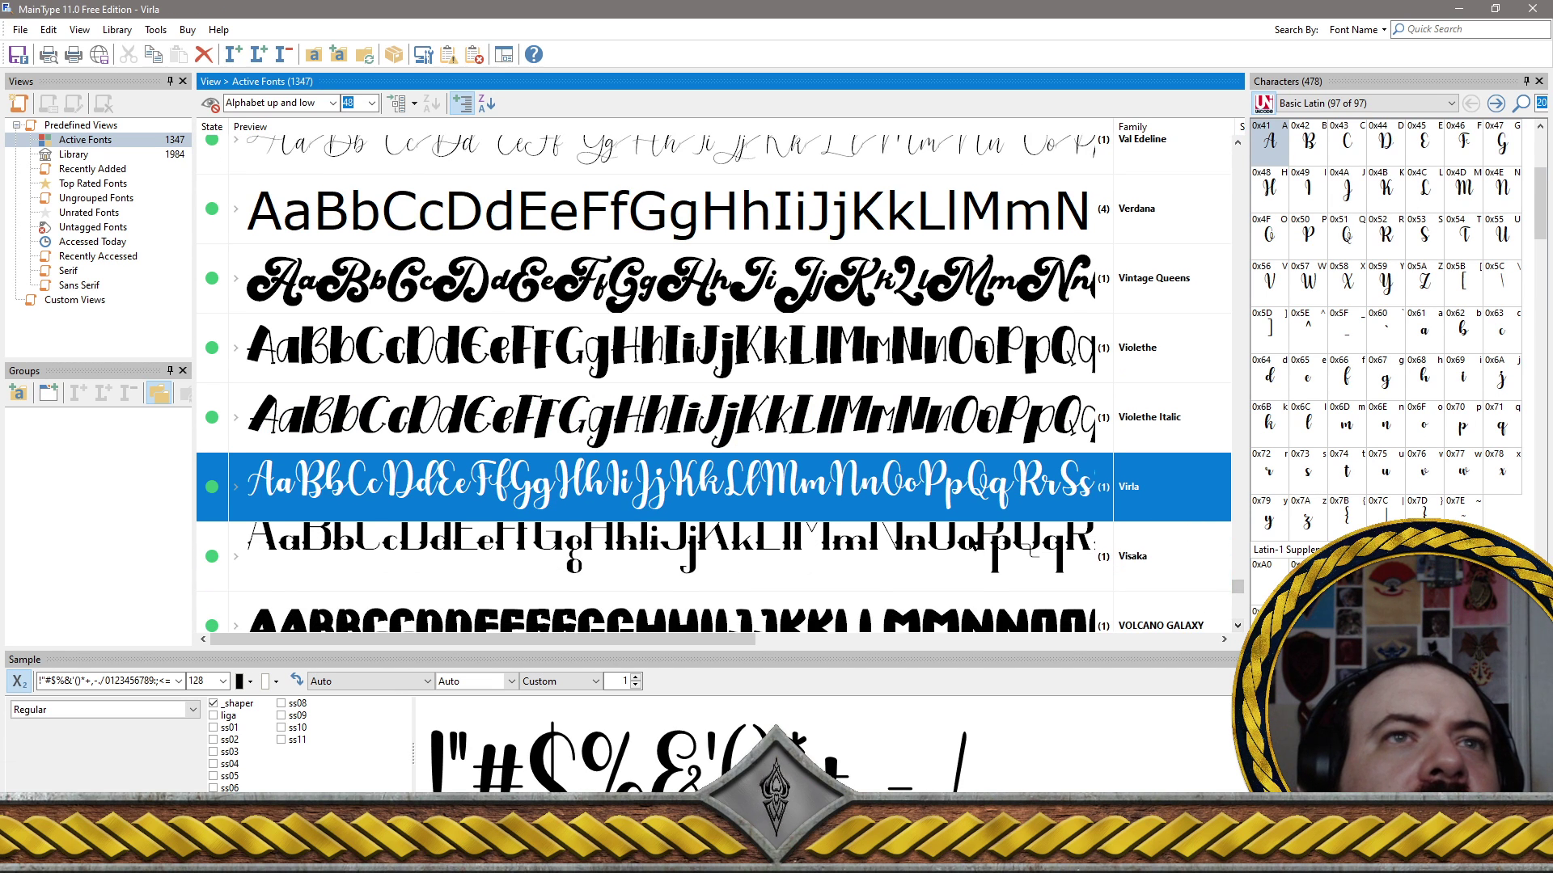
{"action": "left_click", "coordinate": [971, 543]}
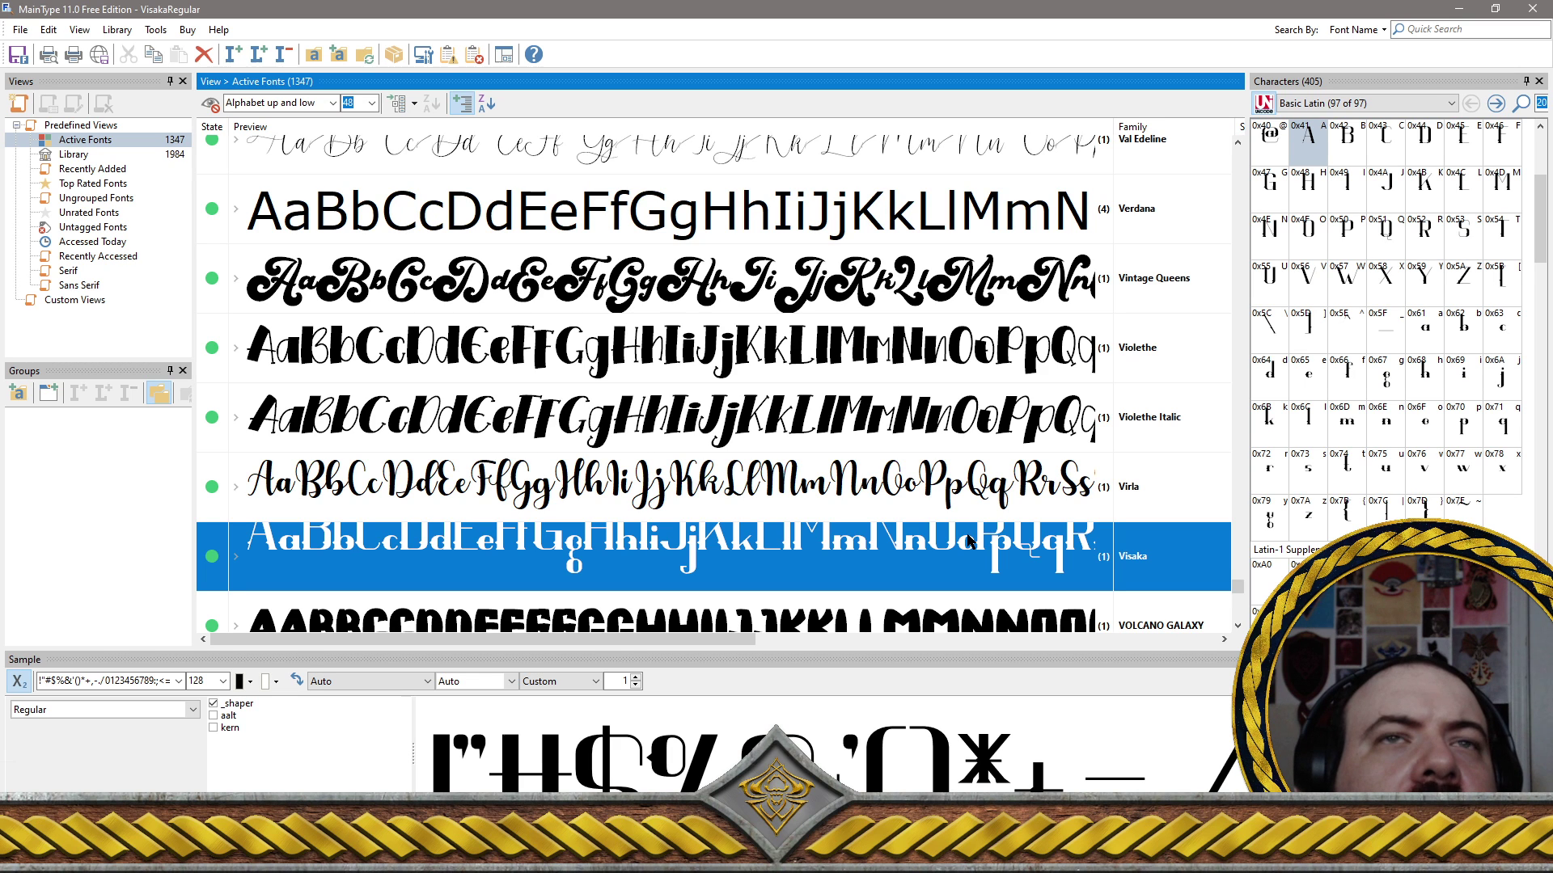
Start a new font selection with Virla and VOLCANO GALAXY, skipping Visaka
{"action": "left_click", "coordinate": [953, 503]}
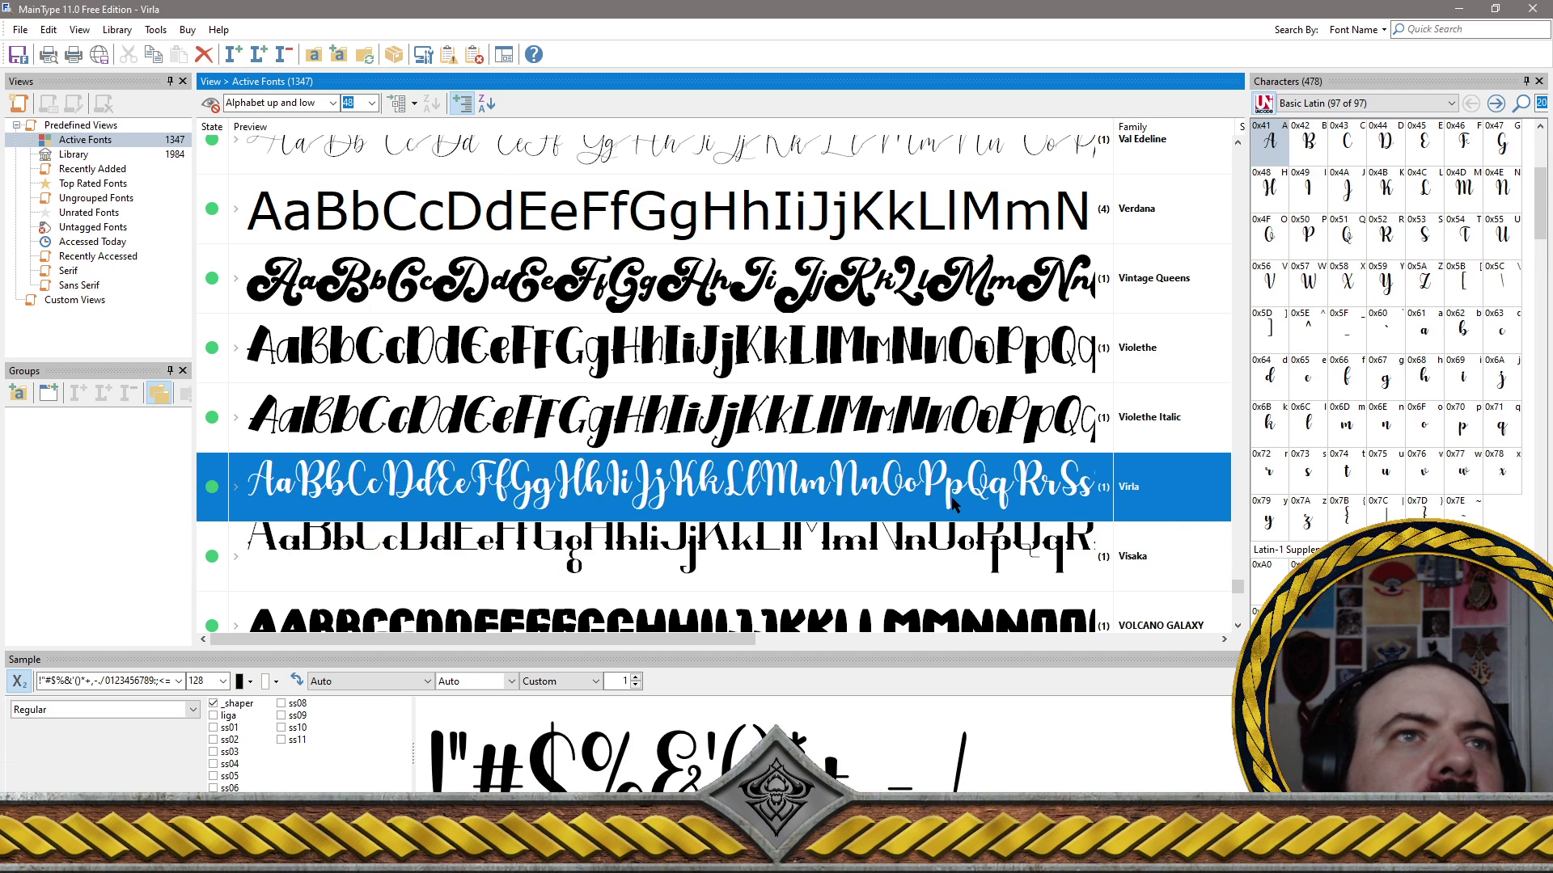
{"action": "scroll", "coordinate": [946, 497], "scroll_direction": "down", "scroll_amount": 2}
{"action": "scroll", "coordinate": [857, 477], "scroll_direction": "up", "scroll_amount": 2}
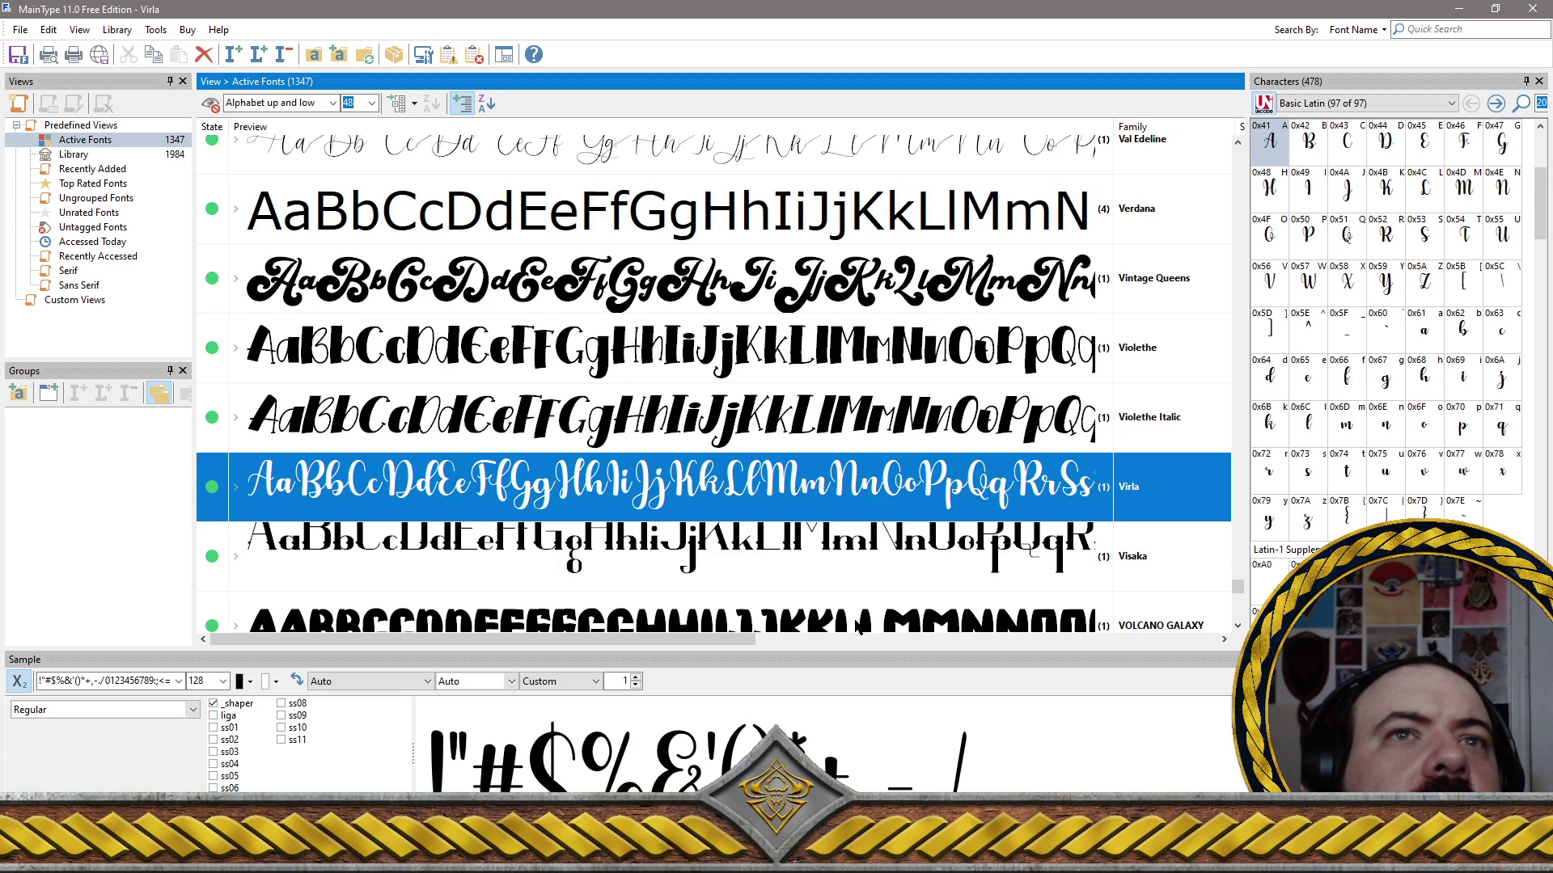
{"action": "scroll", "coordinate": [859, 628], "scroll_direction": "down", "scroll_amount": 1}
{"action": "left_click", "coordinate": [856, 614], "text": "ctrl"}
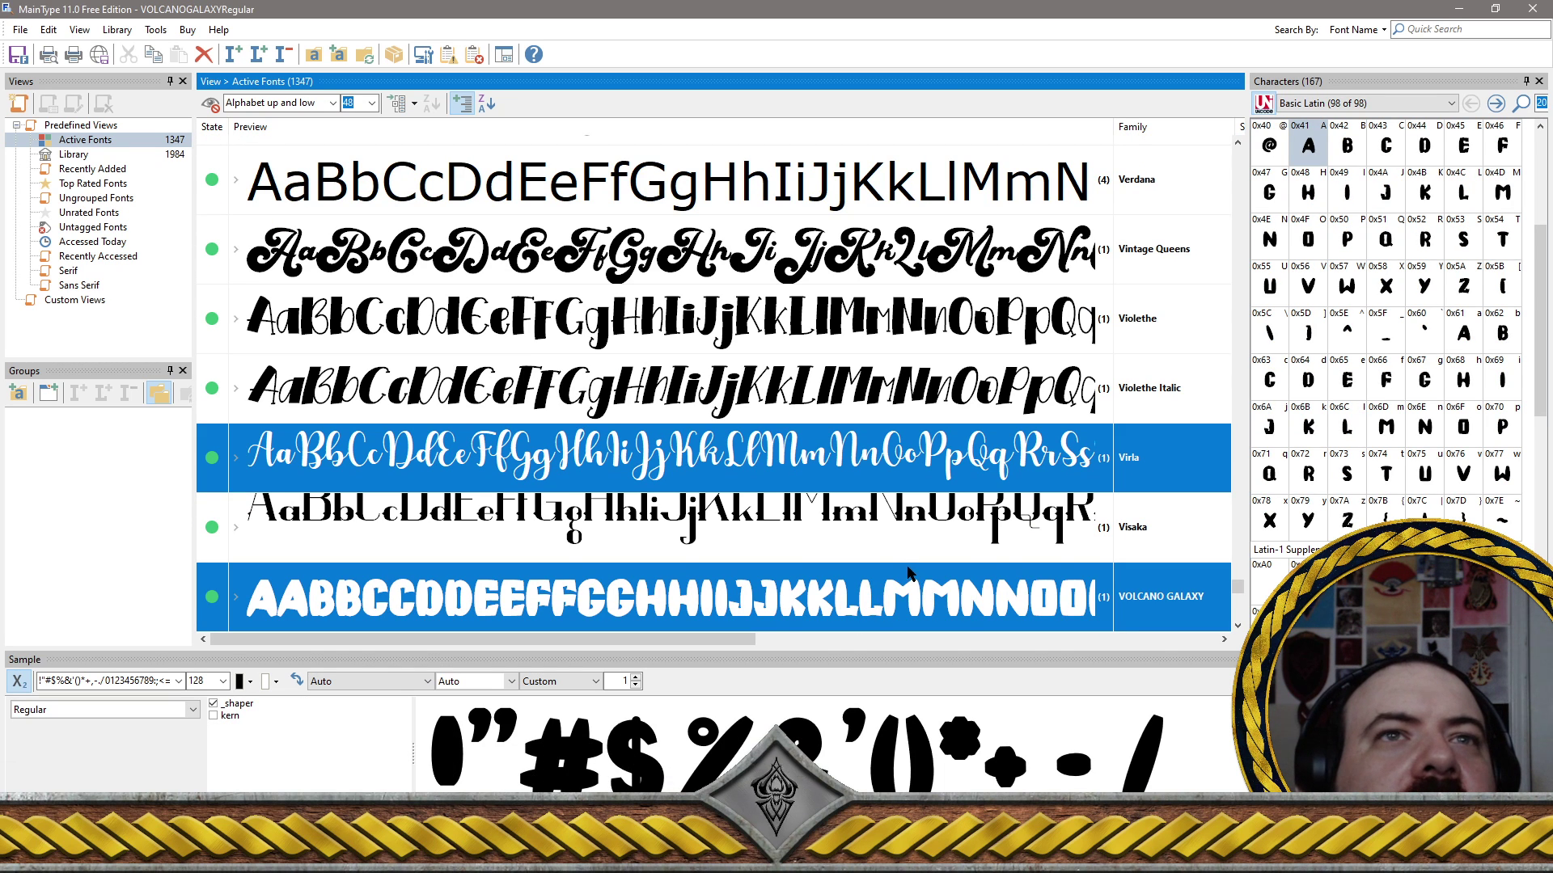
{"action": "scroll", "coordinate": [1017, 612], "scroll_direction": "down", "scroll_amount": 2}
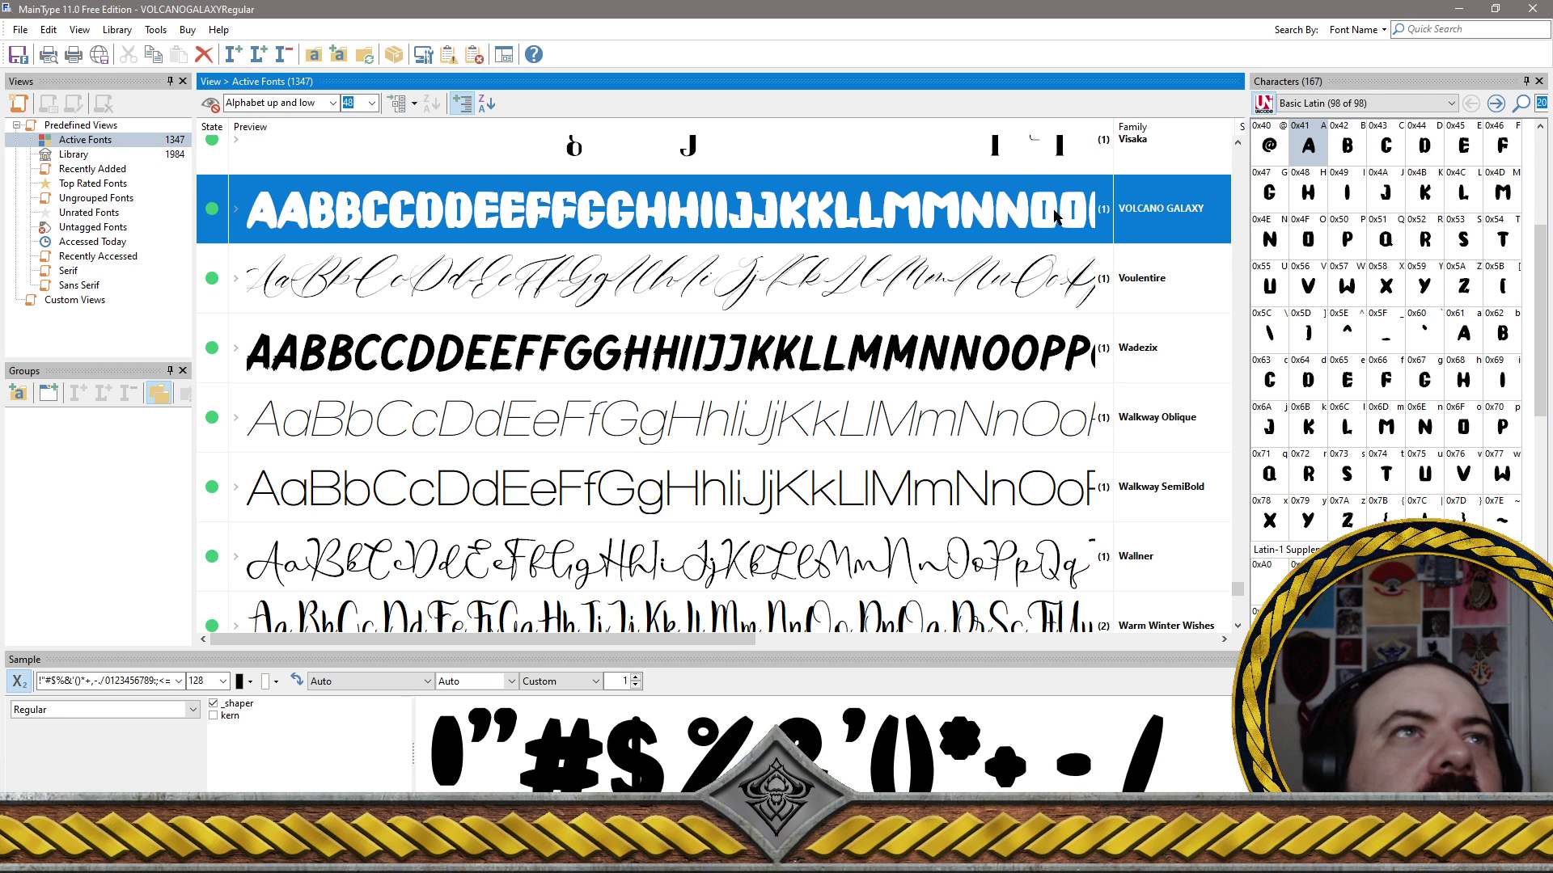
{"action": "scroll", "coordinate": [890, 275], "scroll_direction": "up", "scroll_amount": 1}
{"action": "scroll", "coordinate": [818, 345], "scroll_direction": "down", "scroll_amount": 1}
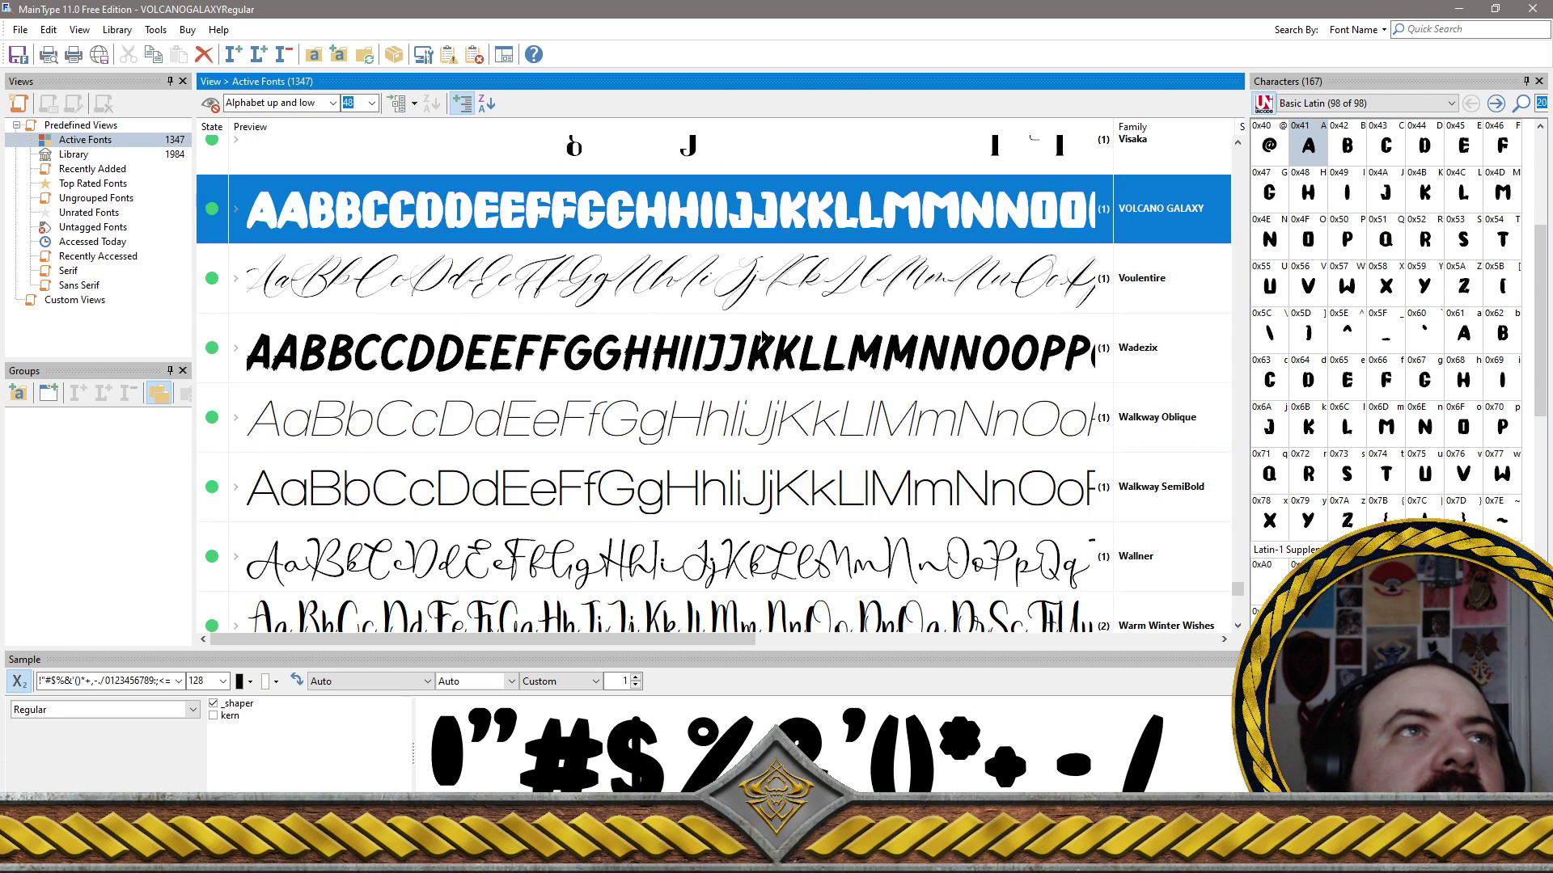
Add Voulentire, Wadezix, Walkway Oblique, Walkway SemiBold and Wallner to the font selection
{"action": "left_click", "coordinate": [480, 283], "text": "ctrl"}
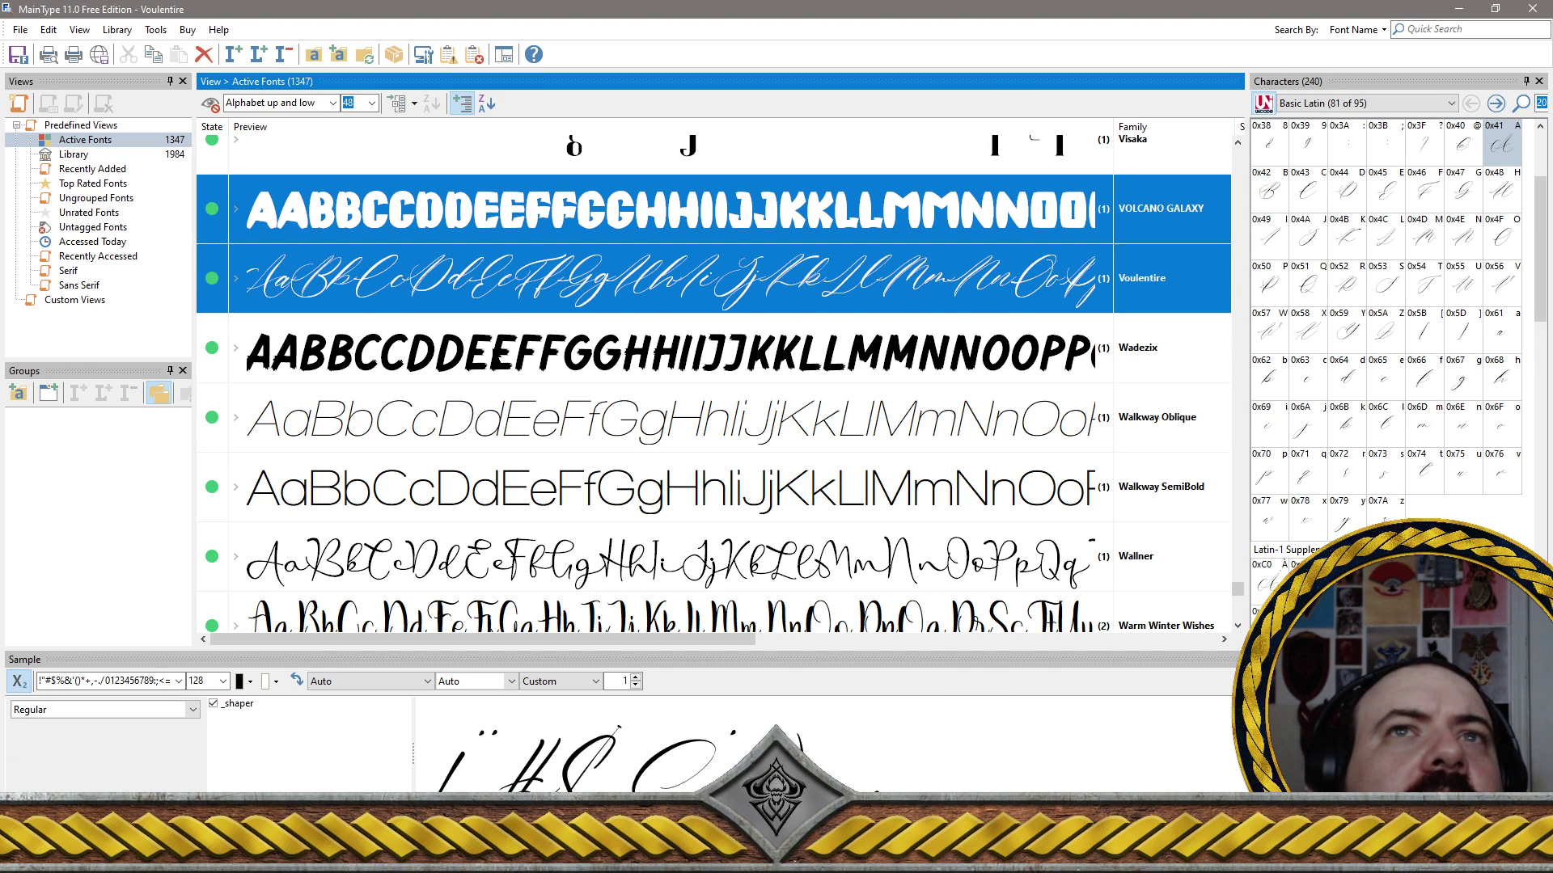
{"action": "left_click", "coordinate": [509, 352], "text": "ctrl"}
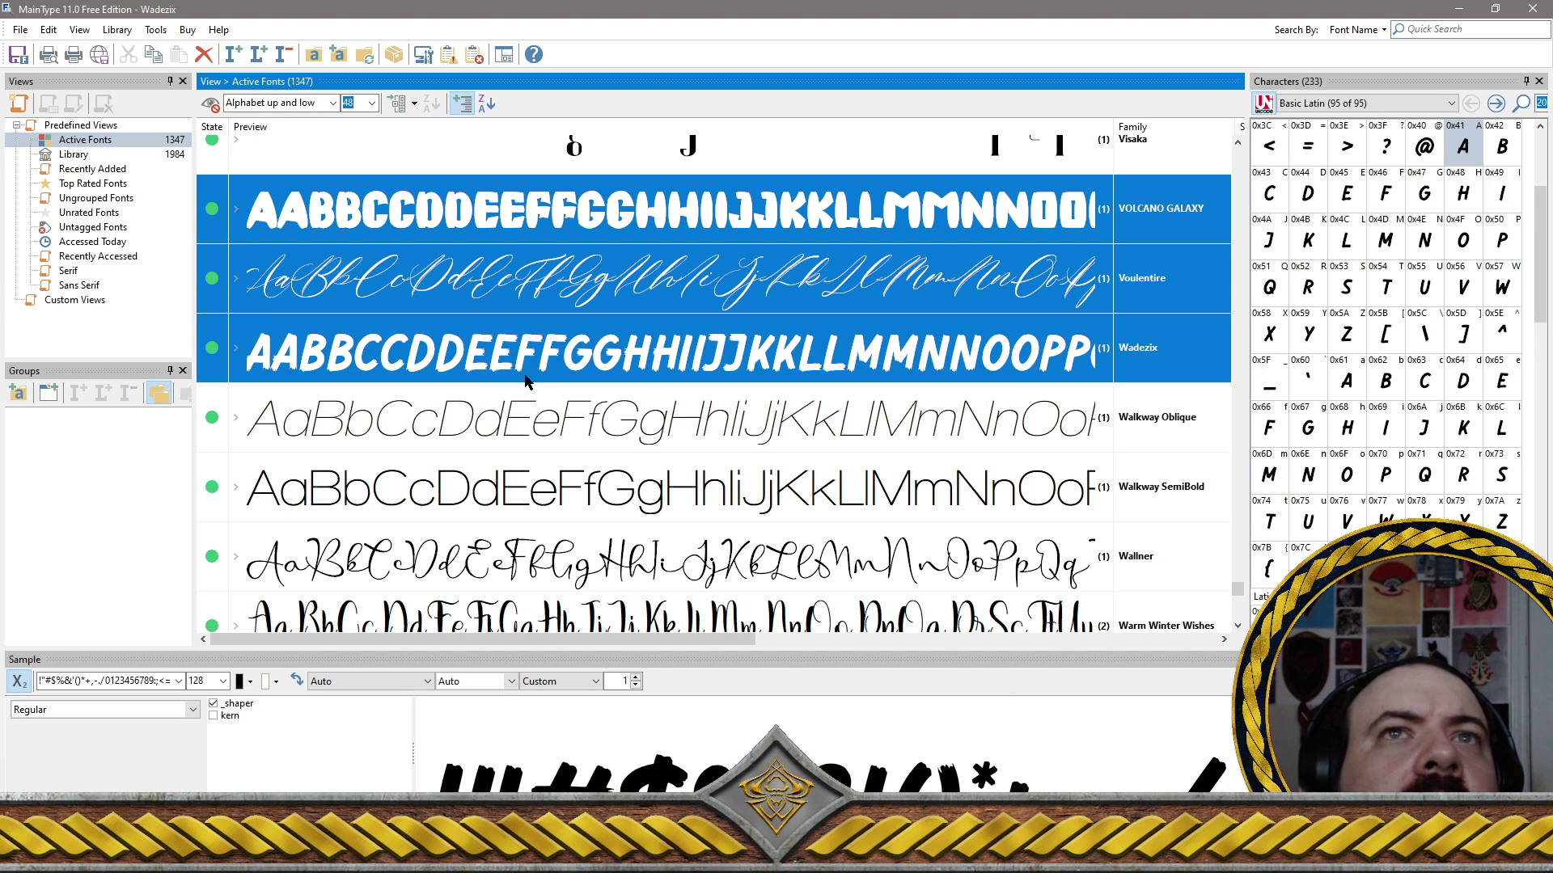
{"action": "left_click", "coordinate": [597, 417], "text": "ctrl"}
{"action": "left_click", "coordinate": [624, 490], "text": "ctrl"}
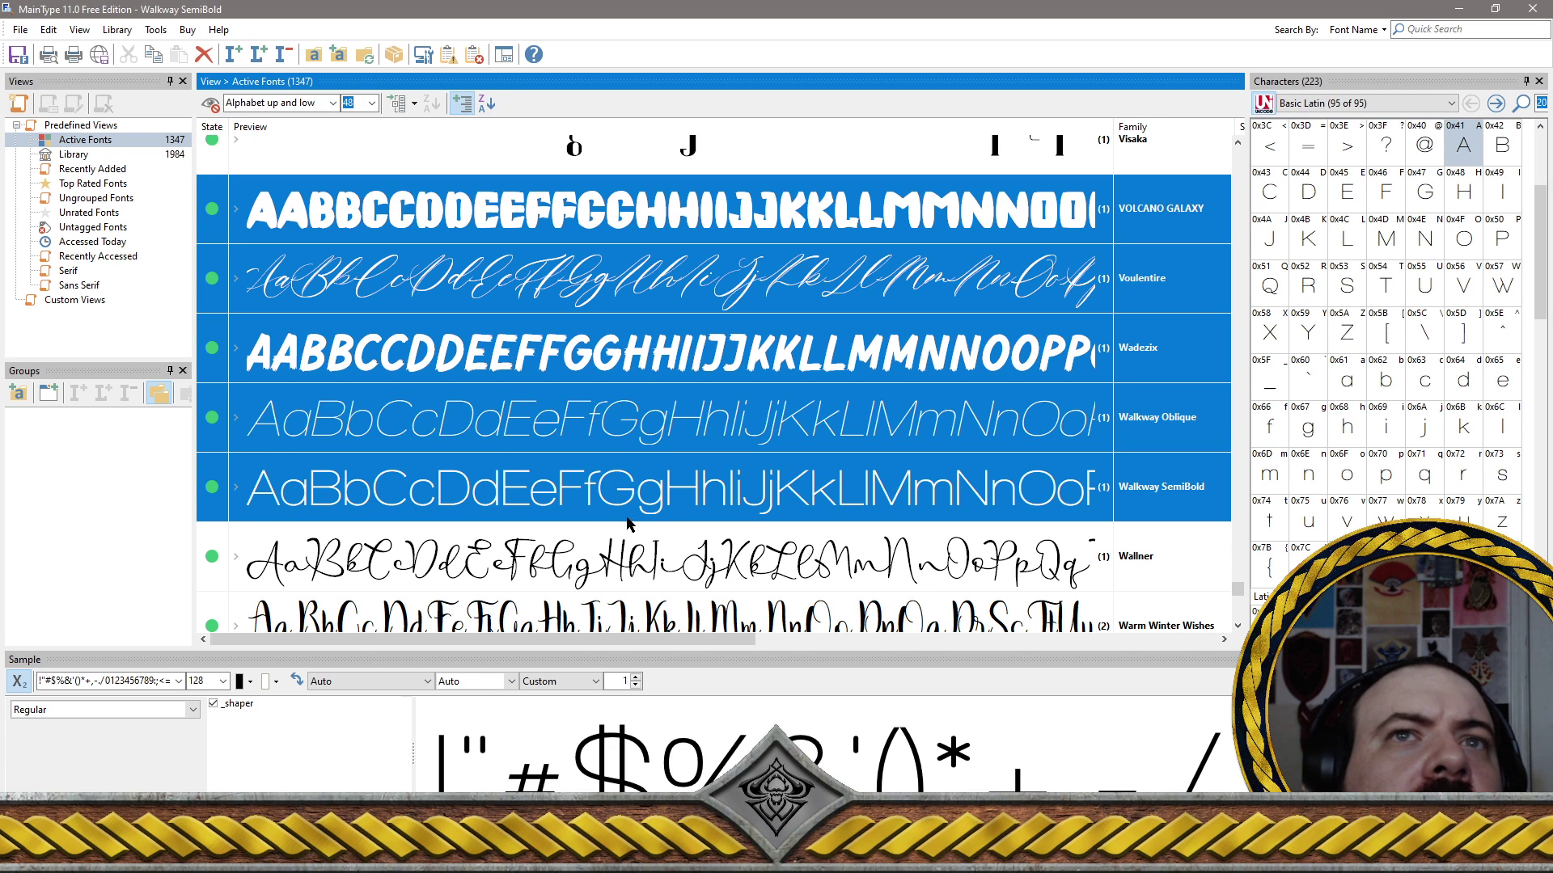
{"action": "left_click", "coordinate": [645, 573]}
Add Warm Winter Wishes, Warmesty, Warttolen, WAVE CUTE, Watercolor Cat and We Love Mom to the font selection
{"action": "scroll", "coordinate": [647, 566], "scroll_direction": "down", "scroll_amount": 3}
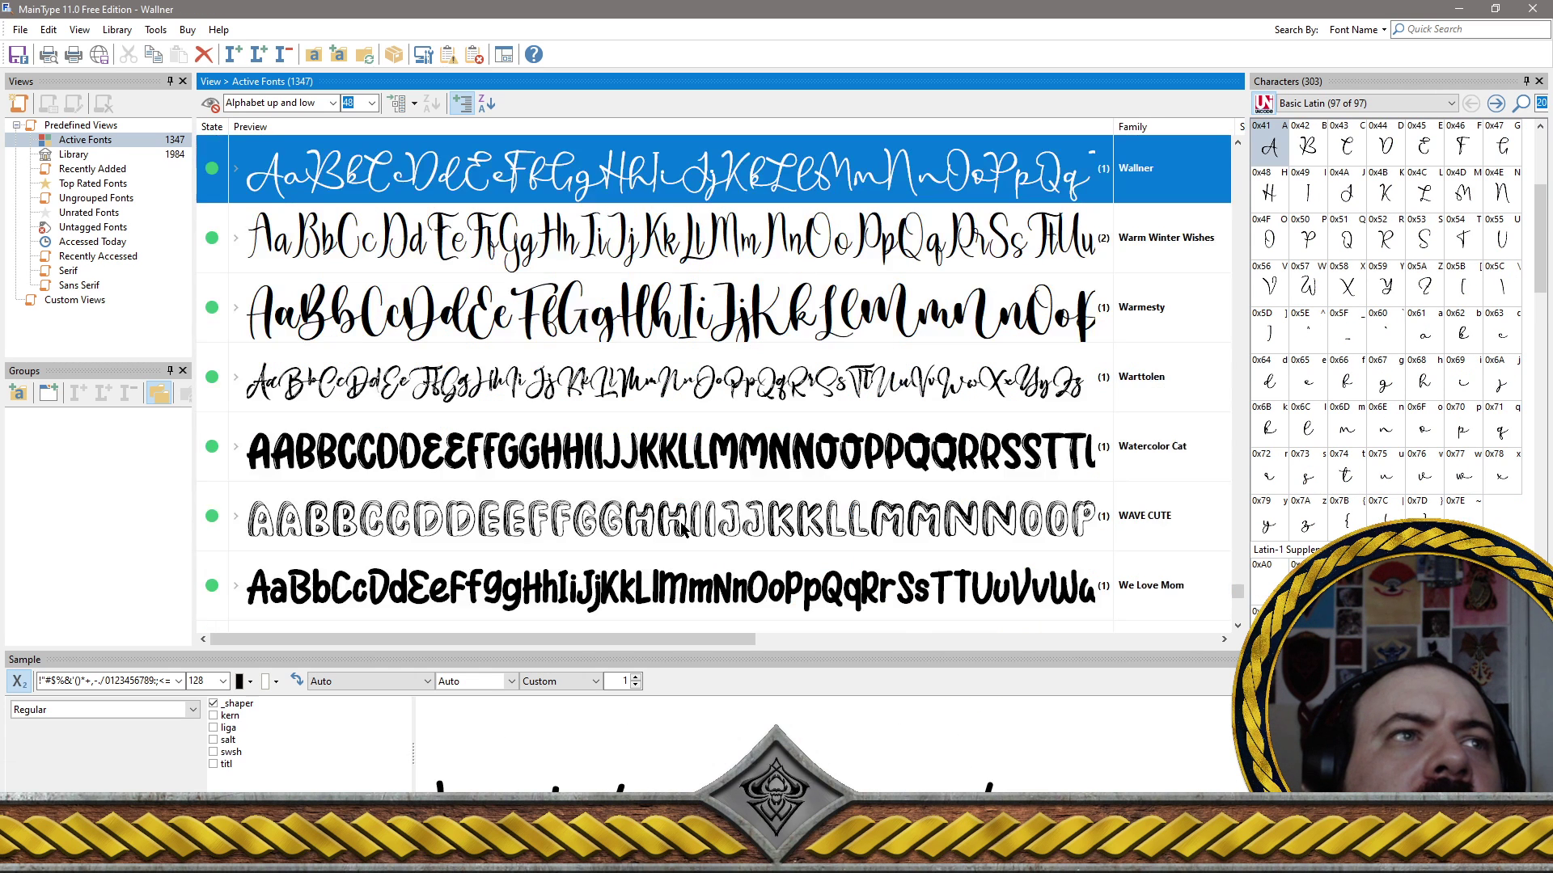
{"action": "left_click", "coordinate": [546, 252], "text": "ctrl"}
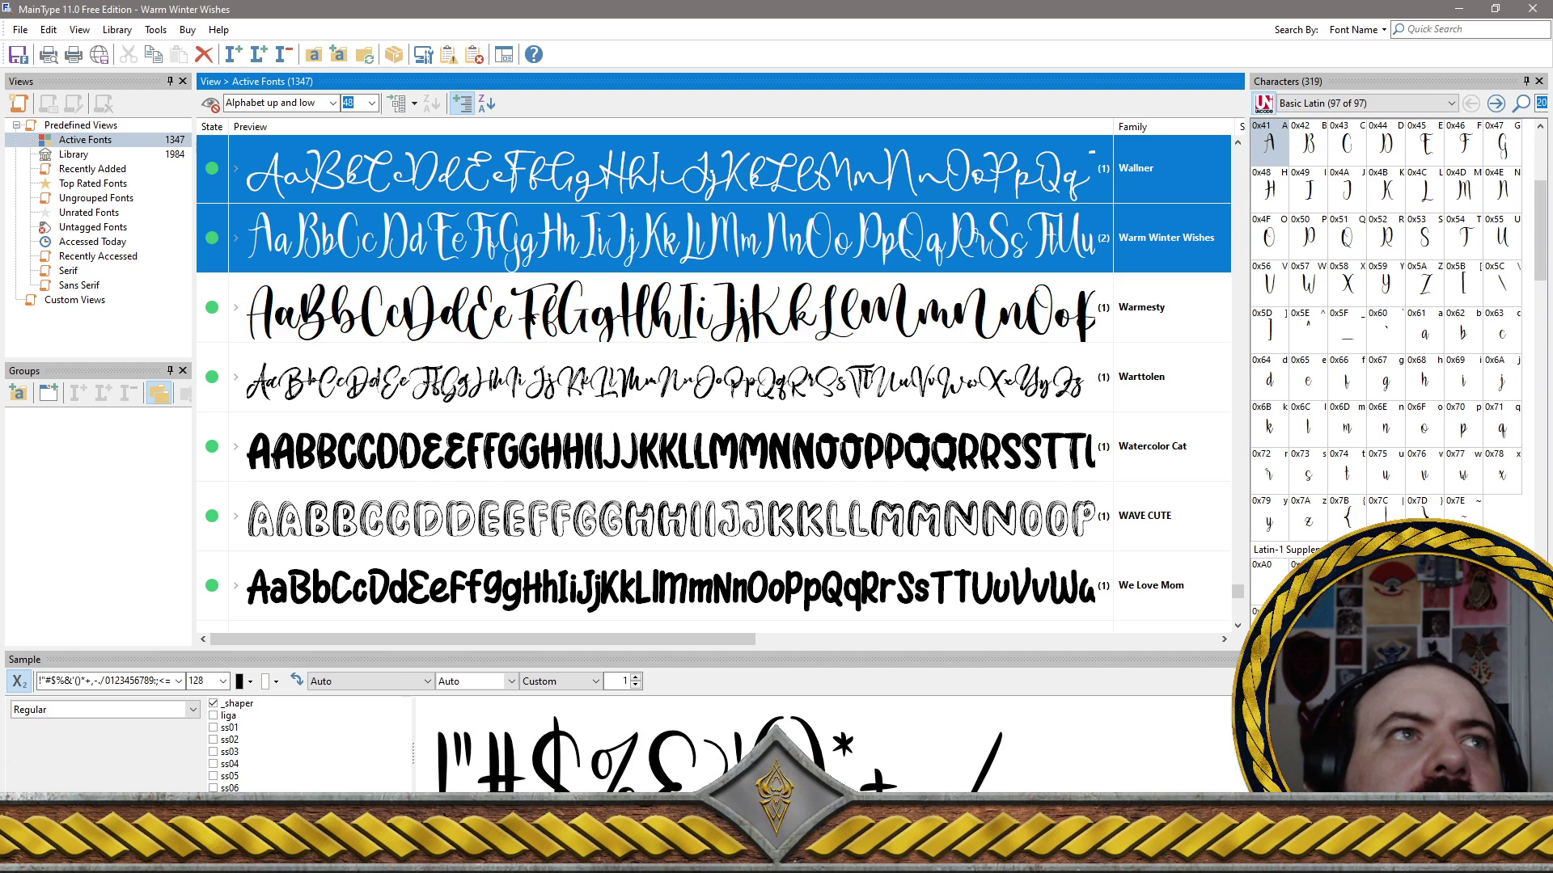
{"action": "left_click", "coordinate": [531, 318], "text": "ctrl"}
{"action": "left_click", "coordinate": [517, 390], "text": "ctrl"}
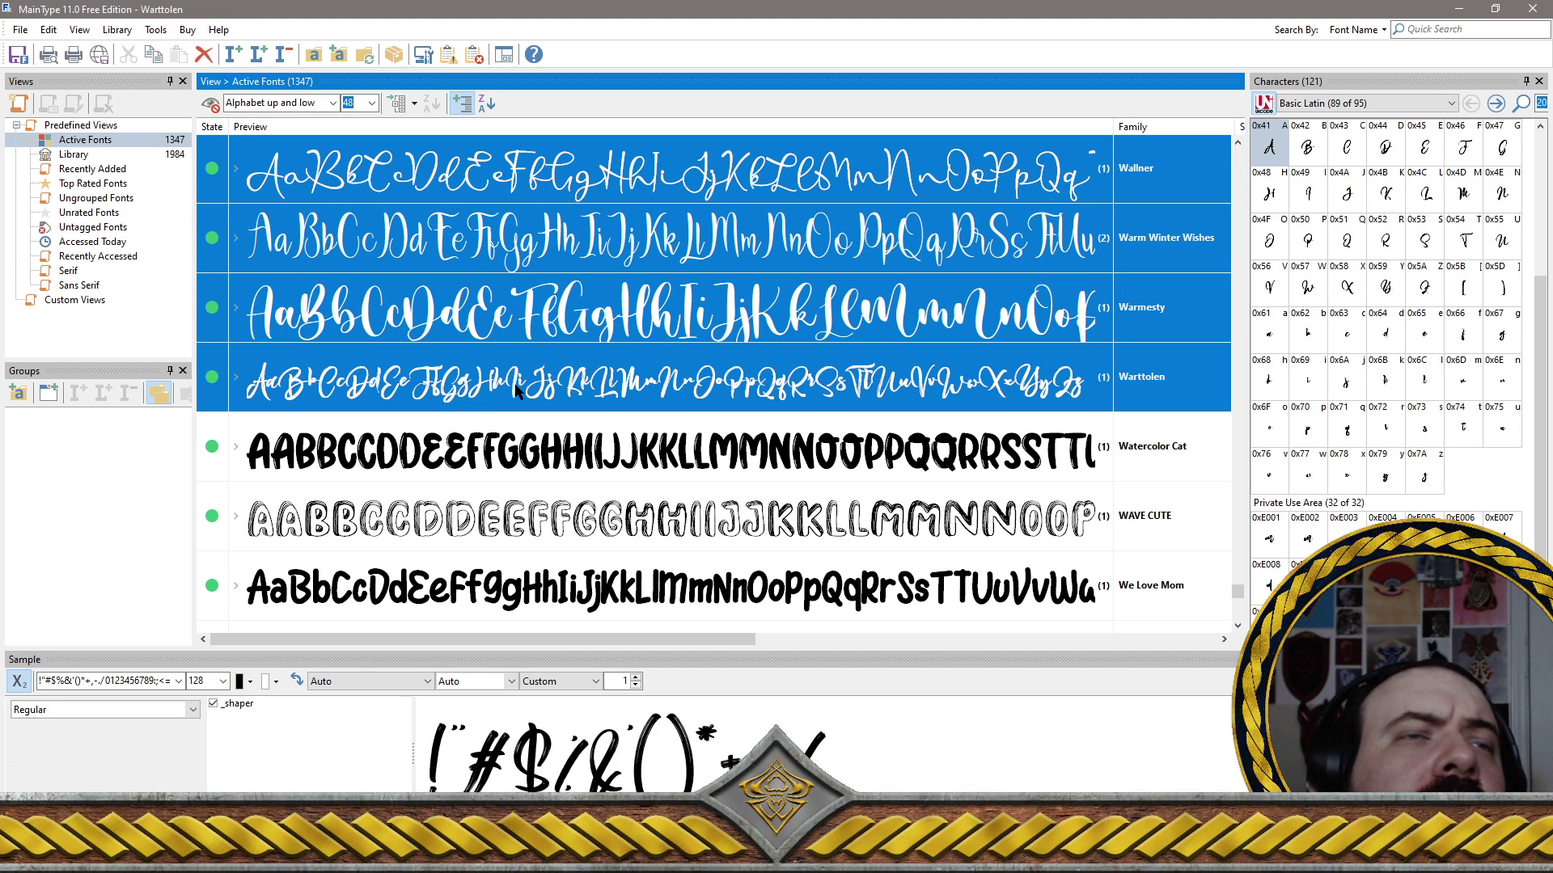
{"action": "left_click", "coordinate": [597, 535], "text": "ctrl"}
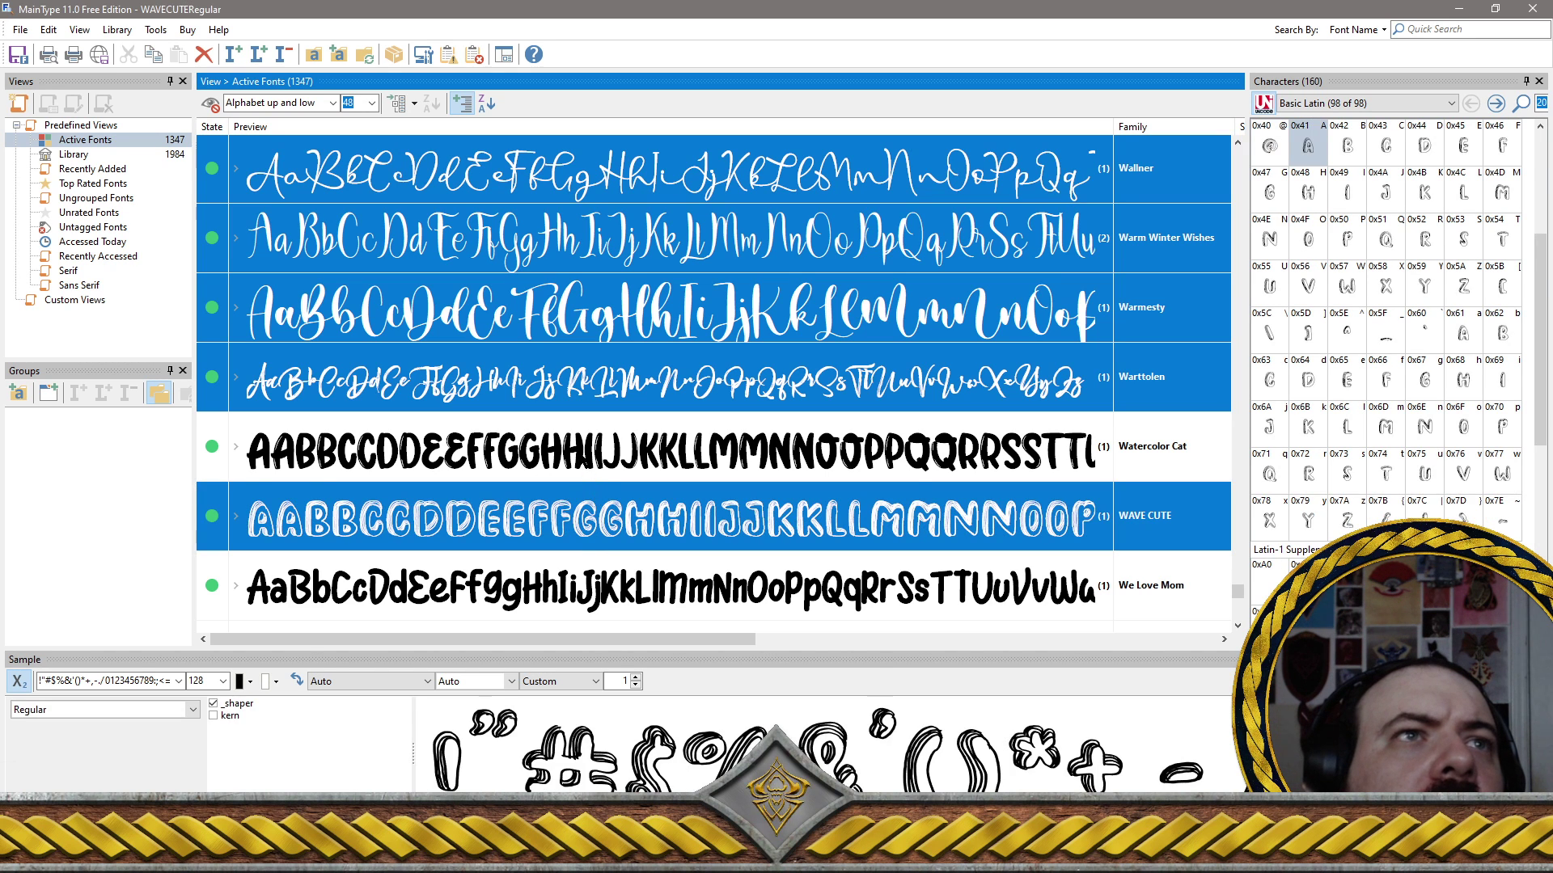
{"action": "left_click", "coordinate": [604, 477], "text": "ctrl"}
{"action": "left_click", "coordinate": [639, 586], "text": "ctrl"}
Add Weather Color, Weatsyam, Welcome Spring, Welluxx and West Kingdom to the font selection
{"action": "scroll", "coordinate": [693, 522], "scroll_direction": "down", "scroll_amount": 5}
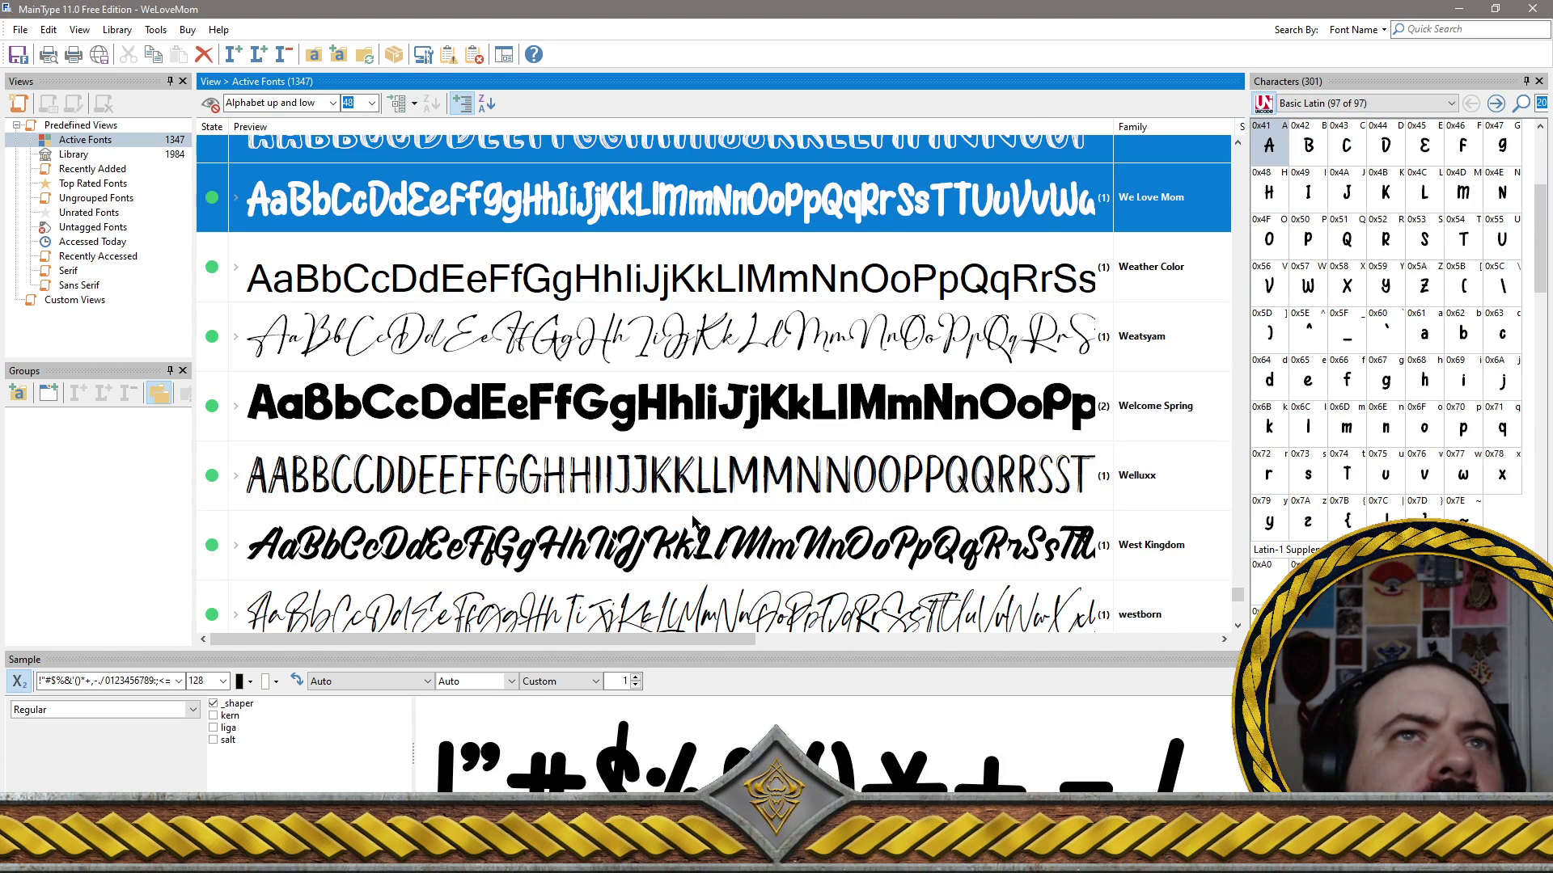
{"action": "left_click", "coordinate": [639, 275], "text": "ctrl"}
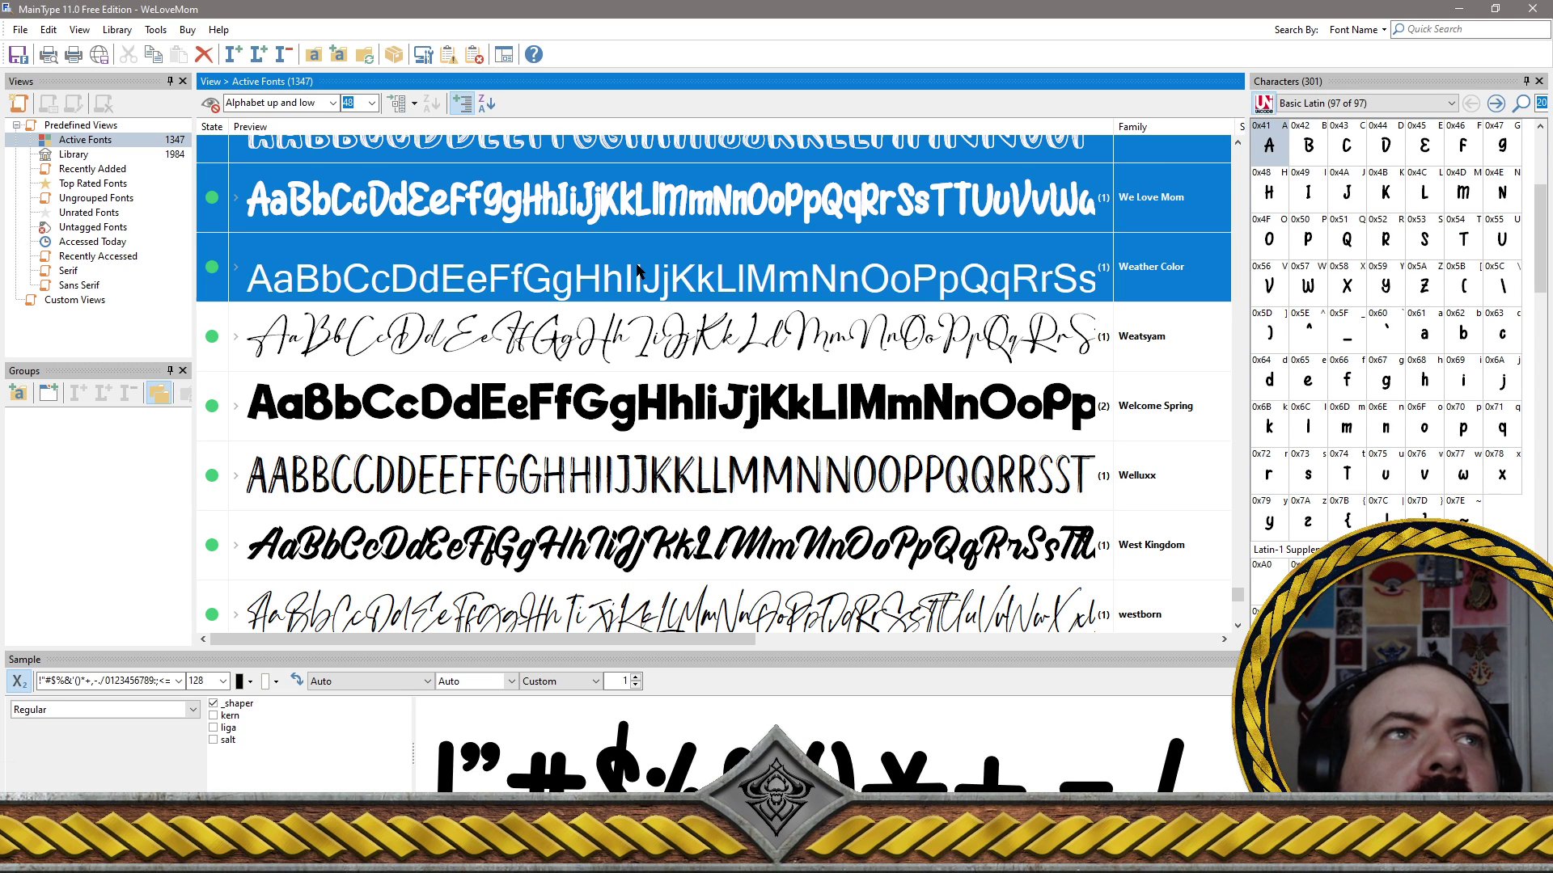
{"action": "left_click", "coordinate": [612, 336], "text": "ctrl"}
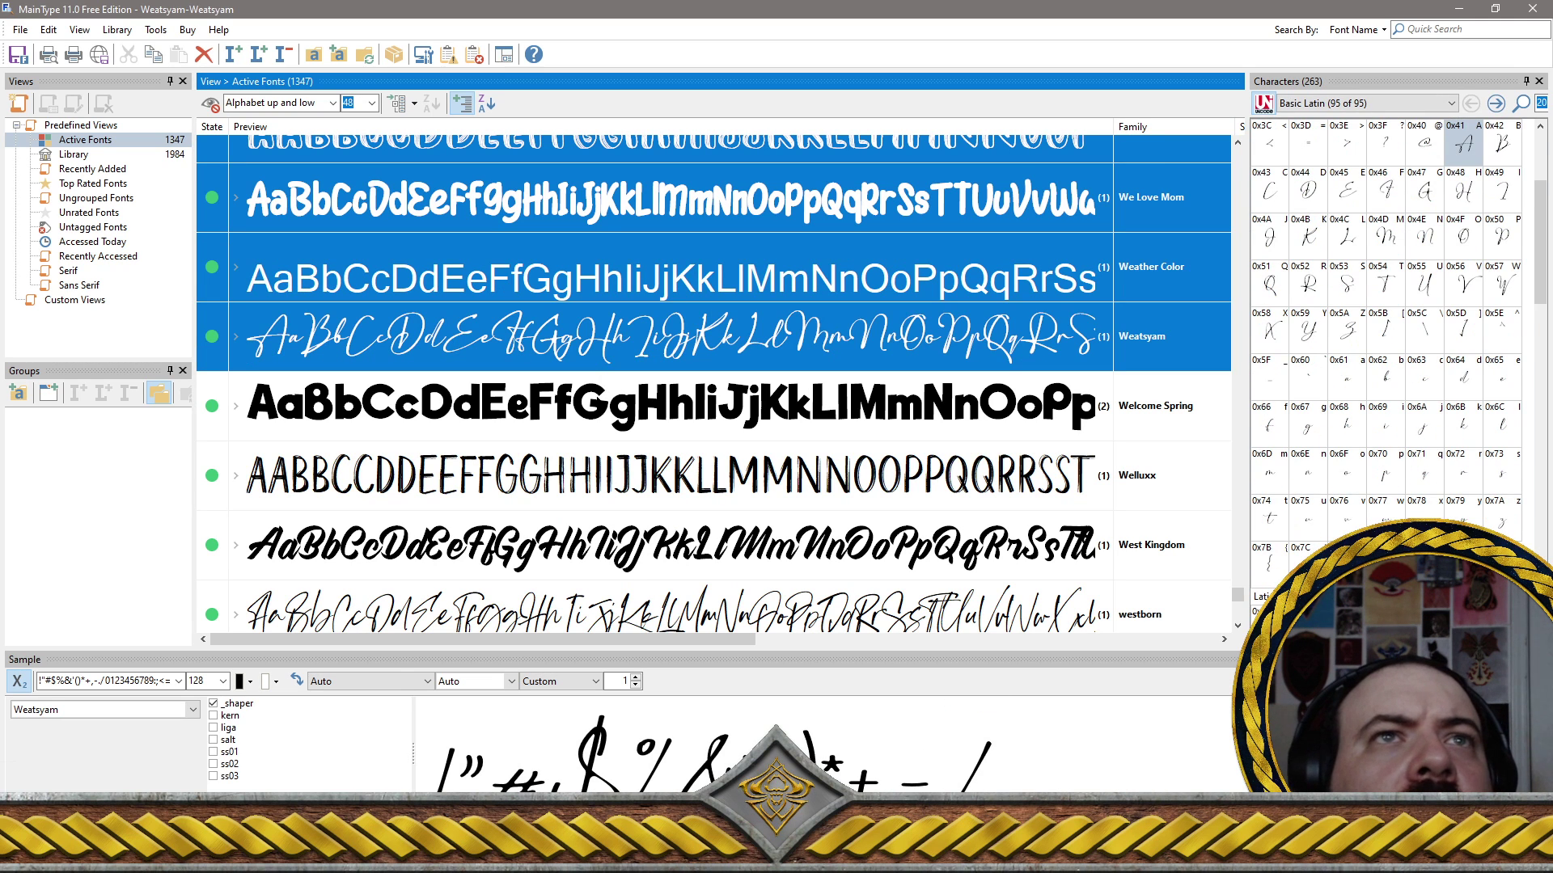
{"action": "left_click", "coordinate": [610, 417], "text": "ctrl"}
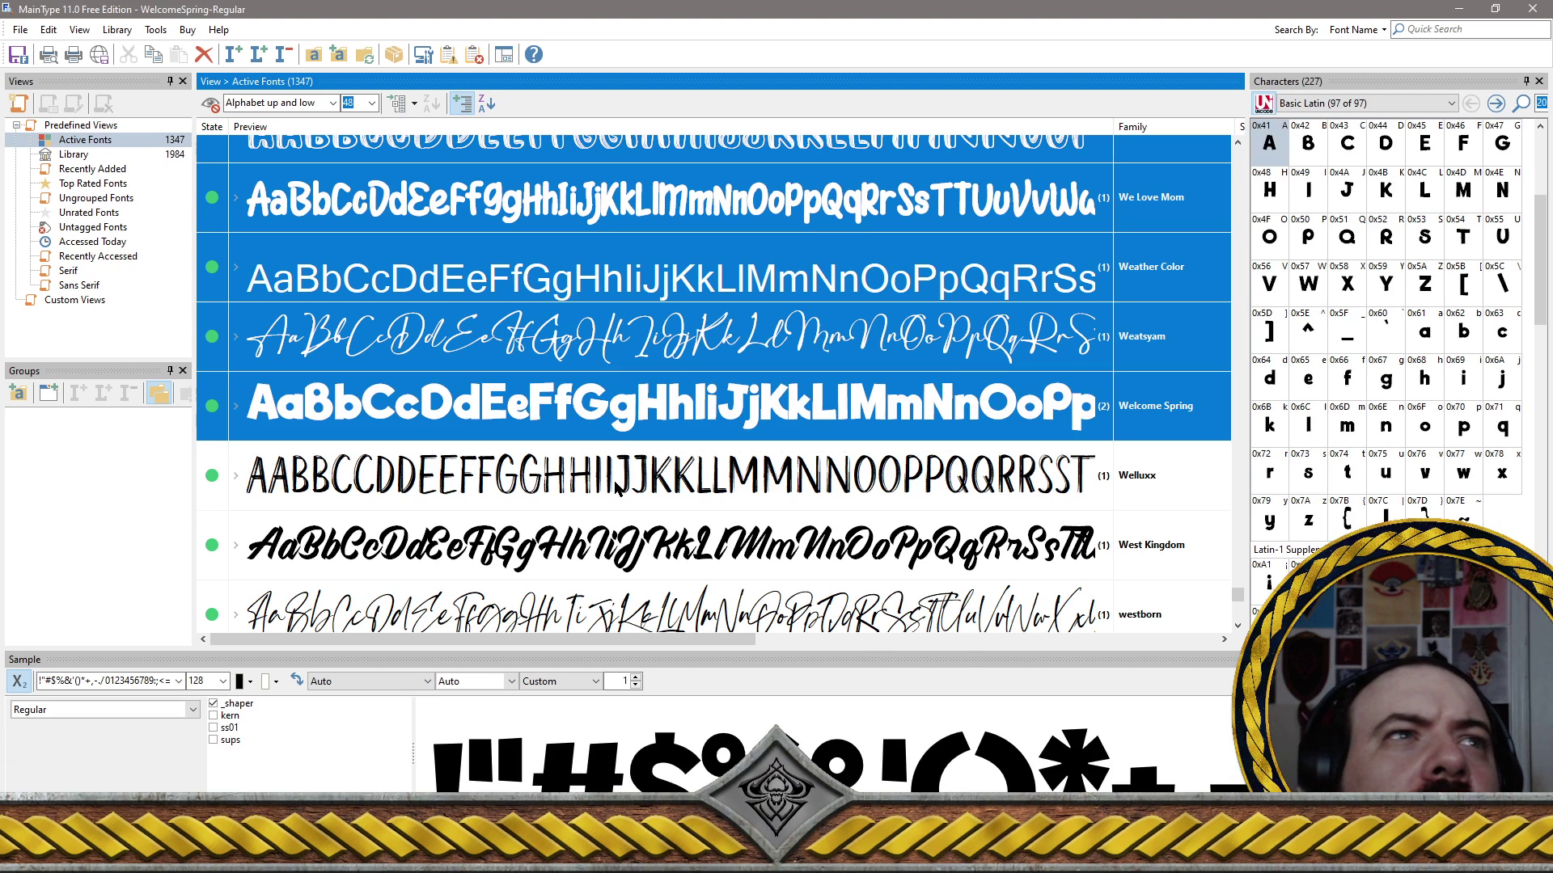
{"action": "left_click", "coordinate": [616, 488], "text": "ctrl"}
{"action": "left_click", "coordinate": [582, 544], "text": "ctrl"}
Add westborn, Western Culture, Where Farmhouse, Where School and White Bowling to the font selection
{"action": "scroll", "coordinate": [521, 277], "scroll_direction": "down", "scroll_amount": 5}
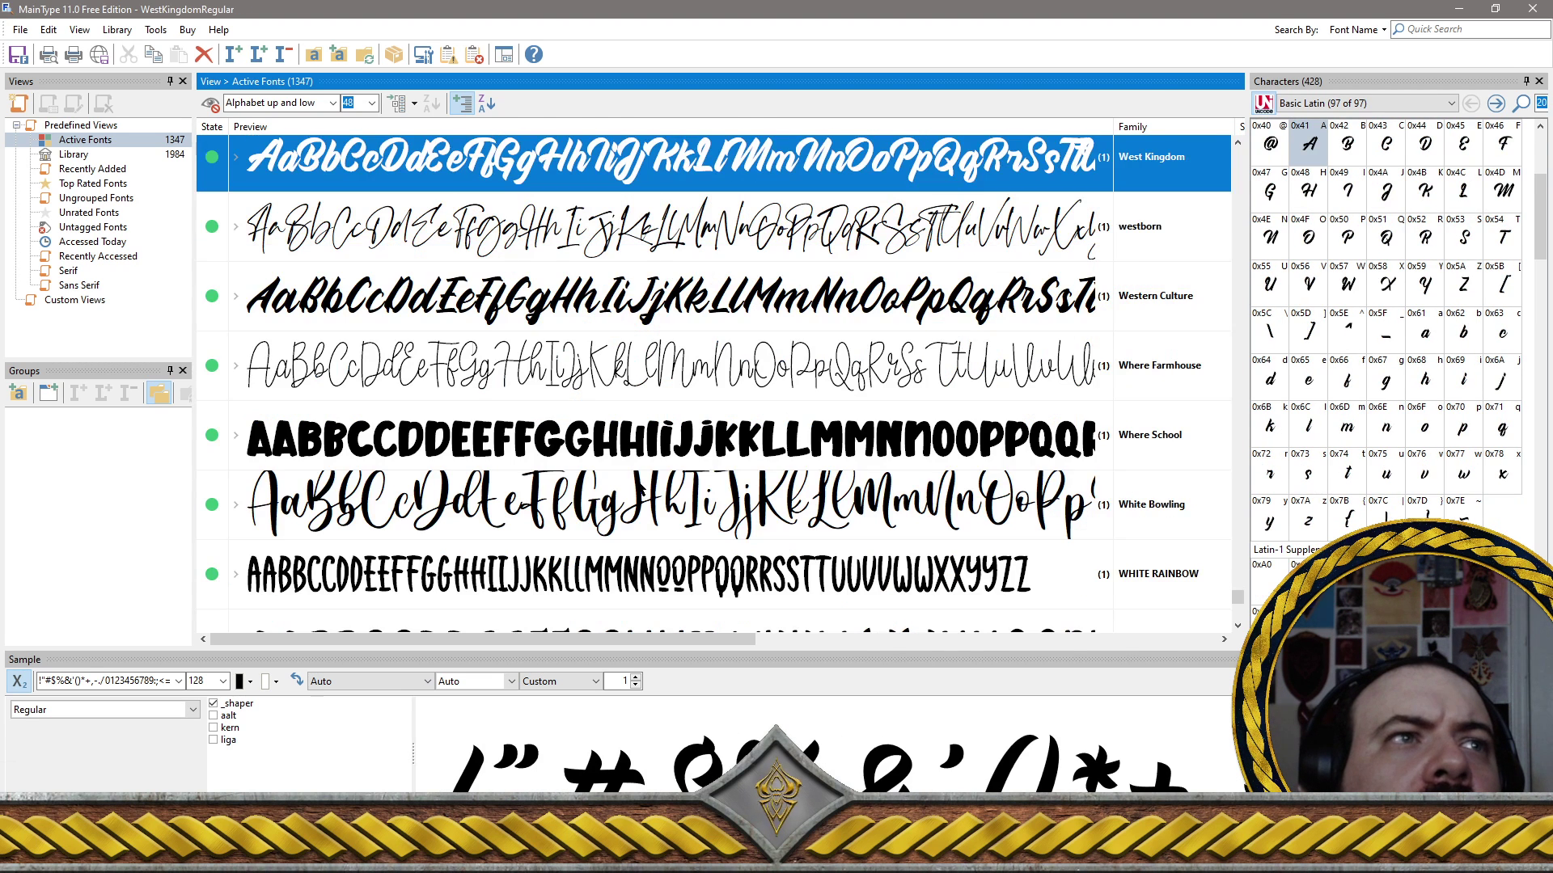
{"action": "left_click", "coordinate": [516, 239], "text": "ctrl"}
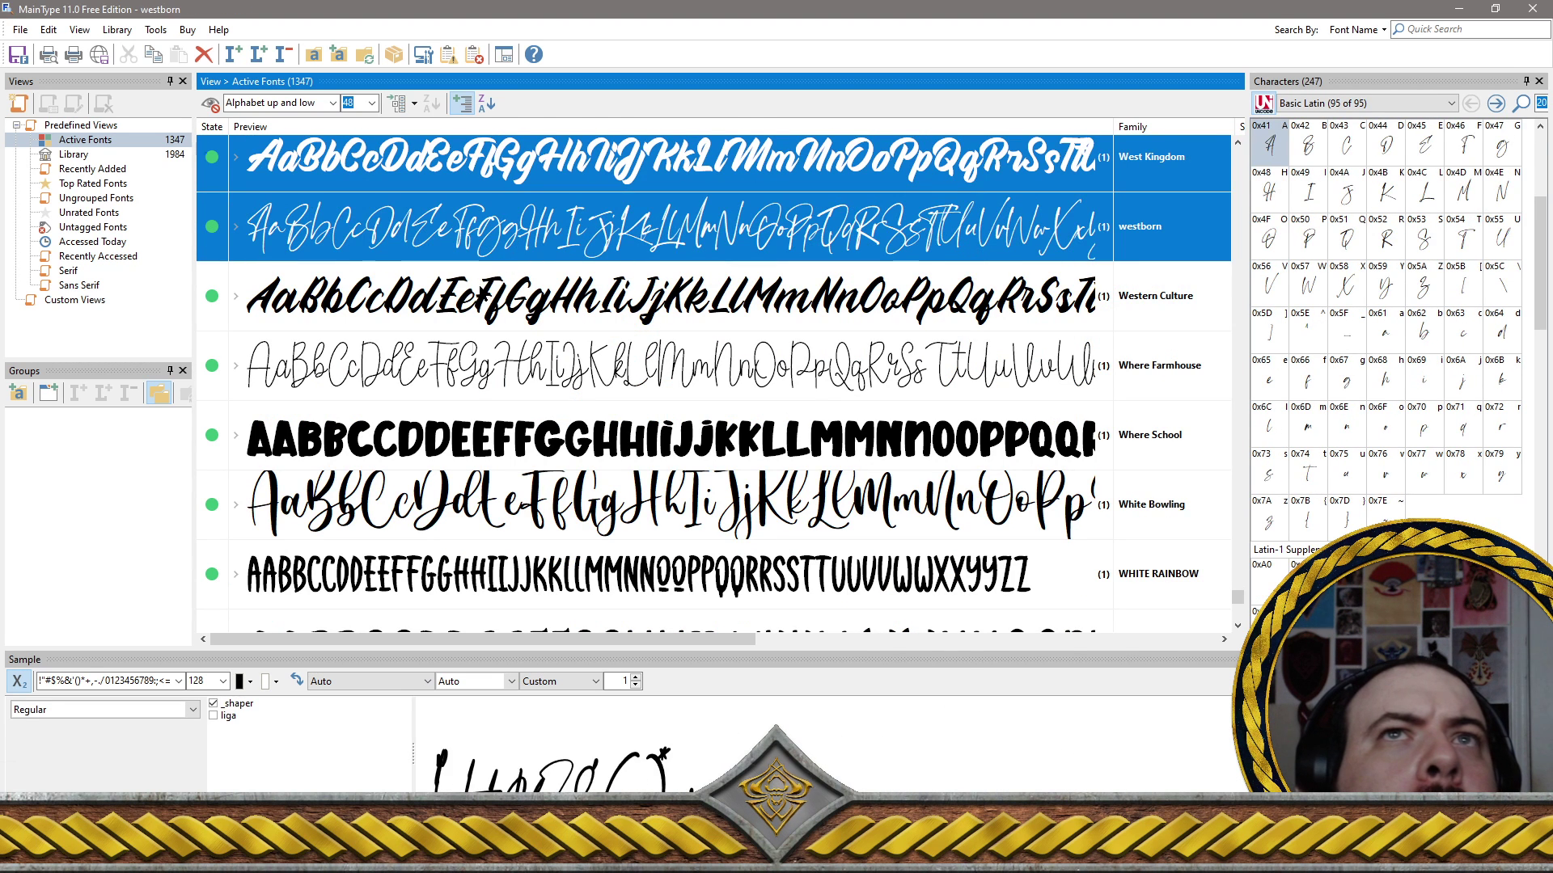
{"action": "left_click", "coordinate": [511, 299], "text": "ctrl"}
{"action": "left_click", "coordinate": [489, 364], "text": "ctrl"}
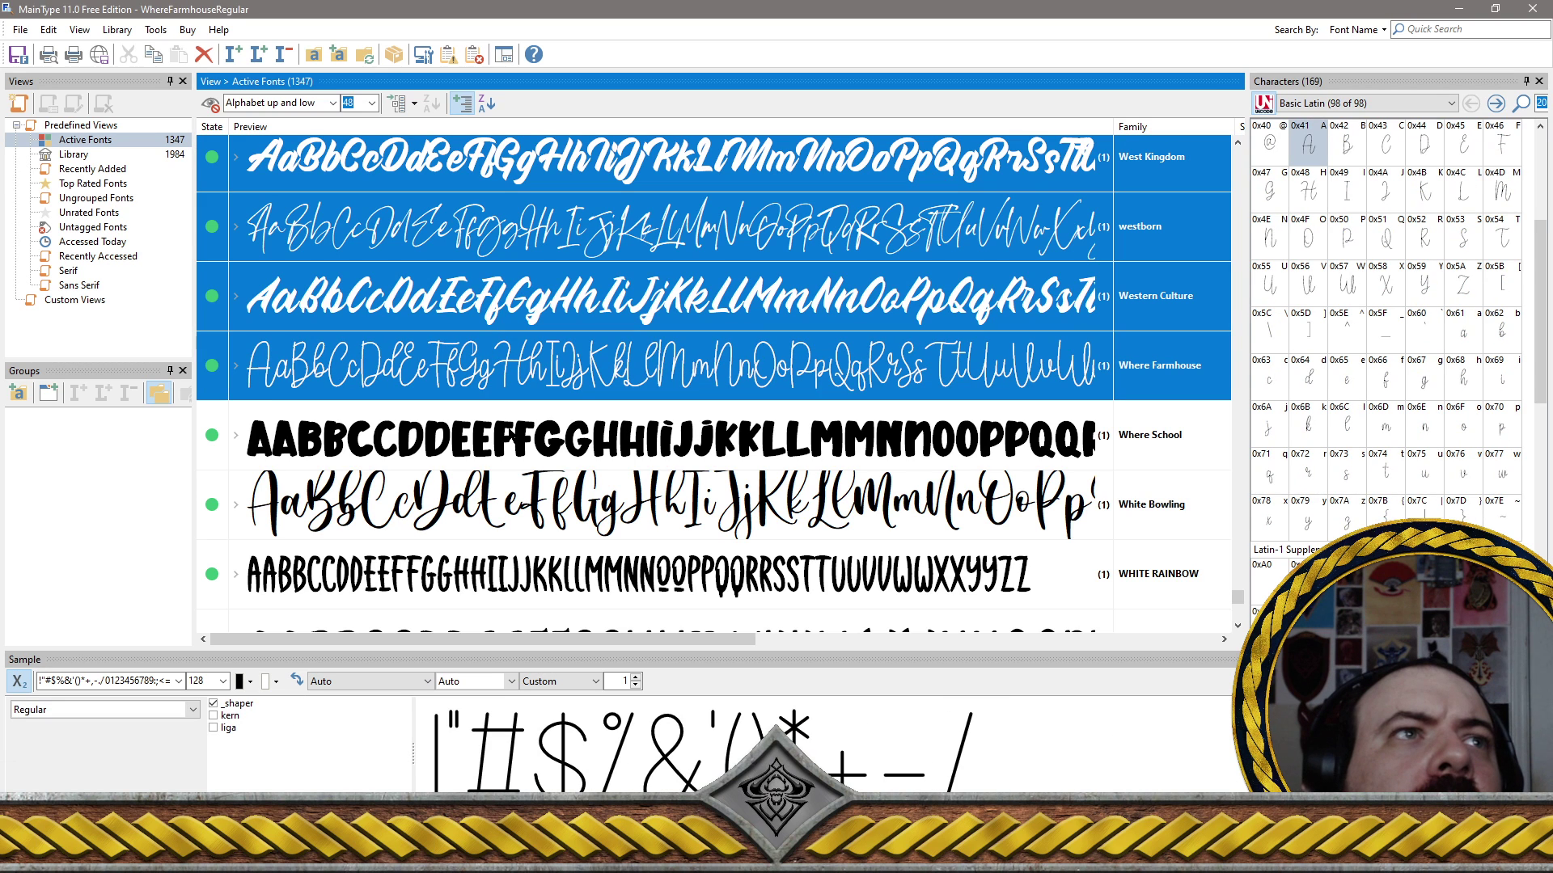
{"action": "left_click", "coordinate": [514, 437], "text": "ctrl"}
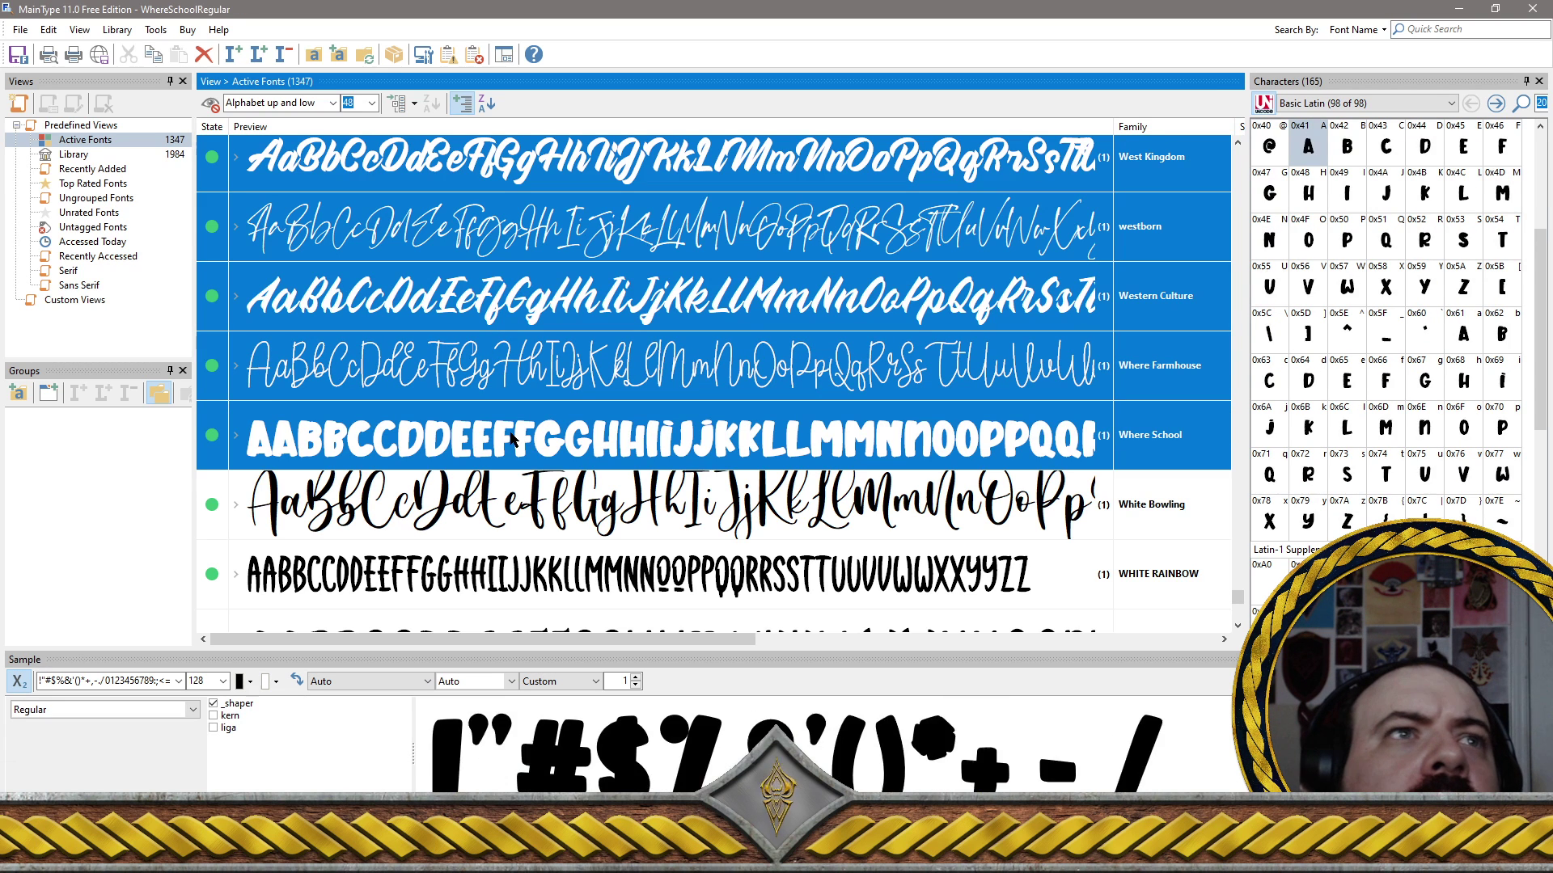
{"action": "left_click", "coordinate": [568, 513], "text": "ctrl"}
Add WHITE RAINBOW, WHITE STORY, Wholestory, WILDSTAR ACADEMY, Winothe and Winter Anything to the font selection
{"action": "scroll", "coordinate": [574, 501], "scroll_direction": "down", "scroll_amount": 5}
{"action": "left_click", "coordinate": [498, 198], "text": "ctrl"}
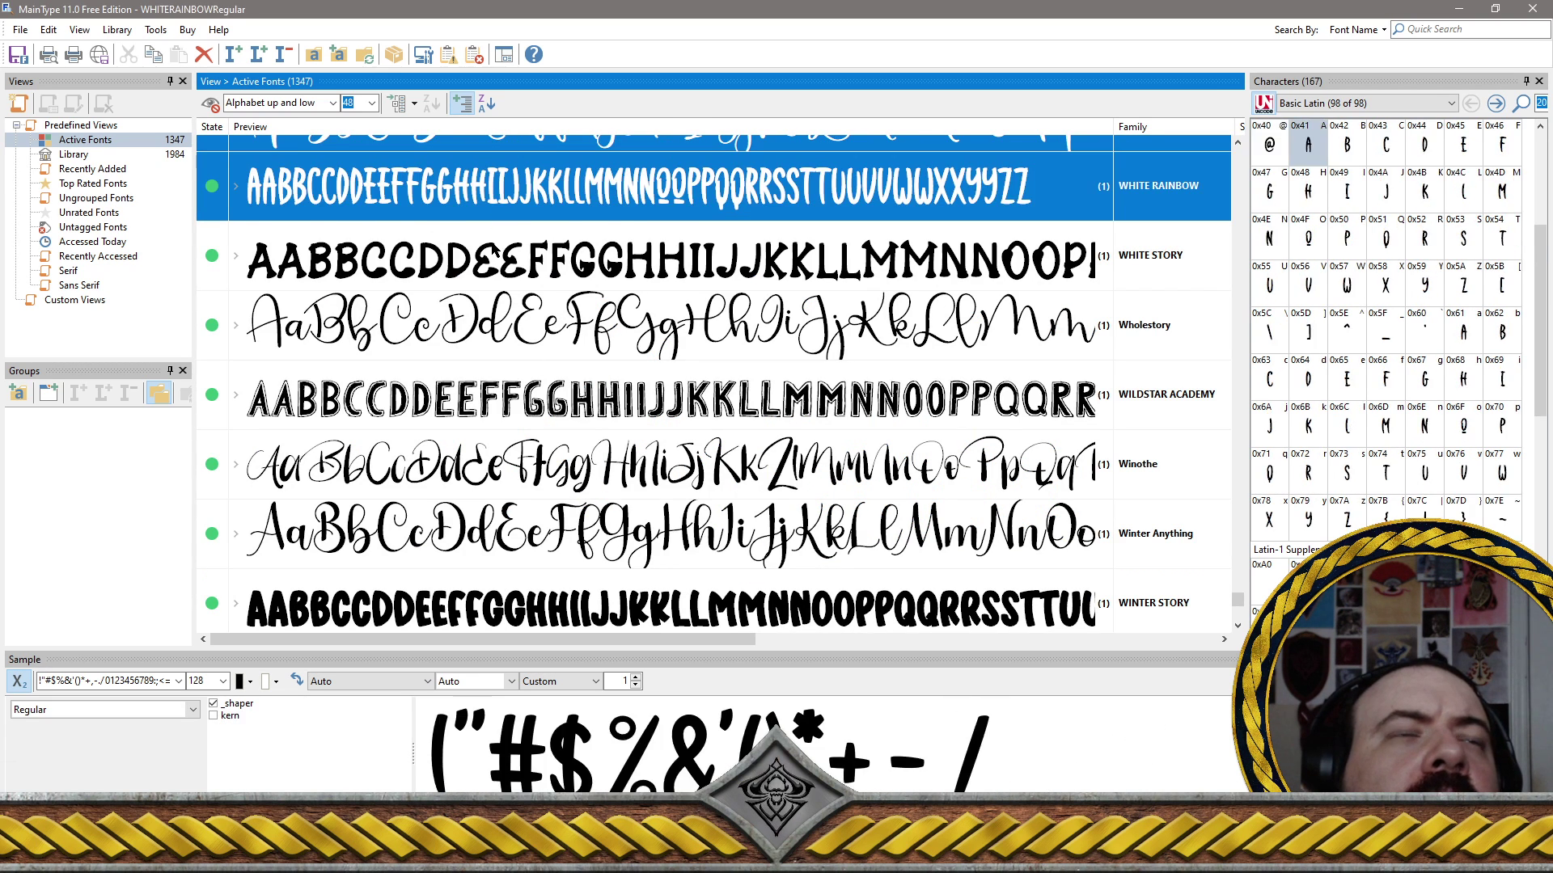
{"action": "left_click", "coordinate": [494, 257], "text": "ctrl"}
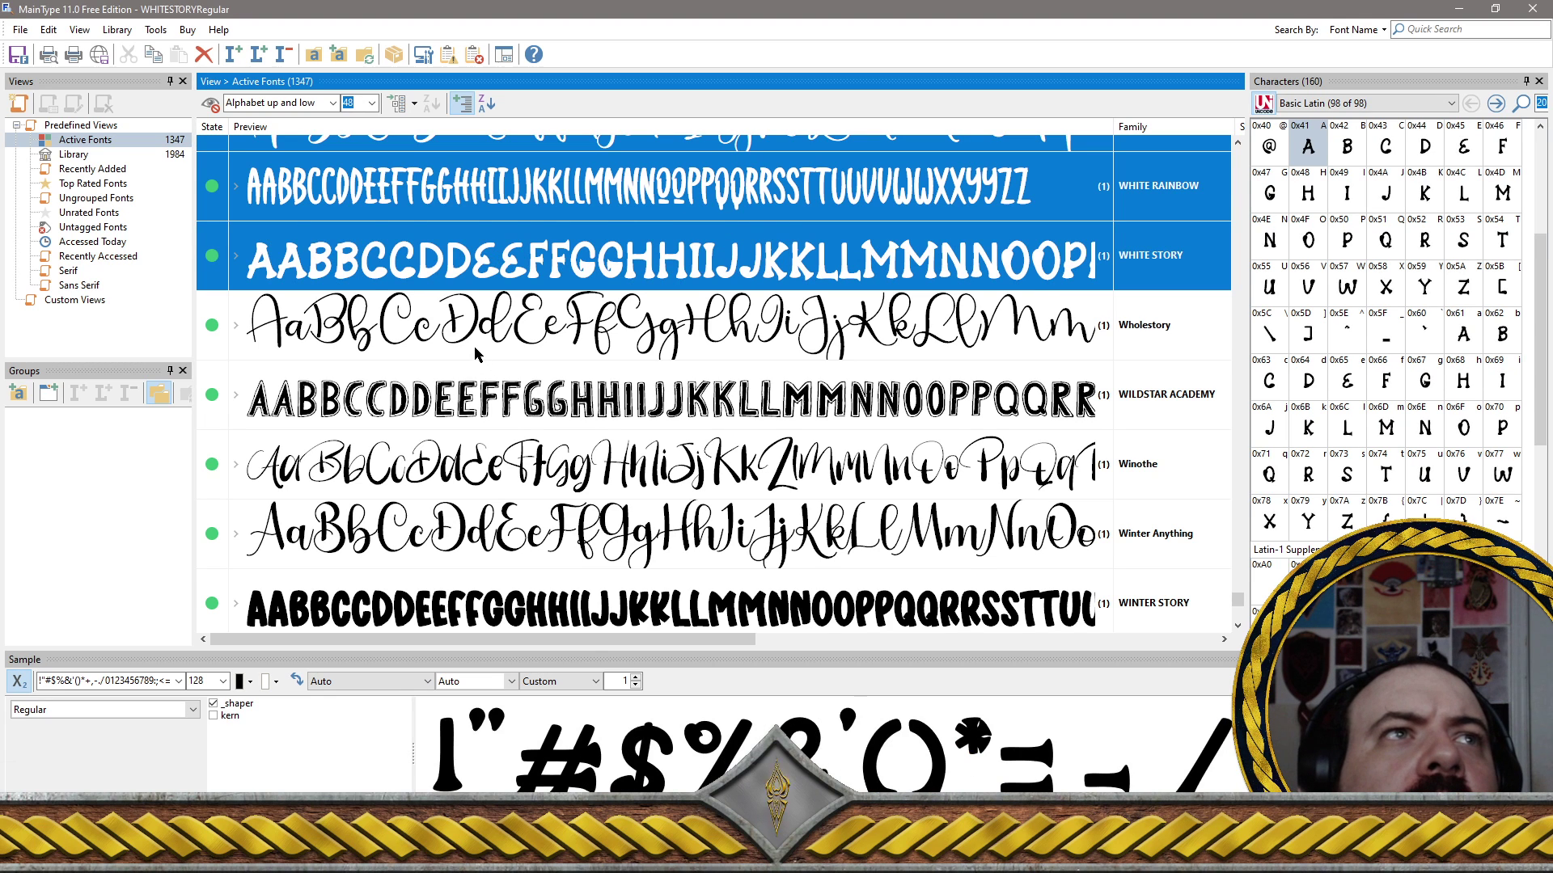
{"action": "left_click", "coordinate": [483, 356], "text": "ctrl"}
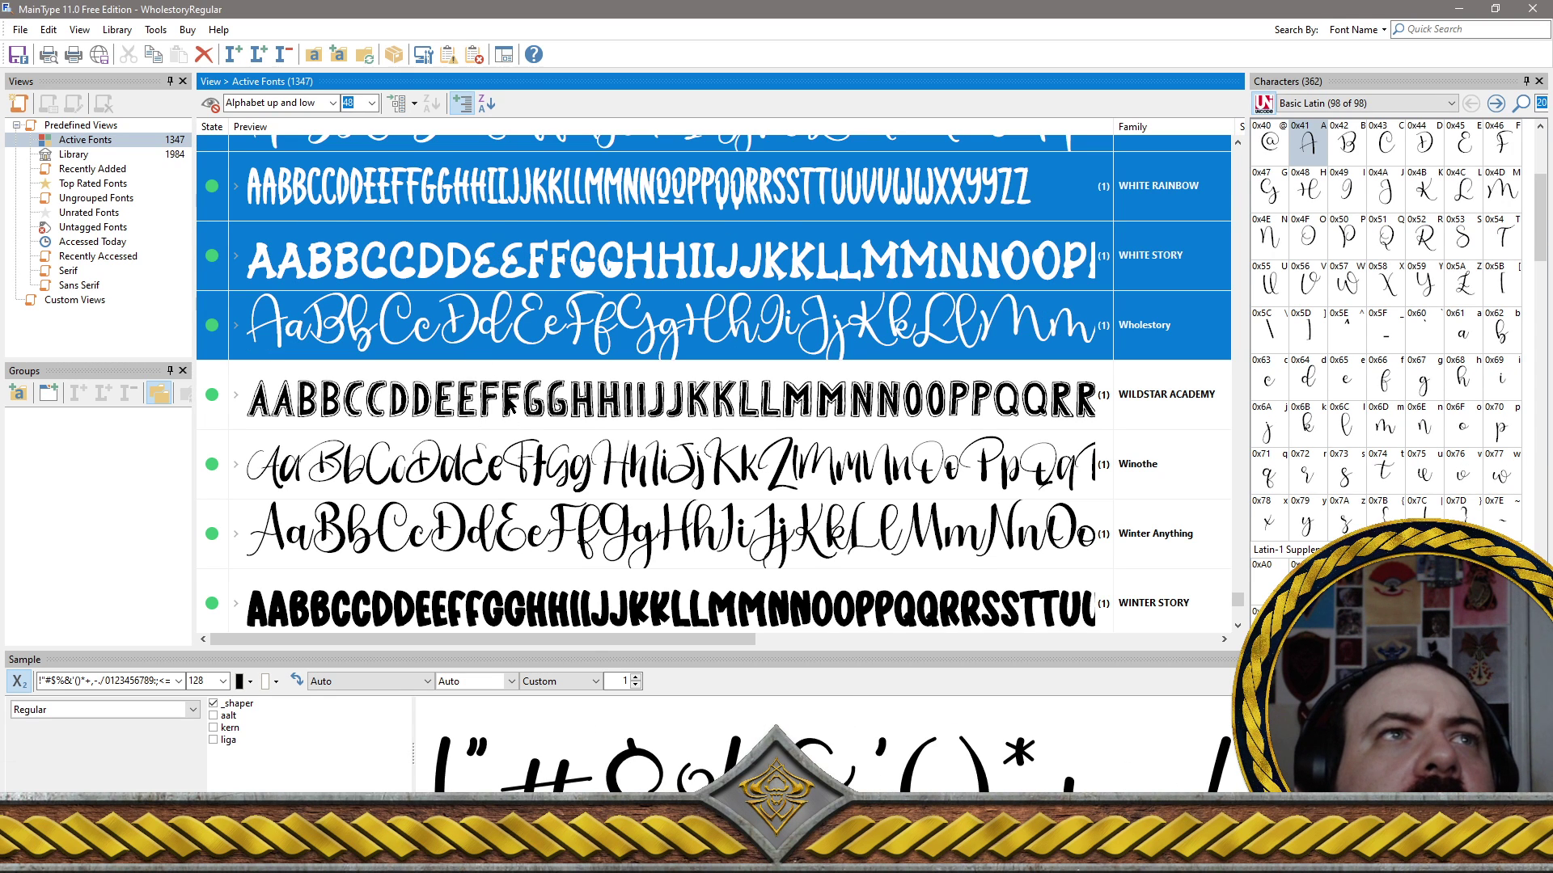
{"action": "left_click", "coordinate": [579, 414], "text": "ctrl"}
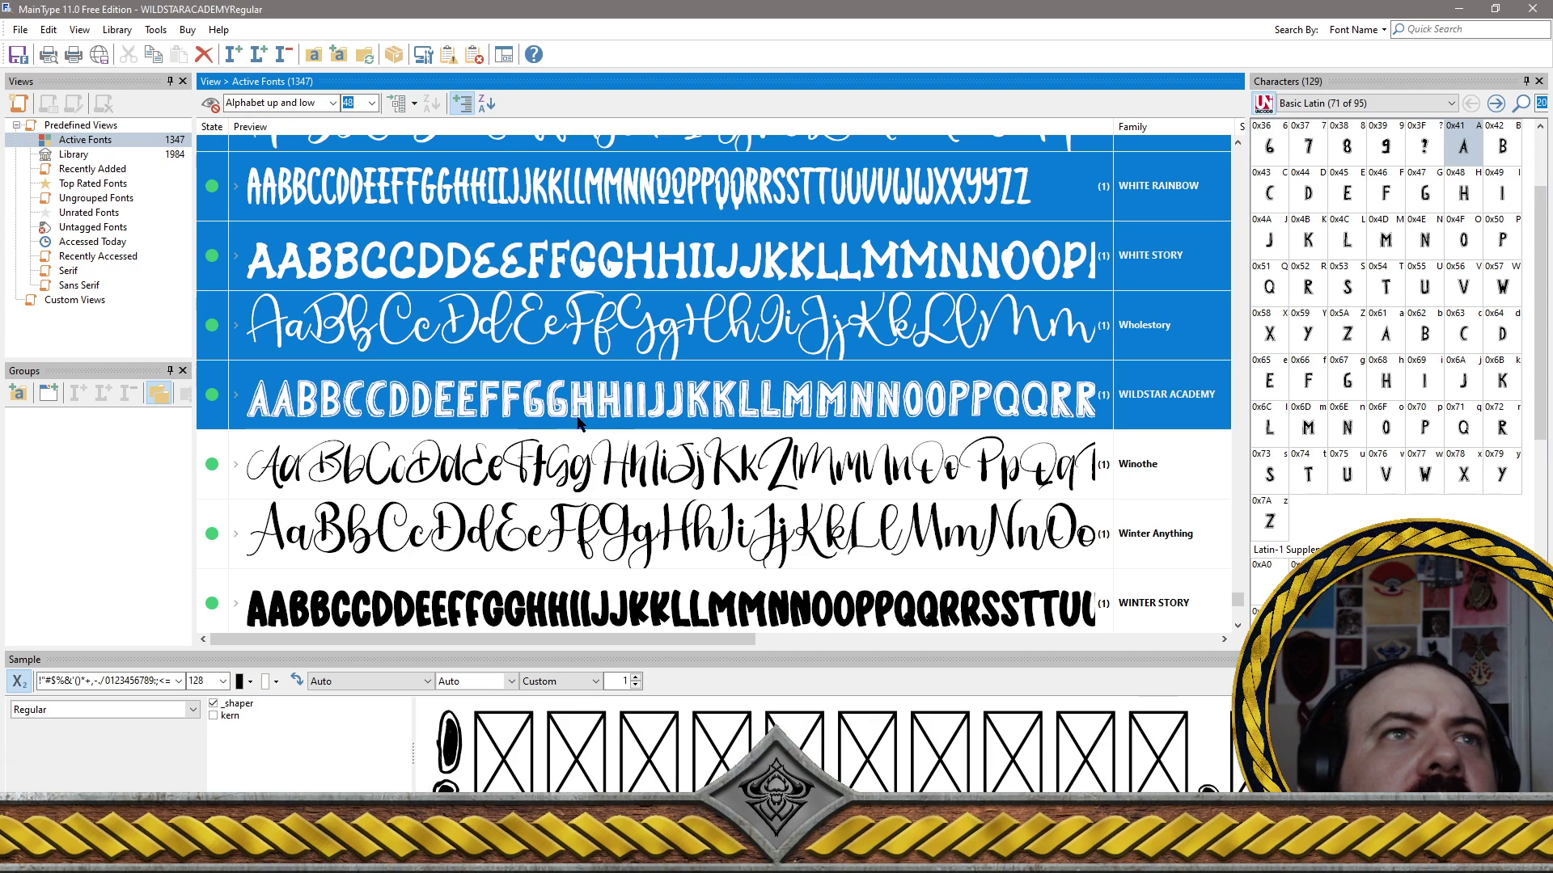
{"action": "left_click", "coordinate": [594, 459], "text": "ctrl"}
{"action": "left_click", "coordinate": [598, 537], "text": "ctrl"}
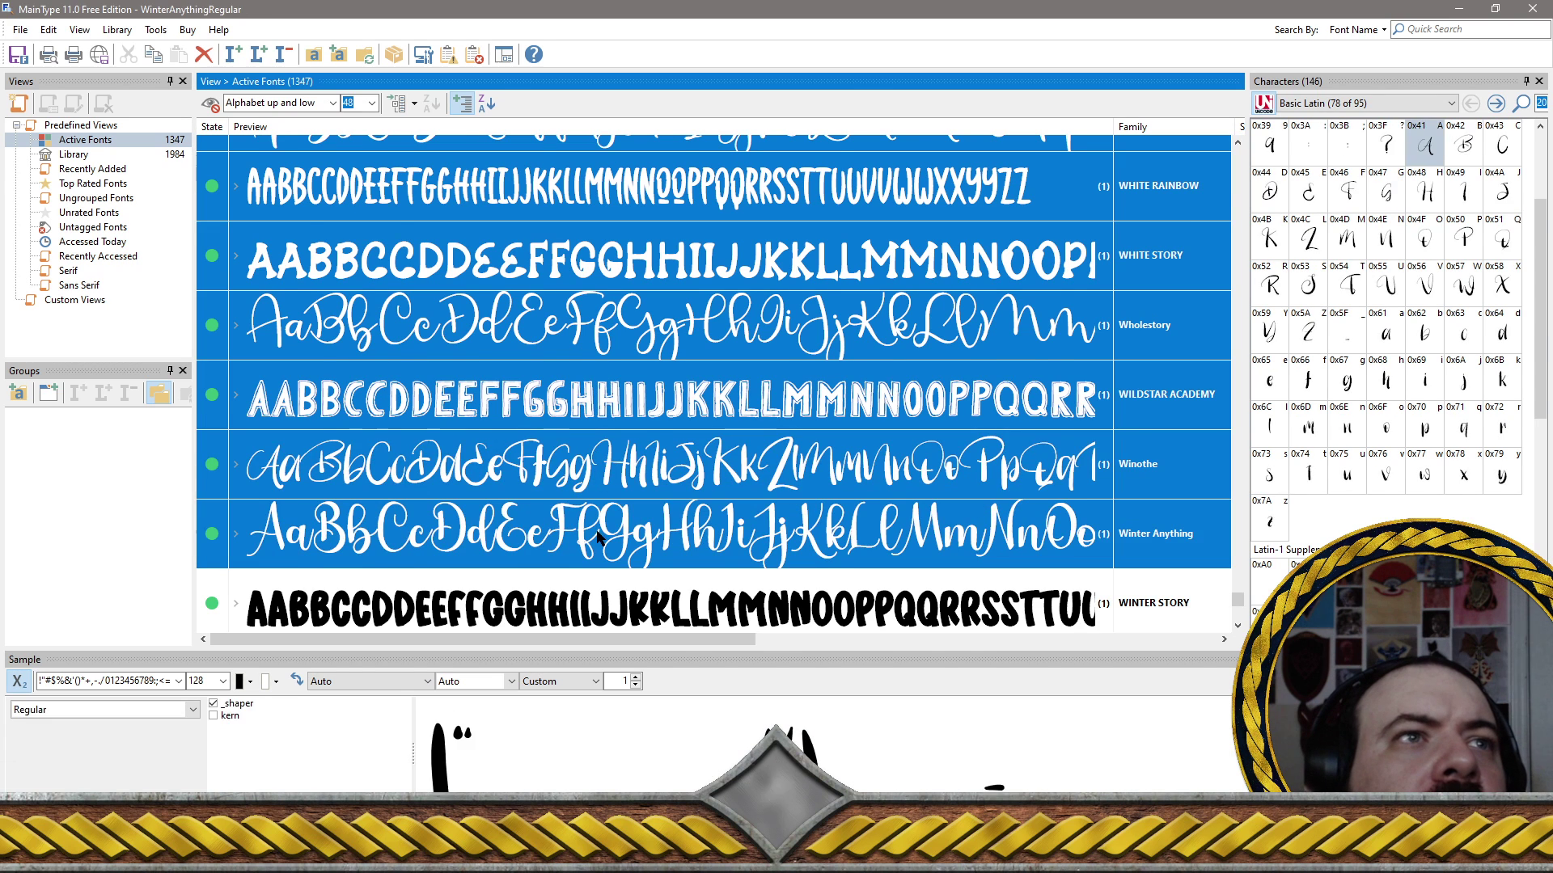
Add WINTER STORY, Wishbone Tea, WITCH HALLO and Wolfriend to the font selection
{"action": "scroll", "coordinate": [603, 517], "scroll_direction": "down", "scroll_amount": 2}
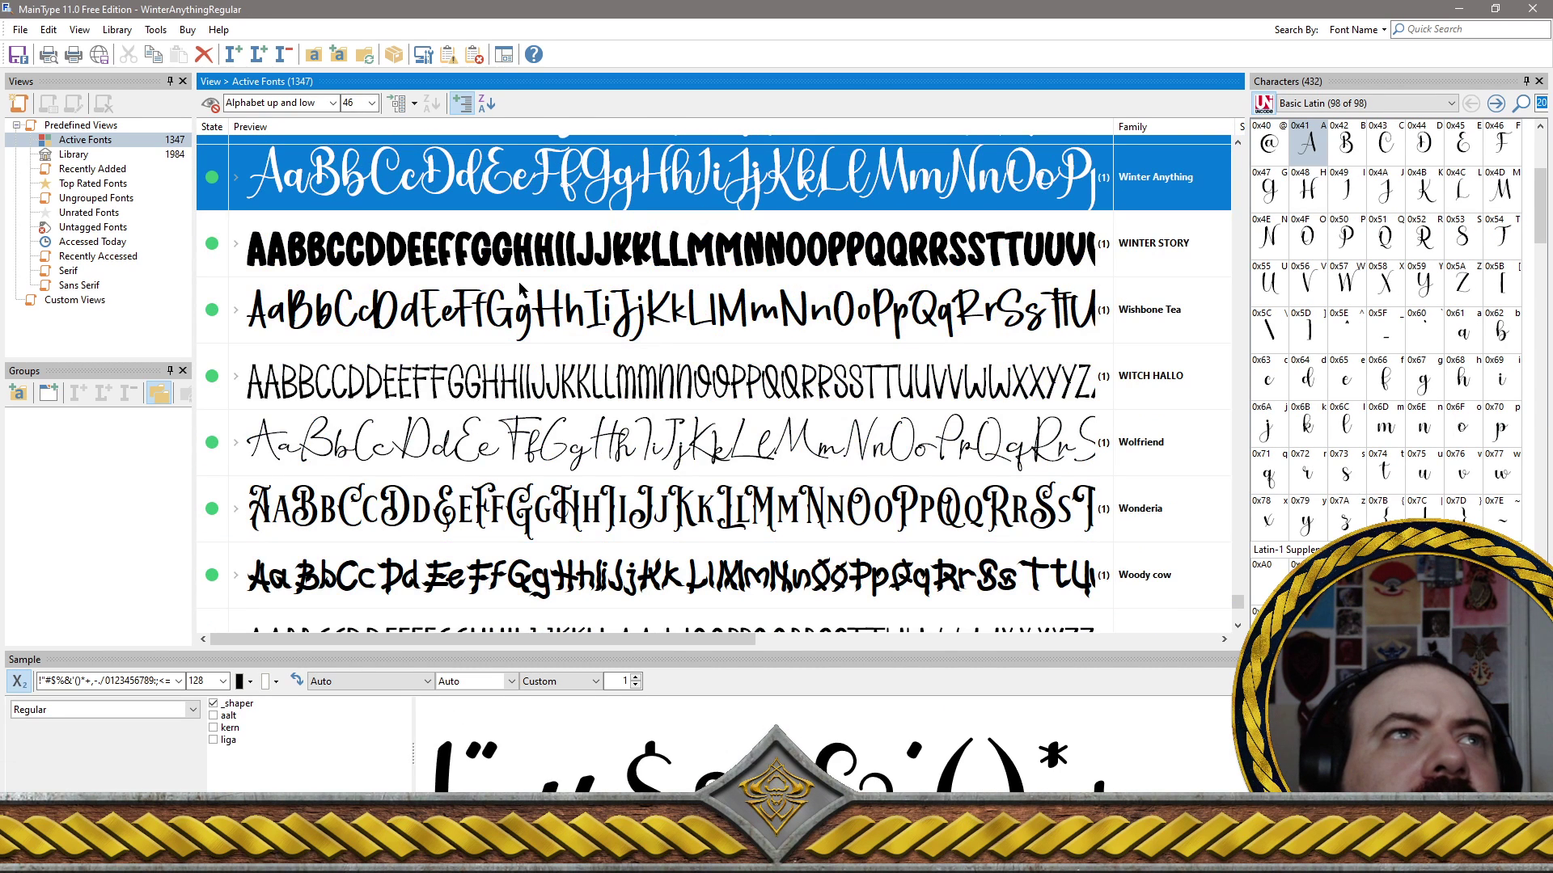
{"action": "left_click", "coordinate": [520, 274], "text": "ctrl"}
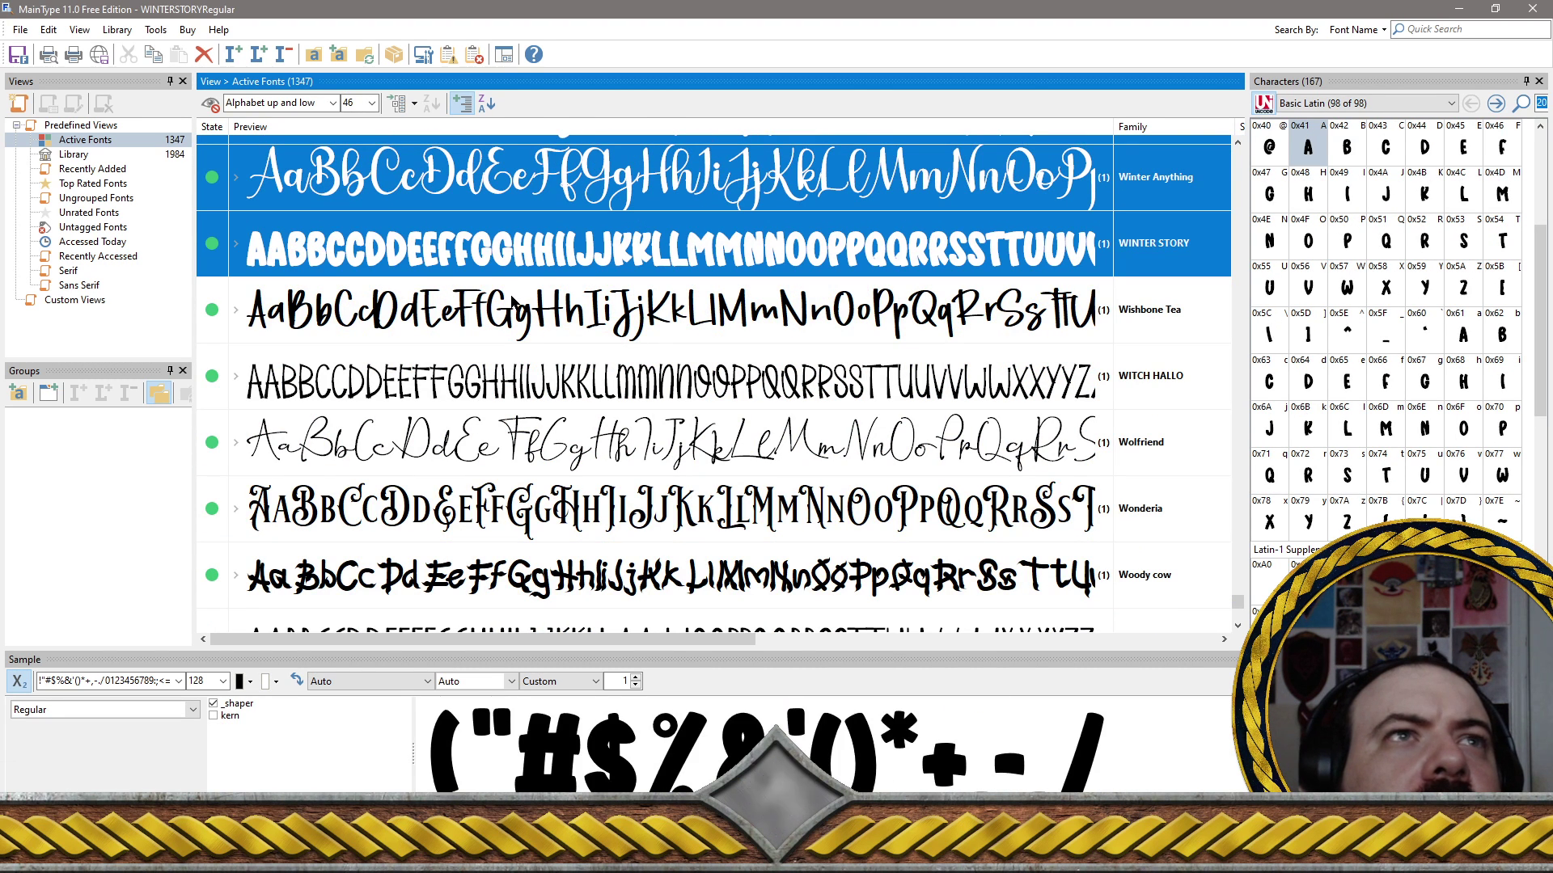
{"action": "left_click", "coordinate": [512, 302], "text": "ctrl"}
{"action": "left_click", "coordinate": [512, 380], "text": "ctrl"}
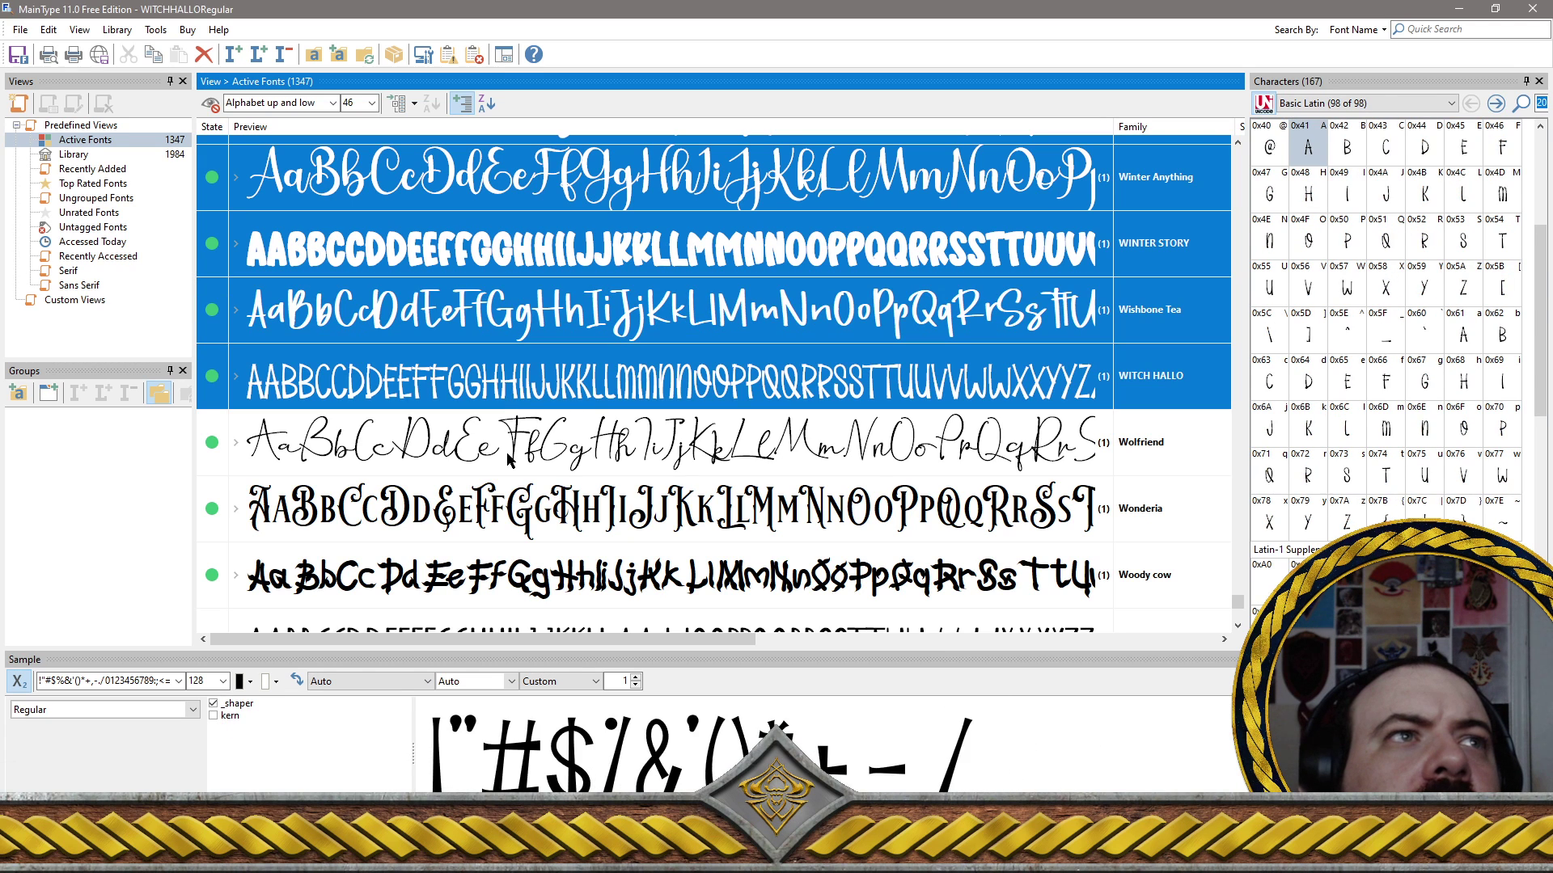
{"action": "left_click", "coordinate": [510, 460], "text": "ctrl"}
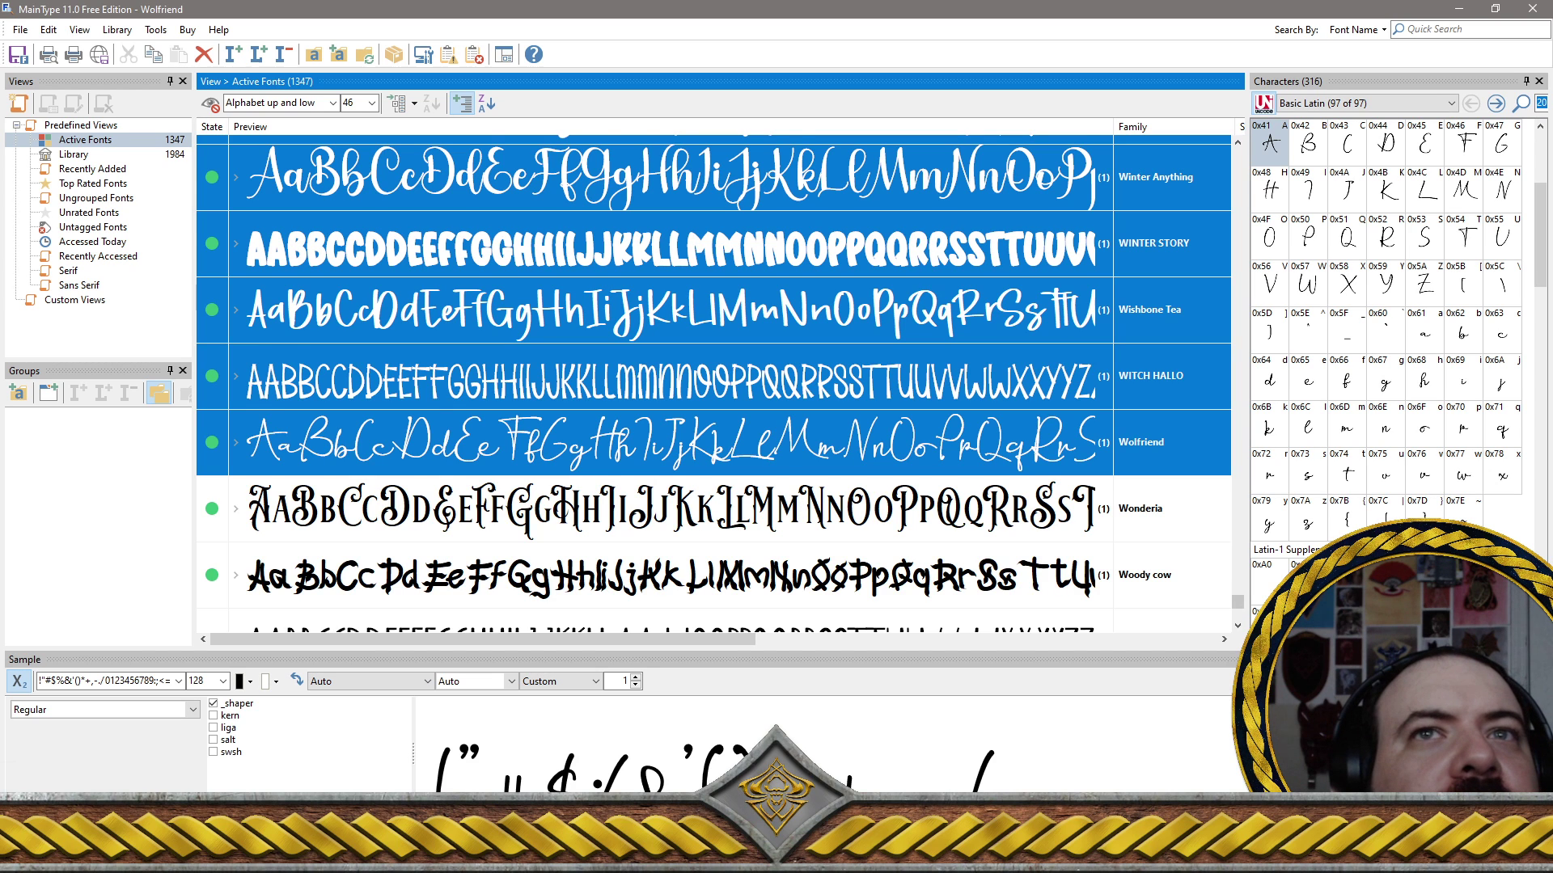
Add WOW TEA to the font selection, skipping Wonderia and WOW HOME, and take Woody cow back out after briefly selecting it
{"action": "left_click", "coordinate": [1239, 627]}
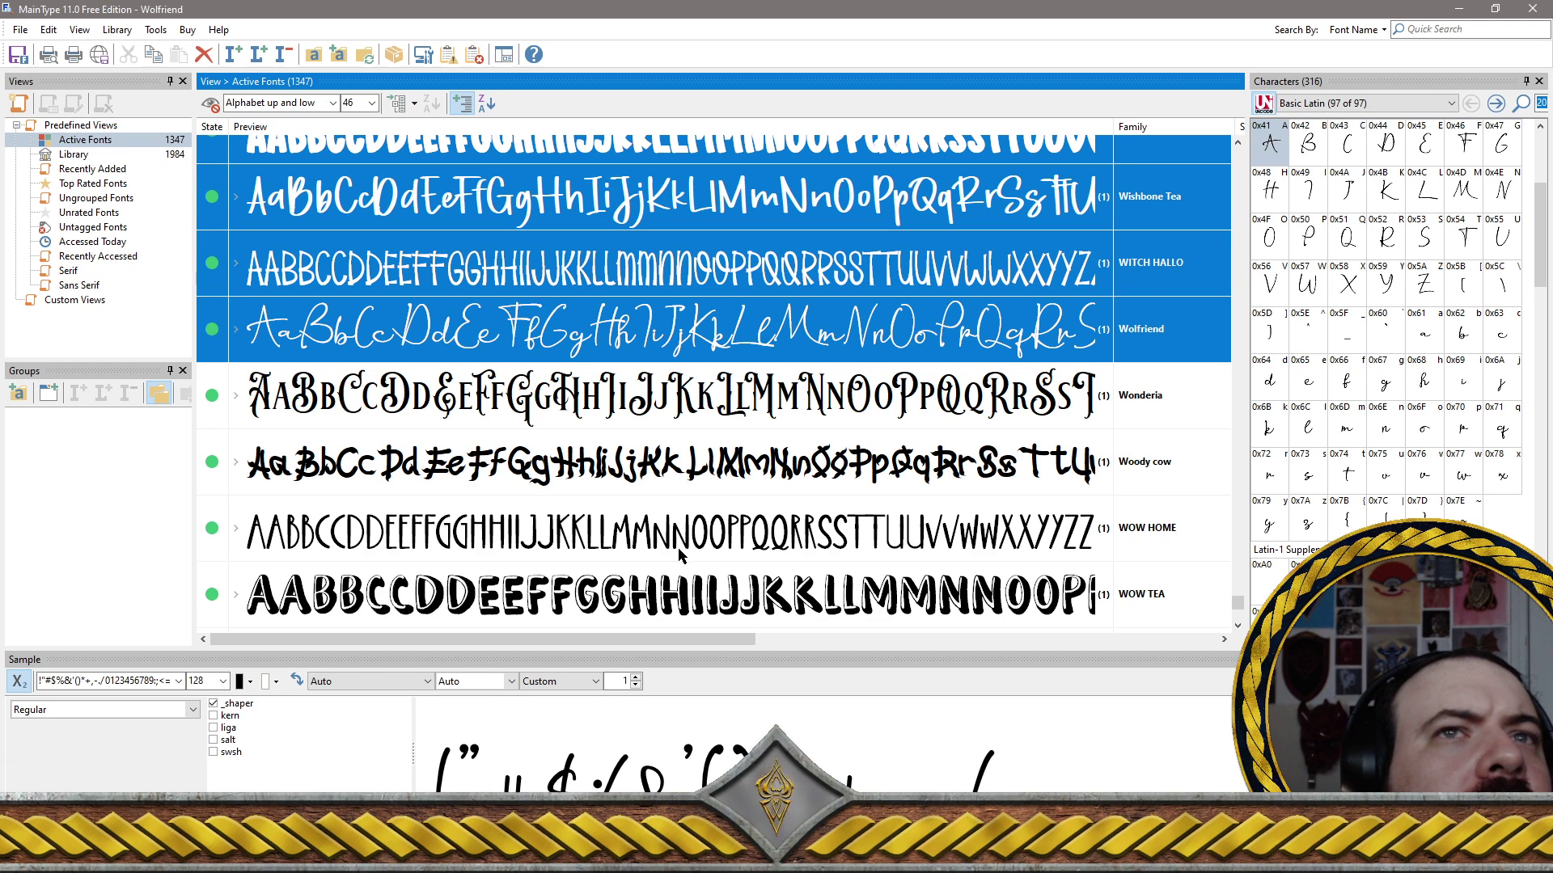
{"action": "left_click", "coordinate": [714, 599], "text": "ctrl"}
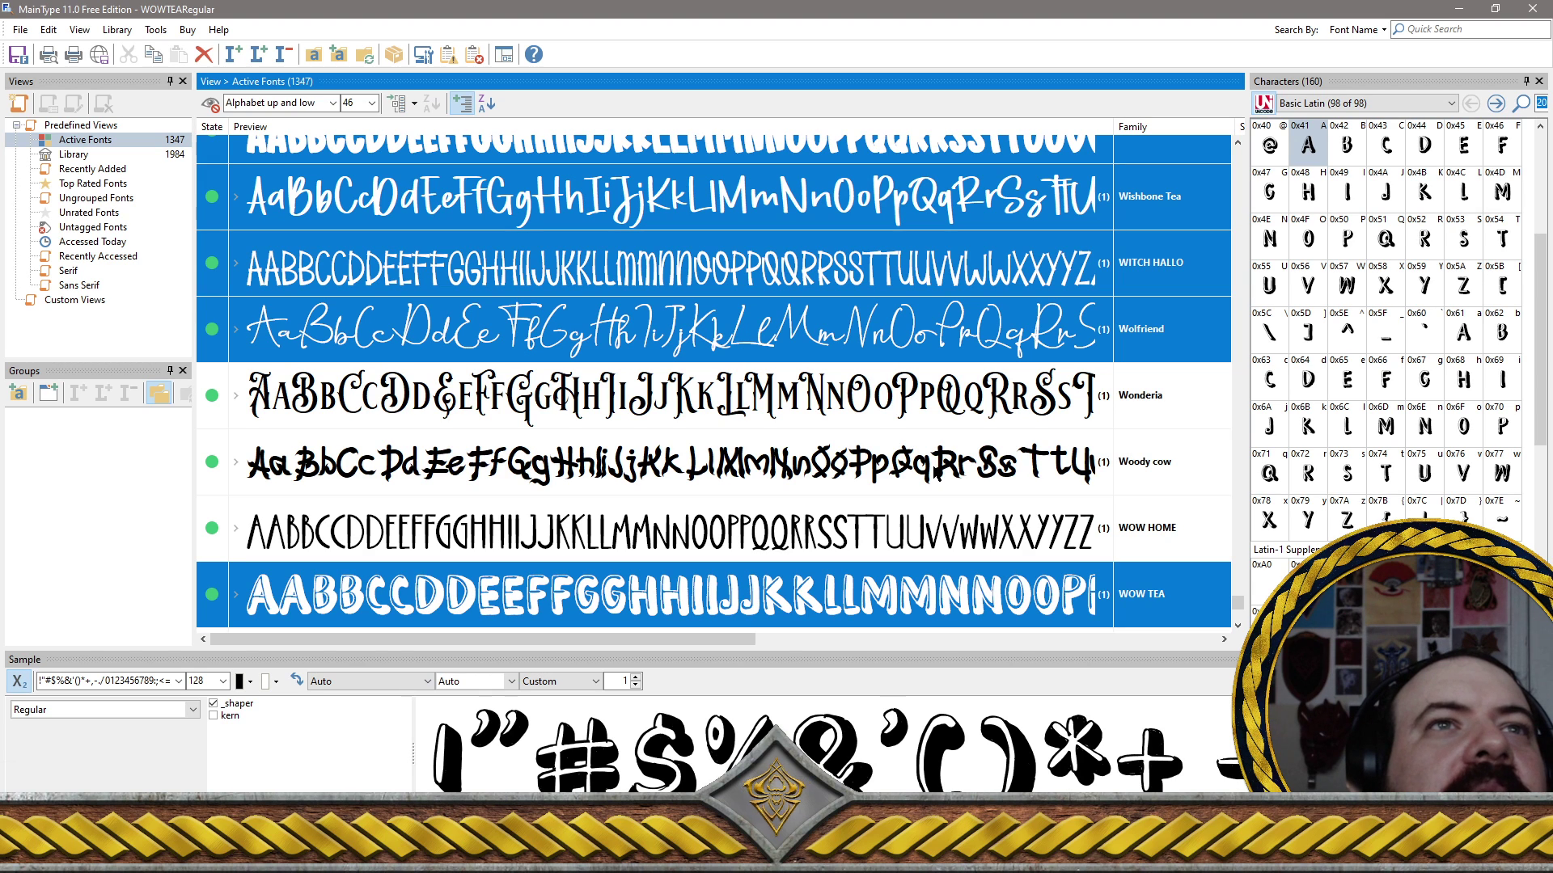
{"action": "left_click", "coordinate": [936, 473], "text": "ctrl"}
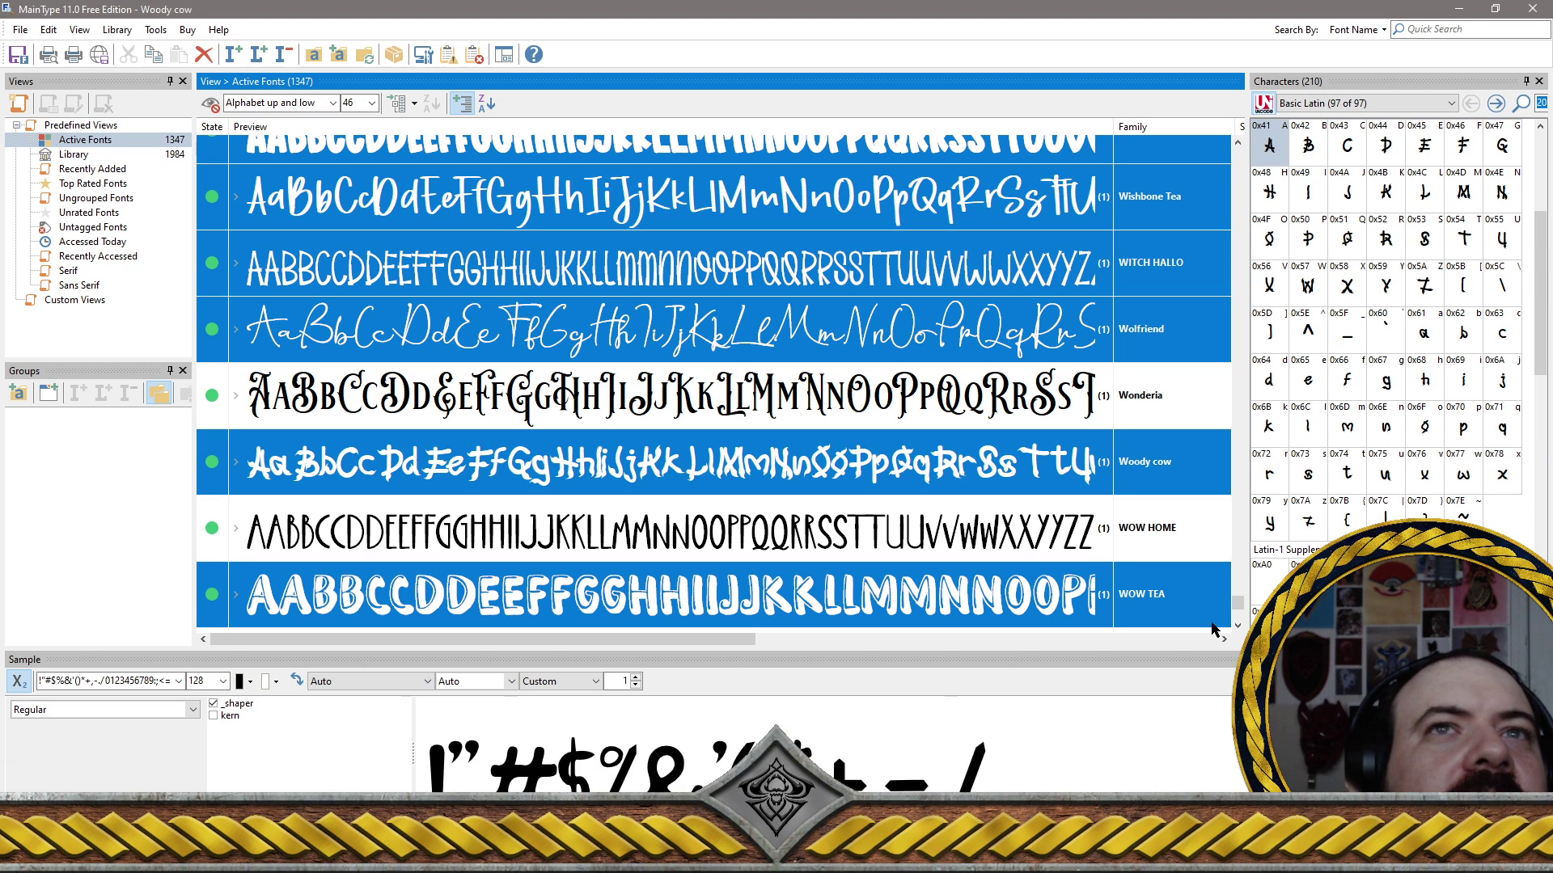
{"action": "left_click", "coordinate": [1237, 625]}
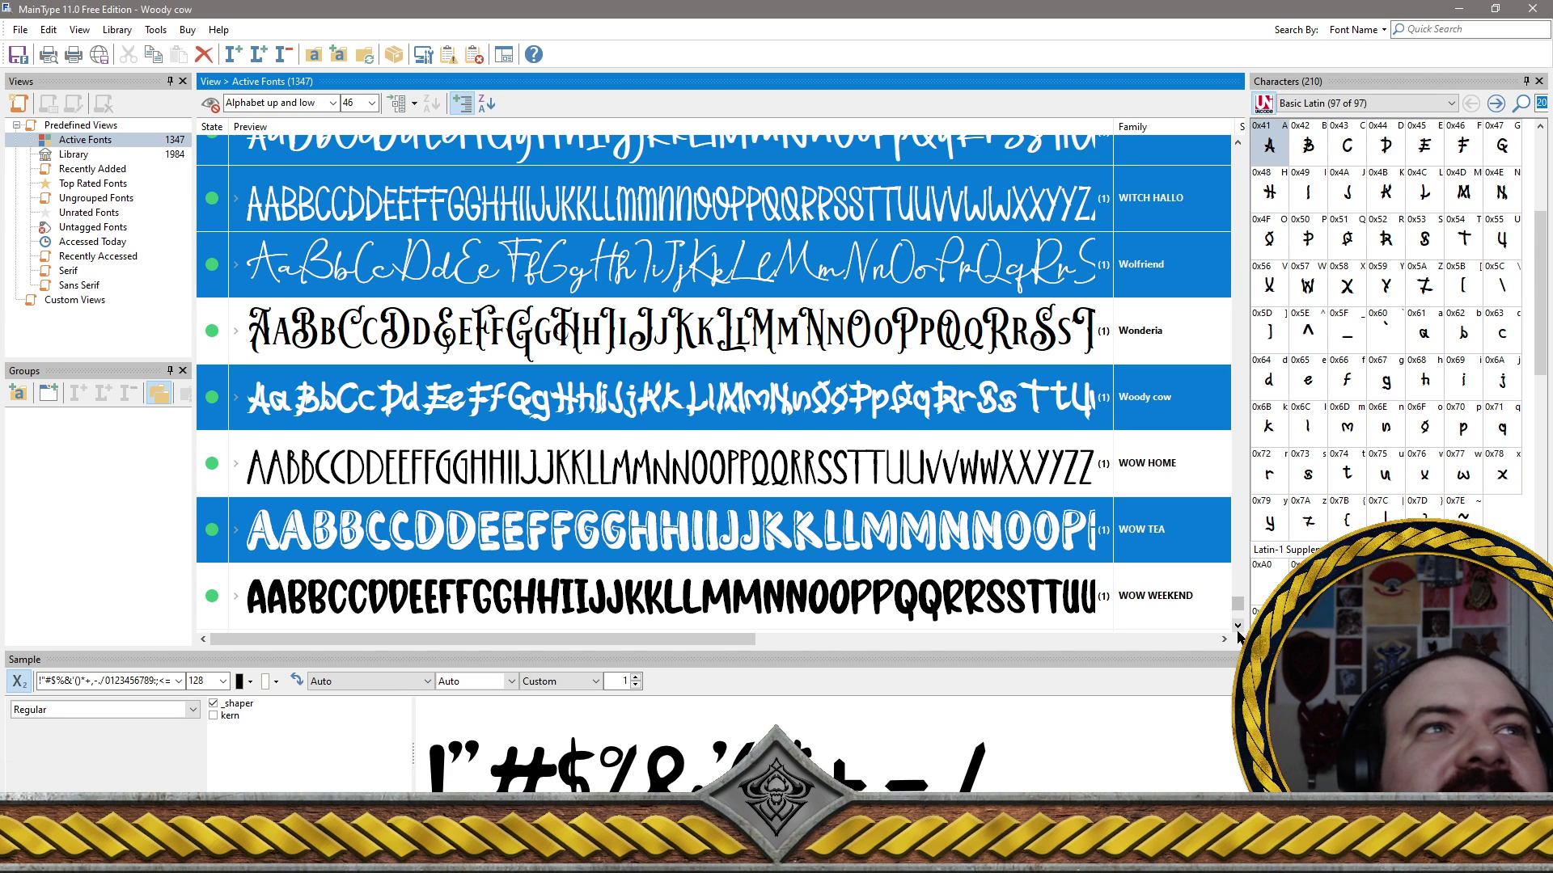
{"action": "left_click", "coordinate": [1237, 628]}
{"action": "left_click", "coordinate": [547, 388], "text": "ctrl"}
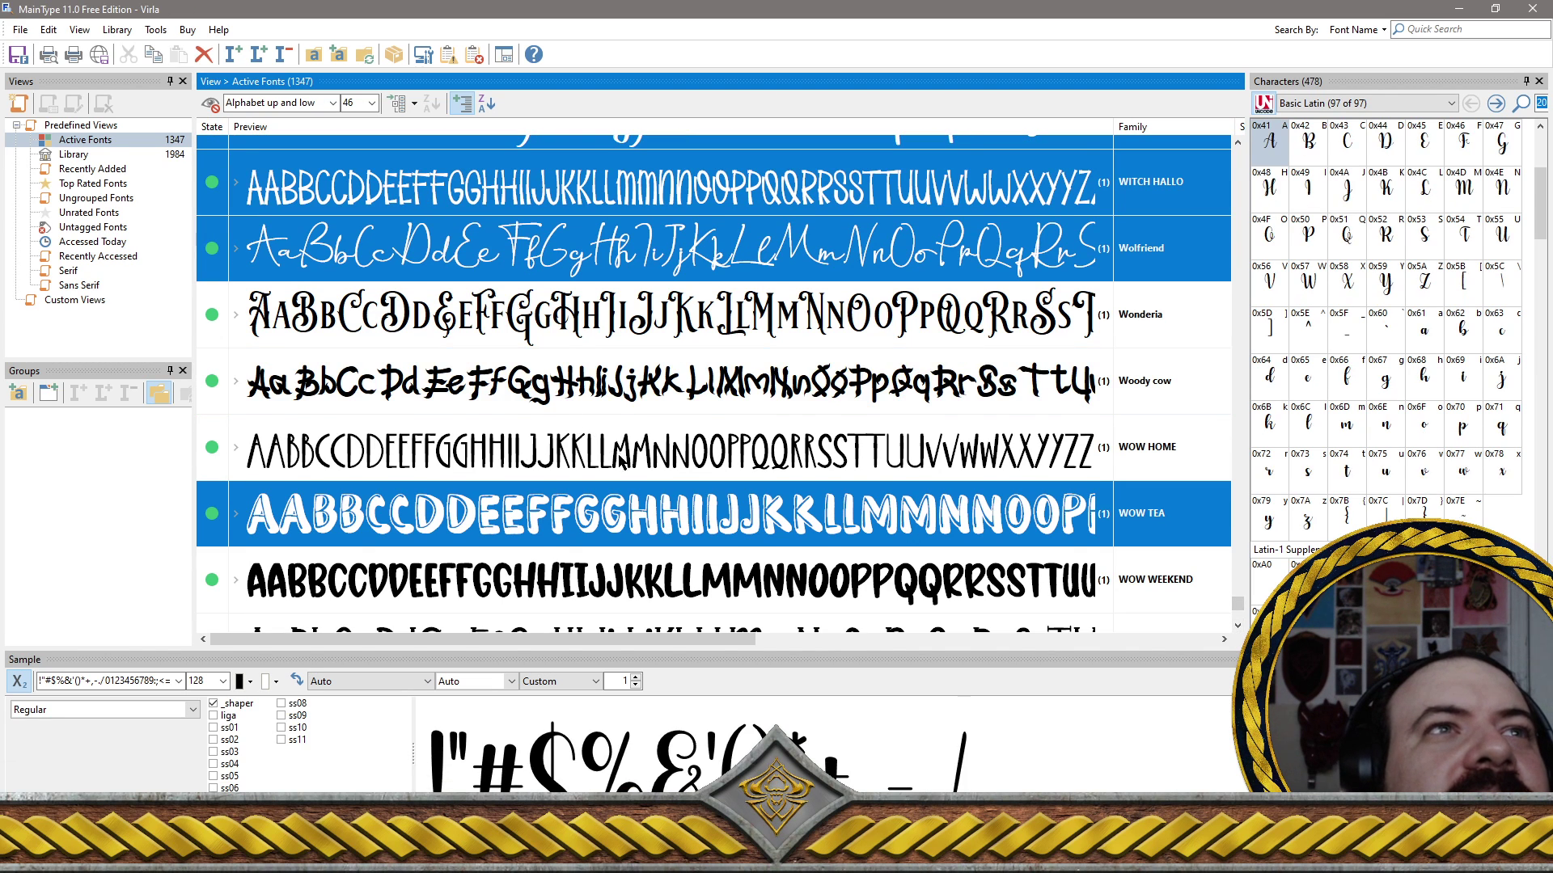
Add WOW WEEKEND, Write Work, Writing Kids and Writing Notes to the font selection
{"action": "left_click", "coordinate": [1238, 626]}
{"action": "left_click", "coordinate": [1238, 626]}
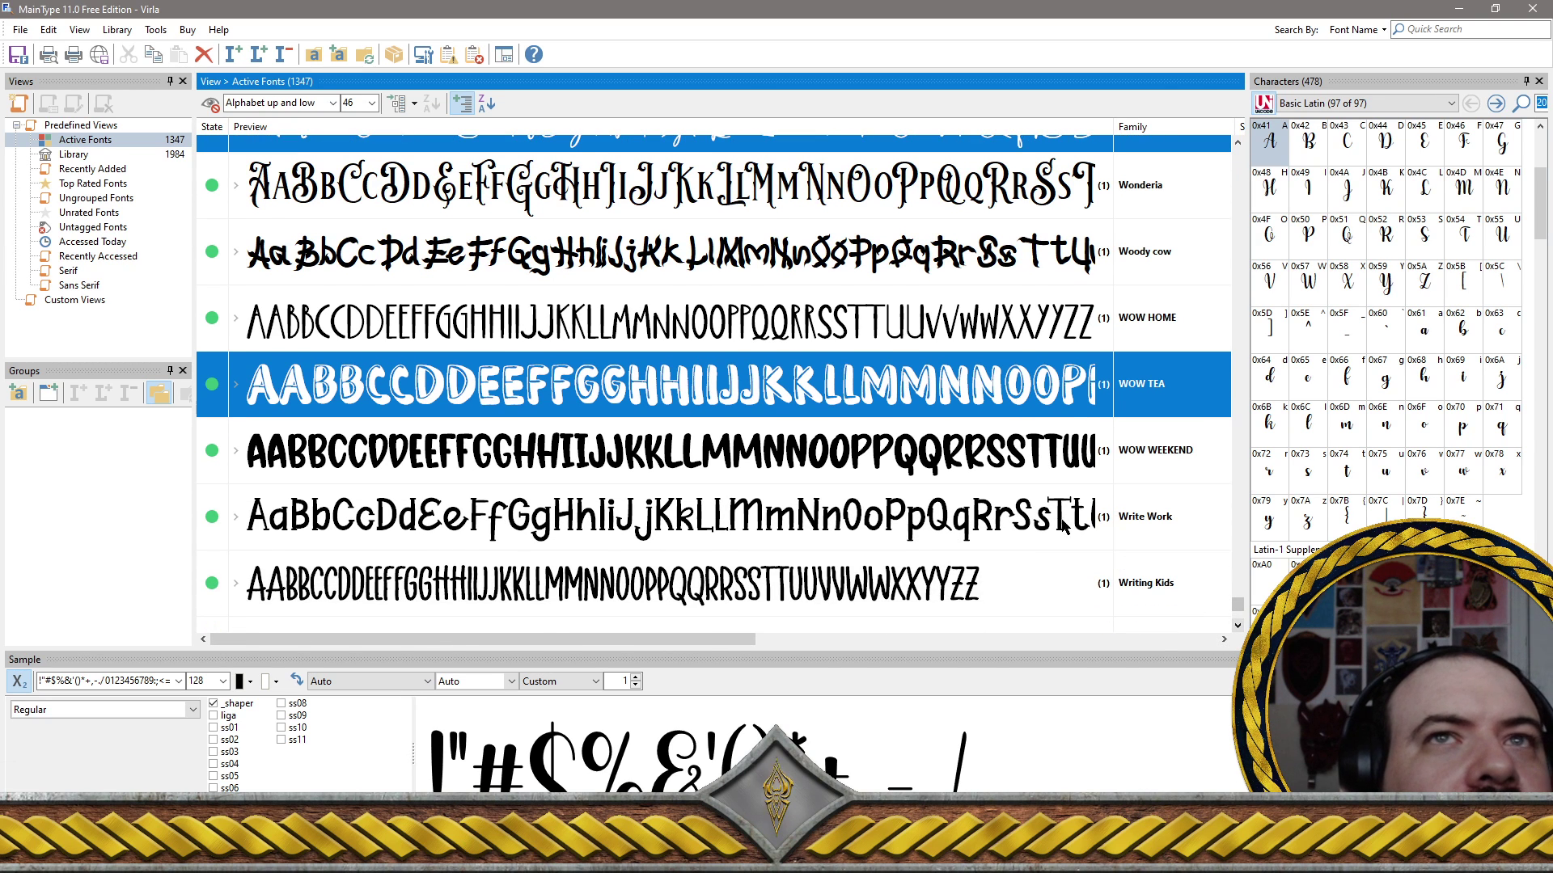
{"action": "left_click", "coordinate": [990, 462], "text": "ctrl"}
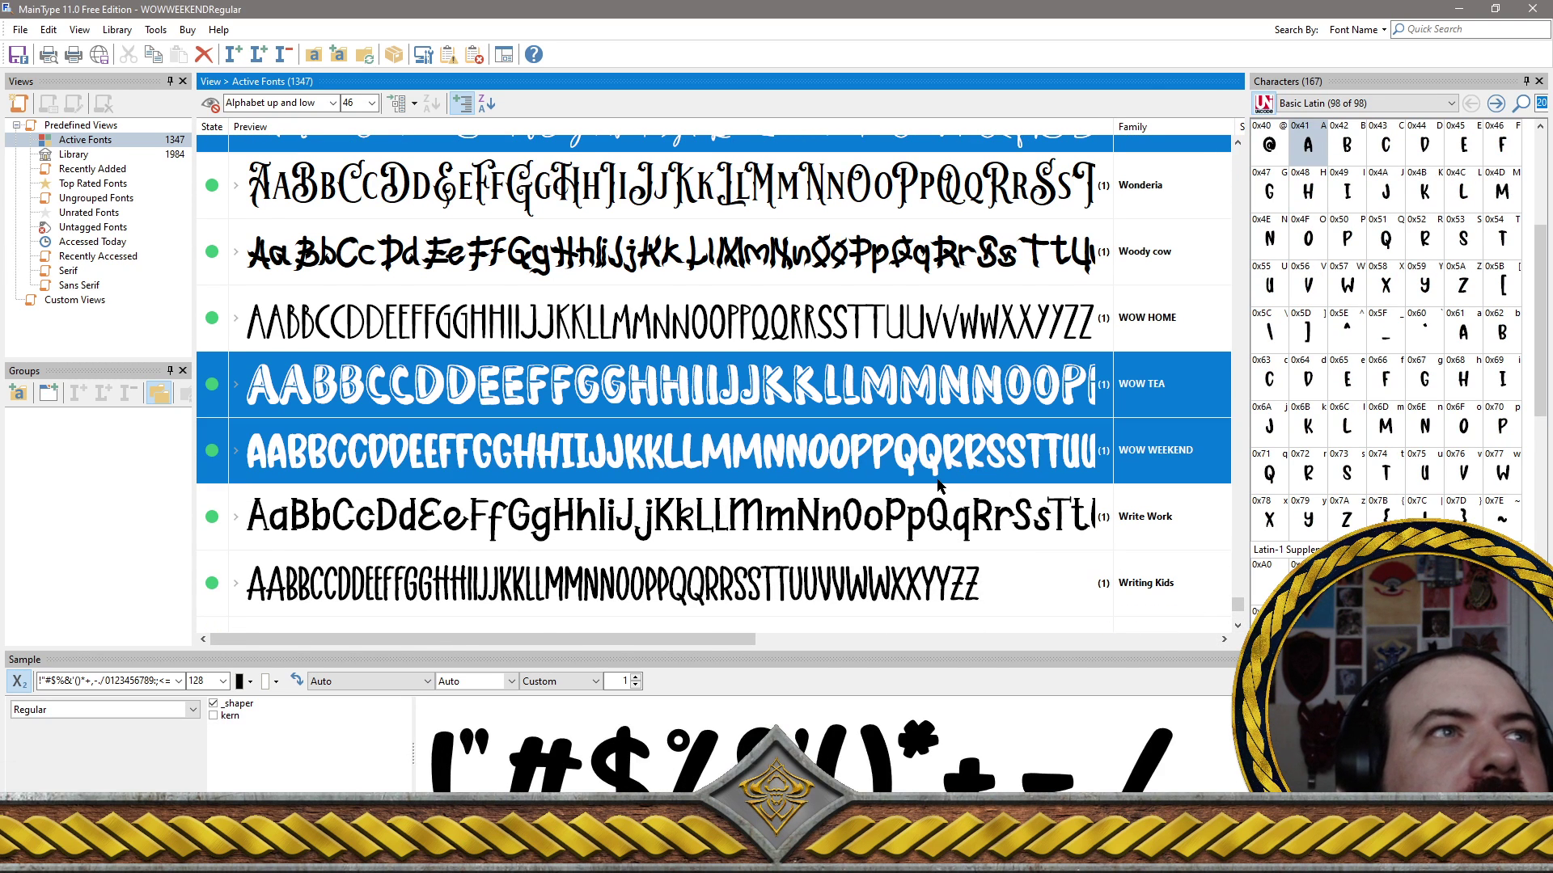
{"action": "left_click", "coordinate": [907, 529], "text": "ctrl"}
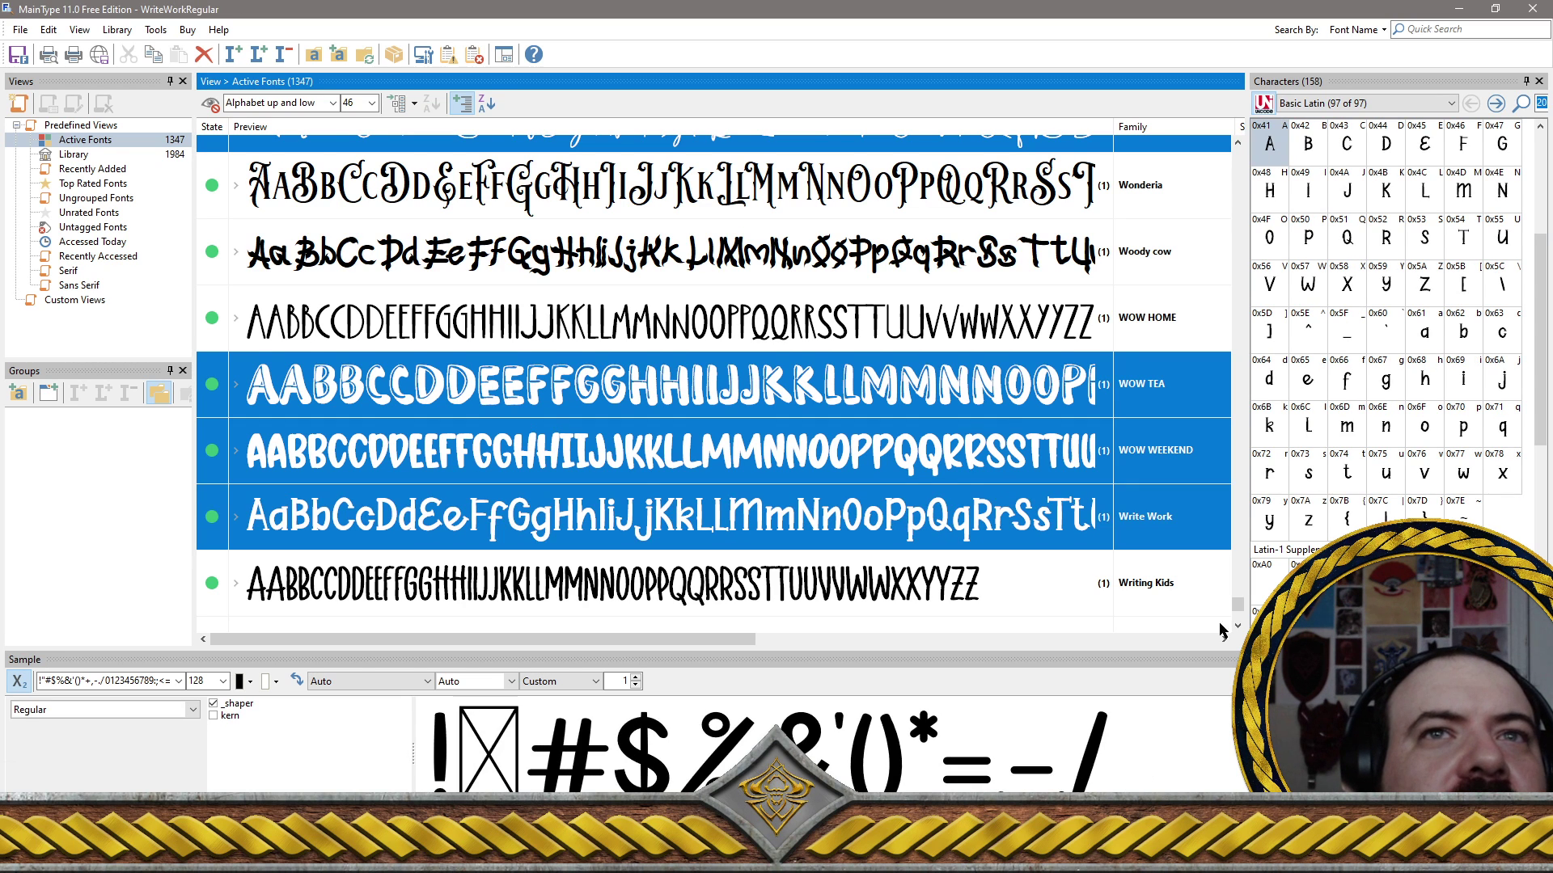
{"action": "left_click", "coordinate": [1237, 625]}
{"action": "left_click", "coordinate": [1238, 625]}
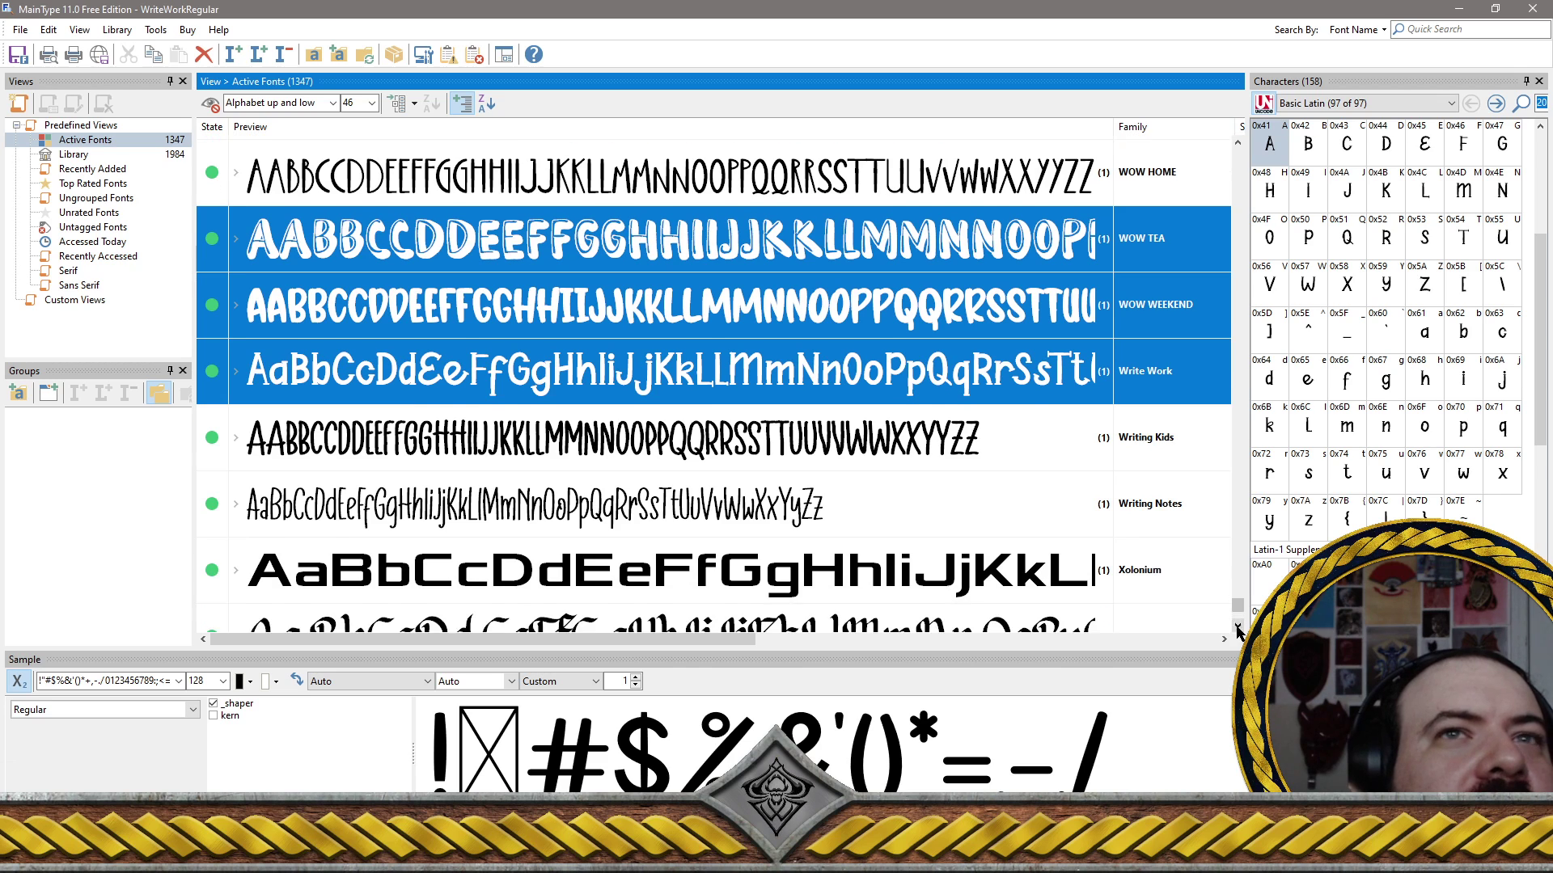
{"action": "left_click", "coordinate": [784, 435], "text": "ctrl"}
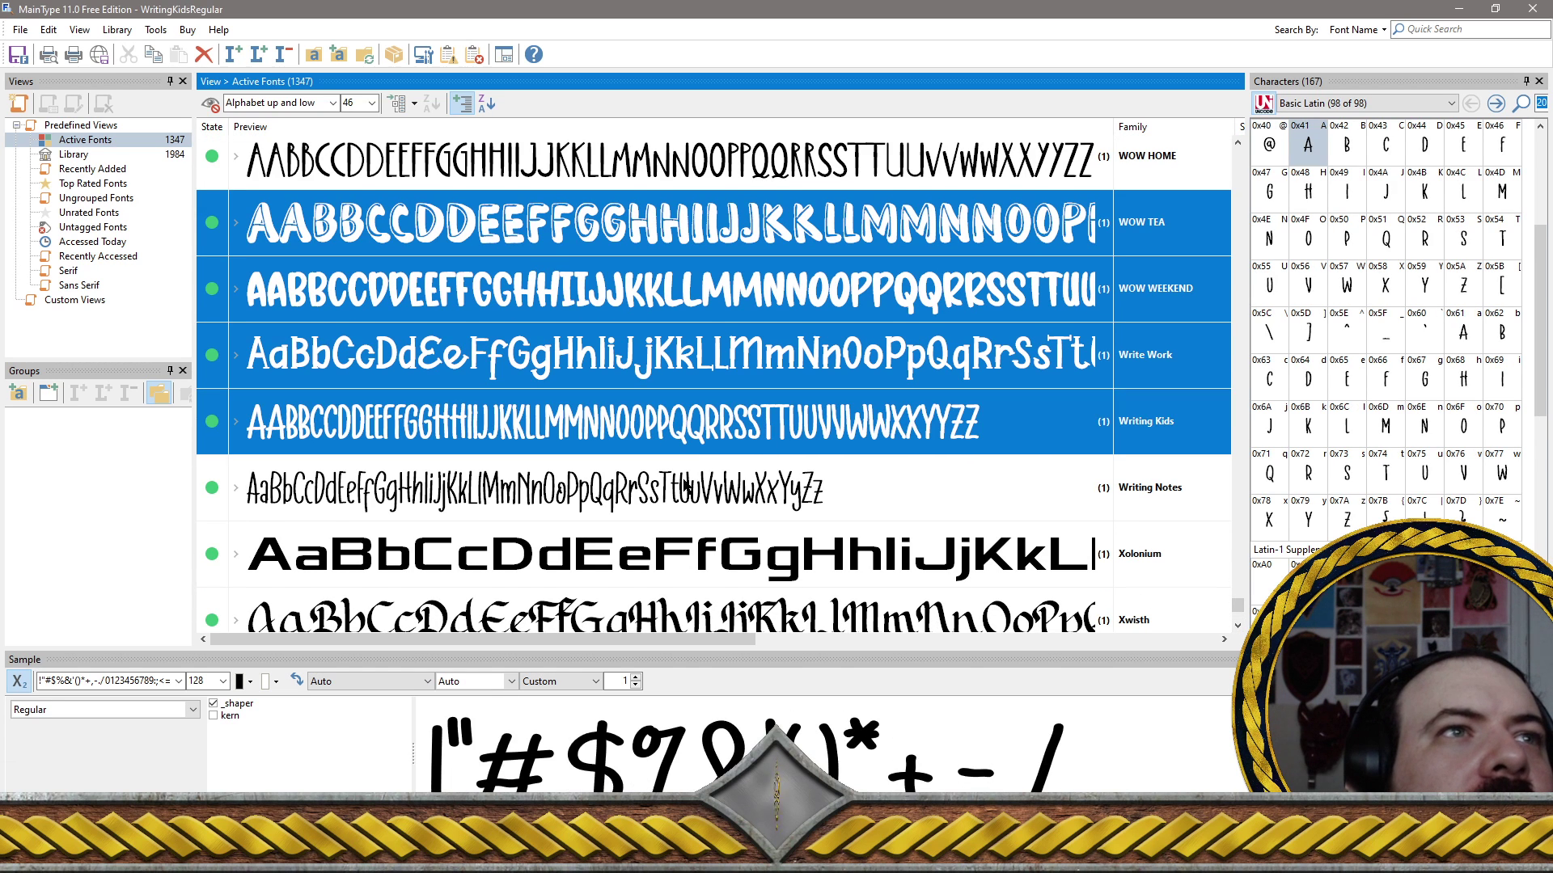
{"action": "left_click", "coordinate": [663, 497], "text": "ctrl"}
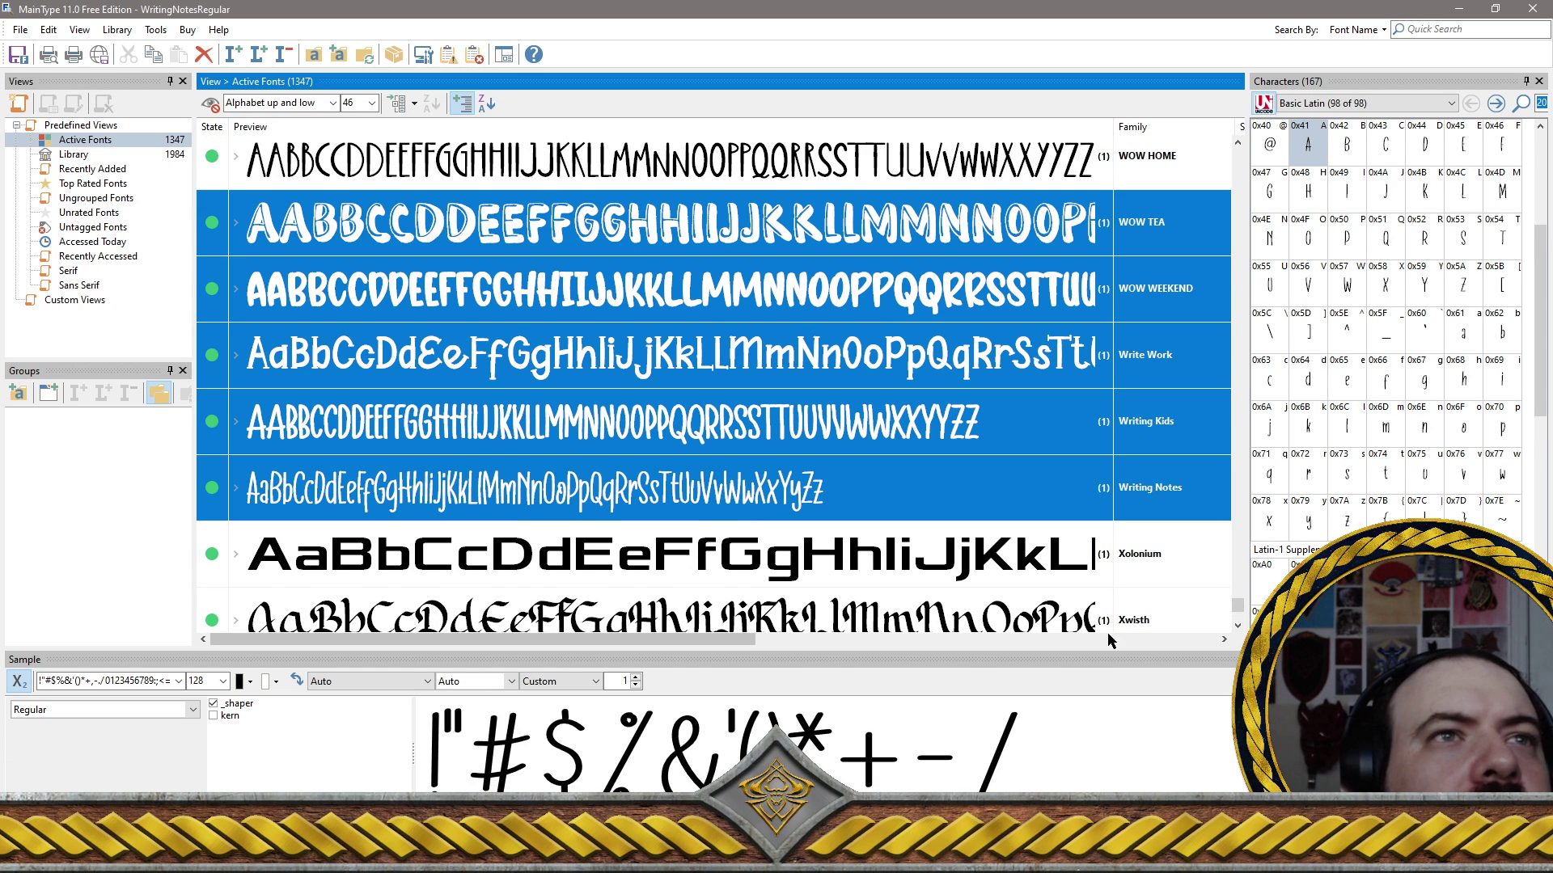
Add Year supply of fairy cakes, Yesie, YOGURT LUBER and Yogyakarta to the font selection, skipping Xolonium and Xwisth
{"action": "left_click", "coordinate": [1237, 625]}
{"action": "left_click", "coordinate": [1237, 625]}
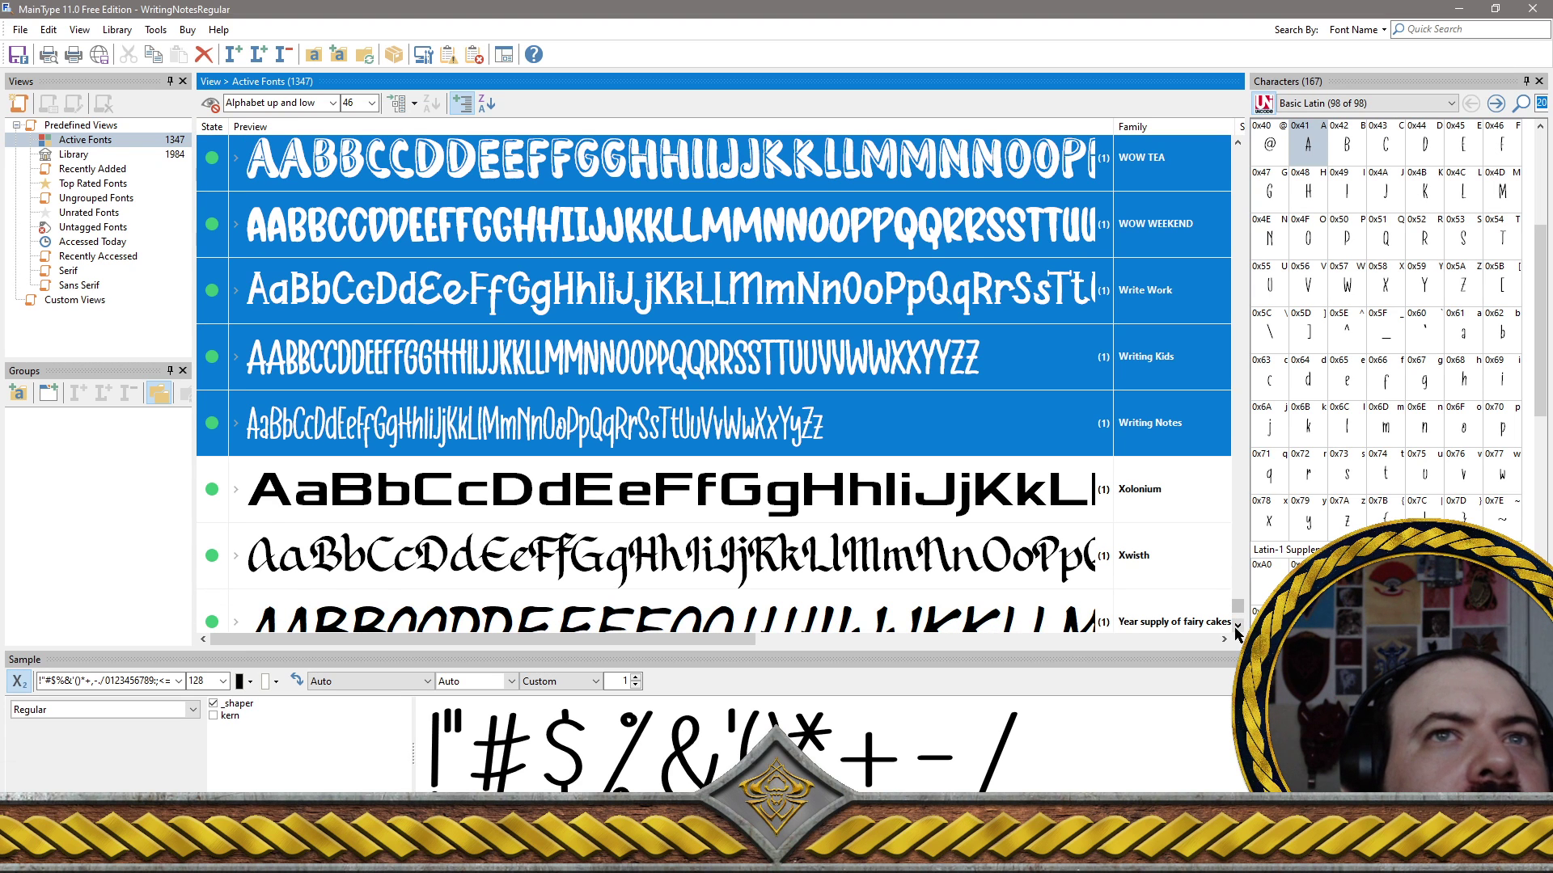
{"action": "left_click", "coordinate": [1238, 626]}
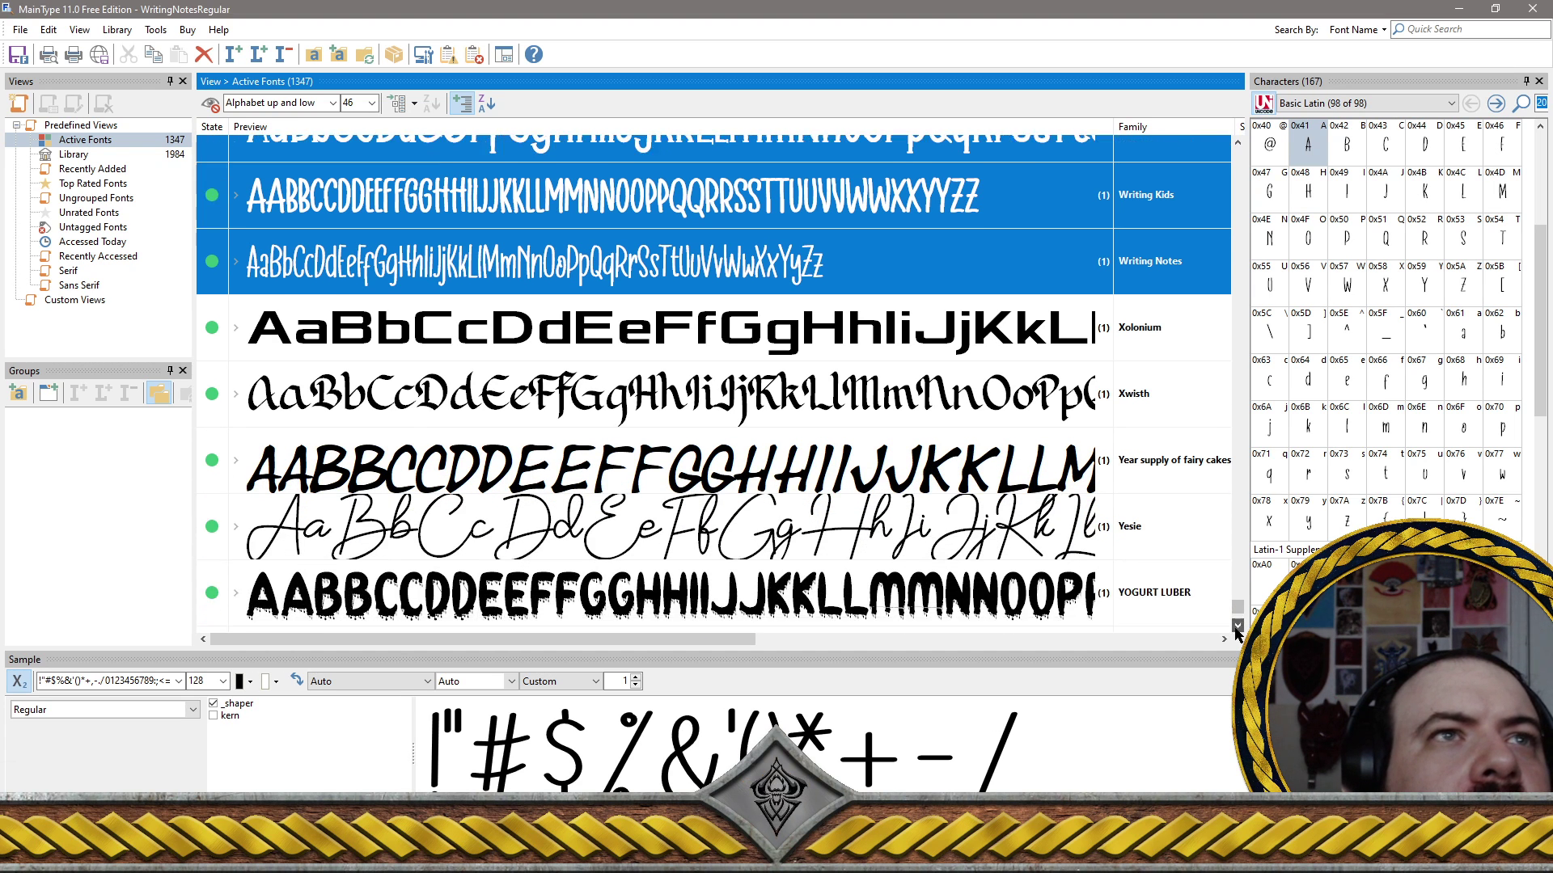
{"action": "left_click", "coordinate": [1237, 626]}
{"action": "left_click", "coordinate": [1011, 444], "text": "ctrl"}
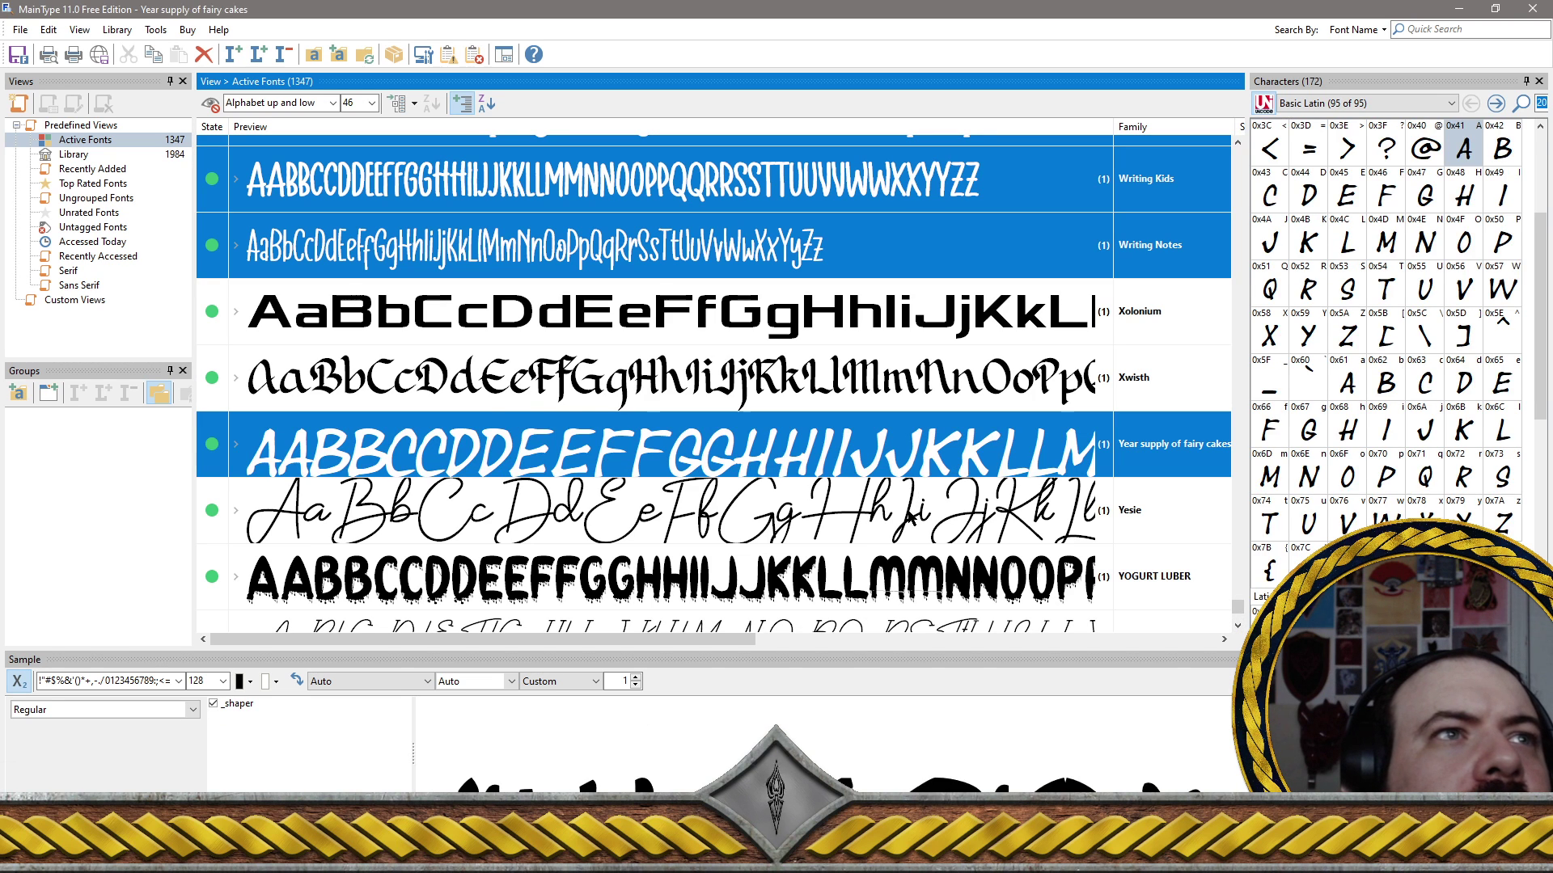
{"action": "left_click", "coordinate": [1019, 511], "text": "ctrl"}
{"action": "scroll", "coordinate": [1061, 491], "scroll_direction": "down", "scroll_amount": 3}
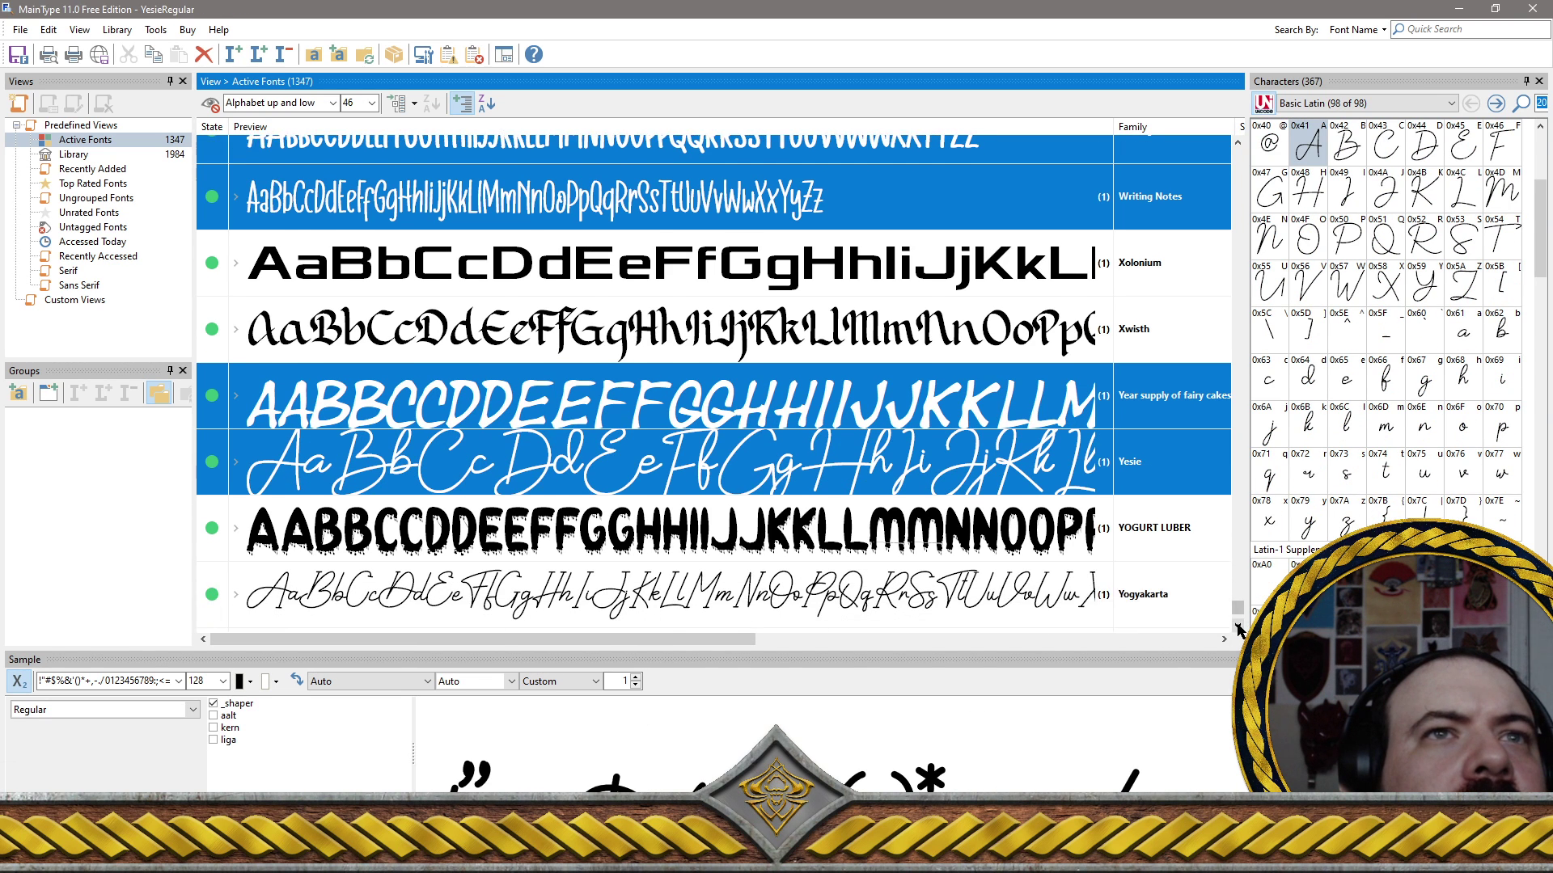
{"action": "left_click", "coordinate": [1062, 489], "text": "ctrl"}
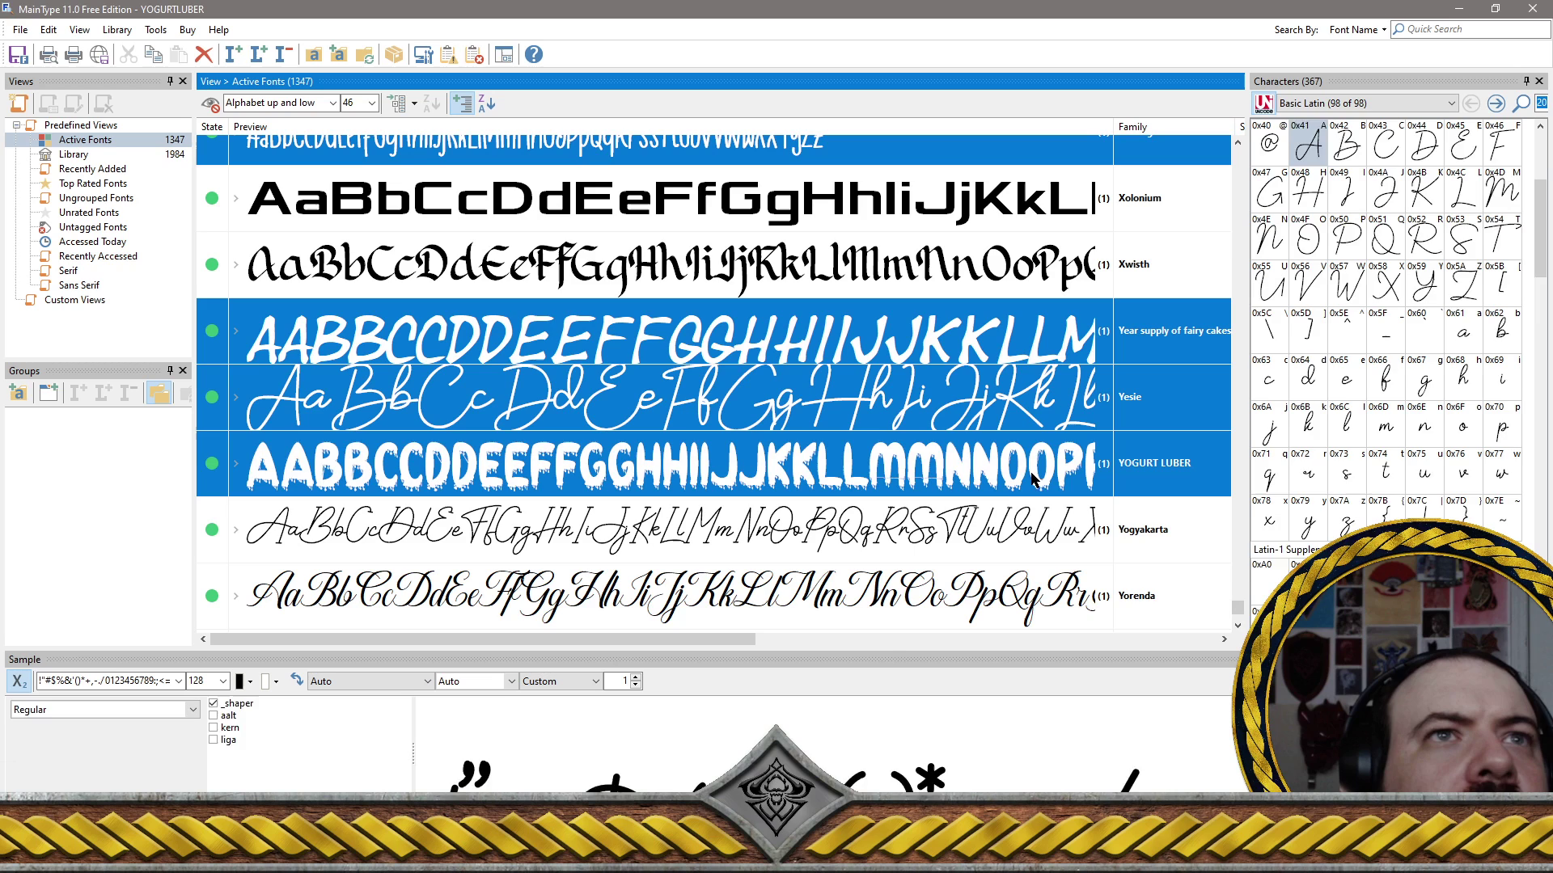
{"action": "left_click", "coordinate": [942, 531], "text": "ctrl"}
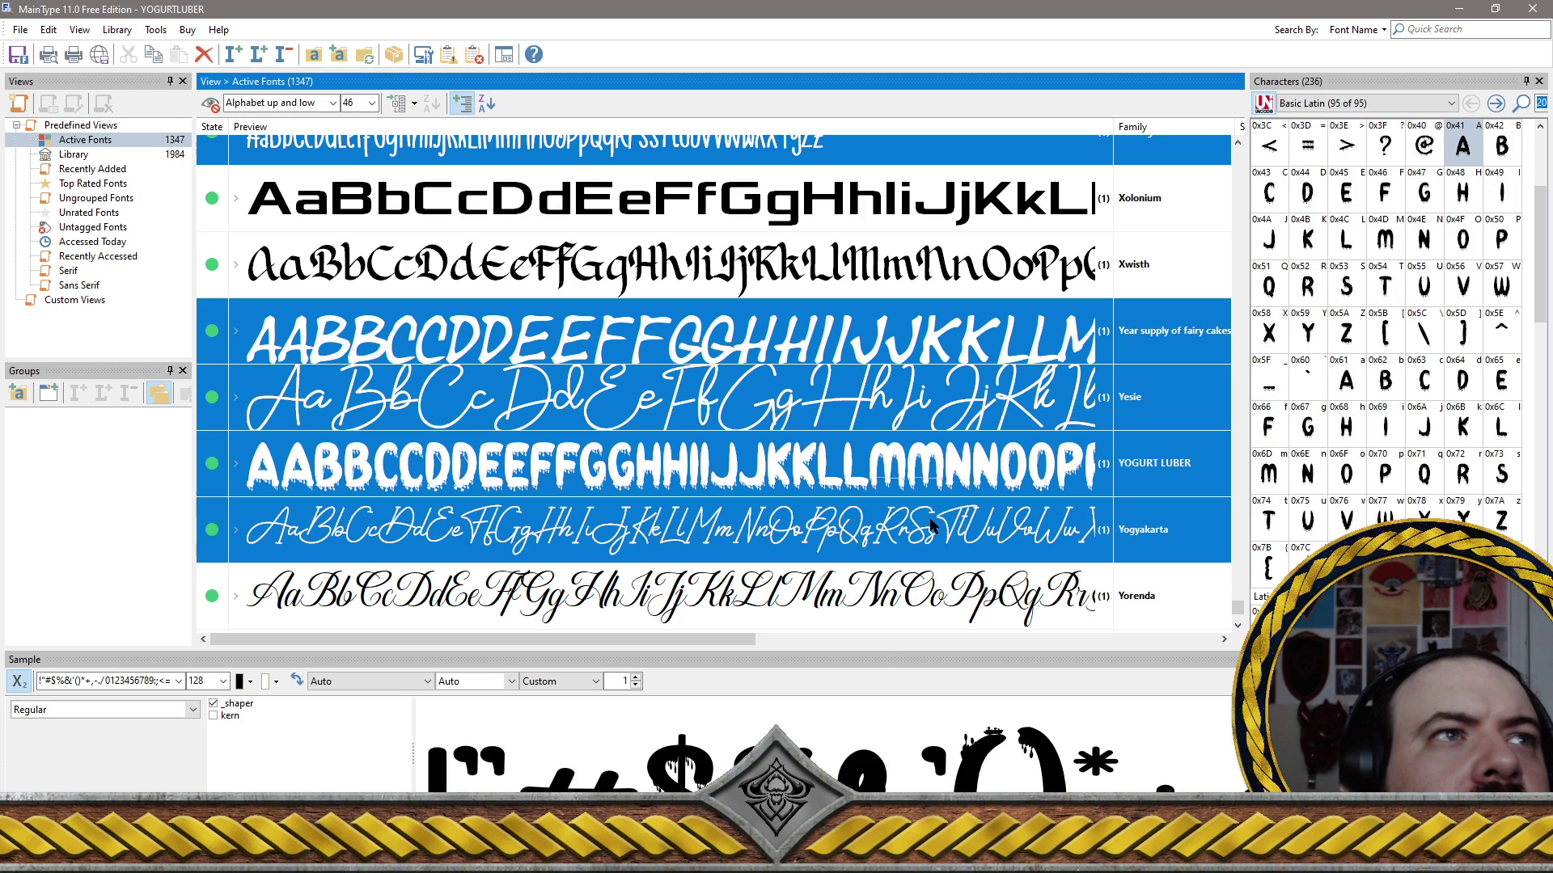
Add Yorenda, YOUR FAMILY, Youth Richfield and Youth Richfield Alternates to the font selection
{"action": "left_click", "coordinate": [1238, 627]}
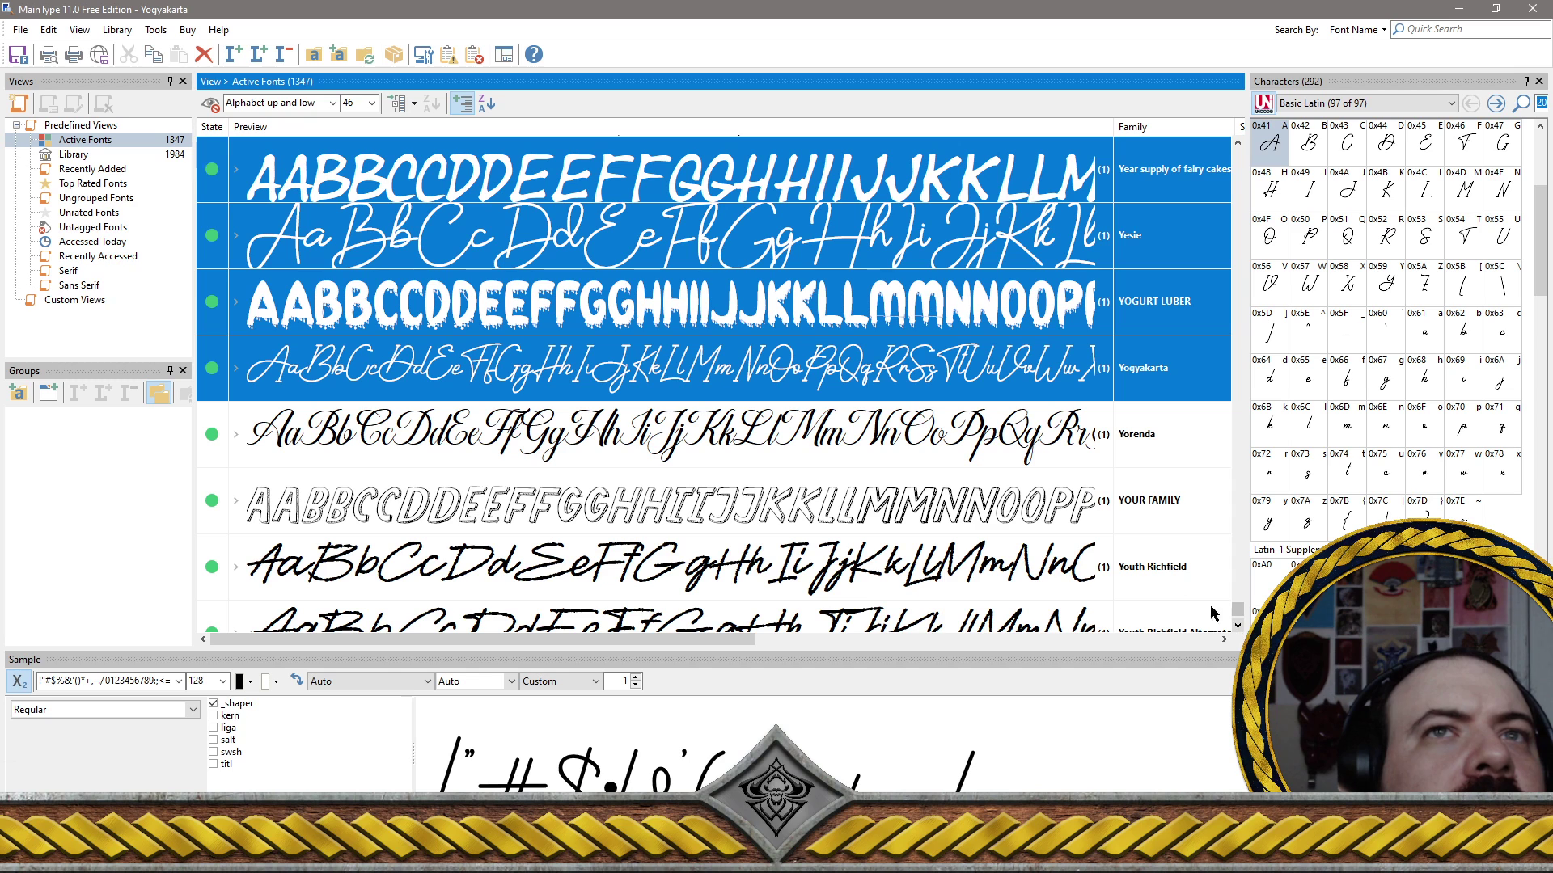
{"action": "left_click", "coordinate": [978, 437], "text": "ctrl"}
{"action": "left_click", "coordinate": [925, 506], "text": "ctrl"}
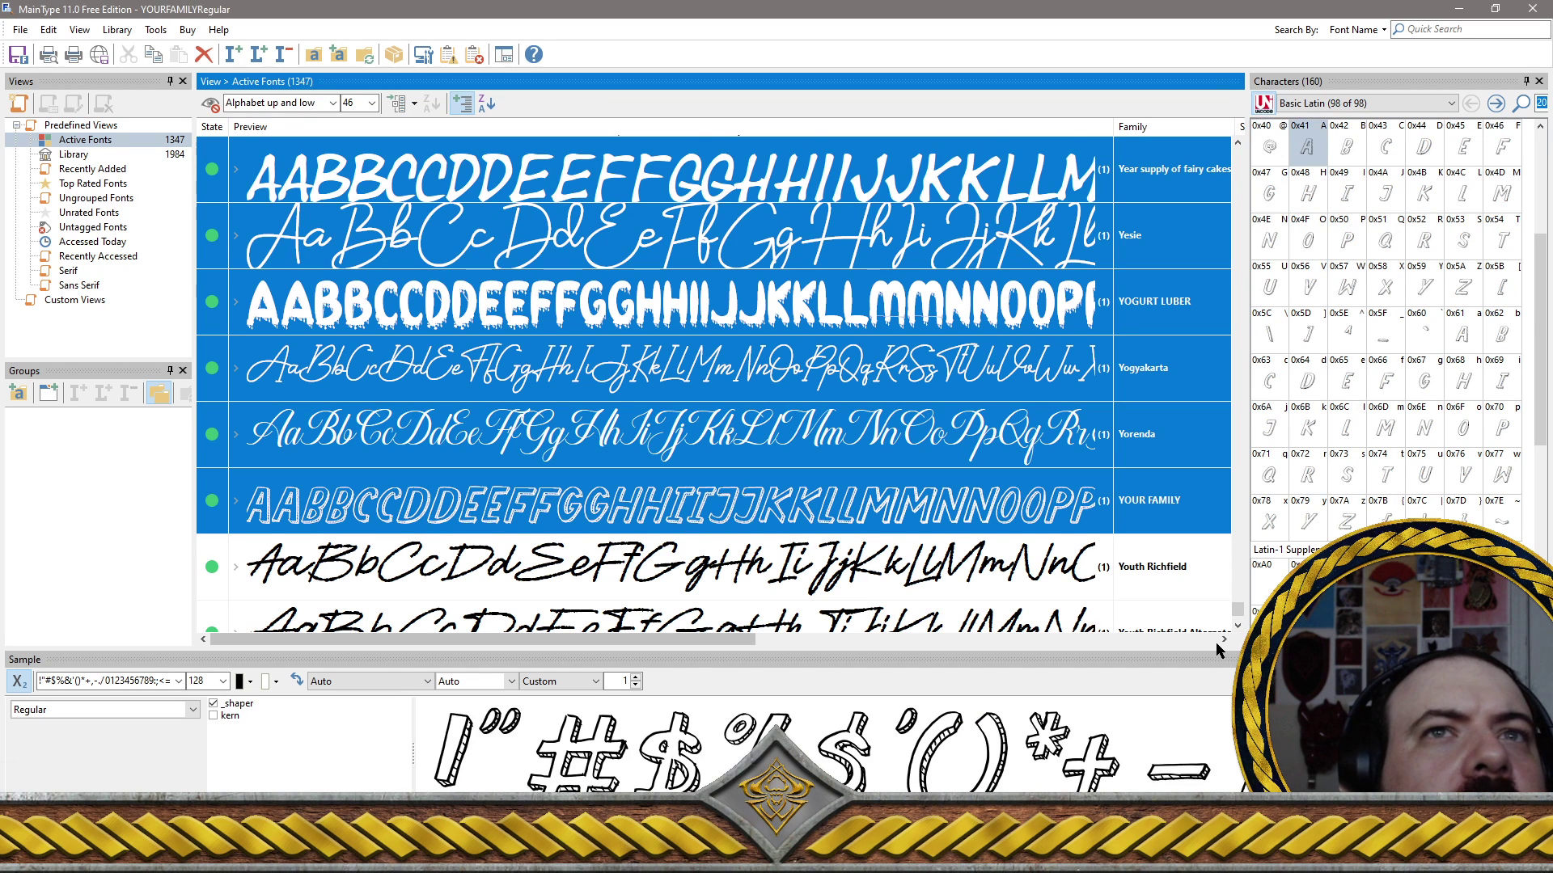
{"action": "left_click", "coordinate": [1237, 627]}
{"action": "left_click", "coordinate": [1238, 626]}
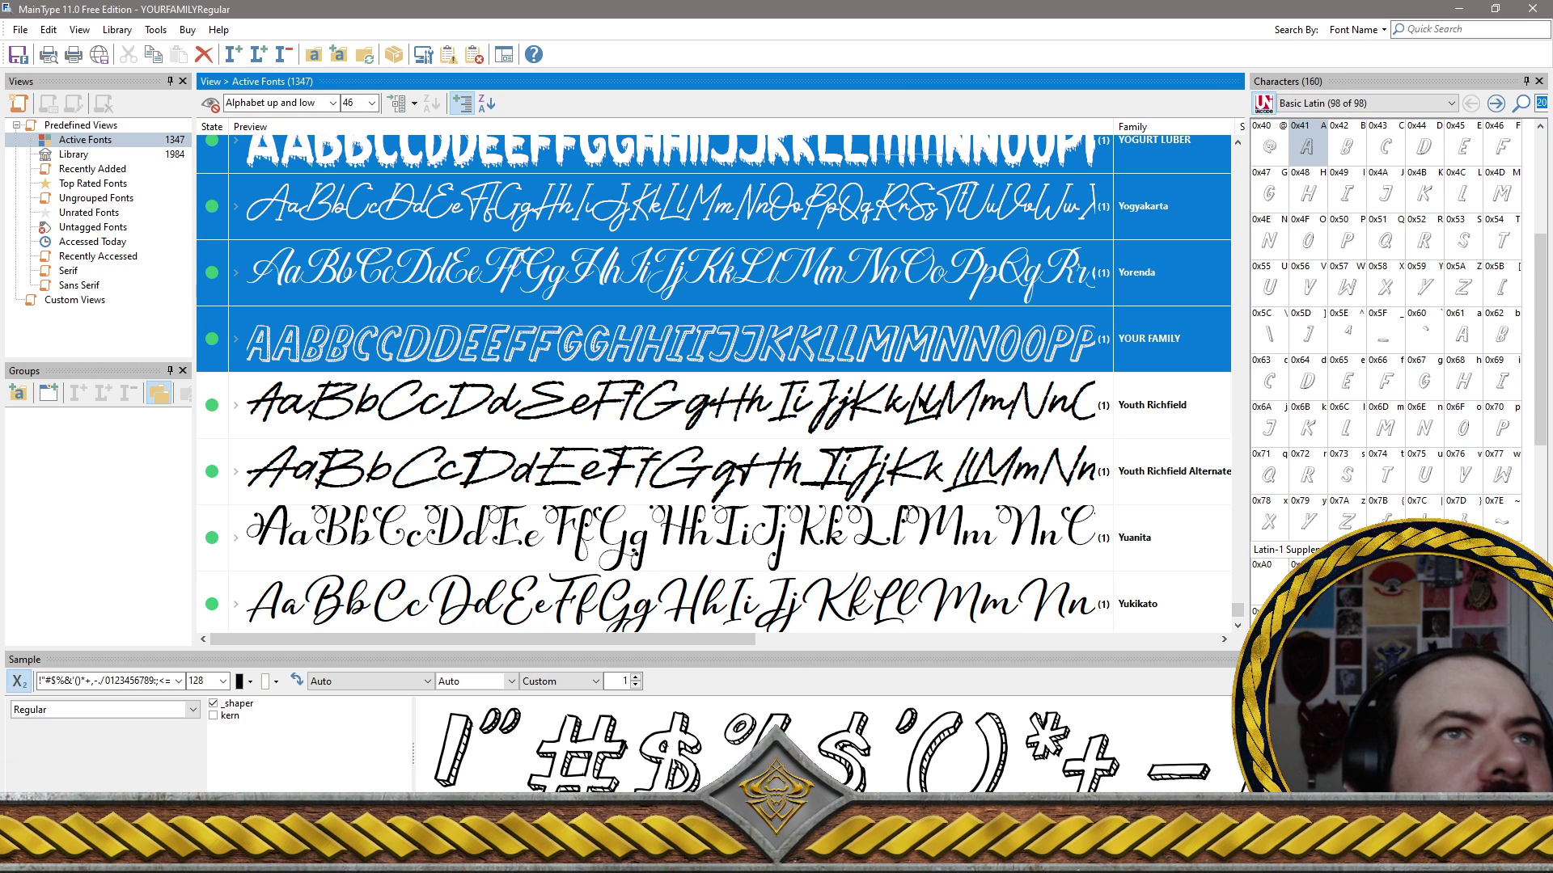
{"action": "left_click", "coordinate": [893, 417], "text": "ctrl"}
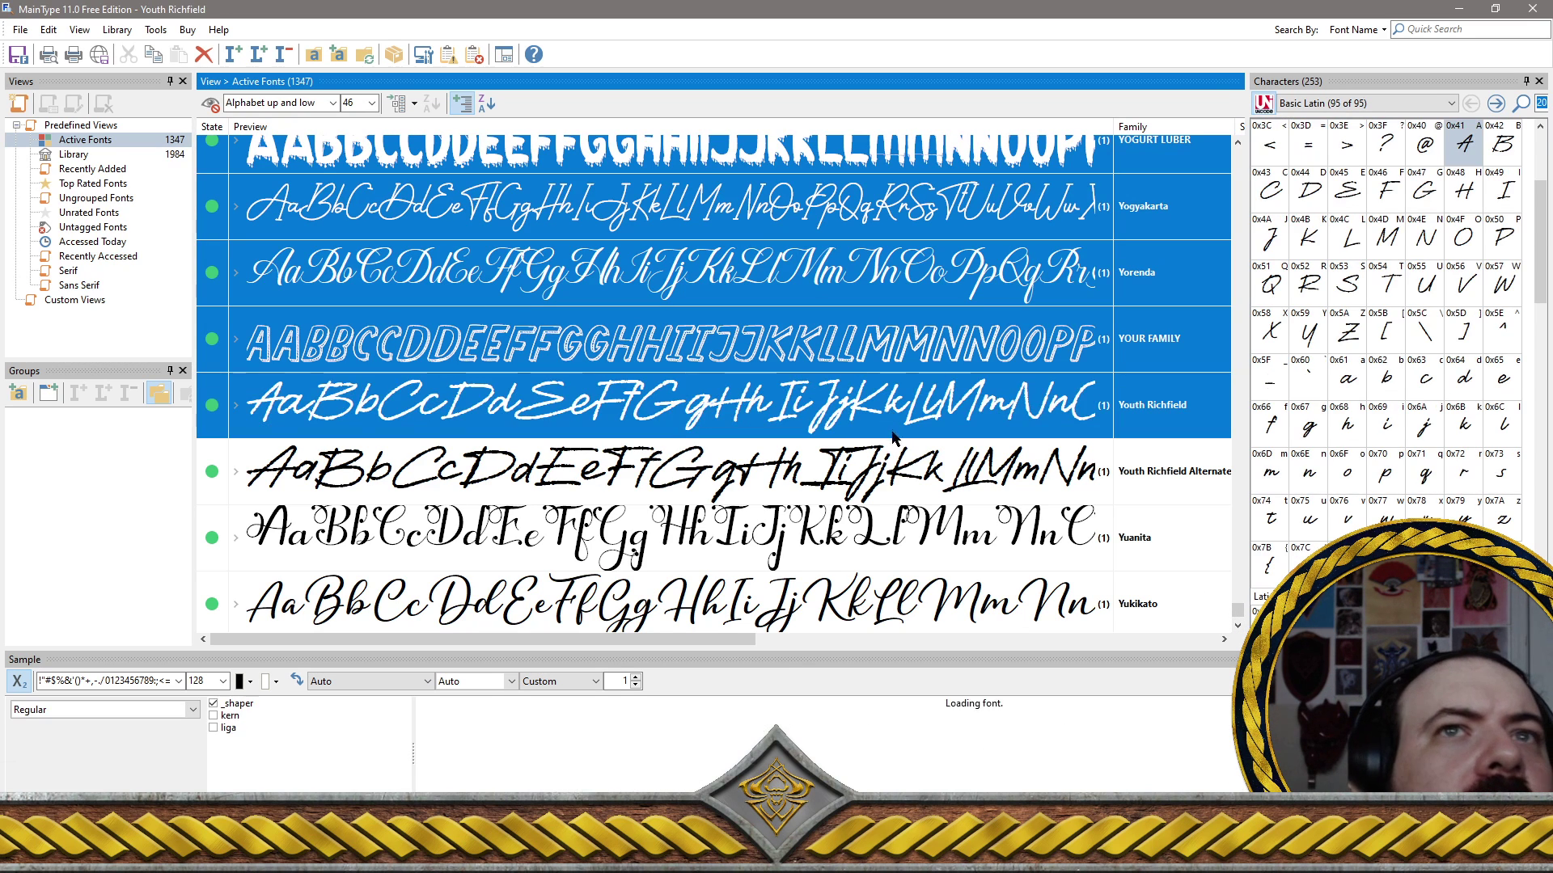
{"action": "left_click", "coordinate": [902, 477], "text": "ctrl"}
Add Yushina, Zahiya, Yukikato and Yuanita to the font selection
{"action": "left_click", "coordinate": [1237, 626]}
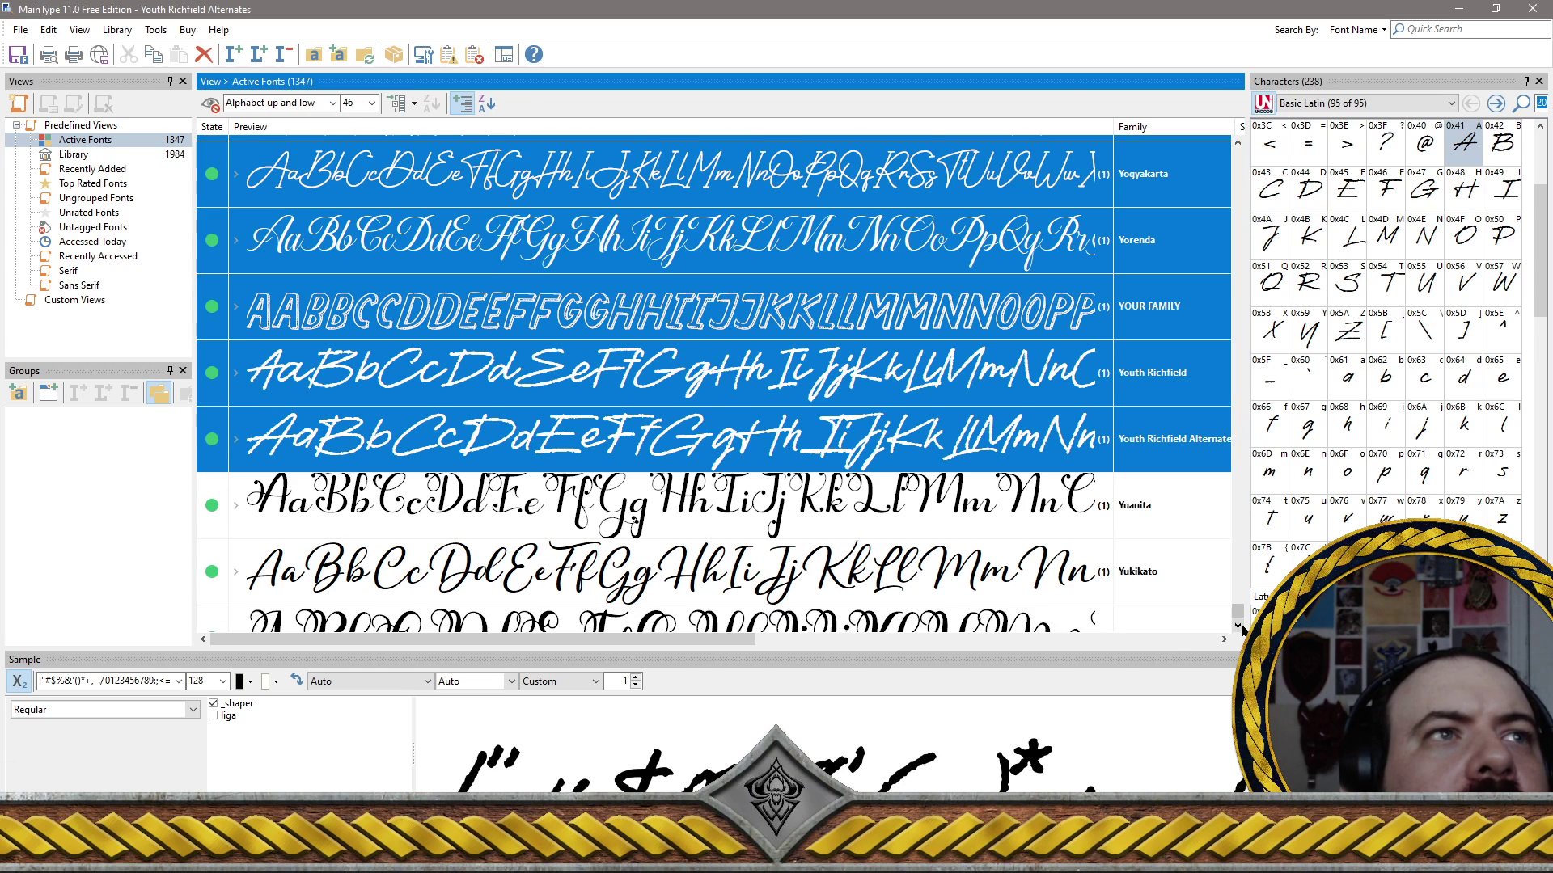
{"action": "left_click", "coordinate": [1237, 625]}
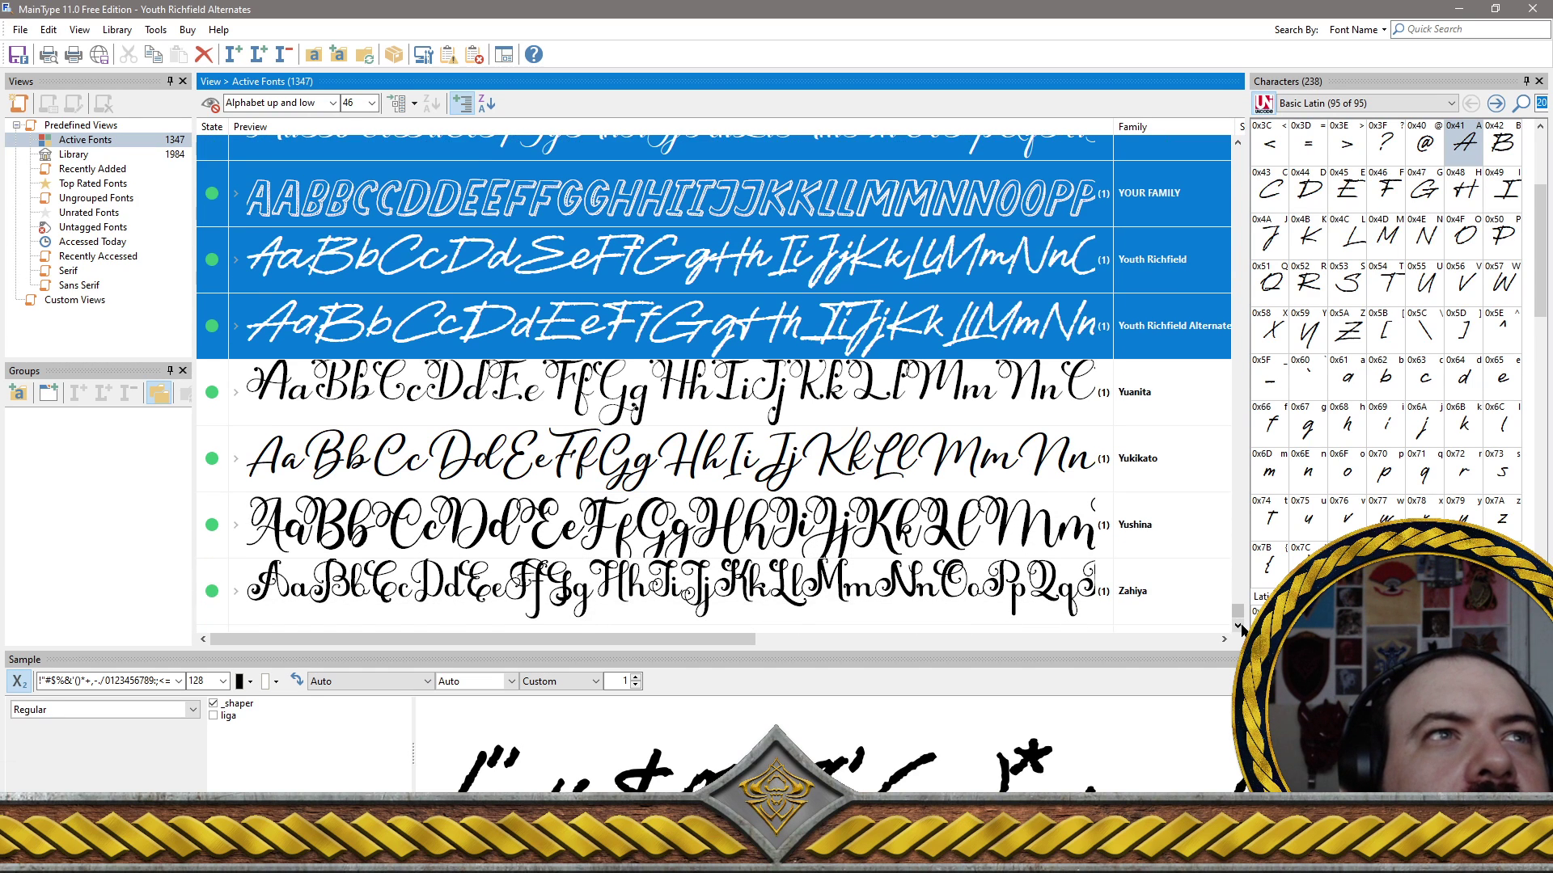
{"action": "left_click", "coordinate": [700, 509], "text": "ctrl"}
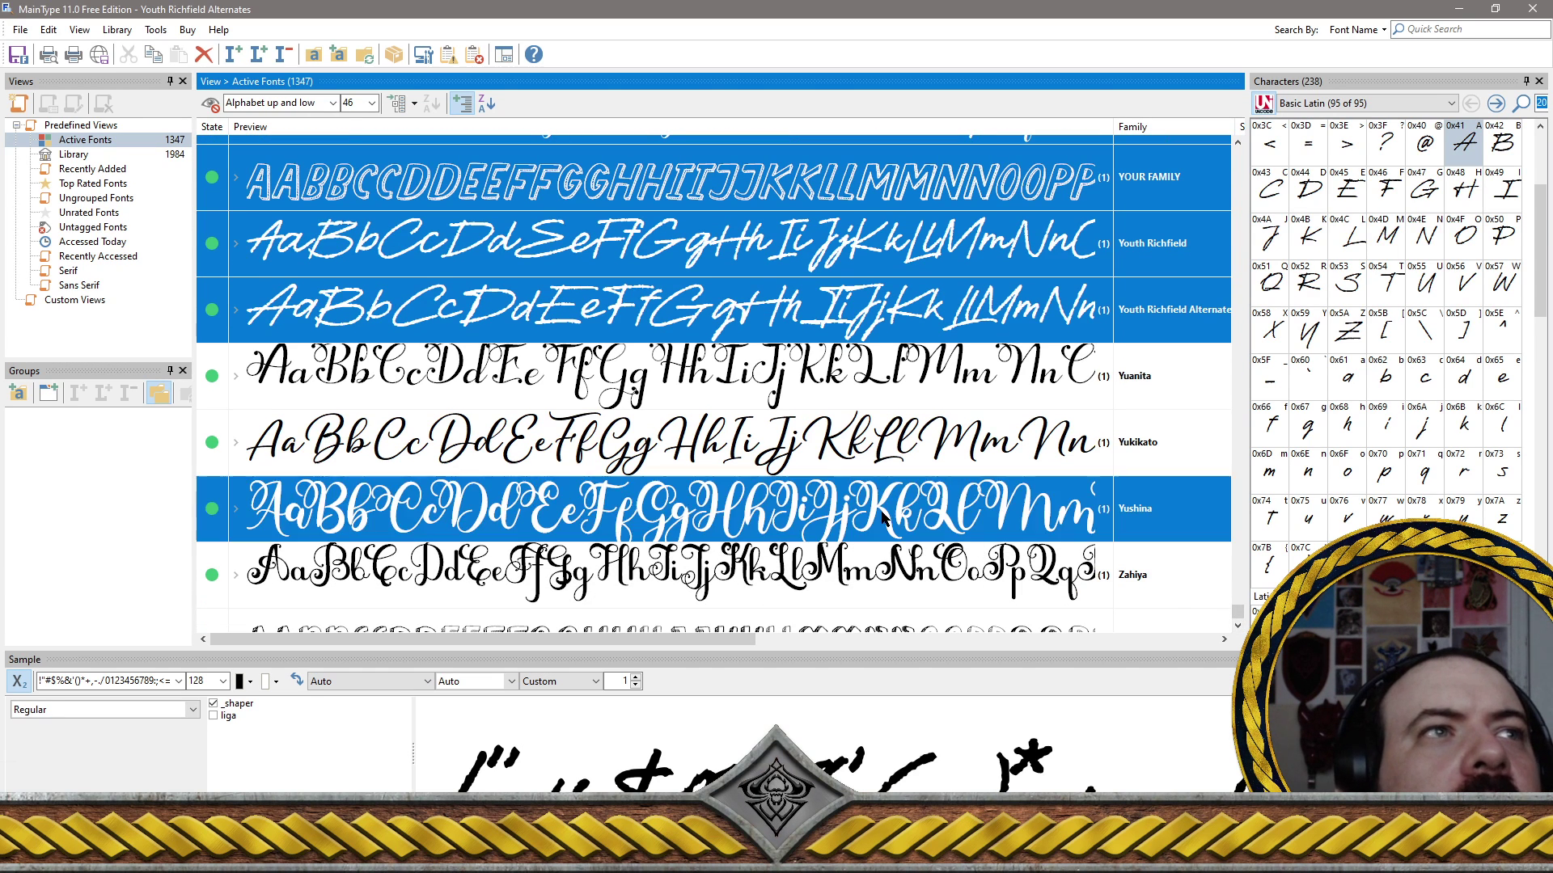
{"action": "left_click", "coordinate": [701, 584], "text": "ctrl"}
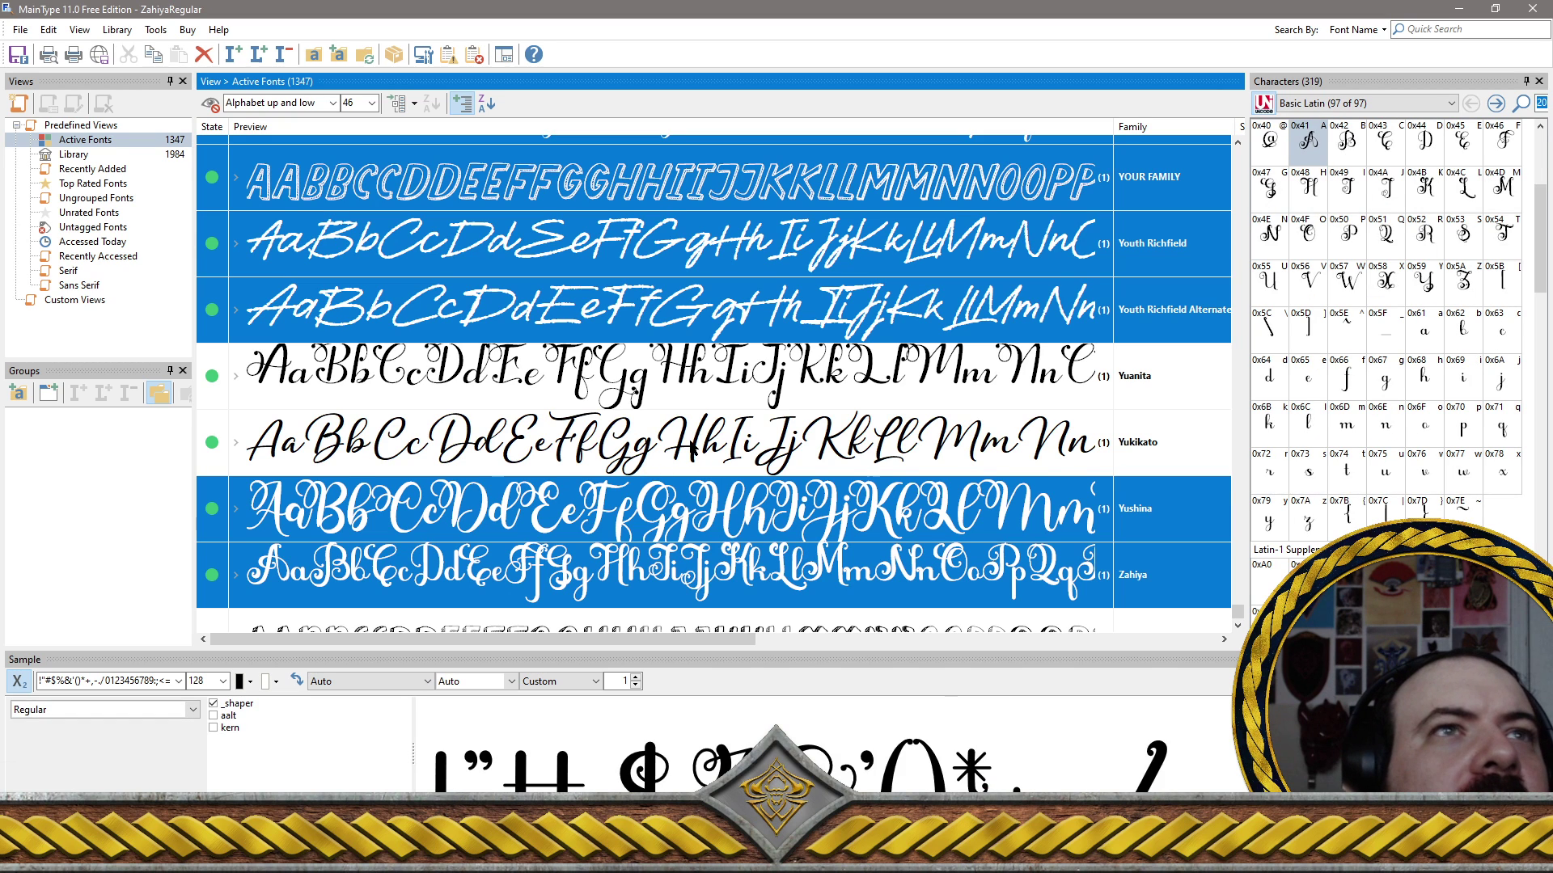
{"action": "left_click", "coordinate": [694, 445], "text": "ctrl"}
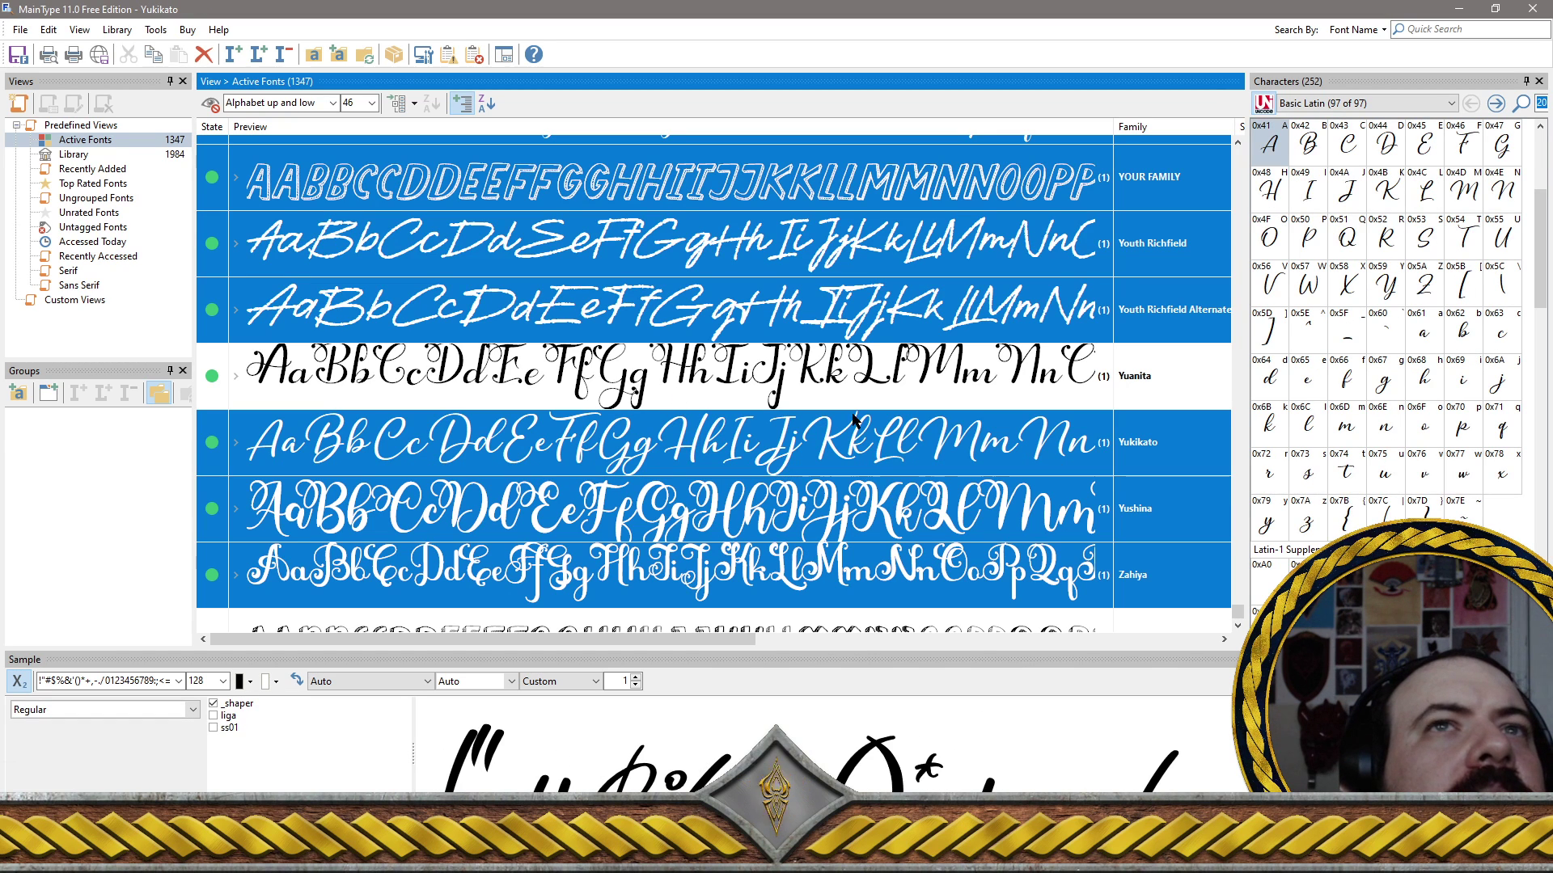
{"action": "left_click", "coordinate": [840, 372], "text": "ctrl"}
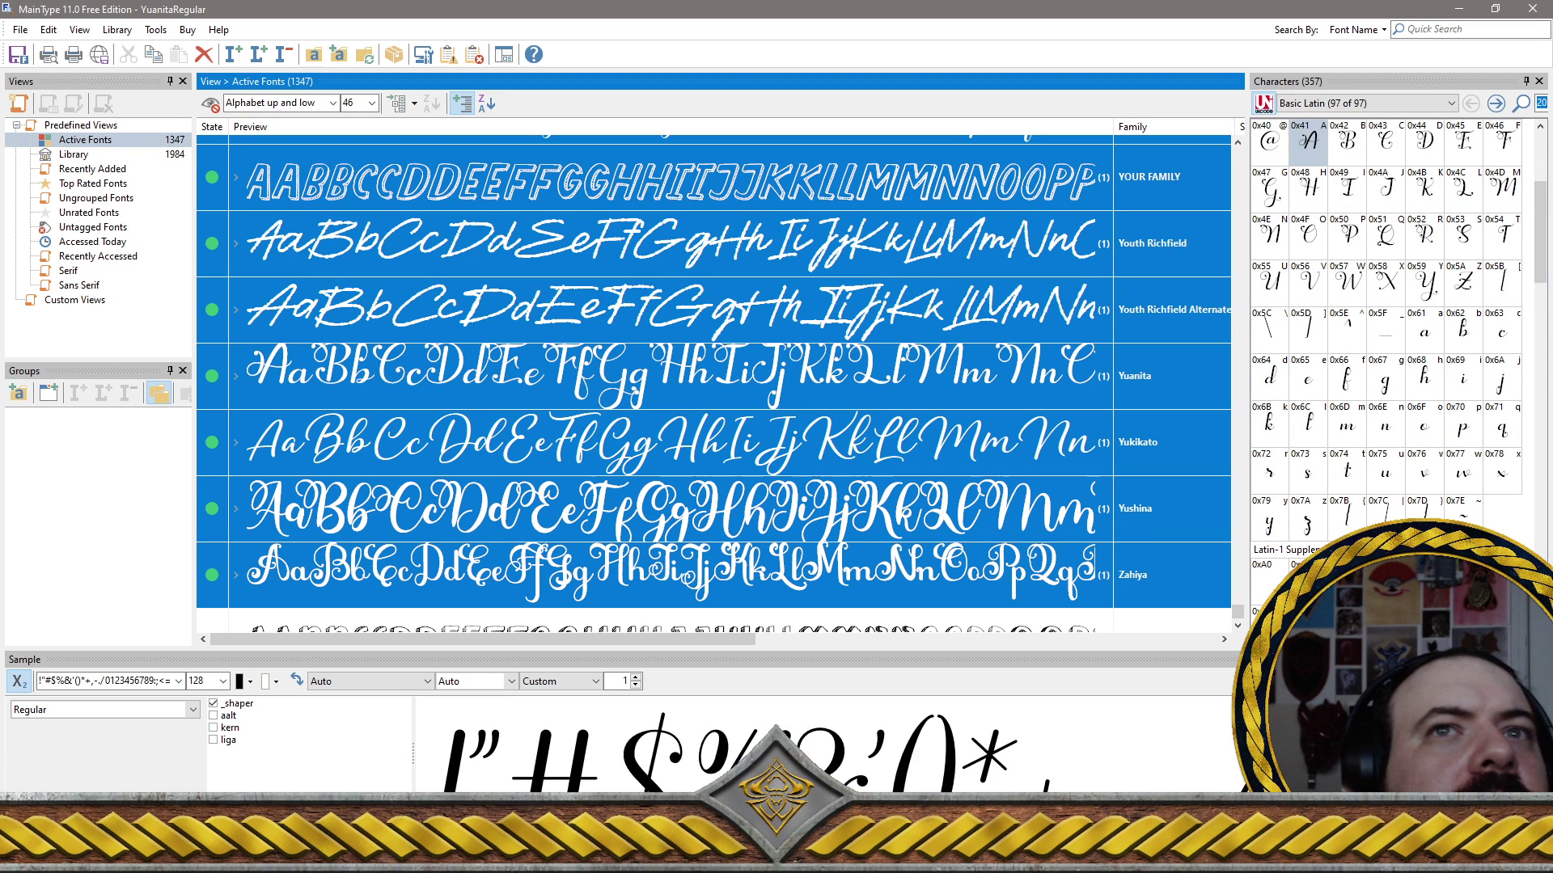
Add ZERO ISLAND to the font selection and uninstall all the selected font families
{"action": "left_click", "coordinate": [1237, 625]}
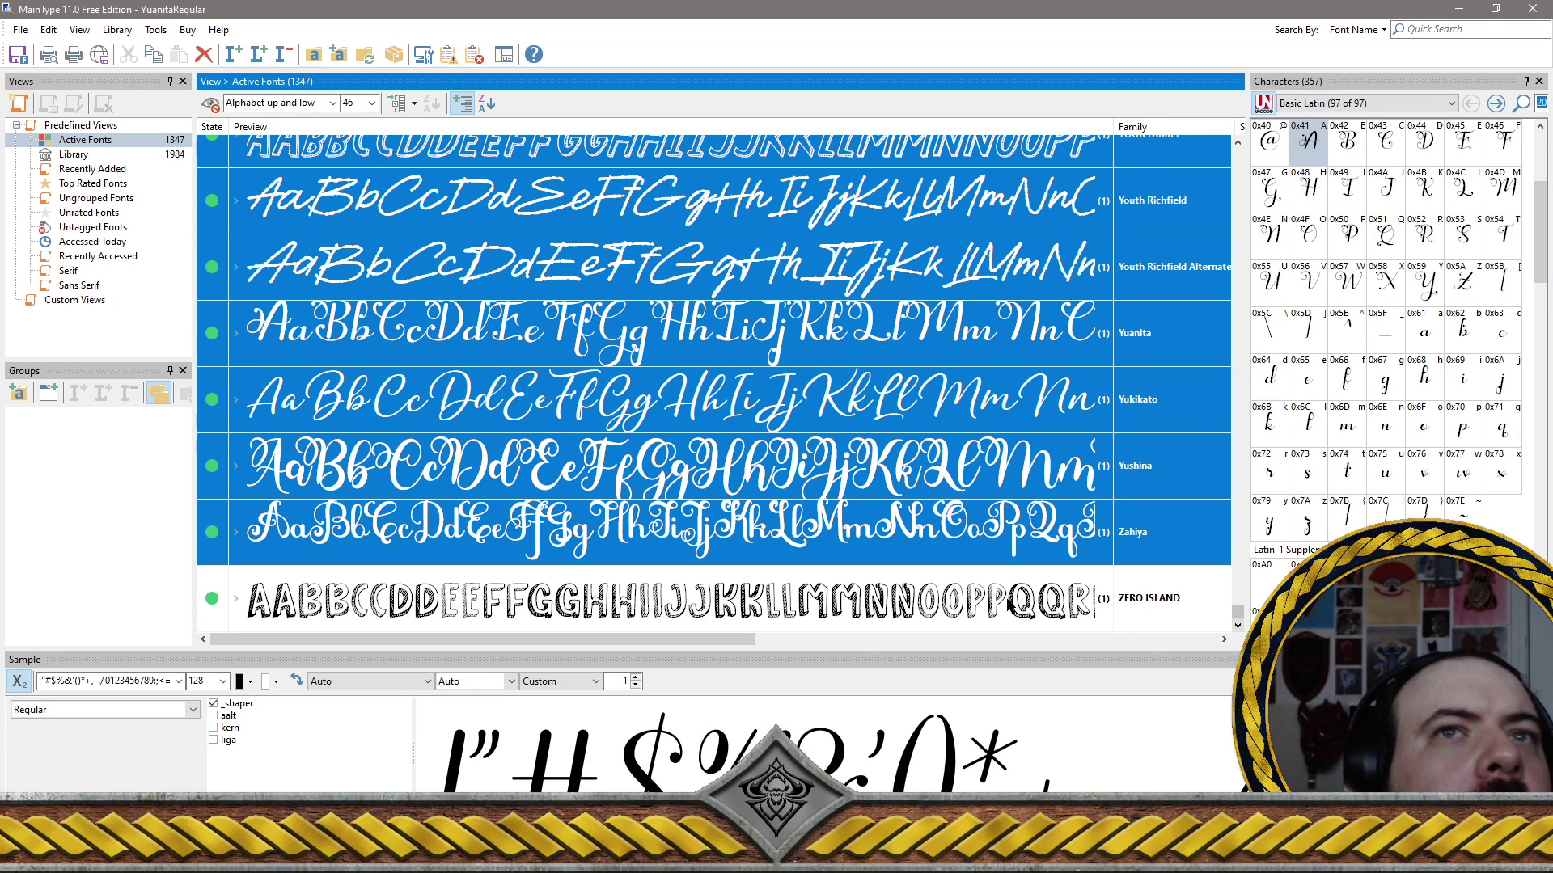
{"action": "left_click", "coordinate": [987, 605], "text": "ctrl"}
{"action": "right_click", "coordinate": [992, 583]}
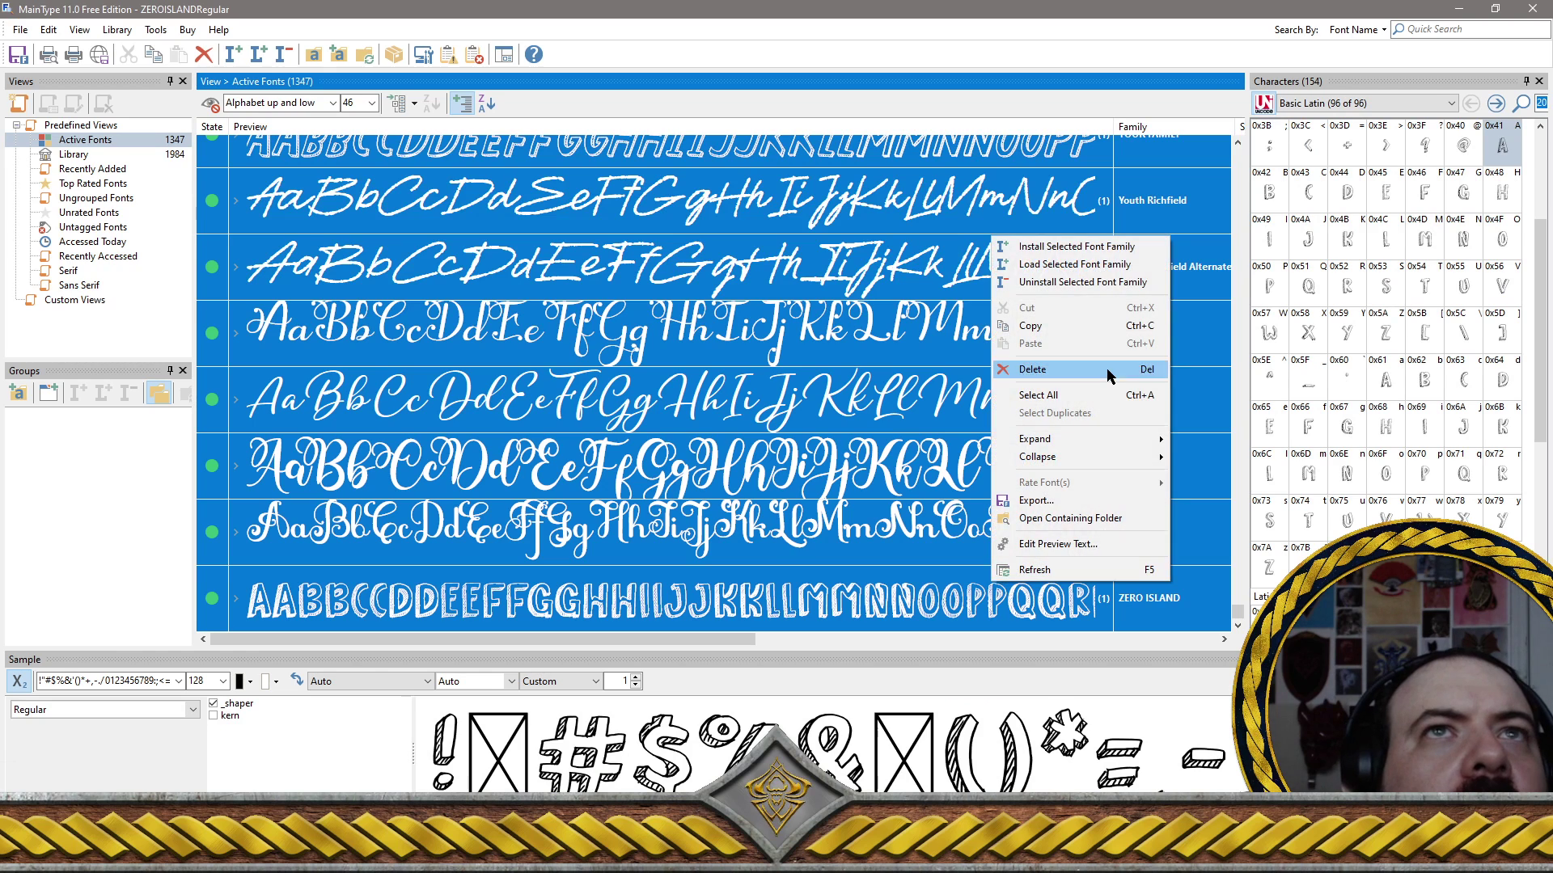
{"action": "left_click", "coordinate": [1077, 281]}
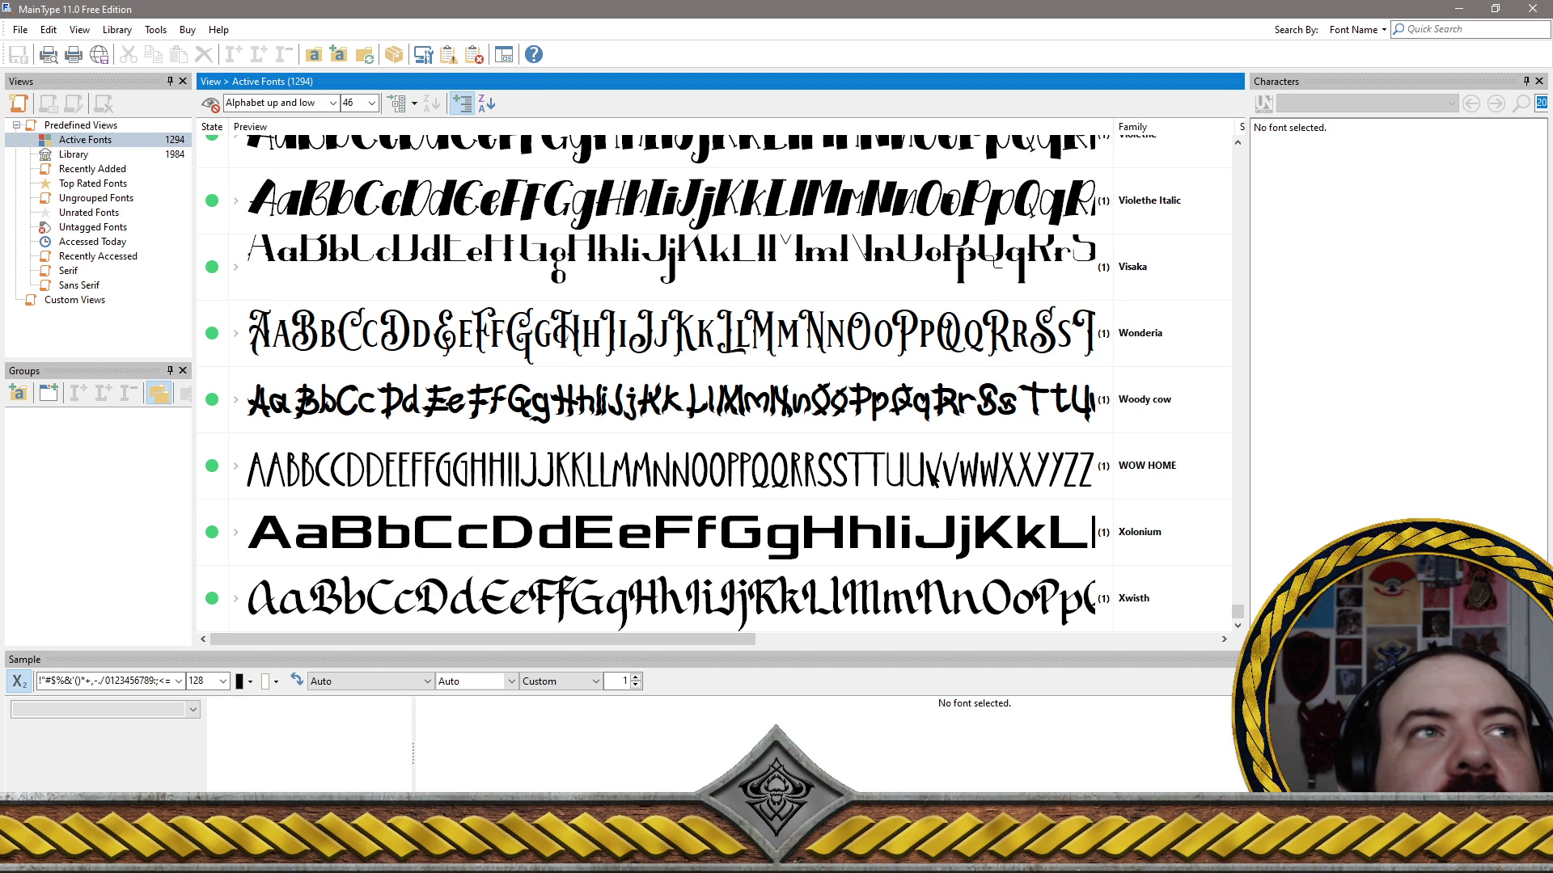
Return to the start of the active fonts and preview 18thCentury, 8-bit Operator+ 8 and a Agreement Signature
{"action": "left_click_drag", "start_coordinate": [1241, 615], "coordinate": [1240, 135]}
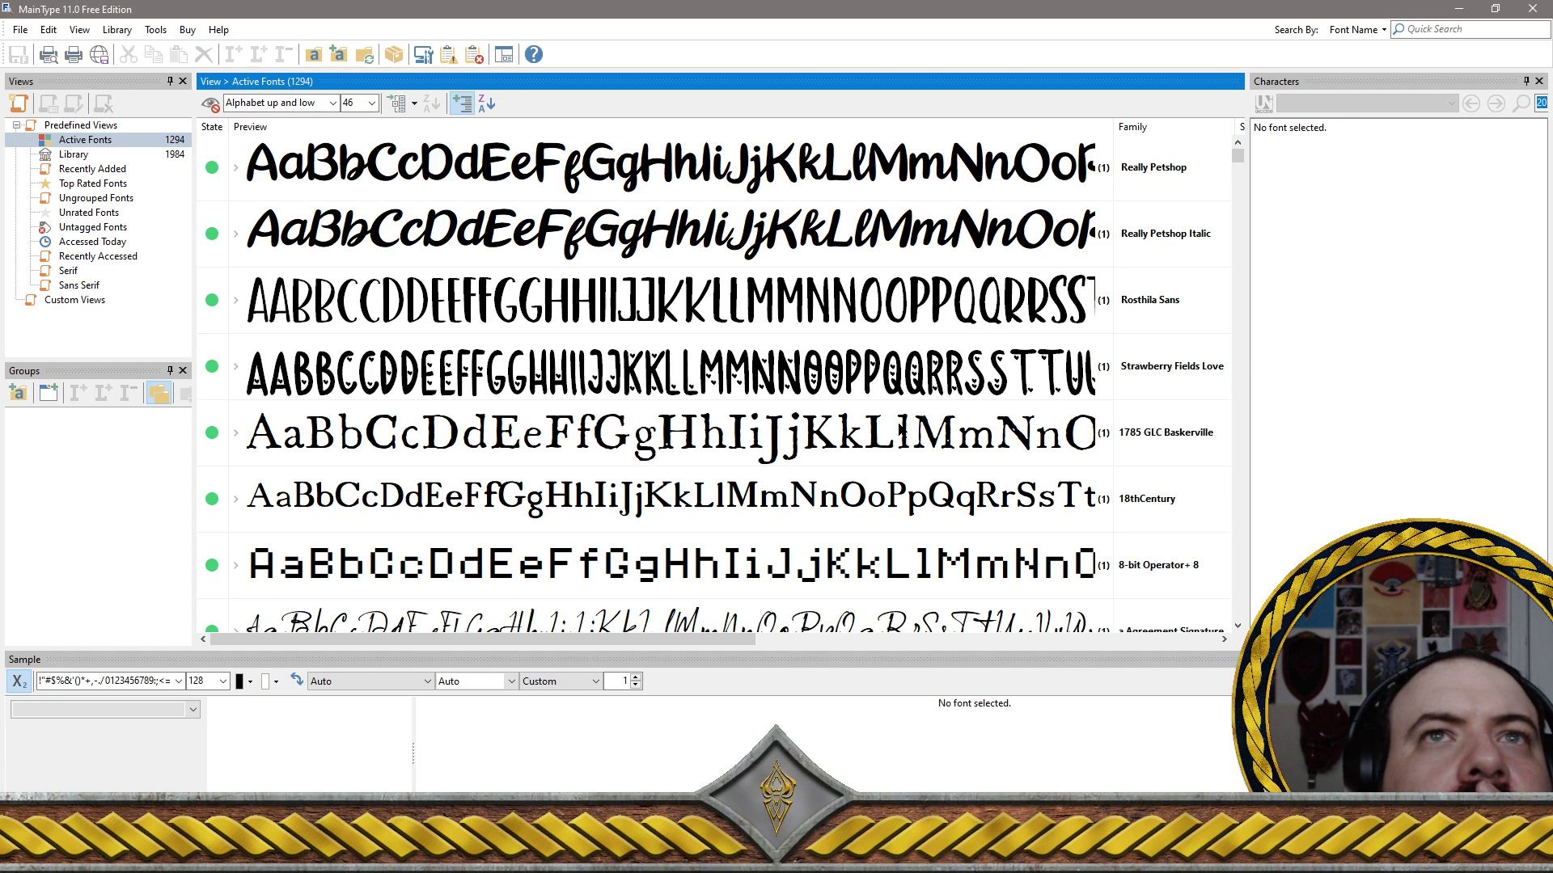
{"action": "left_click", "coordinate": [800, 500]}
{"action": "left_click", "coordinate": [819, 563]}
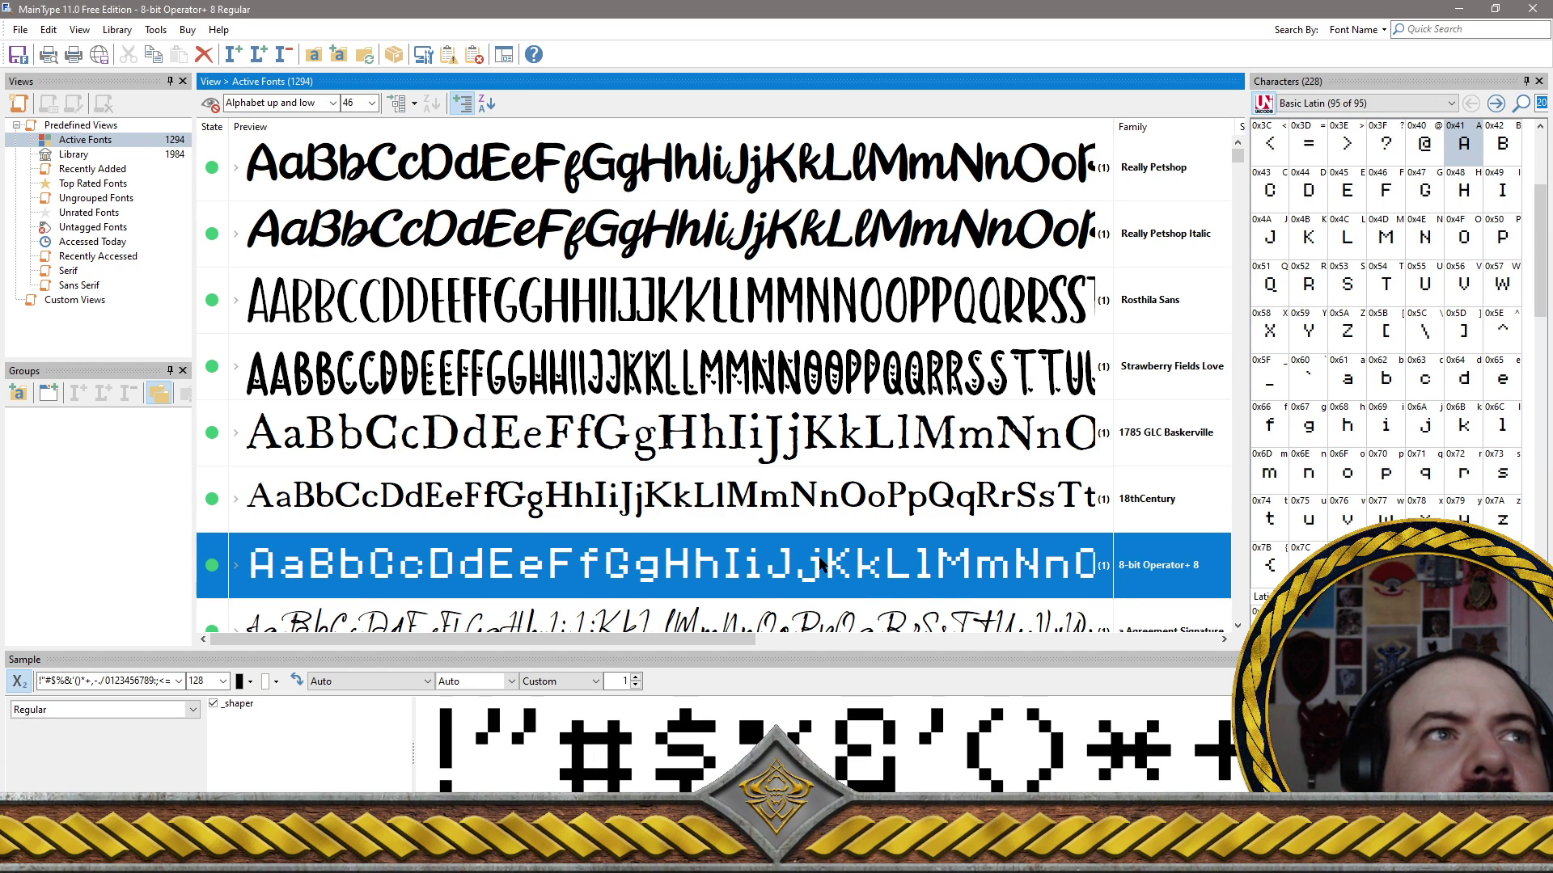
{"action": "scroll", "coordinate": [821, 563], "scroll_direction": "down", "scroll_amount": 2}
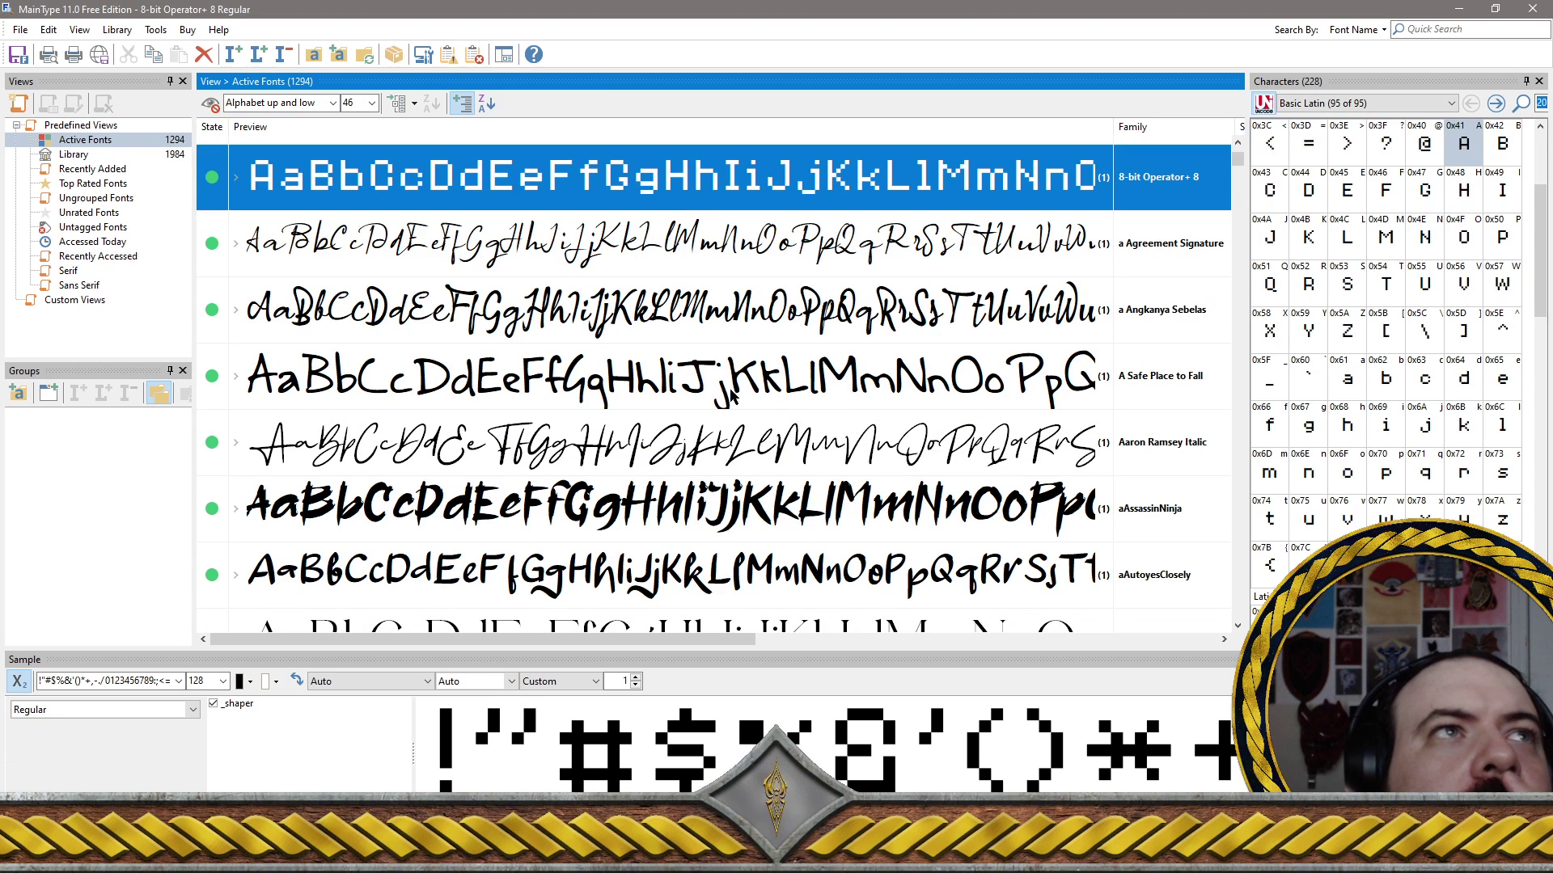
{"action": "left_click", "coordinate": [632, 269]}
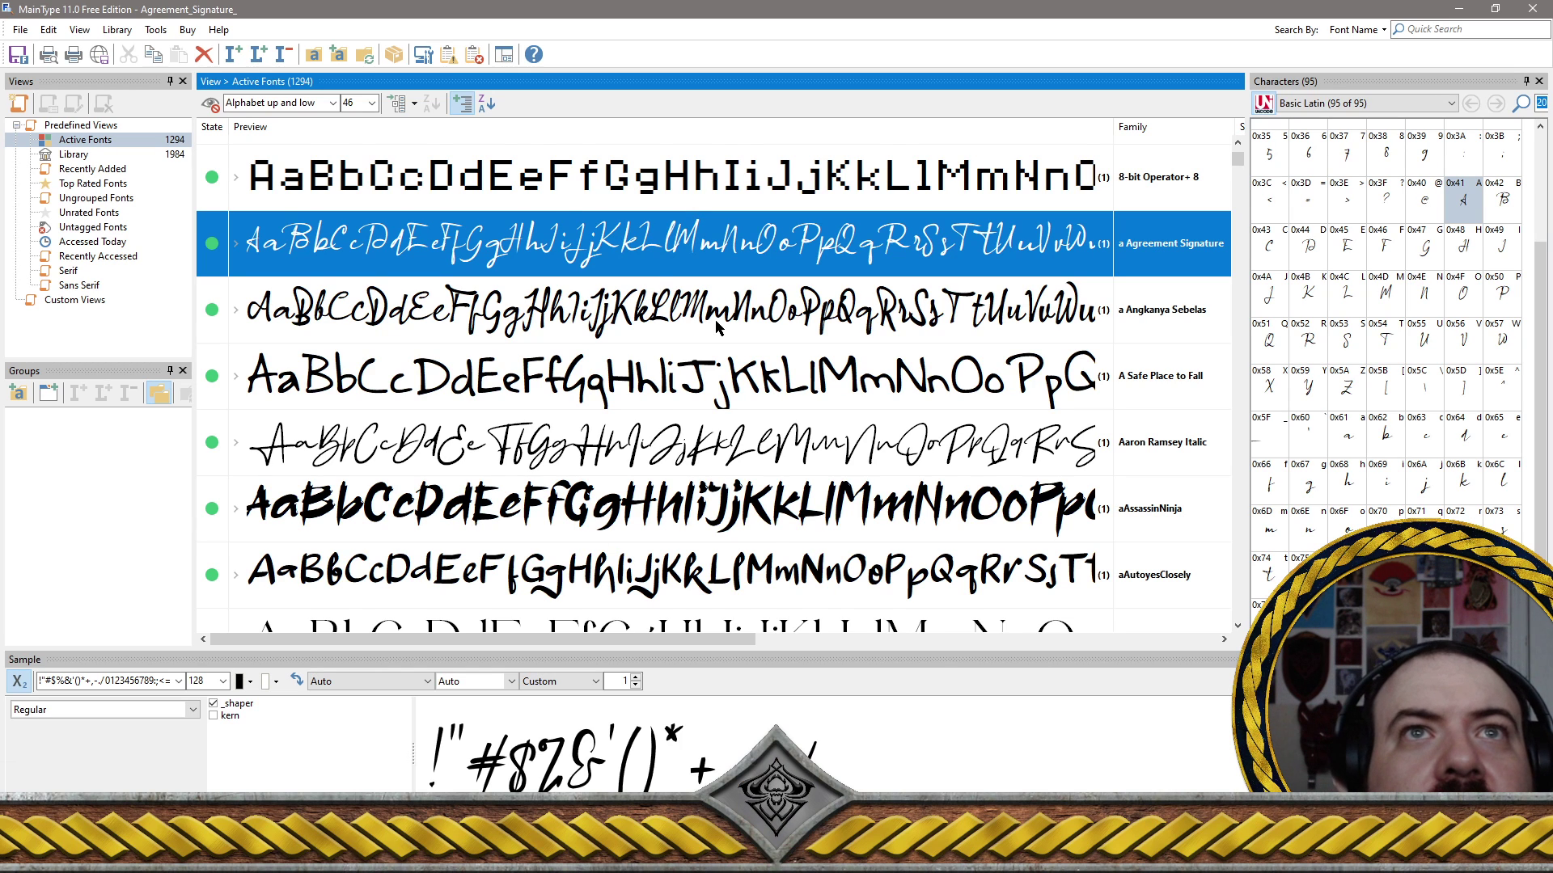
Examine the previews of the remaining active fonts beginning with A, from Aaron Ramsey Italic to Alberto
{"action": "scroll", "coordinate": [716, 326], "scroll_direction": "down", "scroll_amount": 2}
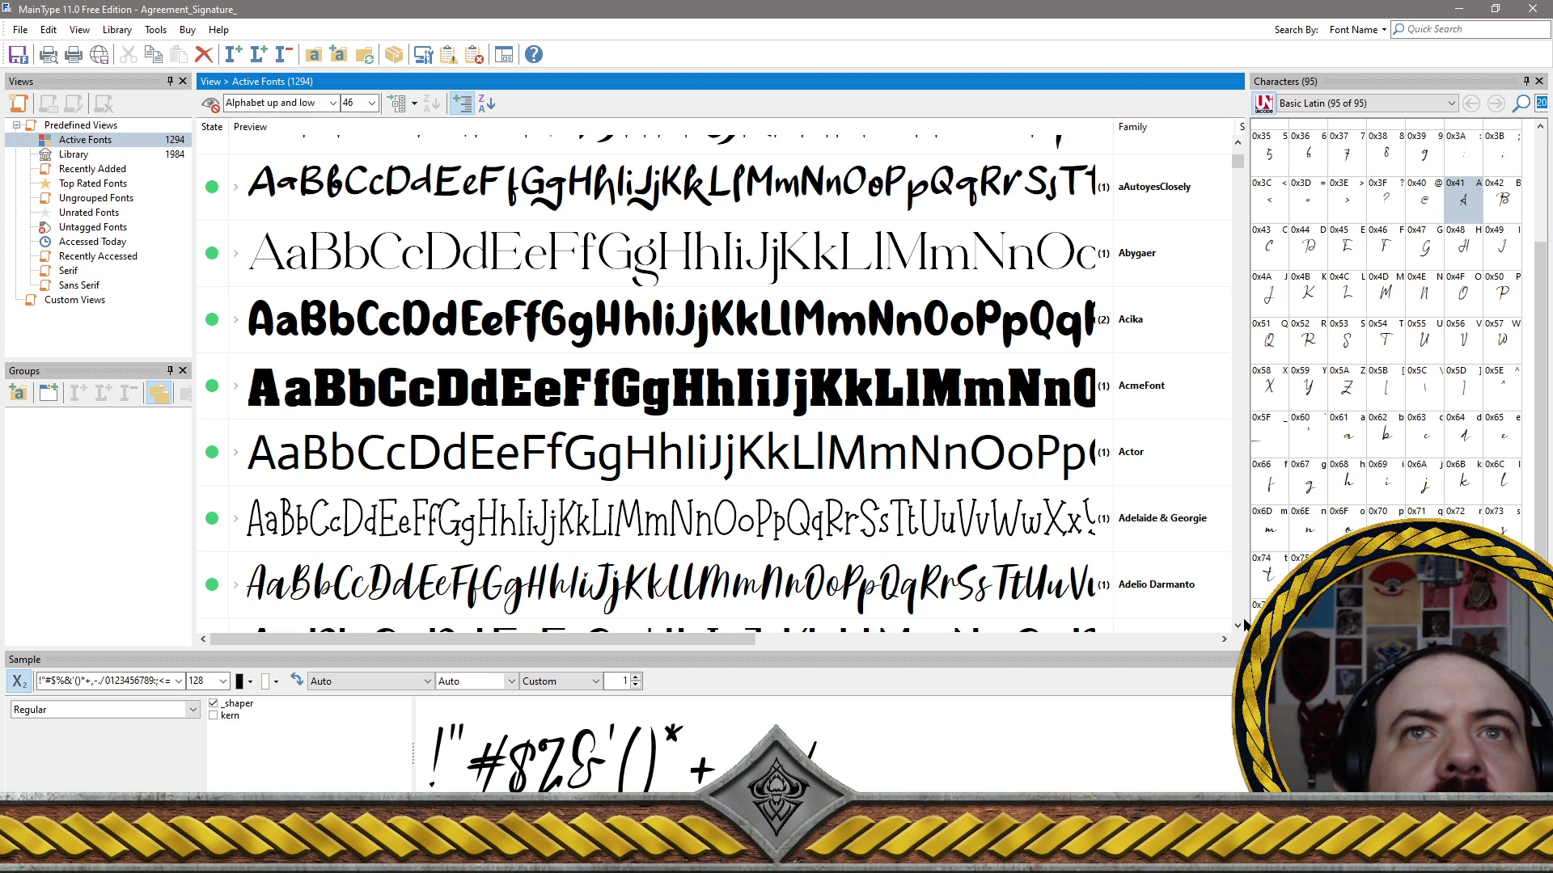
{"action": "left_click_drag", "start_coordinate": [1238, 625], "coordinate": [1231, 621]}
{"action": "scroll", "coordinate": [890, 457], "scroll_direction": "down", "scroll_amount": 4}
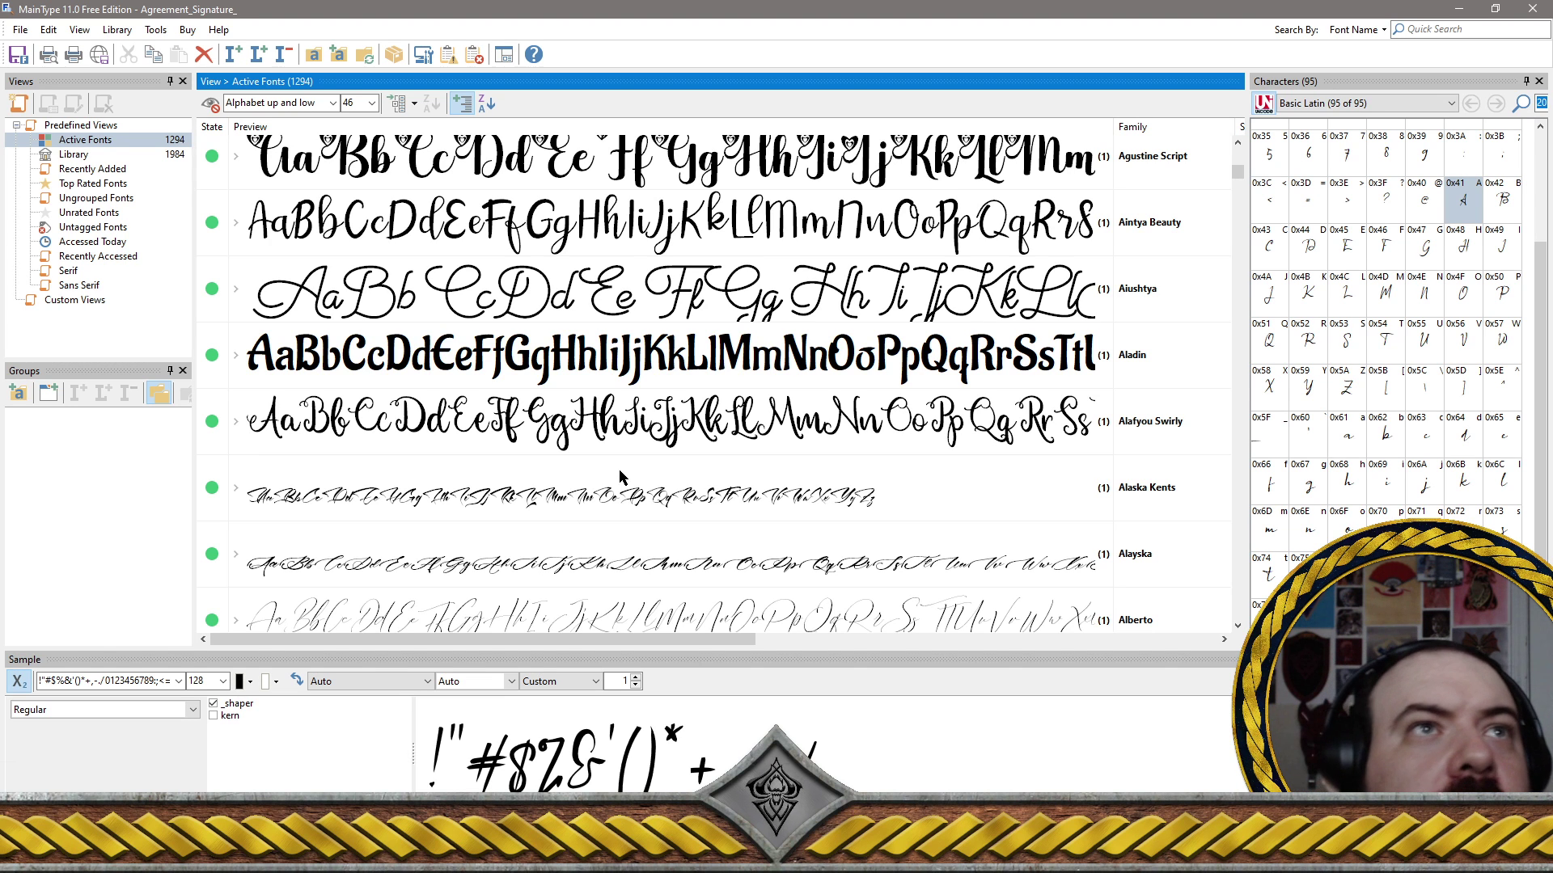
{"action": "scroll", "coordinate": [1080, 477], "scroll_direction": "up", "scroll_amount": 2}
{"action": "scroll", "coordinate": [1080, 478], "scroll_direction": "up", "scroll_amount": 2}
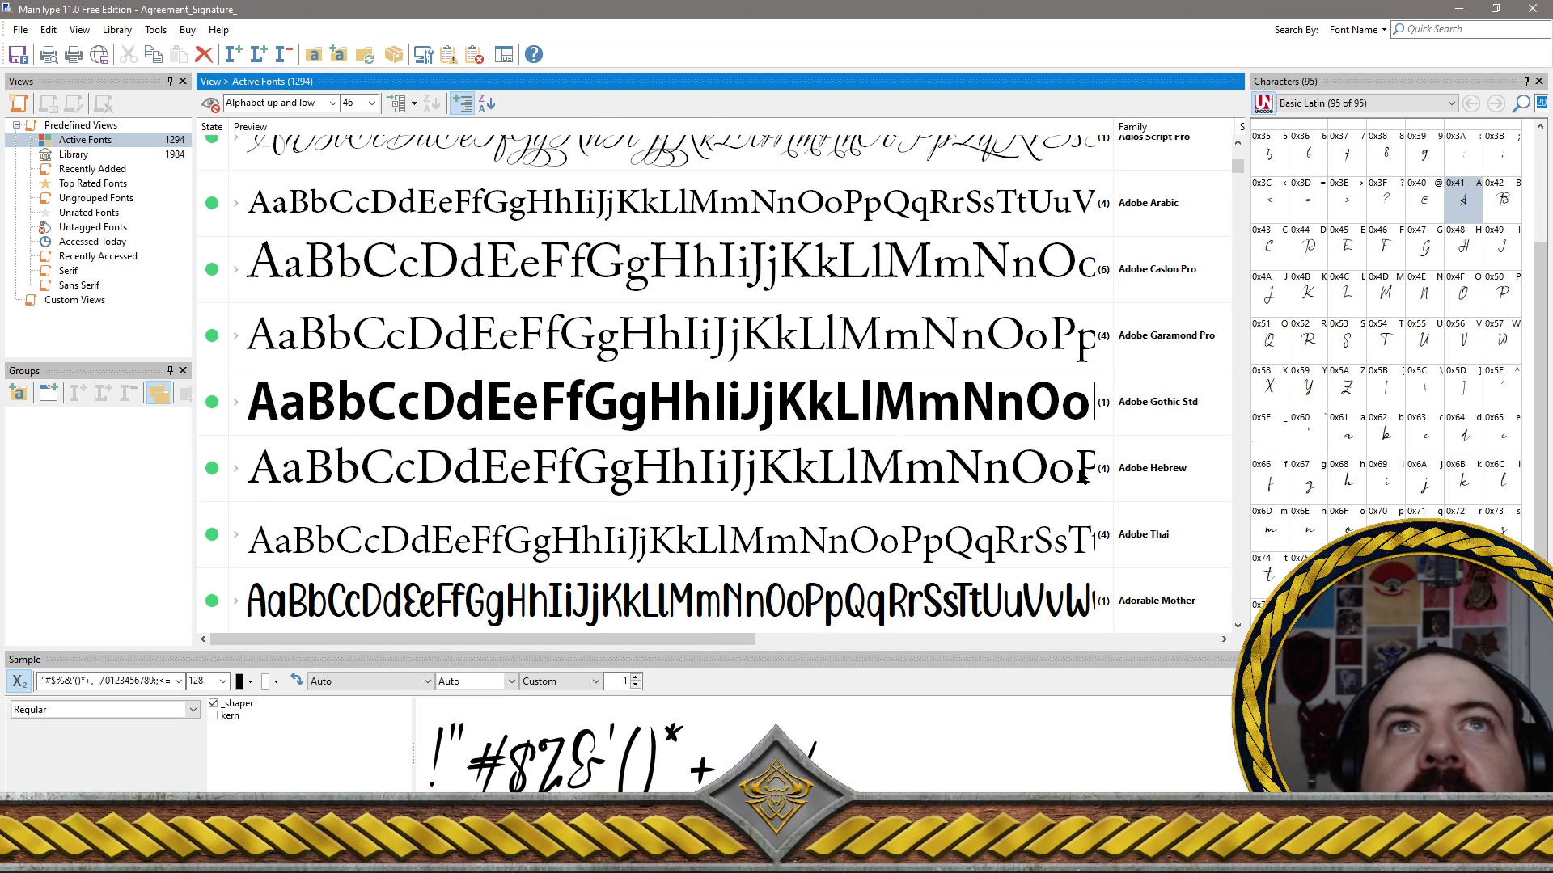
{"action": "scroll", "coordinate": [1081, 477], "scroll_direction": "up", "scroll_amount": 4}
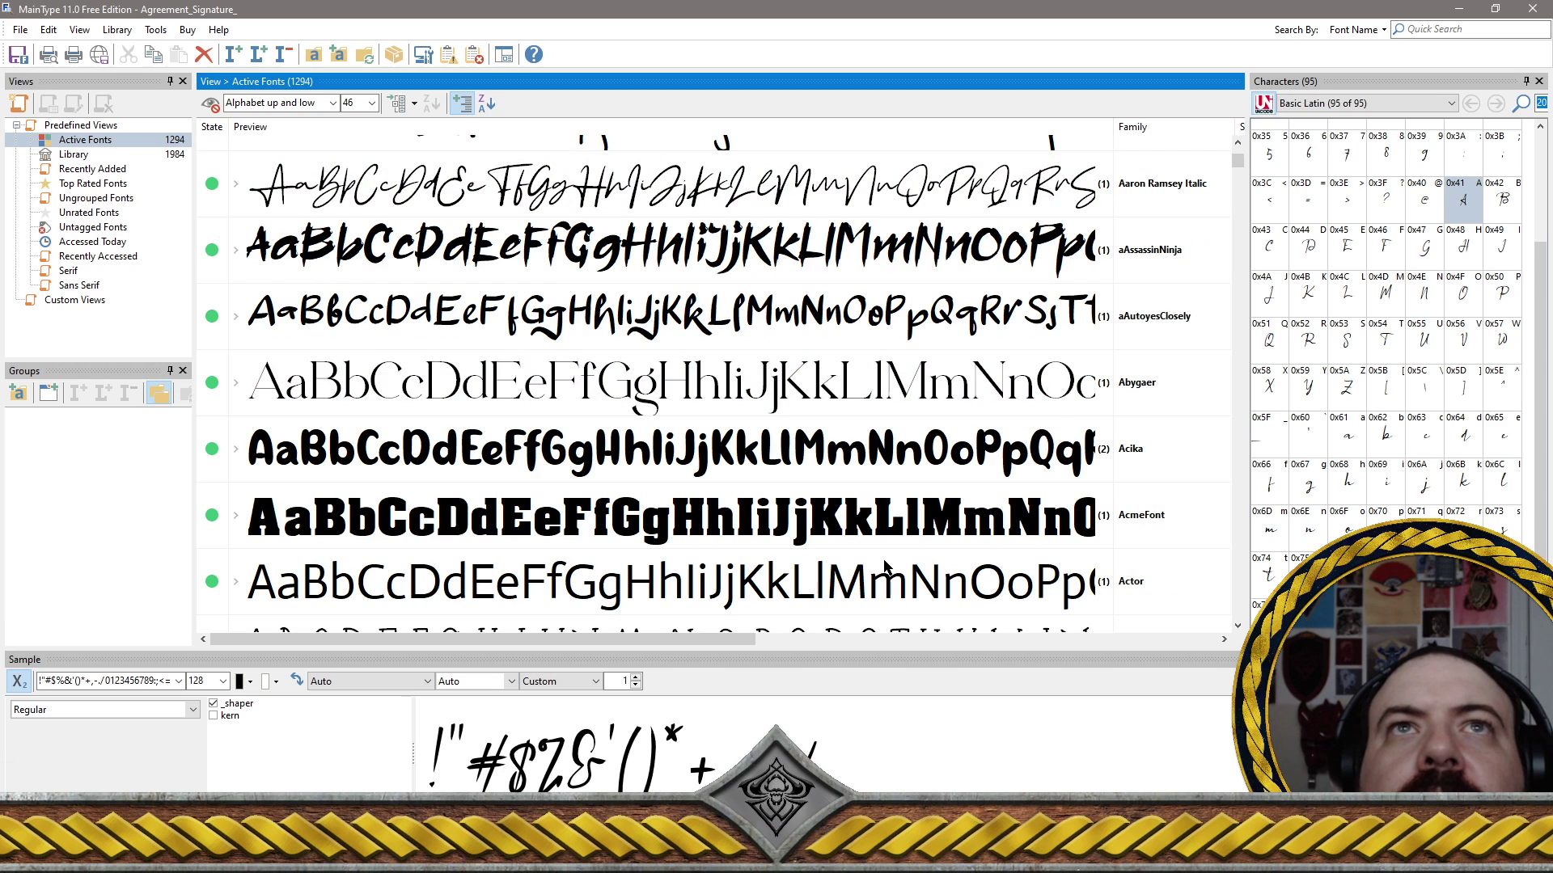
{"action": "scroll", "coordinate": [1150, 429], "scroll_direction": "down", "scroll_amount": 2}
{"action": "scroll", "coordinate": [1150, 428], "scroll_direction": "up", "scroll_amount": 2}
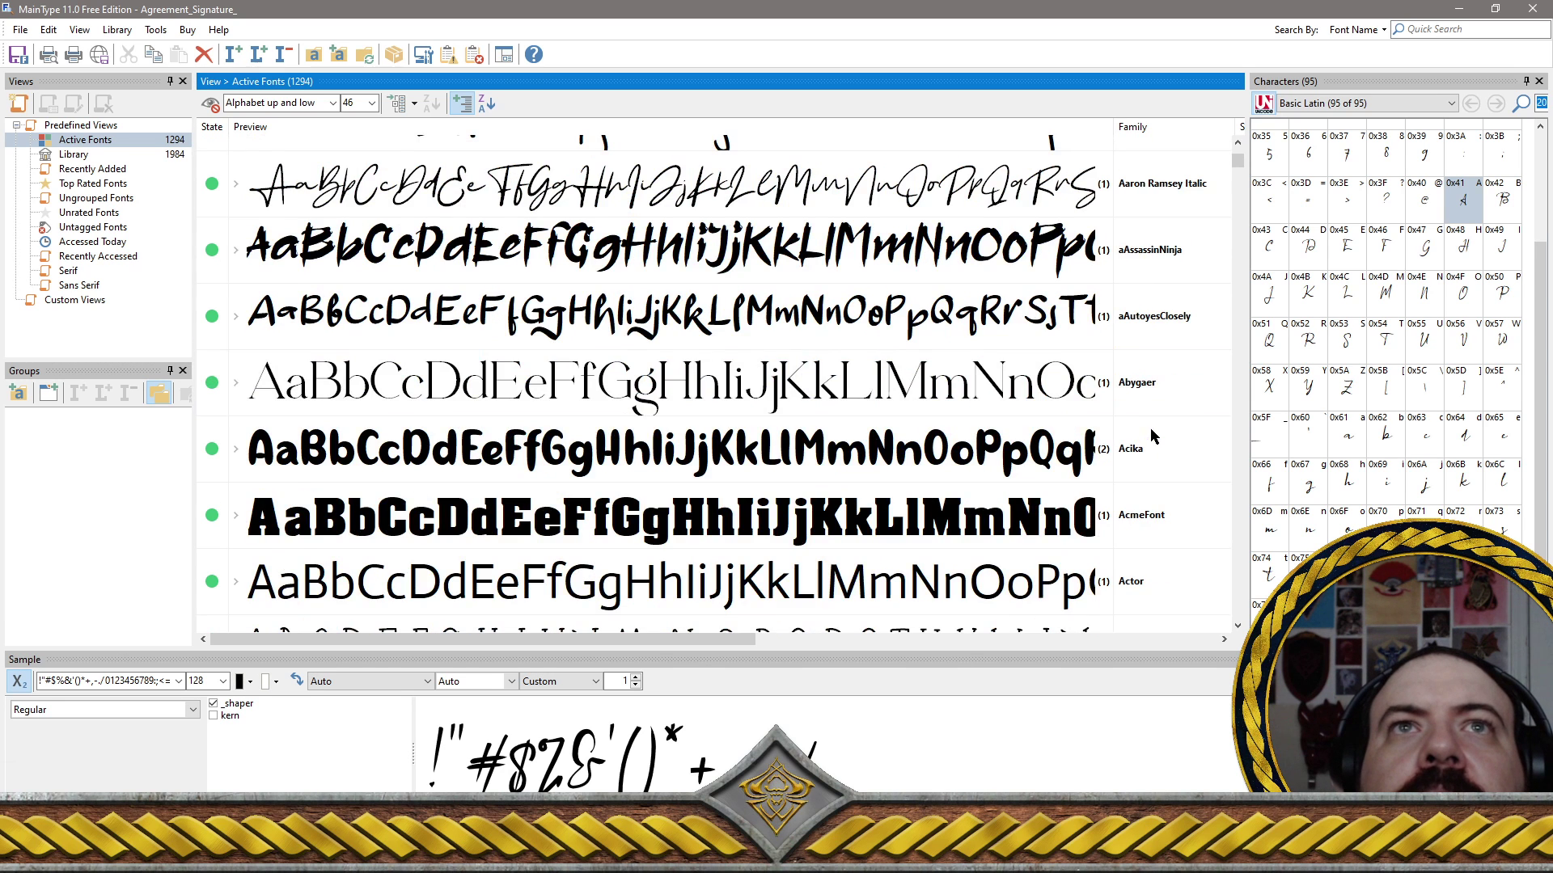
{"action": "scroll", "coordinate": [1157, 461], "scroll_direction": "down", "scroll_amount": 2}
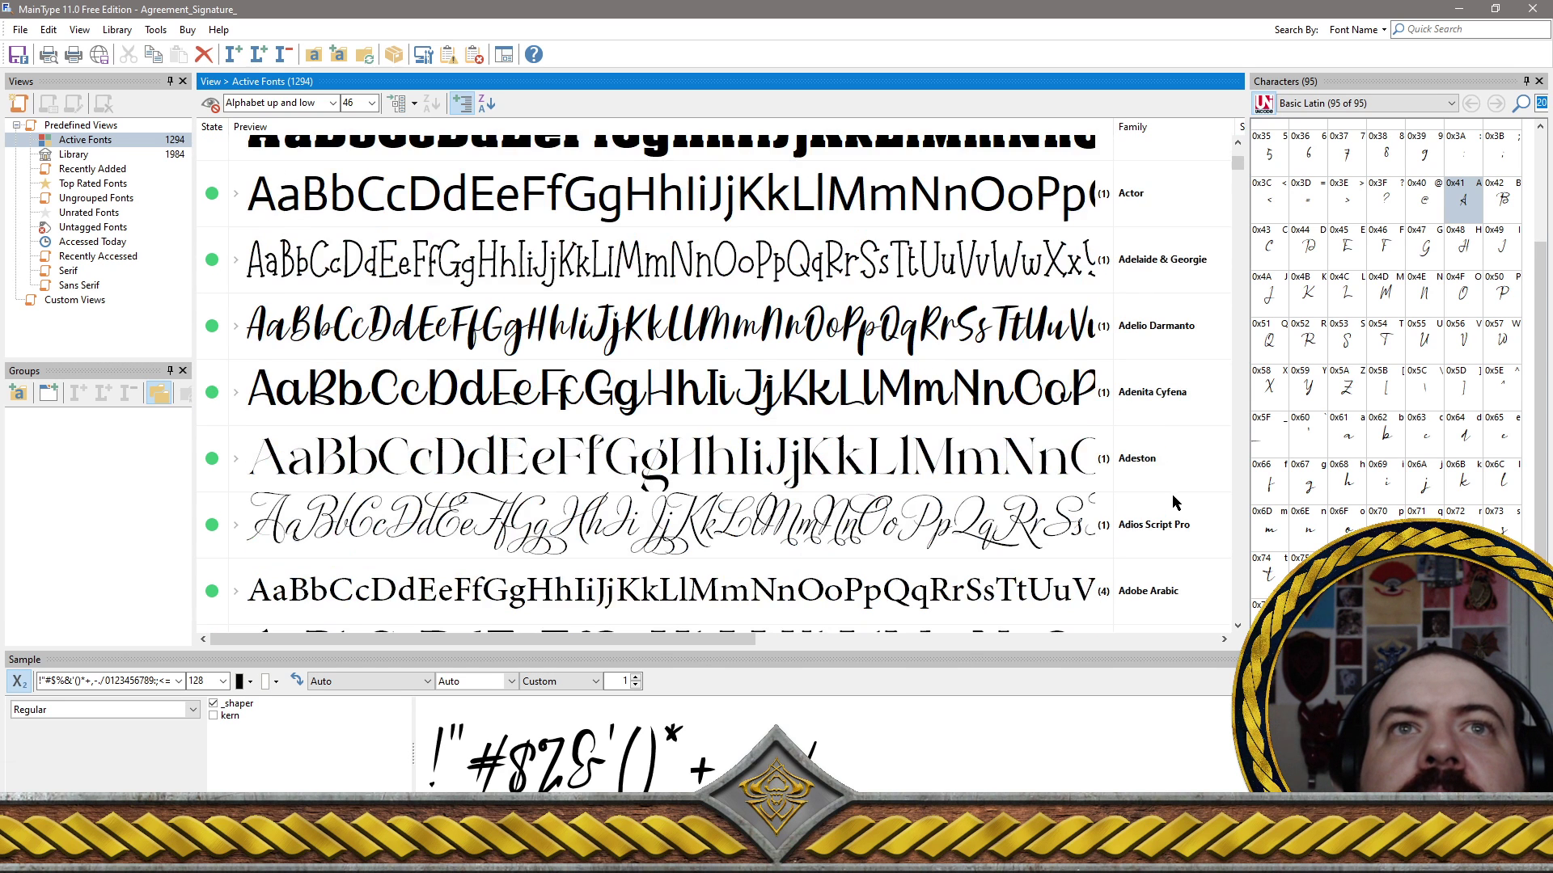
Preview Adelaide & Georgie and Adelio Darmanto, and look over the fonts from Really Petshop to Adobe Garamond Pro
{"action": "left_click", "coordinate": [1175, 272]}
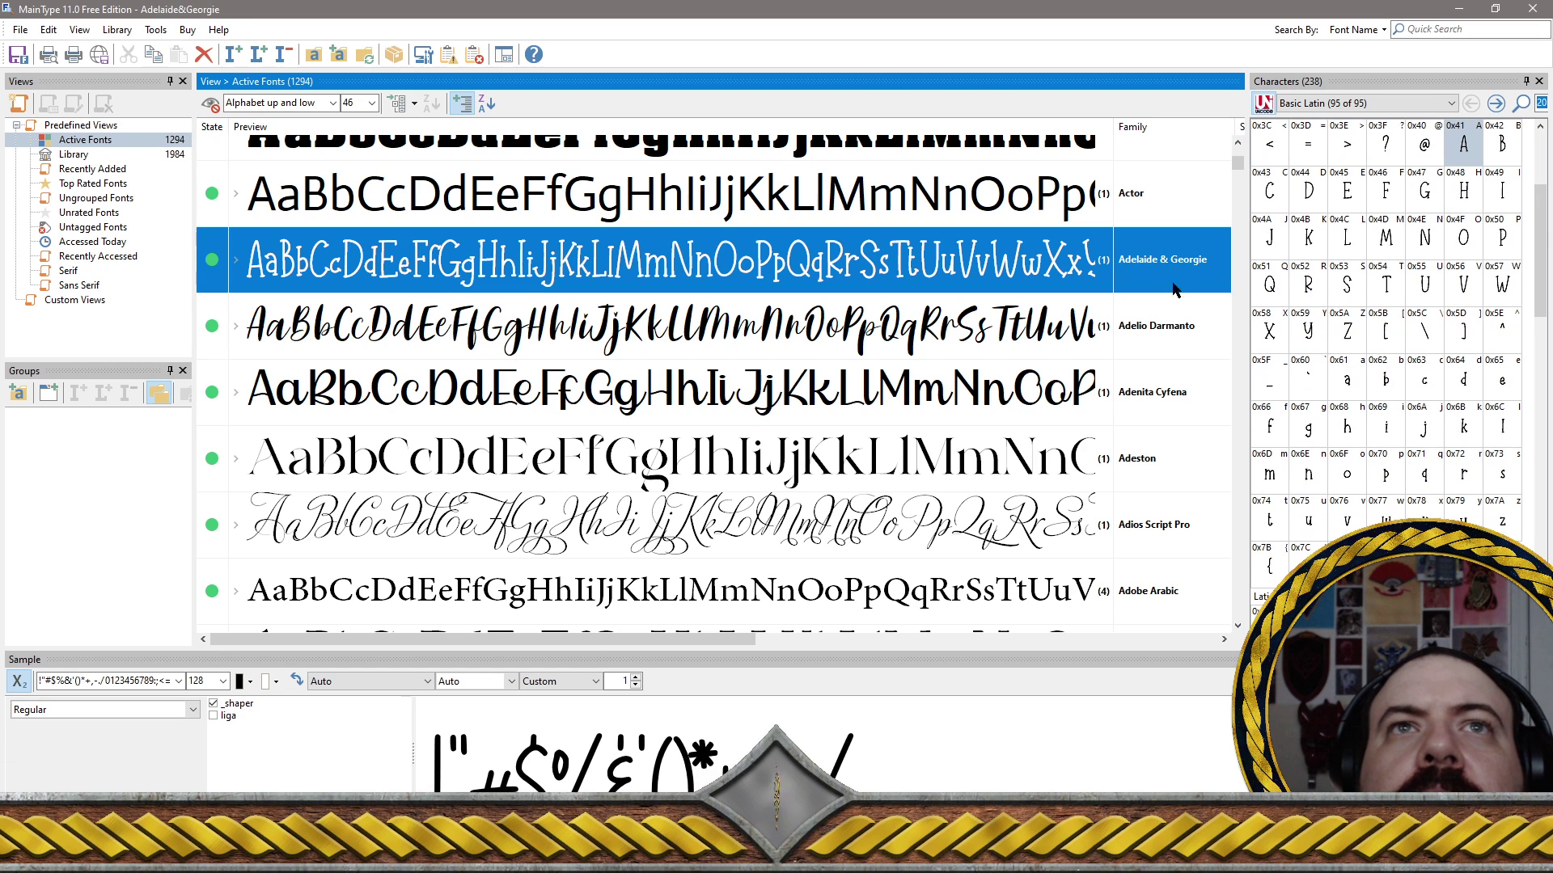
{"action": "left_click", "coordinate": [1235, 628]}
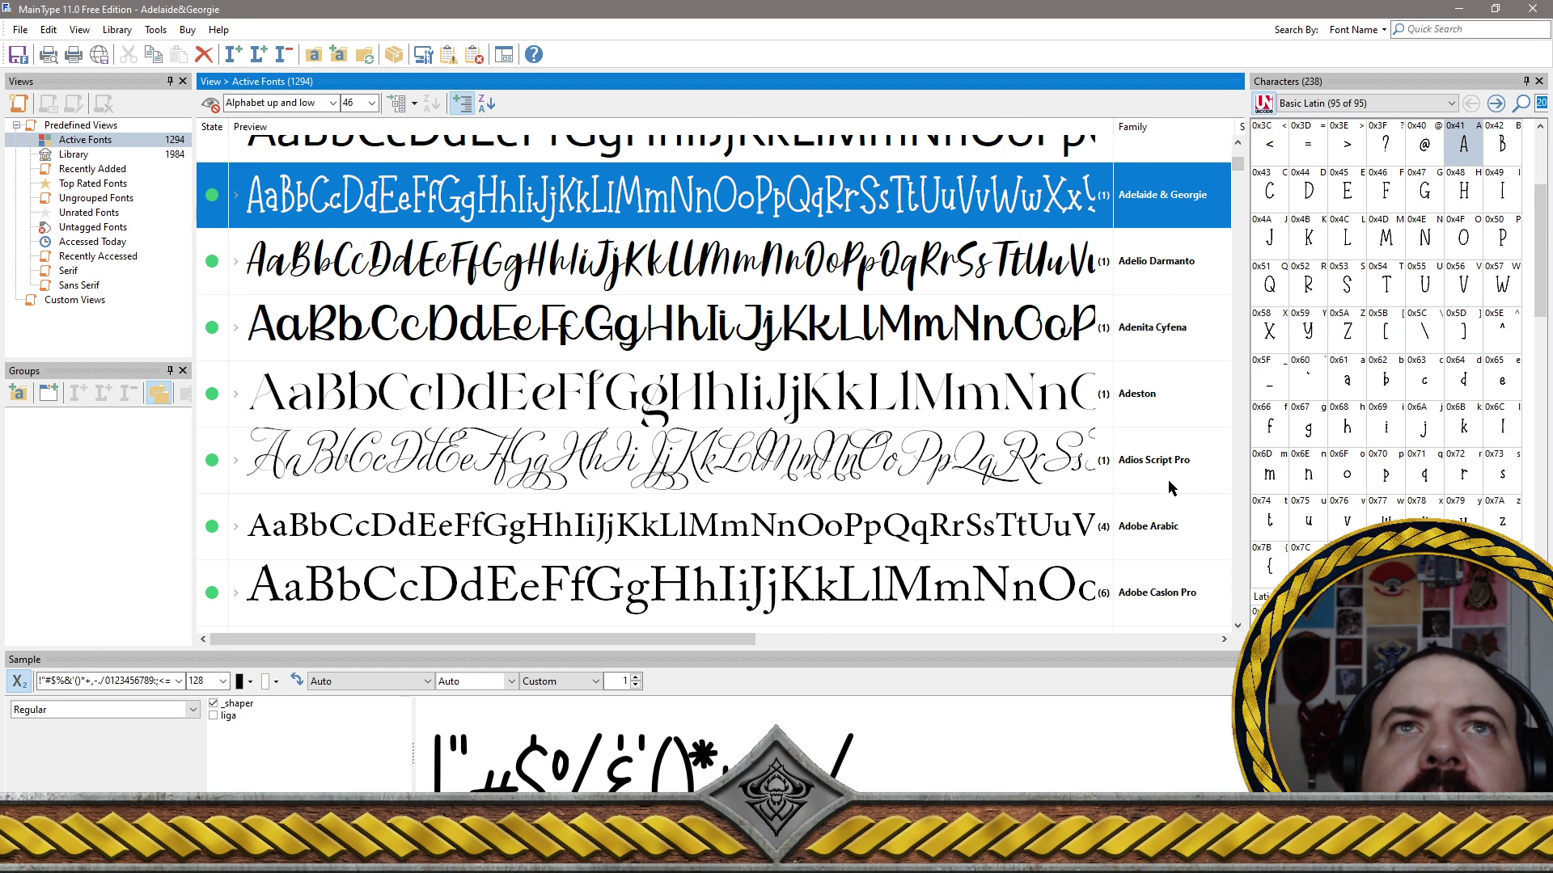
{"action": "left_click", "coordinate": [1167, 268]}
{"action": "scroll", "coordinate": [1173, 275], "scroll_direction": "up", "scroll_amount": 2}
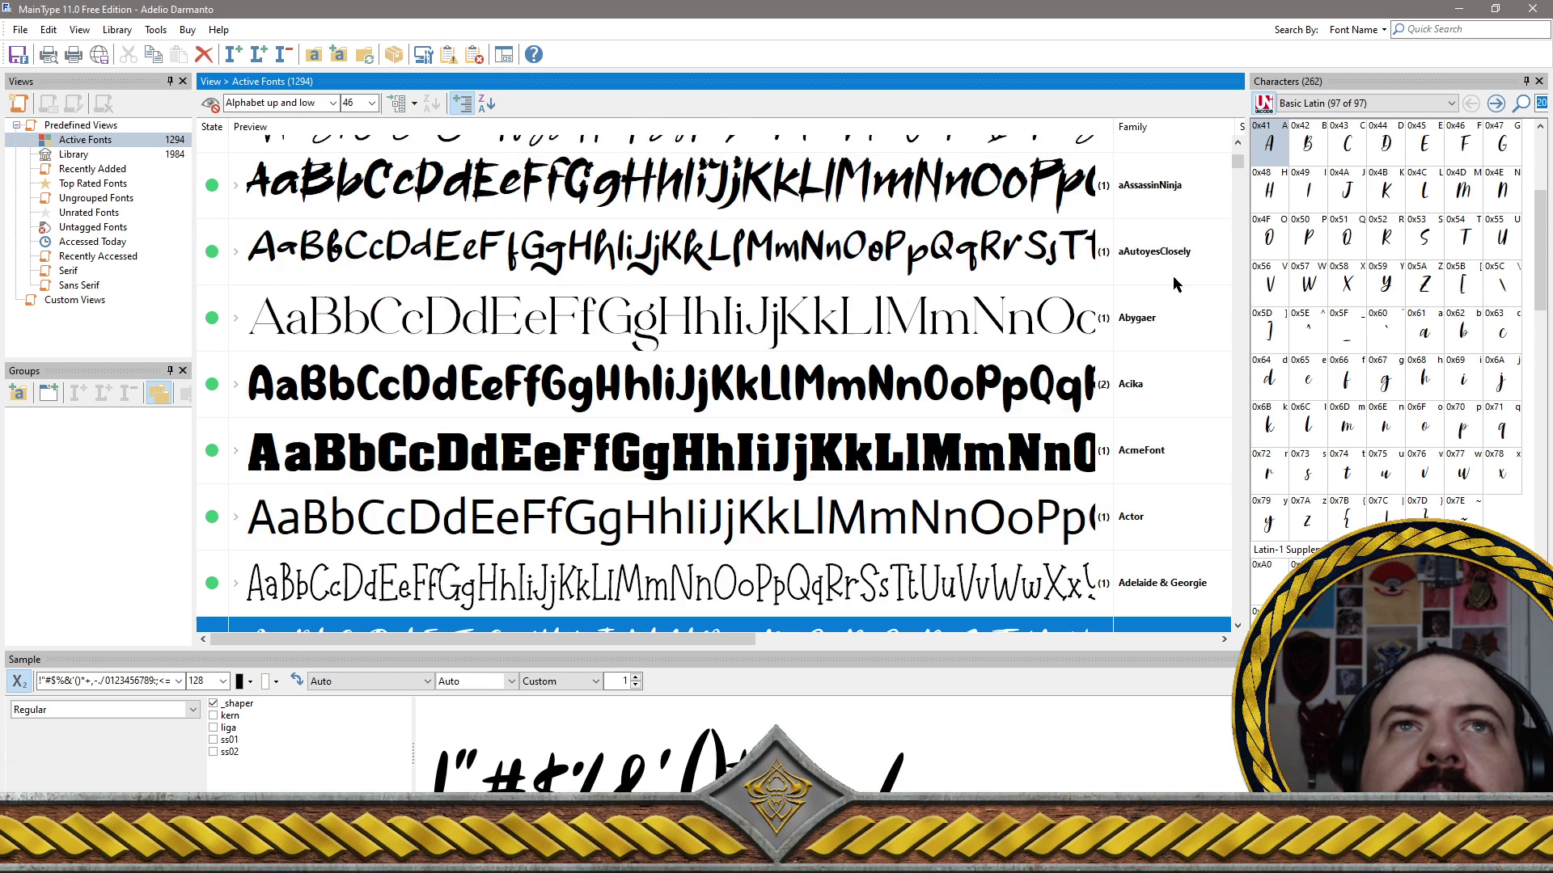
{"action": "scroll", "coordinate": [1182, 338], "scroll_direction": "up", "scroll_amount": 3}
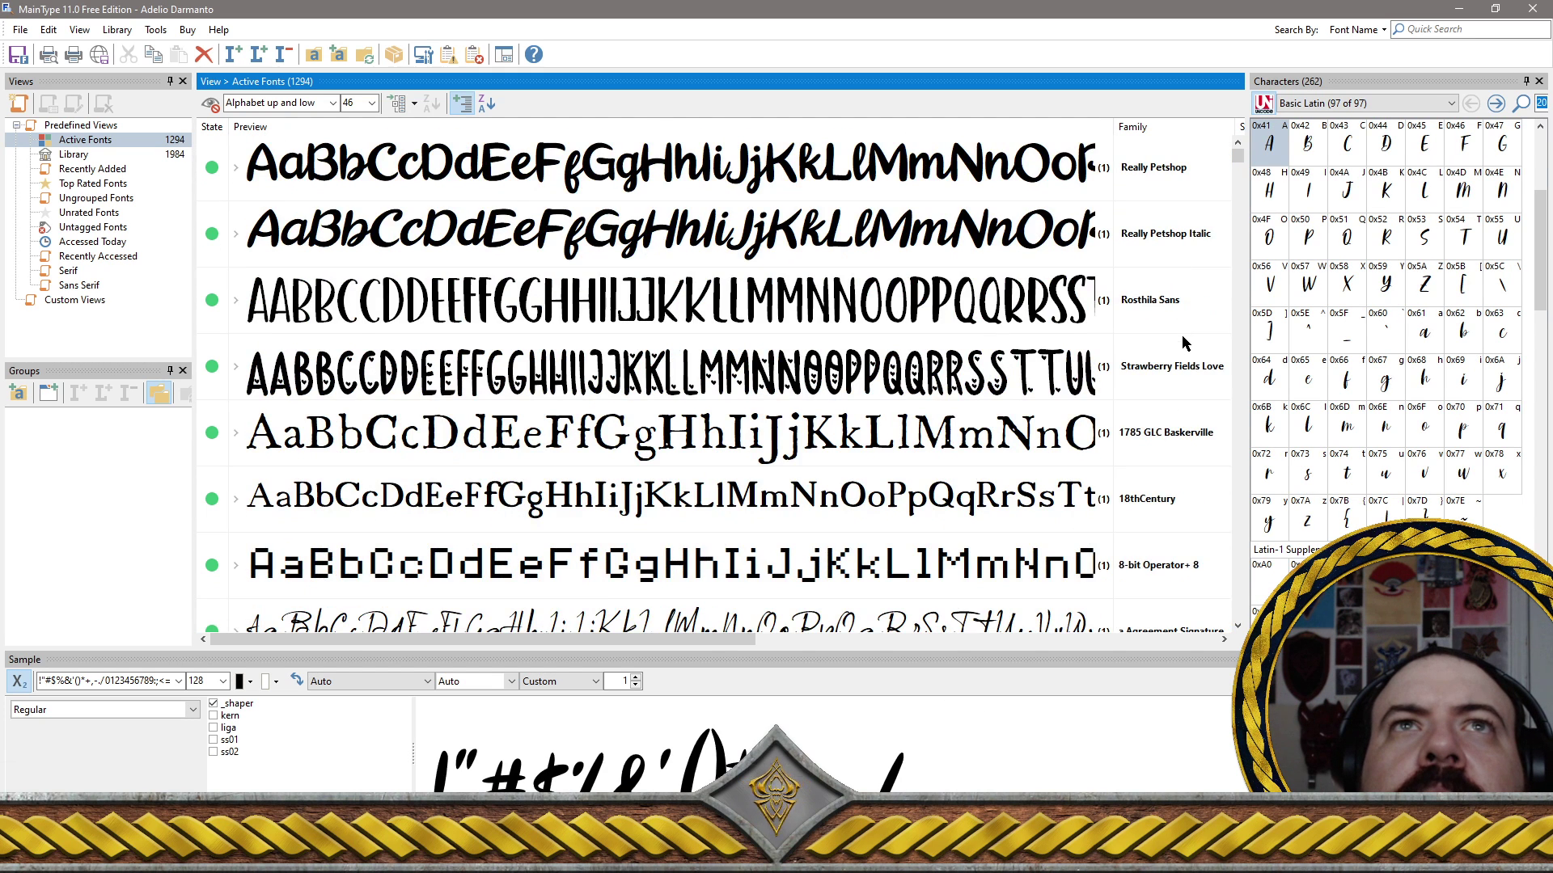
{"action": "scroll", "coordinate": [1183, 338], "scroll_direction": "down", "scroll_amount": 2}
{"action": "scroll", "coordinate": [1182, 333], "scroll_direction": "down", "scroll_amount": 2}
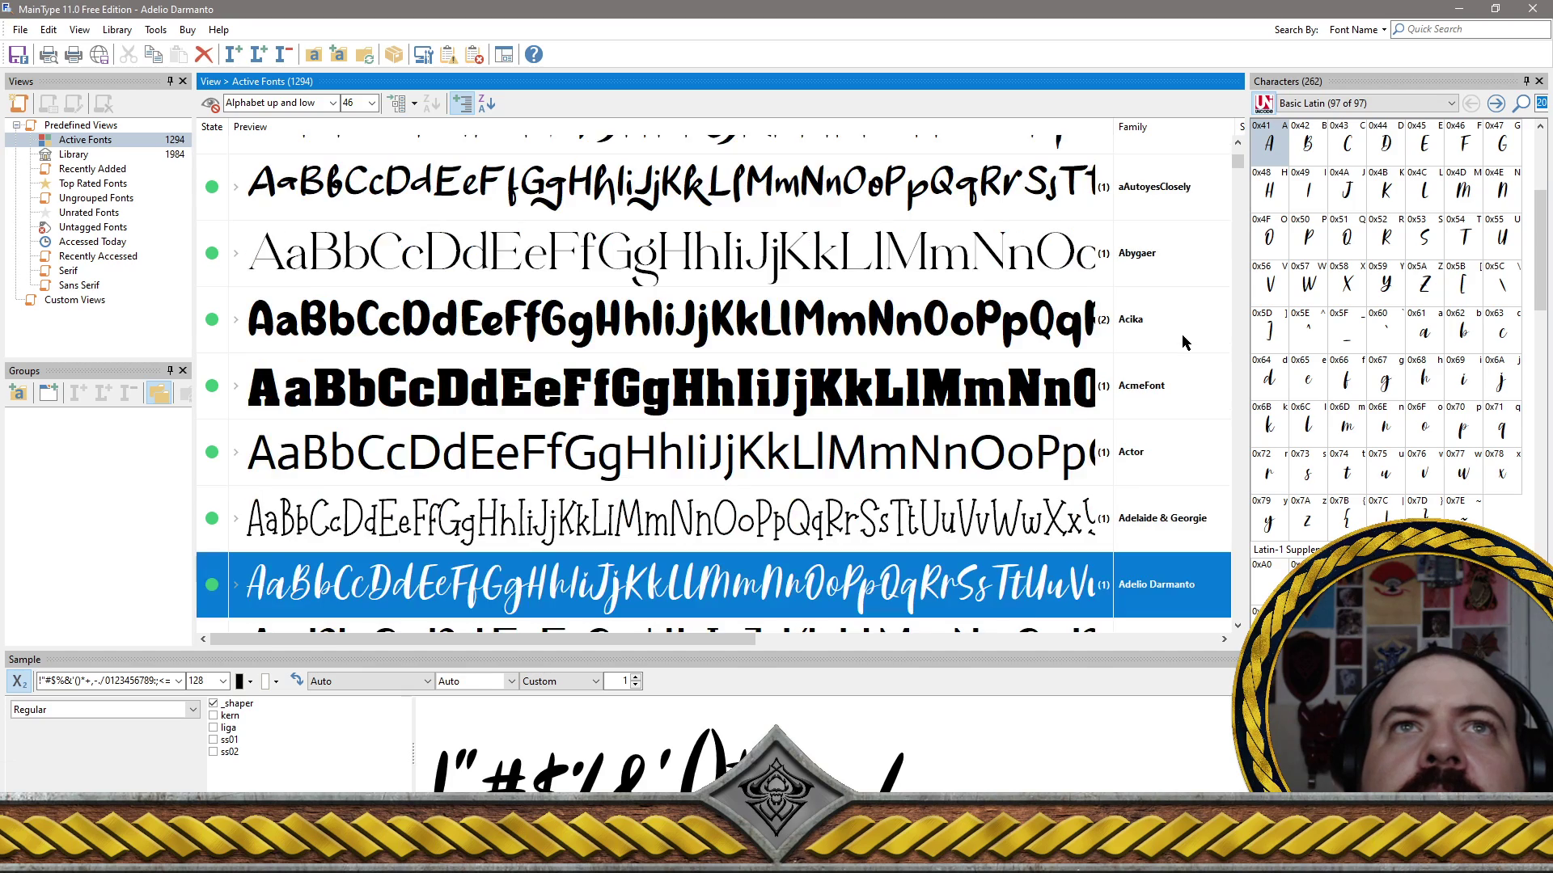
{"action": "scroll", "coordinate": [1182, 333], "scroll_direction": "up", "scroll_amount": 2}
{"action": "scroll", "coordinate": [1182, 334], "scroll_direction": "down", "scroll_amount": 6}
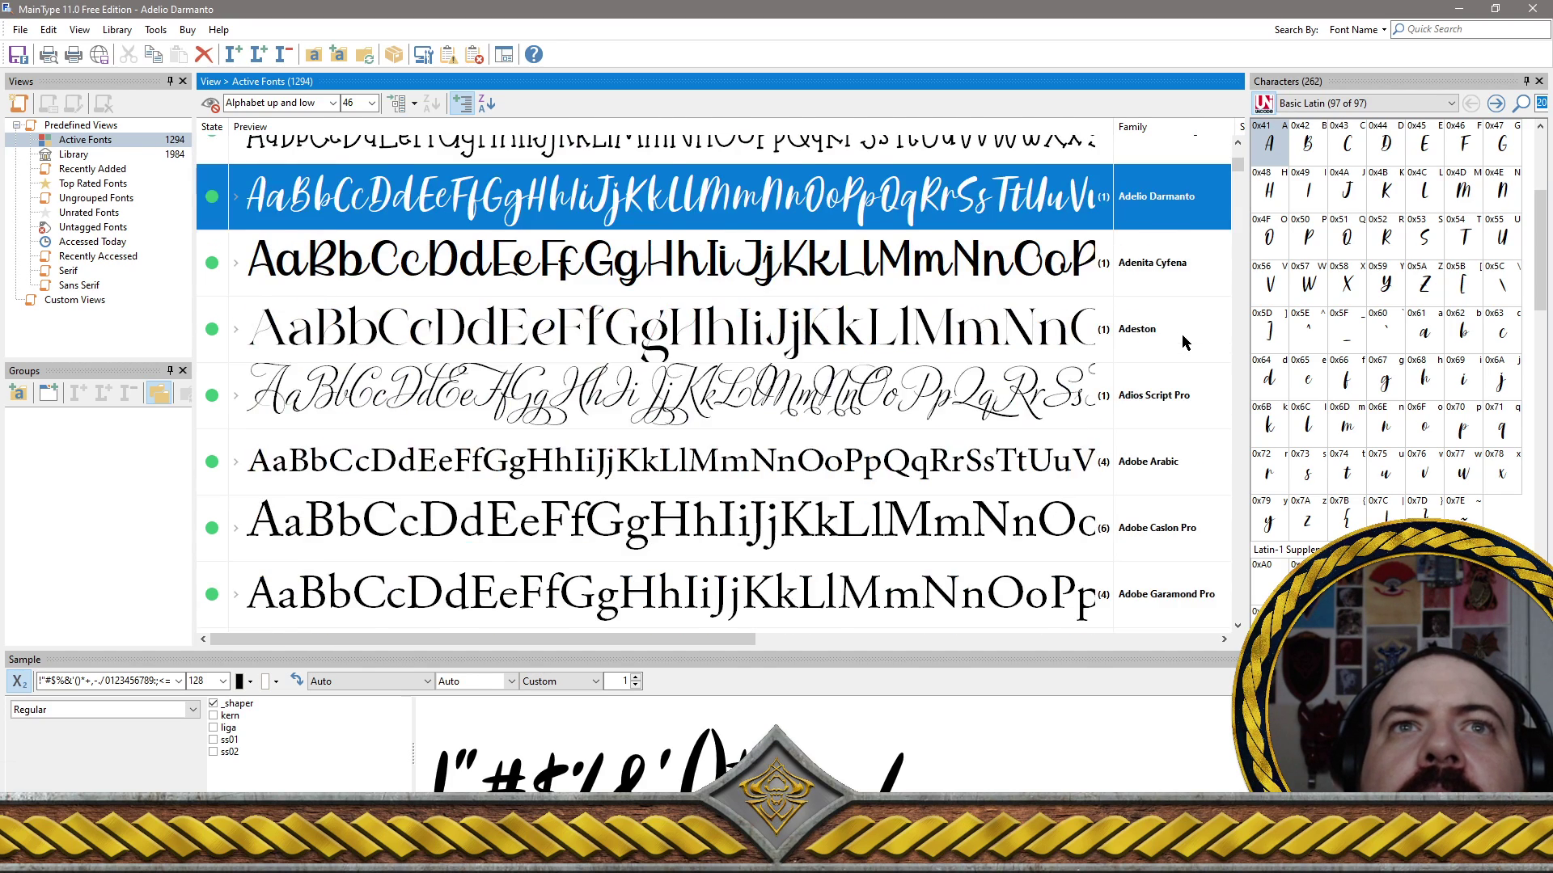
Look through the active fonts up to Alex Bentteke and search the fonts by name for "adine"
{"action": "scroll", "coordinate": [1181, 336], "scroll_direction": "down", "scroll_amount": 2}
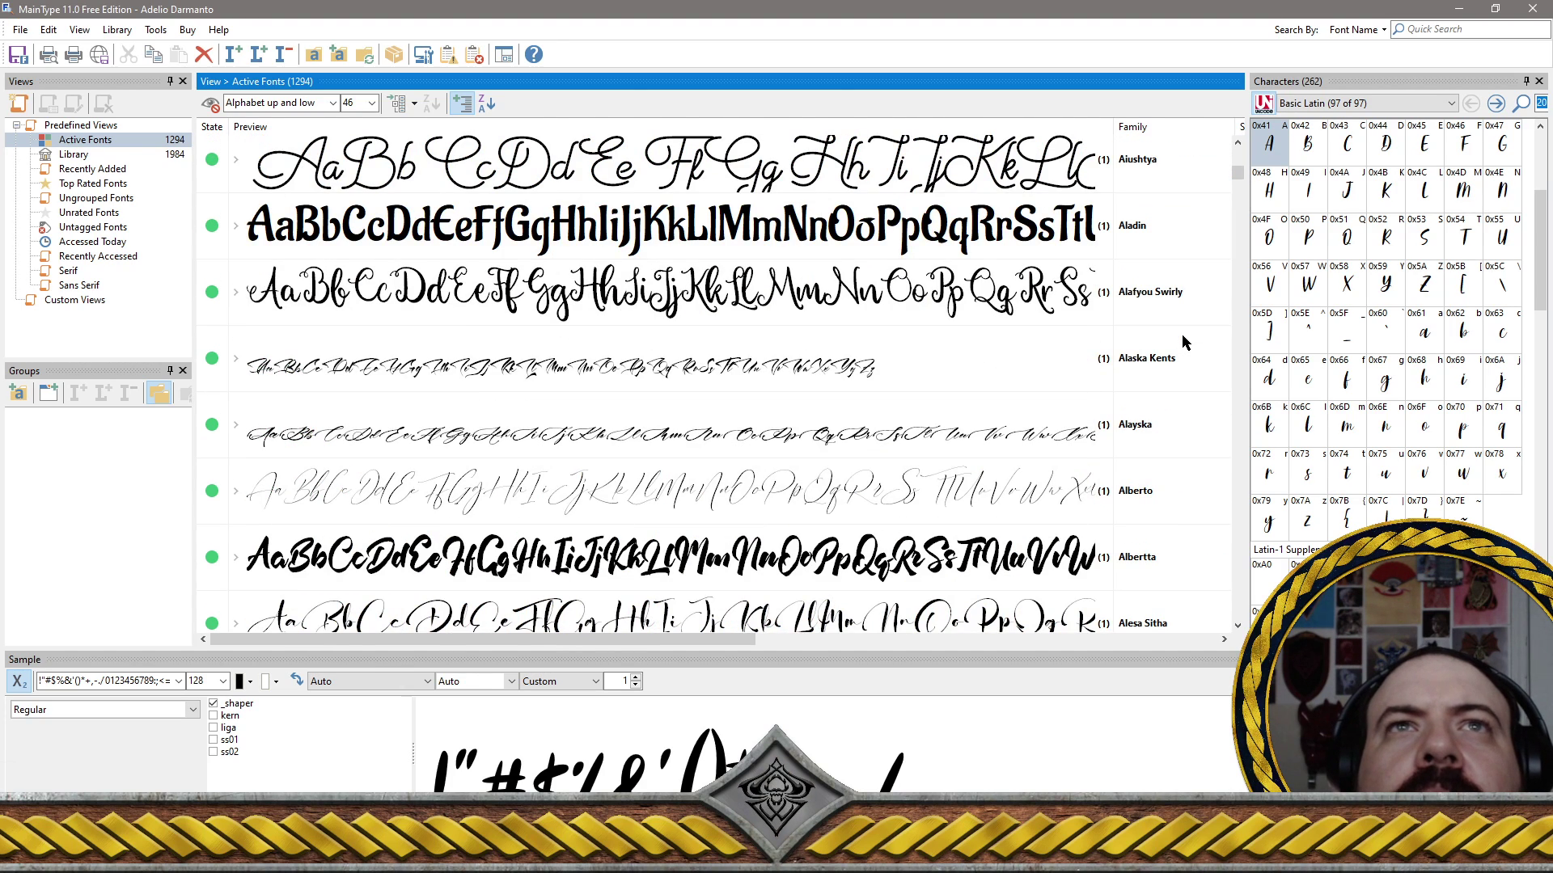
{"action": "scroll", "coordinate": [1182, 334], "scroll_direction": "down", "scroll_amount": 2}
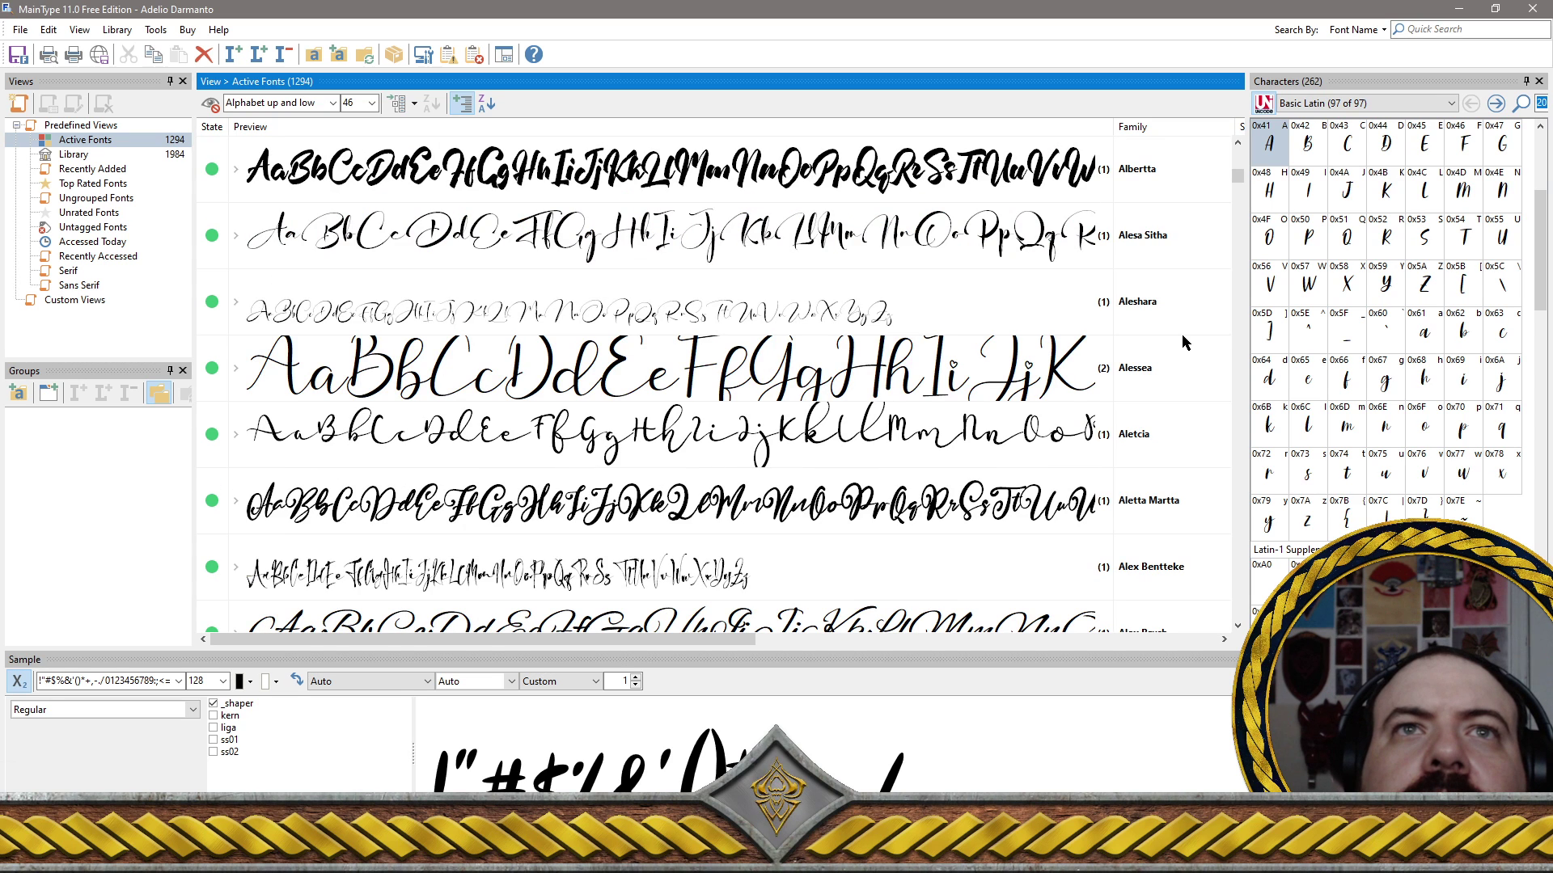
{"action": "scroll", "coordinate": [1182, 333], "scroll_direction": "up", "scroll_amount": 8}
{"action": "left_click", "coordinate": [1455, 30]}
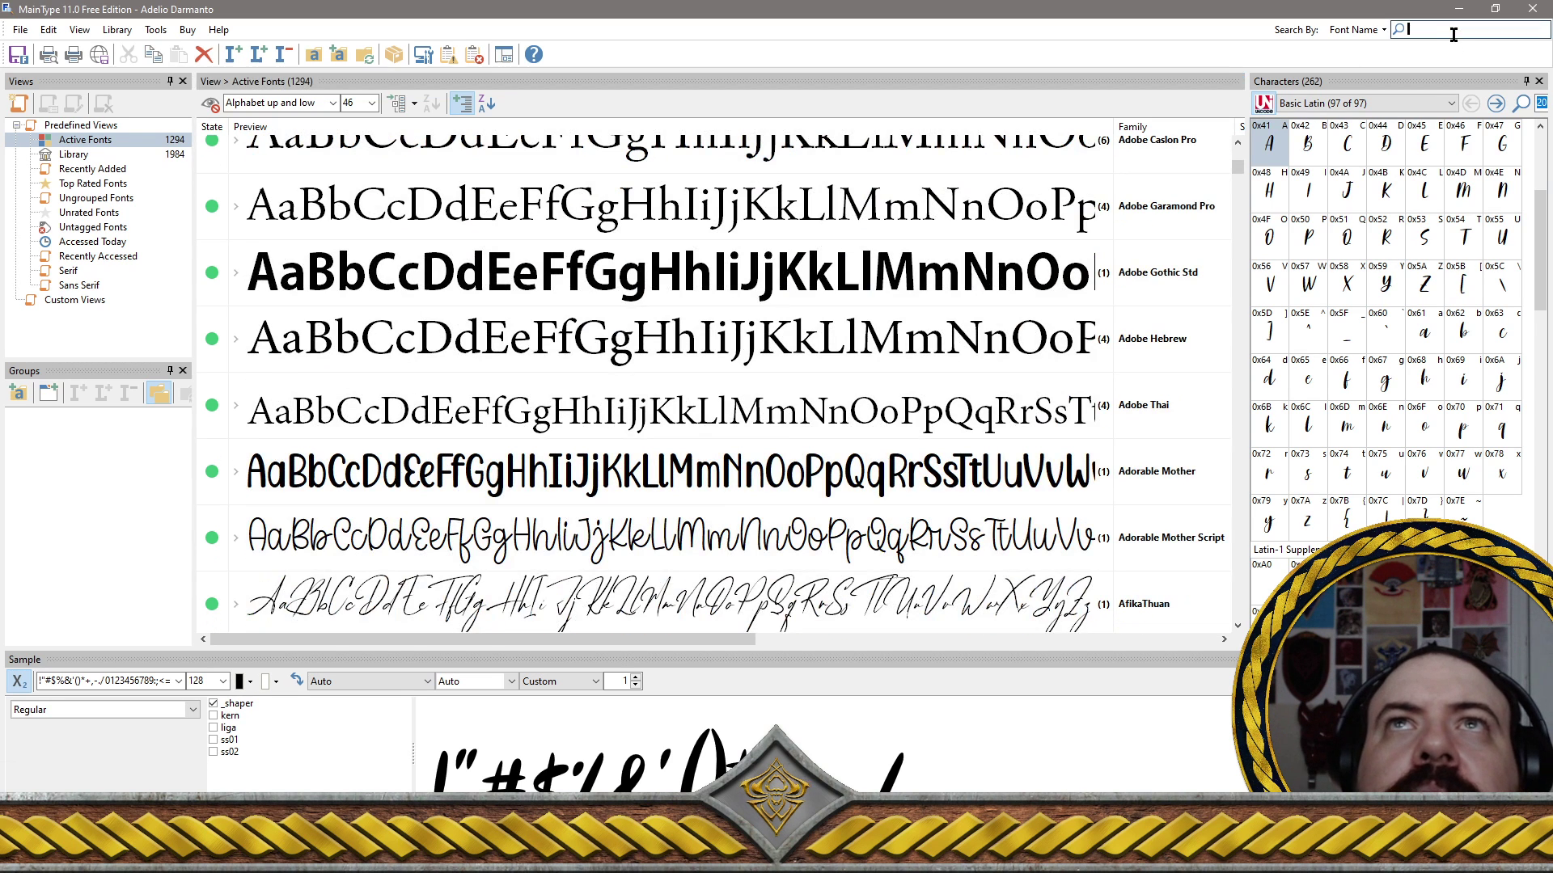
{"action": "type", "text": "adine"}
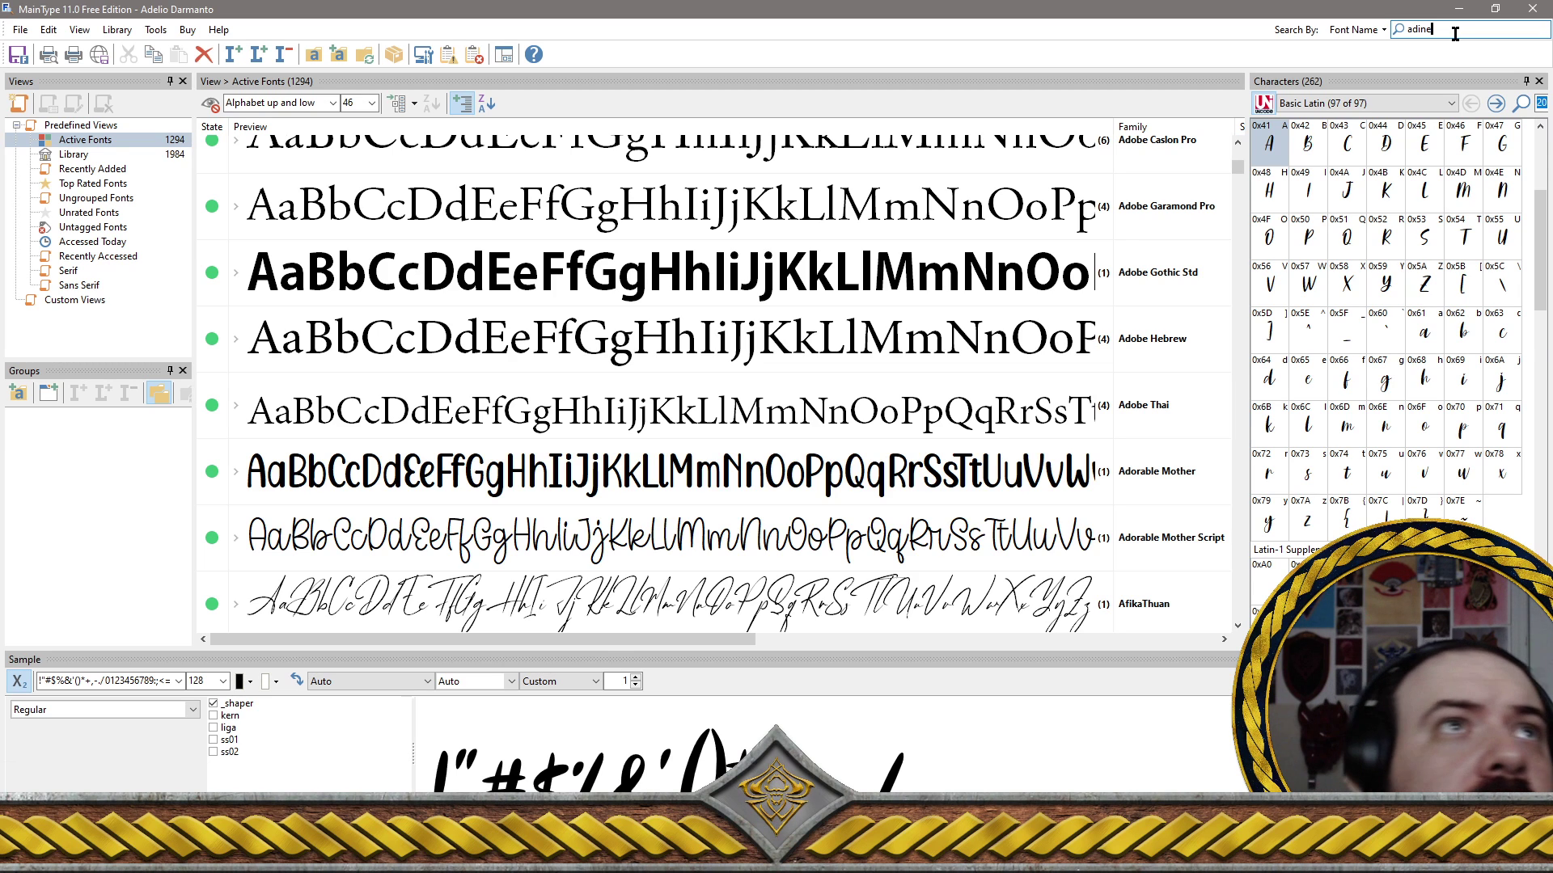
{"action": "key", "text": "Return"}
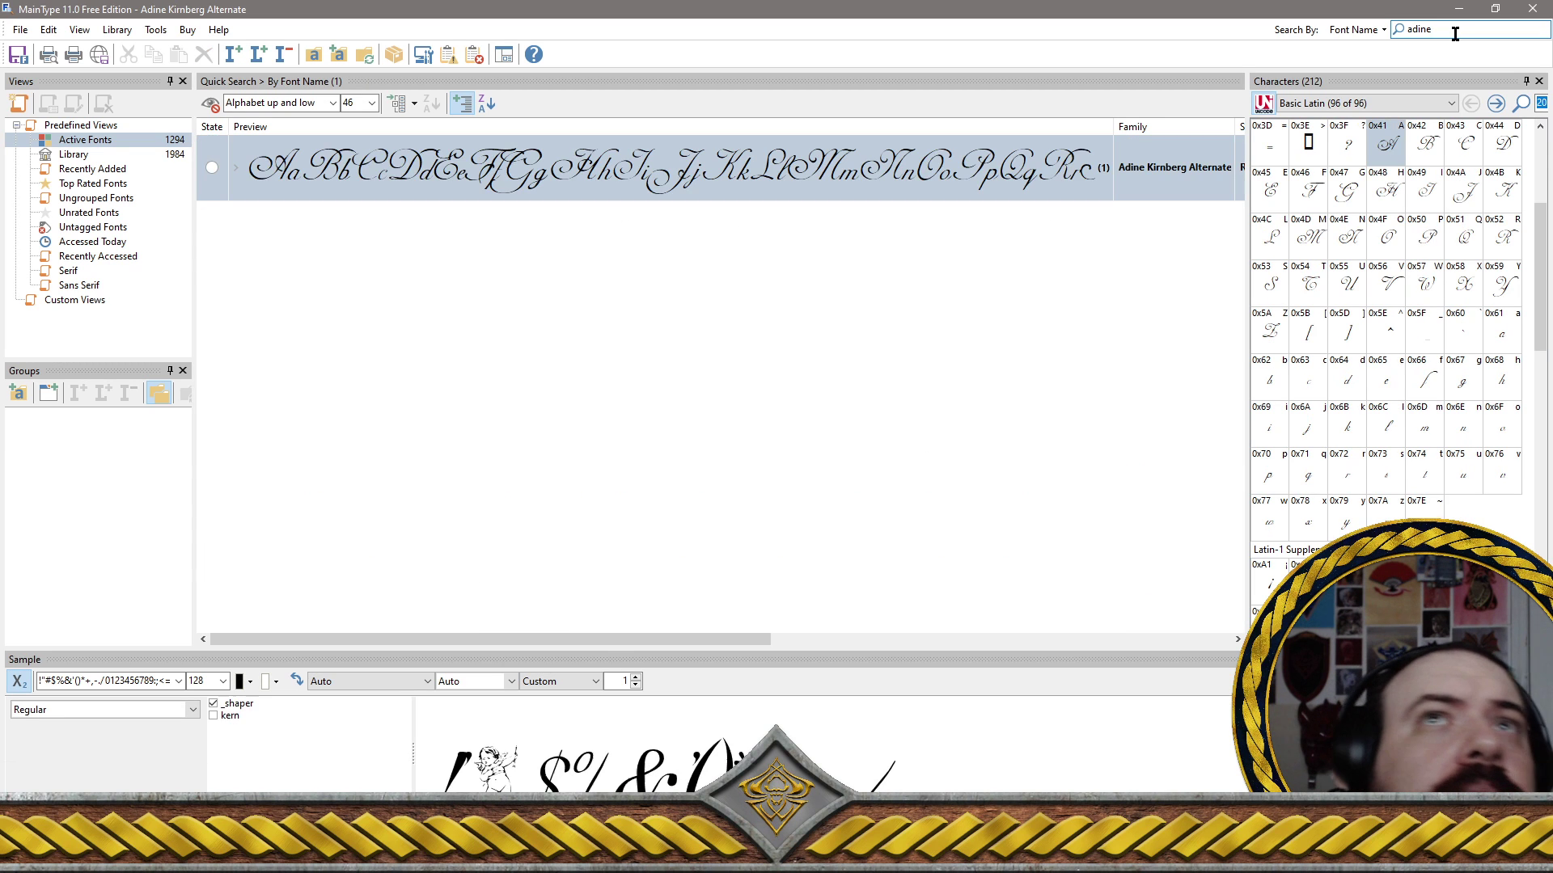
Examine the Adine Kirnberg Alternate font's details and its sample characters from the numerals through the lowercase alphabet
{"action": "left_click", "coordinate": [591, 176]}
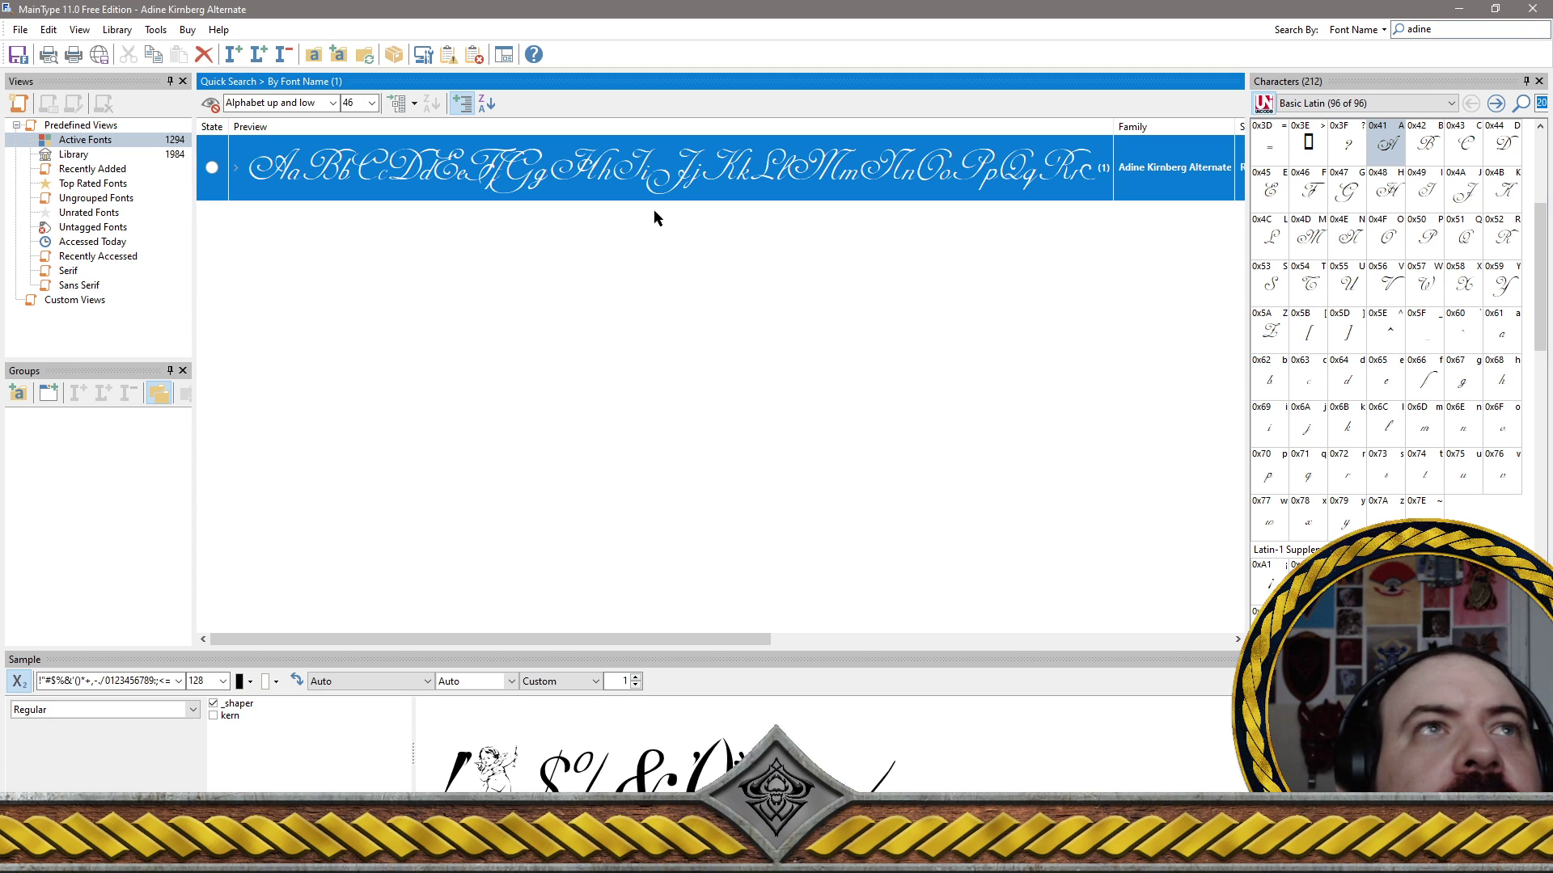
{"action": "scroll", "coordinate": [886, 493], "scroll_direction": "right", "scroll_amount": 5}
{"action": "scroll", "coordinate": [912, 769], "scroll_direction": "down", "scroll_amount": 3}
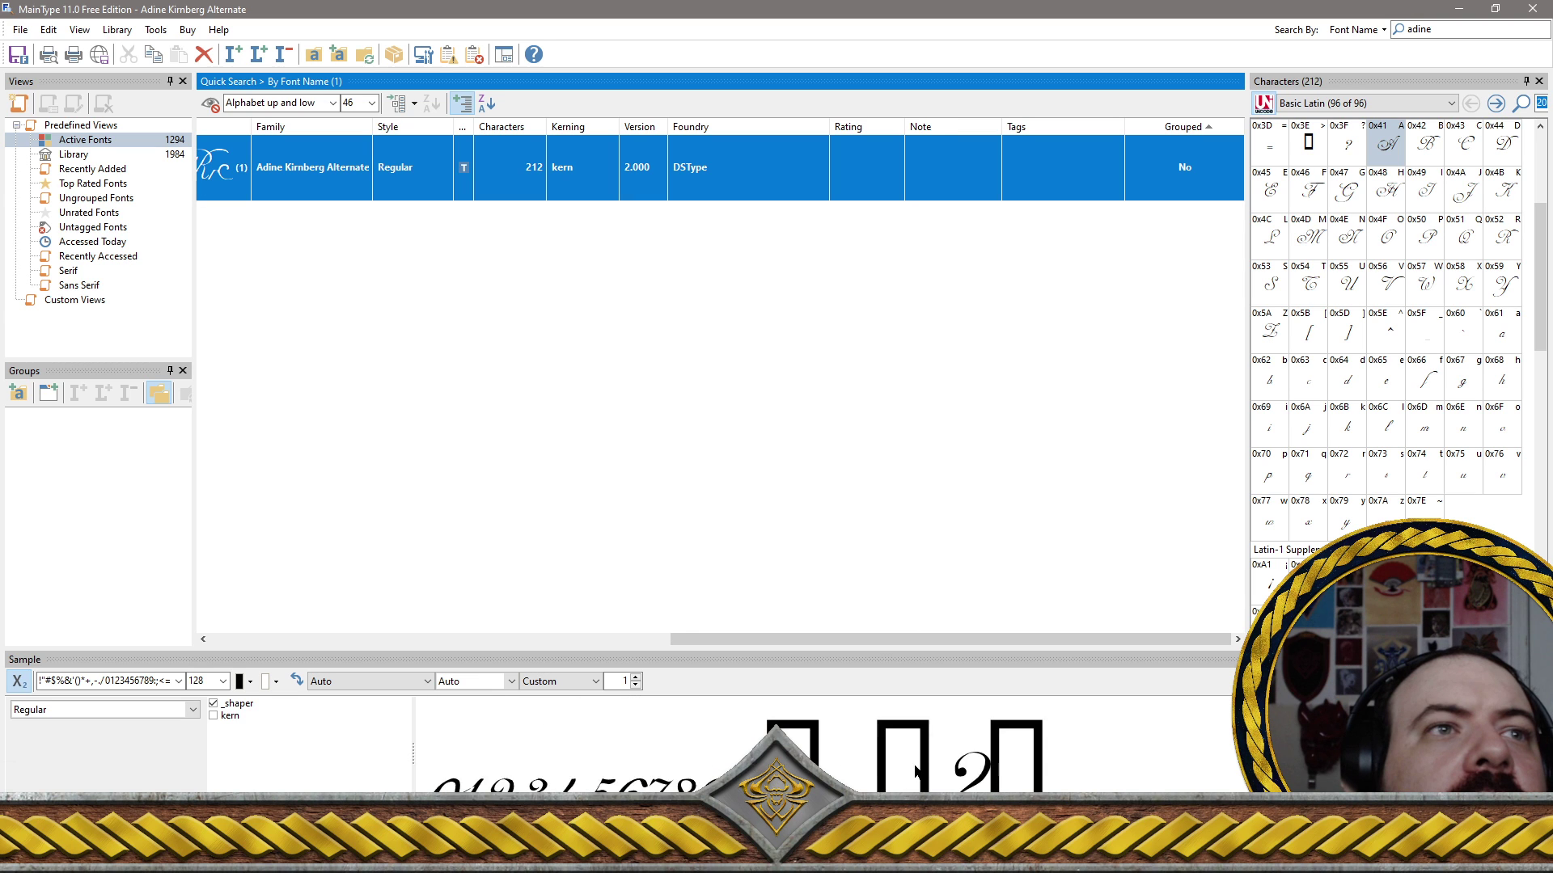
{"action": "scroll", "coordinate": [915, 771], "scroll_direction": "down", "scroll_amount": 2}
{"action": "scroll", "coordinate": [916, 772], "scroll_direction": "down", "scroll_amount": 2}
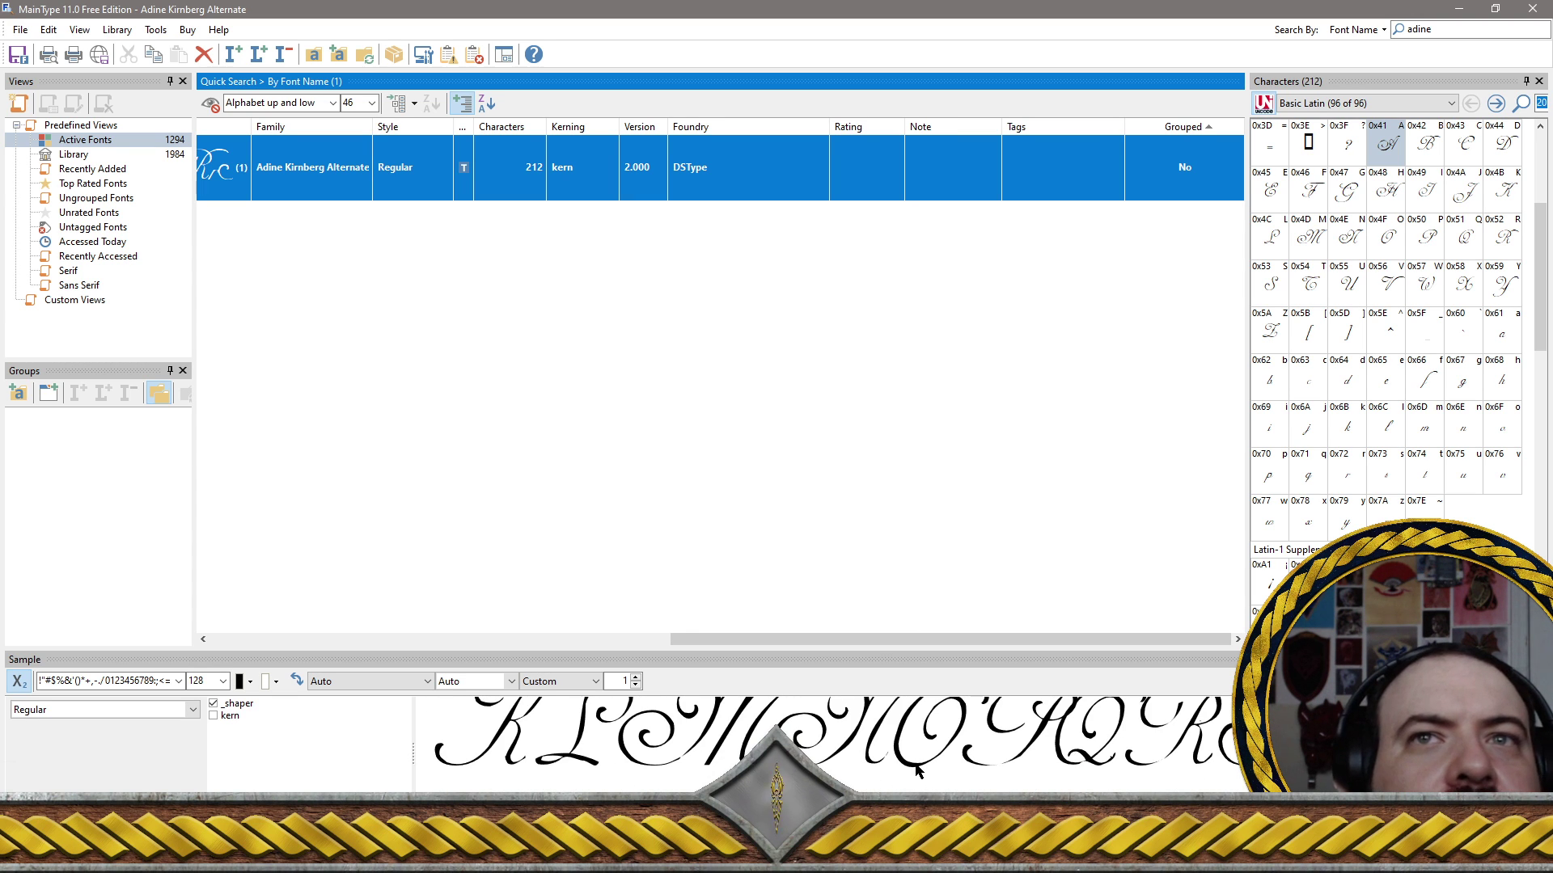
{"action": "scroll", "coordinate": [916, 773], "scroll_direction": "down", "scroll_amount": 2}
{"action": "scroll", "coordinate": [916, 772], "scroll_direction": "down", "scroll_amount": 2}
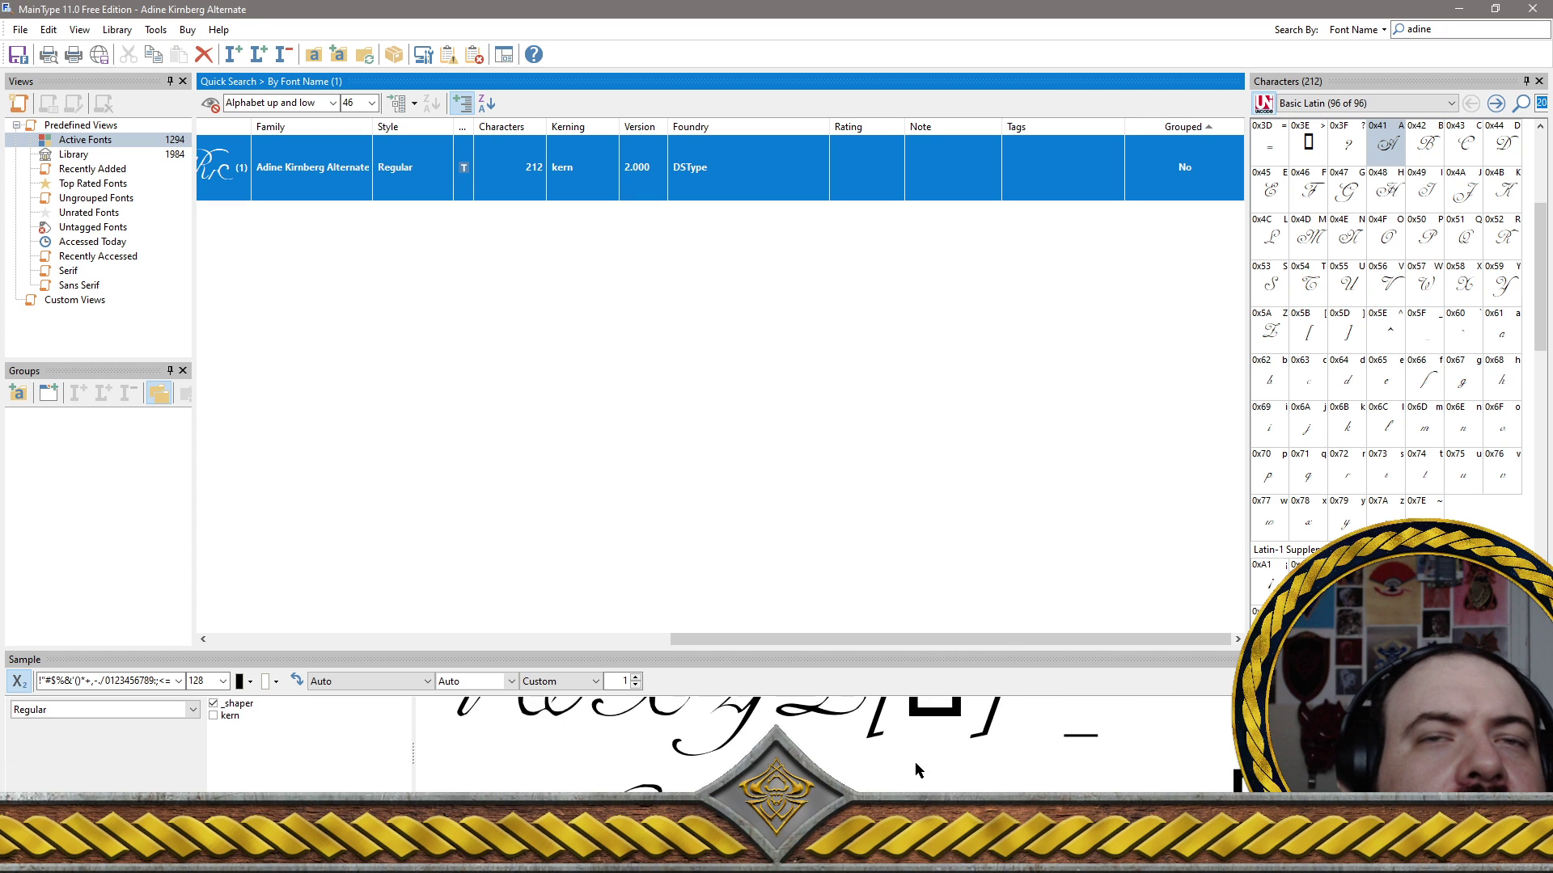
{"action": "scroll", "coordinate": [917, 768], "scroll_direction": "down", "scroll_amount": 1}
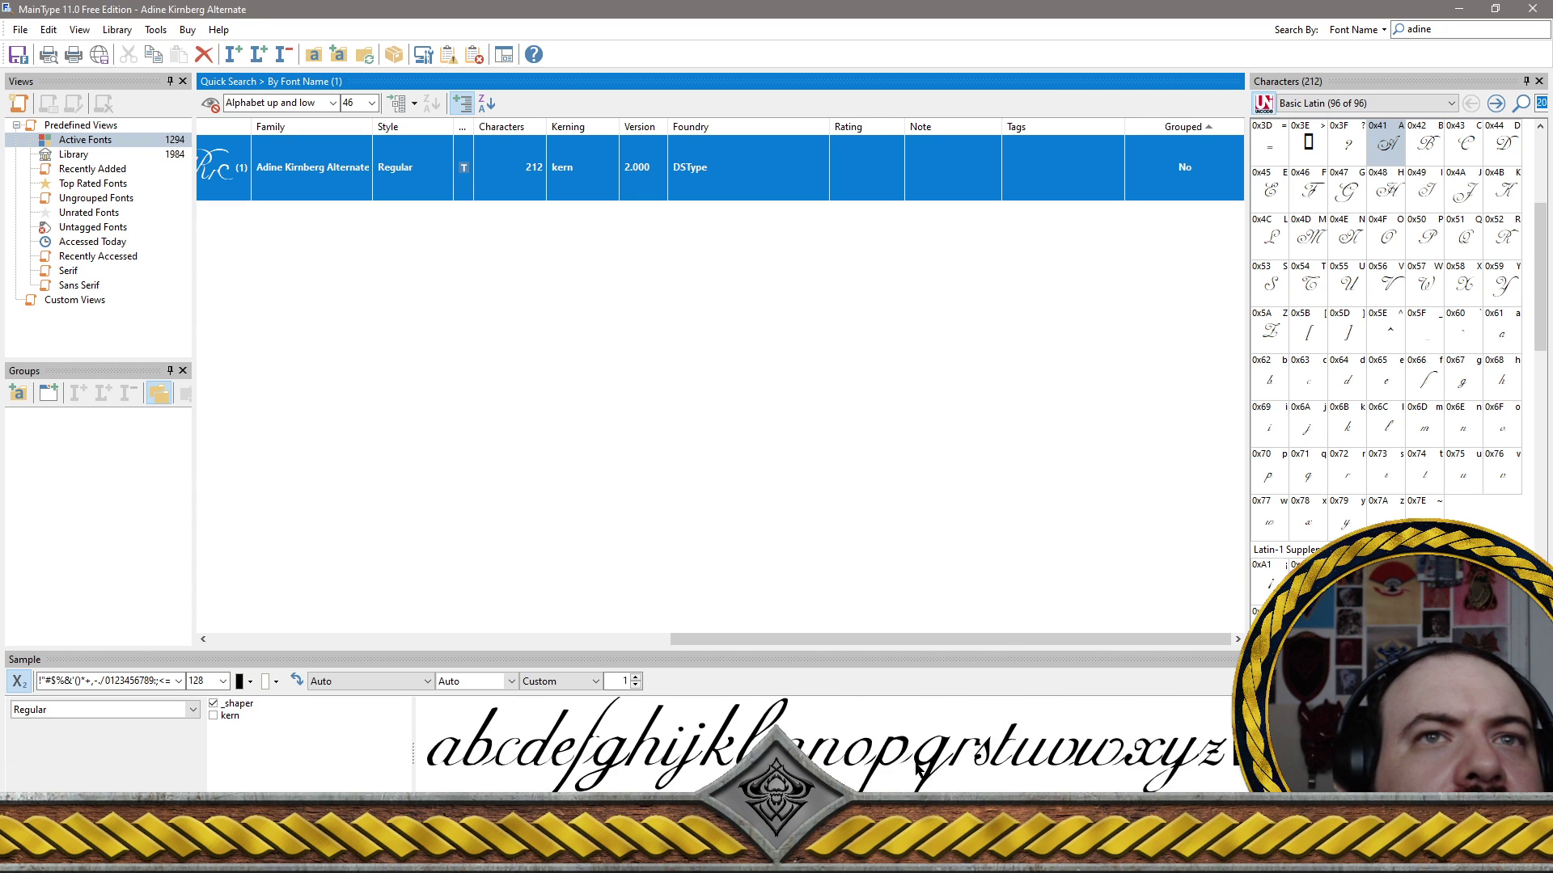
{"action": "scroll", "coordinate": [770, 422], "scroll_direction": "left", "scroll_amount": 10}
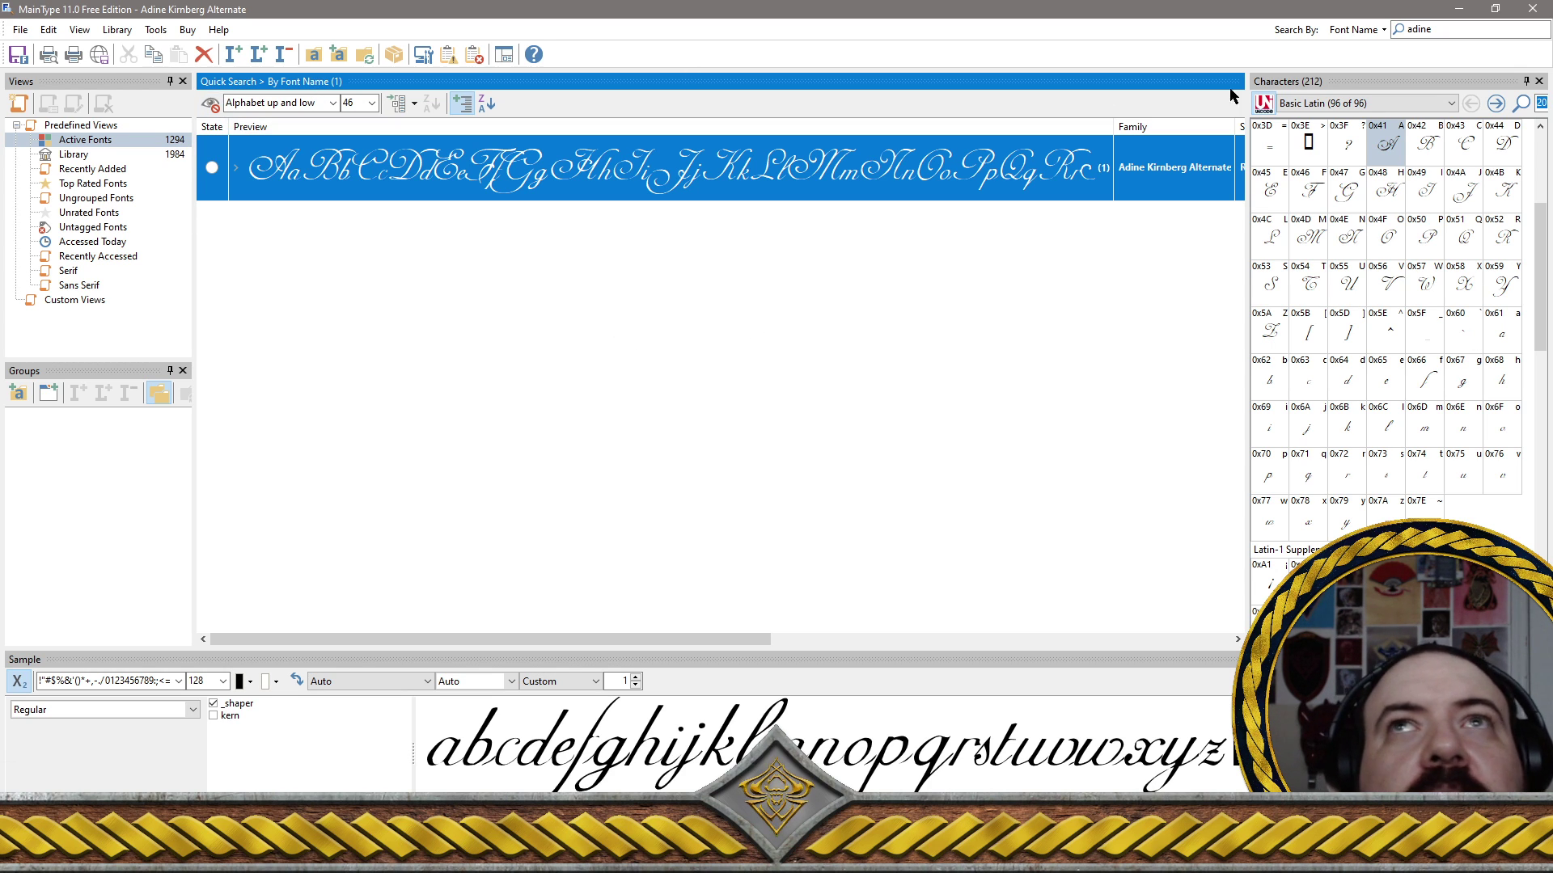
Clear the font name search and return to the full list of active fonts
{"action": "double_click", "coordinate": [1503, 31]}
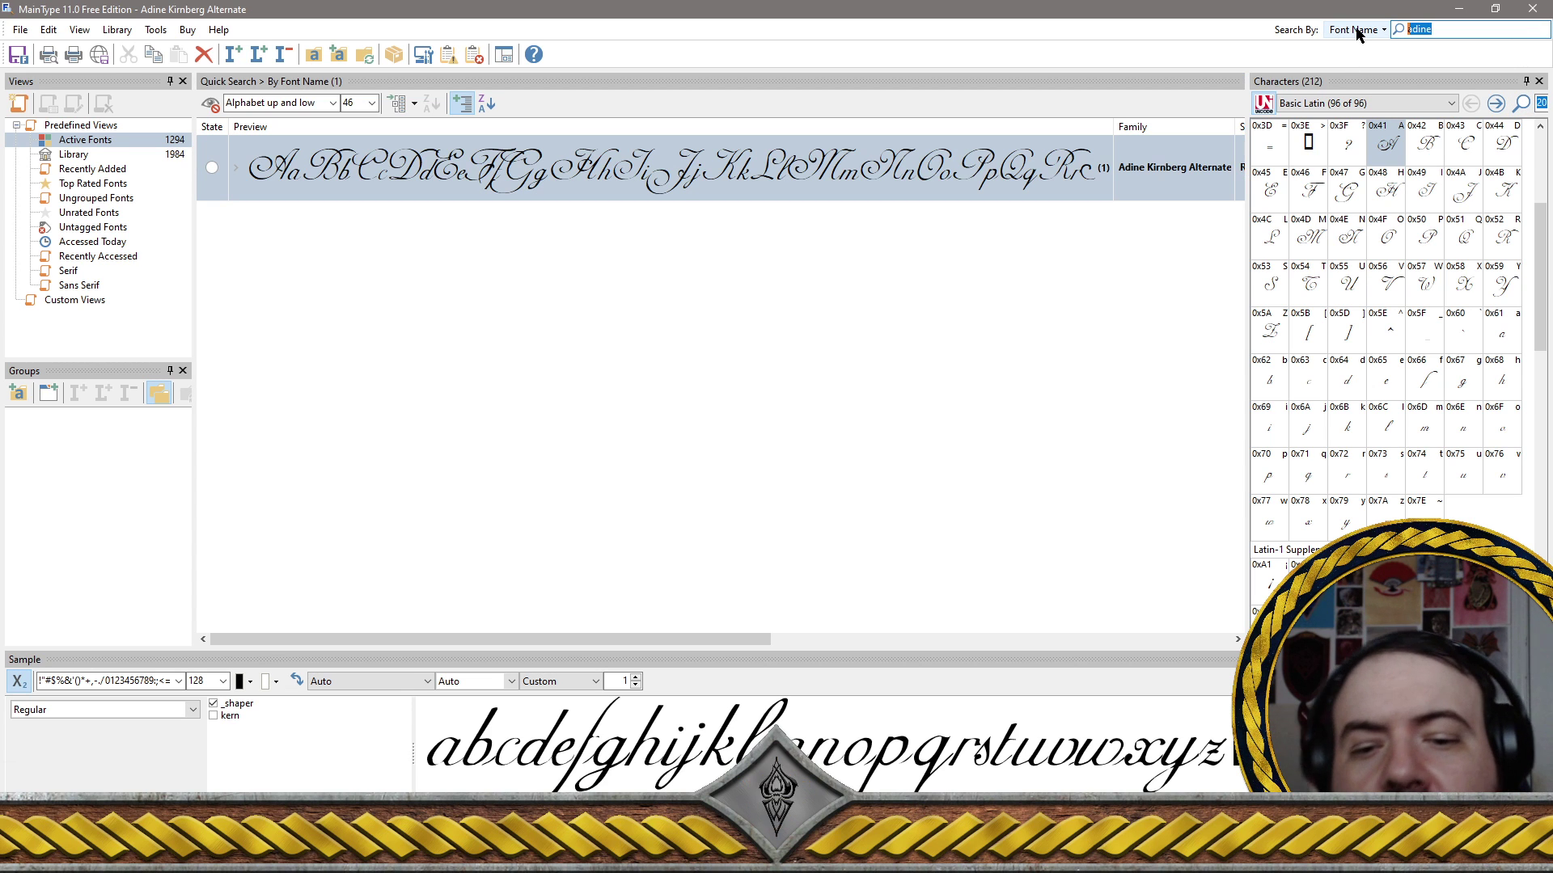
{"action": "key", "text": "BackSpace"}
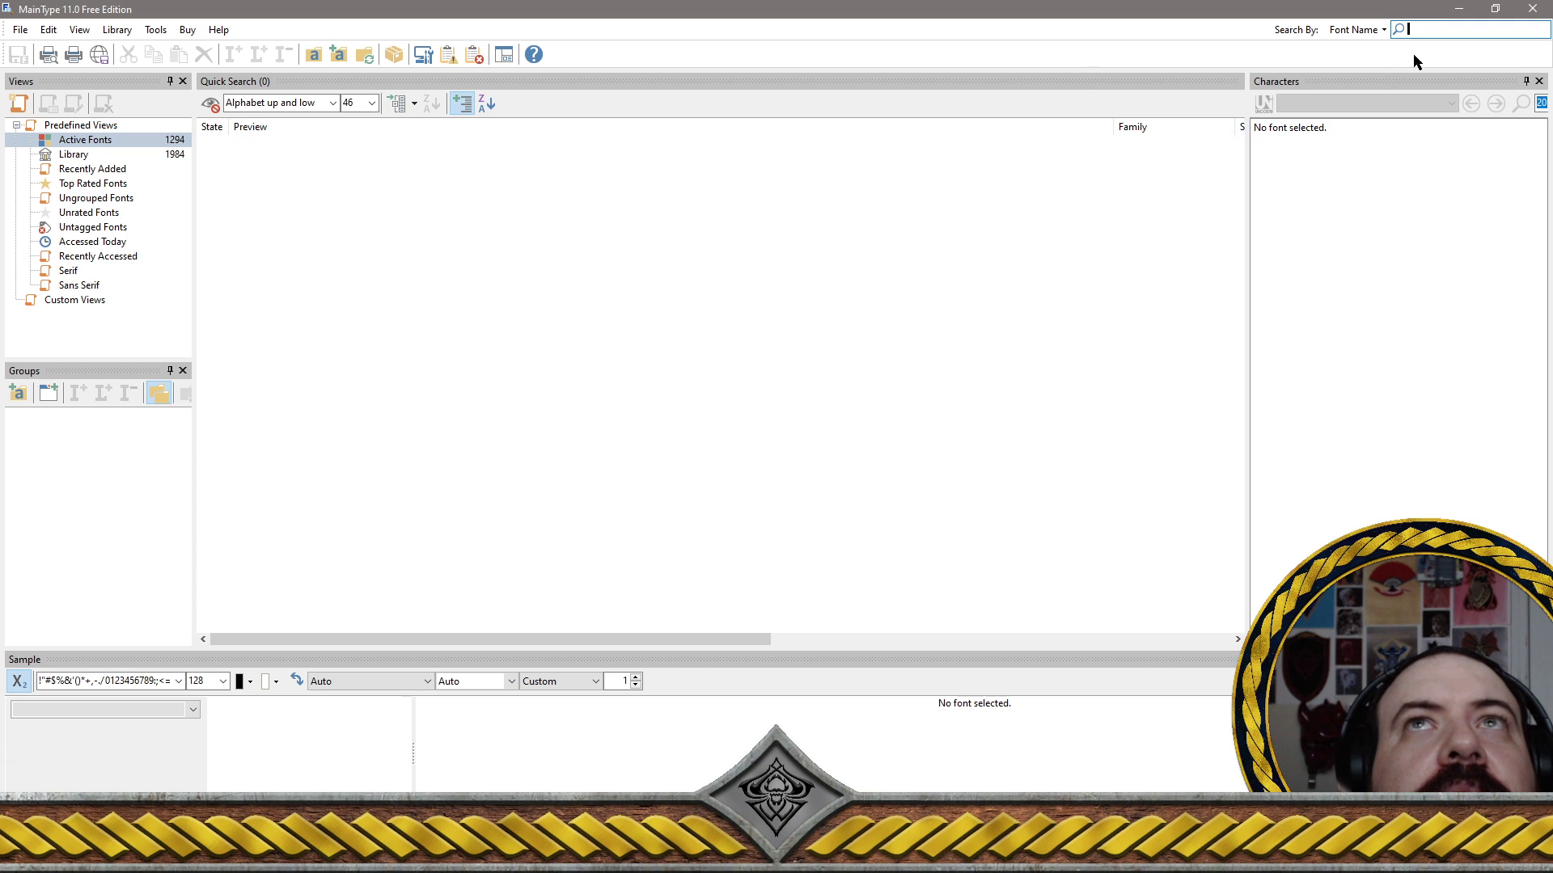
{"action": "left_click", "coordinate": [1333, 383]}
{"action": "left_click", "coordinate": [98, 144]}
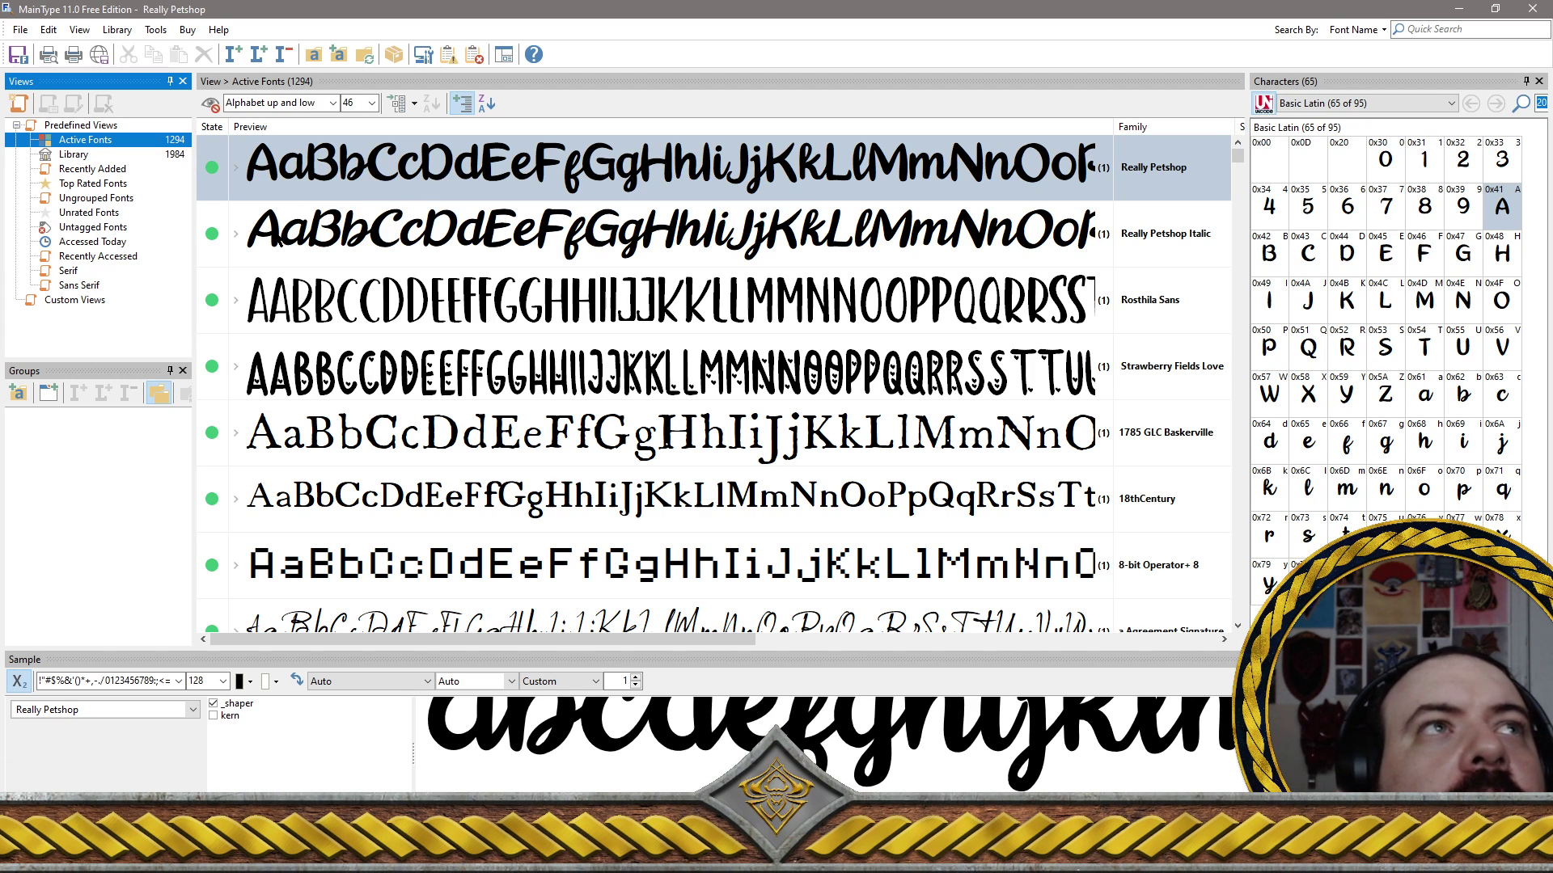
Select Really Petshop, Really Petshop Italic, Rosthila Sans, a Angkanya Sebelas, A Safe Place to Fall, Aaron Ramsey Italic and aAssassinNinja in the active fonts
{"action": "left_click", "coordinate": [275, 236], "text": "shift"}
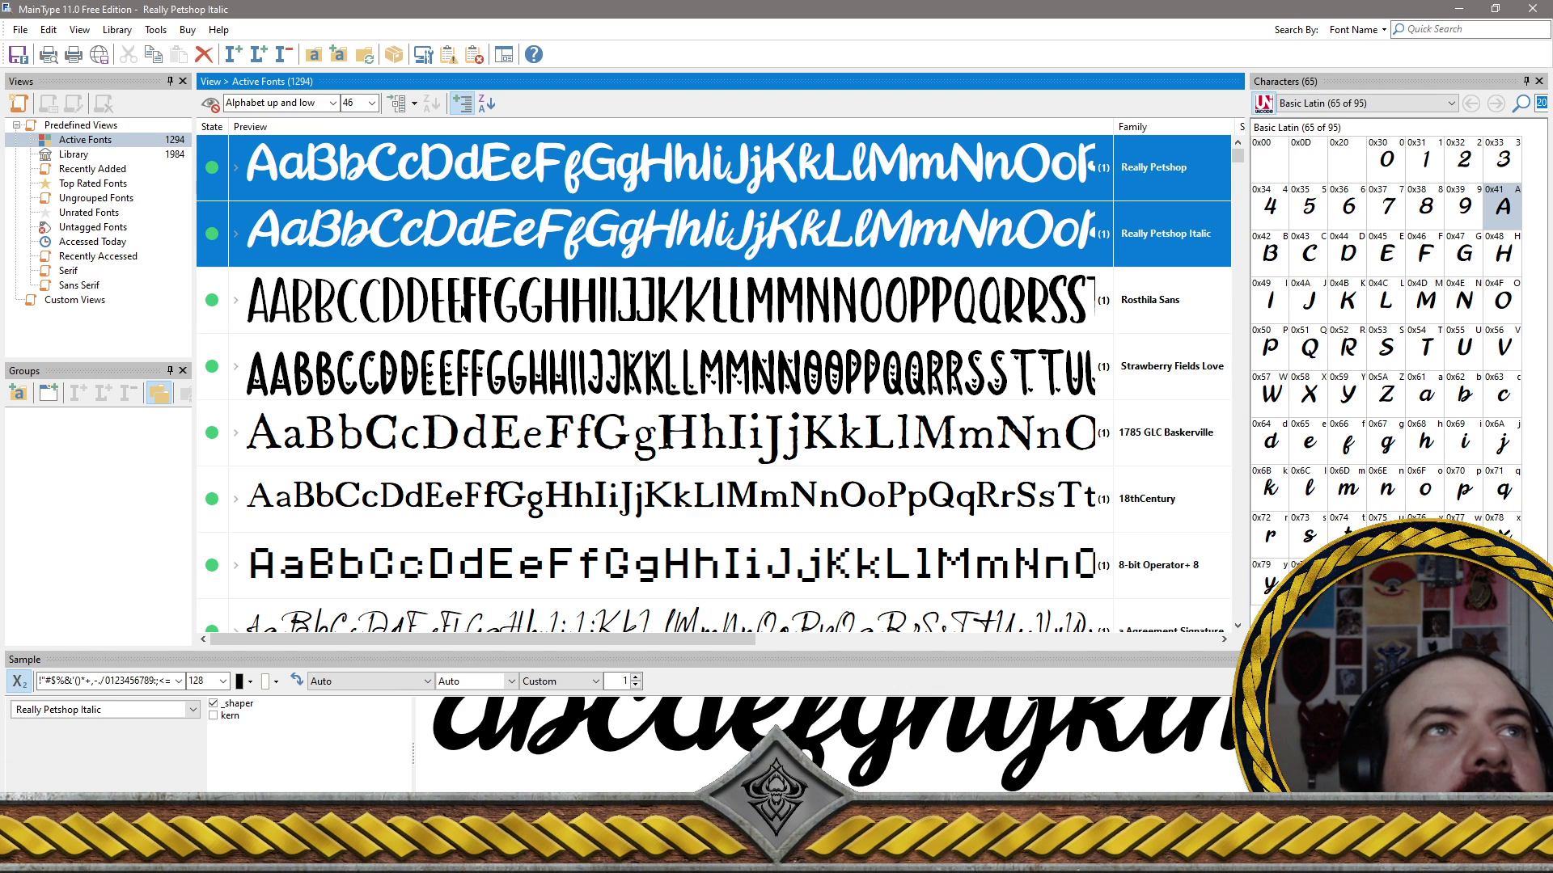
{"action": "left_click", "coordinate": [464, 311], "text": "shift"}
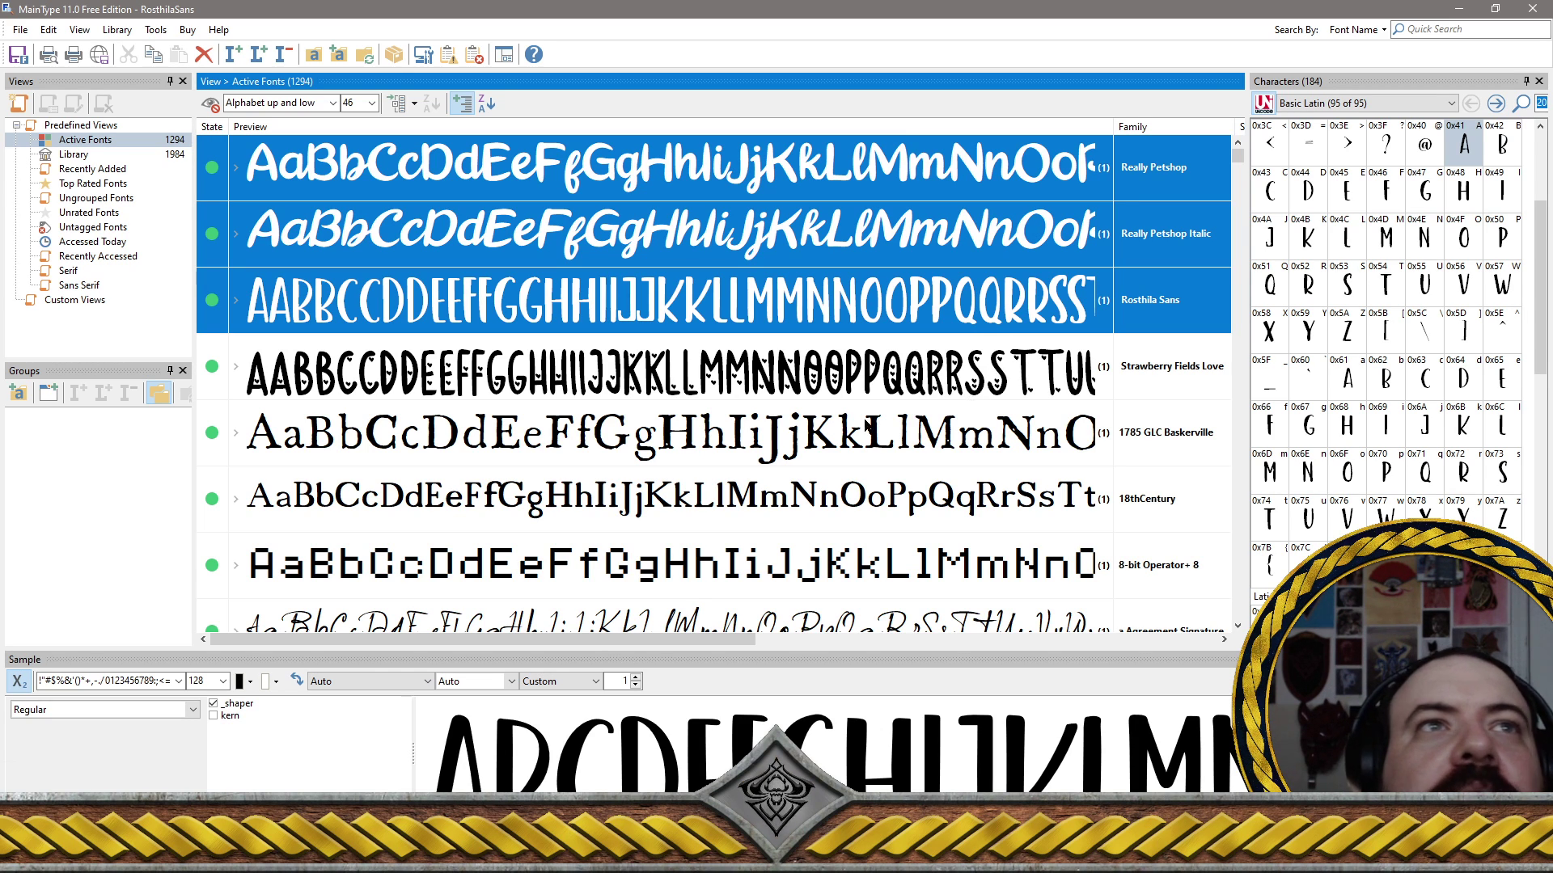
{"action": "scroll", "coordinate": [934, 501], "scroll_direction": "down", "scroll_amount": 2}
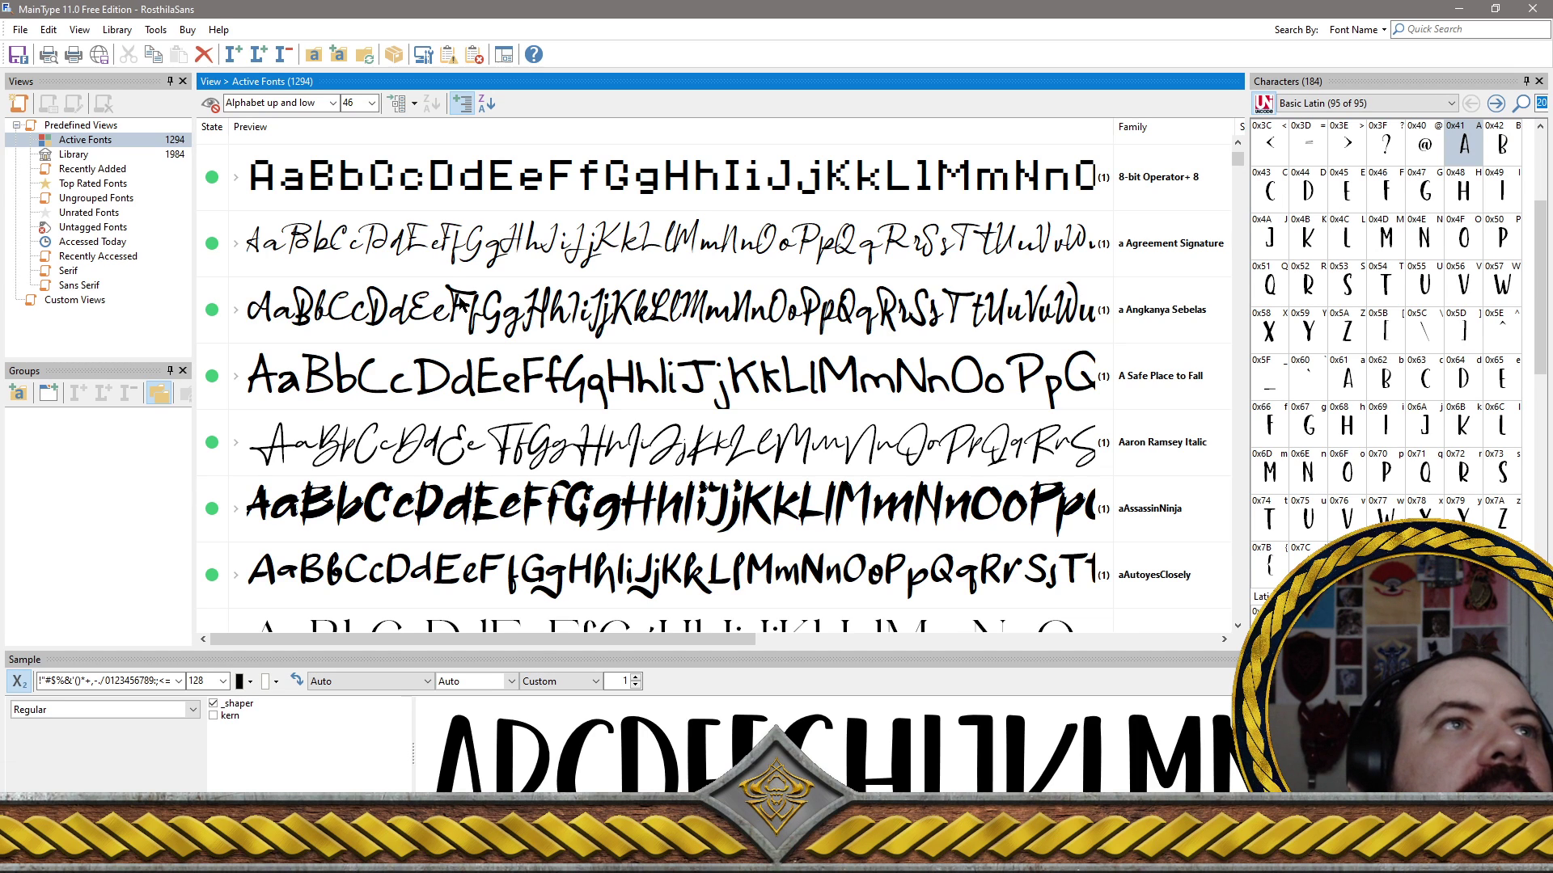
{"action": "left_click", "coordinate": [253, 299]}
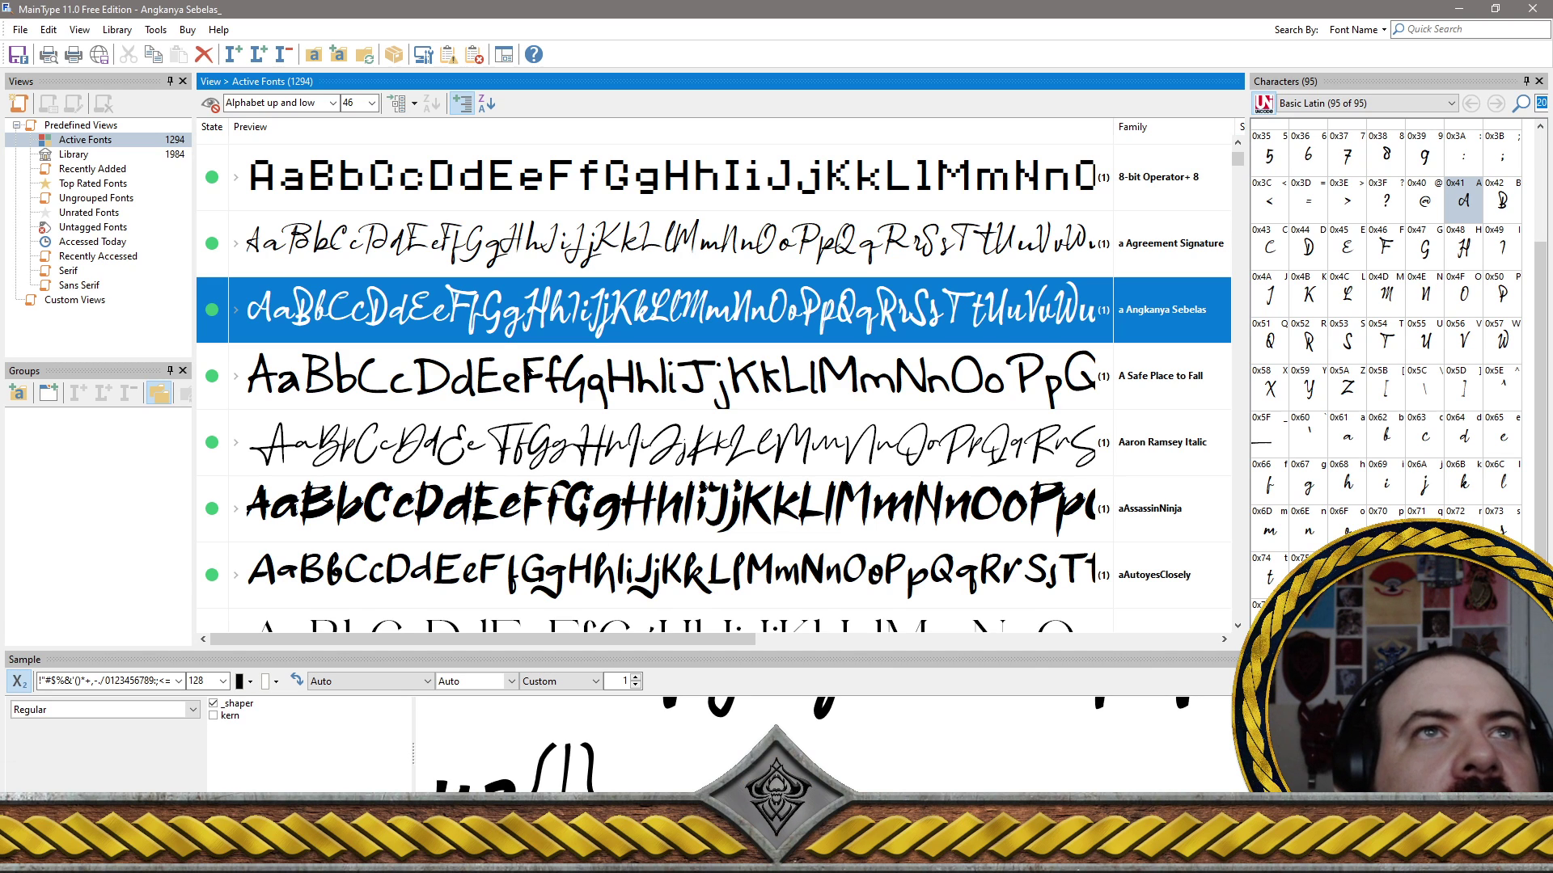
{"action": "left_click", "coordinate": [527, 374], "text": "ctrl"}
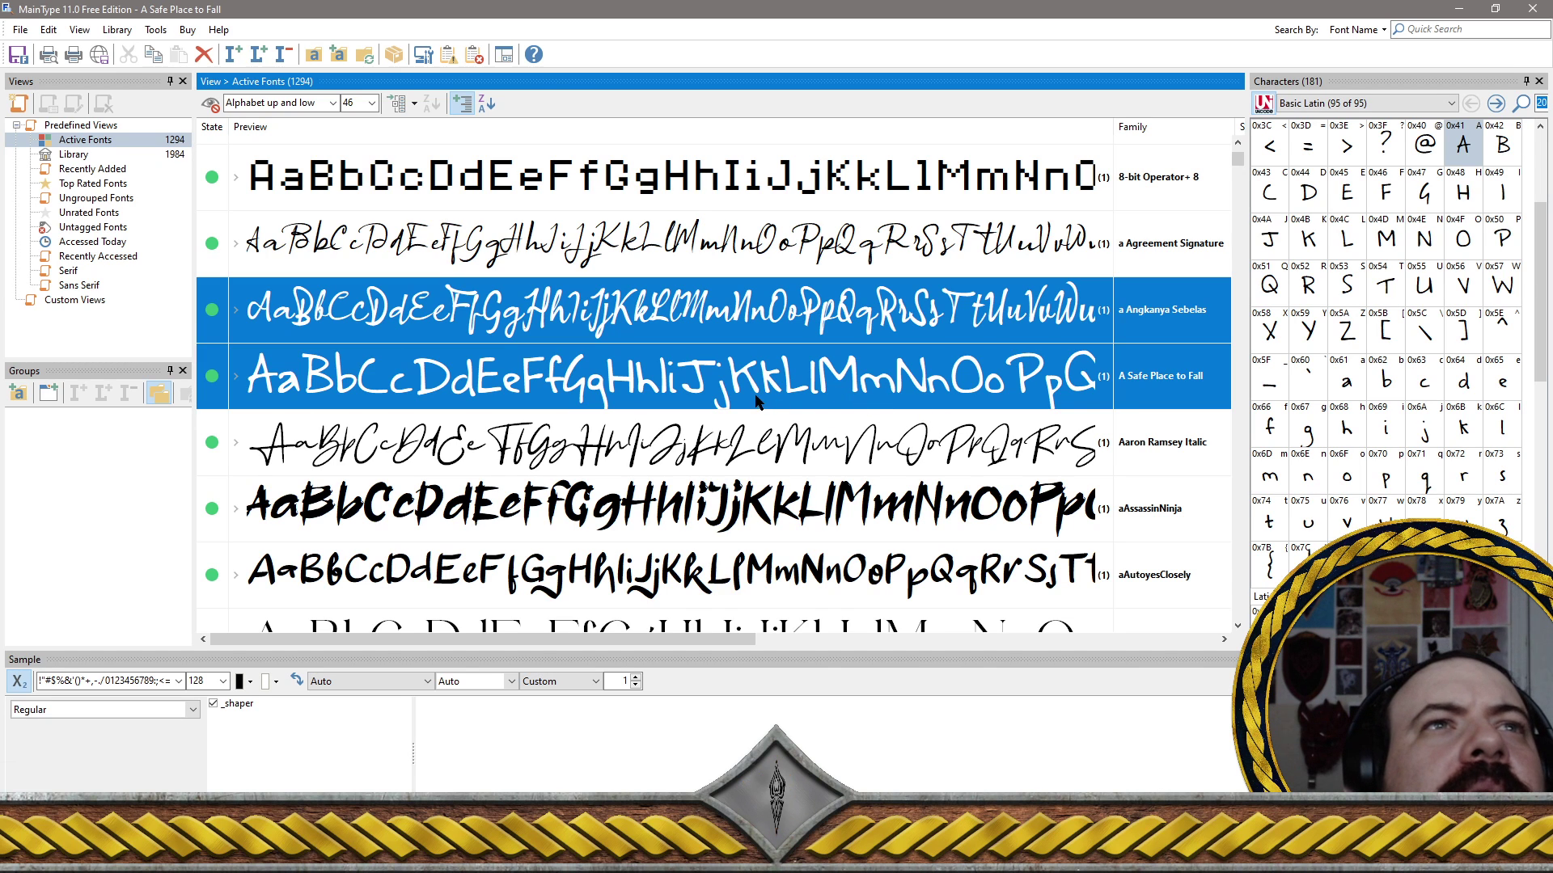
{"action": "left_click", "coordinate": [723, 459], "text": "ctrl"}
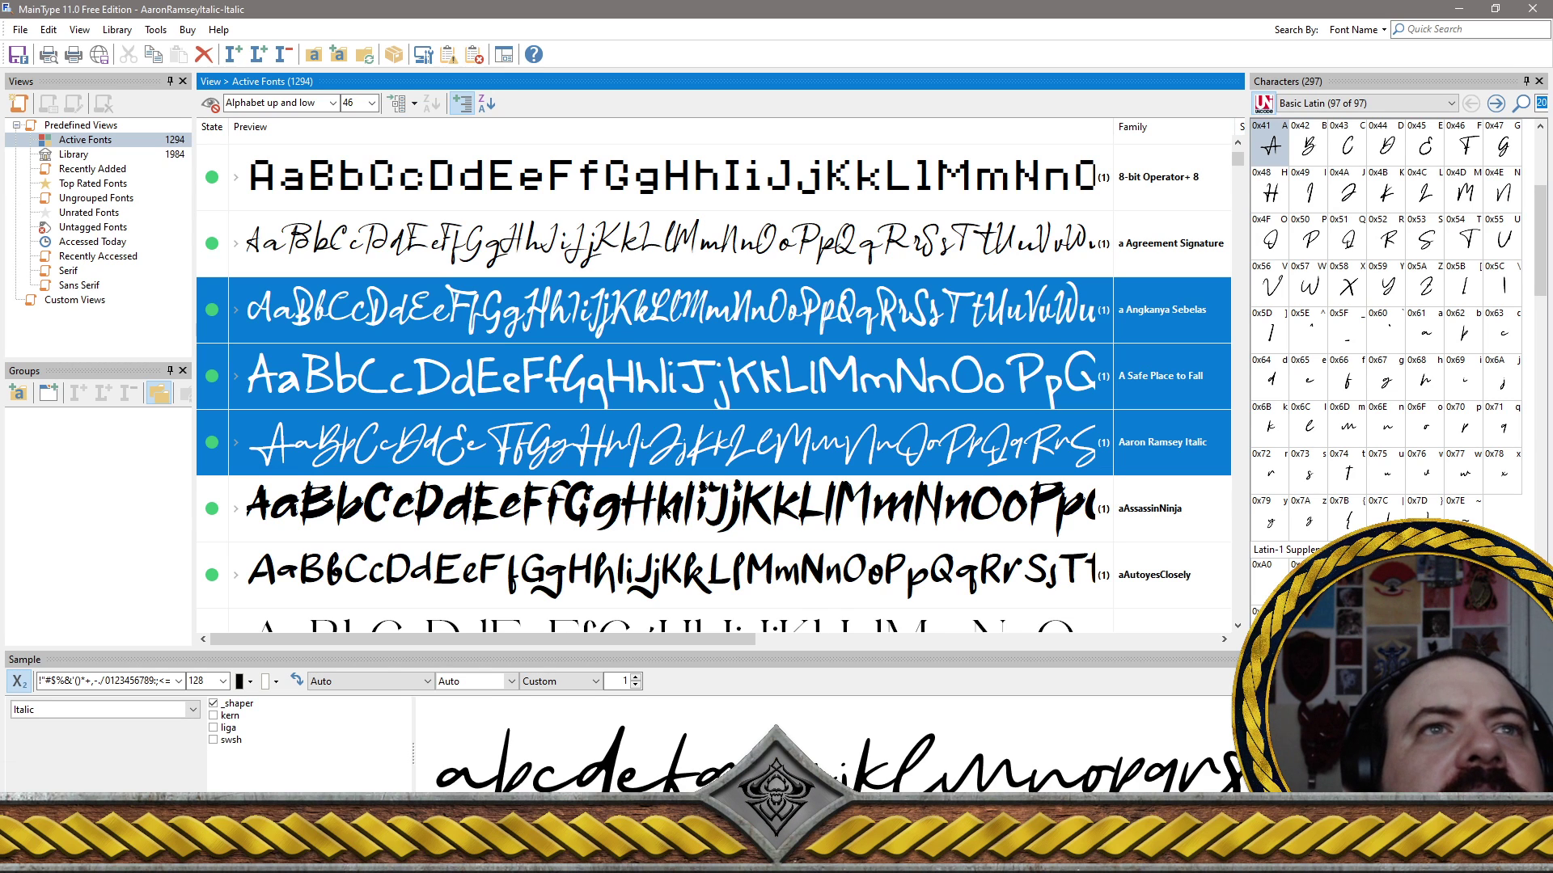
{"action": "left_click", "coordinate": [665, 511], "text": "ctrl"}
Add aAutoyesClosely, Adelaide & Georgie, Adelio Darmanto, Adenita Cyfena, Adeston and Adios Script Pro to the font selection
{"action": "scroll", "coordinate": [665, 510], "scroll_direction": "down", "scroll_amount": 2}
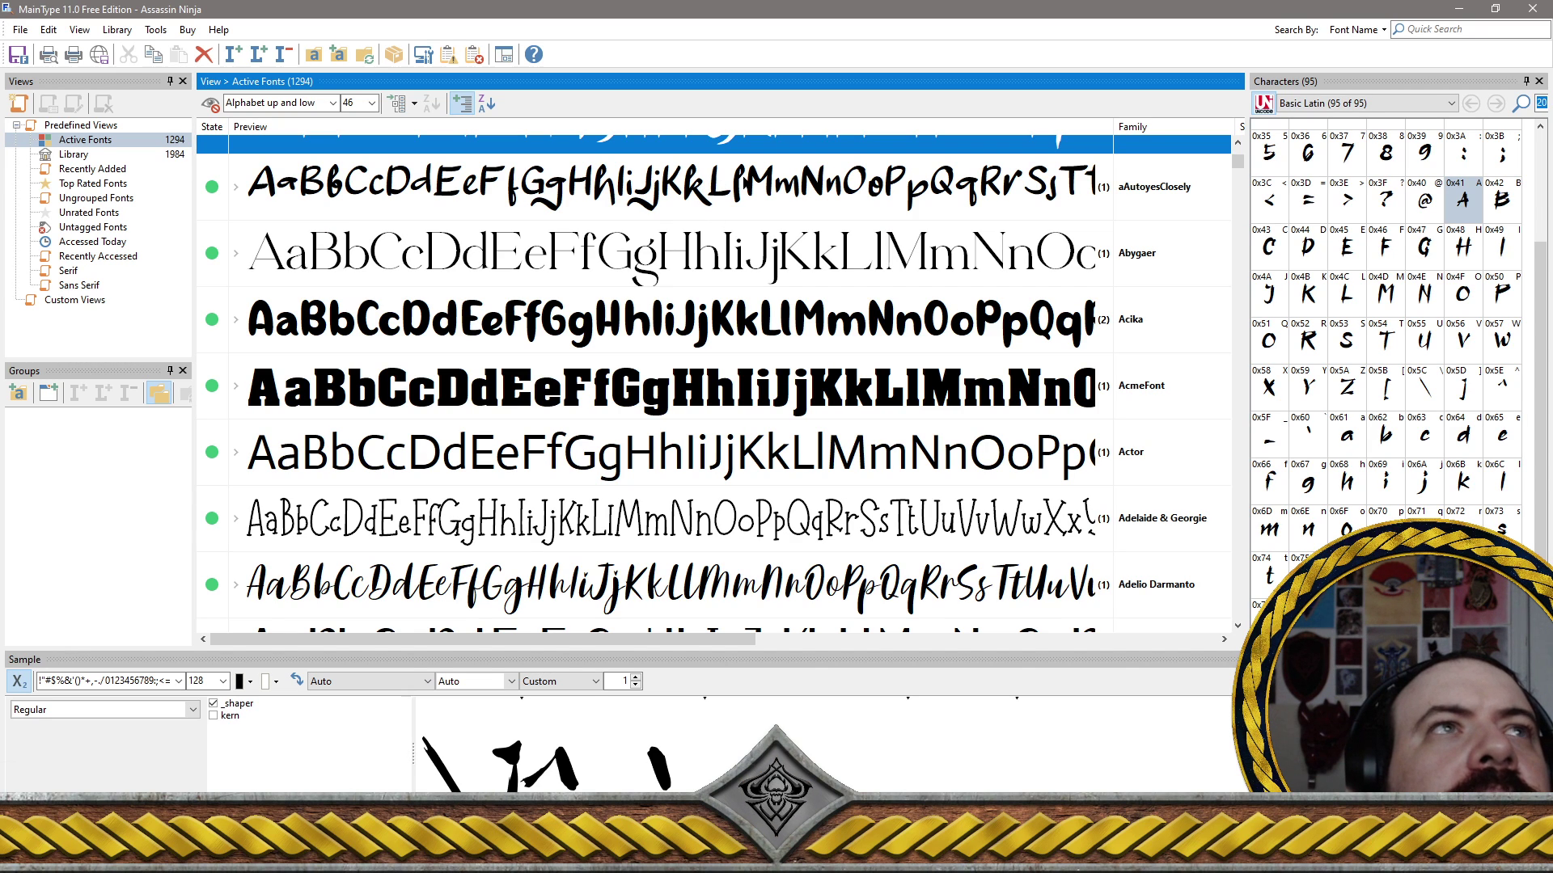
{"action": "left_click", "coordinate": [745, 186]}
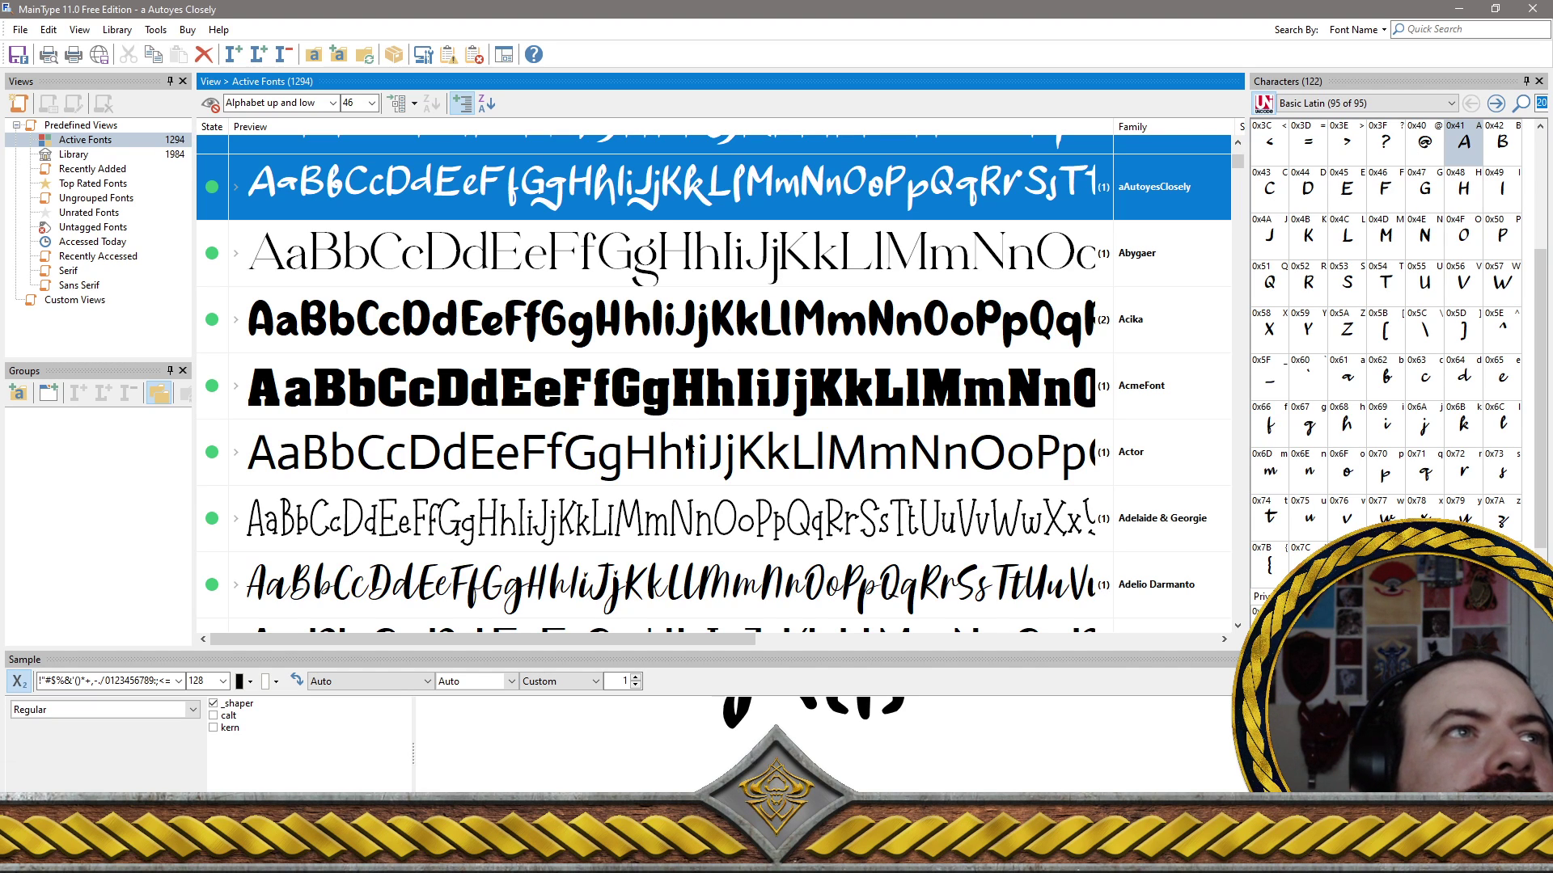
{"action": "left_click", "coordinate": [659, 519]}
{"action": "scroll", "coordinate": [663, 519], "scroll_direction": "down", "scroll_amount": 2}
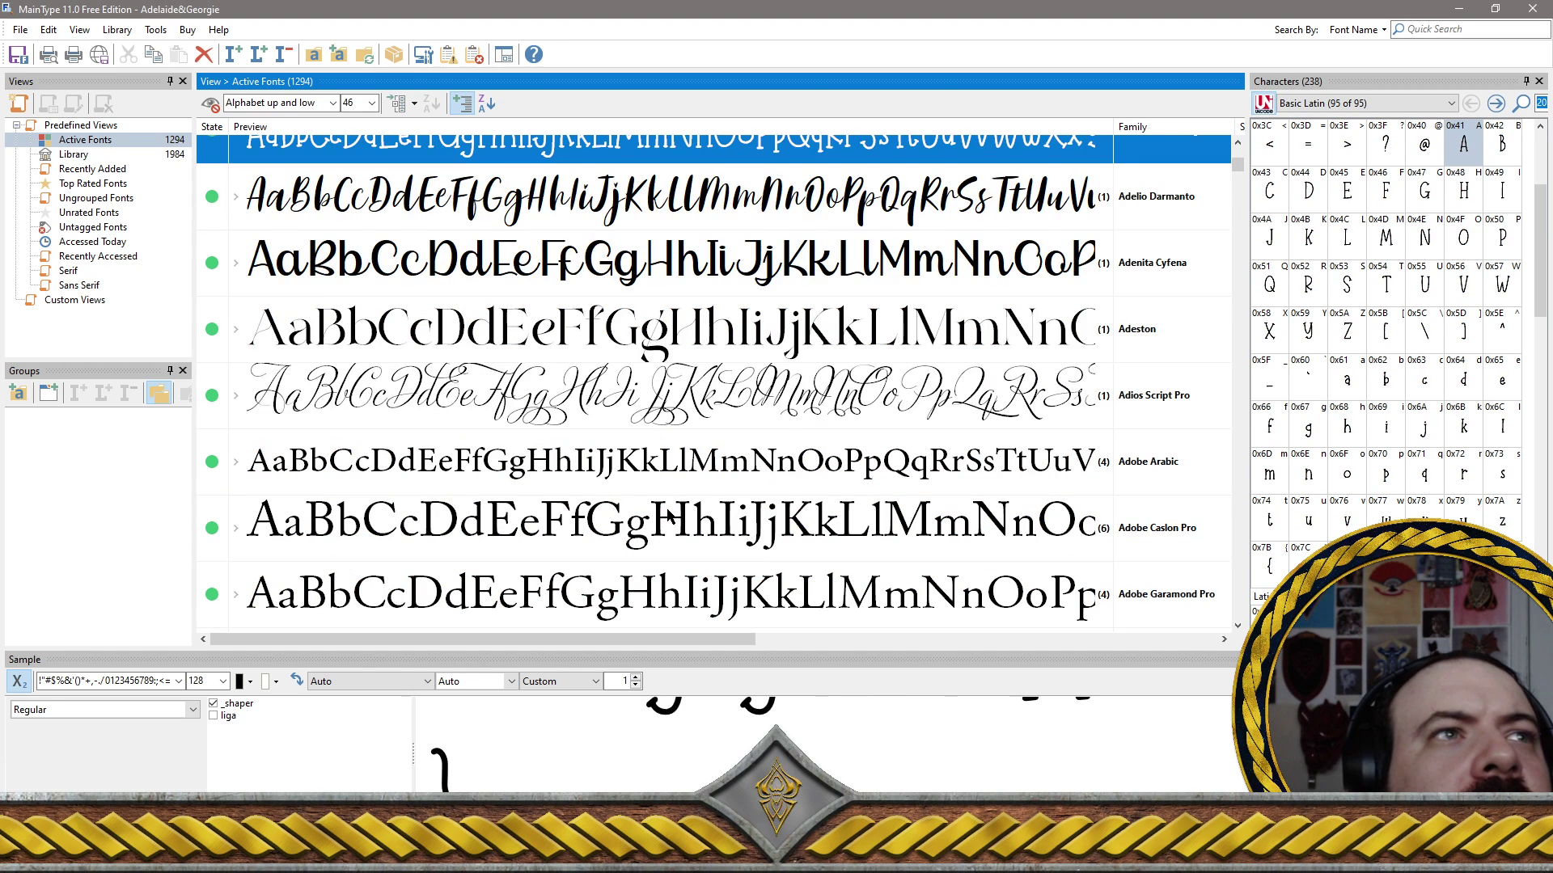
{"action": "left_click", "coordinate": [586, 208]}
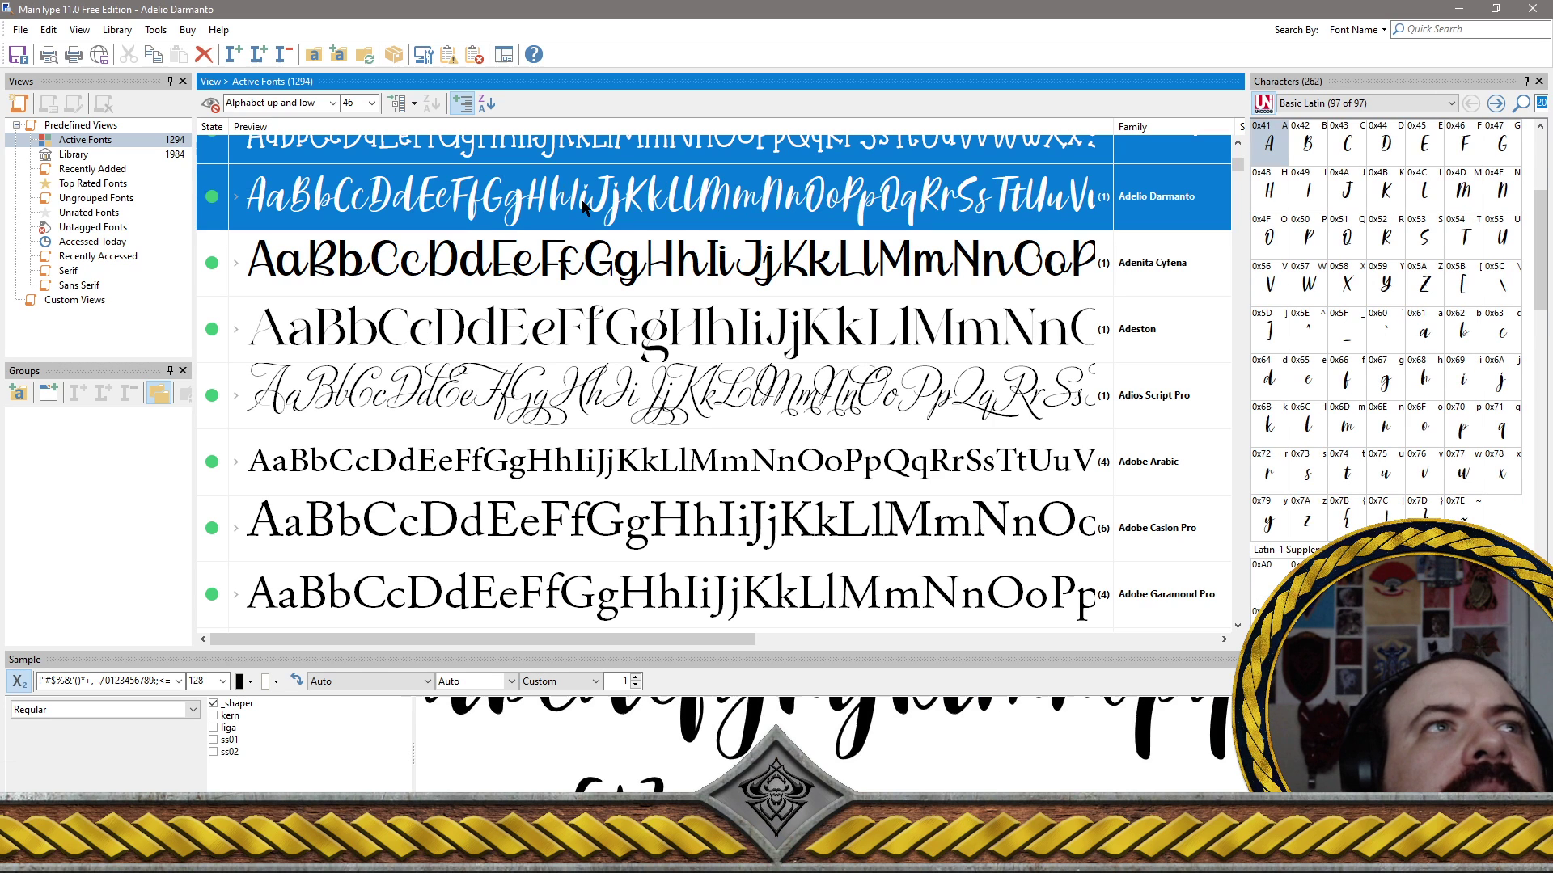
{"action": "left_click", "coordinate": [567, 266], "text": "shift"}
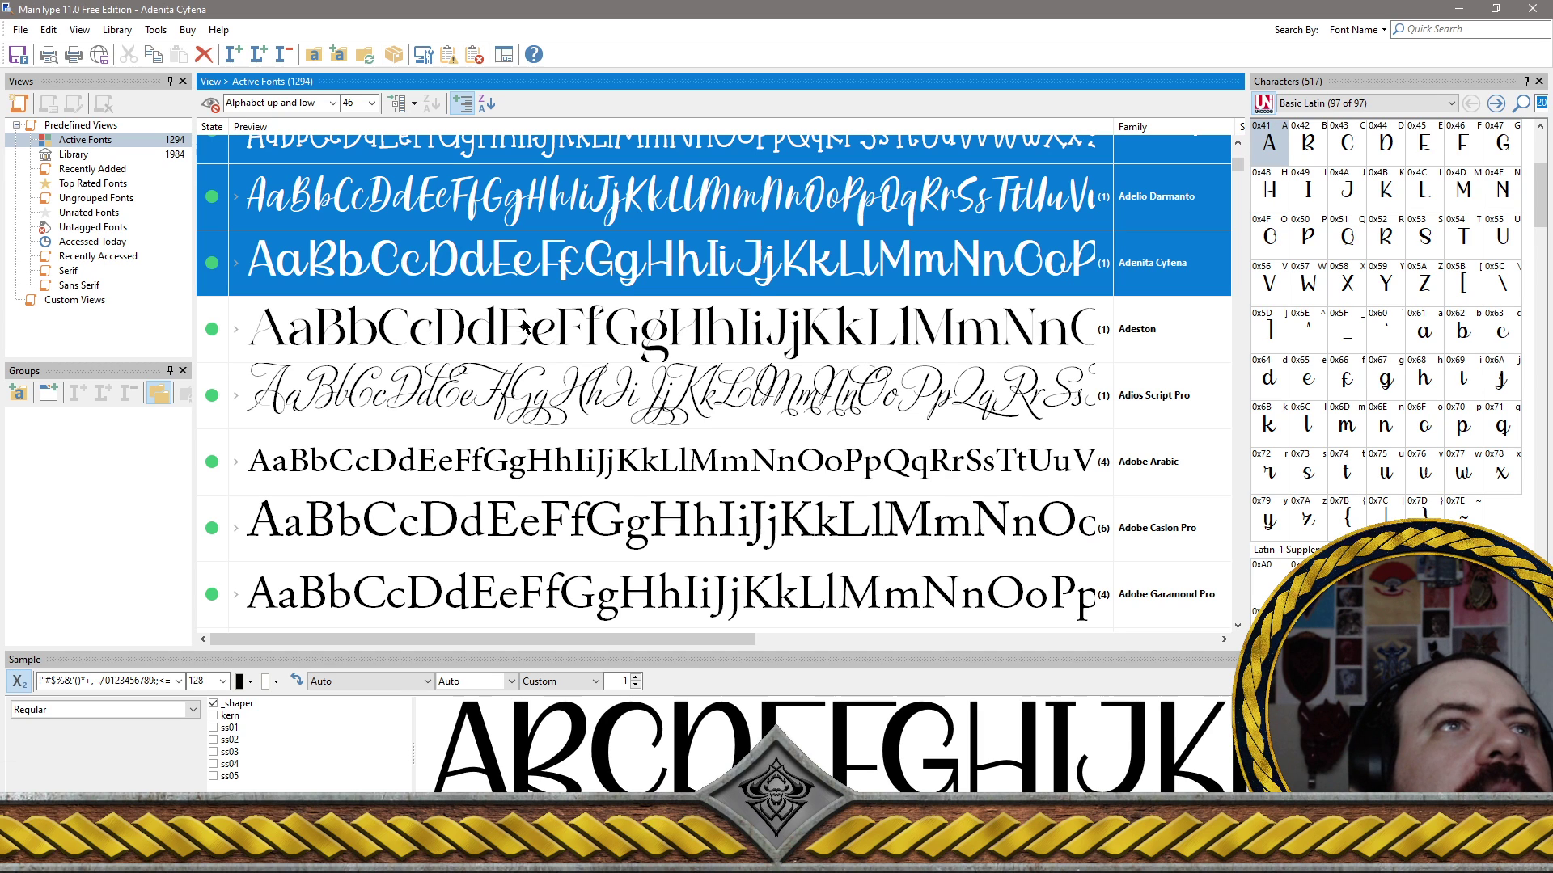
{"action": "left_click", "coordinate": [694, 327], "text": "shift"}
{"action": "left_click", "coordinate": [684, 394], "text": "shift"}
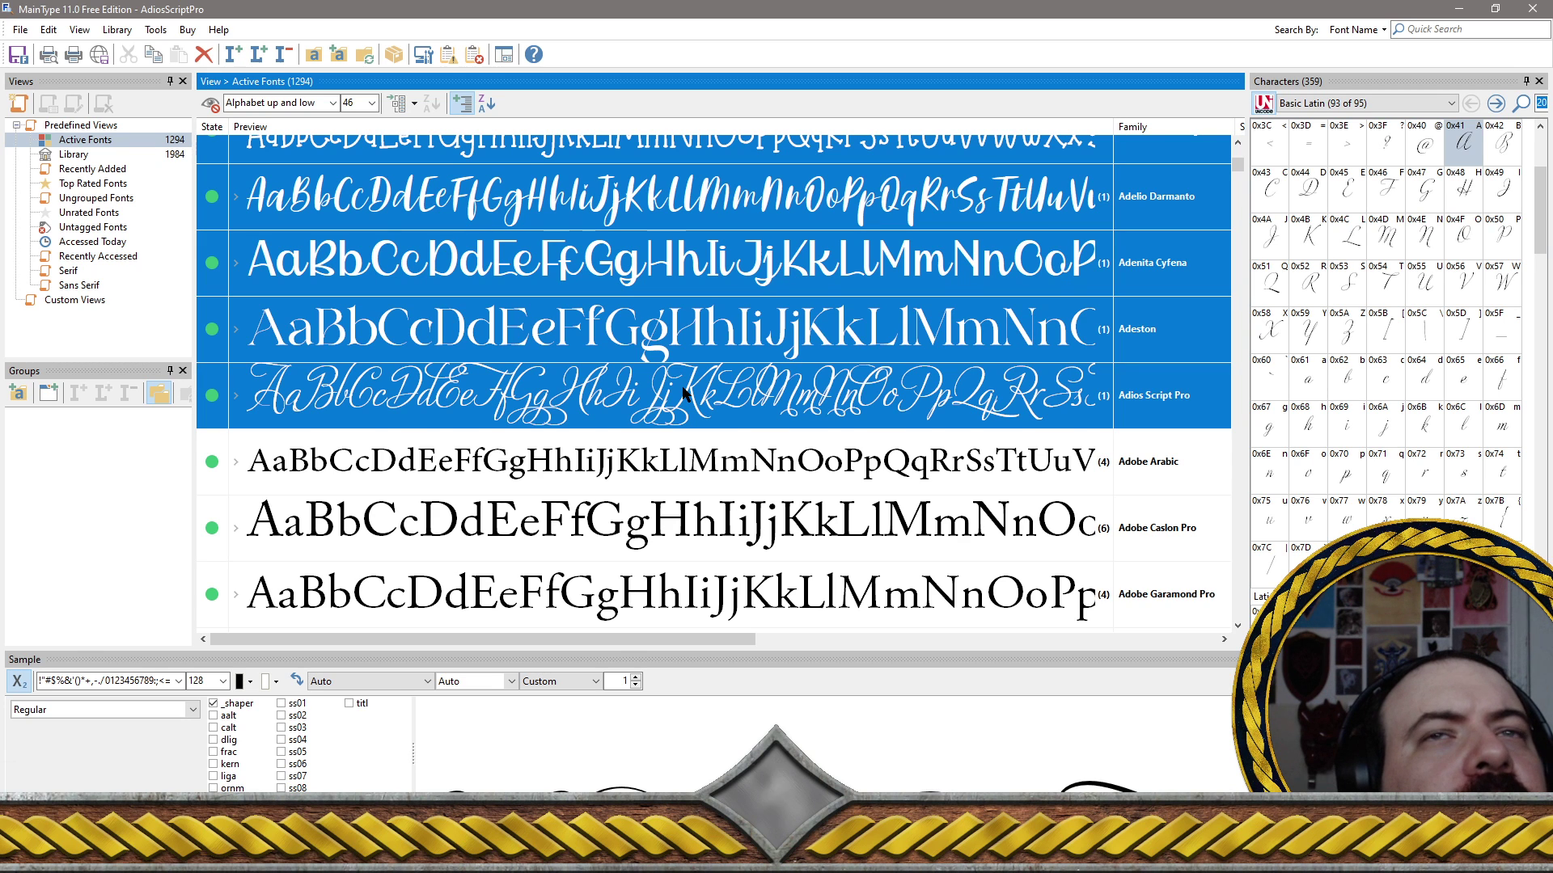
{"action": "scroll", "coordinate": [696, 394], "scroll_direction": "down", "scroll_amount": 3}
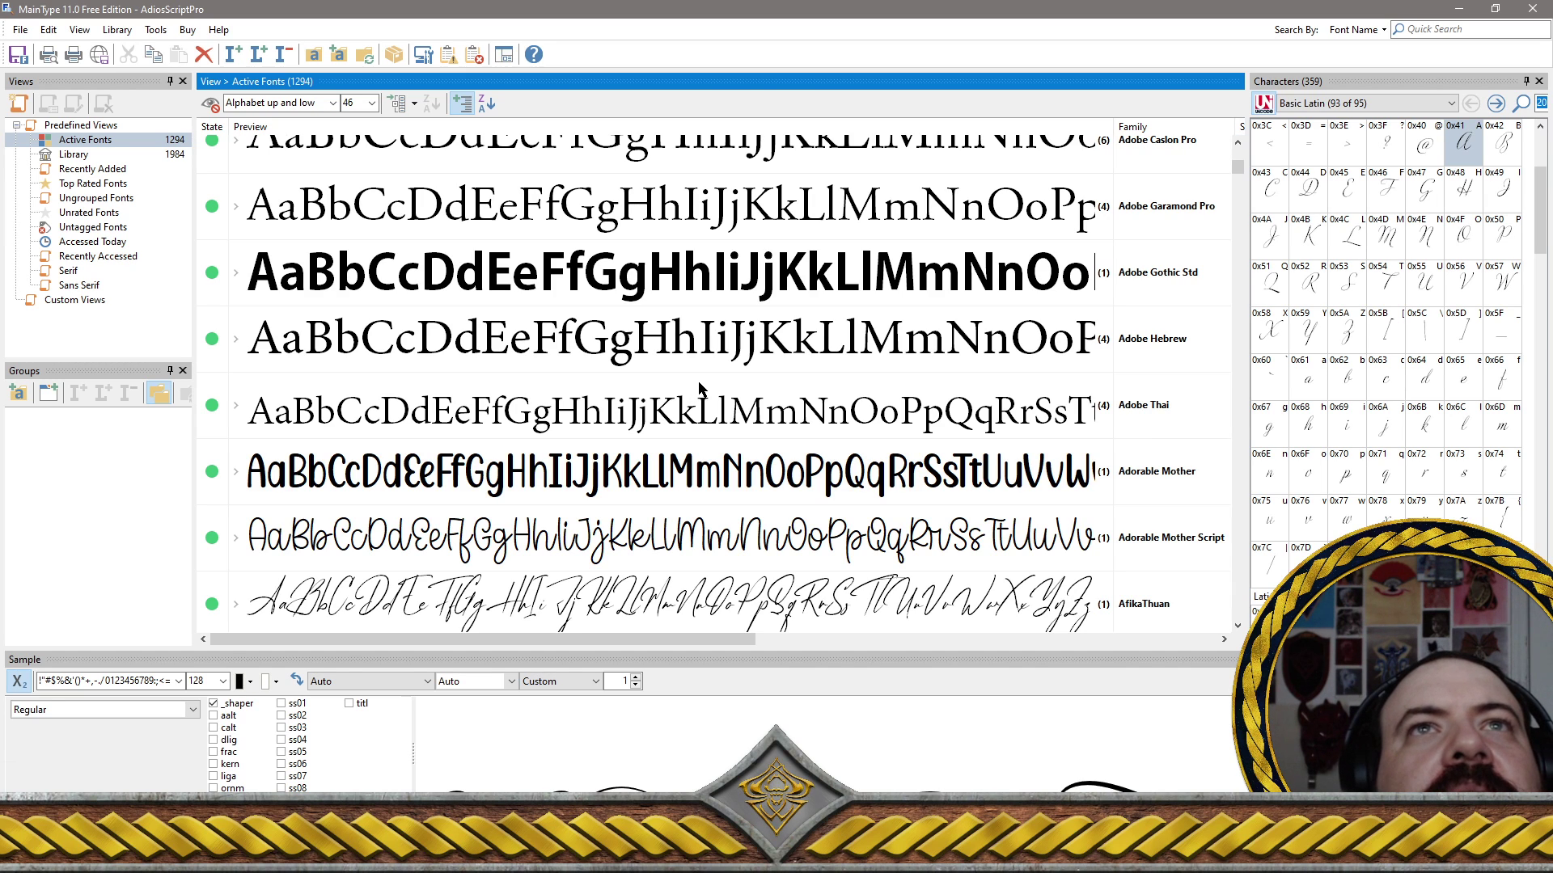
Uninstall the font families from above Adelio Darmanto through Adobe Arabic, plus Adobe Hebrew, Adobe Thai, Adorable Mother, Adorable Mother Script and Agatha Salting
{"action": "left_click", "coordinate": [730, 418]}
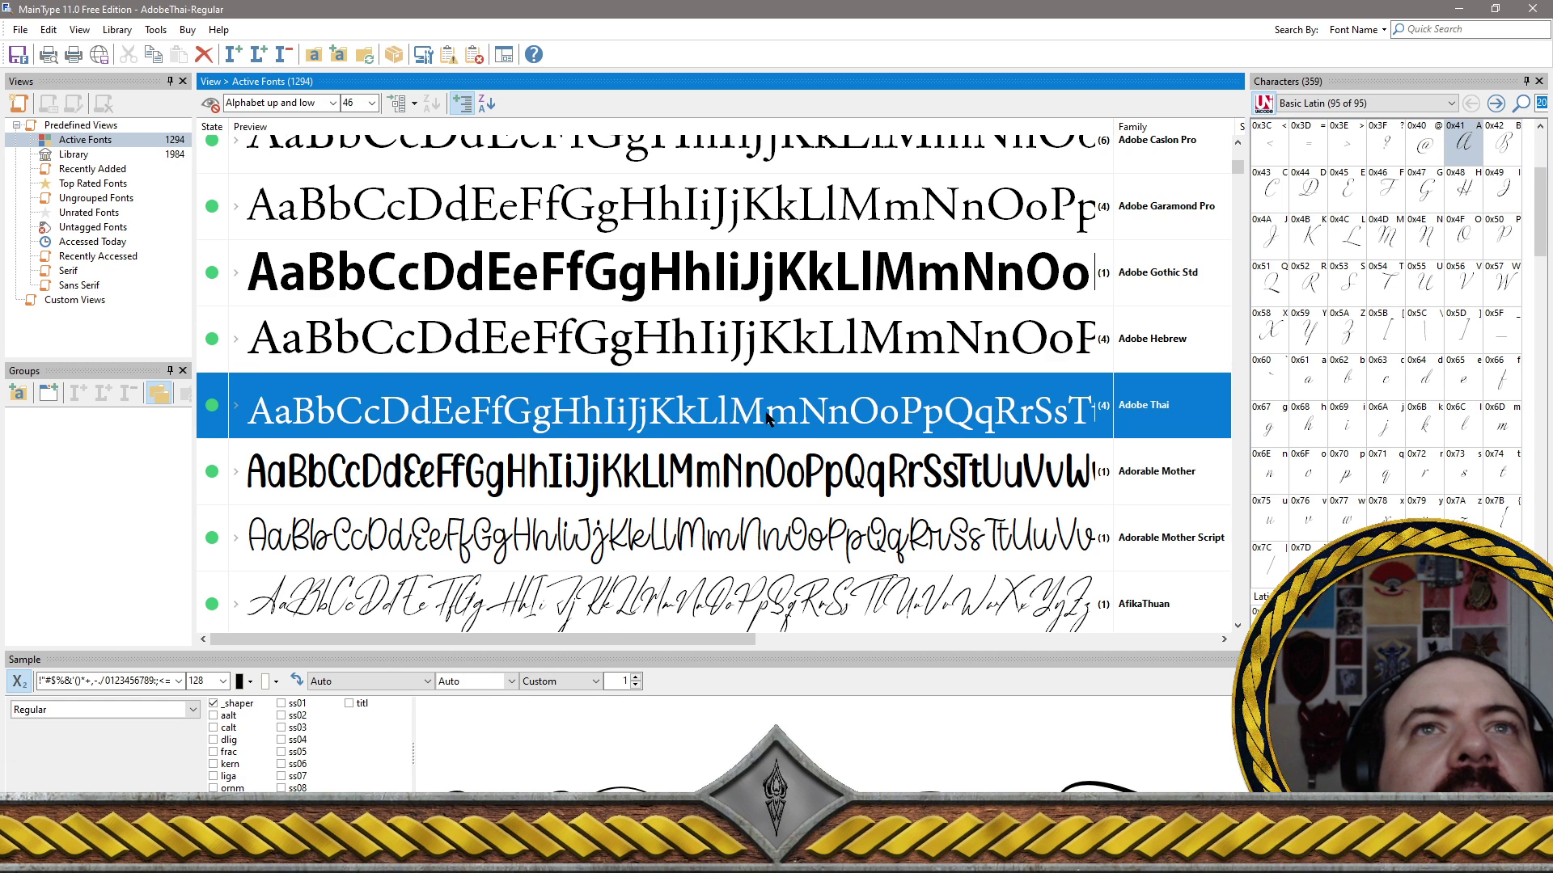
{"action": "scroll", "coordinate": [798, 426], "scroll_direction": "up", "scroll_amount": 5}
{"action": "left_click", "coordinate": [858, 469], "text": "shift"}
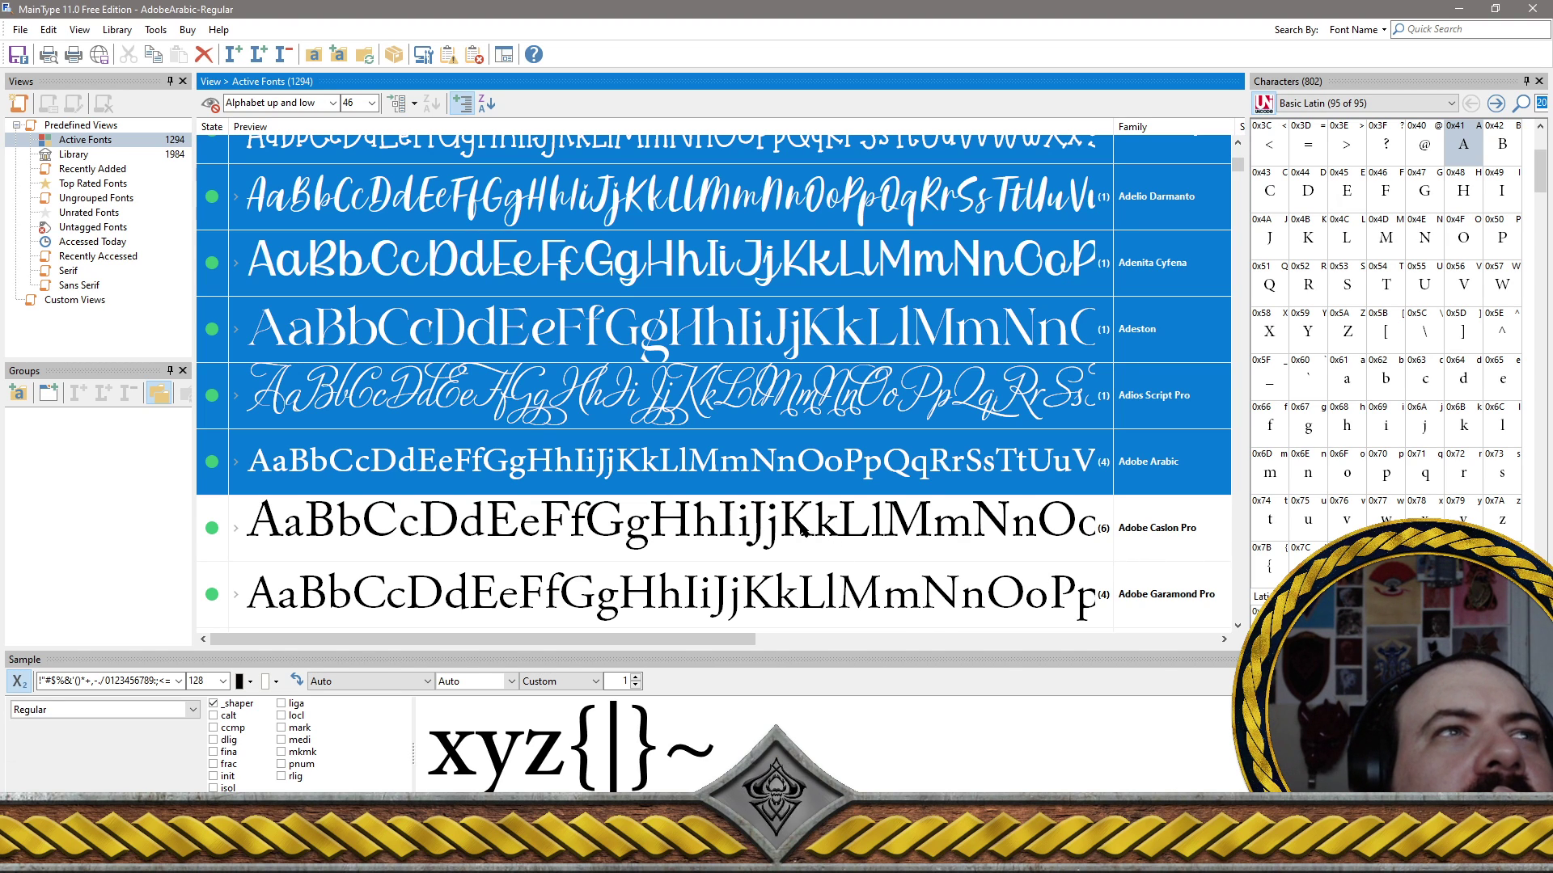
{"action": "scroll", "coordinate": [798, 522], "scroll_direction": "down", "scroll_amount": 2}
{"action": "left_click", "coordinate": [783, 405]}
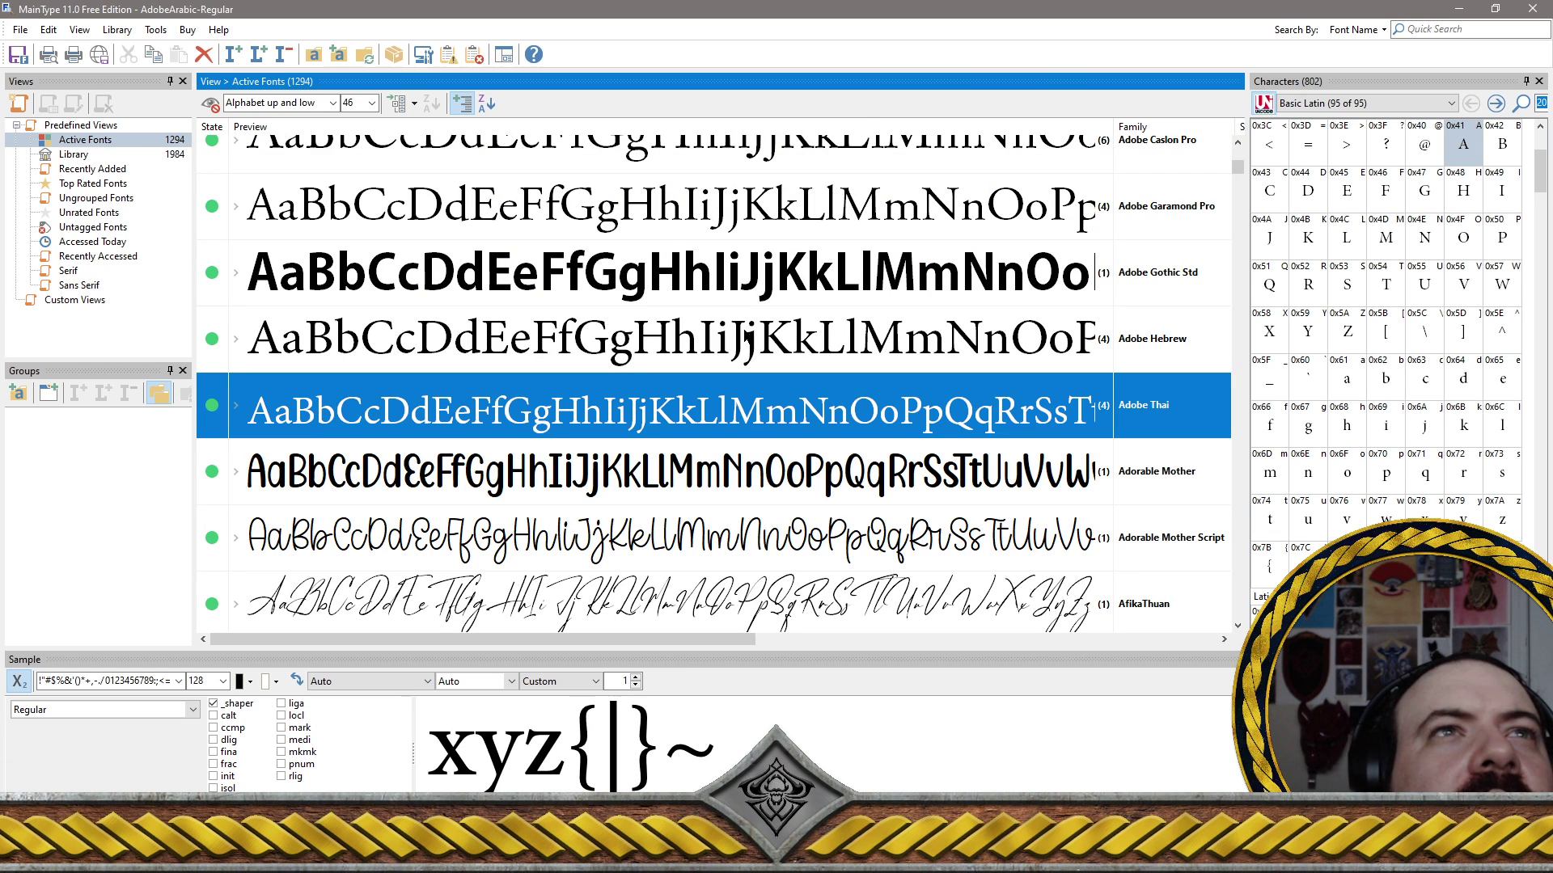
{"action": "left_click", "coordinate": [751, 344], "text": "ctrl"}
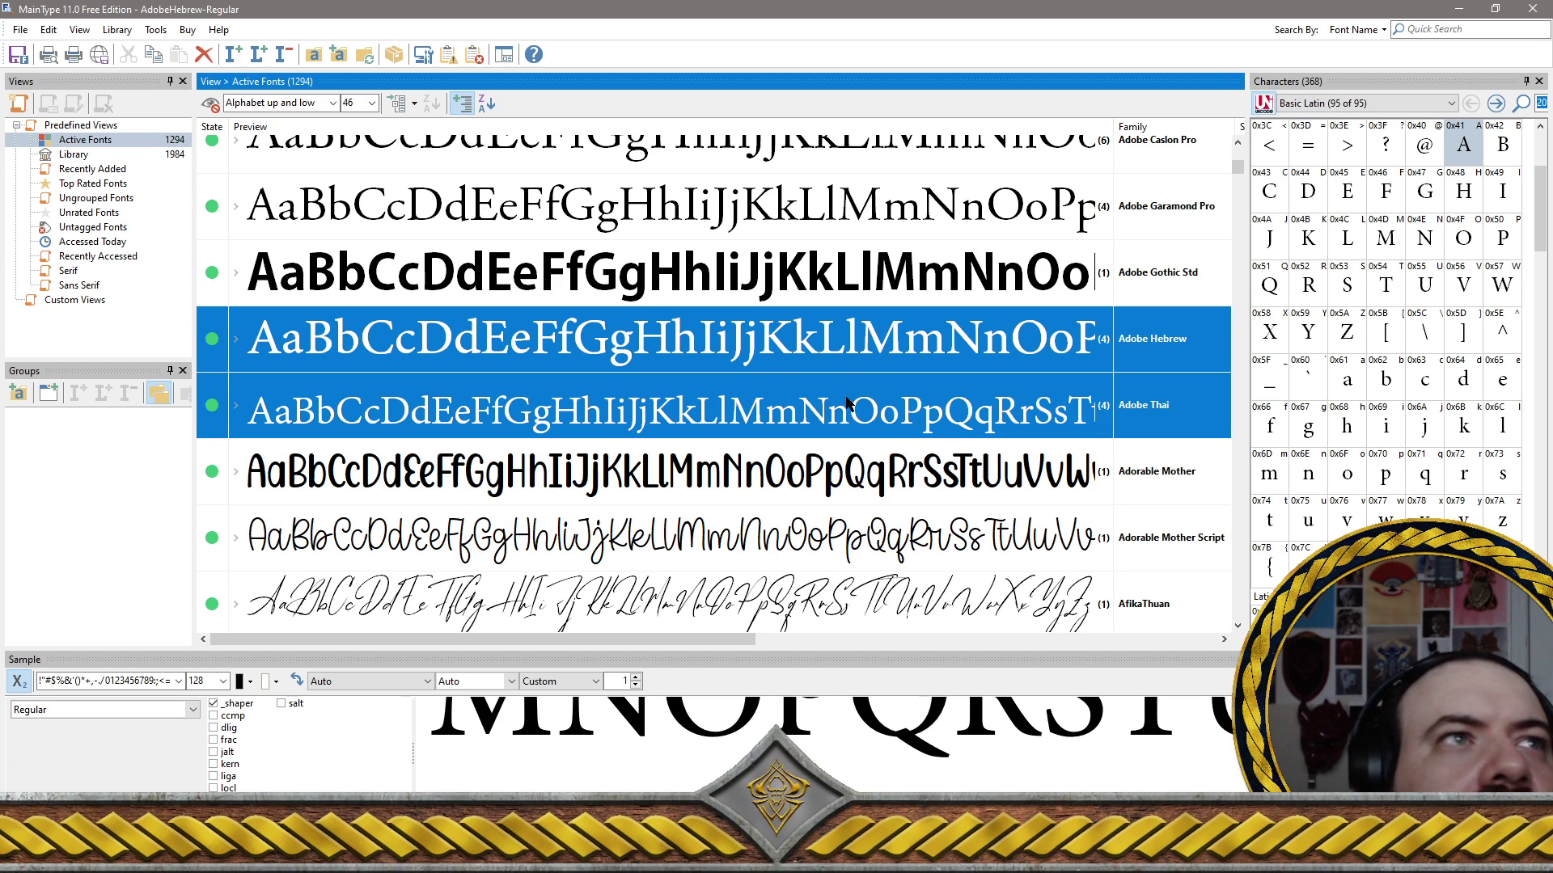
{"action": "left_click", "coordinate": [635, 478], "text": "ctrl"}
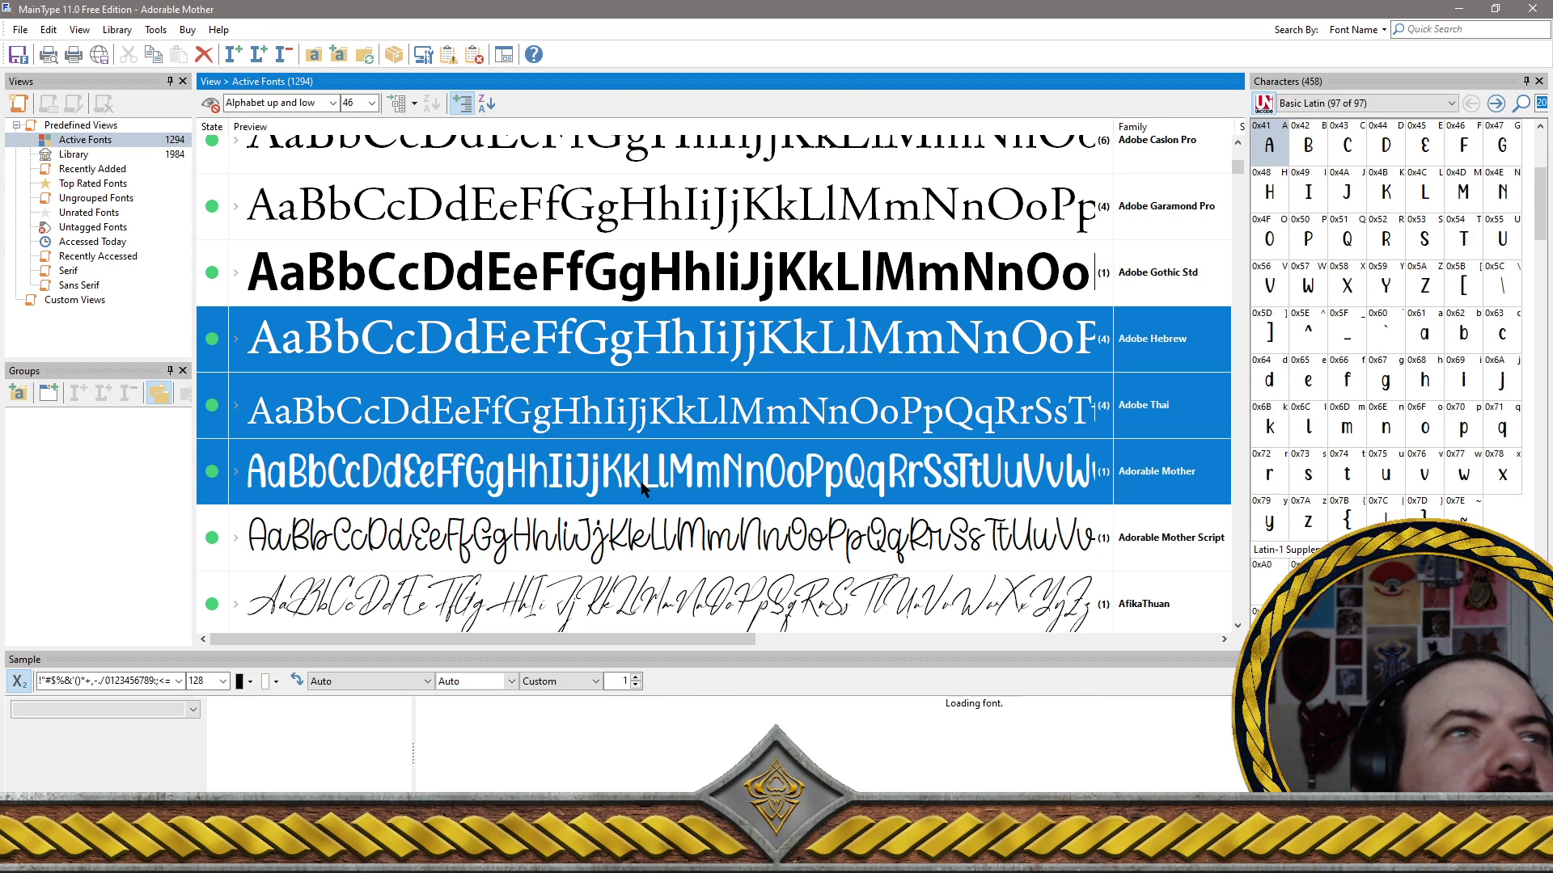
{"action": "left_click", "coordinate": [692, 538], "text": "ctrl"}
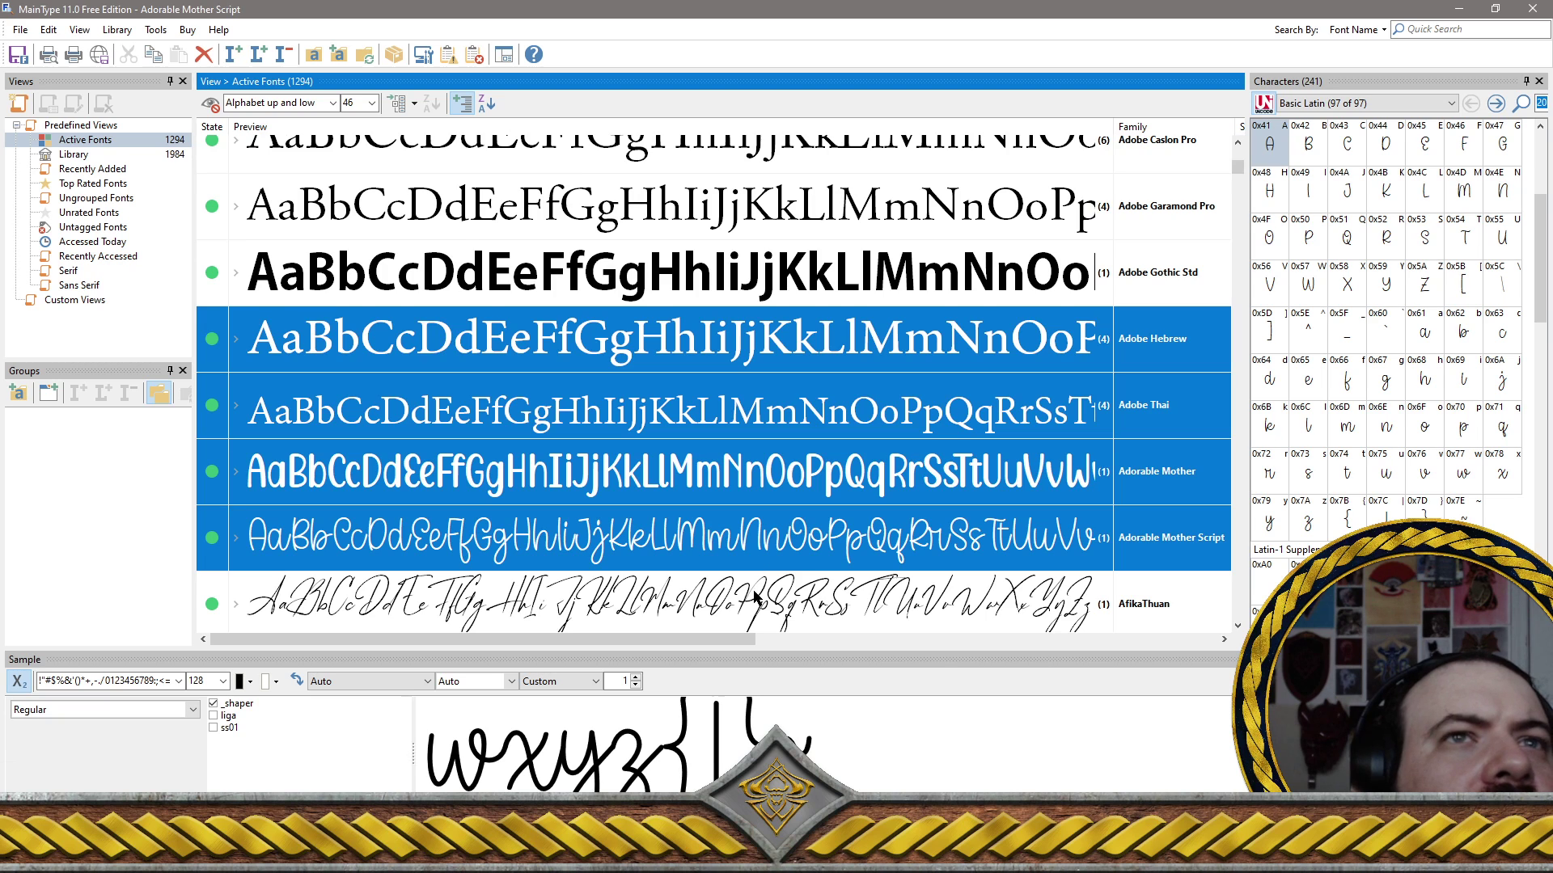
{"action": "scroll", "coordinate": [754, 597], "scroll_direction": "down", "scroll_amount": 2}
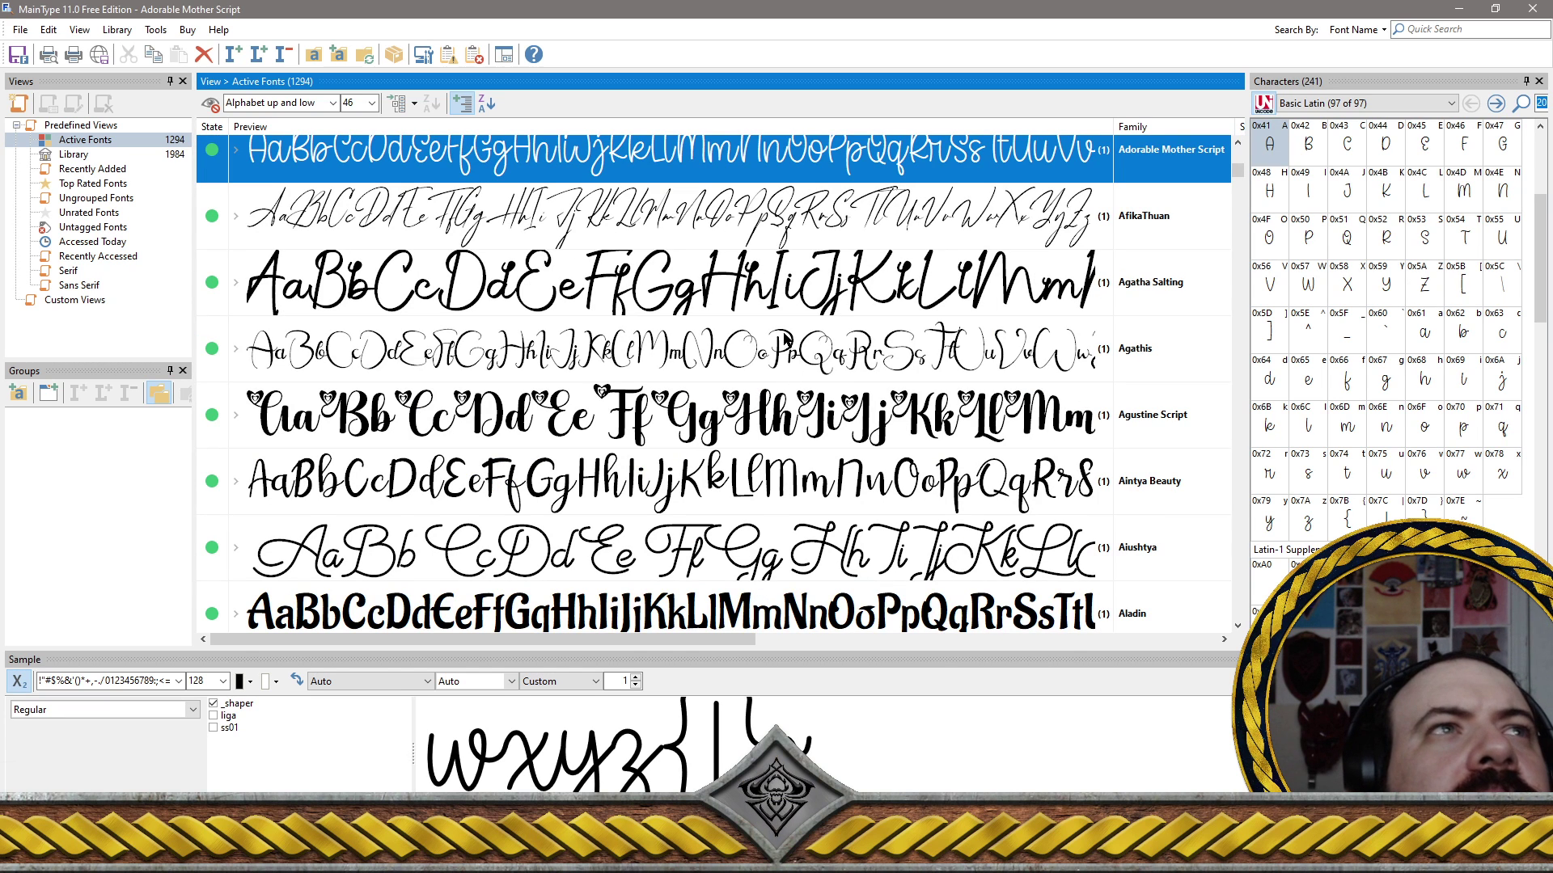
{"action": "left_click", "coordinate": [750, 292]}
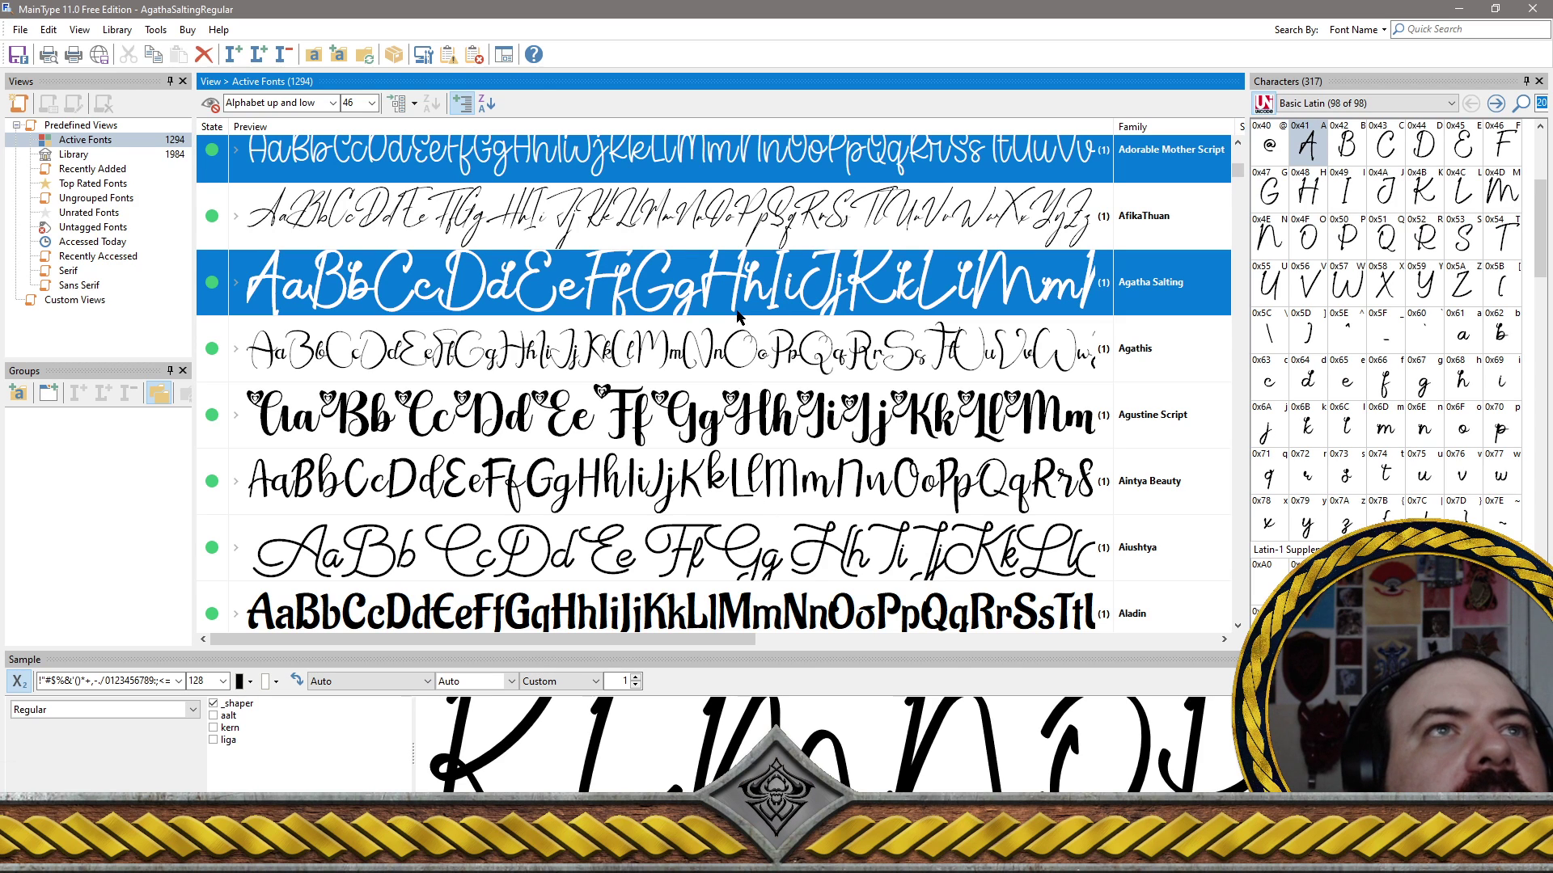
{"action": "right_click", "coordinate": [740, 298]}
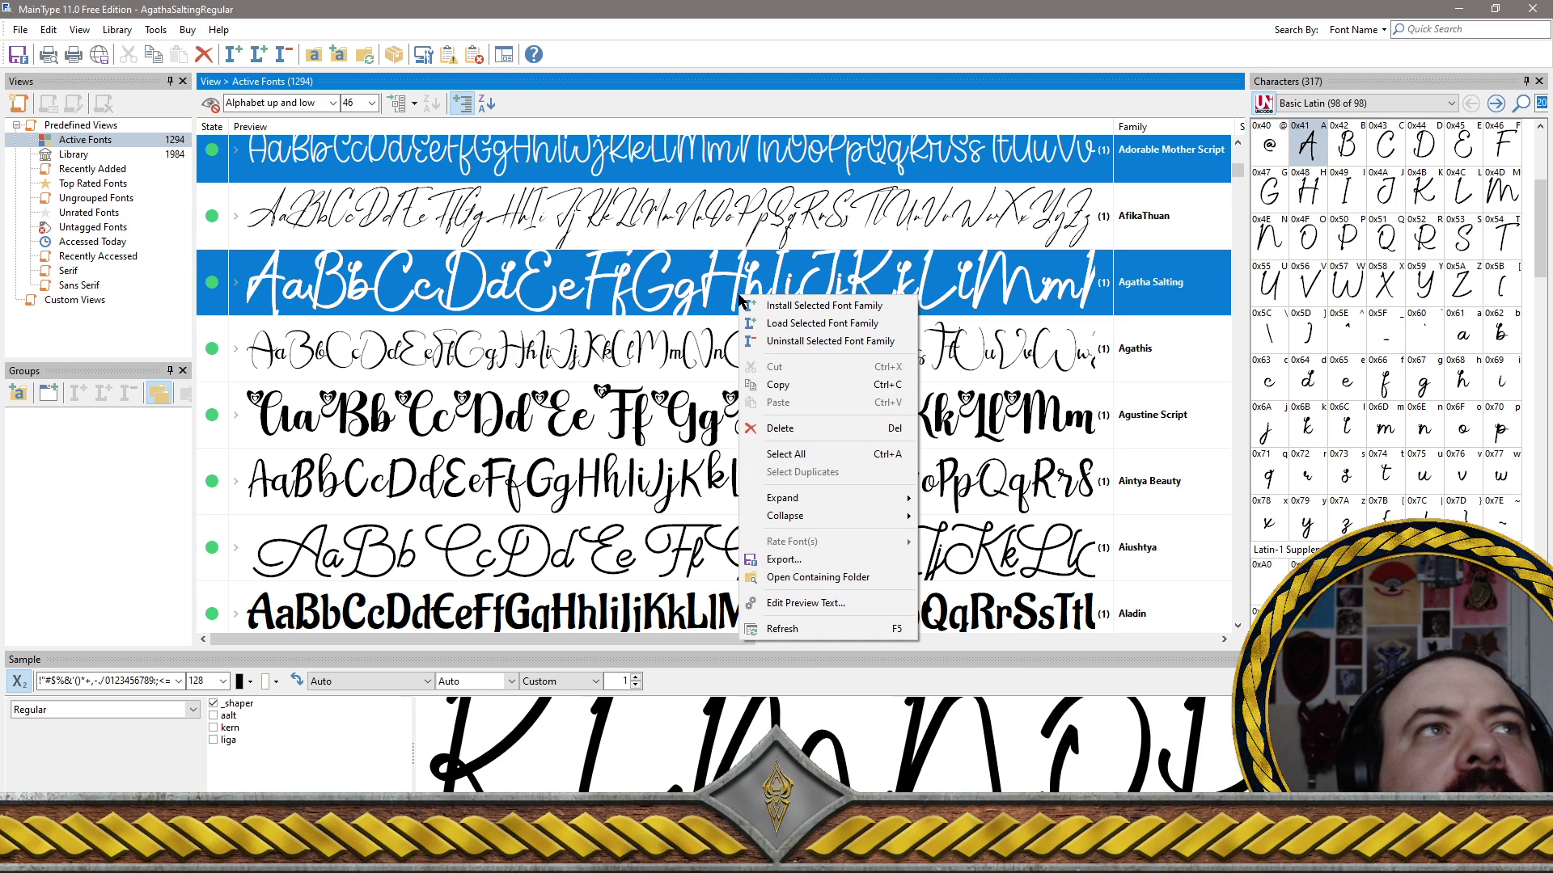
{"action": "left_click", "coordinate": [828, 340]}
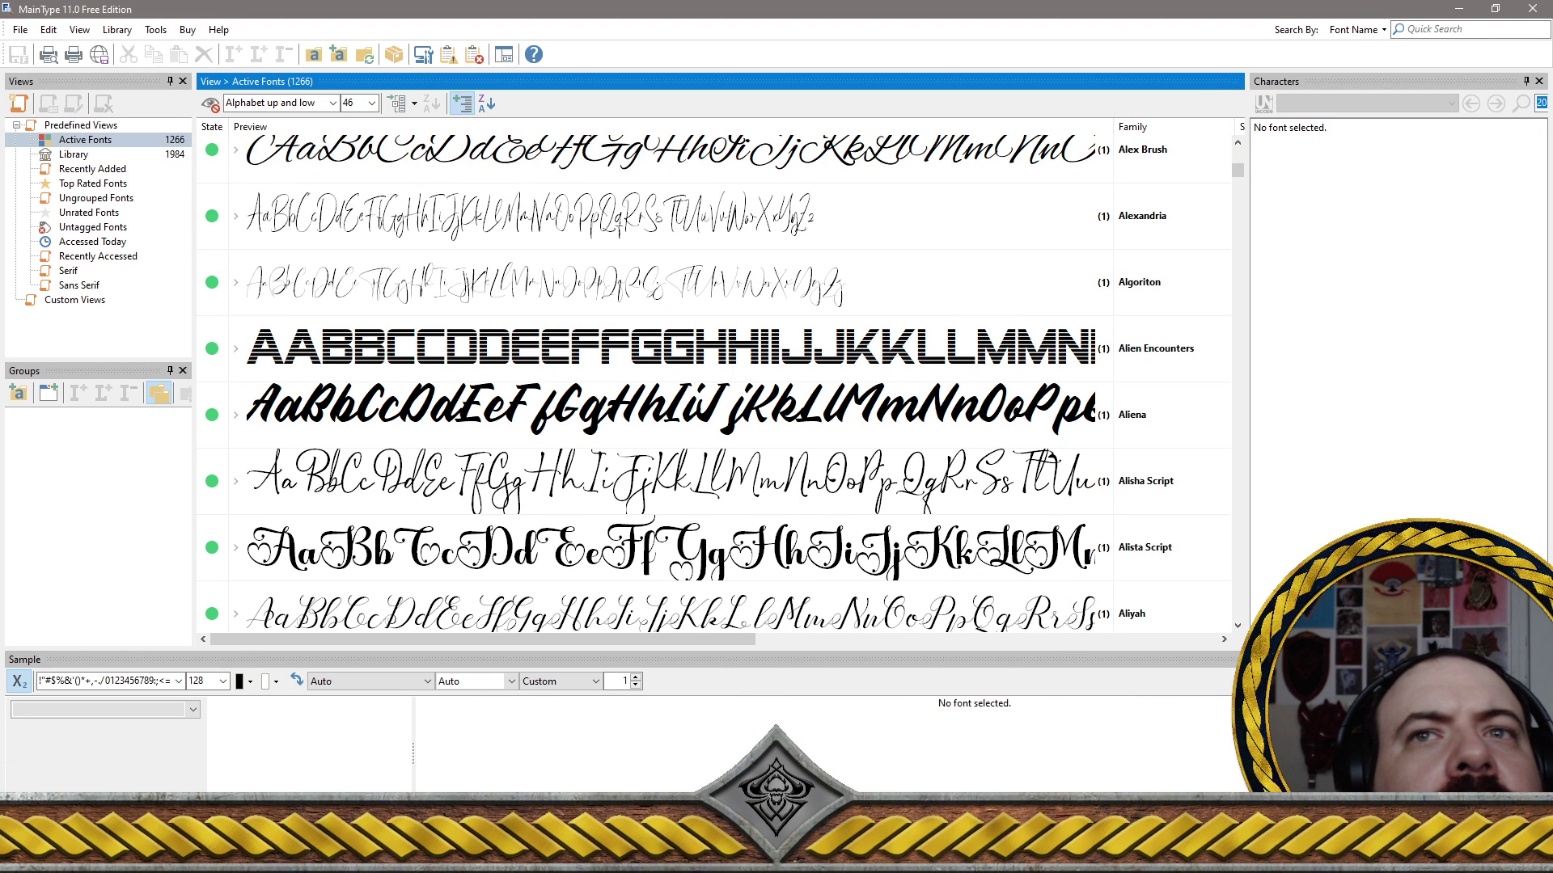
{"action": "key", "text": "super"}
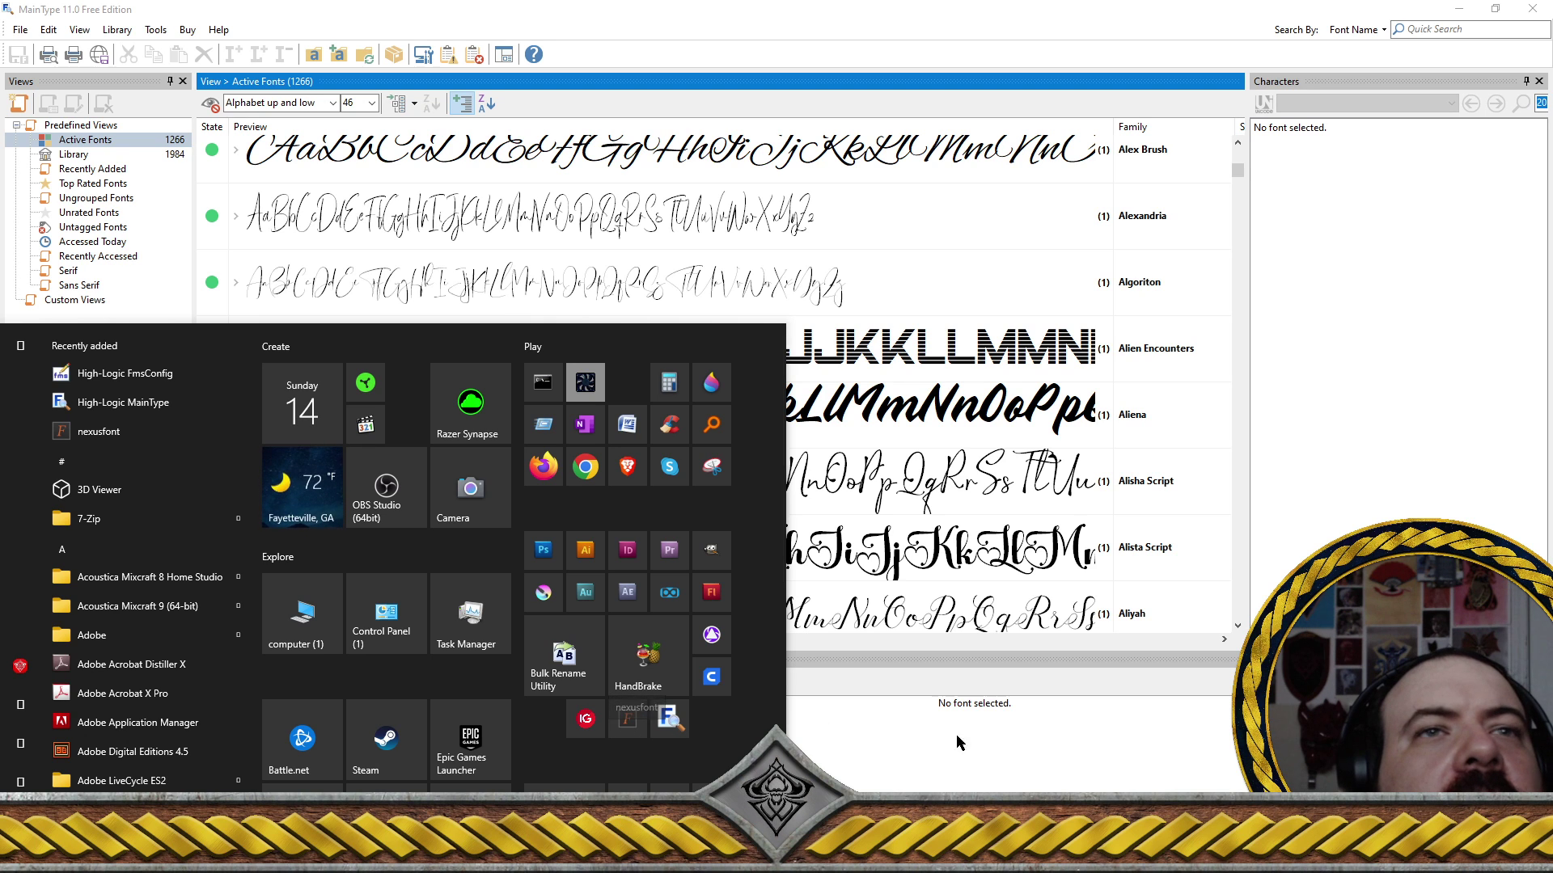
{"action": "left_click", "coordinate": [1299, 480]}
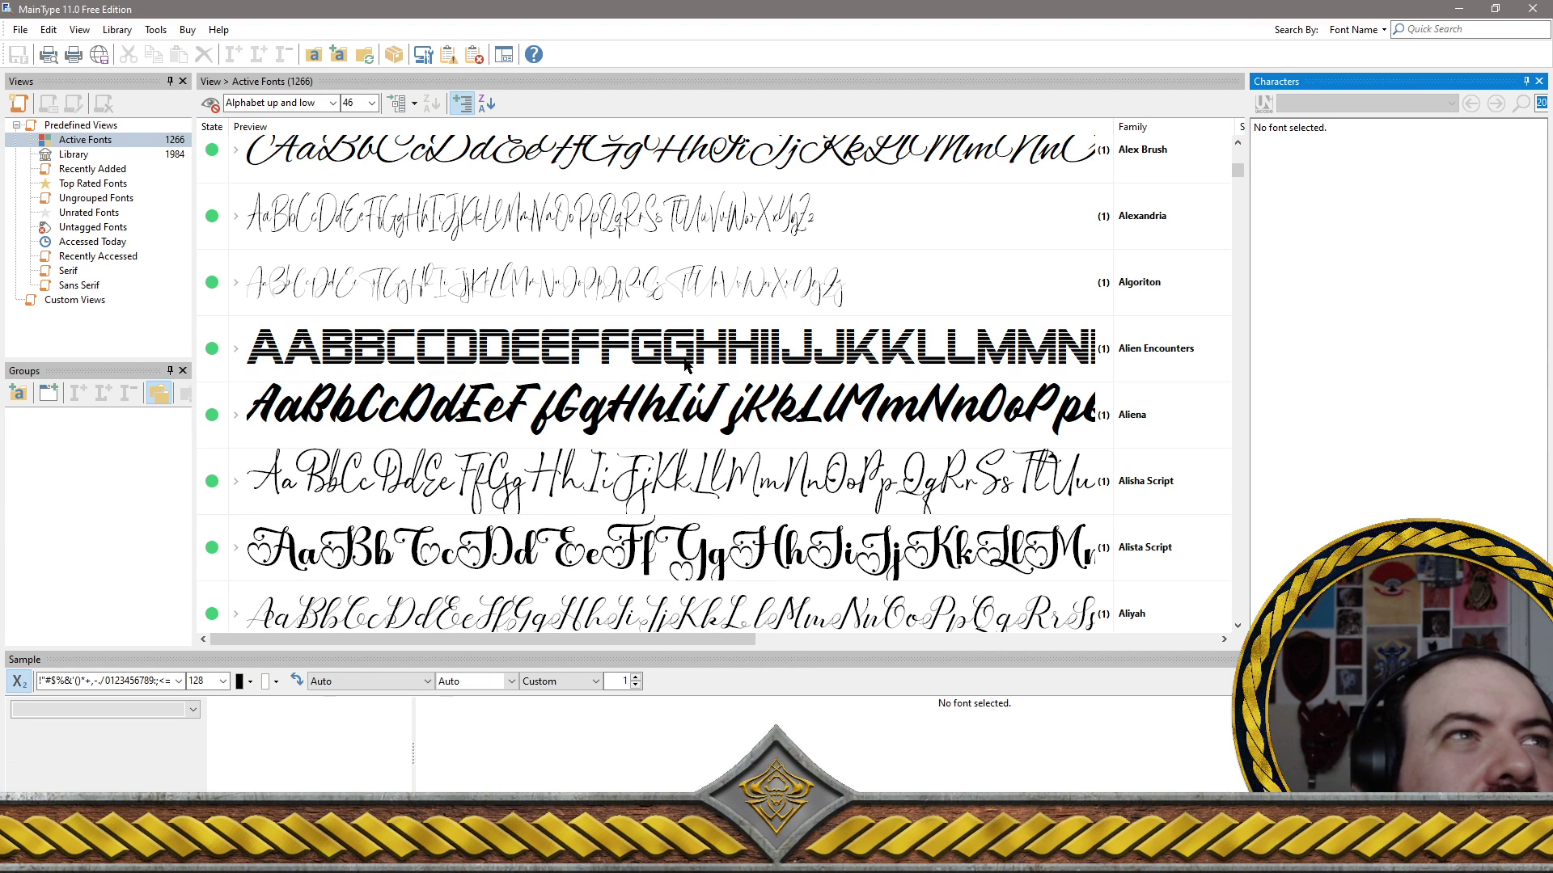
Preview the Aliena, Alisha Script and Alista Script fonts one after another
{"action": "left_click", "coordinate": [708, 420]}
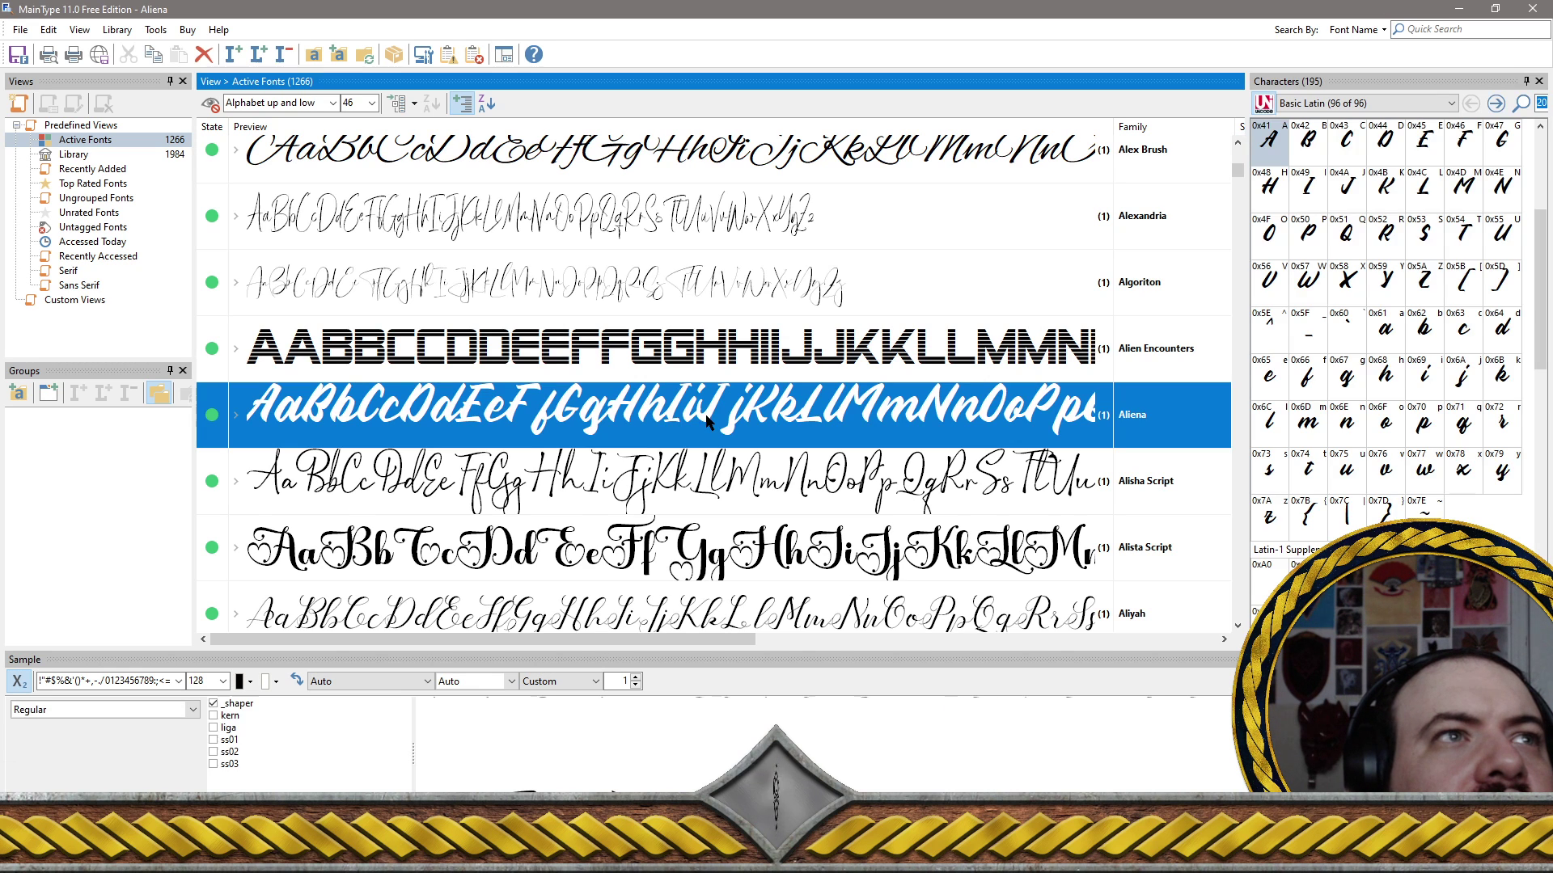
{"action": "left_click", "coordinate": [601, 475]}
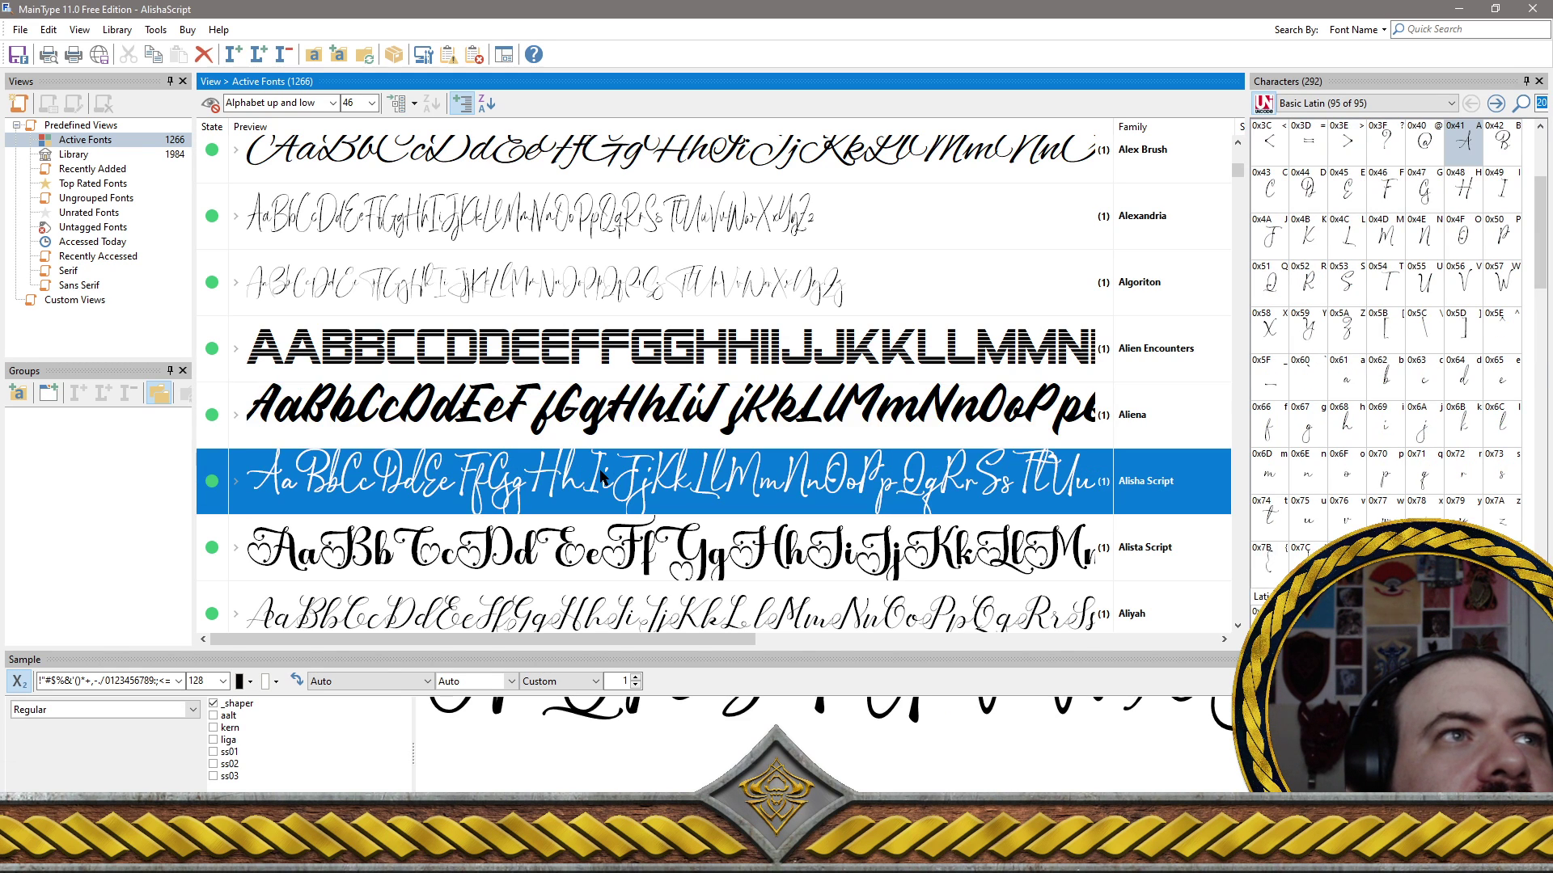
{"action": "left_click", "coordinate": [687, 551]}
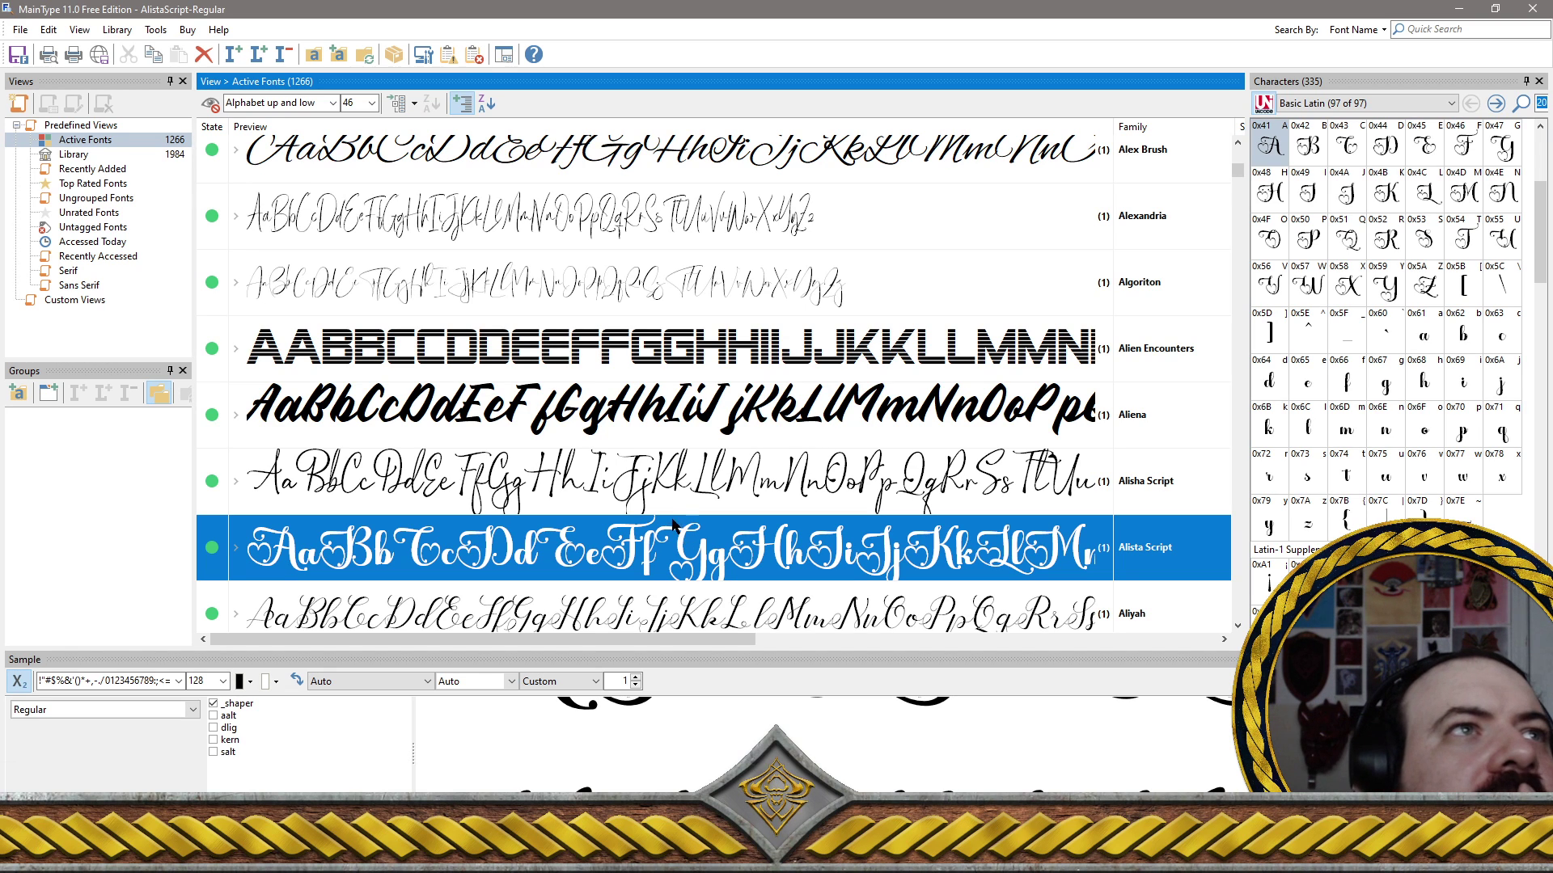
Select the Algoriton, Alexandria, Alex Bentteke, Aleshara, Alberto, Alayska and Alaska Kents font families together
{"action": "left_click", "coordinate": [740, 288]}
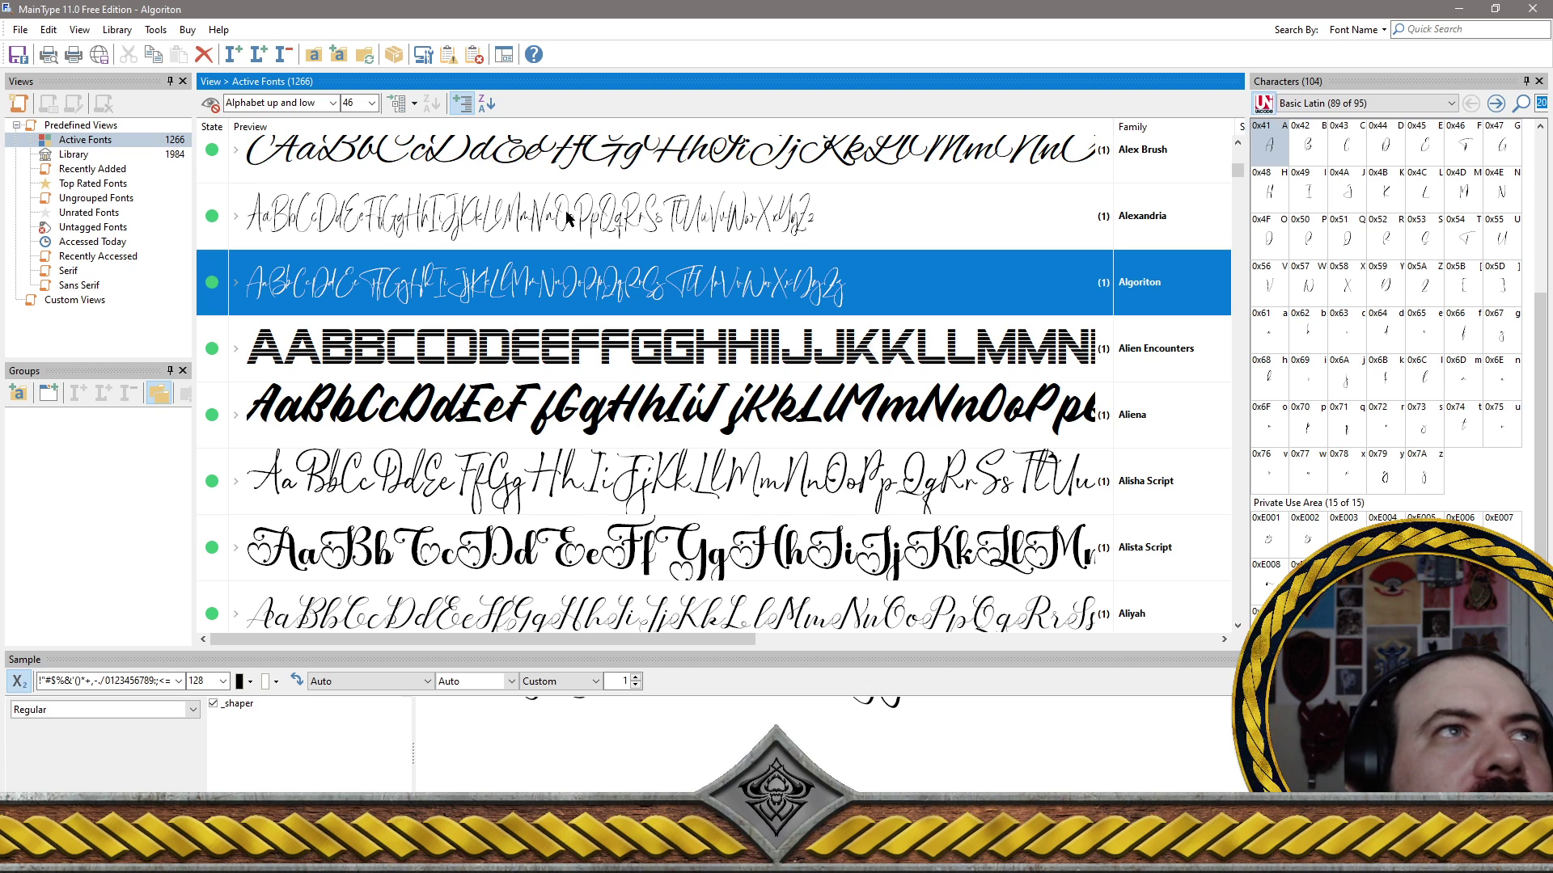
{"action": "left_click", "coordinate": [566, 216]}
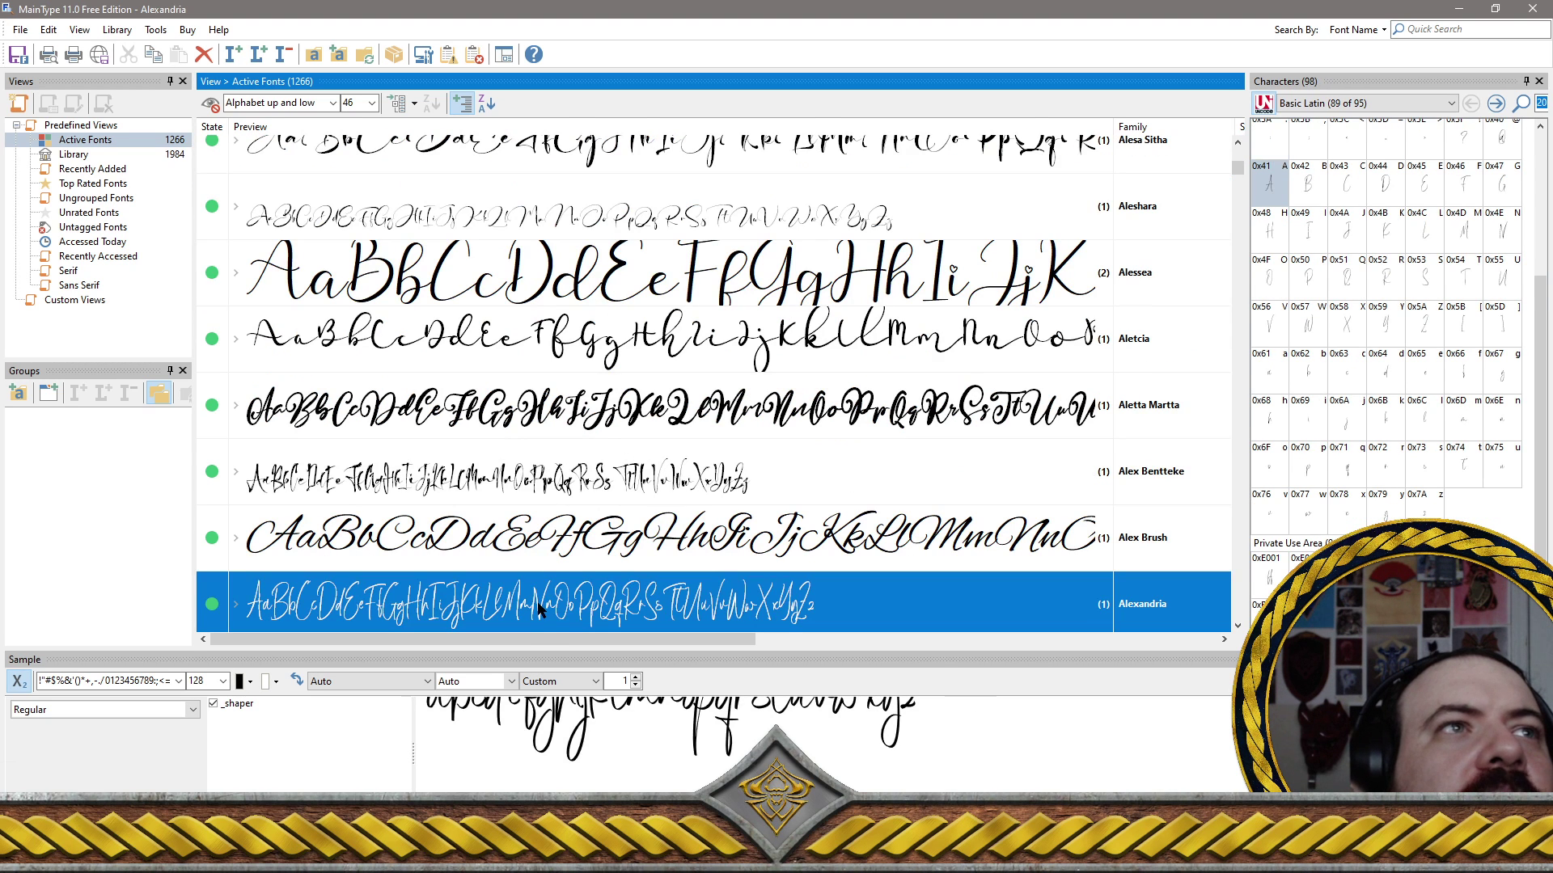
{"action": "left_click", "coordinate": [519, 475], "text": "ctrl"}
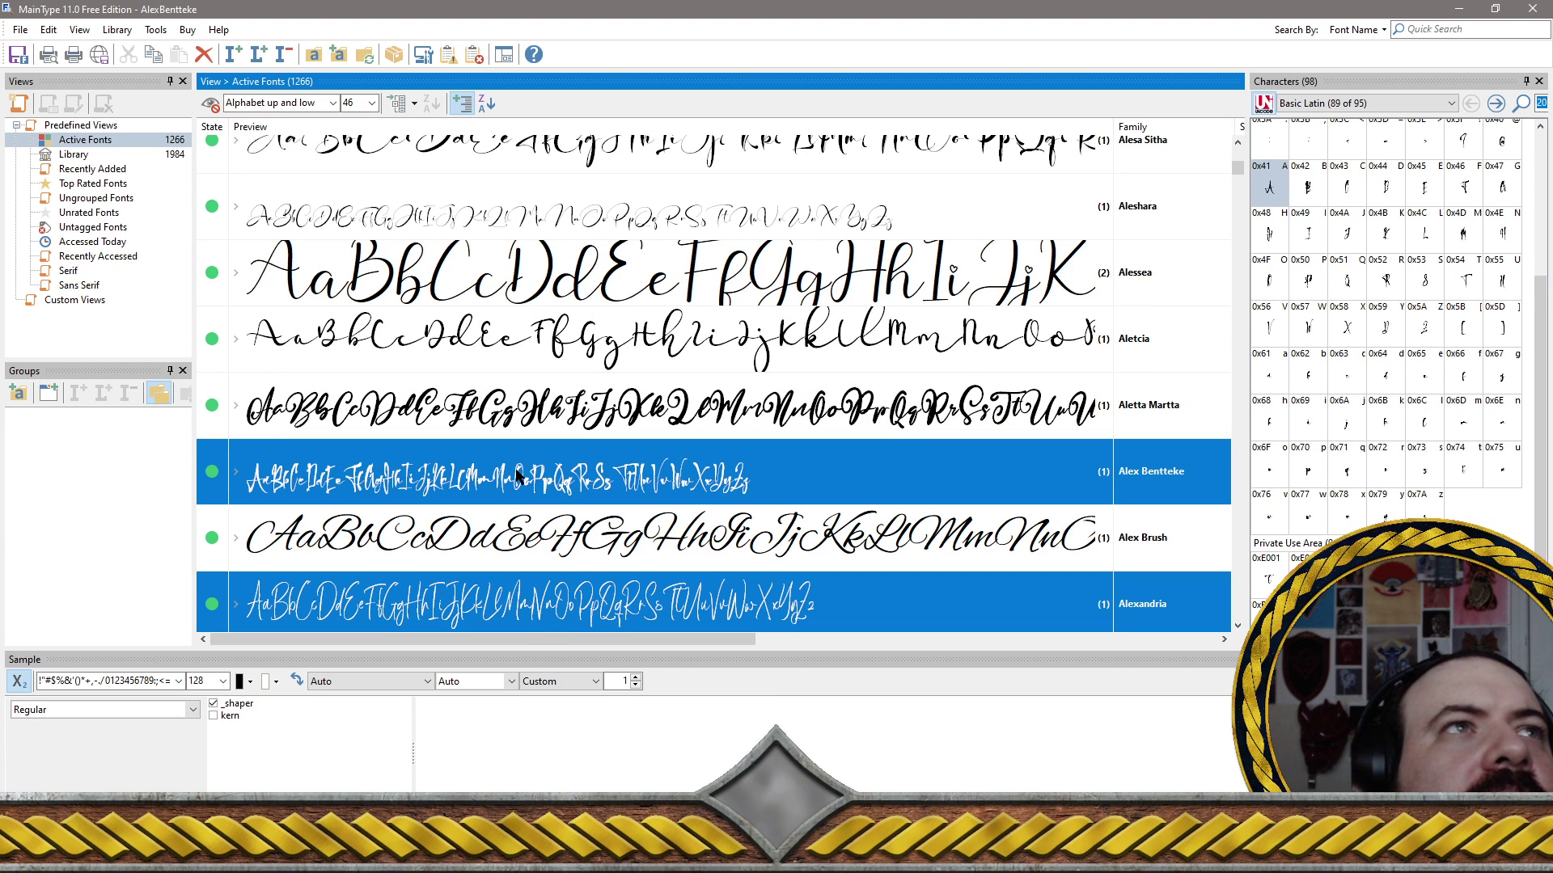
{"action": "scroll", "coordinate": [519, 476], "scroll_direction": "up", "scroll_amount": 3}
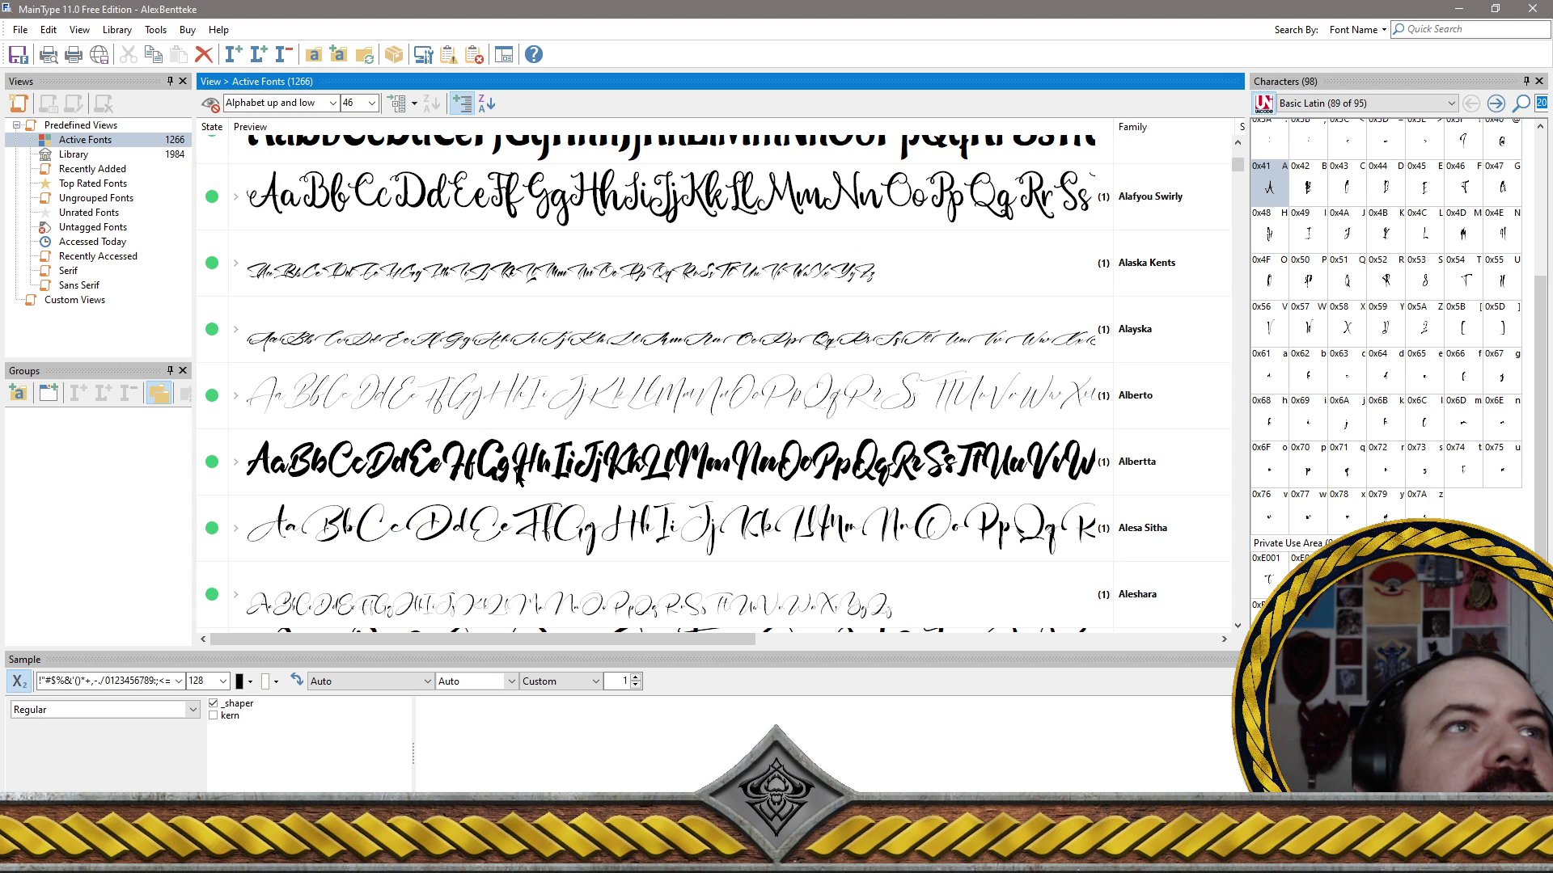
{"action": "left_click", "coordinate": [478, 602], "text": "ctrl"}
{"action": "left_click", "coordinate": [439, 412], "text": "ctrl"}
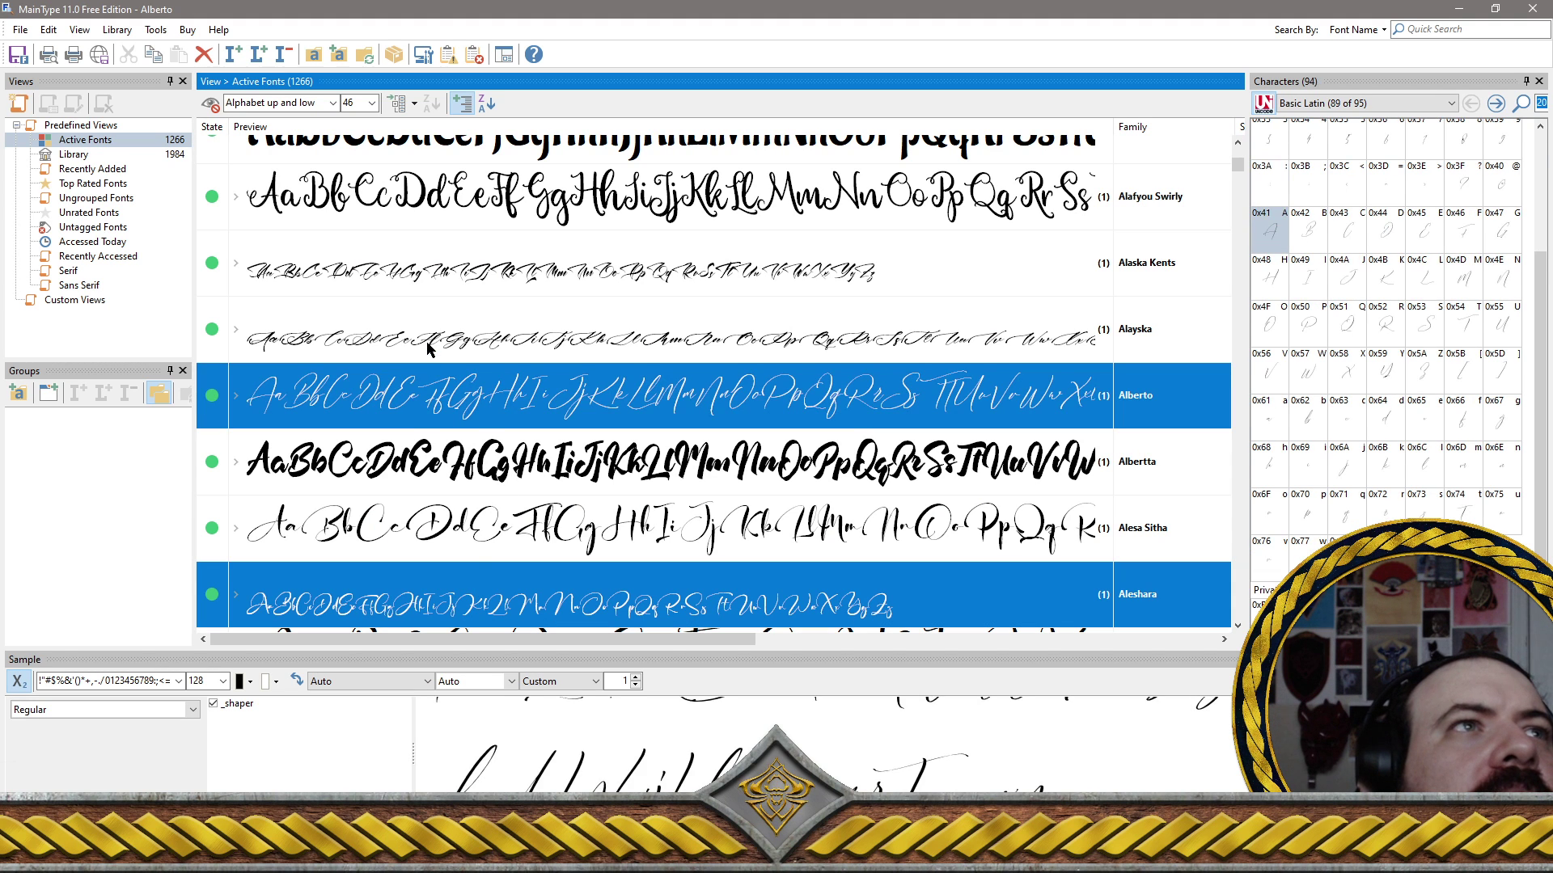
{"action": "left_click", "coordinate": [428, 349], "text": "ctrl"}
{"action": "left_click", "coordinate": [425, 273], "text": "ctrl"}
{"action": "scroll", "coordinate": [426, 273], "scroll_direction": "up", "scroll_amount": 3}
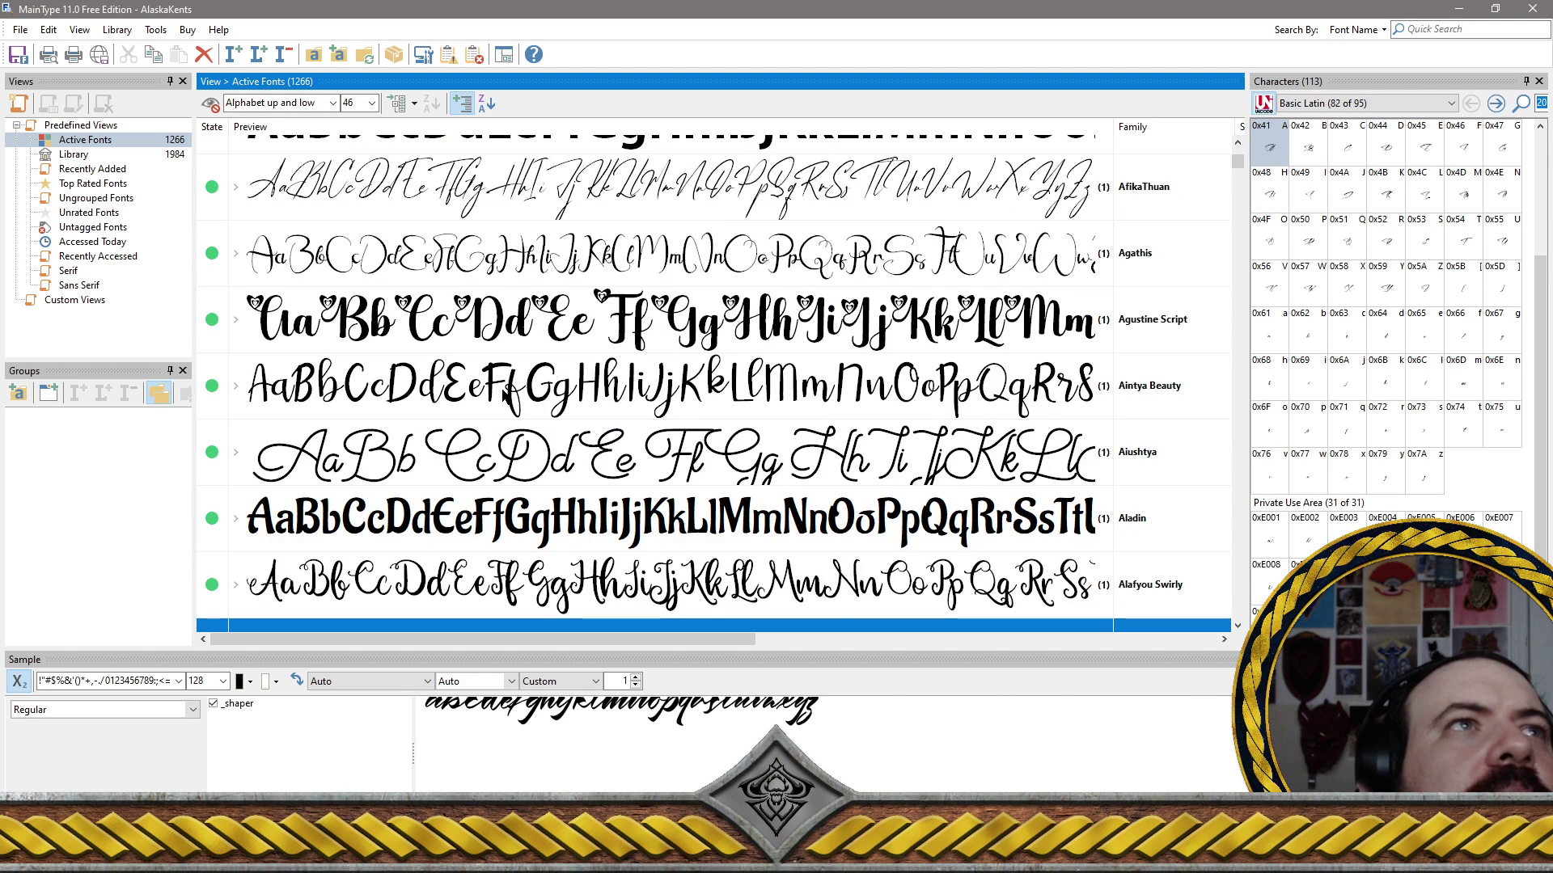
Add AfikaThuan, Agathis, Agustine Script and Aiushtya to the selection and uninstall all the selected font families
{"action": "scroll", "coordinate": [502, 394], "scroll_direction": "up", "scroll_amount": 3}
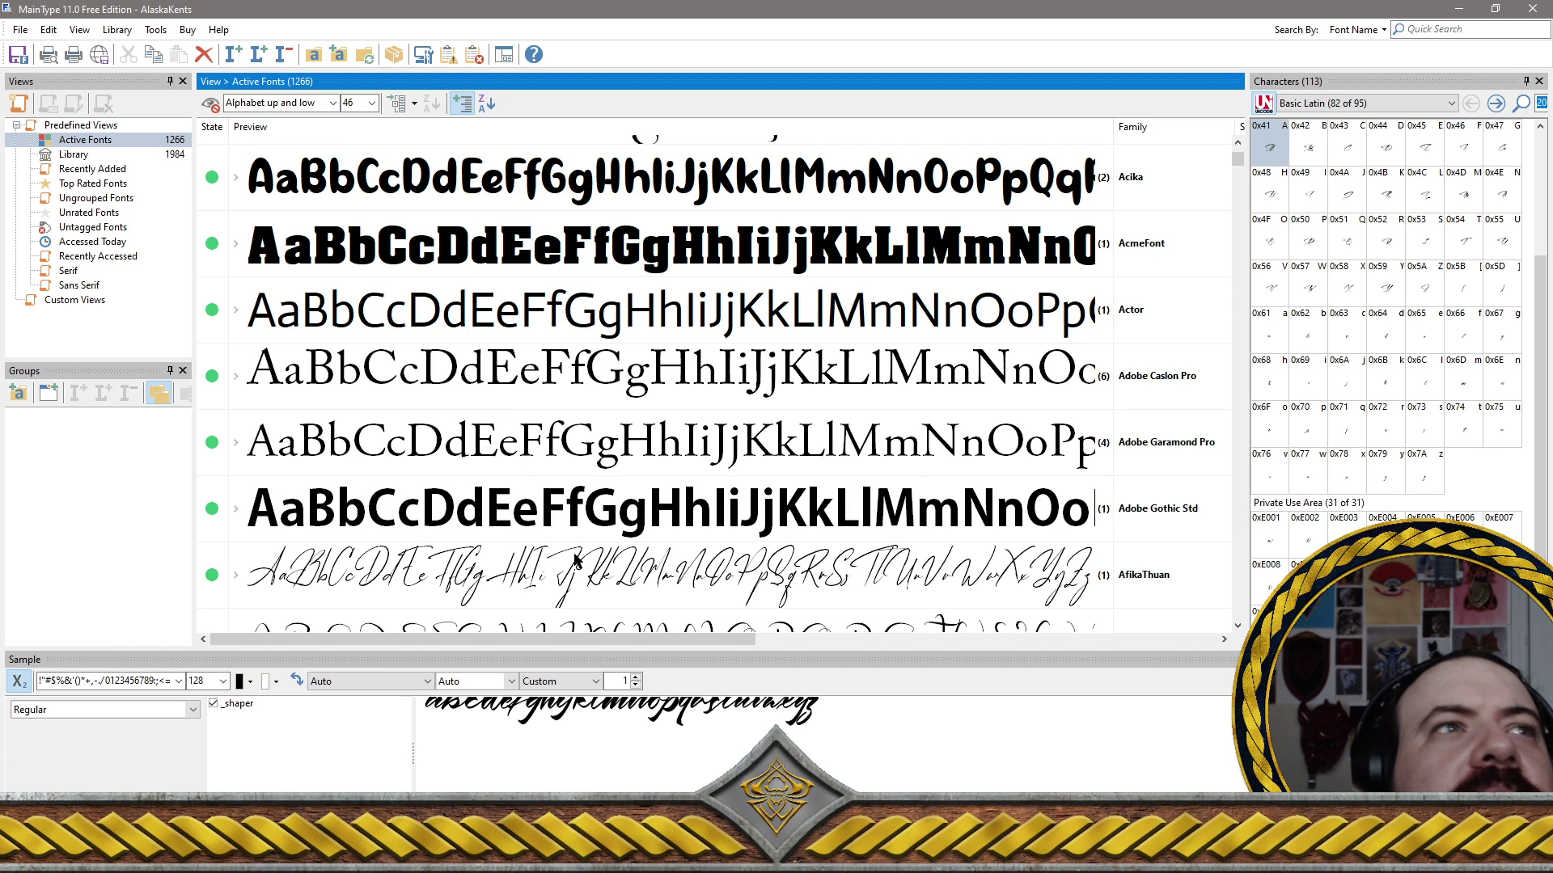
{"action": "left_click", "coordinate": [586, 584]}
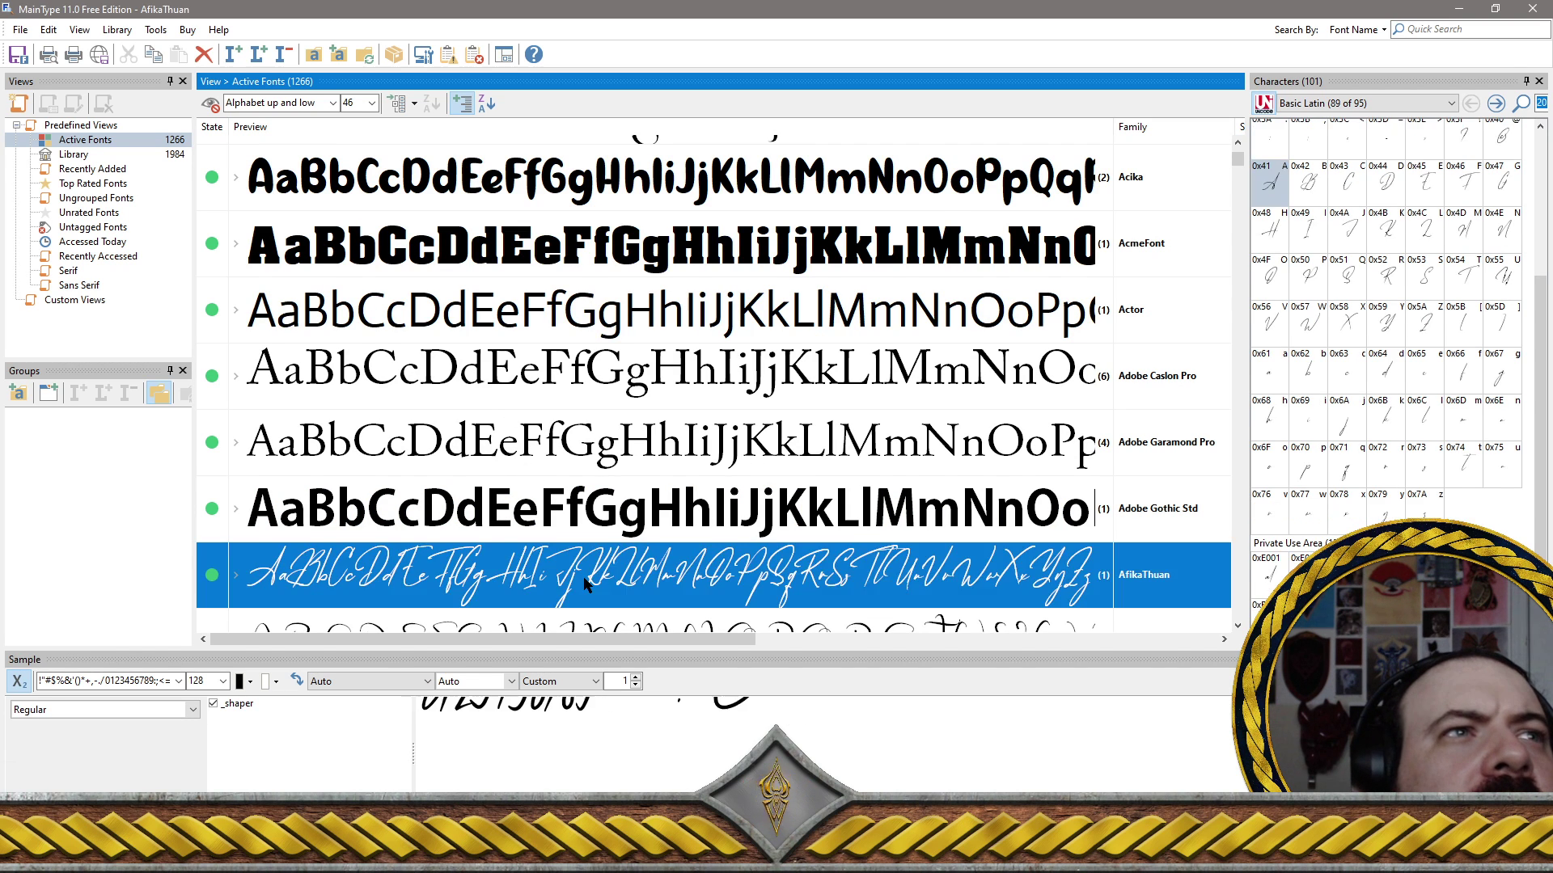
{"action": "scroll", "coordinate": [587, 584], "scroll_direction": "down", "scroll_amount": 3}
{"action": "left_click", "coordinate": [454, 273], "text": "ctrl"}
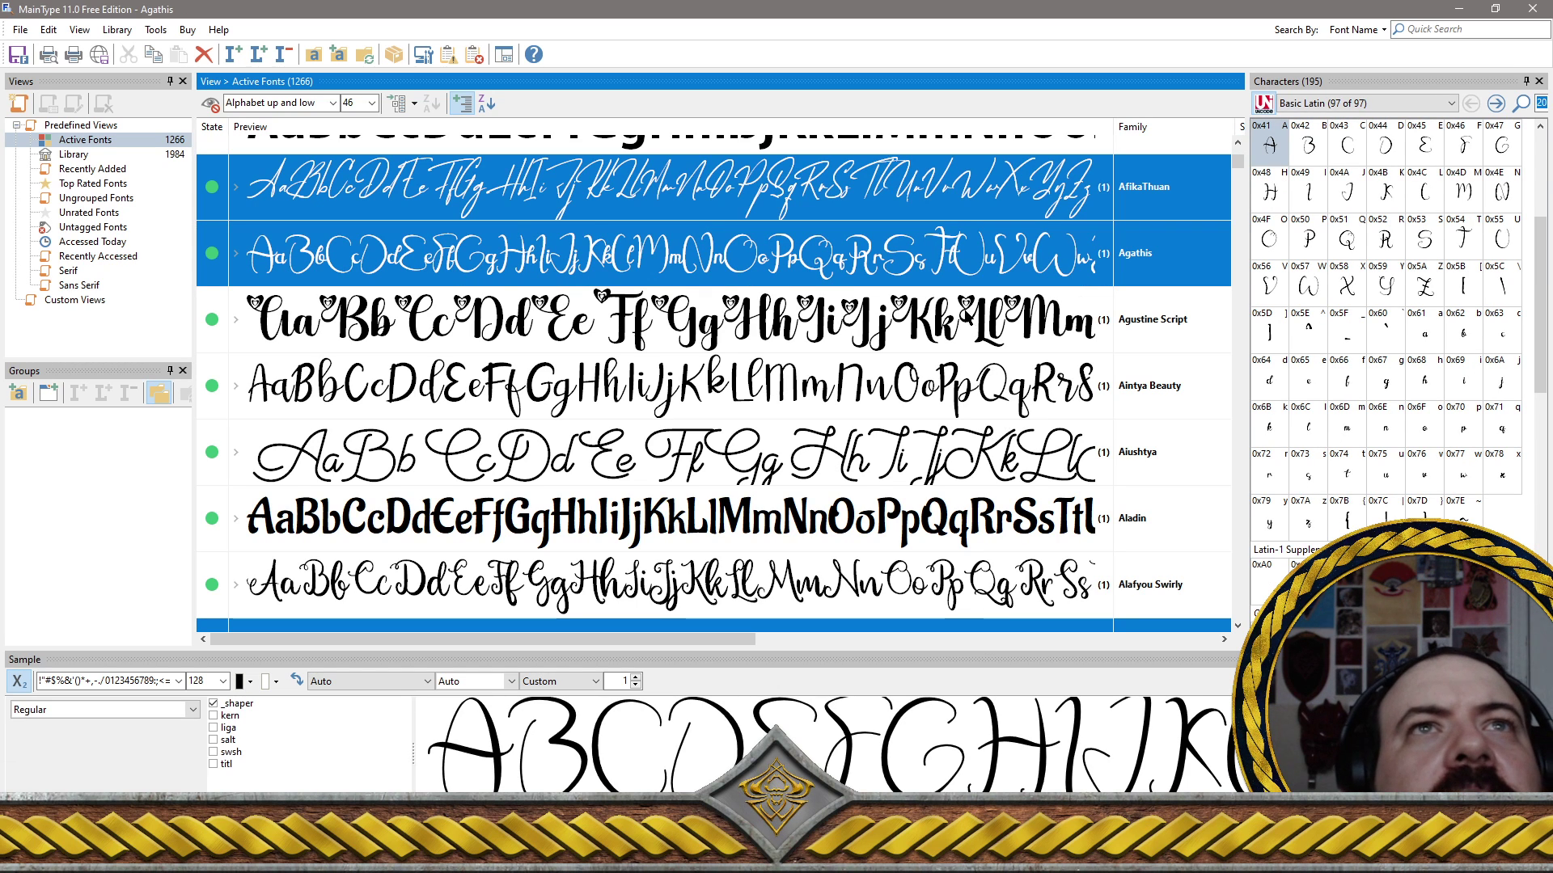
{"action": "left_click", "coordinate": [968, 320], "text": "ctrl"}
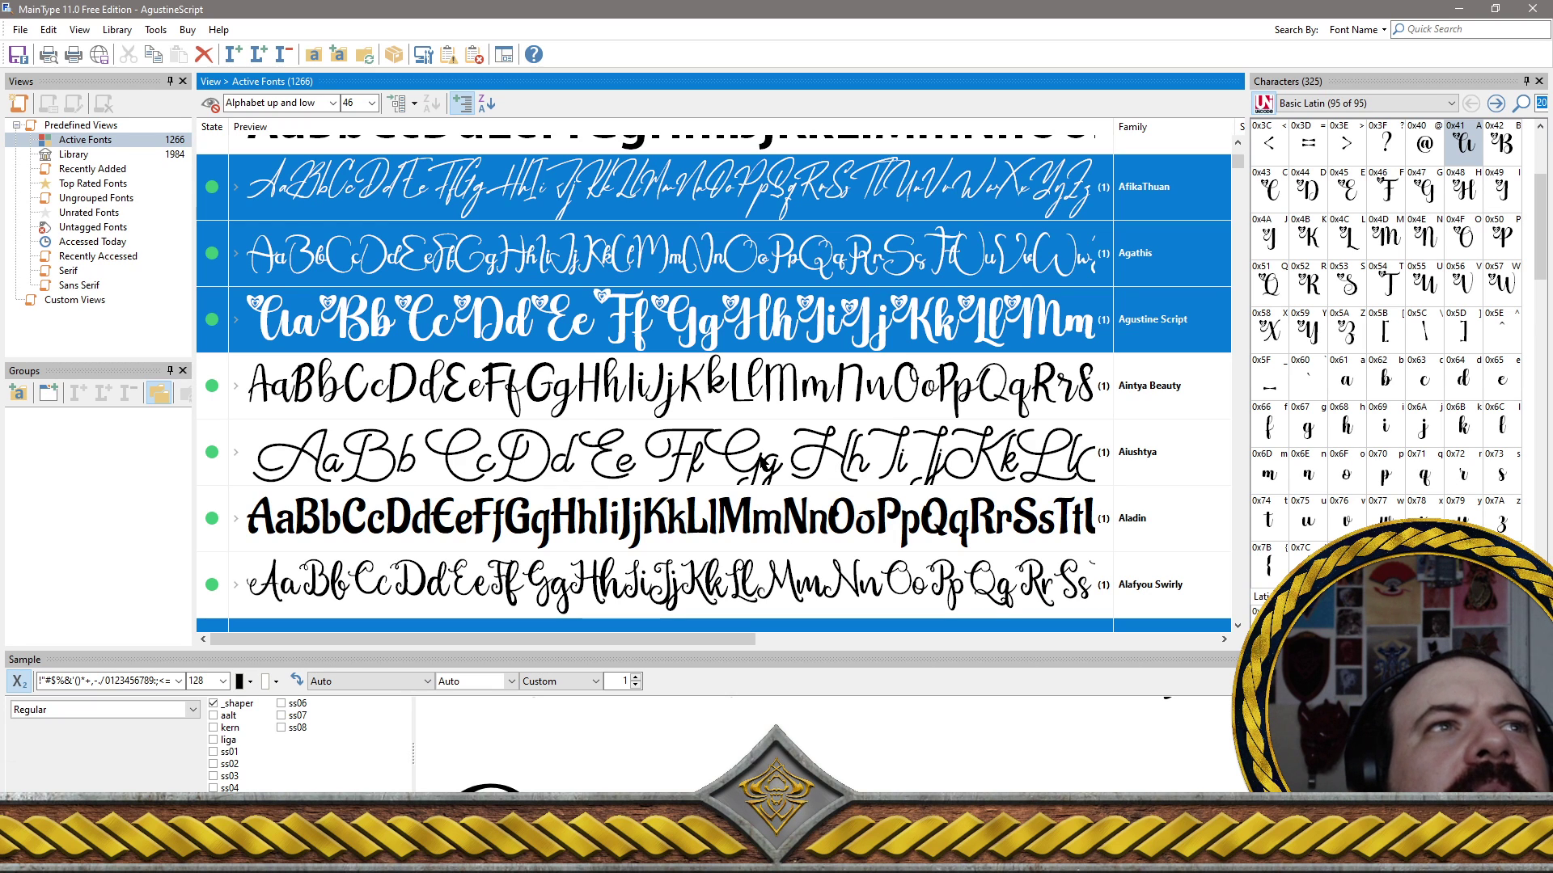
{"action": "left_click", "coordinate": [763, 462], "text": "ctrl"}
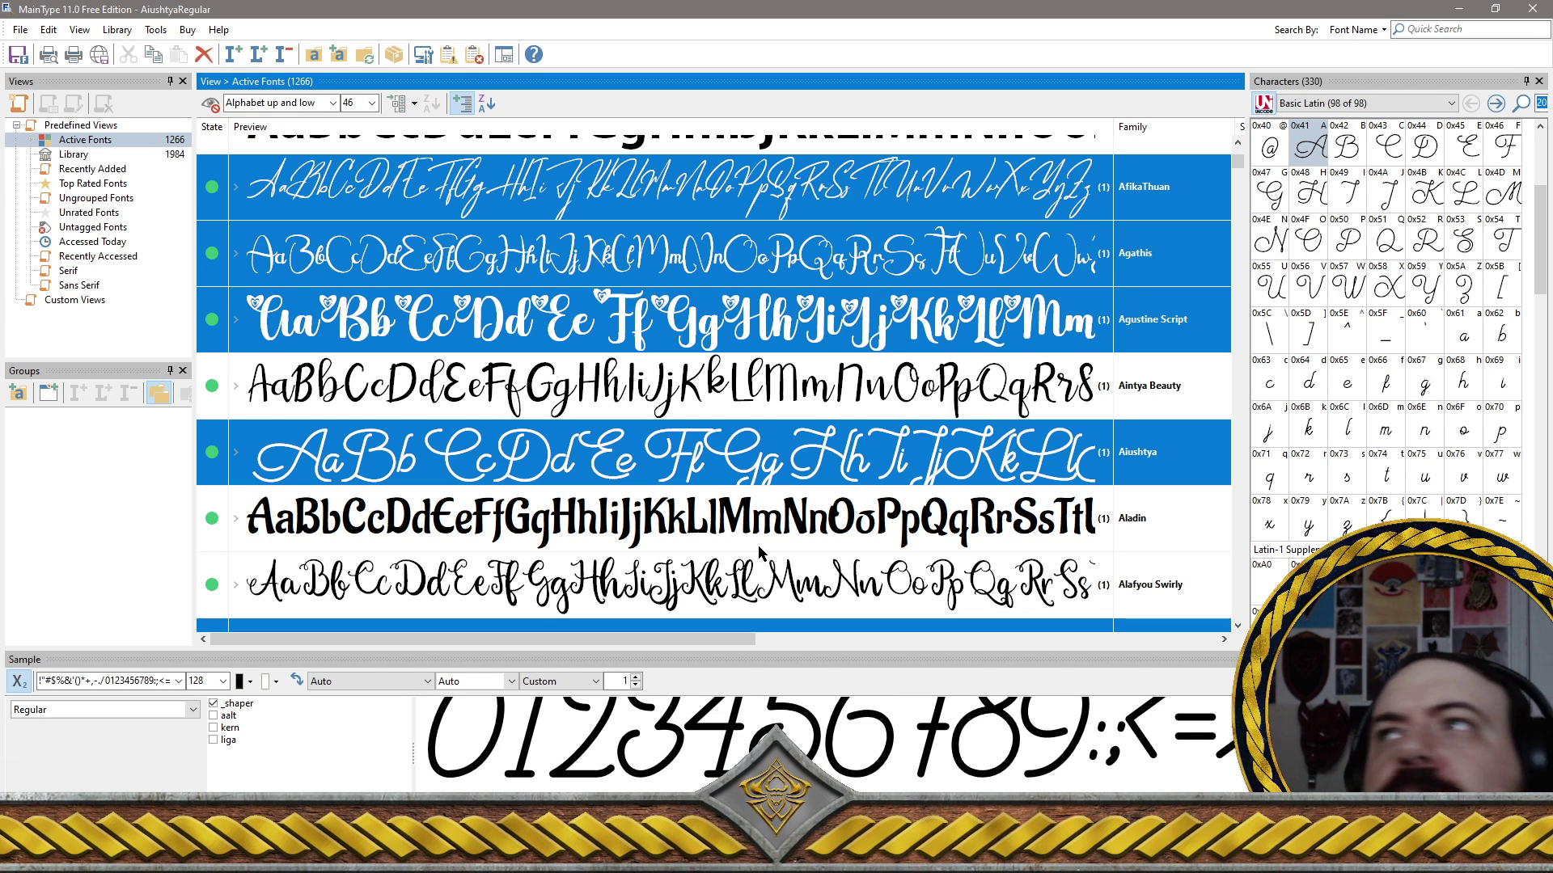
{"action": "right_click", "coordinate": [720, 445]}
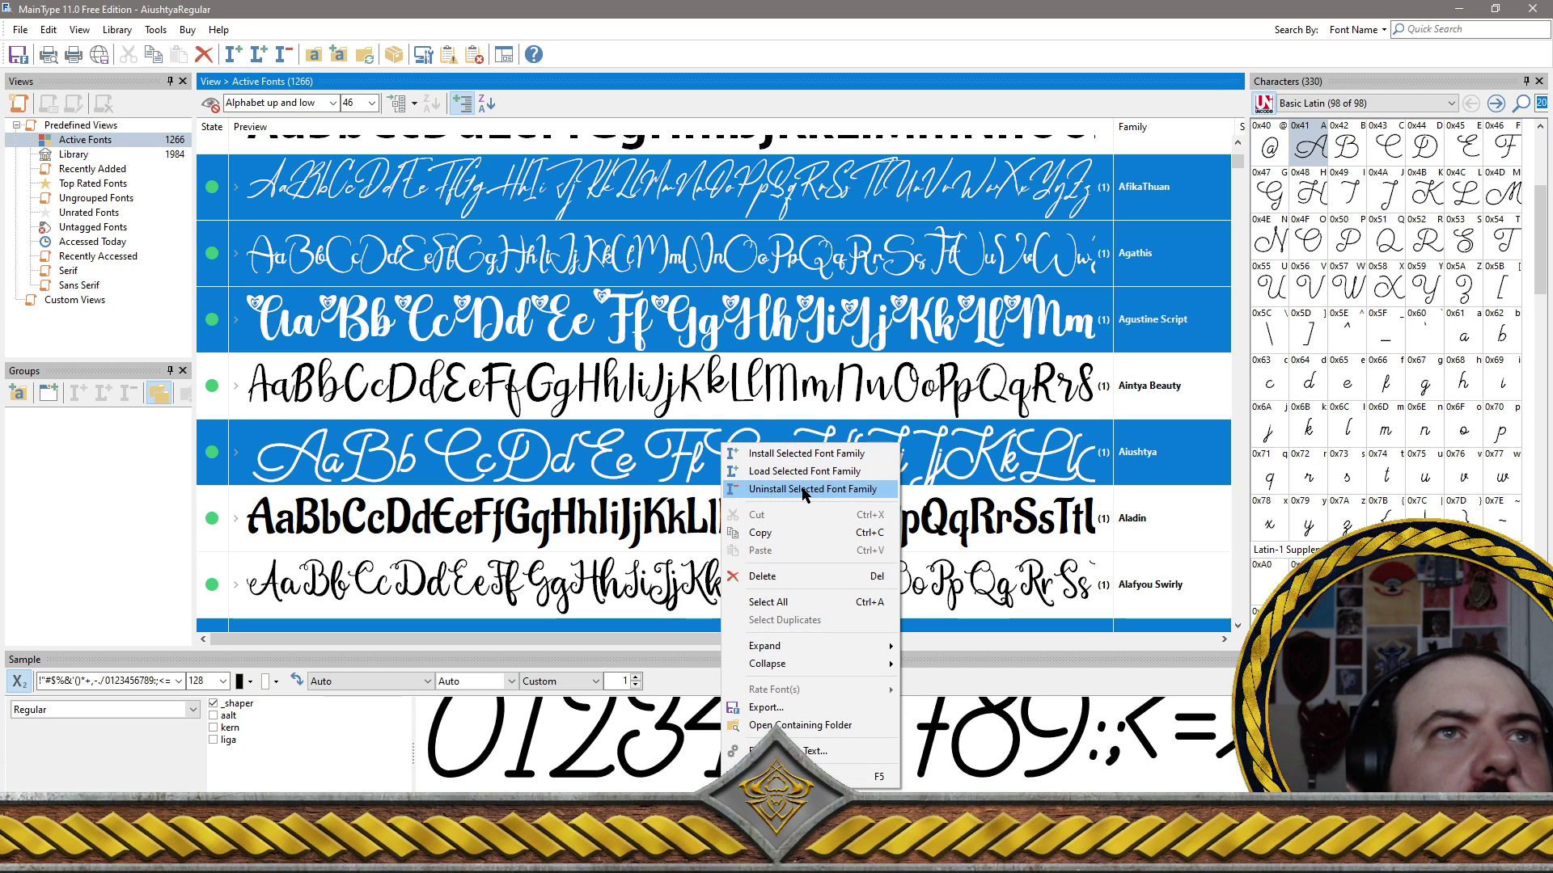
{"action": "left_click", "coordinate": [803, 489]}
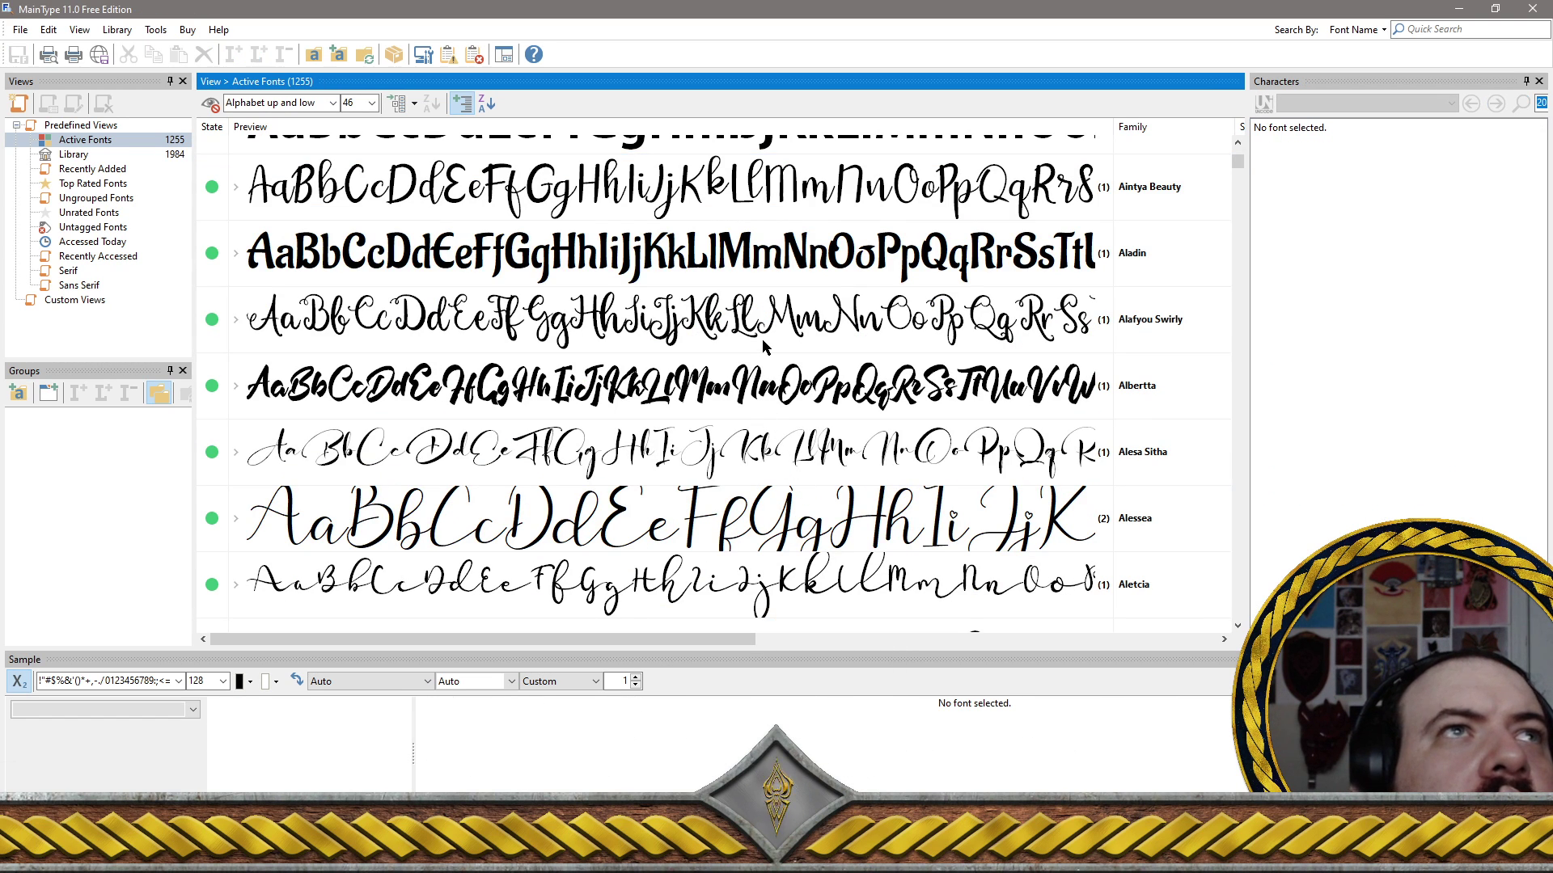
Compare the a Agreement Signature and Abygaer fonts near the start of the list, and examine the sample characters of a Agreement Signature
{"action": "scroll", "coordinate": [775, 339], "scroll_direction": "up", "scroll_amount": 5}
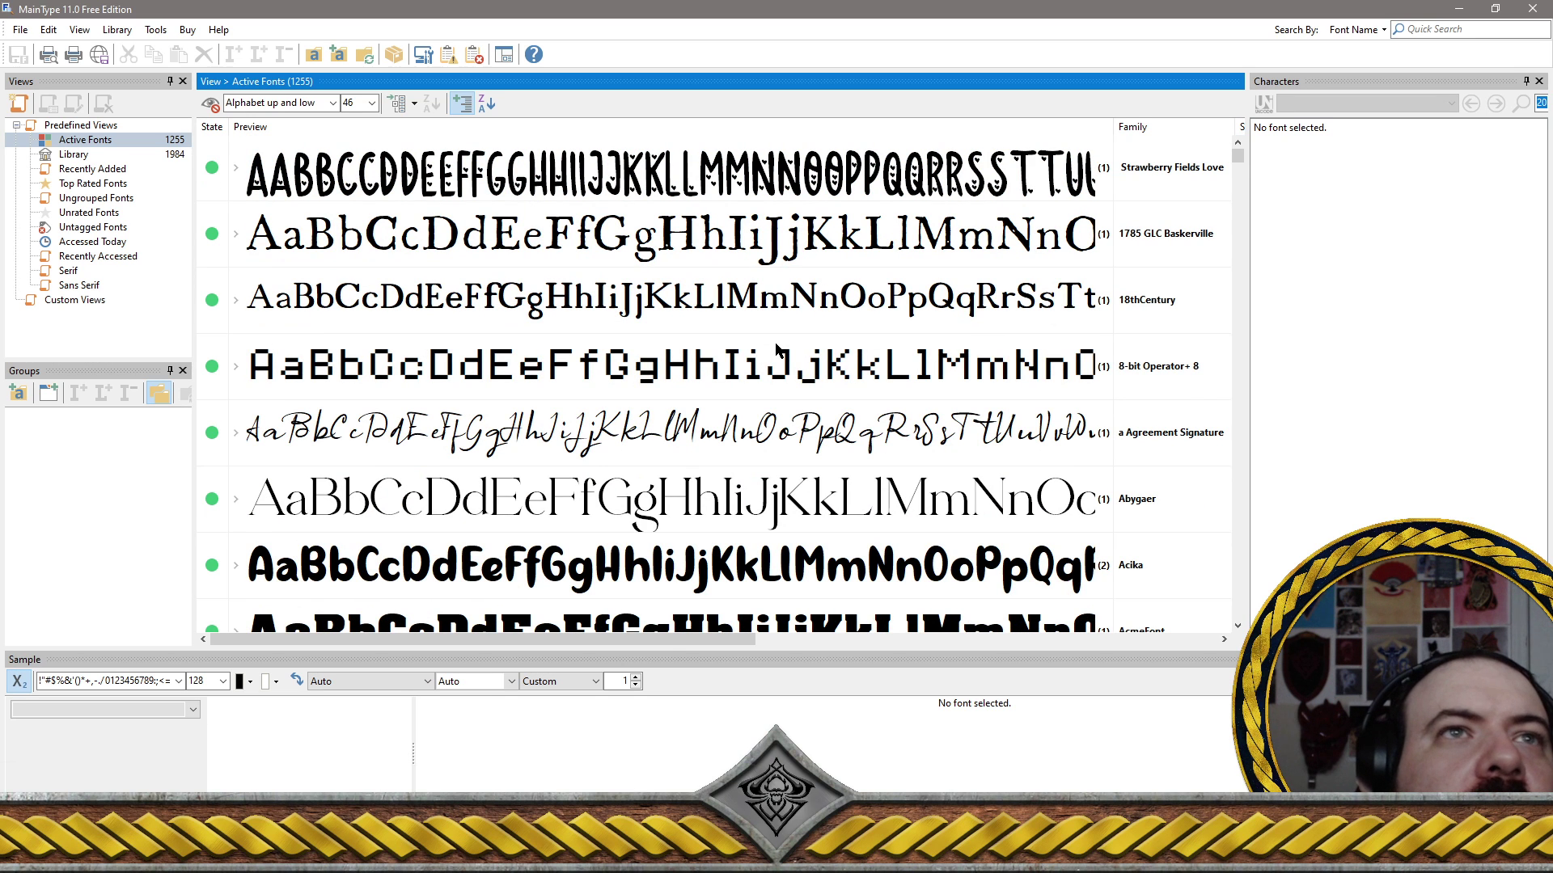
{"action": "left_click", "coordinate": [689, 440]}
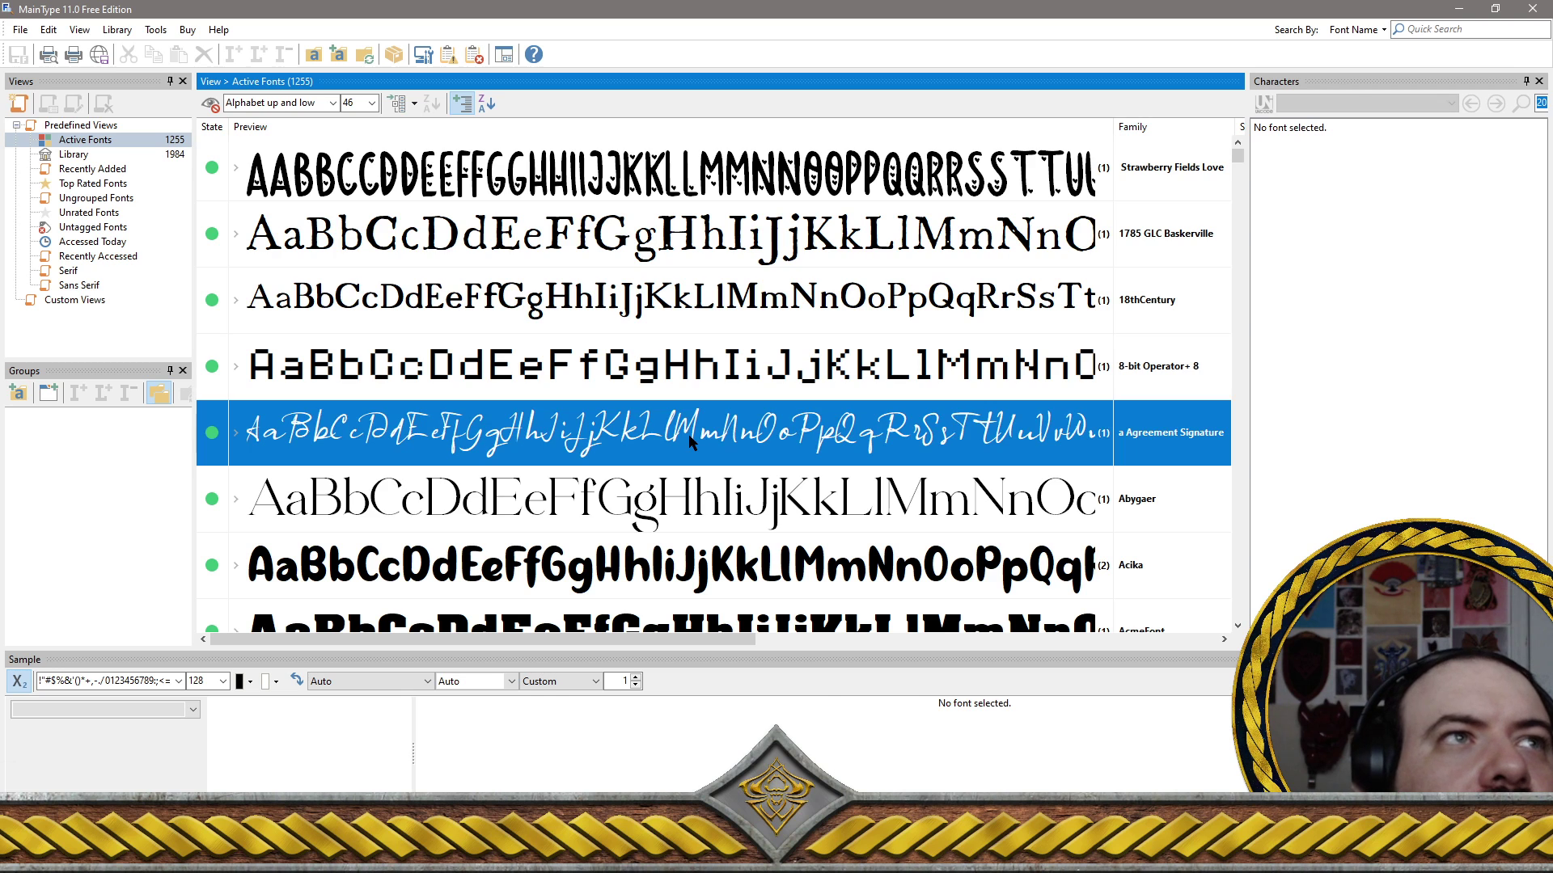
{"action": "left_click", "coordinate": [684, 482]}
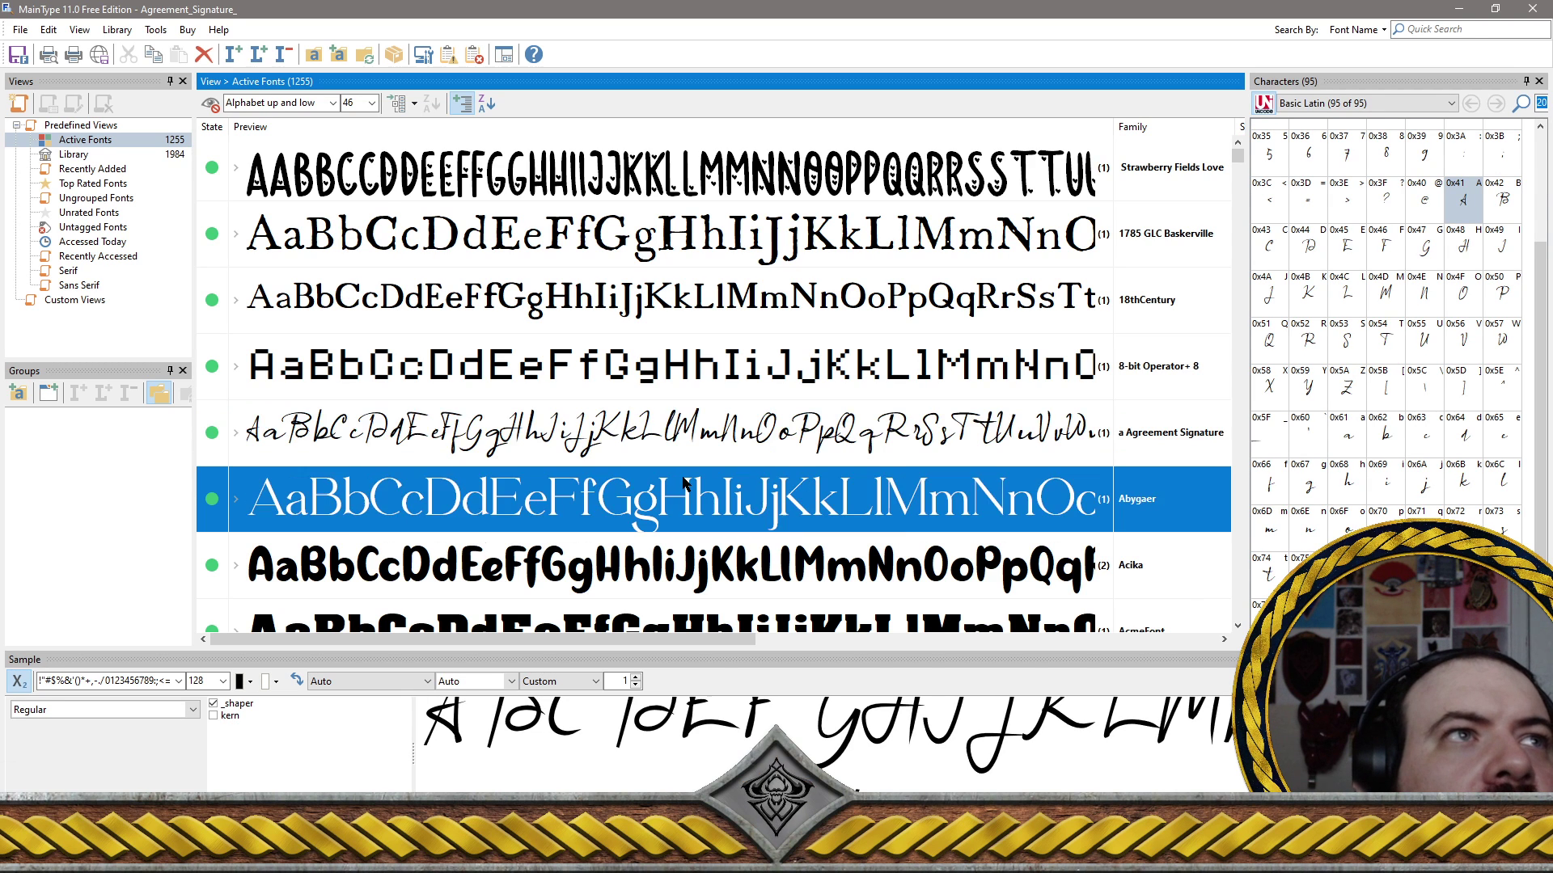
{"action": "left_click", "coordinate": [632, 400]}
{"action": "left_click", "coordinate": [638, 417]}
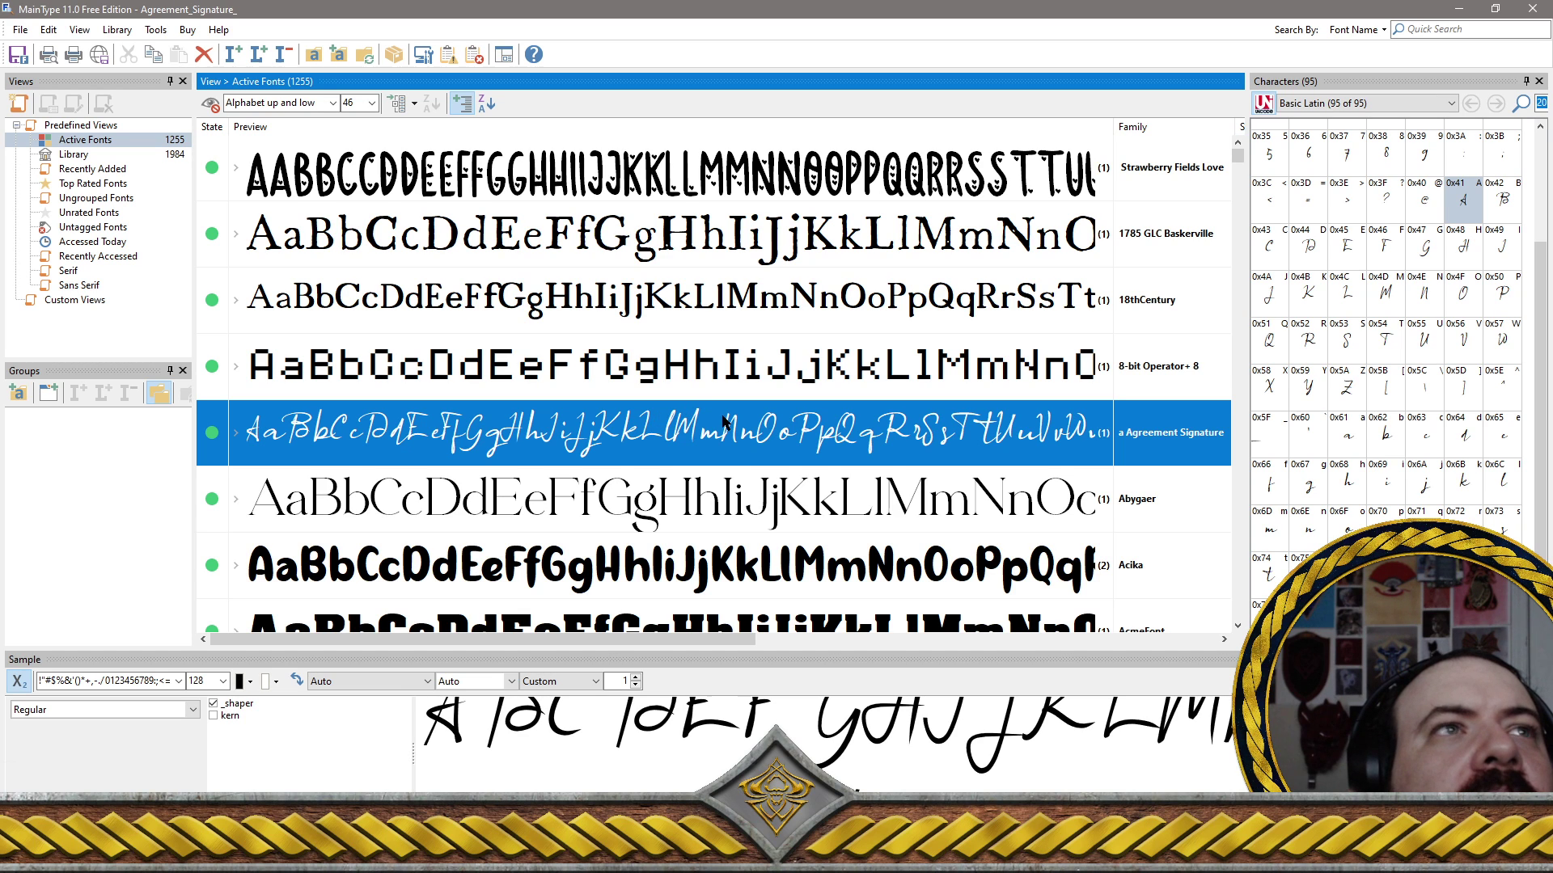
{"action": "scroll", "coordinate": [904, 725], "scroll_direction": "down", "scroll_amount": 3}
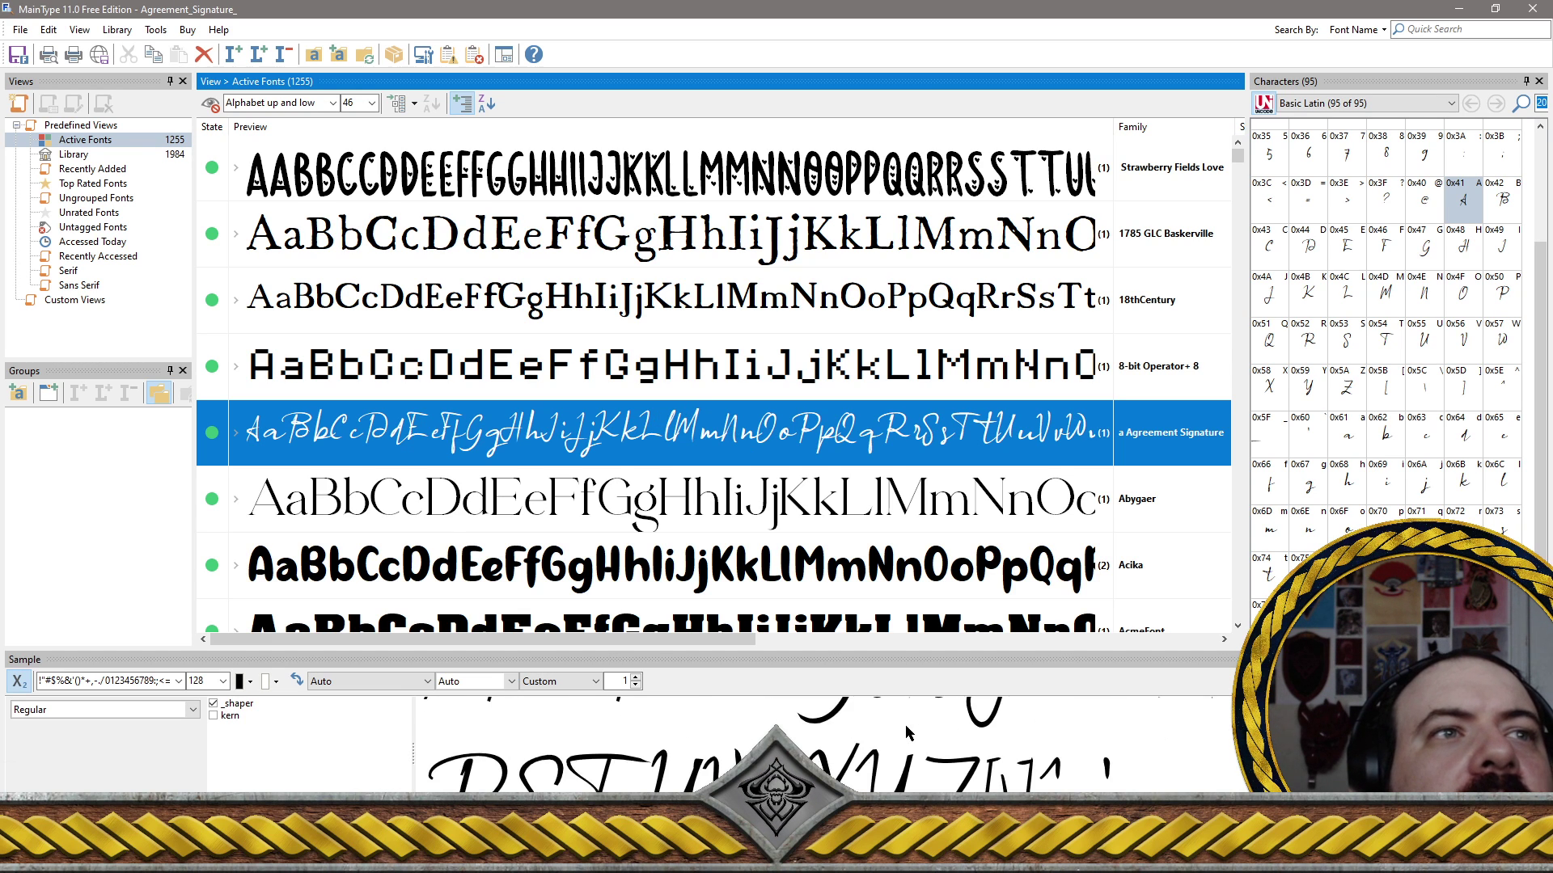
{"action": "scroll", "coordinate": [921, 744], "scroll_direction": "up", "scroll_amount": 4}
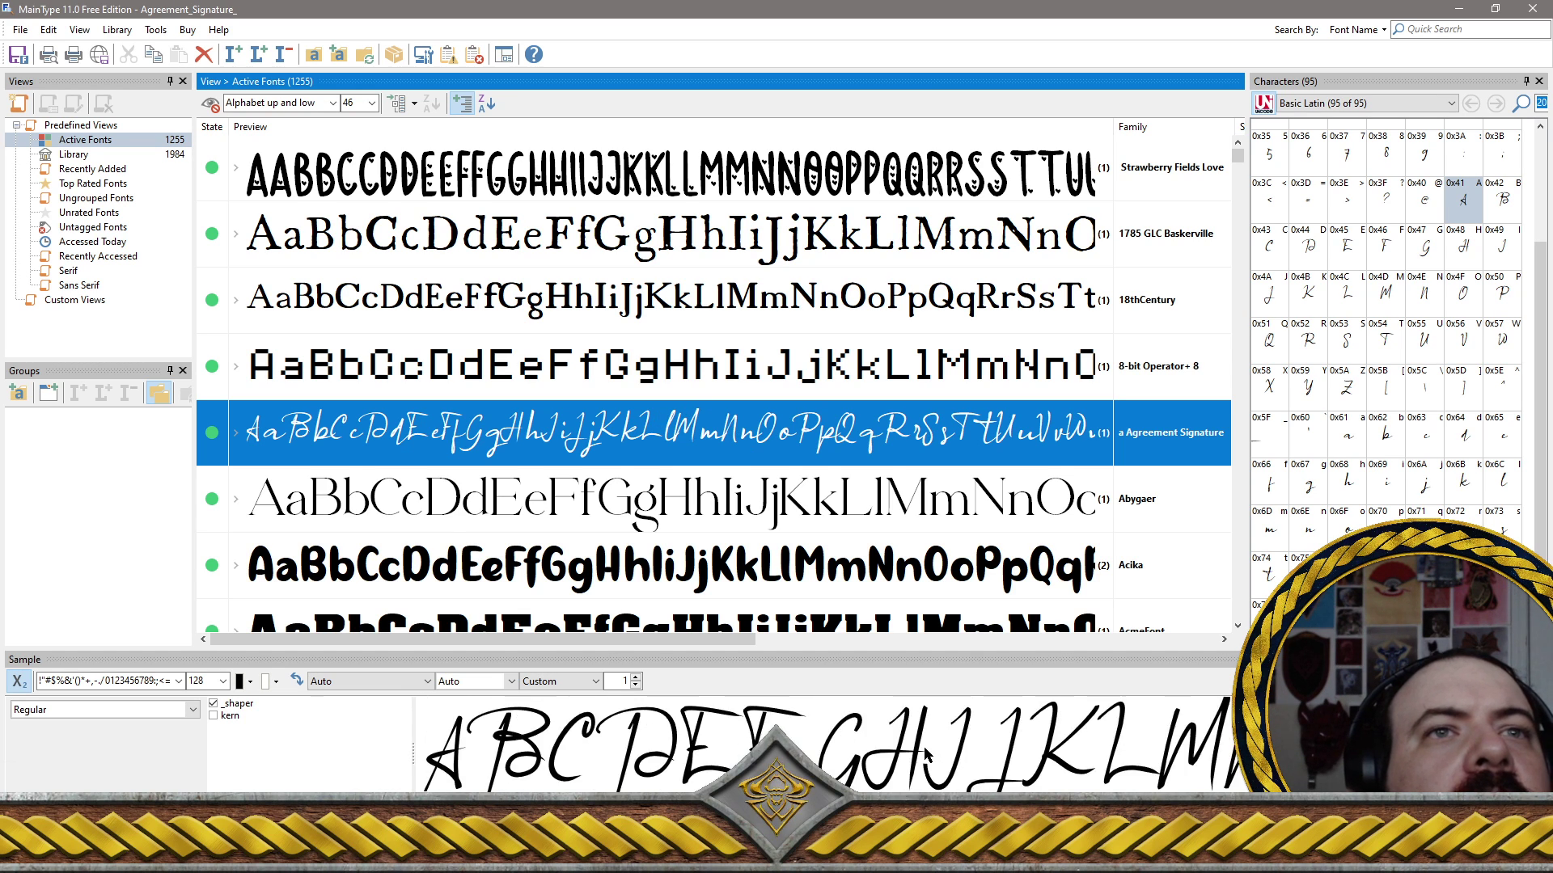
{"action": "scroll", "coordinate": [925, 754], "scroll_direction": "up", "scroll_amount": 1}
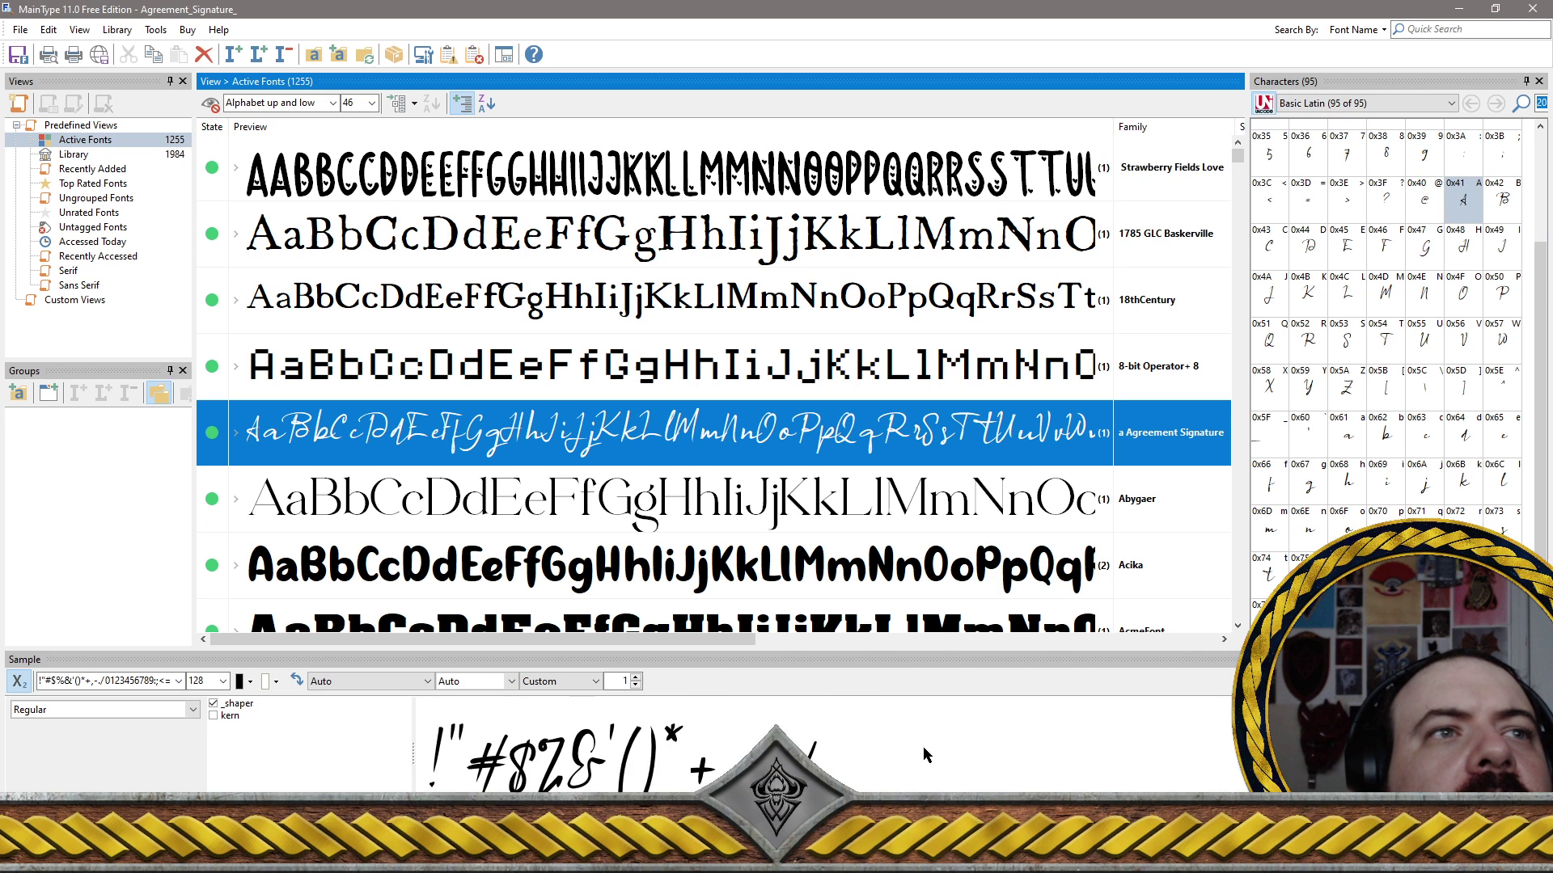
Examine the lowercase sample characters of the a Agreement Signature font
{"action": "scroll", "coordinate": [925, 754], "scroll_direction": "down", "scroll_amount": 2}
{"action": "scroll", "coordinate": [925, 754], "scroll_direction": "down", "scroll_amount": 3}
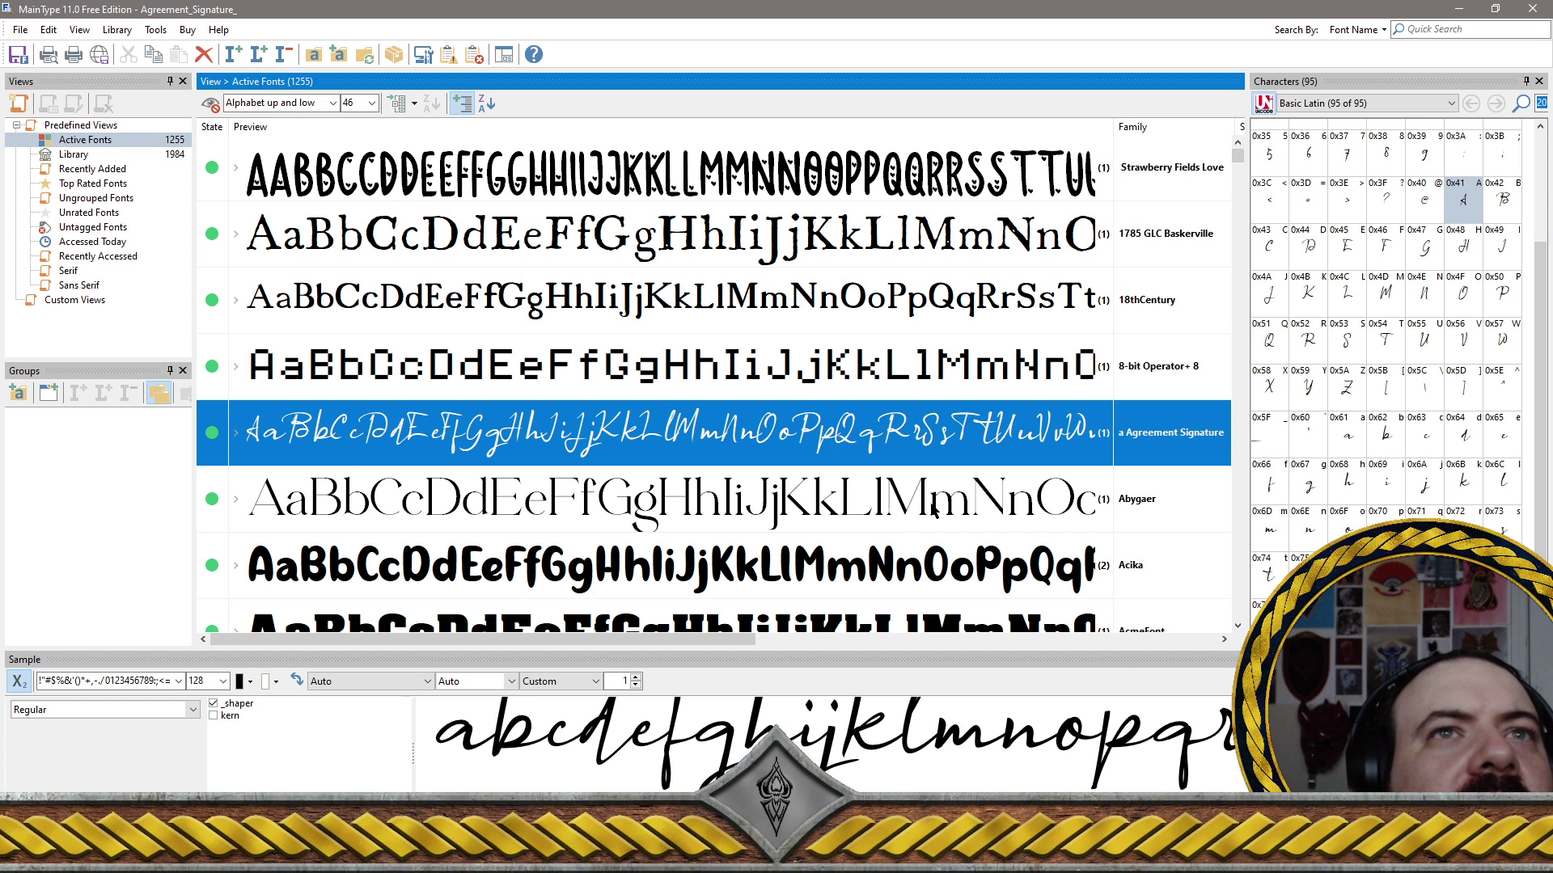
{"action": "key", "text": "Down"}
{"action": "key", "text": "Up"}
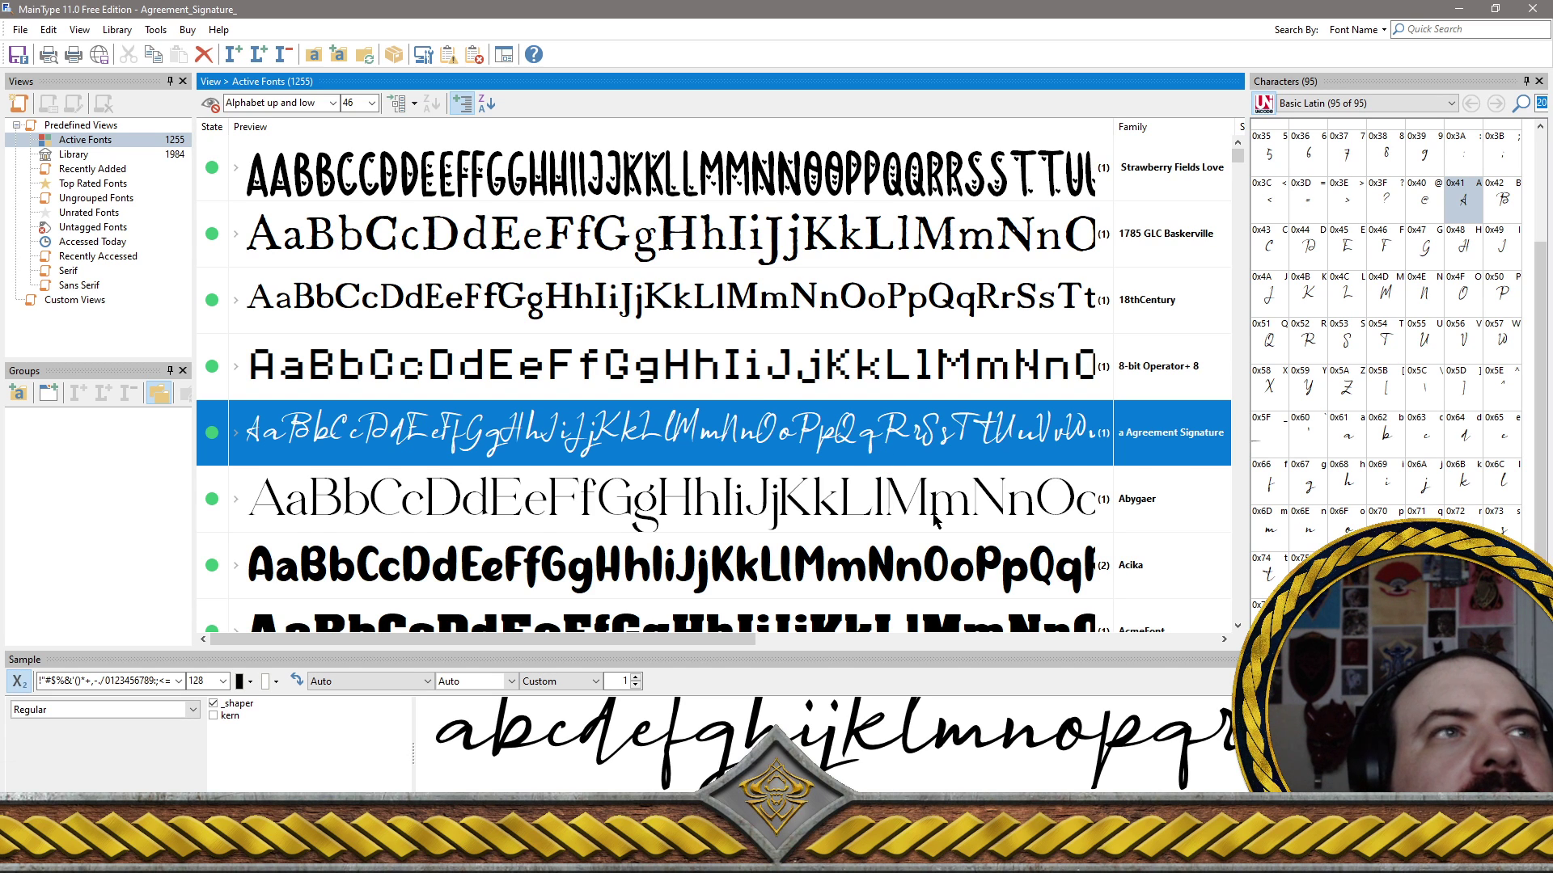
Select the Alisha Script, Alex Brush and Aliena font families together in the active fonts list
{"action": "scroll", "coordinate": [935, 520], "scroll_direction": "down", "scroll_amount": 2}
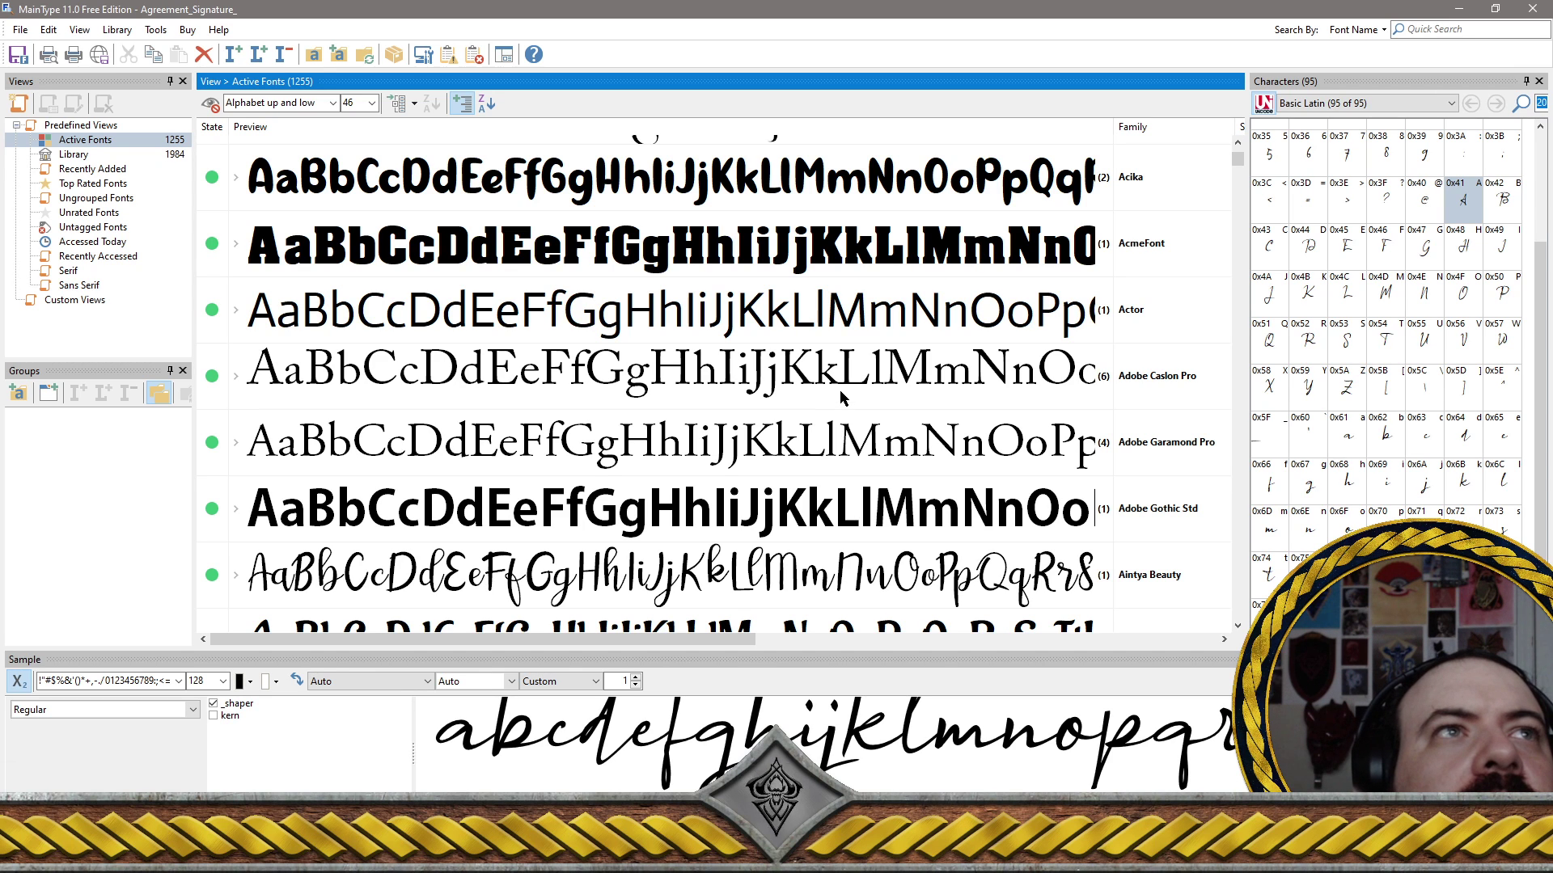
{"action": "scroll", "coordinate": [840, 390], "scroll_direction": "down", "scroll_amount": 2}
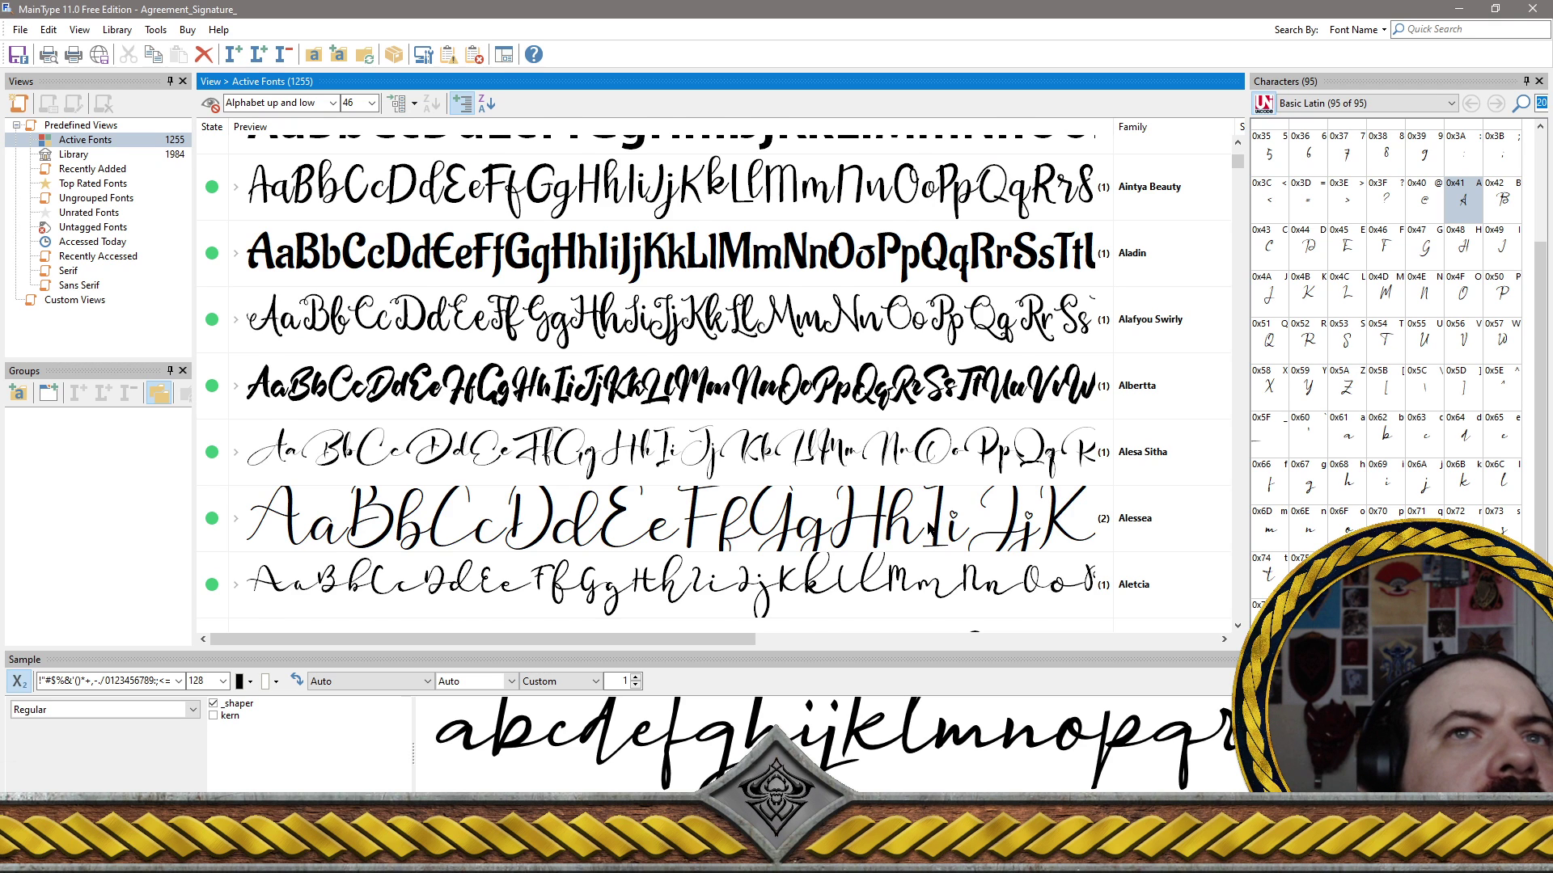
{"action": "scroll", "coordinate": [926, 521], "scroll_direction": "down", "scroll_amount": 2}
{"action": "left_click", "coordinate": [618, 521]}
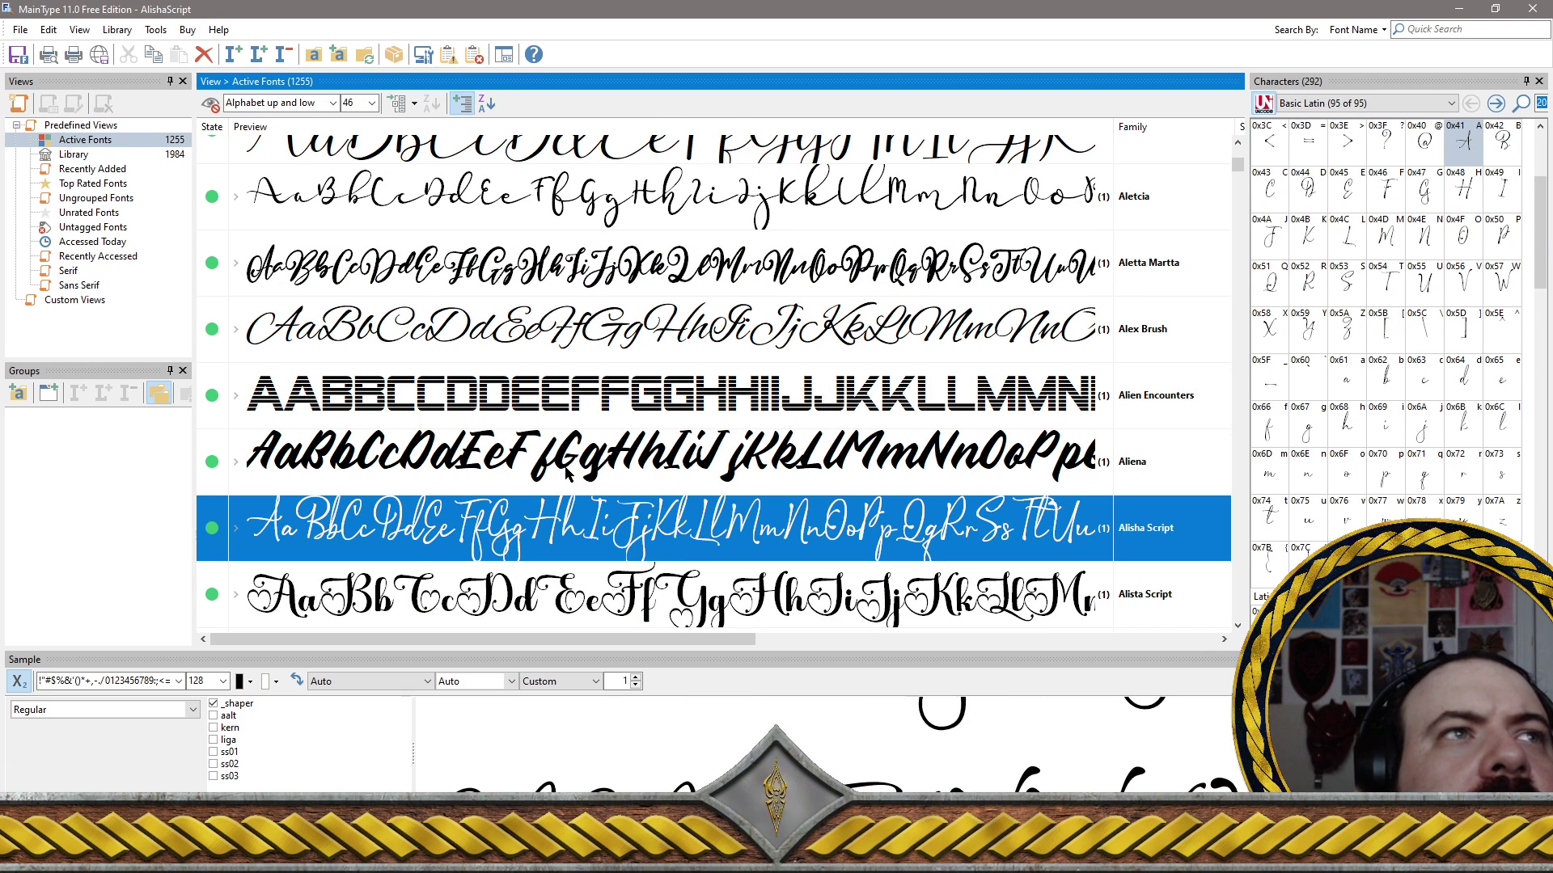
{"action": "left_click", "coordinate": [527, 334], "text": "ctrl"}
{"action": "scroll", "coordinate": [534, 340], "scroll_direction": "down", "scroll_amount": 2}
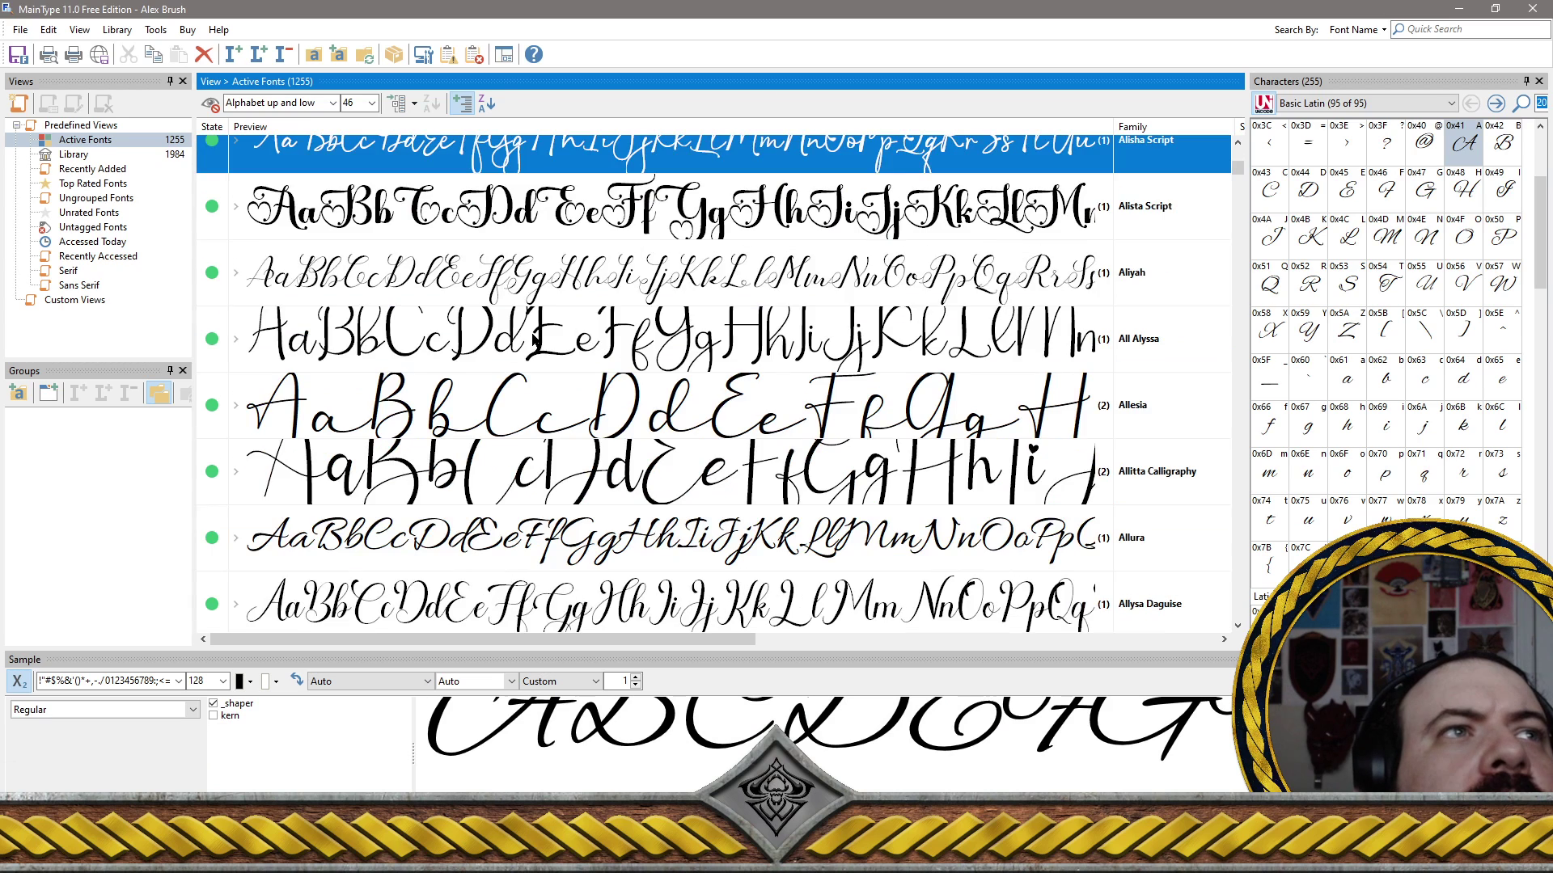
{"action": "scroll", "coordinate": [503, 291], "scroll_direction": "up", "scroll_amount": 2}
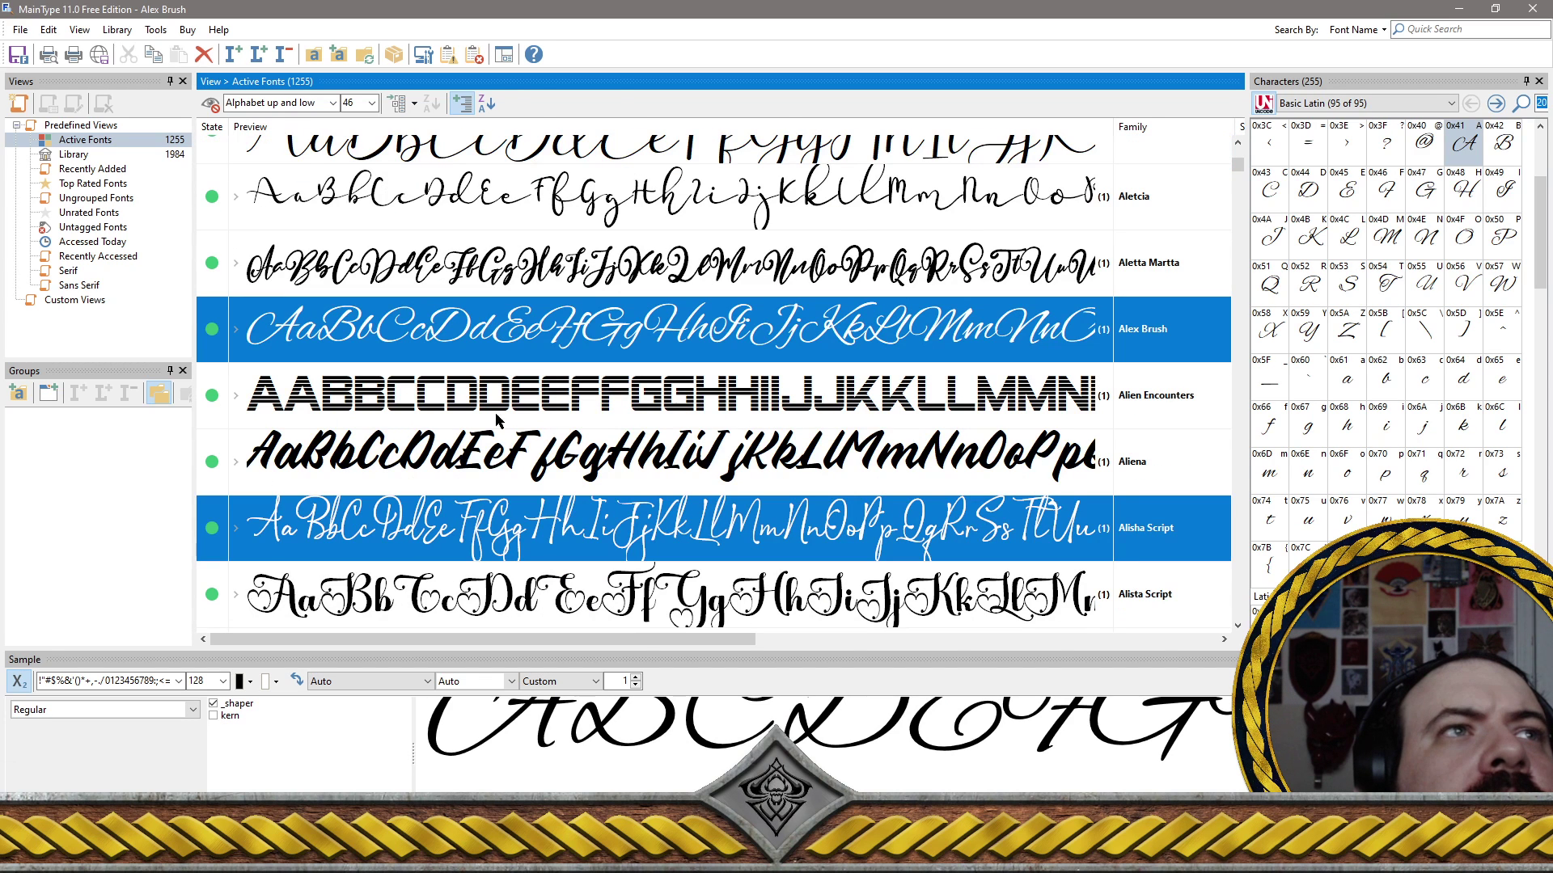
{"action": "left_click", "coordinate": [473, 462], "text": "ctrl"}
Add the Aliyah, All Alyssa, Allesia, Allitta Calligraphy and Allura font families to the selection
{"action": "scroll", "coordinate": [485, 461], "scroll_direction": "down", "scroll_amount": 2}
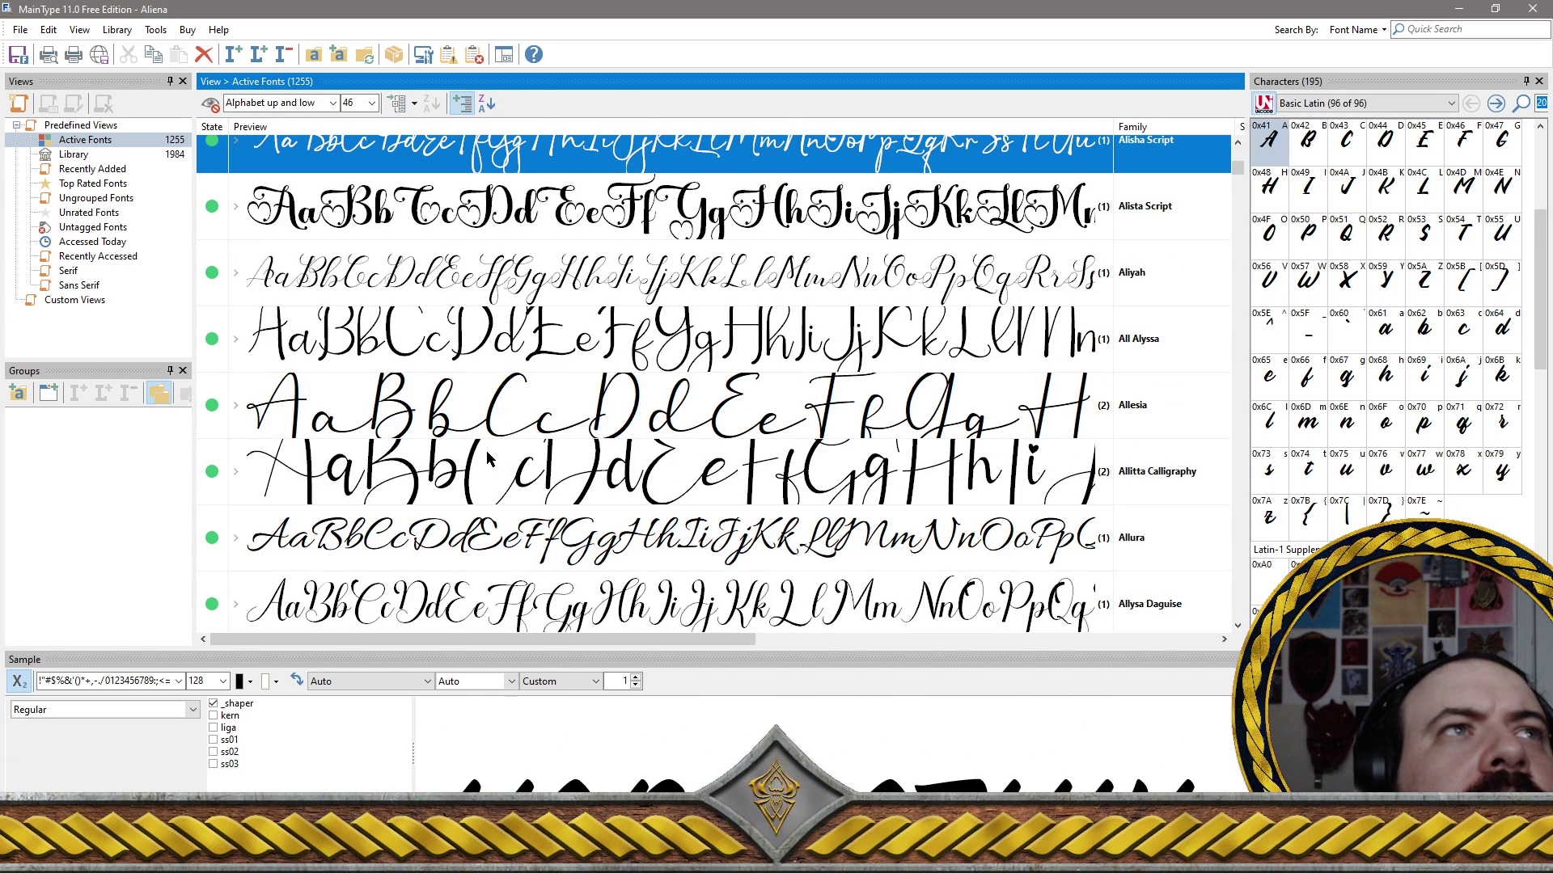
{"action": "left_click", "coordinate": [540, 295], "text": "ctrl"}
{"action": "left_click", "coordinate": [533, 335], "text": "ctrl"}
{"action": "left_click", "coordinate": [539, 406], "text": "ctrl"}
{"action": "left_click", "coordinate": [546, 477], "text": "ctrl"}
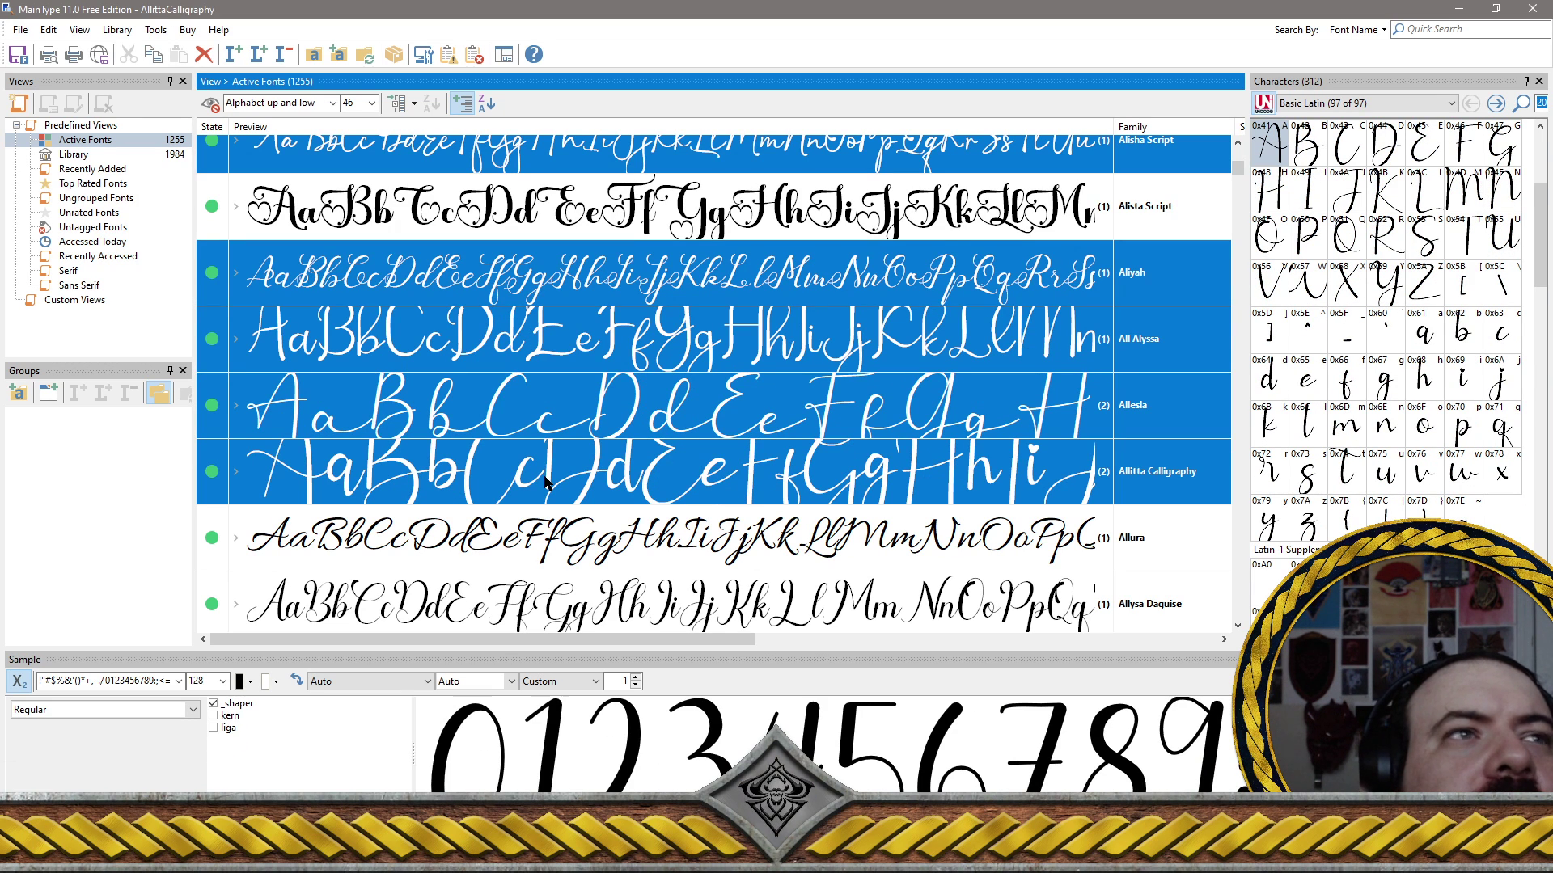
{"action": "left_click", "coordinate": [546, 550], "text": "ctrl"}
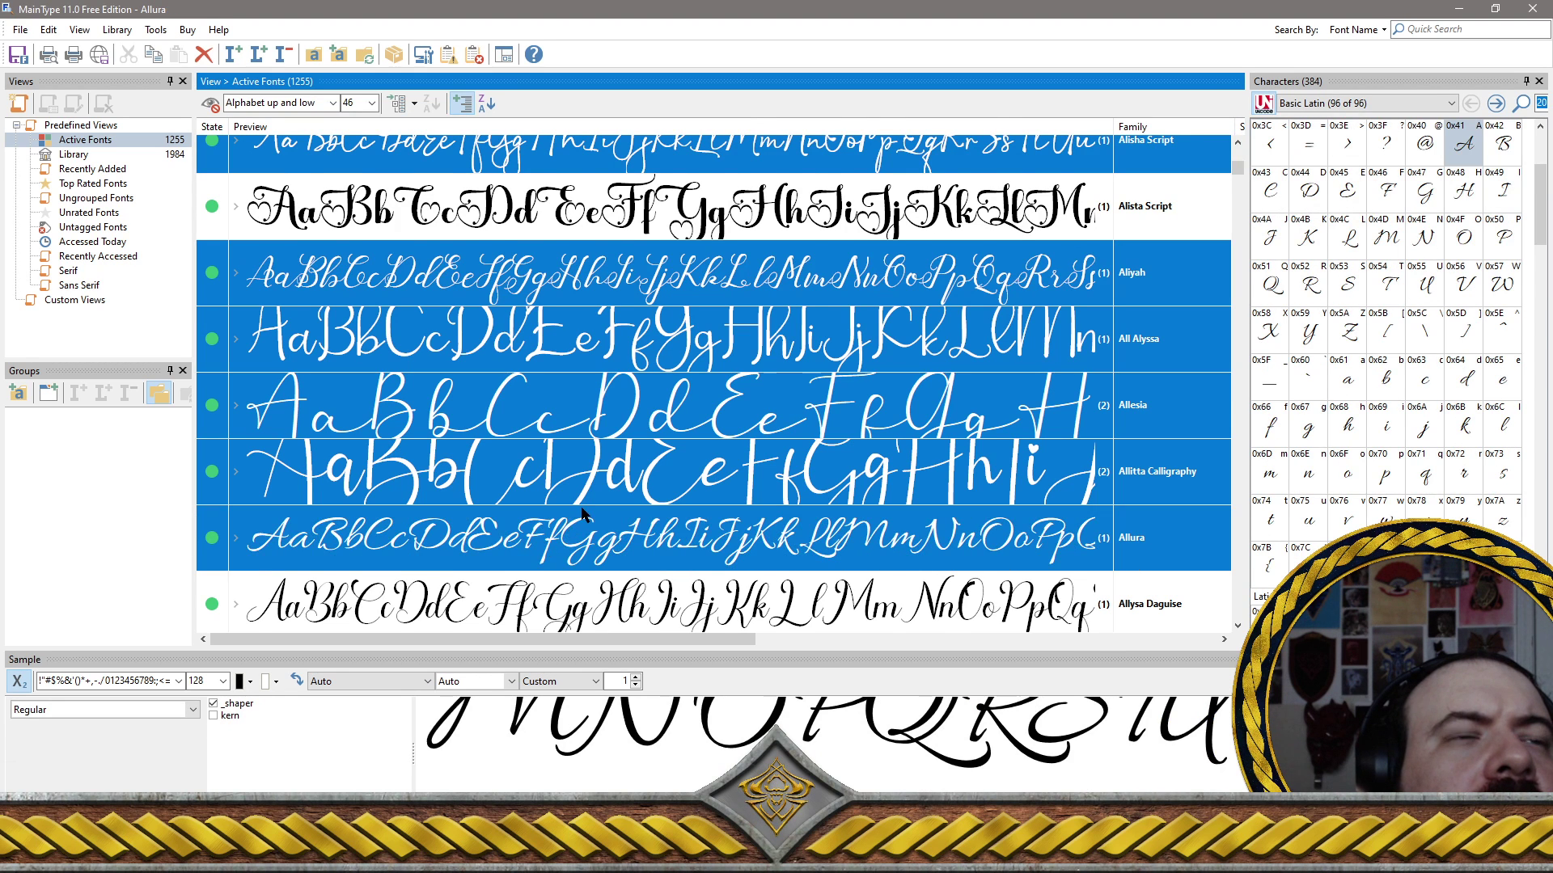
Extend the selection with the almond whisp, Alothea, Alpenttera, Amania, Amanthy Lefera and Amatic SC font families
{"action": "scroll", "coordinate": [574, 517], "scroll_direction": "down", "scroll_amount": 2}
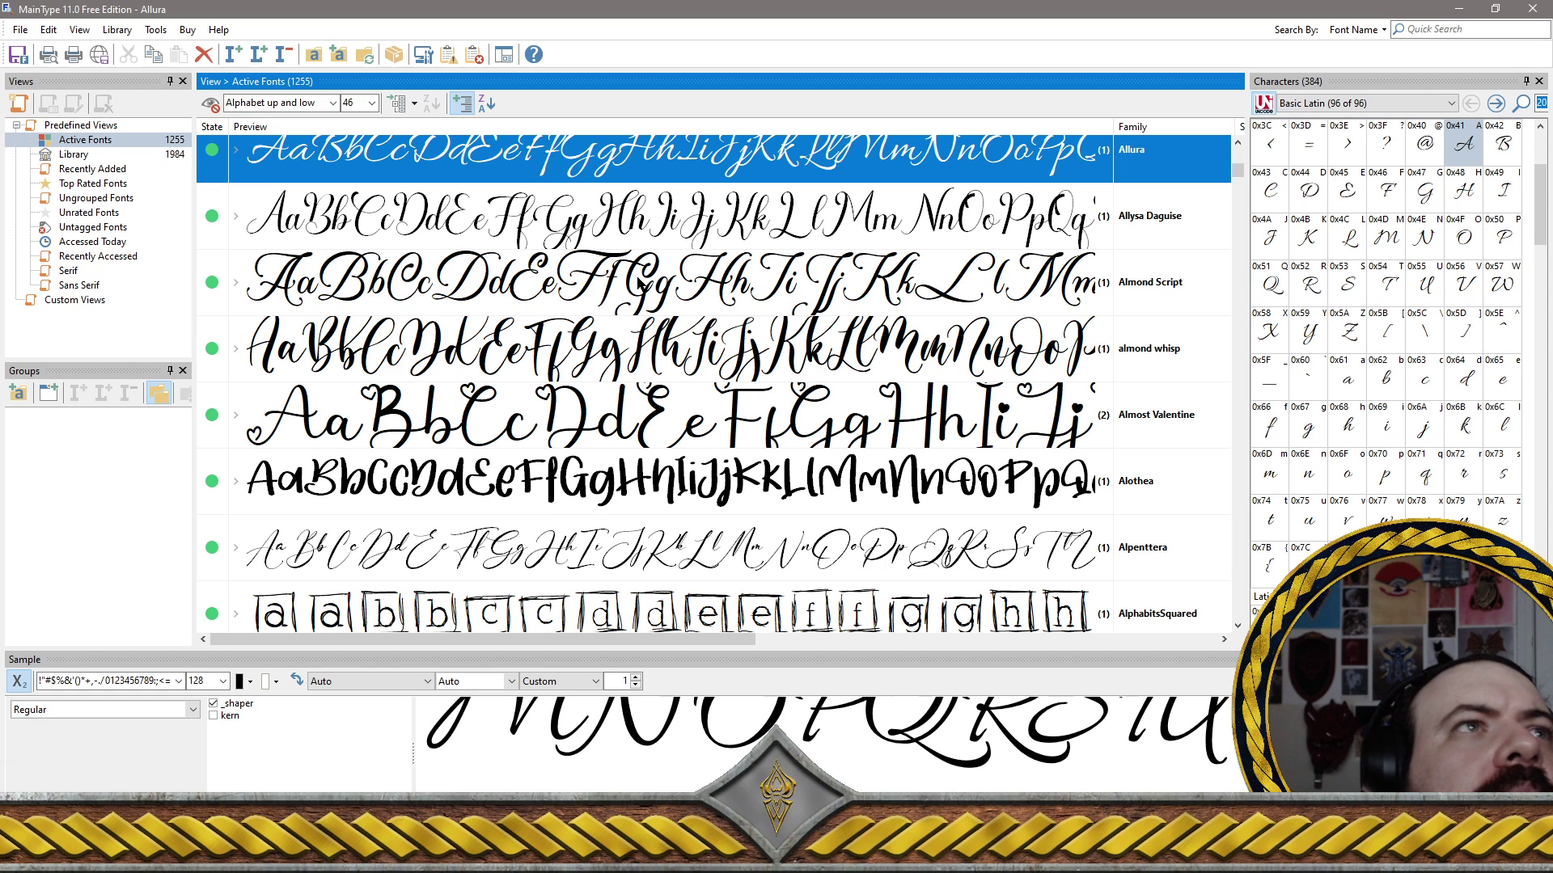
{"action": "left_click", "coordinate": [553, 344], "text": "ctrl"}
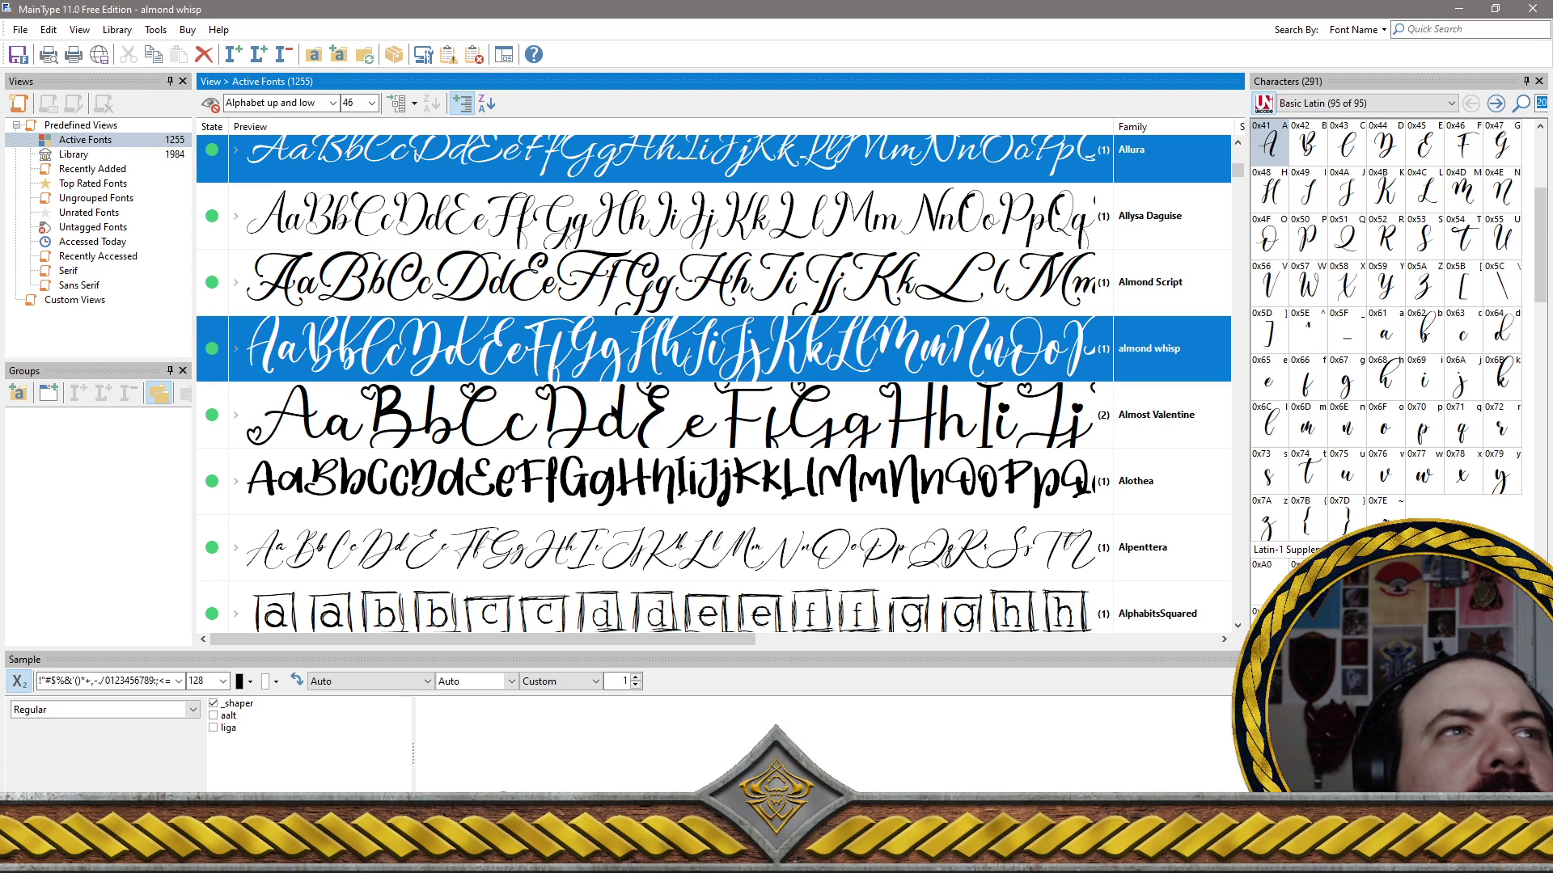
{"action": "left_click", "coordinate": [563, 495]}
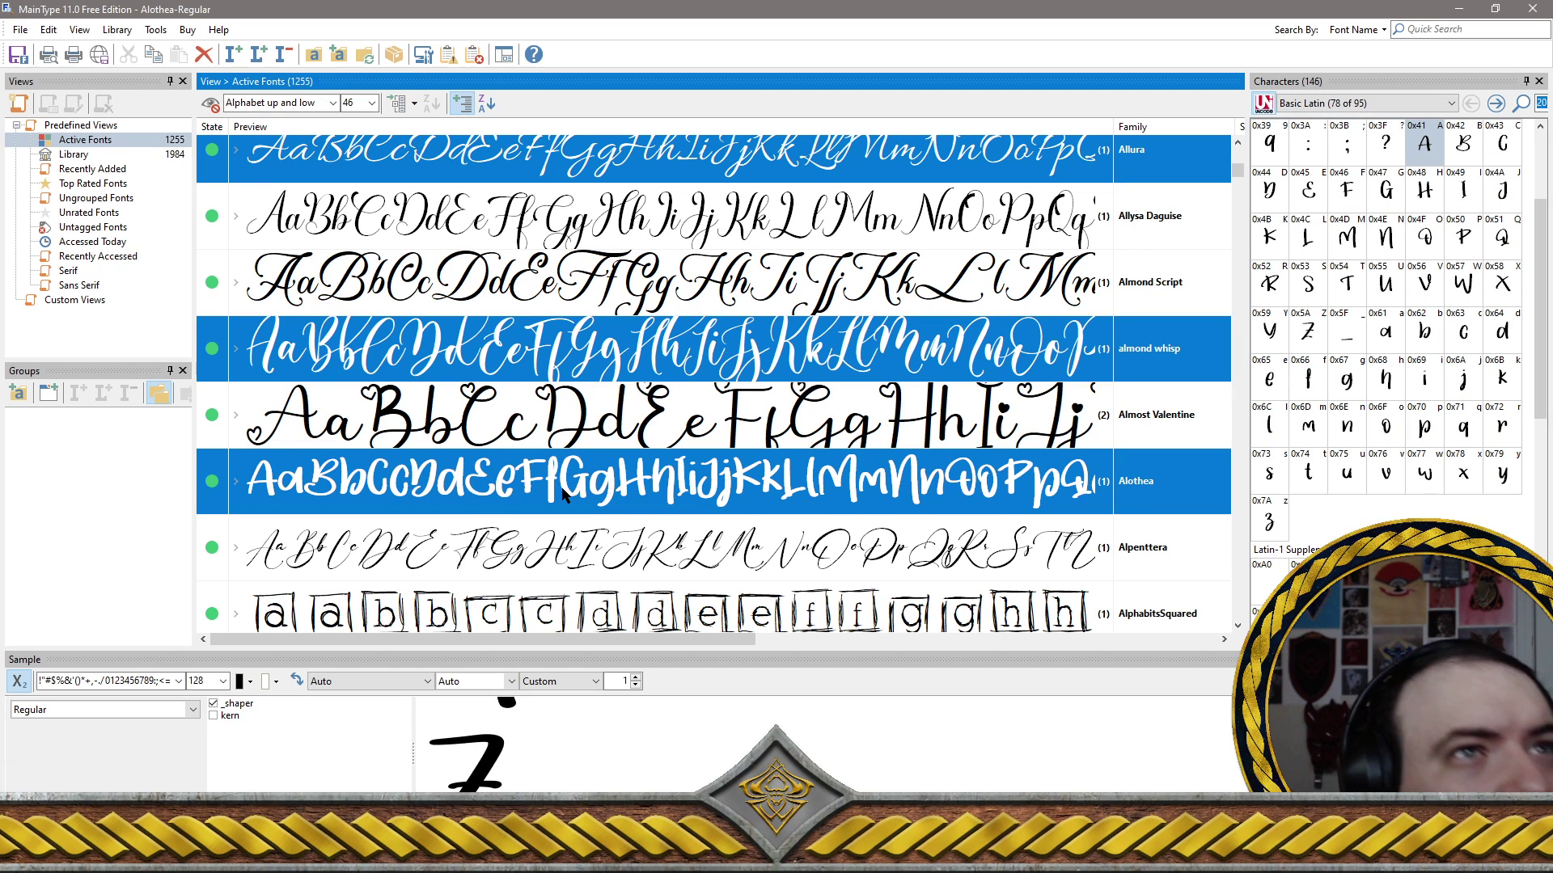
{"action": "left_click", "coordinate": [552, 558]}
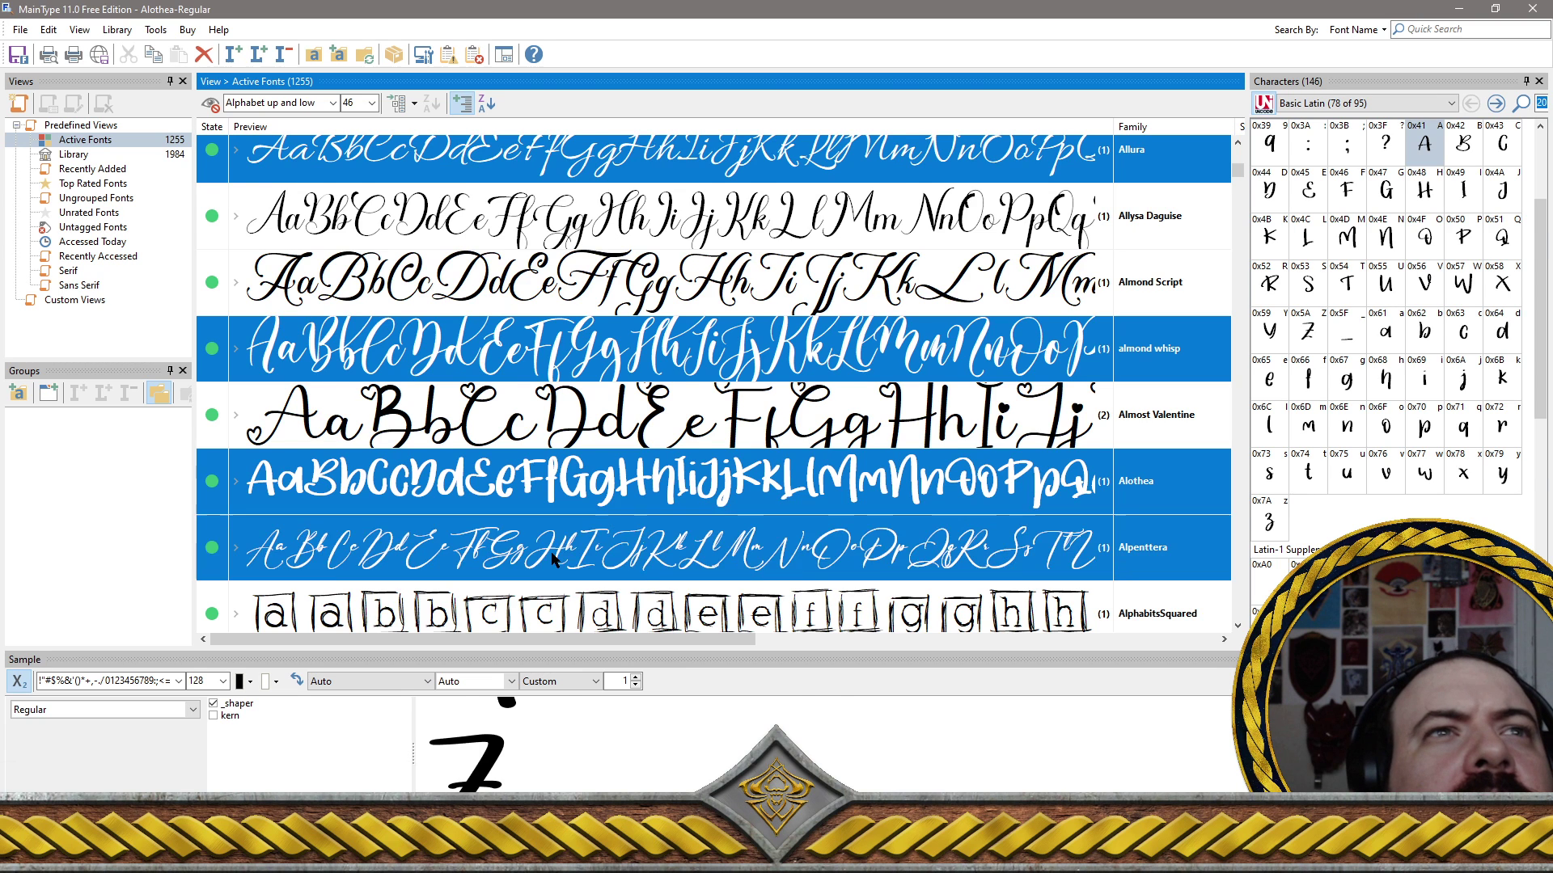
{"action": "scroll", "coordinate": [566, 546], "scroll_direction": "down", "scroll_amount": 2}
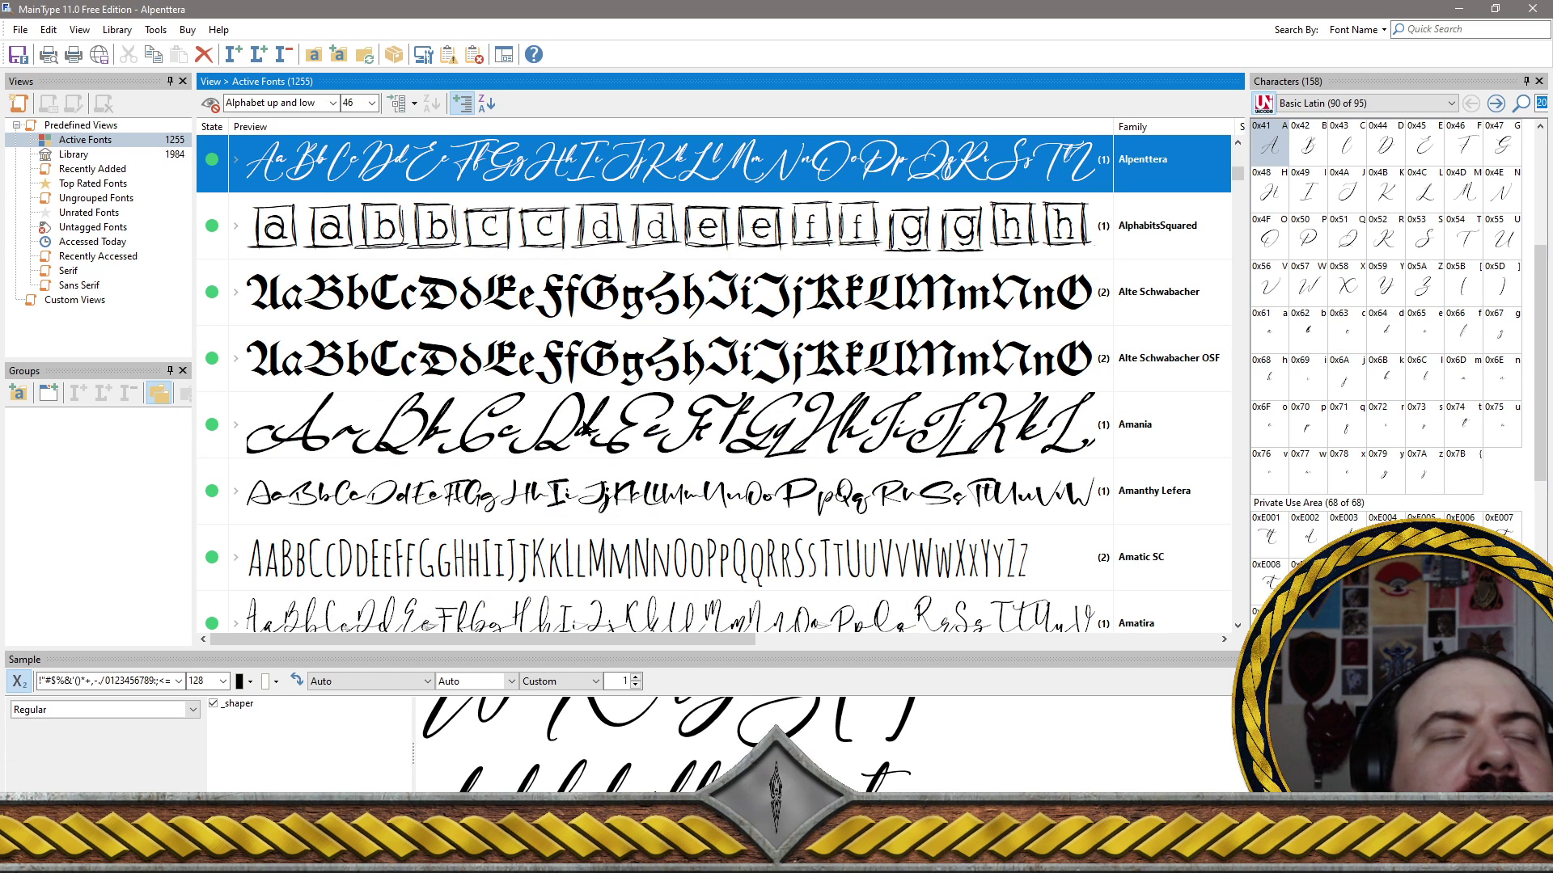
{"action": "left_click", "coordinate": [597, 436]}
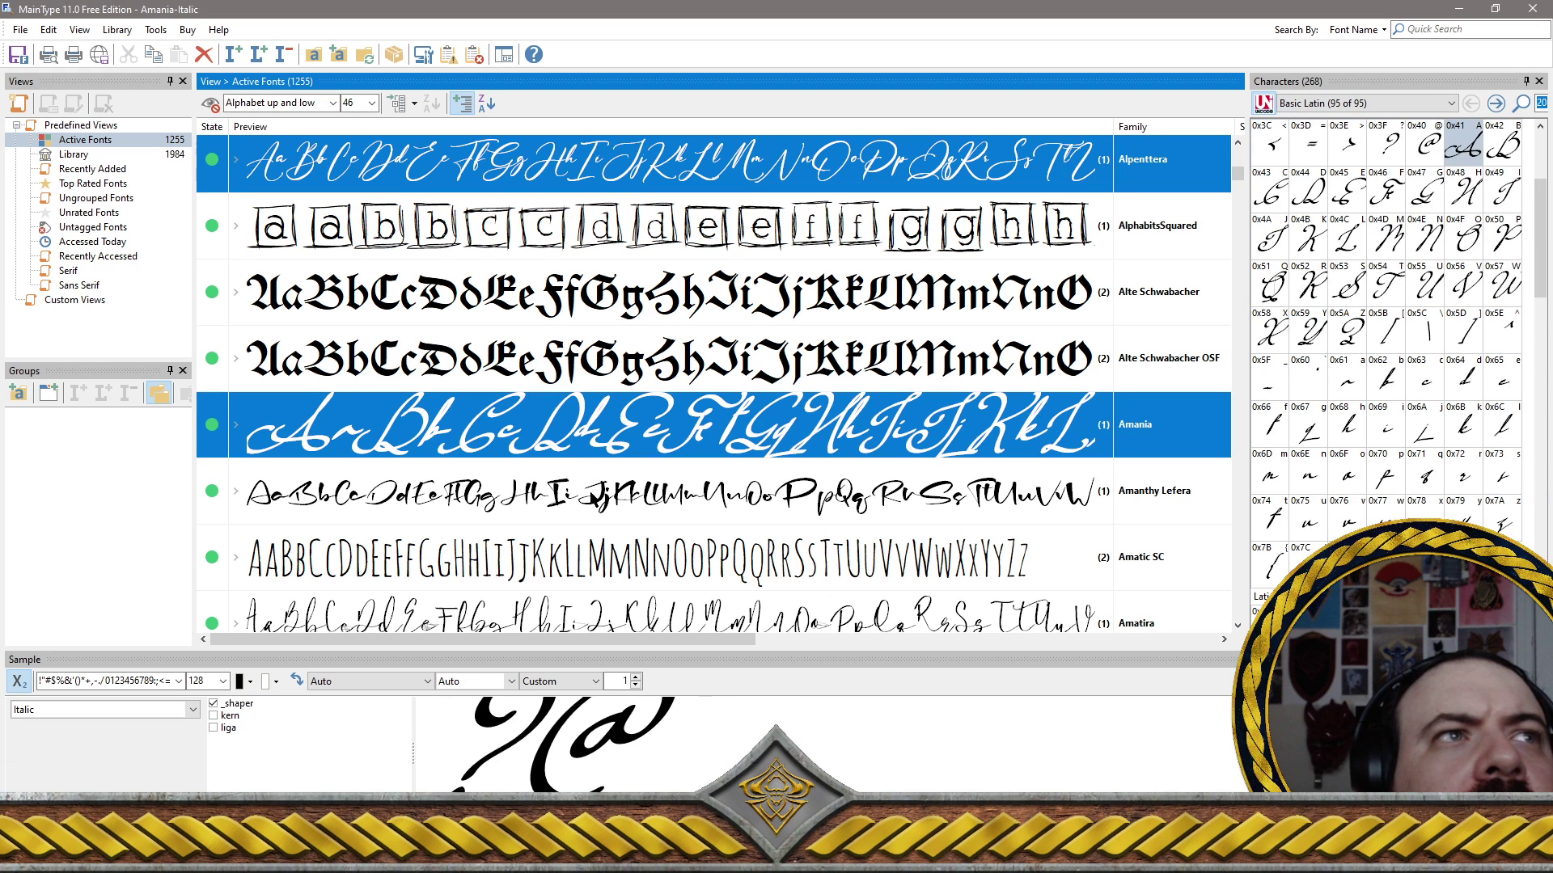
{"action": "left_click", "coordinate": [593, 502], "text": "ctrl"}
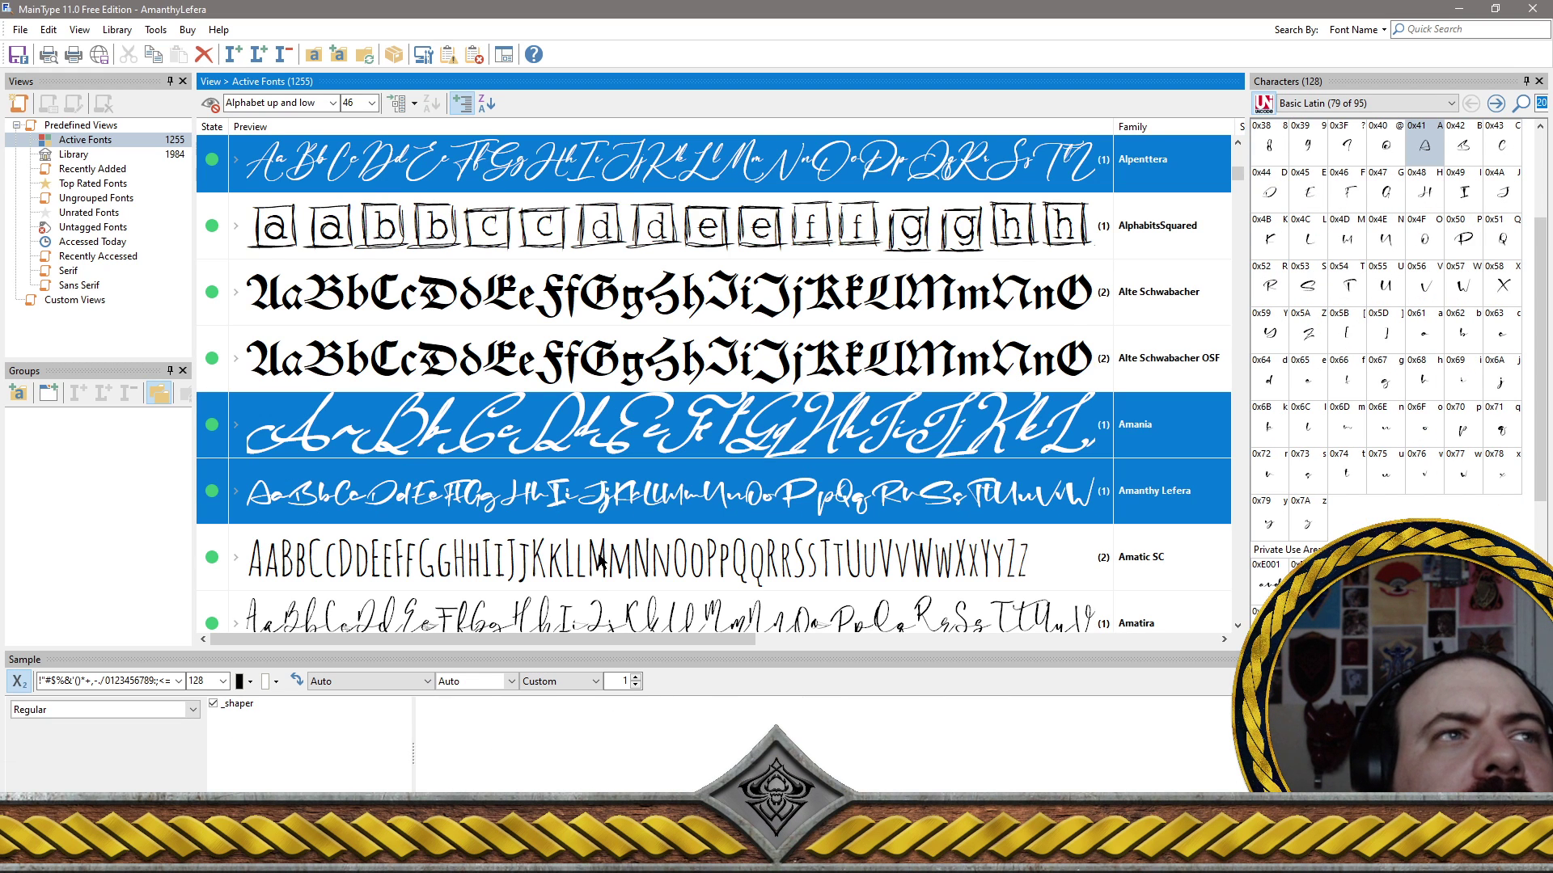
{"action": "left_click", "coordinate": [600, 566]}
Add the Amatira, Amerita, Amertha, Amestaya and Amillina font families to the selection
{"action": "scroll", "coordinate": [599, 566], "scroll_direction": "down", "scroll_amount": 2}
{"action": "left_click", "coordinate": [441, 226], "text": "ctrl"}
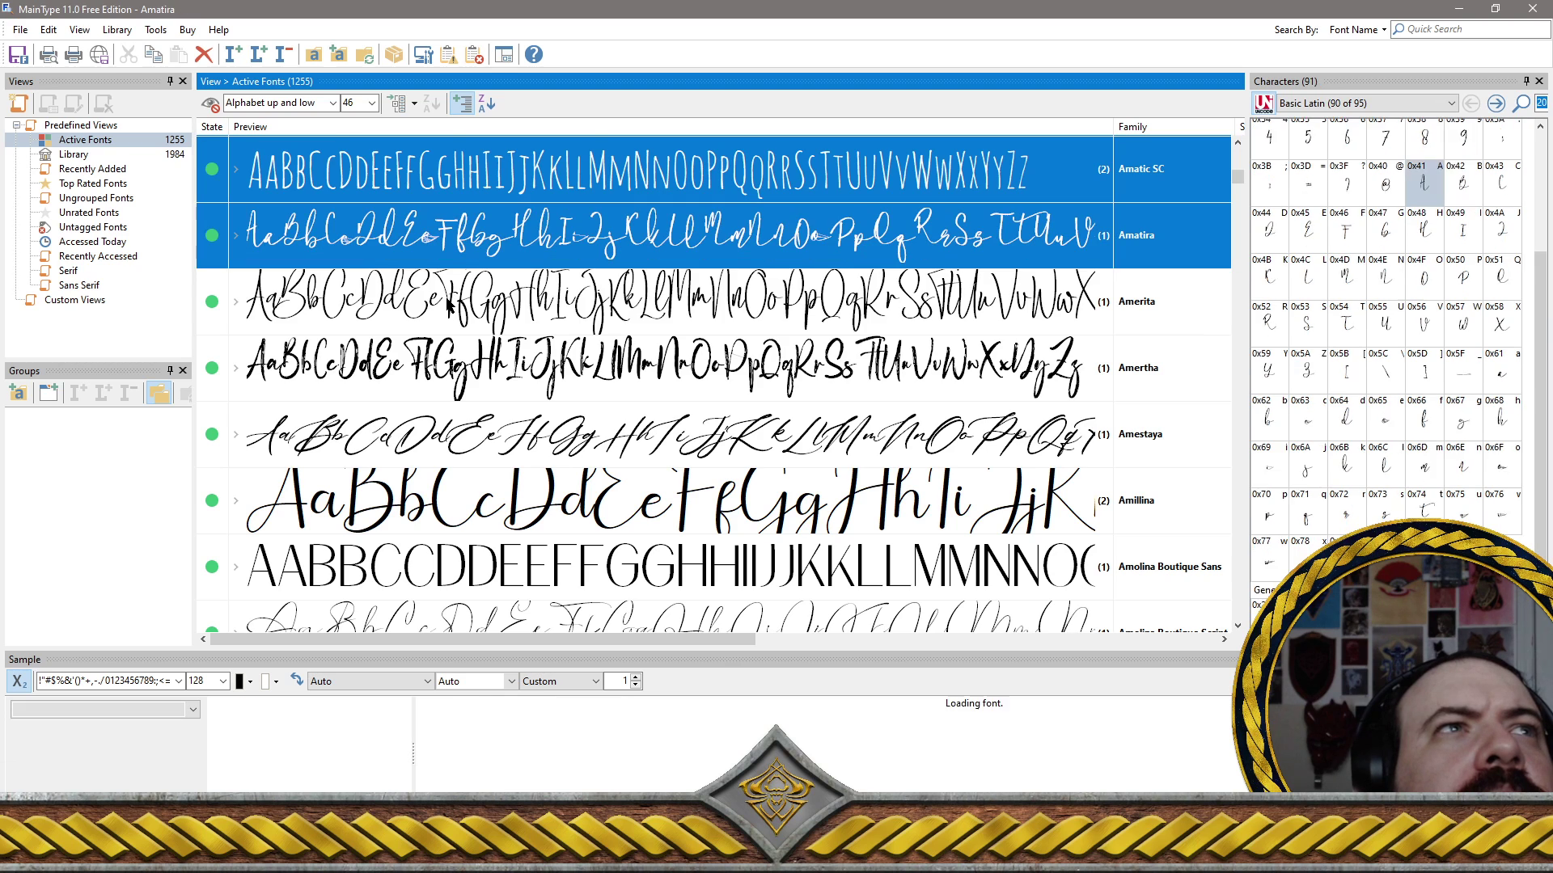
{"action": "left_click", "coordinate": [453, 319], "text": "ctrl"}
{"action": "left_click", "coordinate": [458, 356], "text": "ctrl"}
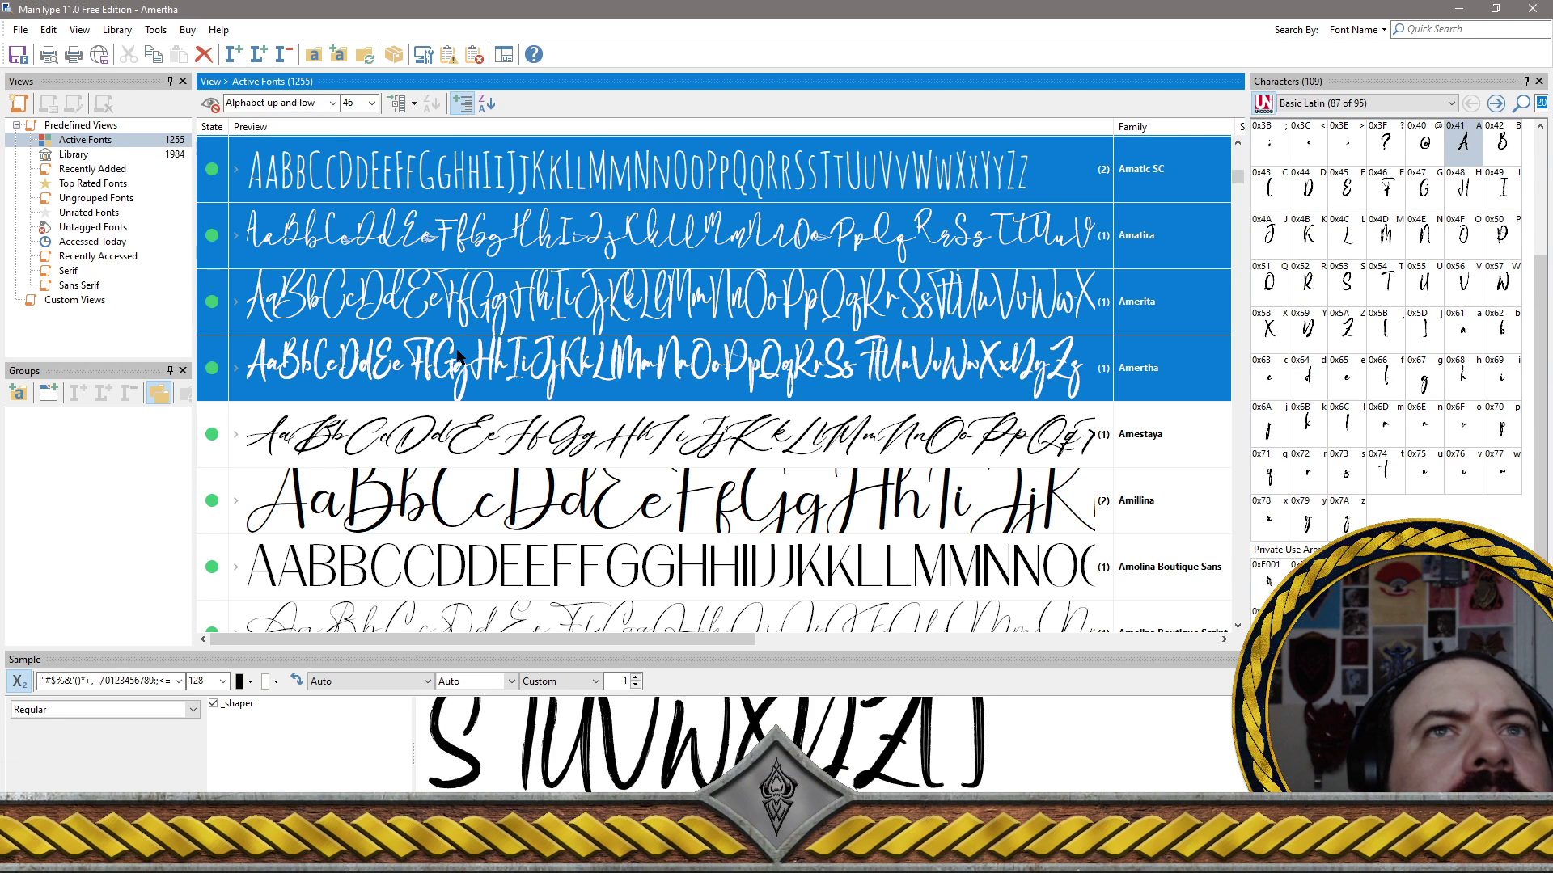
{"action": "left_click", "coordinate": [480, 441], "text": "ctrl"}
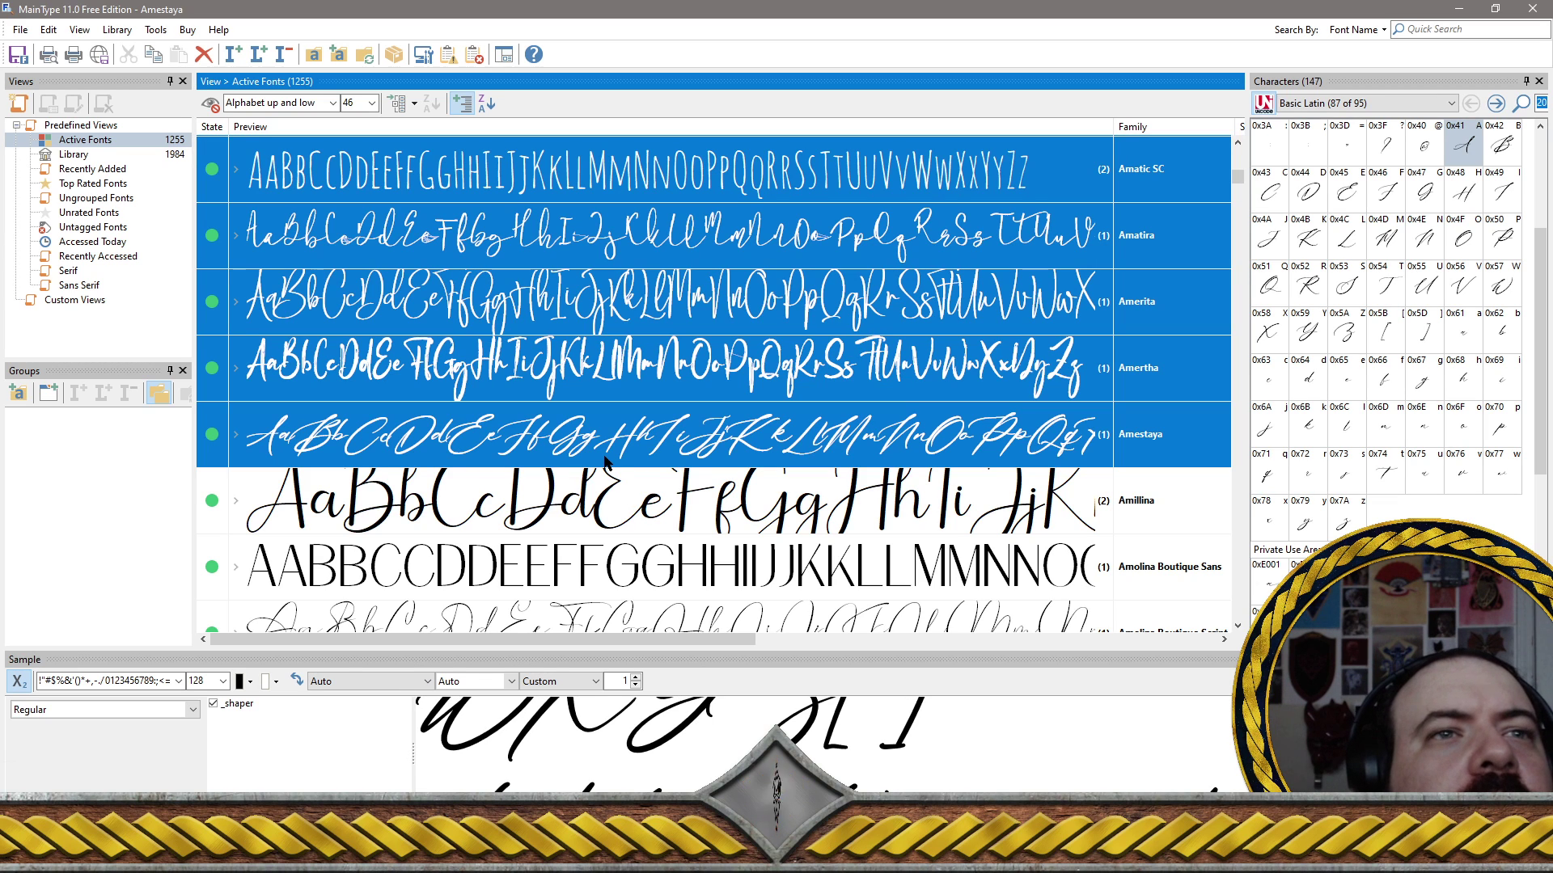
{"action": "left_click", "coordinate": [659, 508], "text": "shift"}
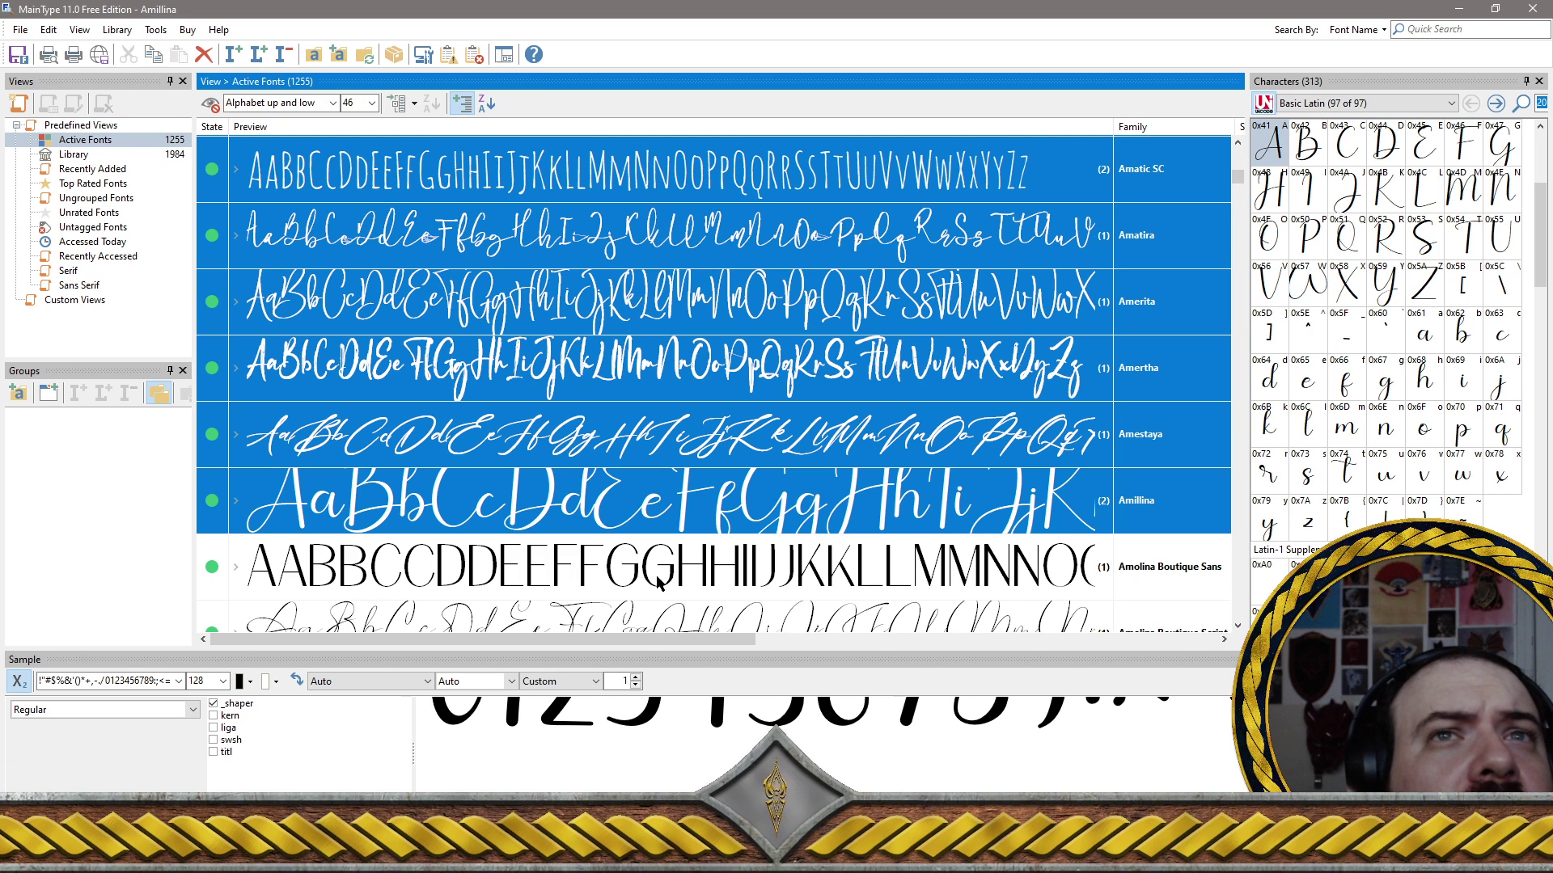
Include Amolina Boutique Script, AmpleSoundTab, Amputasi, Amrinnatica, Andalucia and Angel Love in the selection, leaving out Amolina Boutique Sans
{"action": "scroll", "coordinate": [730, 554], "scroll_direction": "down", "scroll_amount": 2}
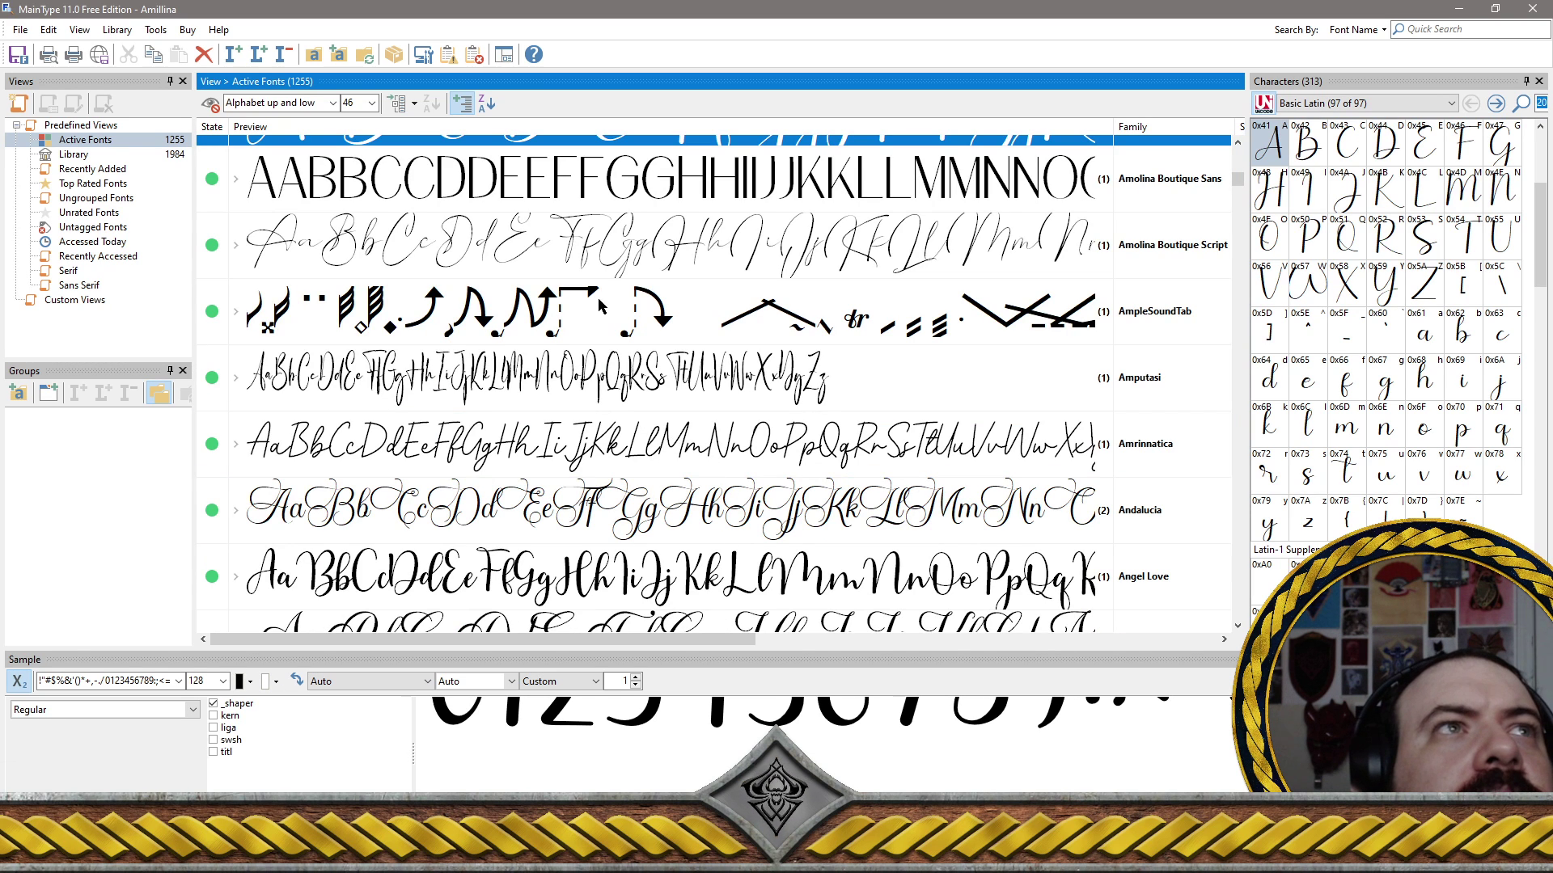
{"action": "left_click", "coordinate": [571, 249]}
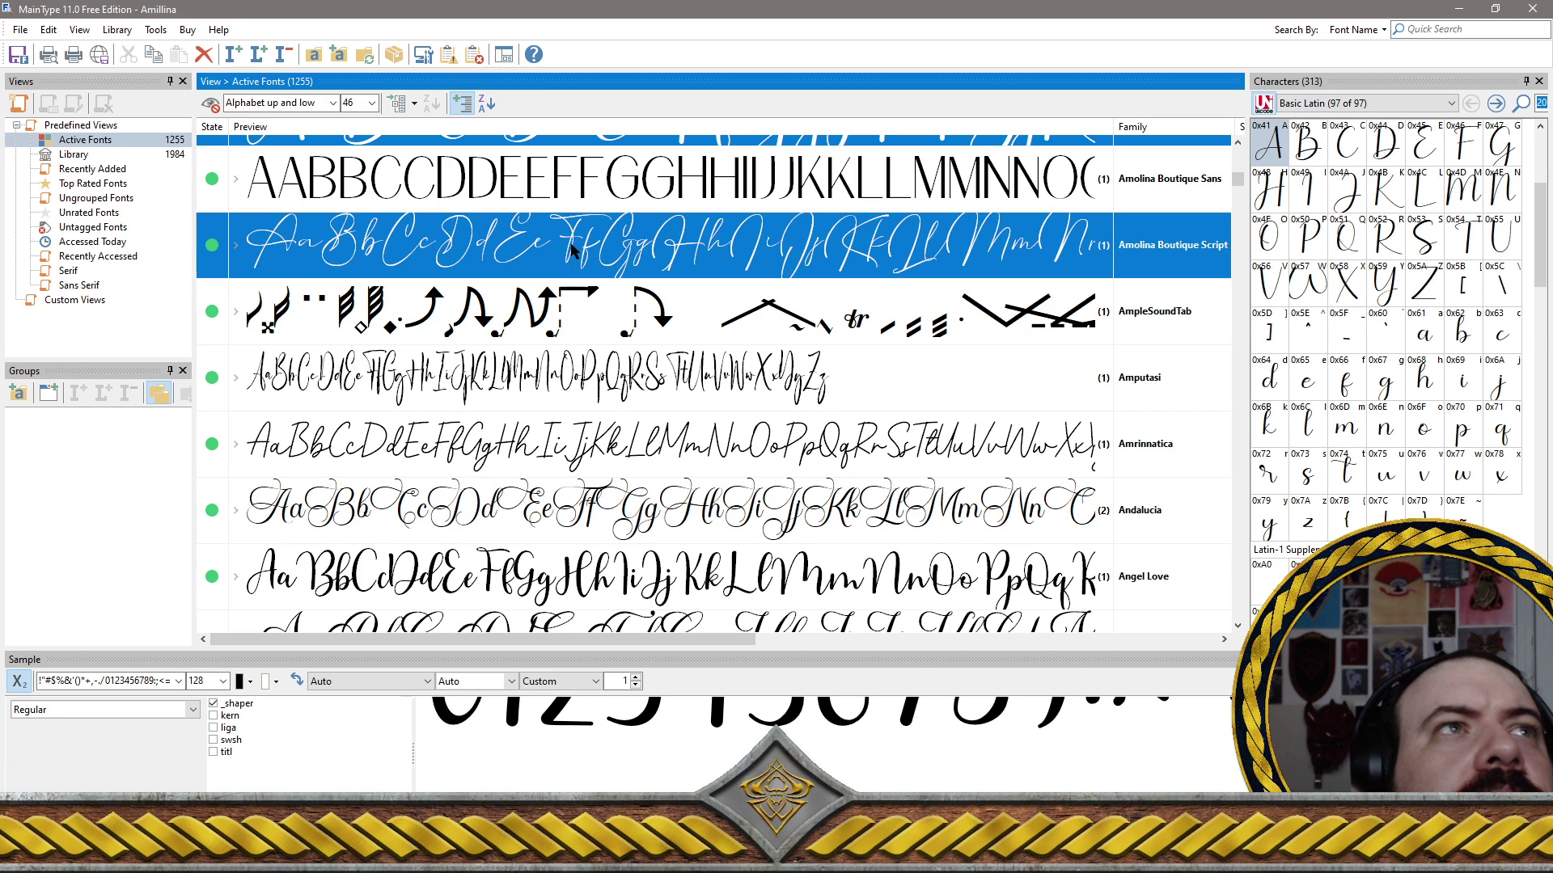
{"action": "left_click", "coordinate": [569, 304], "text": "shift"}
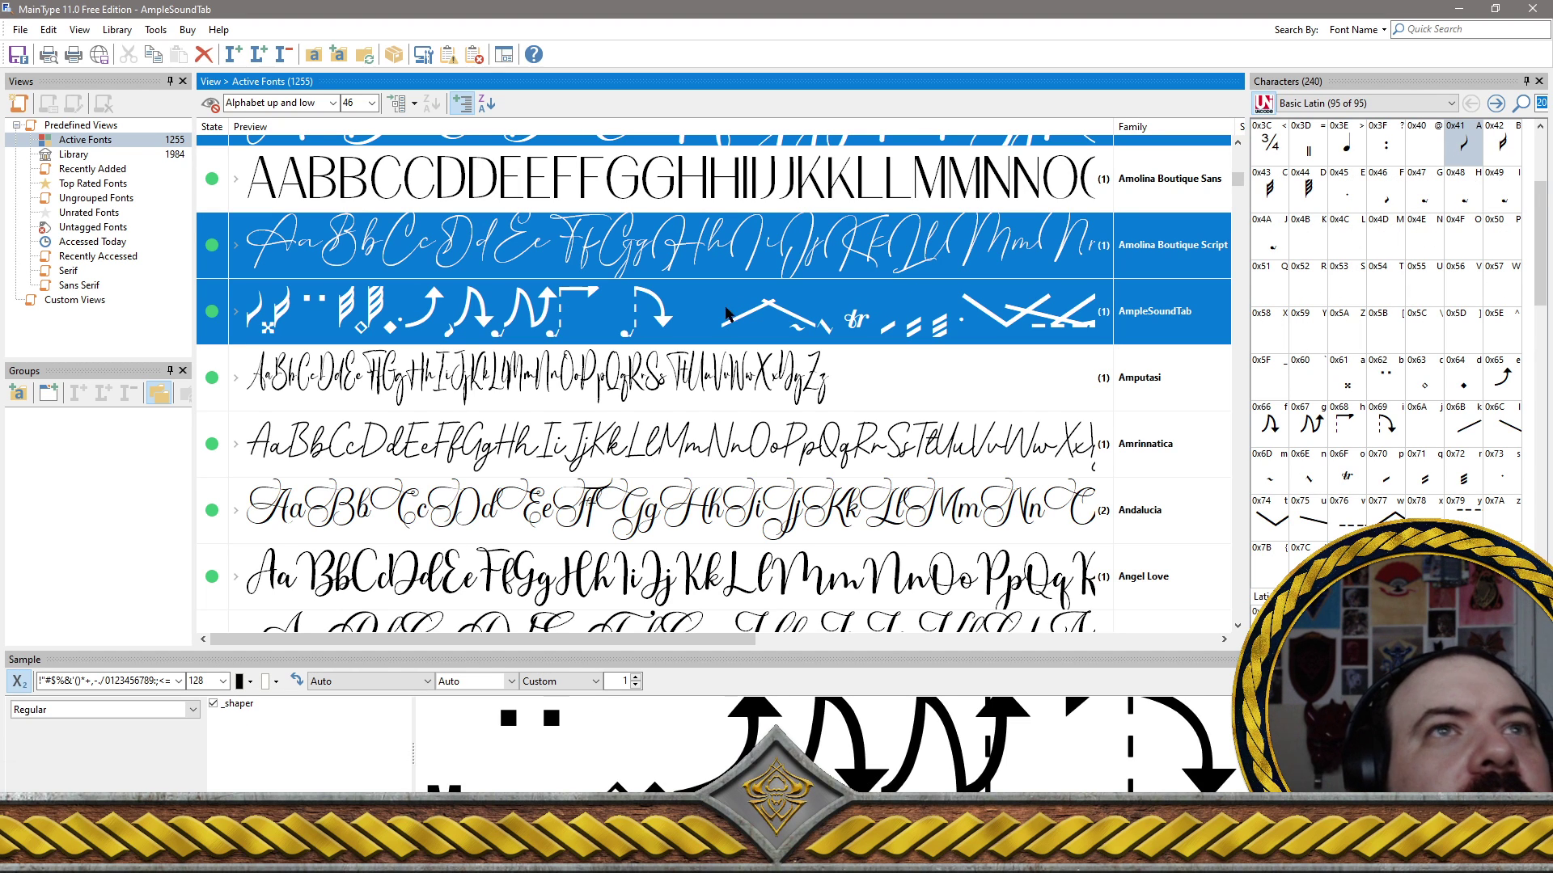
{"action": "left_click", "coordinate": [712, 388], "text": "shift"}
{"action": "left_click", "coordinate": [695, 466], "text": "shift"}
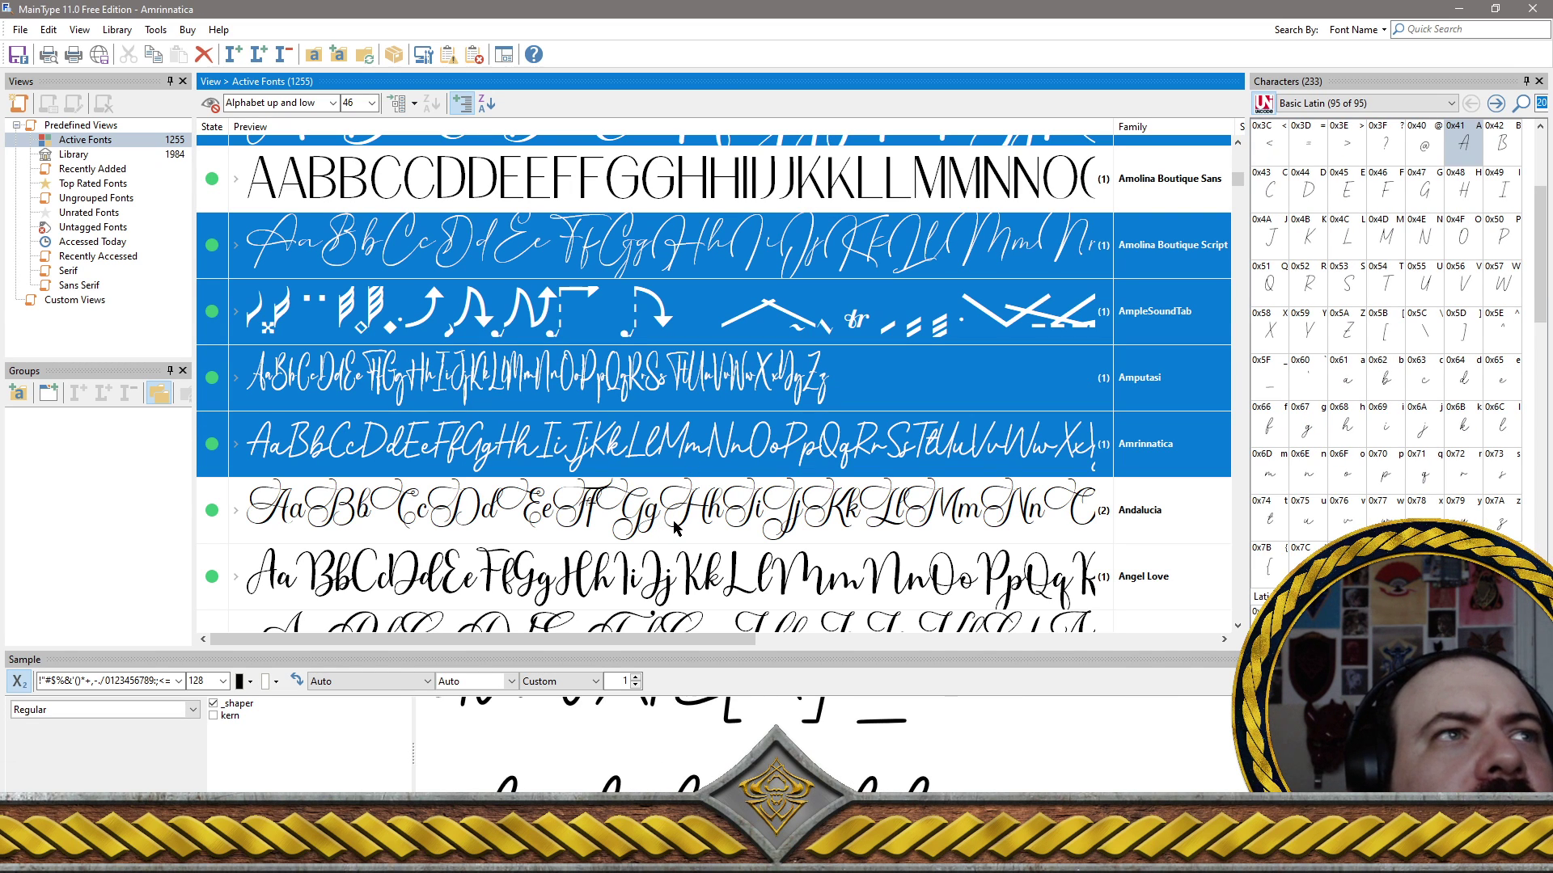
{"action": "left_click", "coordinate": [653, 511], "text": "shift"}
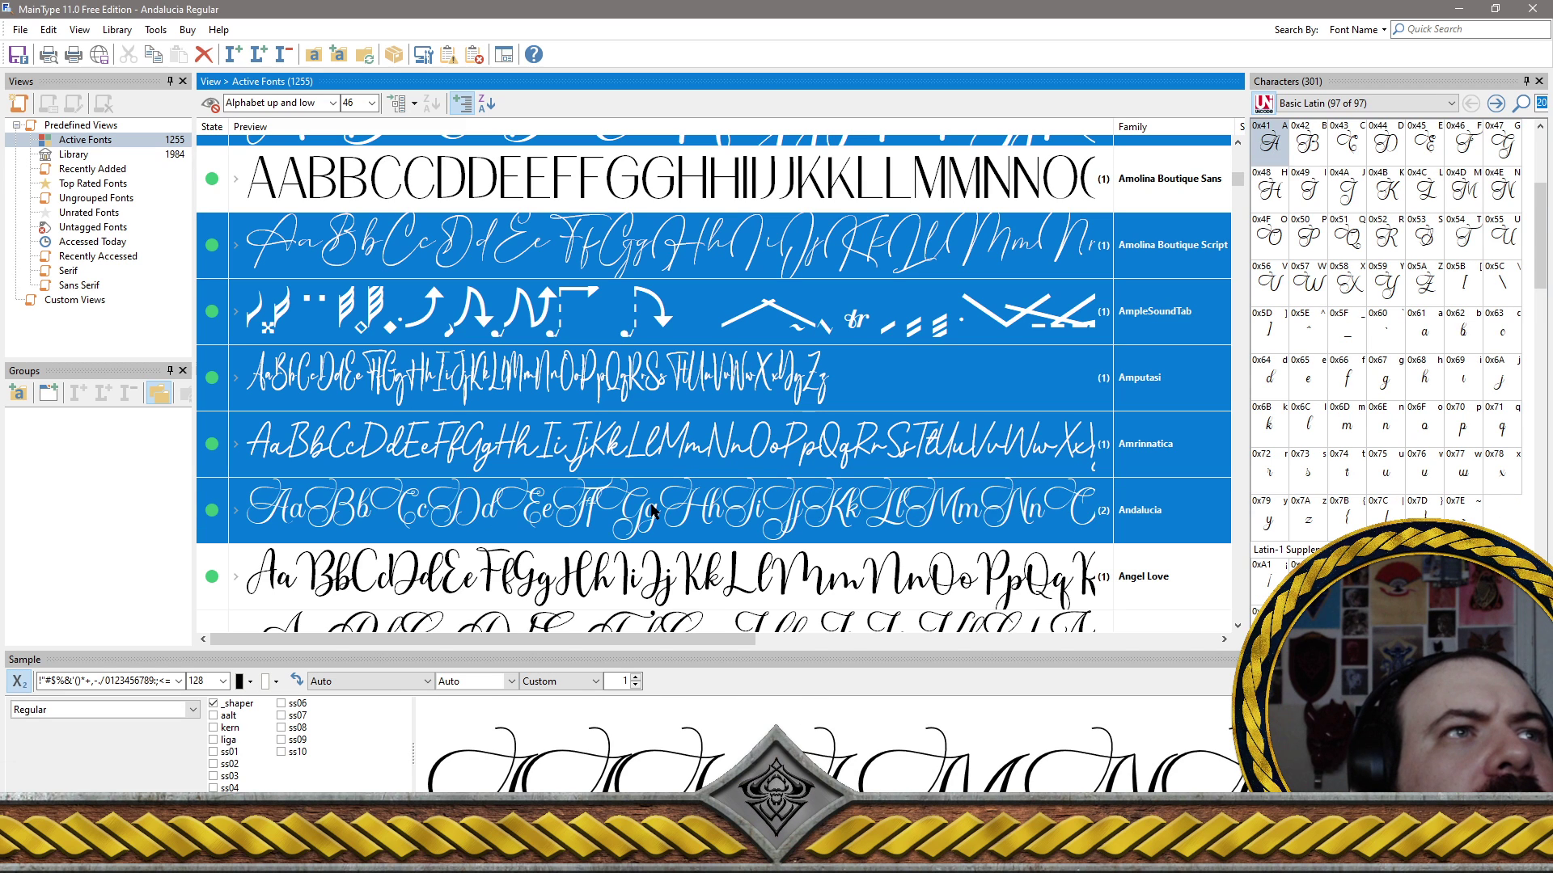
{"action": "left_click", "coordinate": [418, 592], "text": "shift"}
Add the Angistha and Angolla font families to the selection, skipping Angelina and Angelta Script
{"action": "scroll", "coordinate": [437, 437], "scroll_direction": "down", "scroll_amount": 2}
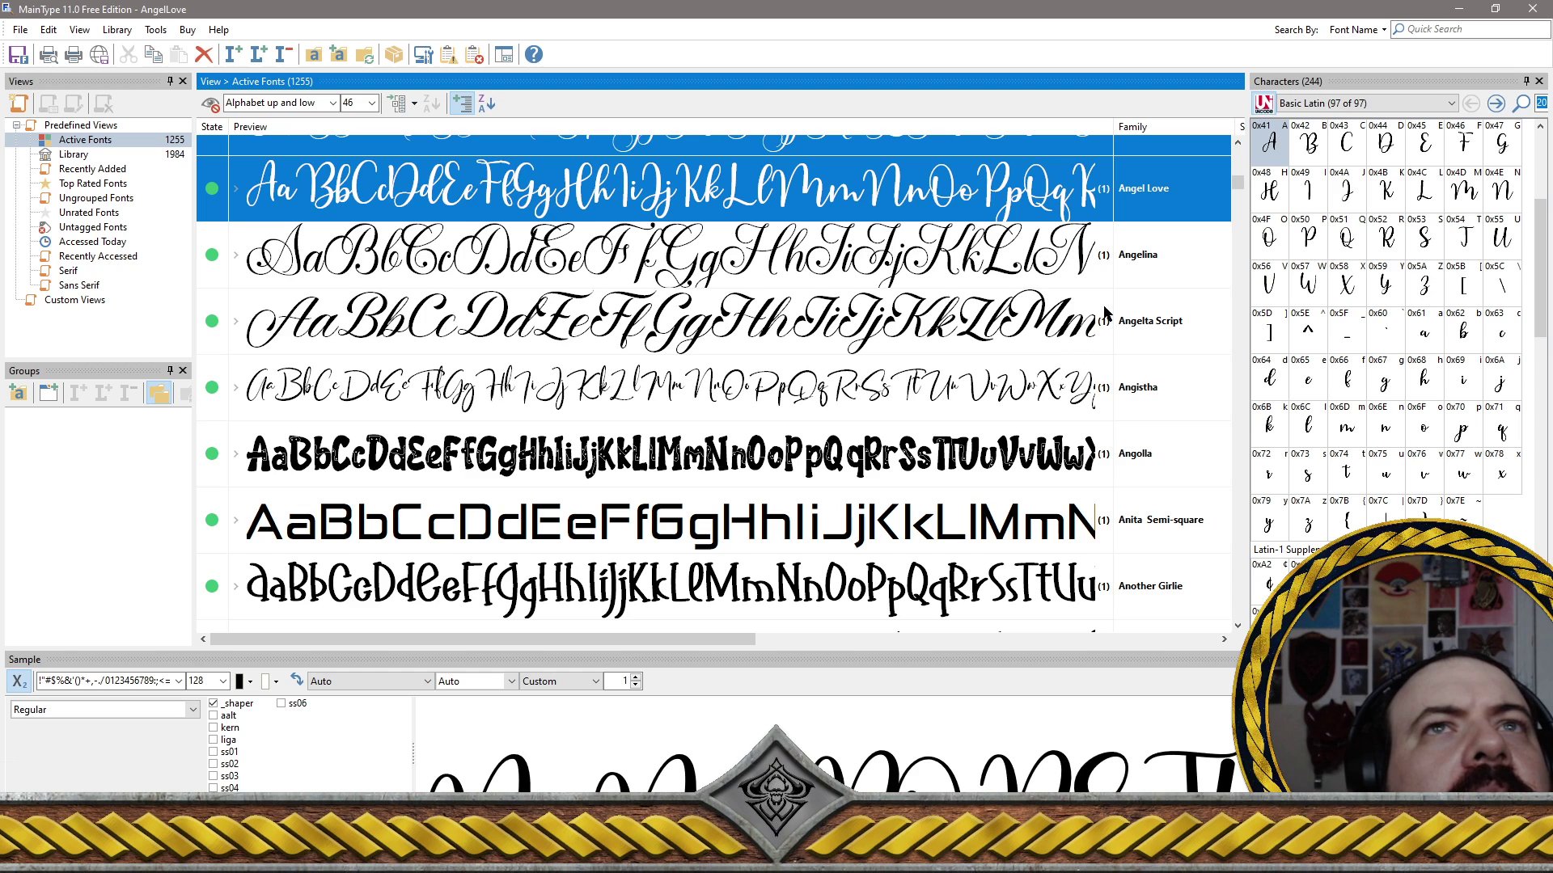
{"action": "left_click", "coordinate": [678, 400]}
{"action": "left_click", "coordinate": [725, 471], "text": "ctrl"}
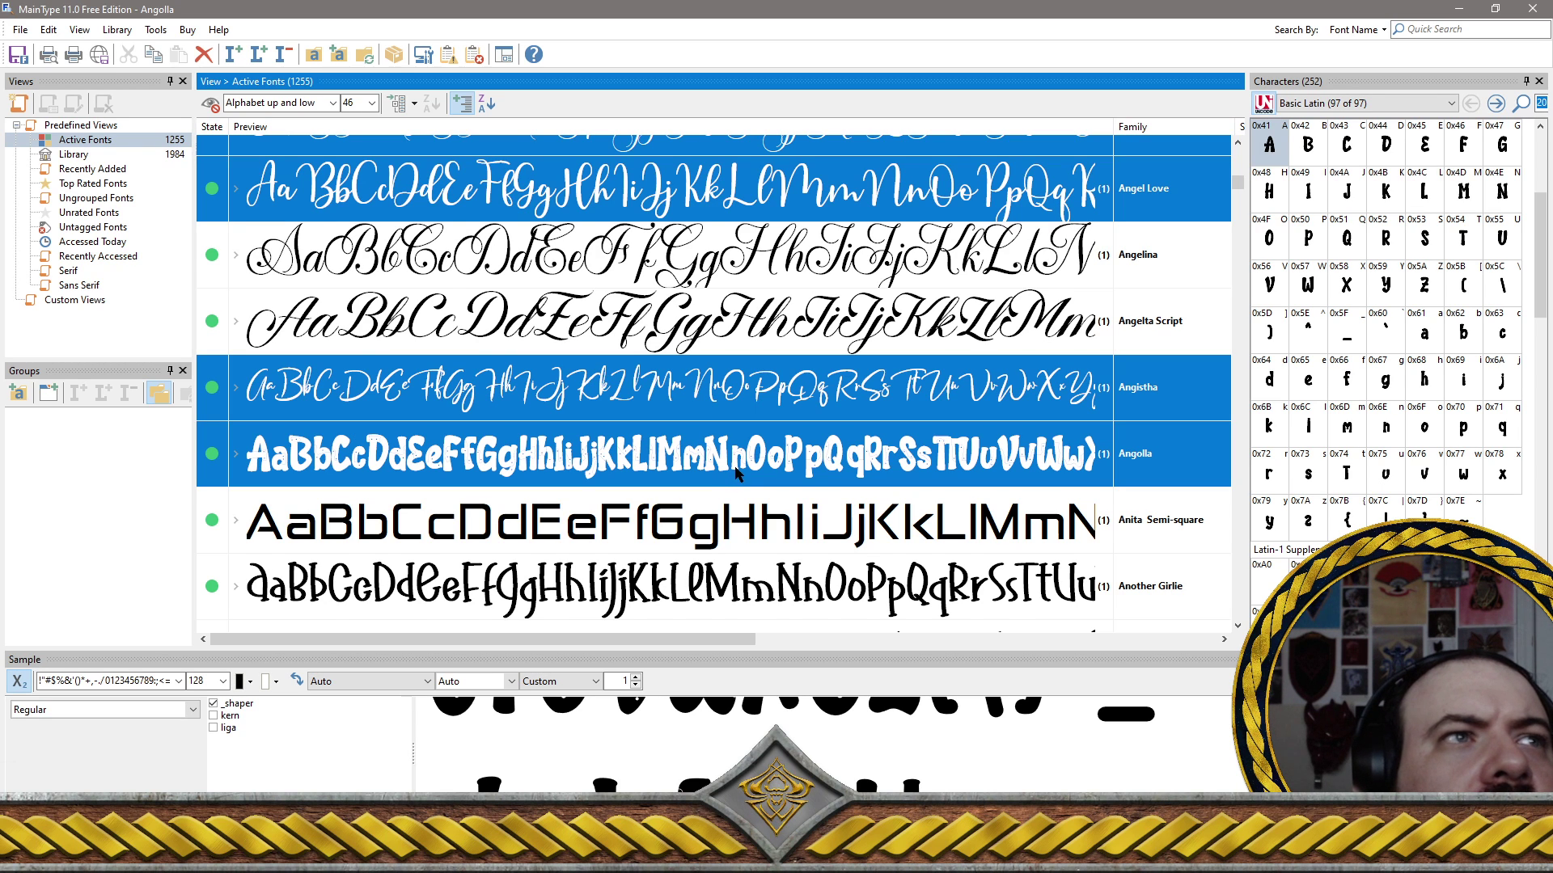
Add Another Girlie, Anstting Kishon, Antartika Display, Anticed, Antique Fontbear and Antique Witch to the selection
{"action": "scroll", "coordinate": [736, 473], "scroll_direction": "down", "scroll_amount": 2}
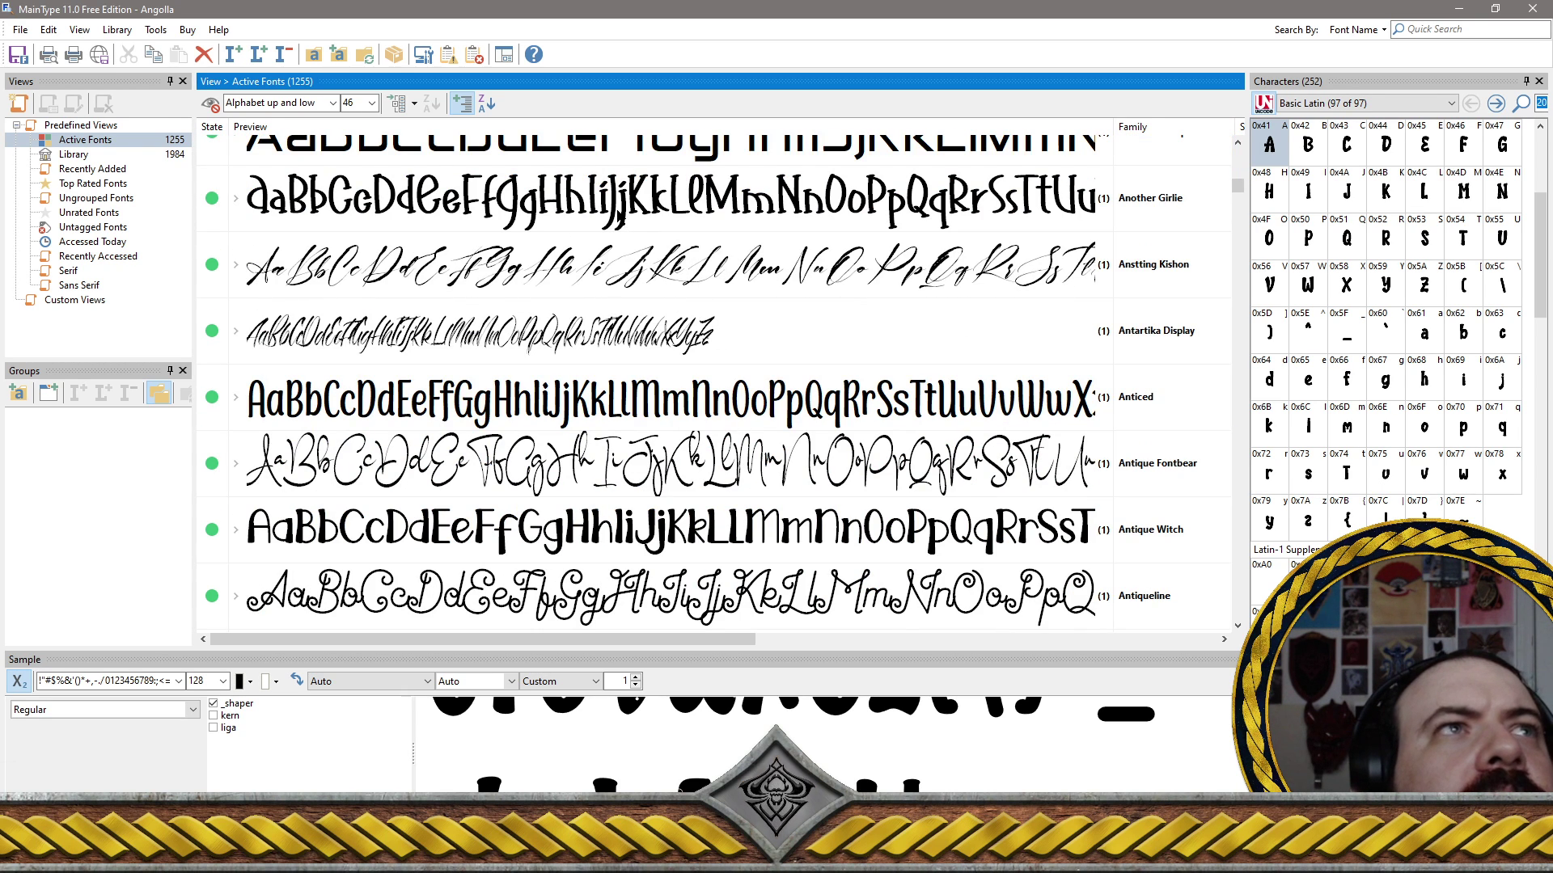
{"action": "left_click", "coordinate": [610, 198]}
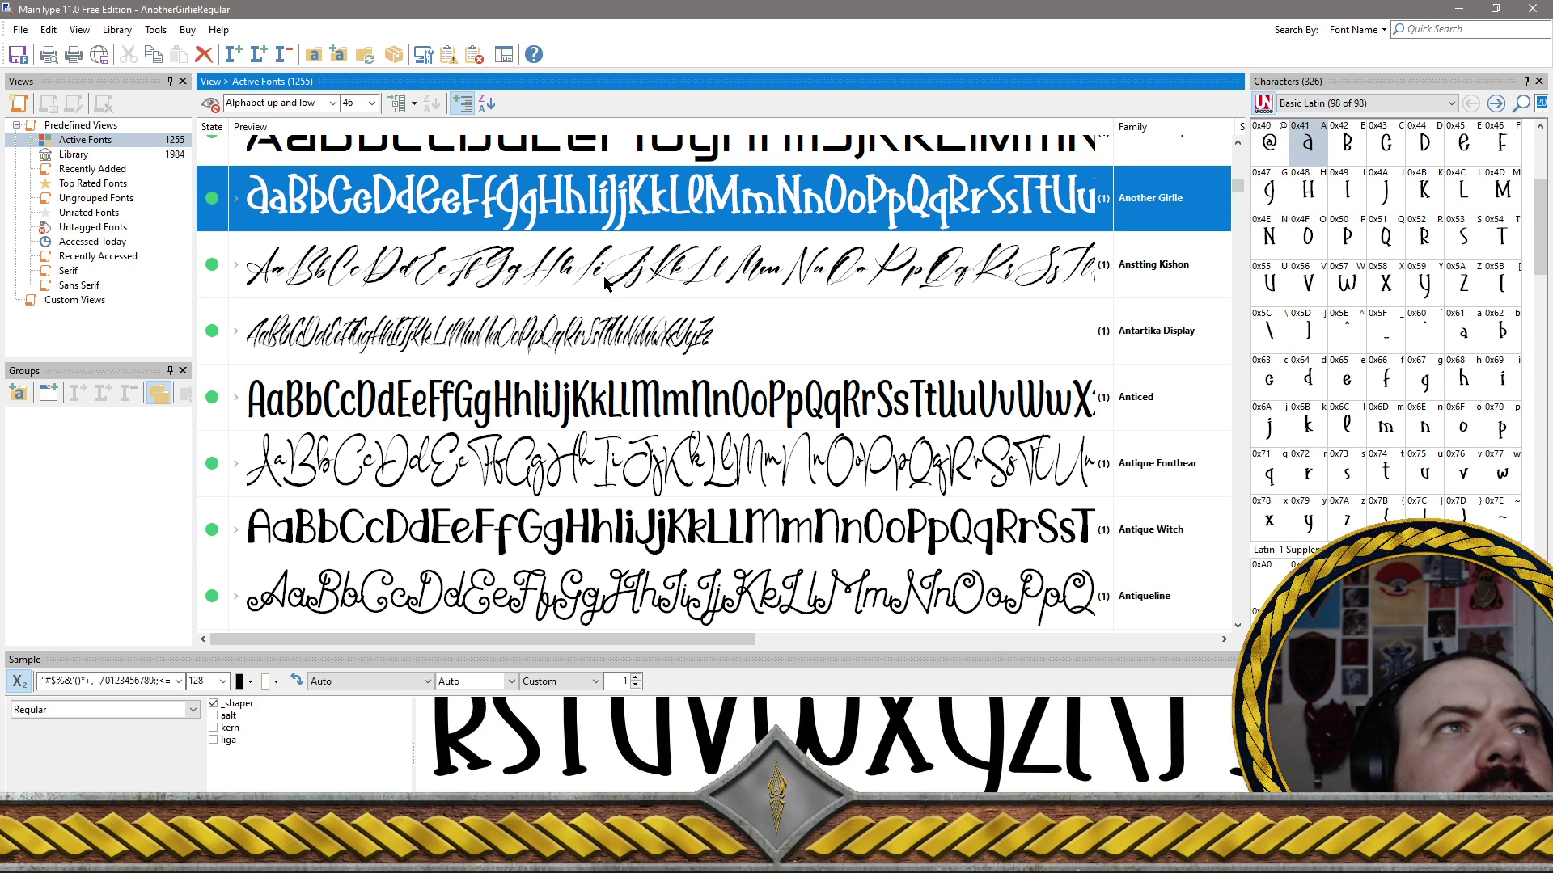
{"action": "left_click", "coordinate": [611, 267], "text": "ctrl"}
{"action": "left_click", "coordinate": [610, 348], "text": "ctrl"}
{"action": "left_click", "coordinate": [643, 413], "text": "ctrl"}
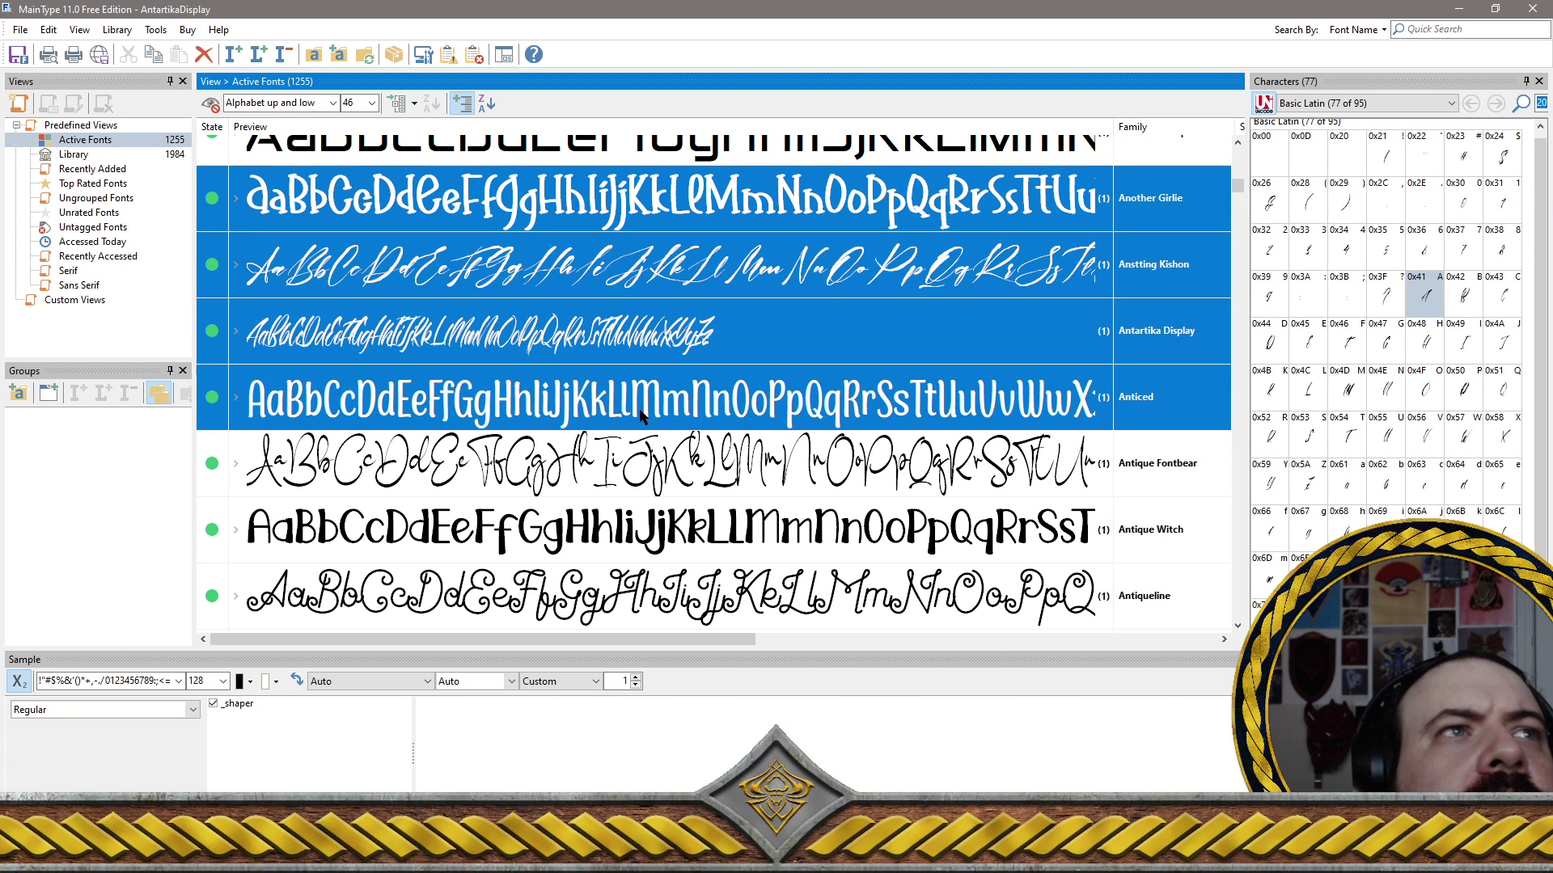
{"action": "left_click", "coordinate": [629, 465], "text": "ctrl"}
{"action": "left_click", "coordinate": [635, 532], "text": "ctrl"}
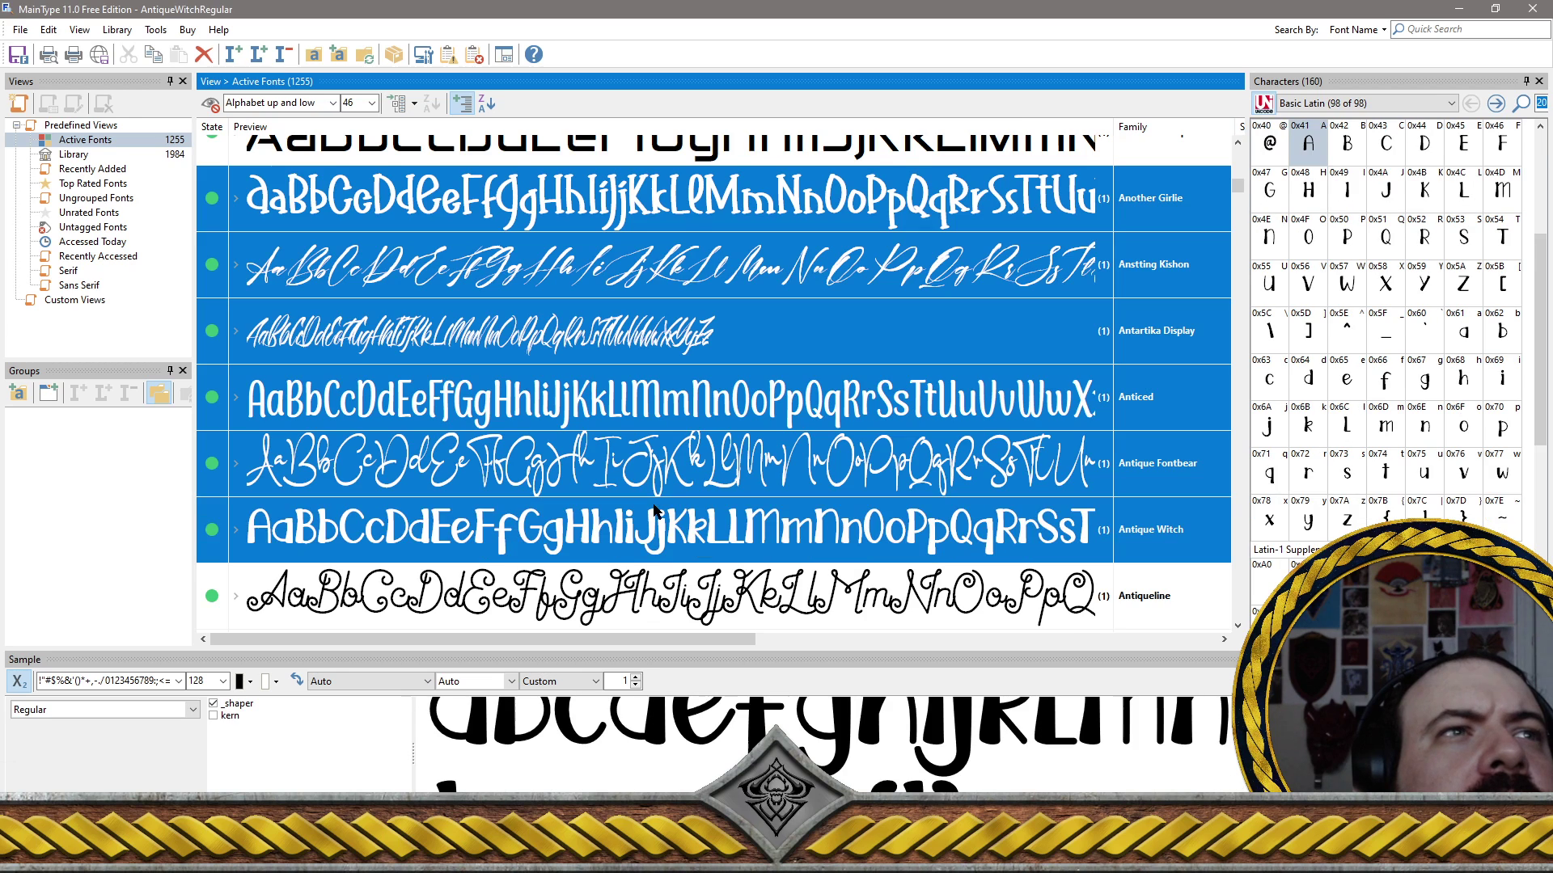
Add the Anttine, Aokahori and APPLE MANDALA font families to the selection, skipping Antiqueline and Anton
{"action": "scroll", "coordinate": [639, 517], "scroll_direction": "down", "scroll_amount": 2}
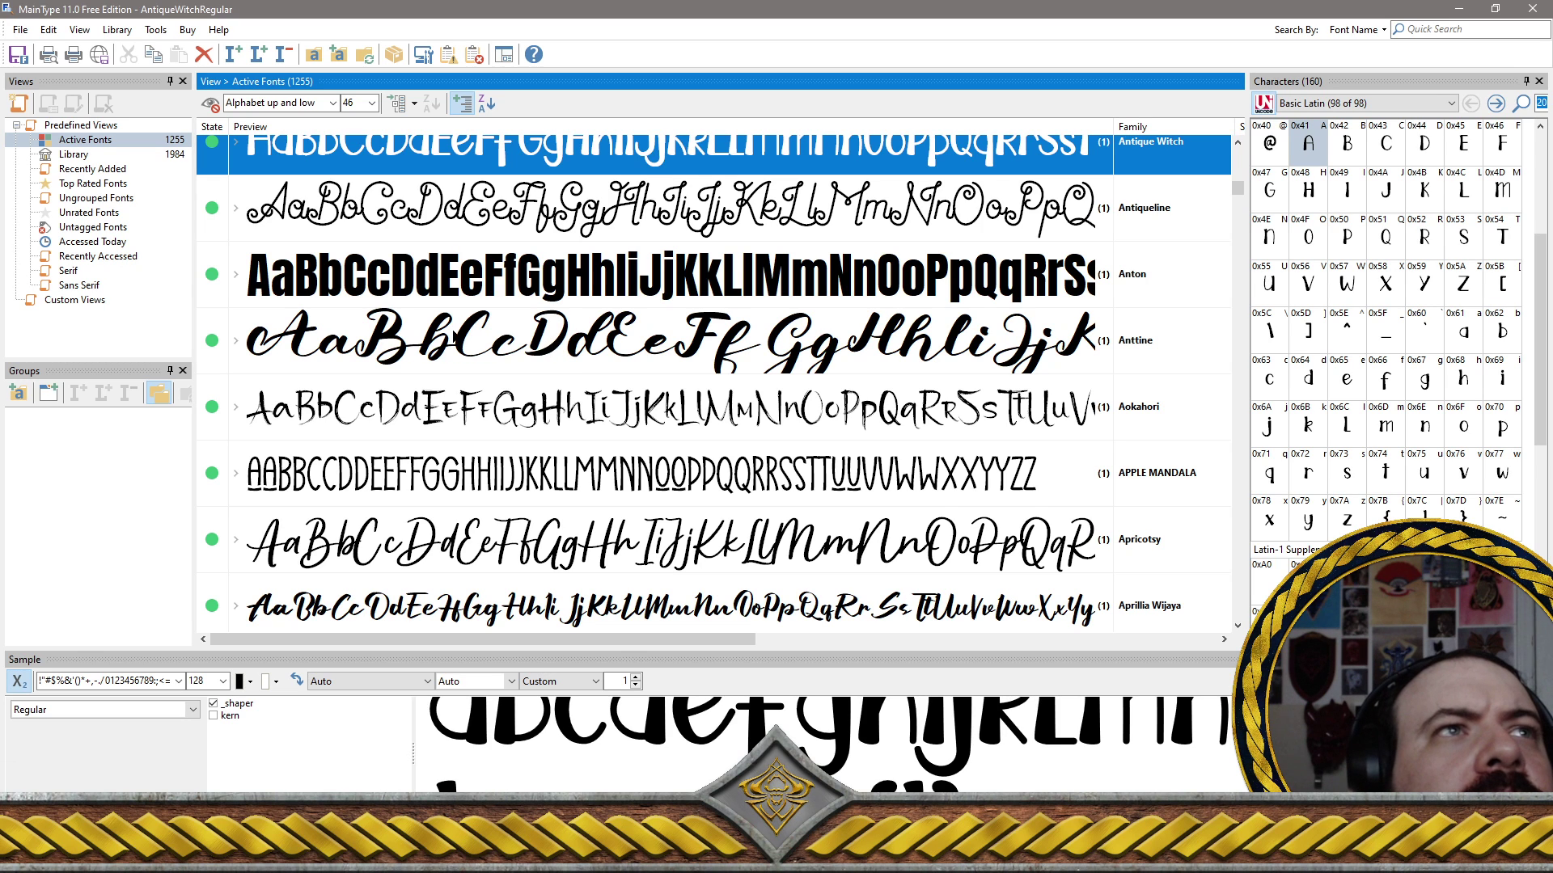
{"action": "left_click", "coordinate": [485, 356]}
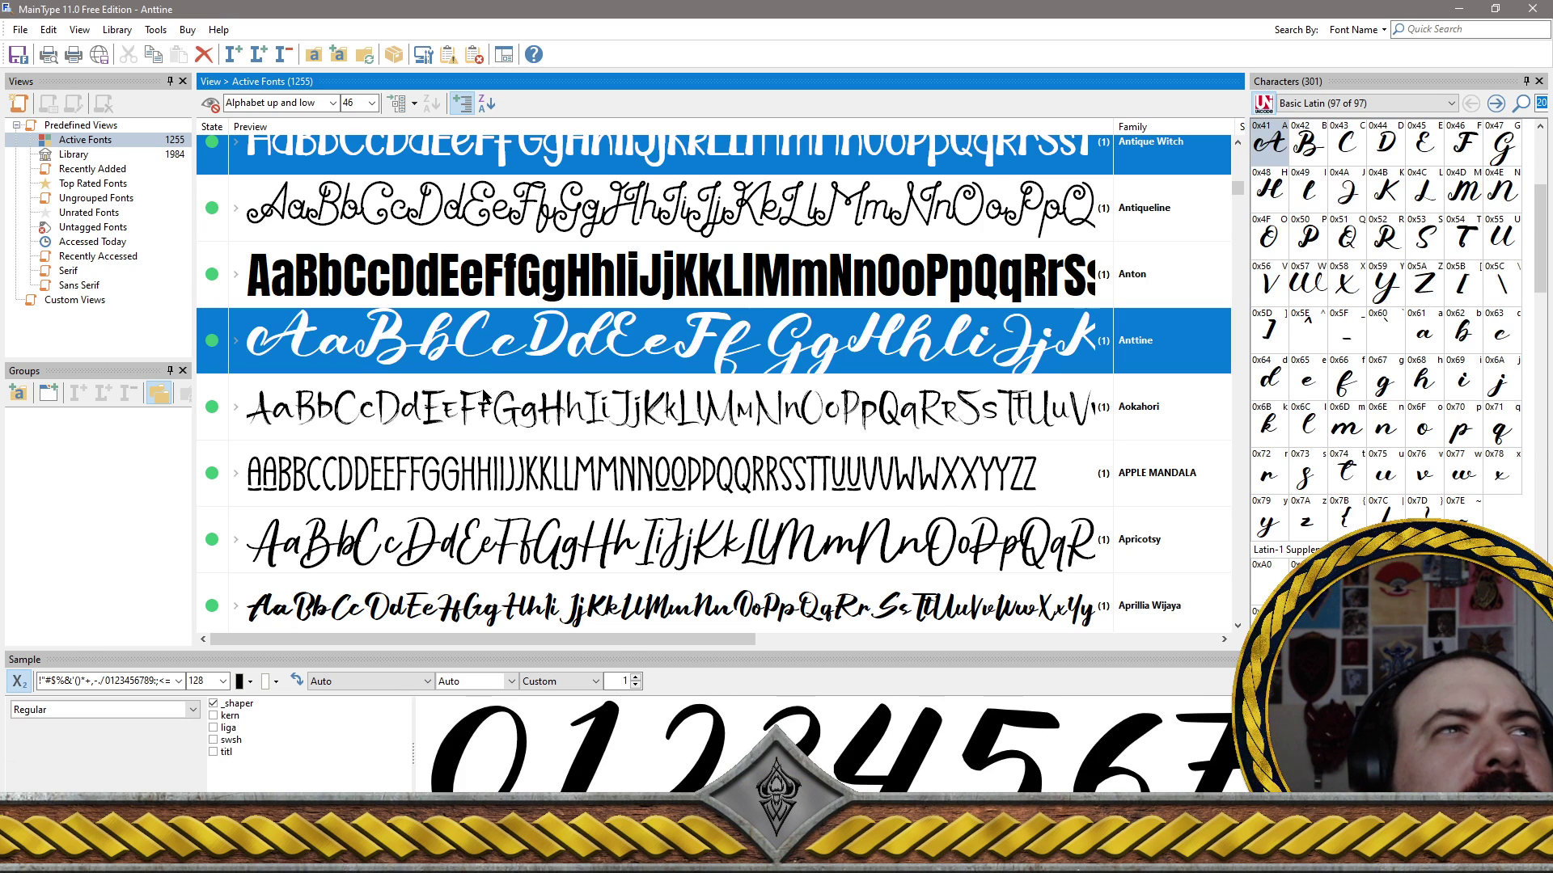
{"action": "left_click", "coordinate": [488, 408], "text": "shift"}
{"action": "left_click", "coordinate": [466, 492], "text": "shift"}
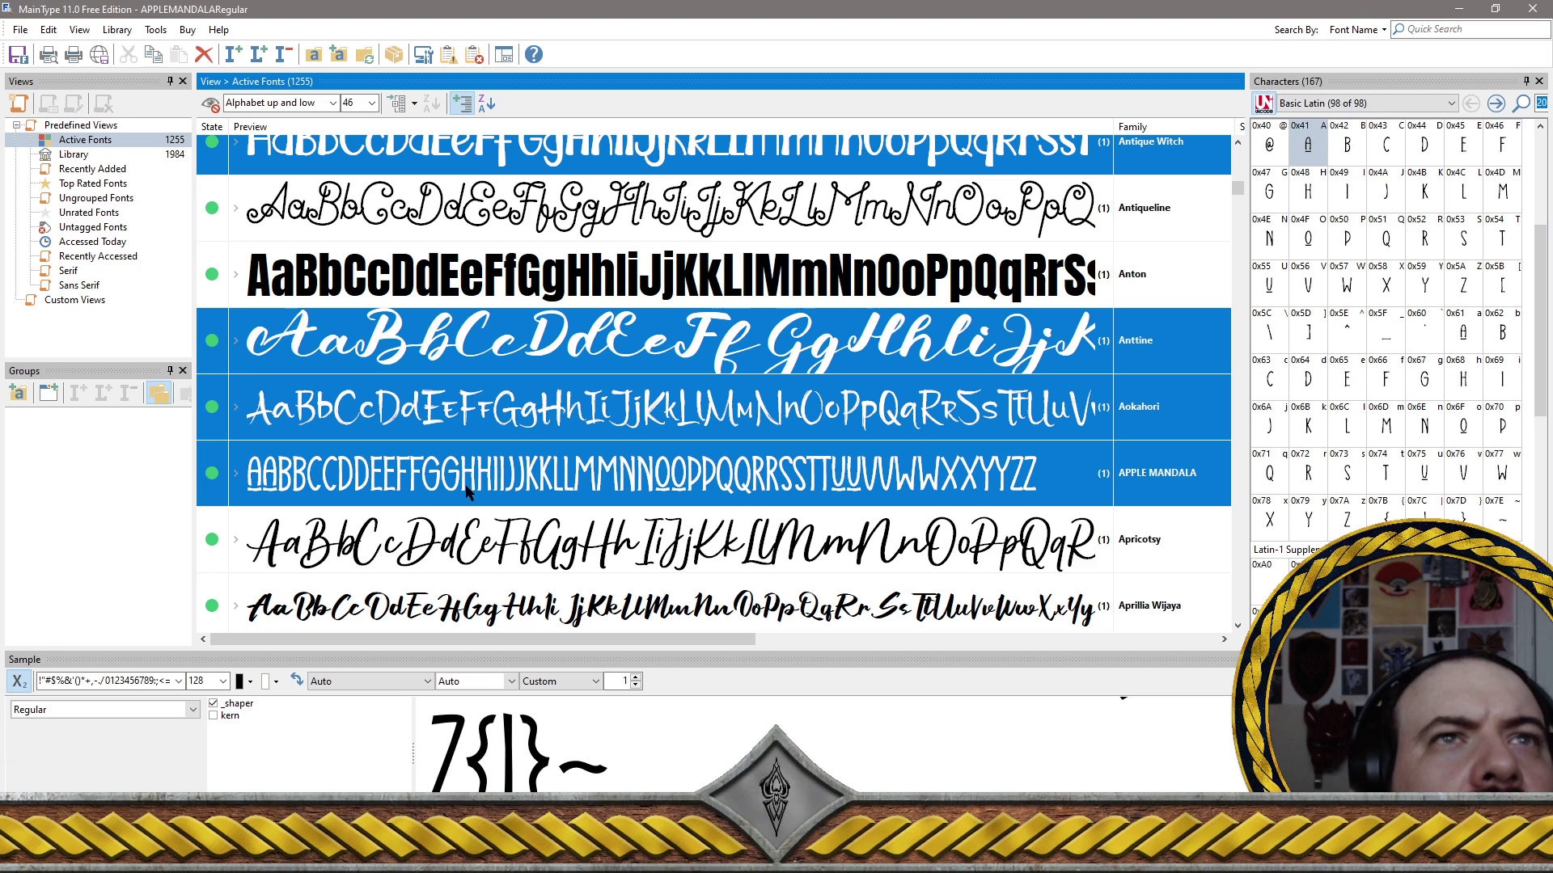
Add Apricotsy, Aprillia Wijaya, Arianta Syahrini and Arimo to the font selection, skipping Architects Daughter and Arial
{"action": "left_click", "coordinate": [508, 540], "text": "shift"}
{"action": "scroll", "coordinate": [558, 518], "scroll_direction": "down", "scroll_amount": 2}
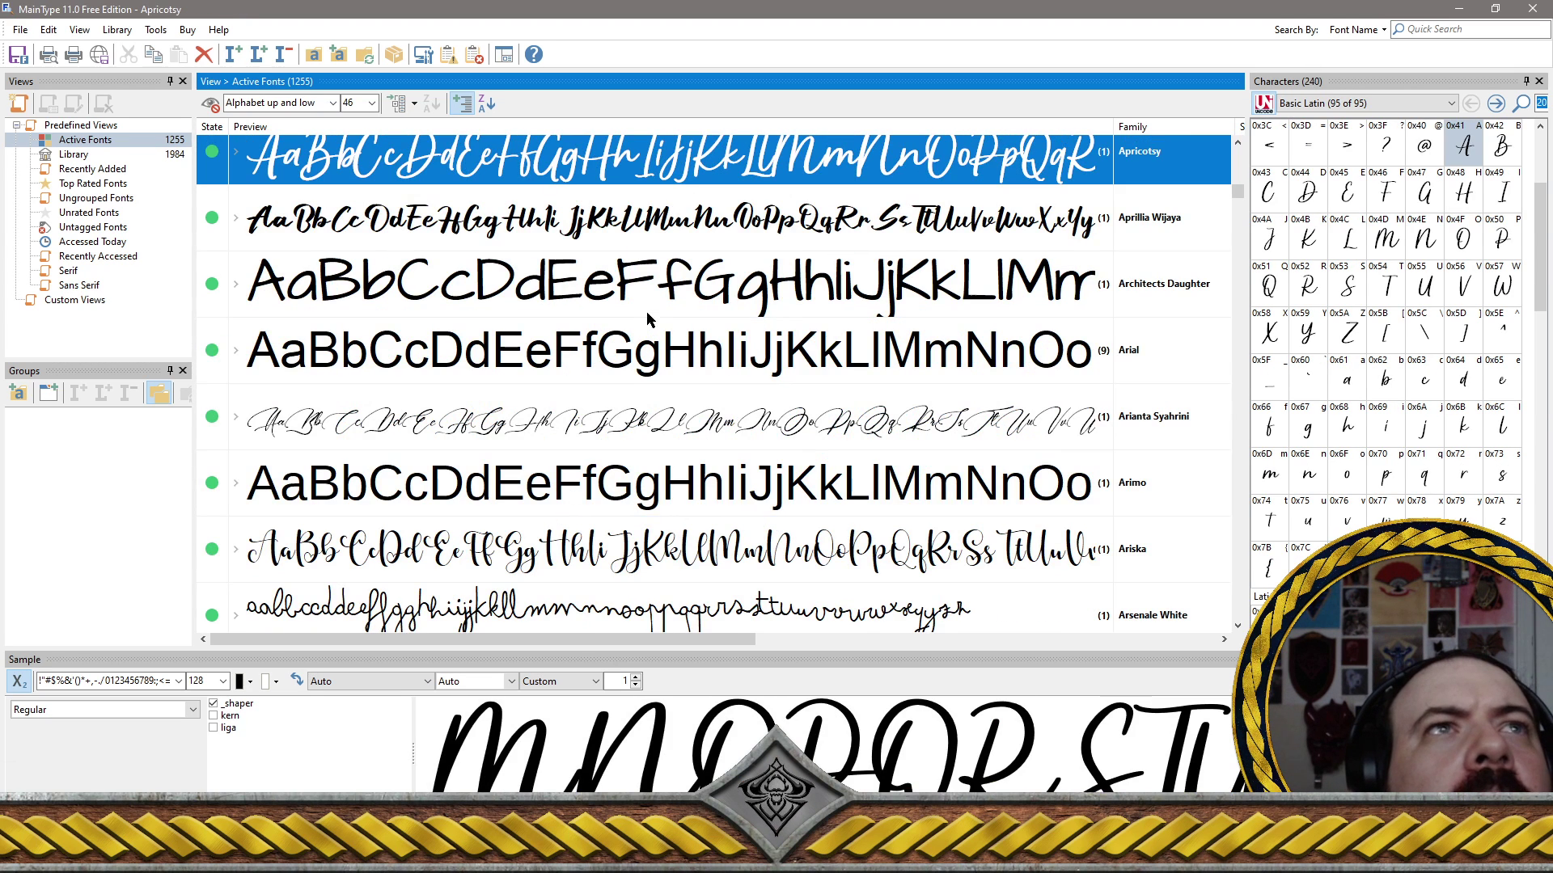
{"action": "left_click", "coordinate": [580, 226], "text": "shift"}
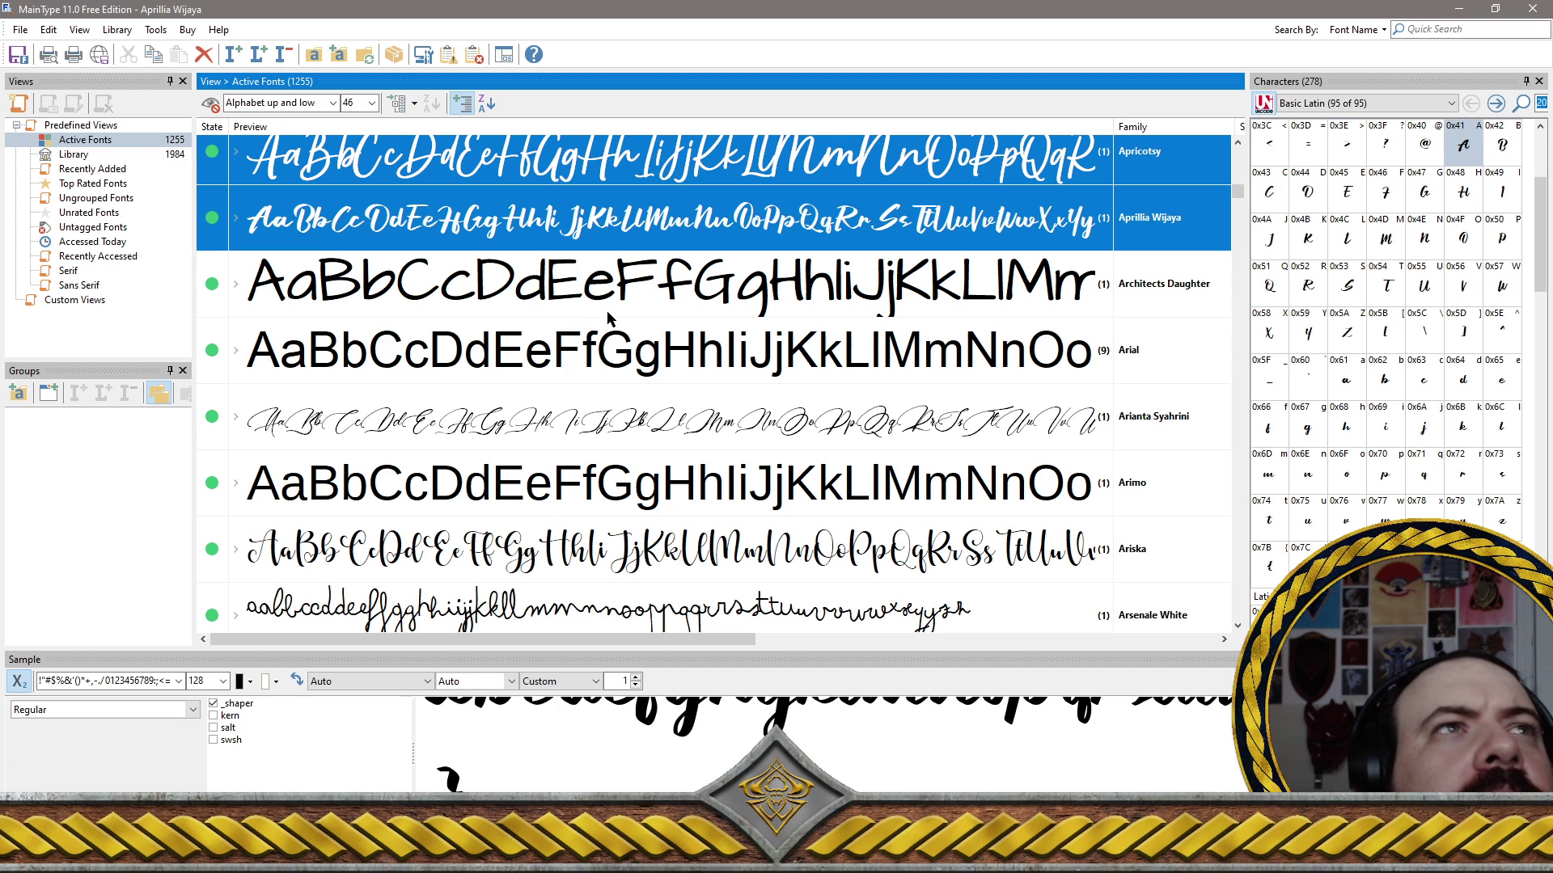
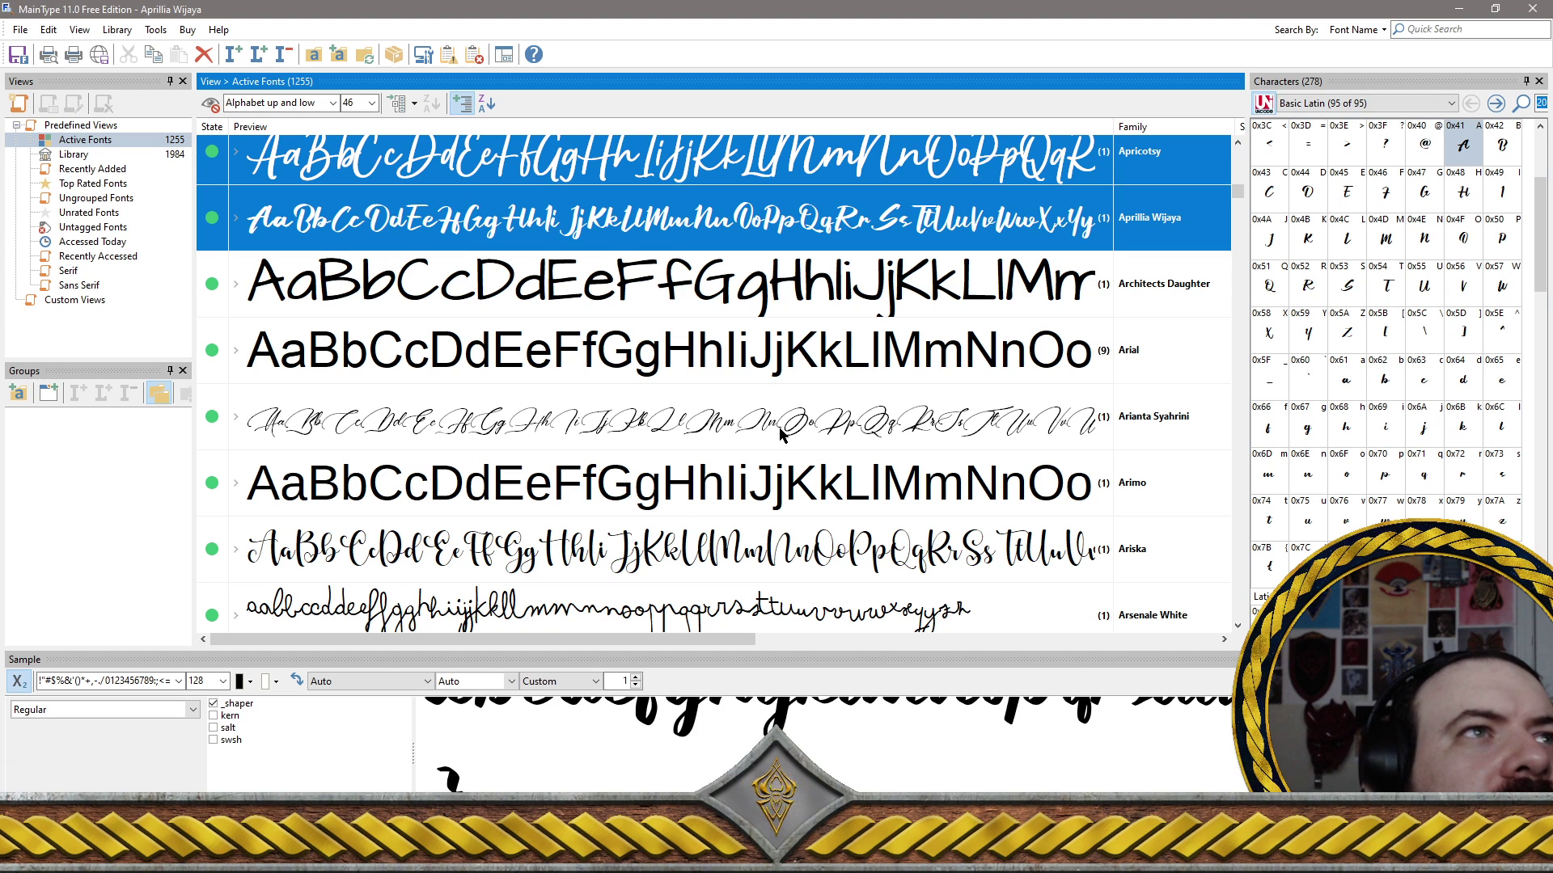
{"action": "left_click", "coordinate": [553, 423], "text": "ctrl"}
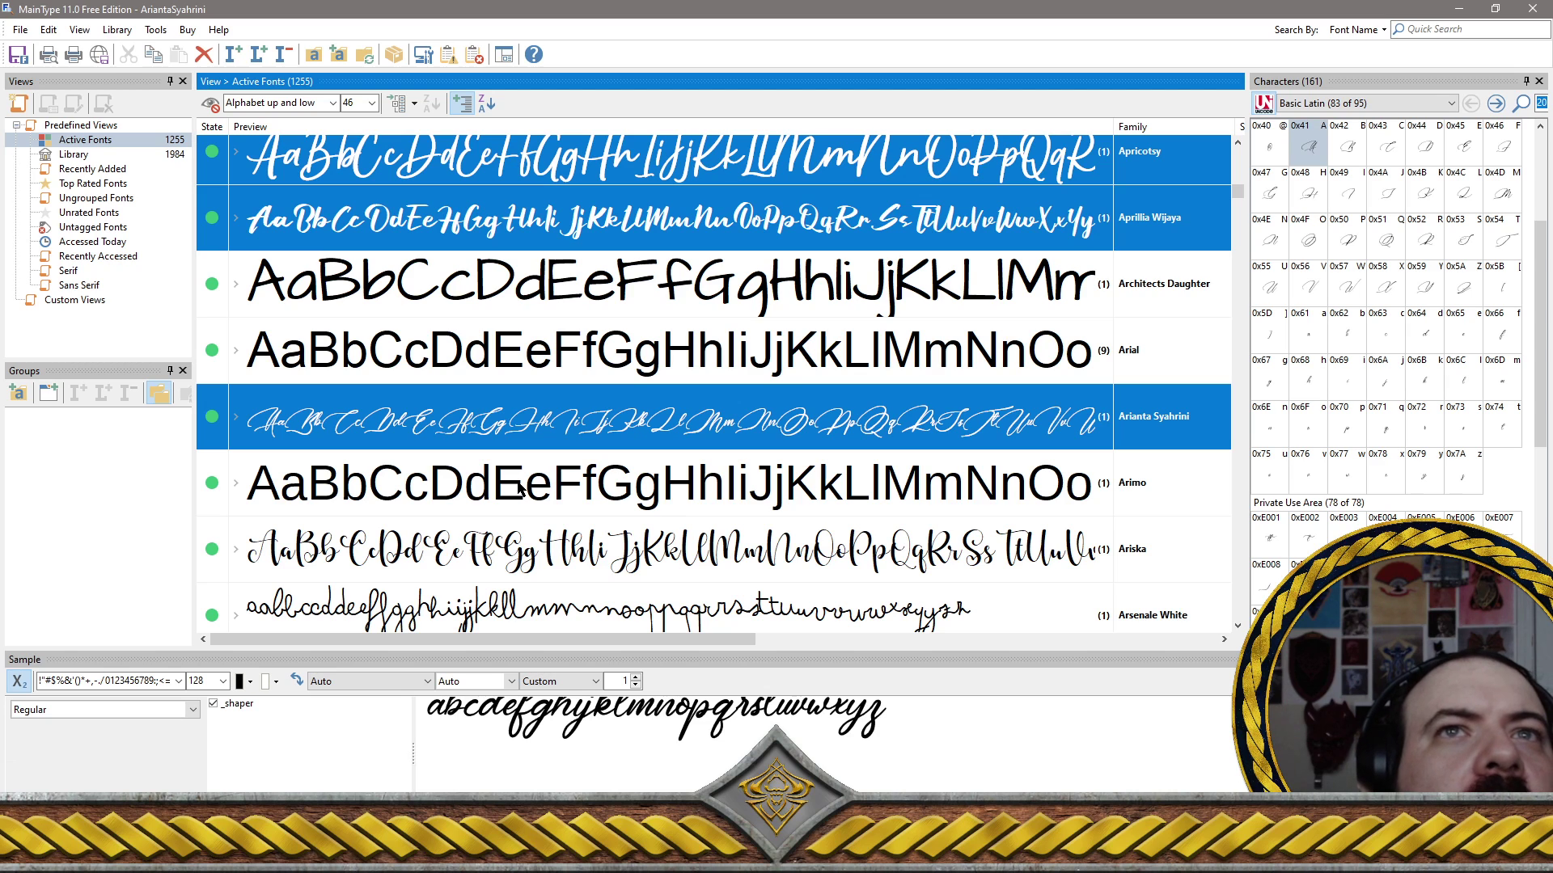
{"action": "left_click", "coordinate": [519, 487], "text": "ctrl"}
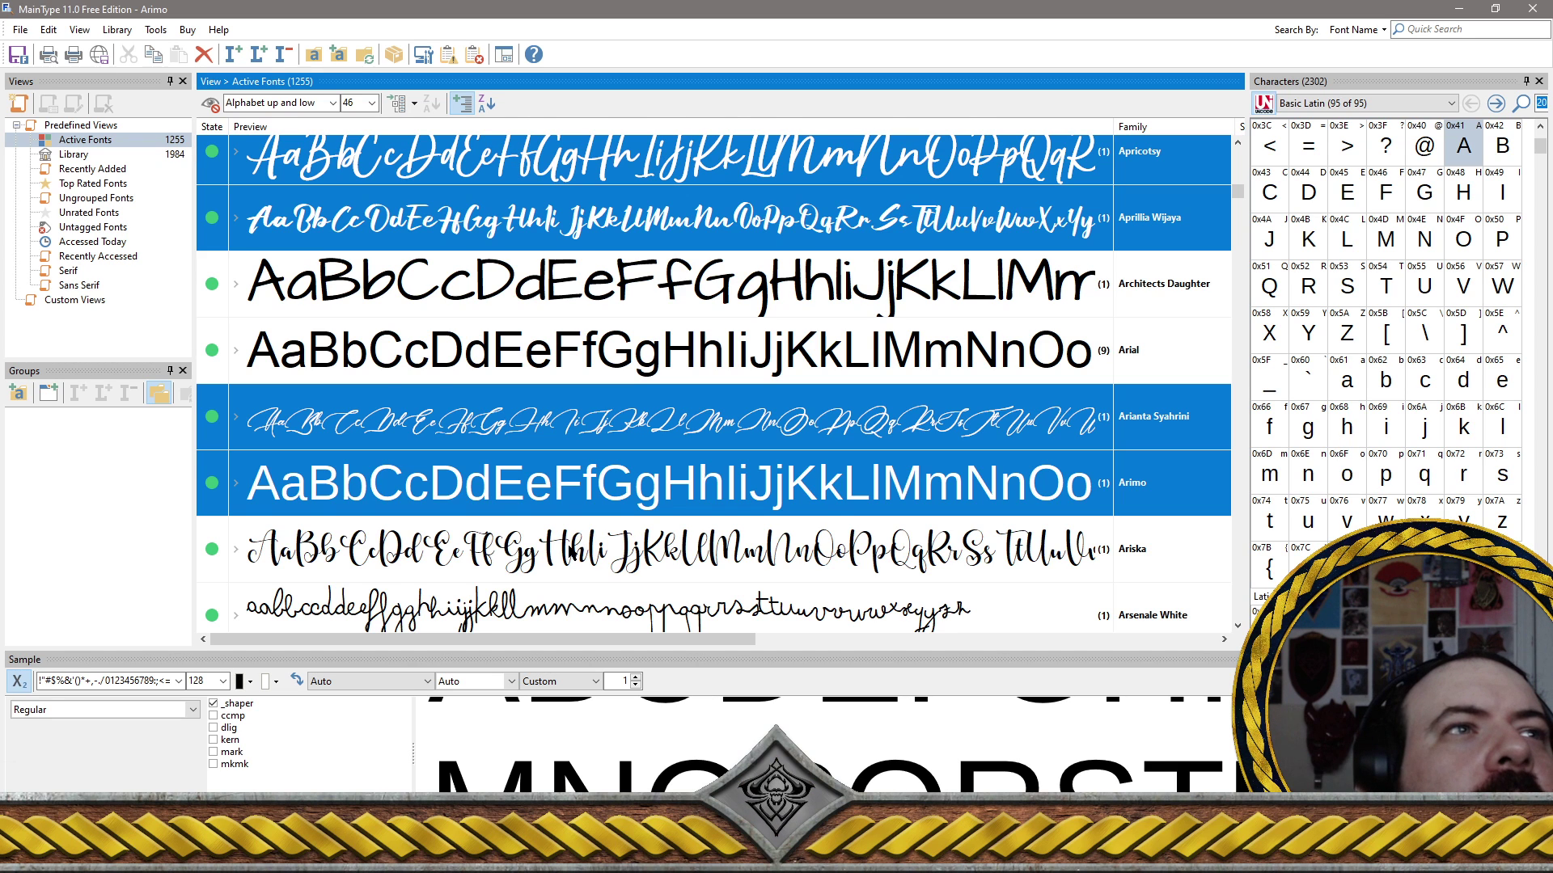
Add Arsenale White, ART HISTORY BOOK and Arustin to the selection, leaving out Ariska, Arshaka and Artist Gallery
{"action": "scroll", "coordinate": [571, 552], "scroll_direction": "down", "scroll_amount": 2}
{"action": "scroll", "coordinate": [558, 368], "scroll_direction": "up", "scroll_amount": 2}
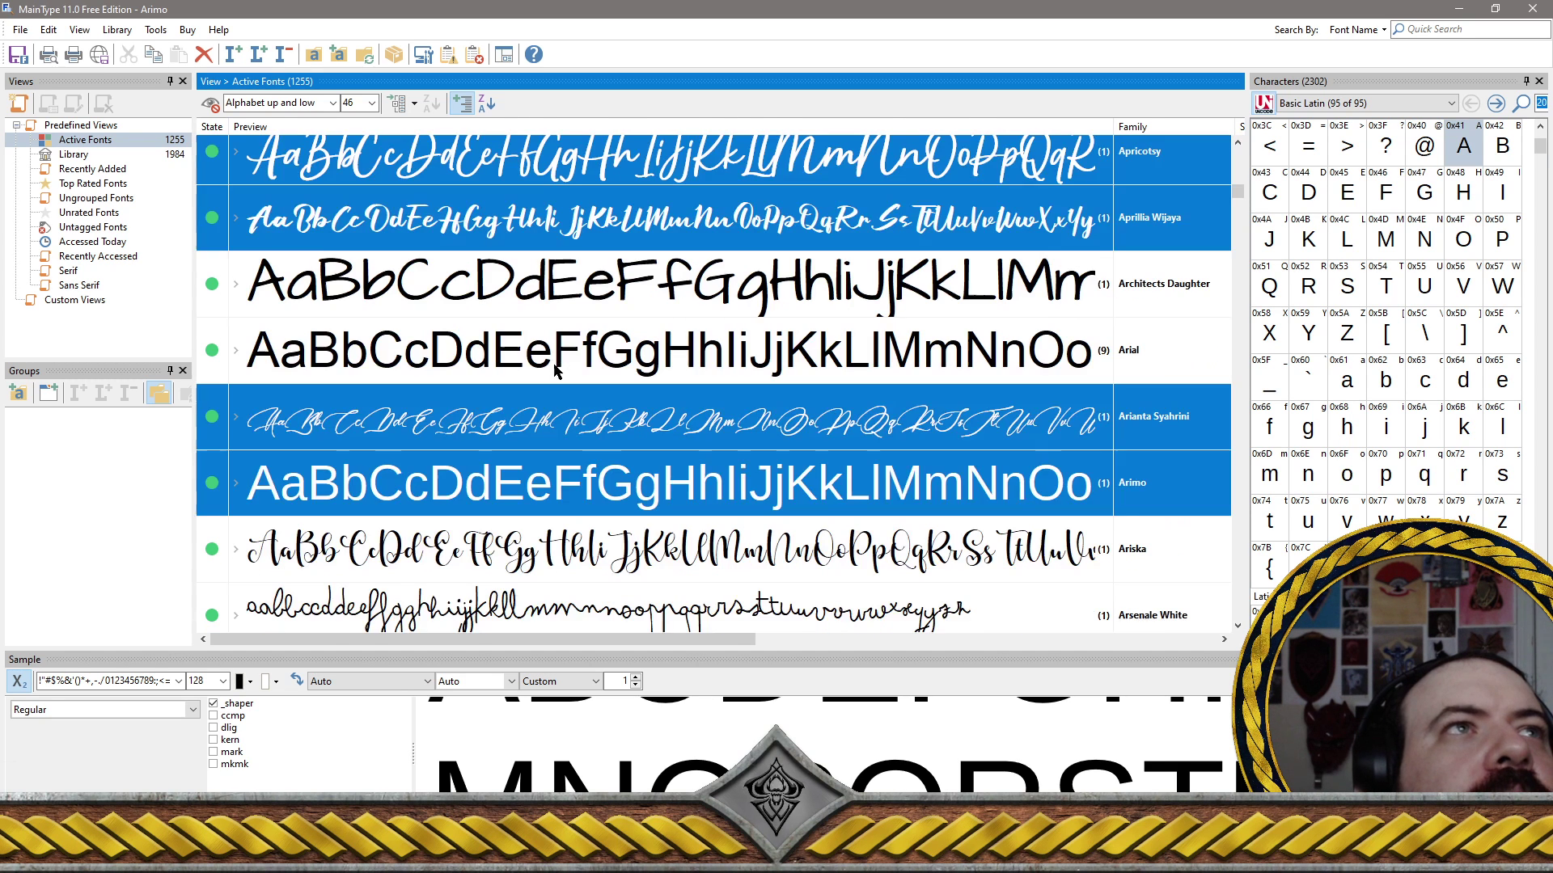
{"action": "left_click", "coordinate": [520, 606], "text": "ctrl"}
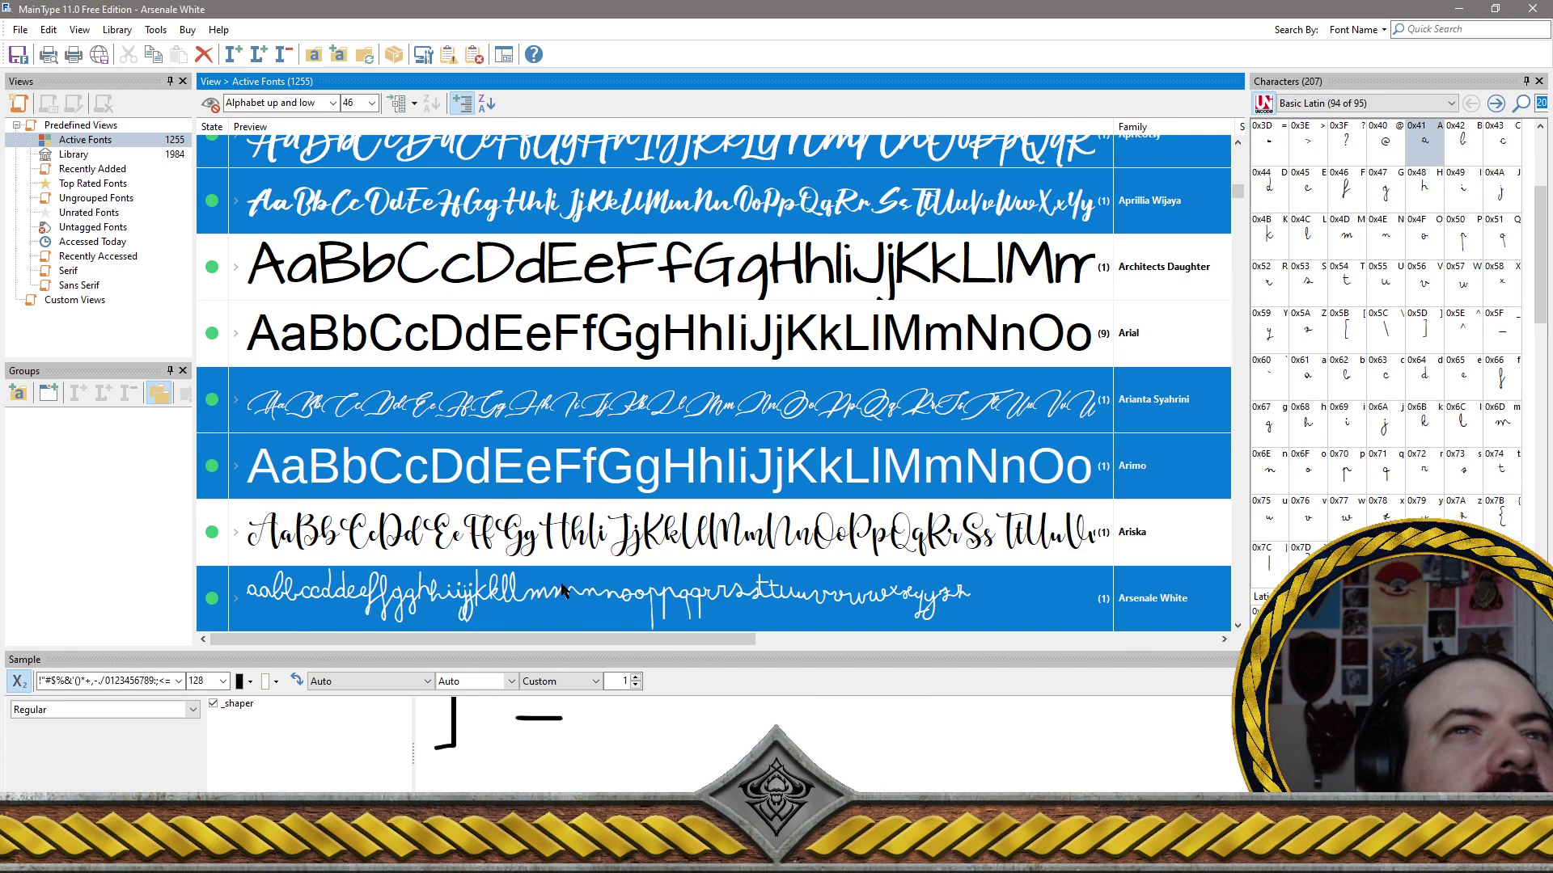
{"action": "scroll", "coordinate": [624, 579], "scroll_direction": "down", "scroll_amount": 2}
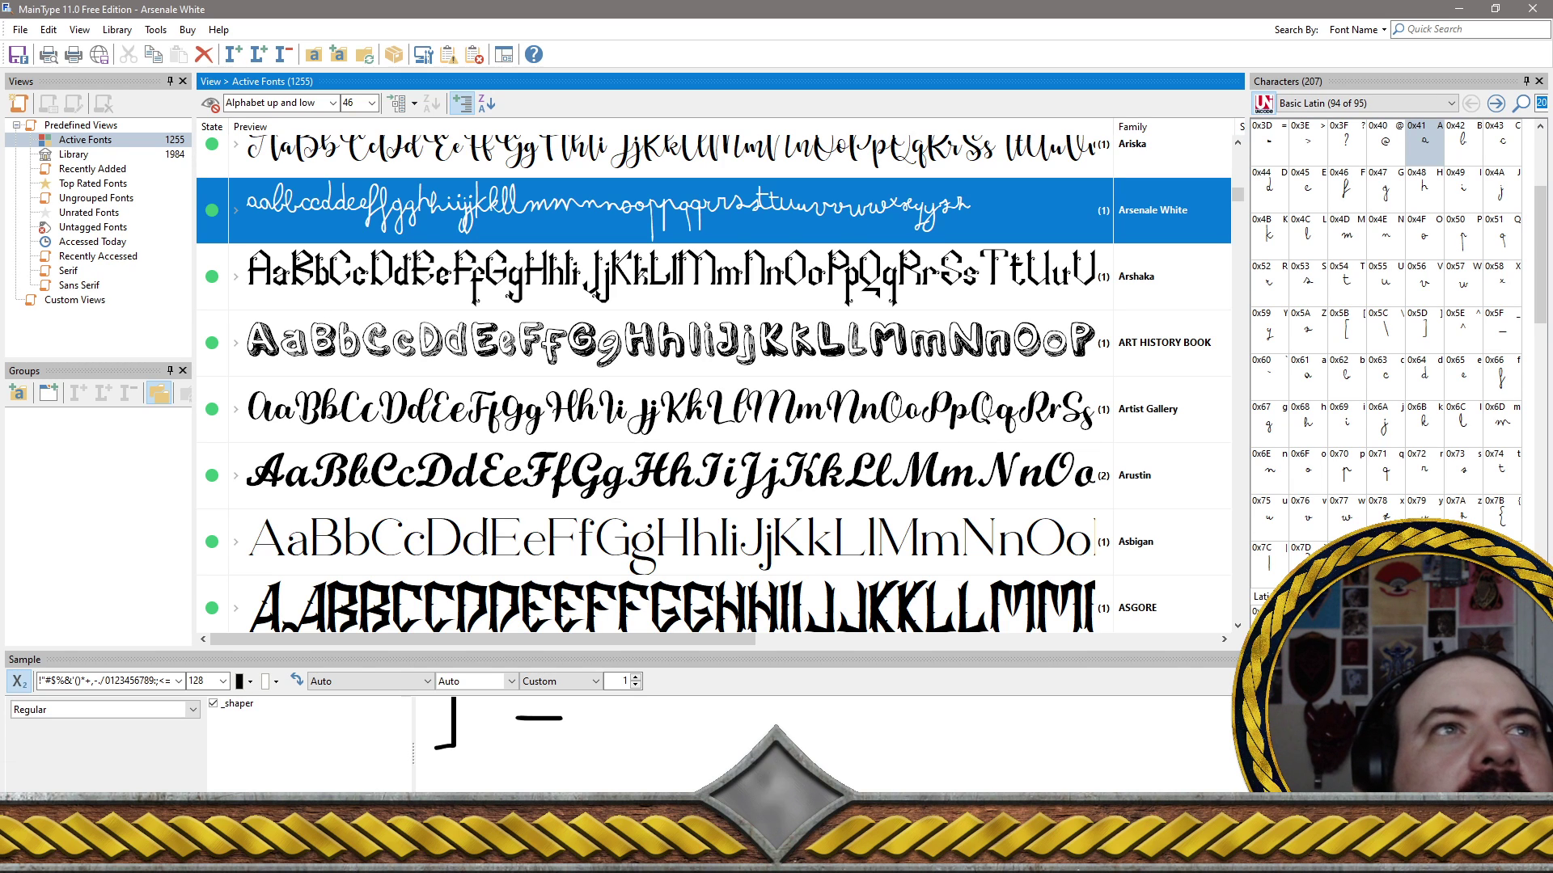
{"action": "left_click", "coordinate": [598, 364], "text": "ctrl"}
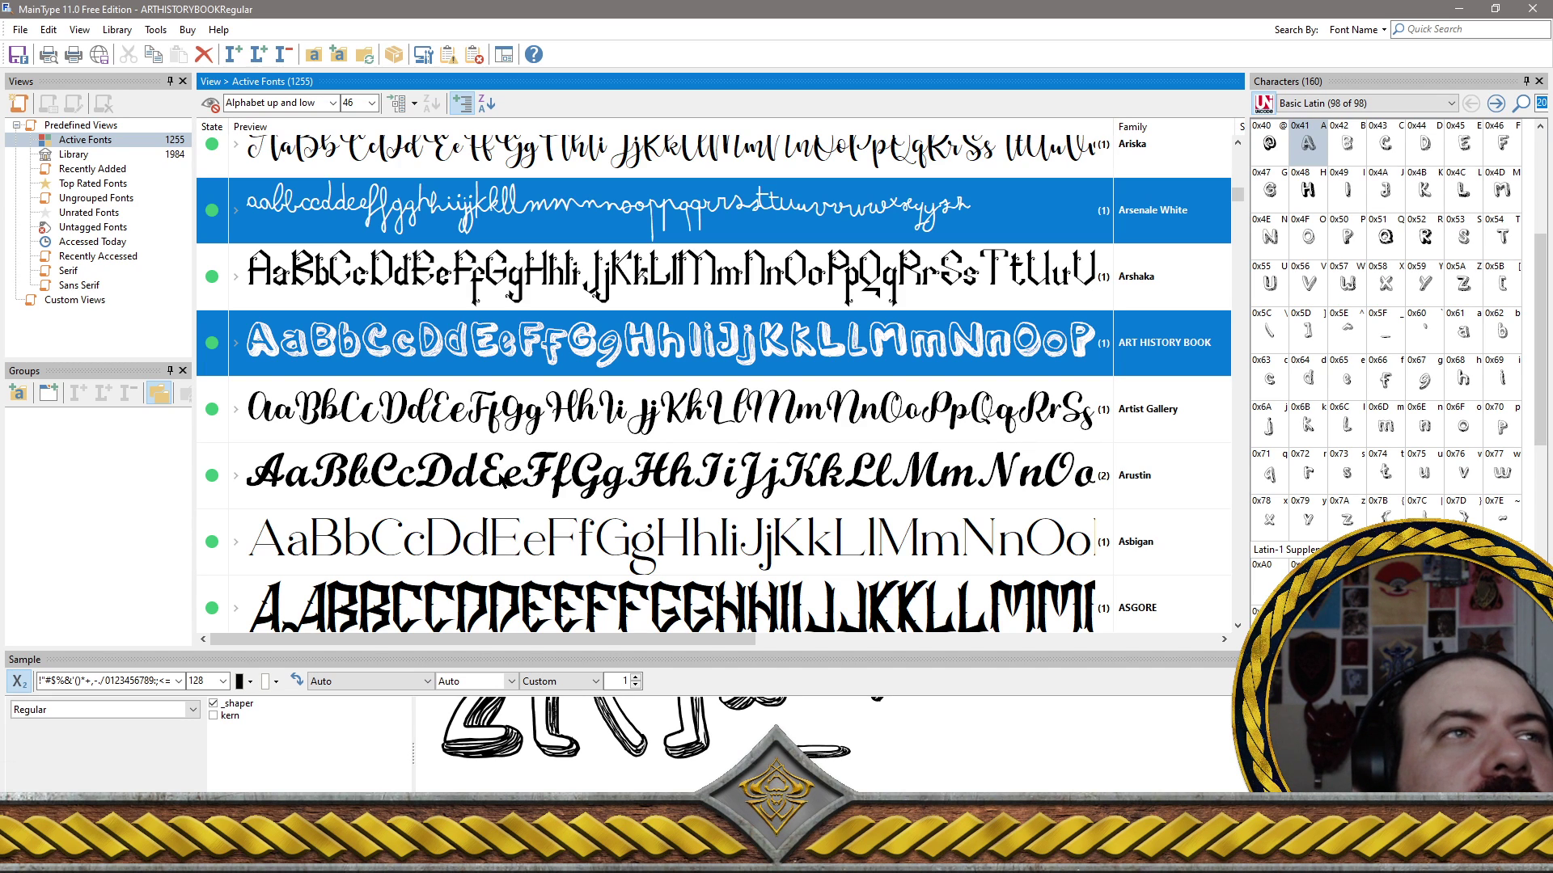
{"action": "left_click", "coordinate": [500, 483], "text": "ctrl"}
Include Asher Punk, Asmbuh and Asmbuh Italic in the selection, leaving out Asbigan, ASGORE and Asiyah Script
{"action": "scroll", "coordinate": [558, 474], "scroll_direction": "down", "scroll_amount": 2}
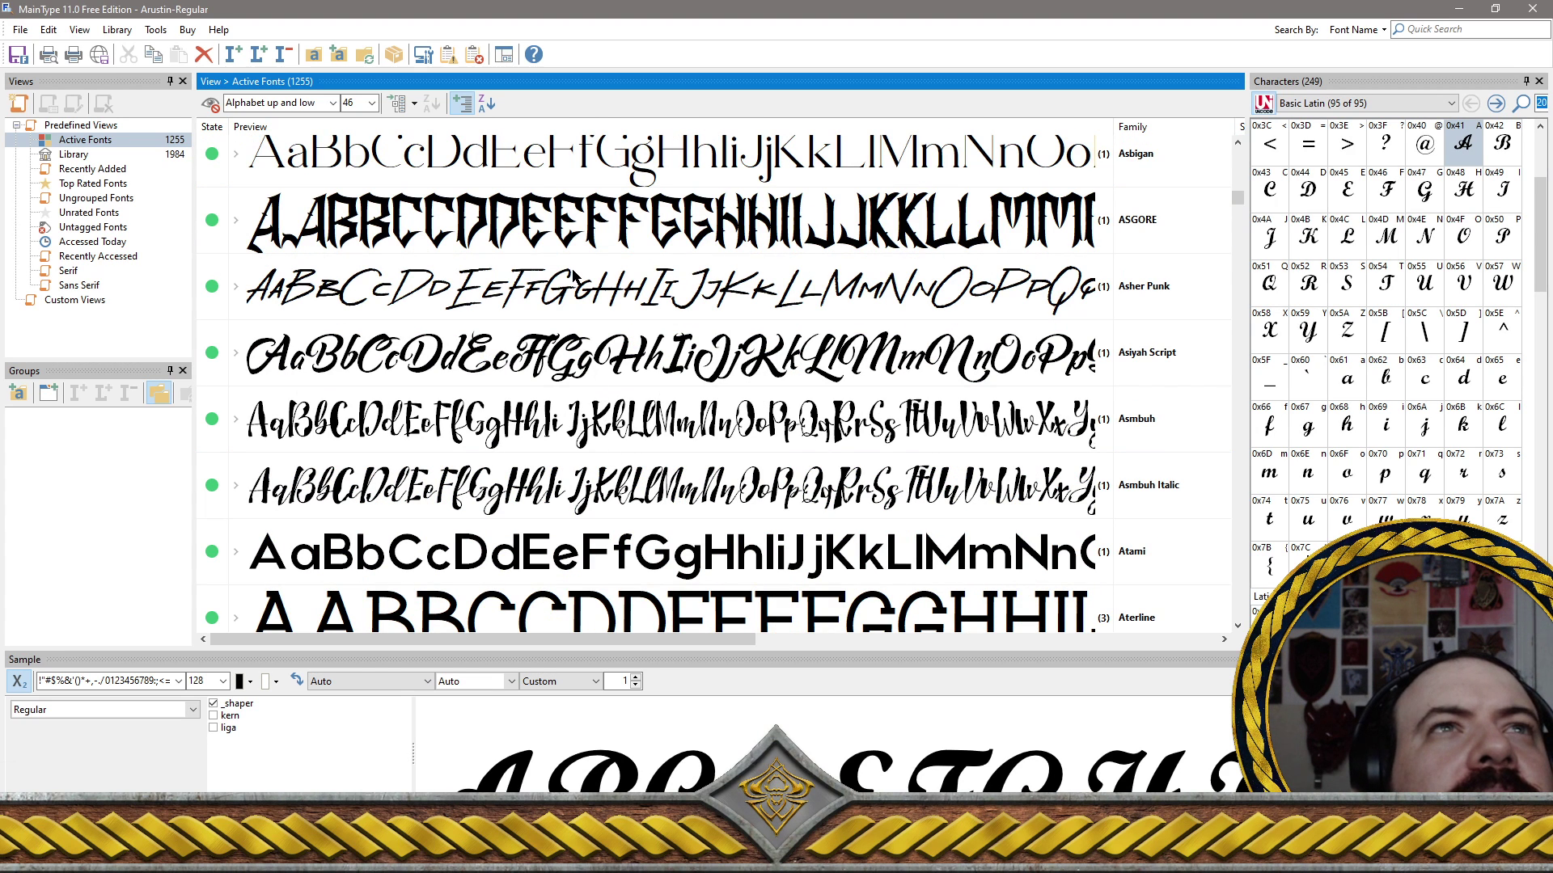
{"action": "left_click", "coordinate": [560, 298]}
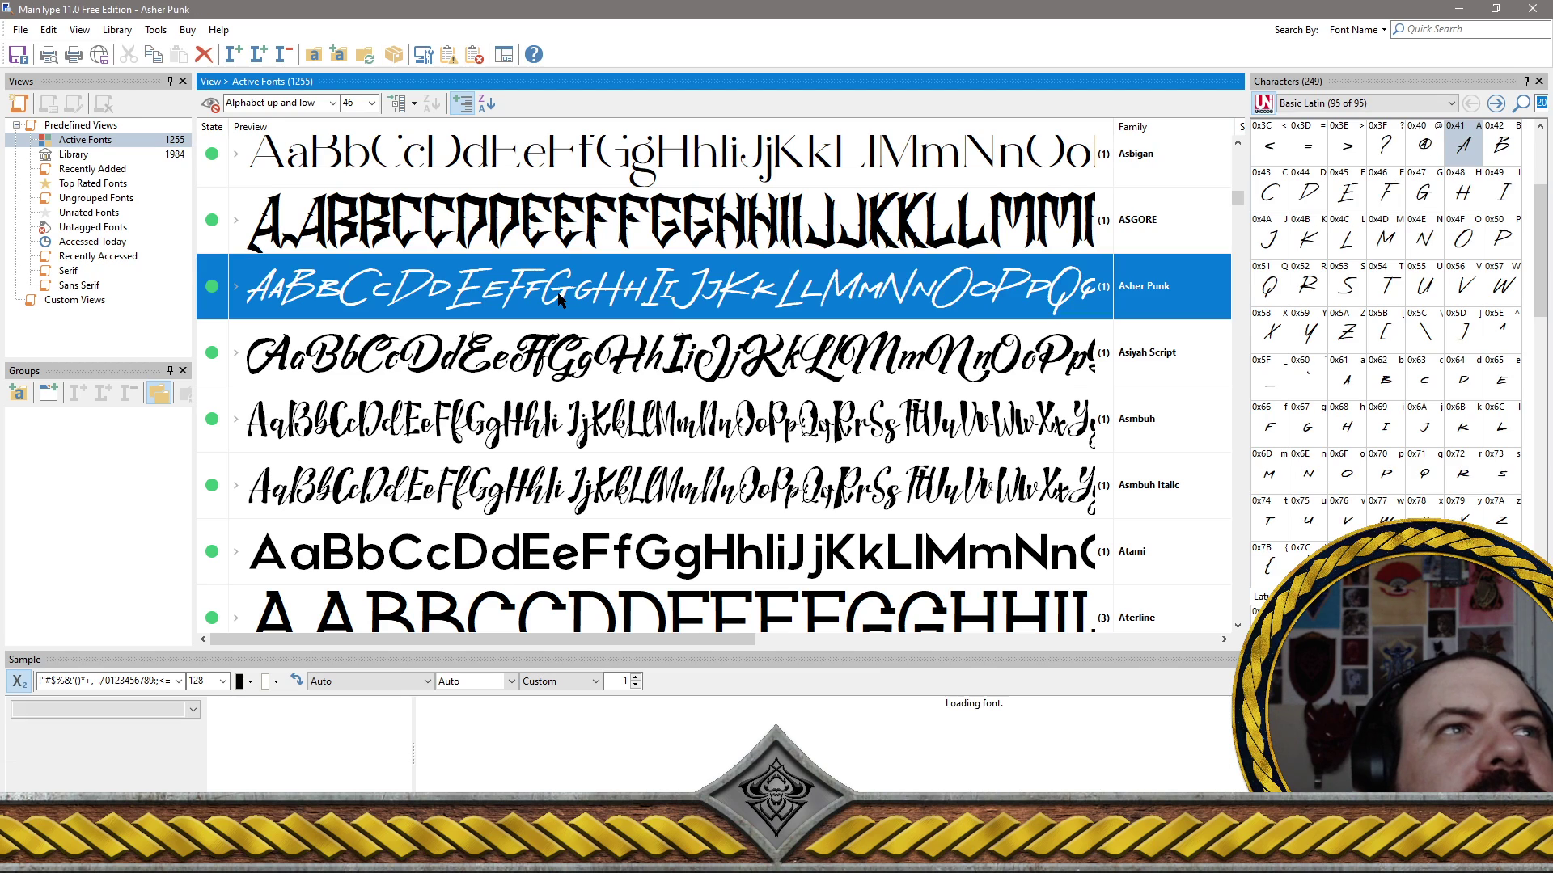
{"action": "left_click", "coordinate": [635, 224], "text": "ctrl"}
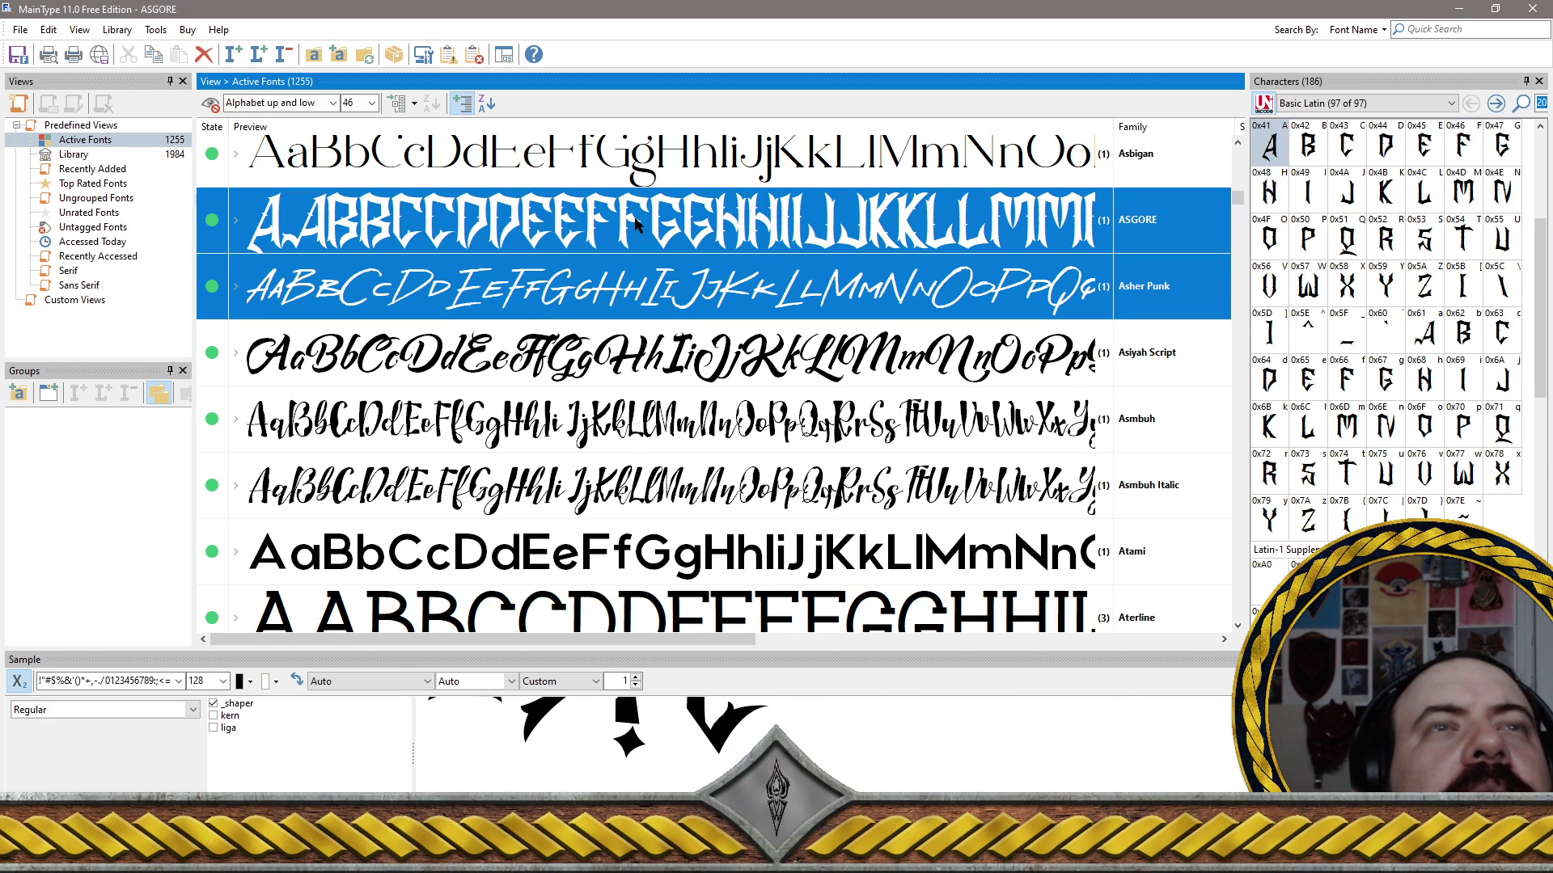
{"action": "left_click", "coordinate": [635, 225], "text": "ctrl"}
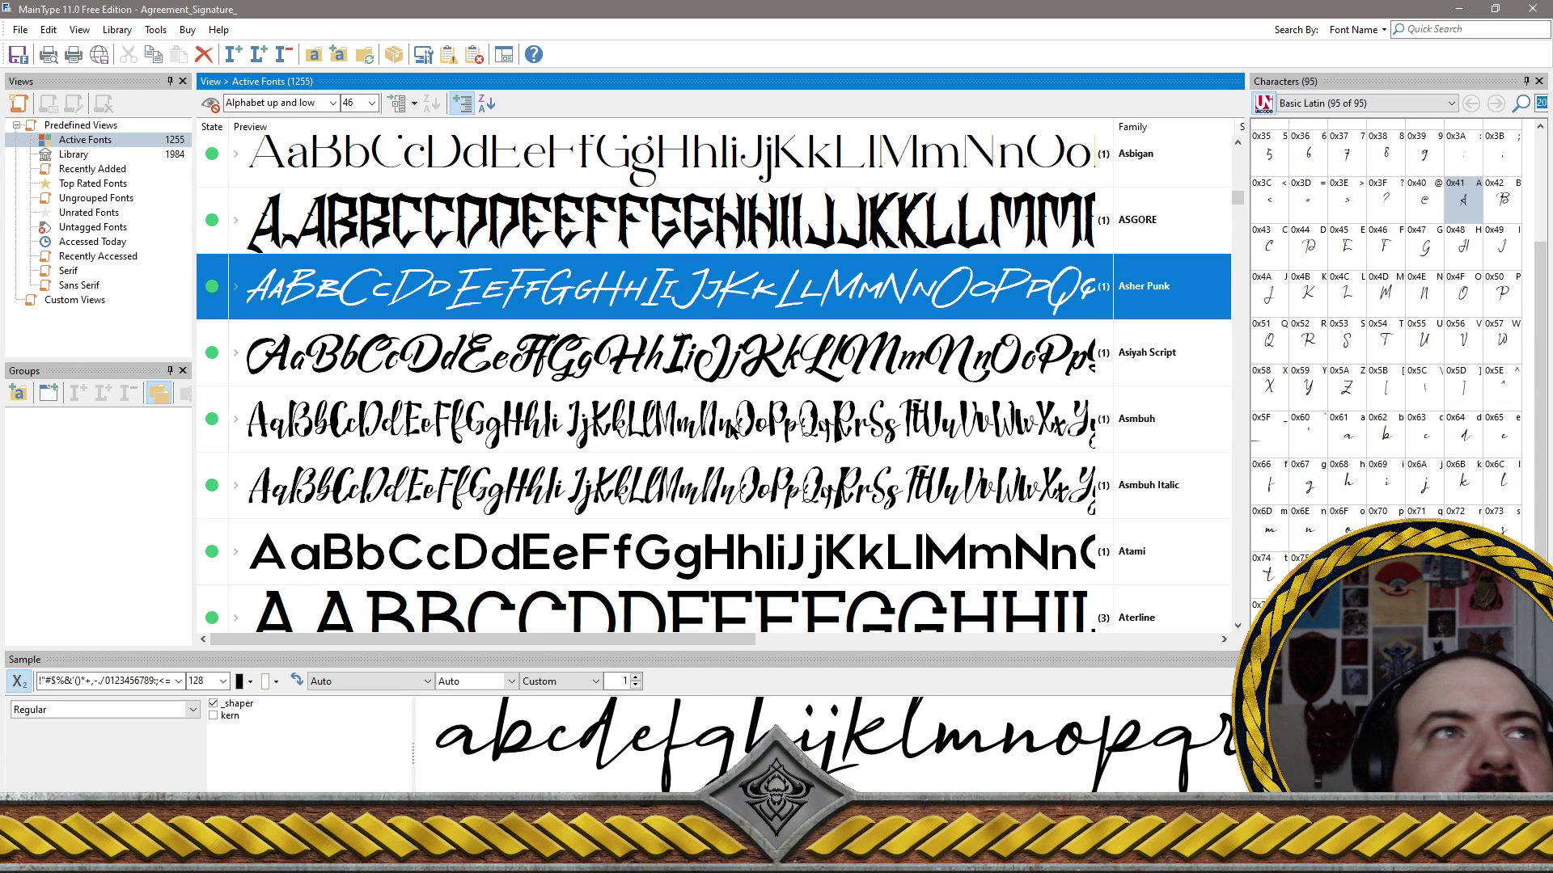
{"action": "left_click", "coordinate": [734, 447], "text": "ctrl"}
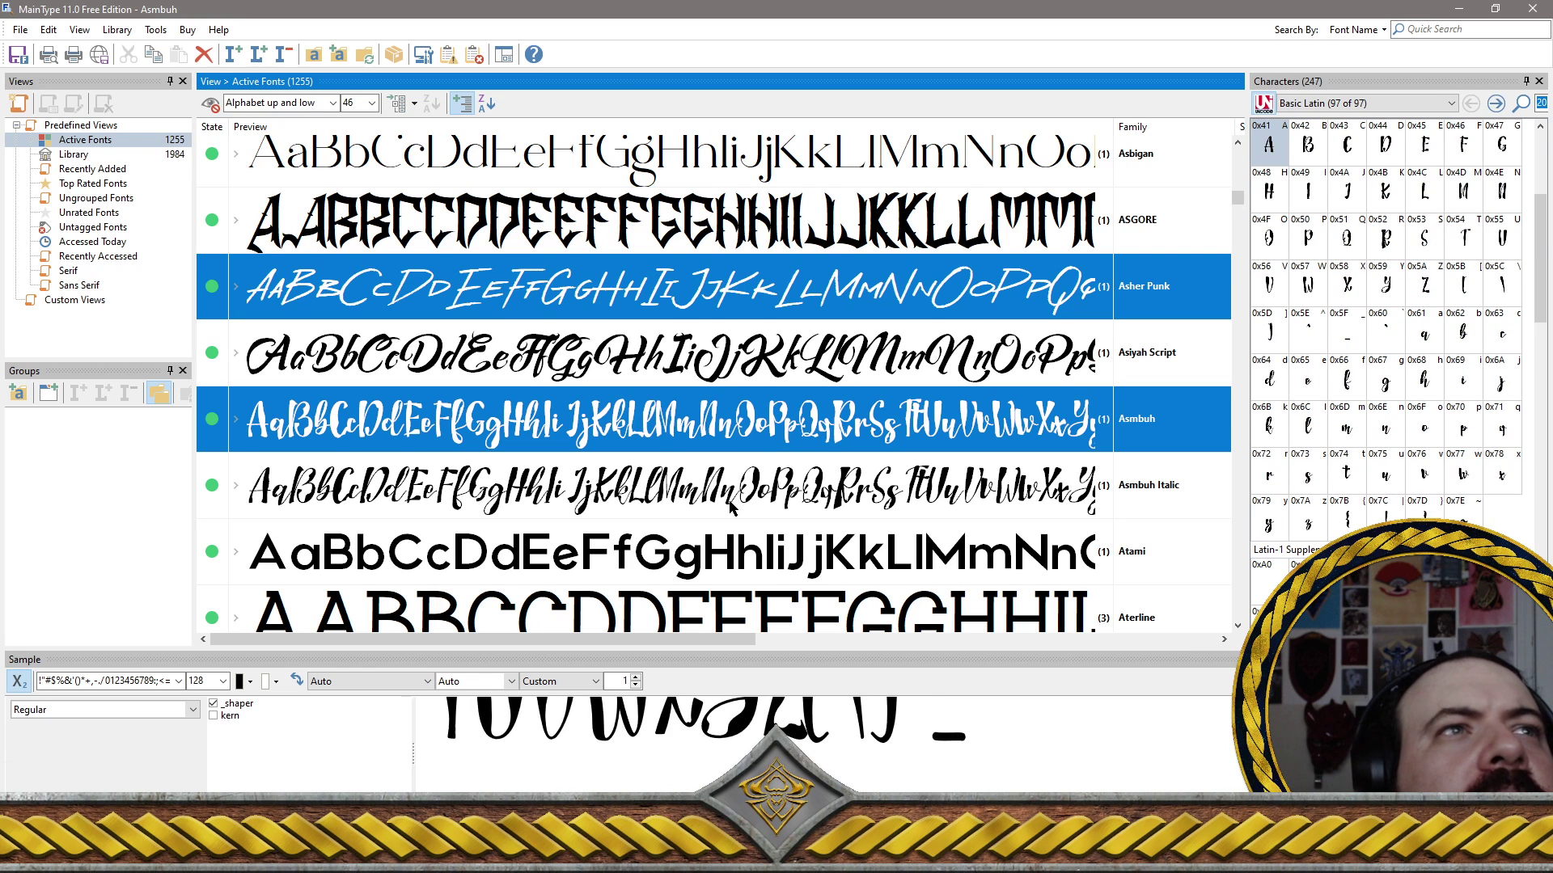
{"action": "left_click", "coordinate": [730, 502], "text": "ctrl"}
Add the Atami, Aterline, Atsukha Retro, Attaira and Aunttum font families to the selection, skipping Aulidah
{"action": "scroll", "coordinate": [730, 507], "scroll_direction": "down", "scroll_amount": 2}
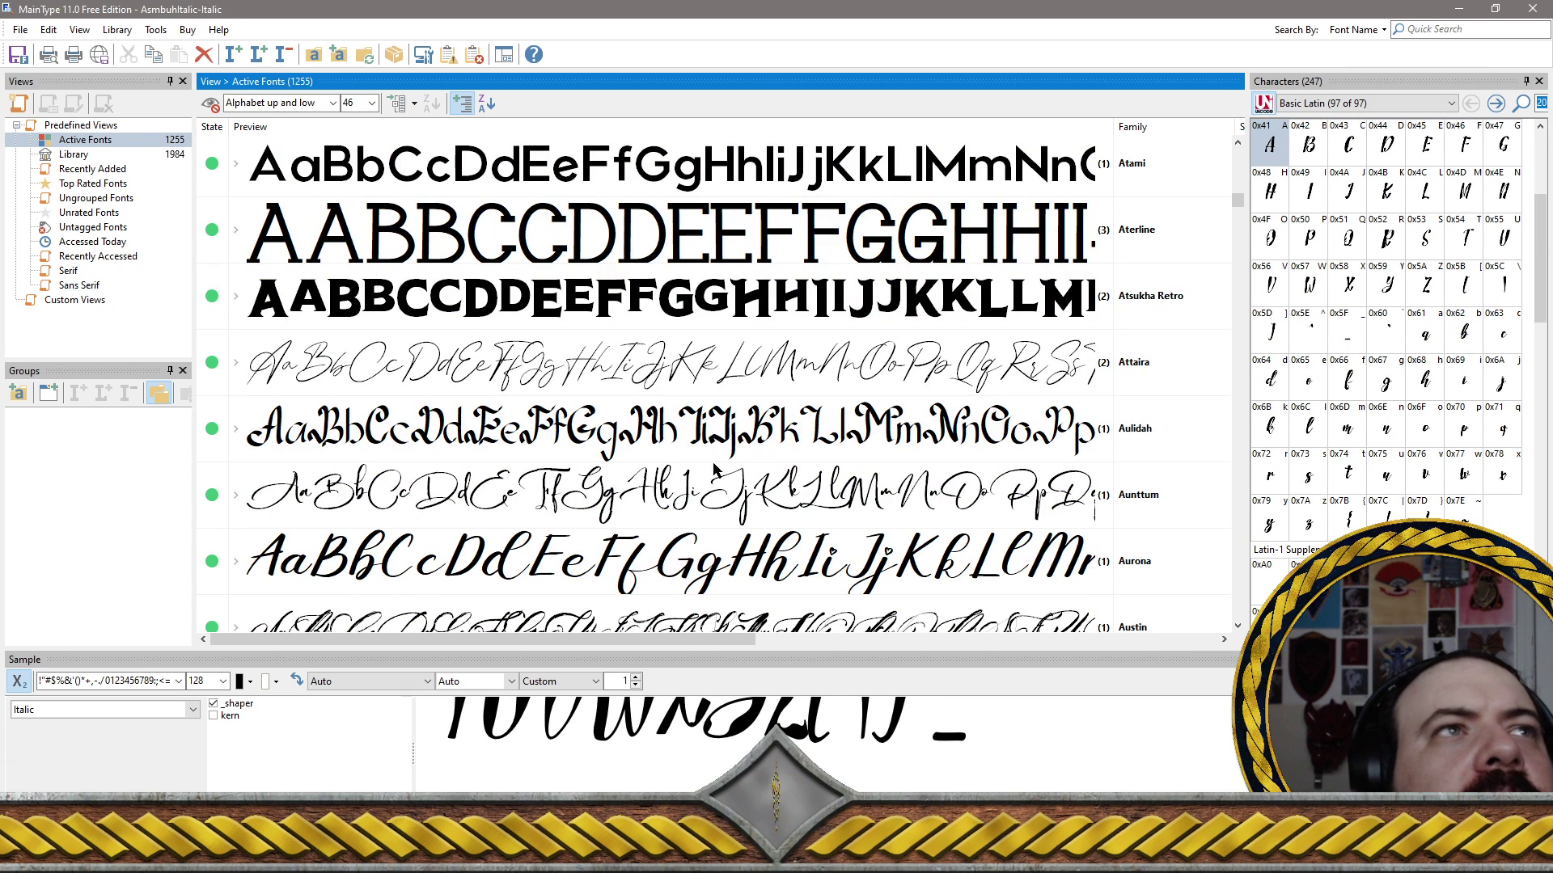
{"action": "left_click", "coordinate": [614, 180]}
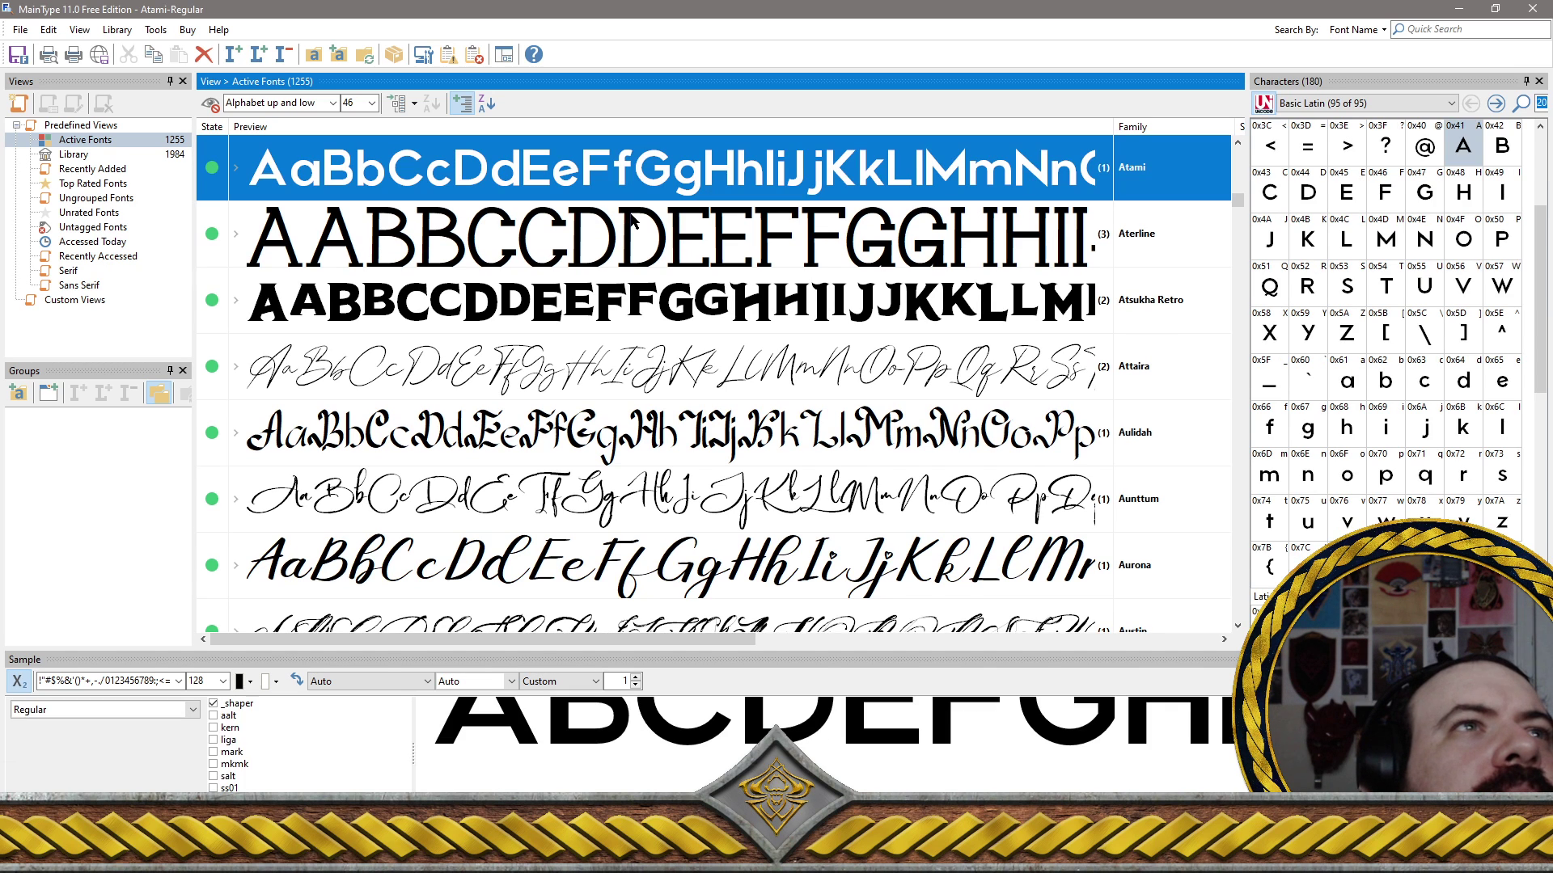
{"action": "left_click", "coordinate": [631, 231], "text": "ctrl"}
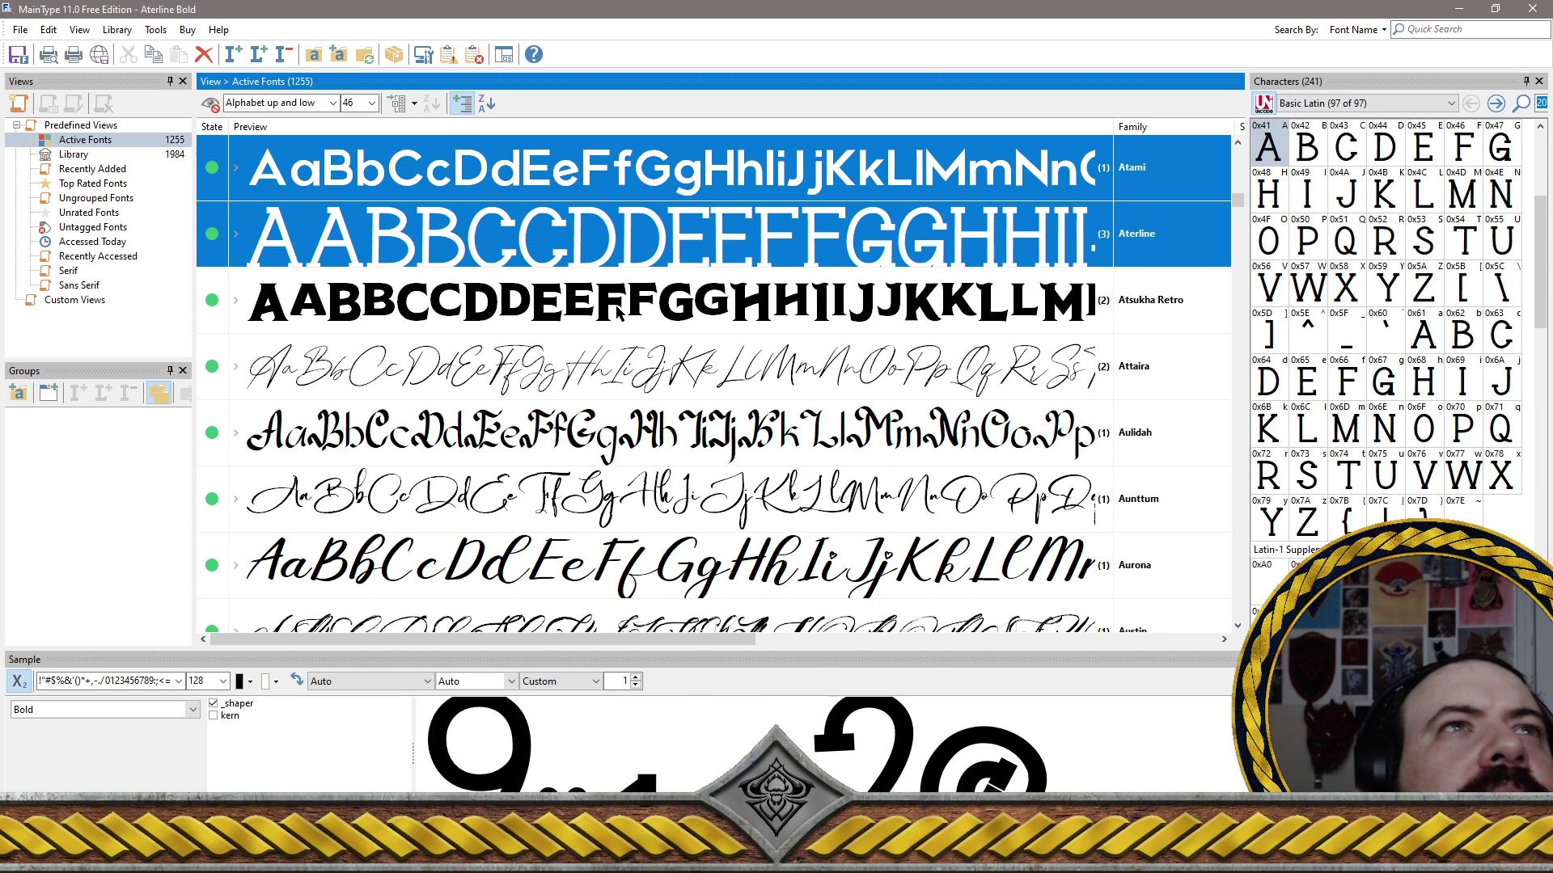
{"action": "left_click", "coordinate": [385, 317], "text": "ctrl"}
{"action": "left_click", "coordinate": [469, 373], "text": "ctrl"}
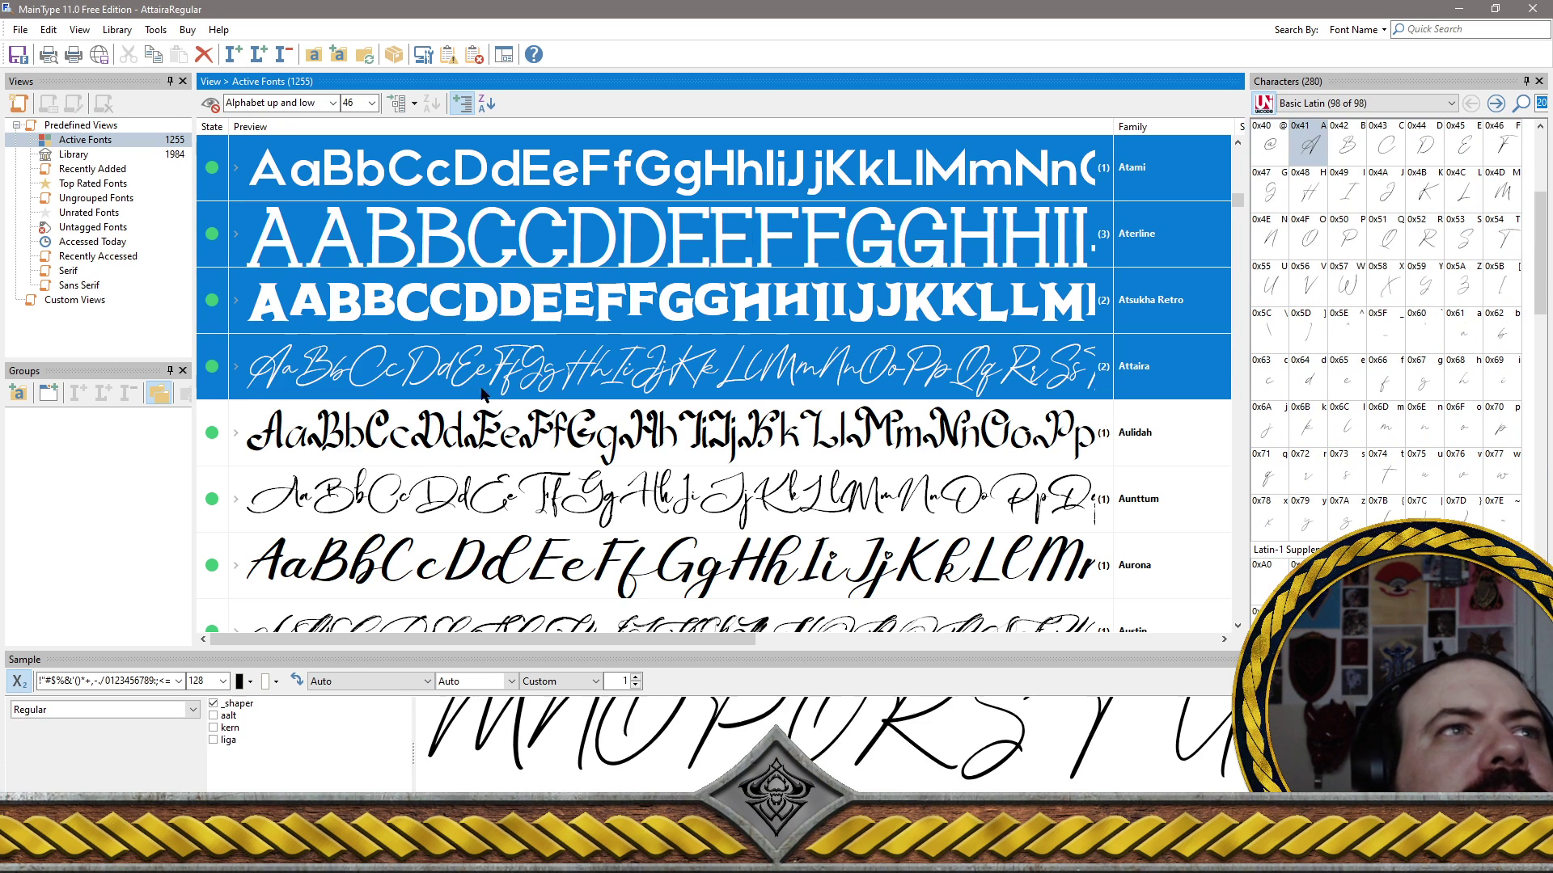
{"action": "left_click", "coordinate": [562, 486], "text": "ctrl"}
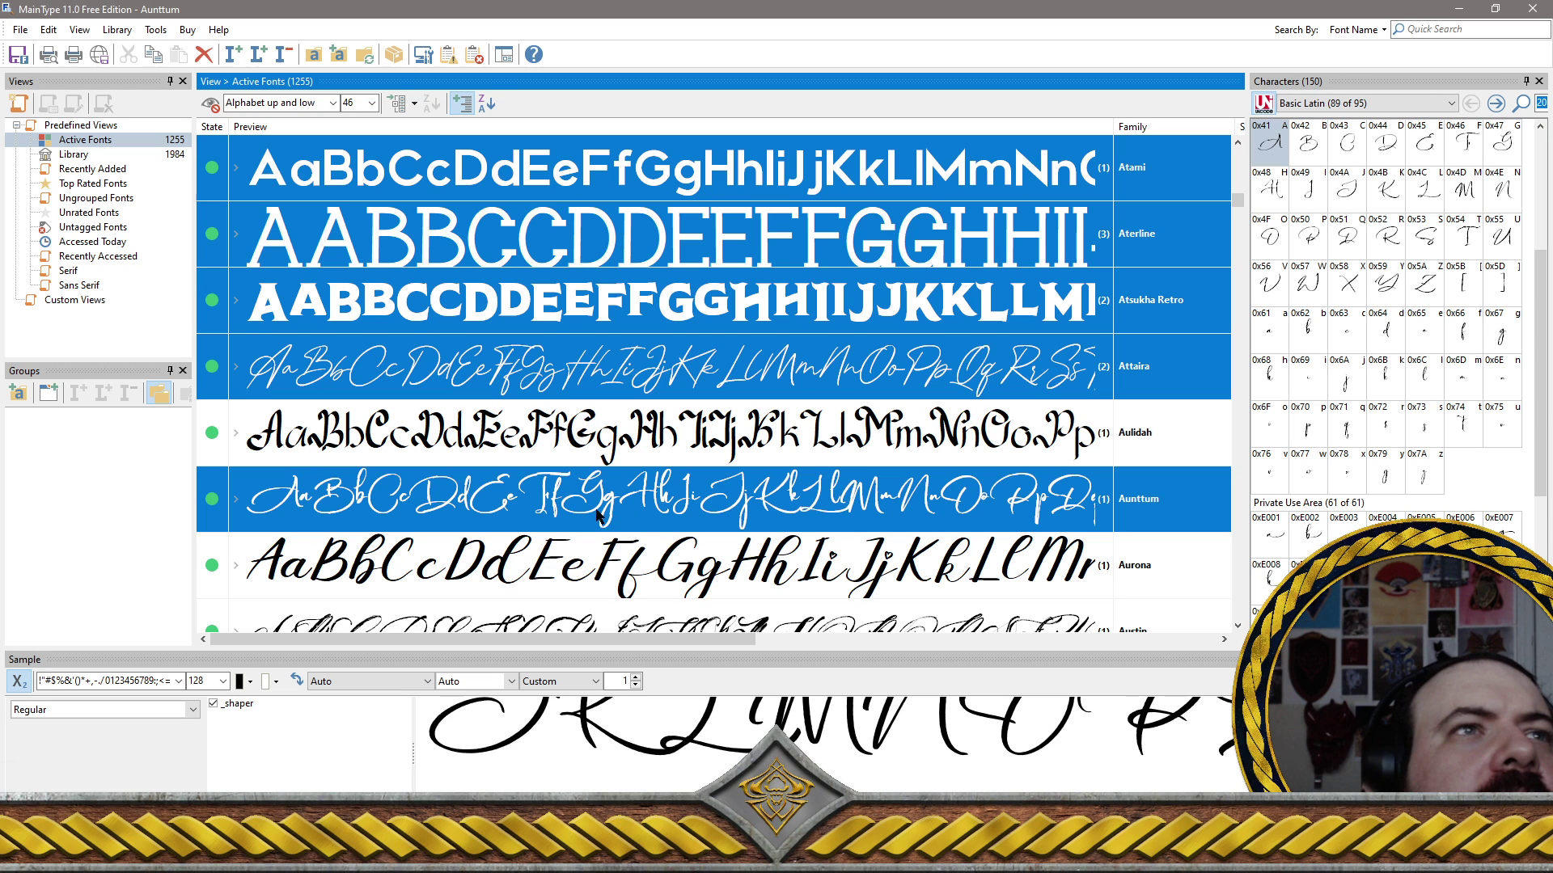
Add Aurona, Austin, Austine Script and Autumn Ceria to the selection, leaving out Authem and Autumn
{"action": "scroll", "coordinate": [590, 506], "scroll_direction": "down", "scroll_amount": 2}
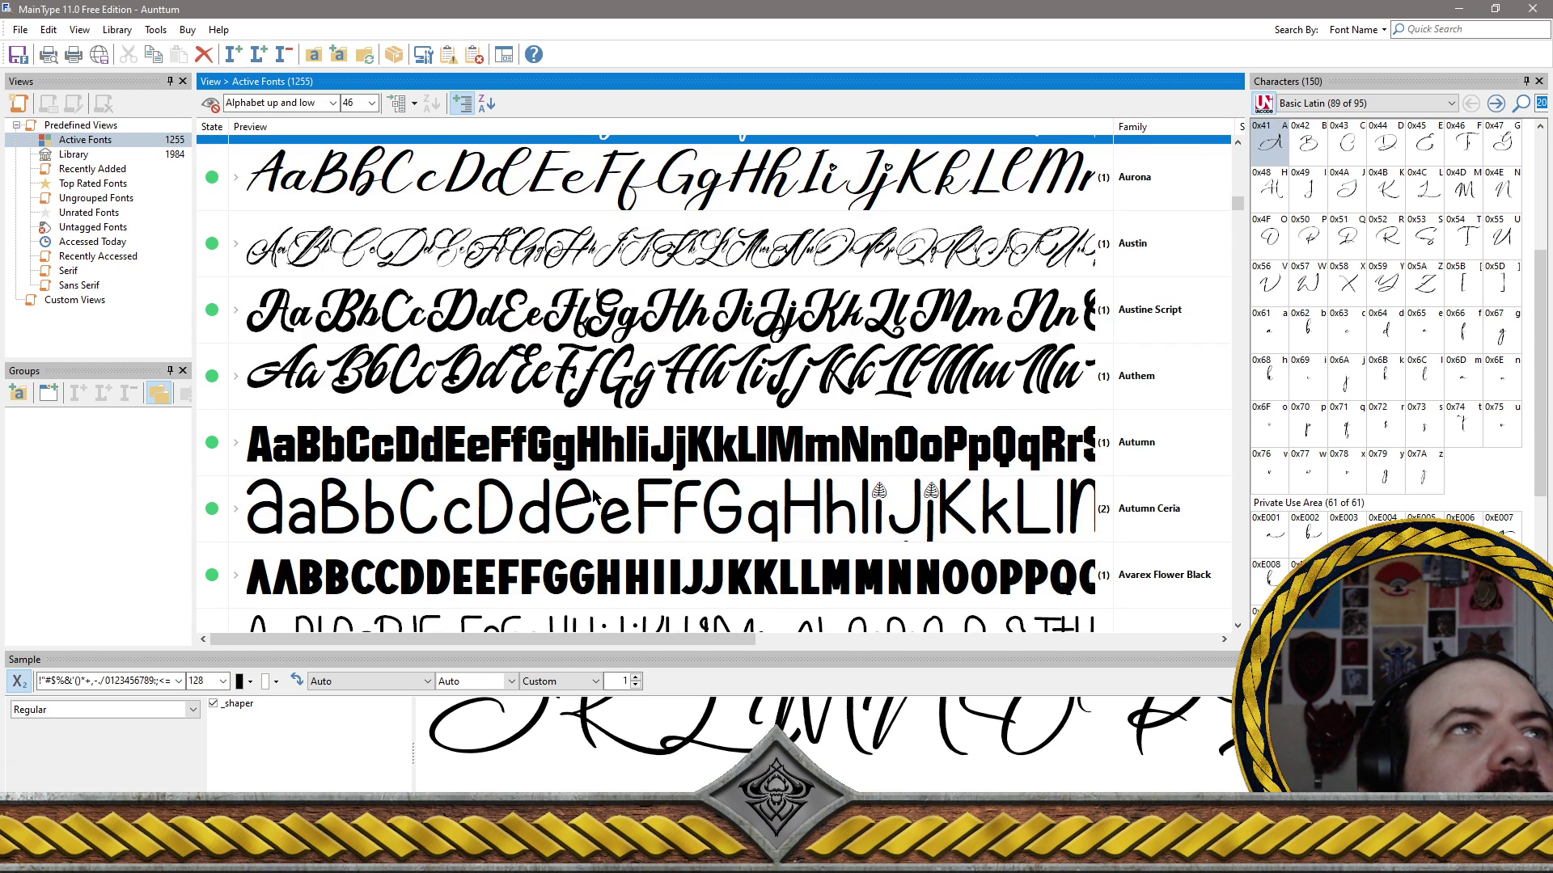
{"action": "left_click", "coordinate": [430, 189]}
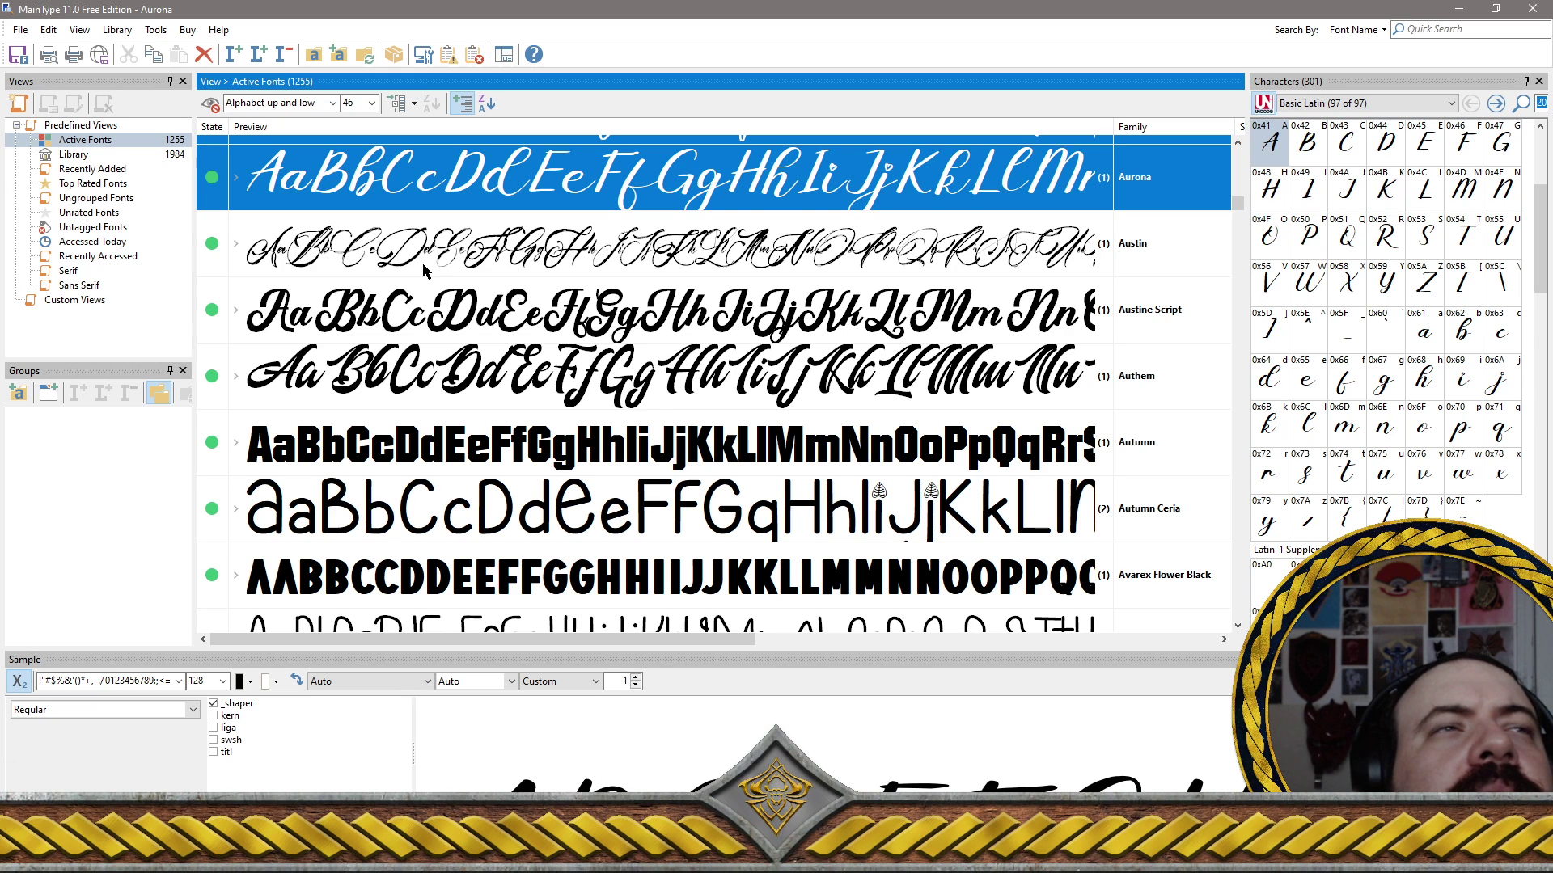
{"action": "left_click", "coordinate": [423, 264], "text": "shift"}
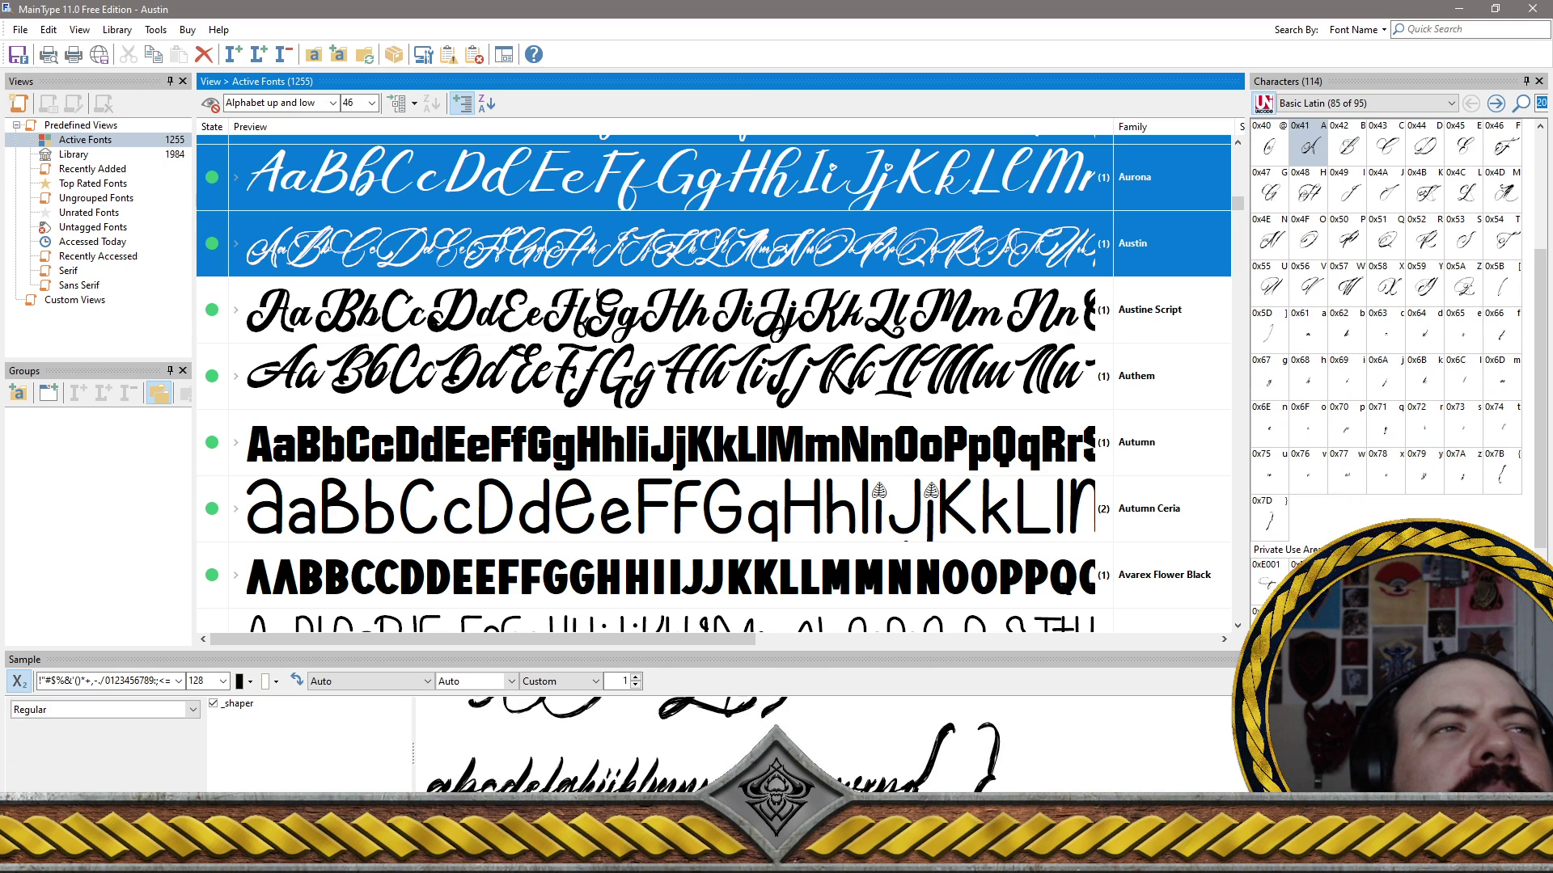
{"action": "left_click", "coordinate": [435, 319], "text": "shift"}
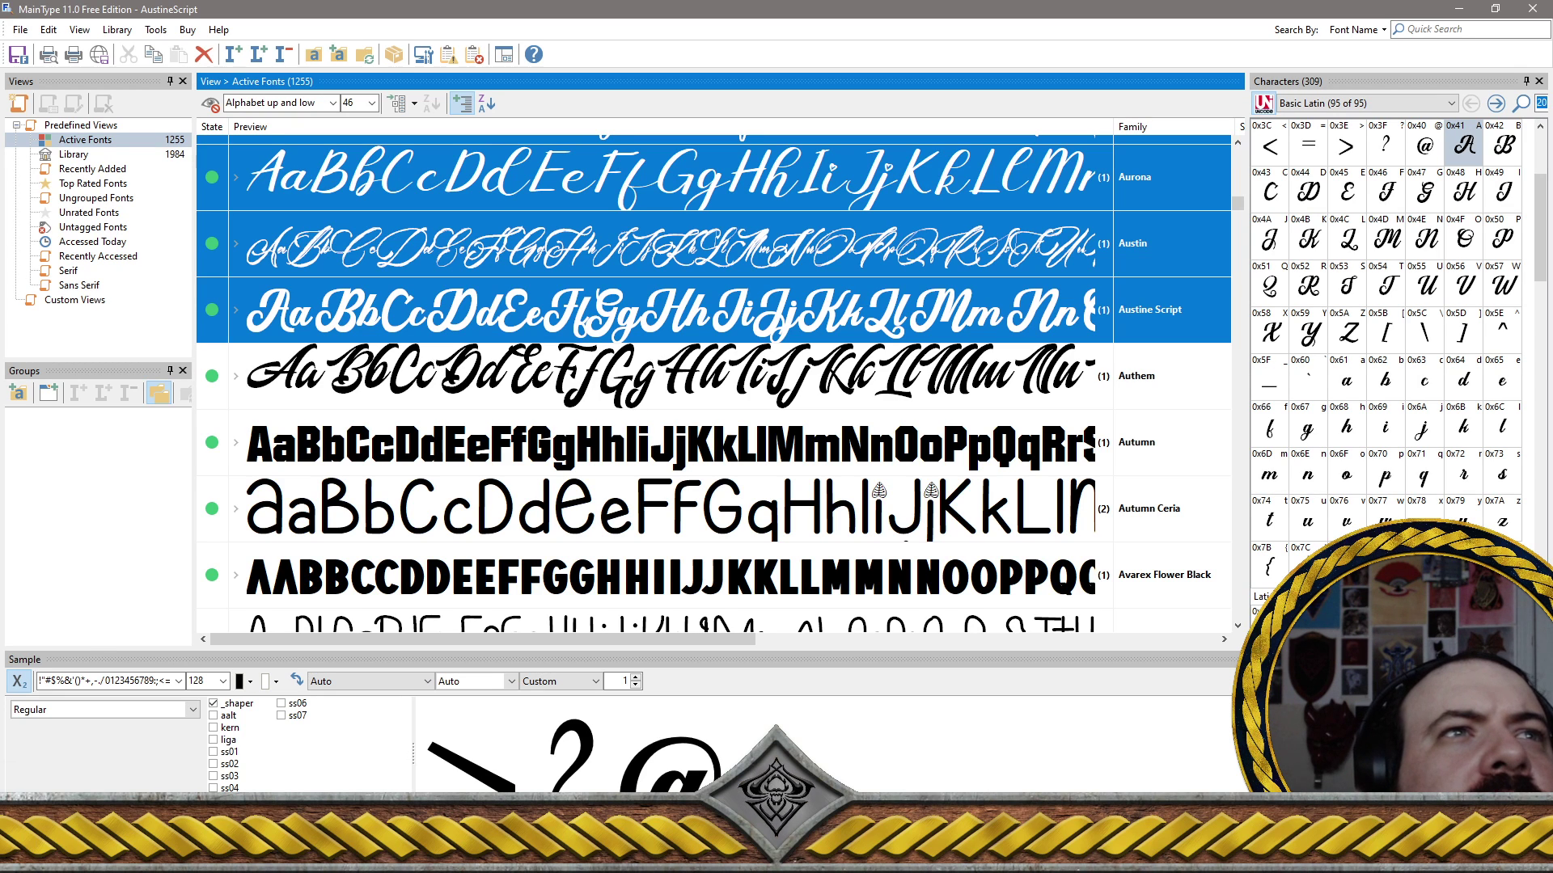
{"action": "left_click", "coordinate": [443, 447], "text": "ctrl"}
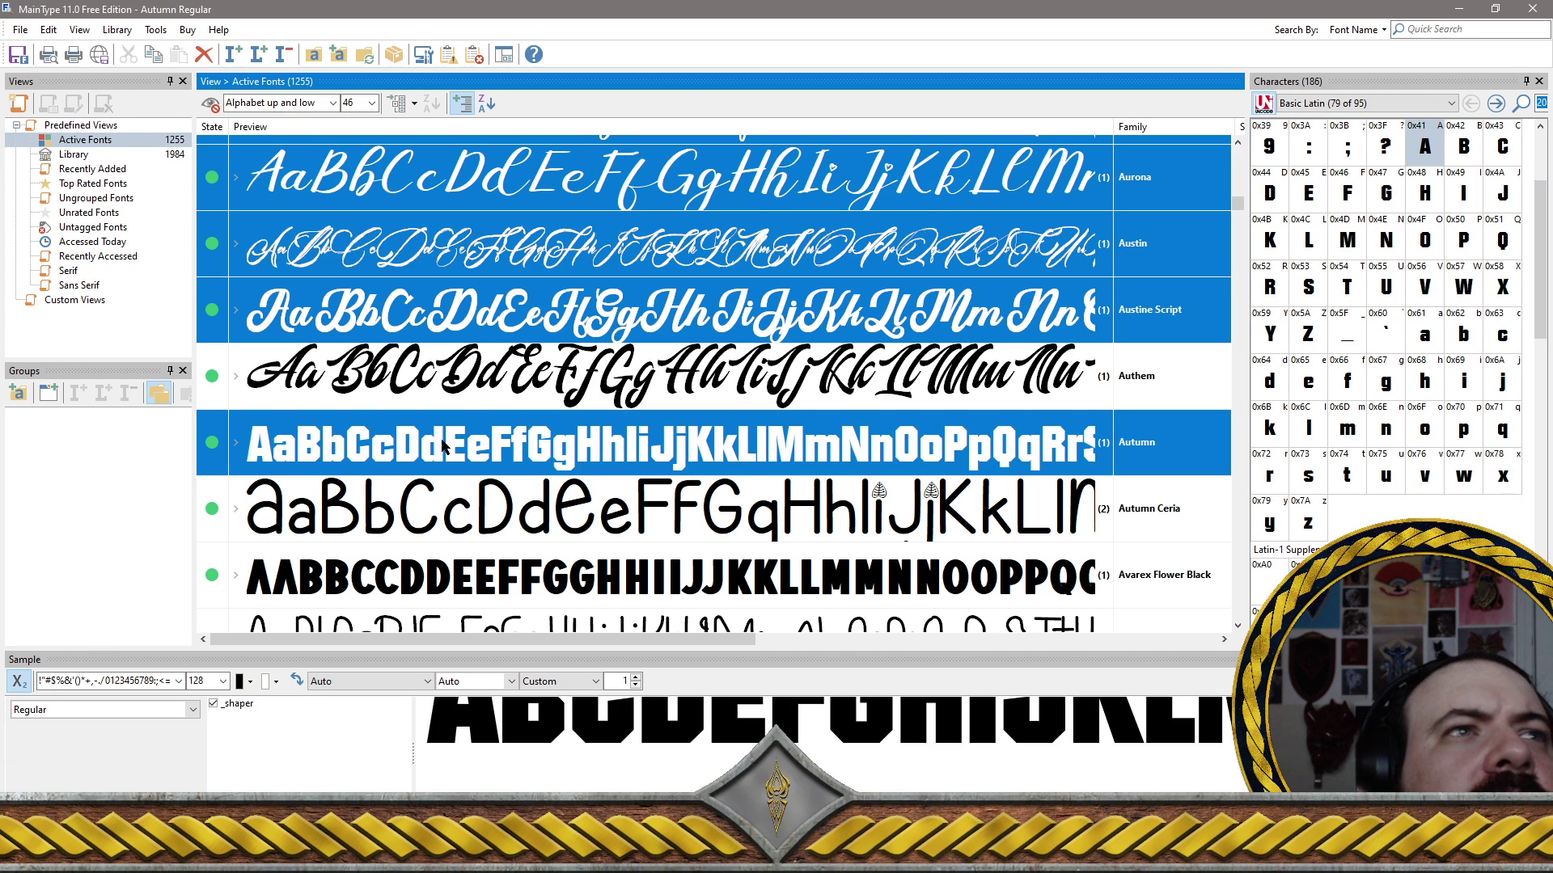
{"action": "left_click", "coordinate": [443, 448], "text": "ctrl"}
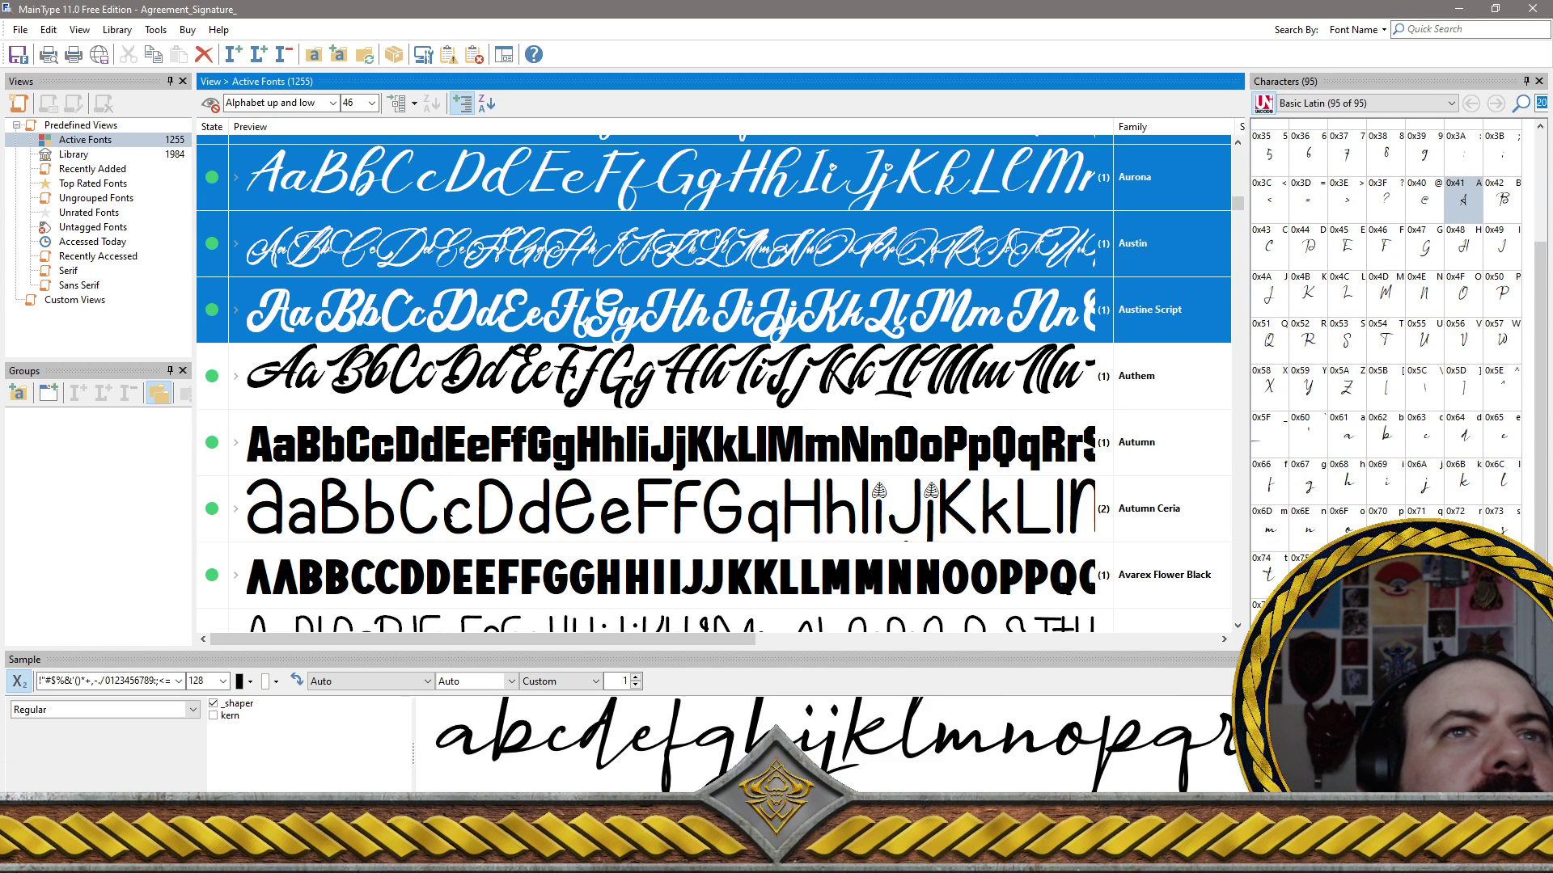
{"action": "left_click", "coordinate": [455, 506], "text": "ctrl"}
Extend the selection with Avarex Flower Black, Avocado Juice, Ayana, Aynilla, Ayunda Ochi and Babydols
{"action": "scroll", "coordinate": [456, 498], "scroll_direction": "down", "scroll_amount": 2}
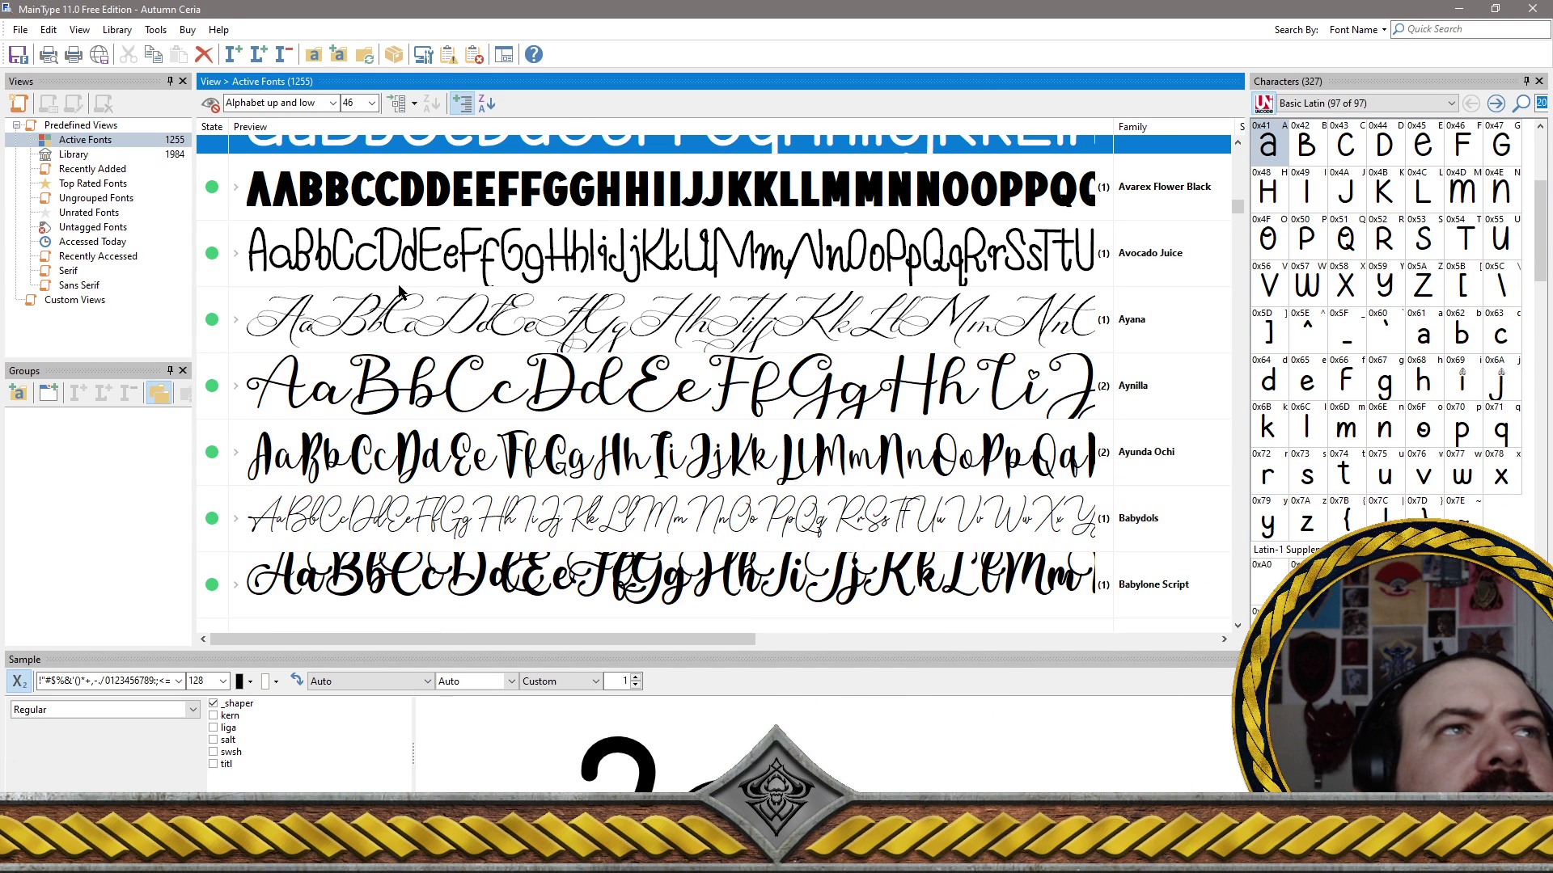
{"action": "left_click", "coordinate": [391, 204], "text": "ctrl"}
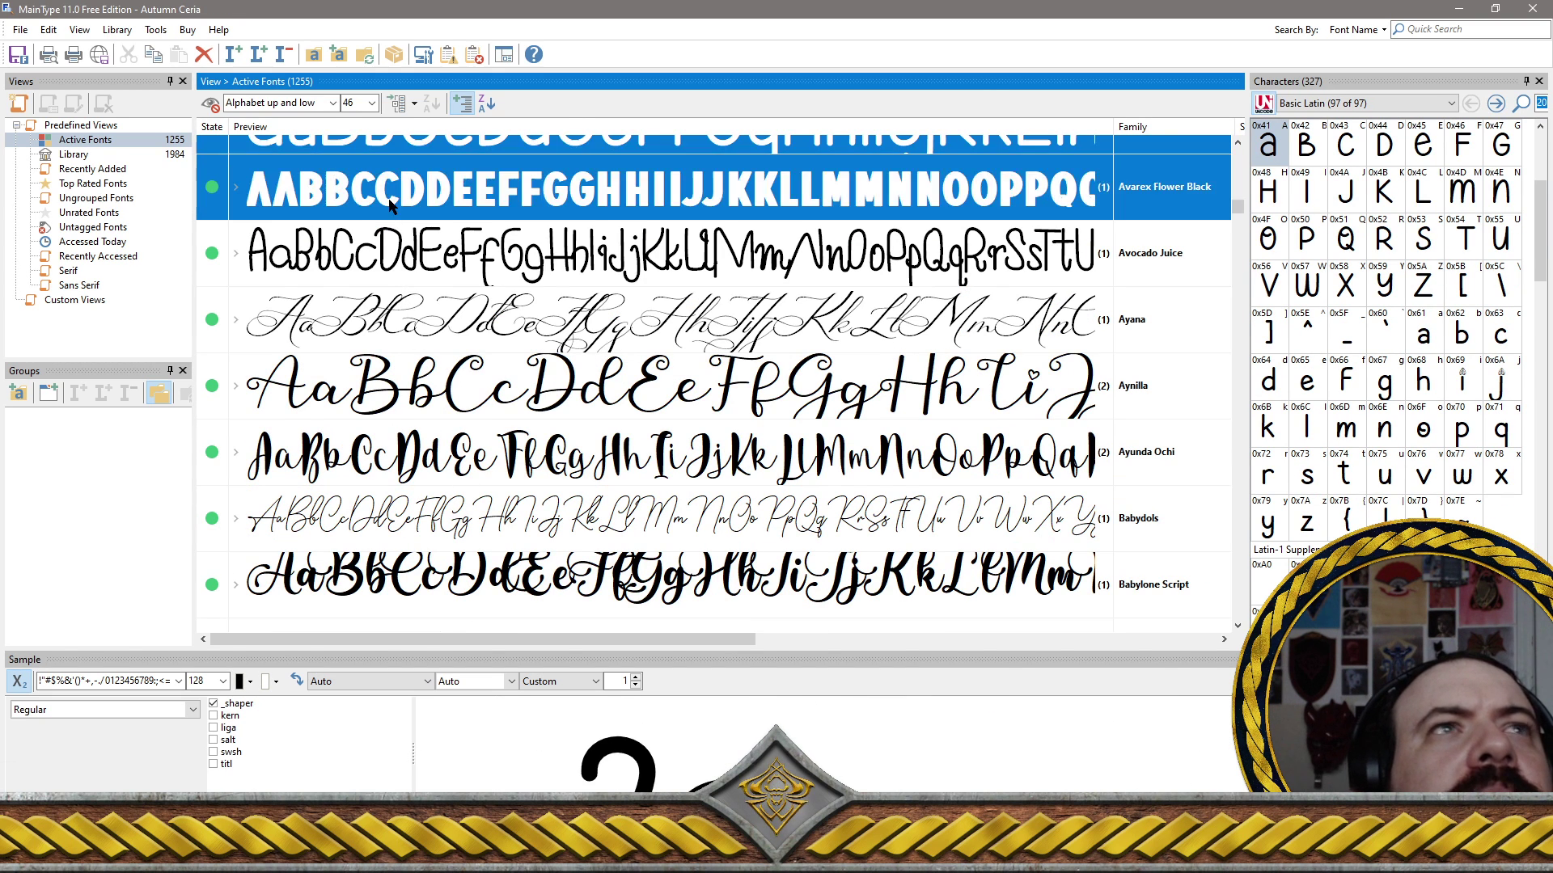
{"action": "left_click", "coordinate": [353, 271], "text": "ctrl"}
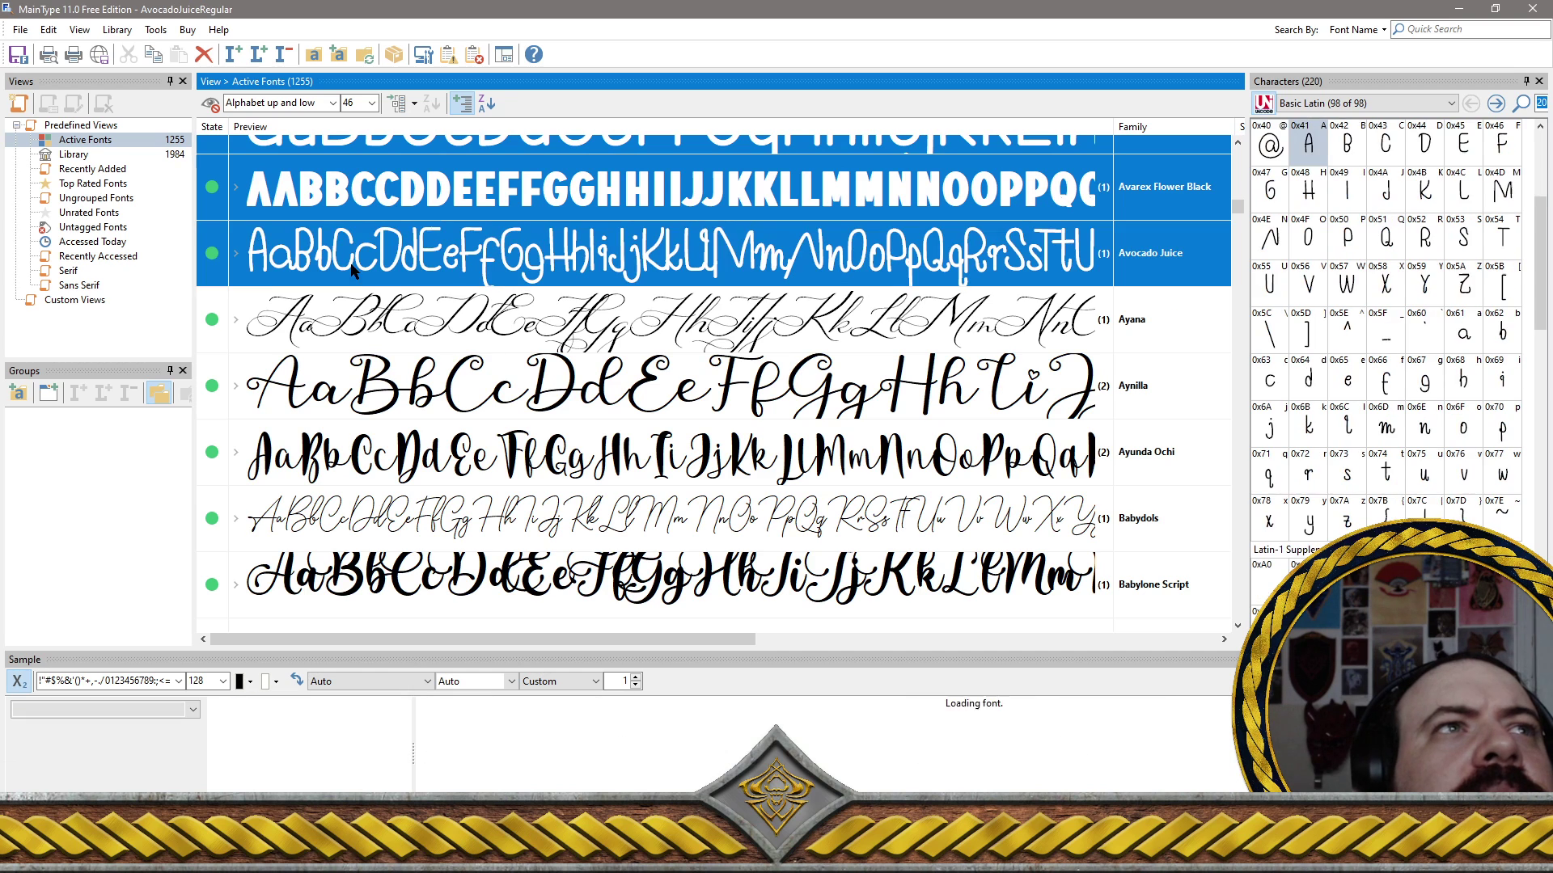
{"action": "left_click", "coordinate": [380, 332], "text": "ctrl"}
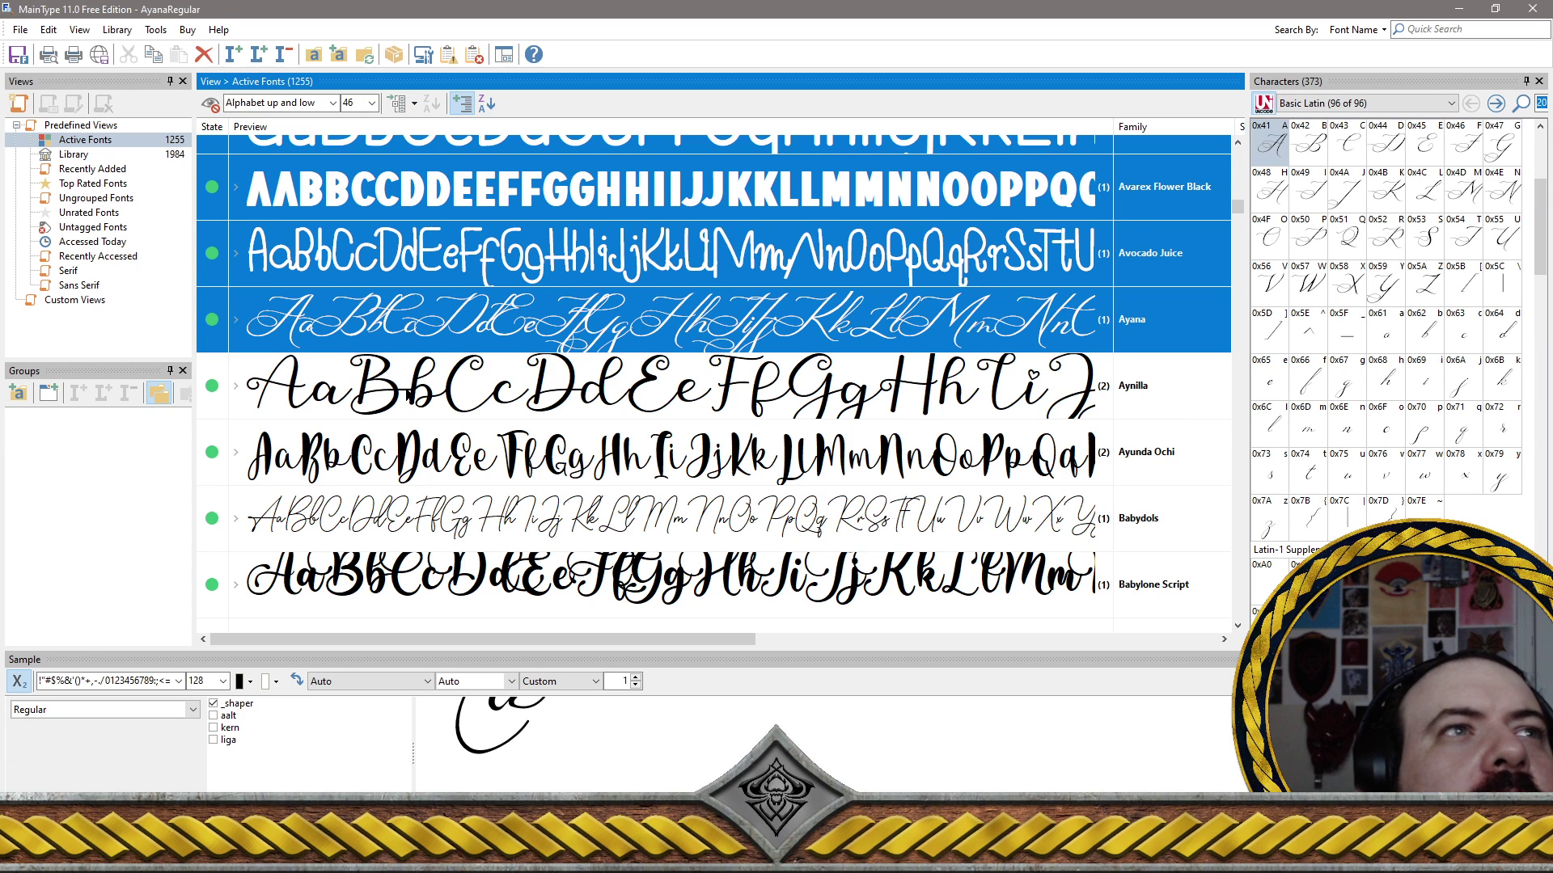
{"action": "key", "text": "shift+Down"}
{"action": "key", "text": "shift+Down"}
{"action": "key", "text": "shift+Down"}
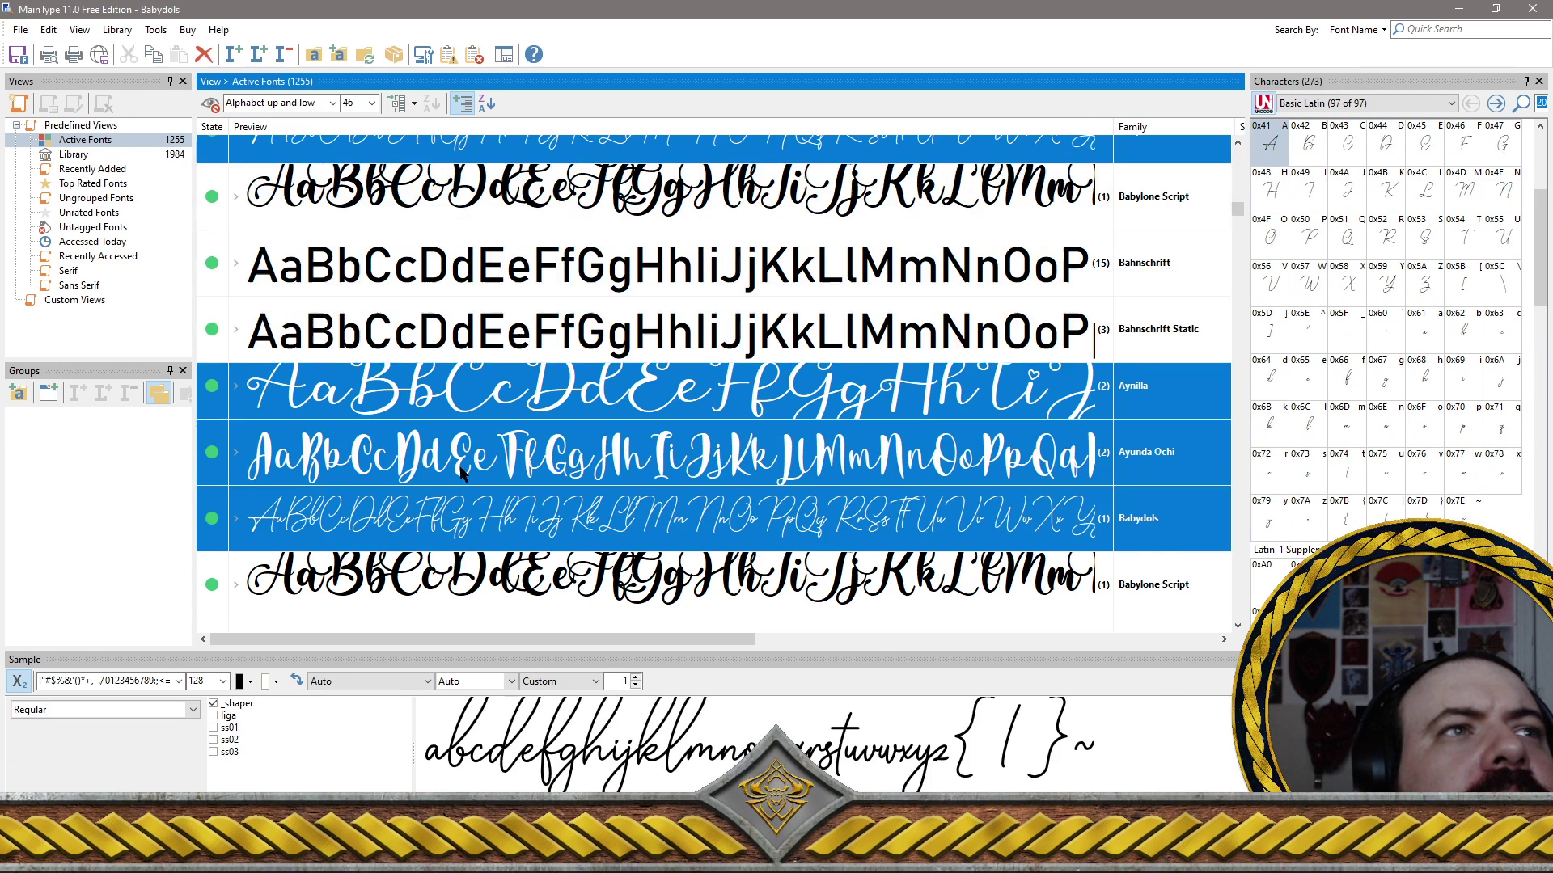
{"action": "key", "text": "Delete"}
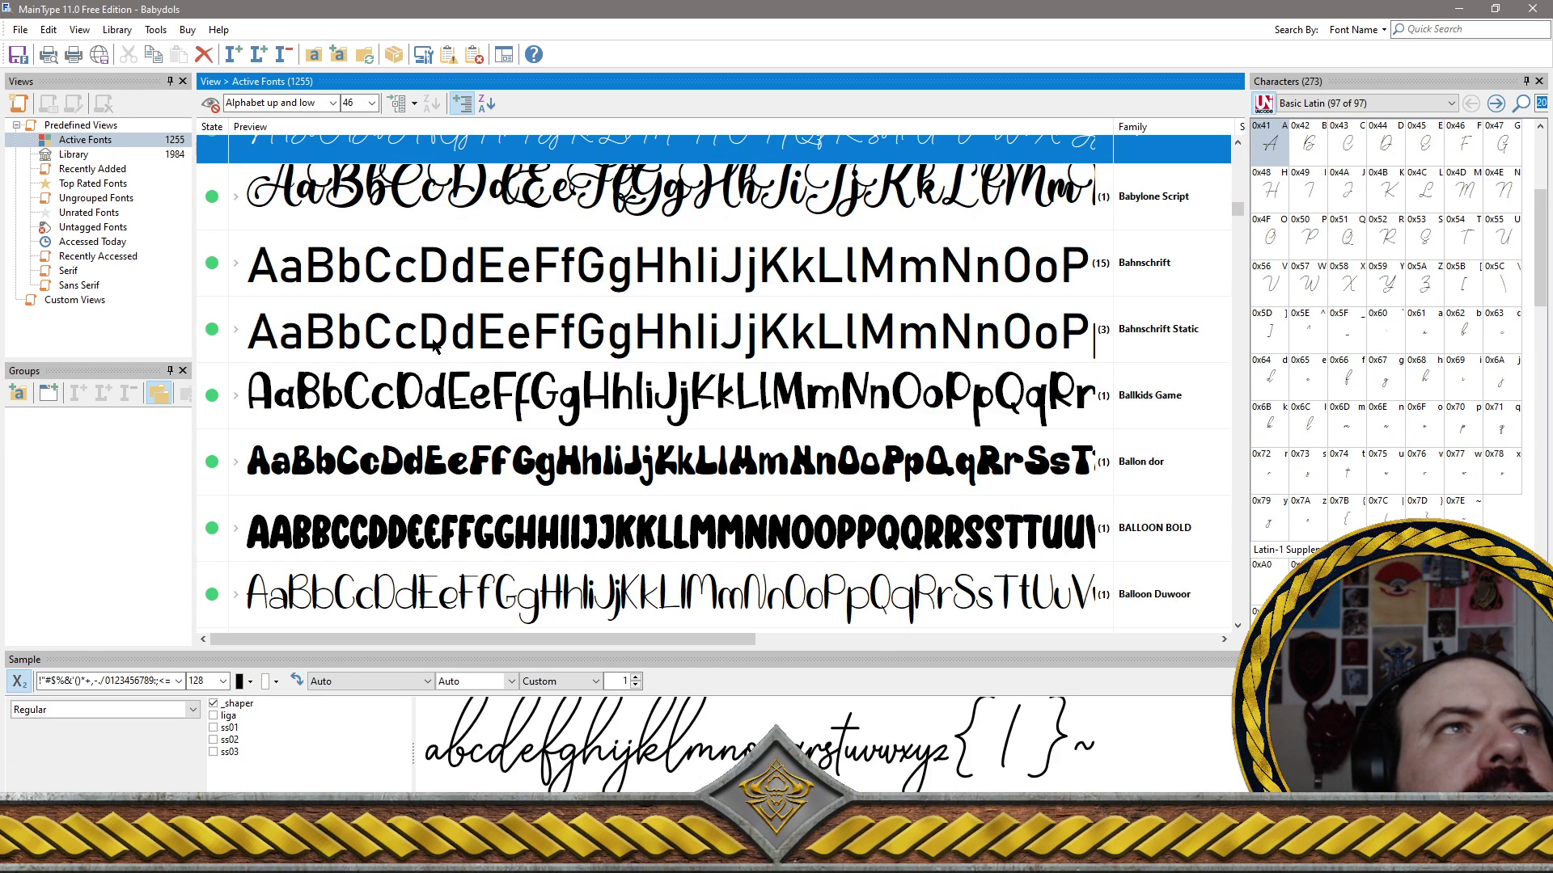
Add Babylone Script, Bahnschrift, Bahnschrift Static, Ballkids Game and Ballon dor to the selection
{"action": "left_click", "coordinate": [416, 203], "text": "shift"}
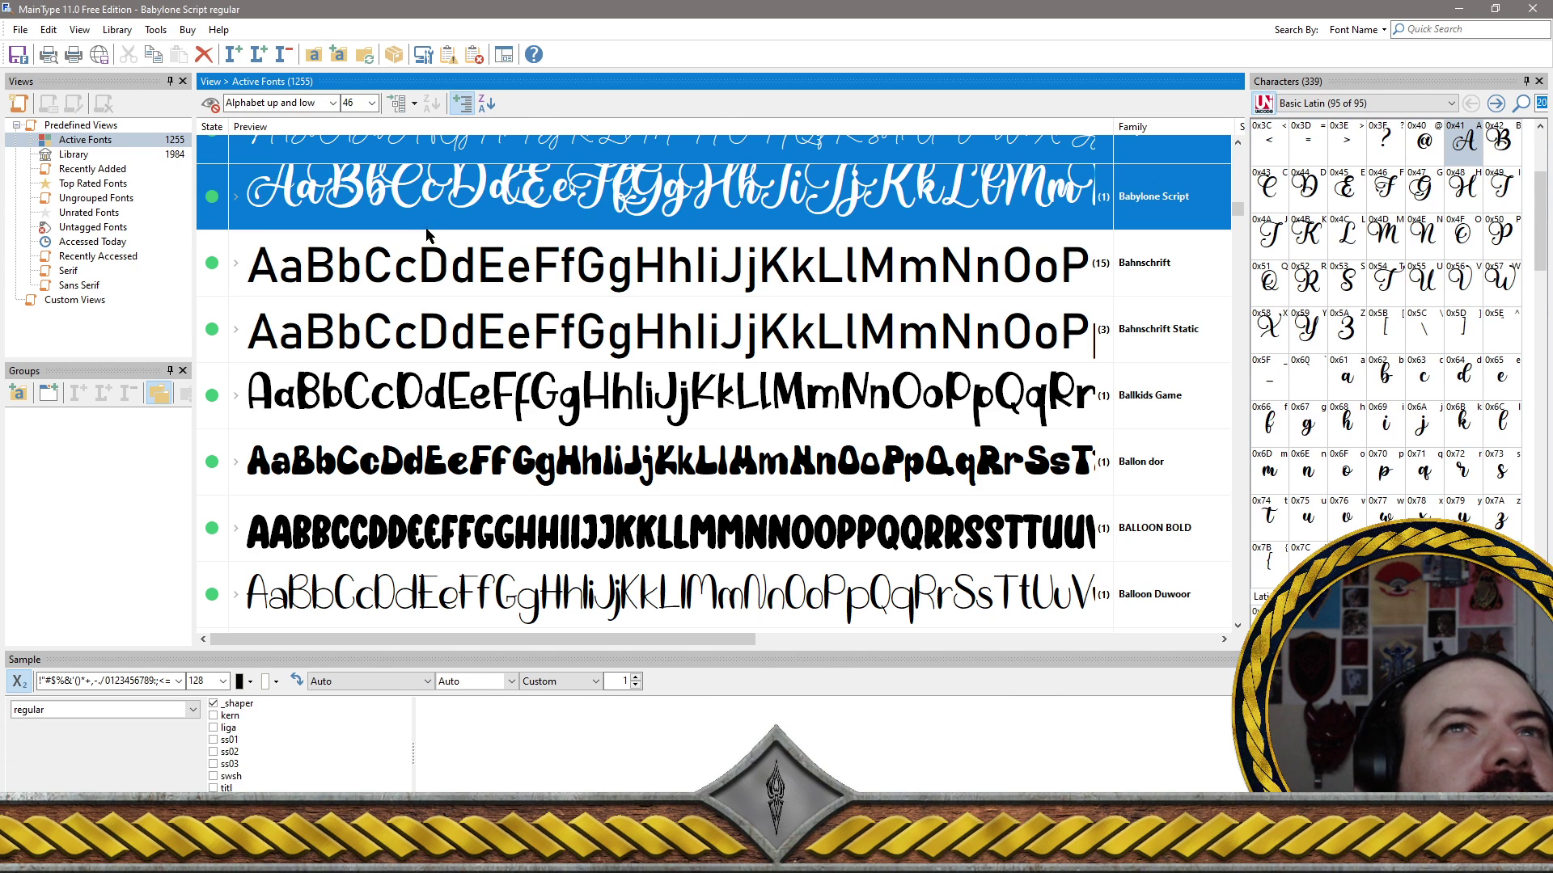
{"action": "left_click", "coordinate": [477, 281], "text": "shift"}
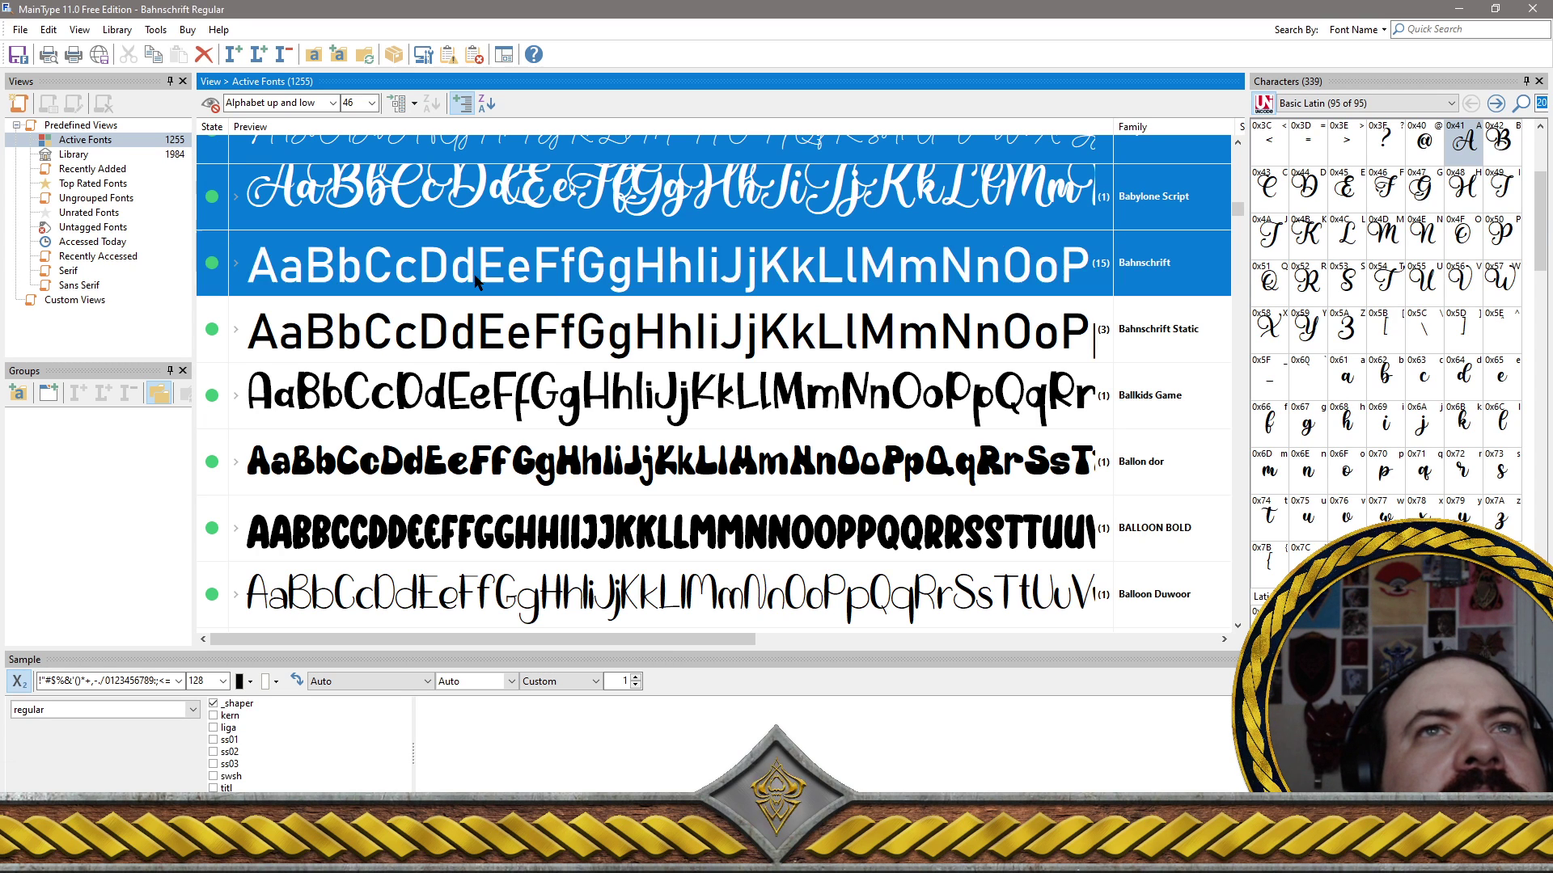
{"action": "left_click", "coordinate": [489, 321], "text": "shift"}
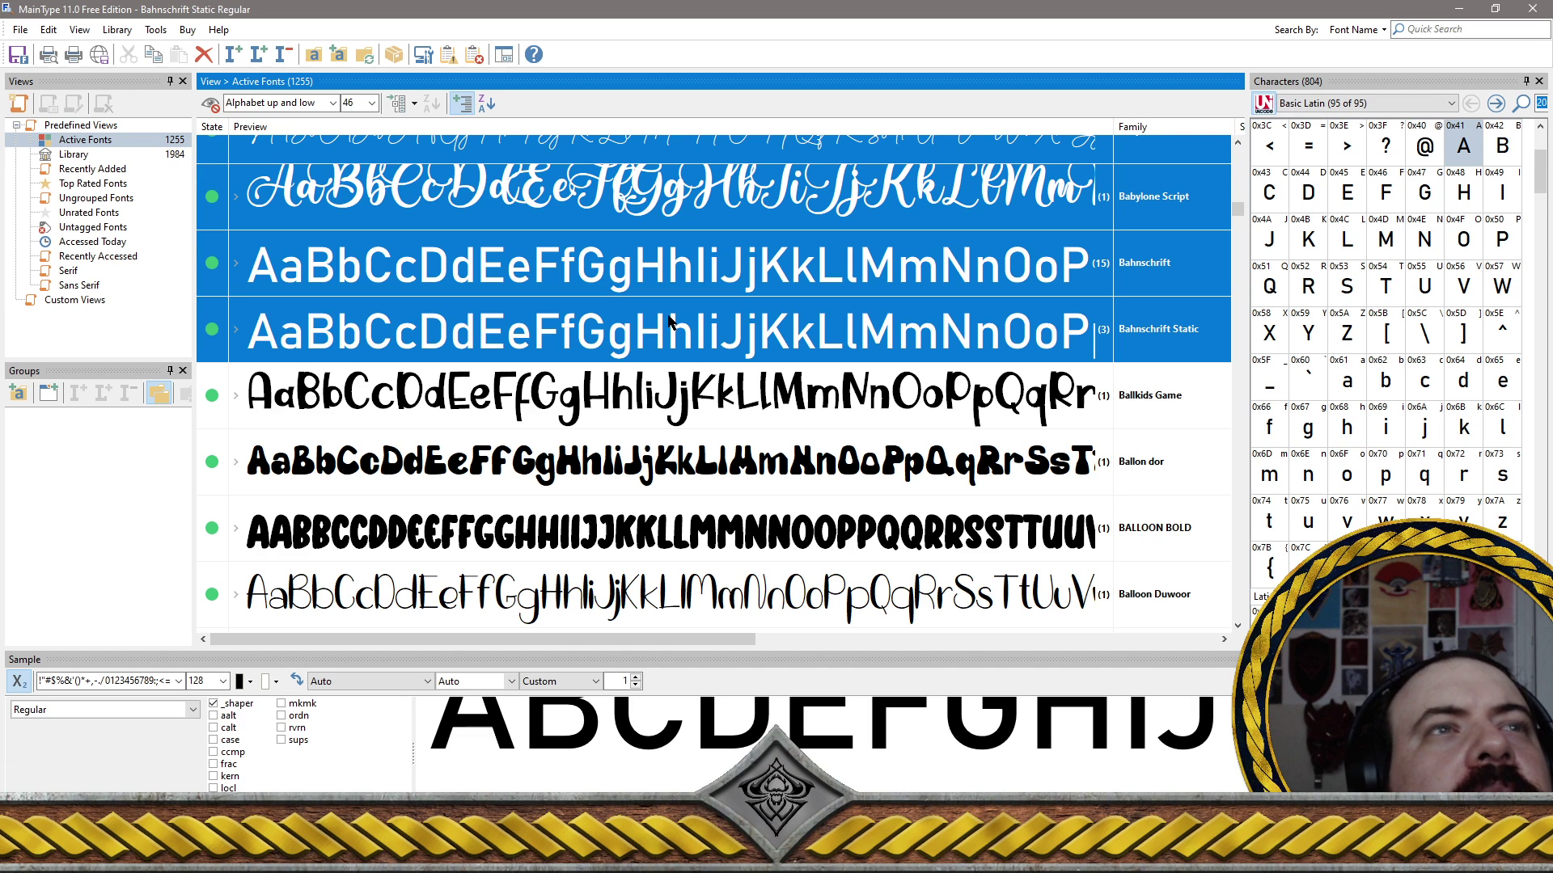
{"action": "left_click", "coordinate": [505, 397], "text": "shift"}
{"action": "left_click", "coordinate": [473, 462], "text": "shift"}
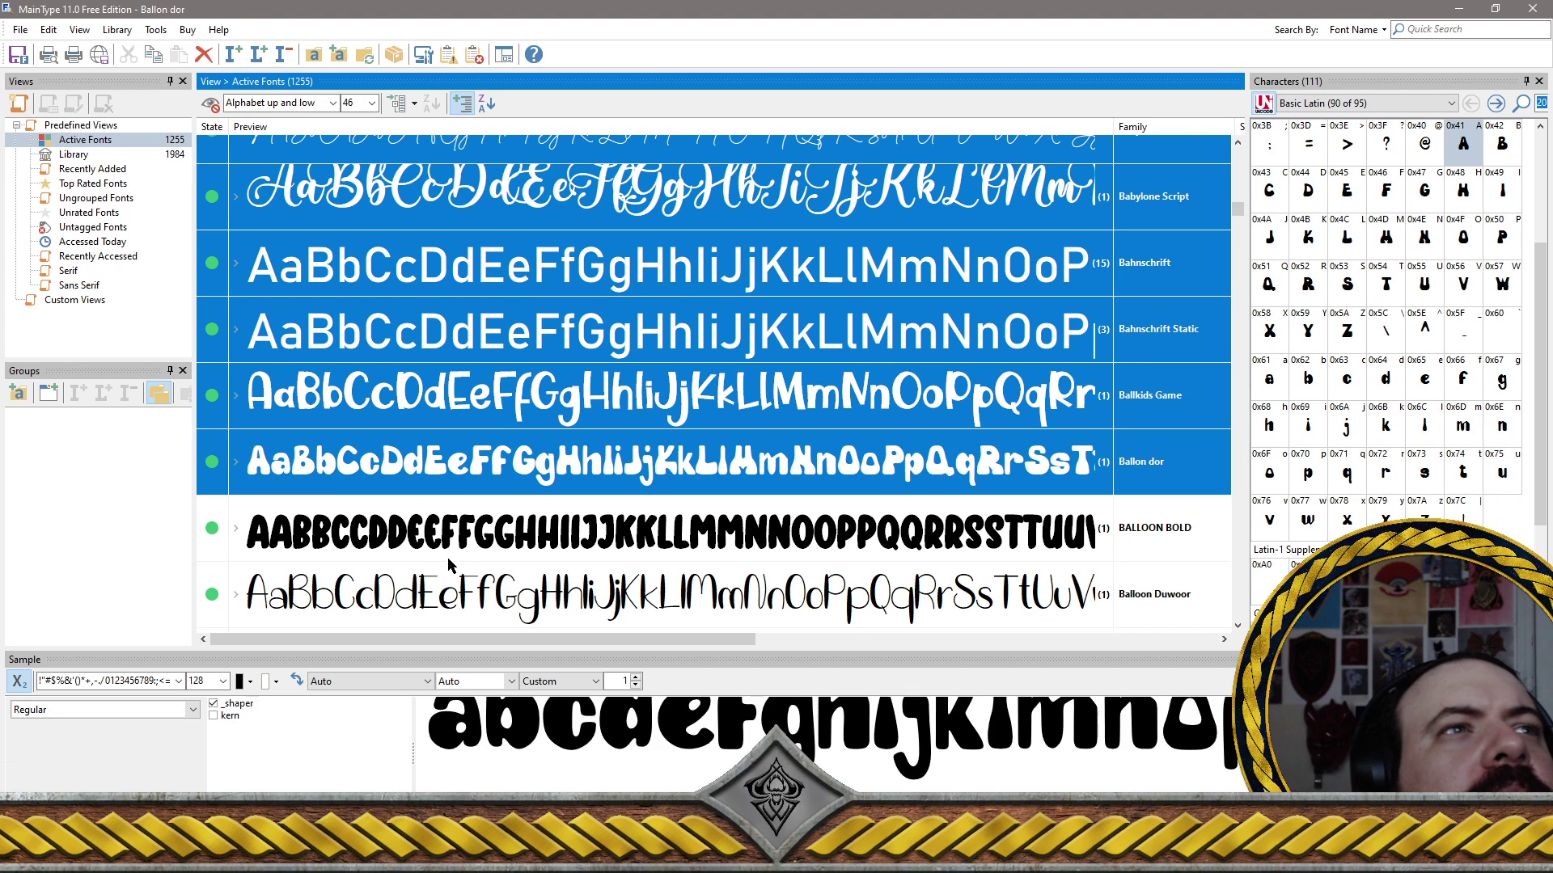
Add Balloon Bold, Balloon Duwoor, Balloon Unicorn, Balonesti, Bangers and Banita Ralina to the selection
{"action": "left_click", "coordinate": [435, 550], "text": "shift"}
{"action": "left_click", "coordinate": [435, 549]}
{"action": "scroll", "coordinate": [466, 500], "scroll_direction": "down", "scroll_amount": 2}
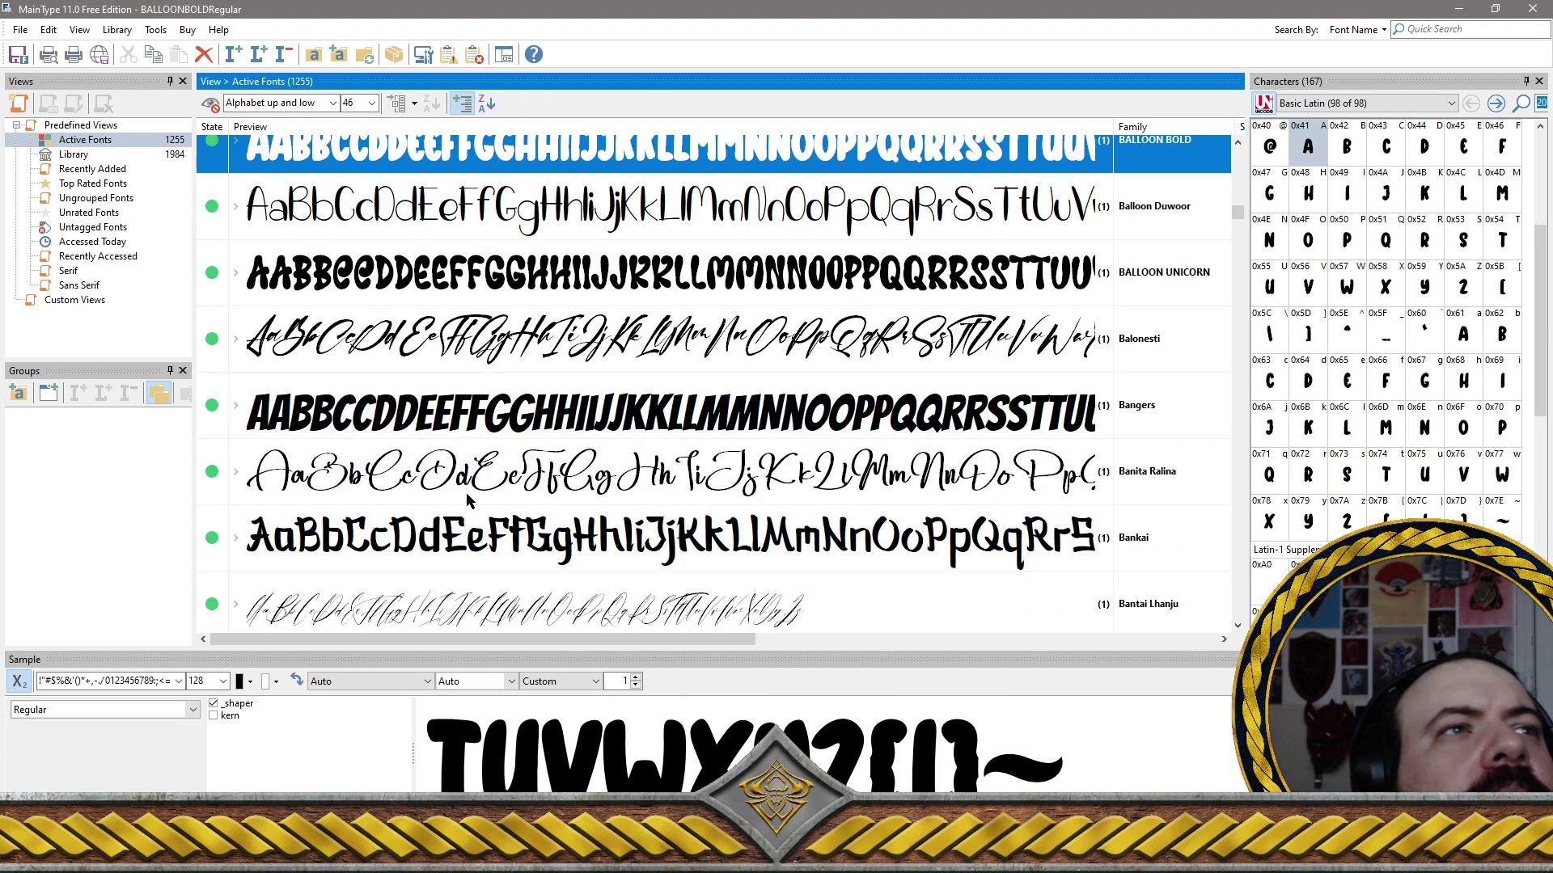
{"action": "left_click", "coordinate": [396, 220], "text": "shift"}
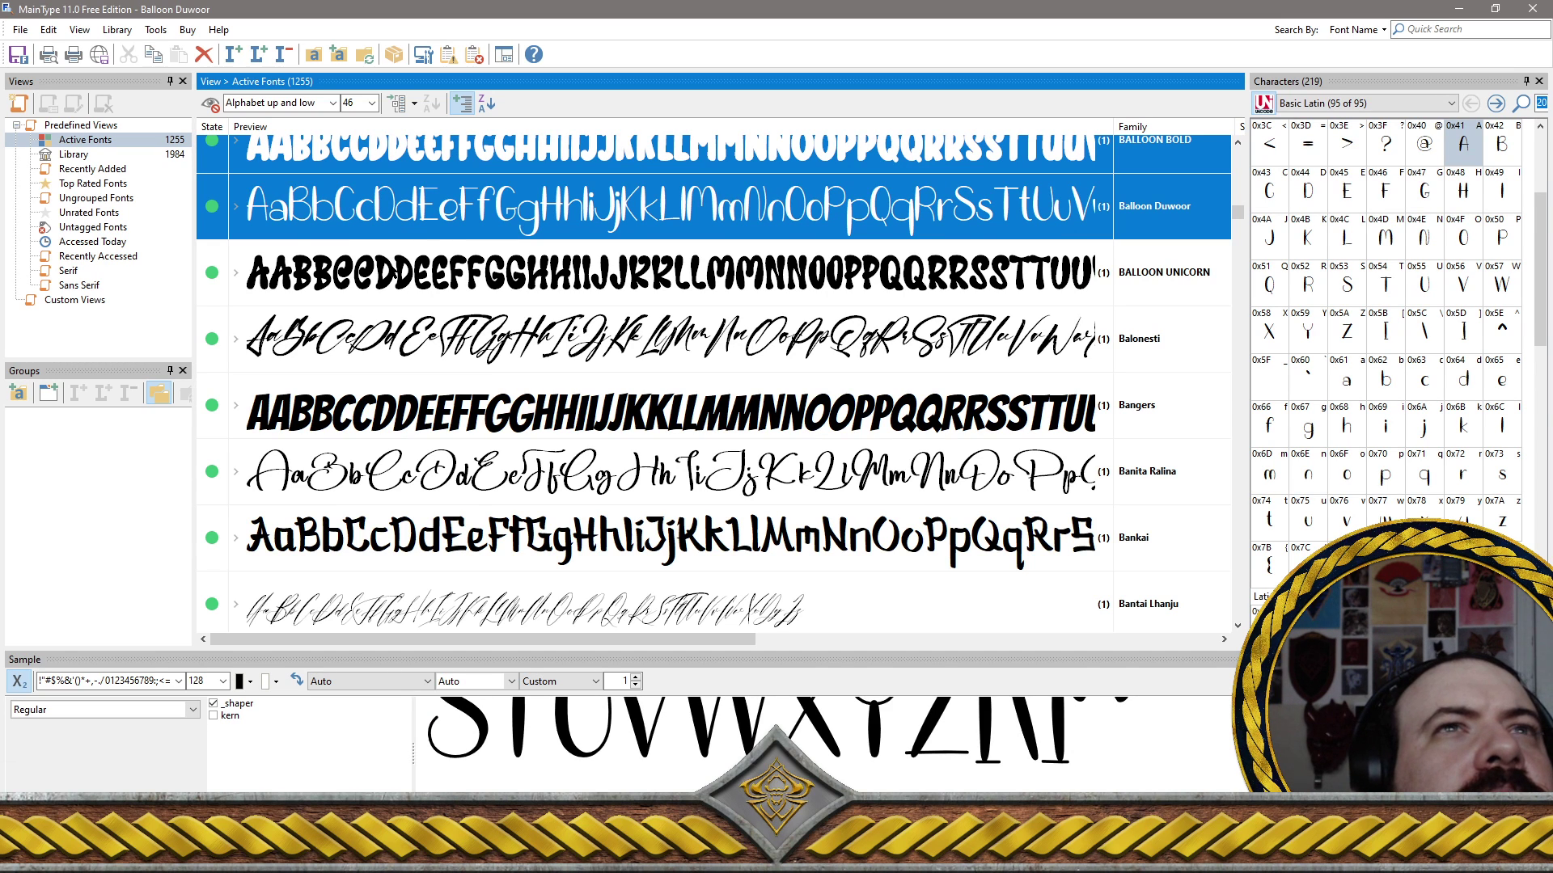
{"action": "left_click", "coordinate": [395, 273], "text": "shift"}
{"action": "left_click", "coordinate": [432, 345], "text": "shift"}
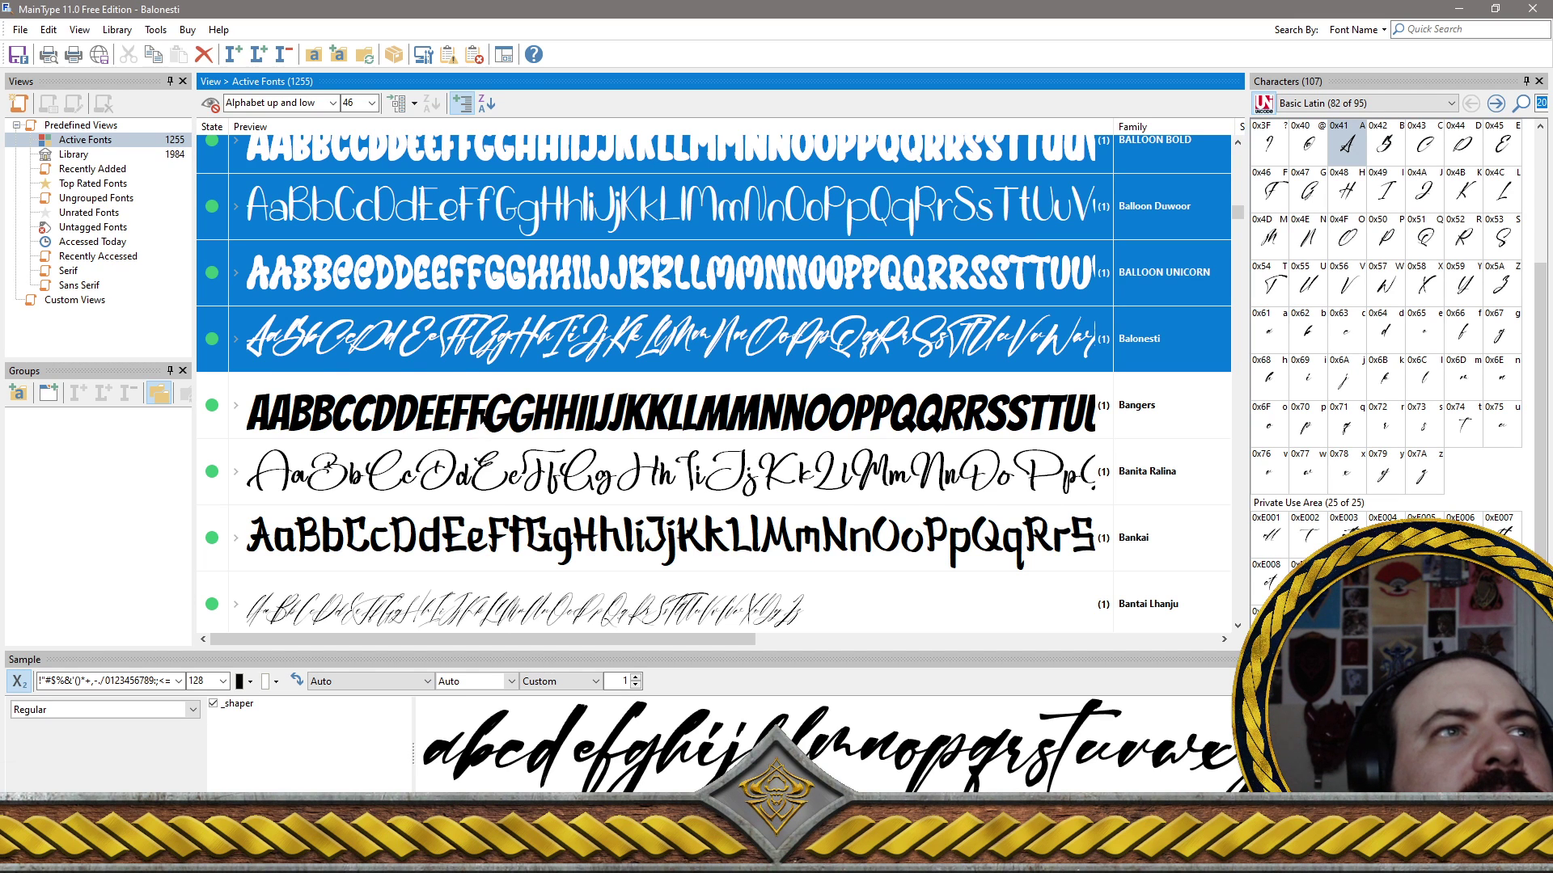
{"action": "left_click", "coordinate": [481, 422], "text": "shift"}
{"action": "left_click", "coordinate": [517, 470]}
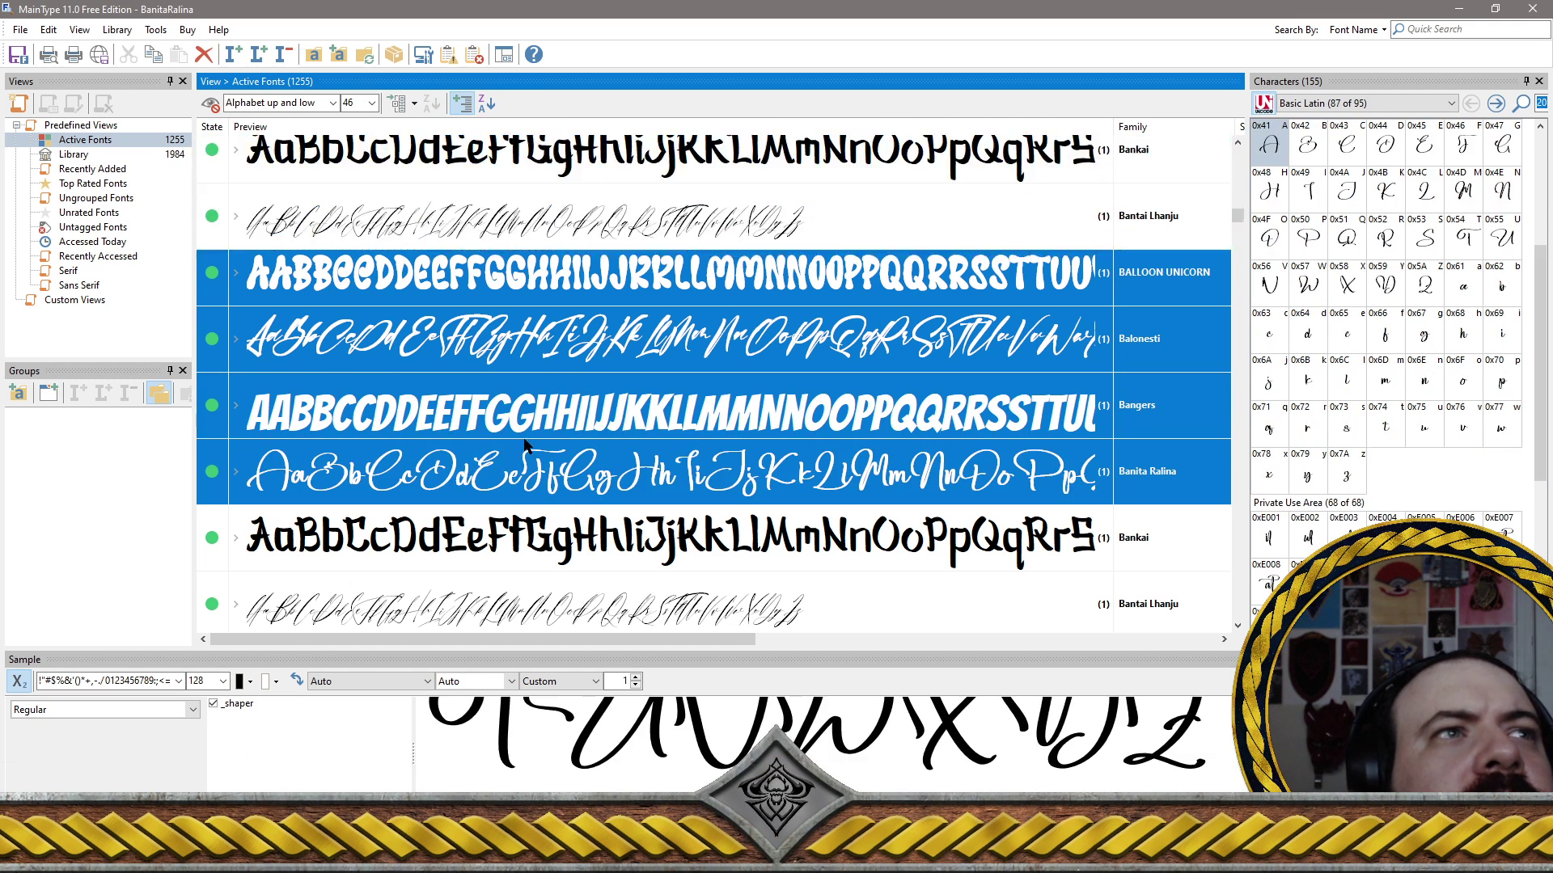
Add Bantai Lhanju to the selection, leaving out Bankai, and uninstall all the selected font families
{"action": "scroll", "coordinate": [522, 433], "scroll_direction": "down", "scroll_amount": 2}
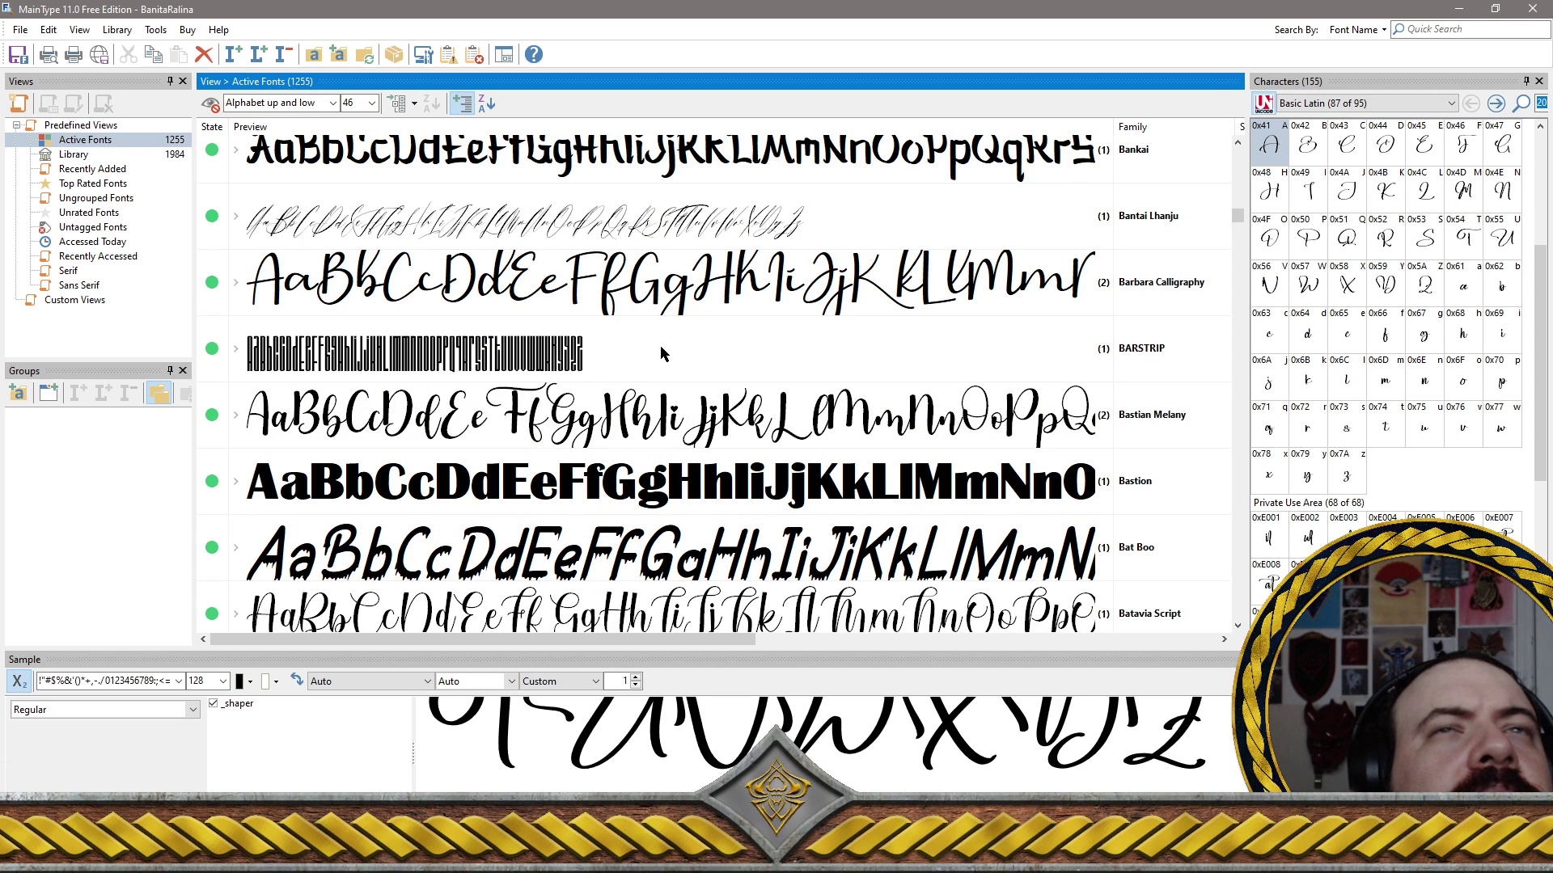
{"action": "left_click", "coordinate": [418, 215]}
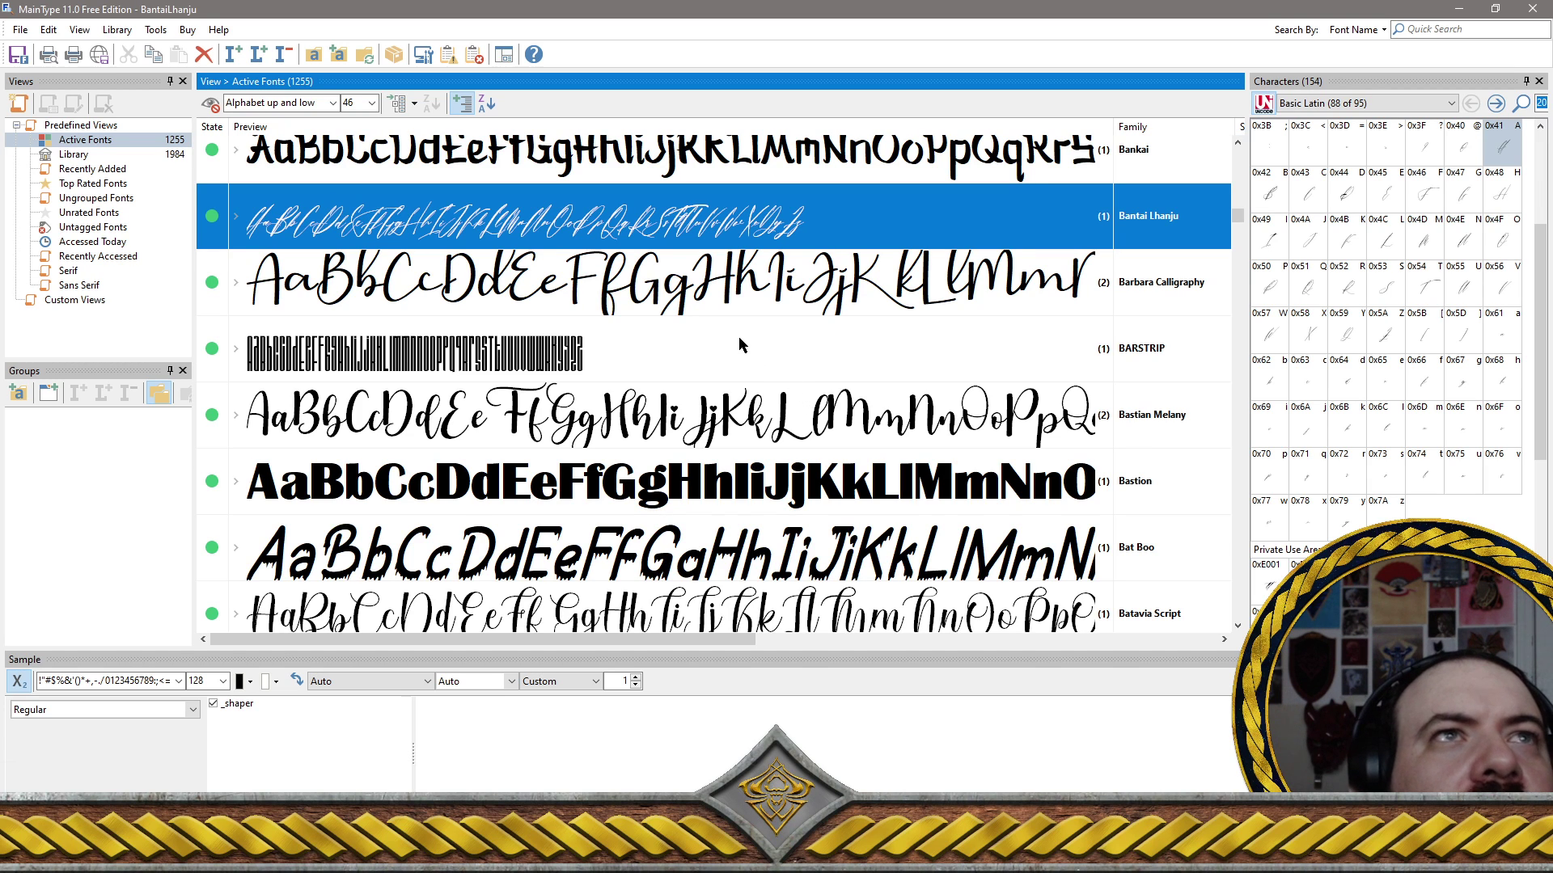
{"action": "right_click", "coordinate": [729, 218]}
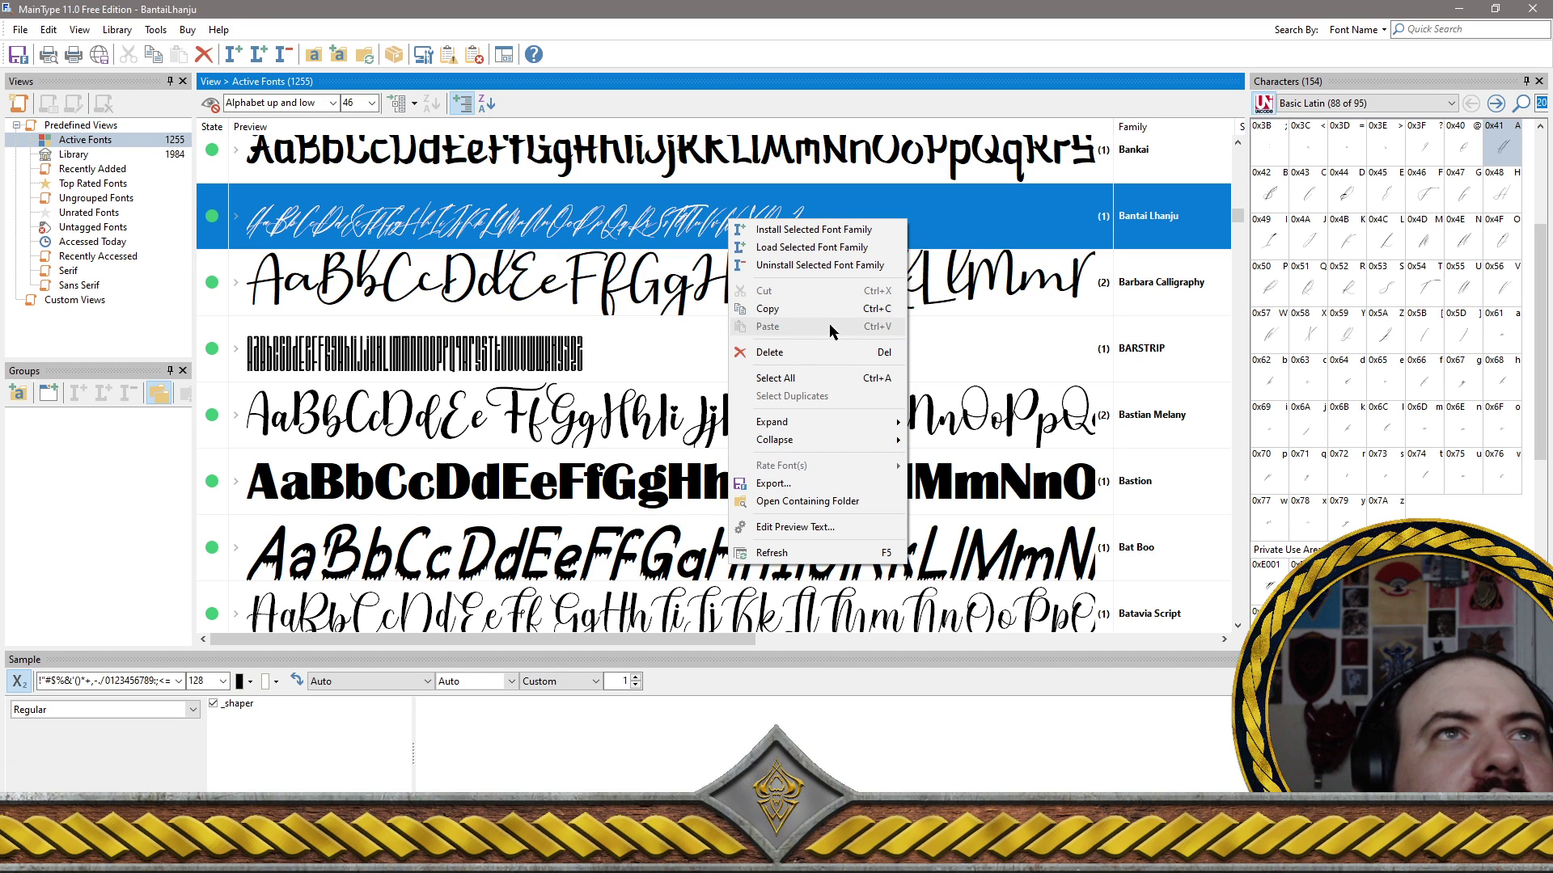
{"action": "left_click", "coordinate": [826, 267]}
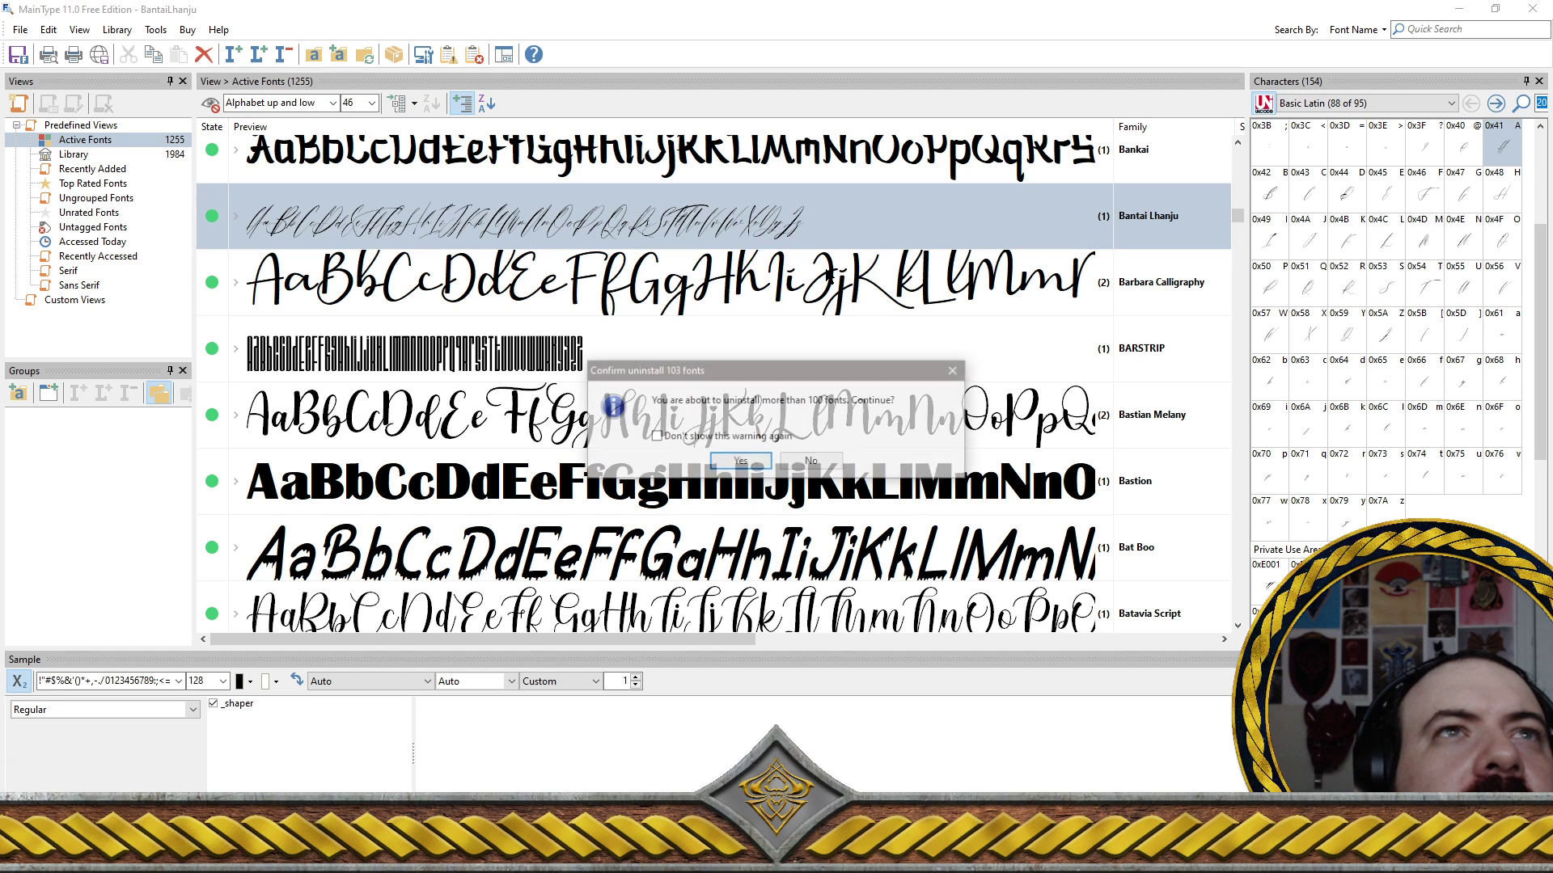
{"action": "left_click", "coordinate": [740, 463]}
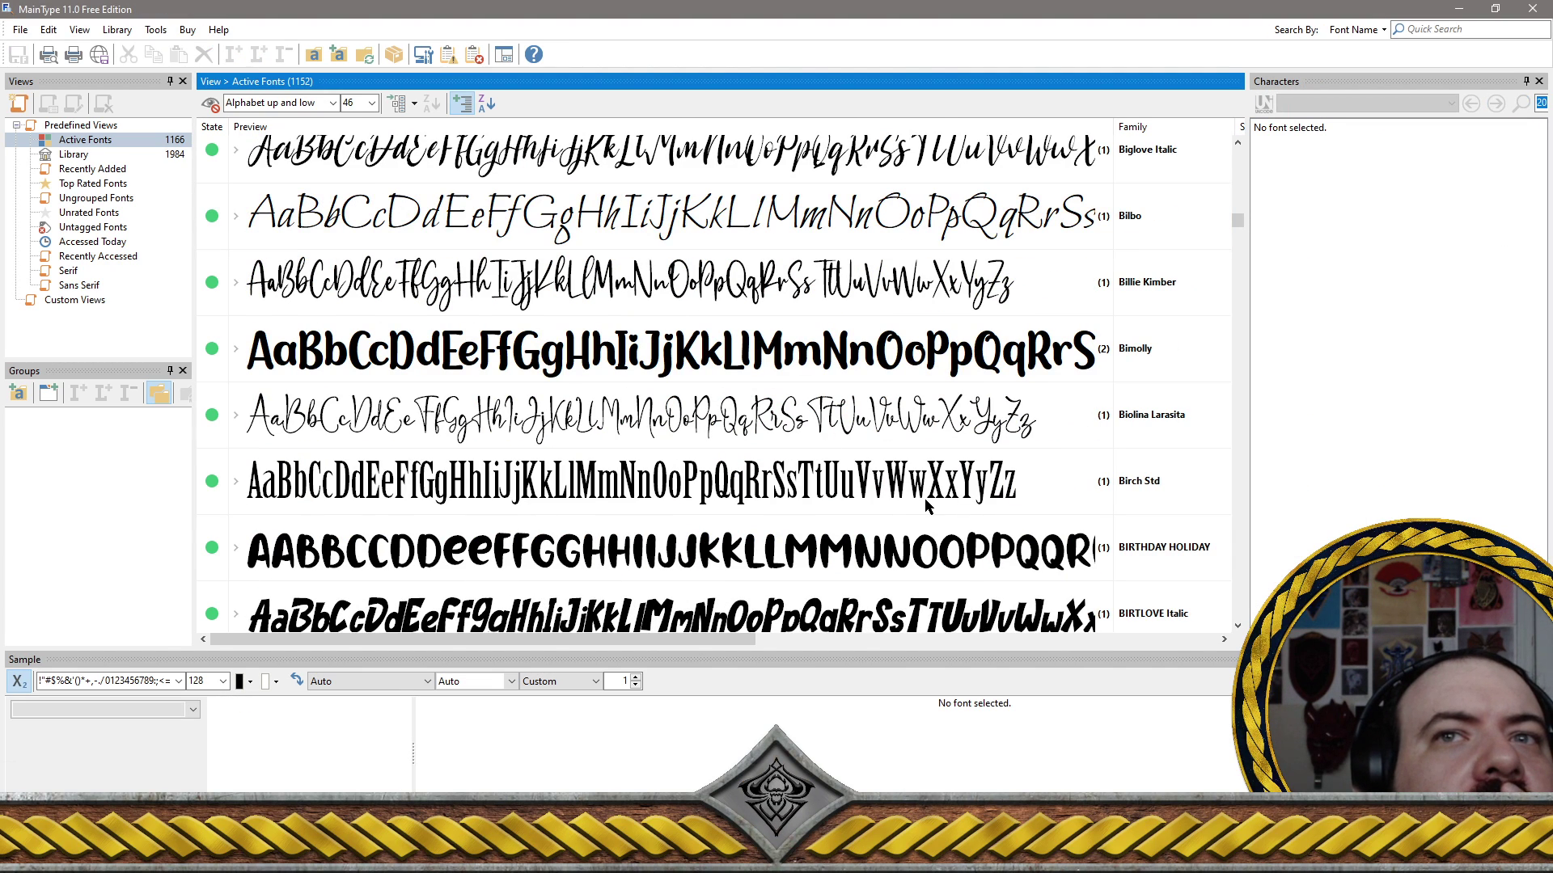
Return to the families after Autumn and examine the BARSTRIP characters in a temporarily enlarged sample area
{"action": "scroll", "coordinate": [924, 498], "scroll_direction": "up", "scroll_amount": 5}
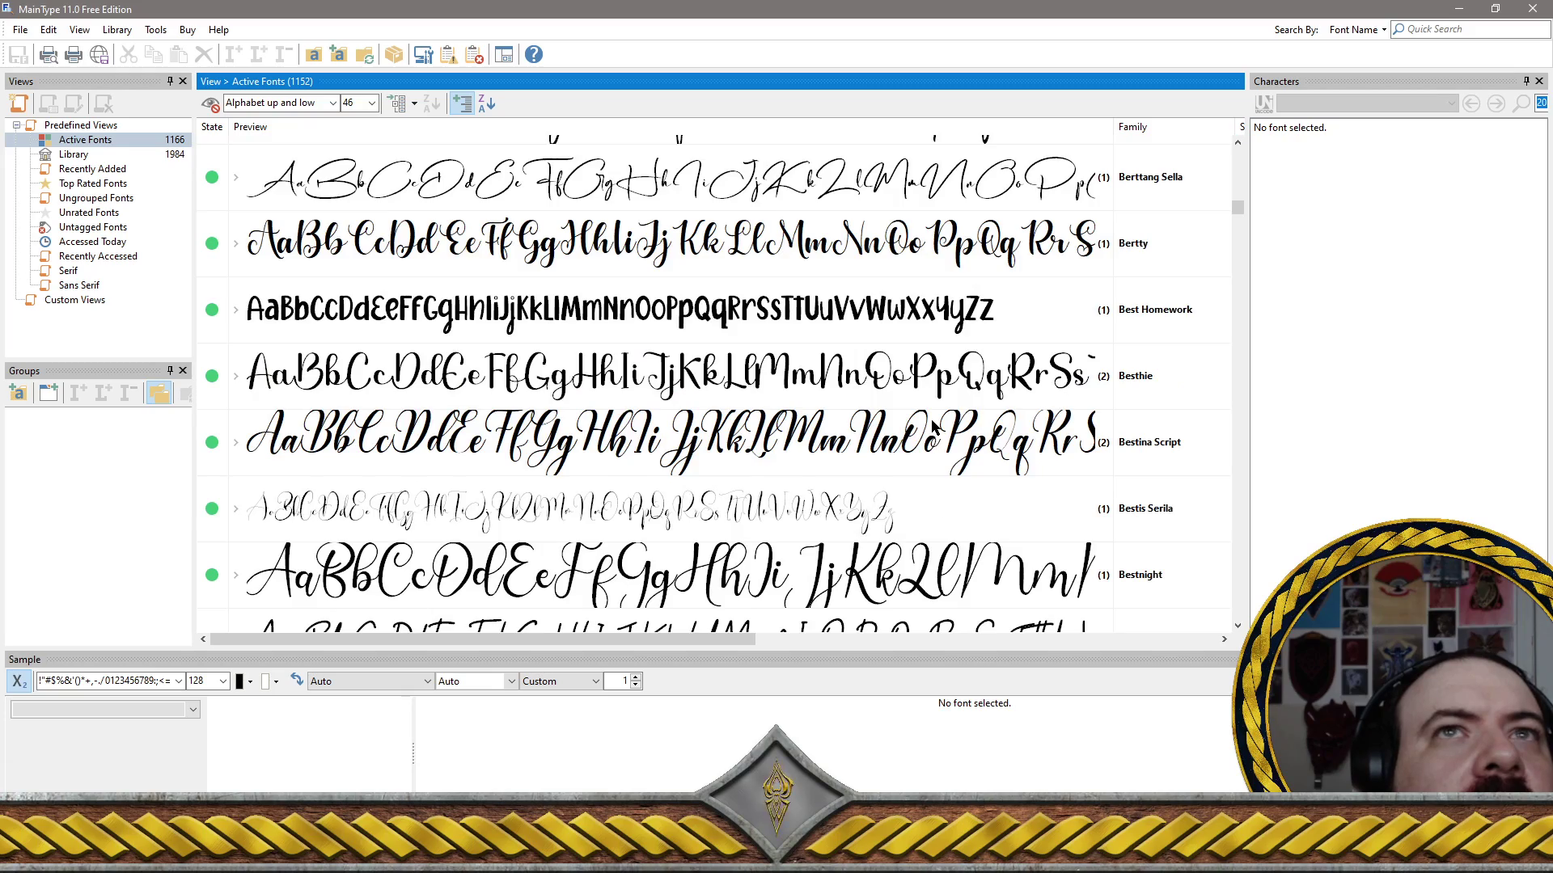
{"action": "scroll", "coordinate": [932, 426], "scroll_direction": "up", "scroll_amount": 10}
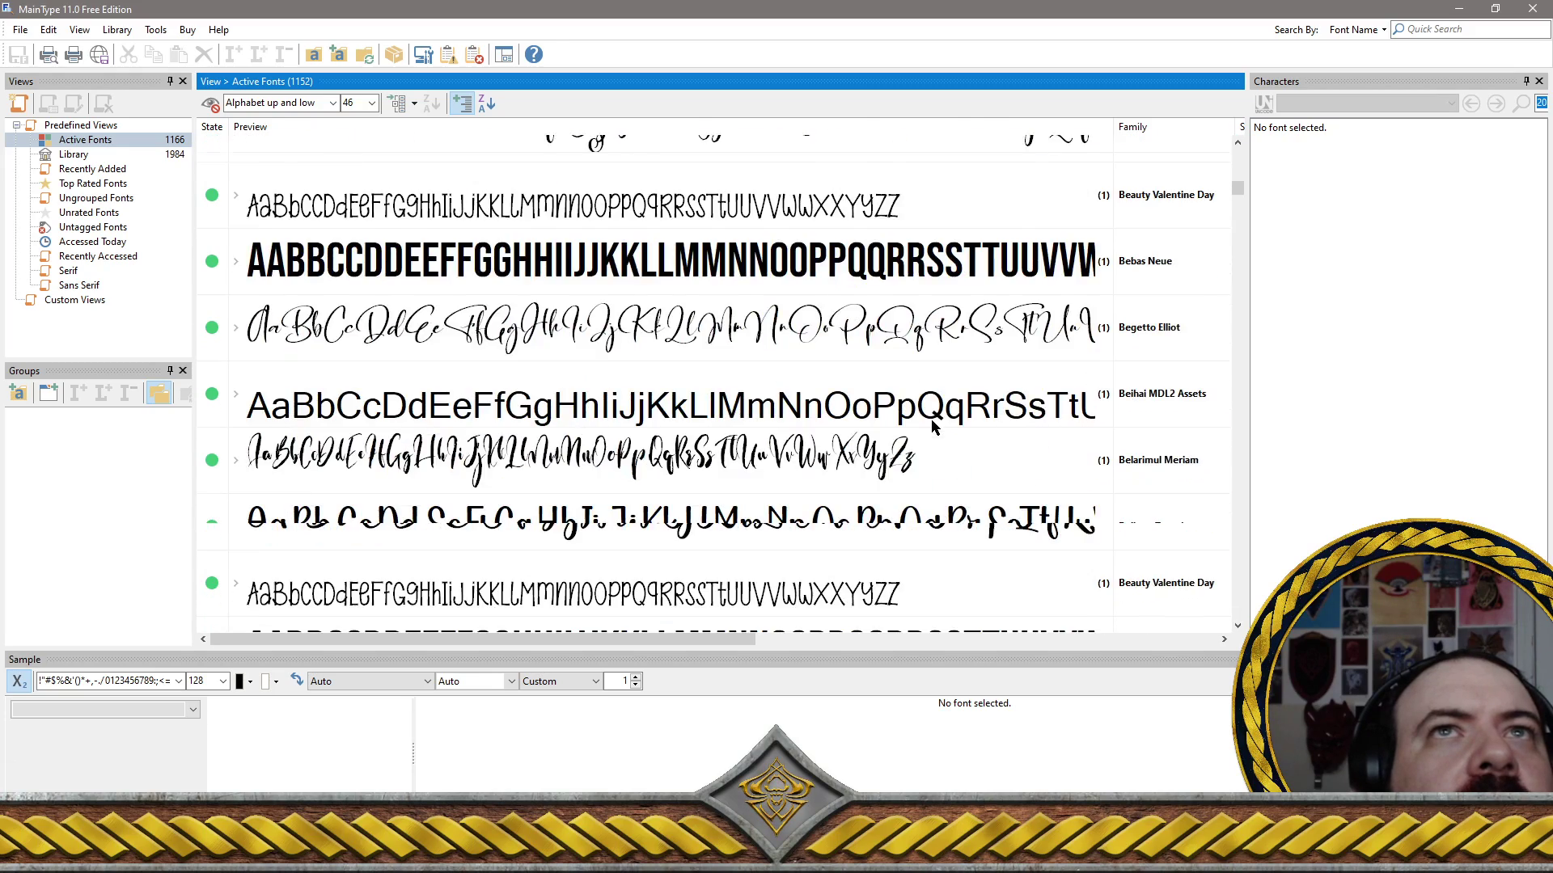
{"action": "scroll", "coordinate": [933, 426], "scroll_direction": "up", "scroll_amount": 10}
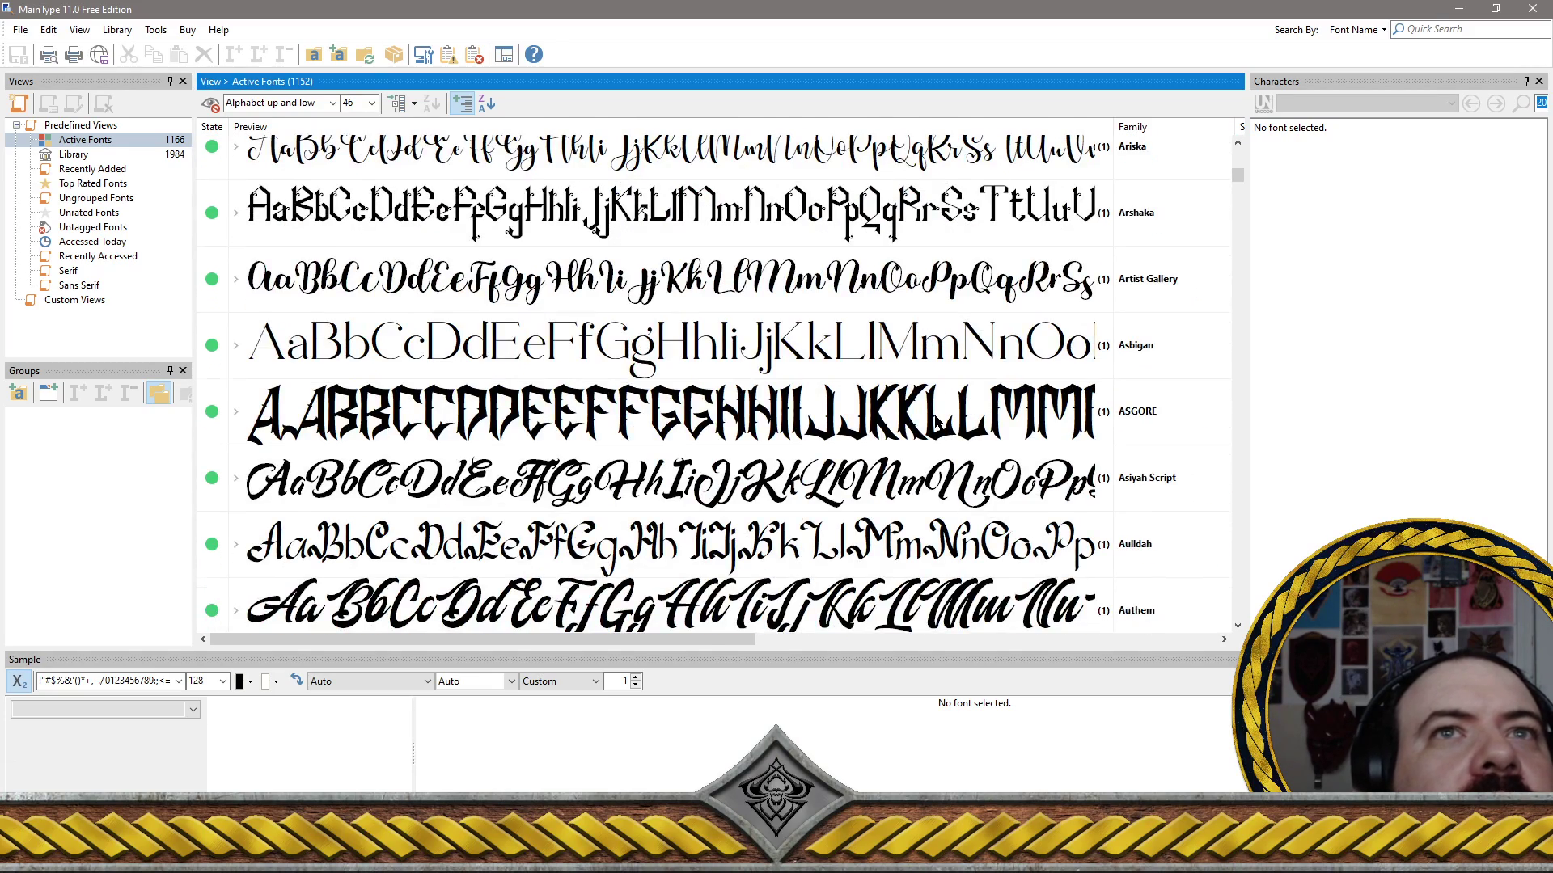
{"action": "scroll", "coordinate": [936, 420], "scroll_direction": "down", "scroll_amount": 2}
{"action": "left_click", "coordinate": [602, 497]}
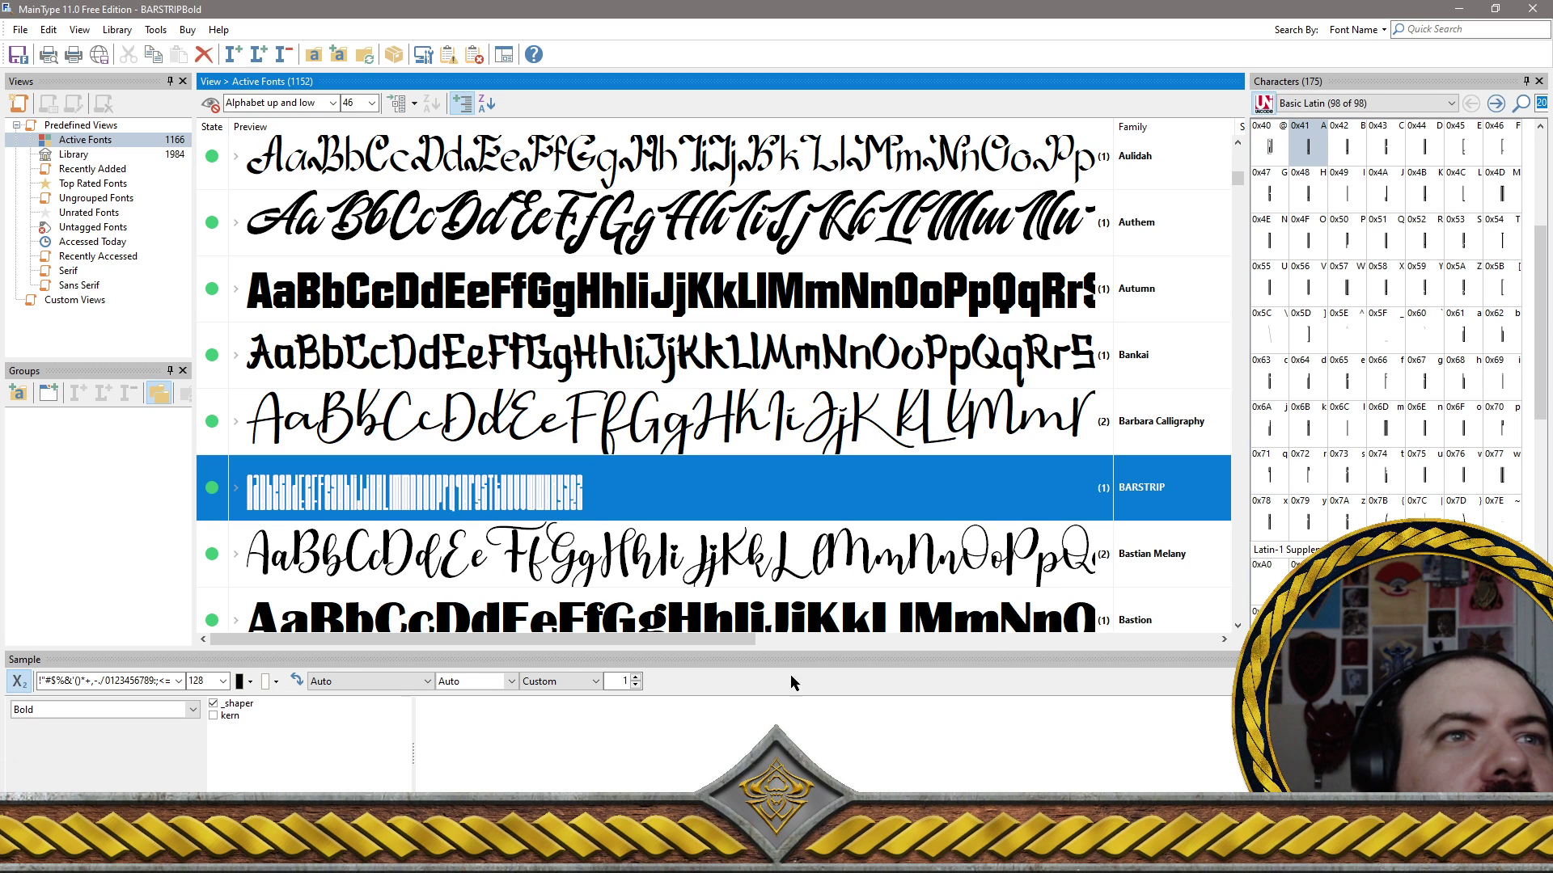
{"action": "left_click_drag", "start_coordinate": [981, 650], "coordinate": [981, 455]}
{"action": "scroll", "coordinate": [880, 649], "scroll_direction": "up", "scroll_amount": 4}
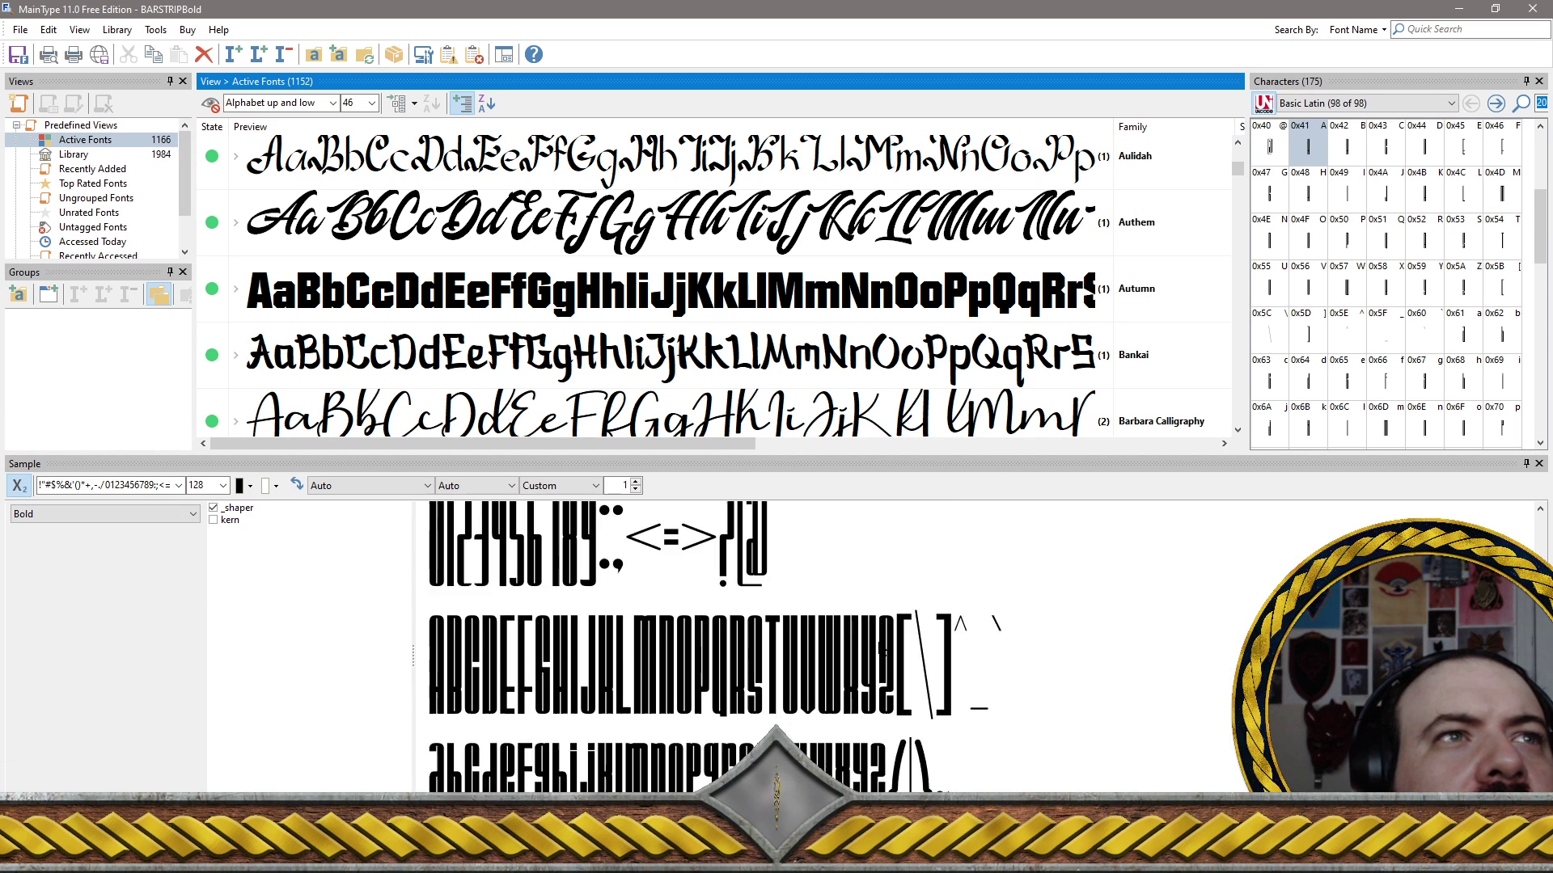
{"action": "scroll", "coordinate": [879, 649], "scroll_direction": "down", "scroll_amount": 1}
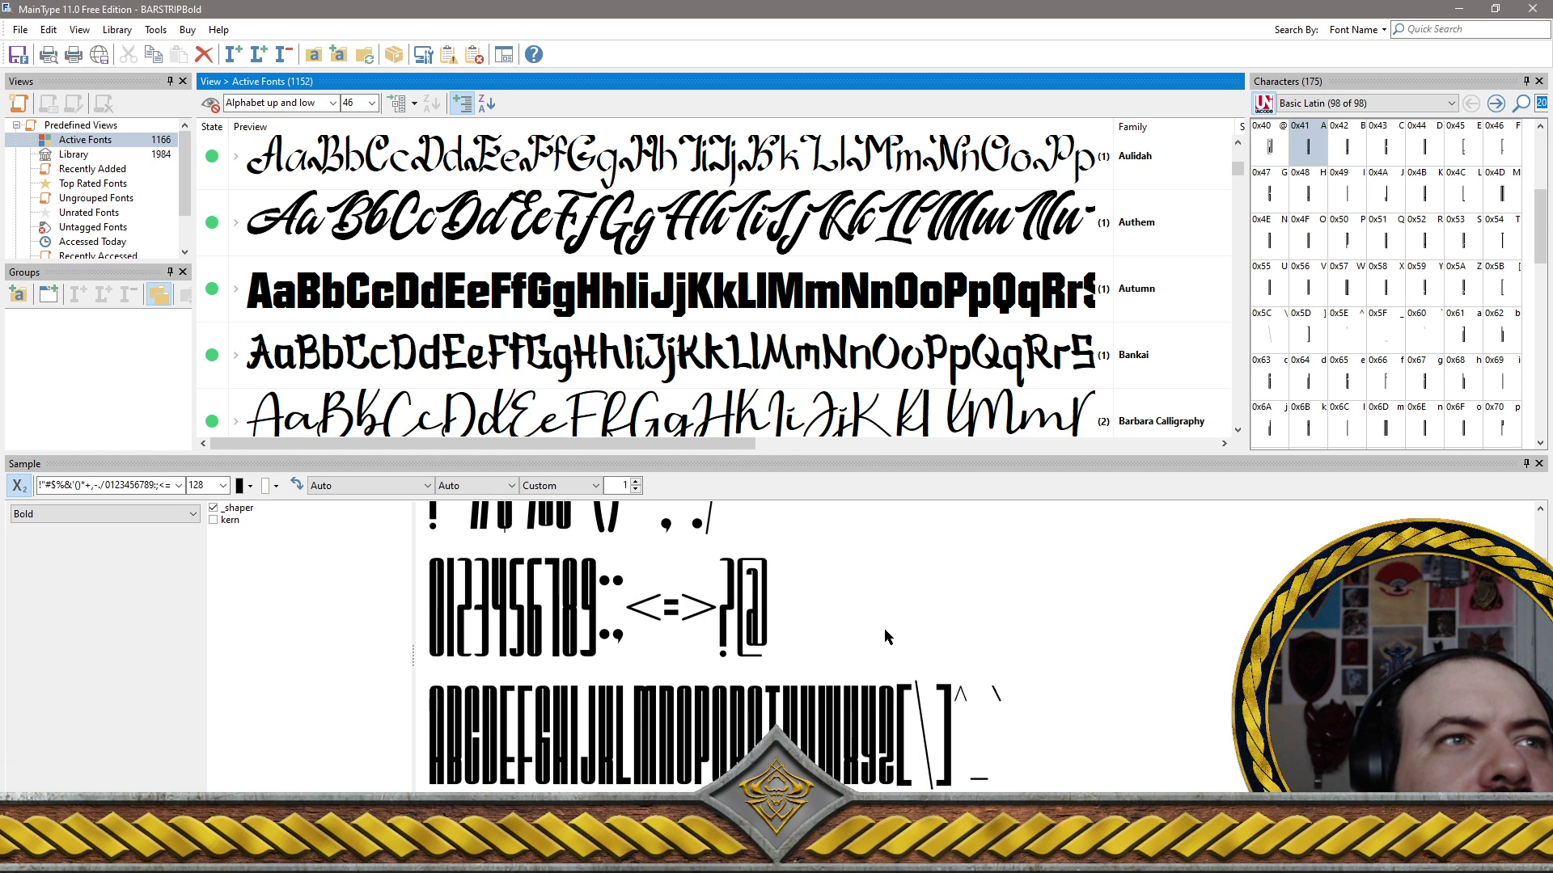
{"action": "scroll", "coordinate": [884, 627], "scroll_direction": "down", "scroll_amount": 2}
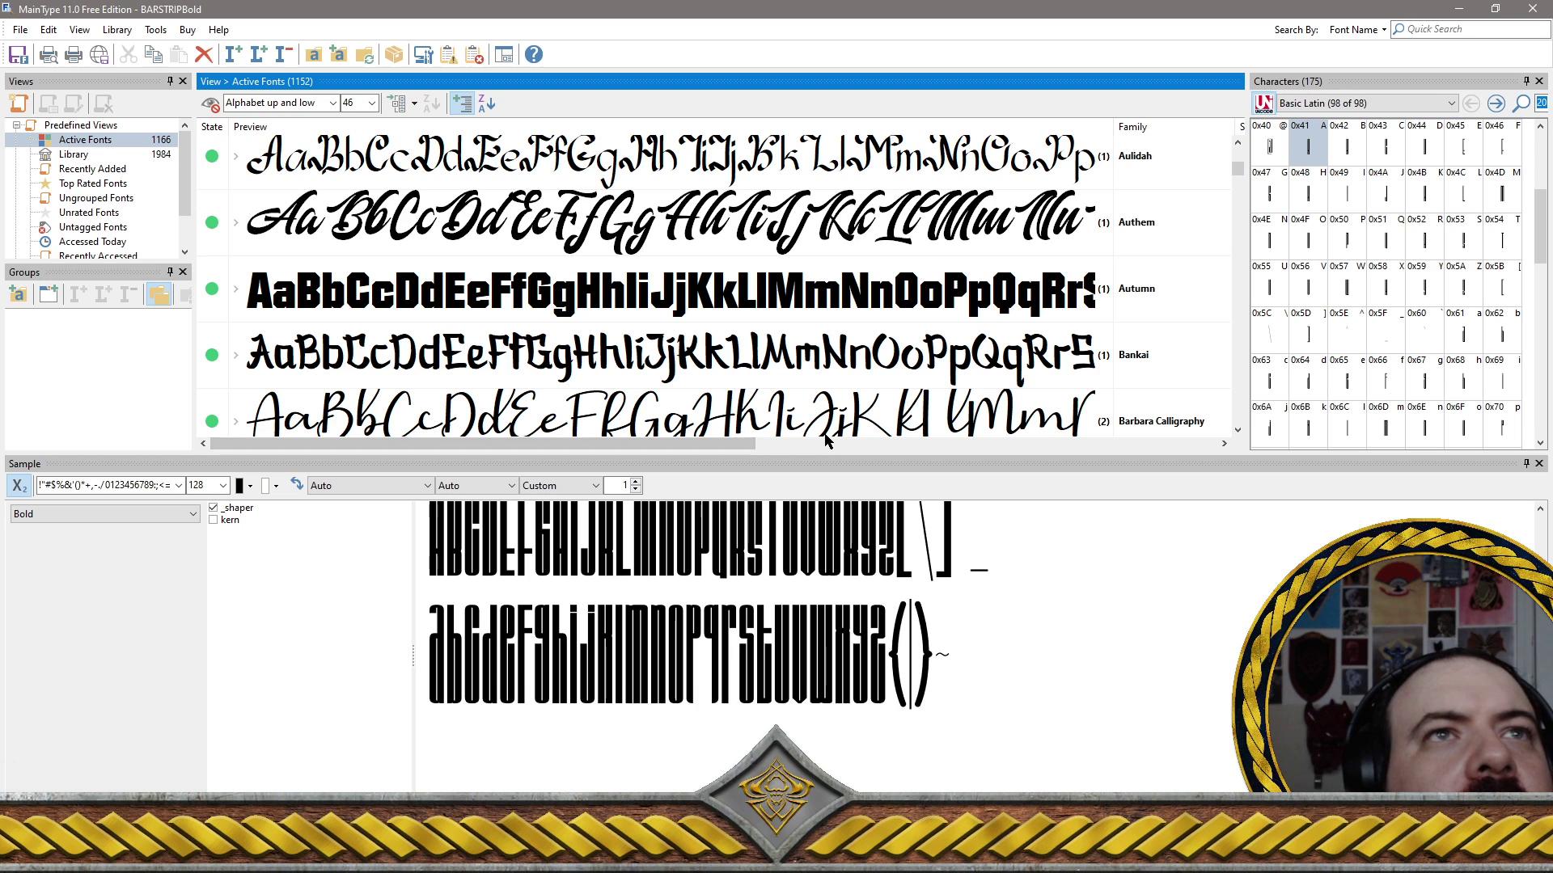
{"action": "left_click_drag", "start_coordinate": [830, 455], "coordinate": [848, 679]}
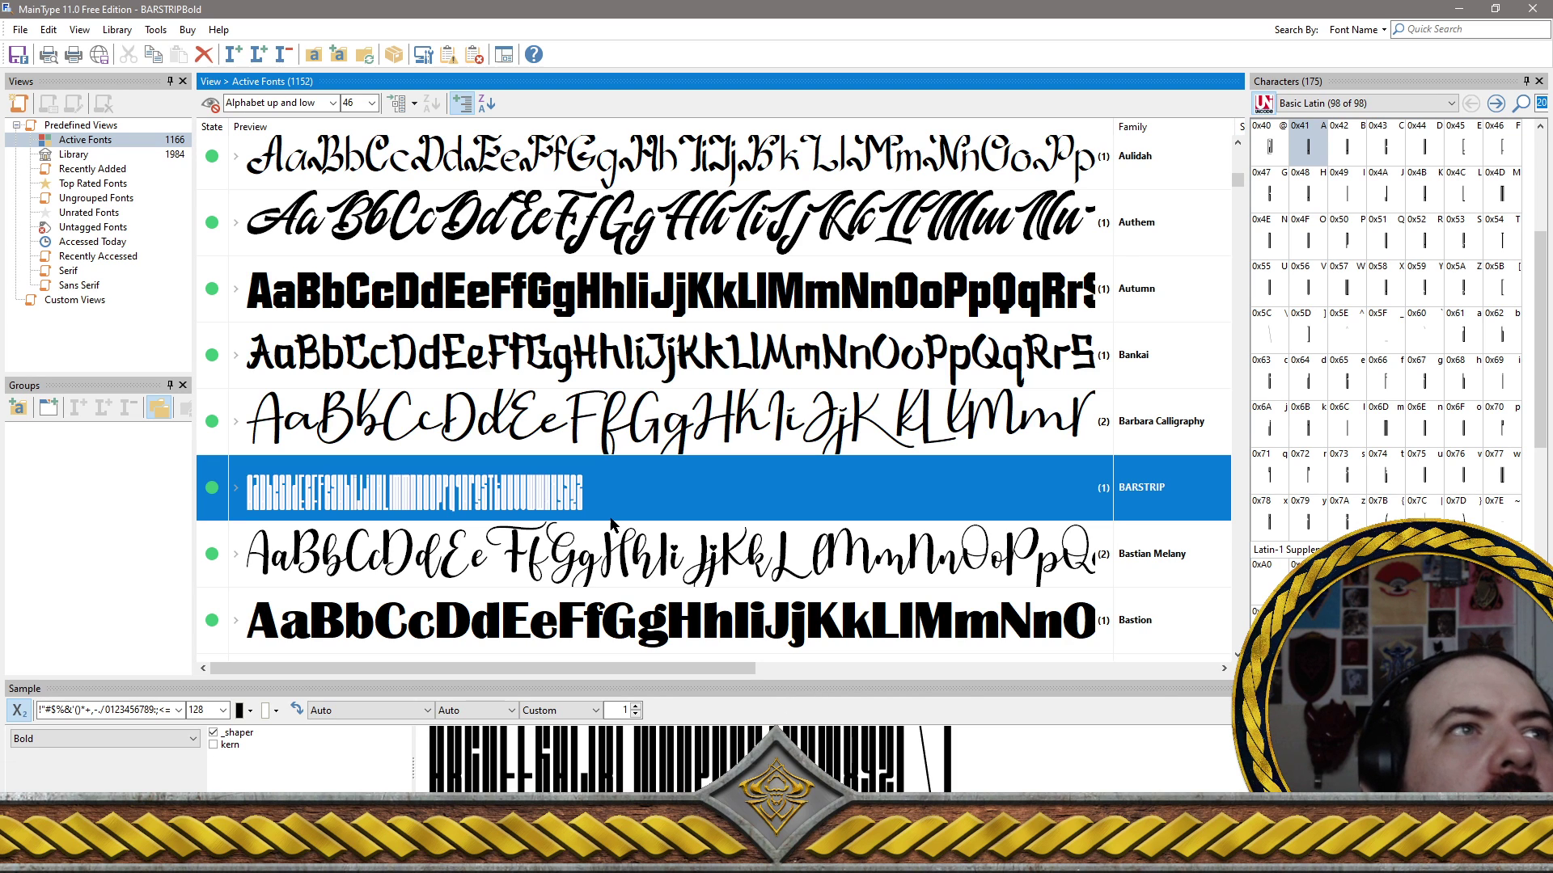
Start a new selection with Bastian Melany, Bastion, Bat Boo, Batavia Script, Bathosai, Batik and Batosai
{"action": "left_click", "coordinate": [624, 551]}
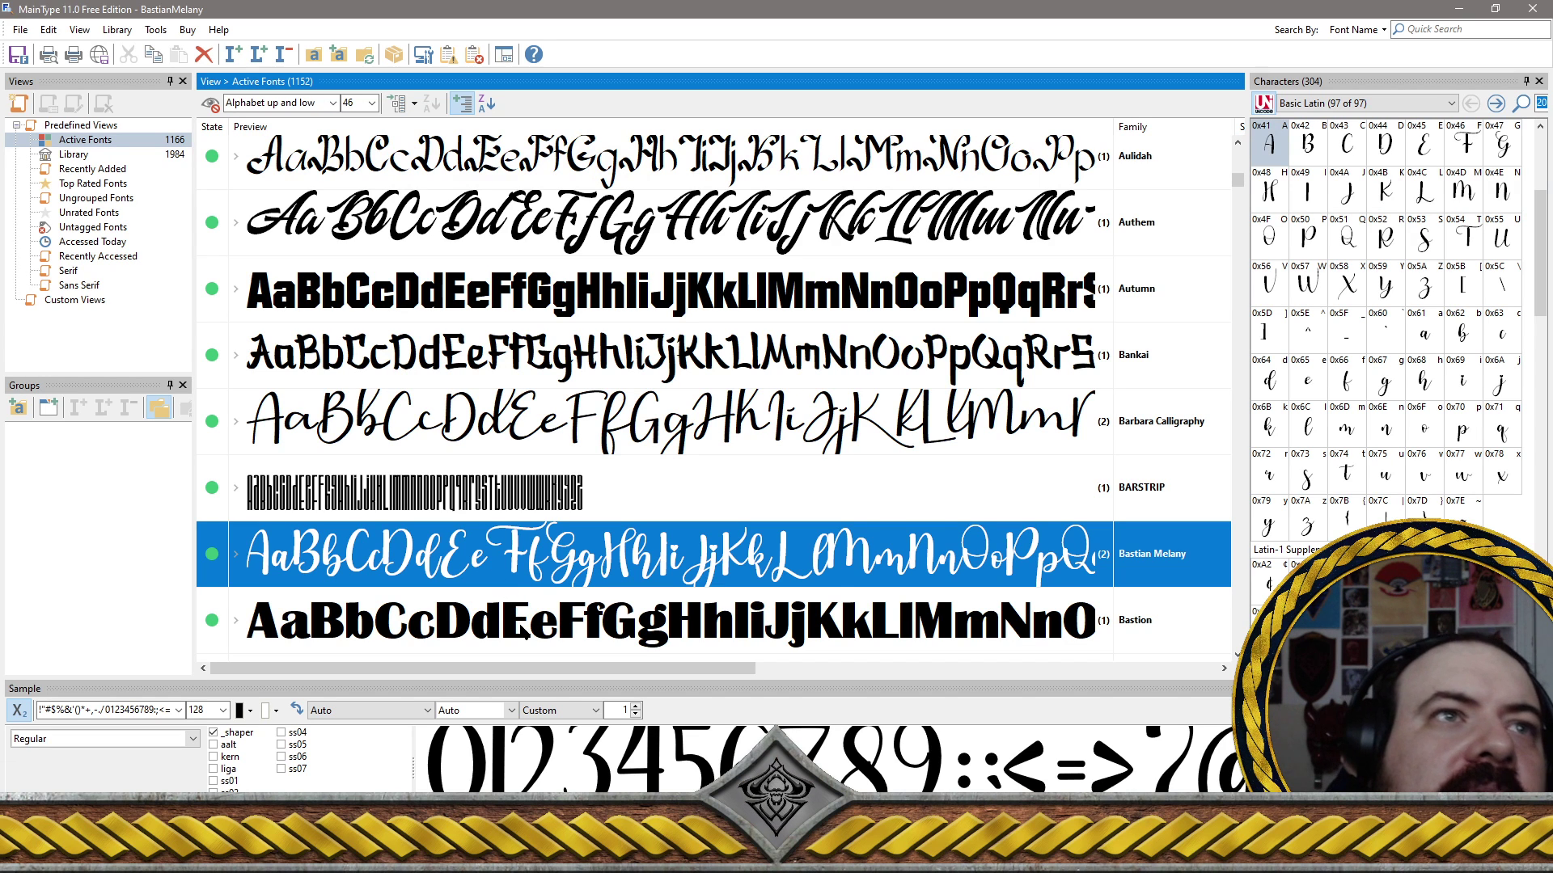
{"action": "left_click", "coordinate": [668, 636], "text": "ctrl"}
{"action": "scroll", "coordinate": [668, 637], "scroll_direction": "down", "scroll_amount": 2}
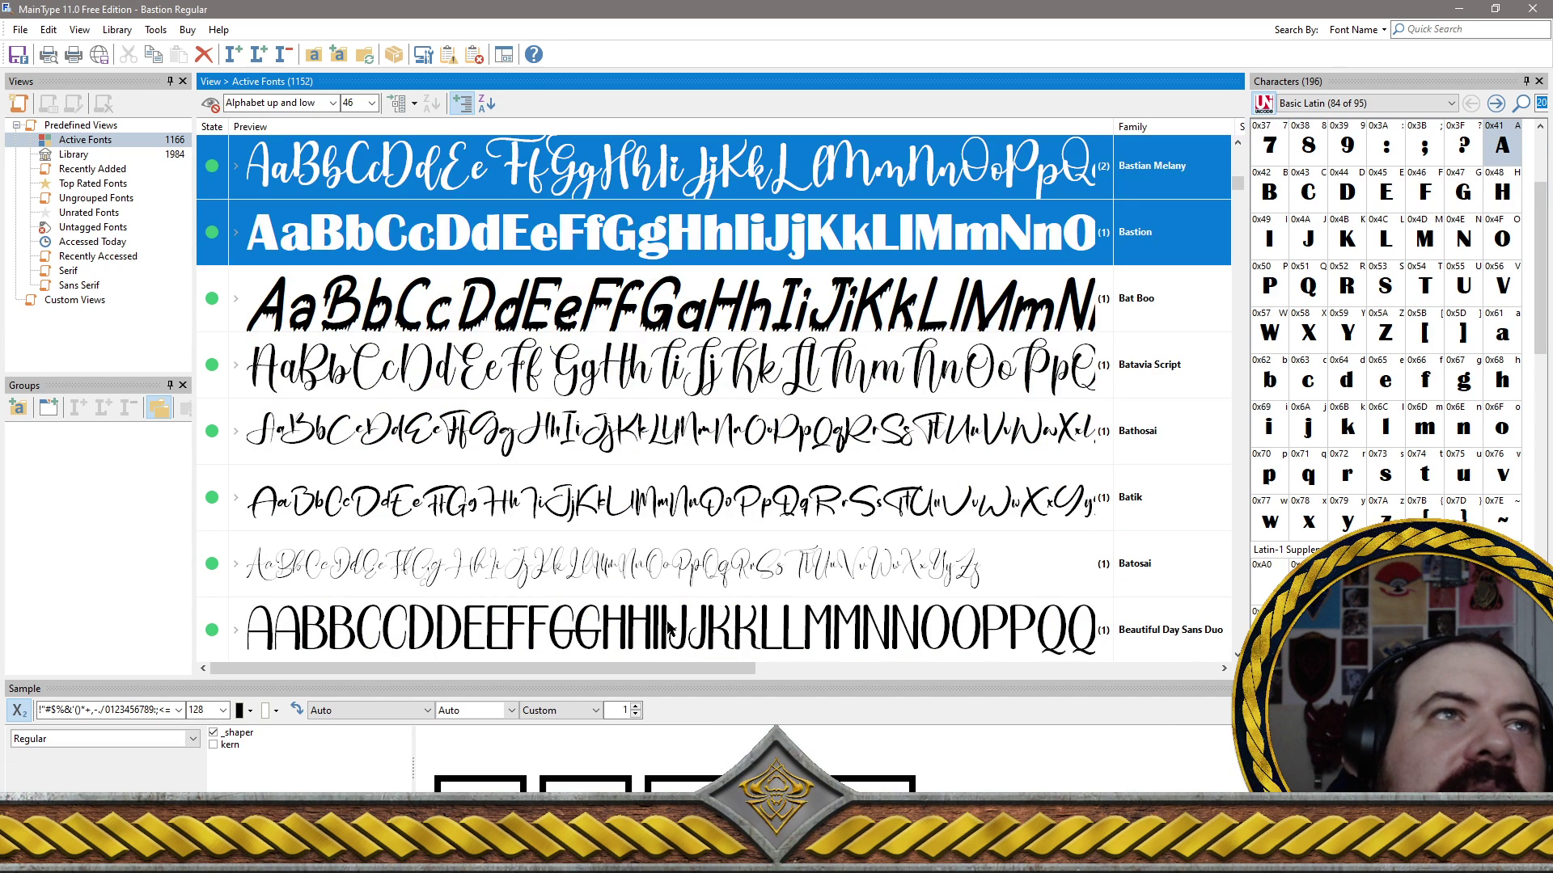
{"action": "left_click", "coordinate": [814, 297], "text": "ctrl"}
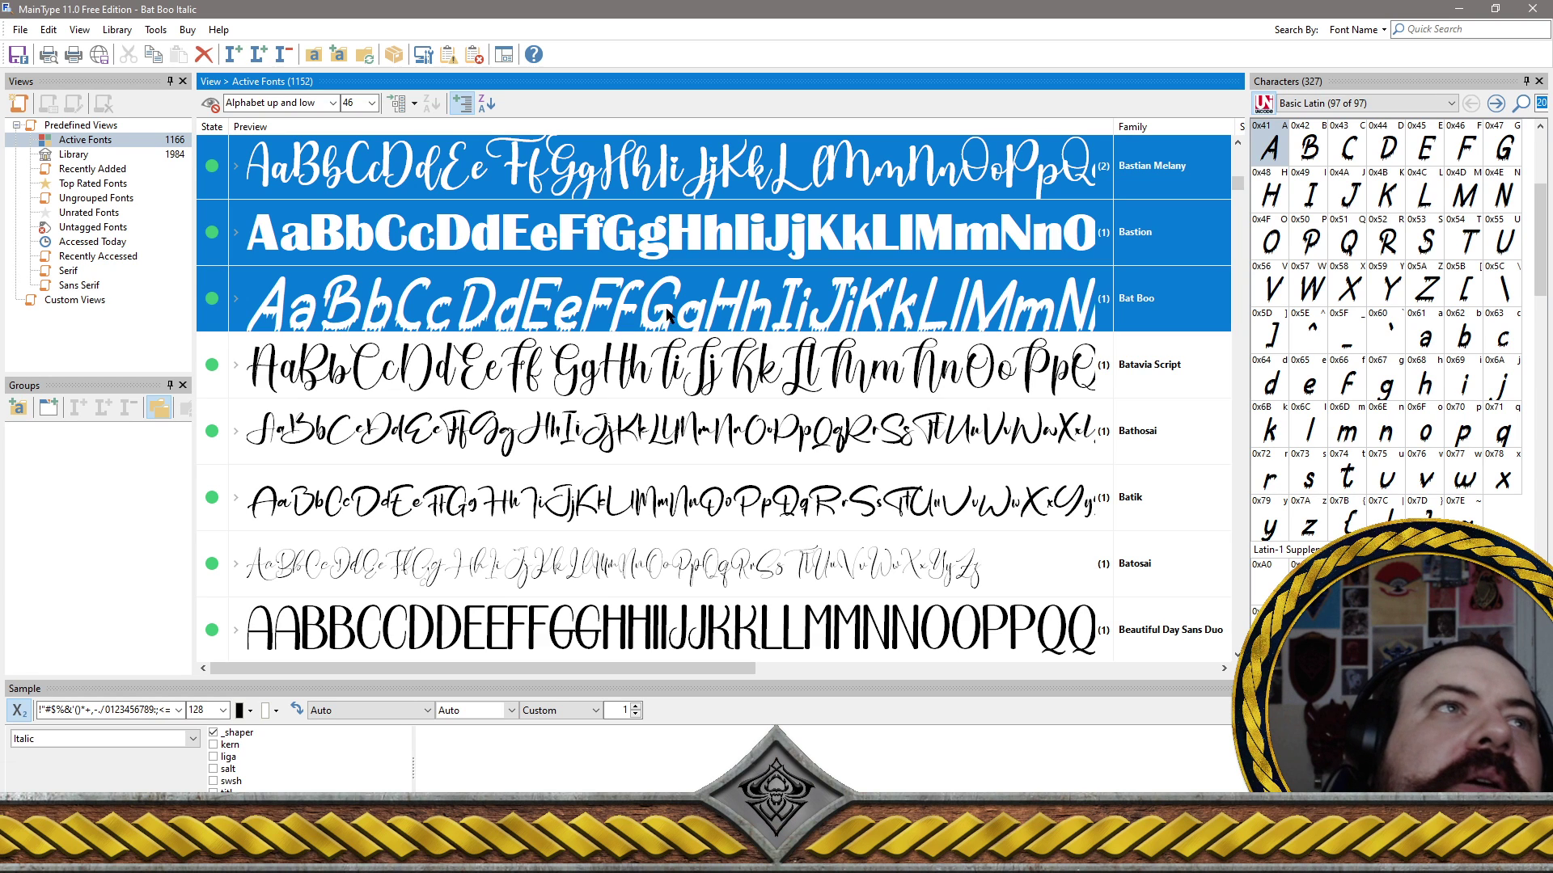
{"action": "left_click", "coordinate": [692, 365], "text": "shift"}
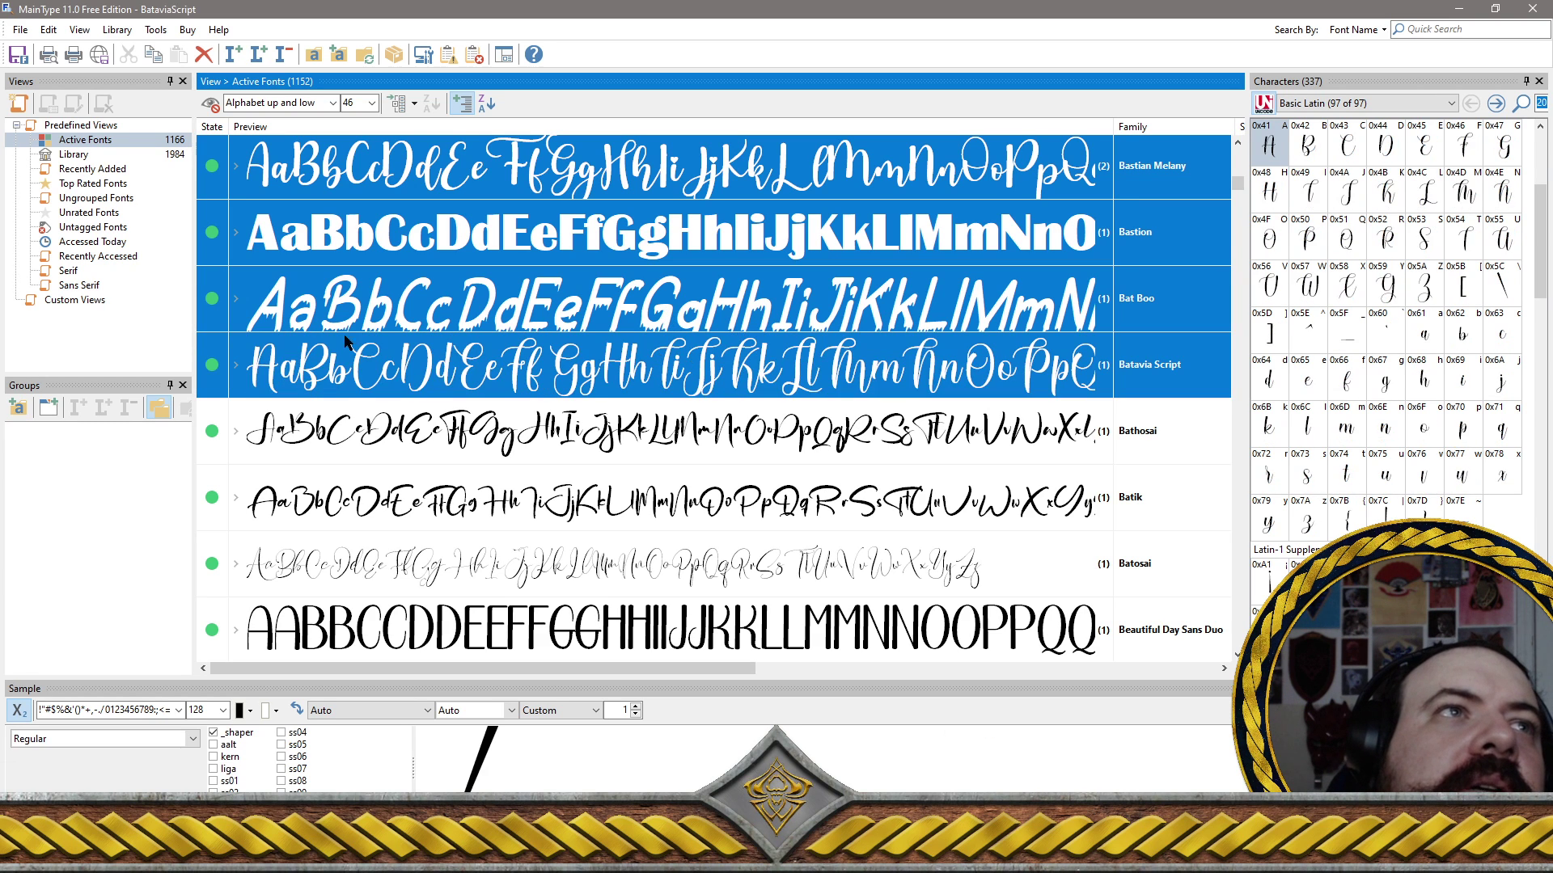
{"action": "left_click", "coordinate": [389, 457], "text": "shift"}
{"action": "left_click", "coordinate": [483, 478], "text": "shift"}
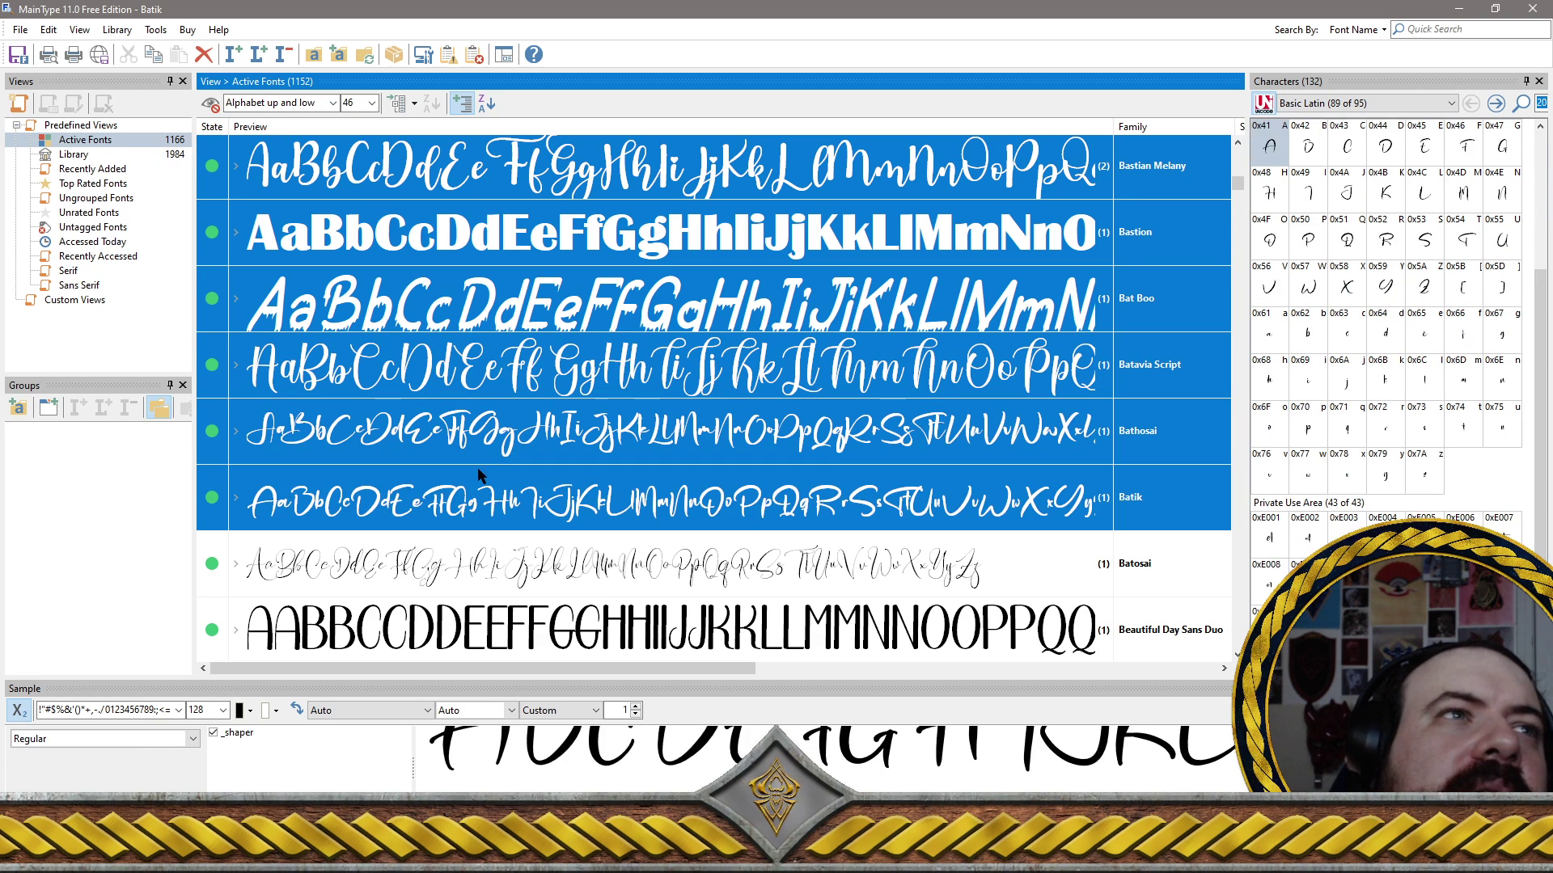
{"action": "left_click", "coordinate": [485, 558], "text": "shift"}
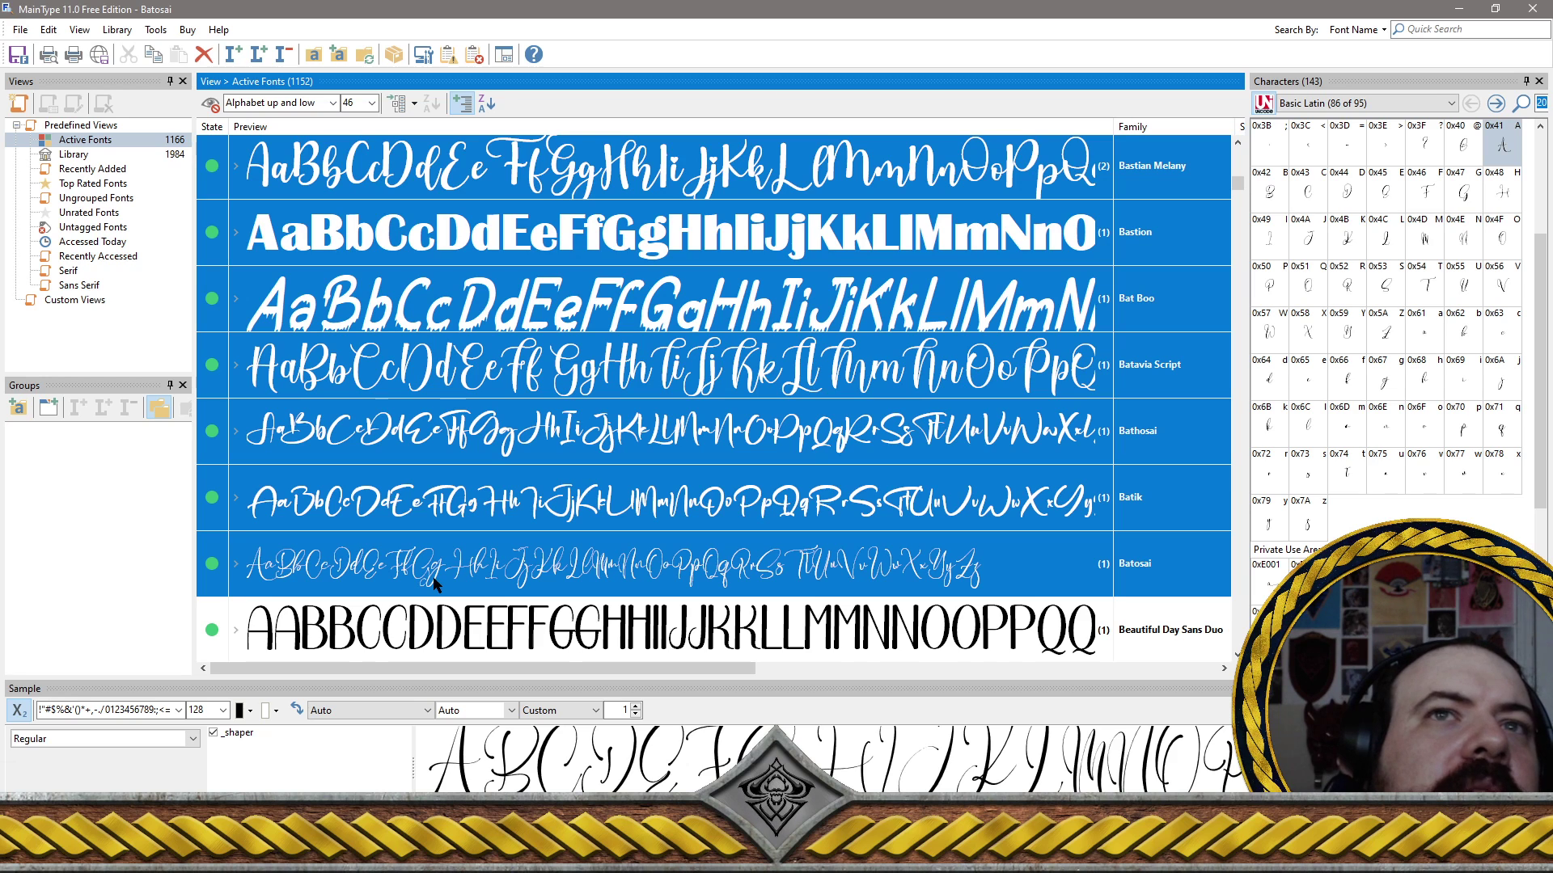
Add Beautiful Variella, Beauty Delya, Beauty Night Butterfly, Beauty Home, Beautiful Day Script Duo and Beautiful Day Sans Duo to the selection, leaving out Beauty And Love
{"action": "scroll", "coordinate": [674, 520], "scroll_direction": "down", "scroll_amount": 2}
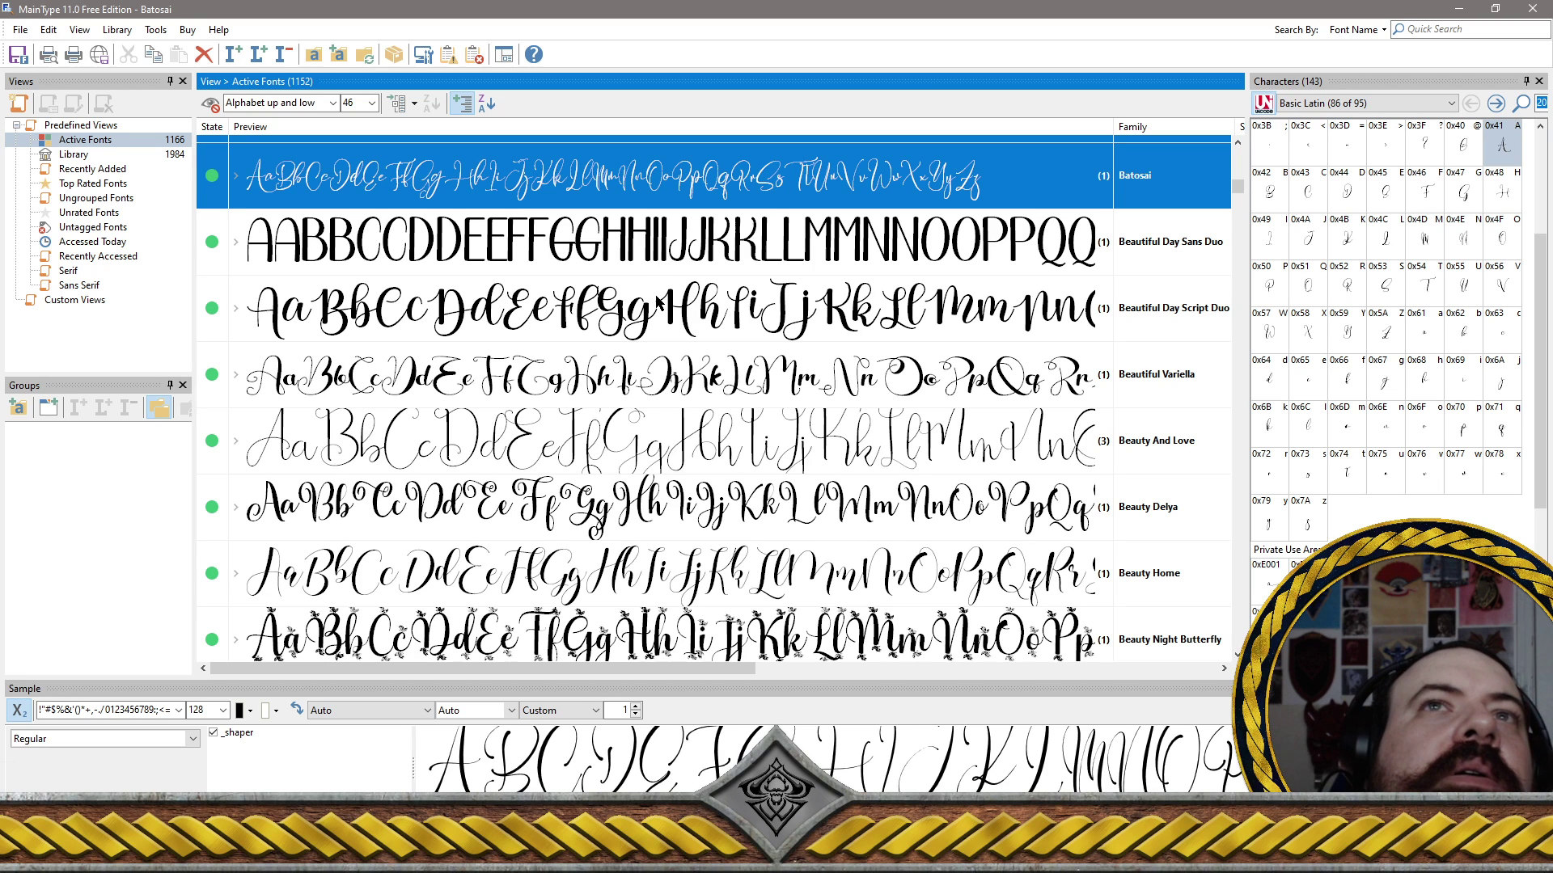
{"action": "left_click", "coordinate": [678, 372]}
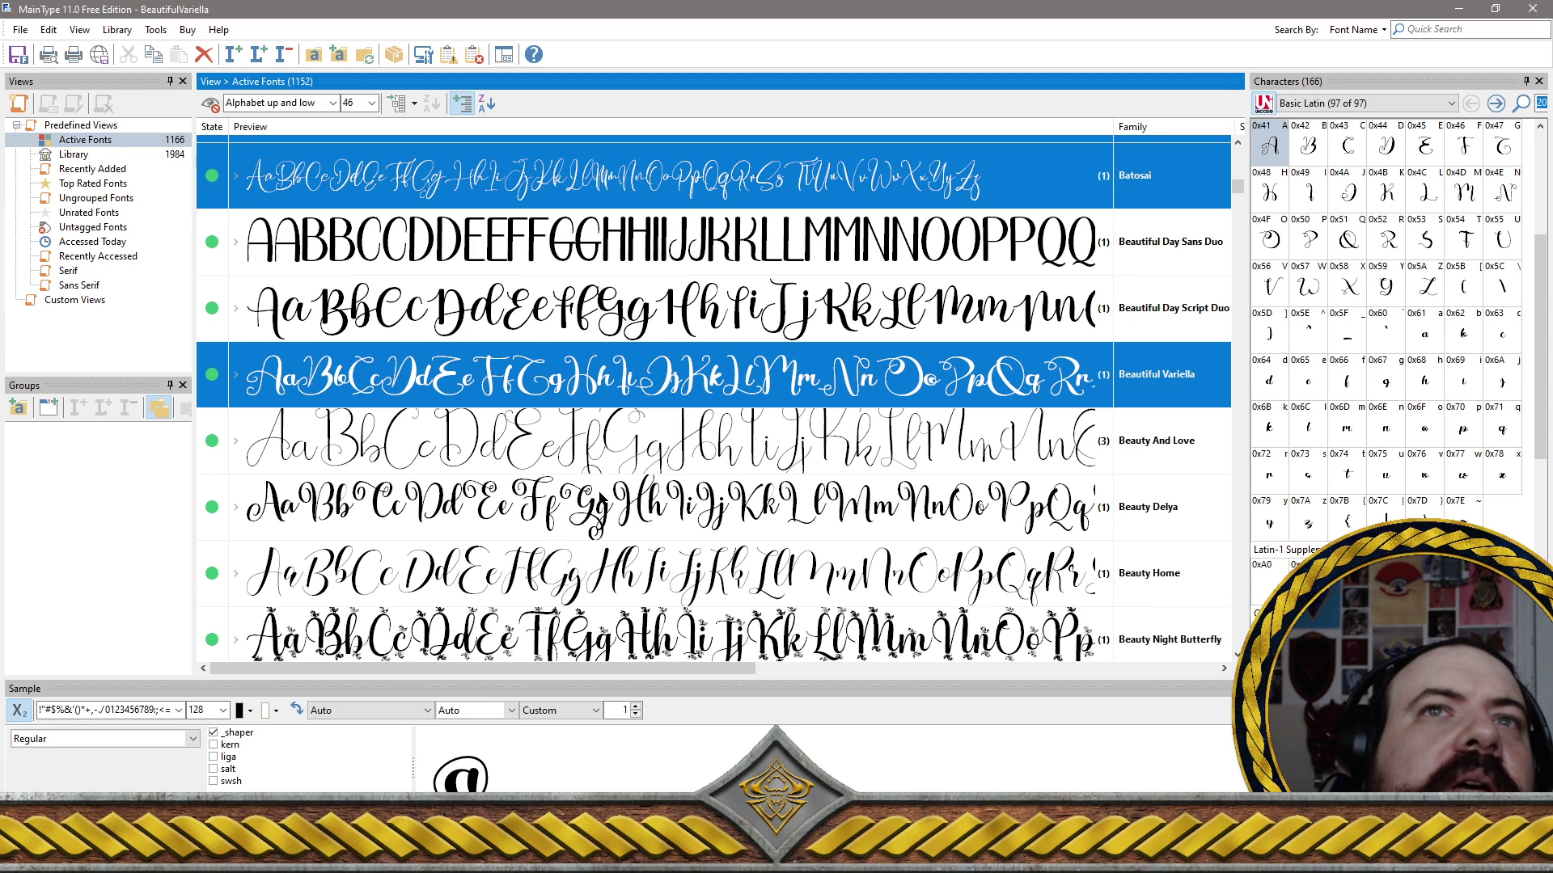
{"action": "left_click", "coordinate": [780, 522], "text": "ctrl"}
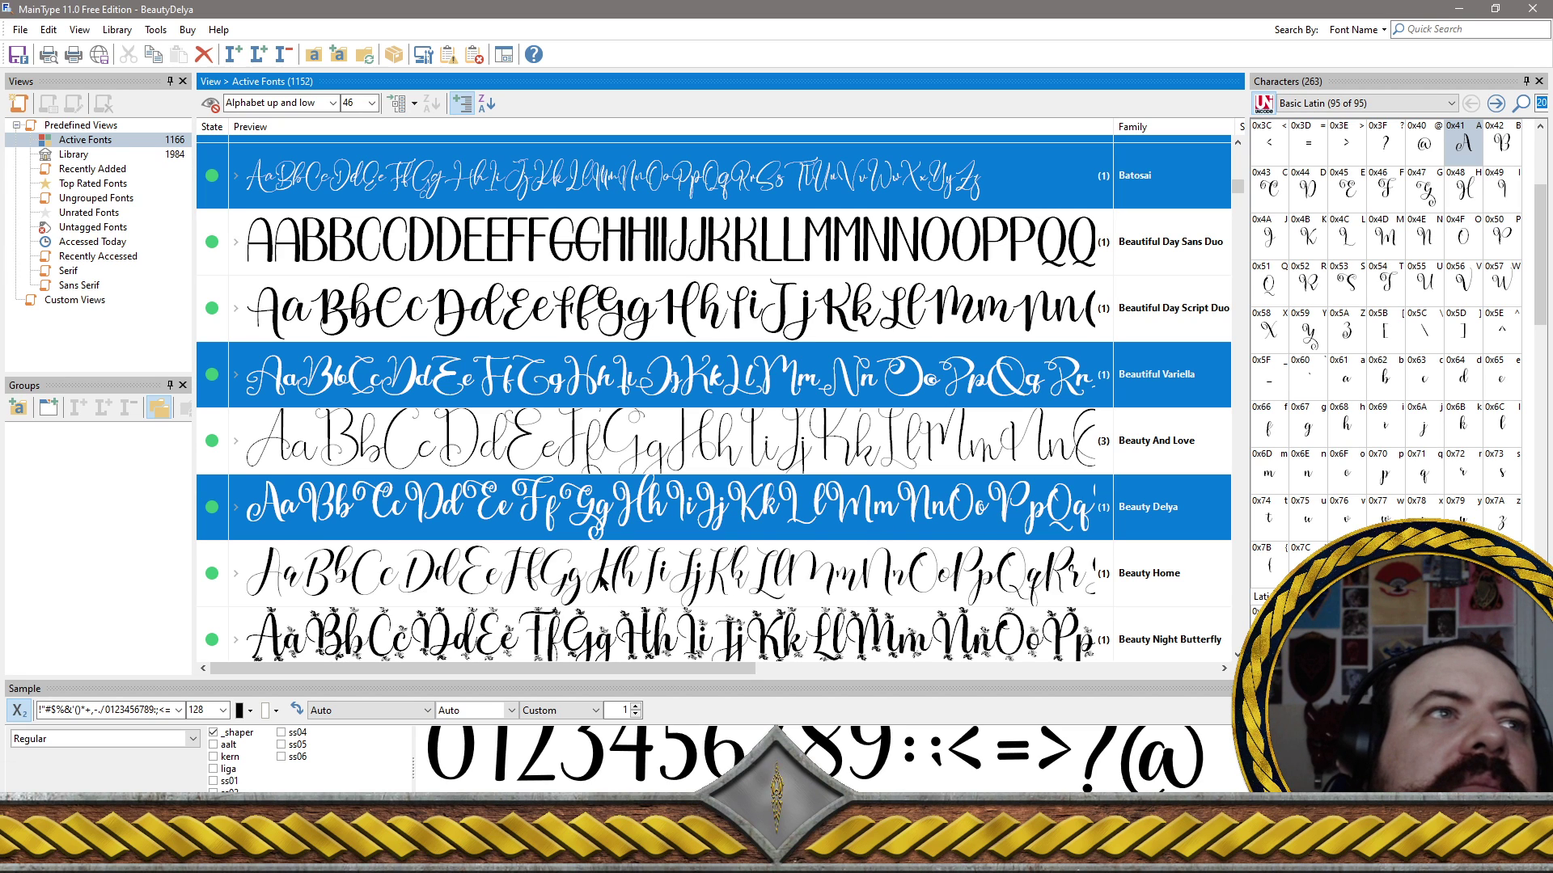
{"action": "left_click", "coordinate": [841, 624], "text": "ctrl"}
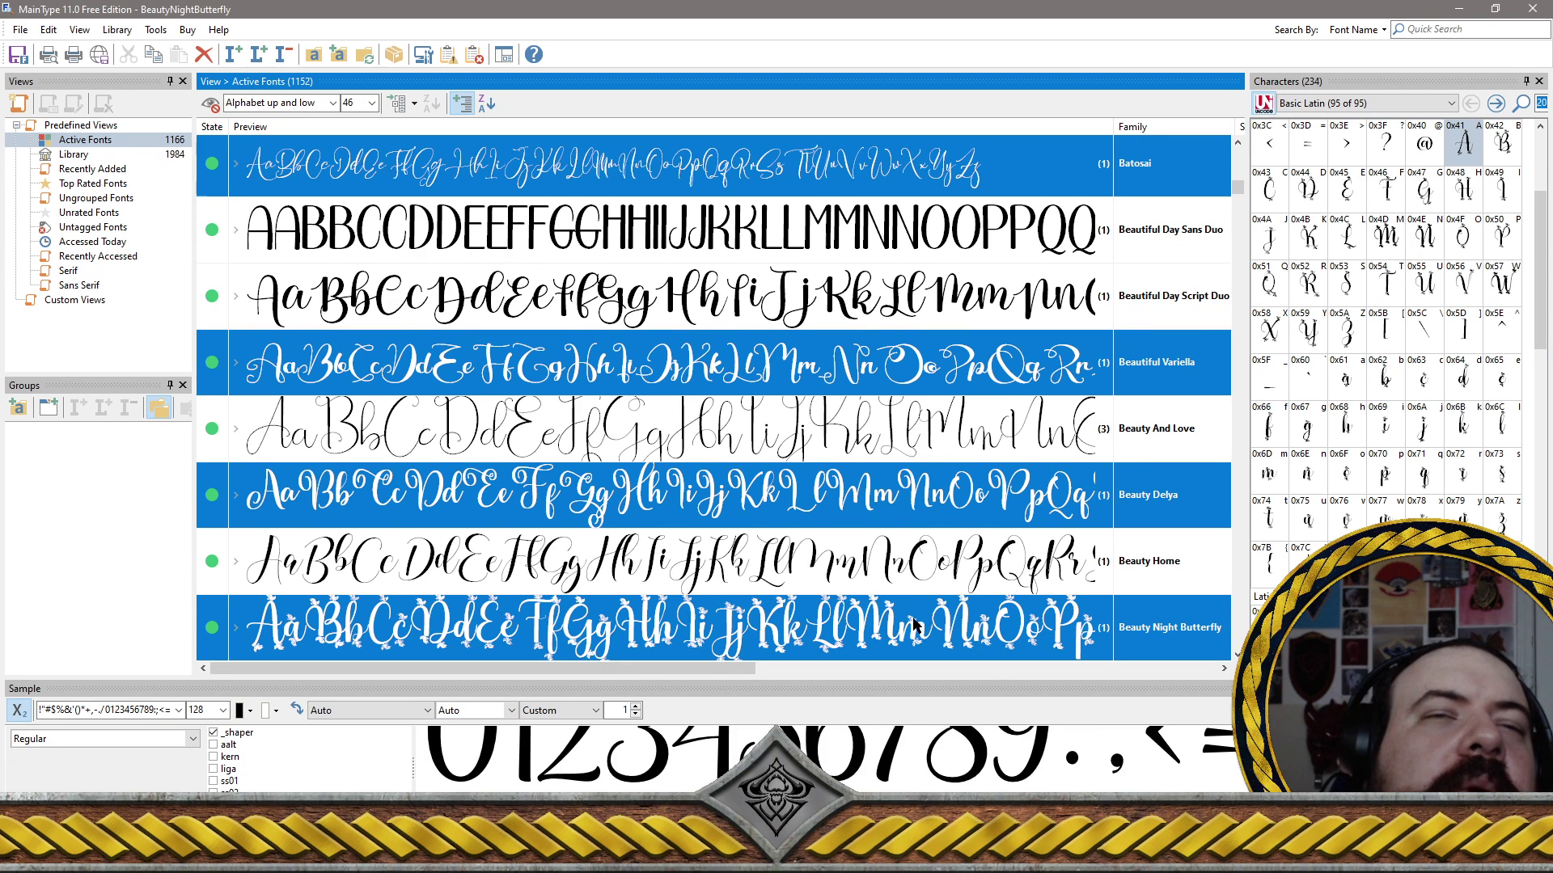
{"action": "left_click", "coordinate": [879, 561], "text": "ctrl"}
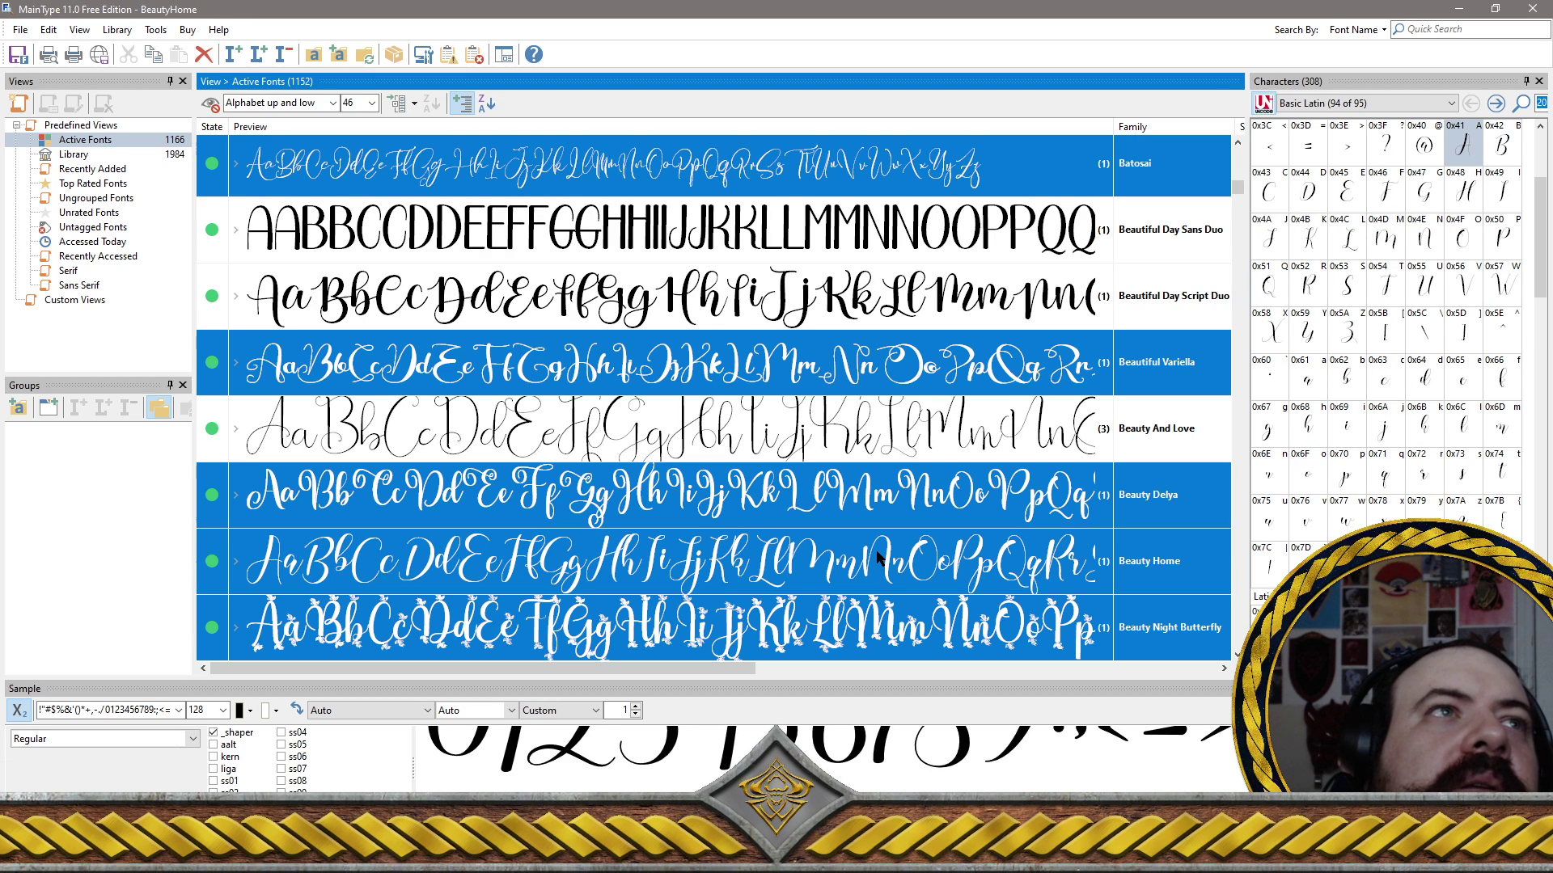
{"action": "left_click", "coordinate": [776, 309], "text": "ctrl"}
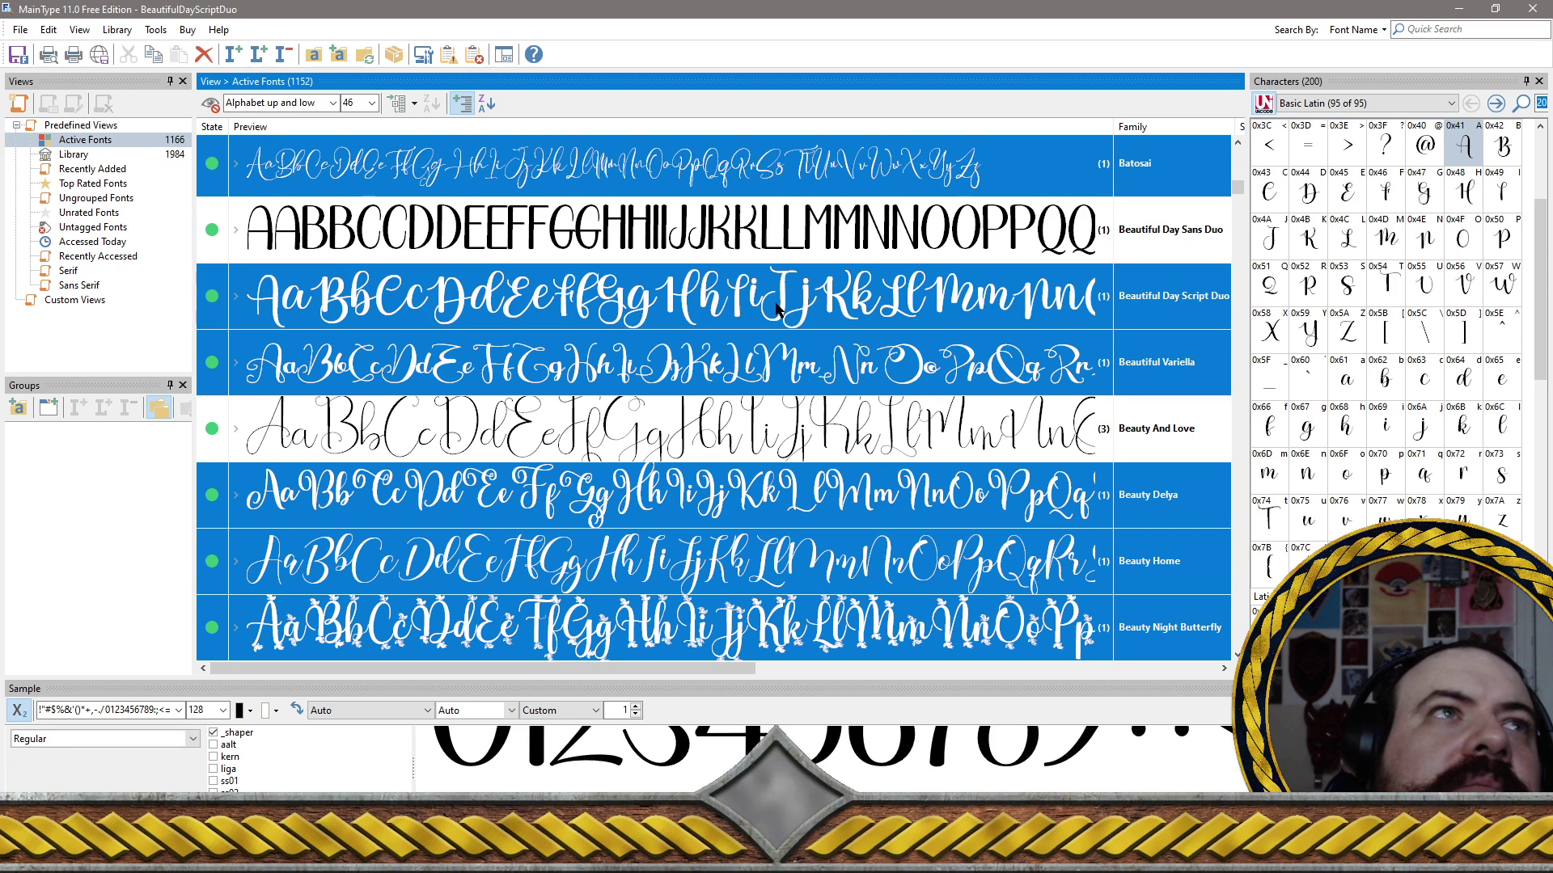
{"action": "left_click", "coordinate": [785, 229], "text": "ctrl"}
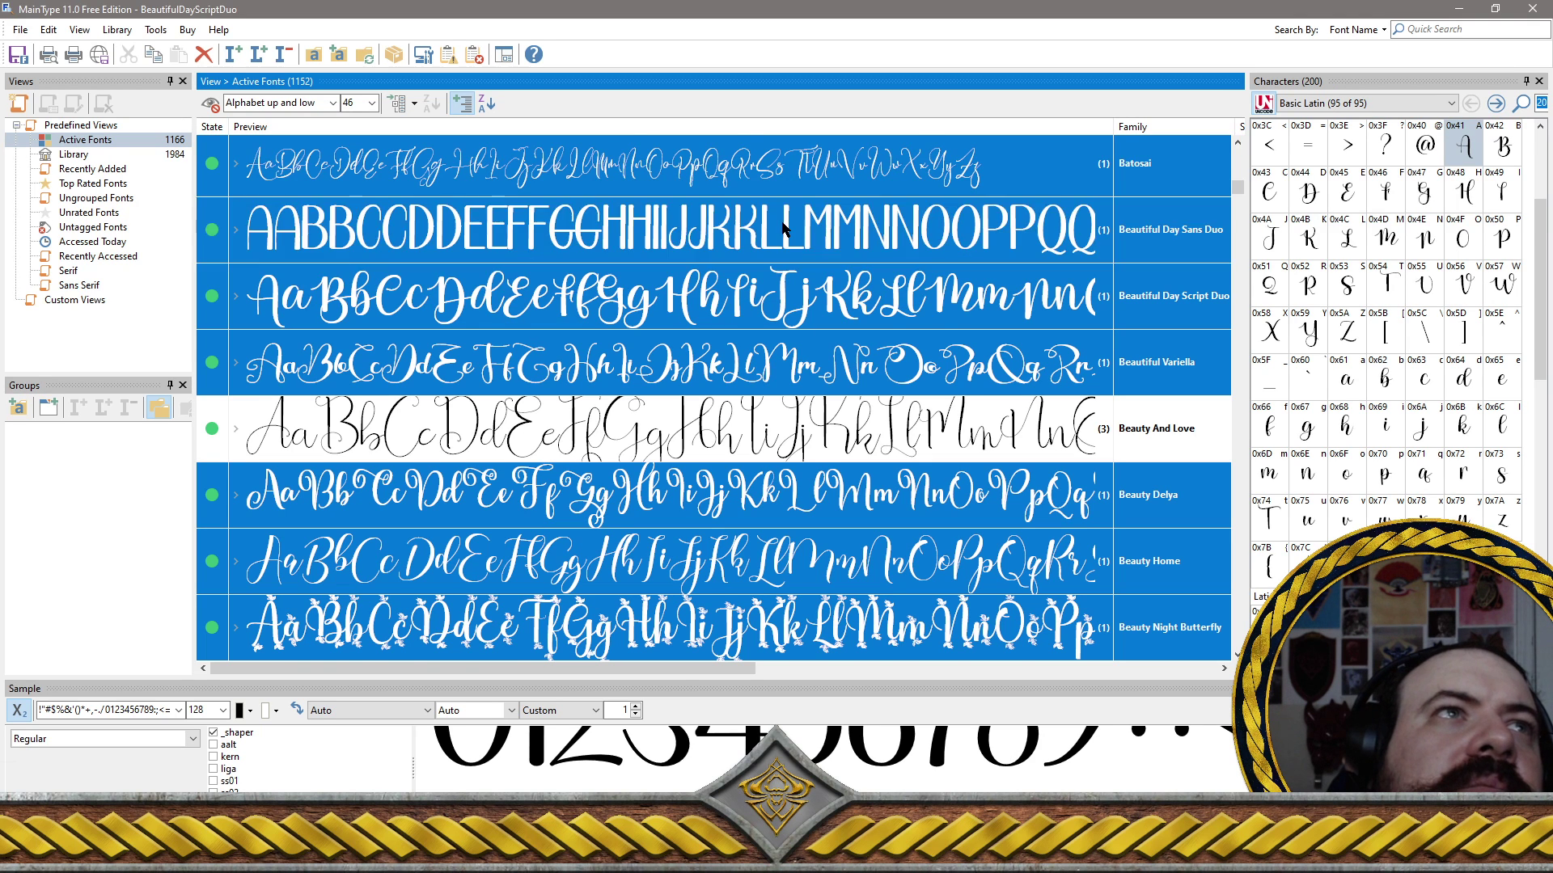
Extend the selection with Beauty Night Script, Beauty Story, Beauty Summer, Beauty Valentine Day, Bebas Neue and Begetto Elliot, skipping Beauty Queen Script
{"action": "scroll", "coordinate": [728, 259], "scroll_direction": "down", "scroll_amount": 2}
{"action": "left_click", "coordinate": [623, 307], "text": "ctrl"}
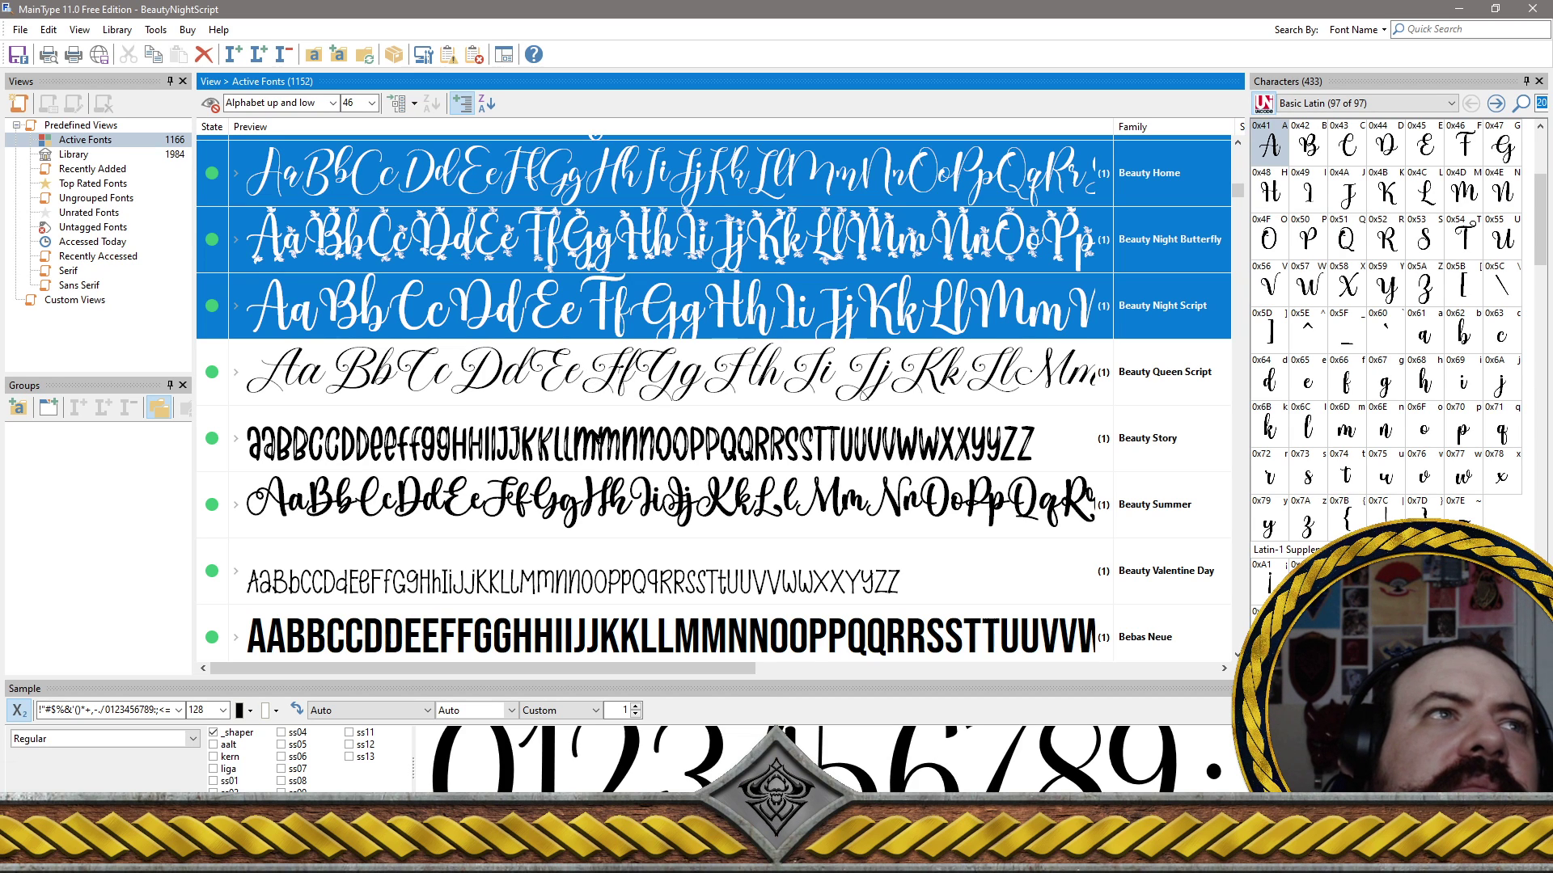
{"action": "left_click", "coordinate": [613, 469], "text": "ctrl"}
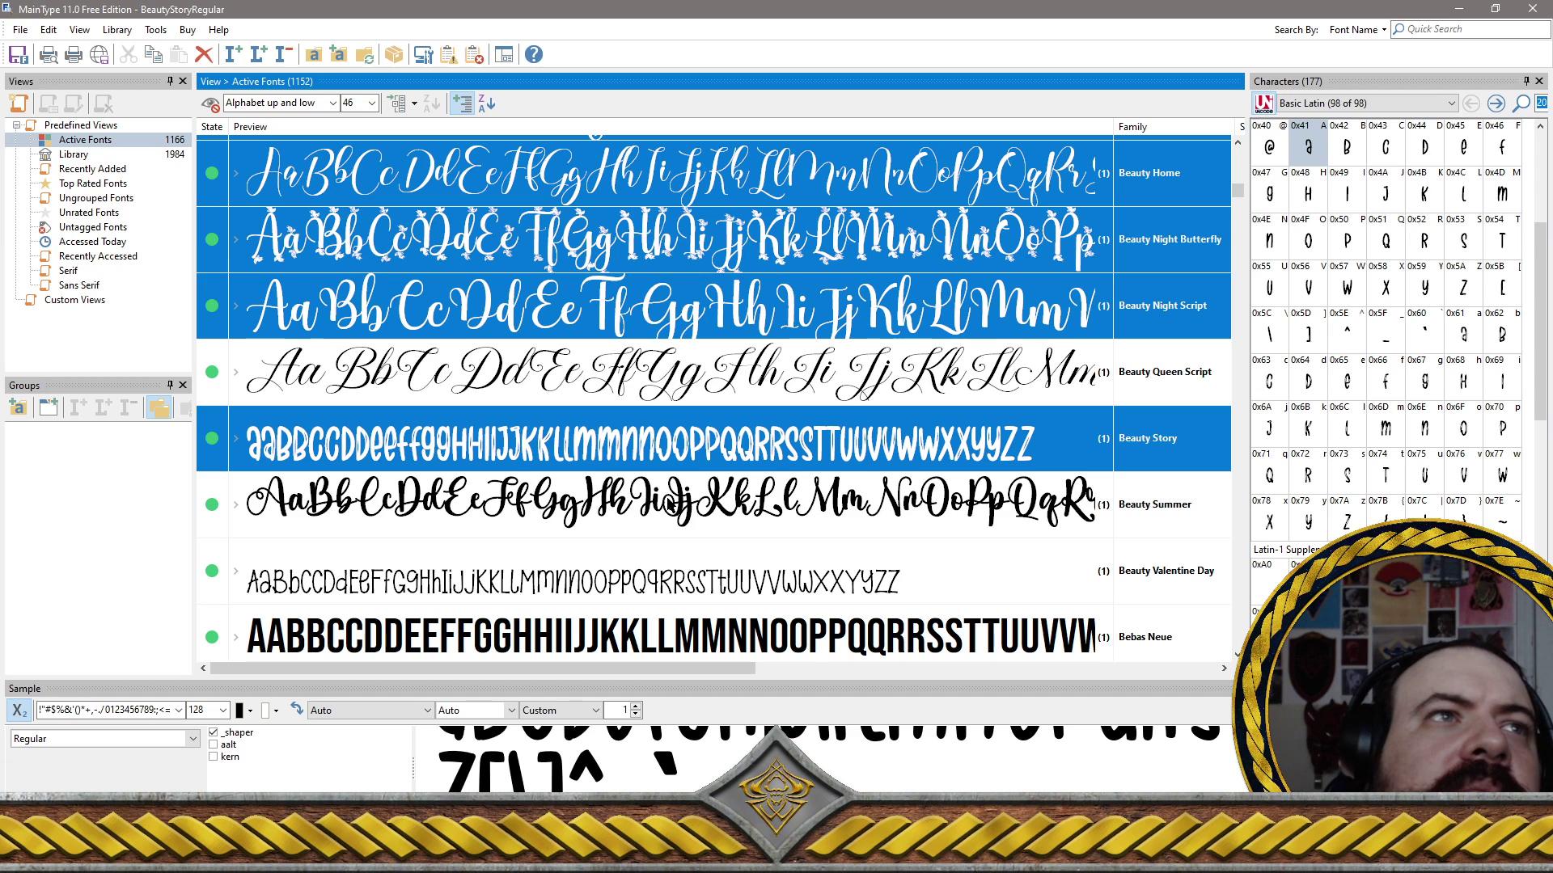
{"action": "left_click", "coordinate": [670, 505], "text": "ctrl"}
{"action": "scroll", "coordinate": [670, 505], "scroll_direction": "down", "scroll_amount": 2}
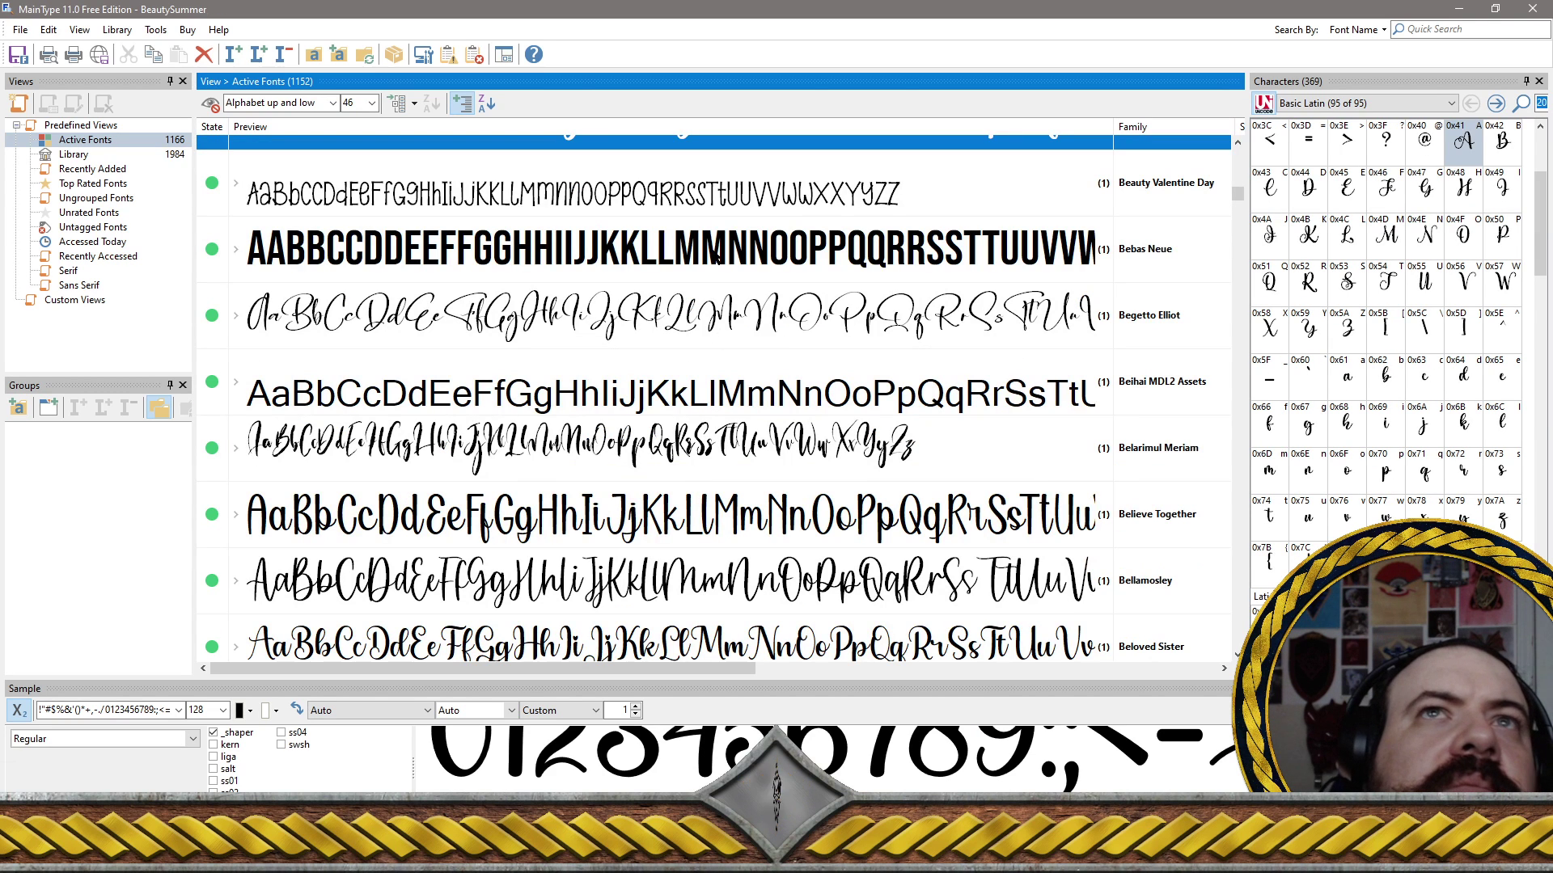
{"action": "left_click", "coordinate": [726, 208]}
{"action": "left_click", "coordinate": [707, 264], "text": "ctrl"}
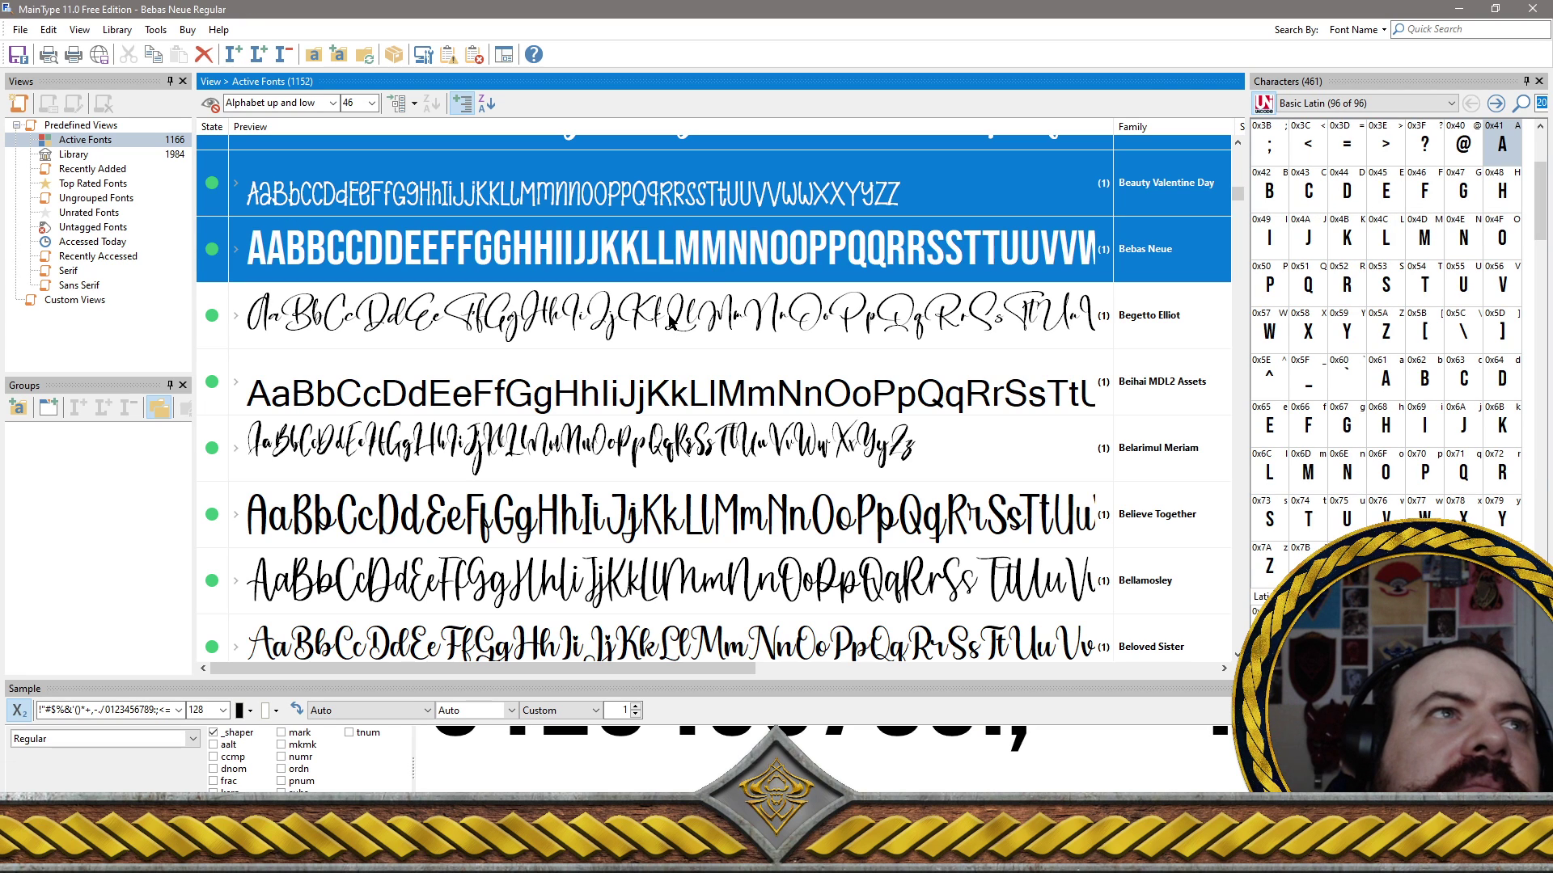
{"action": "left_click", "coordinate": [670, 323], "text": "ctrl"}
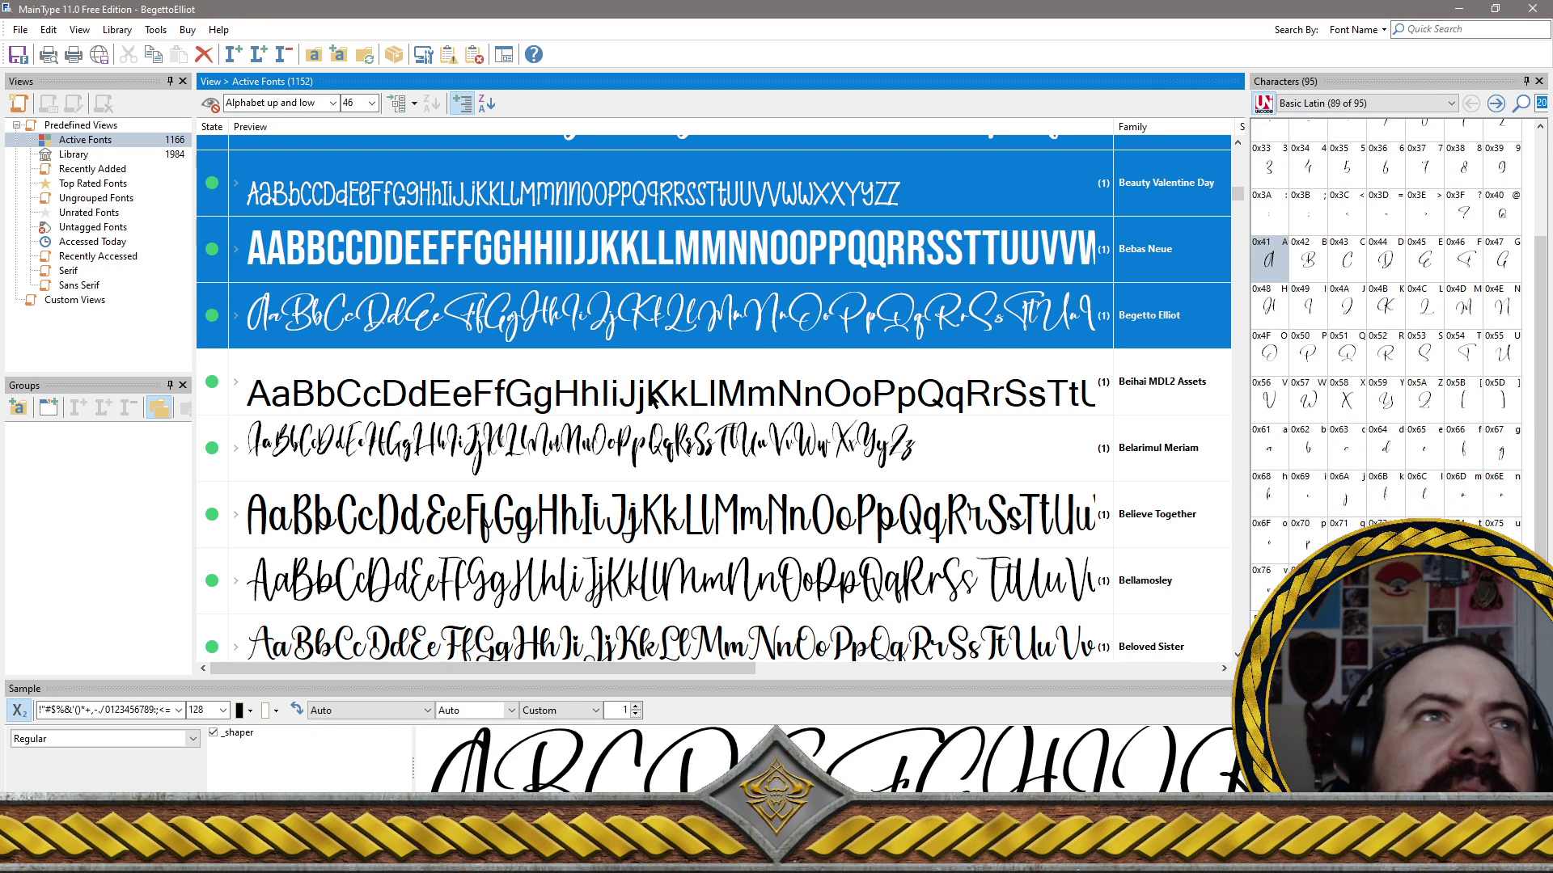
Extend the selection with Beihai MDL2 Assets, Belarimul Meriam, Believe Together, Bellamosley and Beloved Sister
{"action": "left_click", "coordinate": [654, 400], "text": "ctrl"}
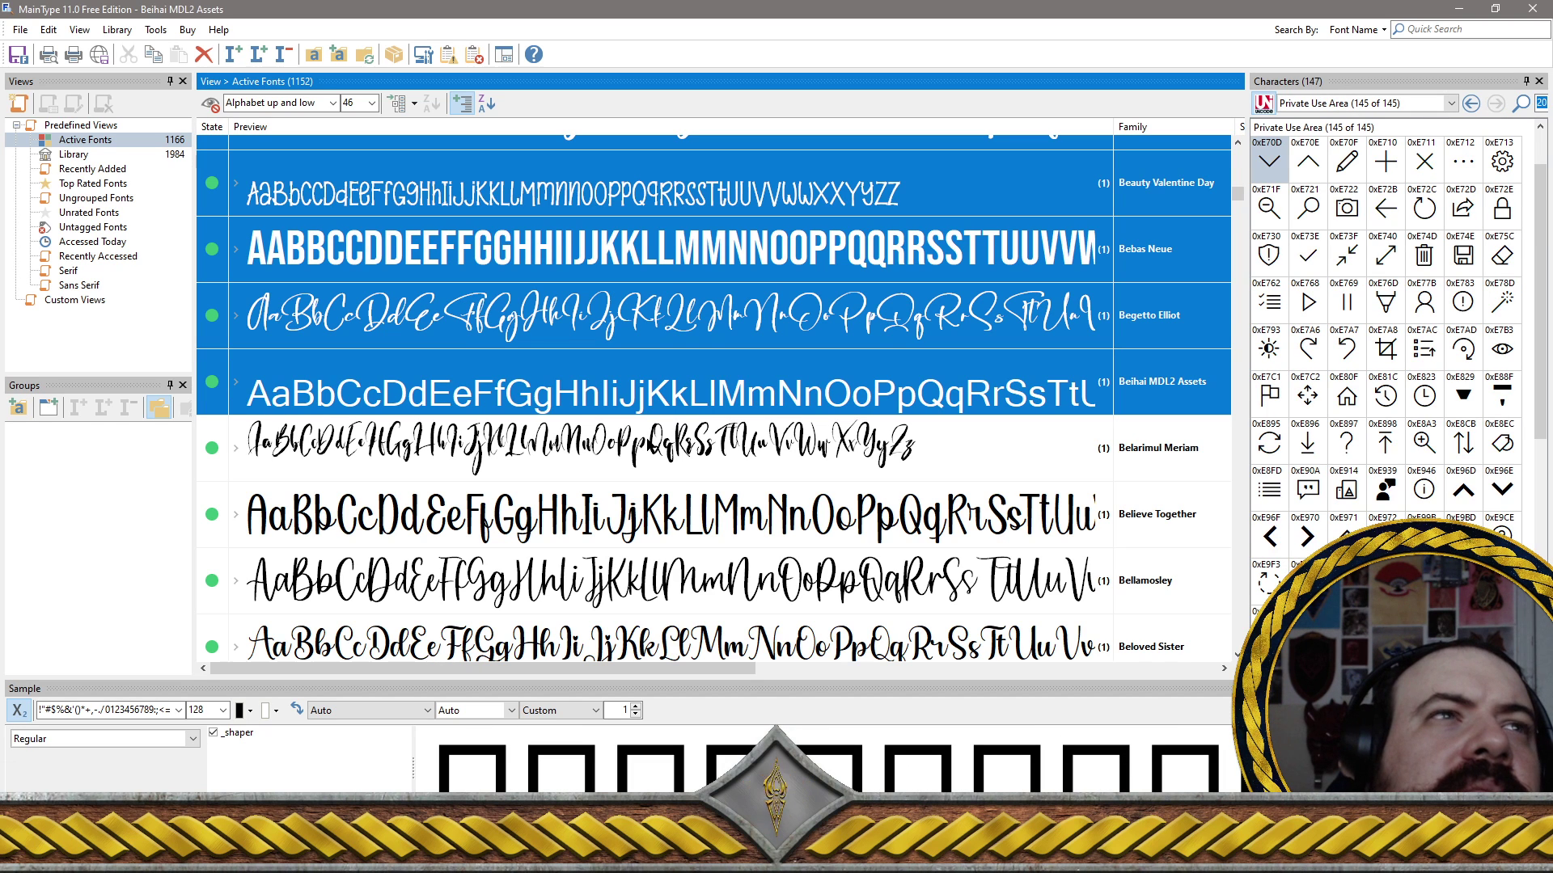
{"action": "left_click", "coordinate": [639, 453], "text": "ctrl"}
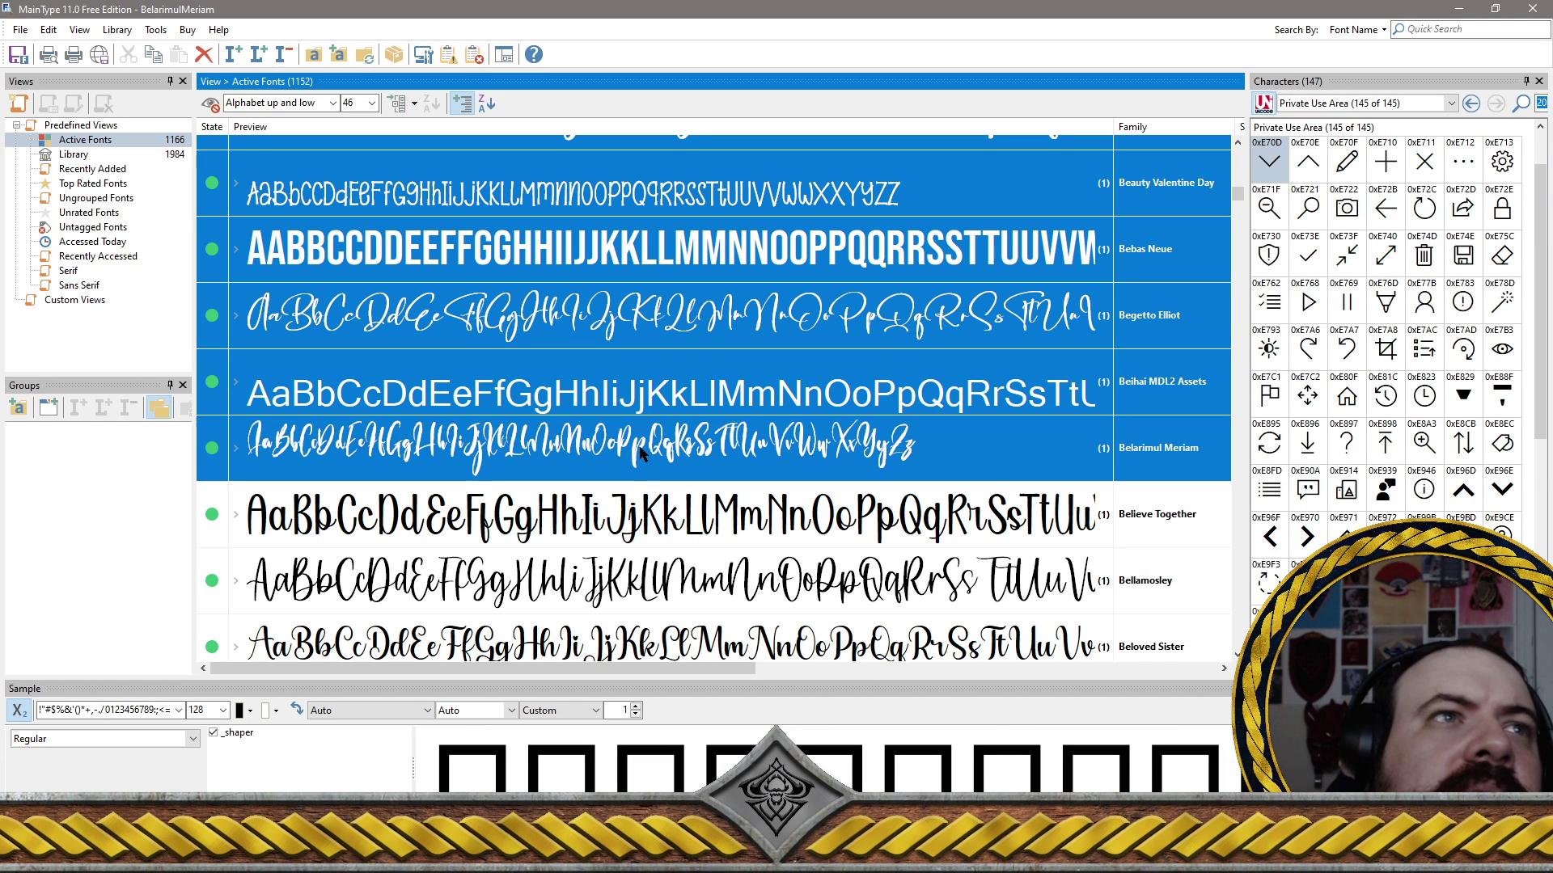
{"action": "left_click", "coordinate": [647, 515], "text": "ctrl"}
{"action": "scroll", "coordinate": [647, 515], "scroll_direction": "down", "scroll_amount": 2}
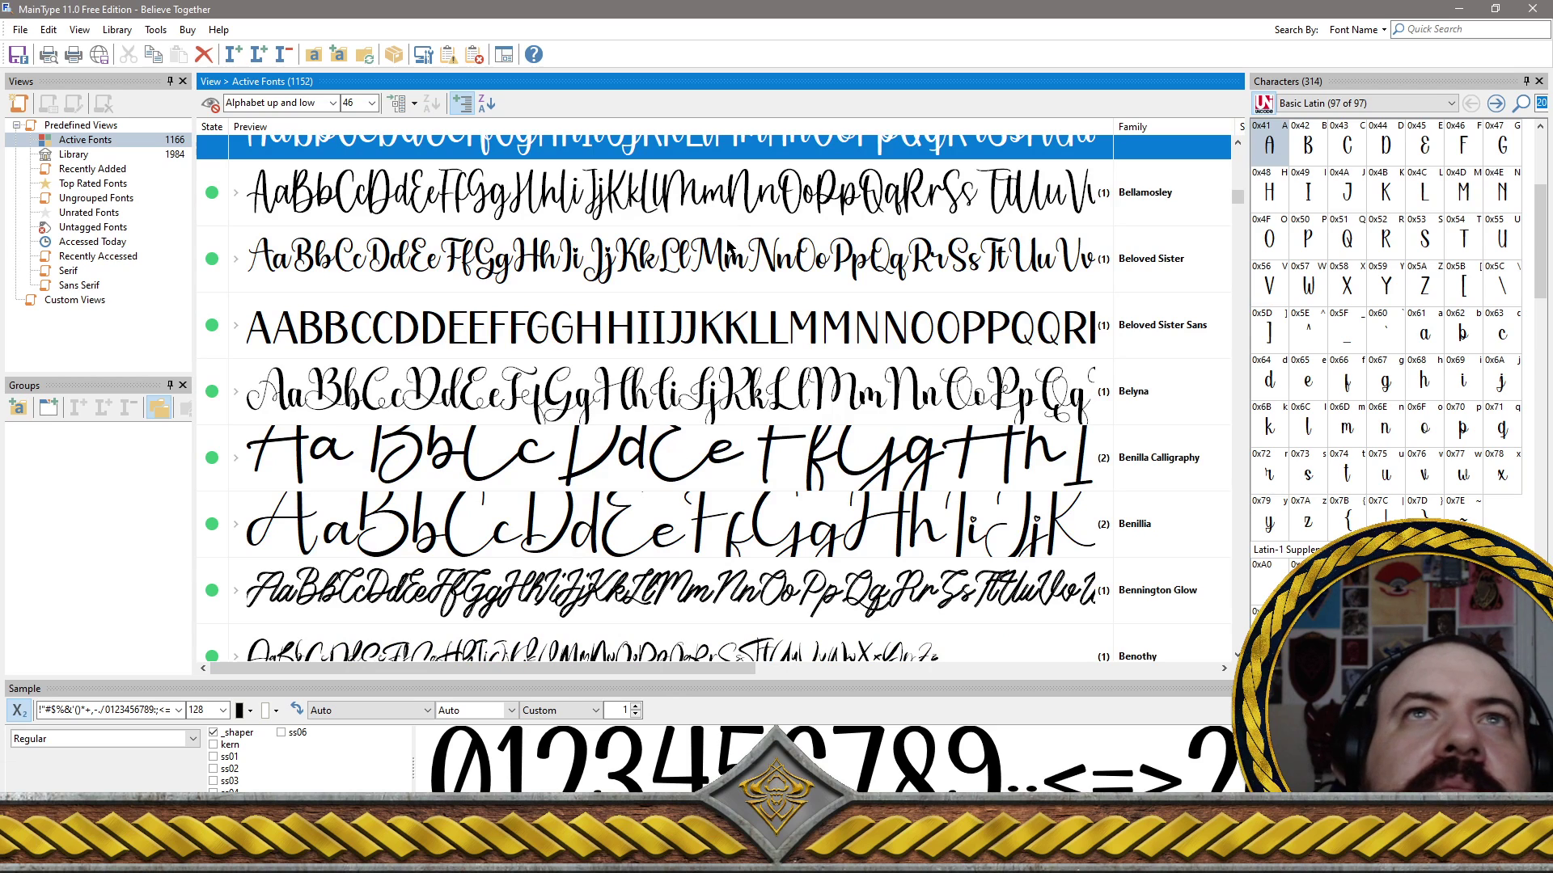
{"action": "left_click", "coordinate": [740, 215], "text": "ctrl"}
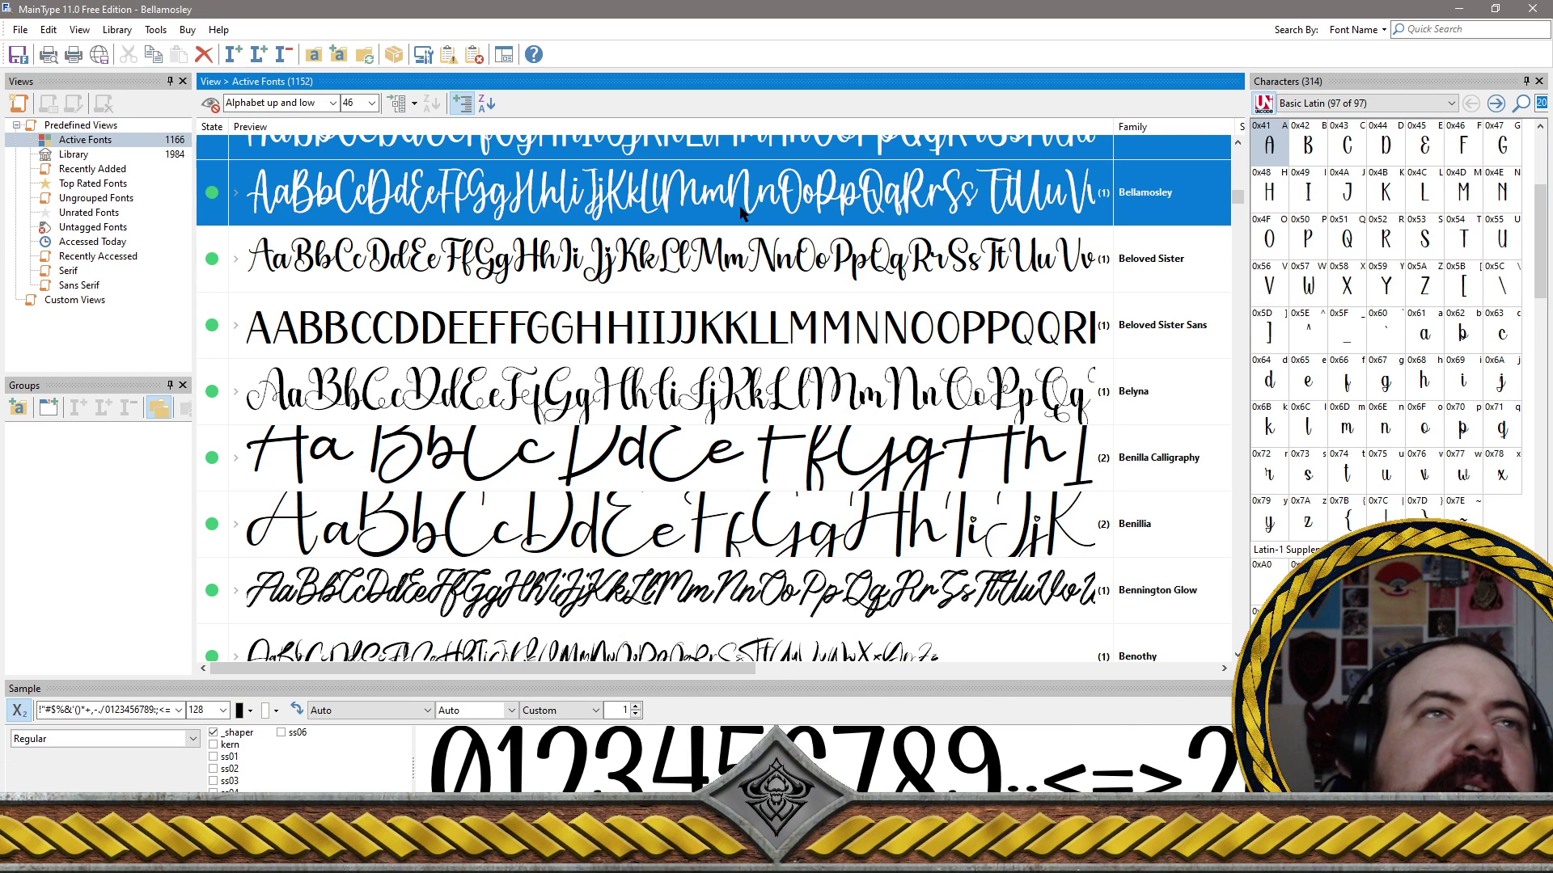
{"action": "left_click", "coordinate": [702, 264], "text": "ctrl"}
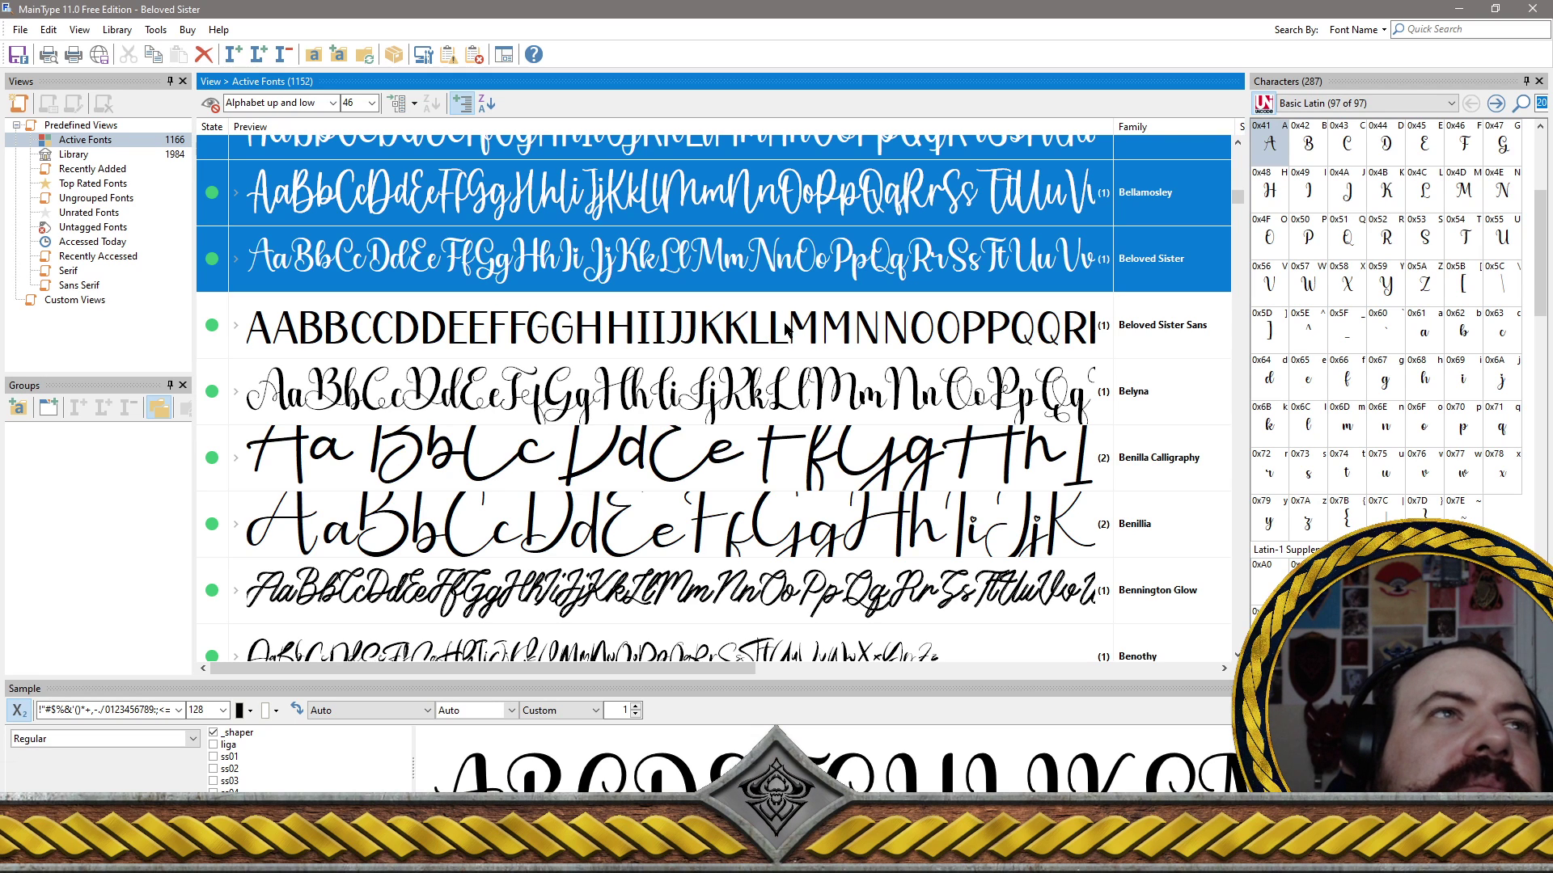
Add Belyna, Benilla Calligraphy, Benillia, Bennington Glow and Benothy to the selection, leaving out Beloved Sister Sans
{"action": "left_click", "coordinate": [762, 392], "text": "ctrl"}
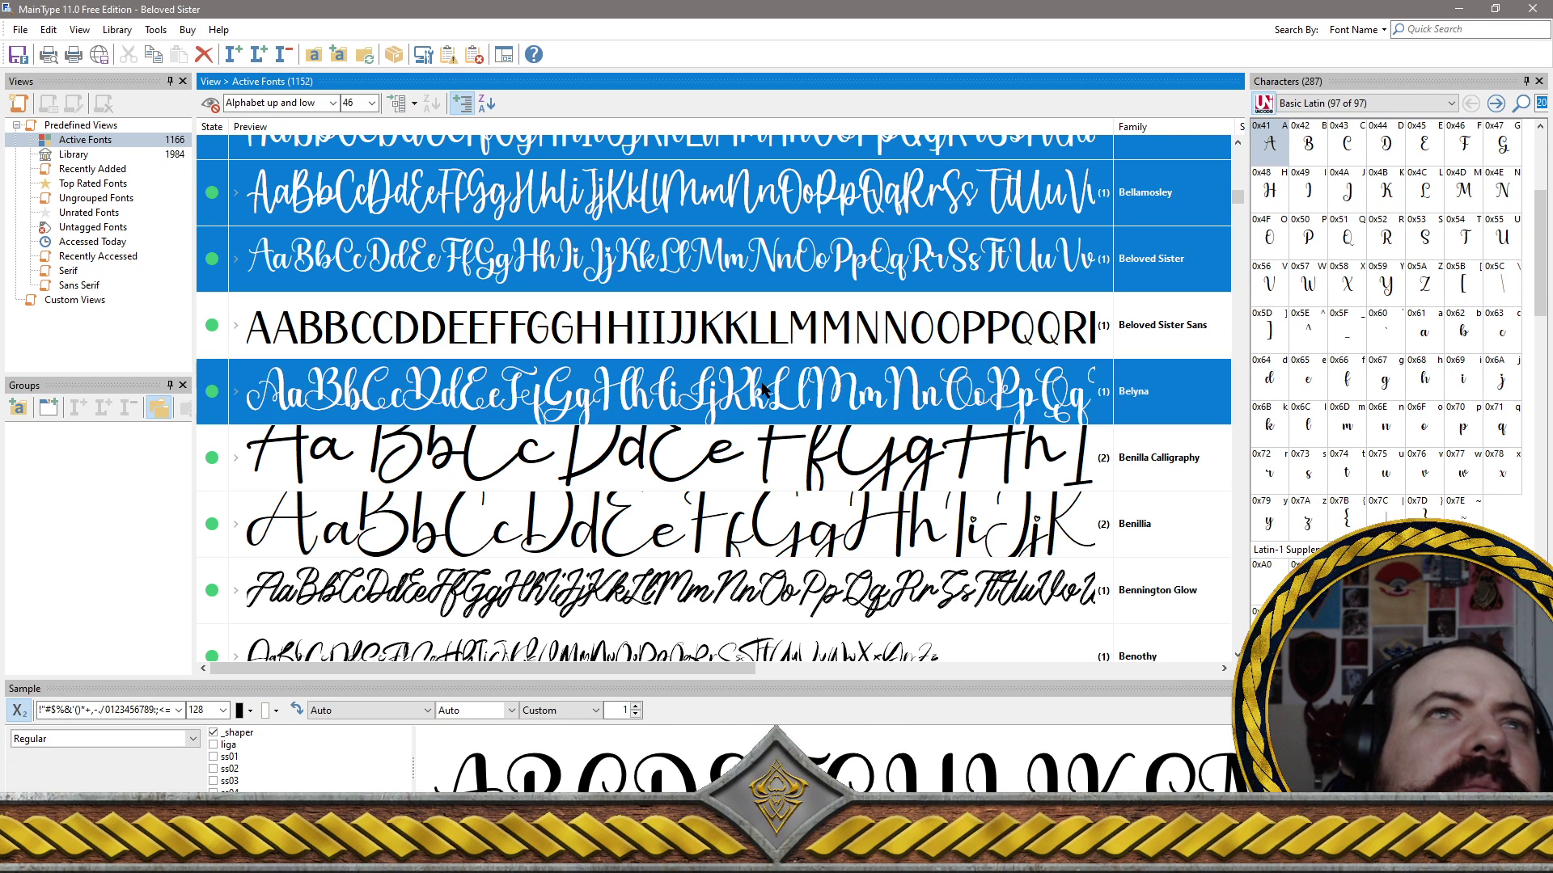
{"action": "left_click", "coordinate": [735, 451], "text": "ctrl"}
{"action": "left_click", "coordinate": [727, 544], "text": "ctrl"}
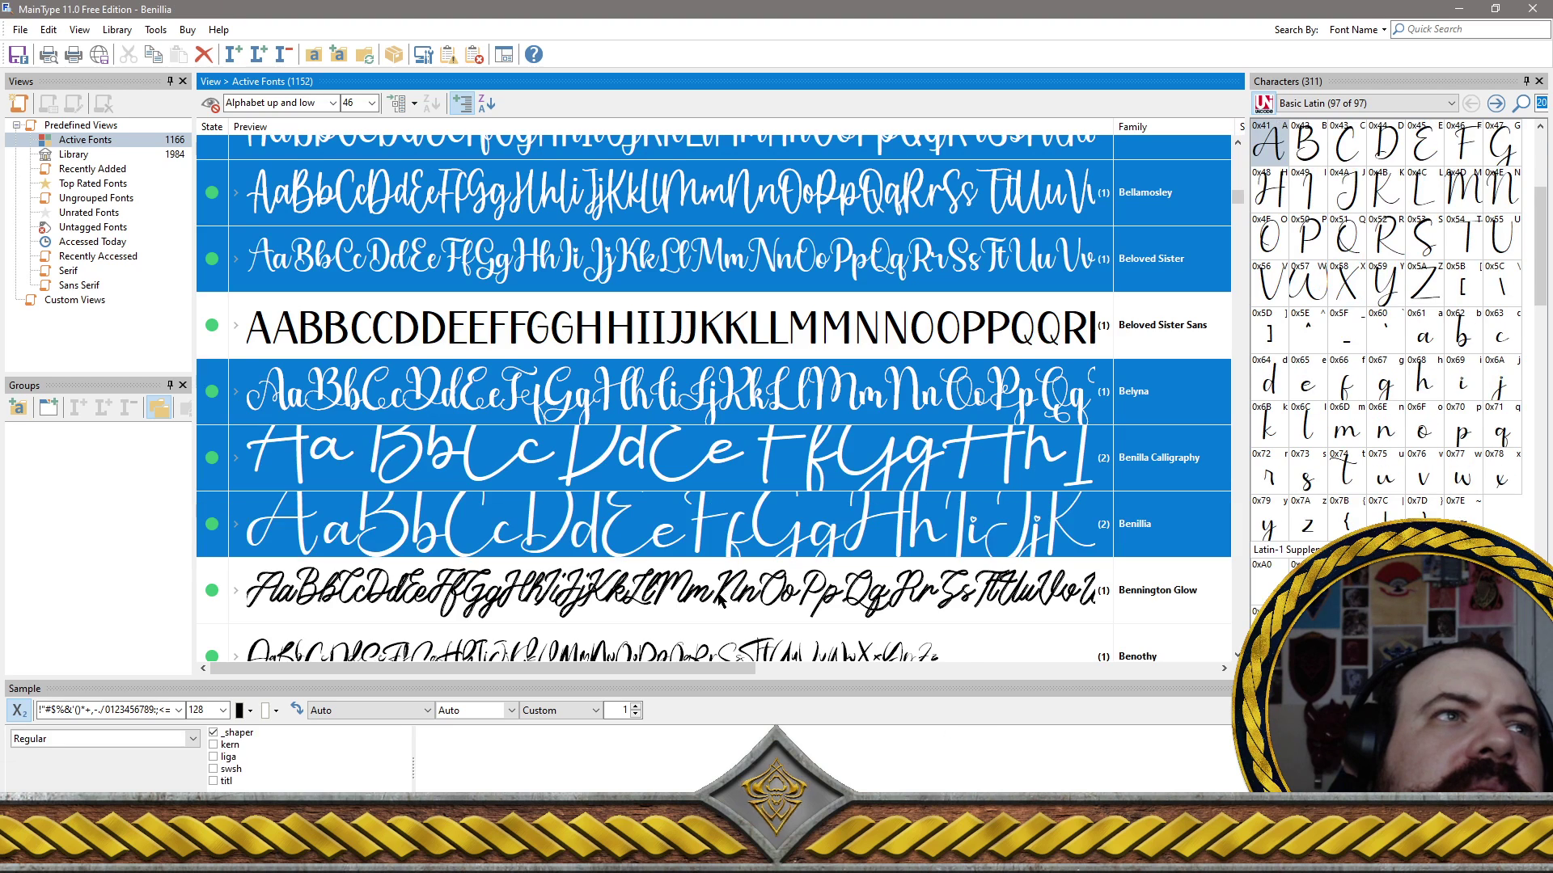
{"action": "left_click", "coordinate": [722, 600], "text": "ctrl"}
{"action": "scroll", "coordinate": [722, 600], "scroll_direction": "down", "scroll_amount": 2}
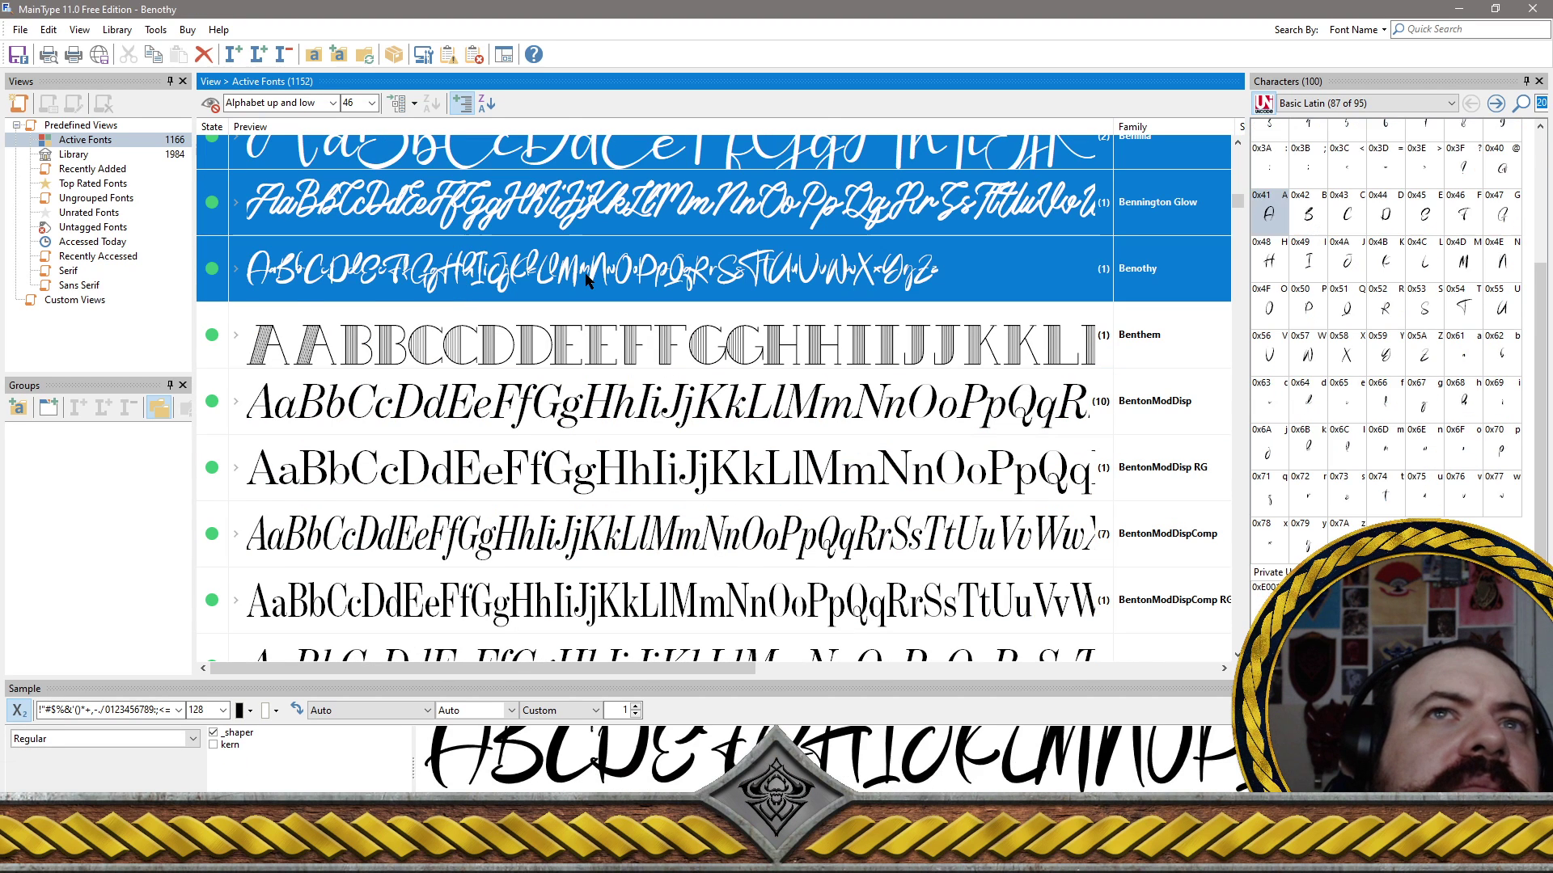
{"action": "left_click", "coordinate": [586, 280], "text": "ctrl"}
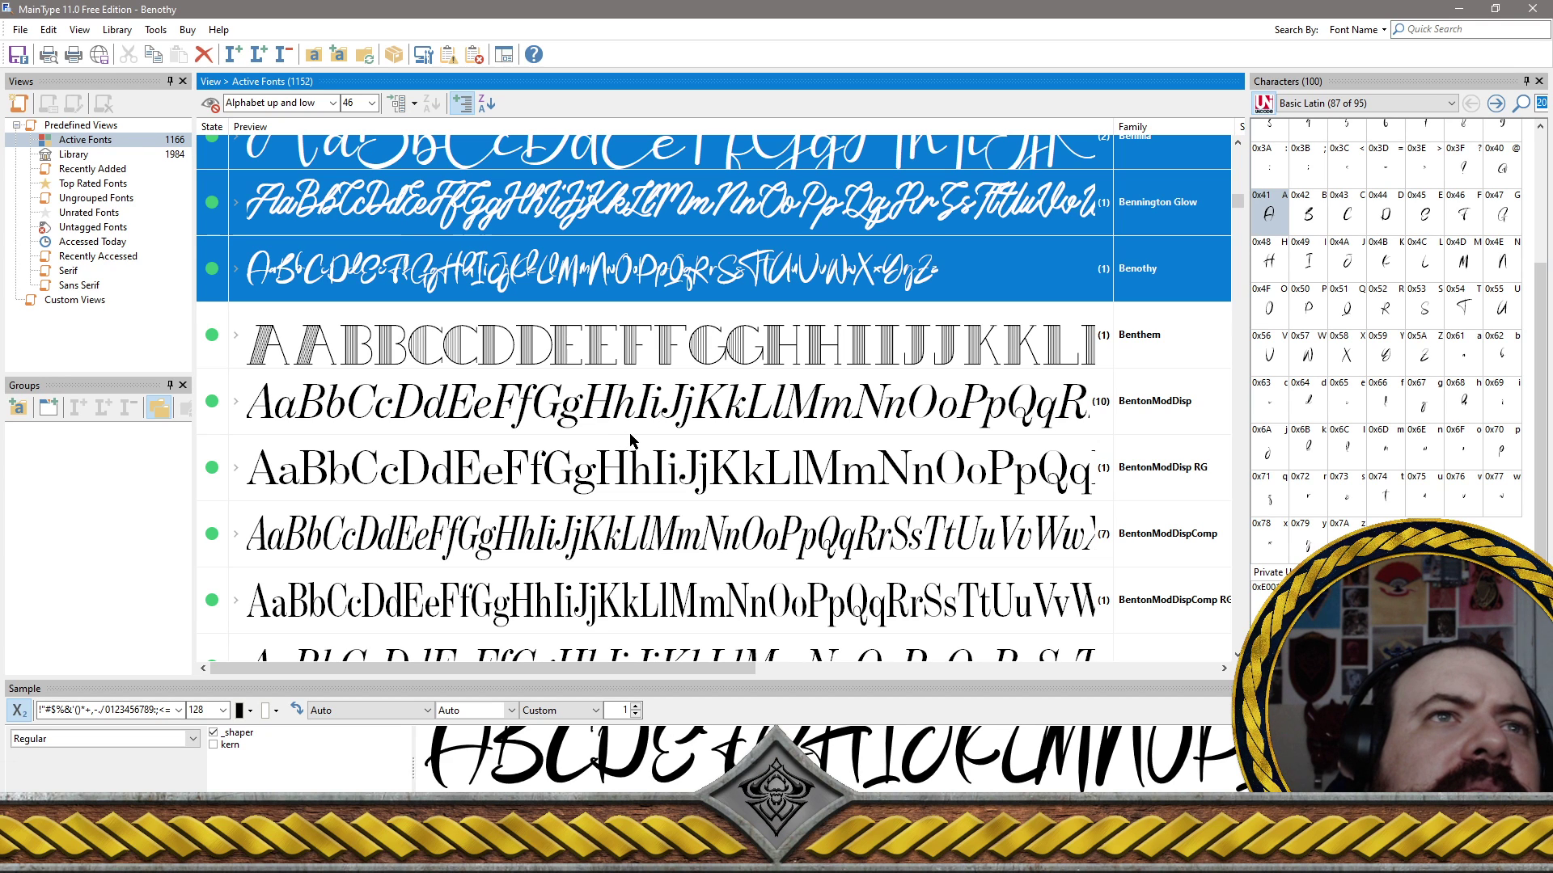
Skip the BentonMod families and add Bermesta, Berrigela Anitta, Berrylove Italic, Bertiga Sepatu and Berttang Sella to the selection, leaving out Bernard MT Condensed
{"action": "scroll", "coordinate": [631, 425], "scroll_direction": "down", "scroll_amount": 2}
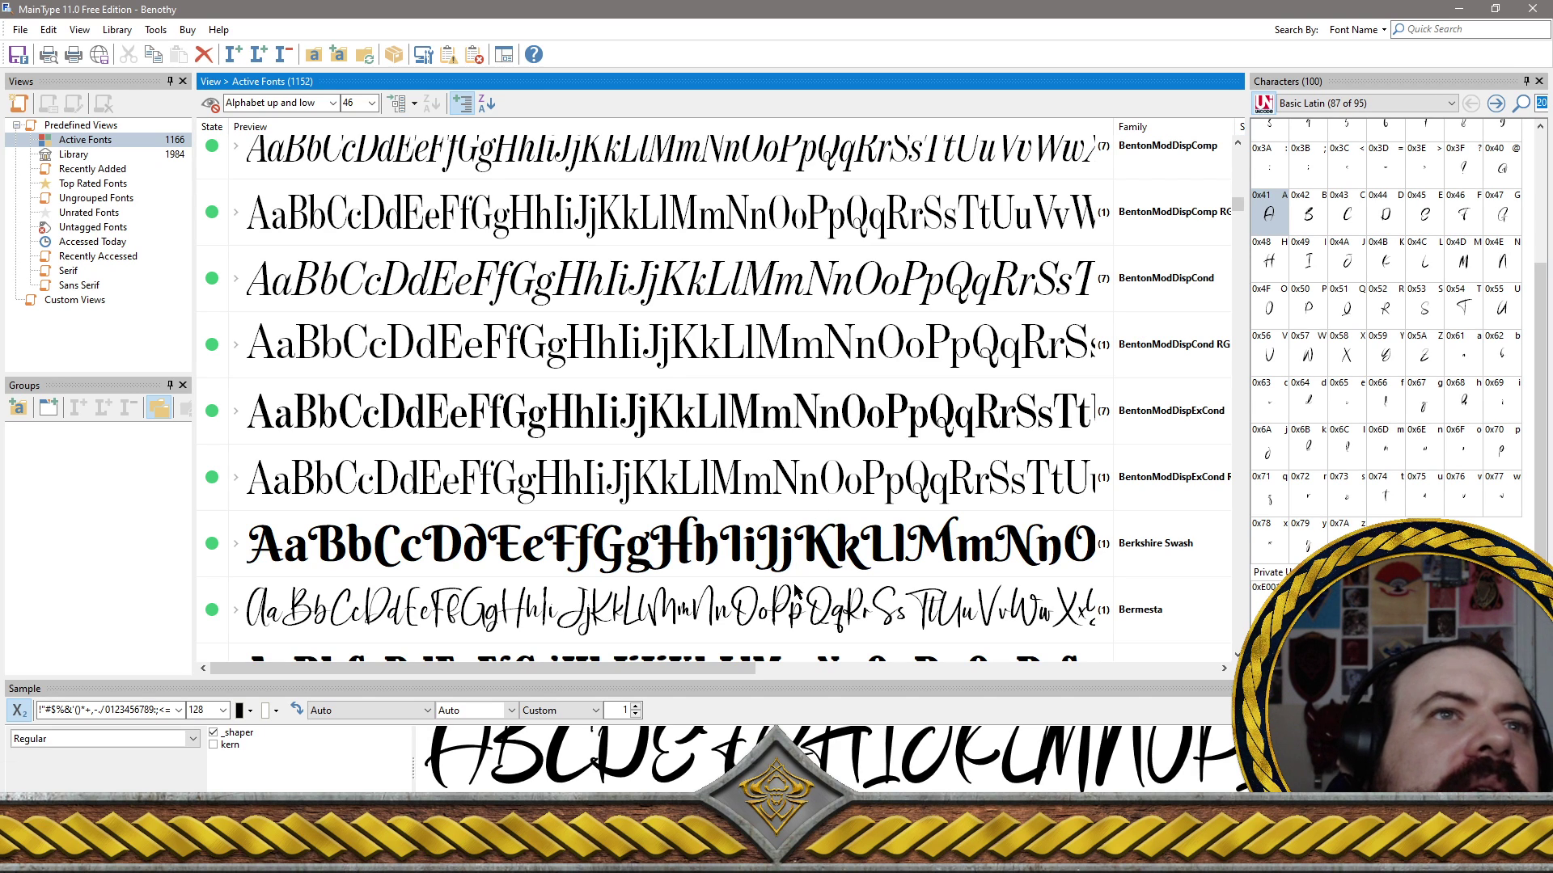
{"action": "left_click", "coordinate": [810, 621]}
{"action": "scroll", "coordinate": [890, 542], "scroll_direction": "down", "scroll_amount": 2}
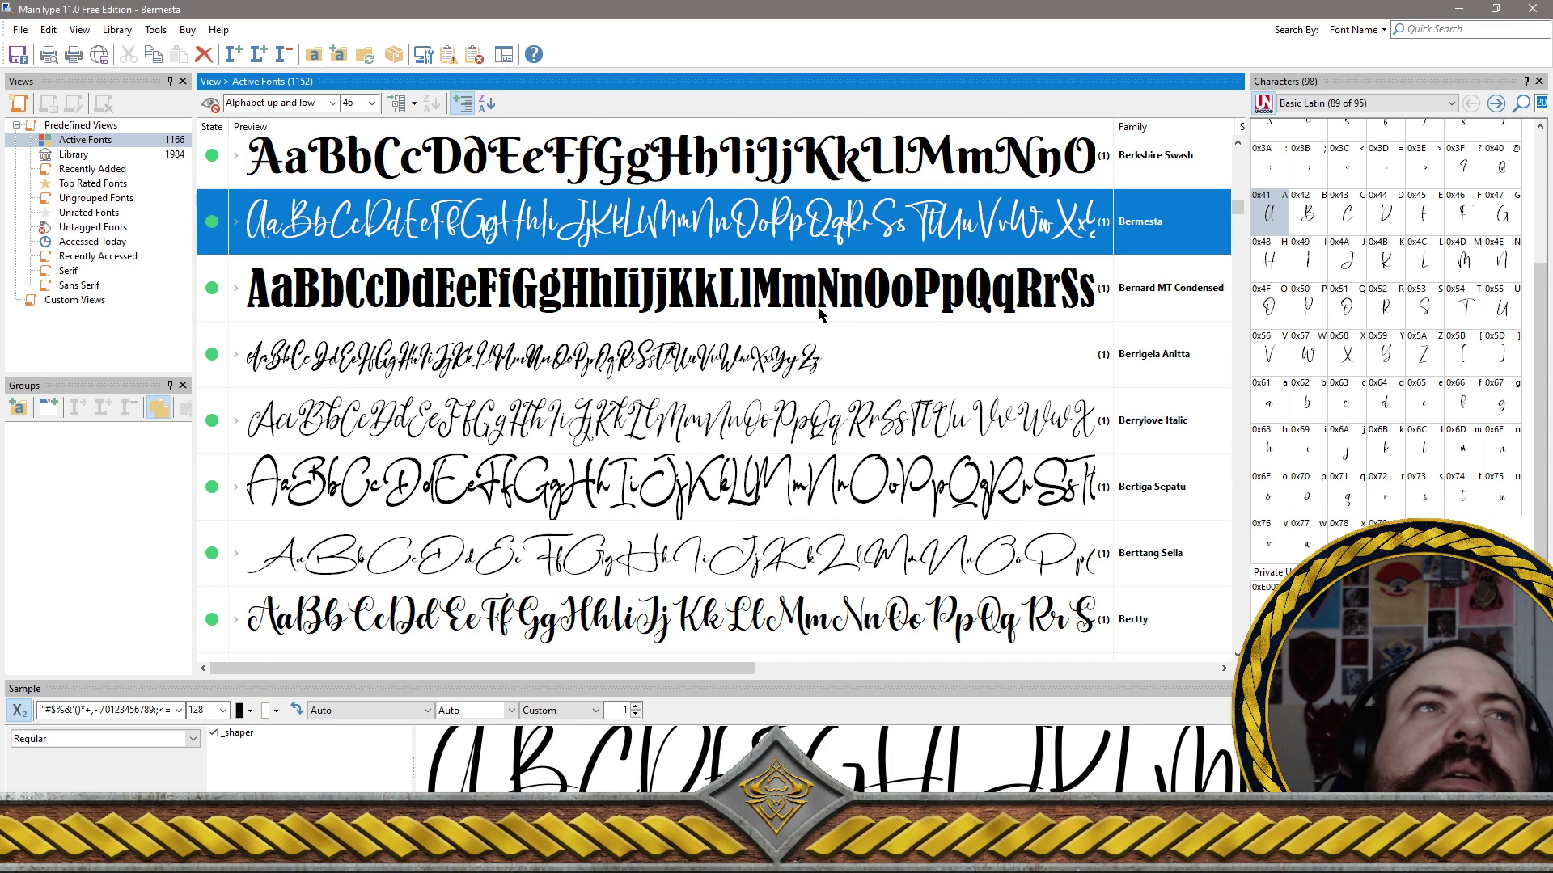
{"action": "left_click", "coordinate": [760, 372], "text": "ctrl"}
{"action": "left_click", "coordinate": [745, 421], "text": "ctrl"}
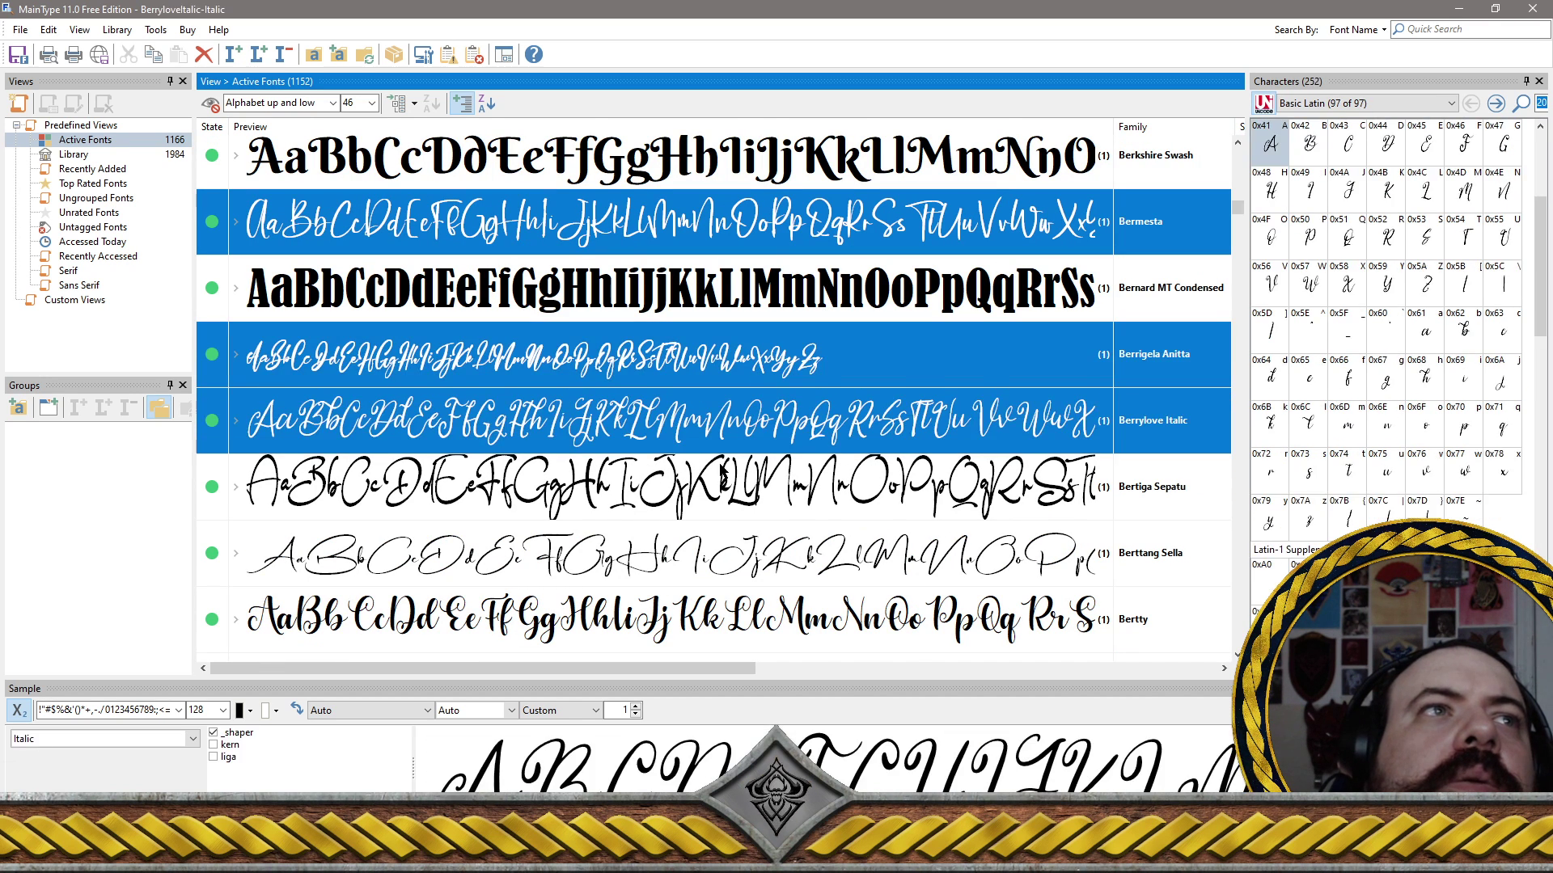
{"action": "left_click", "coordinate": [720, 476], "text": "ctrl"}
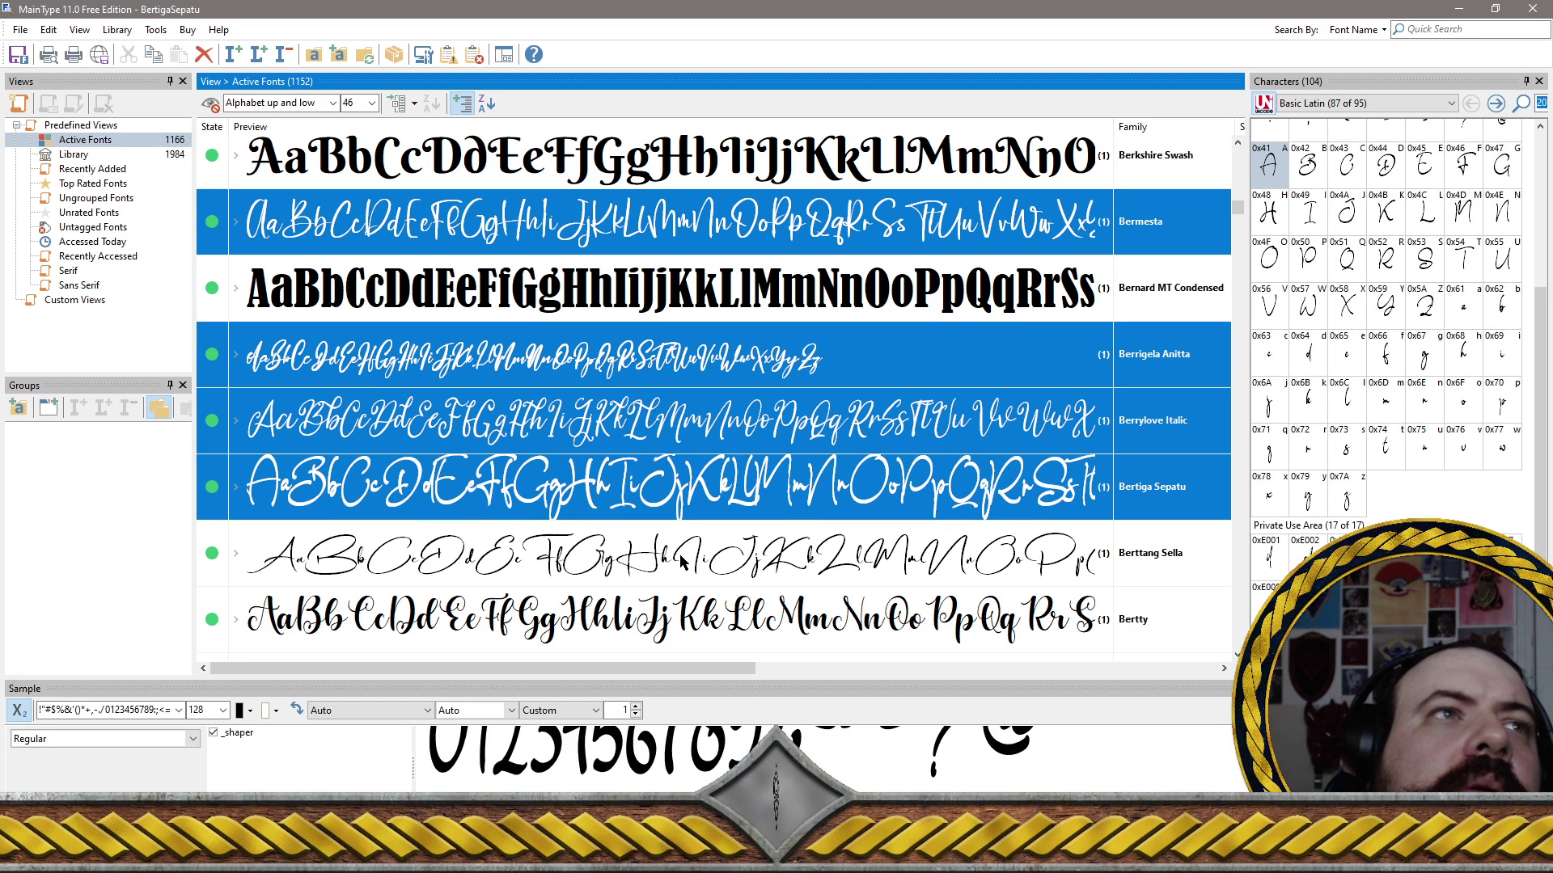
{"action": "left_click", "coordinate": [679, 554], "text": "ctrl"}
Extend the selection with Bertty, Best Homework, Besthie, Bestina Script and Bestis Serila
{"action": "scroll", "coordinate": [679, 554], "scroll_direction": "down", "scroll_amount": 2}
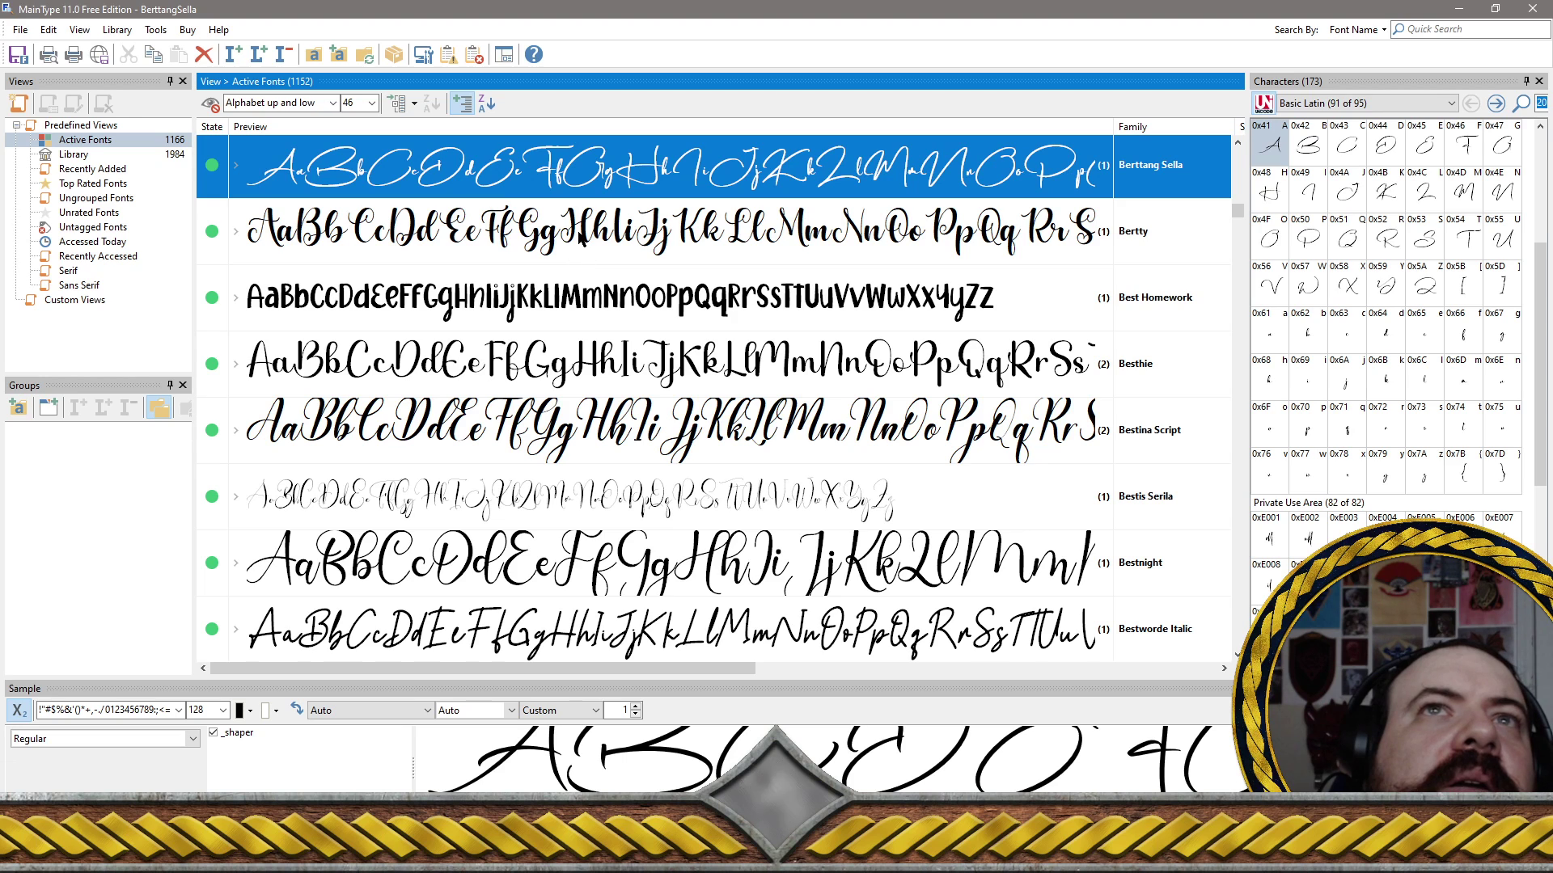
{"action": "left_click", "coordinate": [580, 238], "text": "ctrl"}
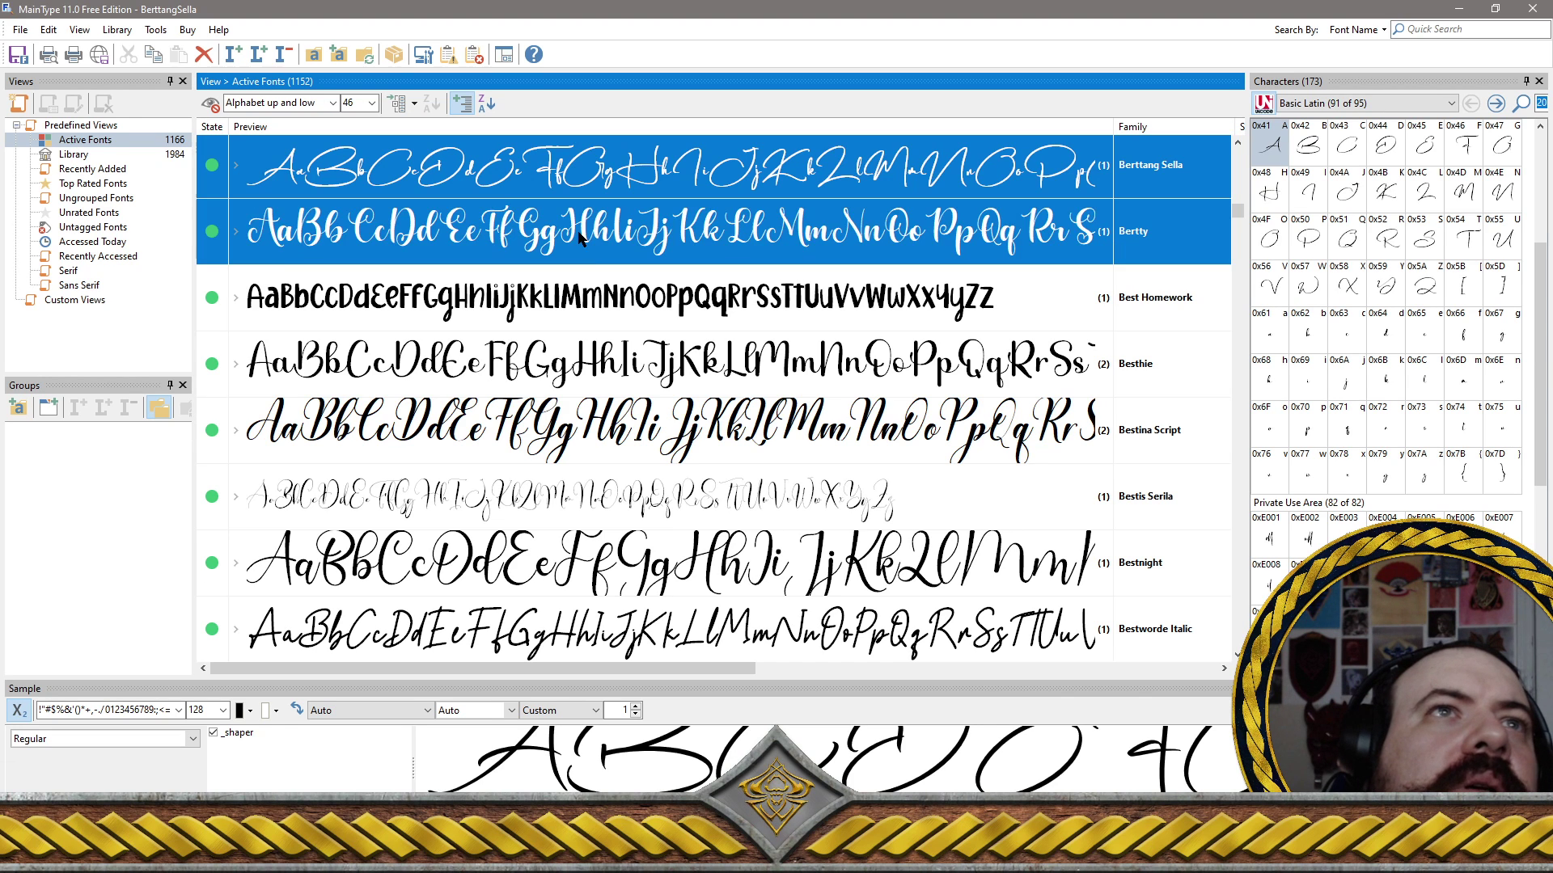
{"action": "left_click", "coordinate": [611, 309], "text": "ctrl"}
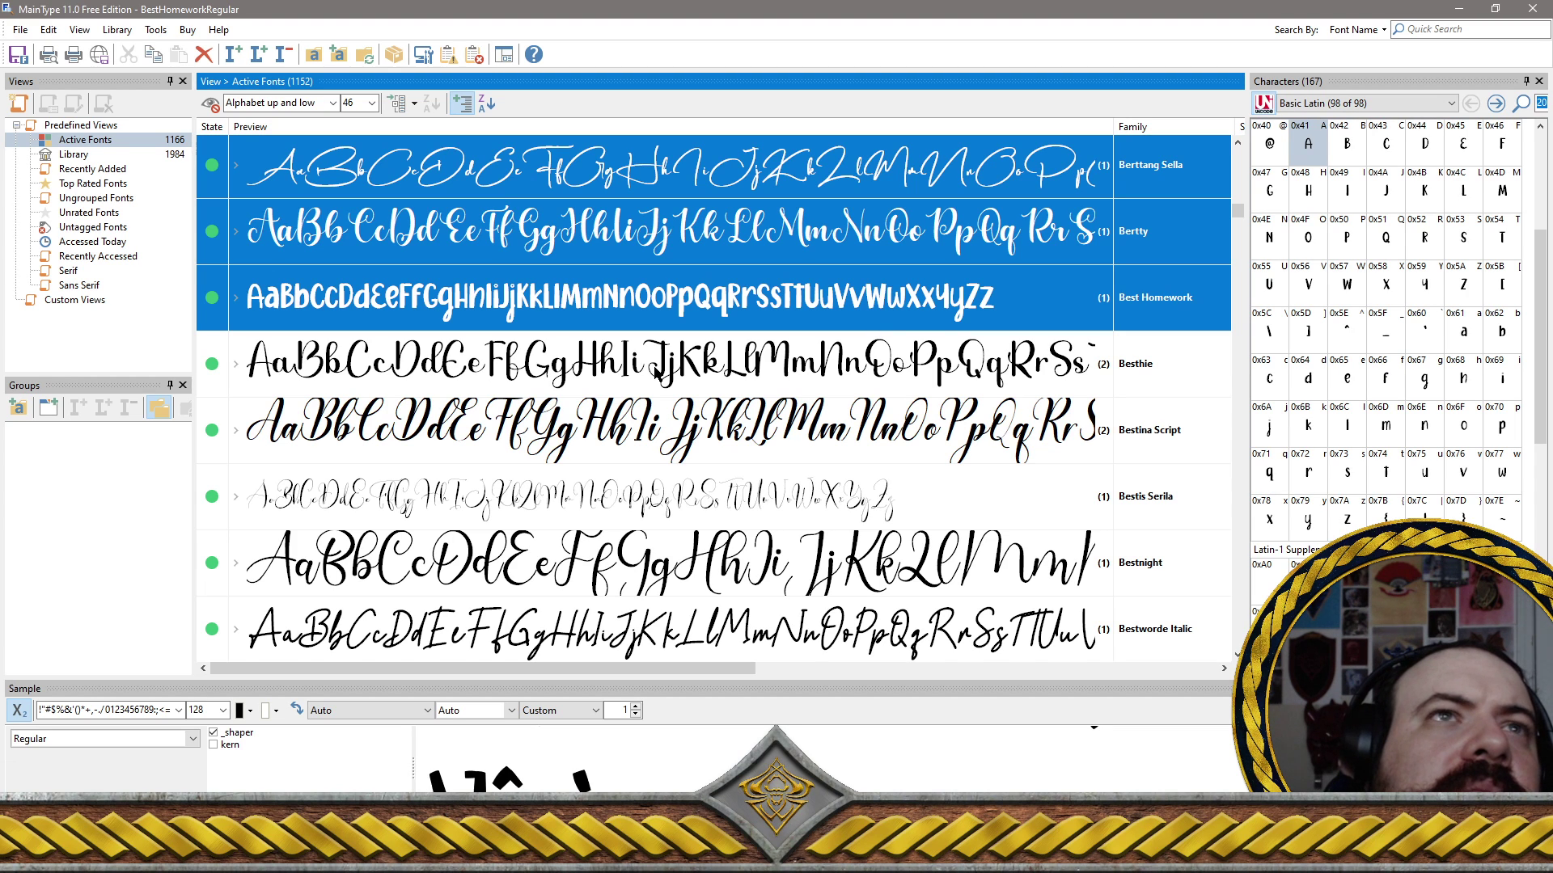
{"action": "left_click", "coordinate": [753, 376], "text": "ctrl"}
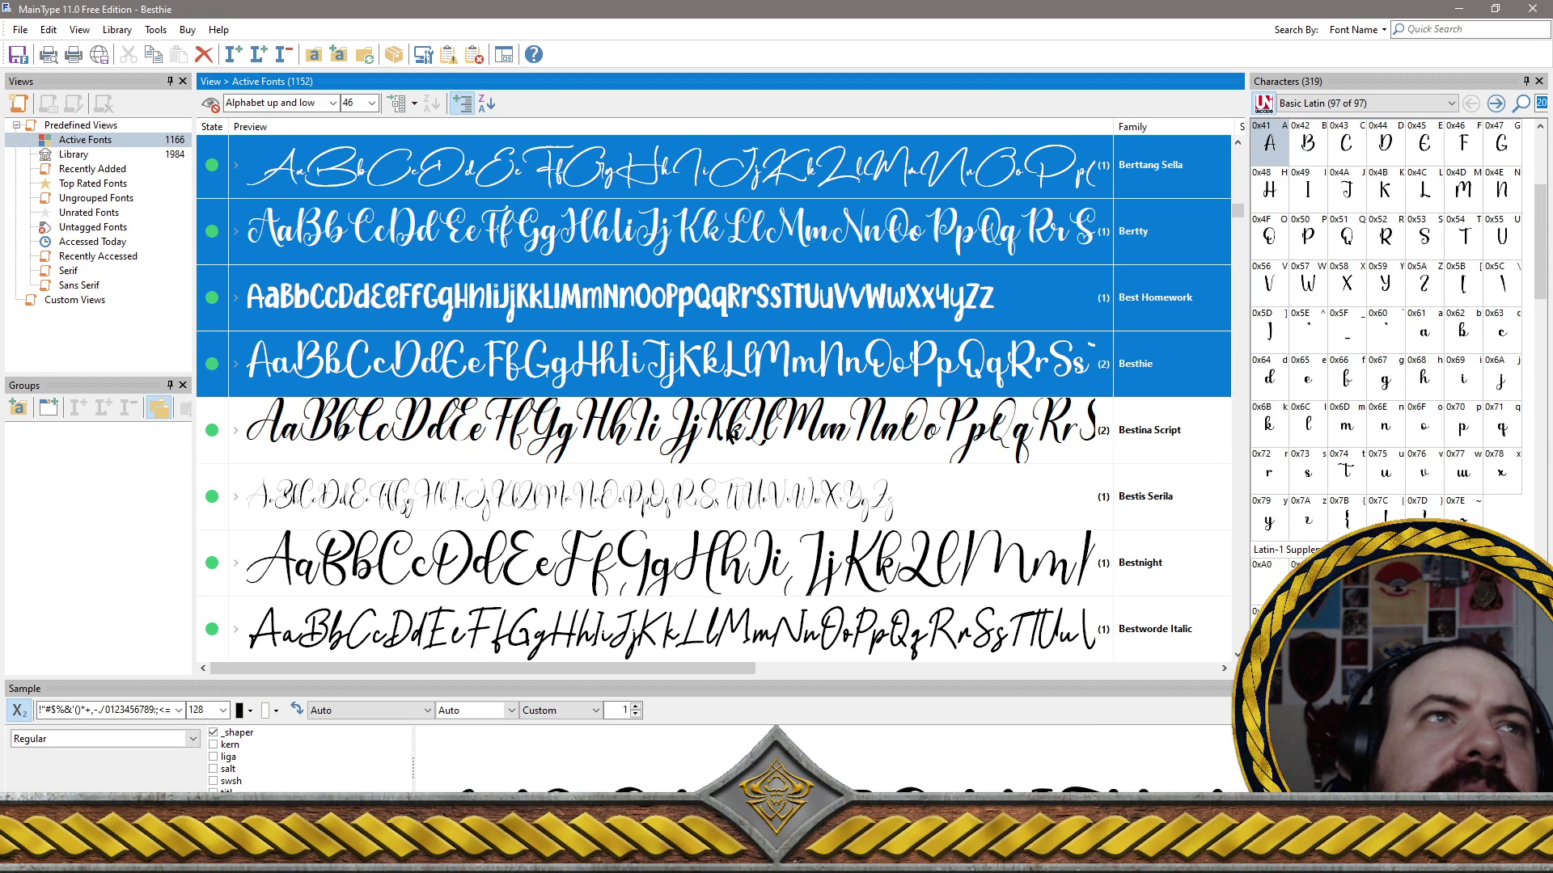
{"action": "left_click", "coordinate": [728, 435], "text": "ctrl"}
{"action": "left_click", "coordinate": [713, 502], "text": "ctrl"}
Add Bestnight, Bestworde Italic, Better Caramel and the Better Caramel Sans, Sans Bold and Sans Hollow families to the selection
{"action": "scroll", "coordinate": [714, 502], "scroll_direction": "down", "scroll_amount": 2}
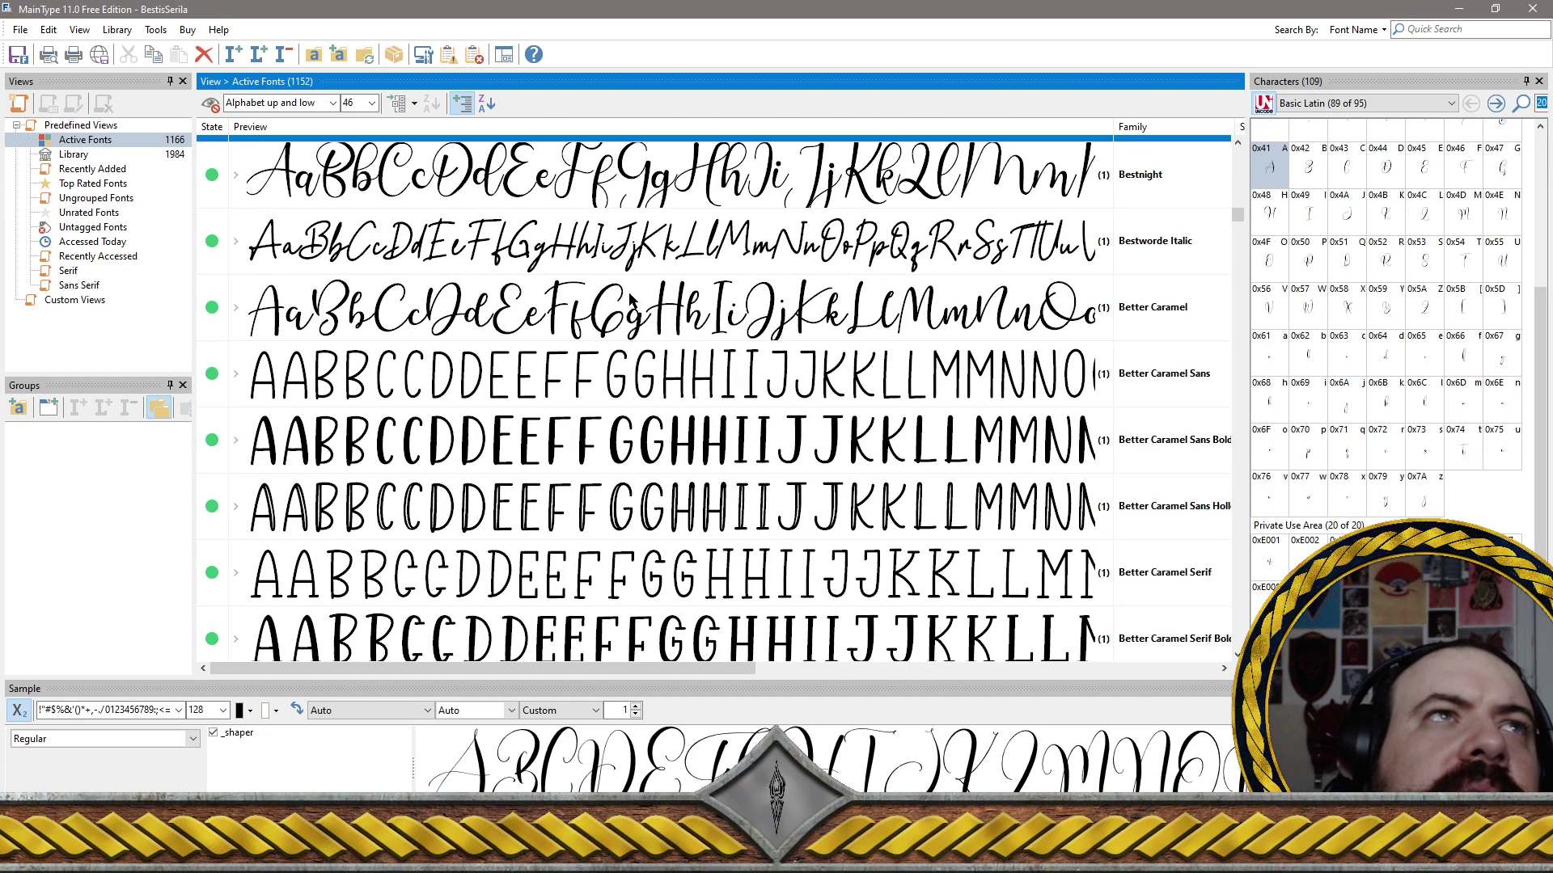
{"action": "left_click", "coordinate": [564, 181], "text": "ctrl"}
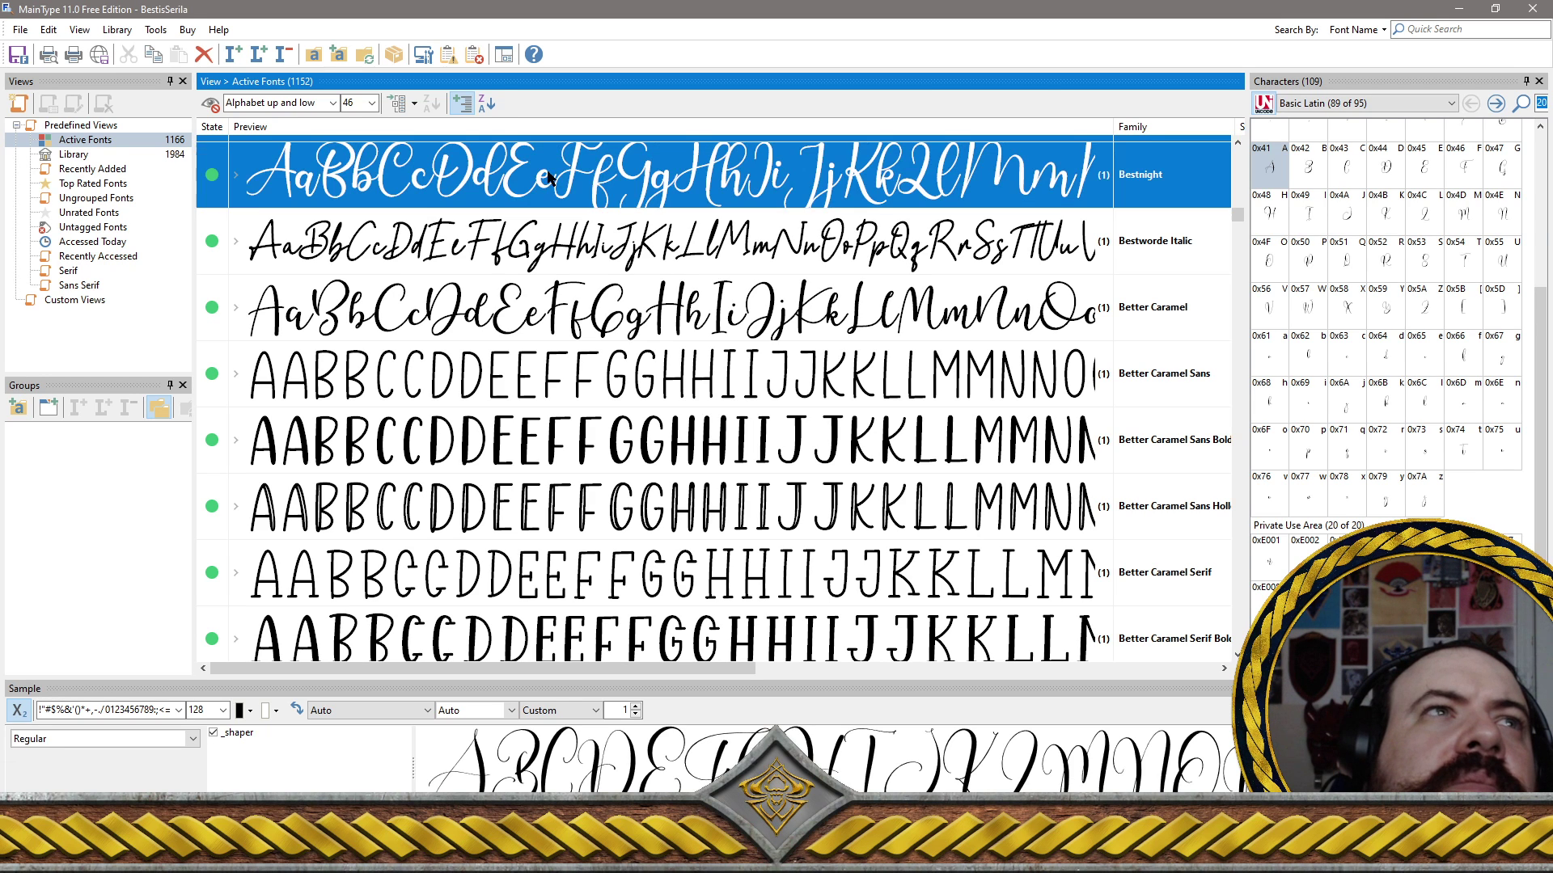
{"action": "left_click", "coordinate": [558, 243], "text": "ctrl"}
{"action": "left_click", "coordinate": [554, 308], "text": "ctrl"}
{"action": "left_click", "coordinate": [550, 367], "text": "ctrl"}
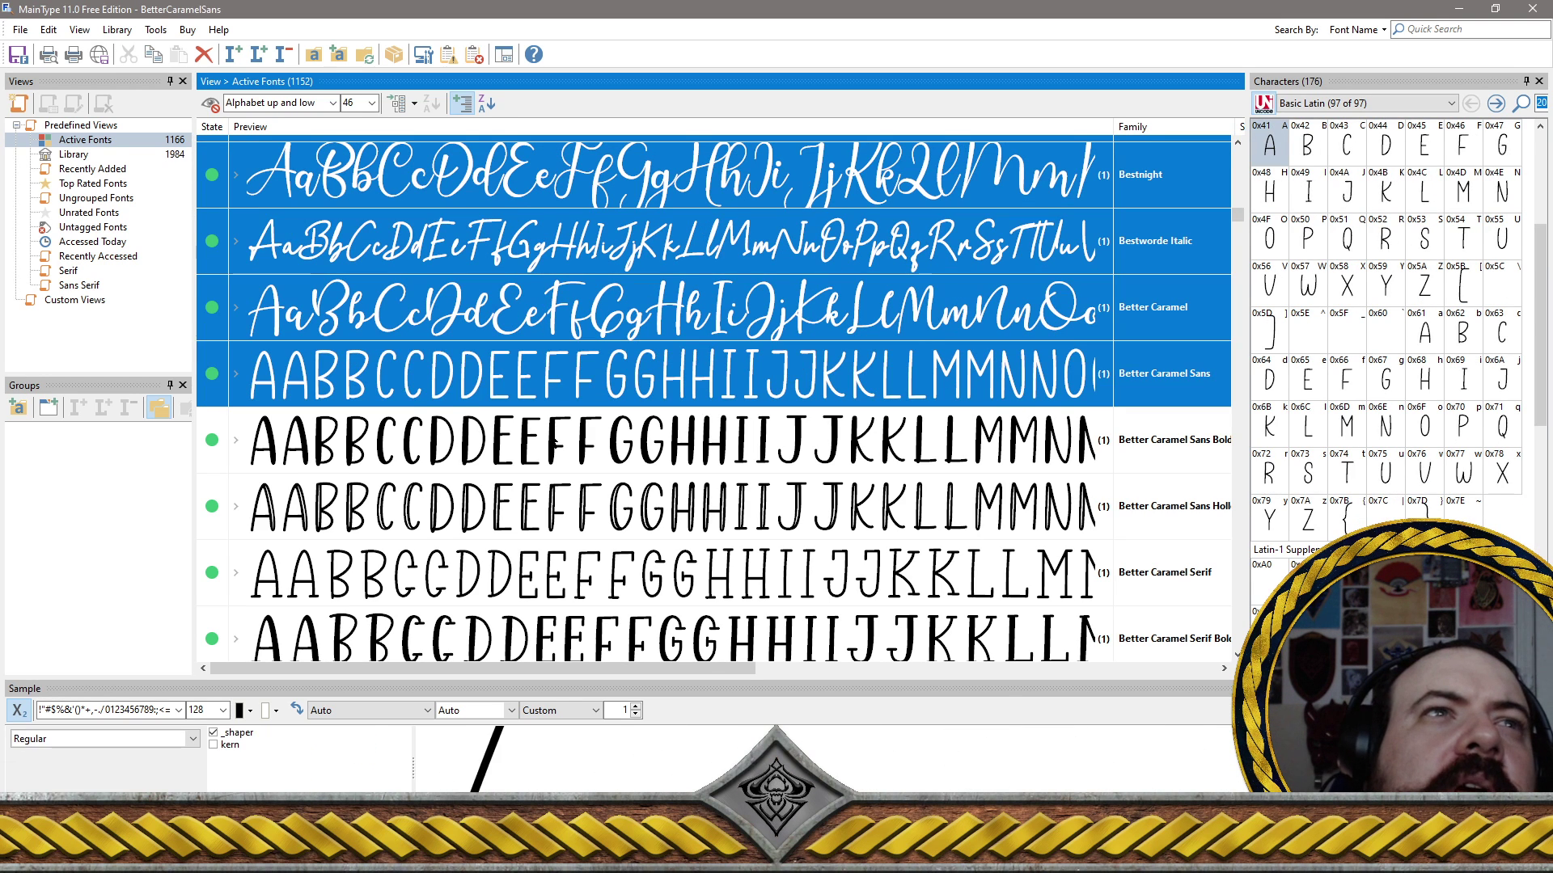
{"action": "left_click", "coordinate": [556, 441], "text": "ctrl"}
{"action": "left_click", "coordinate": [562, 495], "text": "ctrl"}
Extend the selection with Better Caramel Serif, Serif Bold and Serif Hollow, Better Days Ahead Sans, Better Days Ahead Script and Better Ground Line
{"action": "scroll", "coordinate": [566, 485], "scroll_direction": "down", "scroll_amount": 2}
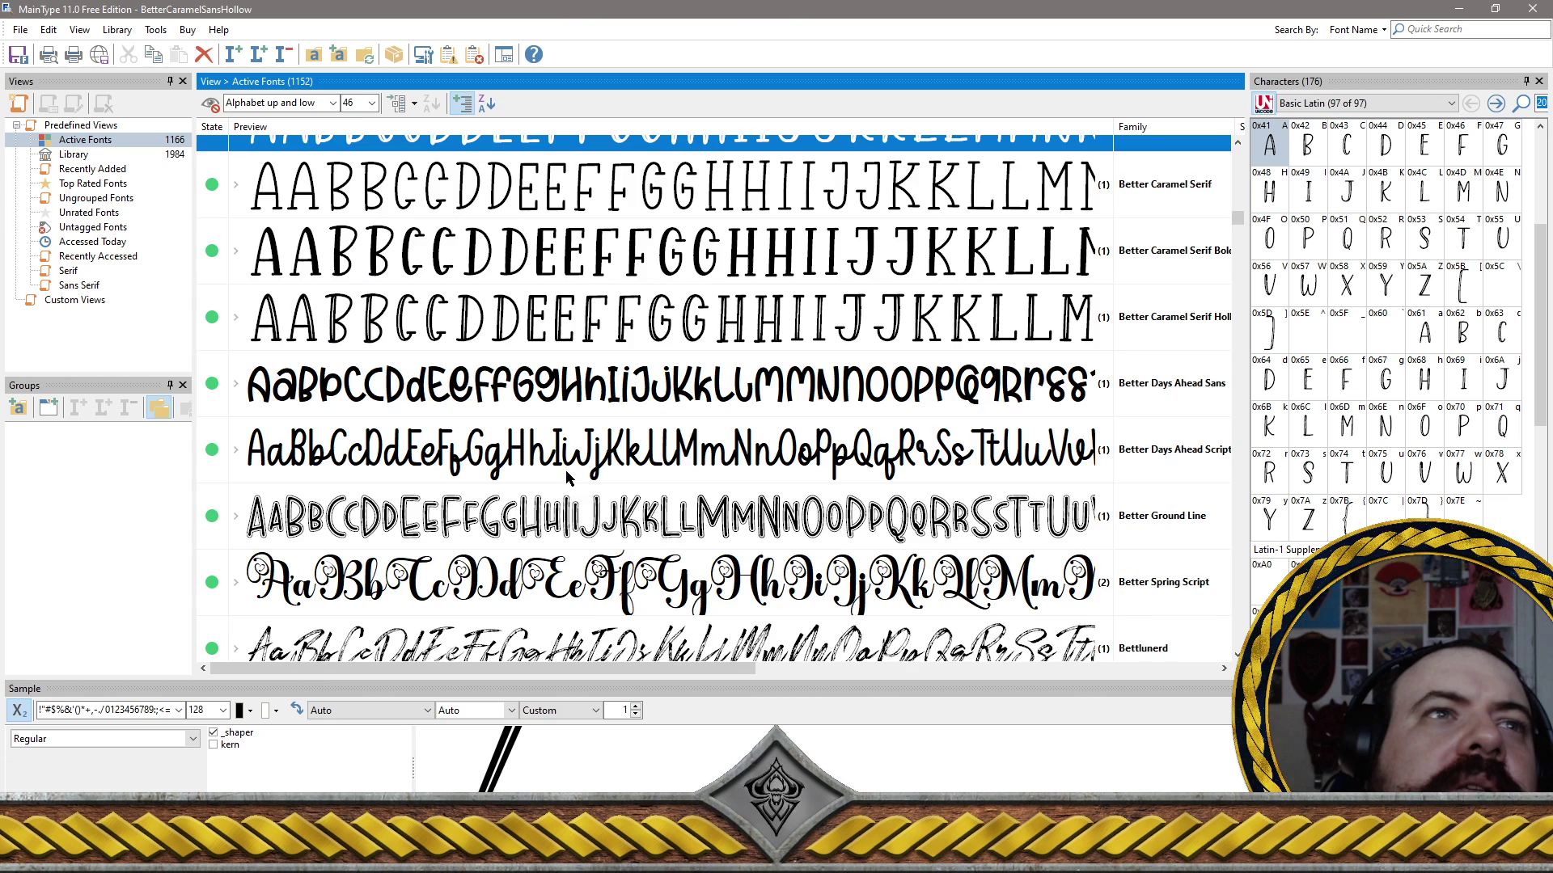
{"action": "left_click", "coordinate": [564, 212], "text": "ctrl"}
{"action": "left_click", "coordinate": [569, 267], "text": "ctrl"}
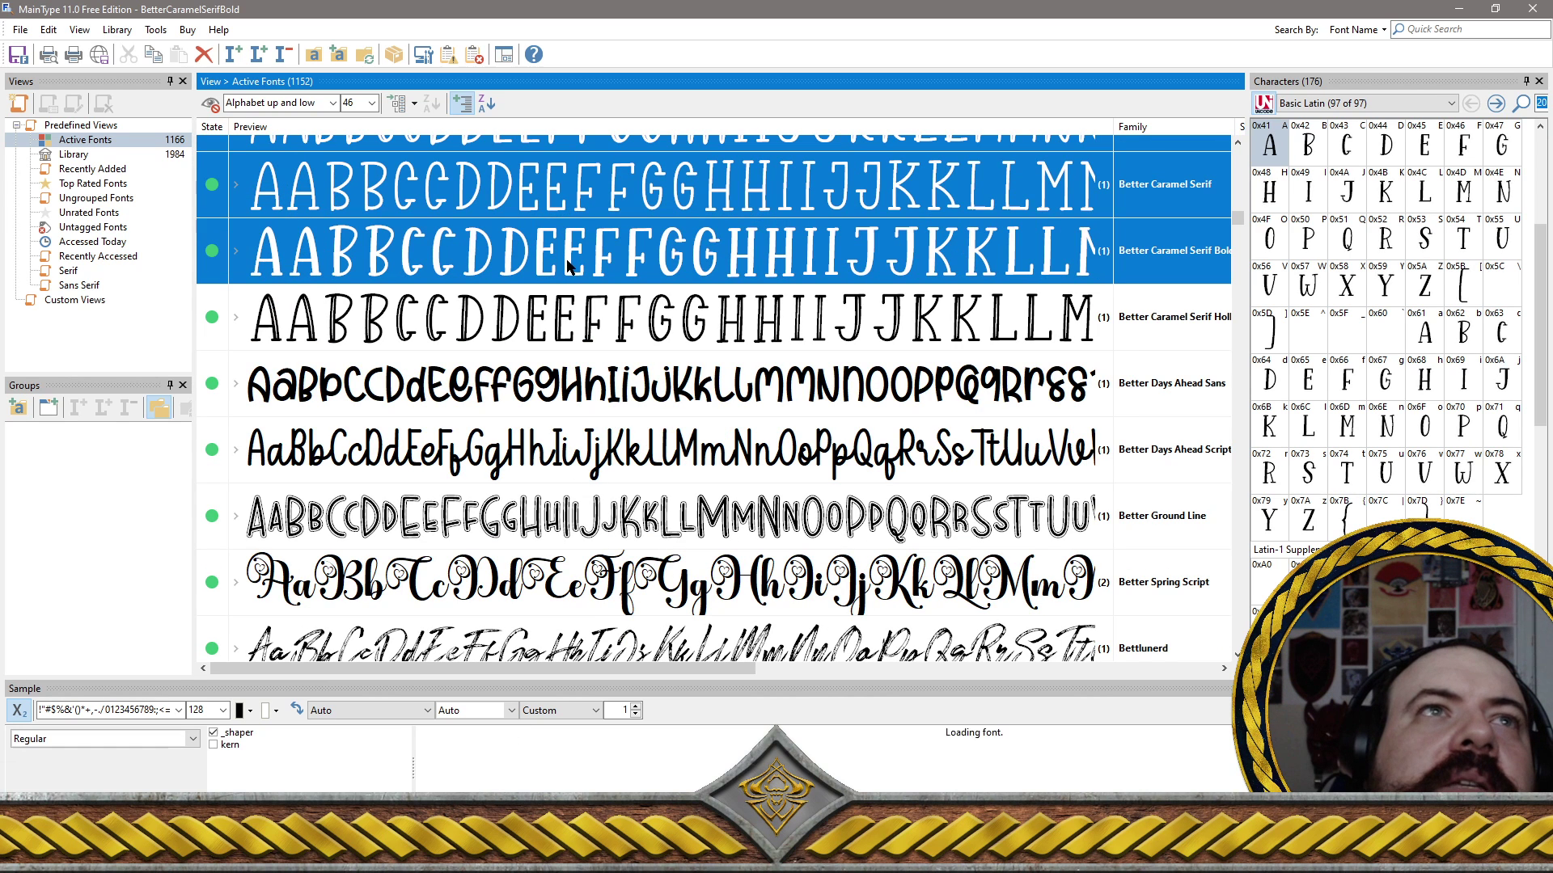
{"action": "left_click", "coordinate": [582, 328], "text": "ctrl"}
{"action": "left_click", "coordinate": [606, 376], "text": "ctrl"}
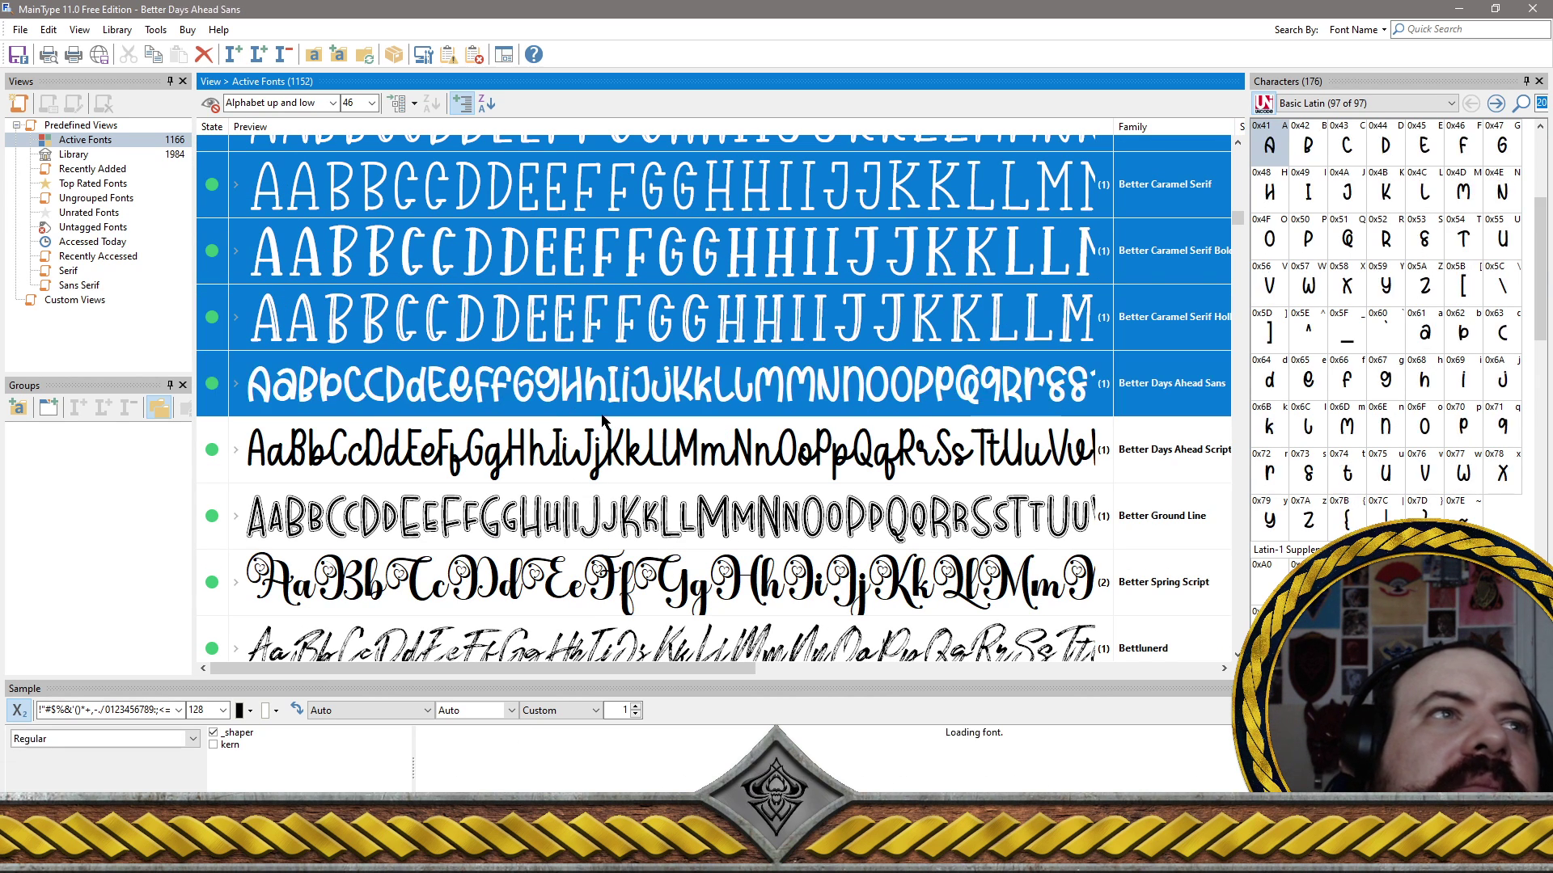
{"action": "left_click", "coordinate": [582, 452], "text": "ctrl"}
{"action": "left_click", "coordinate": [577, 514], "text": "ctrl"}
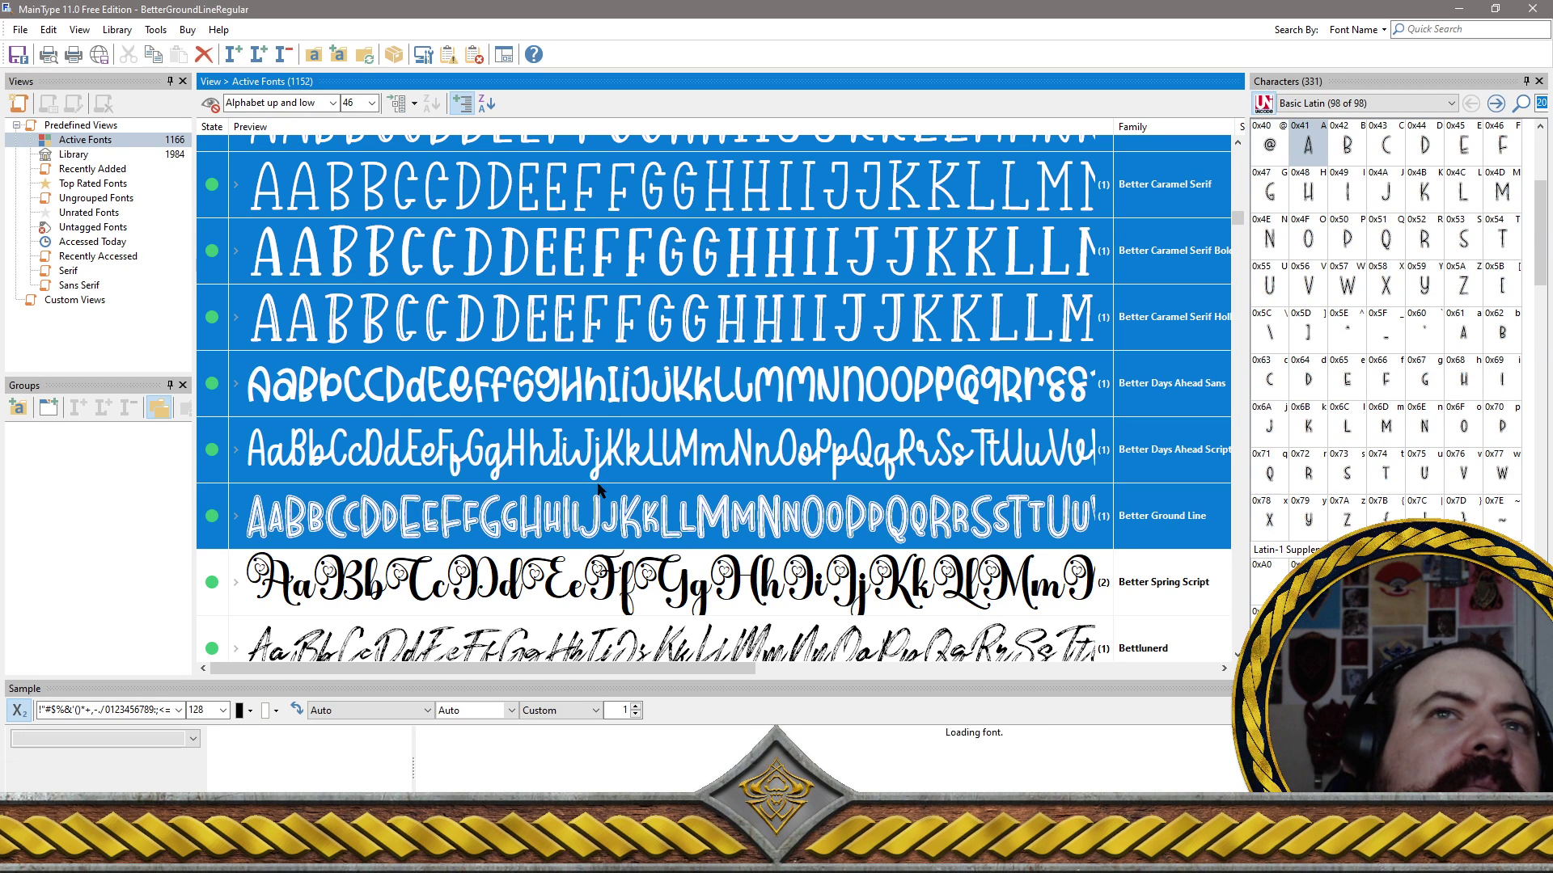
Add Bettlunerd, Bettra Amluga, Bezitha, BIG CRAFT and Biglove Italic to the selection, skipping Better Spring Script
{"action": "scroll", "coordinate": [575, 351], "scroll_direction": "down", "scroll_amount": 2}
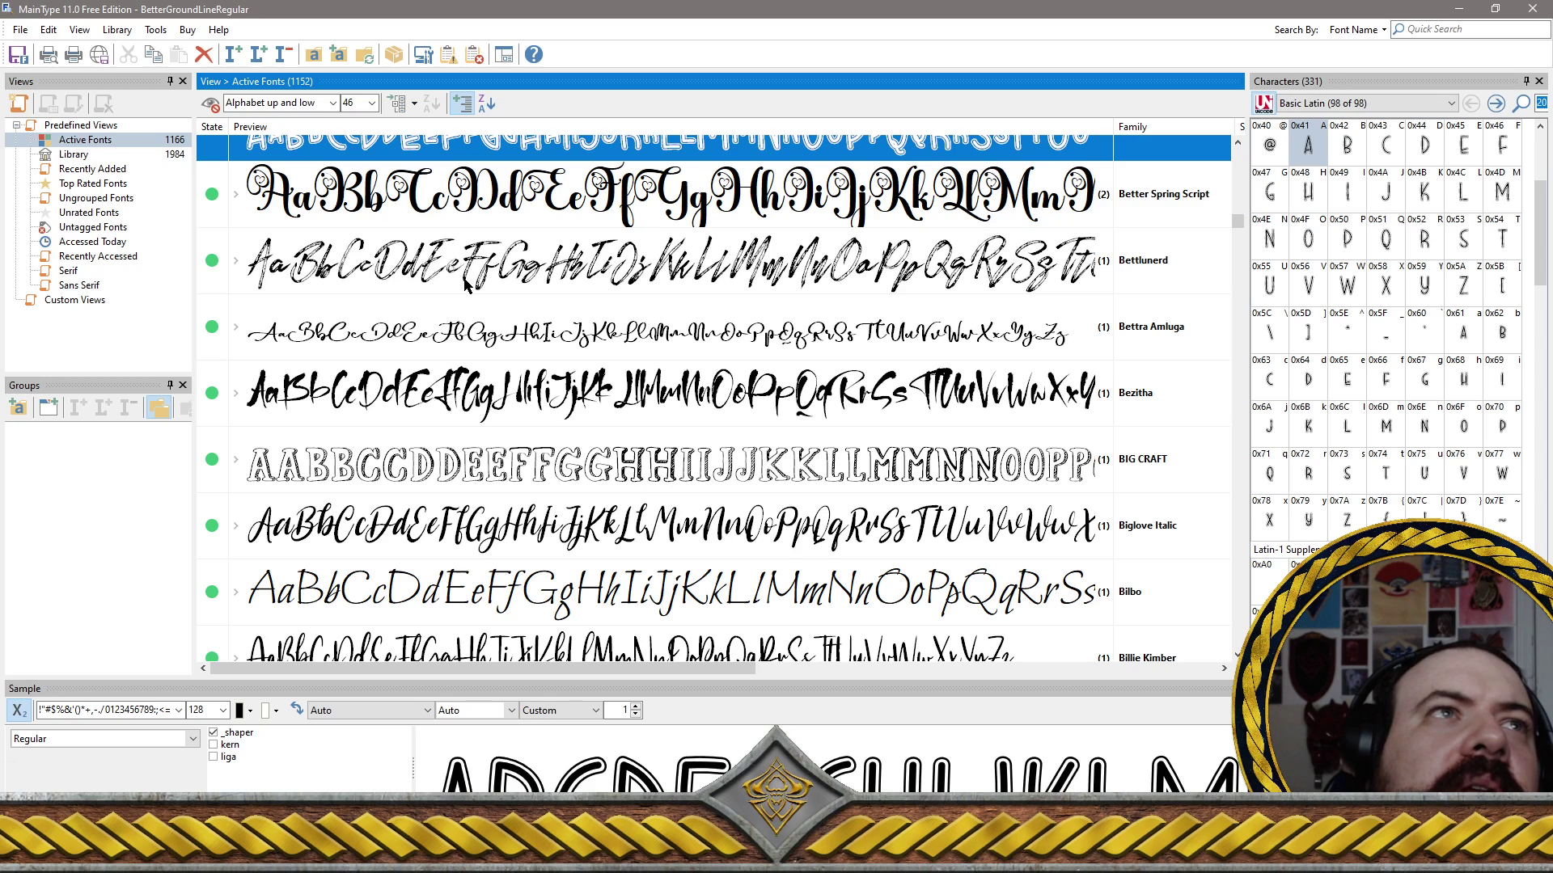
{"action": "left_click", "coordinate": [557, 277], "text": "ctrl"}
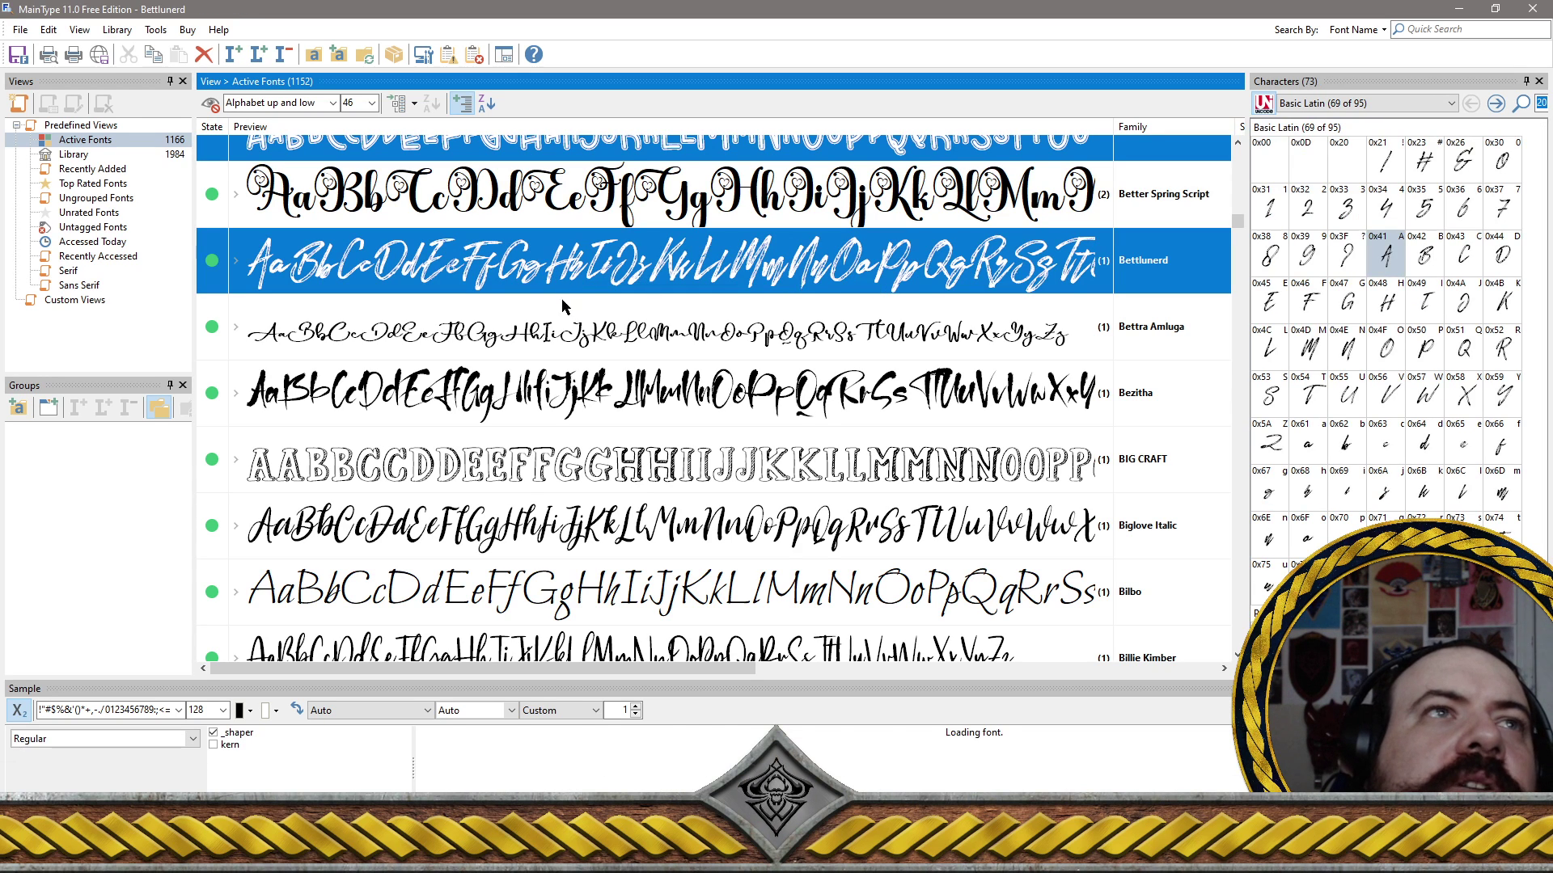
{"action": "left_click", "coordinate": [541, 334], "text": "ctrl"}
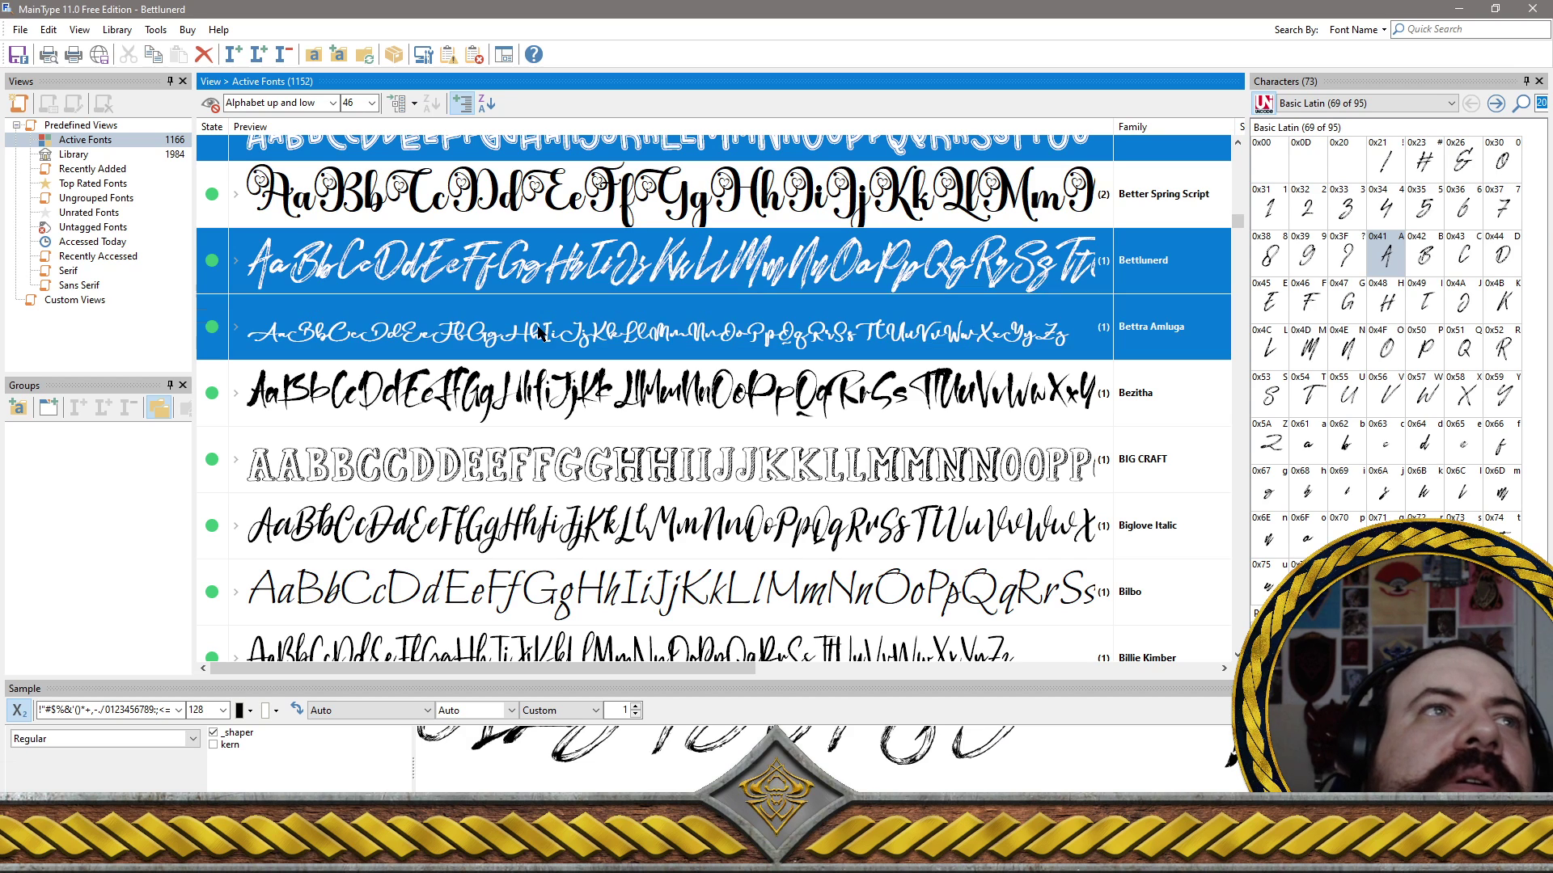
{"action": "left_click", "coordinate": [524, 417], "text": "ctrl"}
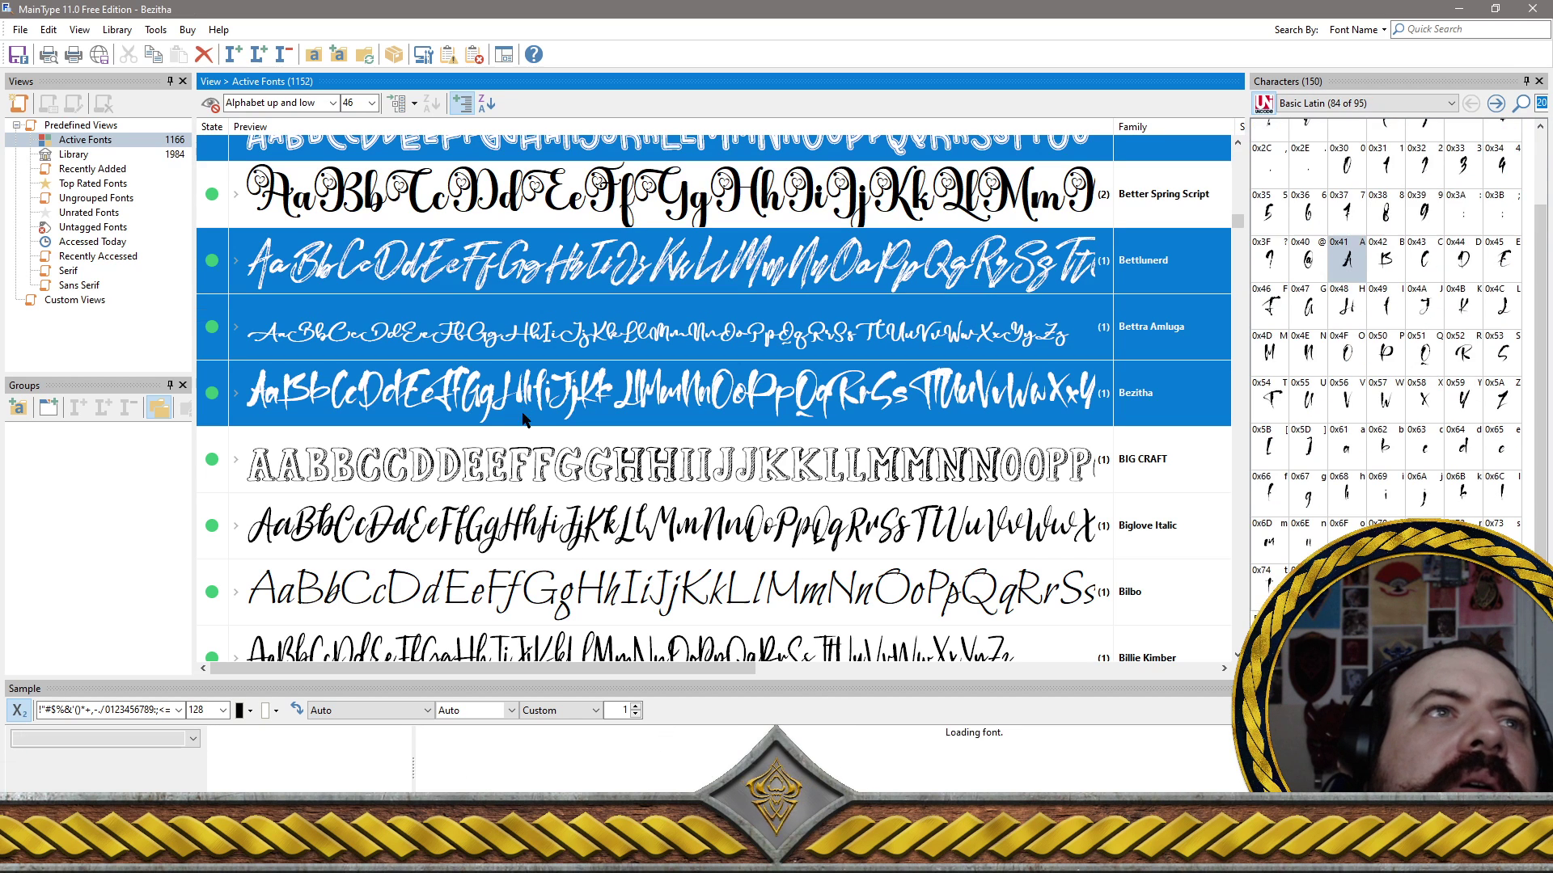
{"action": "left_click", "coordinate": [579, 467], "text": "ctrl"}
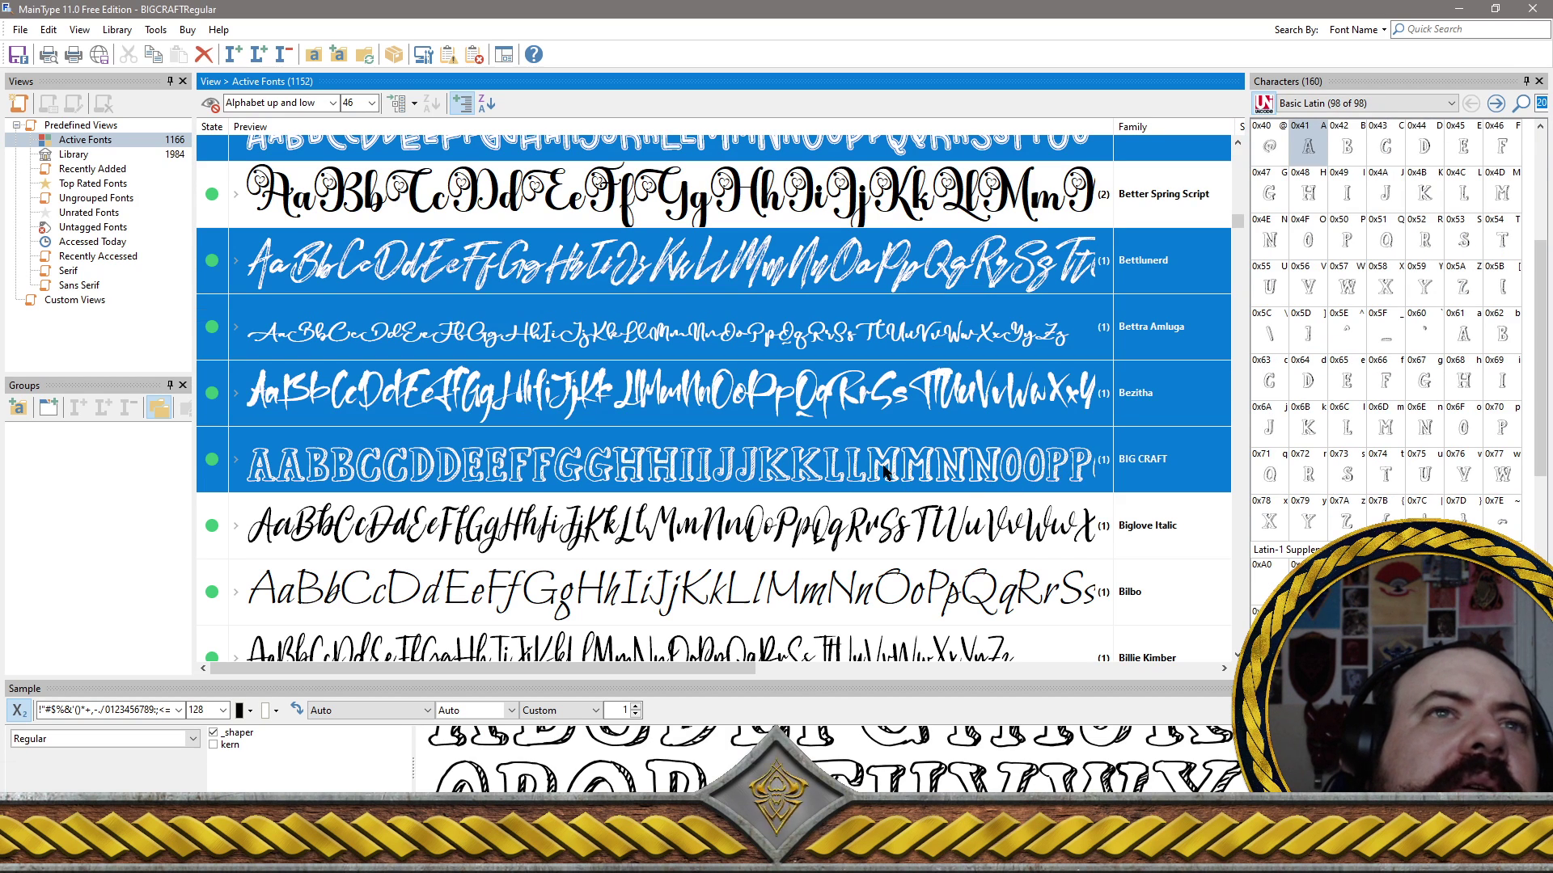
{"action": "left_click", "coordinate": [653, 540], "text": "ctrl"}
Leave Bilbo out of the selection and add Billie Kimber, Bimolly and Biolina Larasita
{"action": "left_click", "coordinate": [654, 574]}
{"action": "scroll", "coordinate": [728, 566], "scroll_direction": "down", "scroll_amount": 2}
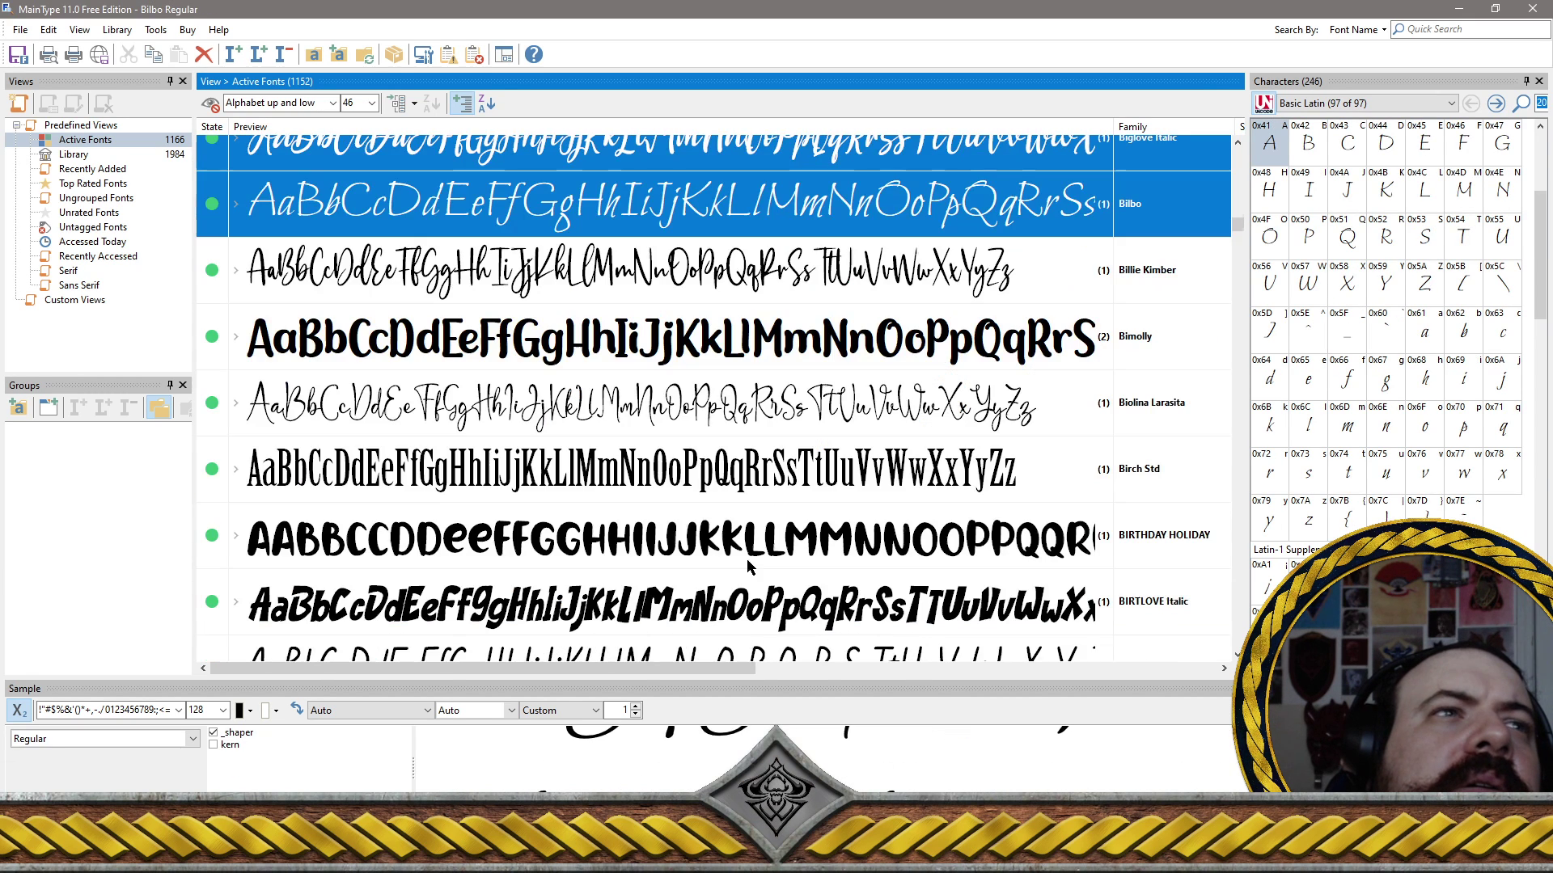
{"action": "left_click", "coordinate": [952, 203], "text": "ctrl"}
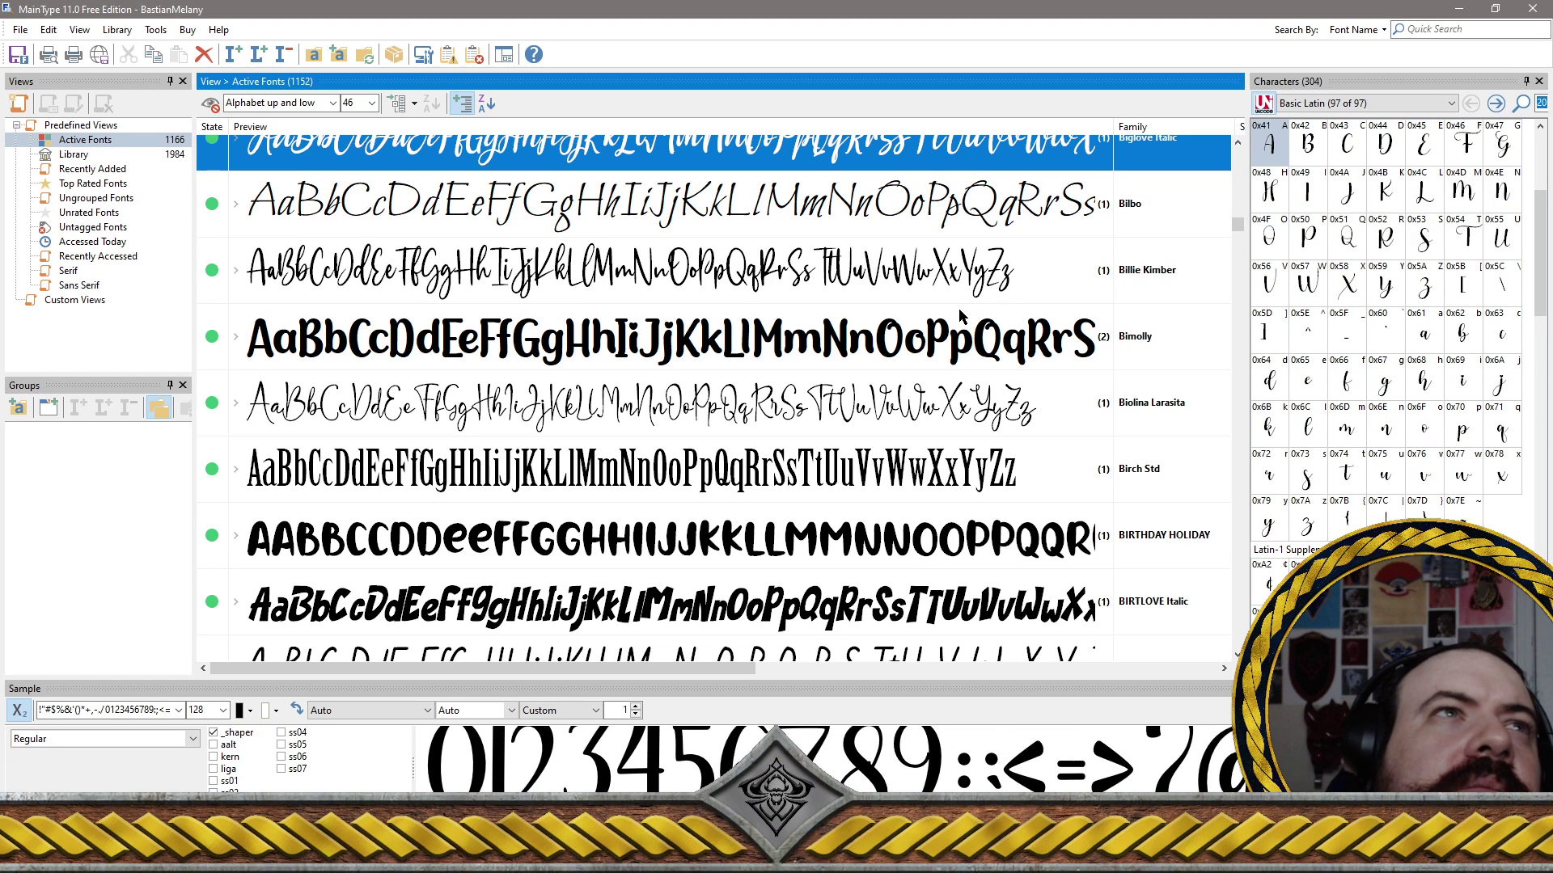
{"action": "left_click", "coordinate": [887, 274], "text": "ctrl"}
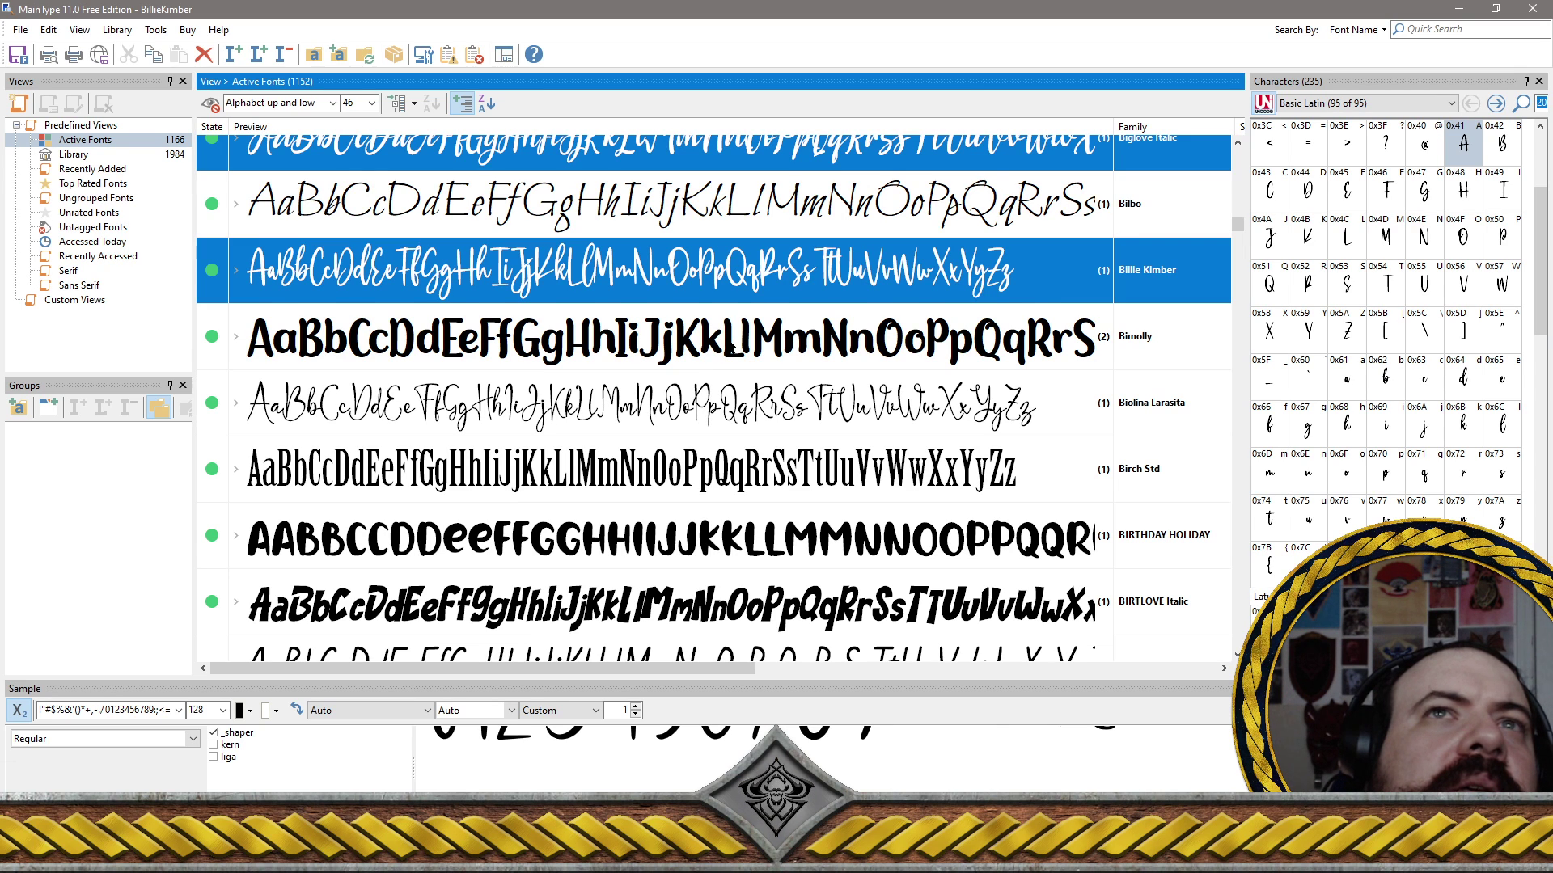
{"action": "left_click", "coordinate": [730, 347], "text": "ctrl"}
{"action": "left_click", "coordinate": [730, 346], "text": "ctrl"}
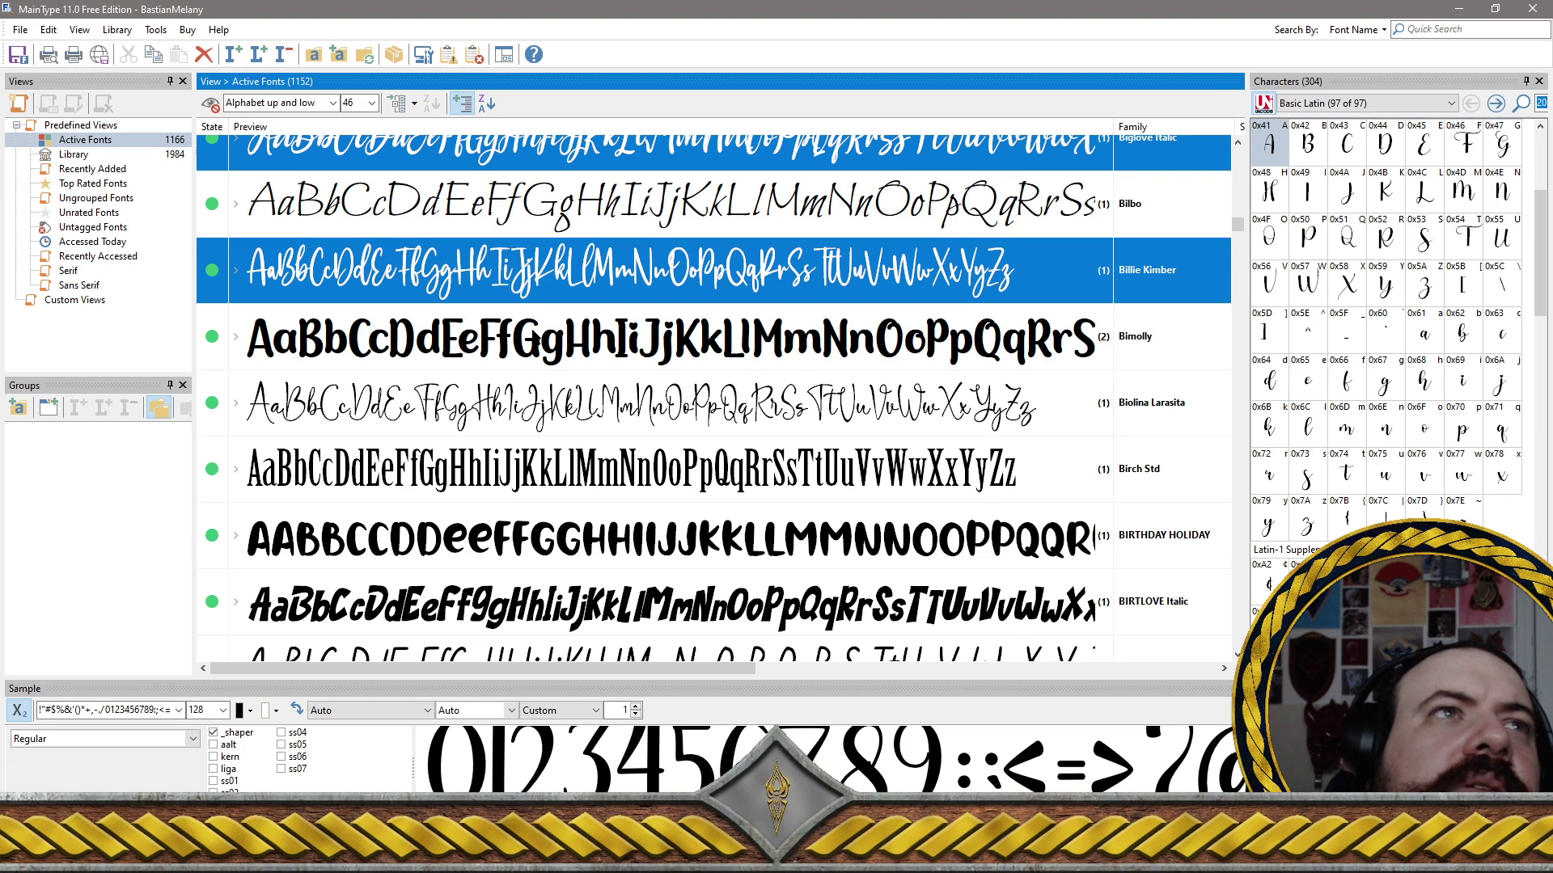
{"action": "left_click", "coordinate": [870, 358], "text": "ctrl"}
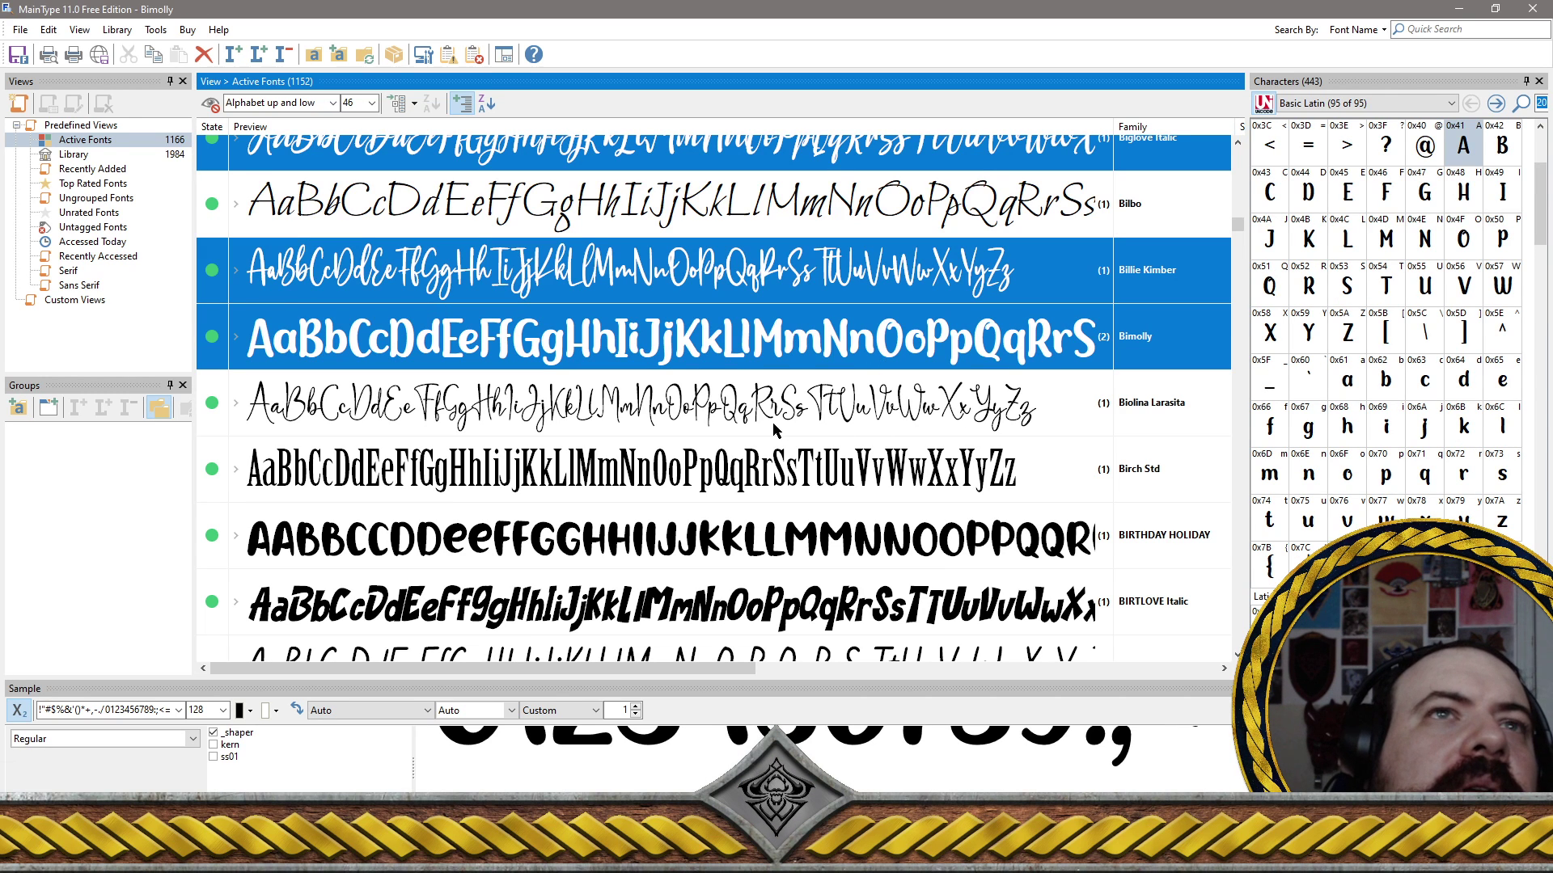
{"action": "left_click", "coordinate": [751, 407], "text": "ctrl"}
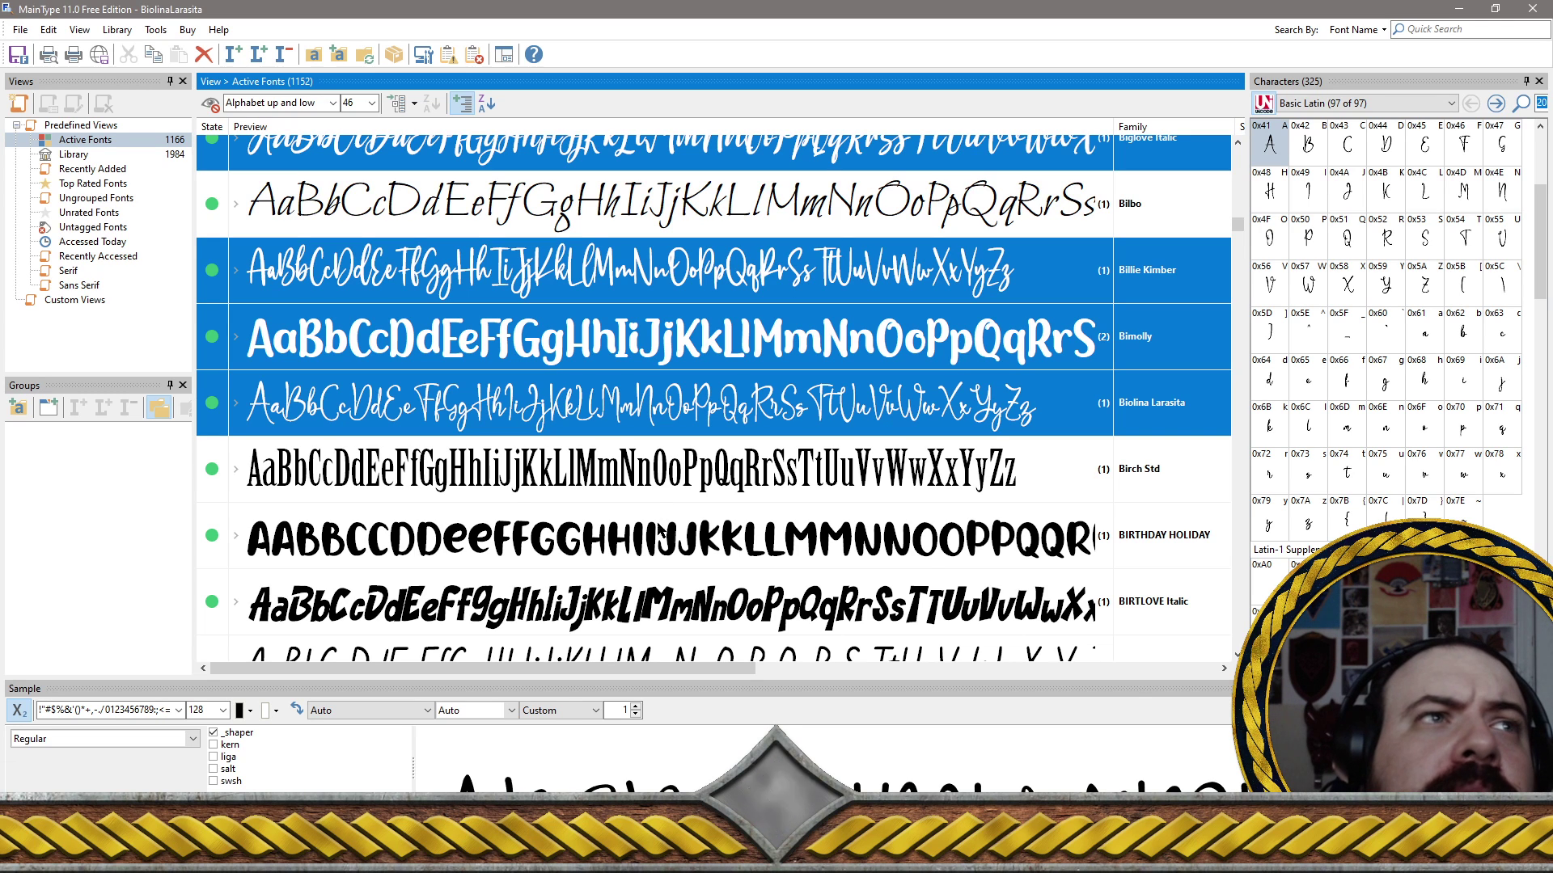
Add BIRTHDAY HOLIDAY, BIRTLOVE Italic, Blackout, Black Wednesday, BLACK PUMPKIN, Biyanka Robert and Bittle Almond to the selection
{"action": "left_click", "coordinate": [655, 556], "text": "ctrl"}
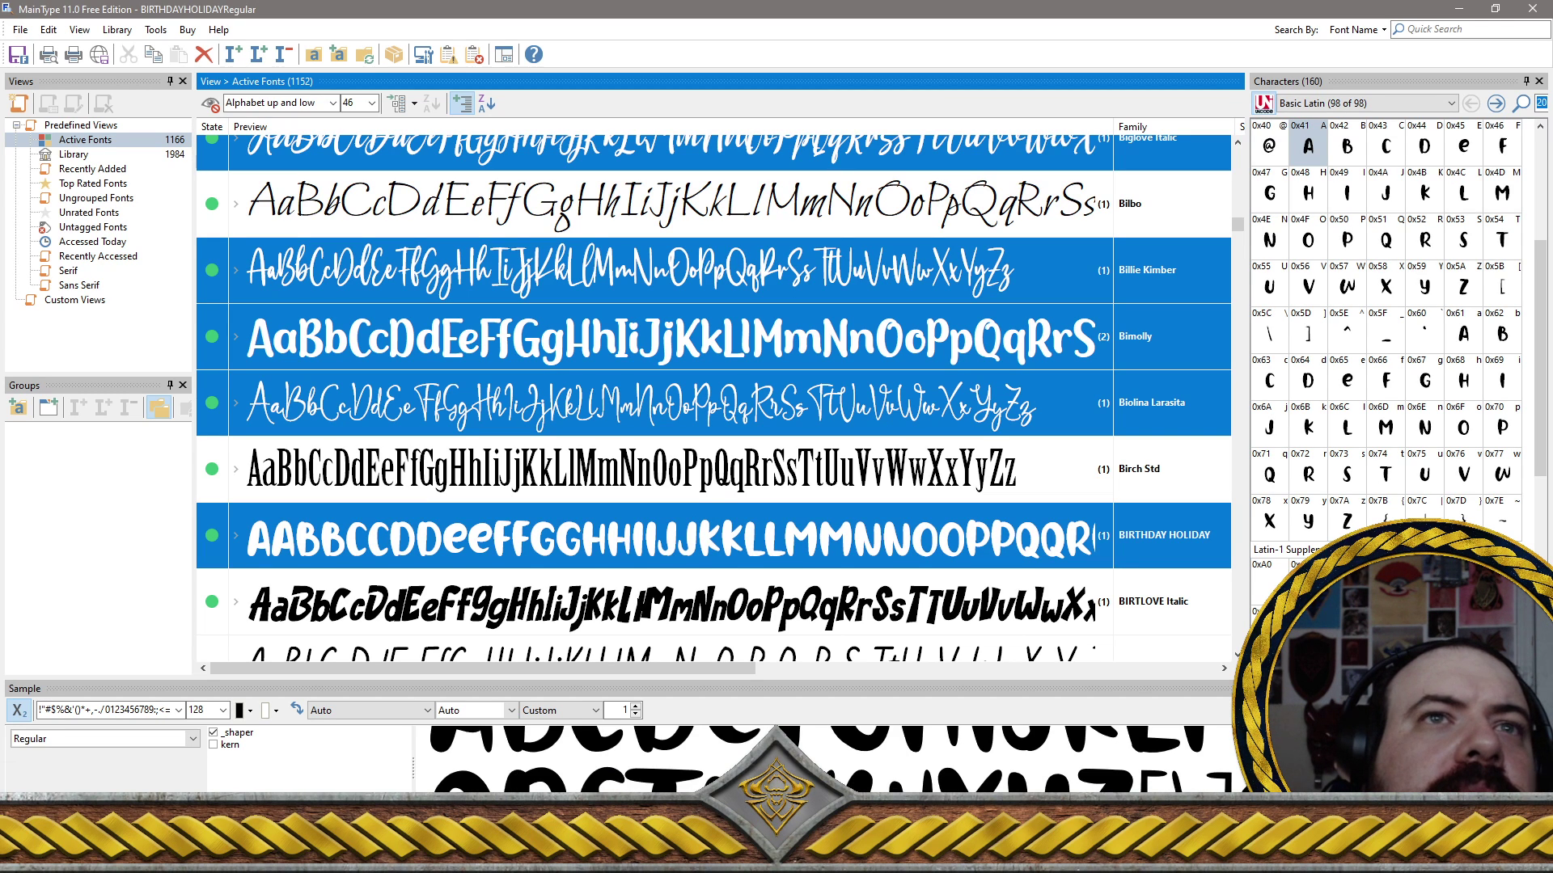
{"action": "left_click", "coordinate": [647, 599], "text": "ctrl"}
{"action": "scroll", "coordinate": [651, 597], "scroll_direction": "down", "scroll_amount": 2}
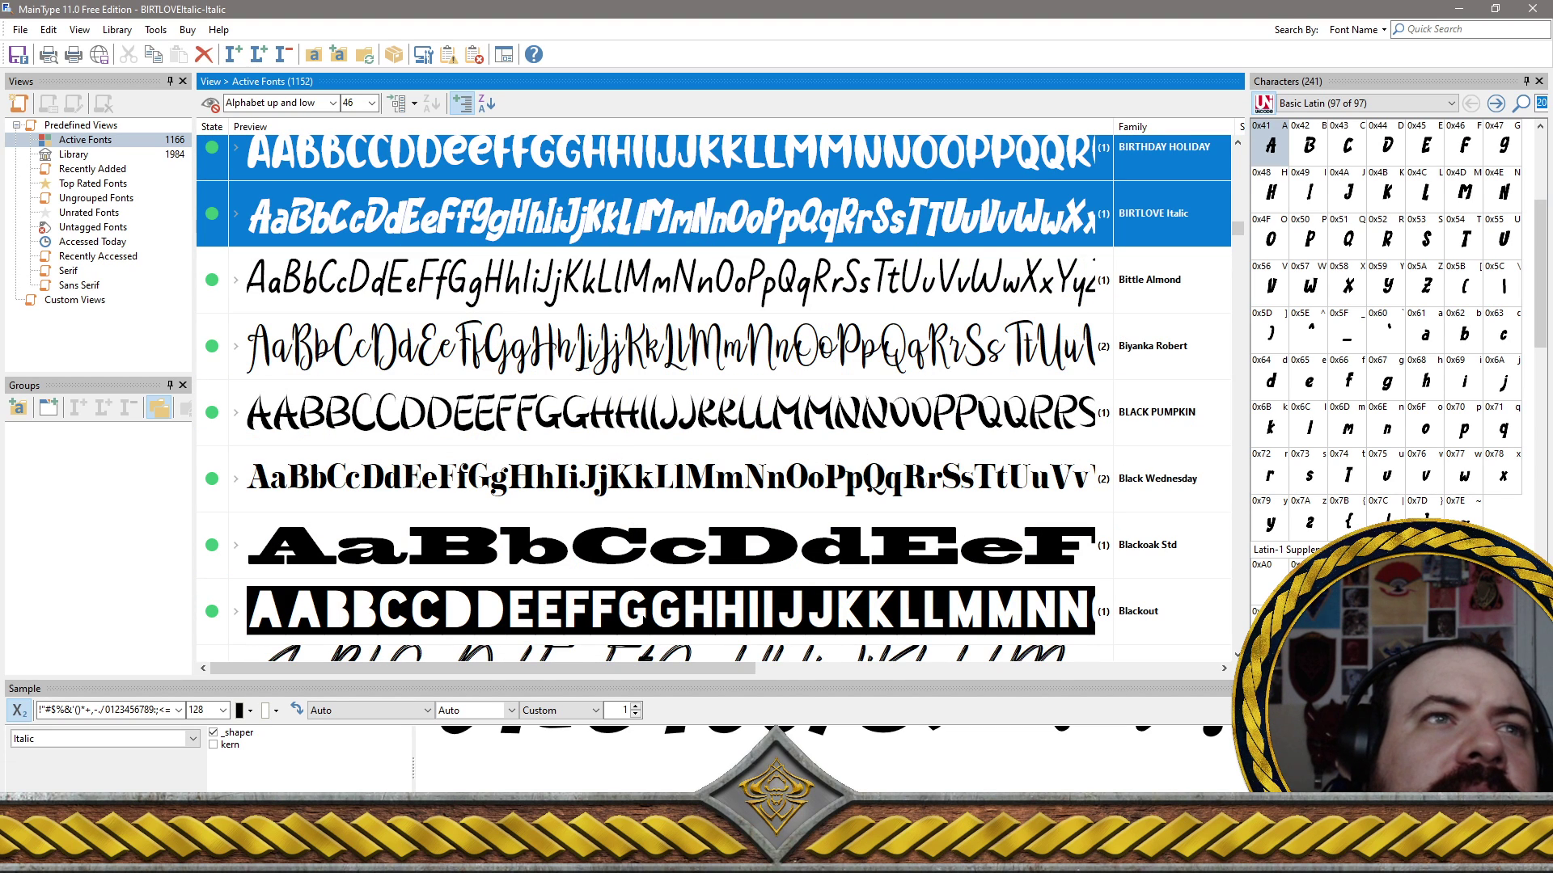
{"action": "left_click", "coordinate": [645, 621], "text": "ctrl"}
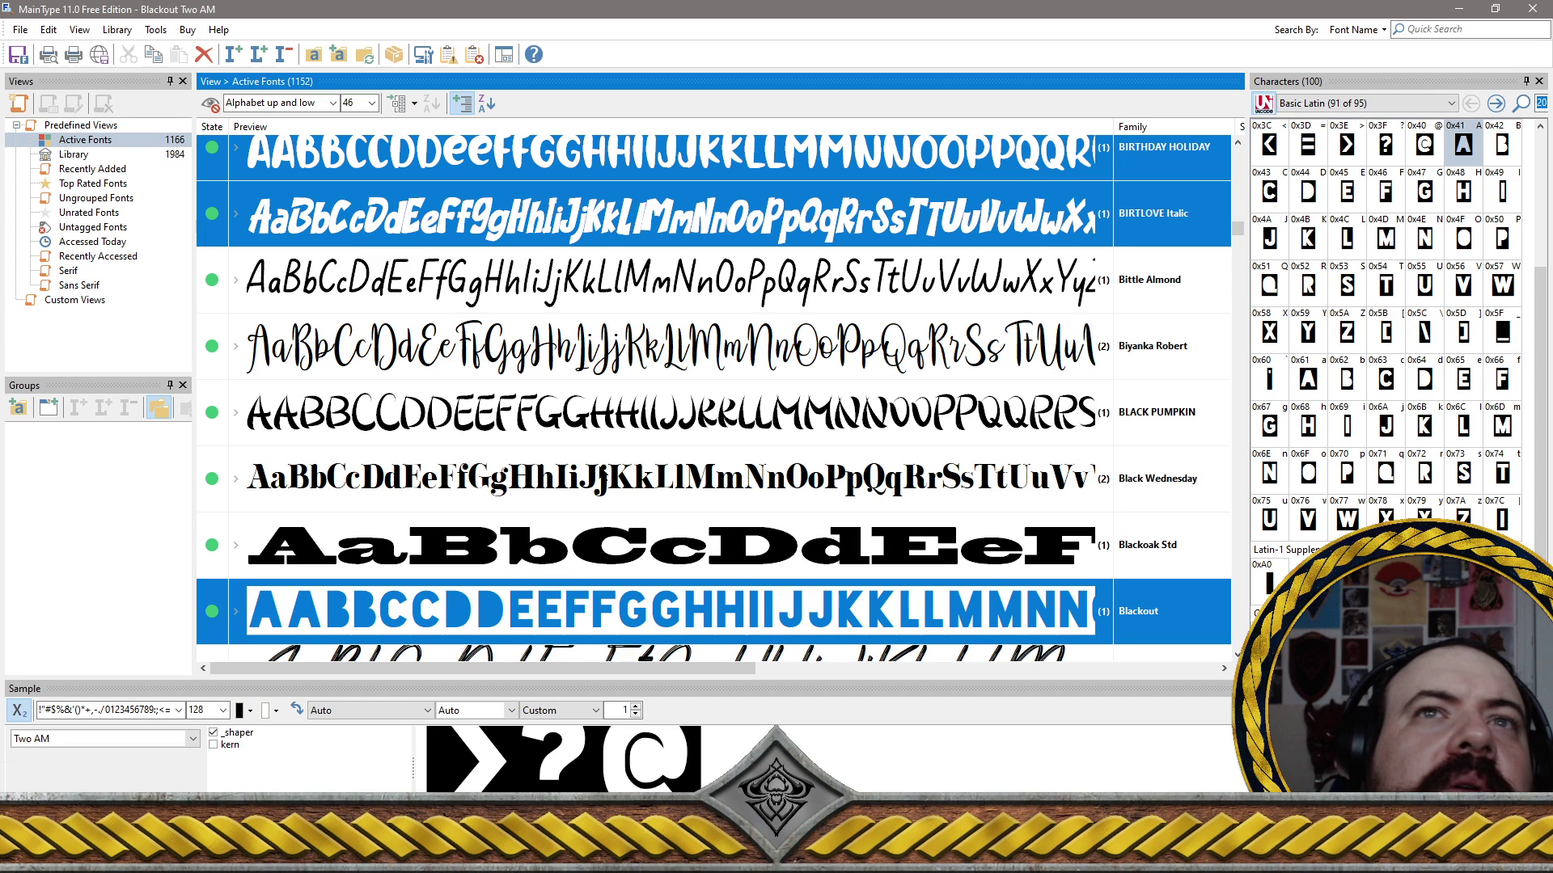
{"action": "left_click", "coordinate": [601, 475], "text": "ctrl"}
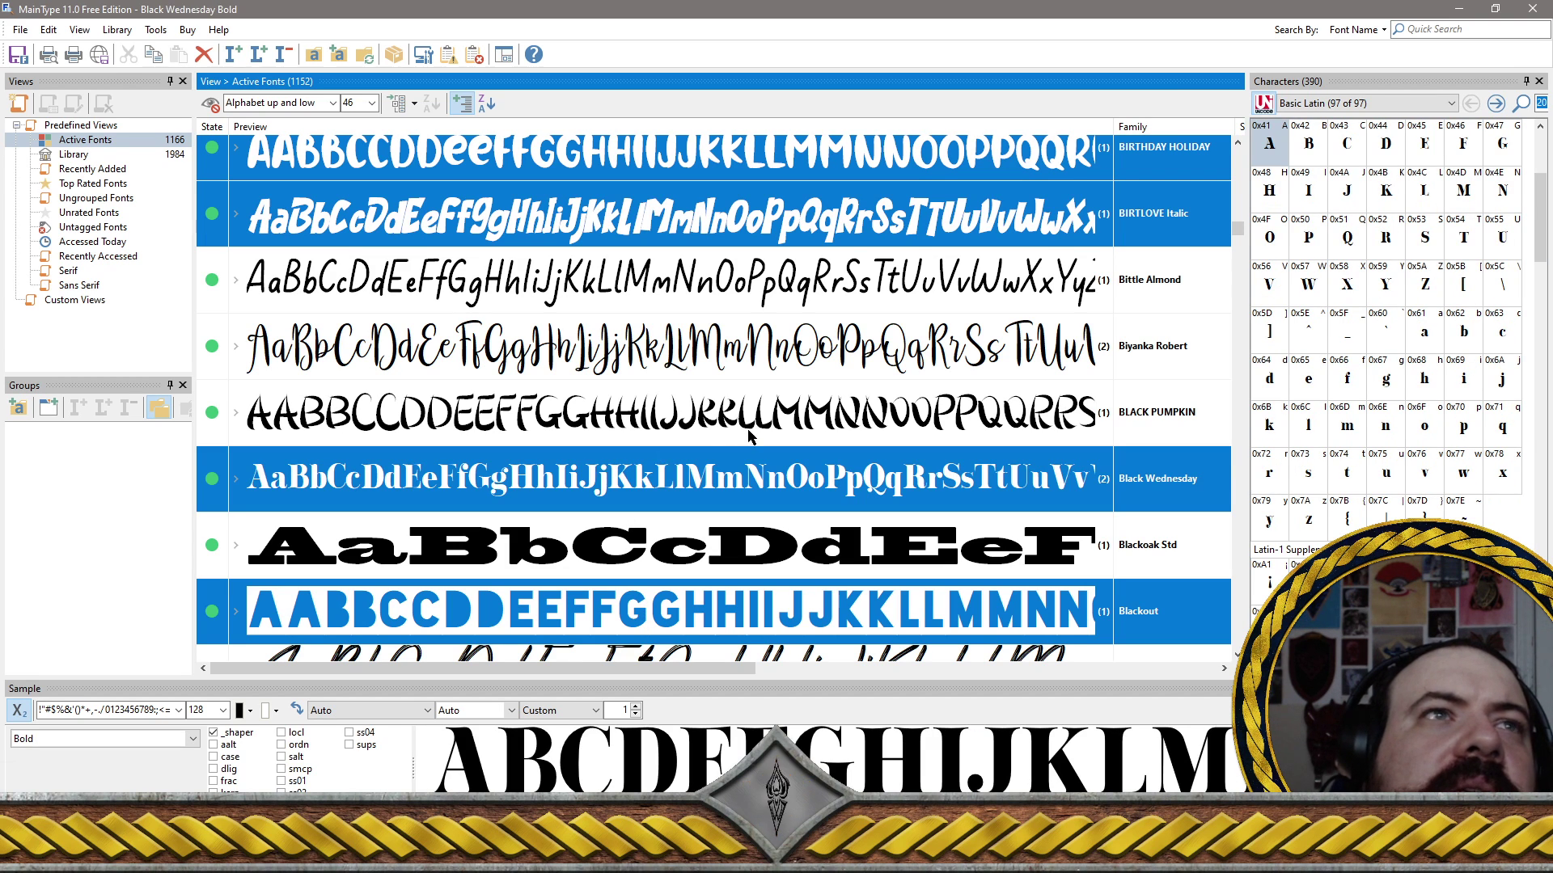
{"action": "left_click", "coordinate": [715, 387], "text": "ctrl"}
{"action": "left_click", "coordinate": [704, 358], "text": "ctrl"}
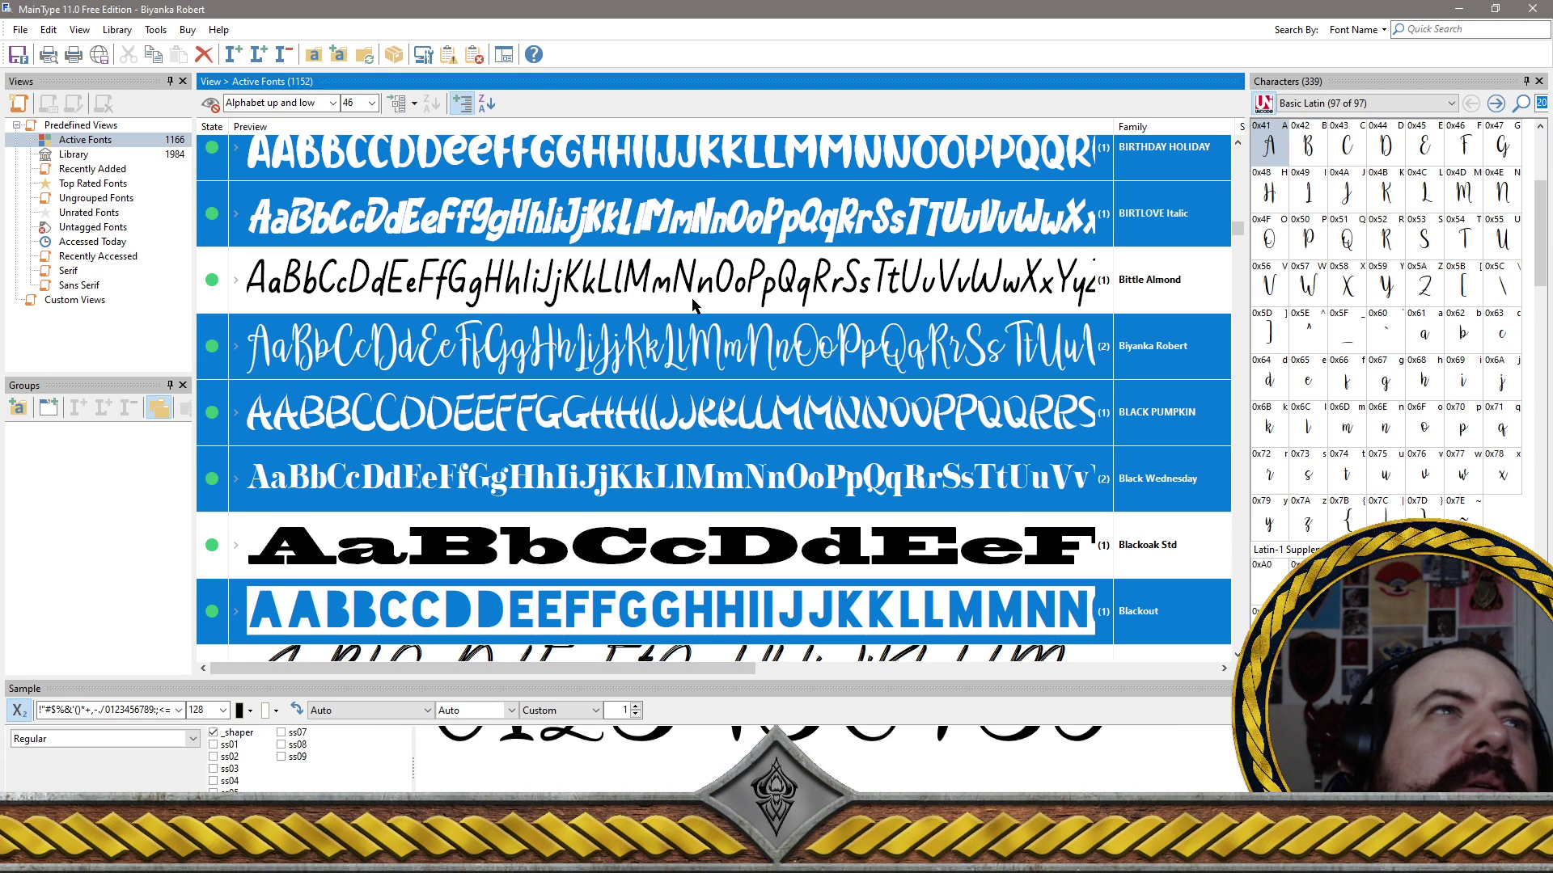
{"action": "left_click", "coordinate": [694, 301], "text": "ctrl"}
Extend the selection with Blaster, Blenda Script, Blessing Day and Blonding Panda, skipping Blapuhy
{"action": "scroll", "coordinate": [695, 323], "scroll_direction": "down", "scroll_amount": 2}
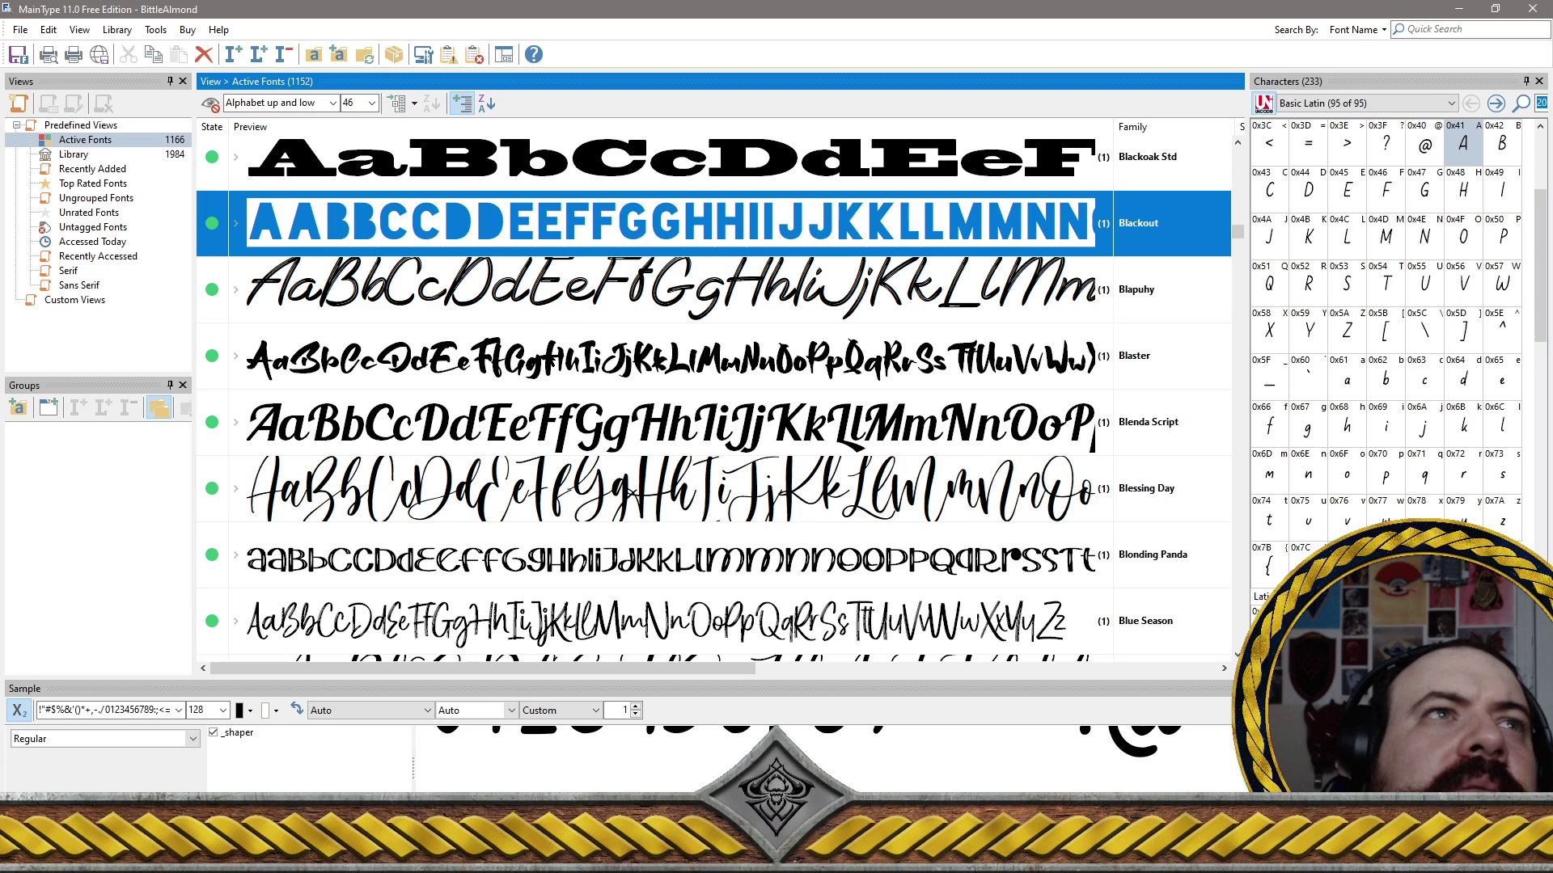
{"action": "left_click", "coordinate": [551, 356], "text": "ctrl"}
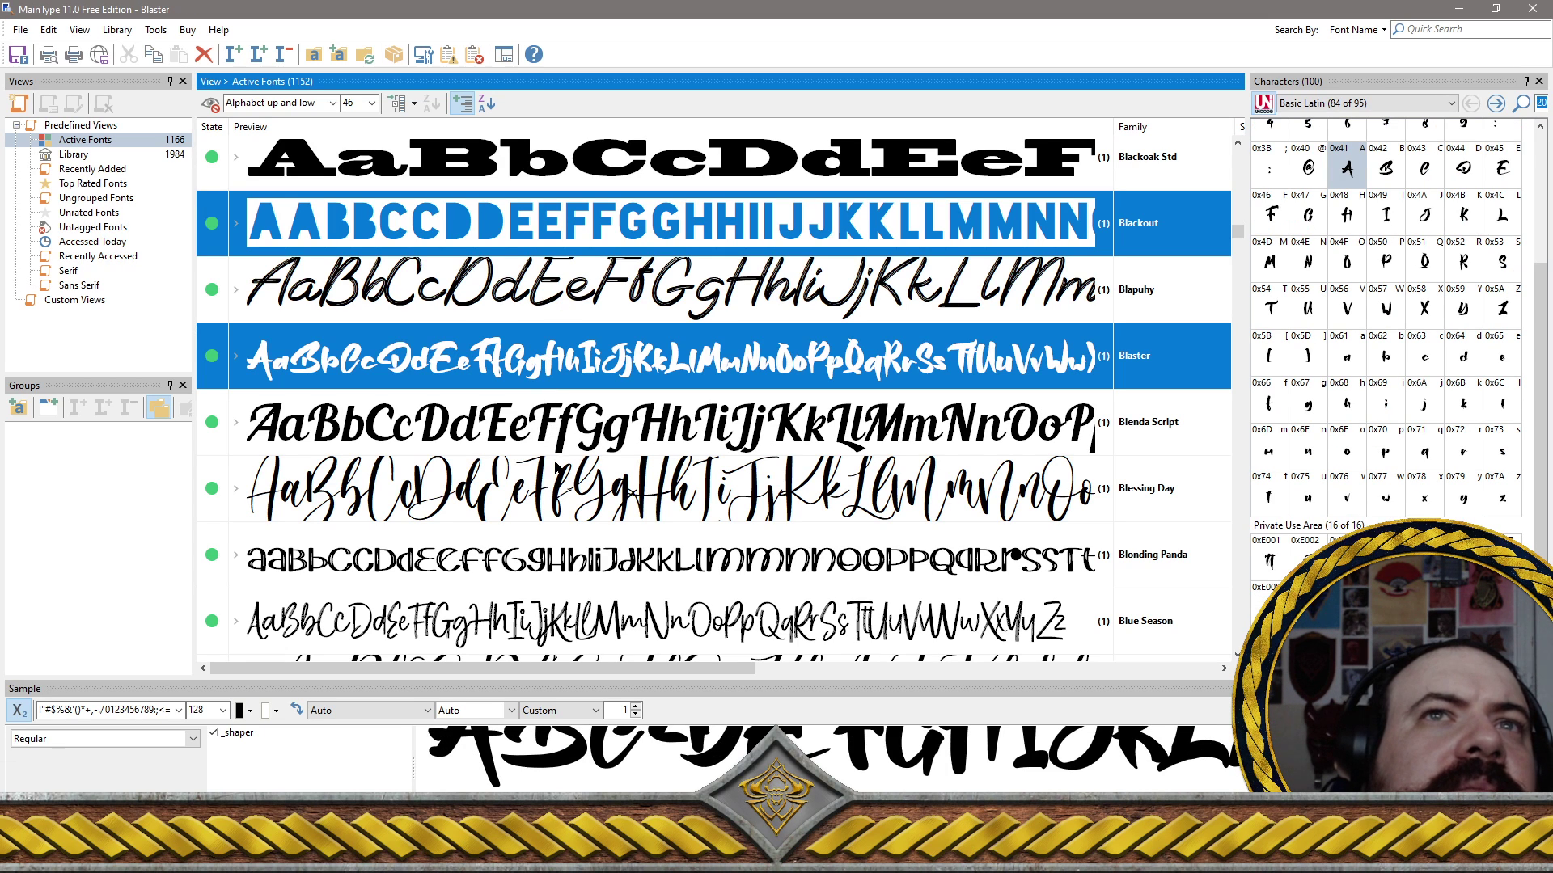
{"action": "left_click", "coordinate": [518, 428], "text": "ctrl"}
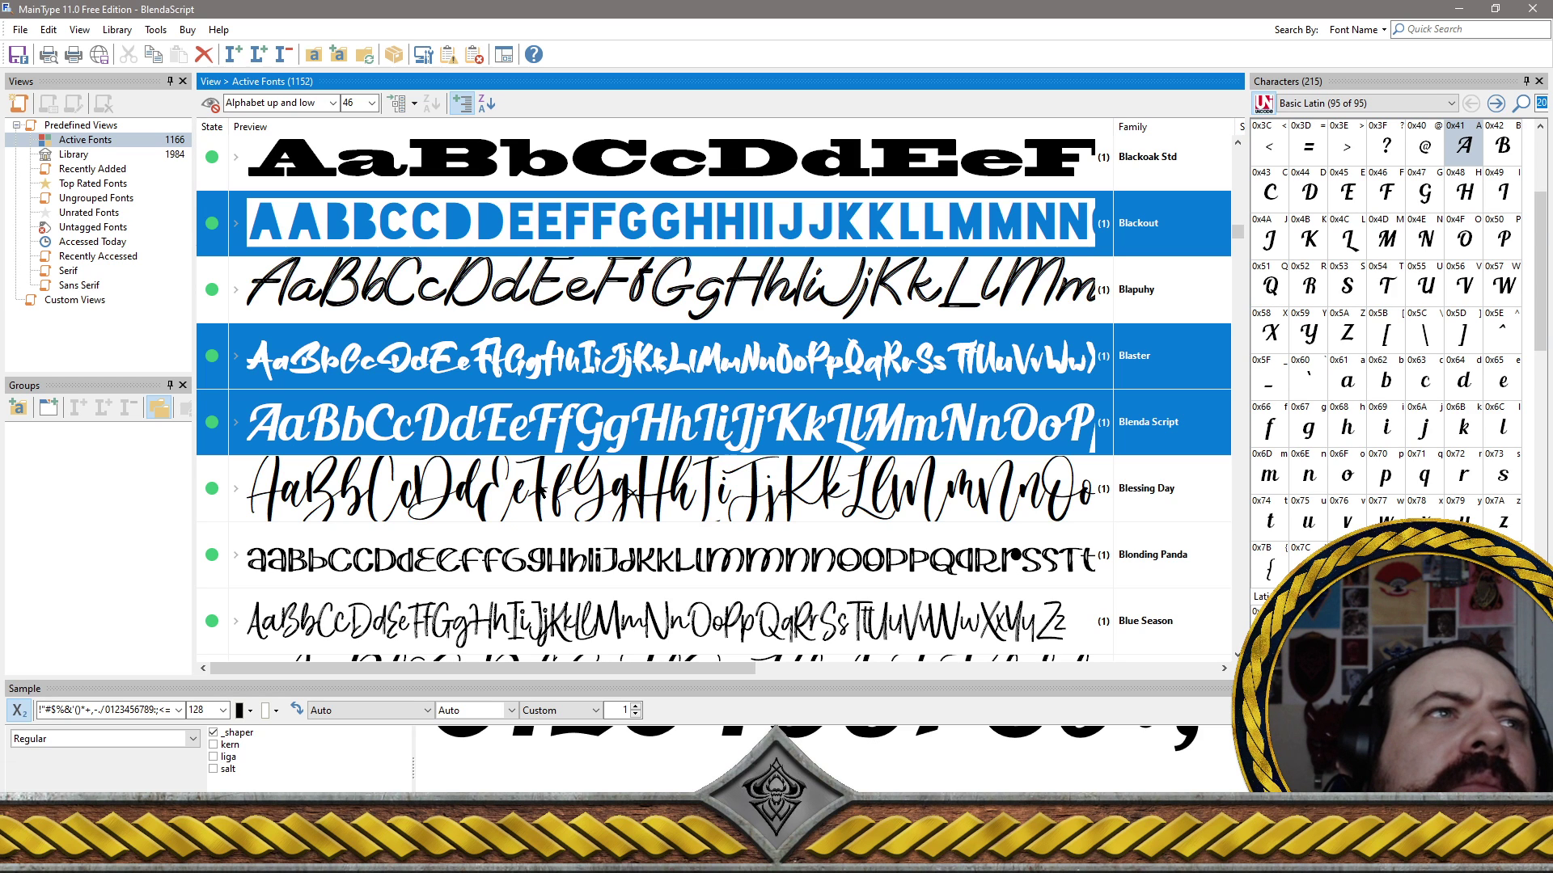
{"action": "left_click", "coordinate": [542, 491], "text": "ctrl"}
{"action": "left_click", "coordinate": [564, 558], "text": "ctrl"}
Add Blue Season, Bluebell, Bluehonest, Bluesky Script, Blush Night and Blushine to the selection
{"action": "scroll", "coordinate": [566, 564], "scroll_direction": "down", "scroll_amount": 2}
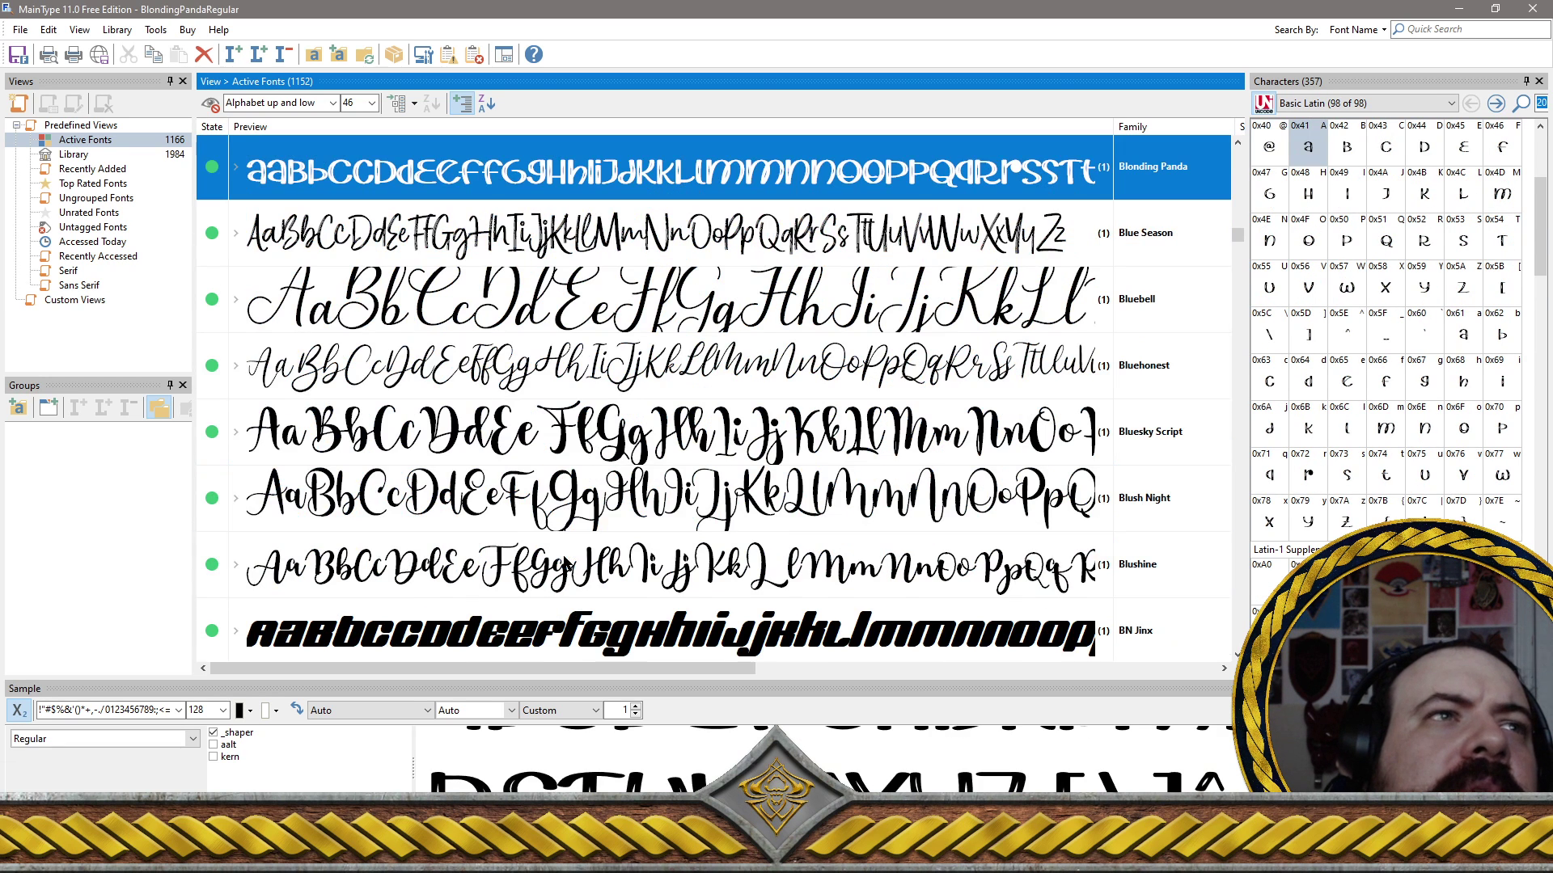
{"action": "left_click", "coordinate": [497, 250], "text": "ctrl"}
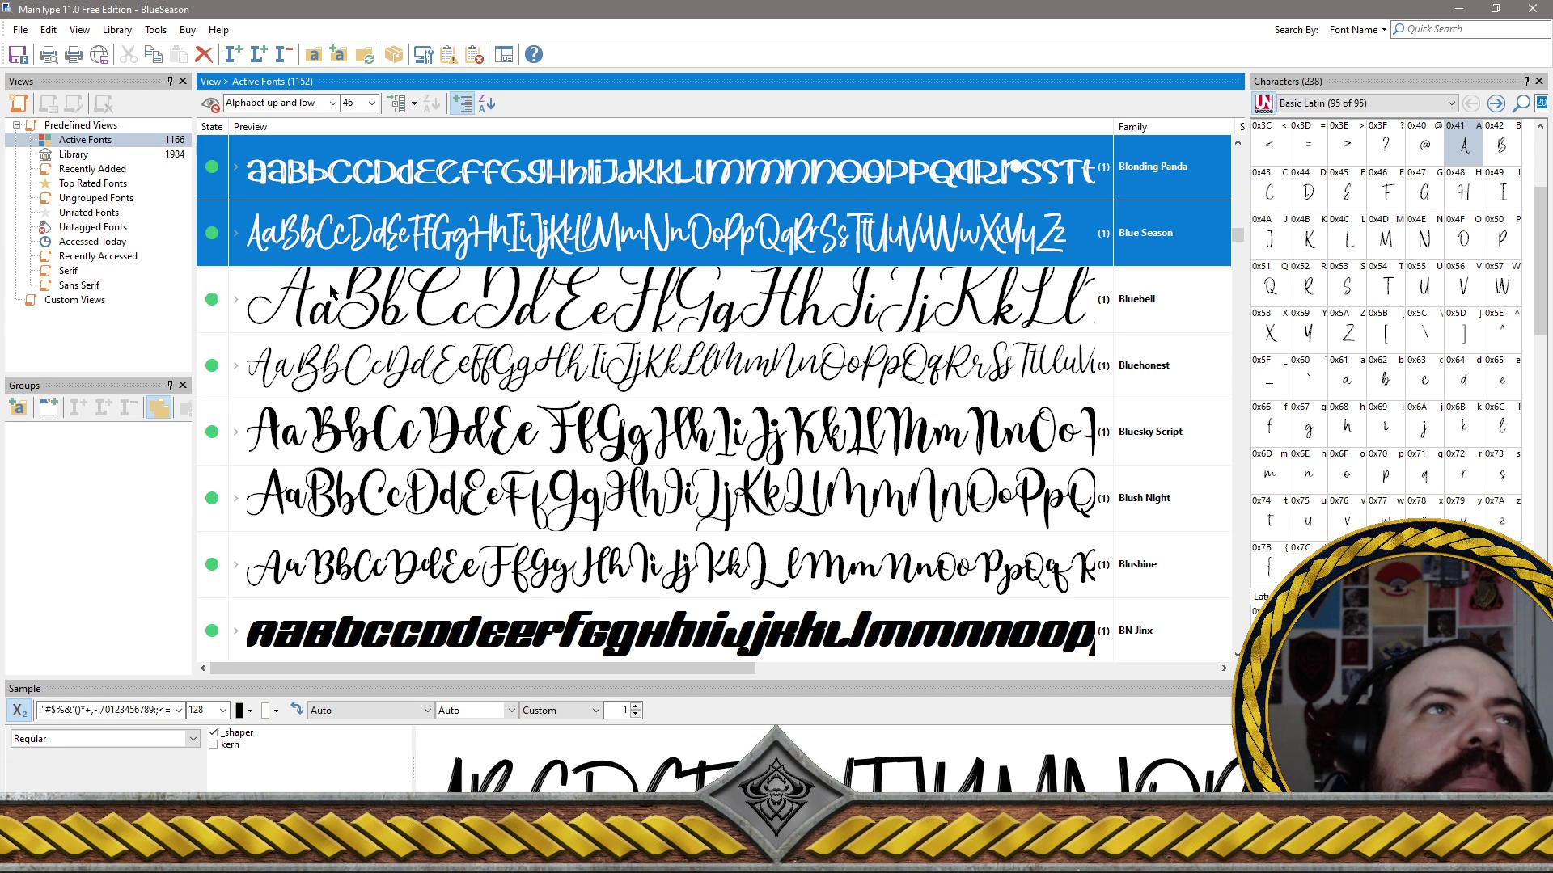
{"action": "left_click", "coordinate": [473, 312], "text": "ctrl"}
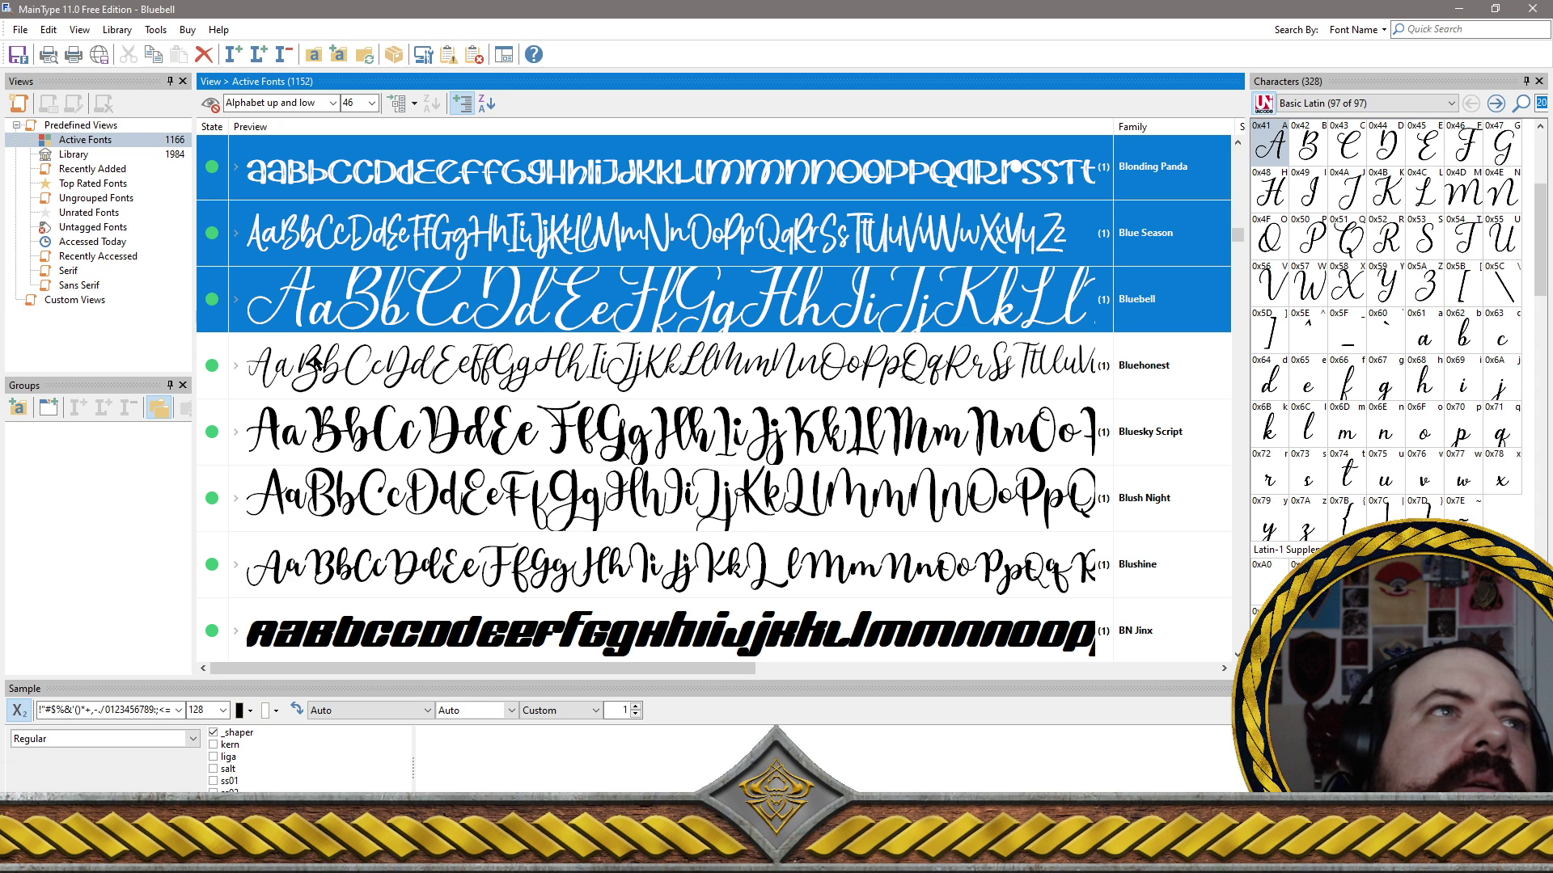
{"action": "left_click", "coordinate": [343, 383], "text": "ctrl"}
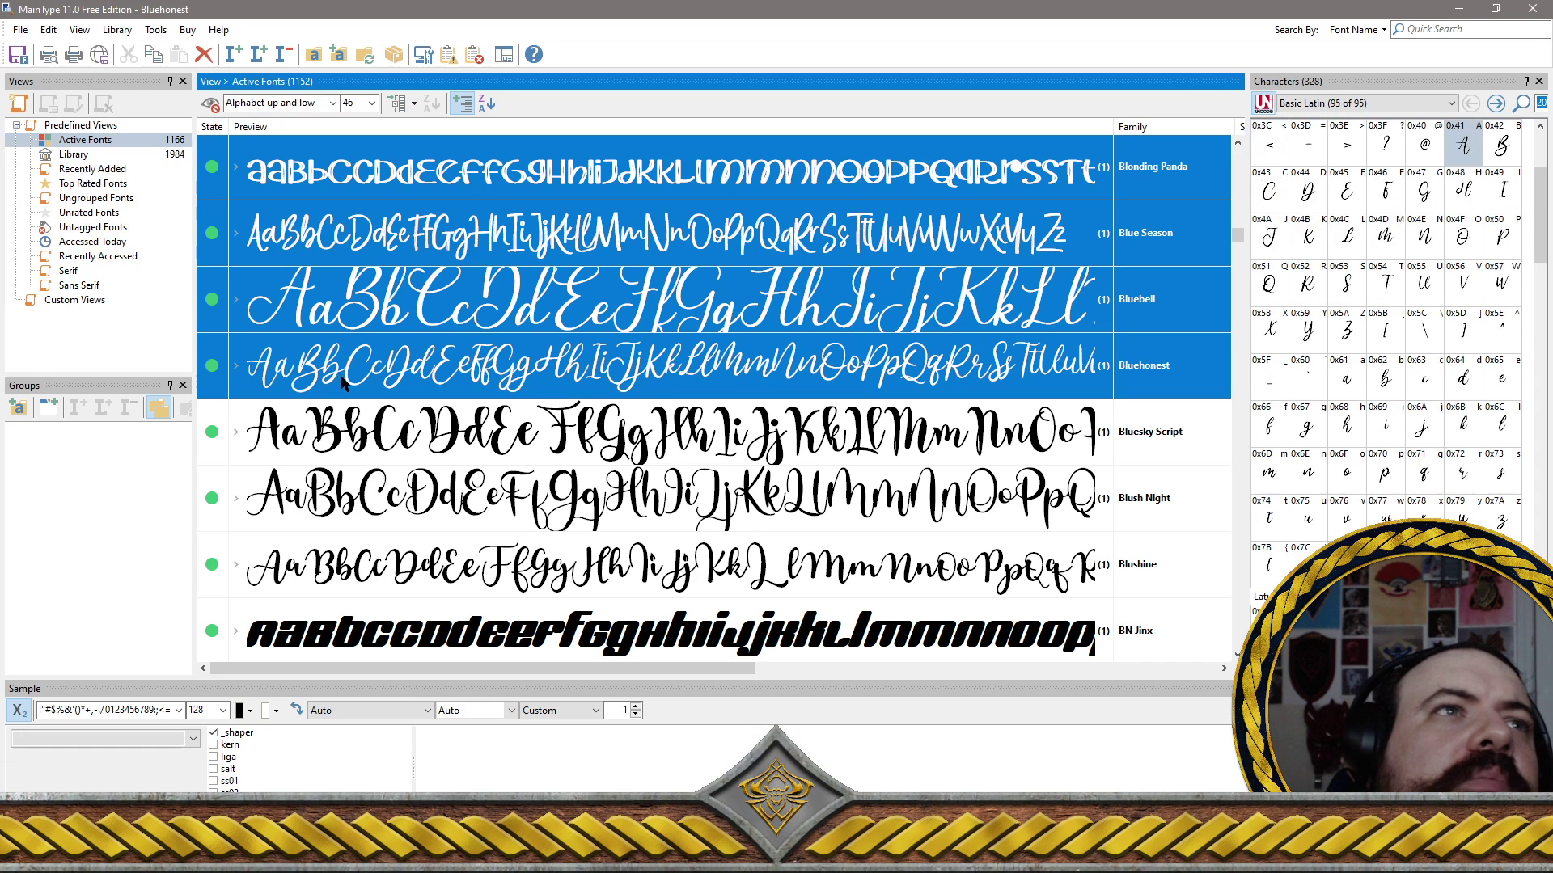
{"action": "left_click", "coordinate": [354, 449], "text": "ctrl"}
{"action": "left_click", "coordinate": [389, 501], "text": "ctrl"}
{"action": "left_click", "coordinate": [415, 576], "text": "ctrl"}
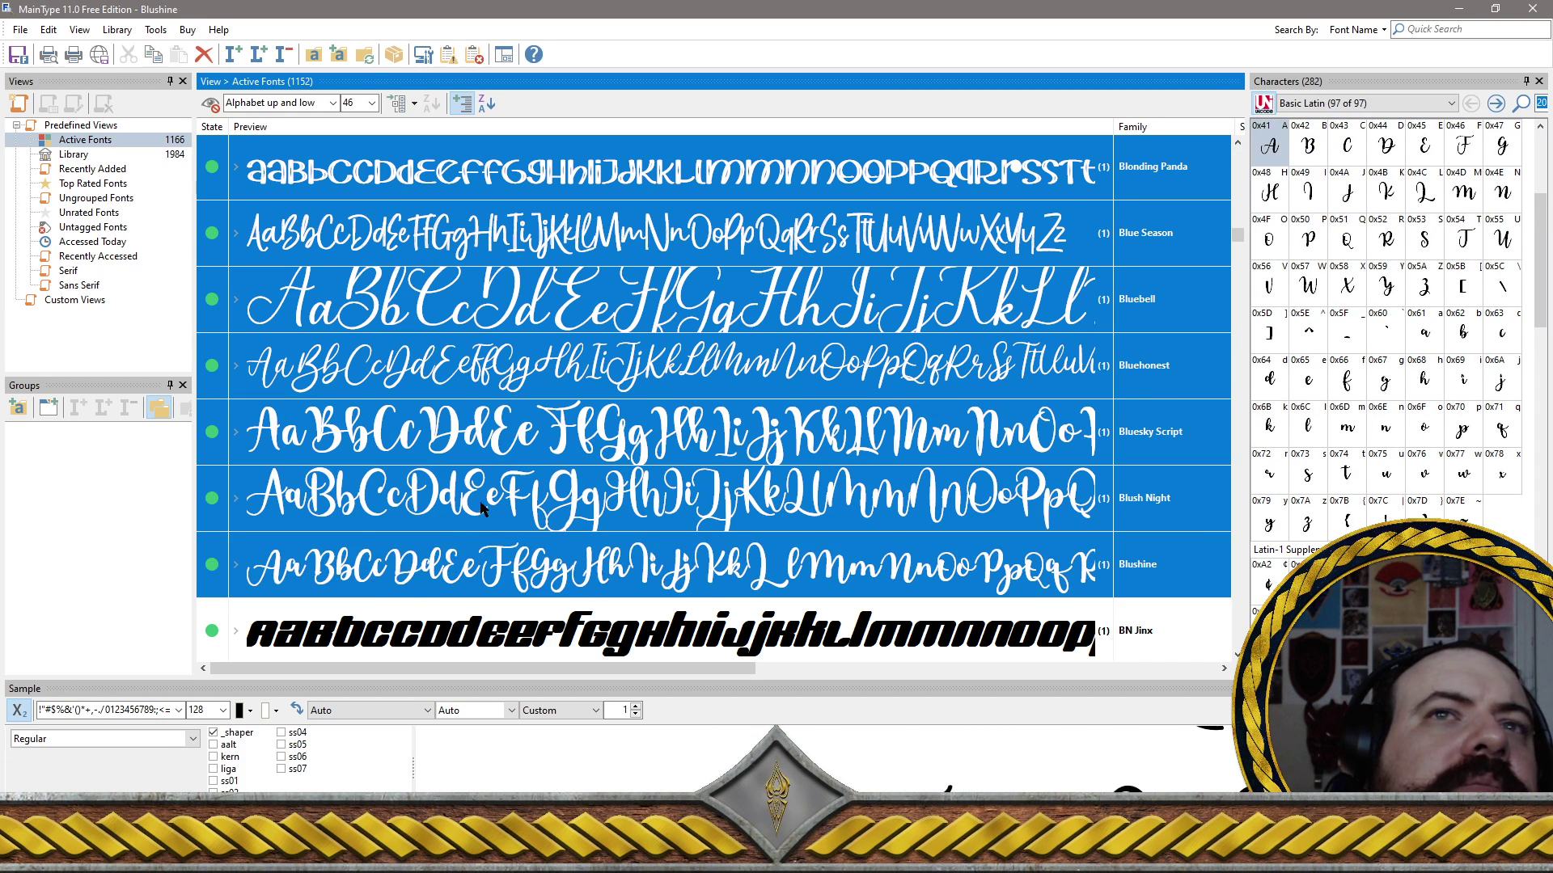
Add Bobitto, Bodenk, Bodihel and Bokir Kristie to the selection, leaving BOLOR out of it
{"action": "scroll", "coordinate": [501, 495], "scroll_direction": "down", "scroll_amount": 2}
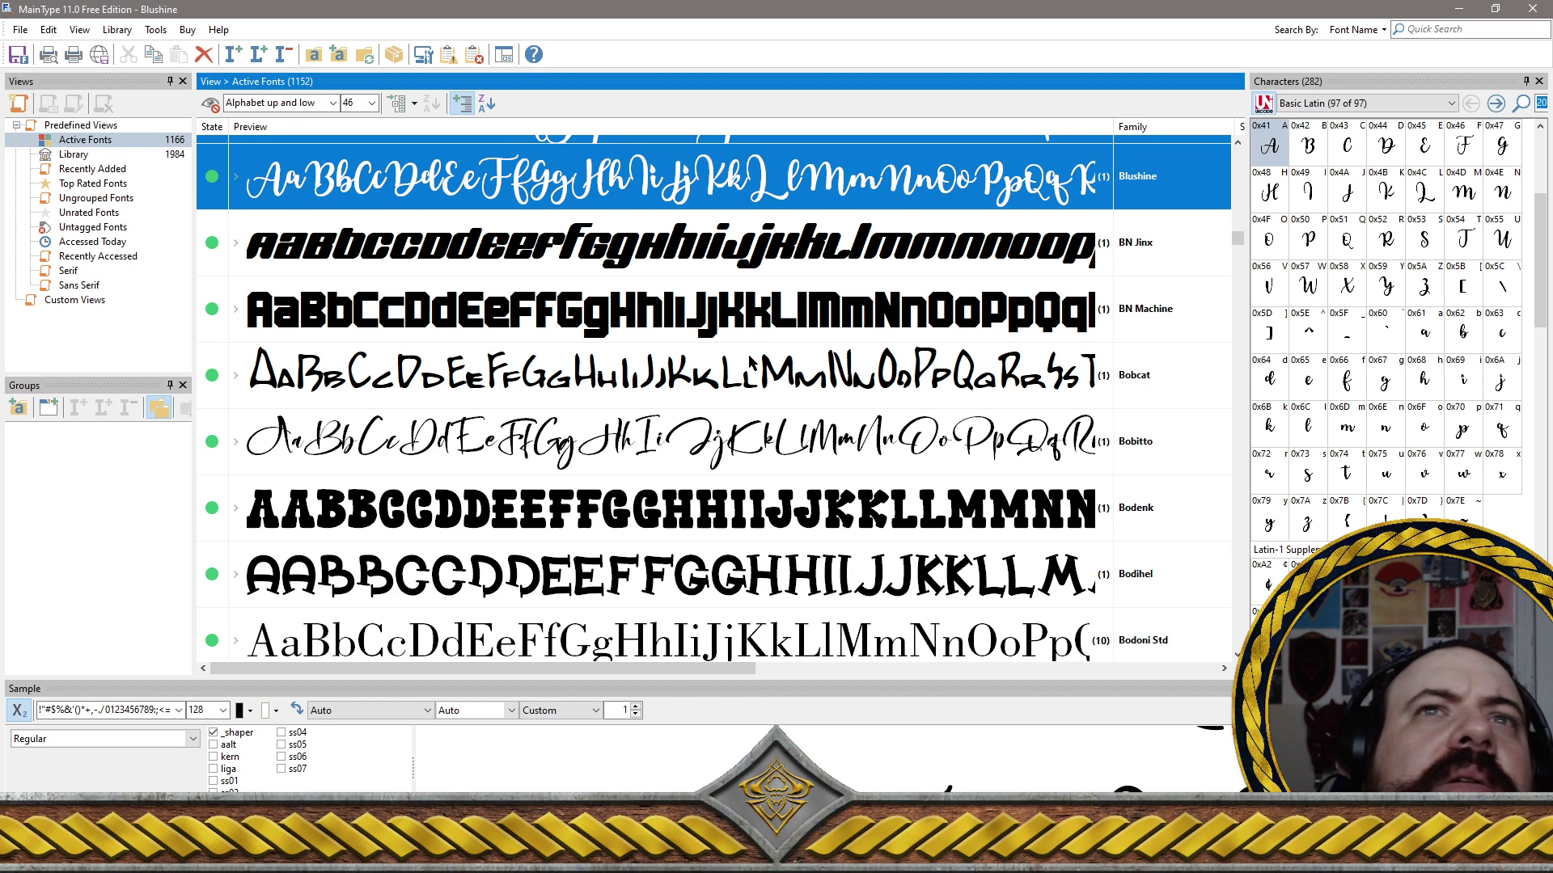
{"action": "left_click", "coordinate": [758, 449], "text": "ctrl"}
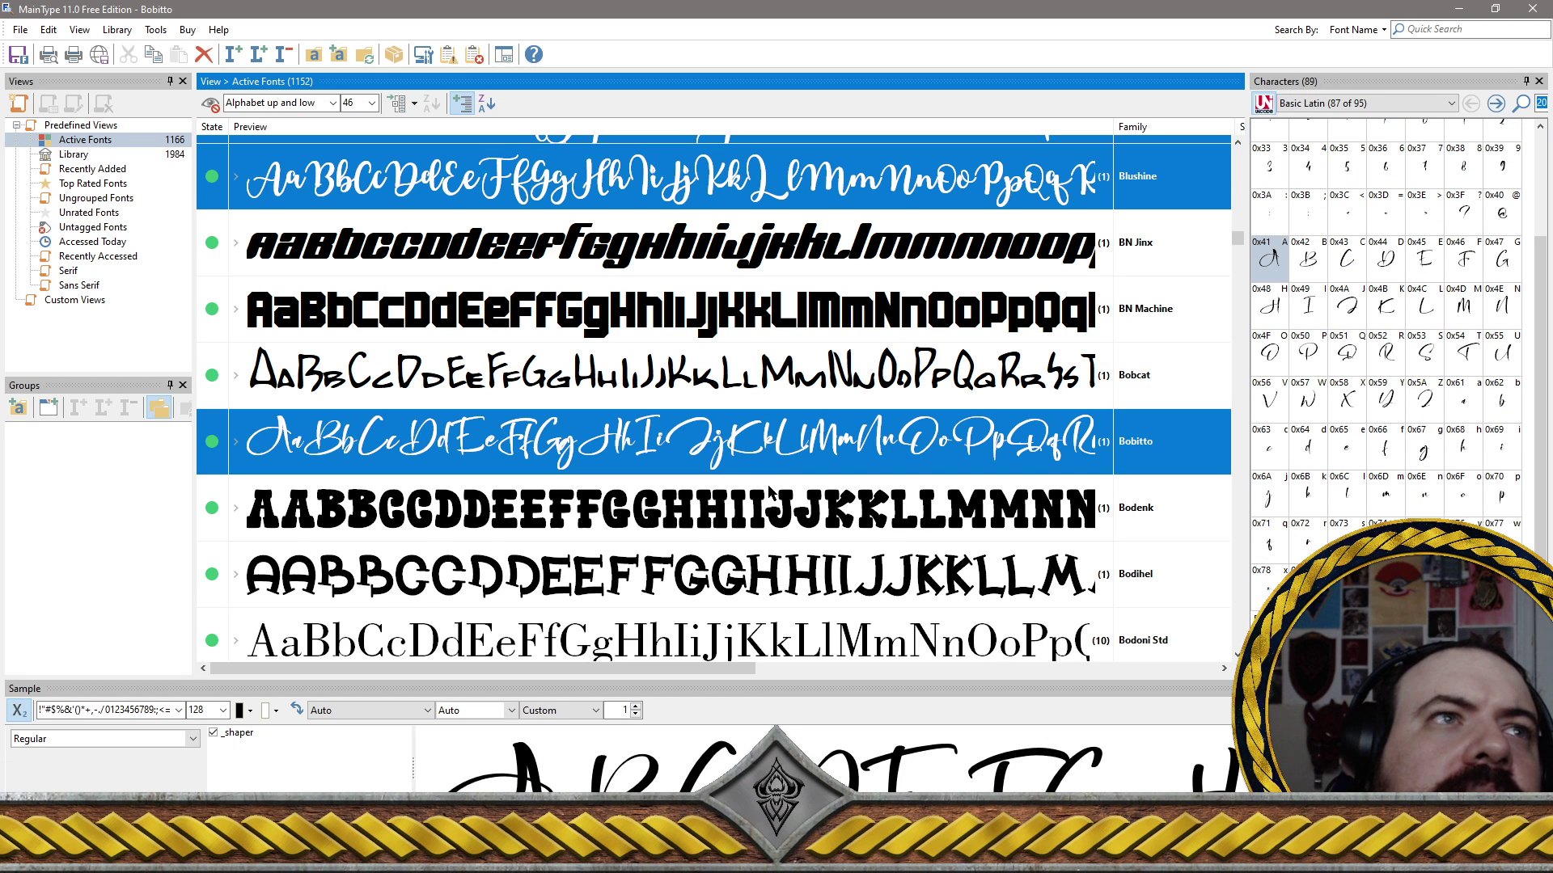
{"action": "left_click", "coordinate": [779, 515], "text": "ctrl"}
{"action": "left_click", "coordinate": [788, 571], "text": "ctrl"}
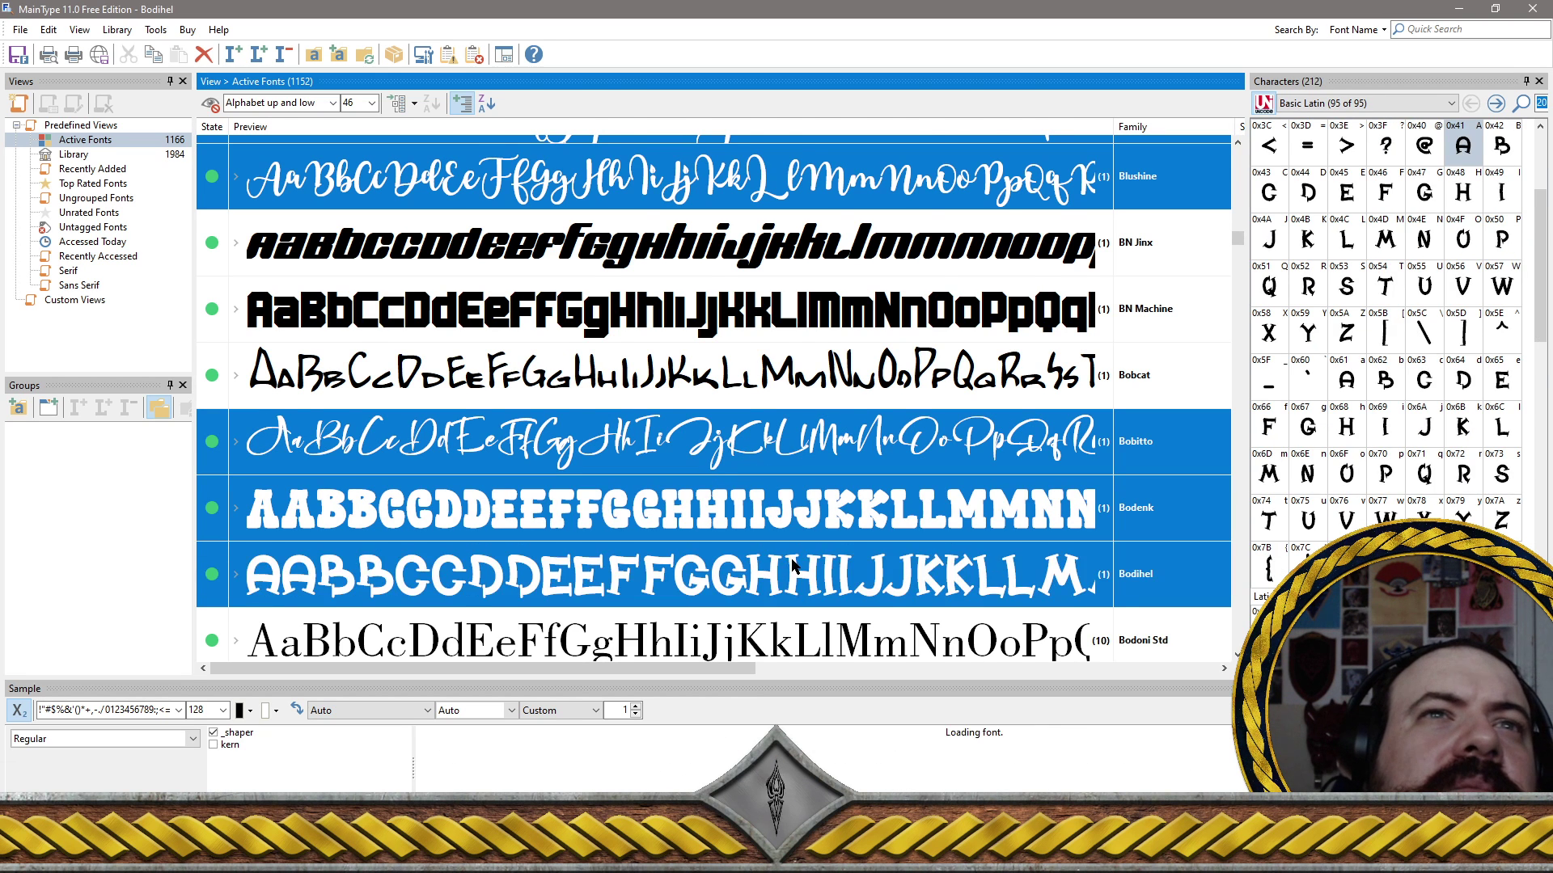
{"action": "scroll", "coordinate": [796, 566], "scroll_direction": "down", "scroll_amount": 2}
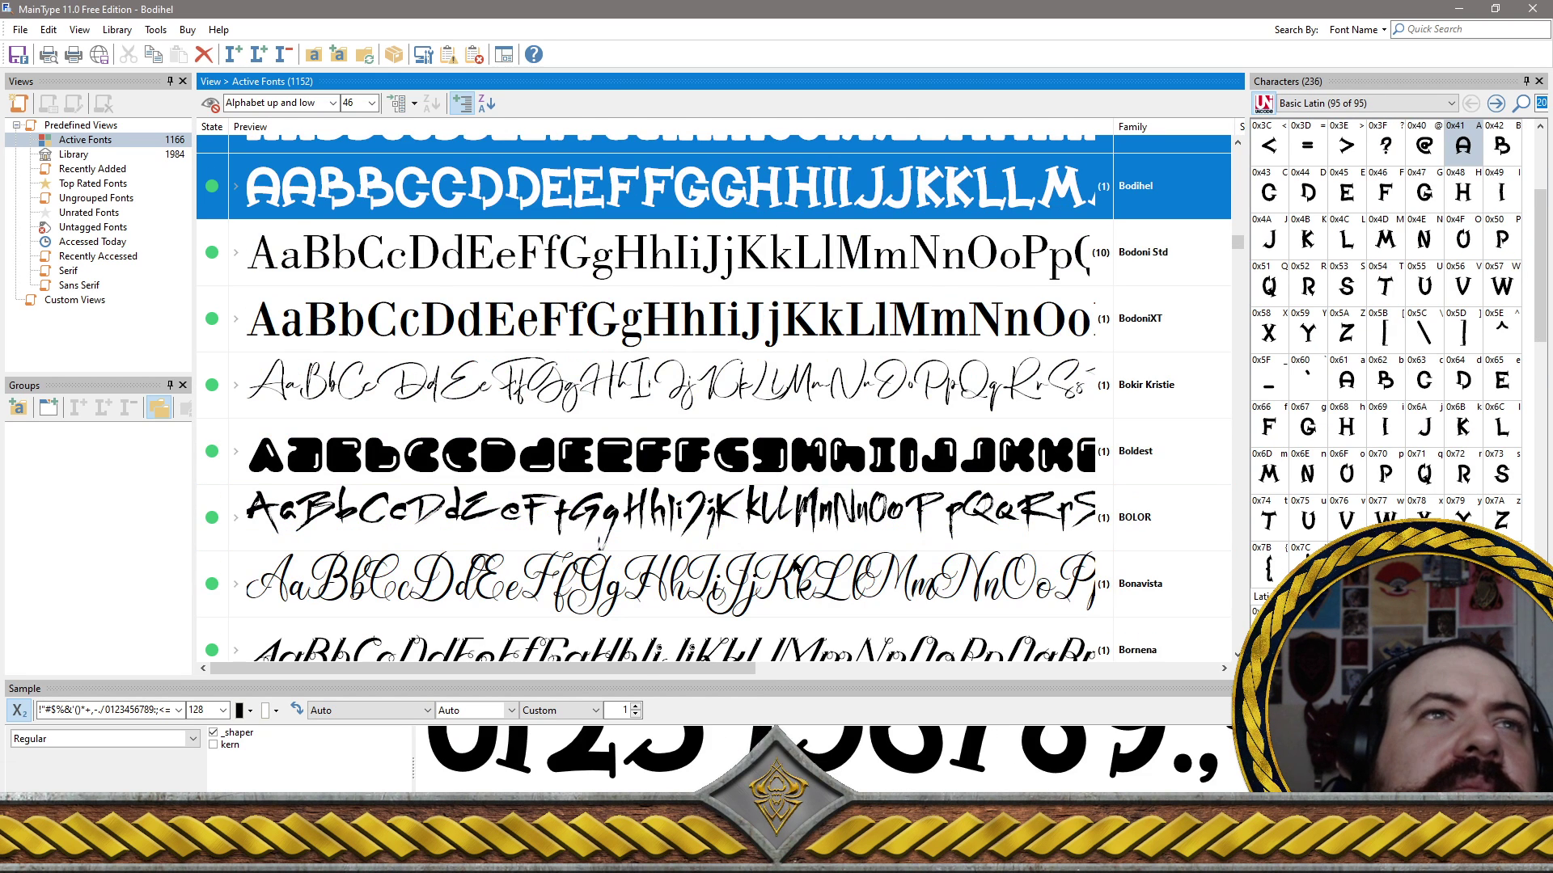
{"action": "left_click", "coordinate": [761, 386], "text": "ctrl"}
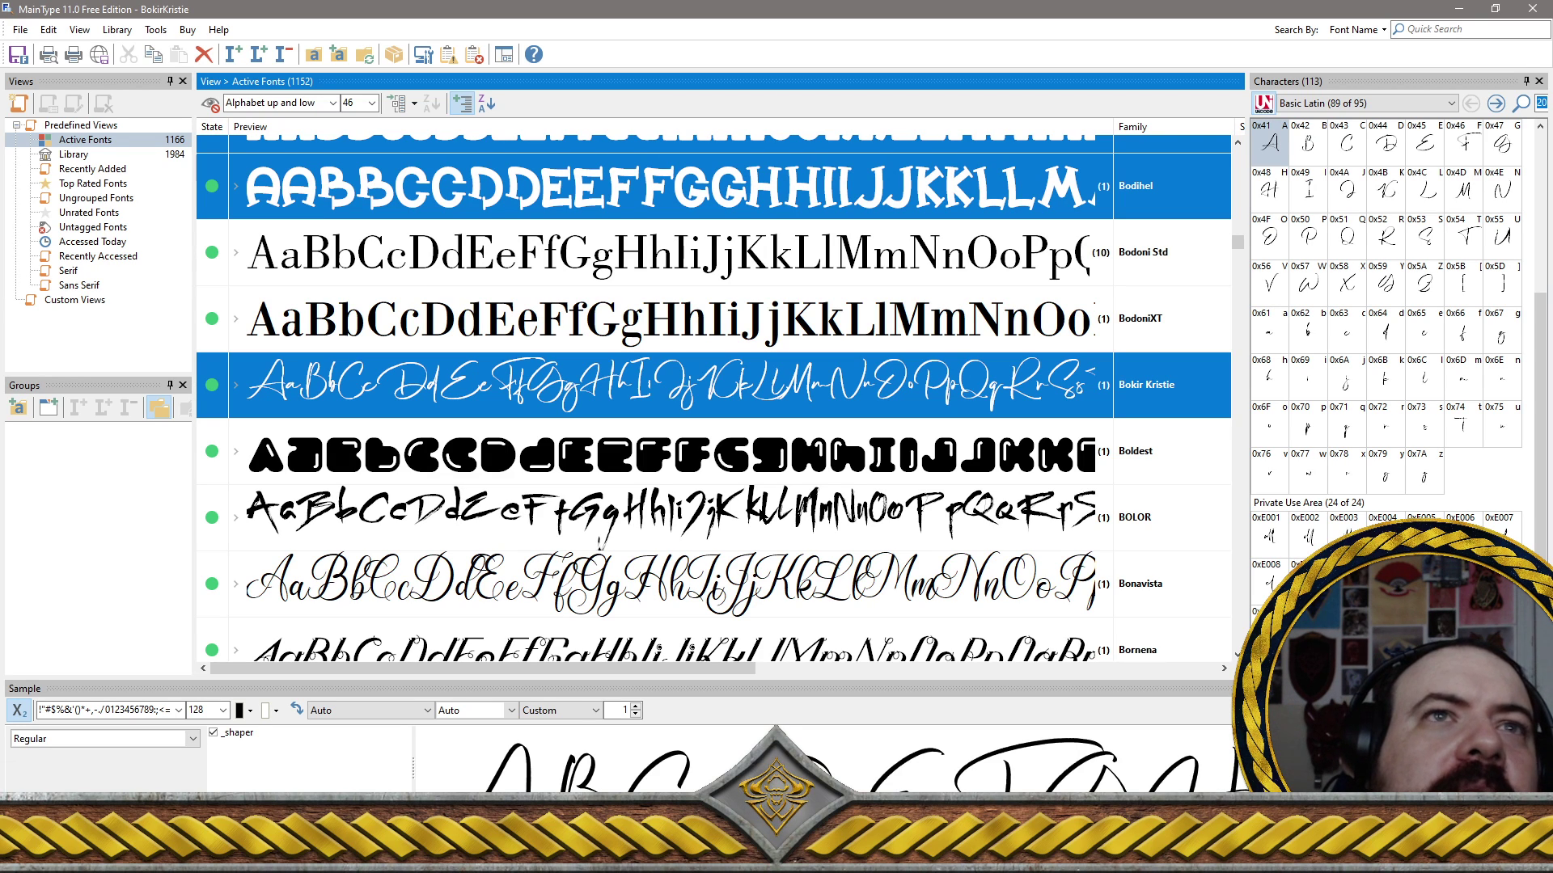
{"action": "left_click", "coordinate": [830, 519], "text": "ctrl"}
{"action": "left_click", "coordinate": [830, 519], "text": "ctrl"}
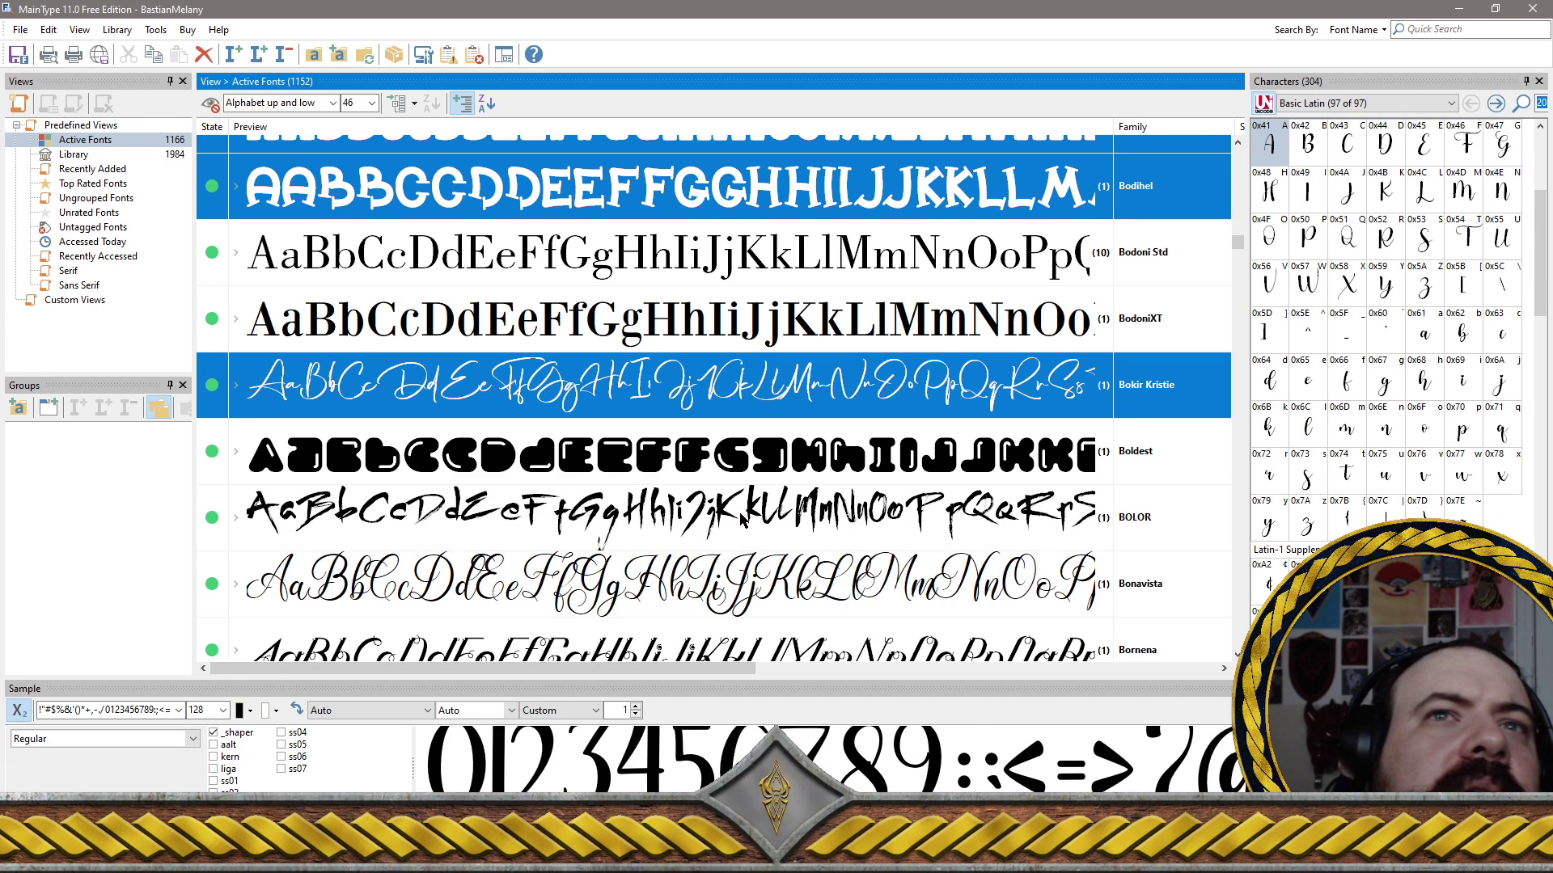
Extend the selection with Bonavista, Bornena, Boston Support, Bowlby One SC, Brailes Signature and Brandy Coffee
{"action": "scroll", "coordinate": [742, 519], "scroll_direction": "down", "scroll_amount": 2}
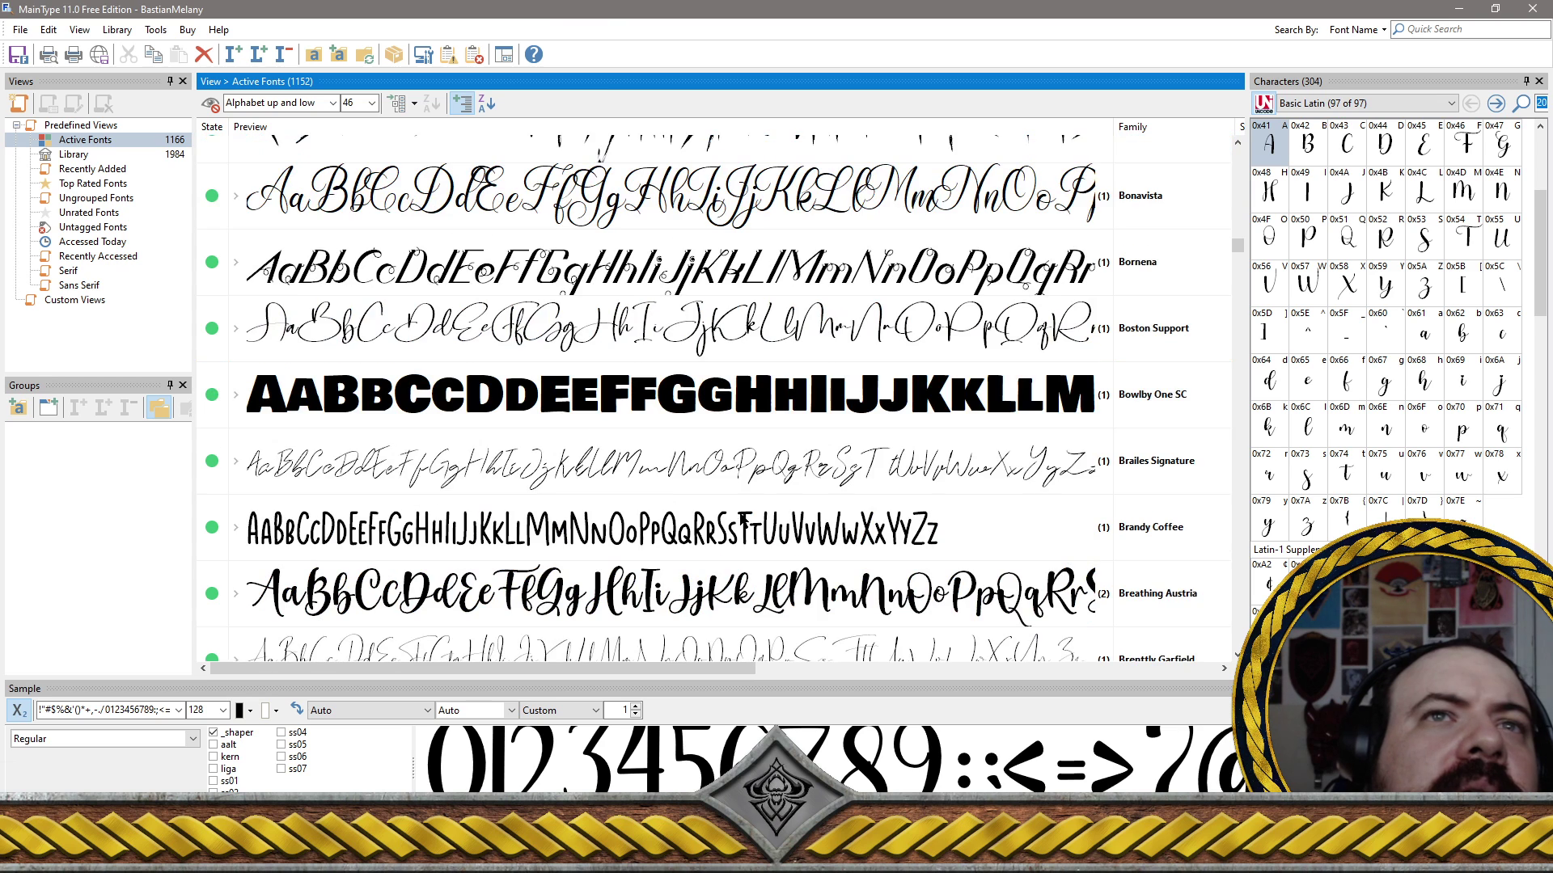
{"action": "left_click", "coordinate": [693, 197]}
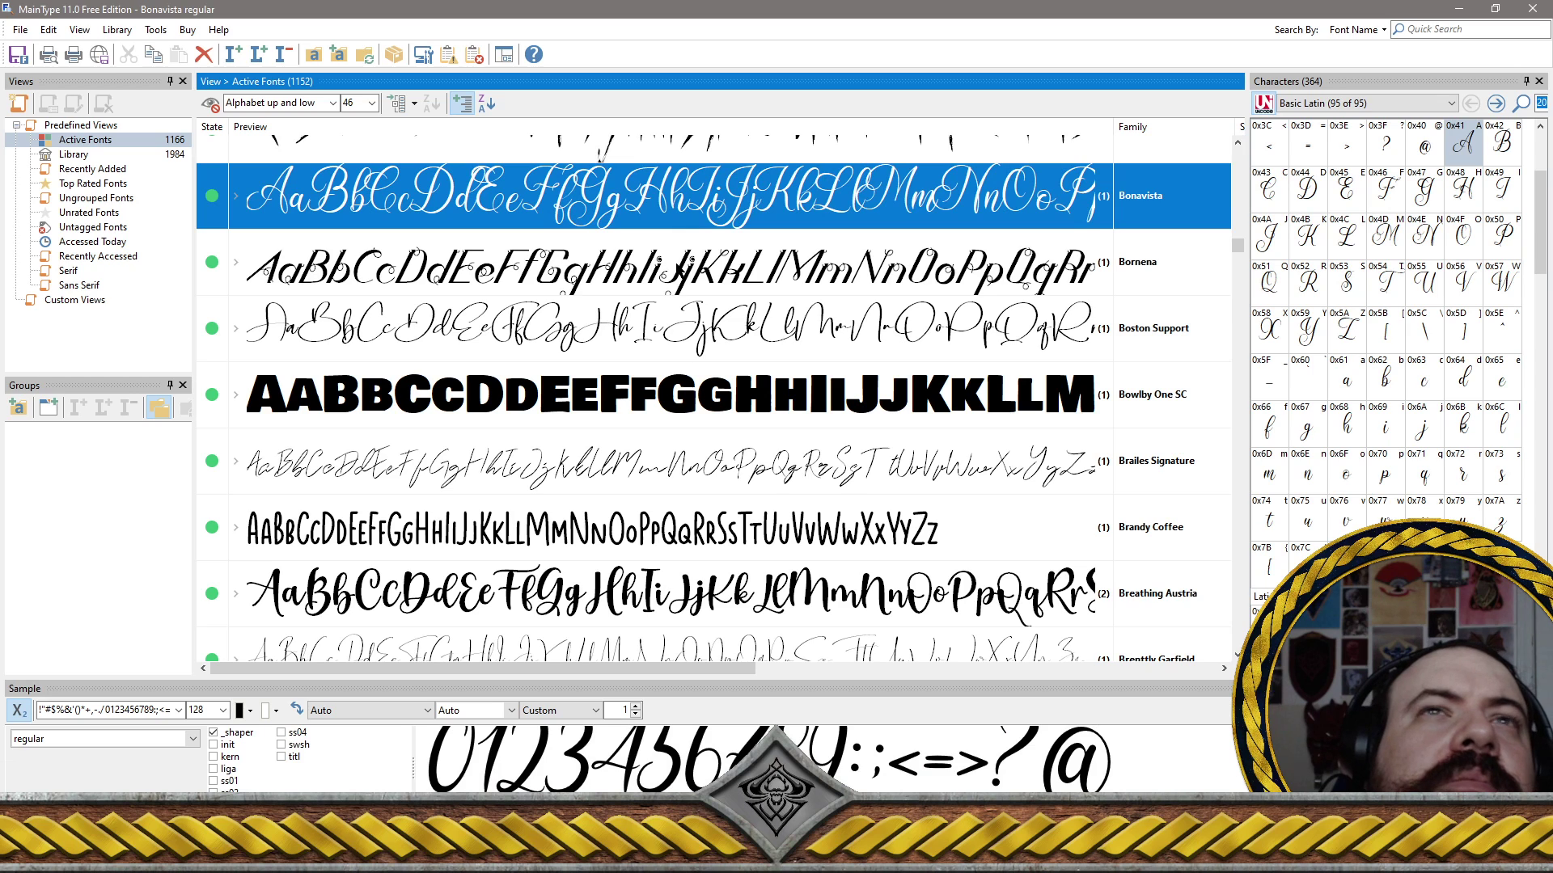
{"action": "left_click", "coordinate": [715, 264], "text": "ctrl"}
{"action": "left_click", "coordinate": [713, 322], "text": "ctrl"}
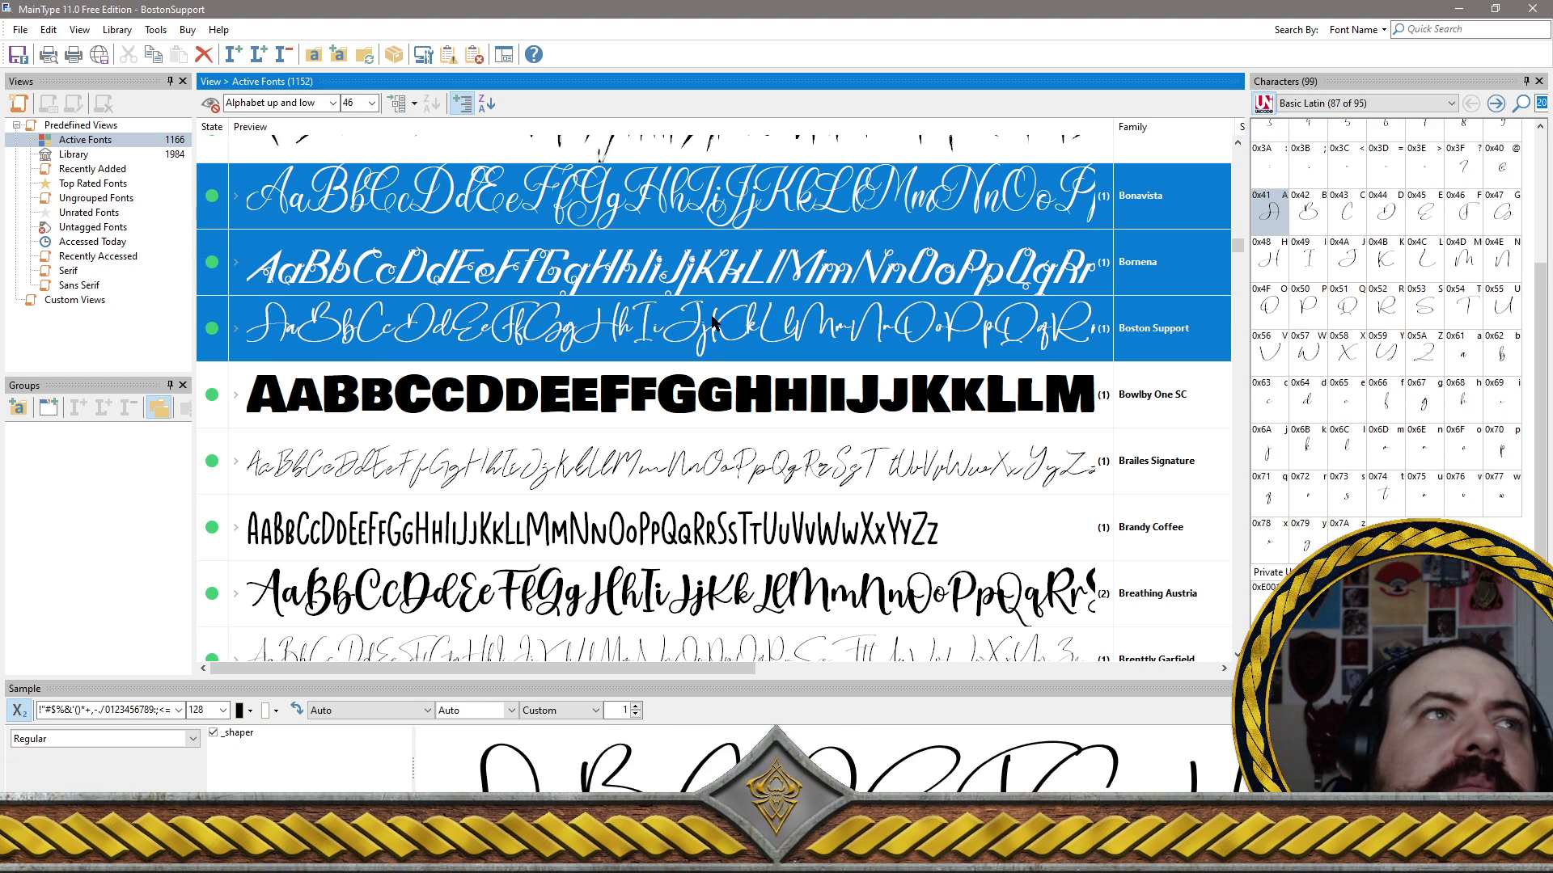
{"action": "left_click", "coordinate": [715, 412], "text": "ctrl"}
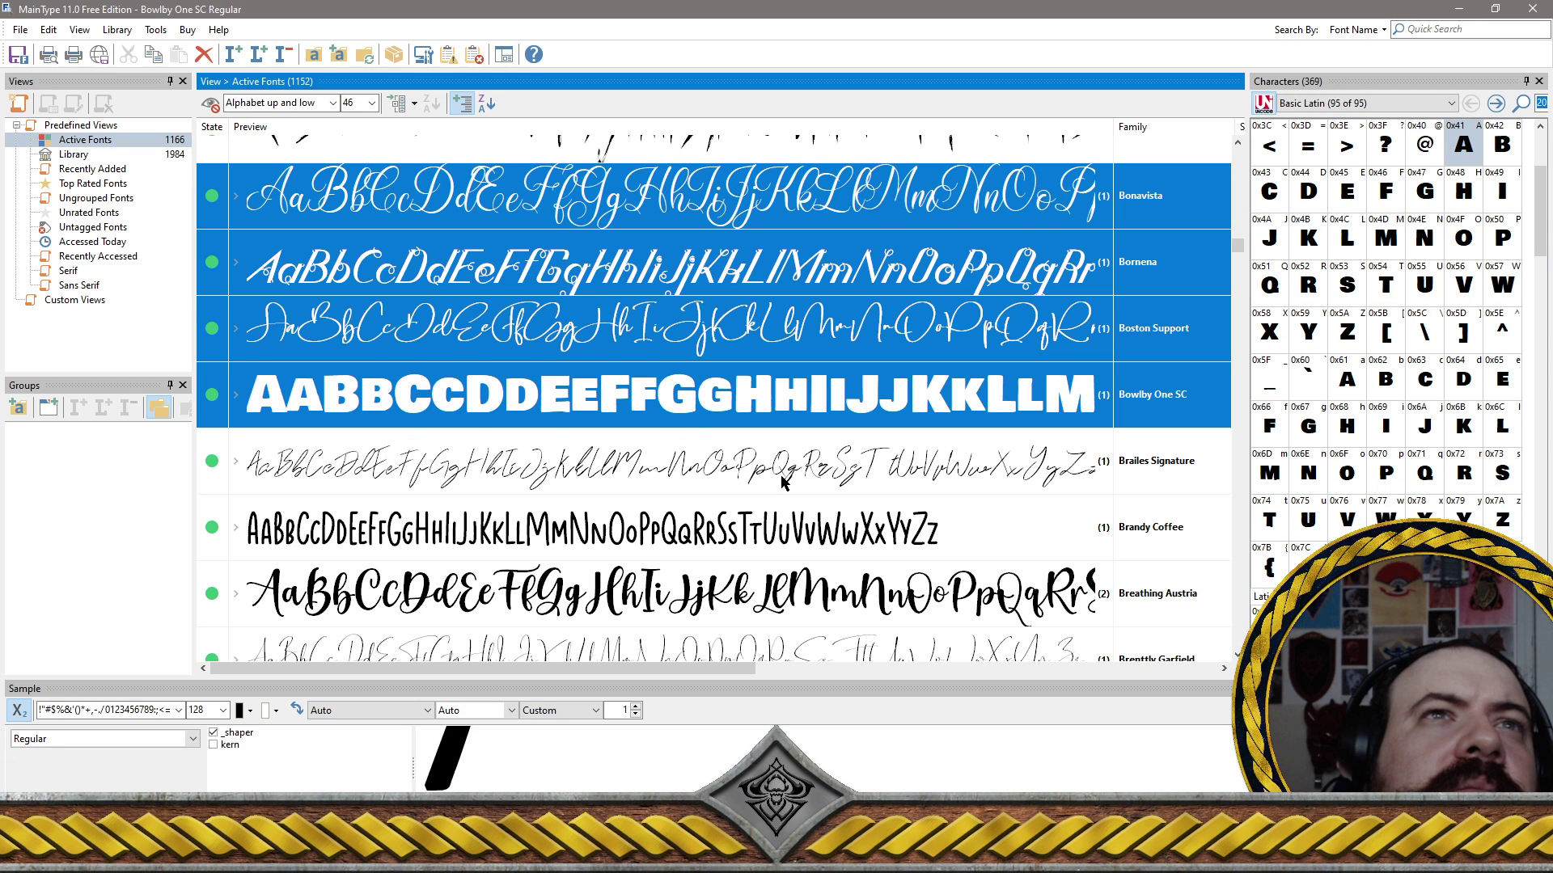
{"action": "left_click", "coordinate": [779, 477], "text": "ctrl"}
{"action": "left_click", "coordinate": [768, 536], "text": "ctrl"}
Add Breathing Austria, Brently Garfield, Brianetta, BRIGHT SUNFLOWER, Brillia Calligraphy and Brithney Castile to the selection
{"action": "scroll", "coordinate": [768, 537], "scroll_direction": "down", "scroll_amount": 2}
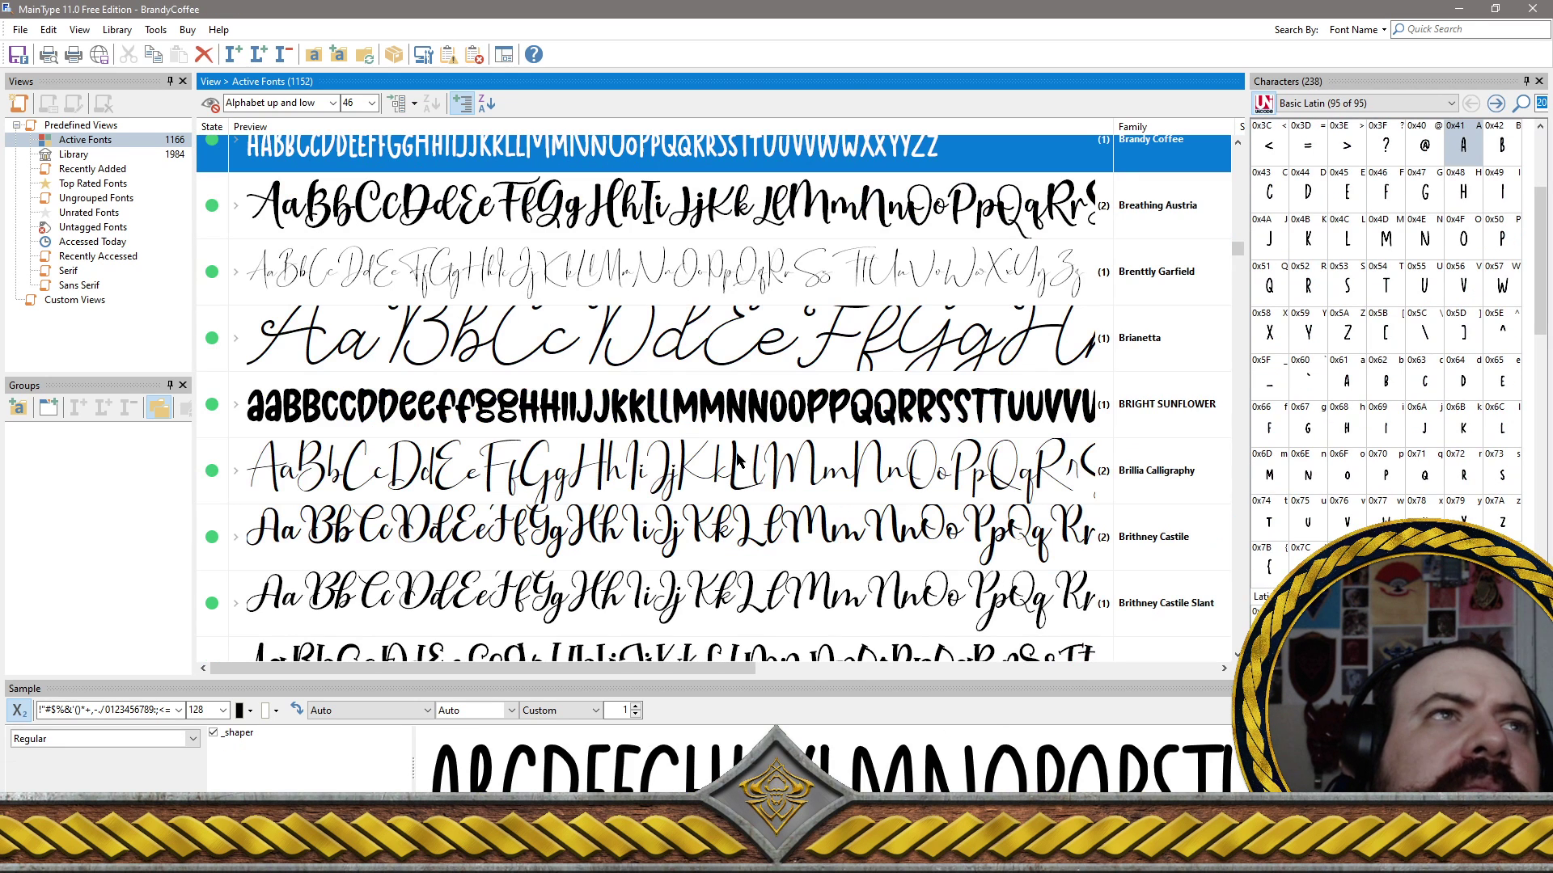
{"action": "left_click", "coordinate": [608, 230], "text": "ctrl"}
{"action": "left_click", "coordinate": [608, 275], "text": "ctrl"}
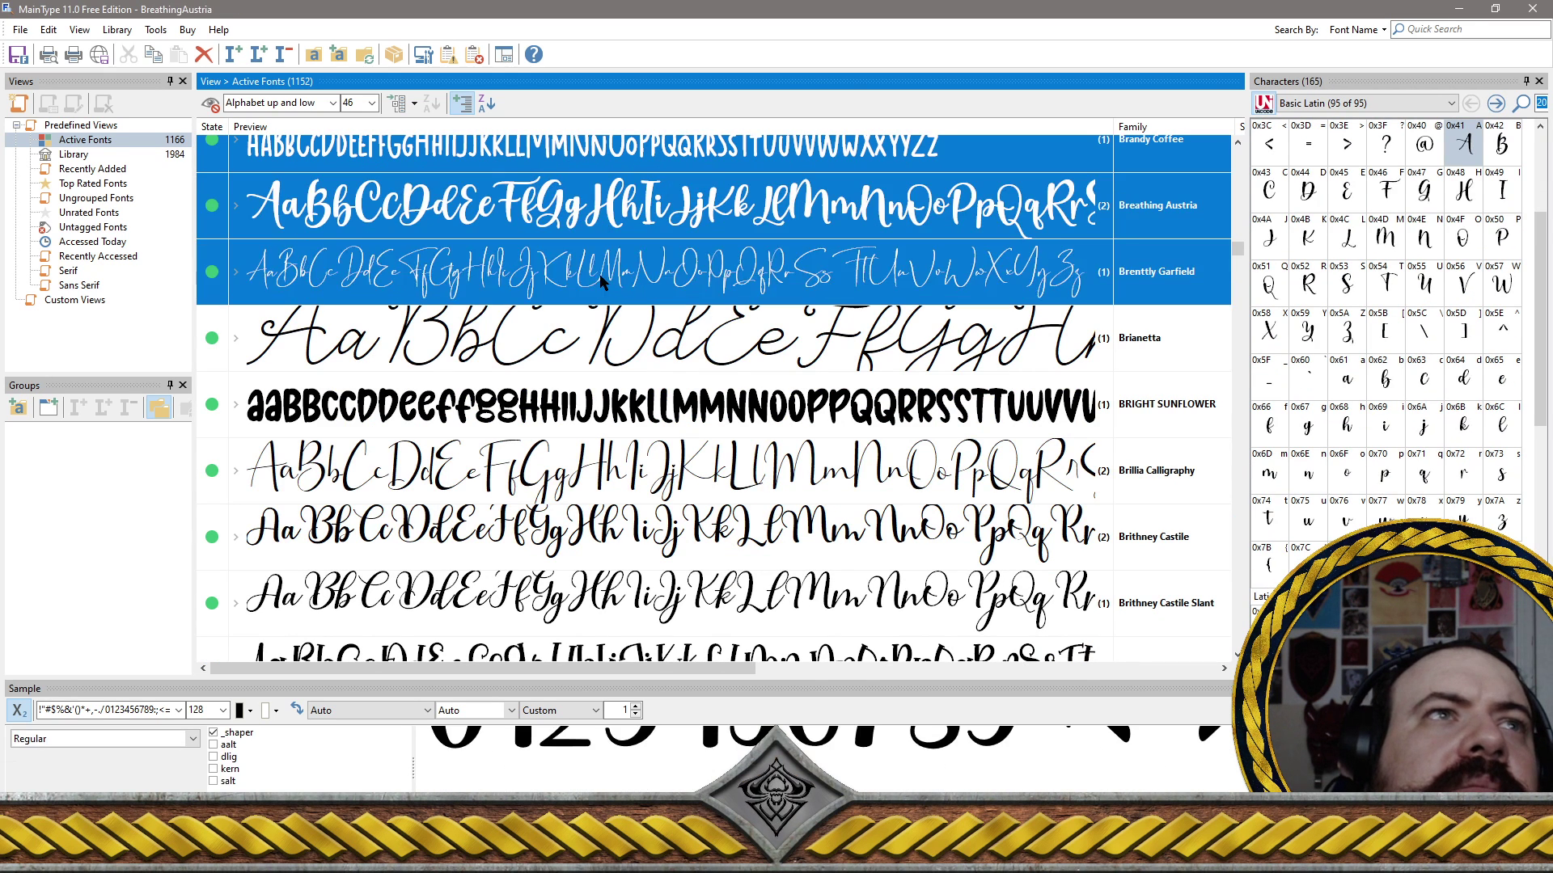
{"action": "left_click", "coordinate": [627, 353], "text": "ctrl"}
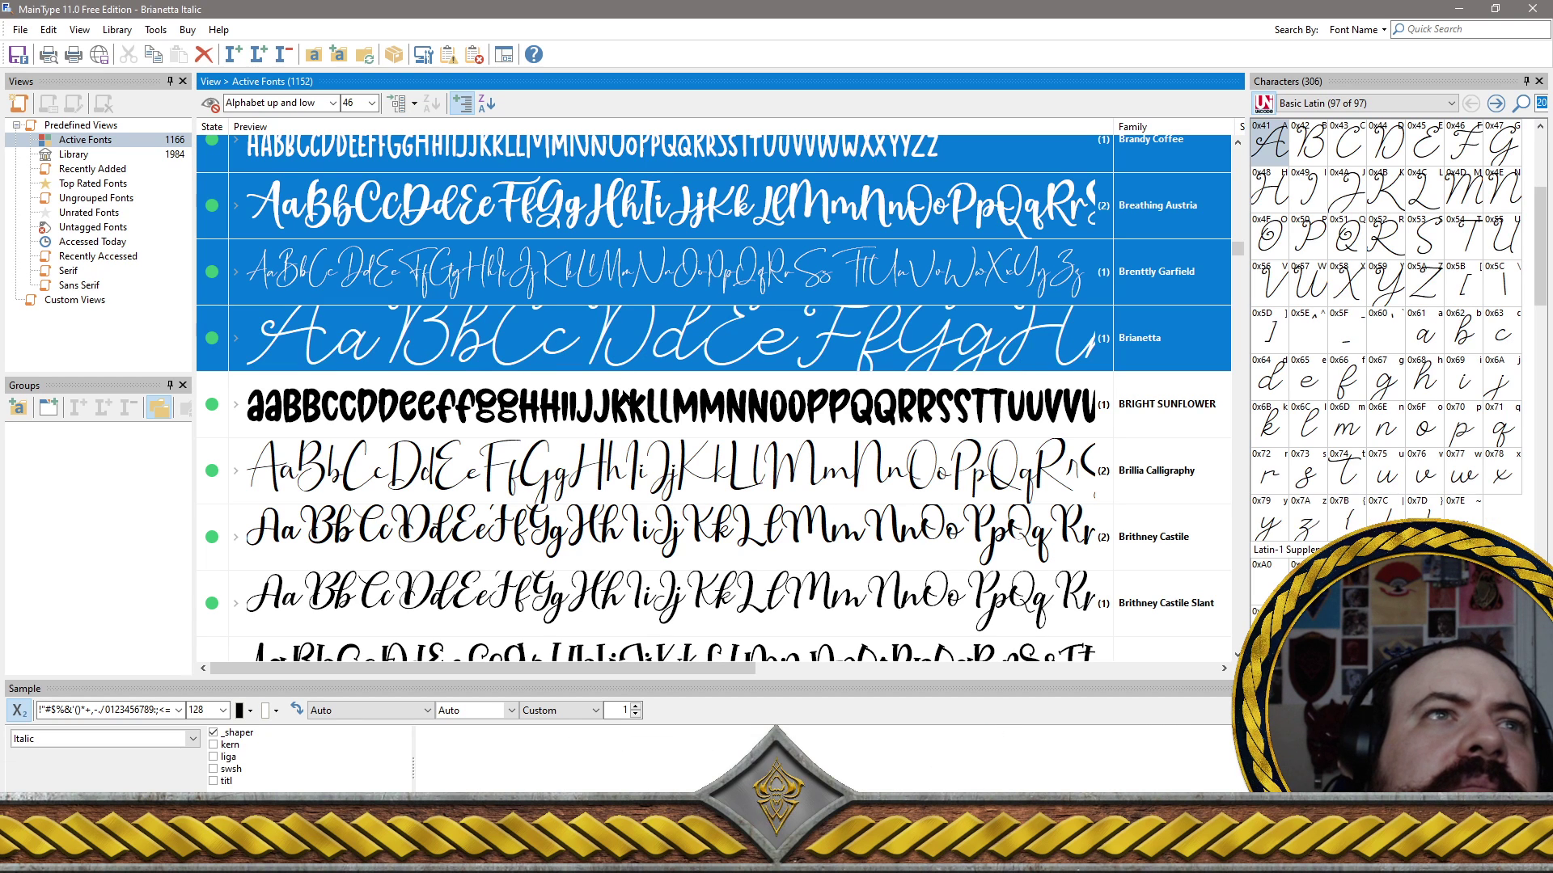
{"action": "left_click", "coordinate": [626, 400], "text": "ctrl"}
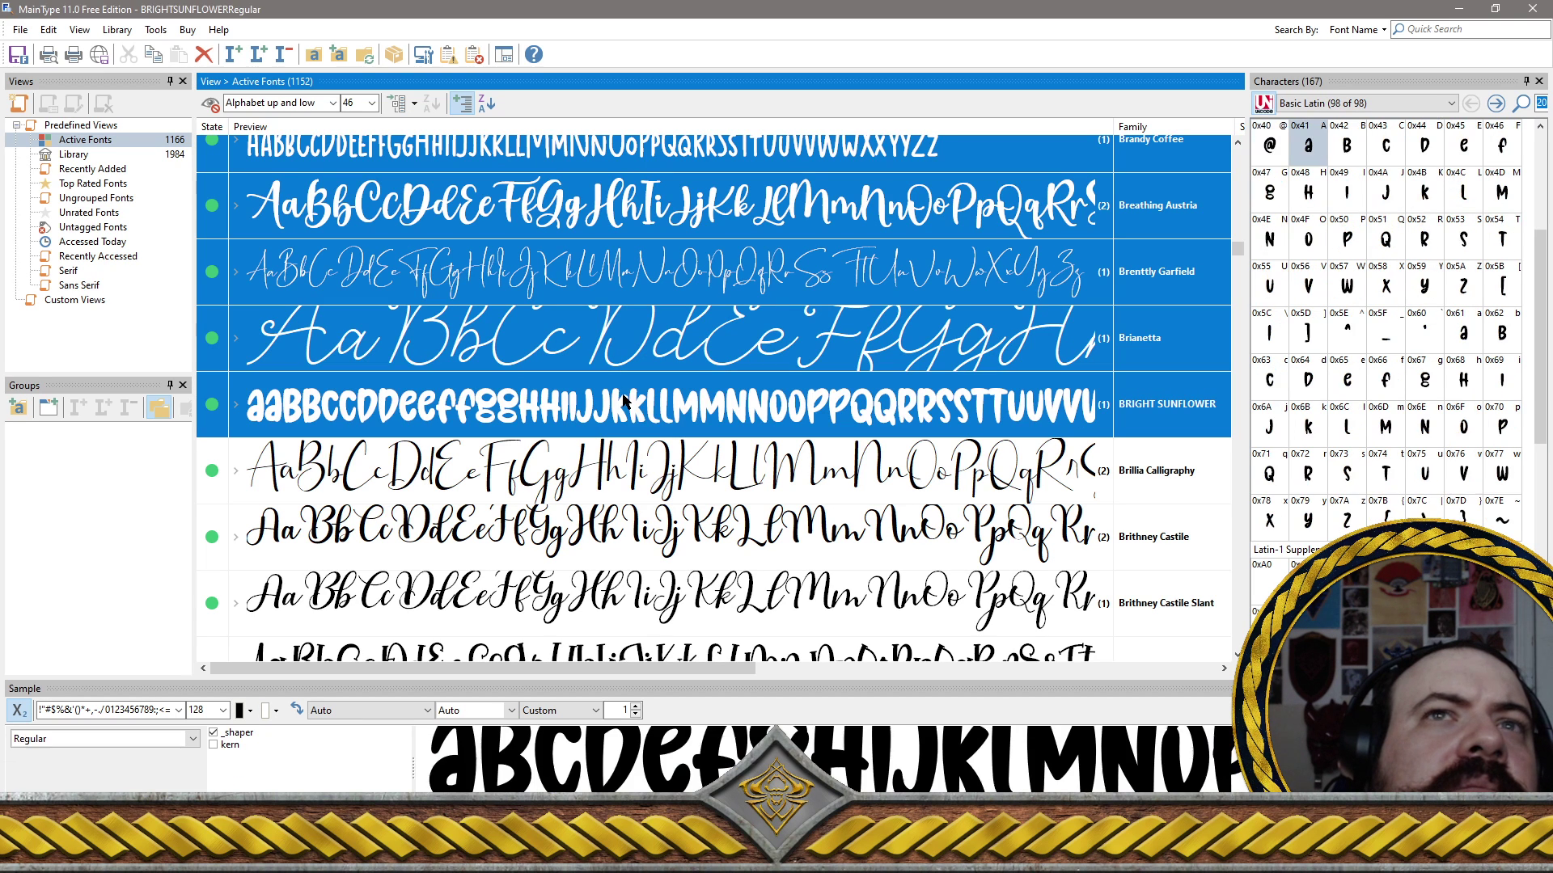
{"action": "left_click", "coordinate": [697, 469], "text": "ctrl"}
{"action": "left_click", "coordinate": [699, 522], "text": "ctrl"}
Add Brithney Castile Slant, Brownies Glass, Brownies Sugar, BRUSH MONDAY and Brush Script Std to the selection
{"action": "scroll", "coordinate": [726, 497], "scroll_direction": "down", "scroll_amount": 2}
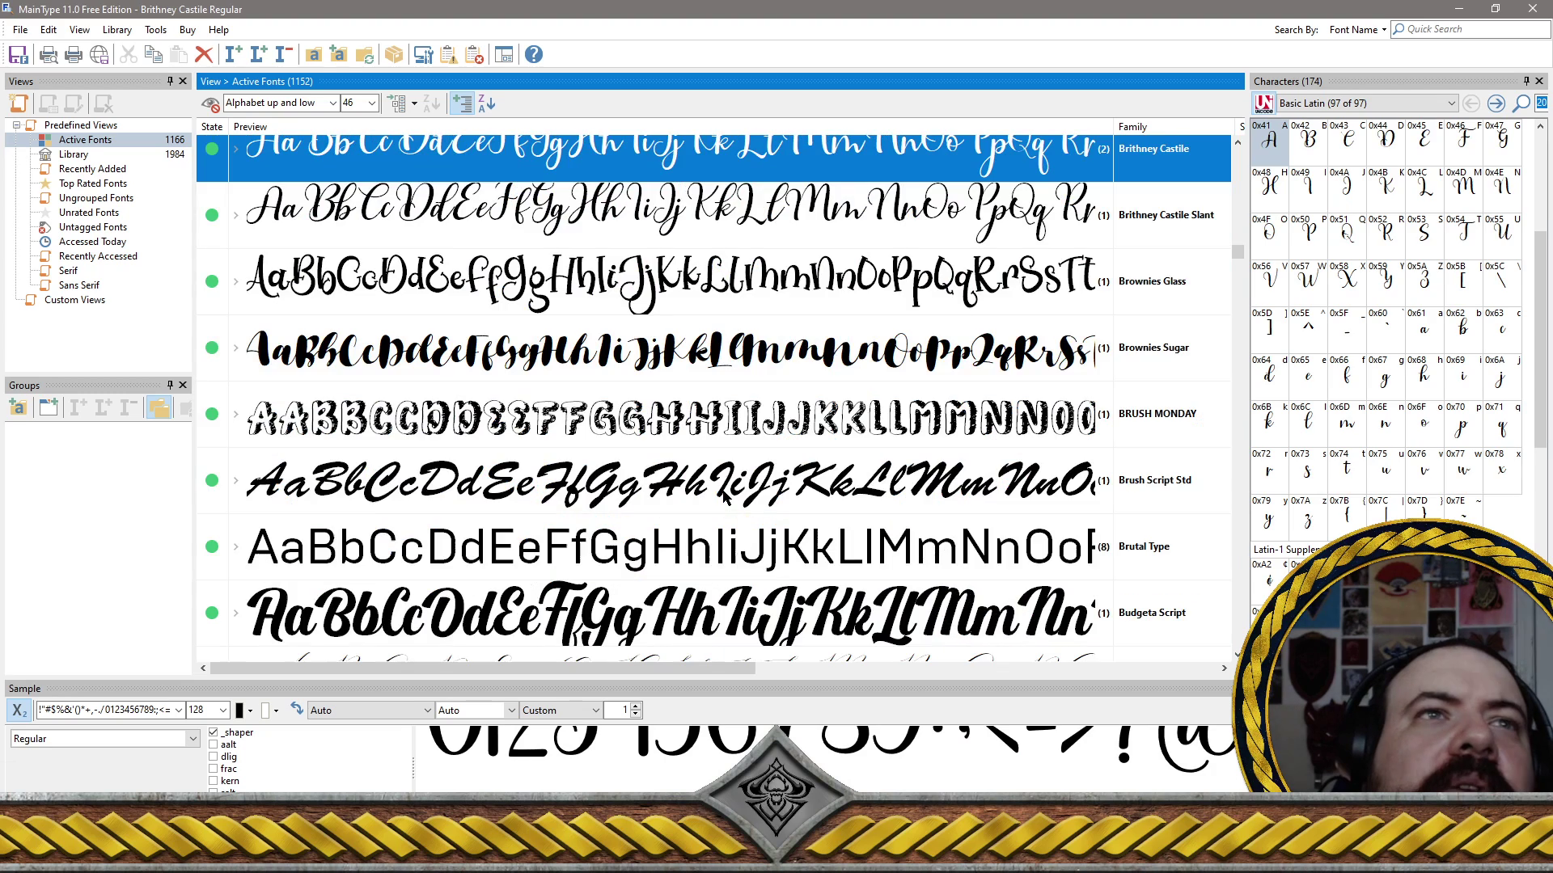
{"action": "scroll", "coordinate": [752, 467], "scroll_direction": "up", "scroll_amount": 2}
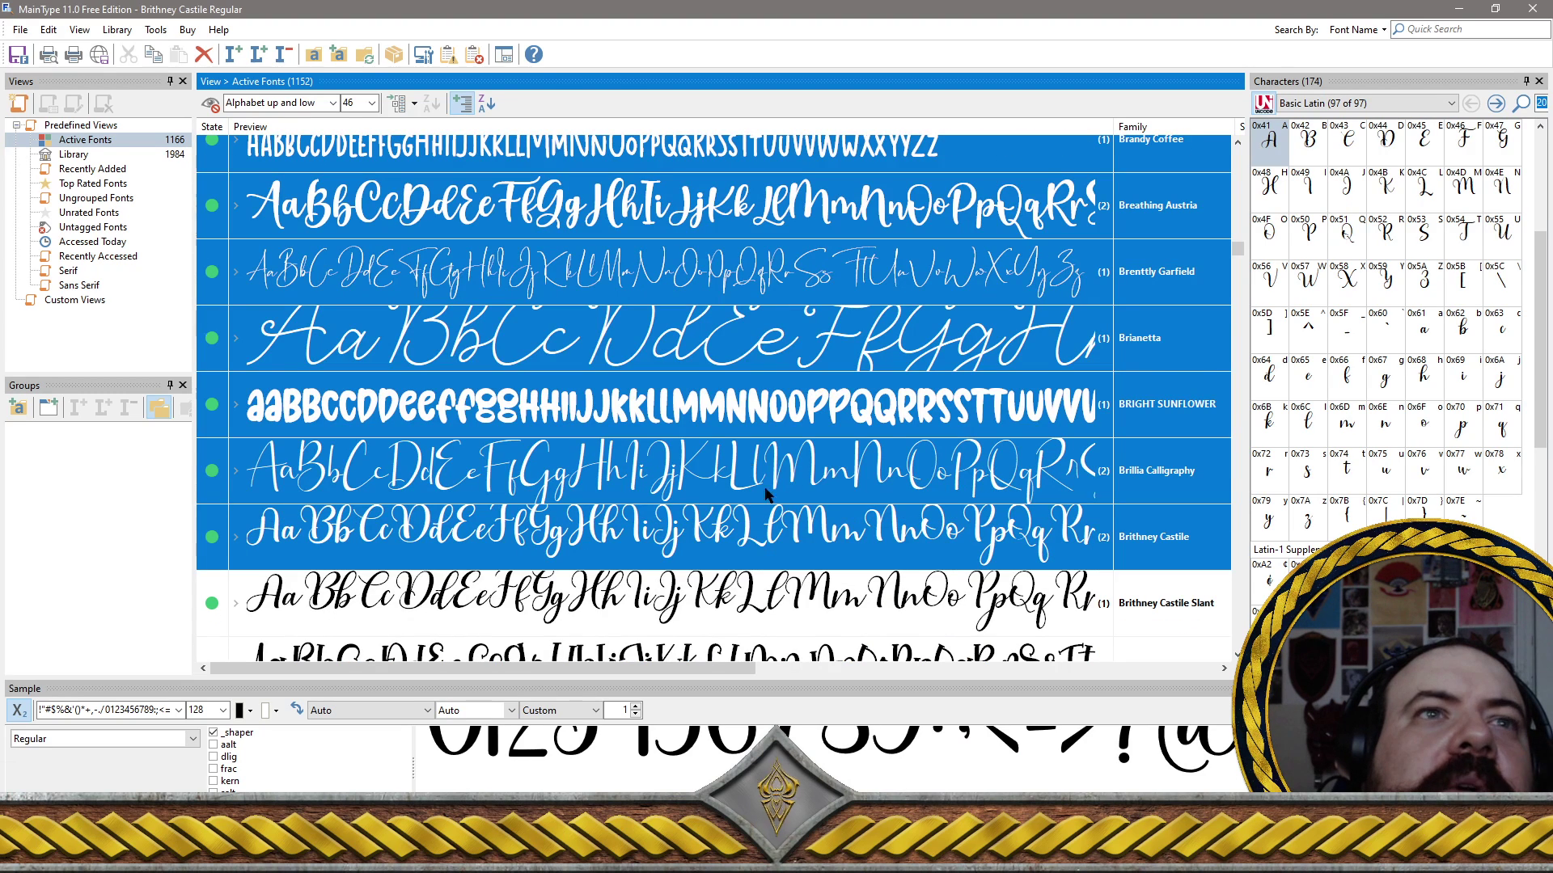
{"action": "left_click", "coordinate": [836, 605], "text": "ctrl"}
{"action": "scroll", "coordinate": [837, 599], "scroll_direction": "down", "scroll_amount": 2}
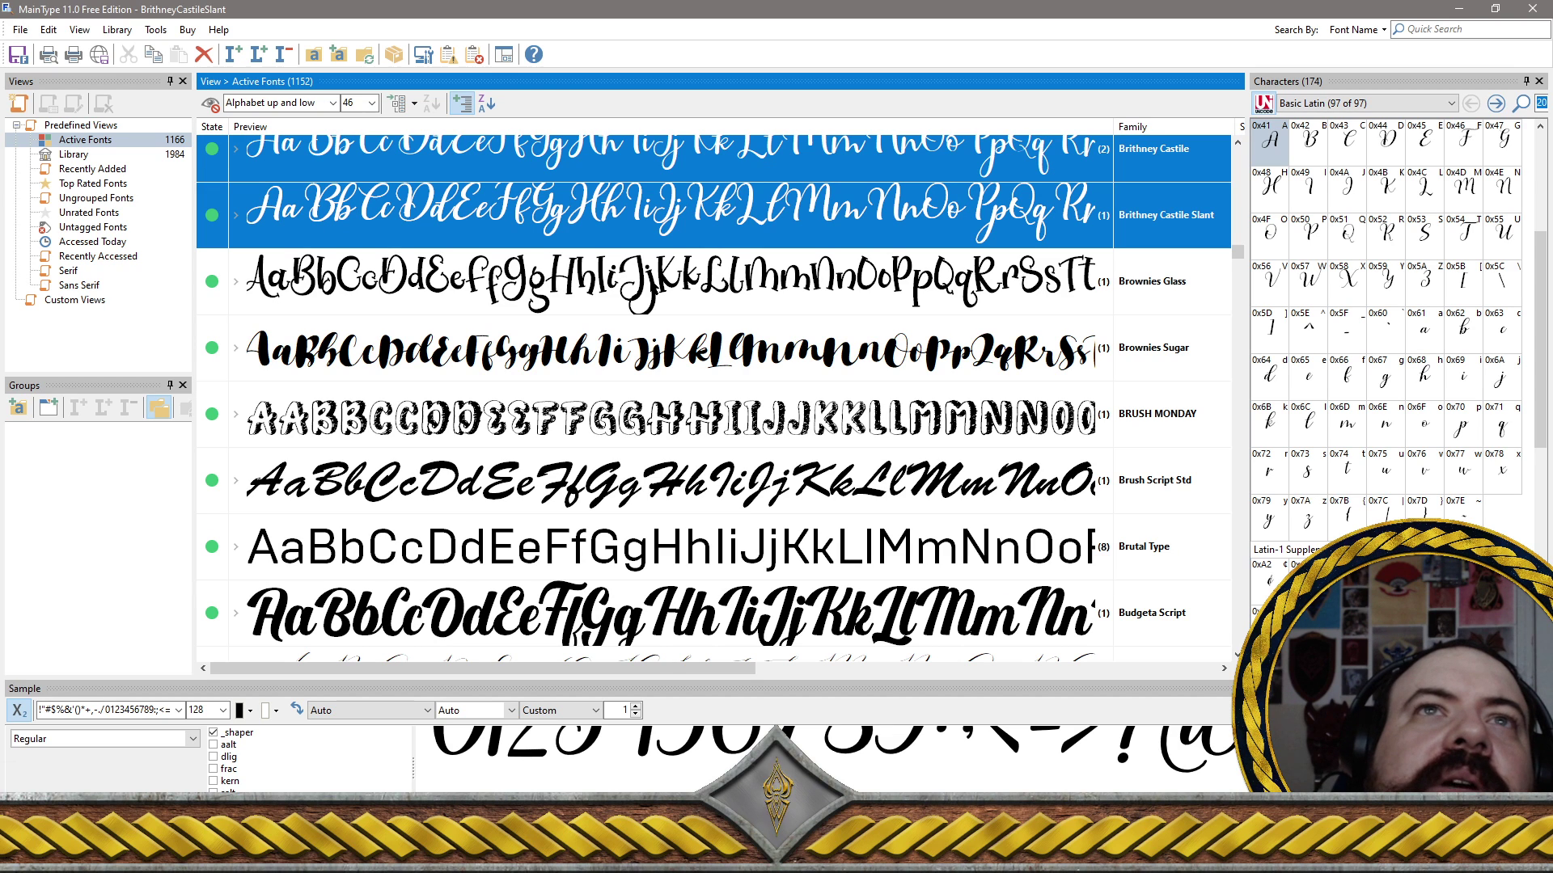
{"action": "left_click", "coordinate": [653, 289], "text": "ctrl"}
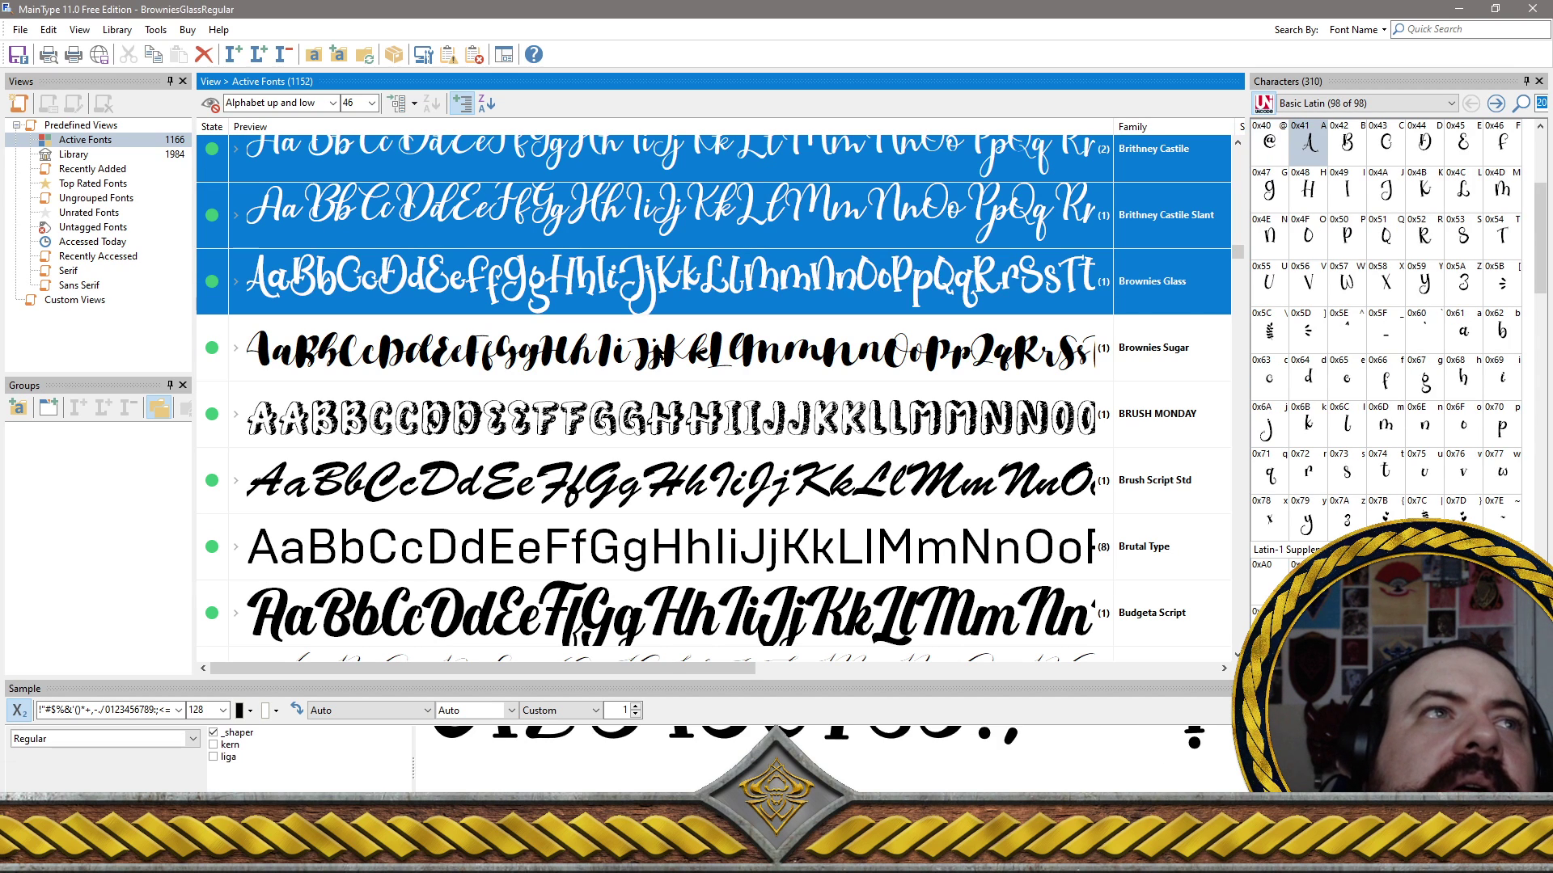
{"action": "left_click", "coordinate": [660, 358], "text": "ctrl"}
{"action": "left_click", "coordinate": [689, 426], "text": "ctrl"}
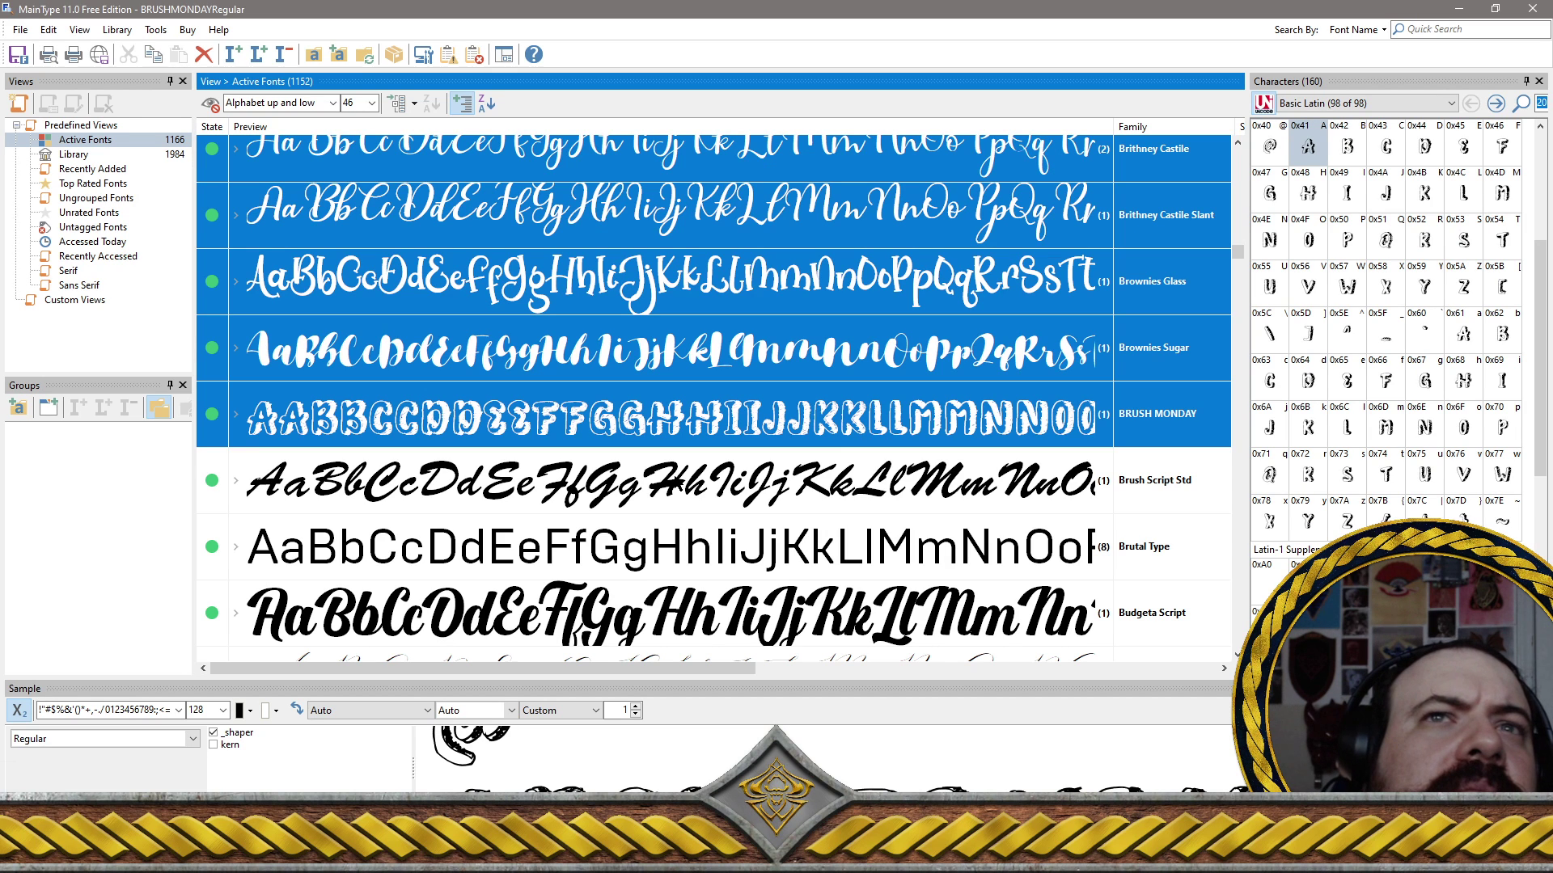
{"action": "left_click", "coordinate": [677, 480], "text": "ctrl"}
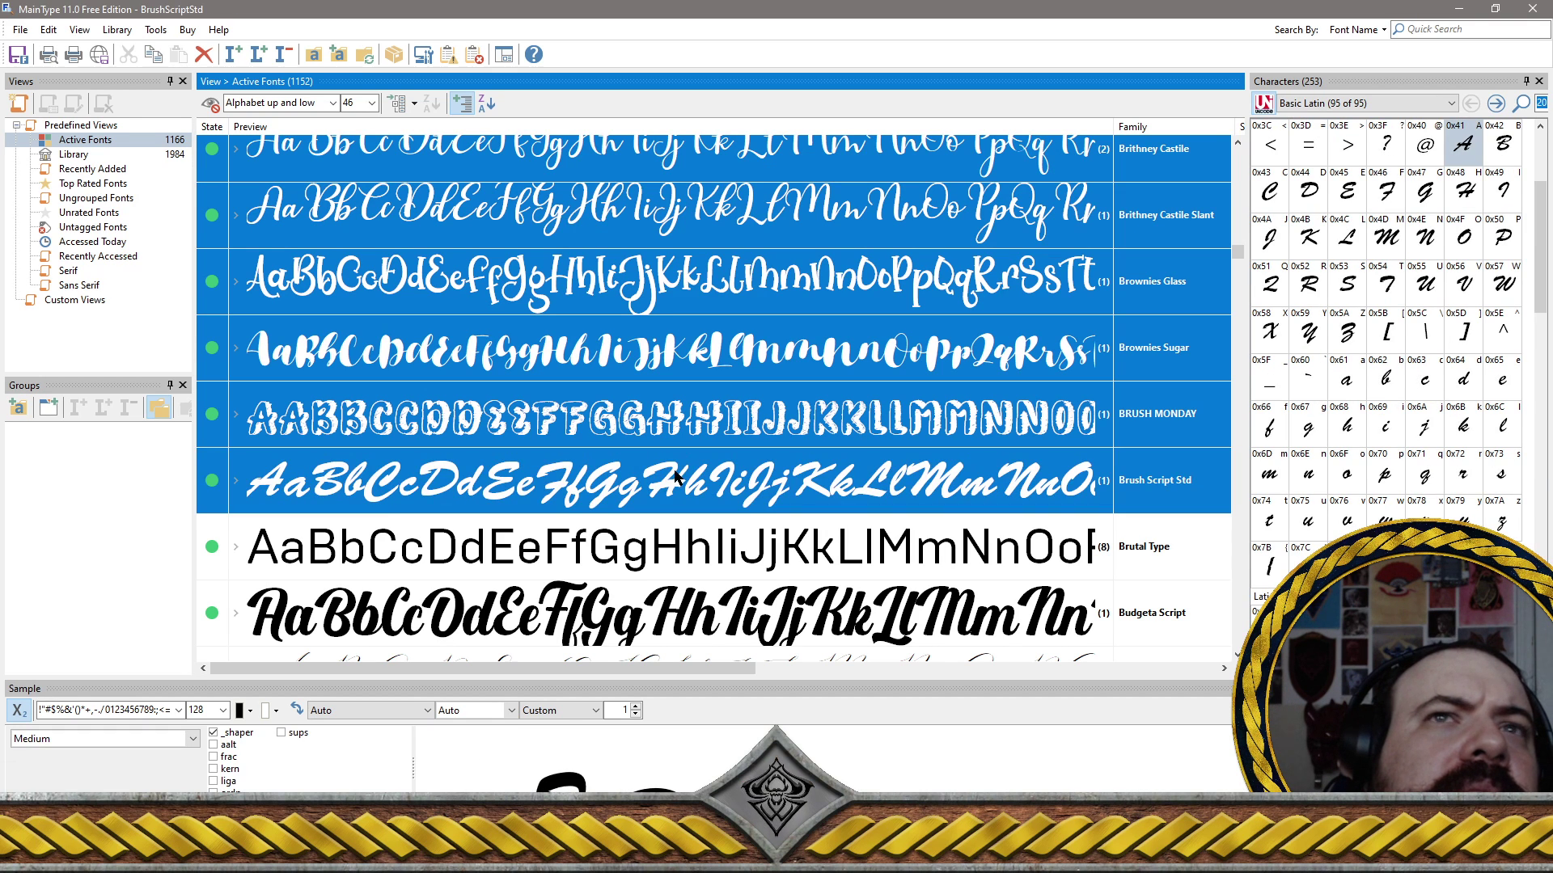
{"action": "left_click", "coordinate": [710, 476], "text": "ctrl"}
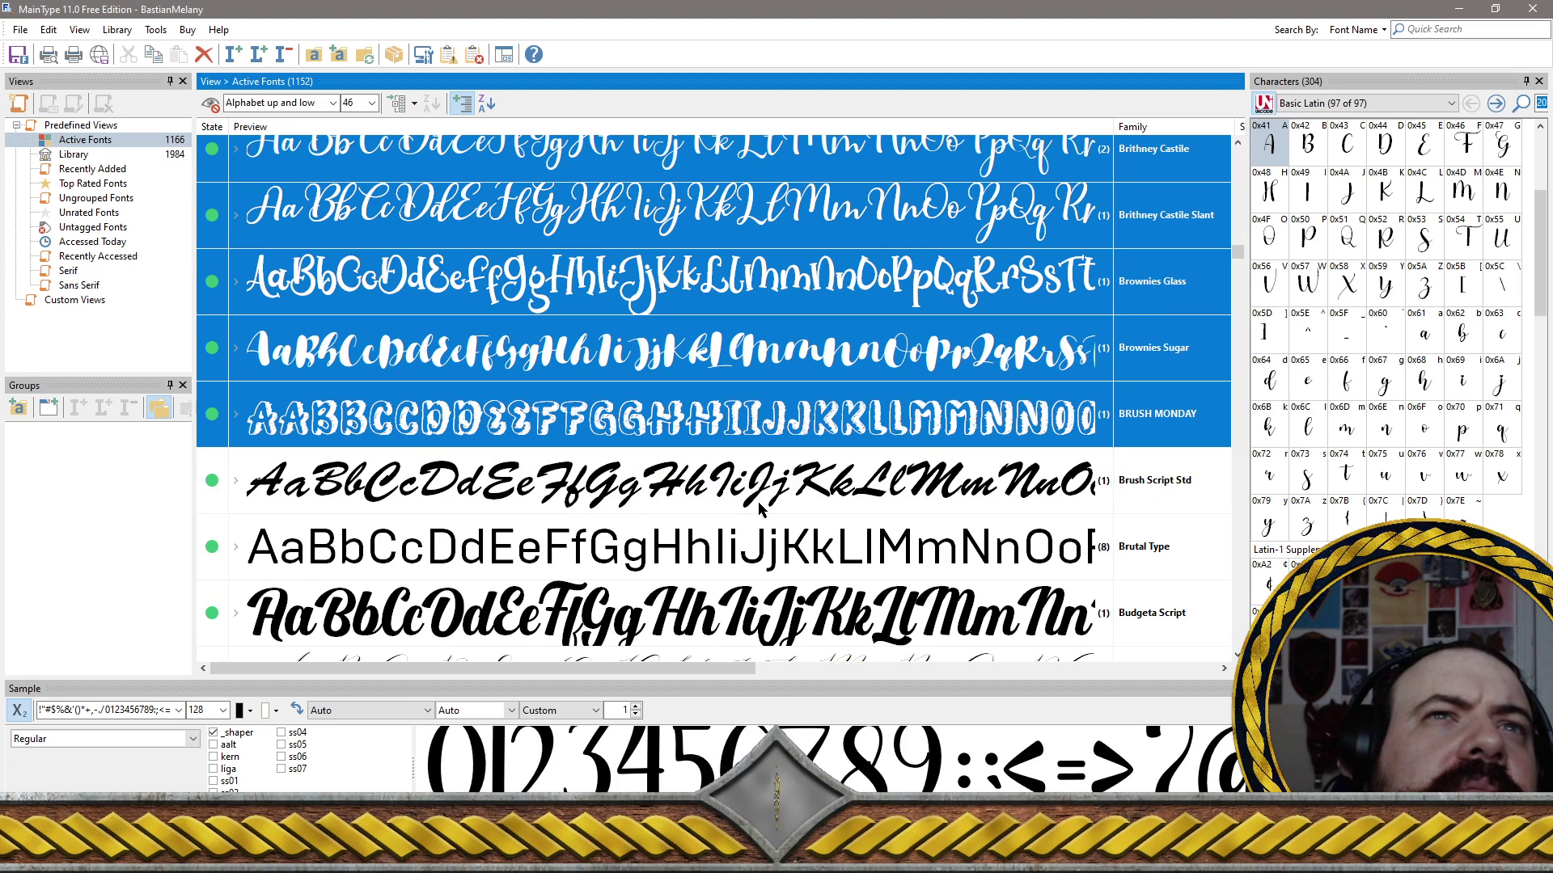
{"action": "left_click", "coordinate": [759, 501], "text": "ctrl"}
{"action": "scroll", "coordinate": [758, 485], "scroll_direction": "down", "scroll_amount": 2}
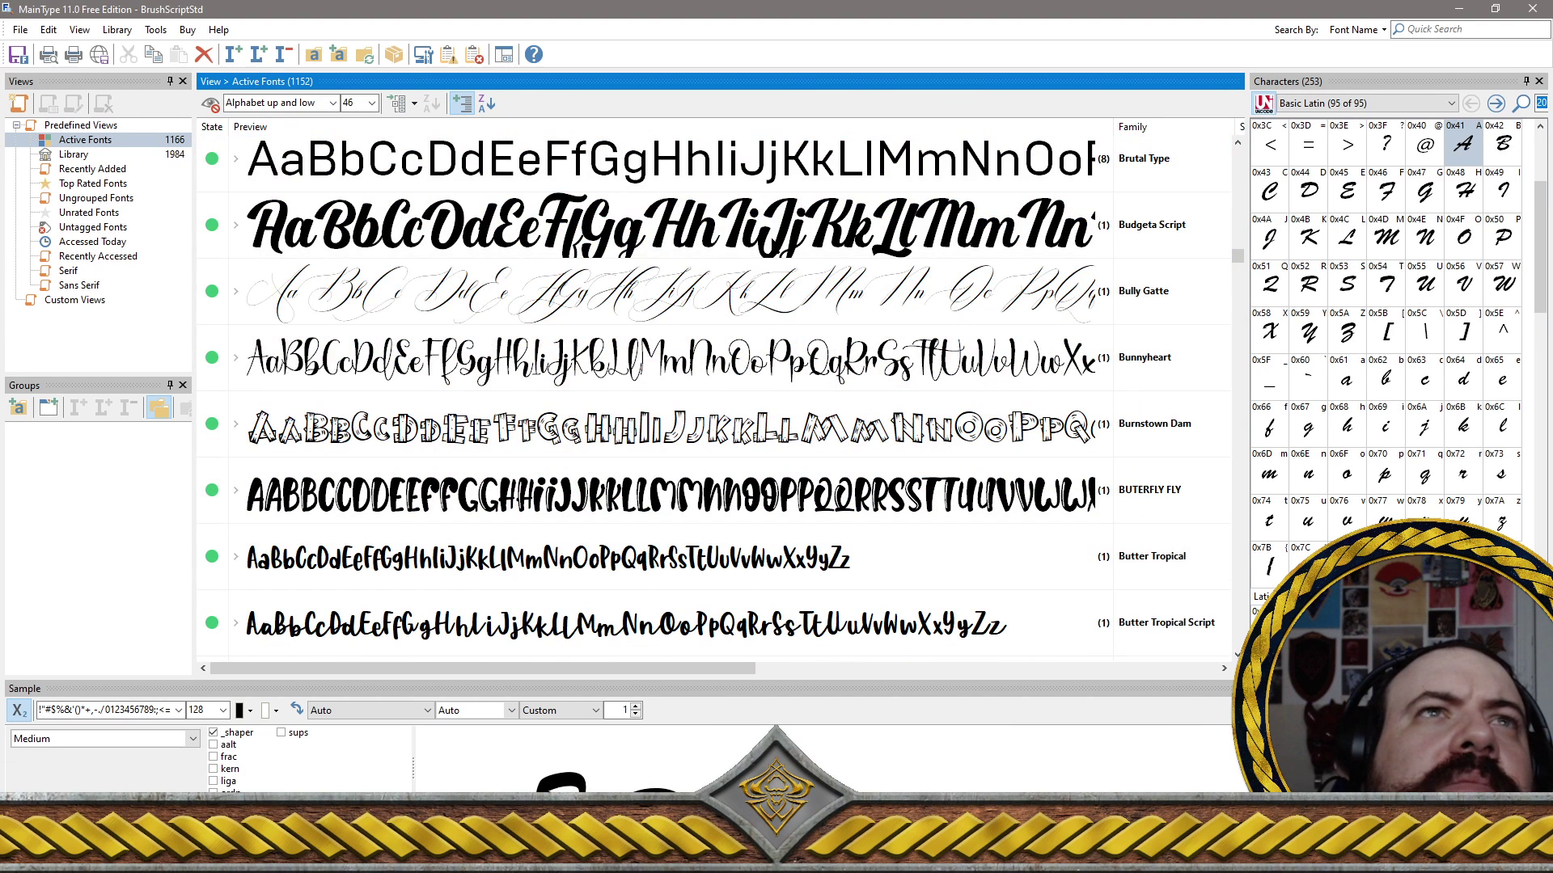
Add Brutal Type, Budgeta Script, Bully Gatte, Bunnyheart and Burnstown Dam to the selected font families
{"action": "left_click", "coordinate": [722, 168]}
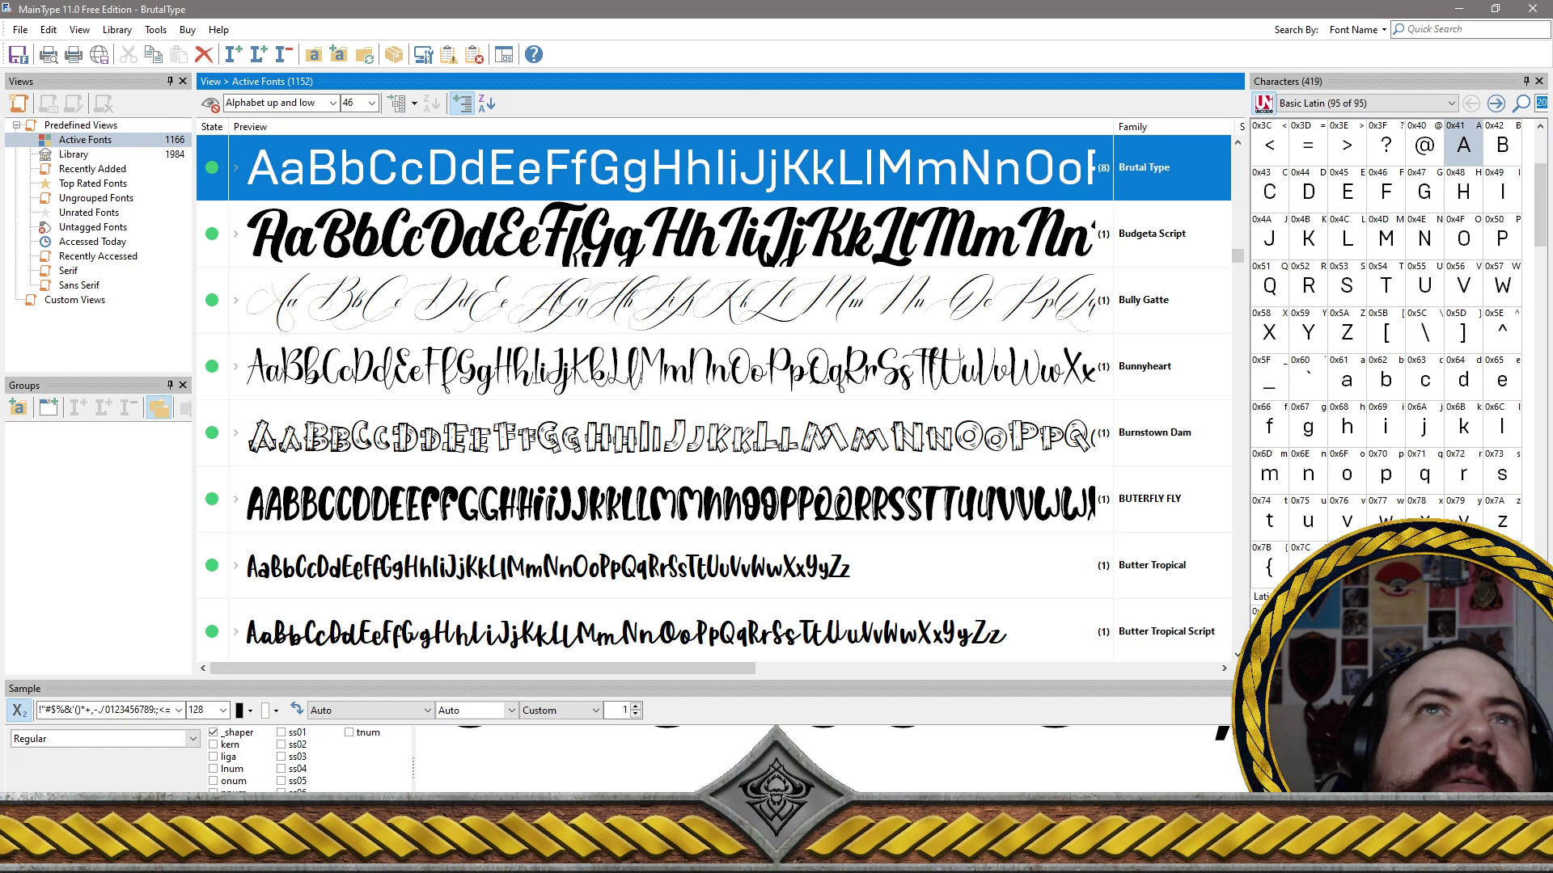
{"action": "scroll", "coordinate": [894, 752], "scroll_direction": "down", "scroll_amount": 3}
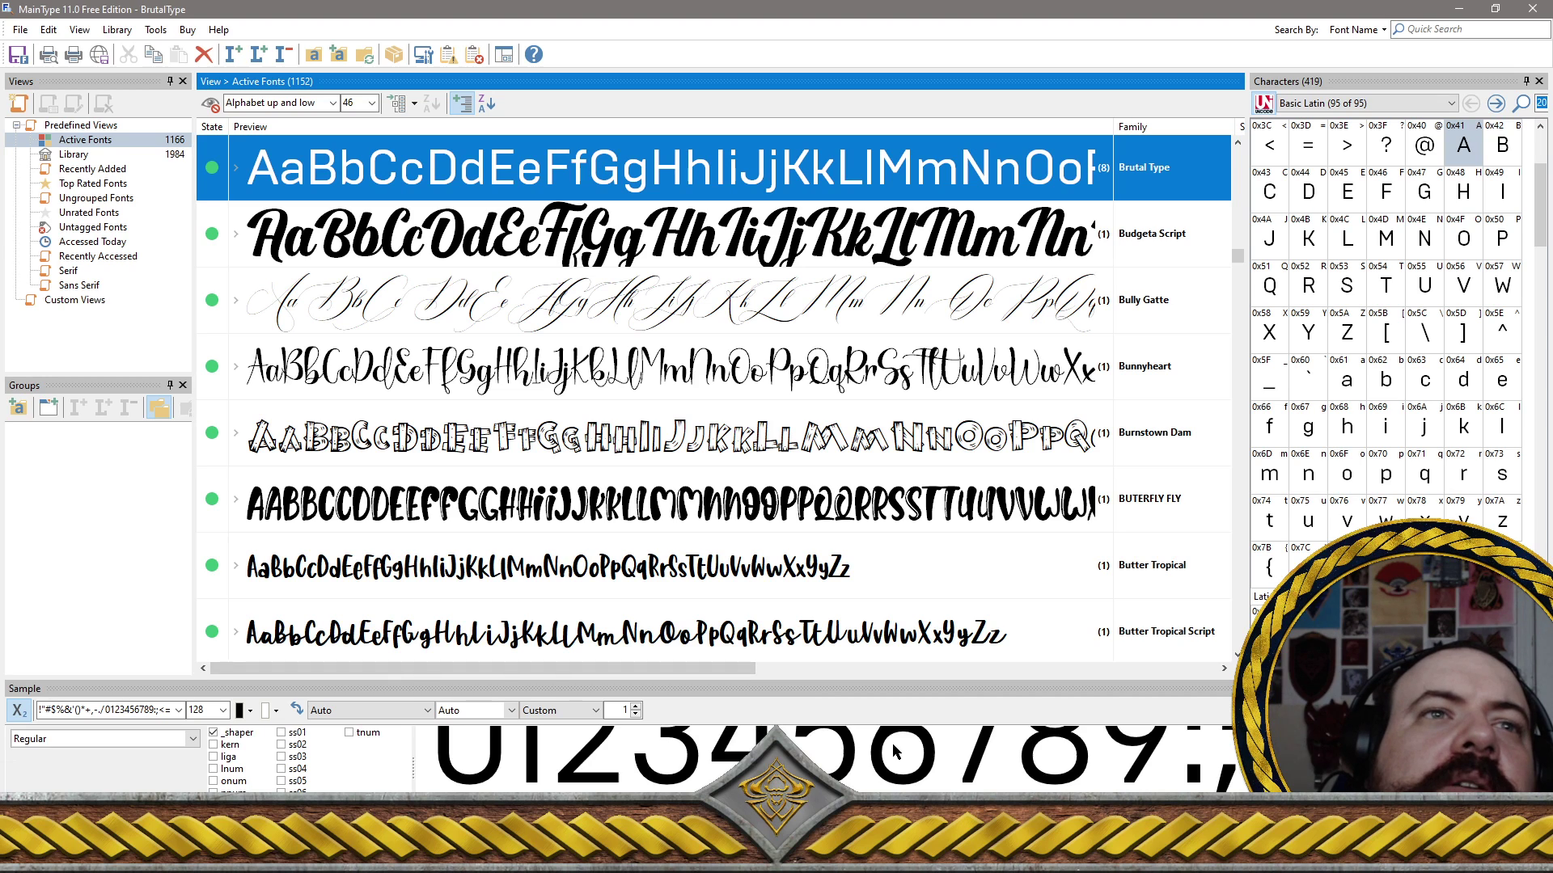
{"action": "scroll", "coordinate": [891, 744], "scroll_direction": "up", "scroll_amount": 4}
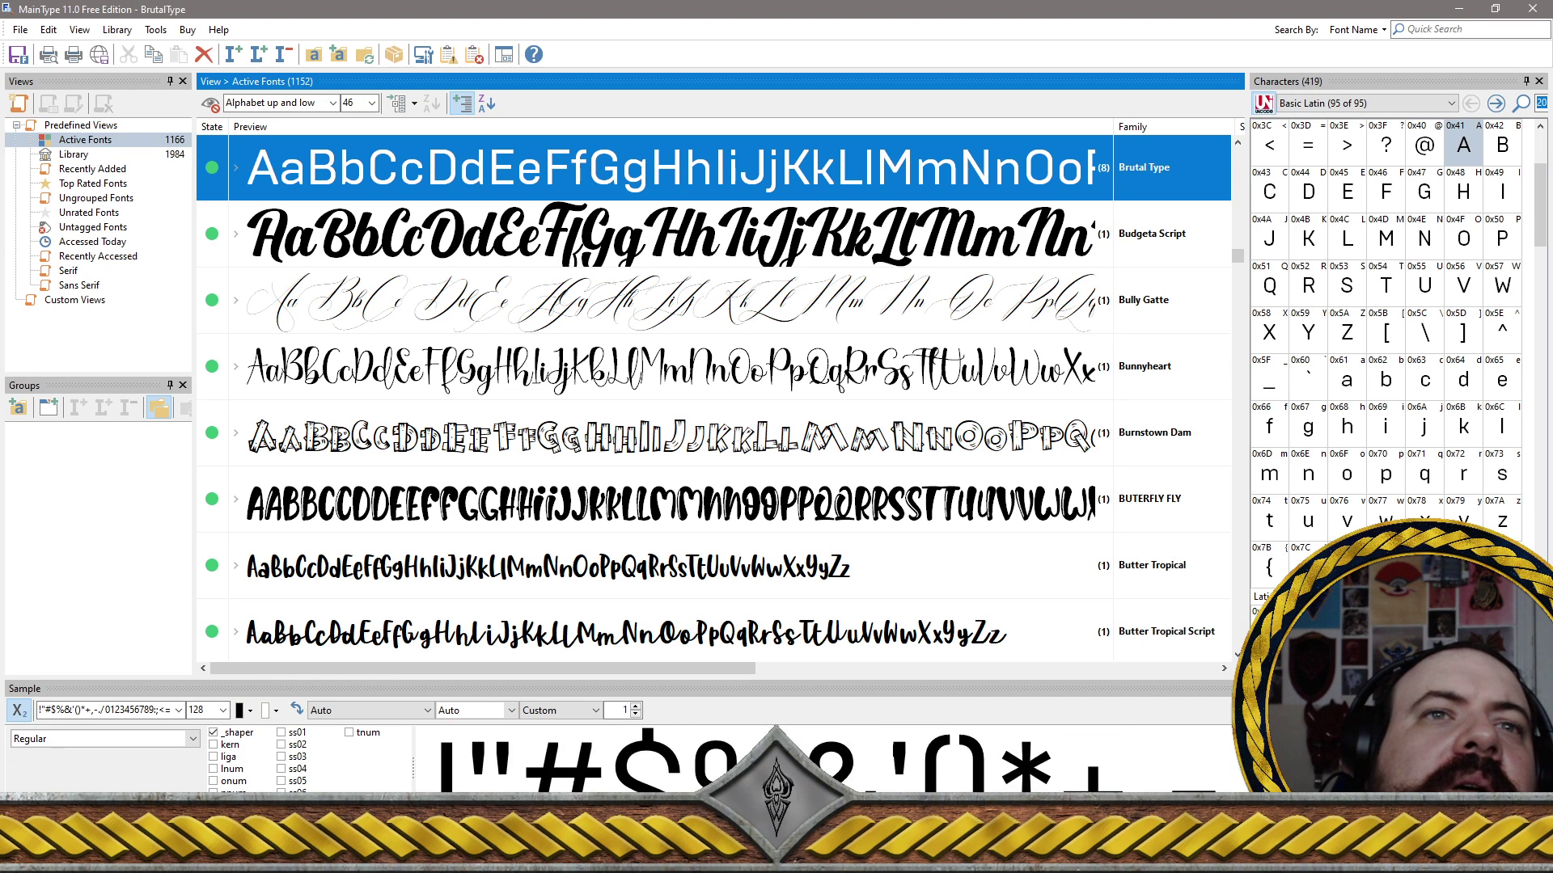
{"action": "left_click", "coordinate": [705, 303], "text": "ctrl"}
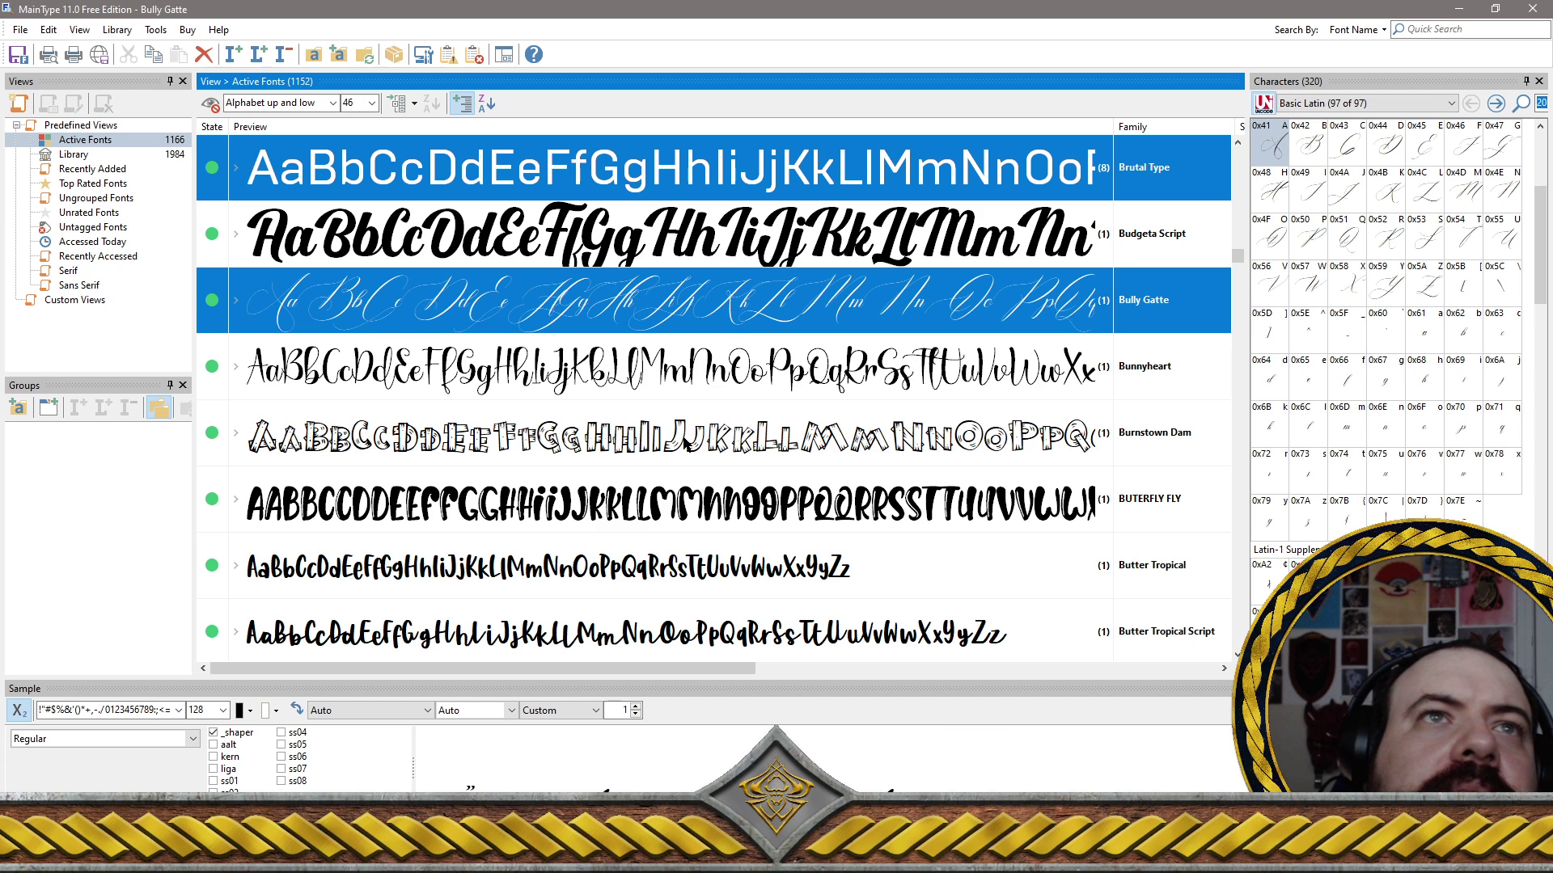
{"action": "left_click", "coordinate": [686, 443], "text": "ctrl"}
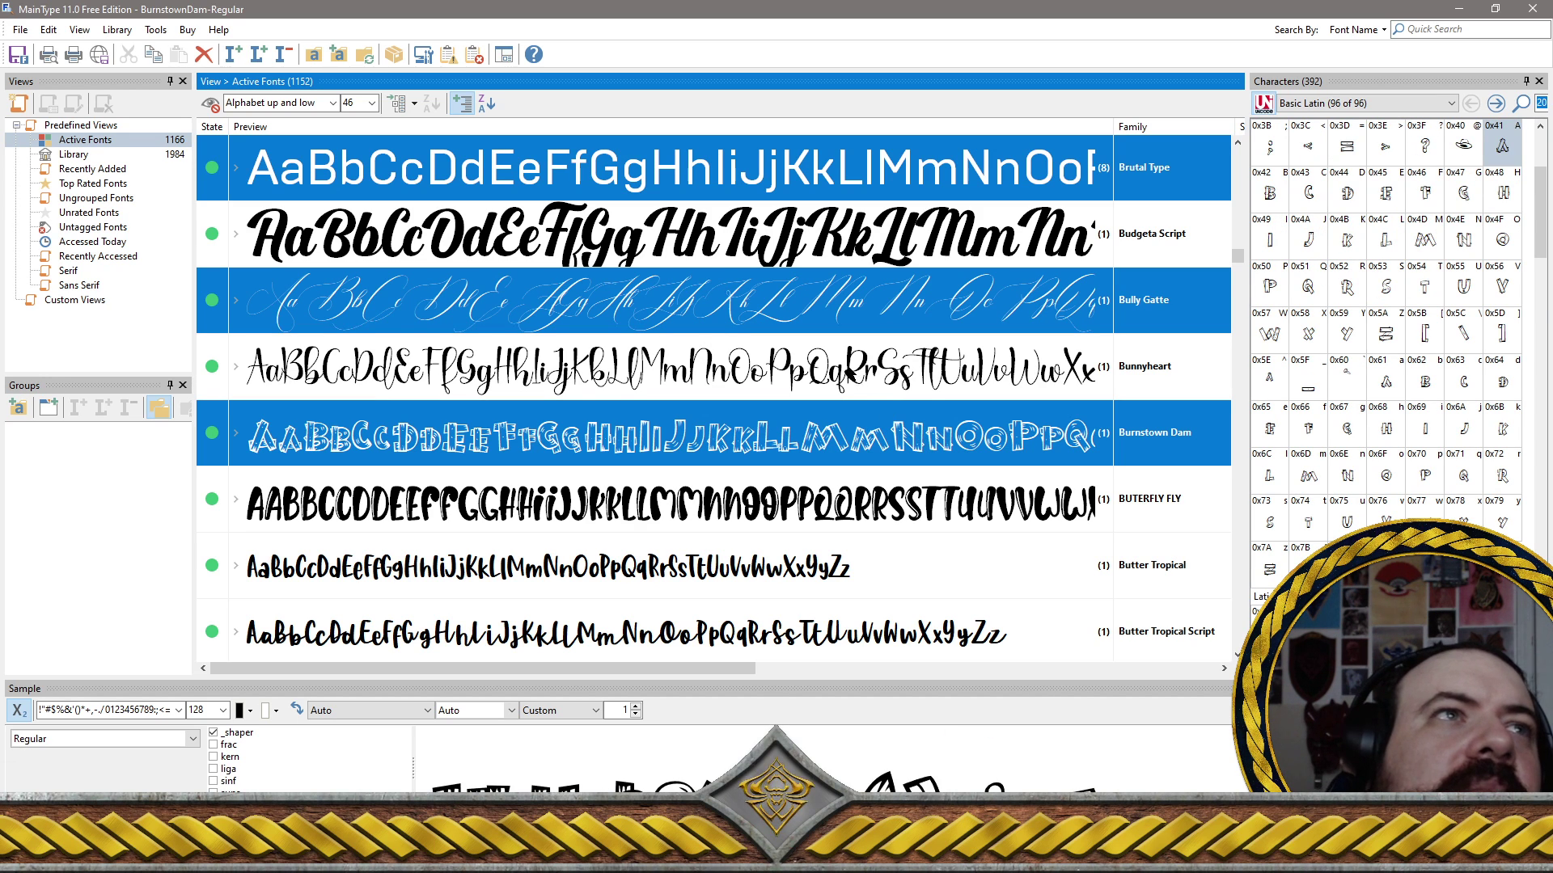
{"action": "left_click", "coordinate": [849, 372], "text": "ctrl"}
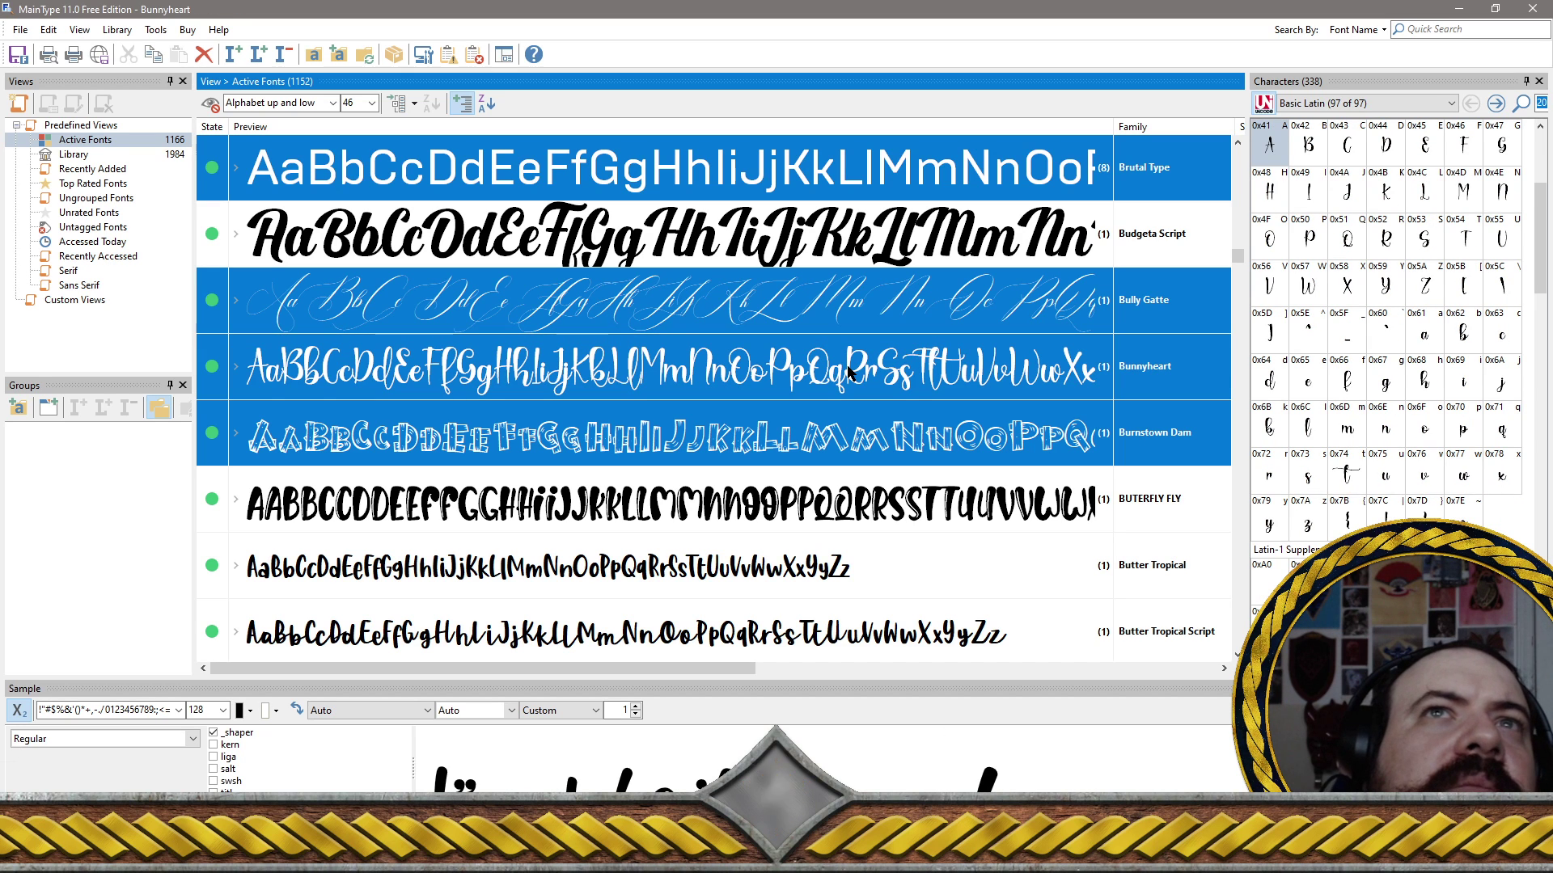
{"action": "left_click", "coordinate": [722, 225], "text": "ctrl"}
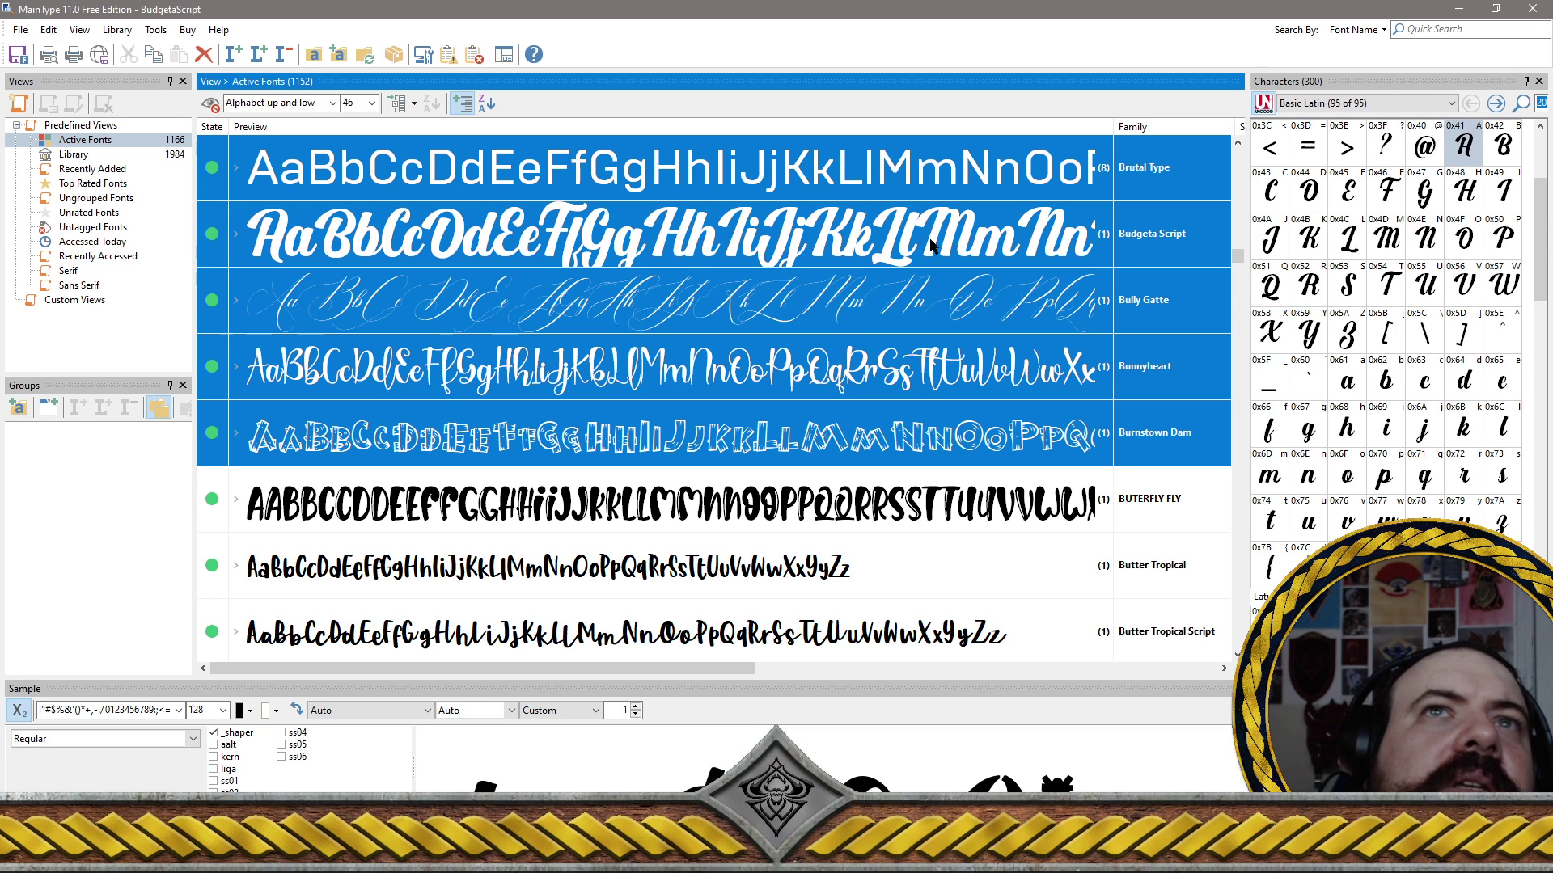
Extend the selection with BUTERFLY FLY, Butter Tropical, Butter Tropical Script, Byemalkan and Byemalkan Reguler
{"action": "left_click", "coordinate": [769, 503], "text": "ctrl"}
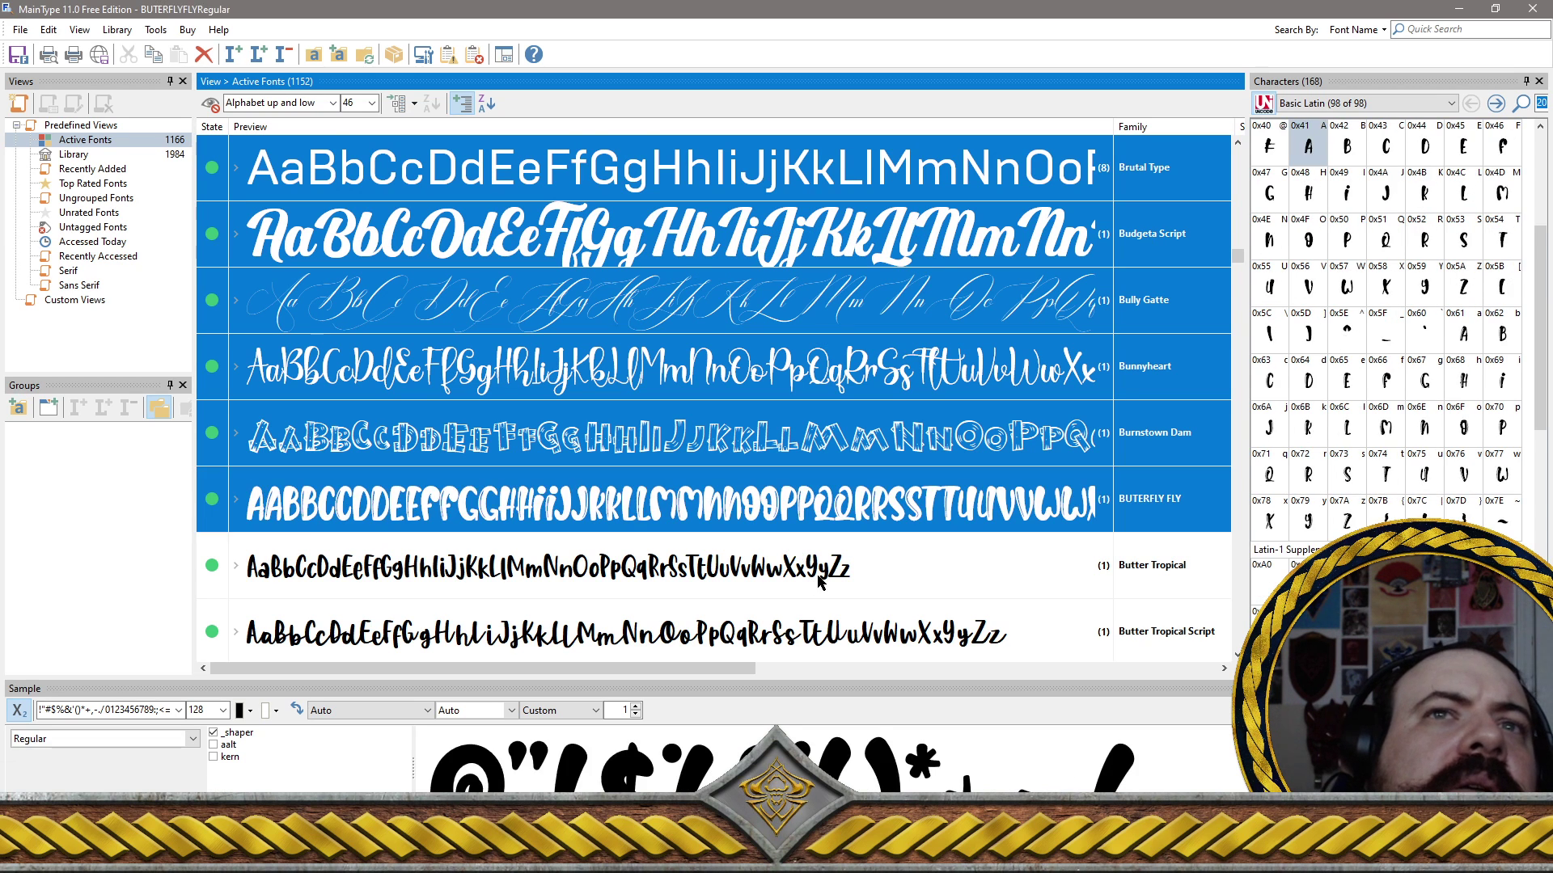
{"action": "left_click", "coordinate": [821, 582], "text": "ctrl"}
{"action": "scroll", "coordinate": [832, 568], "scroll_direction": "down", "scroll_amount": 2}
{"action": "left_click", "coordinate": [645, 255], "text": "ctrl"}
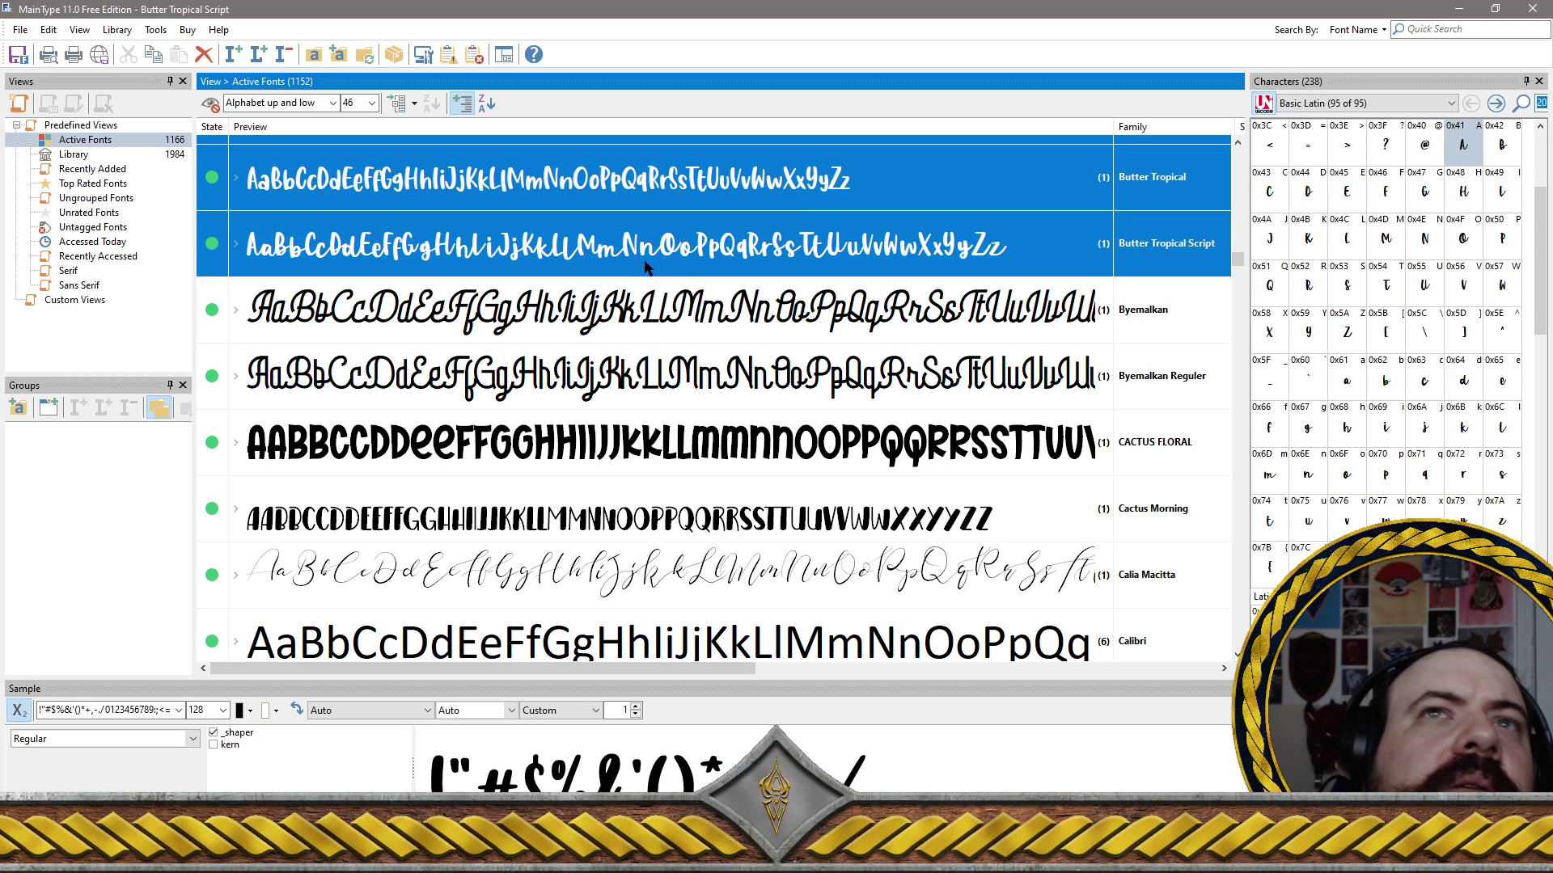
{"action": "left_click", "coordinate": [724, 317], "text": "ctrl"}
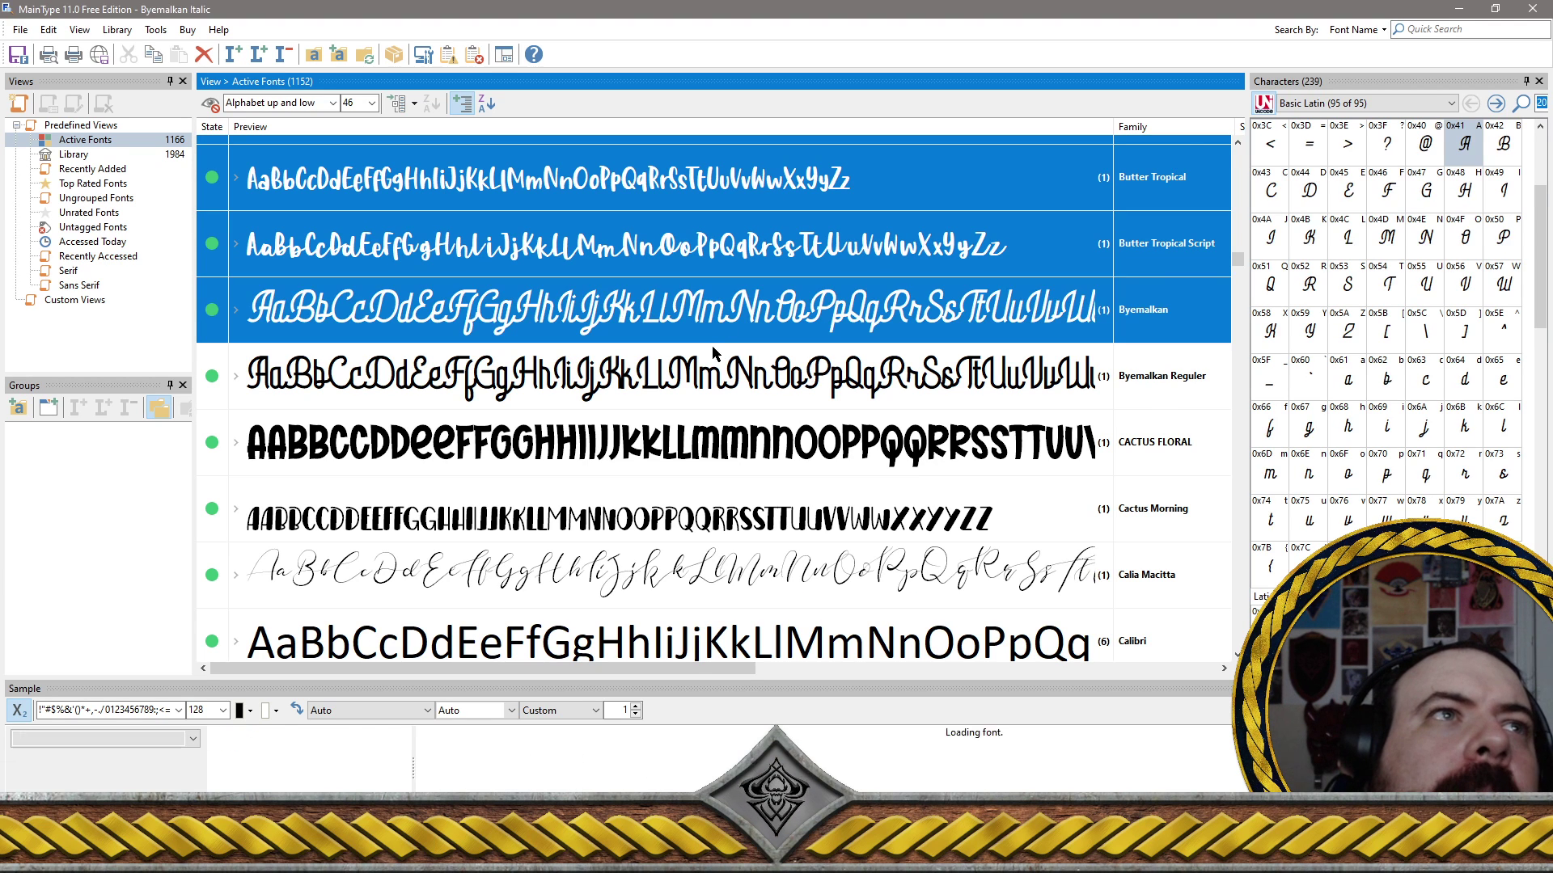
{"action": "left_click", "coordinate": [711, 377], "text": "ctrl"}
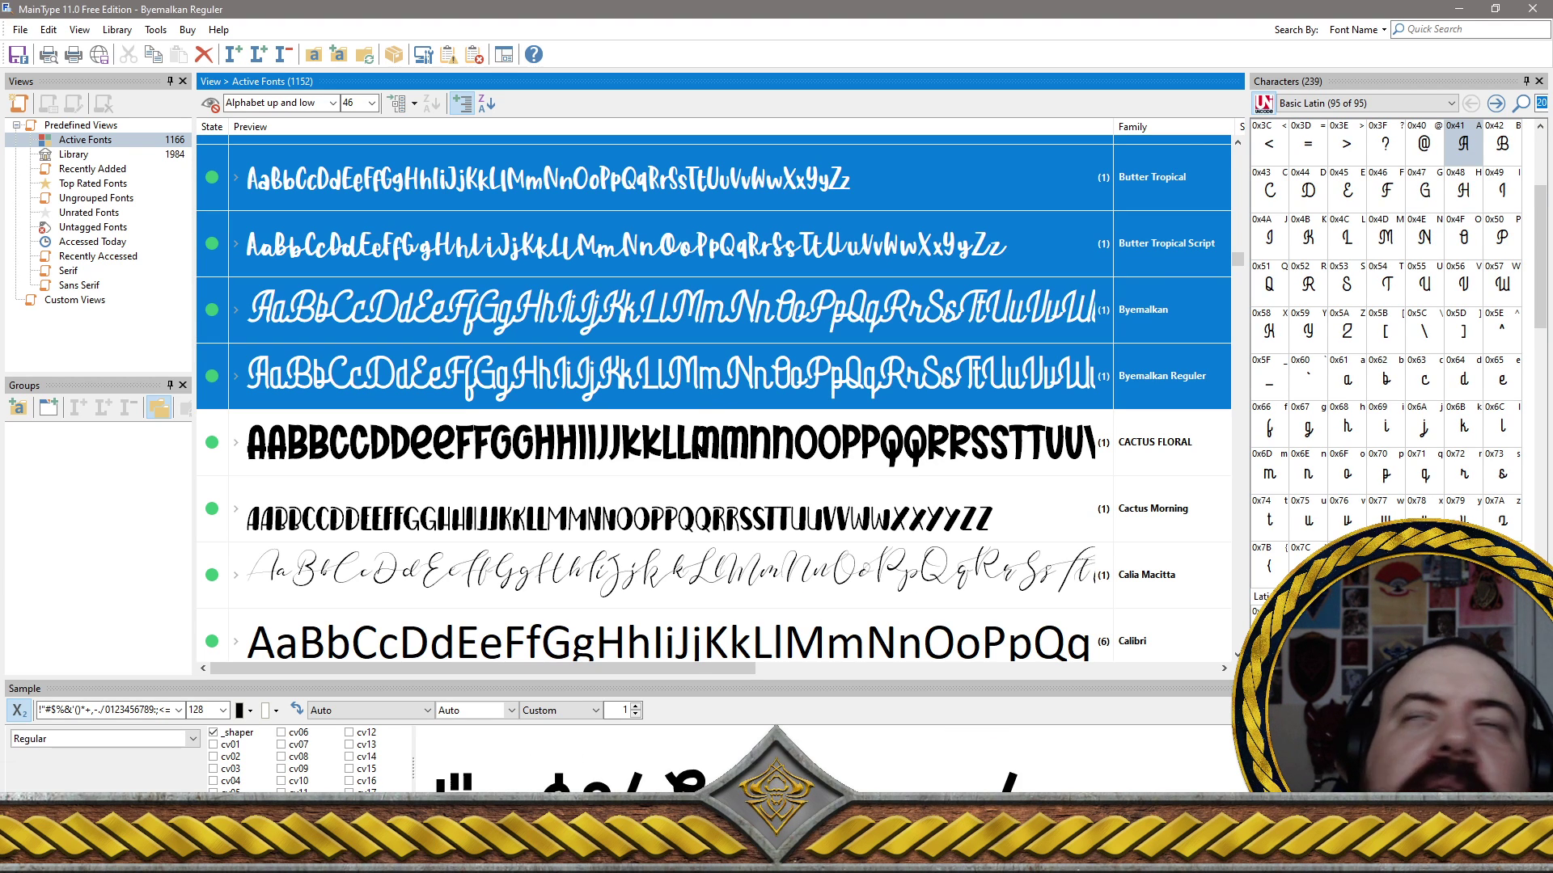
Add CACTUS FLORAL, Cactus Morning, Calia Macitta and CALIFORNIA NOW to the selection, leaving Calibri out of it
{"action": "left_click", "coordinate": [710, 442], "text": "ctrl"}
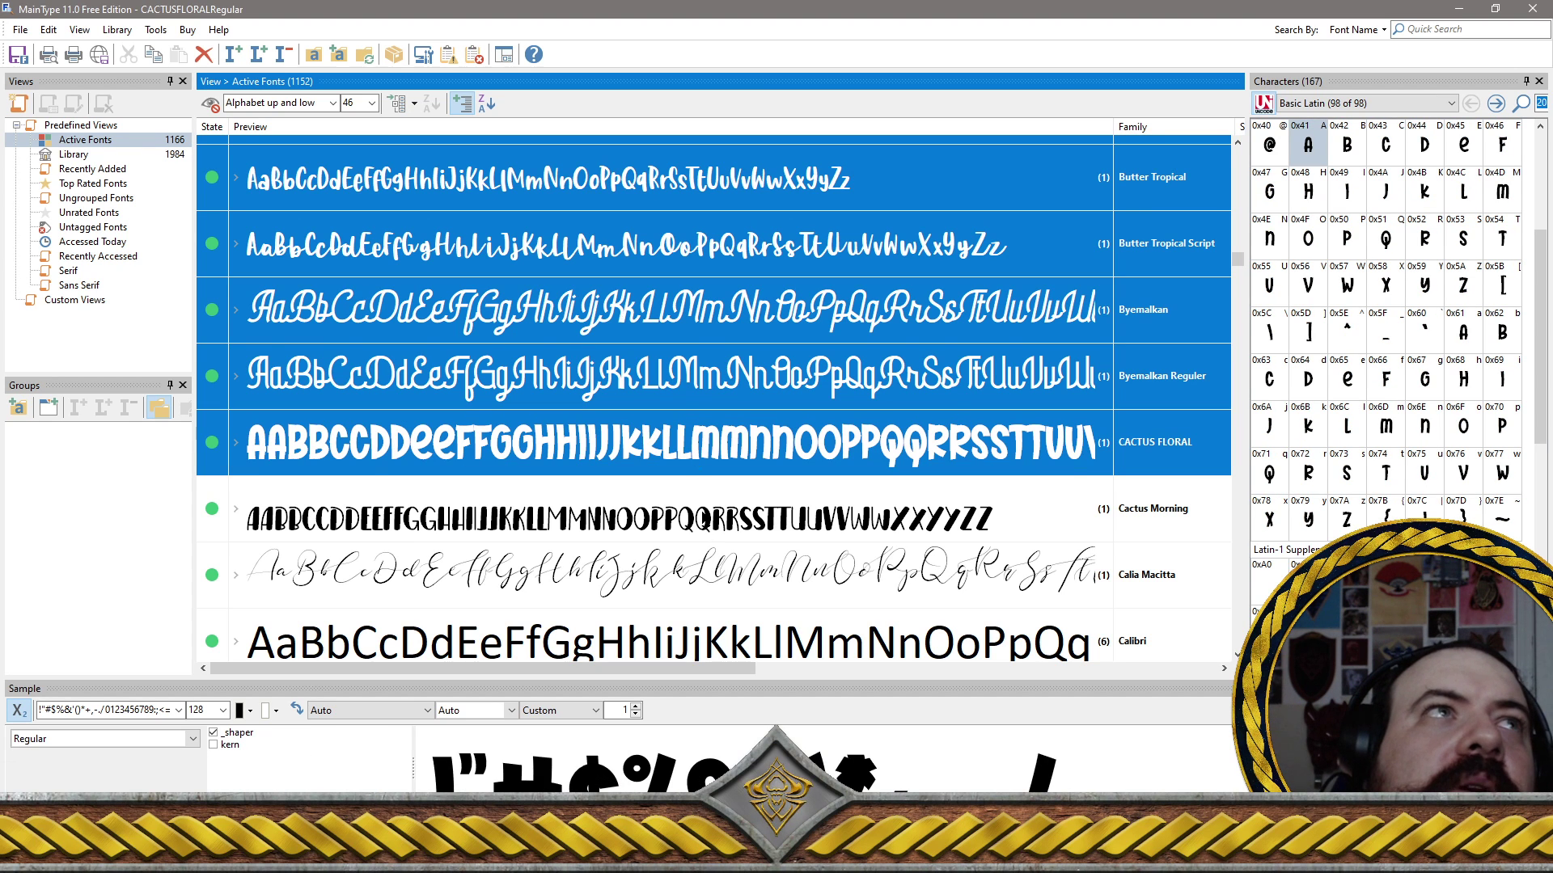
{"action": "left_click", "coordinate": [706, 517], "text": "ctrl"}
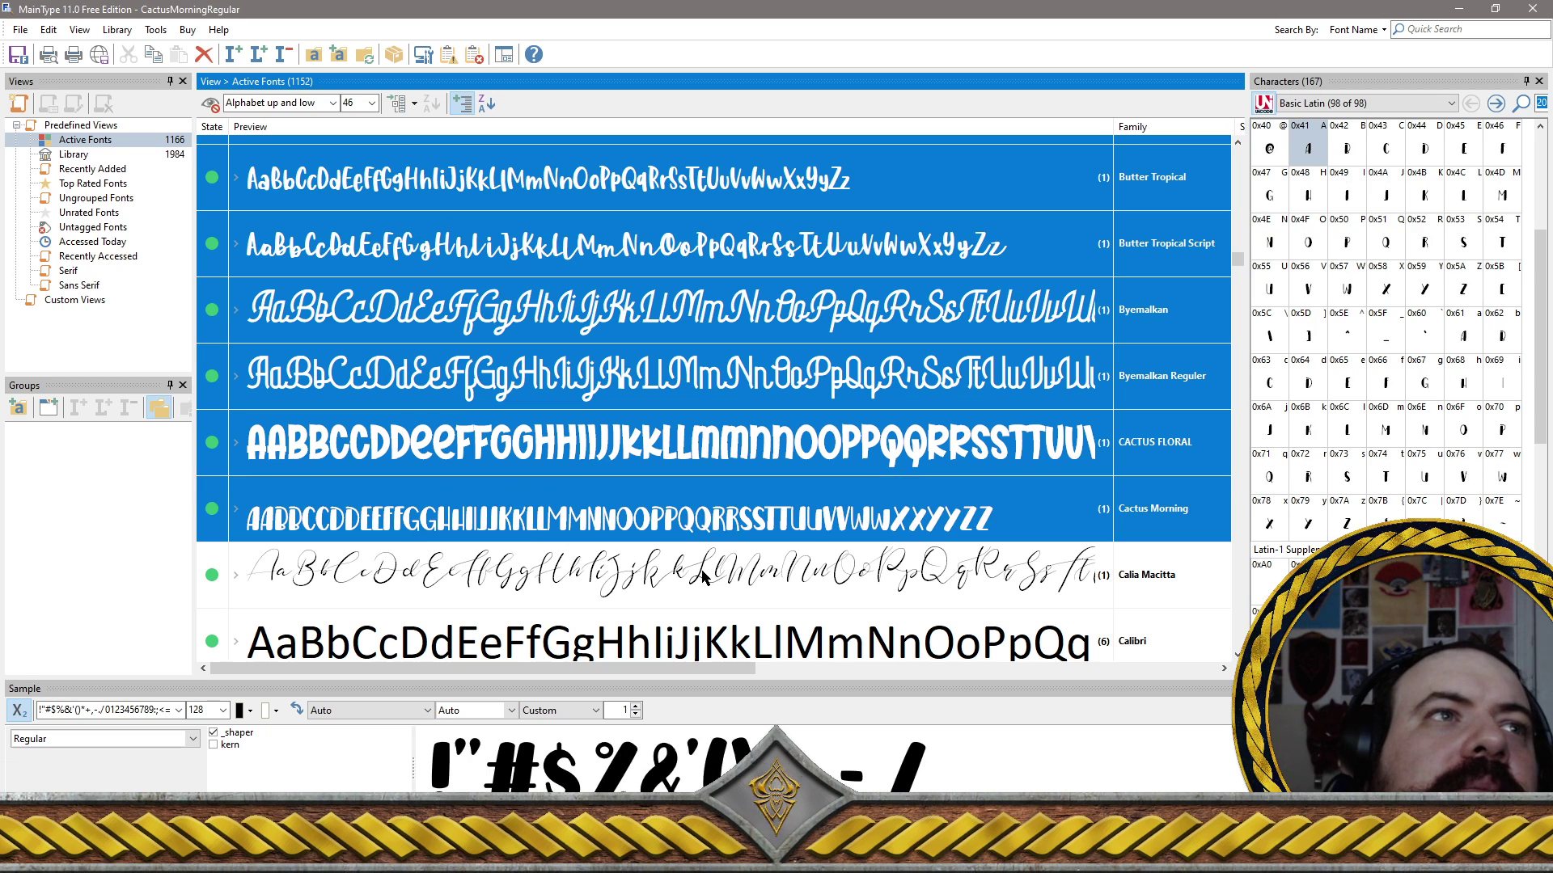
{"action": "left_click", "coordinate": [705, 579], "text": "ctrl"}
{"action": "scroll", "coordinate": [706, 580], "scroll_direction": "down", "scroll_amount": 2}
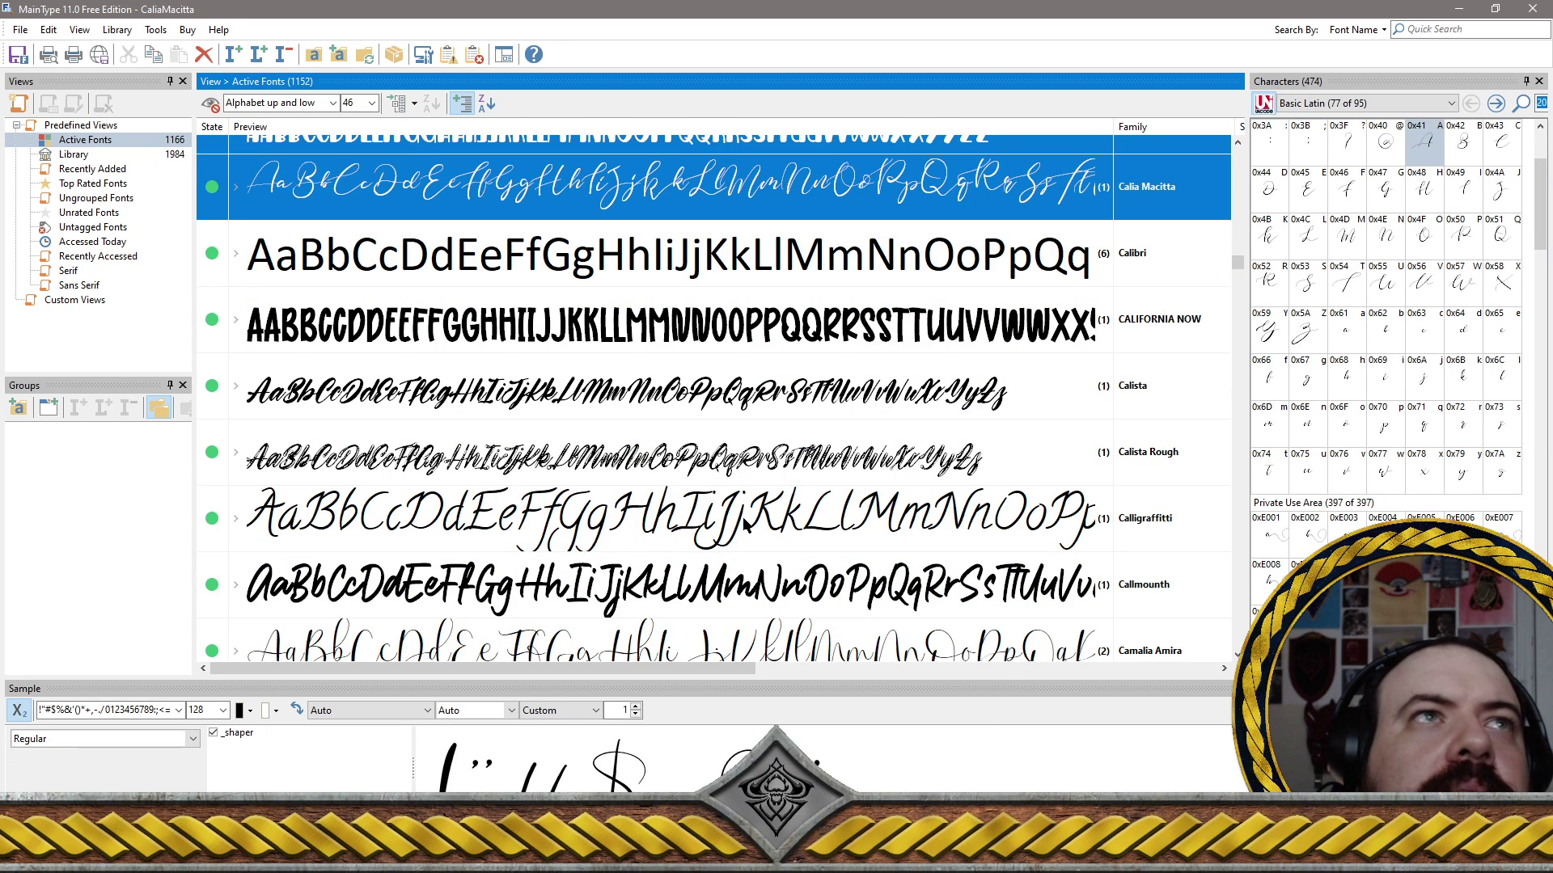
{"action": "left_click", "coordinate": [741, 343], "text": "ctrl"}
{"action": "left_click", "coordinate": [739, 343], "text": "ctrl"}
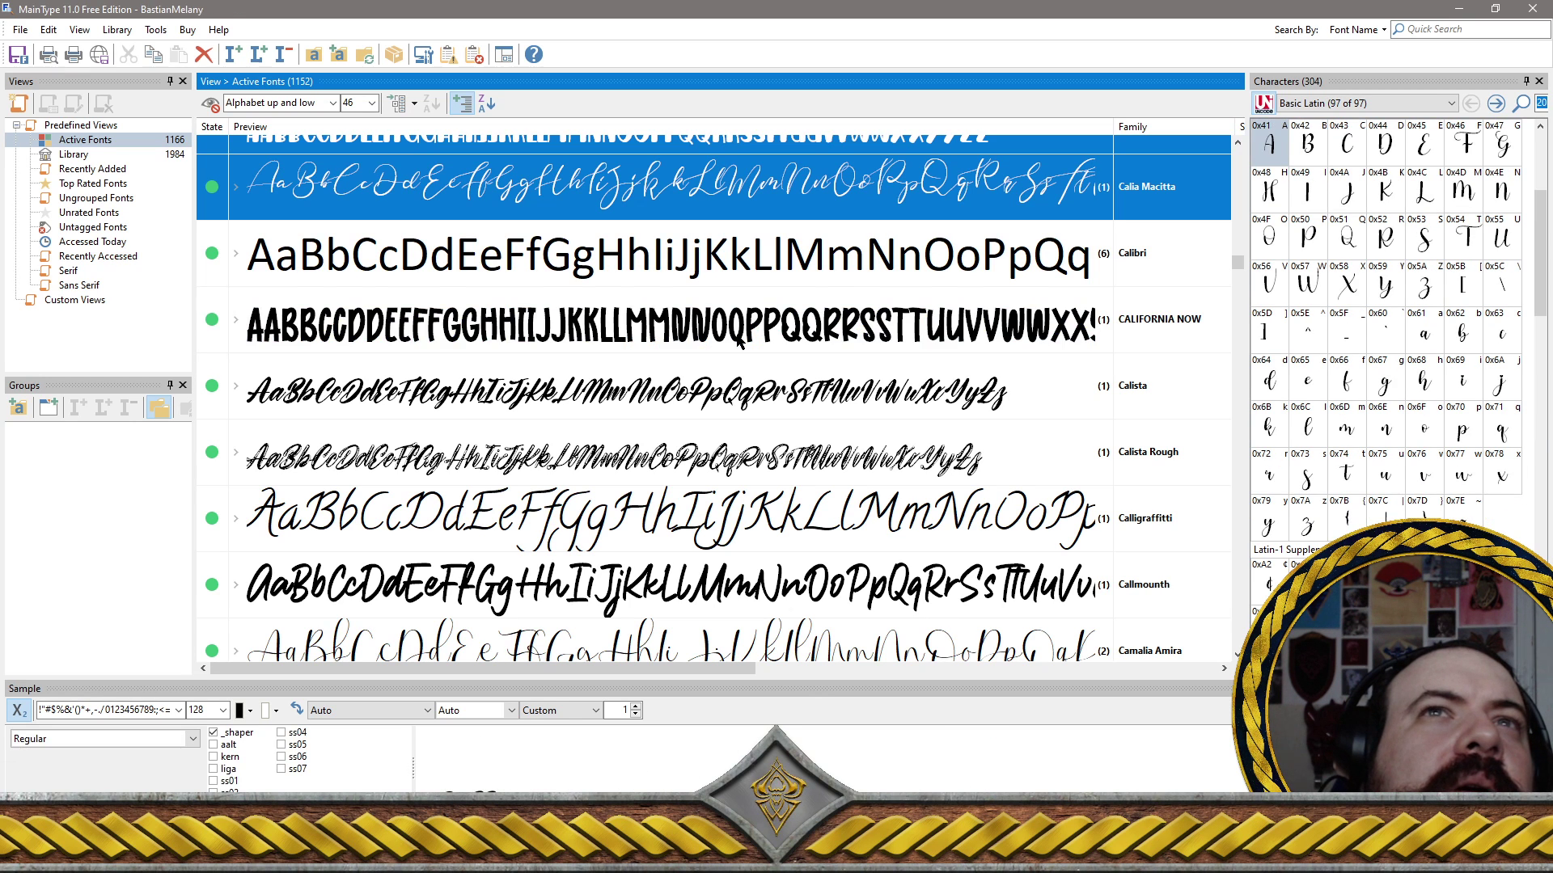
{"action": "left_click", "coordinate": [739, 342], "text": "ctrl"}
Add Calista, Calista Rough, Calligraffitti, Callmounth and Camalia Amira to the selection
{"action": "left_click", "coordinate": [726, 402], "text": "ctrl"}
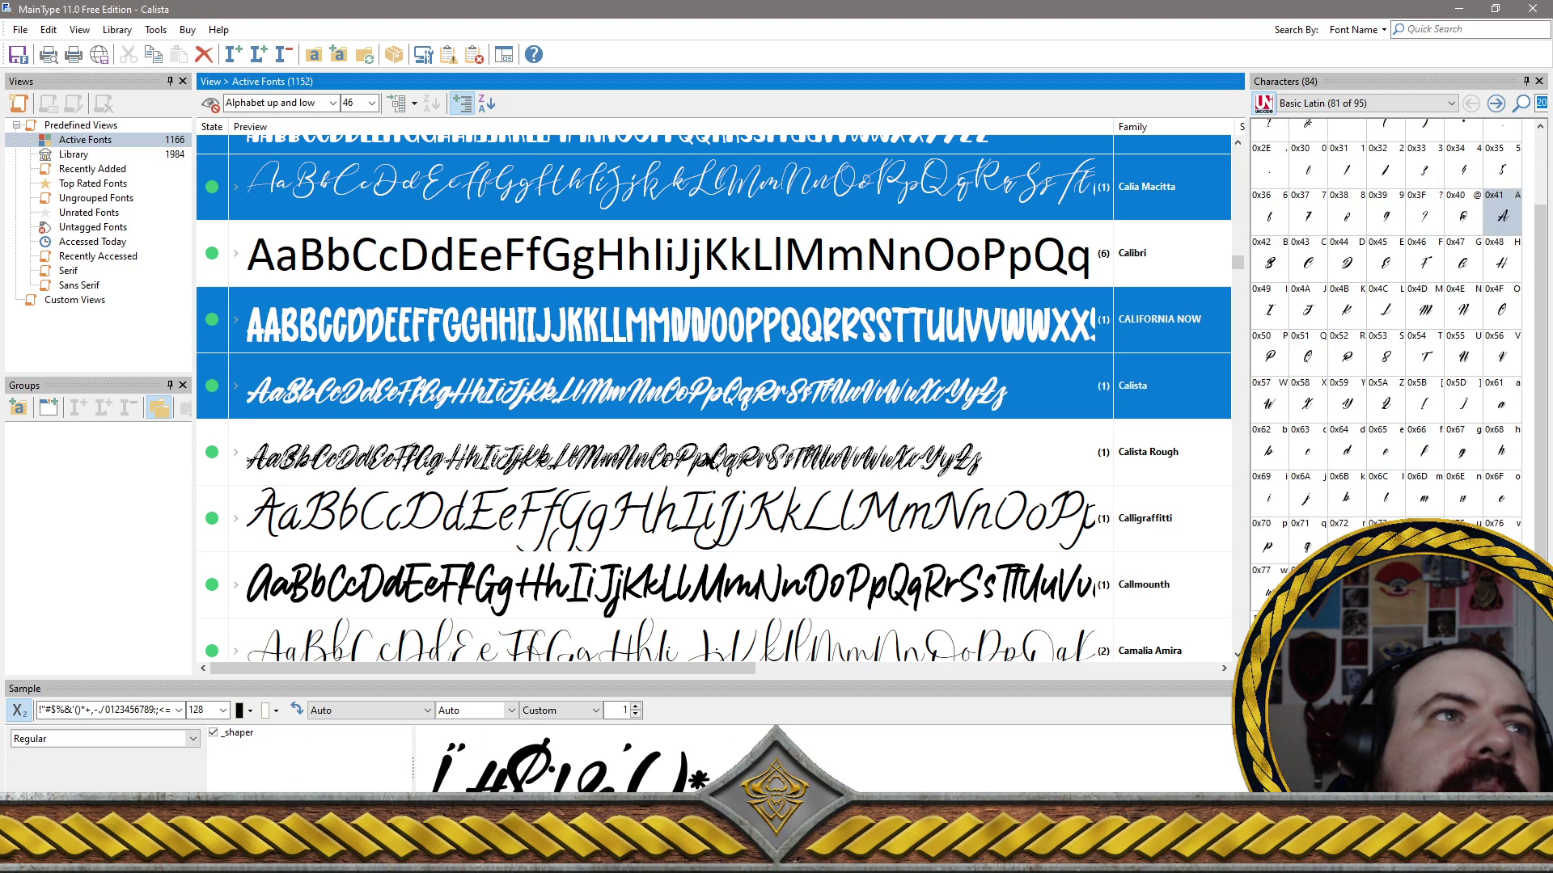
{"action": "left_click", "coordinate": [710, 459], "text": "ctrl"}
{"action": "left_click", "coordinate": [713, 536], "text": "ctrl"}
{"action": "scroll", "coordinate": [713, 537], "scroll_direction": "down", "scroll_amount": 3}
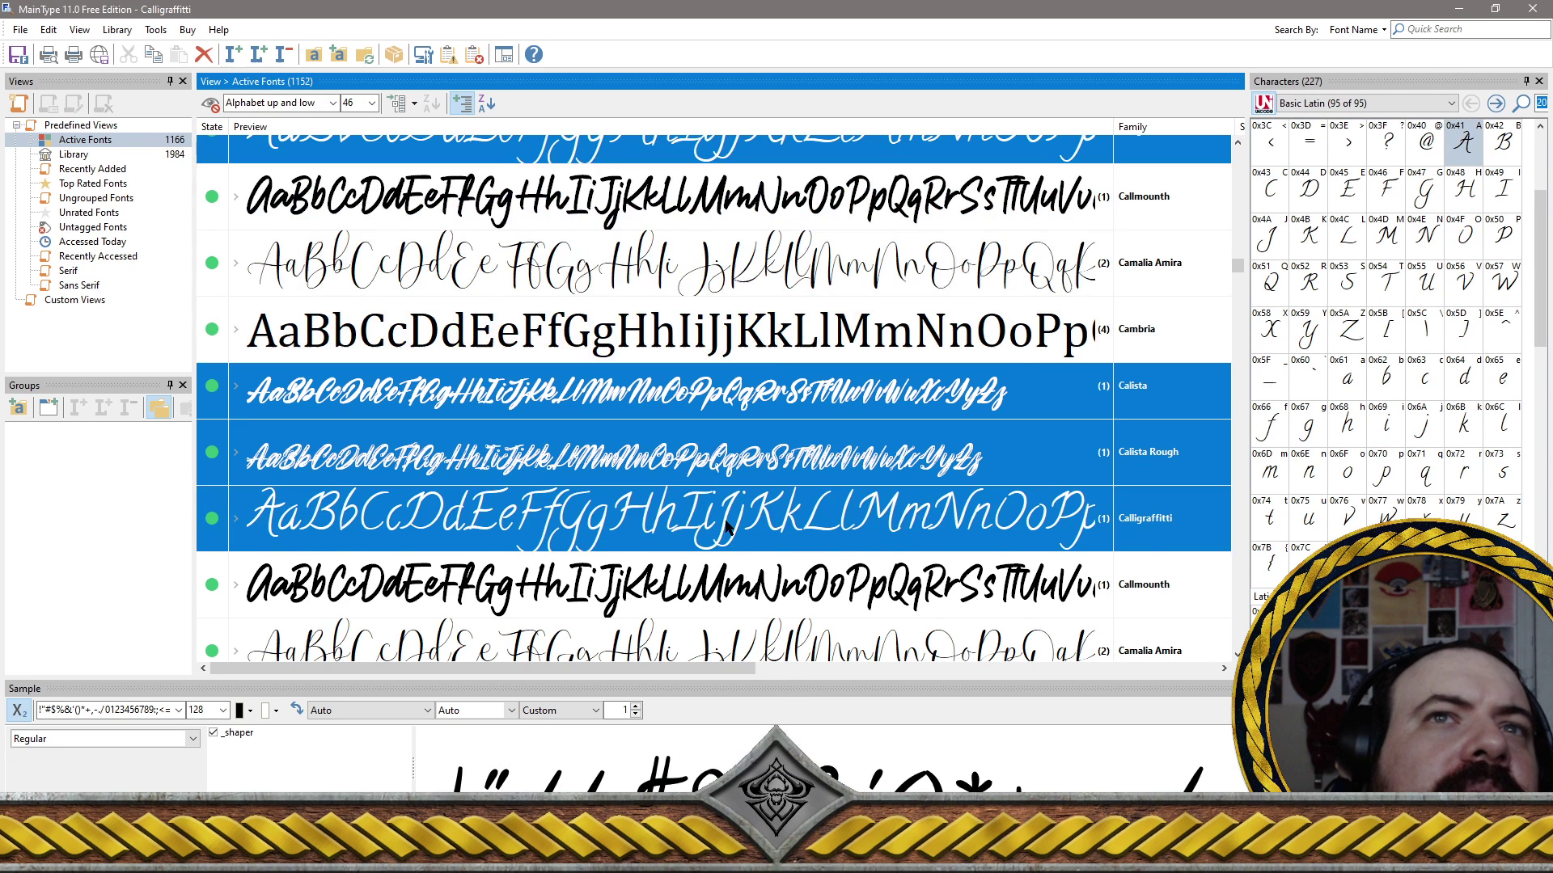
{"action": "left_click", "coordinate": [760, 227], "text": "ctrl"}
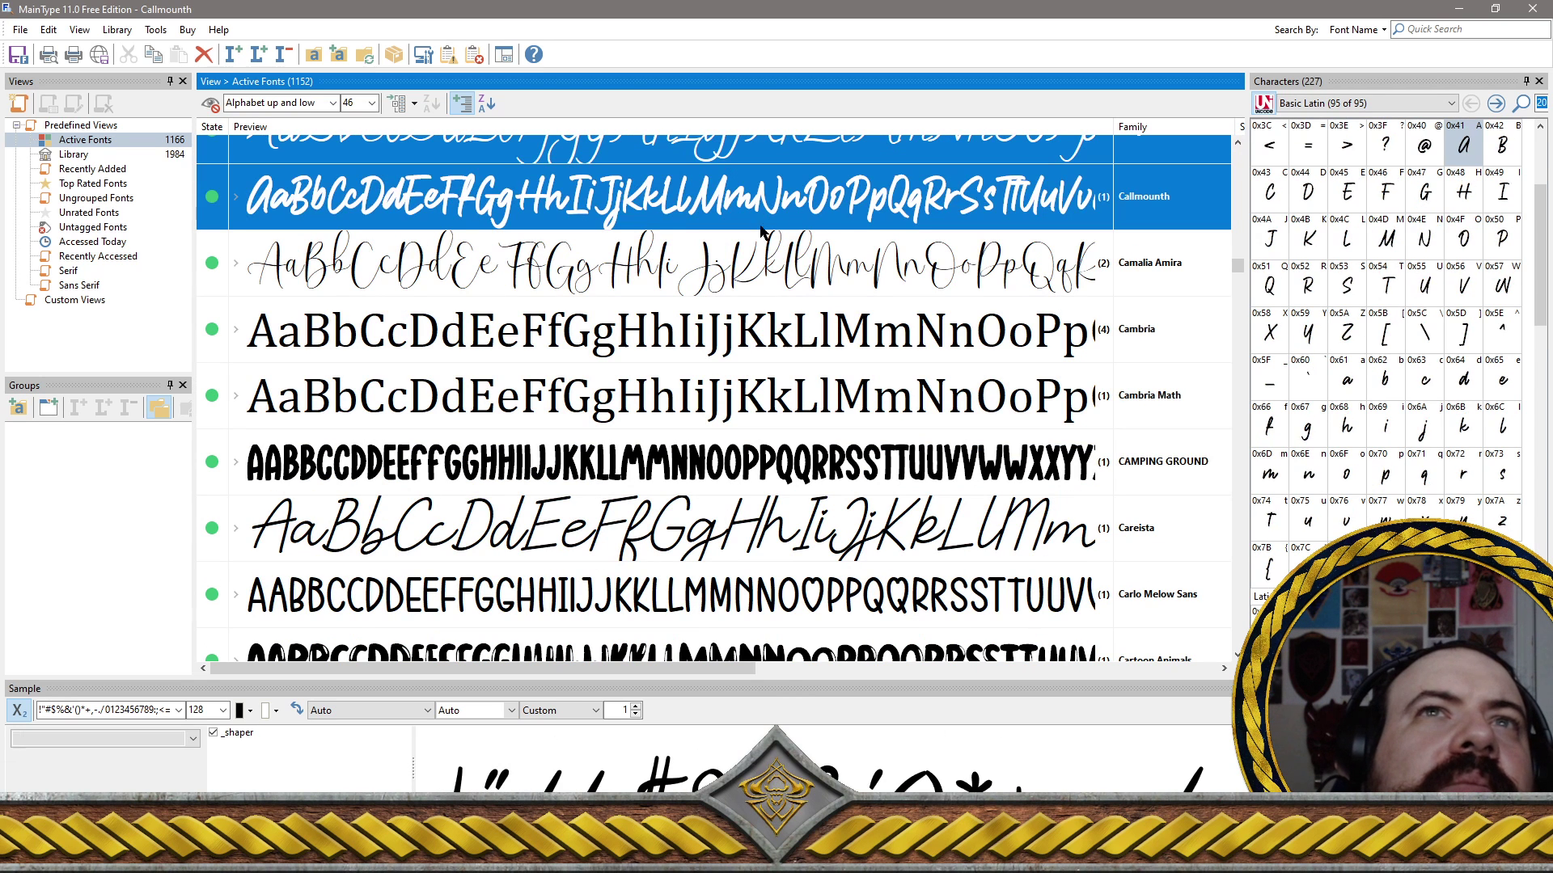
{"action": "left_click", "coordinate": [747, 287], "text": "ctrl"}
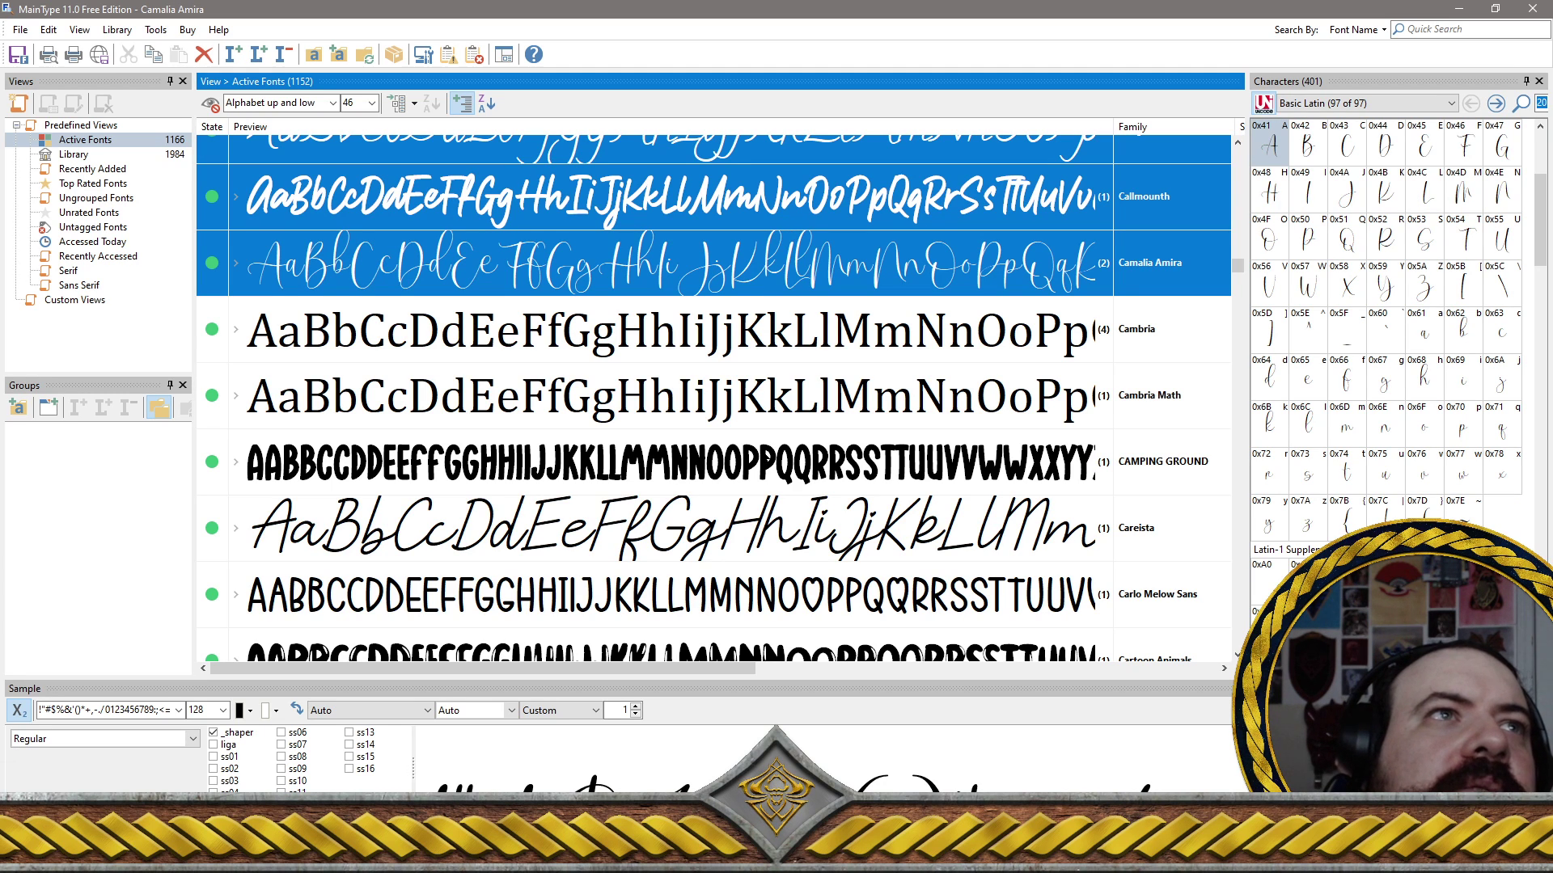
Skip Cambria and Cambria Math and add CAMPING GROUND, Careista, Carlo Melow Sans and Cartoon Animals to the selection
{"action": "left_click", "coordinate": [736, 488], "text": "ctrl"}
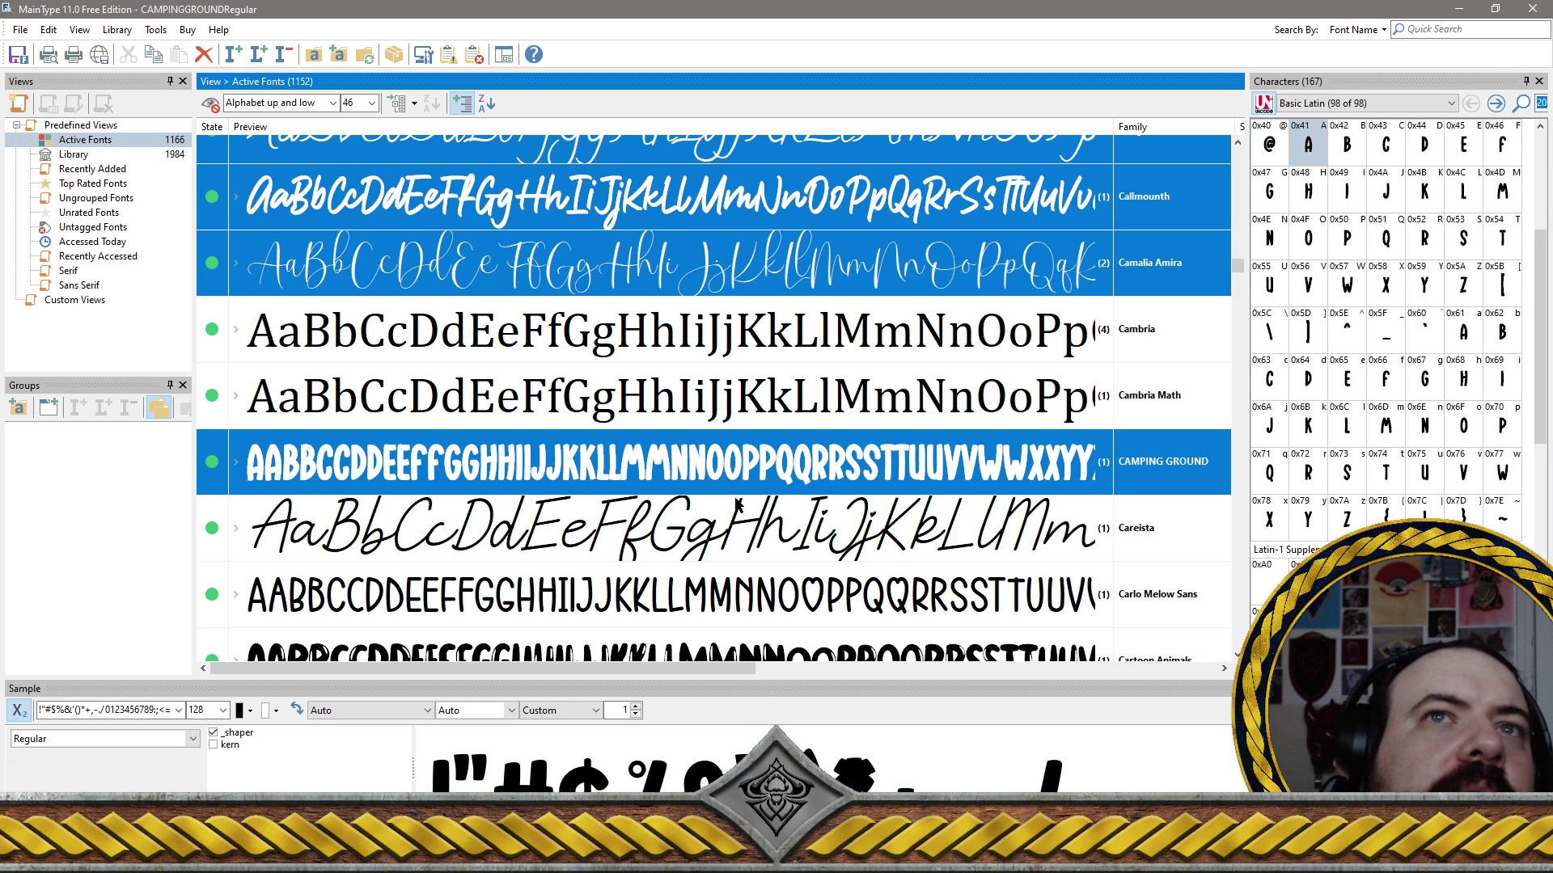
{"action": "left_click", "coordinate": [768, 536], "text": "ctrl"}
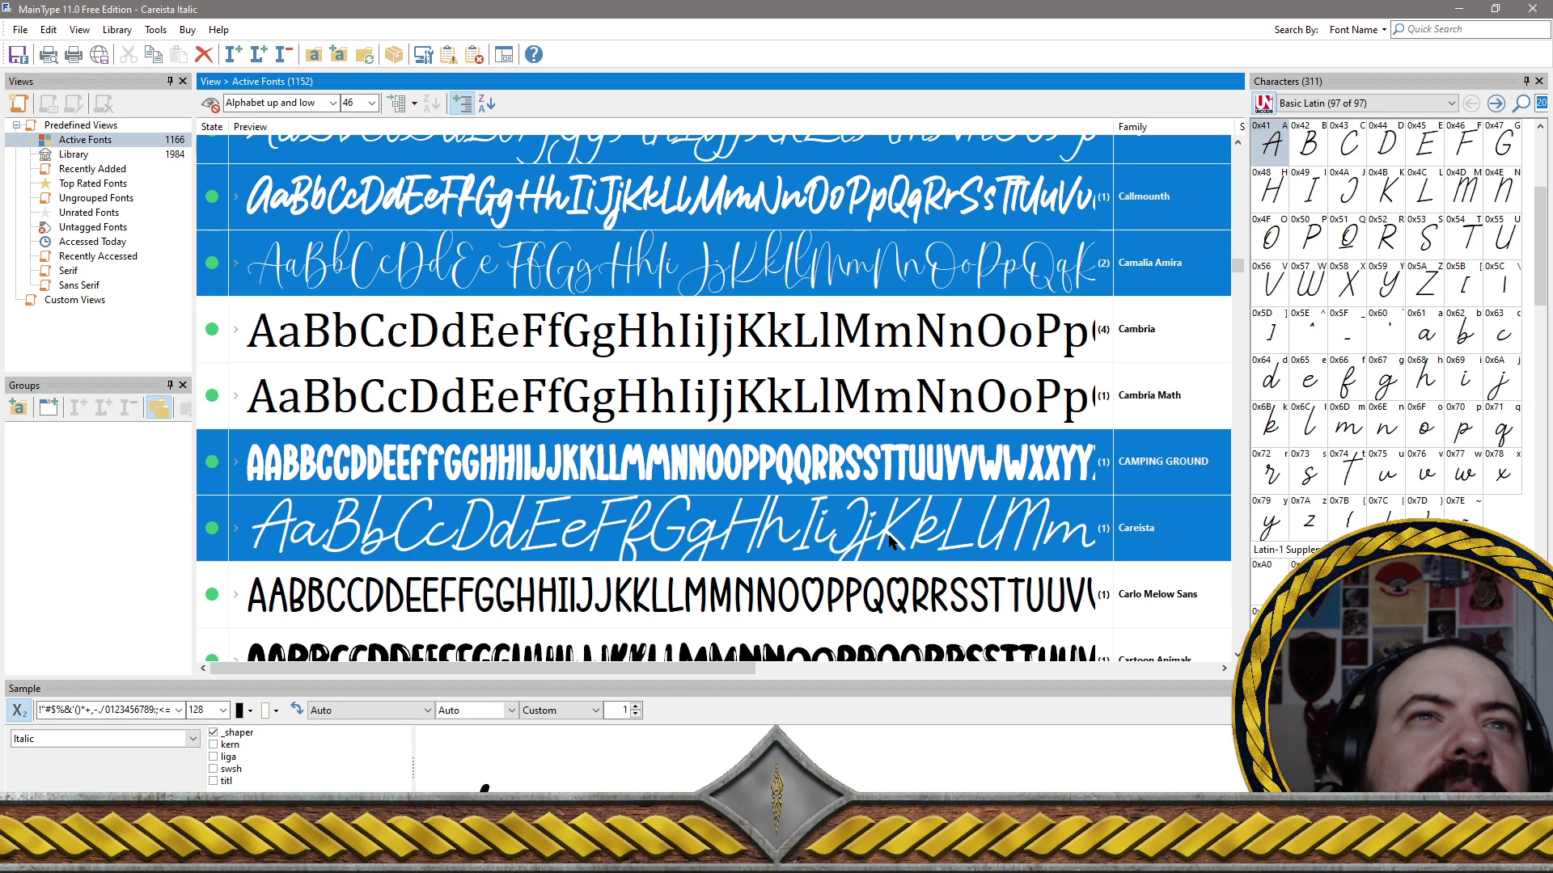
{"action": "scroll", "coordinate": [890, 540], "scroll_direction": "down", "scroll_amount": 2}
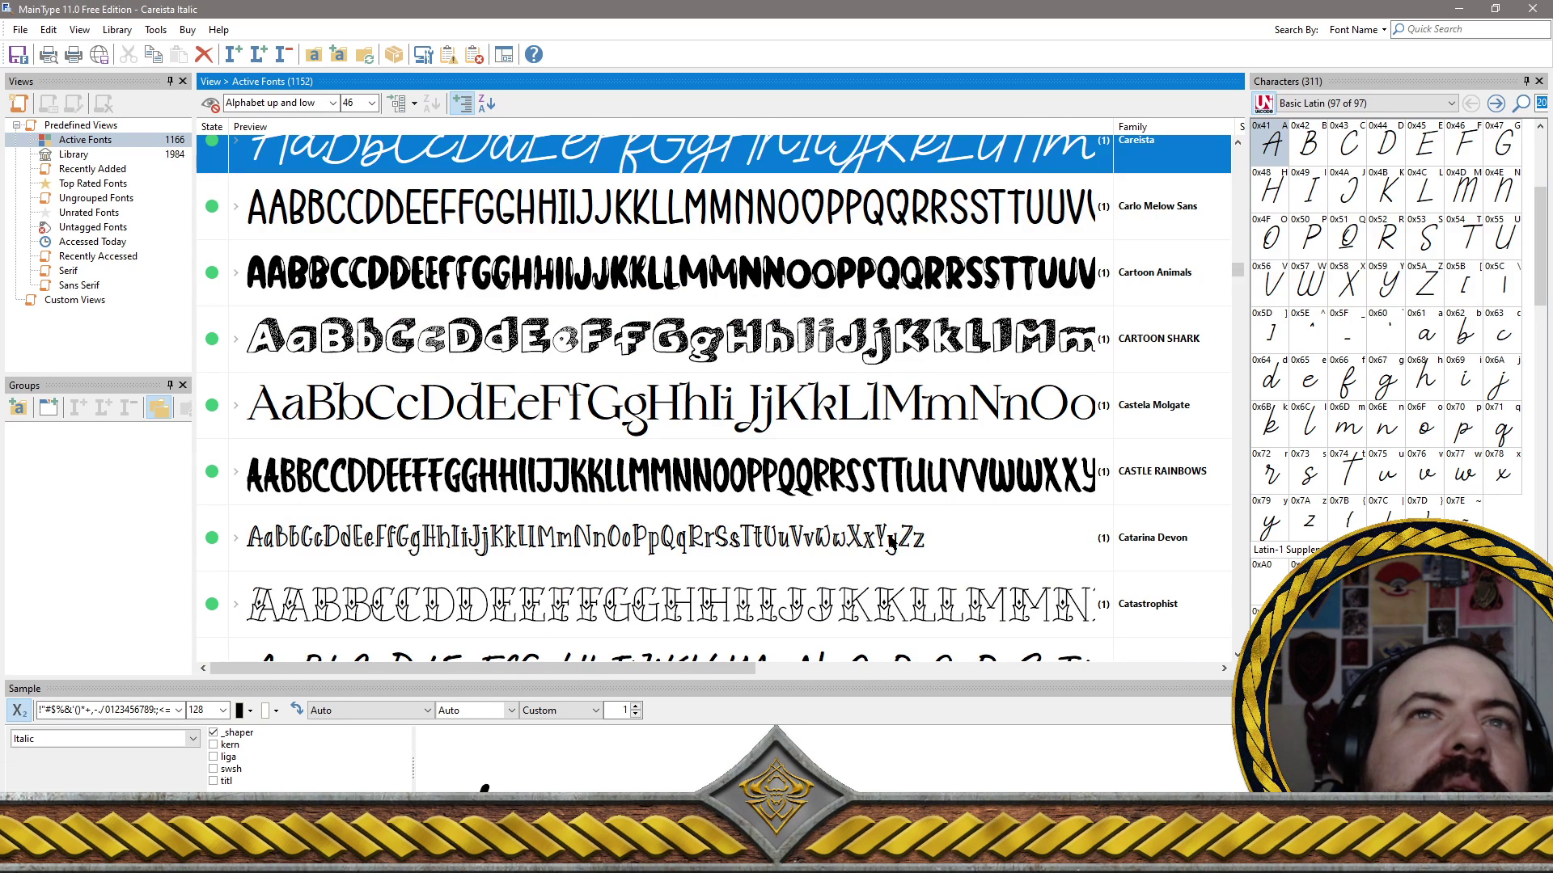
{"action": "left_click", "coordinate": [774, 218], "text": "ctrl"}
{"action": "left_click", "coordinate": [779, 259], "text": "ctrl"}
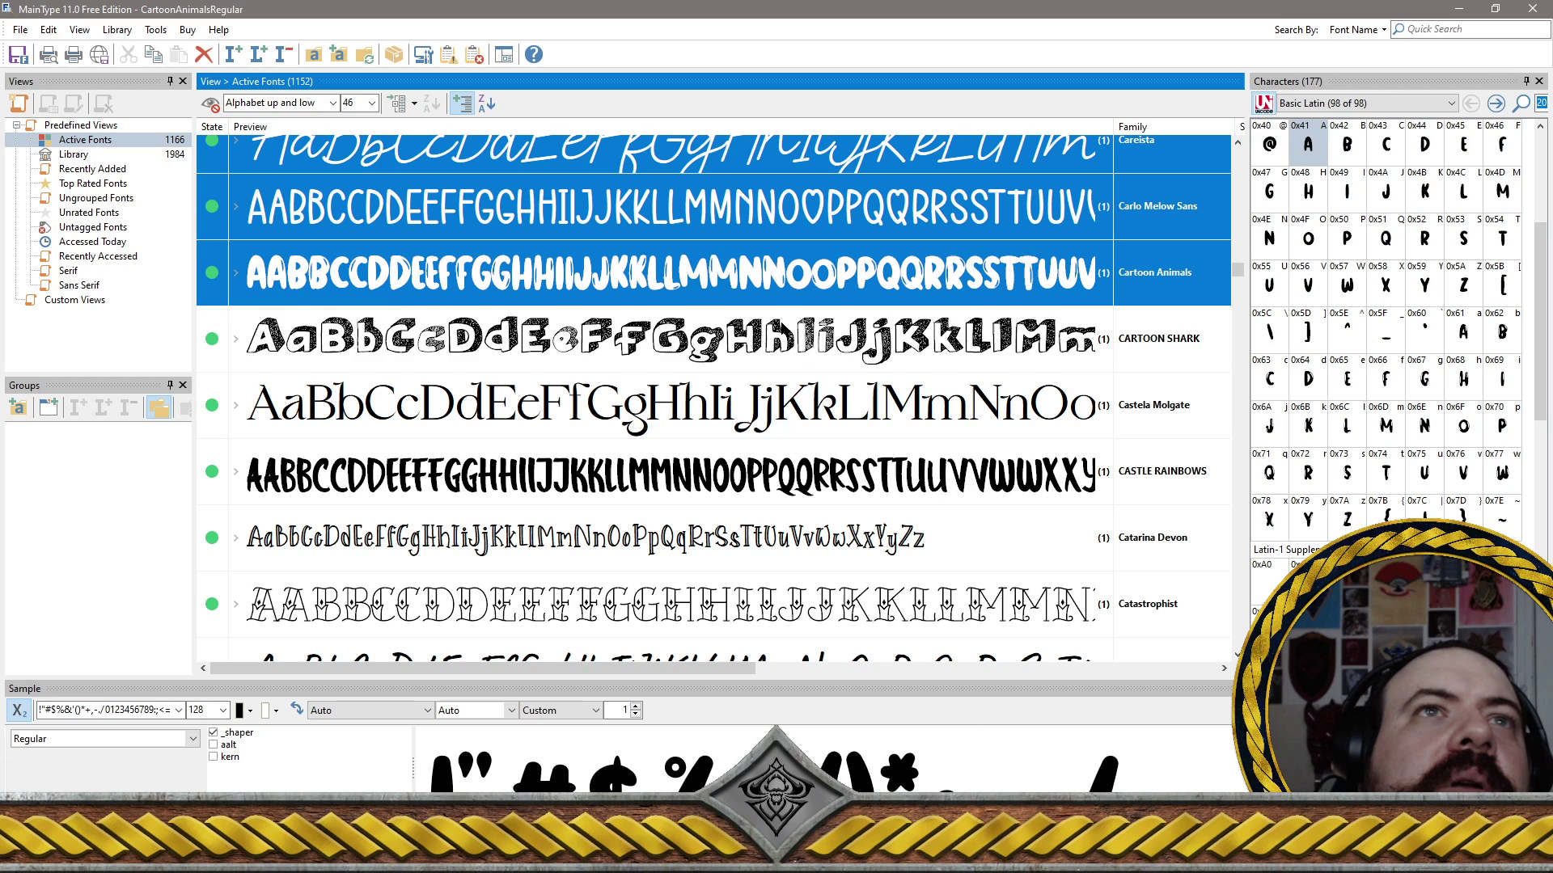
Extend the selection with CARTOON SHARK, Castela Molgate, CASTLE RAINBOWS, Catarina Devon and Catastrophist
{"action": "left_click", "coordinate": [795, 353], "text": "ctrl"}
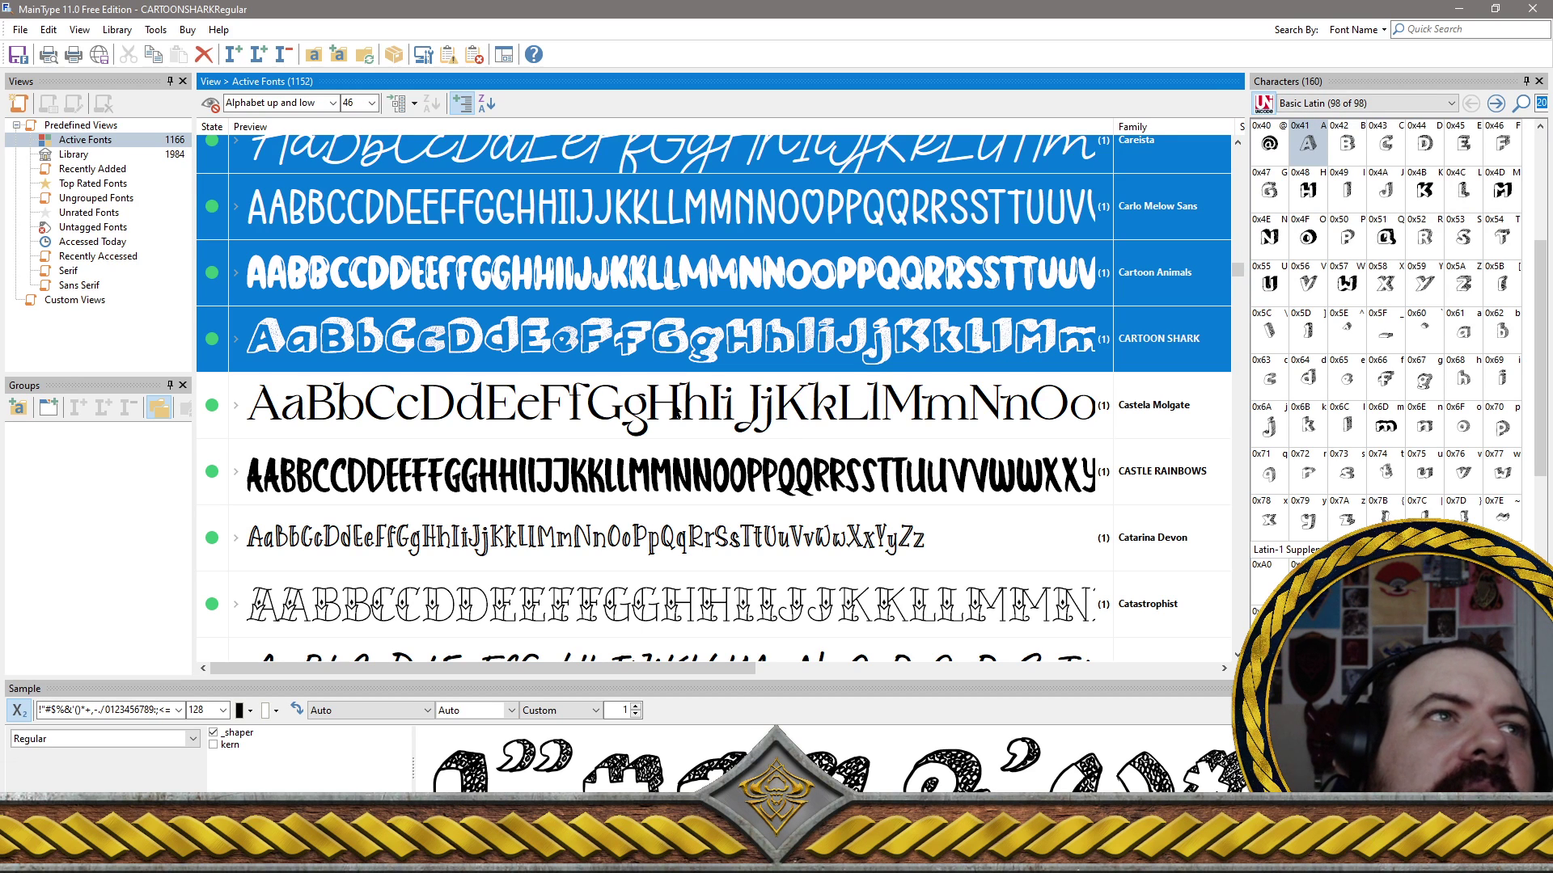
{"action": "left_click", "coordinate": [696, 417], "text": "ctrl"}
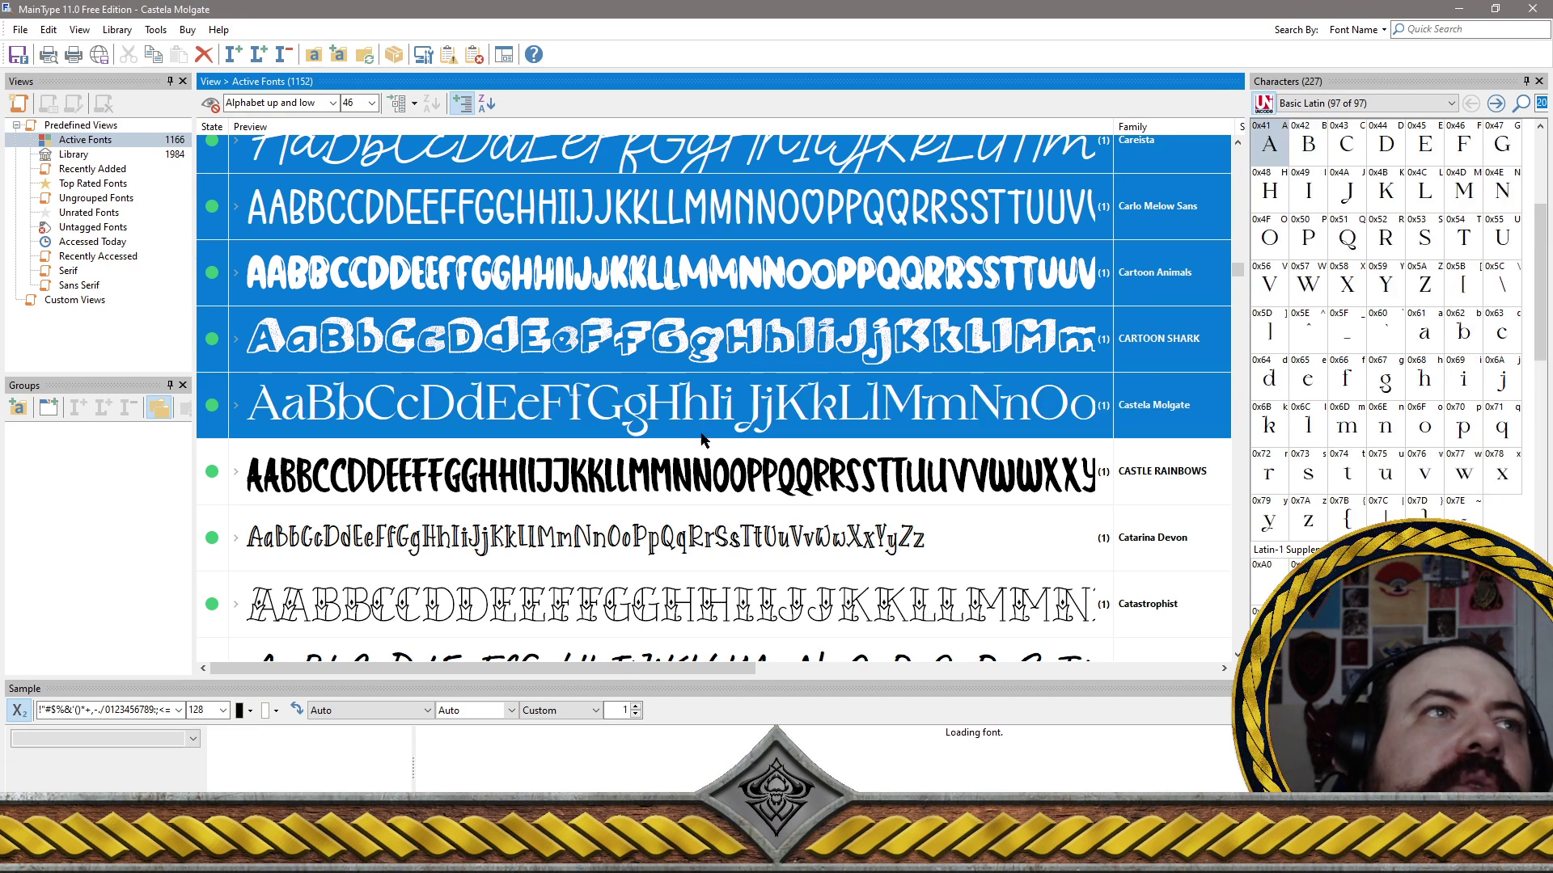
{"action": "left_click", "coordinate": [703, 500], "text": "ctrl"}
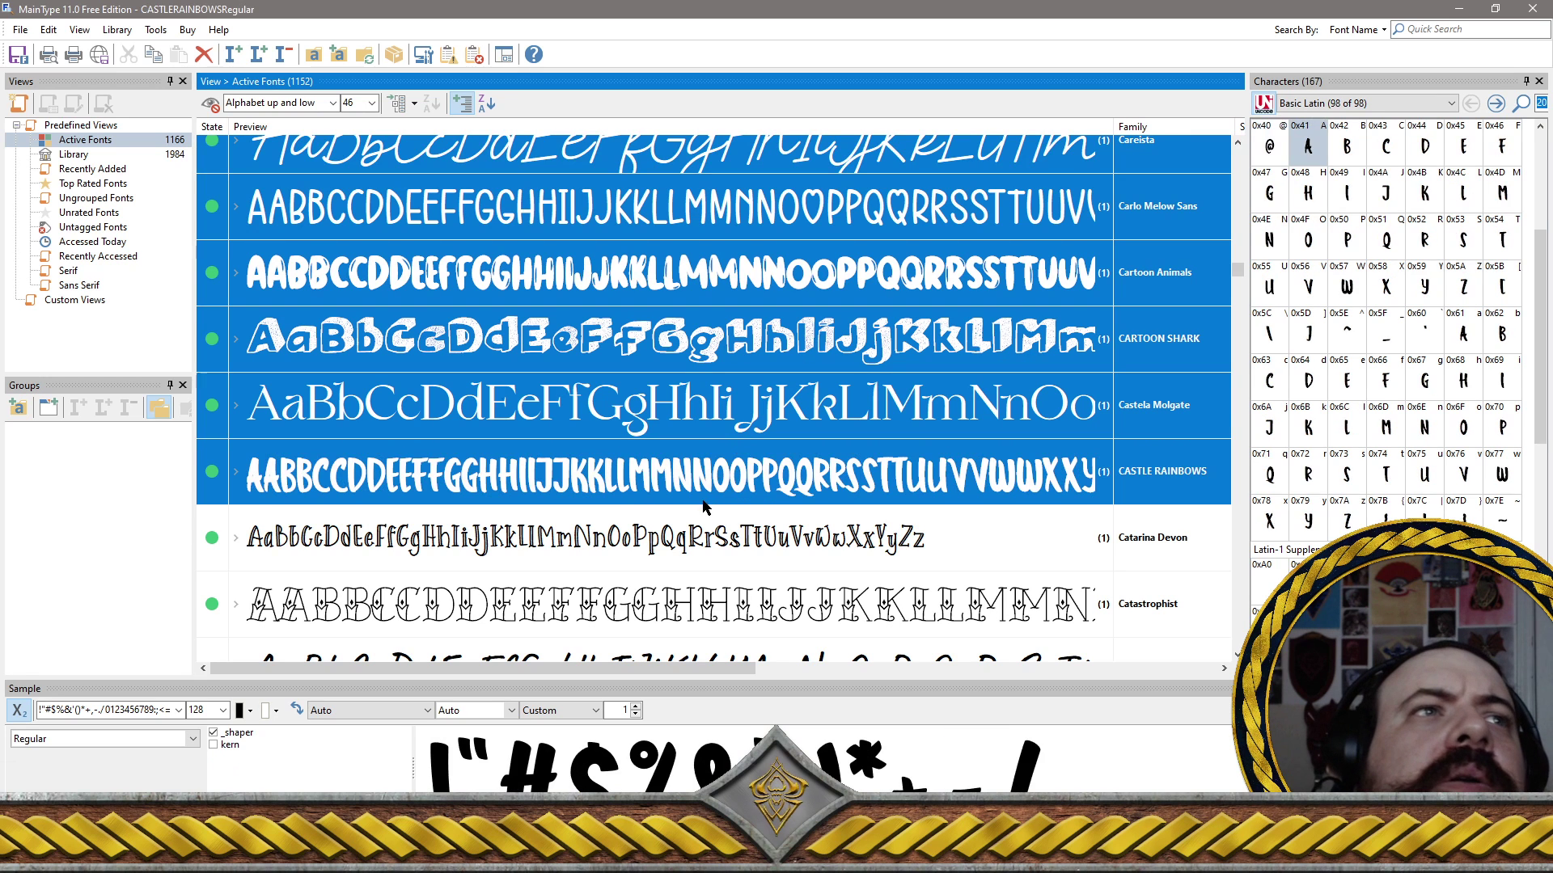
{"action": "left_click", "coordinate": [700, 547], "text": "ctrl"}
{"action": "scroll", "coordinate": [716, 526], "scroll_direction": "down", "scroll_amount": 2}
{"action": "left_click", "coordinate": [763, 226], "text": "ctrl"}
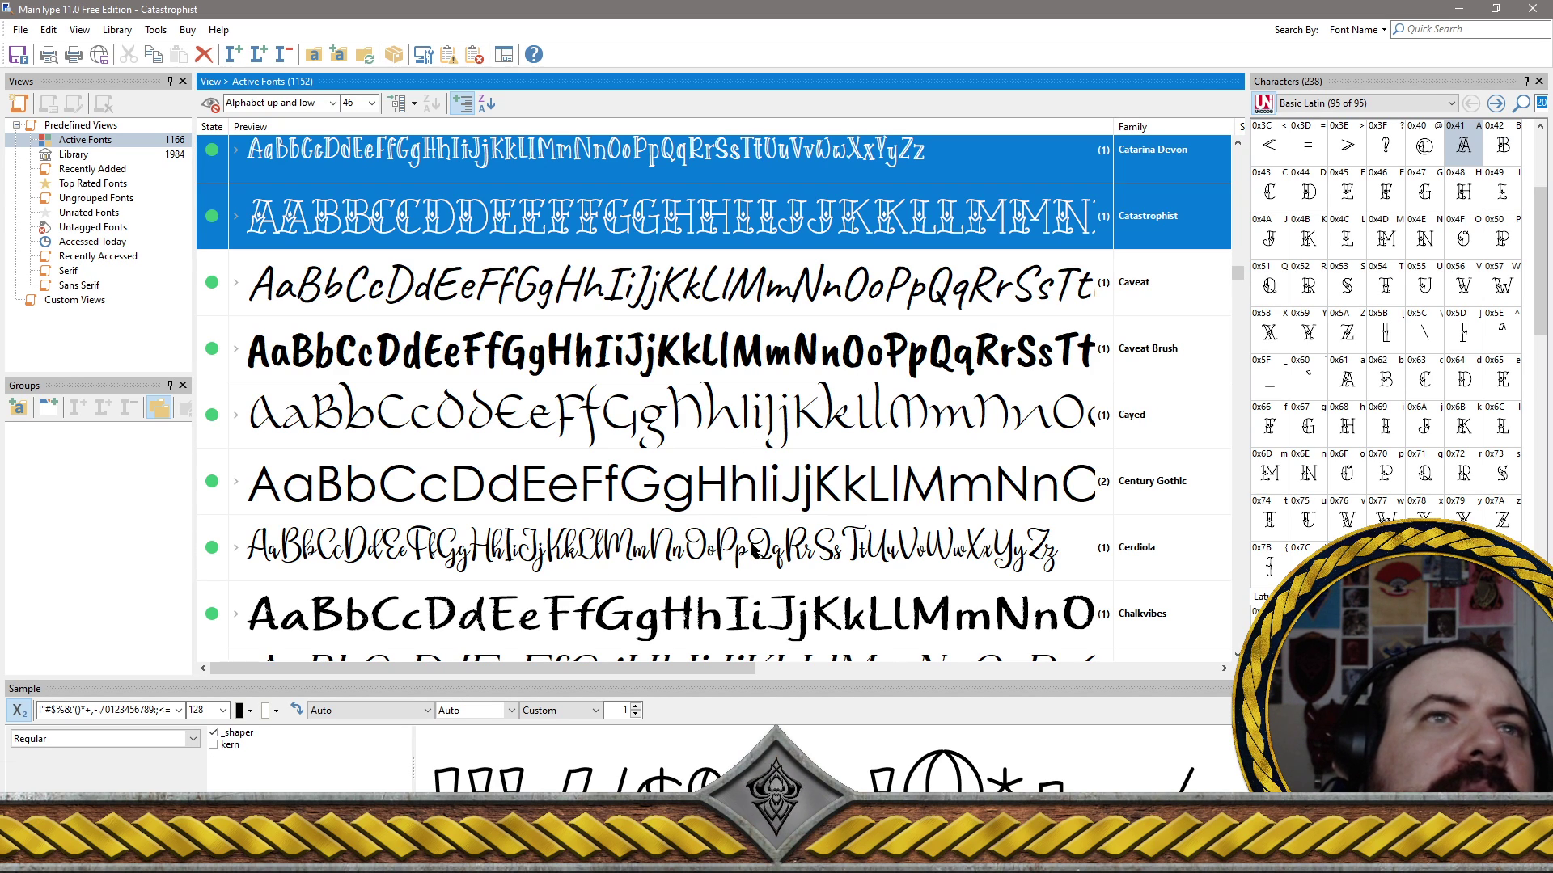
Add Cerdiola and Chalkvibes to the selection and uninstall all the selected font families
{"action": "left_click", "coordinate": [754, 550]}
{"action": "scroll", "coordinate": [768, 542], "scroll_direction": "down", "scroll_amount": 2}
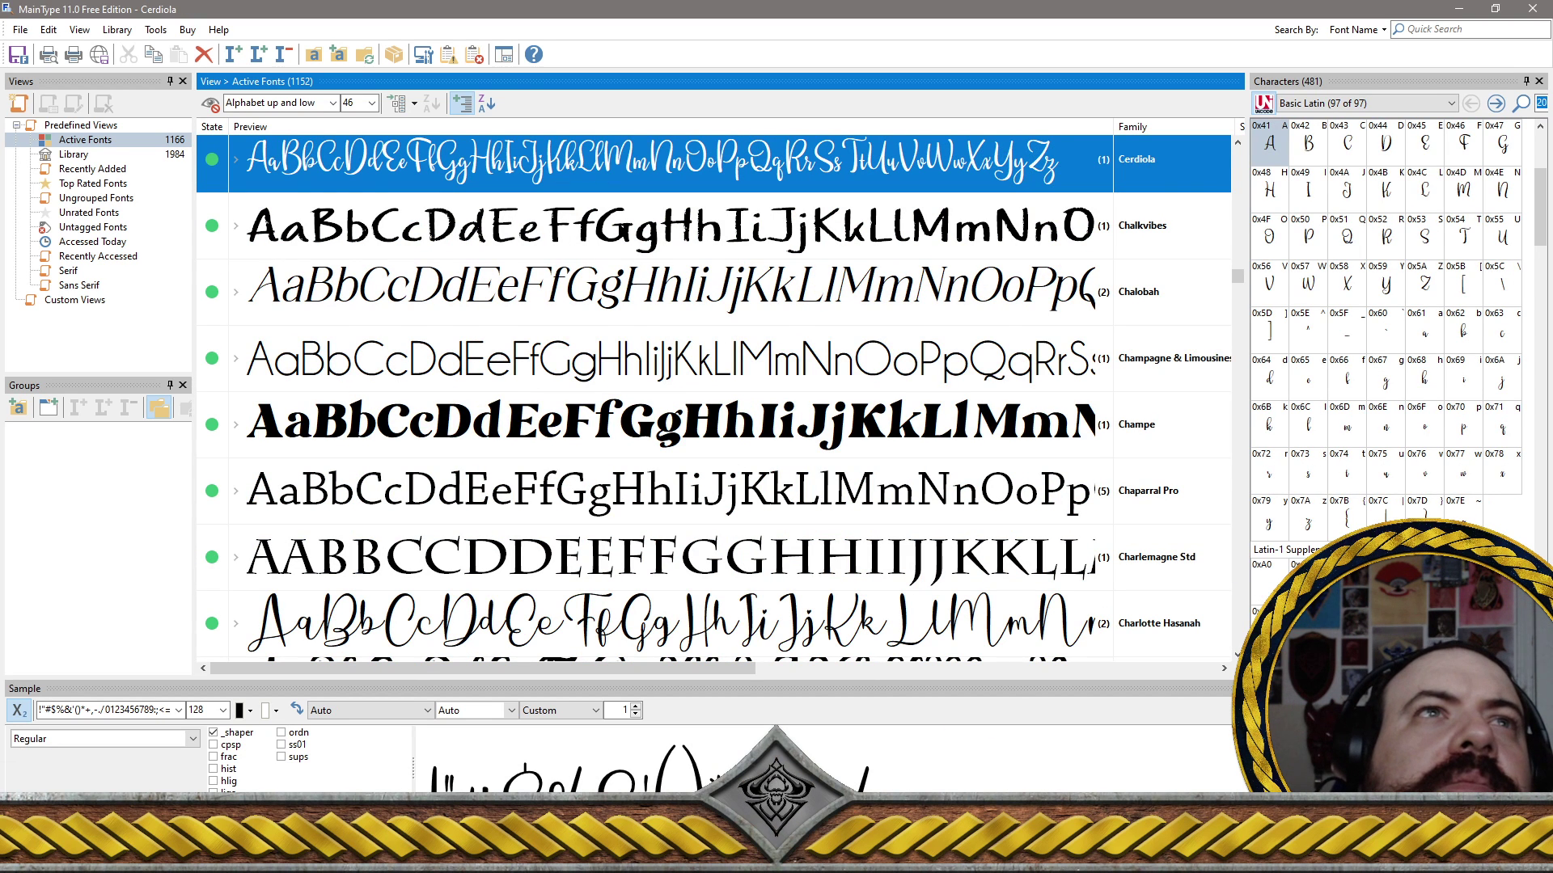
{"action": "left_click", "coordinate": [657, 230], "text": "ctrl"}
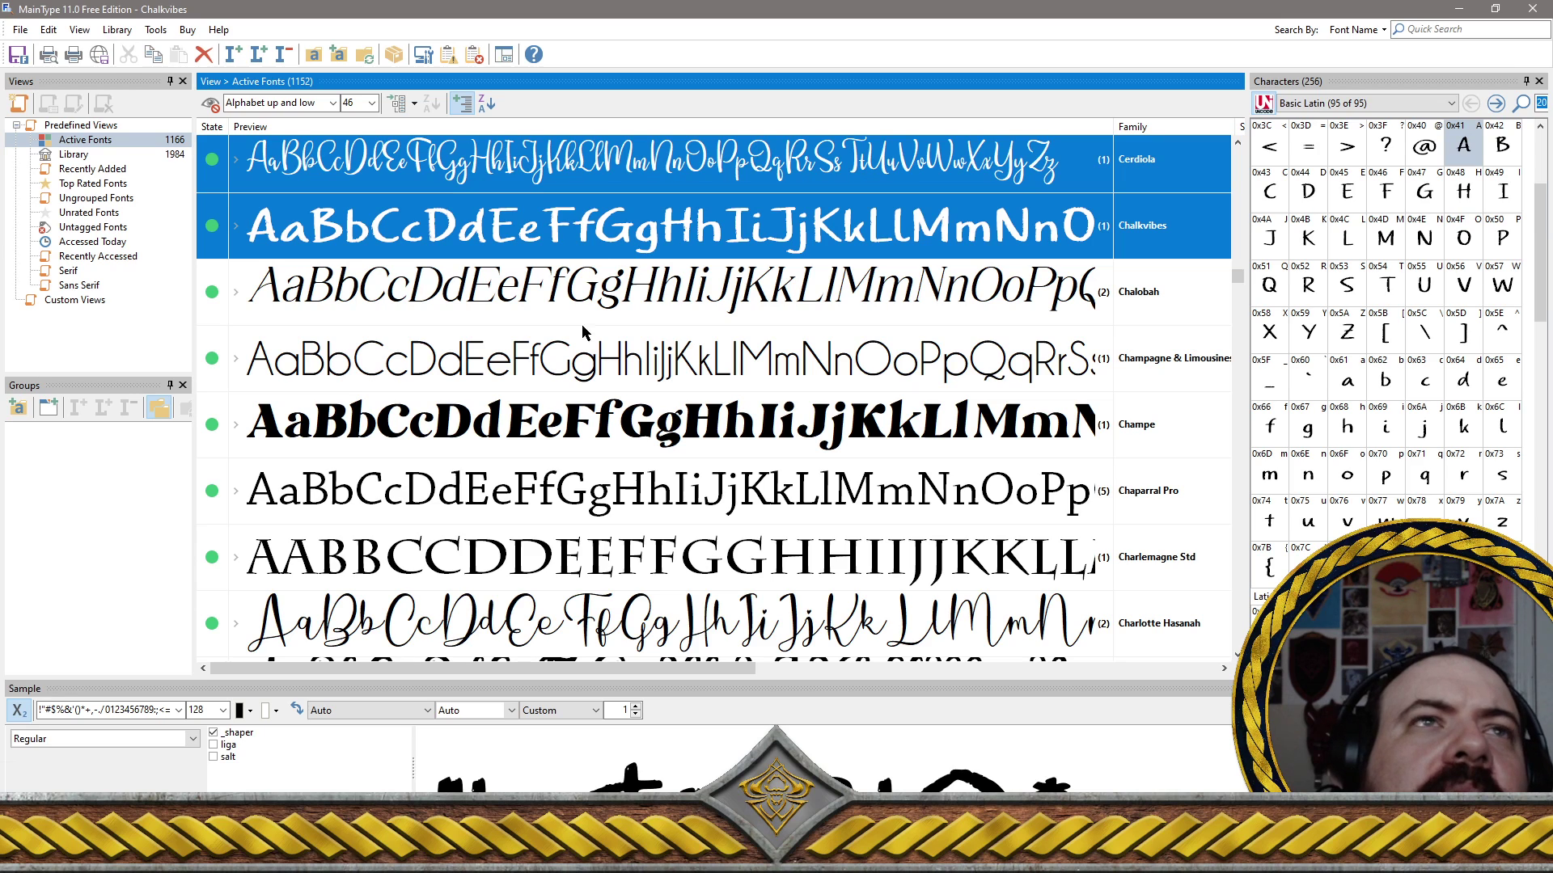
{"action": "right_click", "coordinate": [708, 226]}
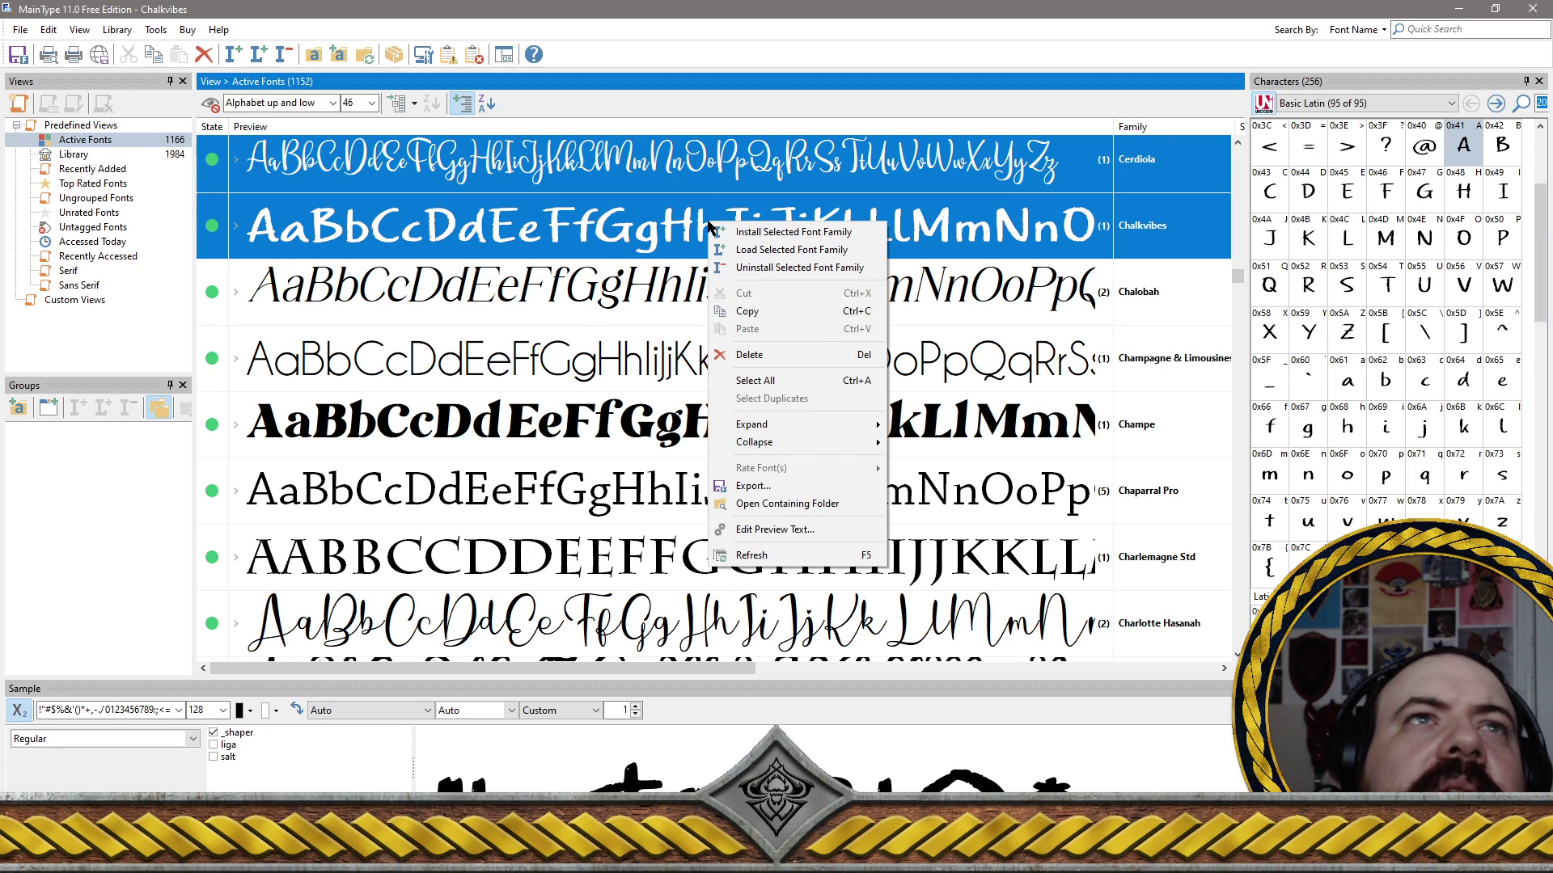
{"action": "left_click", "coordinate": [781, 270]}
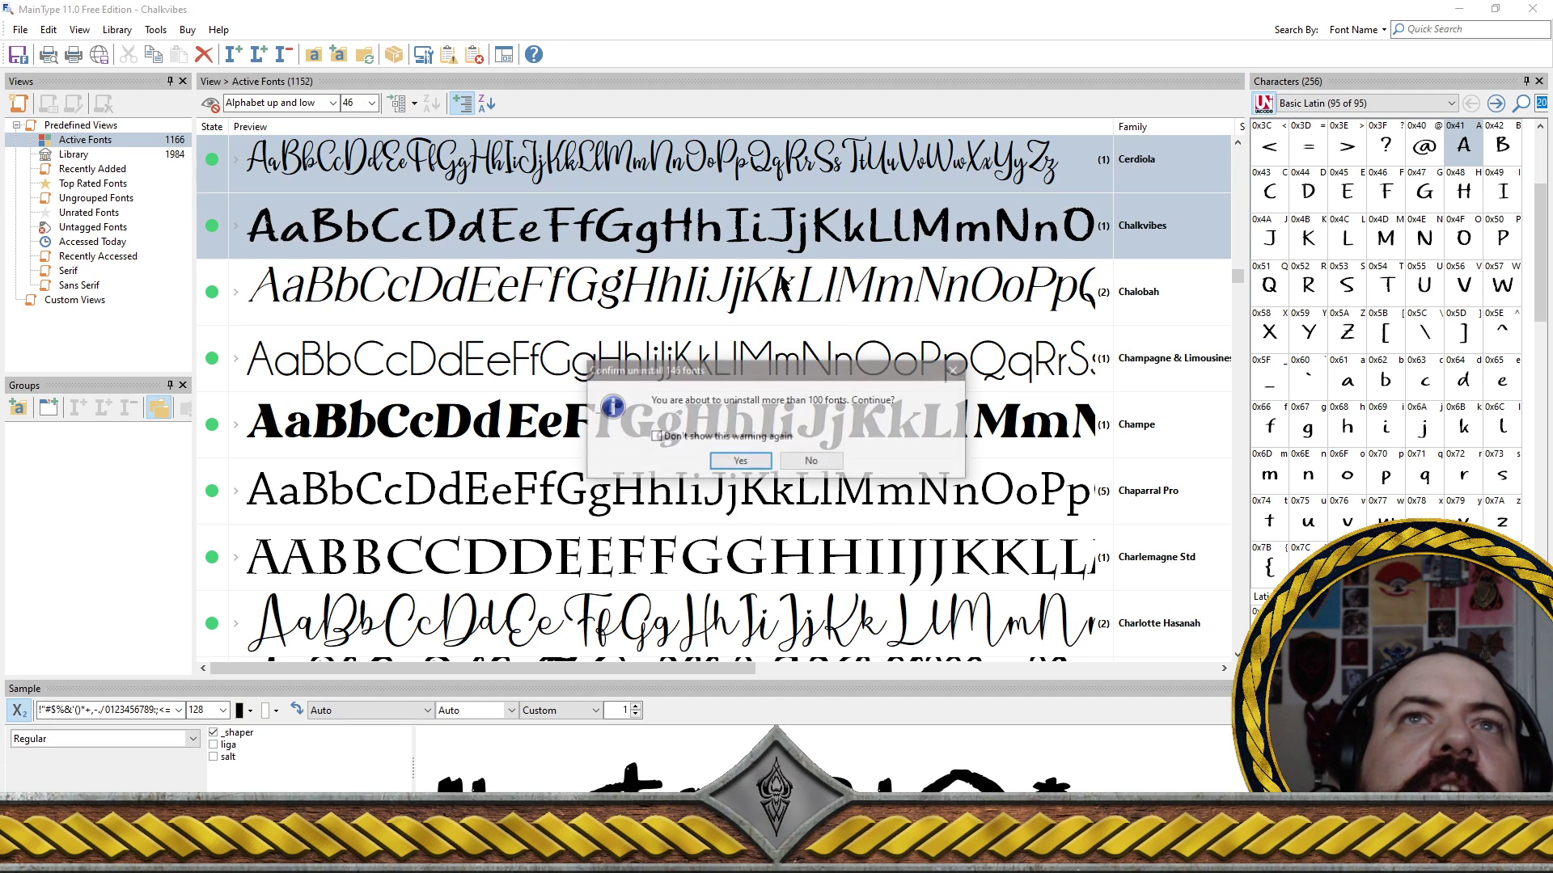
{"action": "left_click", "coordinate": [742, 464]}
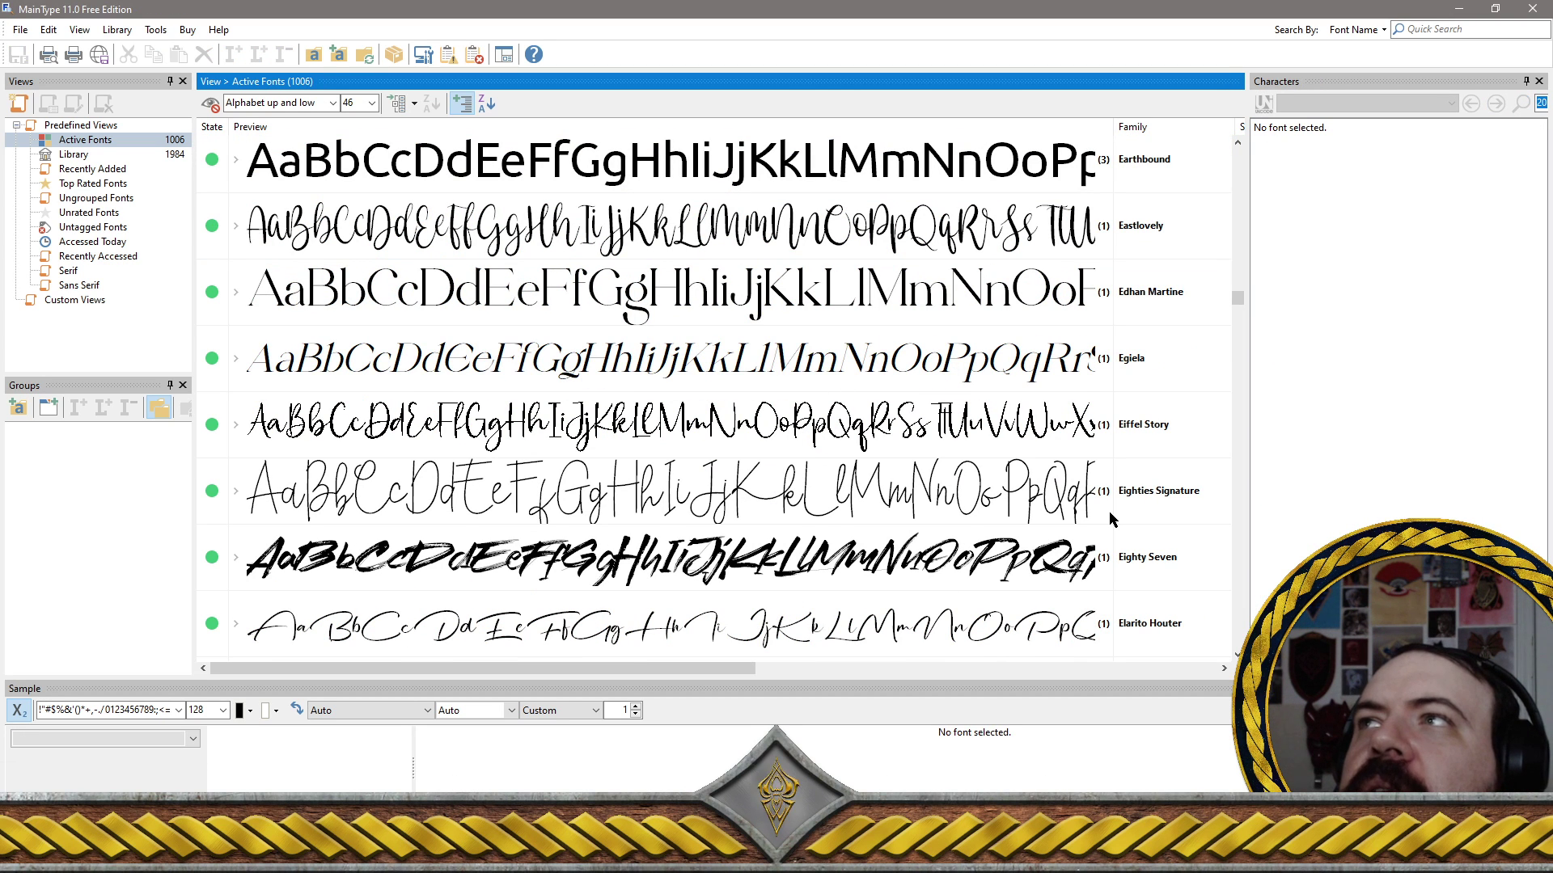
Return from Egiela to the Christmas families in the active fonts list and maximize the font manager window
{"action": "left_click", "coordinate": [961, 356]}
{"action": "scroll", "coordinate": [944, 351], "scroll_direction": "up", "scroll_amount": 4}
{"action": "scroll", "coordinate": [946, 355], "scroll_direction": "up", "scroll_amount": 12}
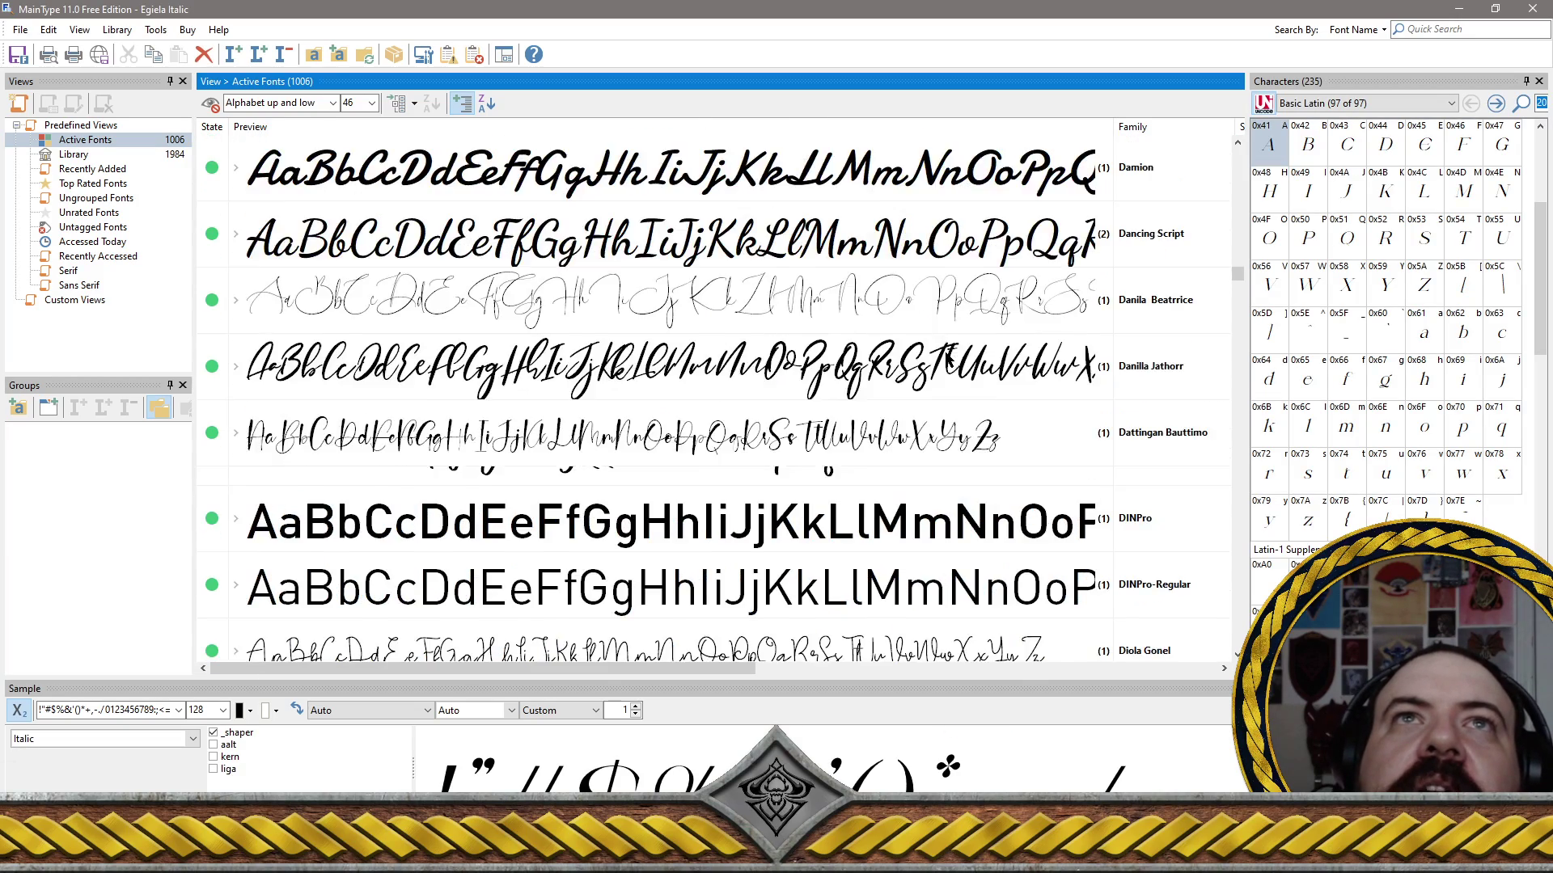
{"action": "scroll", "coordinate": [947, 356], "scroll_direction": "up", "scroll_amount": 10}
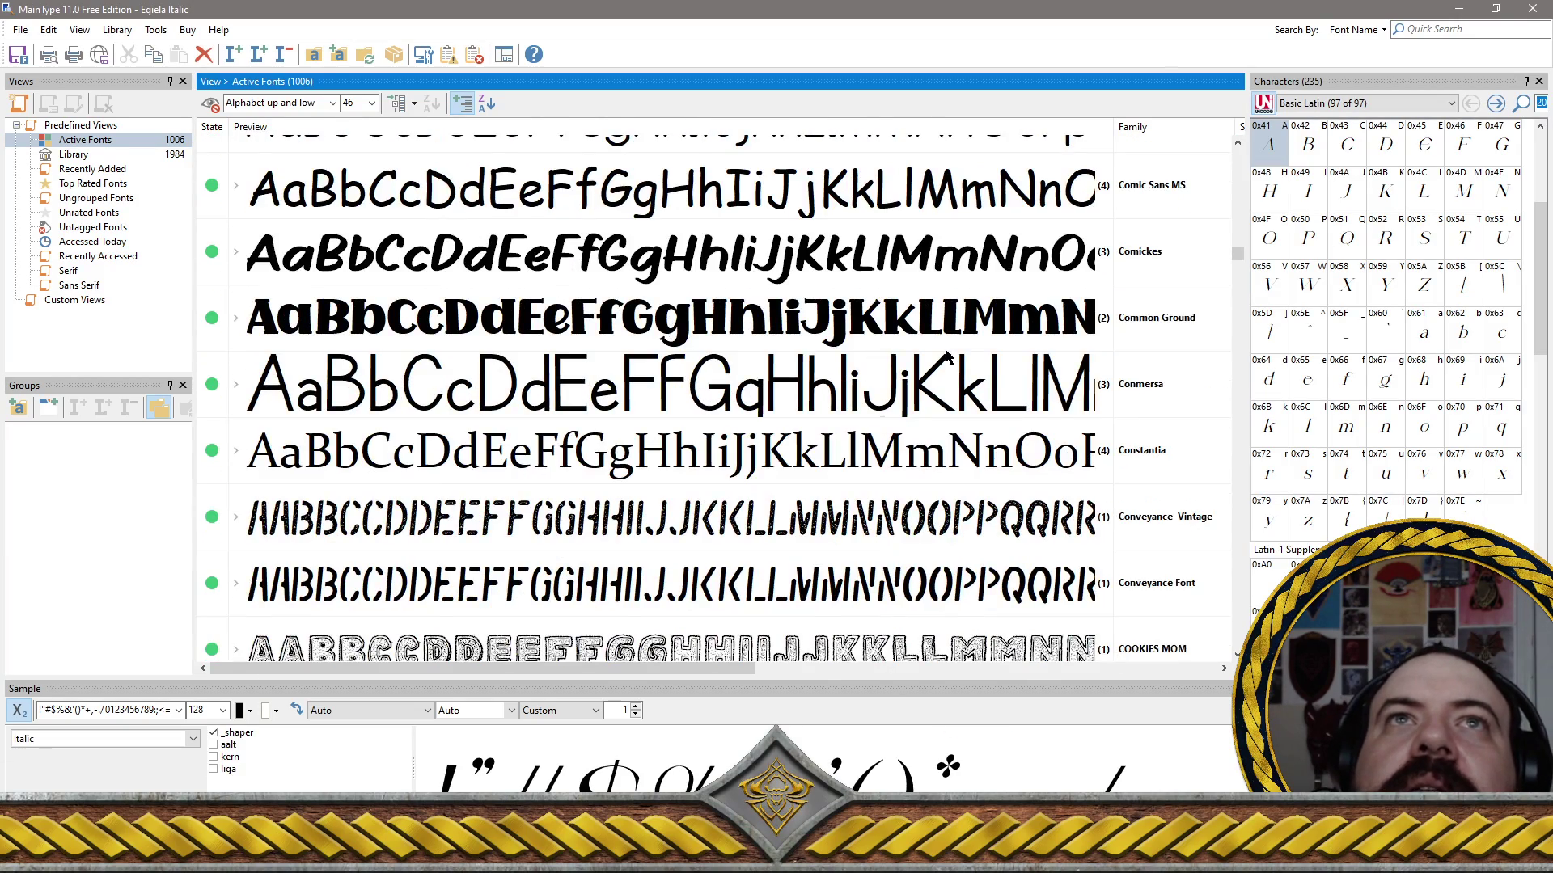
{"action": "scroll", "coordinate": [945, 353], "scroll_direction": "up", "scroll_amount": 1}
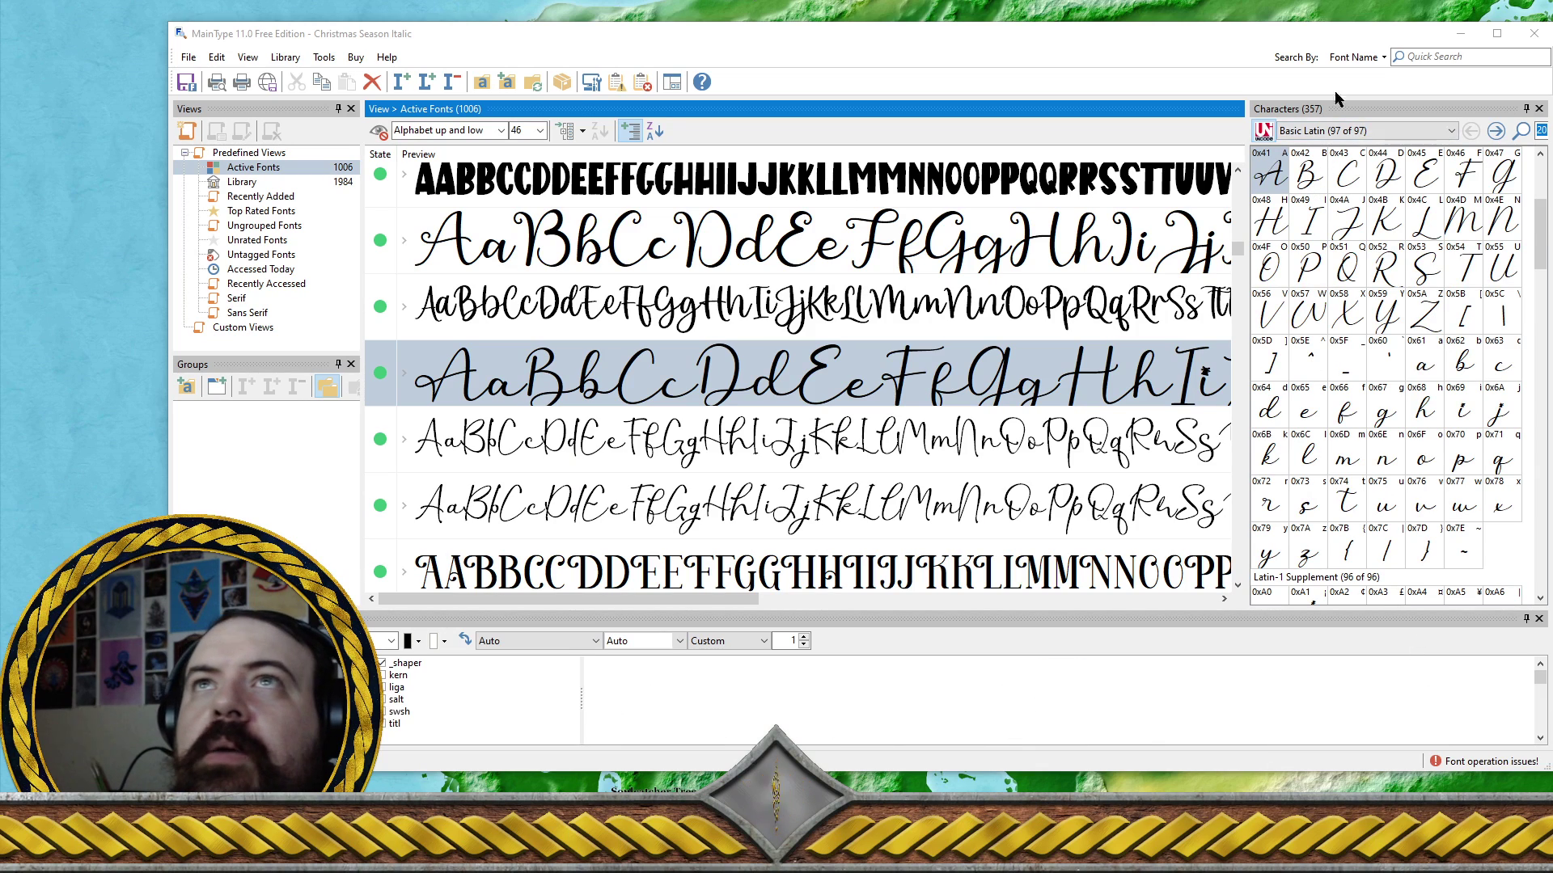
{"action": "left_click", "coordinate": [1497, 33]}
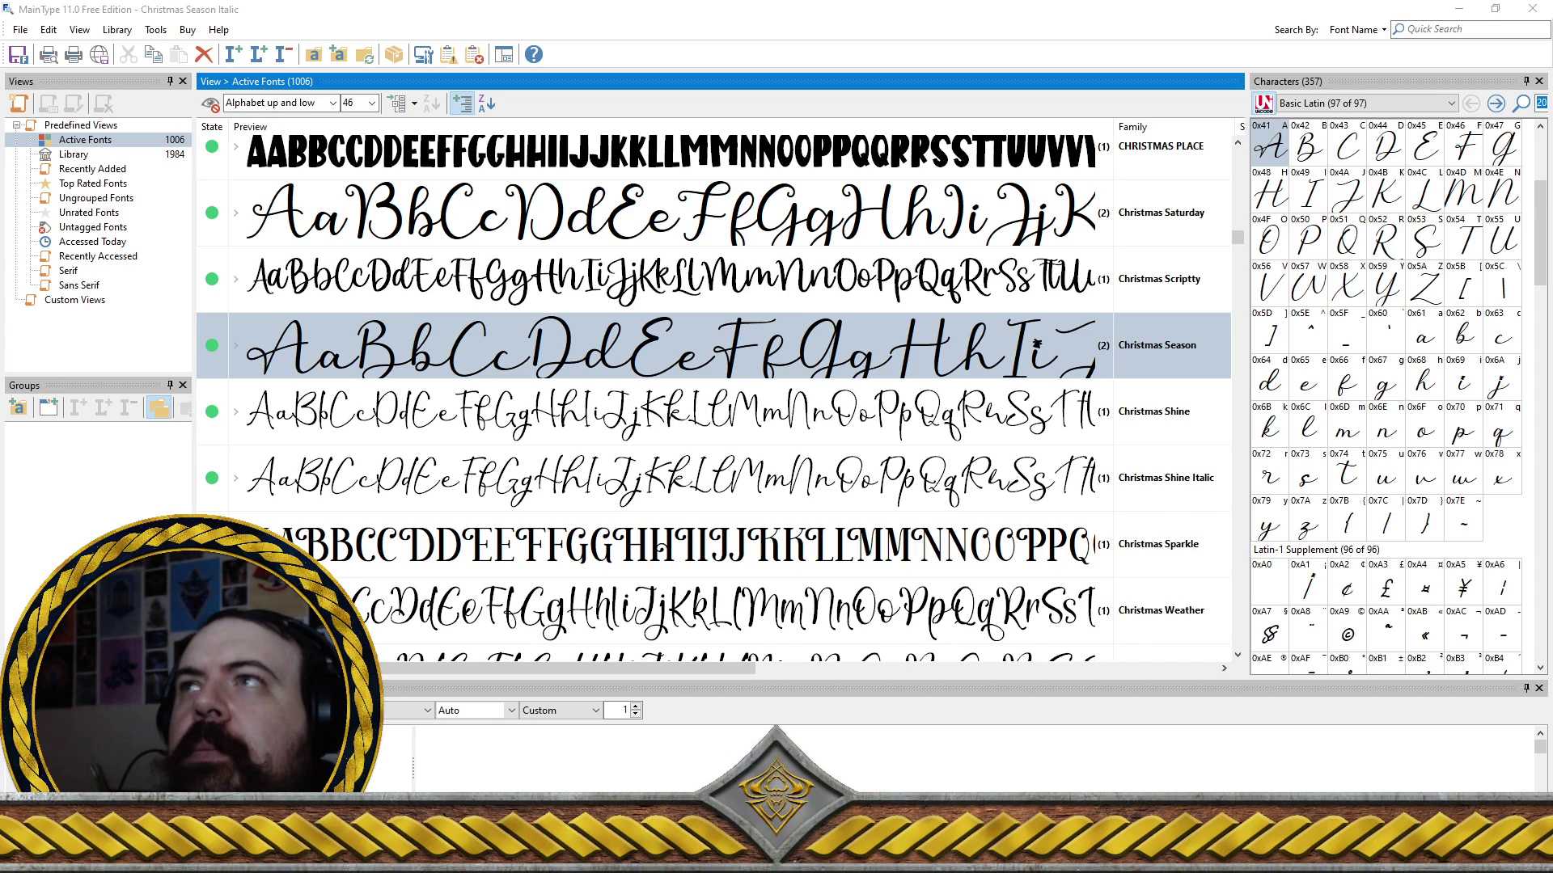
Switch to OBS and shift the webcam and circle frame source farther past the lower-left edge of the canvas
{"action": "left_click_drag", "start_coordinate": [1552, 179], "coordinate": [679, 251]}
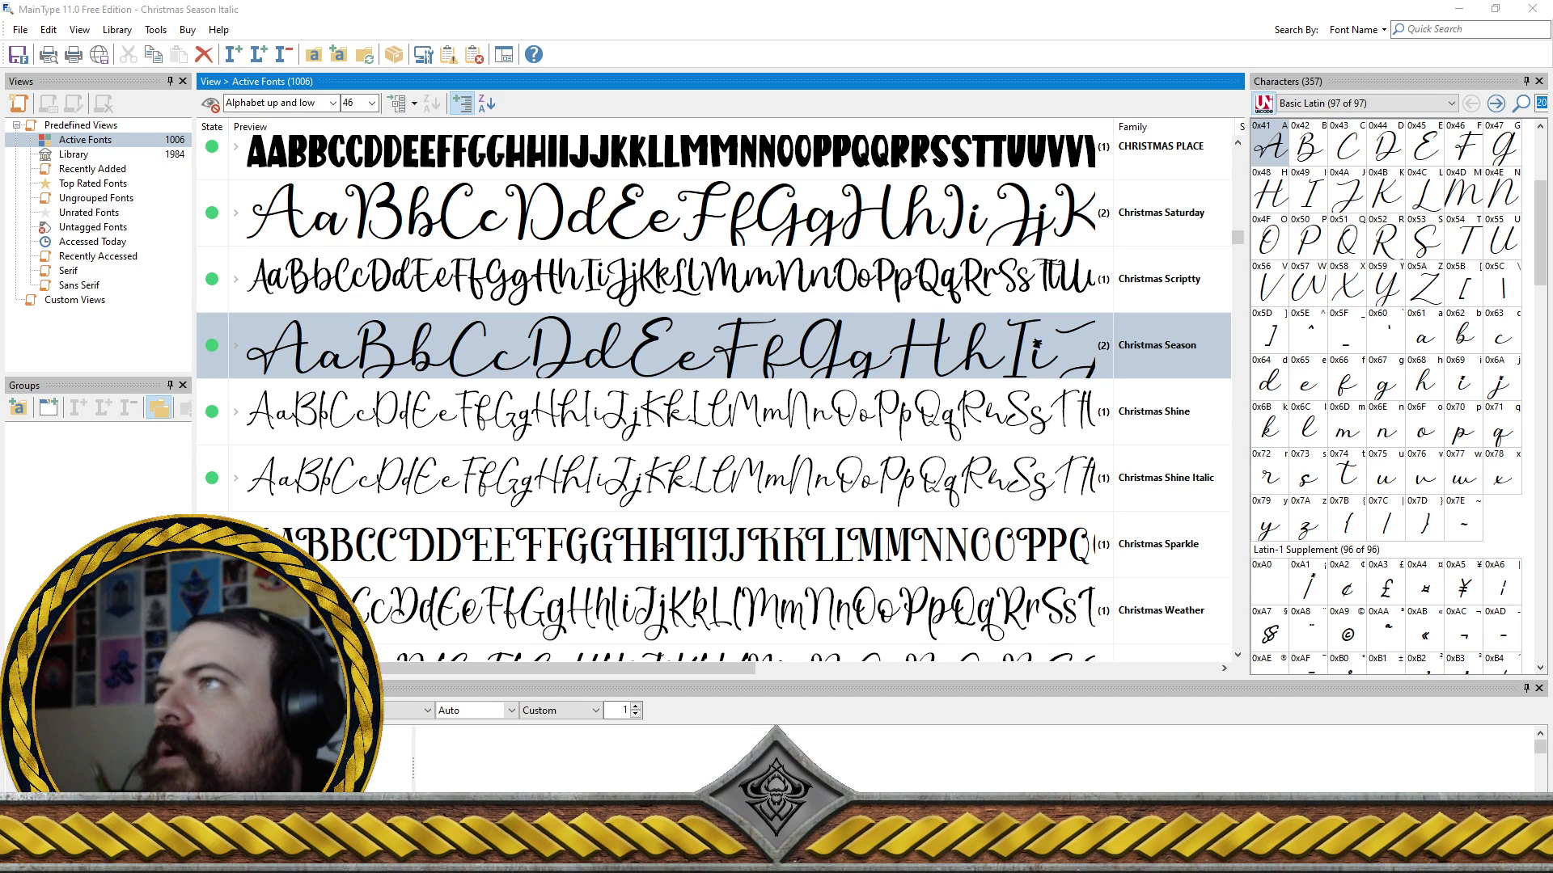
{"action": "key", "text": "alt+Tab"}
{"action": "left_click_drag", "start_coordinate": [661, 110], "coordinate": [586, 151]}
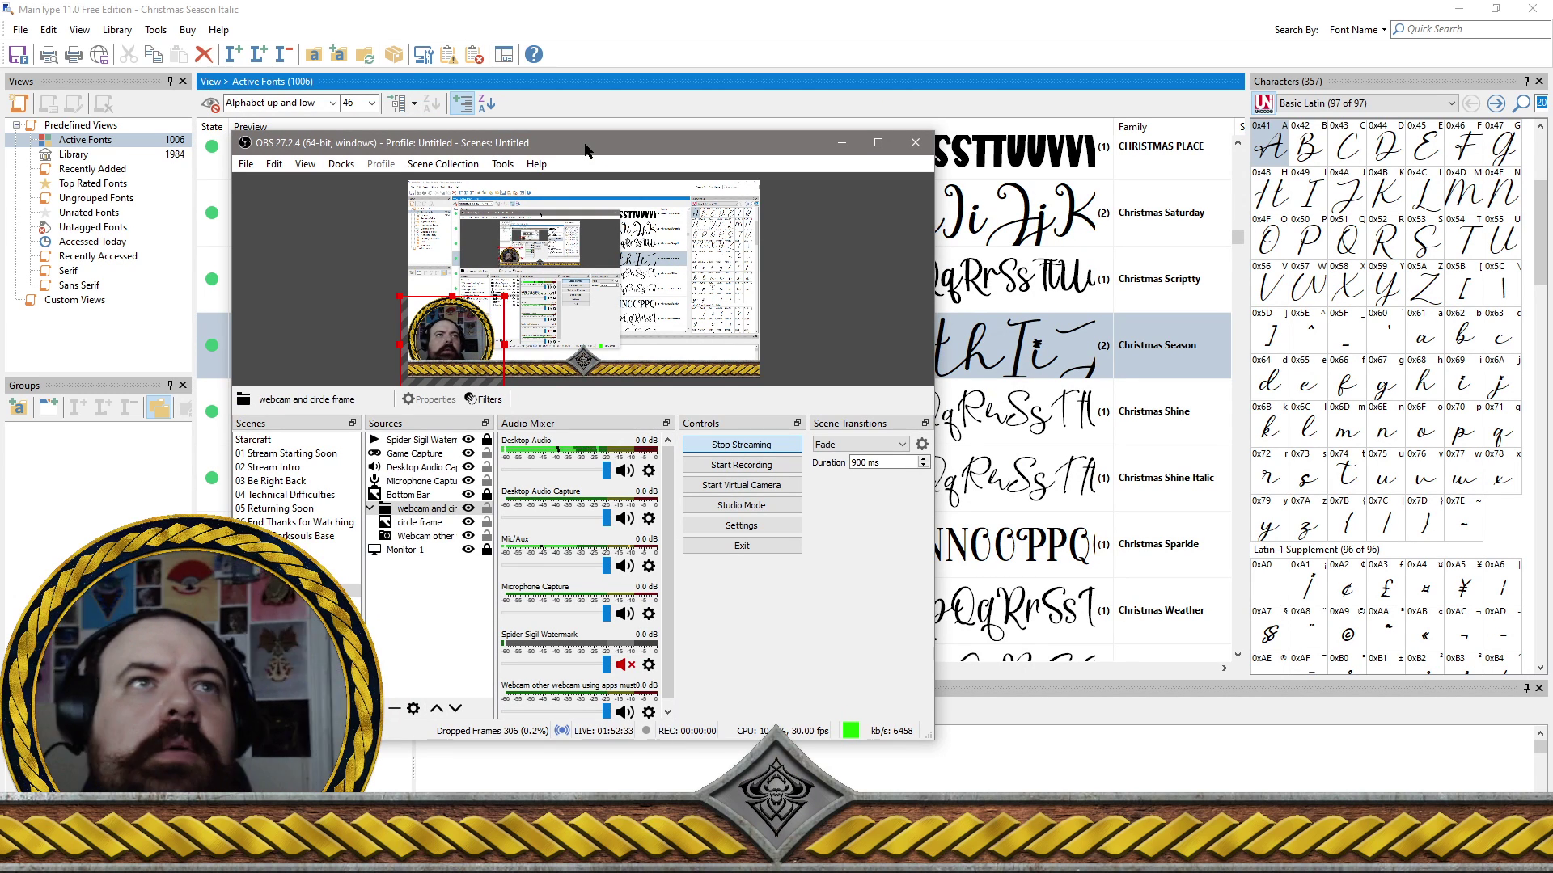
{"action": "left_click_drag", "start_coordinate": [587, 150], "coordinate": [600, 154]}
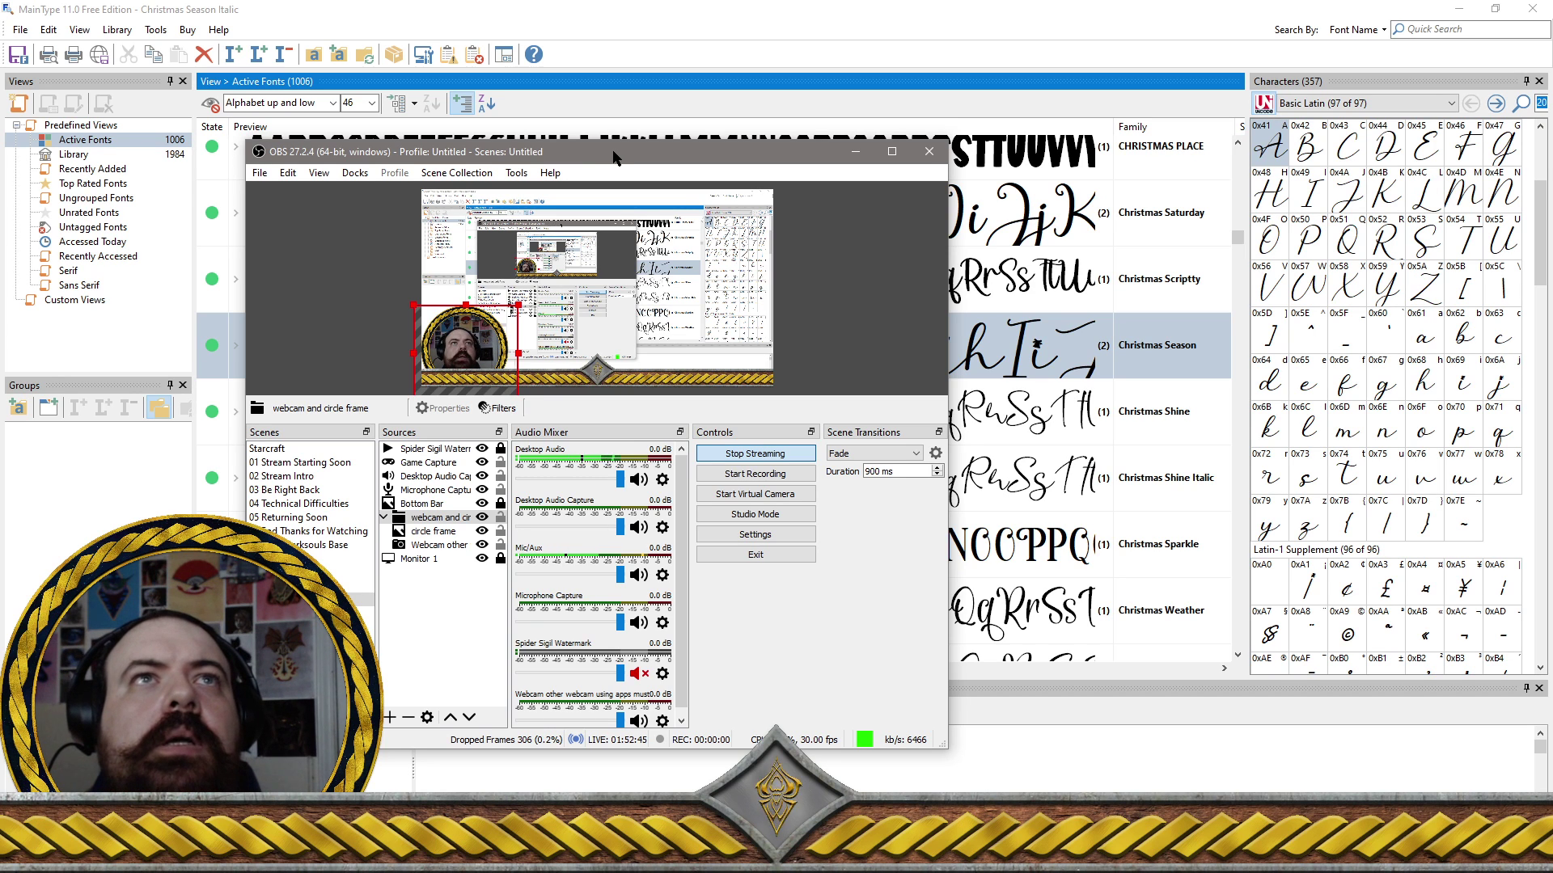
{"action": "left_click_drag", "start_coordinate": [606, 153], "coordinate": [590, 175]}
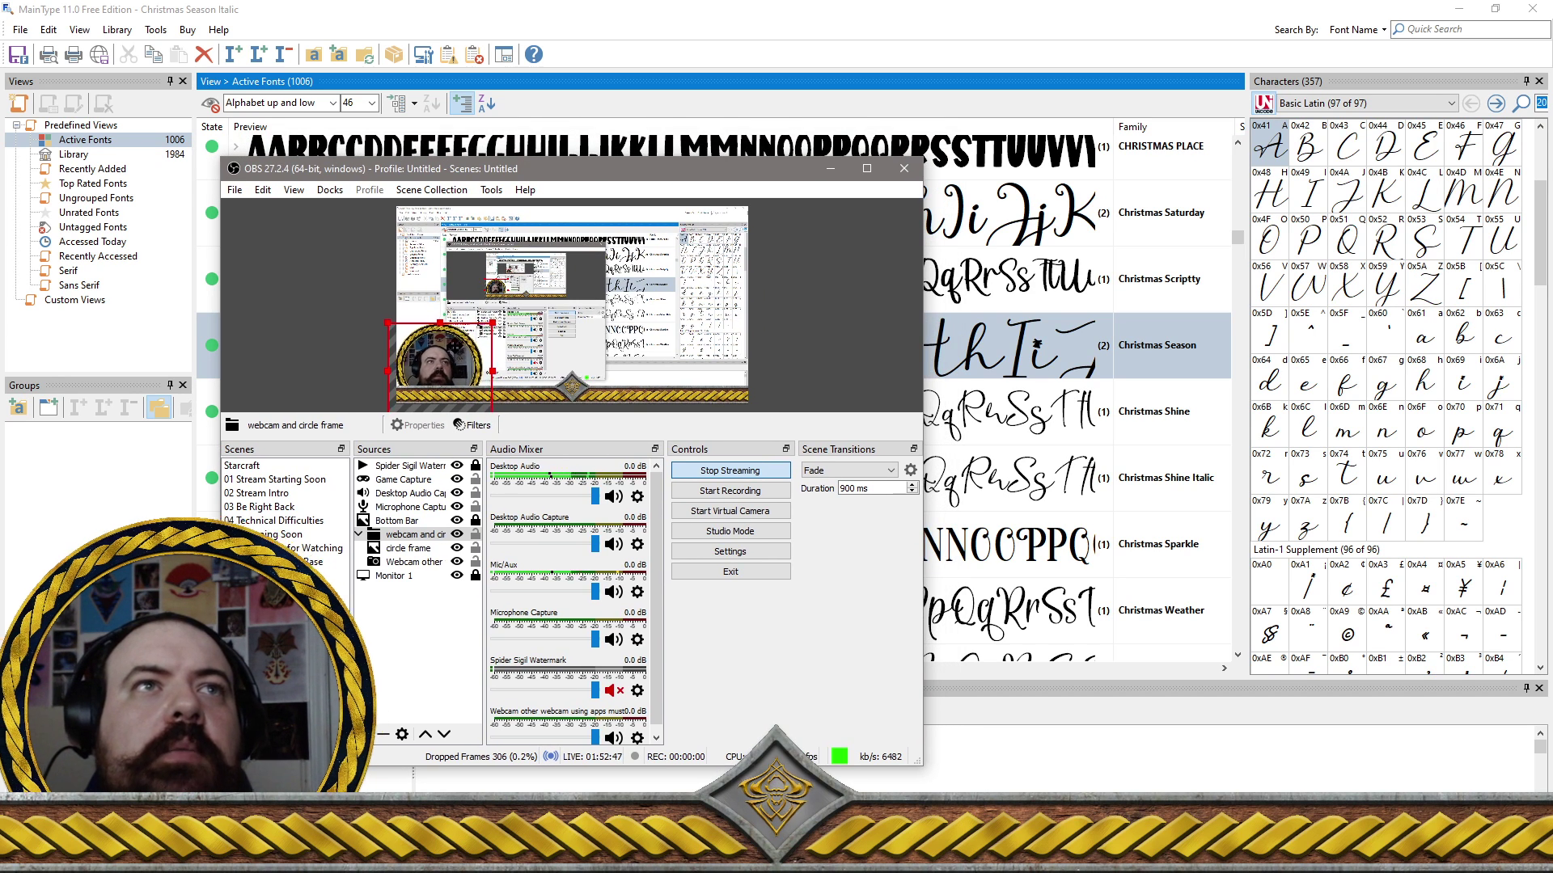
{"action": "left_click_drag", "start_coordinate": [447, 346], "coordinate": [440, 347]}
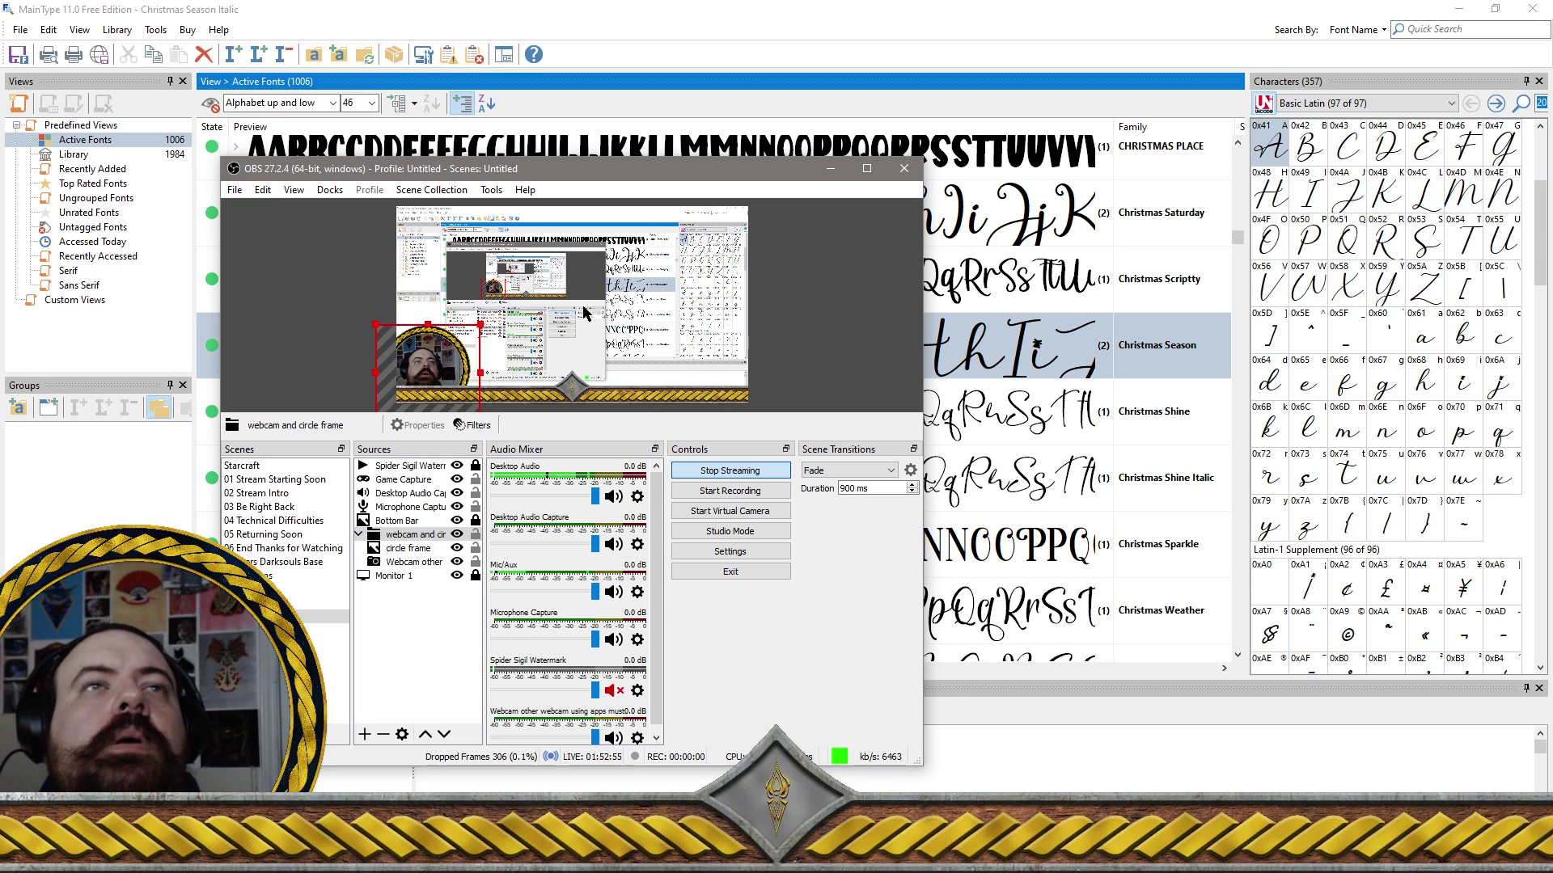
{"action": "left_click_drag", "start_coordinate": [685, 172], "coordinate": [1552, 133]}
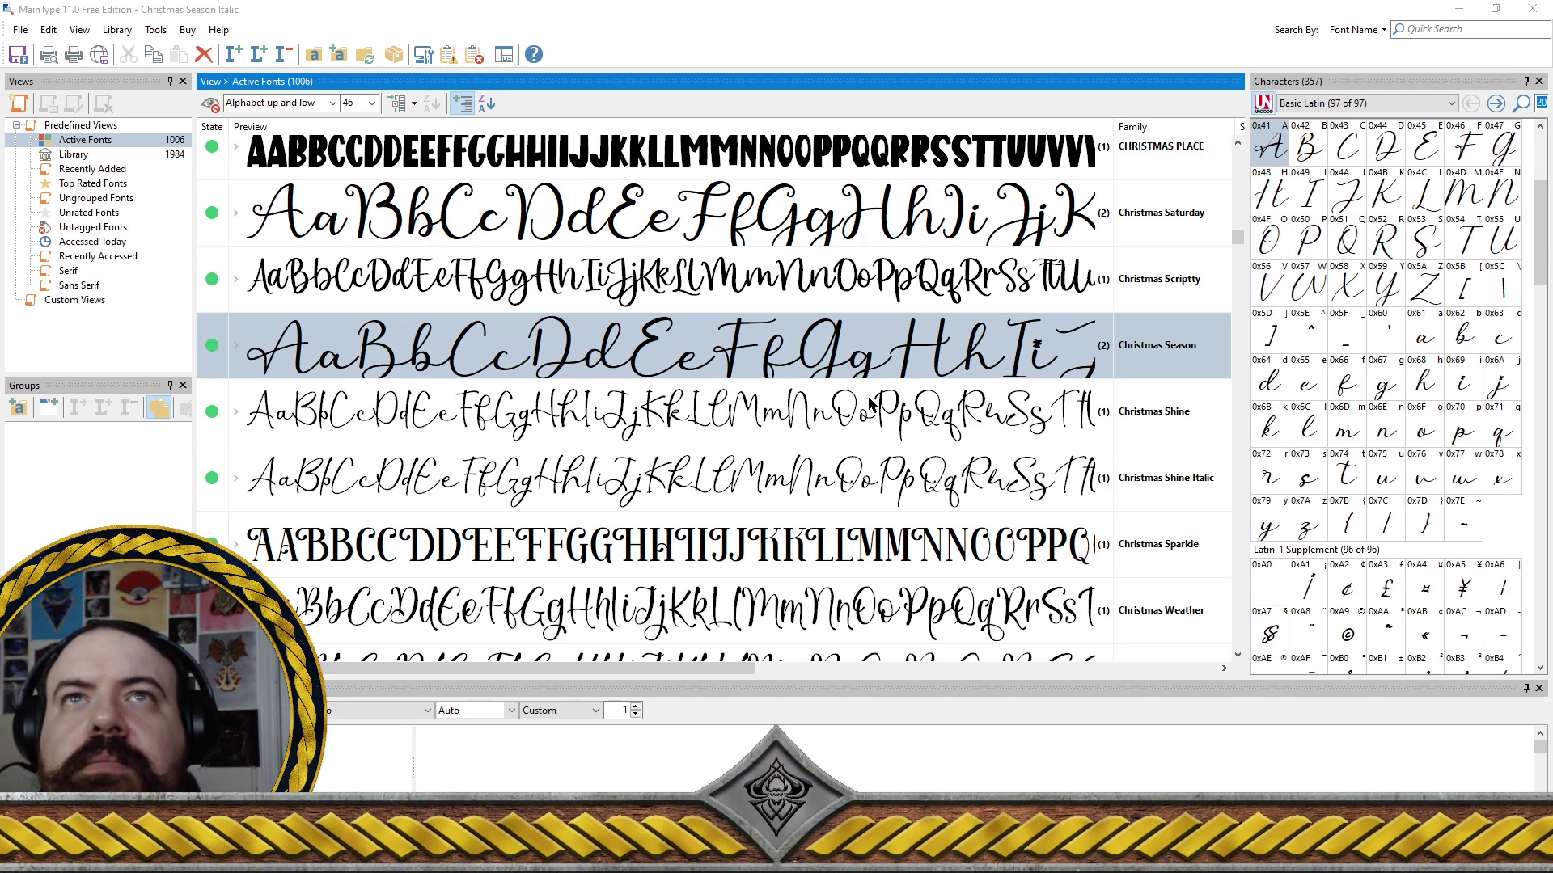
Look back through the active fonts from Christmas Scriptty to Caveat to find where the review has to resume
{"action": "left_click", "coordinate": [976, 278]}
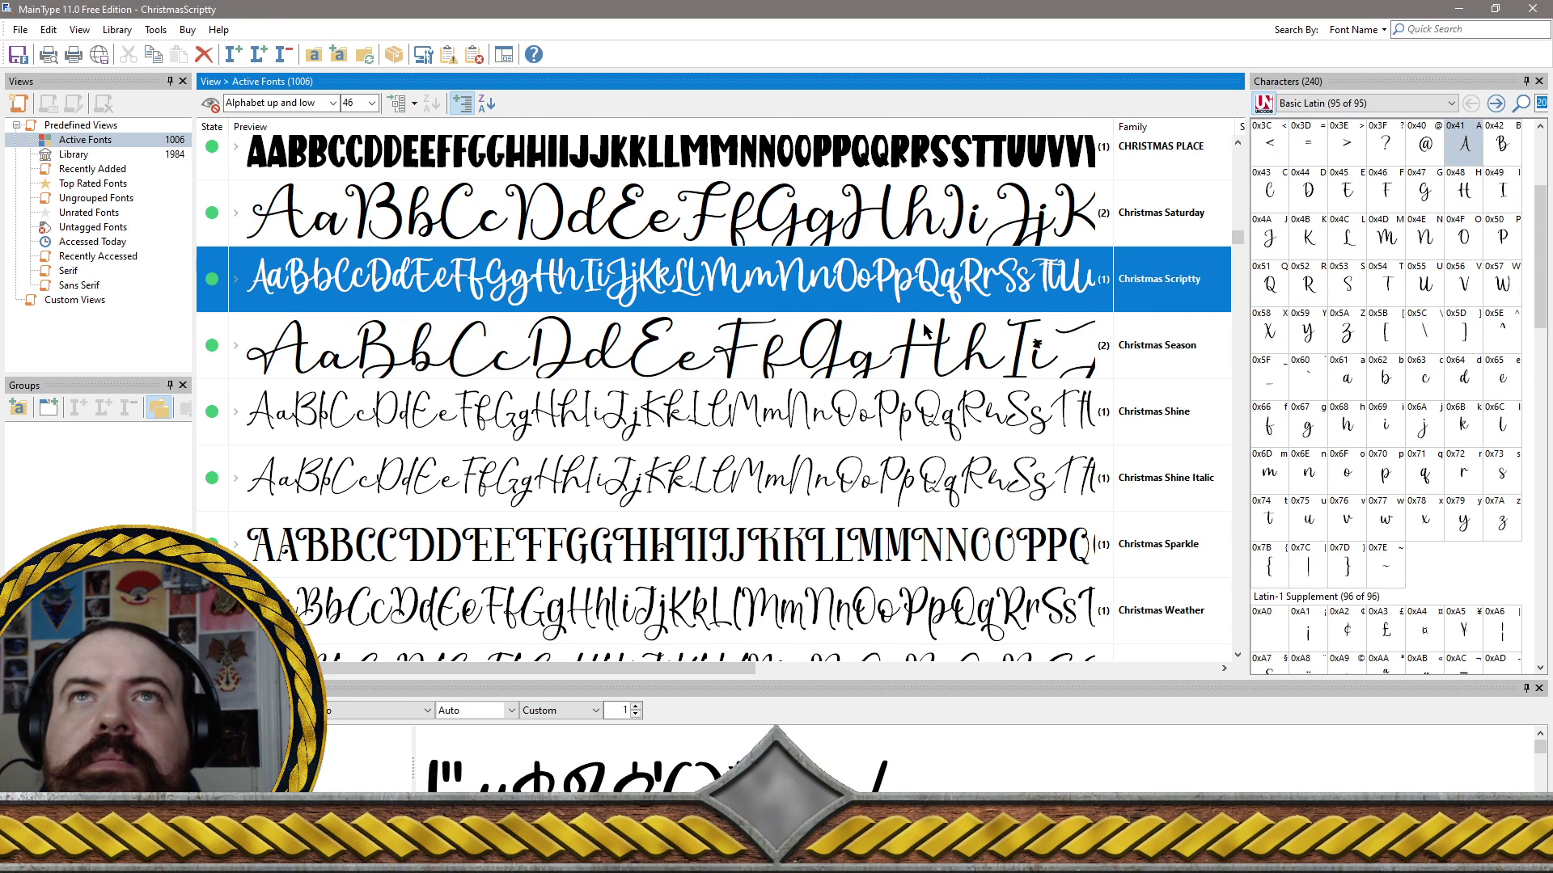
{"action": "scroll", "coordinate": [926, 332], "scroll_direction": "up", "scroll_amount": 2}
{"action": "scroll", "coordinate": [997, 349], "scroll_direction": "up", "scroll_amount": 2}
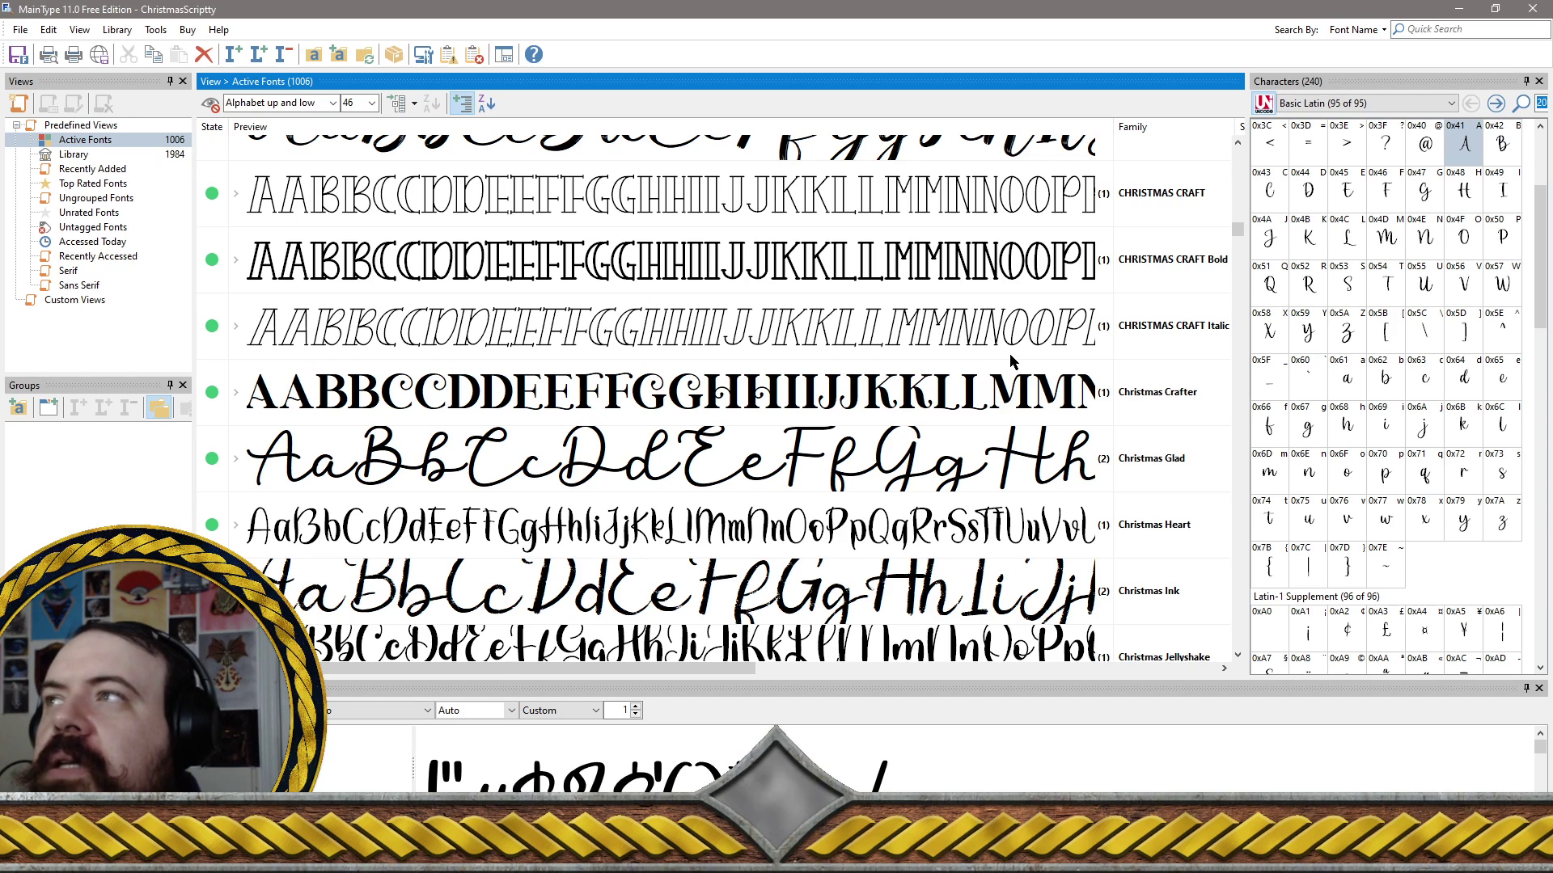
{"action": "scroll", "coordinate": [1009, 352], "scroll_direction": "up", "scroll_amount": 2}
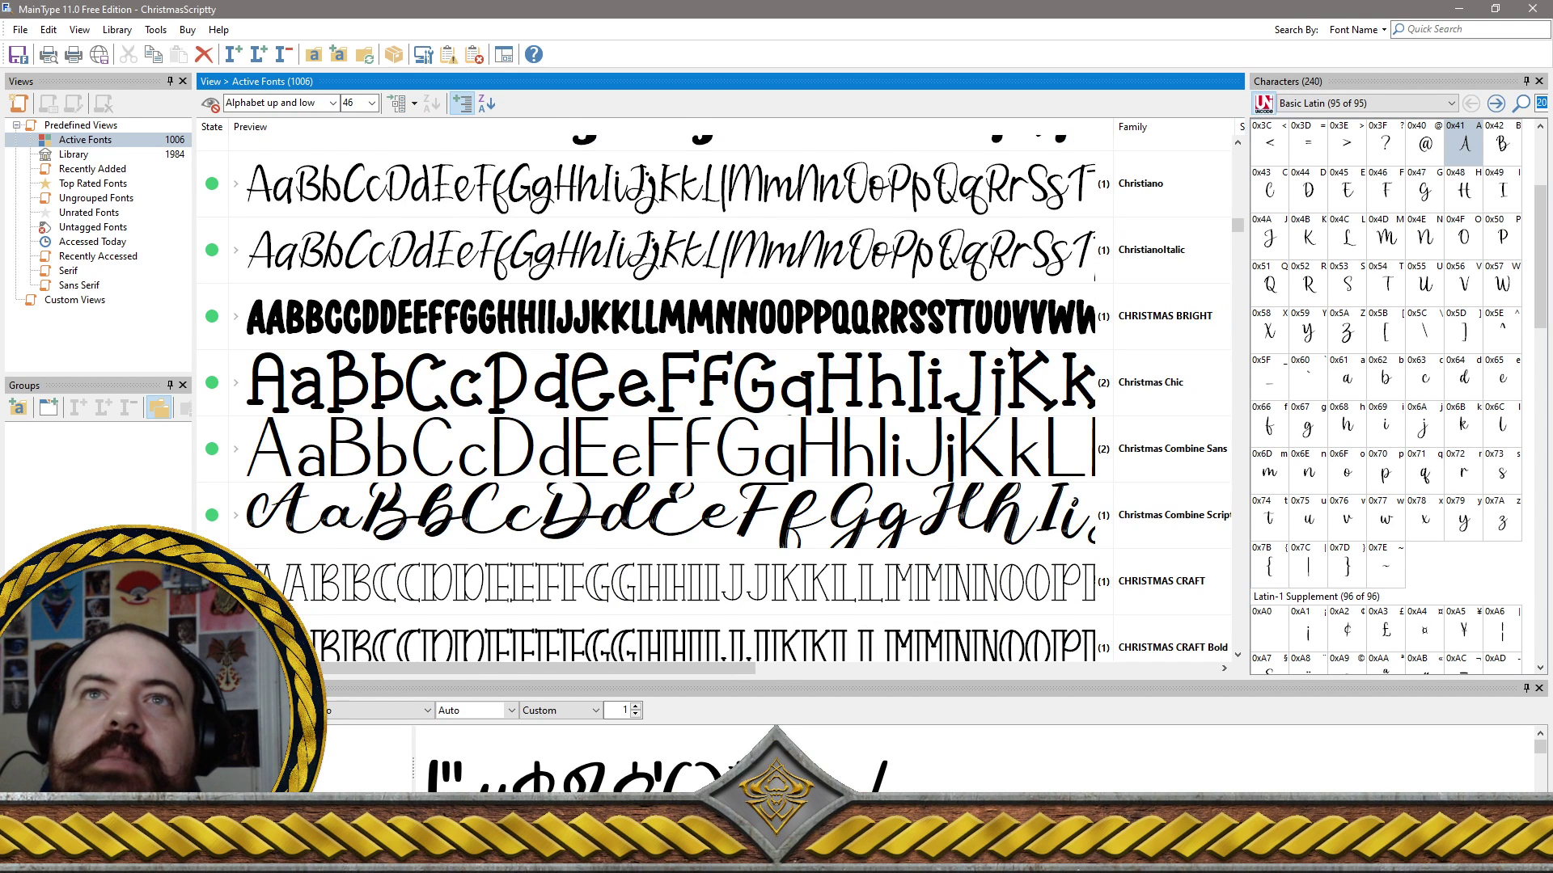
{"action": "scroll", "coordinate": [1011, 354], "scroll_direction": "up", "scroll_amount": 2}
{"action": "scroll", "coordinate": [1011, 354], "scroll_direction": "up", "scroll_amount": 2}
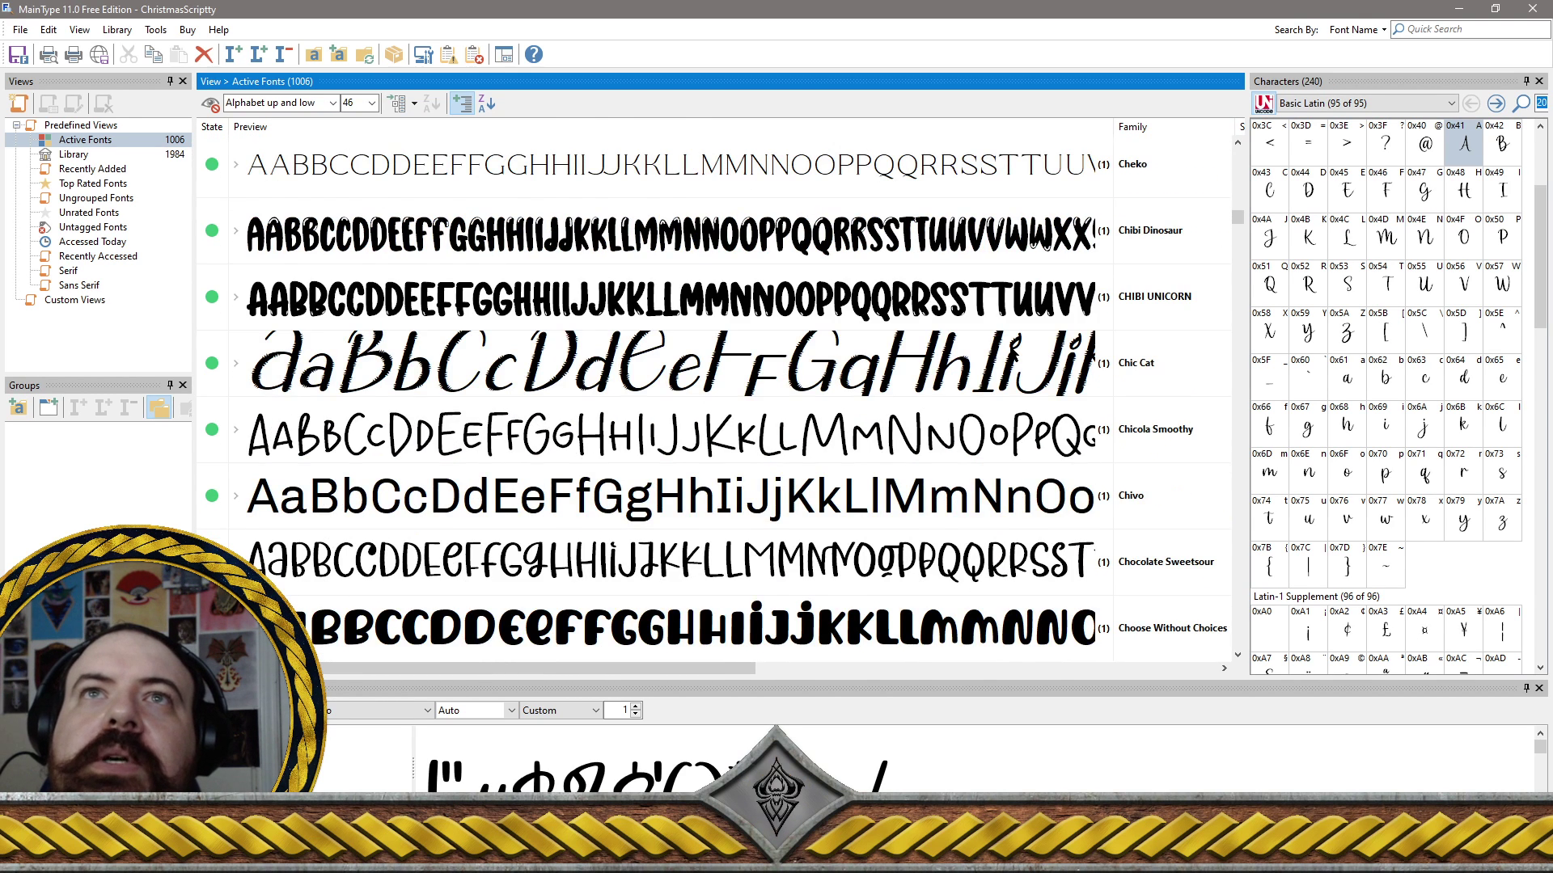
{"action": "scroll", "coordinate": [1011, 354], "scroll_direction": "up", "scroll_amount": 2}
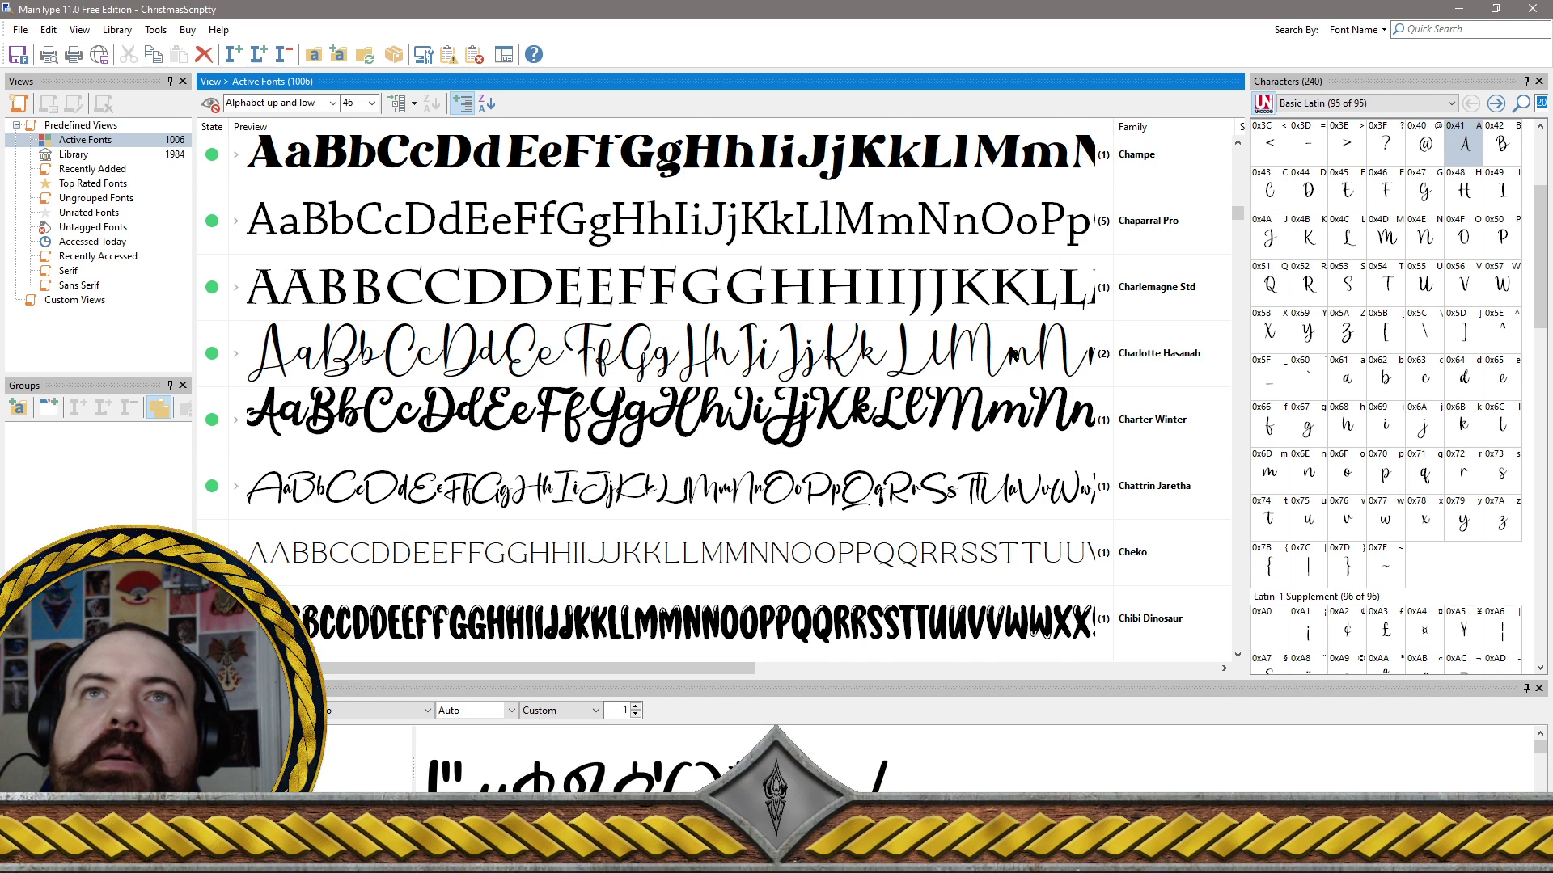
{"action": "scroll", "coordinate": [1010, 355], "scroll_direction": "up", "scroll_amount": 2}
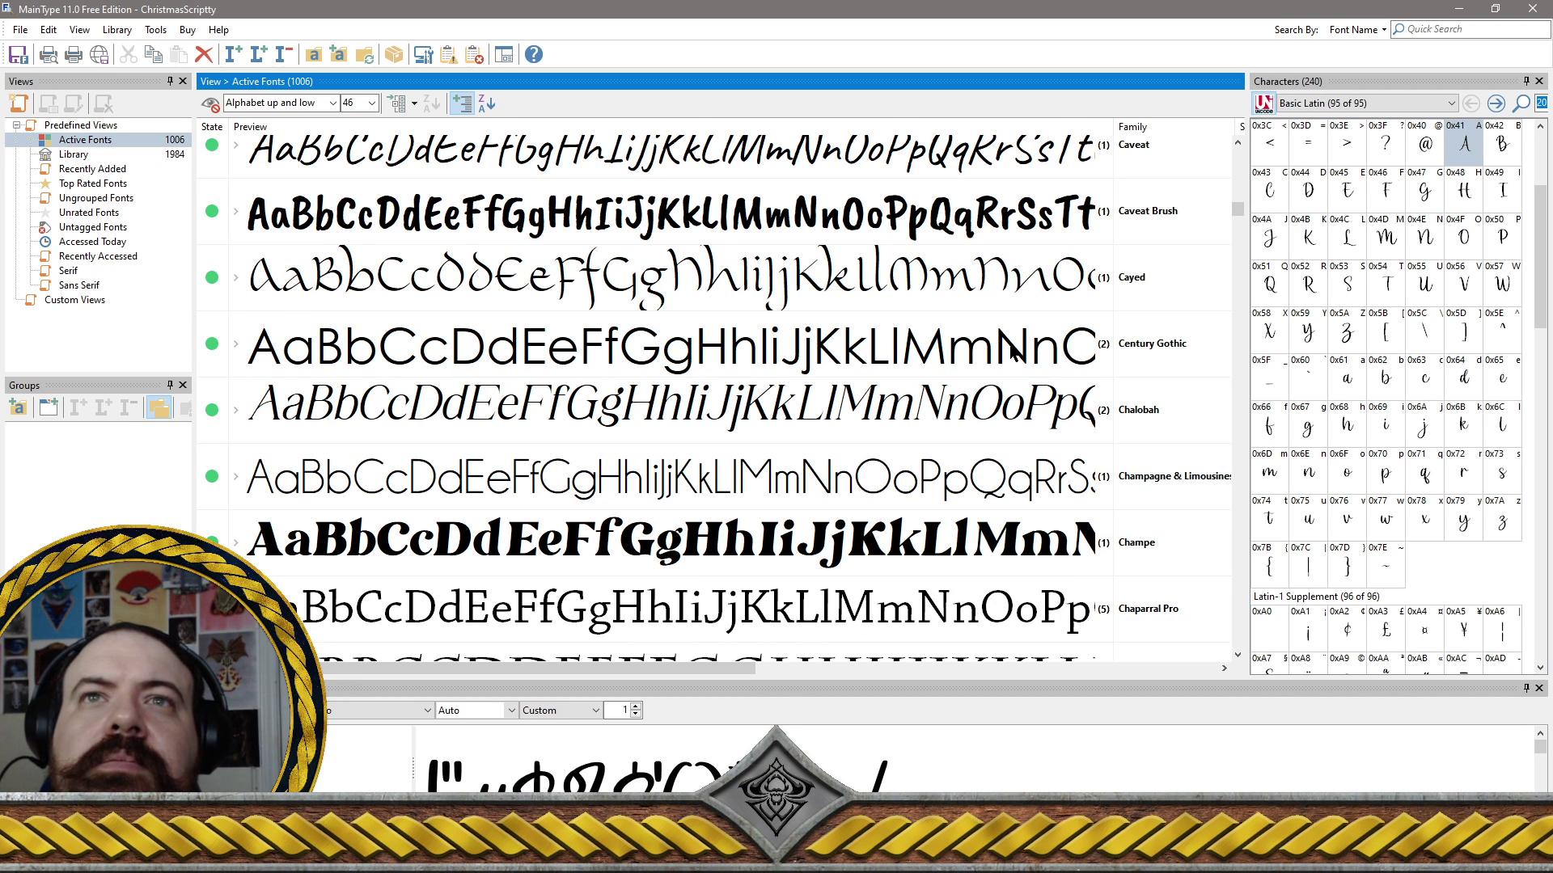
{"action": "scroll", "coordinate": [1013, 349], "scroll_direction": "down", "scroll_amount": 2}
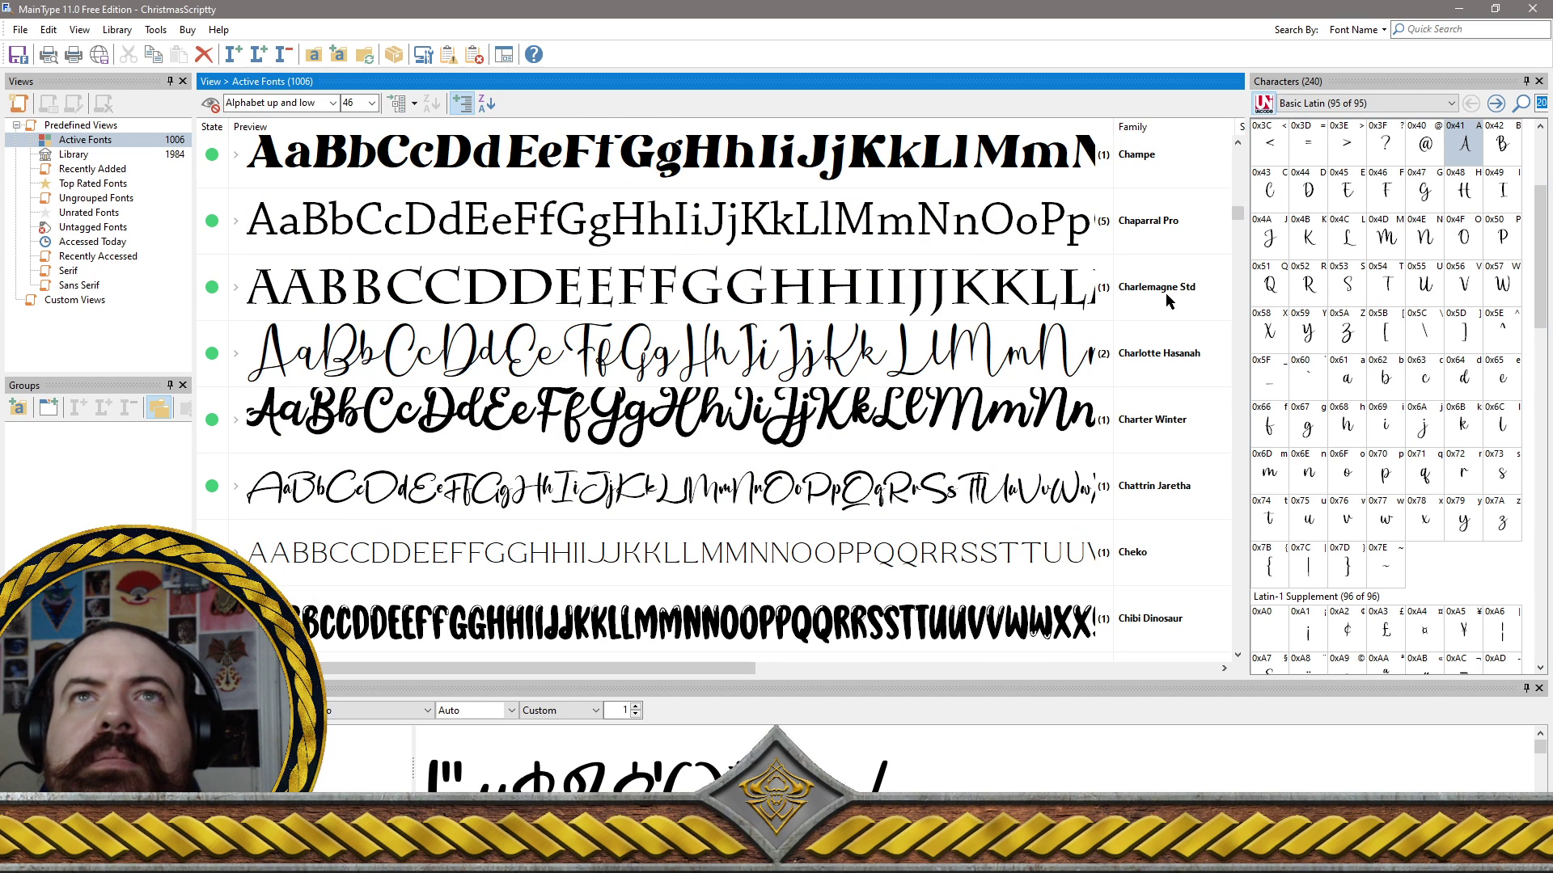
{"action": "scroll", "coordinate": [986, 356], "scroll_direction": "up", "scroll_amount": 2}
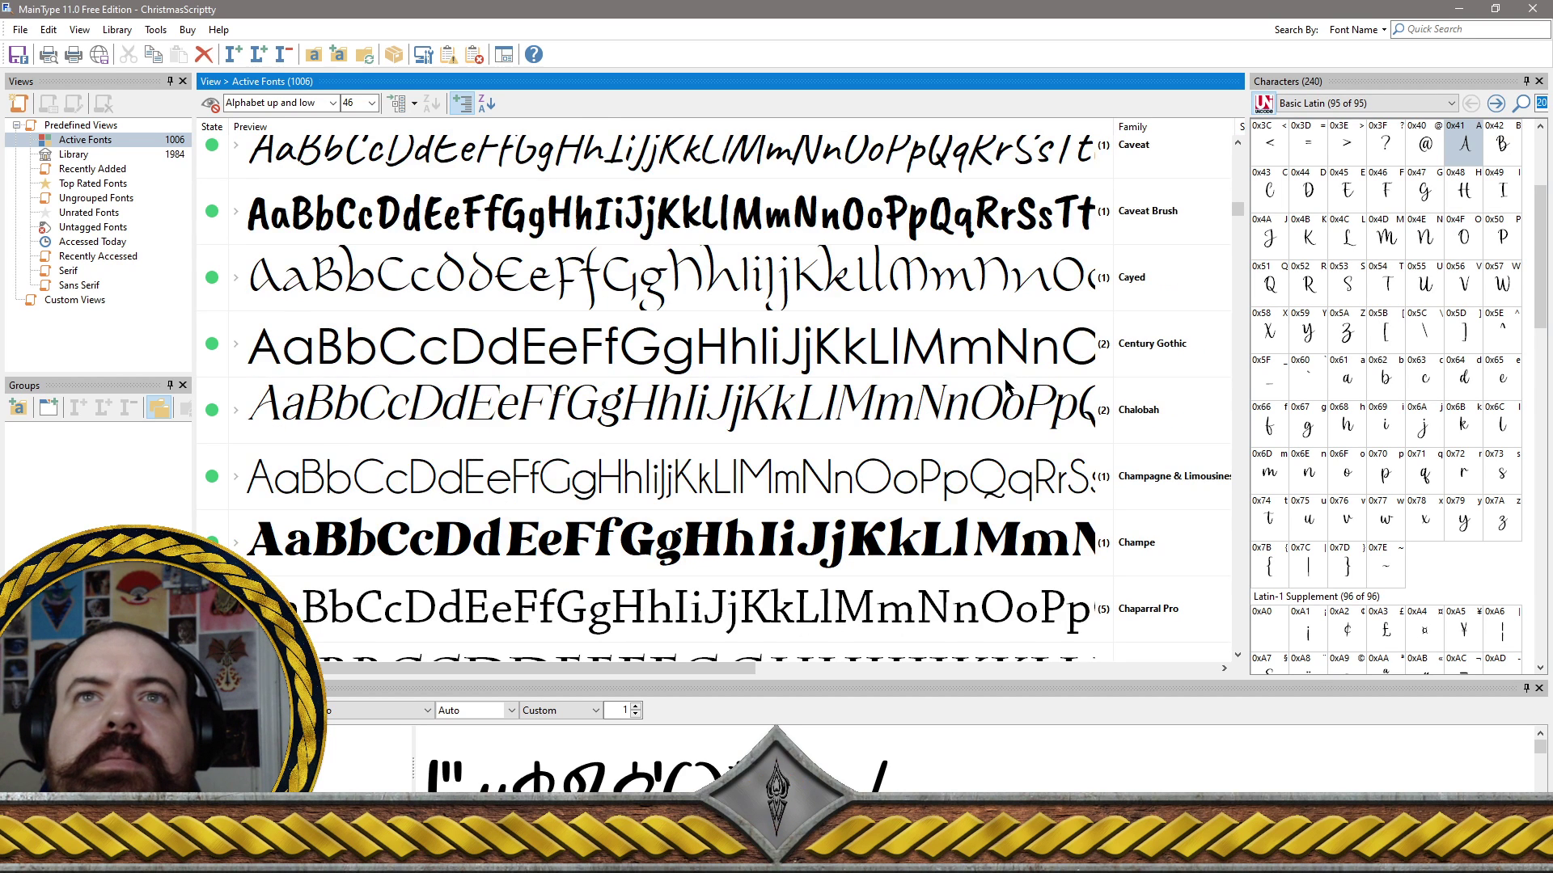
Examine the full character sample of Champagne & Limousines in an enlarged sample area
{"action": "left_click", "coordinate": [1033, 461]}
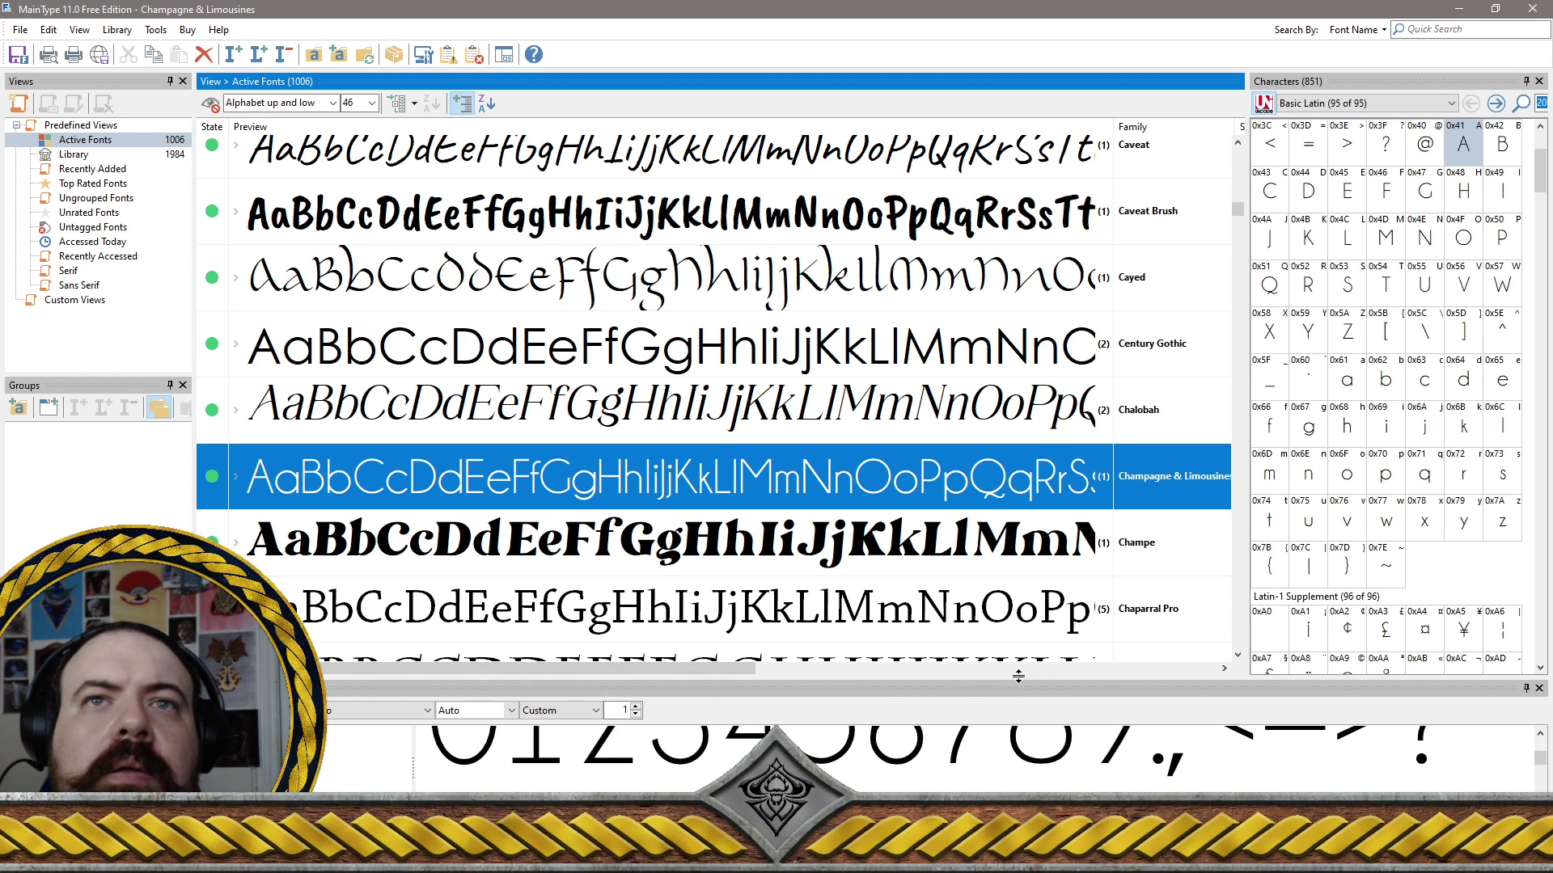
{"action": "left_click_drag", "start_coordinate": [1018, 676], "coordinate": [1009, 540]}
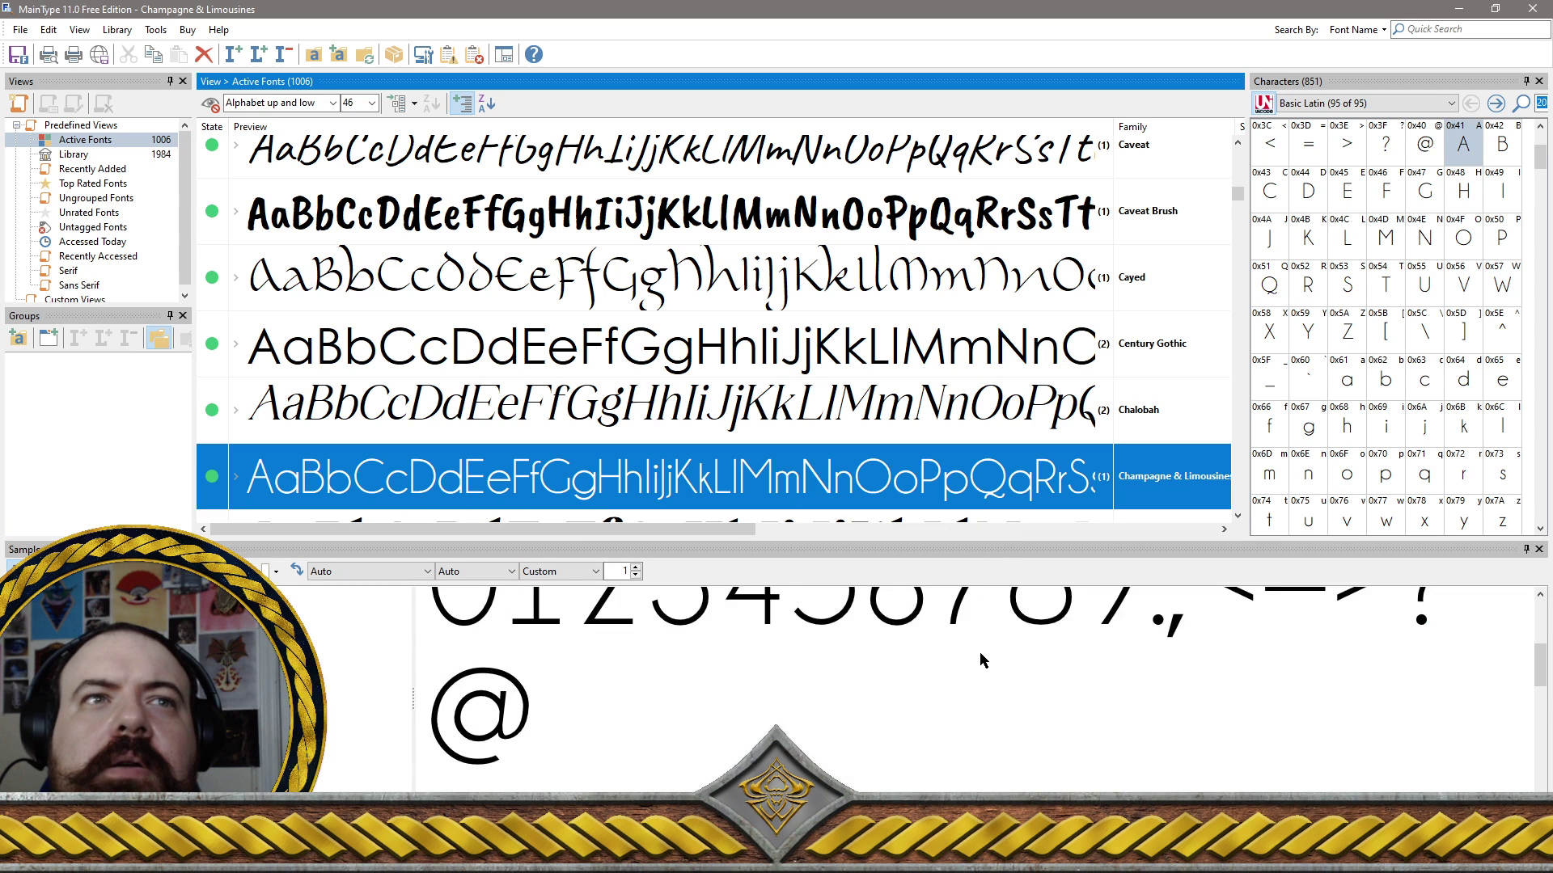
{"action": "scroll", "coordinate": [982, 661], "scroll_direction": "down", "scroll_amount": 3}
{"action": "scroll", "coordinate": [983, 661], "scroll_direction": "down", "scroll_amount": 5}
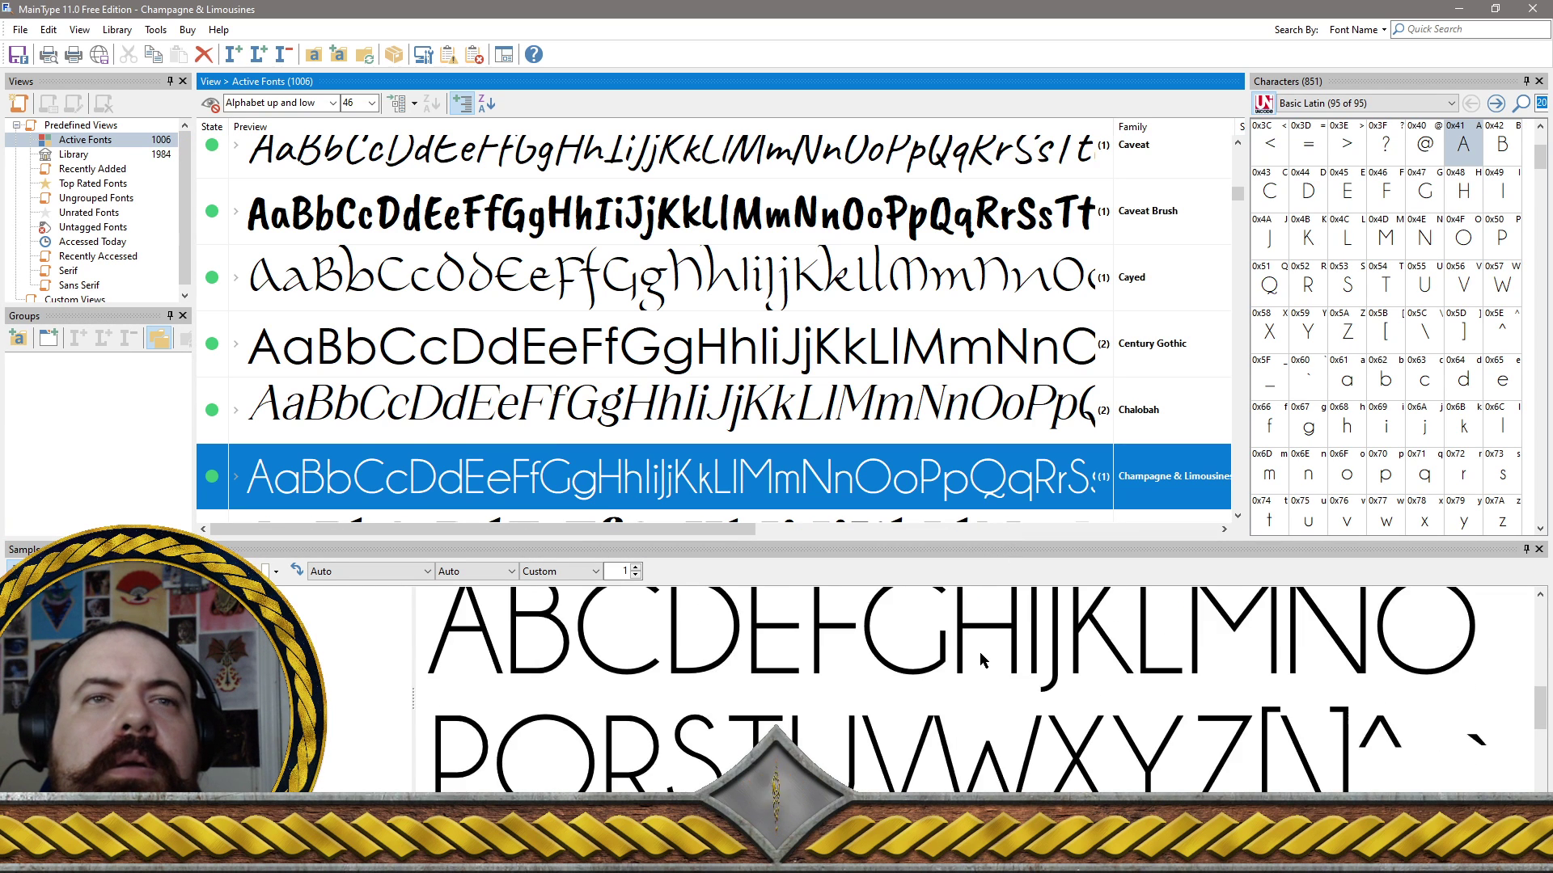
{"action": "scroll", "coordinate": [983, 661], "scroll_direction": "down", "scroll_amount": 3}
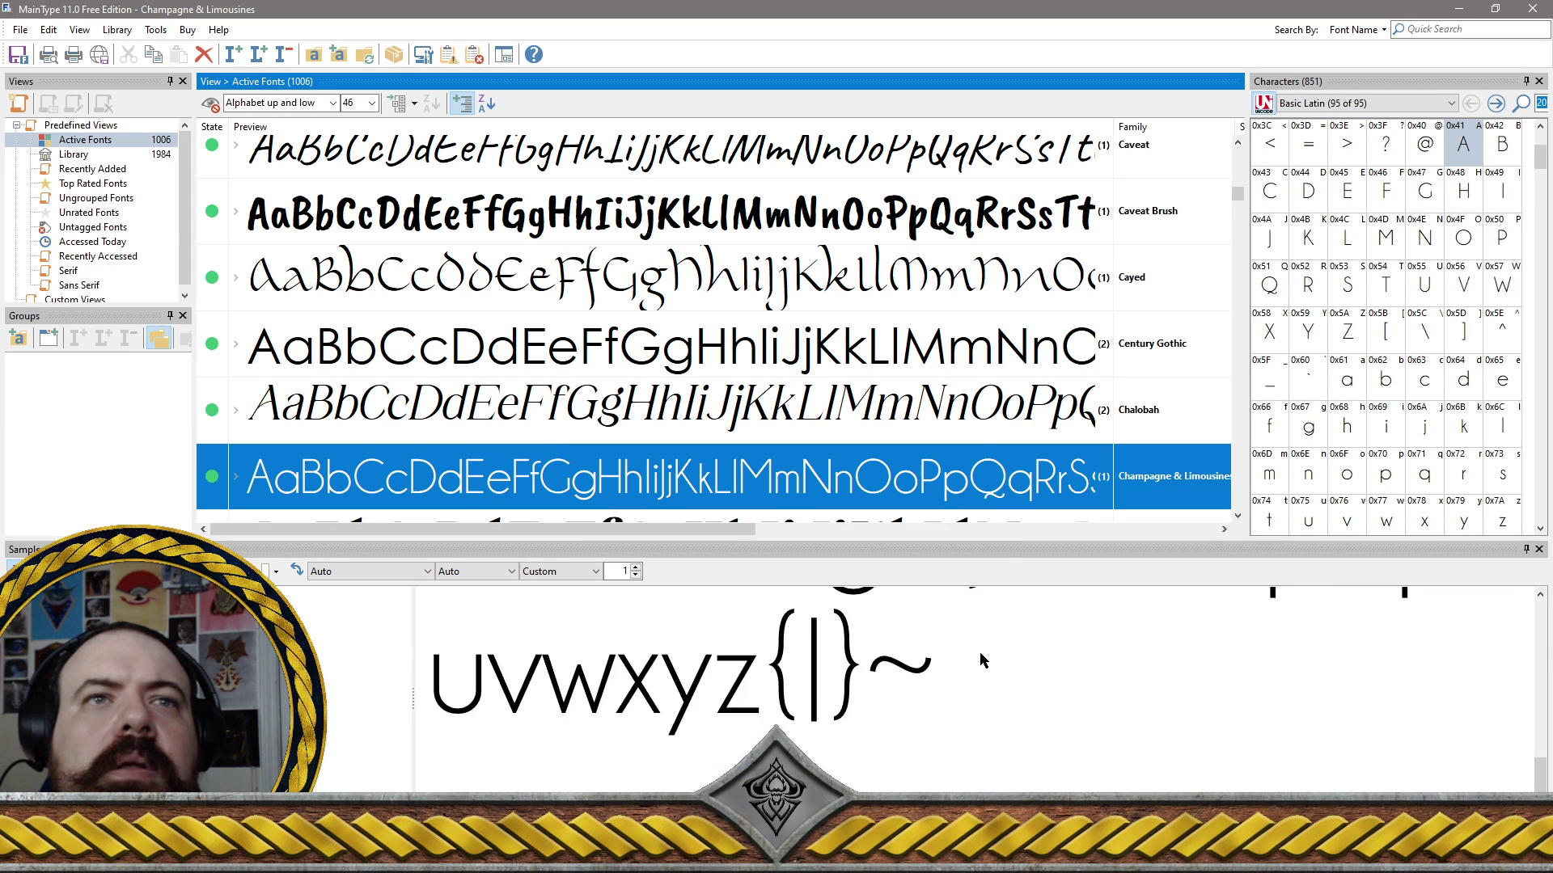
{"action": "scroll", "coordinate": [983, 661], "scroll_direction": "up", "scroll_amount": 10}
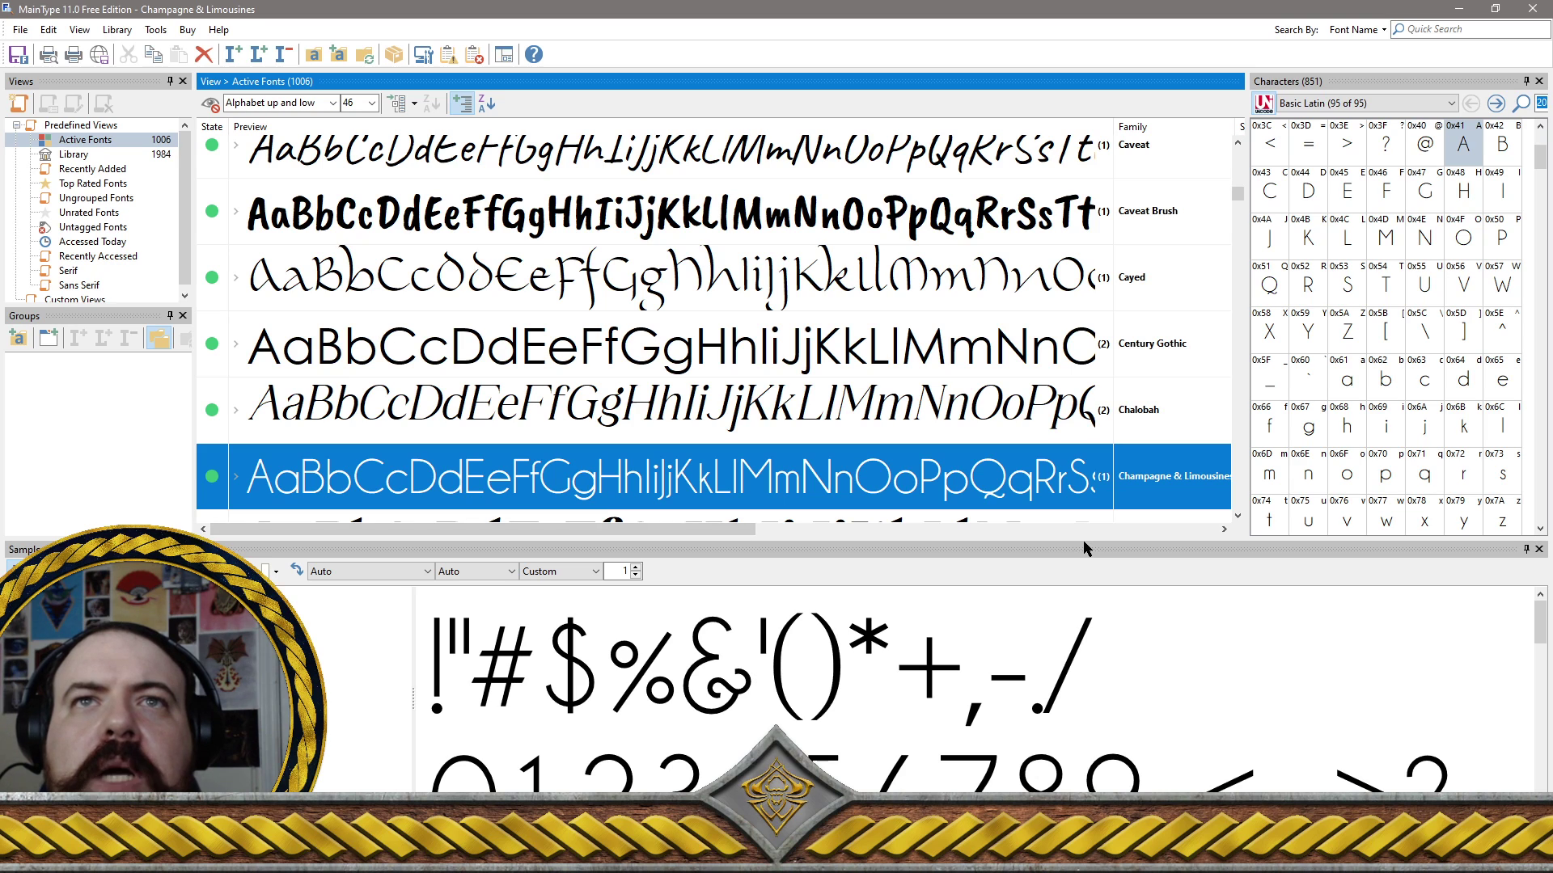
{"action": "left_click_drag", "start_coordinate": [1084, 541], "coordinate": [1084, 636]}
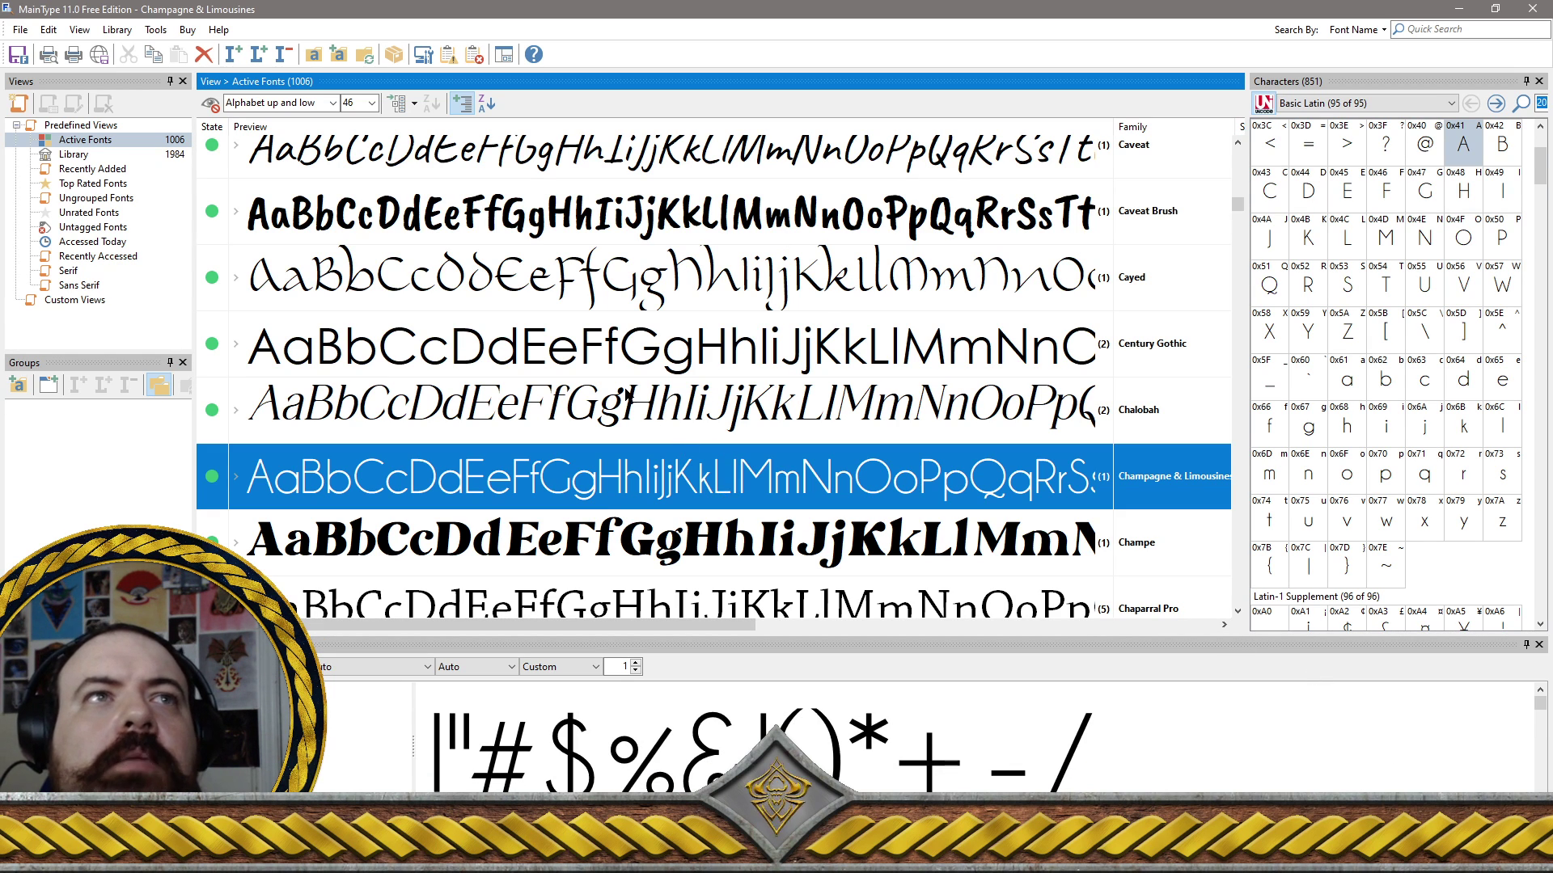
Compare the samples of Chalobah, Champagne & Limousines, Champe, Chaparral Pro and Charlemagne Std one by one
{"action": "left_click", "coordinate": [627, 395]}
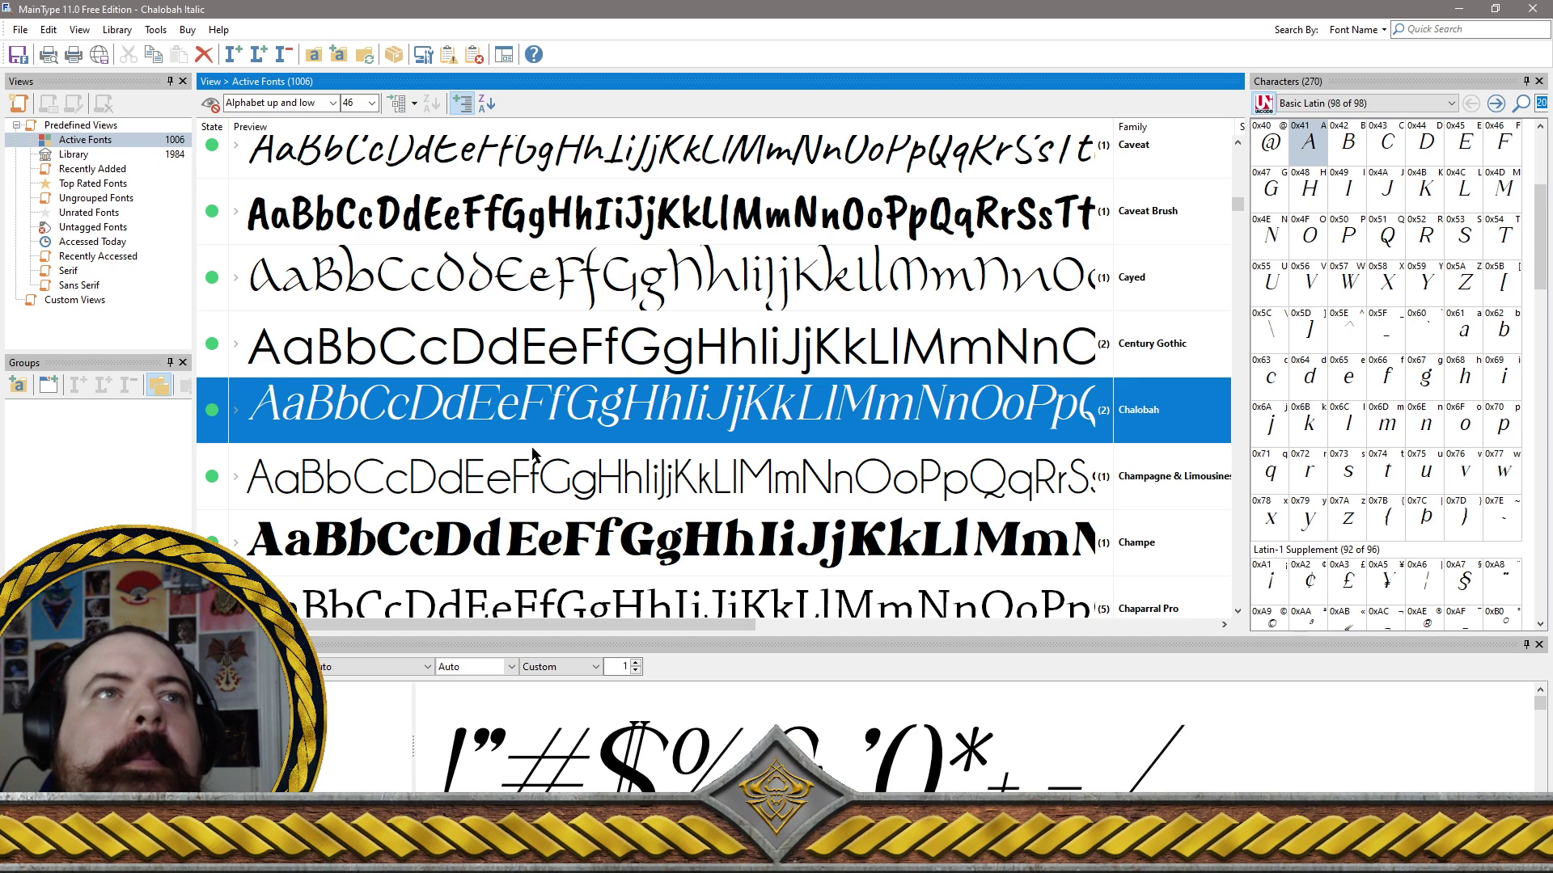
{"action": "left_click", "coordinate": [896, 474]}
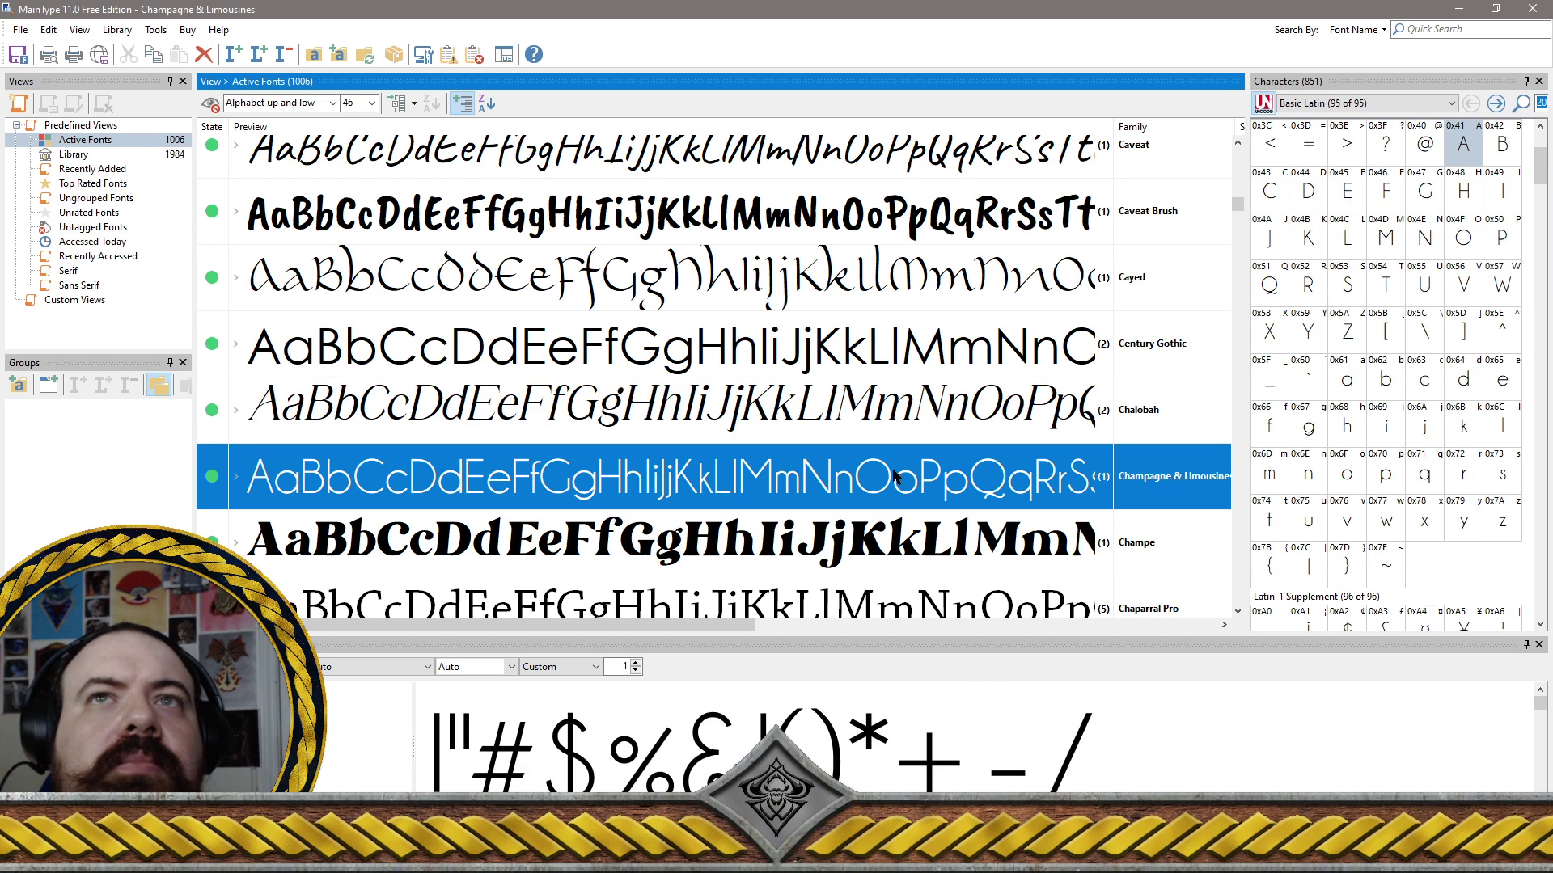
{"action": "left_click", "coordinate": [876, 538]}
{"action": "scroll", "coordinate": [896, 526], "scroll_direction": "down", "scroll_amount": 2}
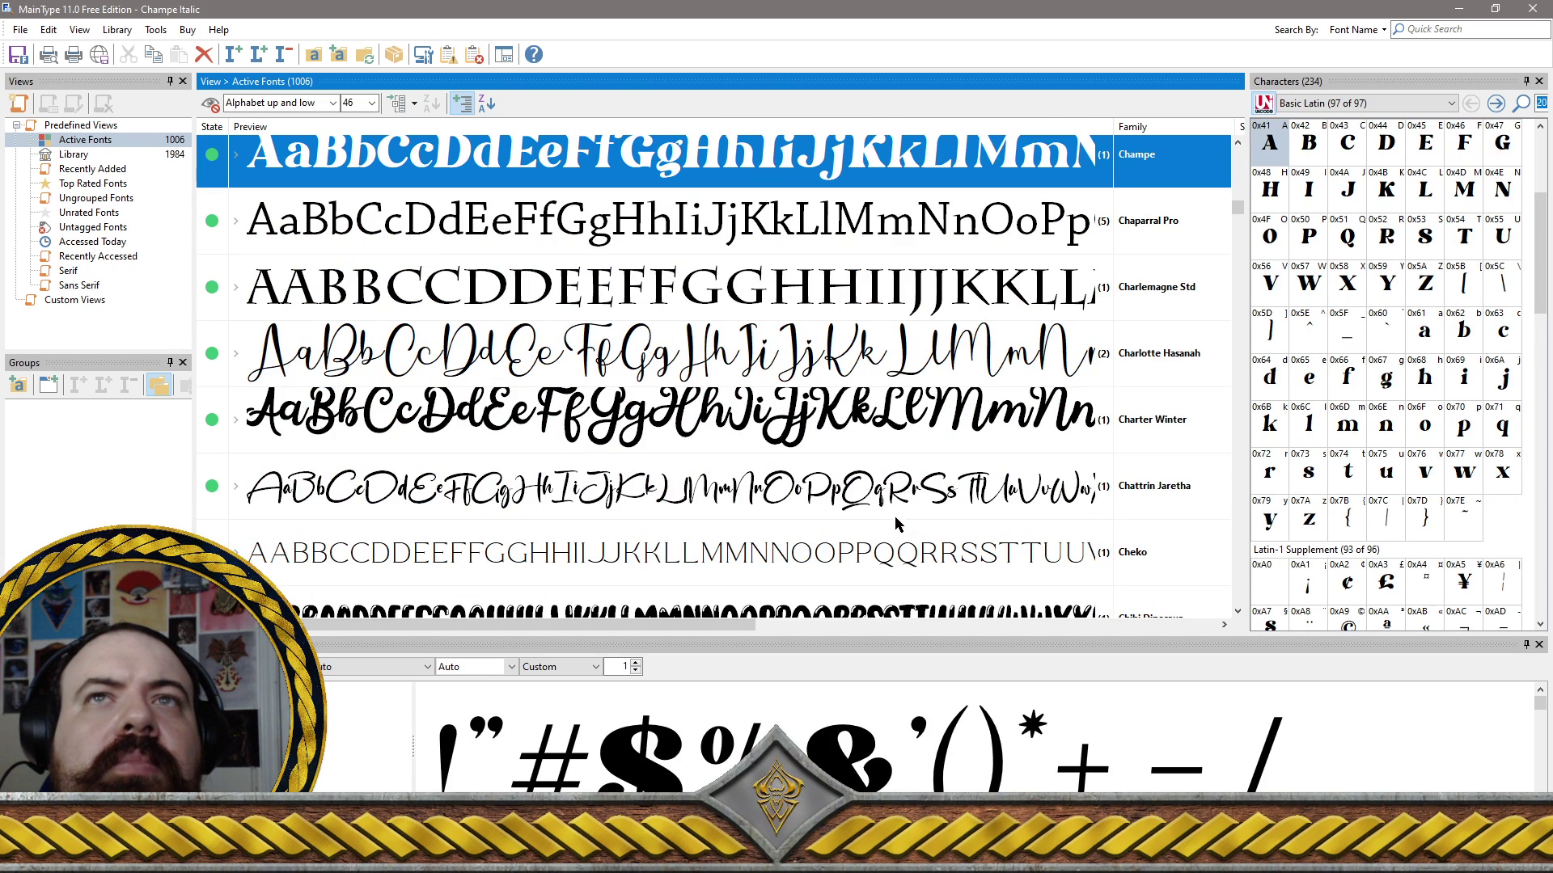
{"action": "left_click", "coordinate": [938, 231]}
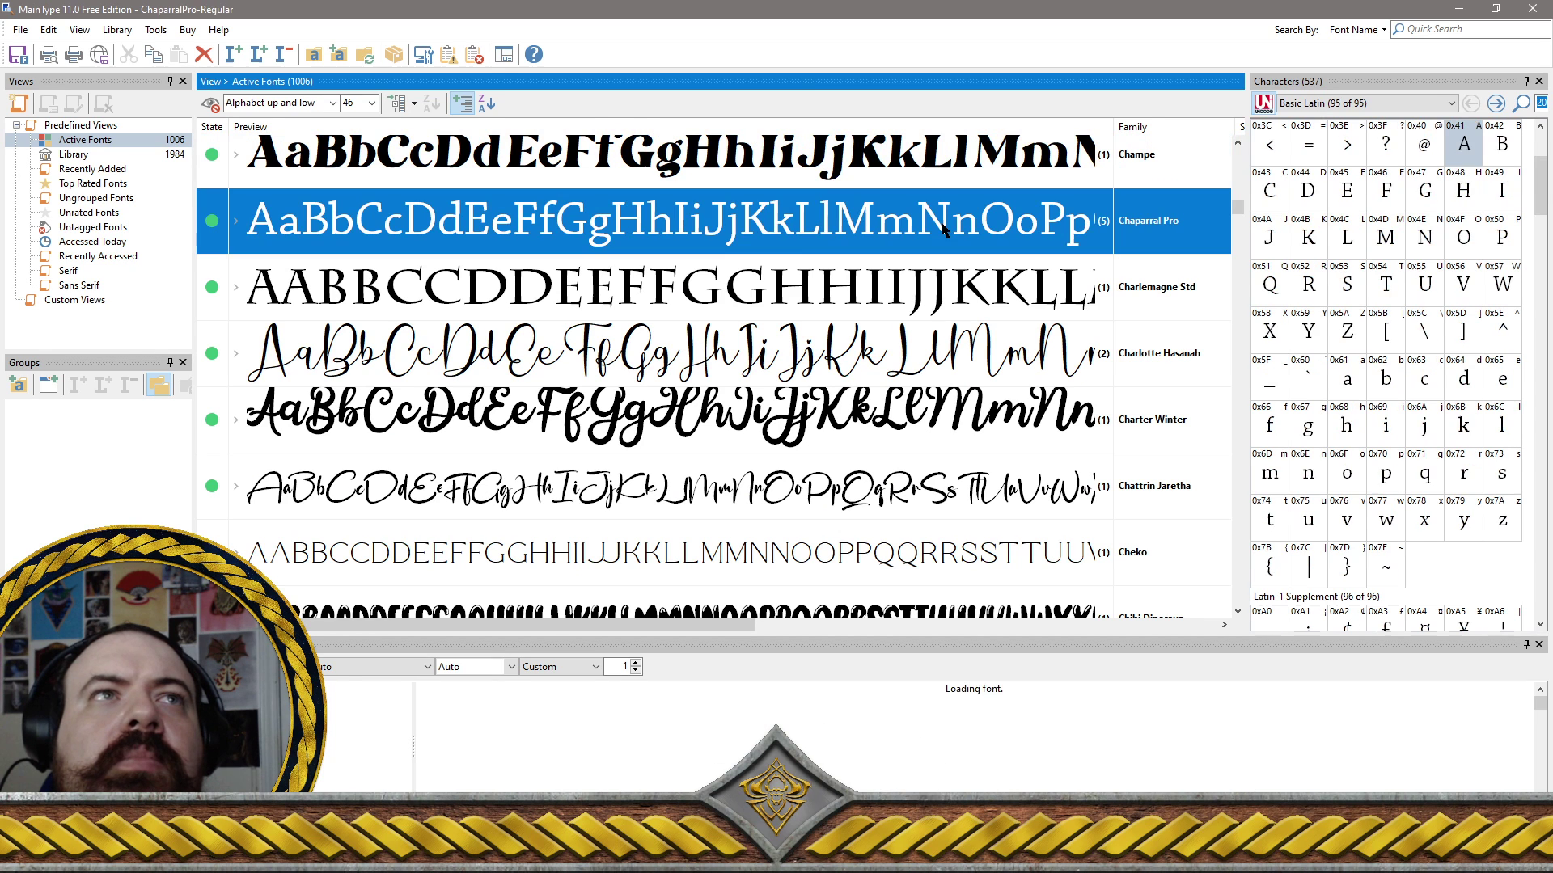
{"action": "left_click", "coordinate": [909, 290]}
Select the families Charlotte Hasanah, Charter Winter and Chattrin Jaretha together
{"action": "left_click", "coordinate": [914, 349]}
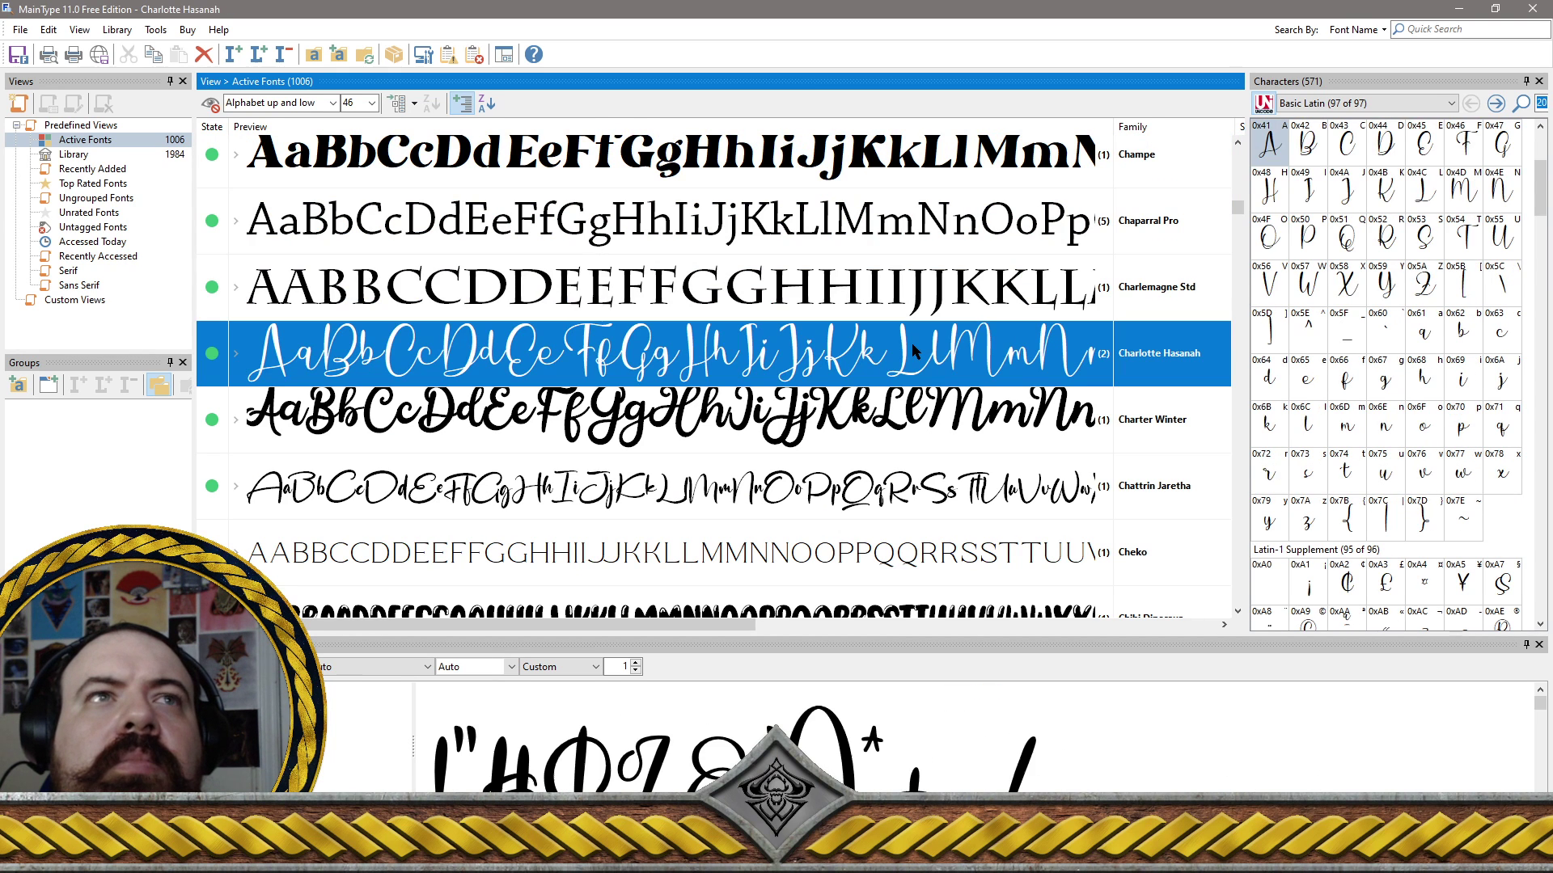
{"action": "left_click", "coordinate": [888, 430], "text": "shift"}
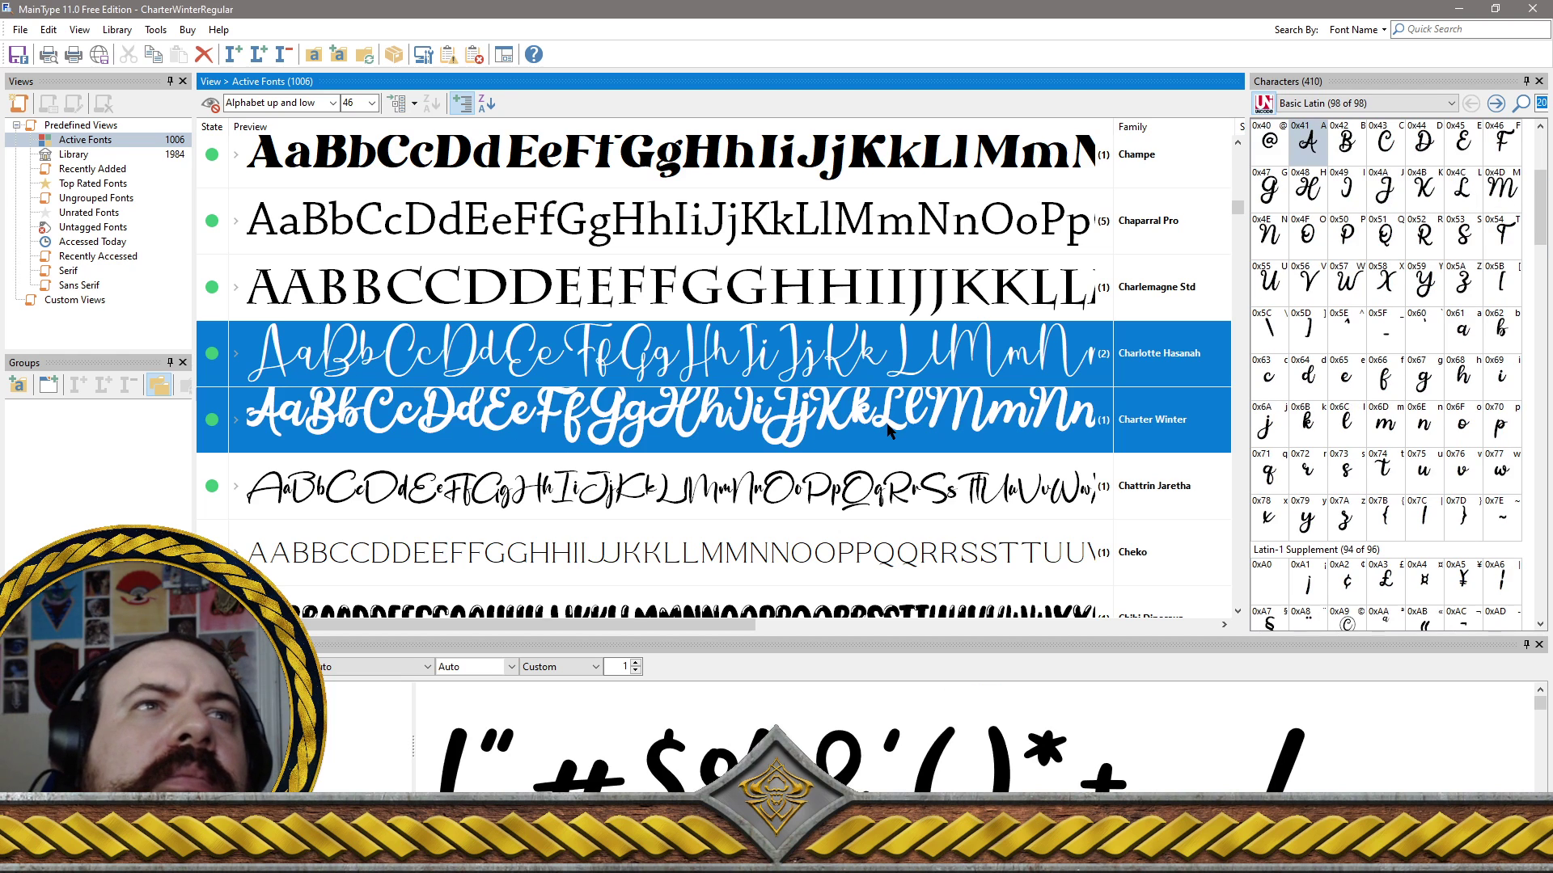
{"action": "left_click", "coordinate": [881, 495], "text": "shift"}
{"action": "scroll", "coordinate": [882, 495], "scroll_direction": "down", "scroll_amount": 2}
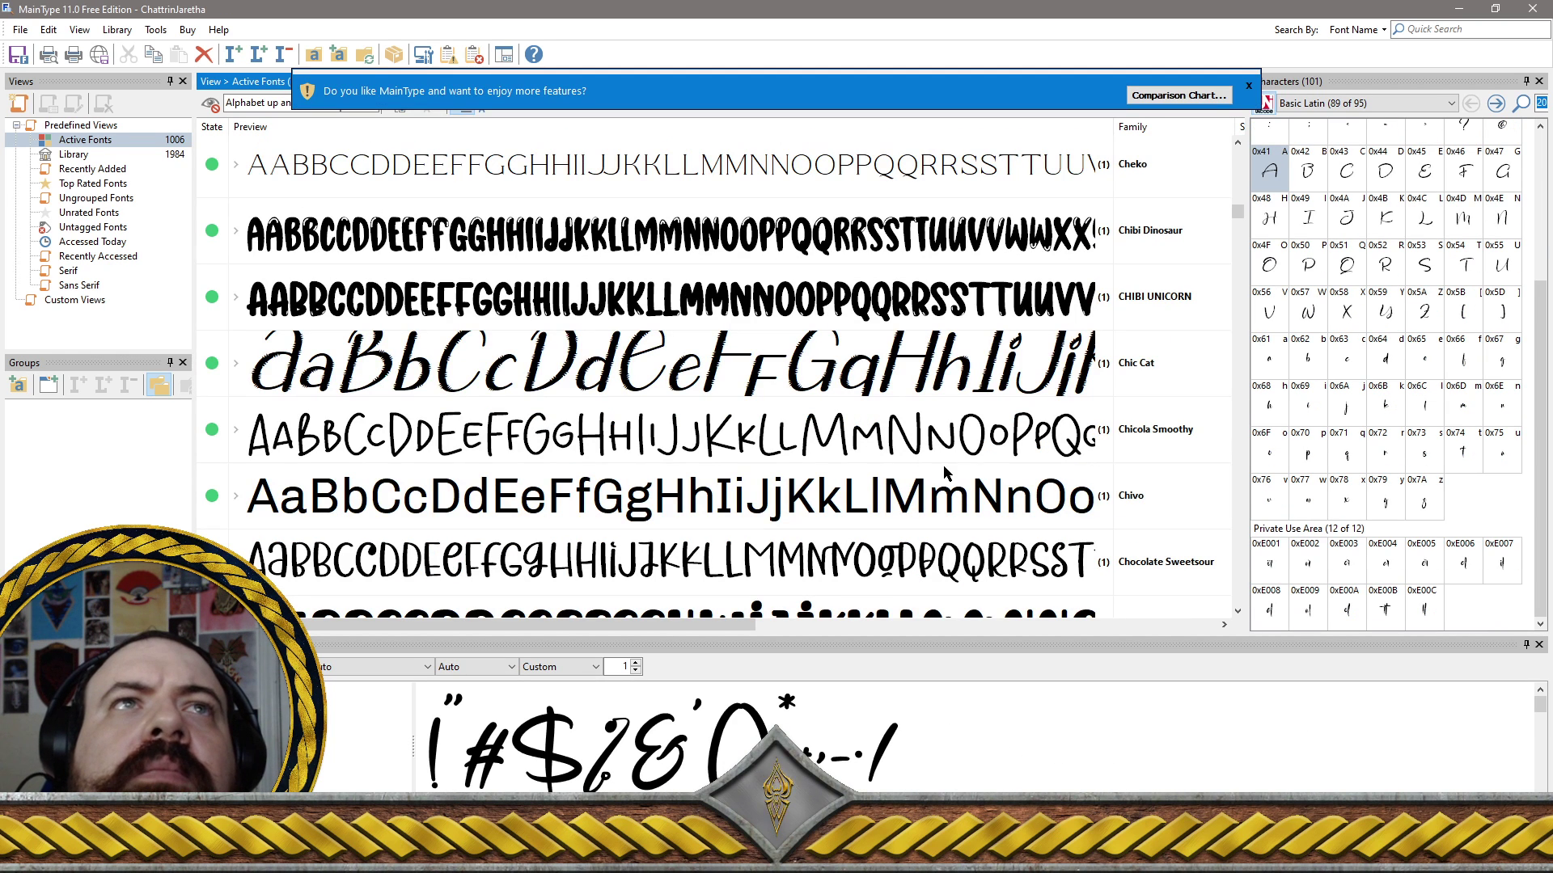
Select the families Cheko, Chibi Dinosaur, CHIBI UNICORN, Chic Cat and Chicola Smoothy together
{"action": "left_click", "coordinate": [800, 173]}
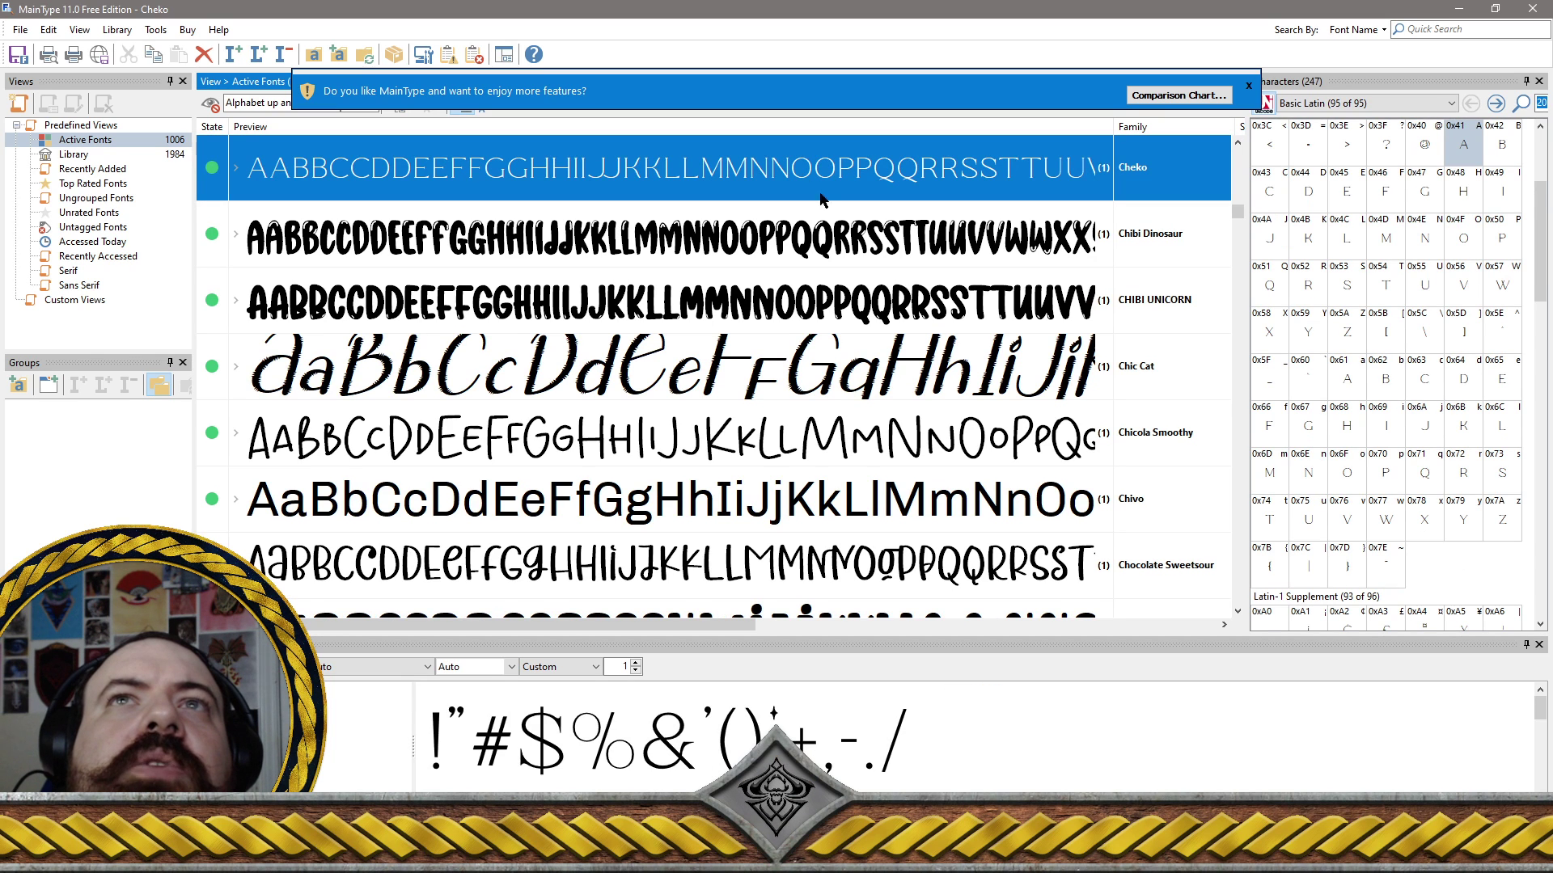
{"action": "left_click", "coordinate": [857, 243], "text": "shift"}
{"action": "left_click", "coordinate": [861, 279], "text": "shift"}
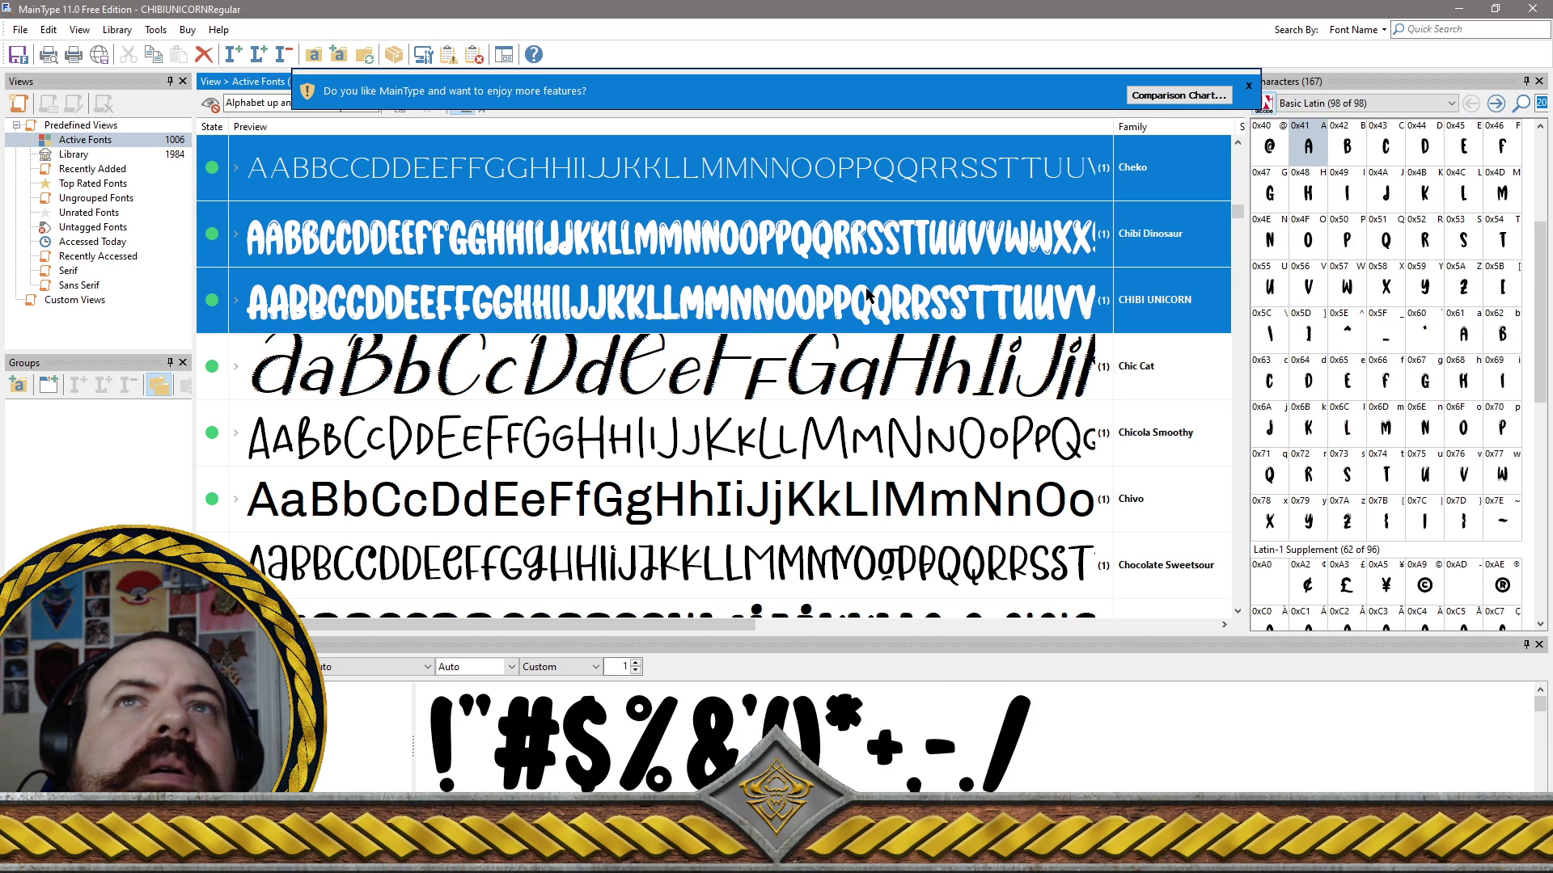
{"action": "left_click", "coordinate": [884, 368], "text": "shift"}
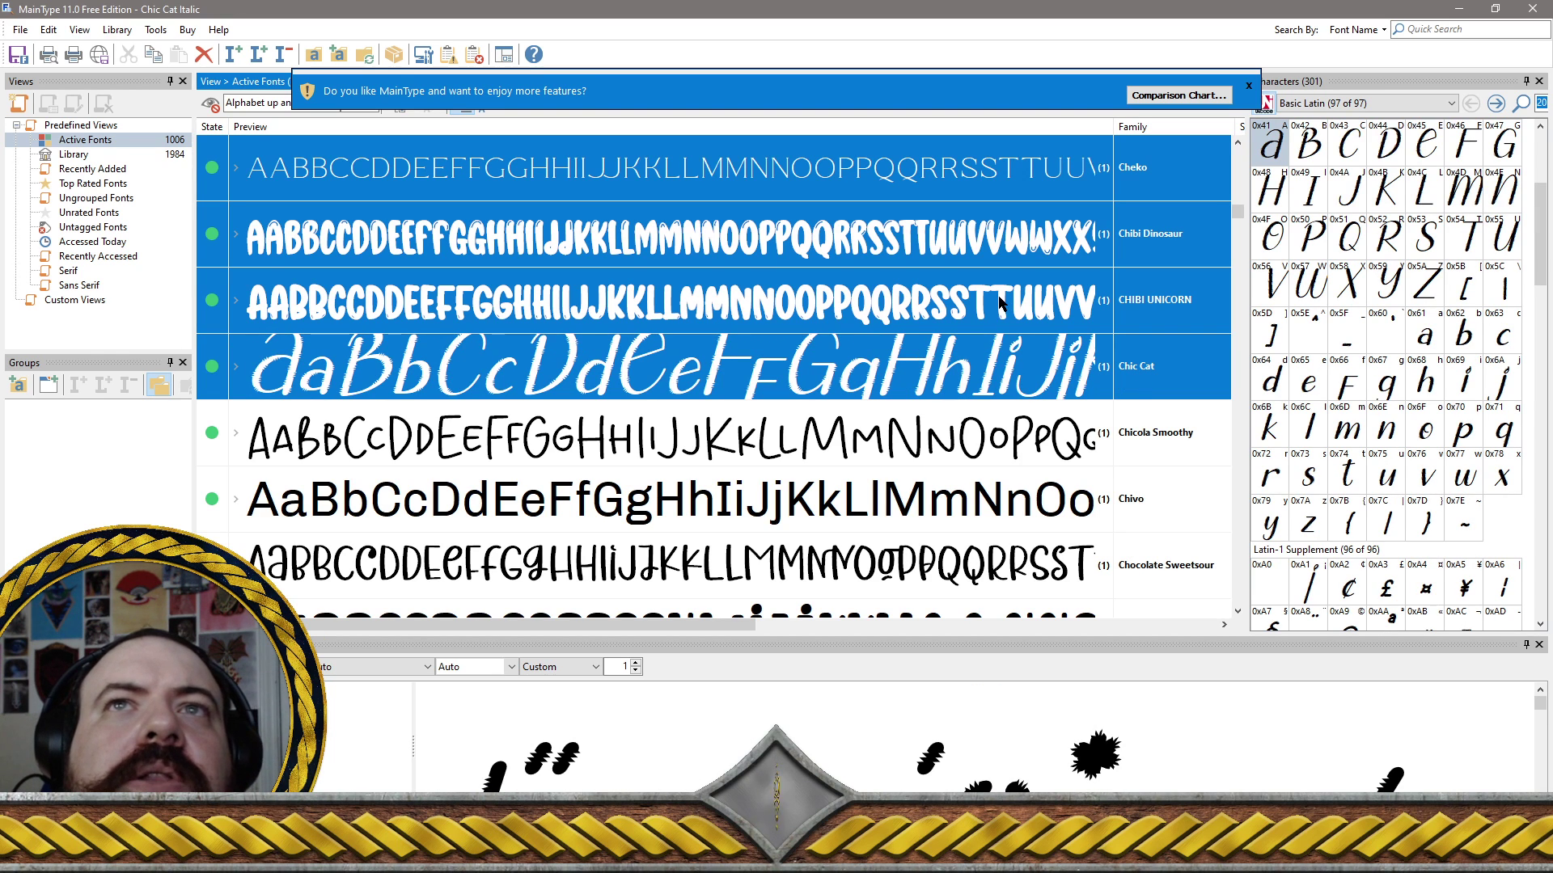
{"action": "left_click", "coordinate": [788, 437], "text": "shift"}
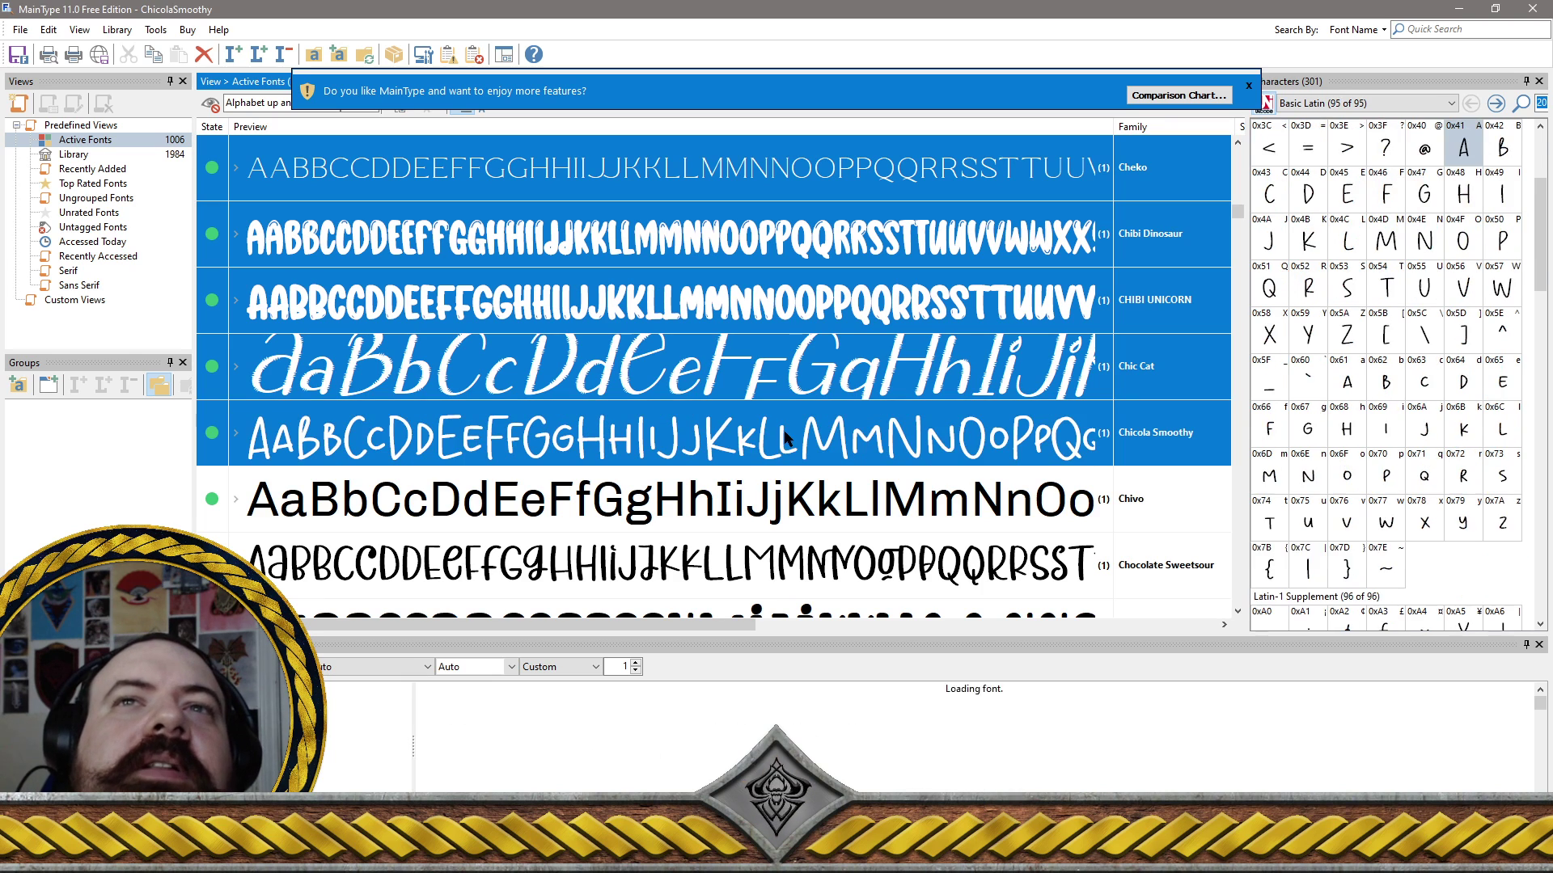
Add the families Chivo, Chocolate Sweetsour and Choose Without Choices to the selection
{"action": "left_click", "coordinate": [857, 503], "text": "shift"}
{"action": "scroll", "coordinate": [941, 335], "scroll_direction": "down", "scroll_amount": 2}
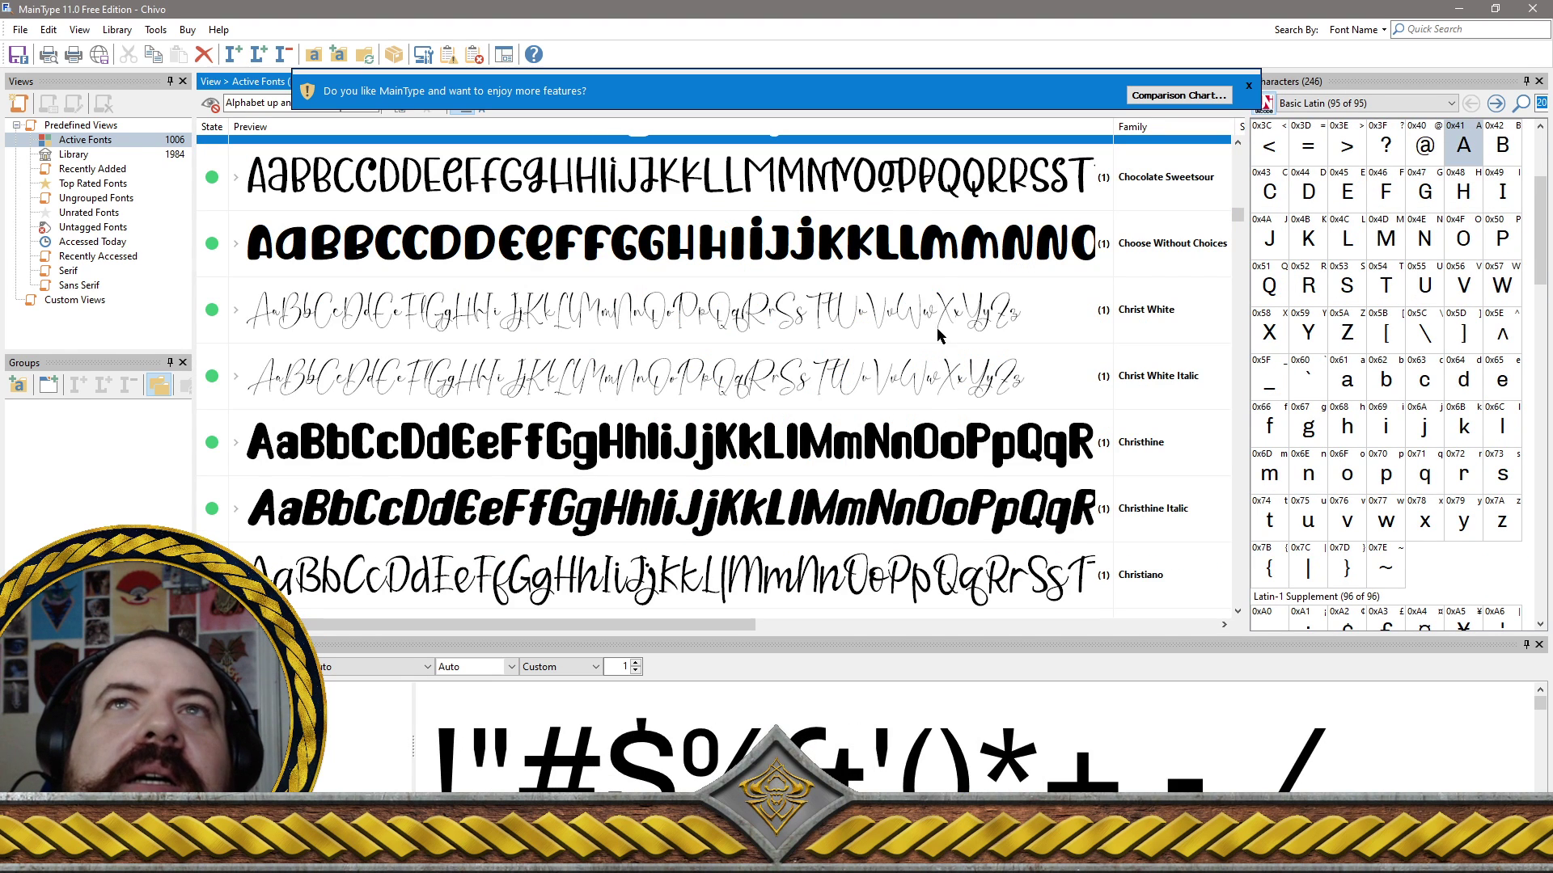
{"action": "left_click", "coordinate": [887, 187], "text": "shift"}
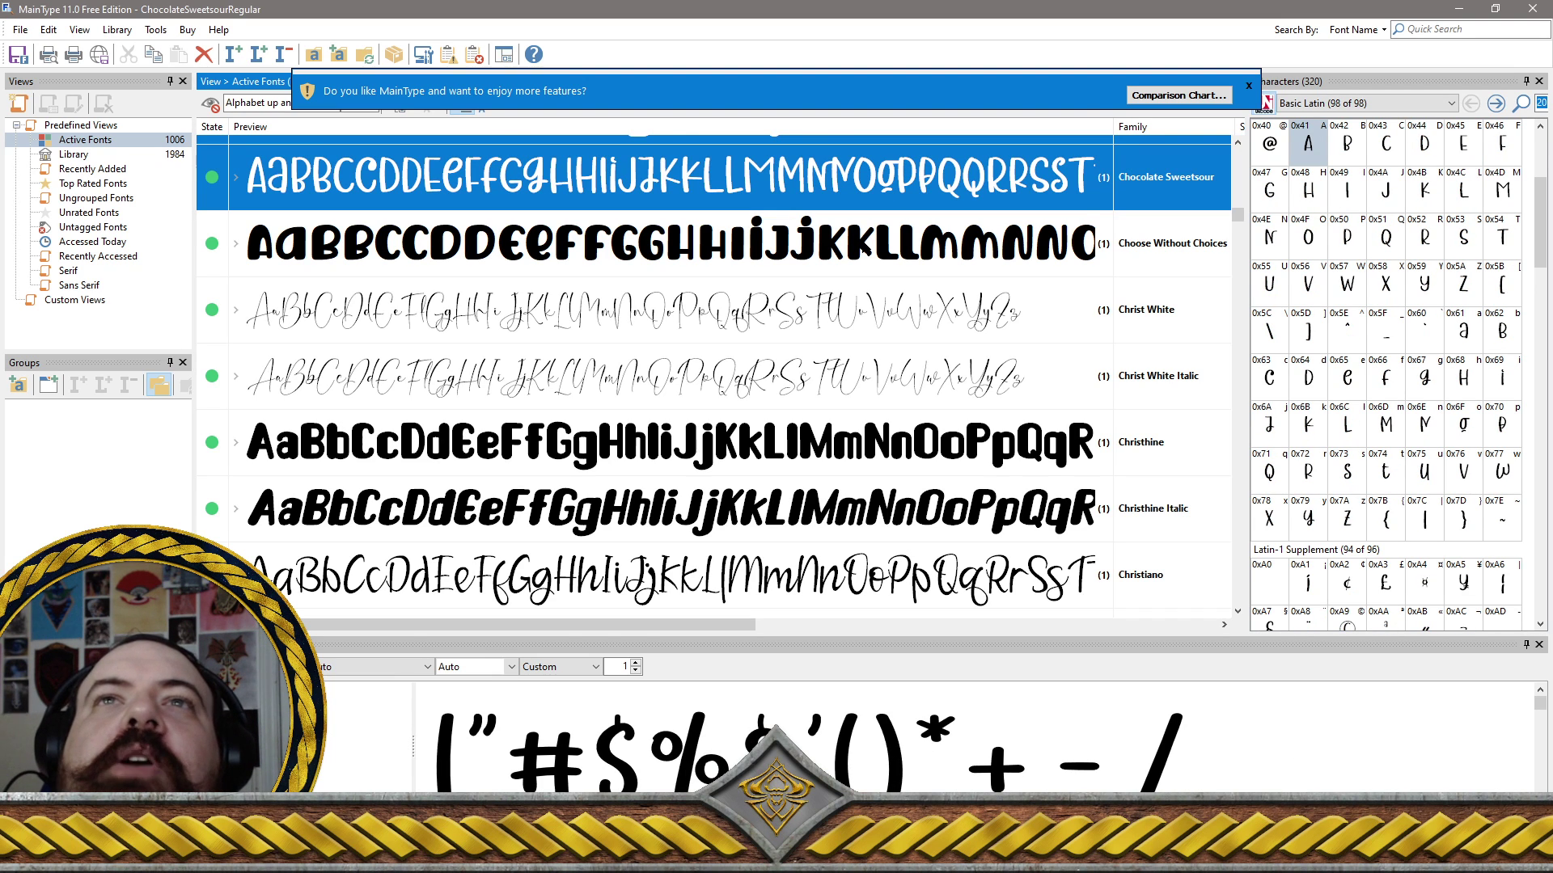
{"action": "left_click", "coordinate": [863, 249], "text": "shift"}
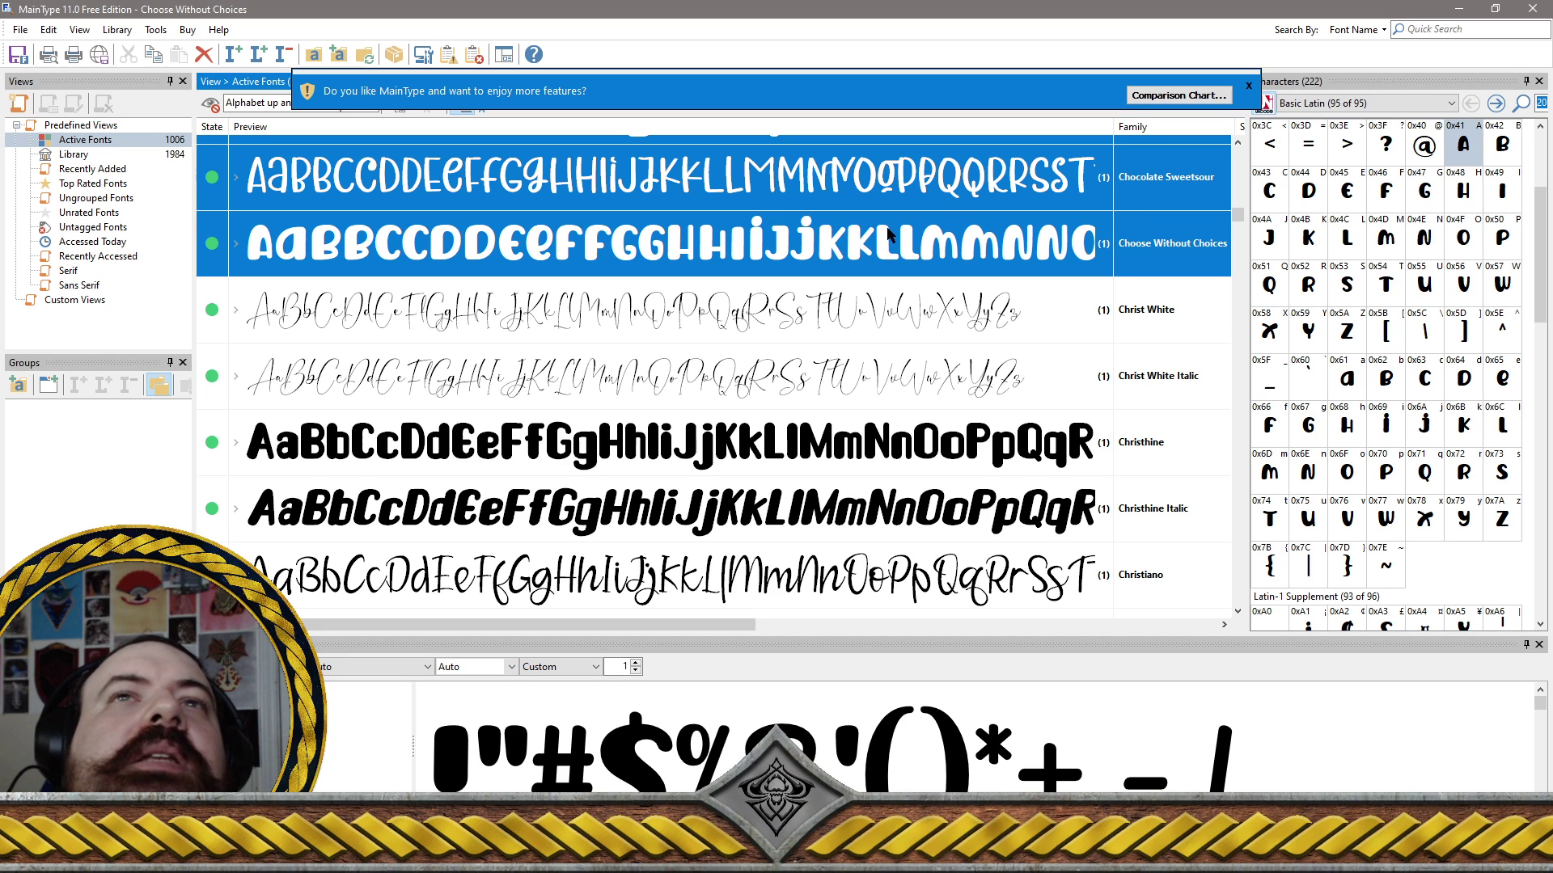
{"action": "left_click", "coordinate": [958, 340], "text": "shift"}
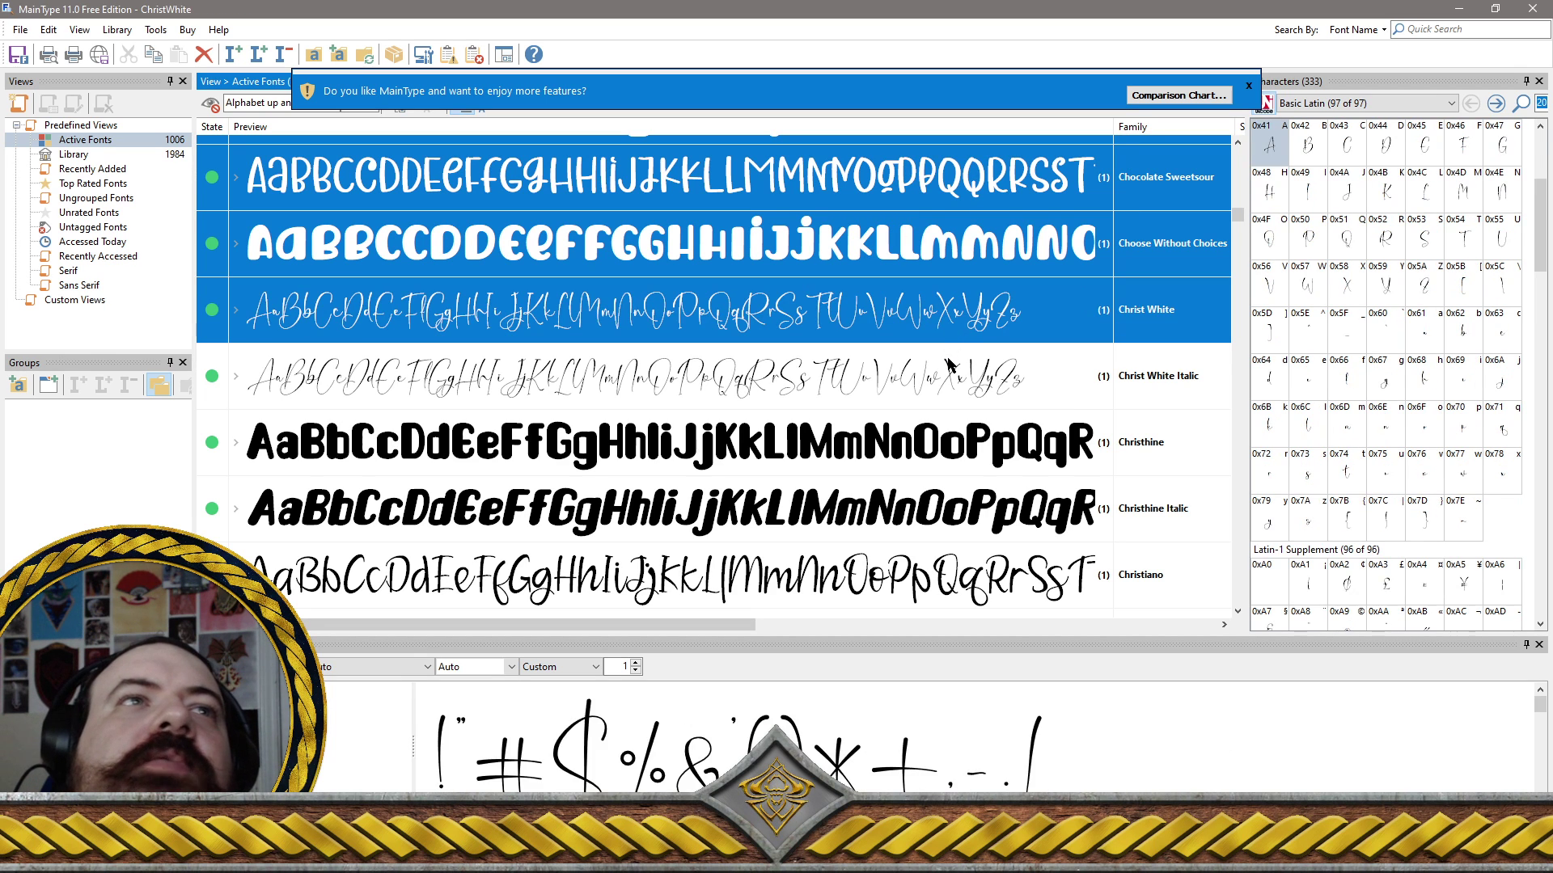
{"action": "left_click", "coordinate": [952, 365], "text": "shift"}
{"action": "left_click", "coordinate": [940, 386], "text": "ctrl"}
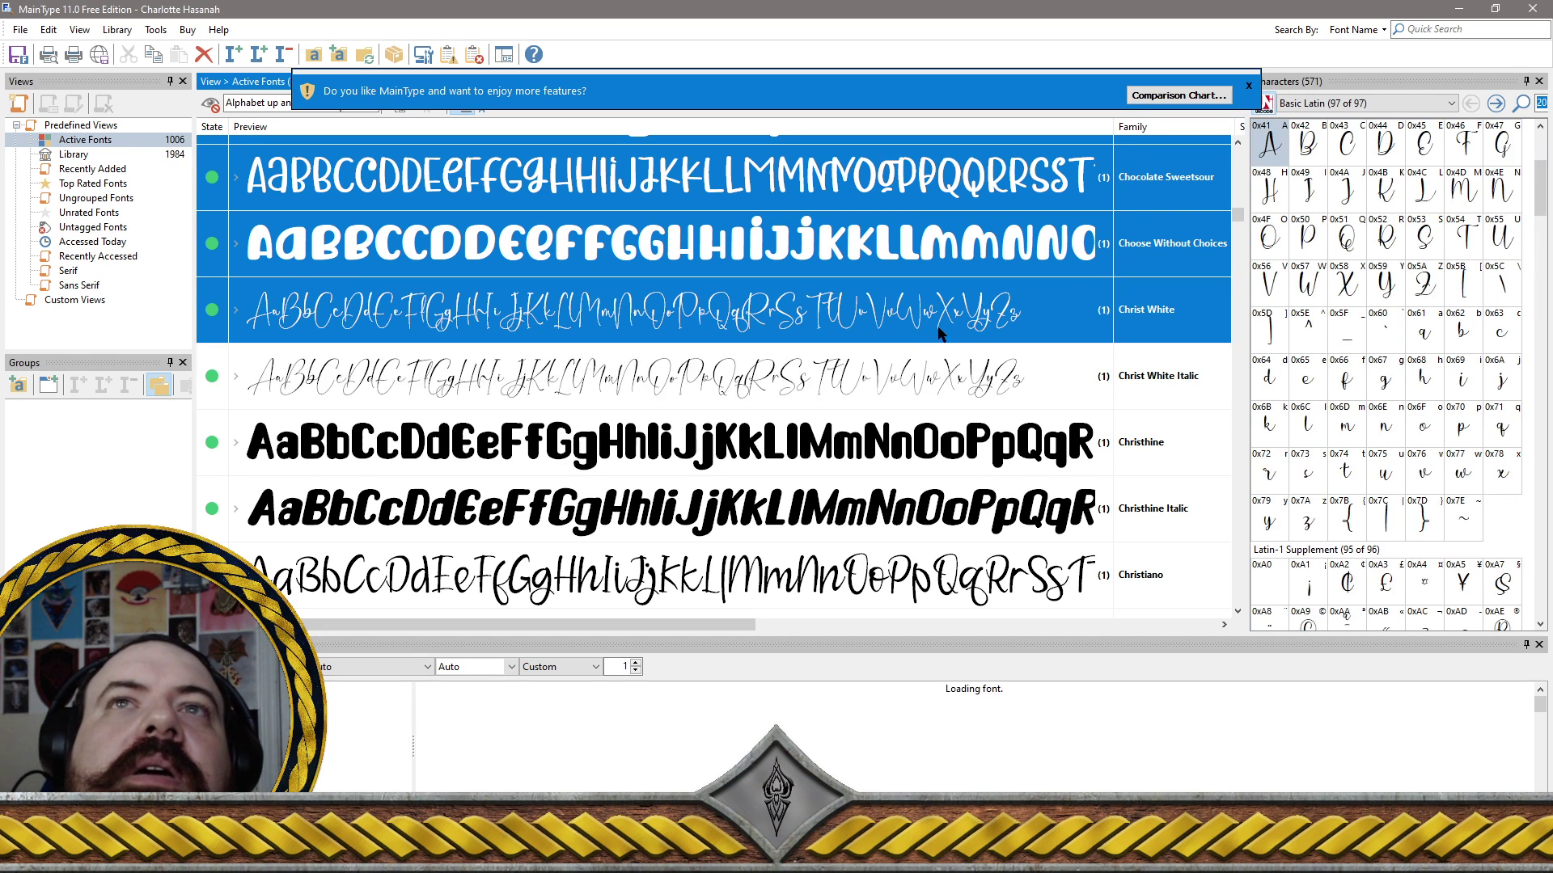
{"action": "left_click", "coordinate": [941, 333], "text": "ctrl"}
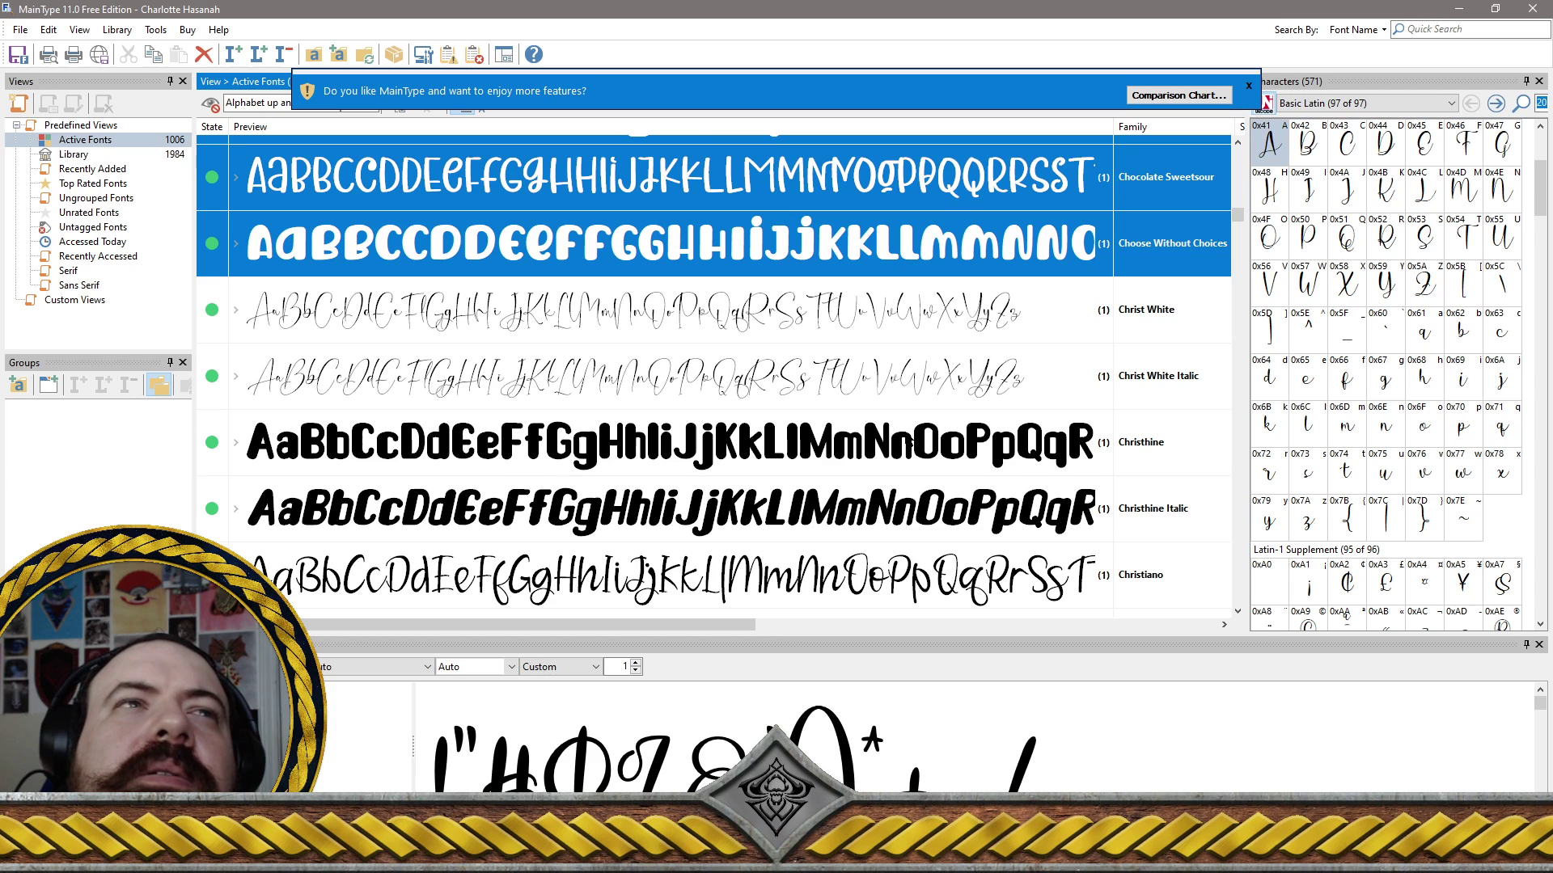
Select the families CHRISTMAS BRIGHT, Christmas Chic, Christmas Combine Sans and Christmas Combine Script together
{"action": "scroll", "coordinate": [906, 437], "scroll_direction": "down", "scroll_amount": 2}
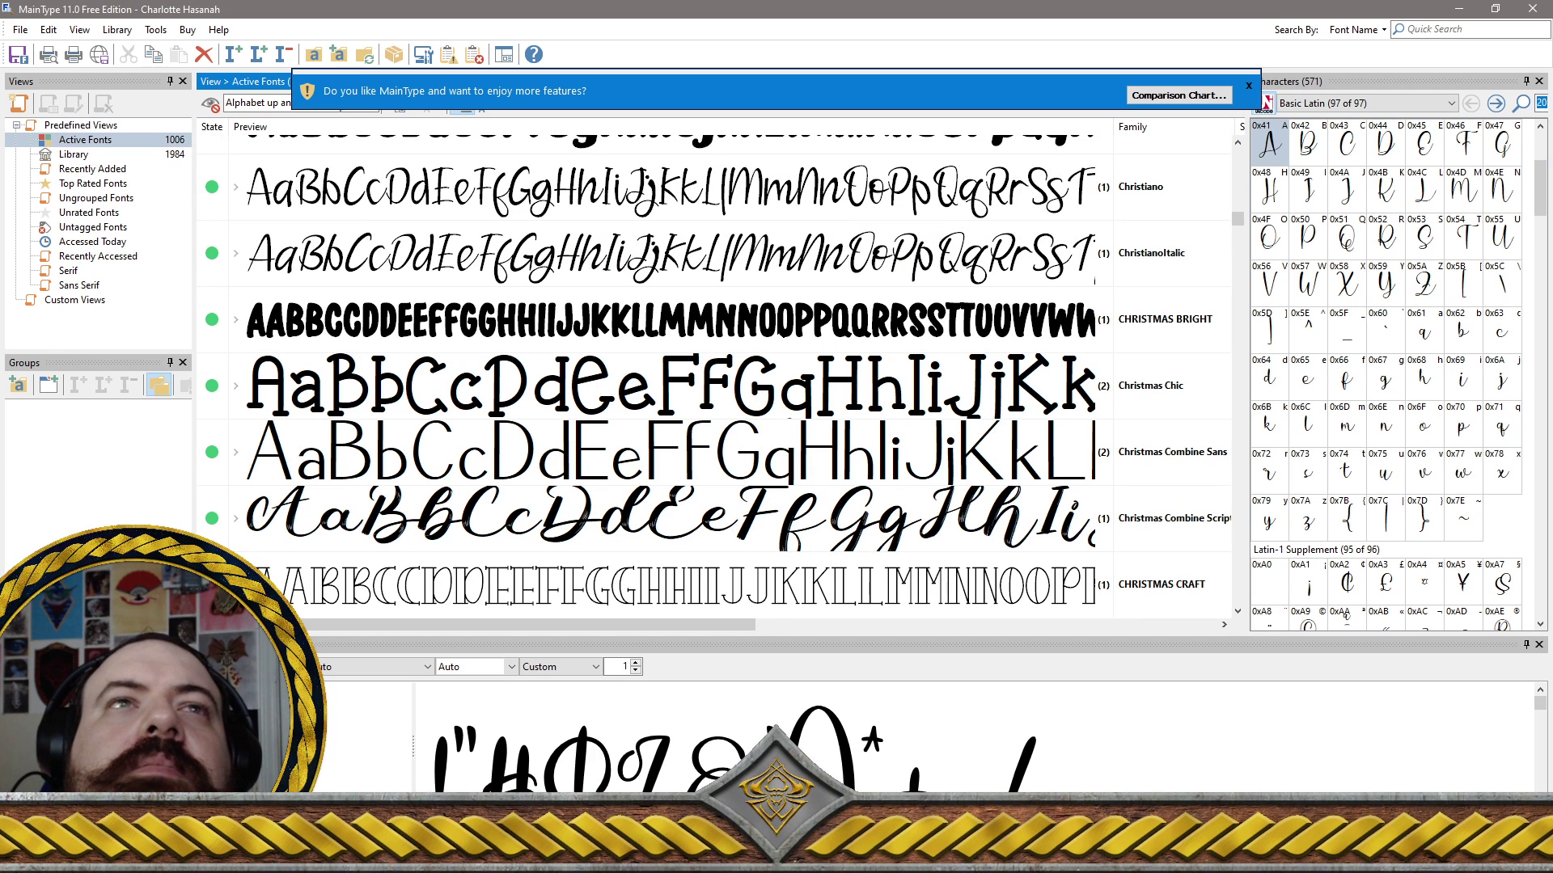
{"action": "left_click", "coordinate": [756, 320]}
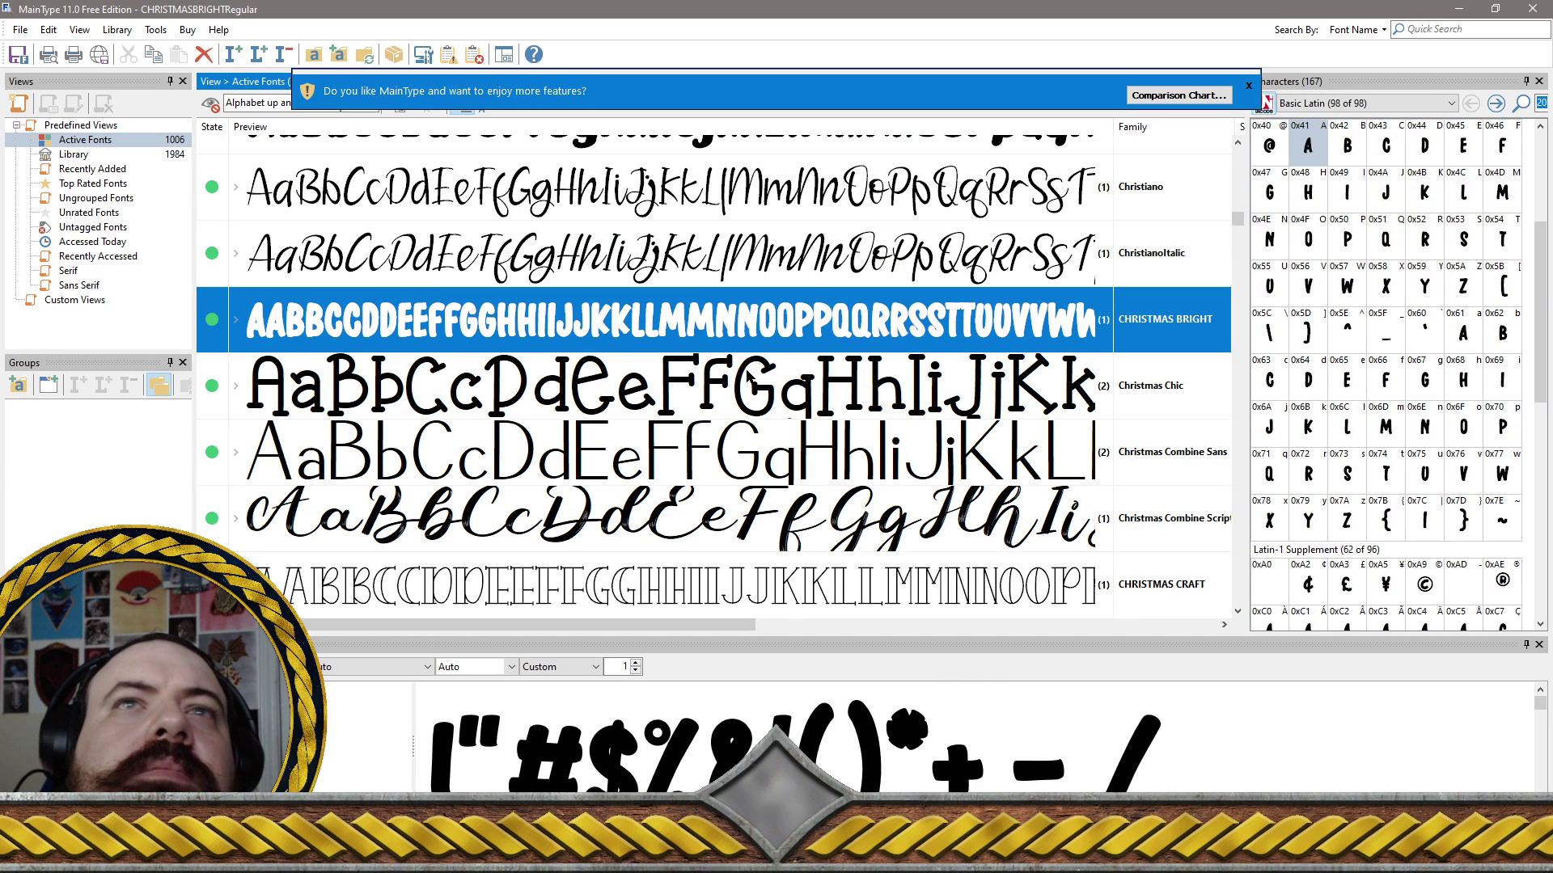
{"action": "left_click", "coordinate": [755, 388], "text": "ctrl"}
{"action": "left_click", "coordinate": [764, 441], "text": "ctrl"}
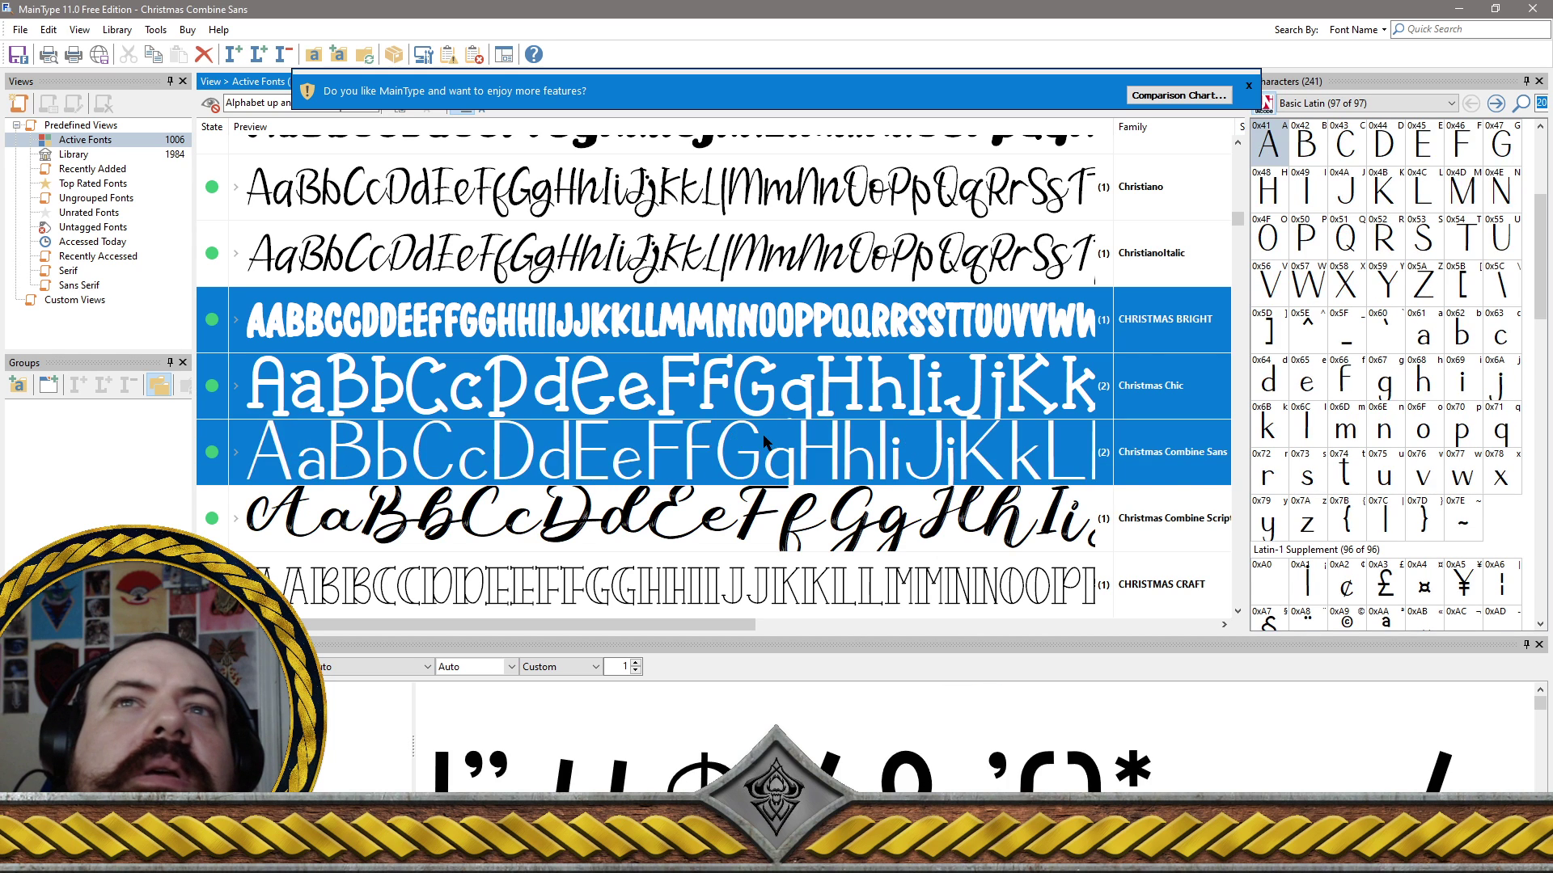
{"action": "left_click", "coordinate": [764, 441], "text": "ctrl"}
{"action": "left_click", "coordinate": [764, 442], "text": "ctrl"}
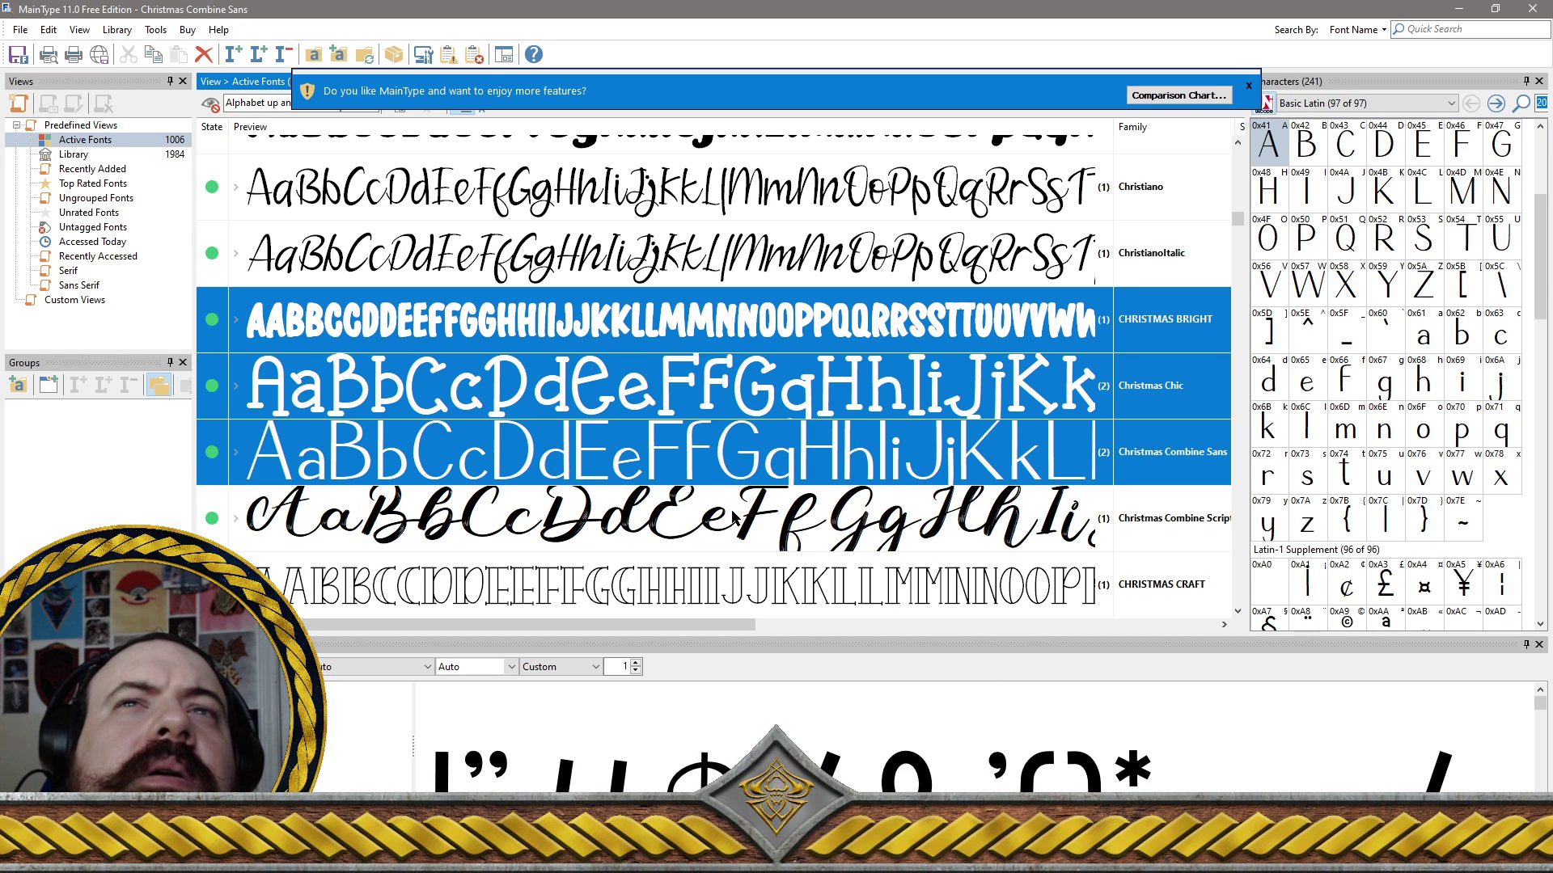
{"action": "left_click", "coordinate": [762, 516], "text": "ctrl"}
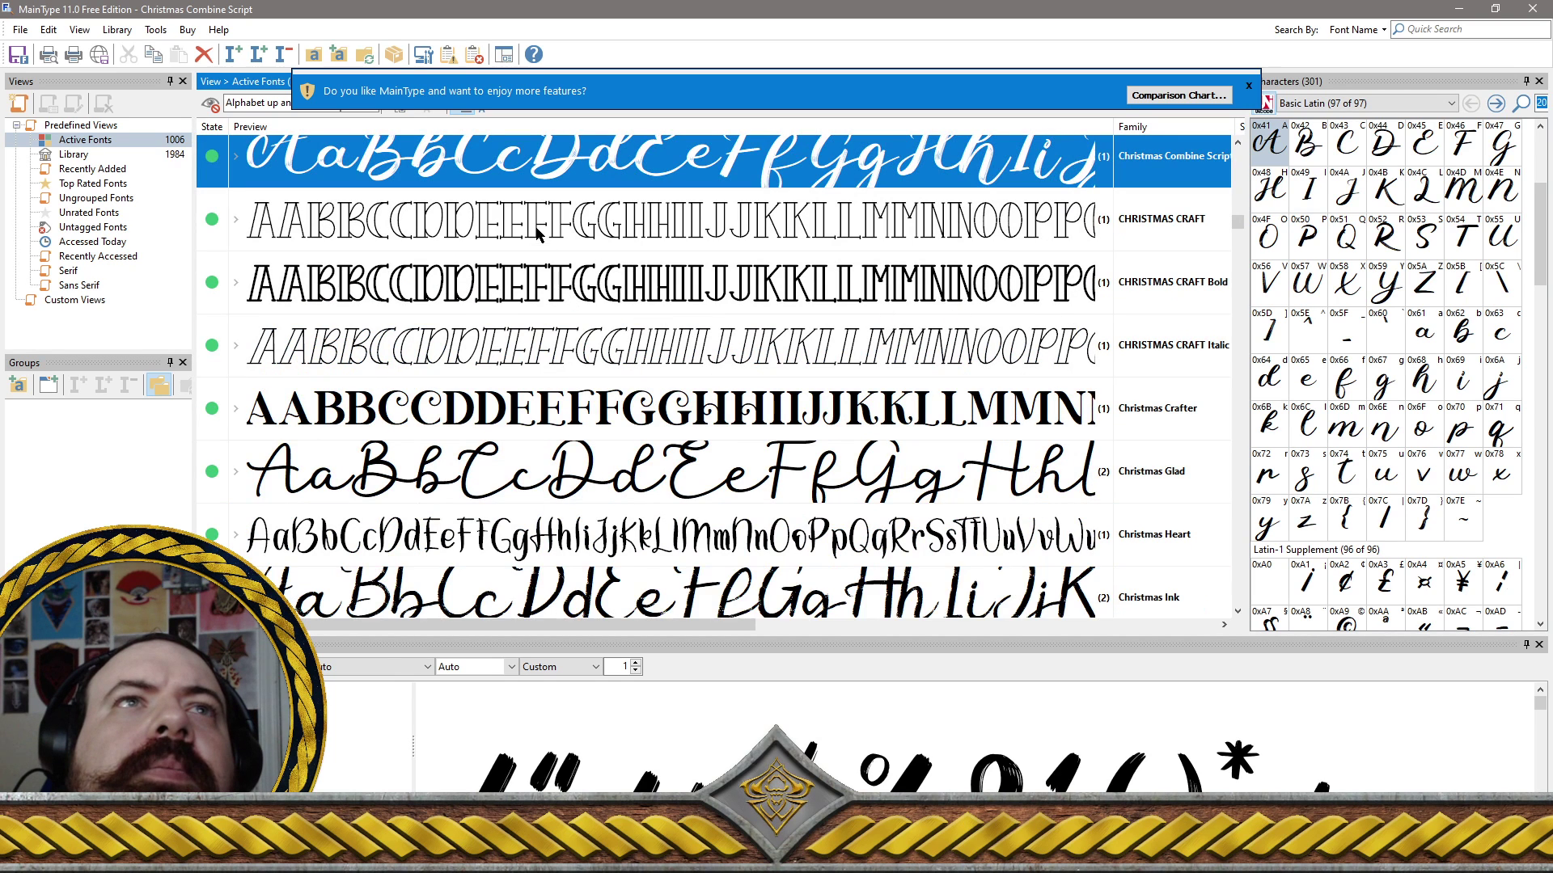
Add CHRISTMAS CRAFT with its Bold and Italic families, Christmas Crafter, Christmas Glad and Christmas Heart to the selection
{"action": "left_click", "coordinate": [541, 237], "text": "ctrl"}
{"action": "left_click", "coordinate": [574, 291], "text": "ctrl"}
{"action": "left_click", "coordinate": [599, 355], "text": "ctrl"}
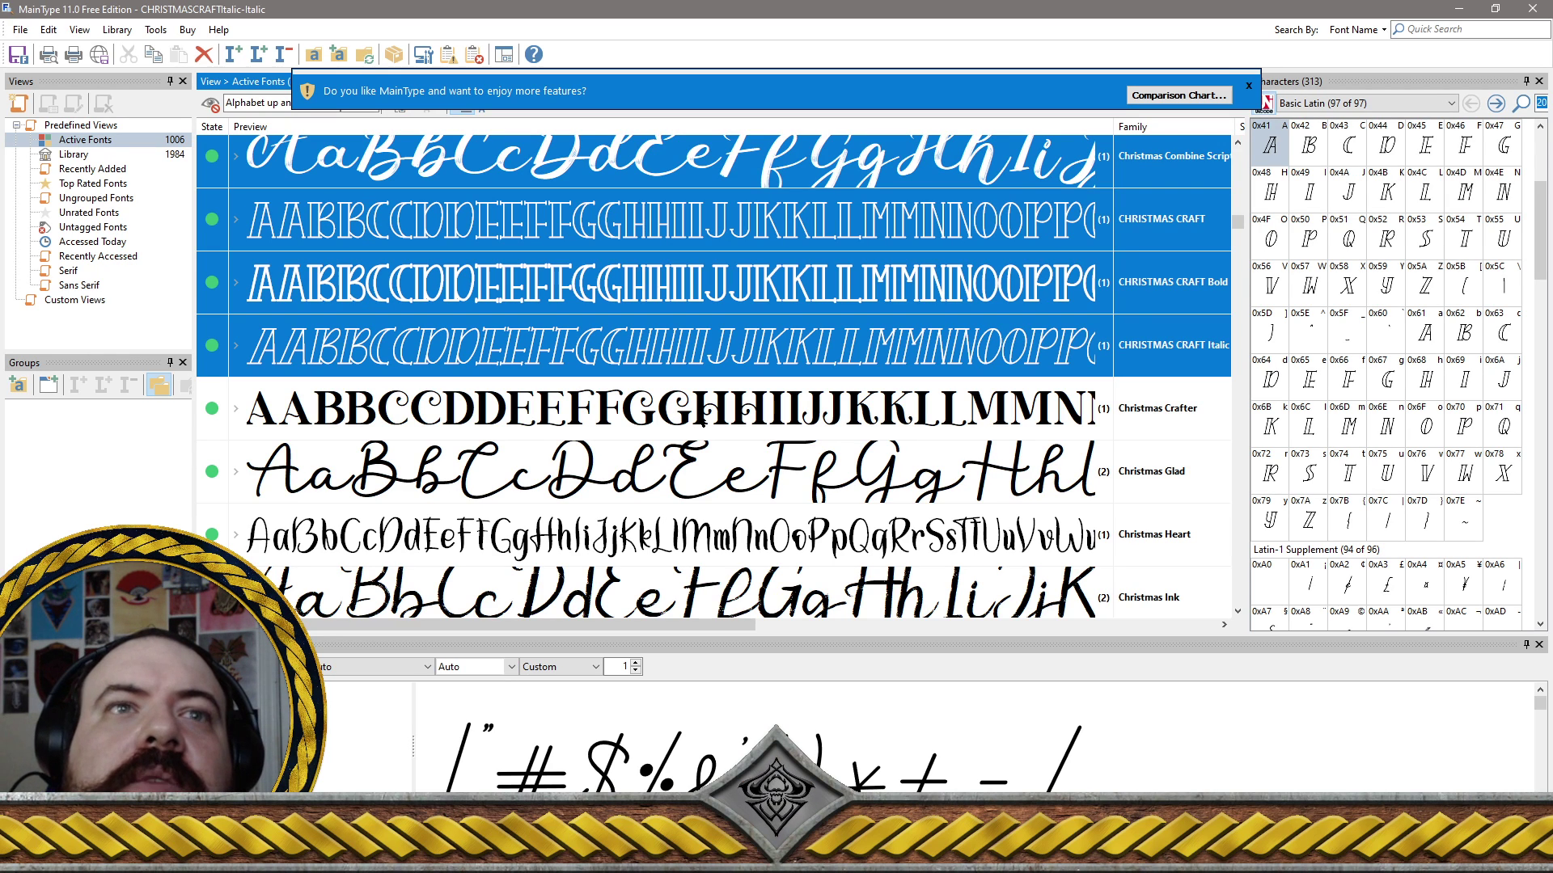
{"action": "left_click", "coordinate": [748, 409], "text": "ctrl"}
{"action": "left_click", "coordinate": [753, 475], "text": "ctrl"}
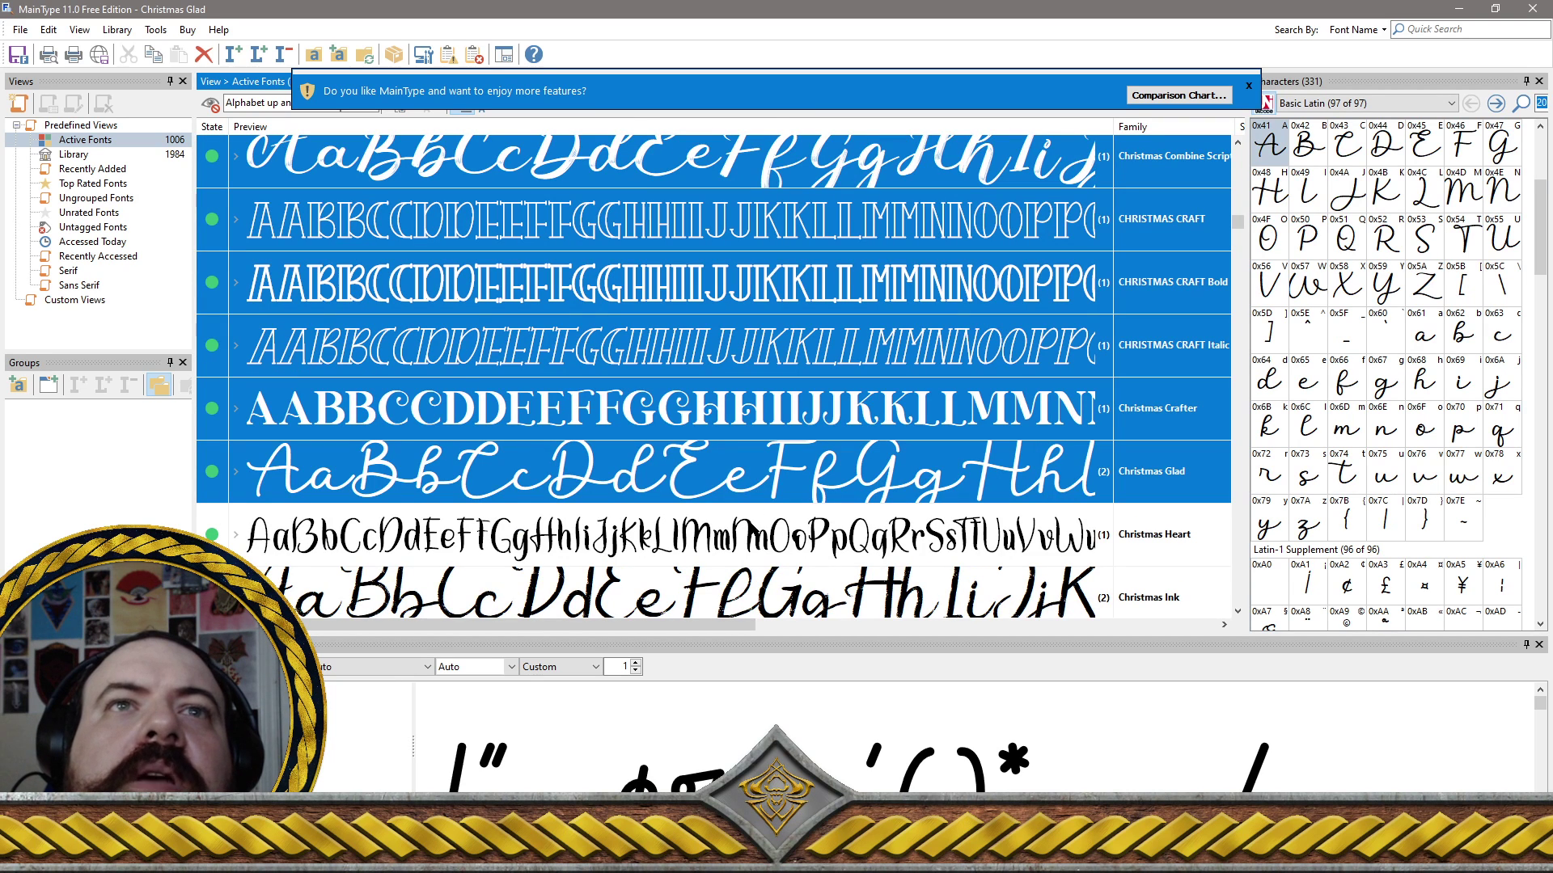
{"action": "left_click", "coordinate": [748, 536], "text": "ctrl"}
Add Christmas Ink, Christmas Jellyshake, Christmas Joy, Christmas Miracle, Christmas Notification and CHRISTMAS PLACE to the selected families
{"action": "scroll", "coordinate": [748, 535], "scroll_direction": "down", "scroll_amount": 2}
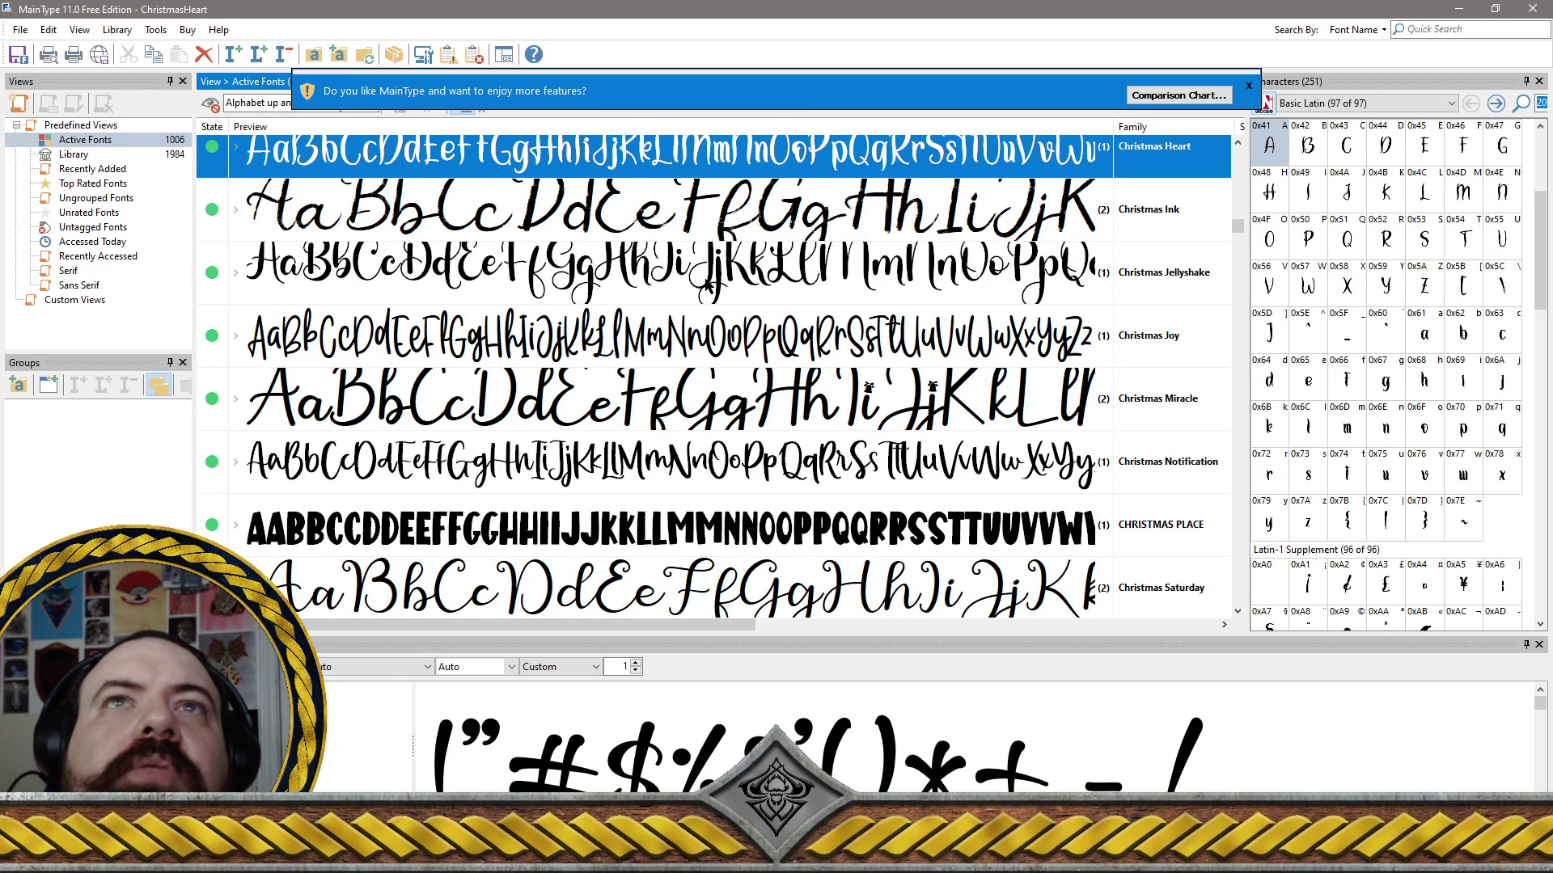
{"action": "left_click", "coordinate": [805, 219], "text": "ctrl"}
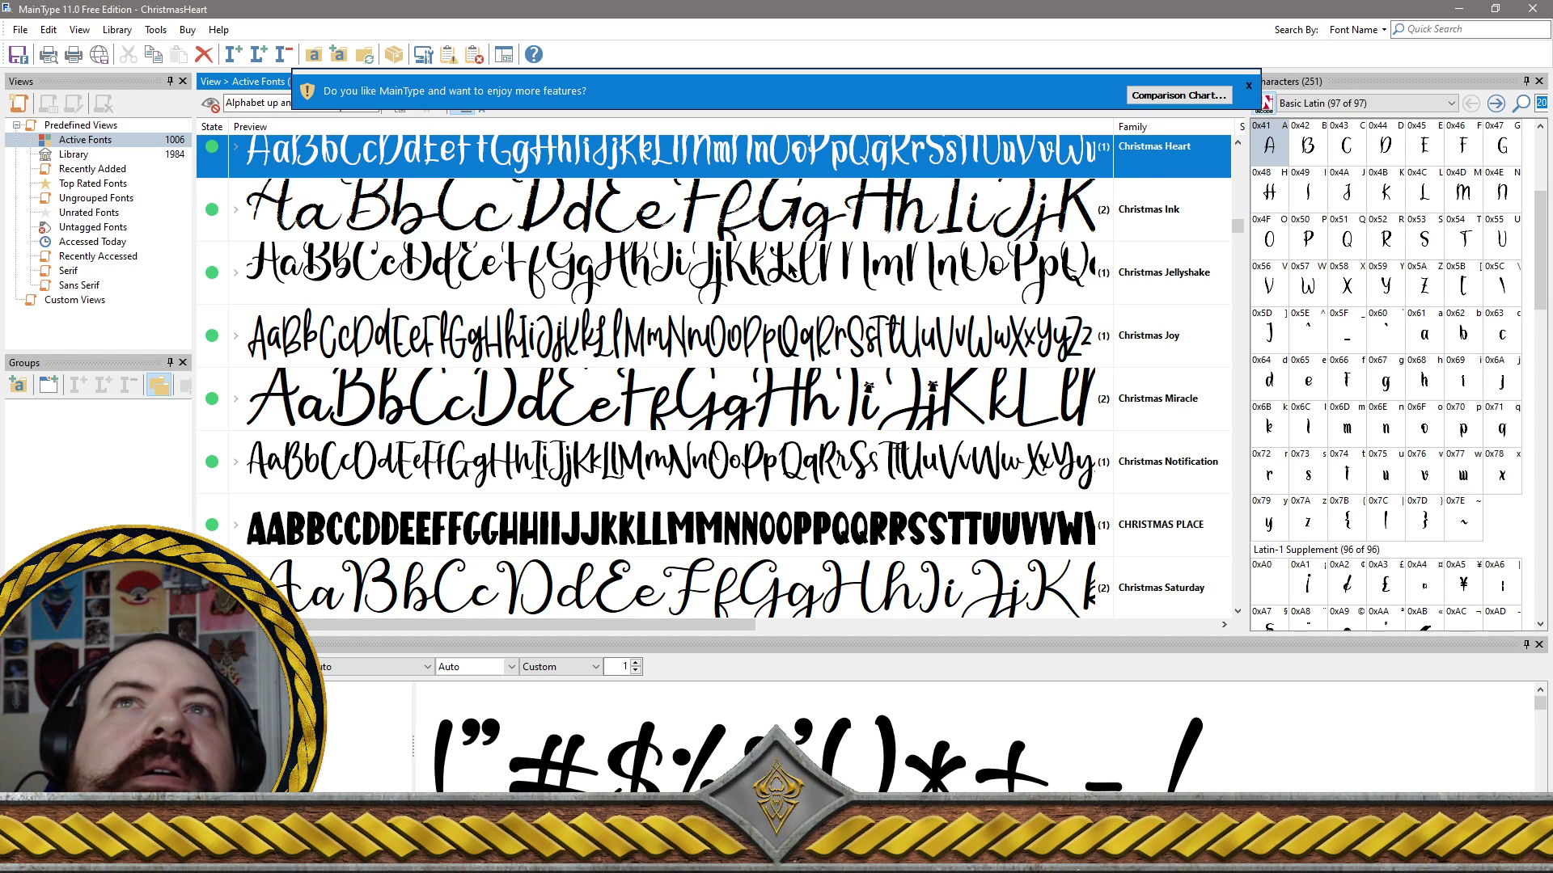
{"action": "left_click", "coordinate": [793, 282], "text": "ctrl"}
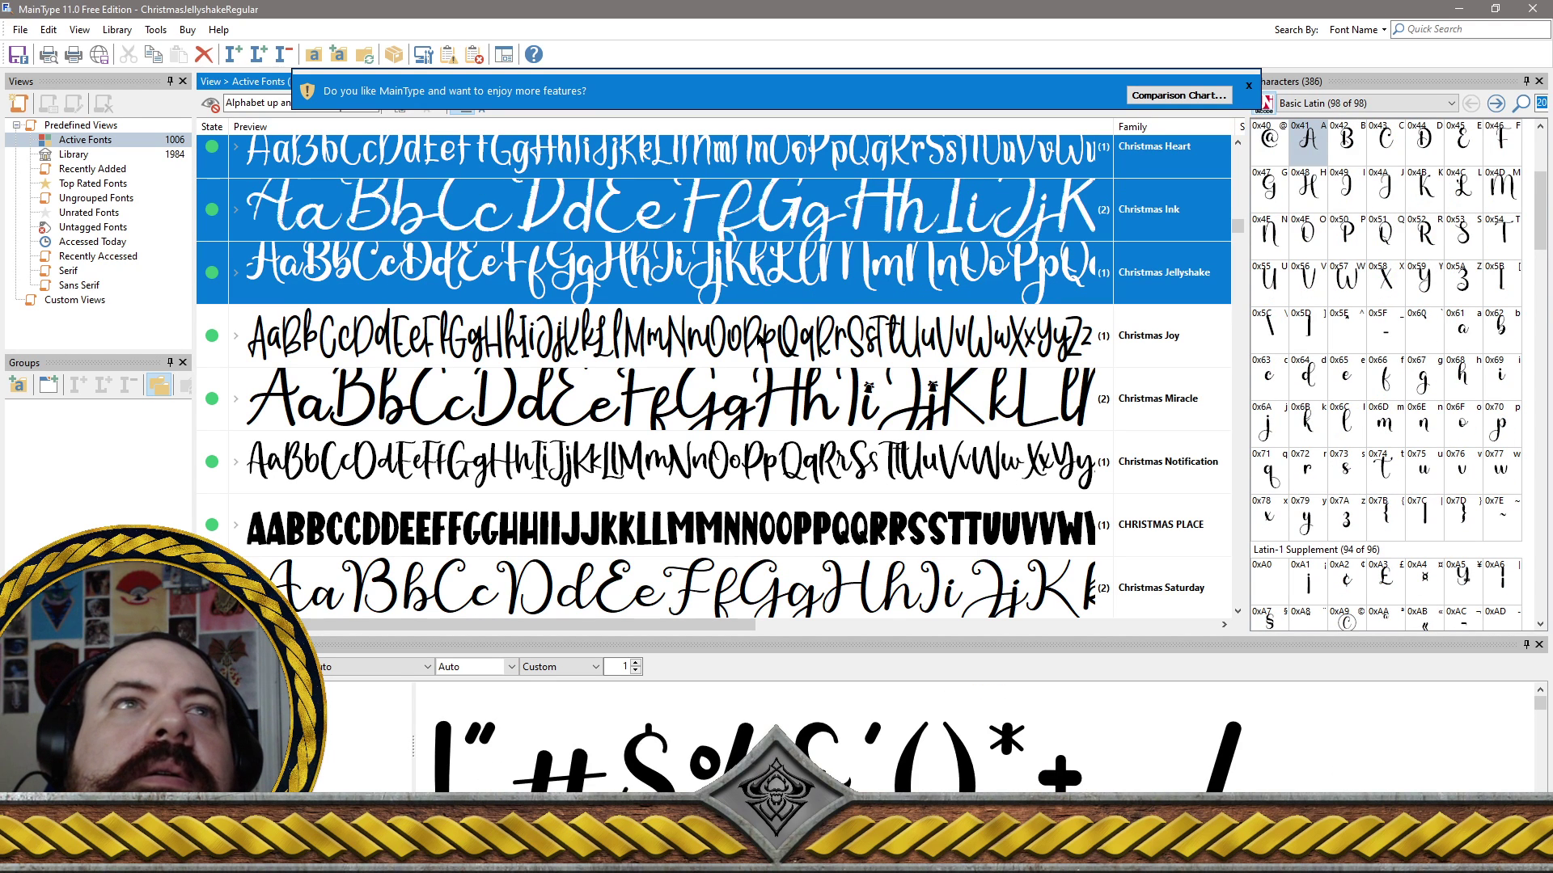
{"action": "left_click", "coordinate": [747, 340], "text": "ctrl"}
{"action": "left_click", "coordinate": [750, 390], "text": "ctrl"}
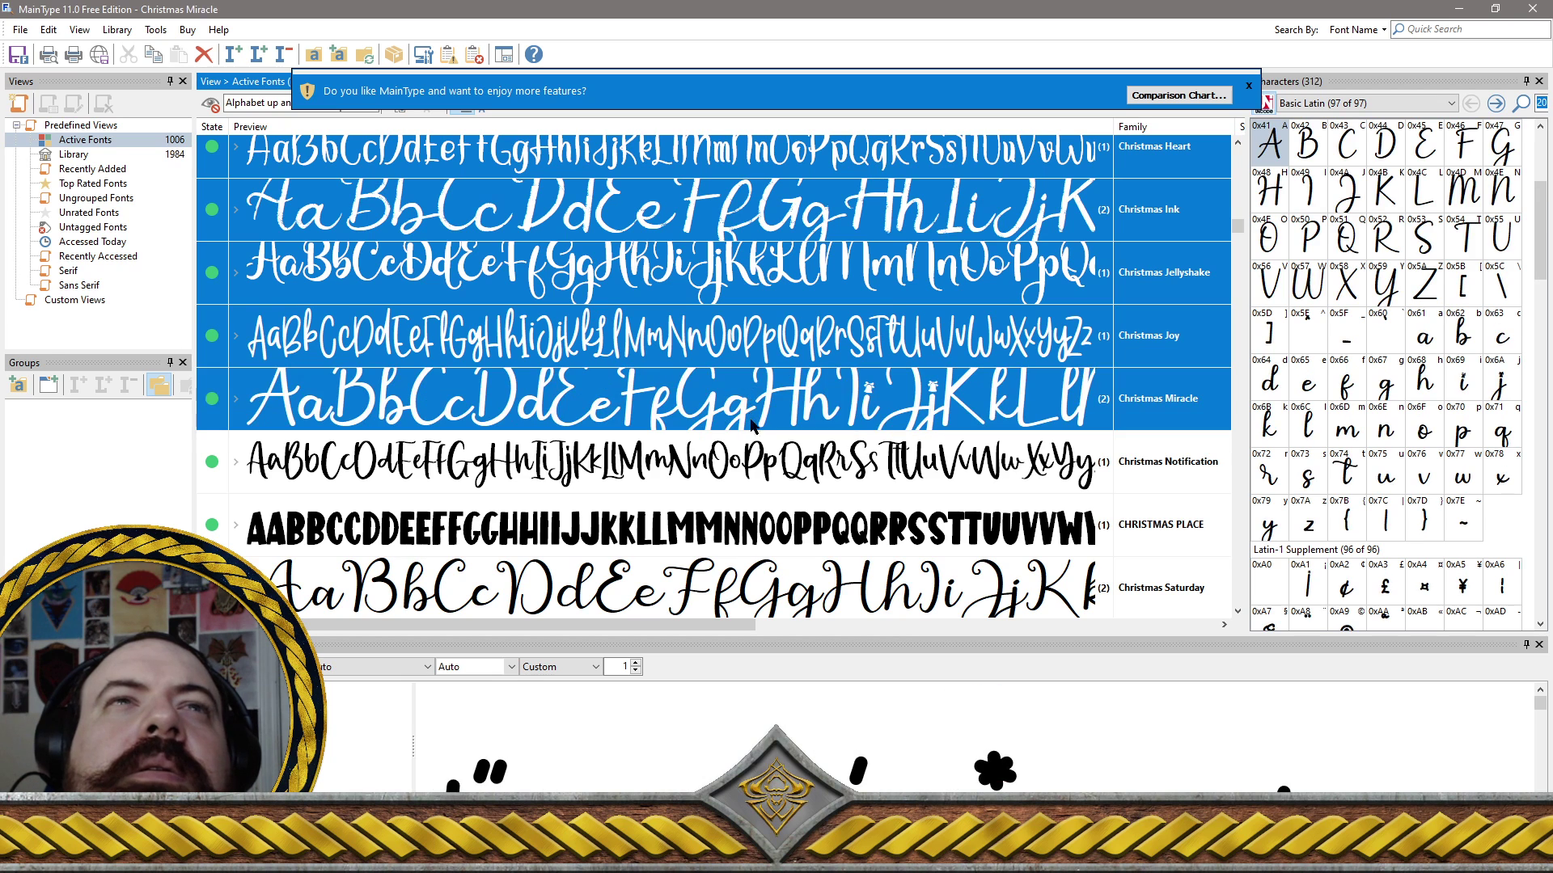
{"action": "left_click", "coordinate": [756, 476], "text": "ctrl"}
{"action": "left_click", "coordinate": [805, 531], "text": "ctrl"}
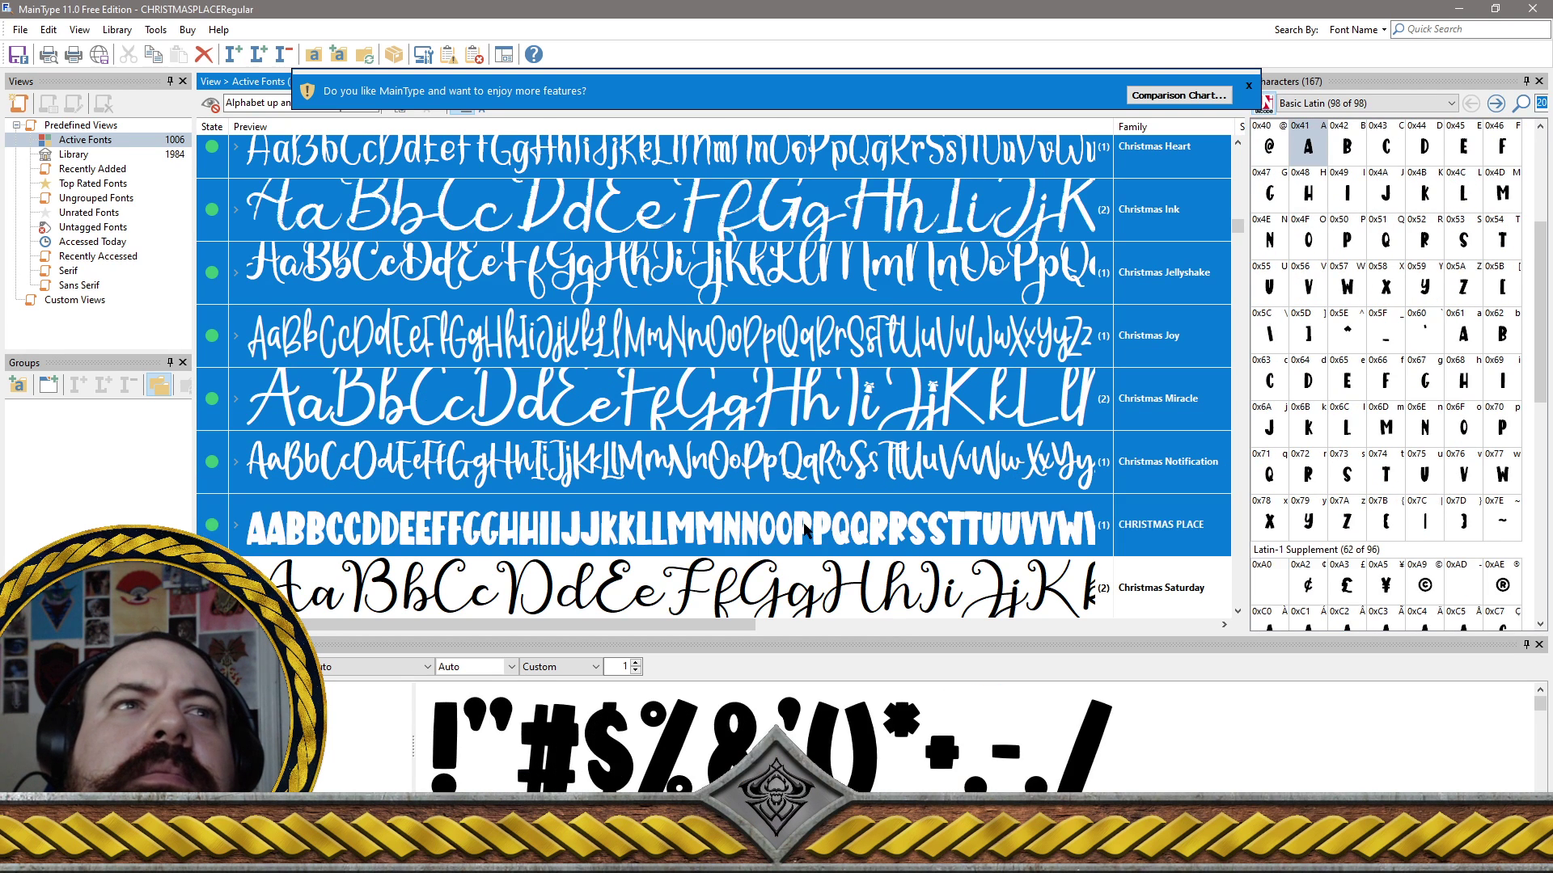
Add Christmas Saturday, Christmas Scriptty, Christmas Season, Christmas Shine, Christmas Shine Italic and Christmas Sparkle to the selected families
{"action": "scroll", "coordinate": [806, 530], "scroll_direction": "down", "scroll_amount": 2}
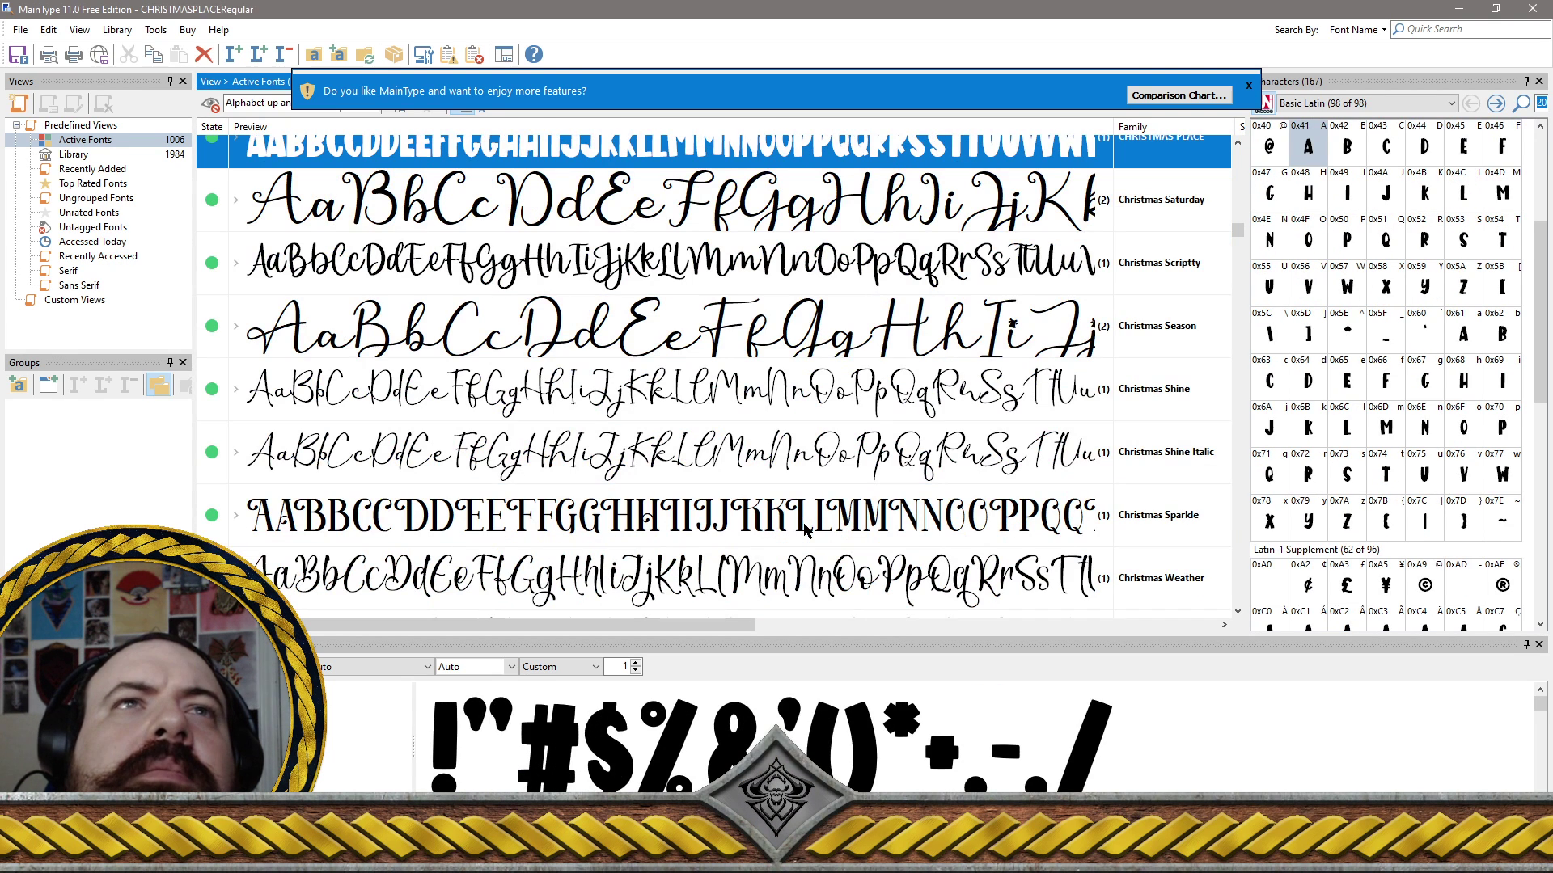
{"action": "left_click", "coordinate": [747, 200], "text": "ctrl"}
{"action": "left_click", "coordinate": [757, 271], "text": "ctrl"}
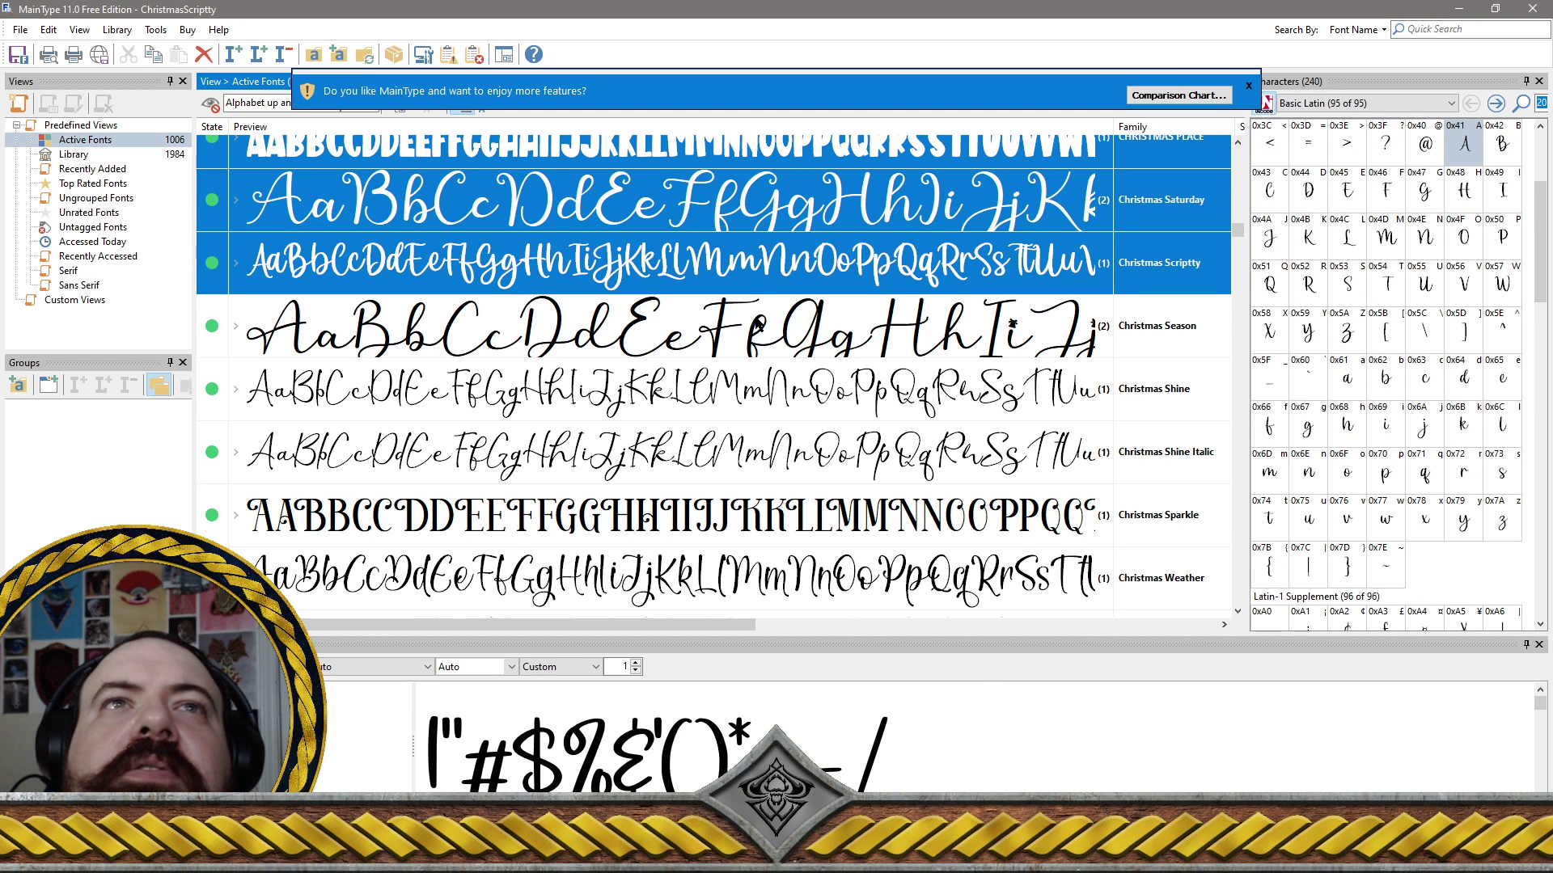
{"action": "left_click", "coordinate": [859, 307], "text": "ctrl"}
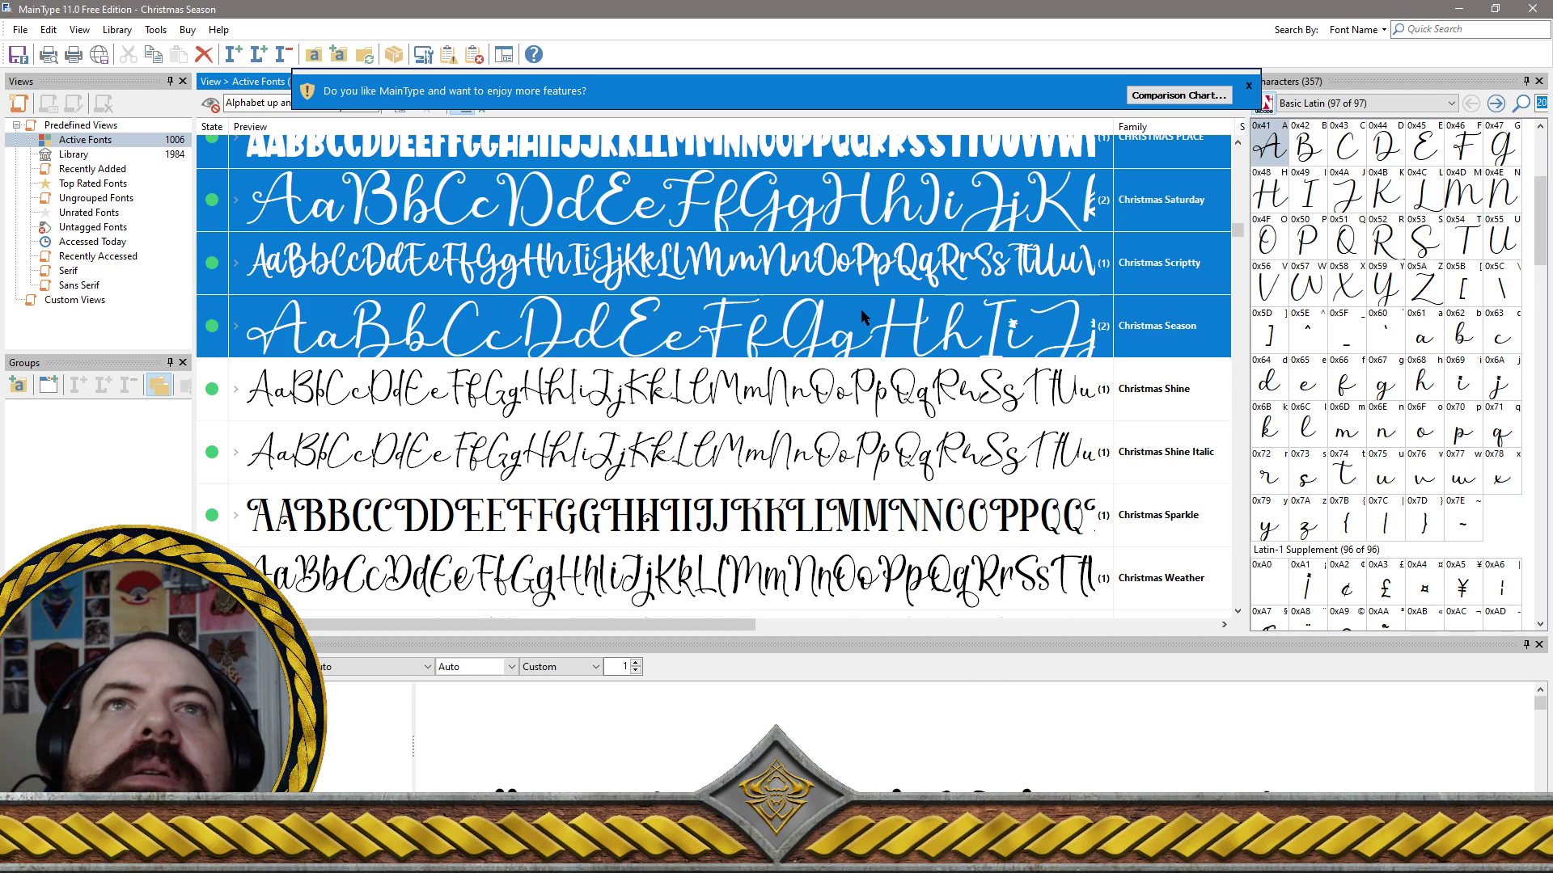
{"action": "left_click", "coordinate": [921, 401], "text": "ctrl"}
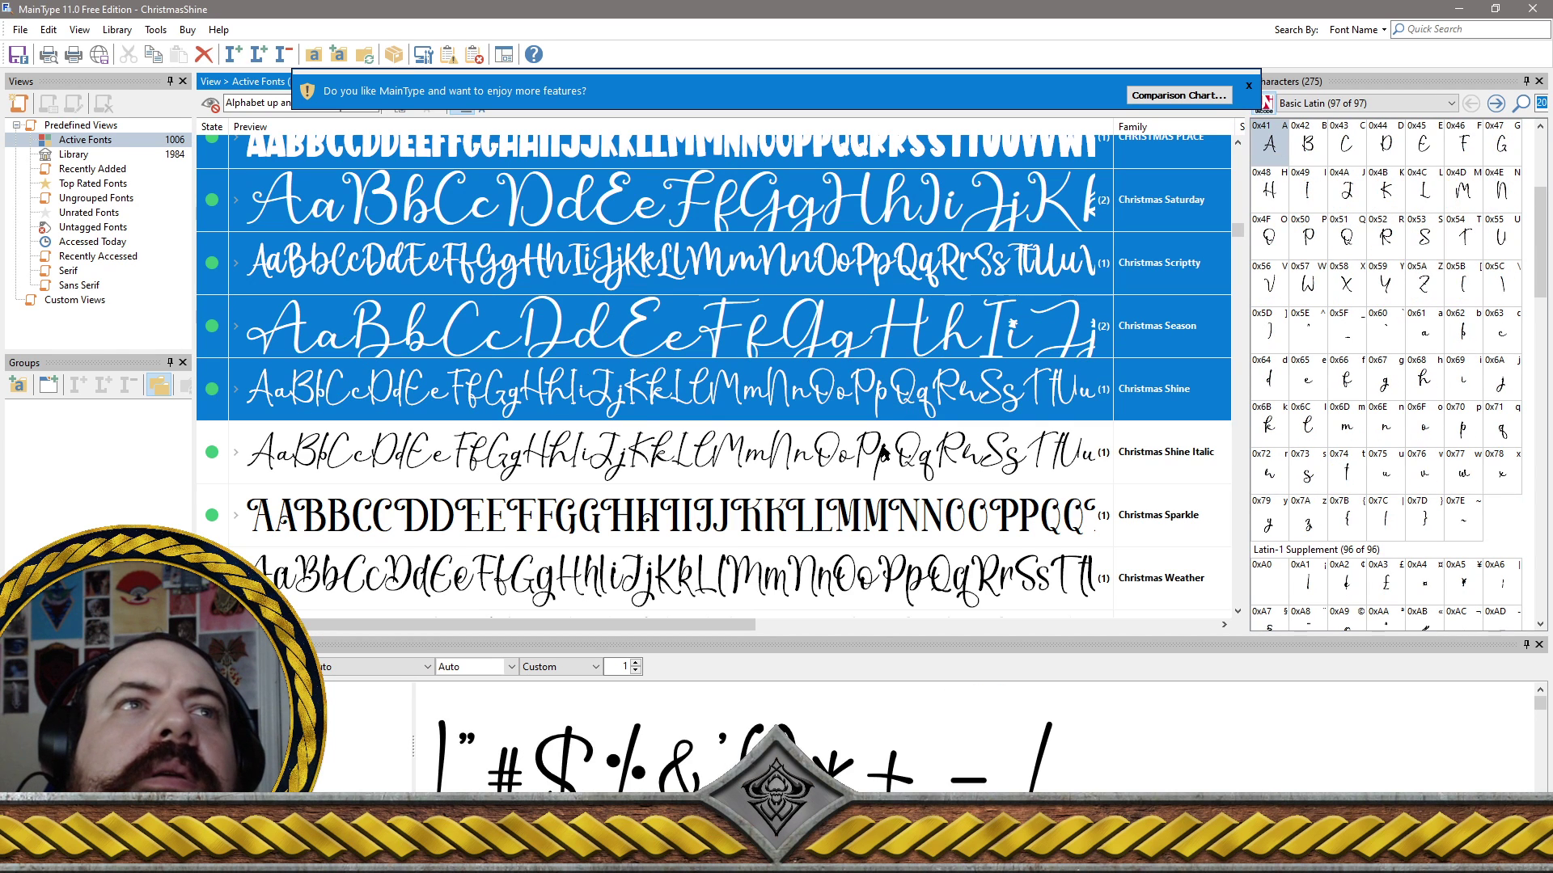
{"action": "left_click", "coordinate": [882, 449], "text": "ctrl"}
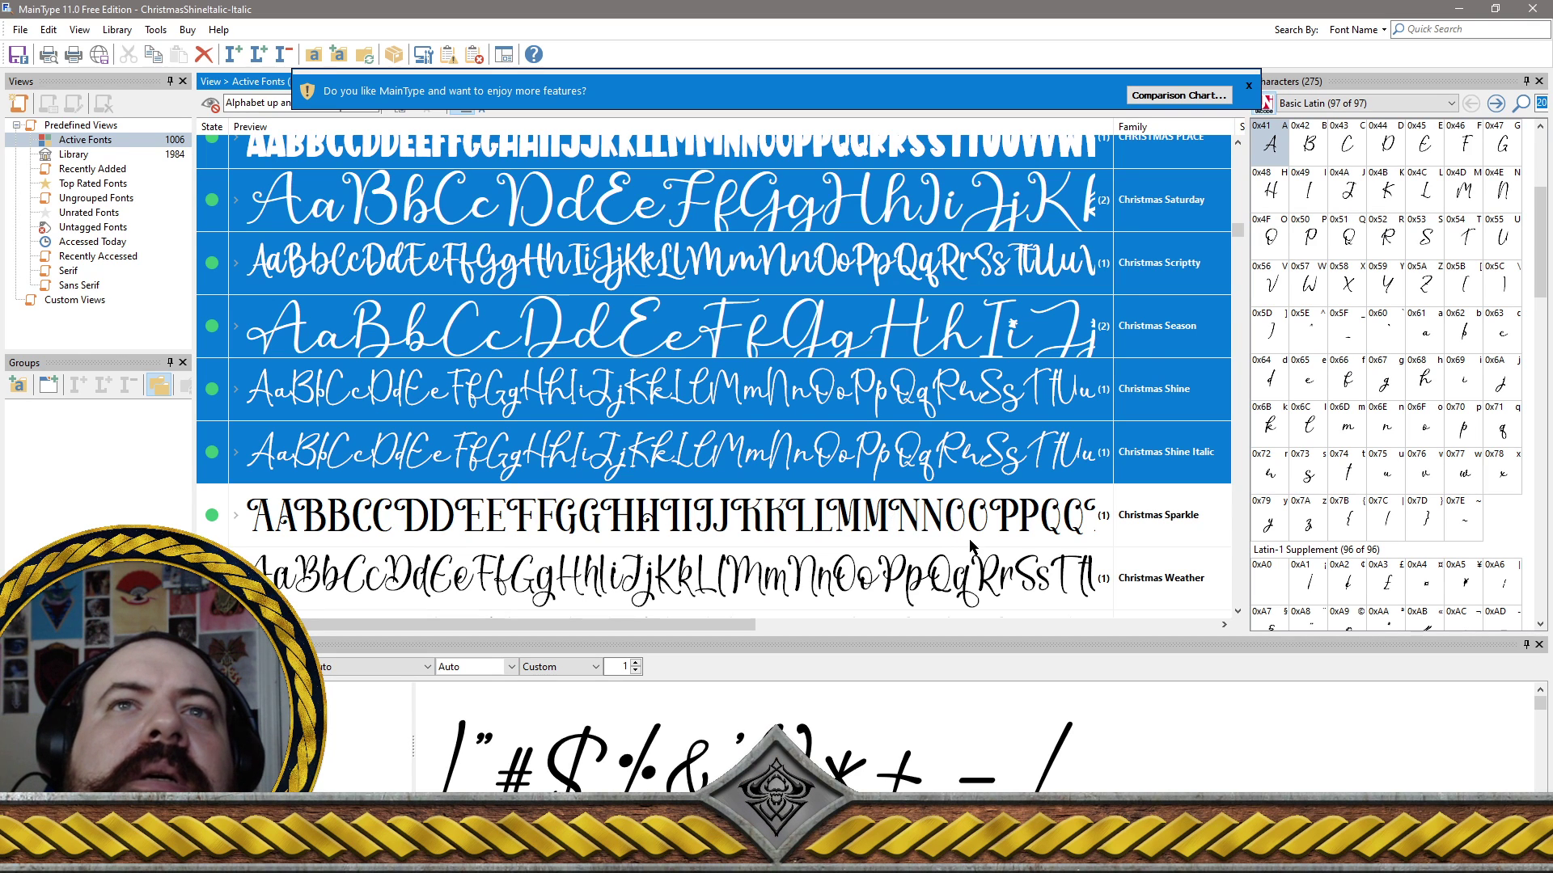
{"action": "left_click", "coordinate": [959, 506], "text": "ctrl"}
Add Christmas Weather, Christmas Weather Italic, Christmas Winter, Christova Italic, Christtian Robert and Chunky Hulrey to the selected families
{"action": "scroll", "coordinate": [970, 510], "scroll_direction": "down", "scroll_amount": 2}
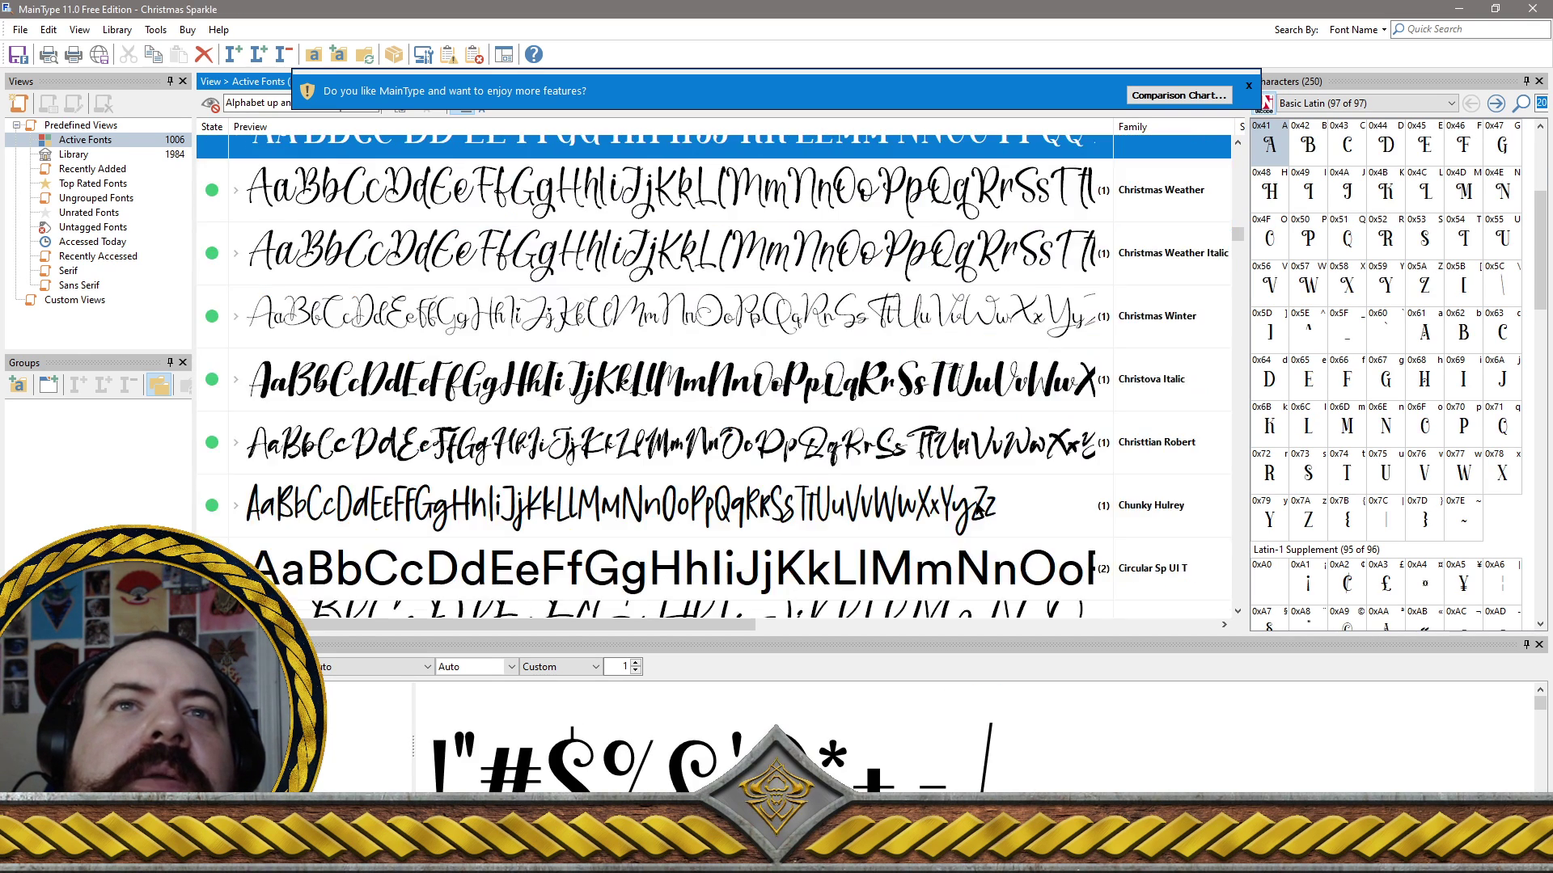
{"action": "left_click", "coordinate": [991, 192], "text": "ctrl"}
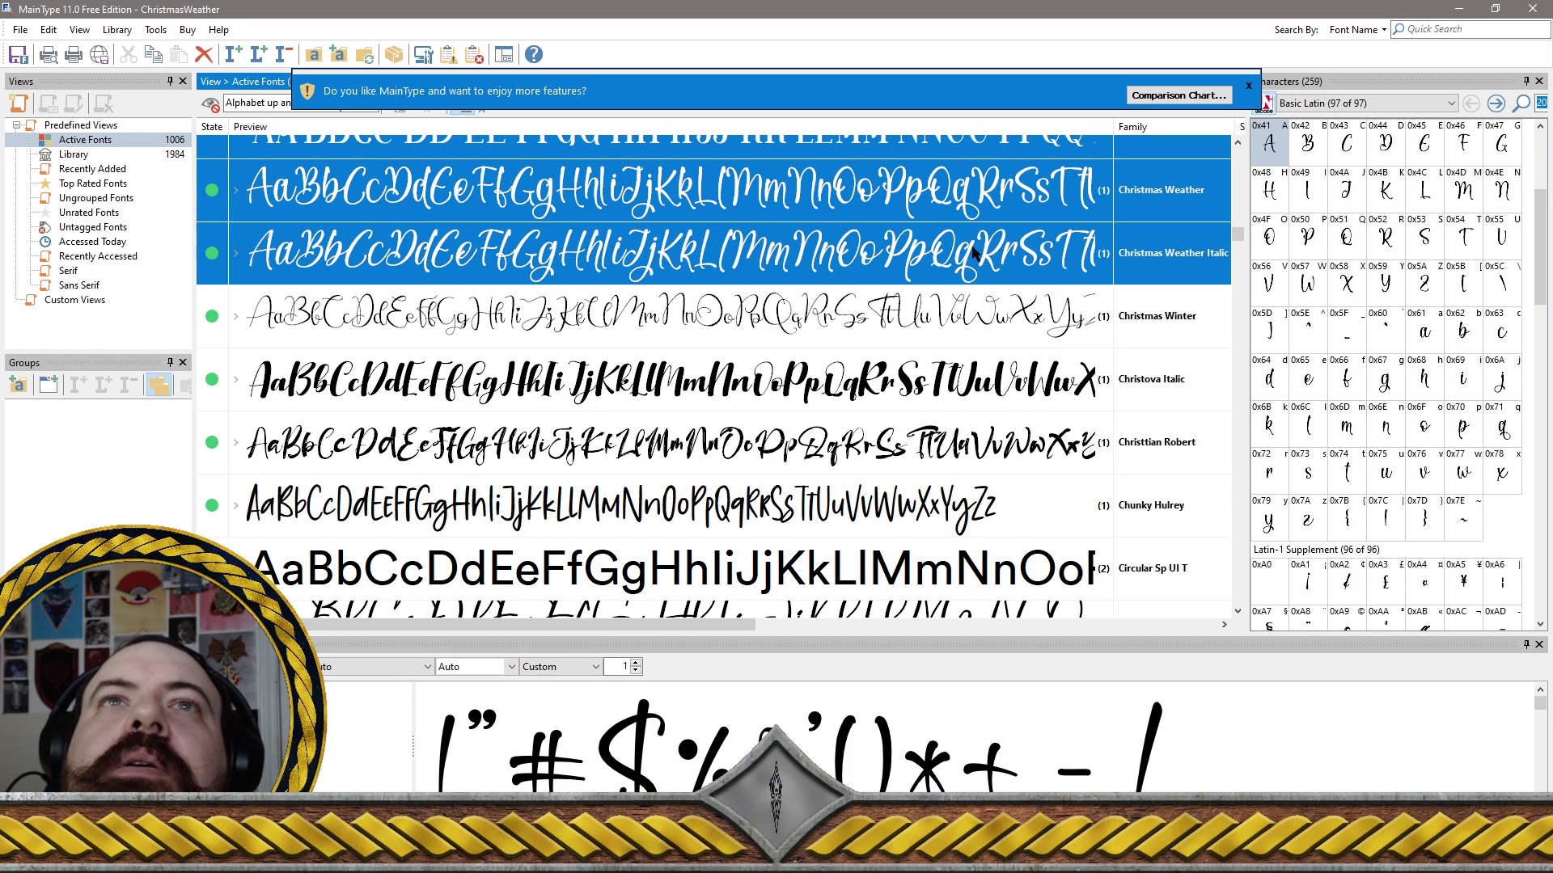
{"action": "left_click", "coordinate": [976, 251], "text": "ctrl"}
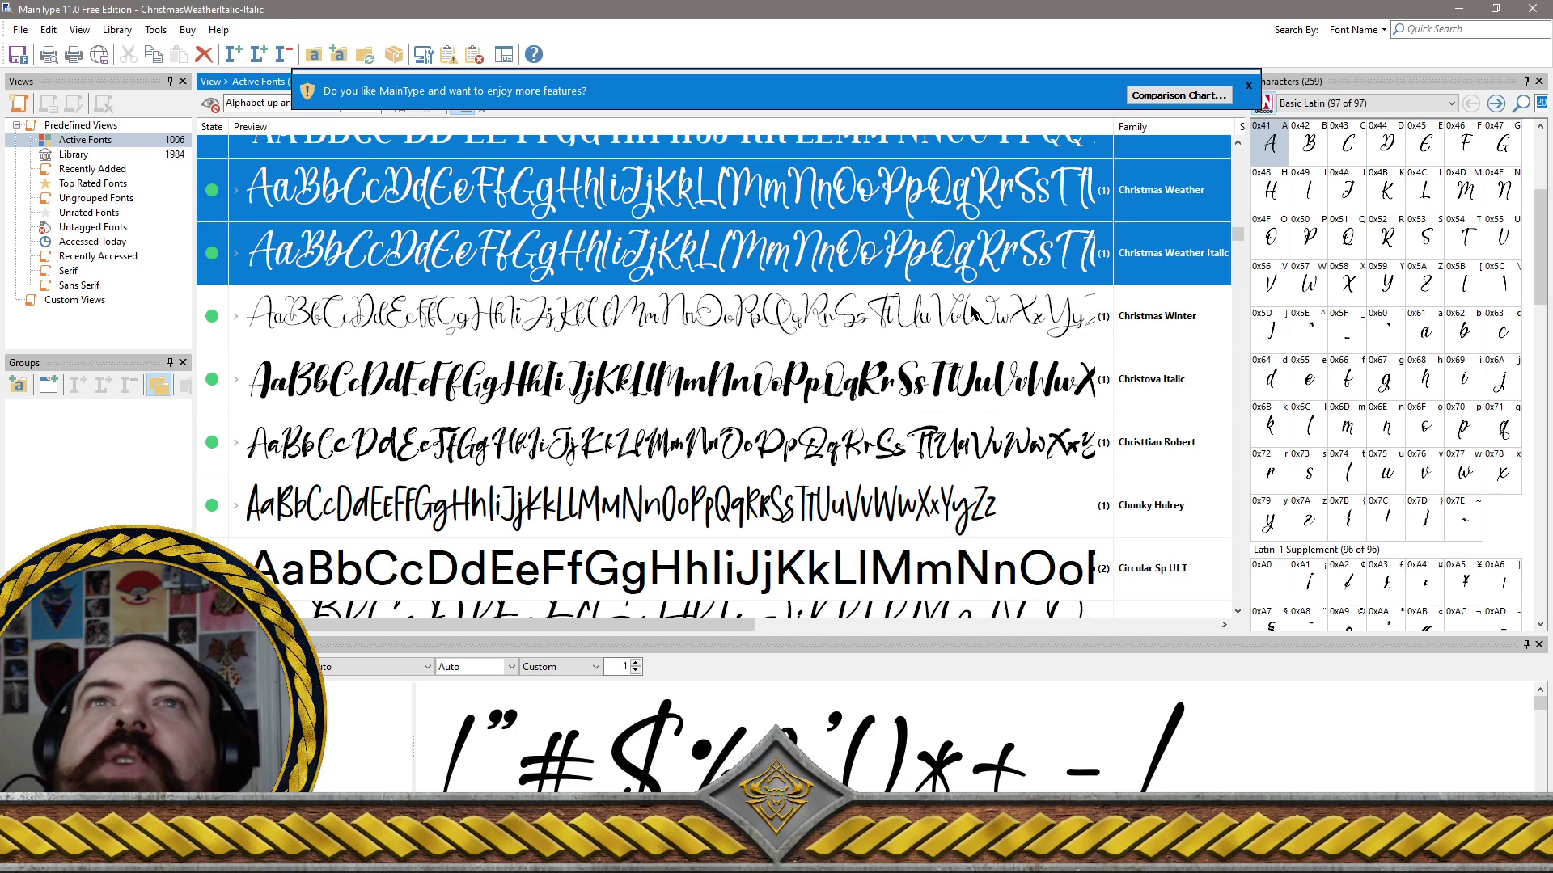
{"action": "left_click", "coordinate": [974, 314], "text": "ctrl"}
{"action": "left_click", "coordinate": [889, 390], "text": "ctrl"}
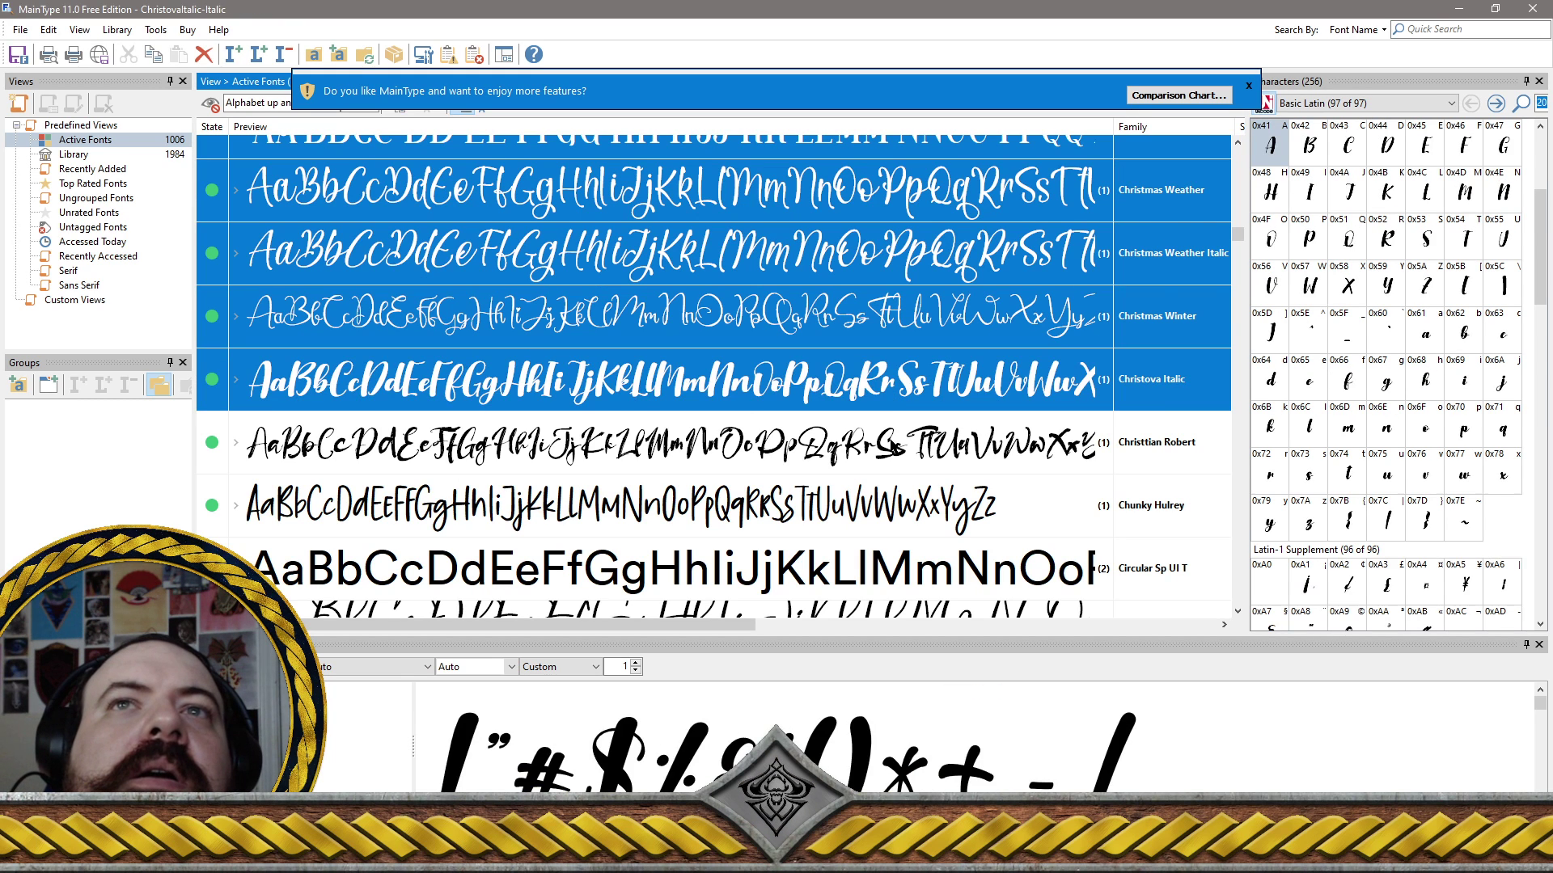
{"action": "left_click", "coordinate": [889, 443], "text": "ctrl"}
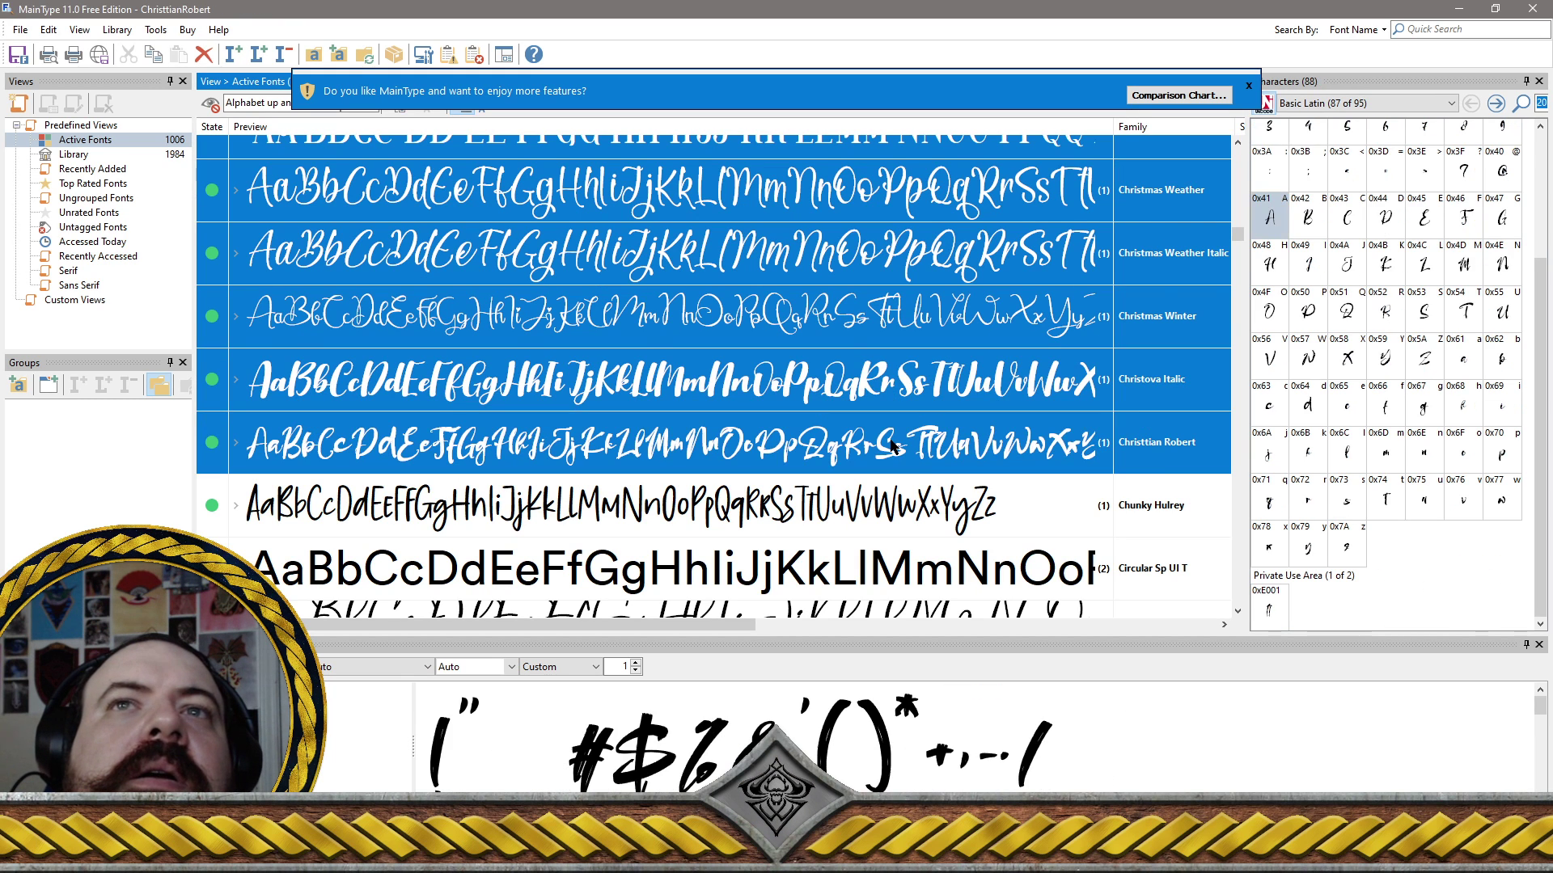
{"action": "left_click", "coordinate": [637, 496], "text": "ctrl"}
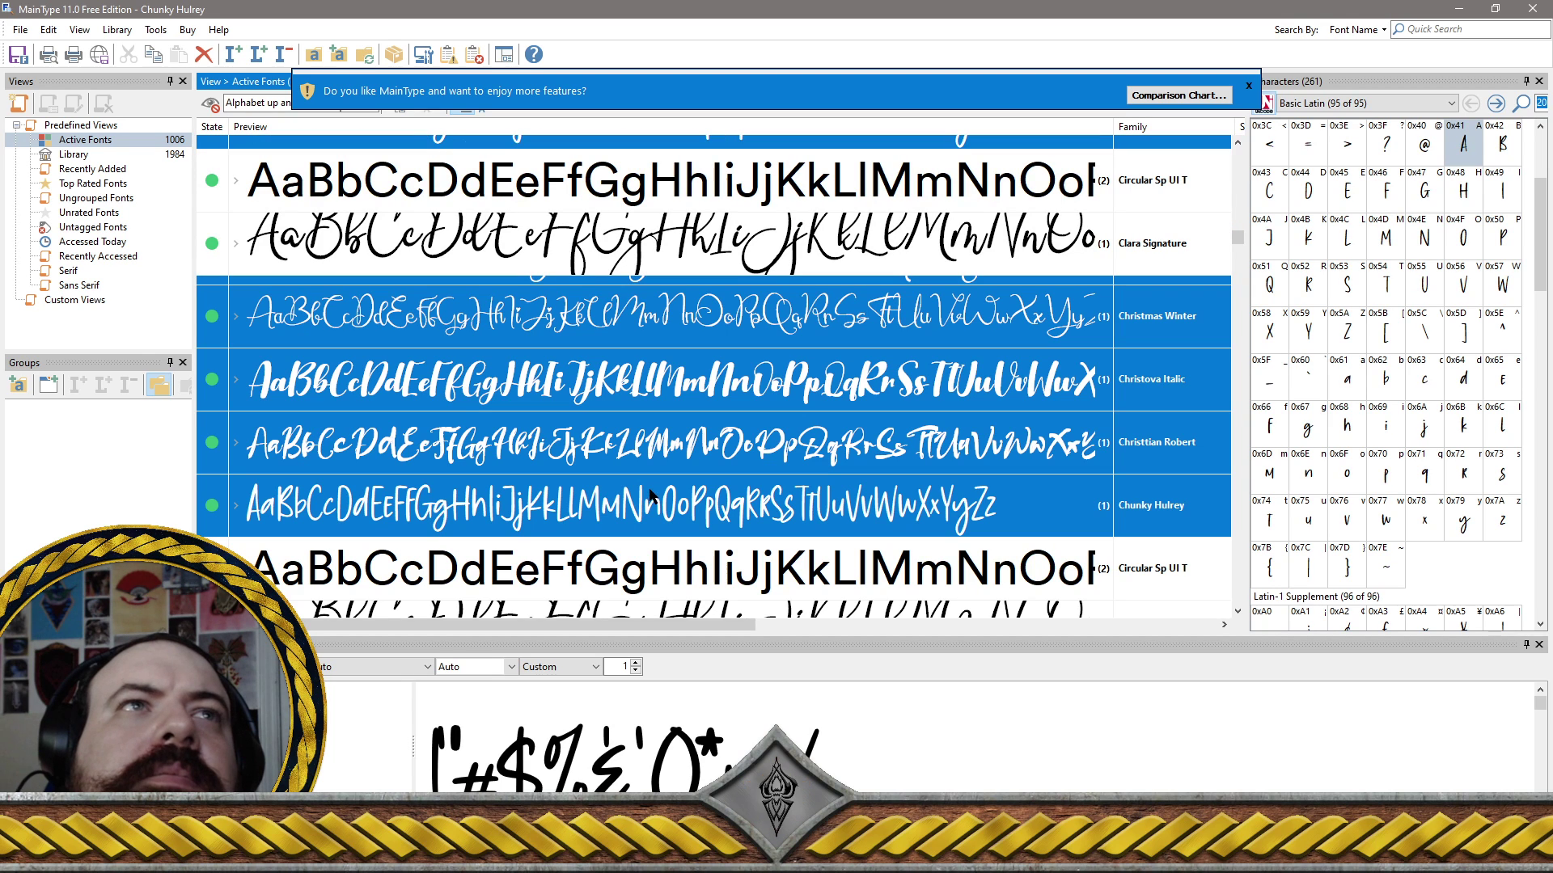